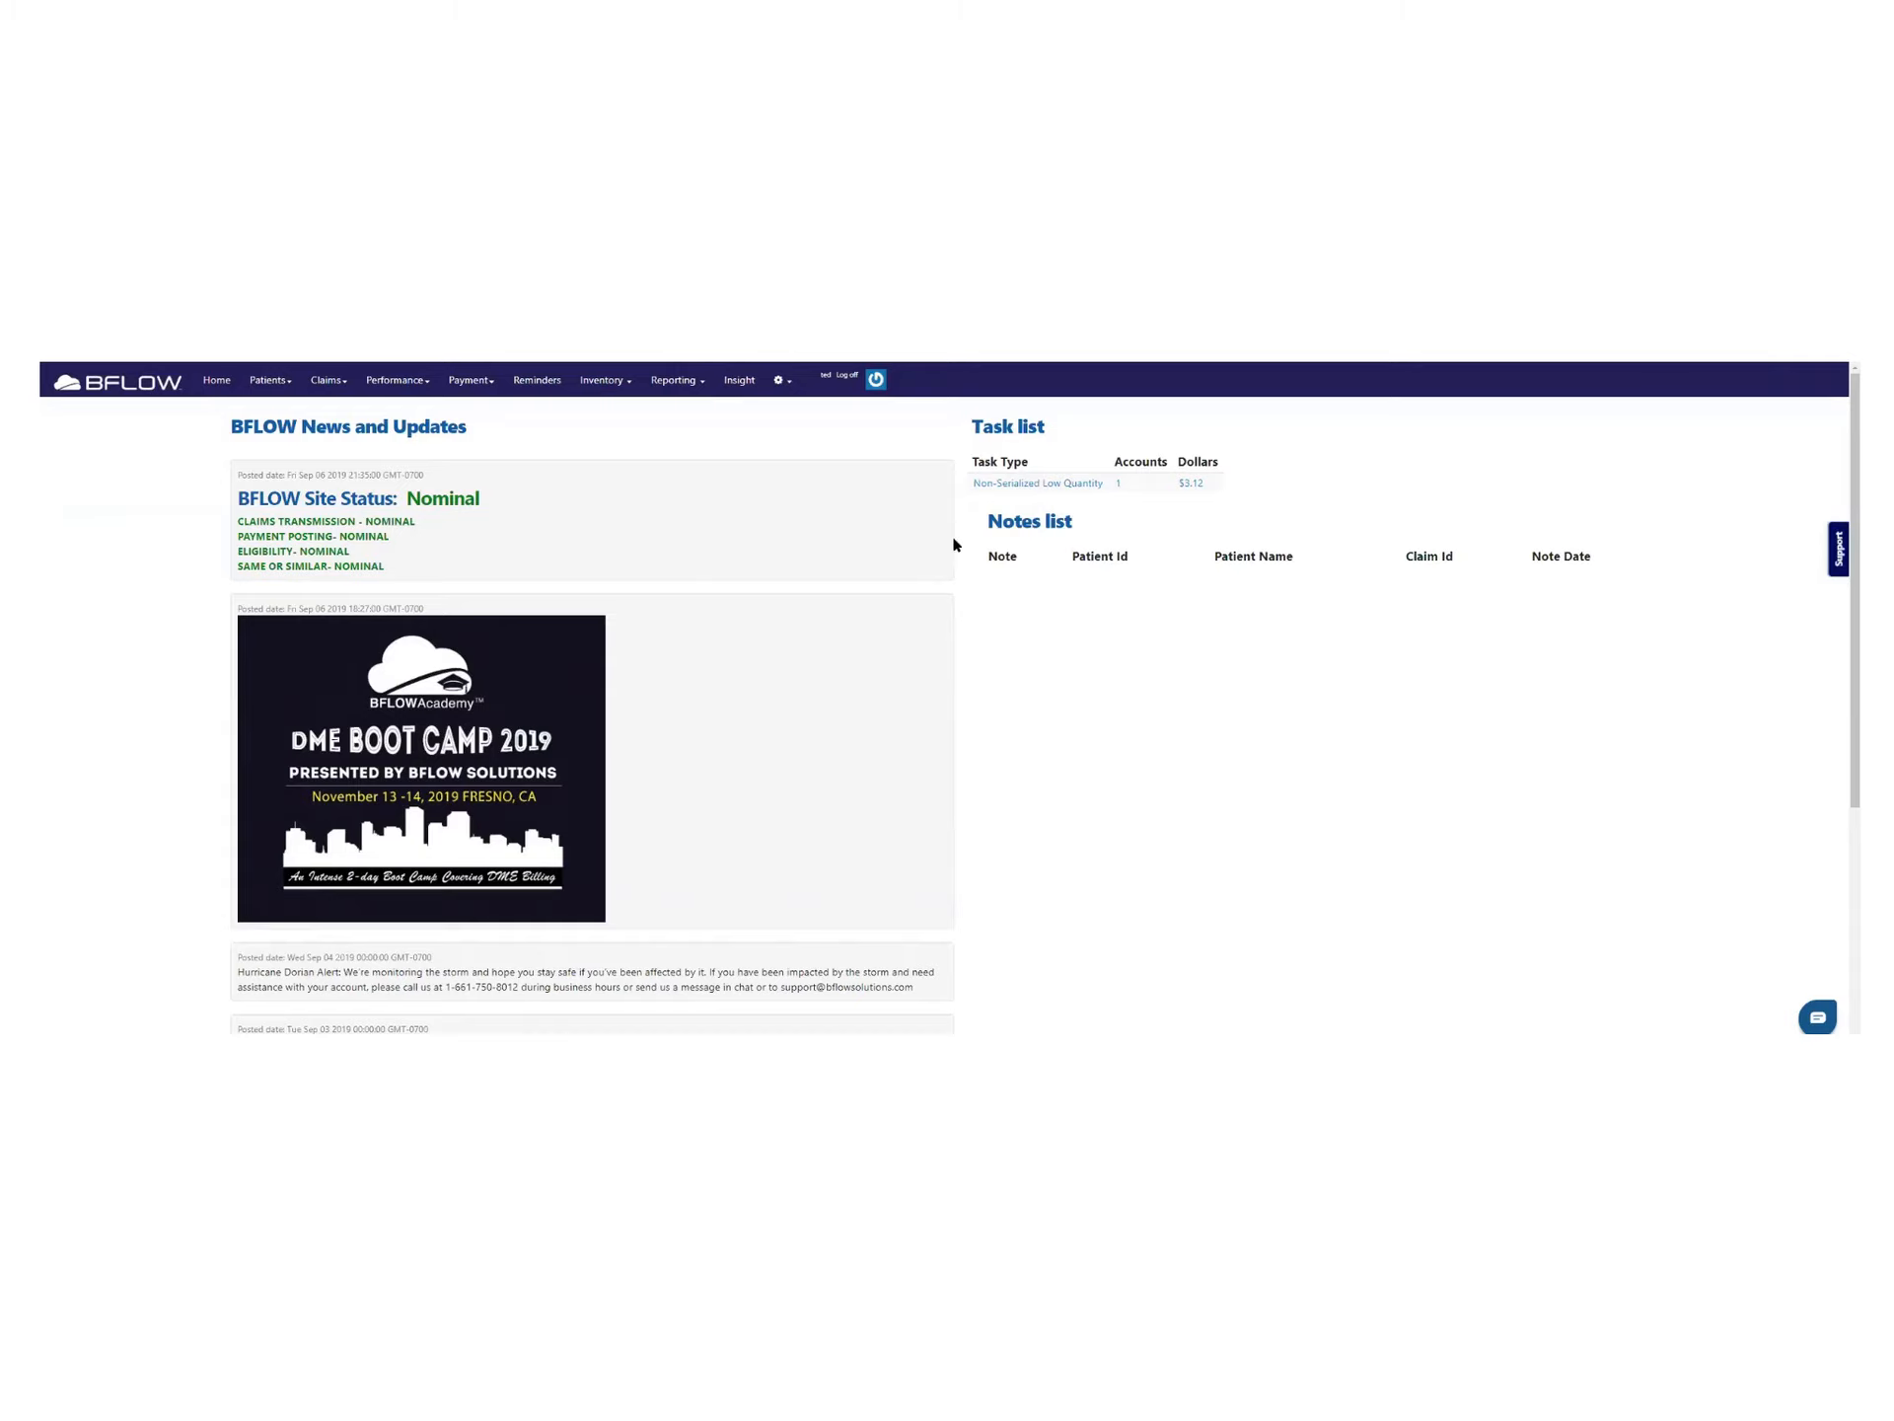
Open the Patients menu in BFLOW's top navigation bar
scroll(893, 519, "down", 2)
scroll(986, 483, "up", 2)
left_click(285, 384)
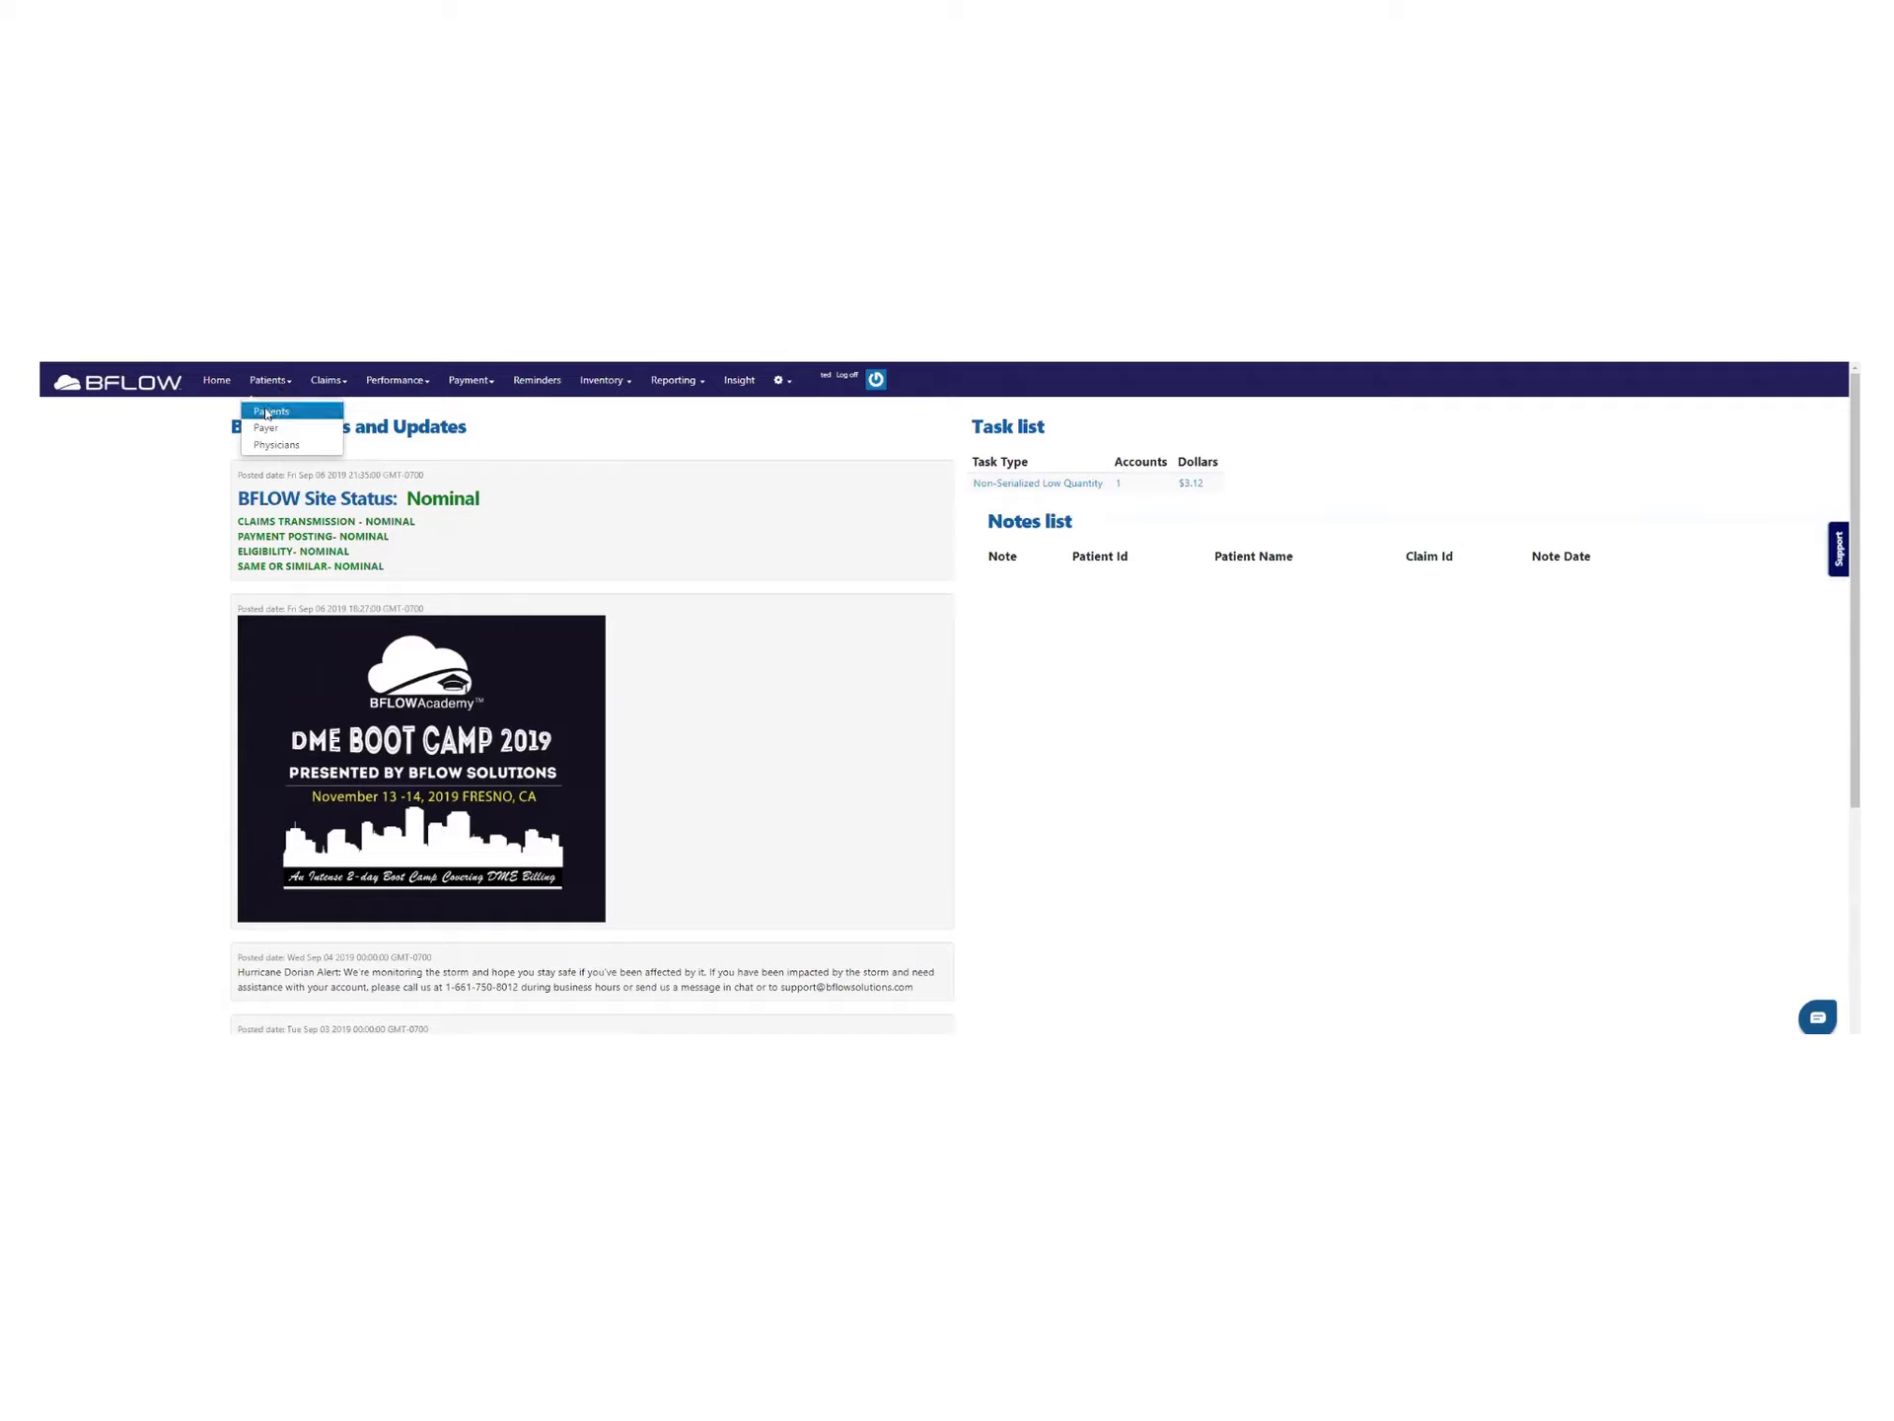
Choose Patients from the dropdown to open the Patient Home list of 409 records
left_click(265, 413)
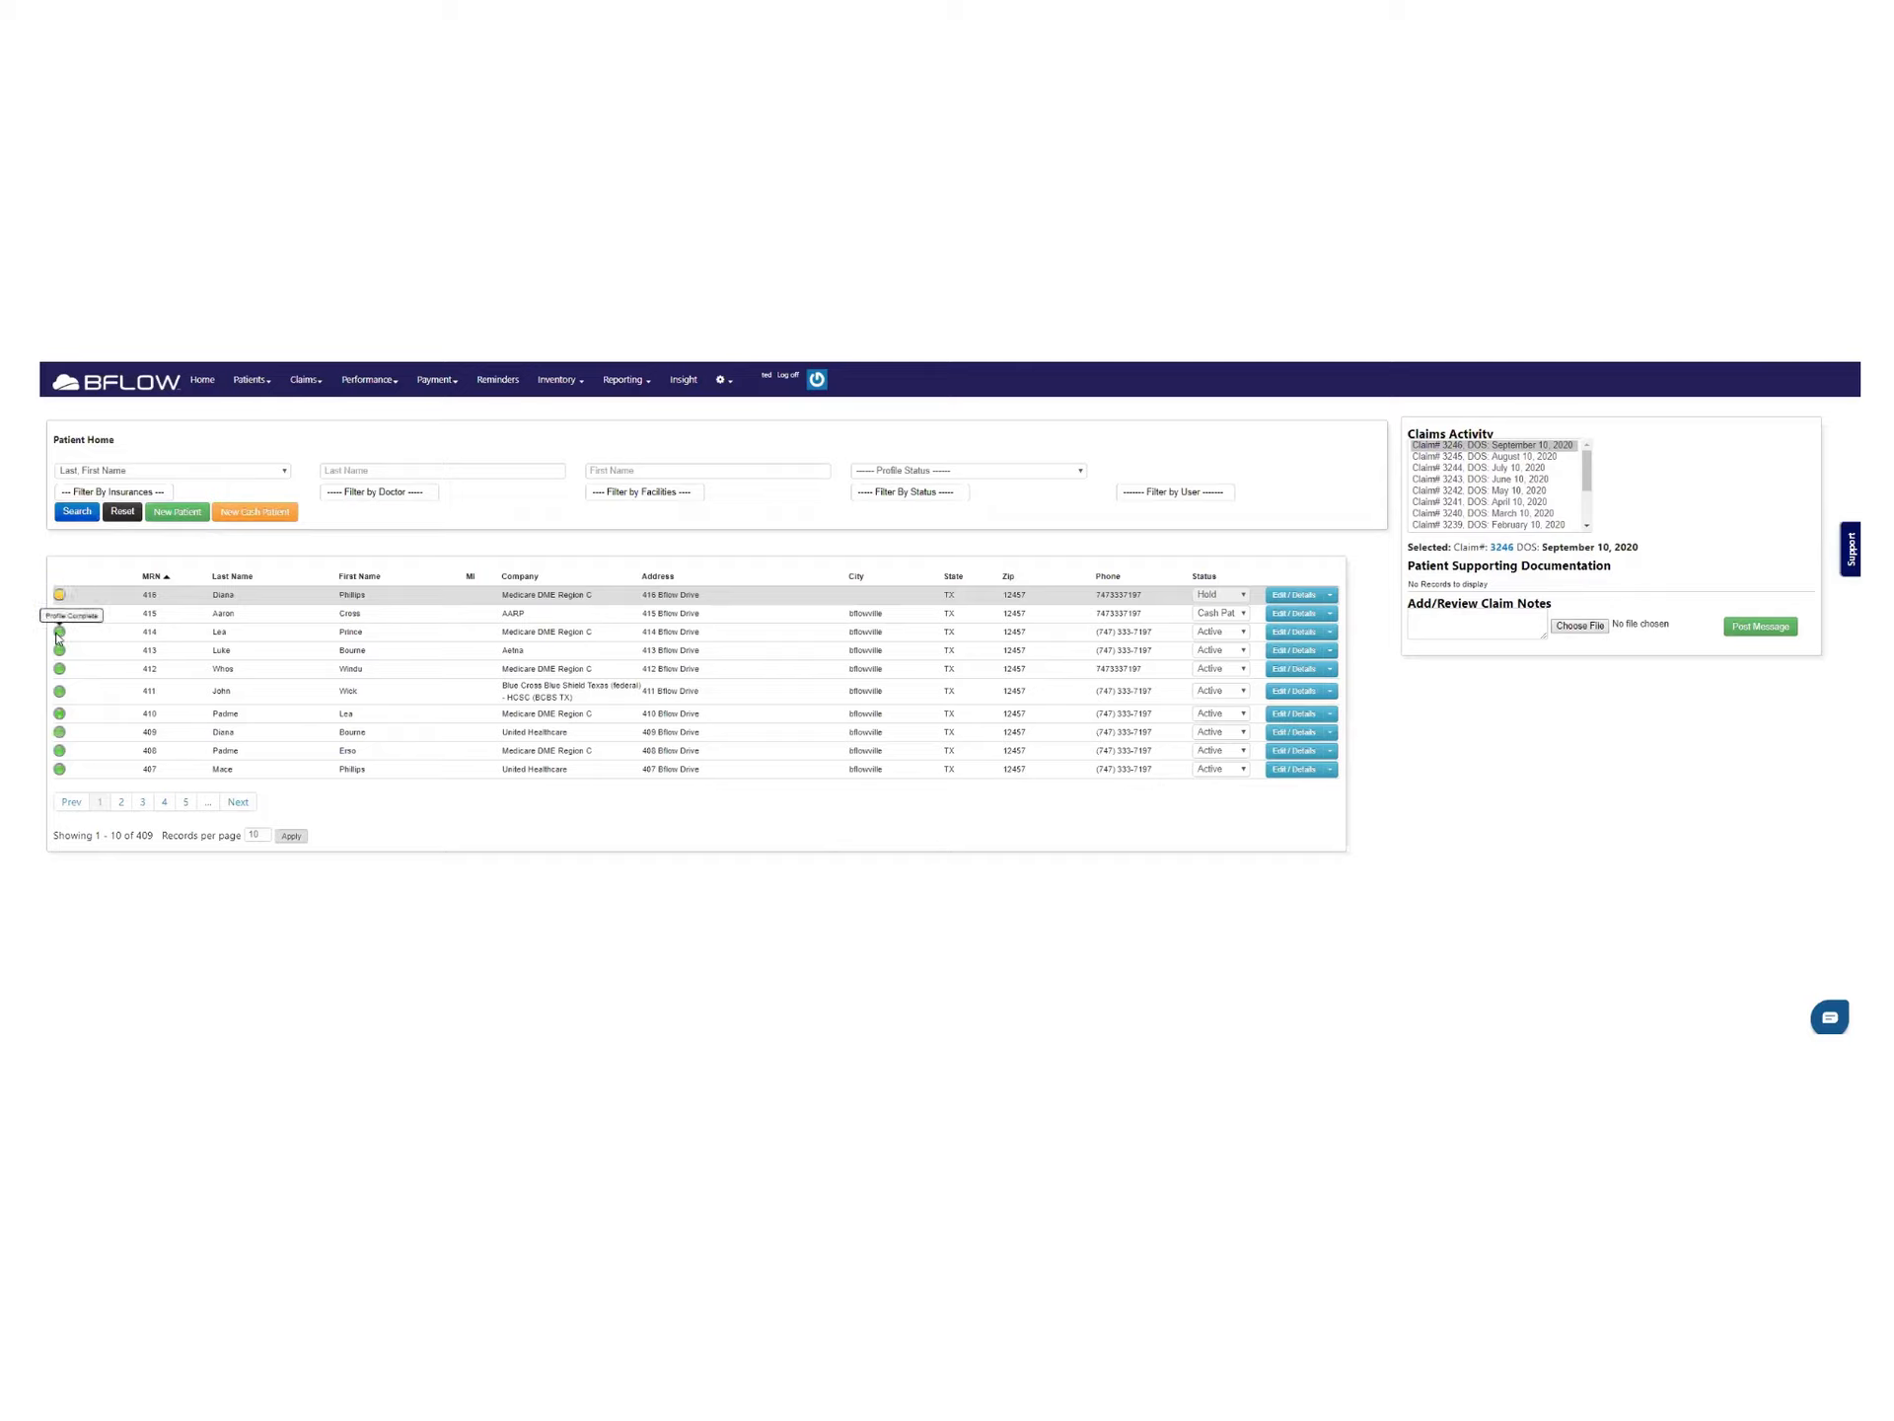
Page through the patient list to page 3, showing records 21–30 with patient 396
left_click(134, 800)
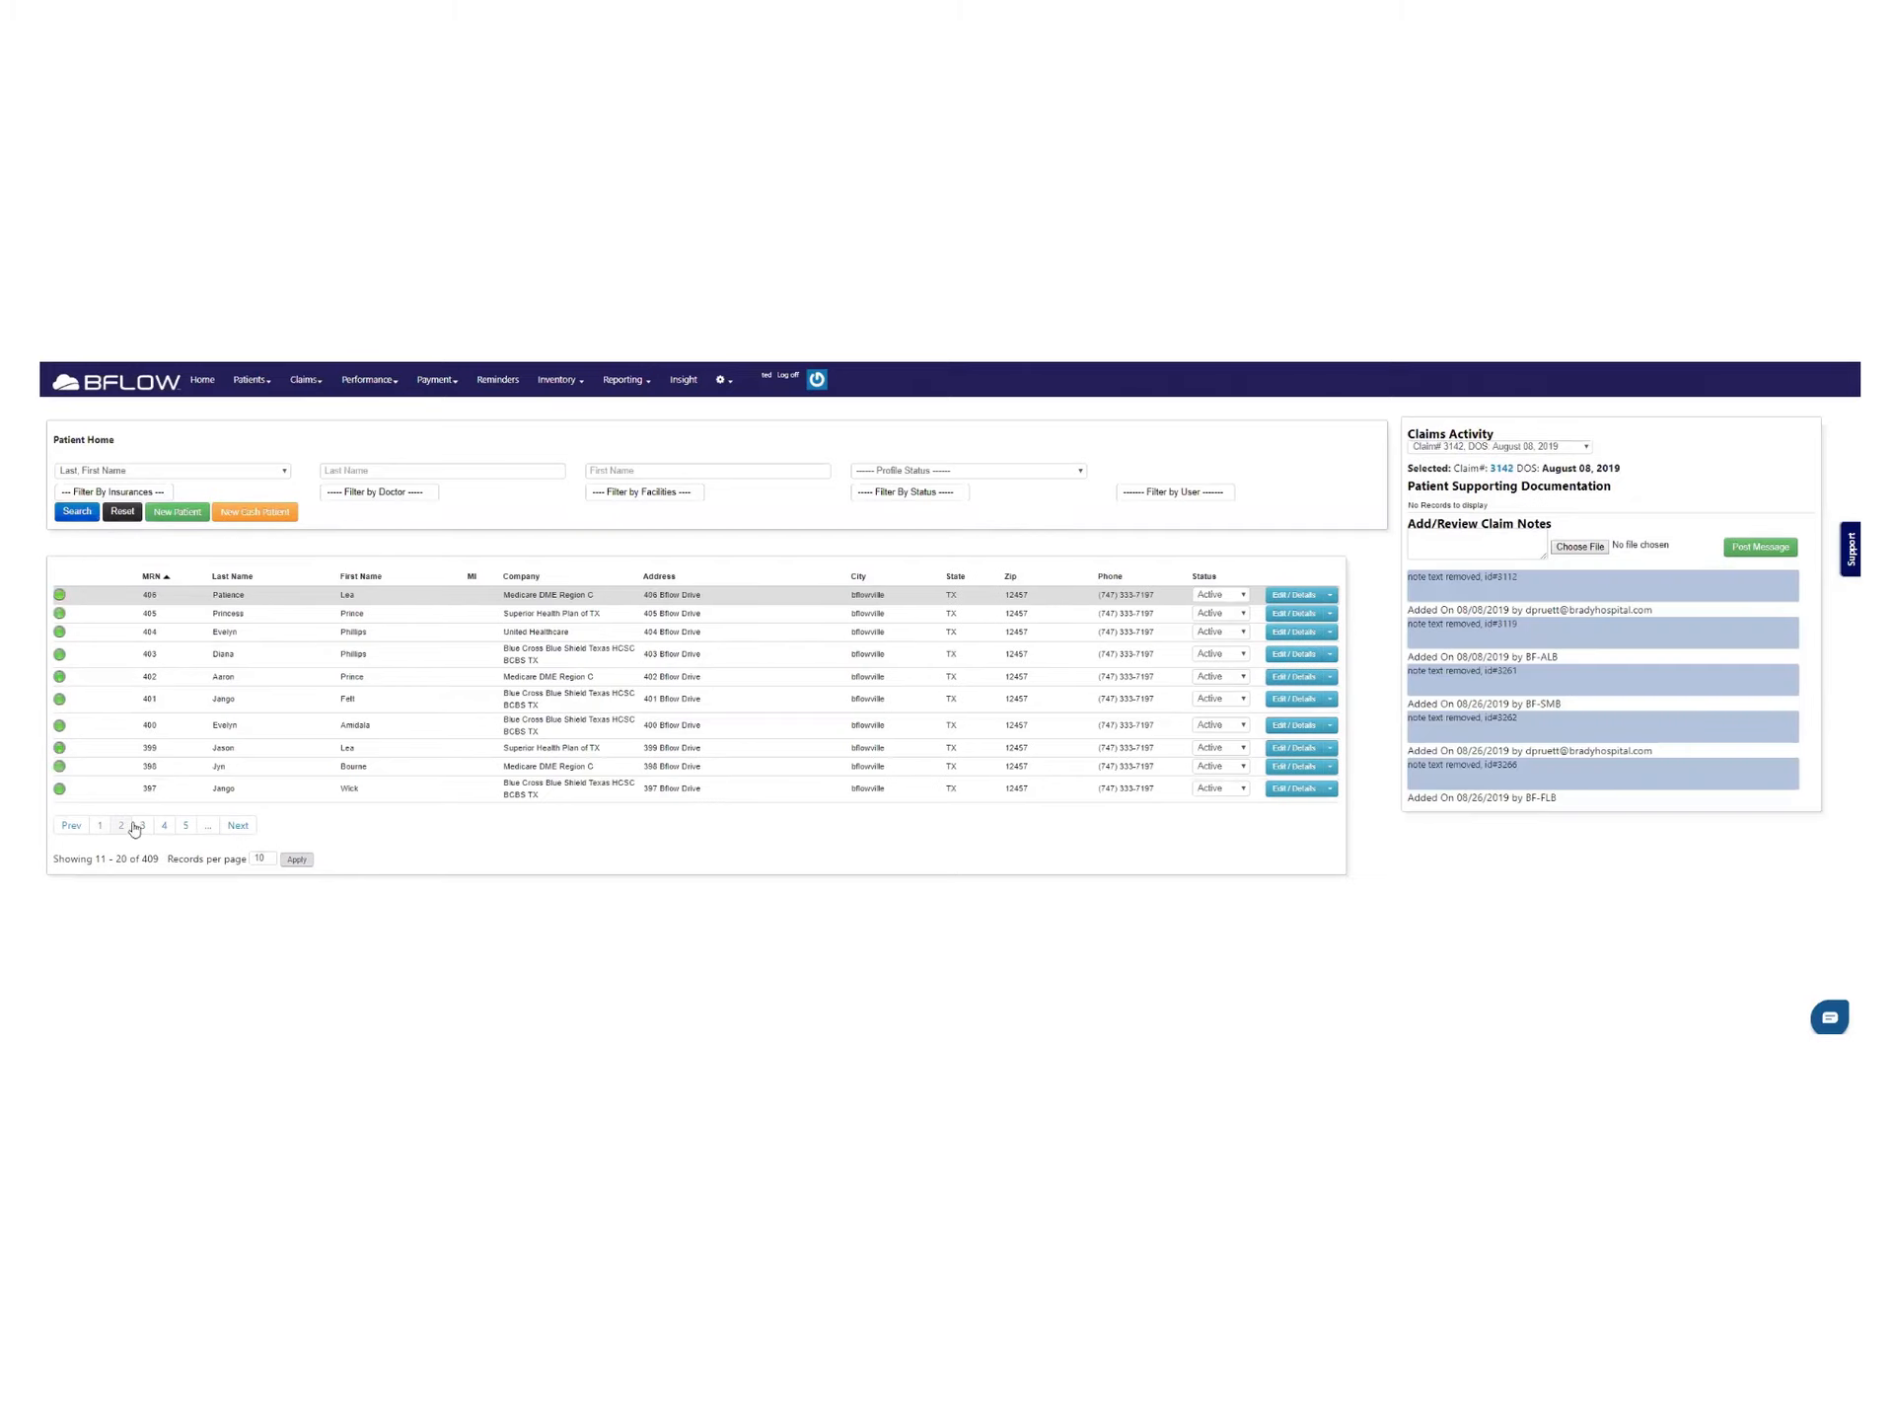
left_click(141, 826)
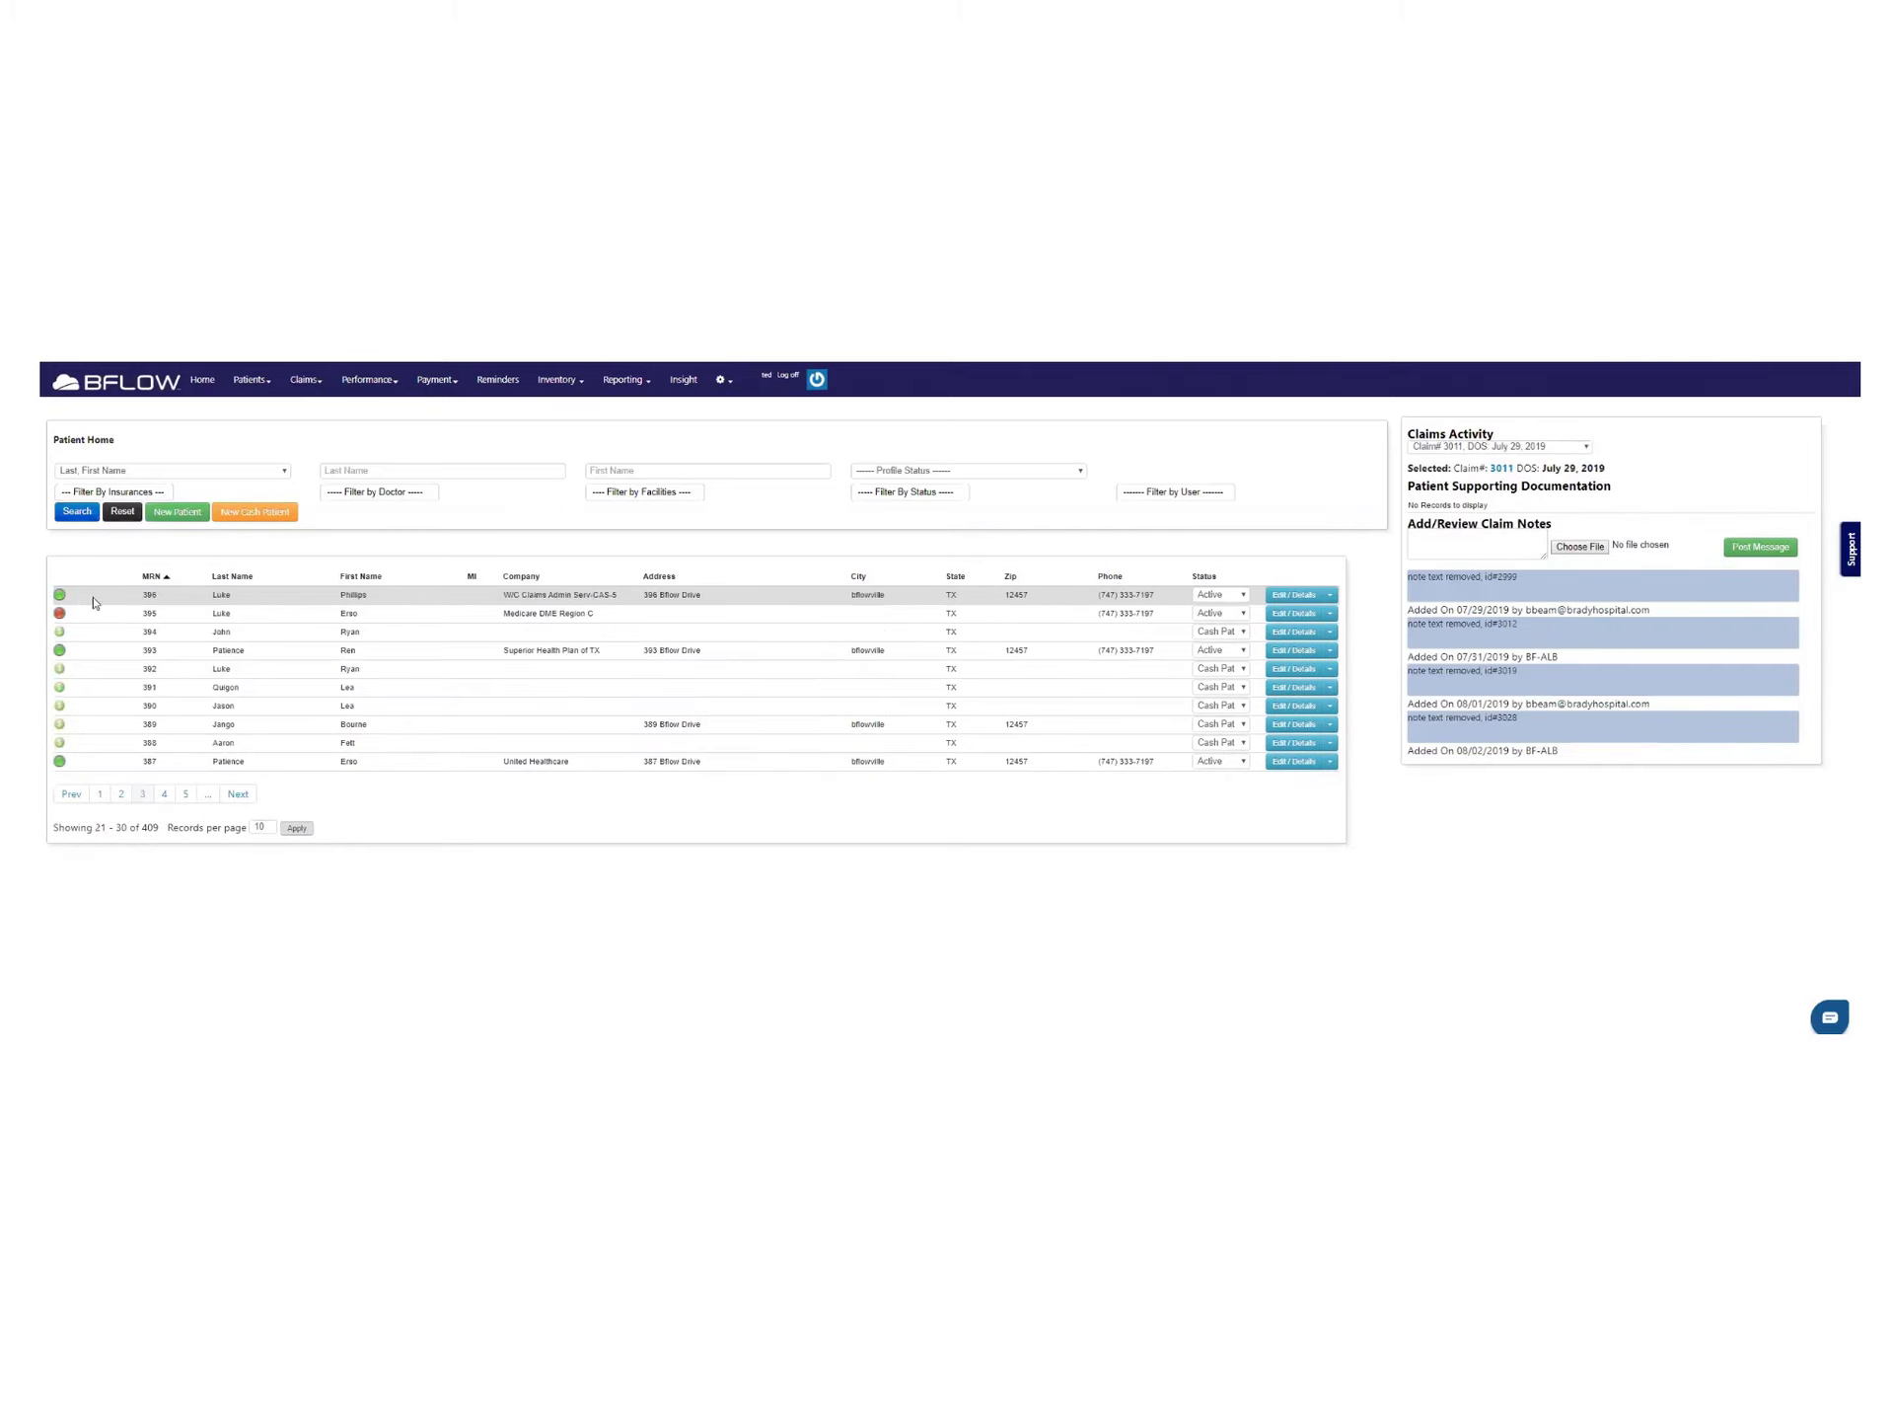
mouse_move(58, 616)
Review the search-type choices and the insurance, doctor, facility and patient status filters
left_click(233, 471)
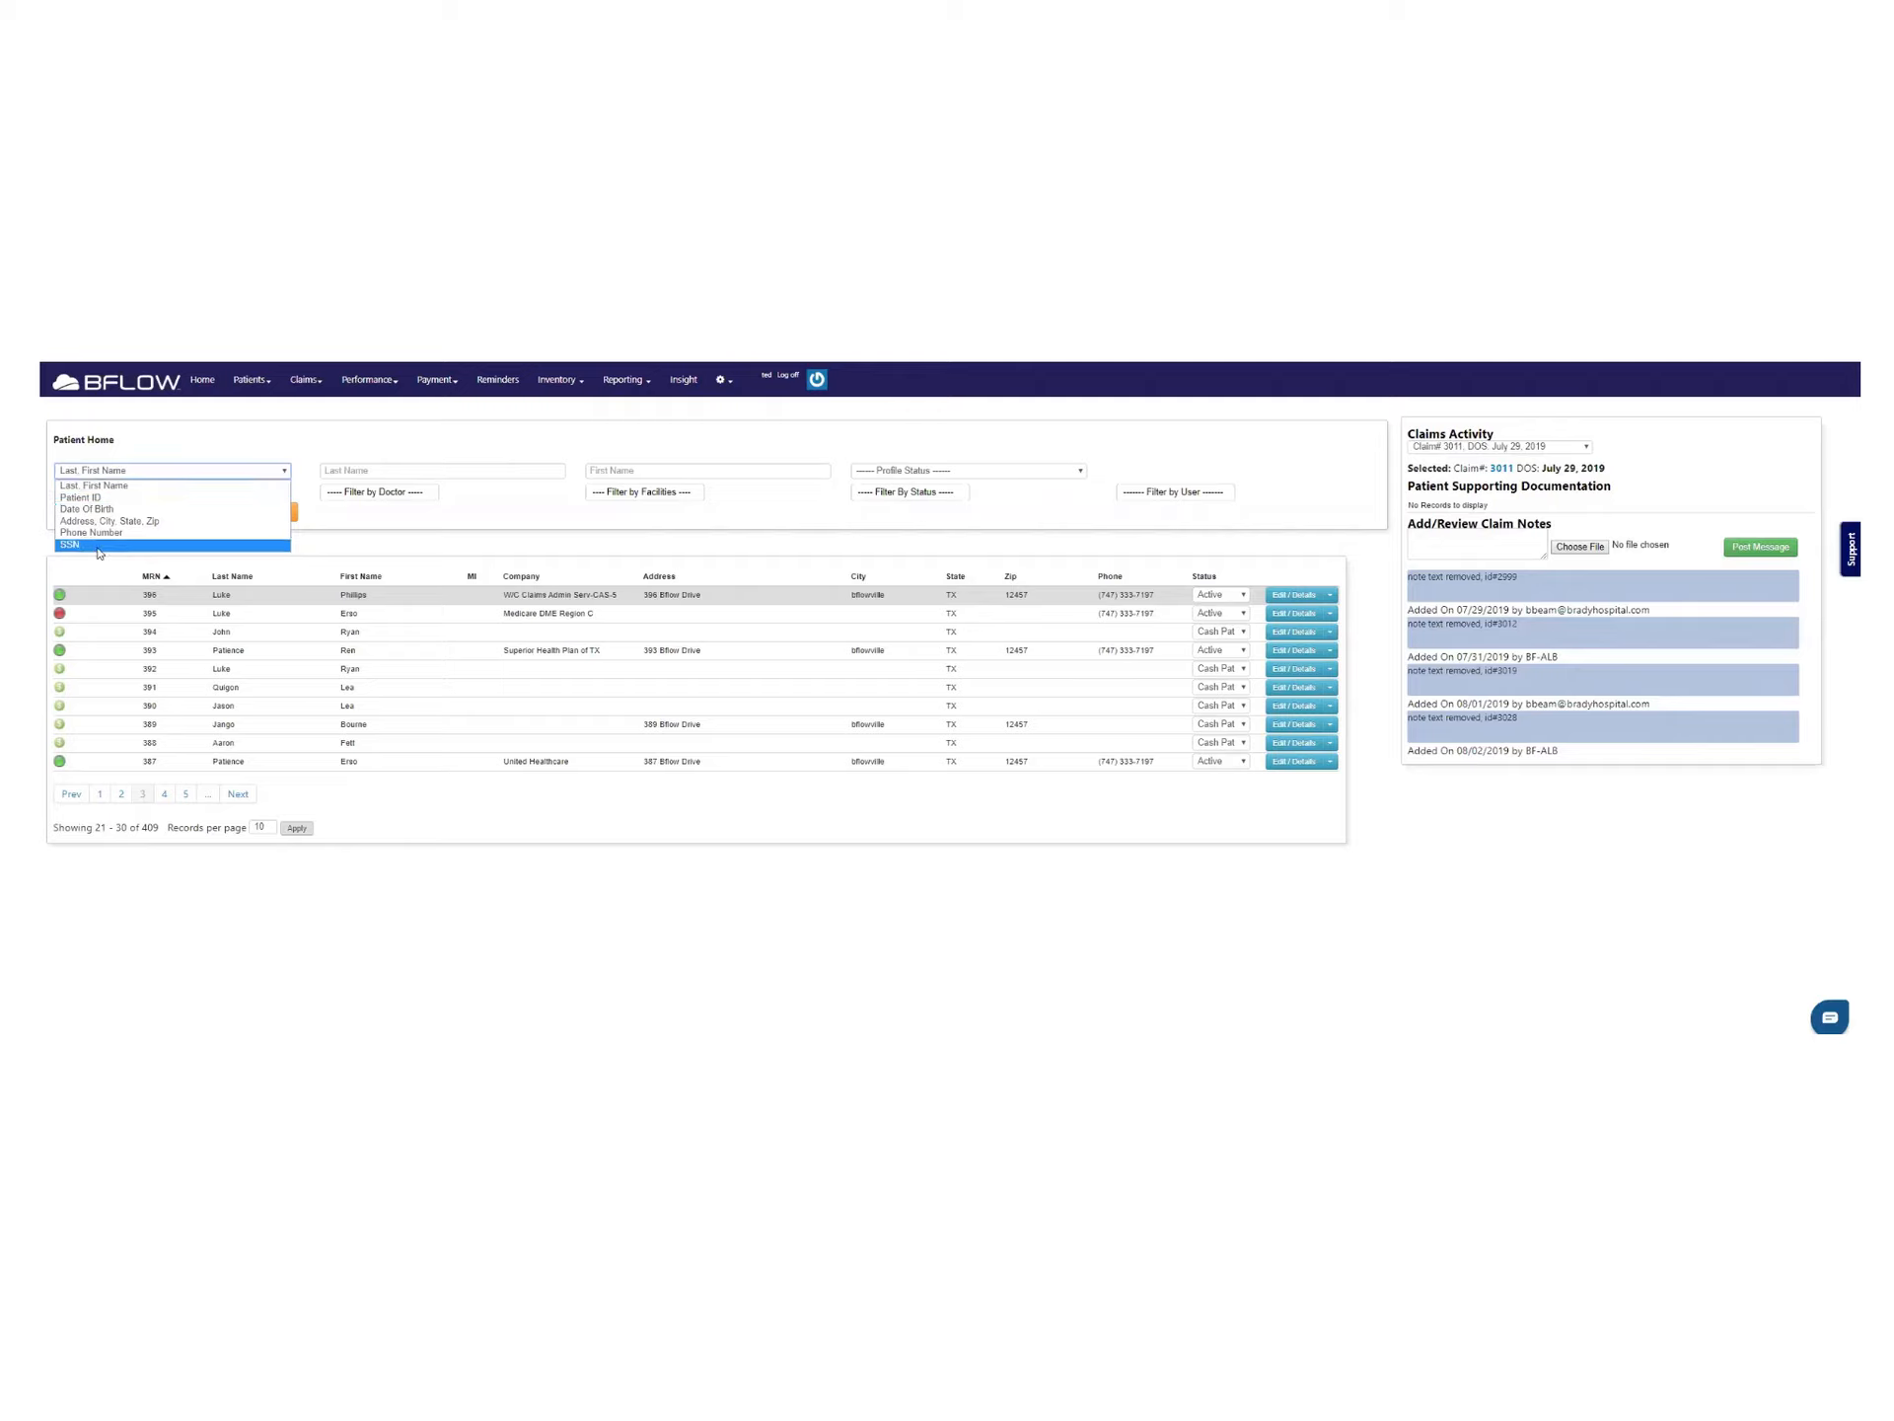
left_click(313, 542)
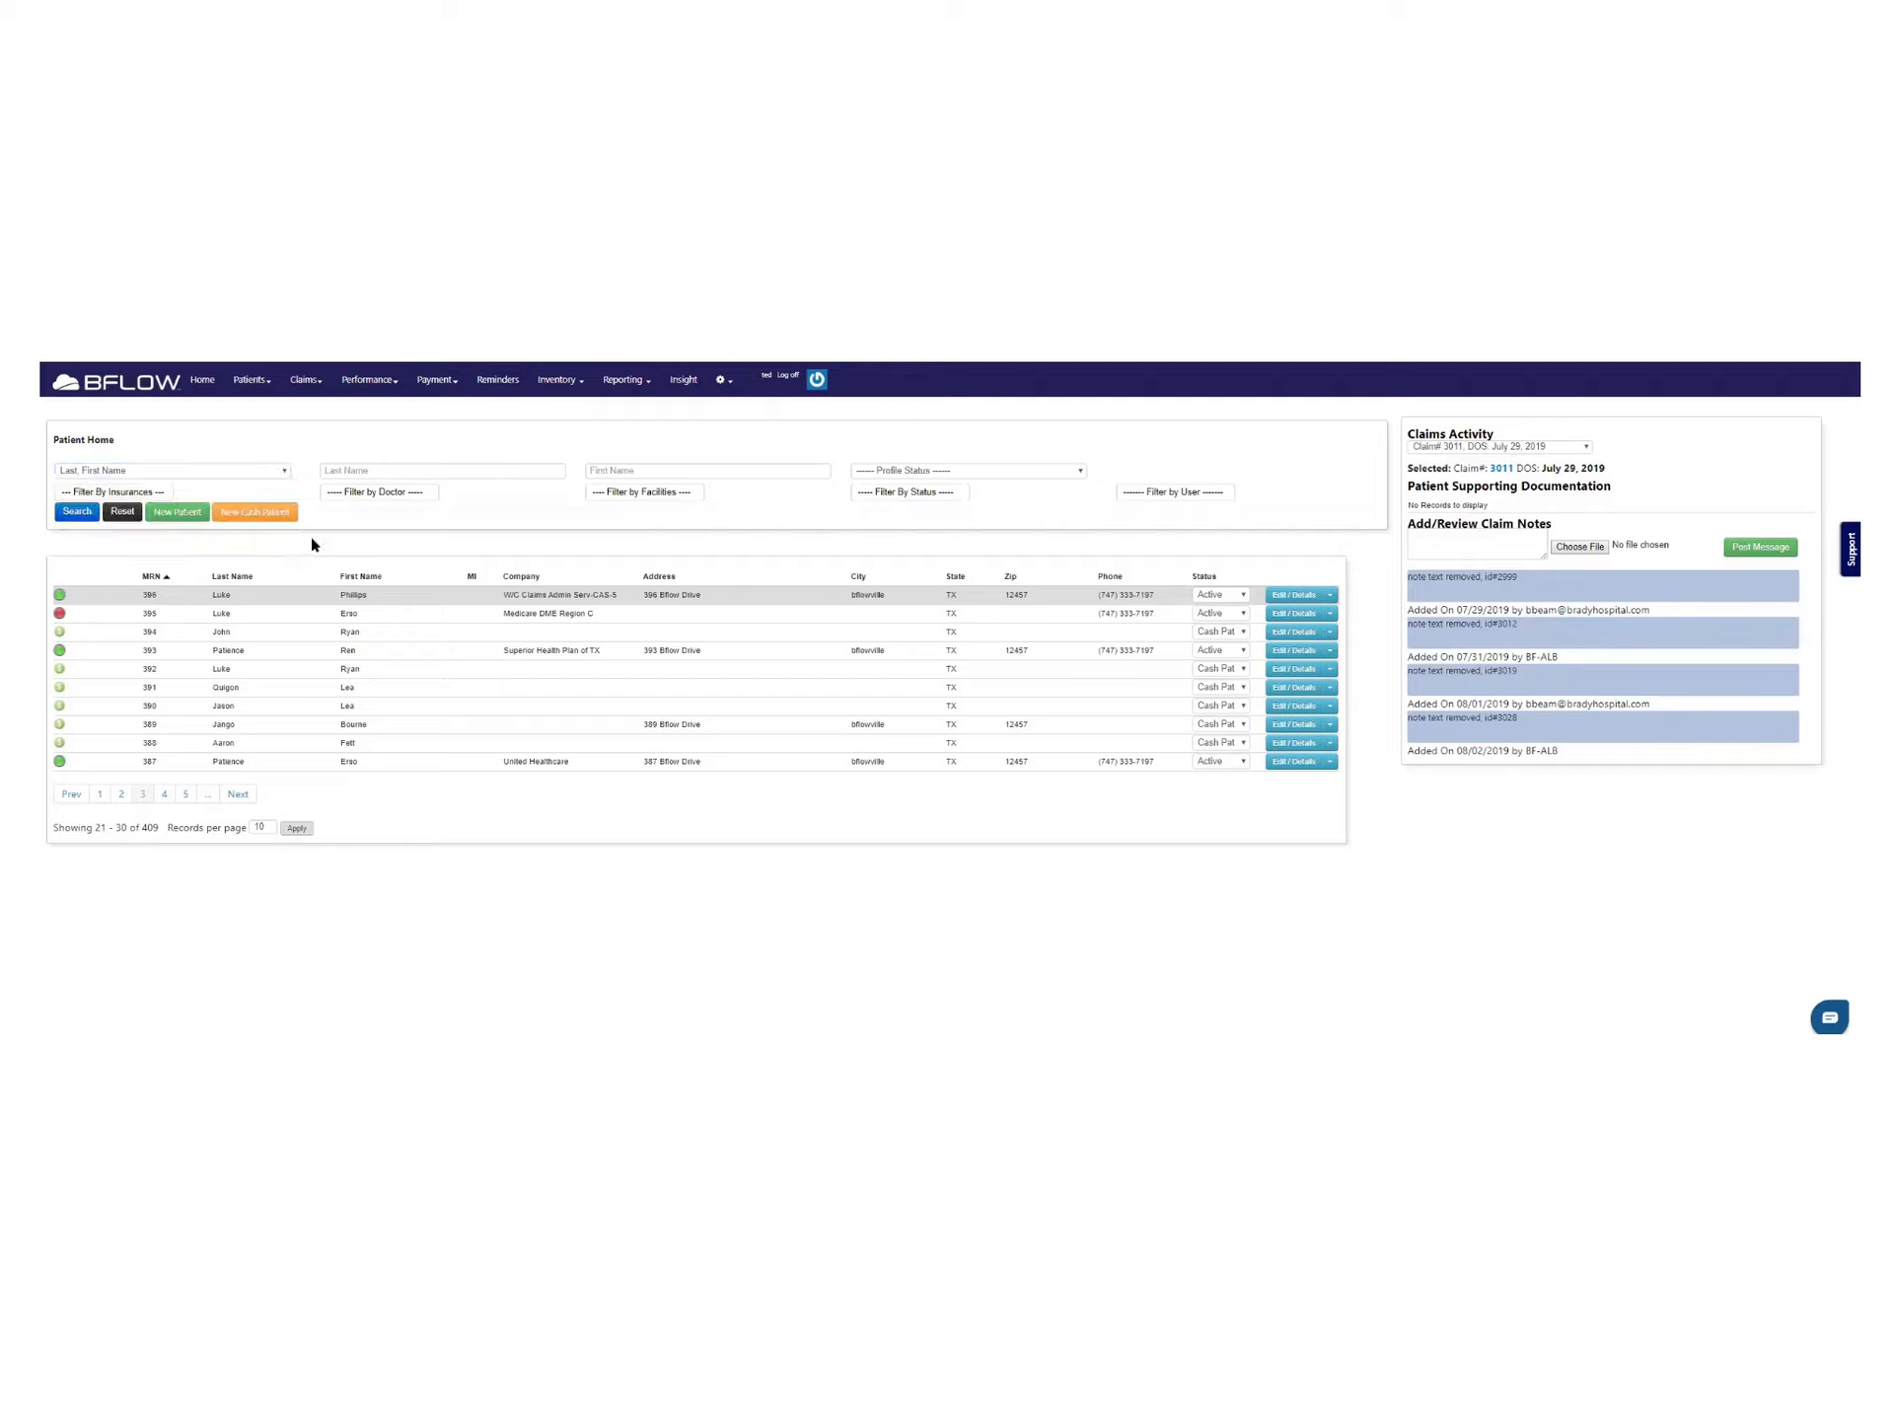
left_click(117, 496)
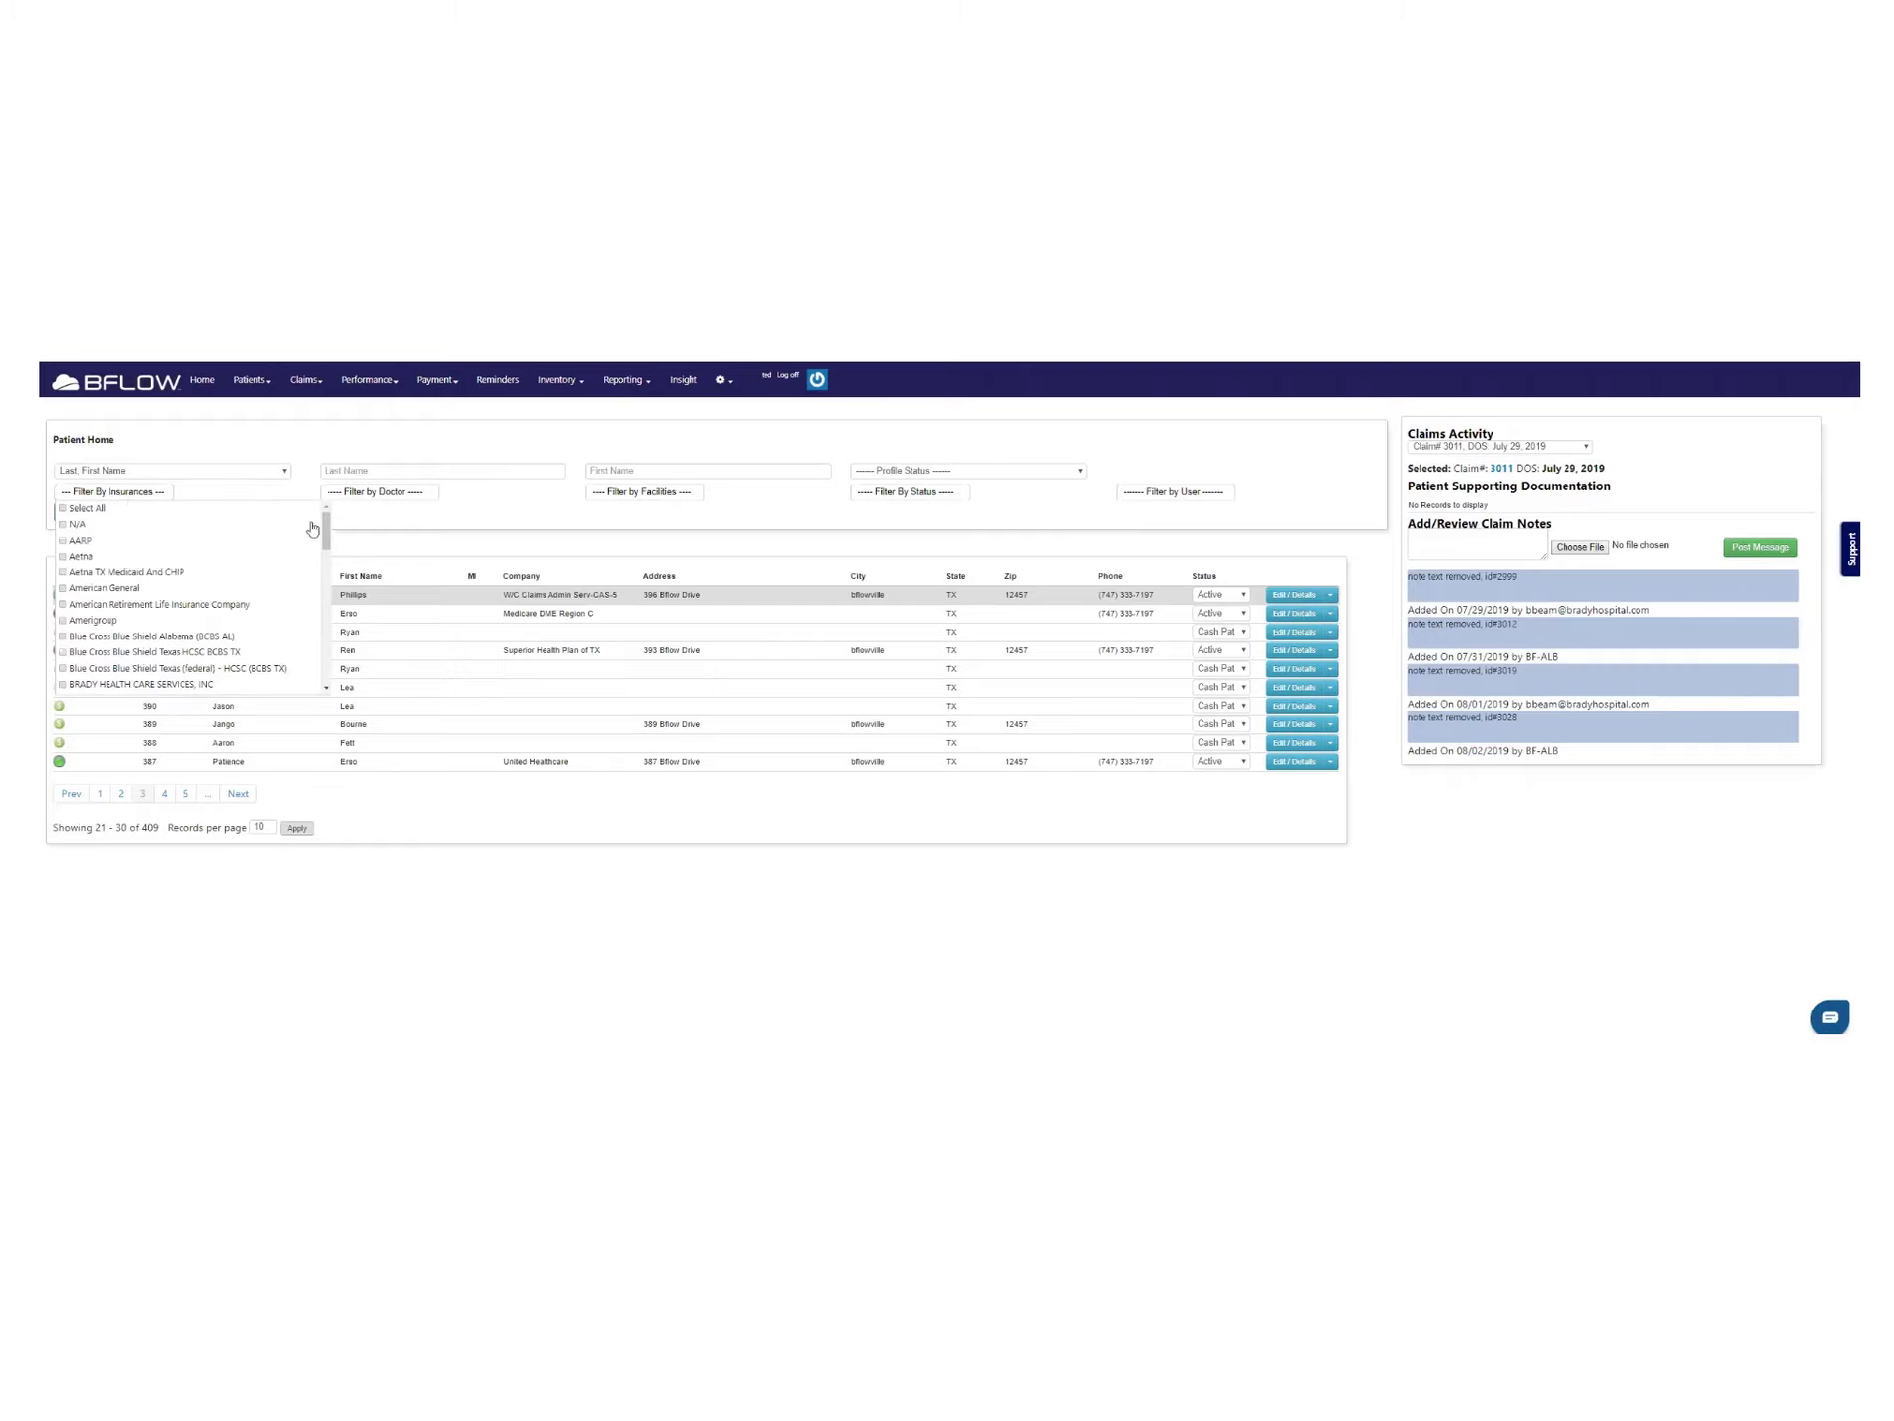
left_click(390, 493)
left_click(628, 493)
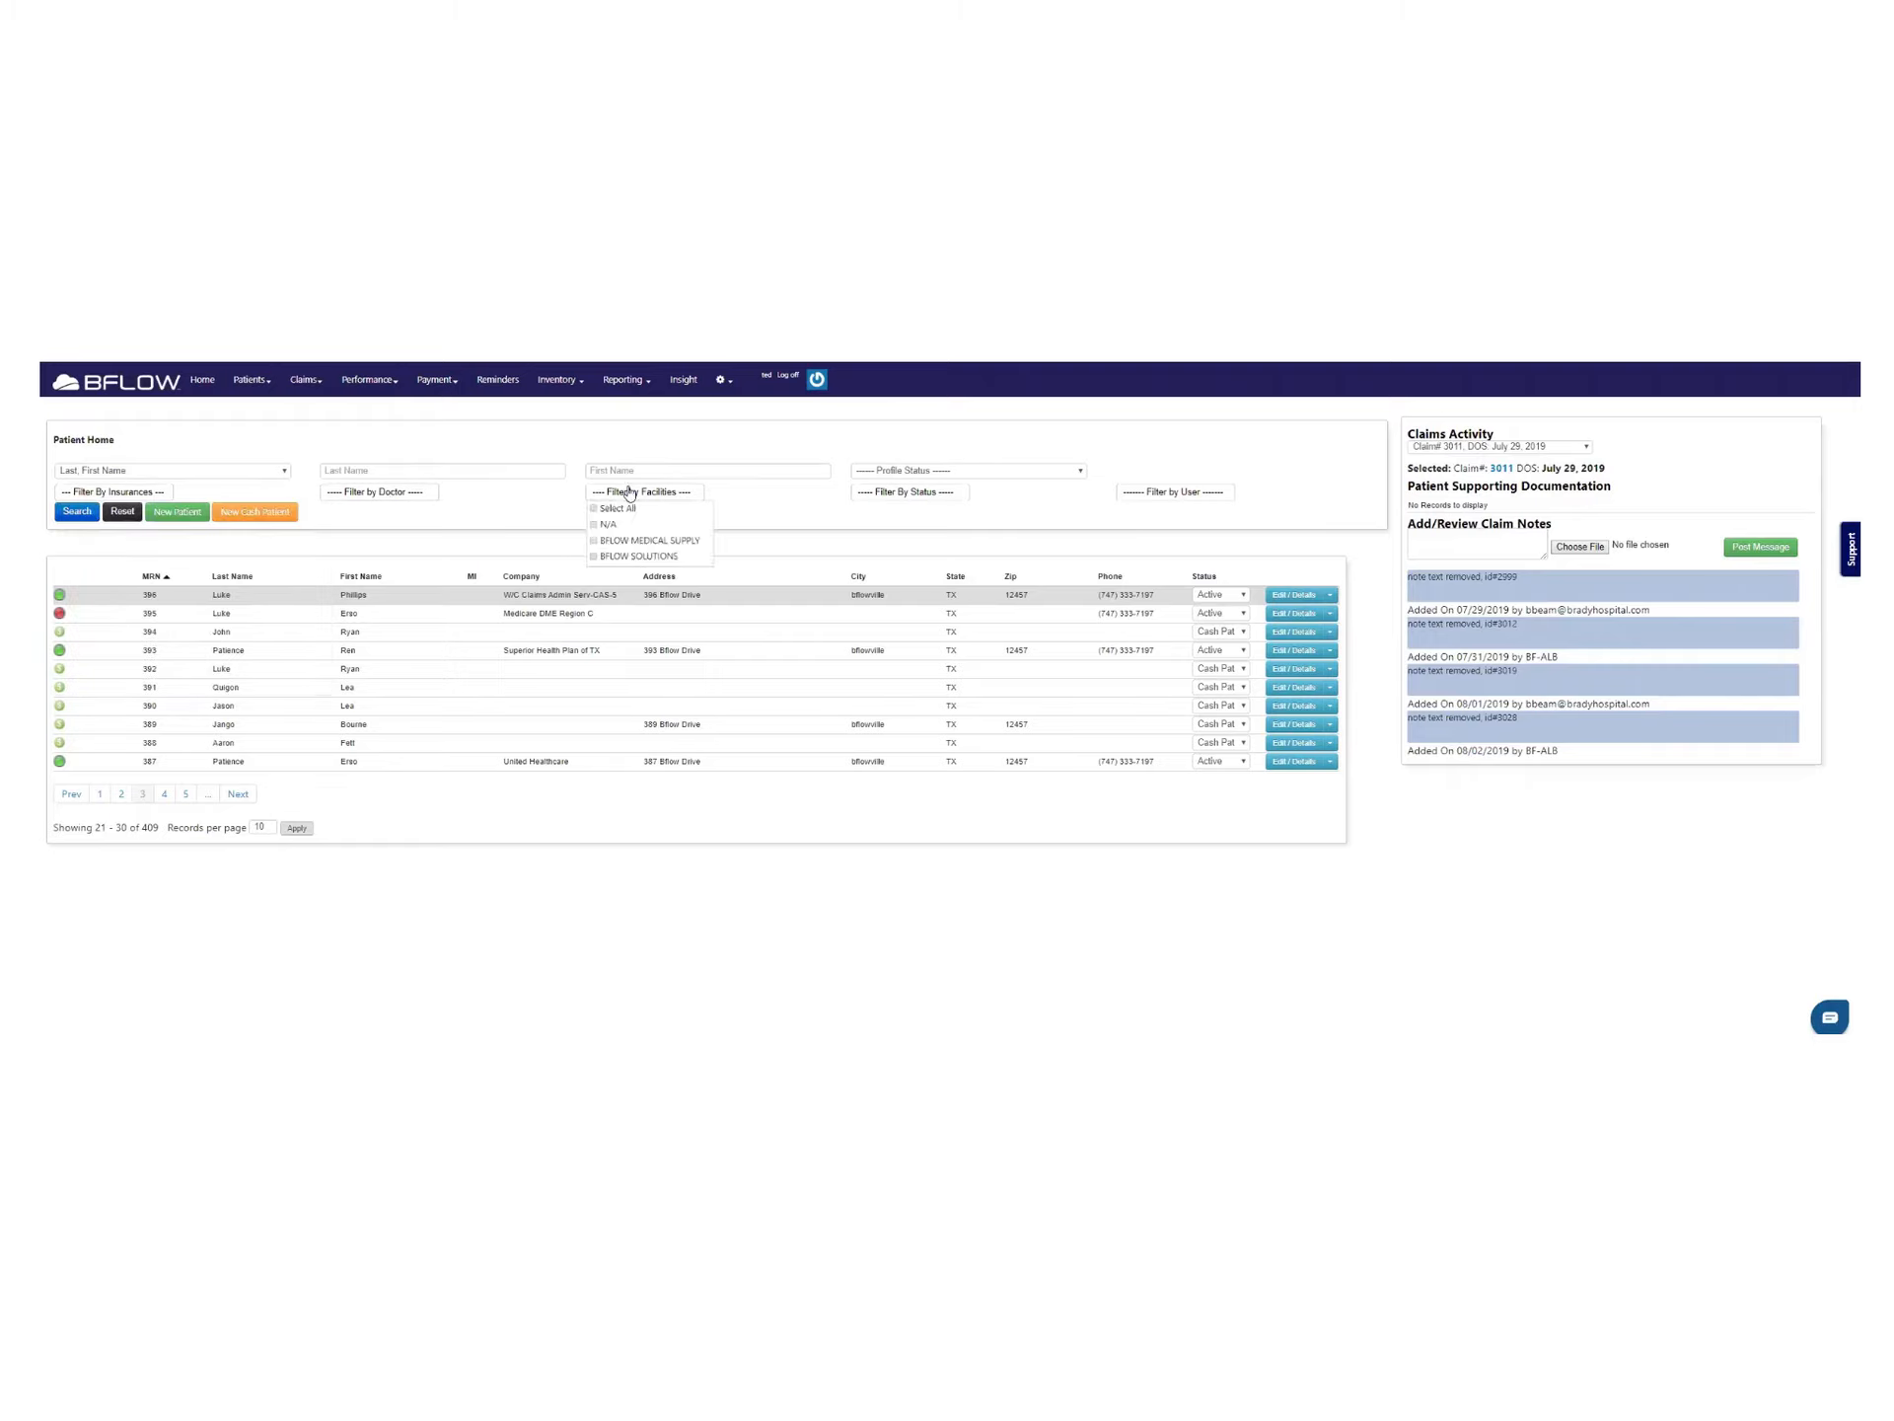
left_click(955, 496)
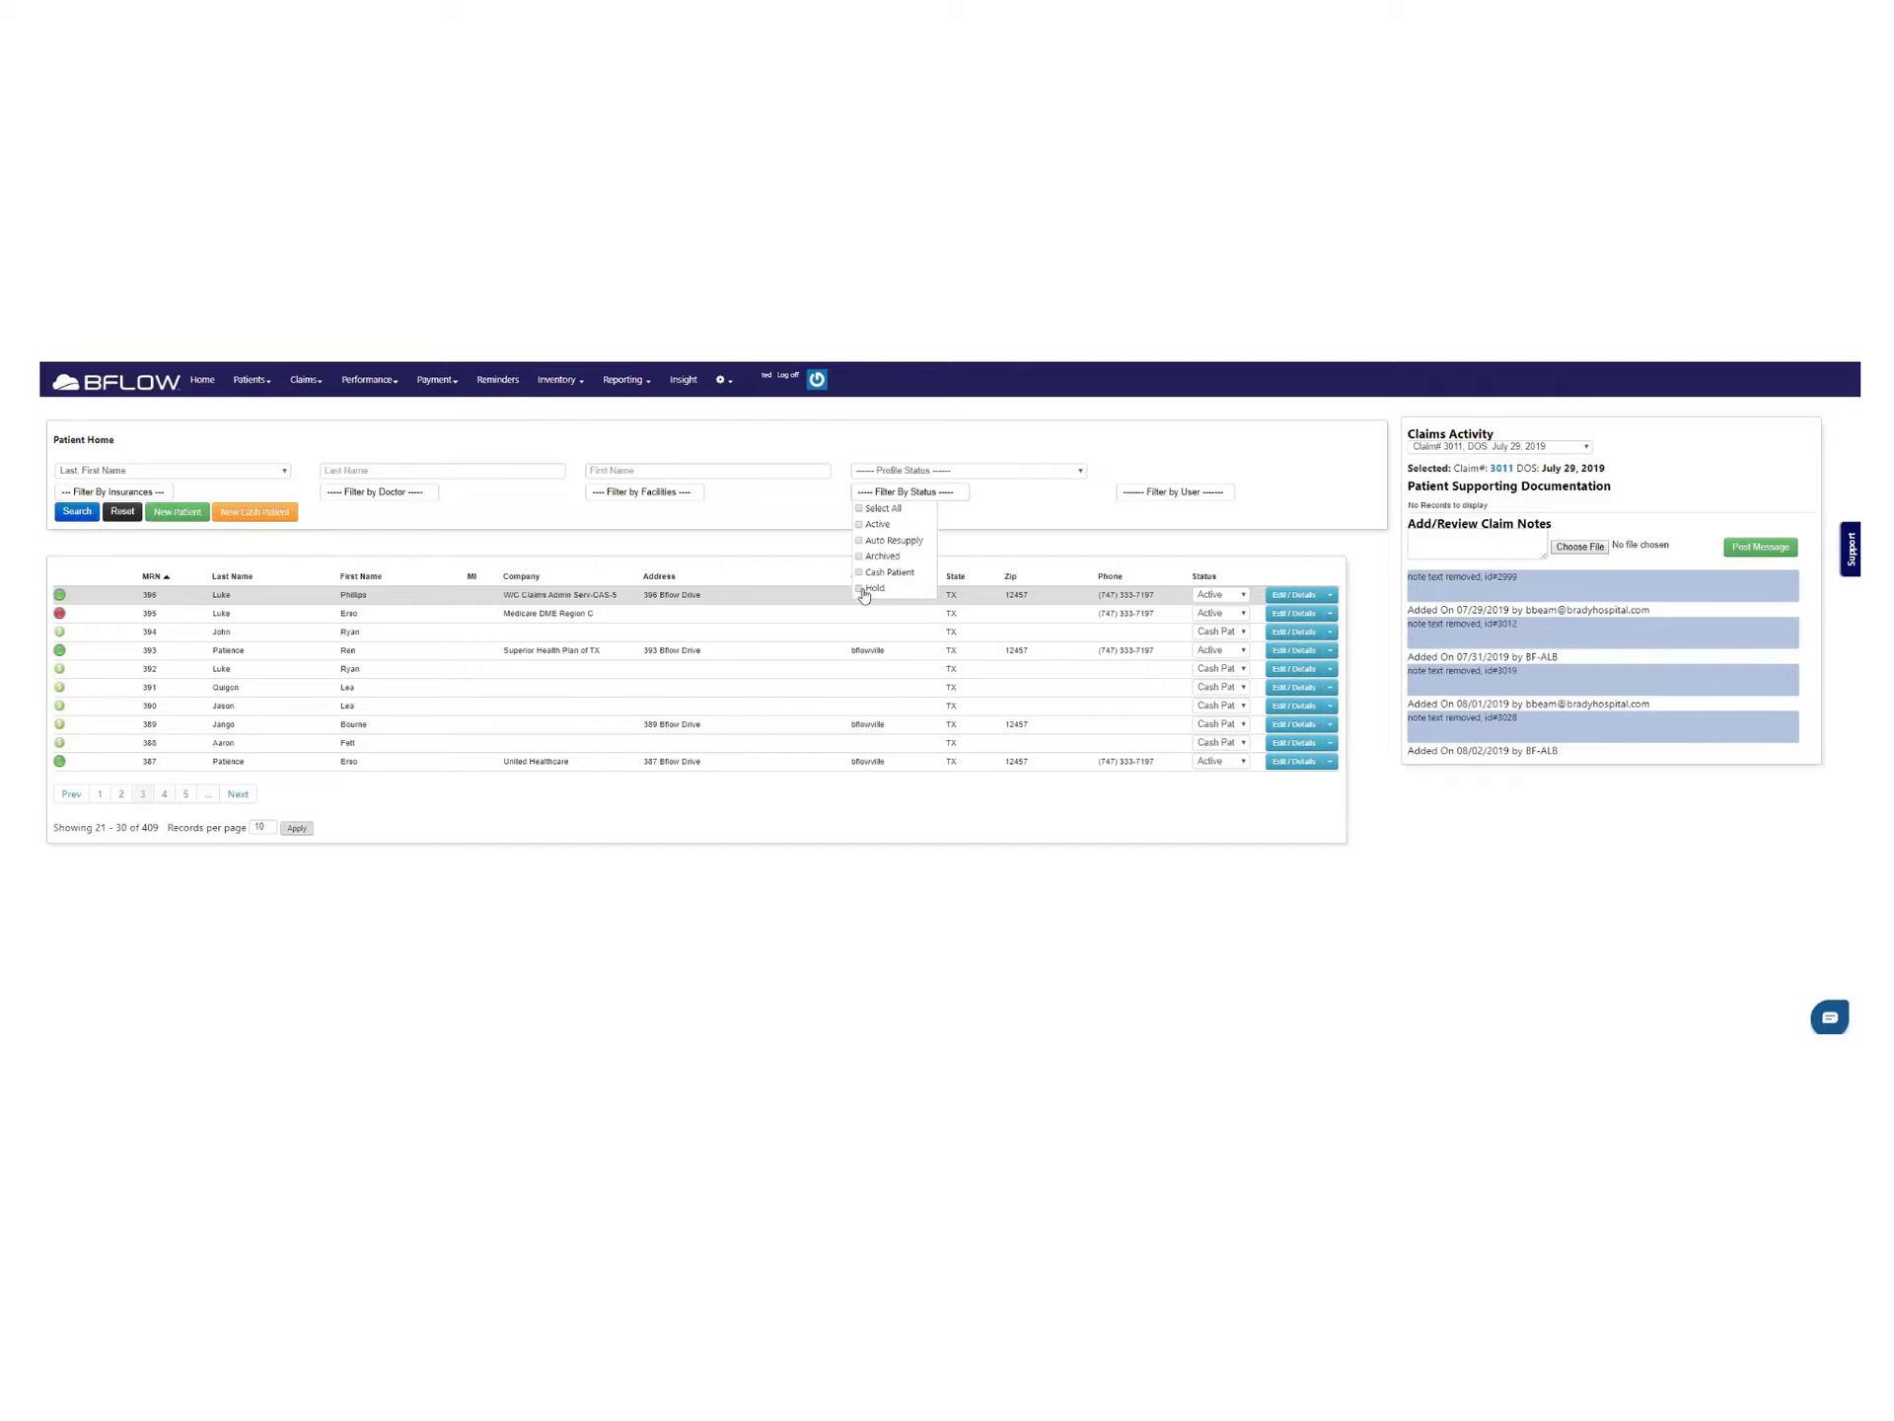
Check the user filter choices, then open patient 396's profile with Edit / Details
left_click(1126, 496)
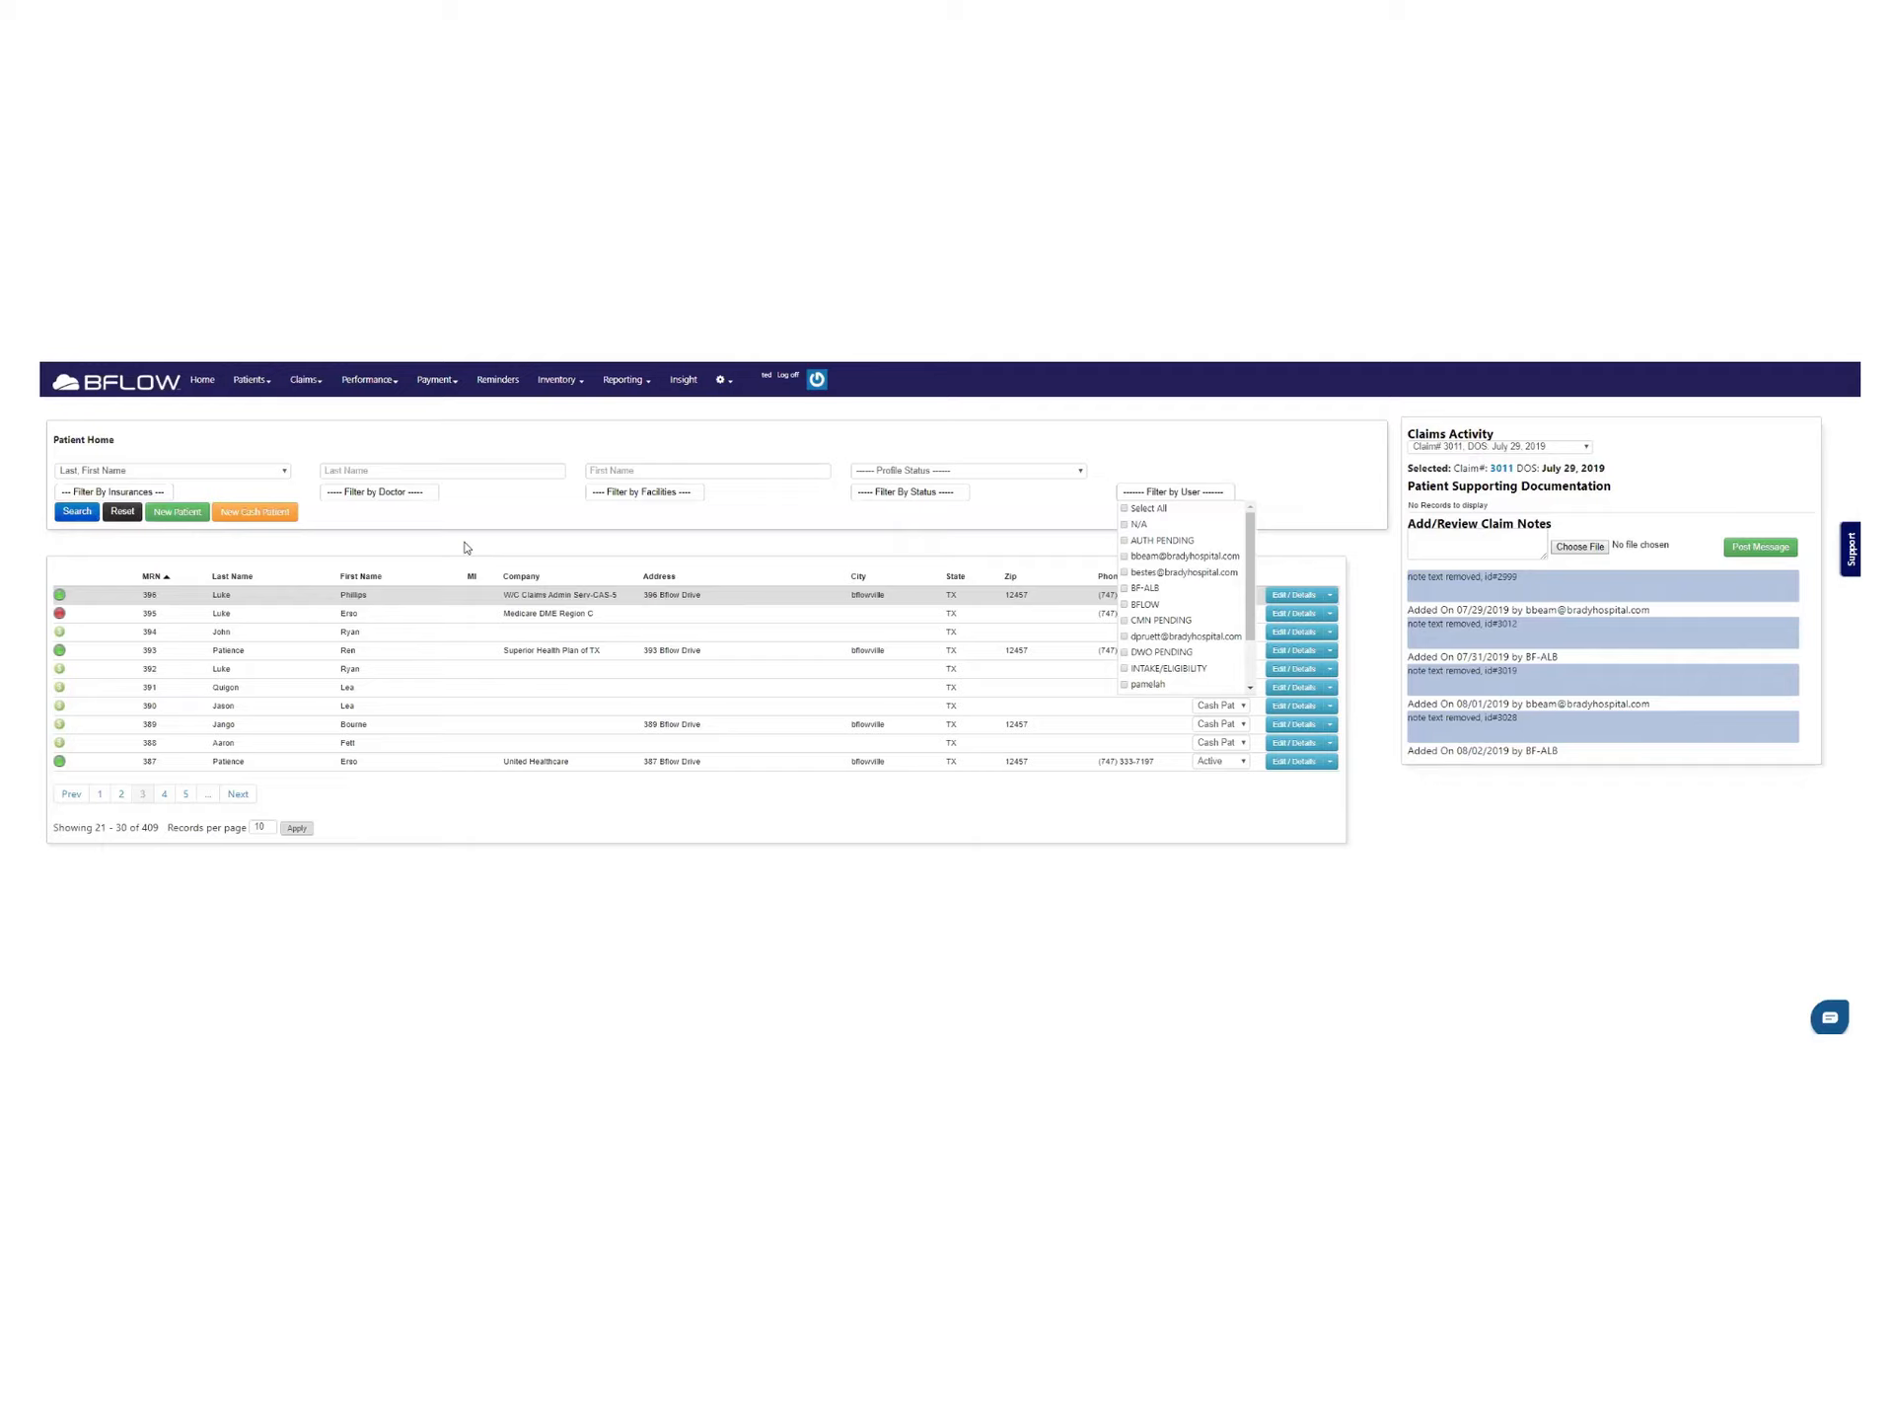
left_click(1064, 502)
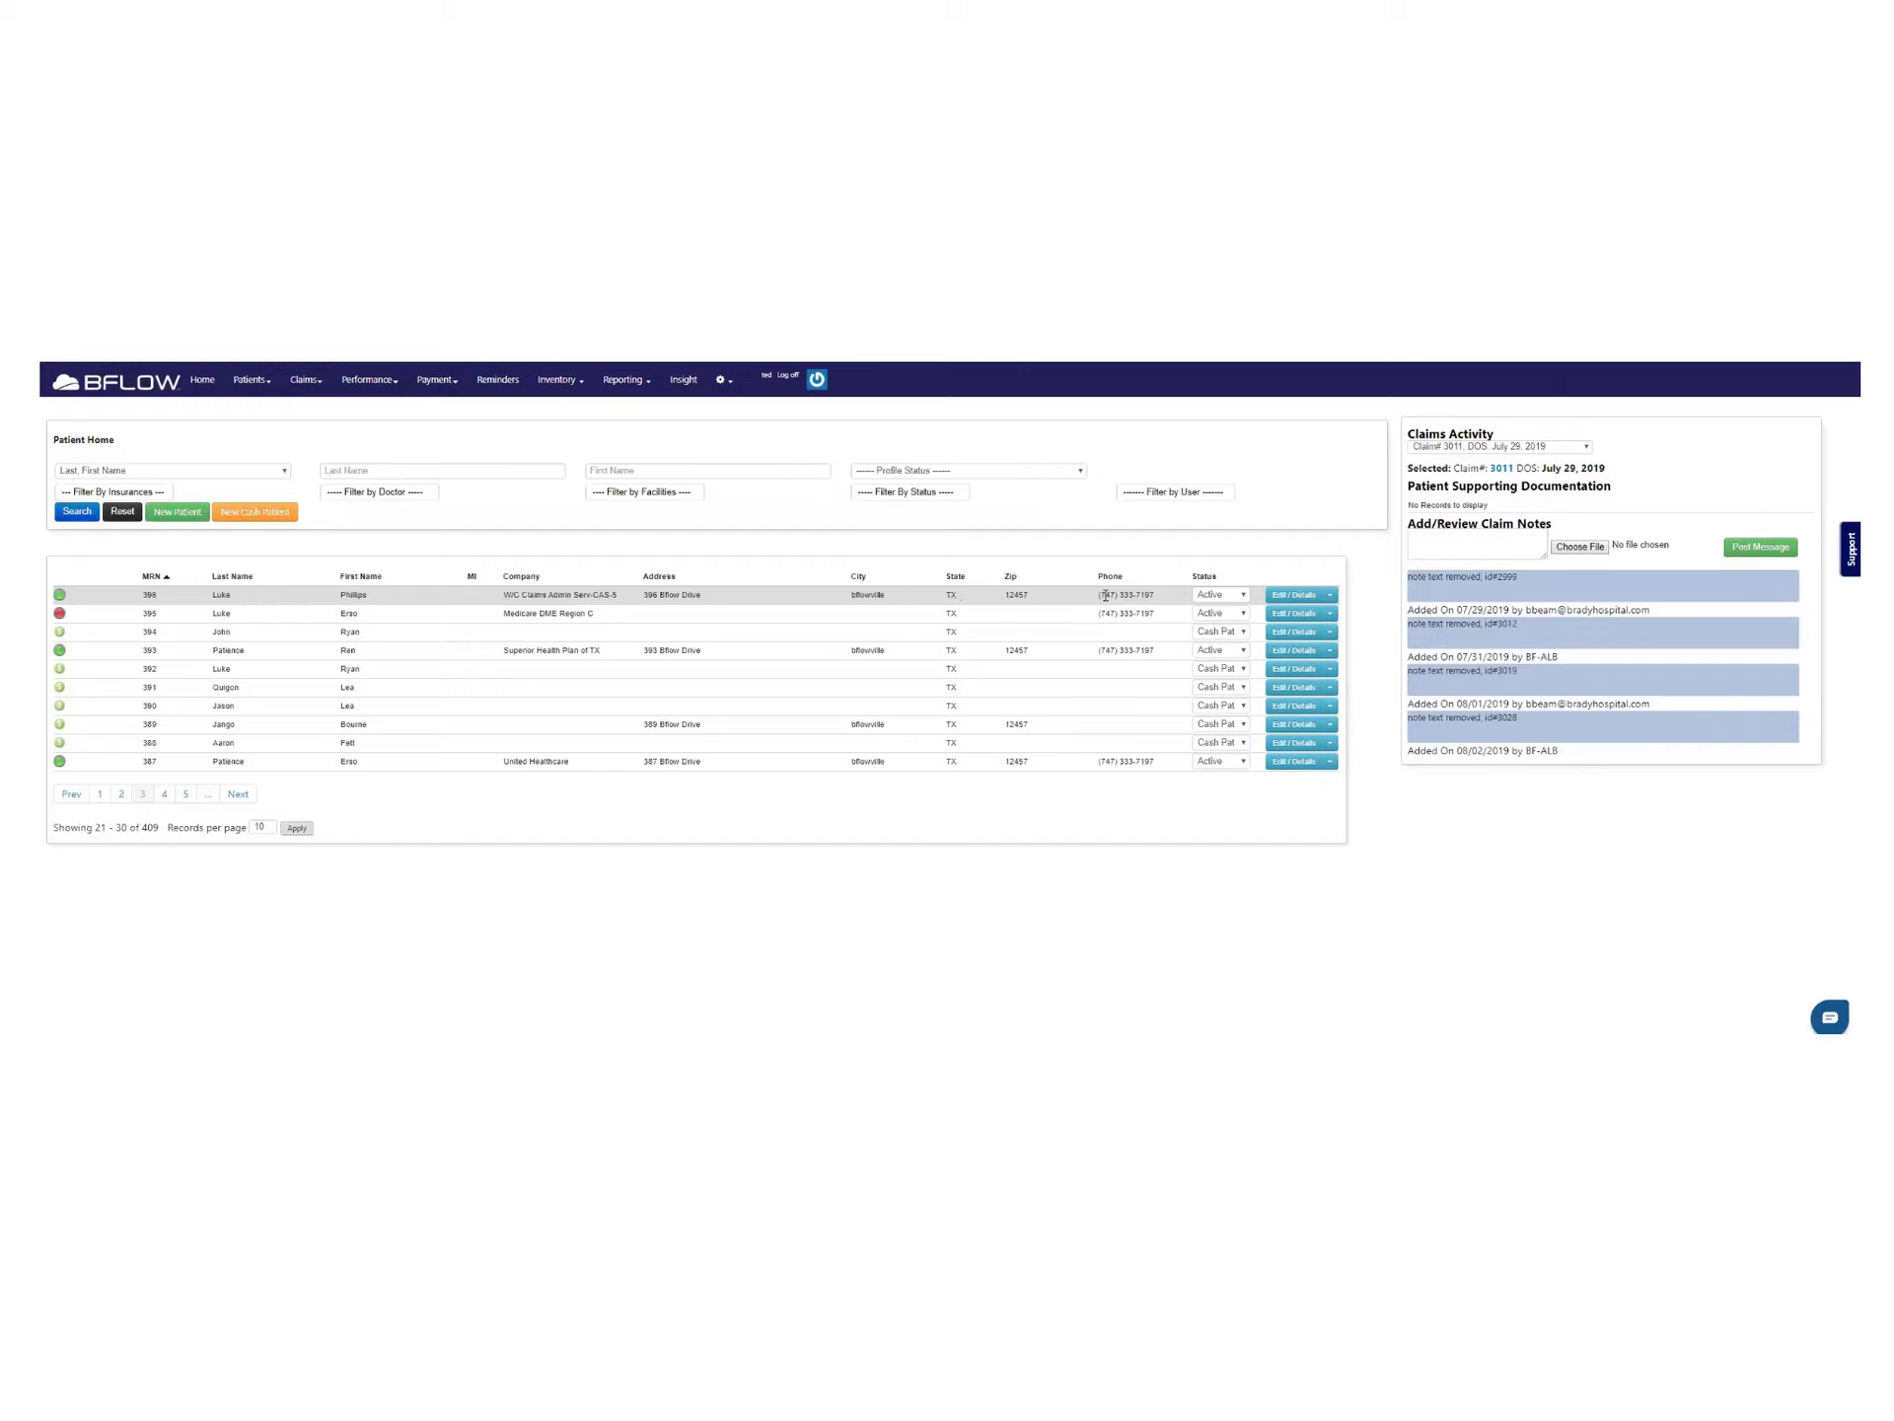
left_click(1279, 604)
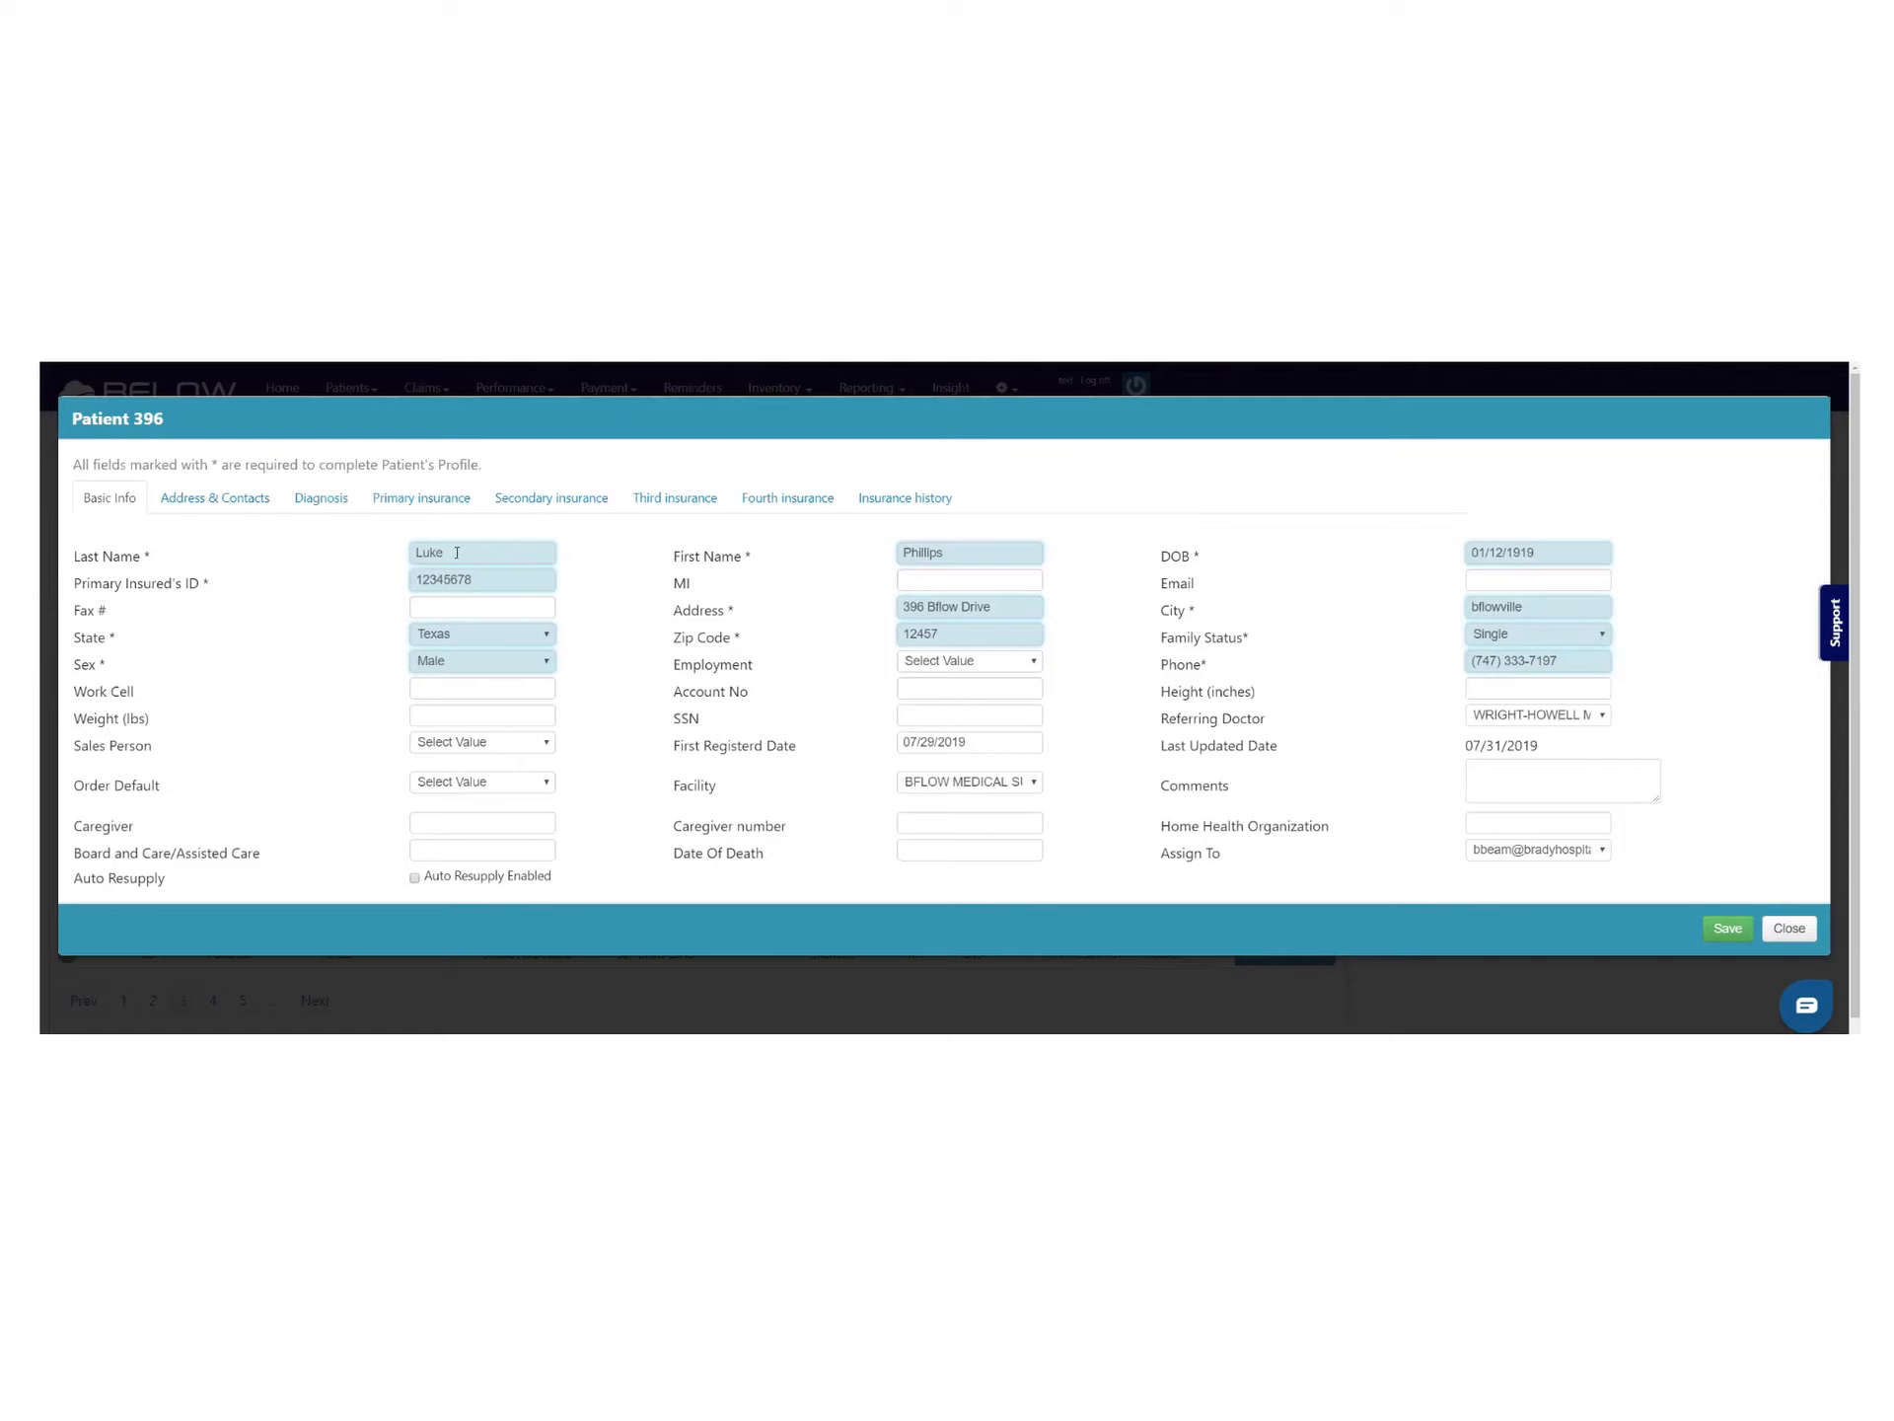
Save patient 396 with an empty last name to see the incomplete flag, then reopen the profile
double_click(465, 553)
key("BackSpace")
left_click(1726, 927)
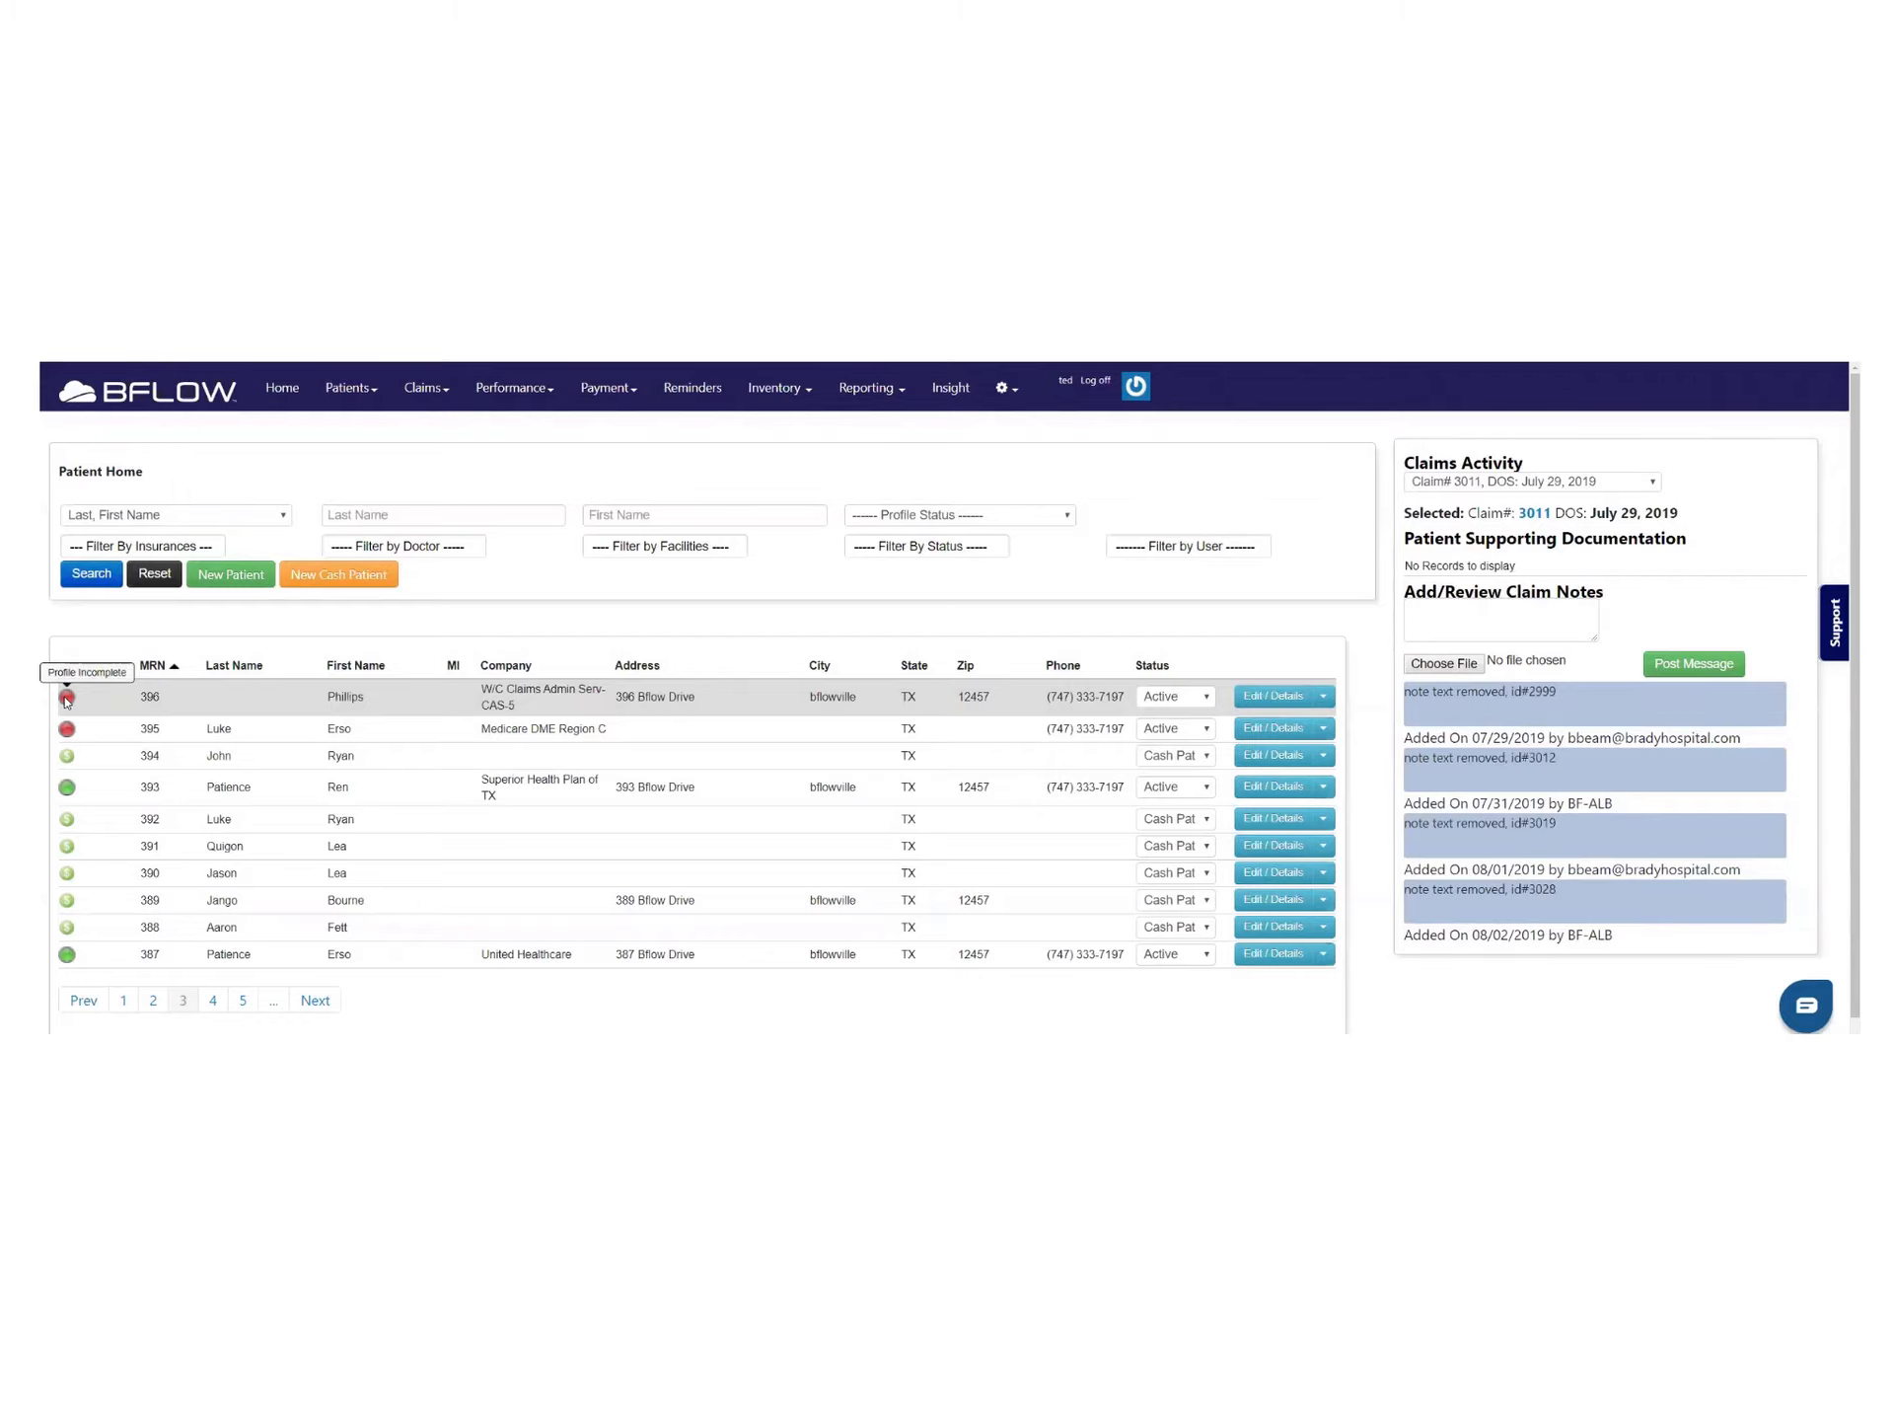
left_click(1276, 701)
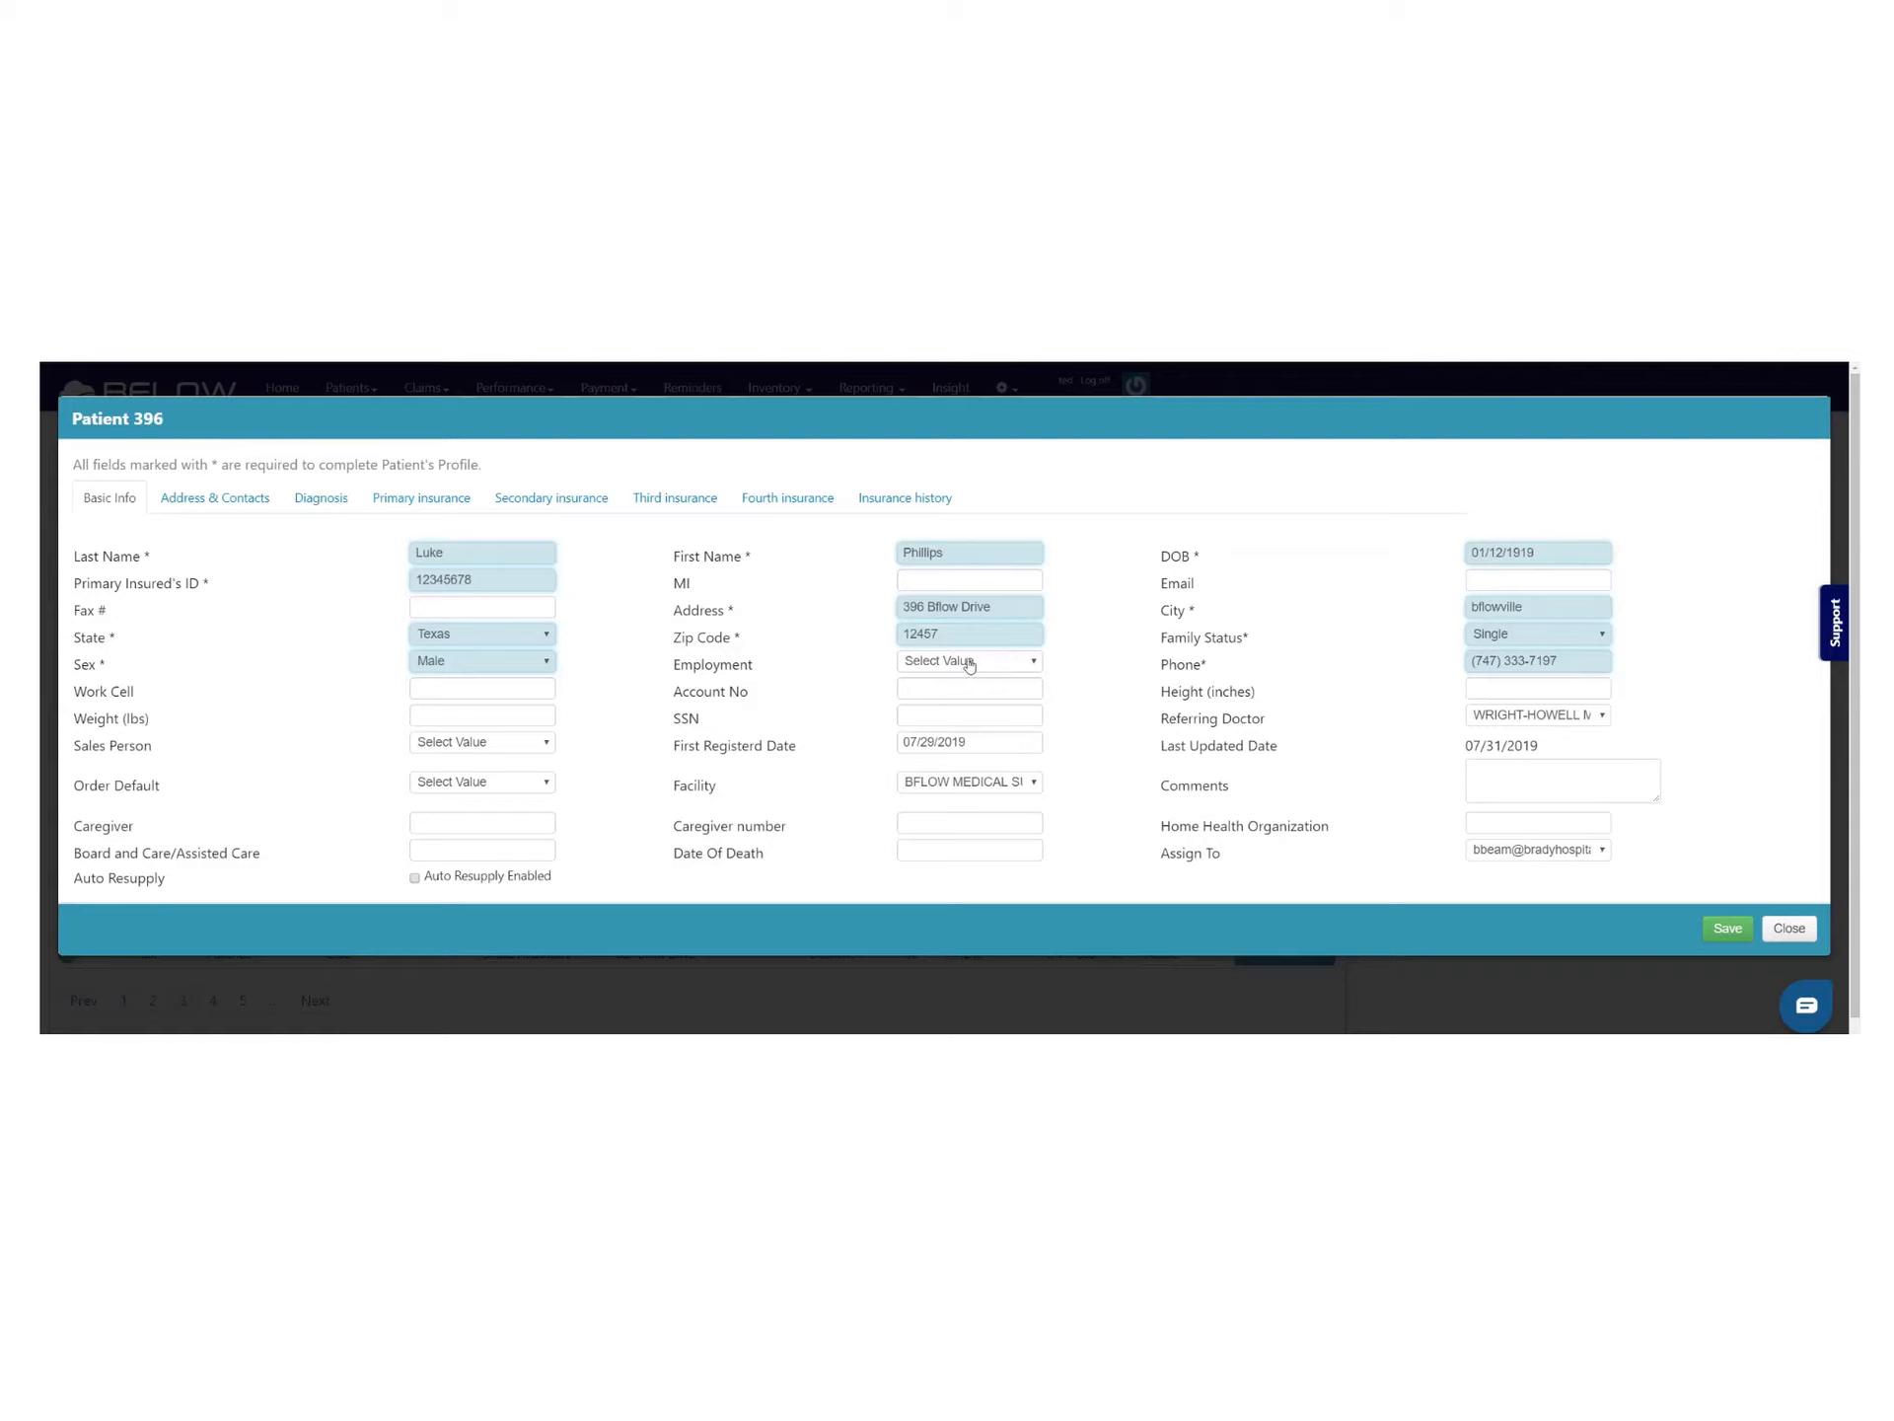
On Address & Contacts, fill the delivery address, city, state, zip and phone using Use Patient Address
left_click(249, 505)
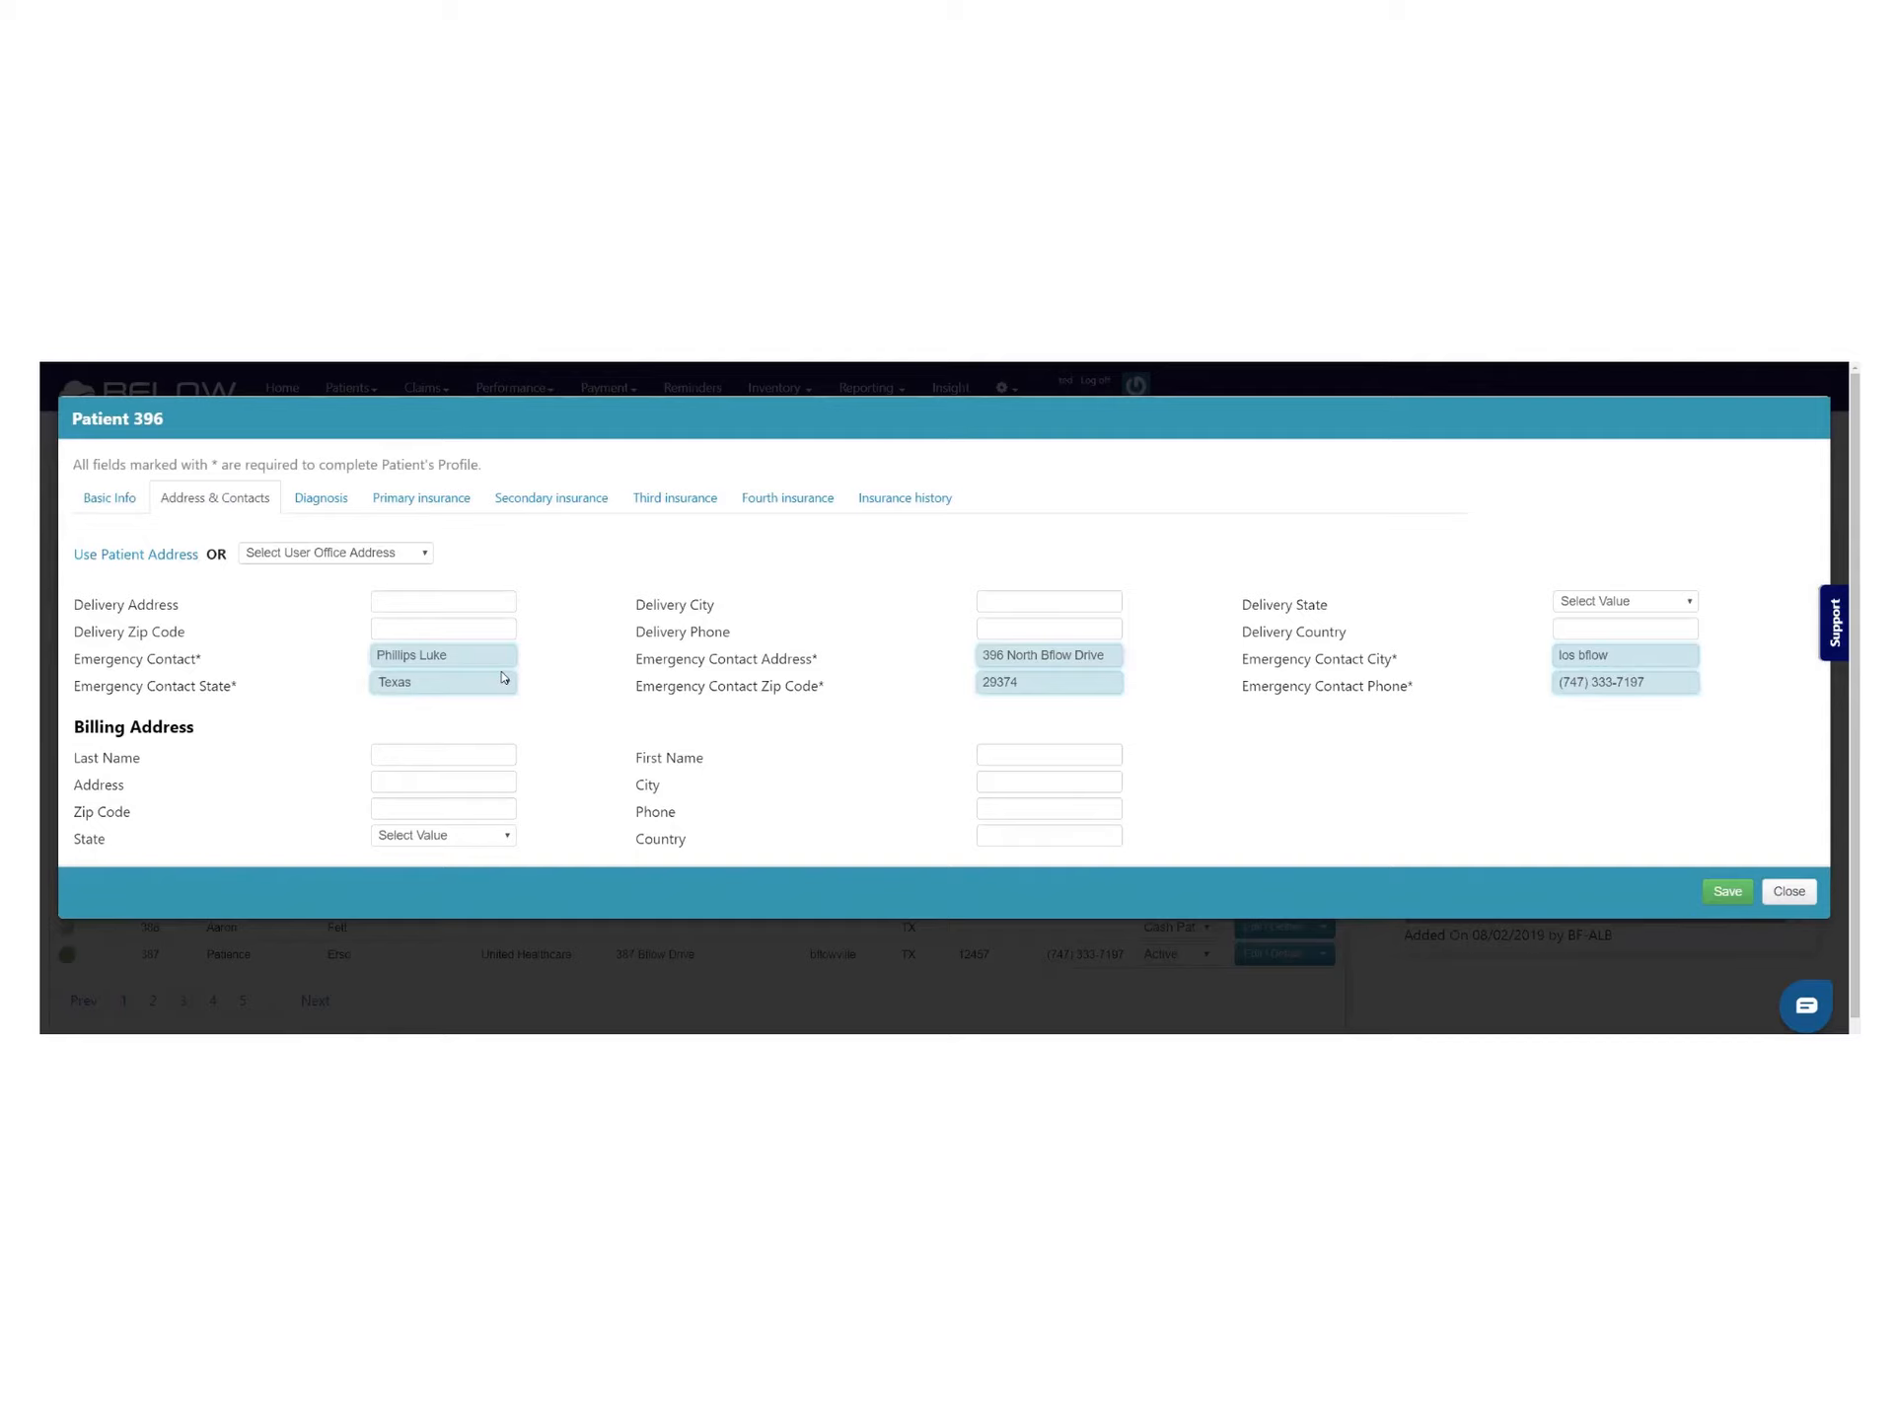
left_click(155, 555)
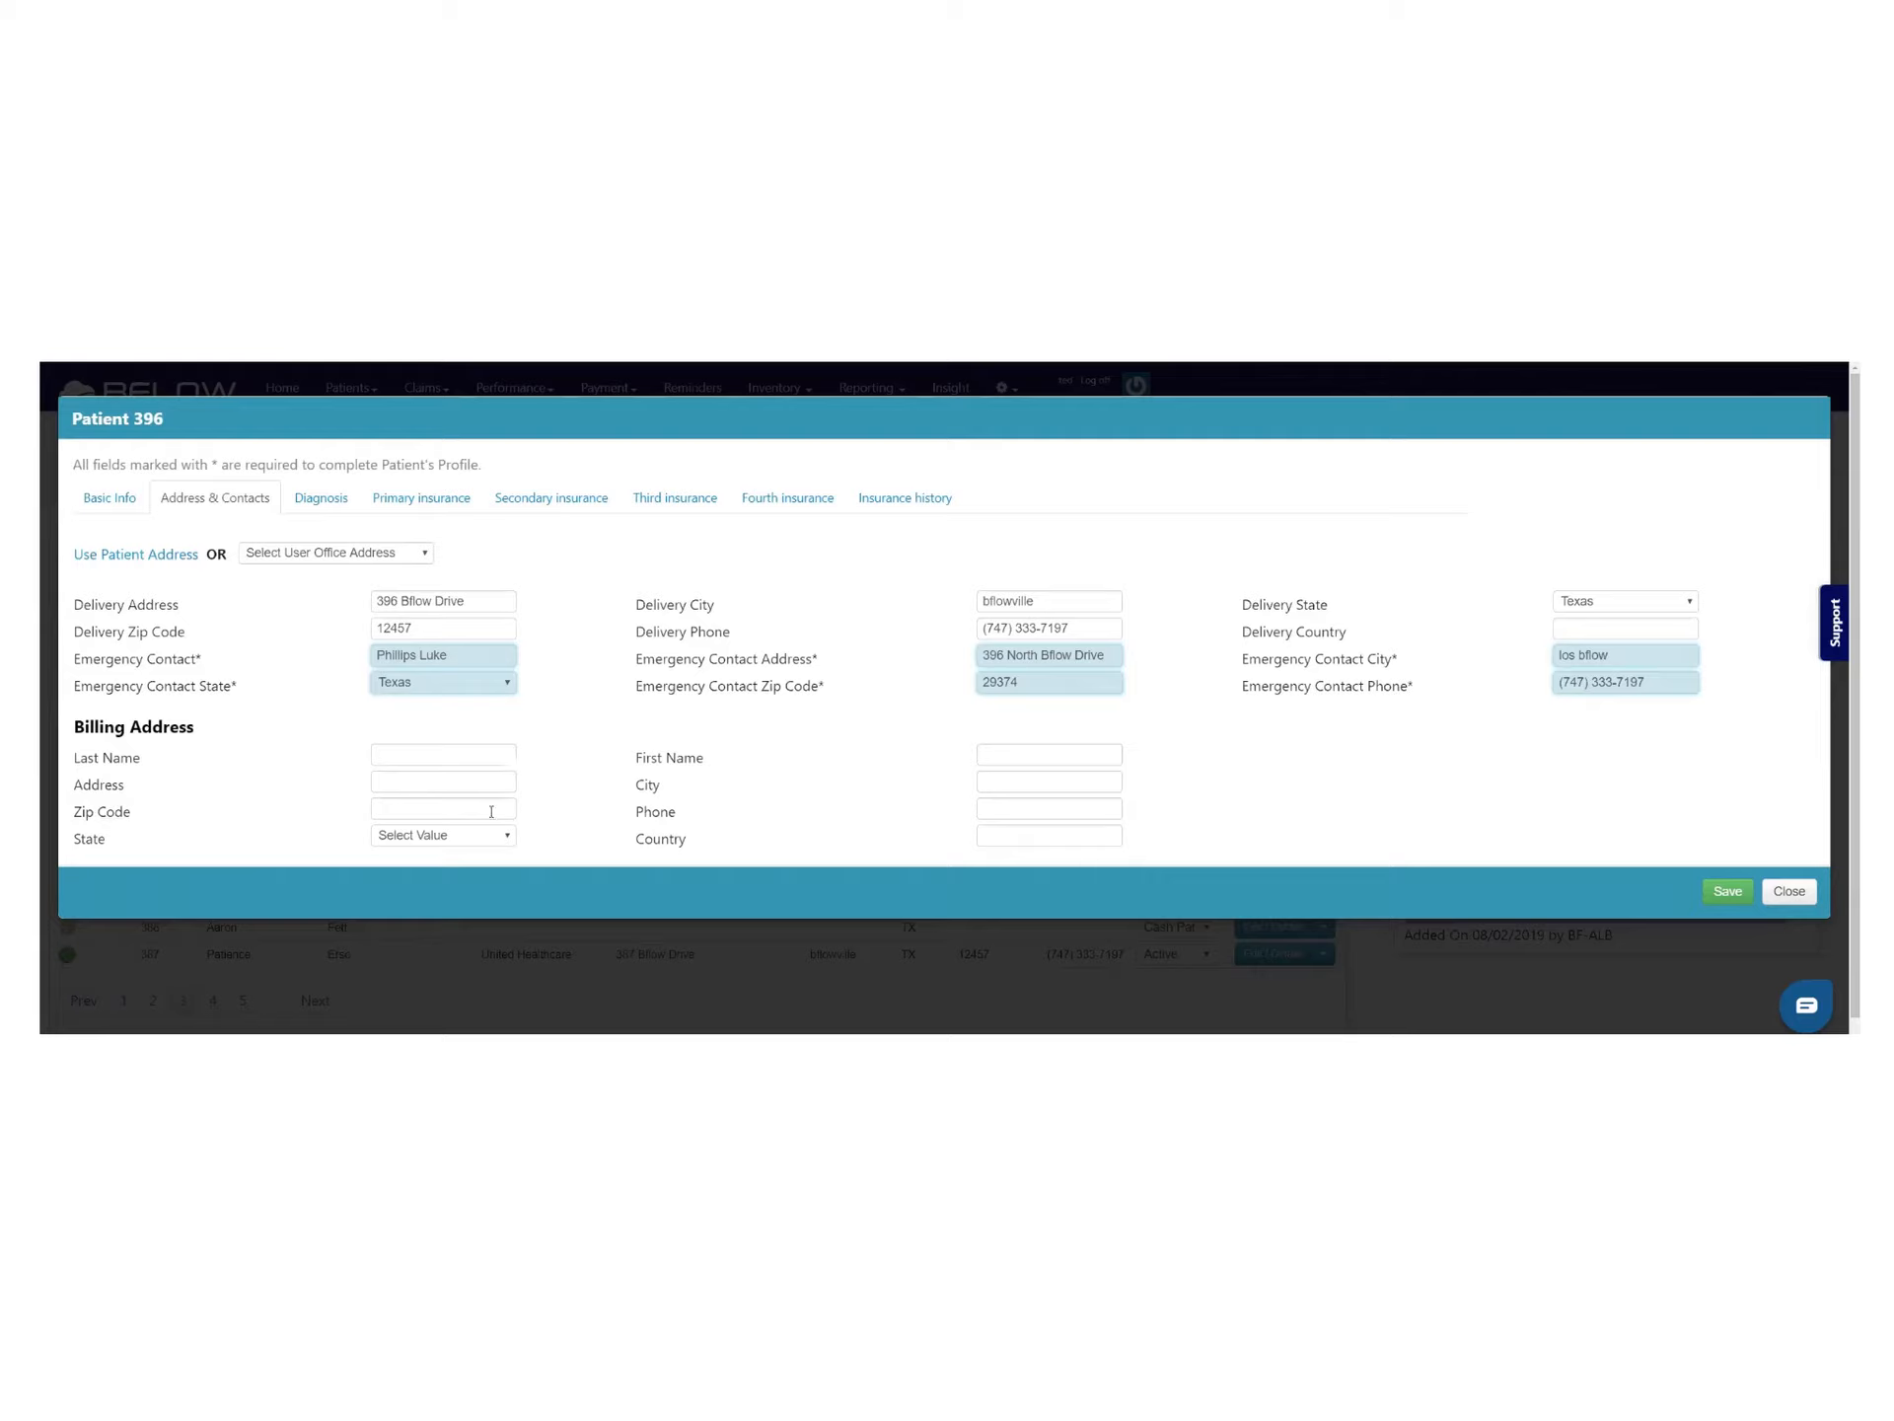
left_click(326, 495)
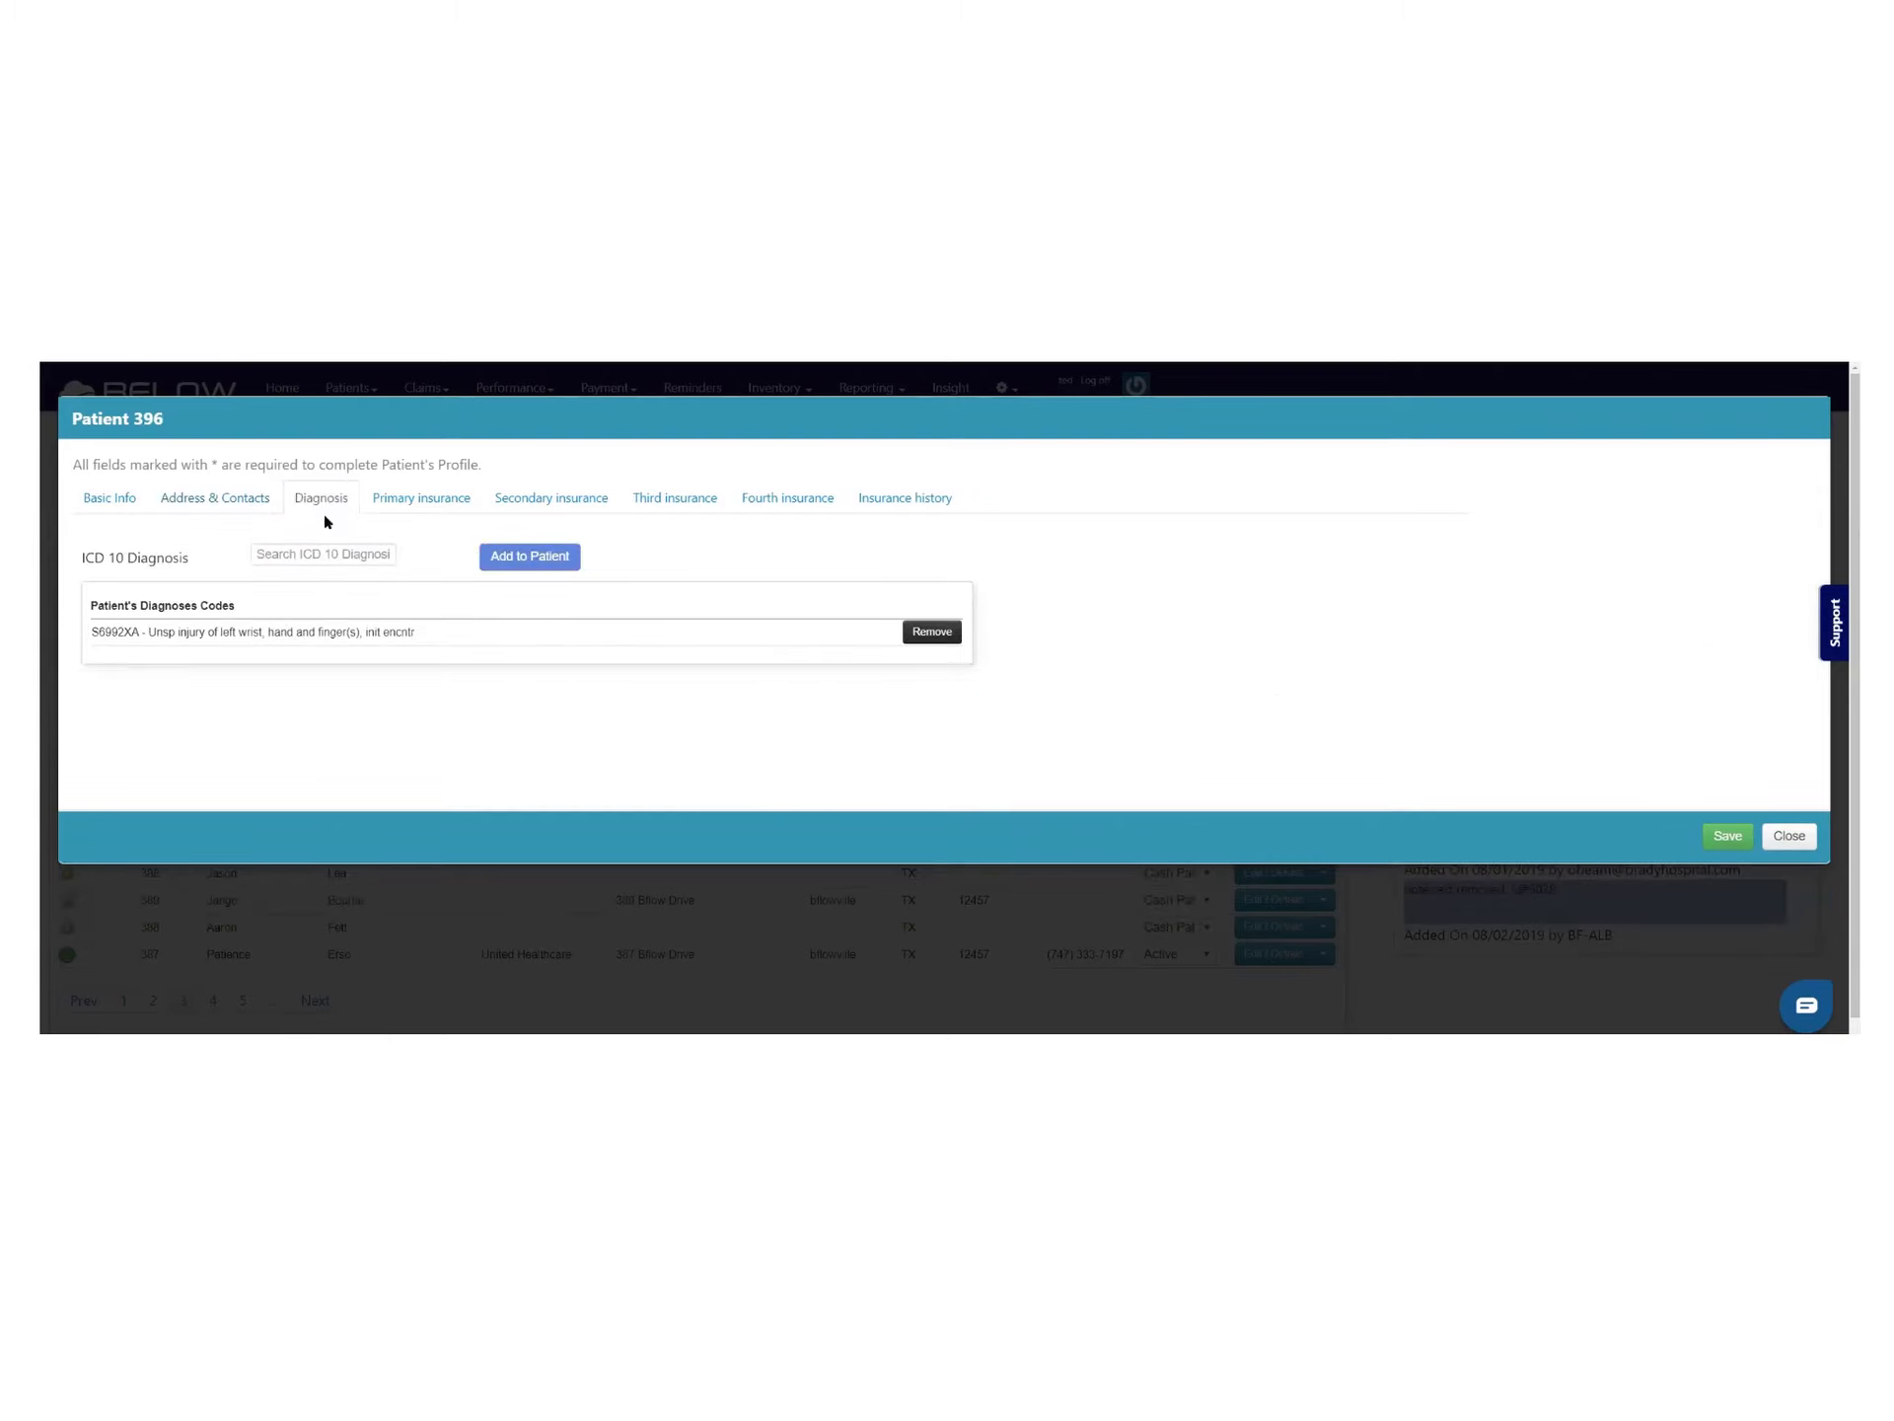
Search 'horse' and add W5511XA – Bitten by horse, initial encounter to the patient
left_click(288, 552)
type("h")
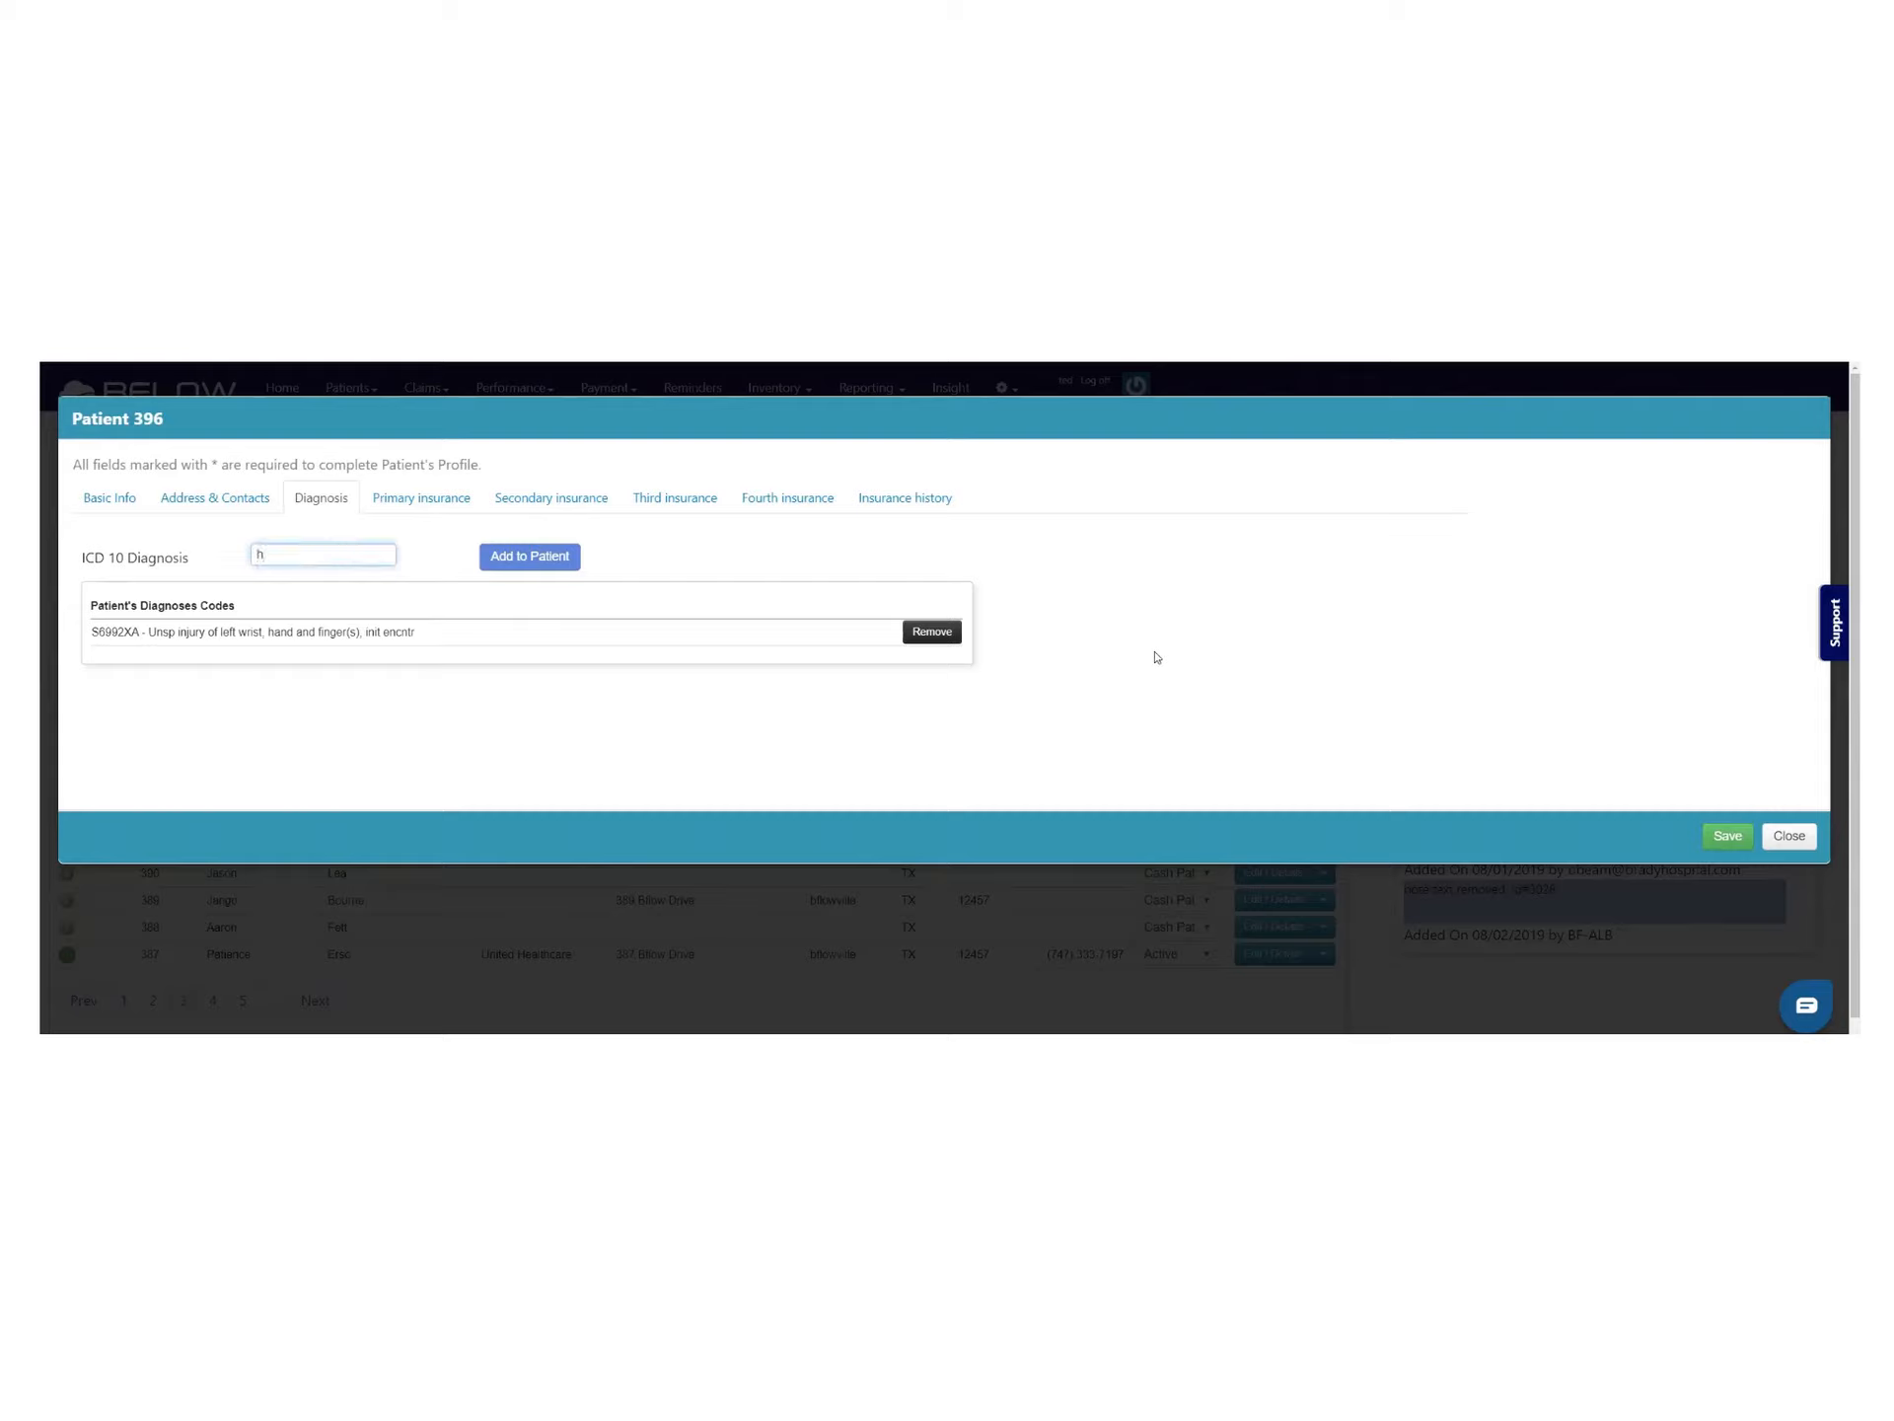
type("orse")
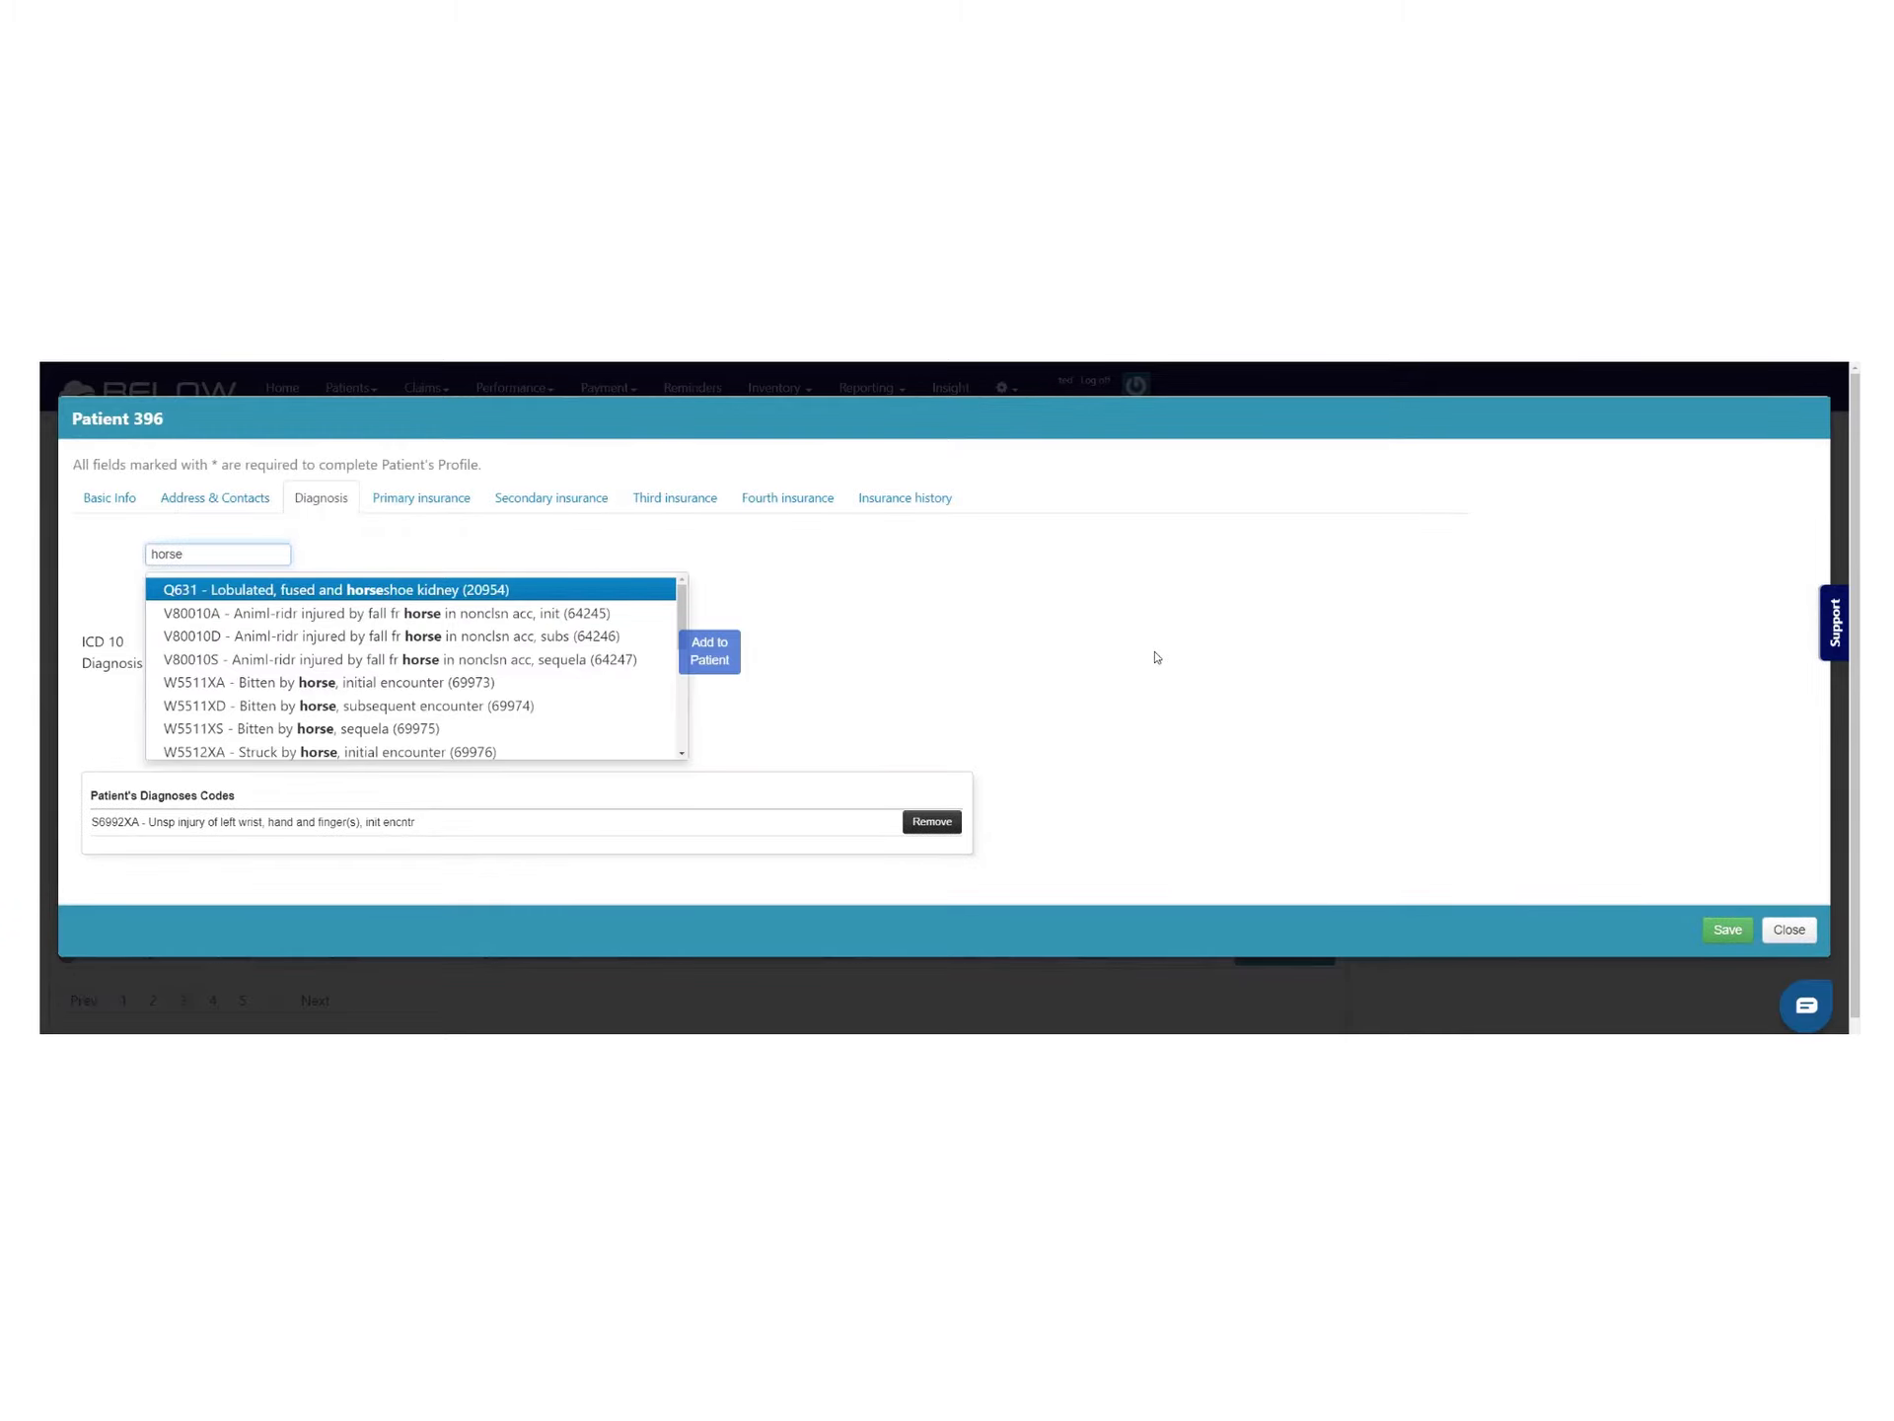
scroll(521, 636, "down", 5)
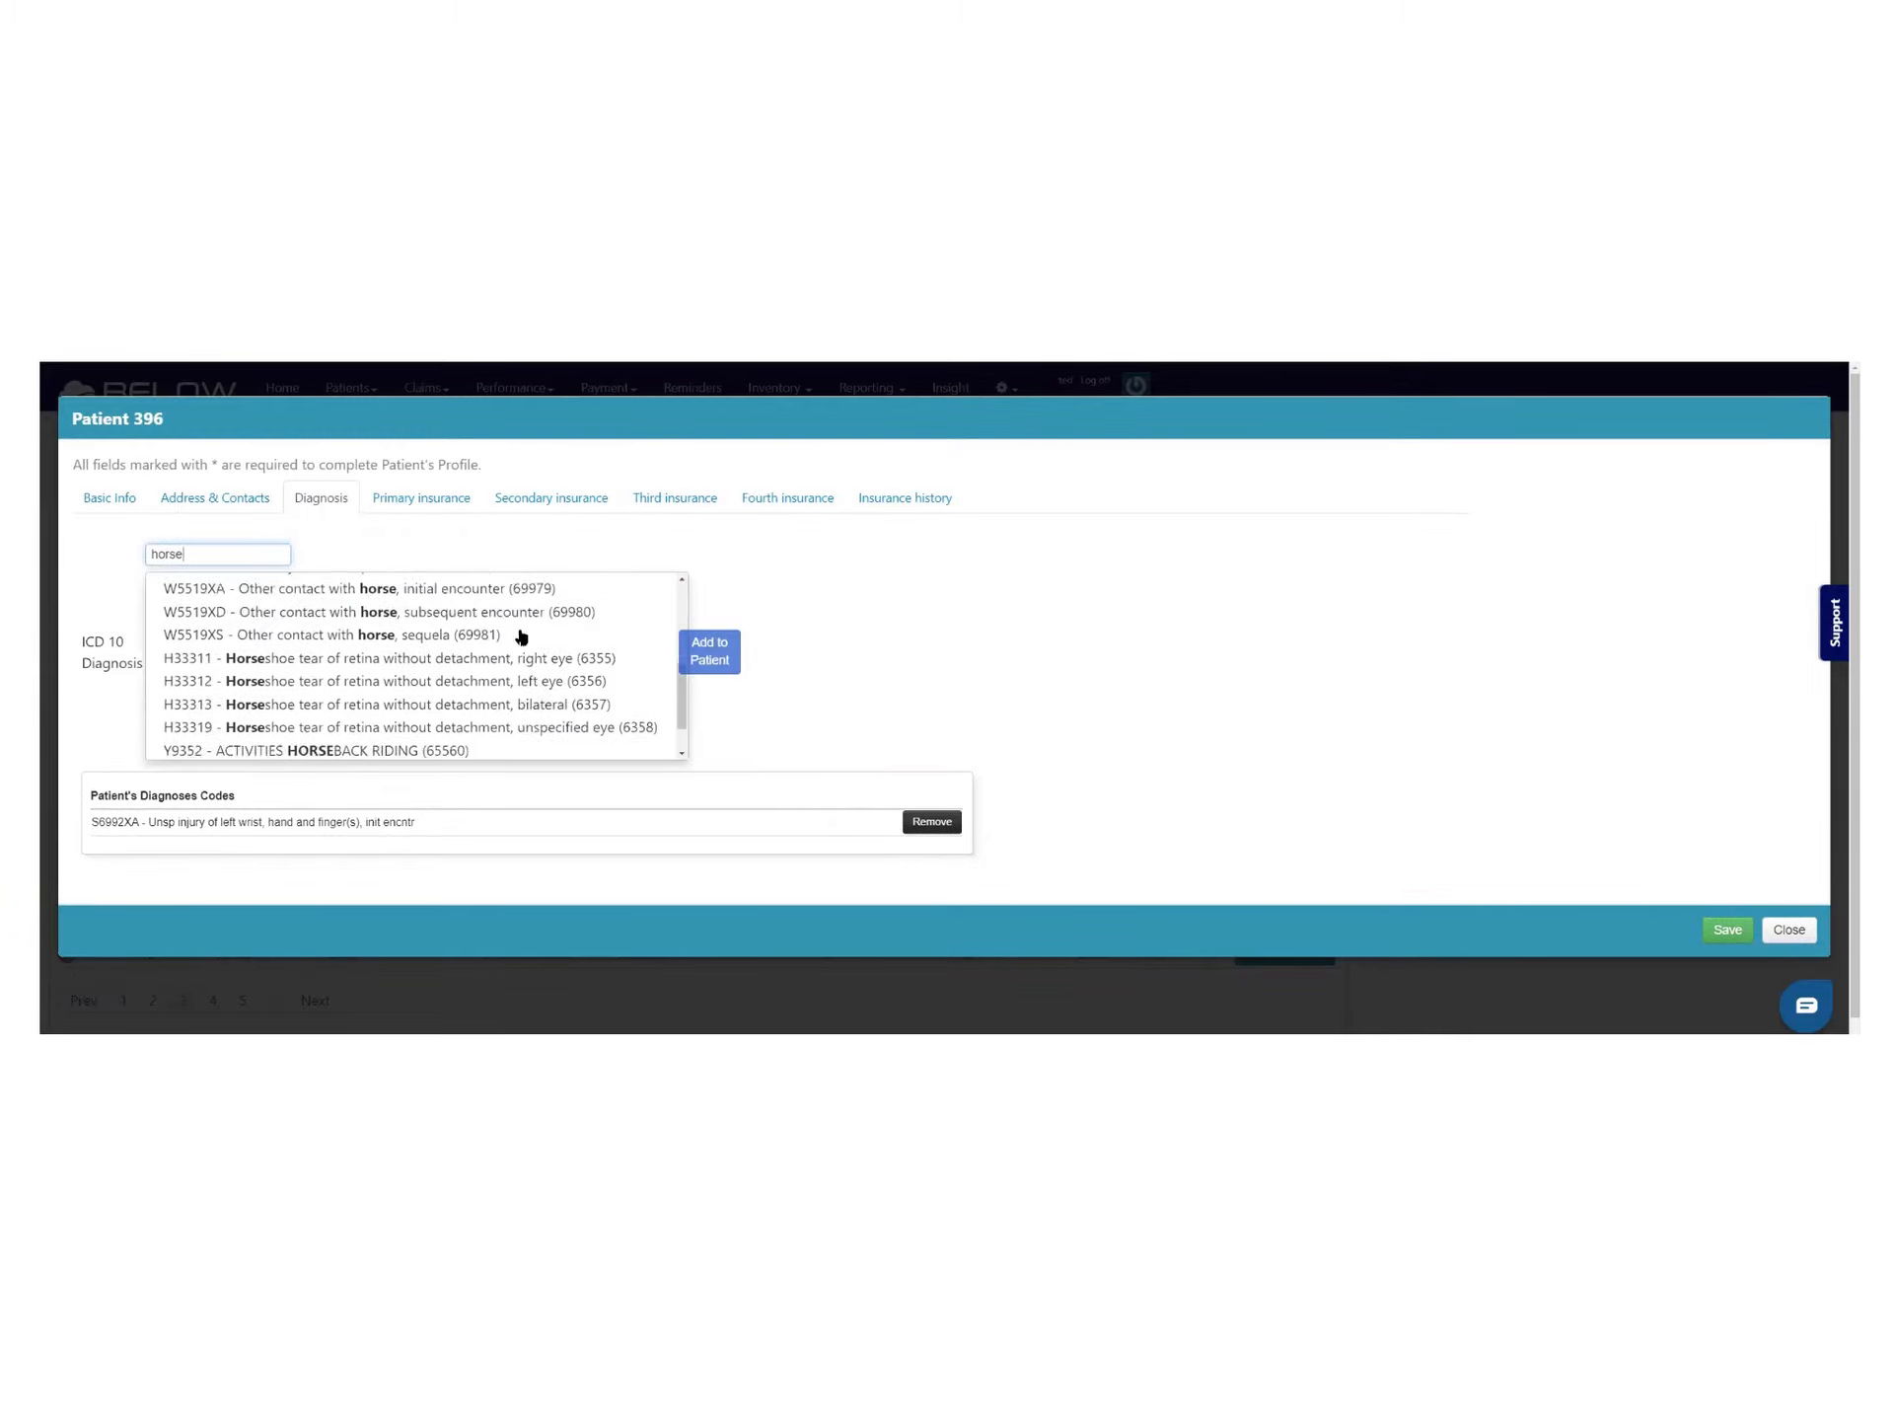
scroll(385, 725, "up", 3)
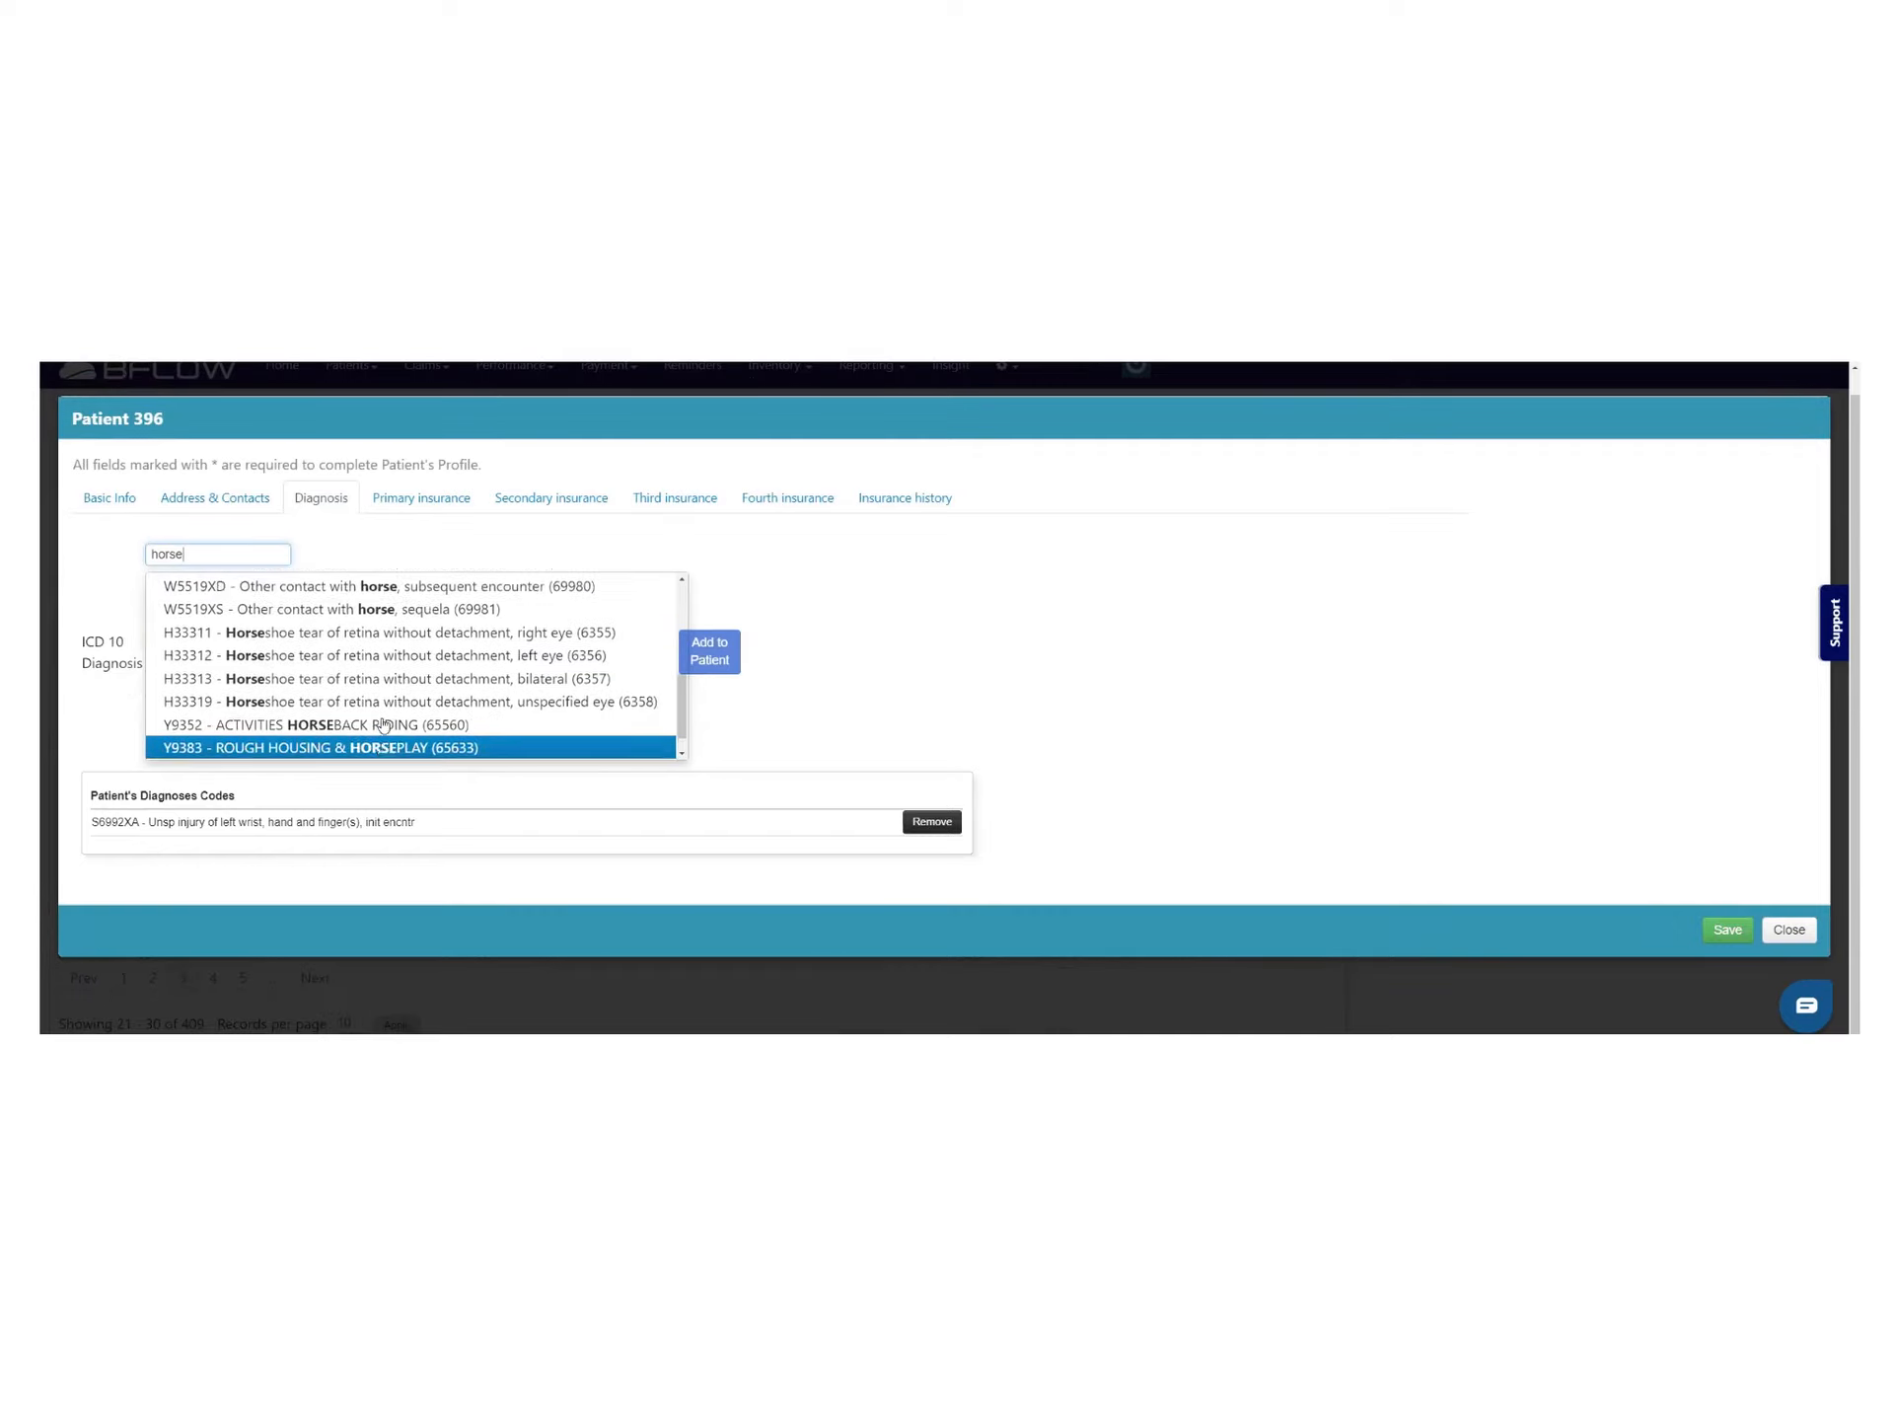
scroll(385, 725, "up", 3)
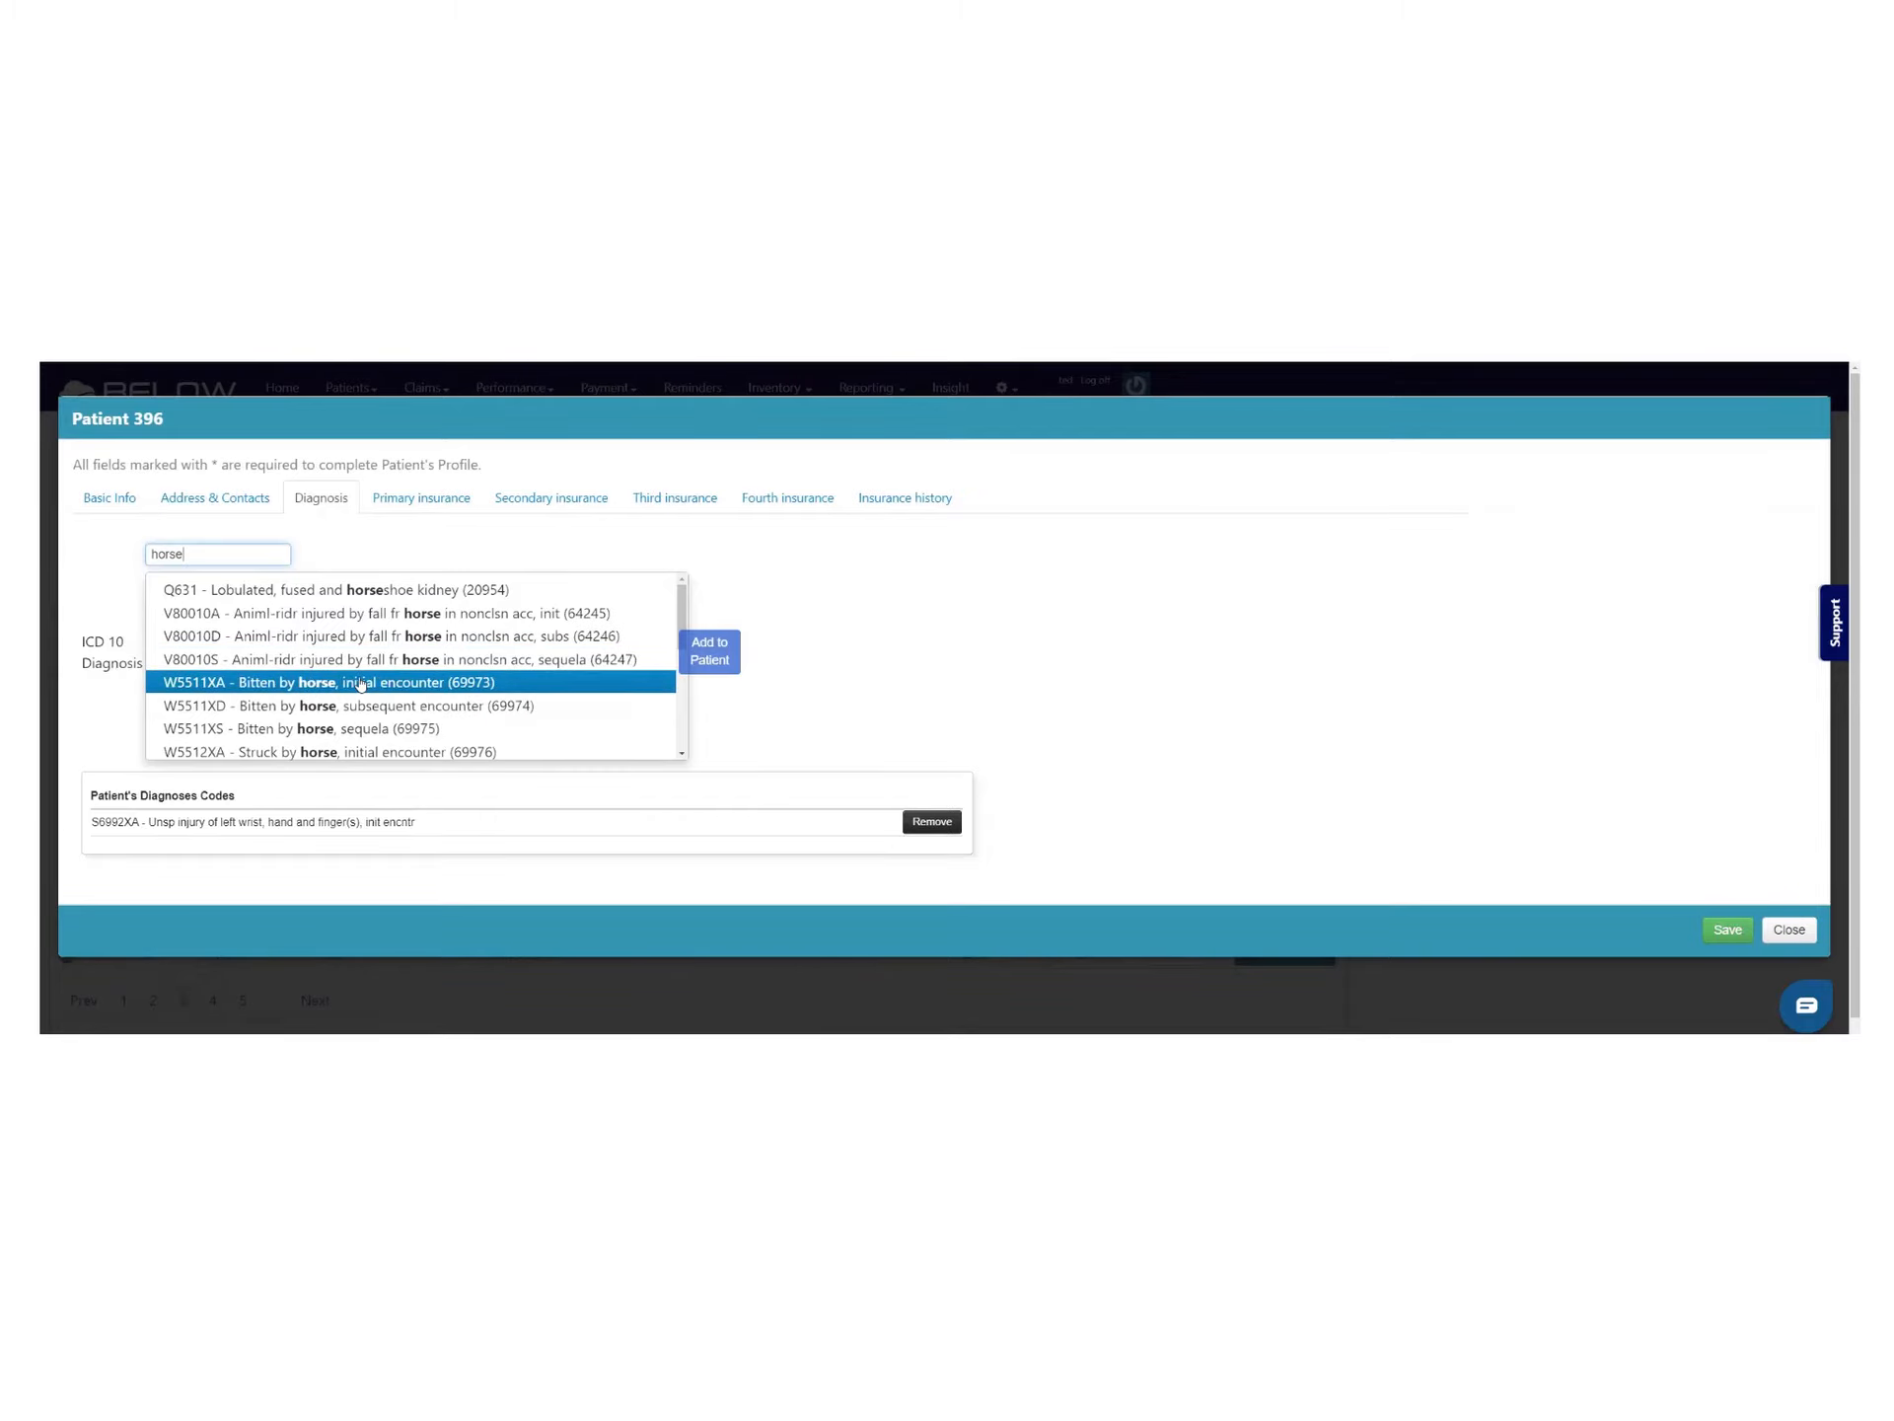
left_click(355, 682)
left_click(550, 556)
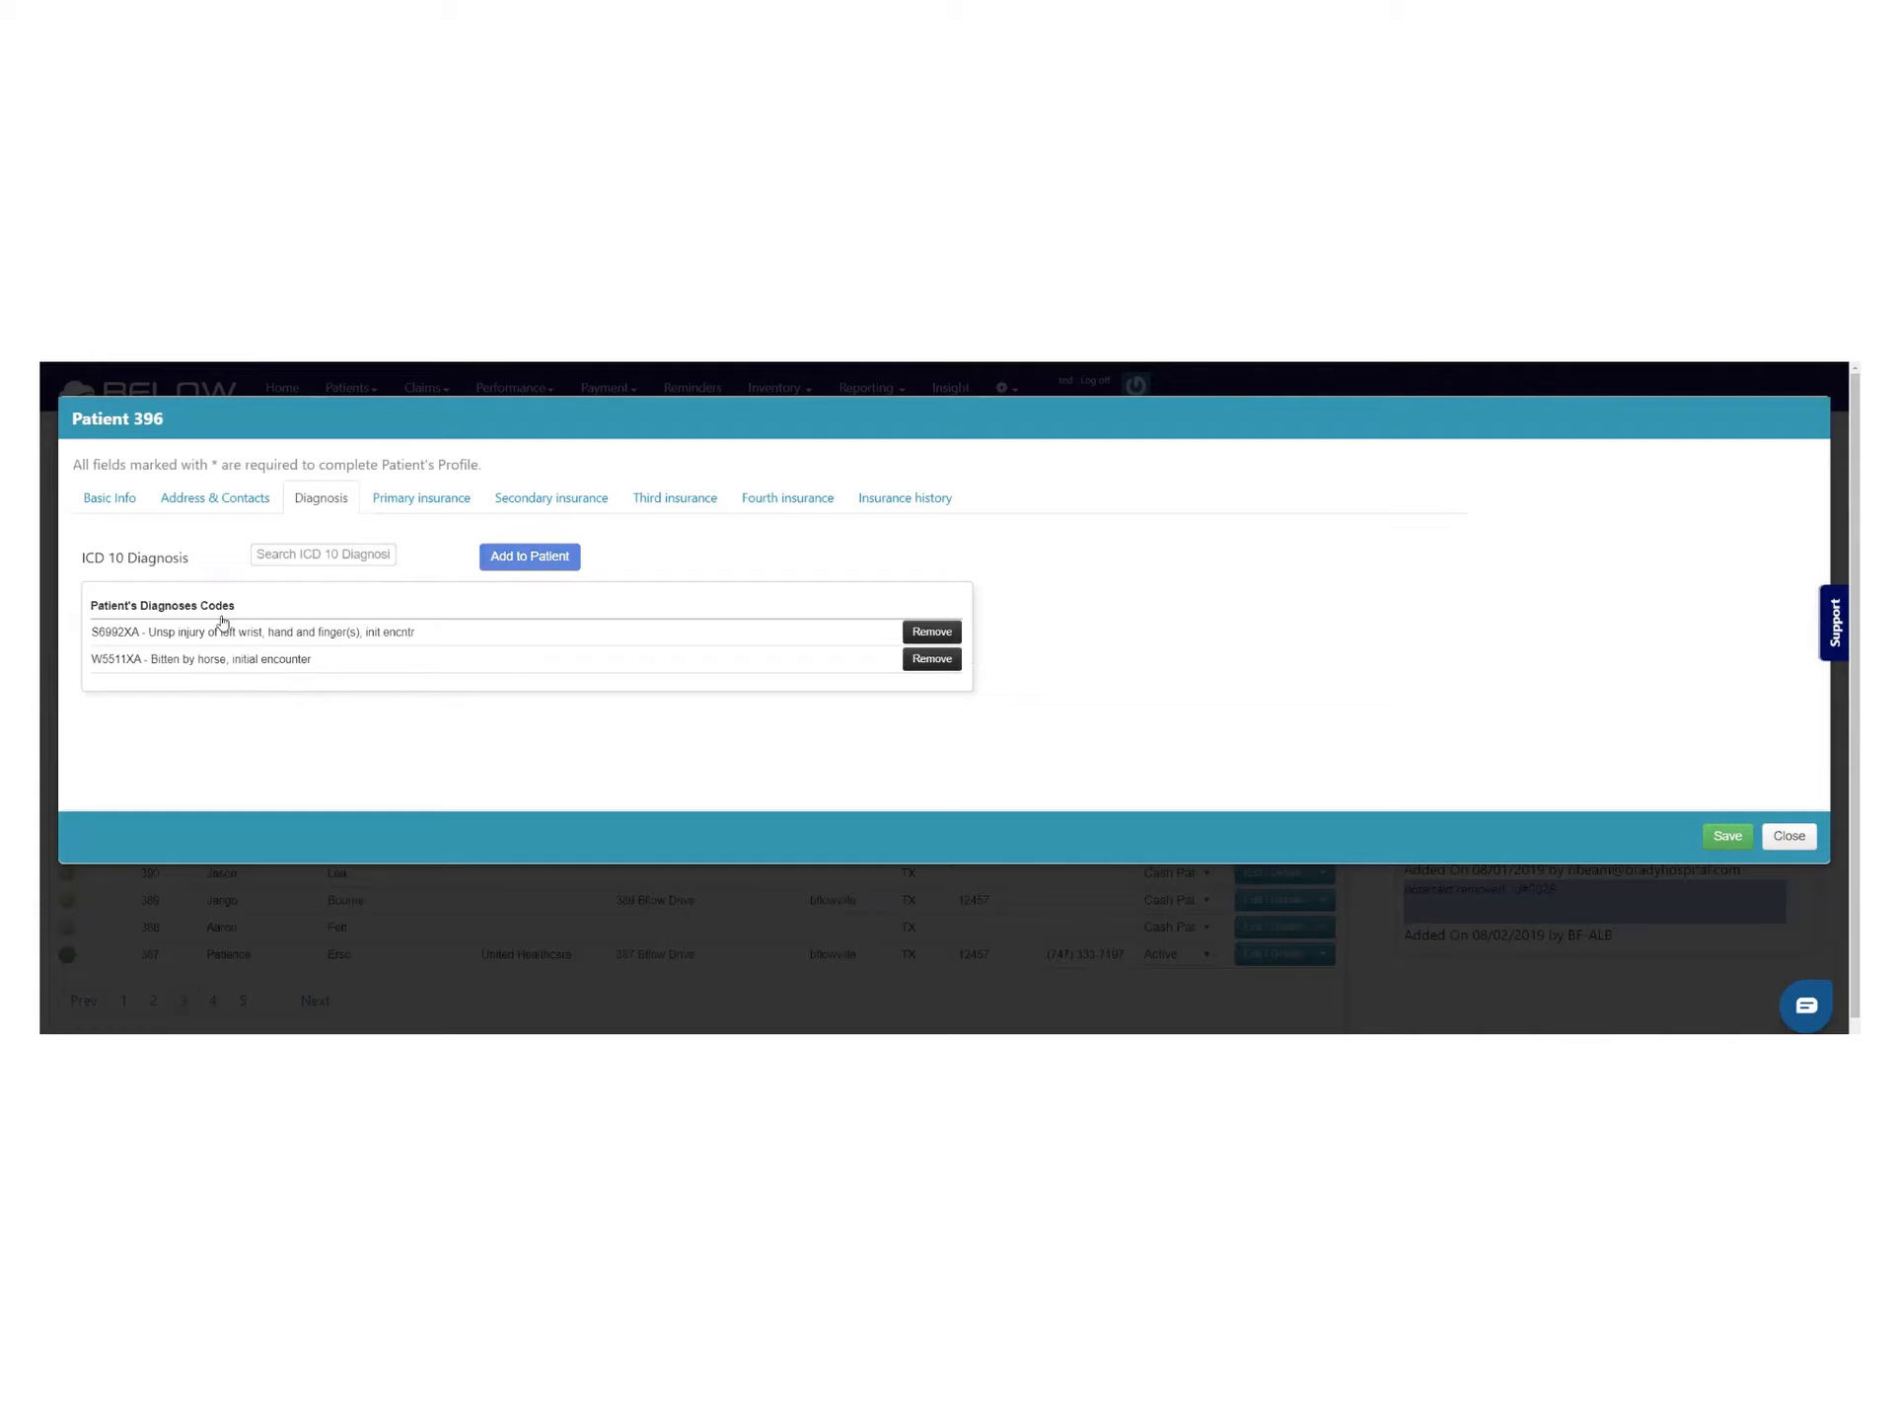
Search 'w55' and add W5503XS – Scratched by cat, sequela to the patient's diagnoses
left_click_drag(91, 639, 144, 646)
left_click(340, 554)
type("w")
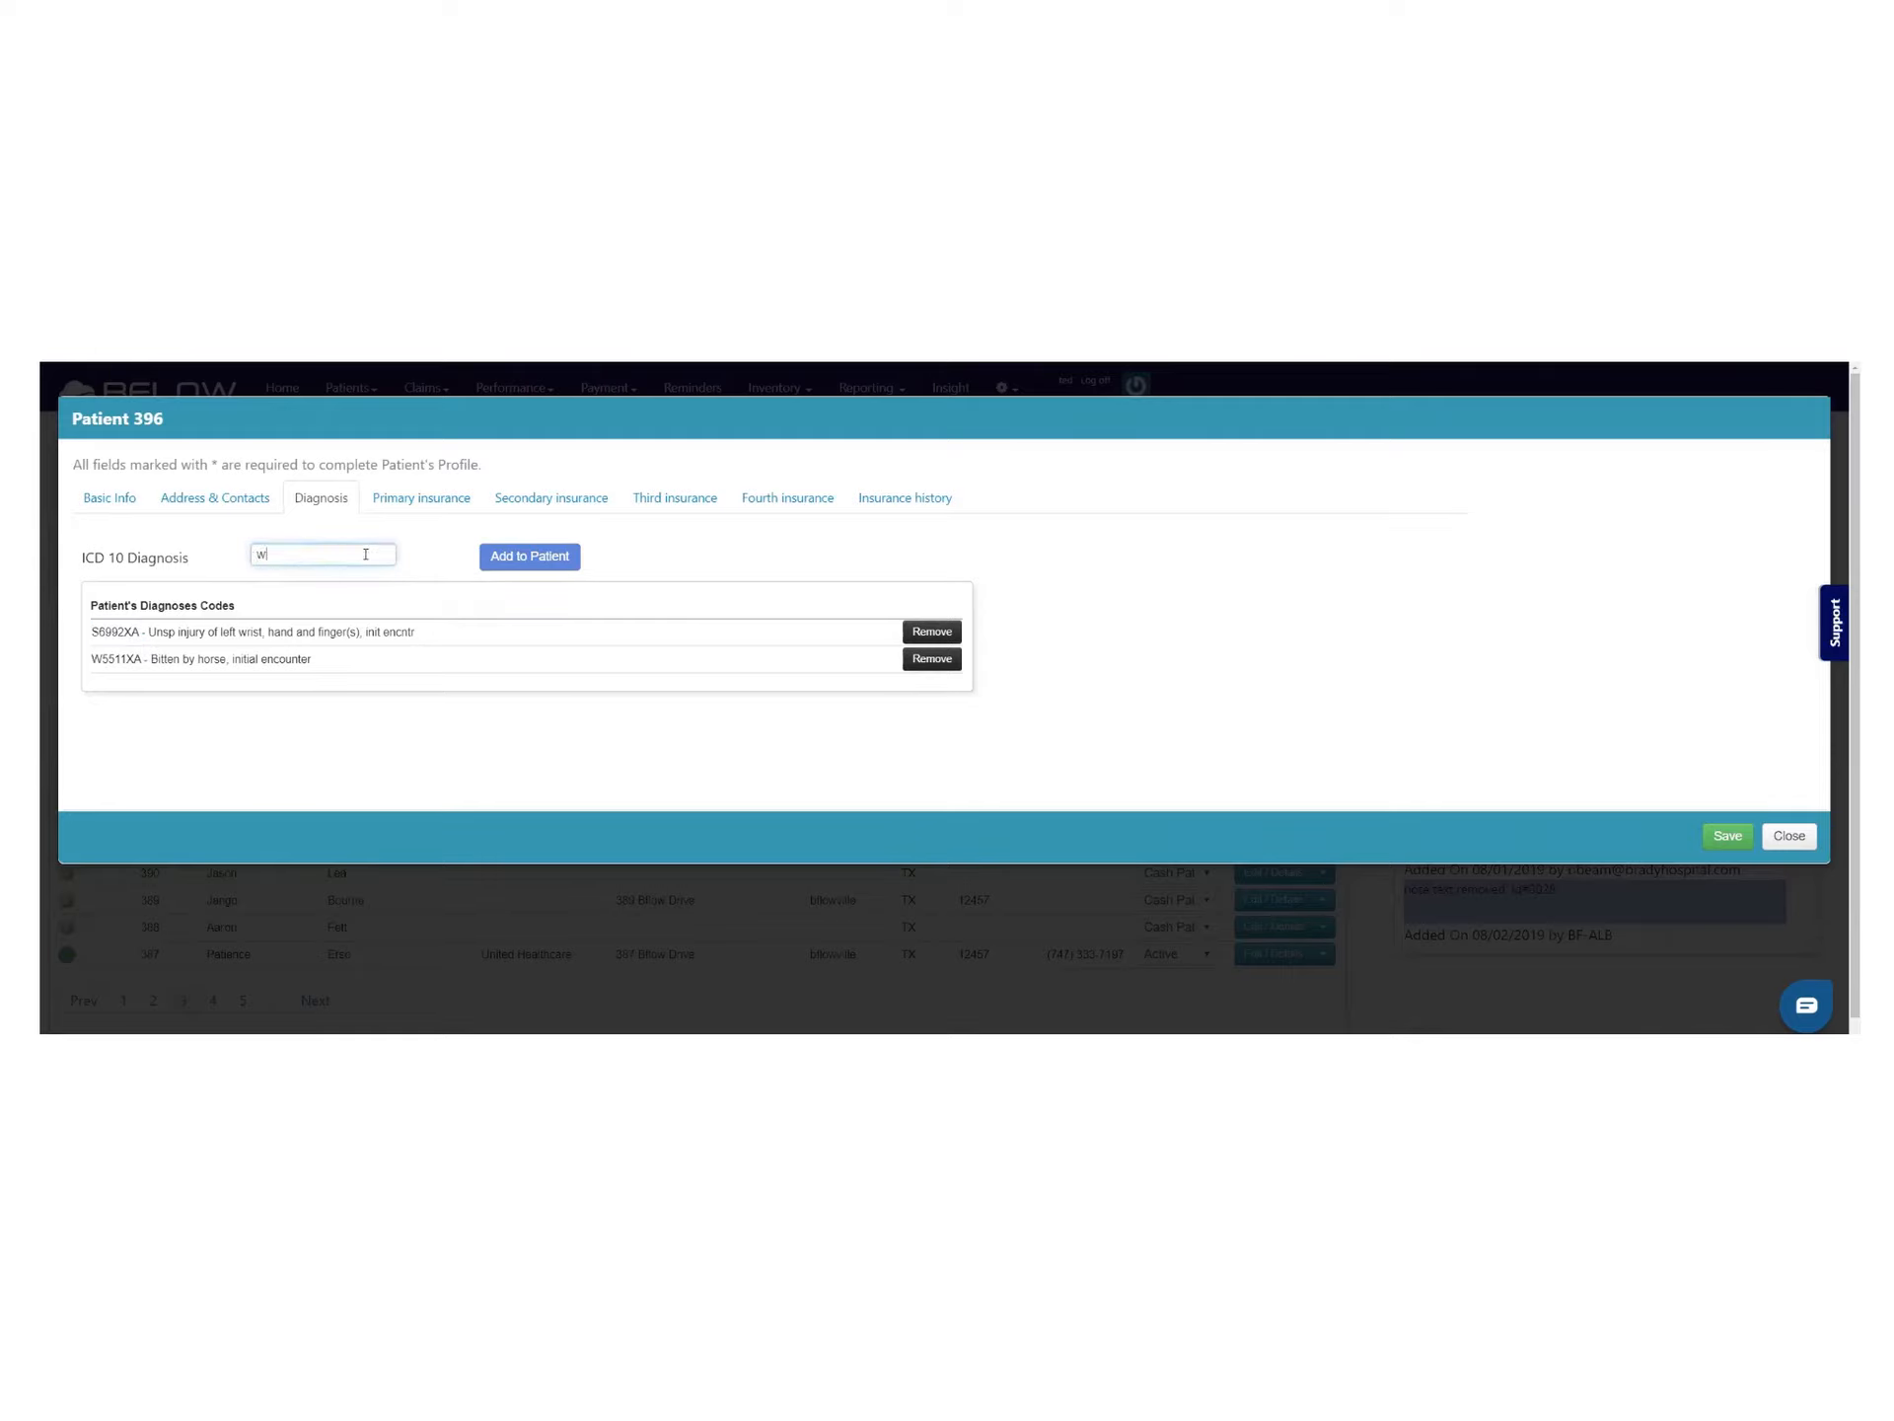
type("556")
key("BackSpace")
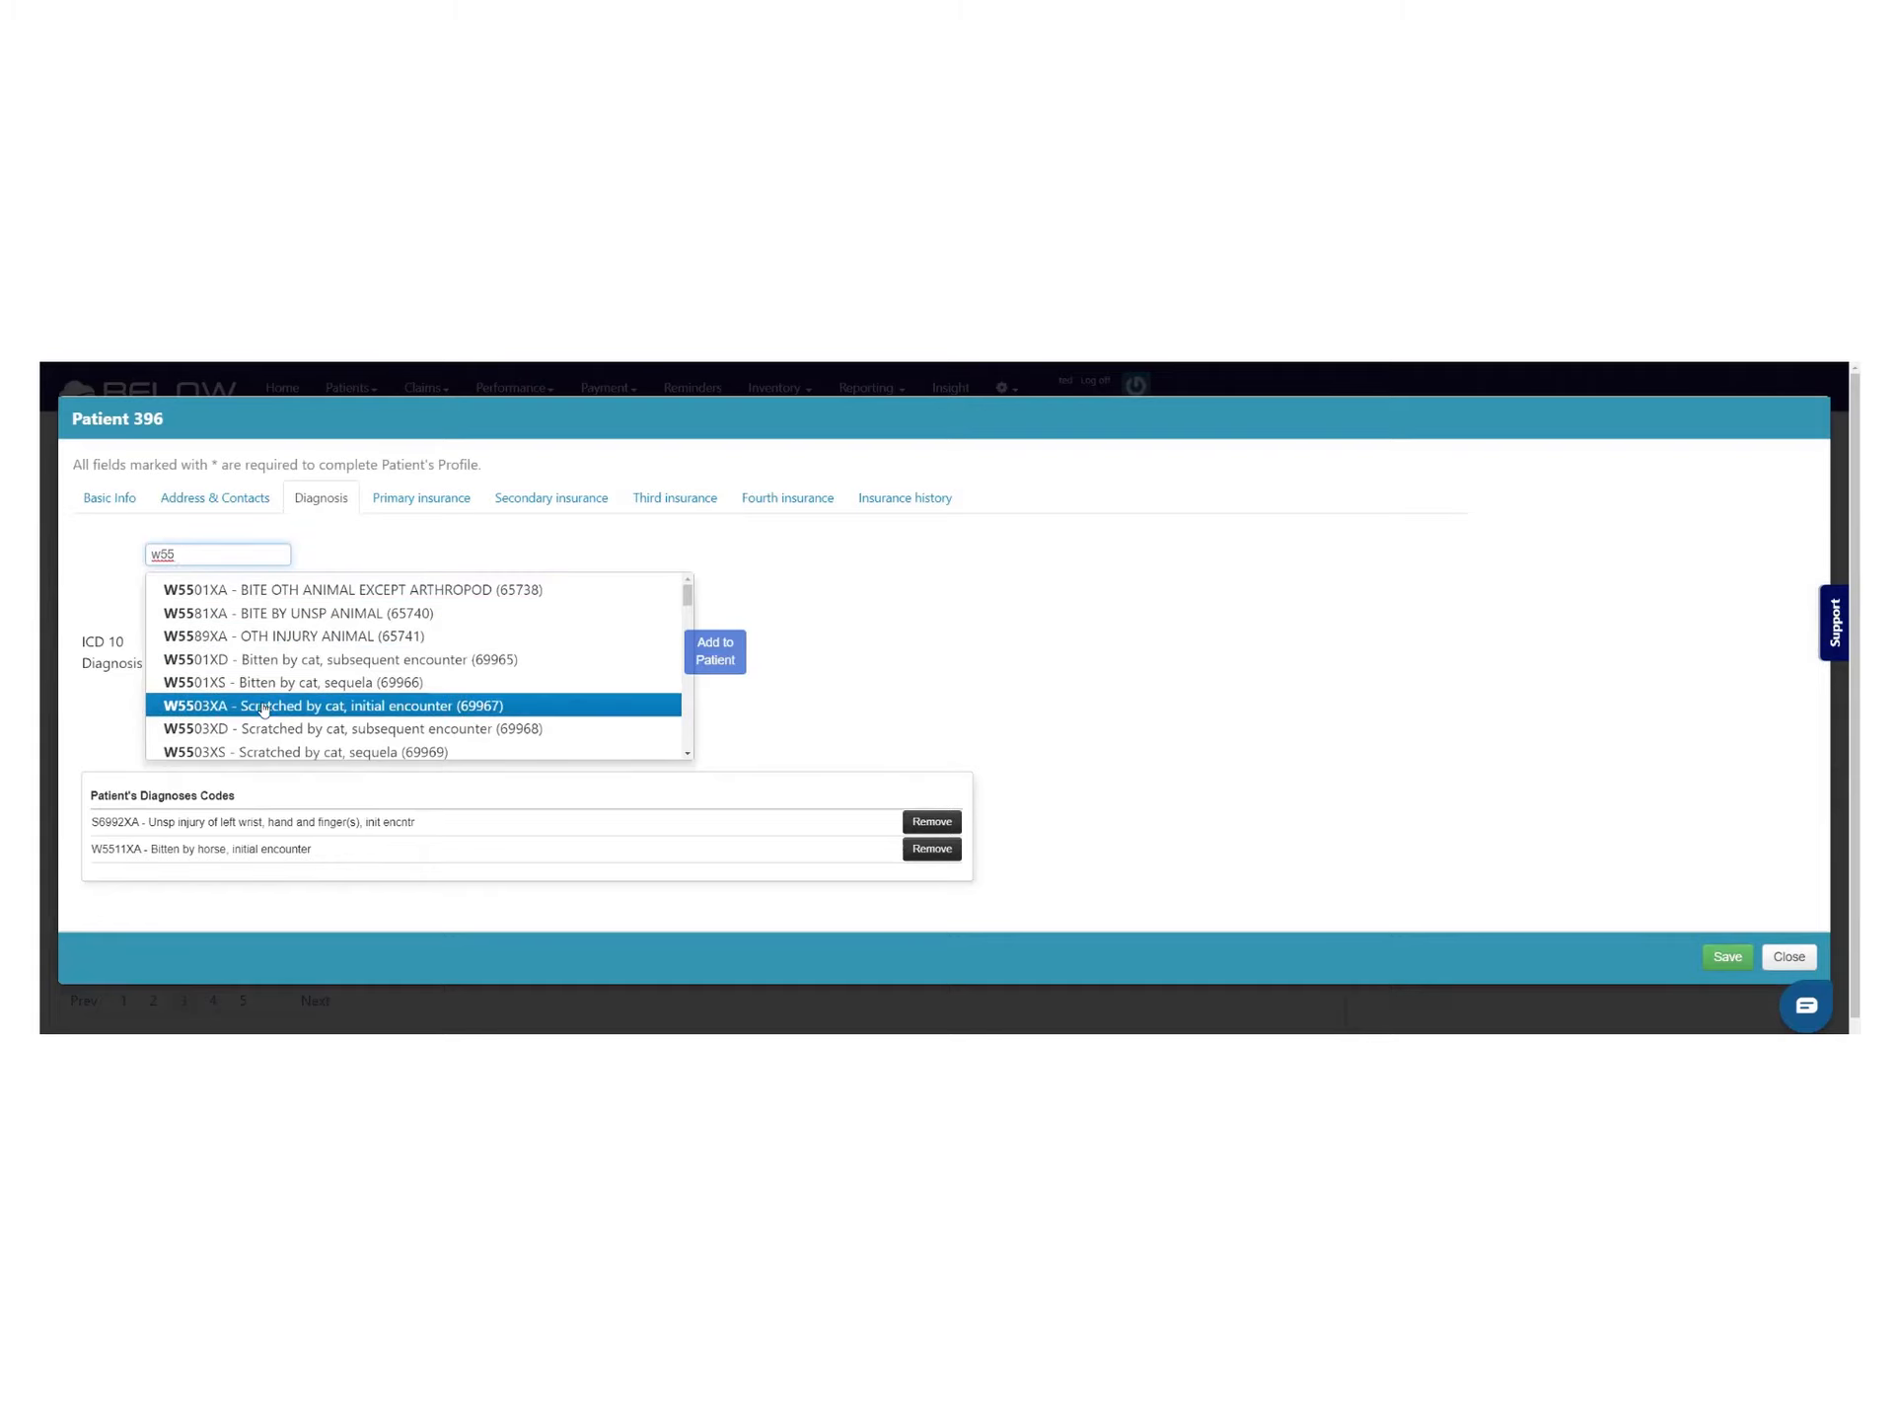
scroll(312, 708, "down", 1)
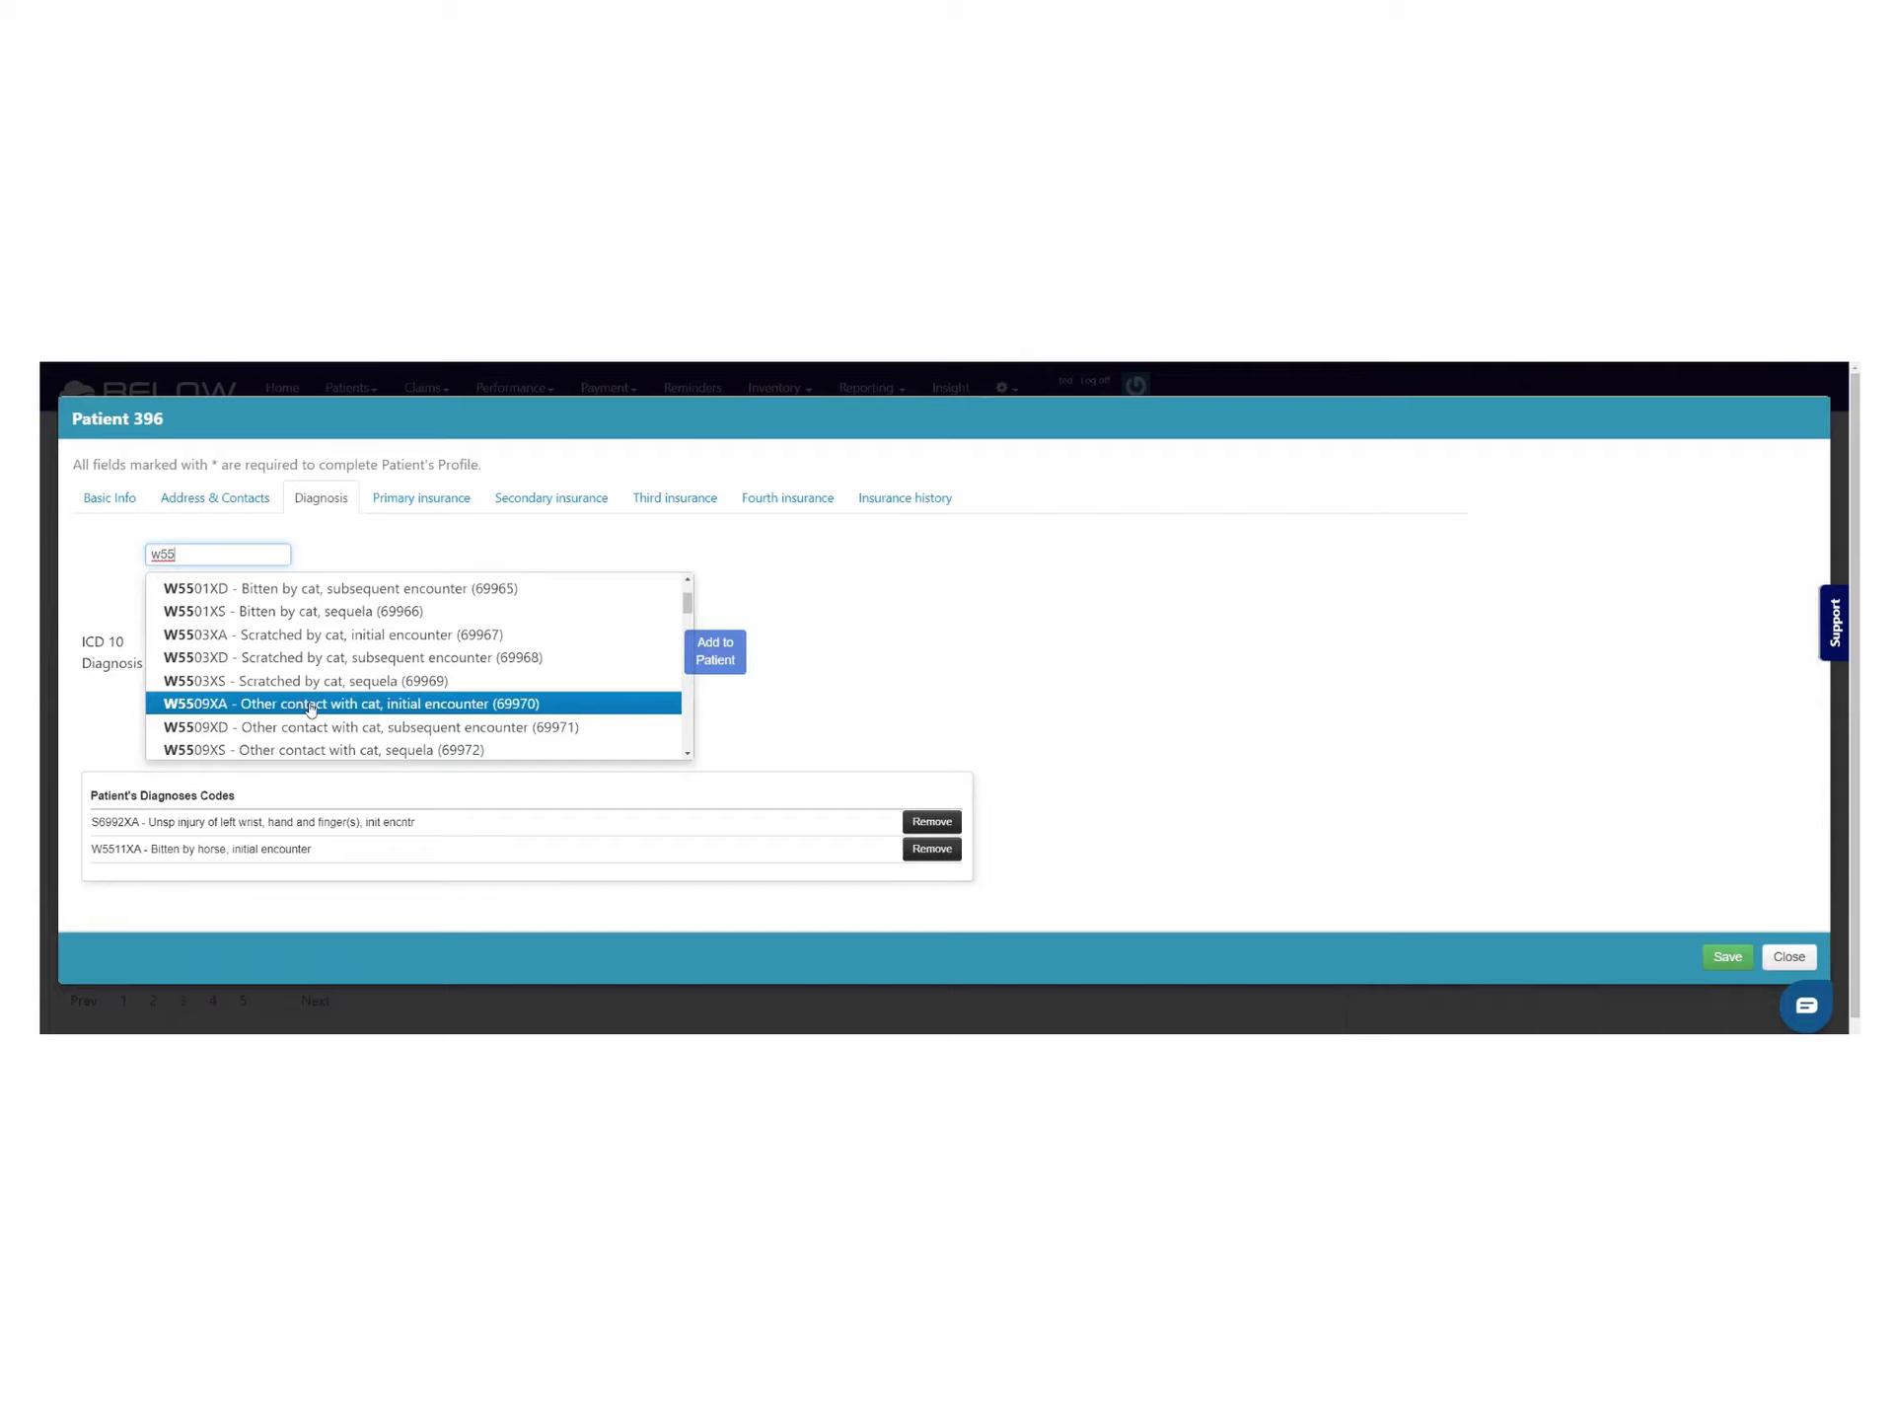
left_click(319, 689)
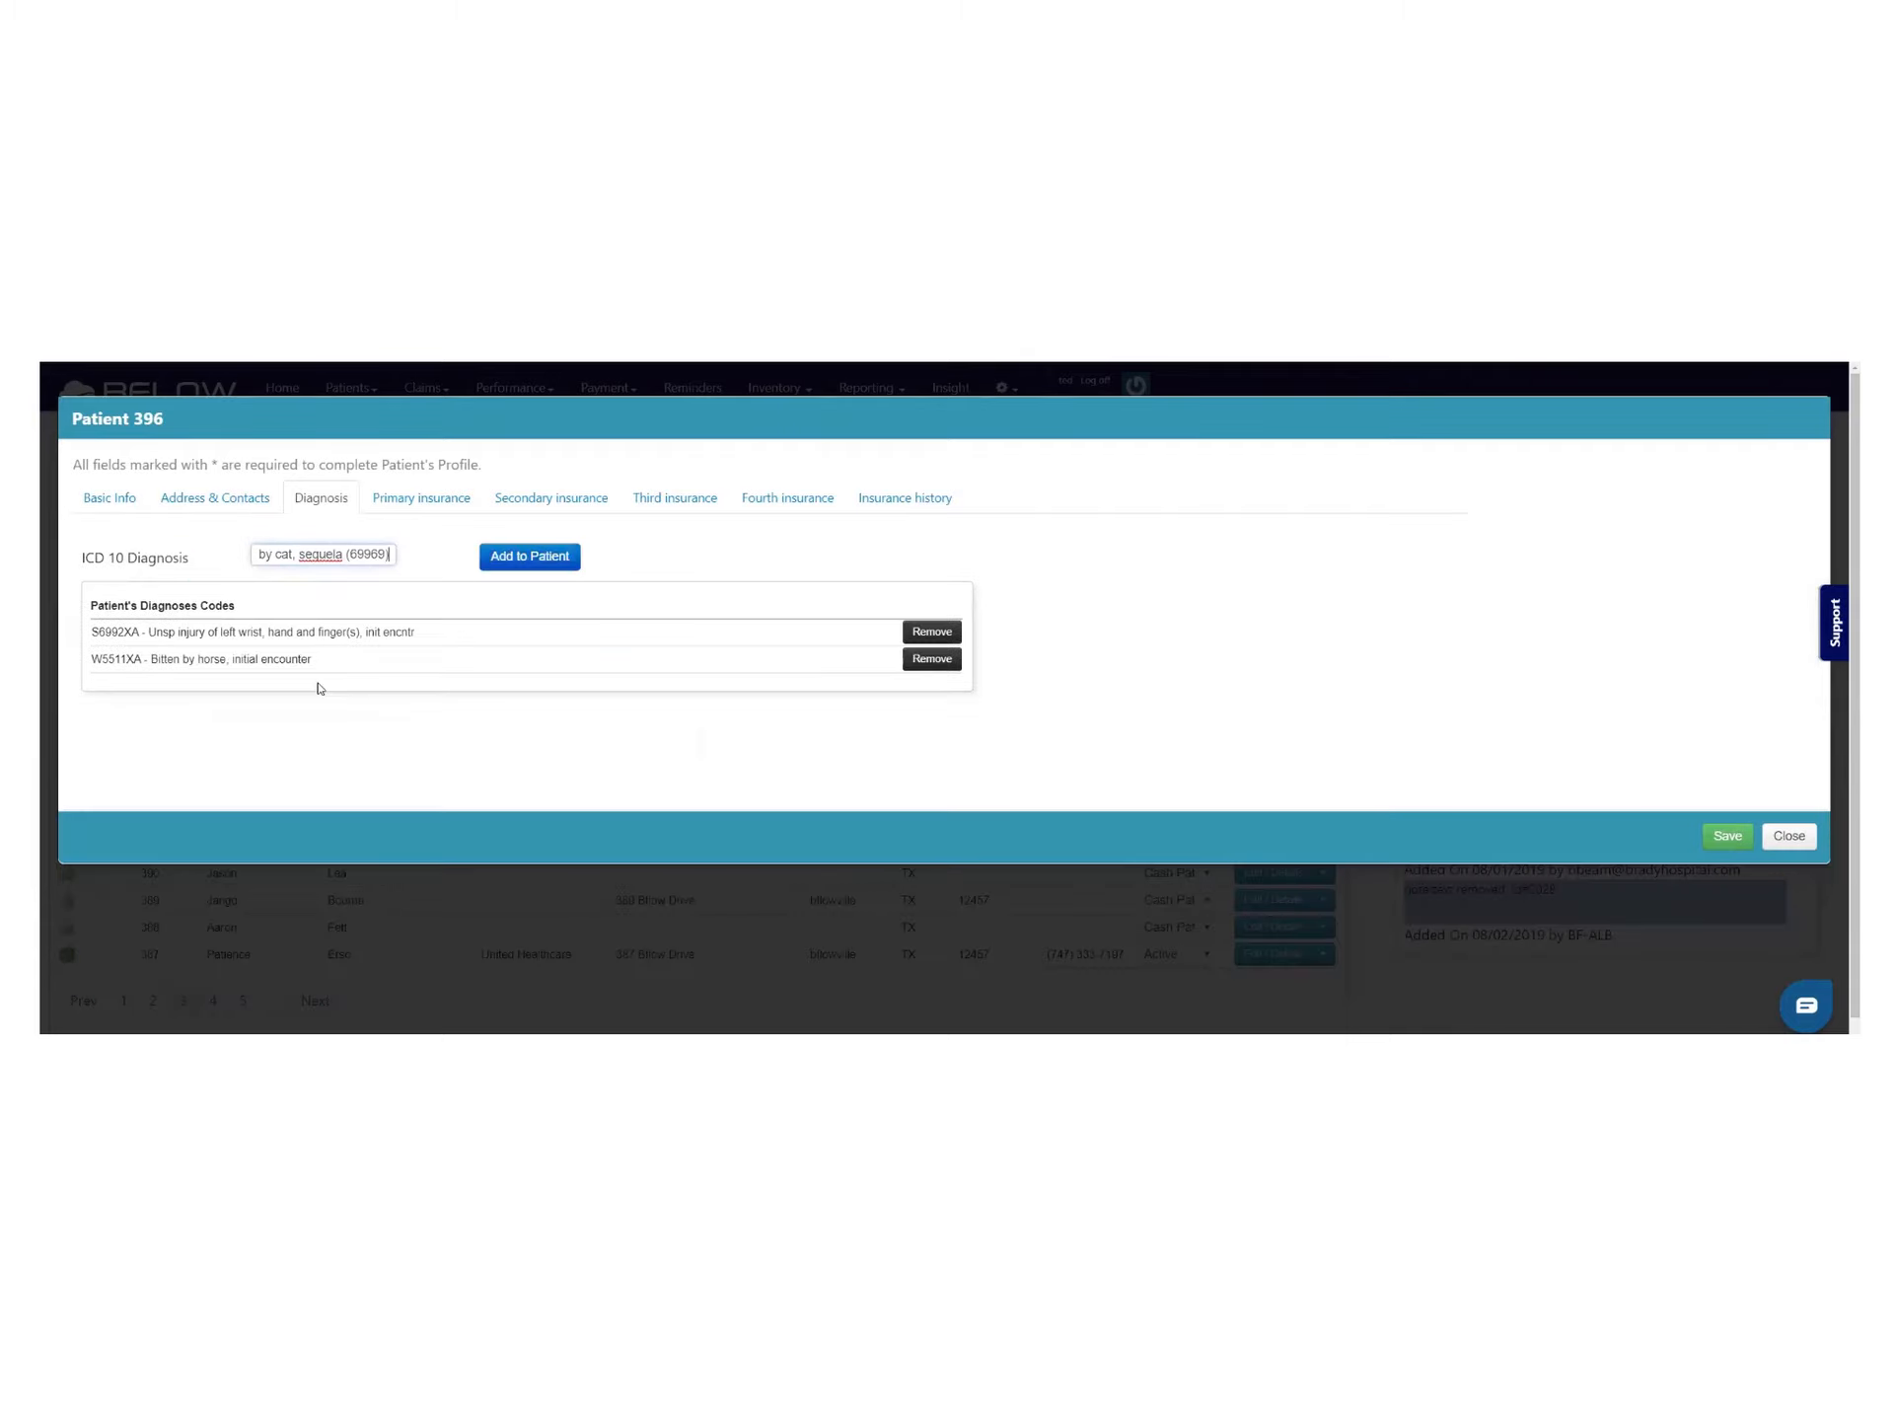
left_click(539, 558)
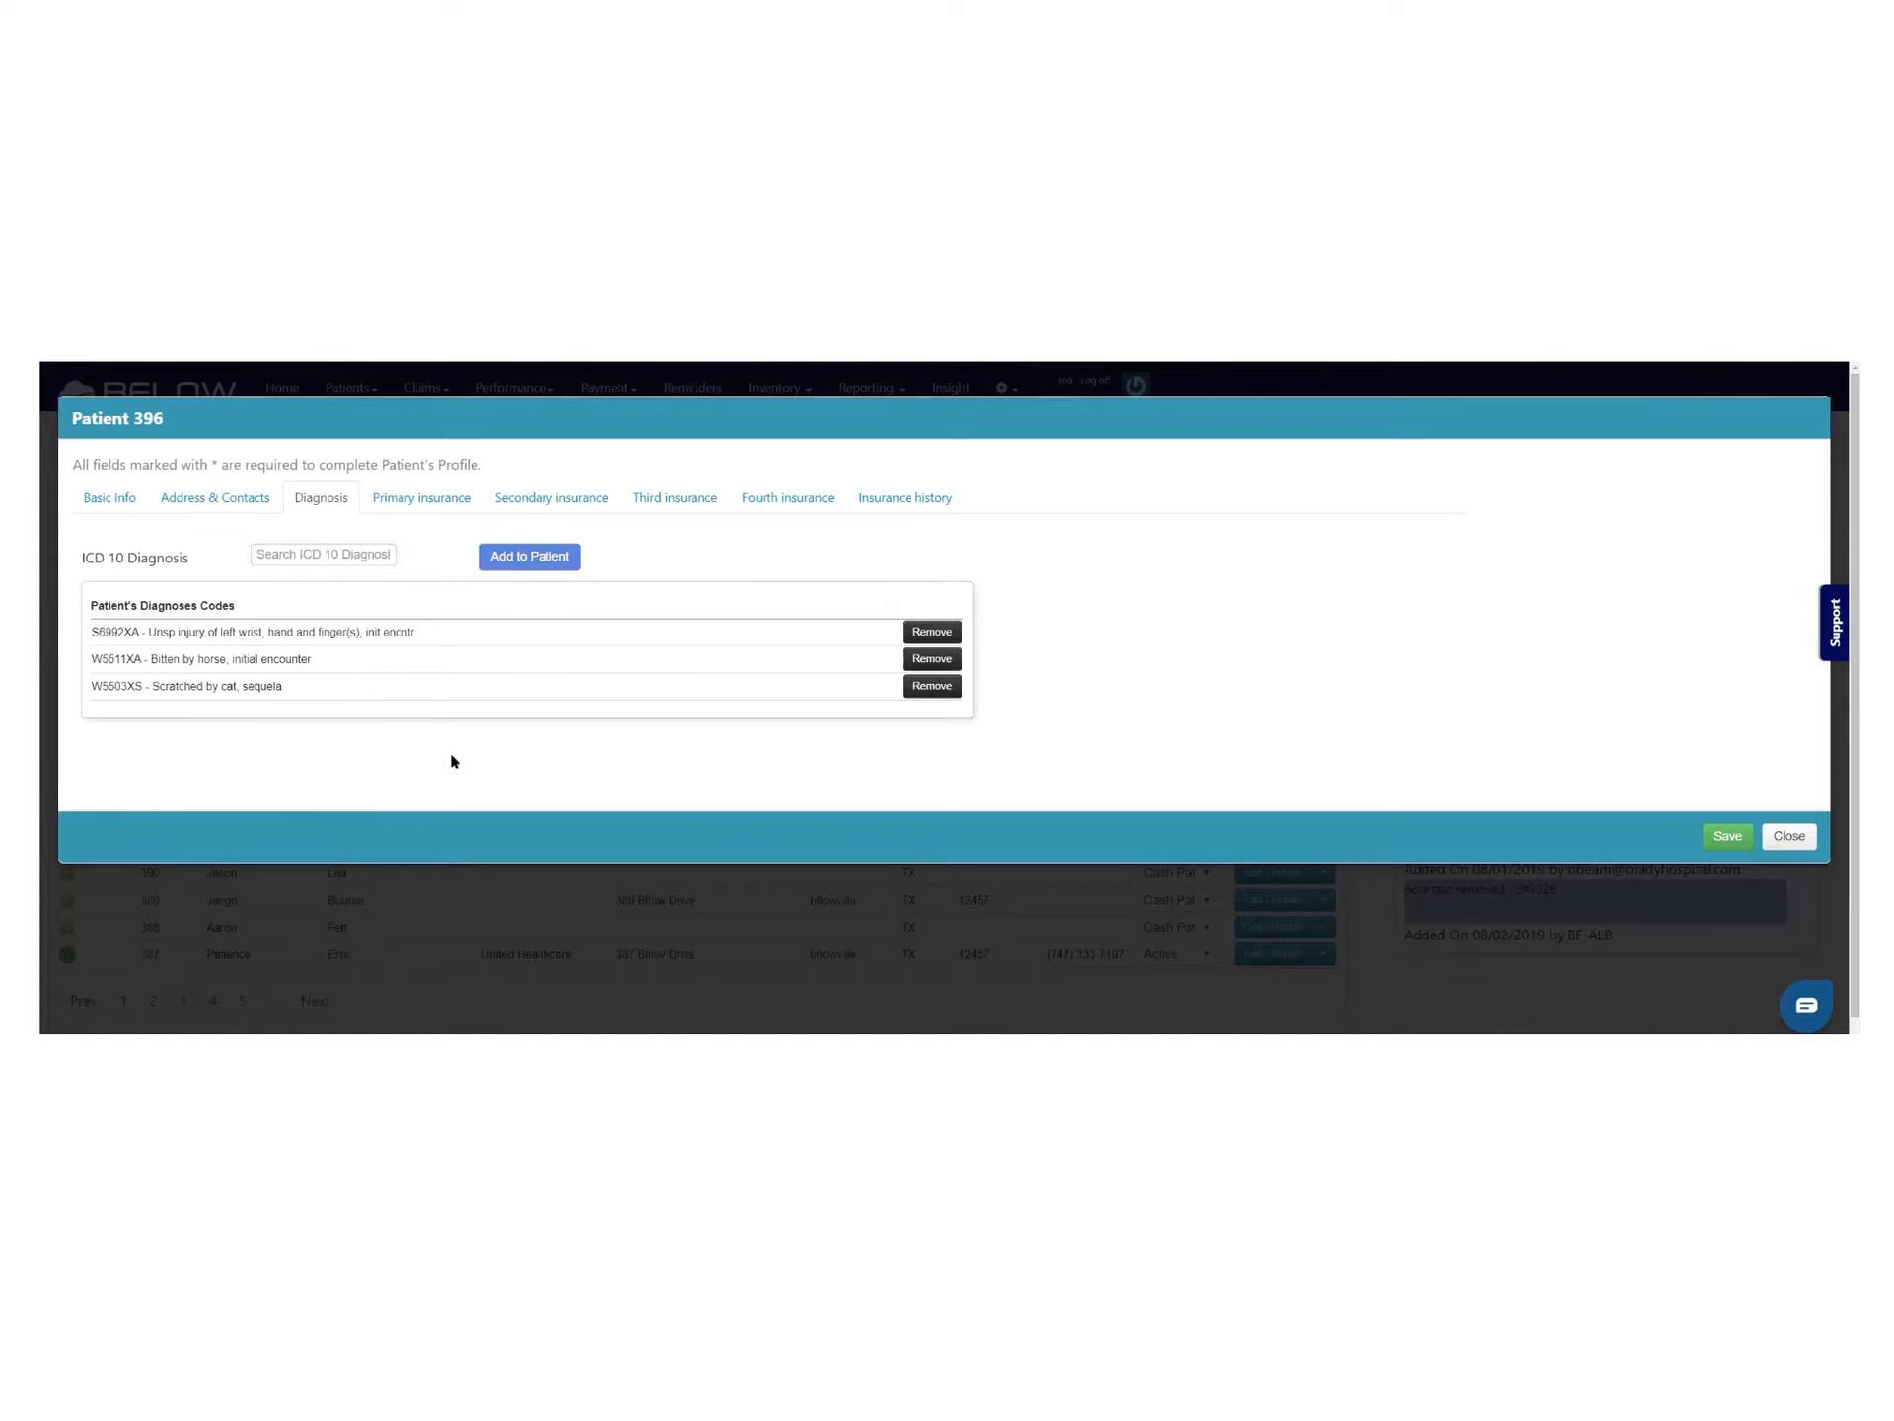
Check Primary insurance and the empty Insurance history, then open the insured's Relationship choices
left_click(395, 498)
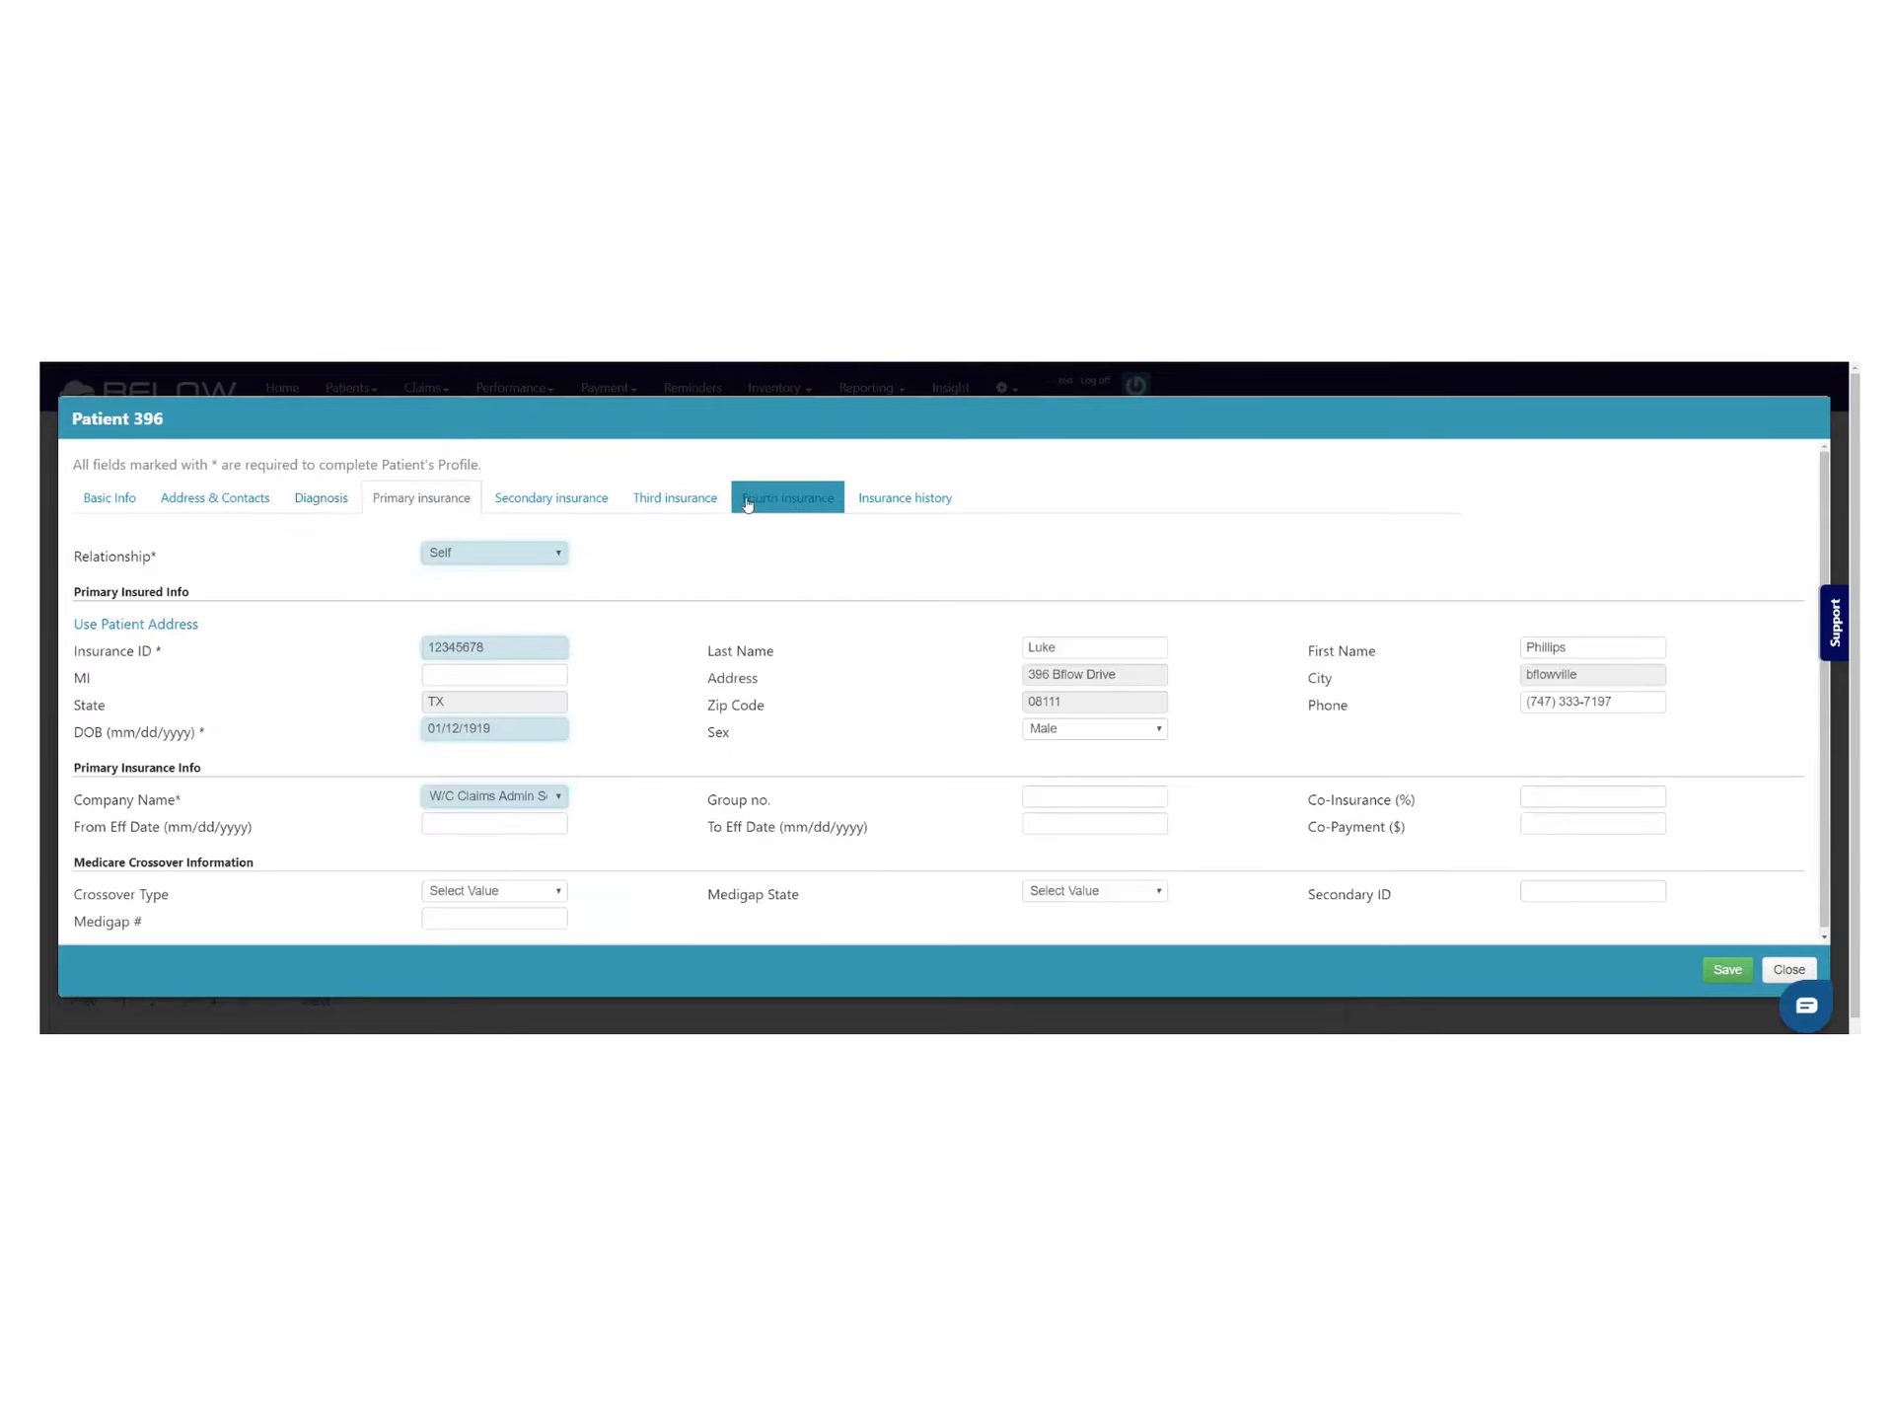
left_click(909, 493)
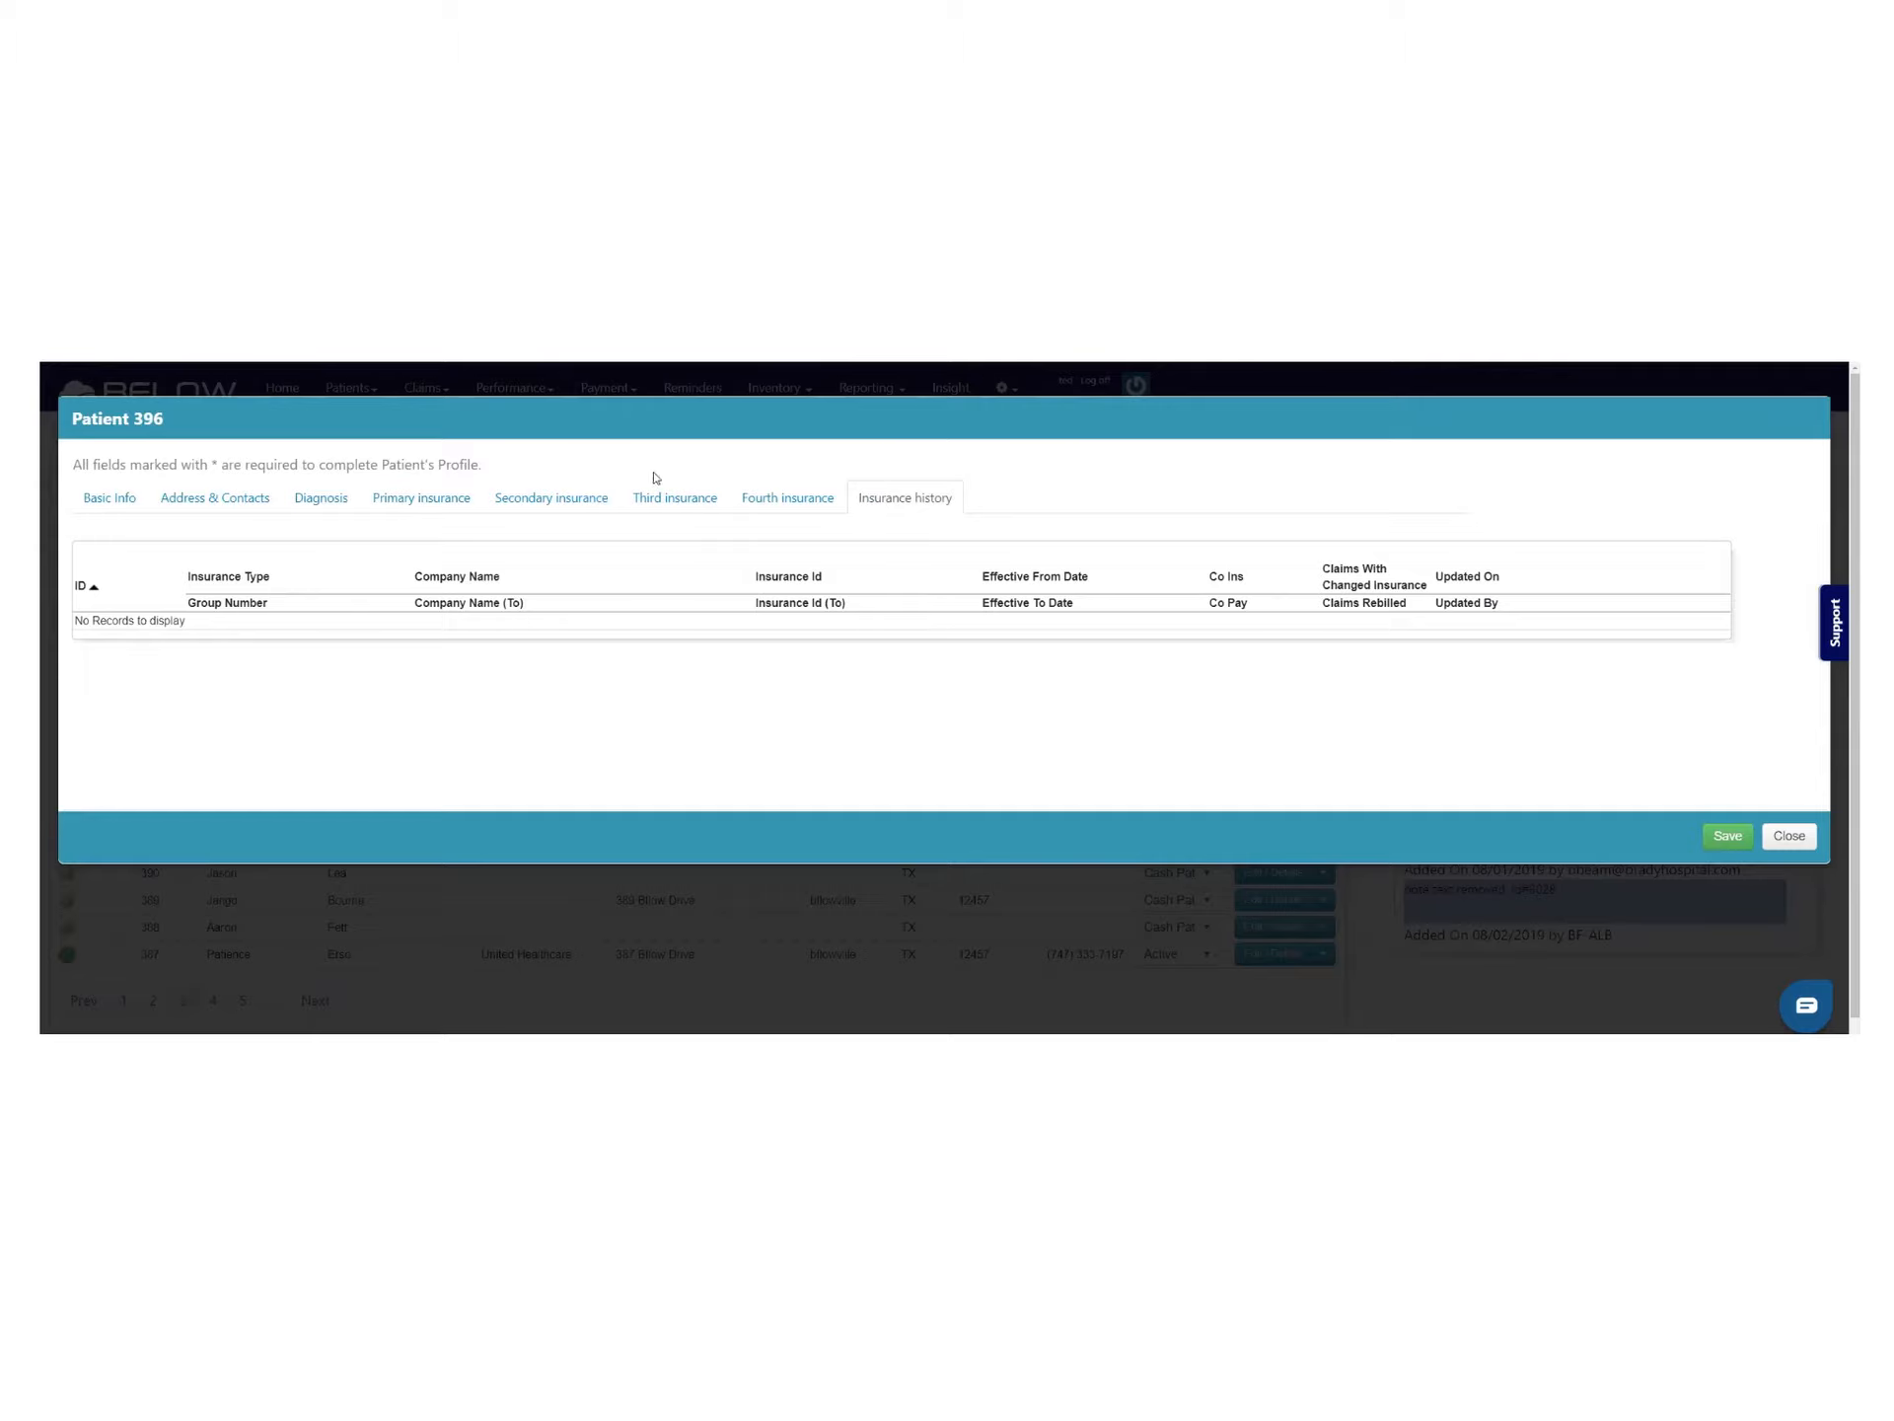
left_click(413, 496)
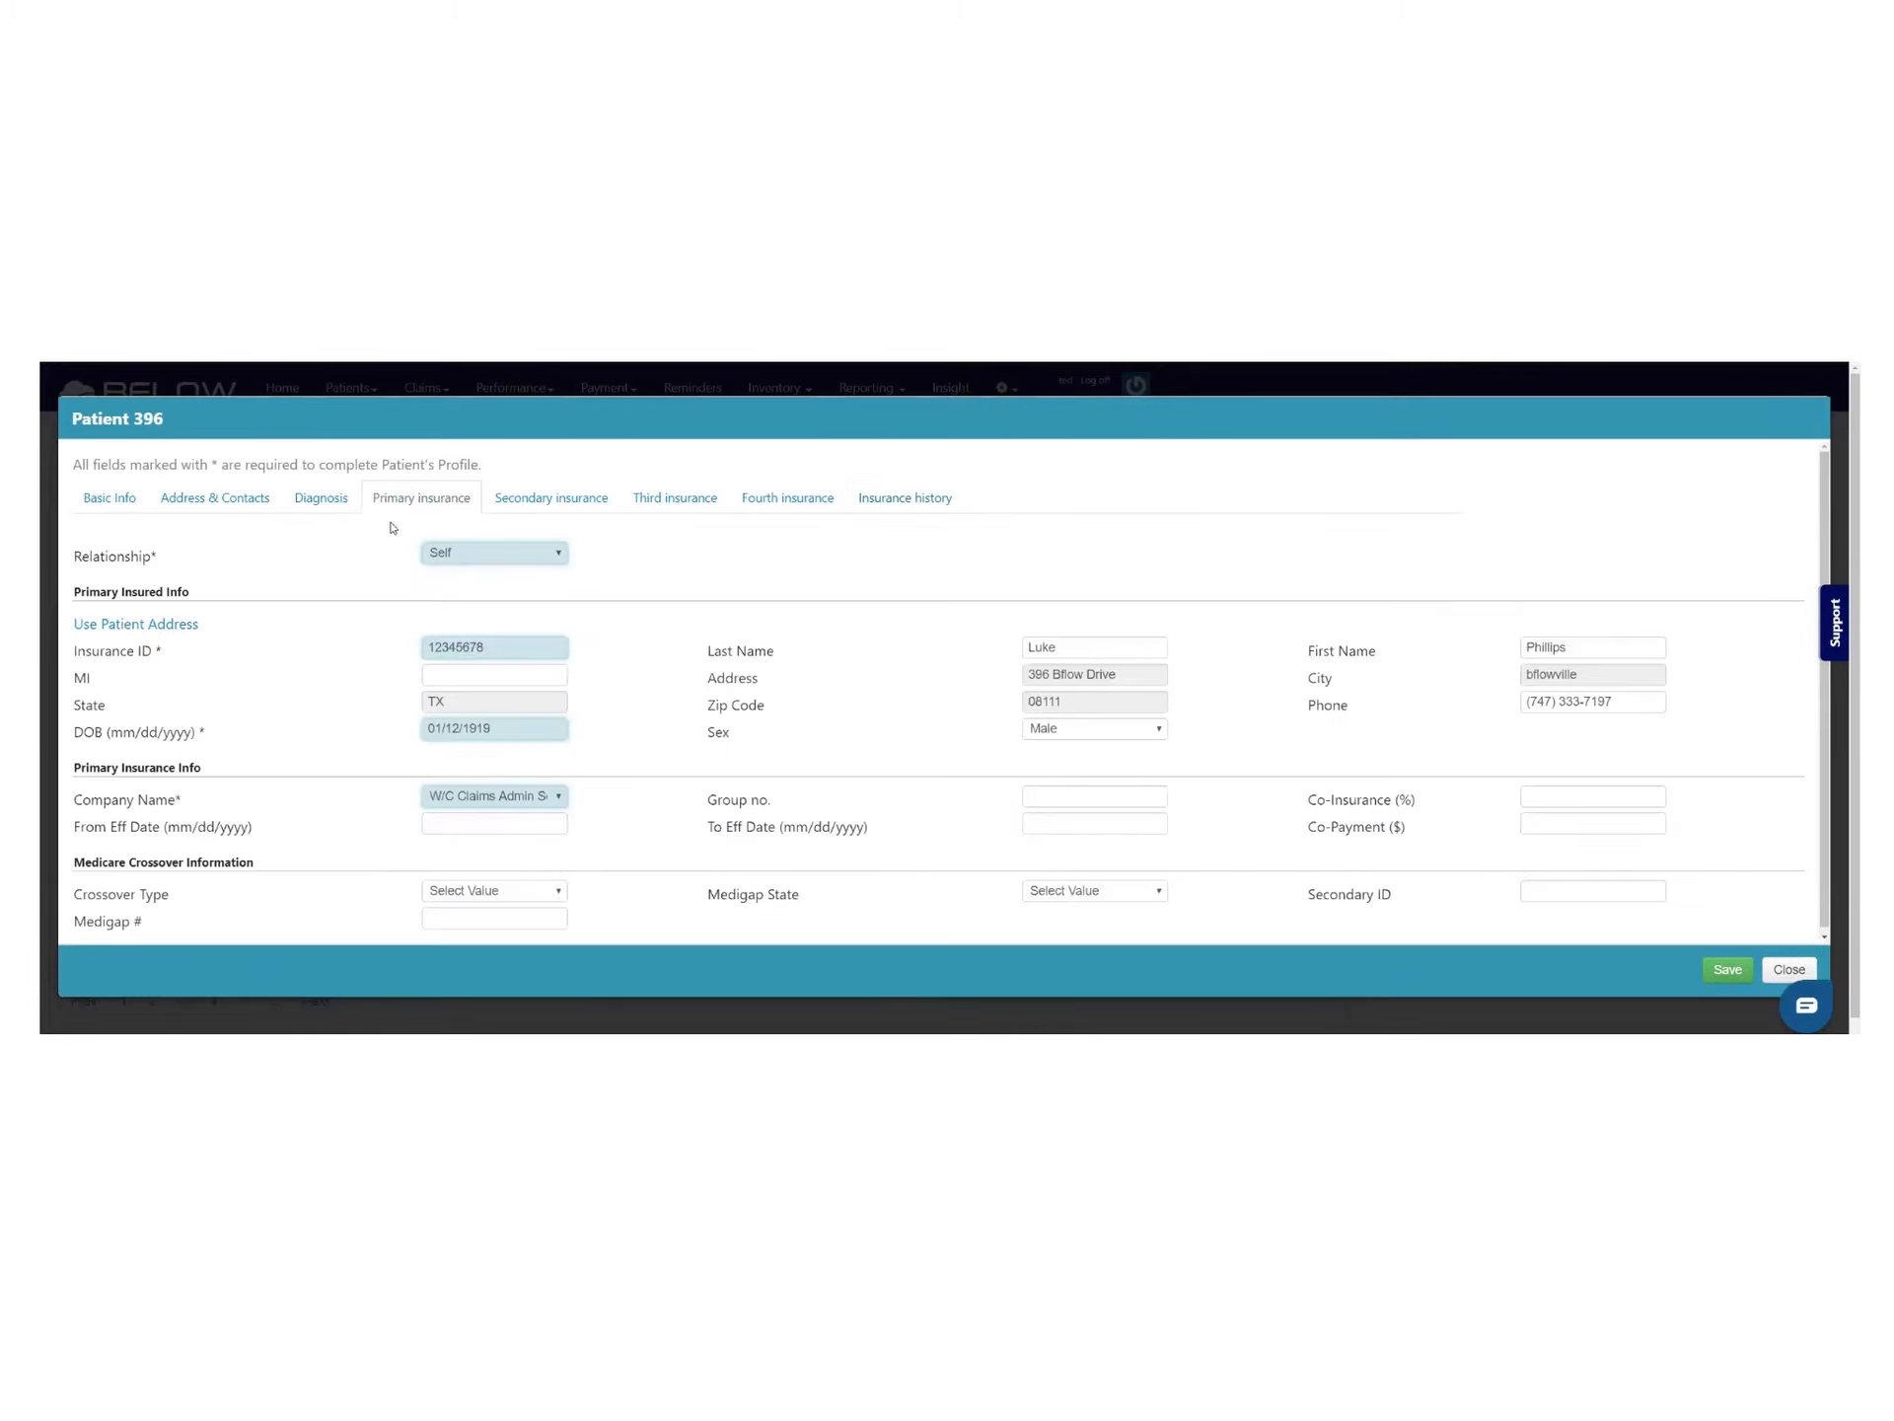
left_click(482, 564)
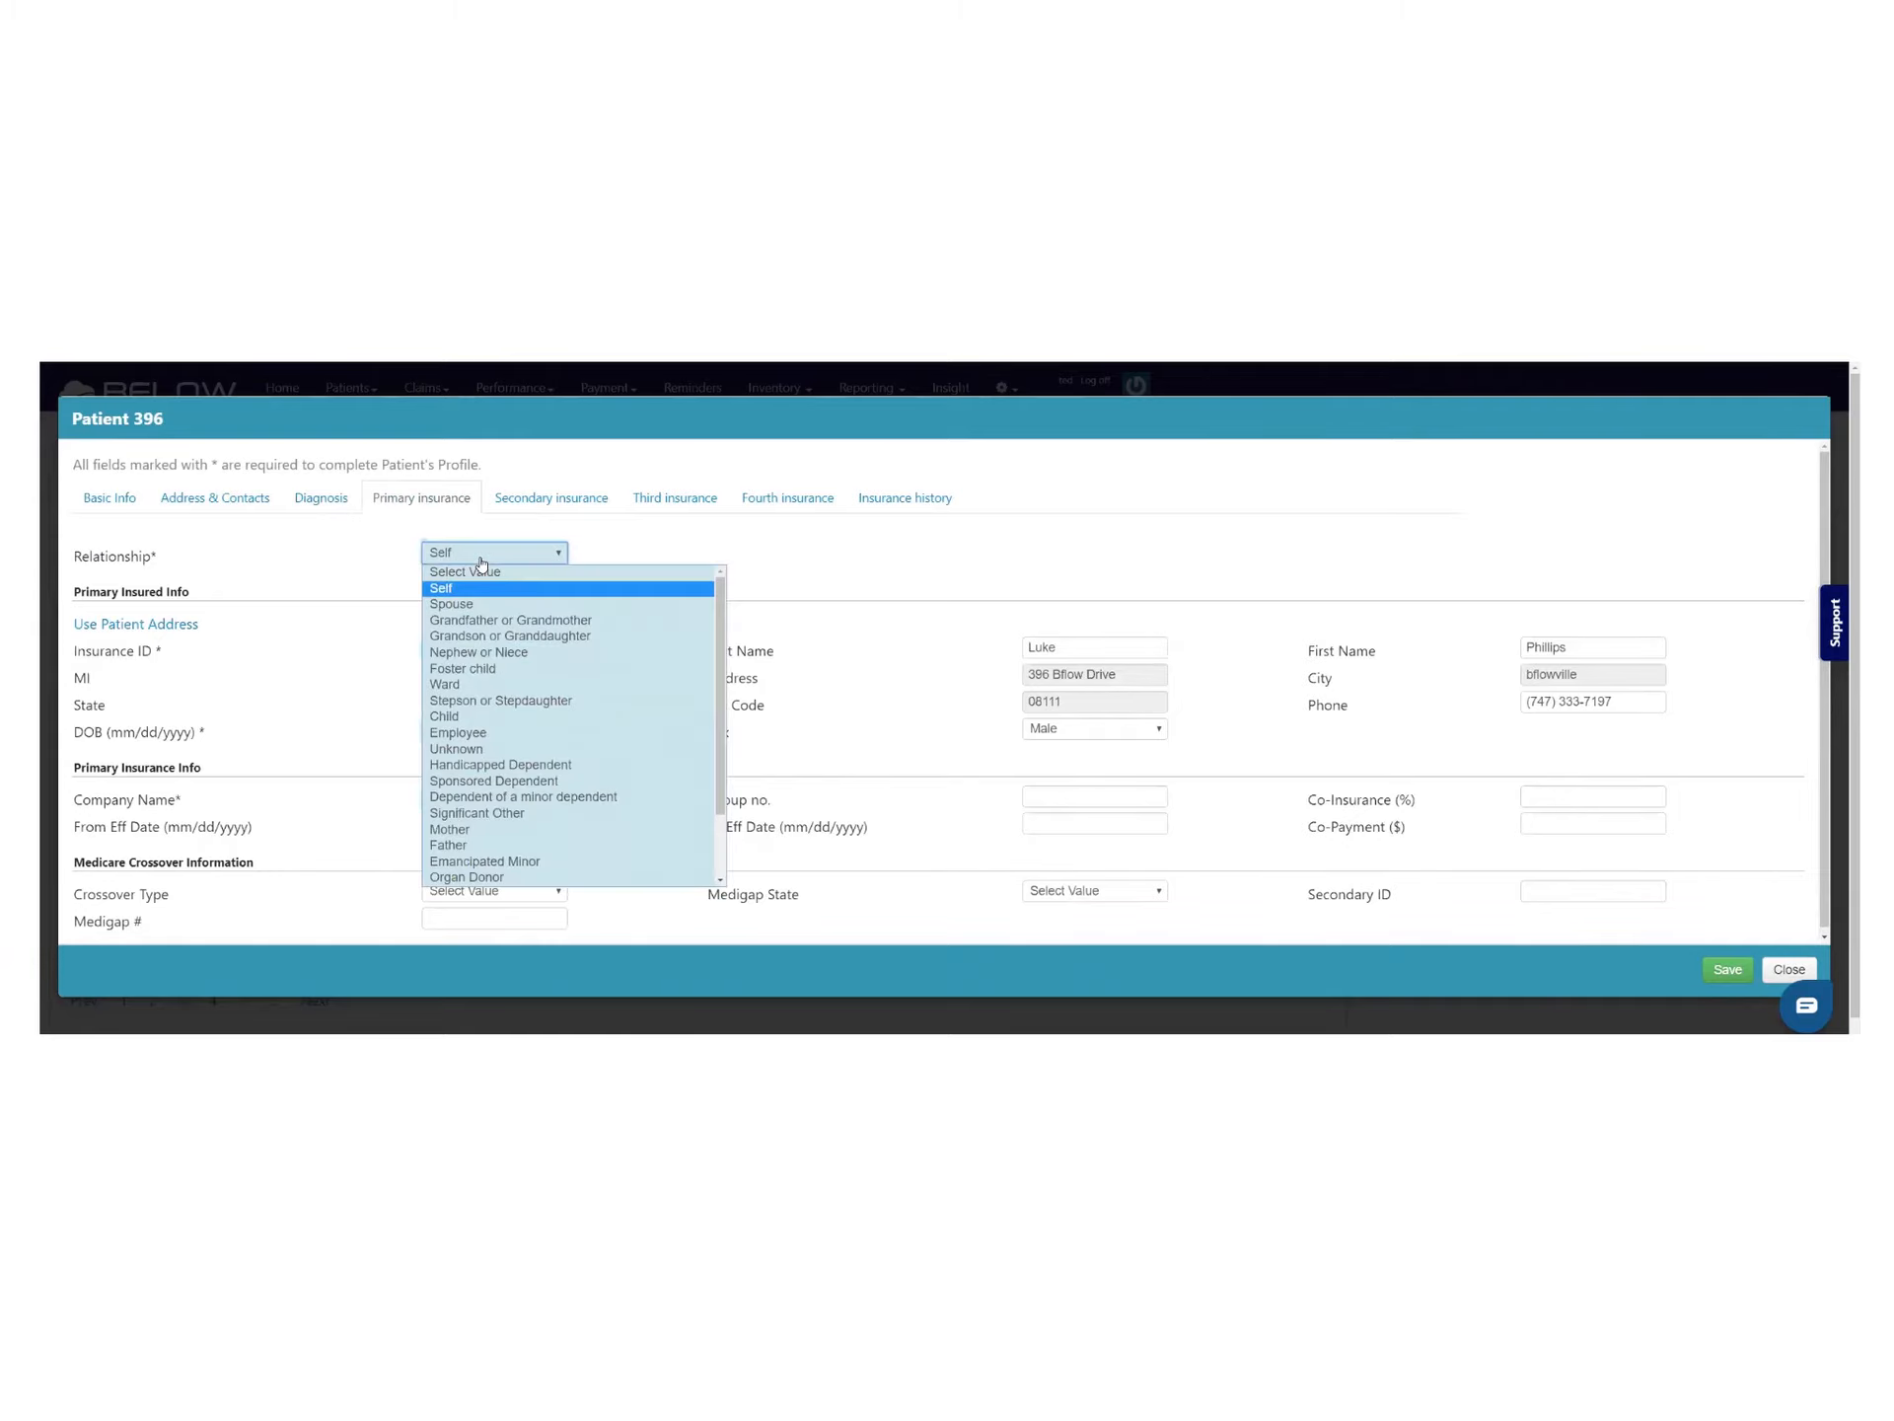
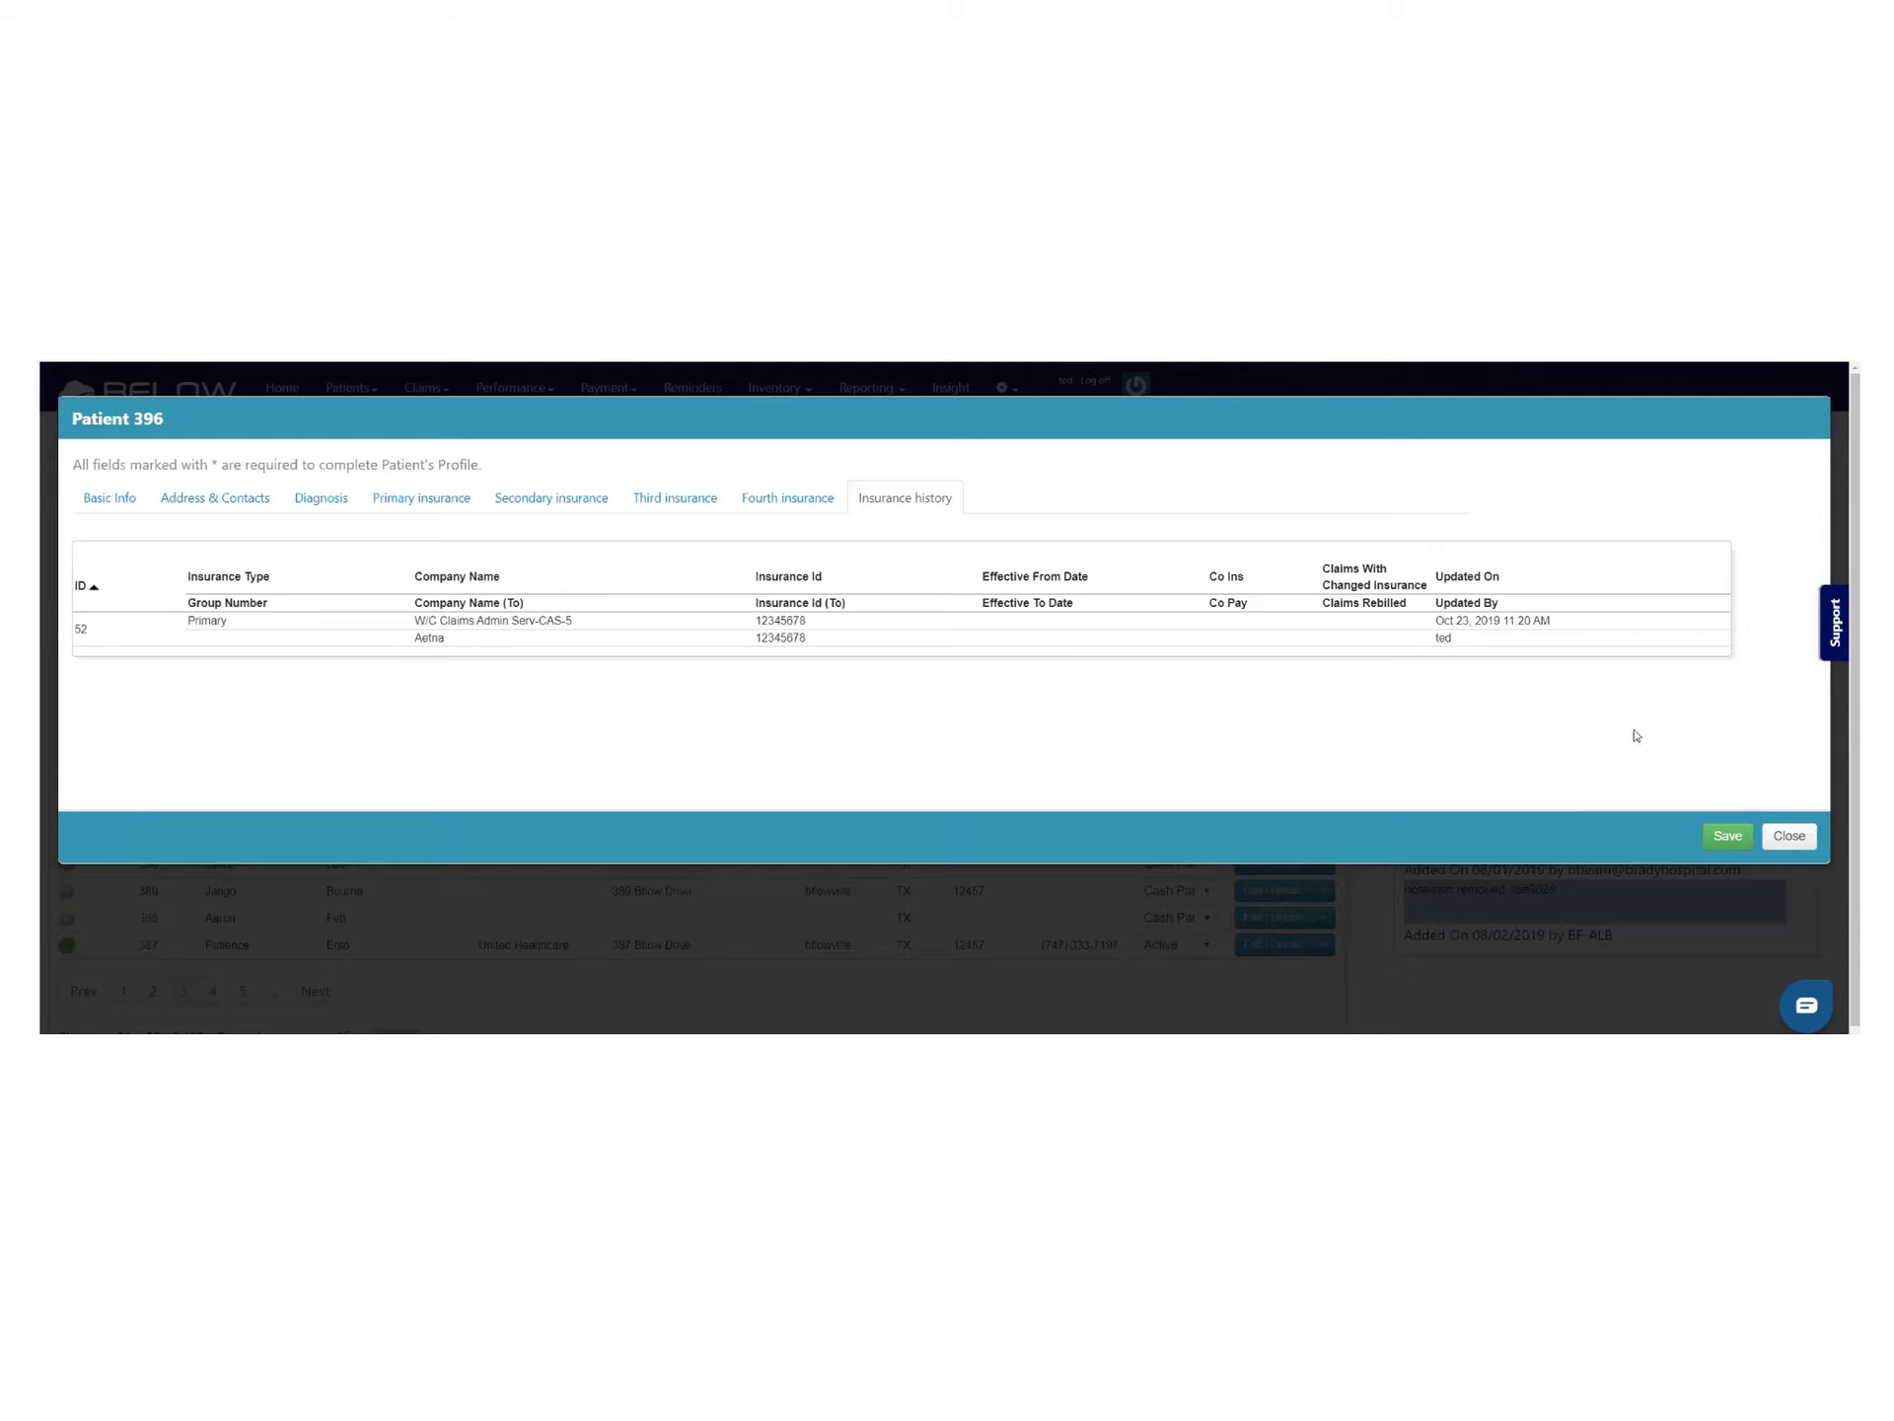
Close patient 396's insurance profile and open the Status choices in its row
left_click(1789, 836)
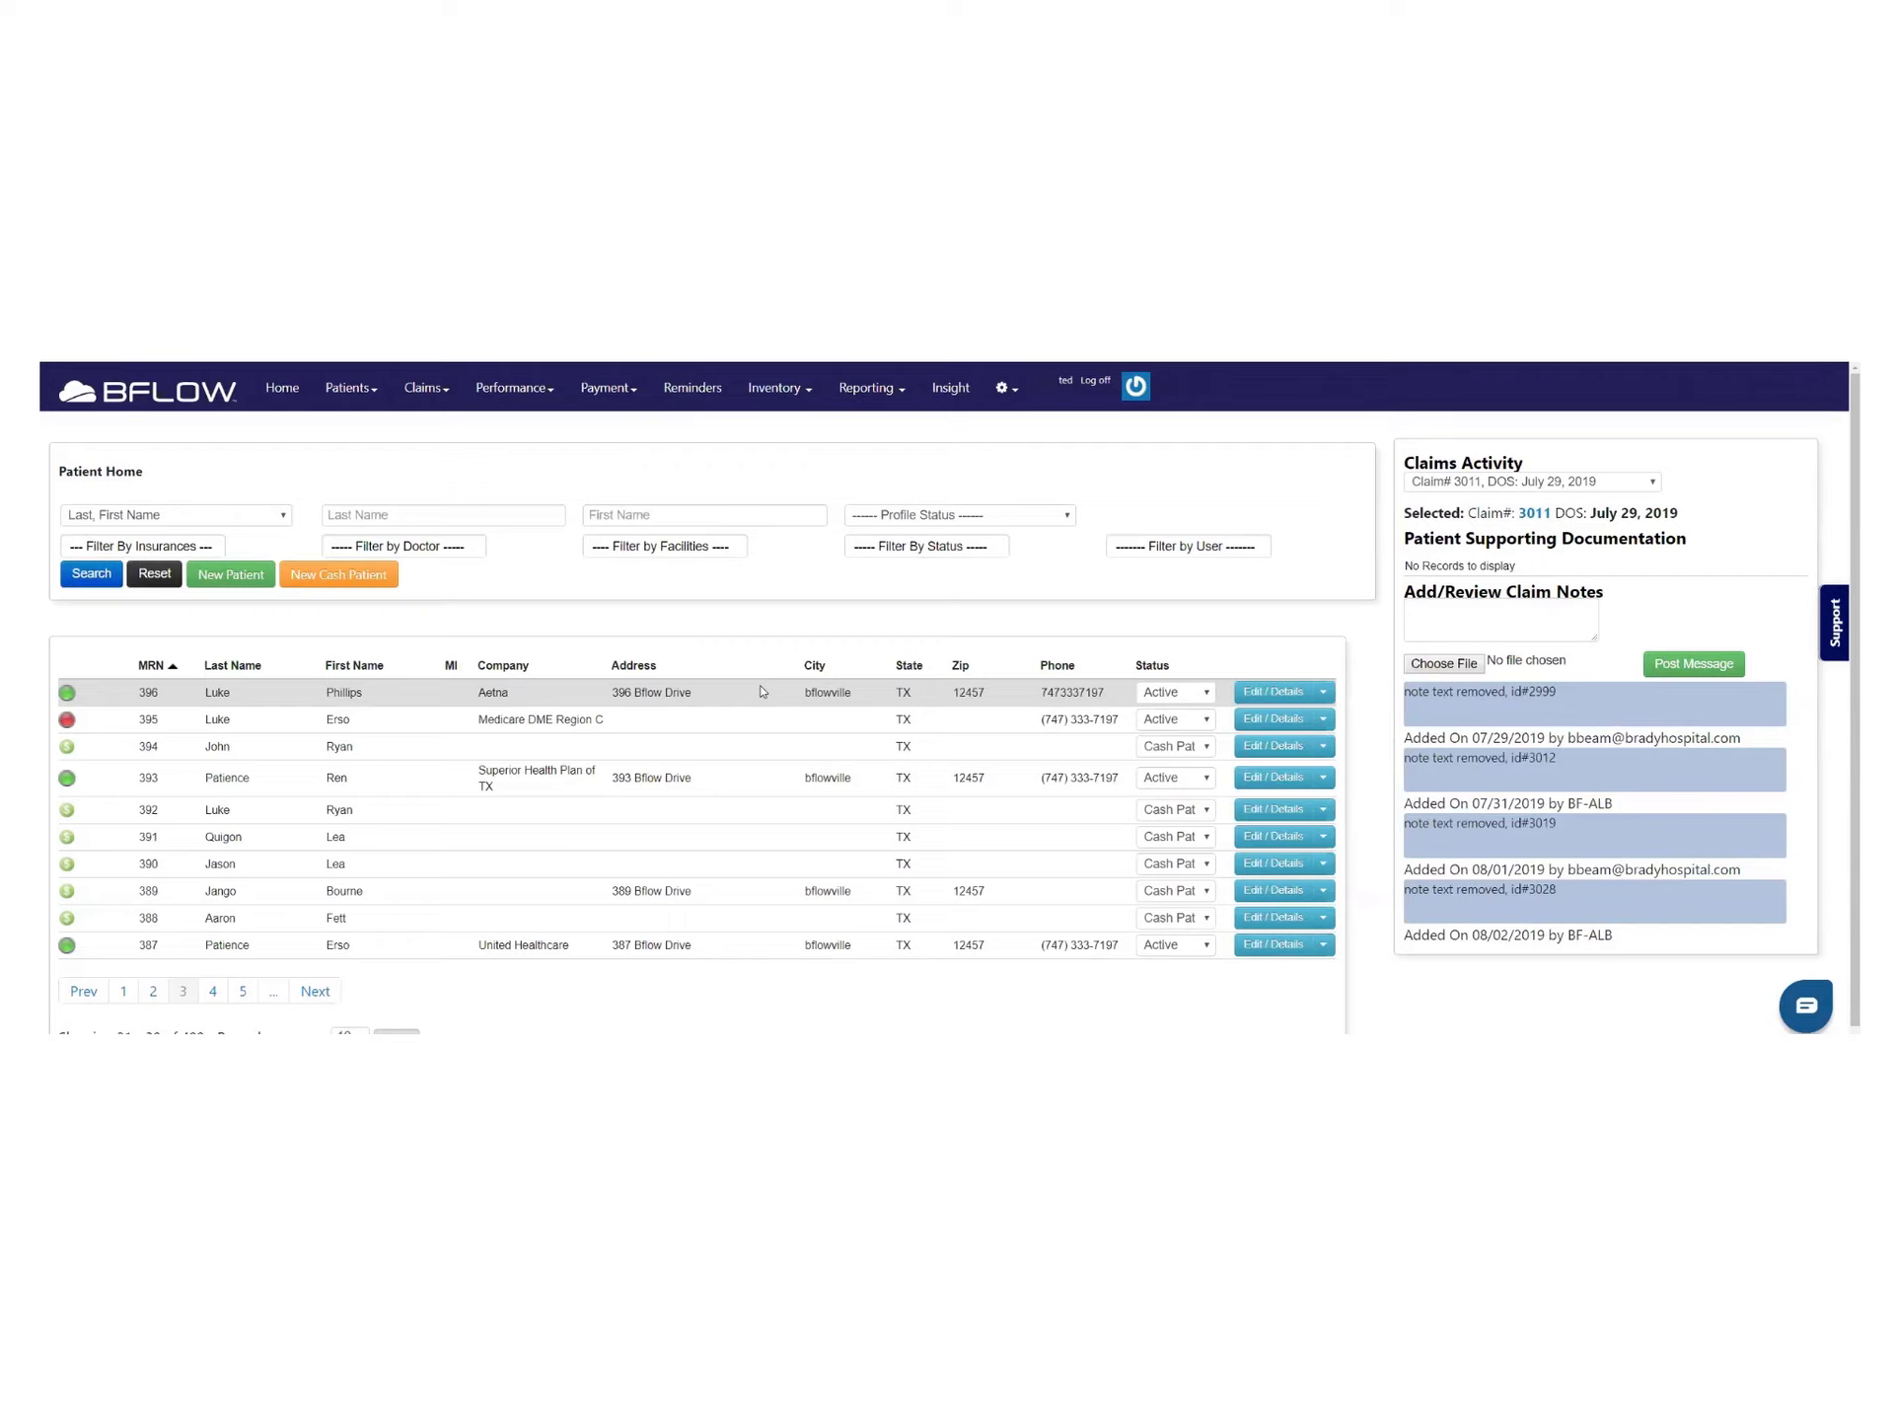
left_click(1187, 694)
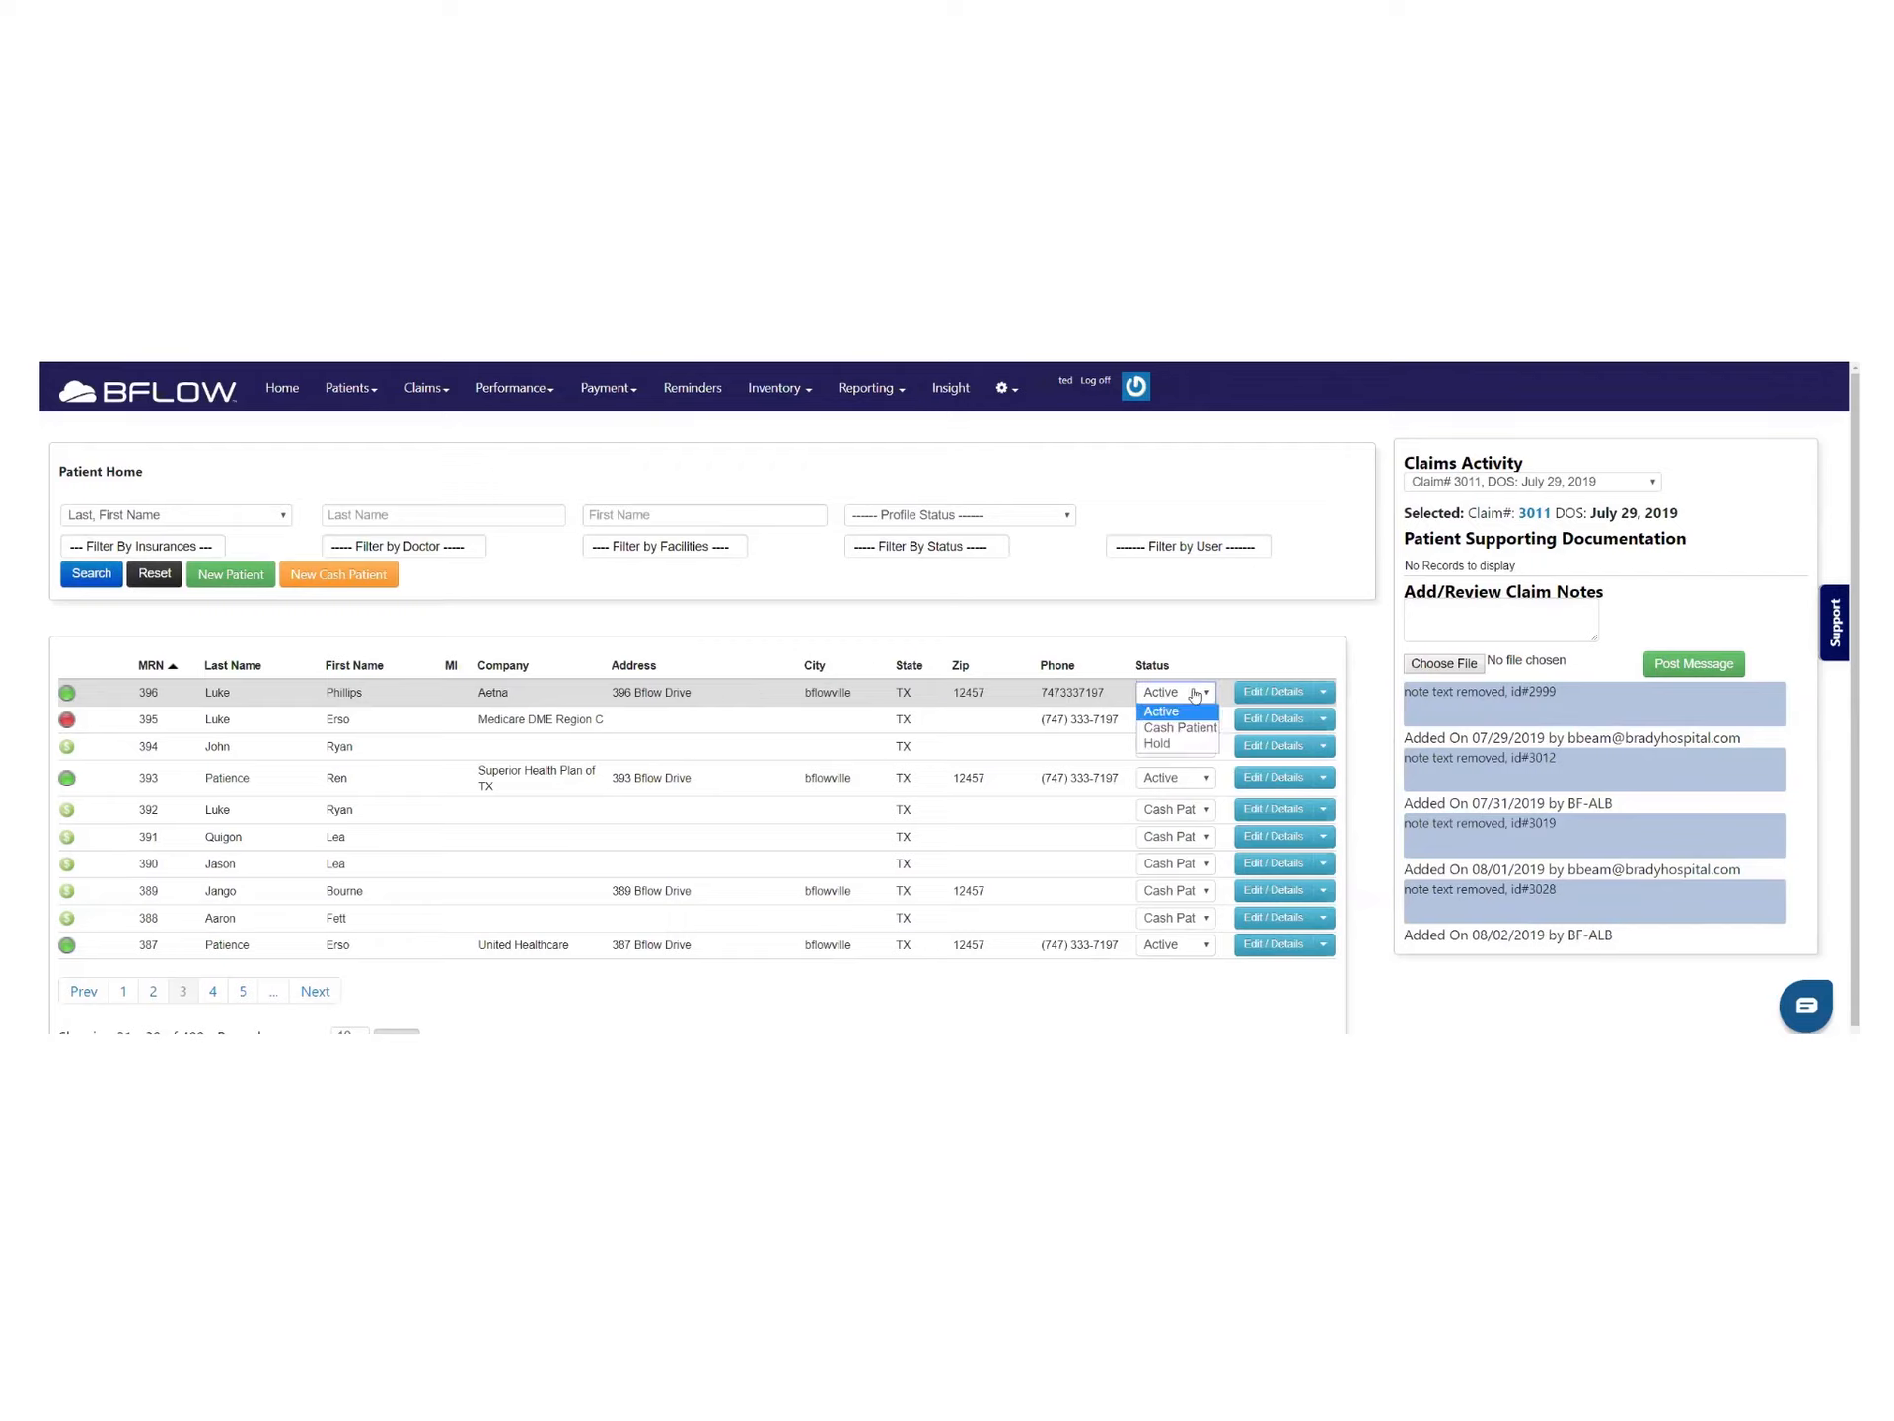
left_click(1172, 732)
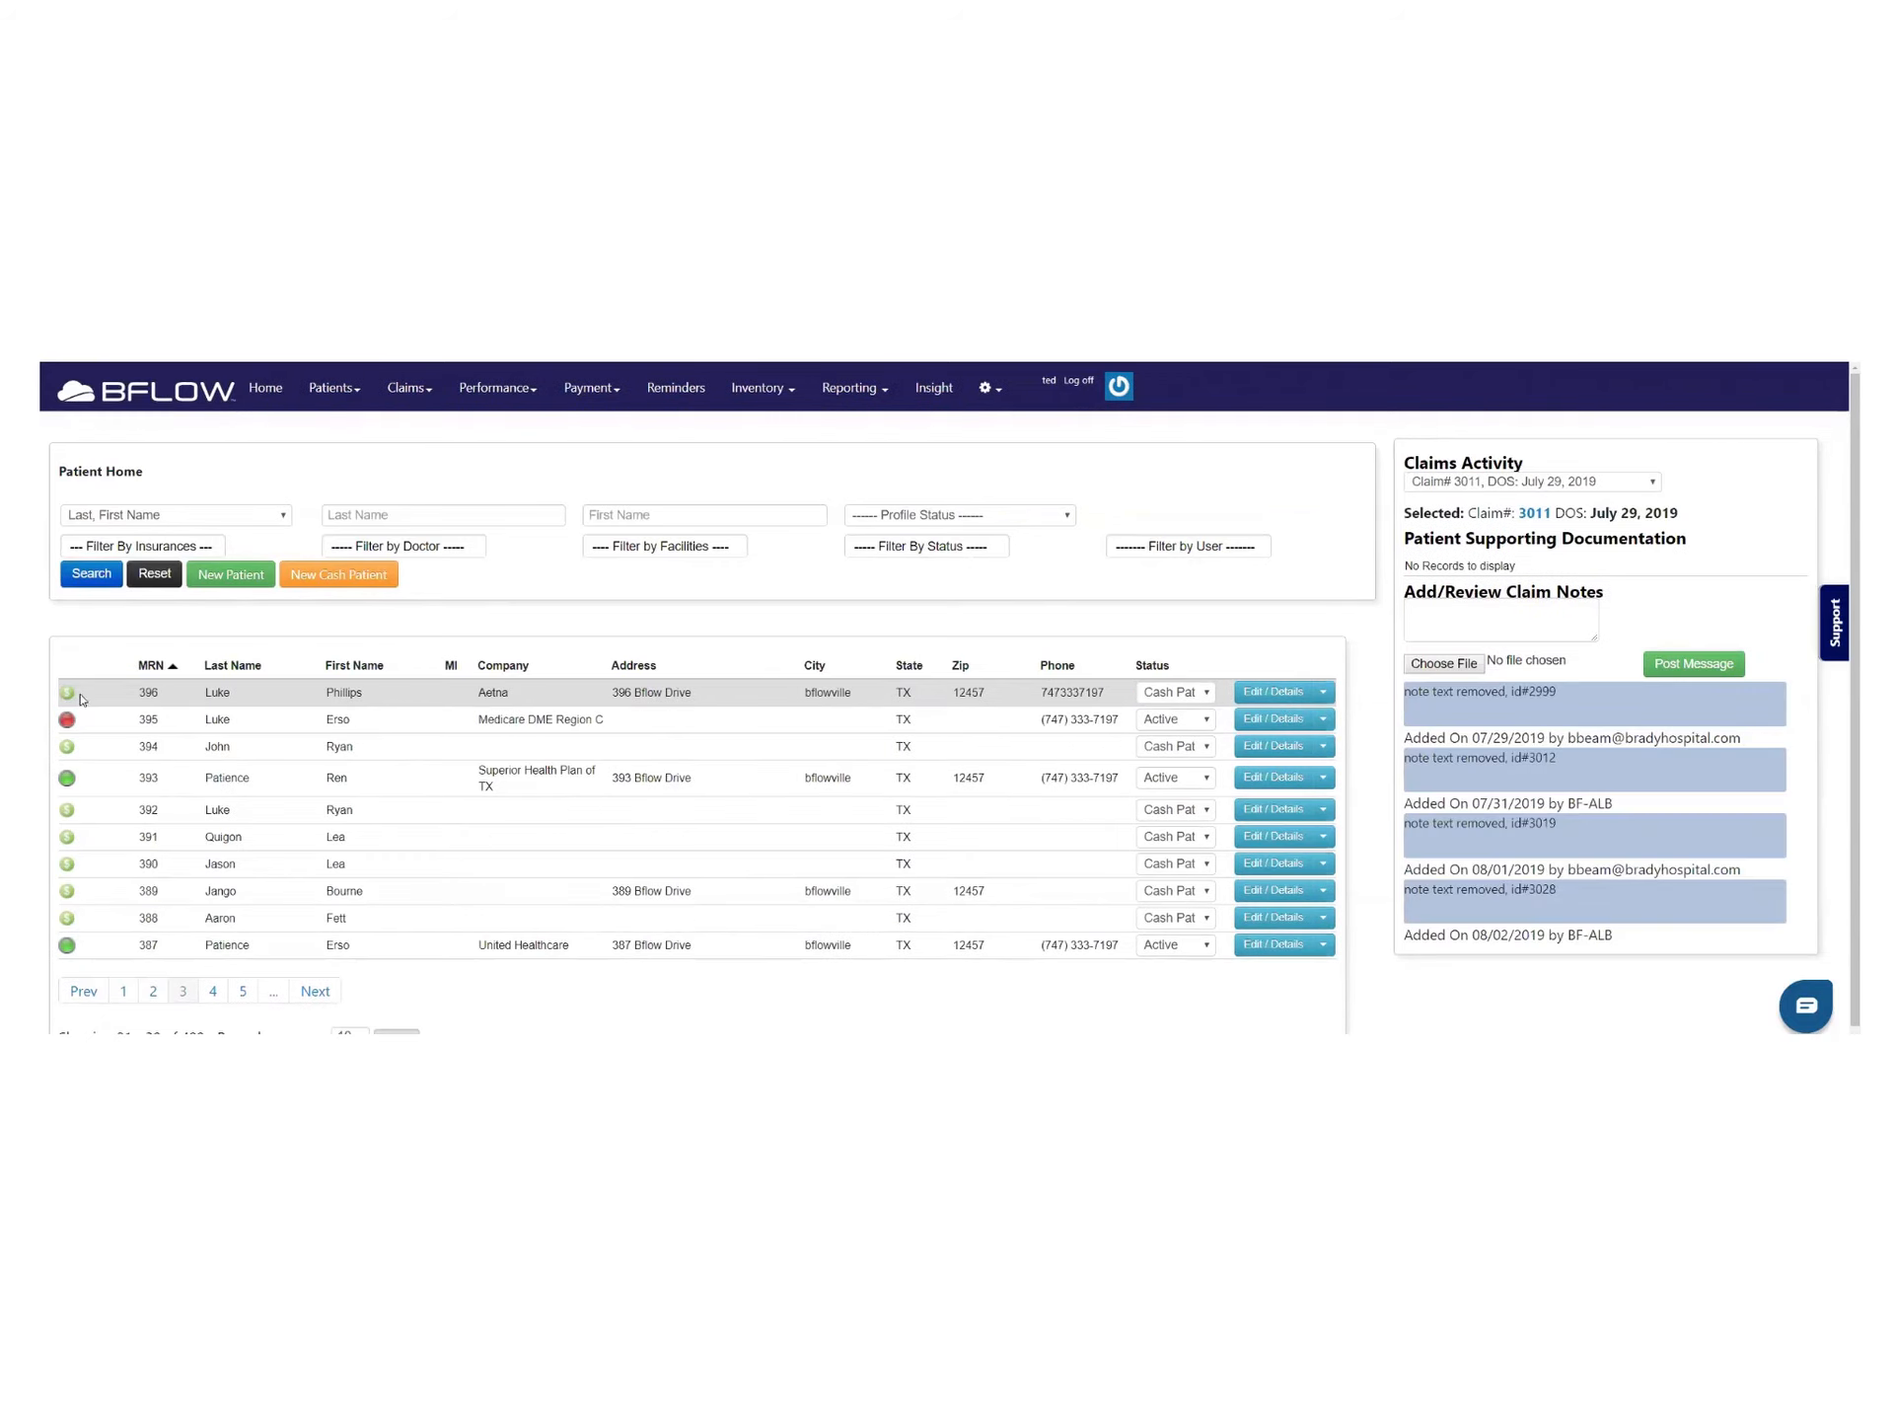
left_click(1268, 691)
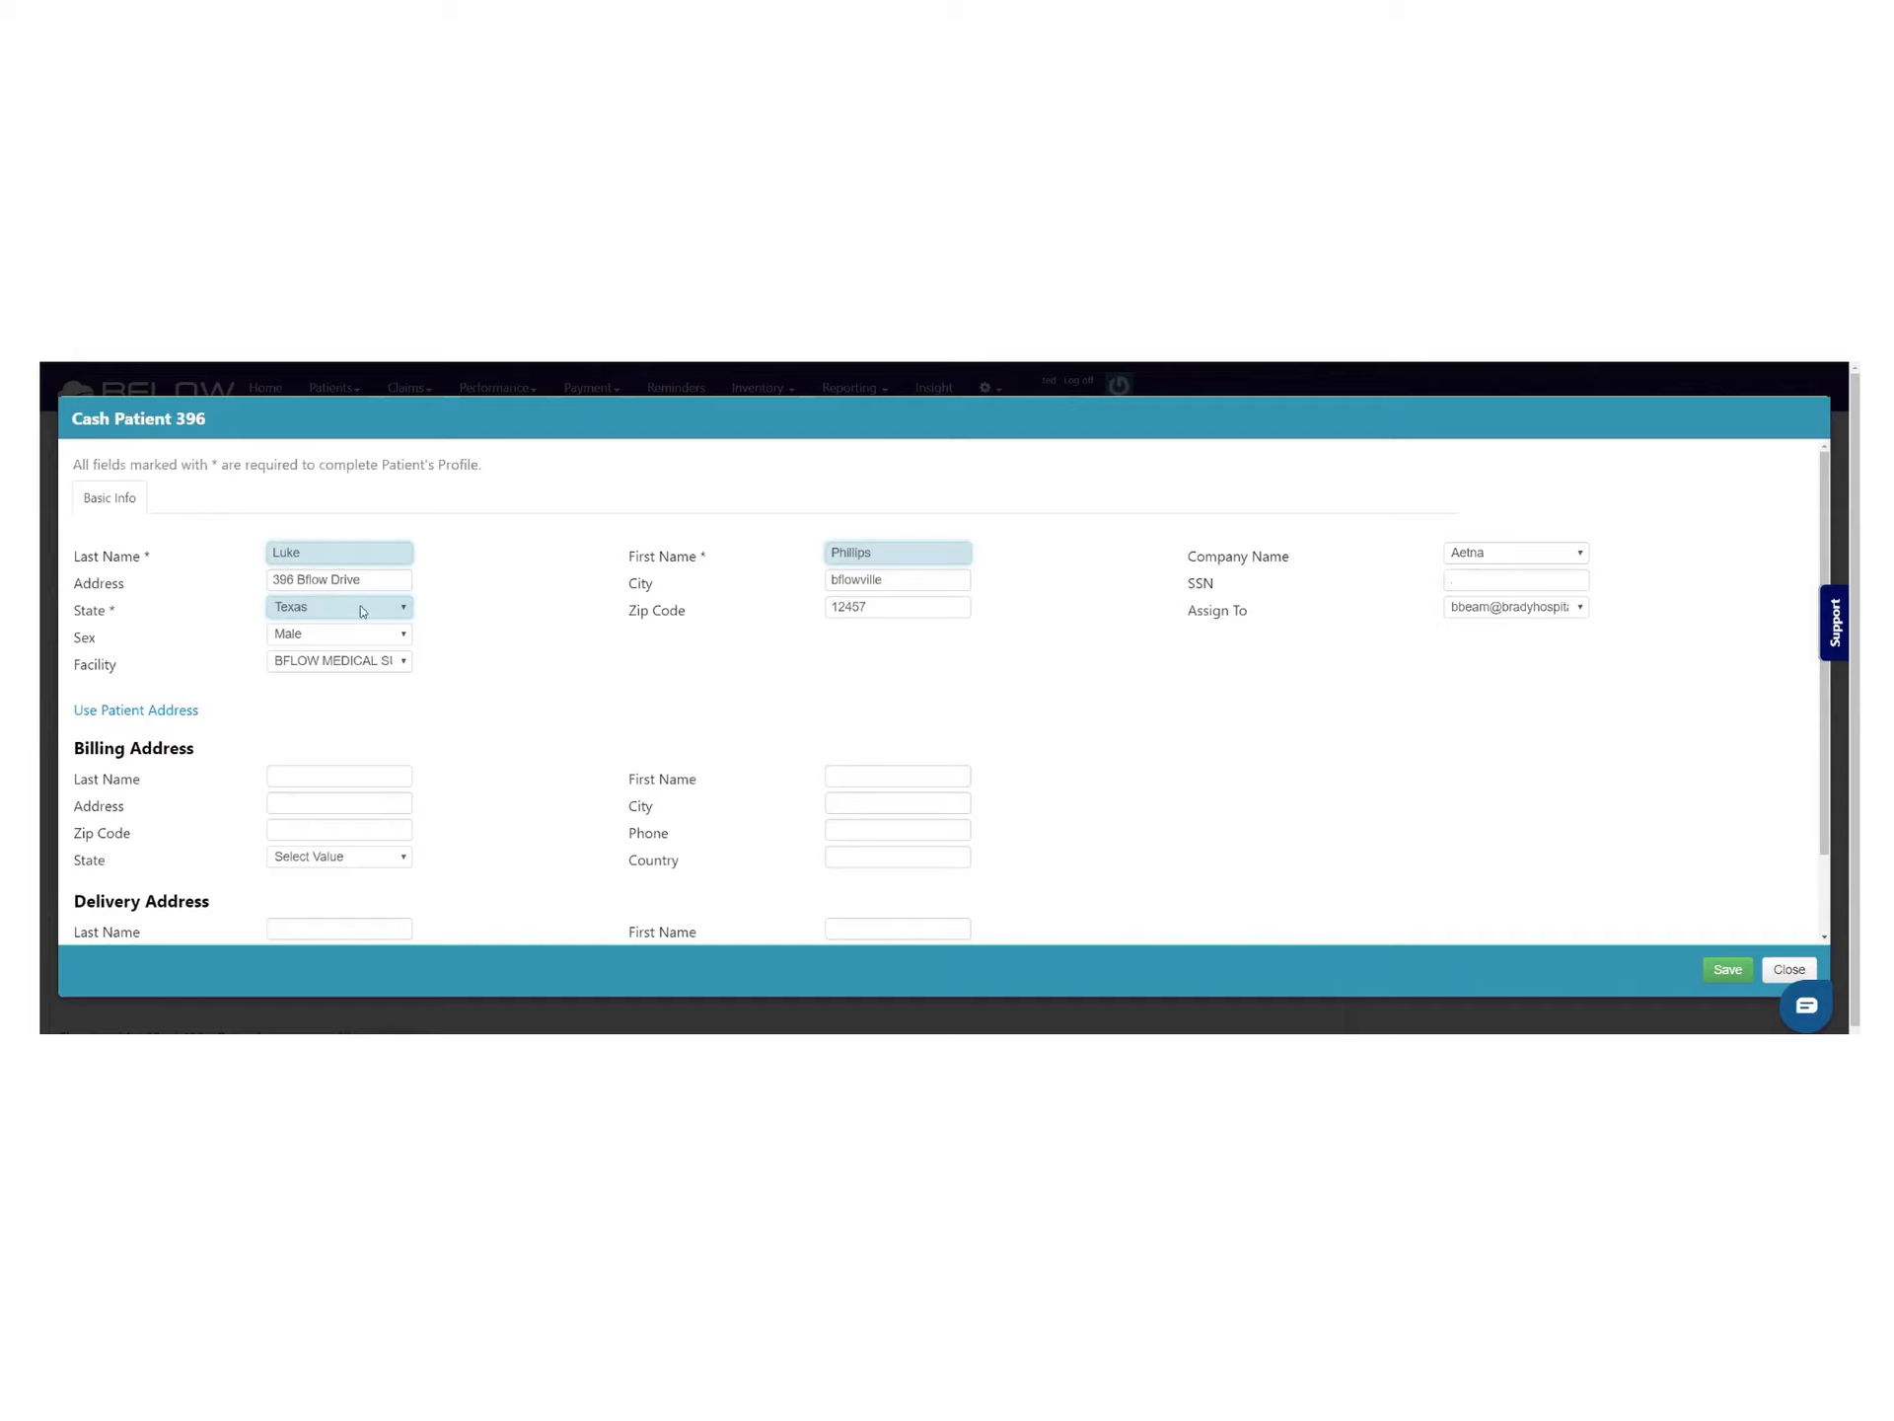
scroll(311, 798, "down", 1)
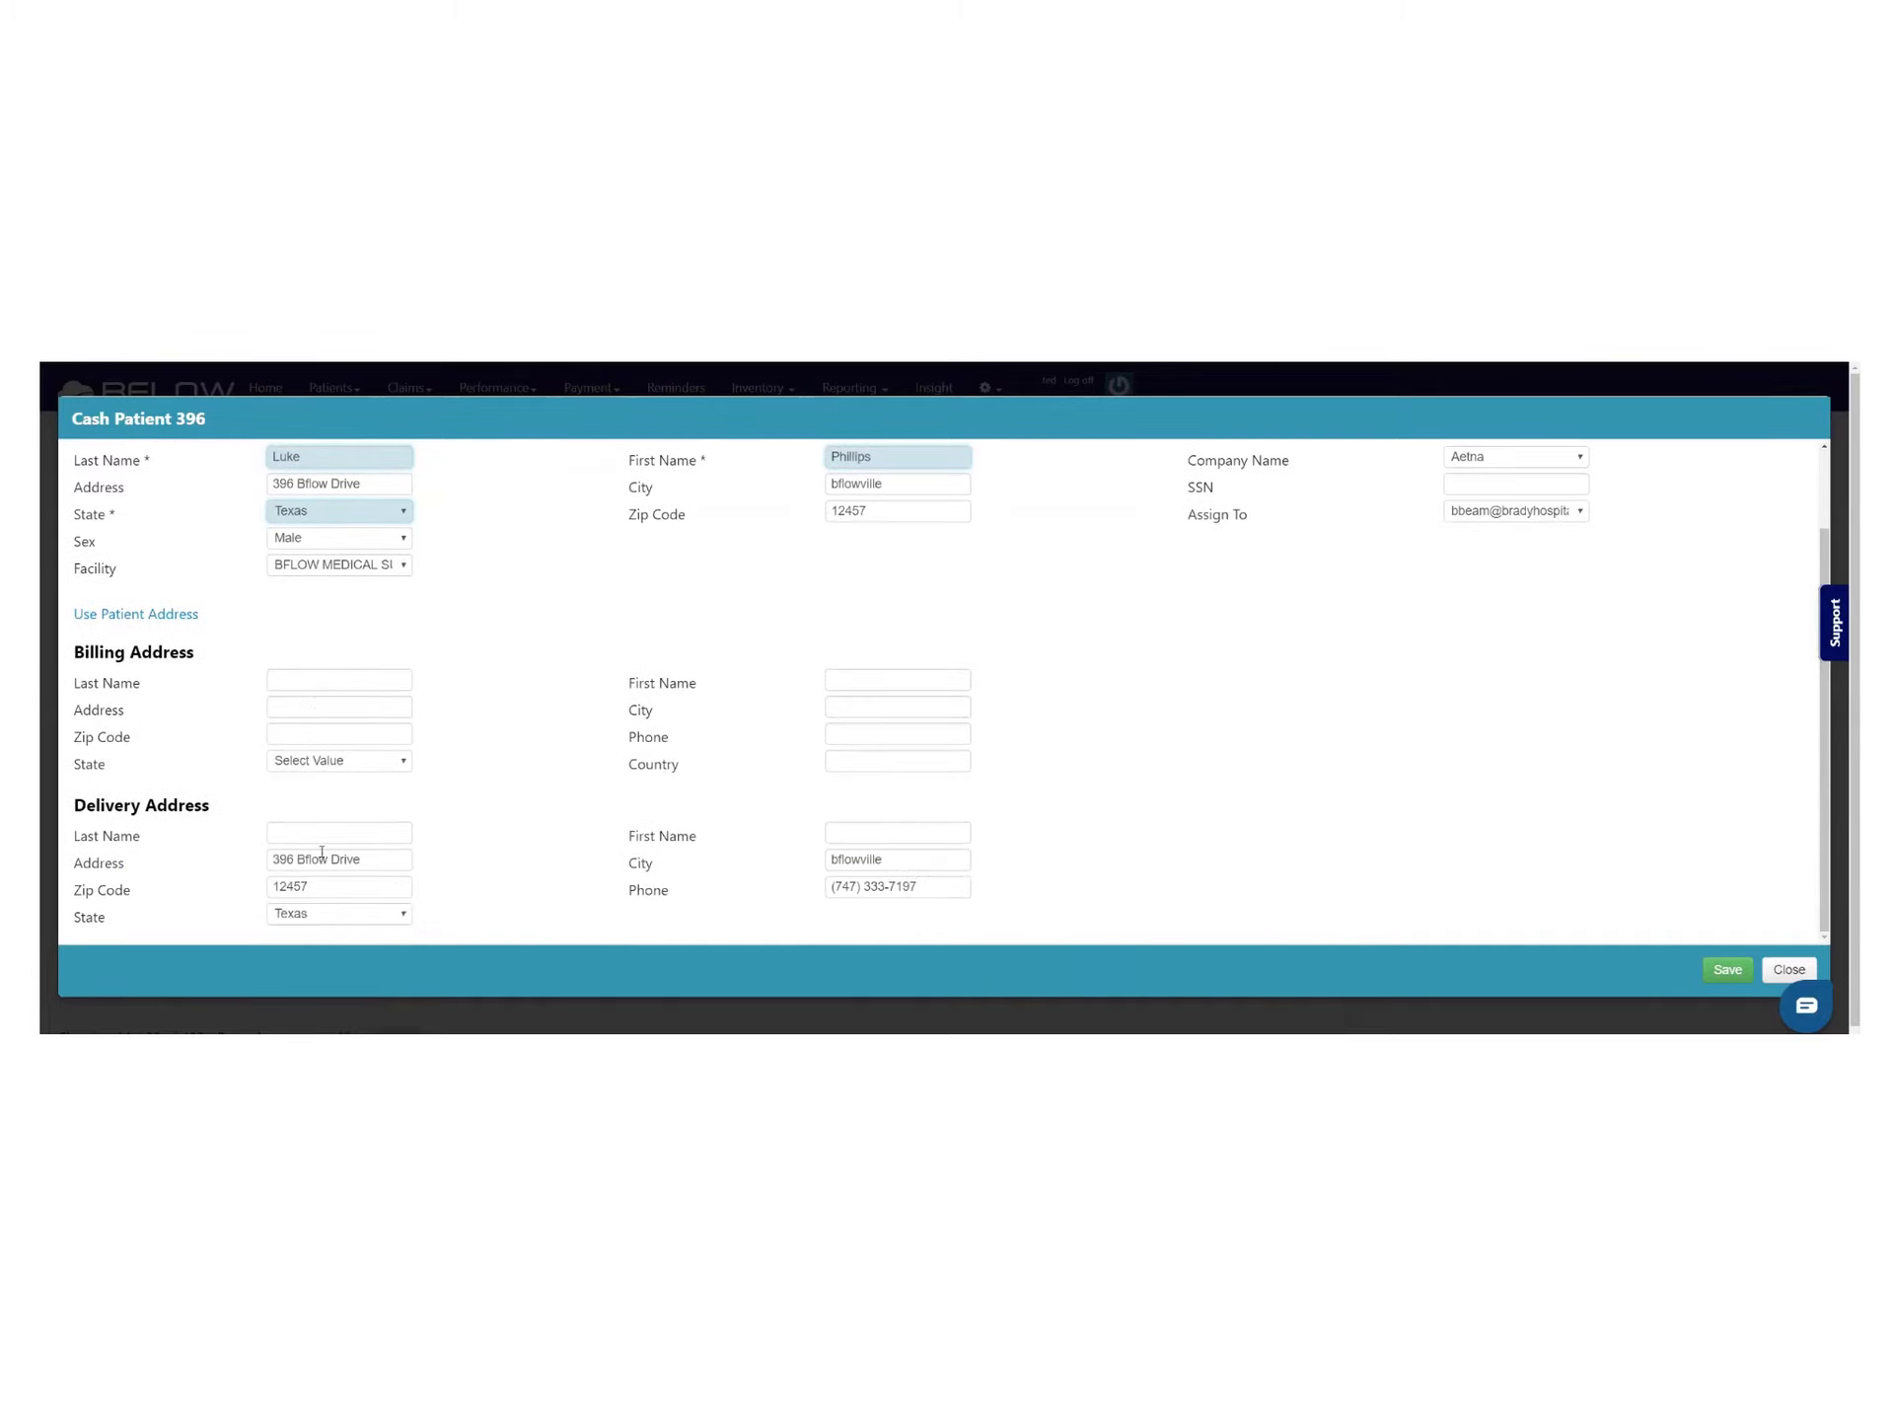
scroll(322, 838, "up", 1)
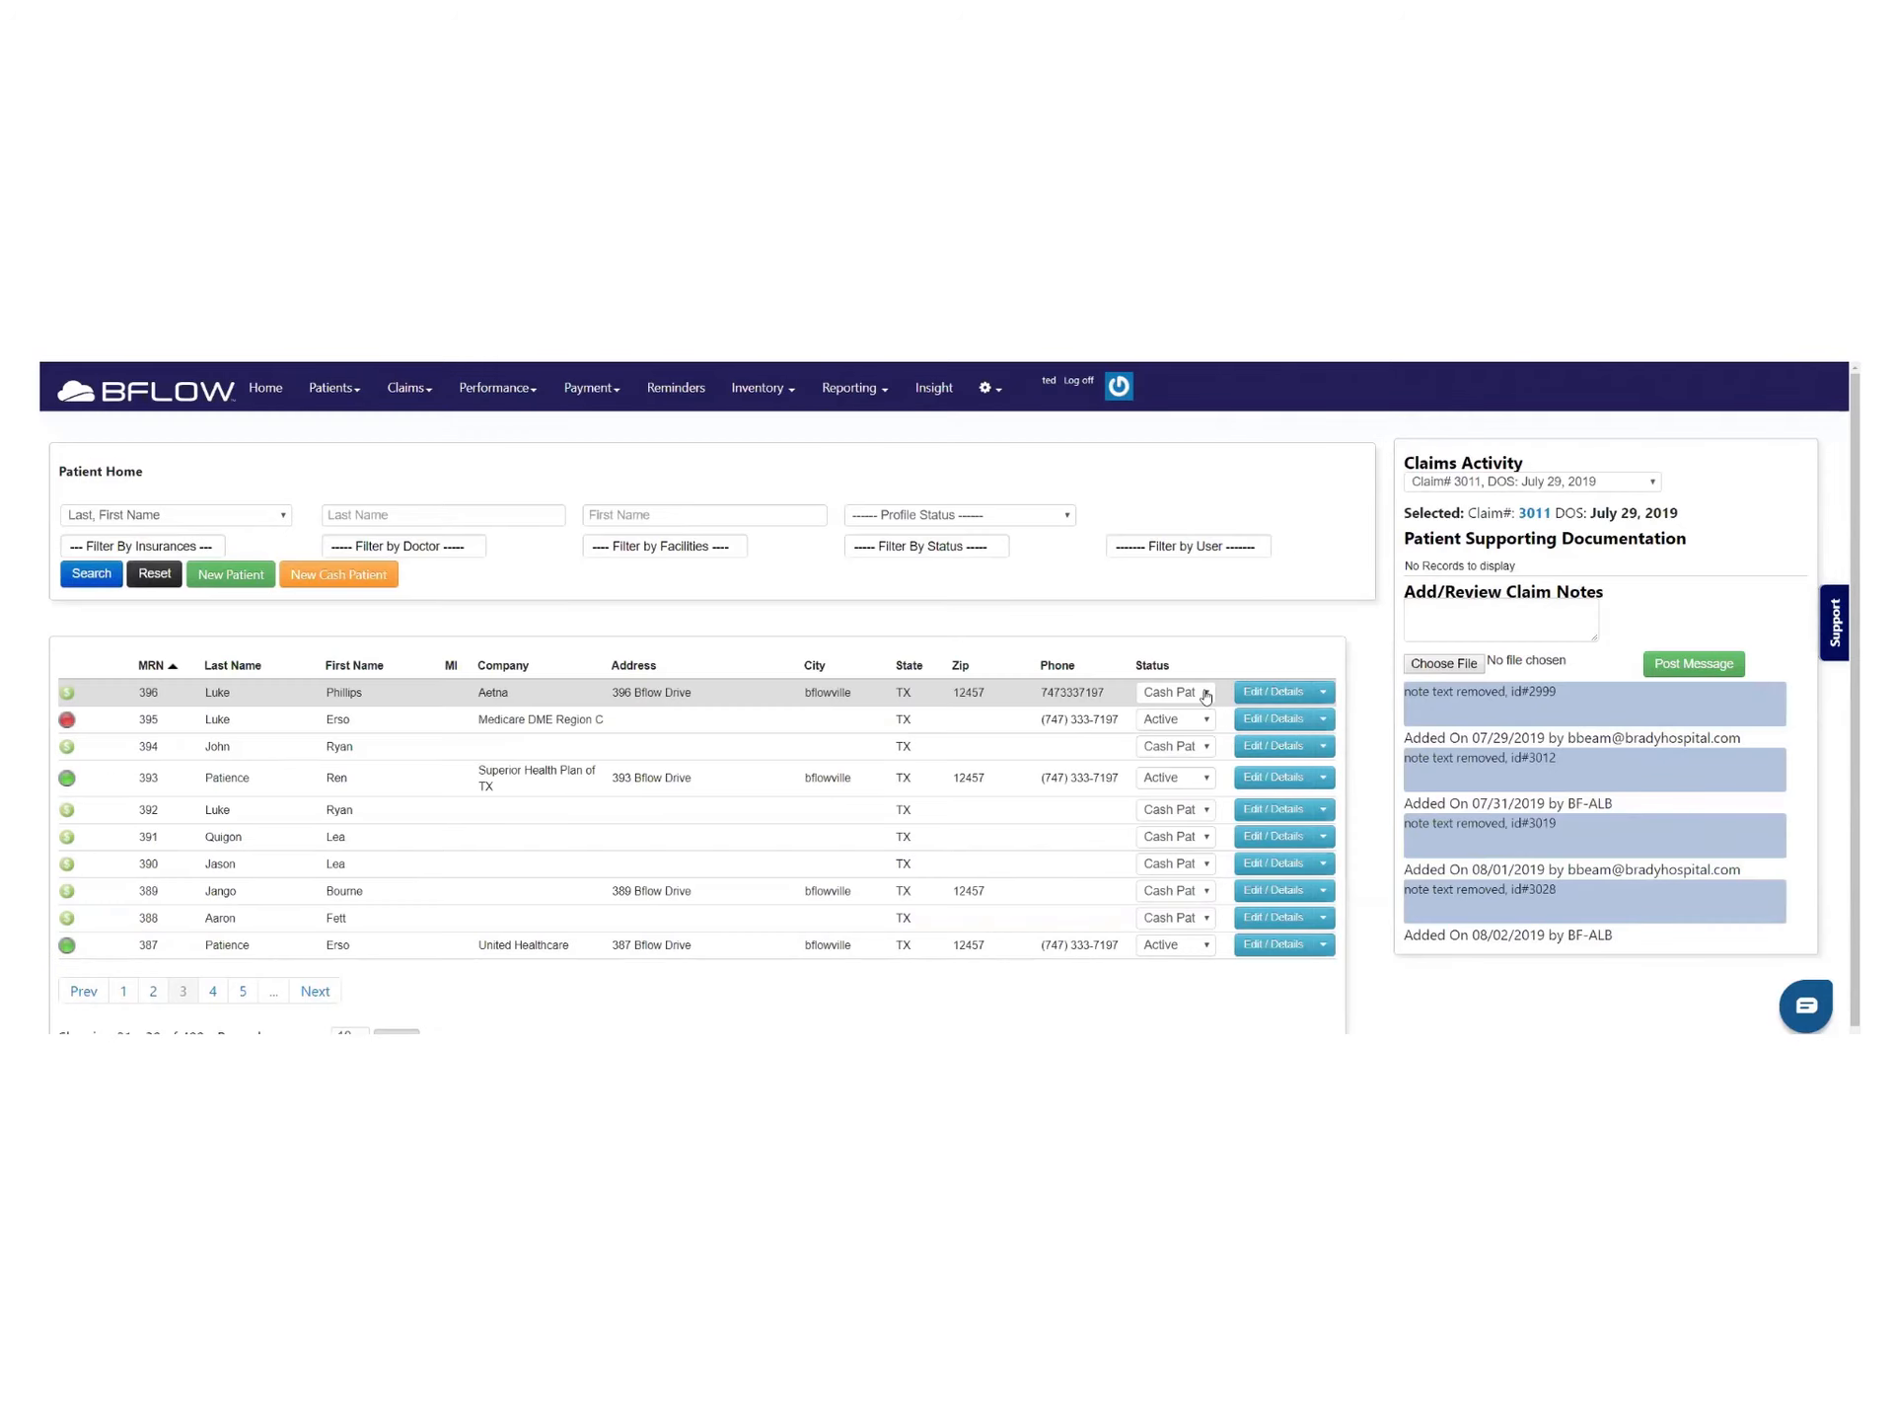
left_click(1203, 692)
left_click(1195, 711)
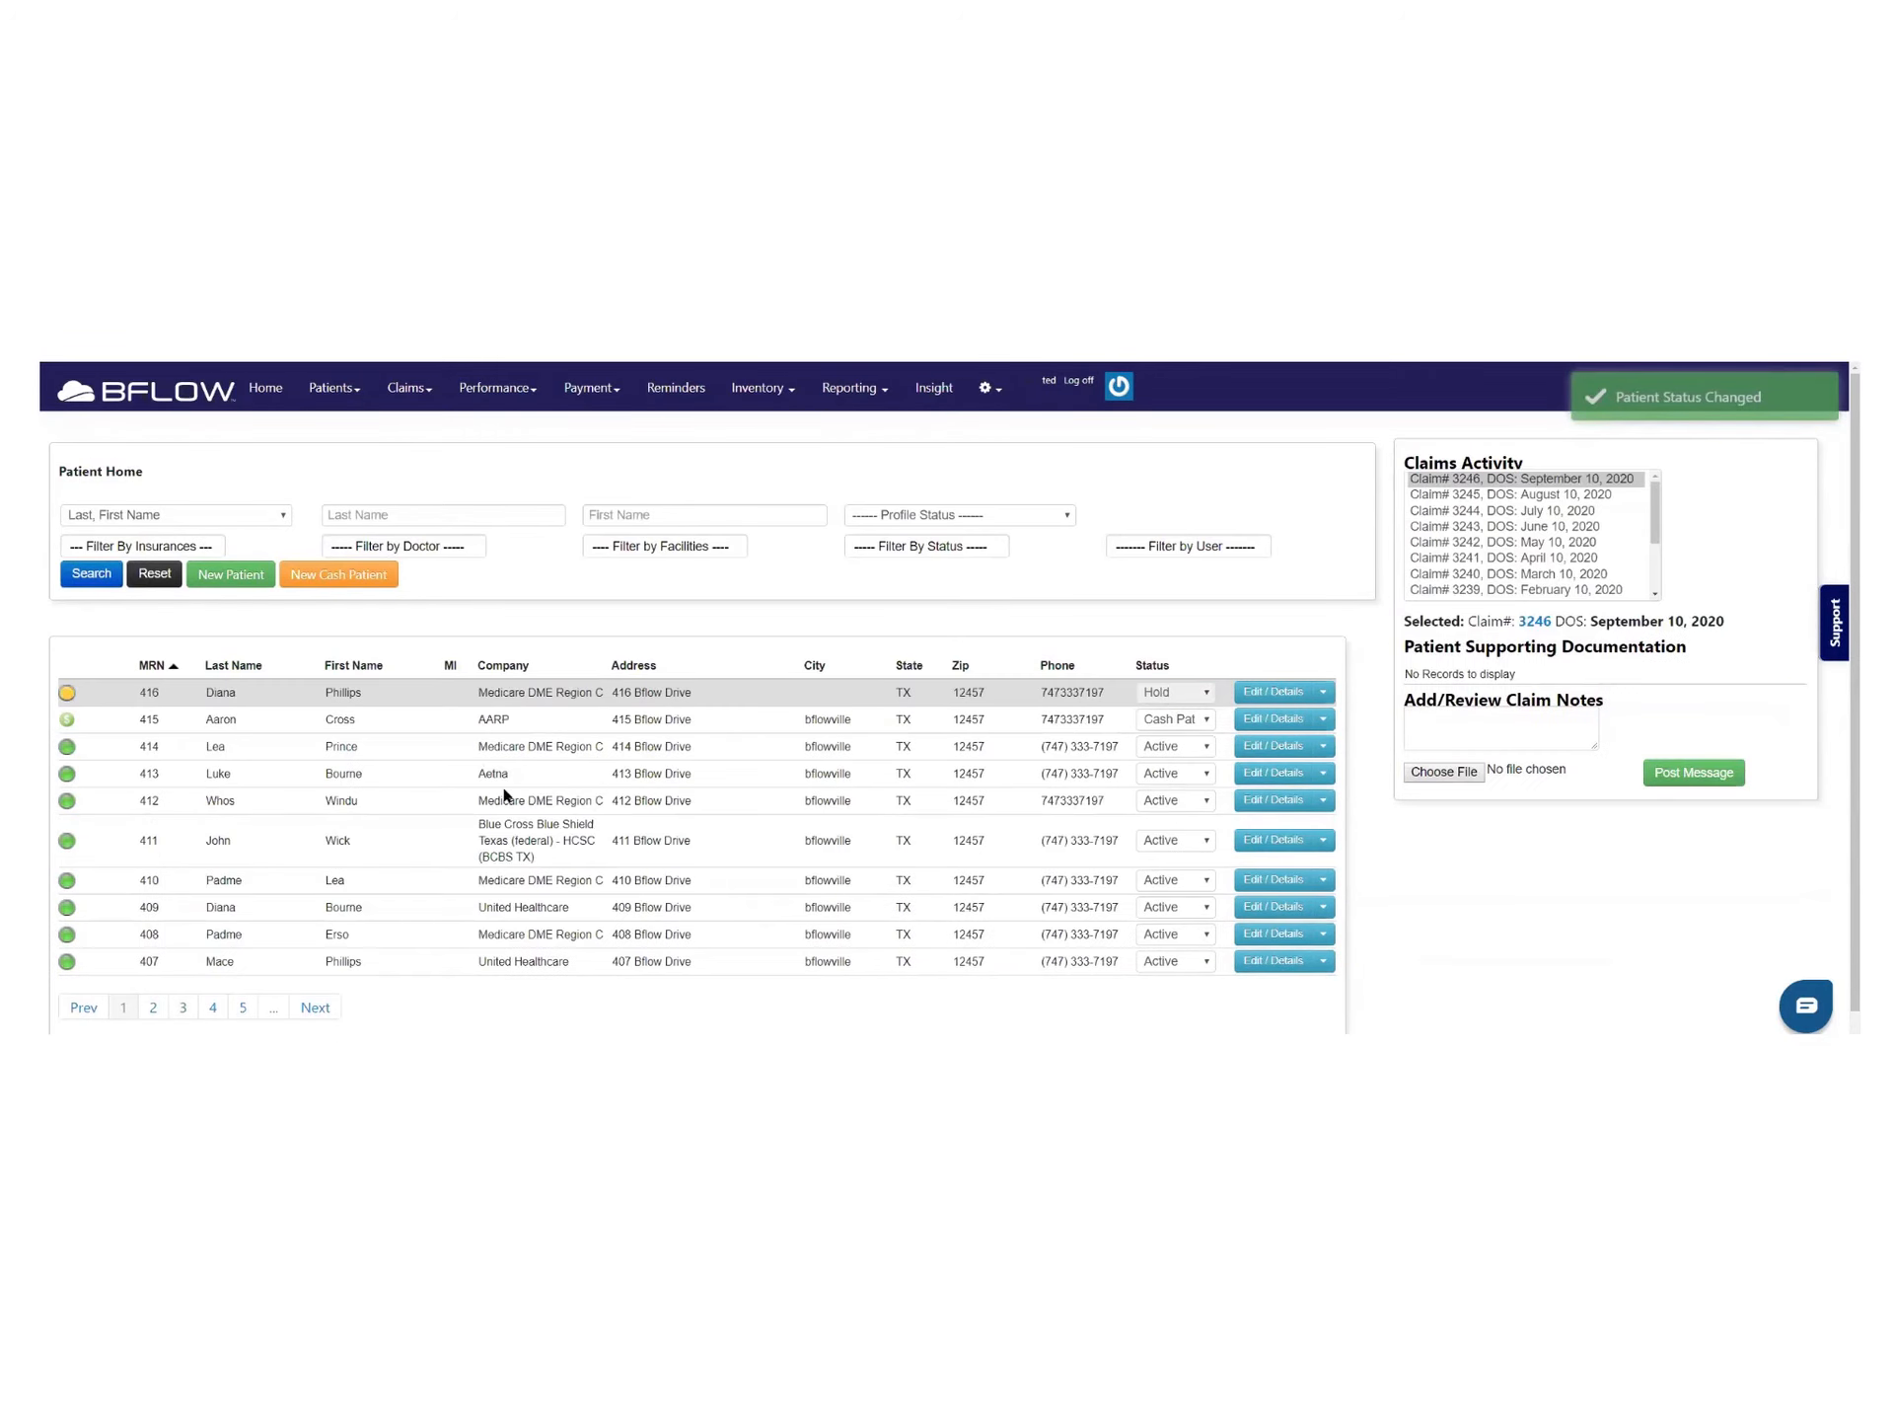
left_click(182, 1006)
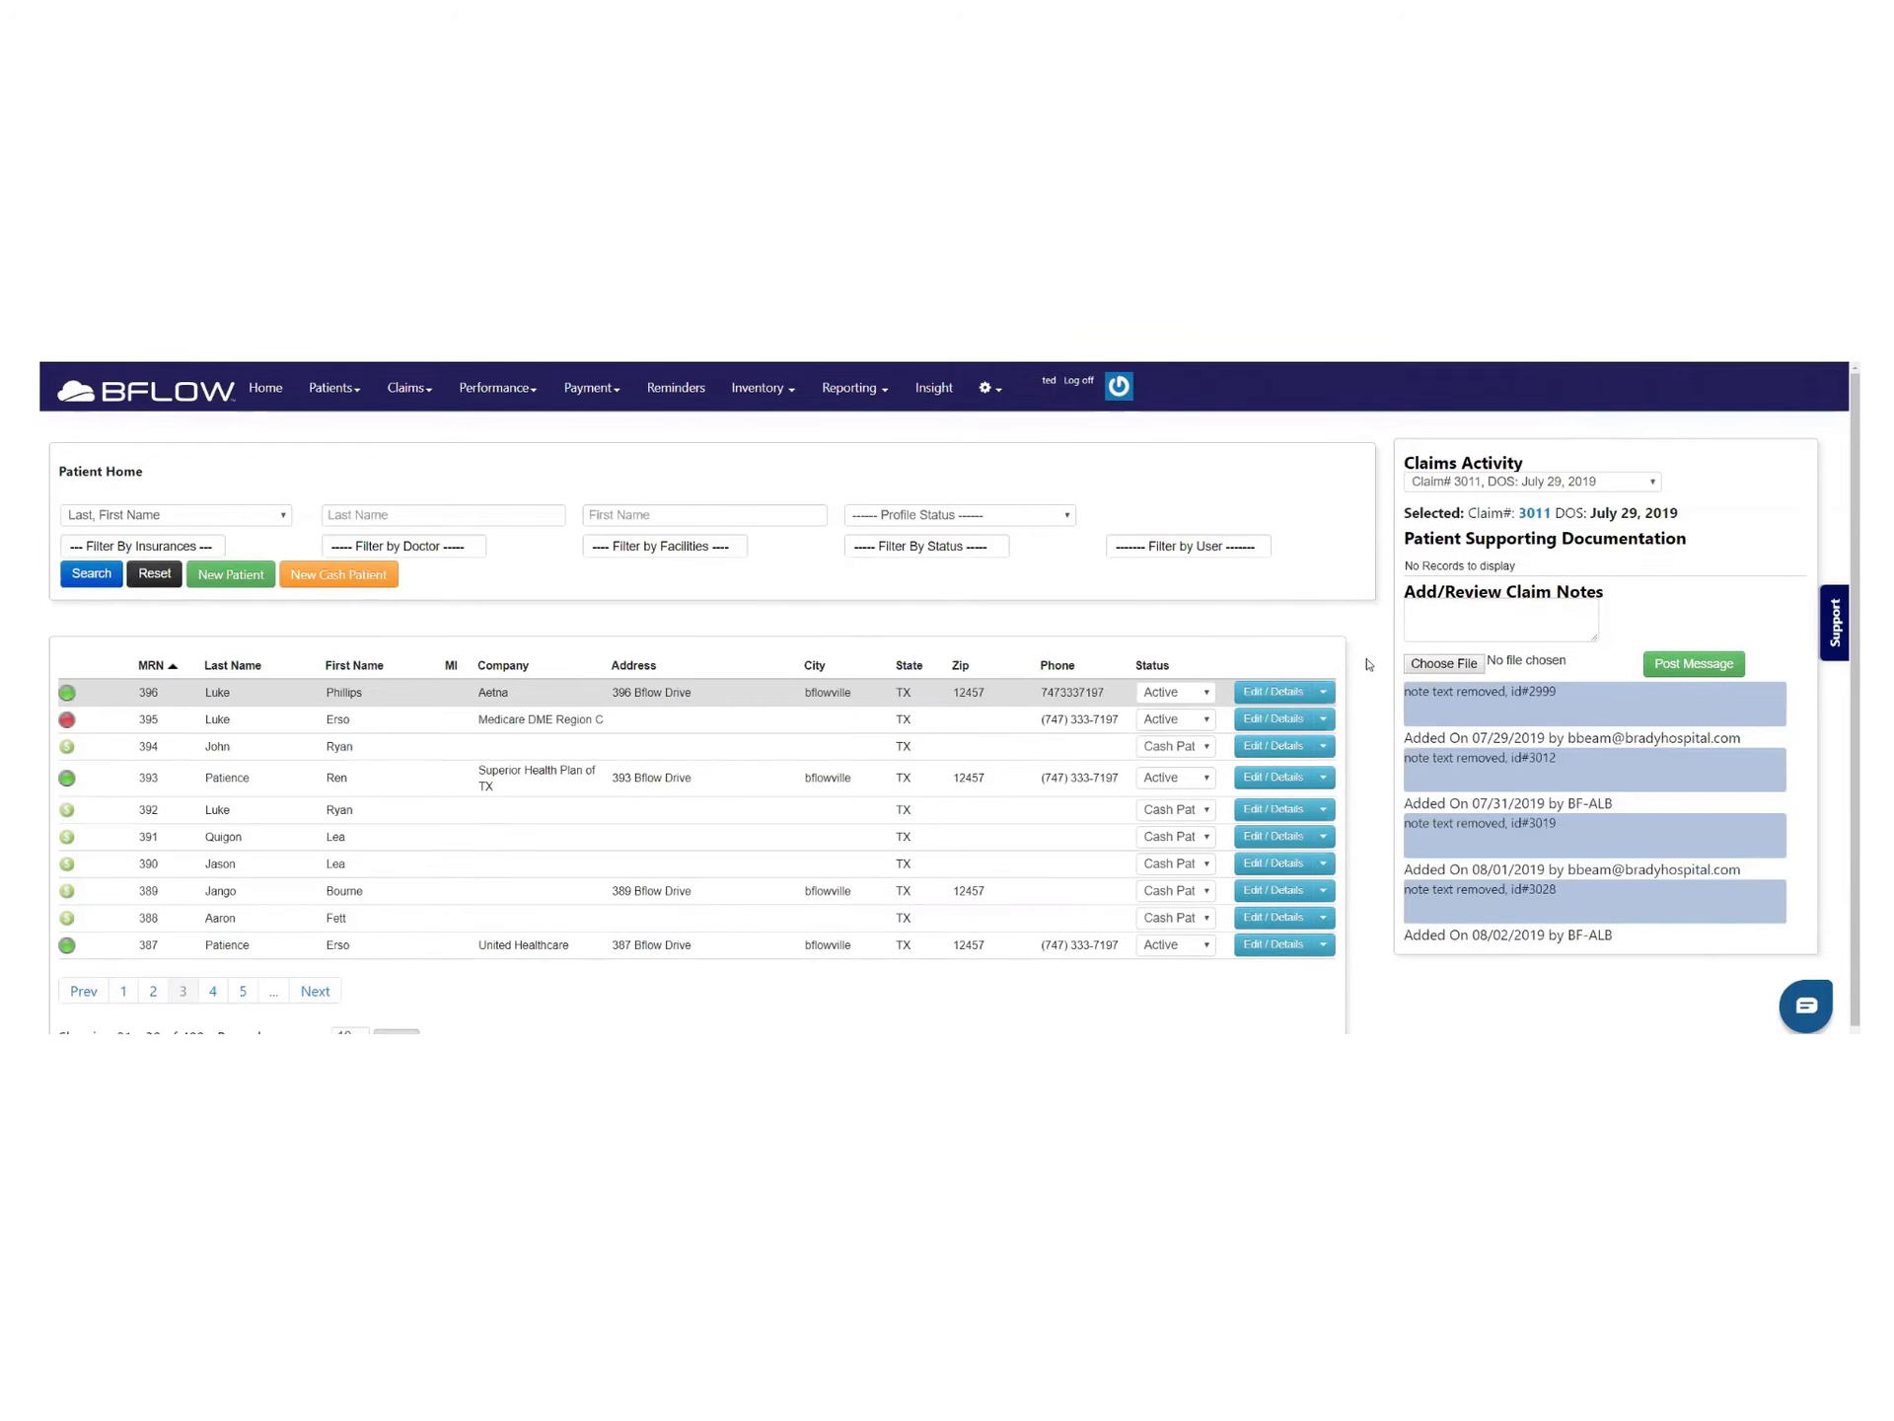
Submit an eligibility inquiry for patient 396, review its object-reference error, and close it
left_click(1325, 694)
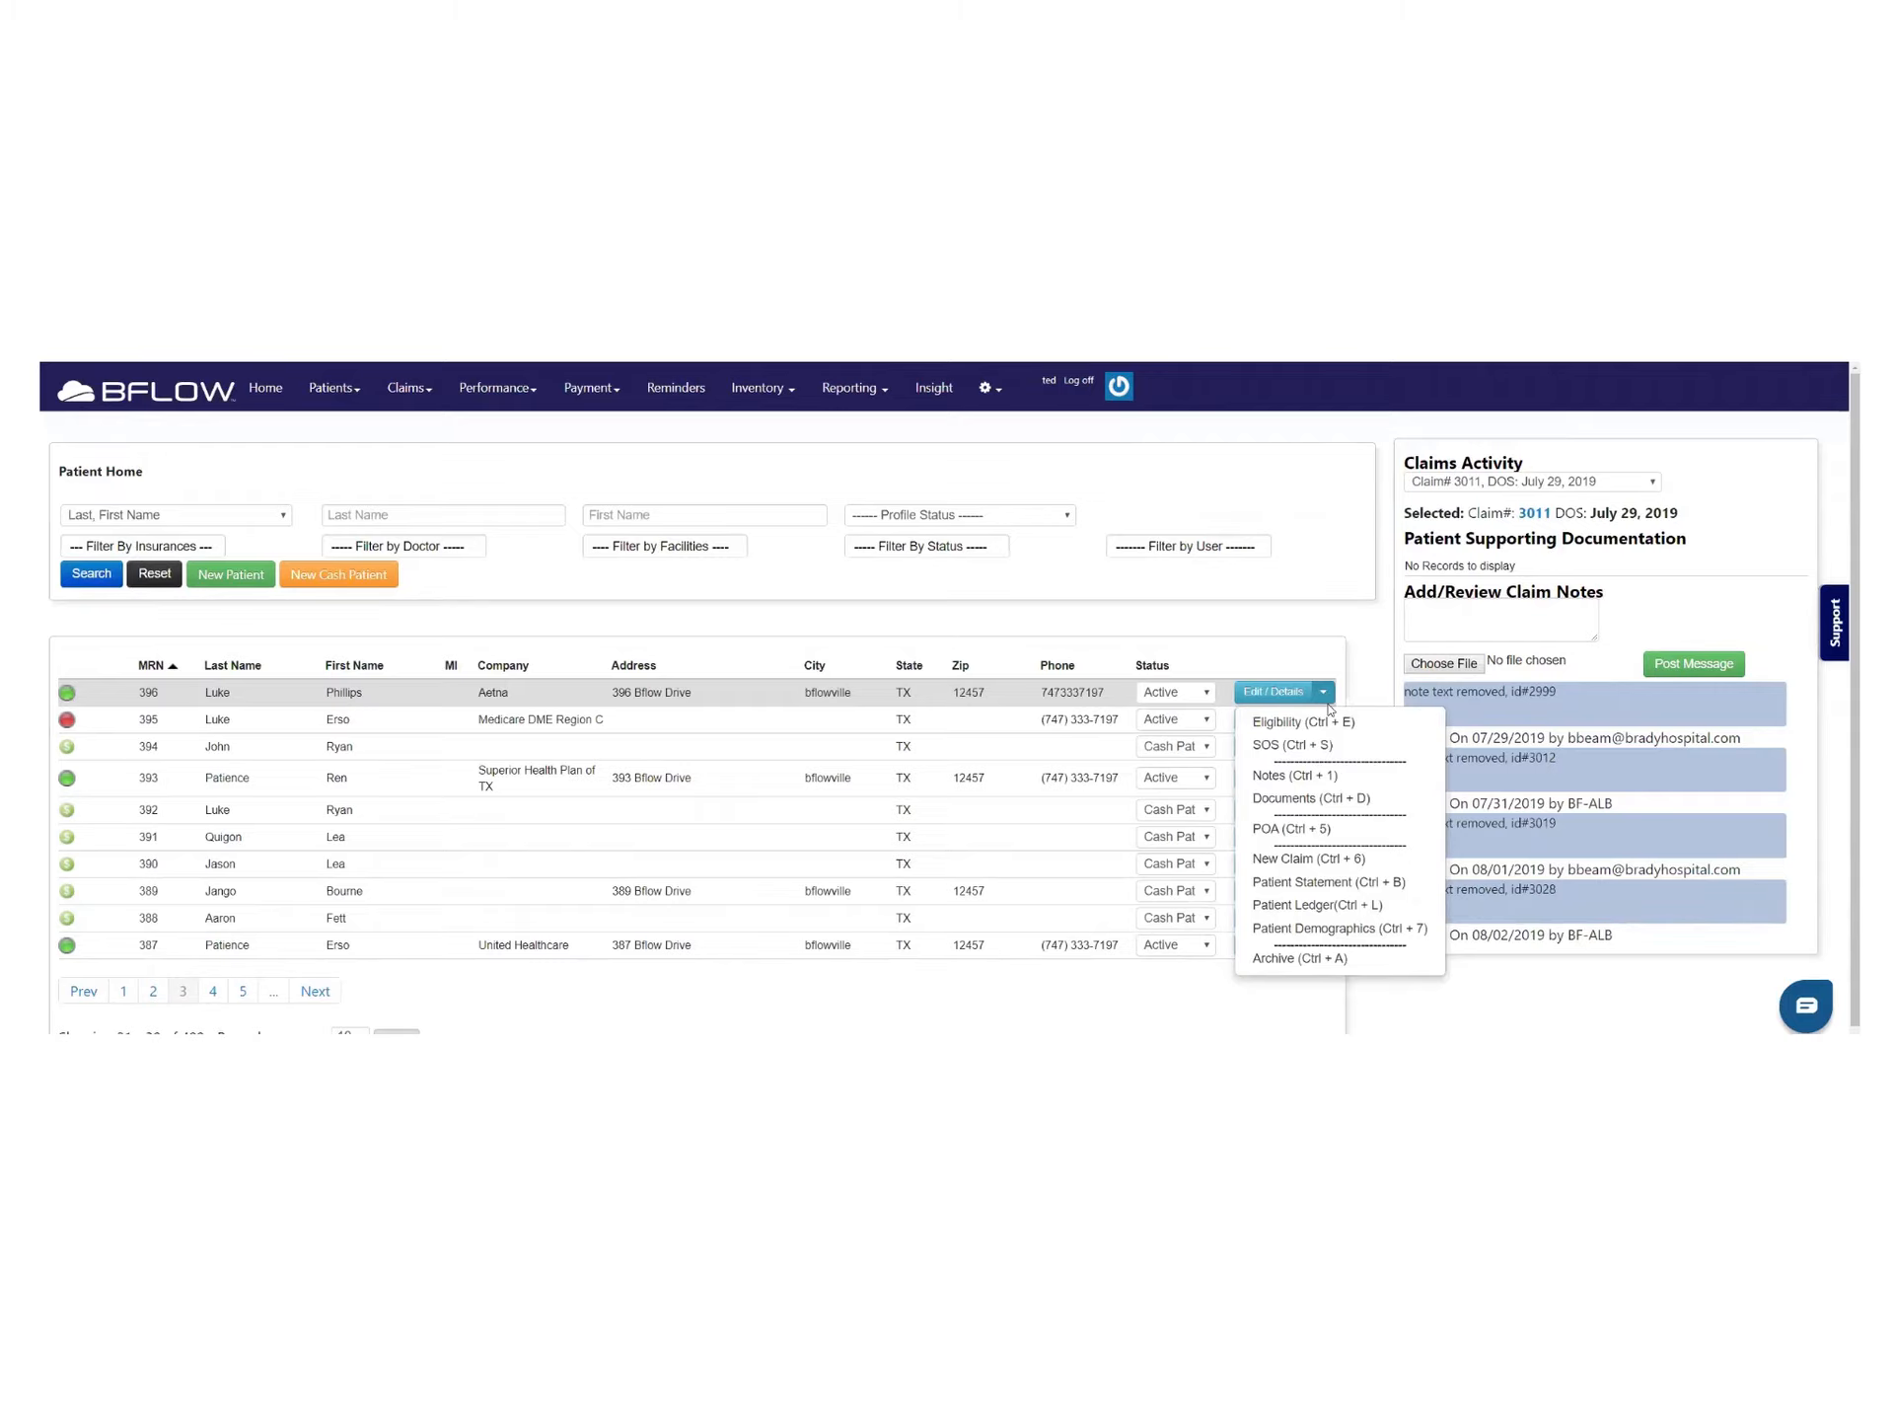
left_click(1322, 721)
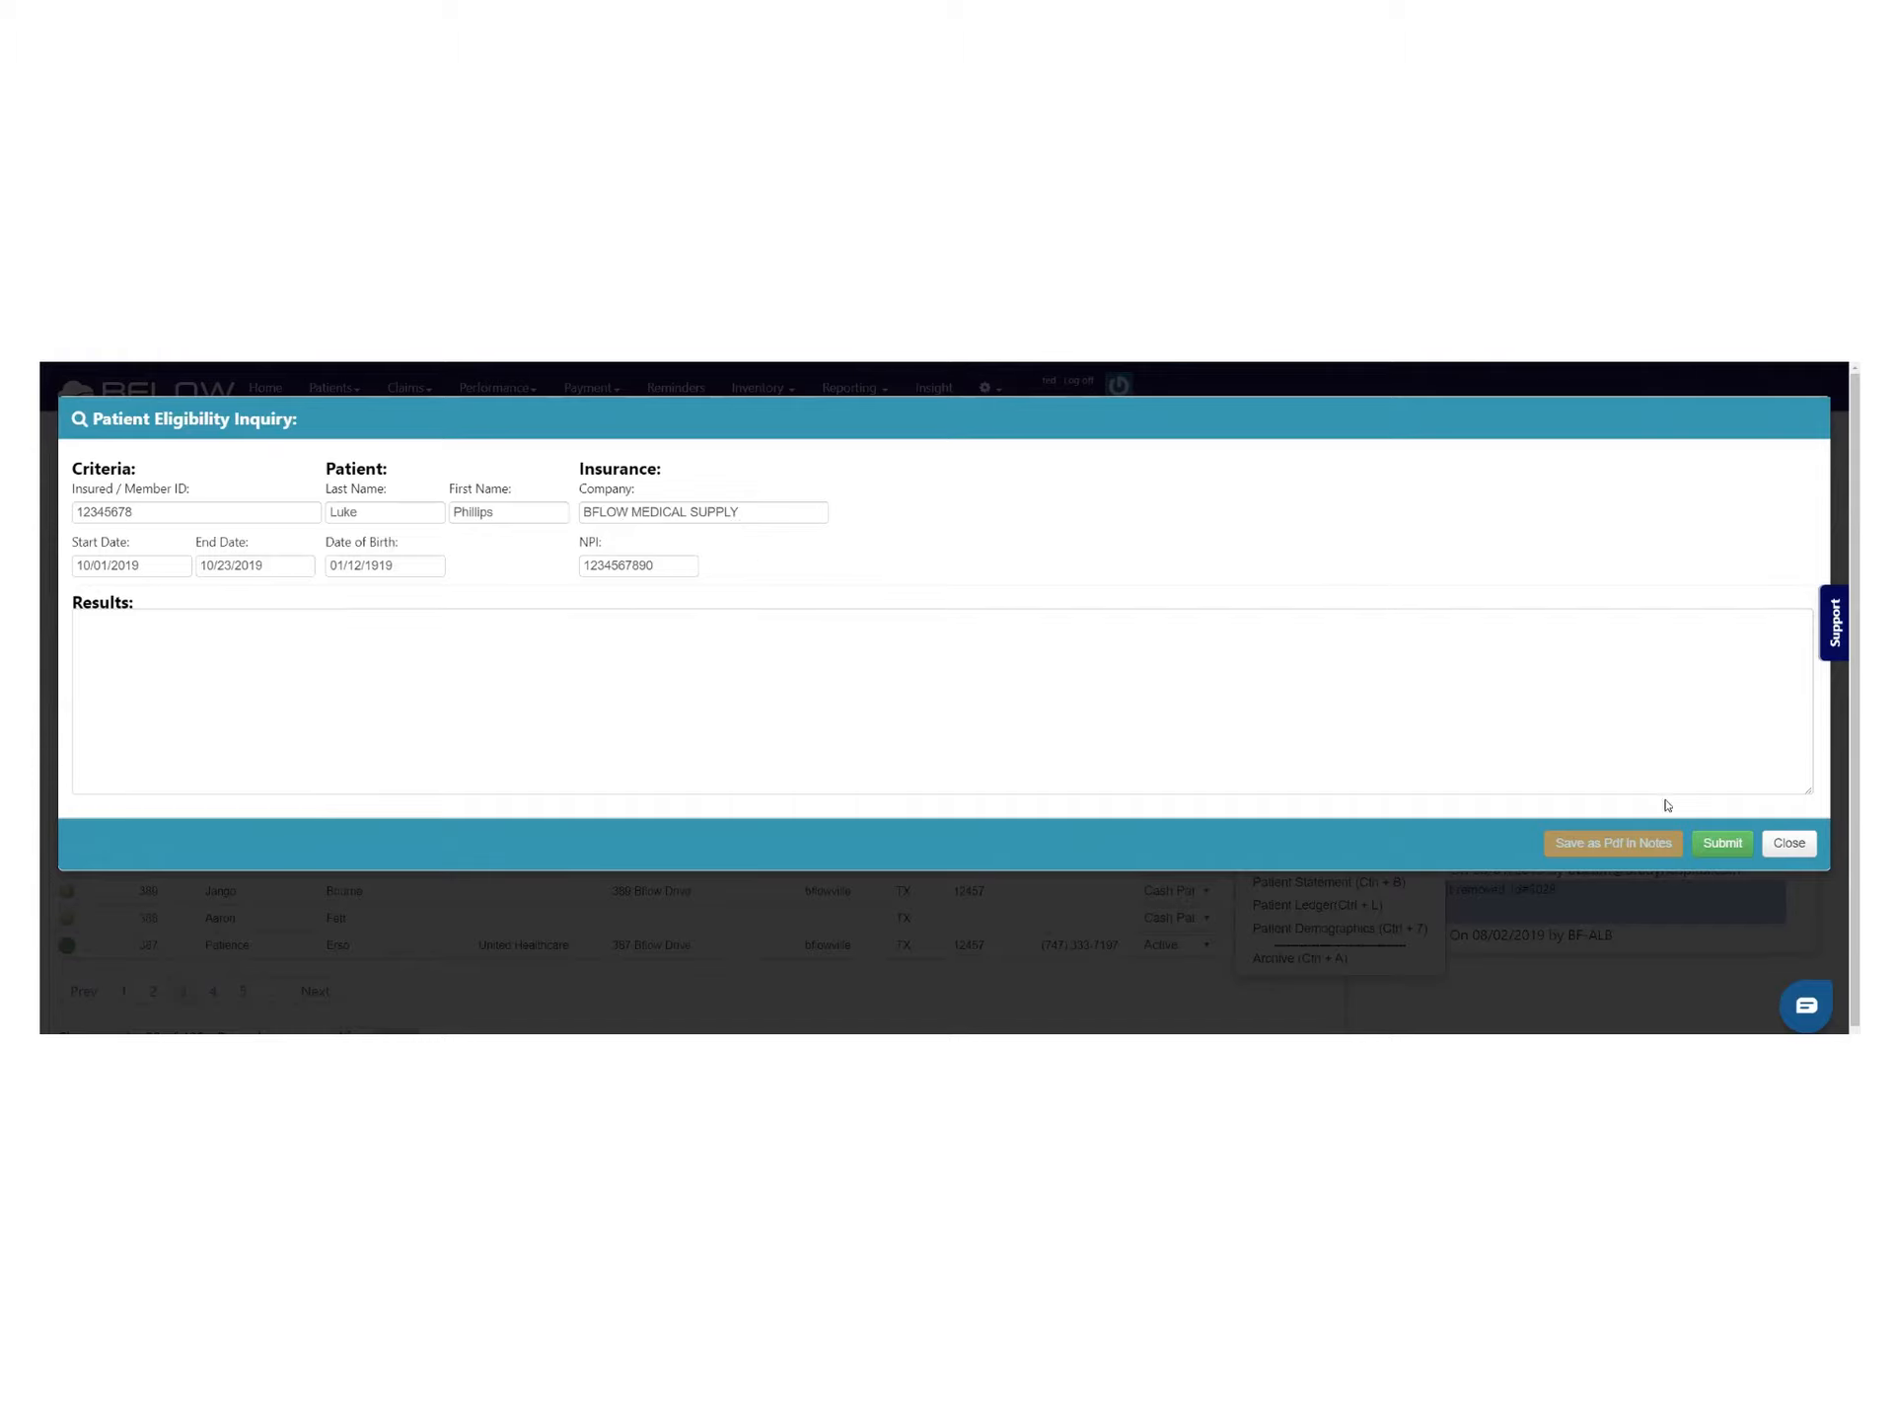
left_click(1724, 844)
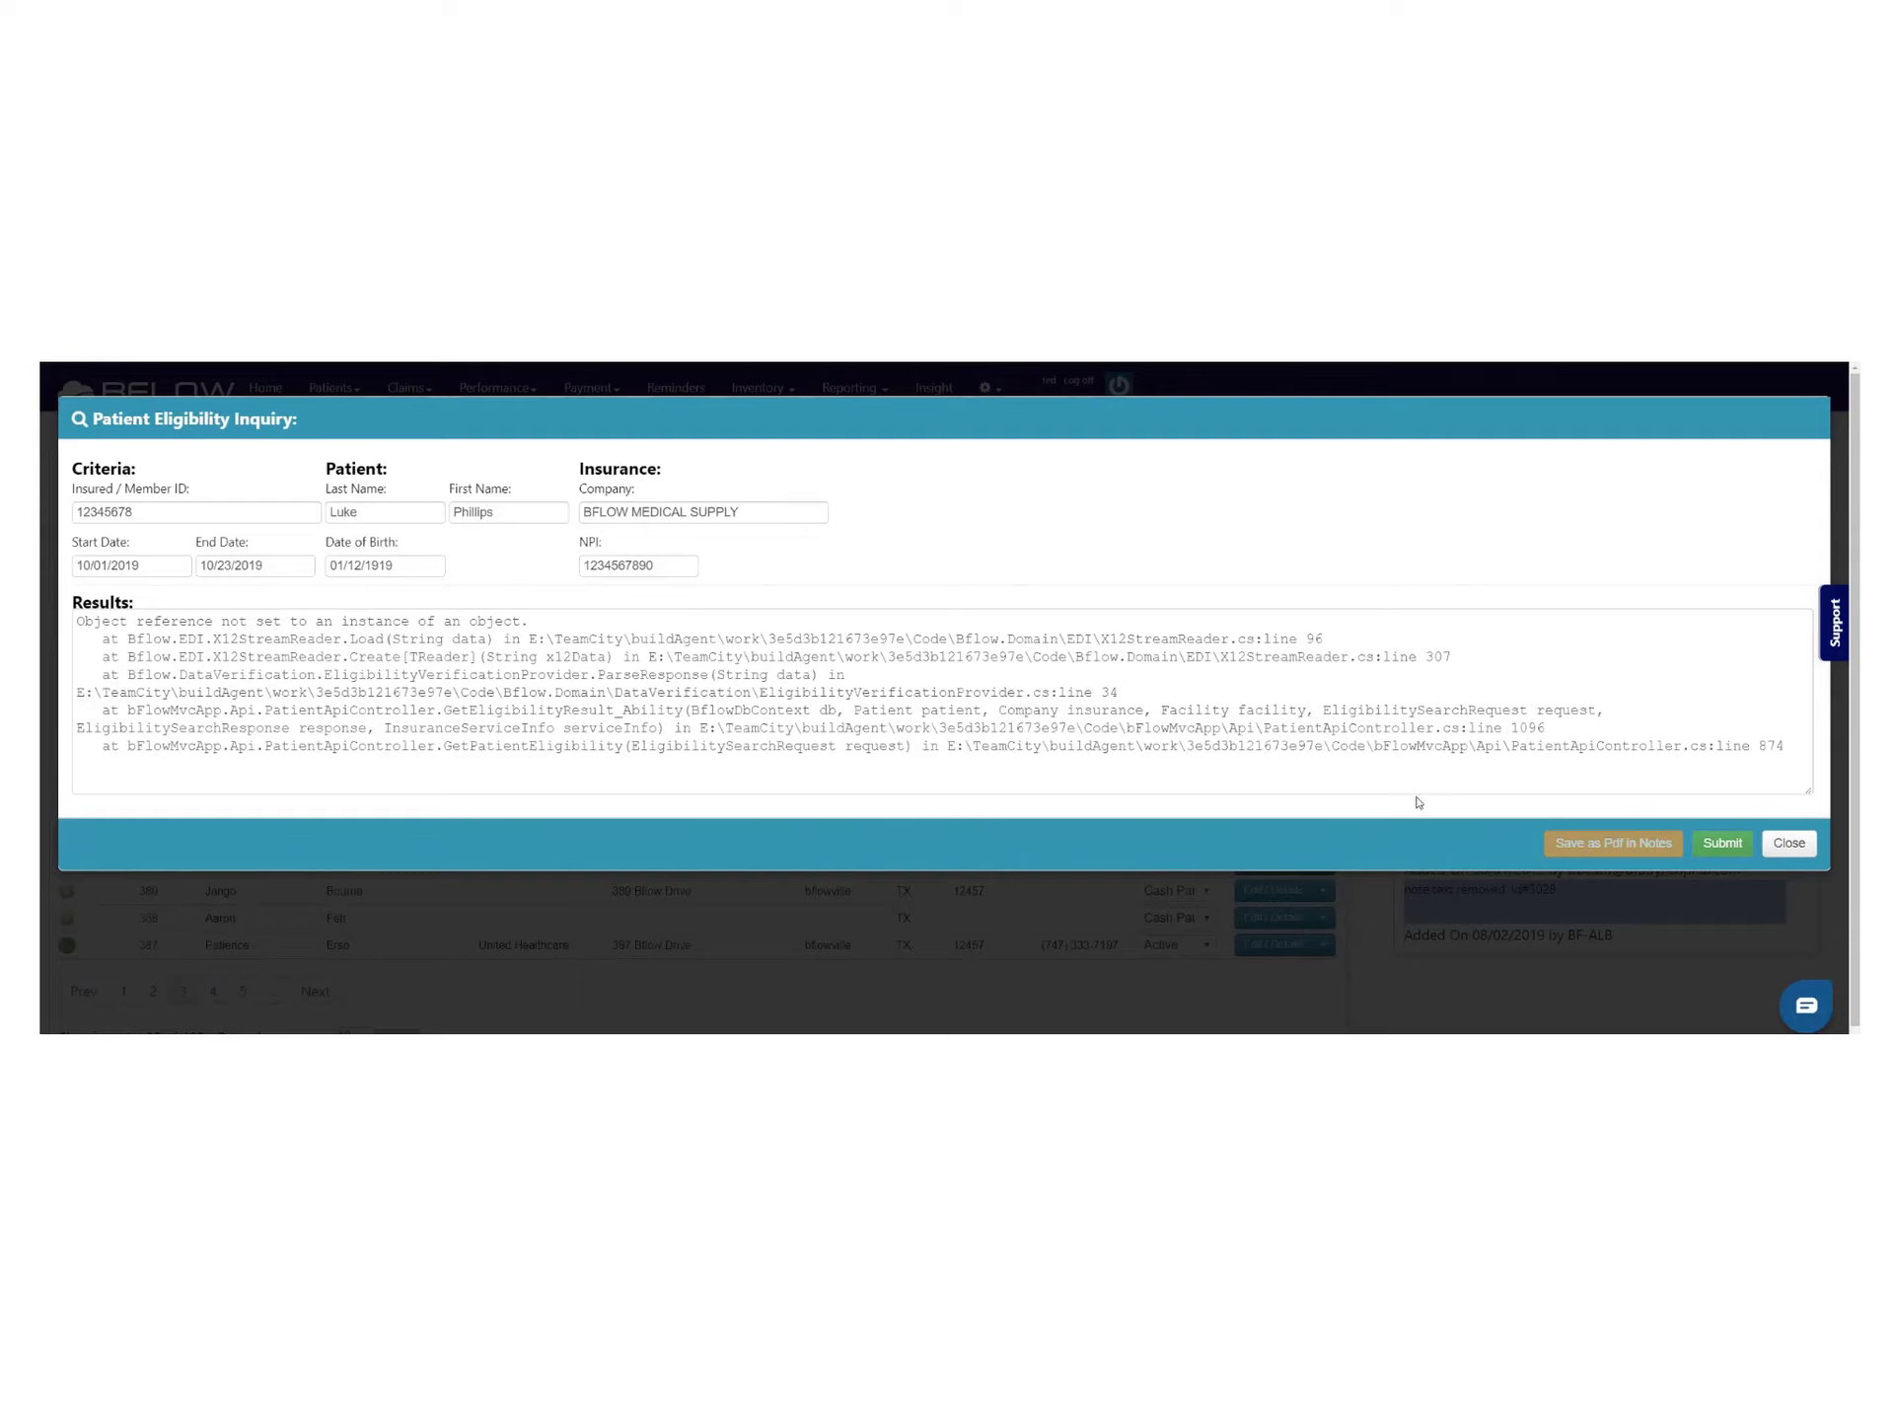
left_click(1421, 746)
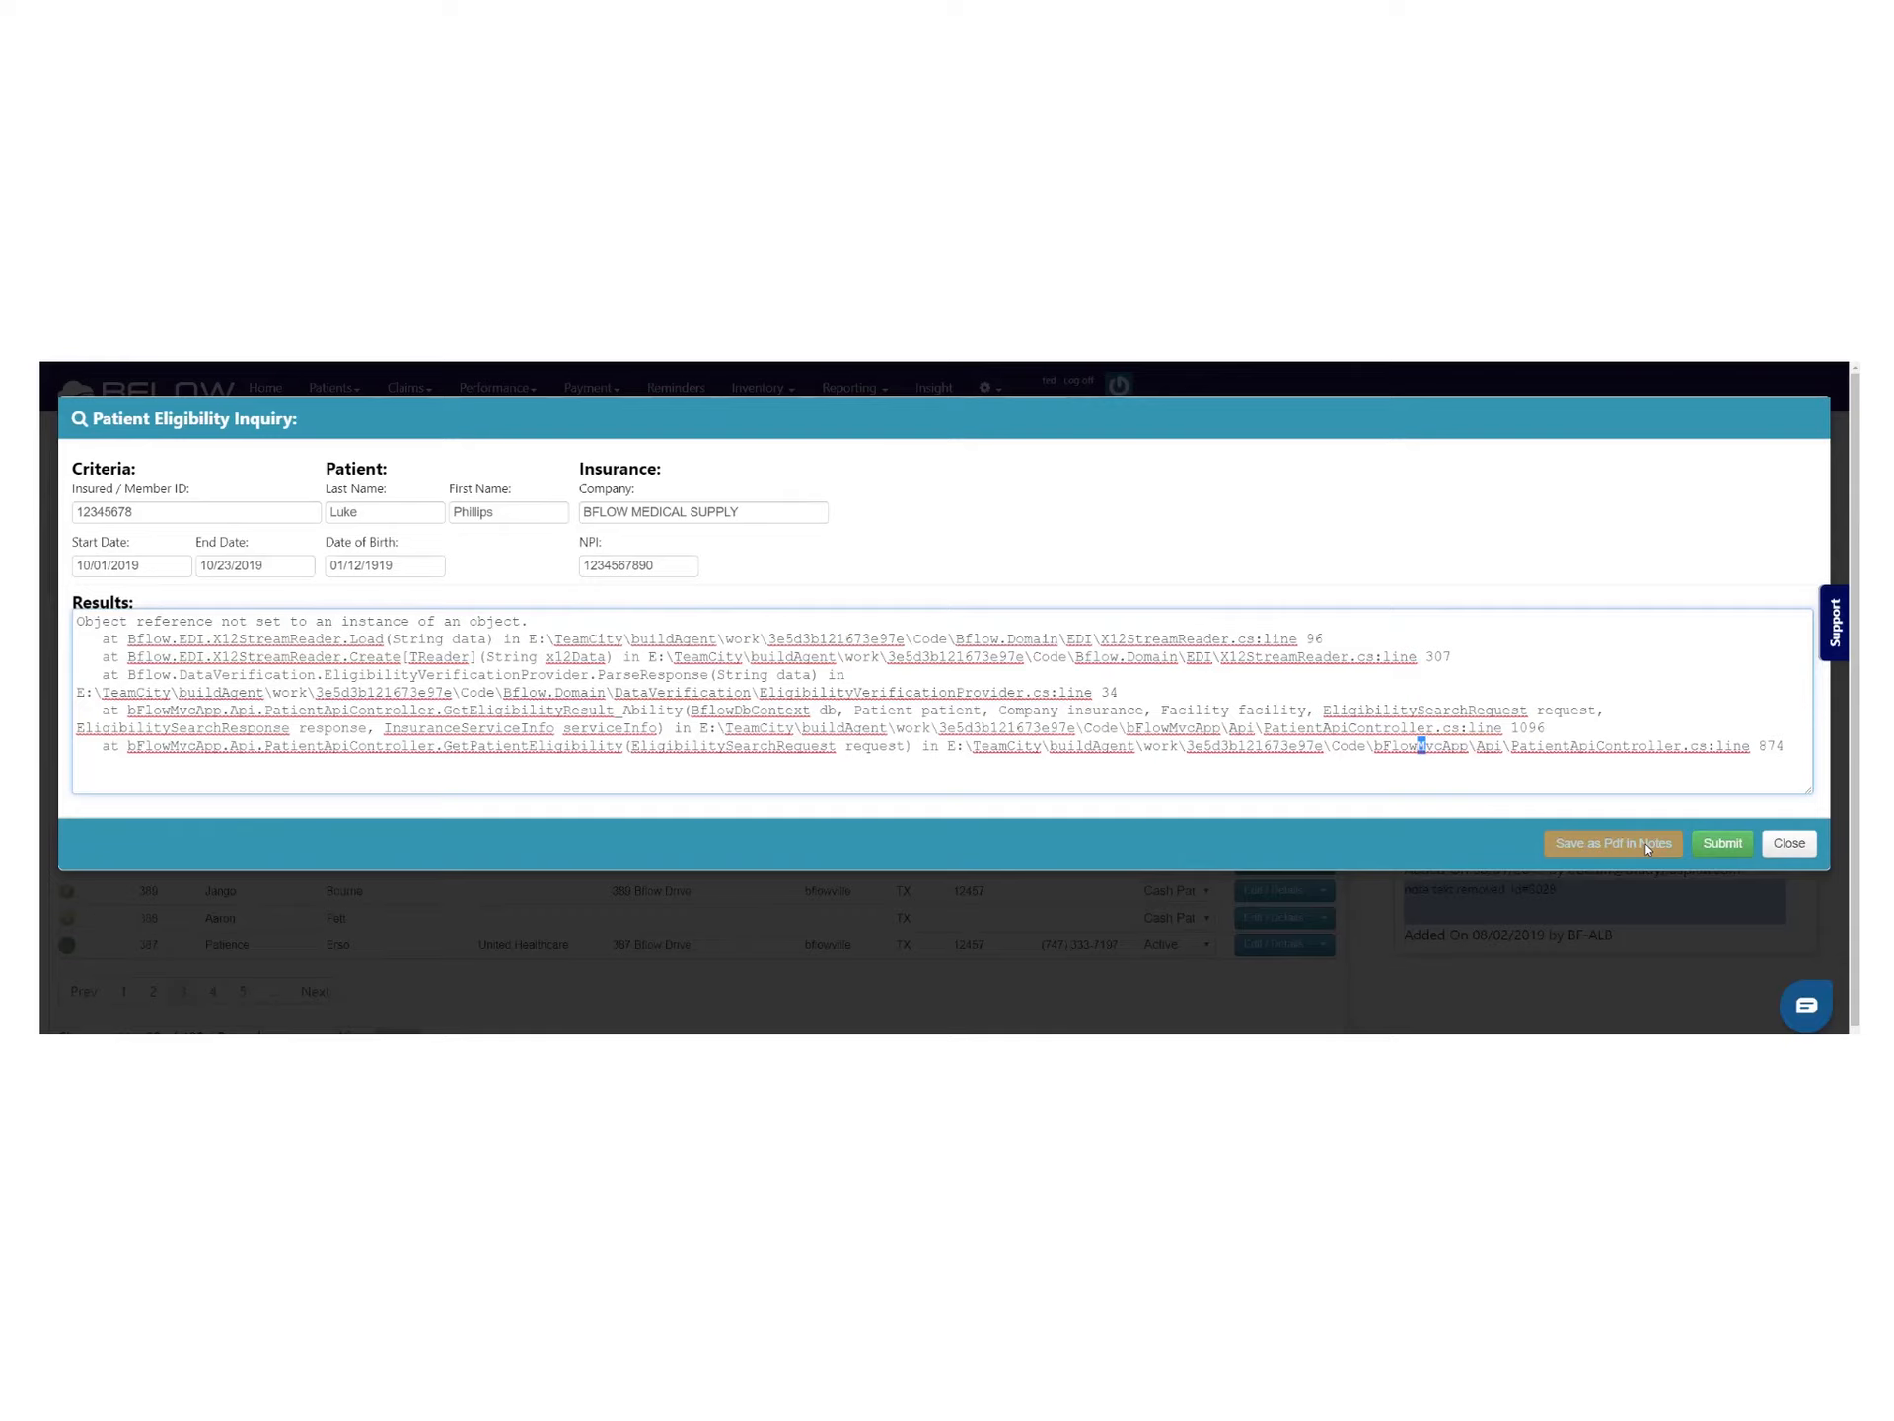
left_click(1789, 843)
left_click(1323, 692)
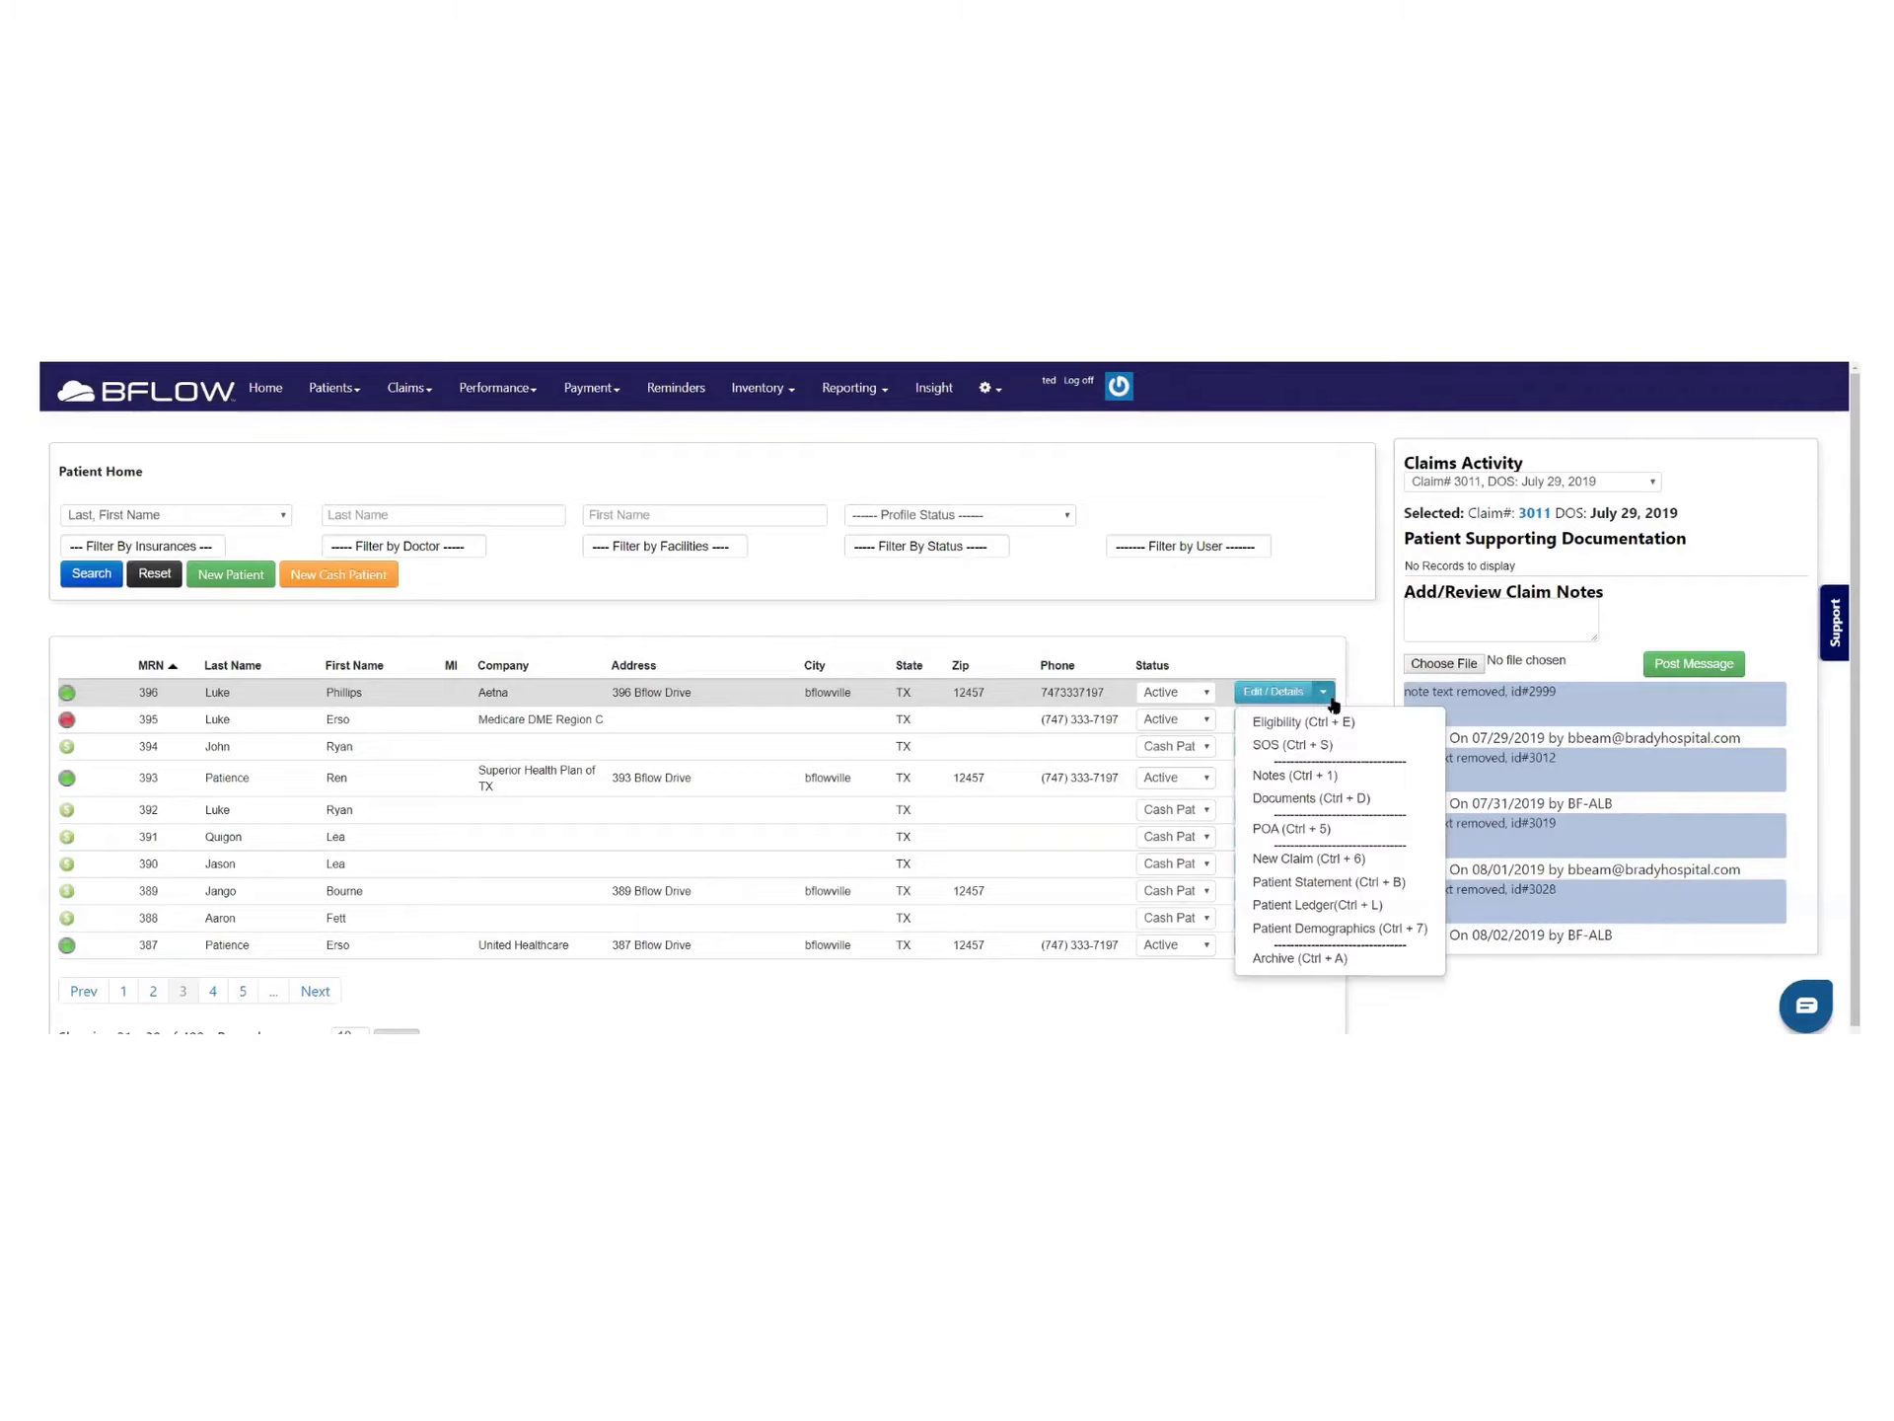
Submit an SOS inquiry with carrier JurisdictionD and HCPC E1, then close the failed result
left_click(1302, 746)
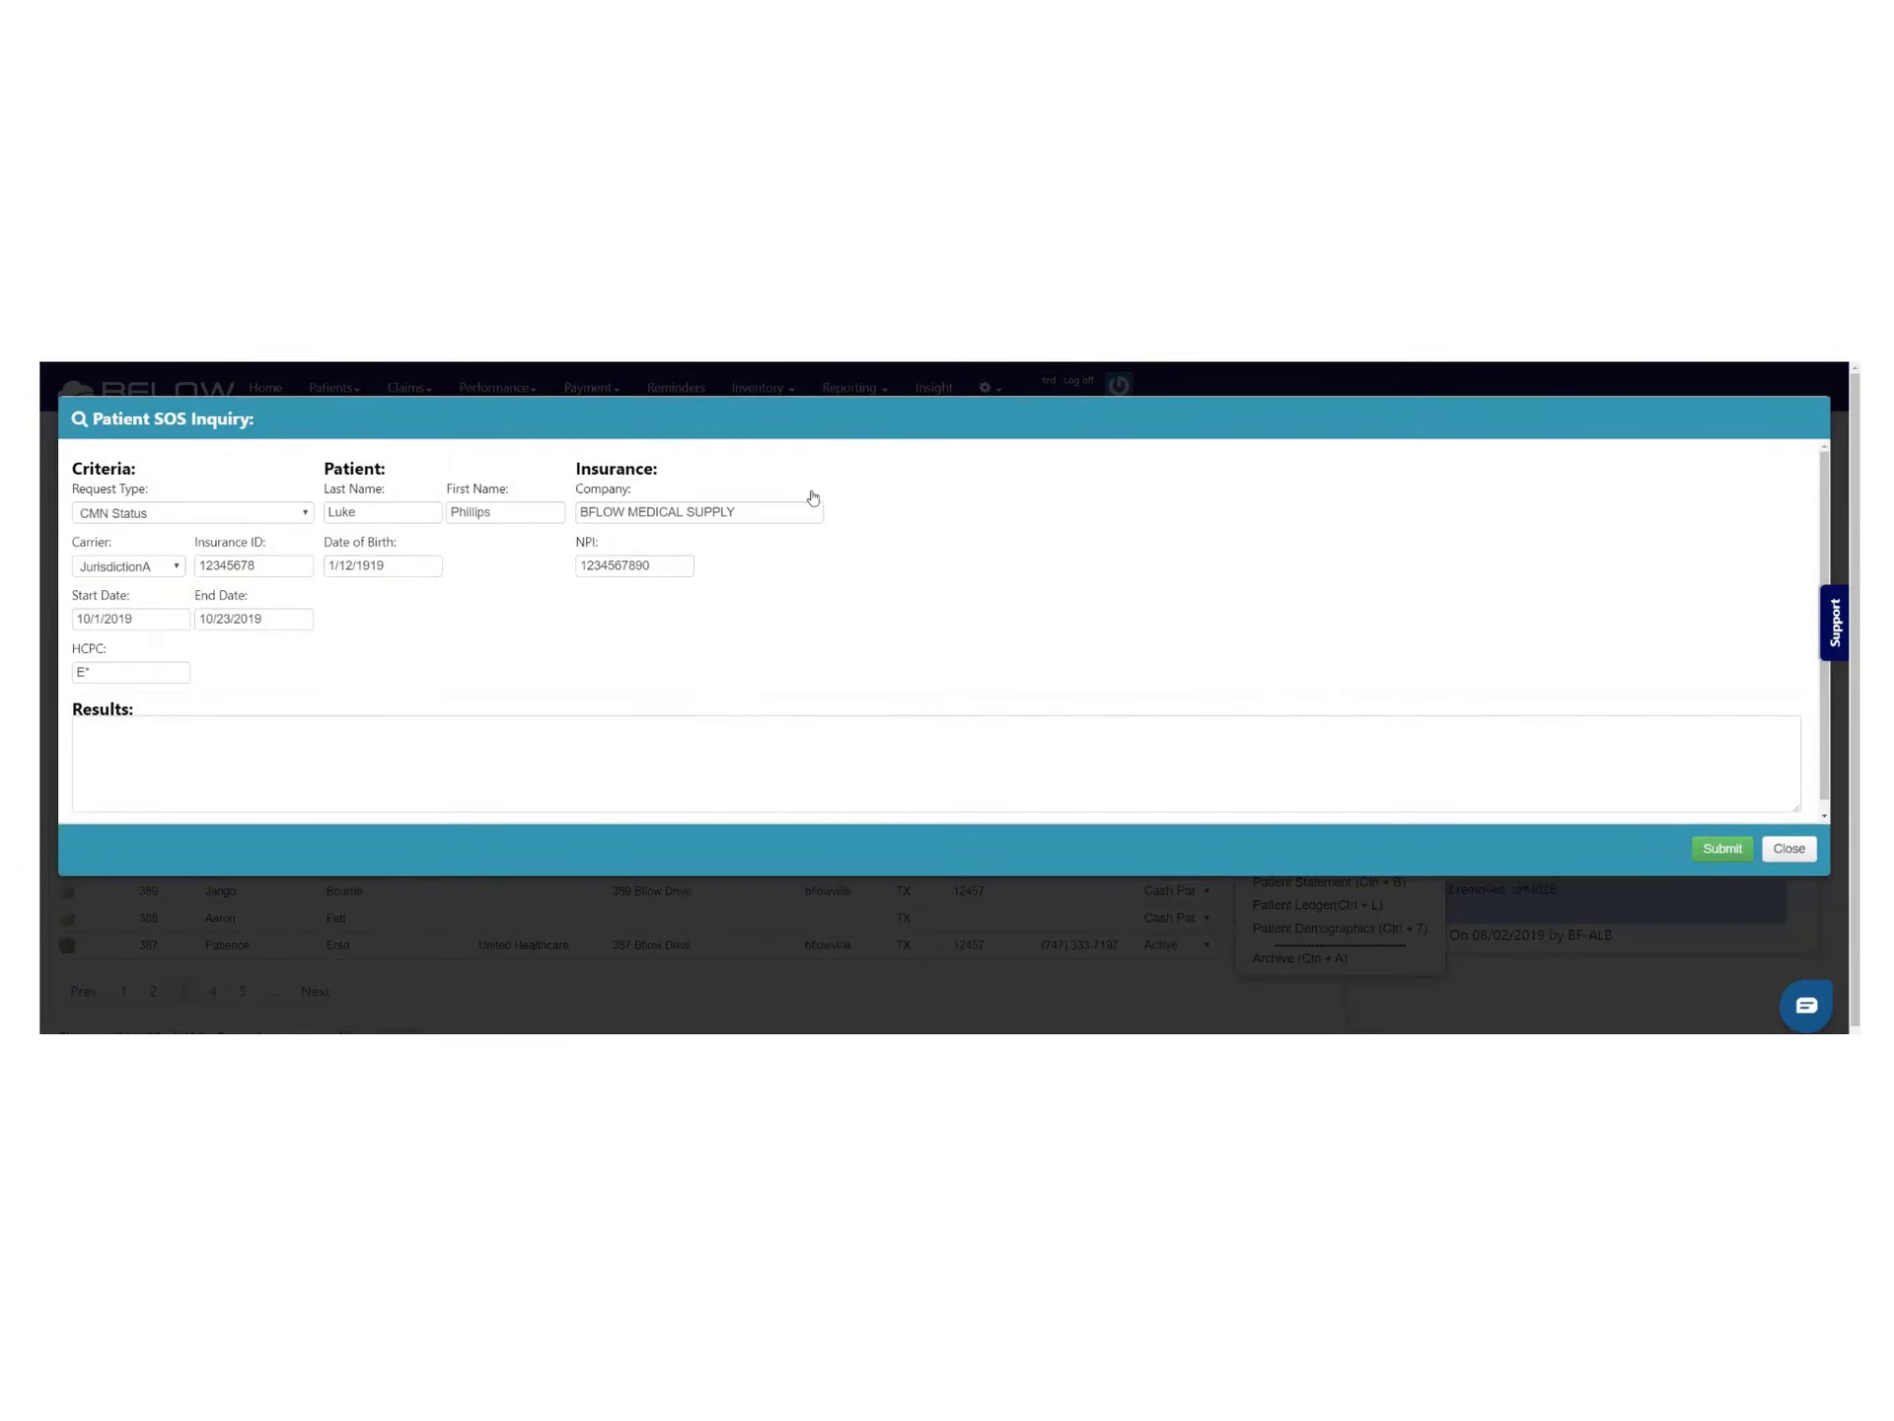
left_click(174, 566)
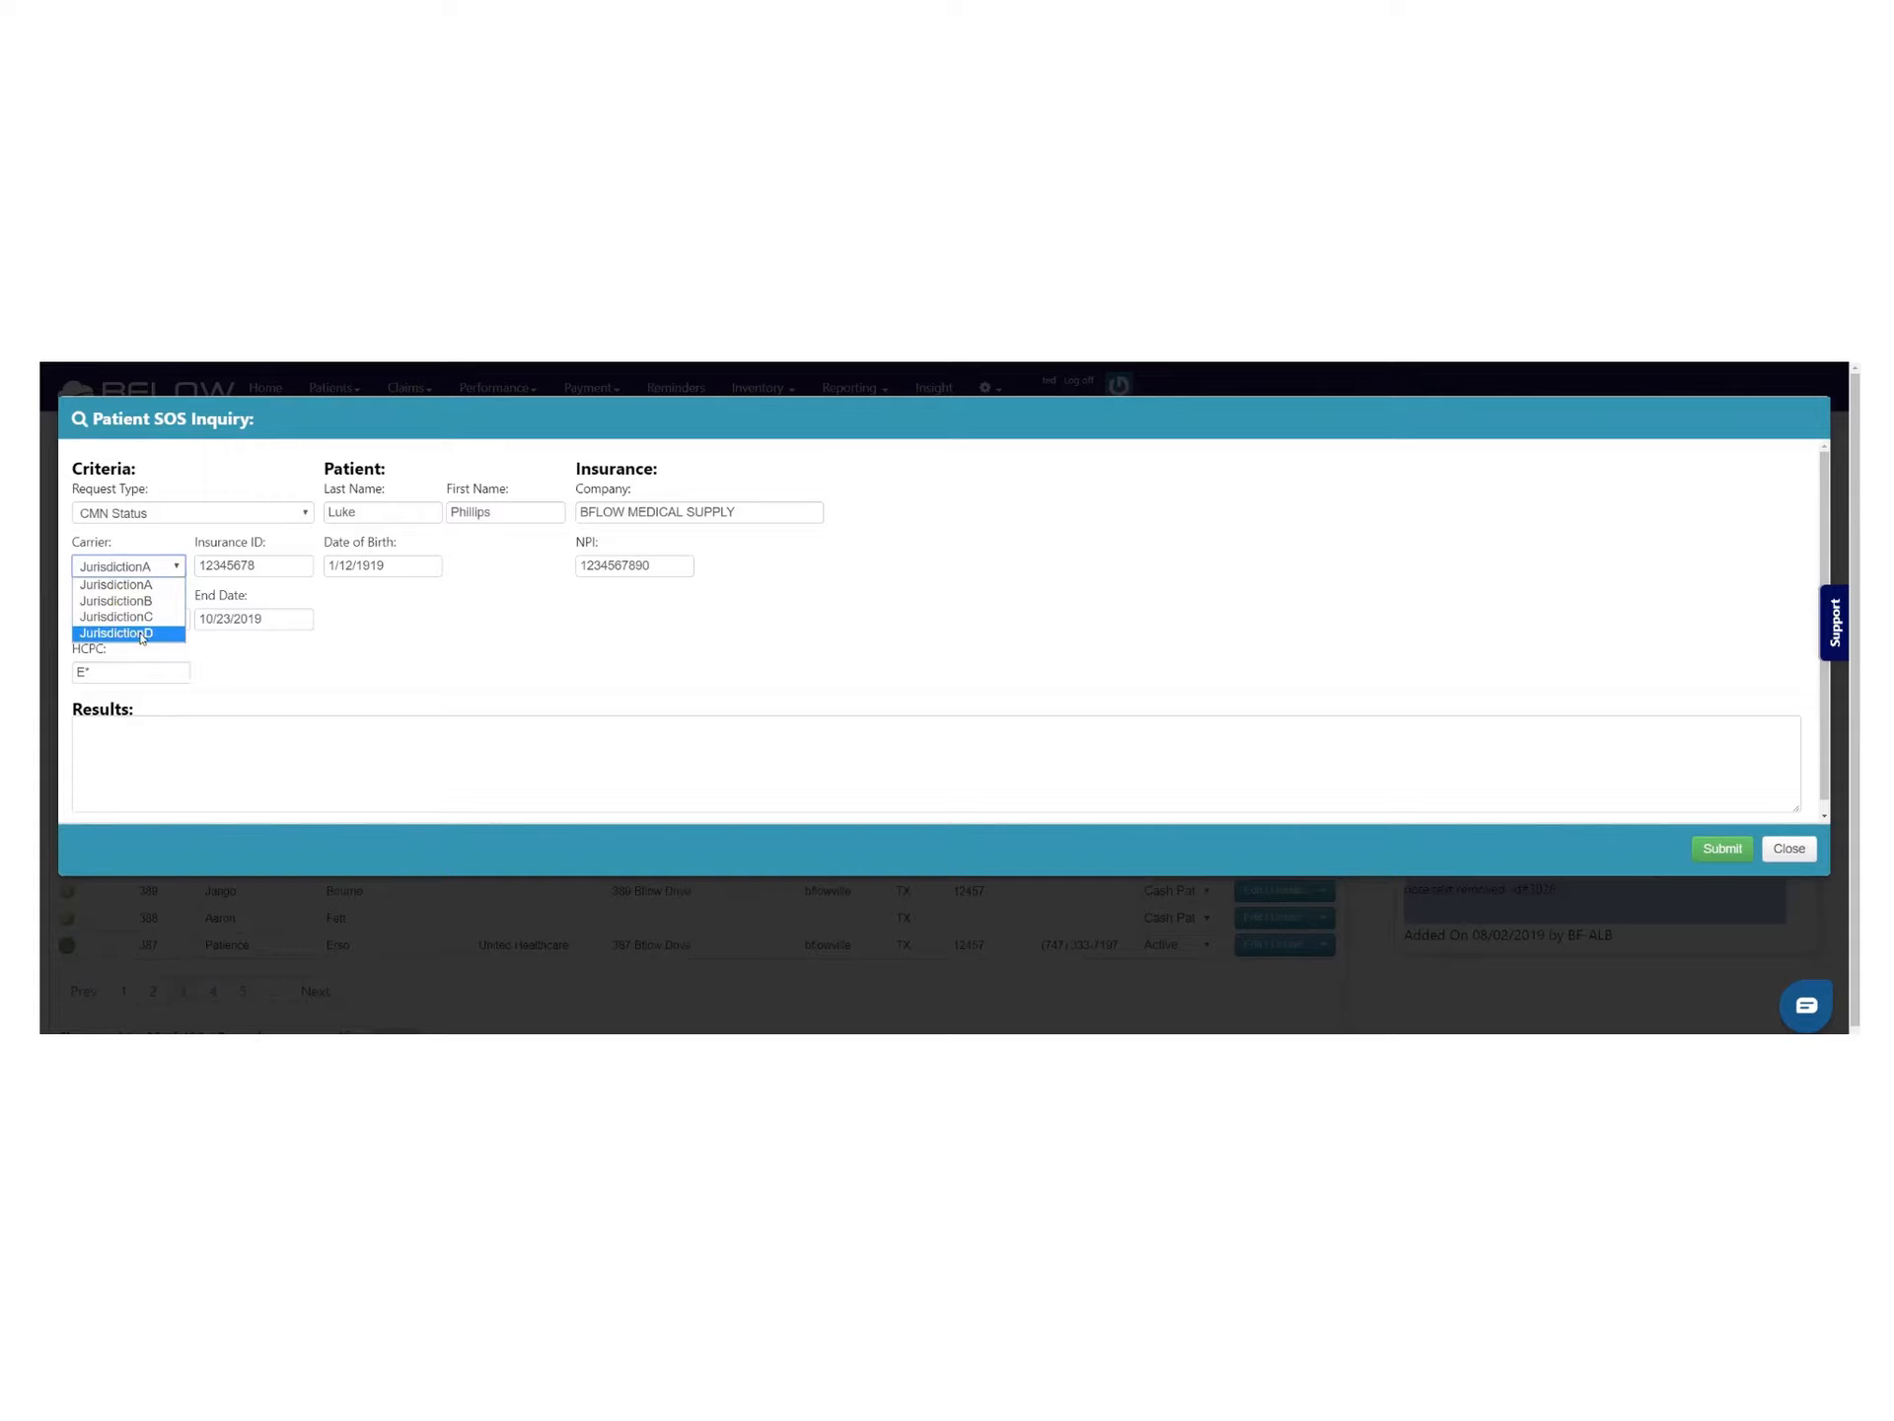
left_click(142, 632)
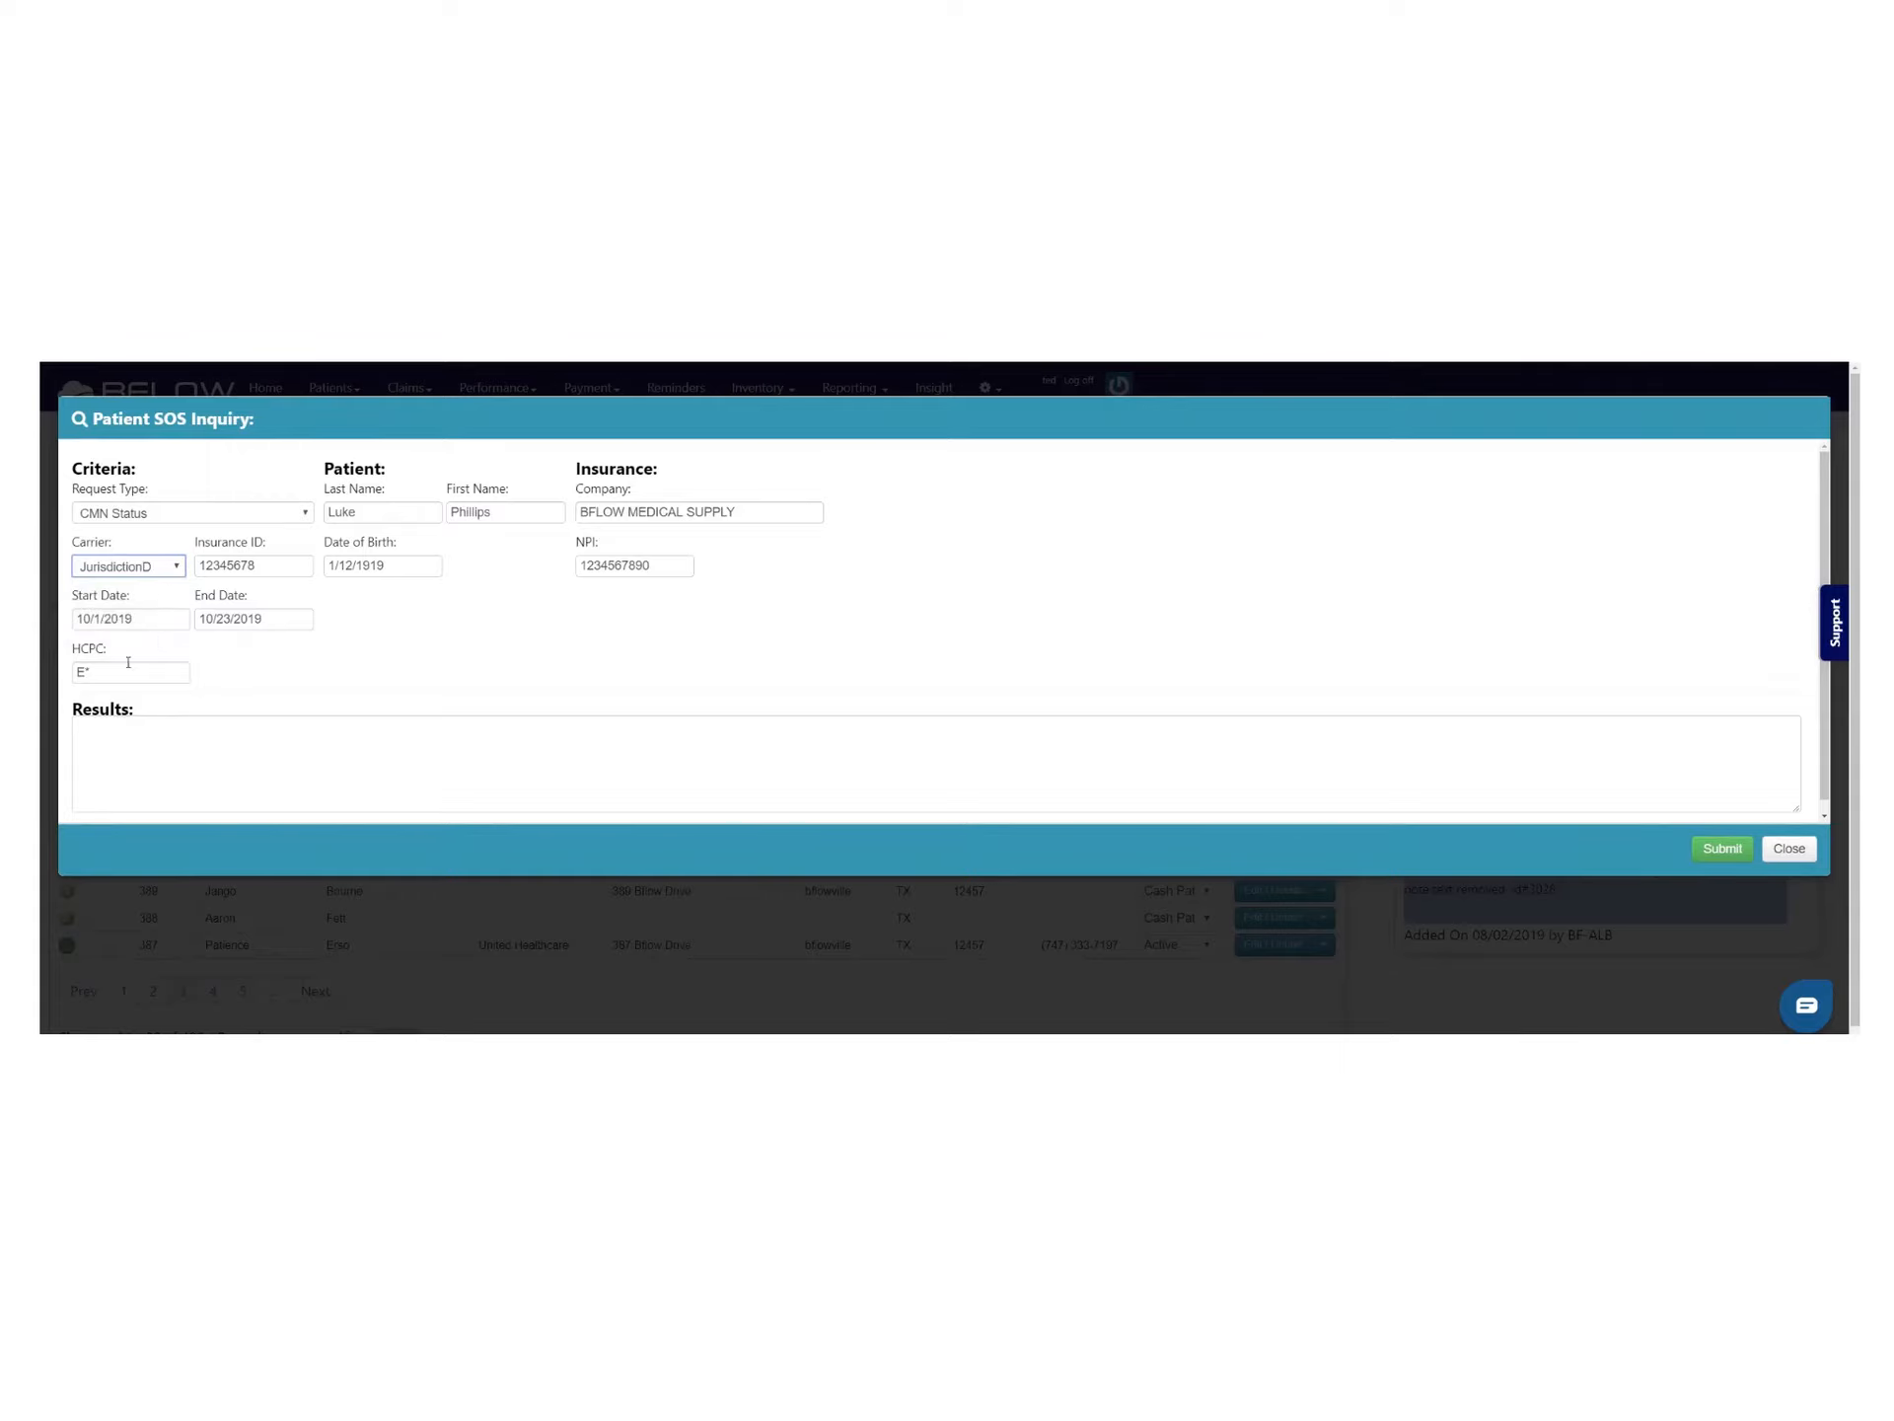
left_click_drag(114, 672, 71, 677)
type("E1")
left_click(1724, 849)
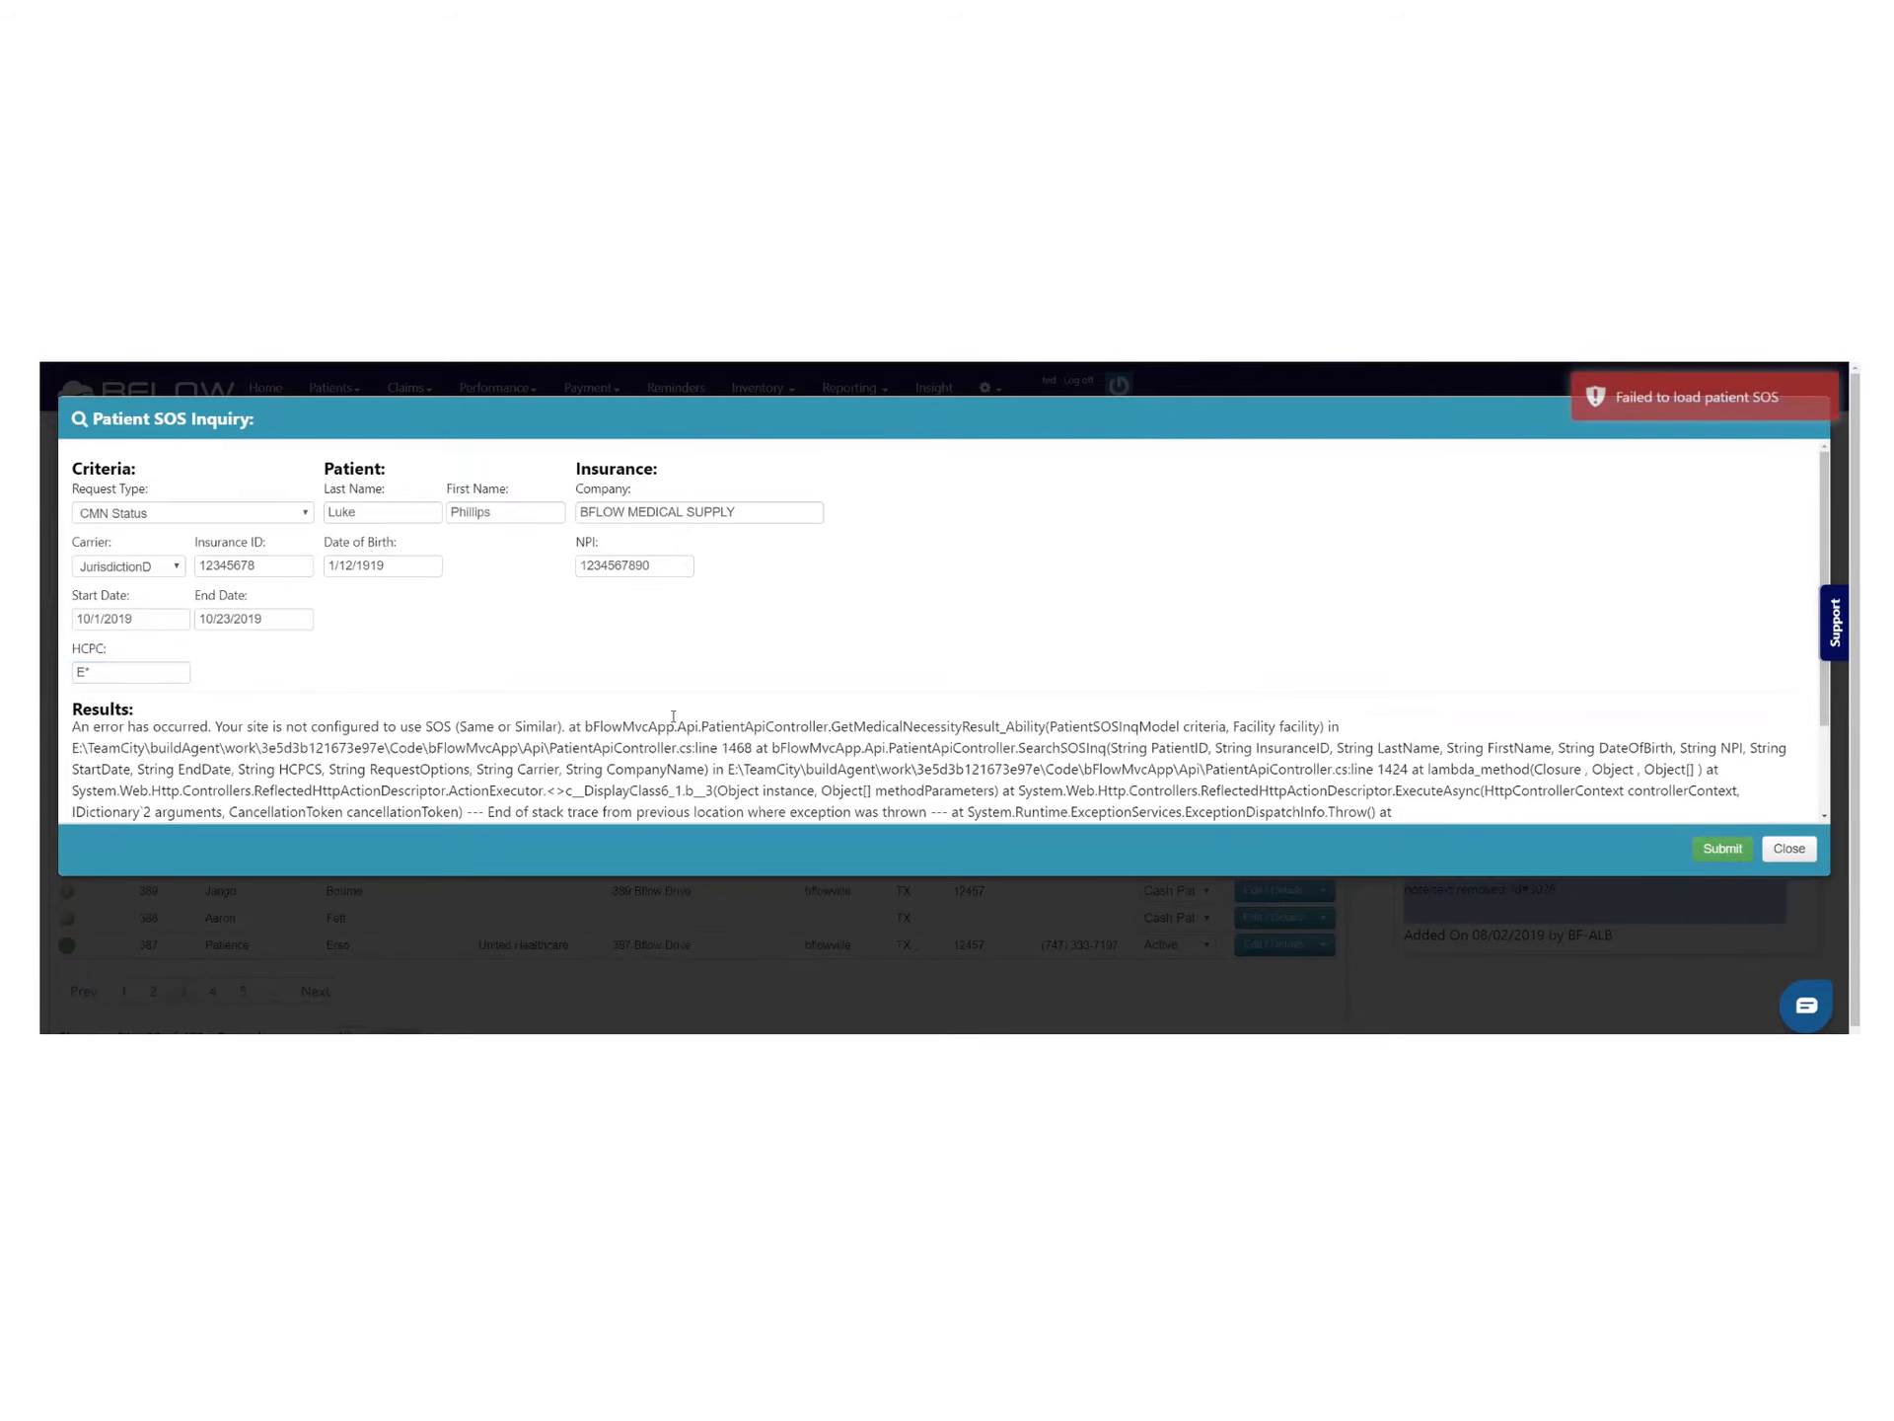
scroll(700, 726, "down", 2)
scroll(699, 727, "up", 2)
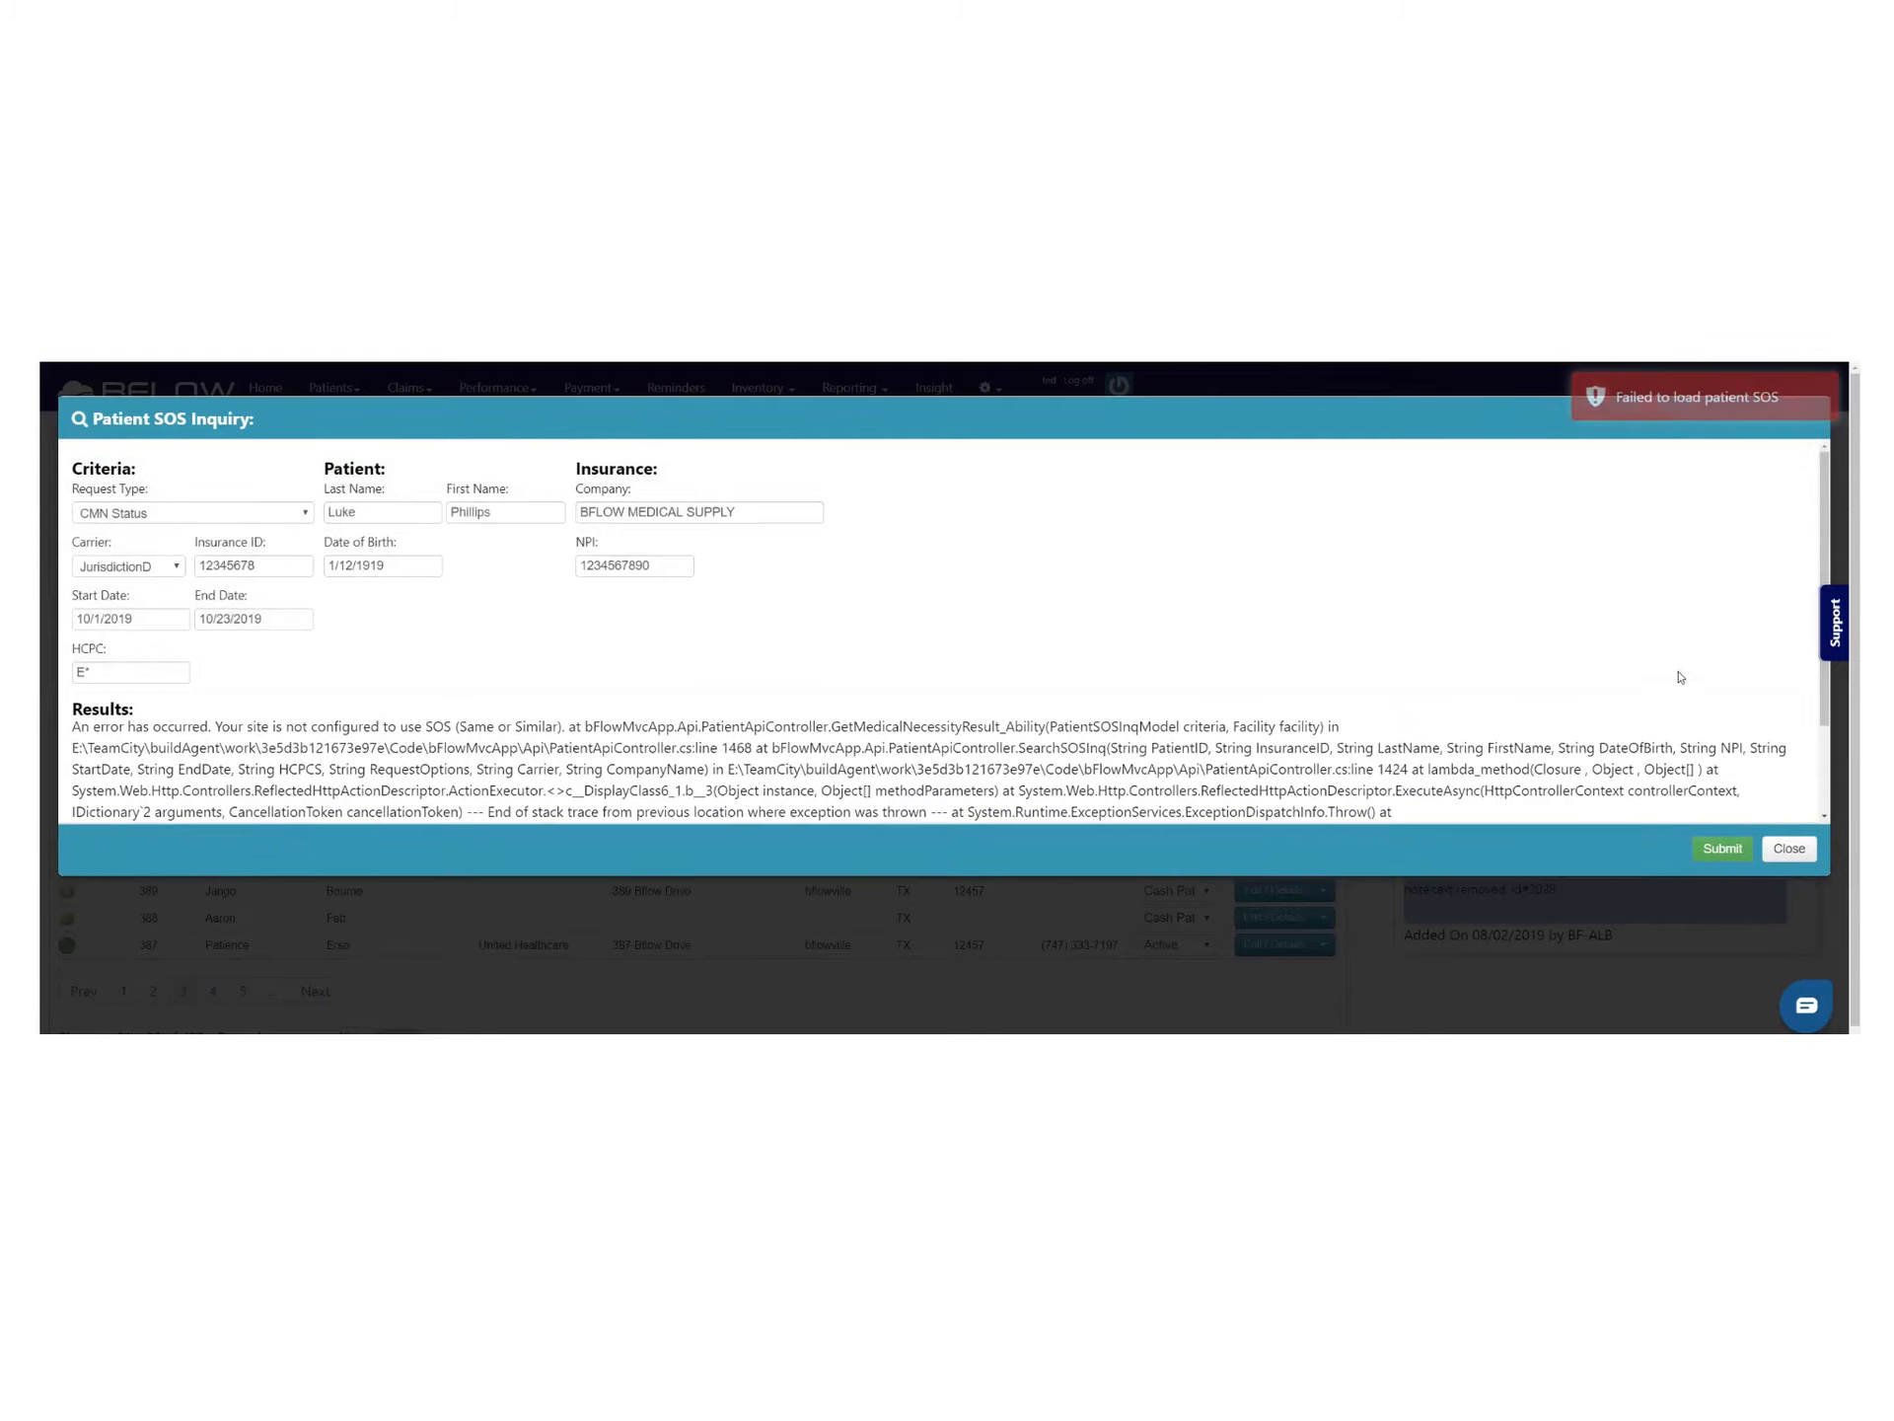
left_click(1778, 852)
Open patient 396's notes and post a new note reading 'Test Note'
left_click(1323, 692)
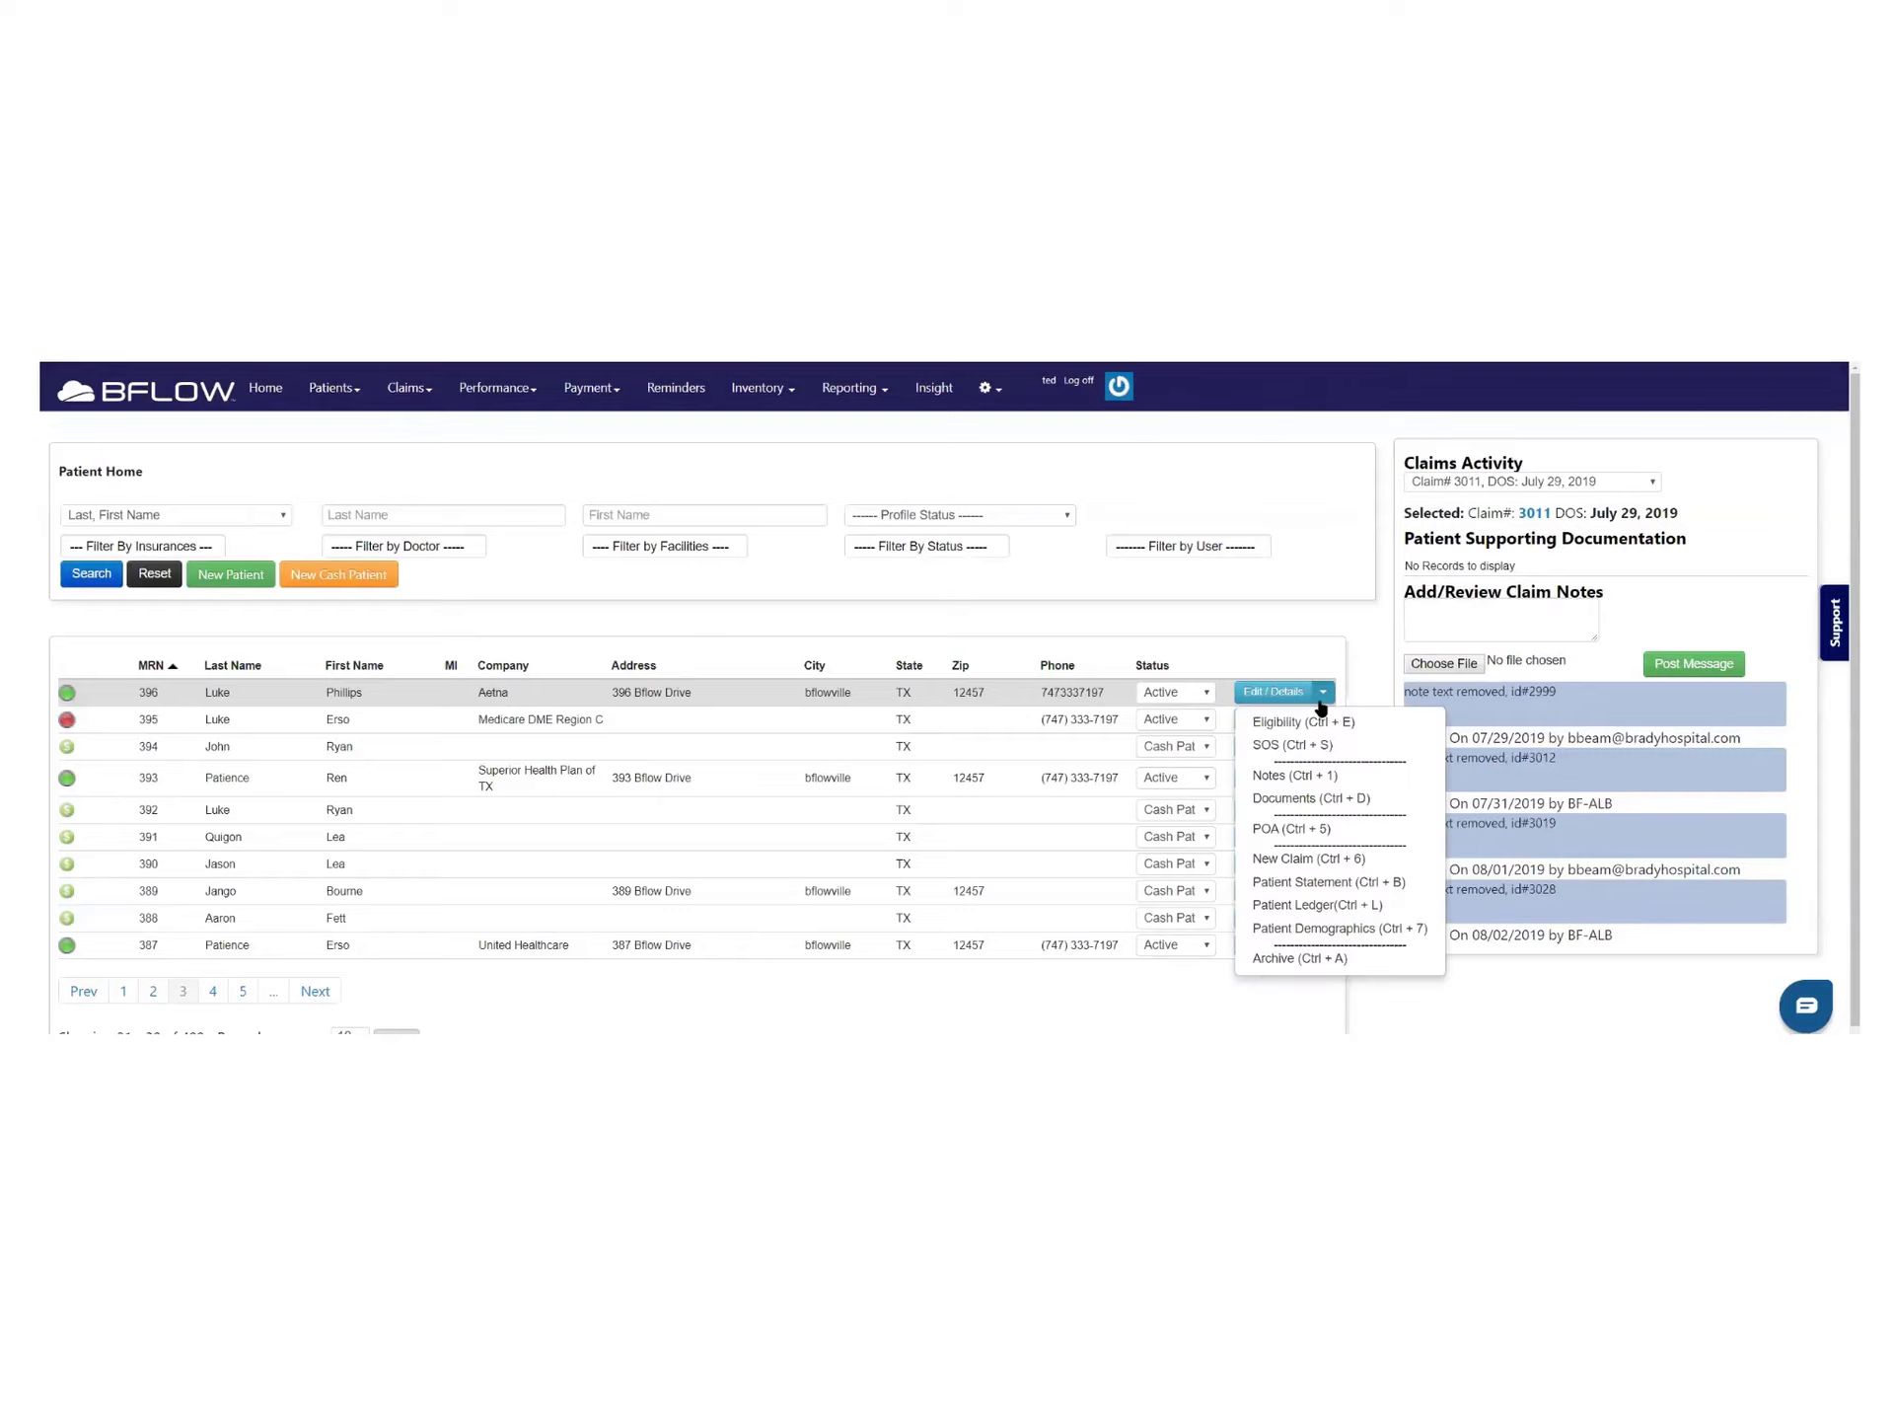
left_click(1327, 774)
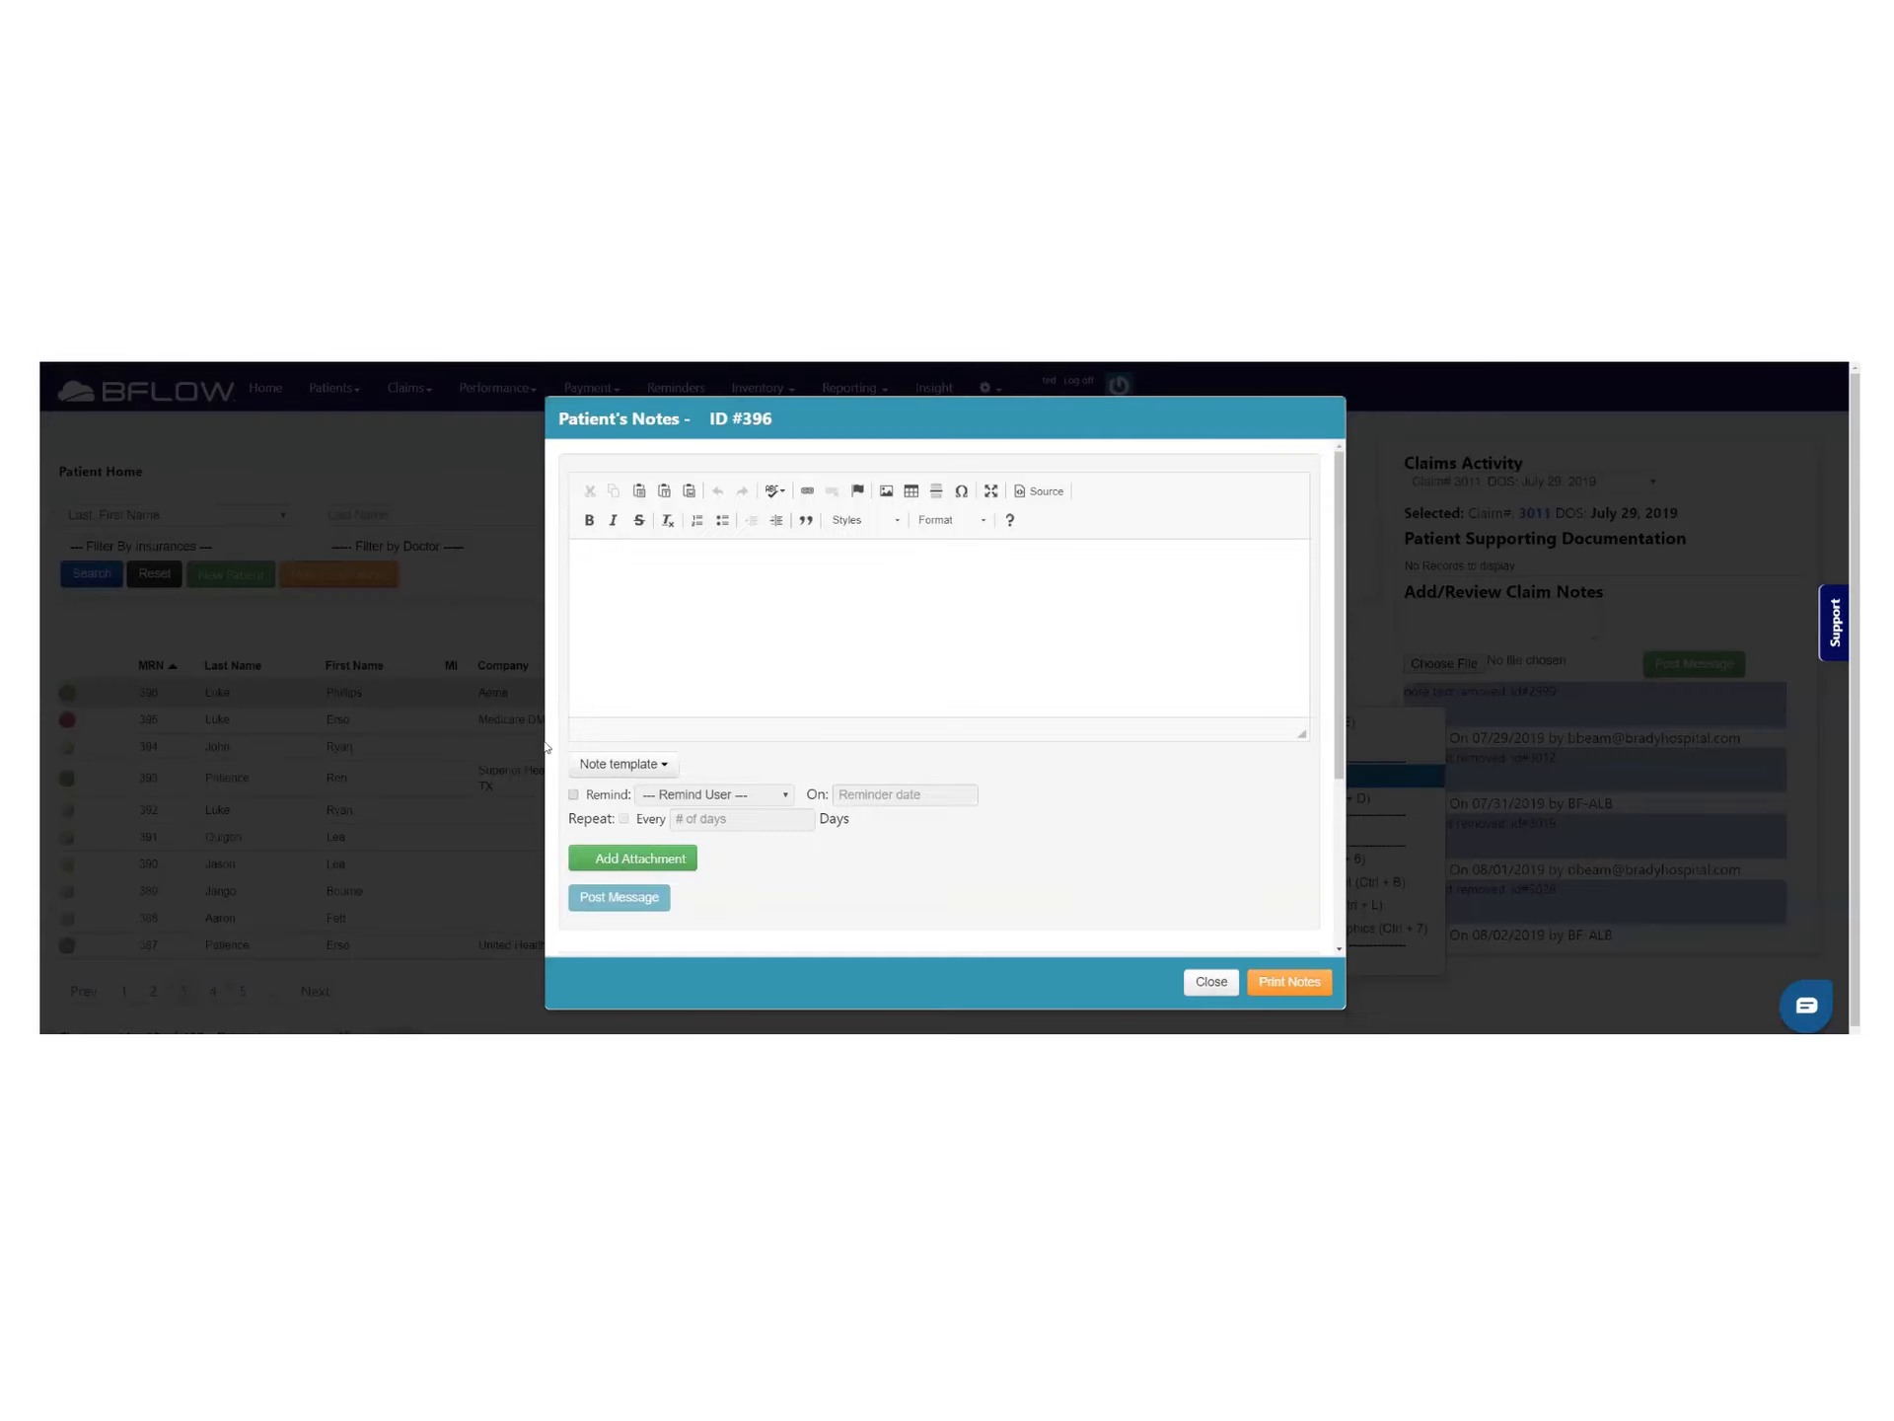
scroll(817, 727, "down", 3)
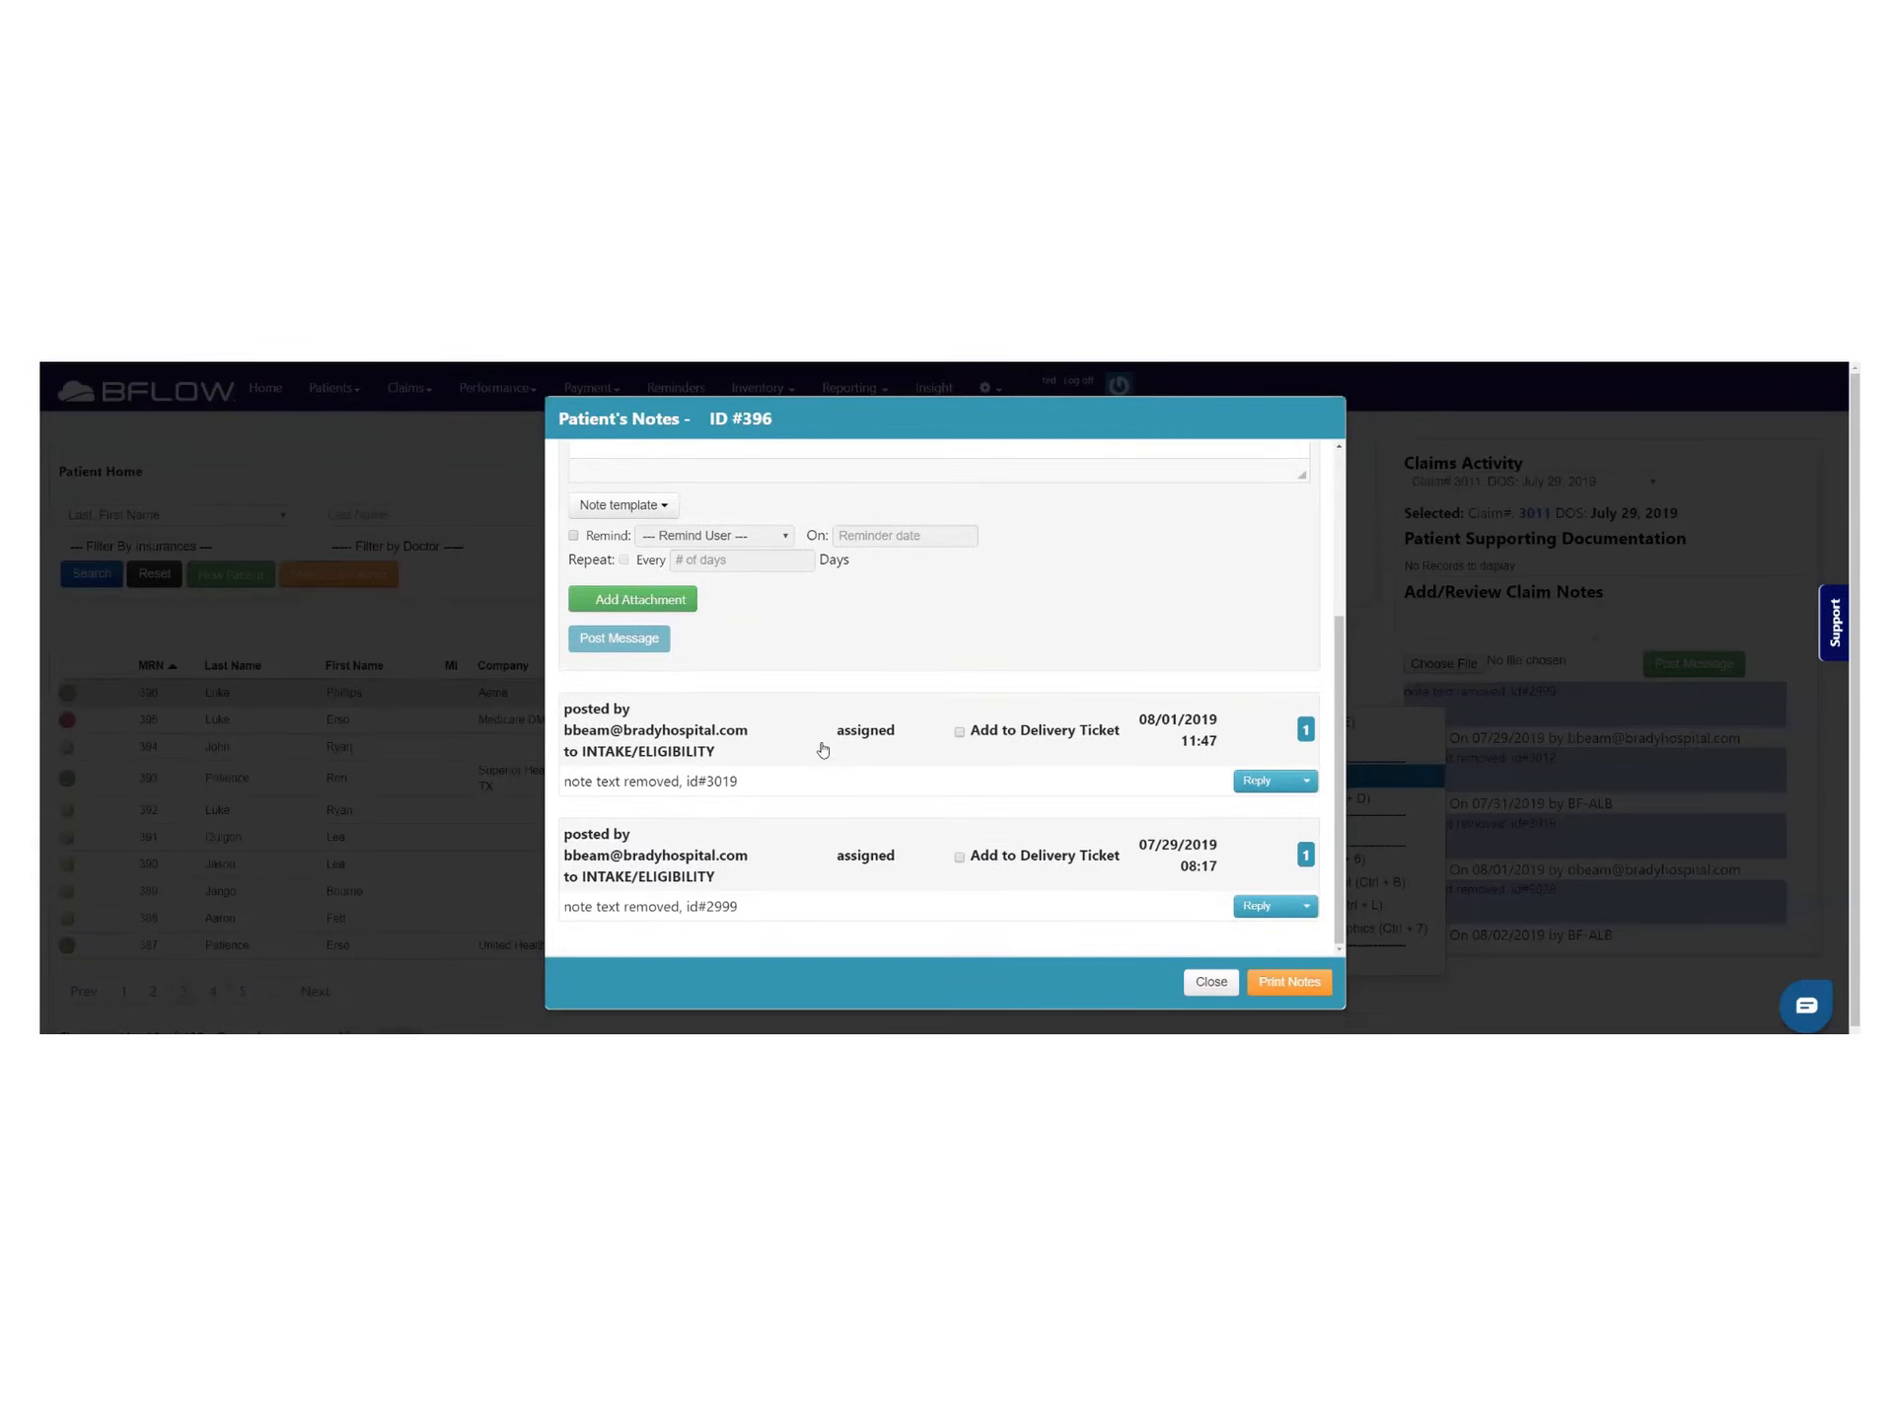
scroll(820, 748, "up", 3)
left_click(683, 562)
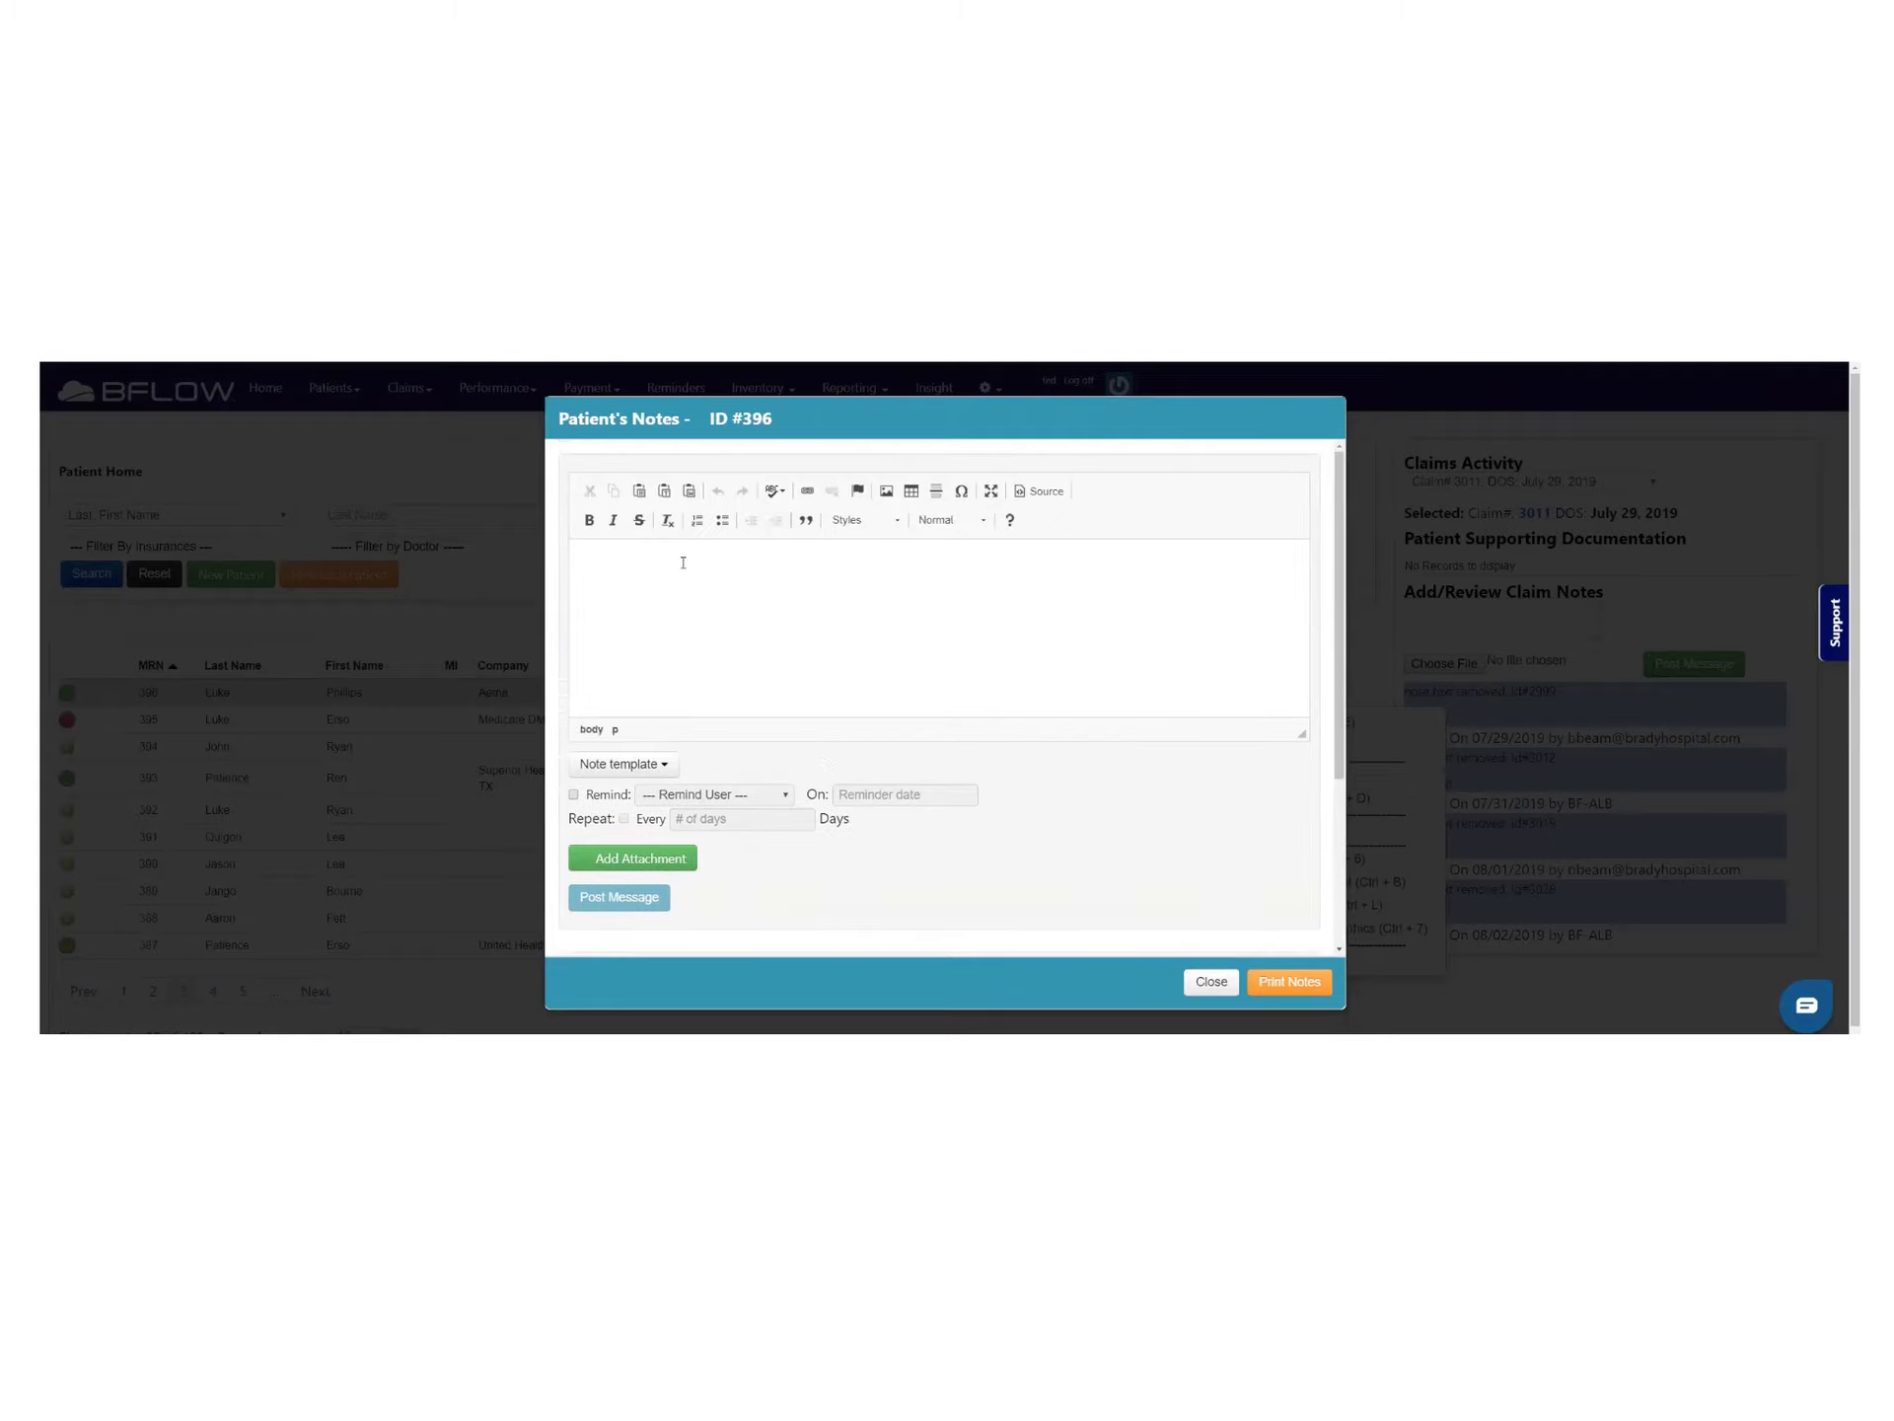
type("Test Note")
left_click(596, 899)
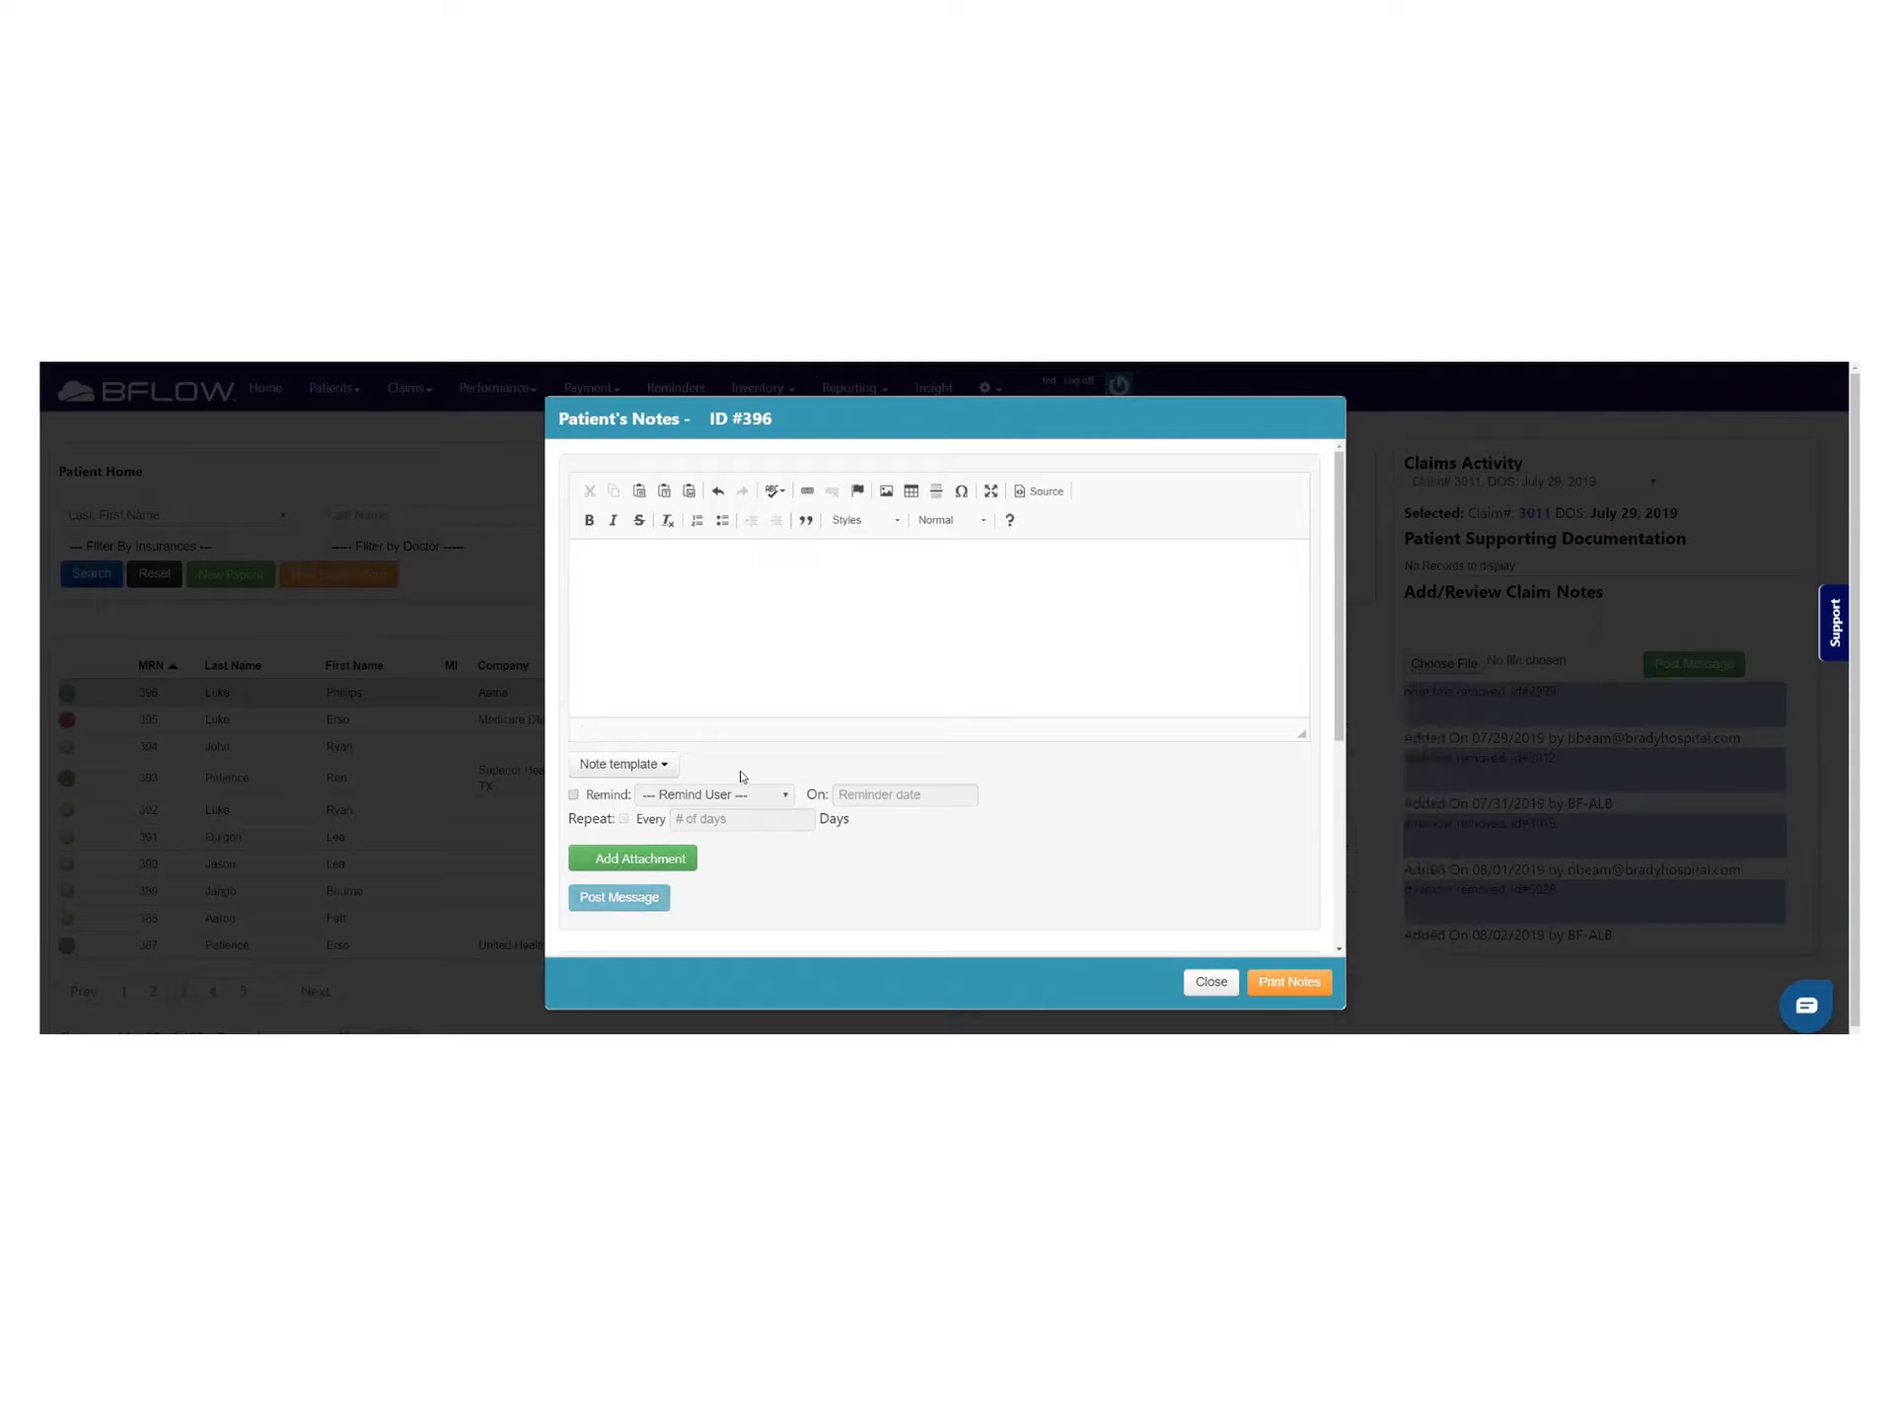
Assign the Test Note to CMN PENDING, then return to the empty note editor
scroll(740, 779, "down", 4)
left_click_drag(603, 658, 612, 658)
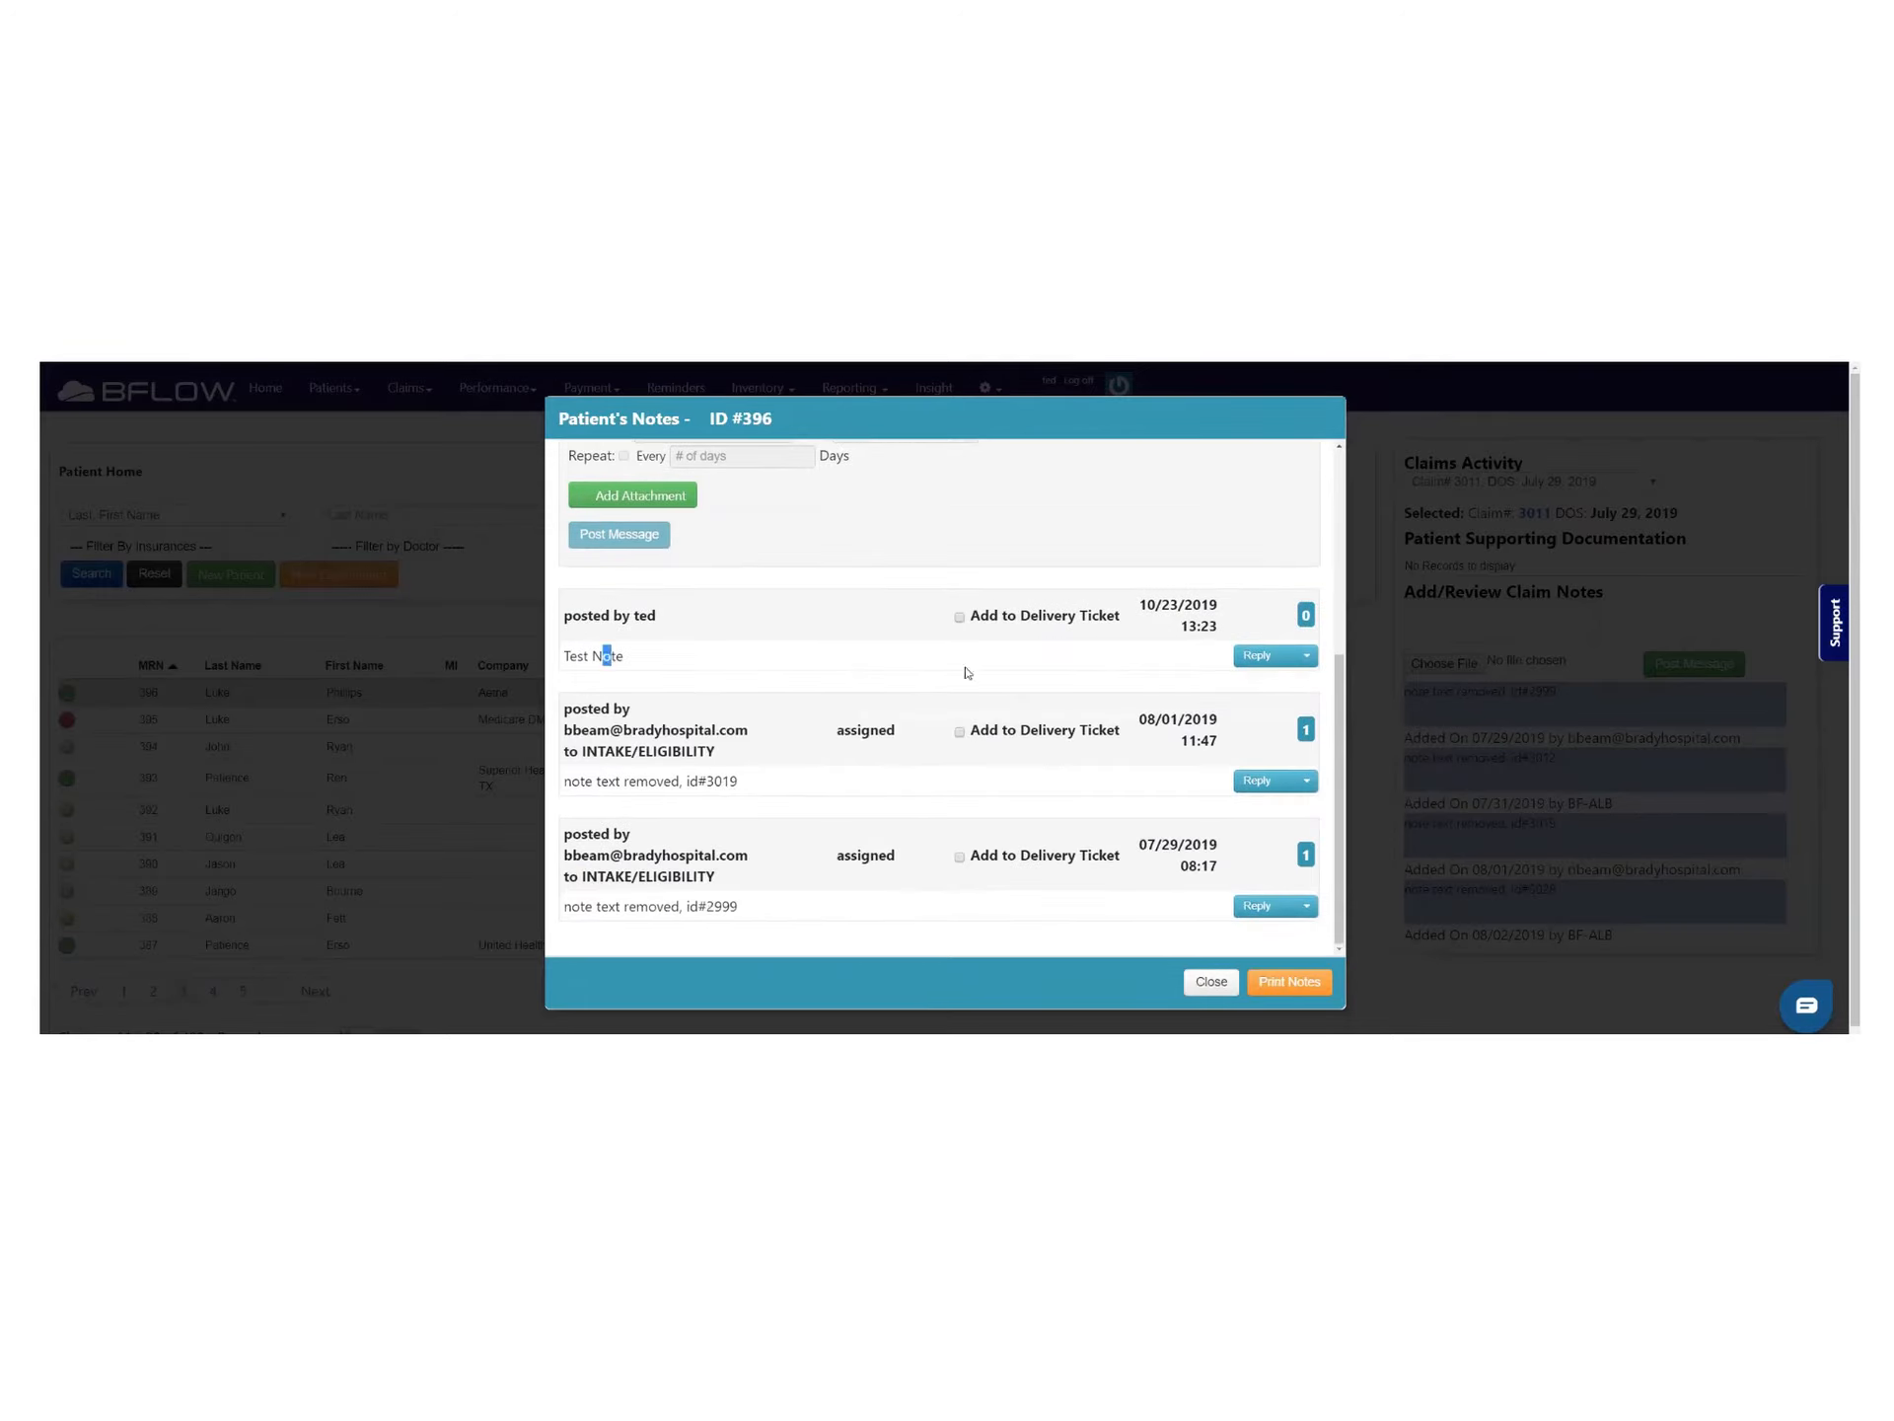
left_click(1306, 655)
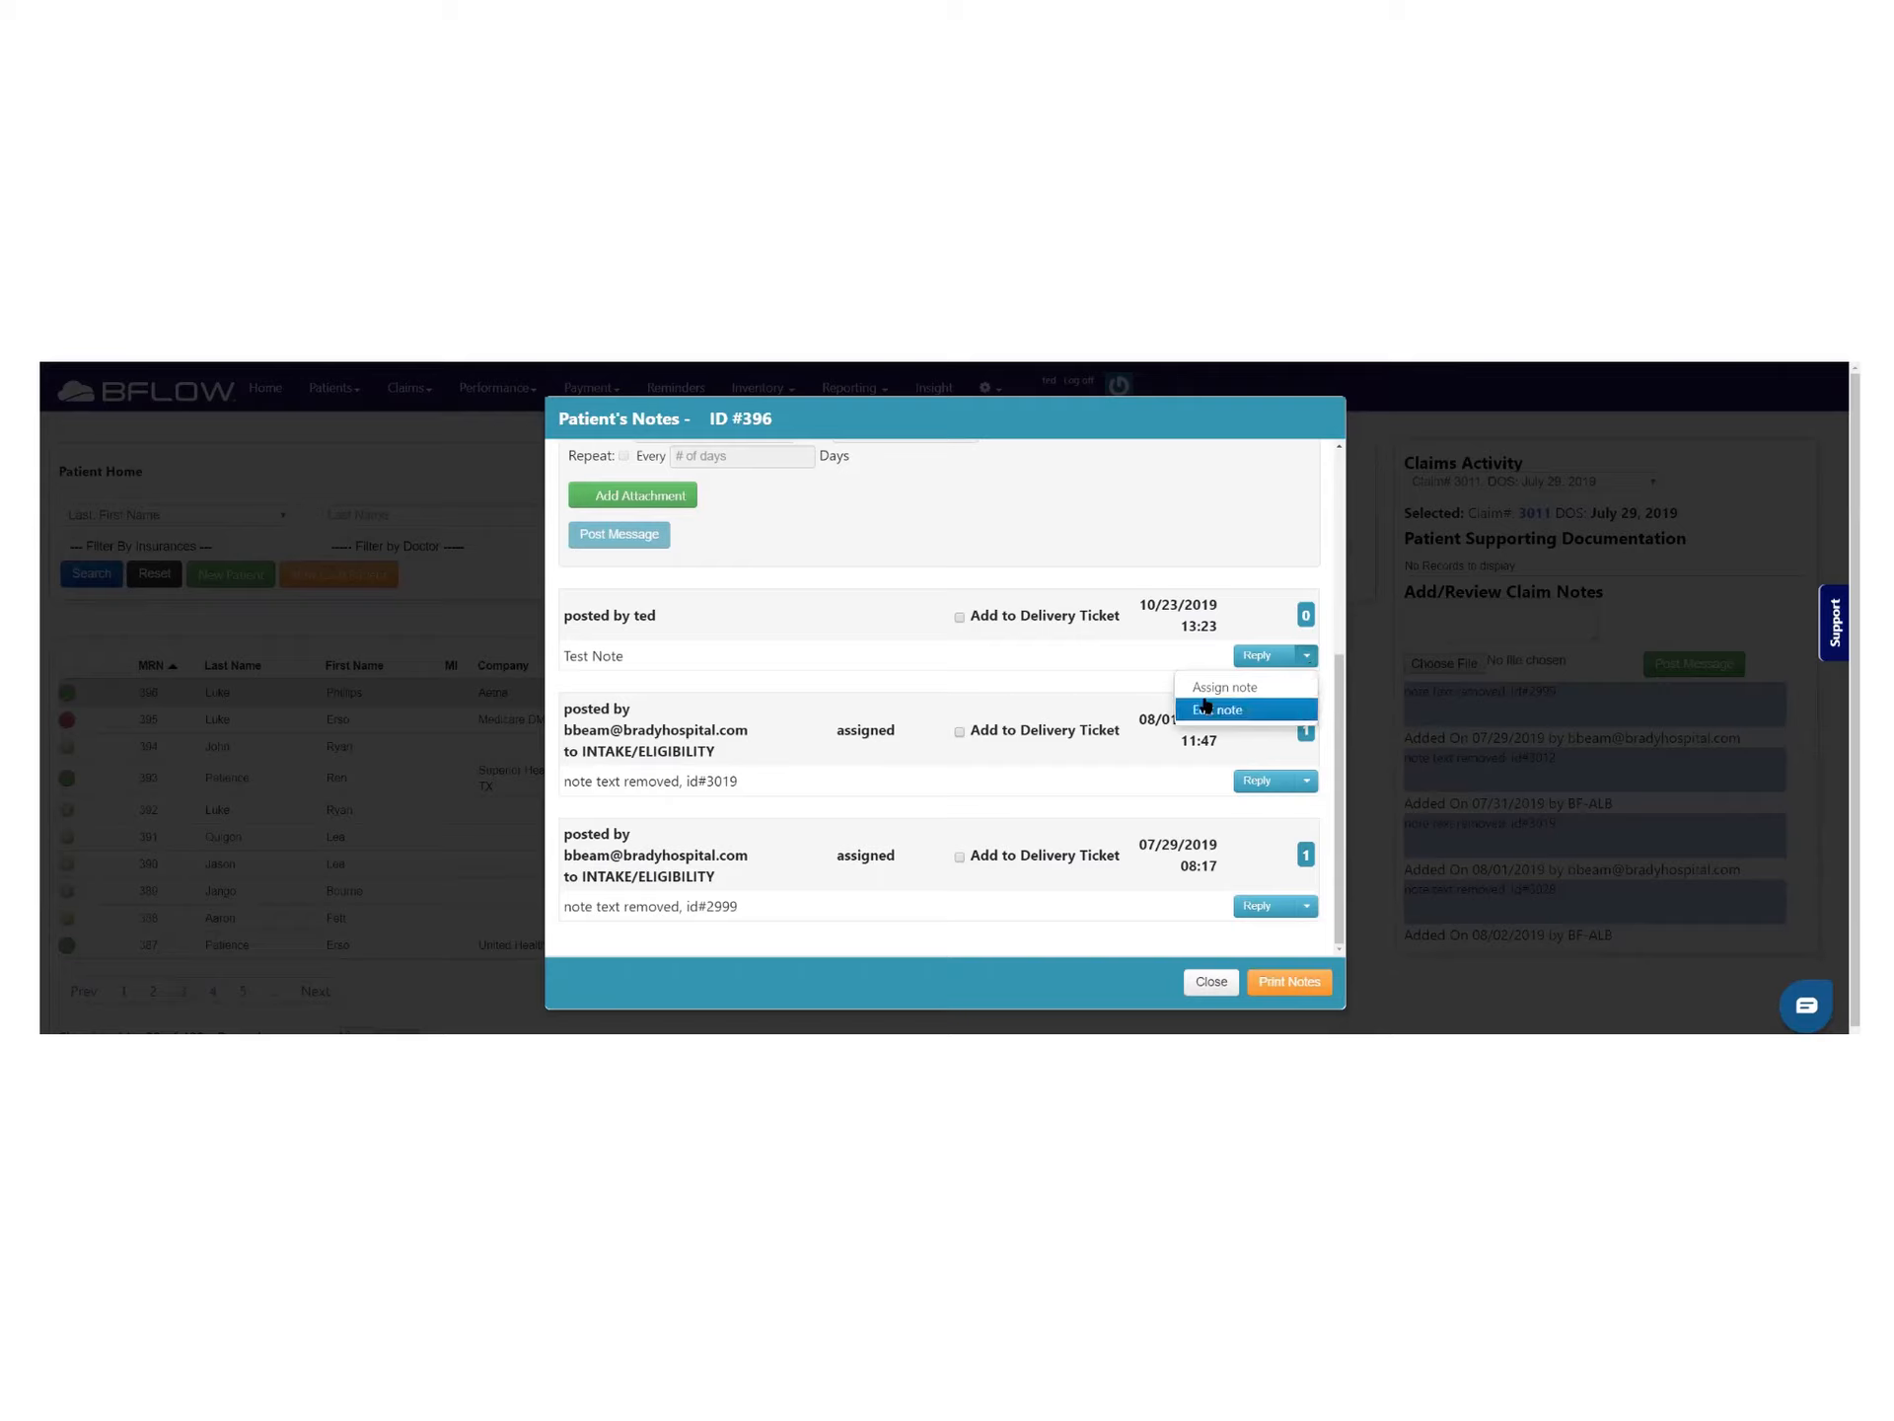
left_click(1245, 688)
left_click(716, 690)
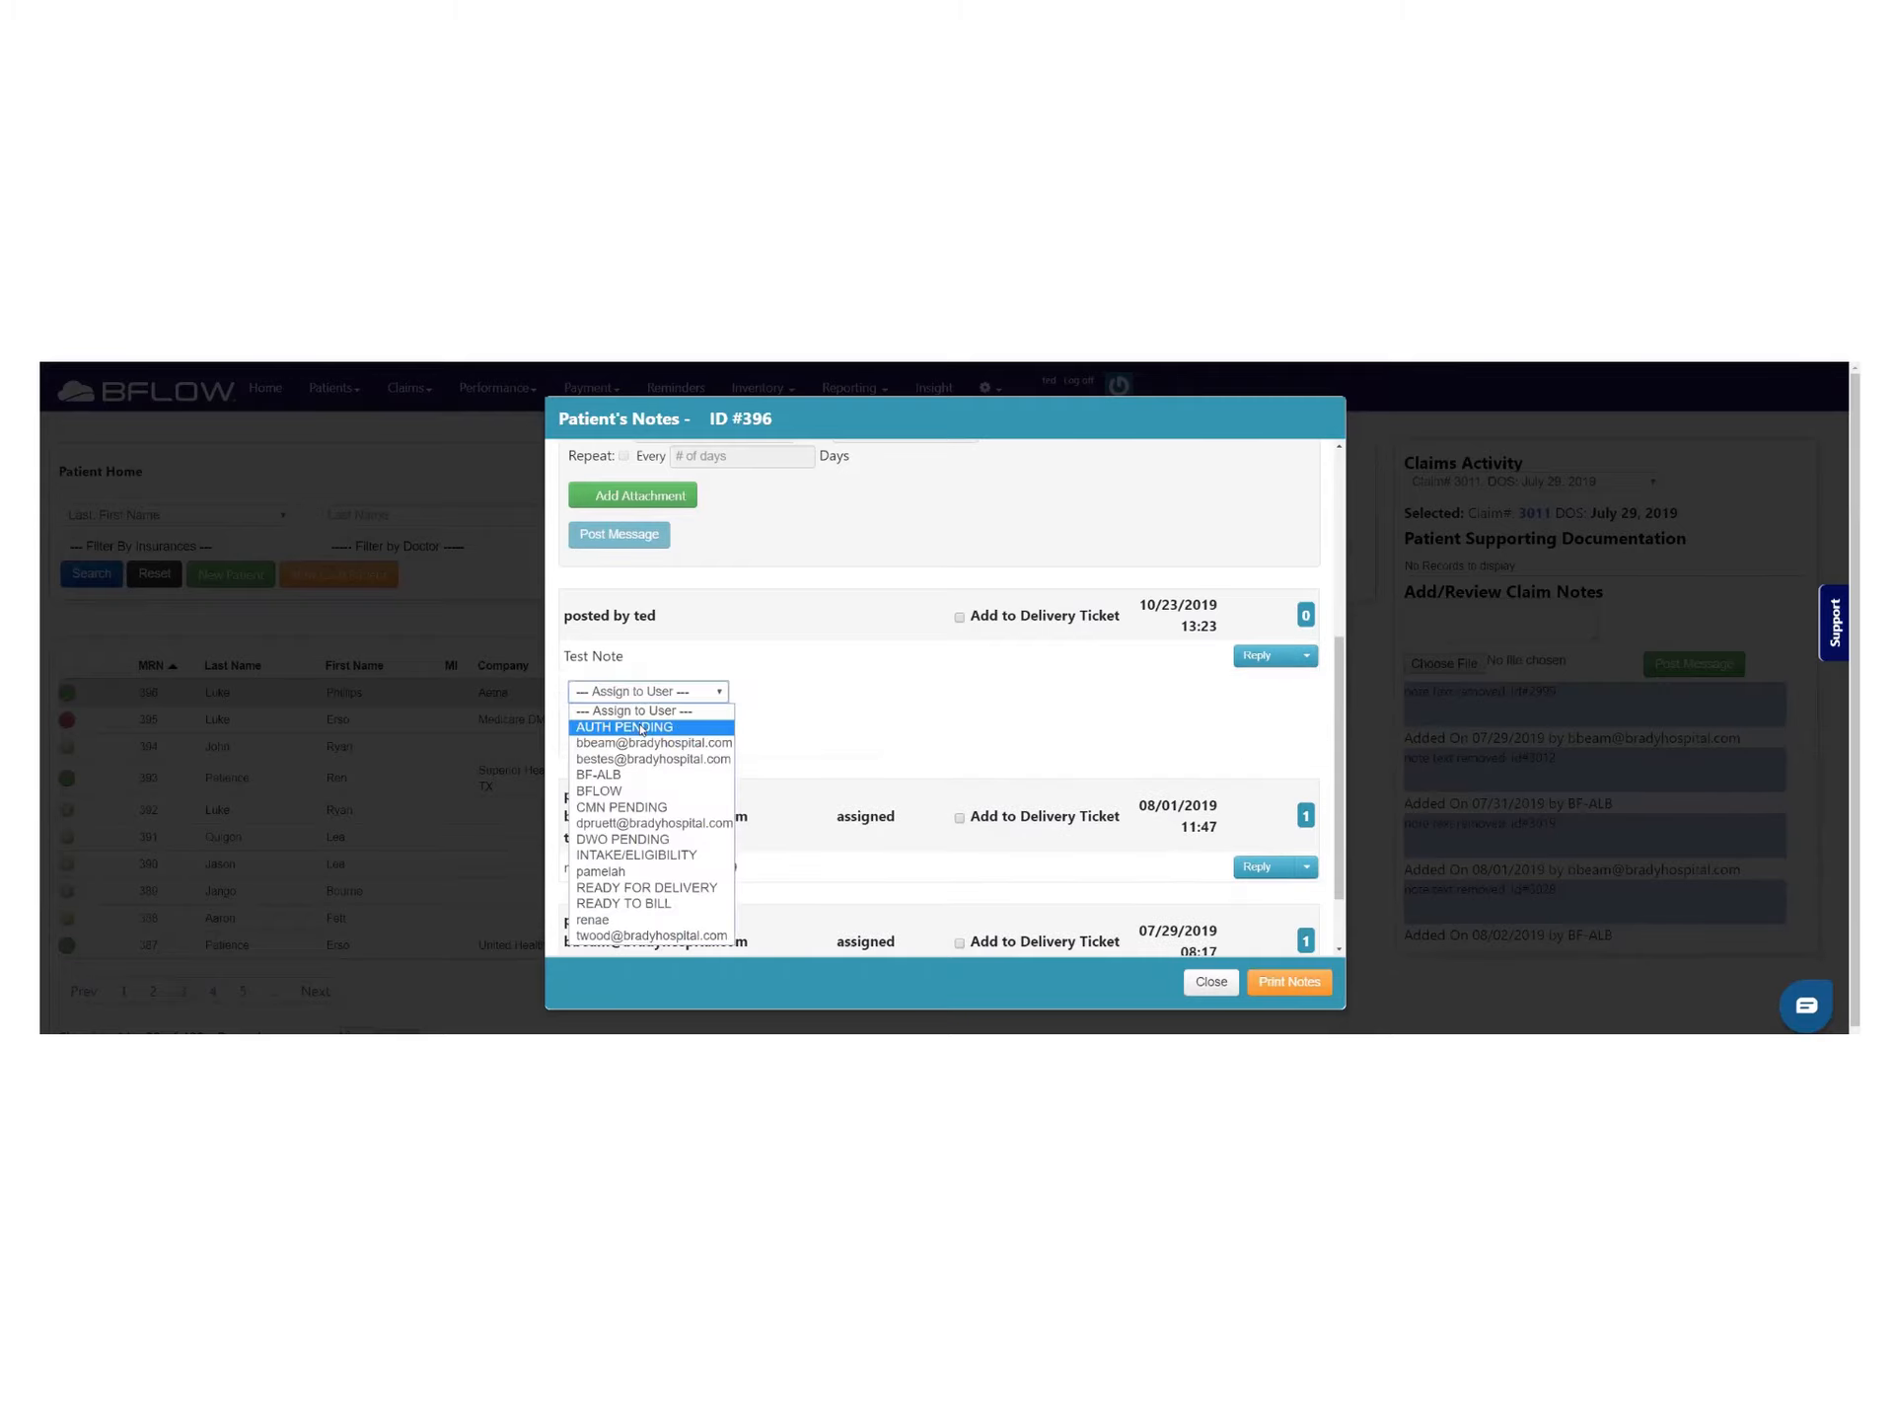
left_click(625, 807)
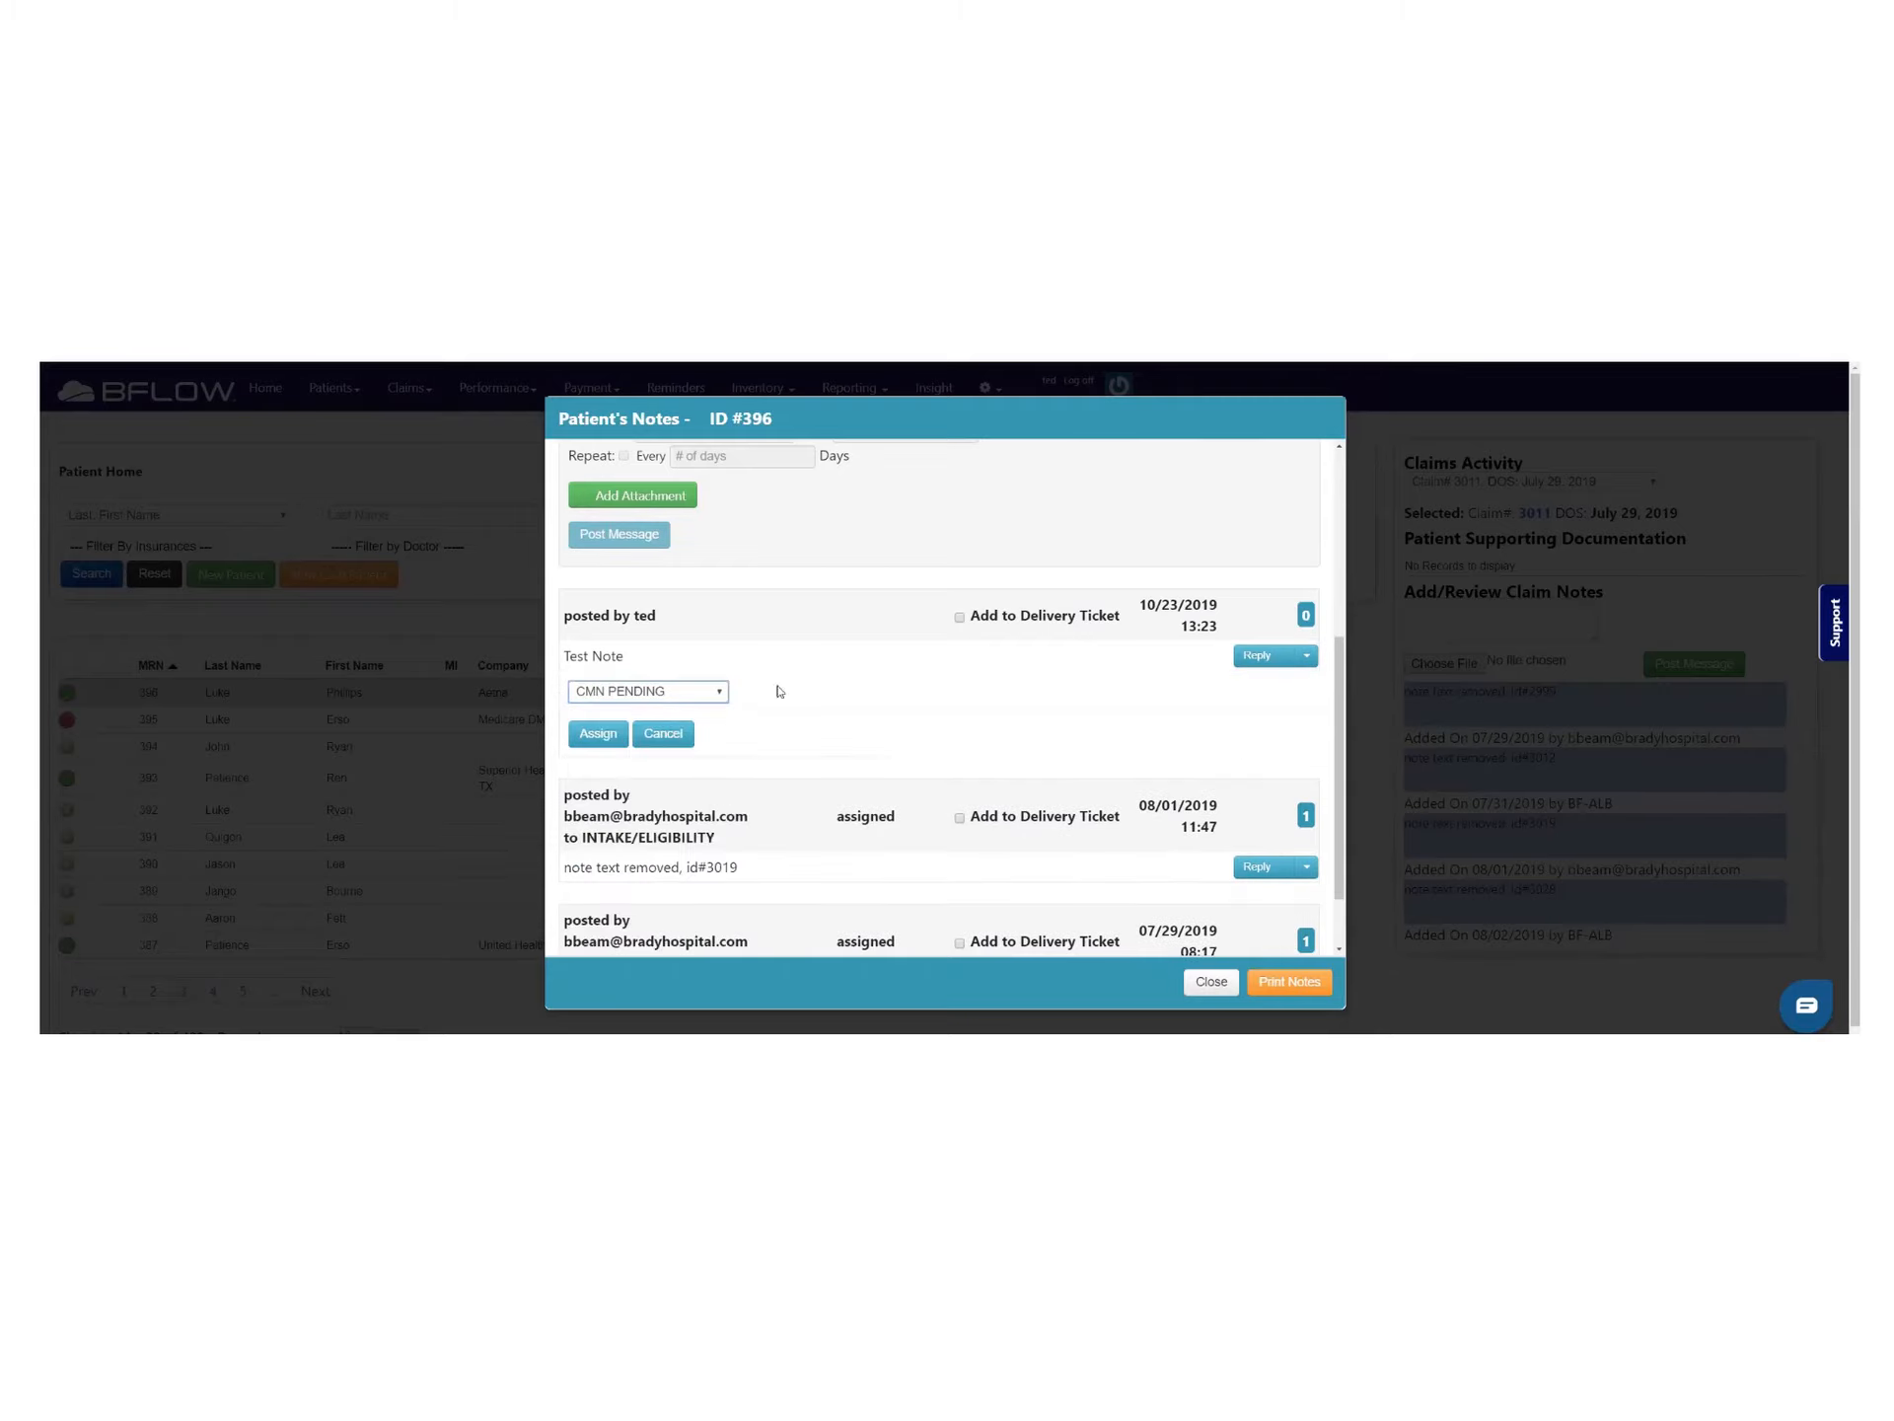
left_click(598, 733)
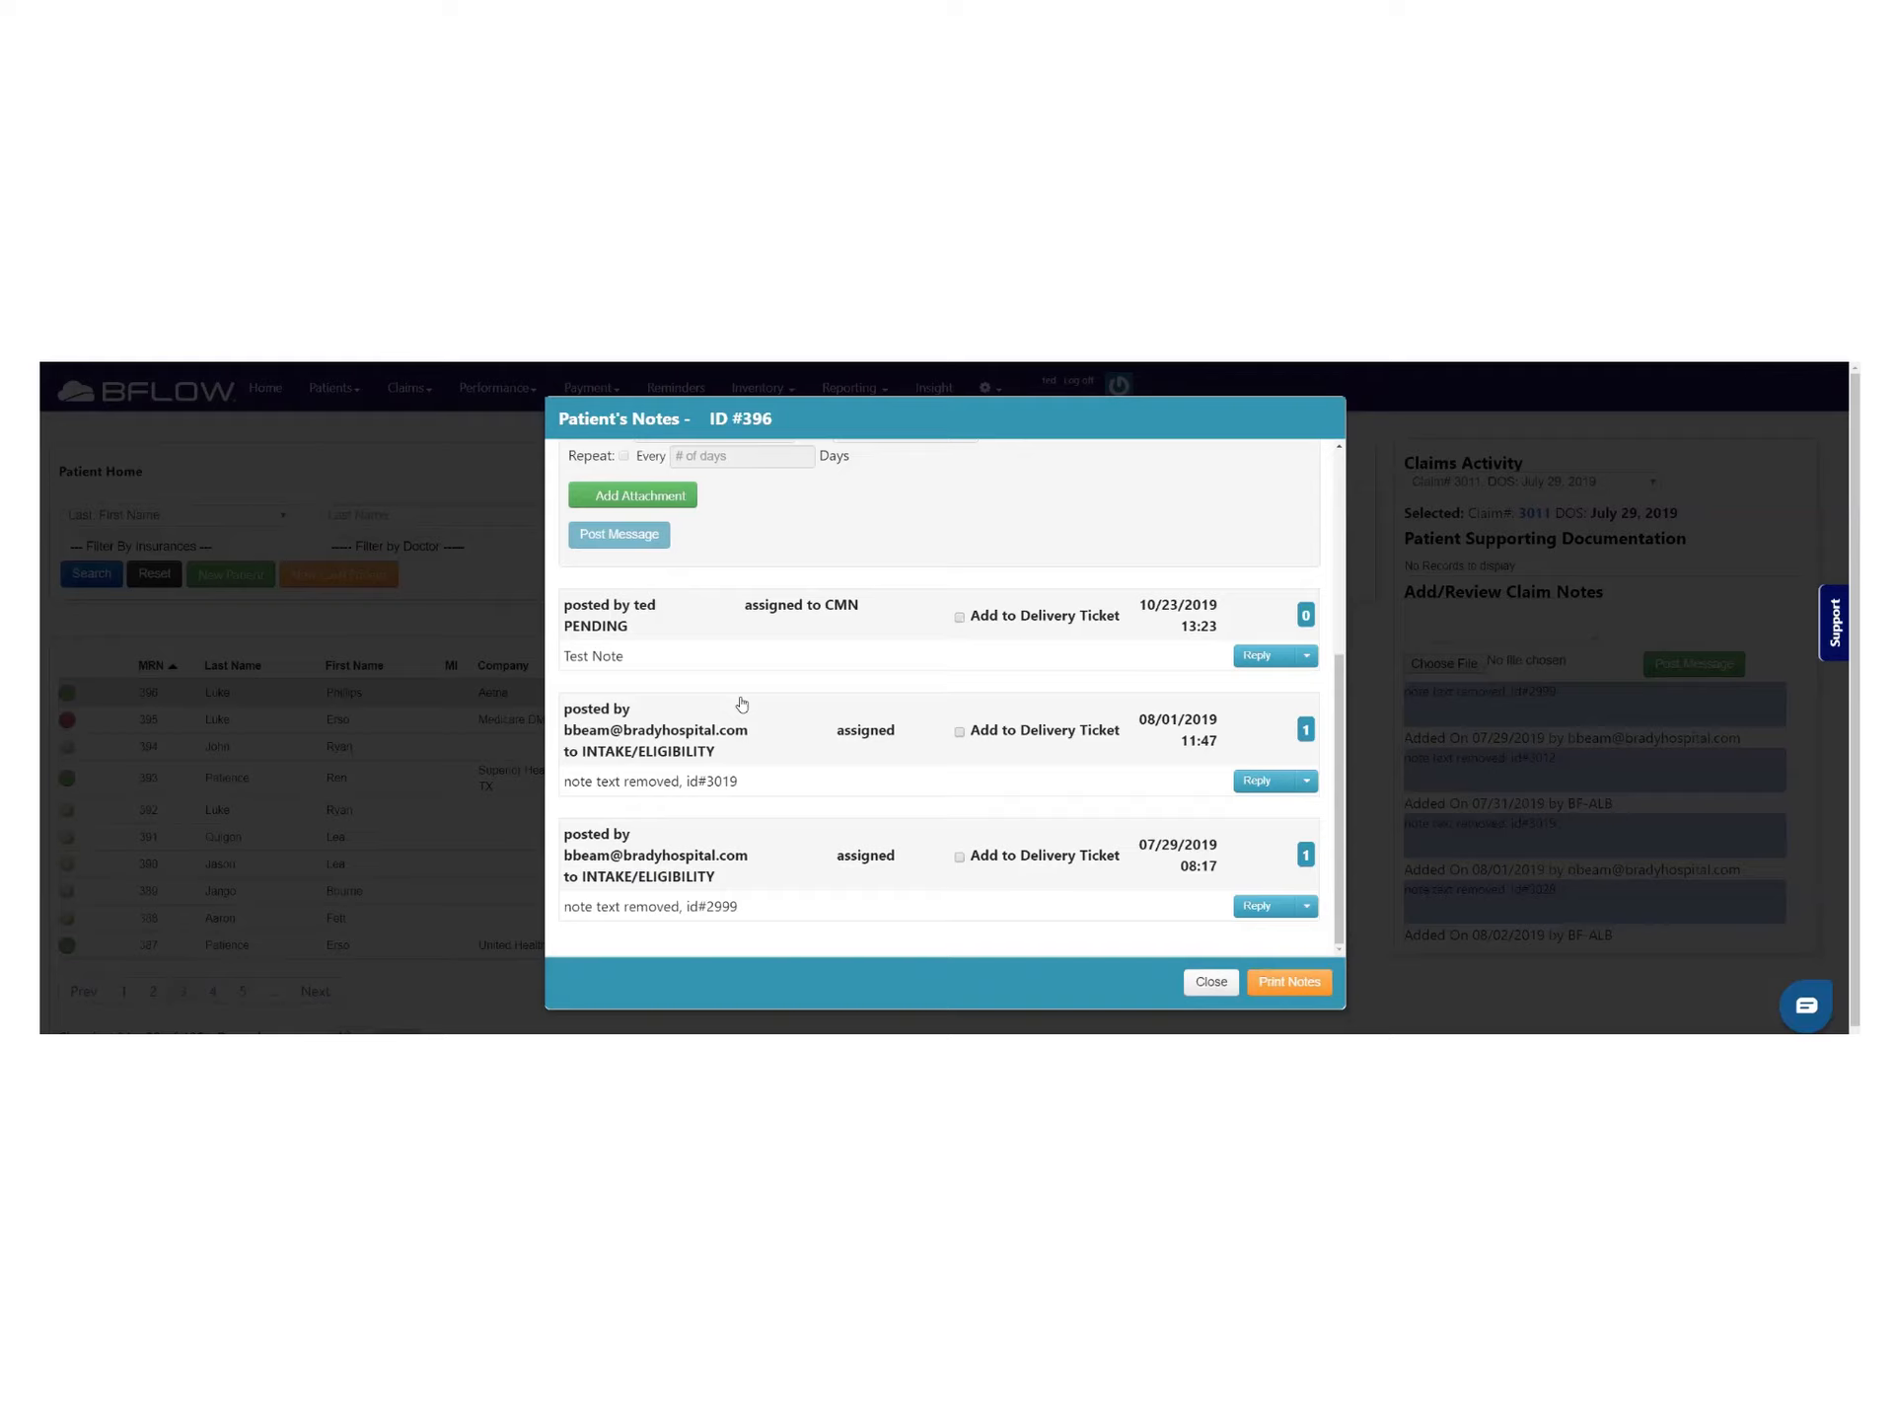
scroll(742, 703, "up", 1)
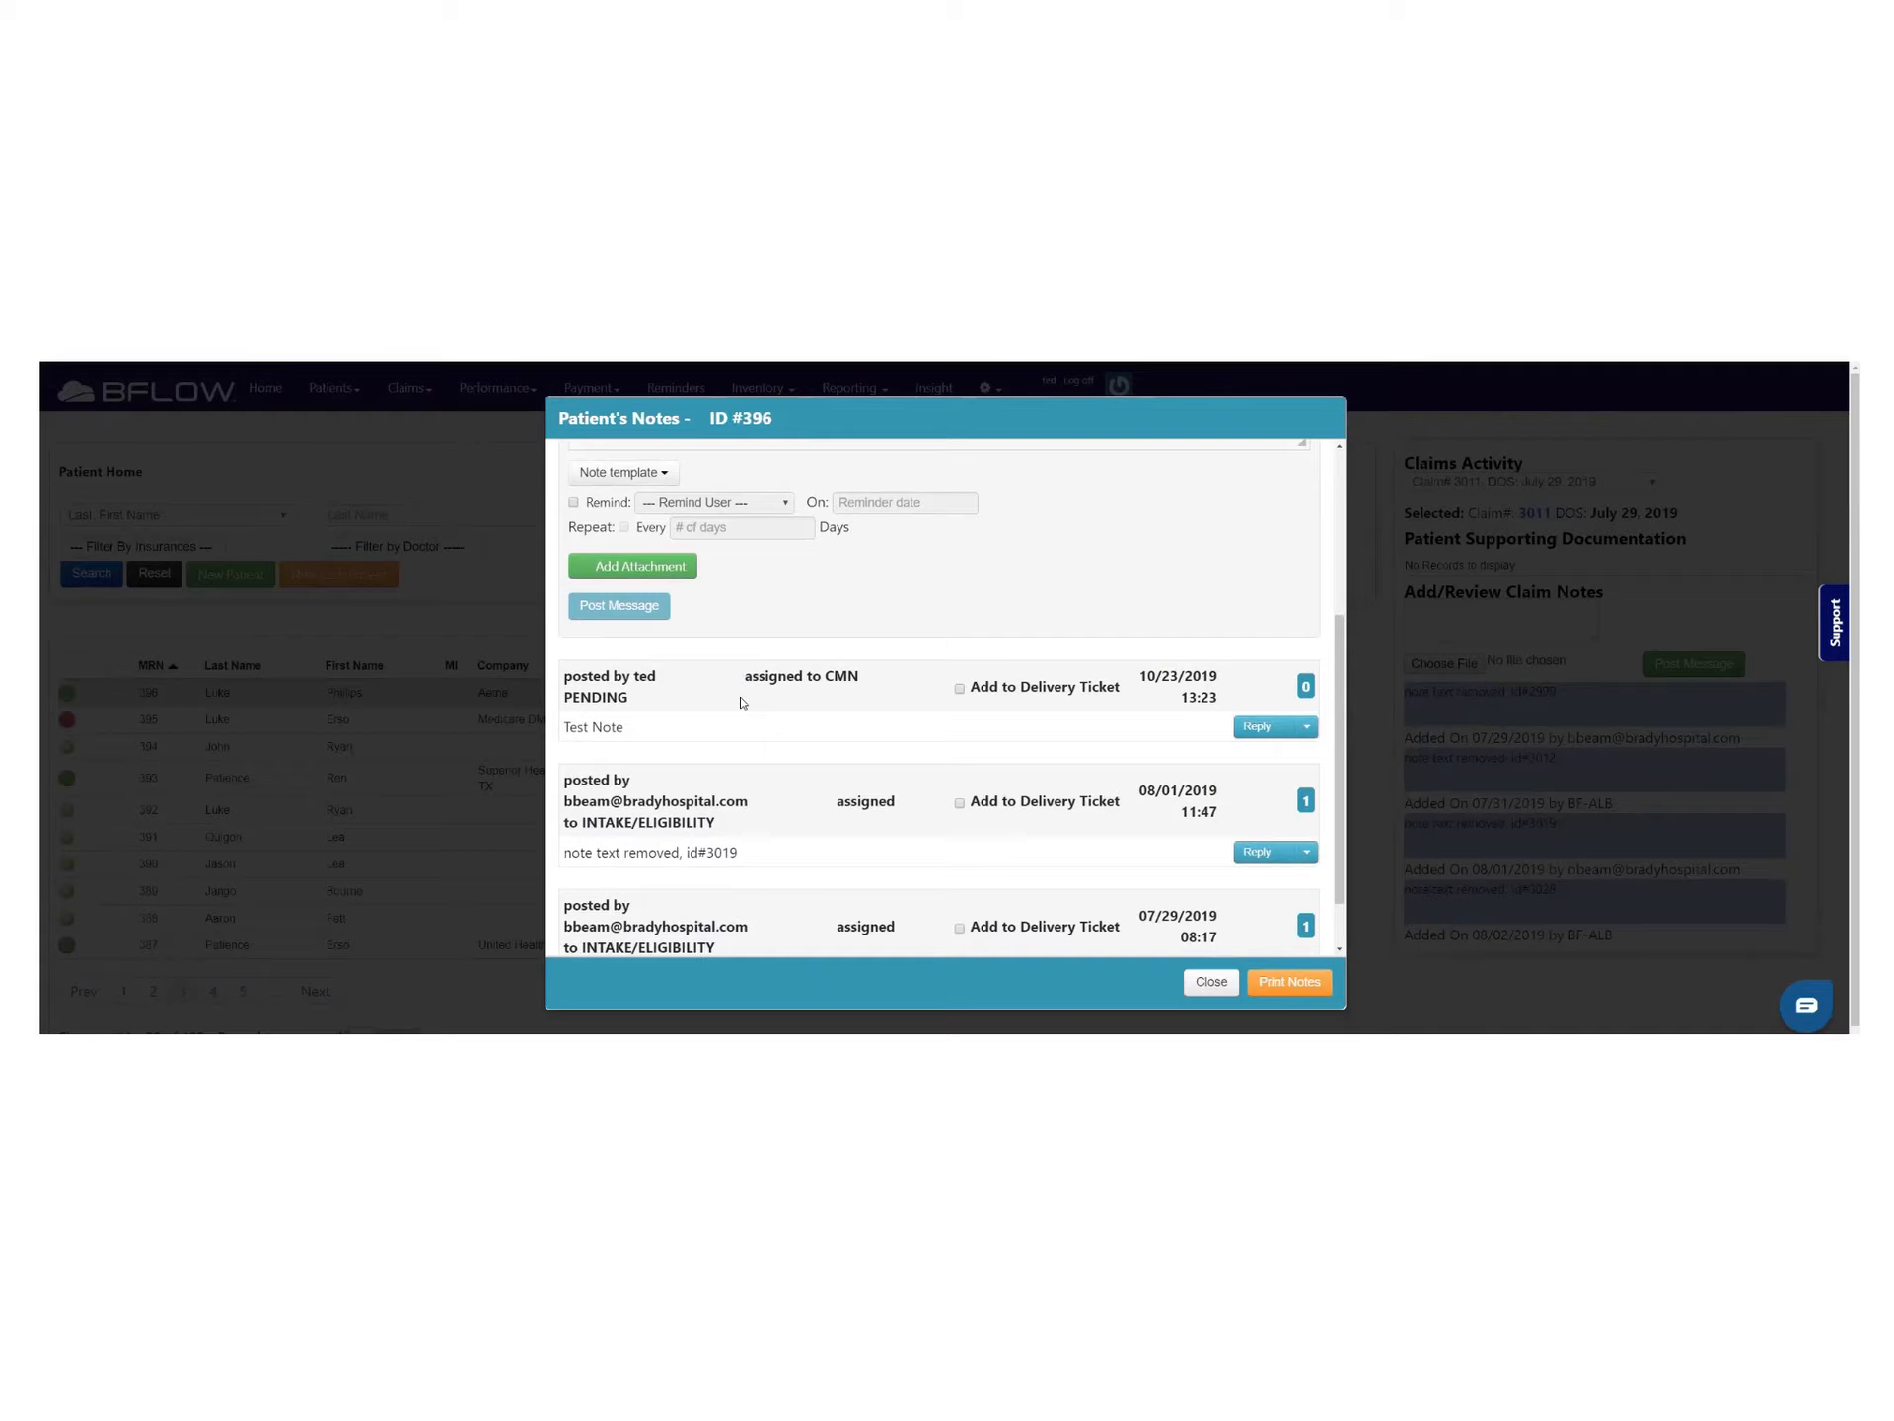
scroll(741, 704, "up", 4)
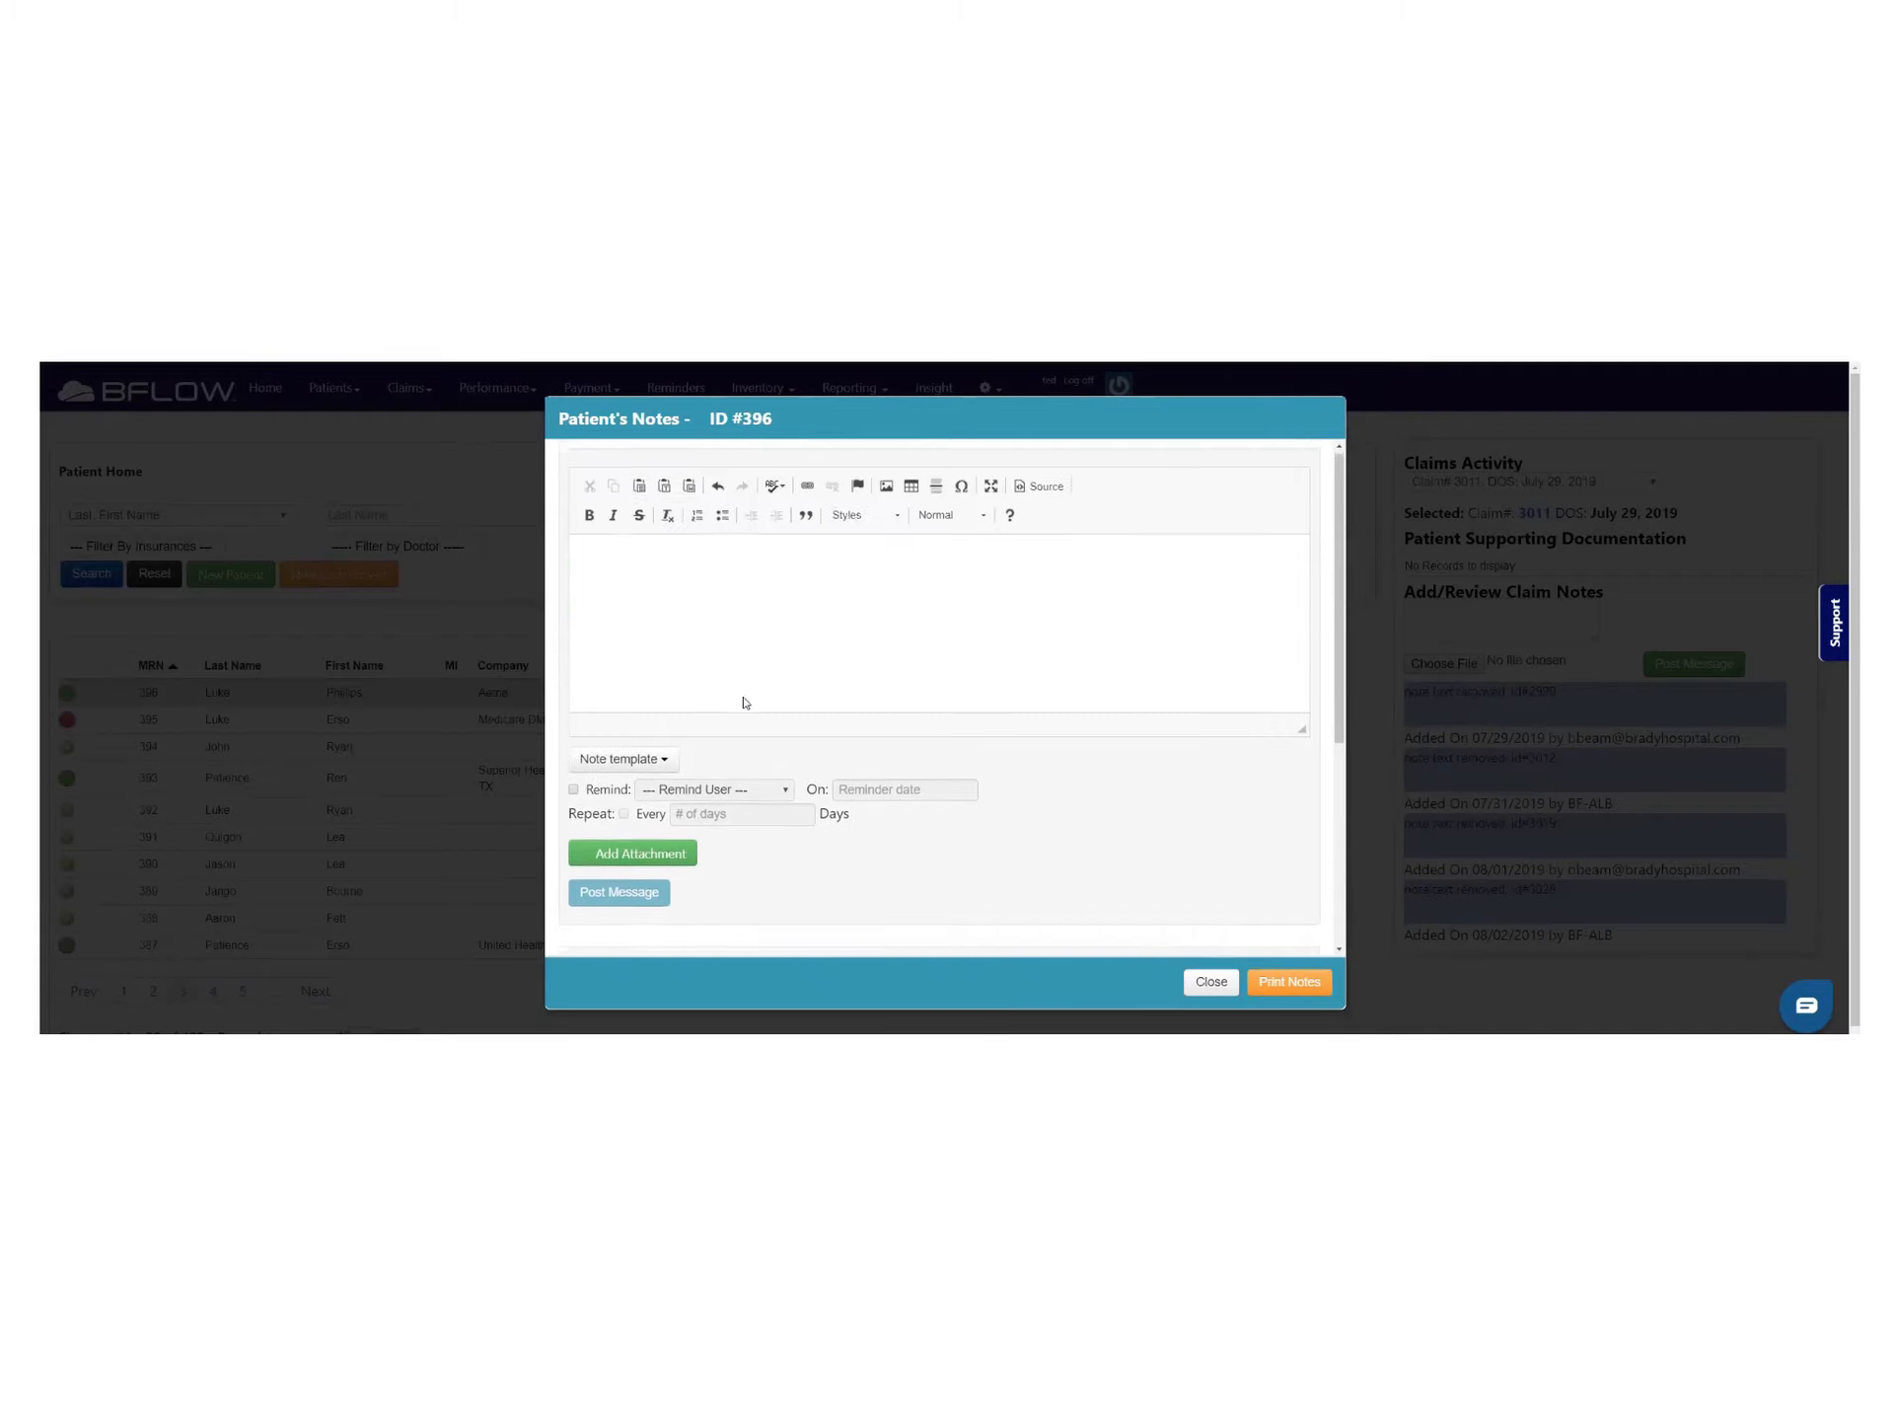
Insert the ELIGIBILITY AND INSURANCE VERIFICATION note template and scroll through its text
left_click(663, 765)
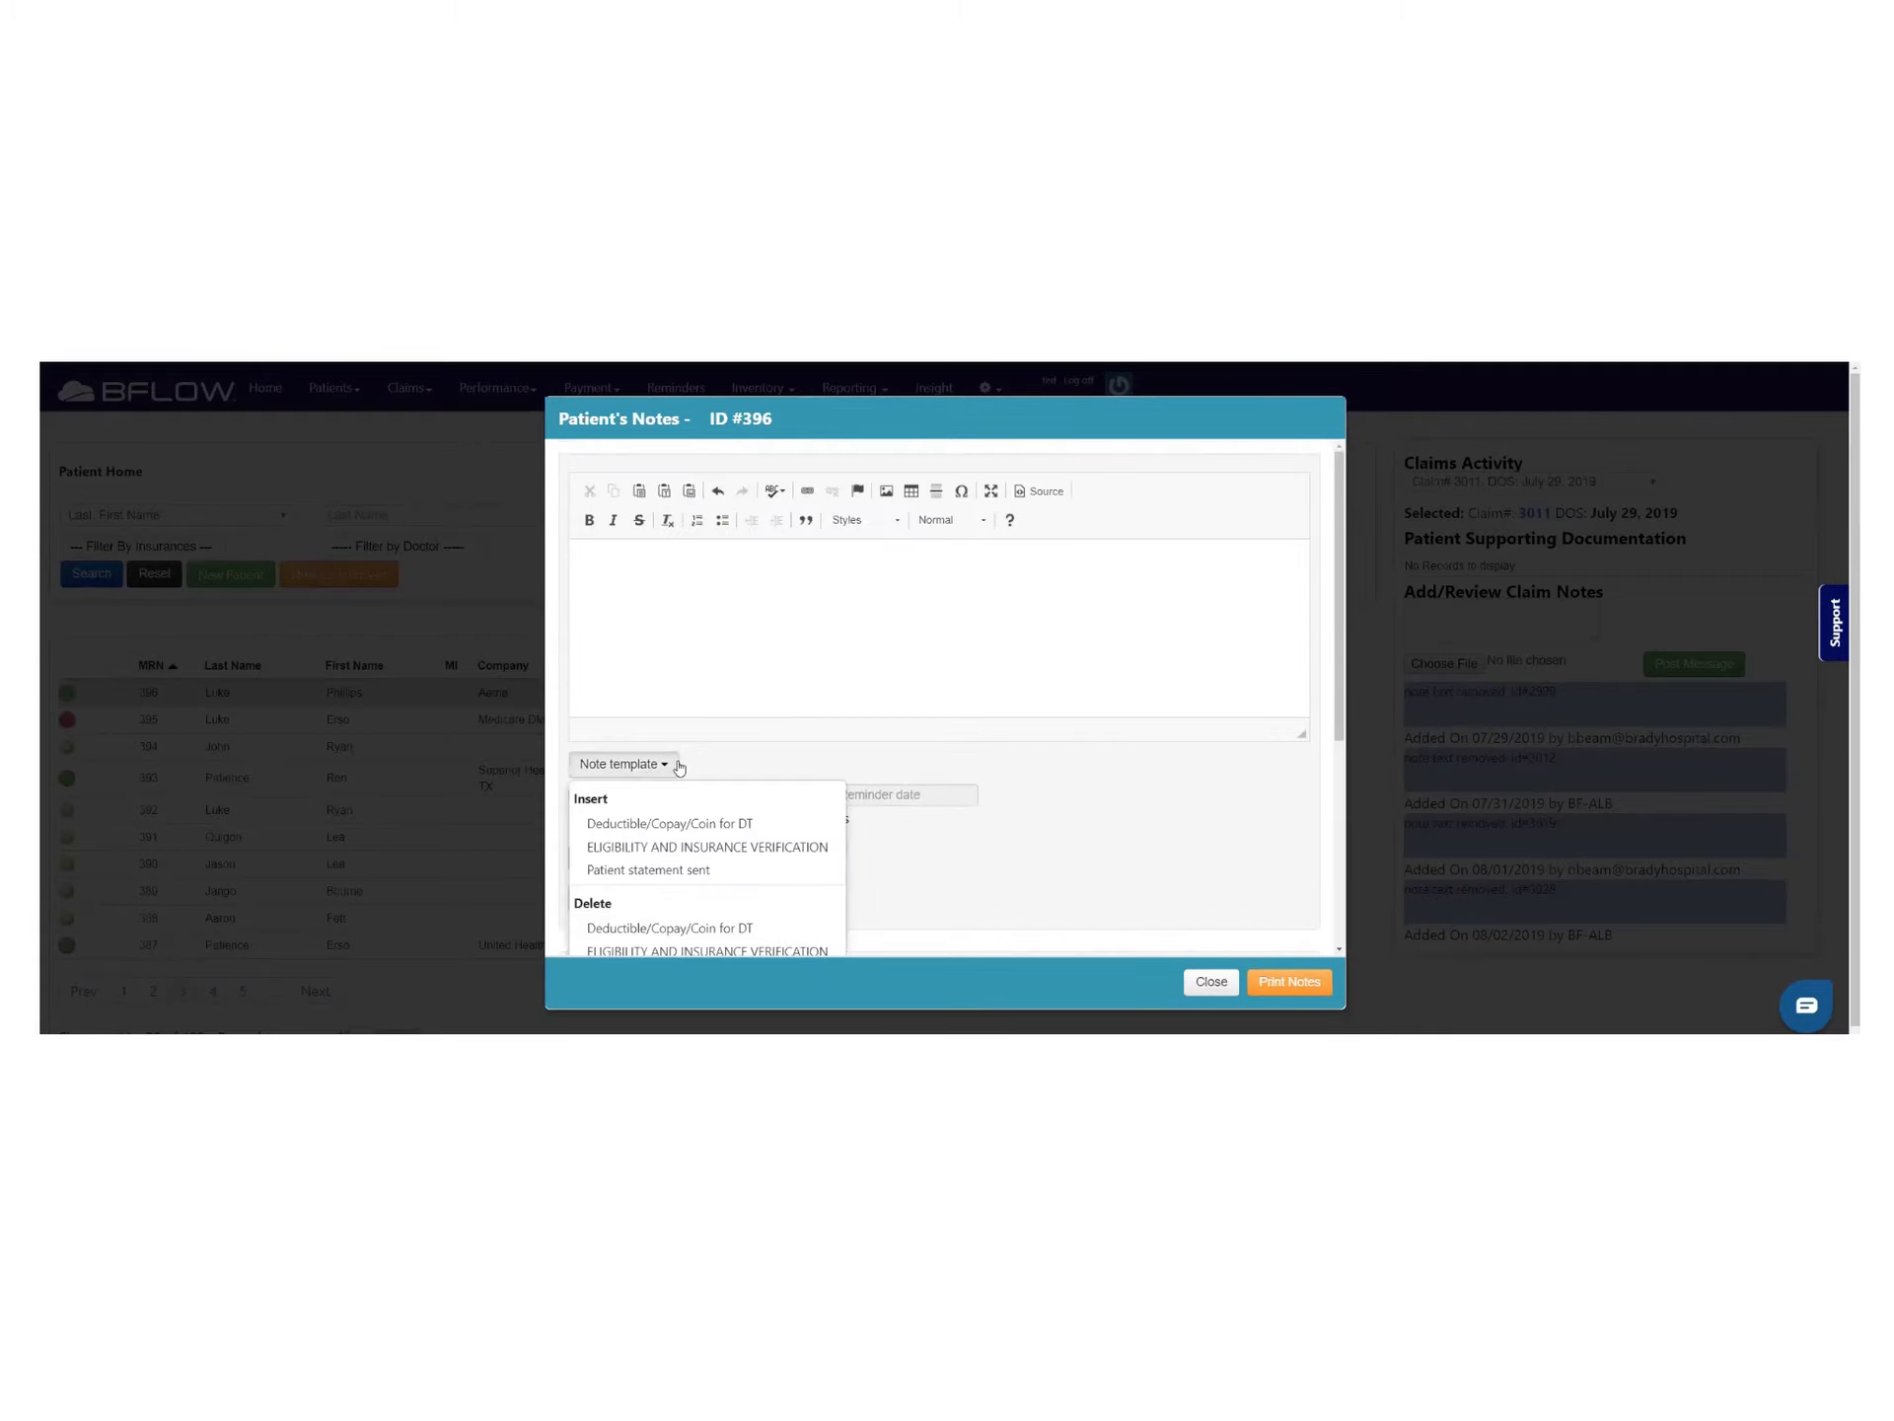
left_click(708, 854)
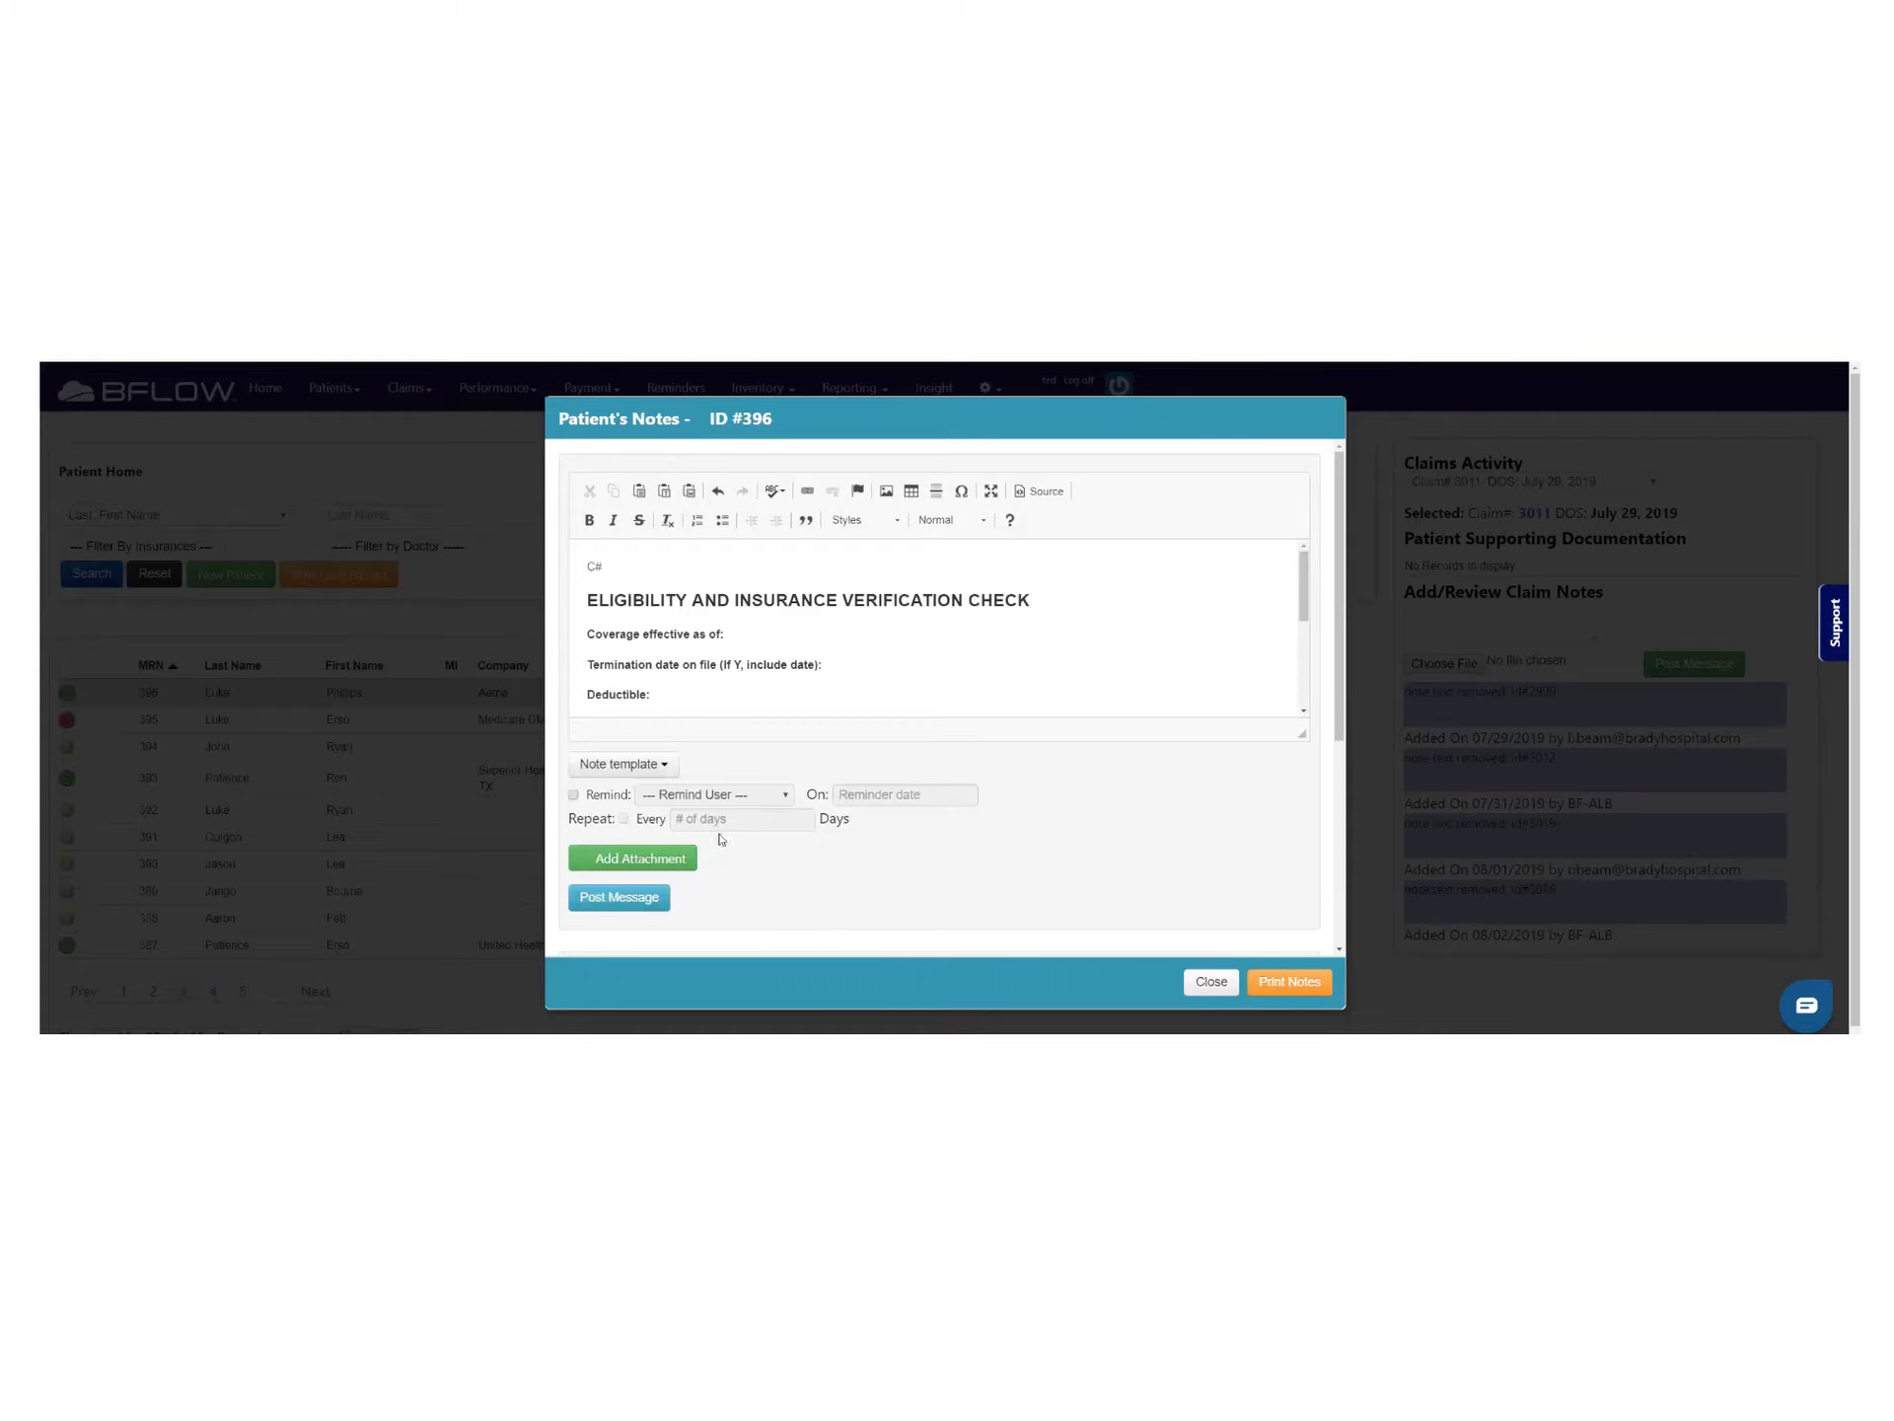
scroll(772, 600, "down", 3)
scroll(773, 600, "down", 2)
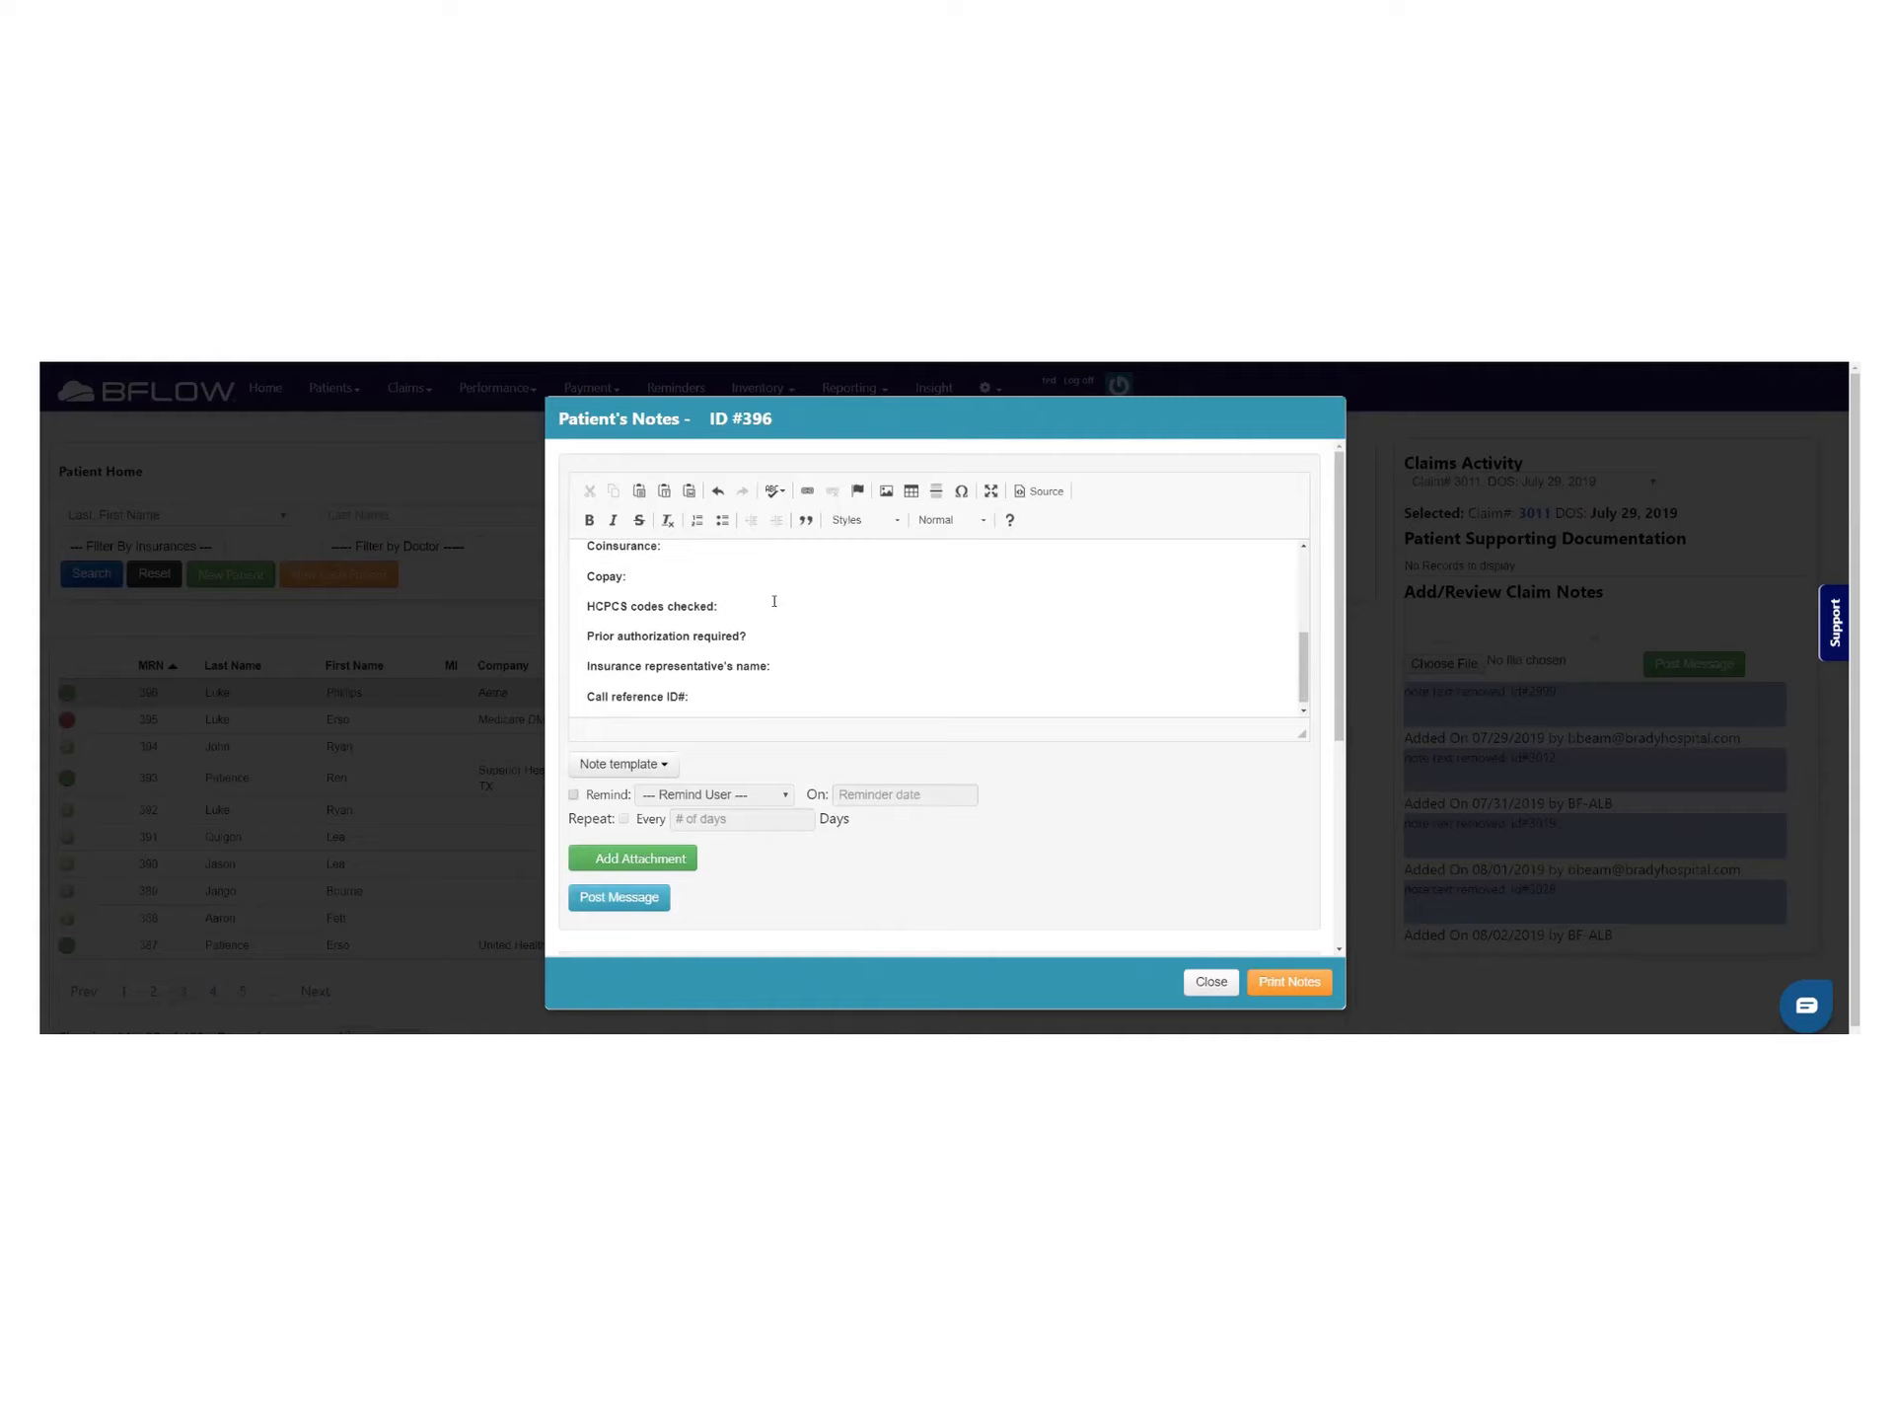
scroll(780, 603, "up", 5)
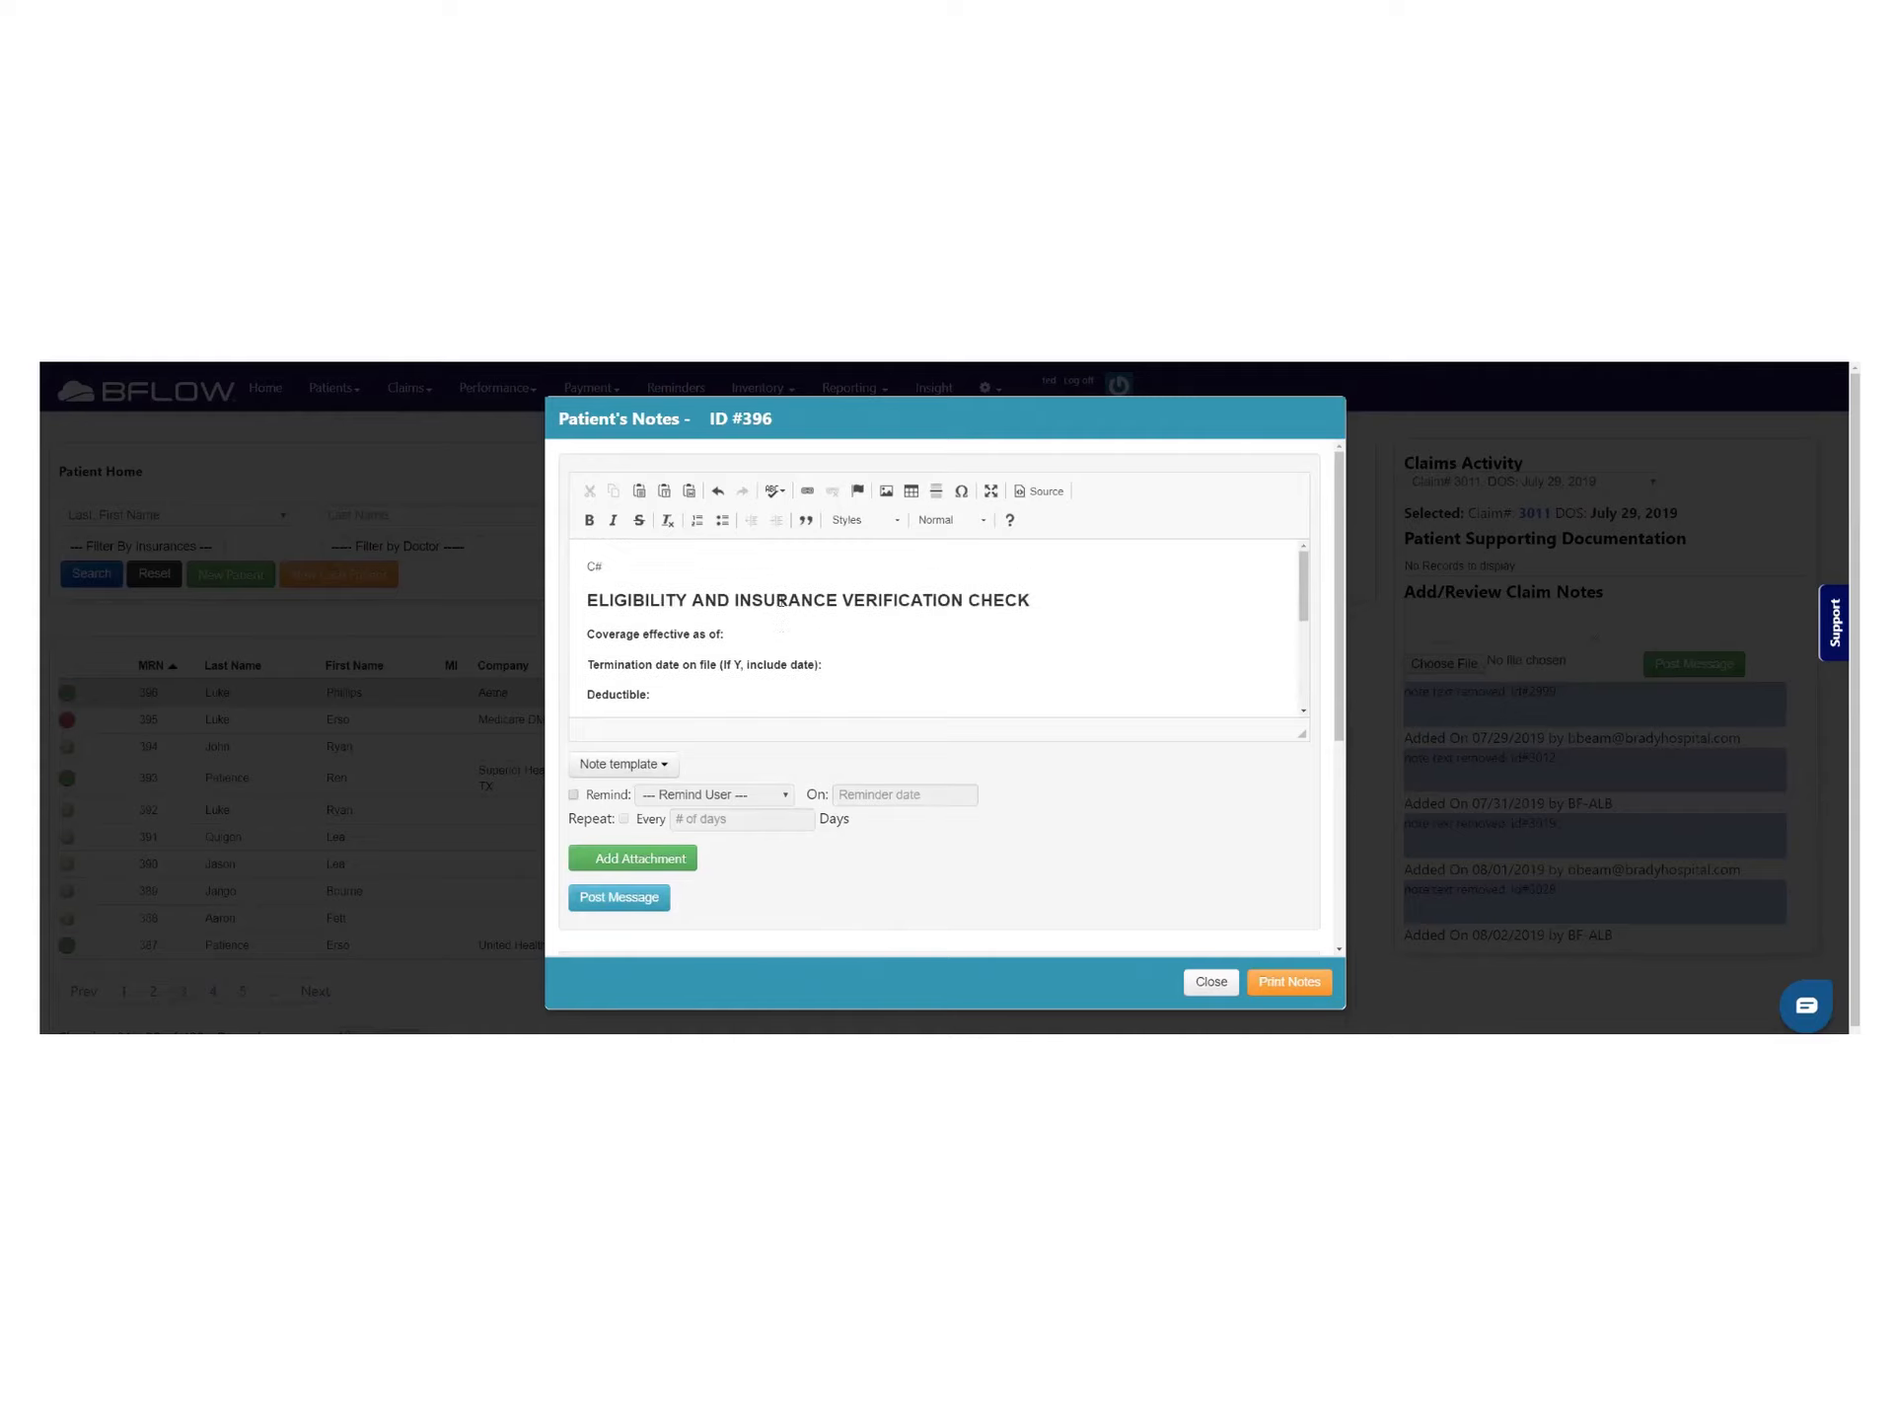
scroll(785, 590, "down", 5)
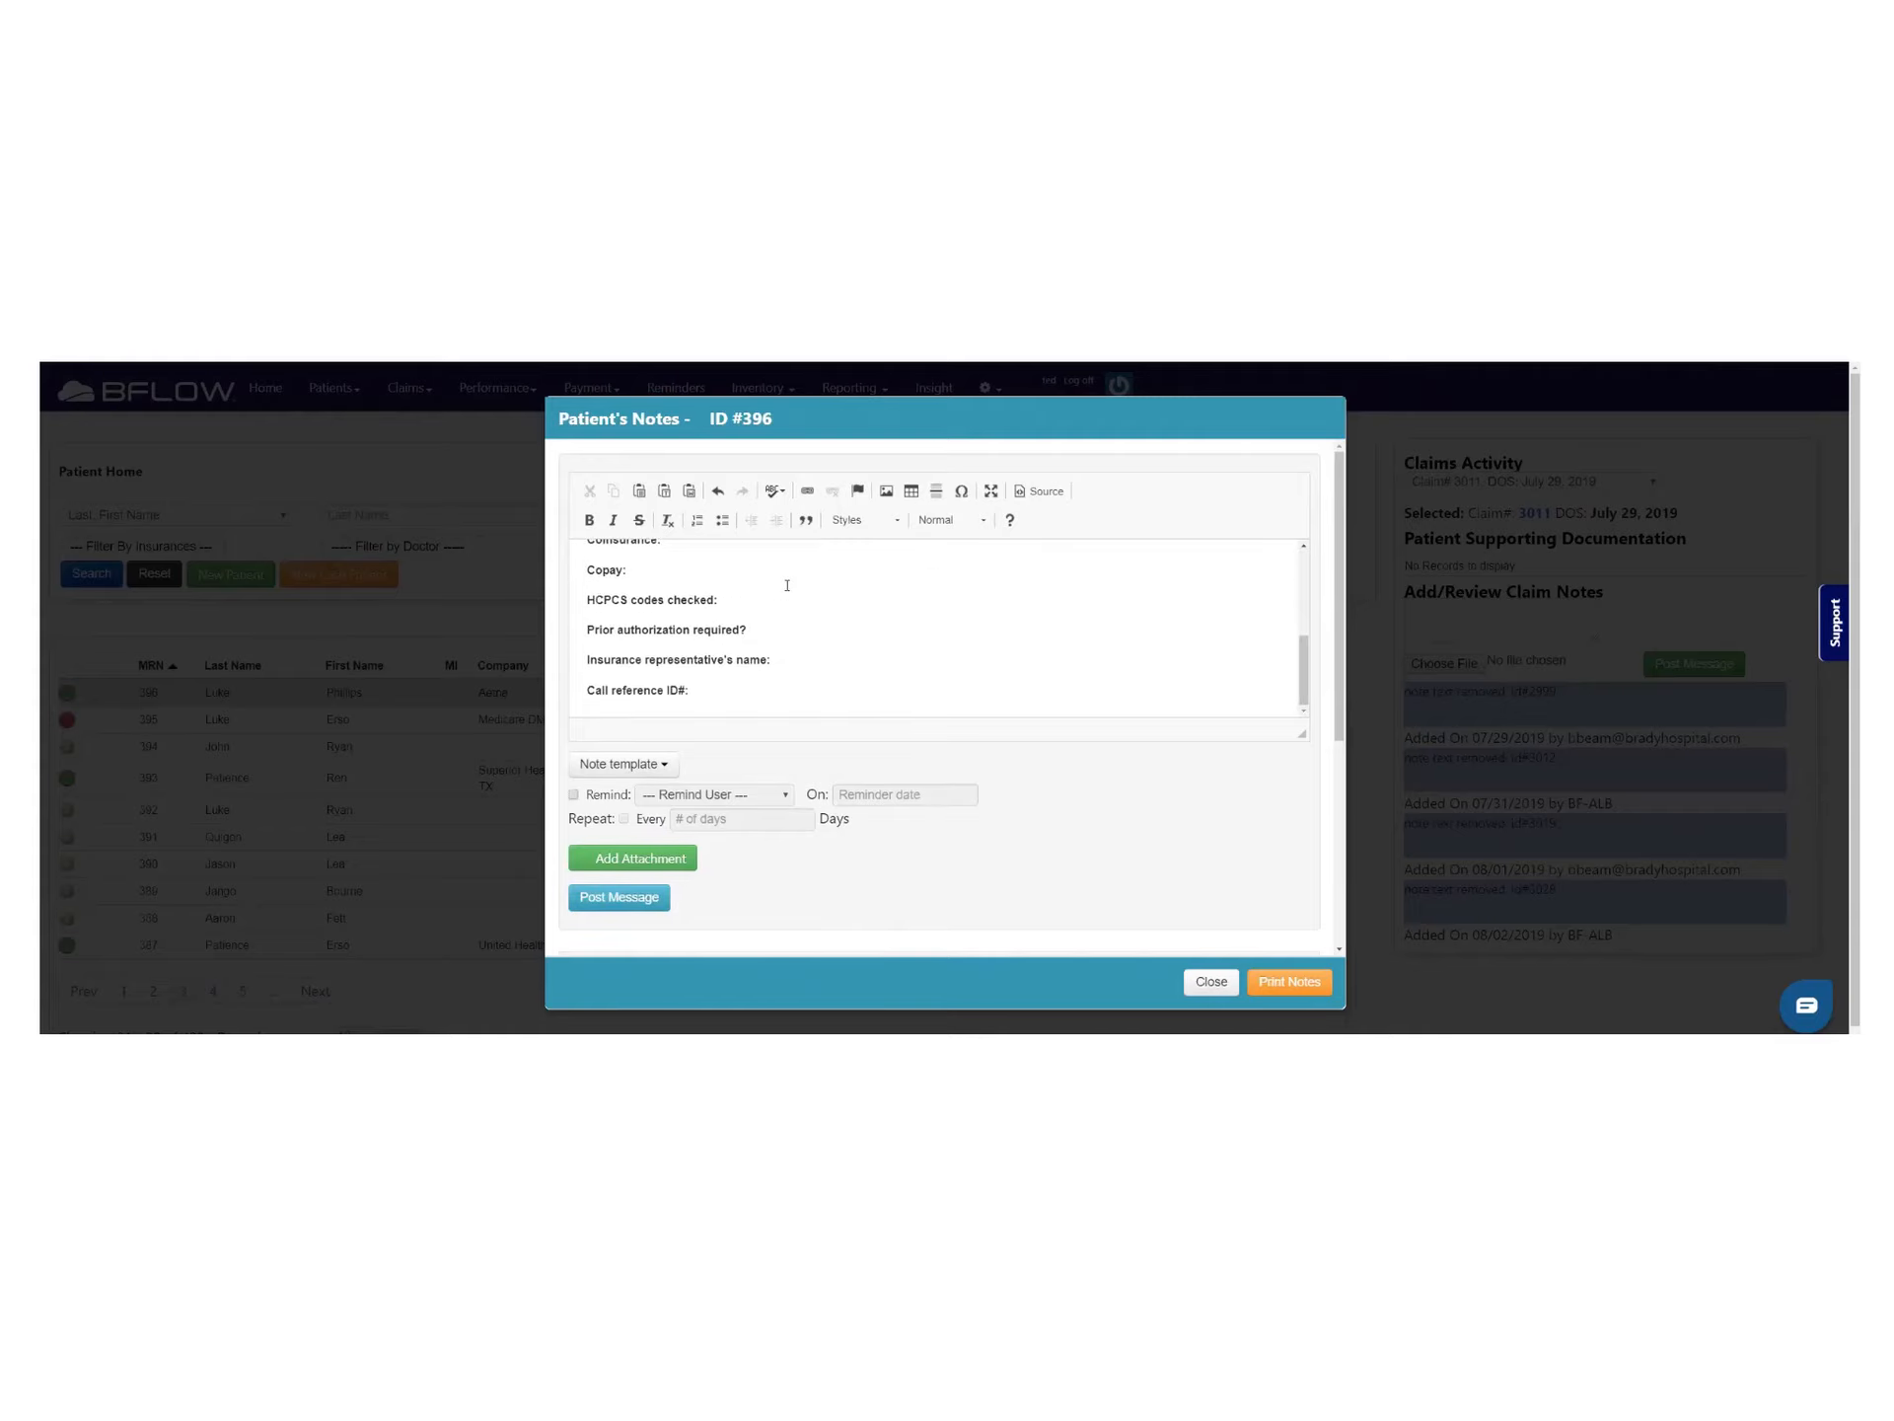
scroll(787, 585, "up", 5)
left_click(856, 623)
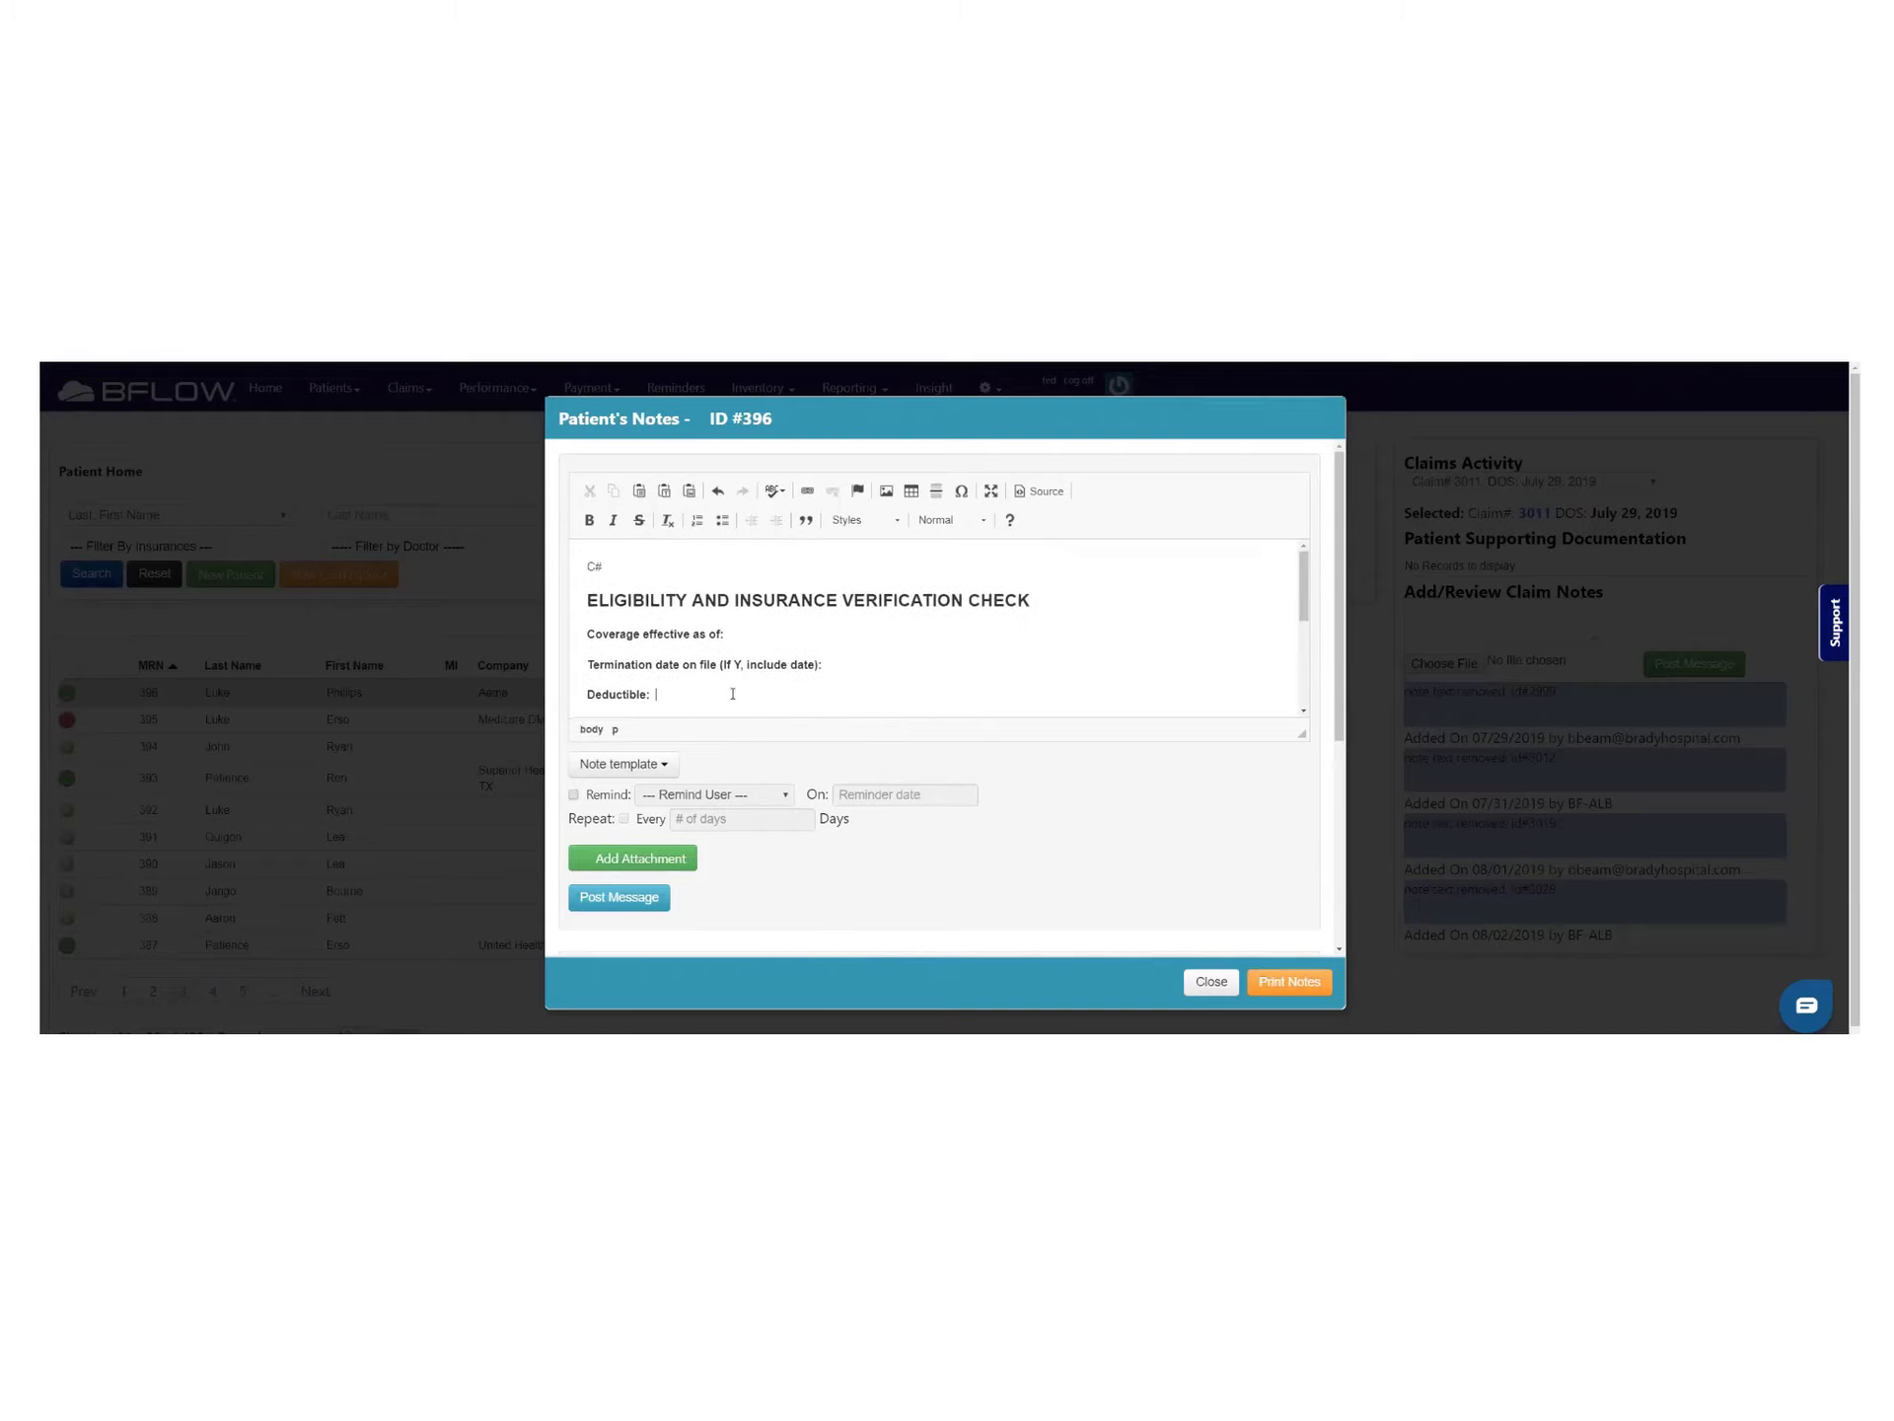
scroll(735, 632, "down", 2)
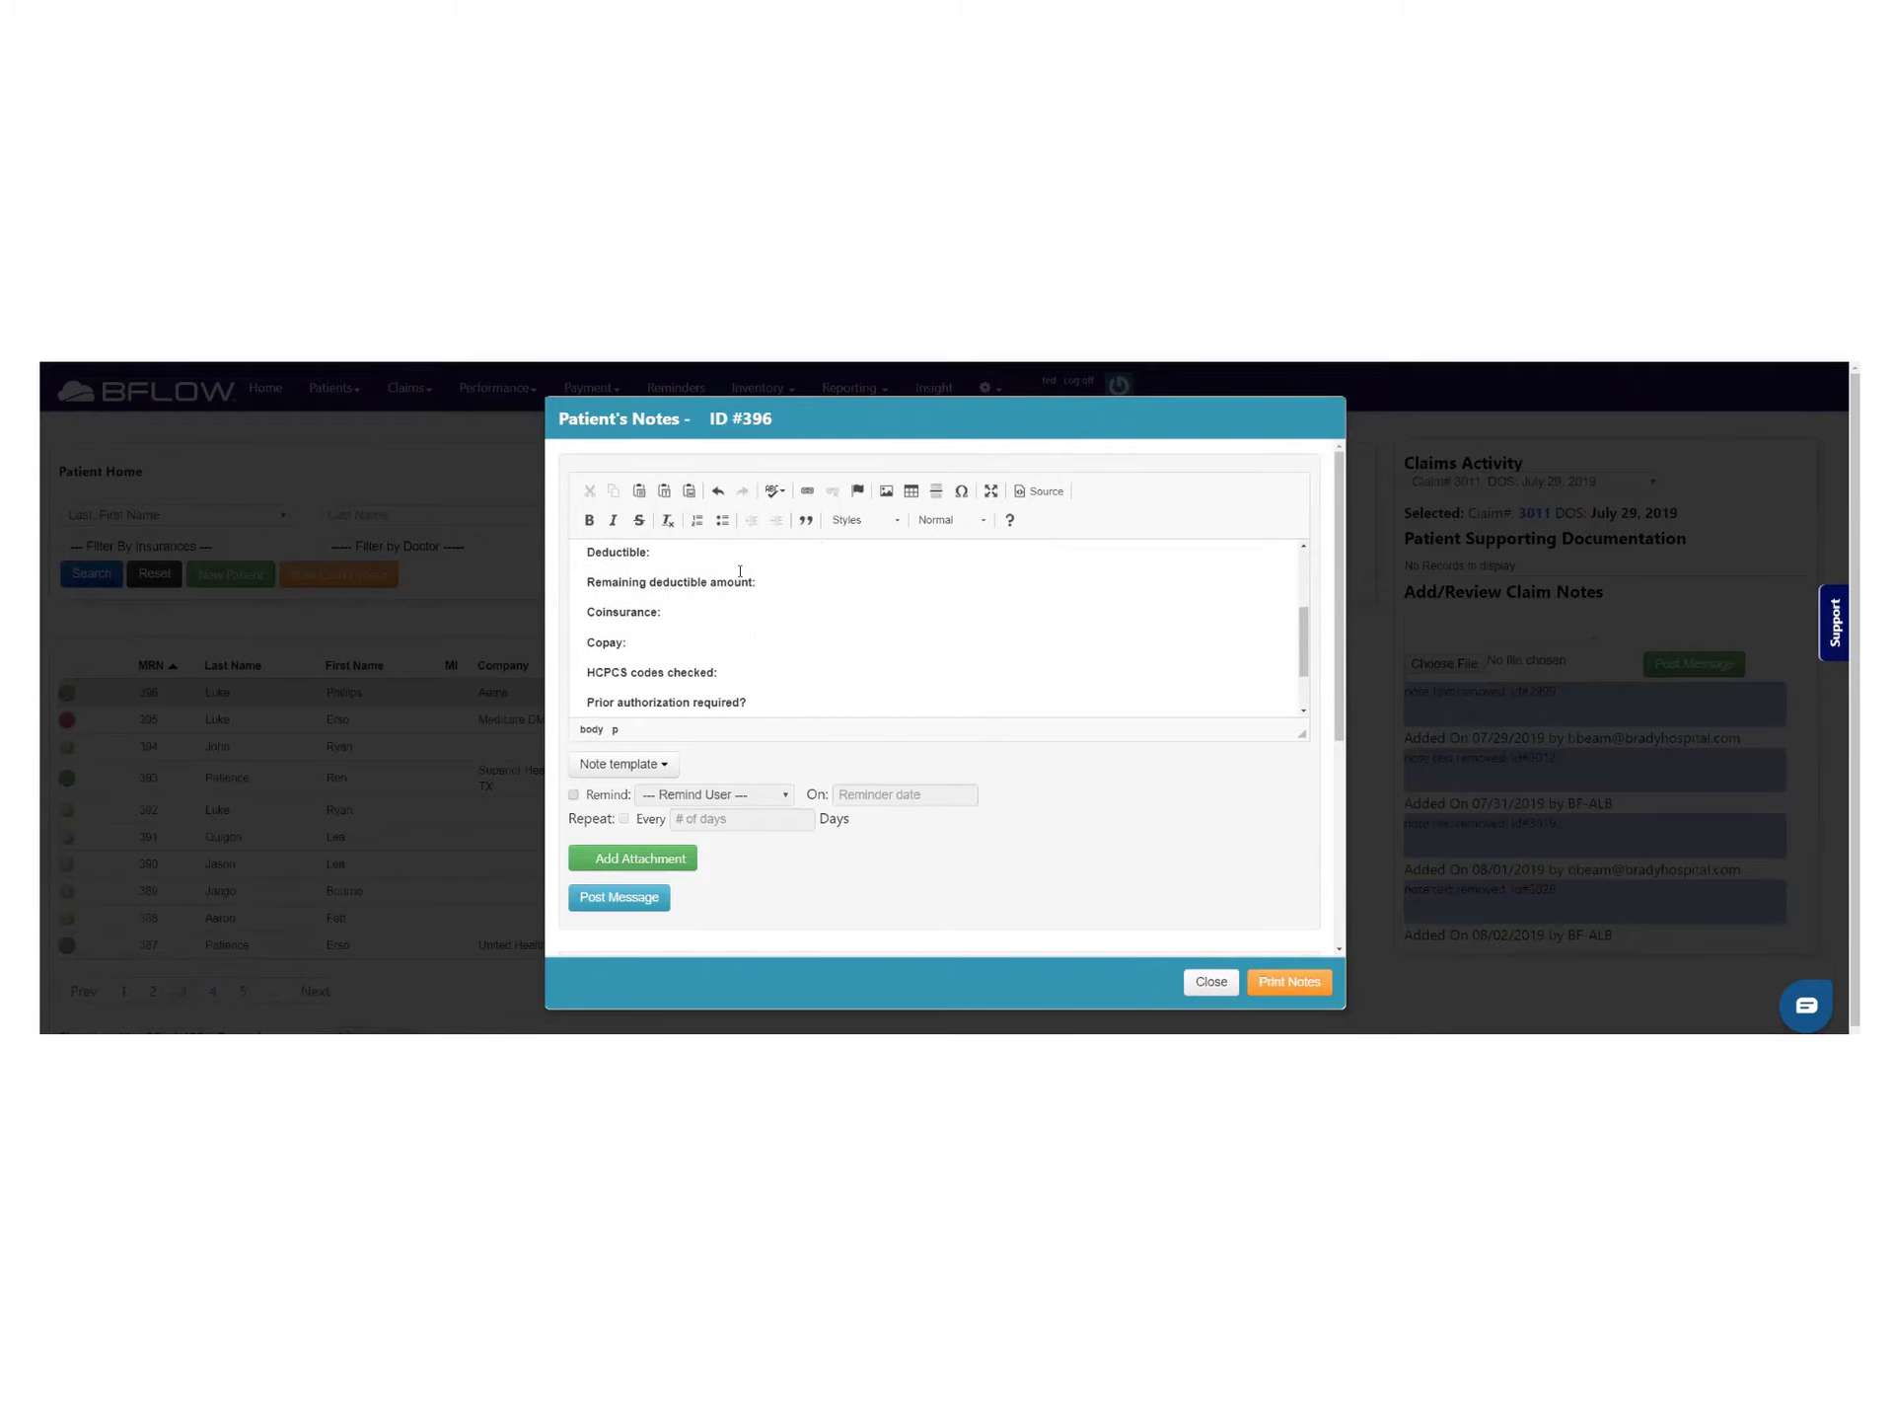
Select the whole template text and replace it with 'Happ Day'
left_click(661, 758)
left_click(604, 584)
scroll(604, 586, "up", 1)
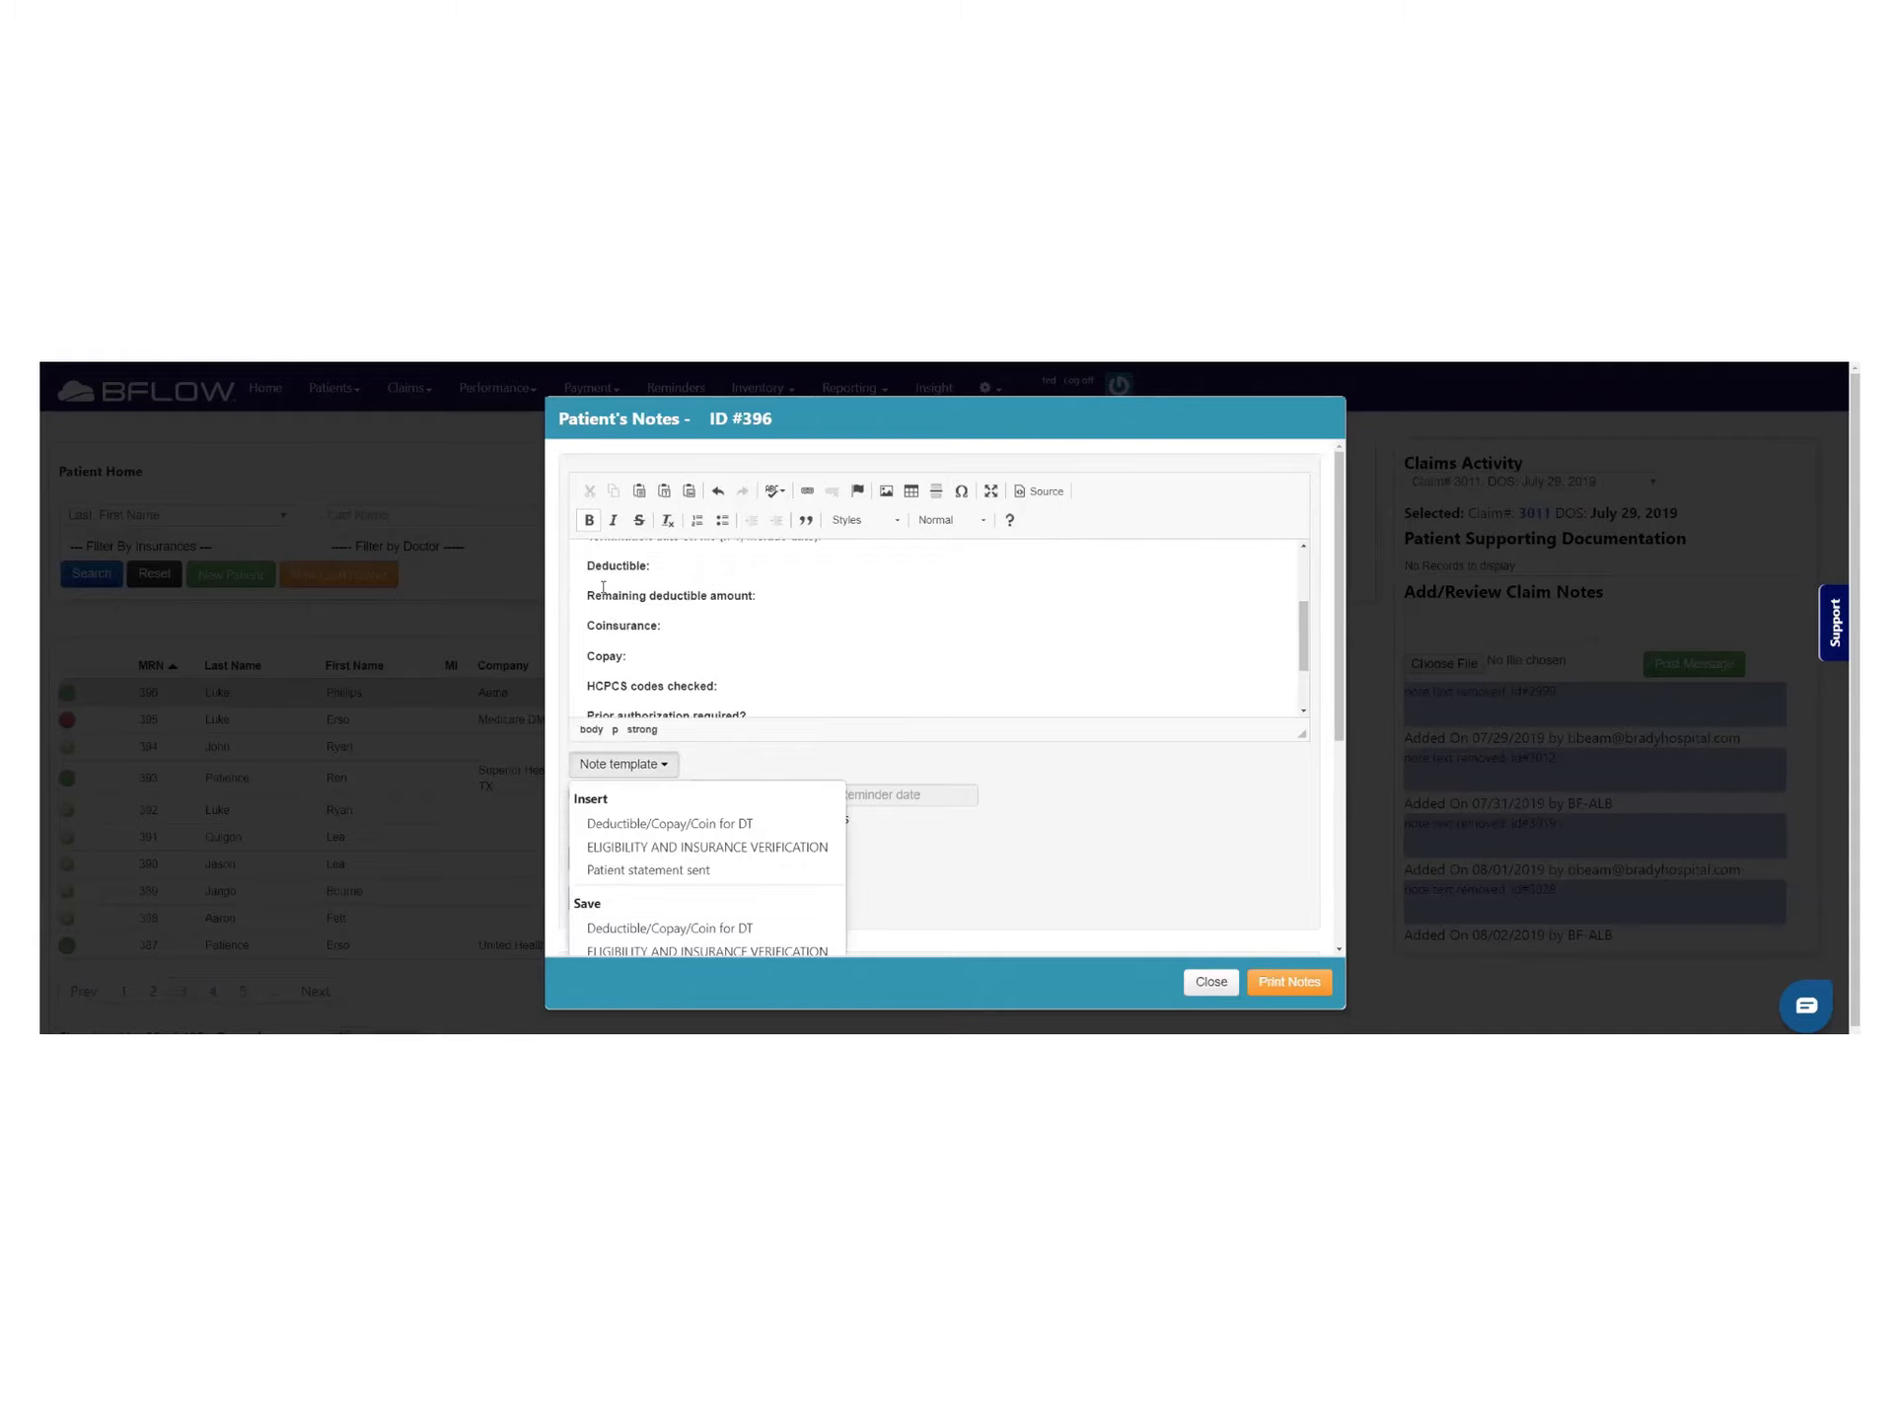
scroll(604, 586, "up", 3)
left_click_drag(587, 558, 935, 682)
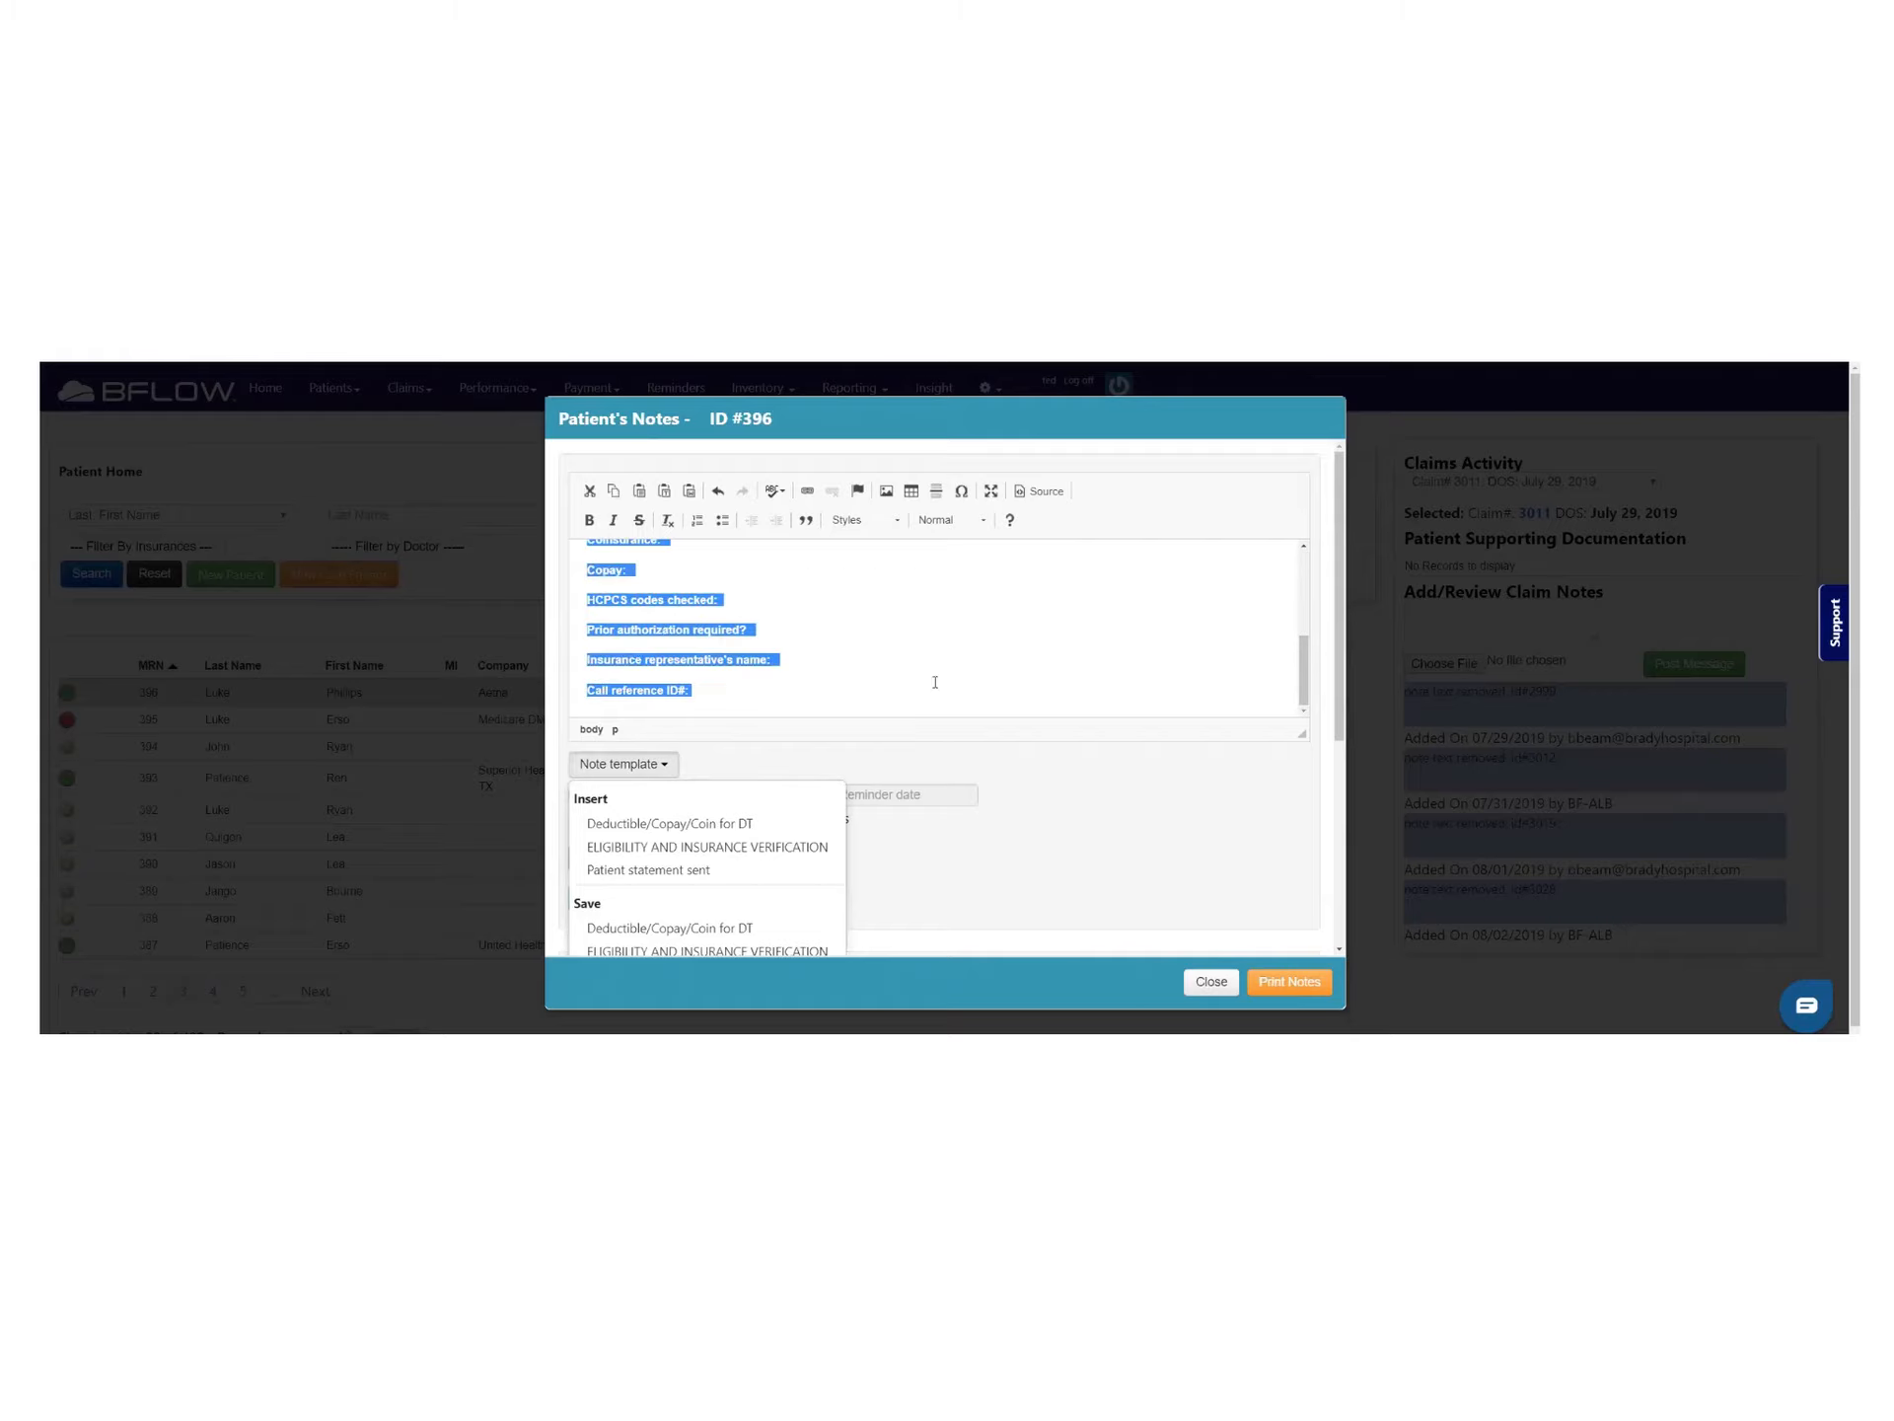
type("Happ Day")
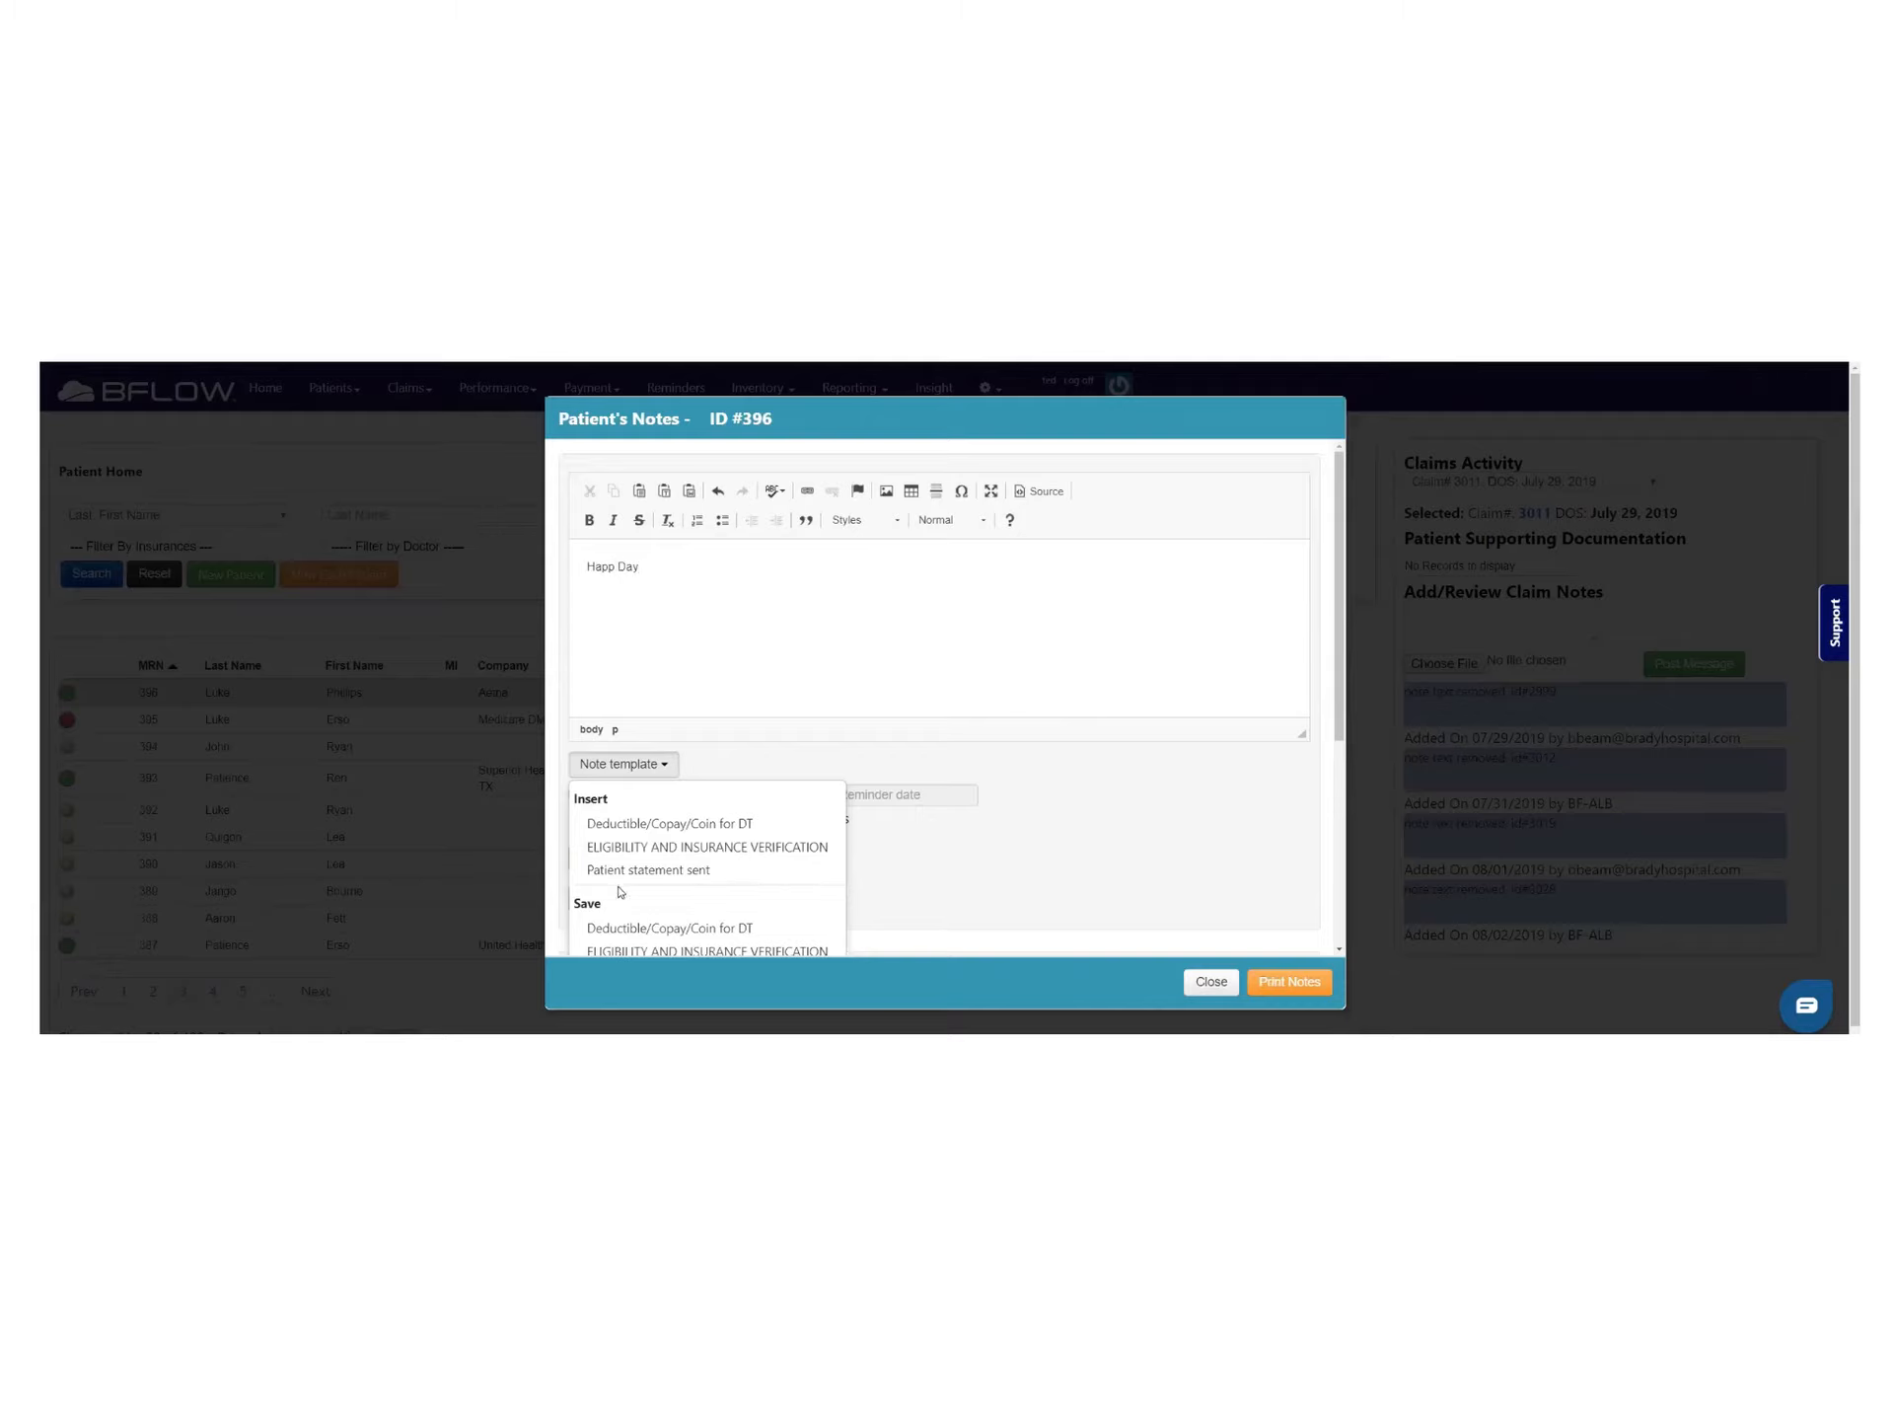
Save the note text as a new note template named 'Happy Day'
scroll(619, 891, "down", 2)
left_click(597, 858)
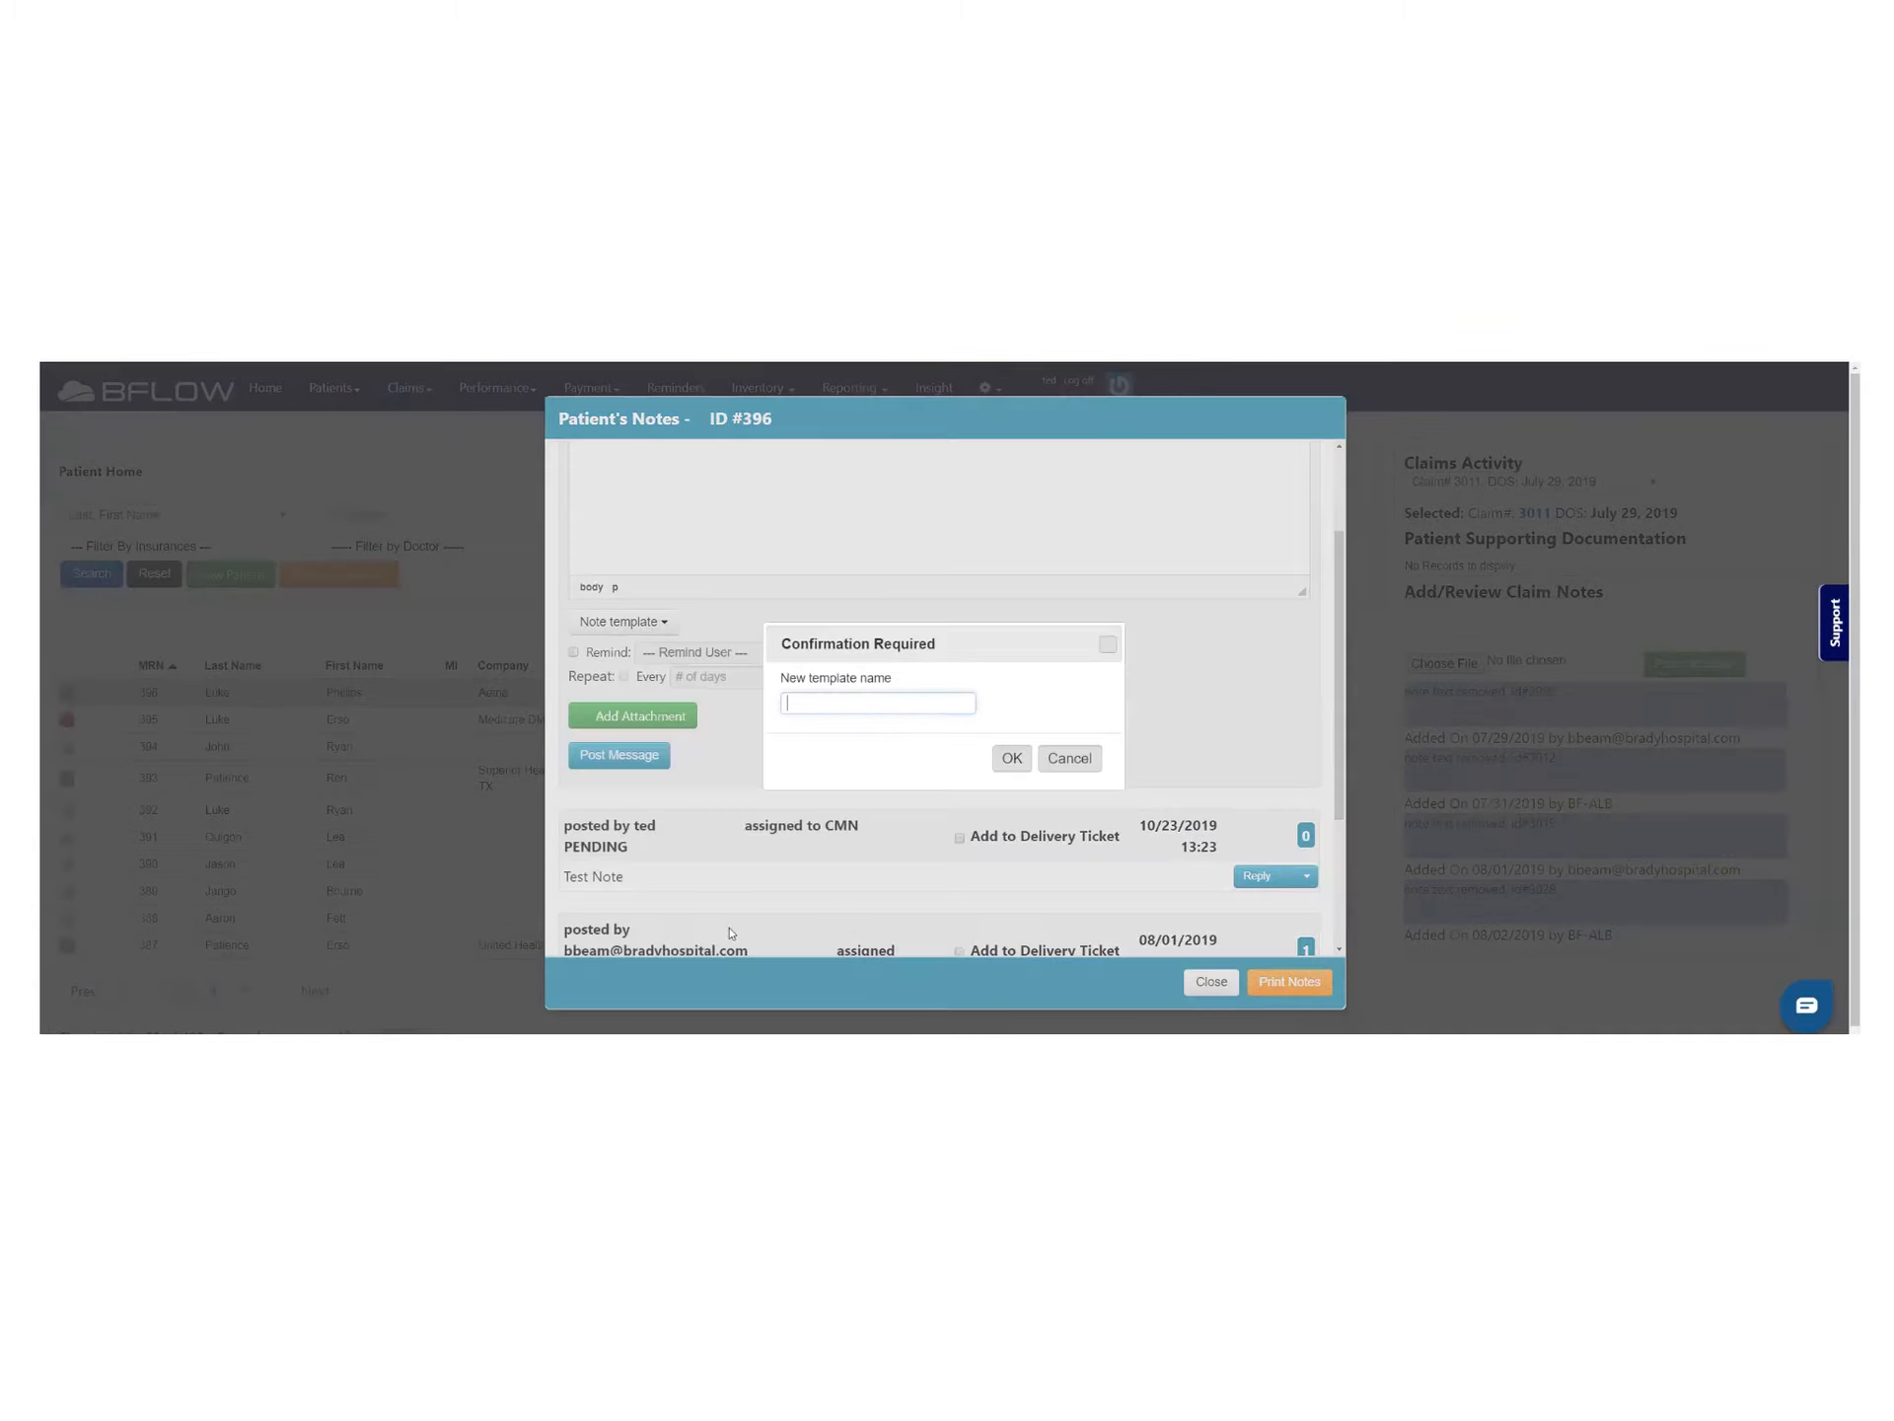
type("Happy Day")
left_click(1012, 758)
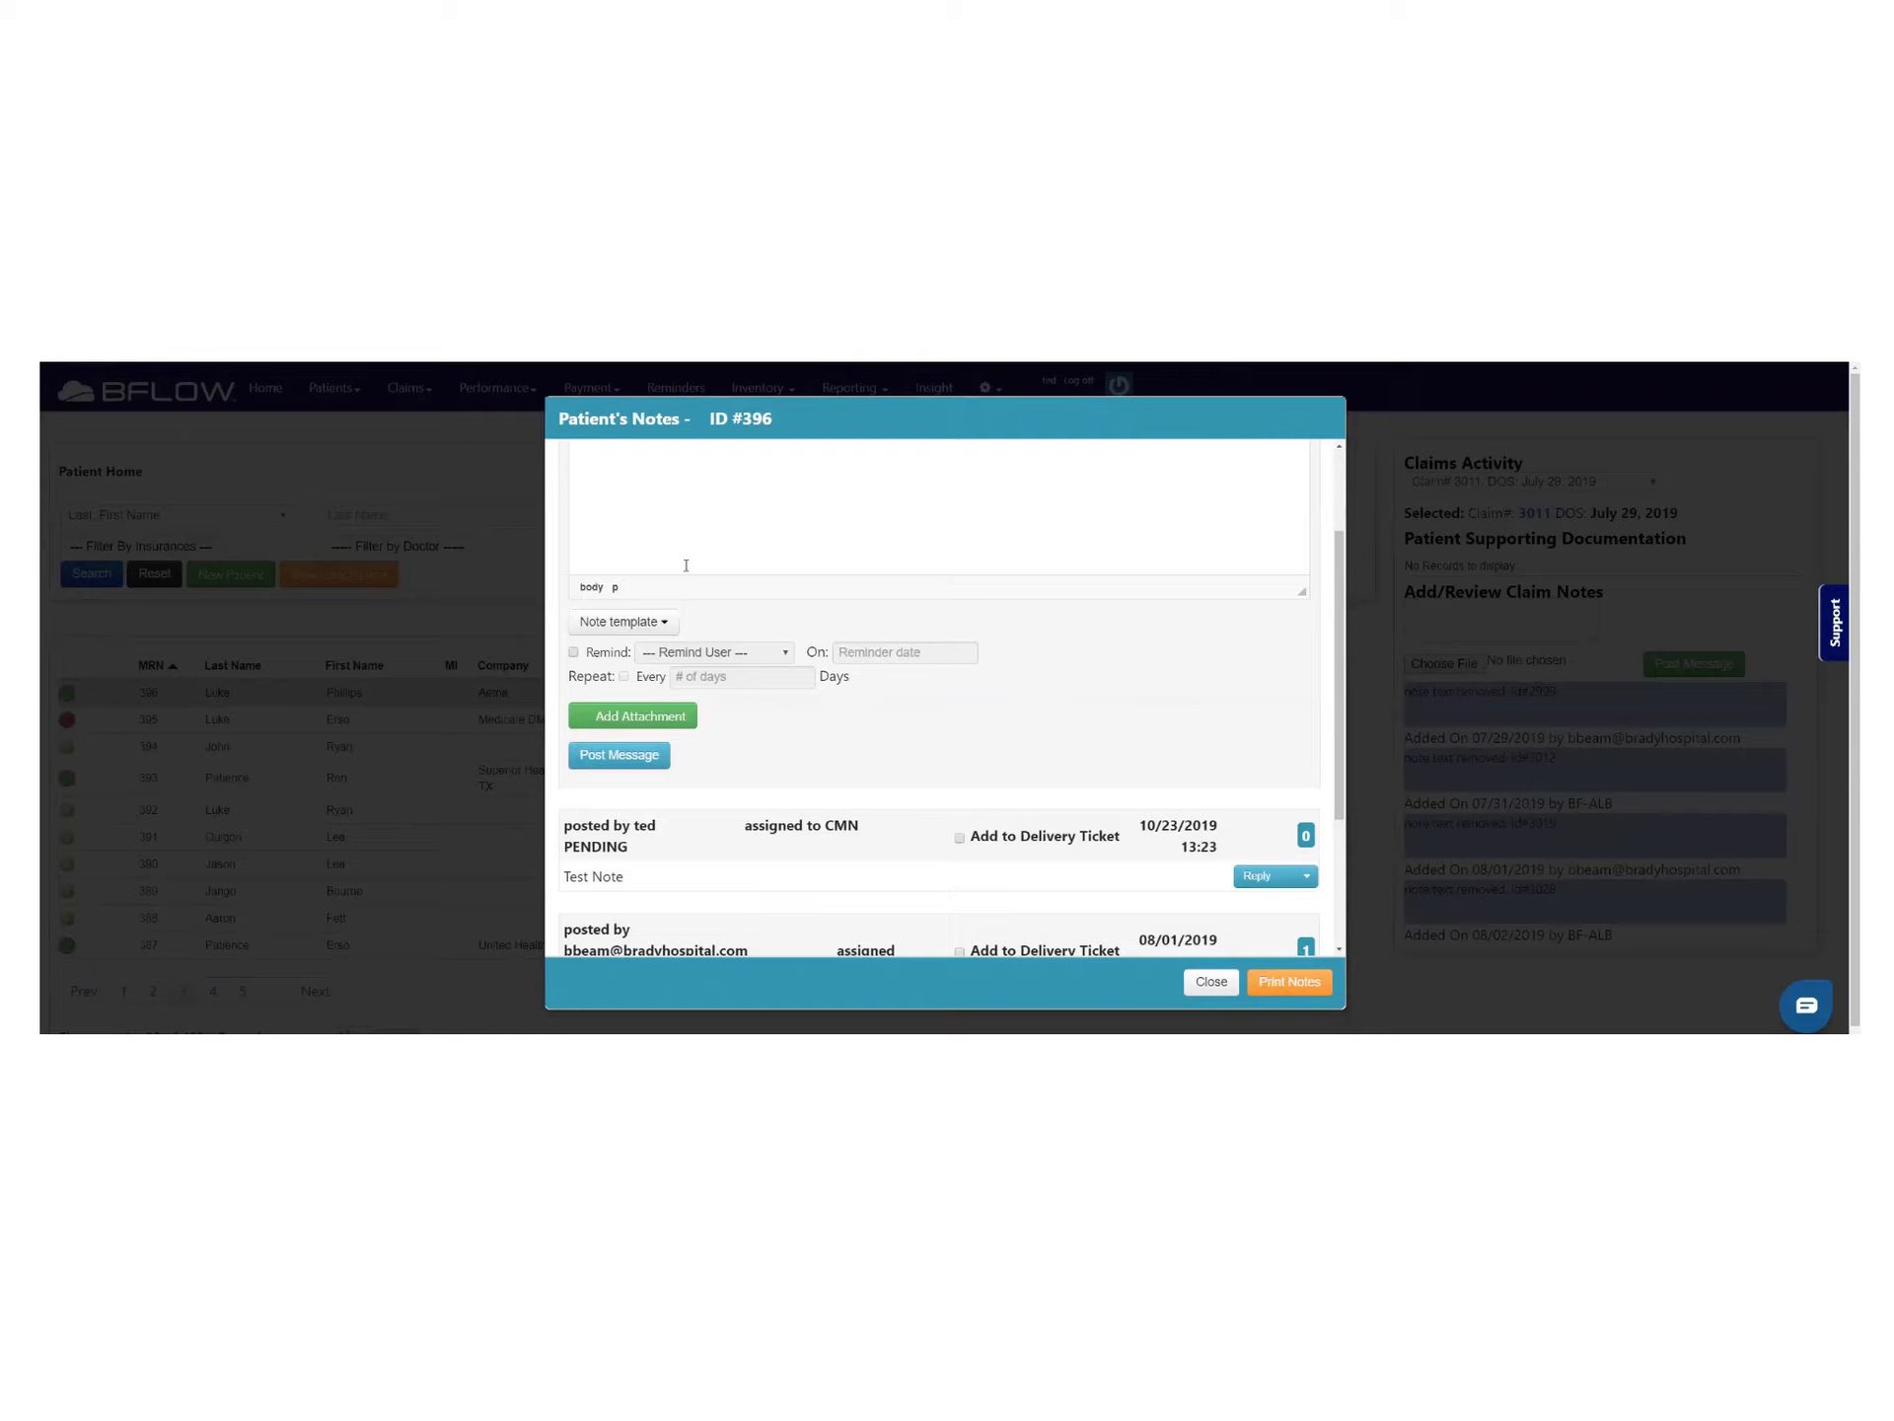
Clear the note and refill it by inserting the Happy Day template
scroll(753, 608, "up", 2)
left_click_drag(655, 579, 317, 527)
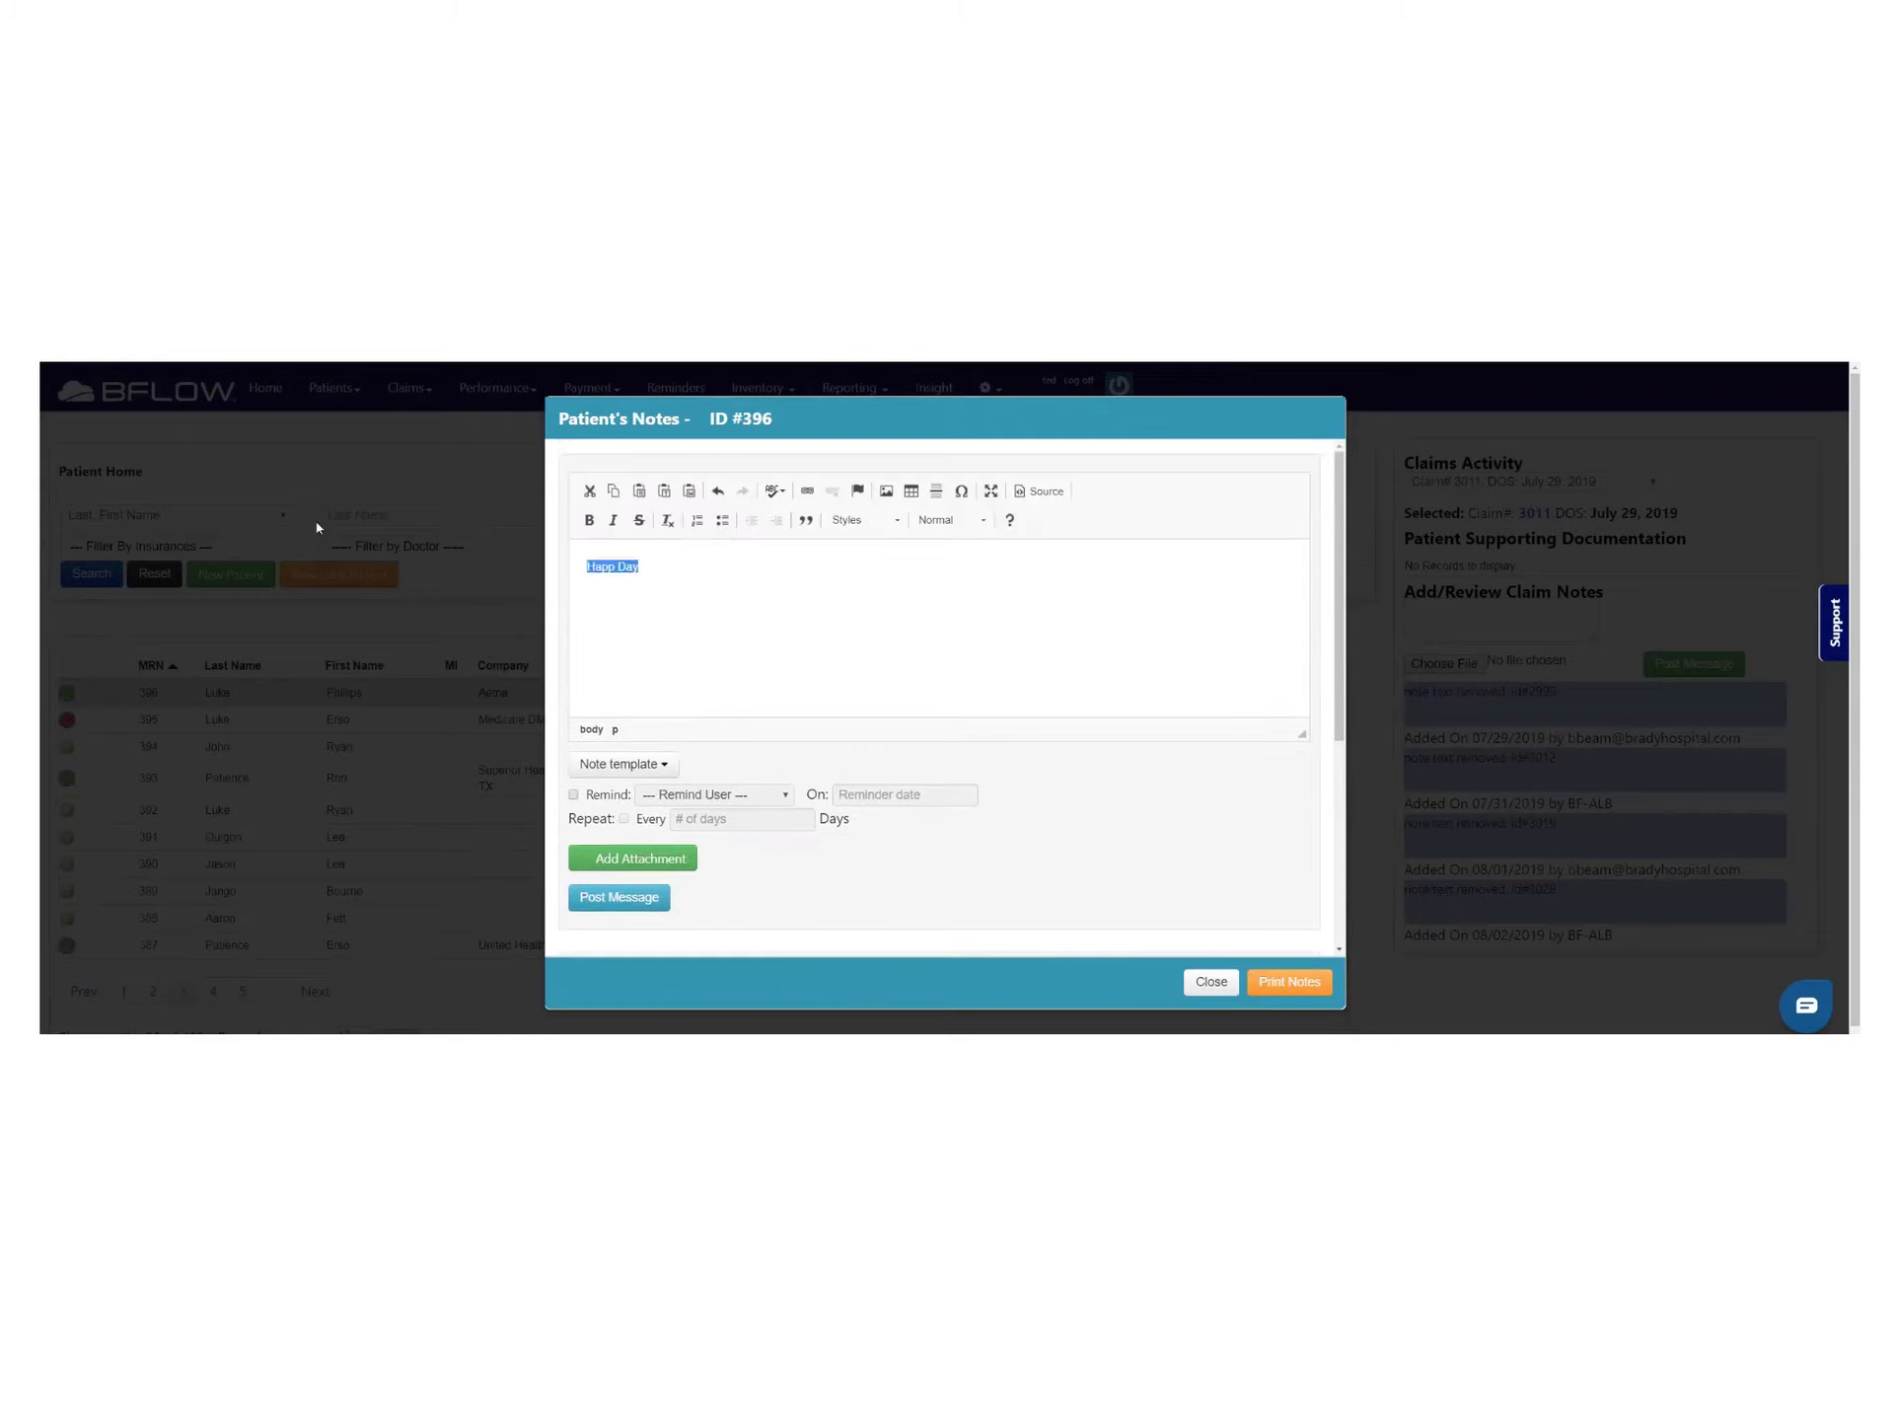
key("BackSpace")
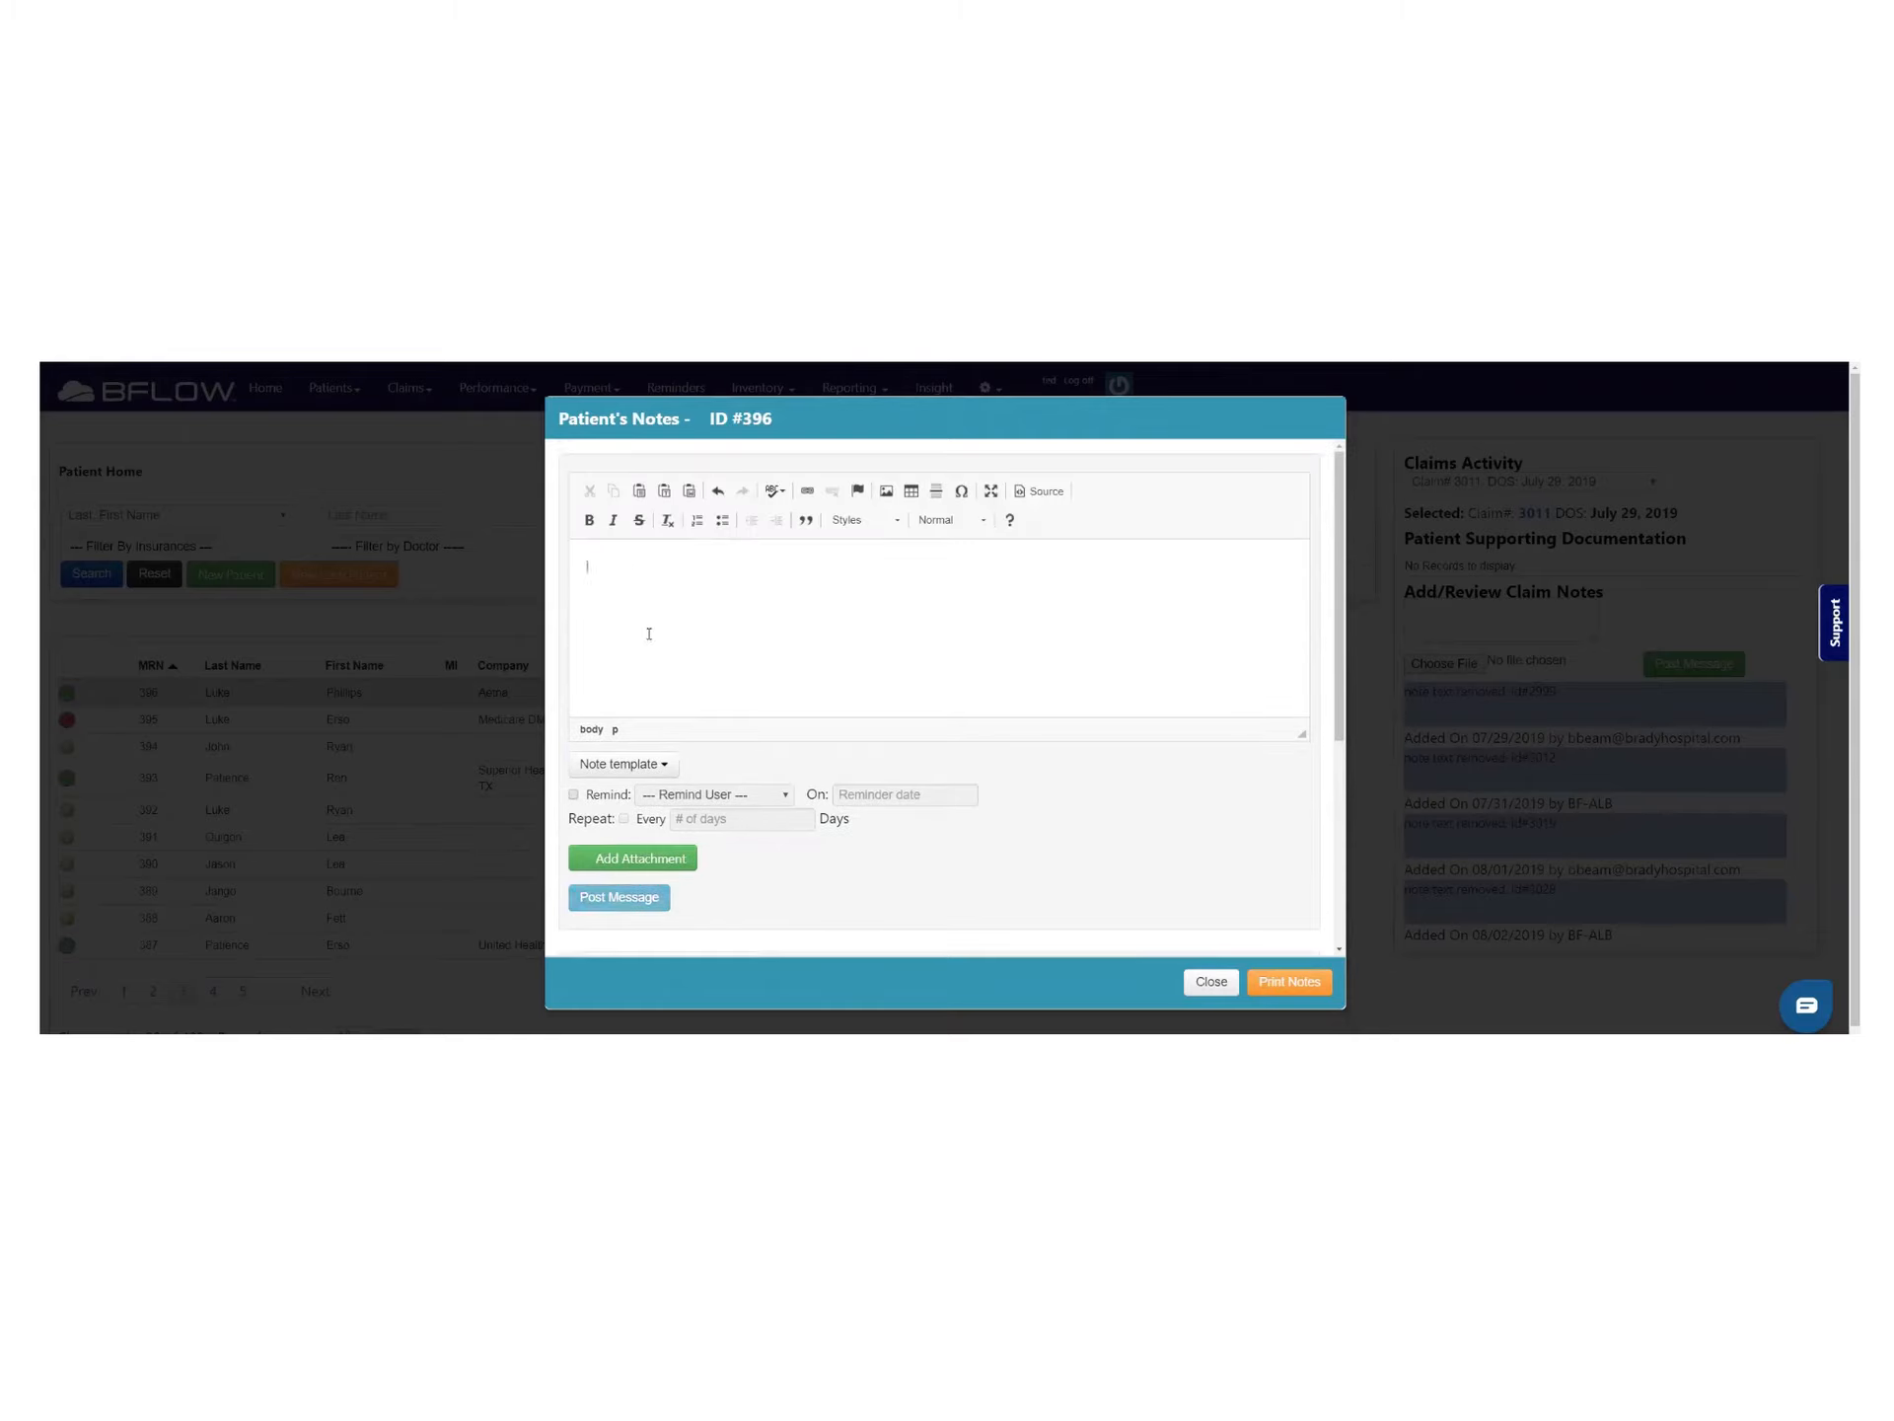
left_click(646, 766)
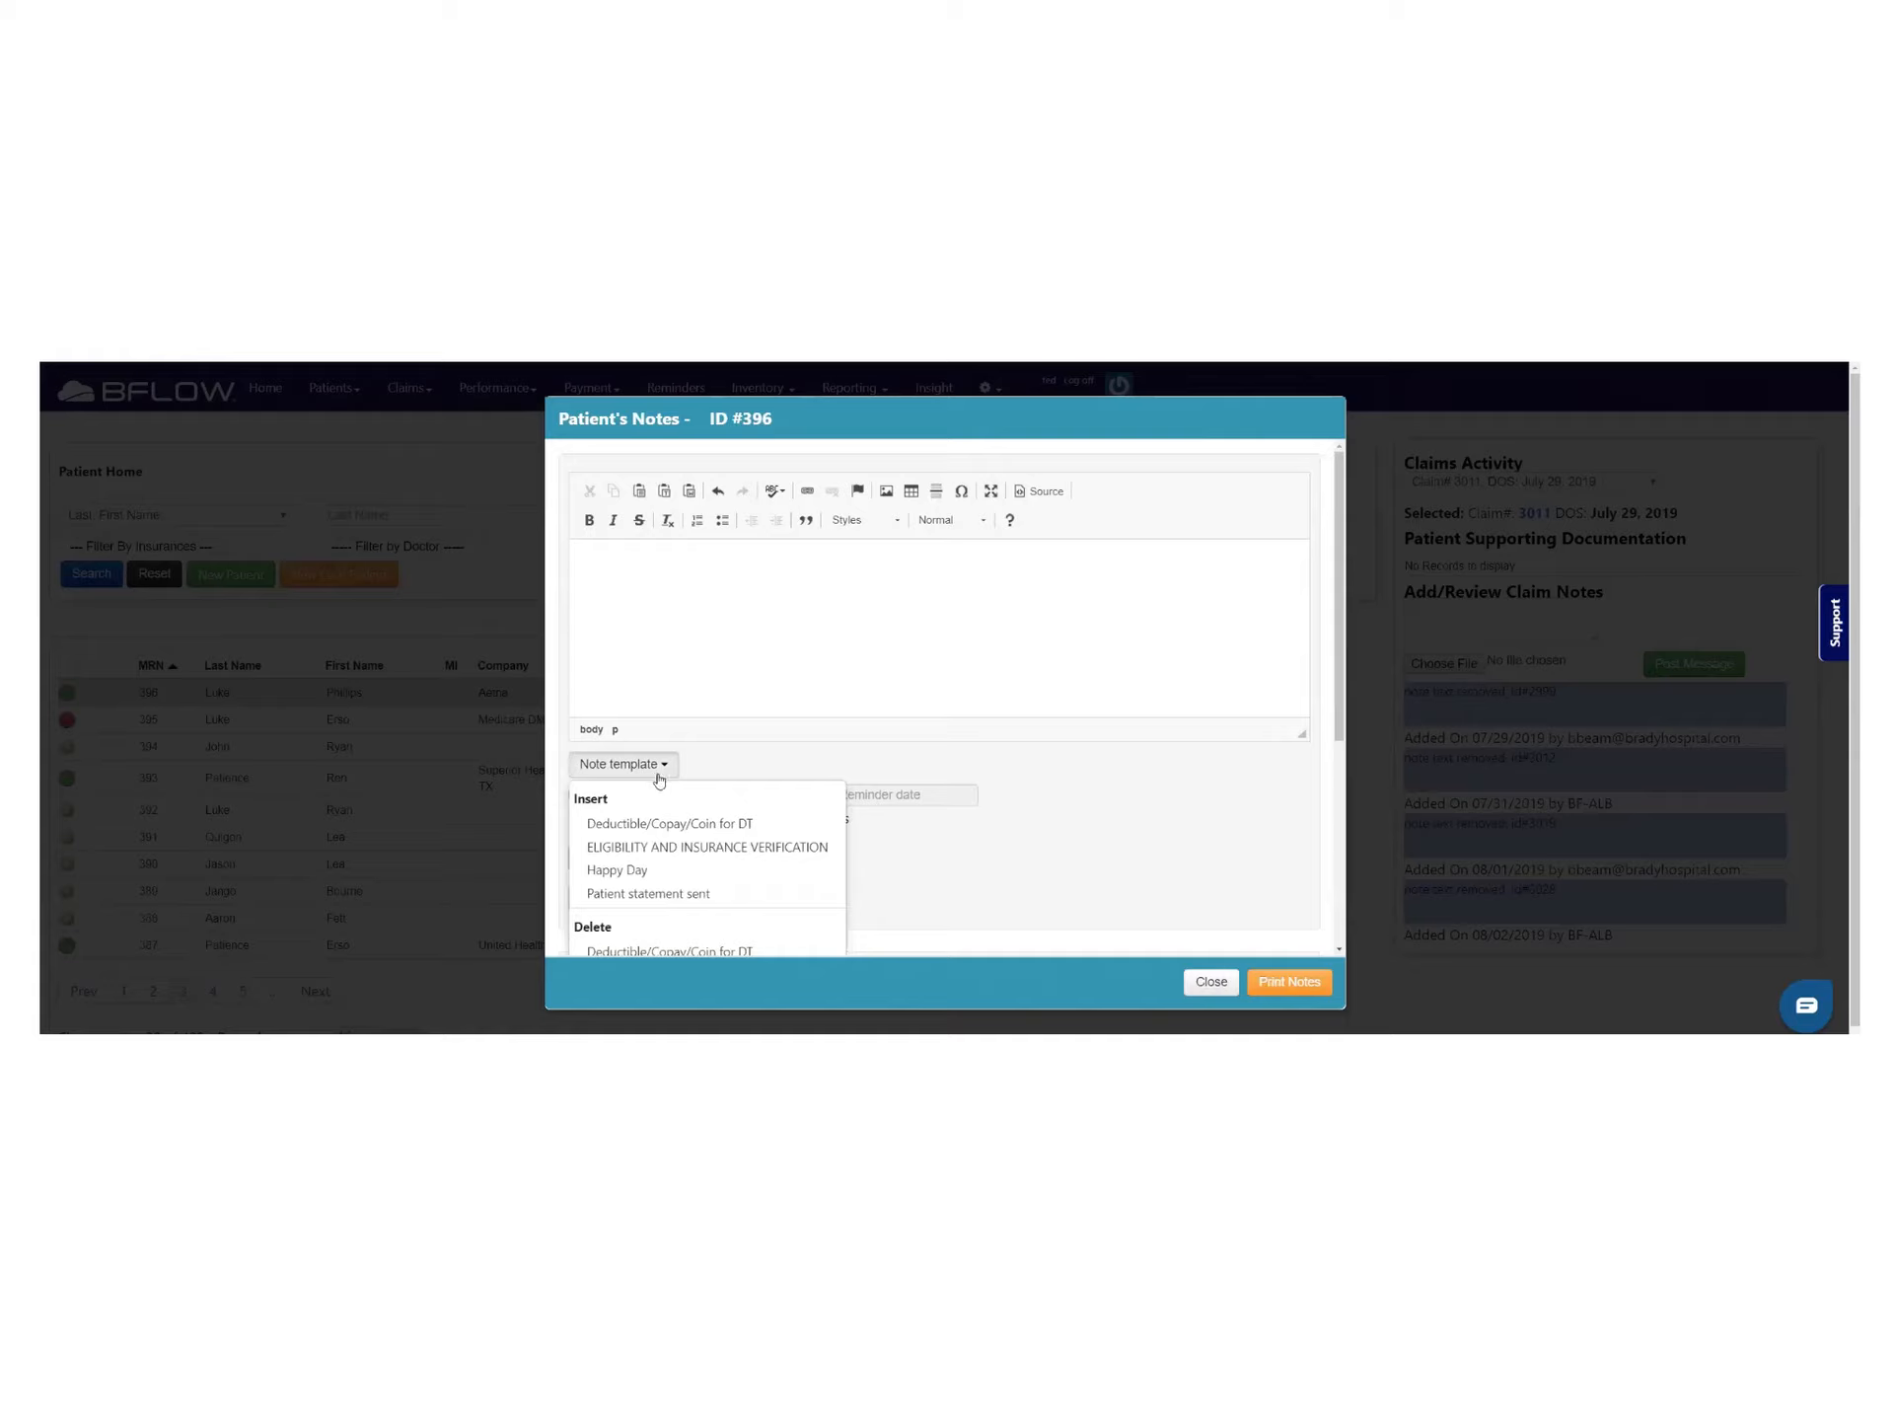
left_click(616, 870)
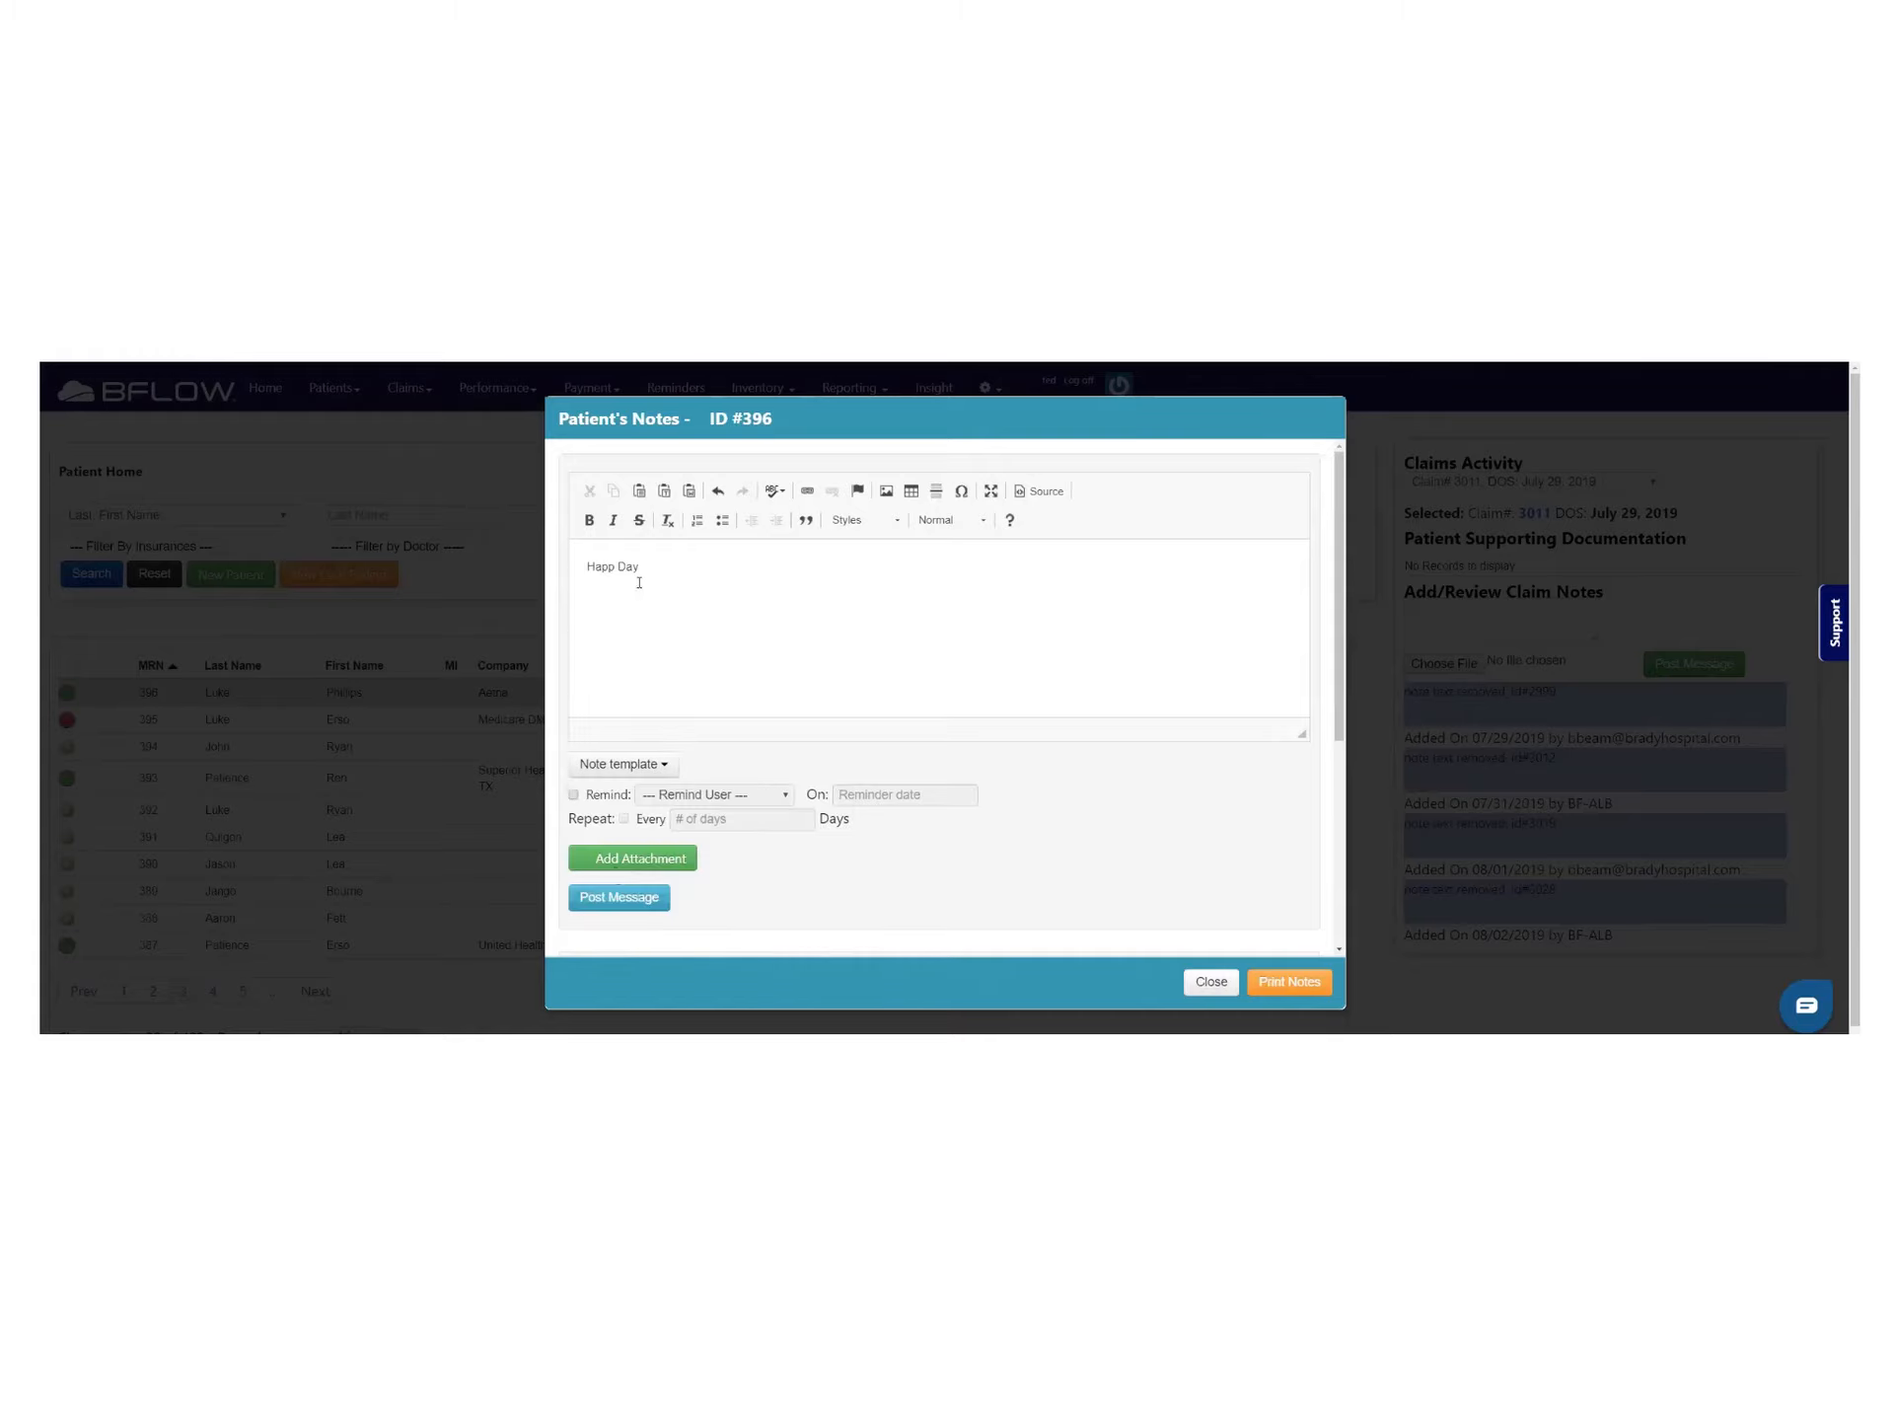
scroll(642, 579, "down", 2)
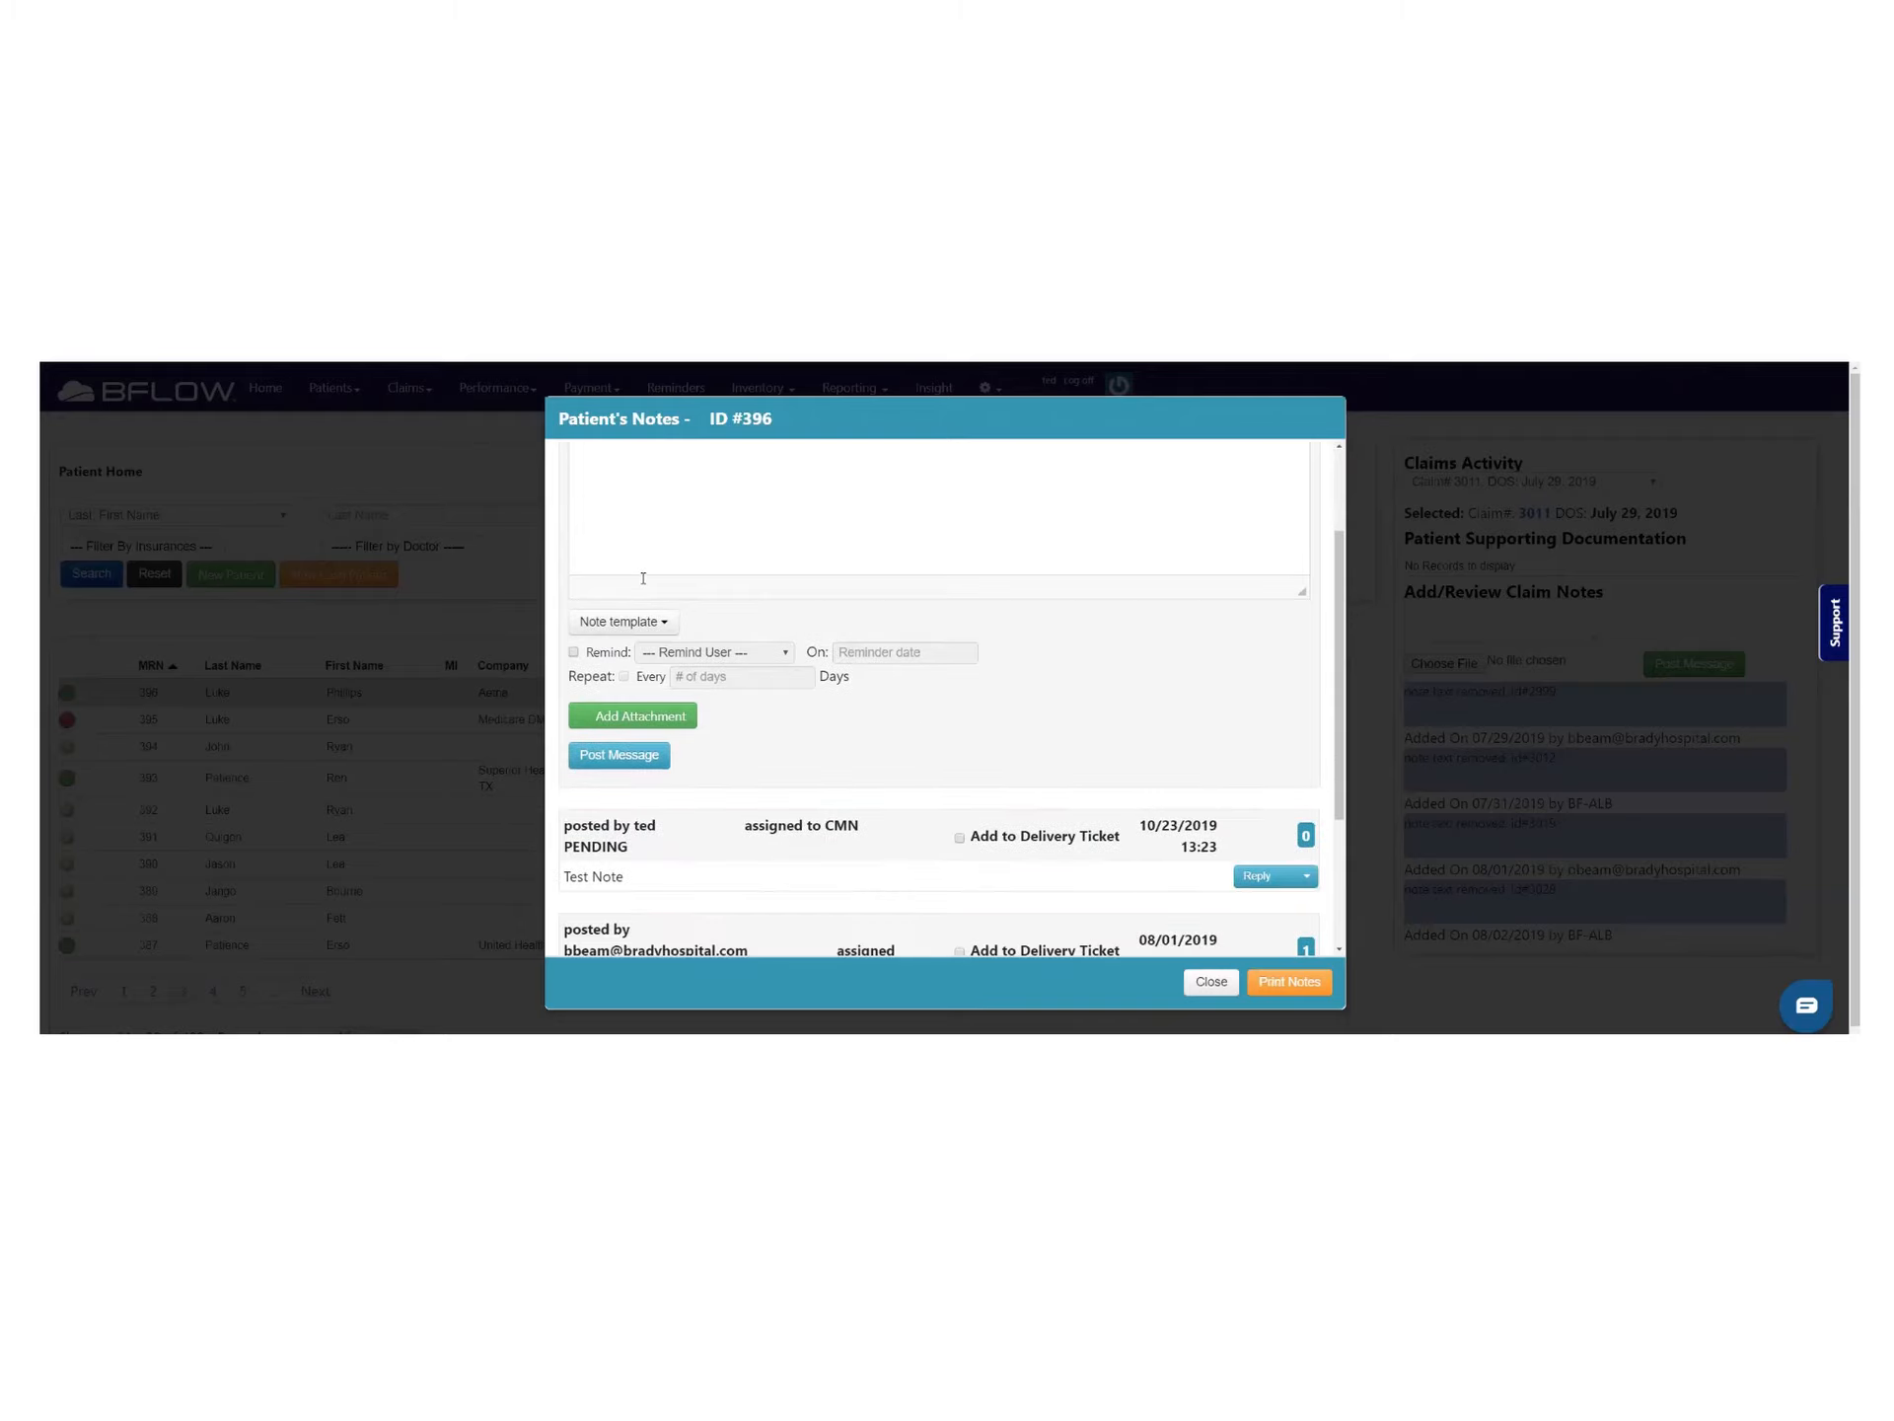
scroll(643, 580, "up", 2)
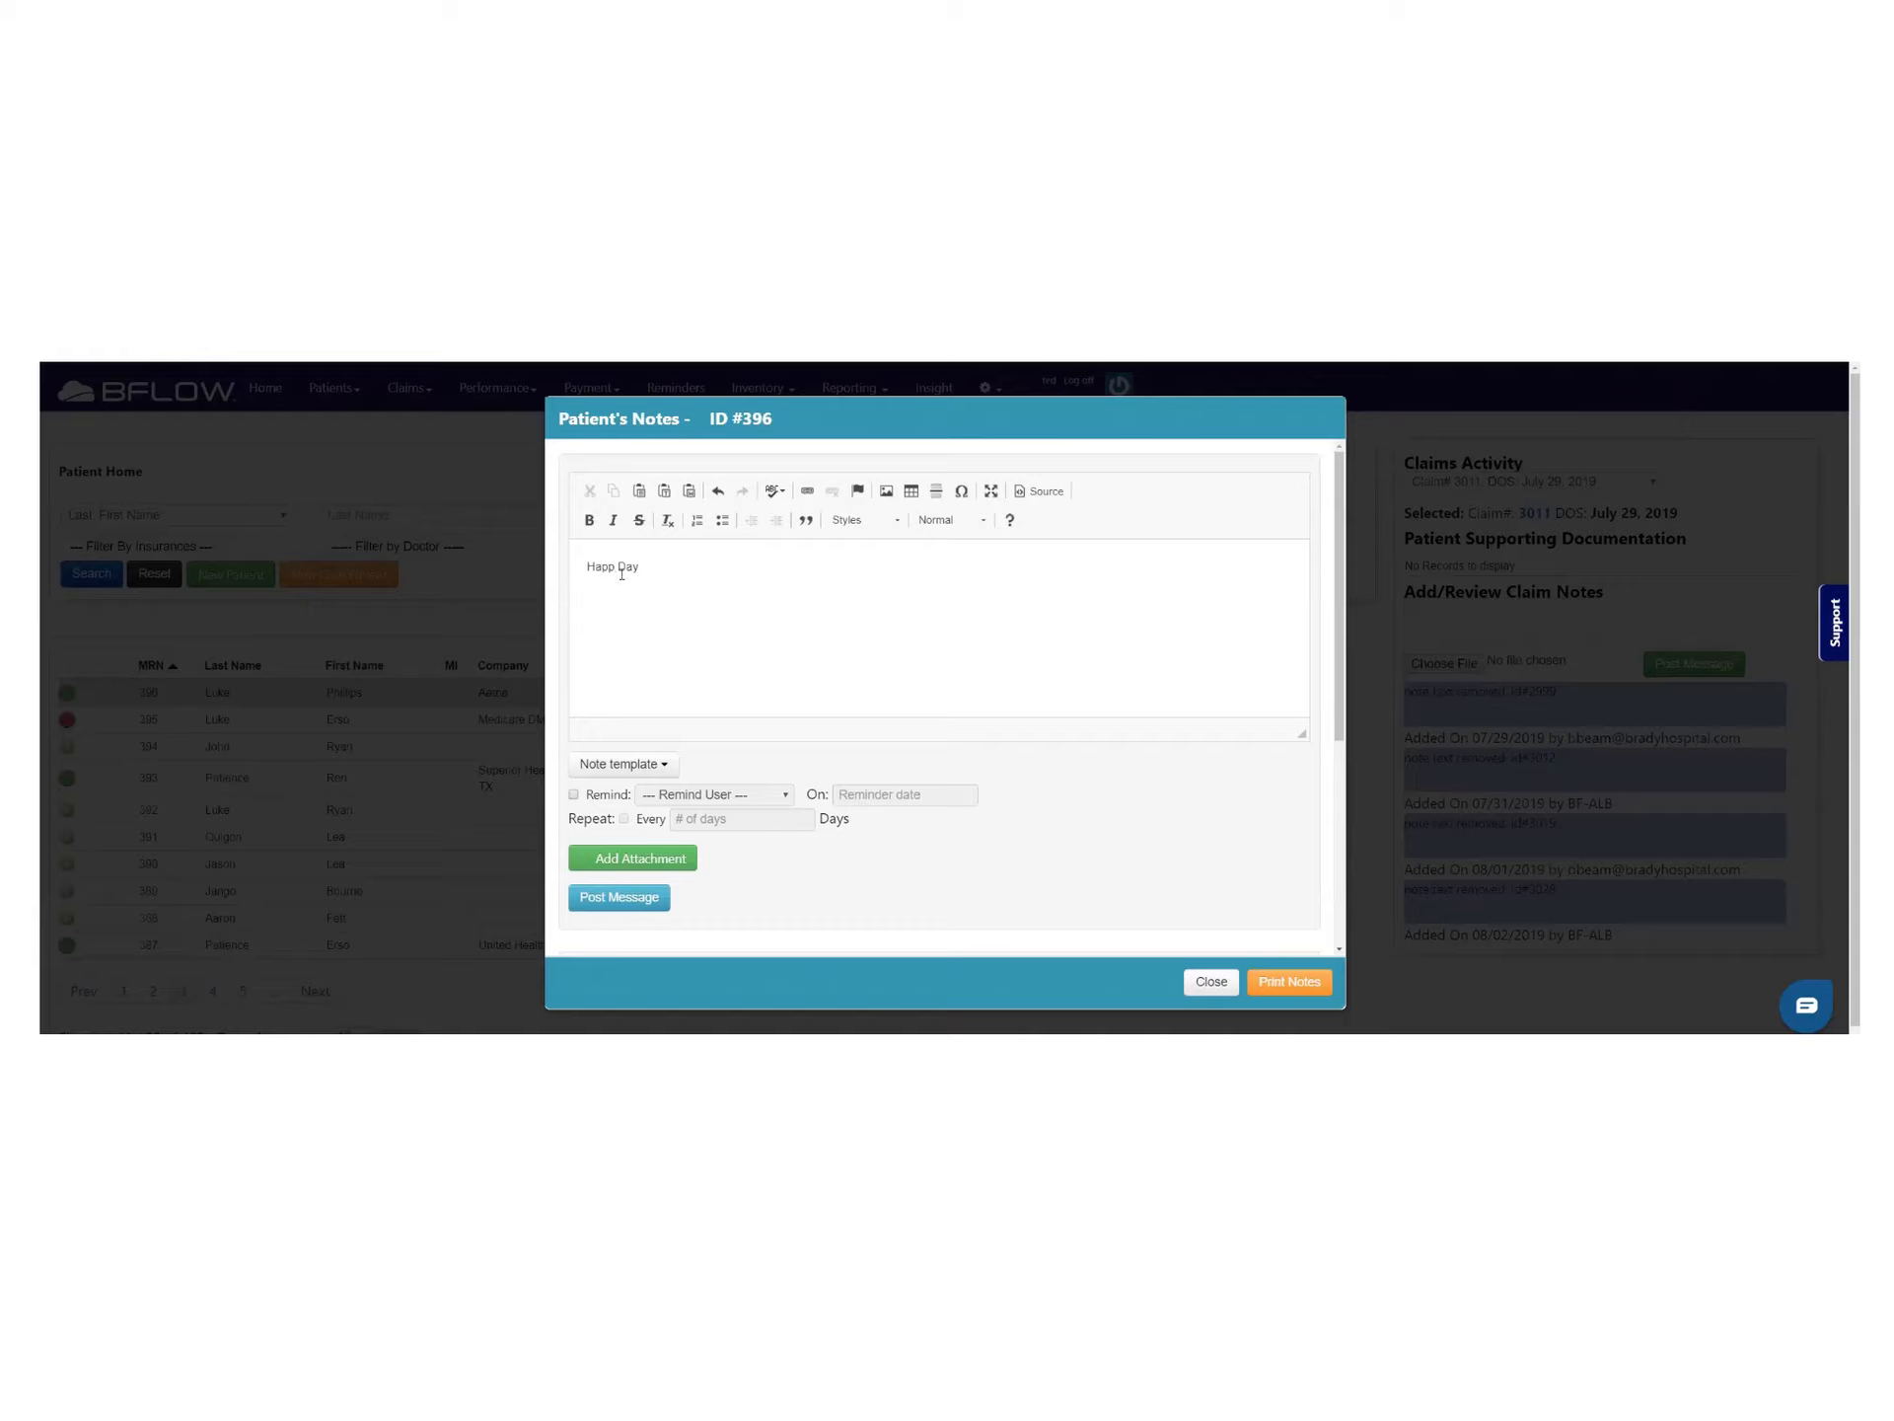
scroll(623, 576, "down", 1)
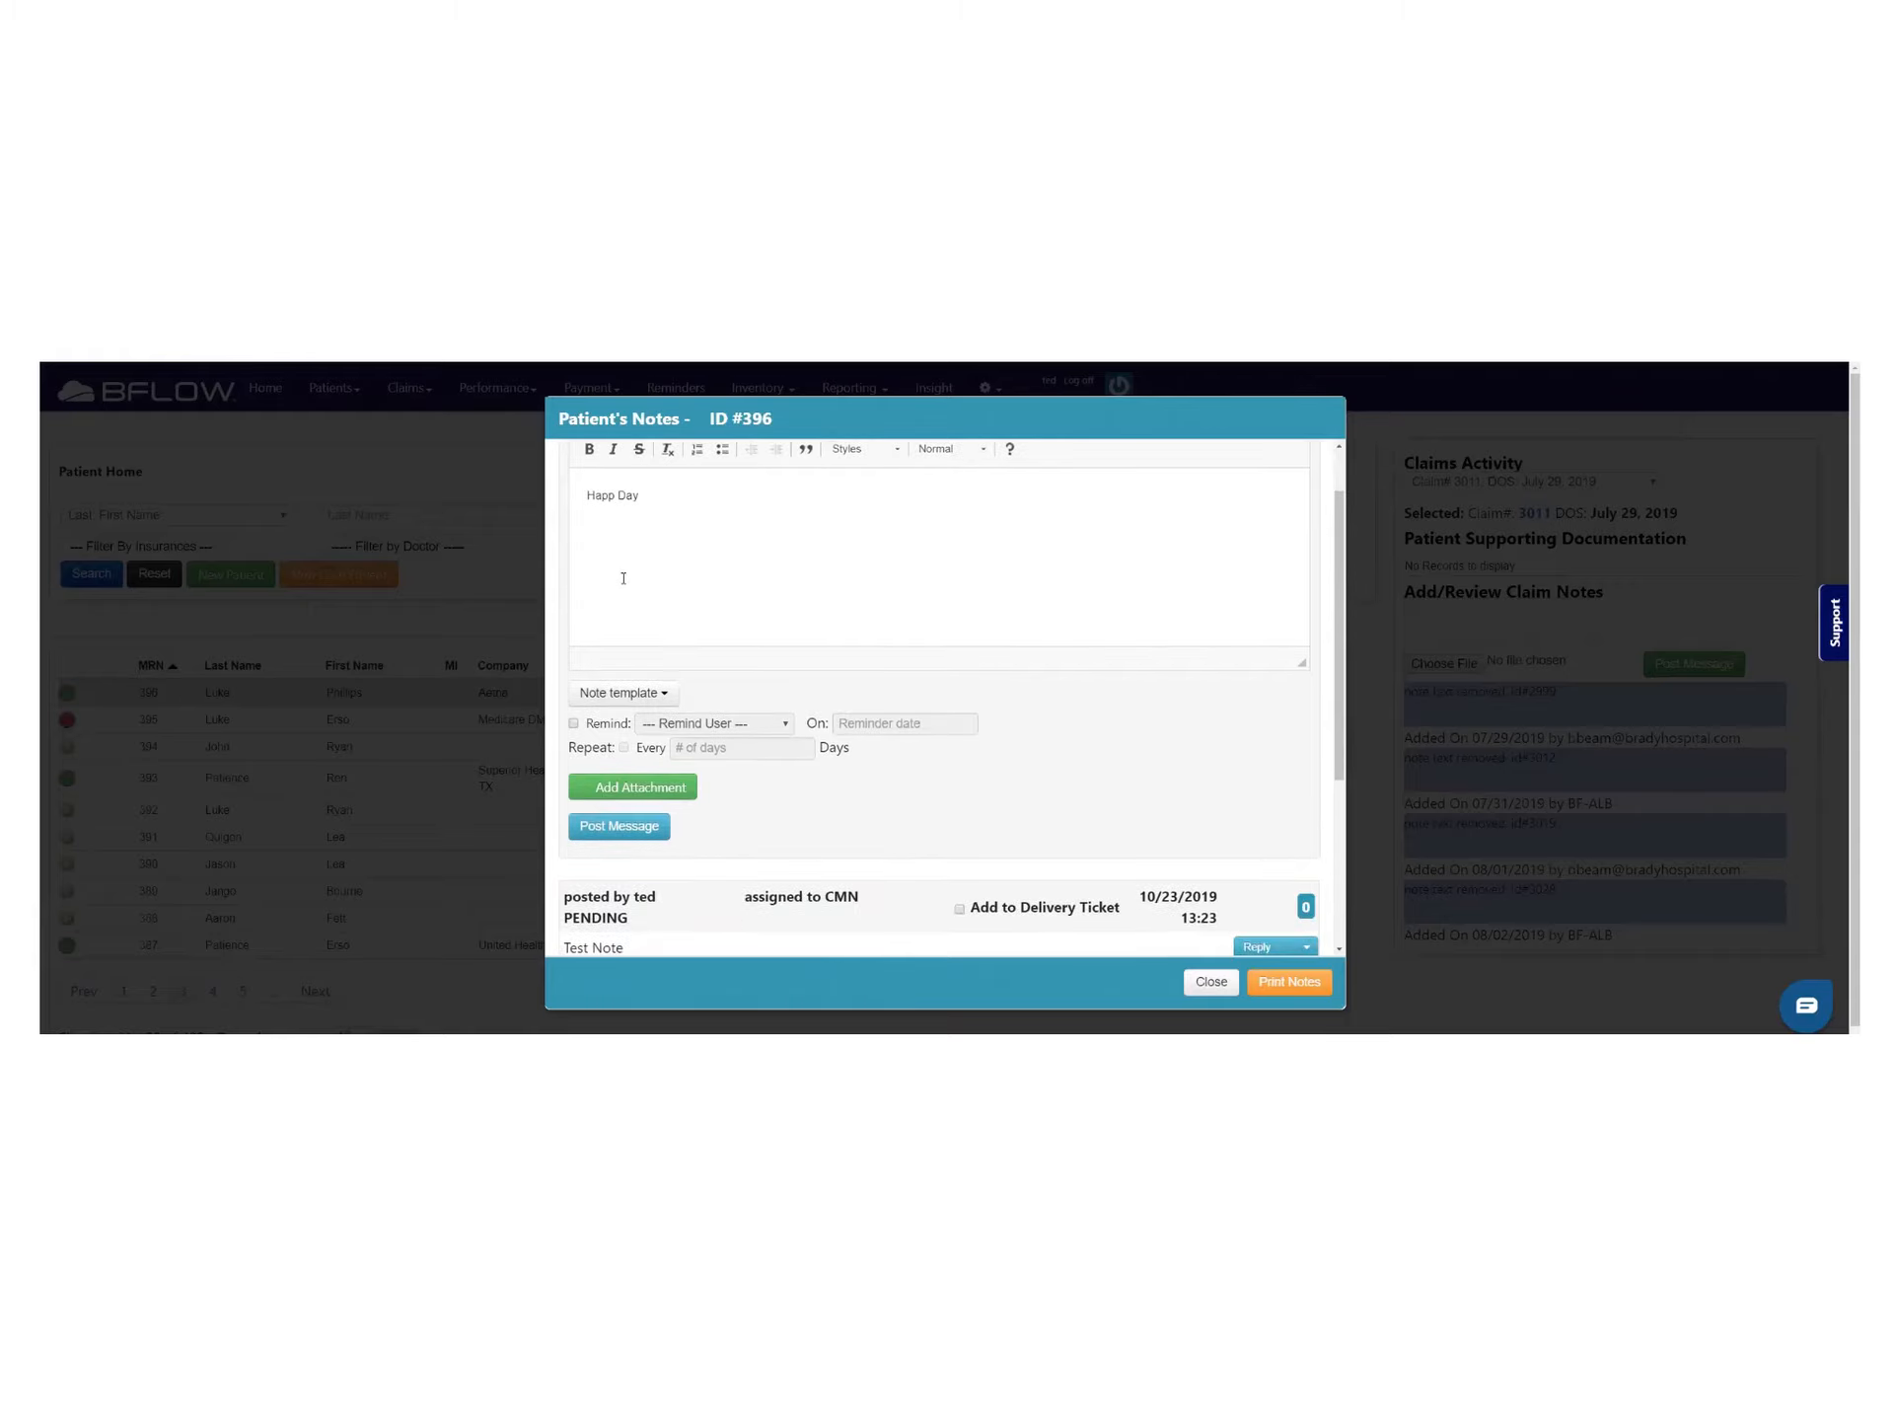
Post the Happ Day note with a reminder for a chosen team member on 10/25/2019
left_click(572, 726)
left_click(772, 730)
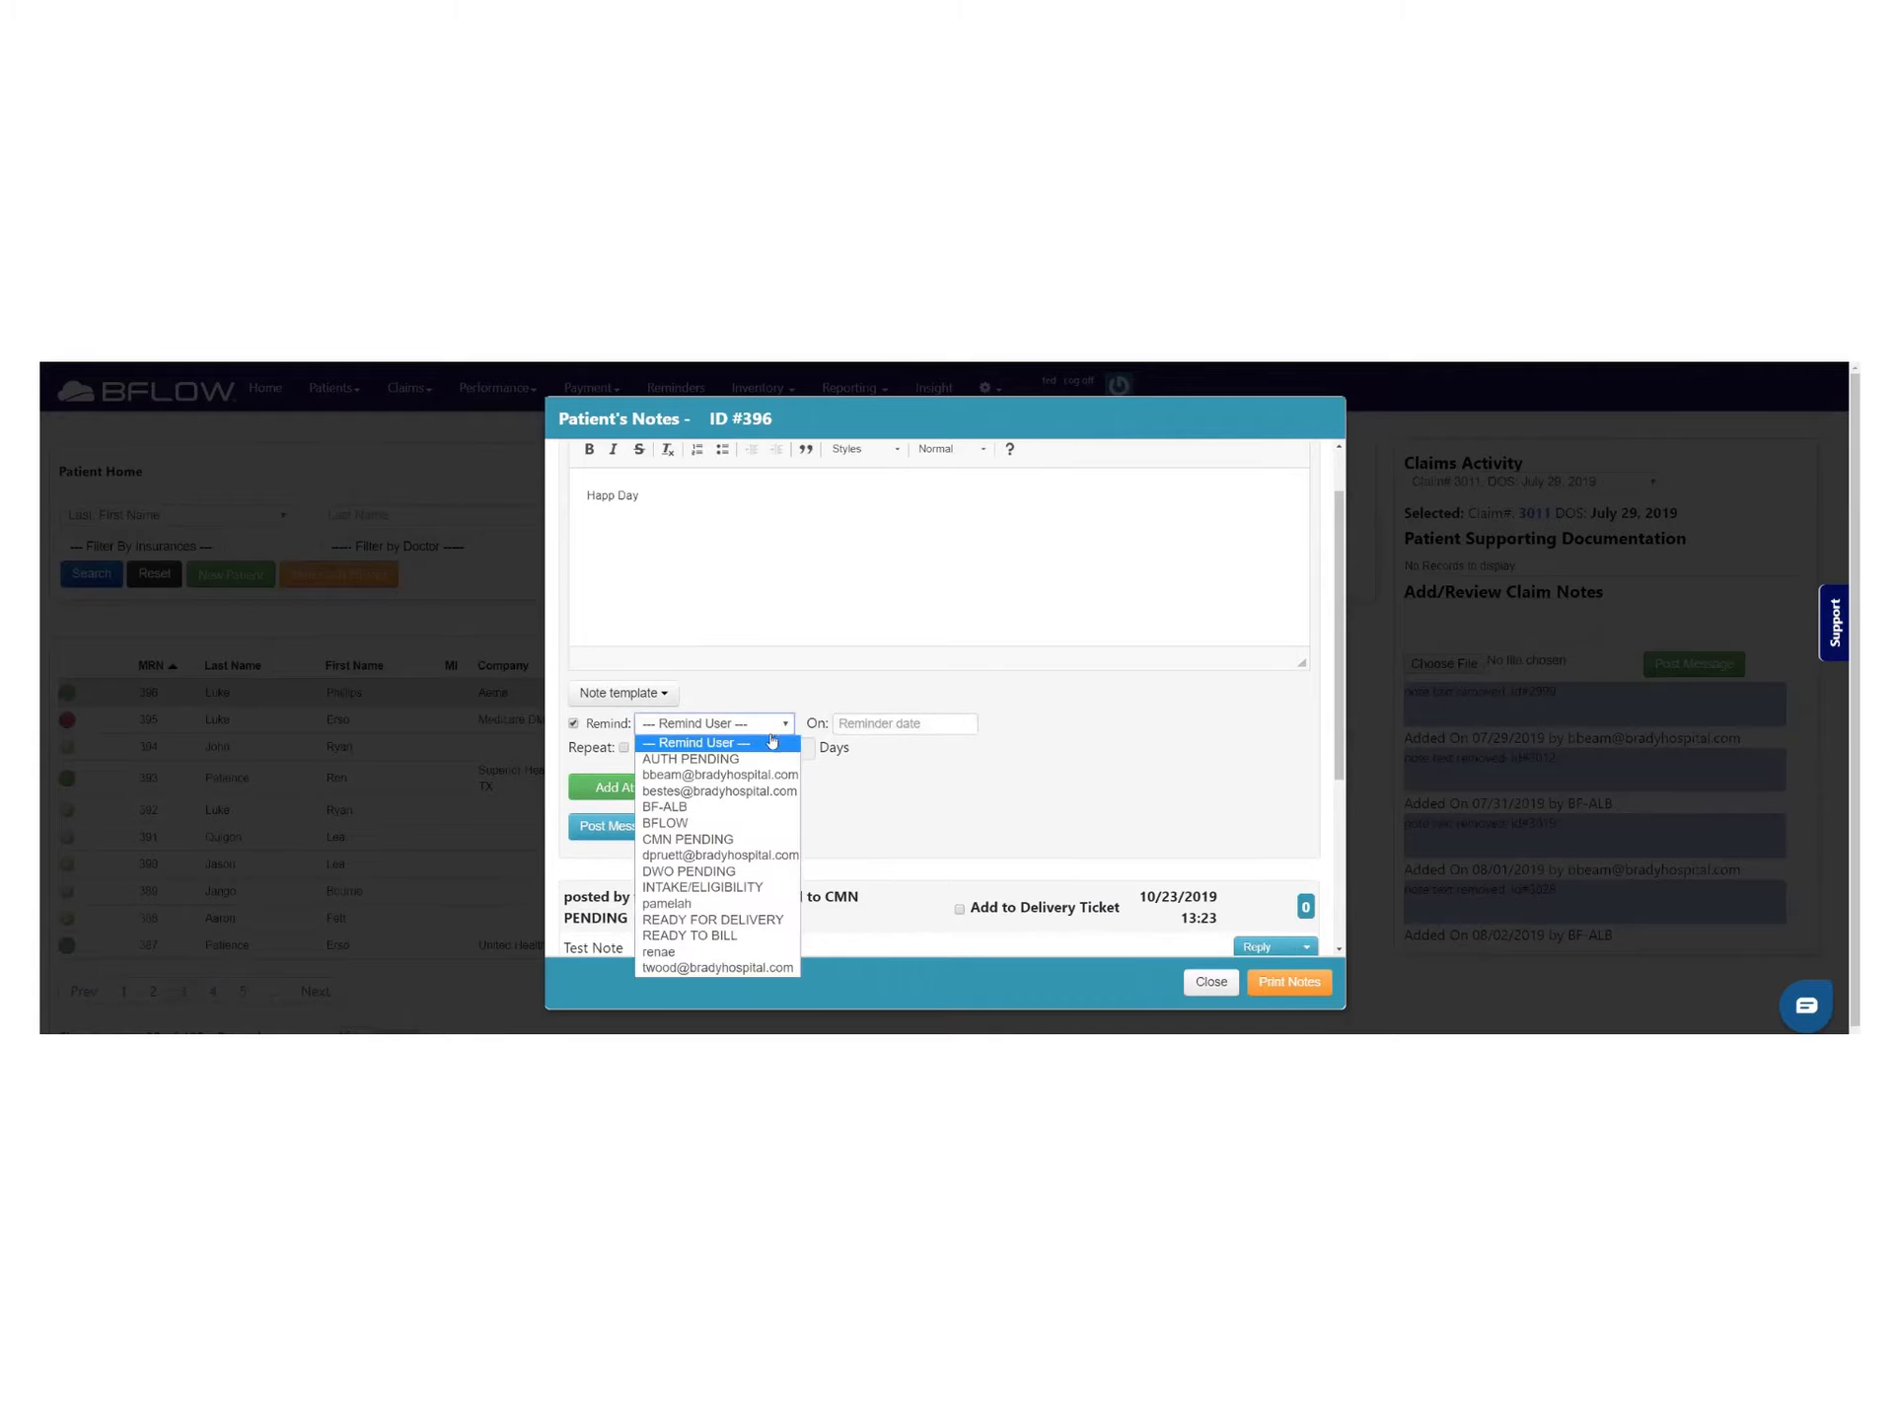
left_click(710, 903)
left_click(877, 730)
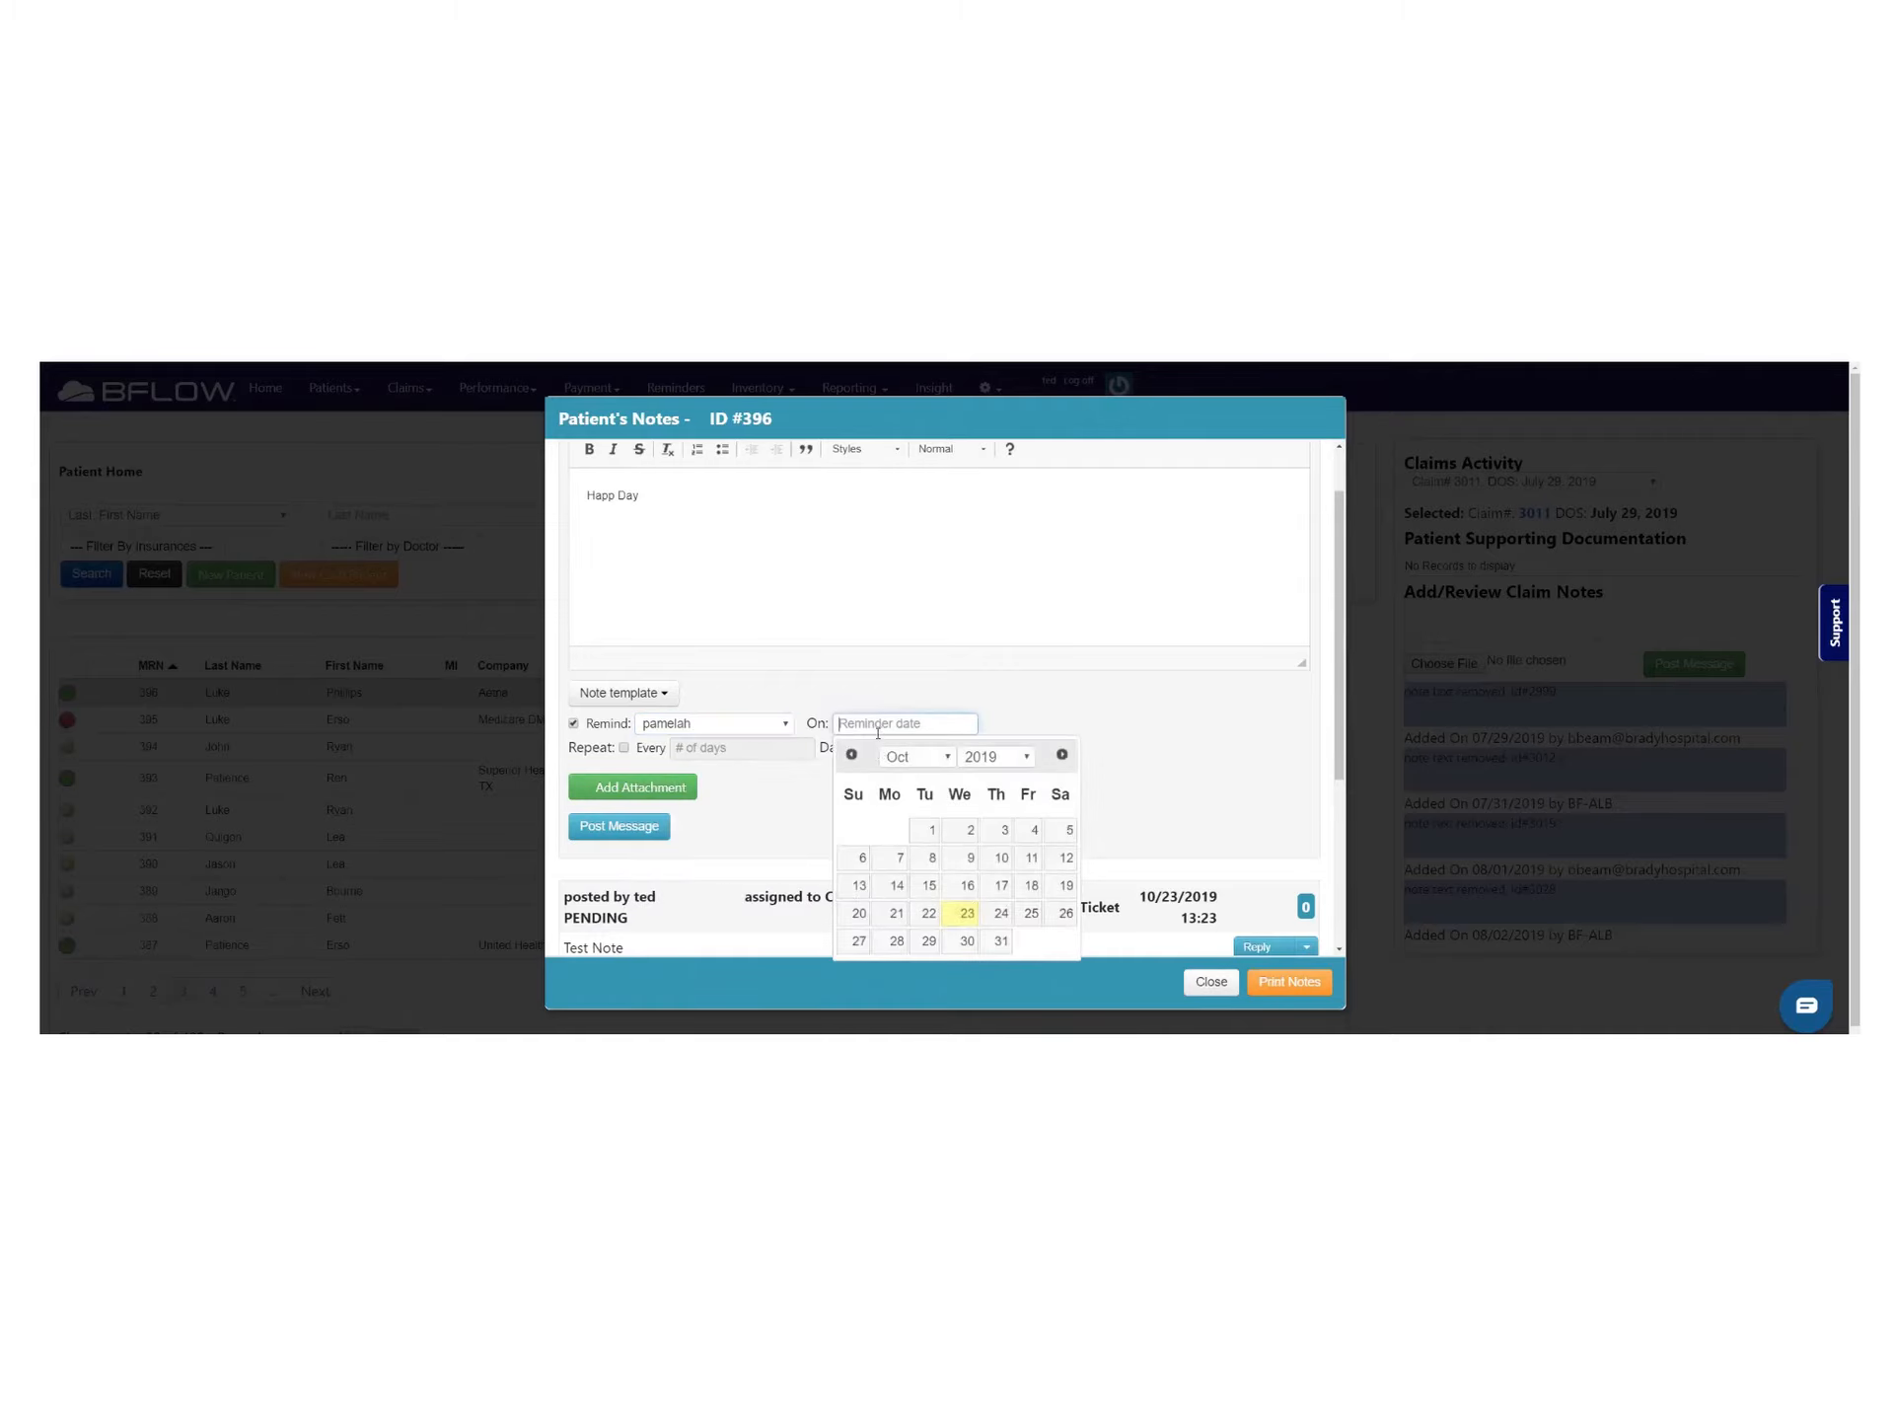
left_click(1028, 912)
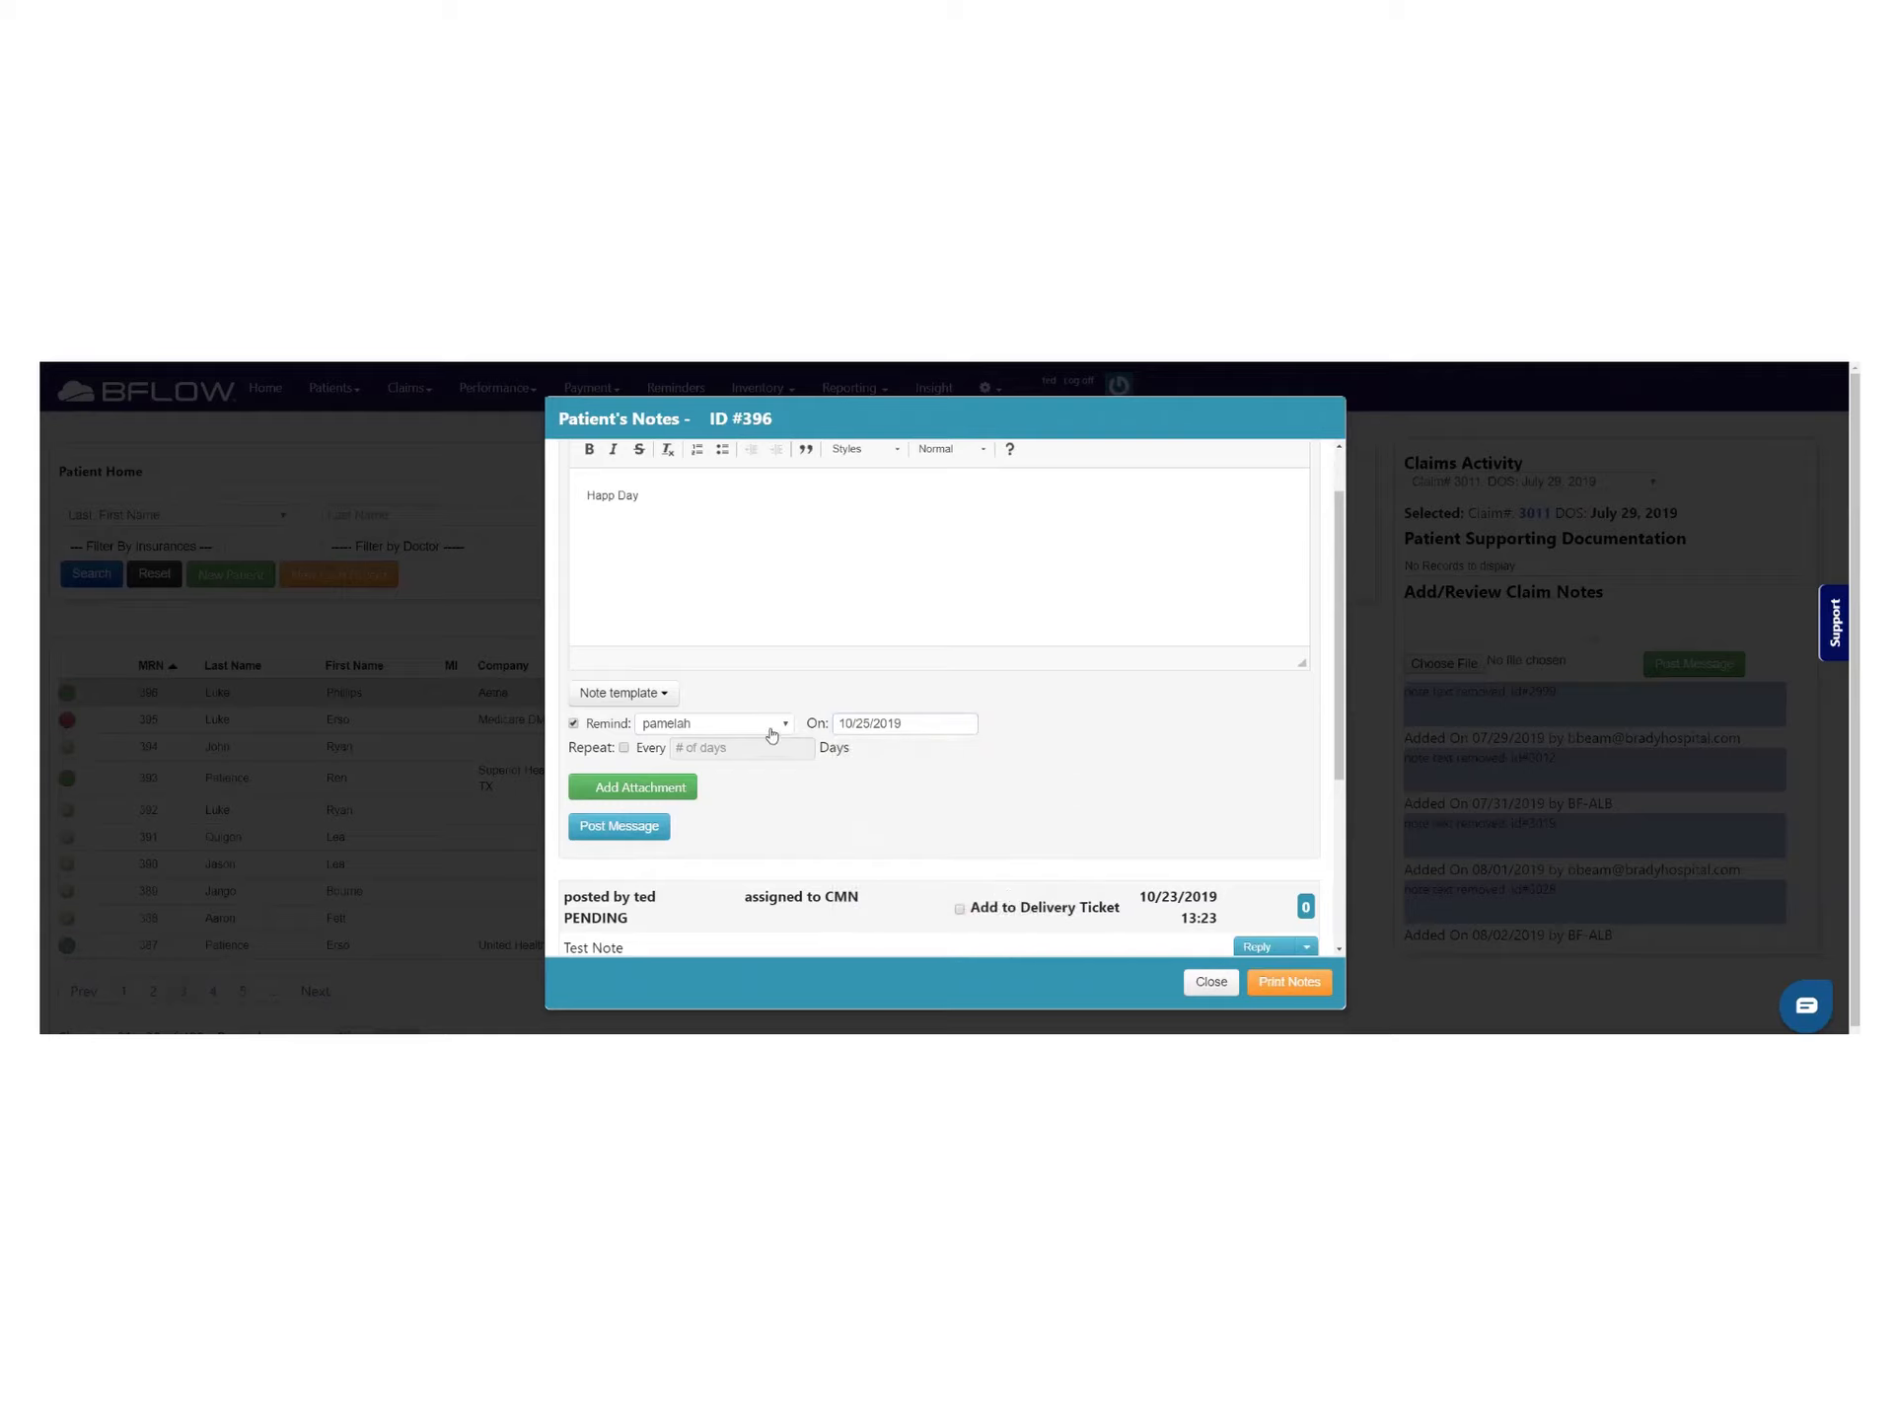
left_click(619, 826)
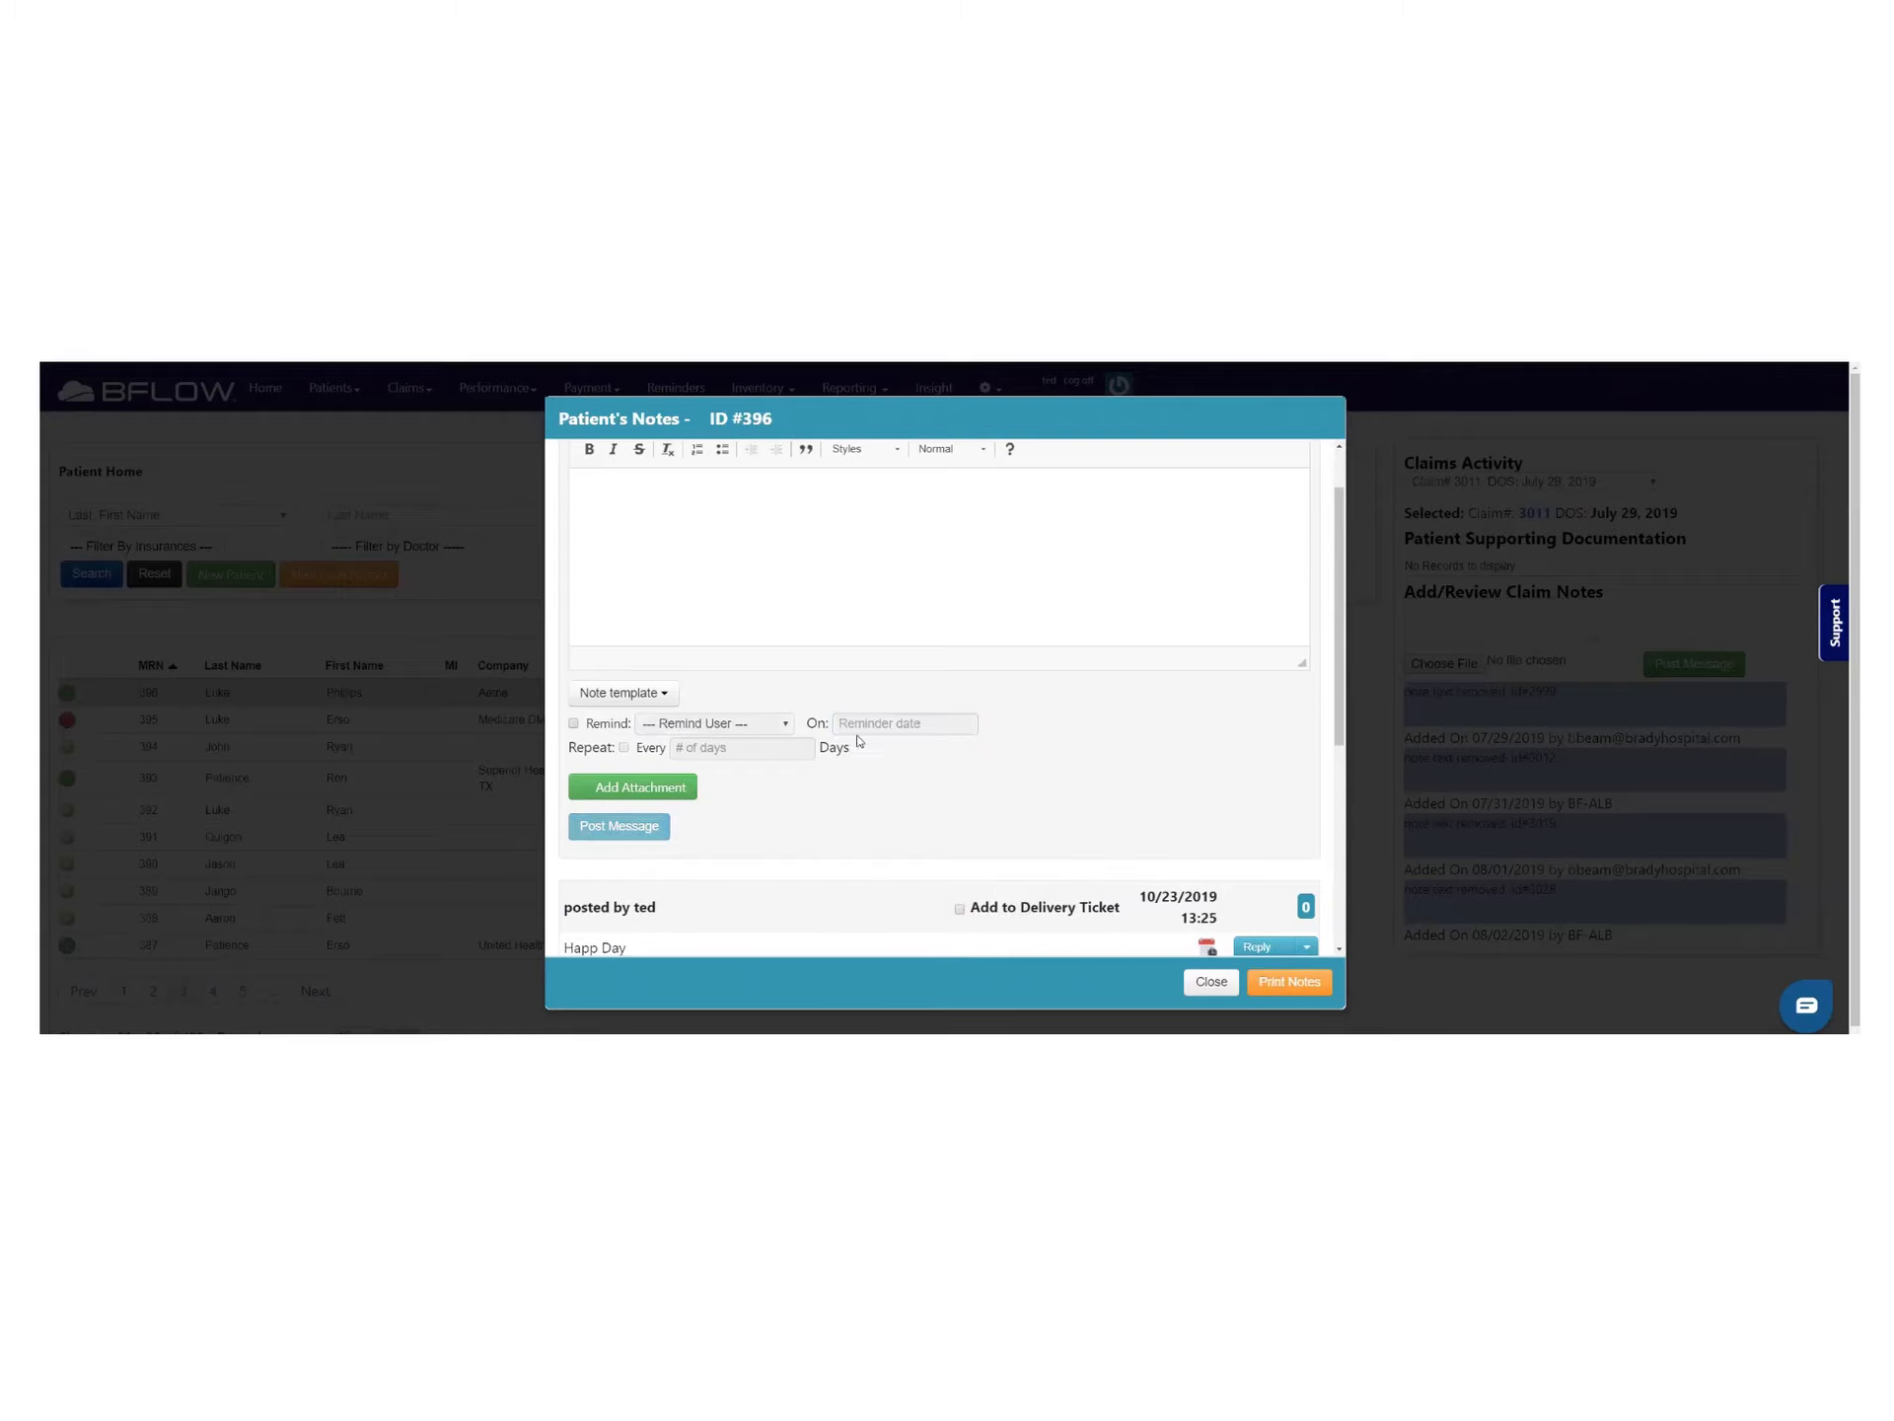
scroll(883, 719, "down", 3)
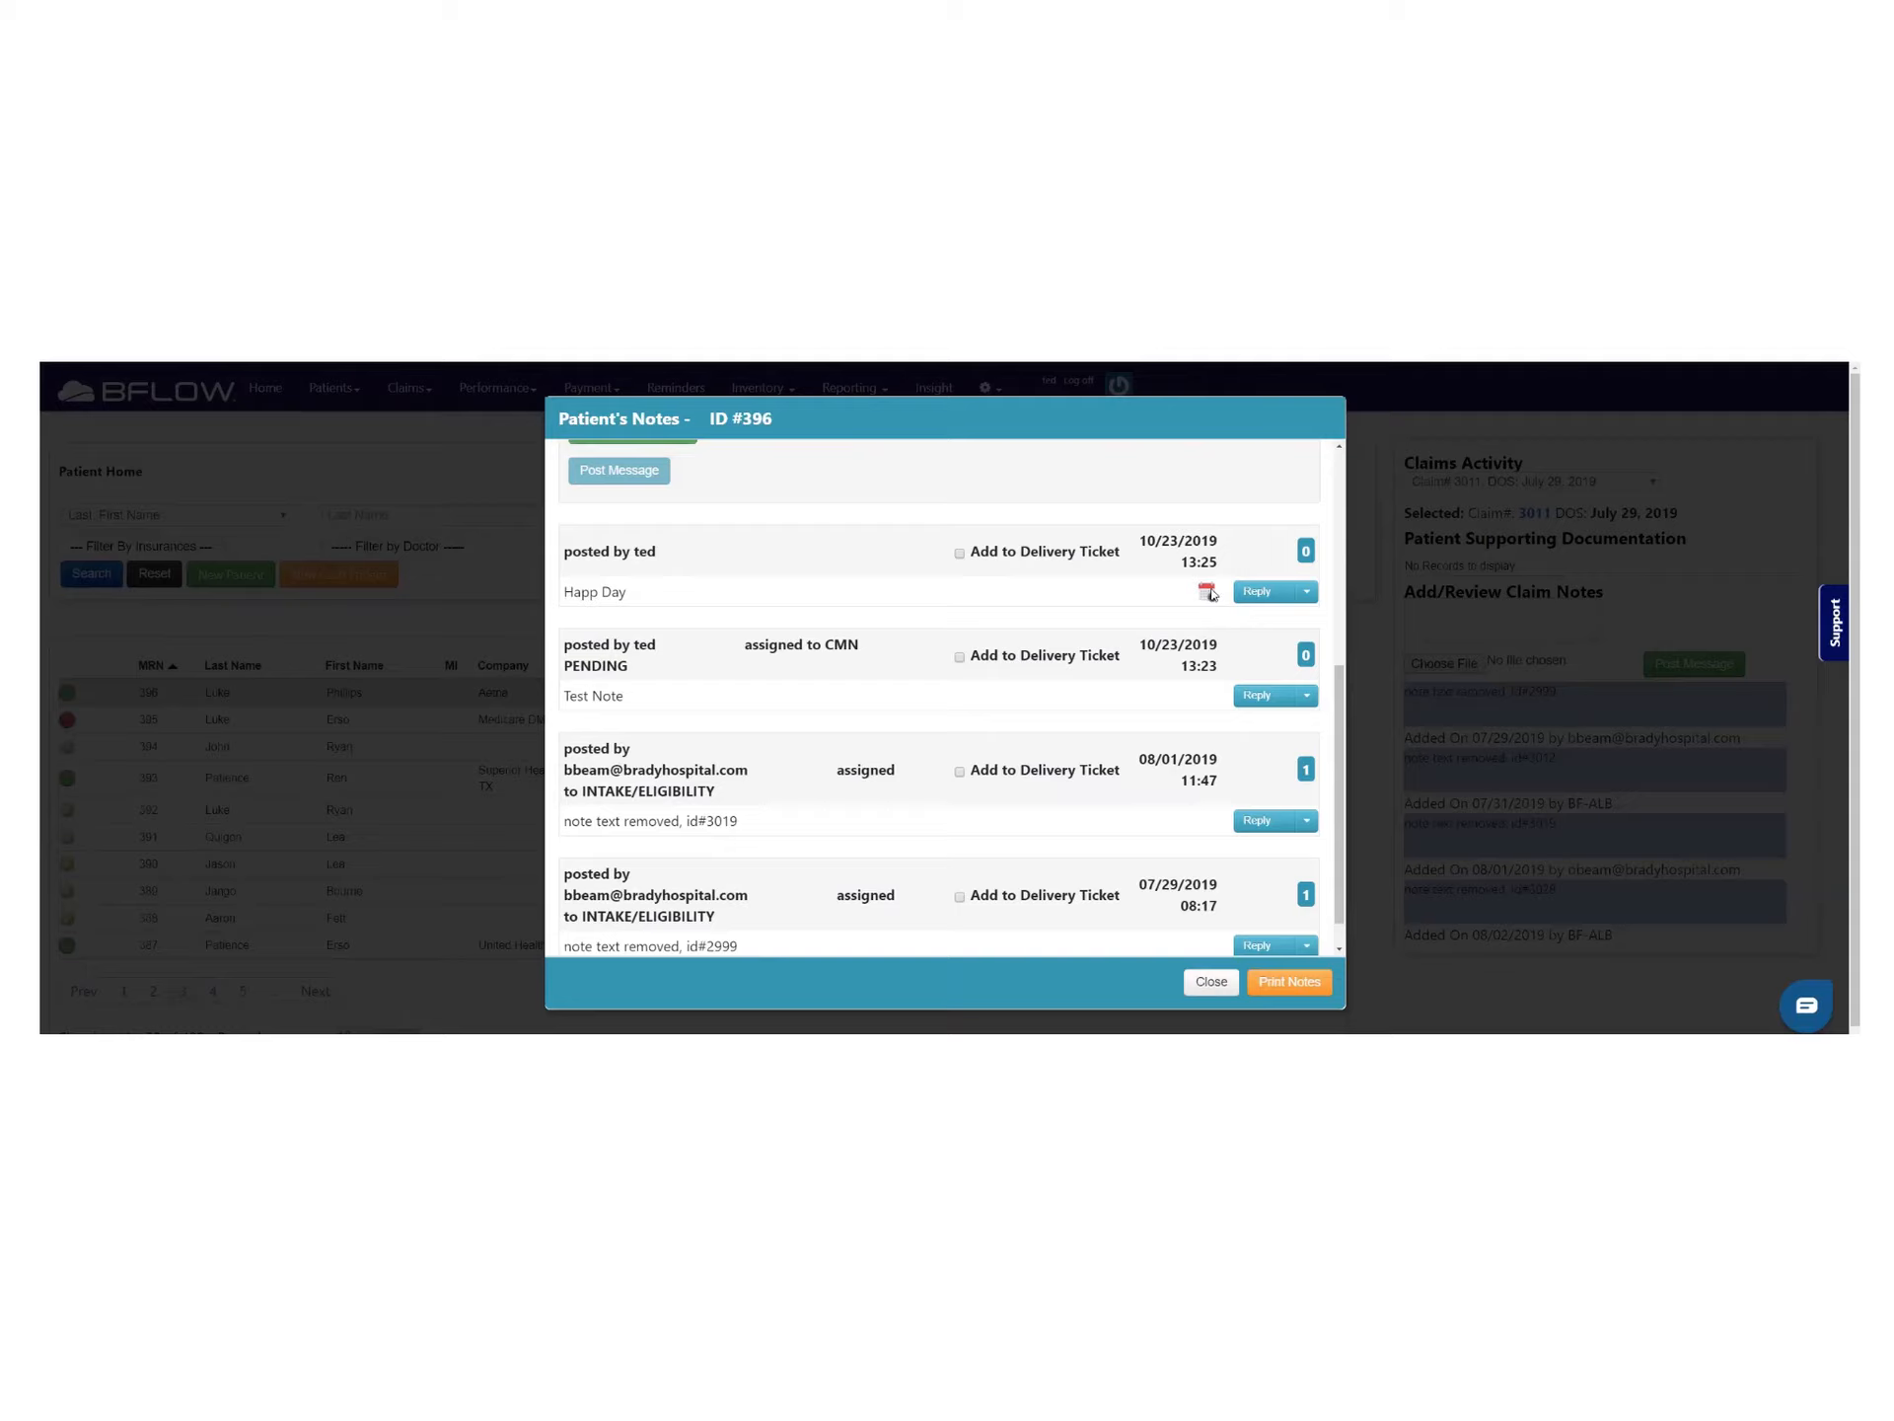
Post a reply reading 'Reply' under the Happ Day note
left_click(1260, 593)
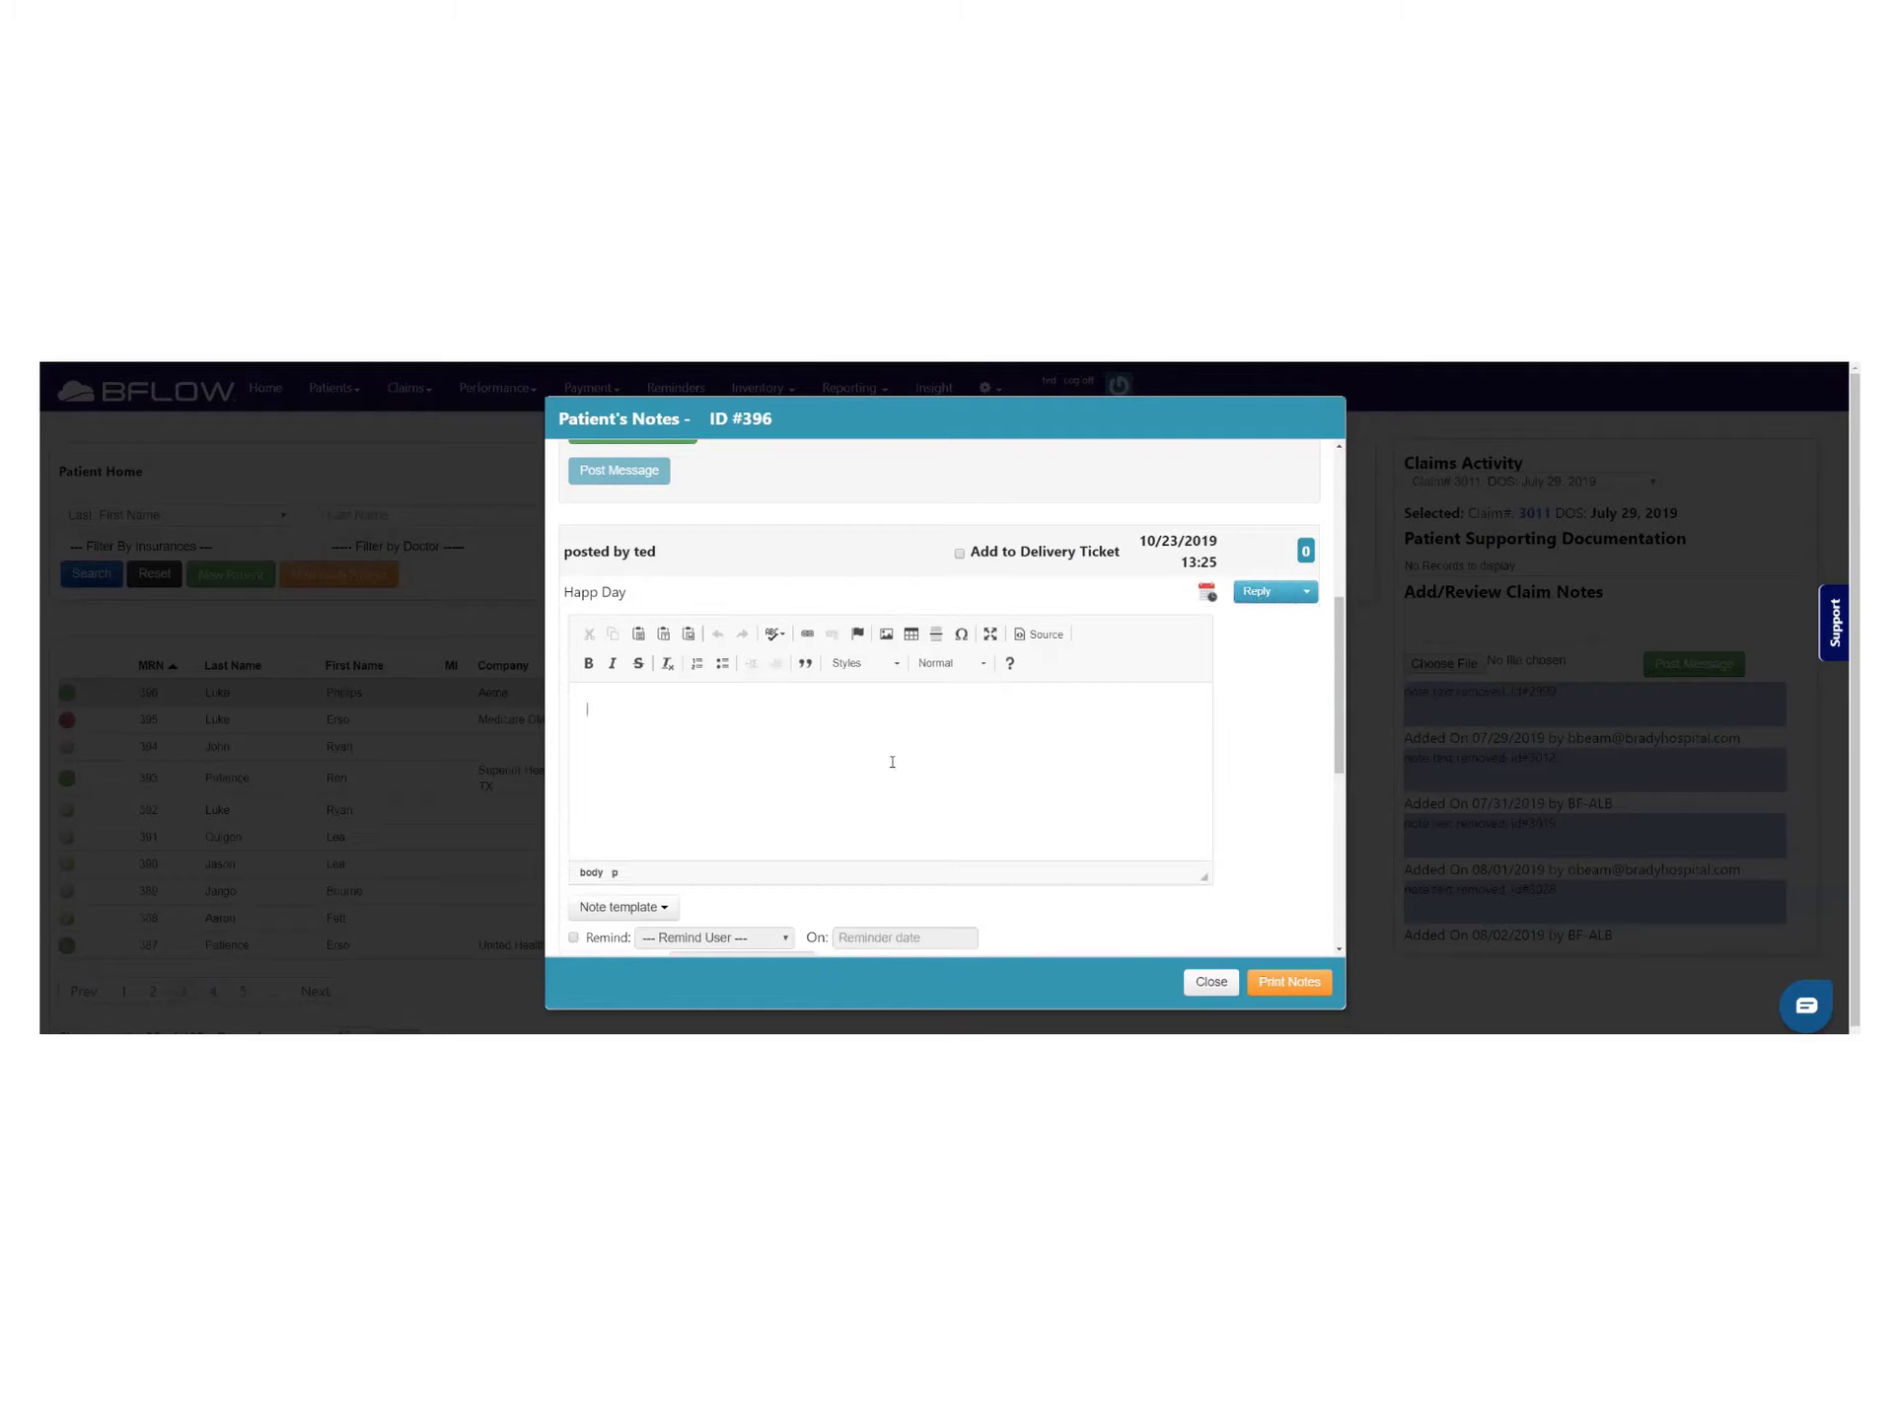
type("Reply")
scroll(845, 901, "down", 3)
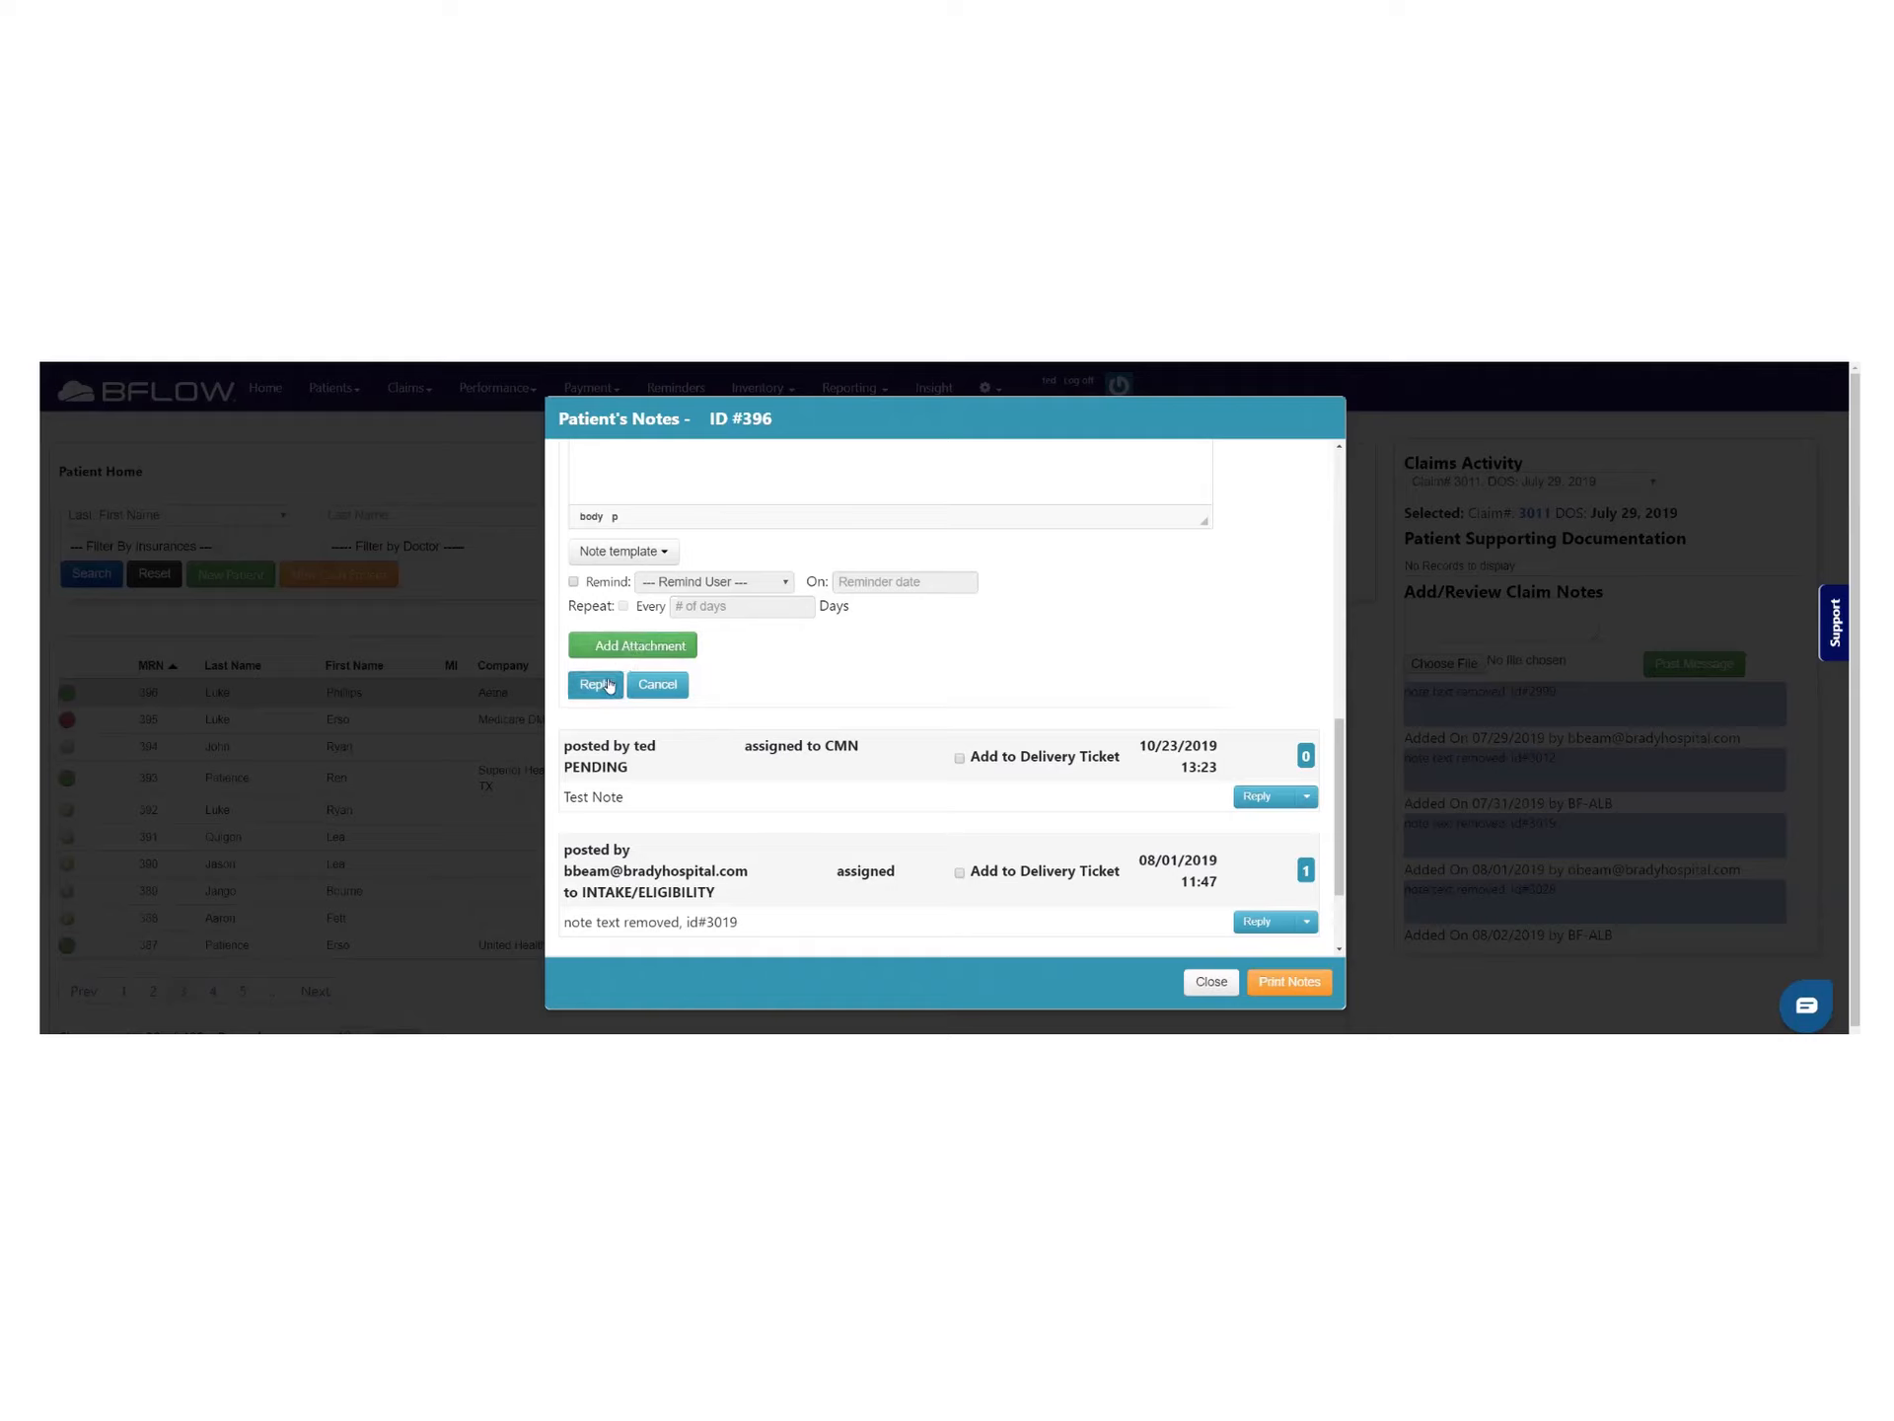
left_click(595, 683)
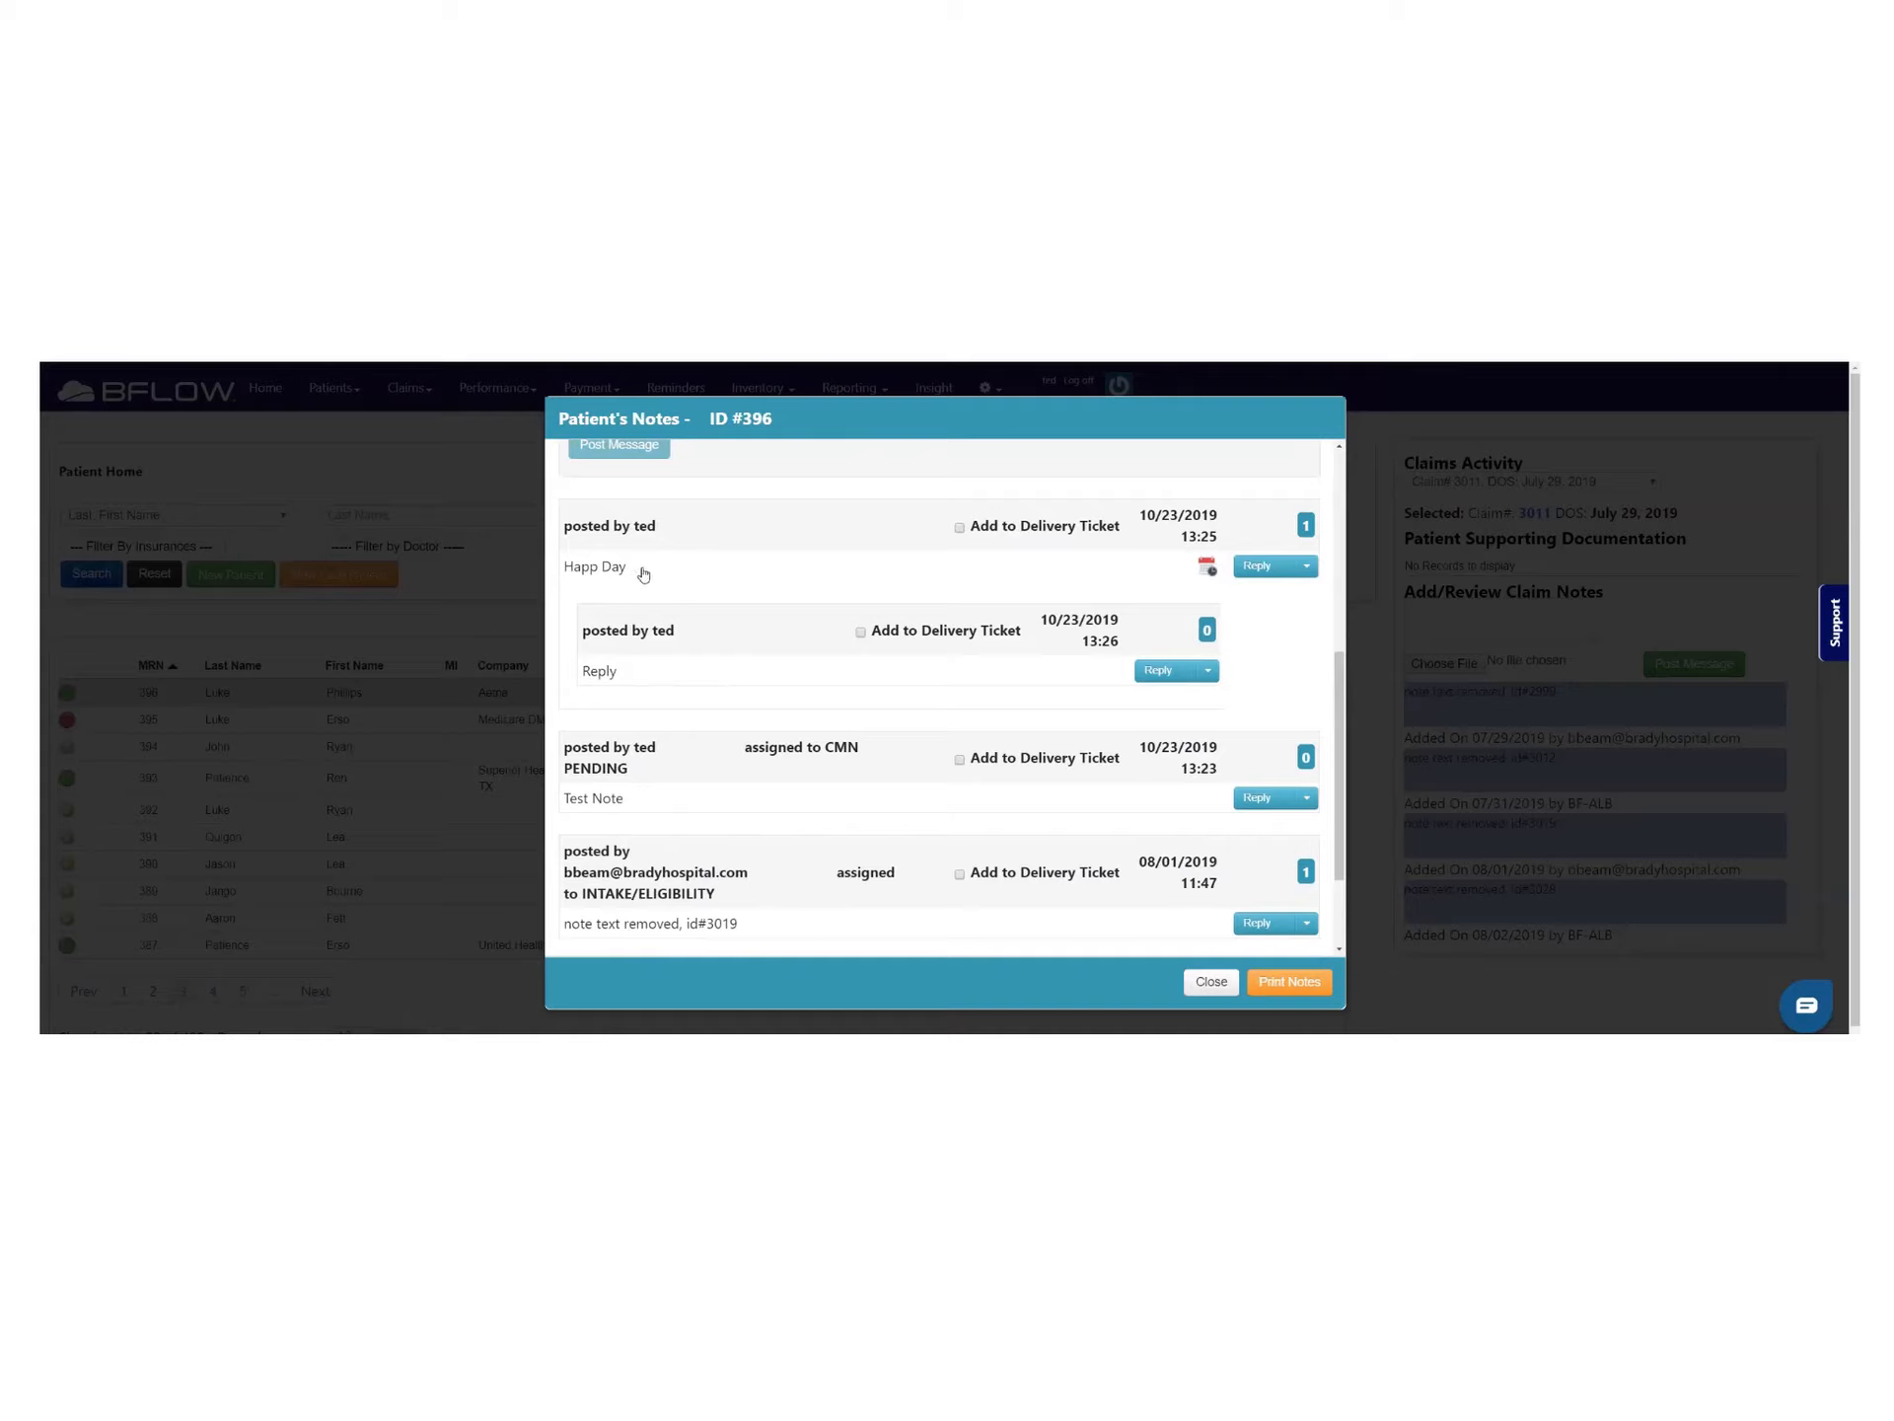
Collapse and re-expand the reply nested under the Happ Day note
scroll(644, 574, "up", 3)
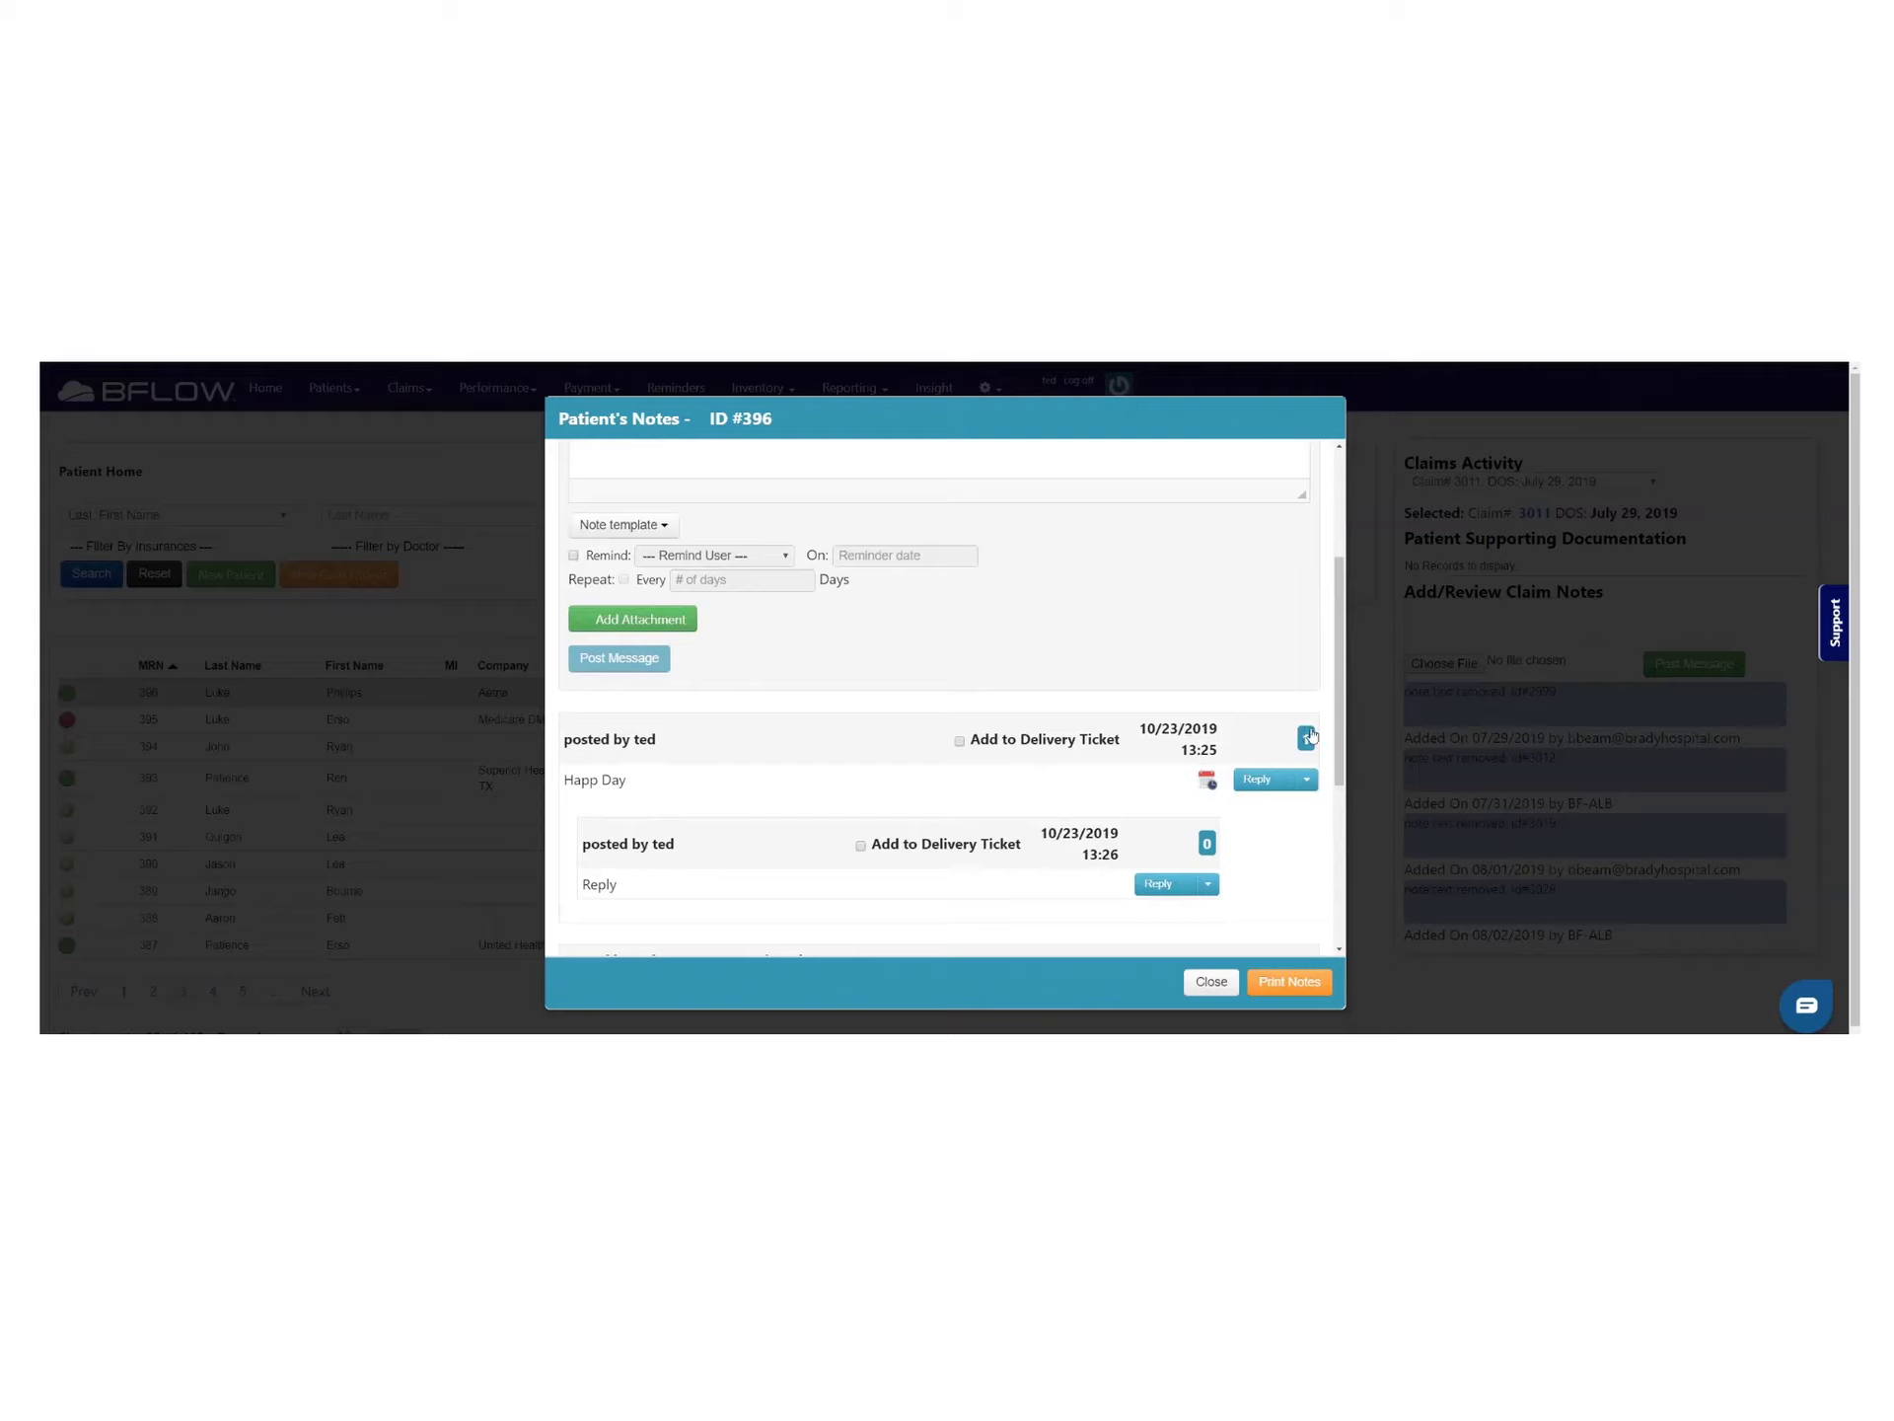
scroll(1311, 735, "down", 1)
left_click(1306, 669)
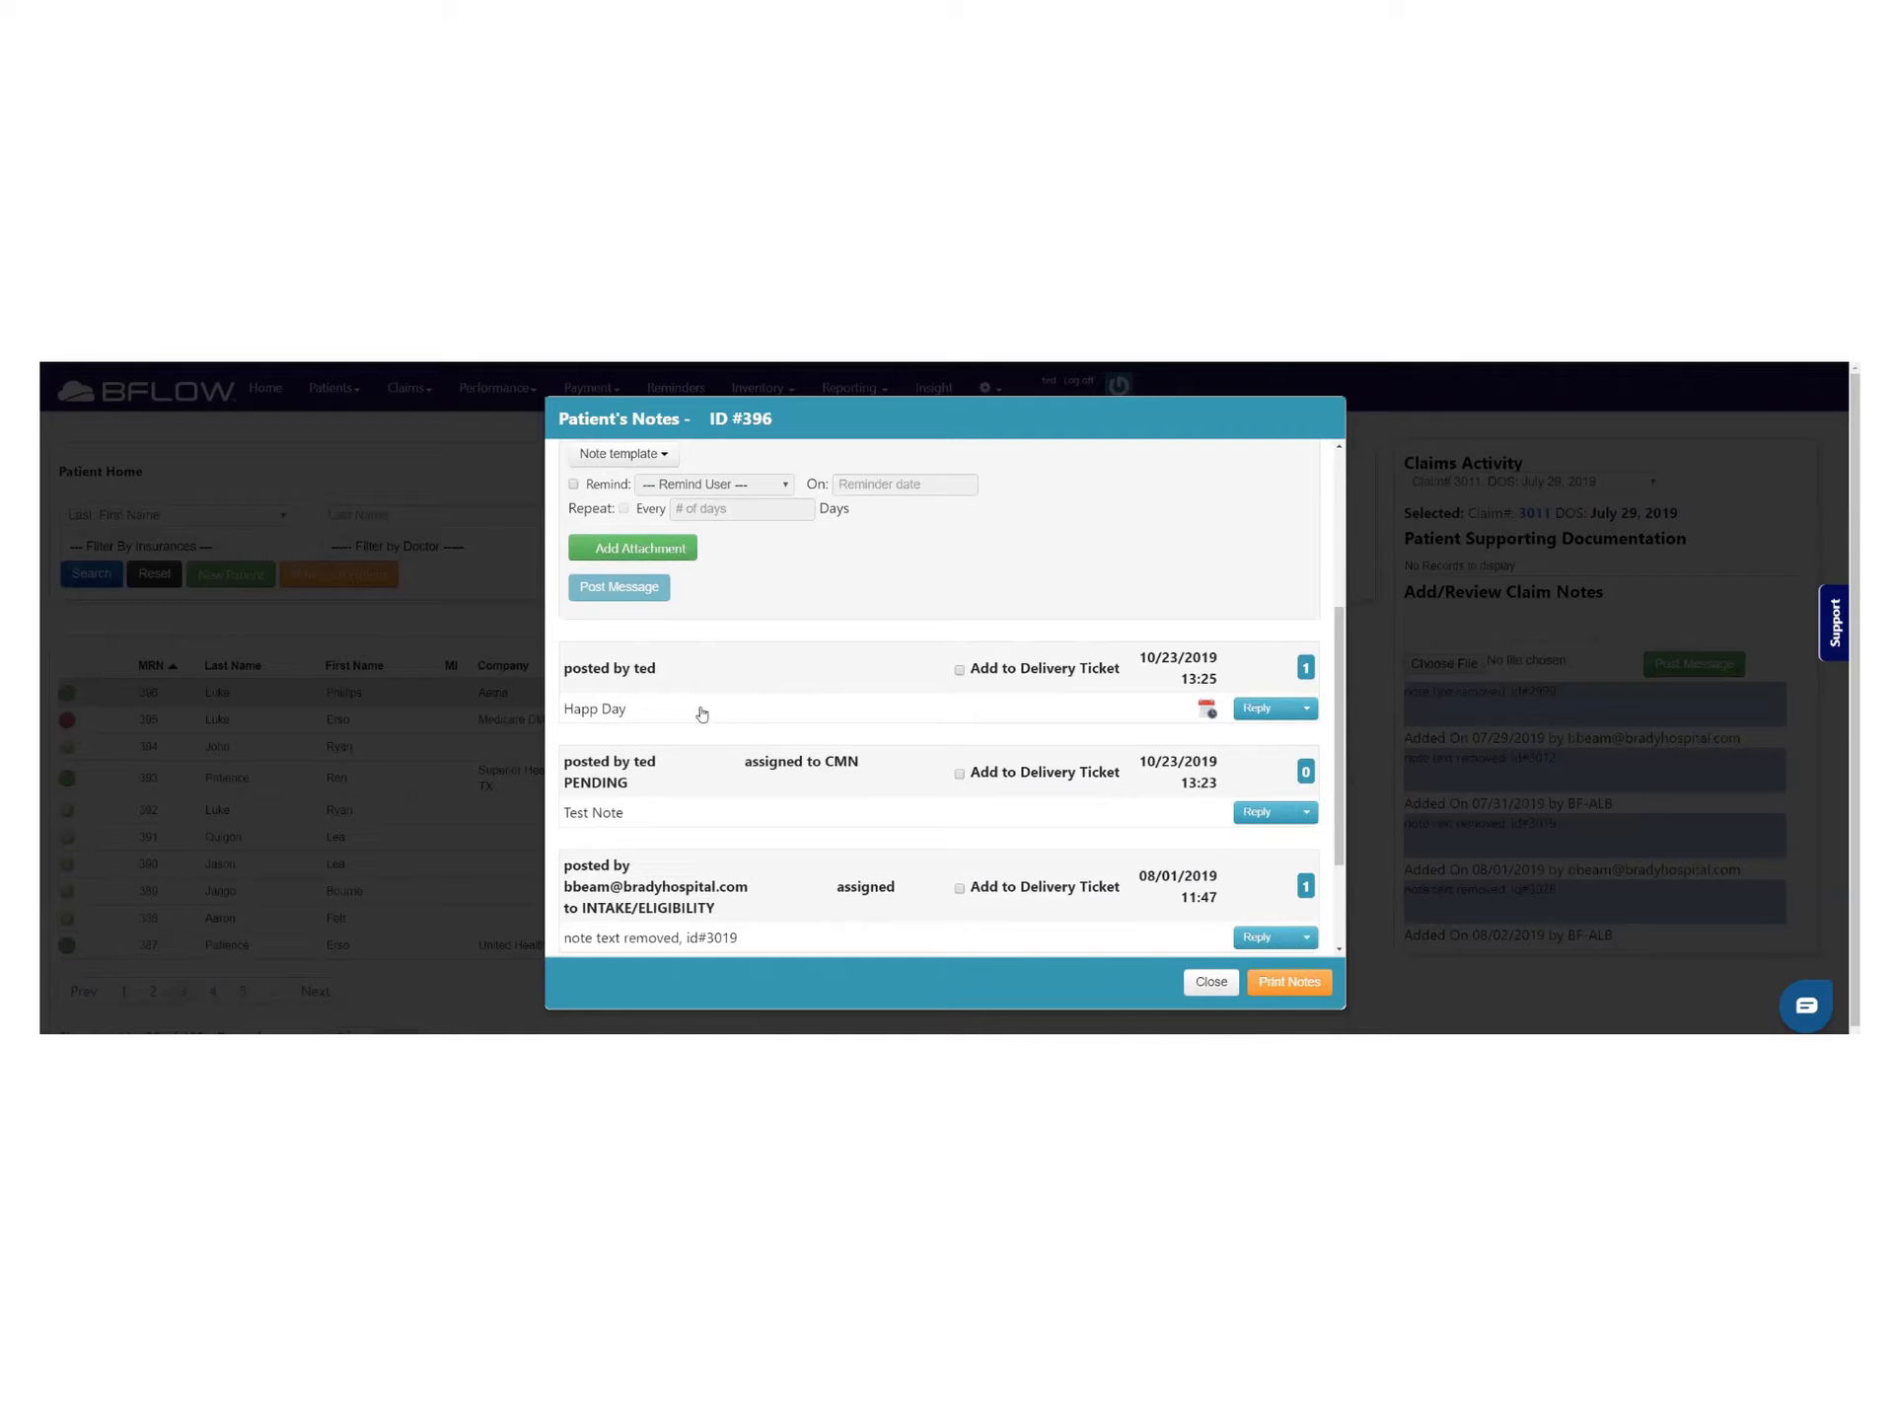
left_click(1306, 668)
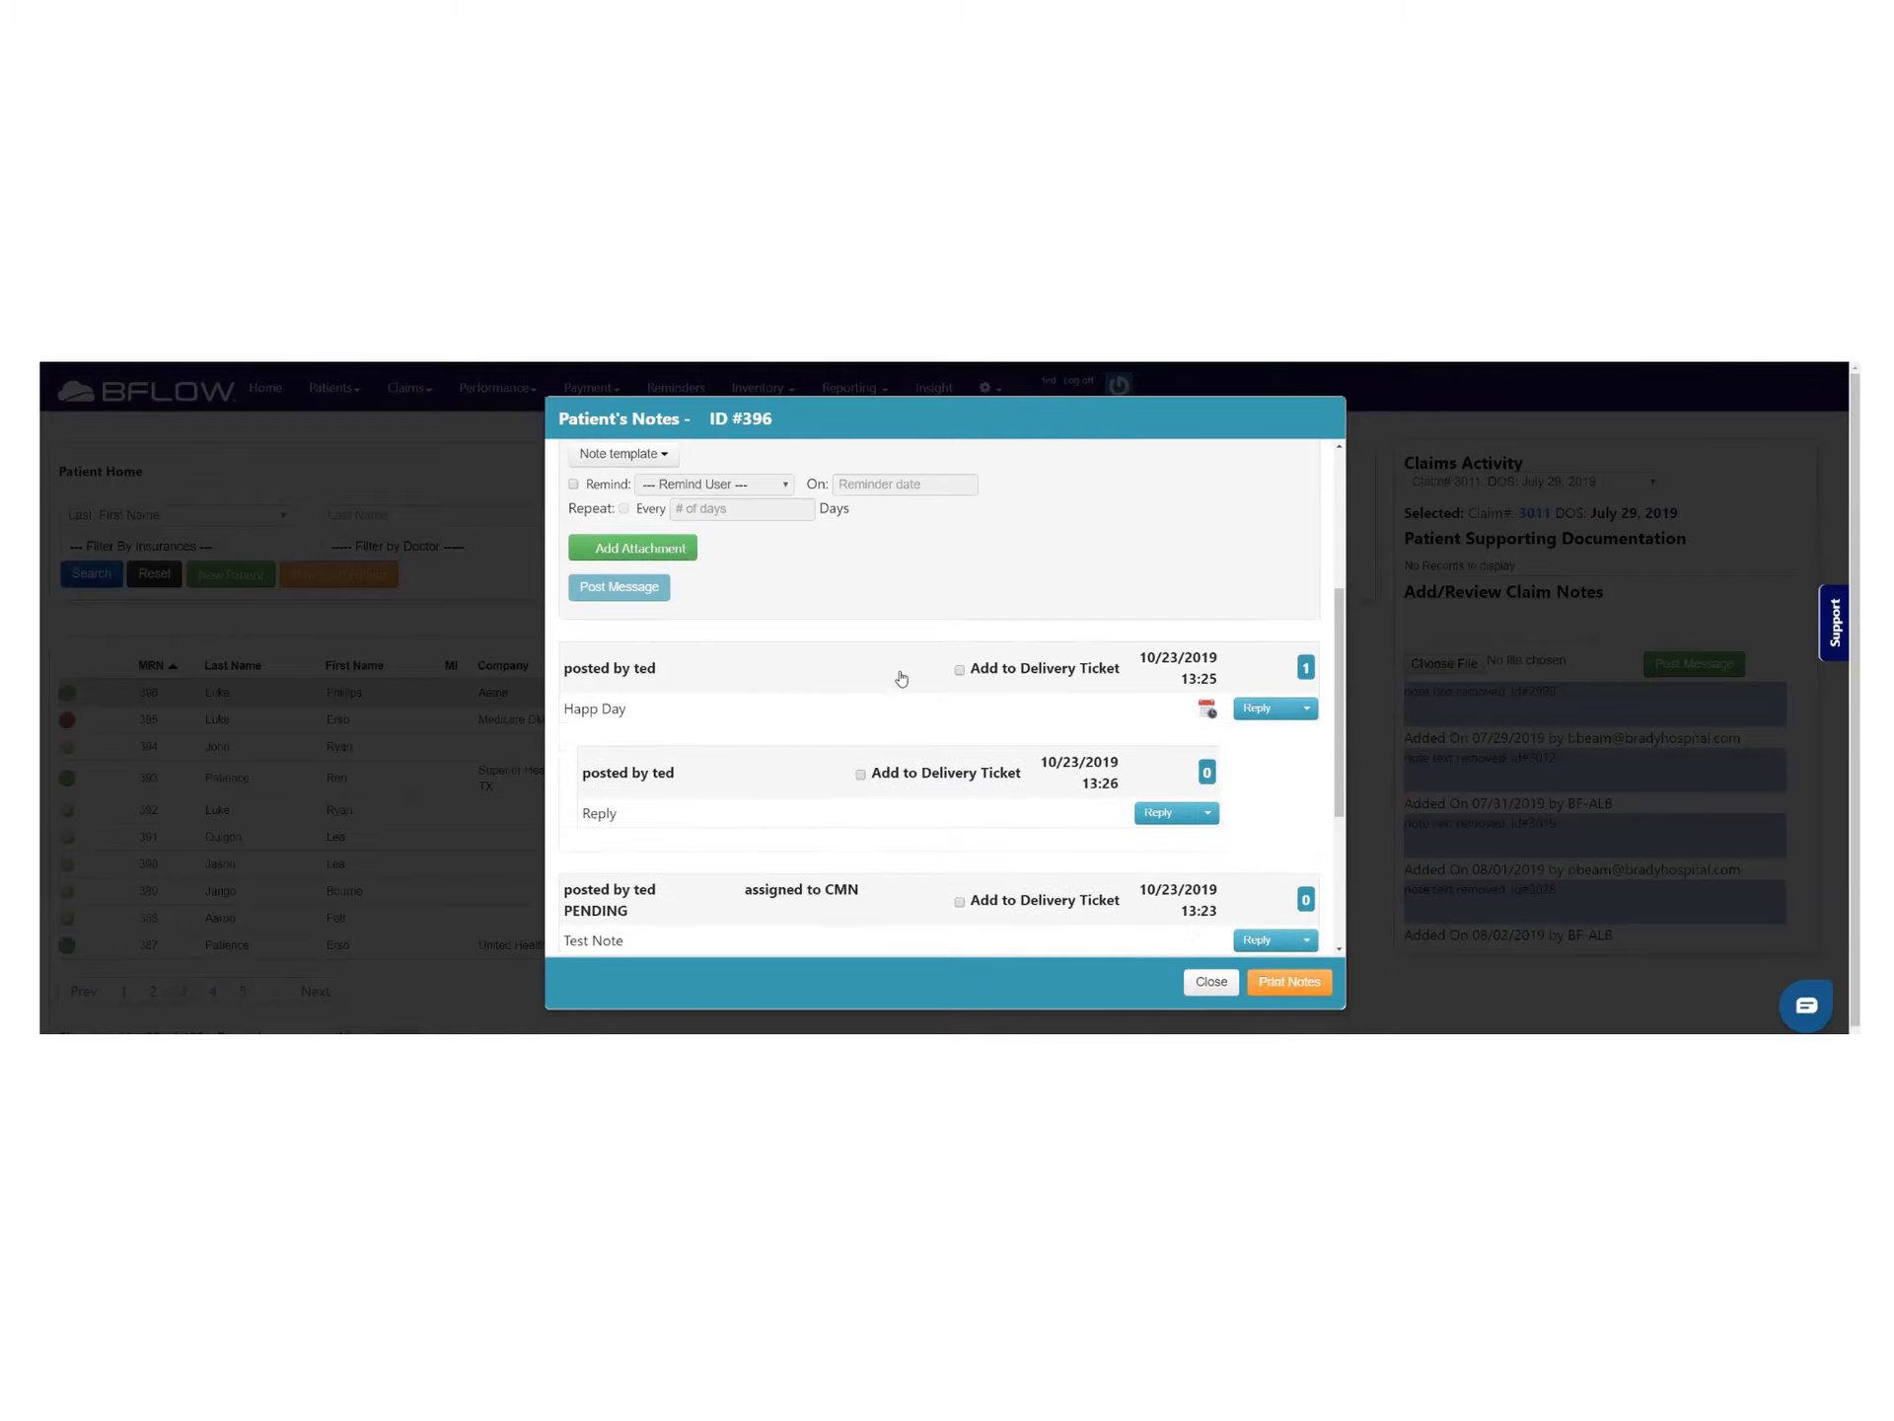
scroll(901, 678, "up", 3)
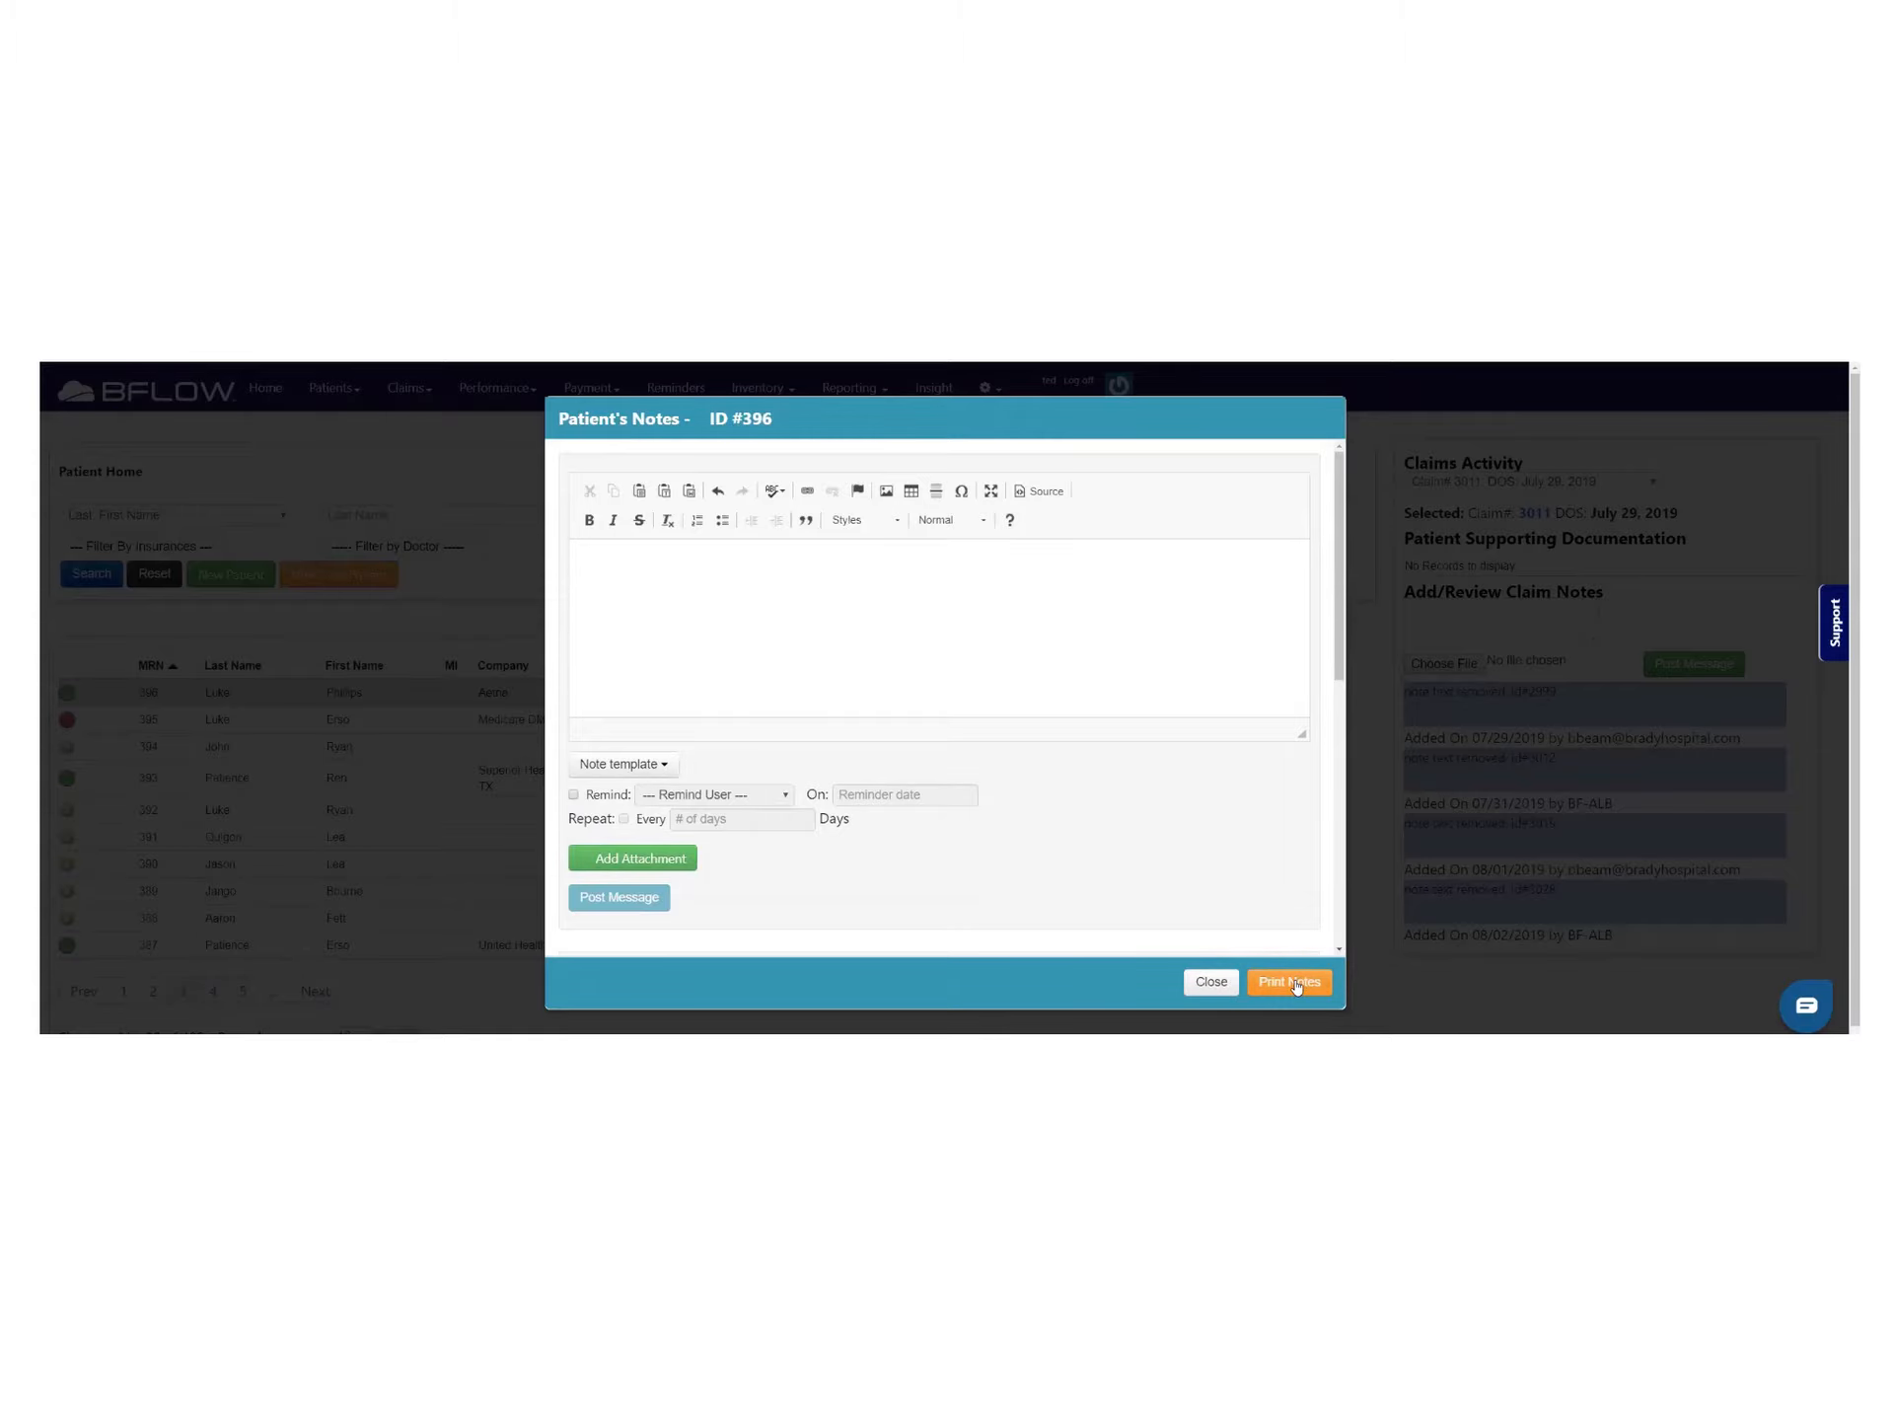
Close the notes and open the Happ Day reminder's notes from the Reminders list
left_click(1210, 982)
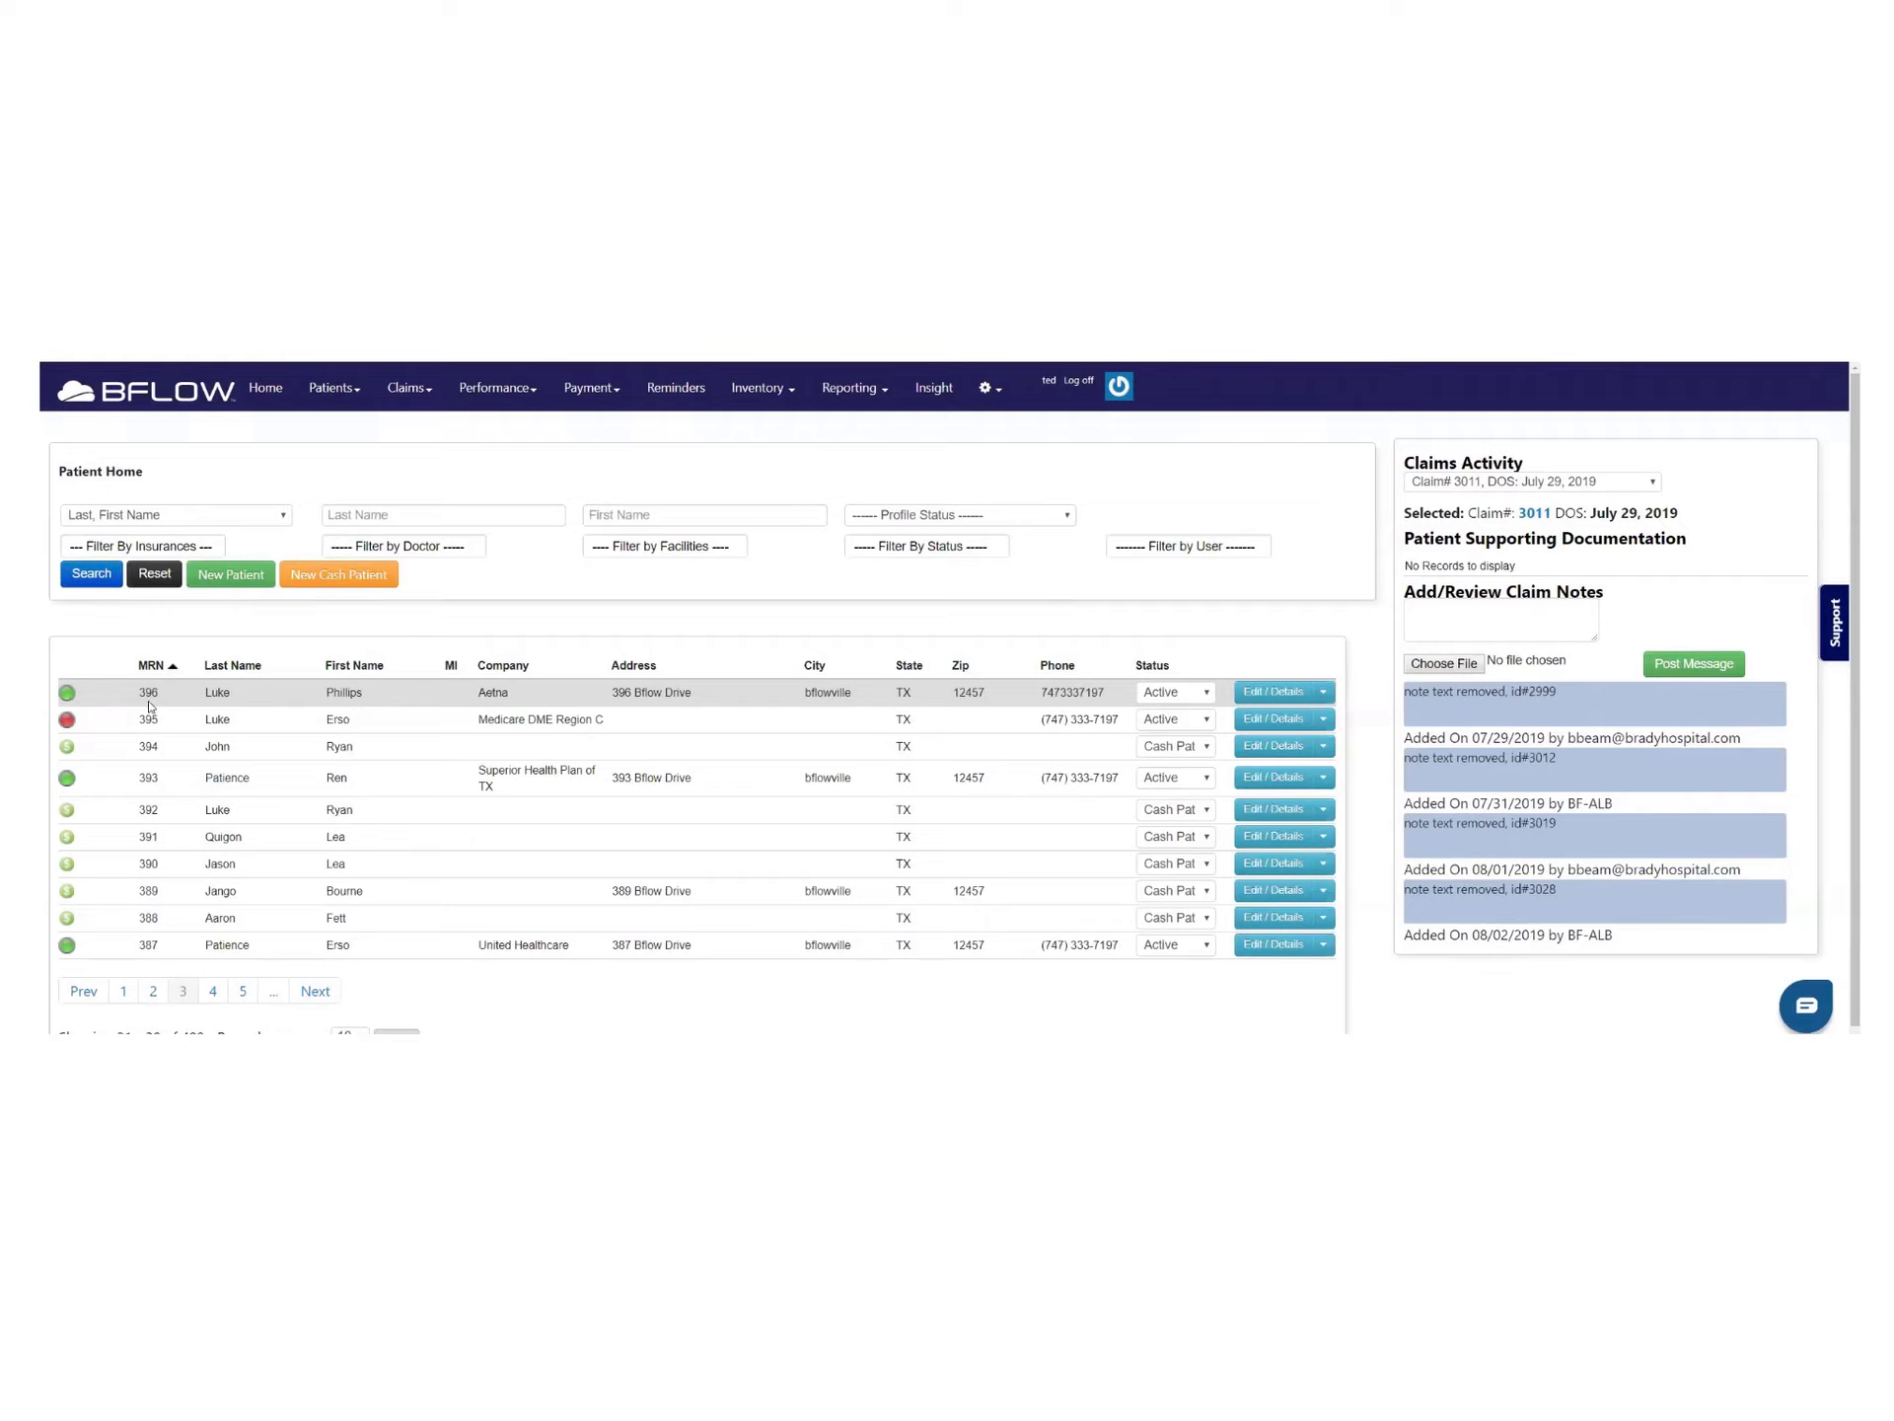
left_click(678, 389)
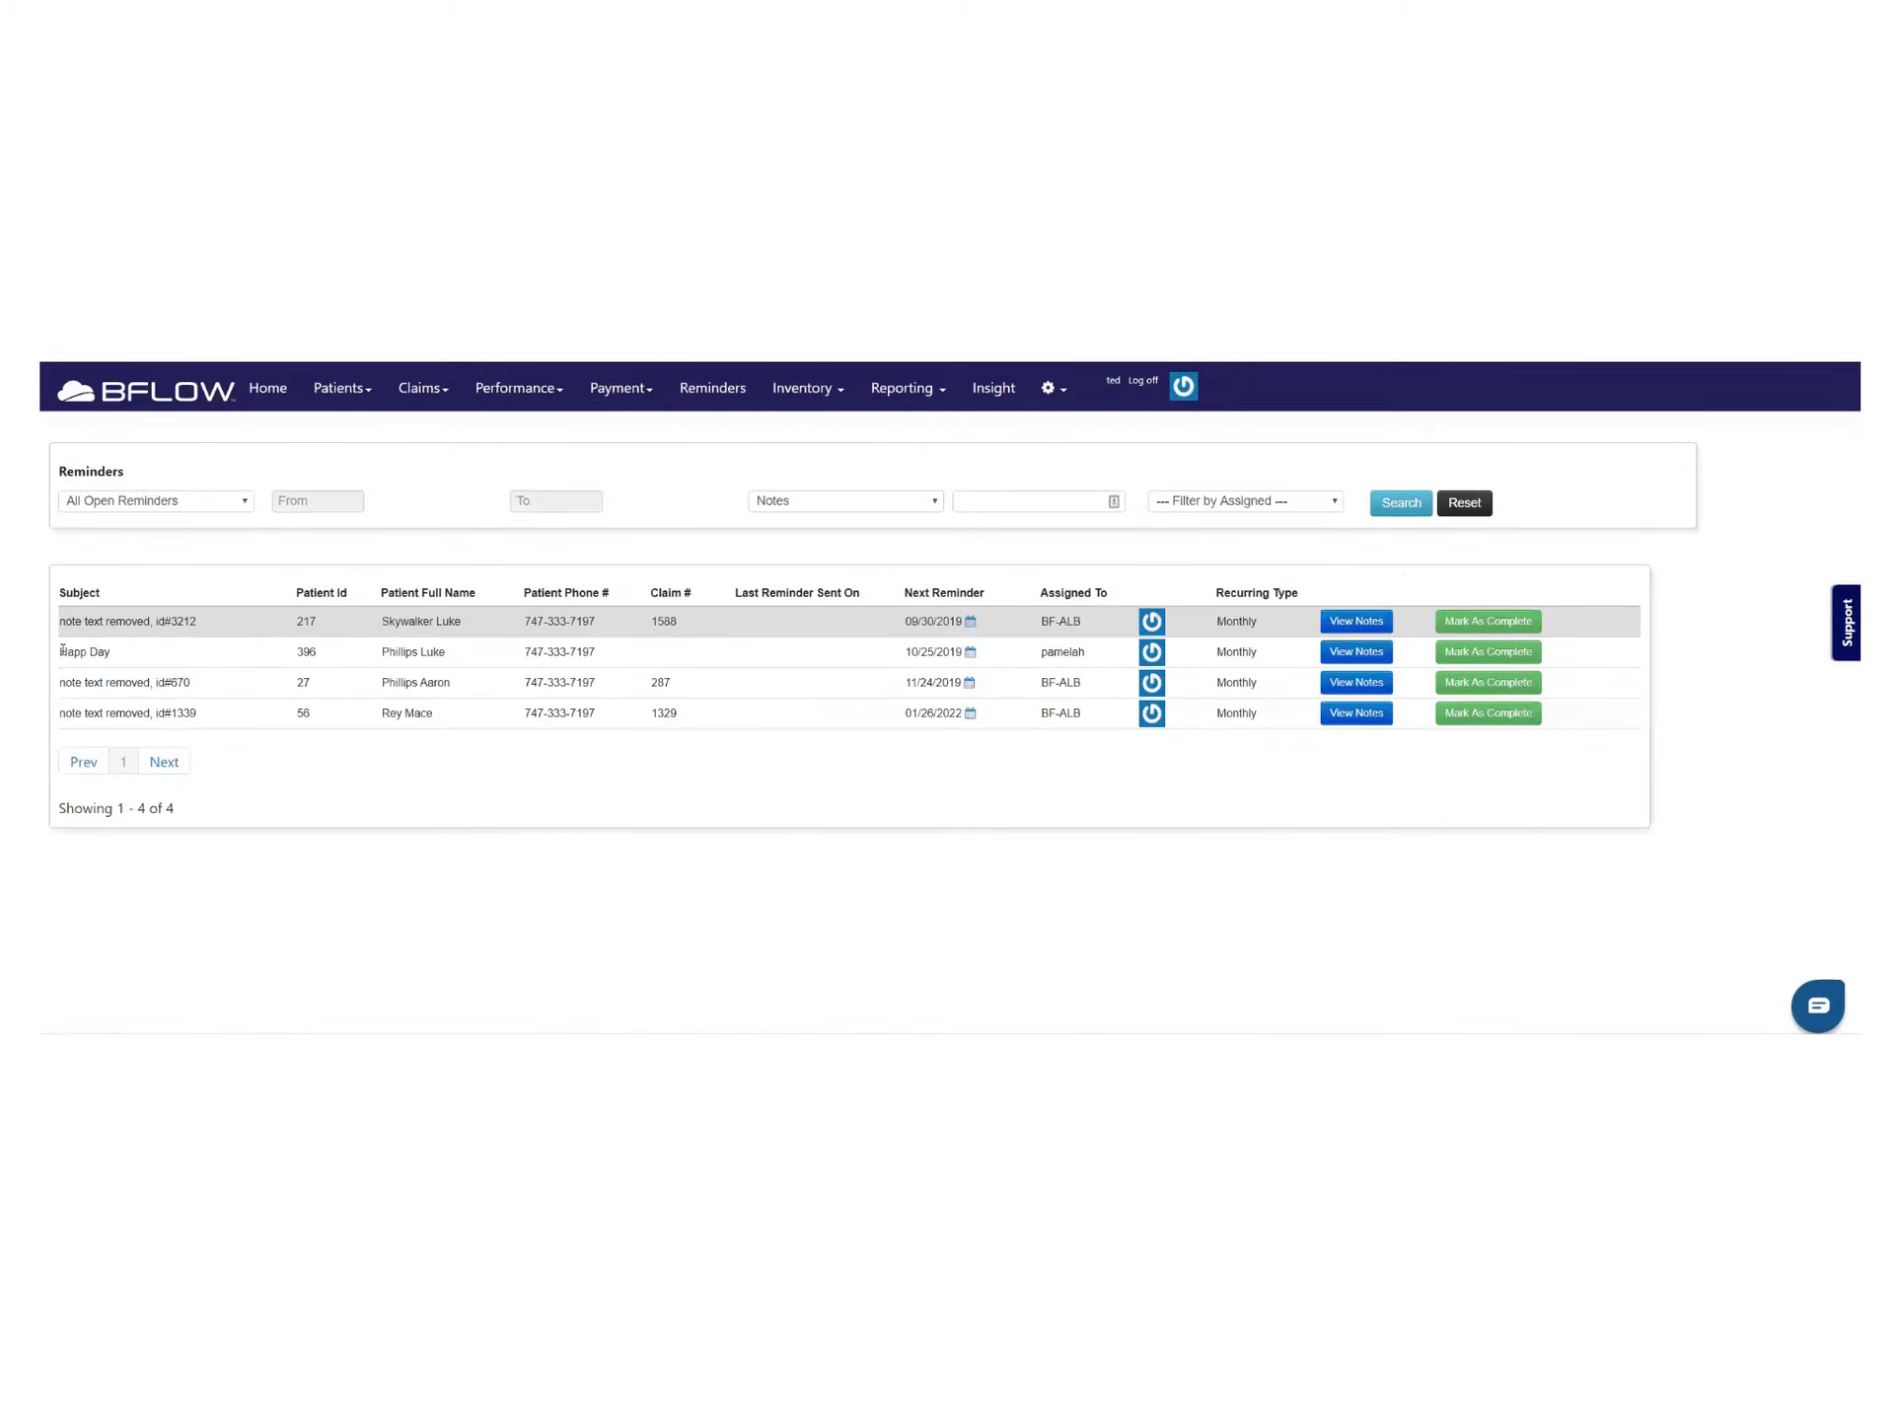
left_click_drag(61, 653, 129, 660)
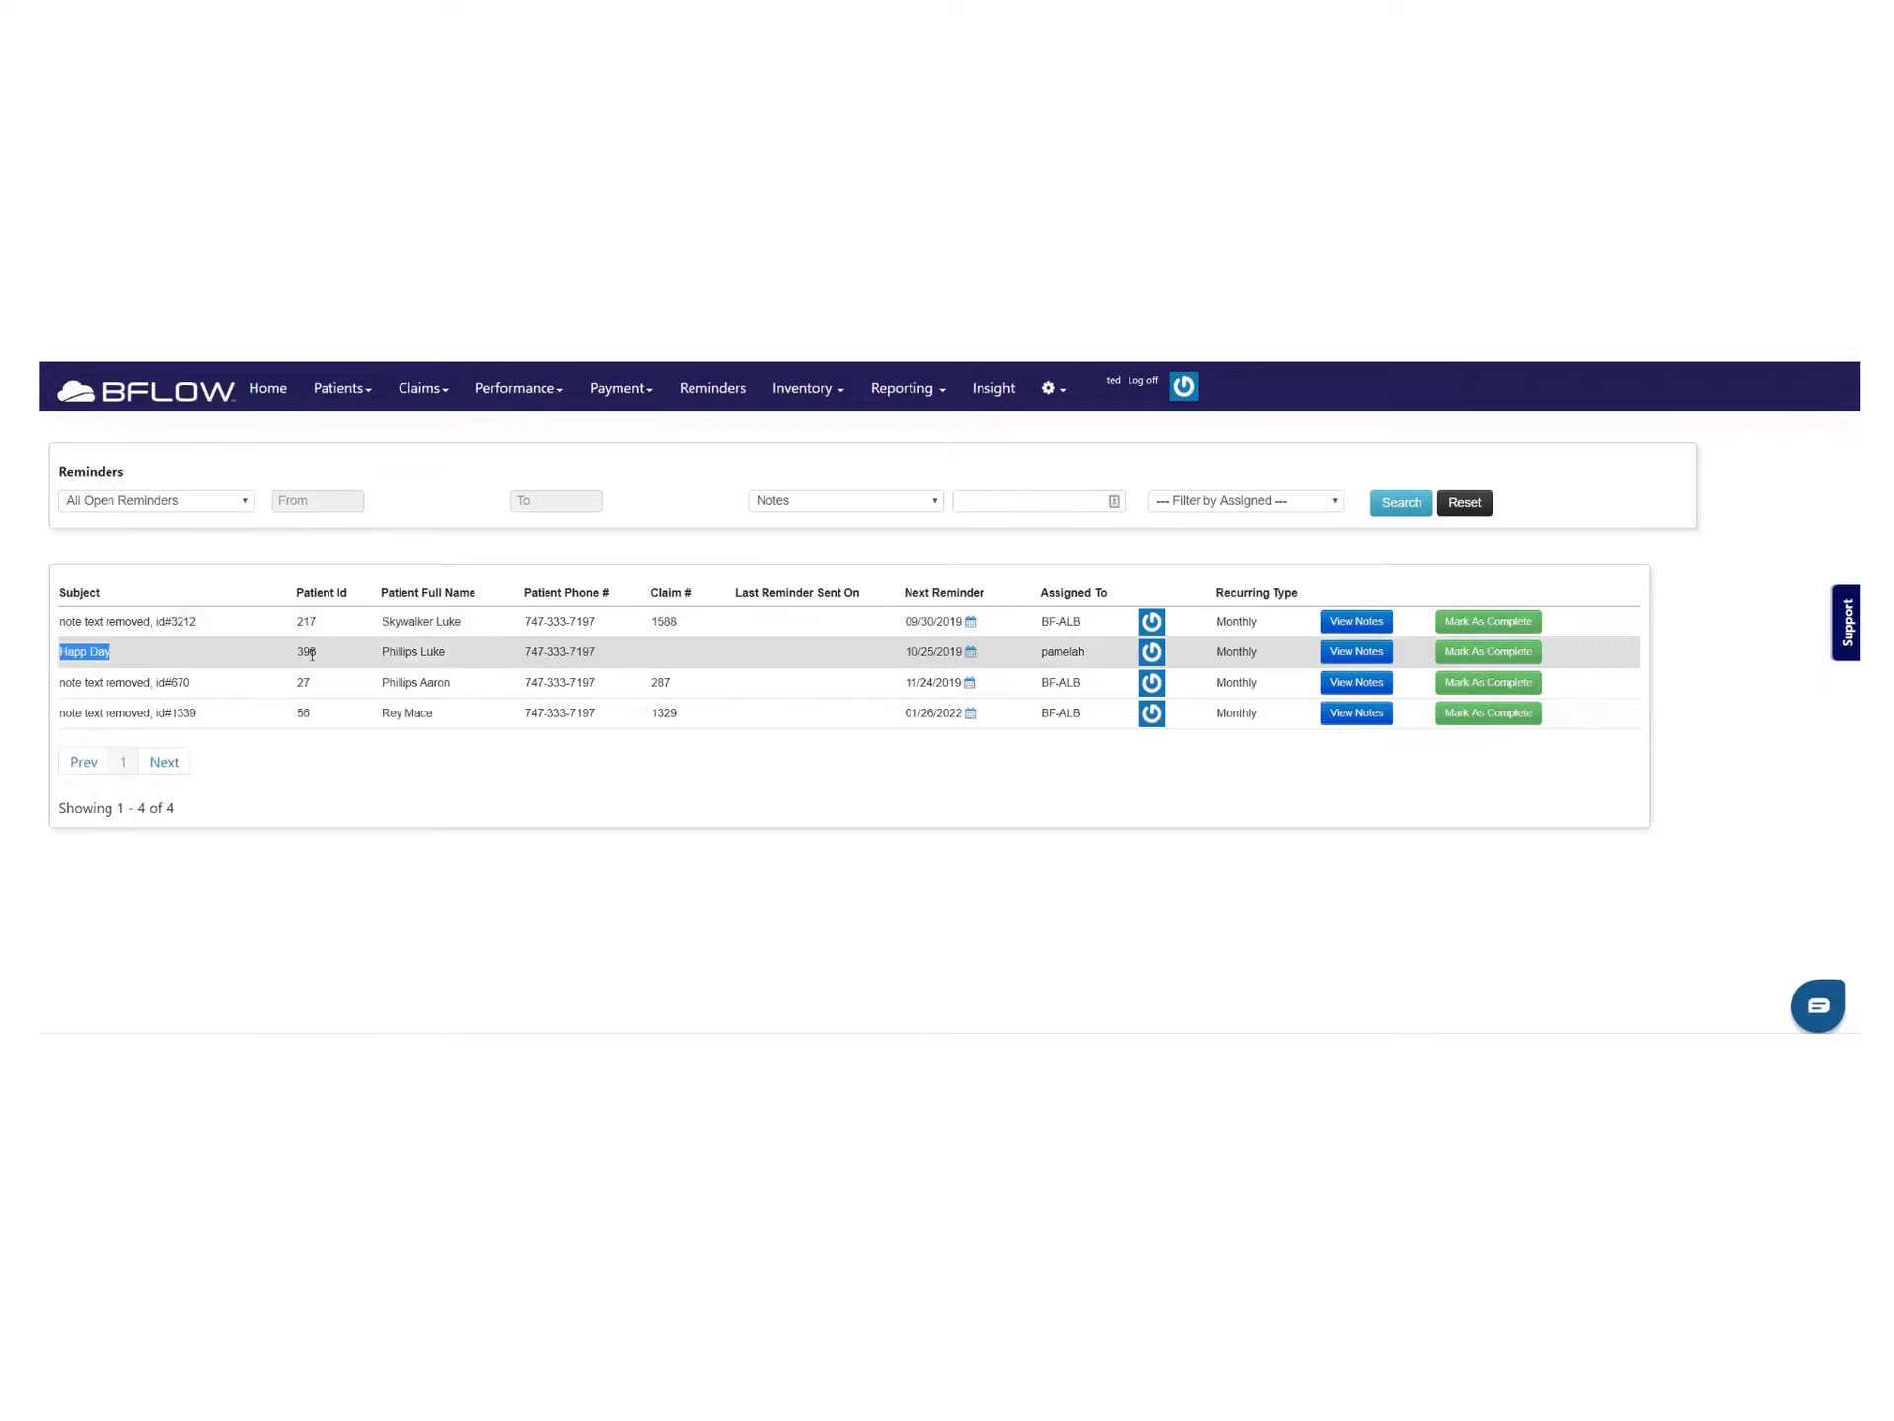
left_click(1356, 651)
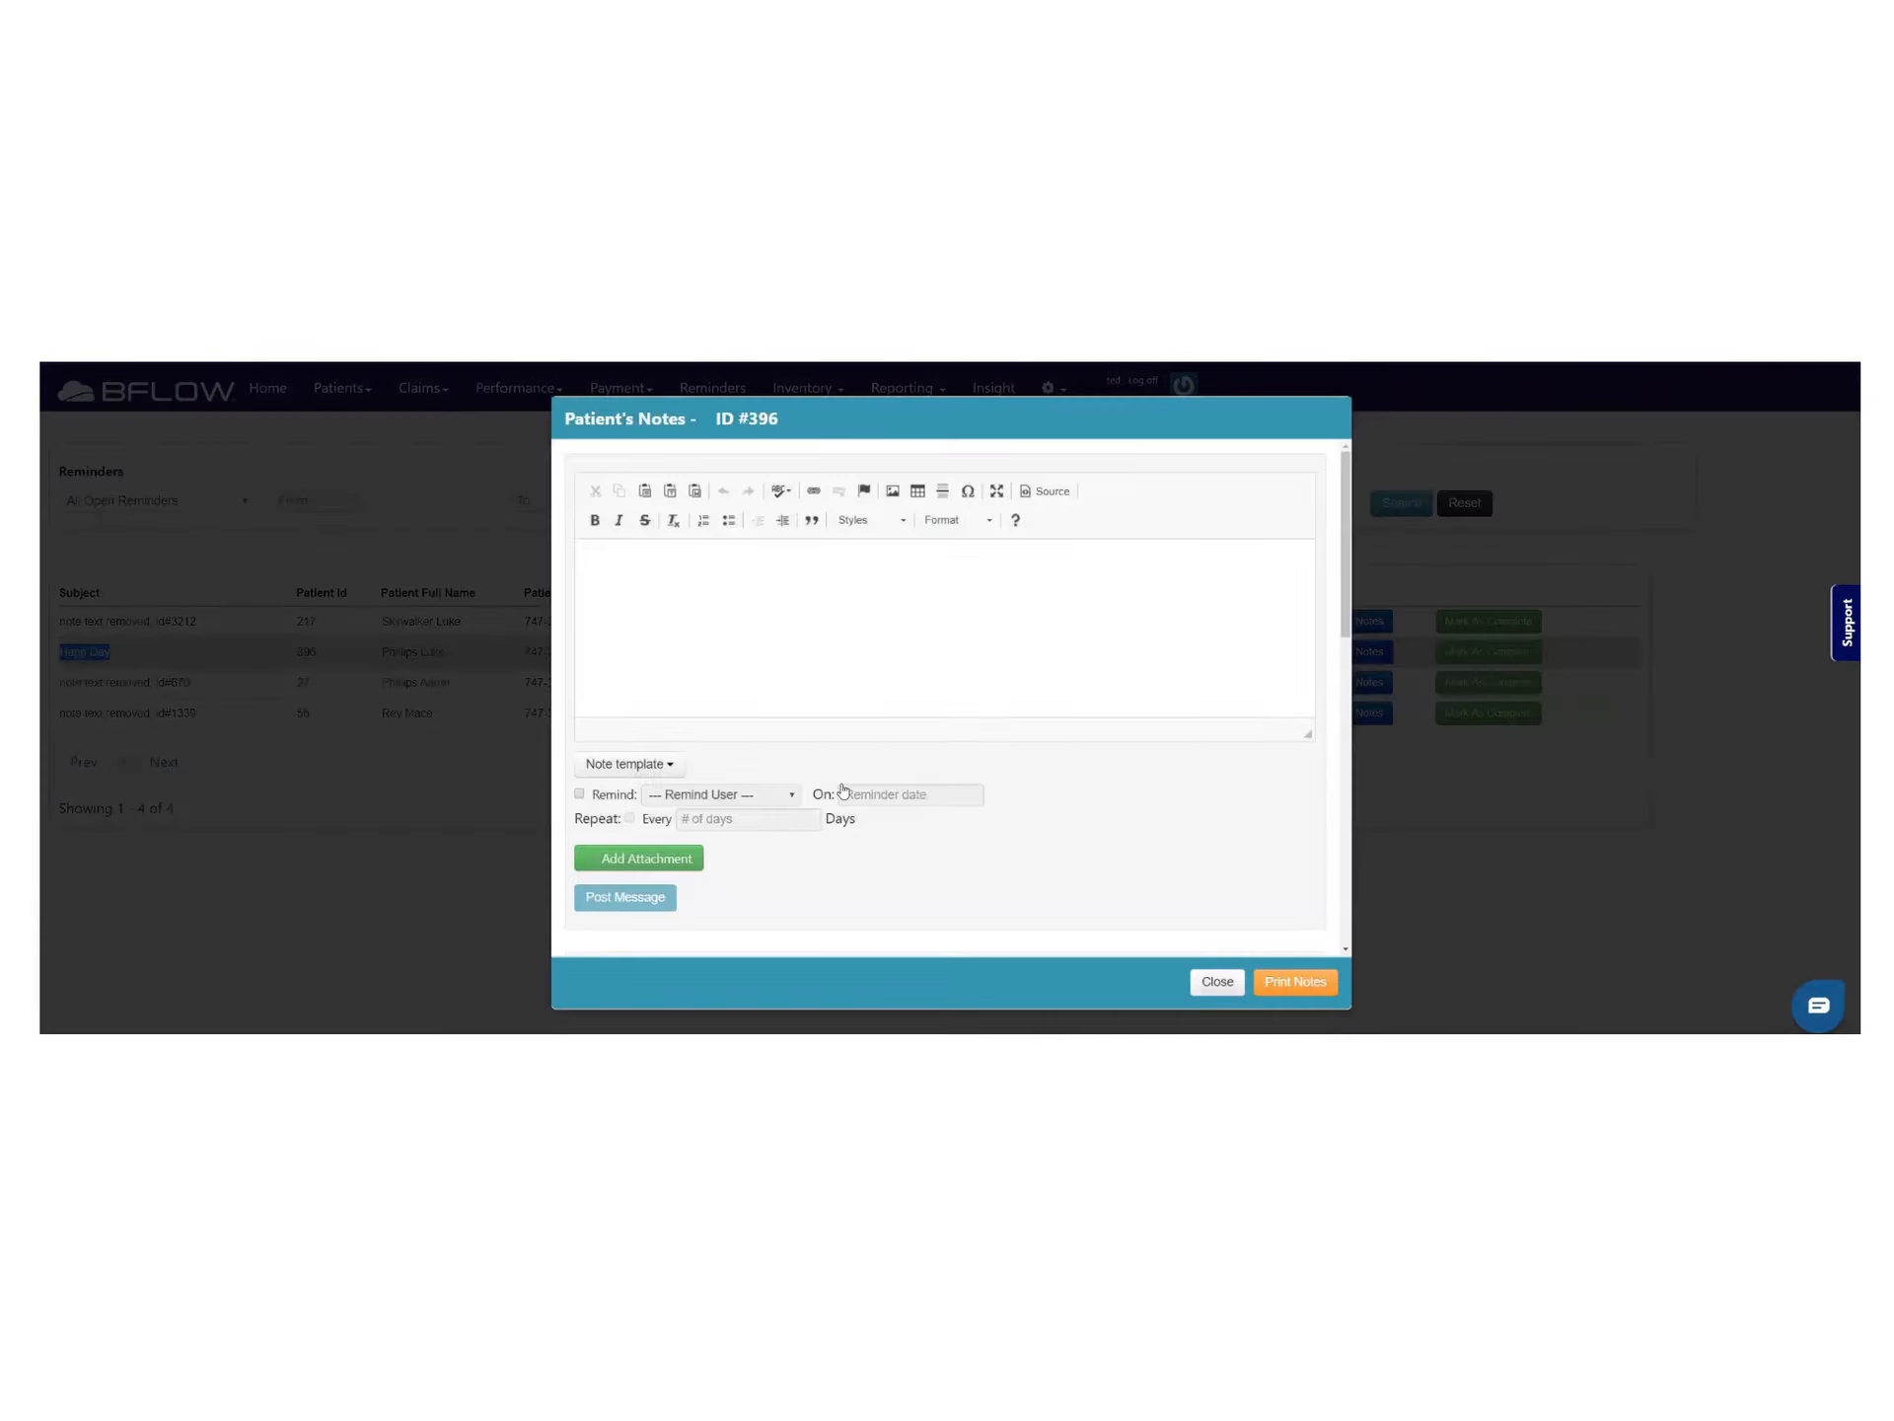
scroll(830, 772, "down", 5)
scroll(829, 771, "up", 2)
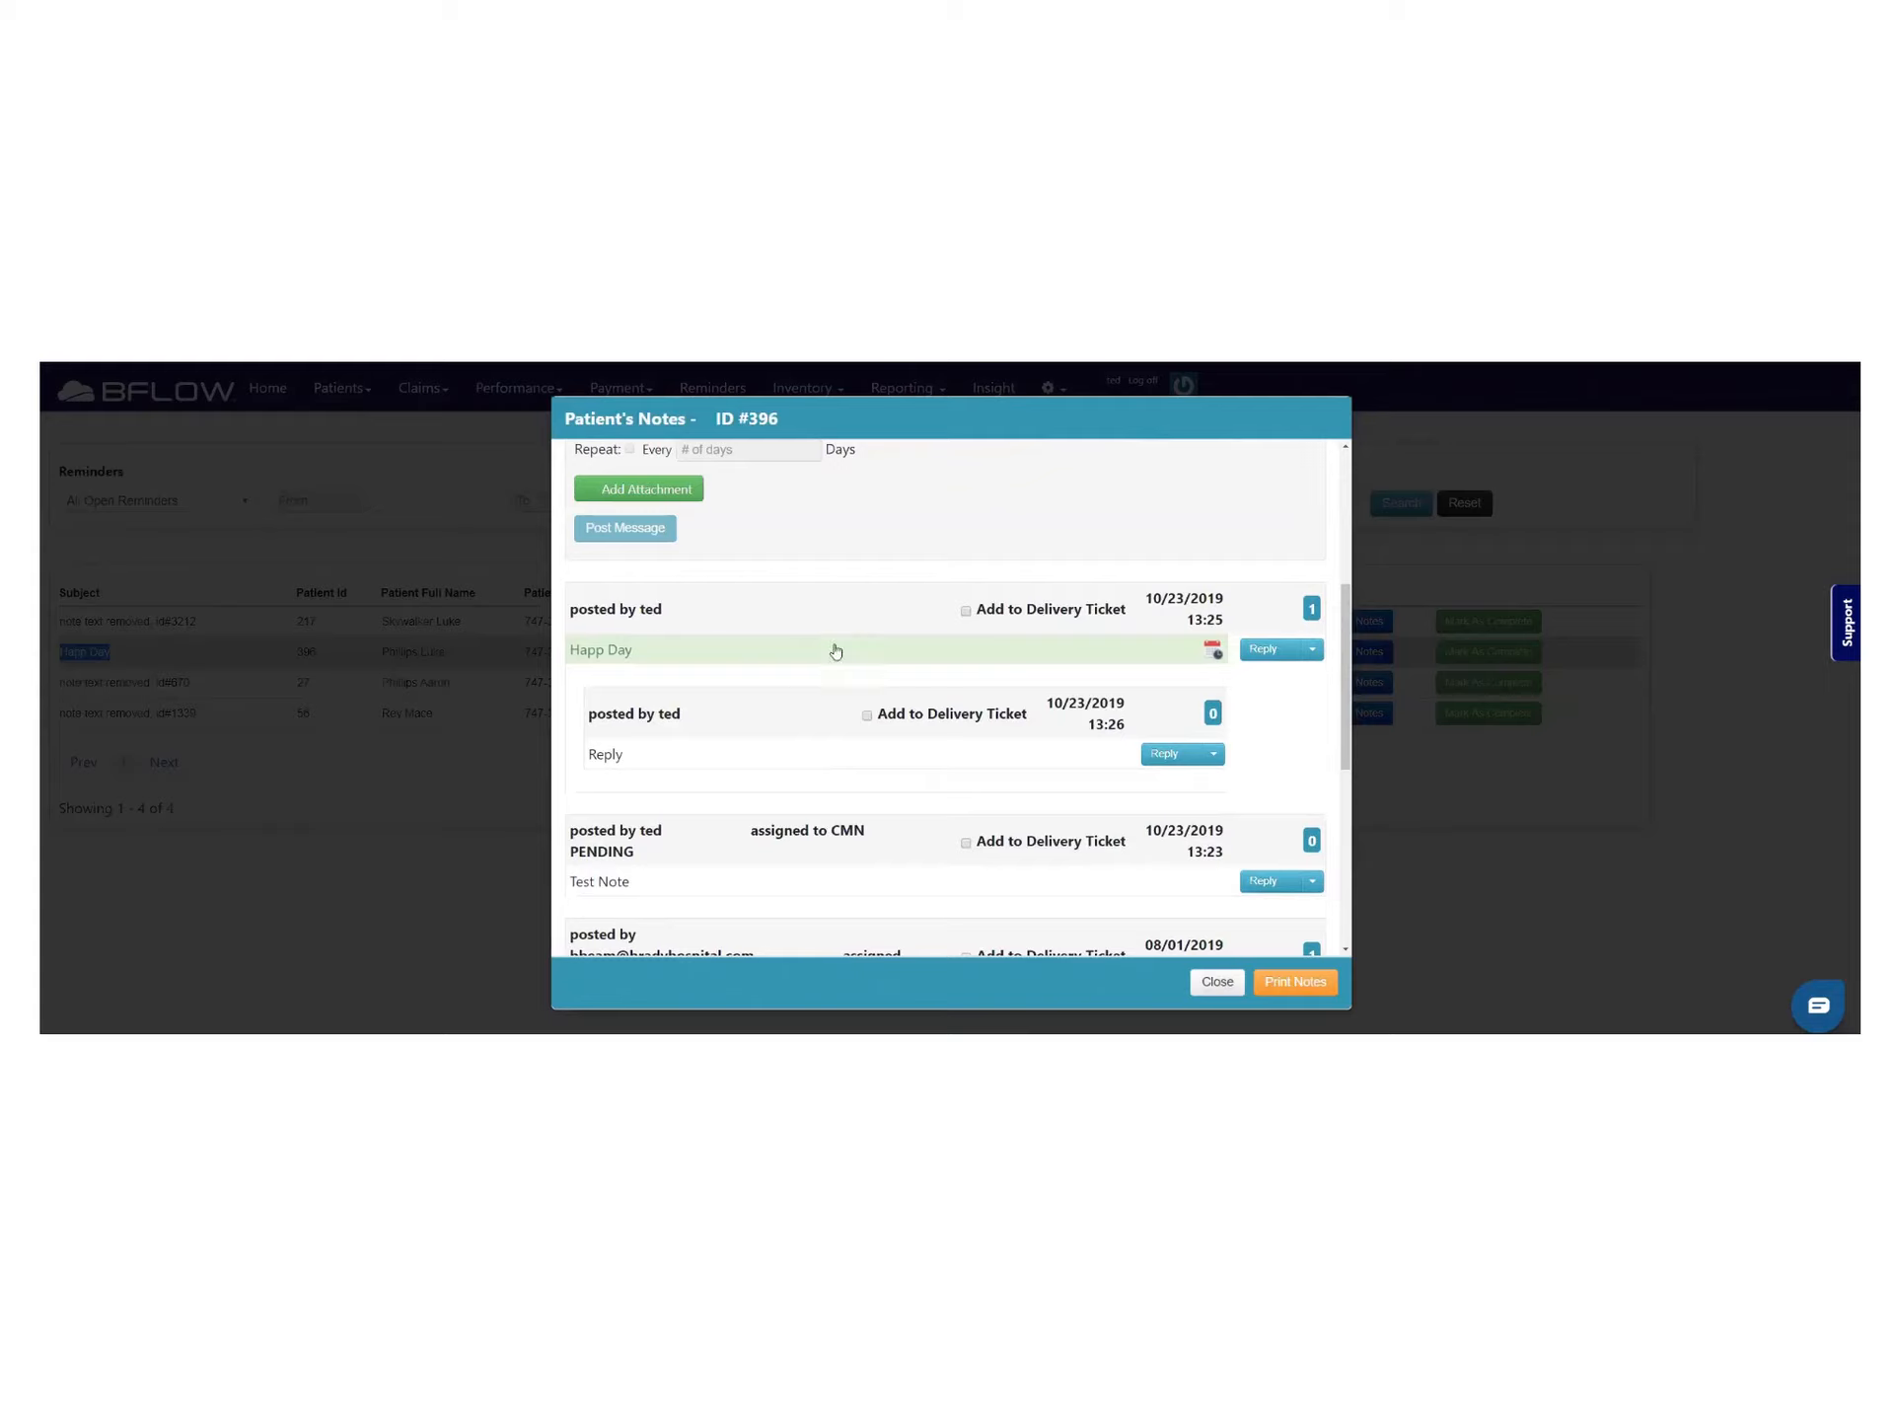
scroll(1109, 651, "up", 1)
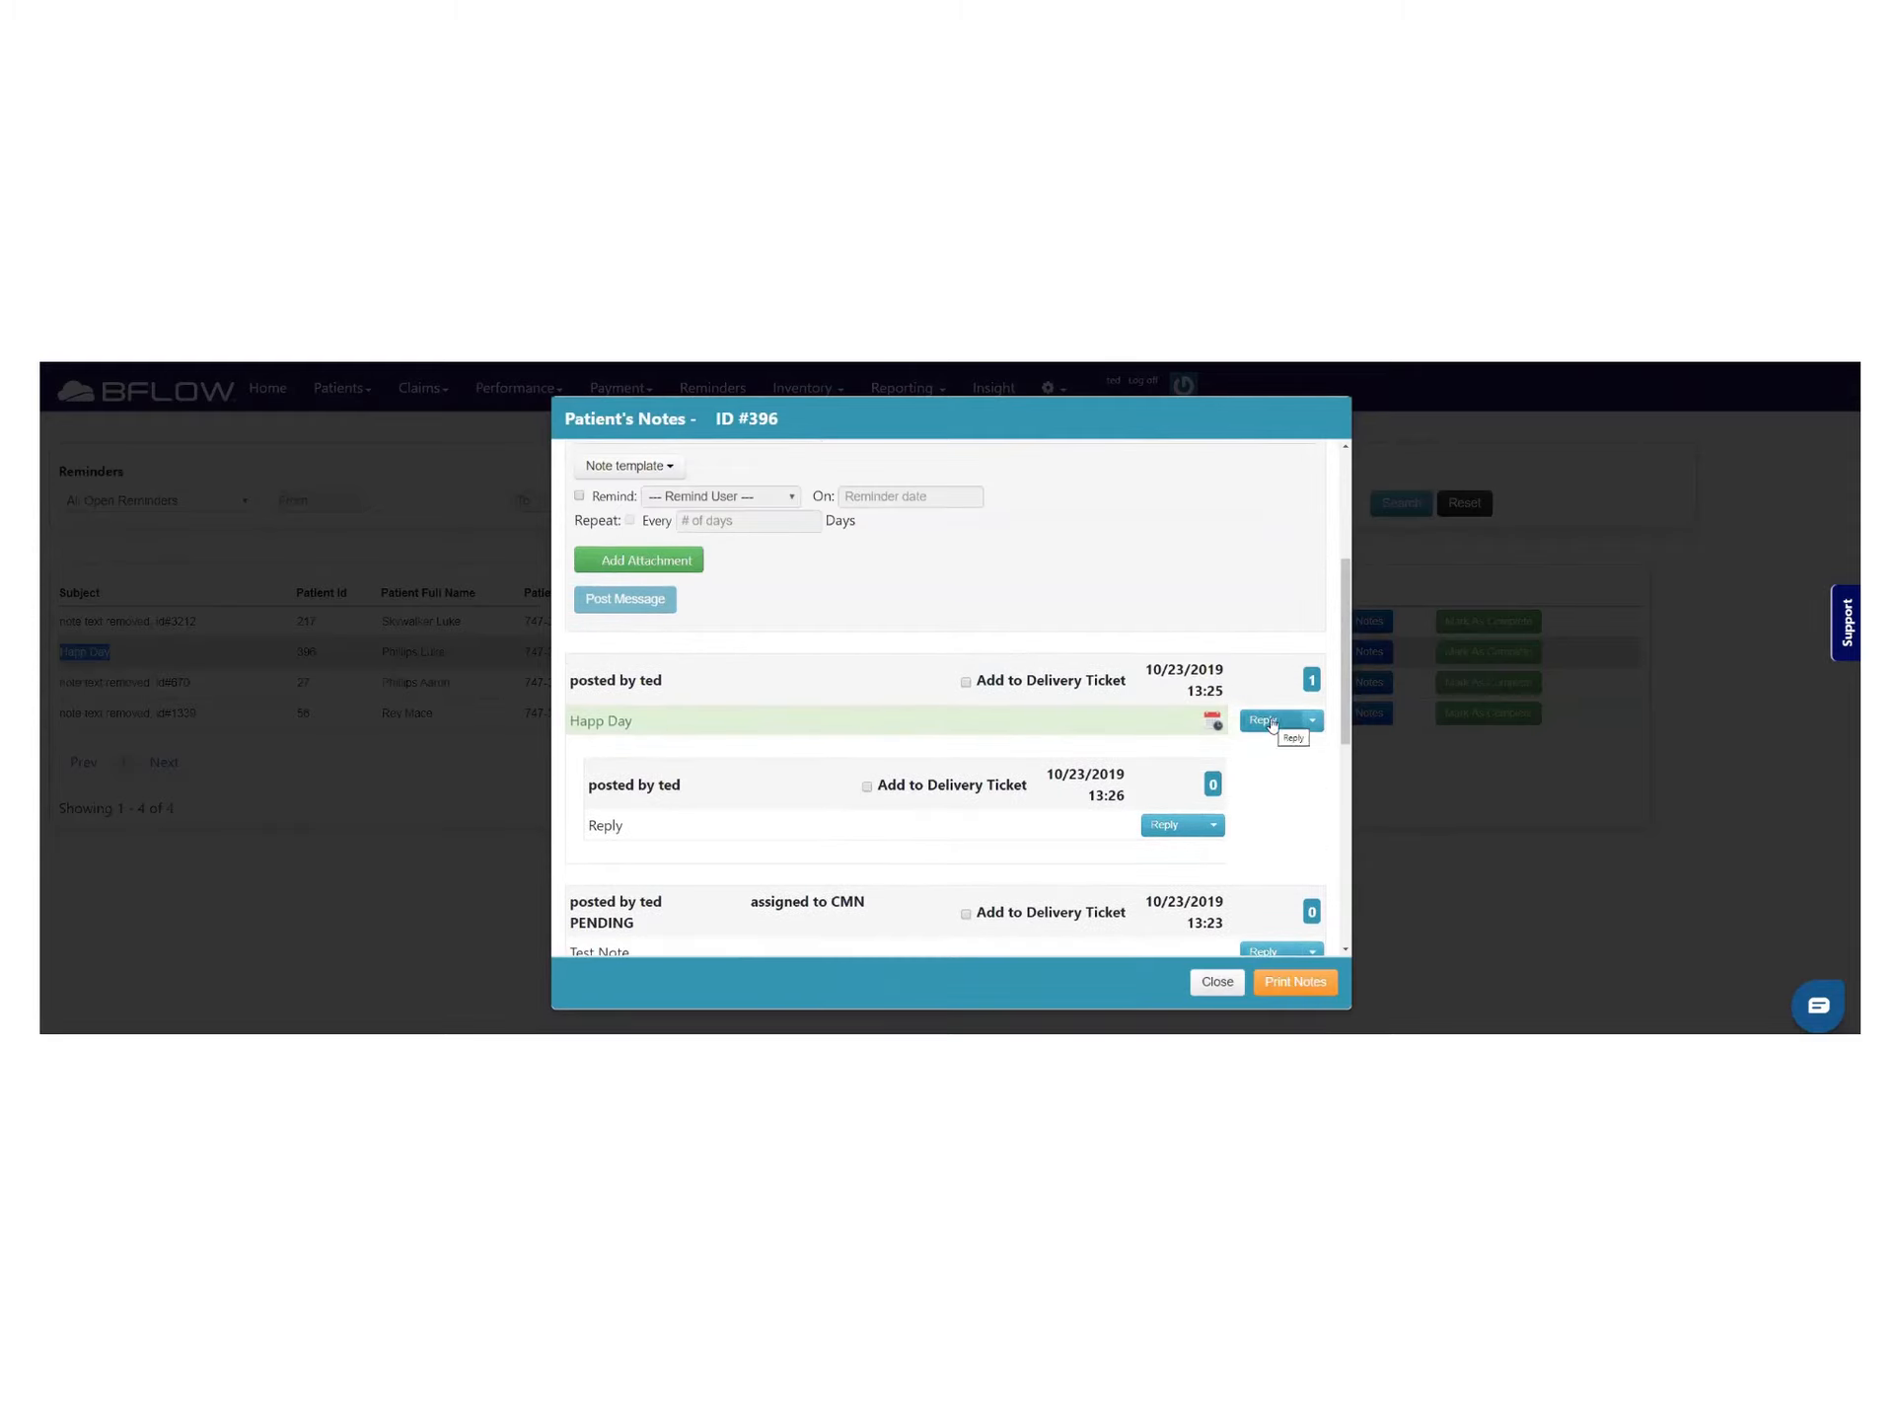
Reply 'Done' to the Happ Day note and close the notes window
left_click(1267, 721)
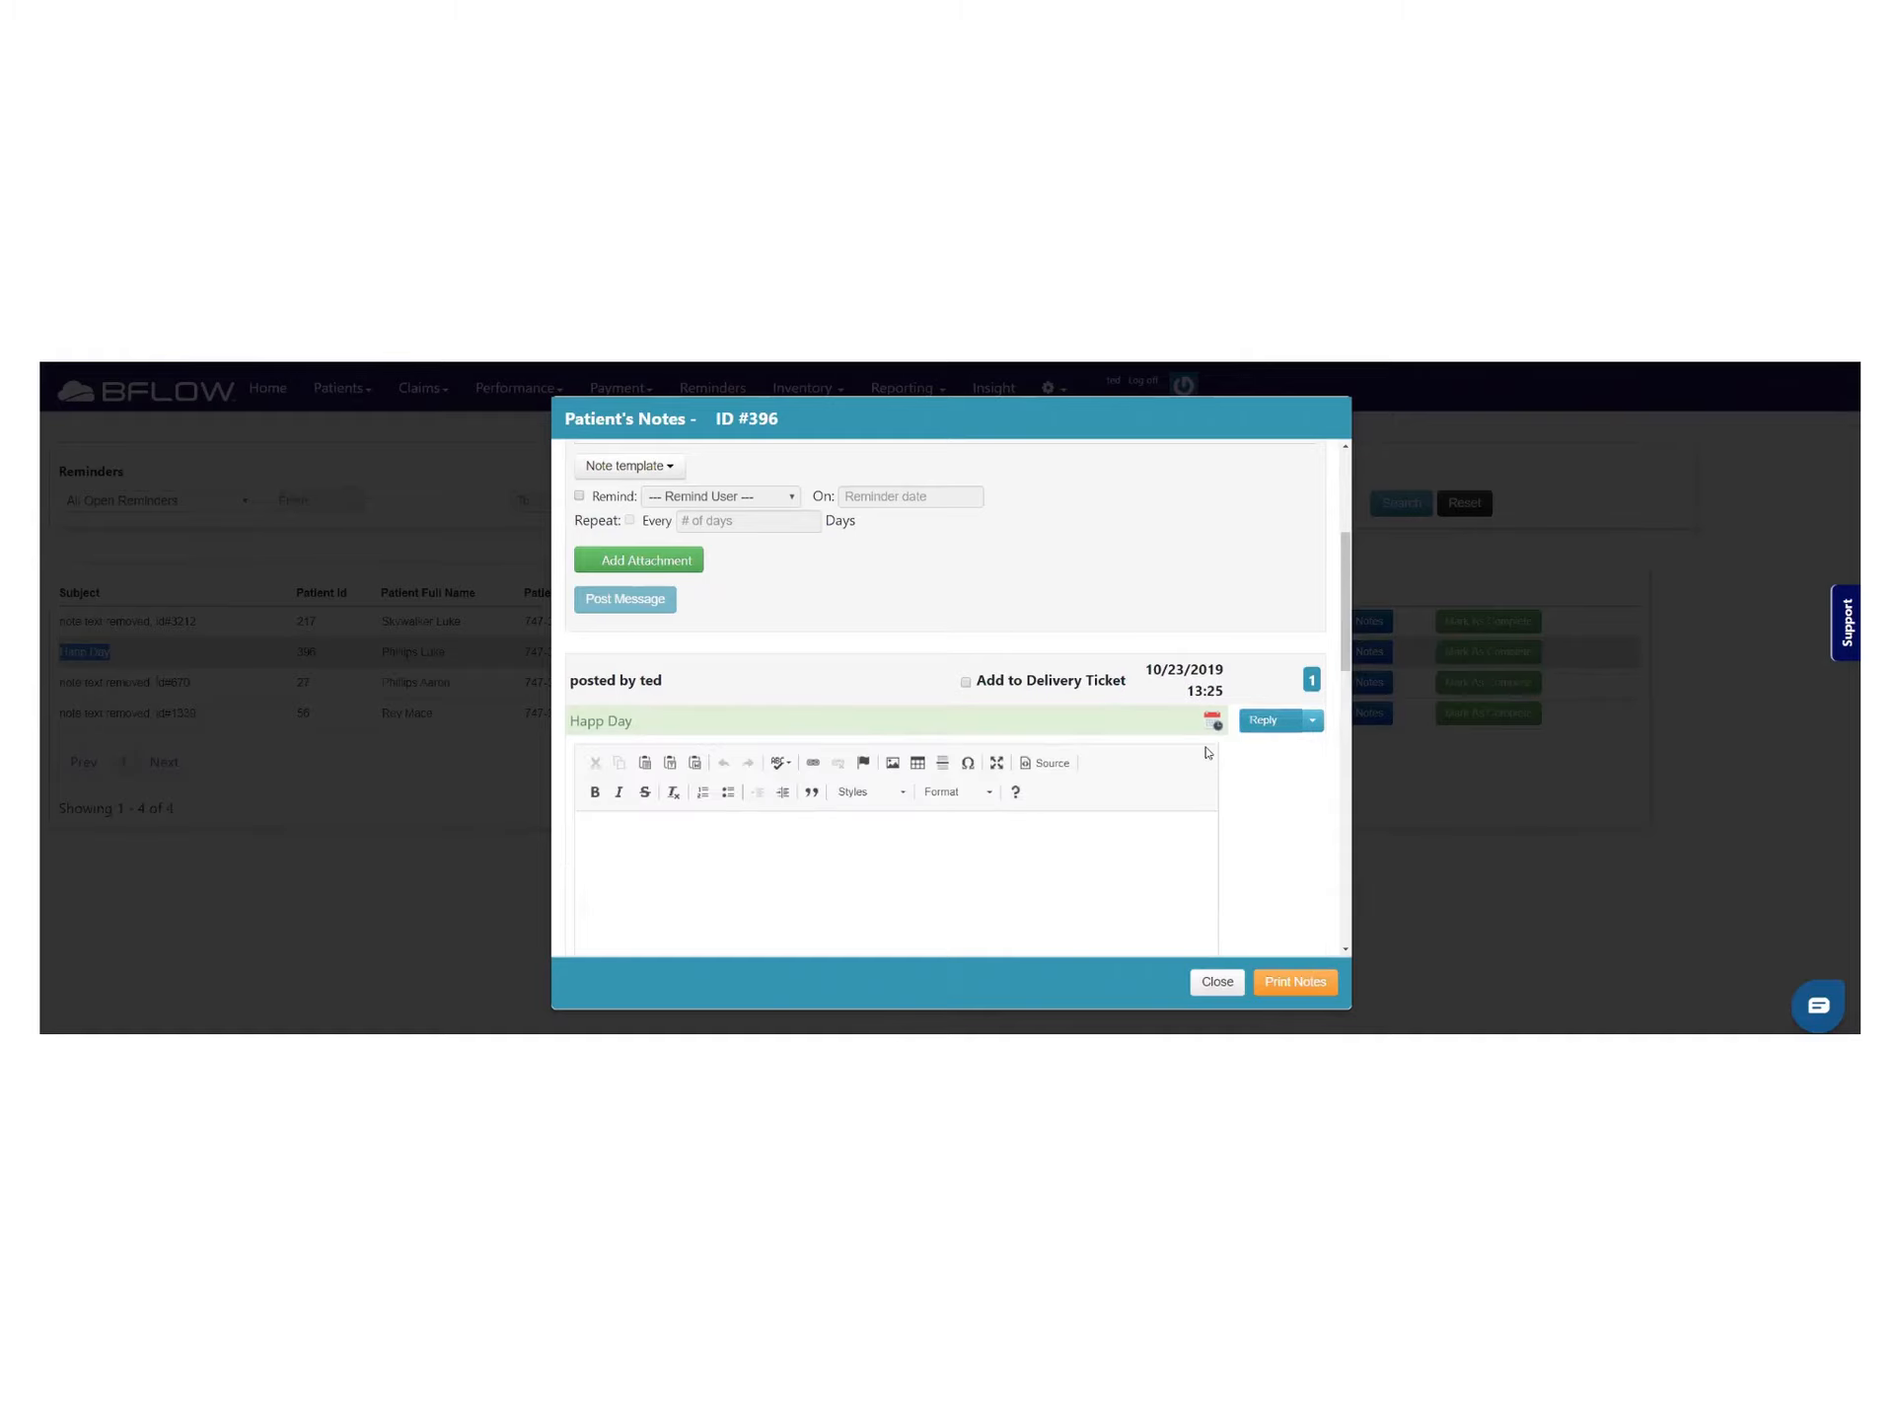
left_click(808, 829)
scroll(809, 858, "up", 1)
scroll(780, 829, "down", 3)
scroll(691, 804, "down", 2)
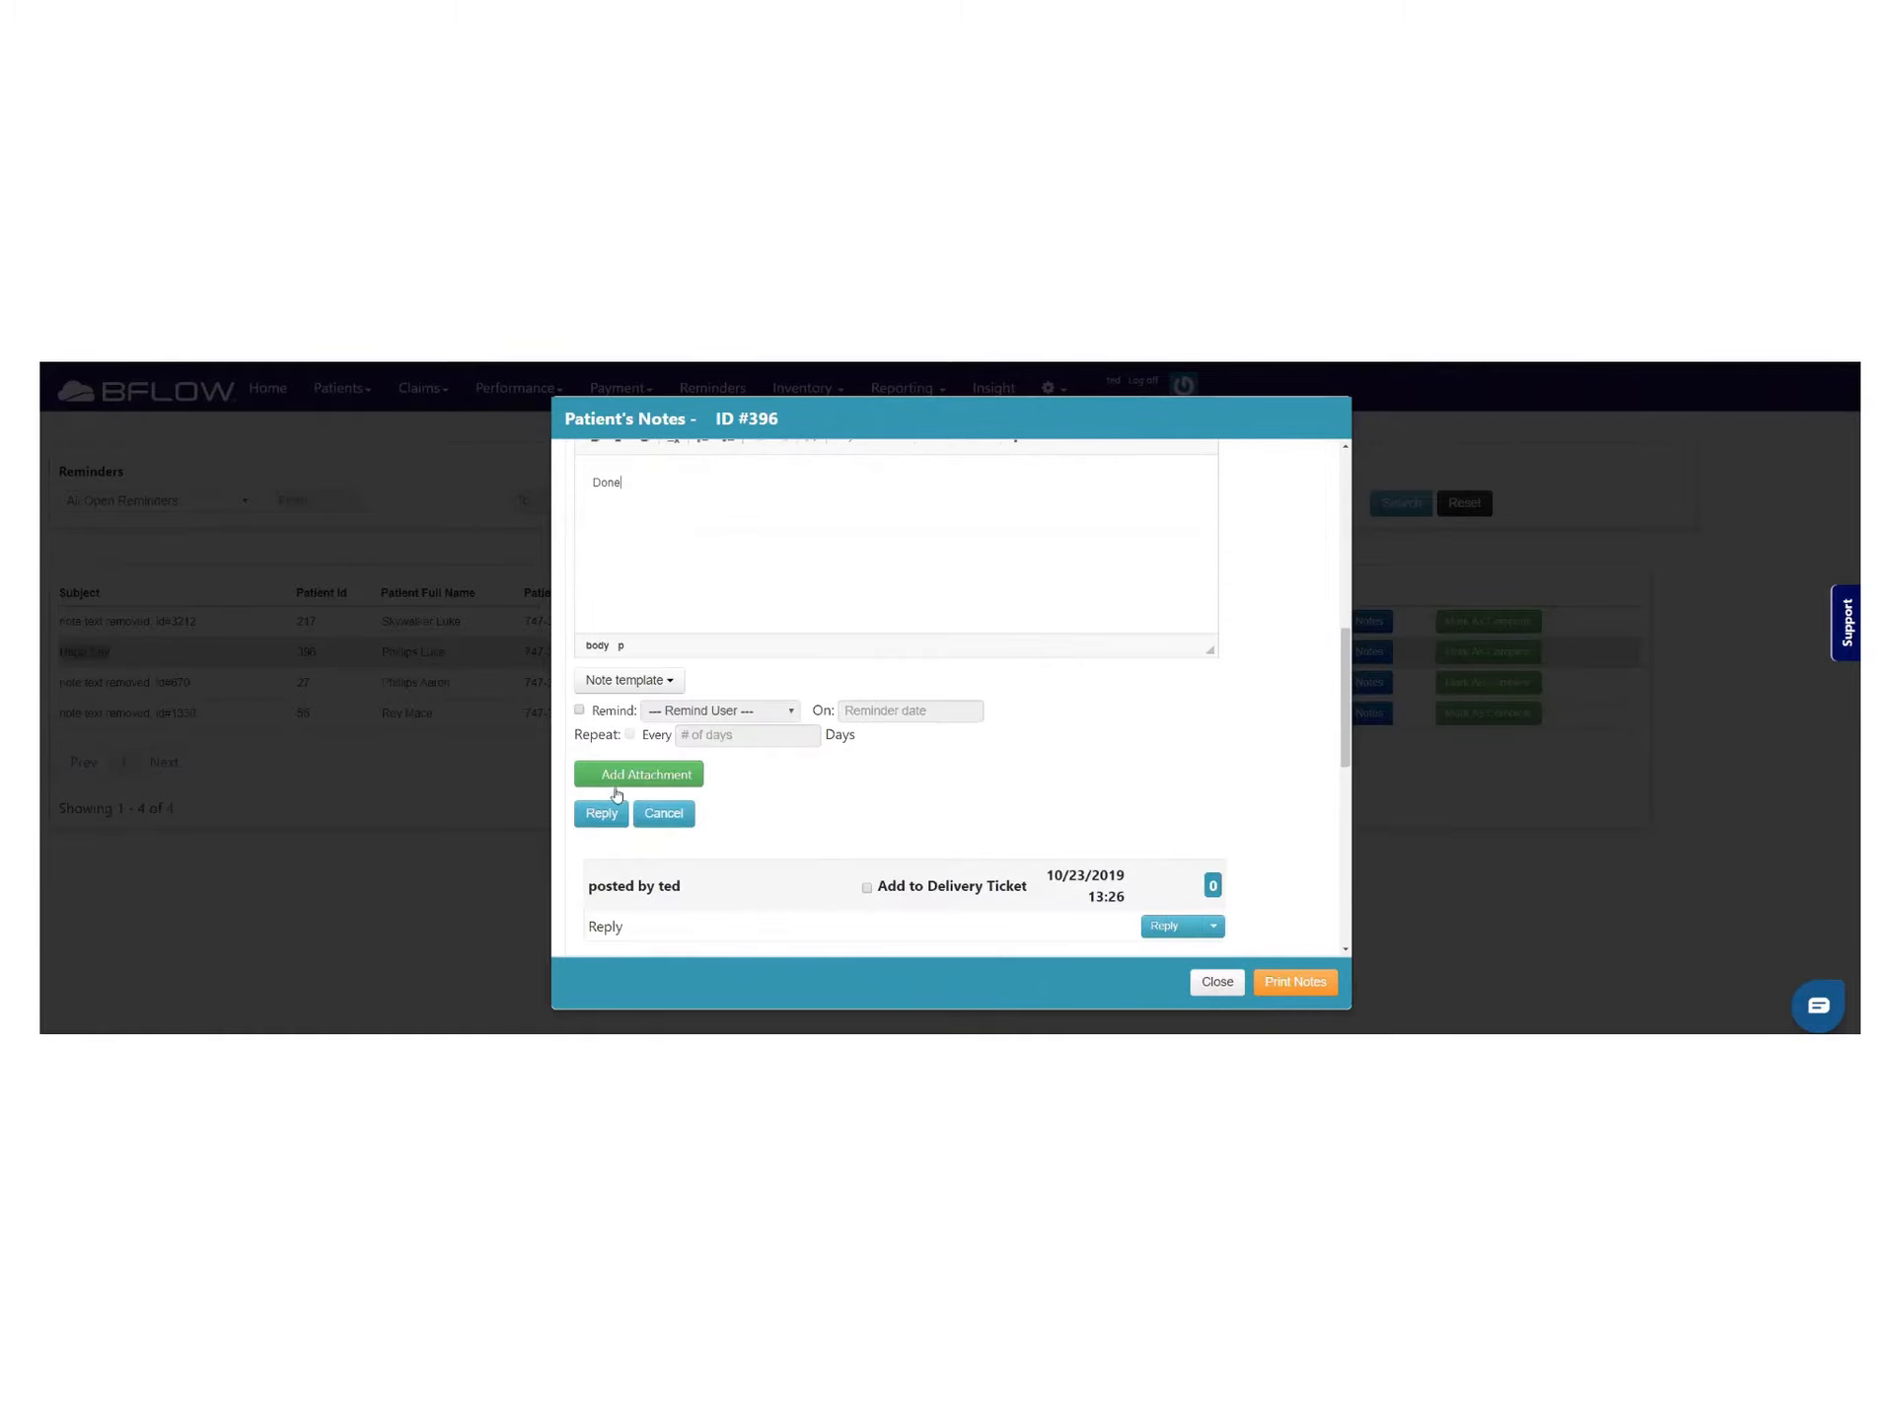
left_click(601, 813)
scroll(769, 647, "up", 2)
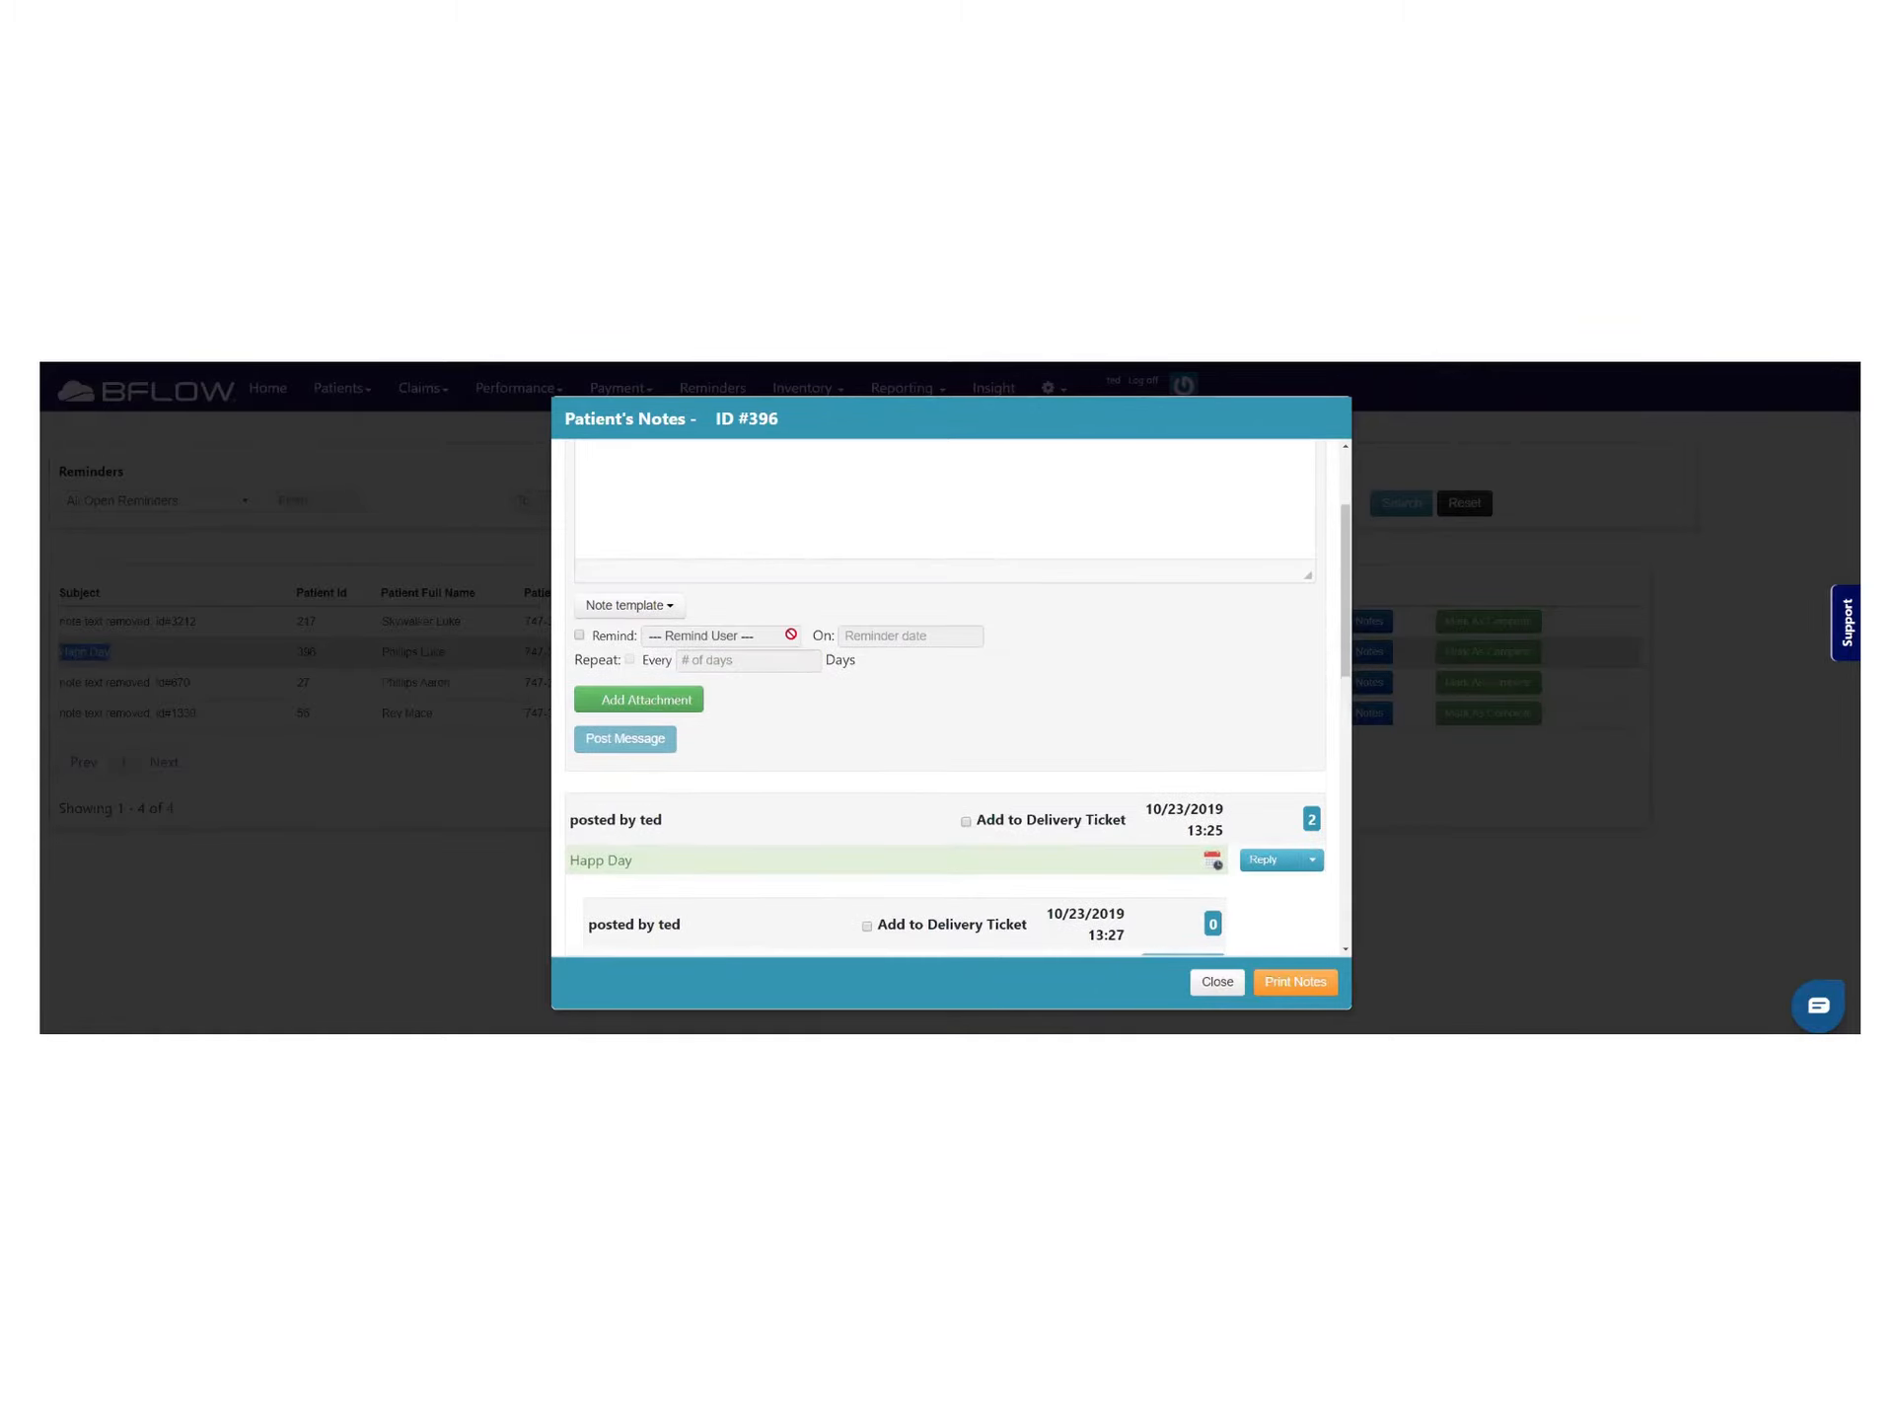
scroll(775, 660, "down", 2)
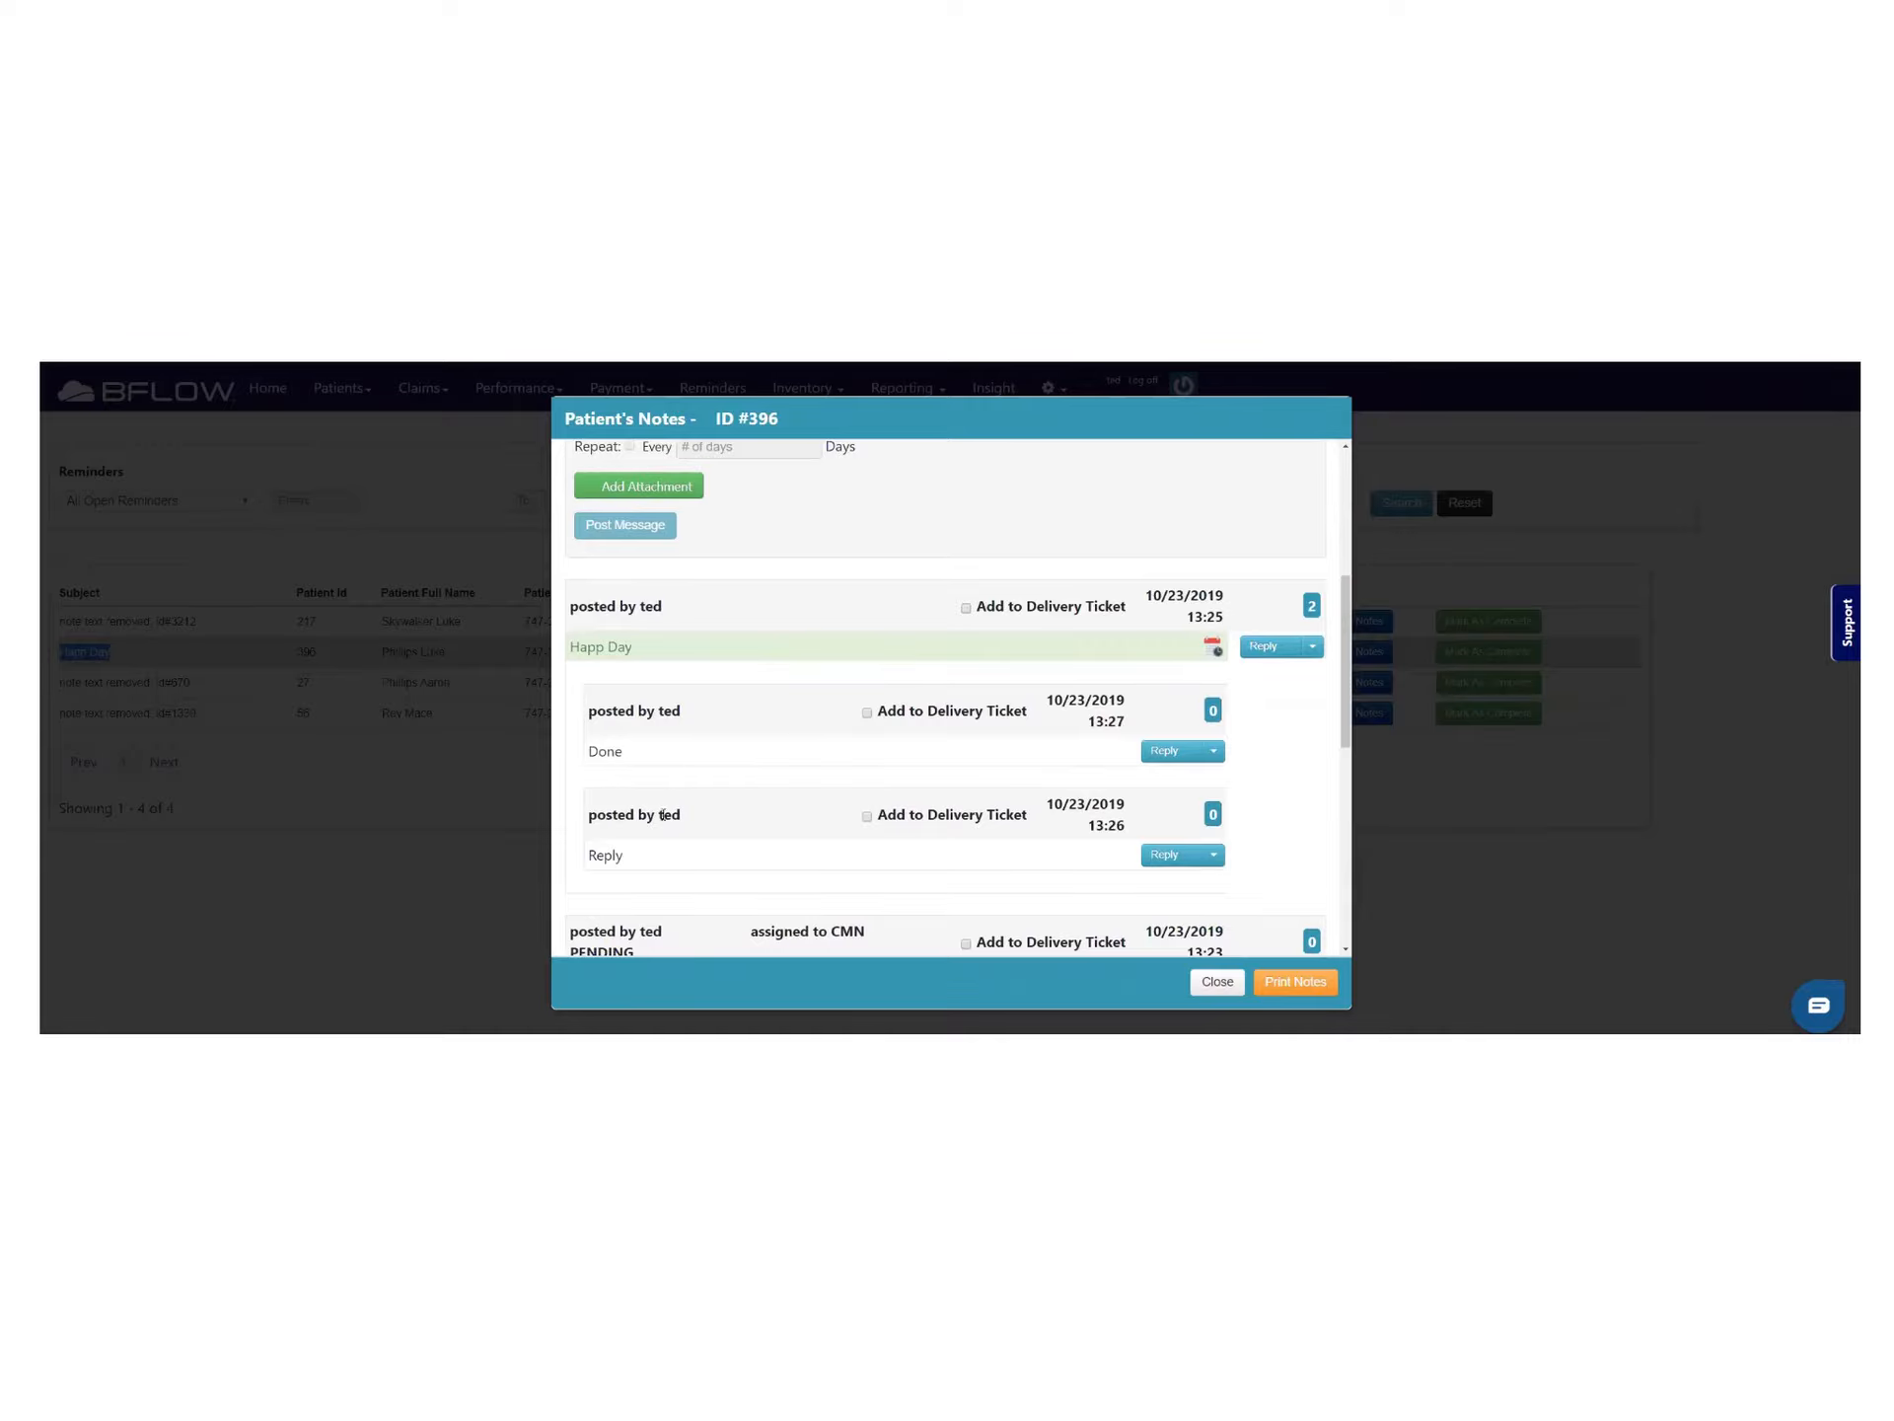
scroll(988, 764, "up", 2)
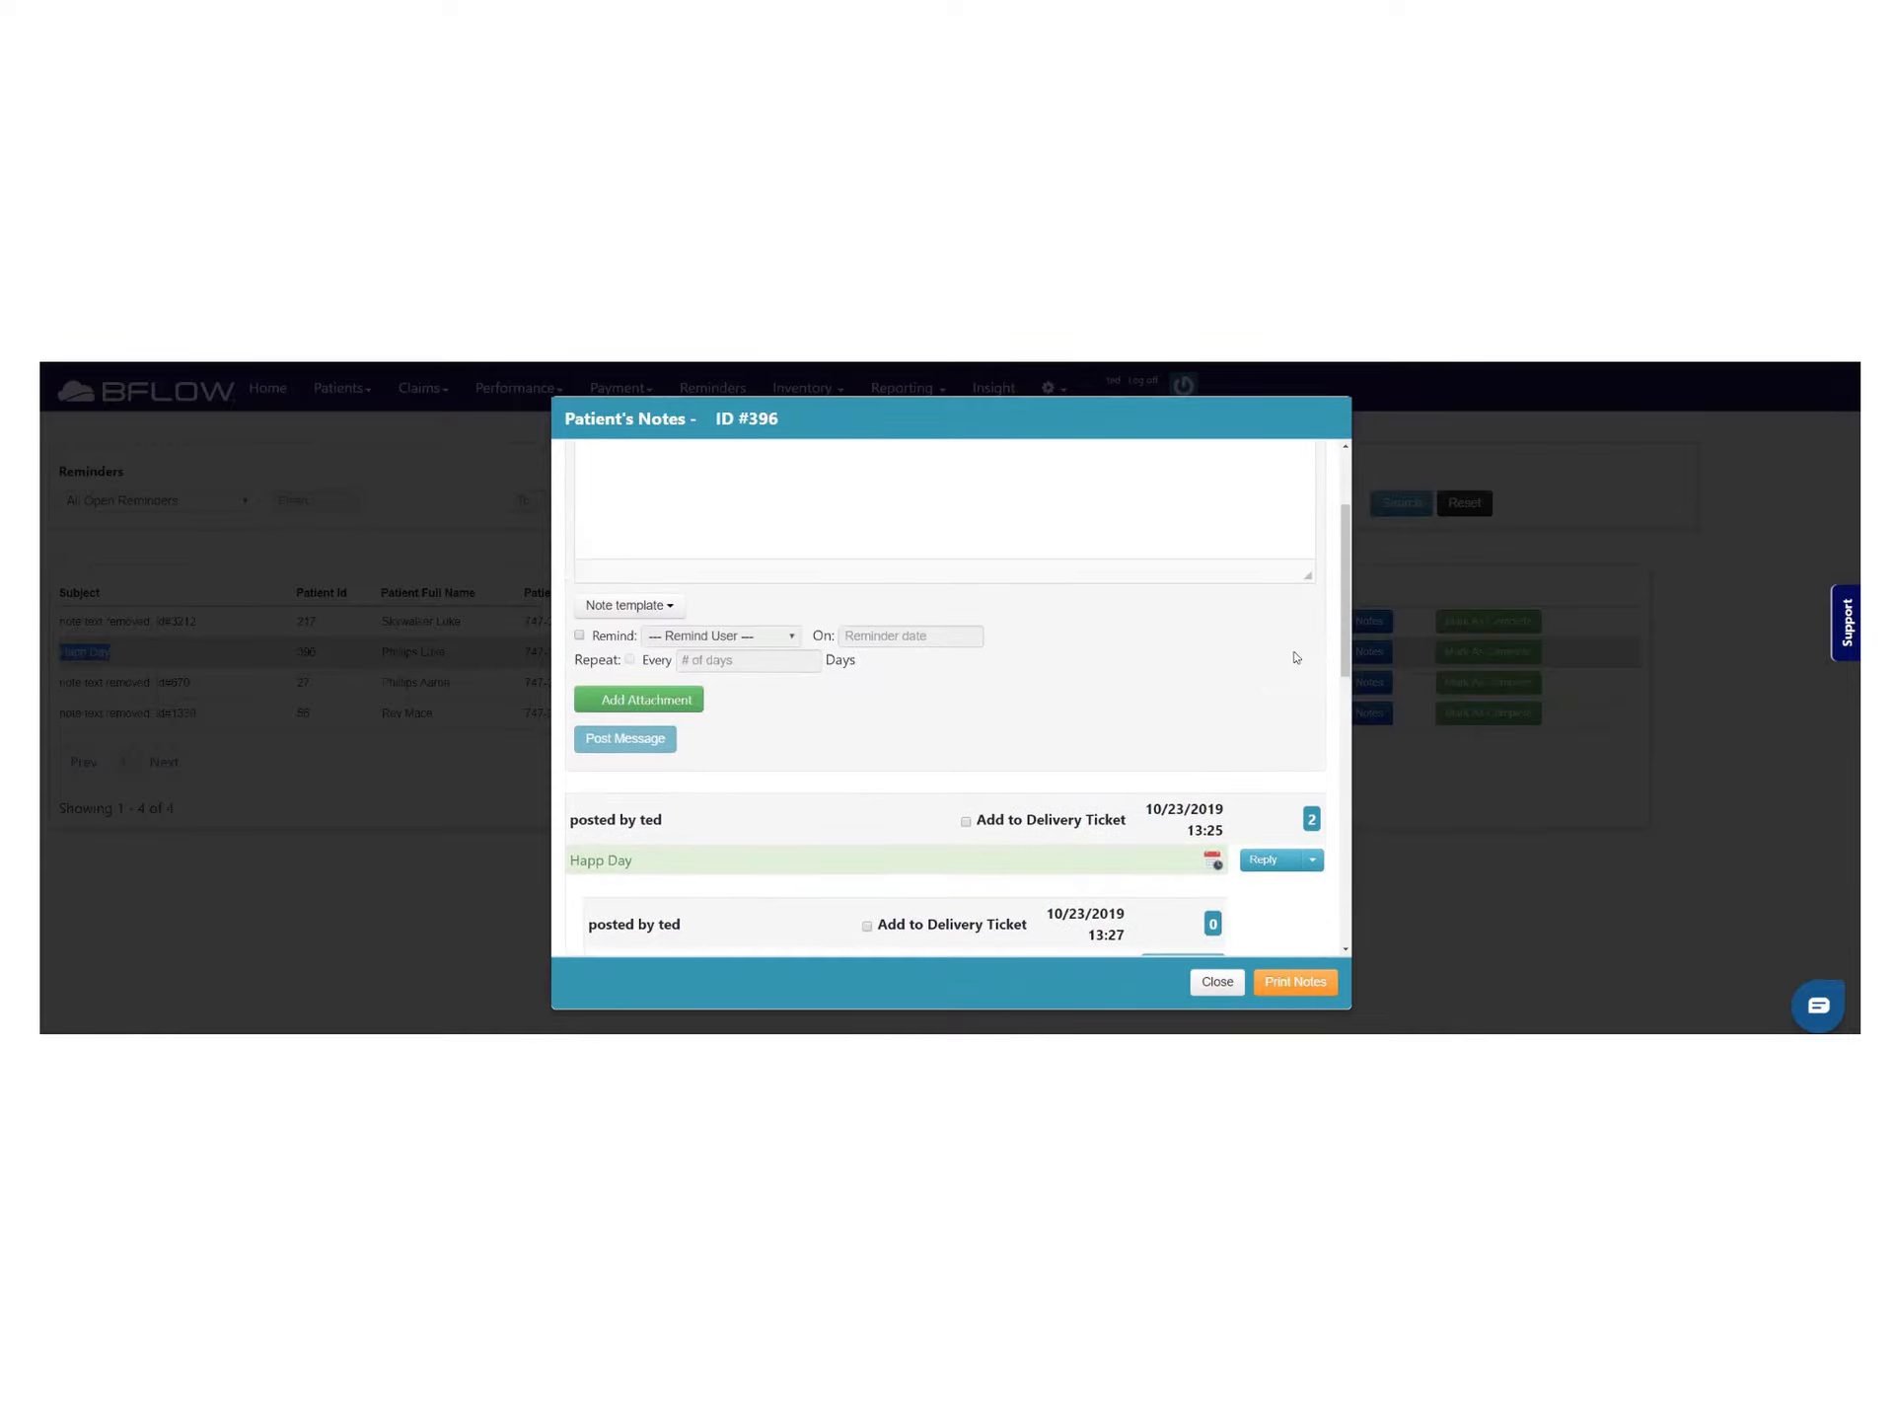
left_click(1213, 983)
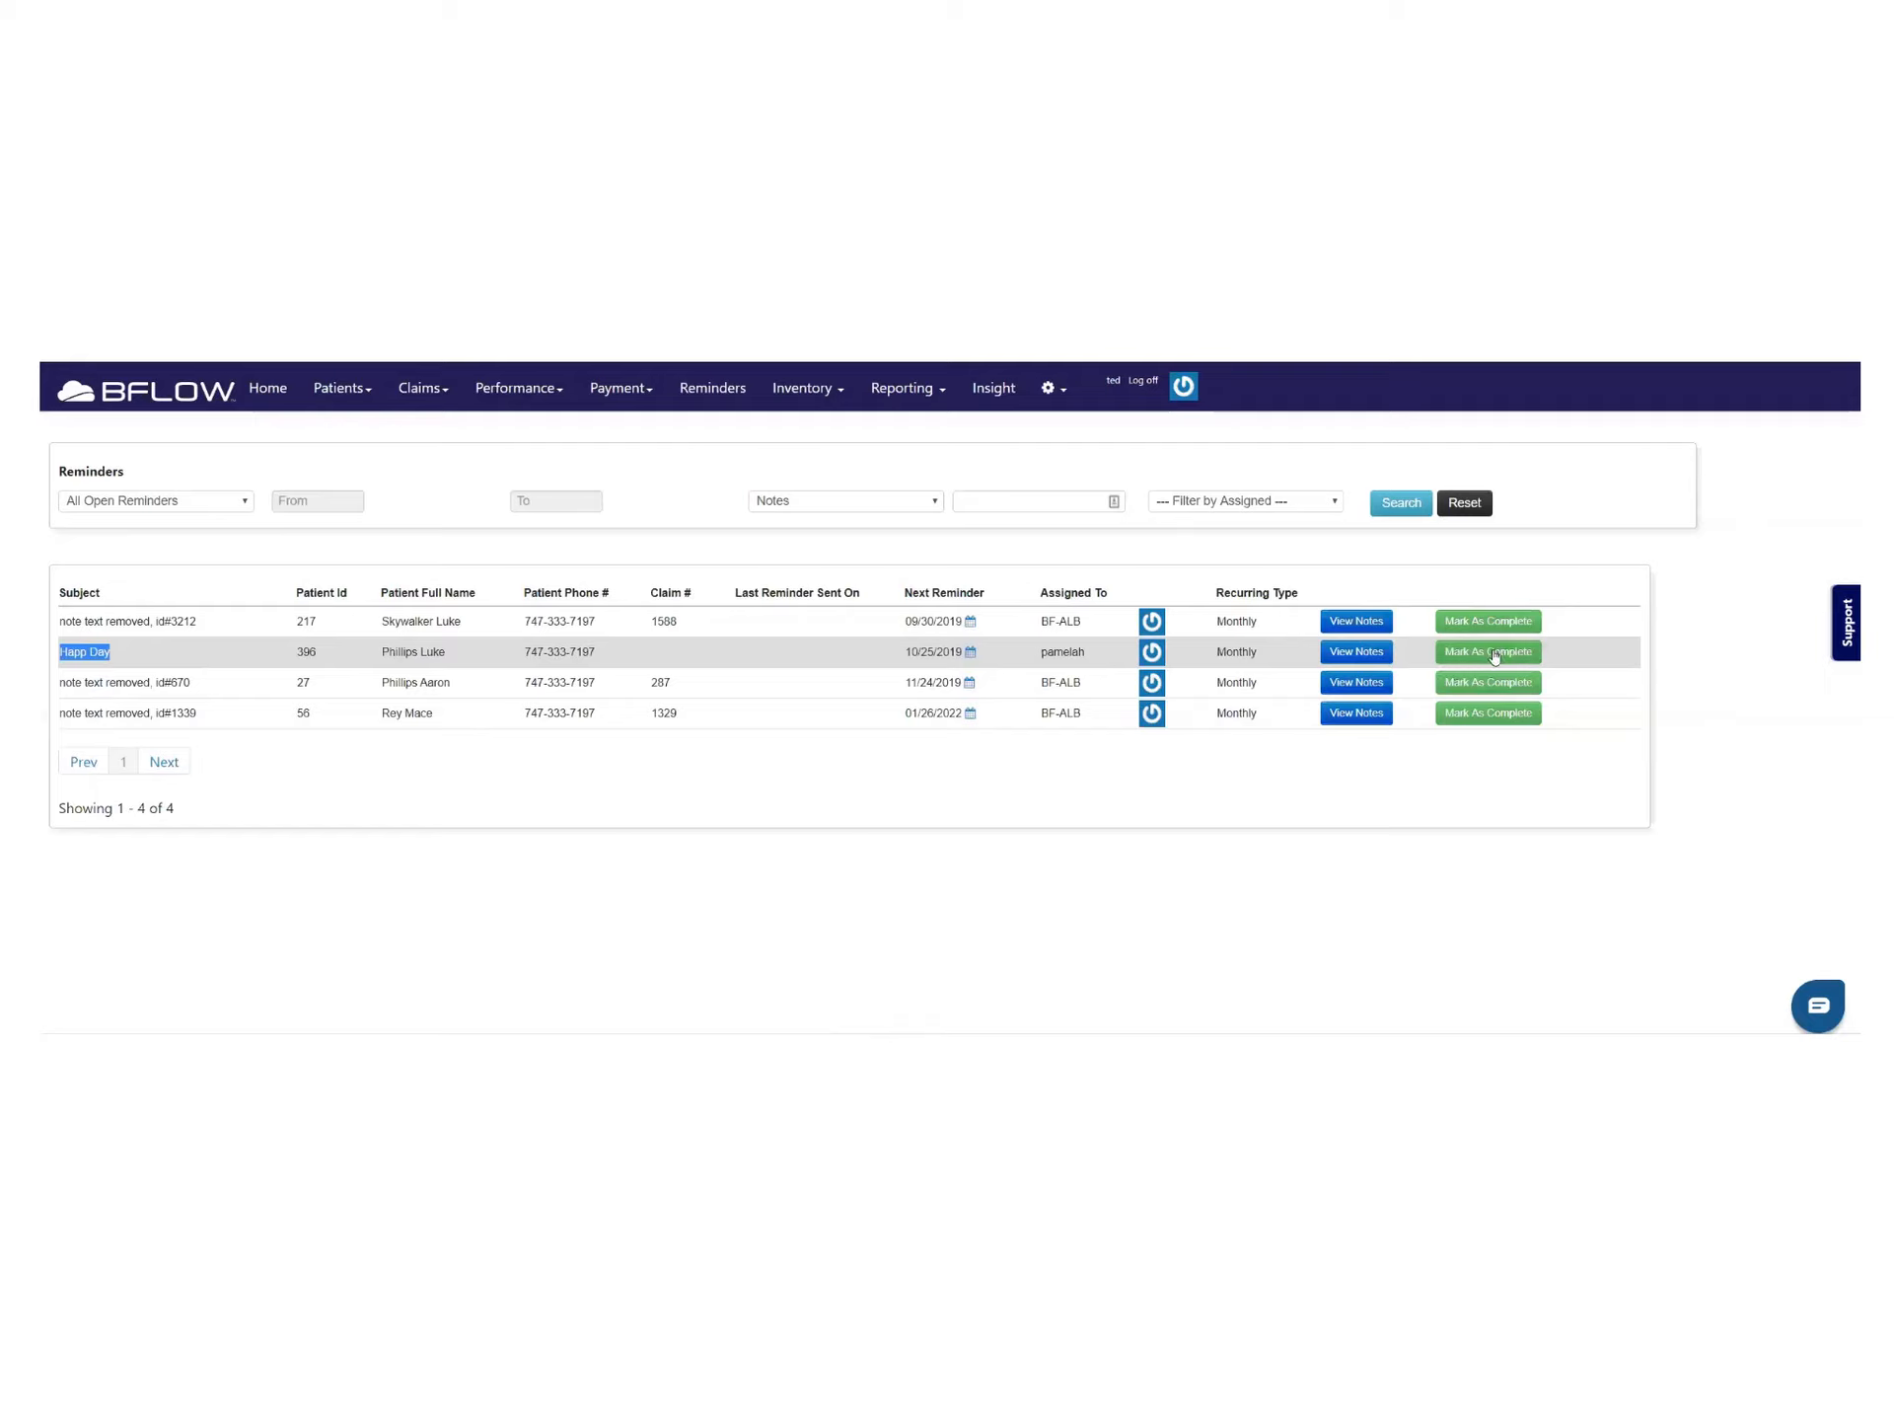
Mark the Happ Day reminder complete, then reopen it from All Completed Reminders
left_click(1495, 653)
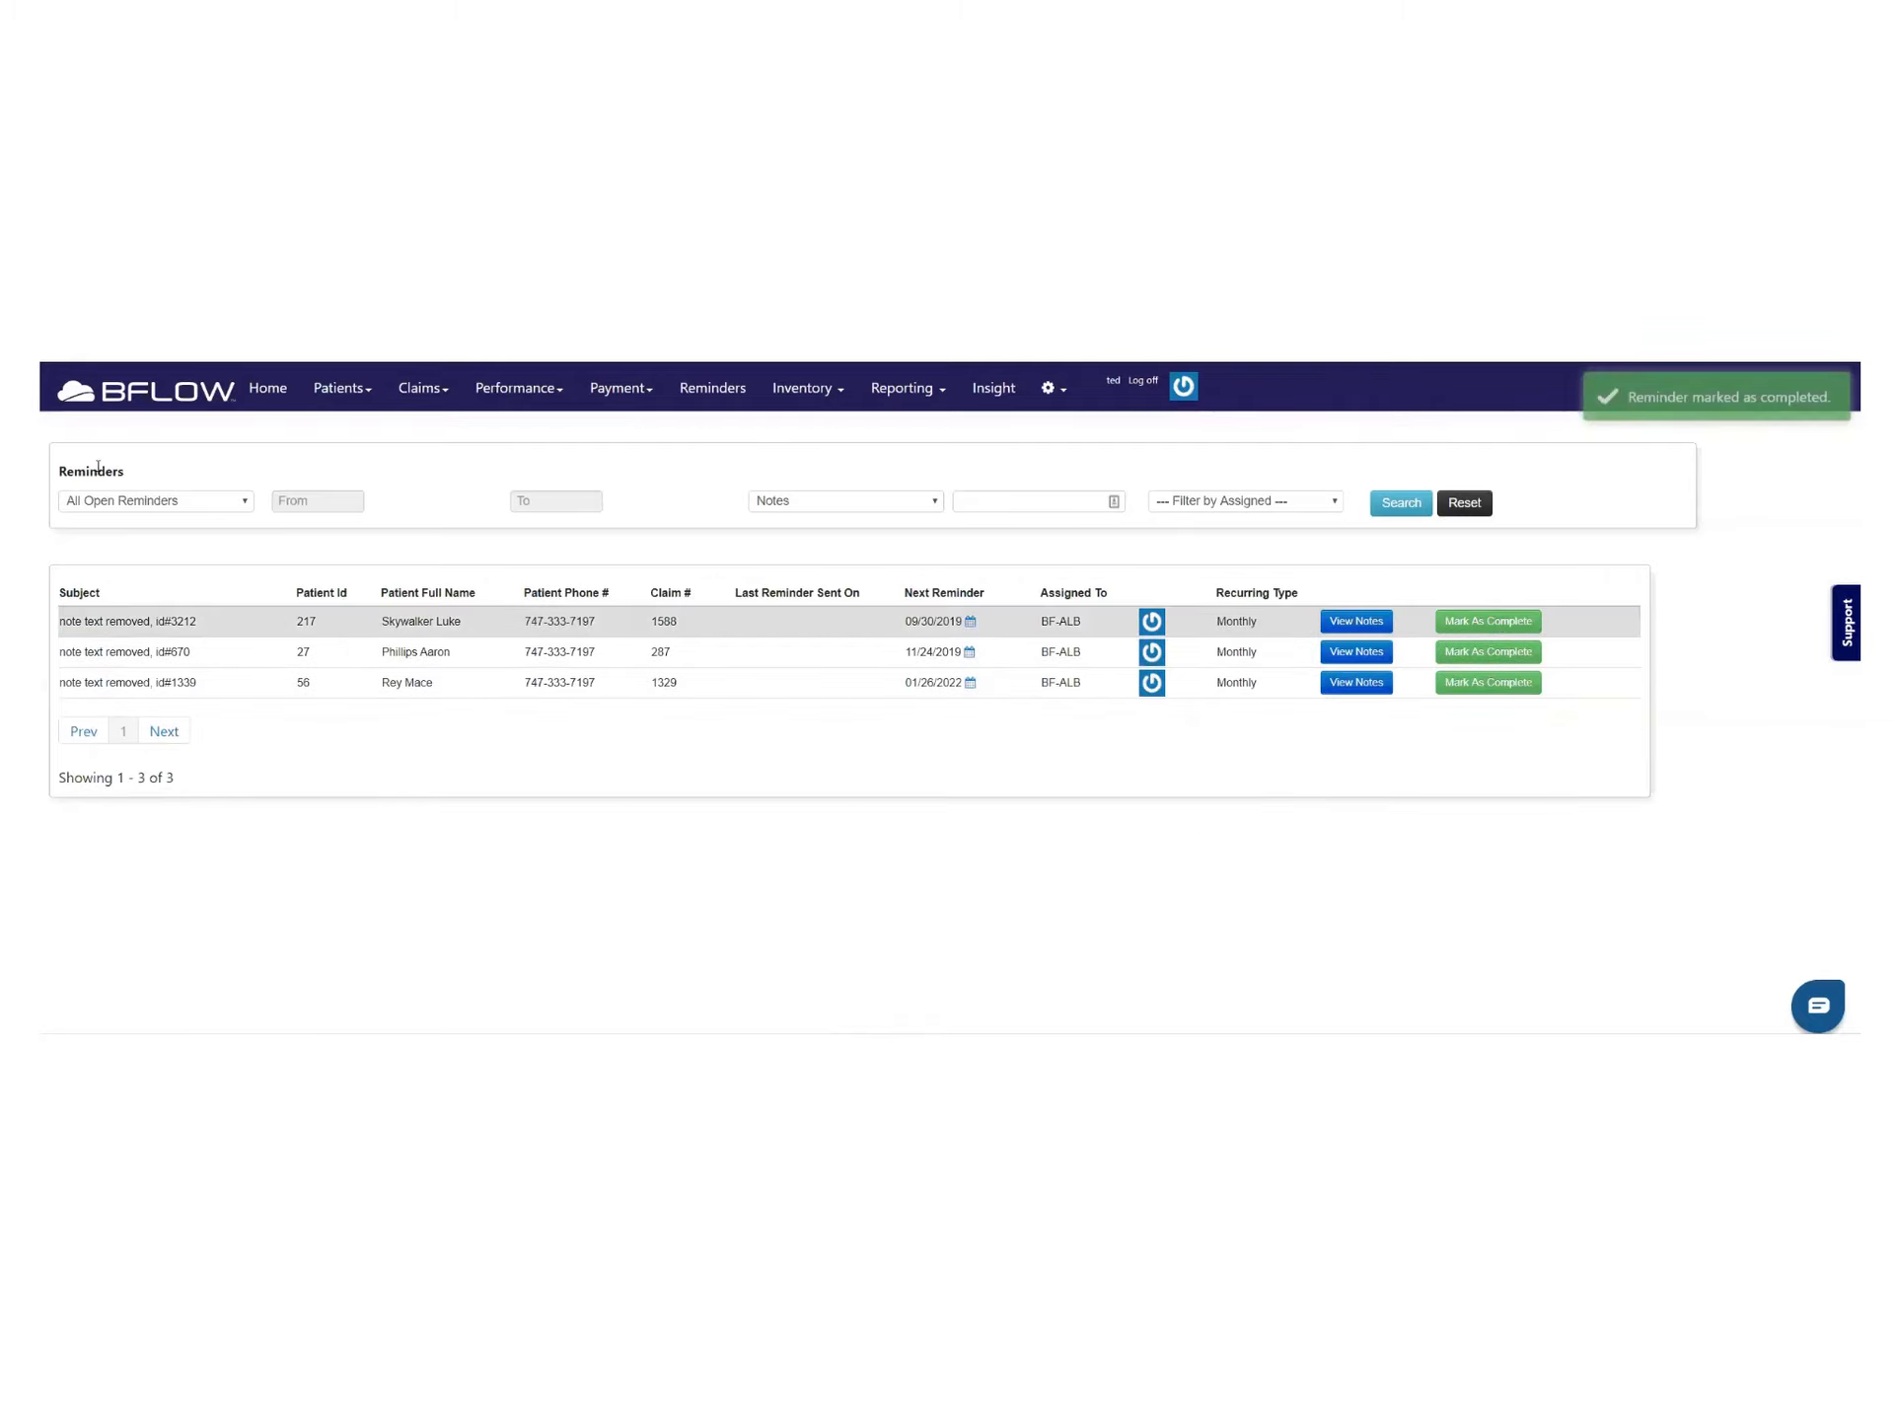
left_click(180, 500)
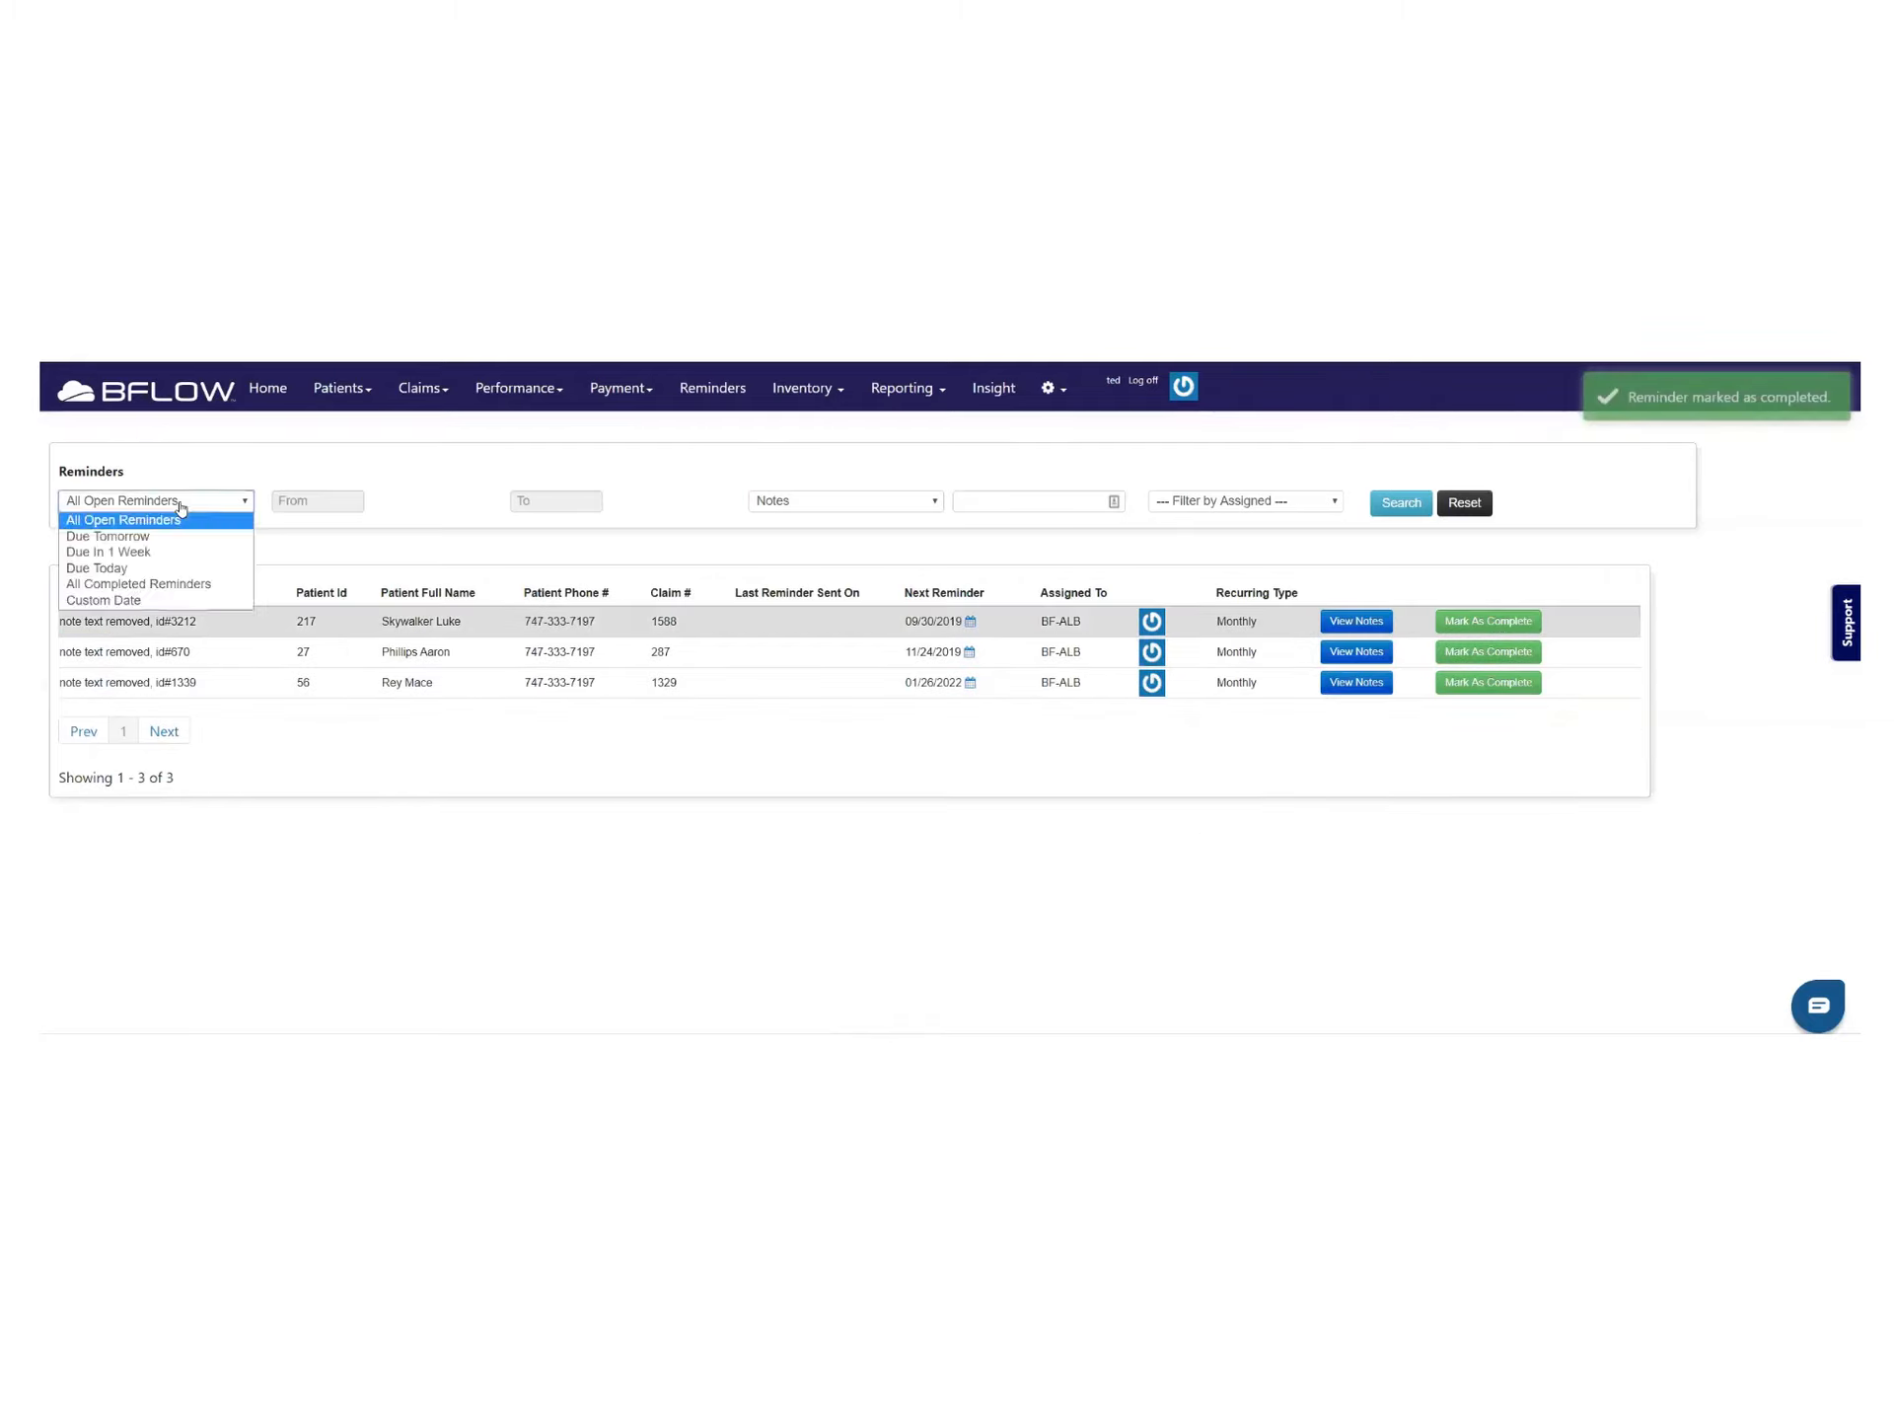
left_click(148, 584)
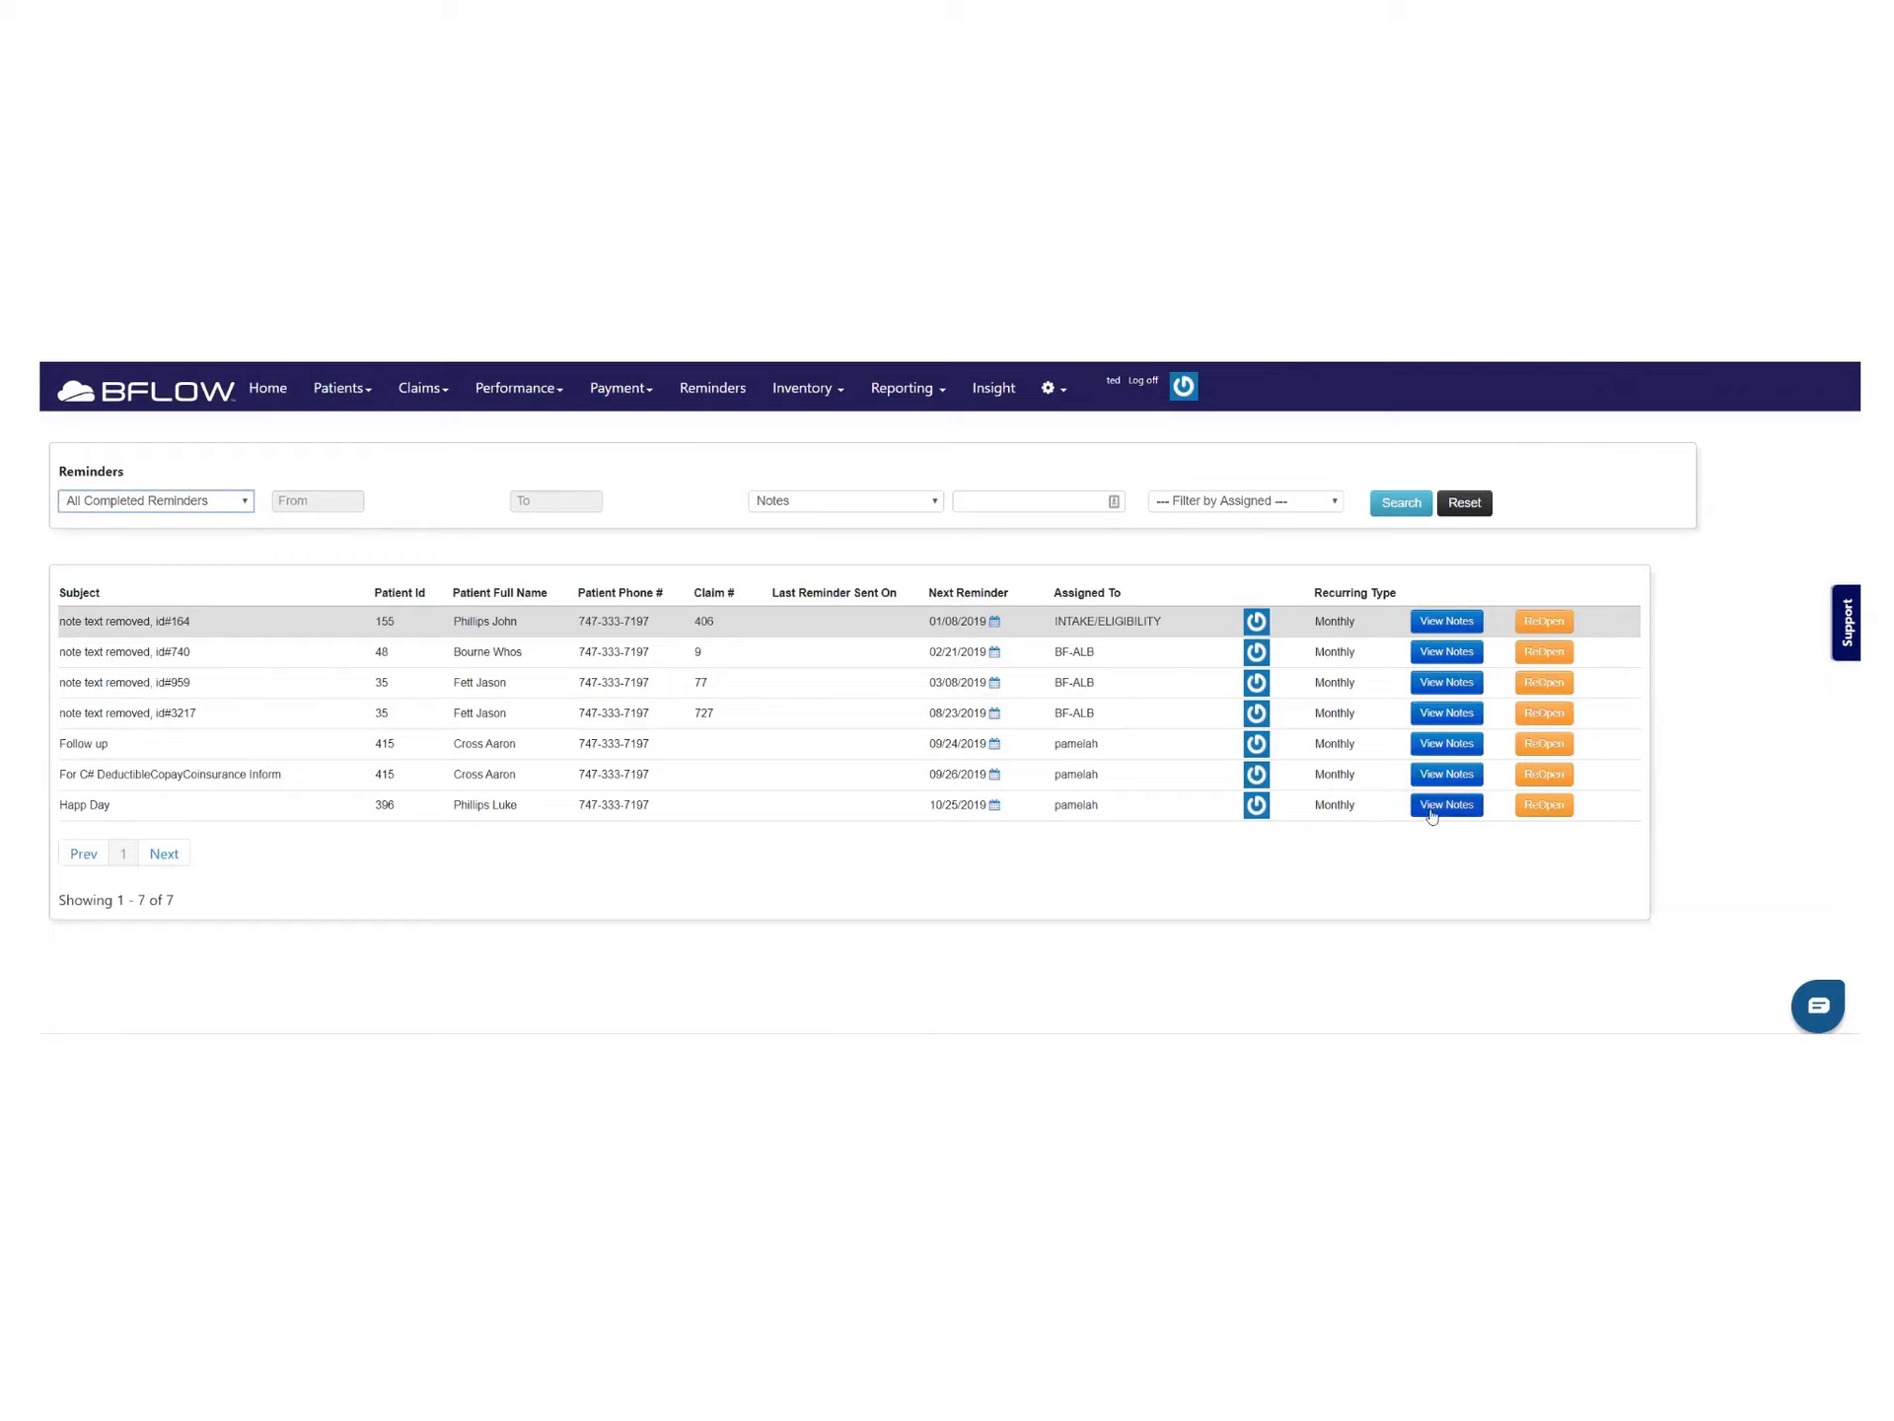
left_click(1544, 804)
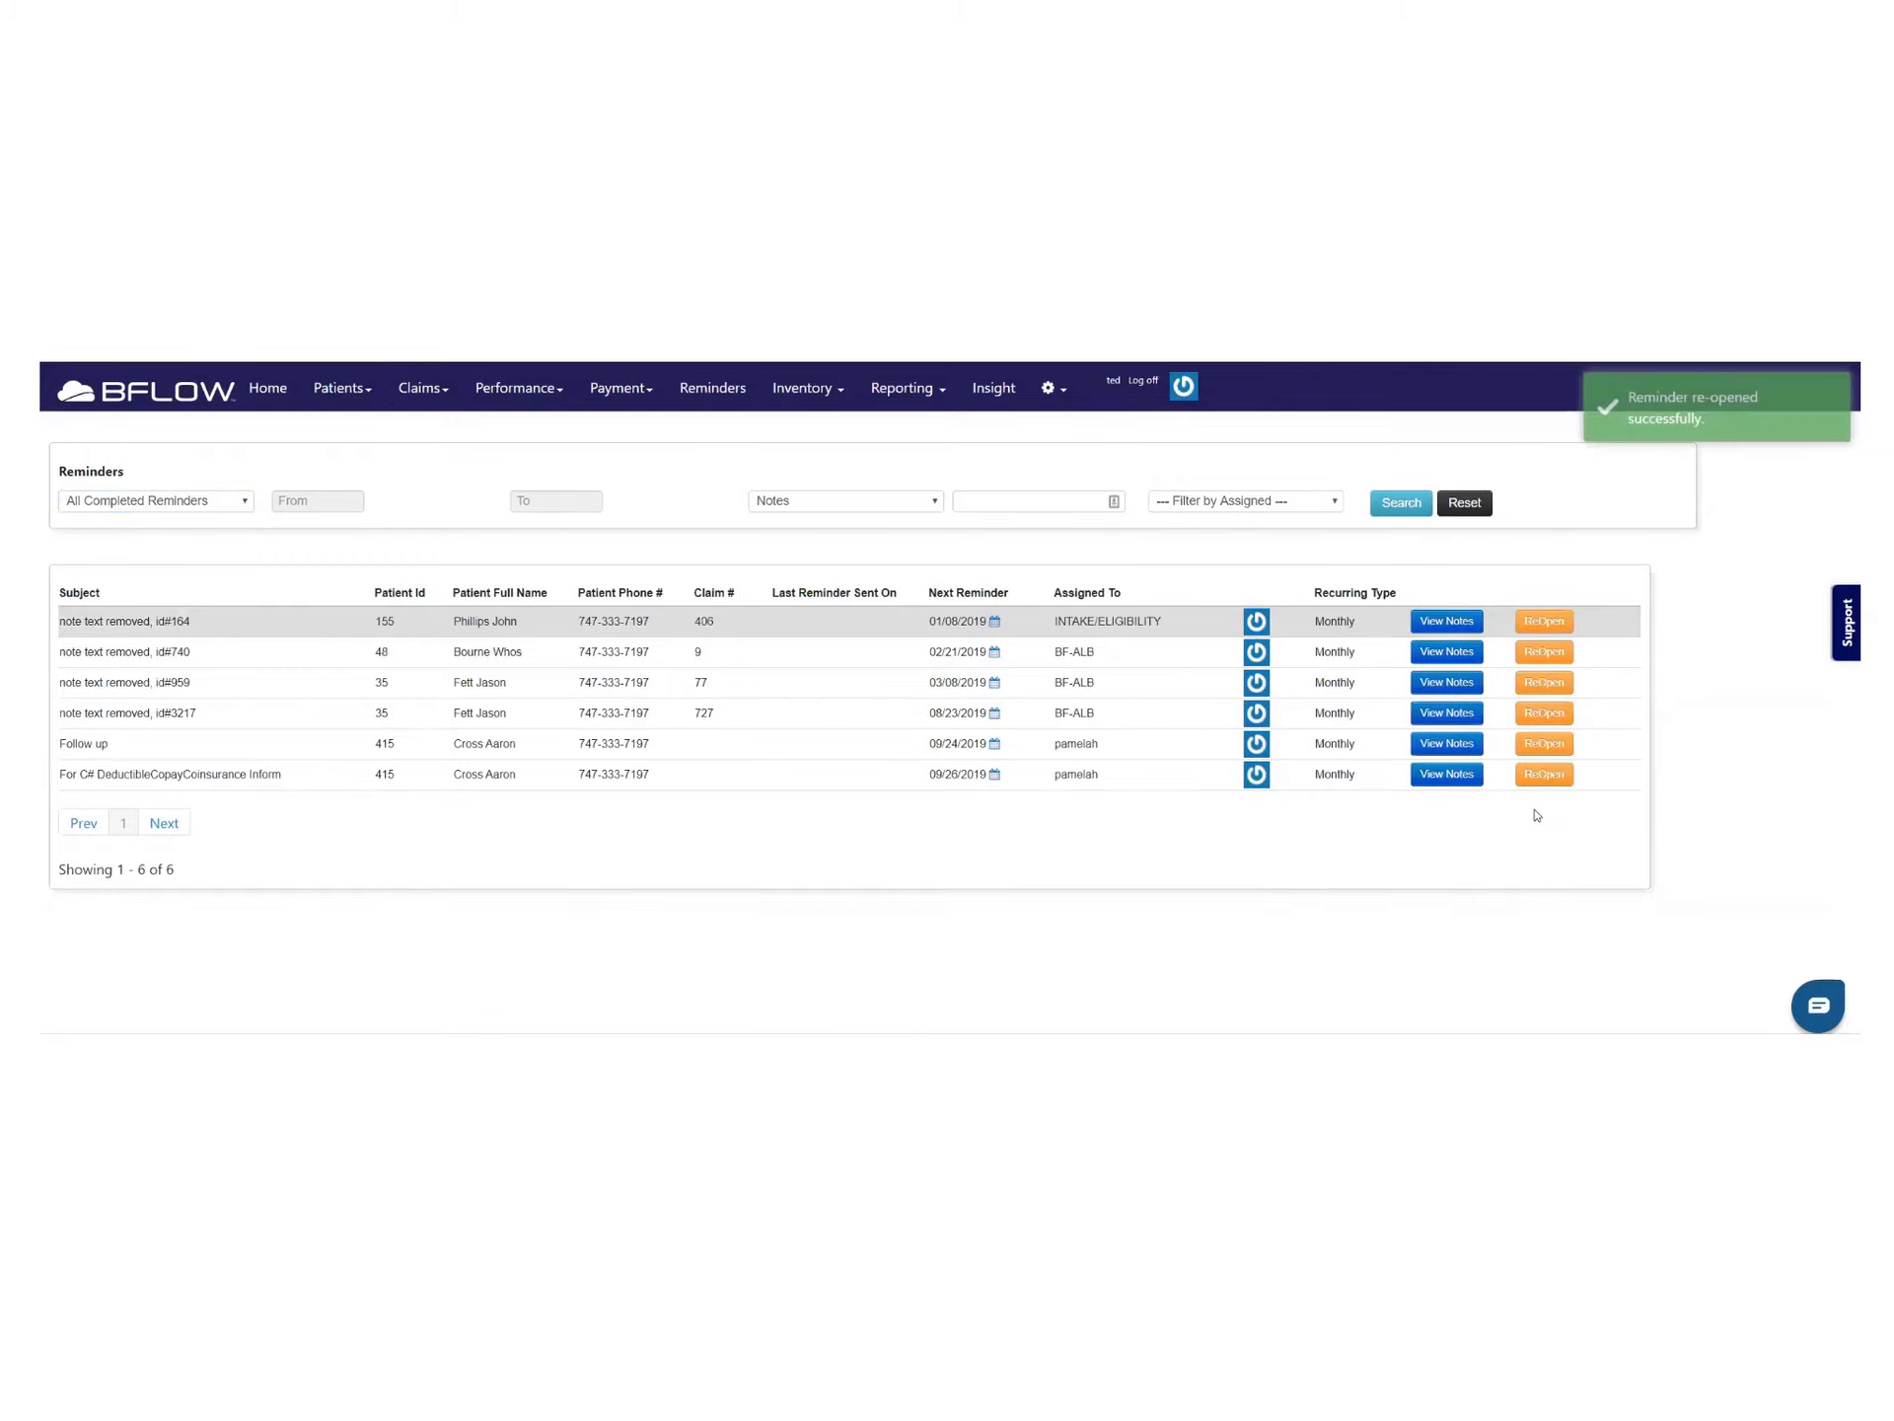
left_click(109, 500)
left_click(111, 517)
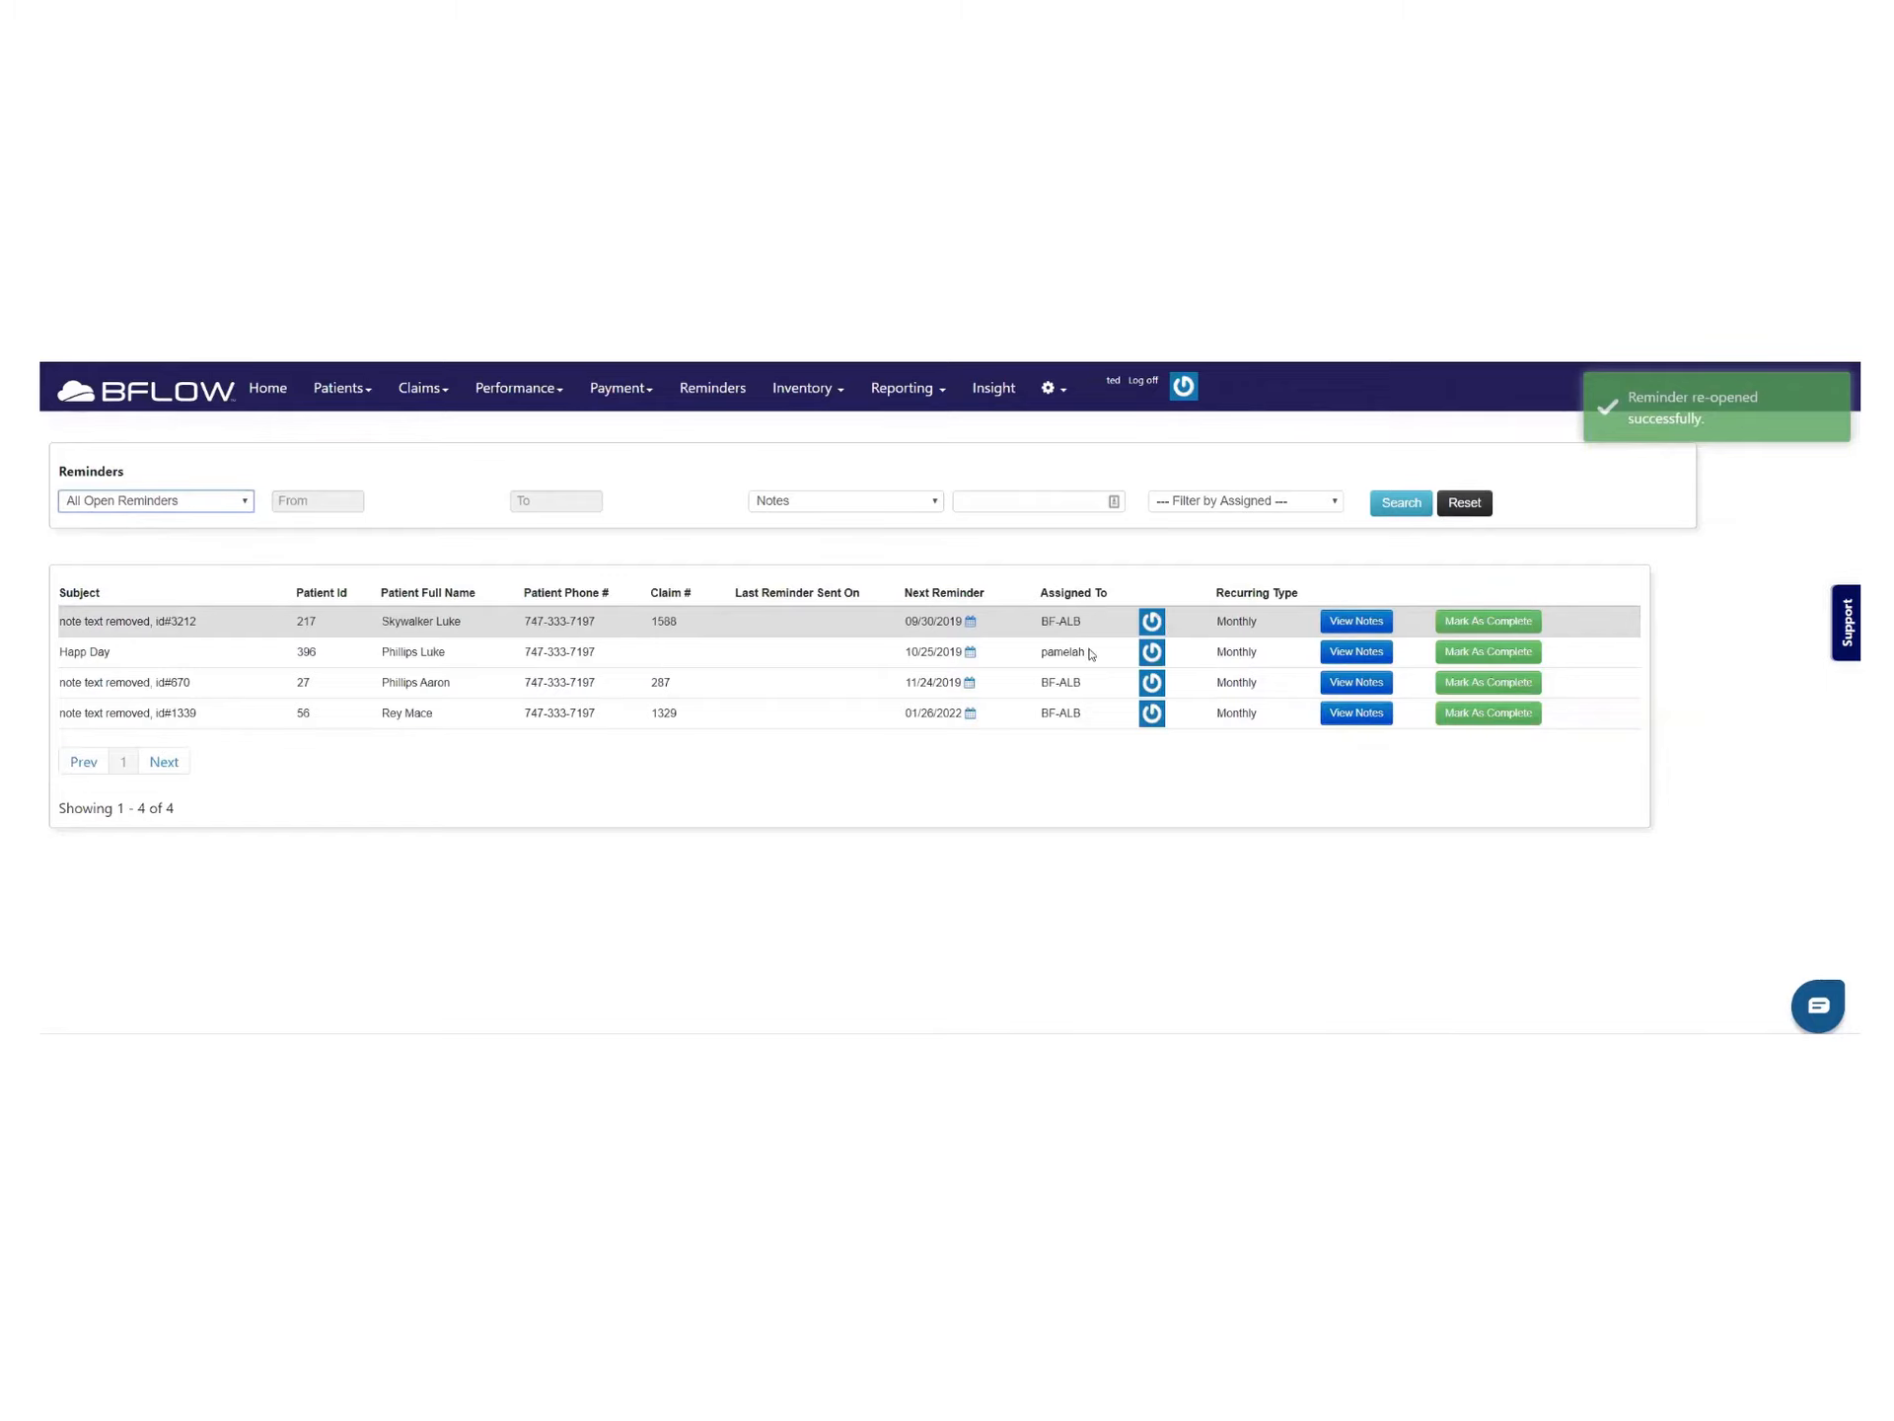
Reschedule Happ Day's next reminder to 10/31/2019 and go to the Patients list
left_click(971, 652)
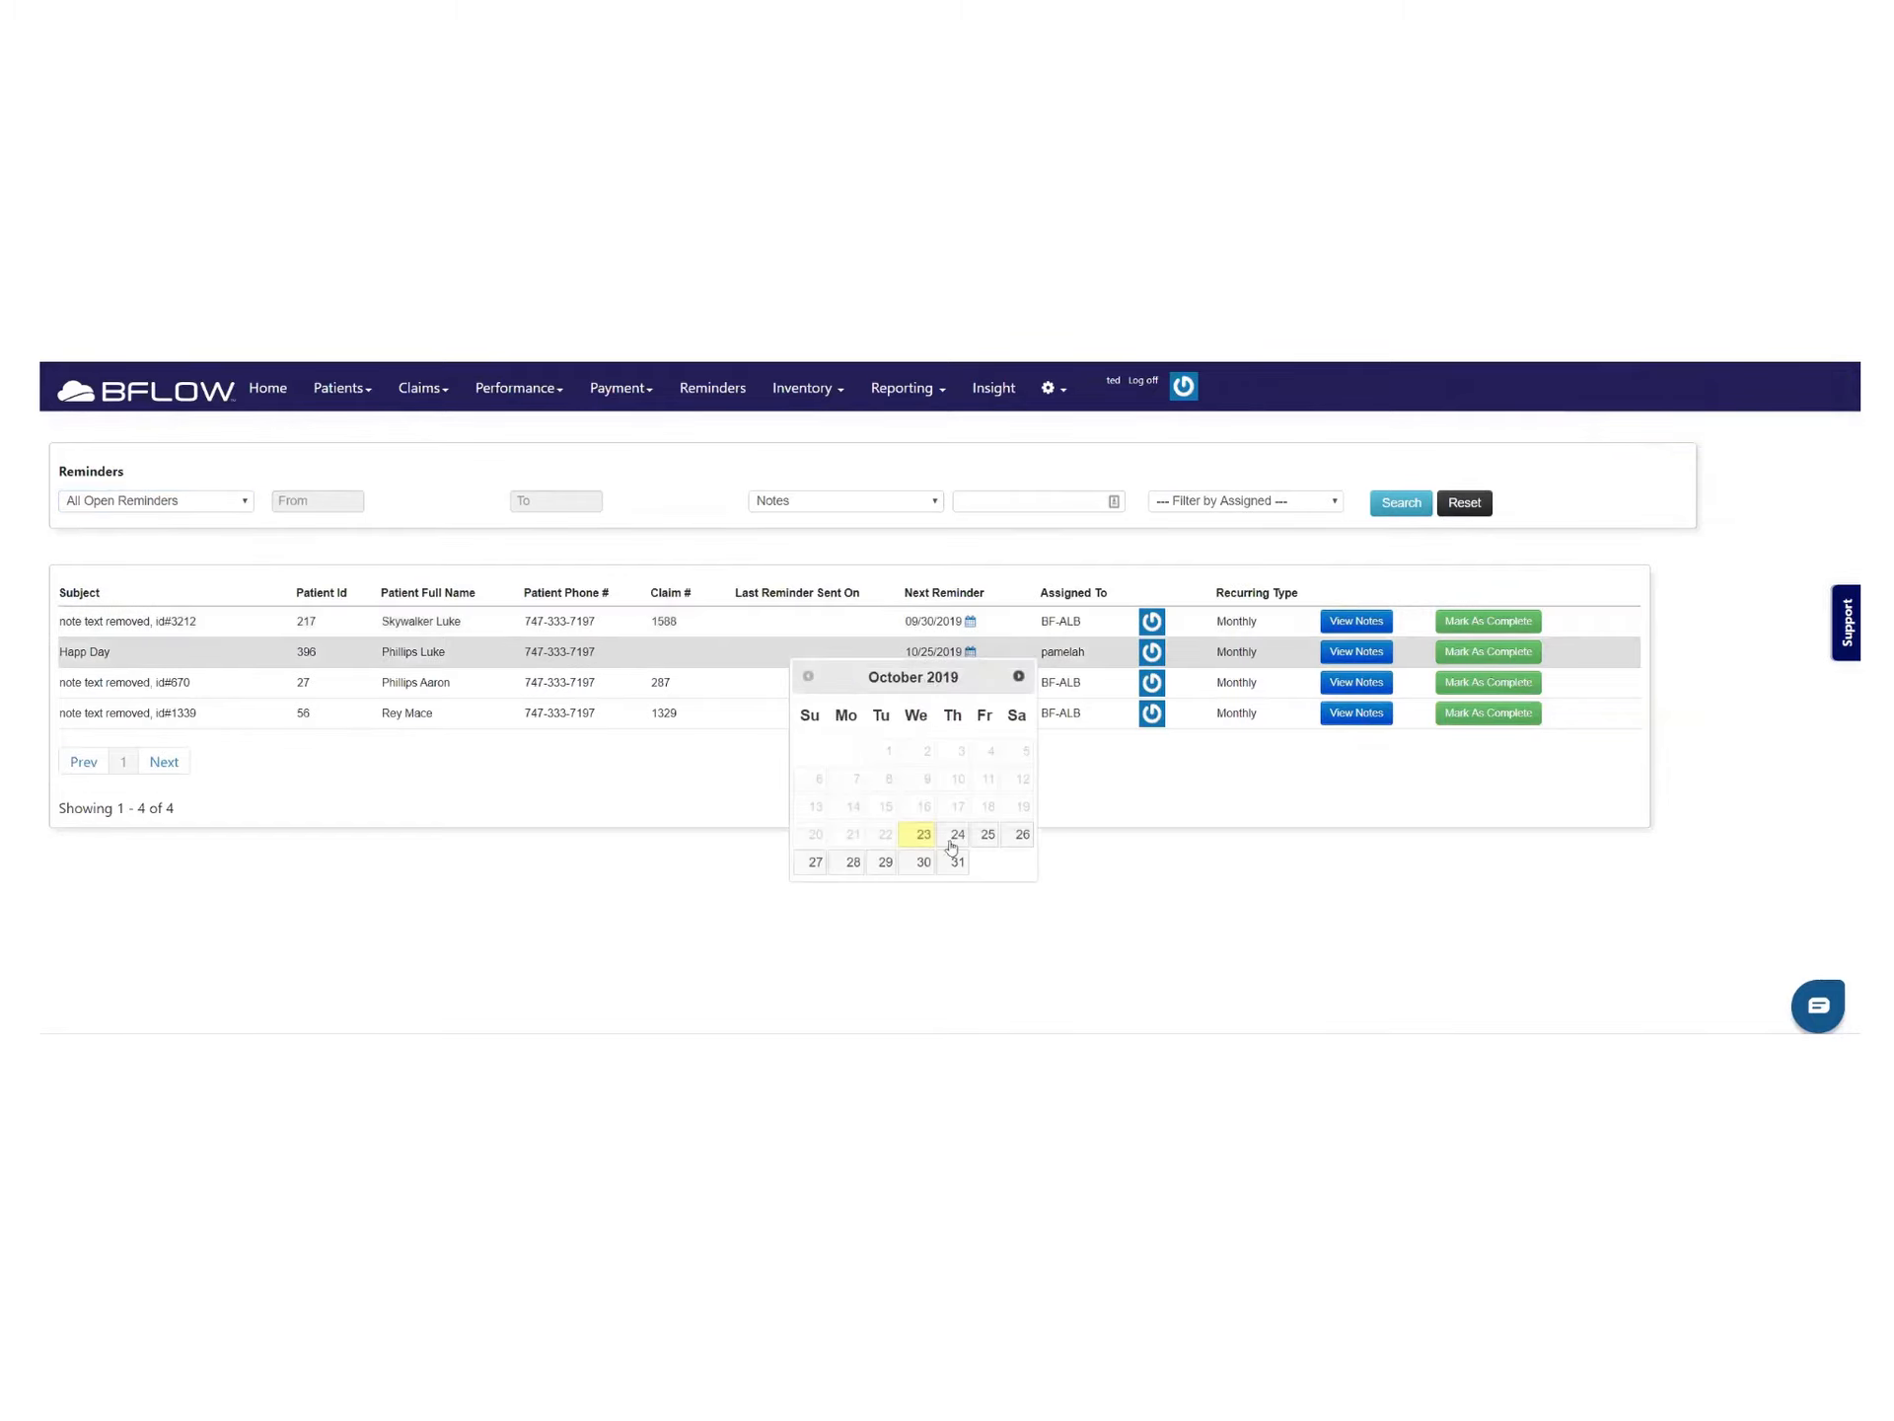
left_click(957, 862)
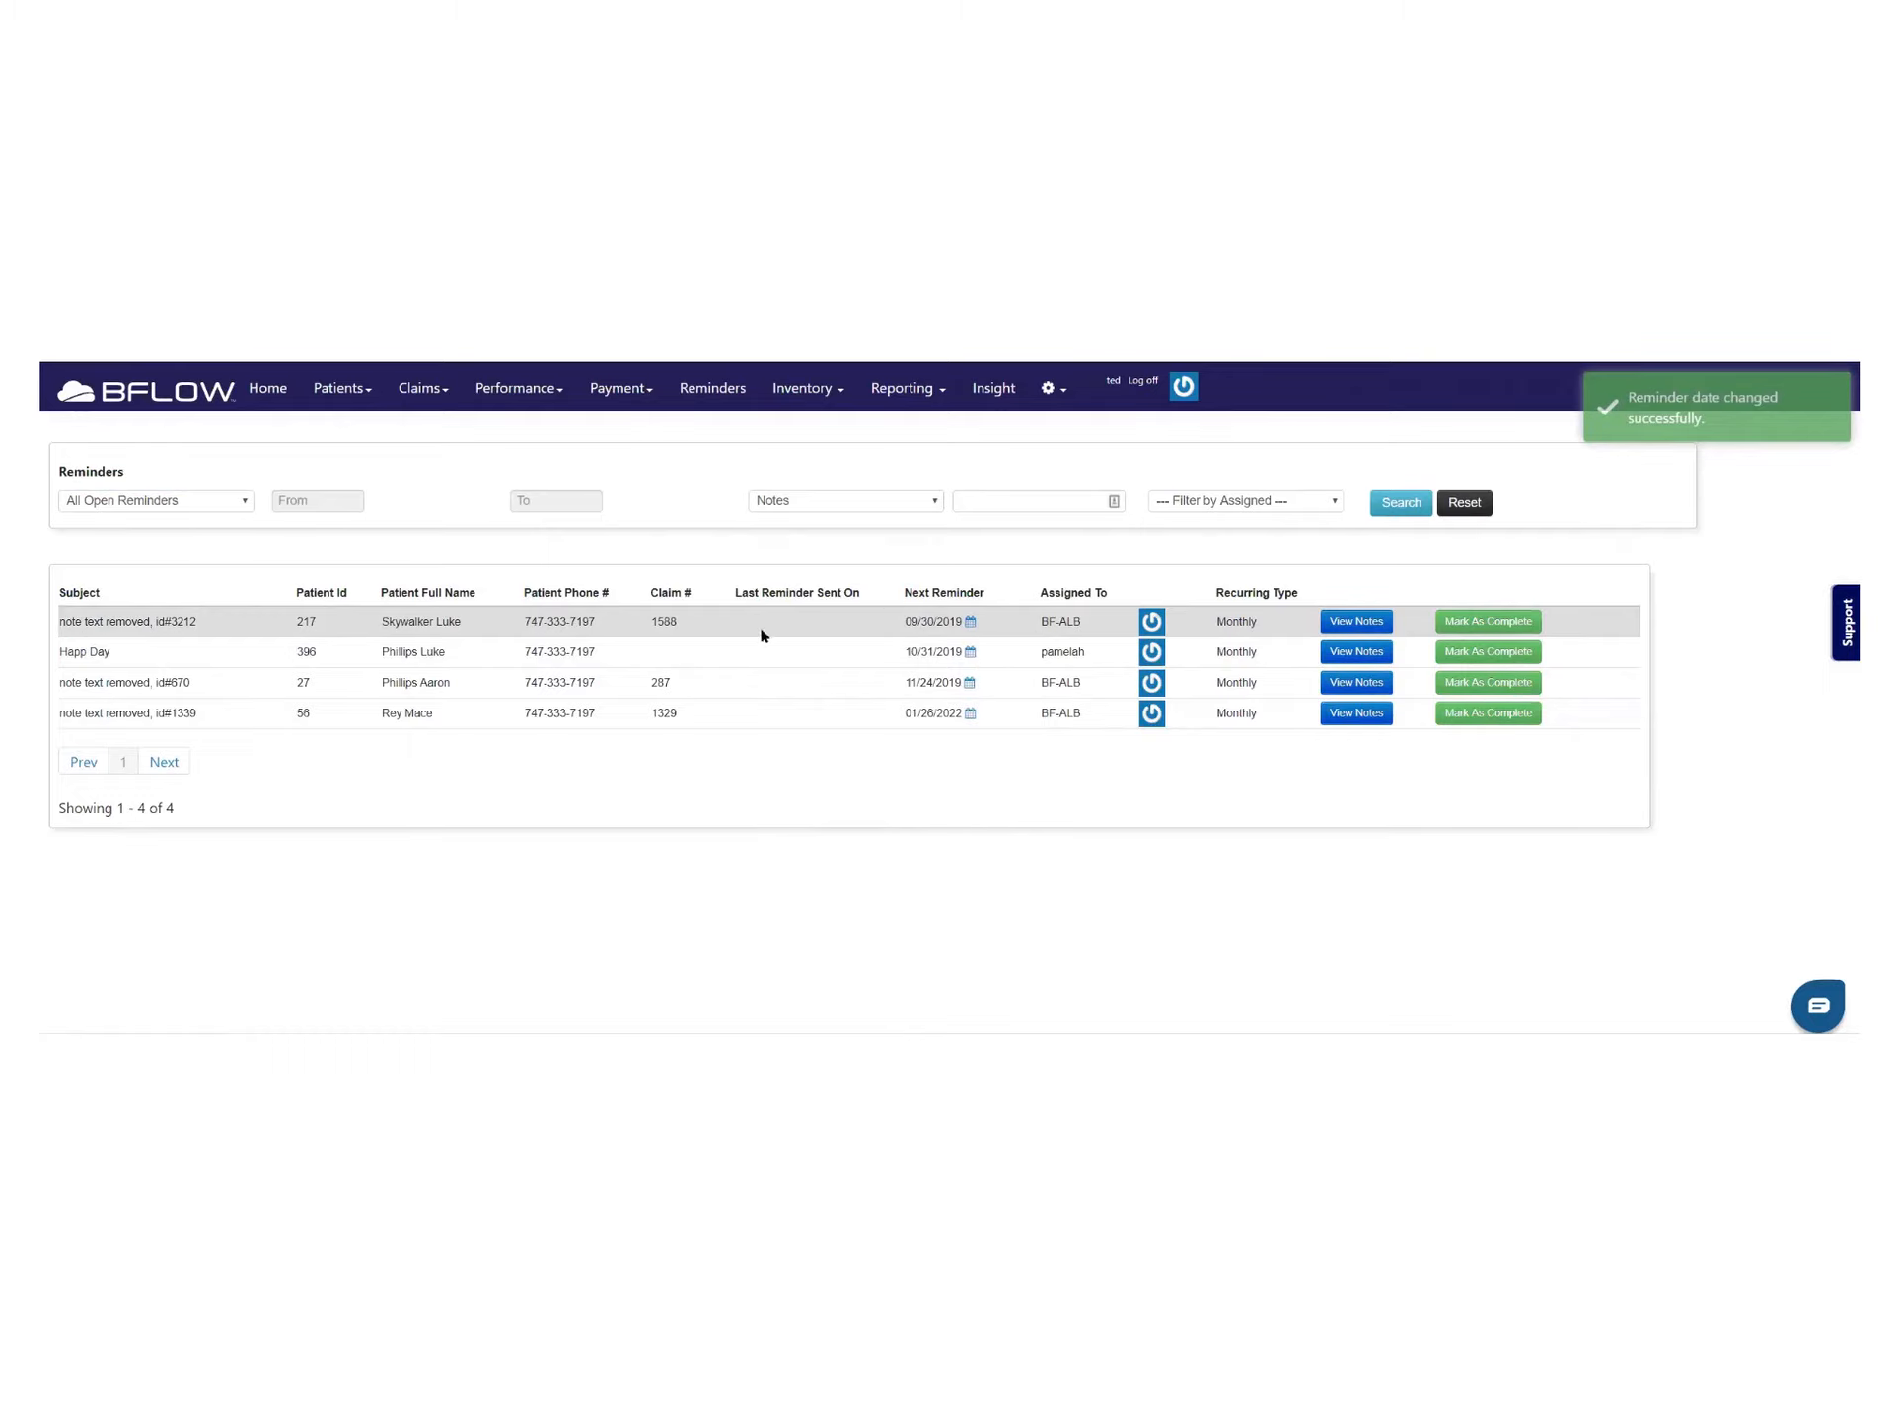
left_click(366, 398)
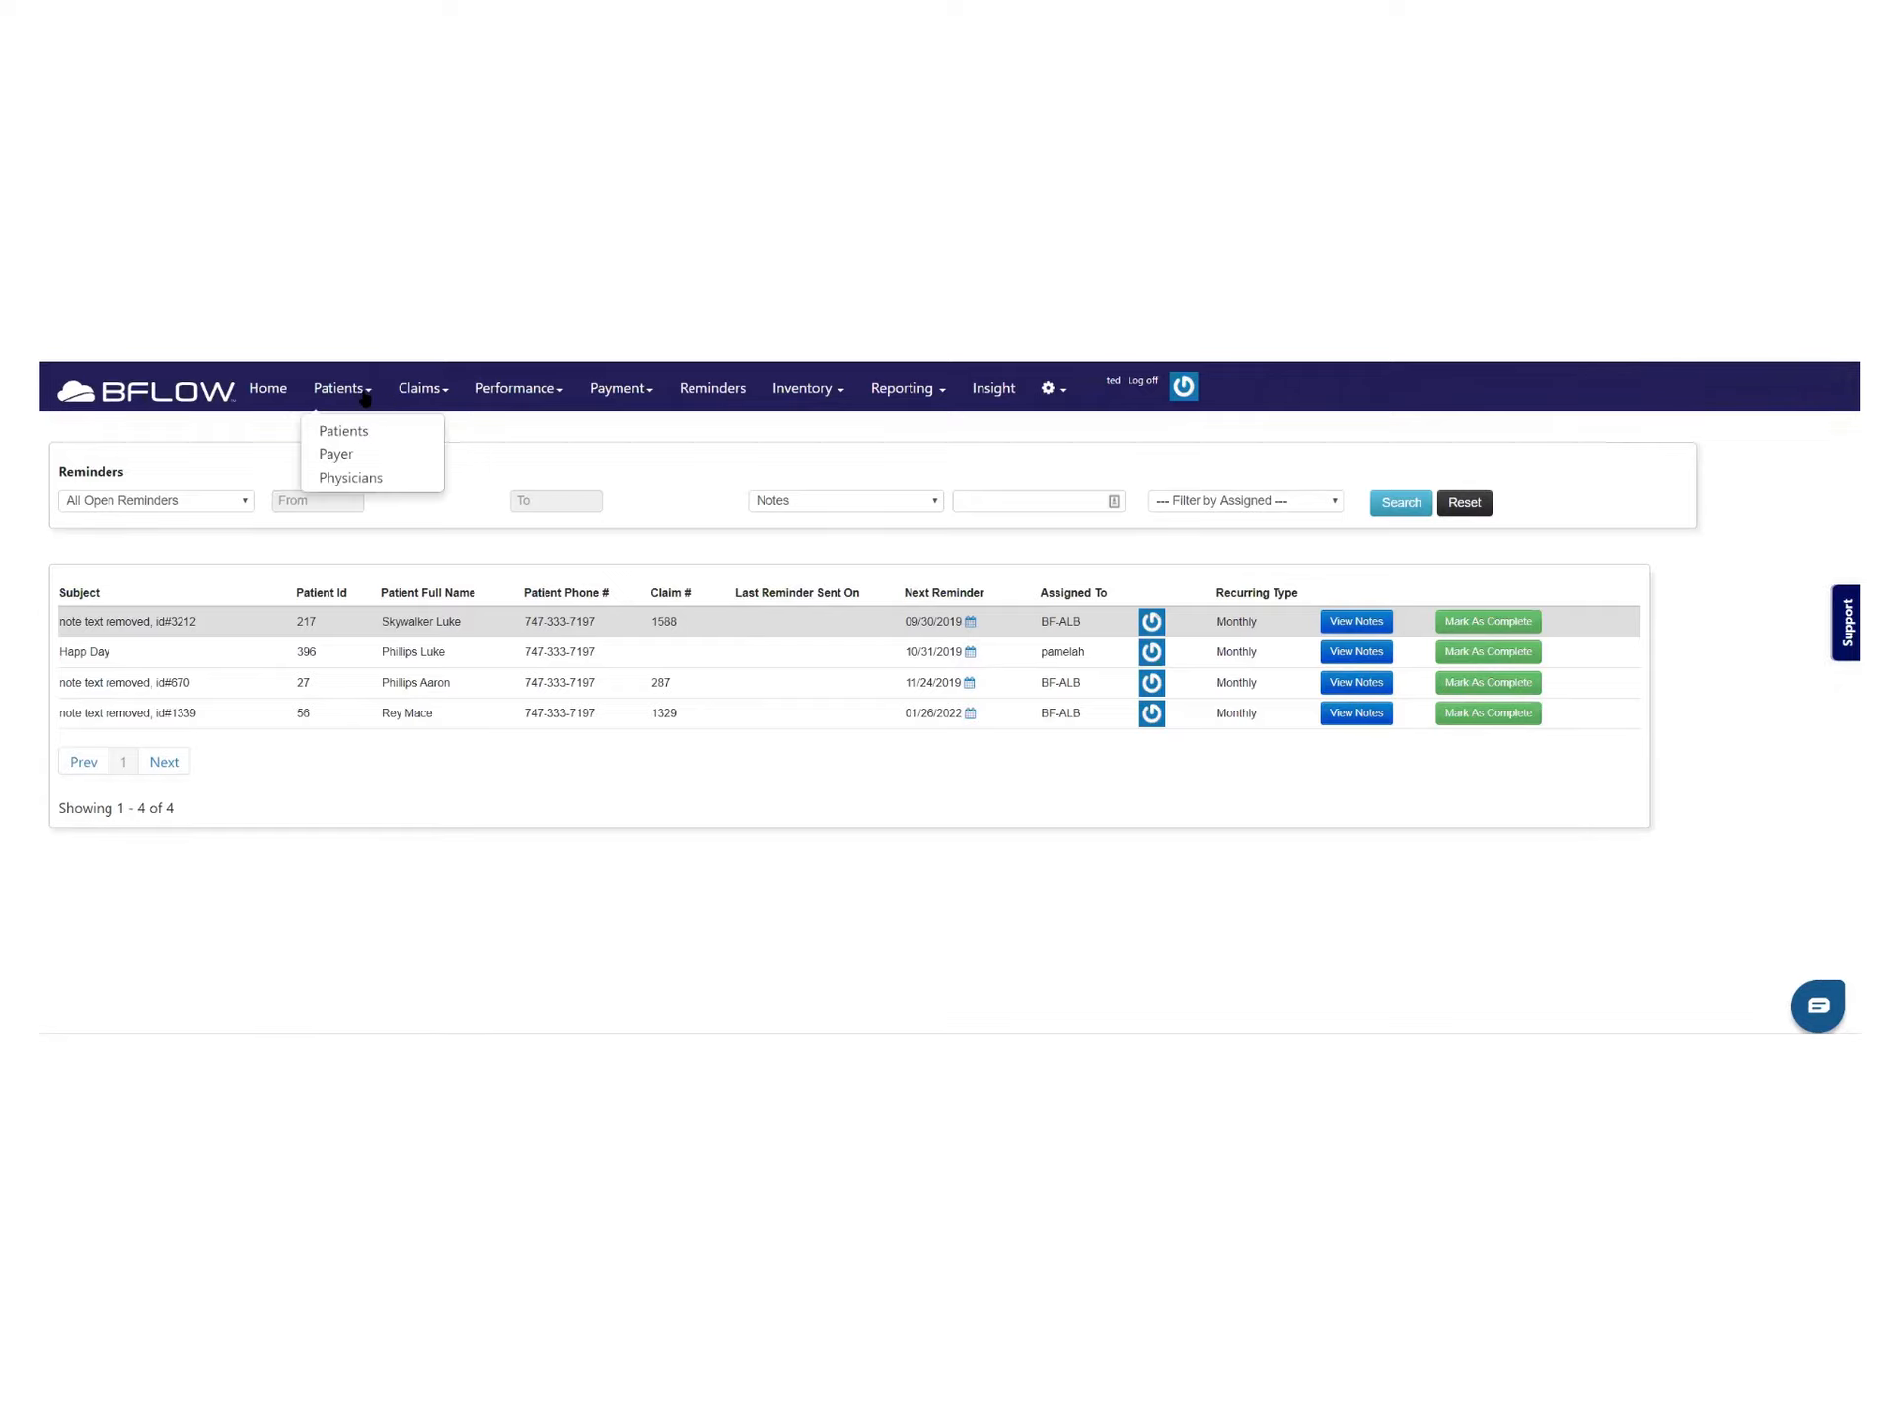
left_click(360, 431)
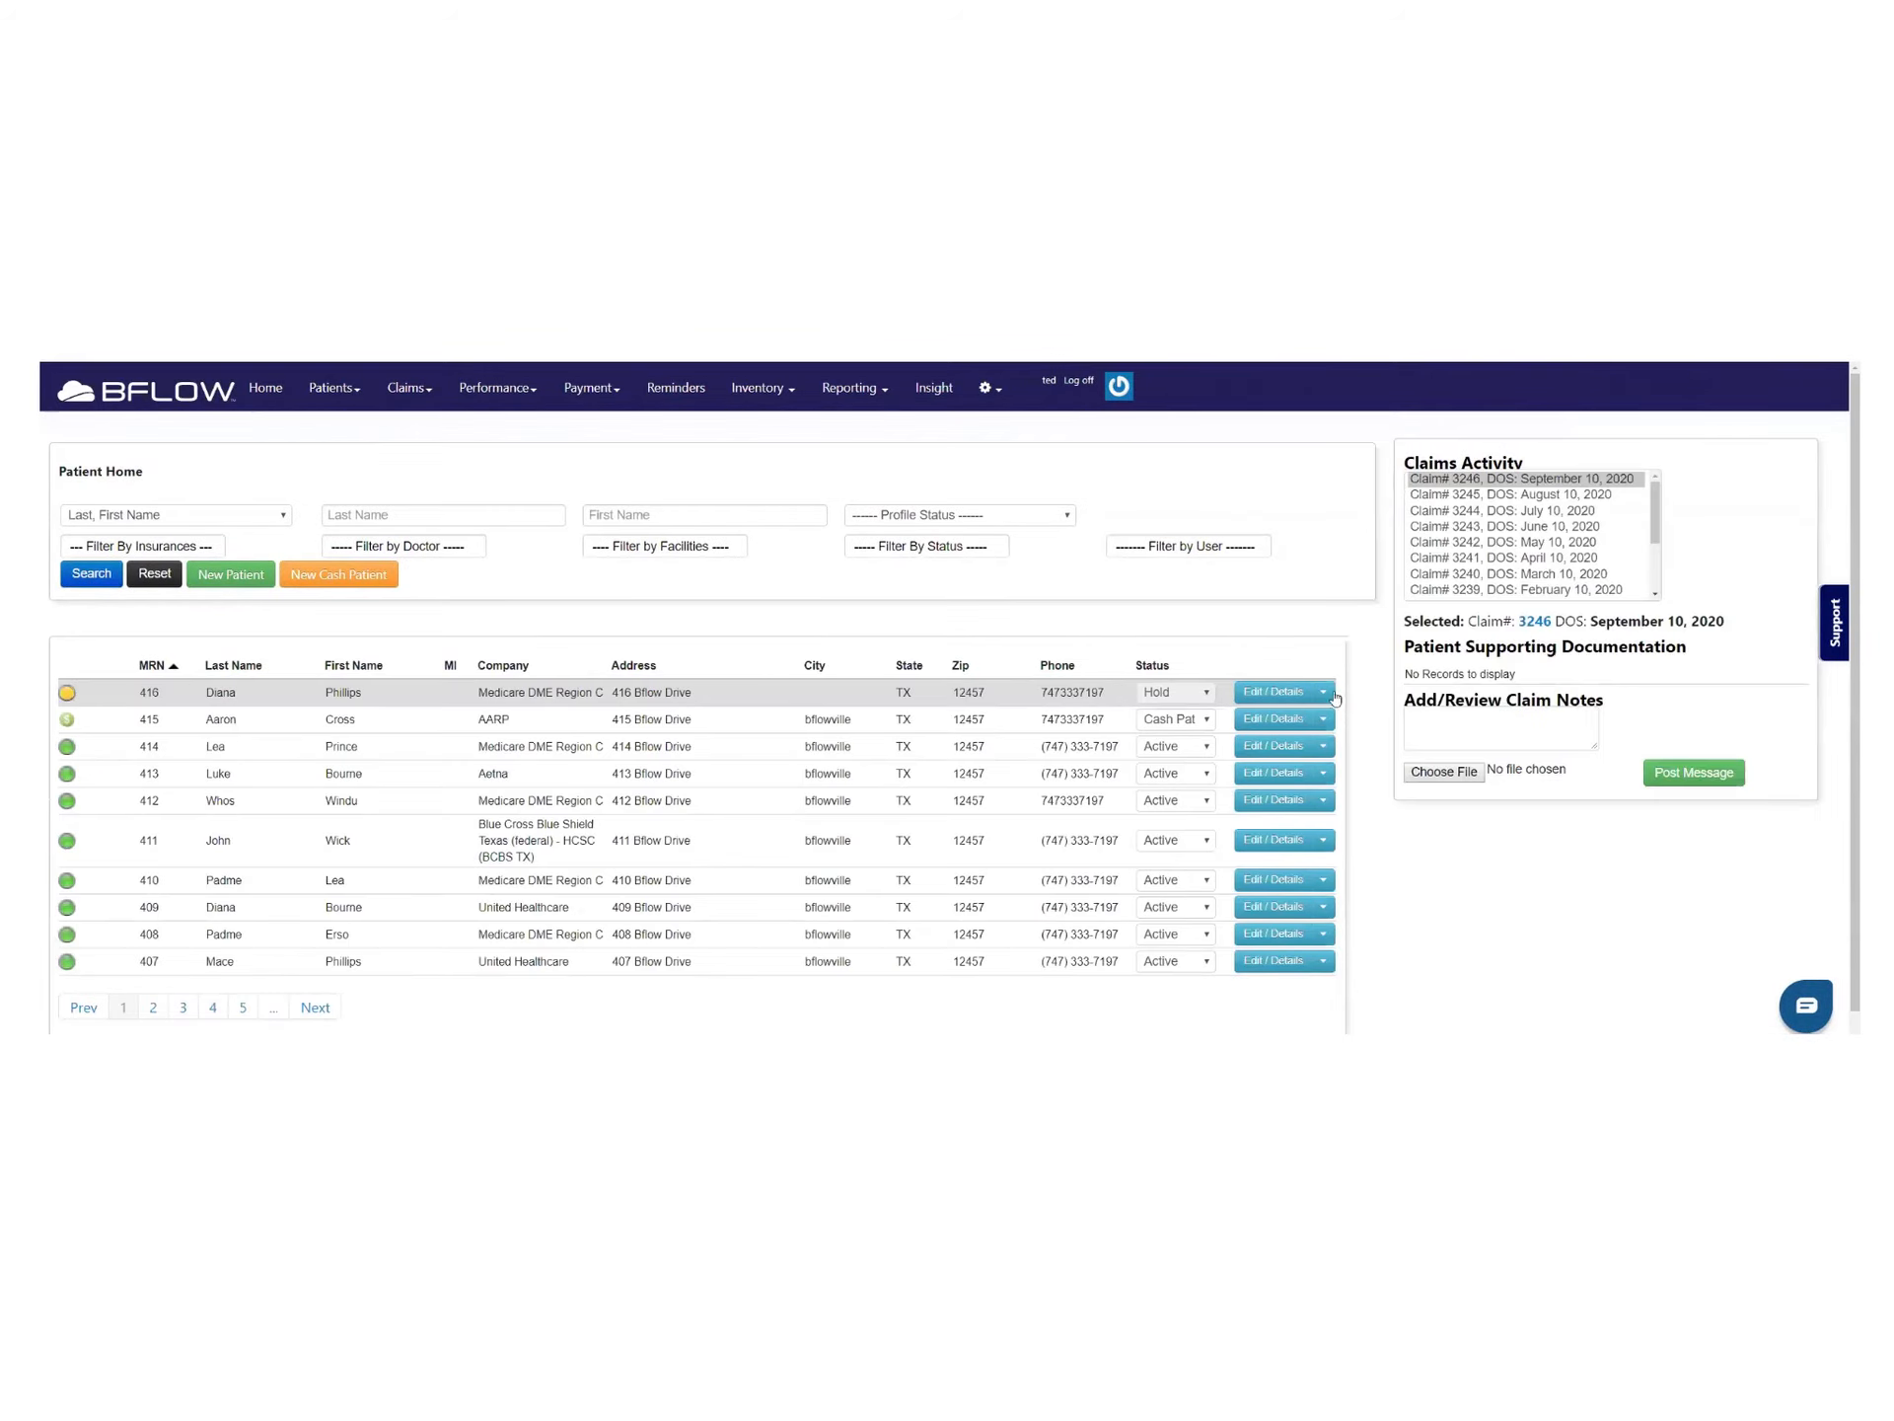
left_click(542, 728)
left_click(530, 746)
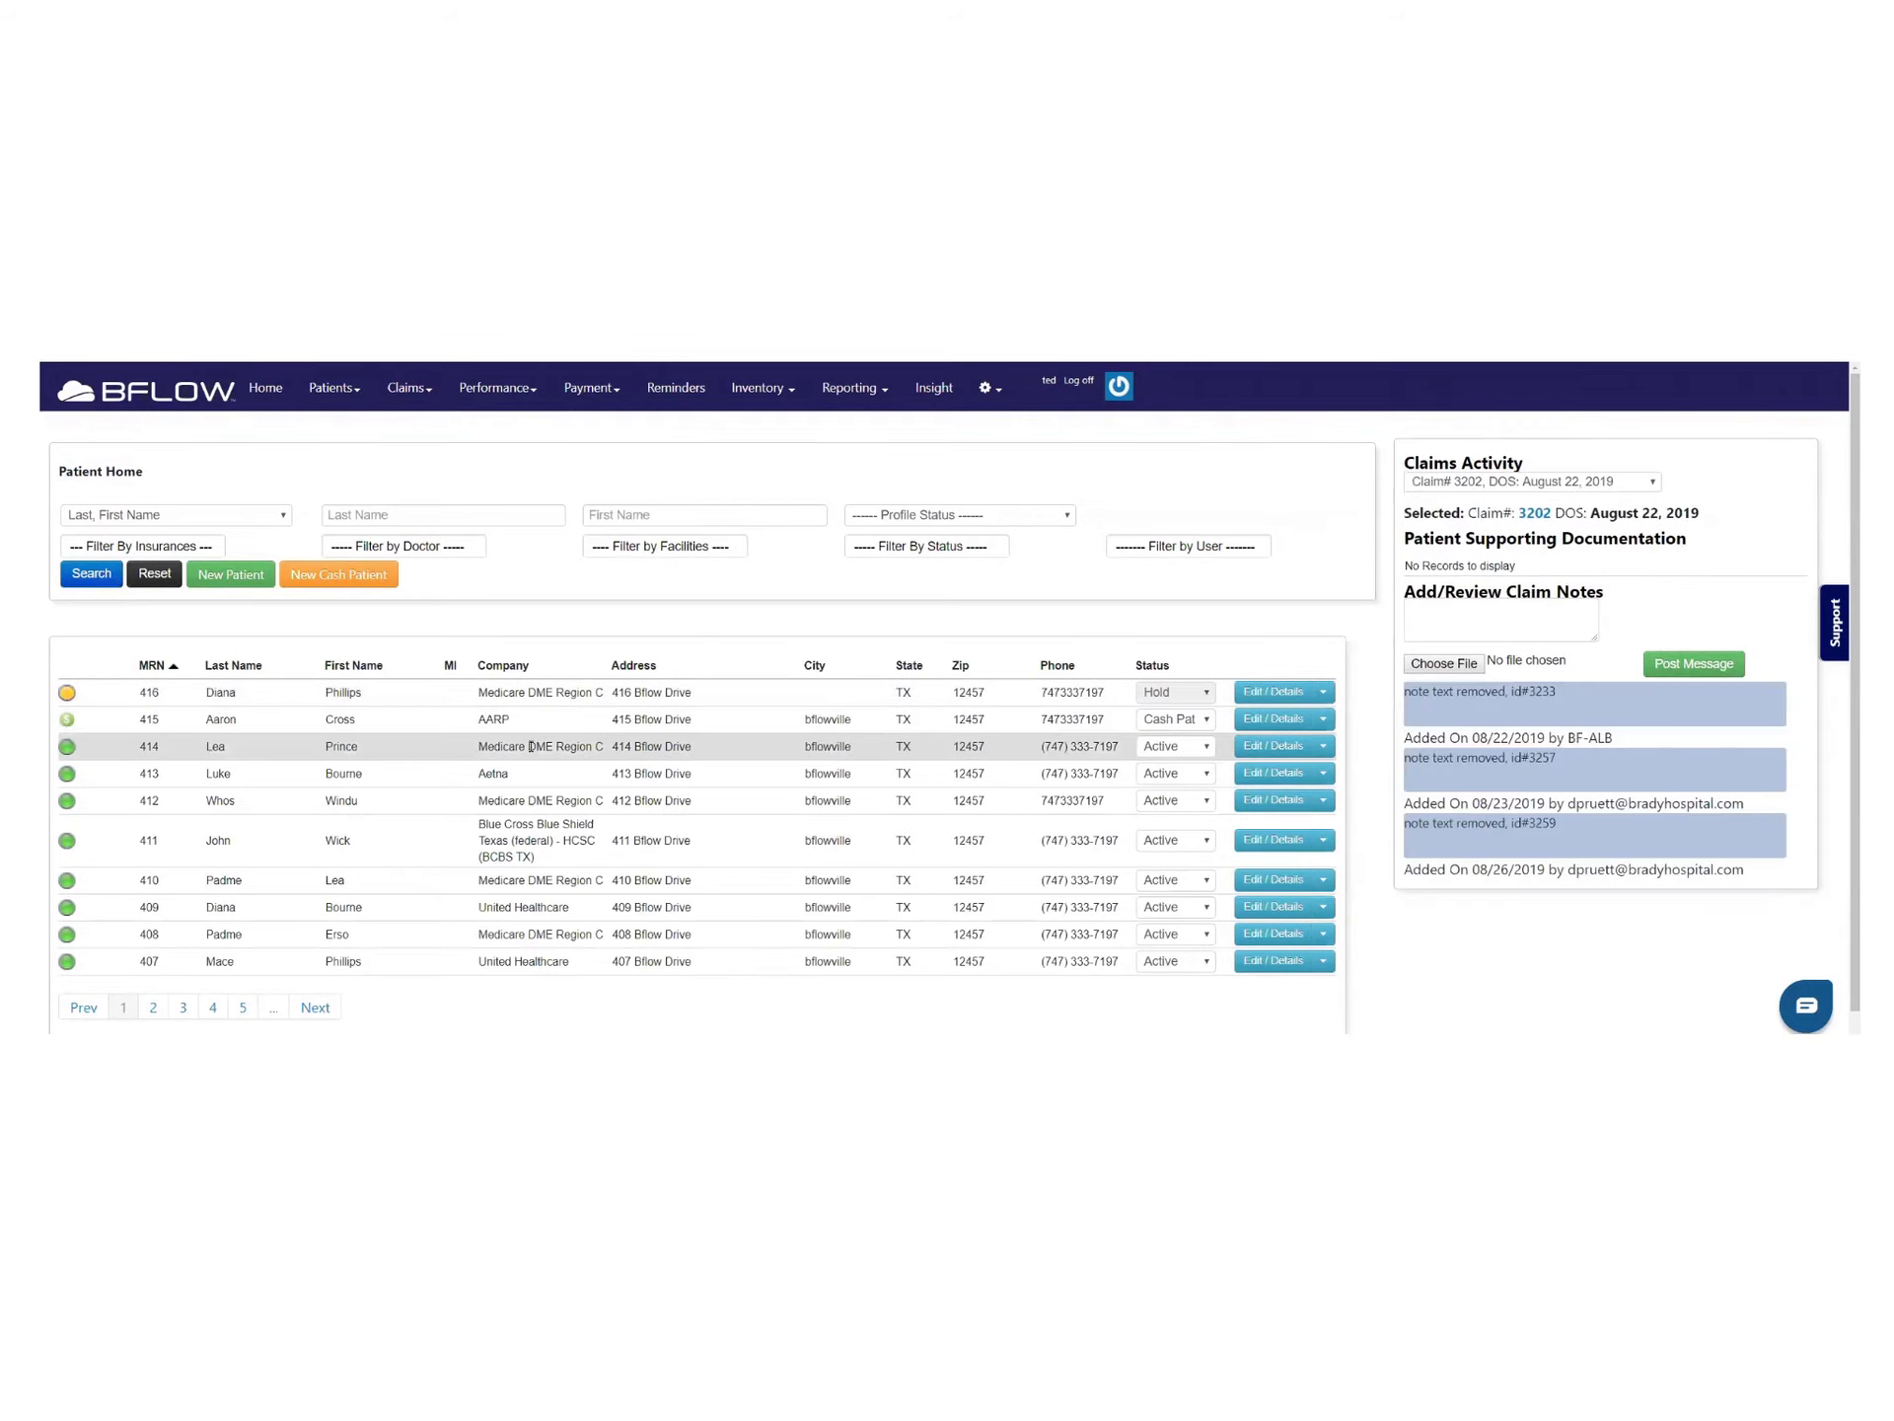
left_click(582, 780)
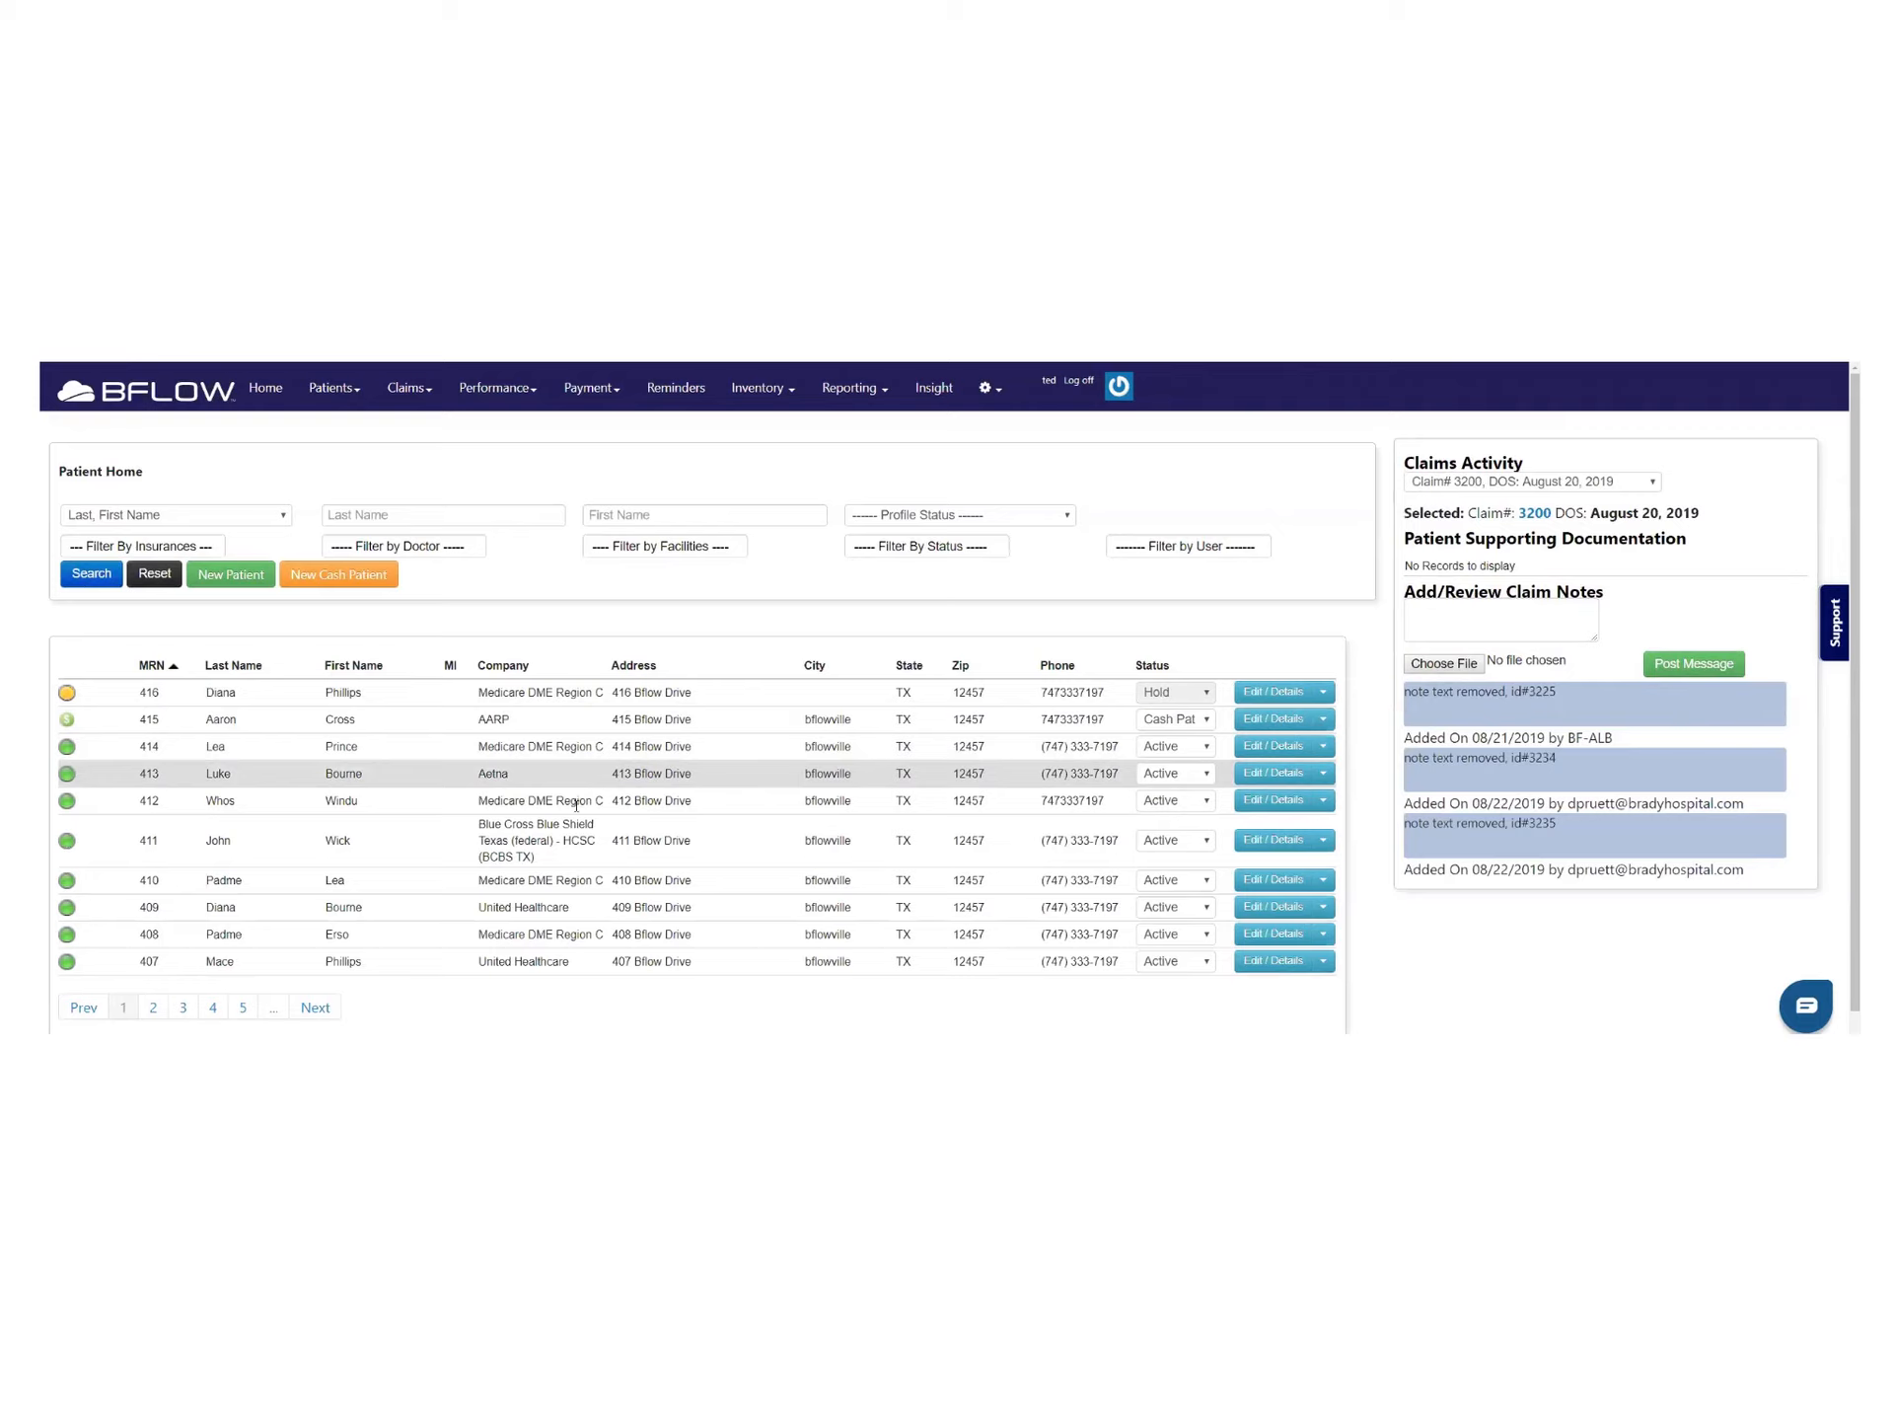
left_click(581, 801)
left_click(569, 837)
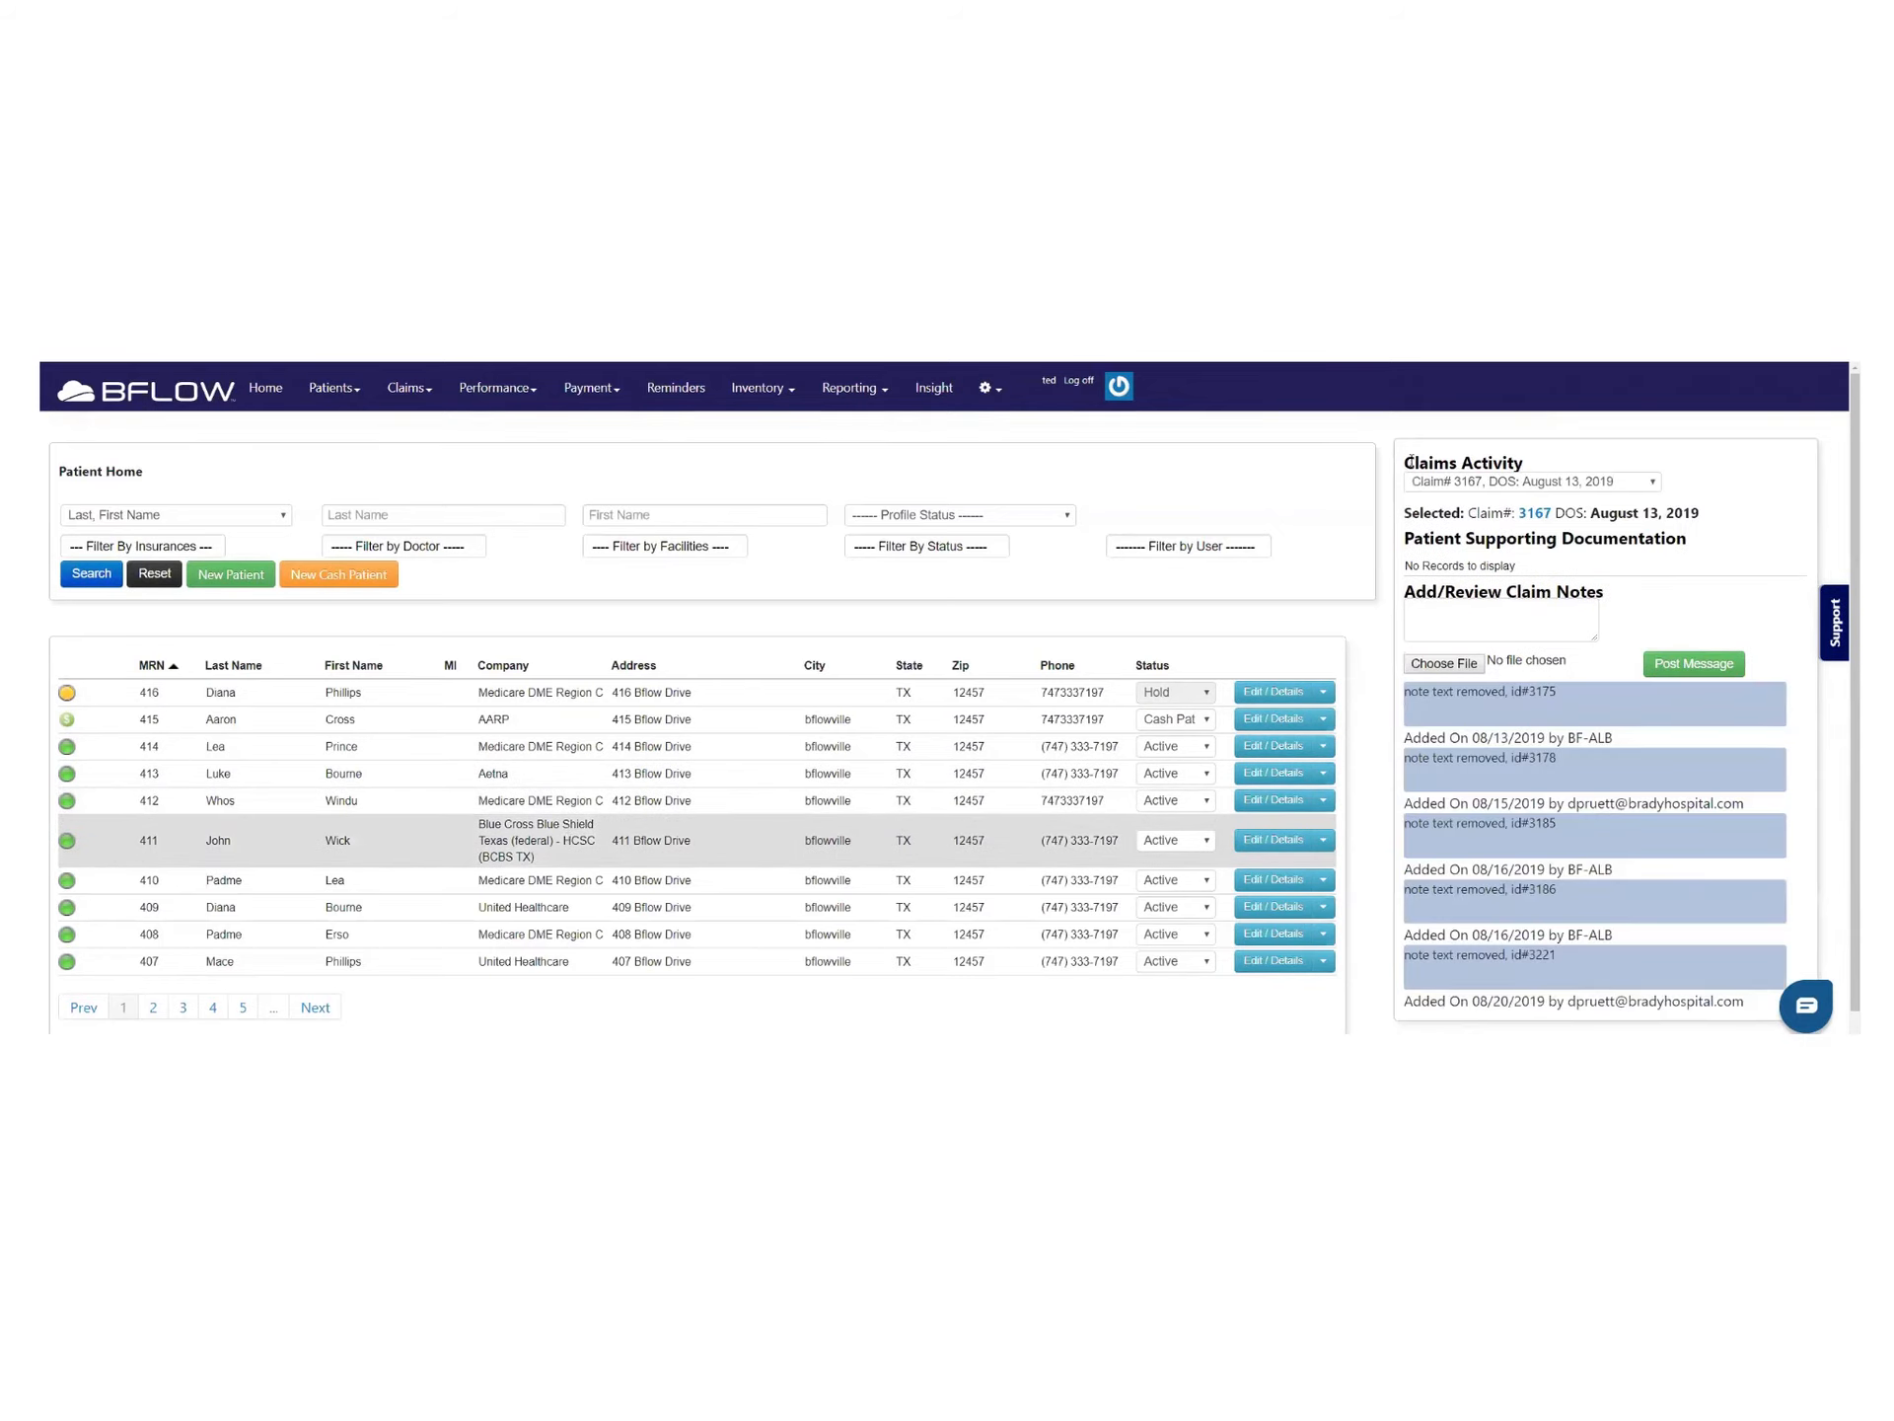
left_click_drag(1411, 462, 1569, 512)
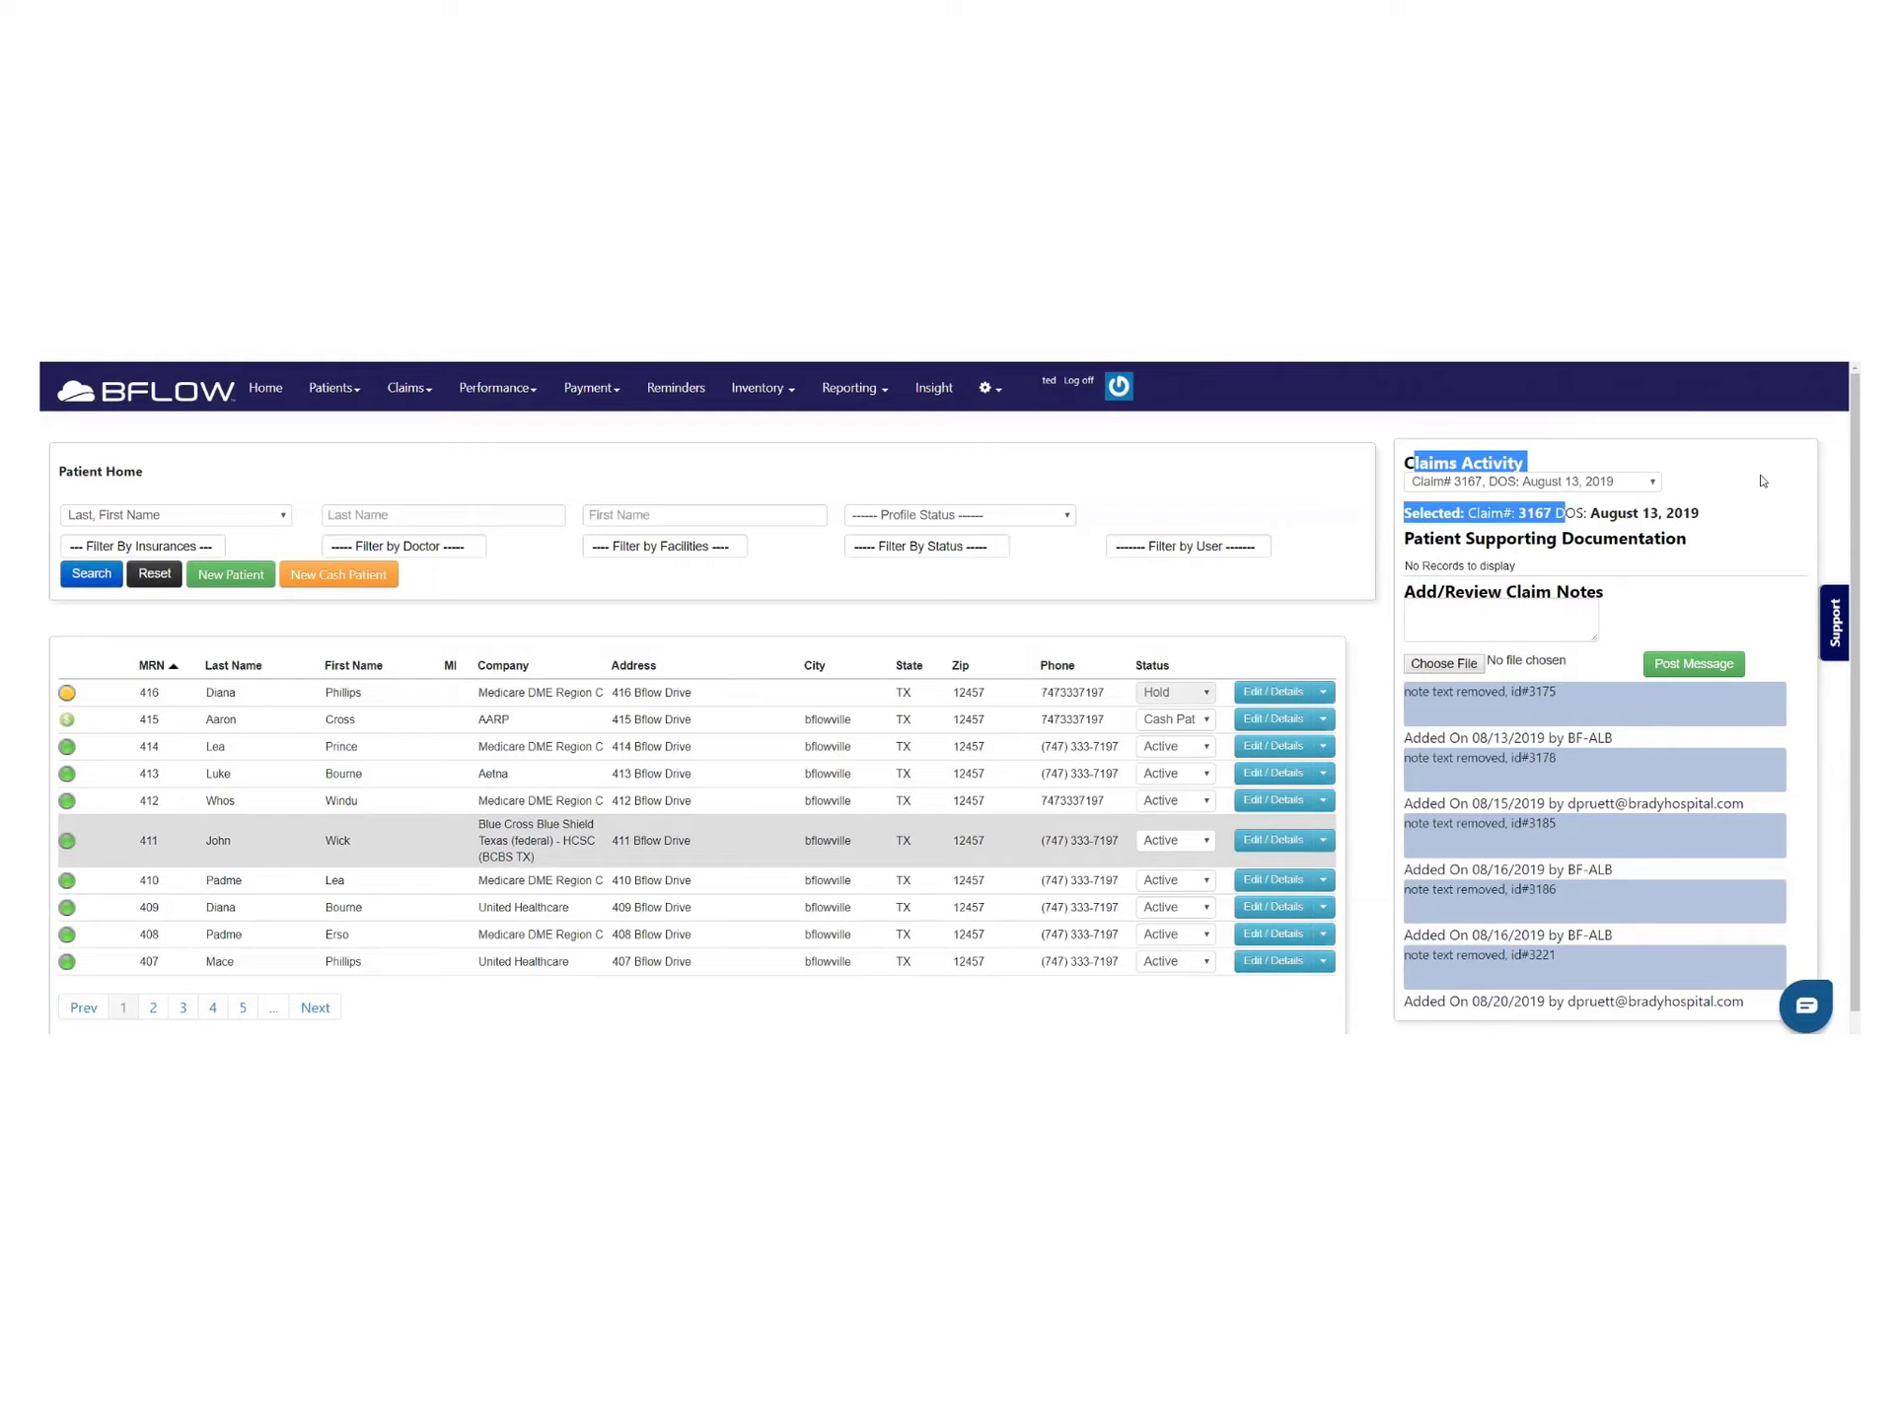
left_click(1539, 497)
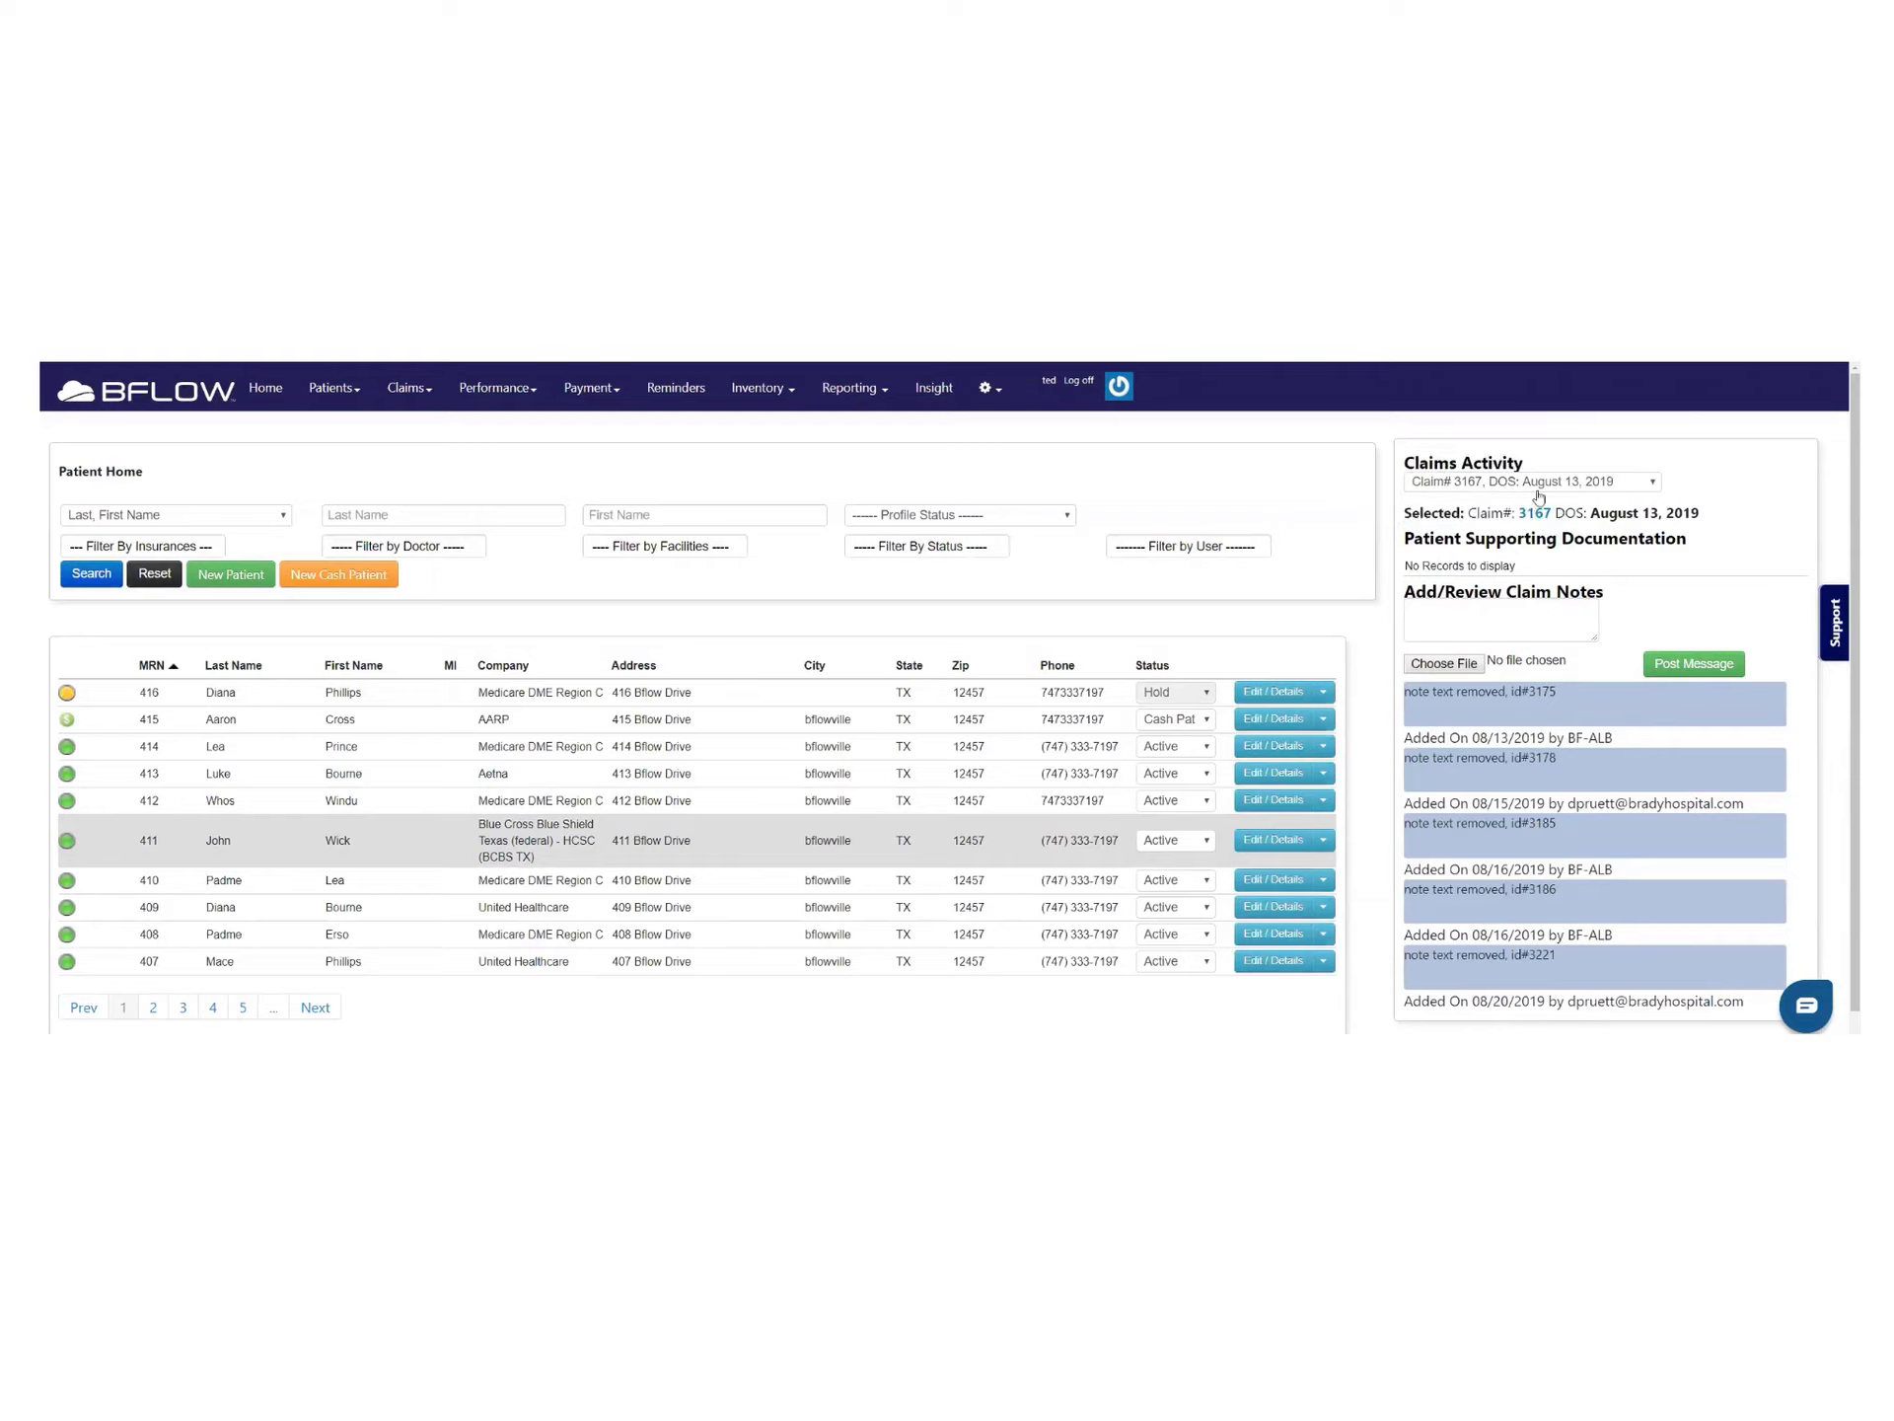
left_click(1605, 487)
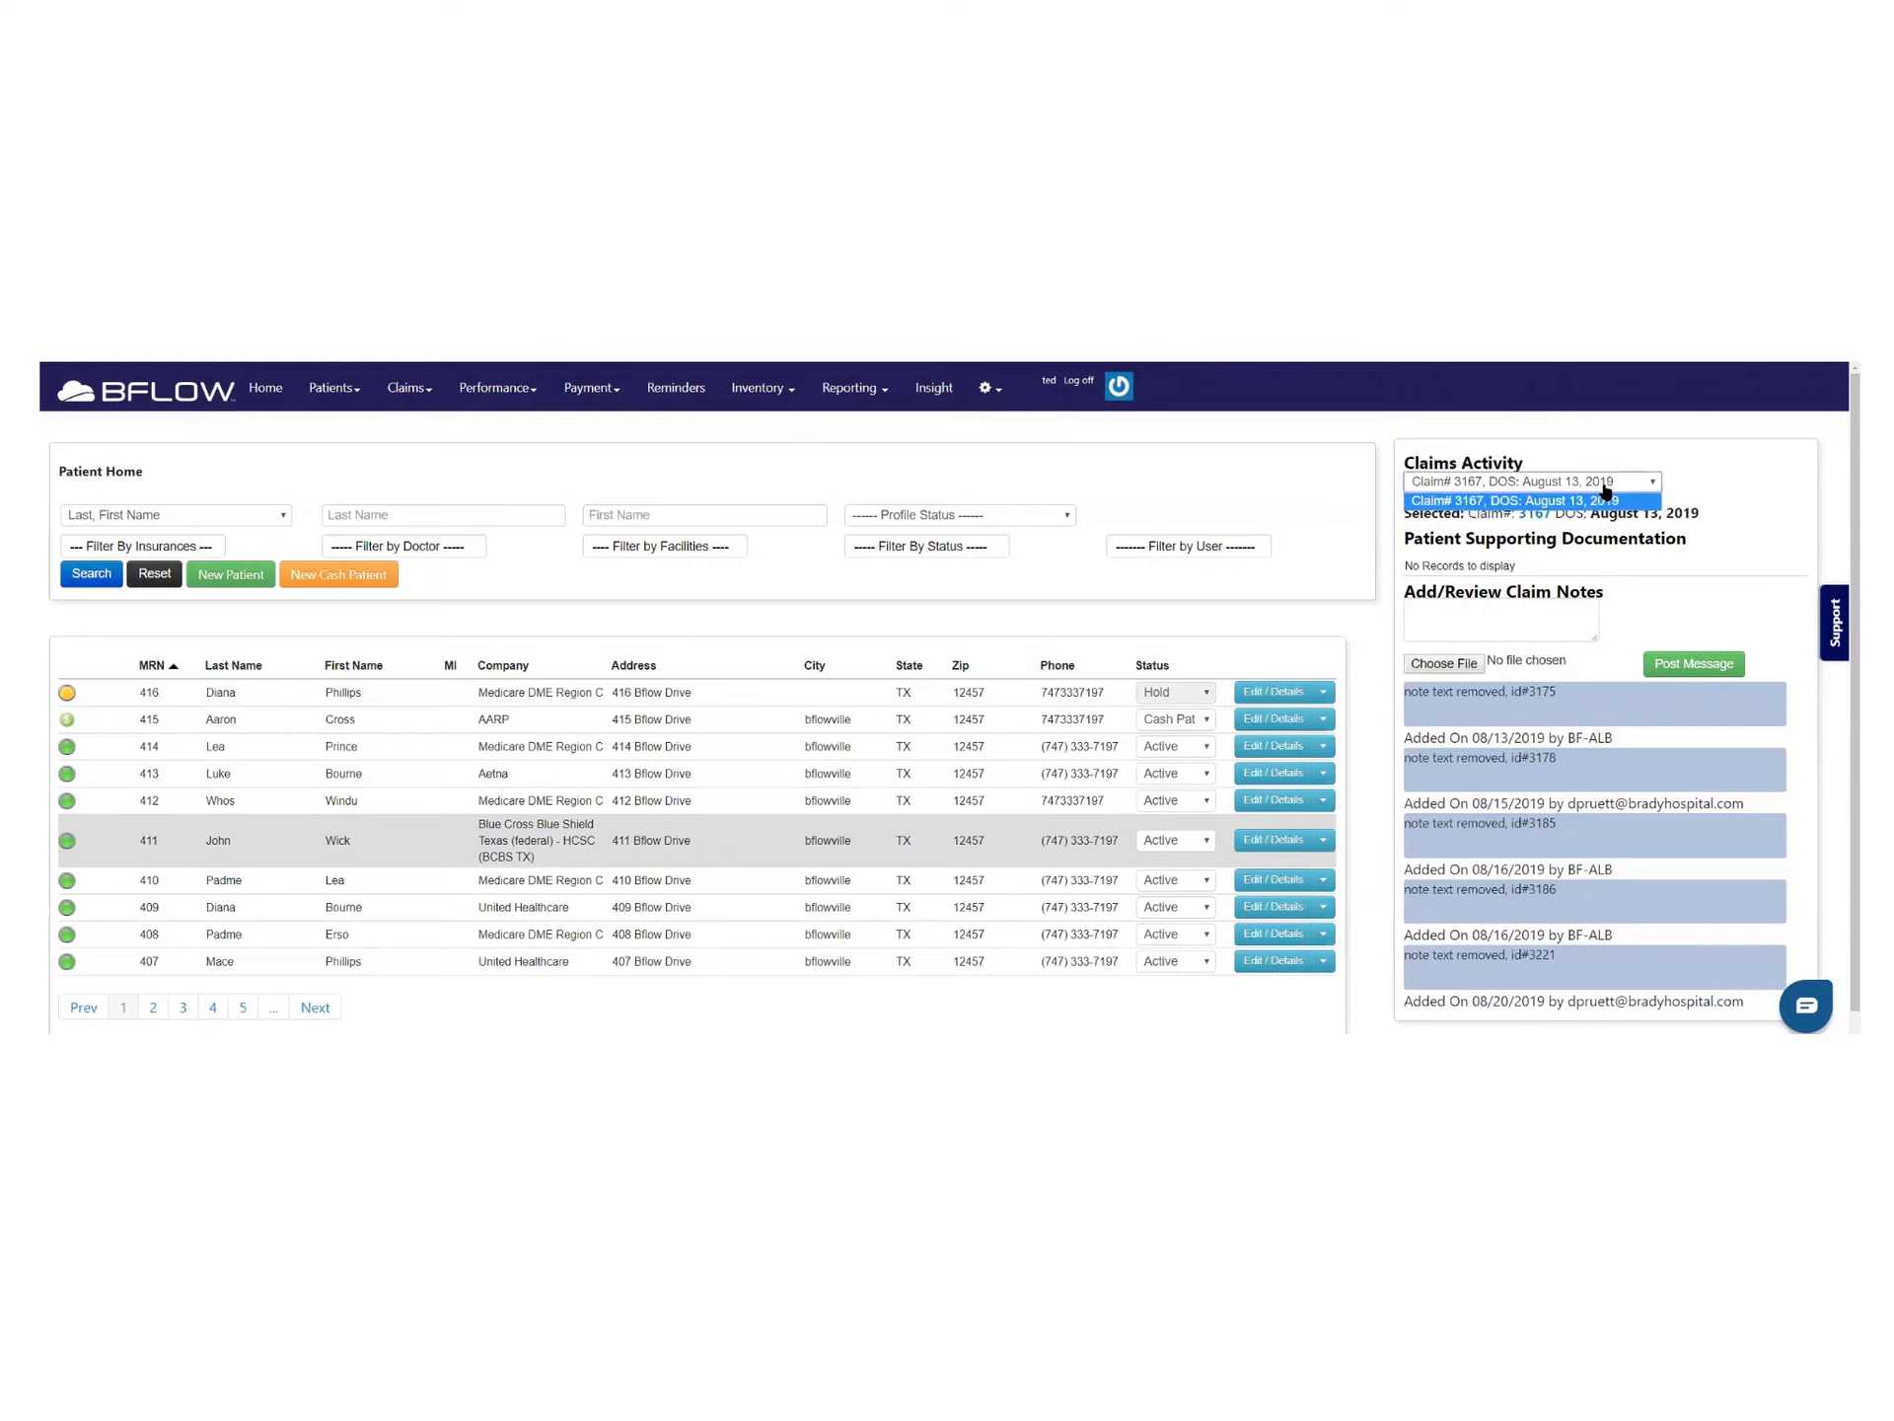
left_click(1738, 466)
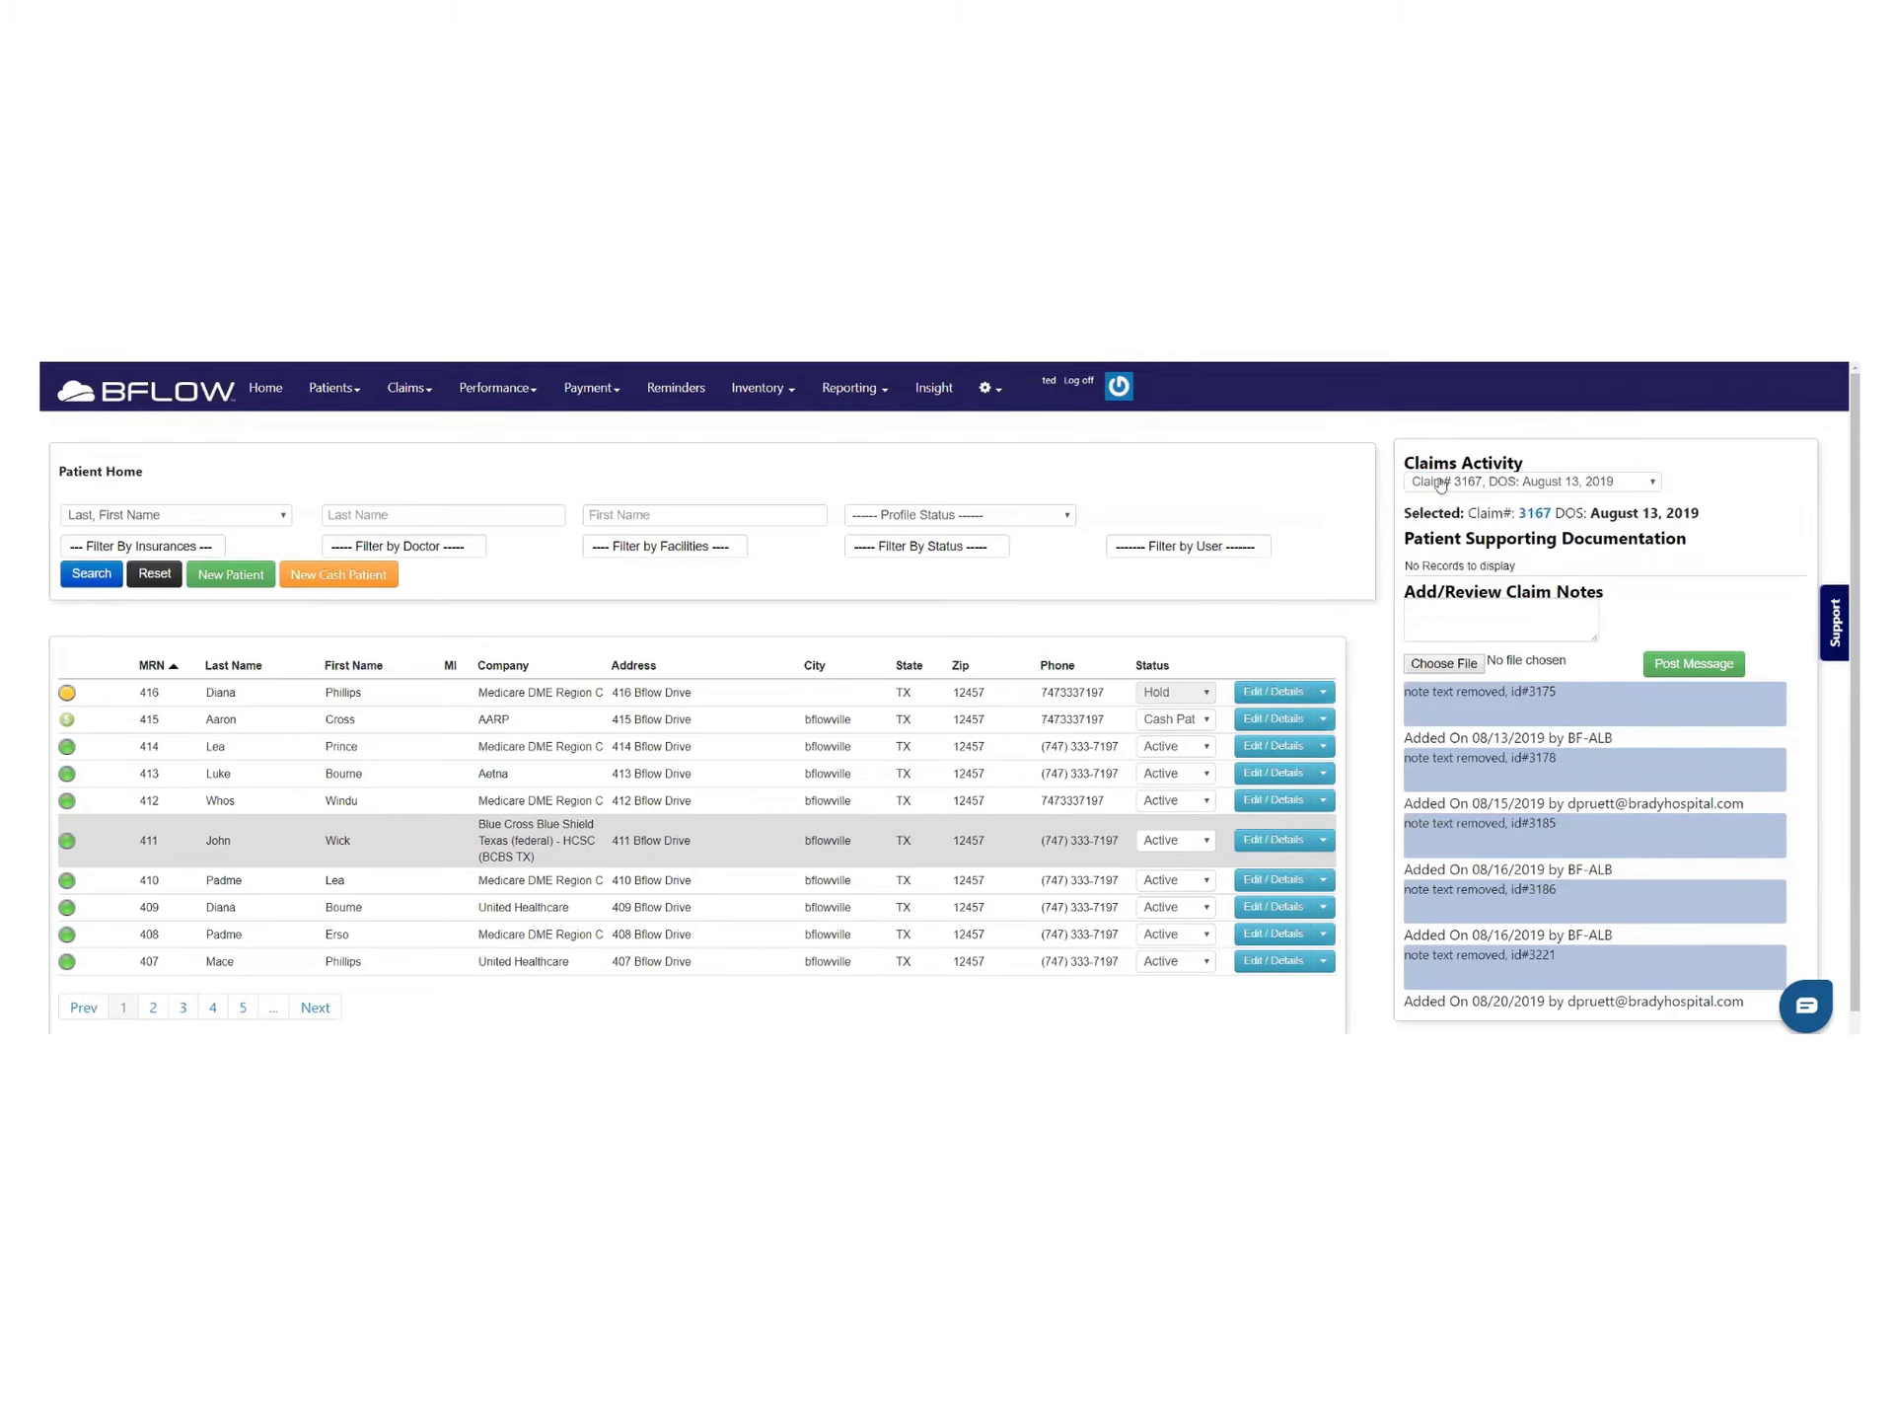
mouse_move(1480, 484)
left_click(1536, 517)
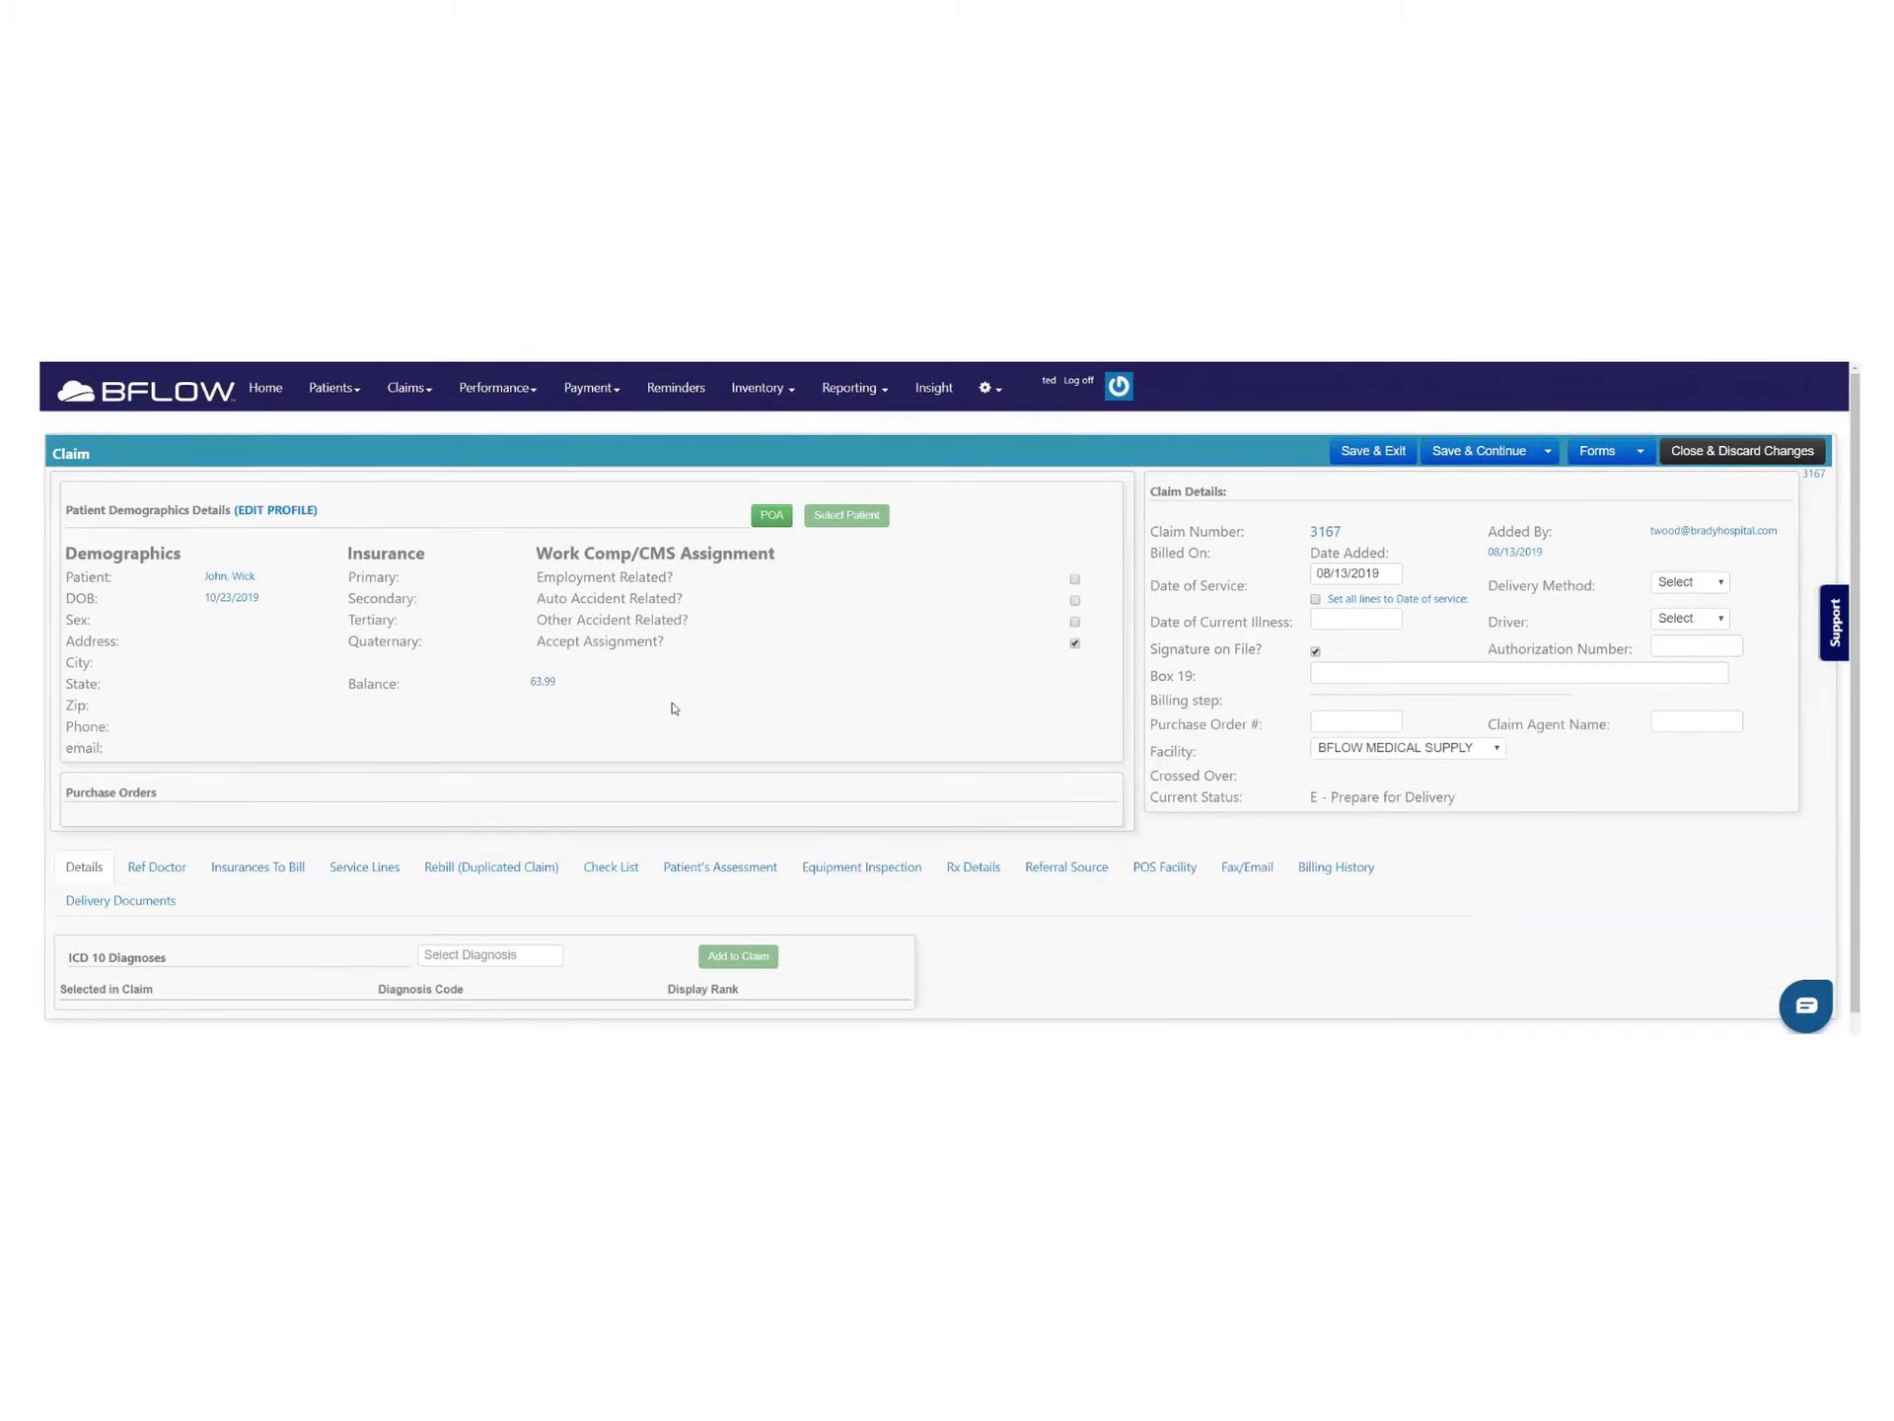
scroll(592, 750, "down", 1)
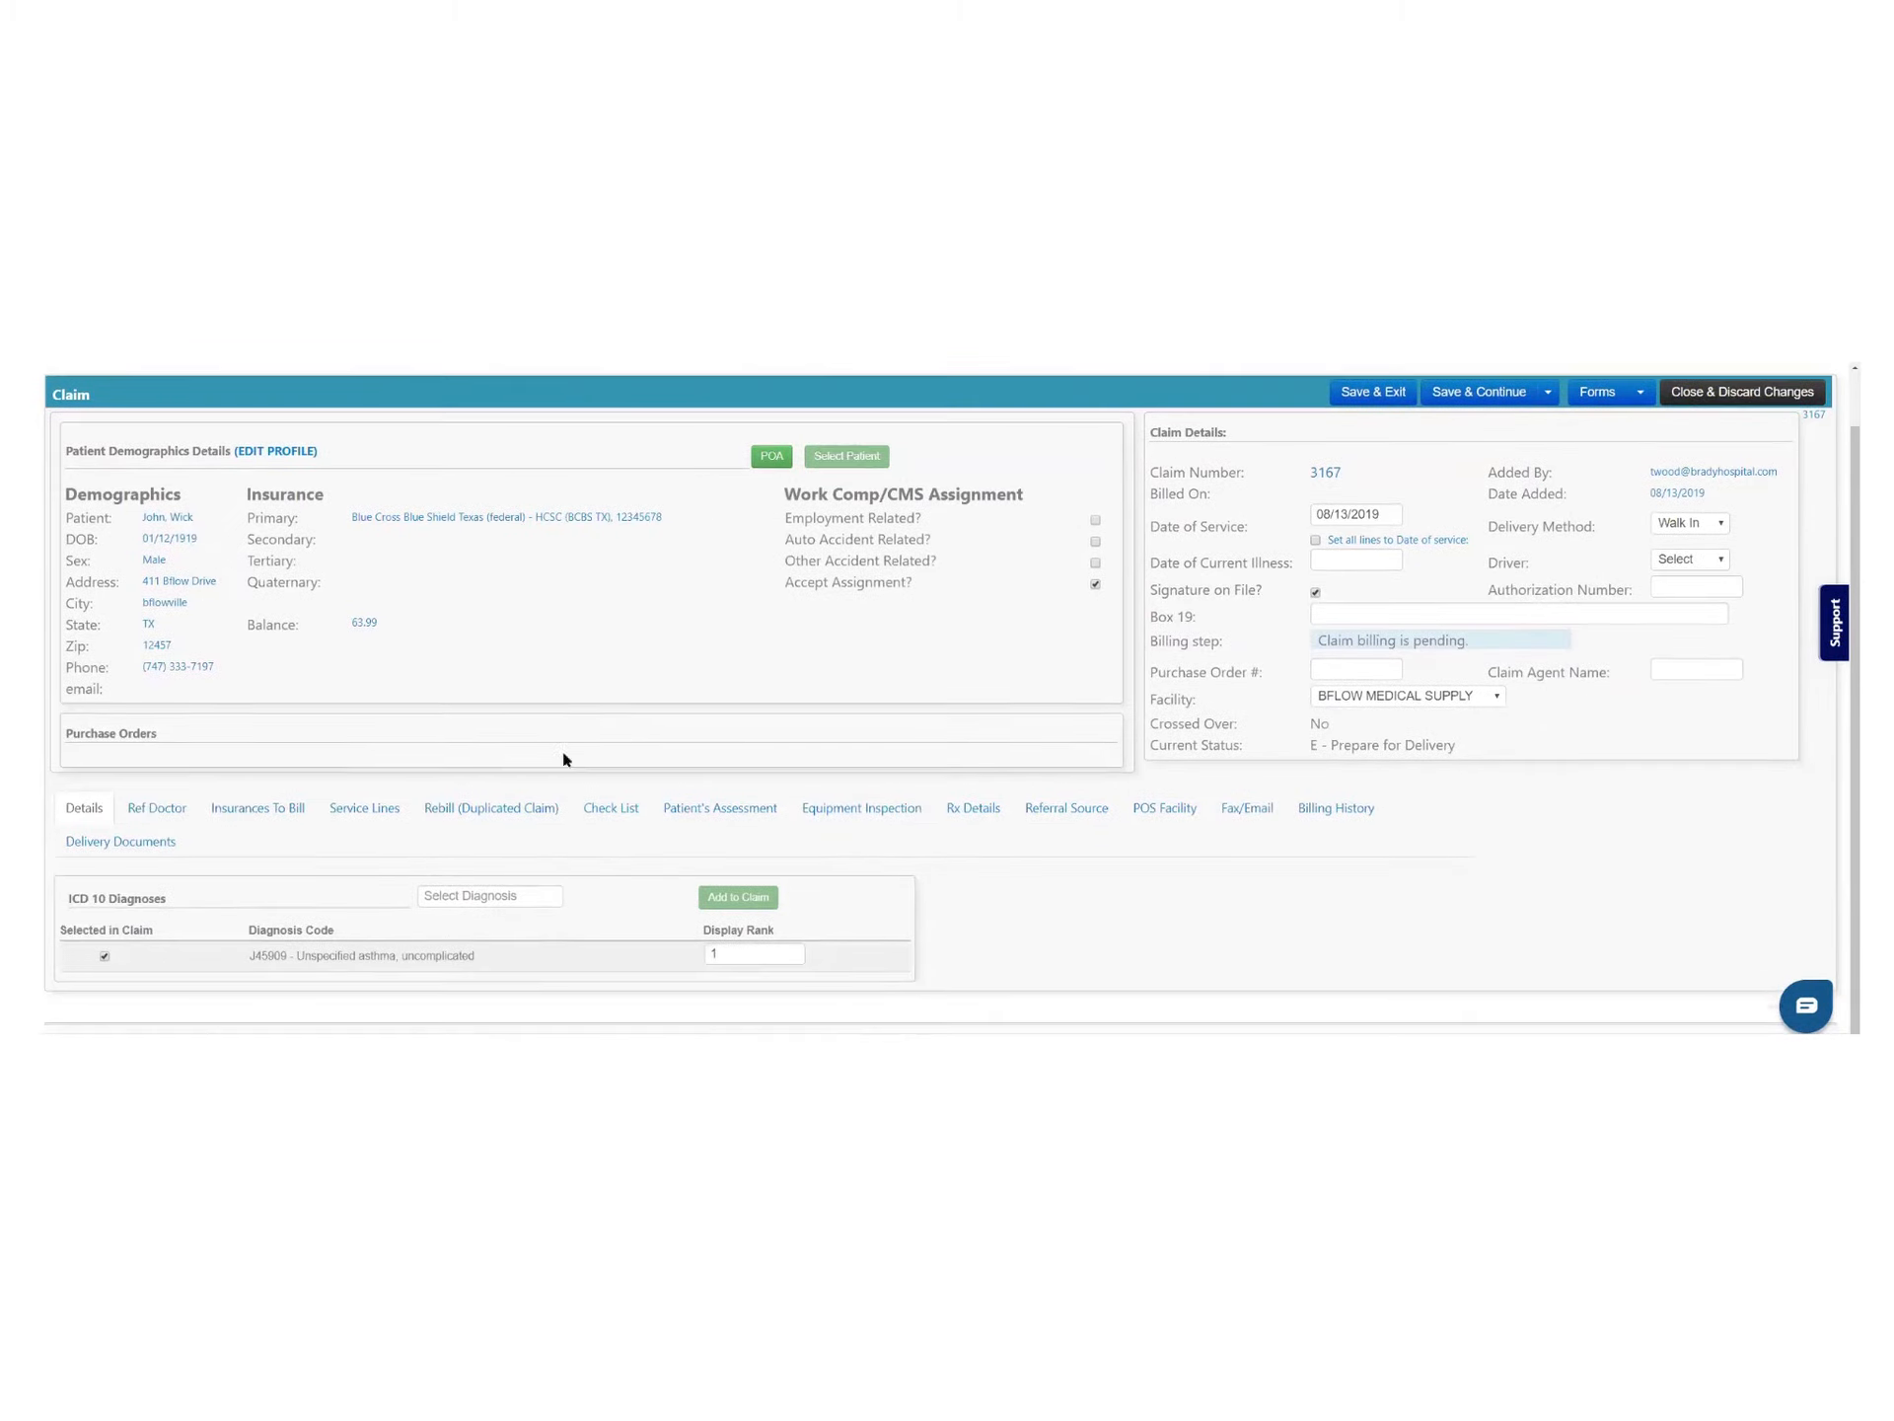
left_click(364, 806)
scroll(385, 768, "down", 3)
scroll(385, 768, "down", 1)
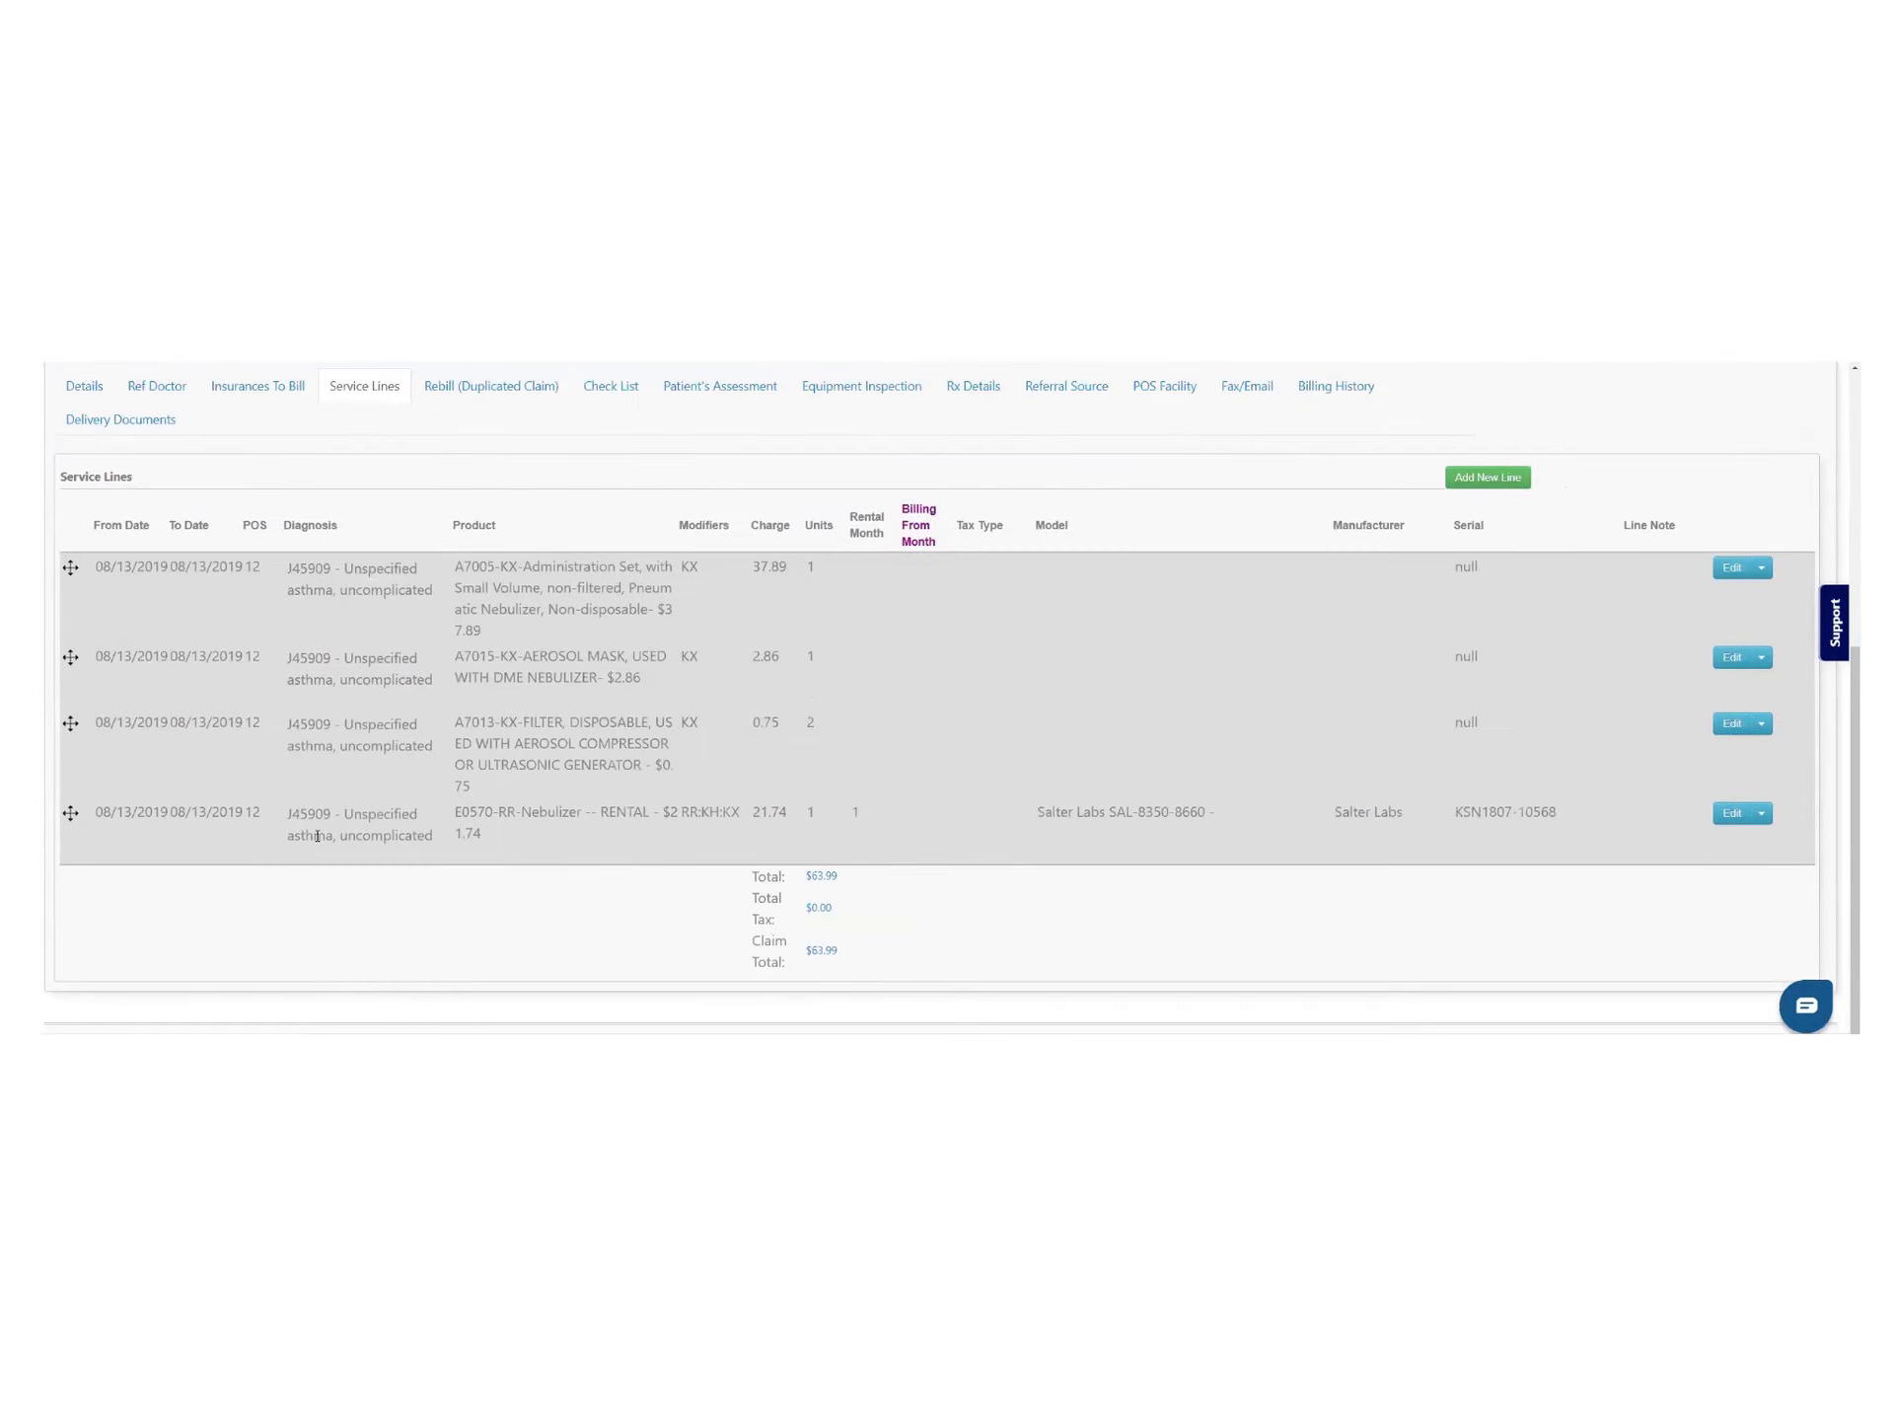
scroll(837, 953, "up", 1)
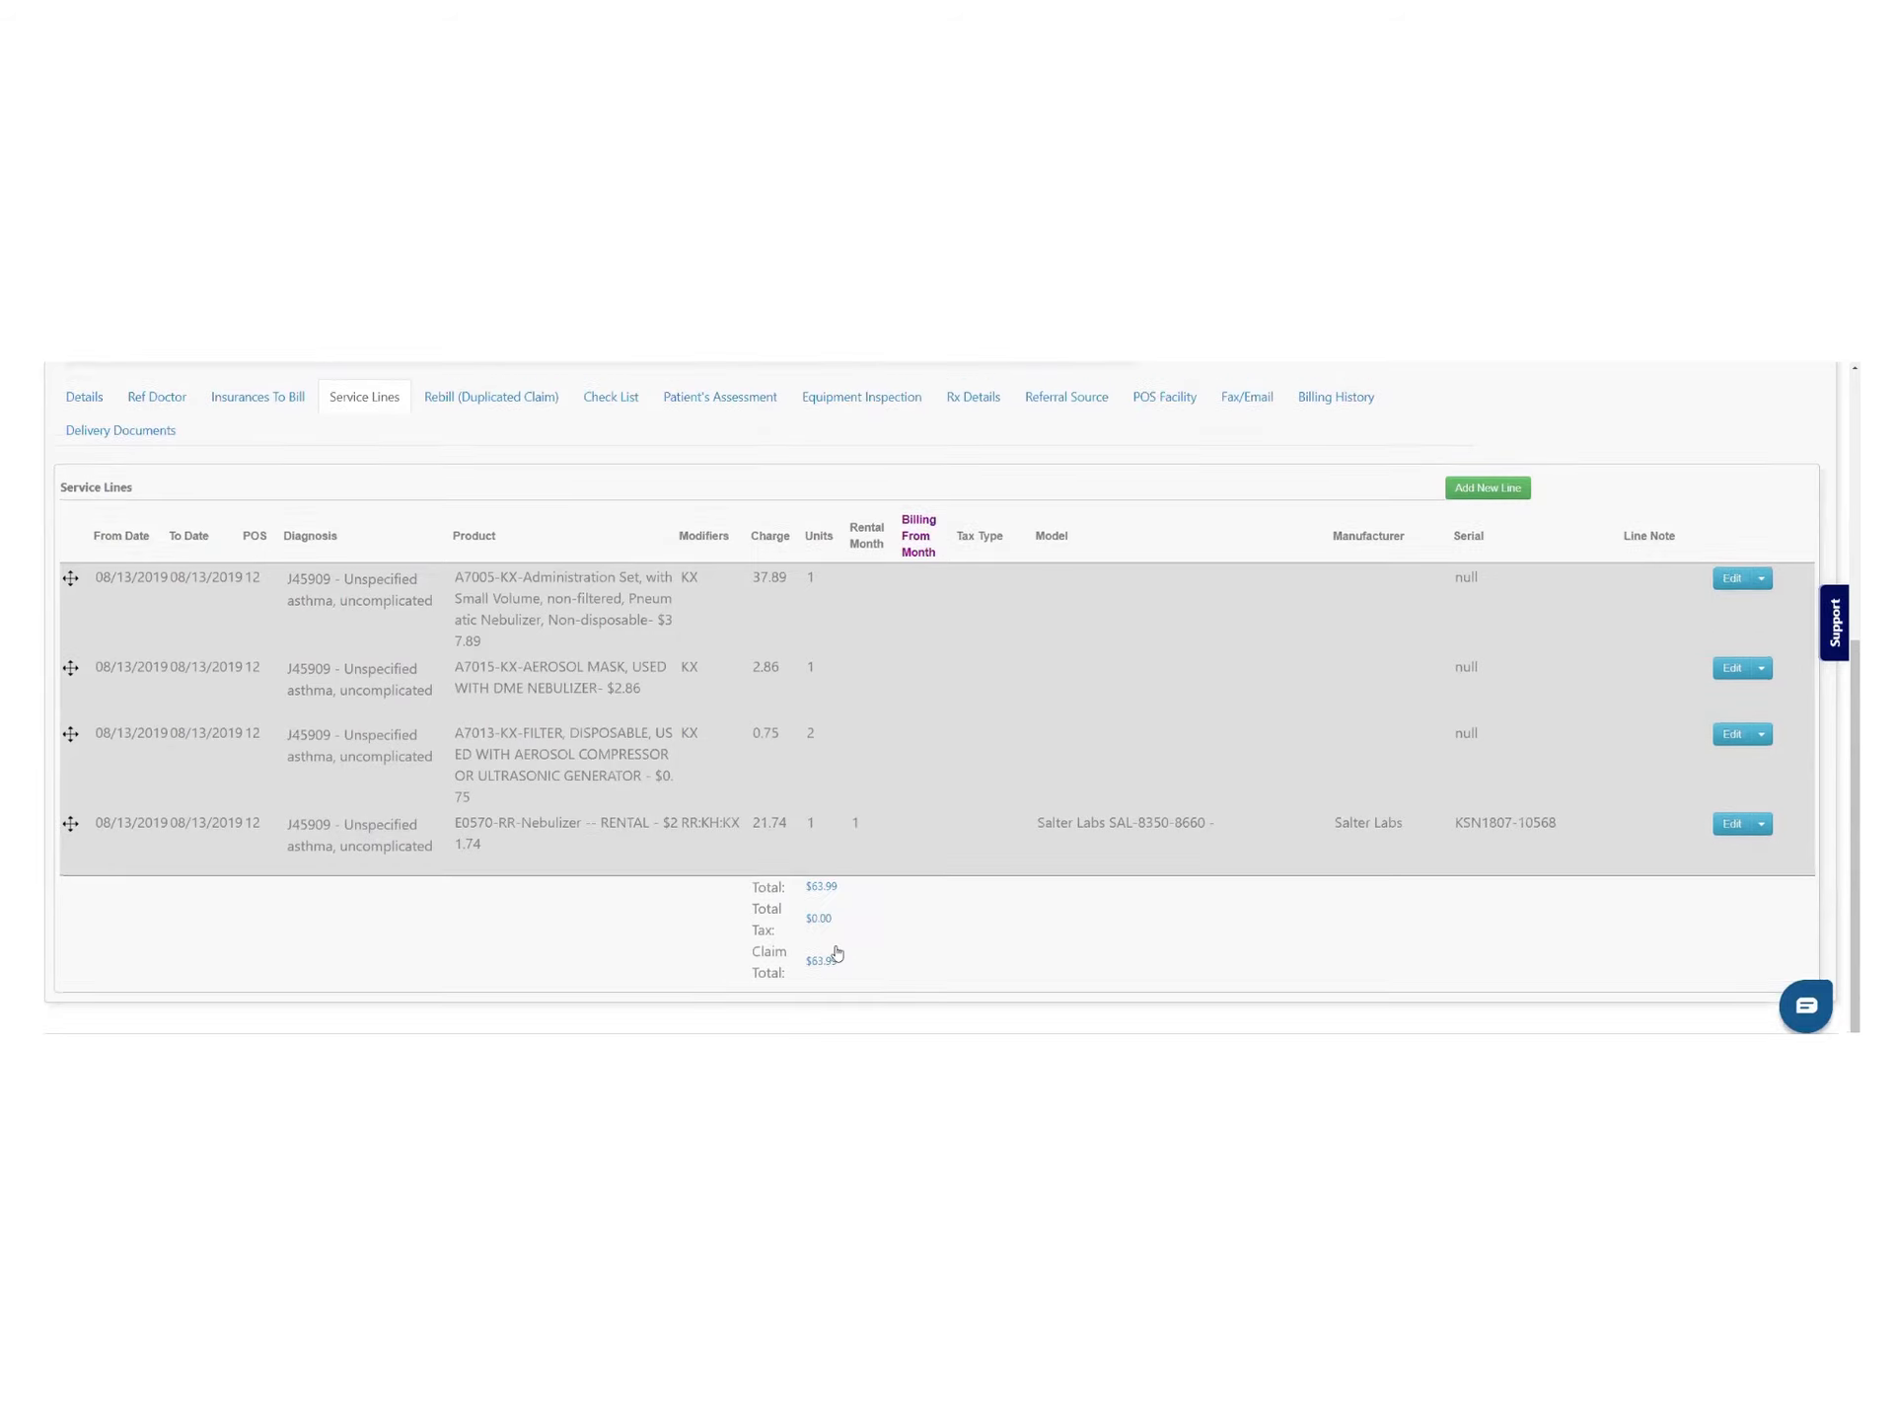
scroll(837, 953, "up", 4)
triple_click(1319, 643)
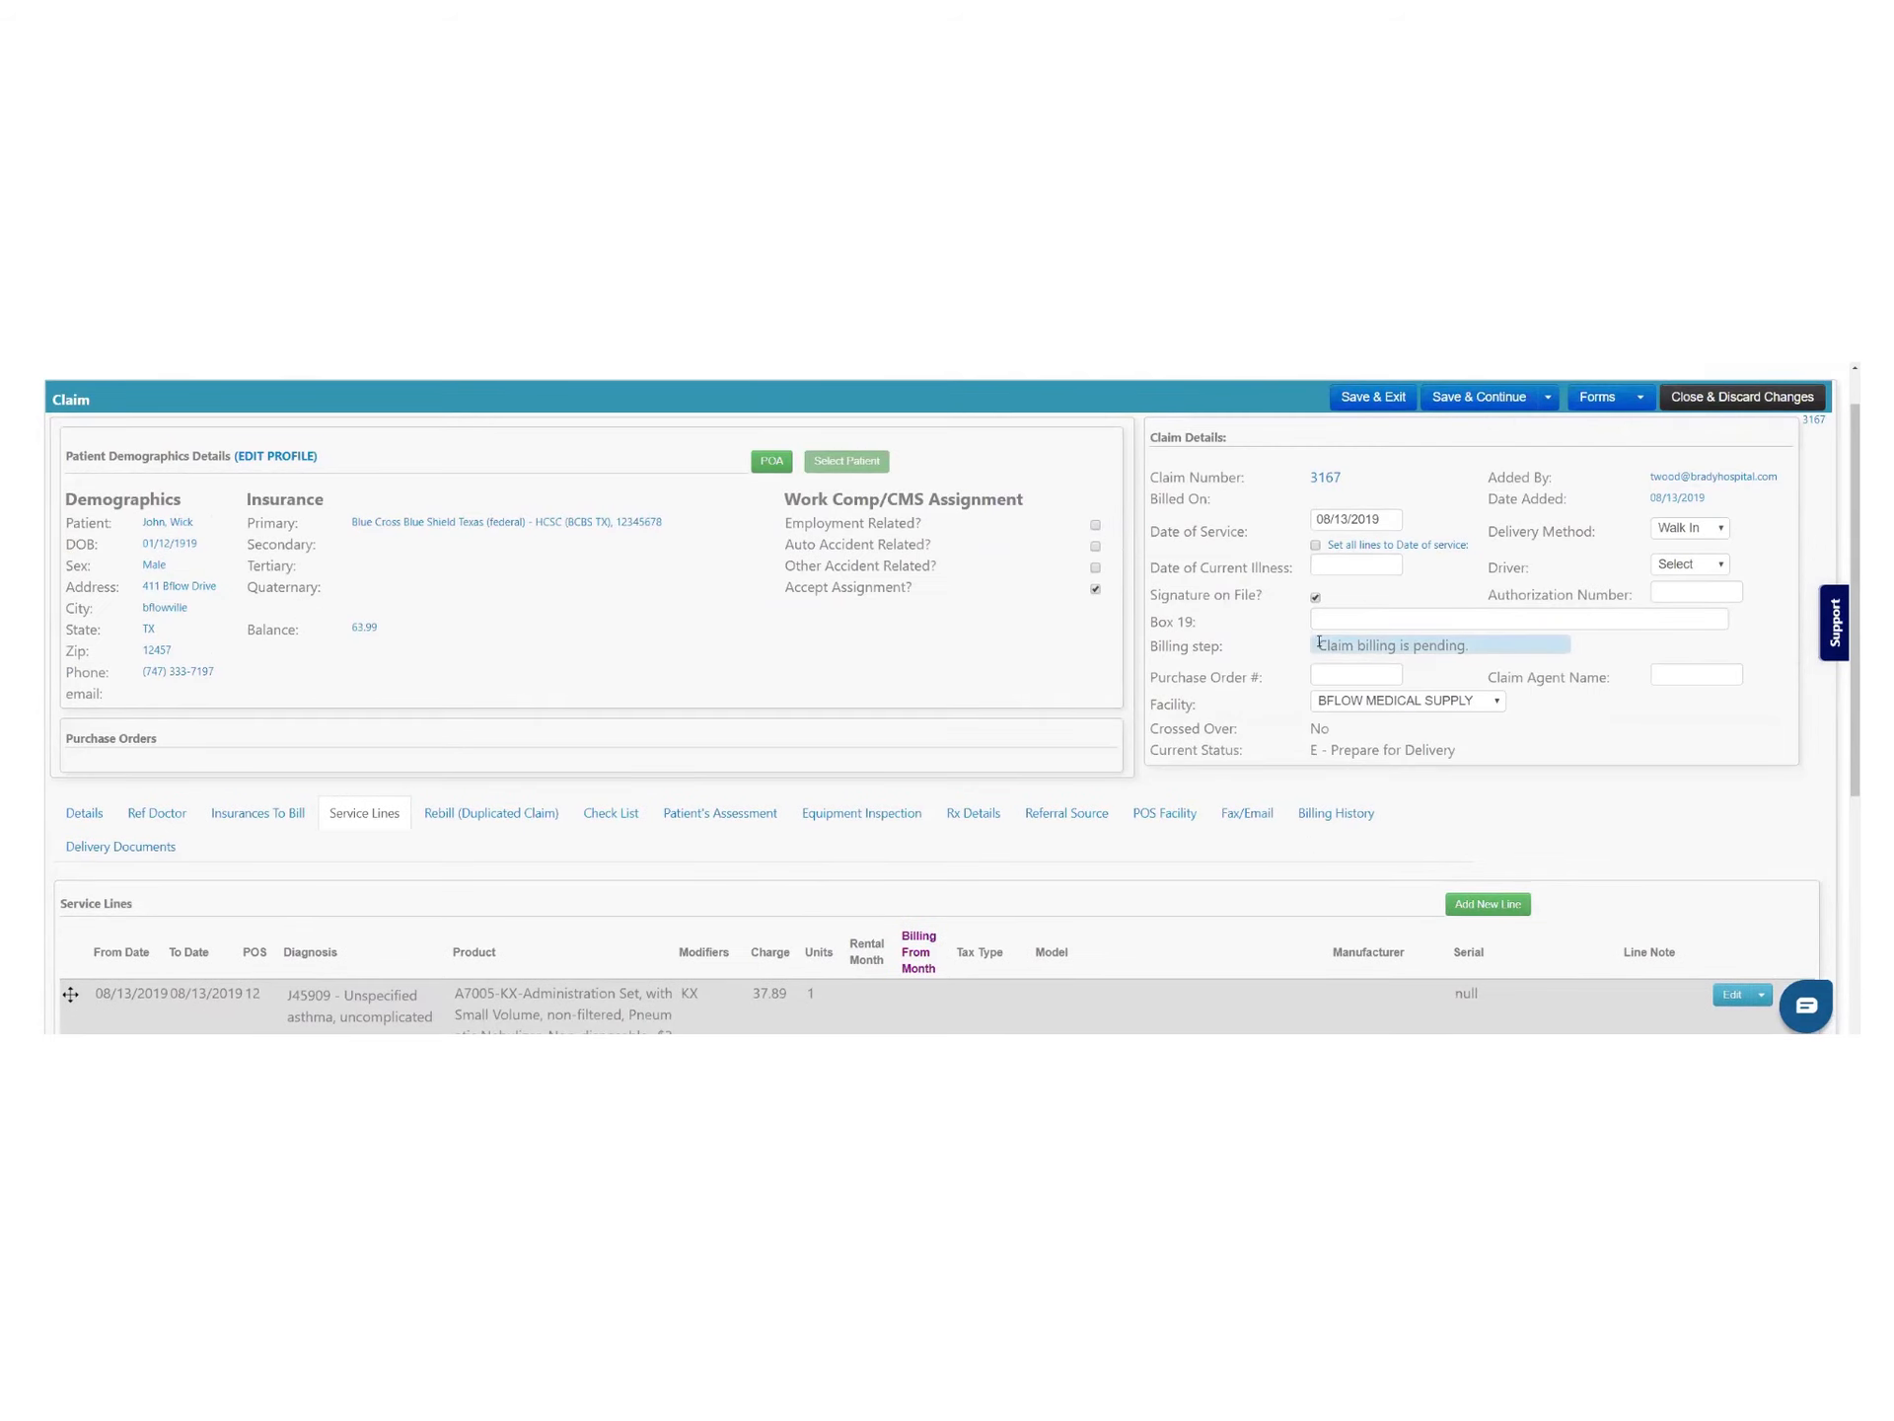
left_click_drag(1319, 643, 1470, 647)
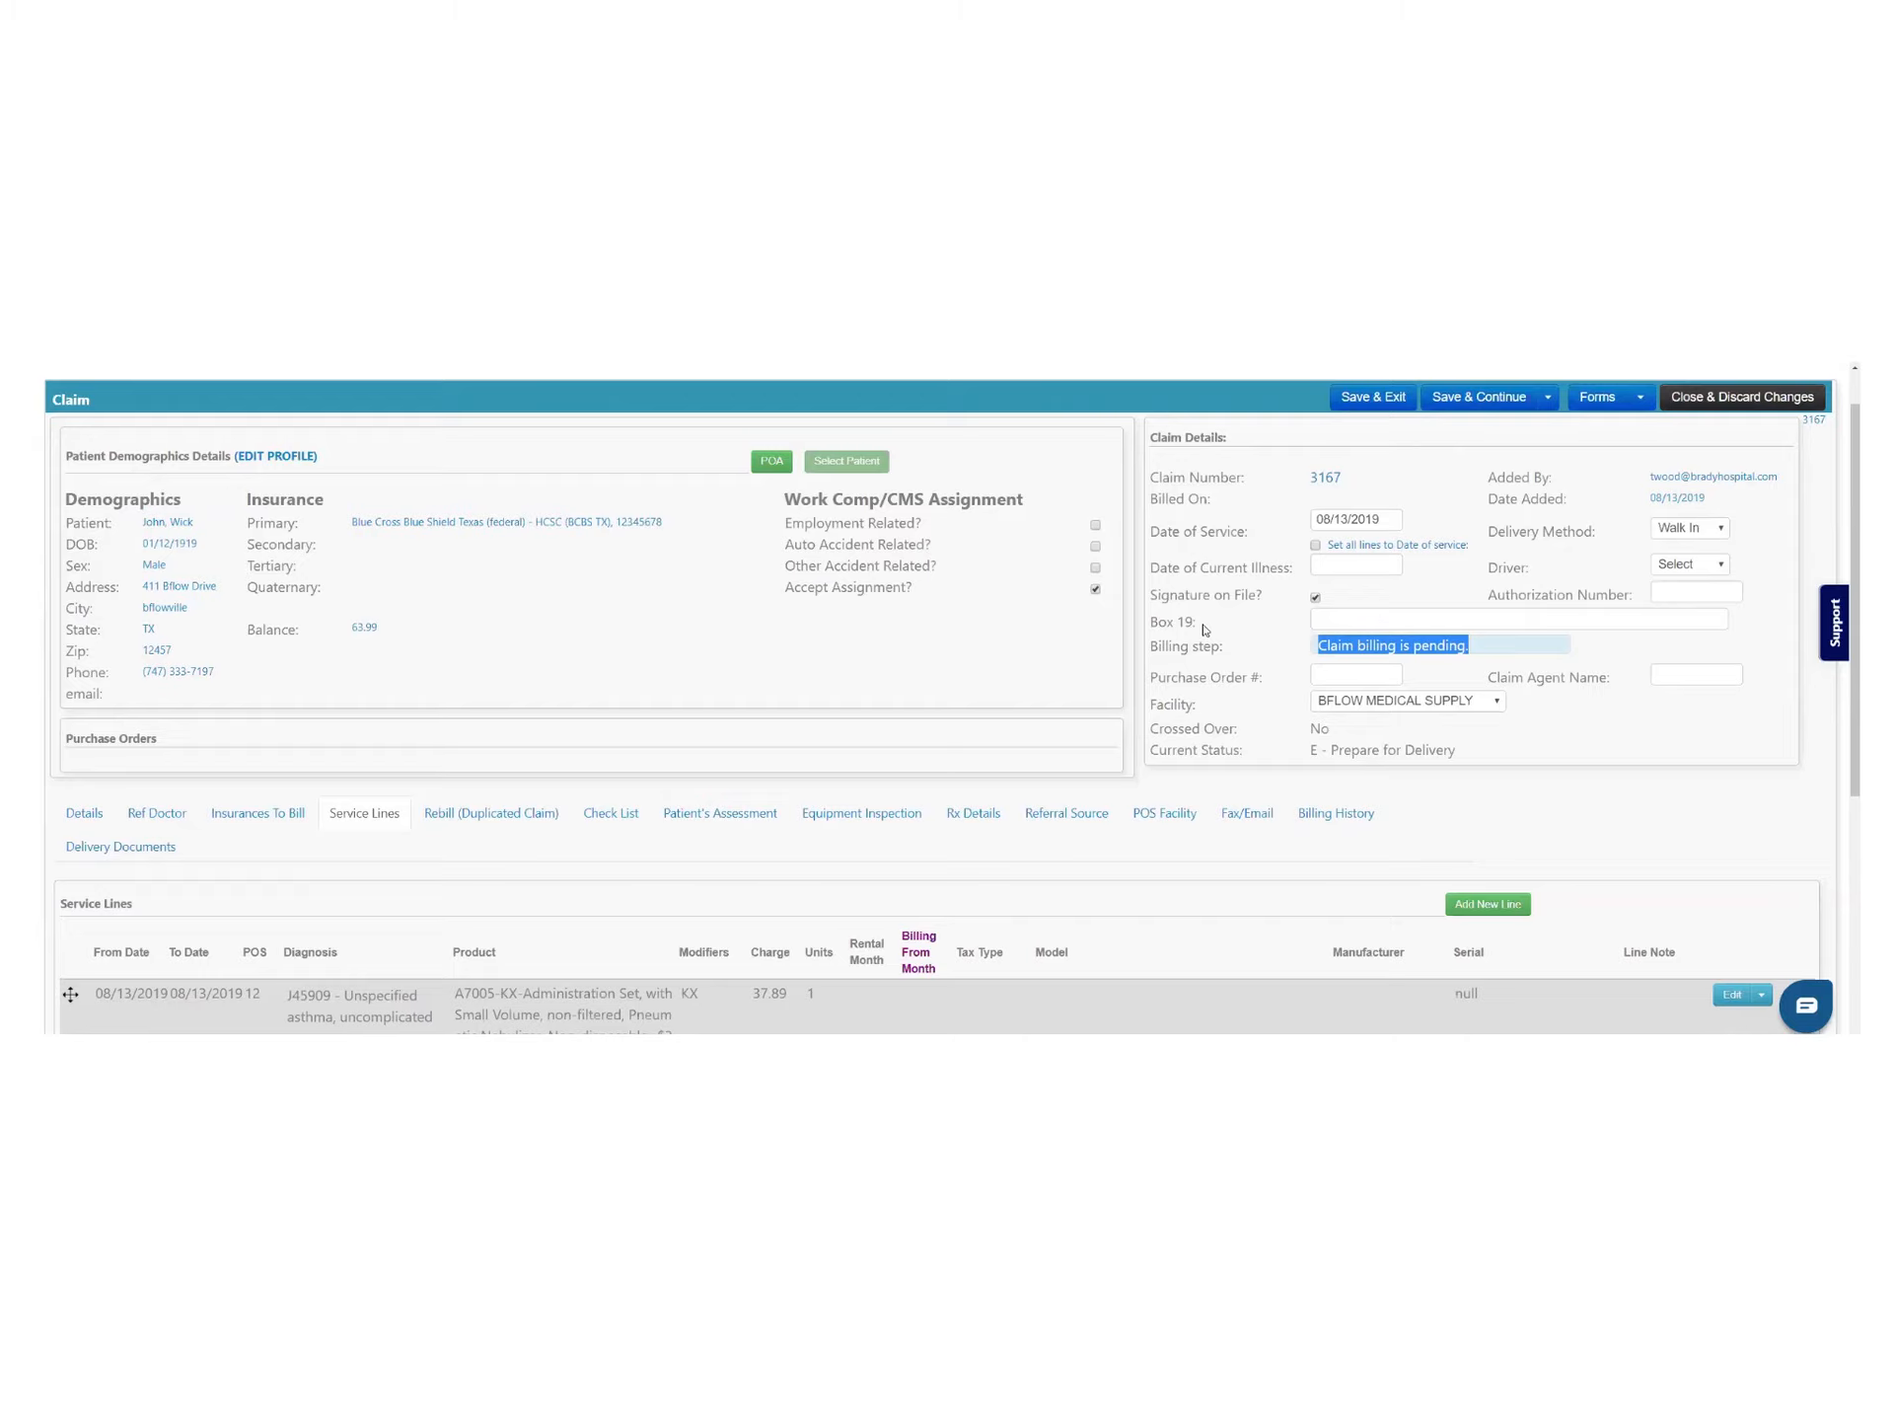
left_click(1731, 400)
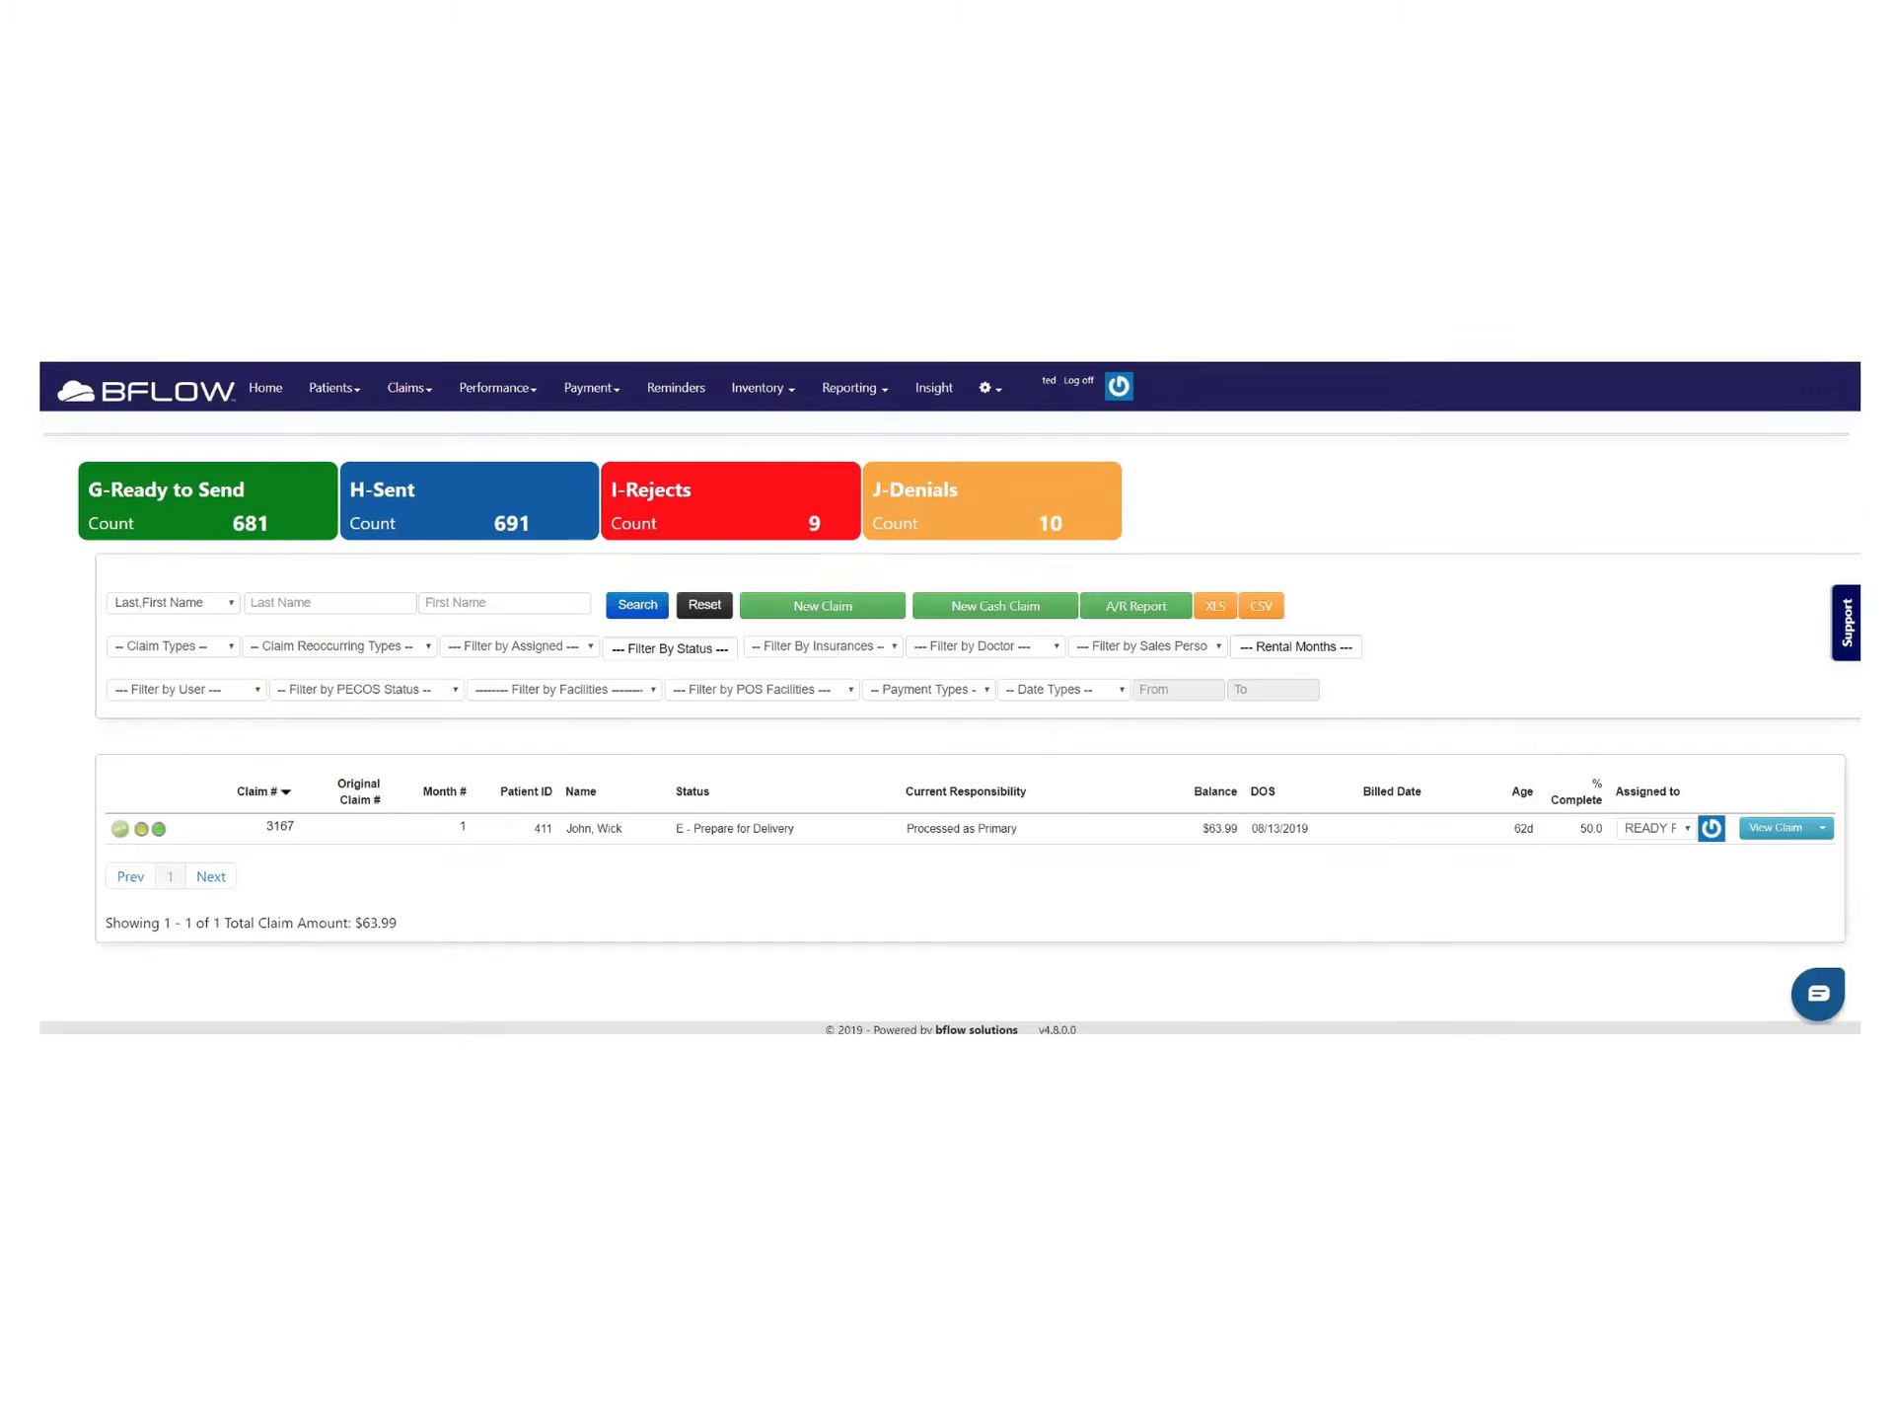
left_click(177, 296)
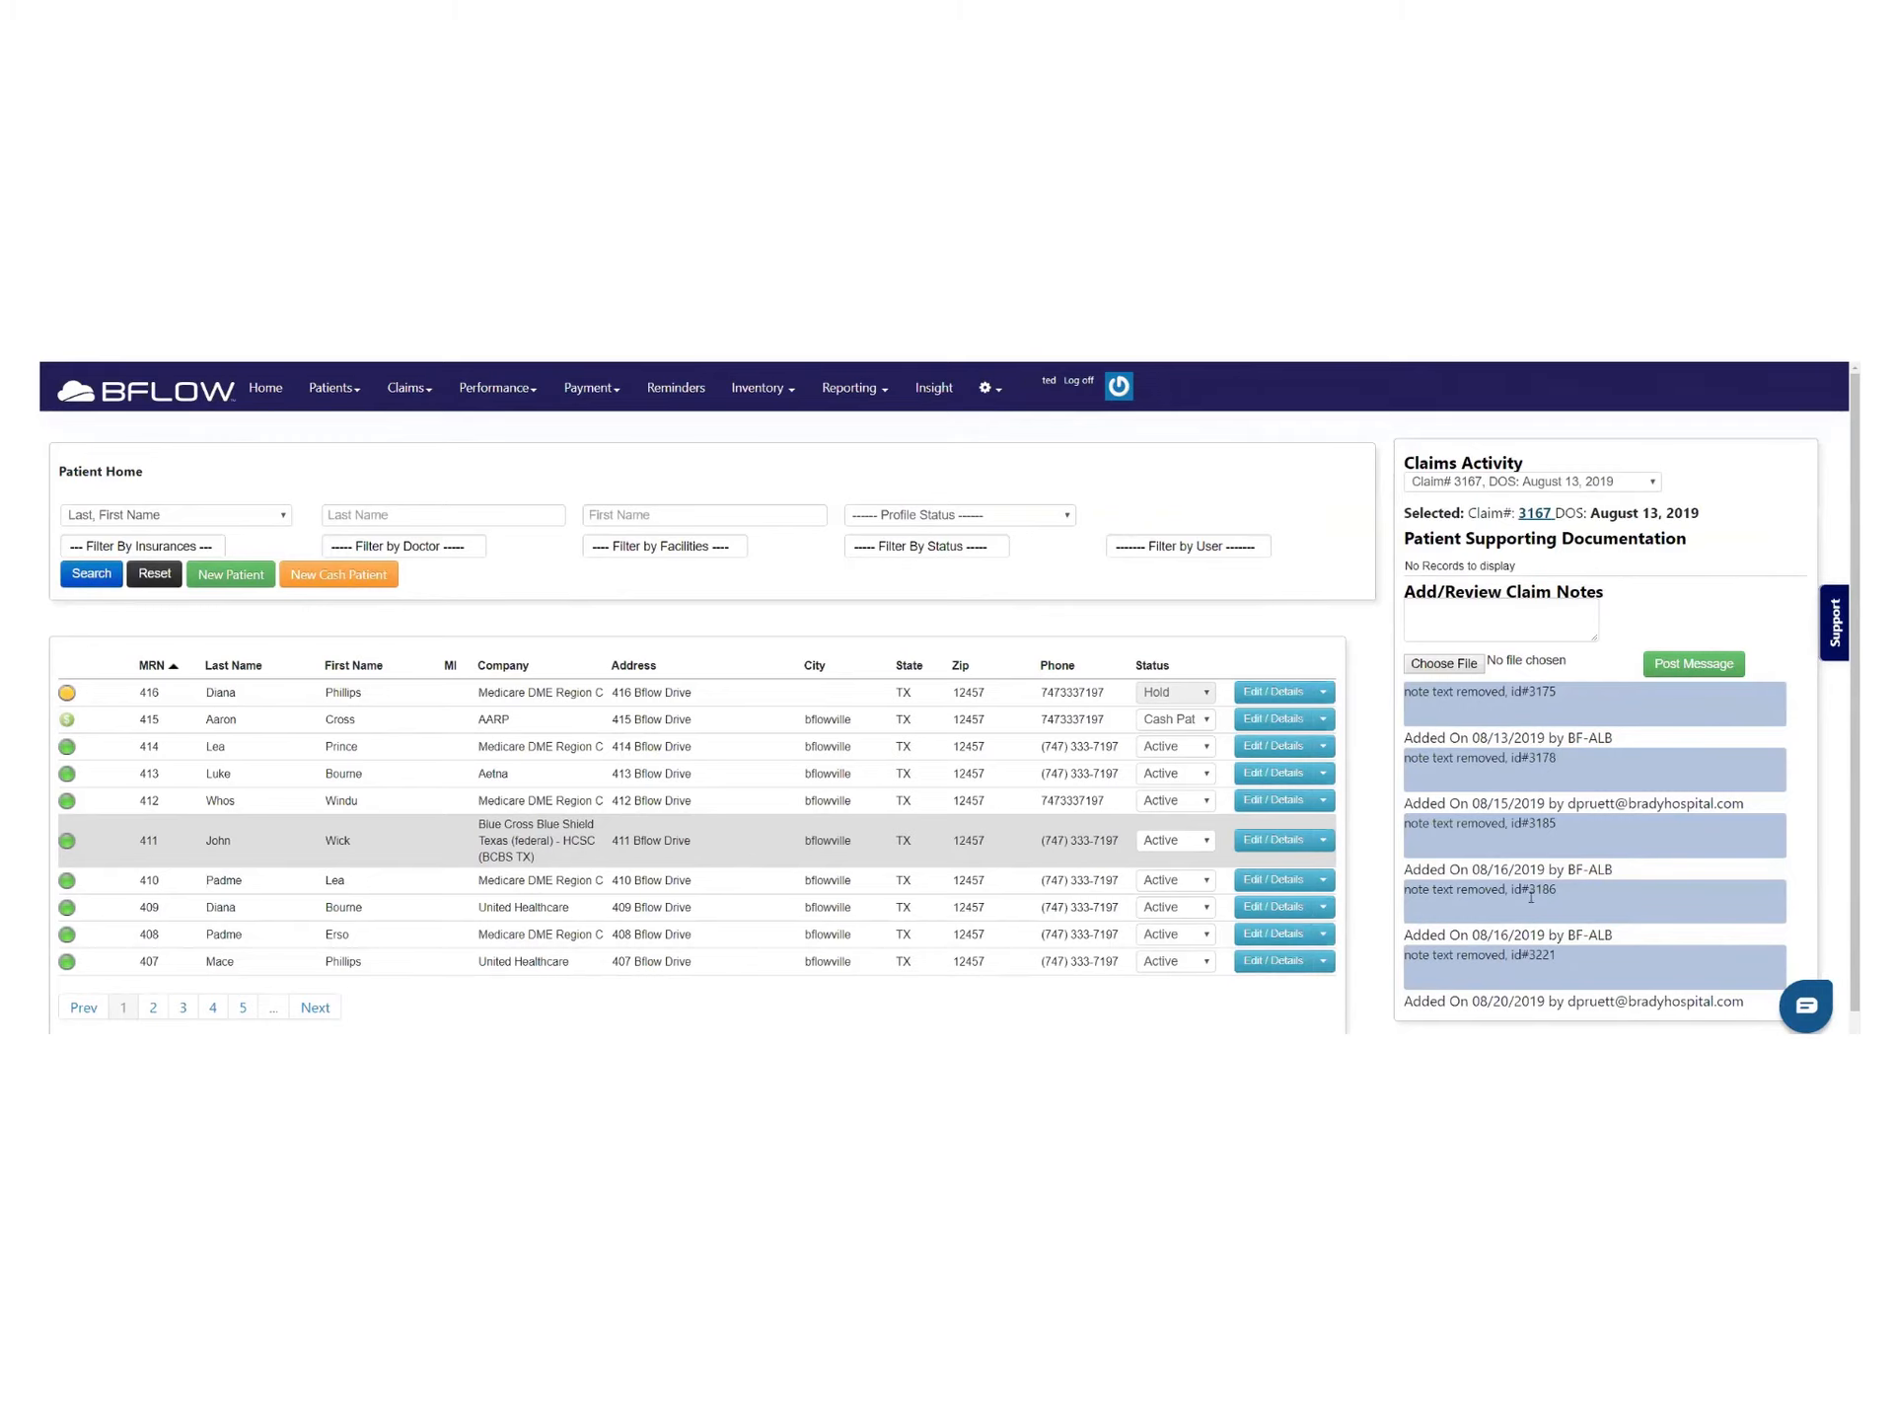
Check patient 411's stored documents, which turn out to be empty
left_click(1475, 623)
left_click(1332, 840)
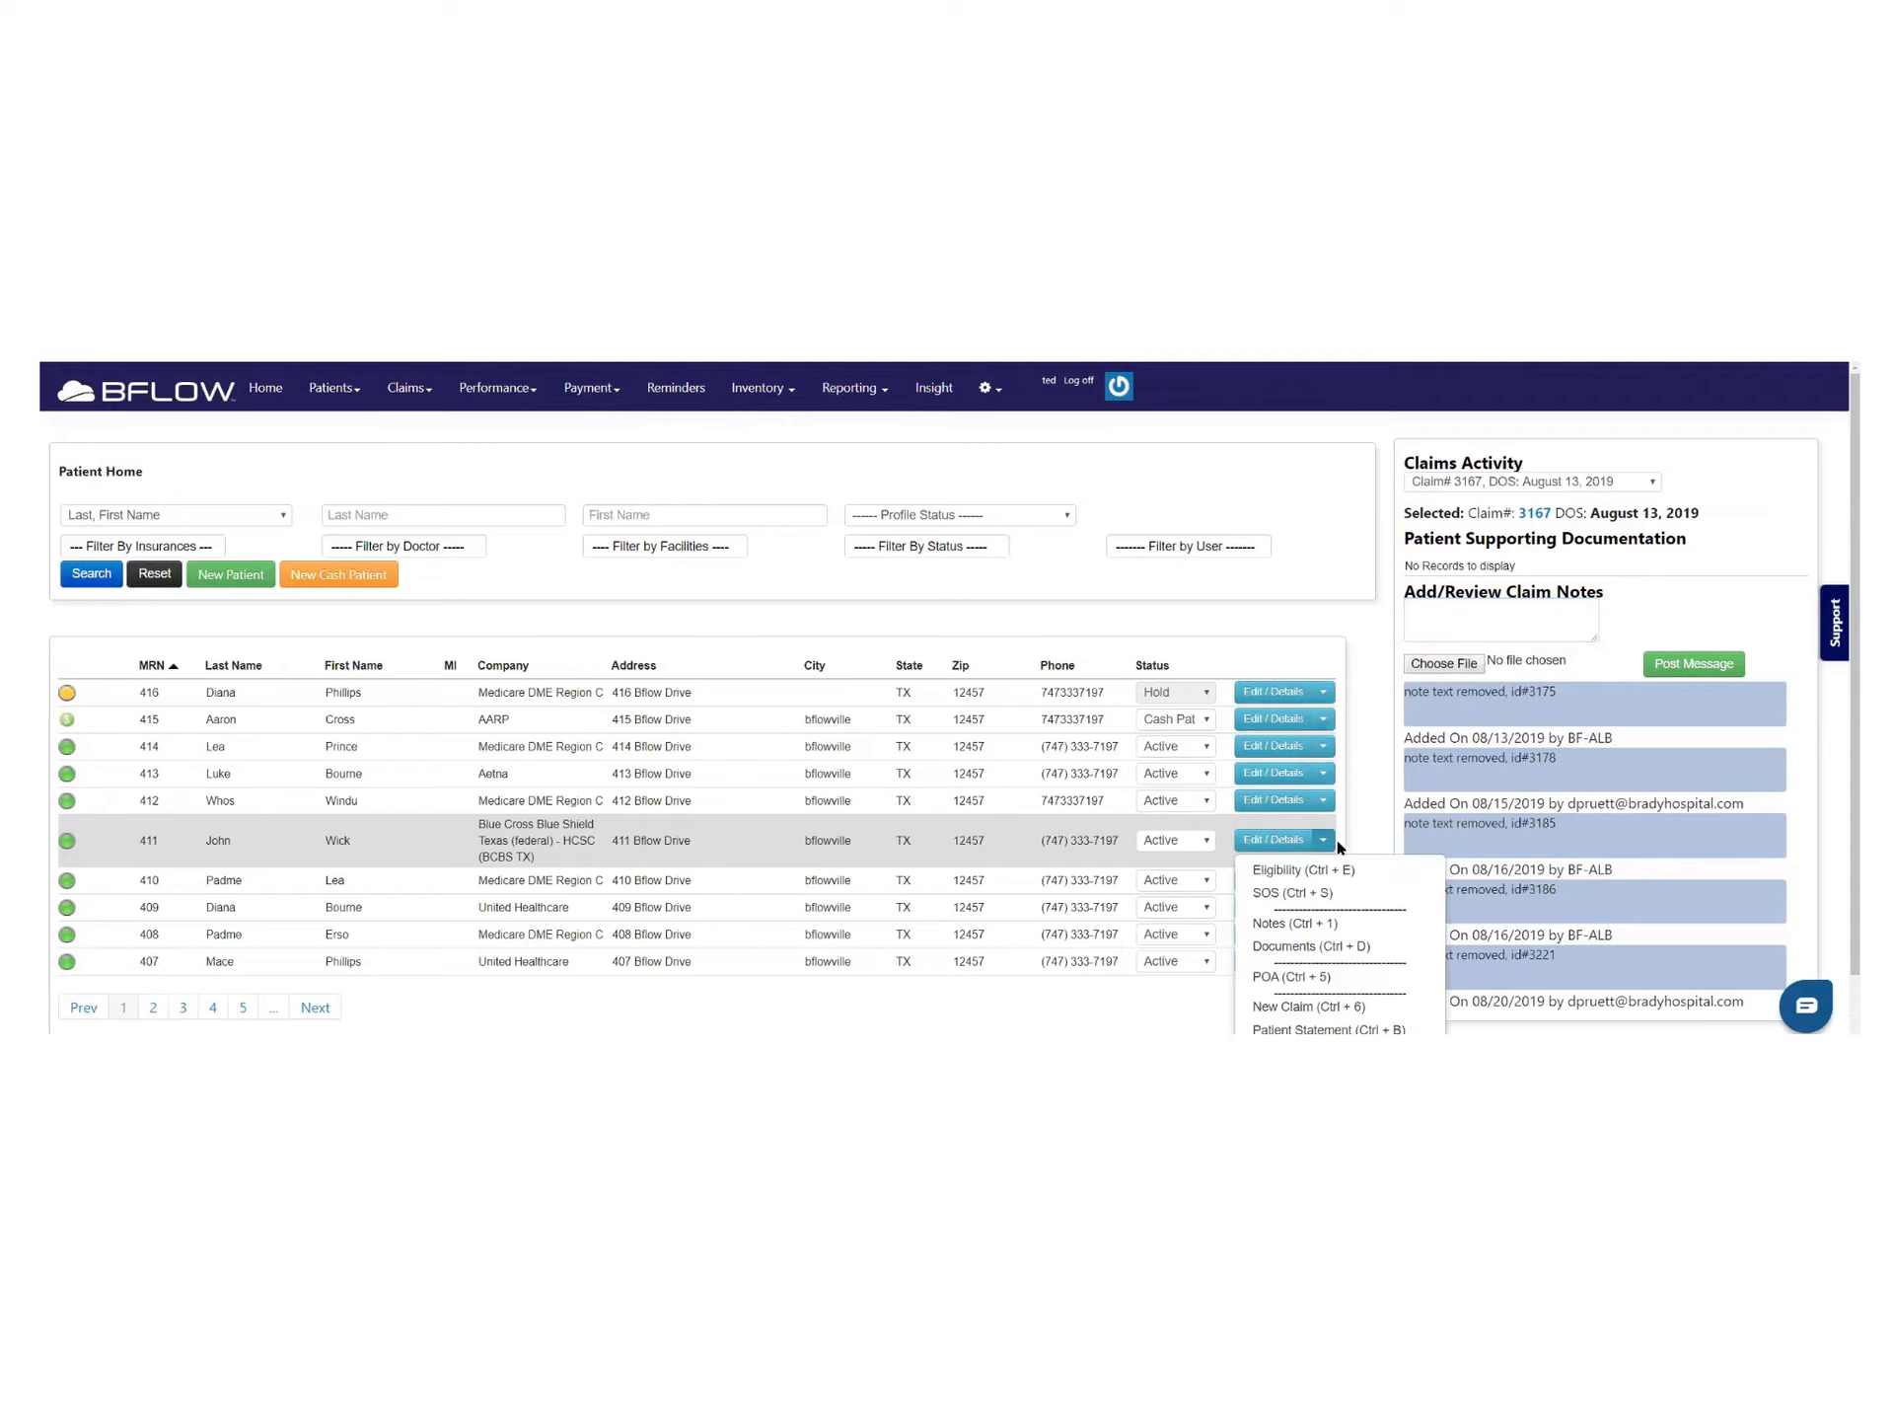
scroll(1338, 841, "down", 1)
left_click(1292, 915)
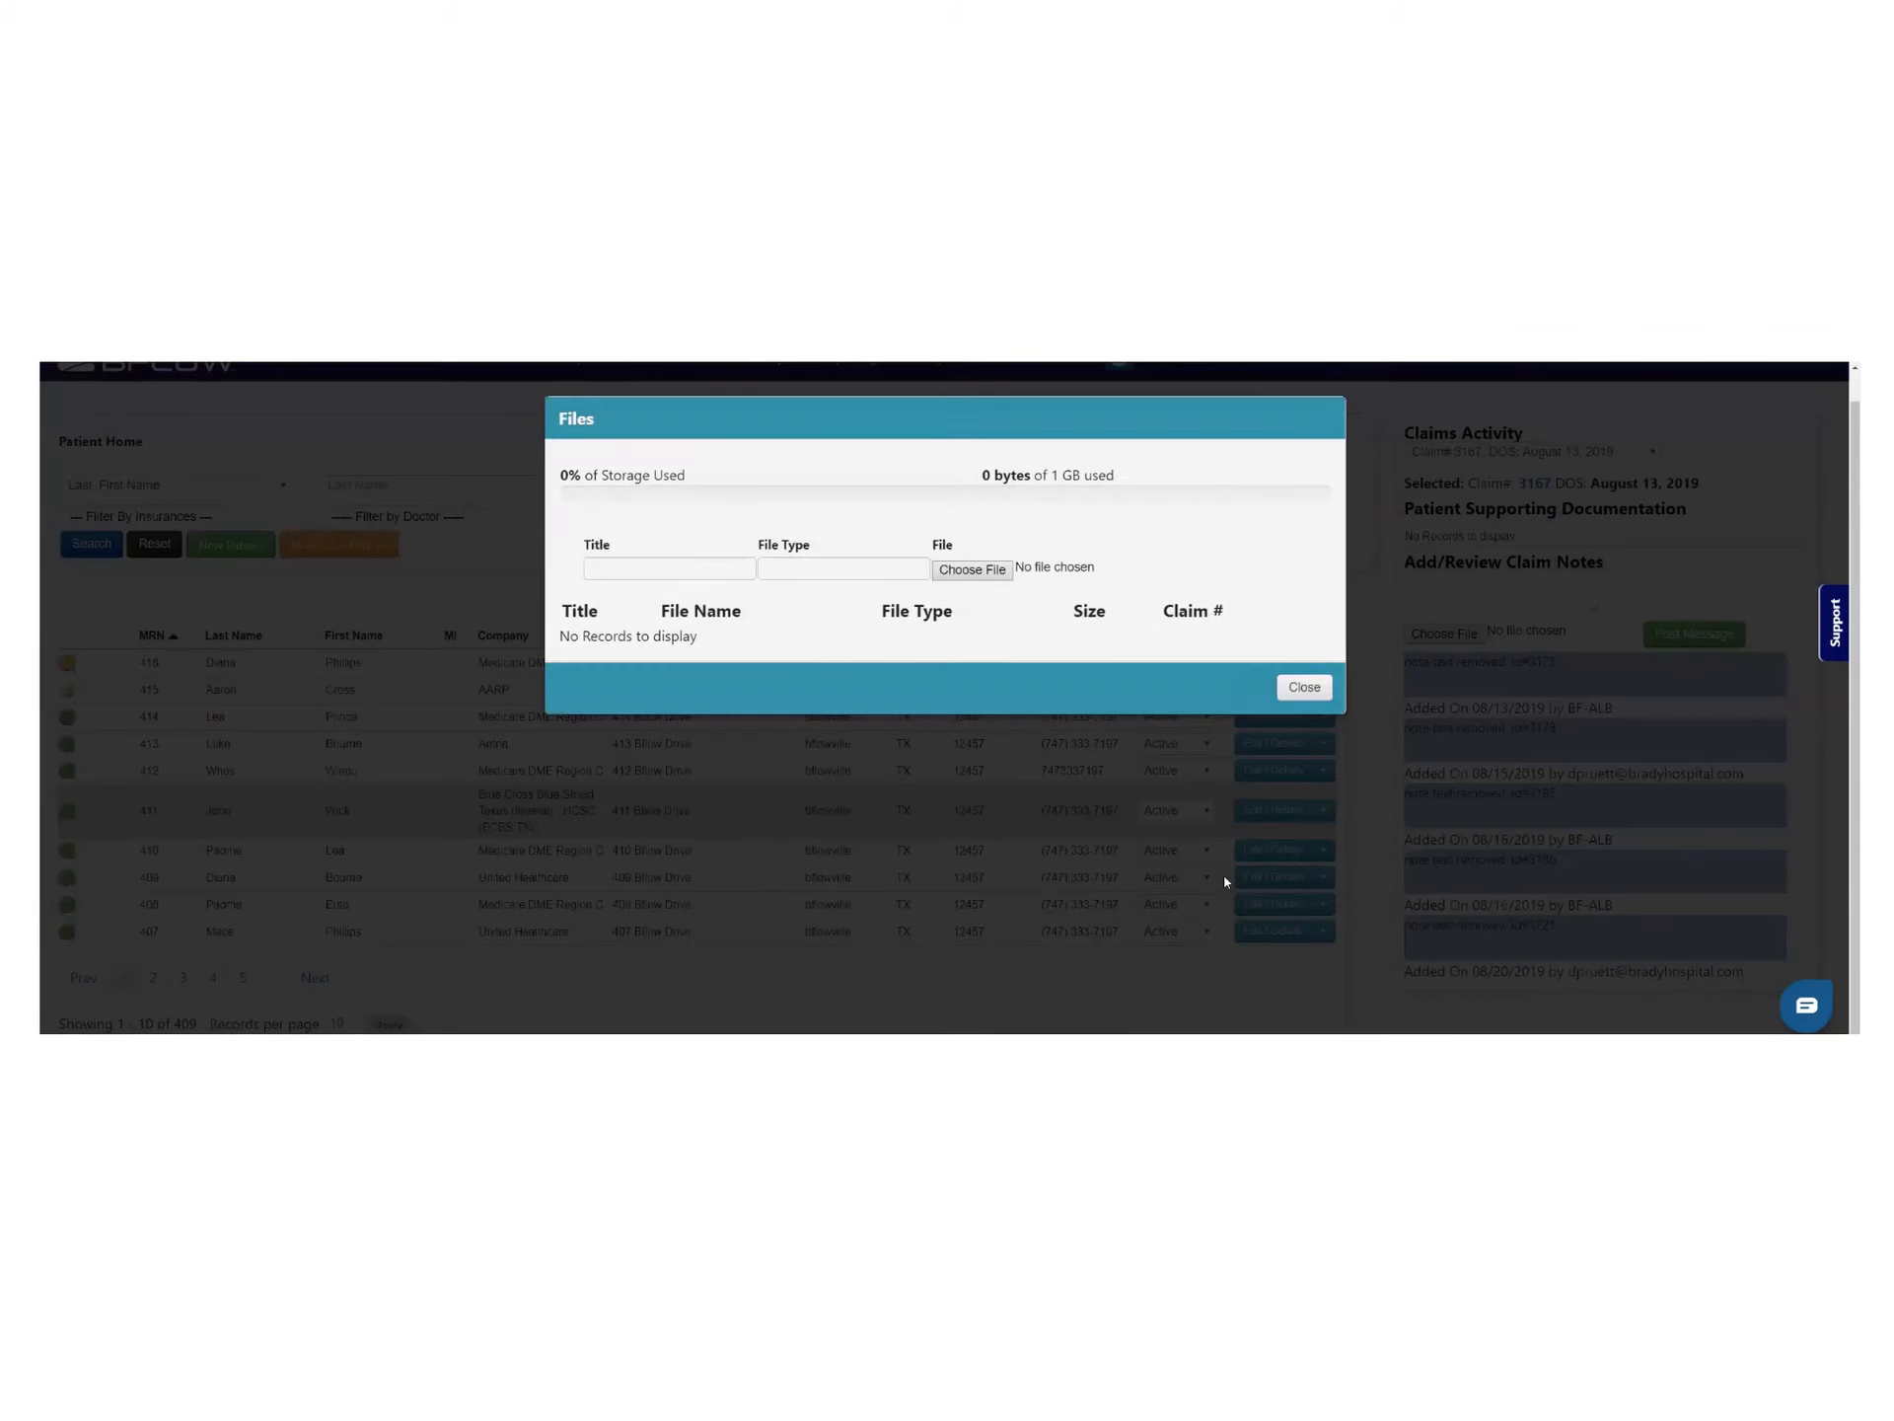
Show patient 416's stored documents: claim-3234 delivery ticket and signature files
left_click(1322, 687)
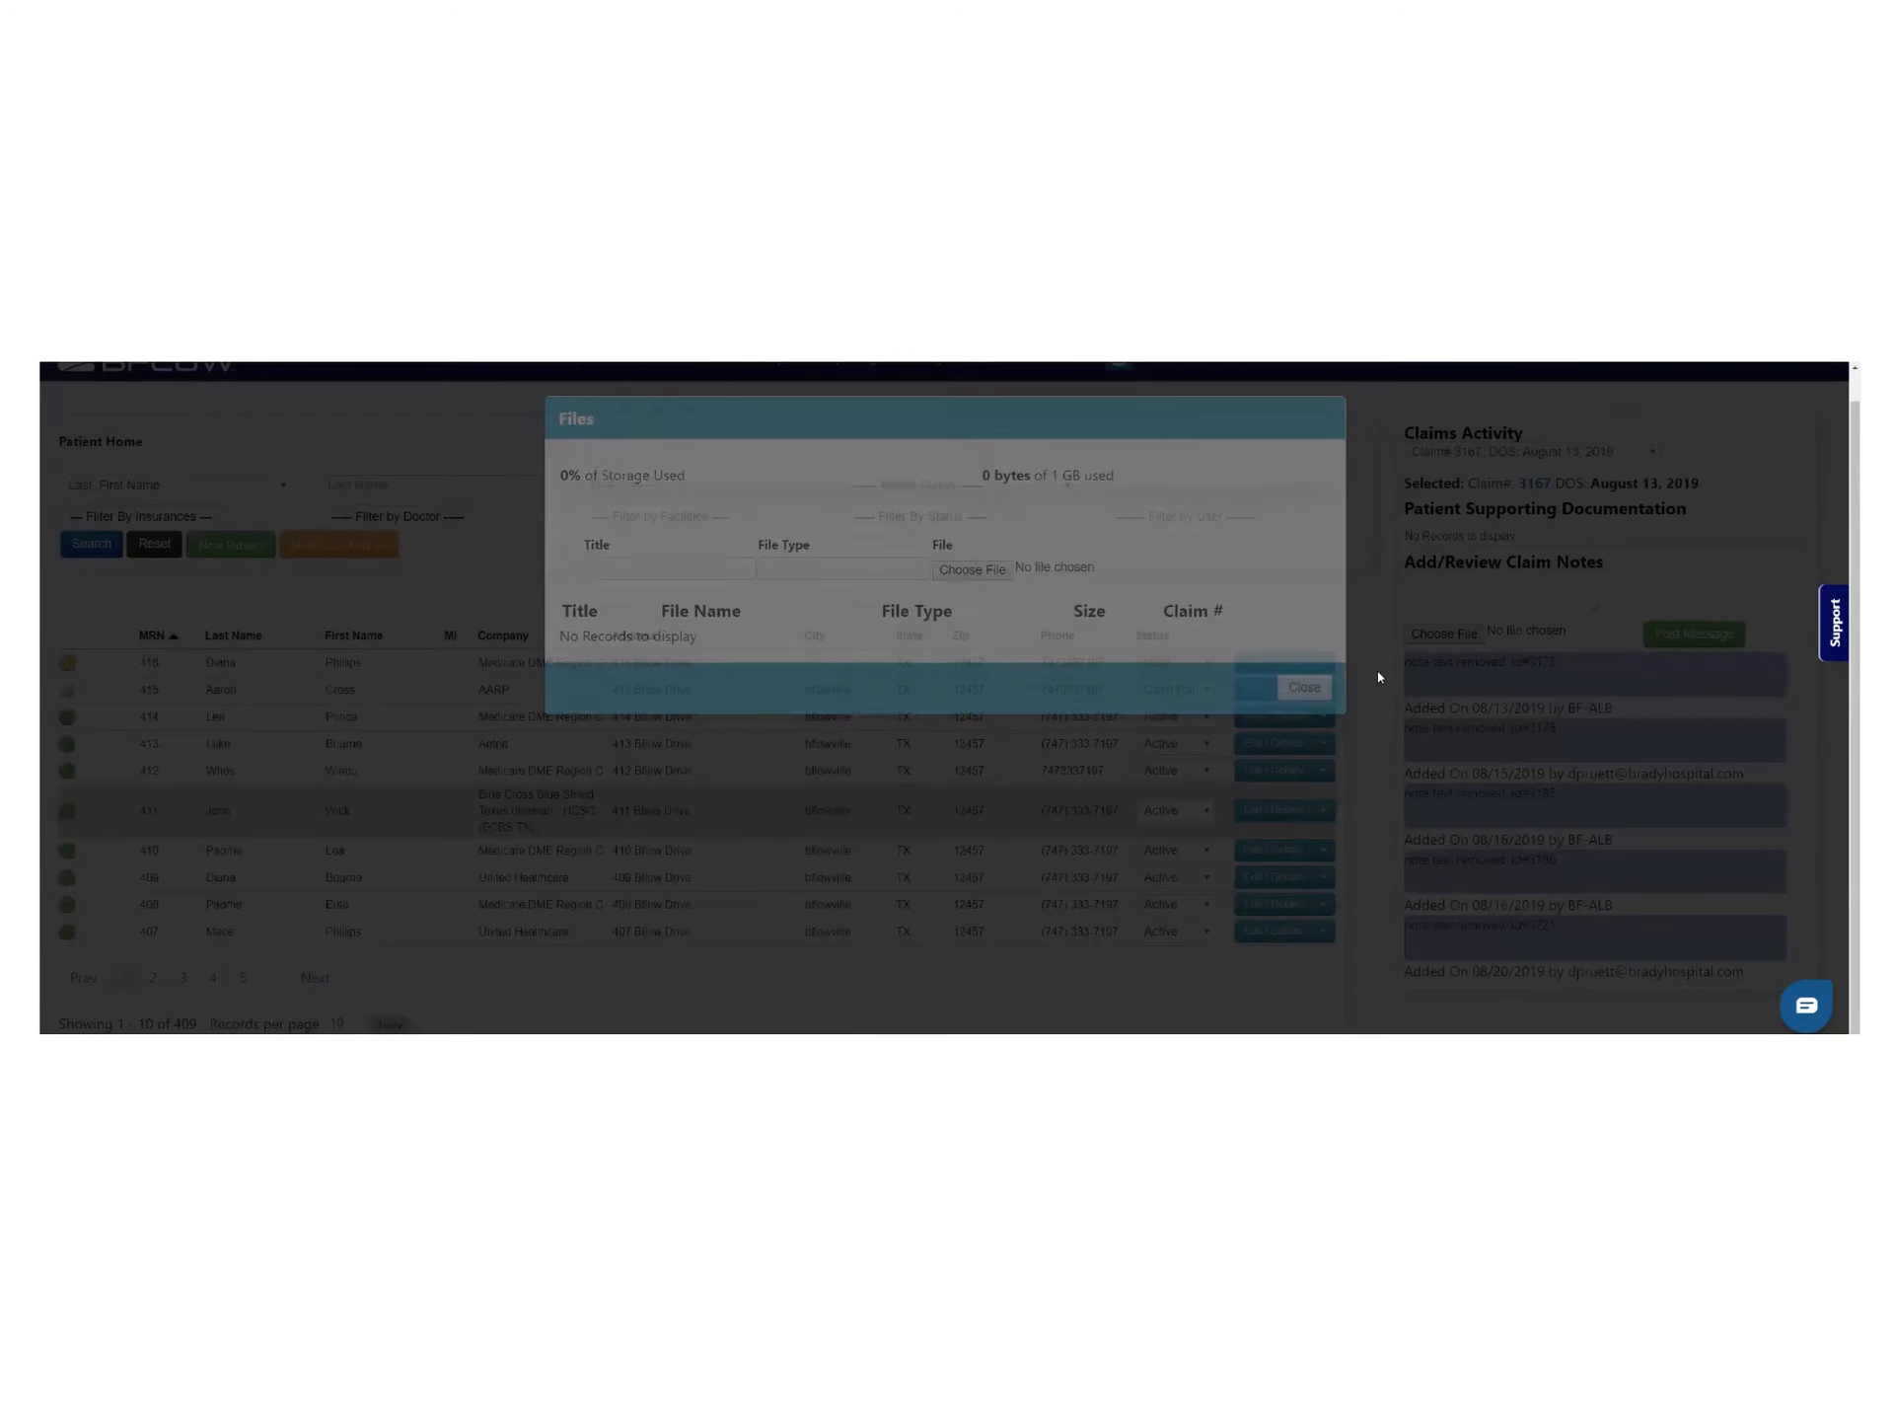
left_click(1323, 662)
left_click(1307, 769)
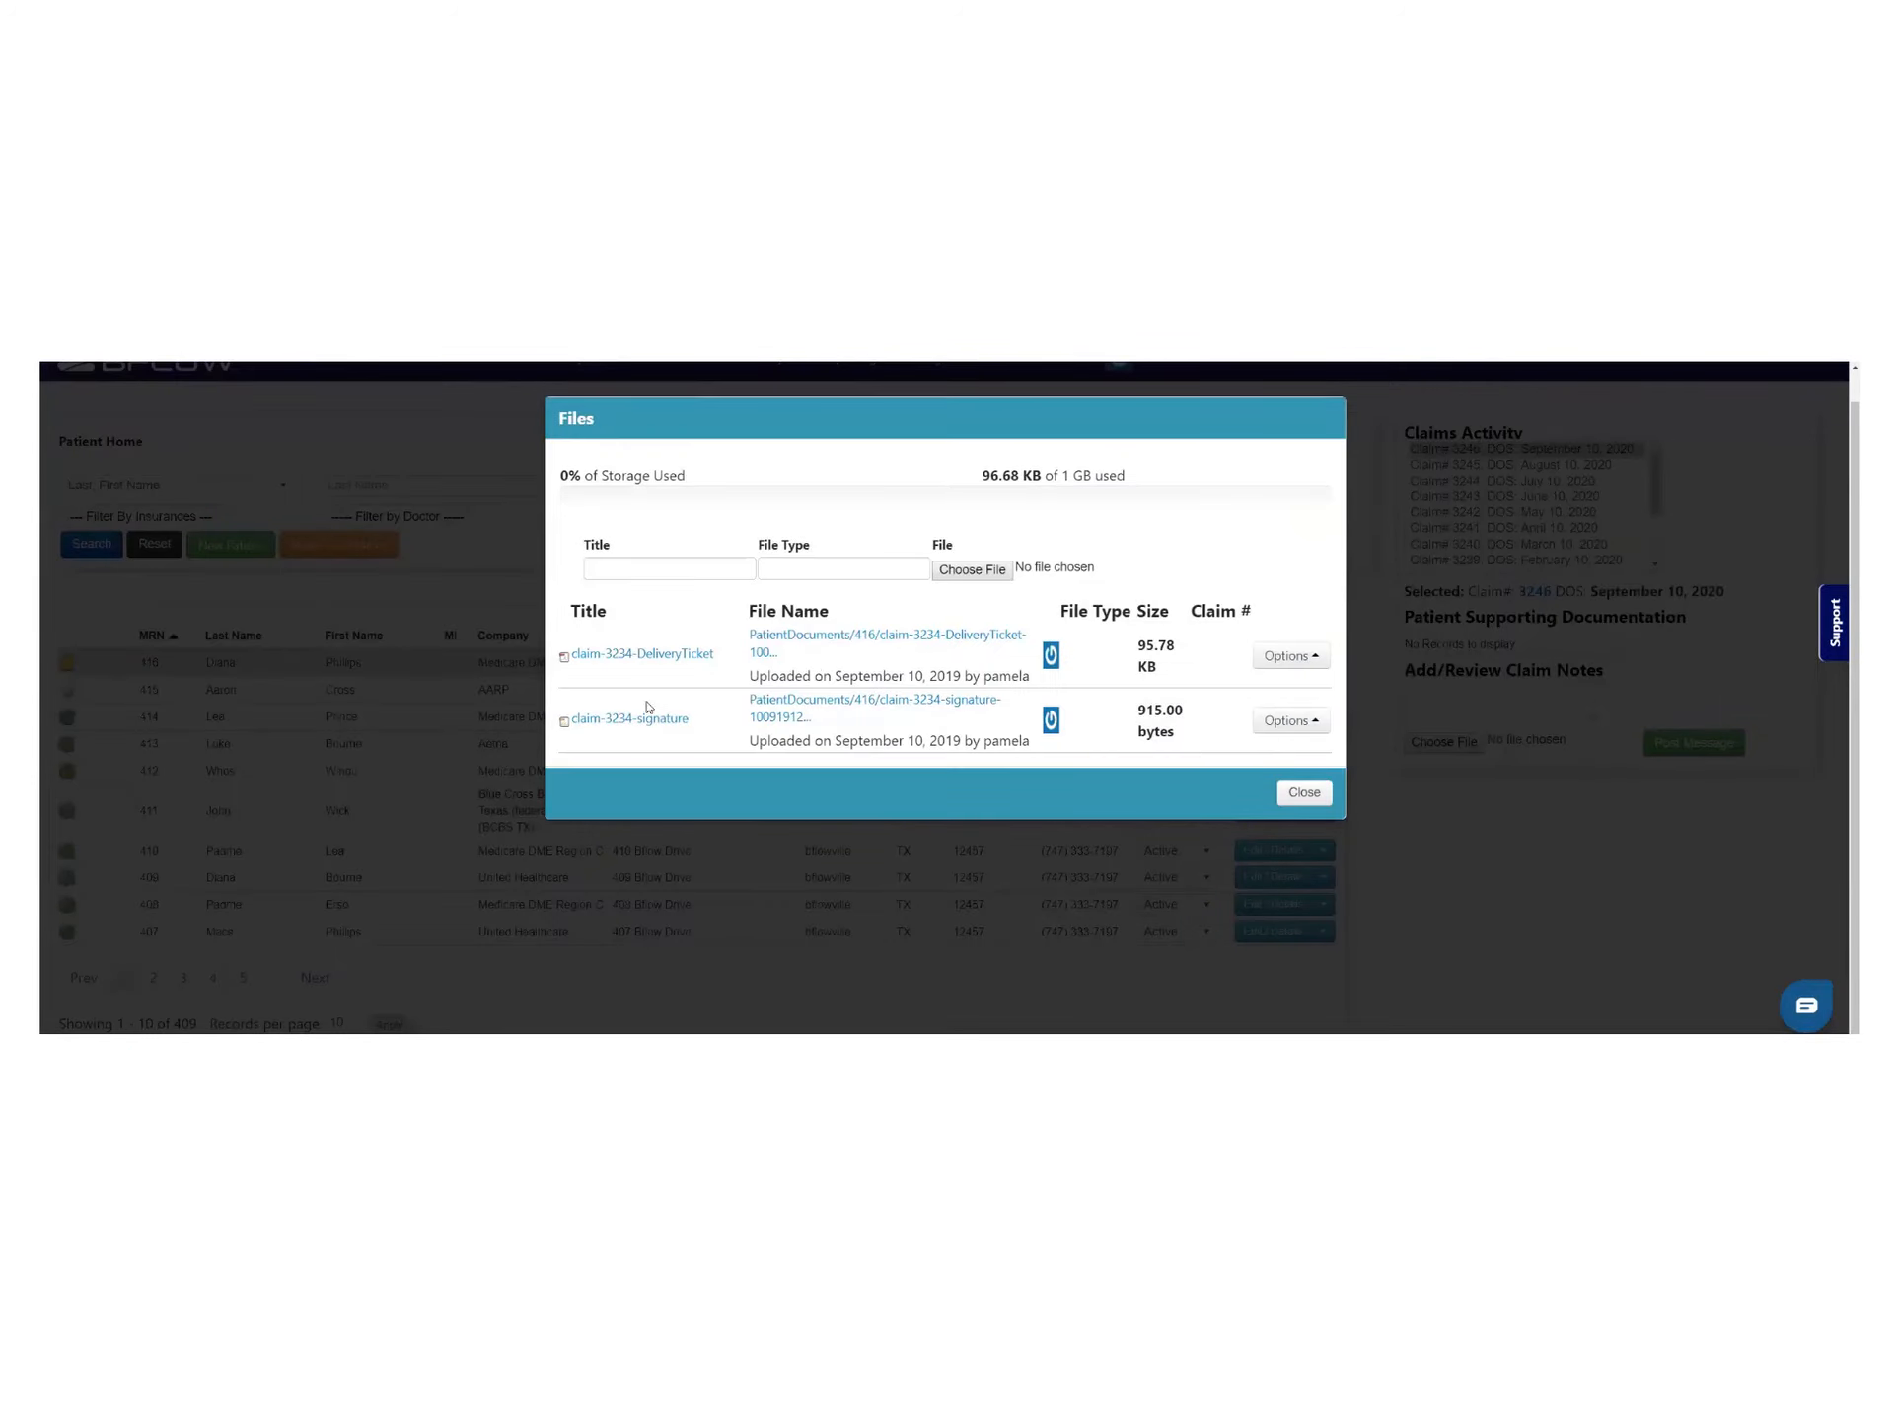
left_click(677, 656)
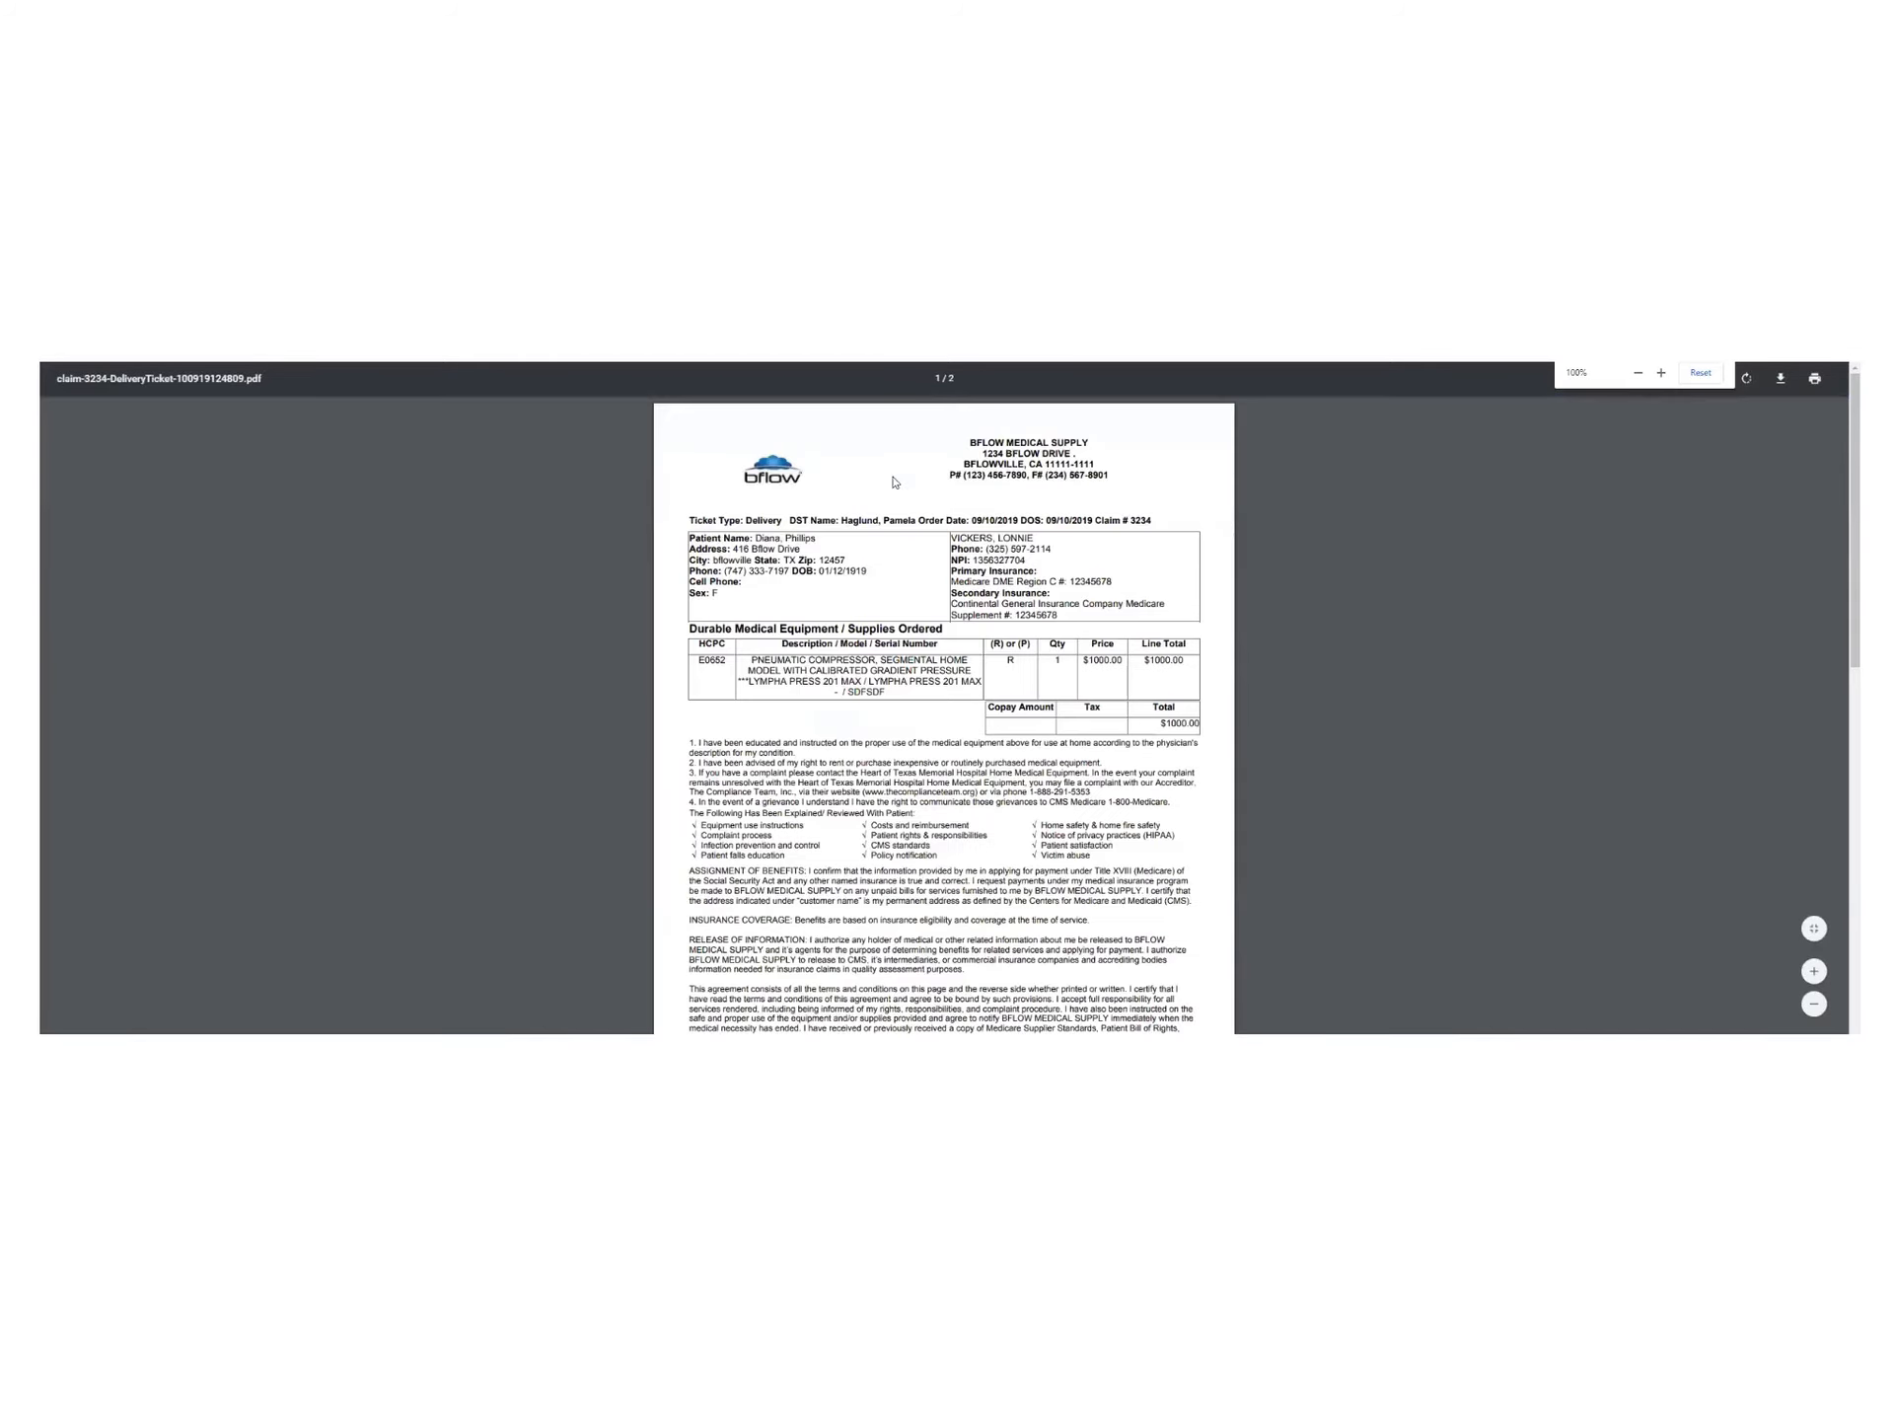
scroll(977, 607, "down", 4)
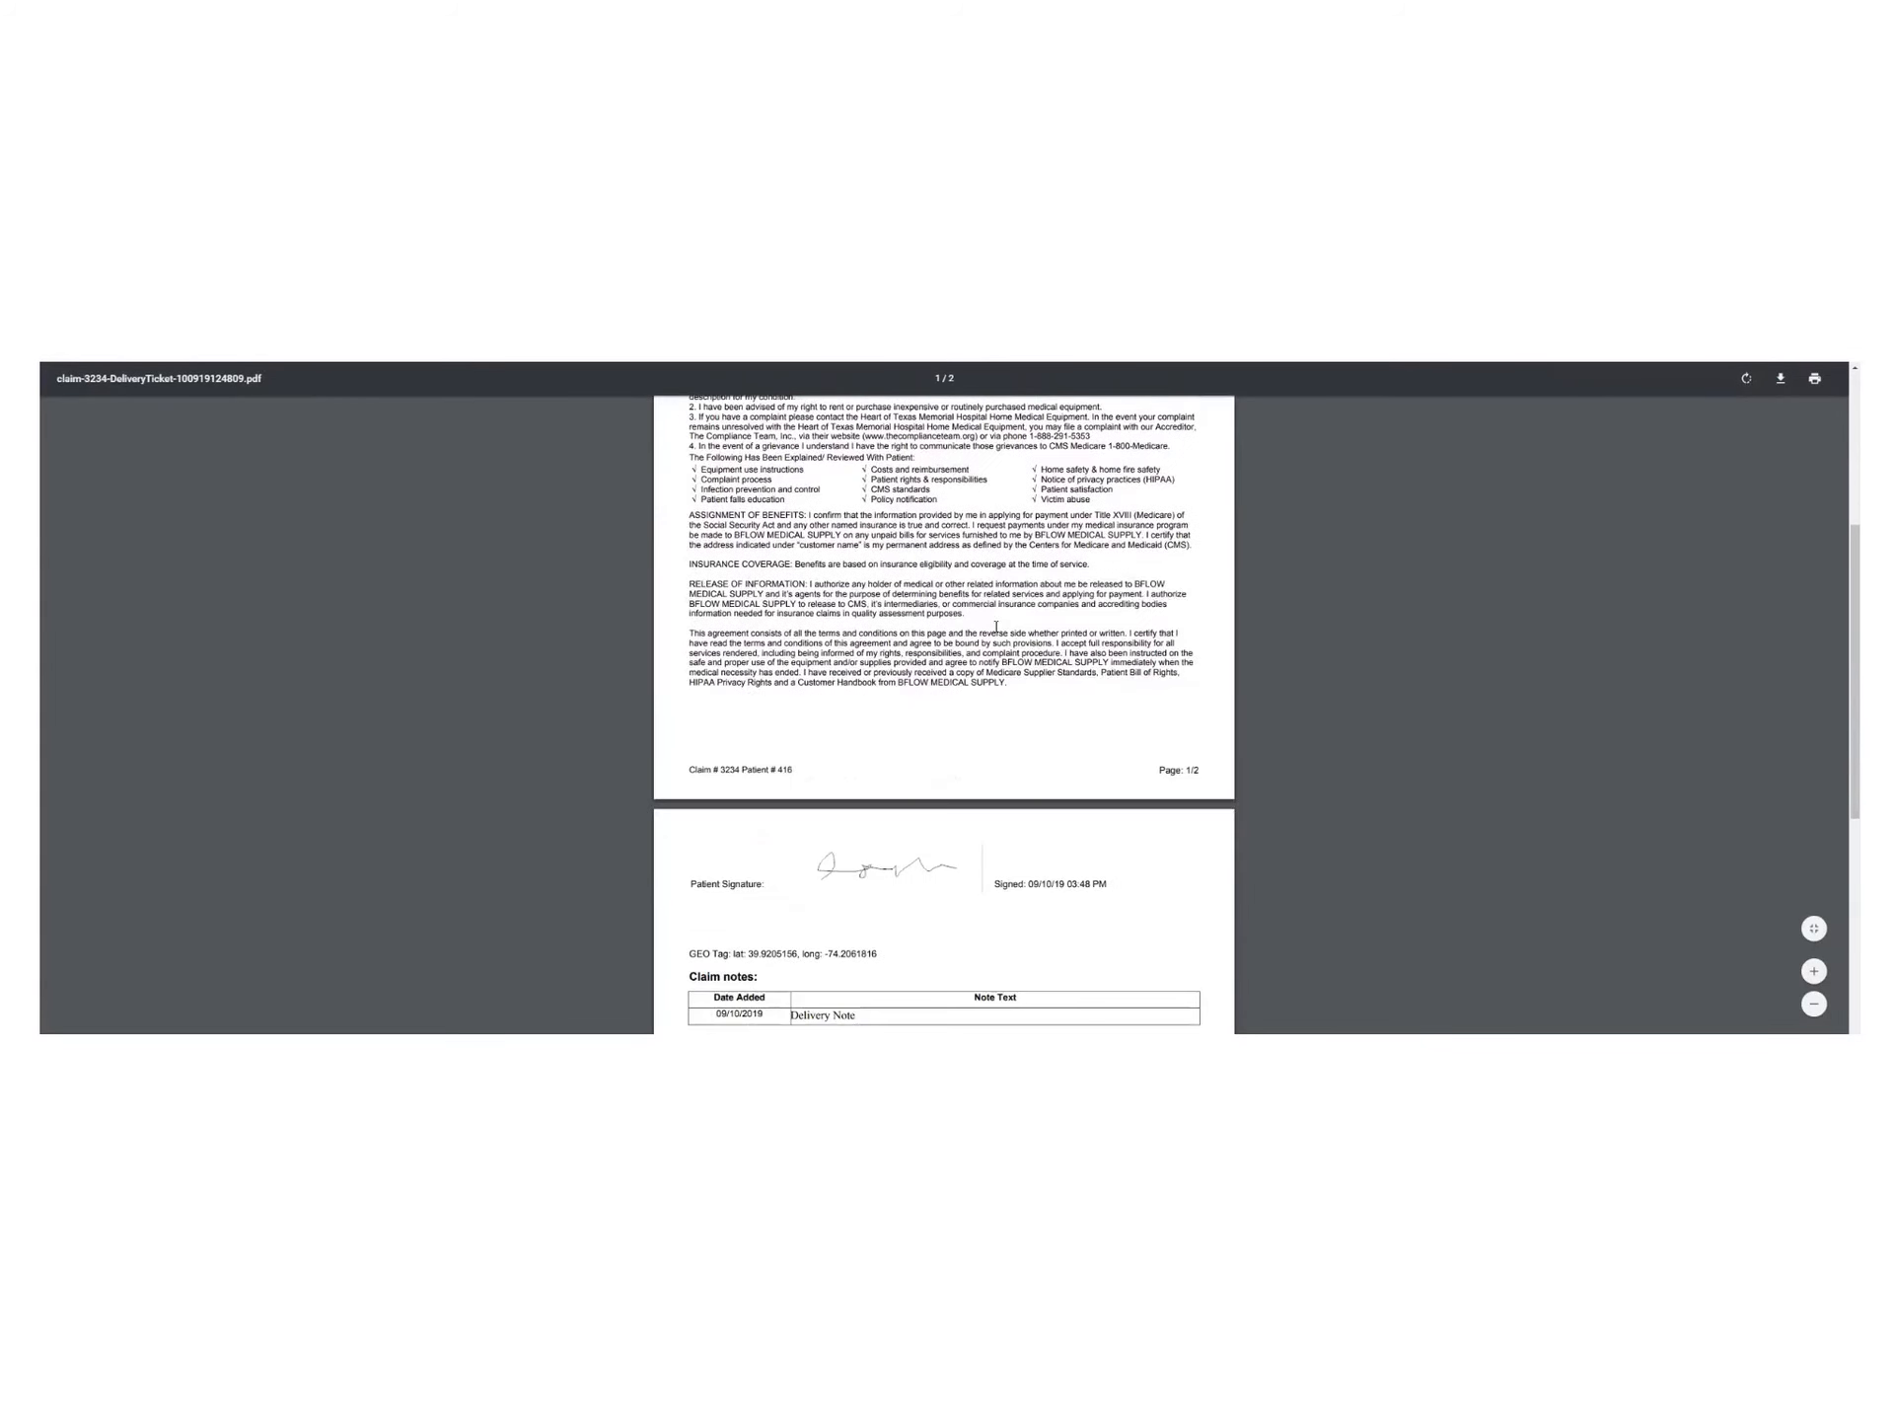
scroll(976, 651, "down", 2)
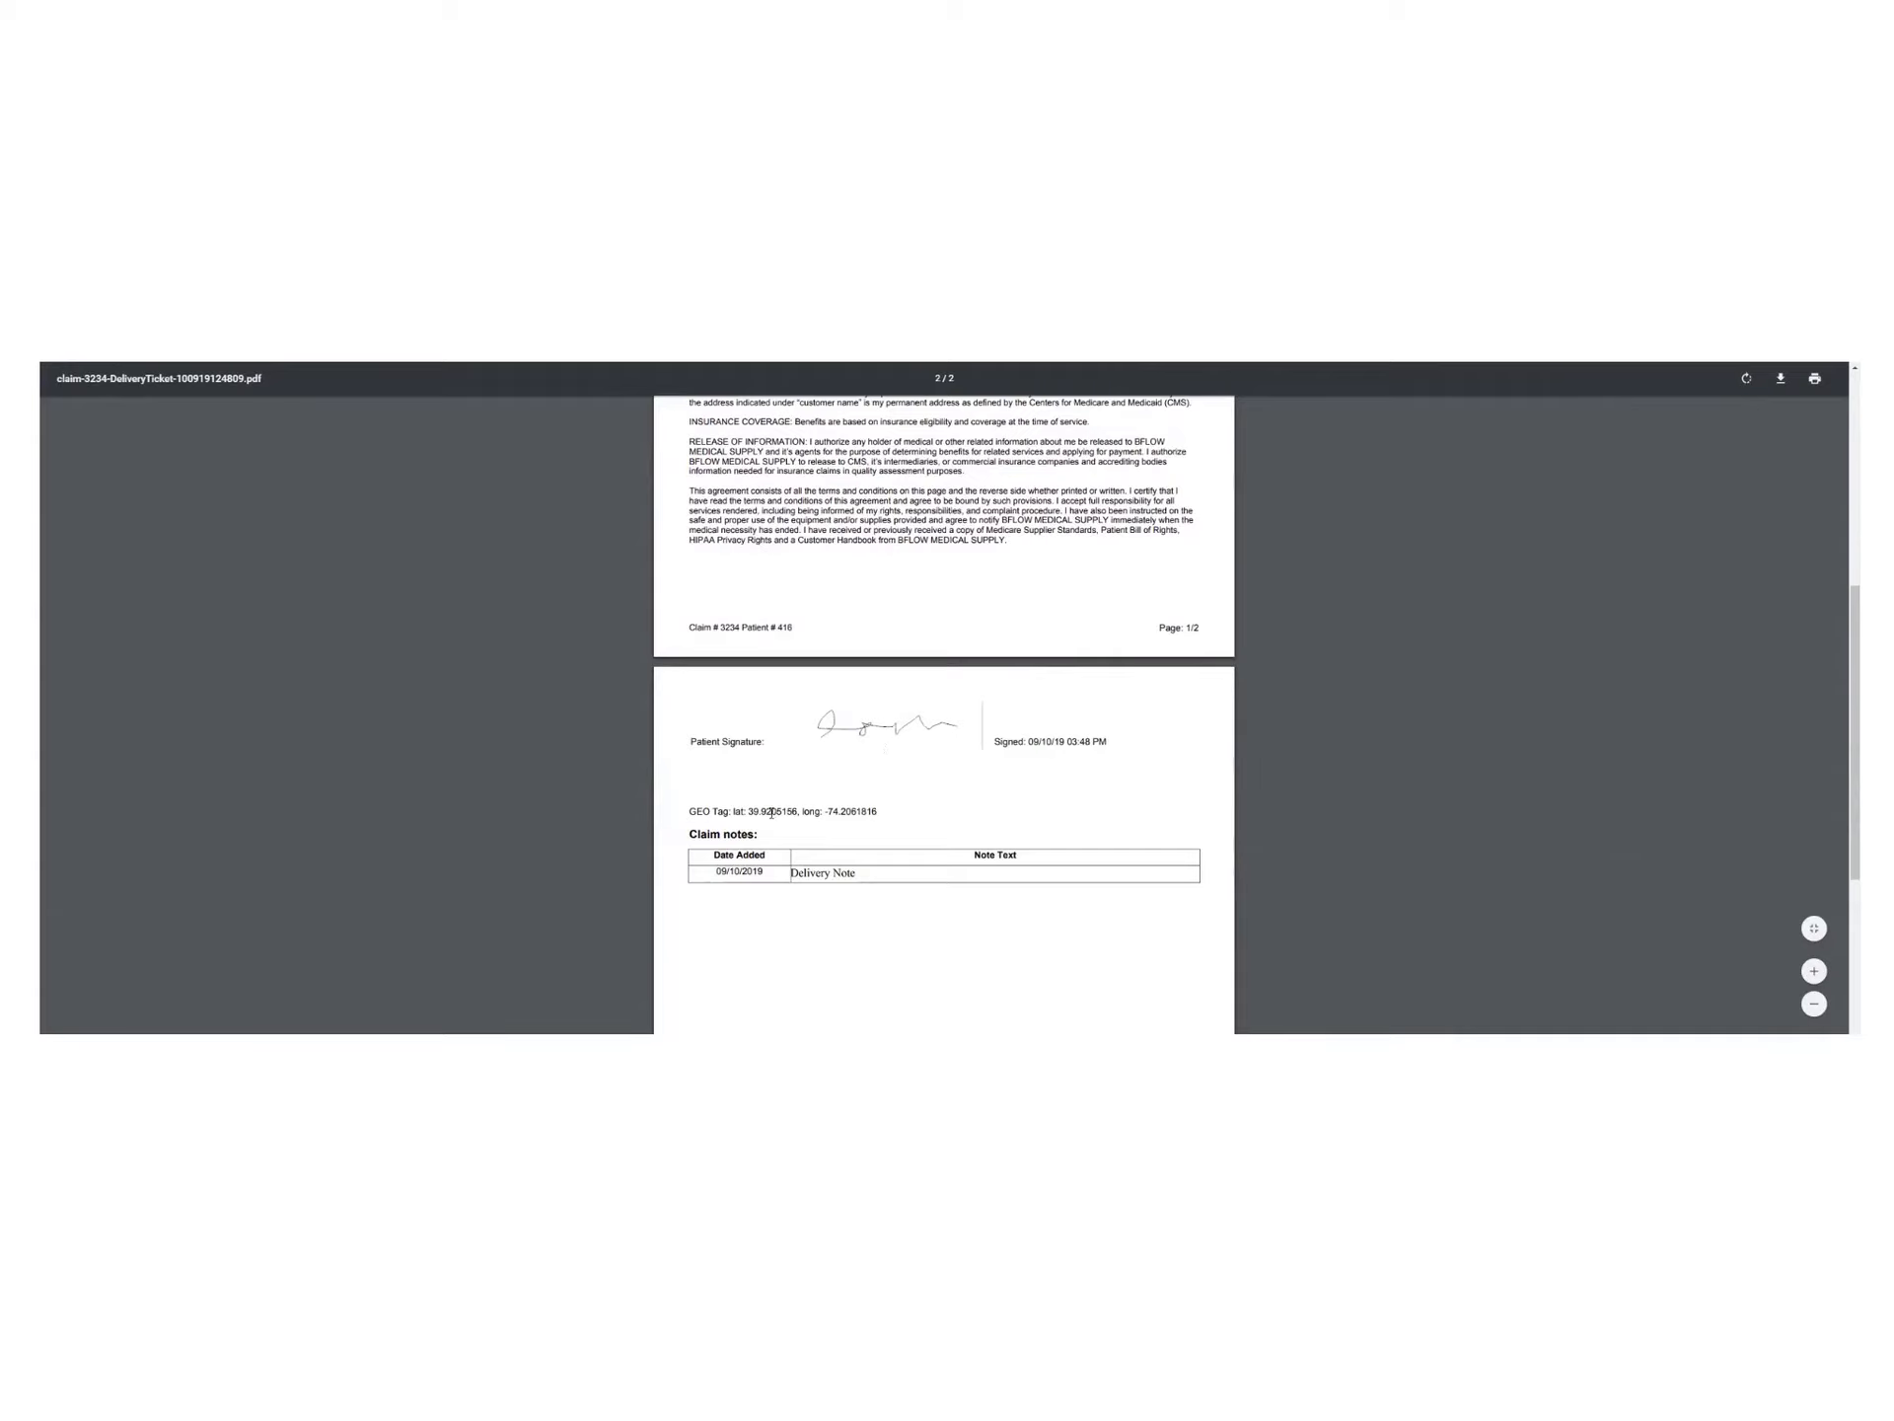
left_click_drag(689, 811, 884, 810)
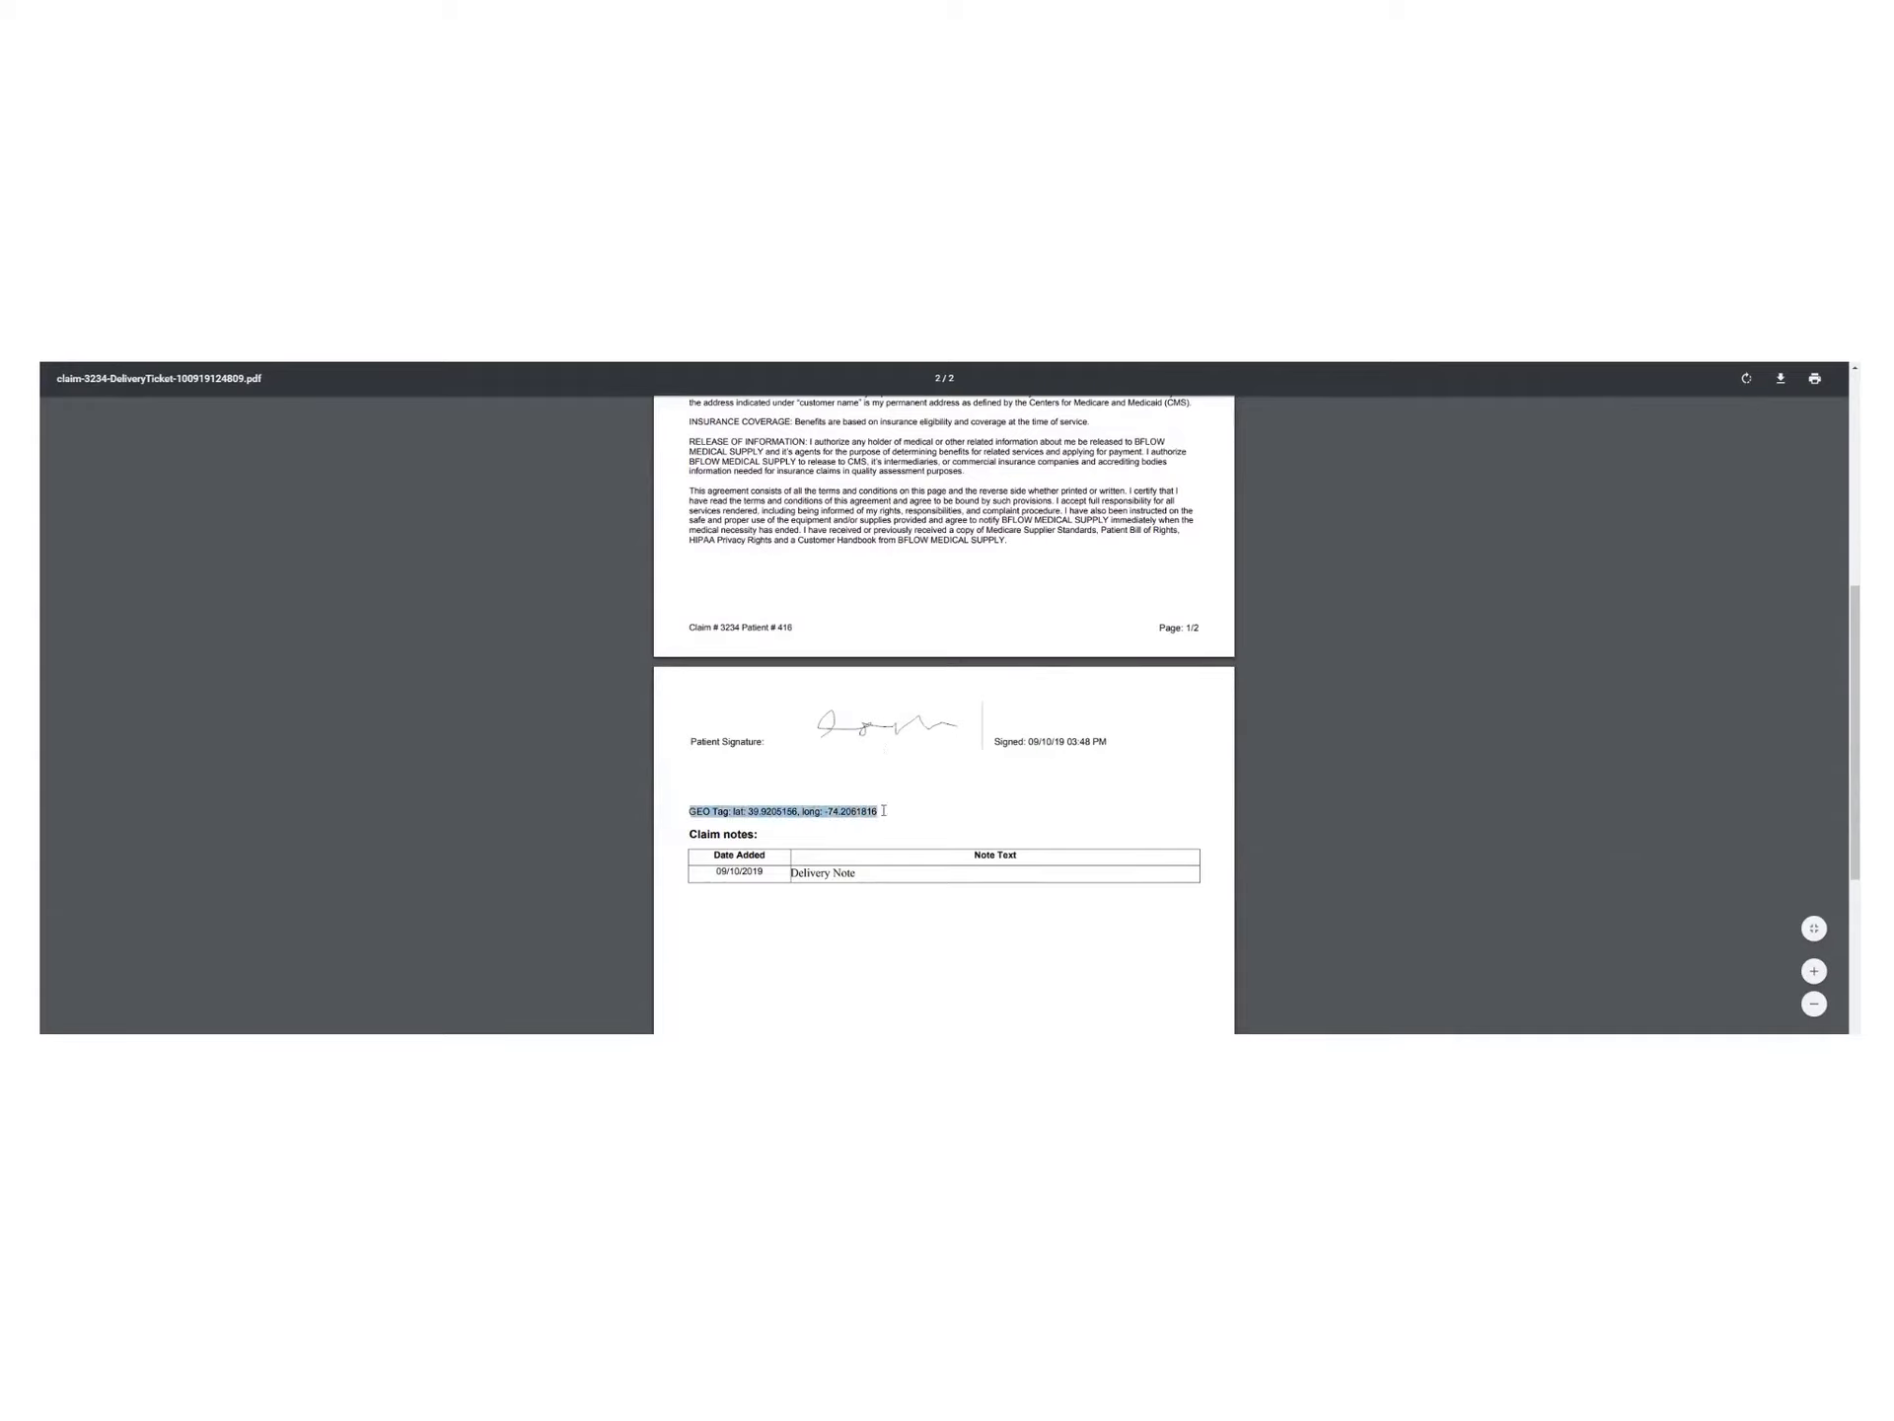
left_click_drag(1007, 741, 1106, 738)
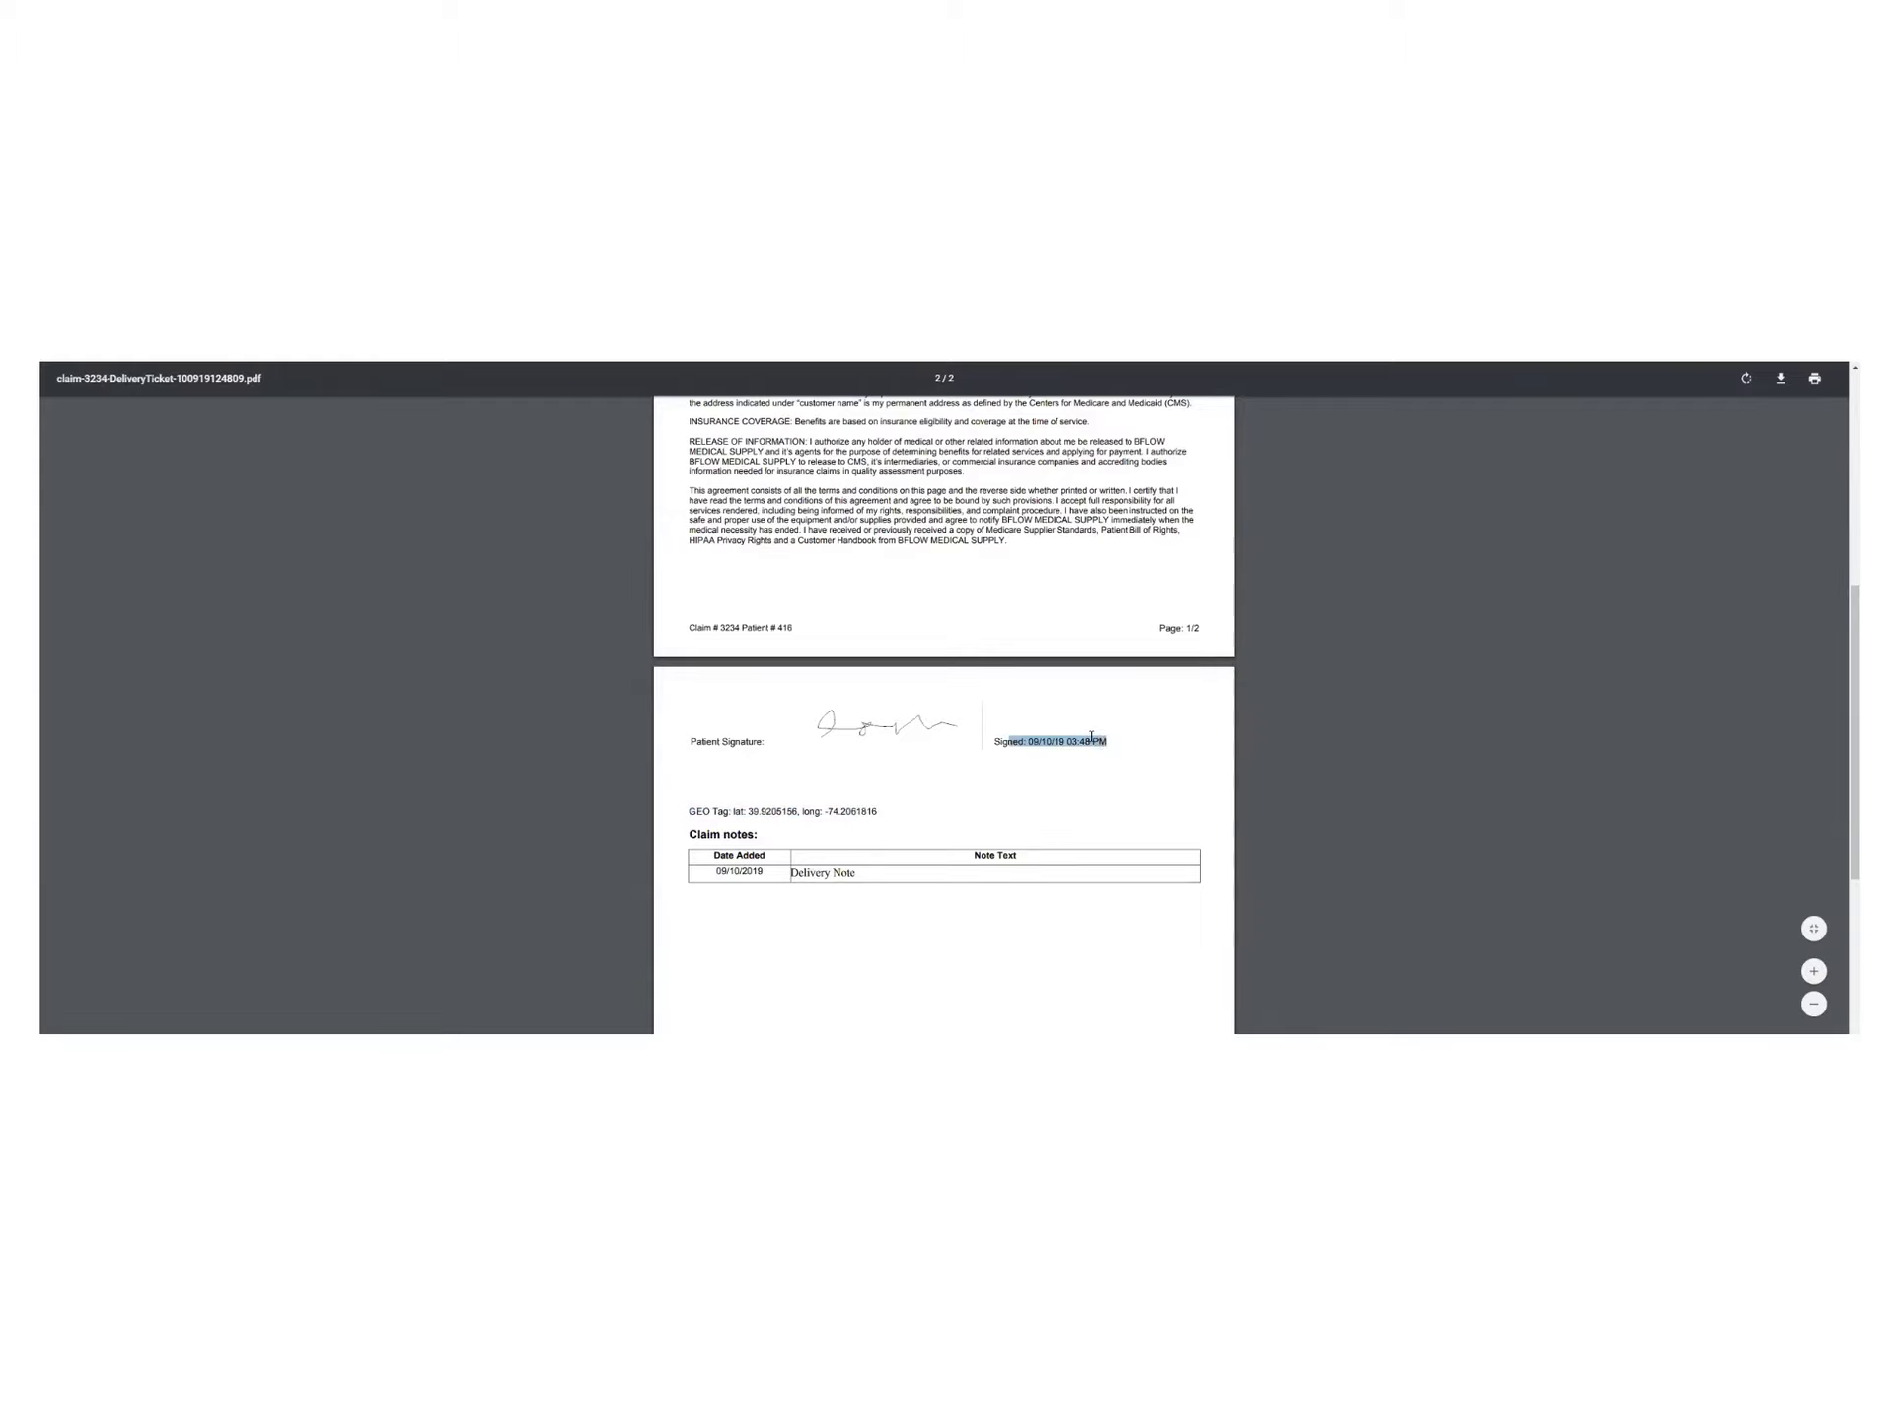
scroll(1091, 736, "up", 5)
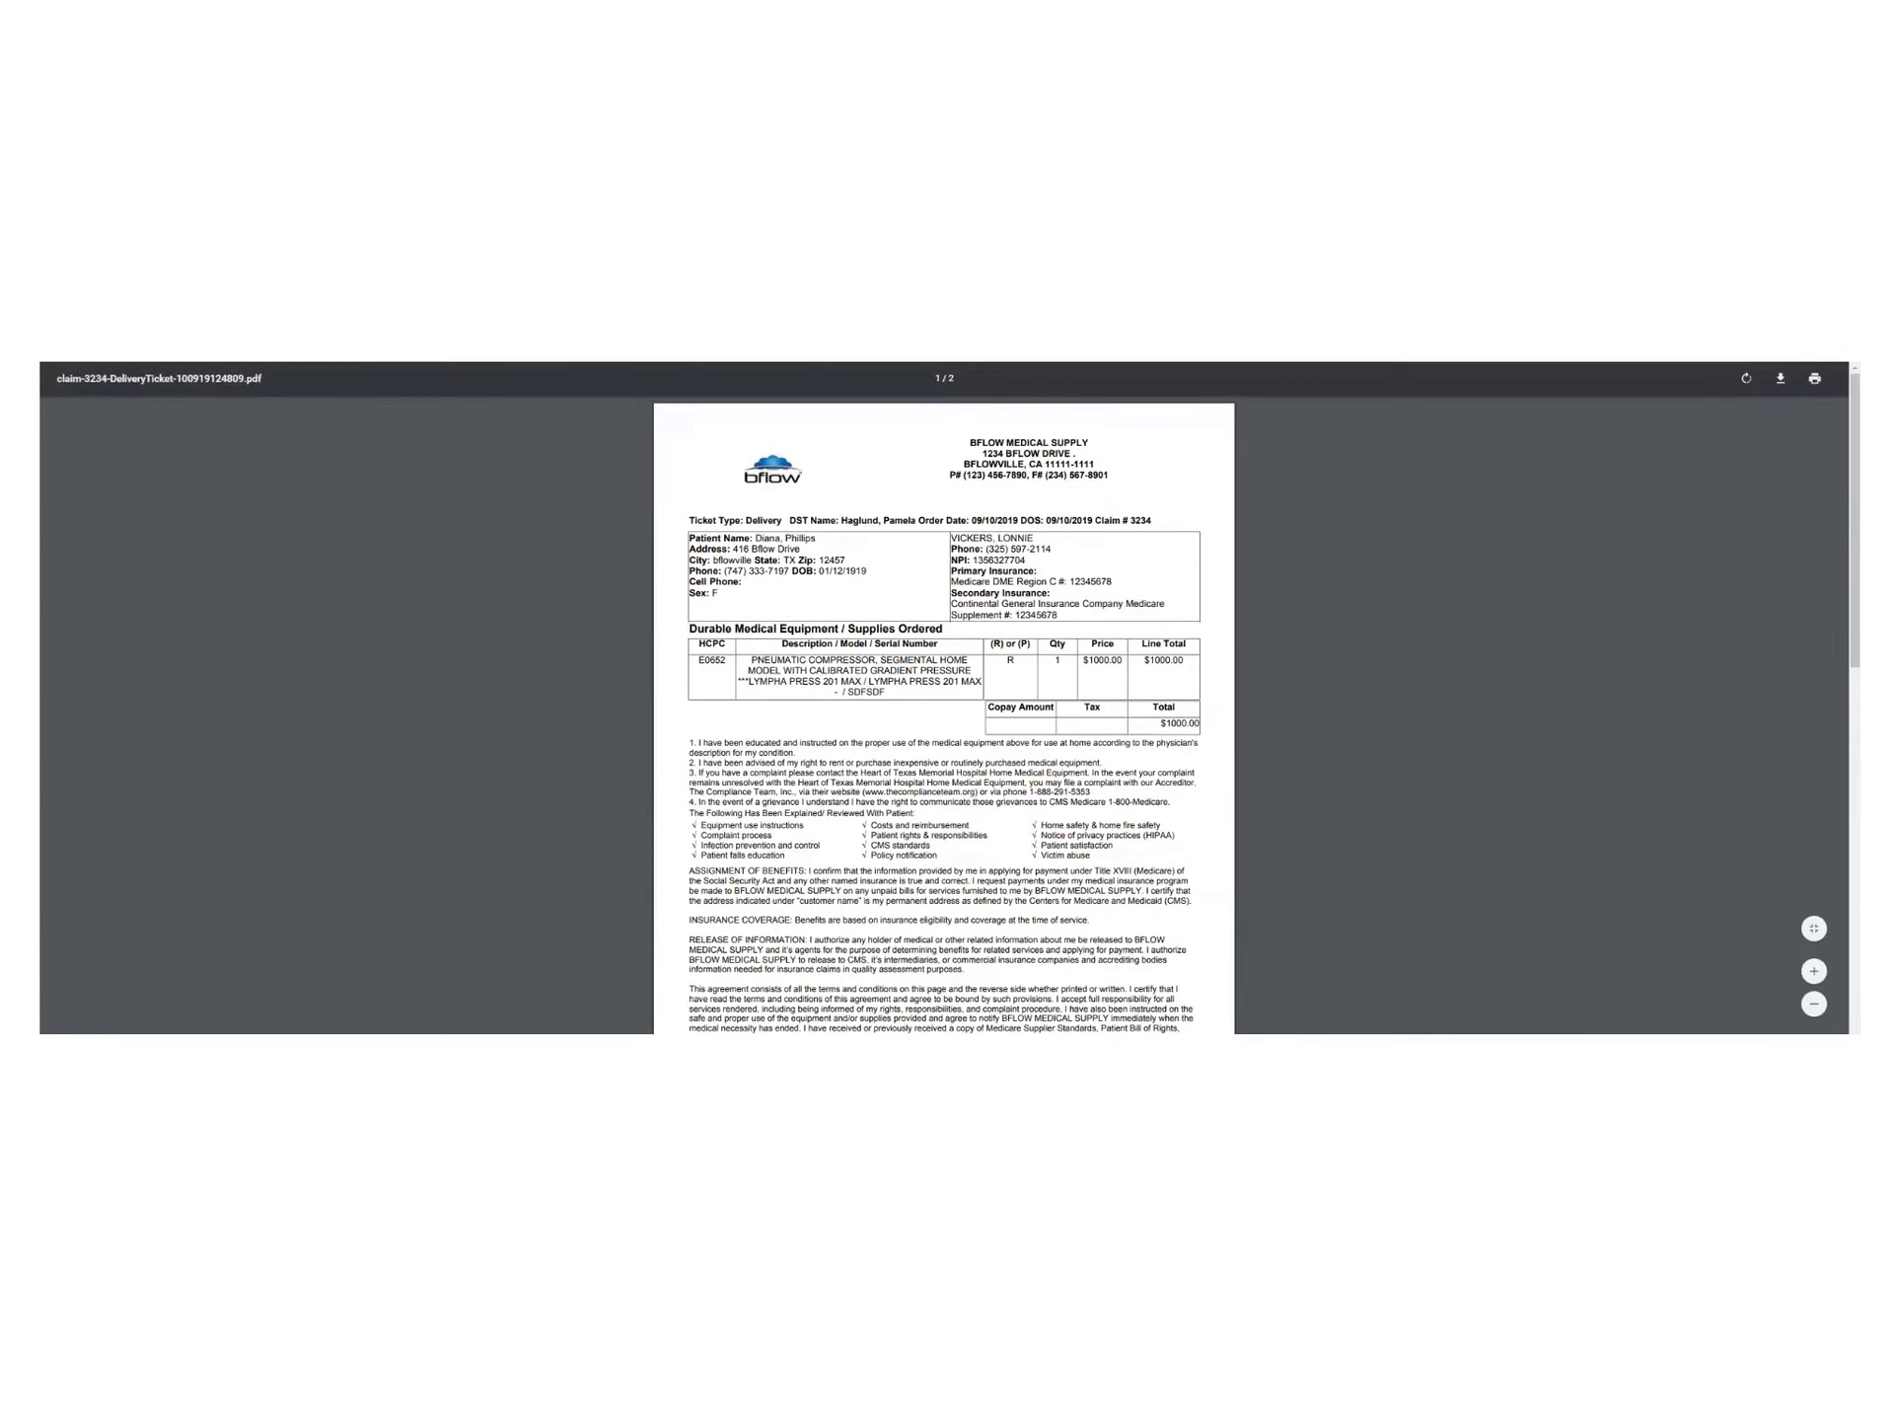
key("ctrl+w")
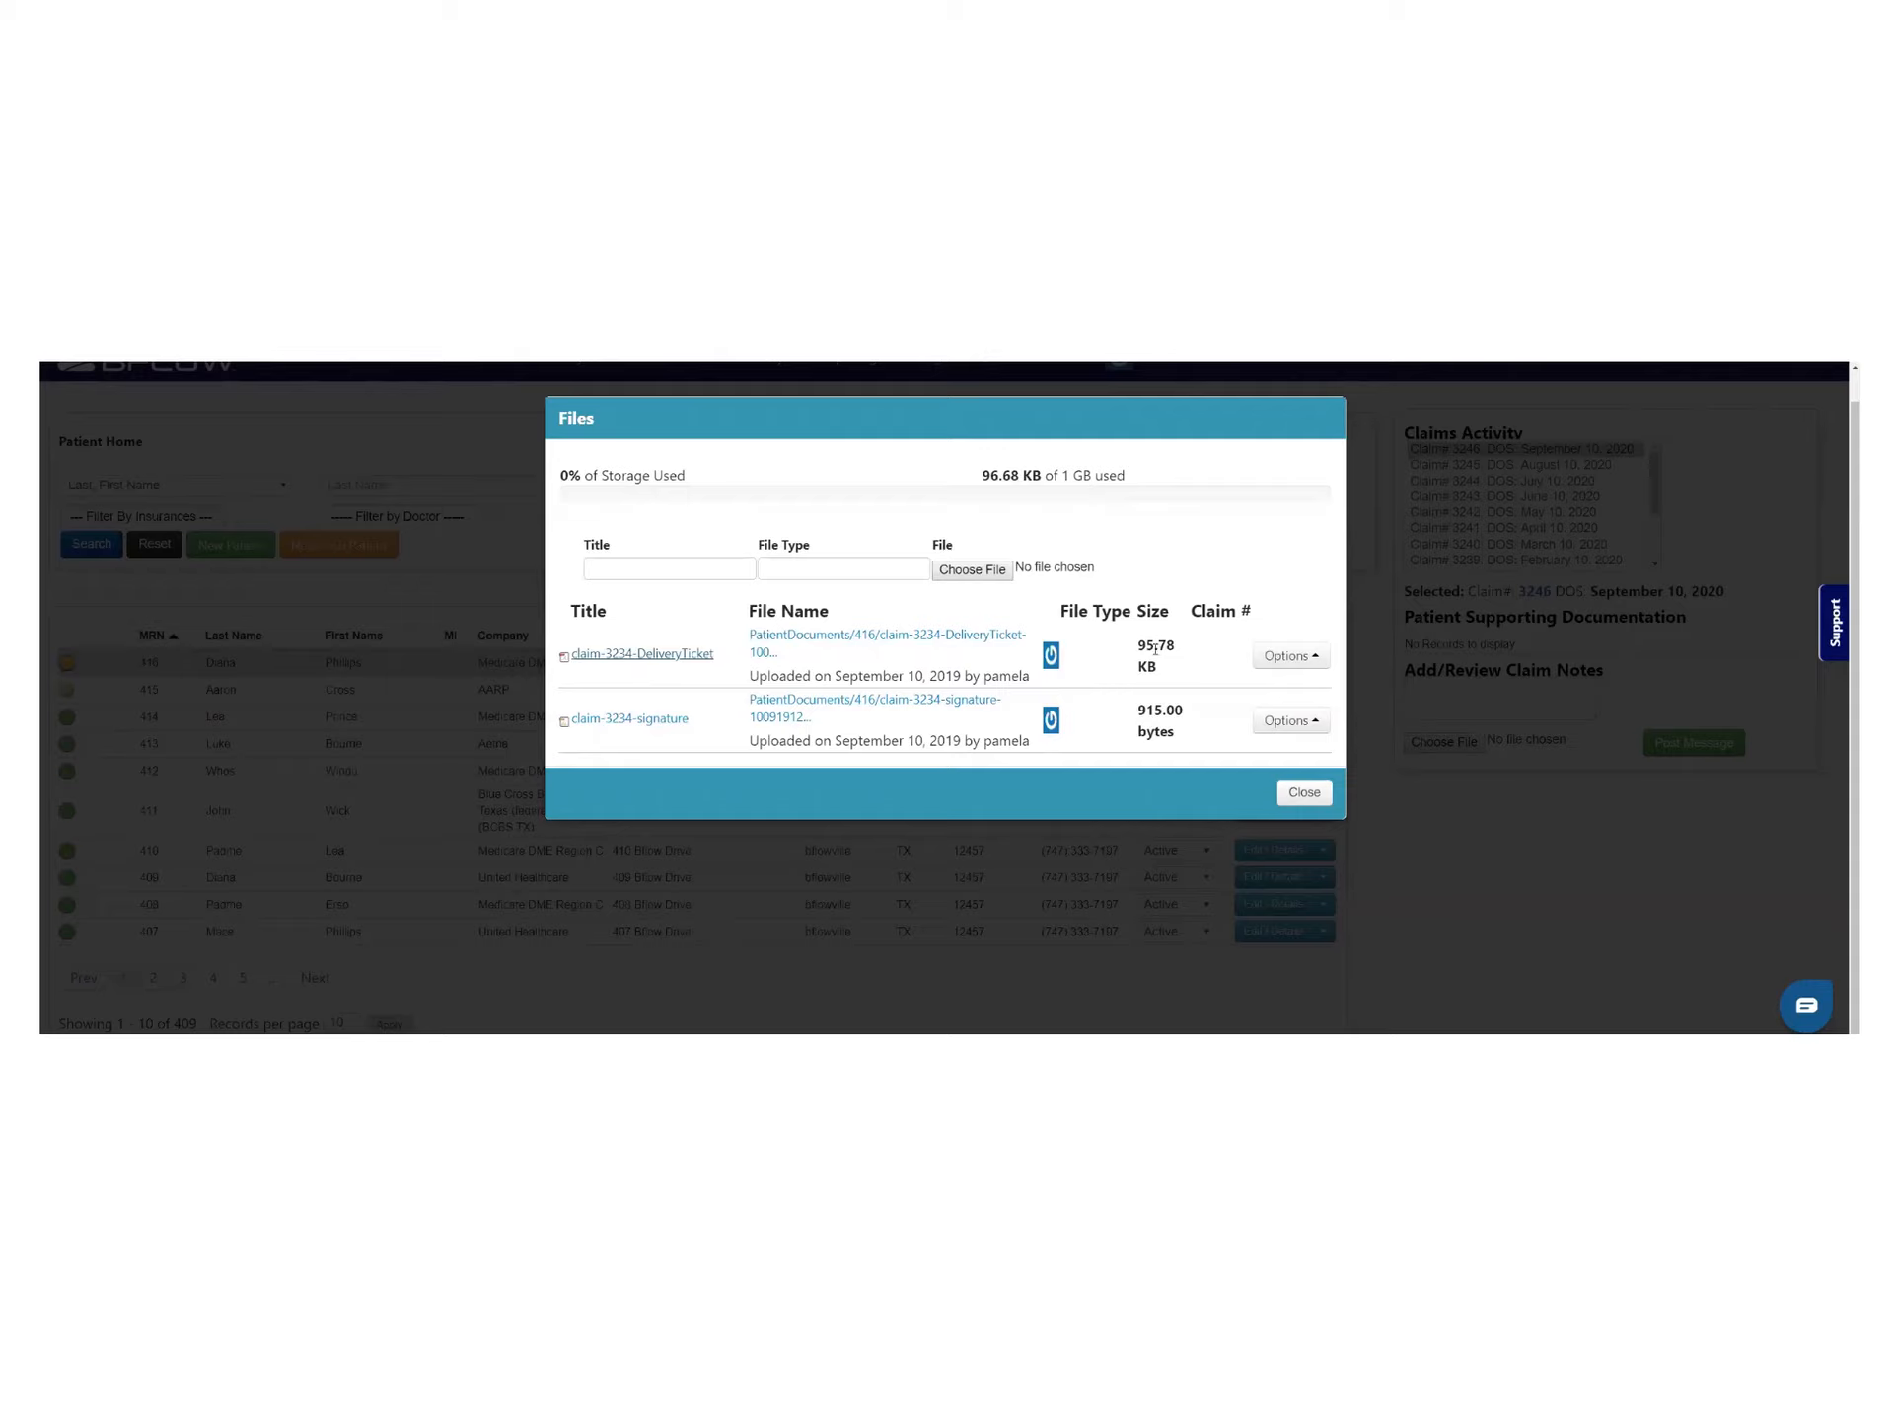
Close the Files list and open patient 414's record actions, passing rows 416 and 415
left_click_drag(1139, 647, 1166, 649)
left_click(1303, 795)
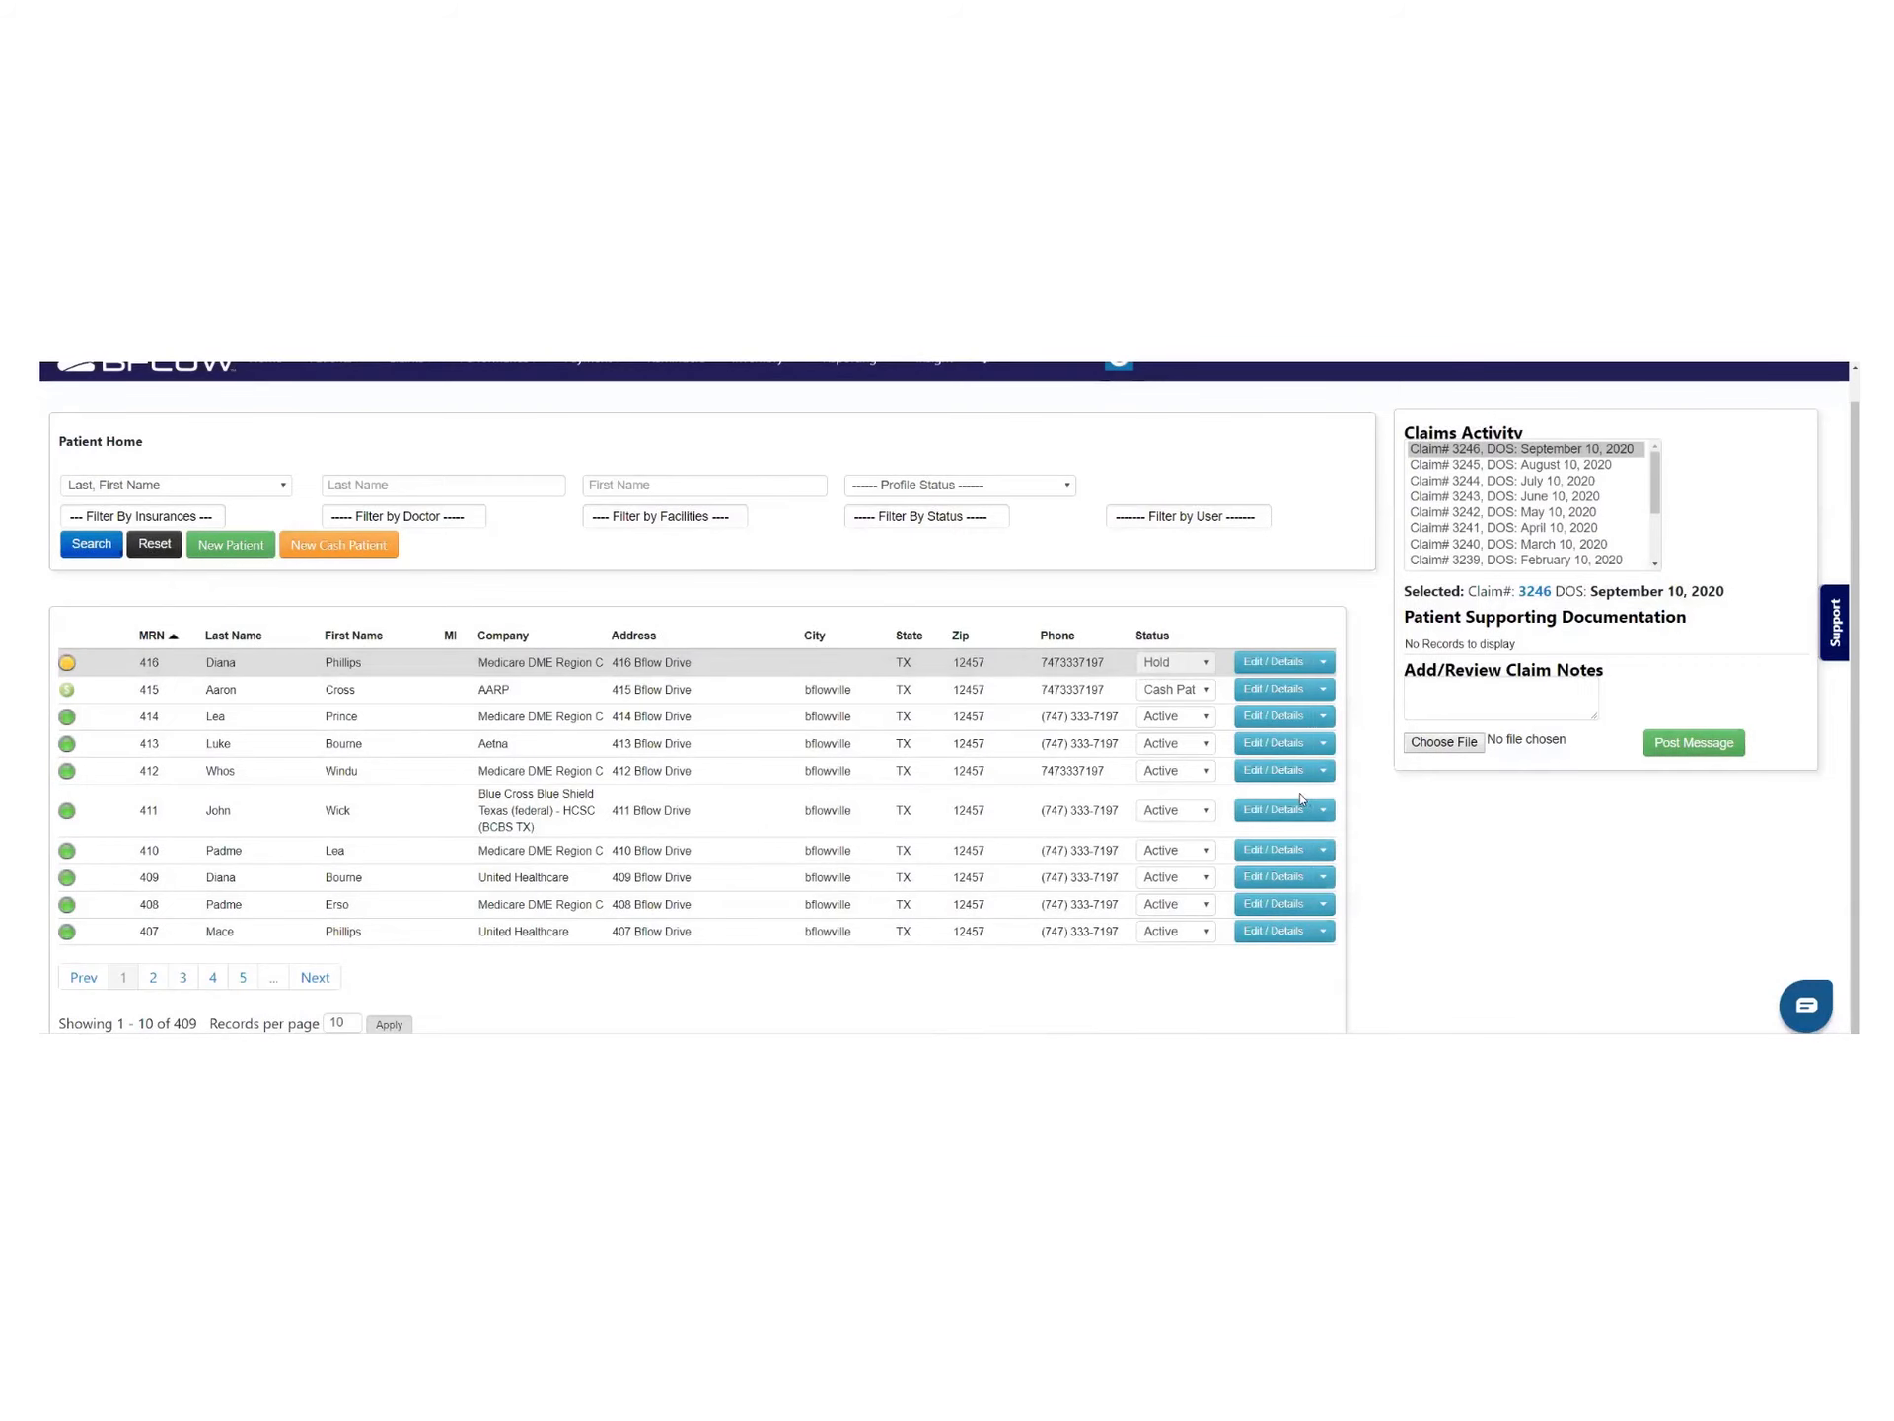
left_click(1323, 661)
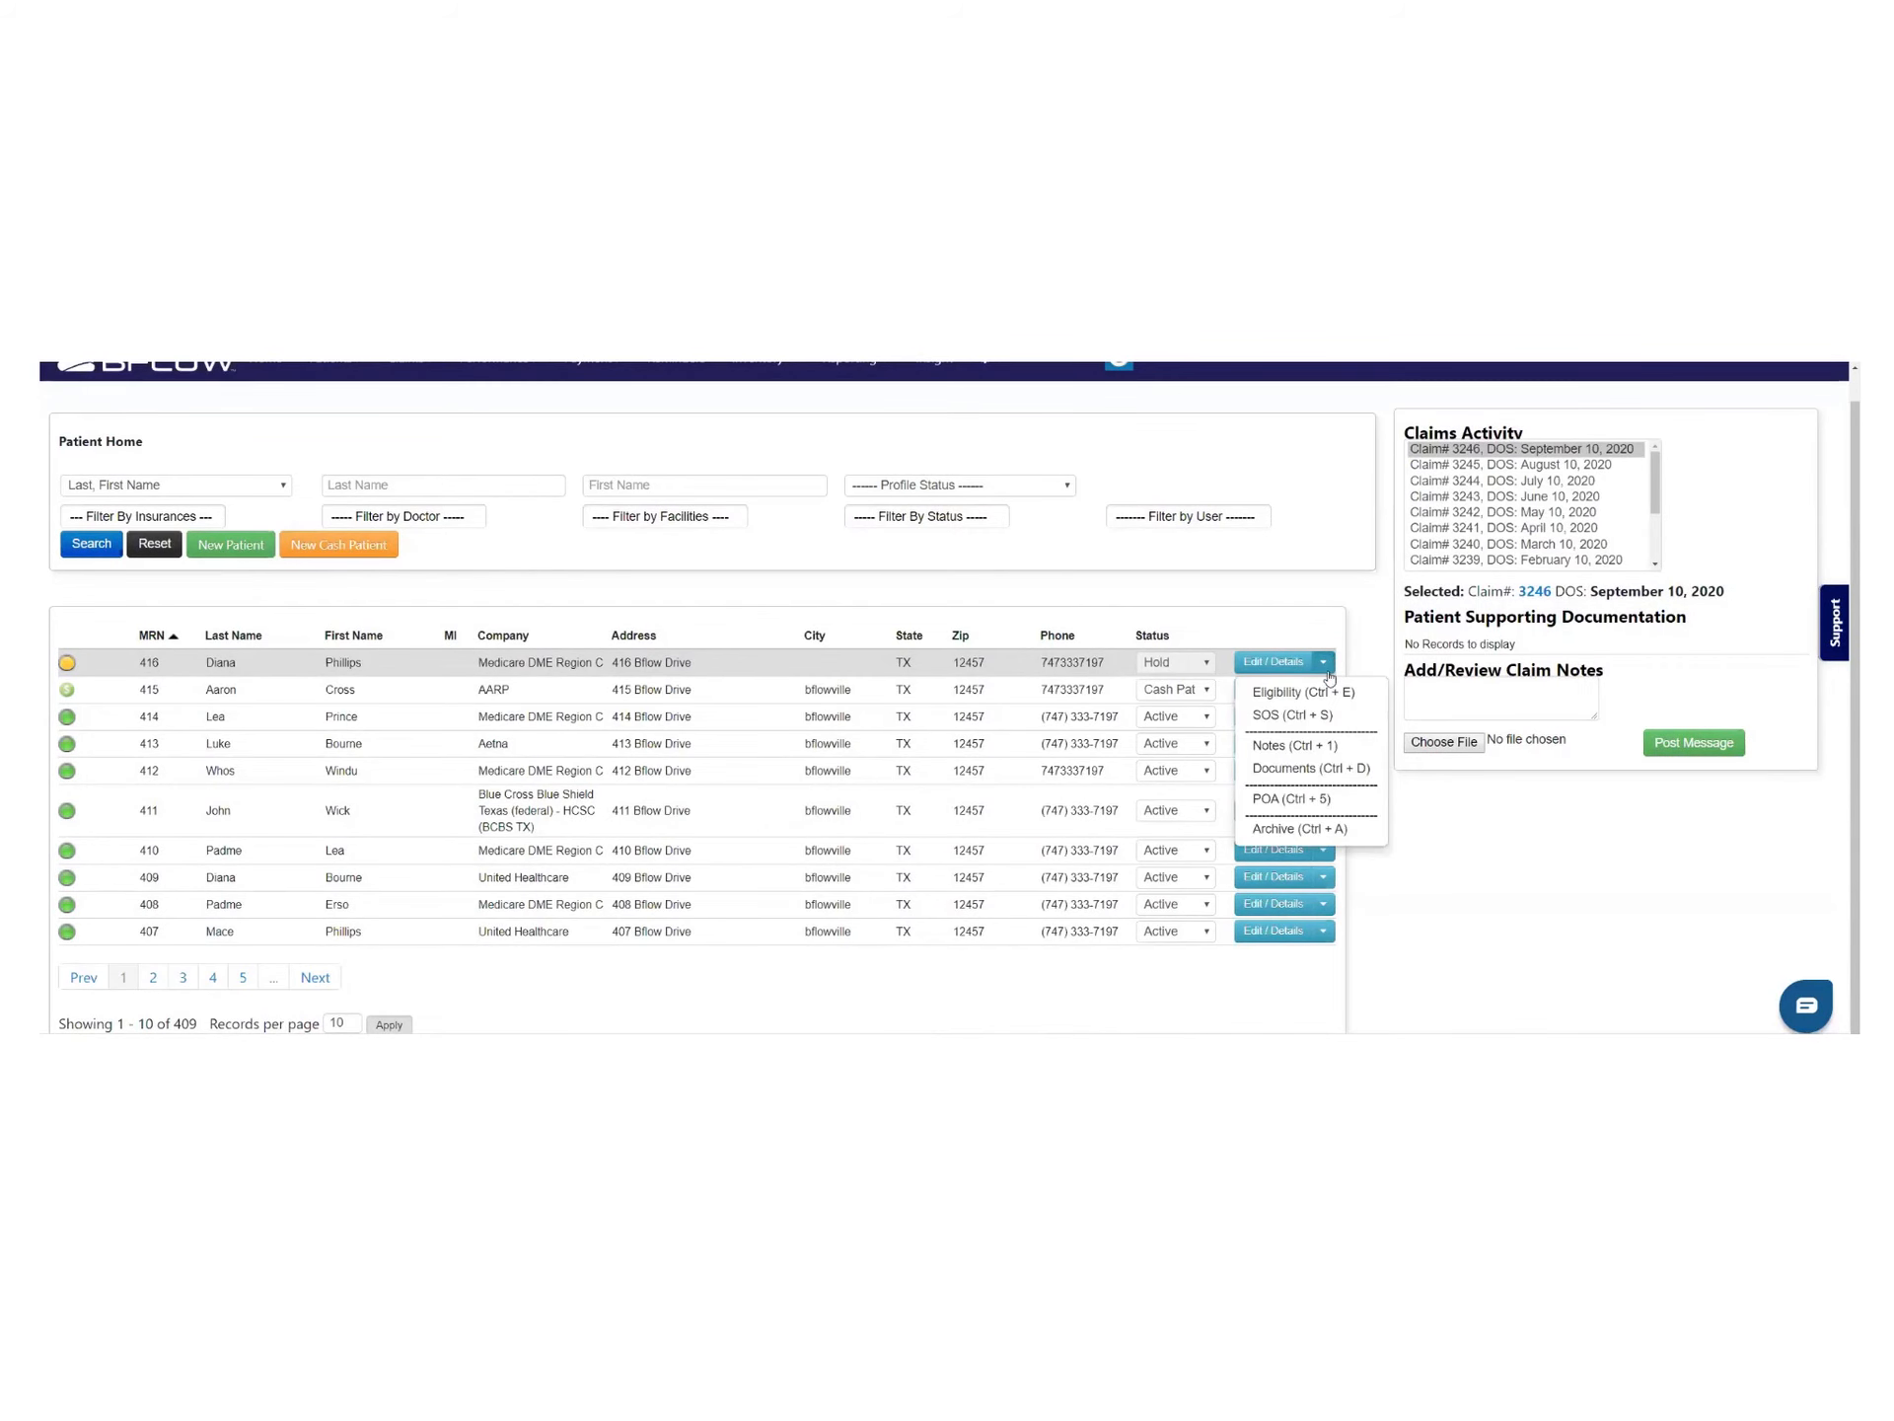
left_click(1324, 689)
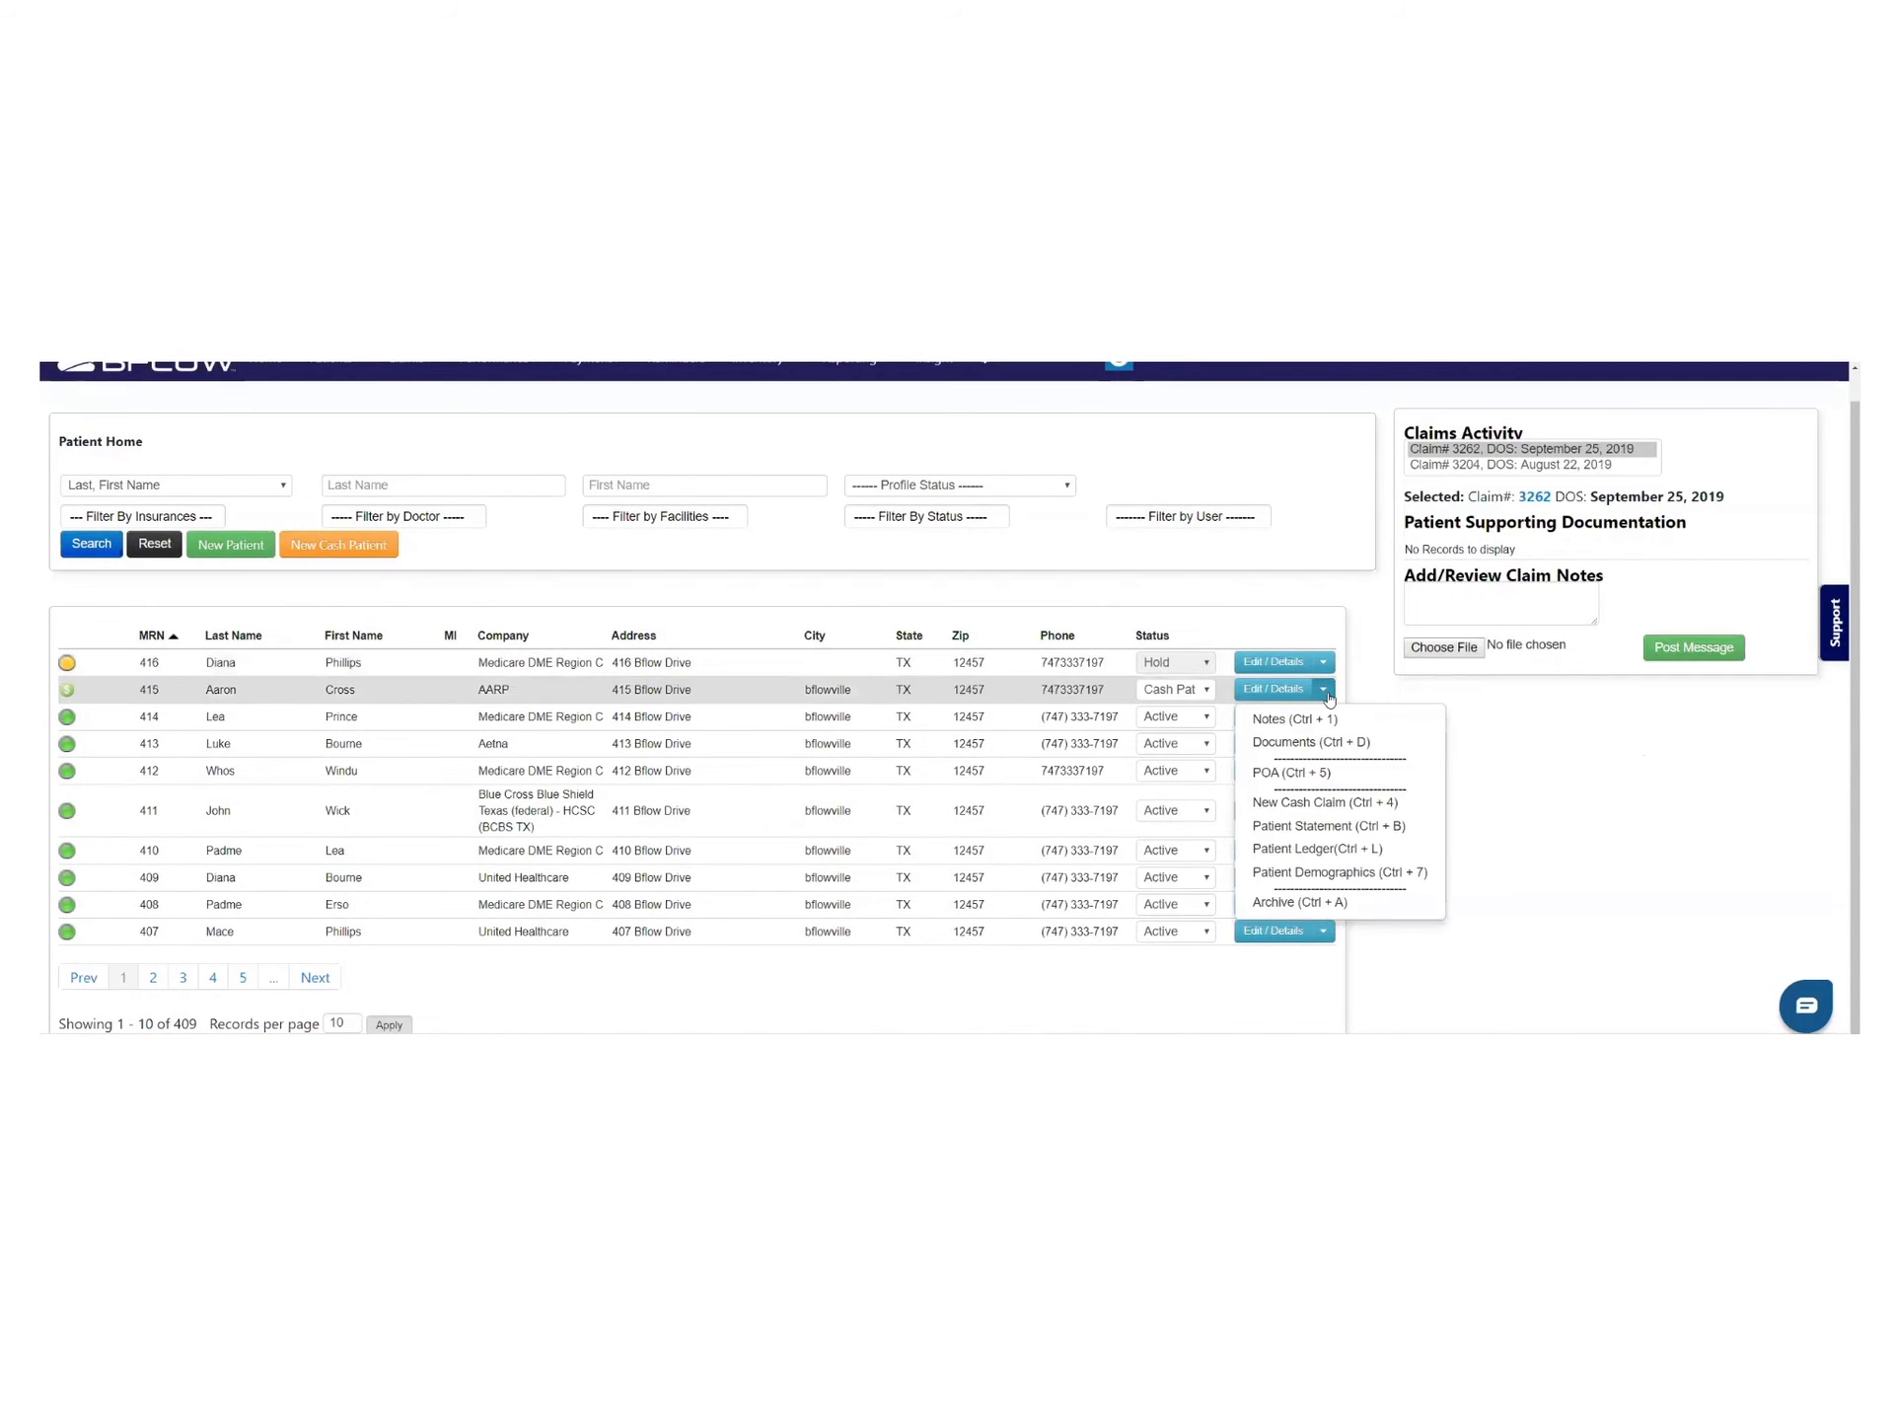
left_click(1353, 699)
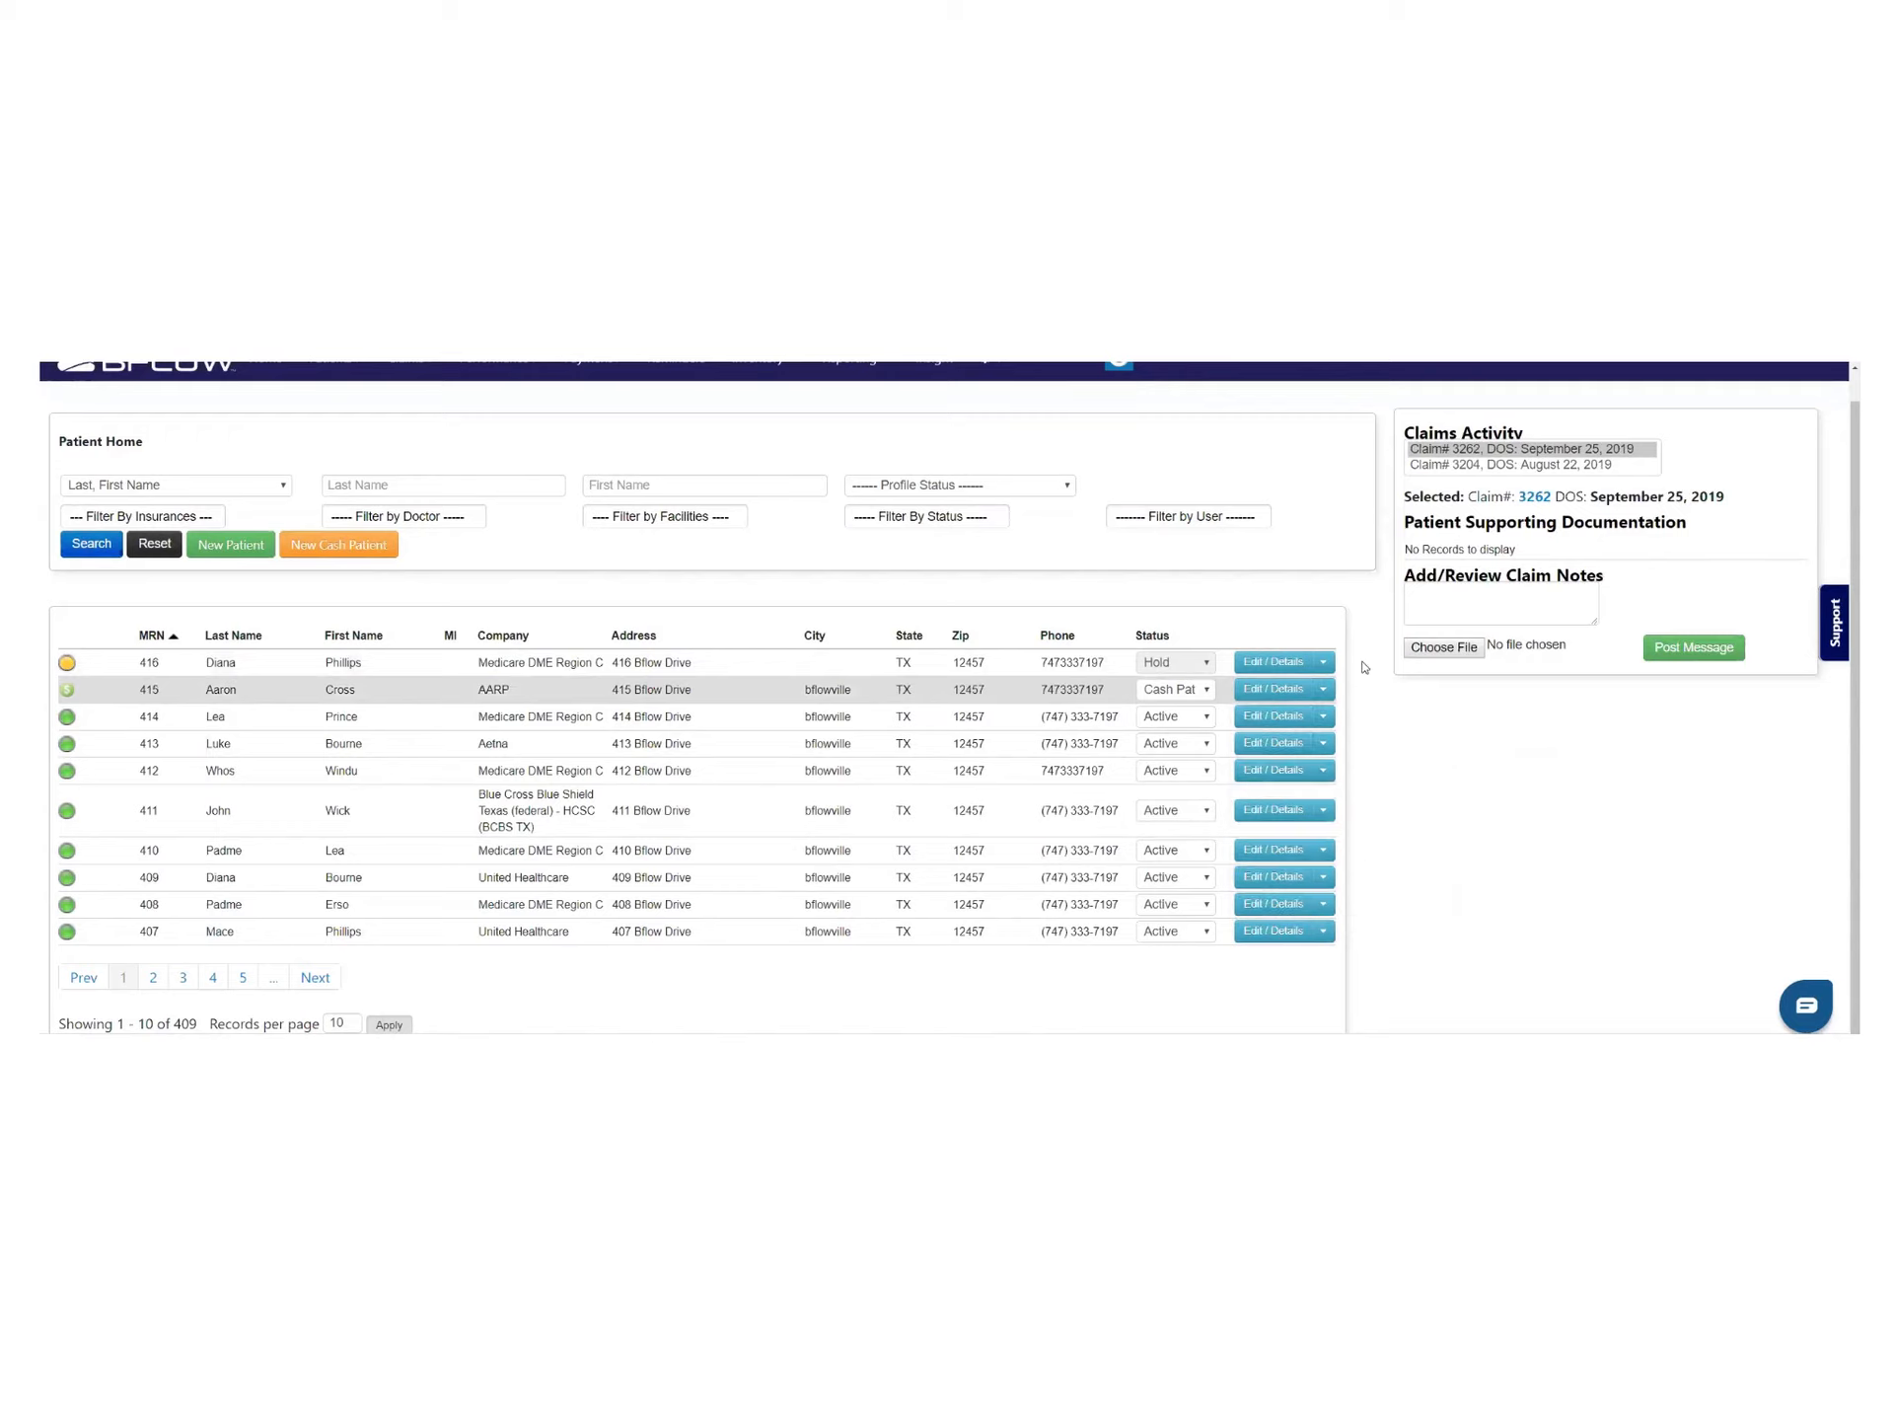
left_click(1323, 717)
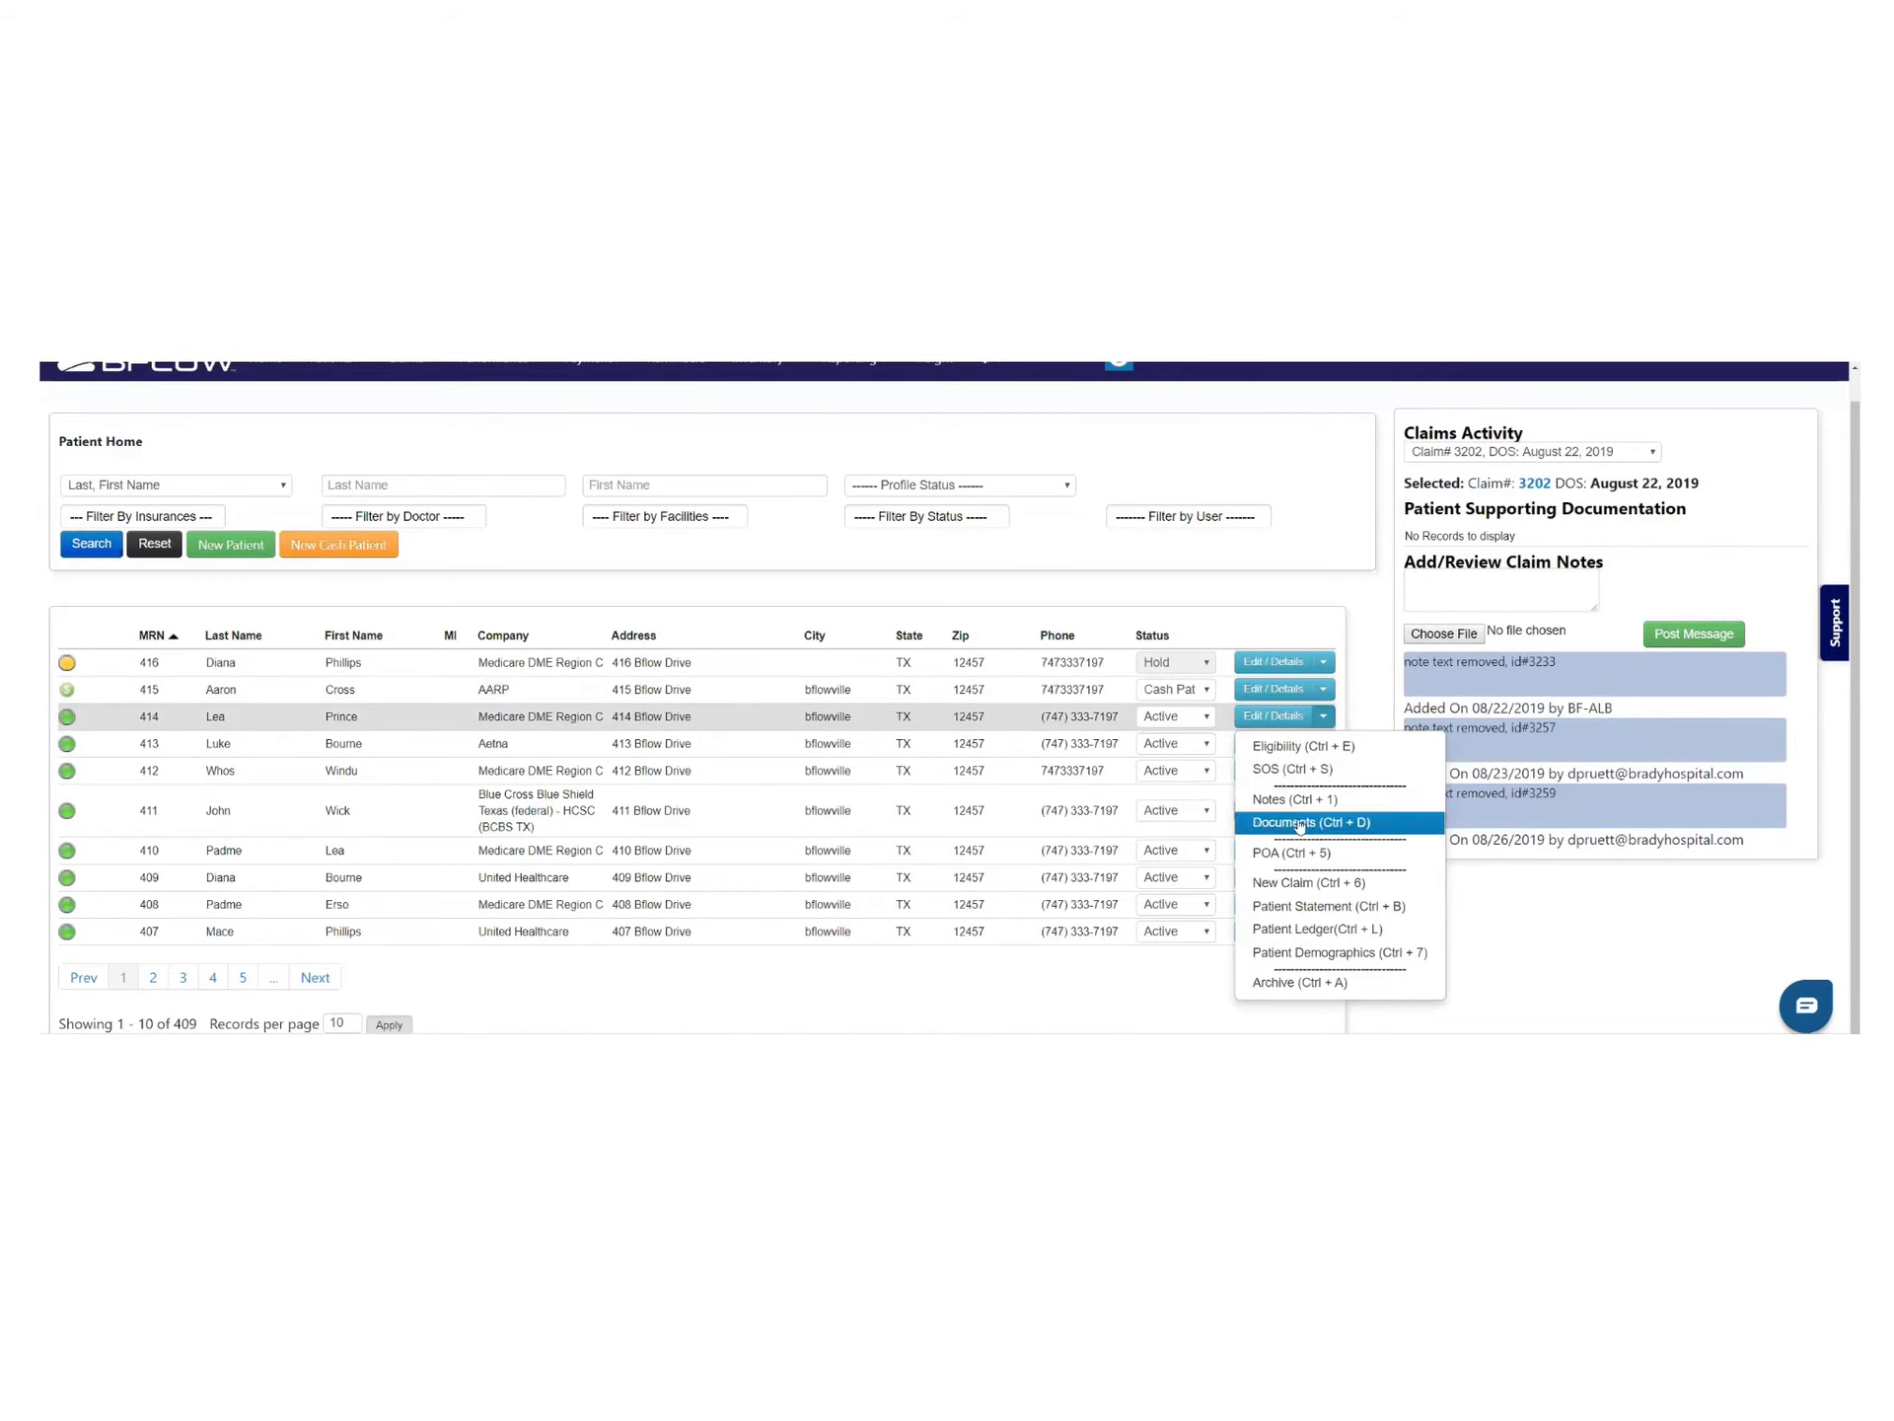
Review patient 414's $50 payment on account and its applicable claims, then close the window
left_click(1310, 854)
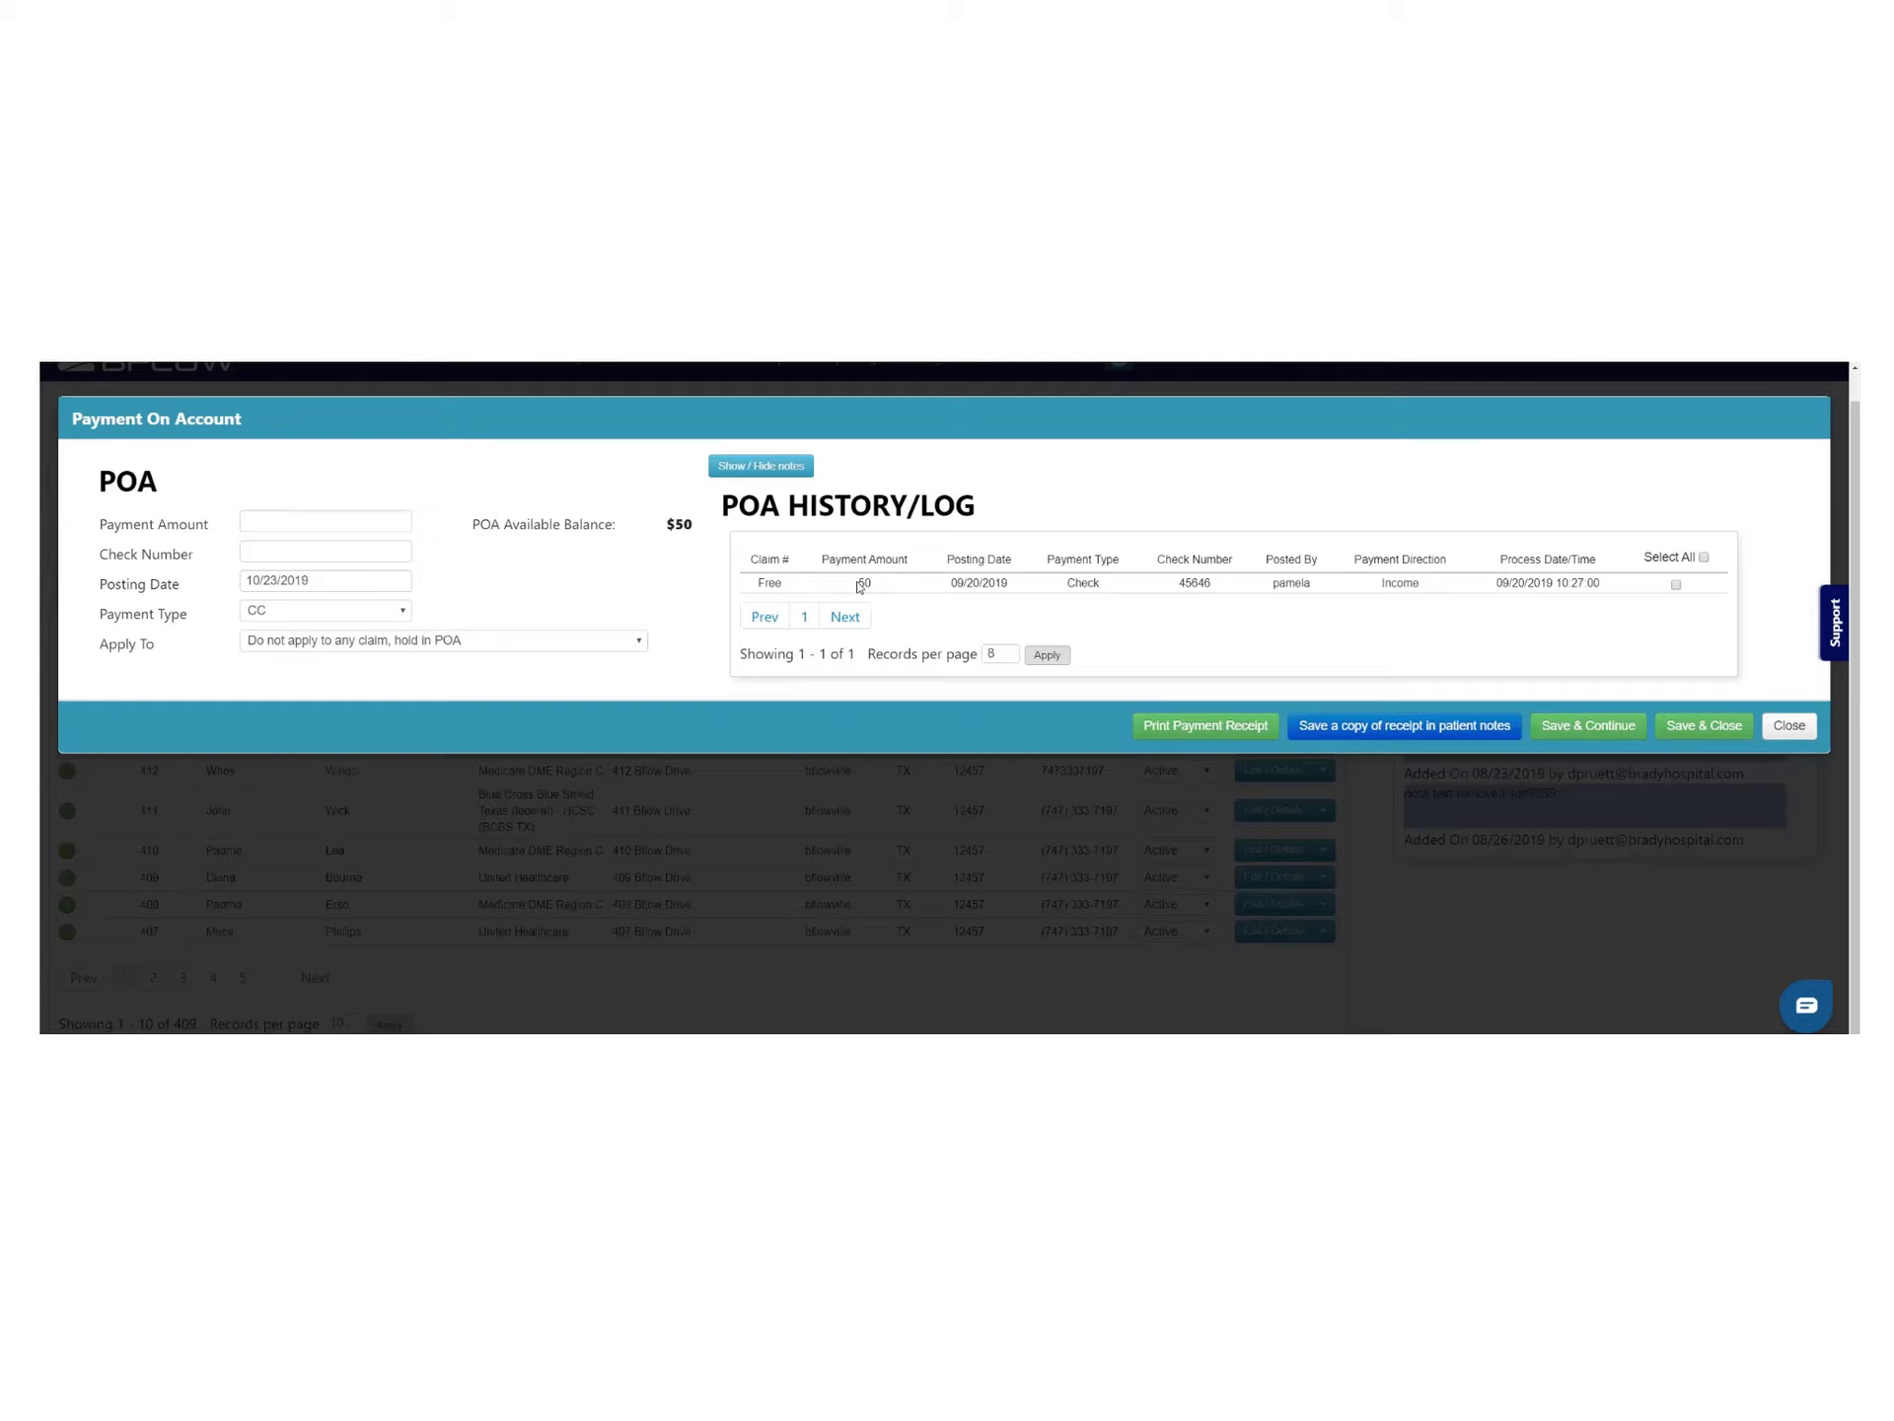
left_click_drag(859, 586, 879, 587)
left_click(634, 643)
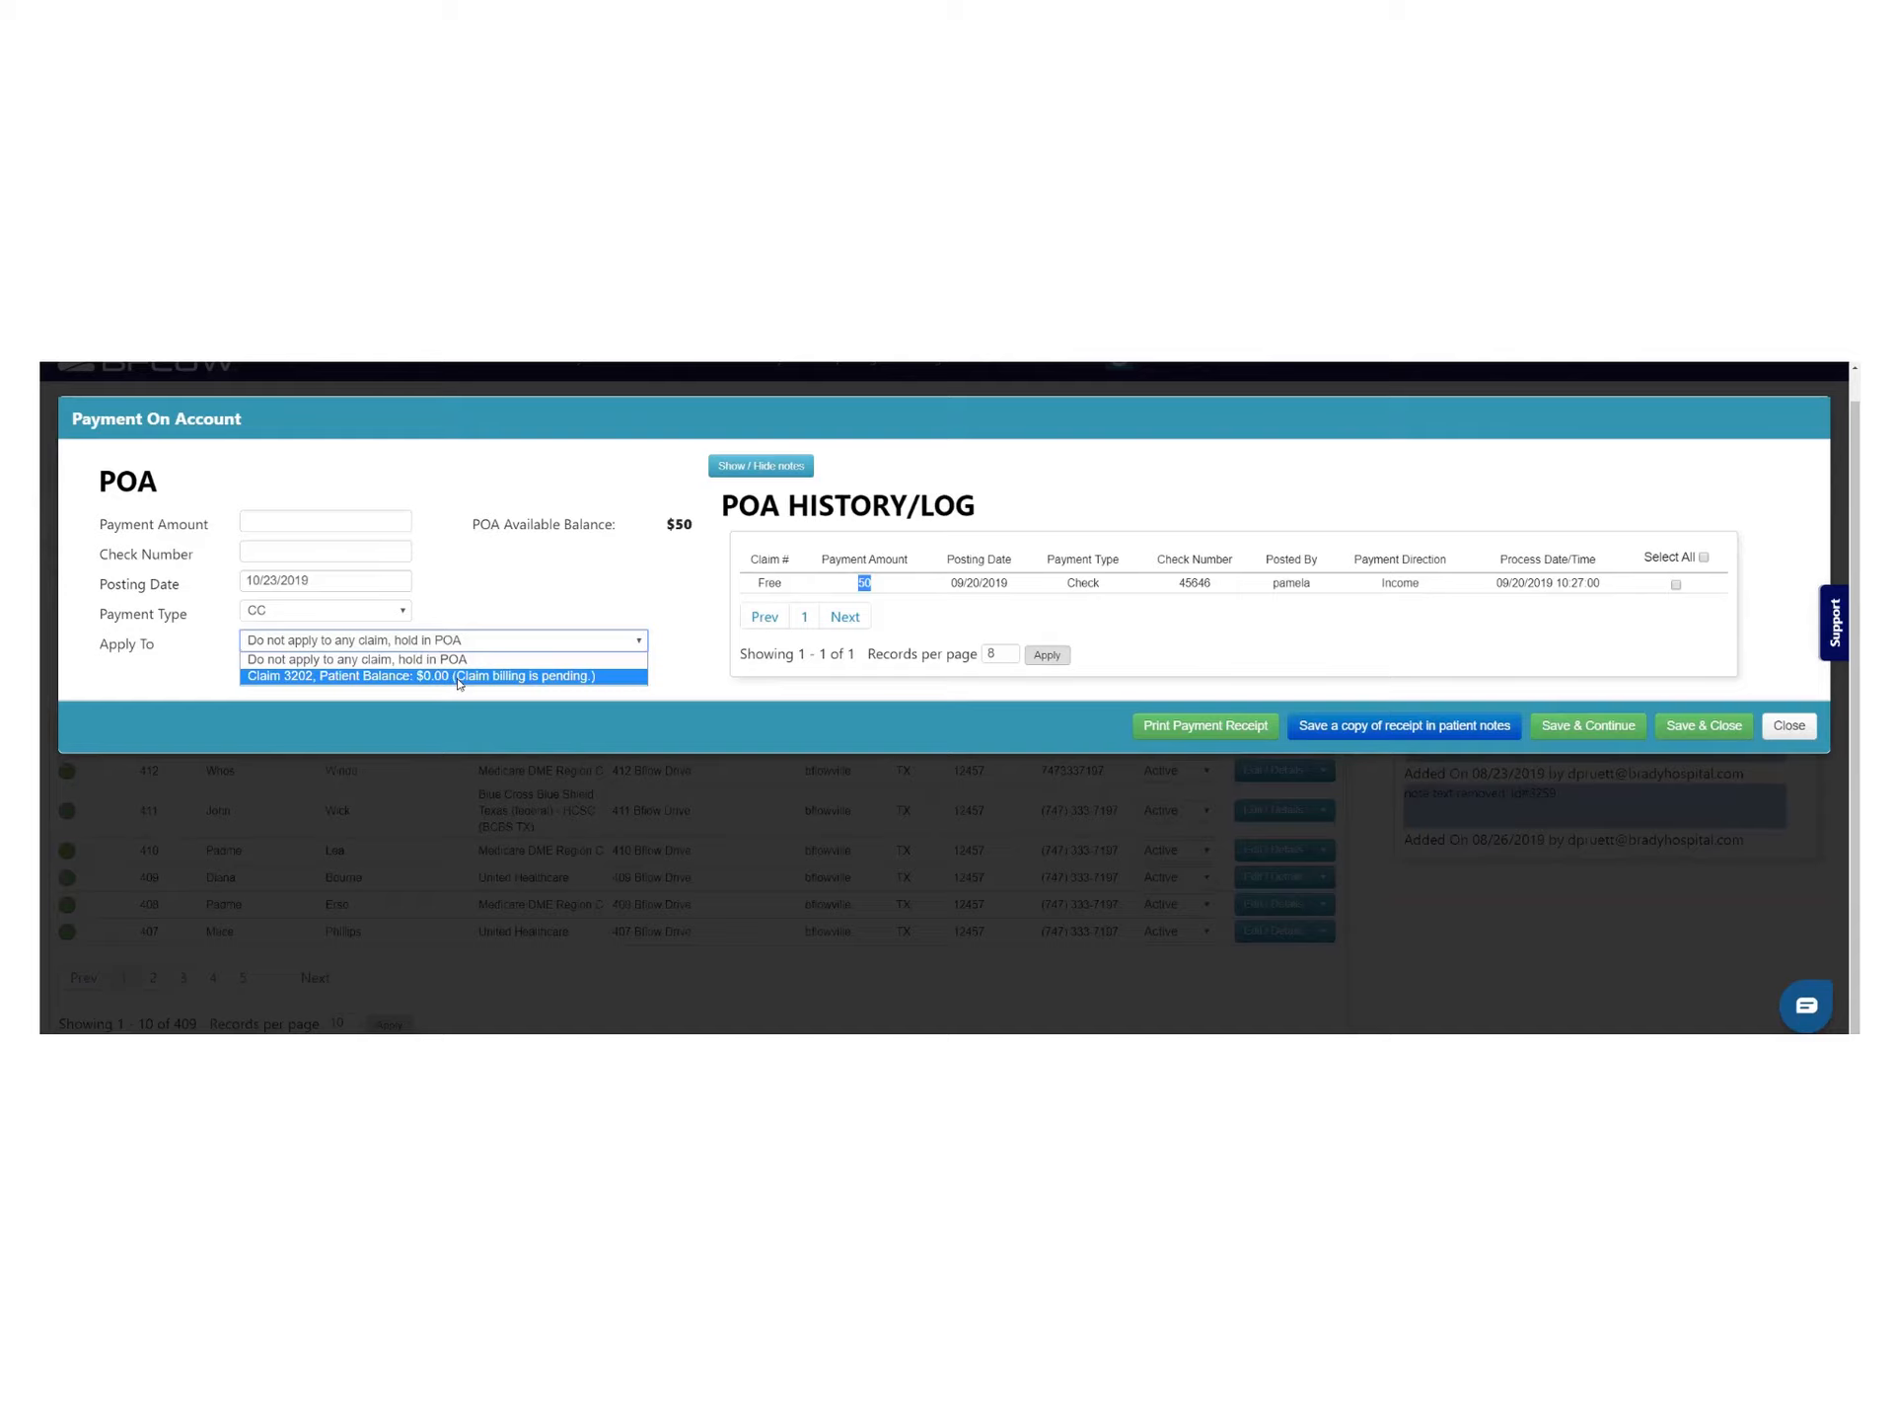
left_click(723, 473)
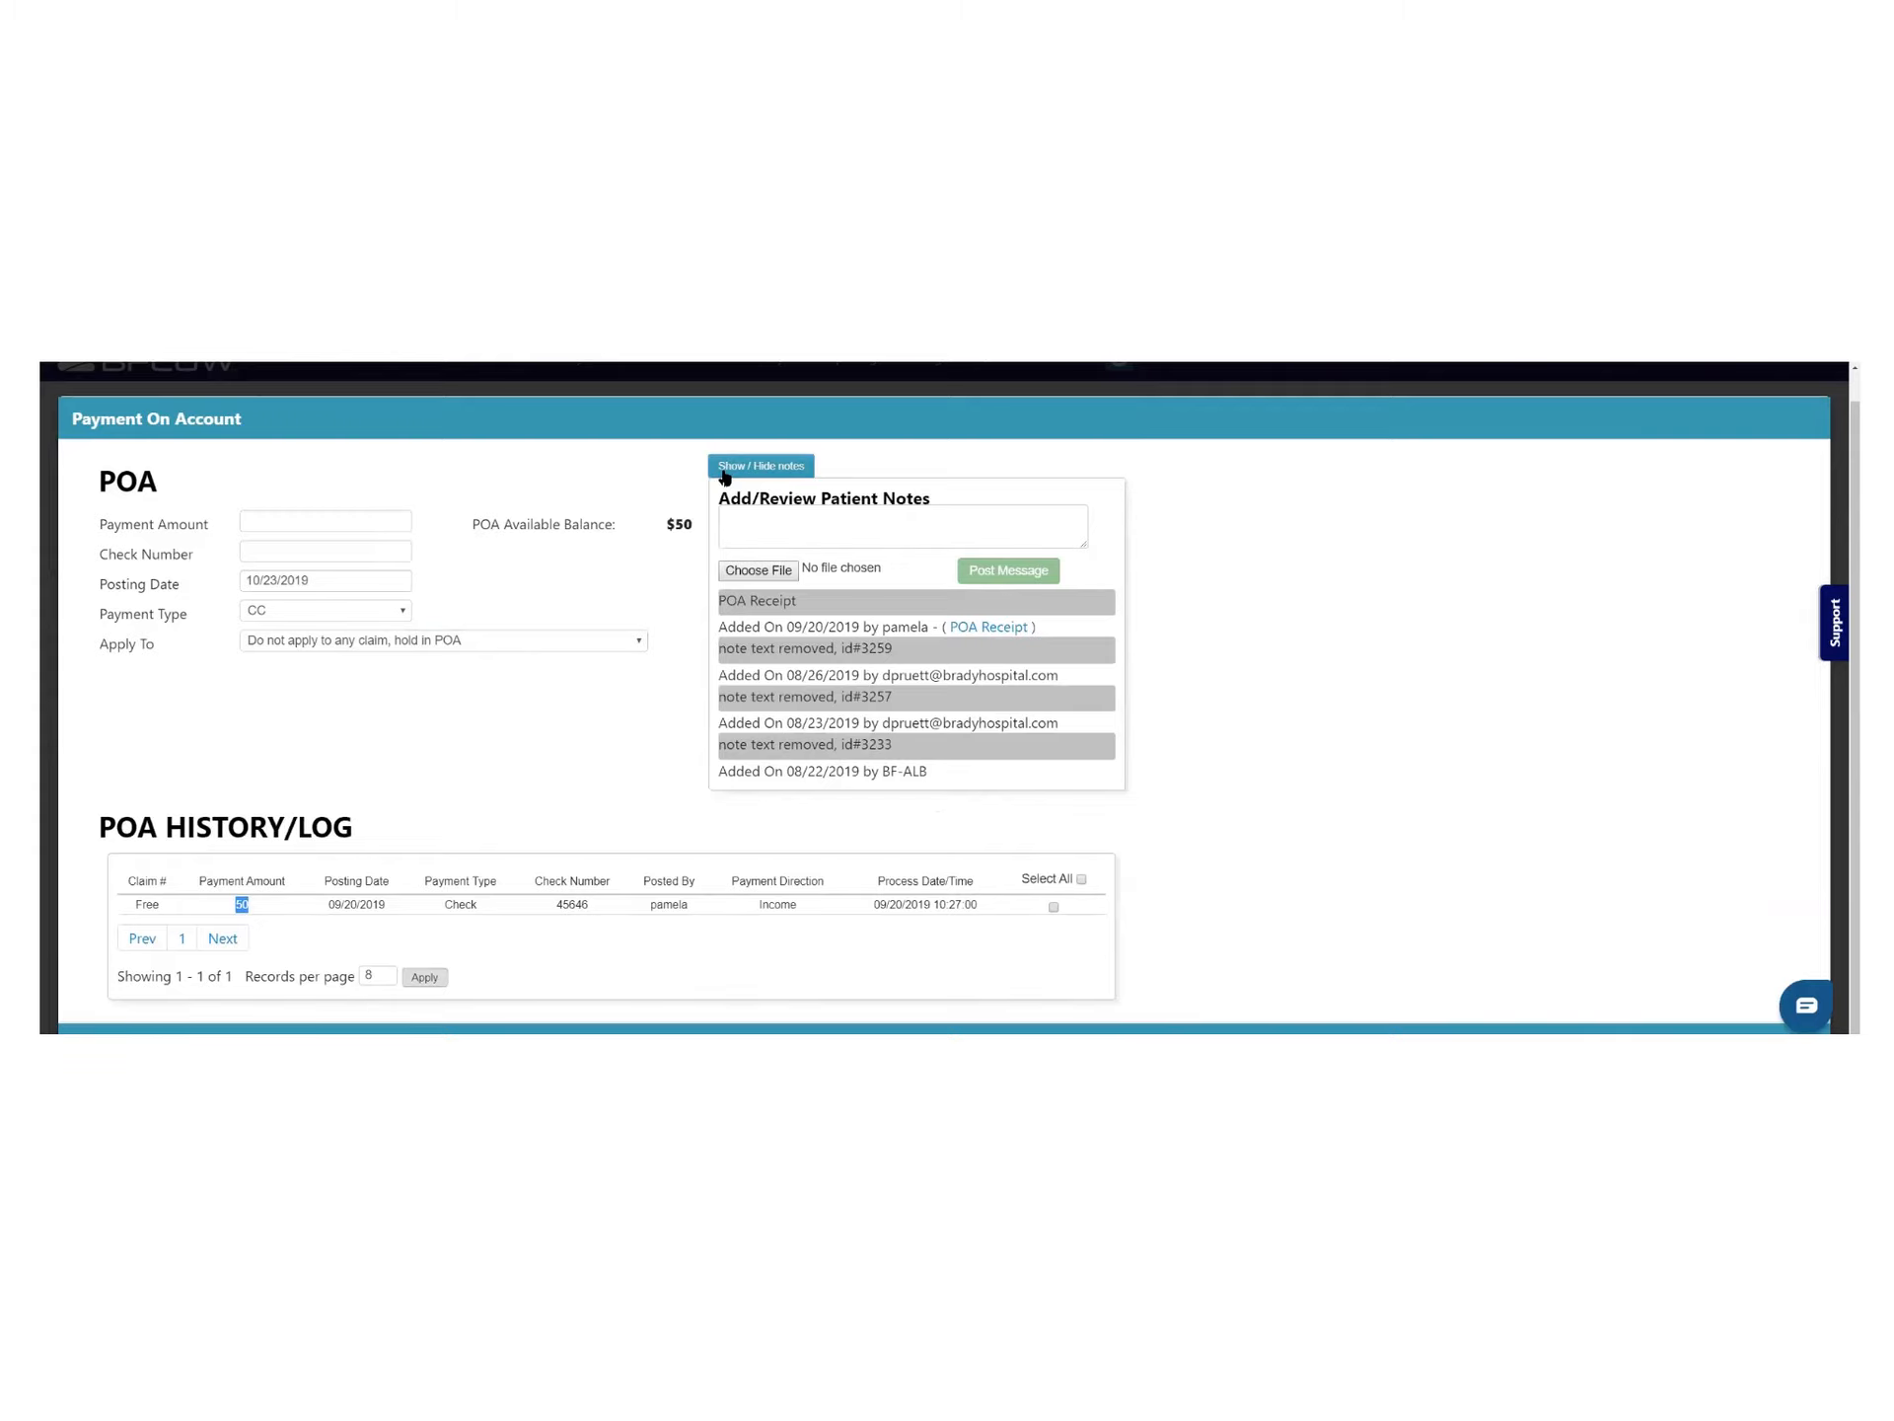
left_click(723, 474)
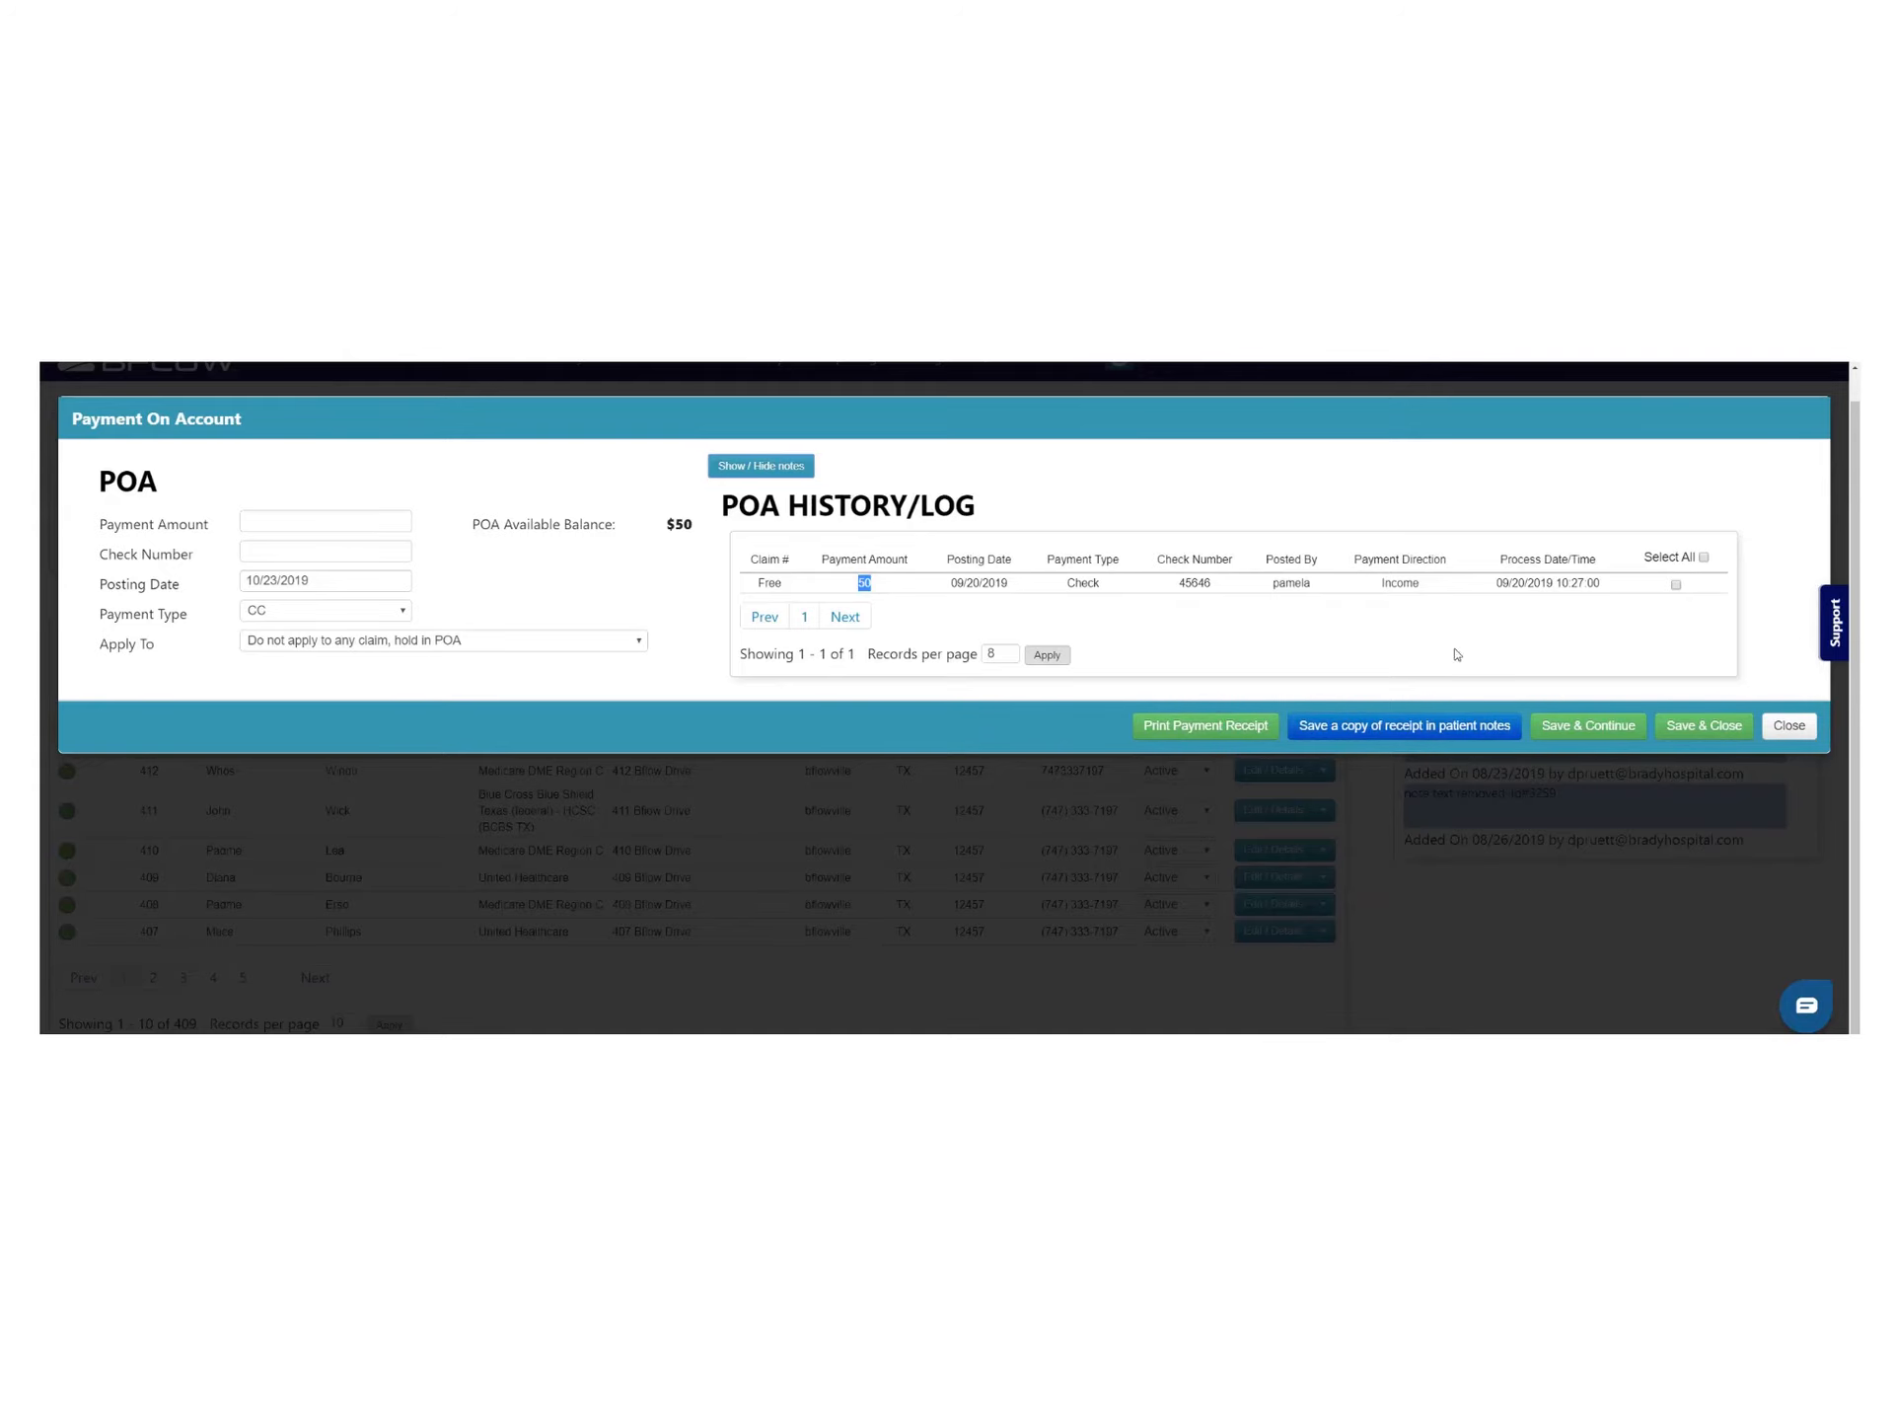
left_click(1782, 727)
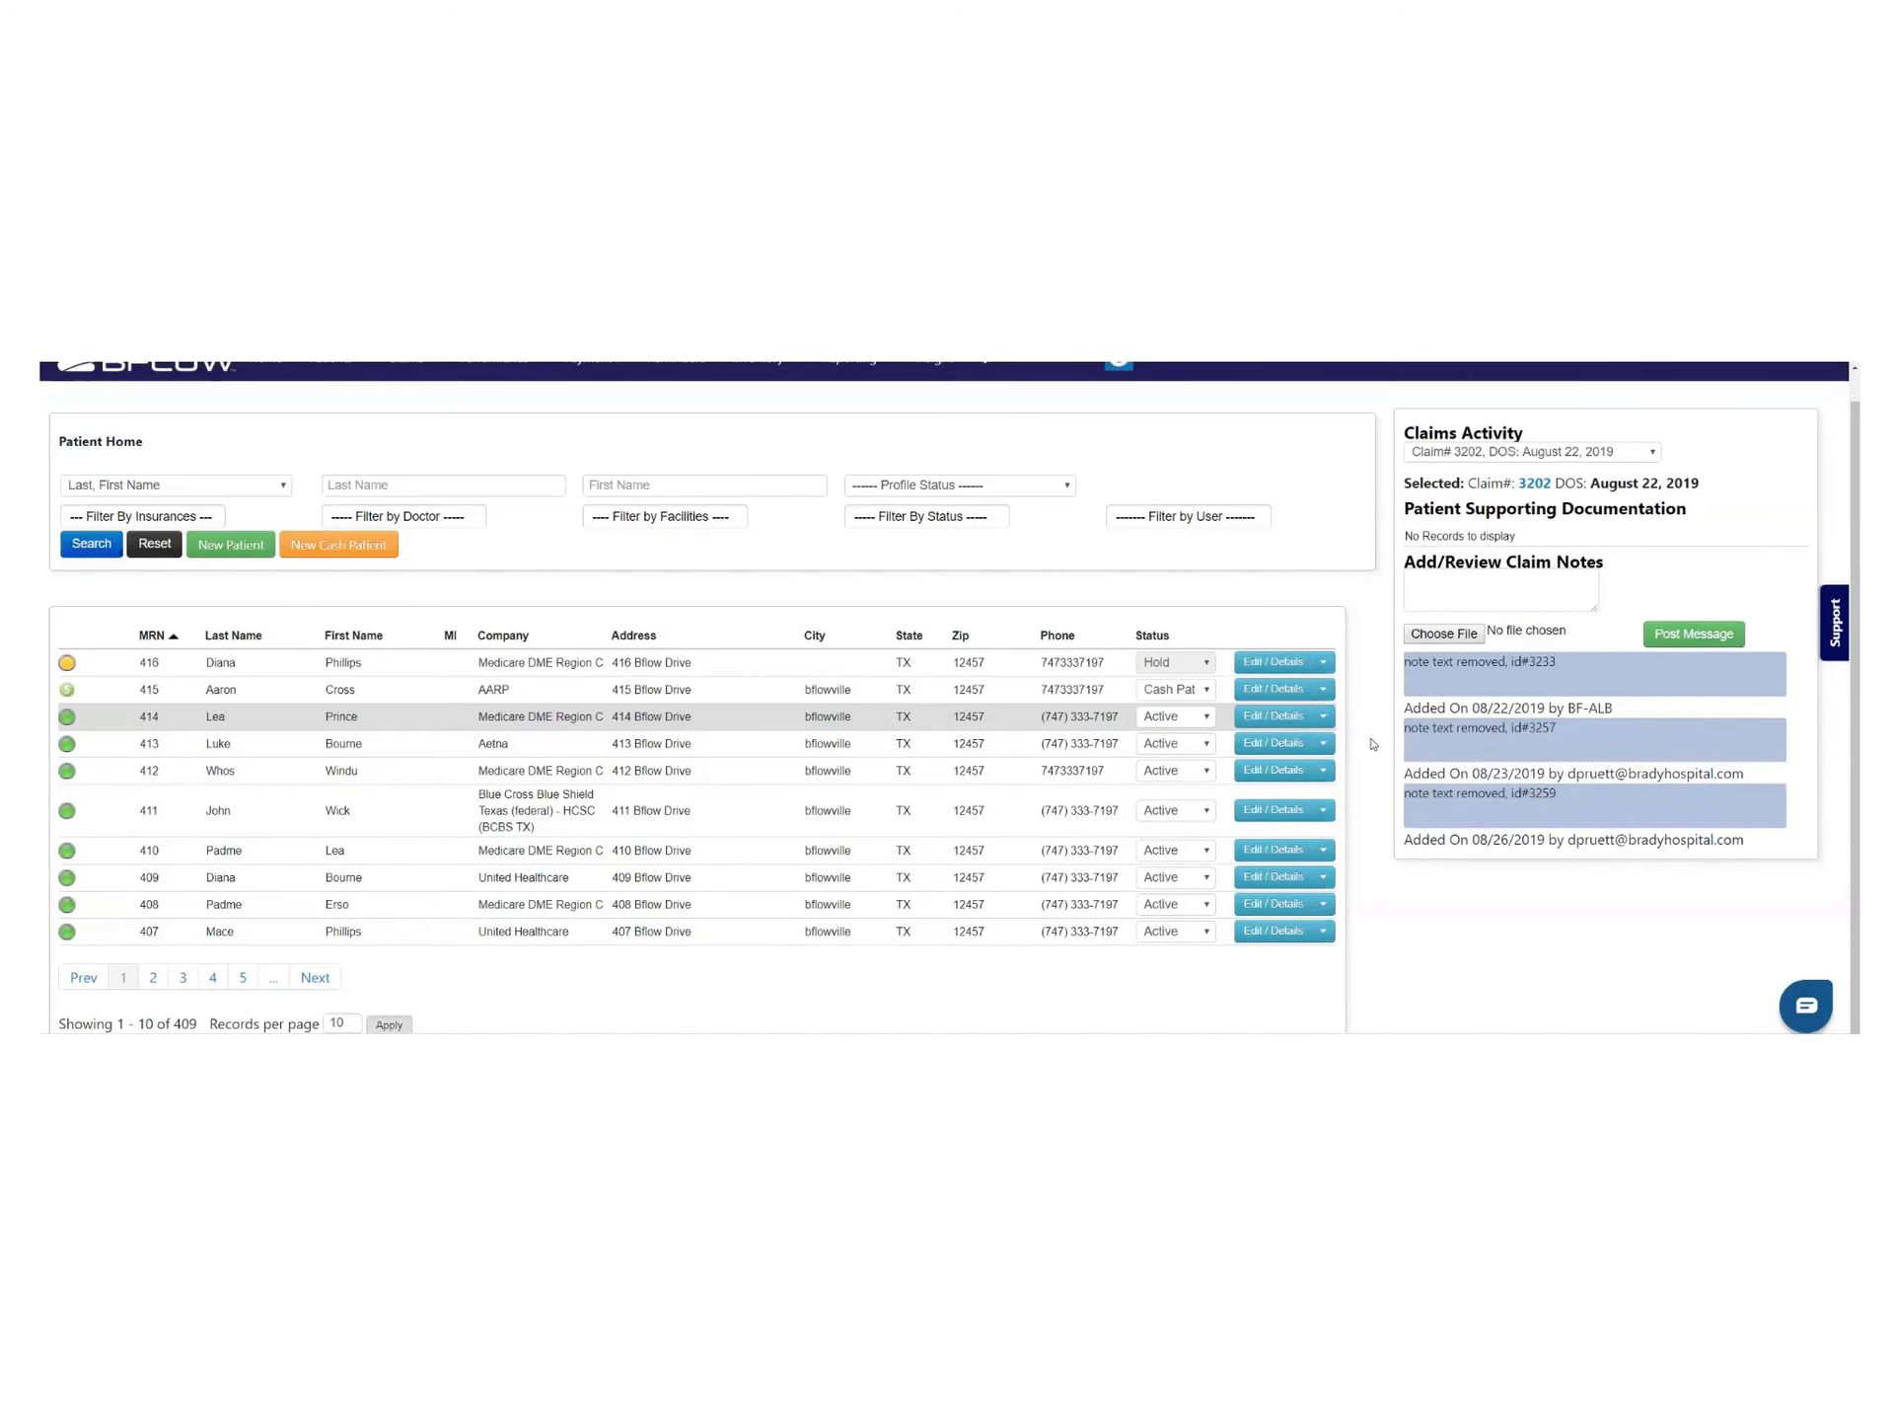
Start a new claim for patient 414 from its action list
left_click(1324, 717)
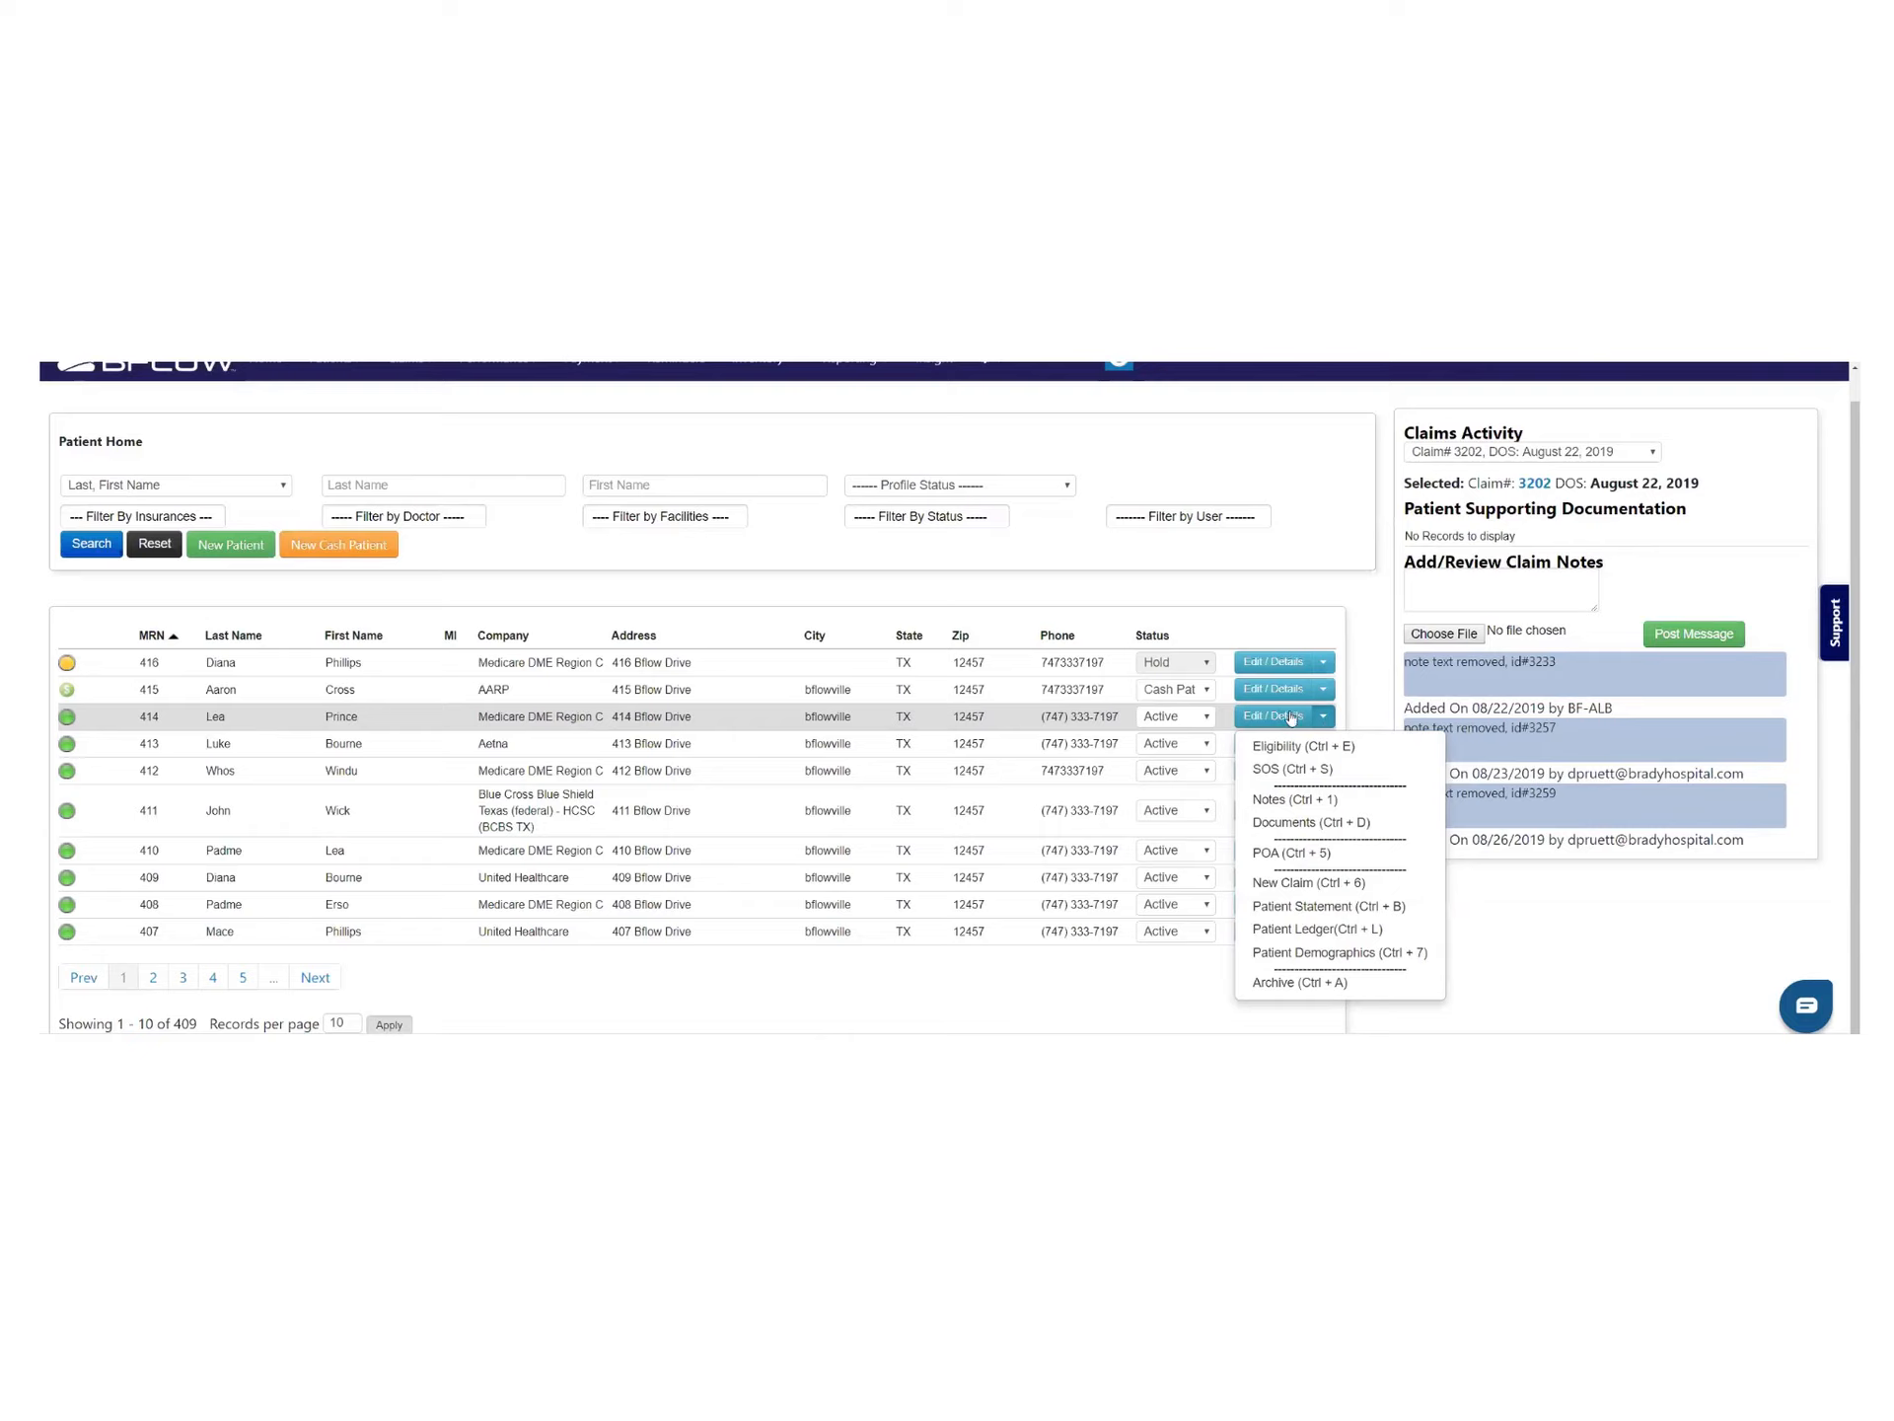
left_click(1304, 886)
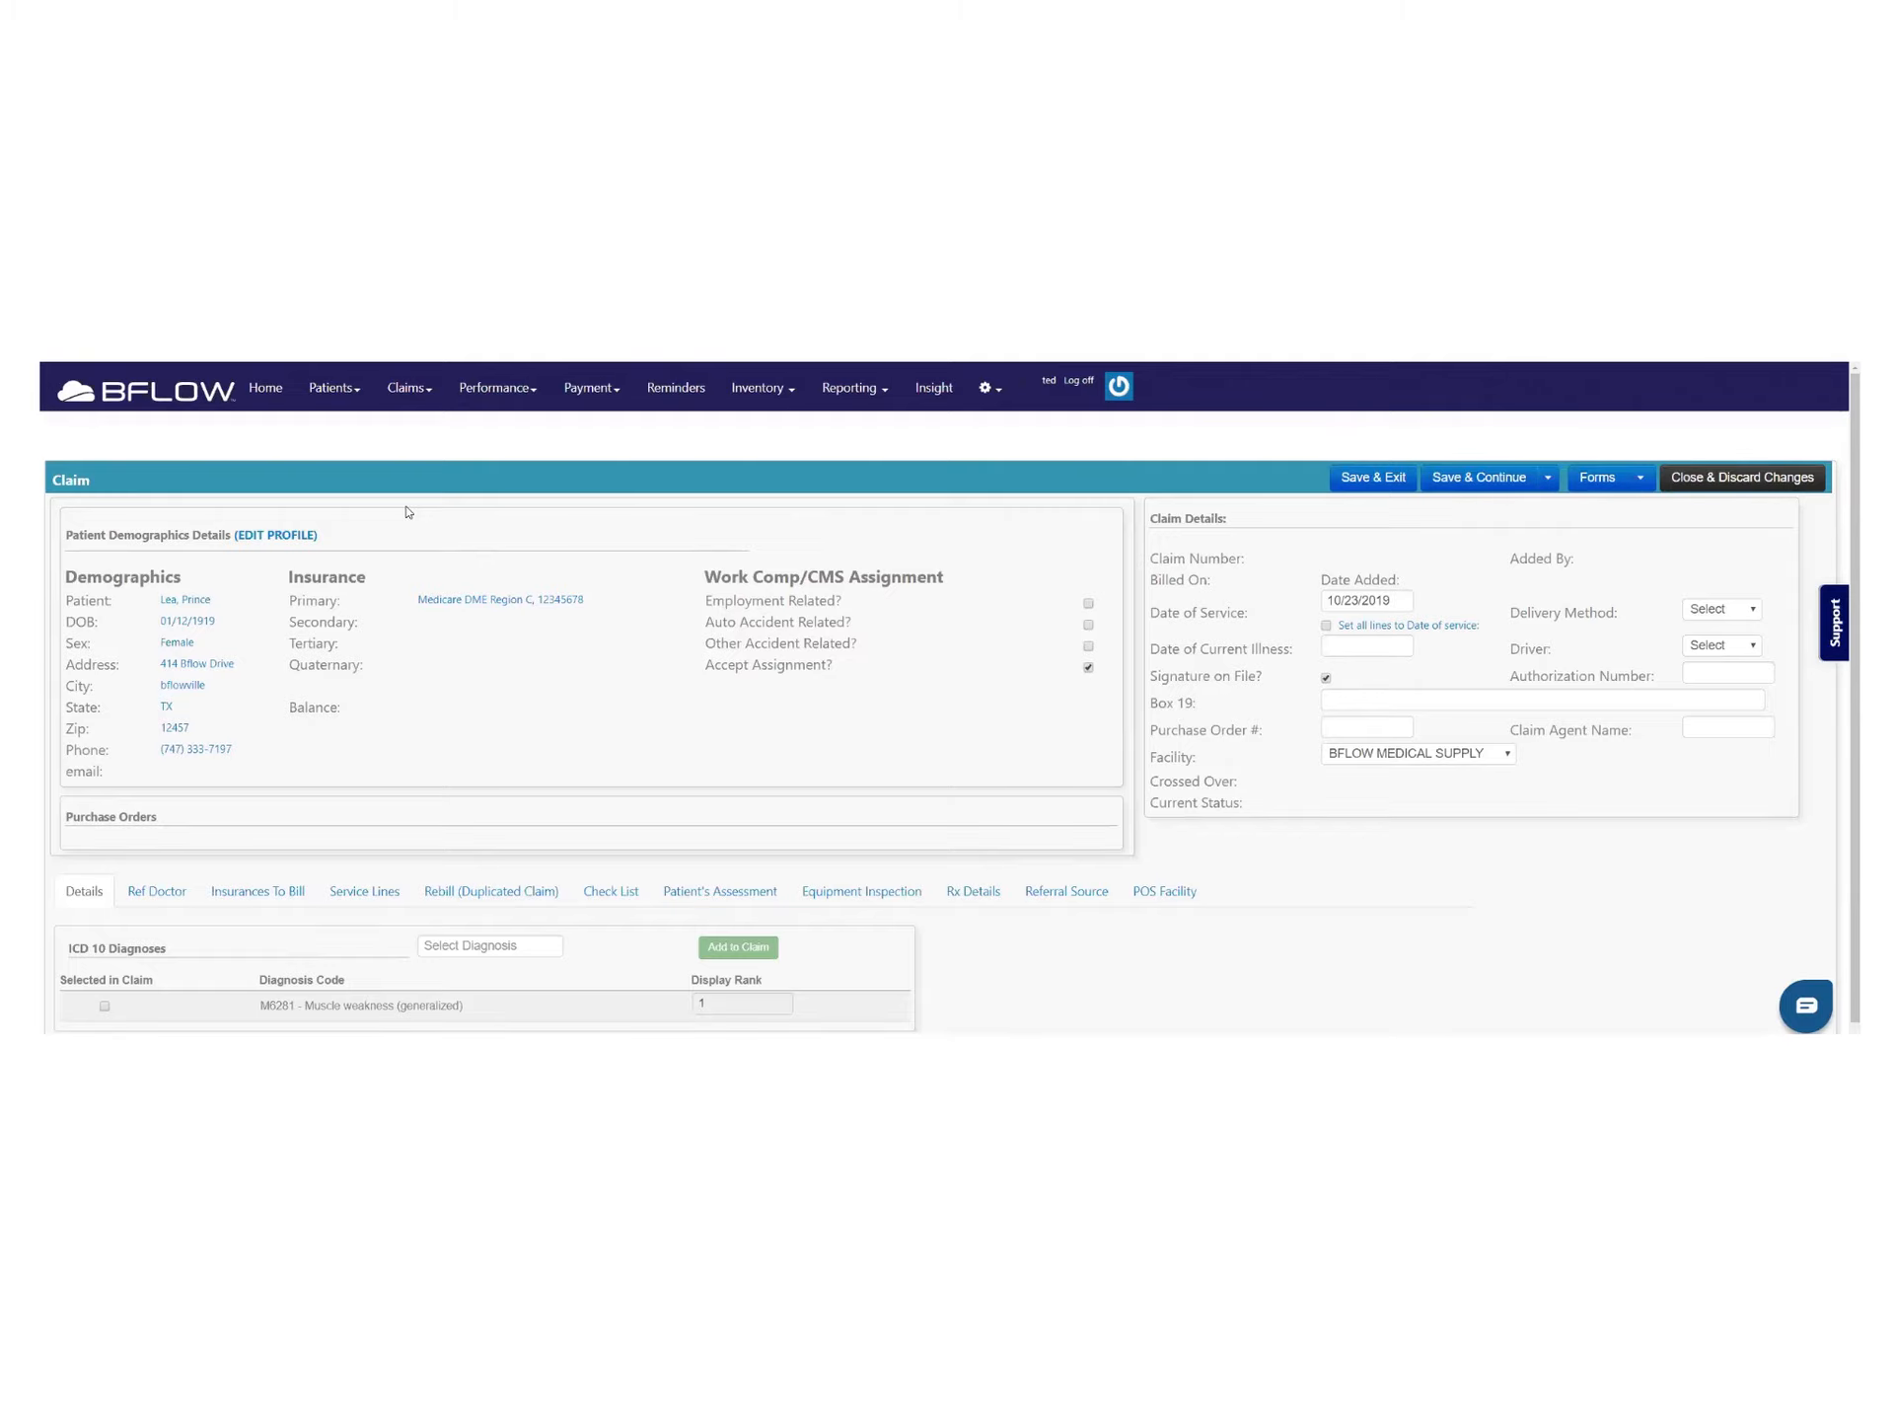
Review patient 414's demographics and insurance on the new claim, then open the patient profile
scroll(371, 522, "down", 1)
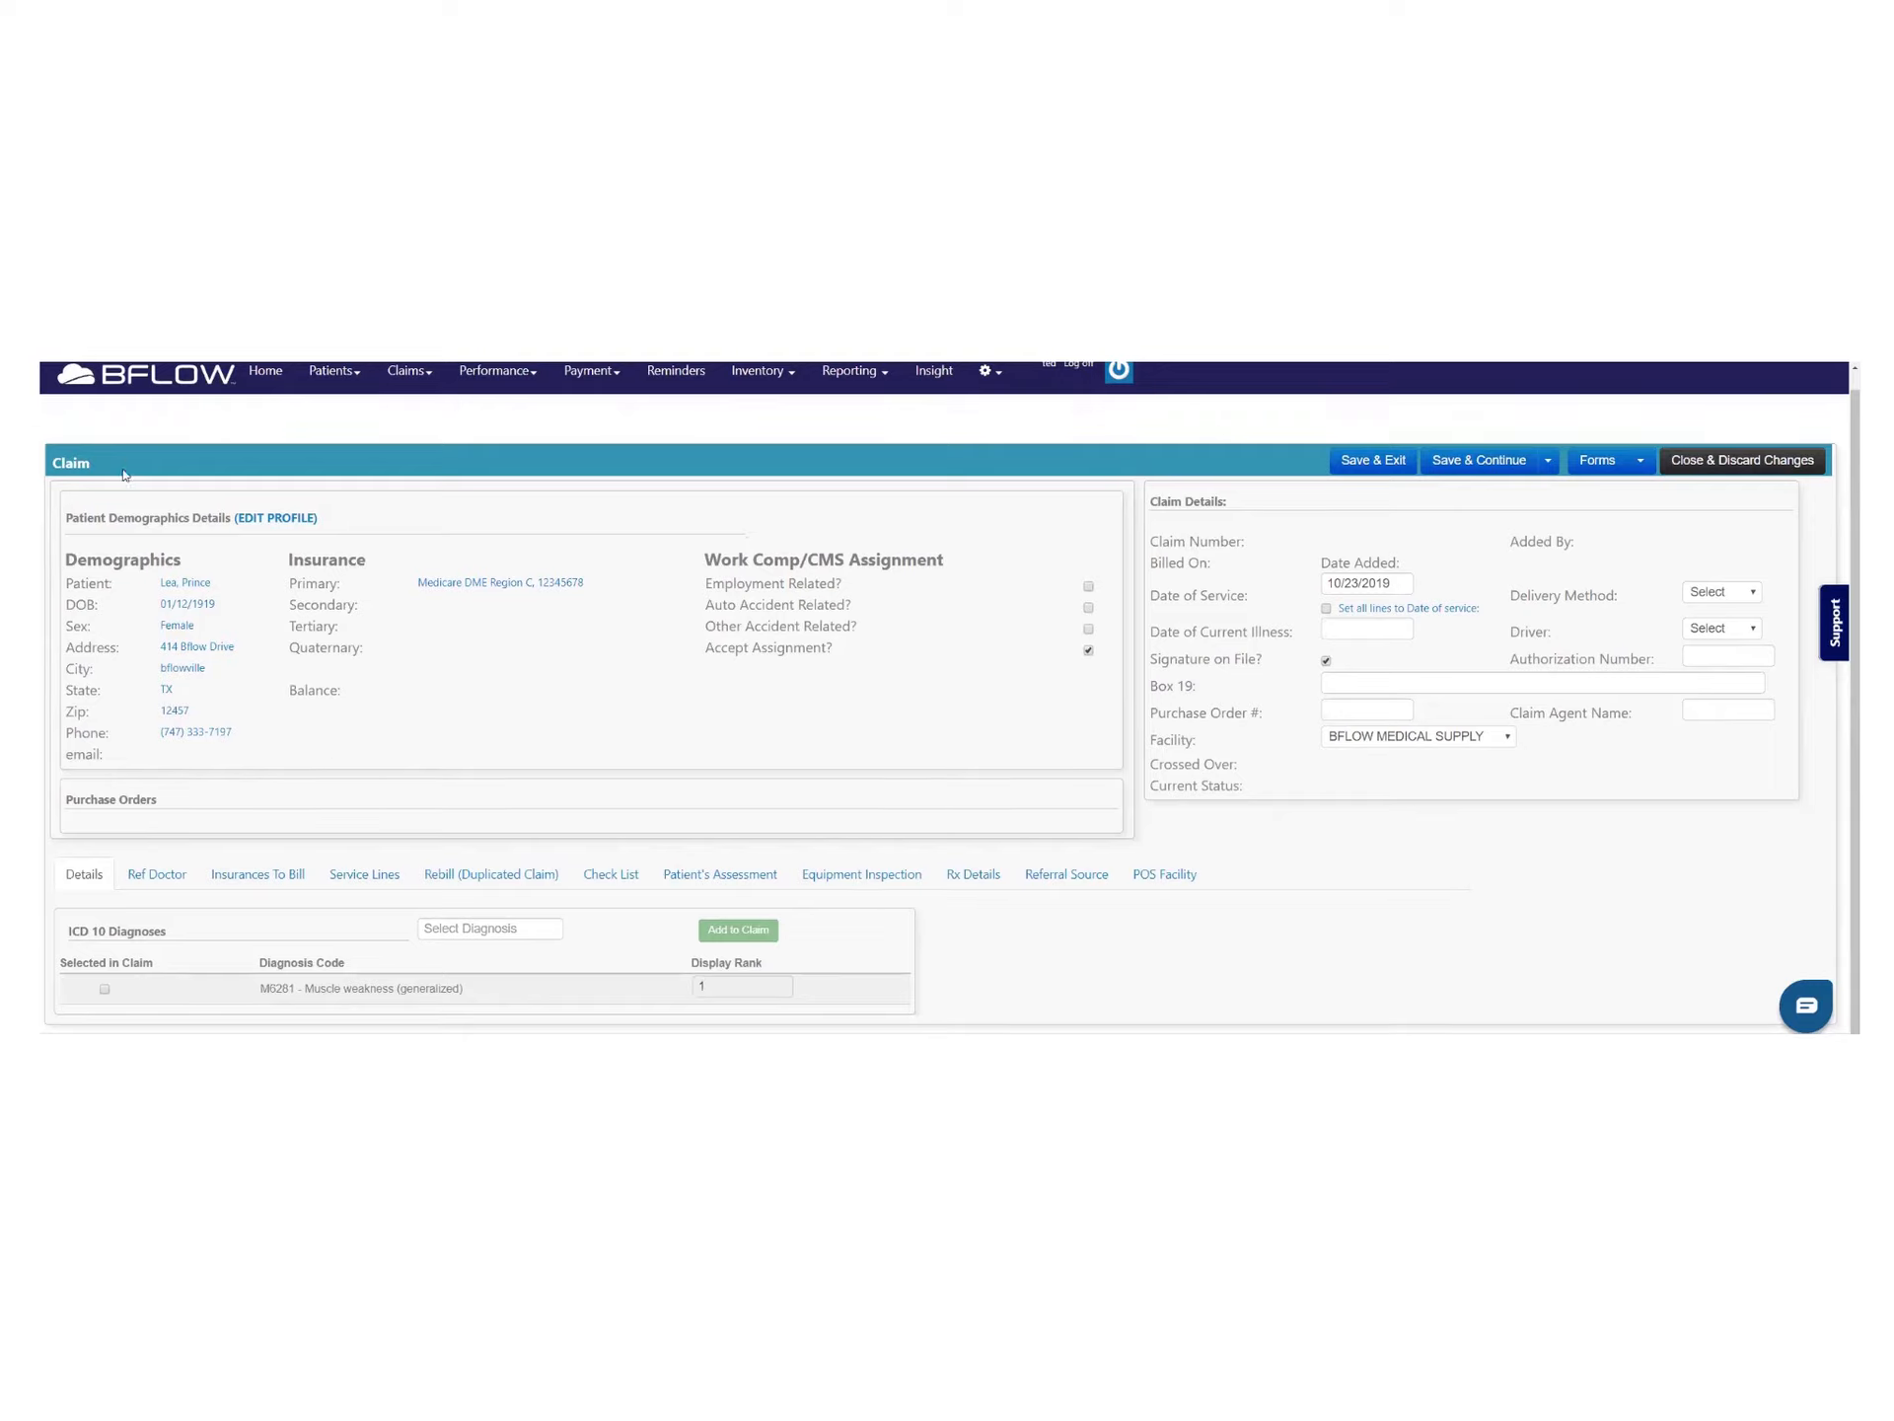
left_click_drag(68, 517, 664, 749)
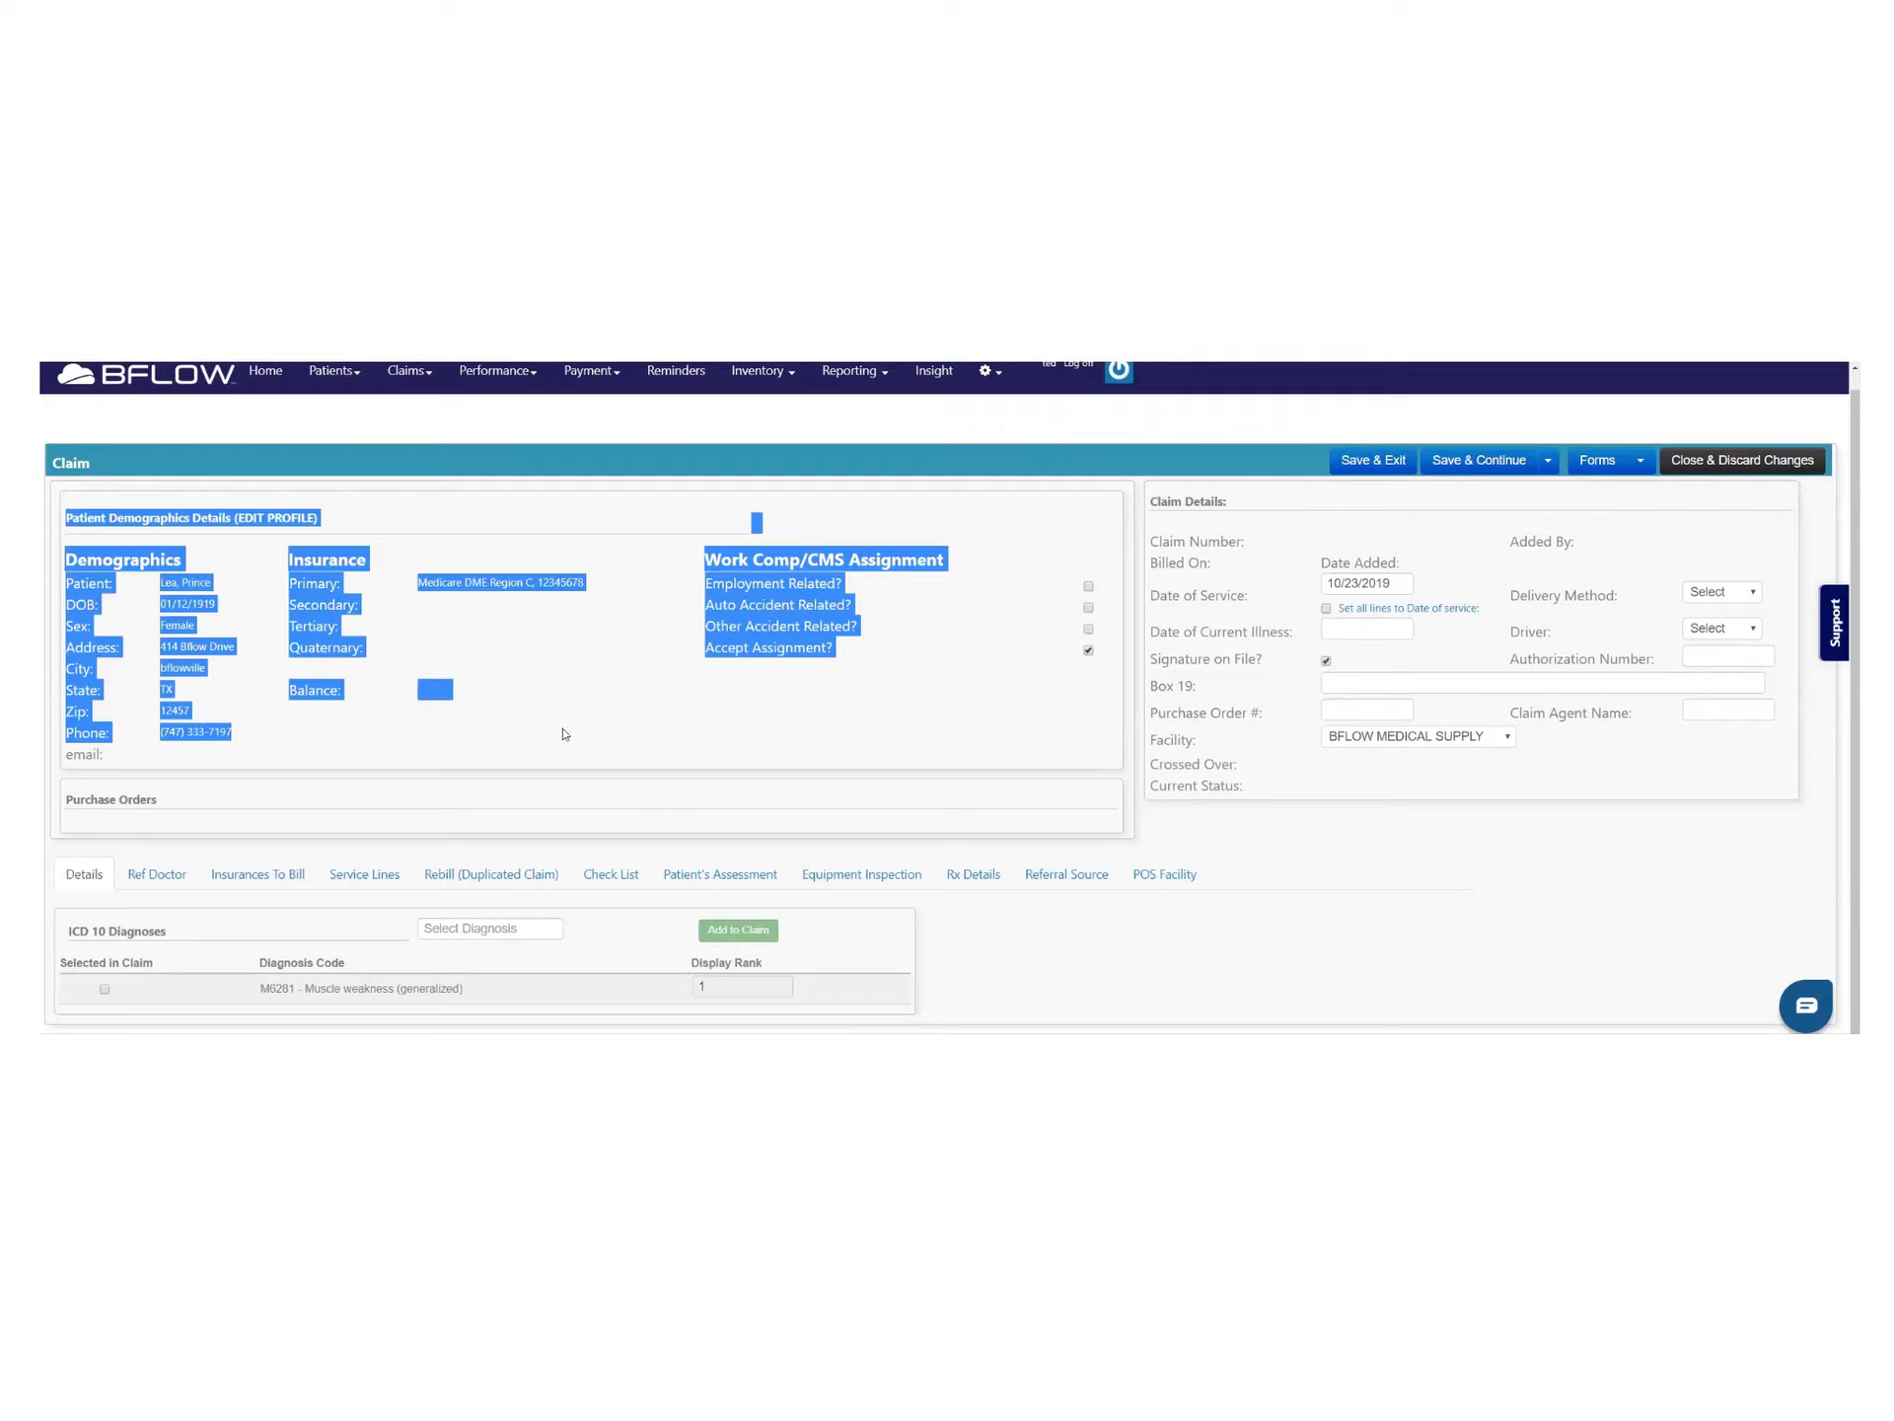
left_click(209, 558)
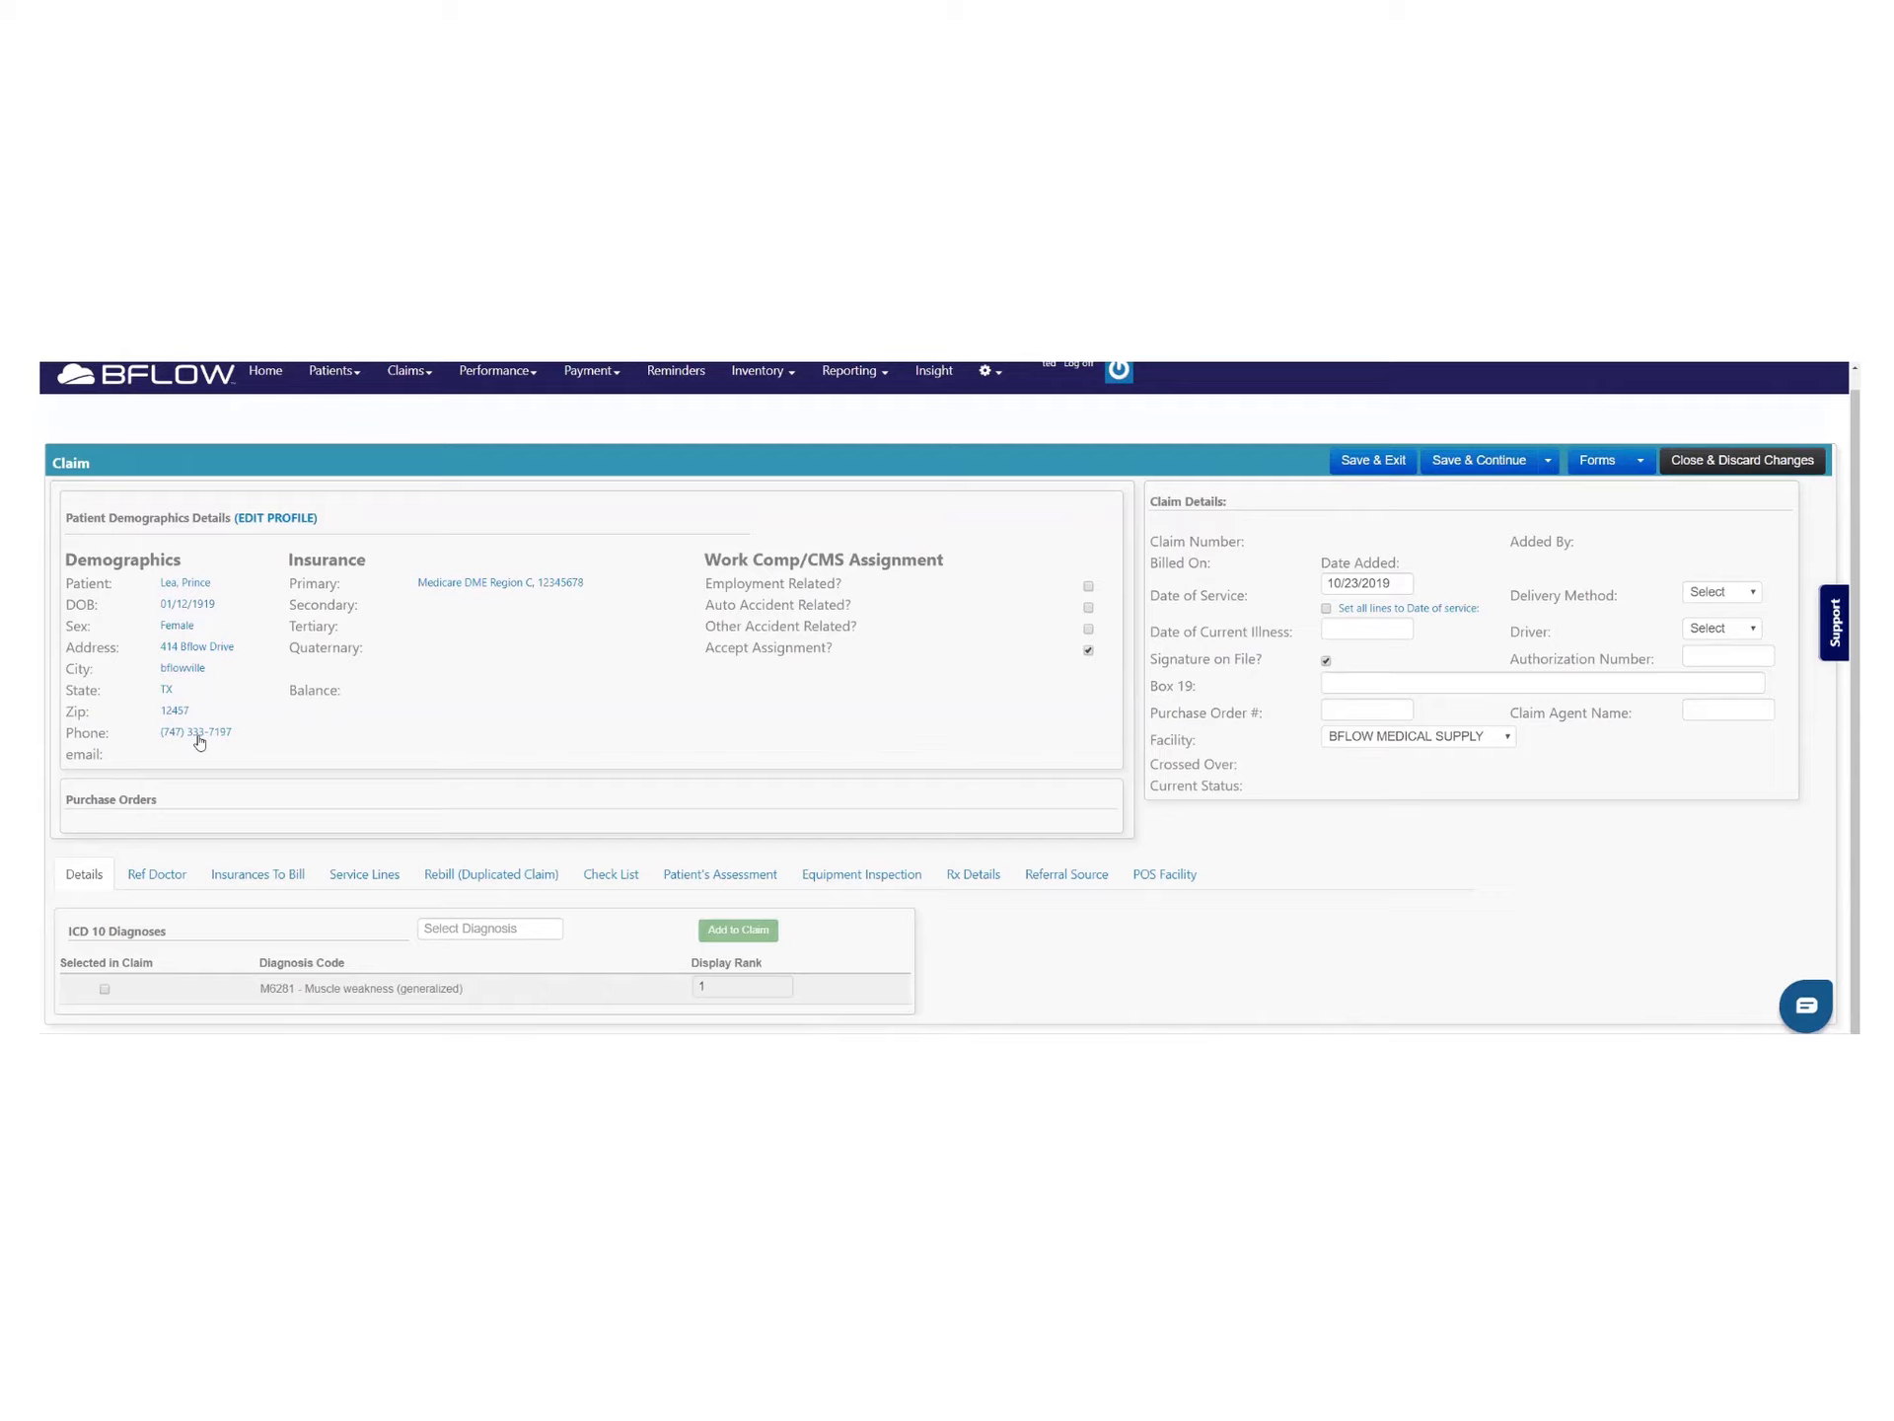
left_click(176, 583)
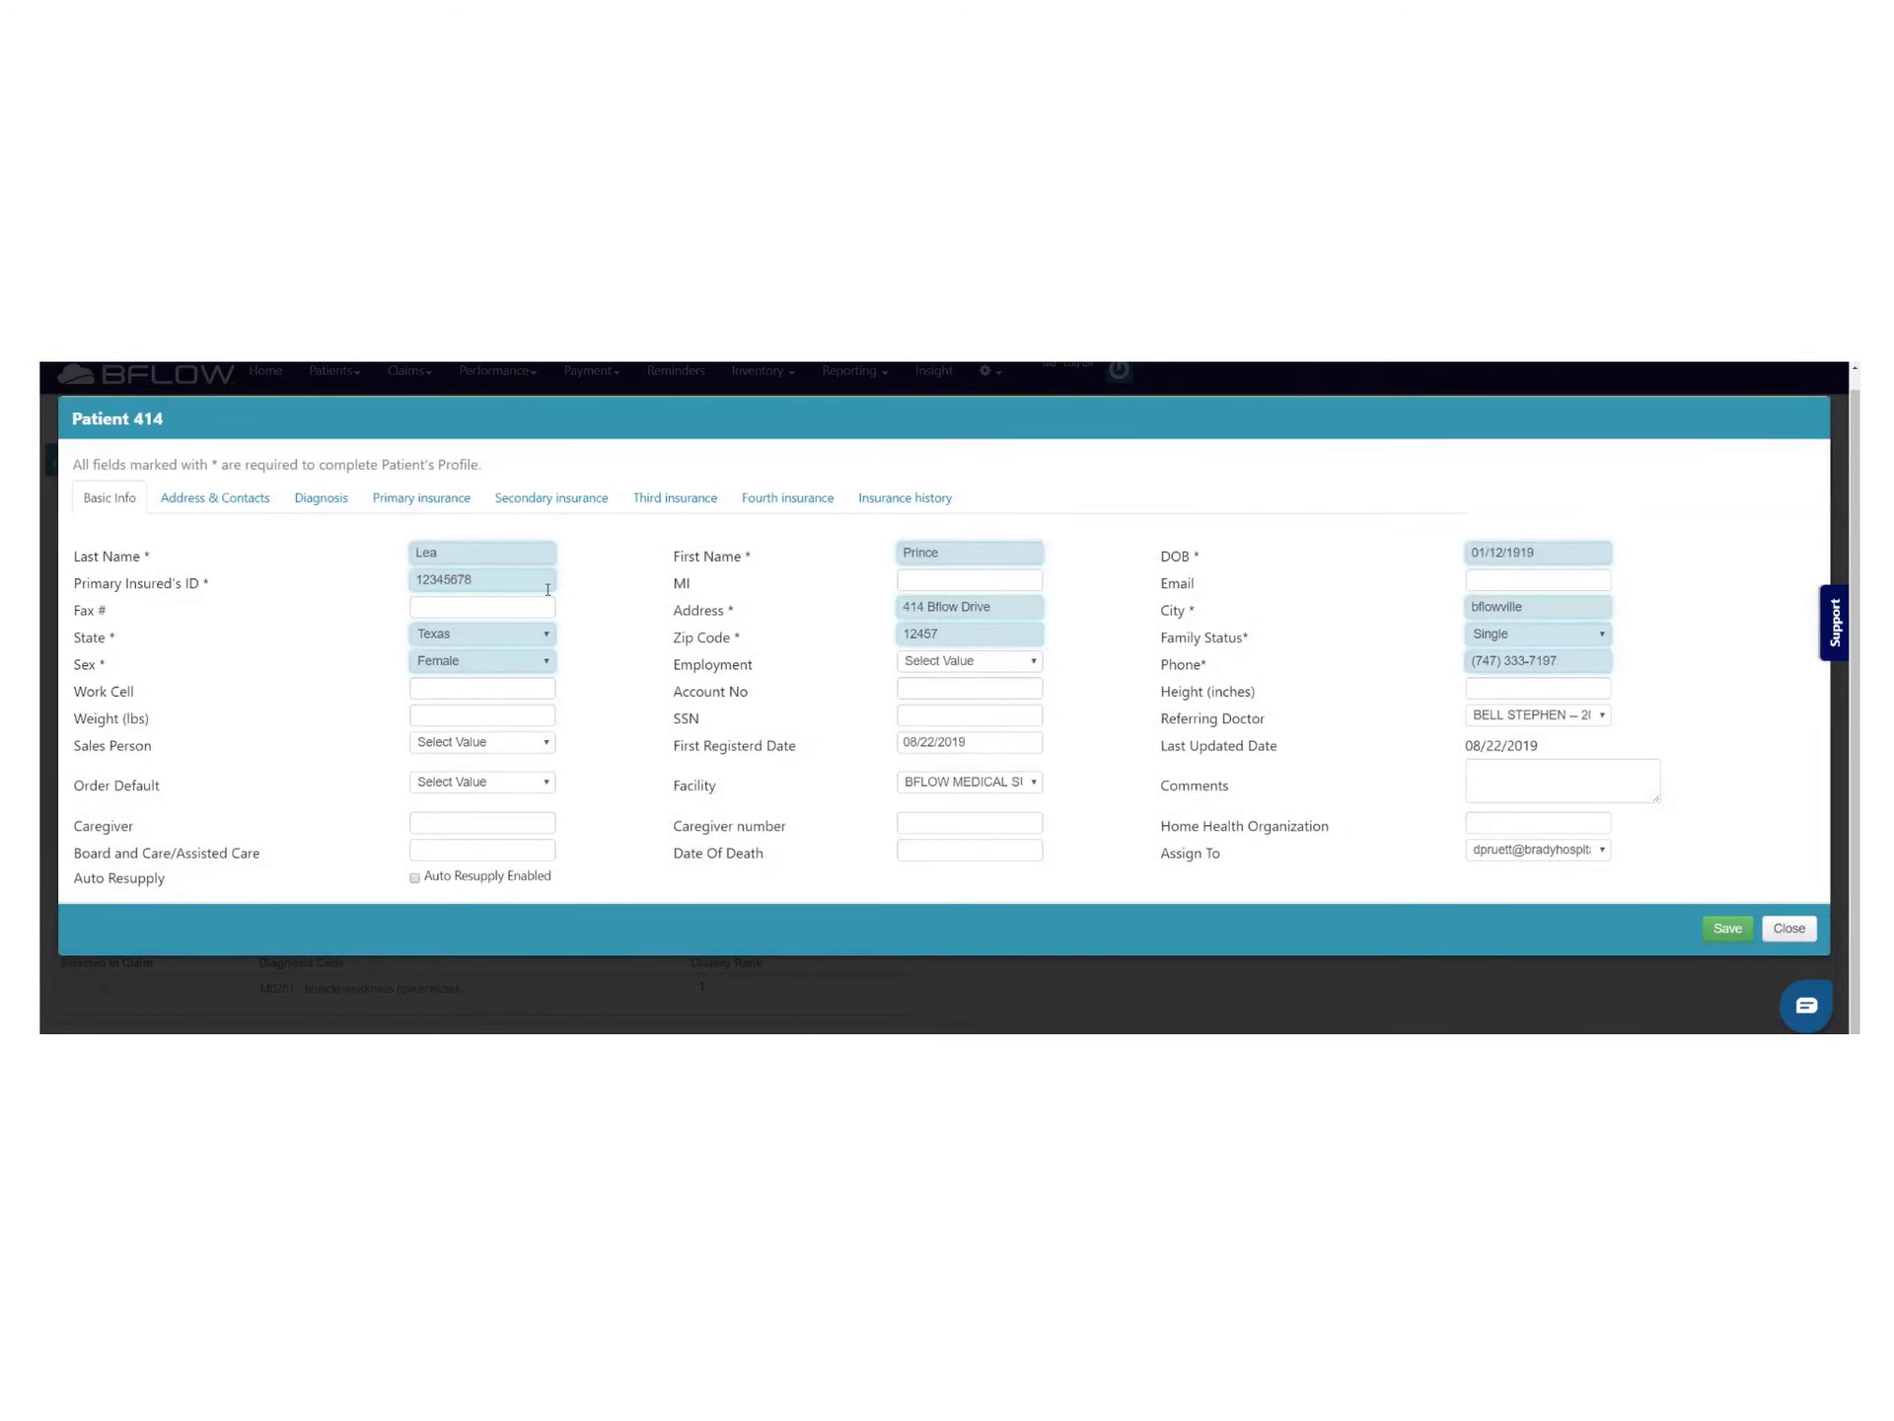
left_click(477, 556)
left_click(1575, 552)
left_click(1576, 552)
left_click_drag(1518, 554, 1528, 553)
type("7")
left_click(1722, 926)
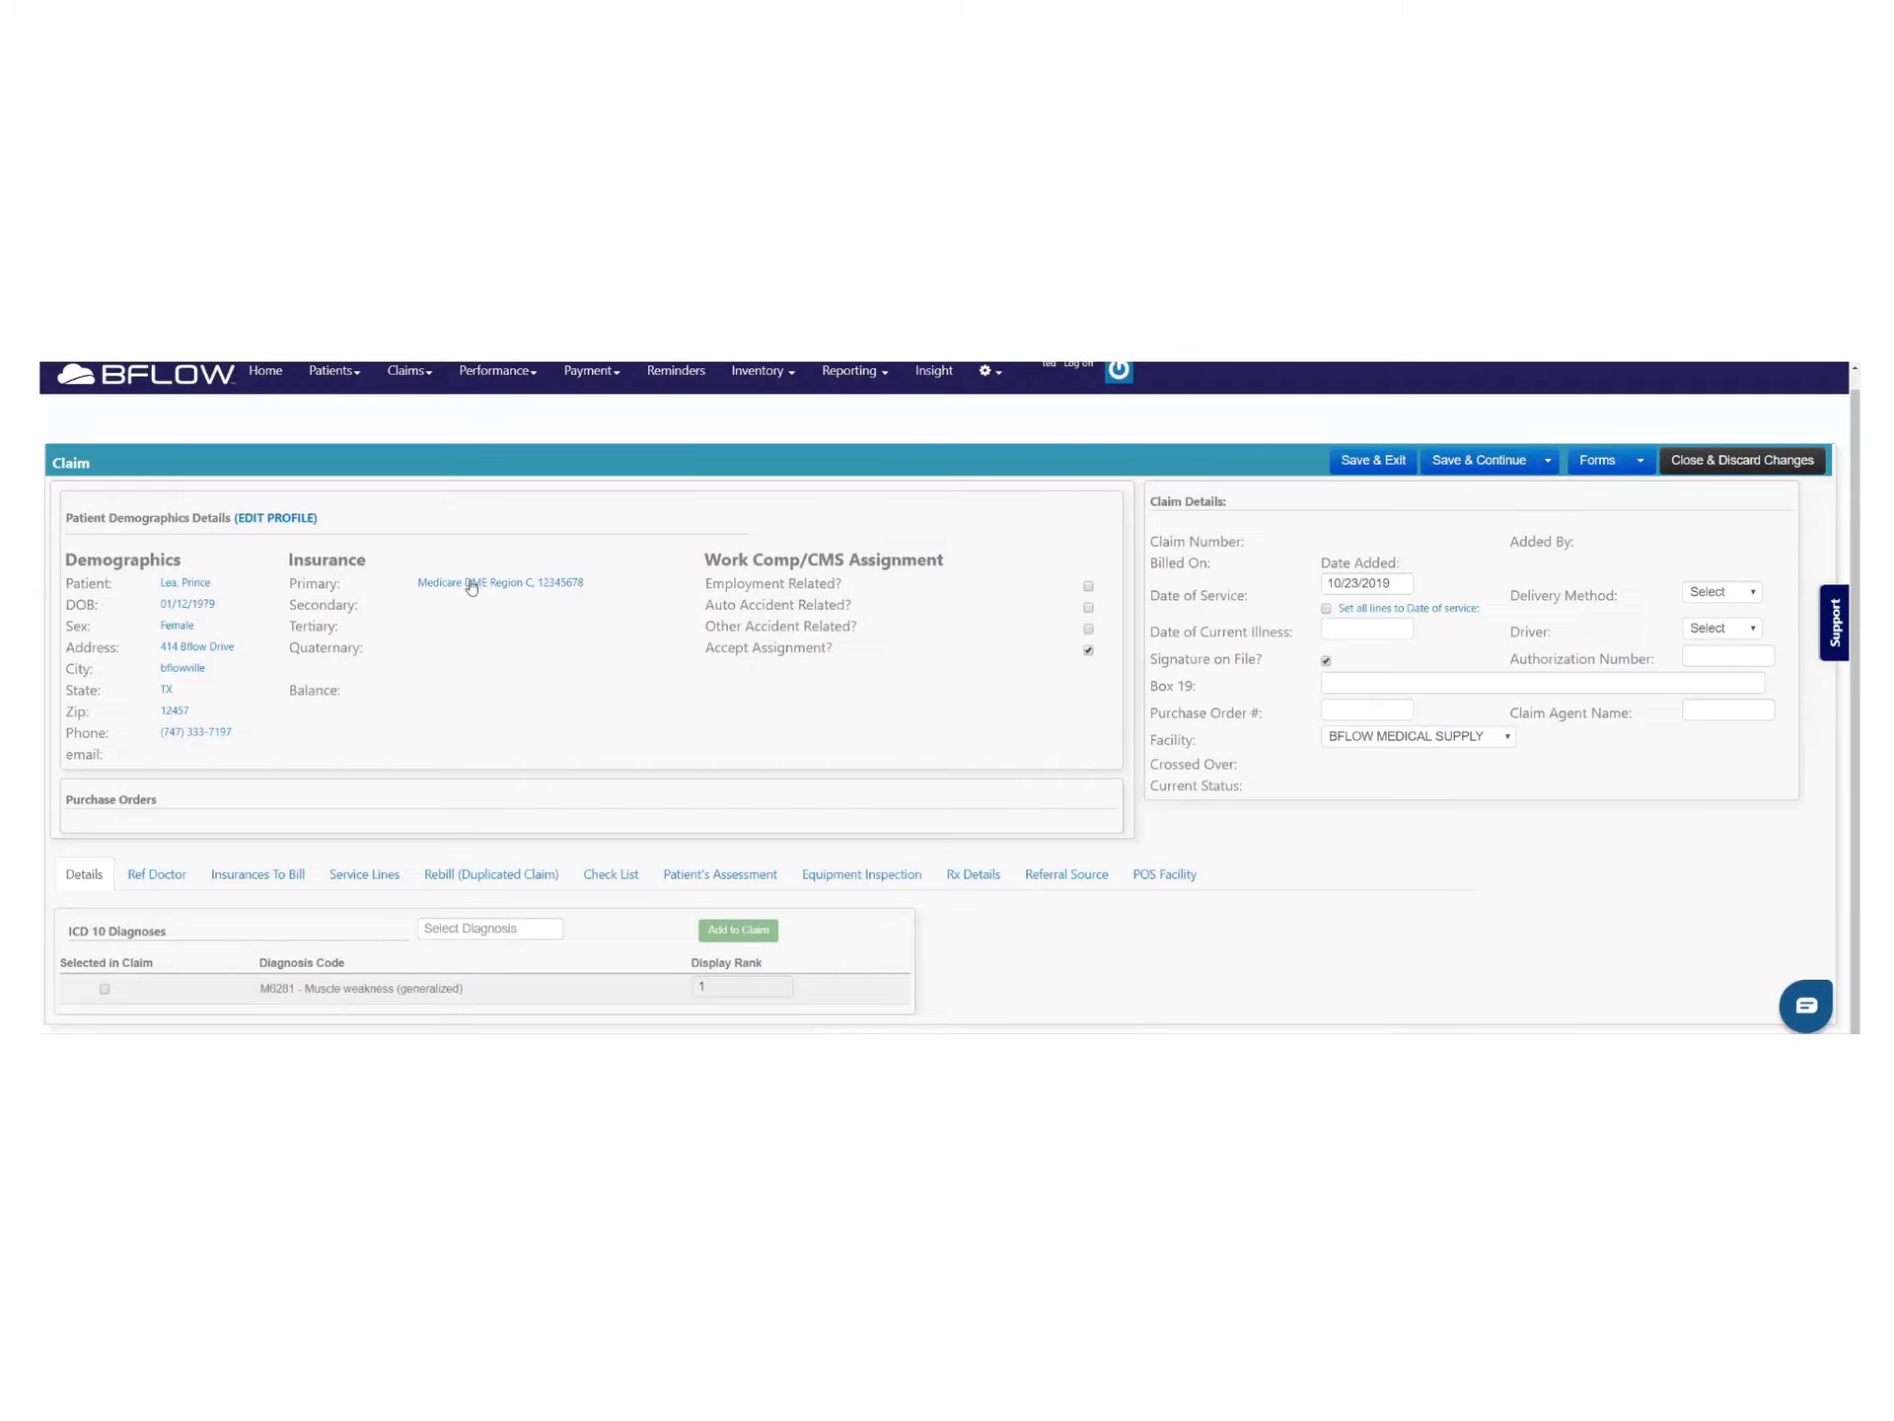
left_click_drag(225, 606, 116, 613)
left_click(1147, 653)
left_click_drag(1154, 540, 1661, 796)
left_click(1662, 796)
left_click_drag(1150, 766, 1243, 787)
left_click(1272, 773)
left_click_drag(65, 800, 184, 811)
left_click(337, 856)
Search 'apnea' and add G4730 Sleep apnea, unspecified to the claim
left_click(453, 931)
type("apnea")
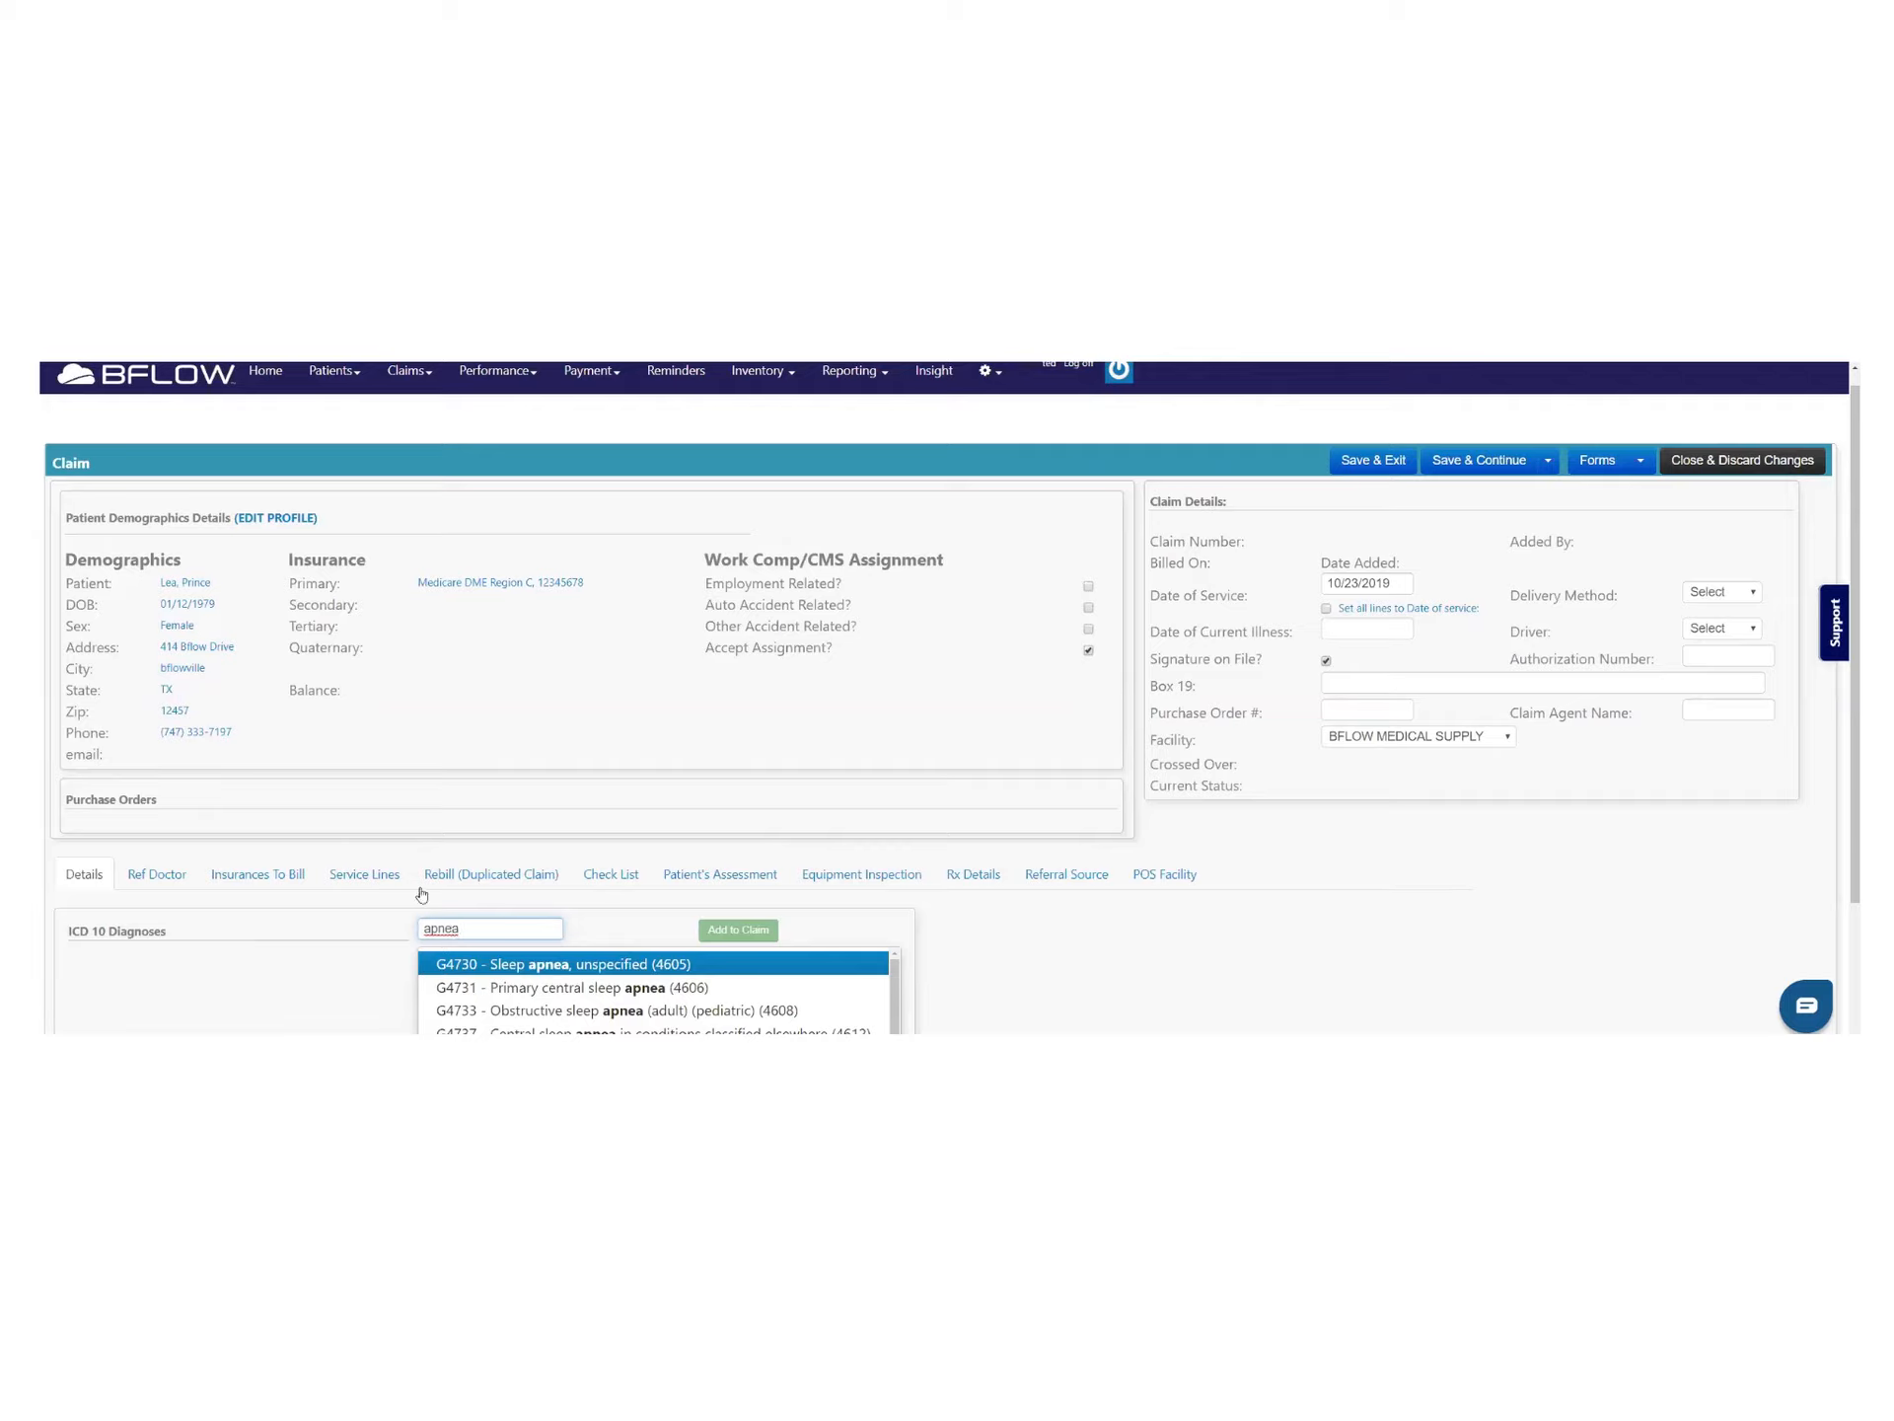
left_click(517, 959)
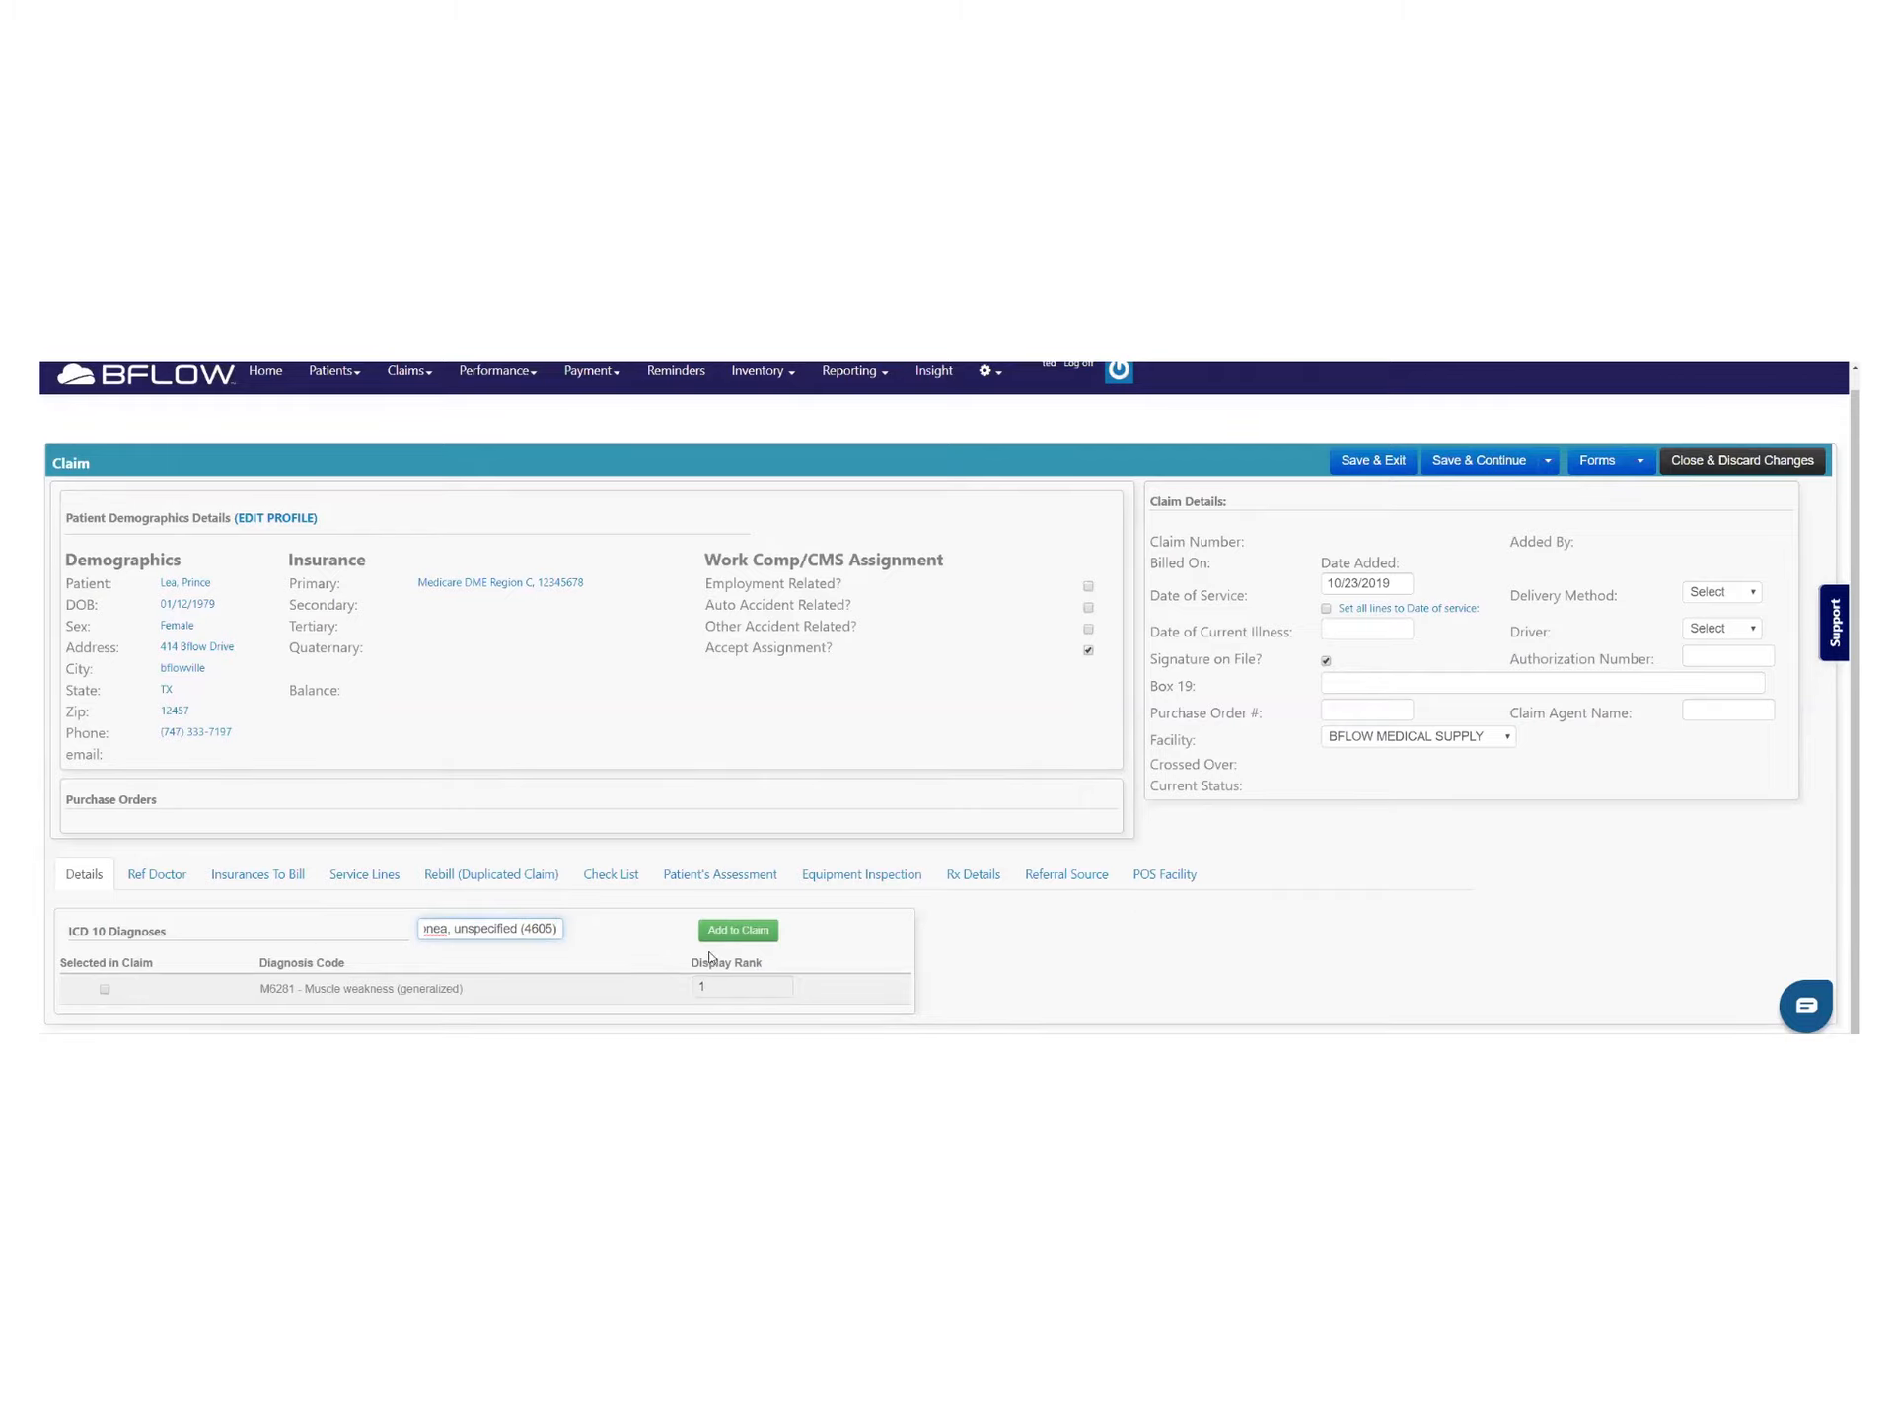
left_click(738, 932)
Keep G4730's display rank at 1 and show the Referring Doctor details
scroll(1065, 993, "down", 1)
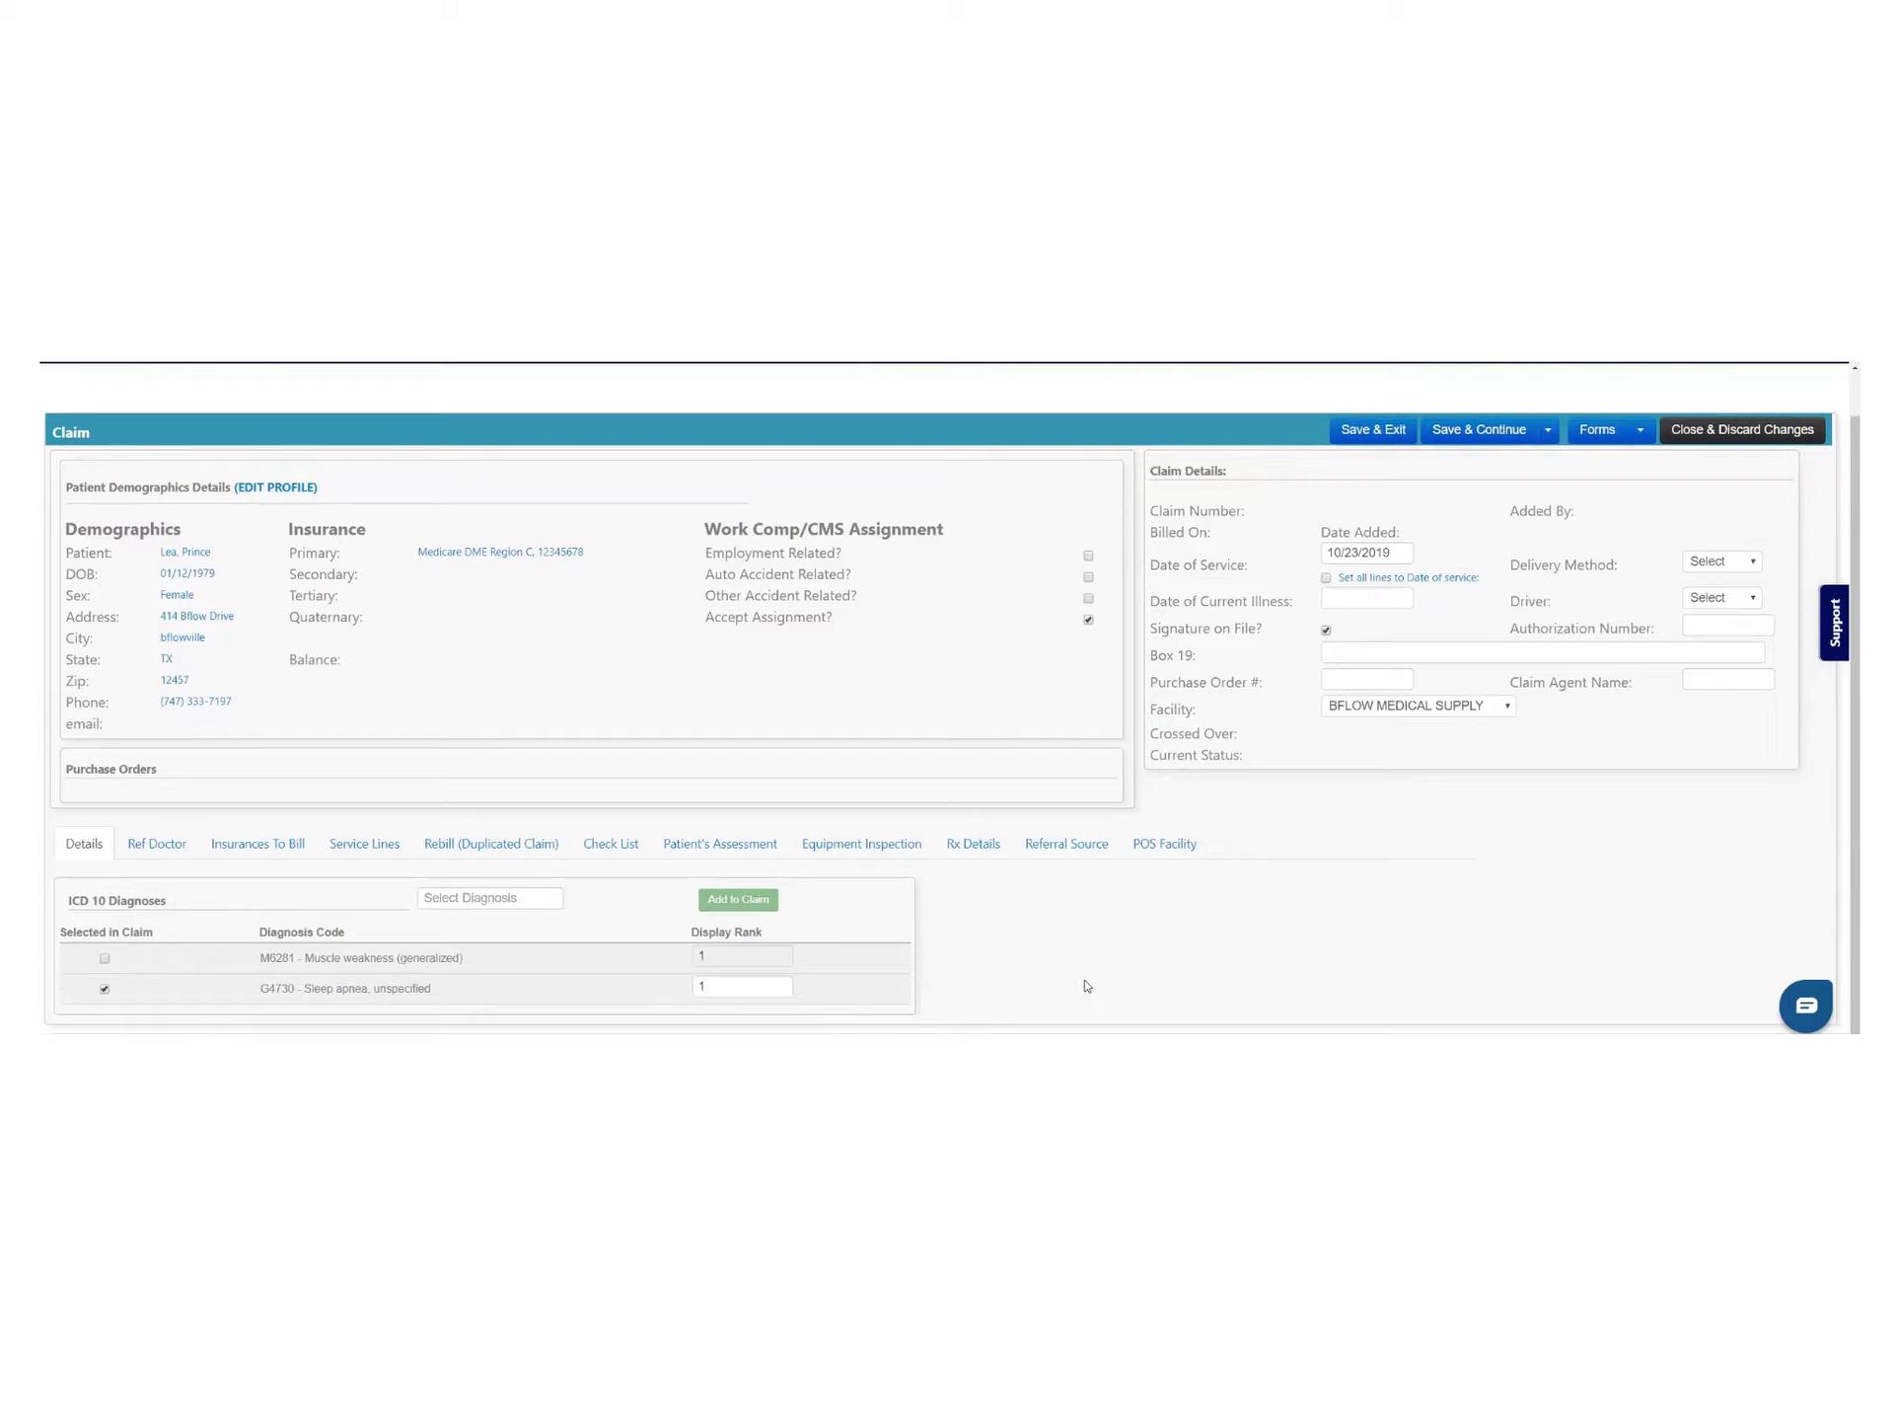
left_click_drag(758, 985, 677, 984)
left_click(717, 993)
left_click(148, 843)
Review the referring doctor's PECOS Enrollment details
scroll(466, 856, "down", 1)
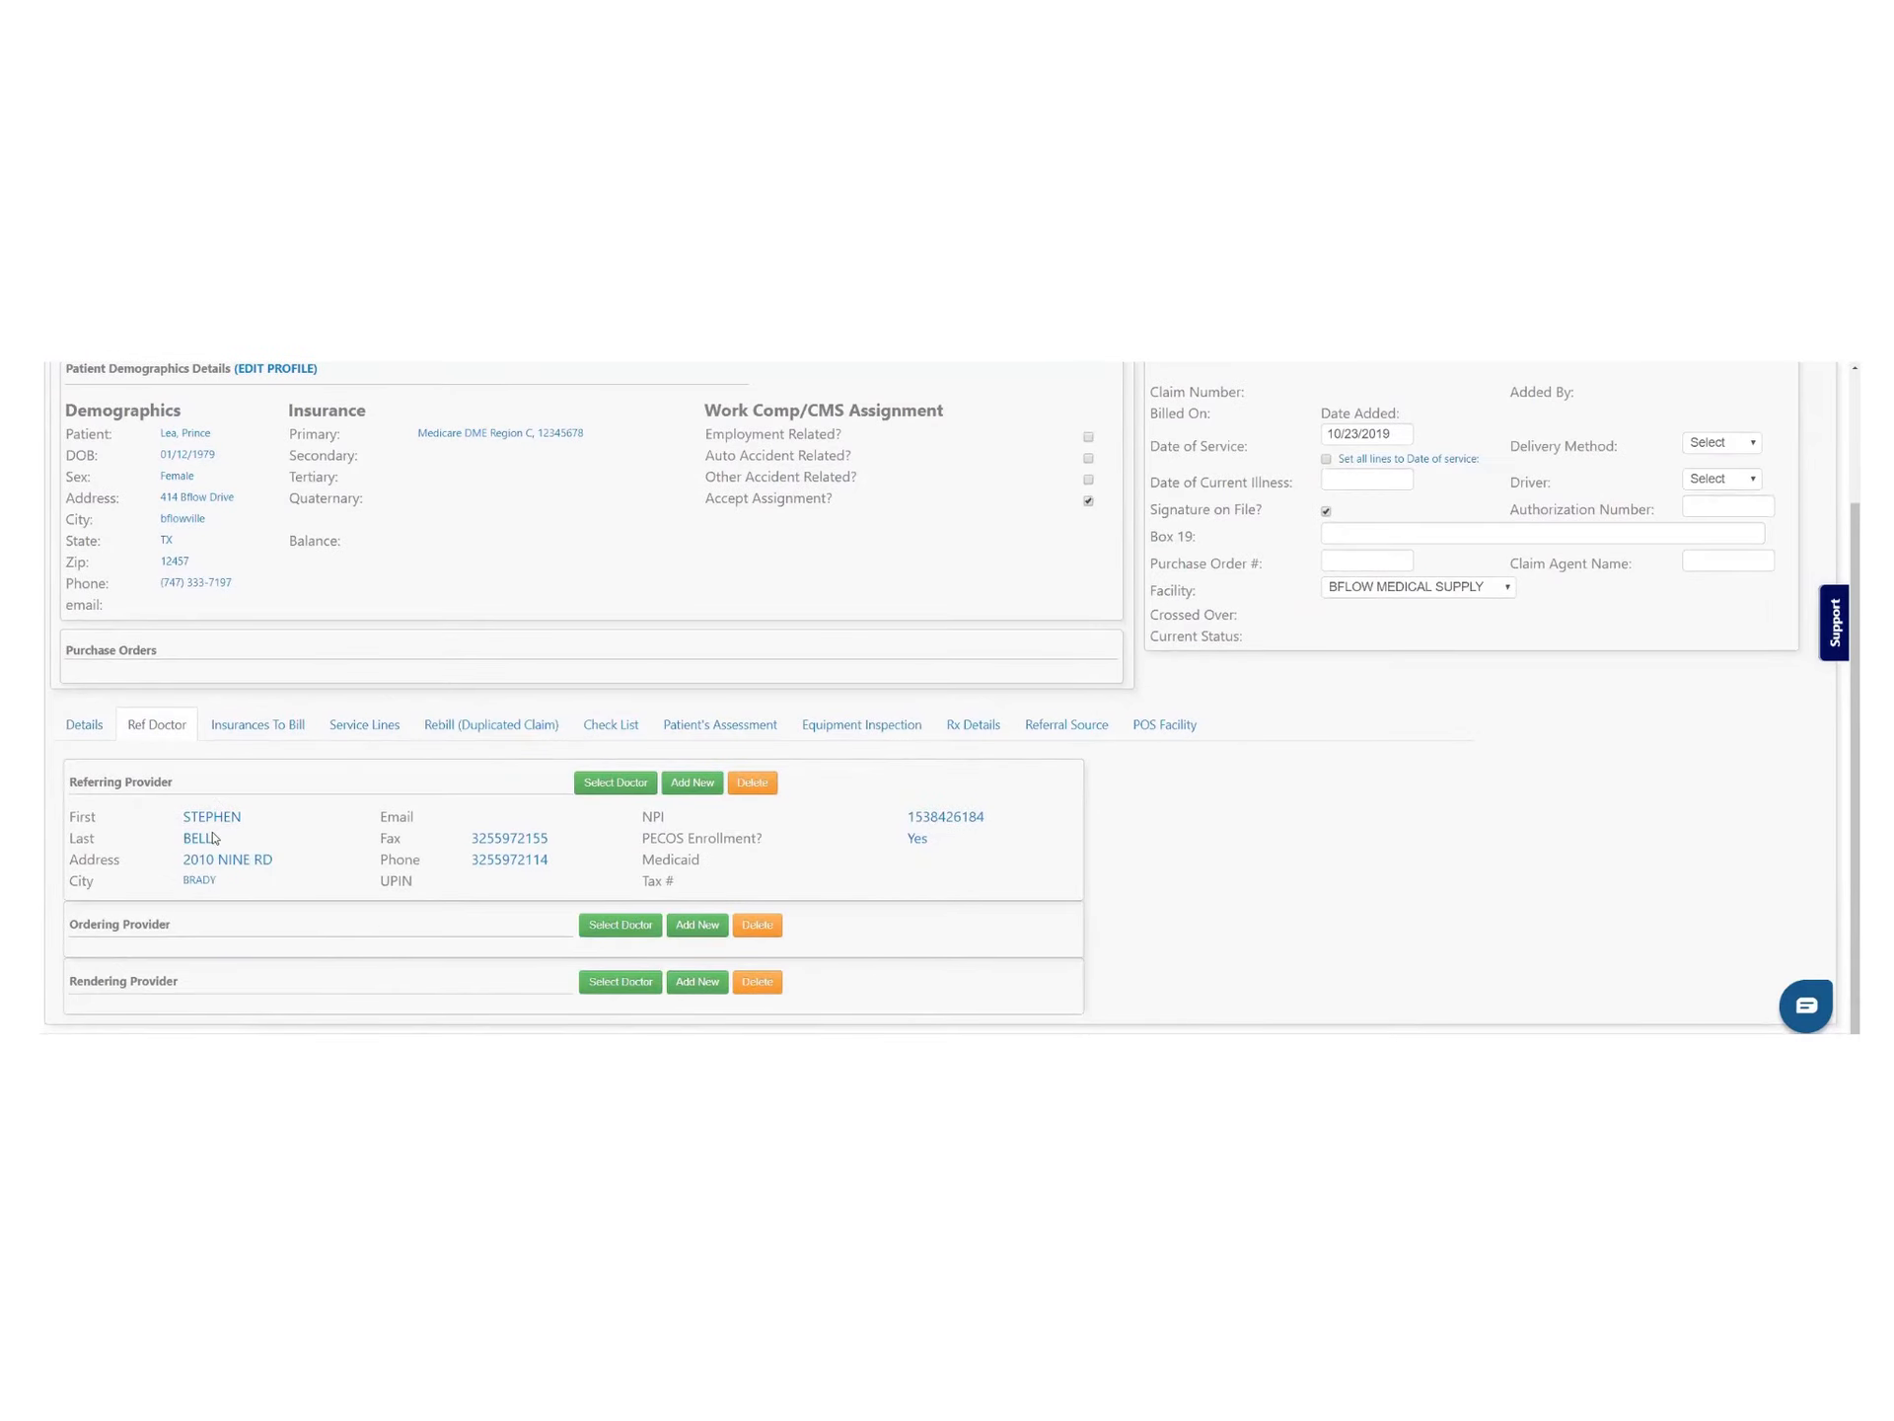
left_click_drag(649, 838, 764, 837)
double_click(917, 839)
Keep Medicare DME Region C first in billing order, then show the service lines
left_click(293, 728)
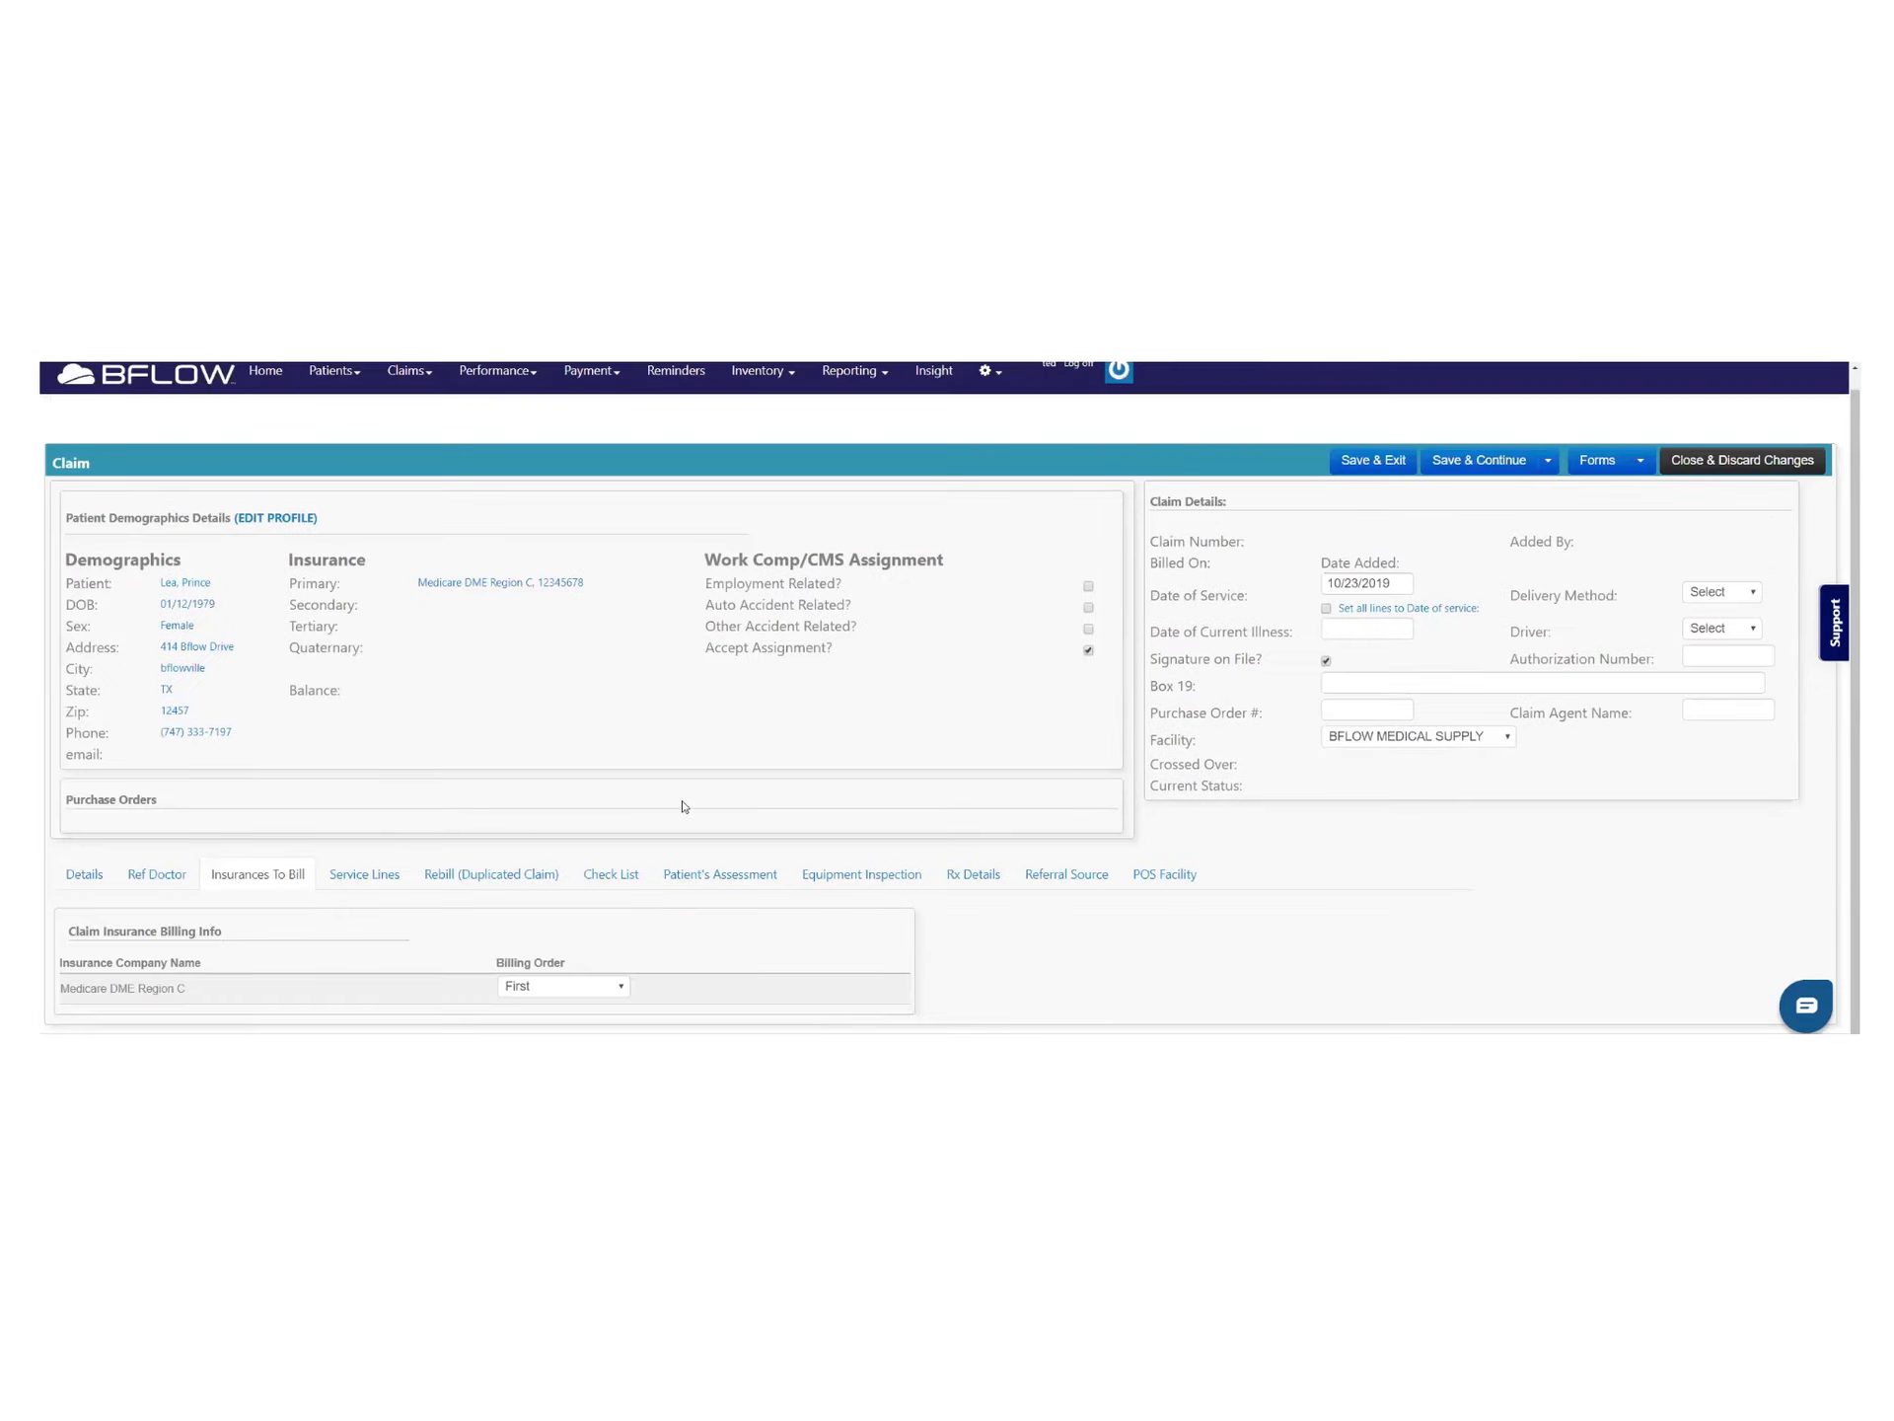
left_click_drag(187, 989, 58, 991)
left_click(283, 1007)
left_click(624, 987)
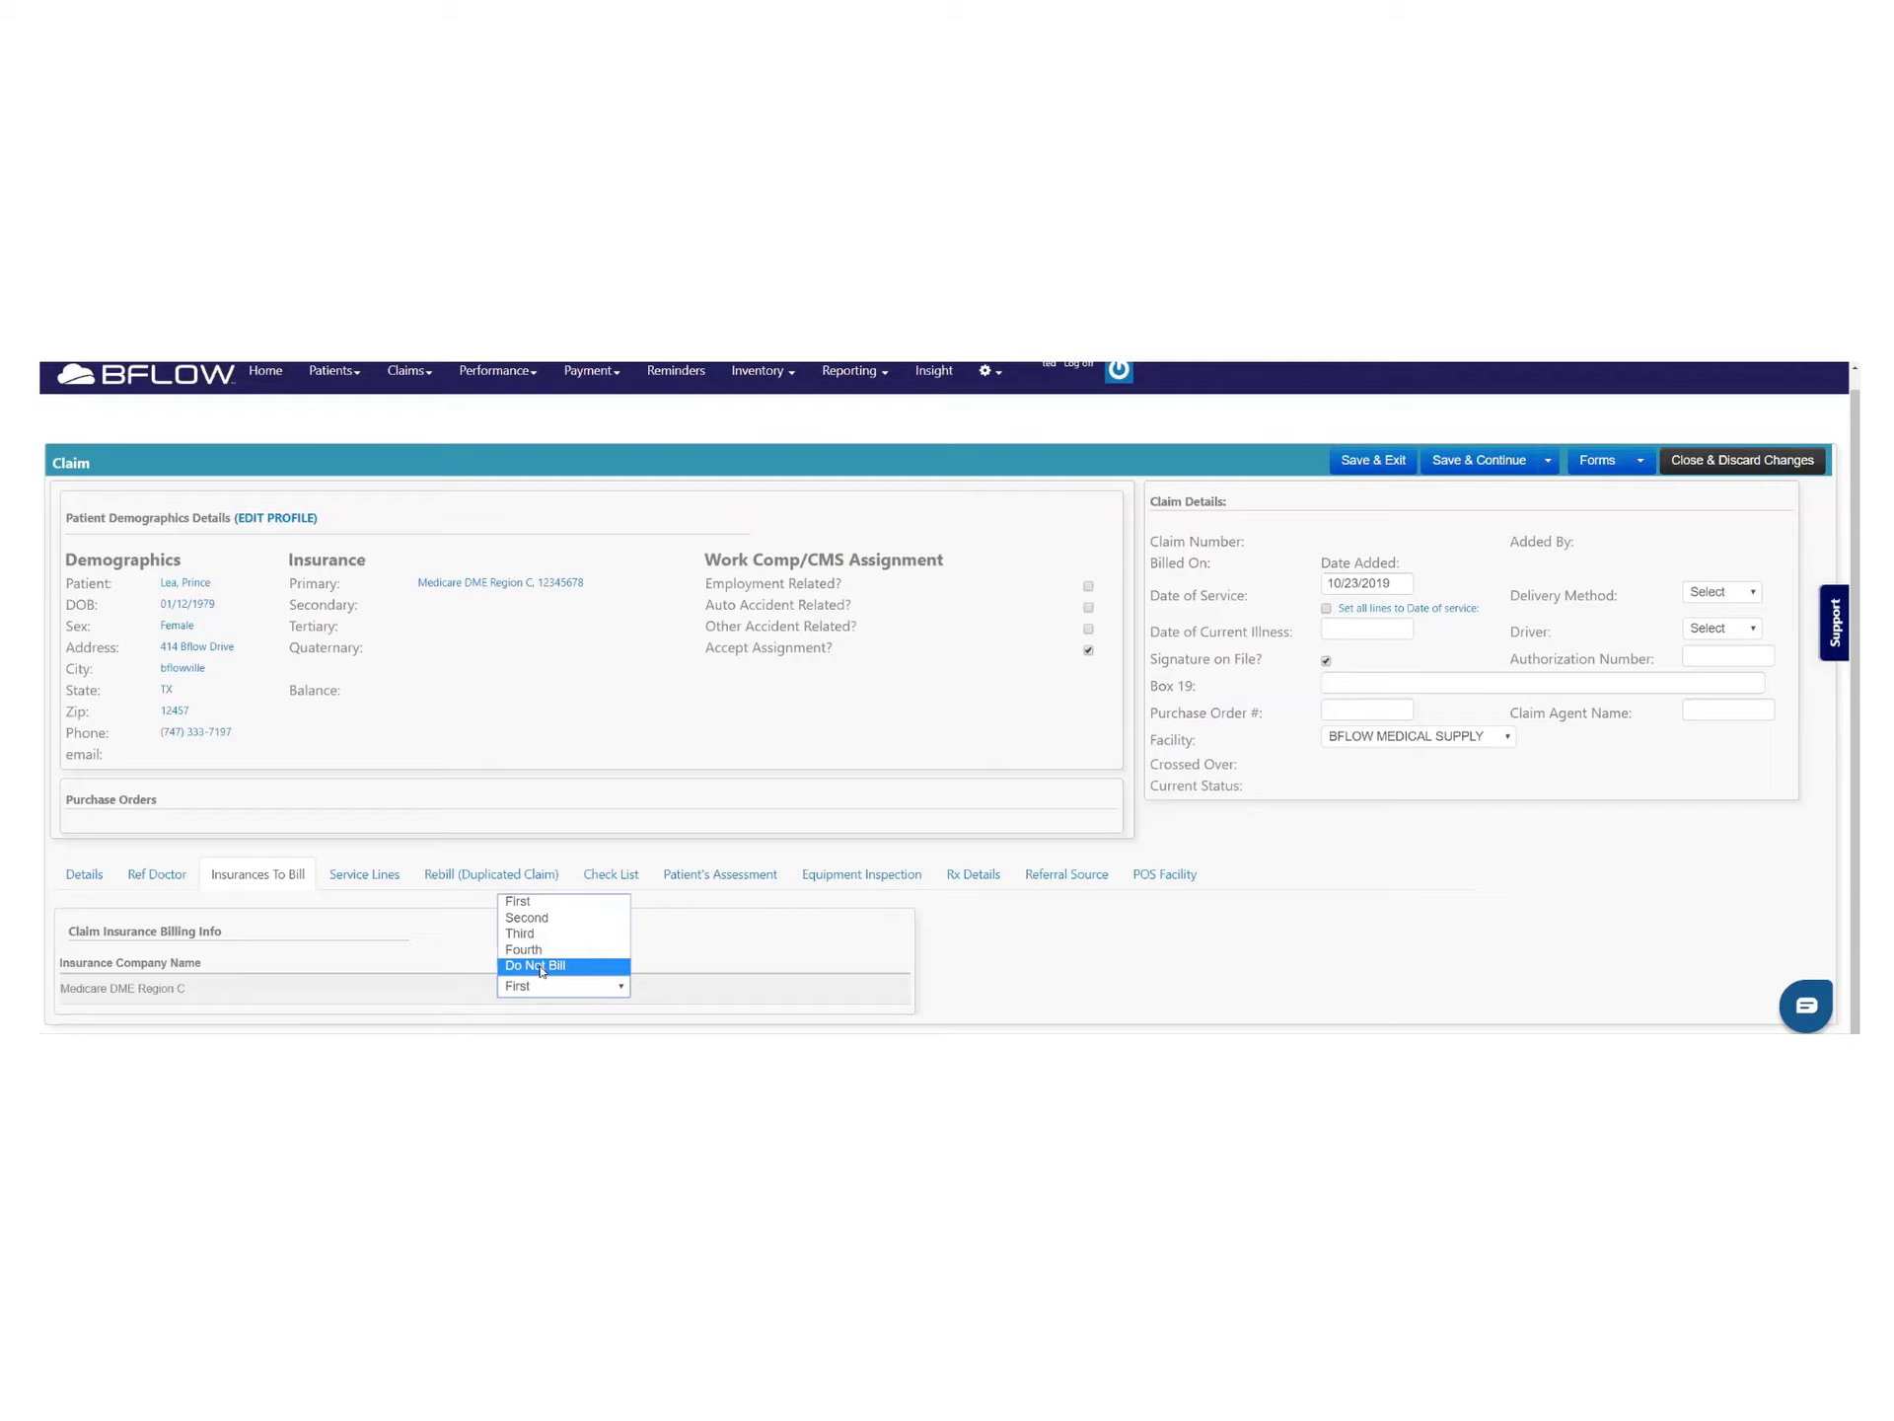
left_click(562, 906)
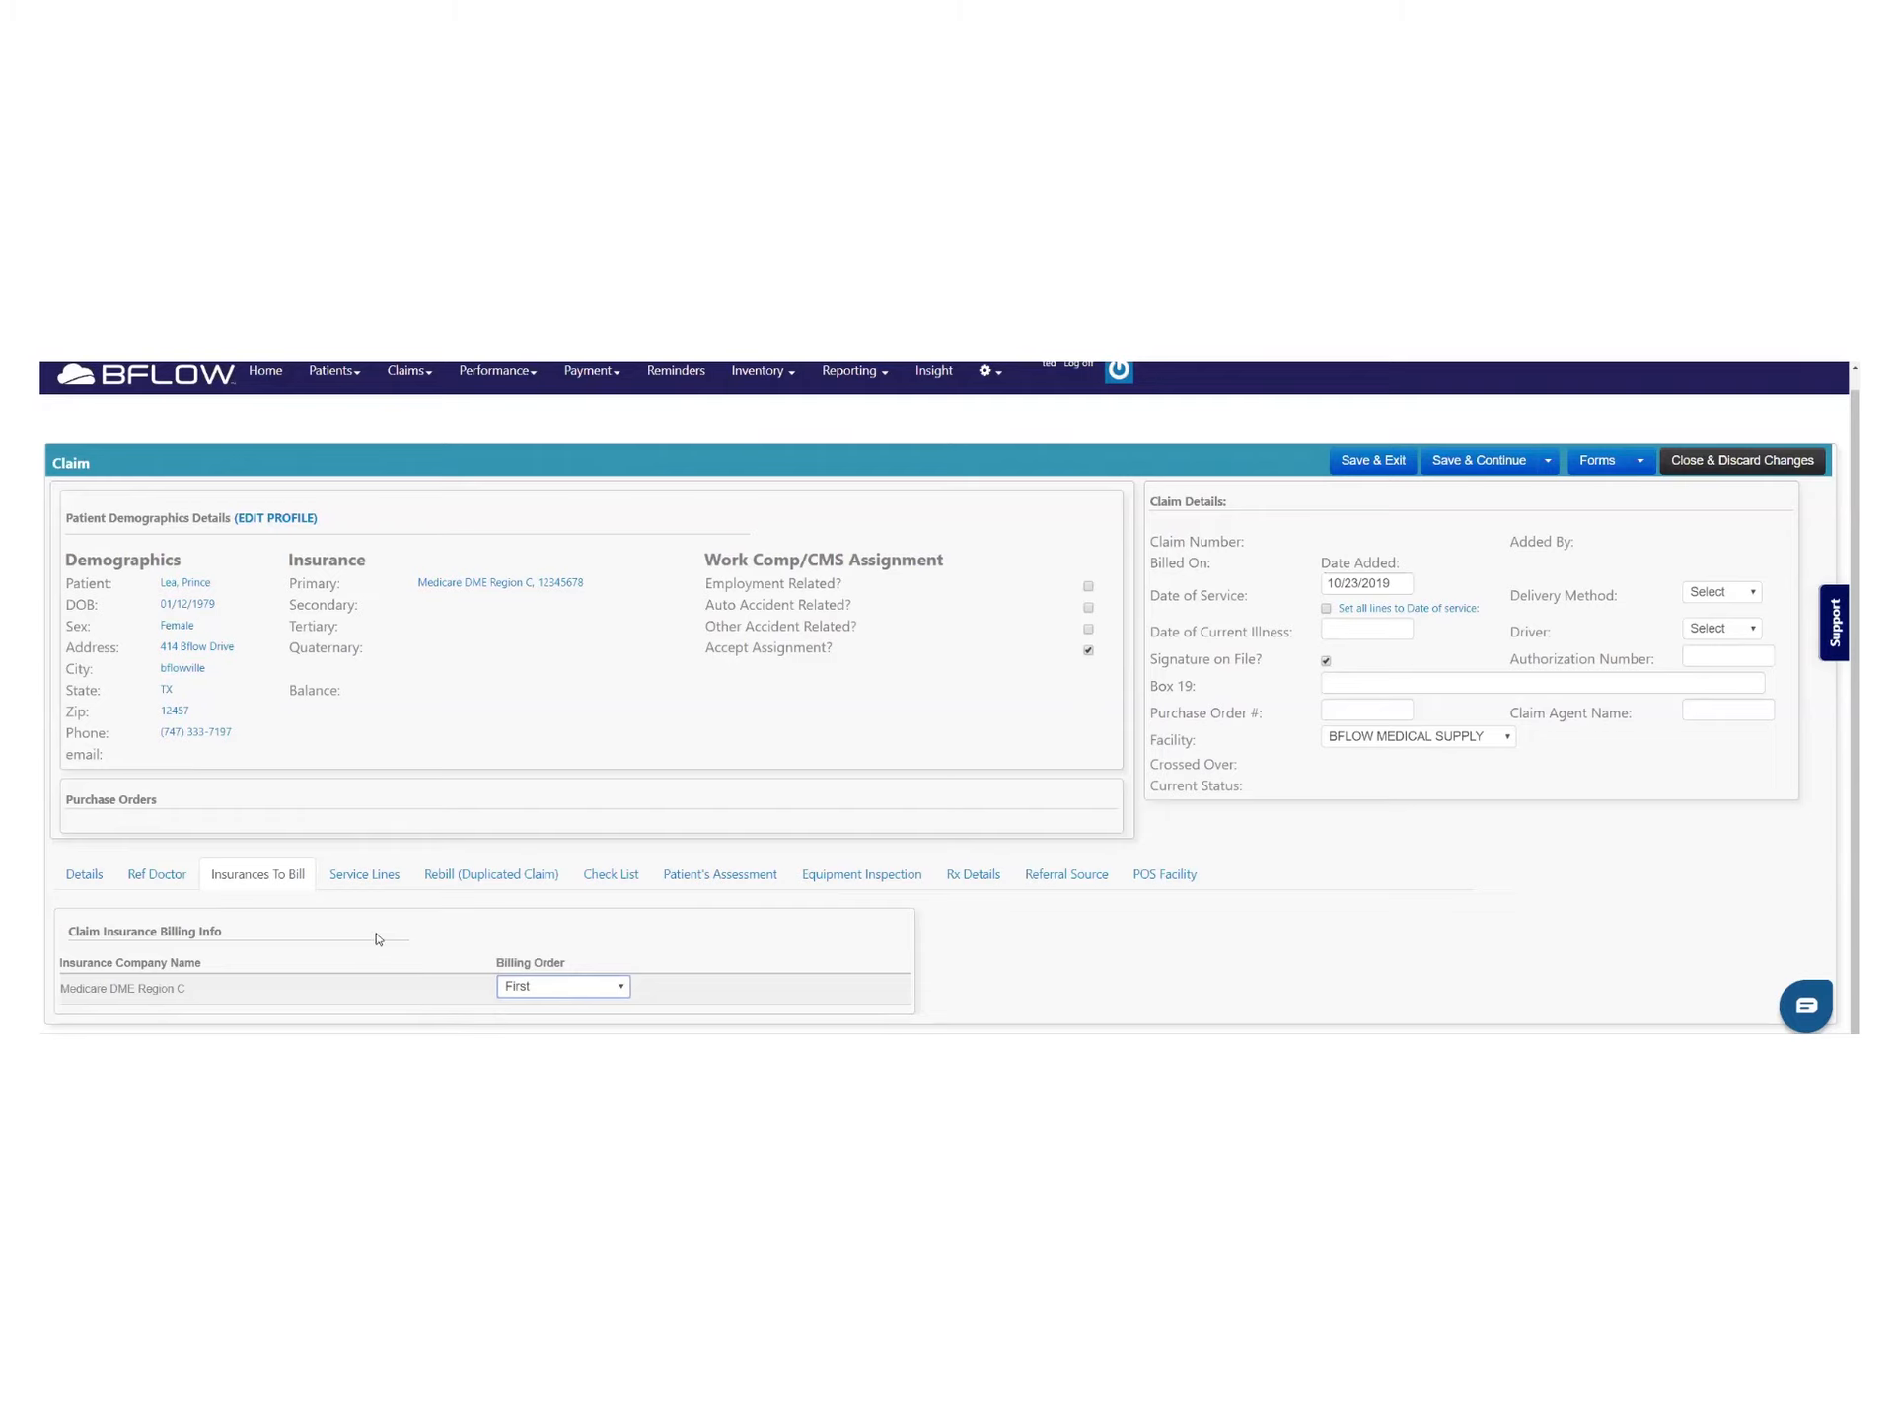
left_click(378, 886)
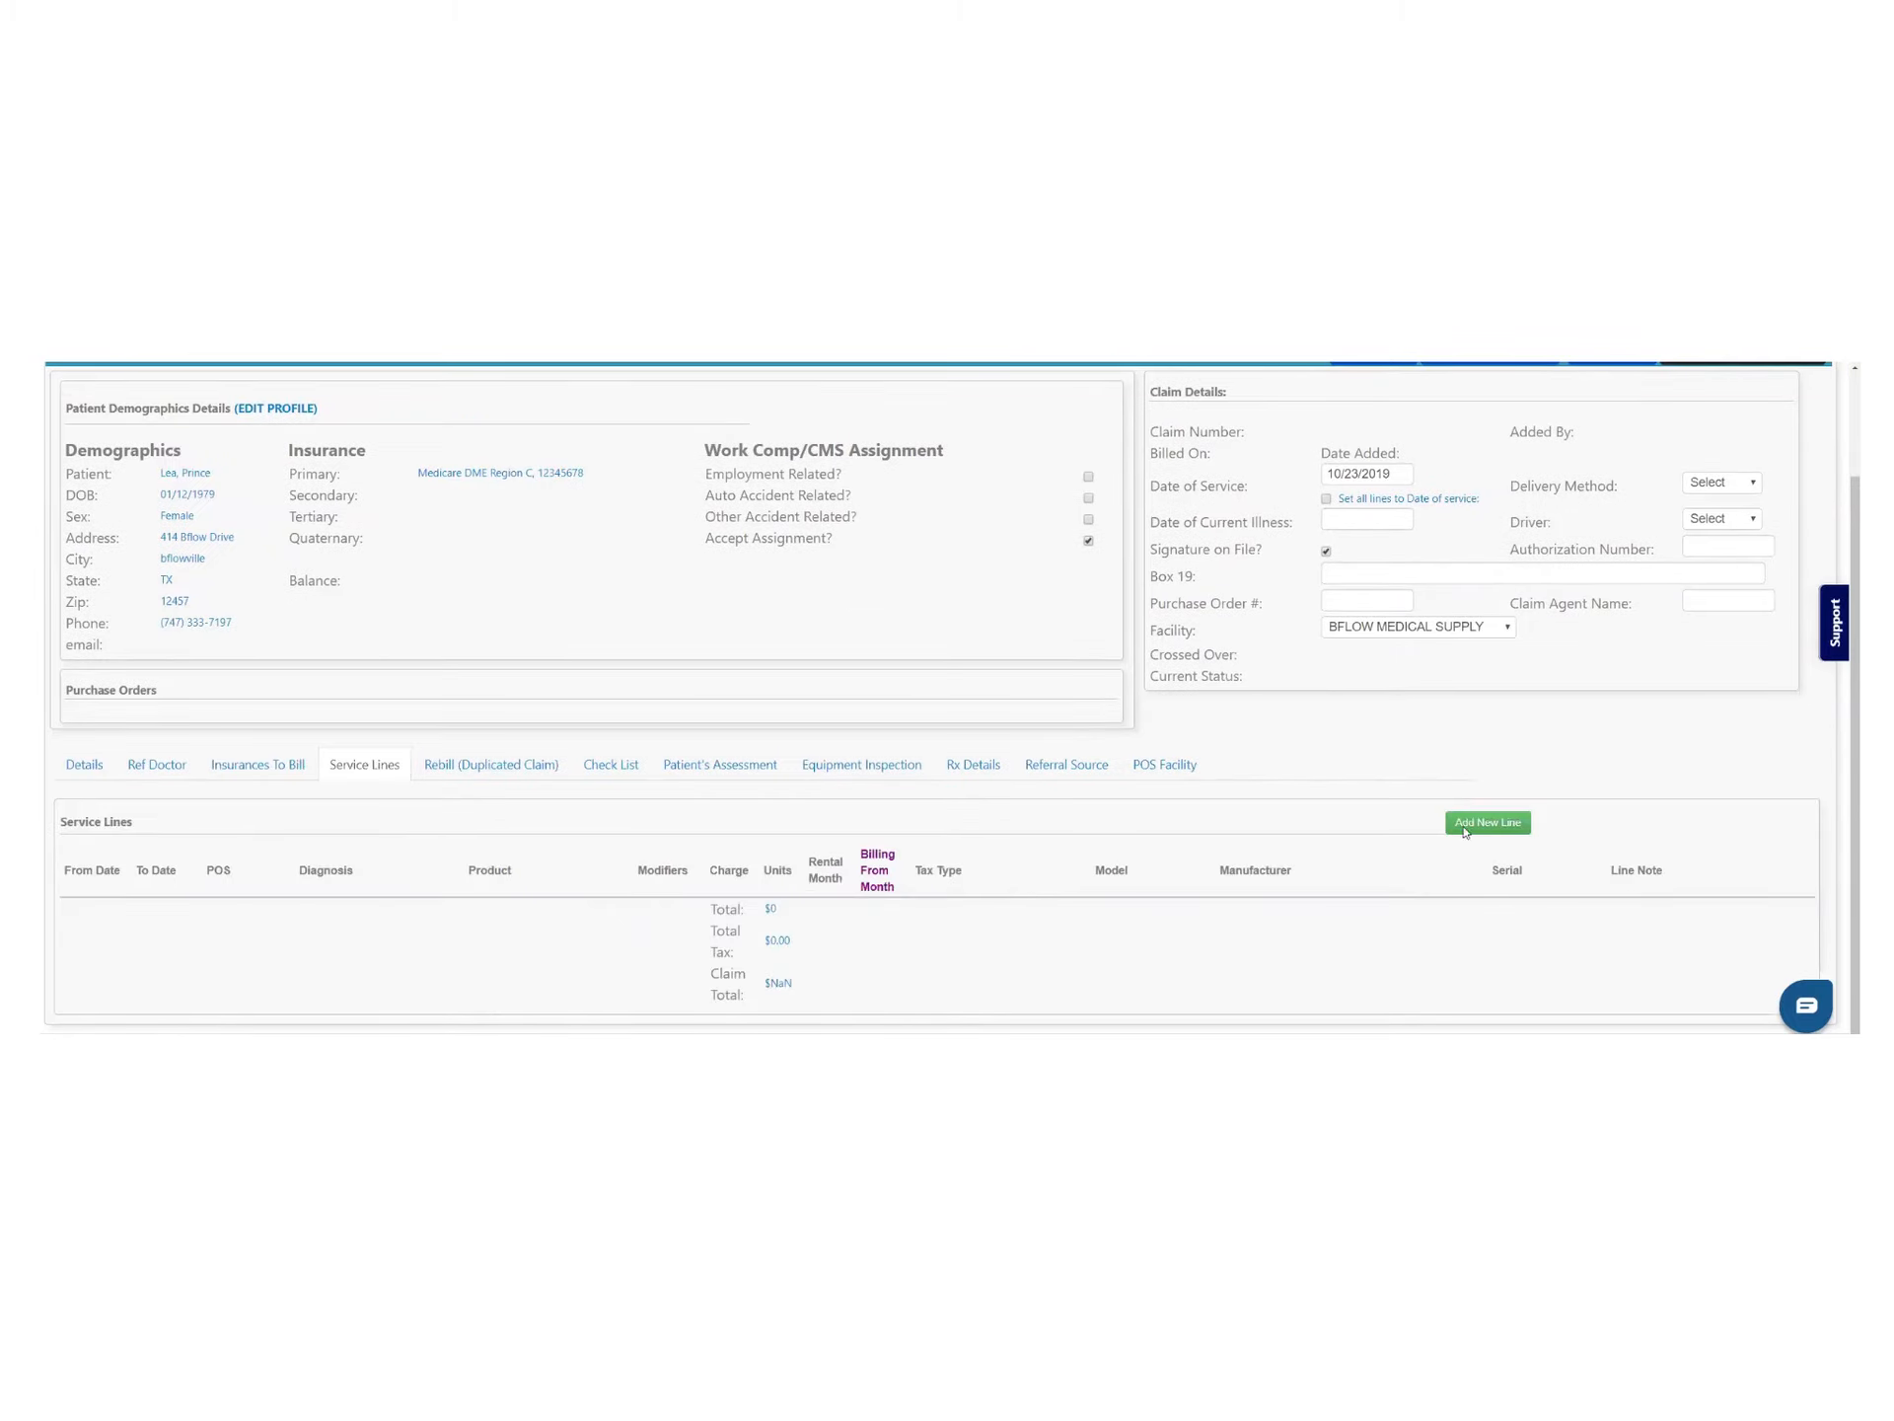
Add a service line for the E0601 CPAP purchase kit product
left_click(1506, 822)
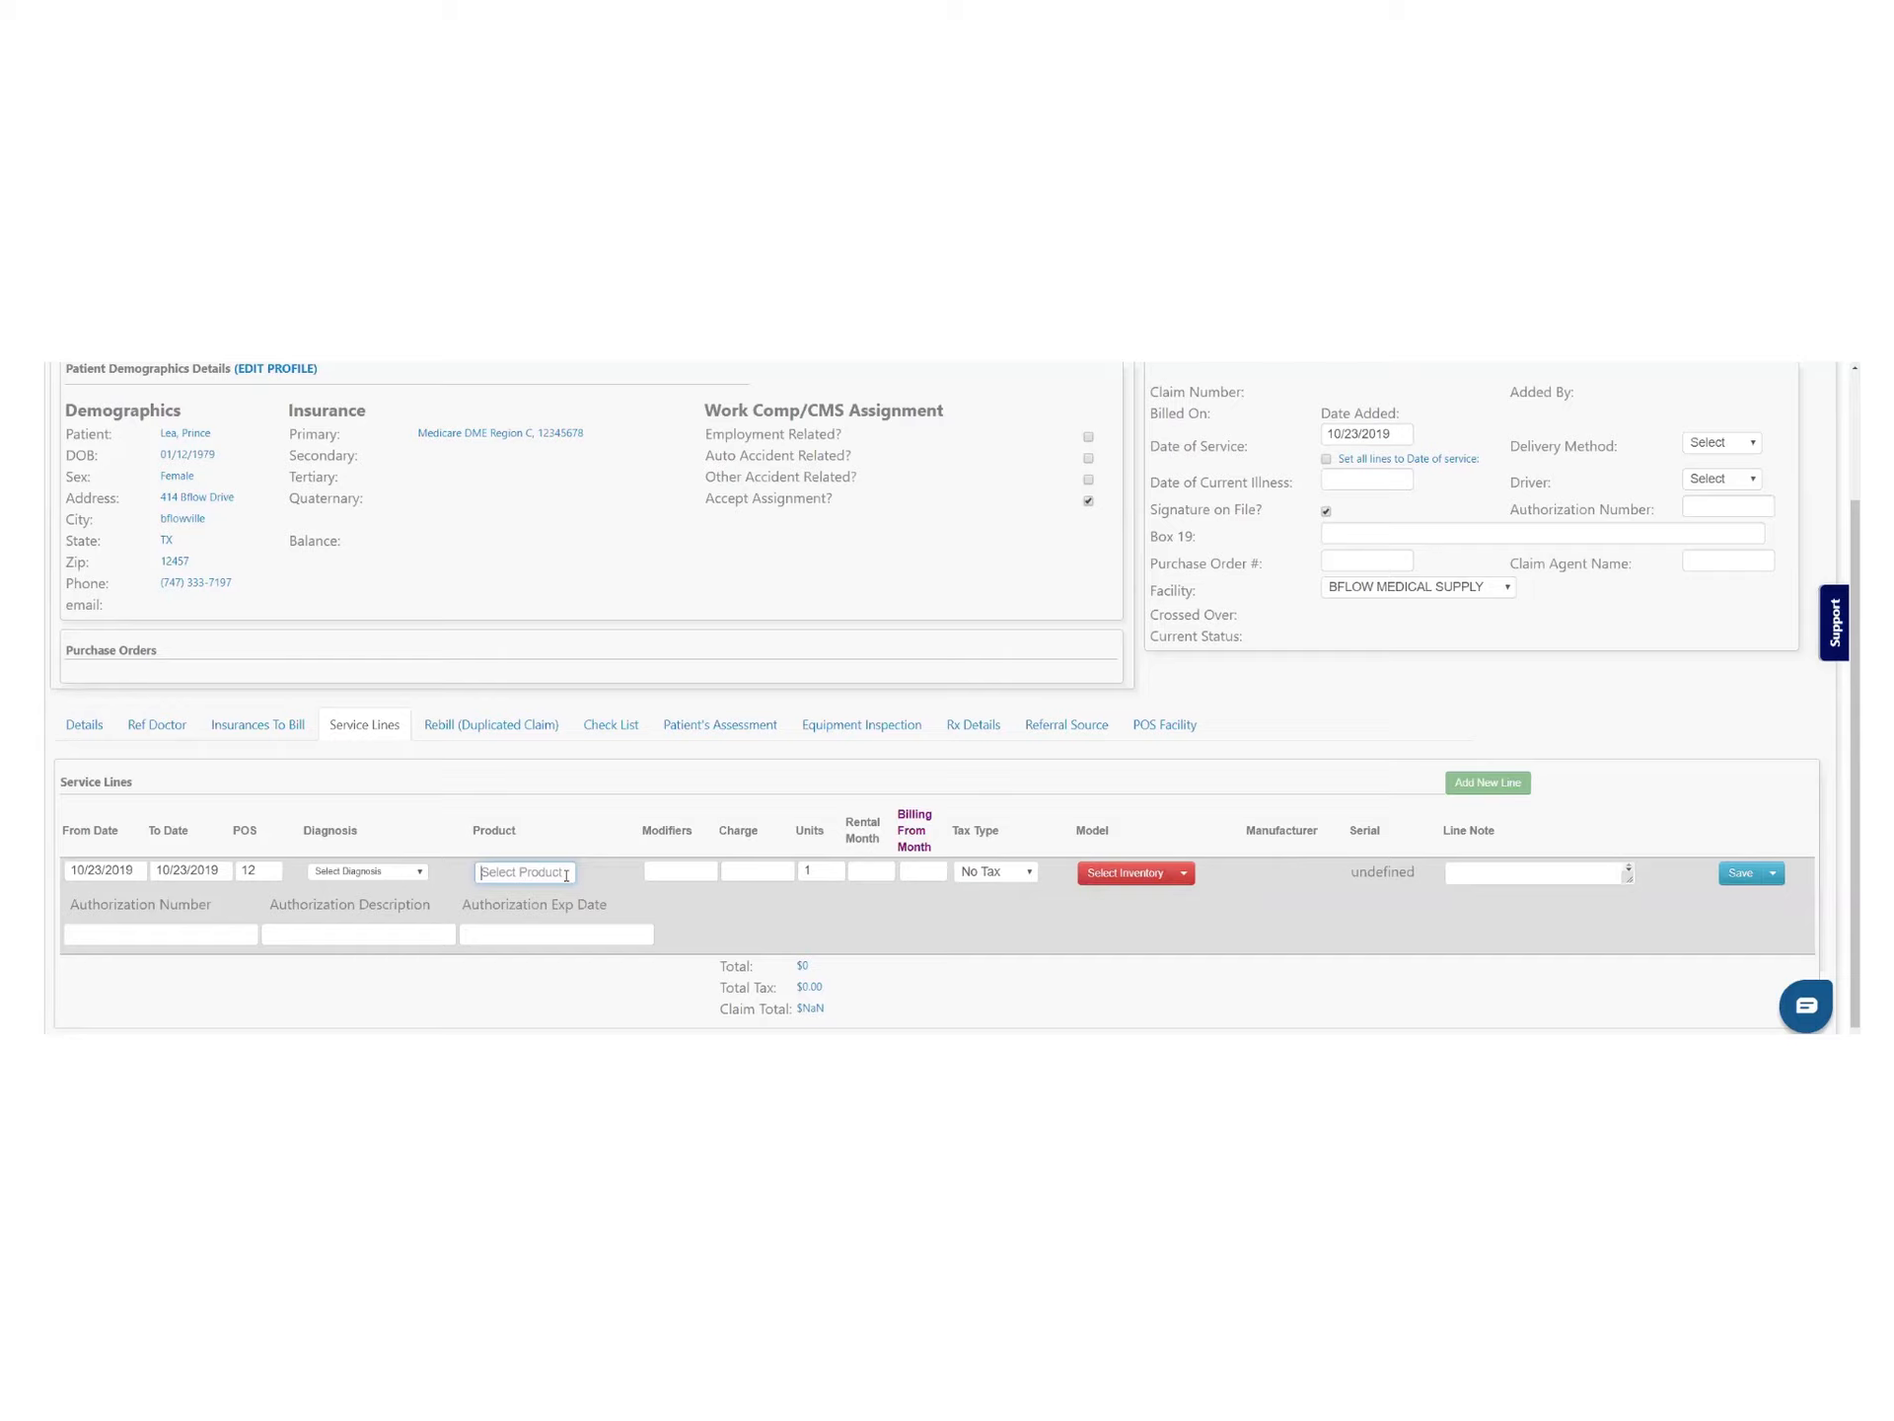
type("e06")
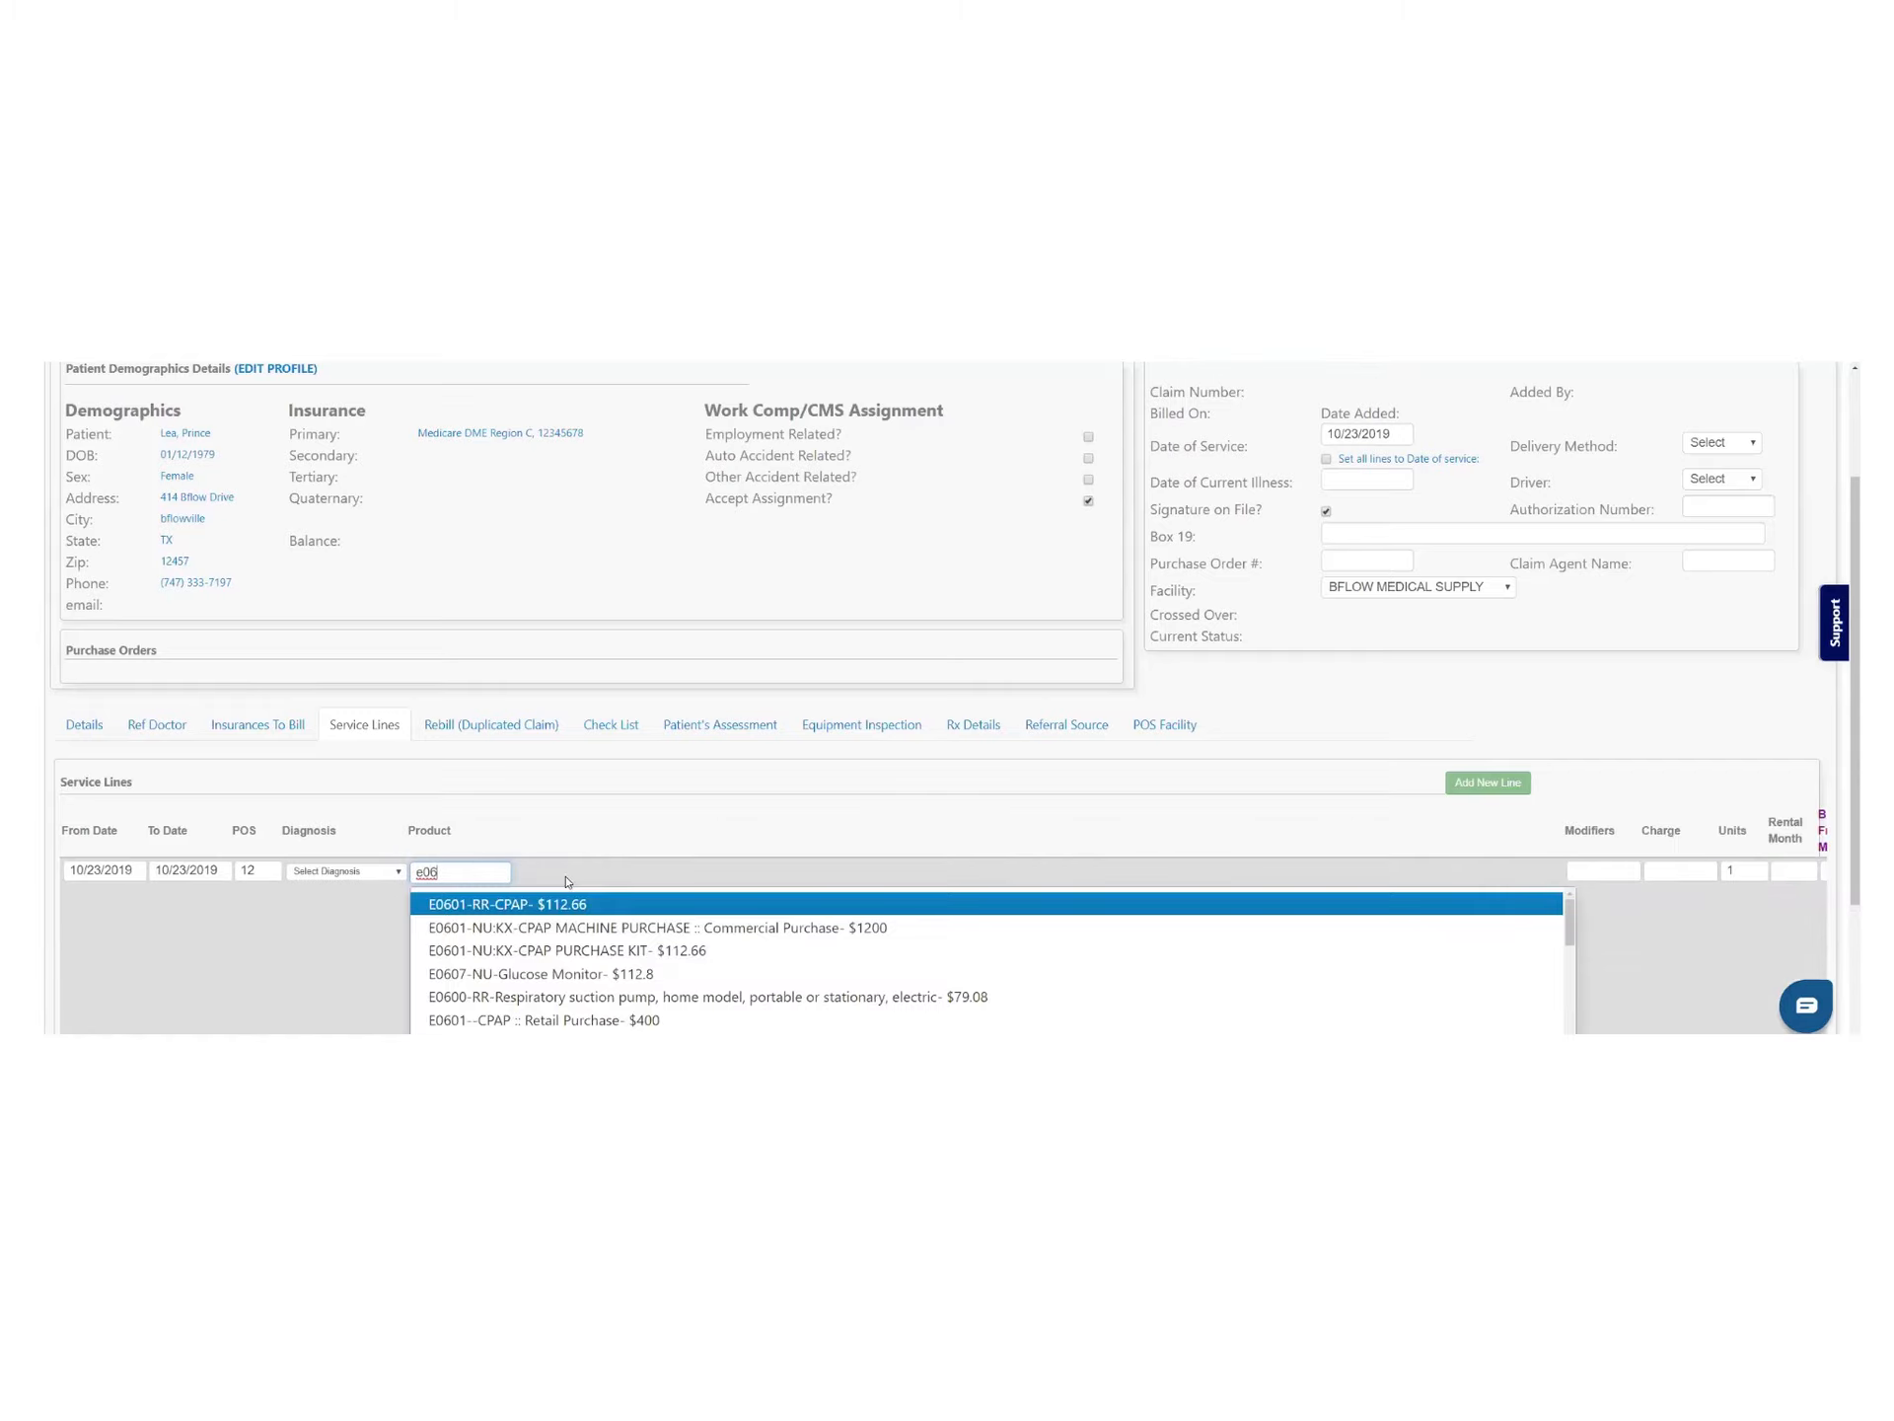
scroll(567, 882, "down", 3)
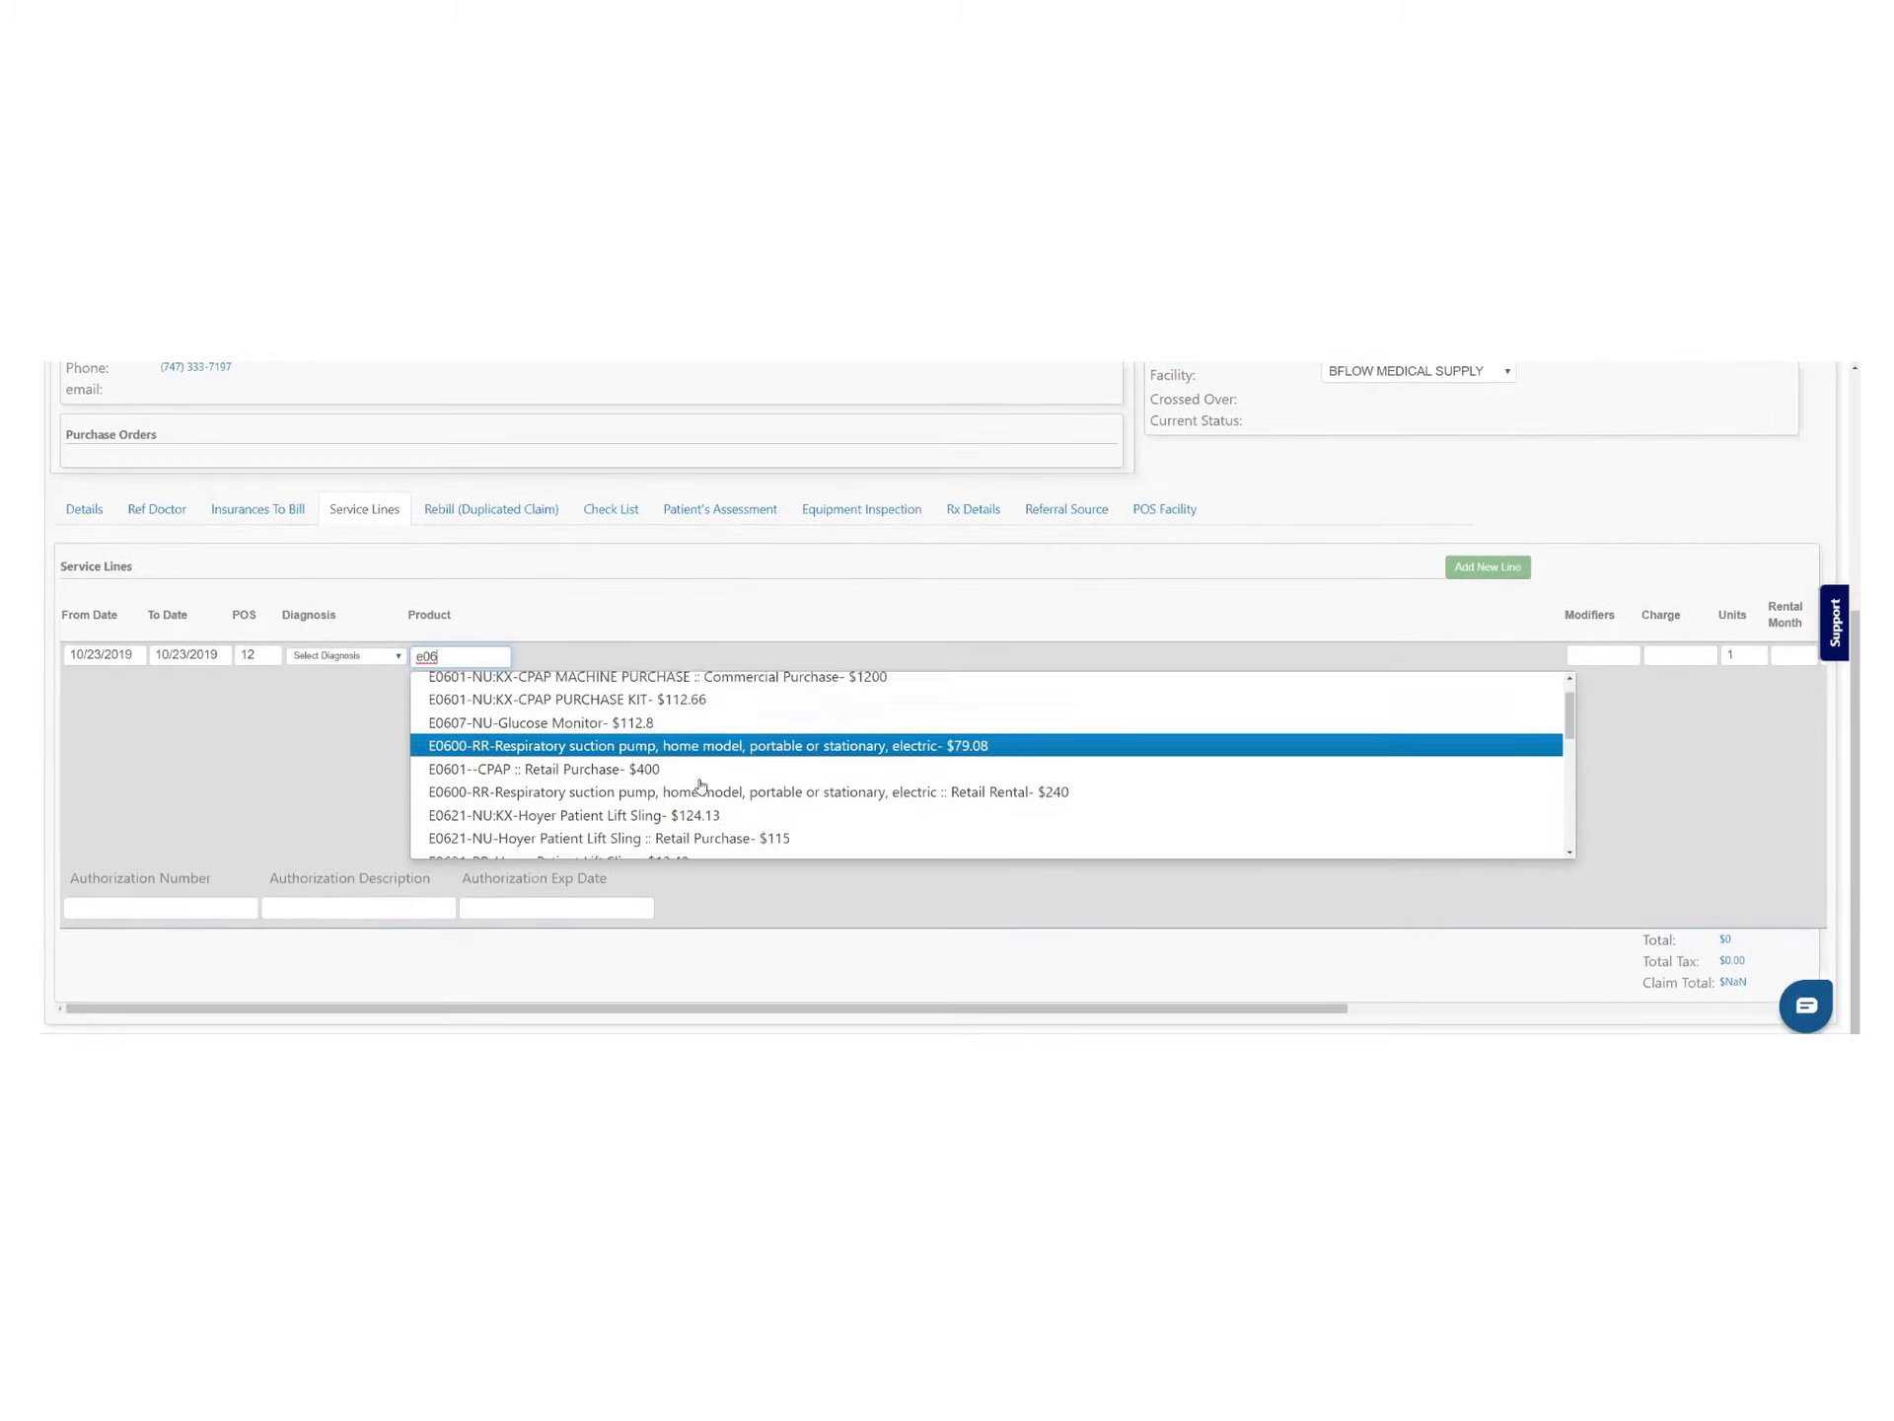
scroll(700, 784, "down", 6)
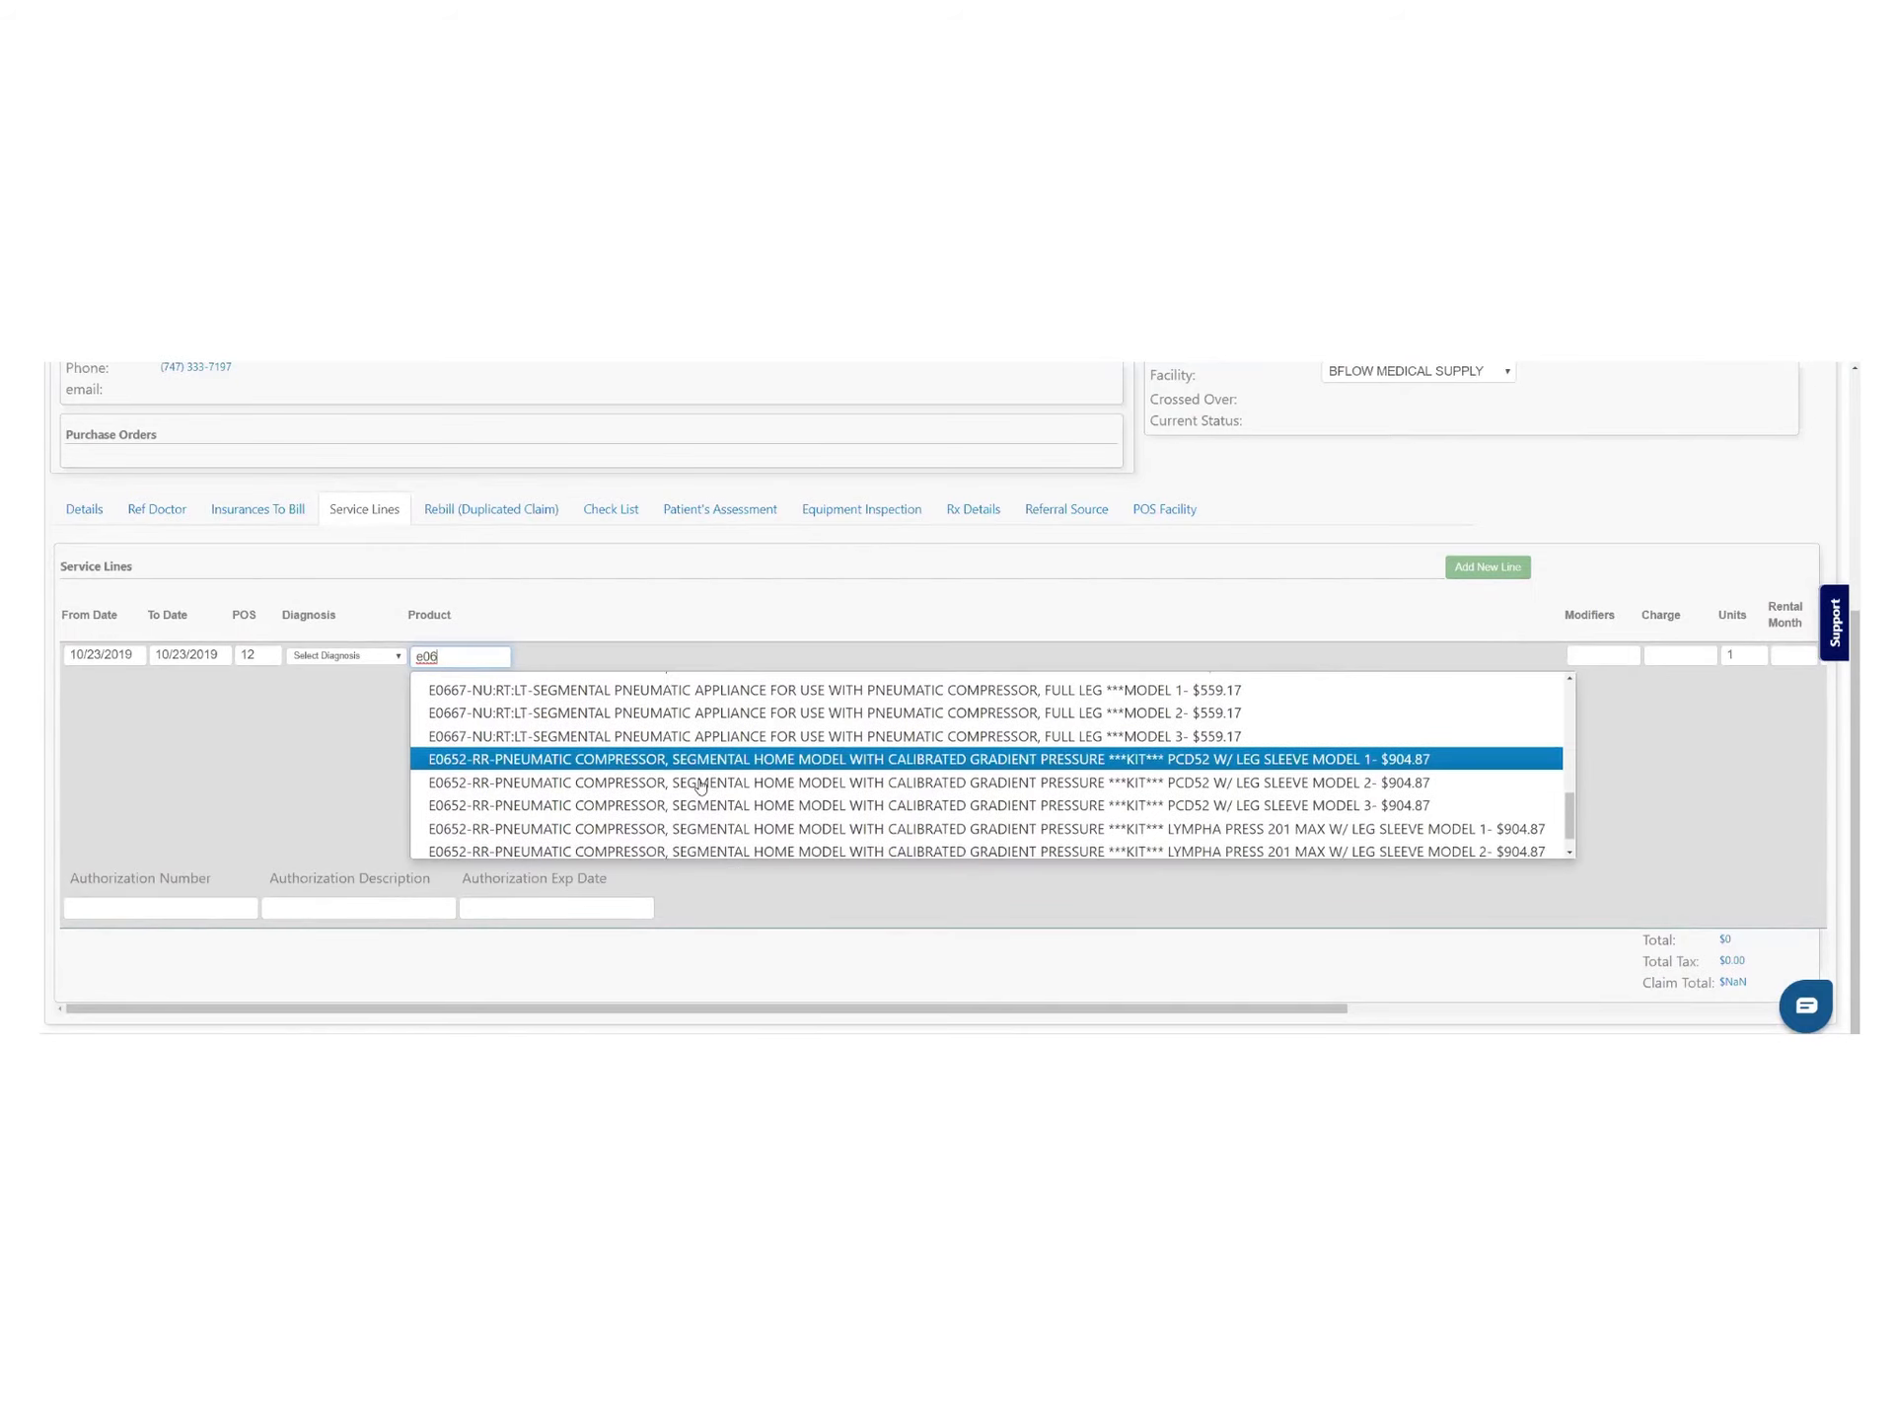
scroll(701, 784, "down", 1)
type("01")
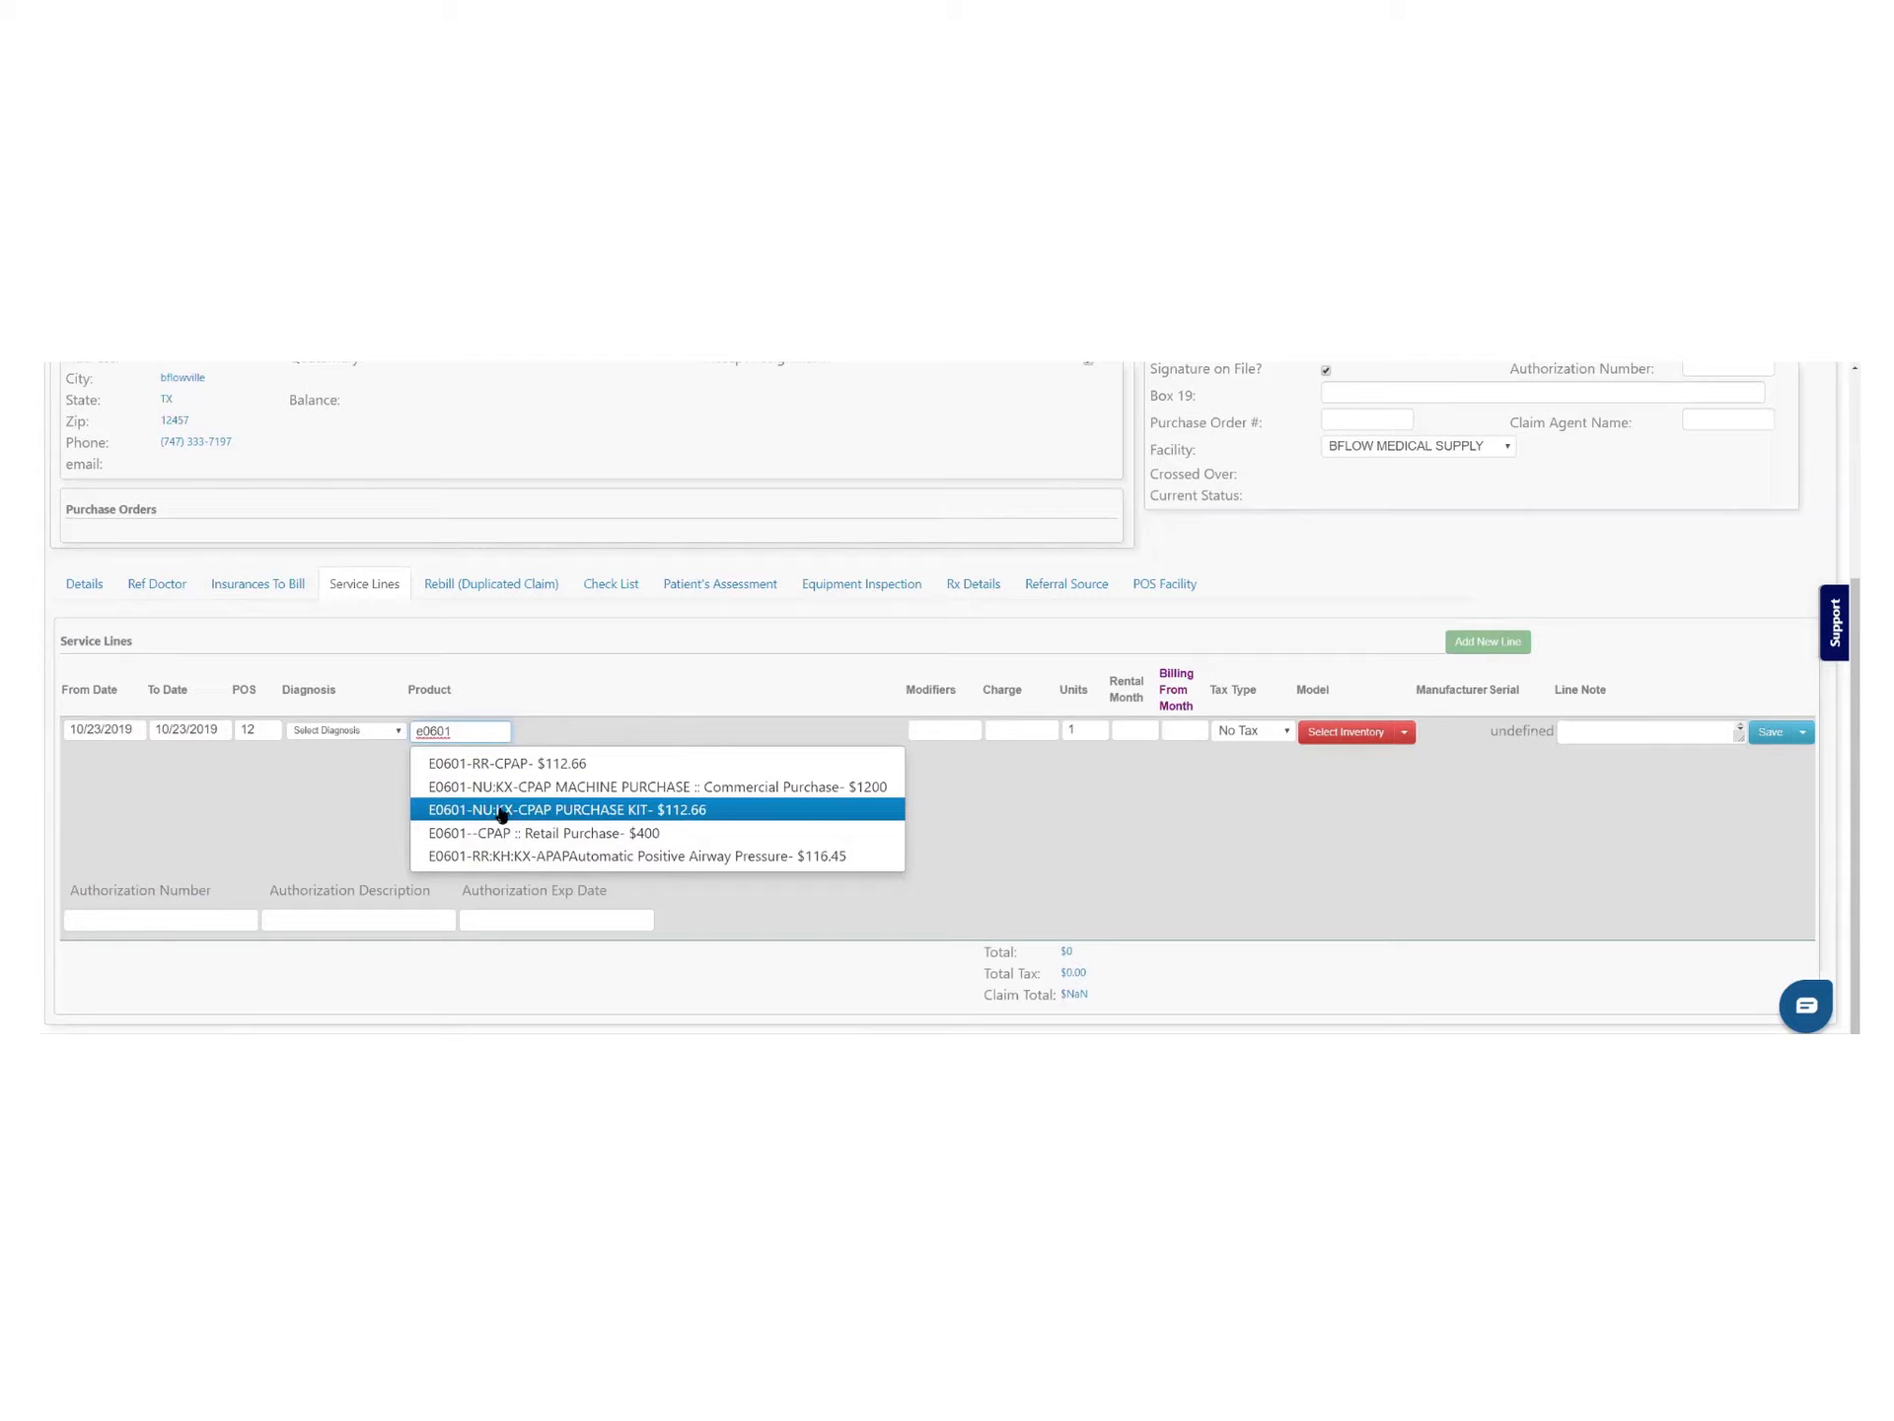
left_click(586, 816)
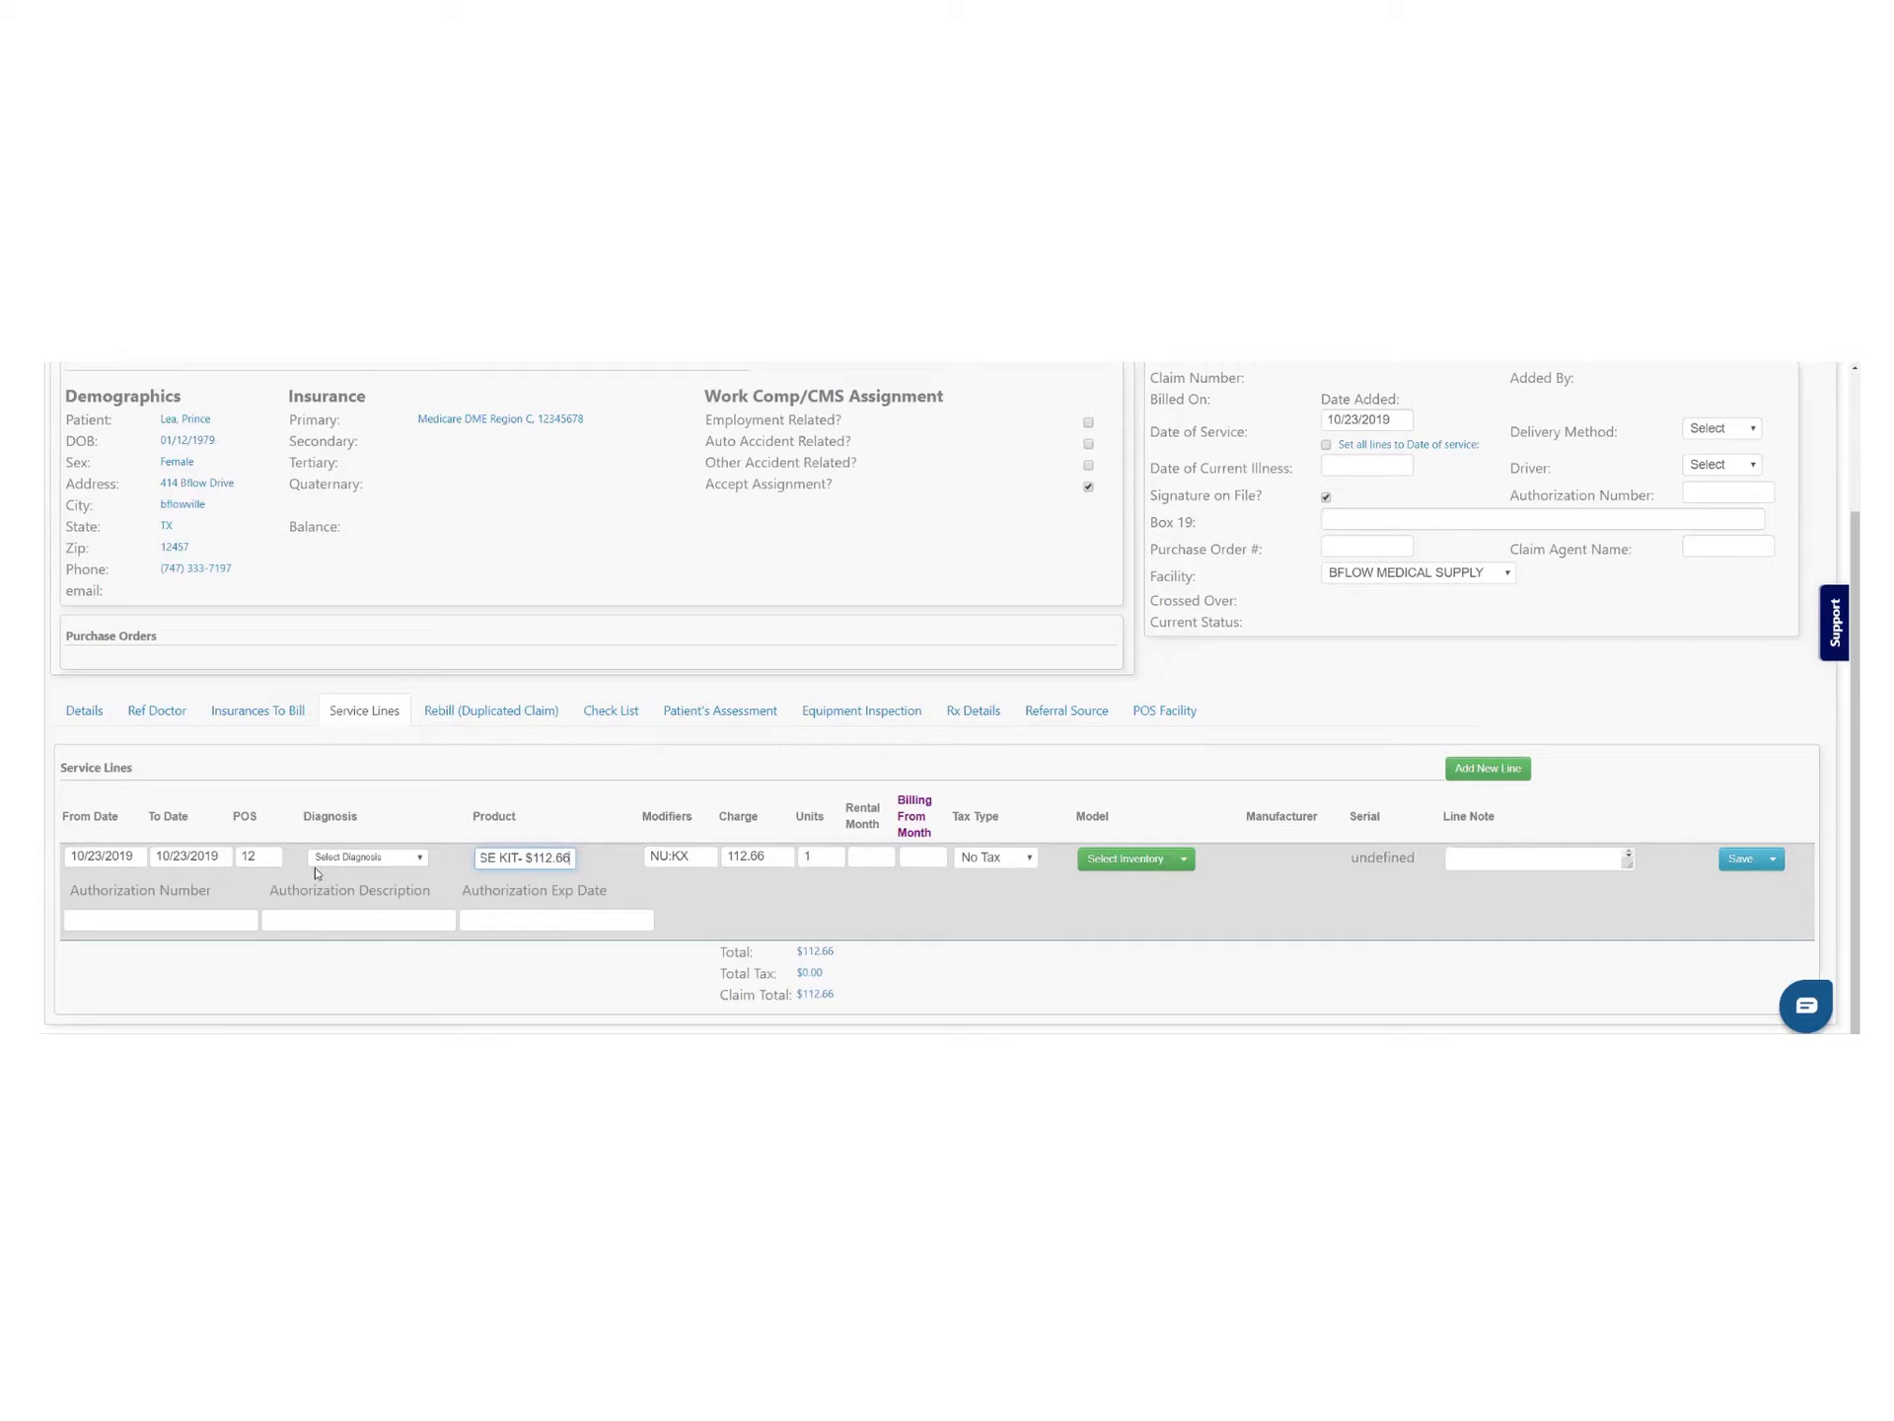
Link the line to diagnosis G4730 with 1 unit and bring up the inventory list
left_click(410, 857)
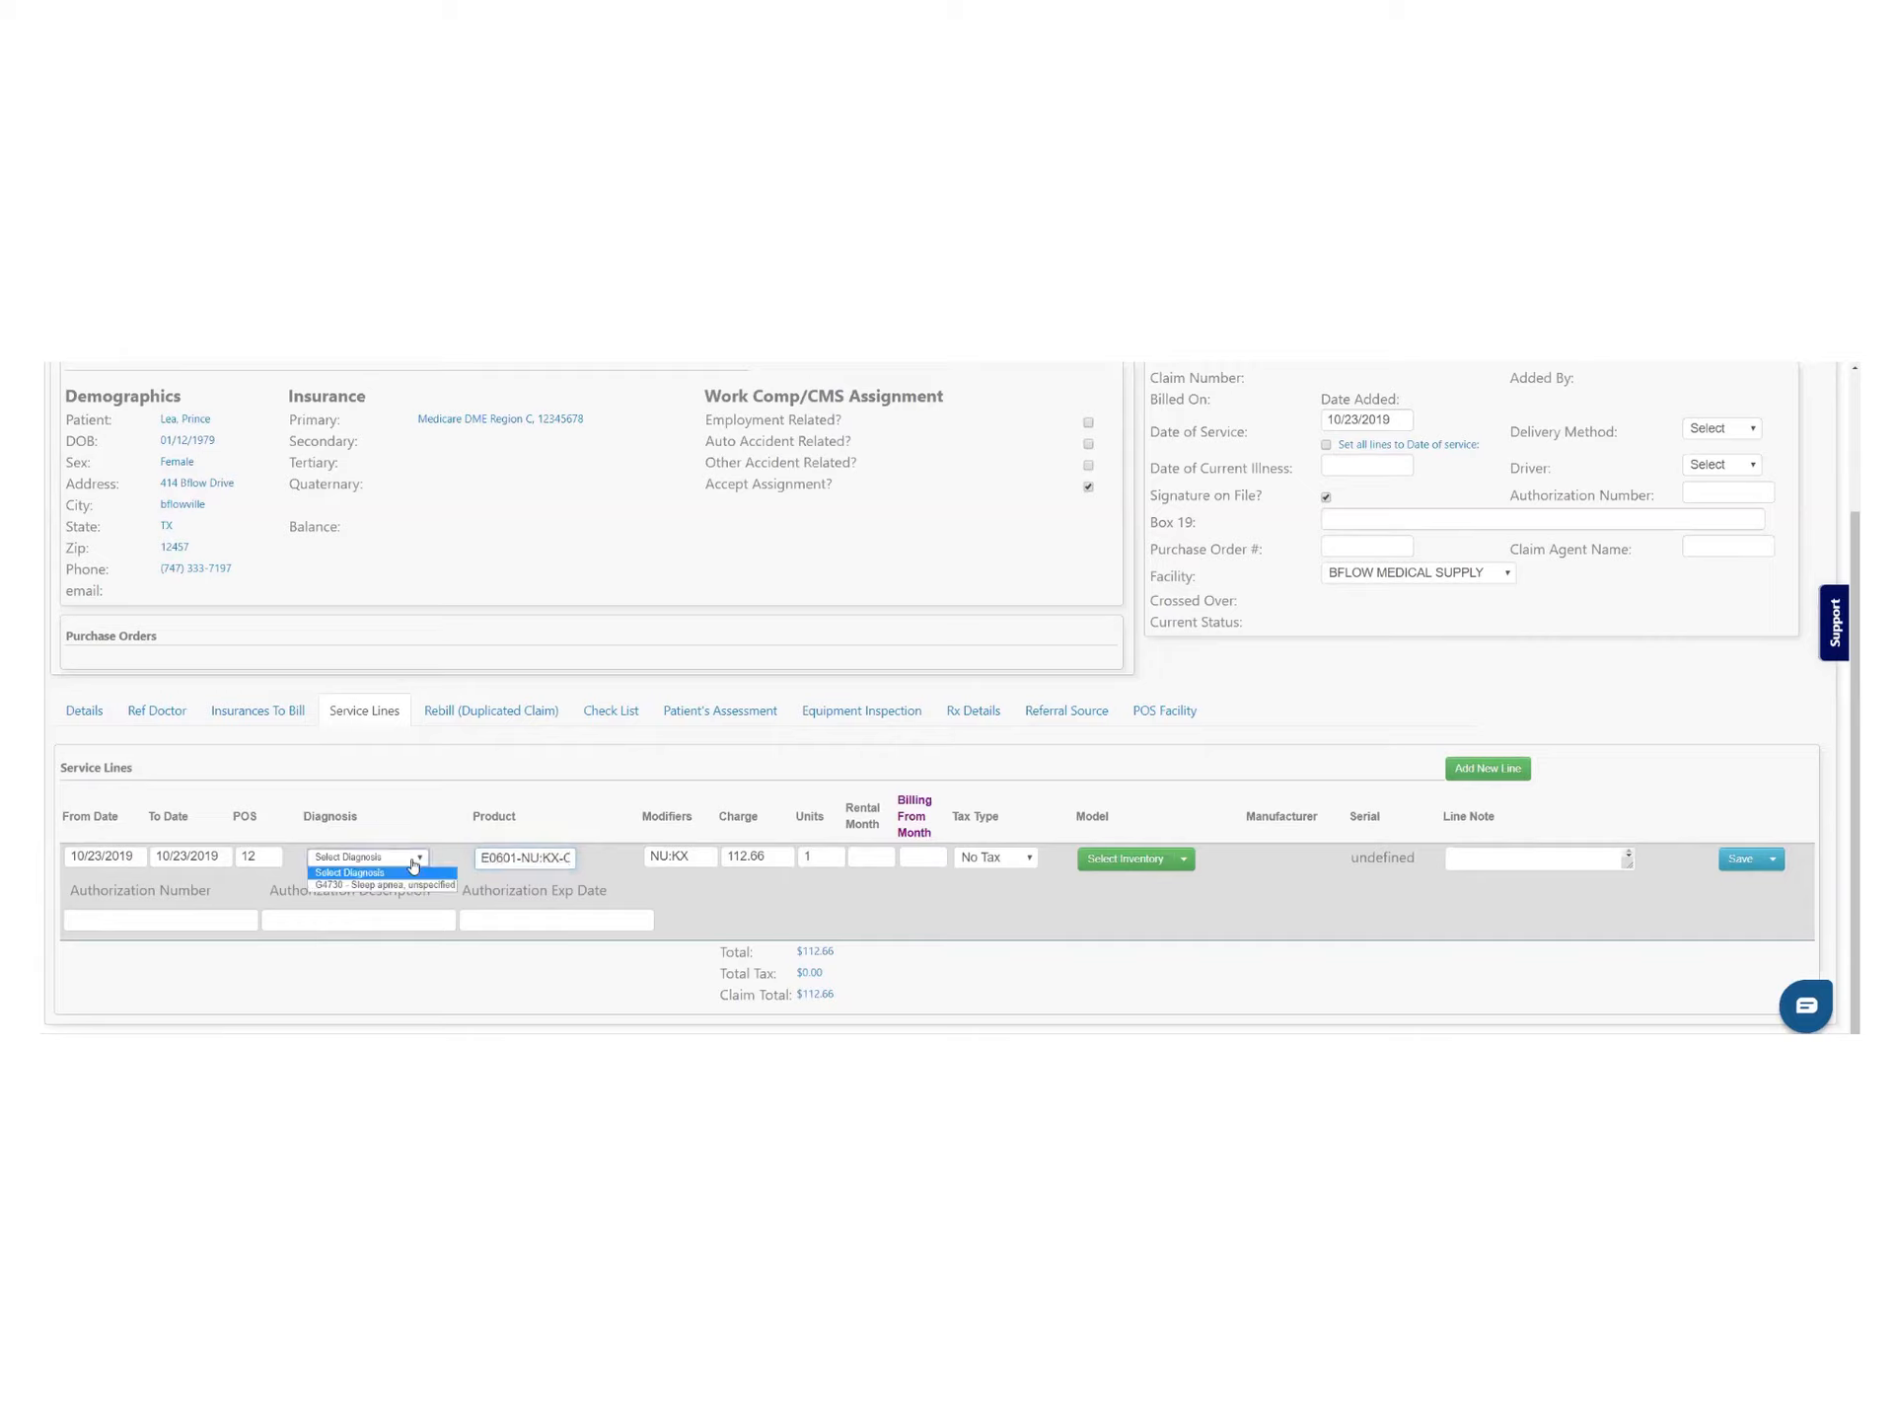
left_click(380, 884)
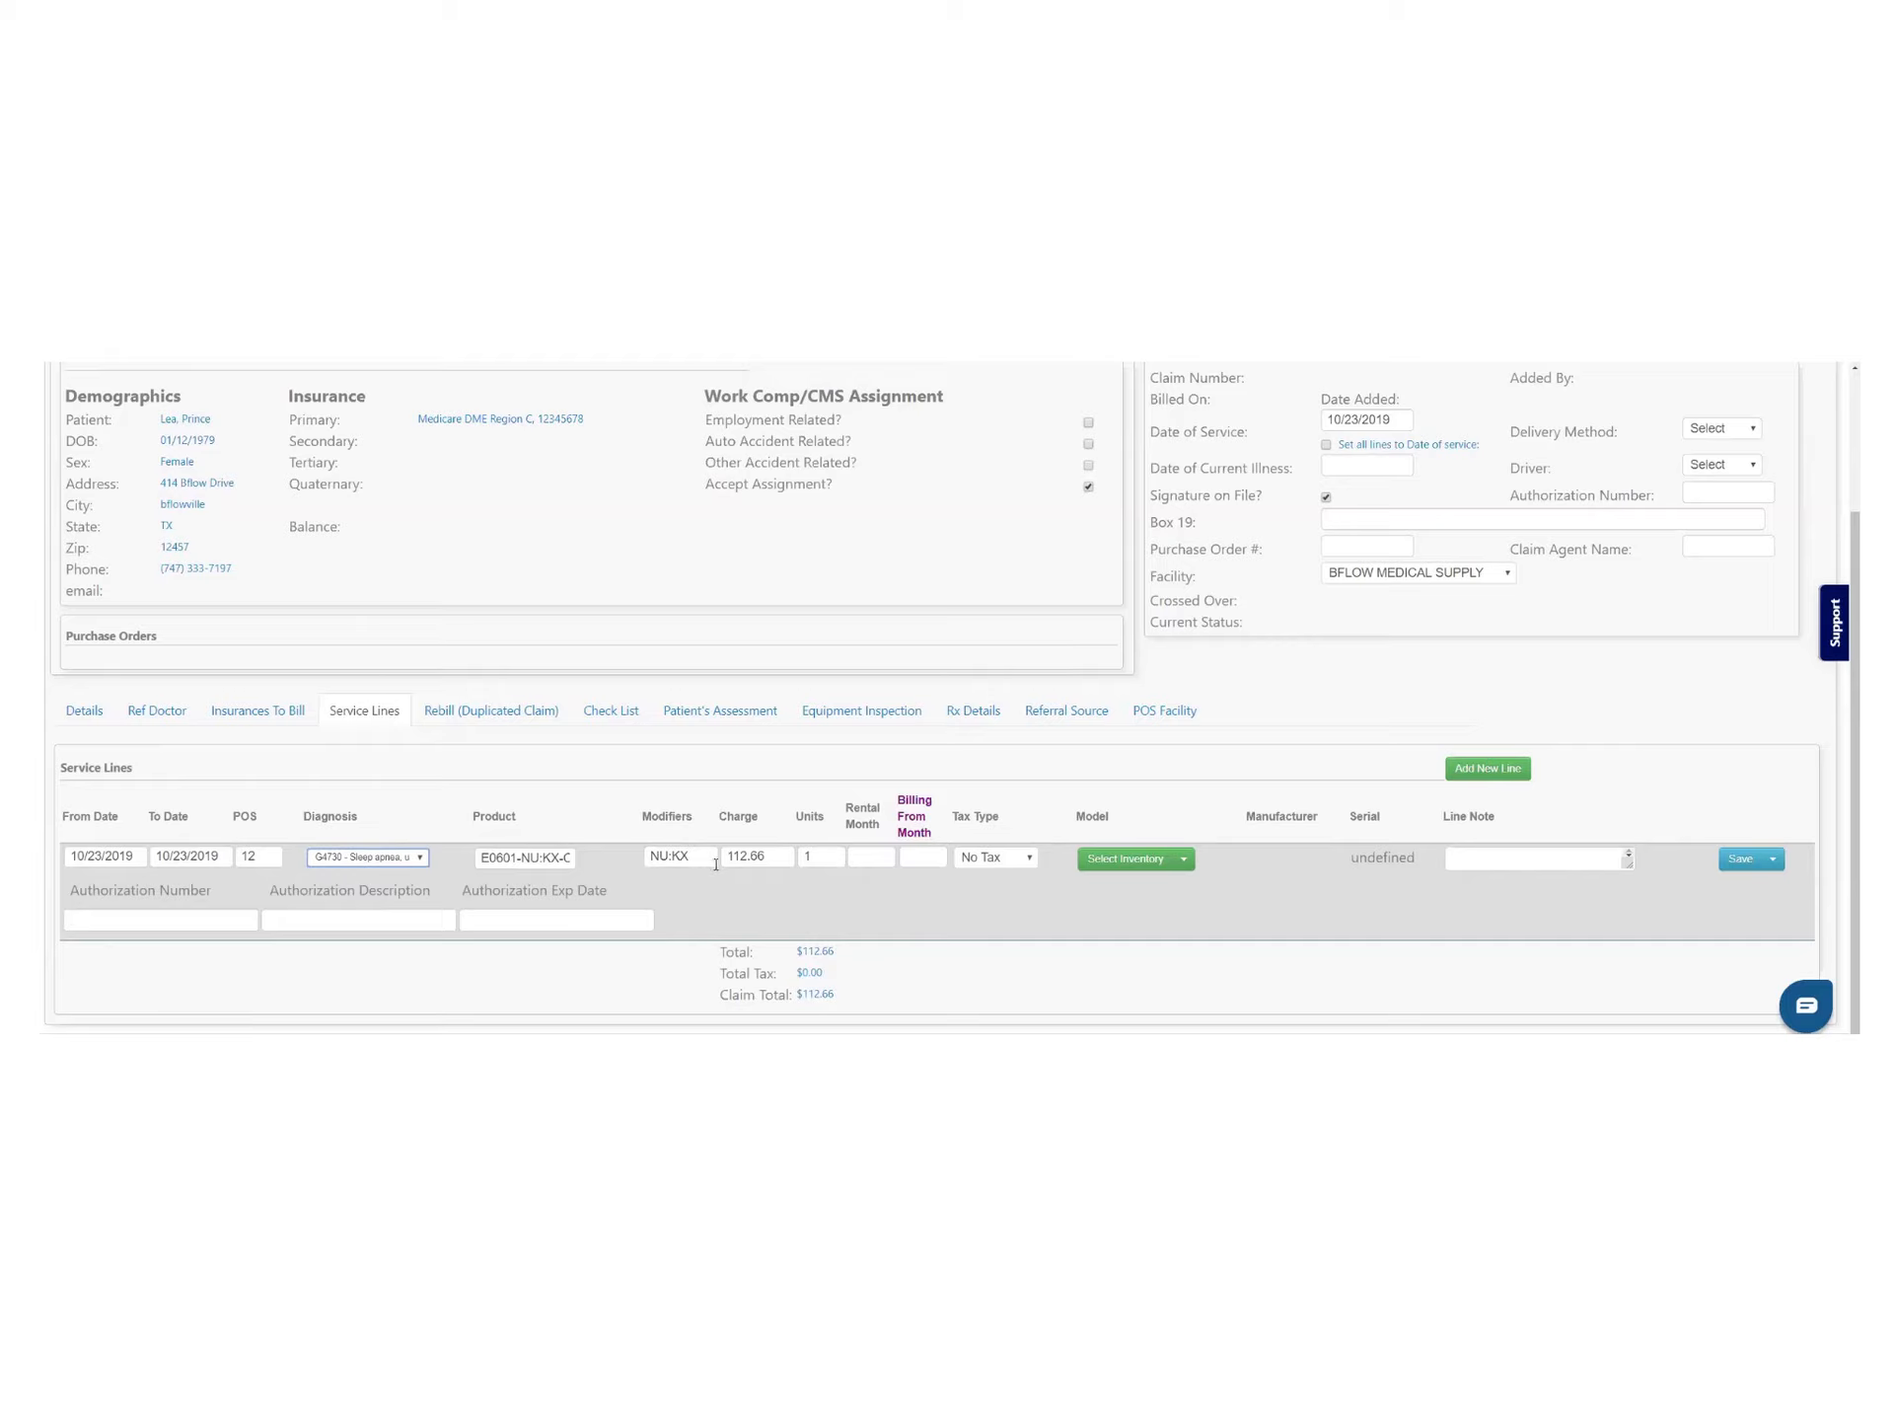
left_click(807, 855)
type("1")
left_click(1147, 860)
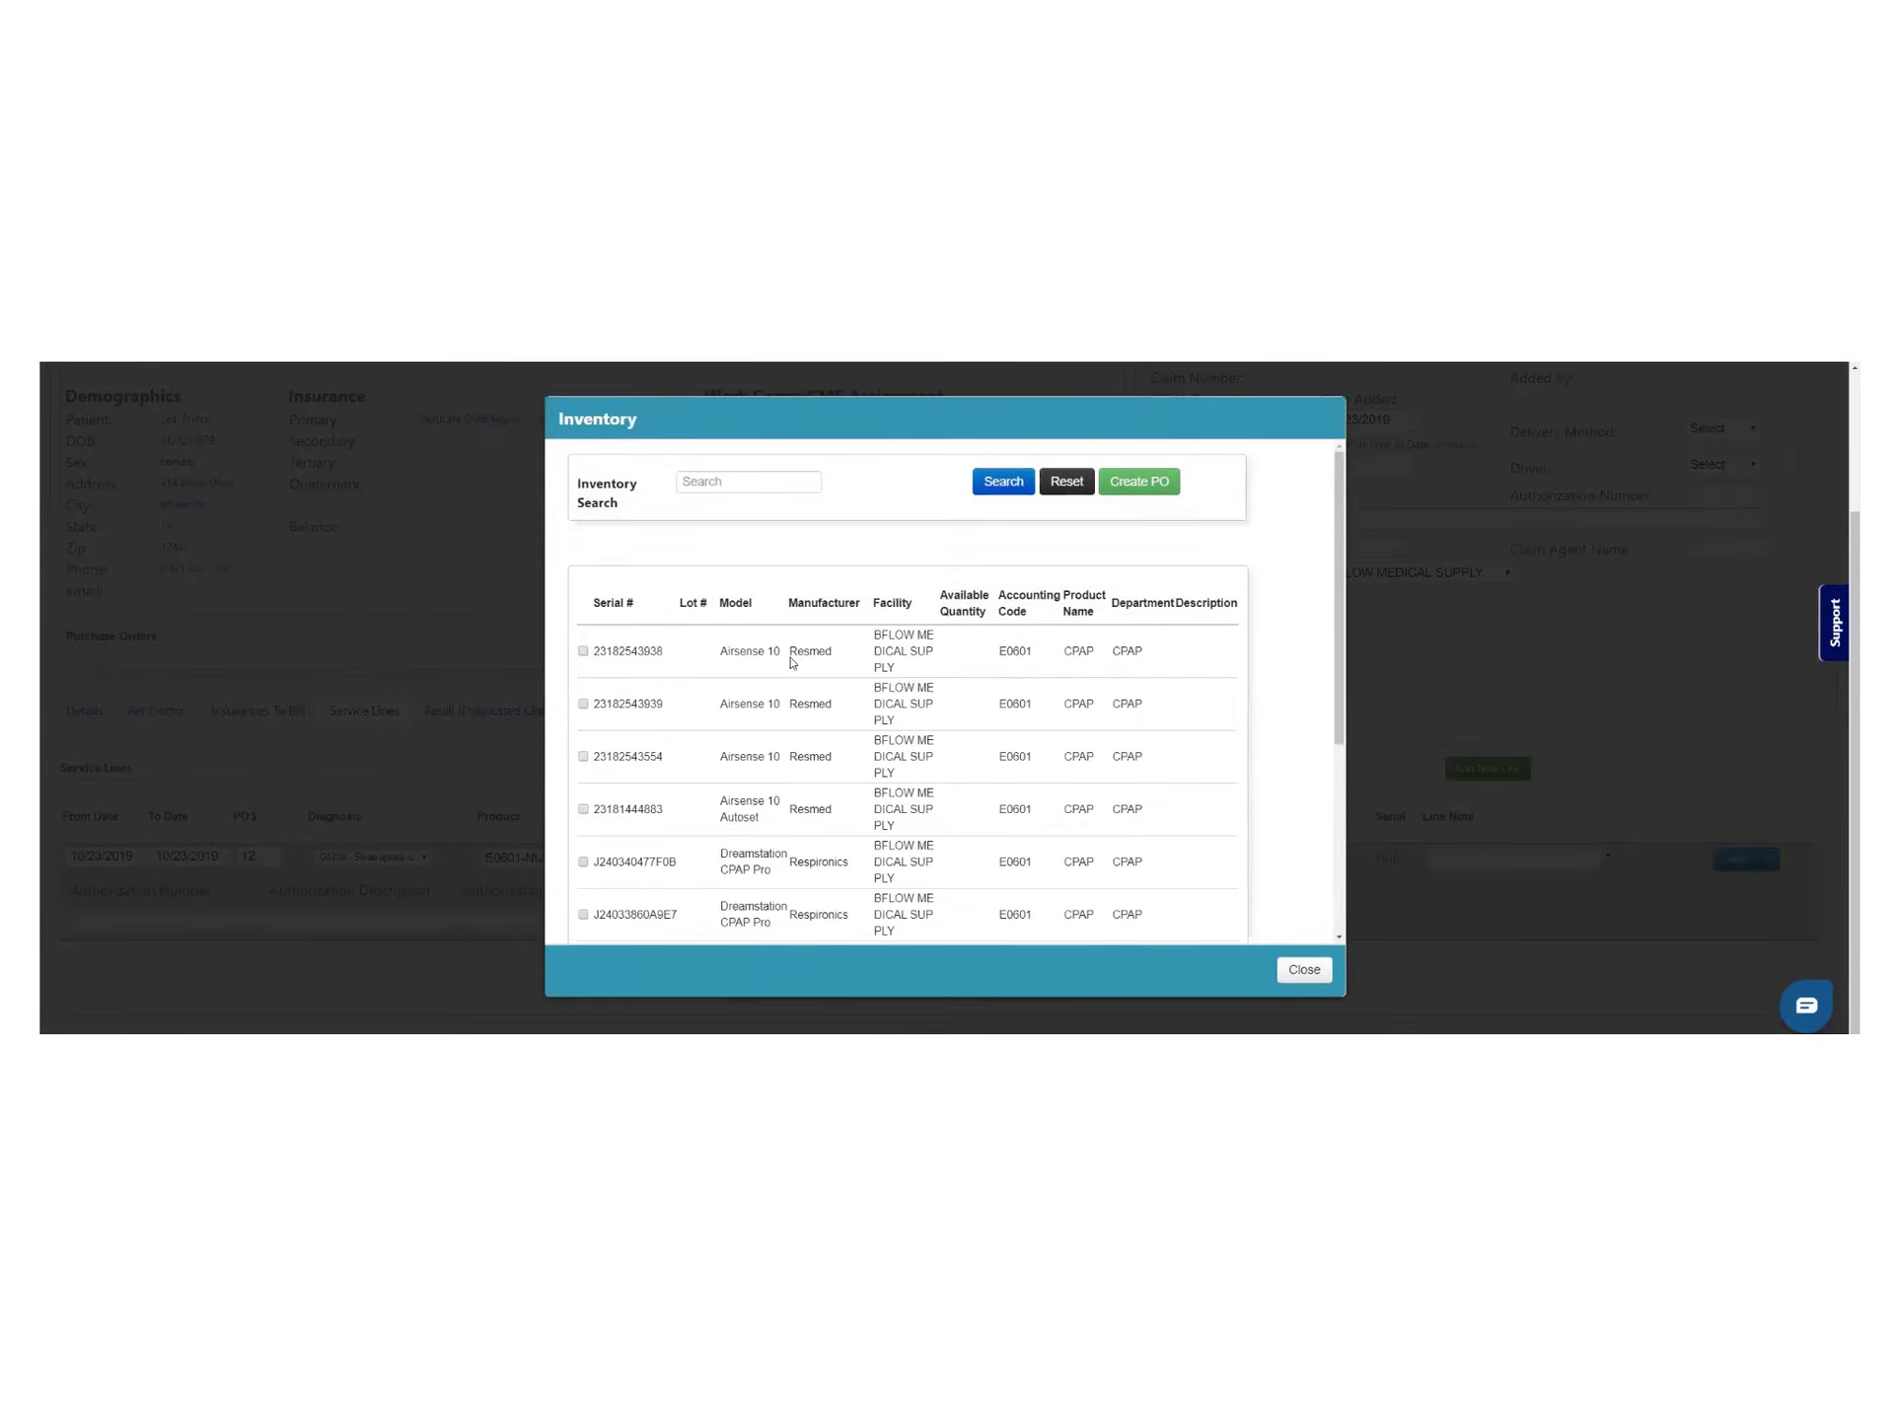
left_click(583, 651)
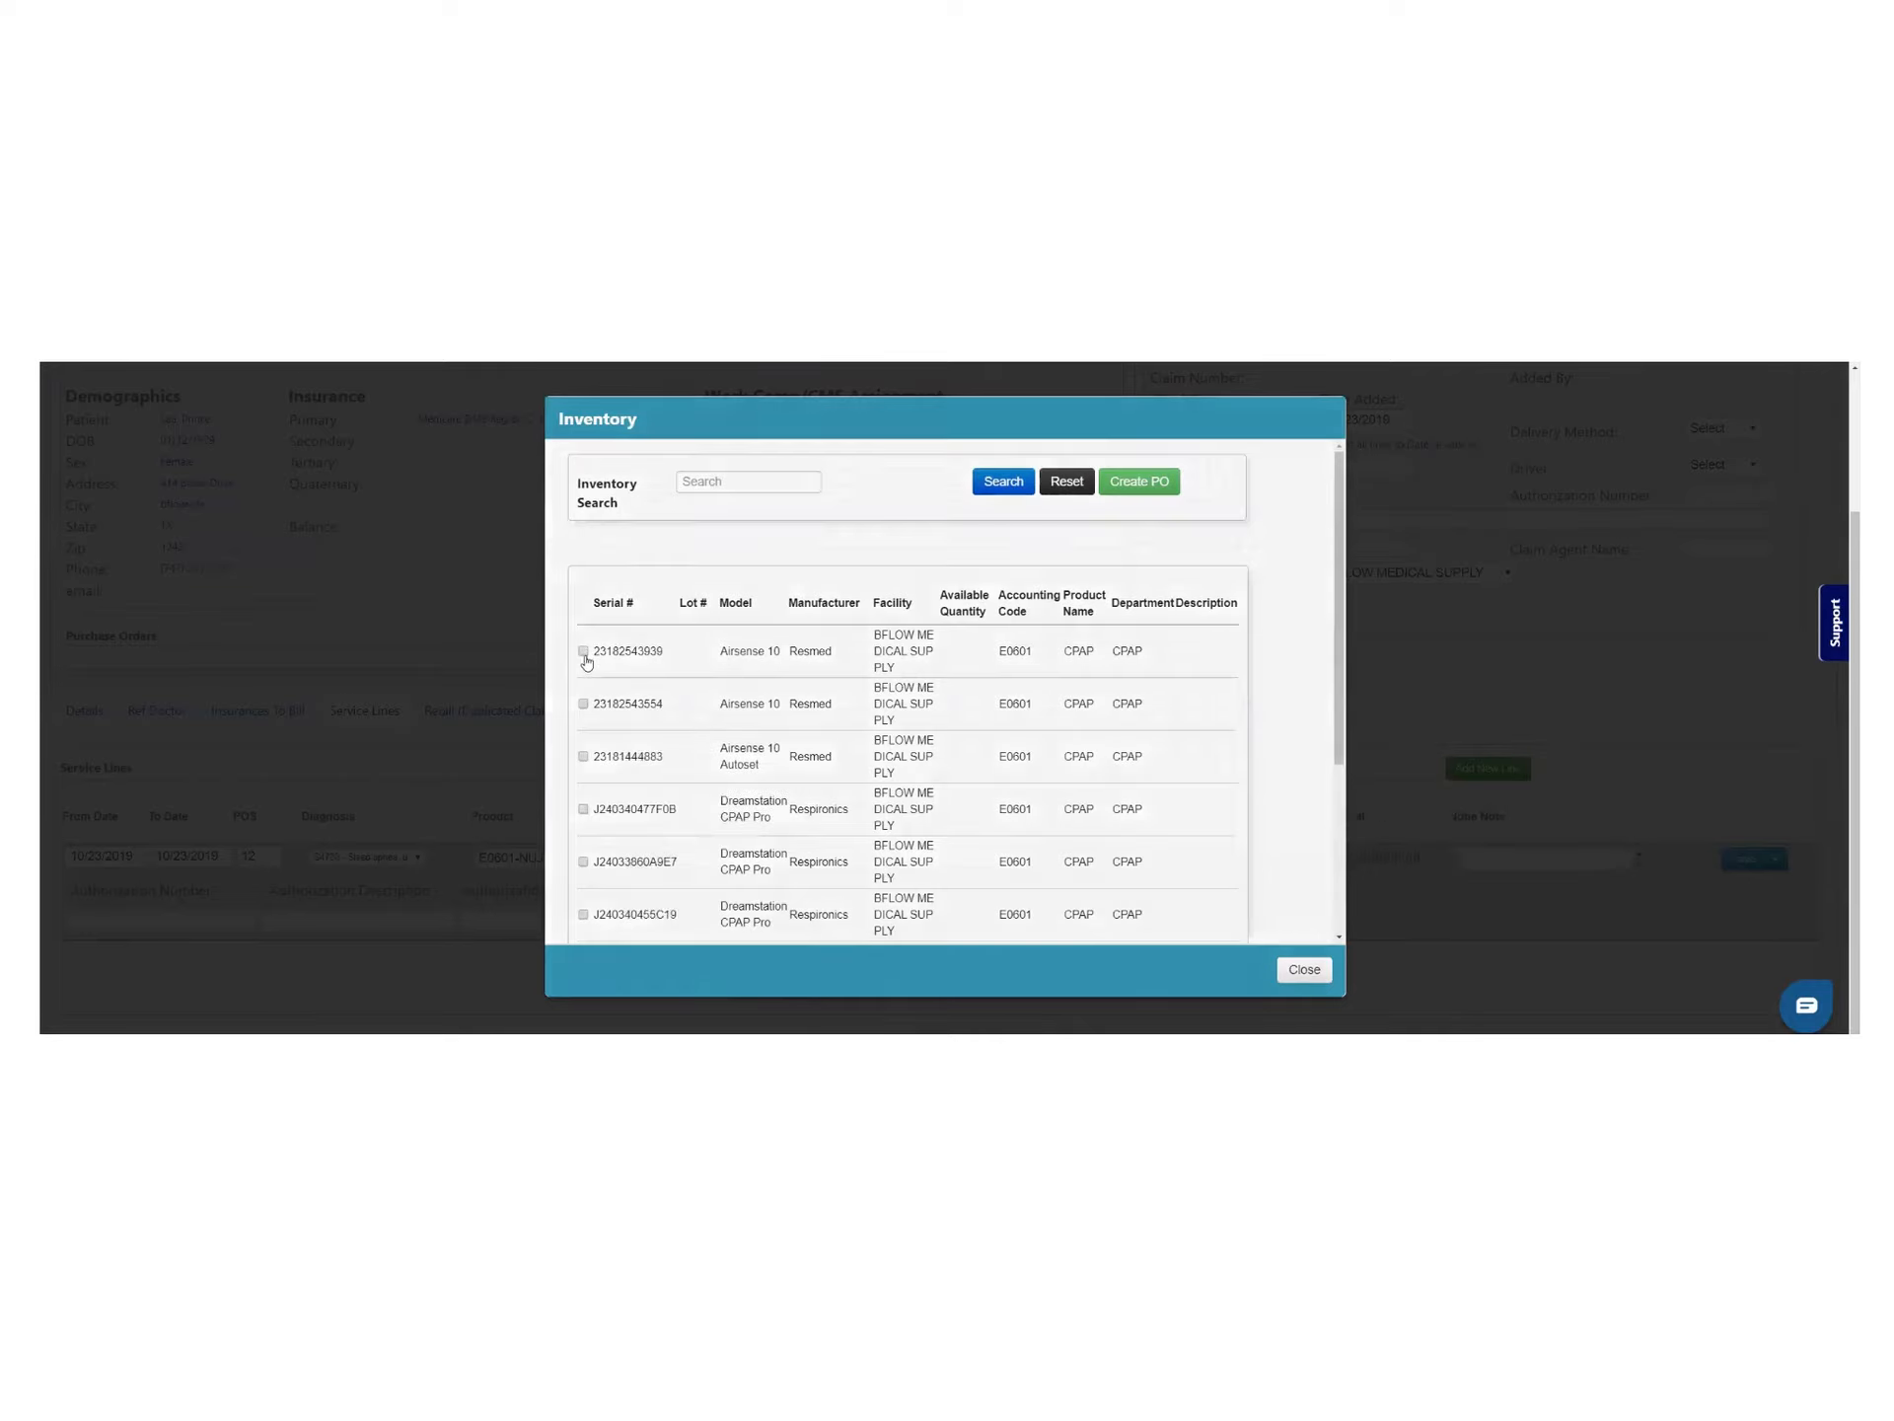
left_click(1742, 858)
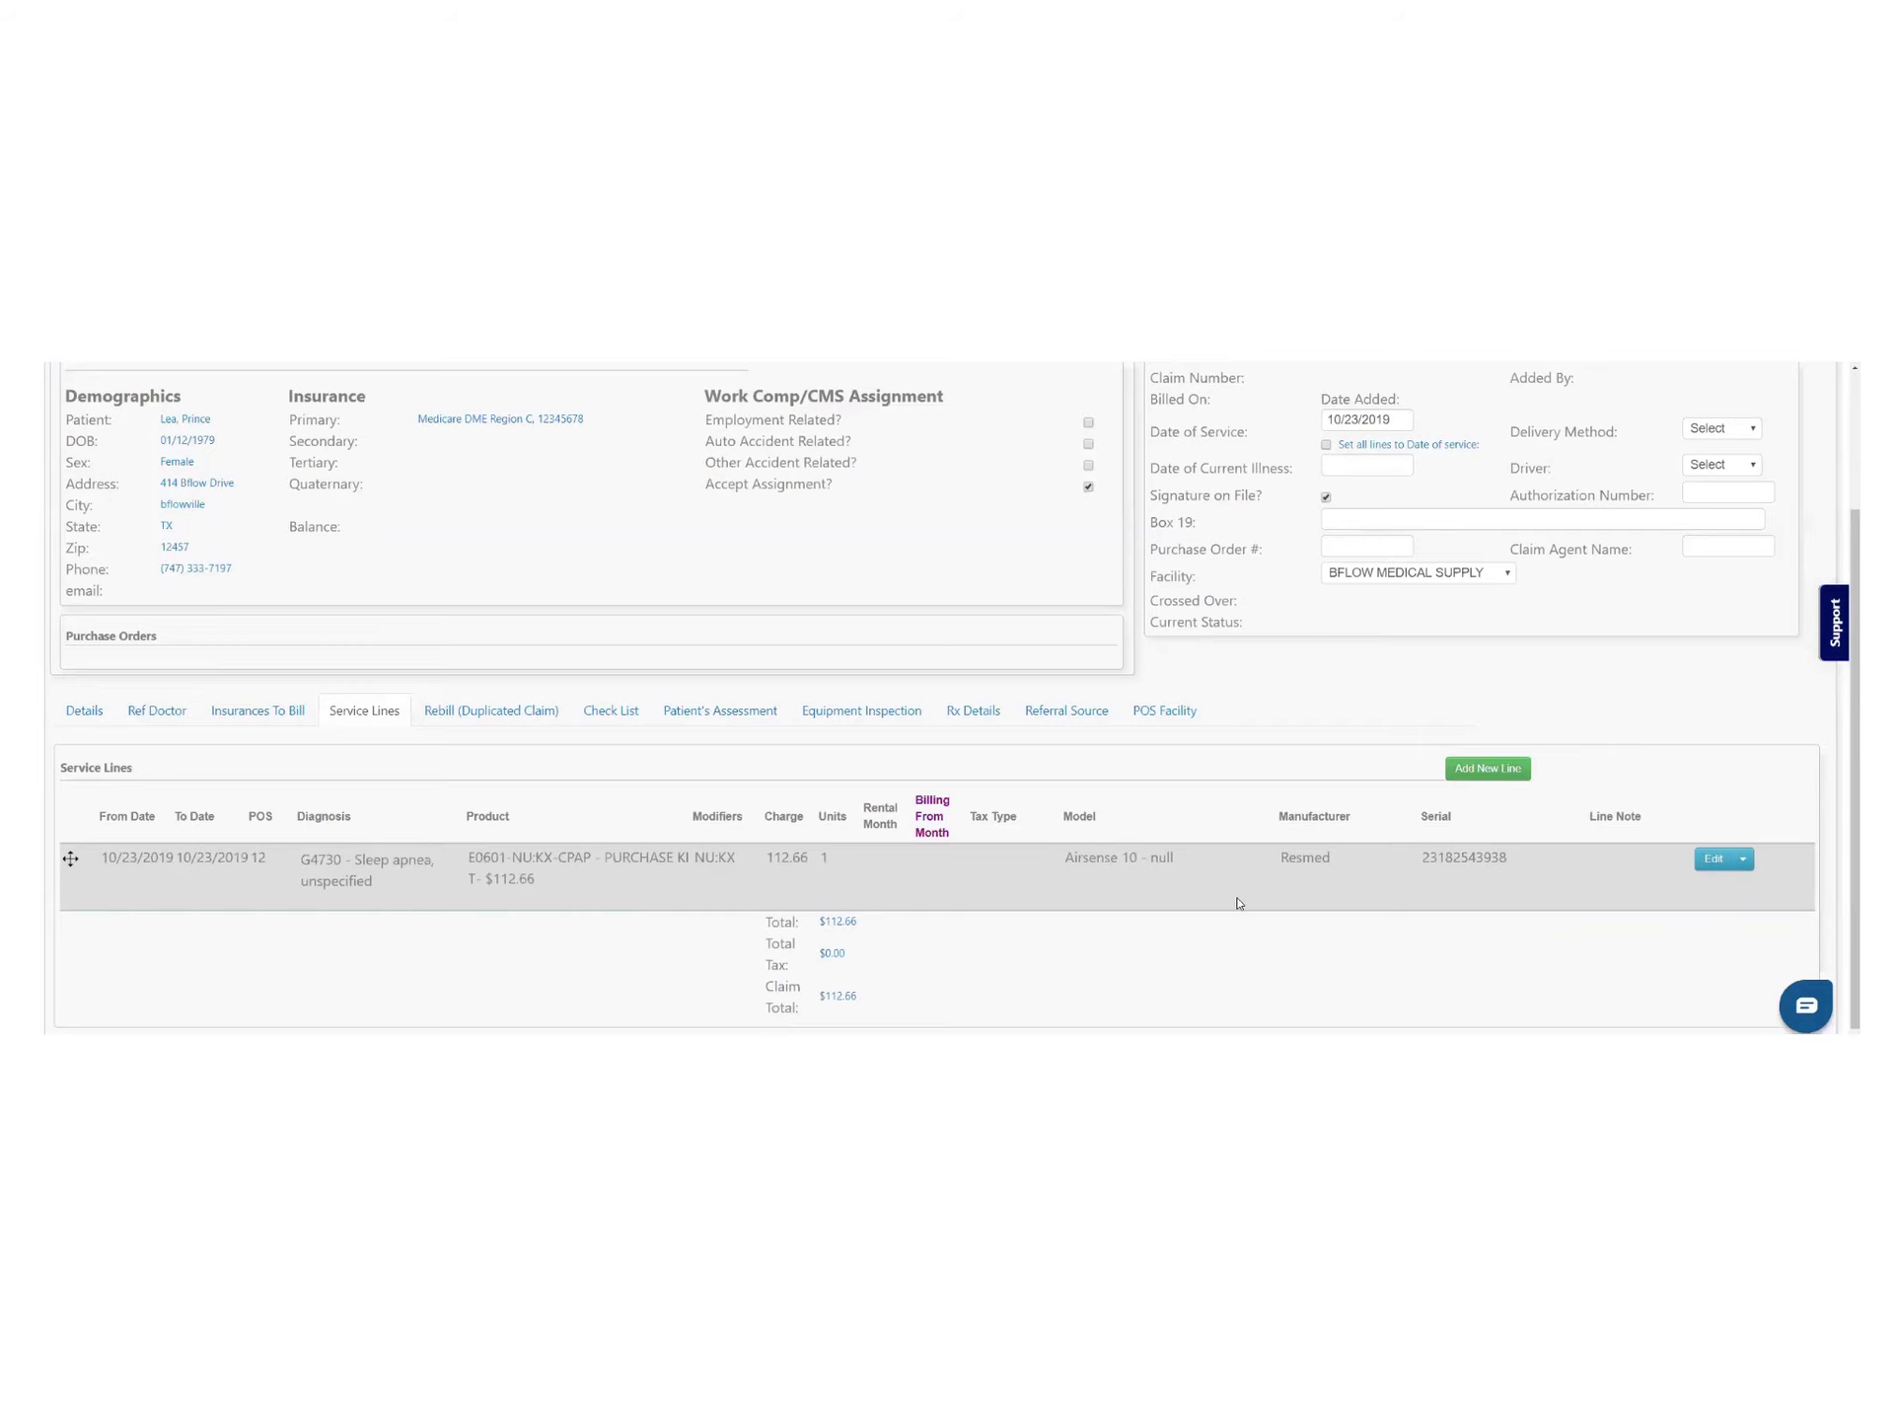
scroll(1389, 775, "up", 2)
Set the delivery method to Delivery, assign the driver, and save the claim as 3266
left_click(1745, 612)
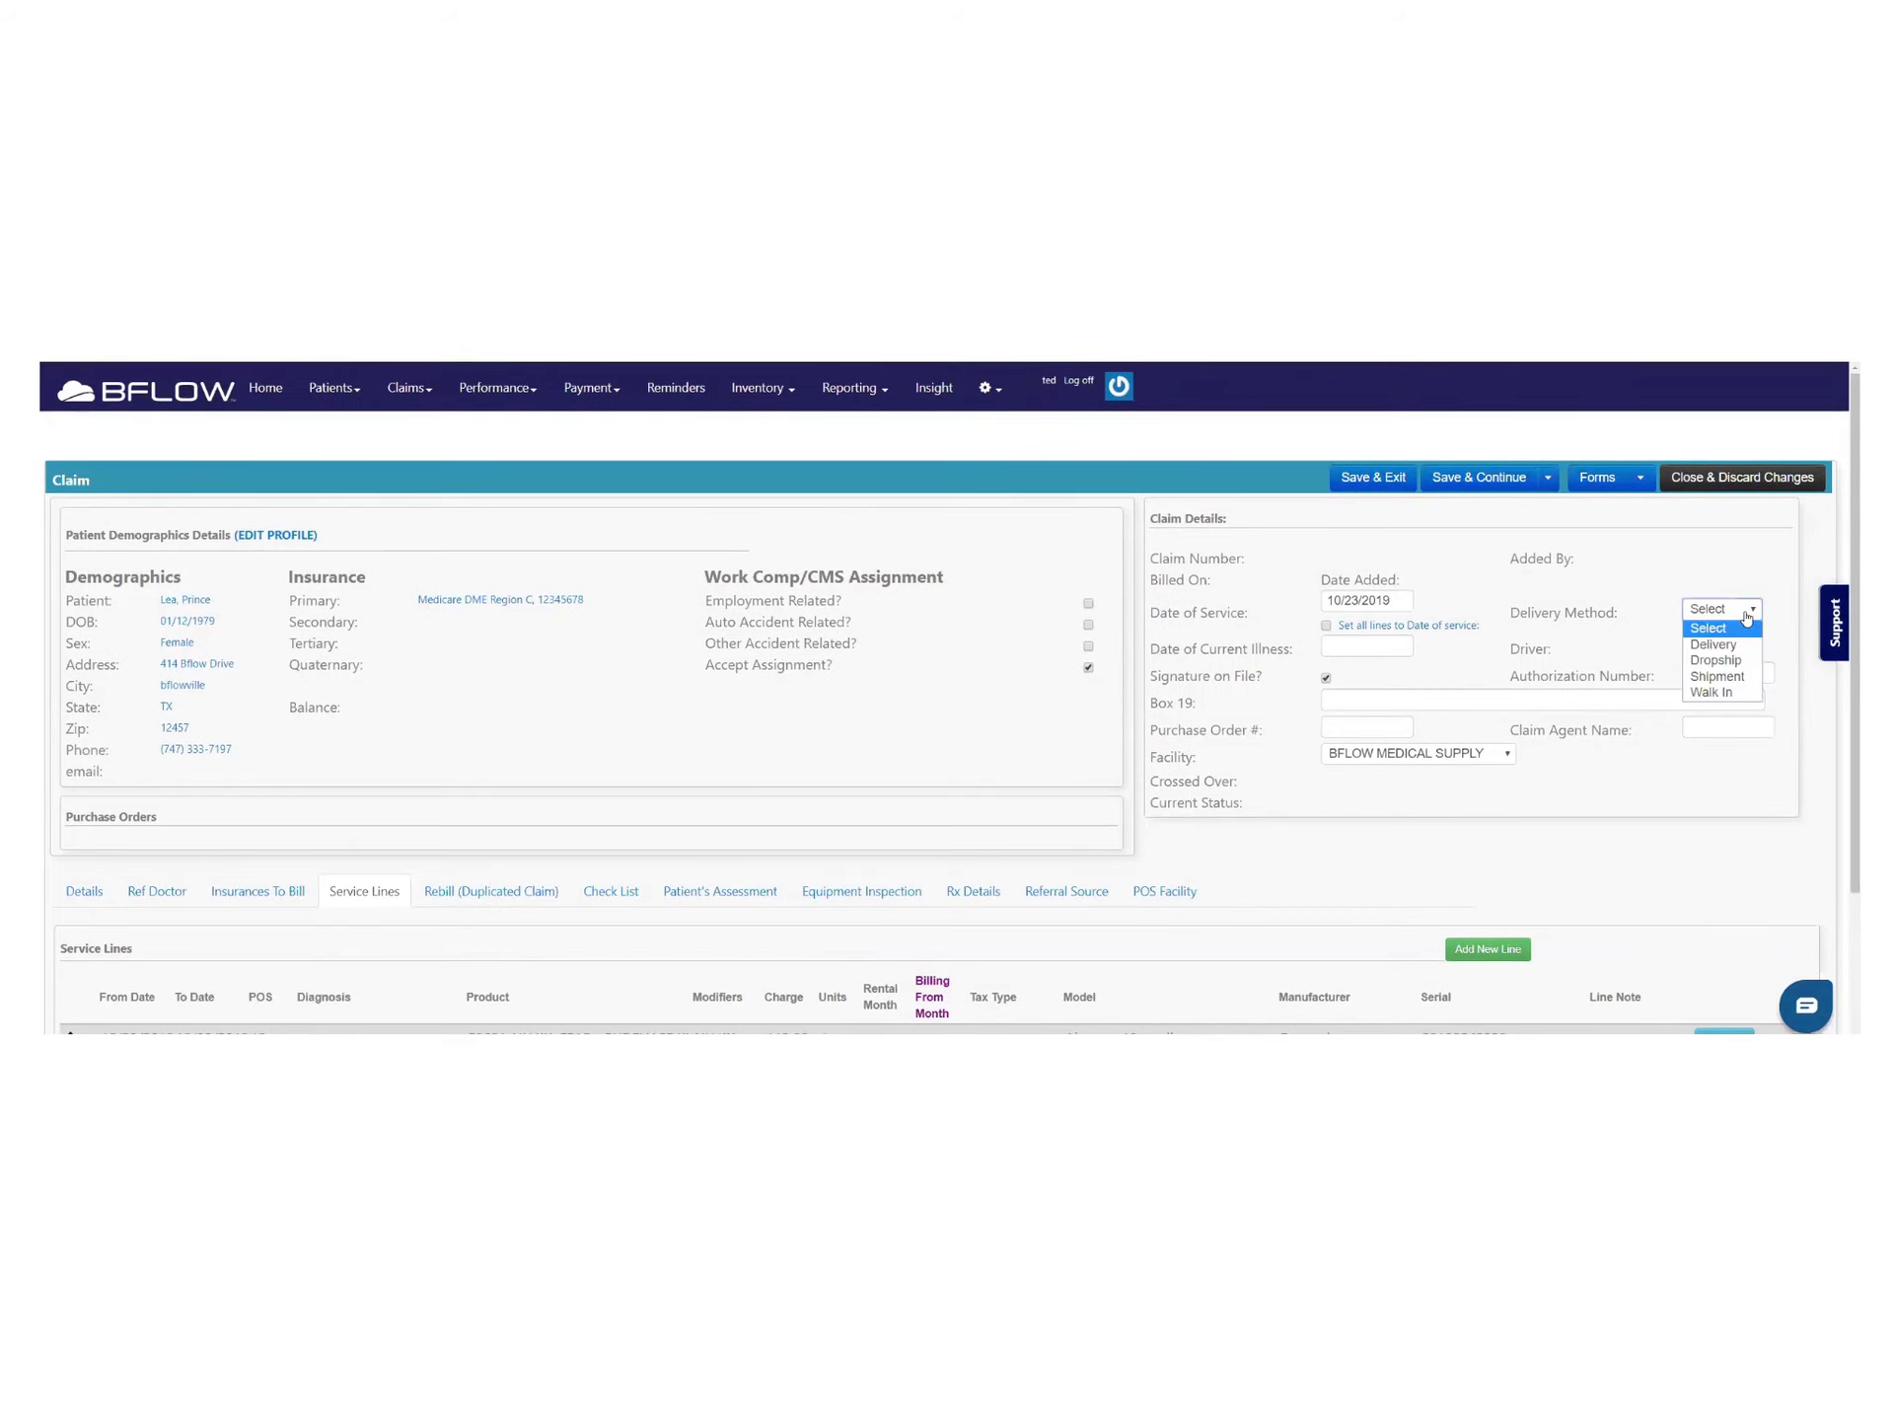
left_click(1722, 645)
left_click(1742, 648)
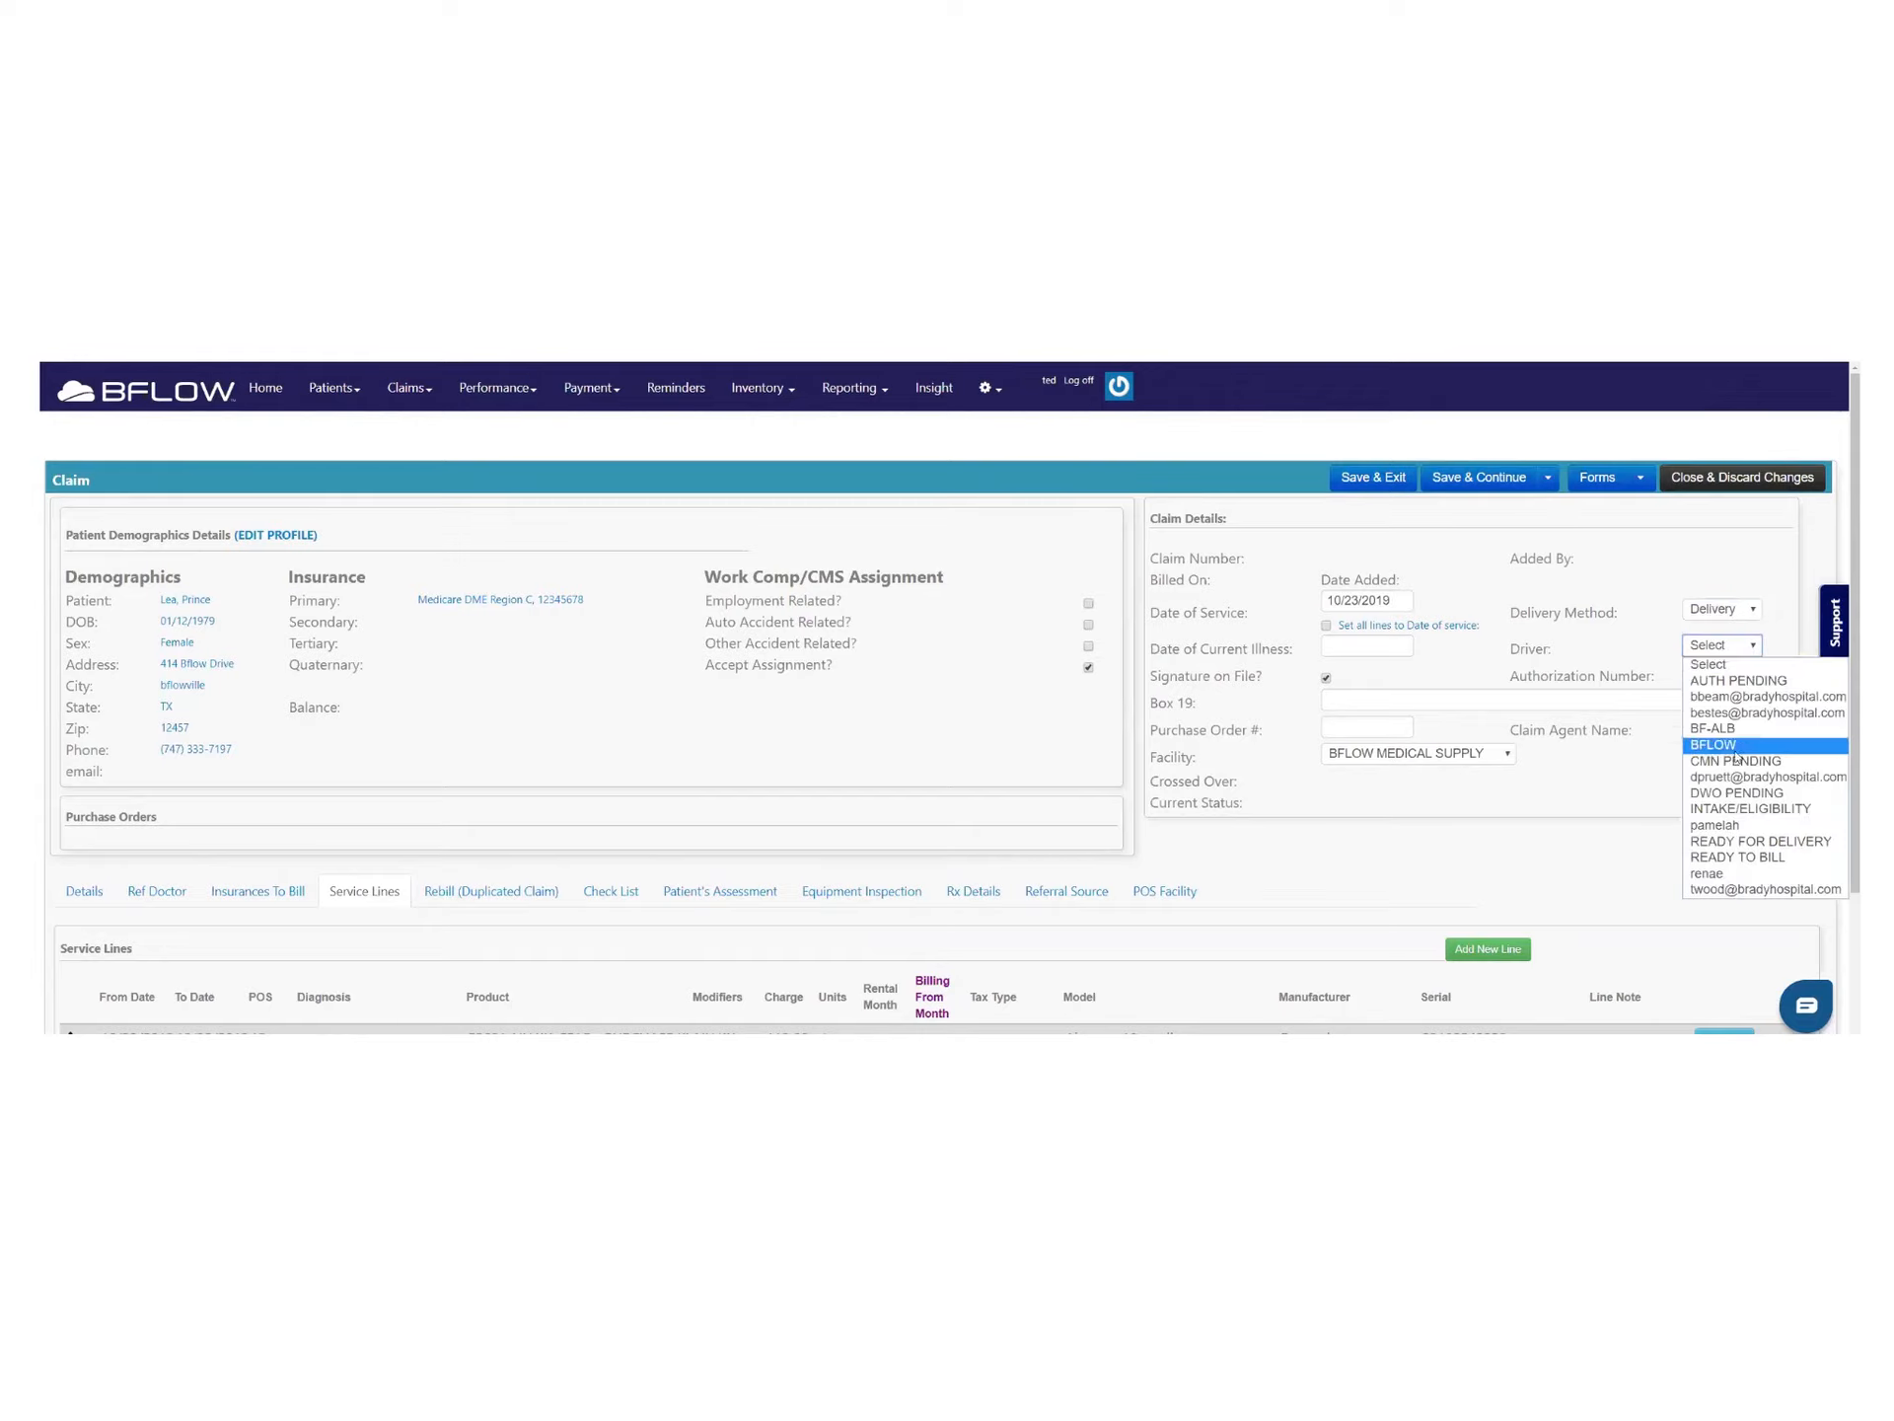
left_click(1739, 825)
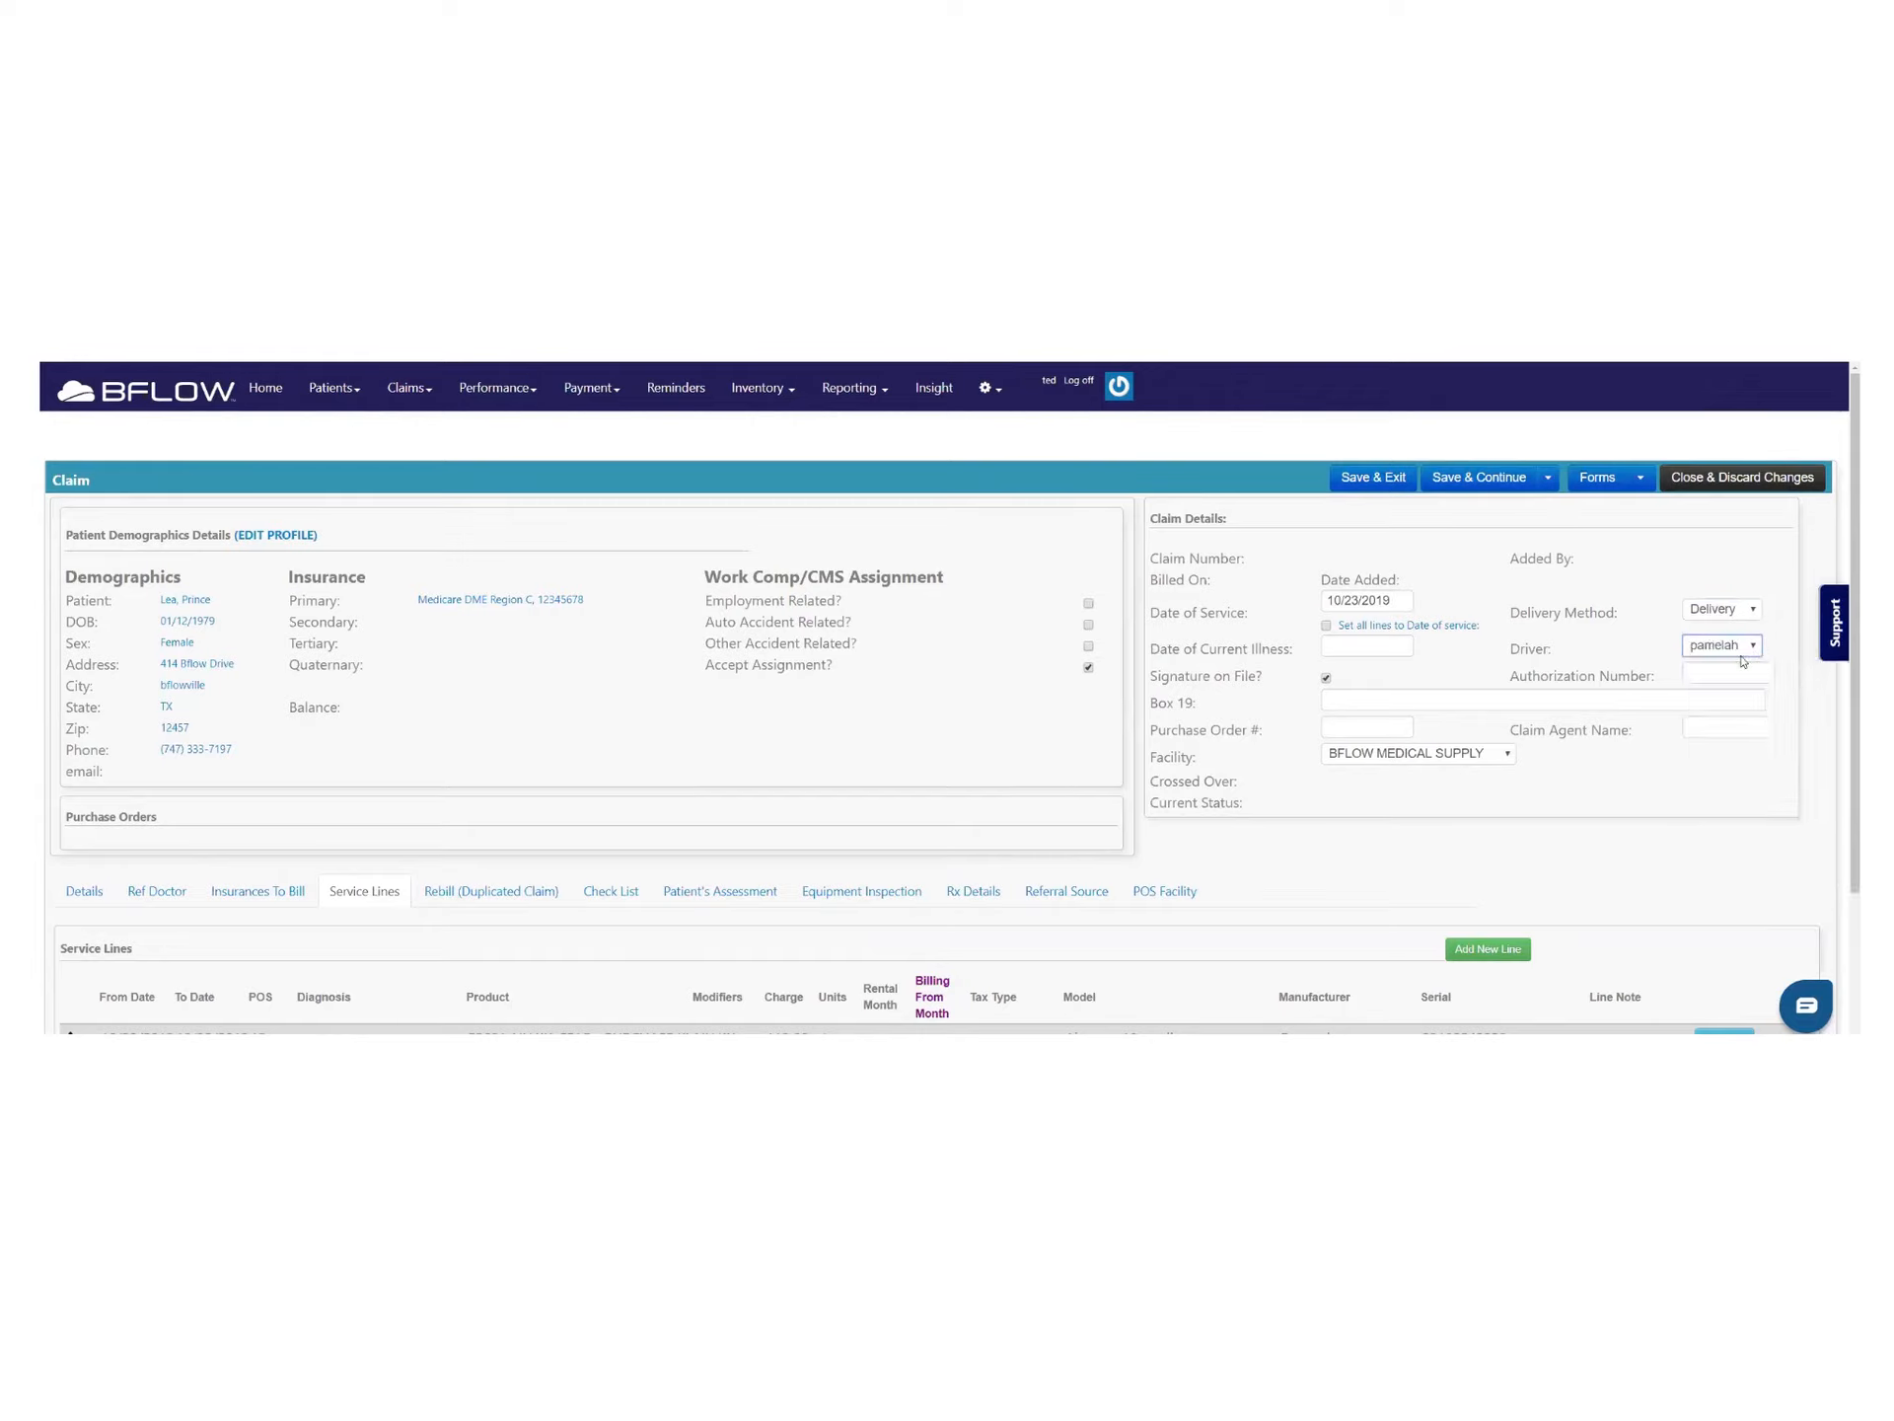
left_click(1493, 480)
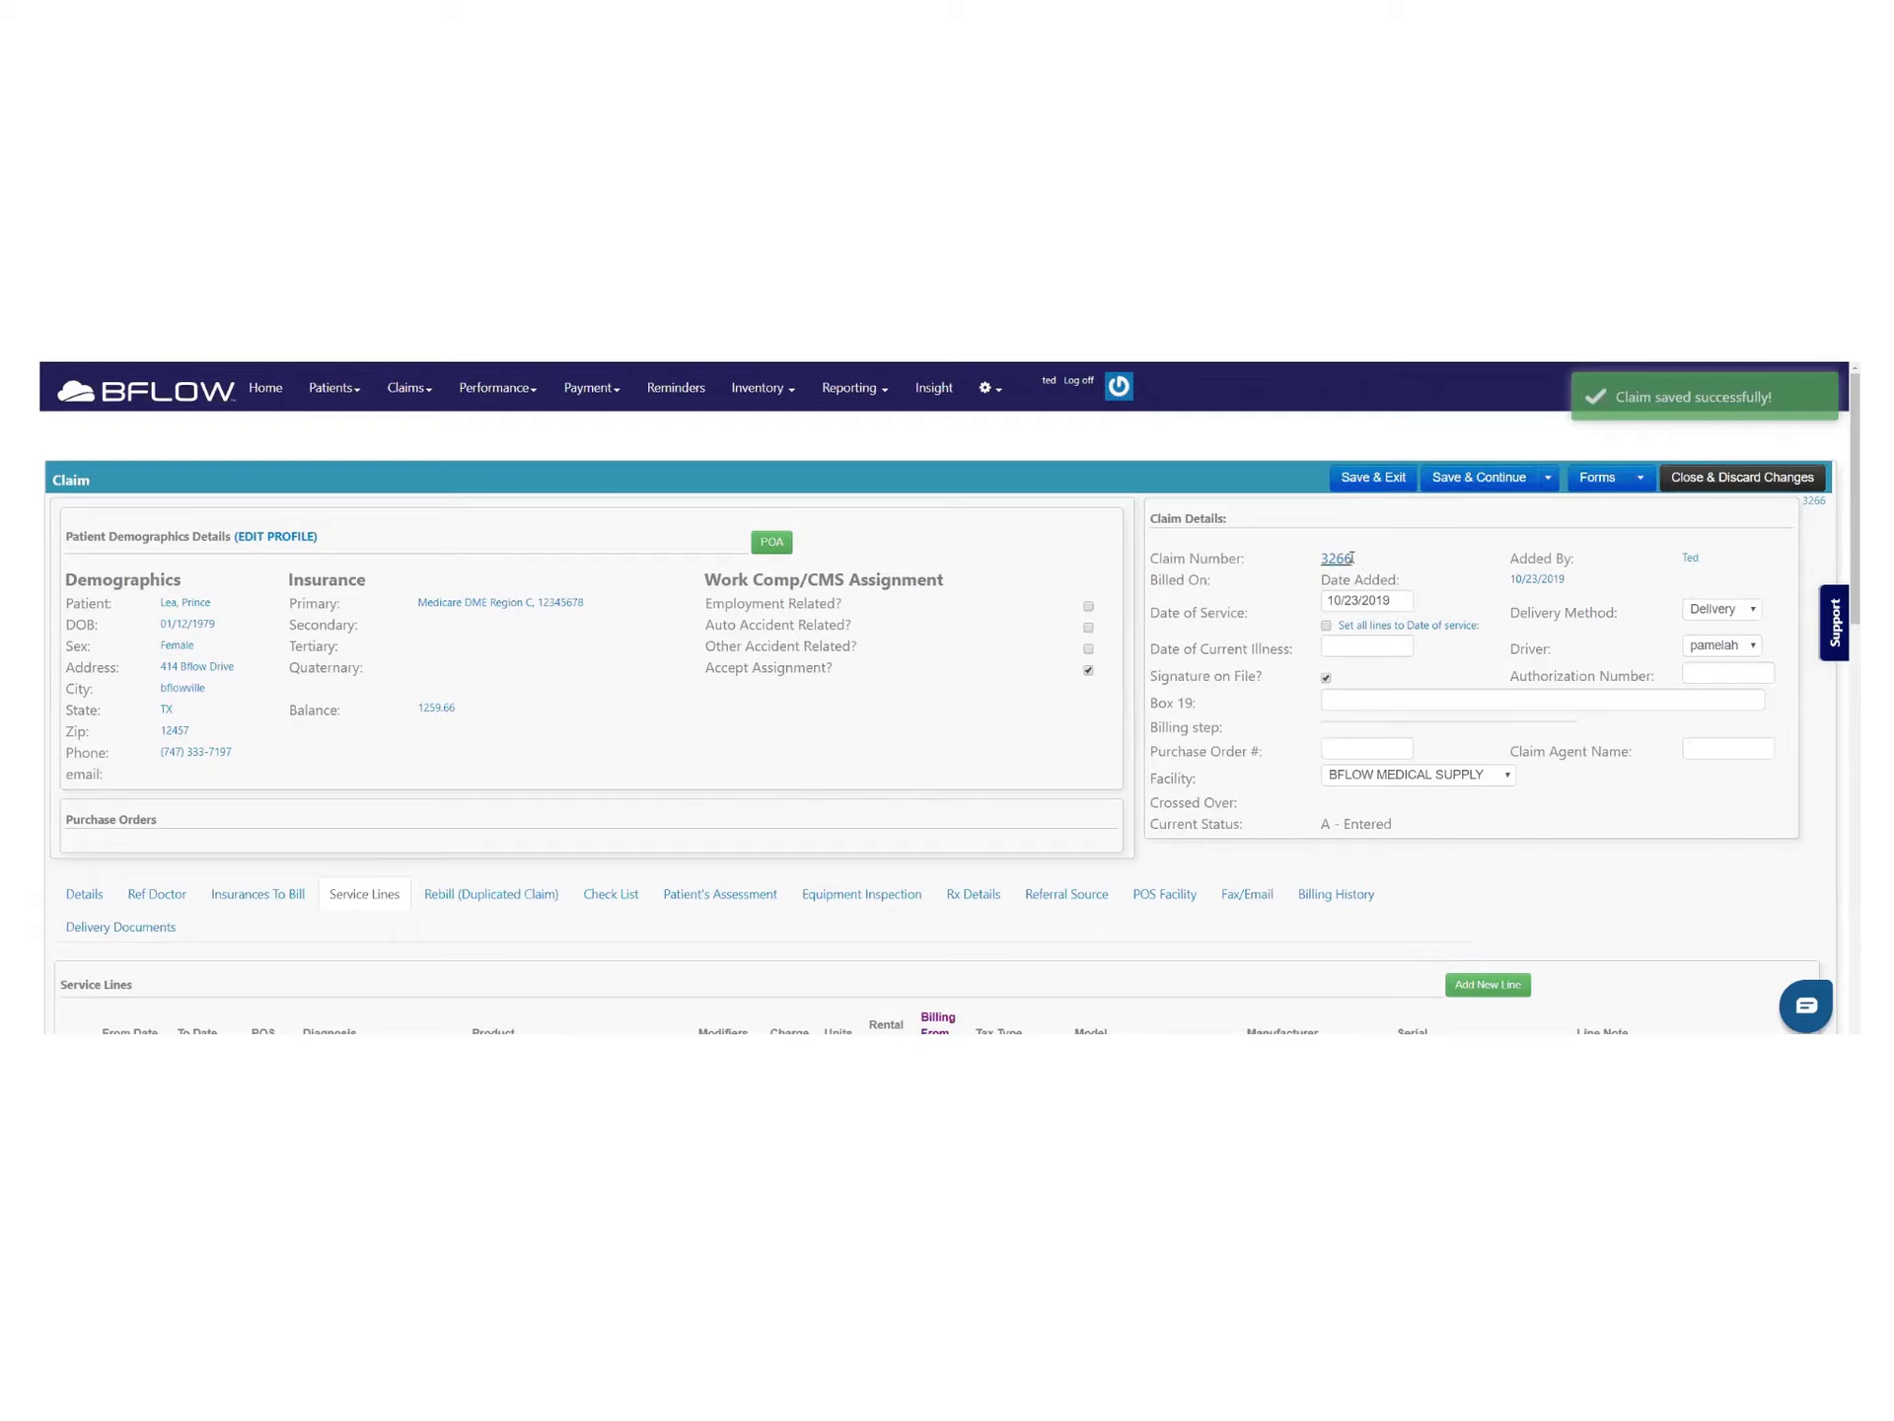
Select the new claim number and generate the Delivery Ticket from the claim's forms
left_click_drag(1356, 559, 1315, 559)
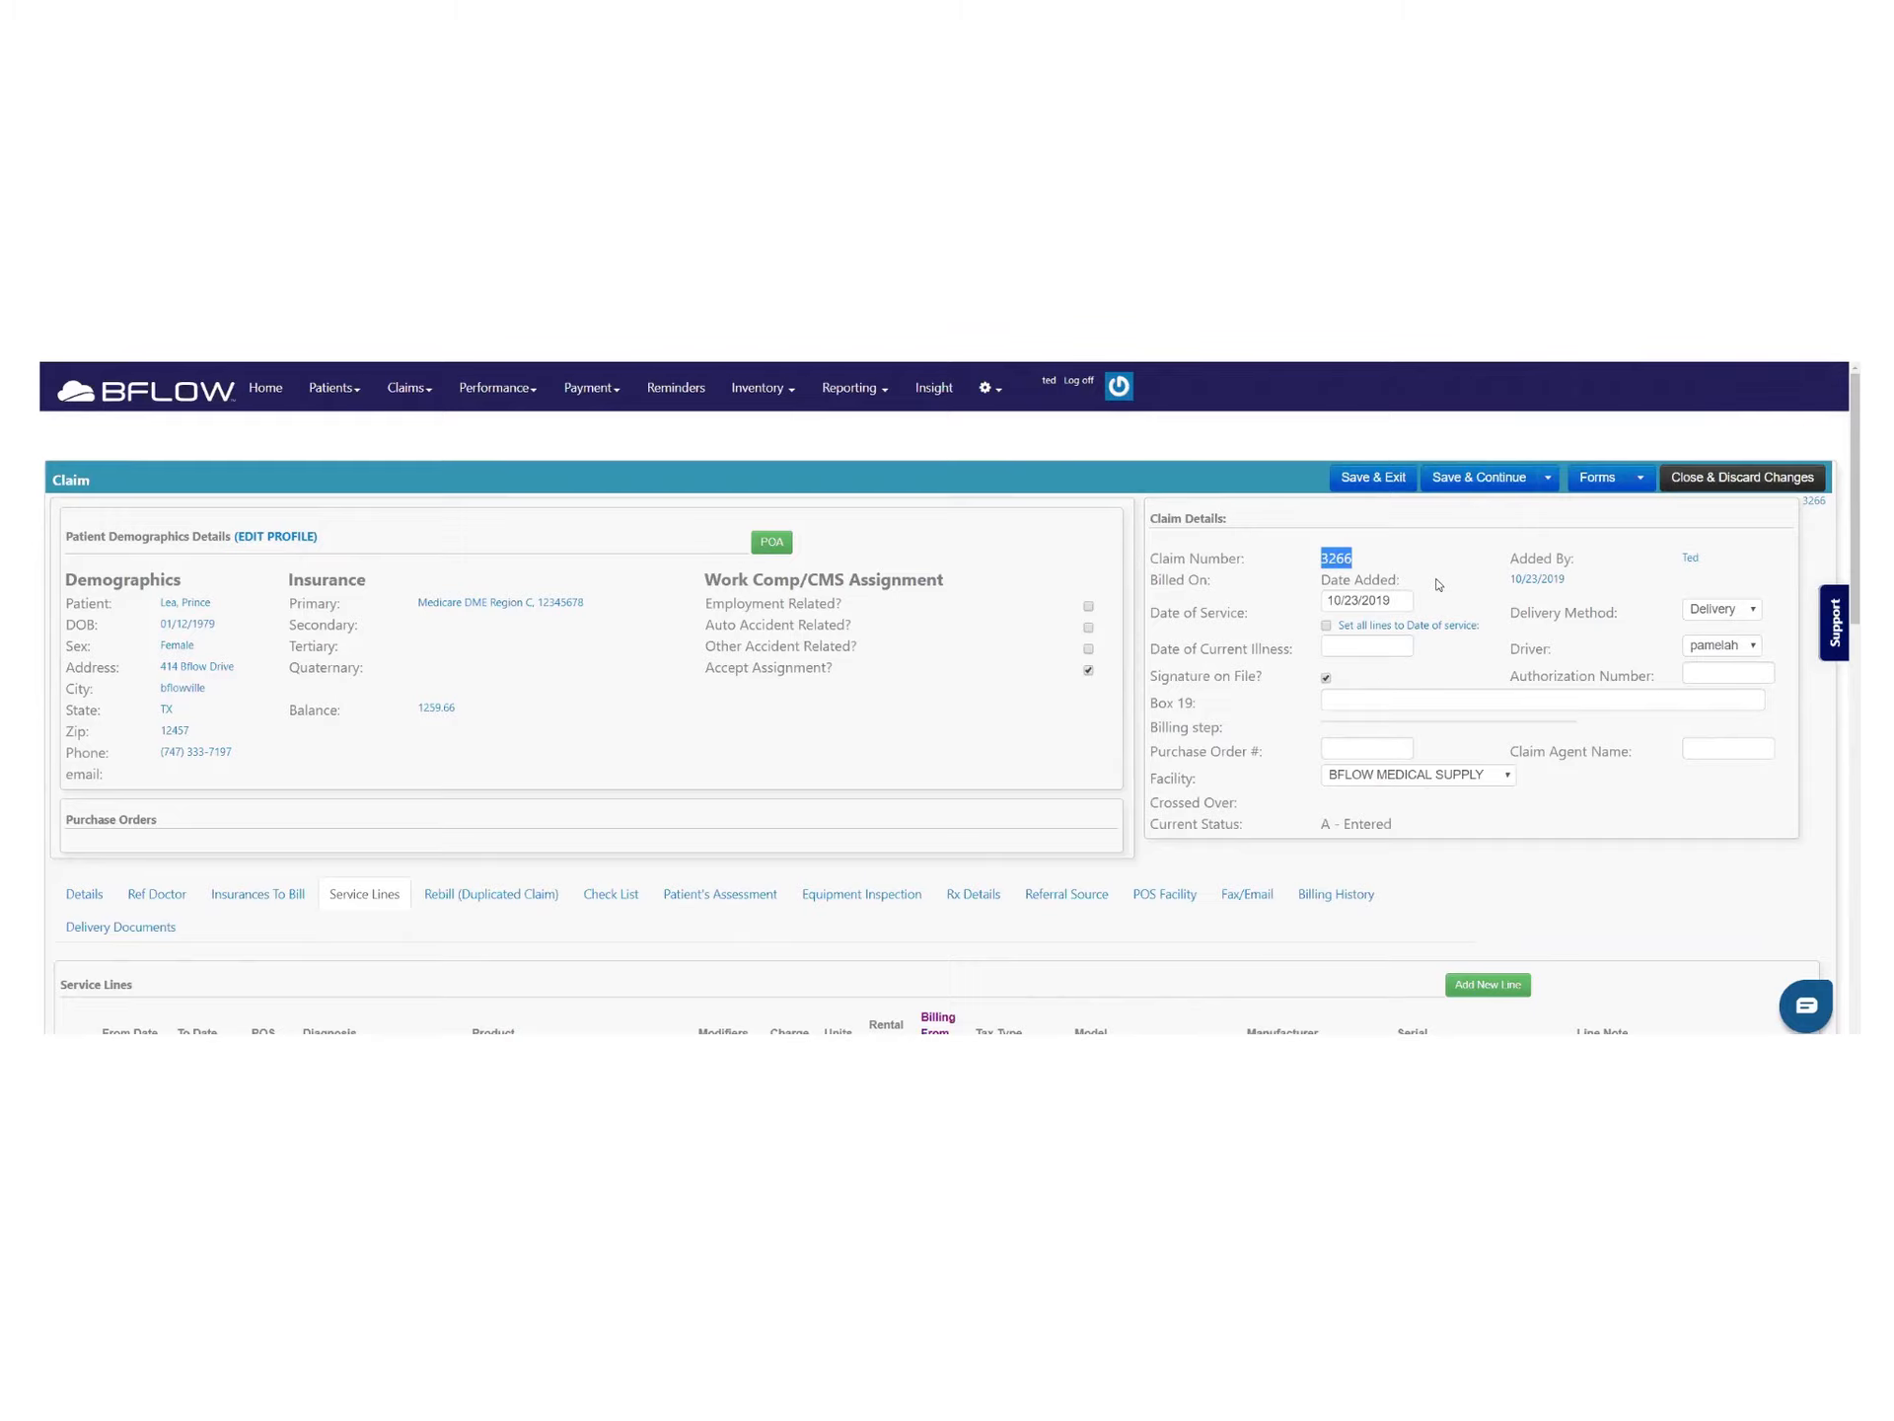
left_click(1640, 477)
left_click(1524, 552)
Delete the A7046 water chamber line from the claim's service lines
scroll(769, 746, "down", 6)
scroll(770, 746, "down", 5)
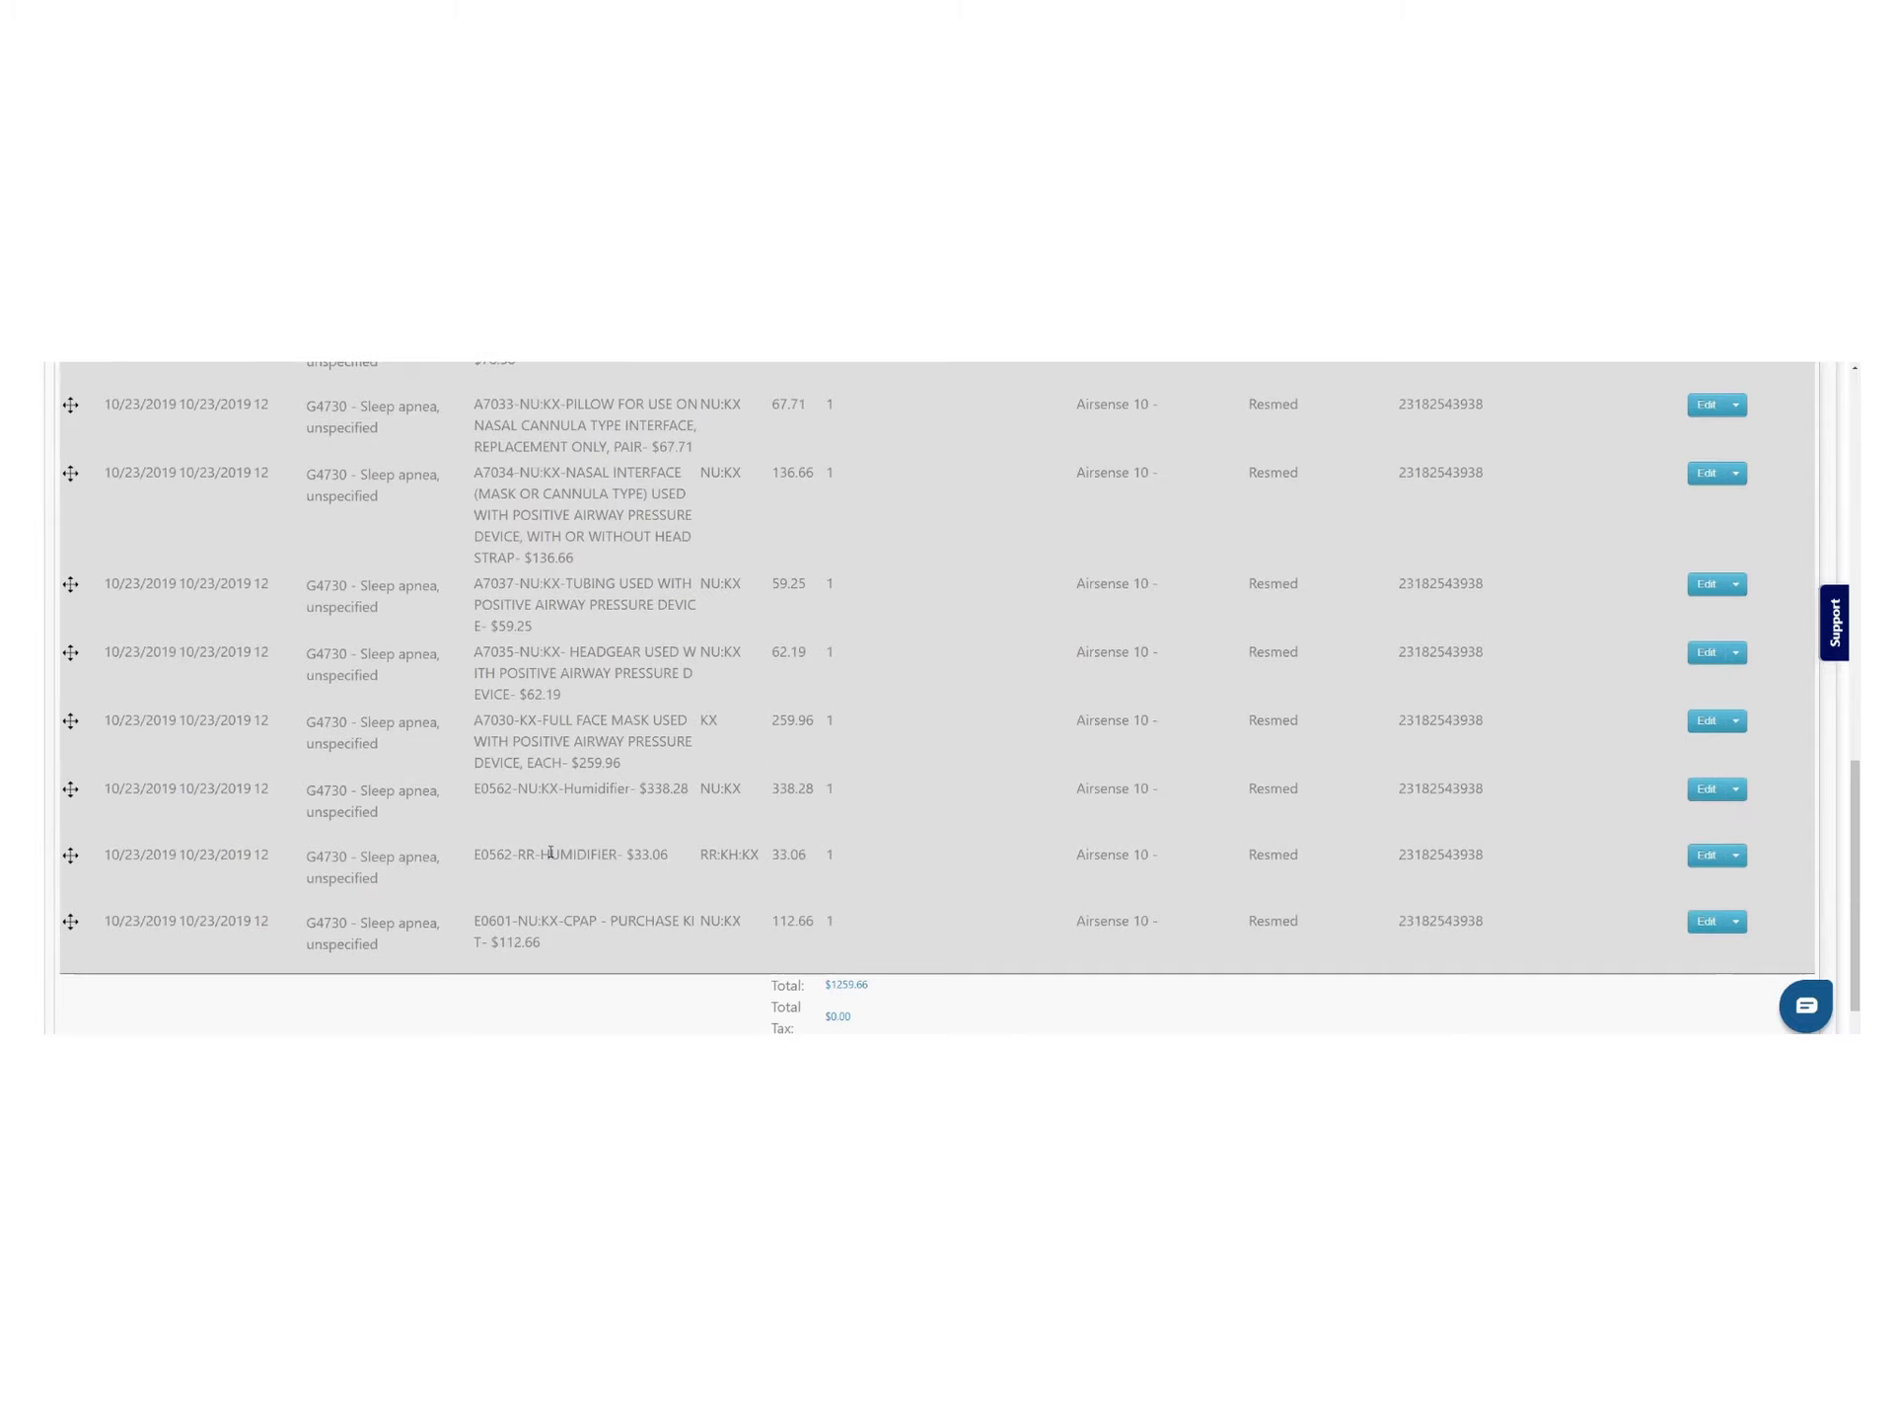
scroll(547, 856, "up", 1)
scroll(548, 865, "up", 1)
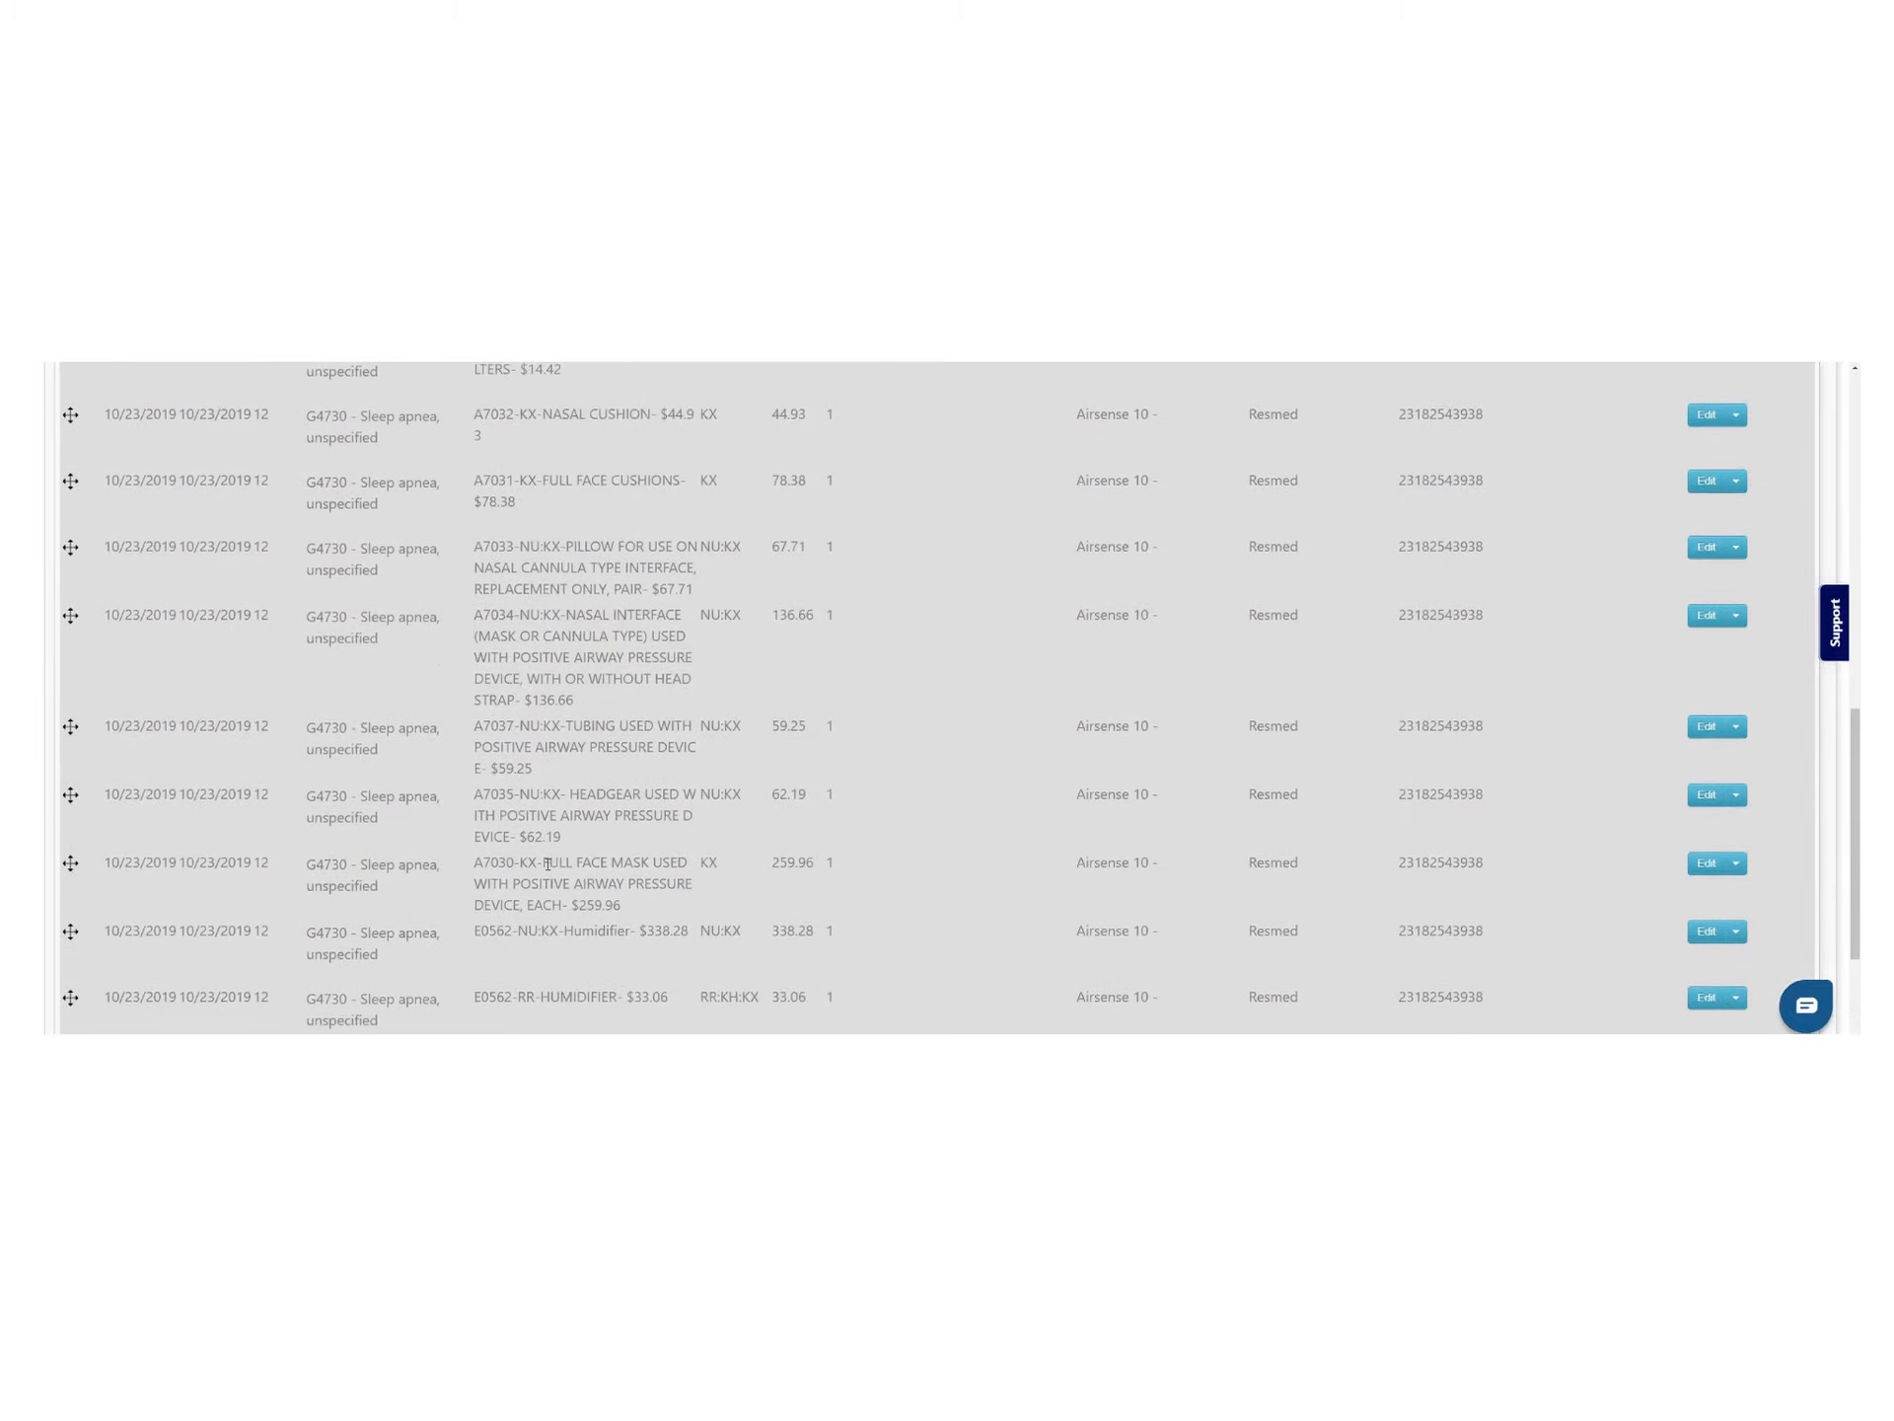
scroll(580, 865, "up", 1)
scroll(641, 870, "up", 4)
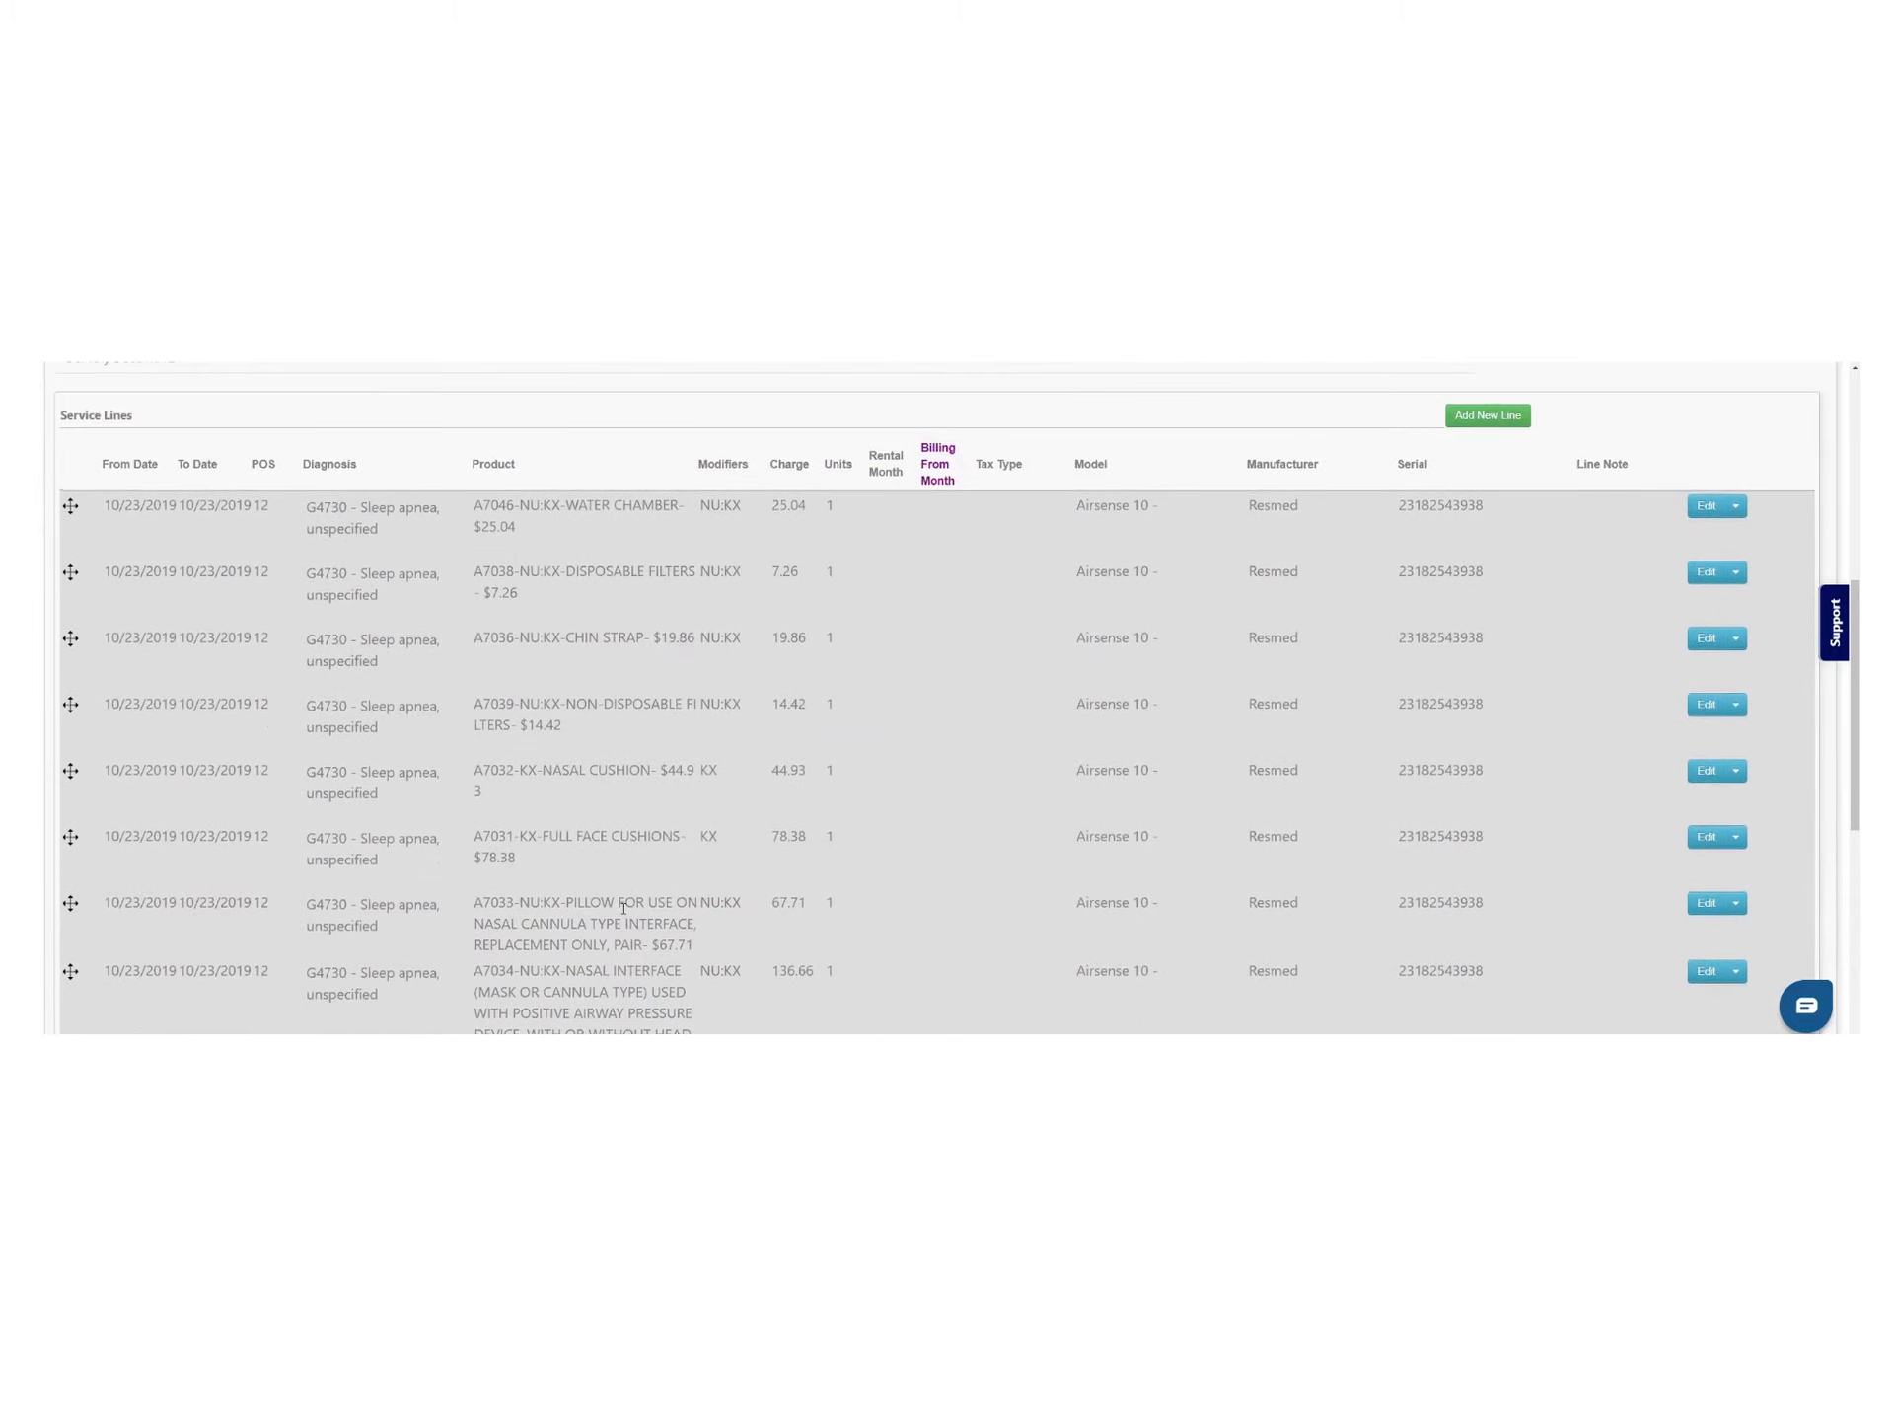
scroll(624, 906, "up", 2)
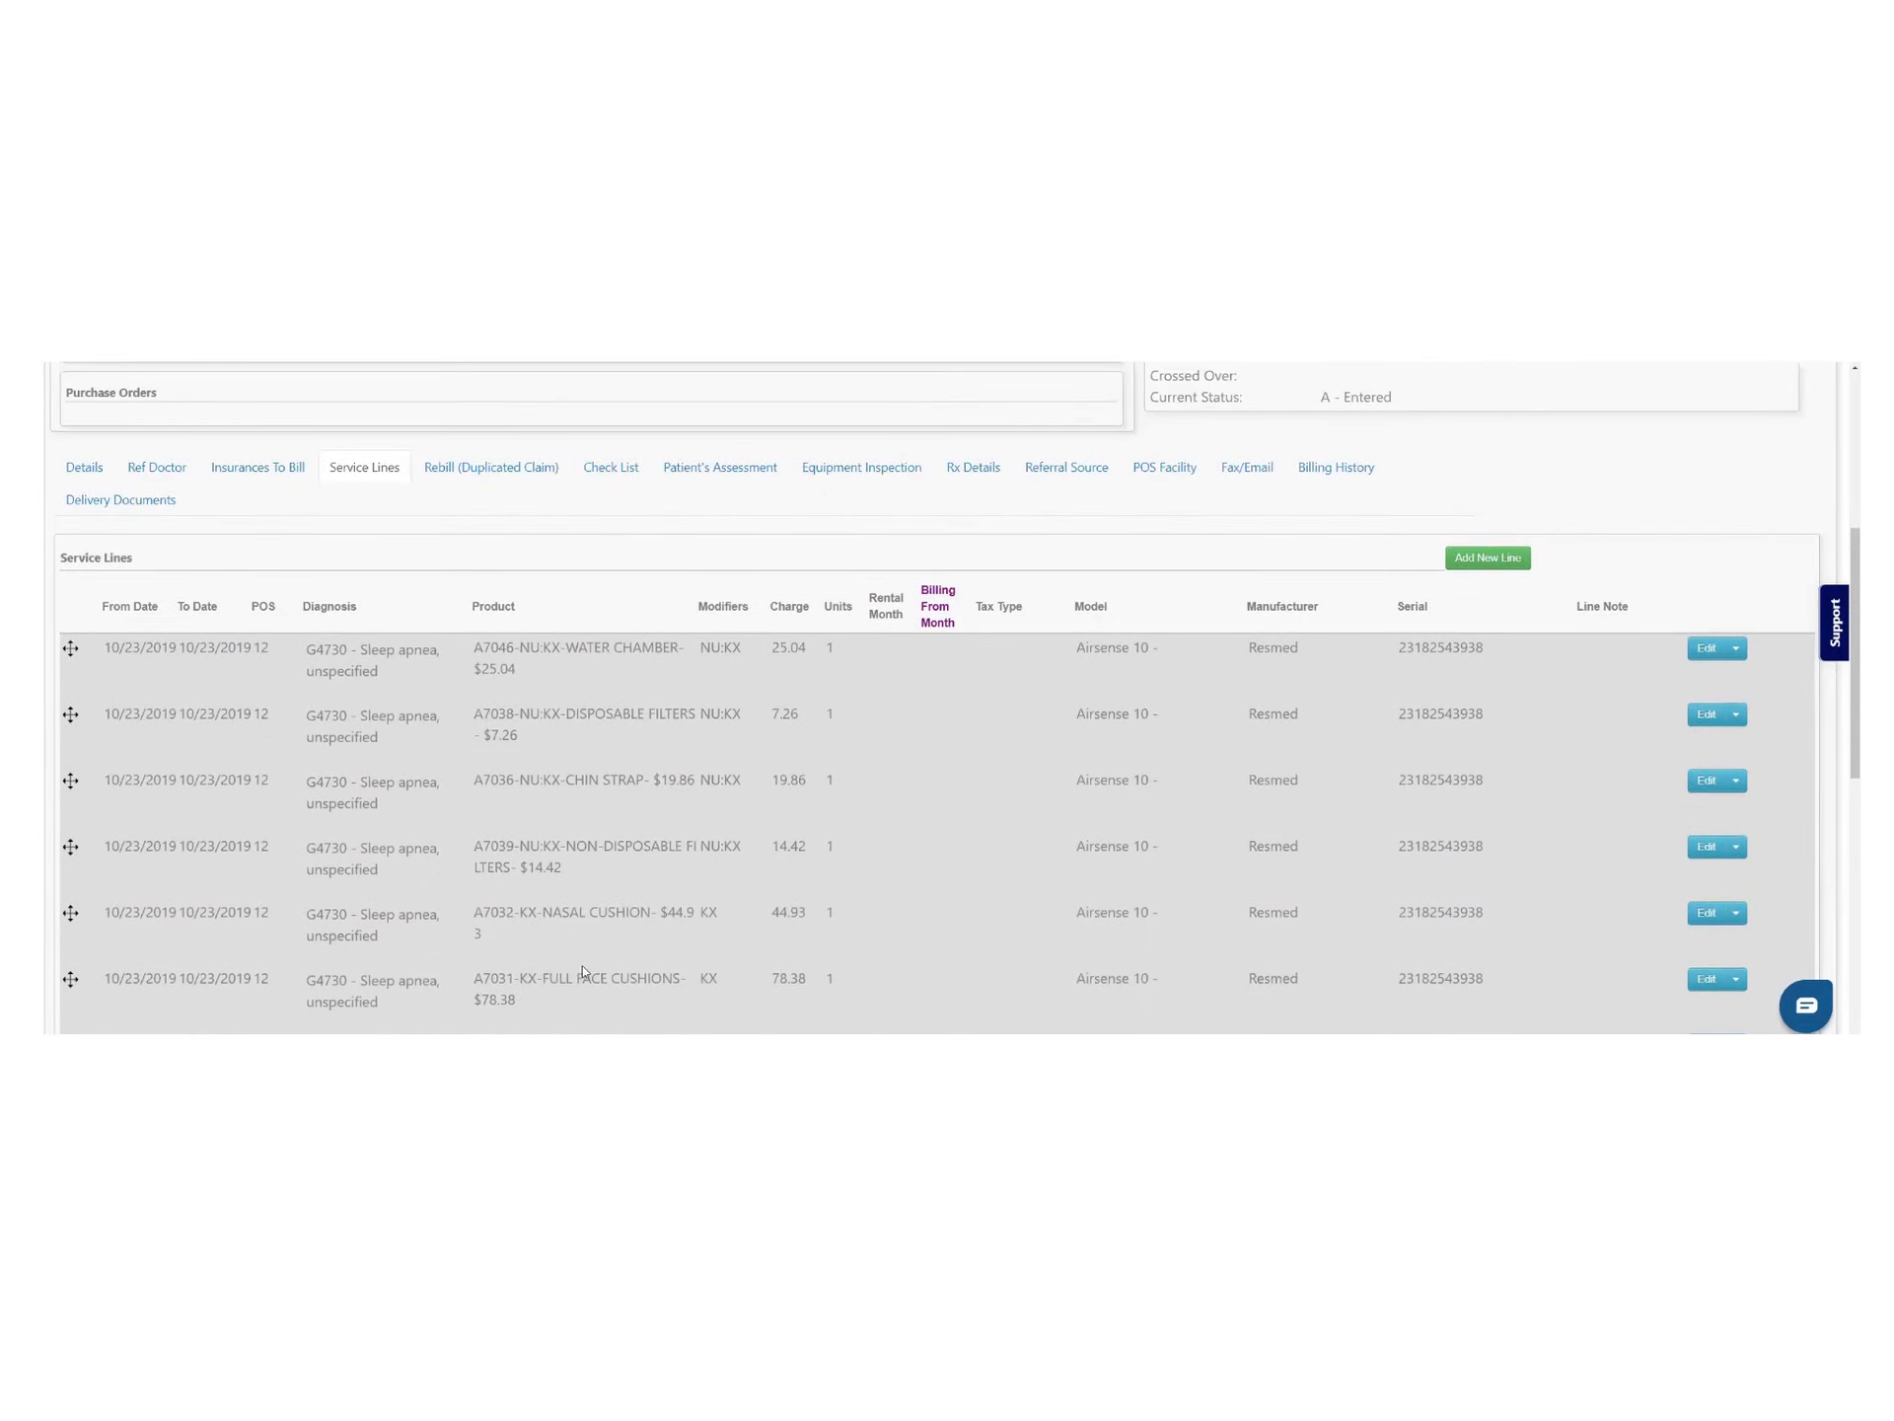
scroll(602, 977, "up", 3)
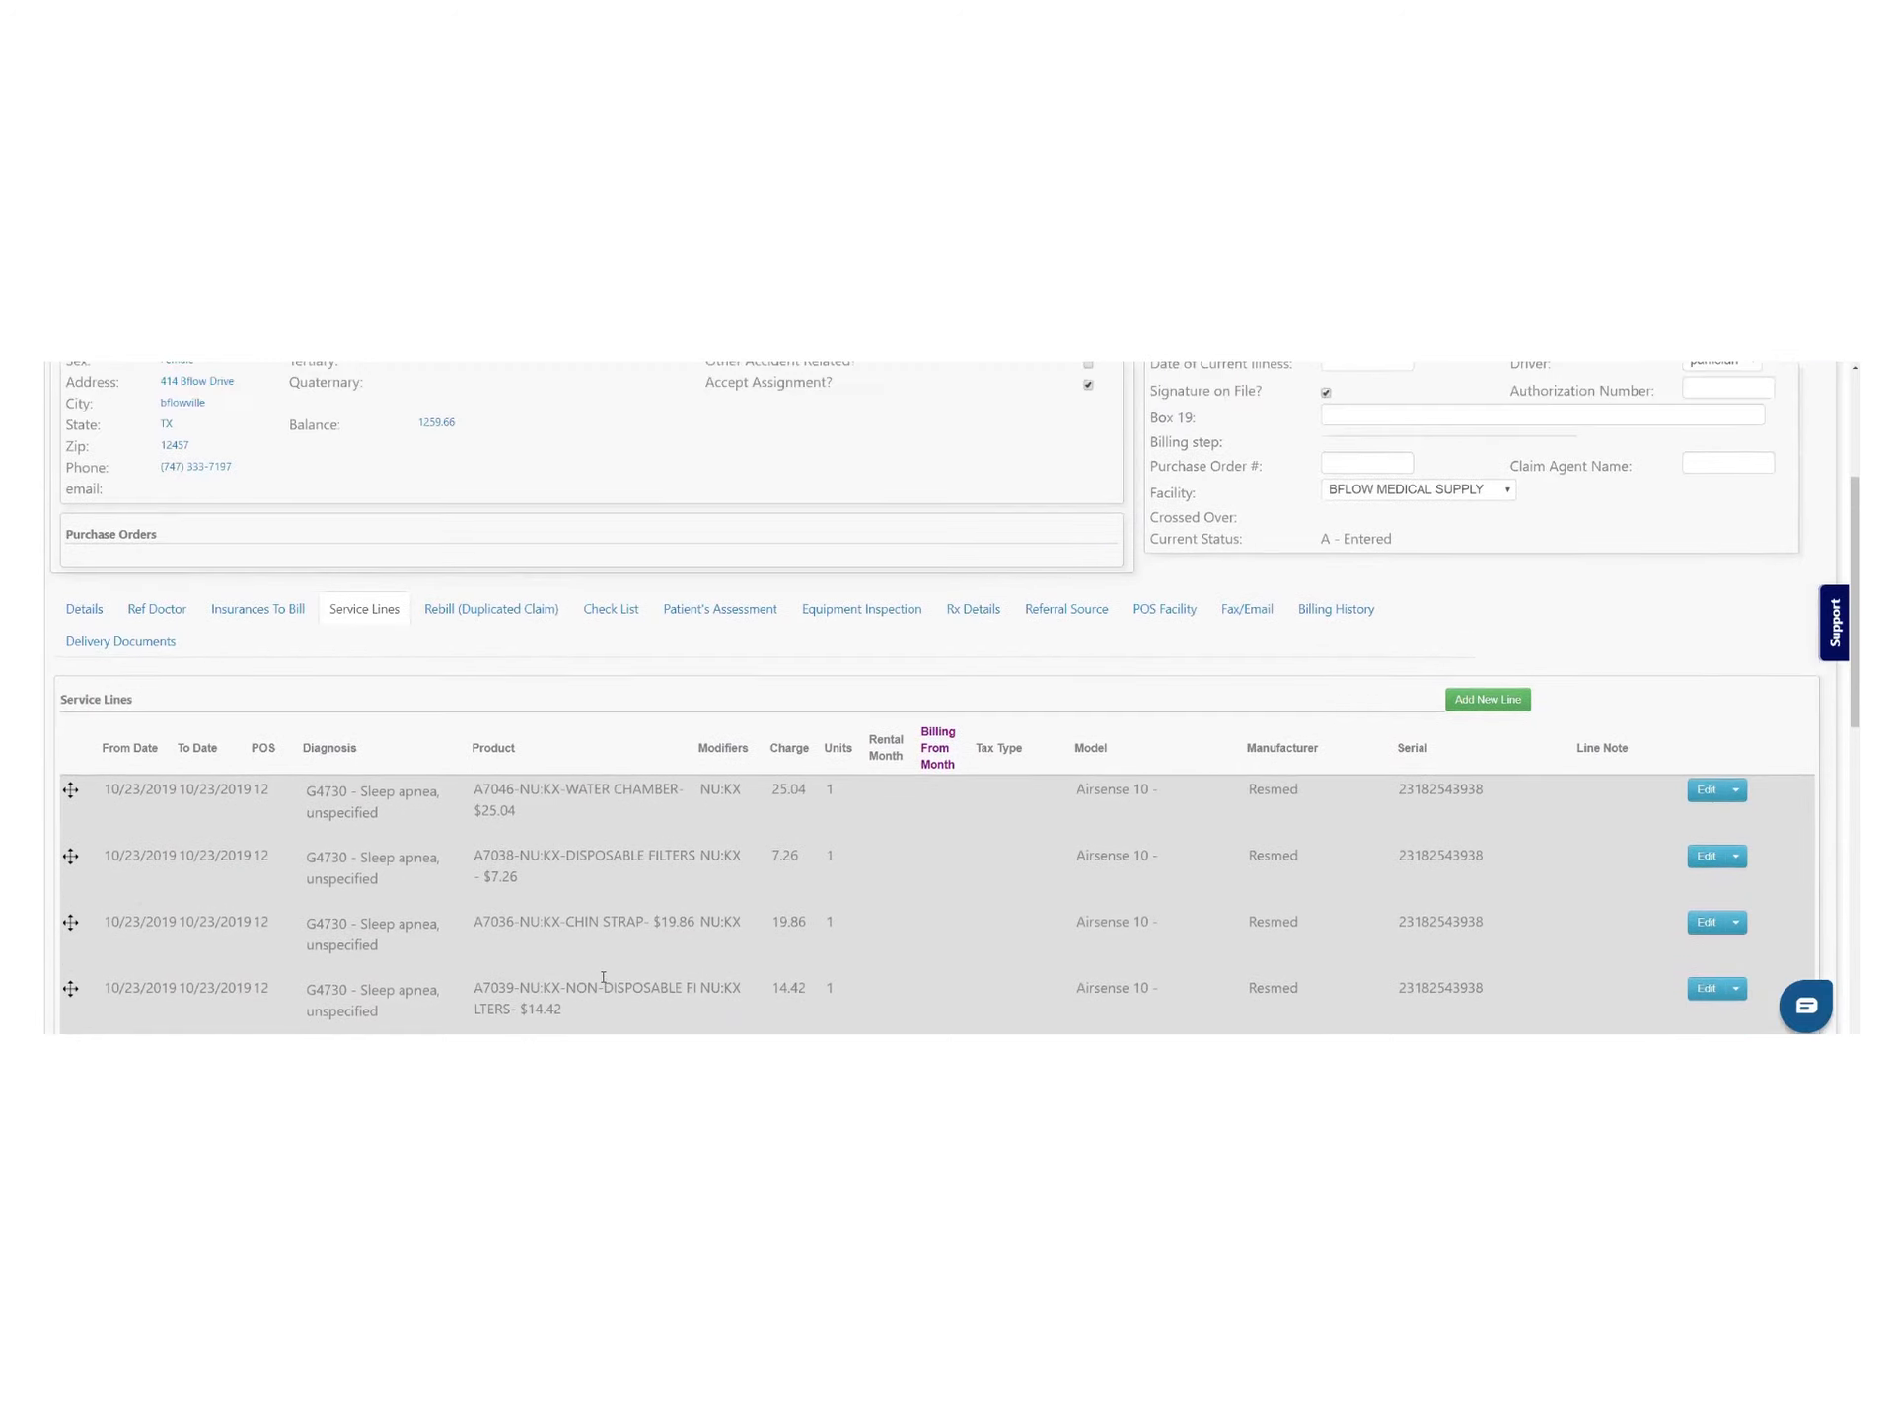
scroll(605, 979, "up", 4)
scroll(1839, 444, "down", 7)
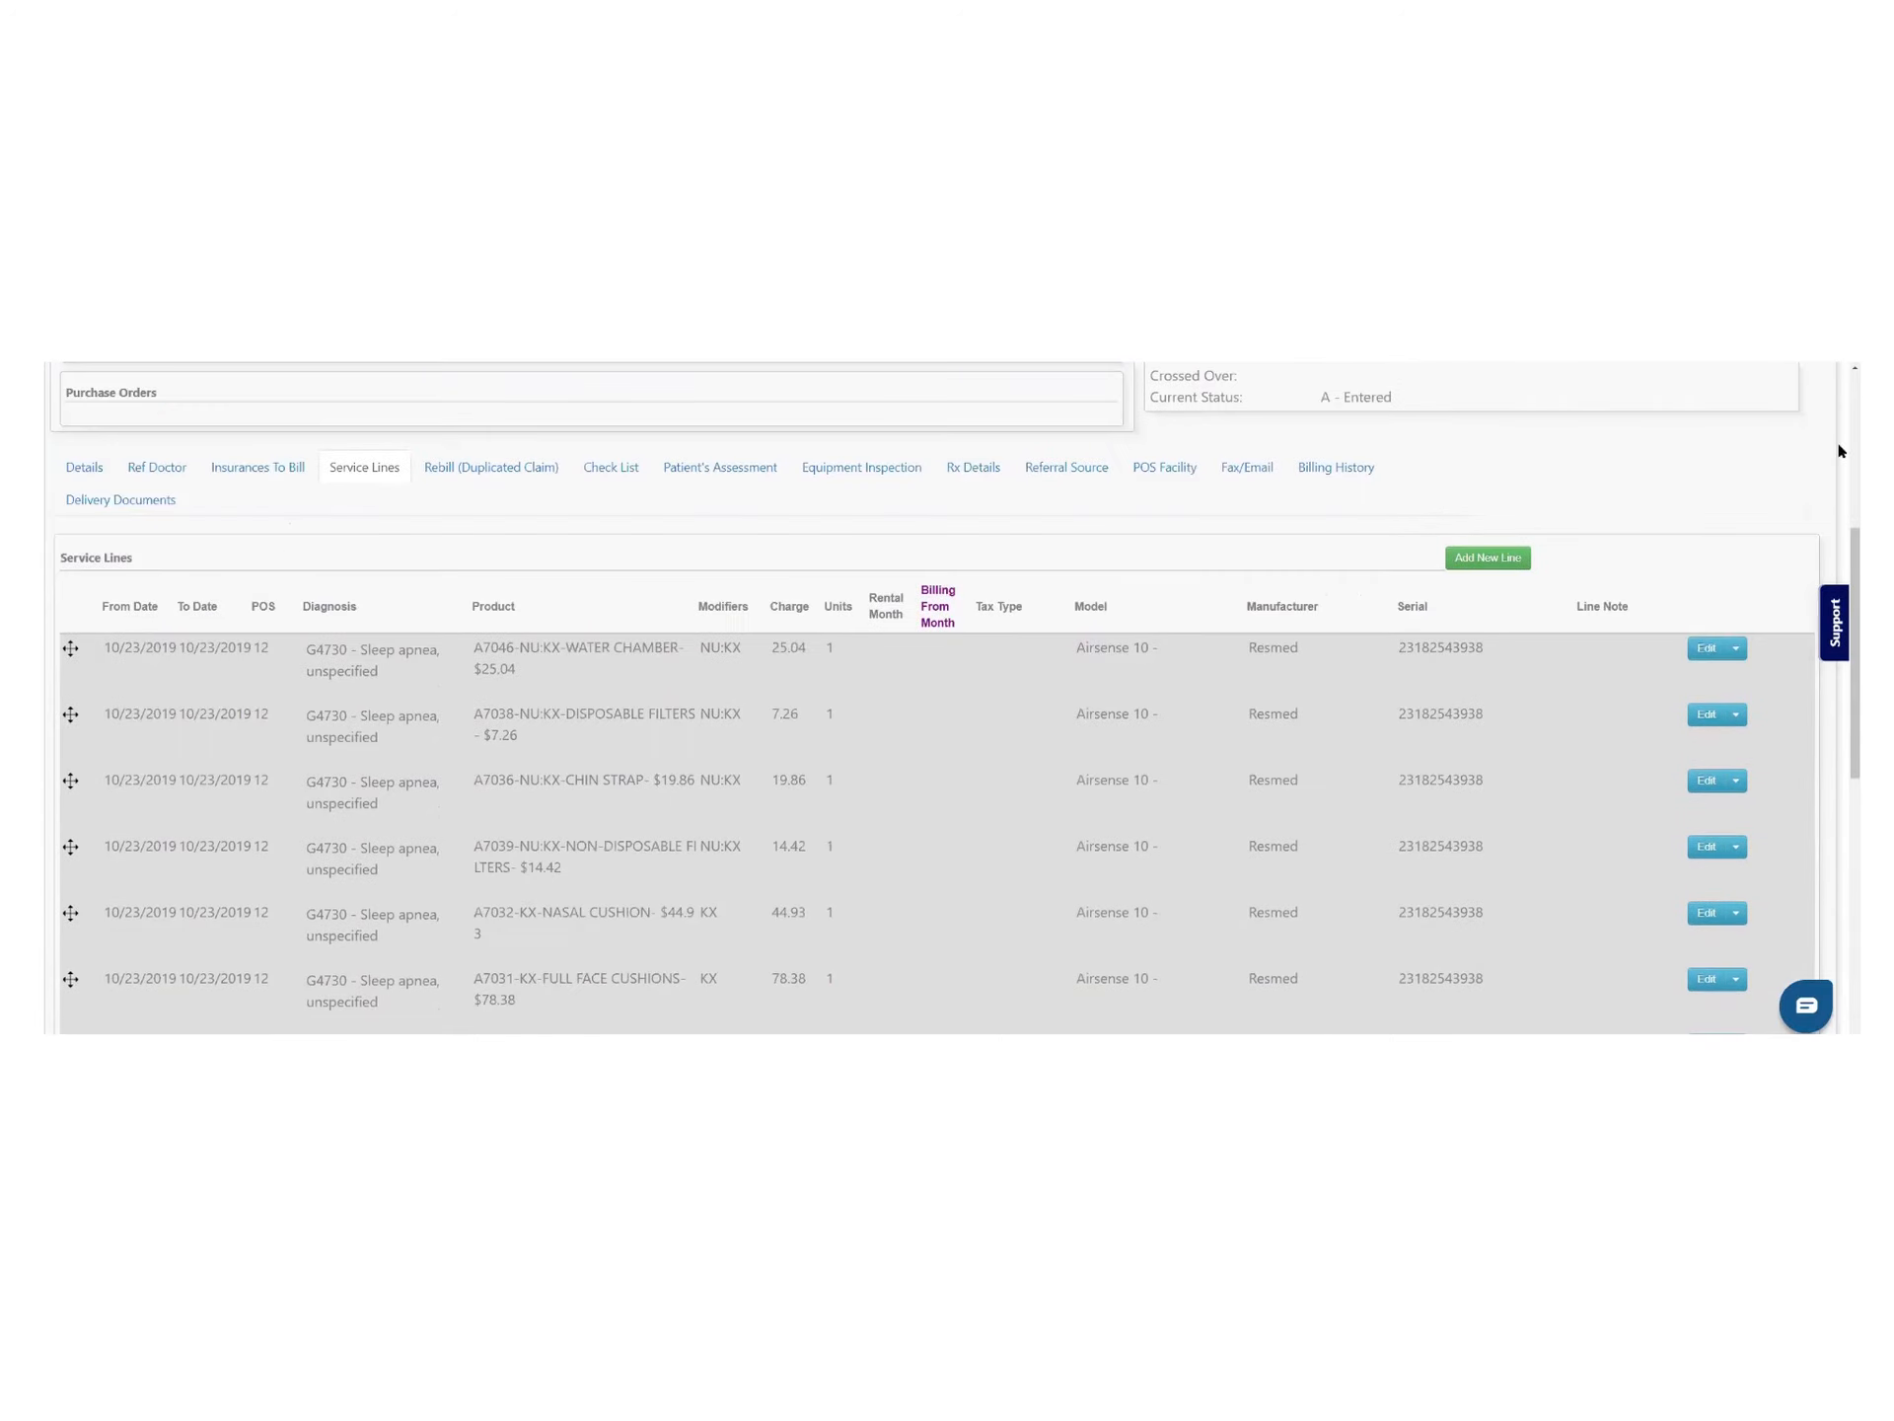
left_click(1736, 648)
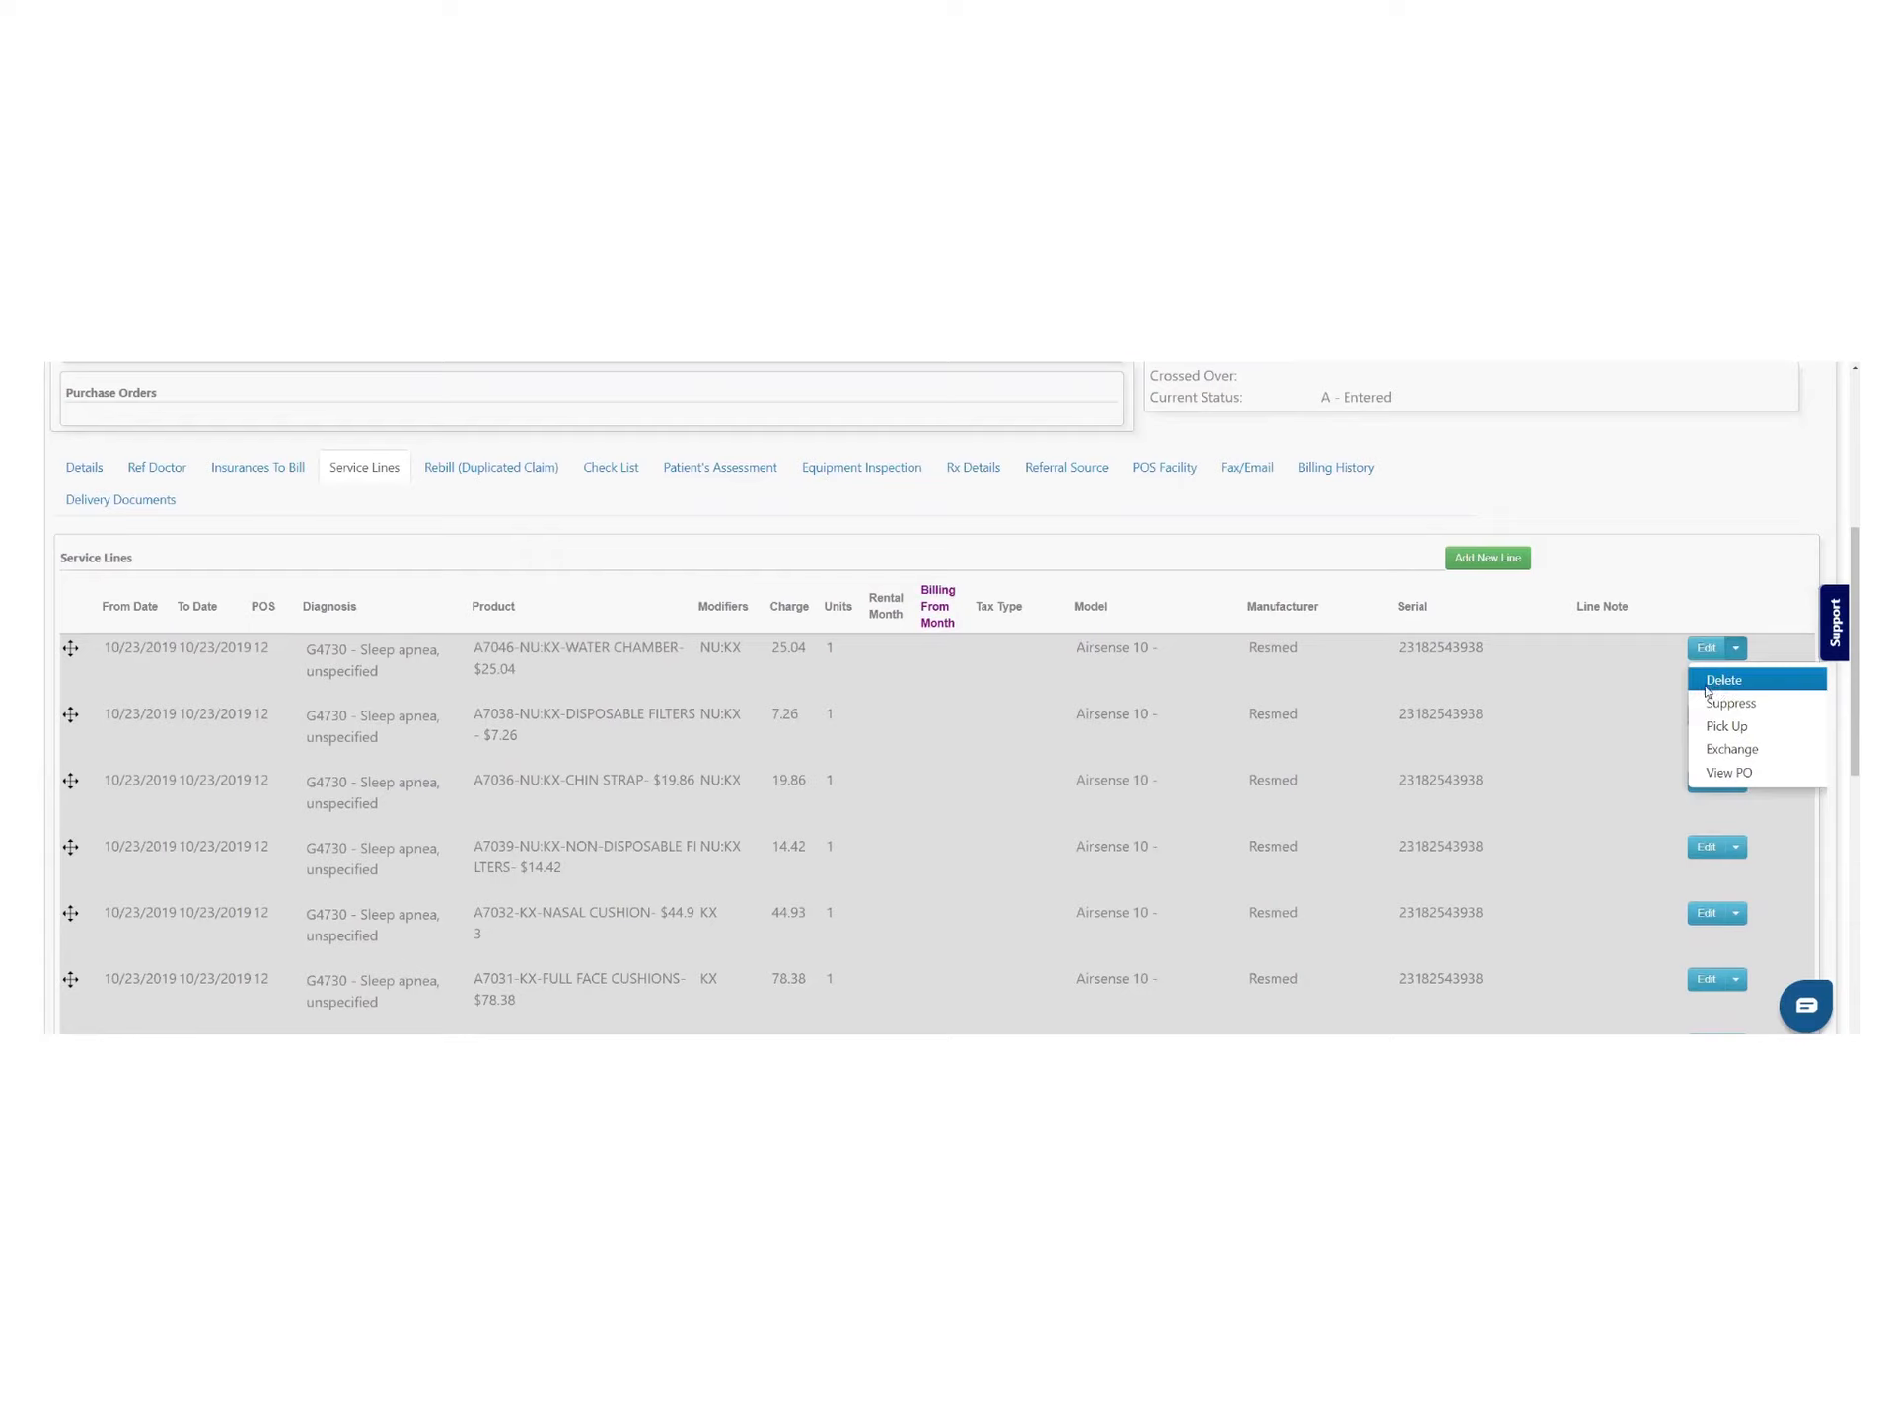
left_click(1728, 681)
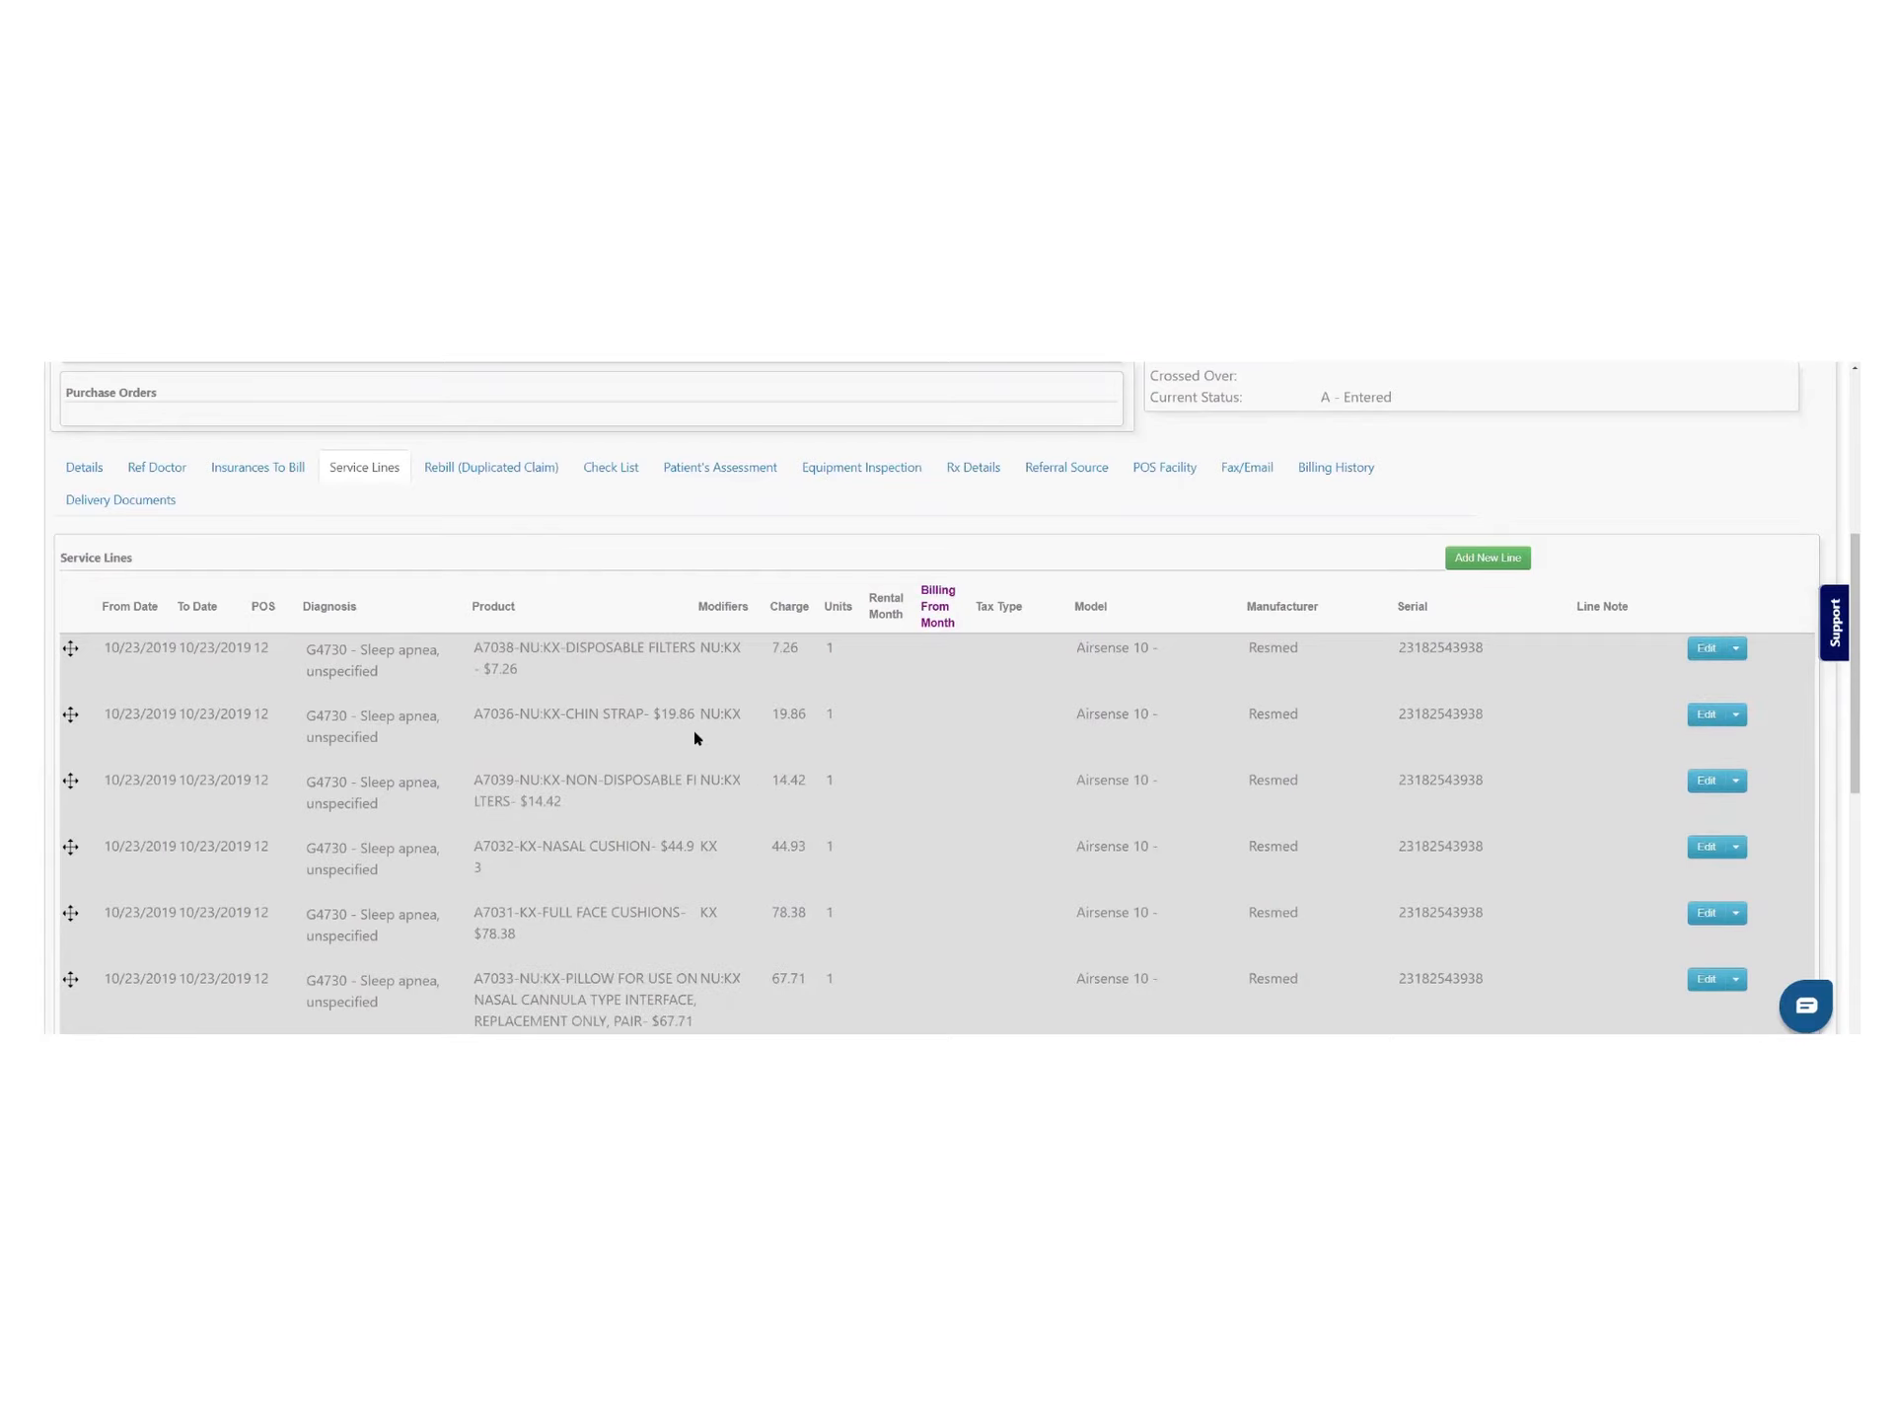
Delete the A7038 disposable filters service line as well
scroll(695, 735, "down", 8)
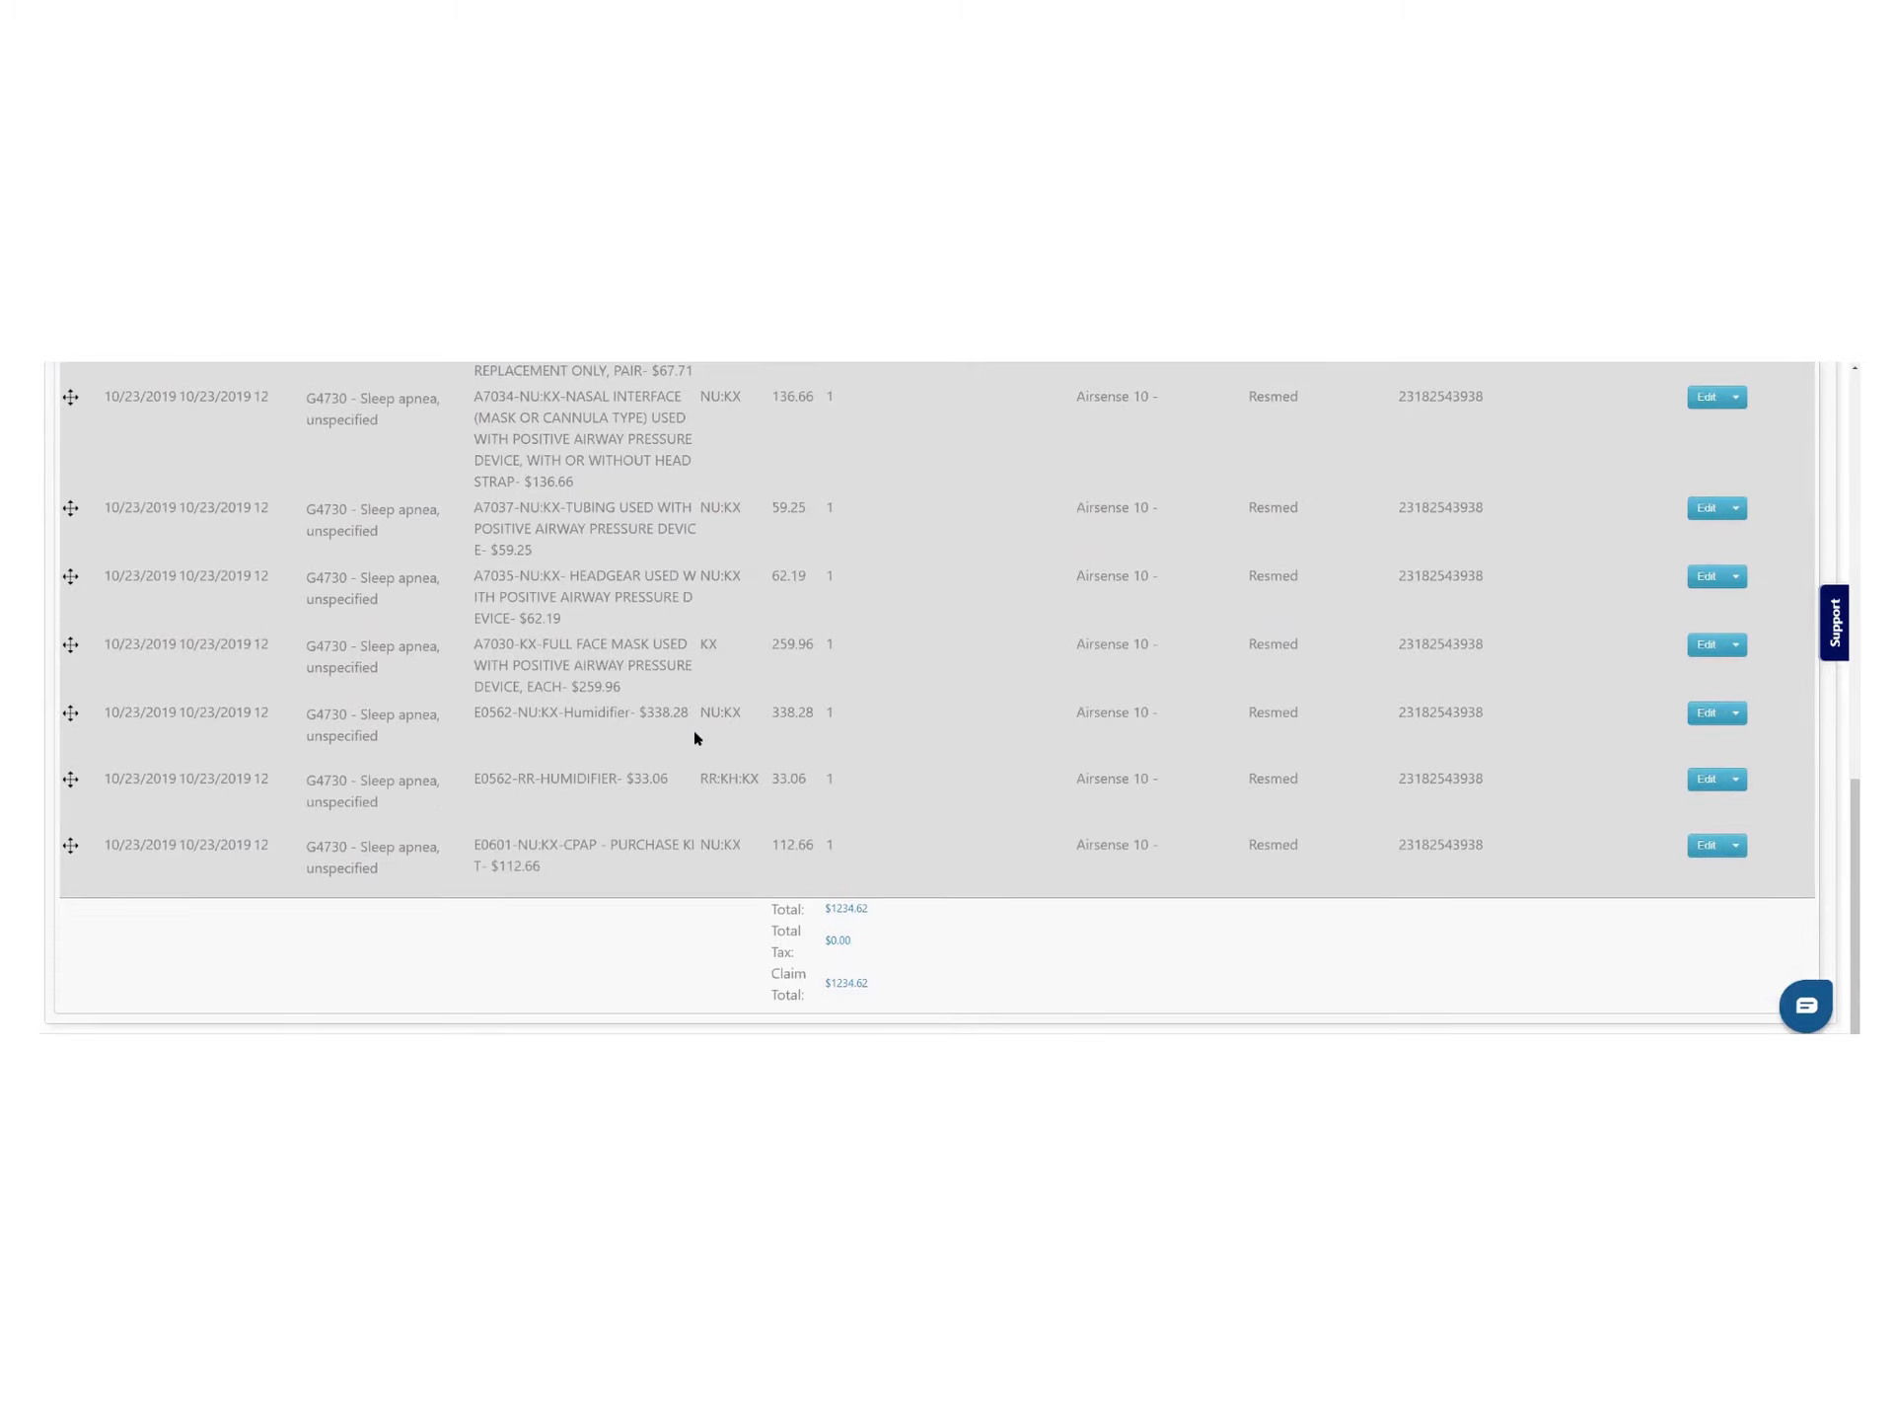
scroll(1530, 592, "up", 6)
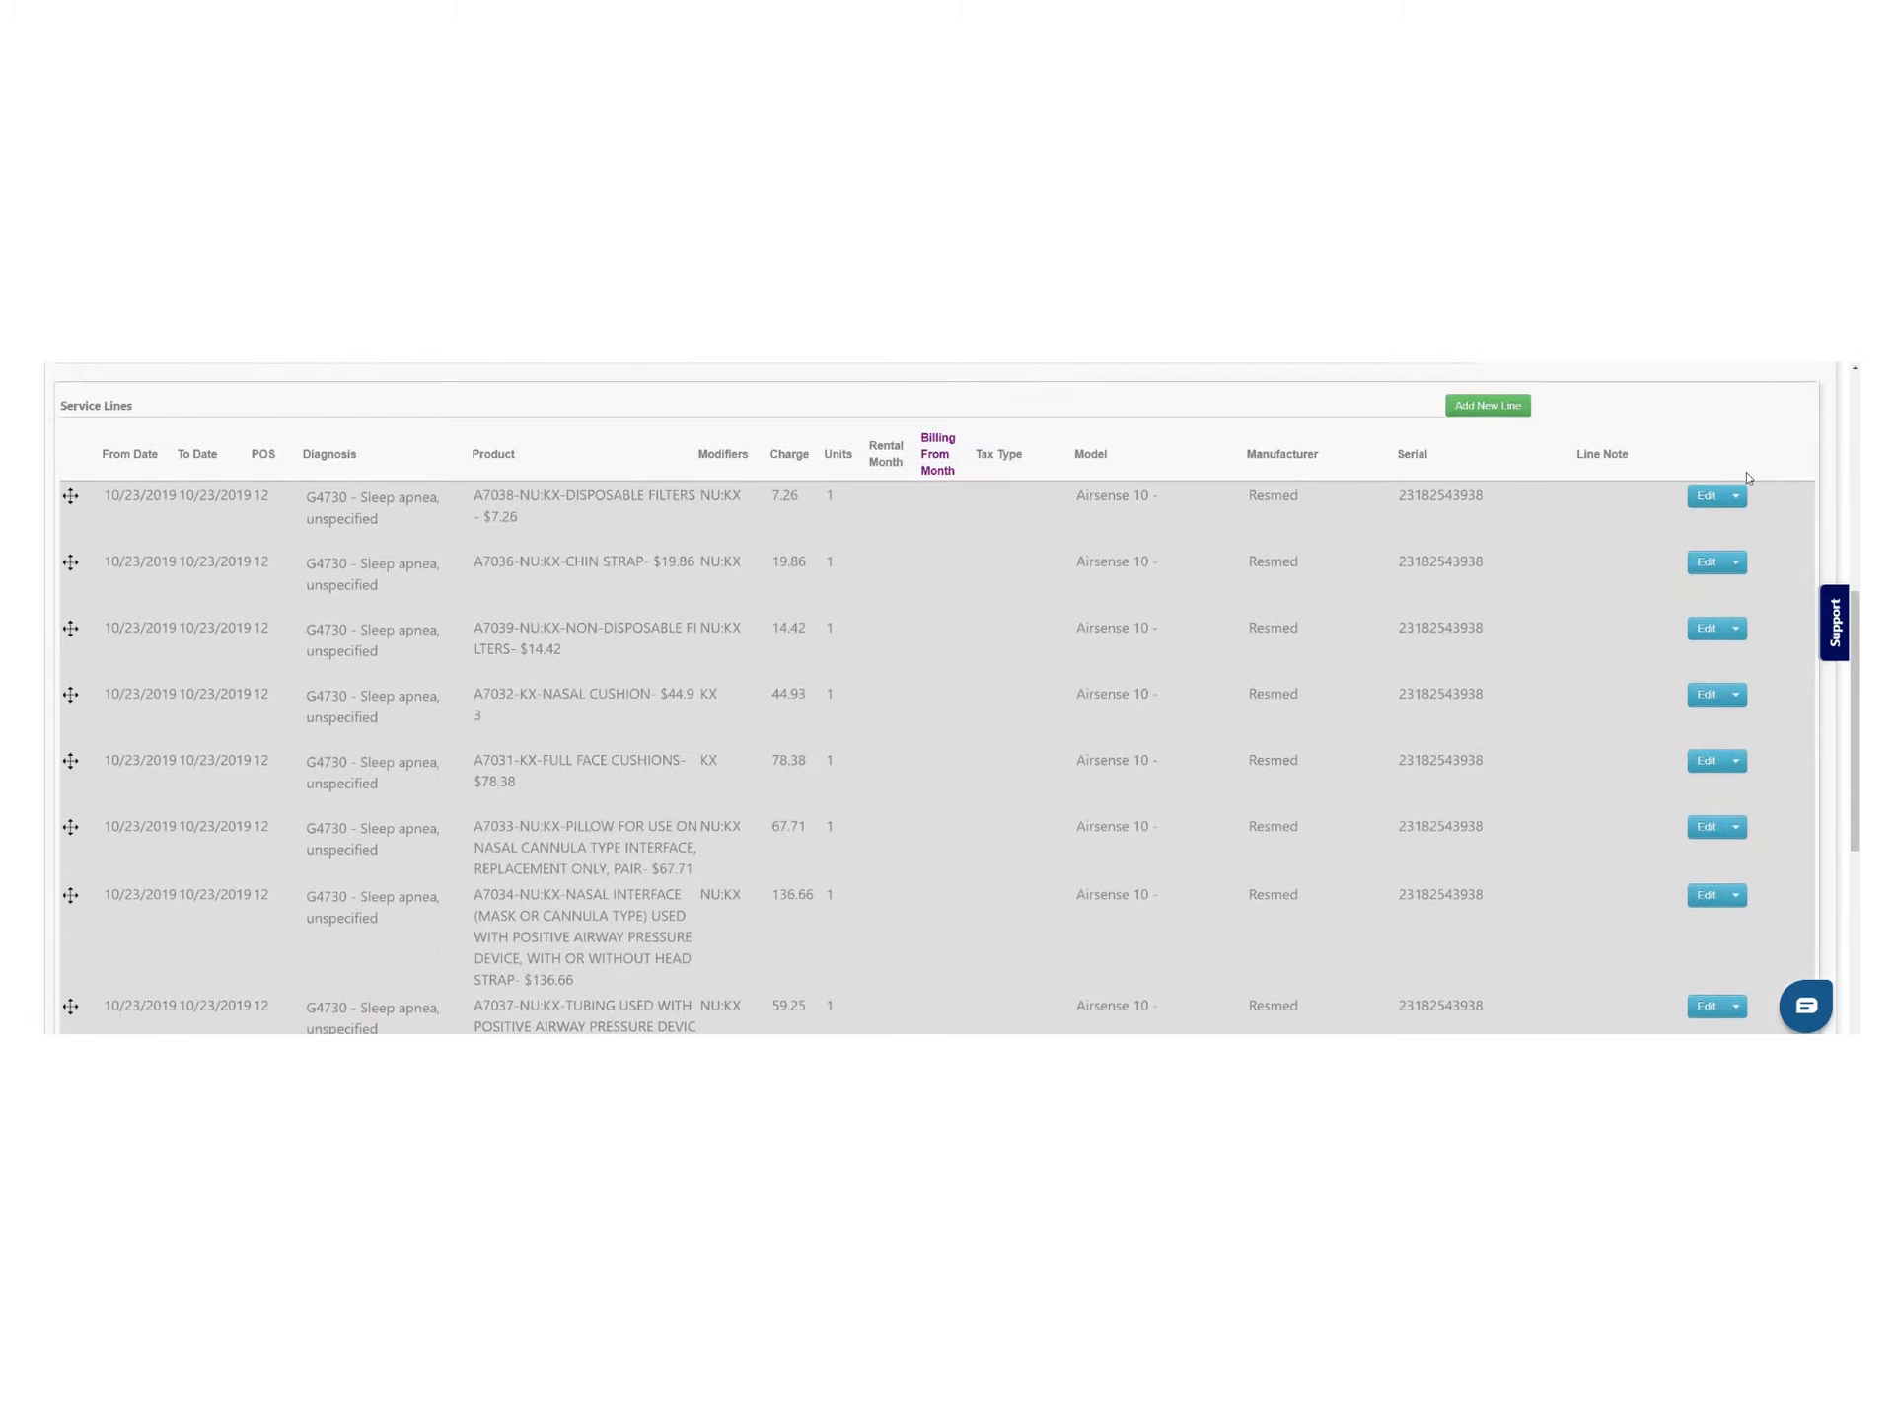
left_click(1735, 497)
left_click(1727, 531)
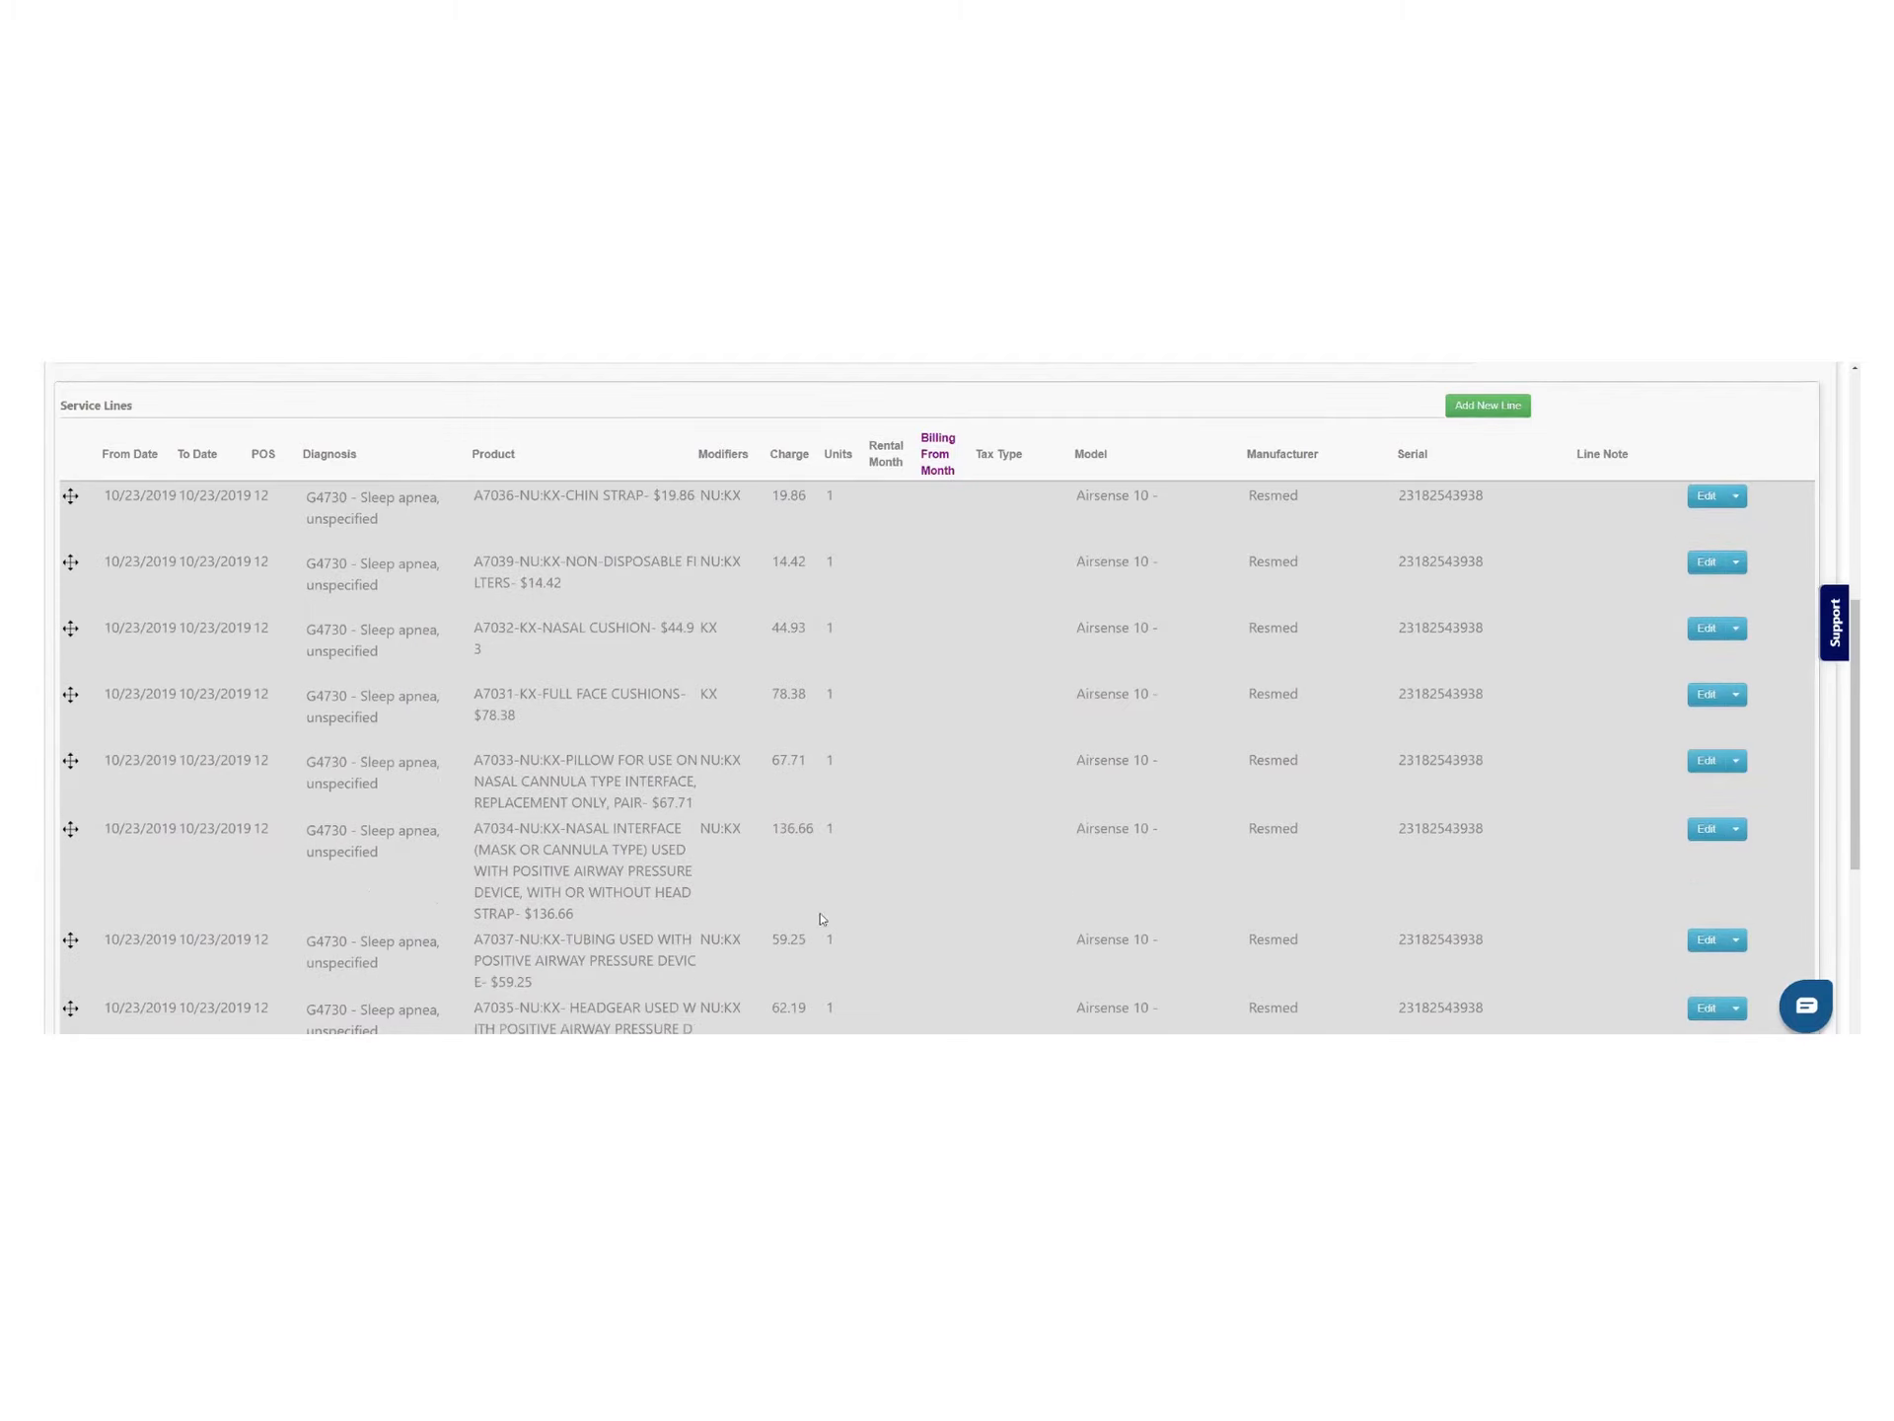
scroll(821, 919, "down", 5)
scroll(821, 918, "up", 7)
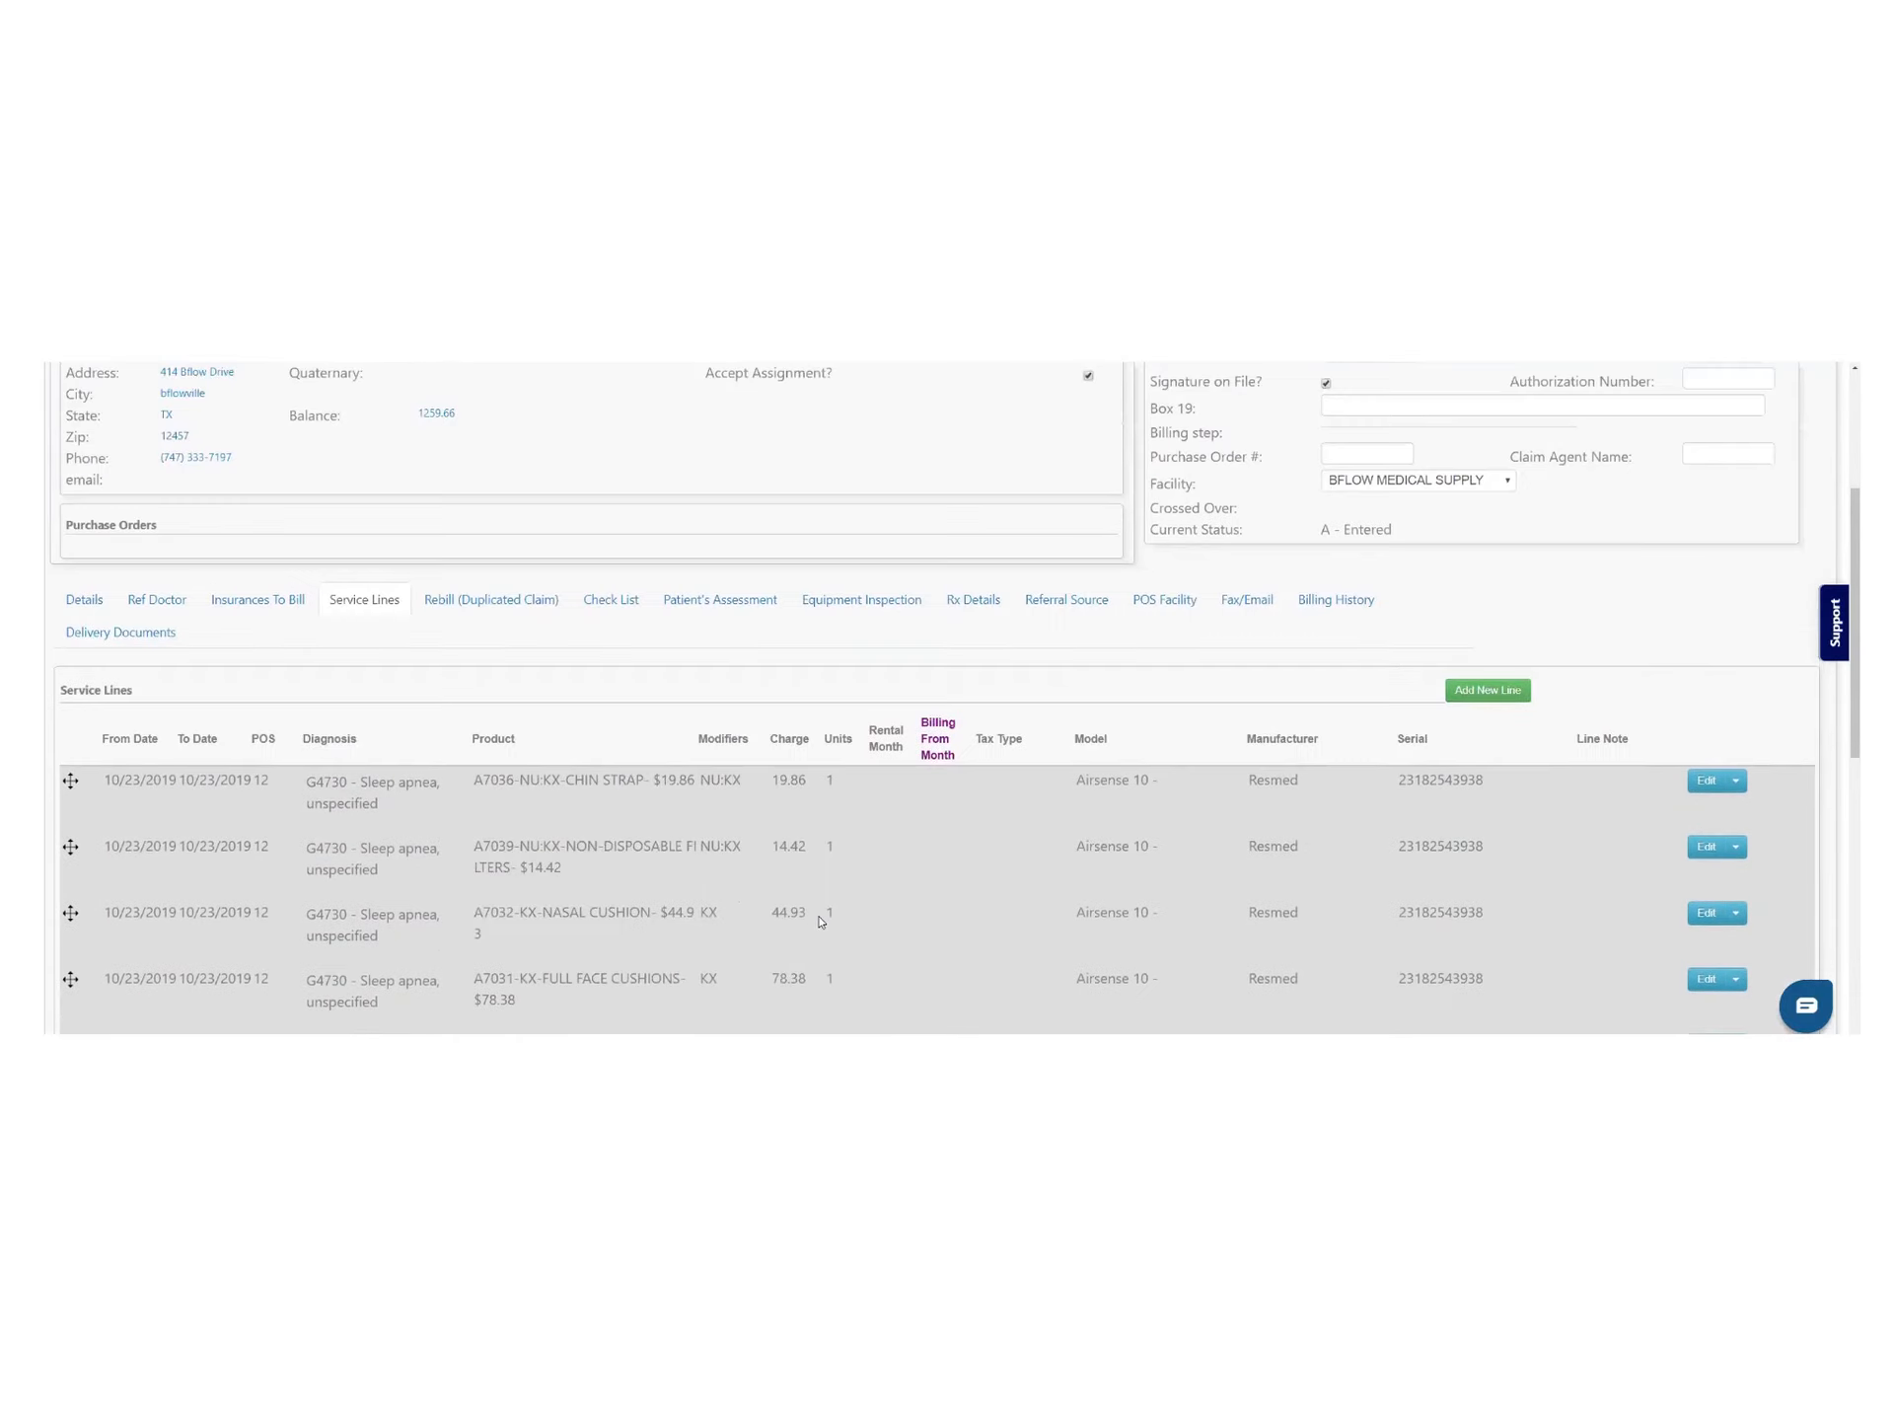
scroll(819, 921, "up", 4)
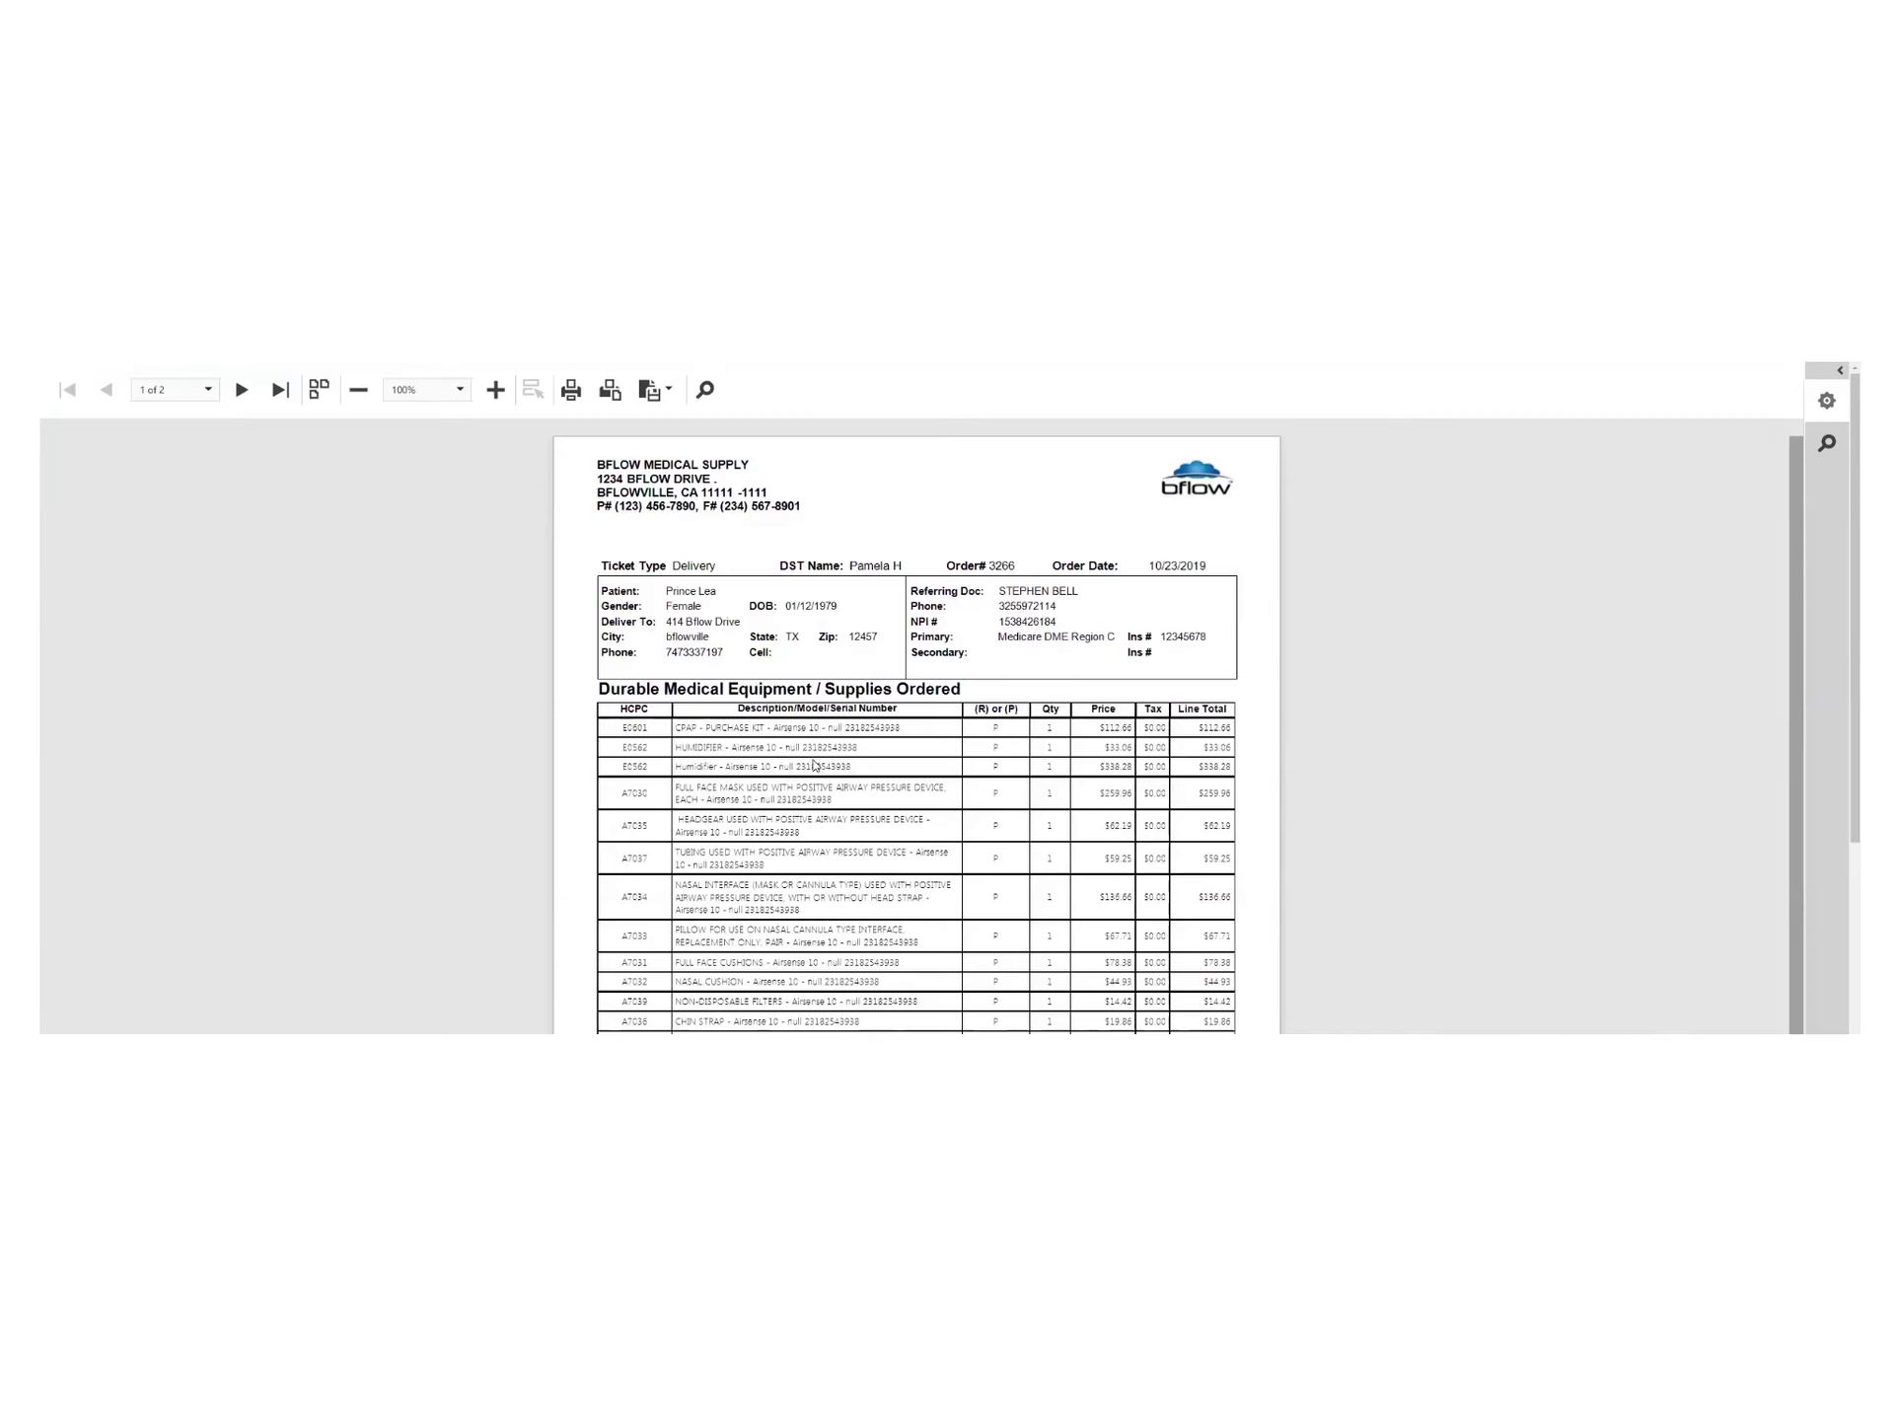
Show both pages of the order 3266 delivery ticket side by side and review them
scroll(851, 696, "down", 1)
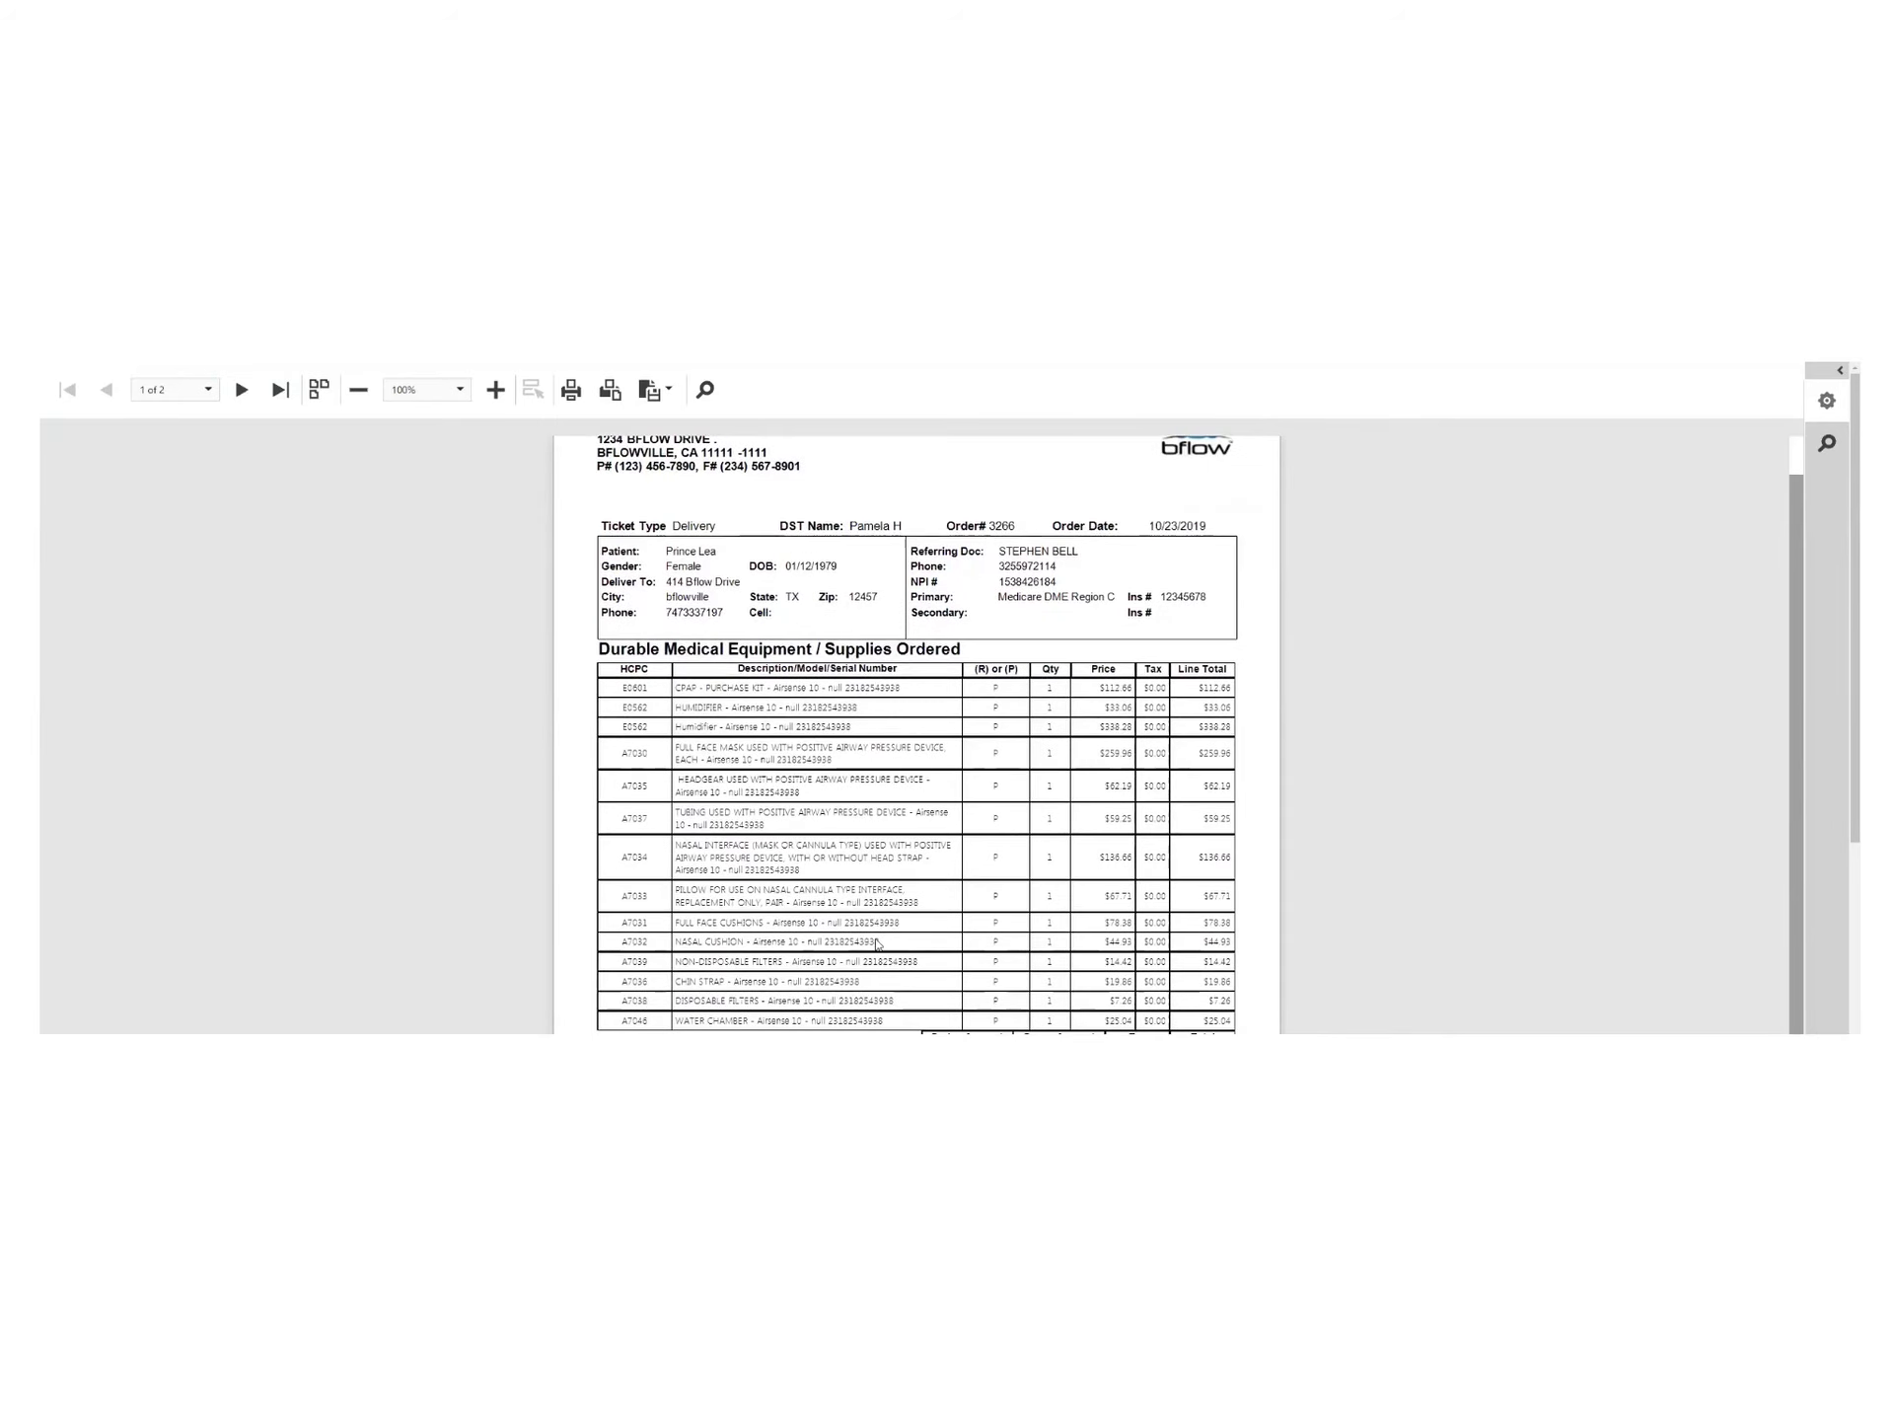
left_click(319, 390)
scroll(598, 582, "down", 10)
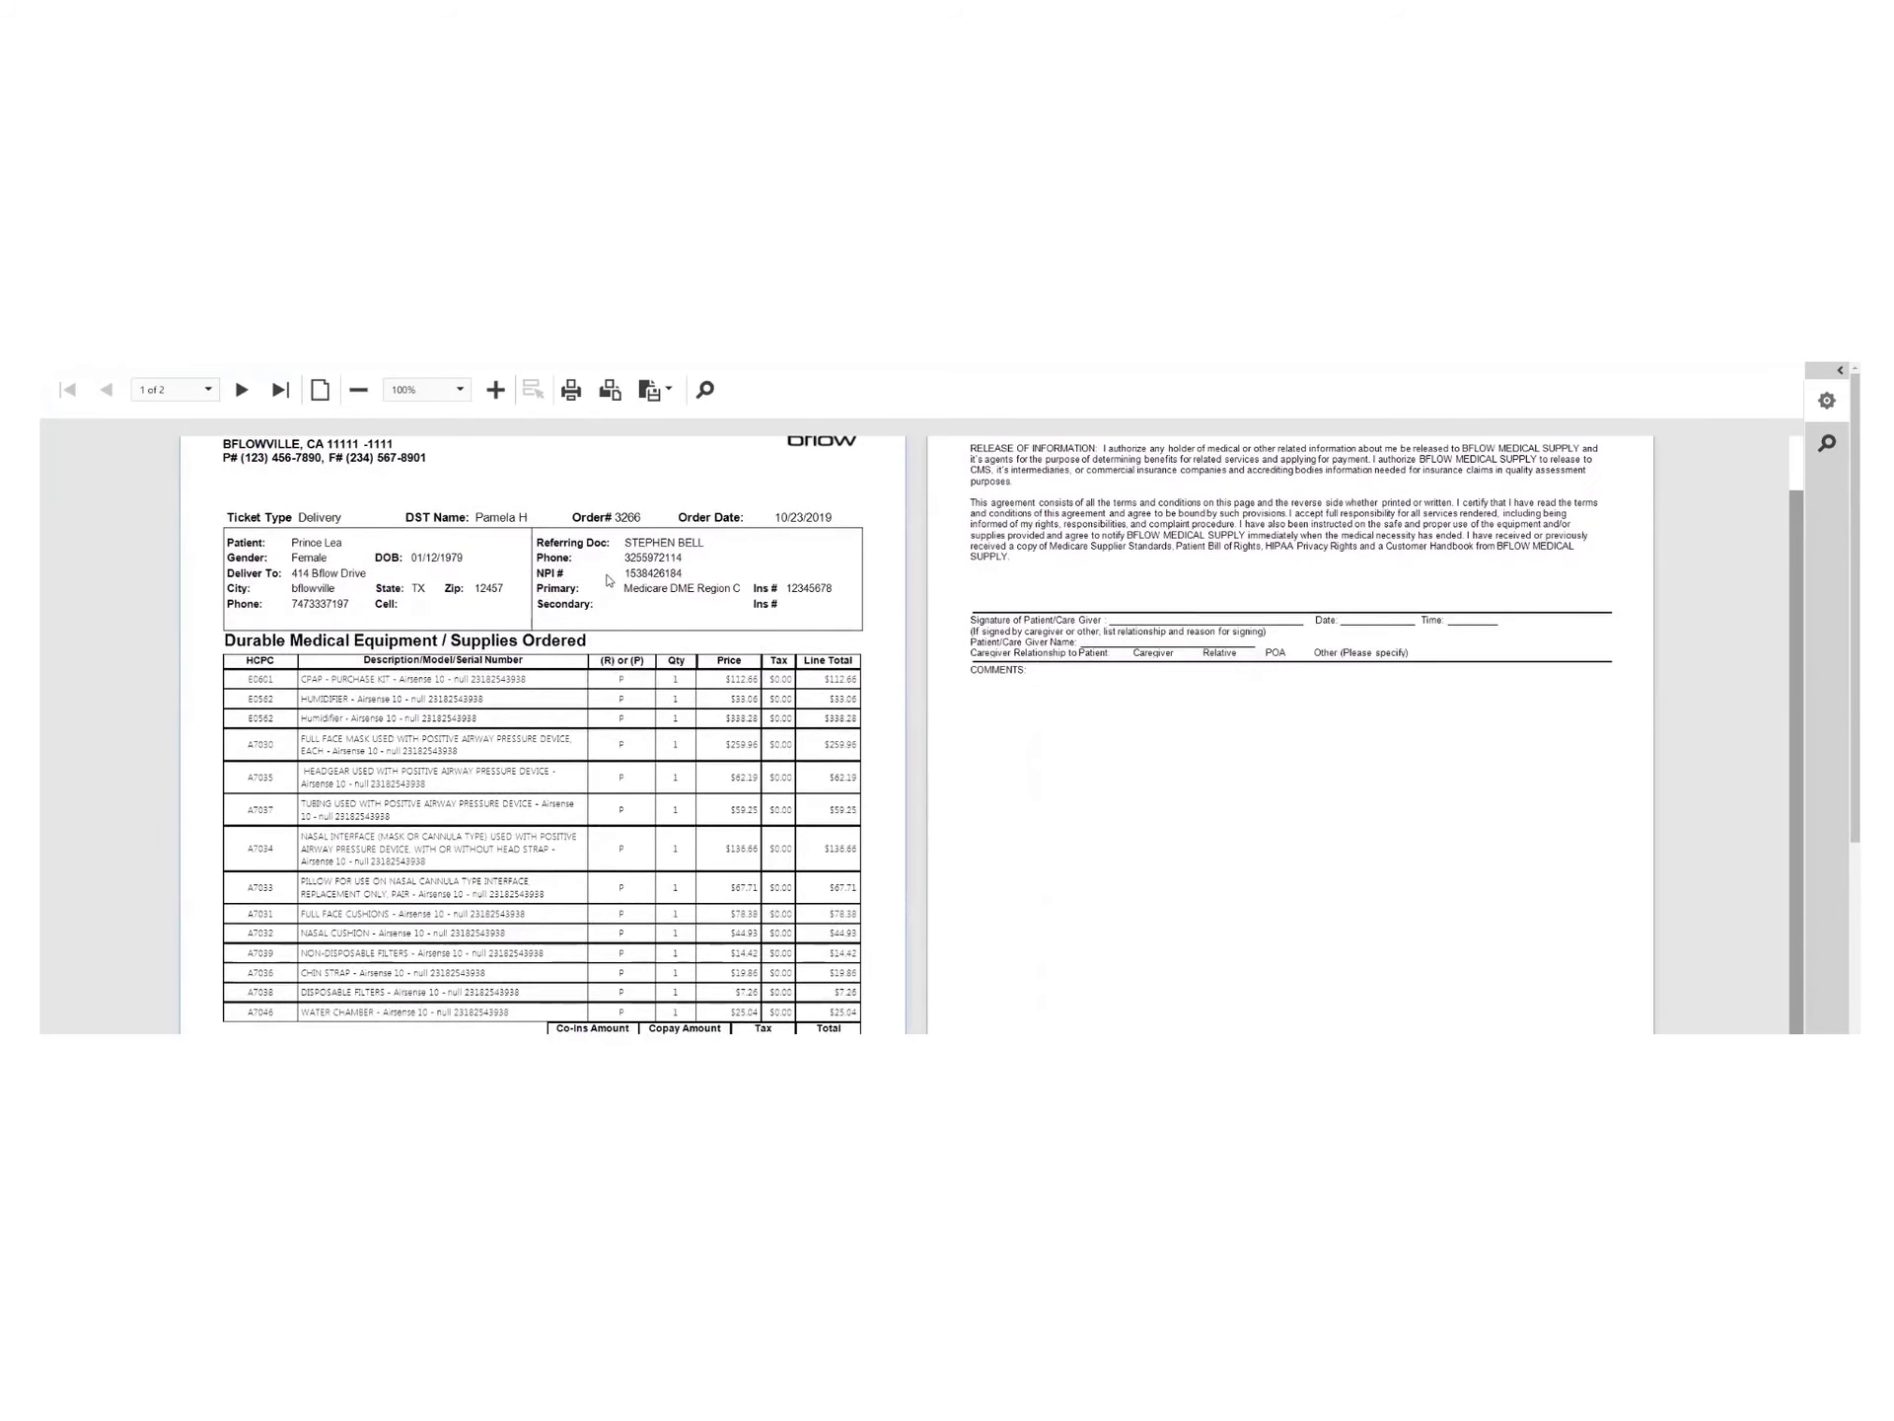
scroll(955, 561, "up", 9)
scroll(779, 567, "up", 1)
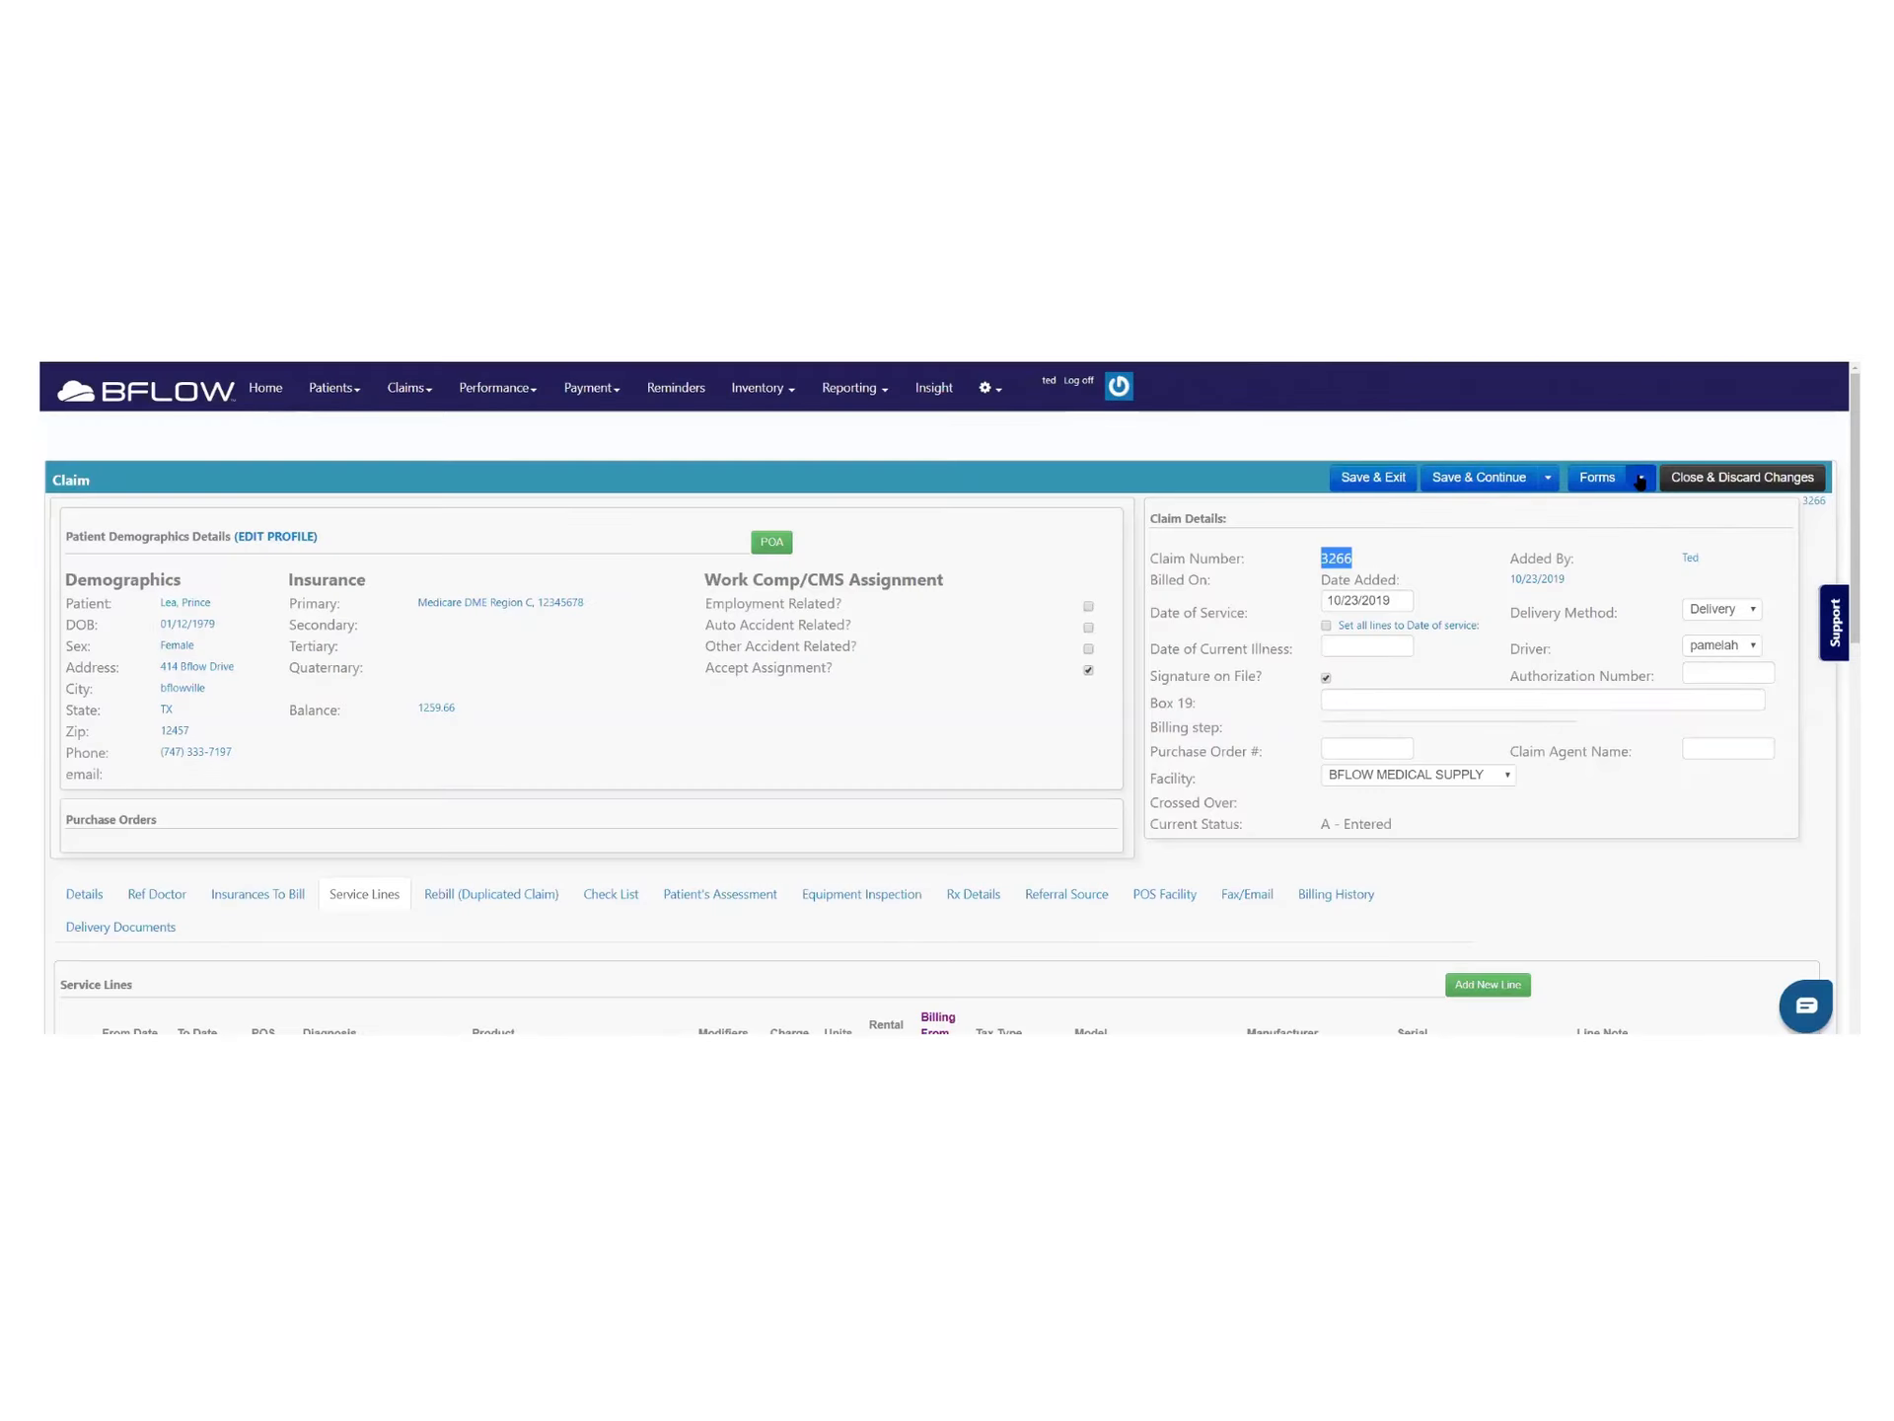
Generate the Delivery Packet for claim 3266 and show its pages side by side
left_click(1638, 482)
left_click(1534, 580)
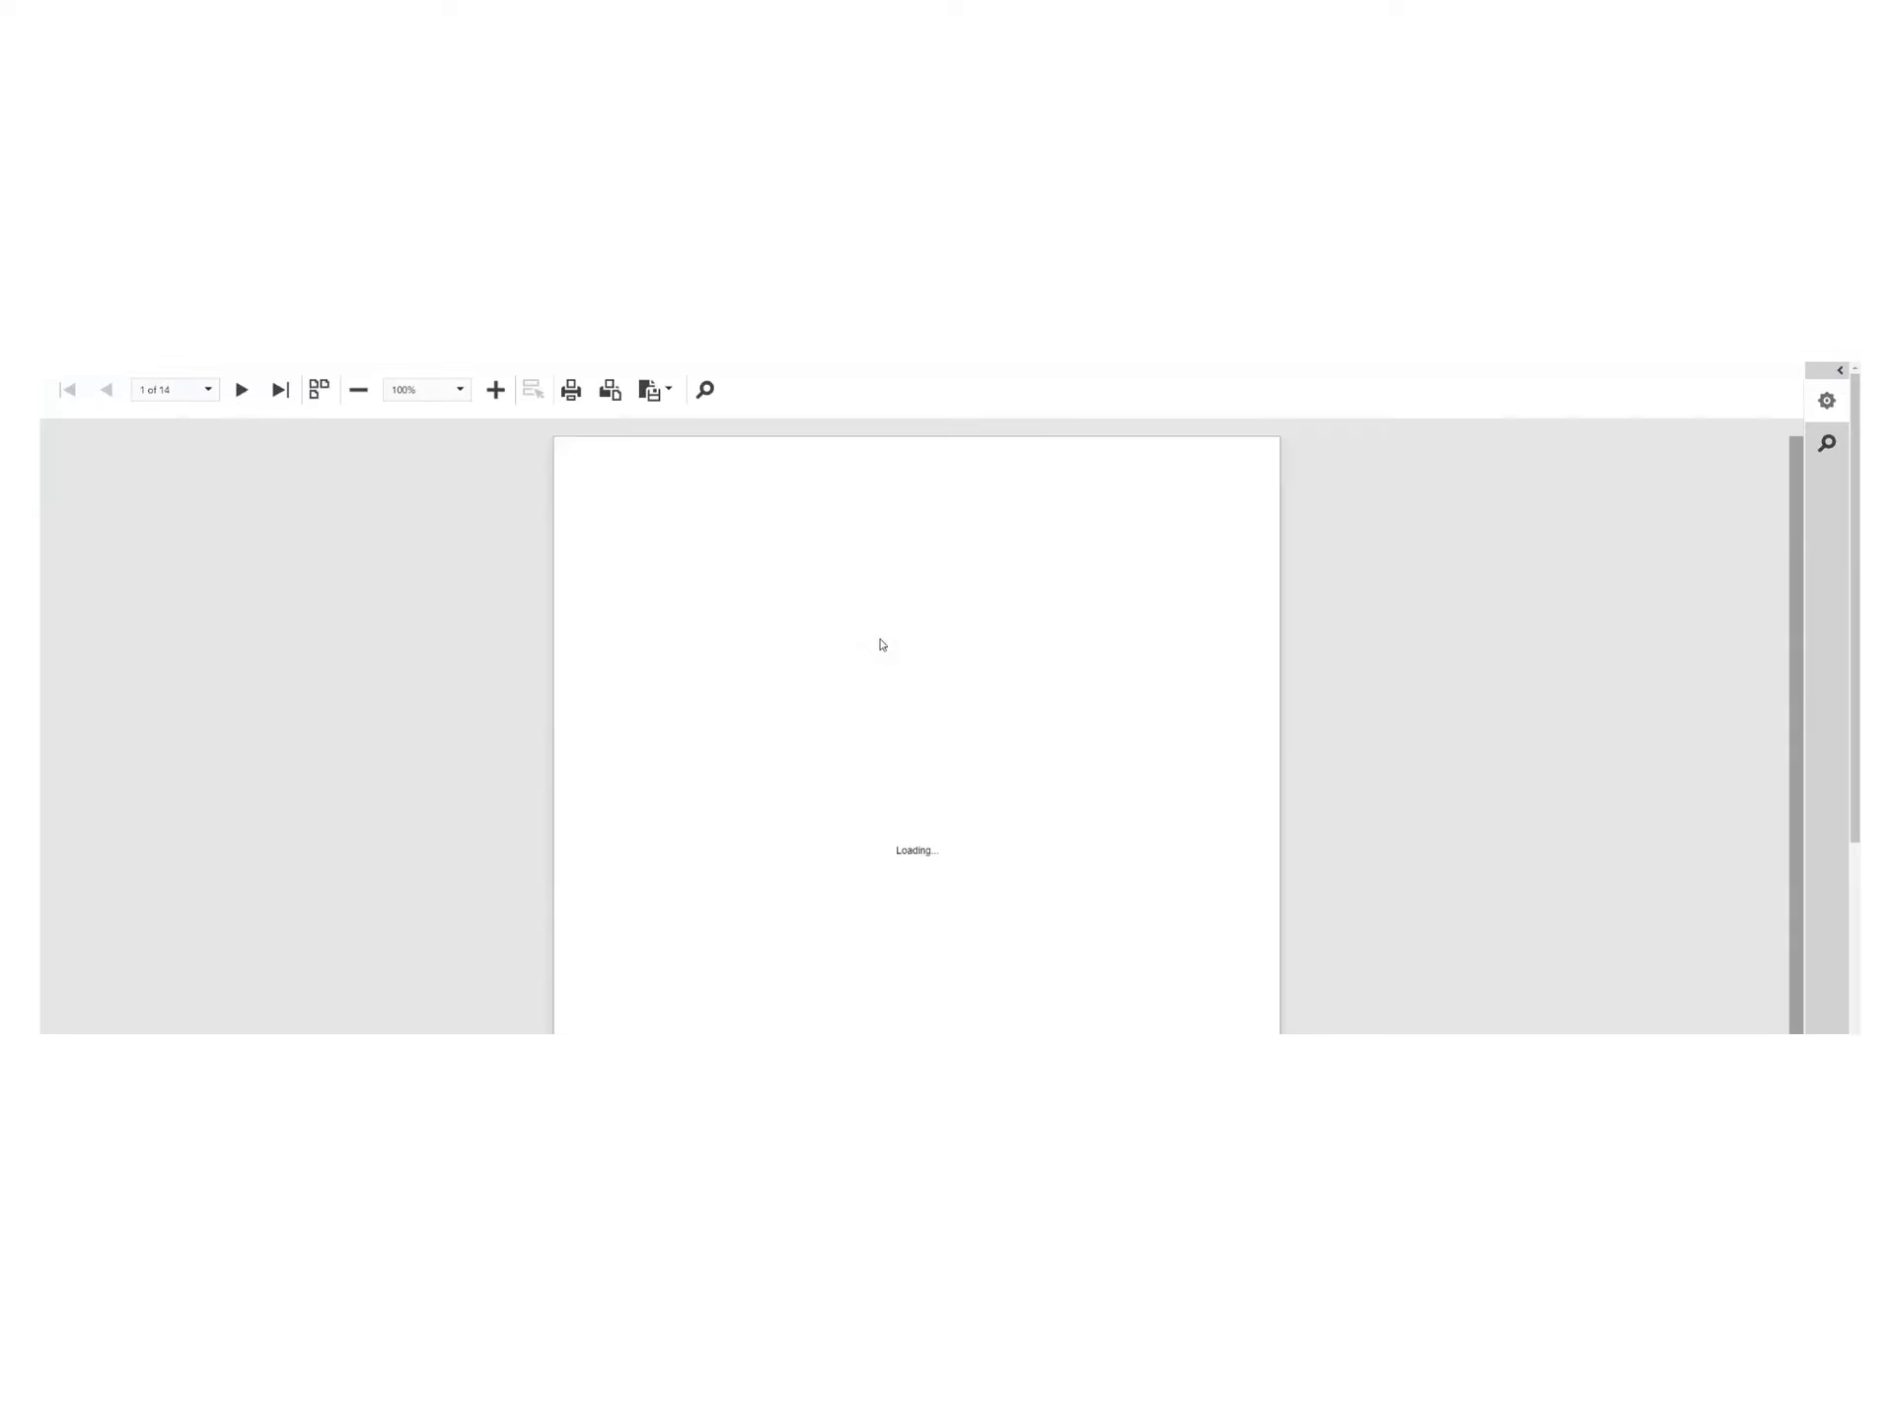
scroll(735, 620, "down", 5)
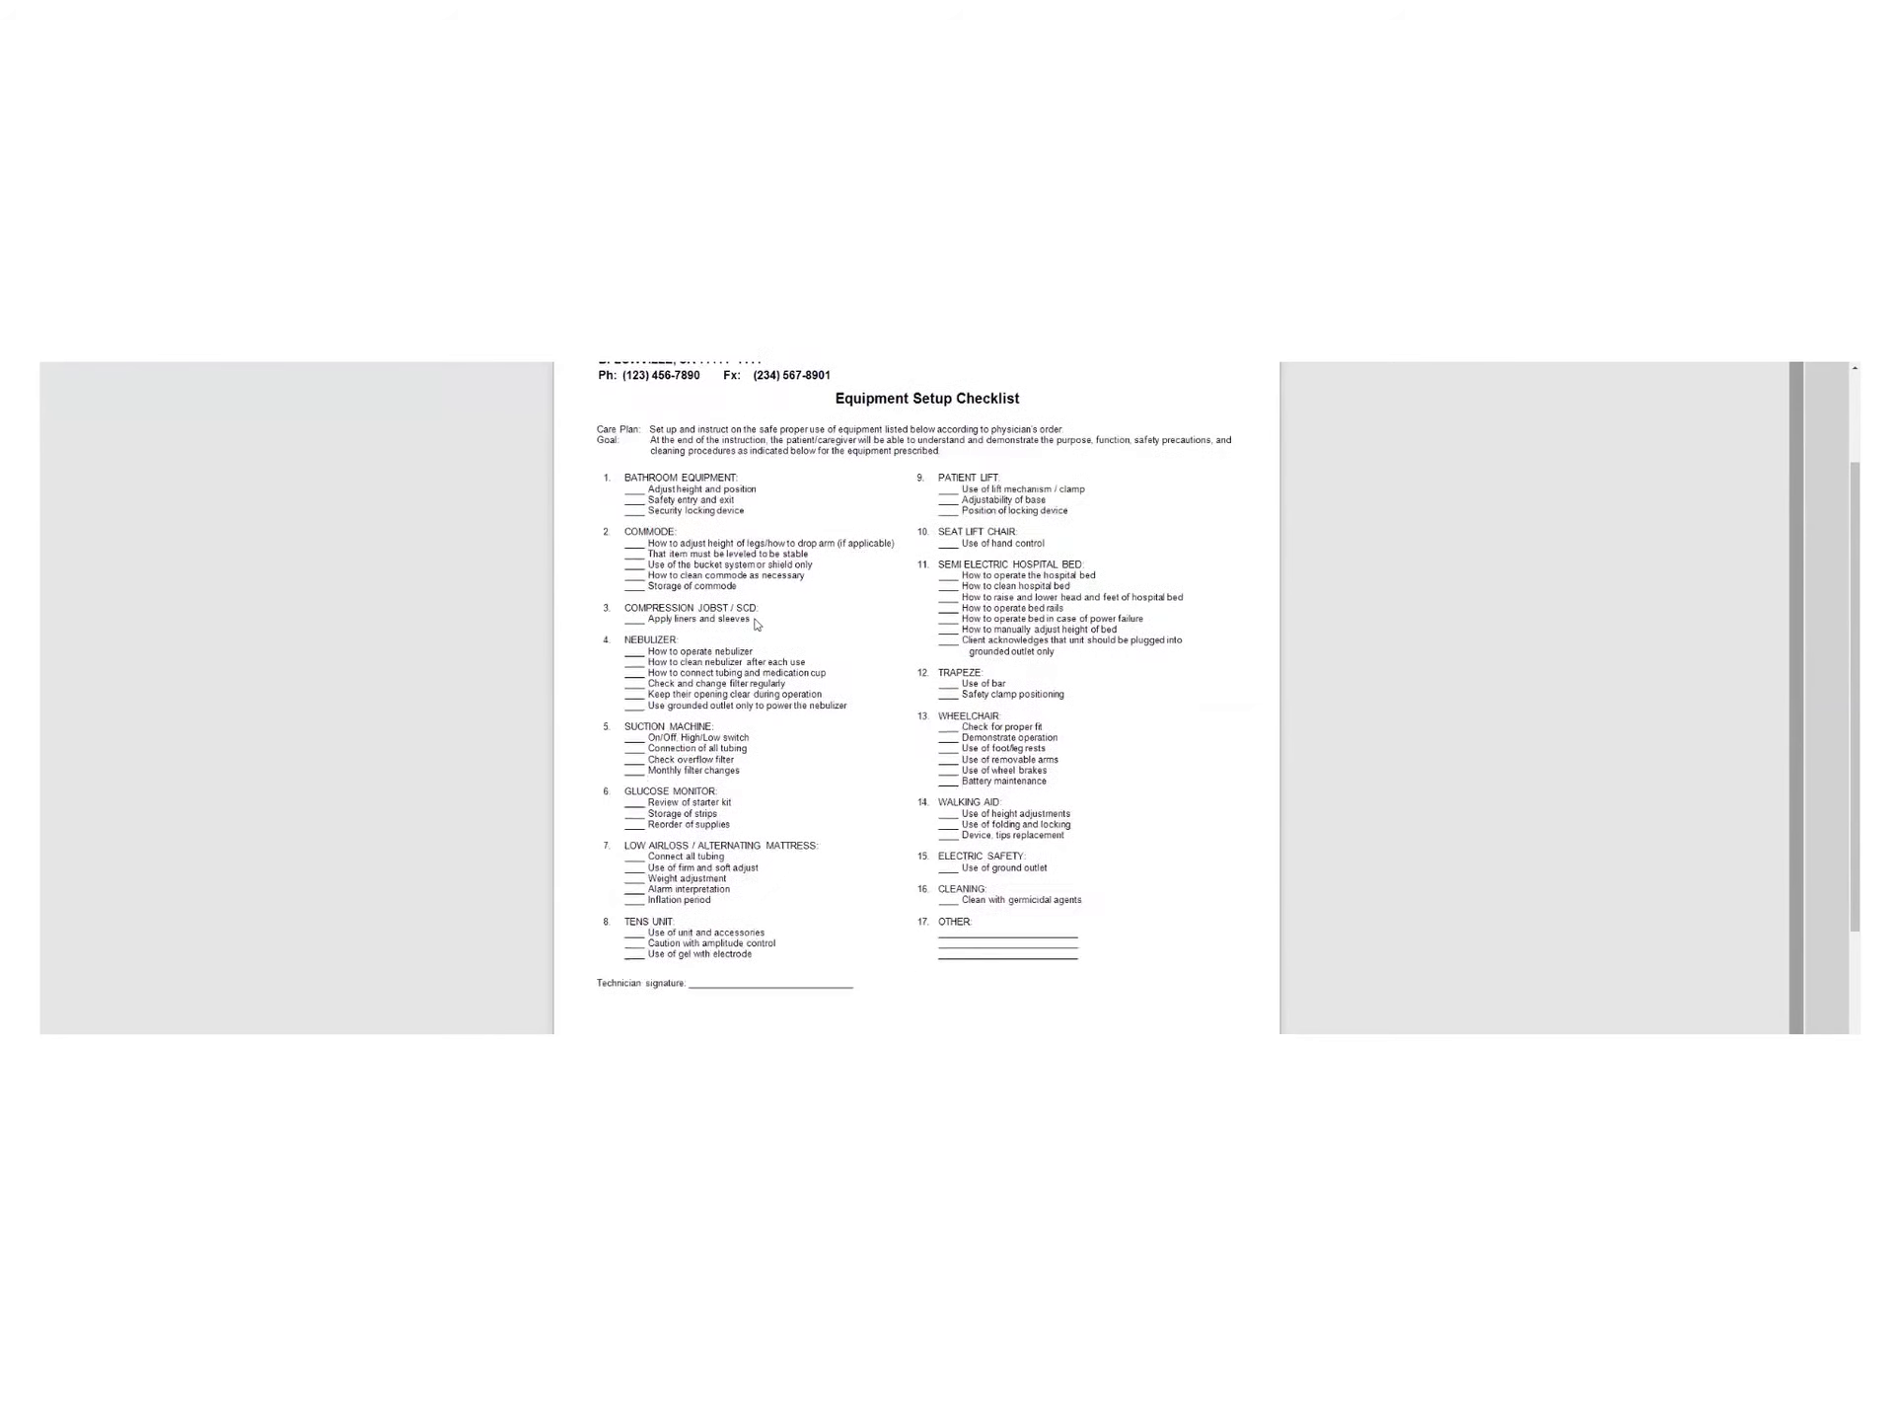
scroll(761, 623, "up", 5)
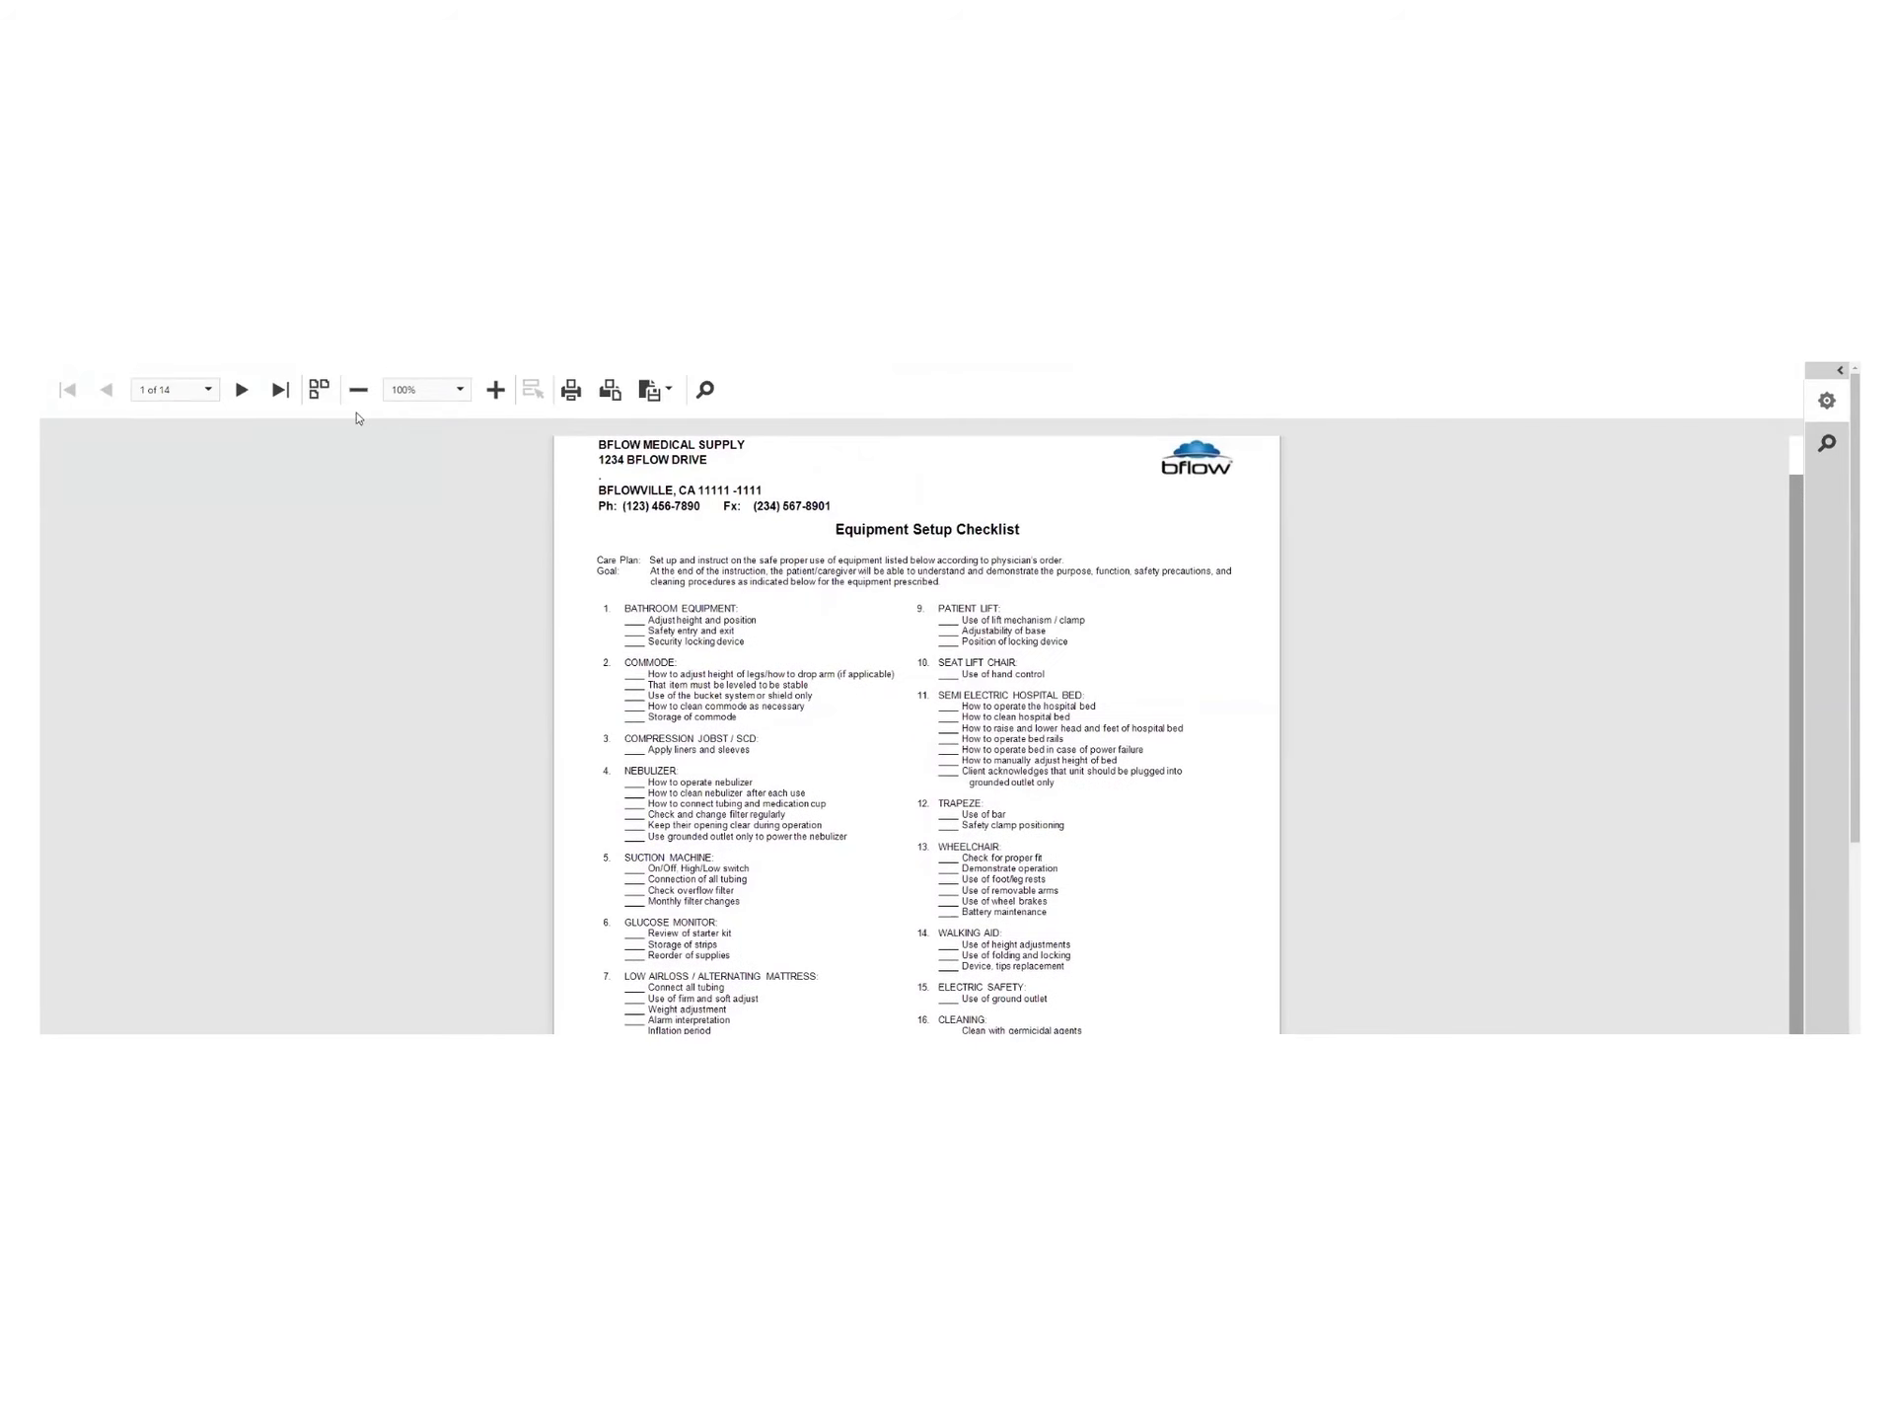
left_click(322, 393)
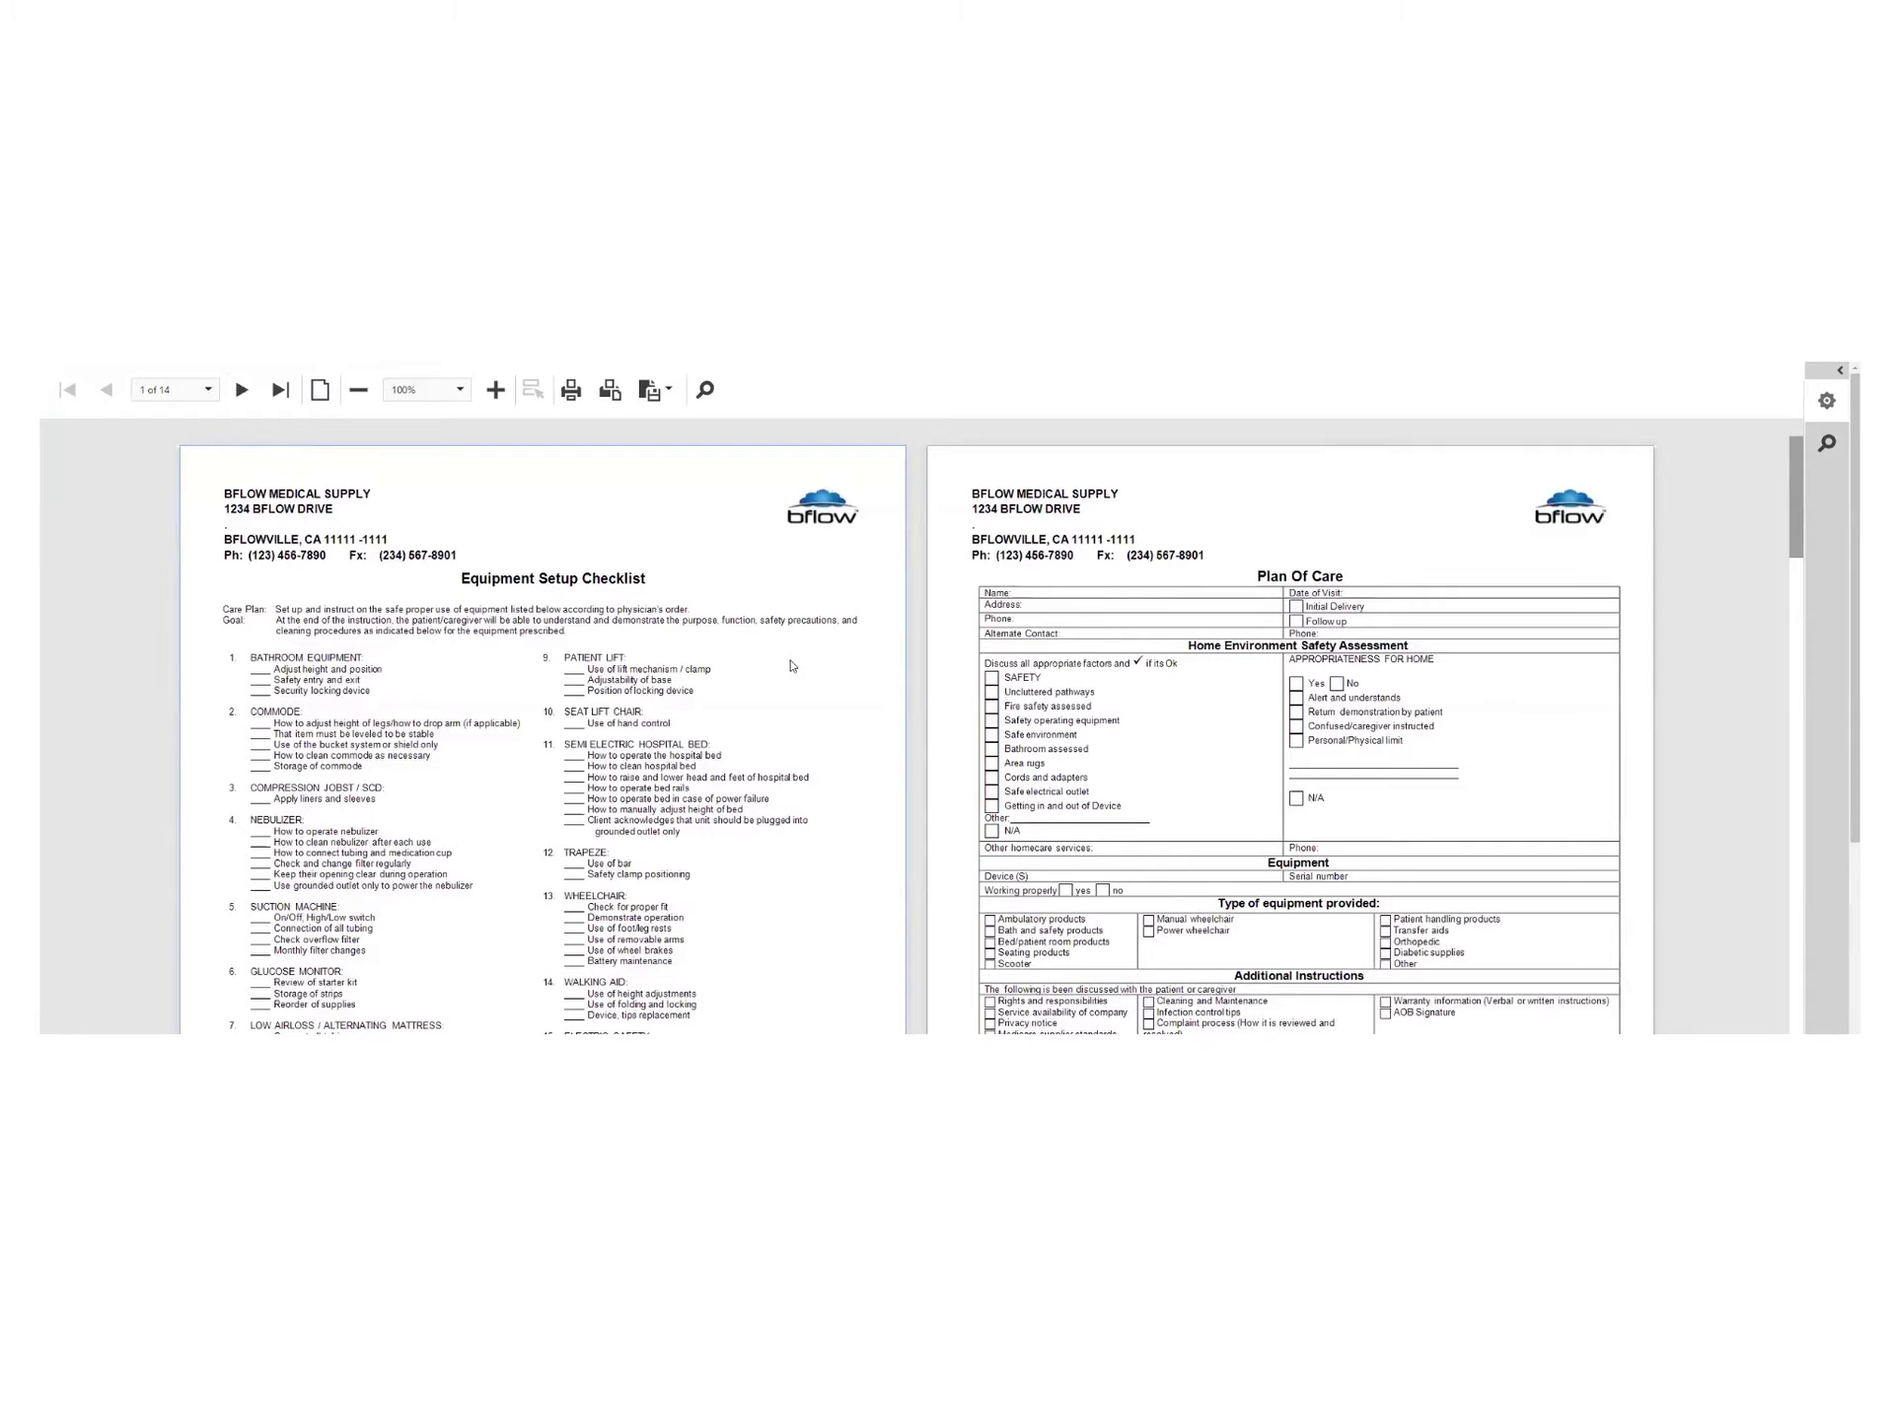
Scroll through all 14 pages of the delivery packet to check them
scroll(847, 647, "down", 8)
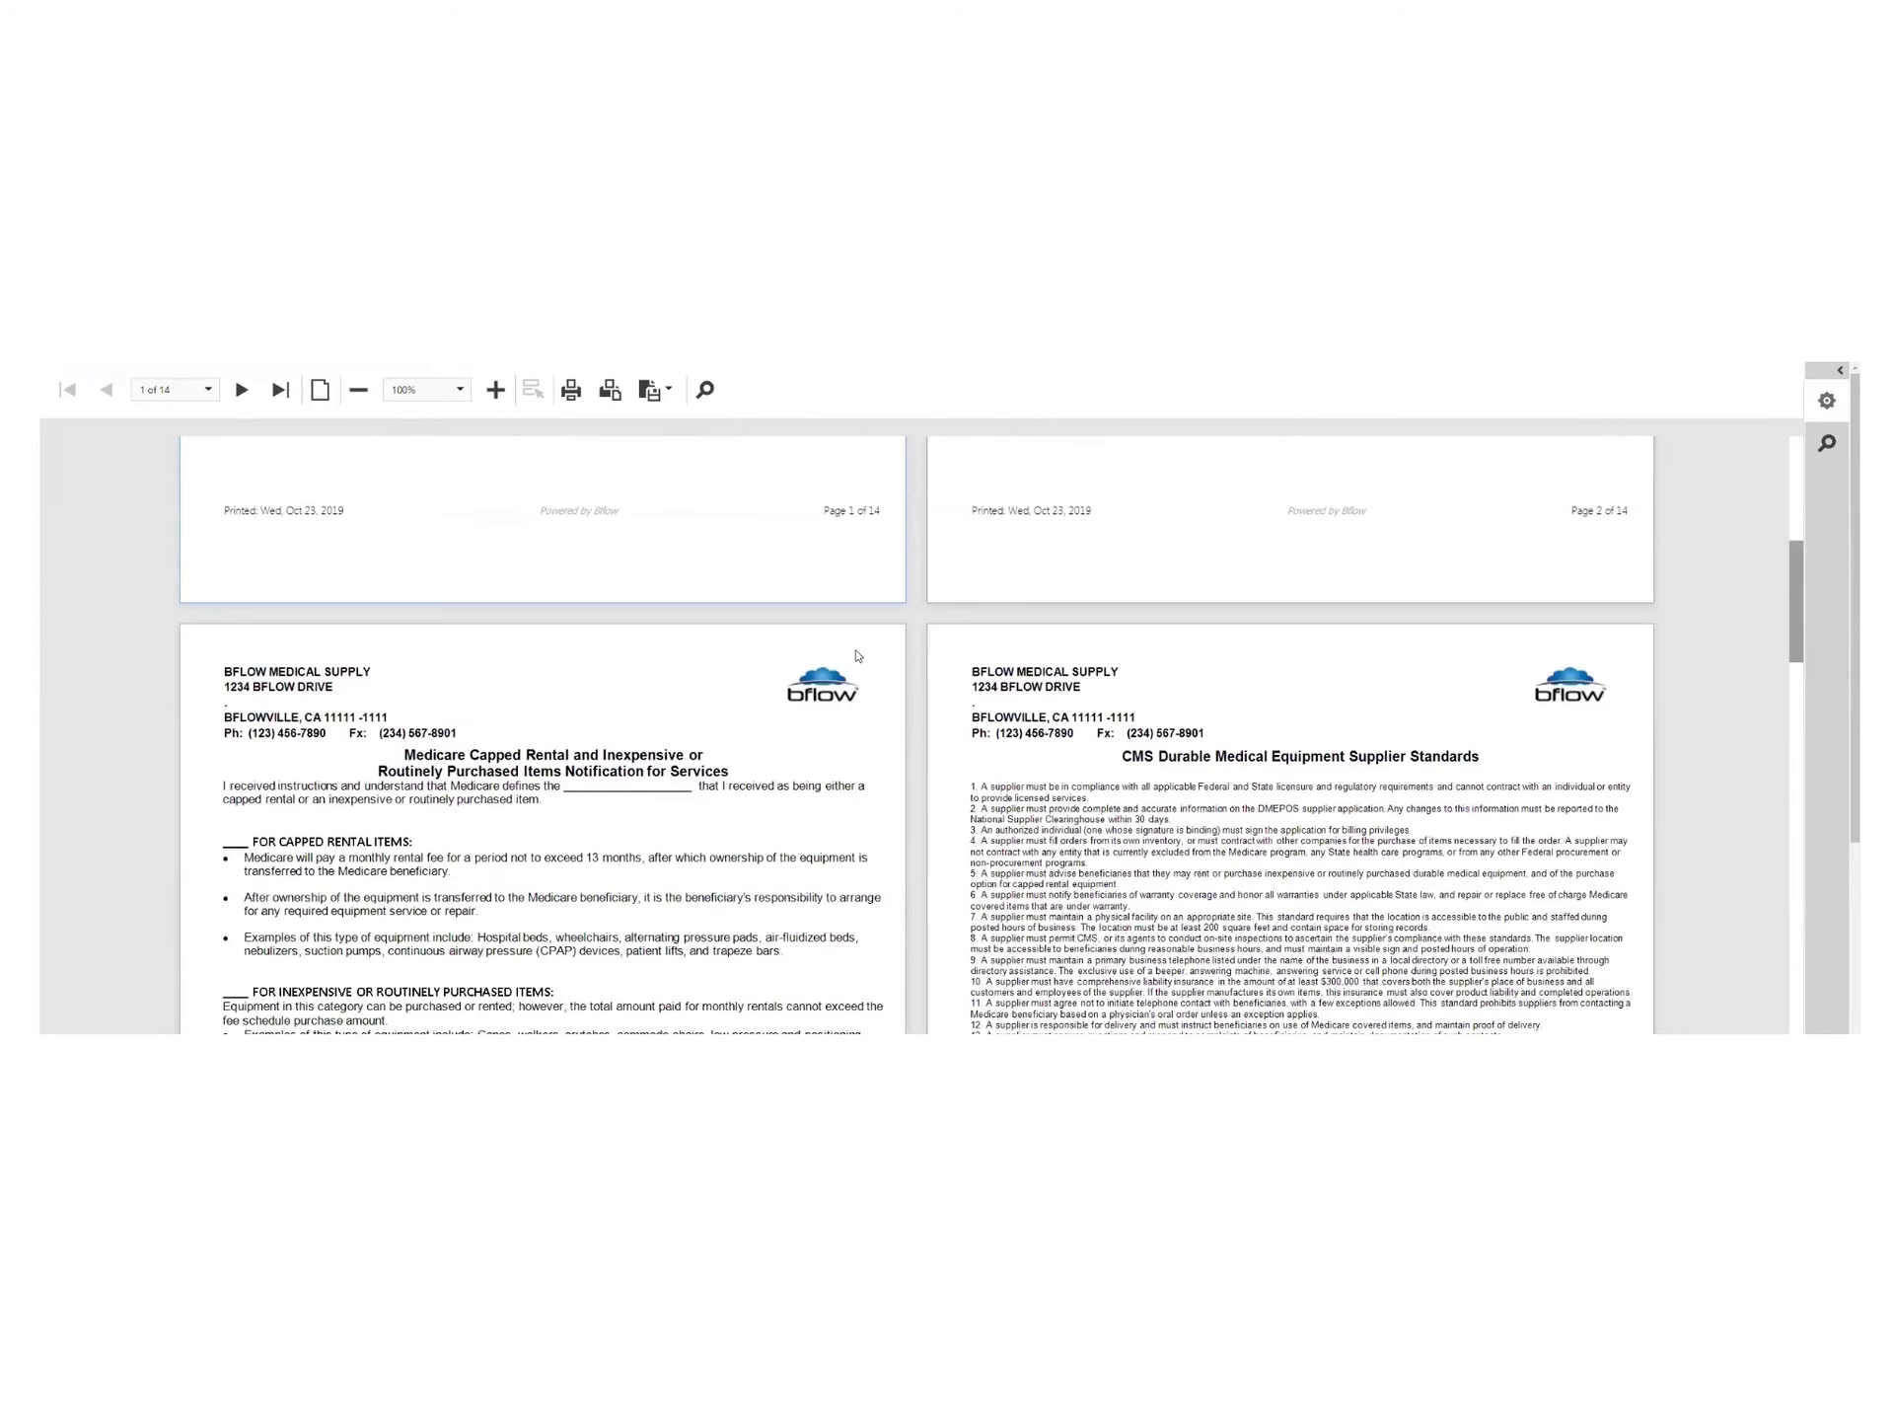
scroll(837, 664, "down", 3)
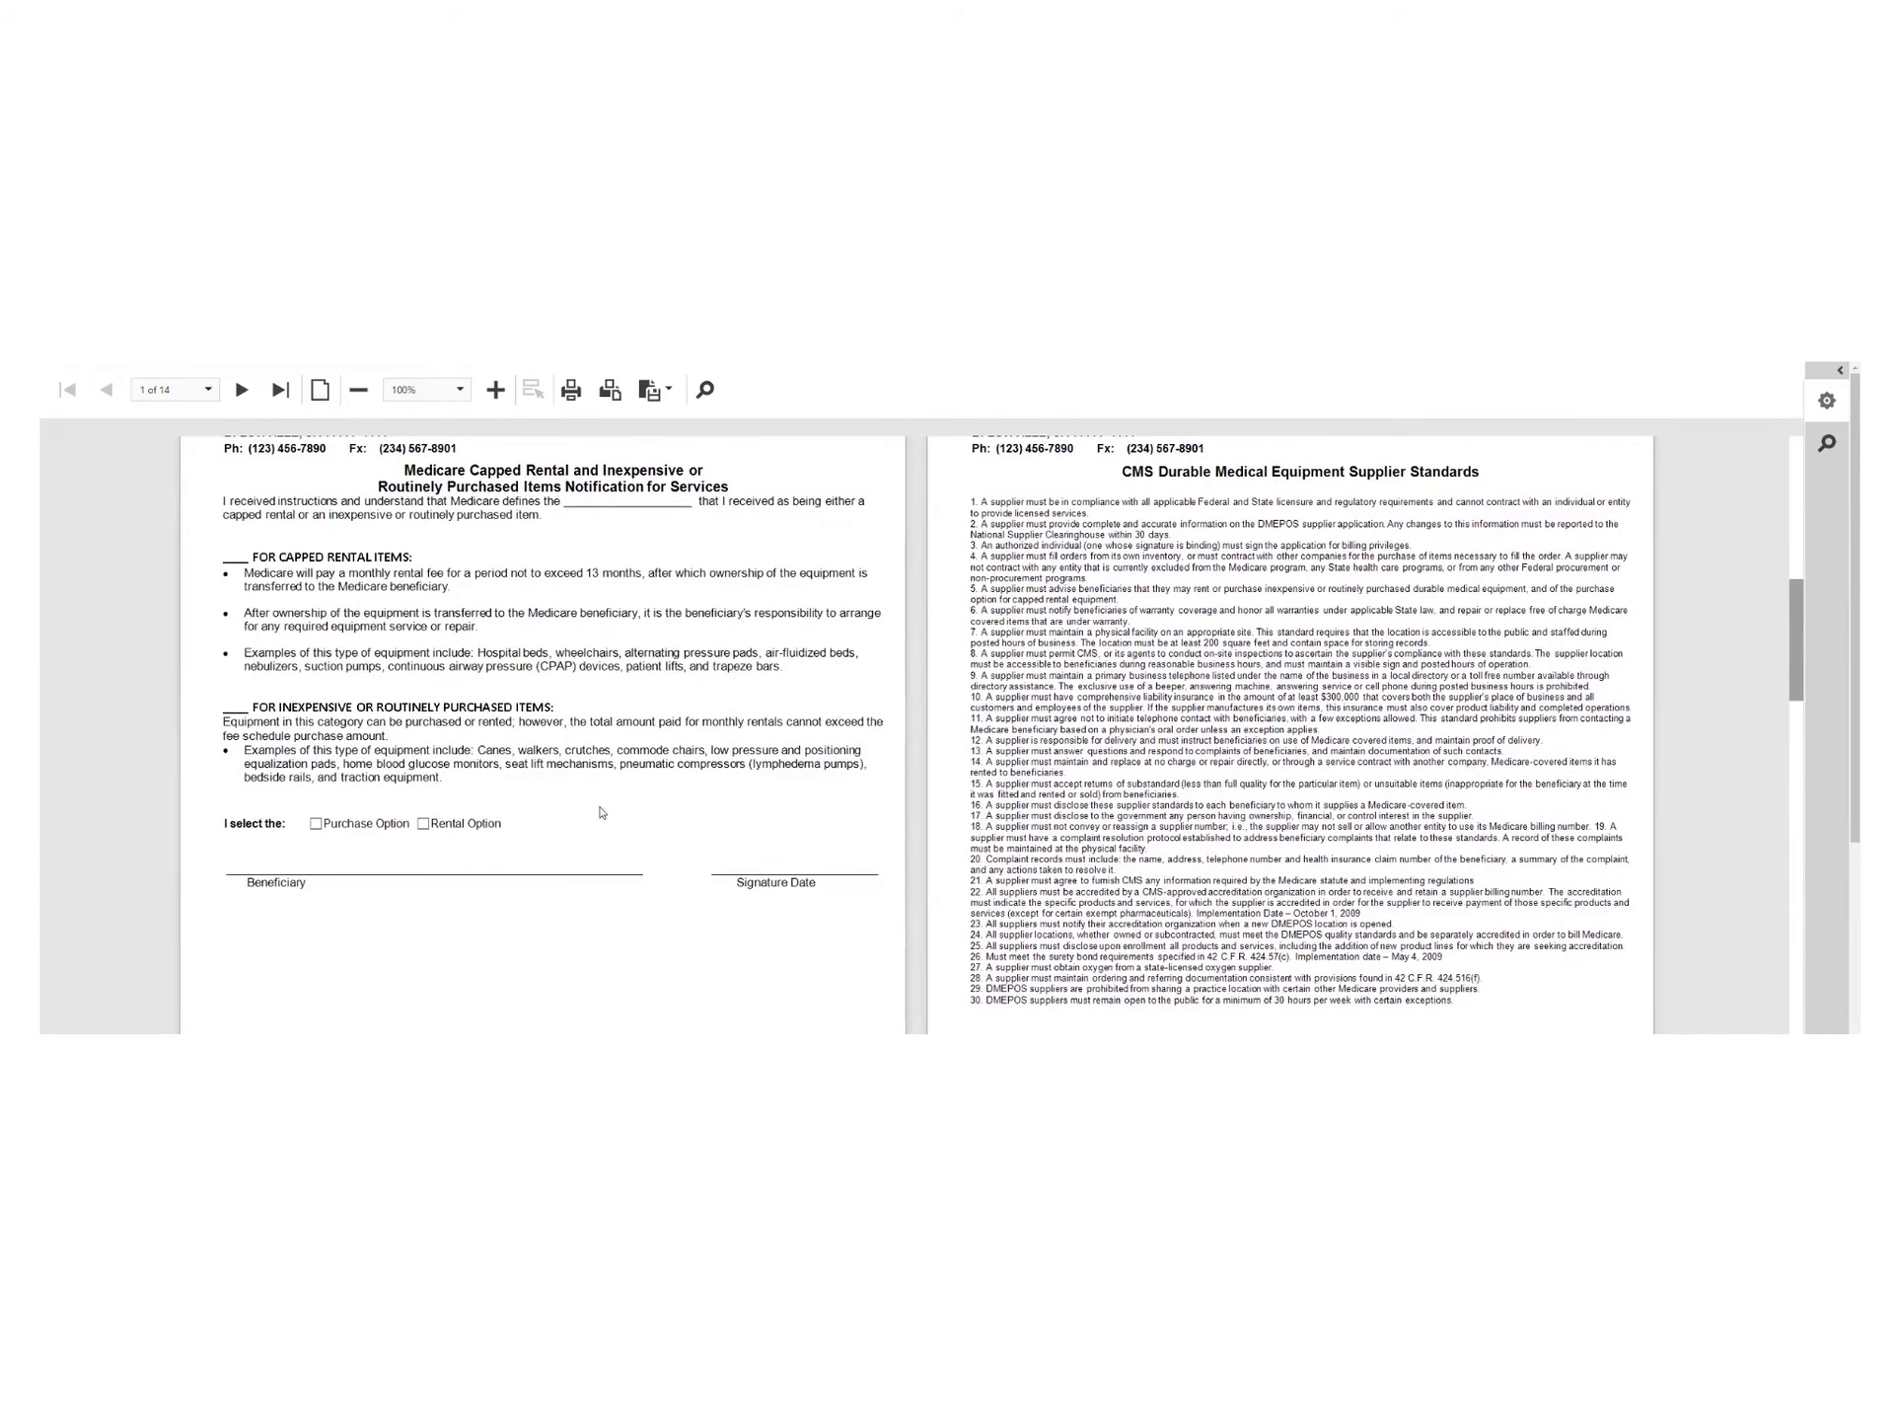
scroll(371, 690, "down", 5)
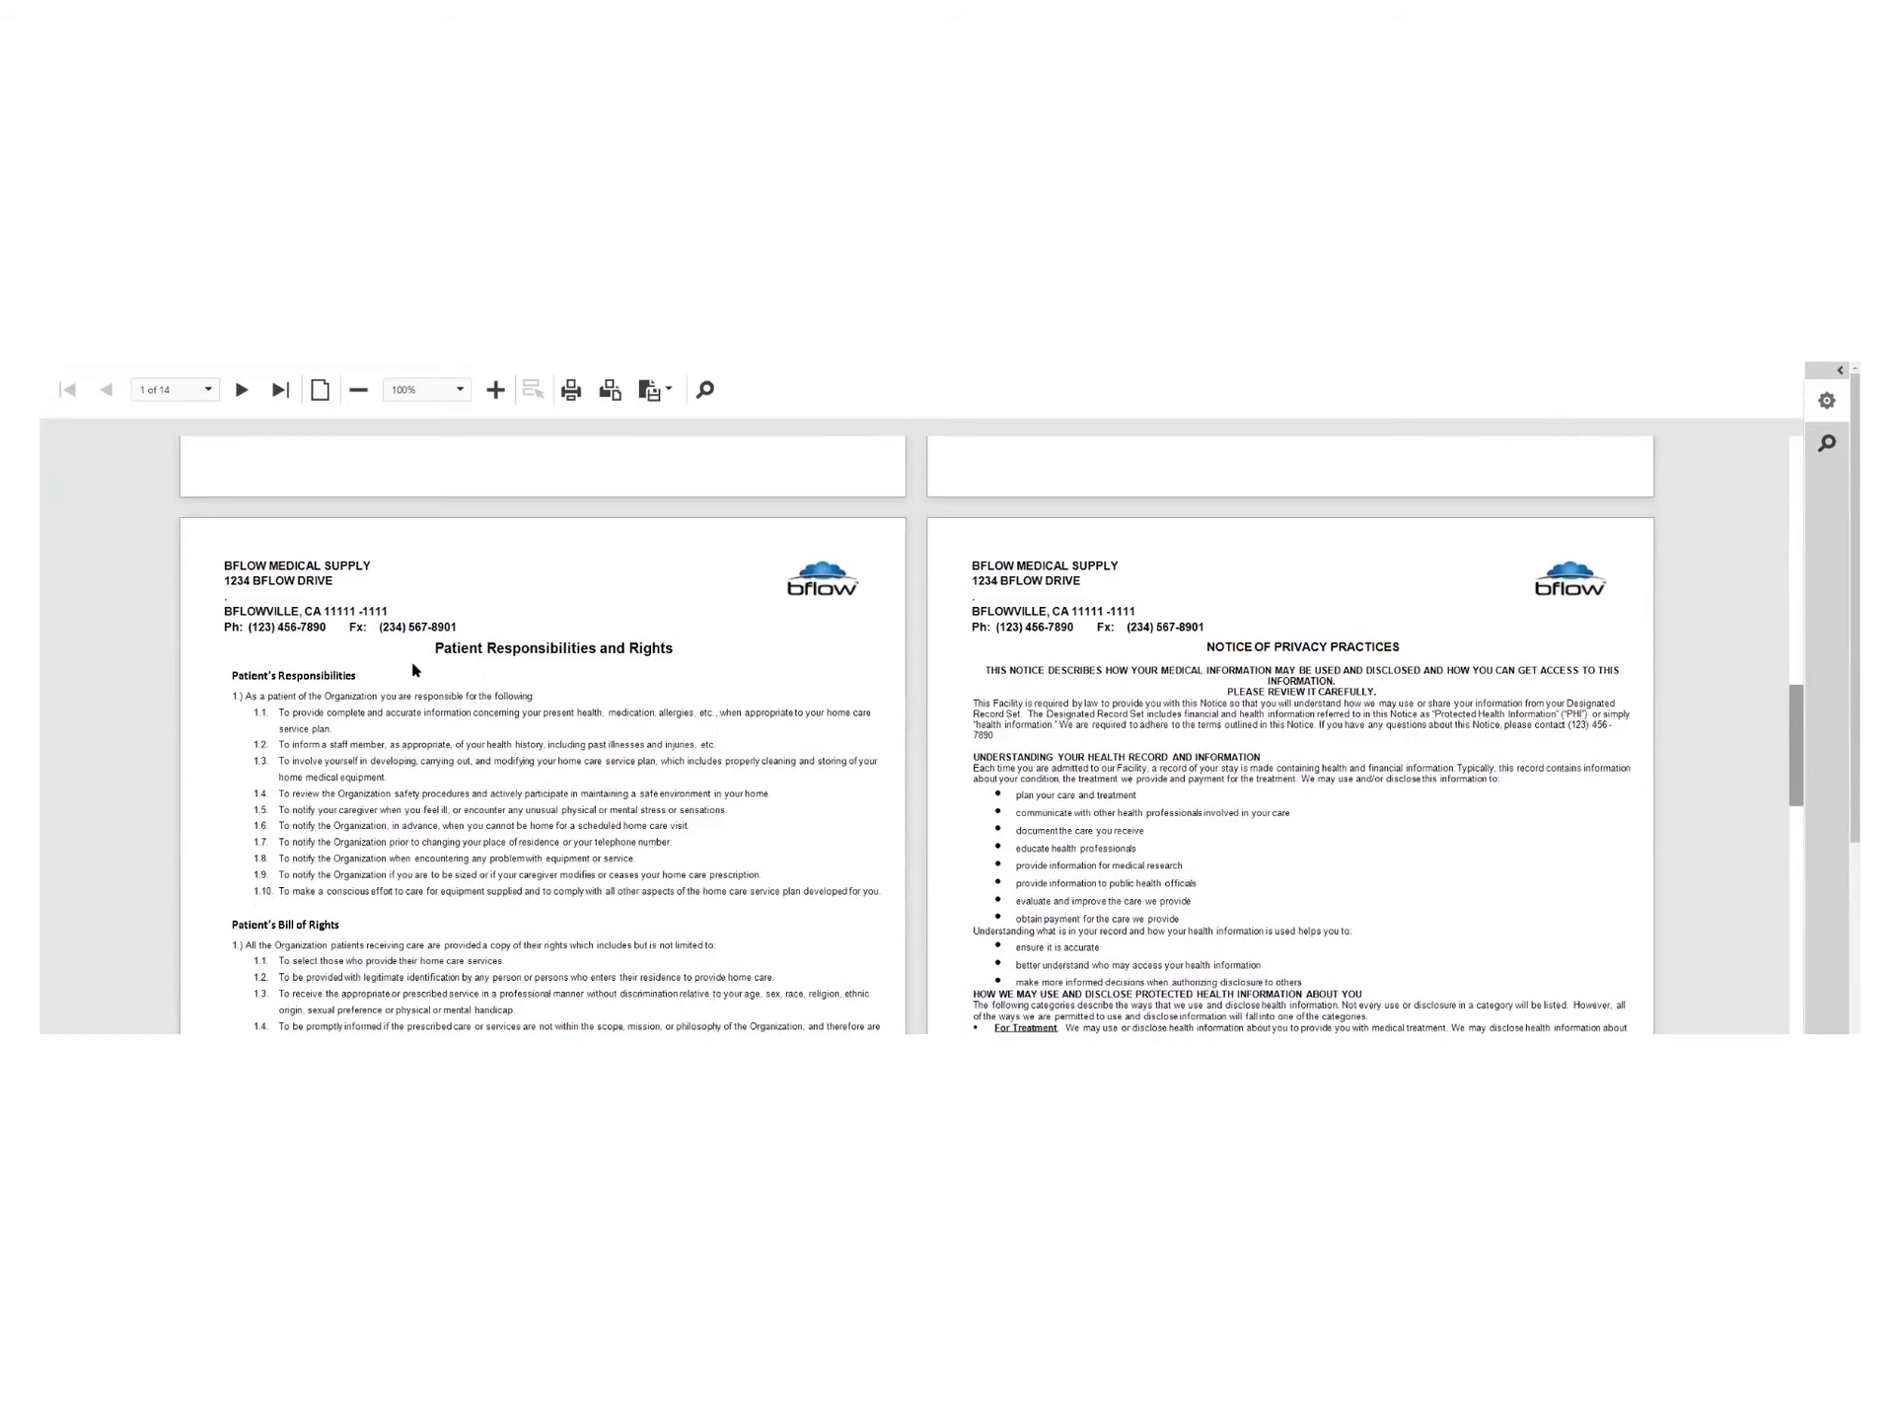
scroll(413, 669, "down", 5)
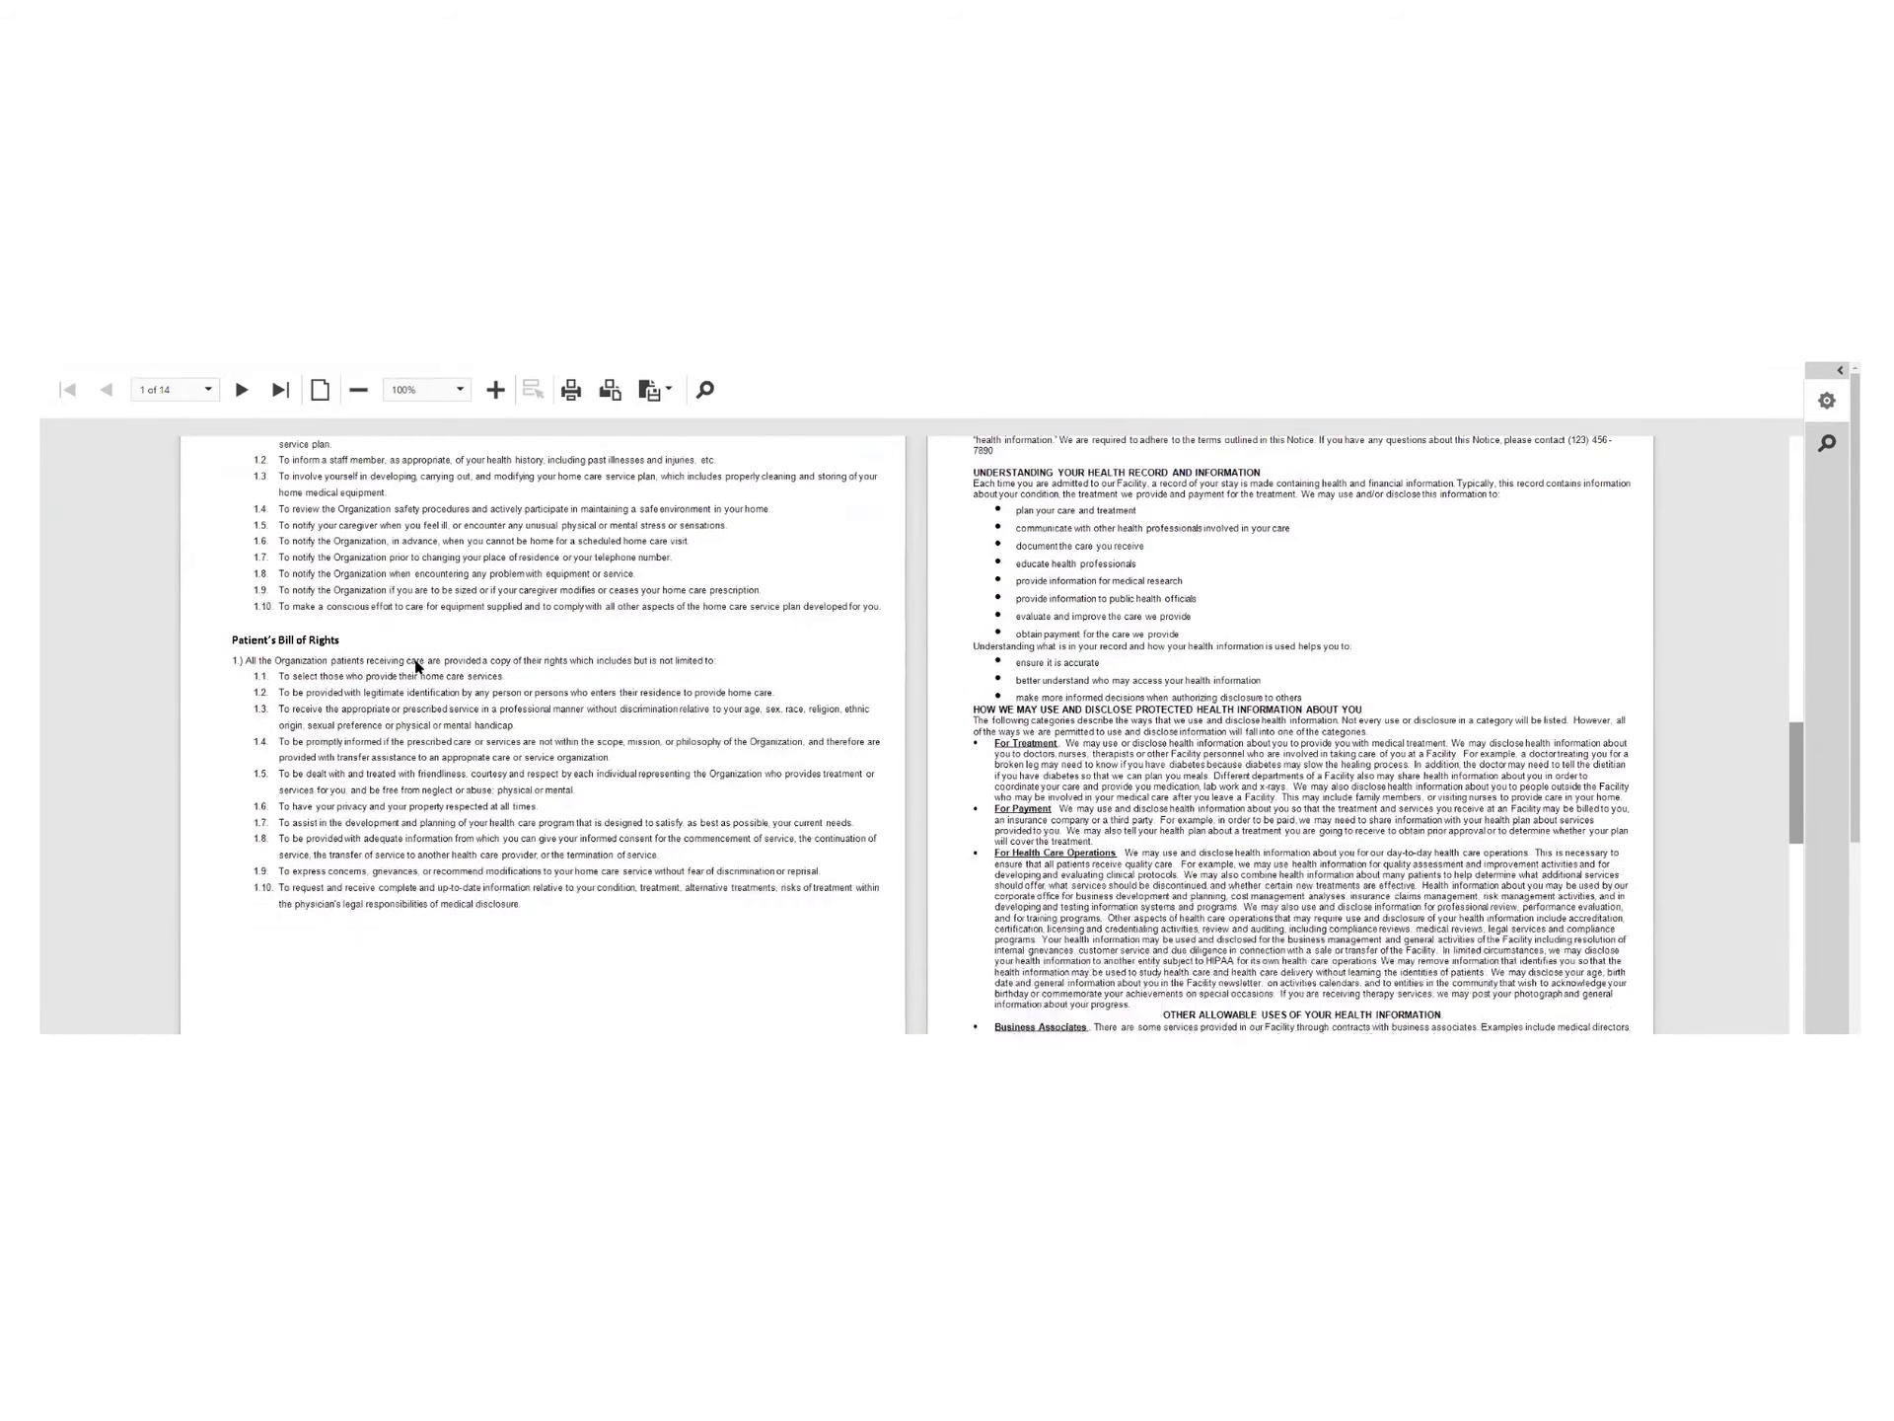
scroll(422, 663, "down", 8)
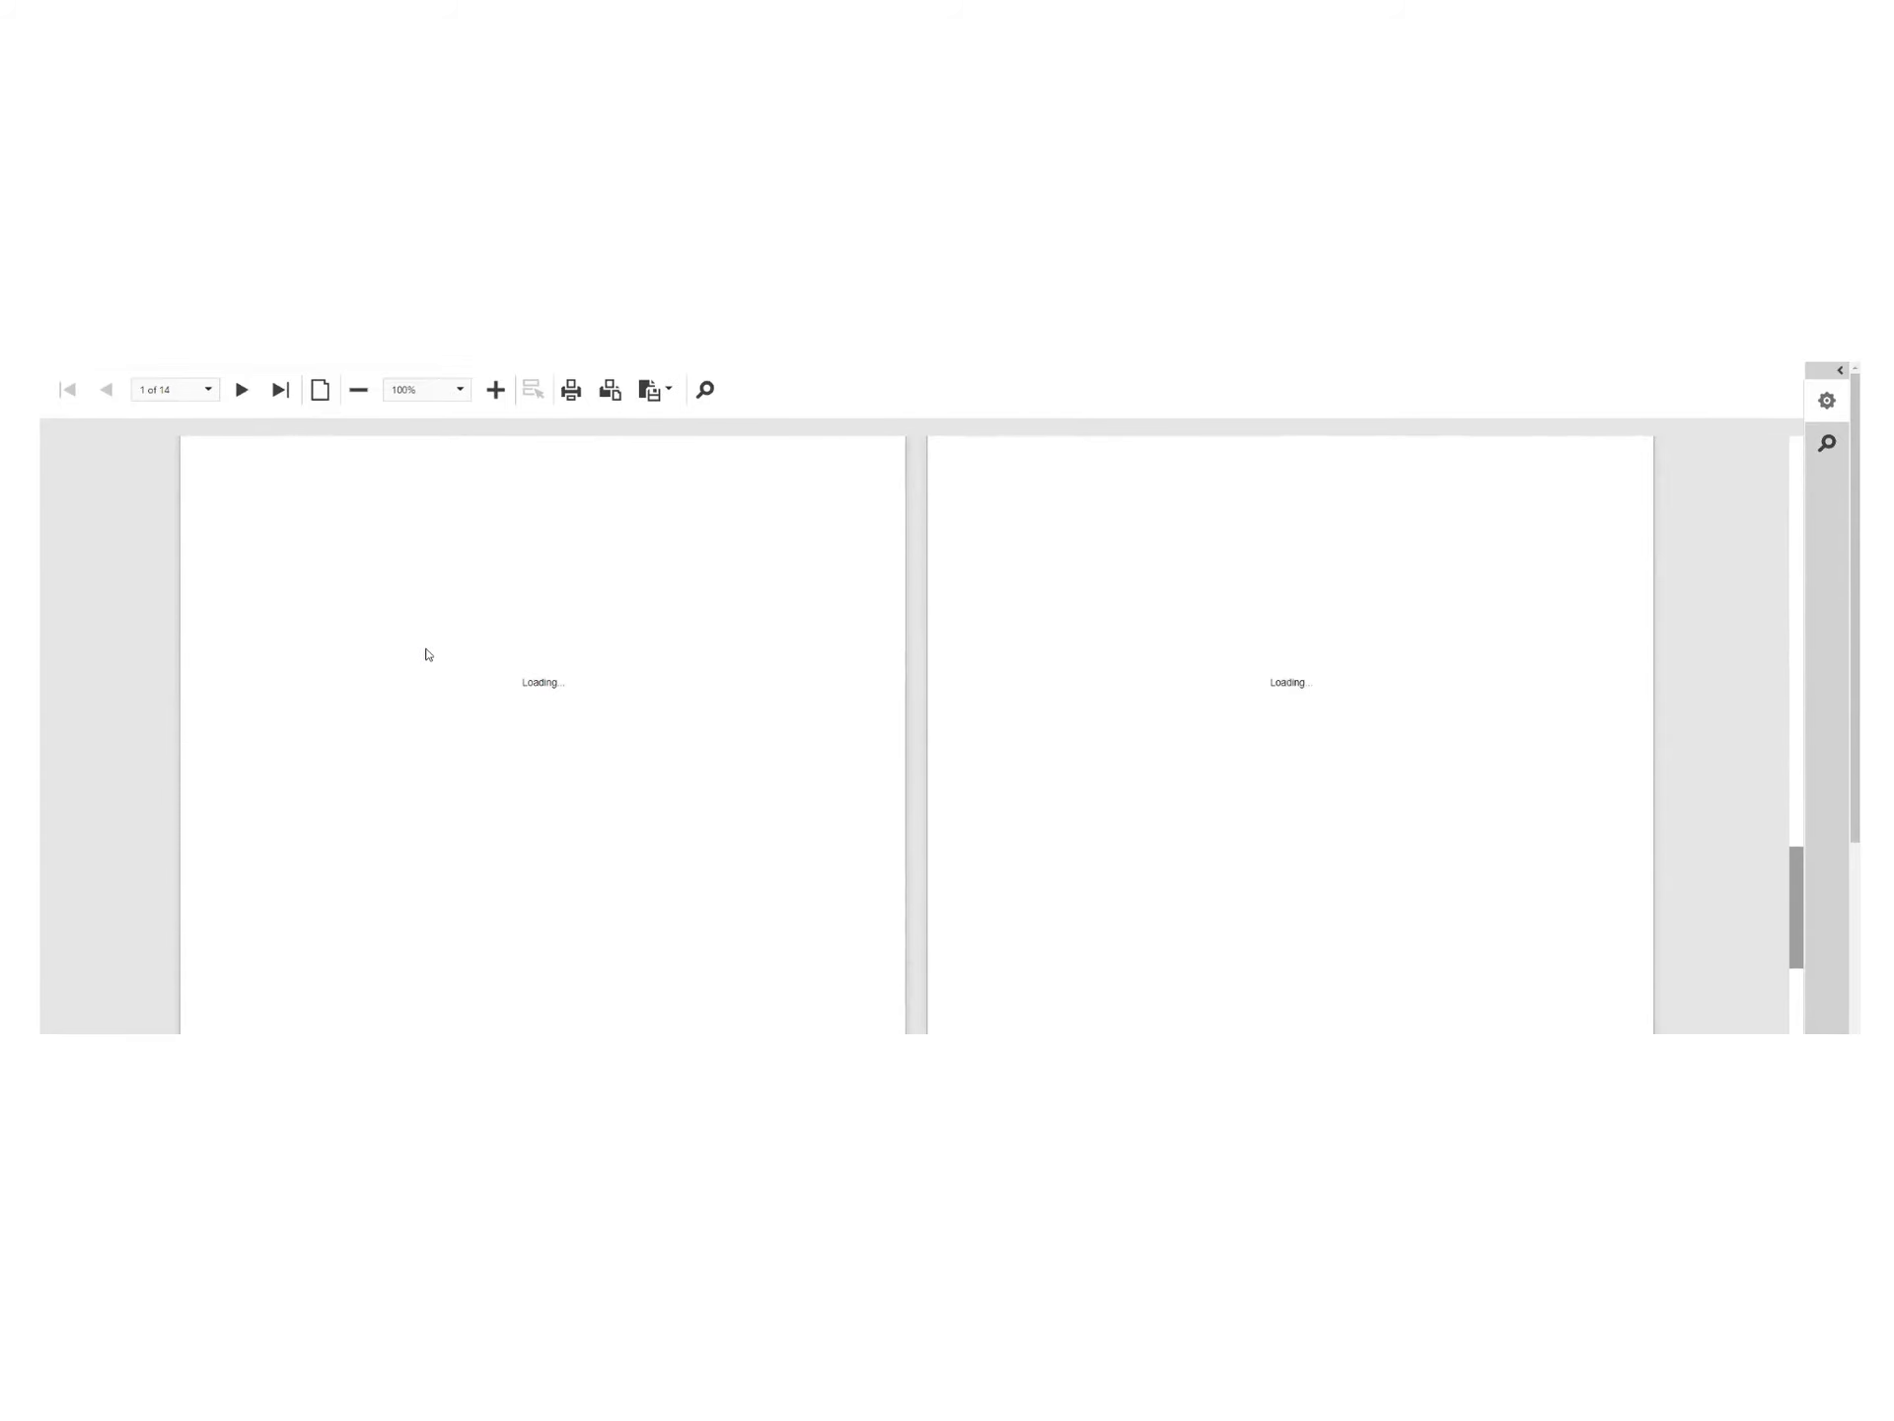
scroll(449, 633, "down", 10)
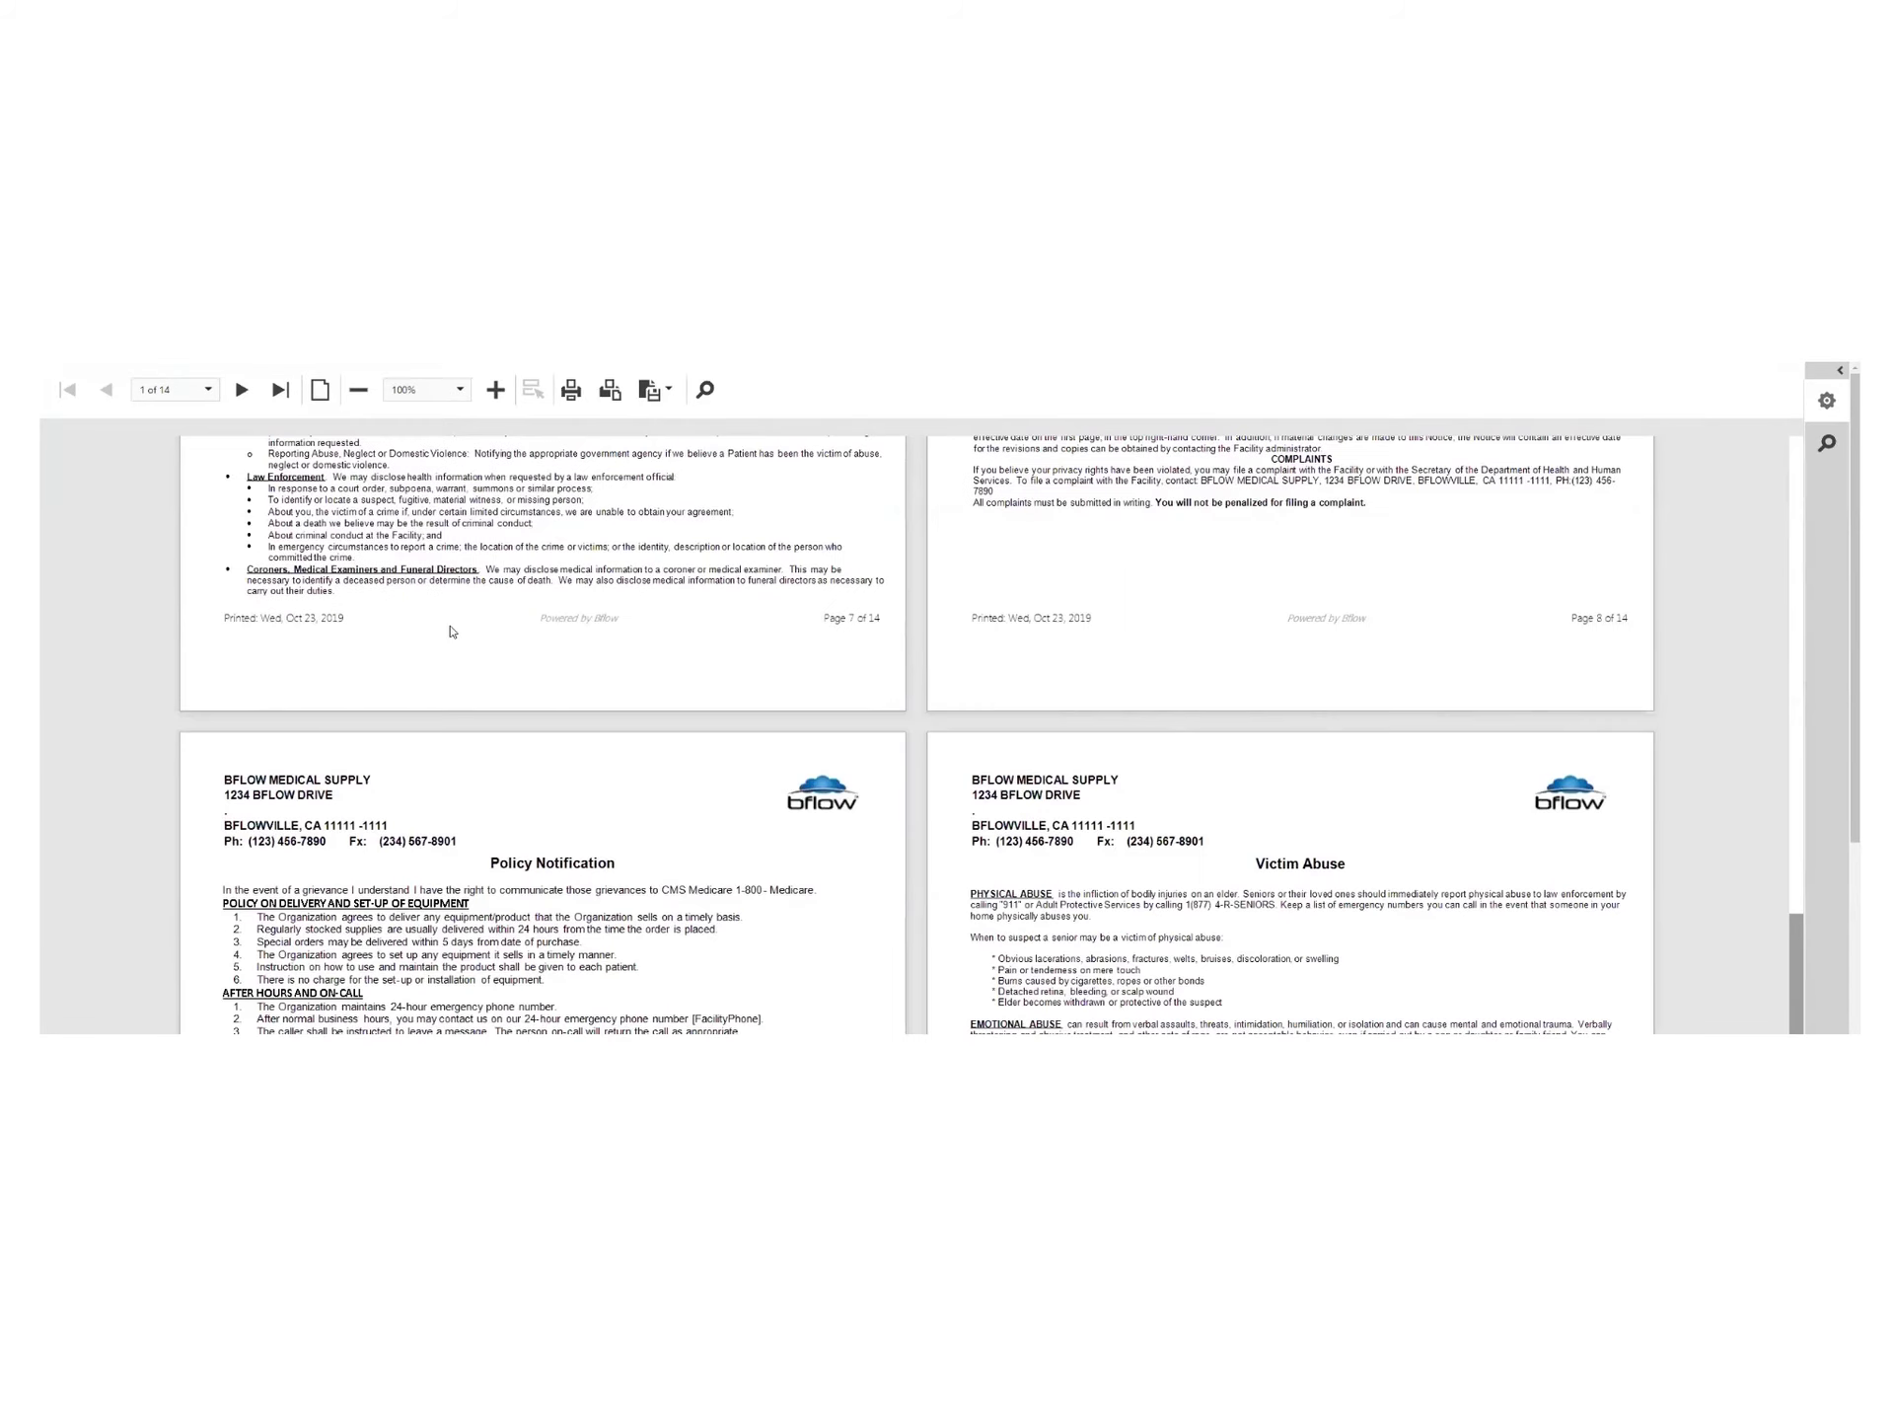
scroll(453, 627, "down", 10)
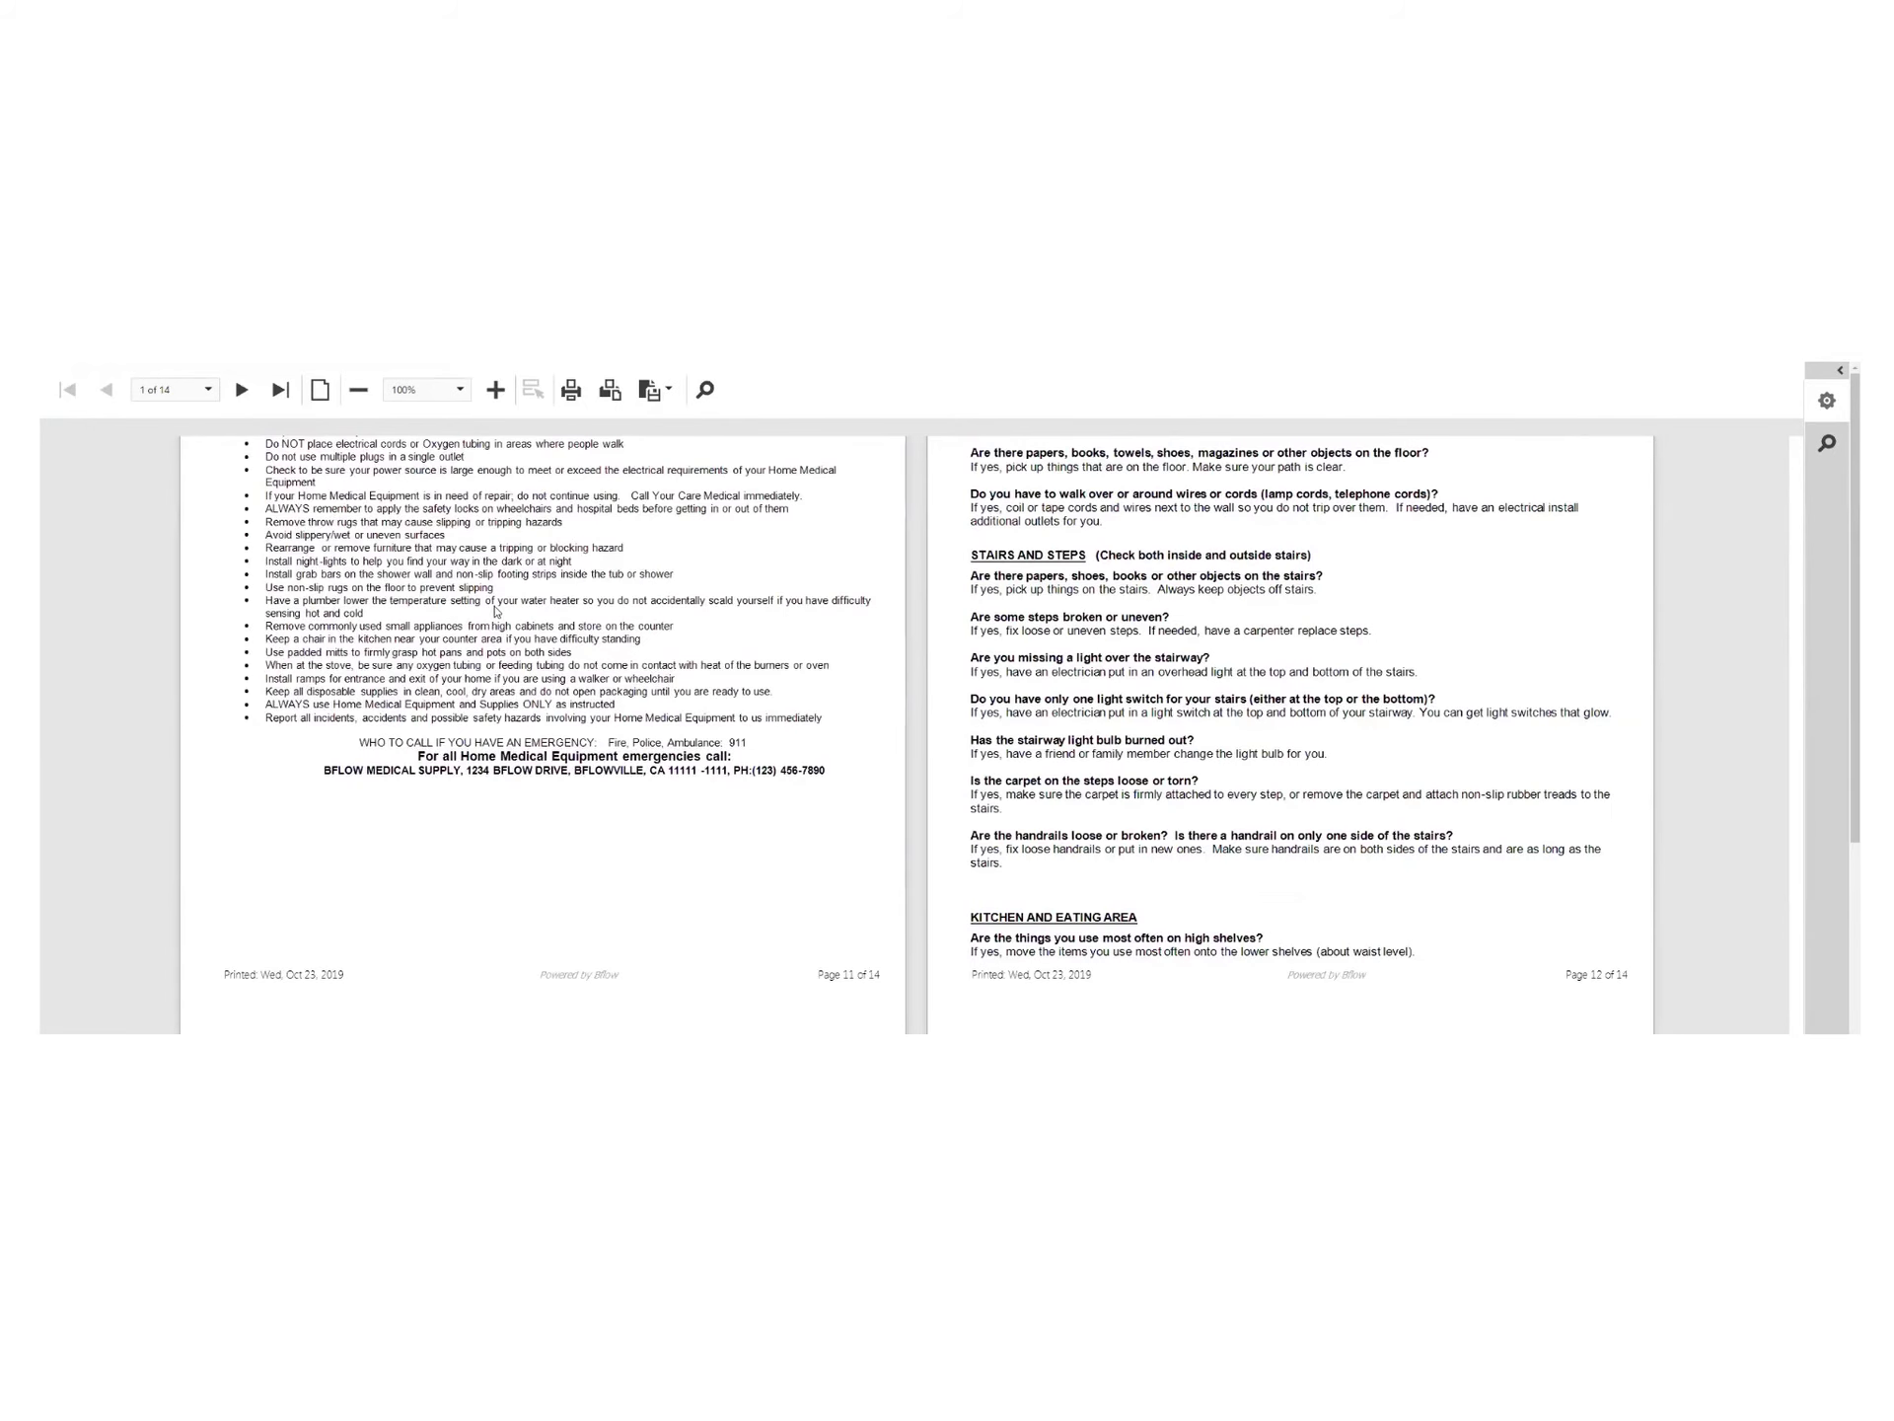
scroll(496, 611, "down", 4)
scroll(499, 610, "down", 3)
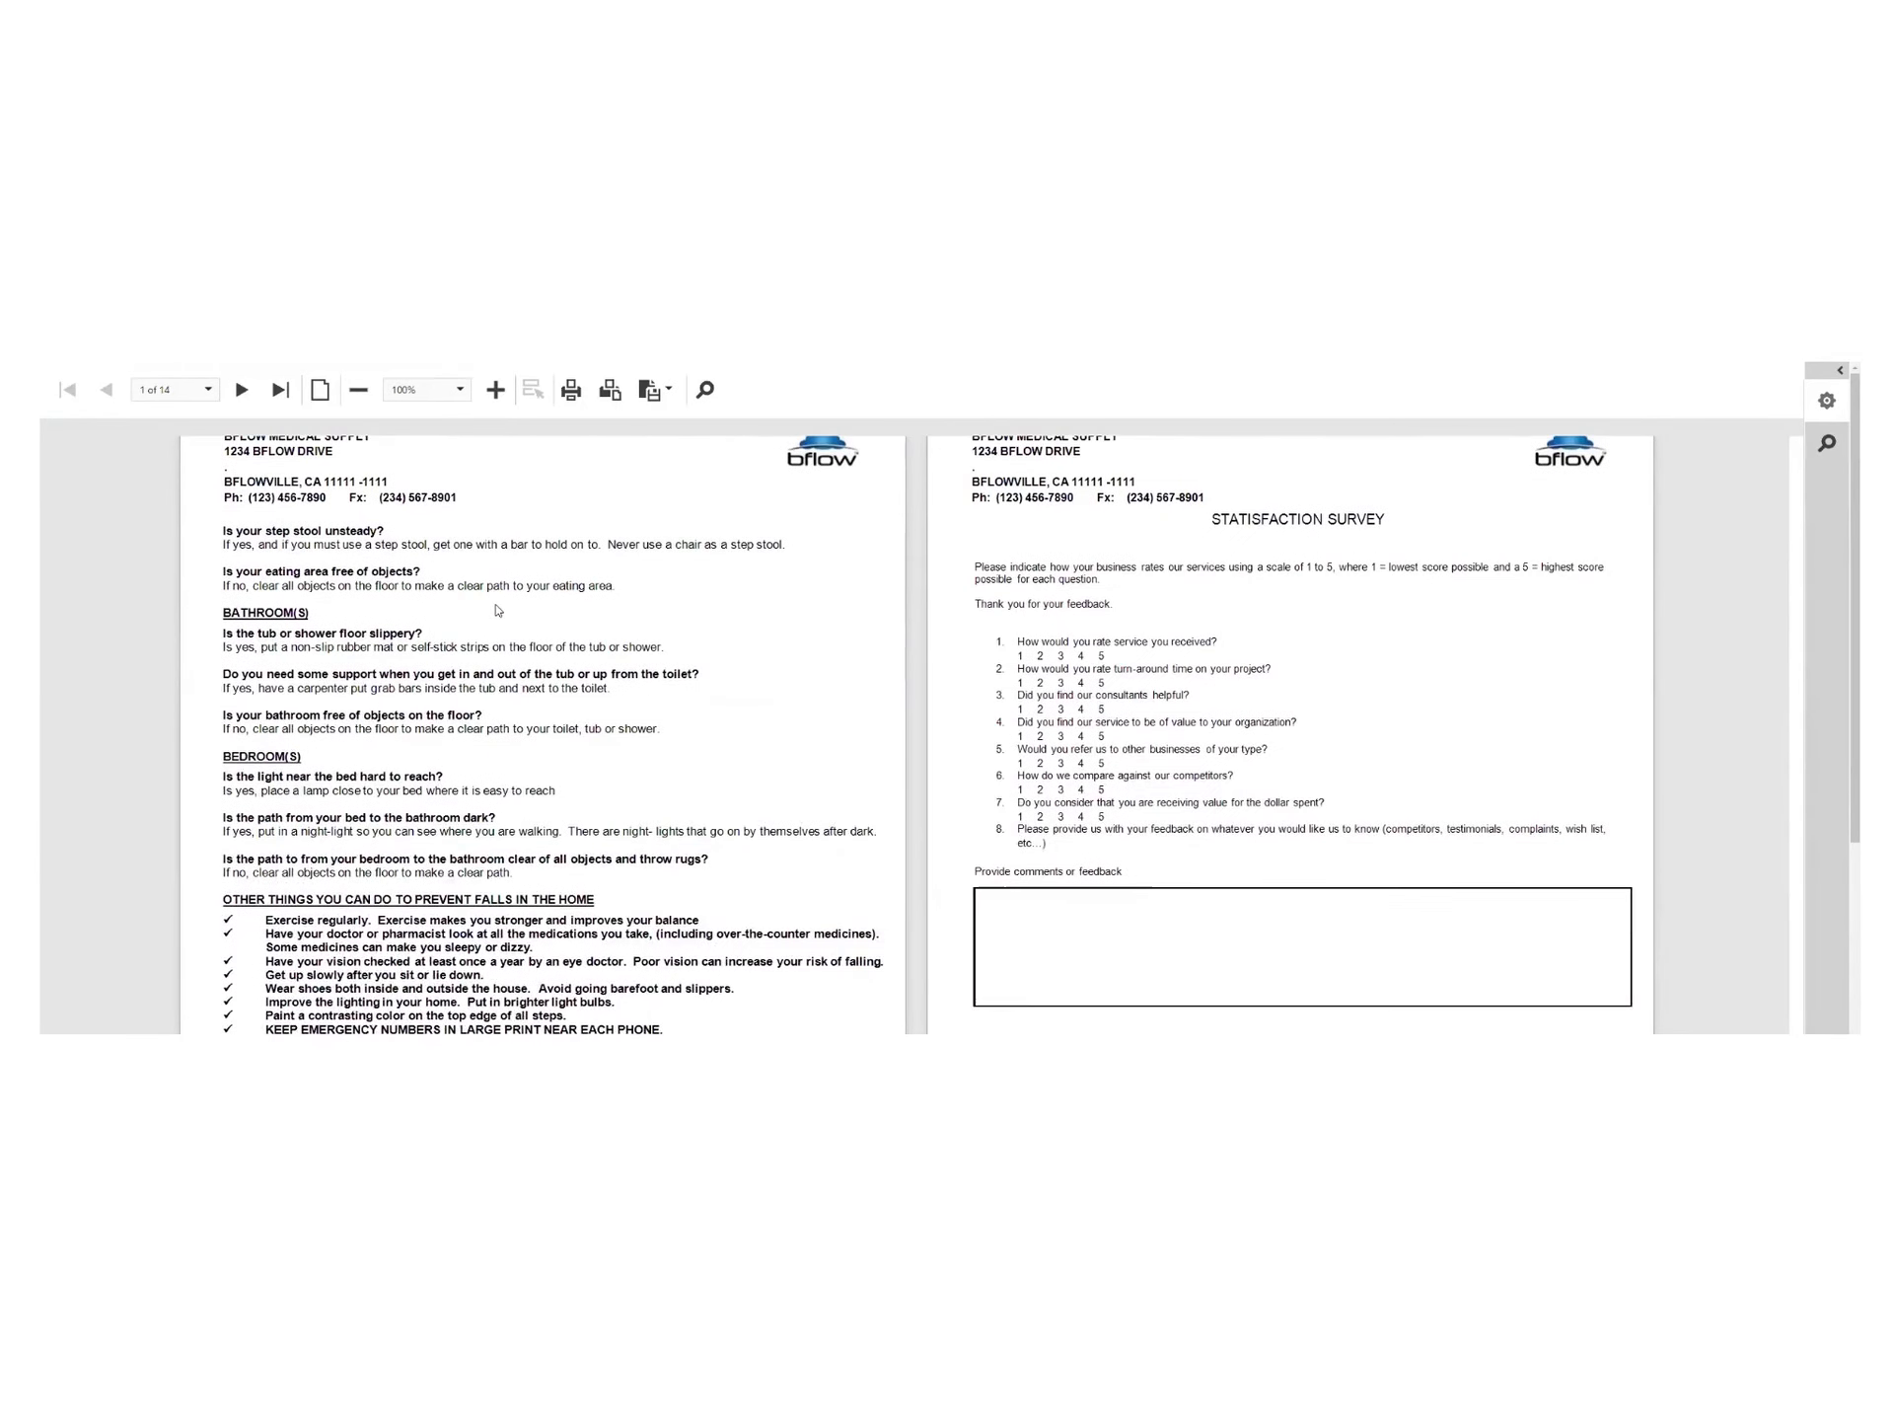
scroll(503, 610, "down", 4)
scroll(505, 610, "up", 1)
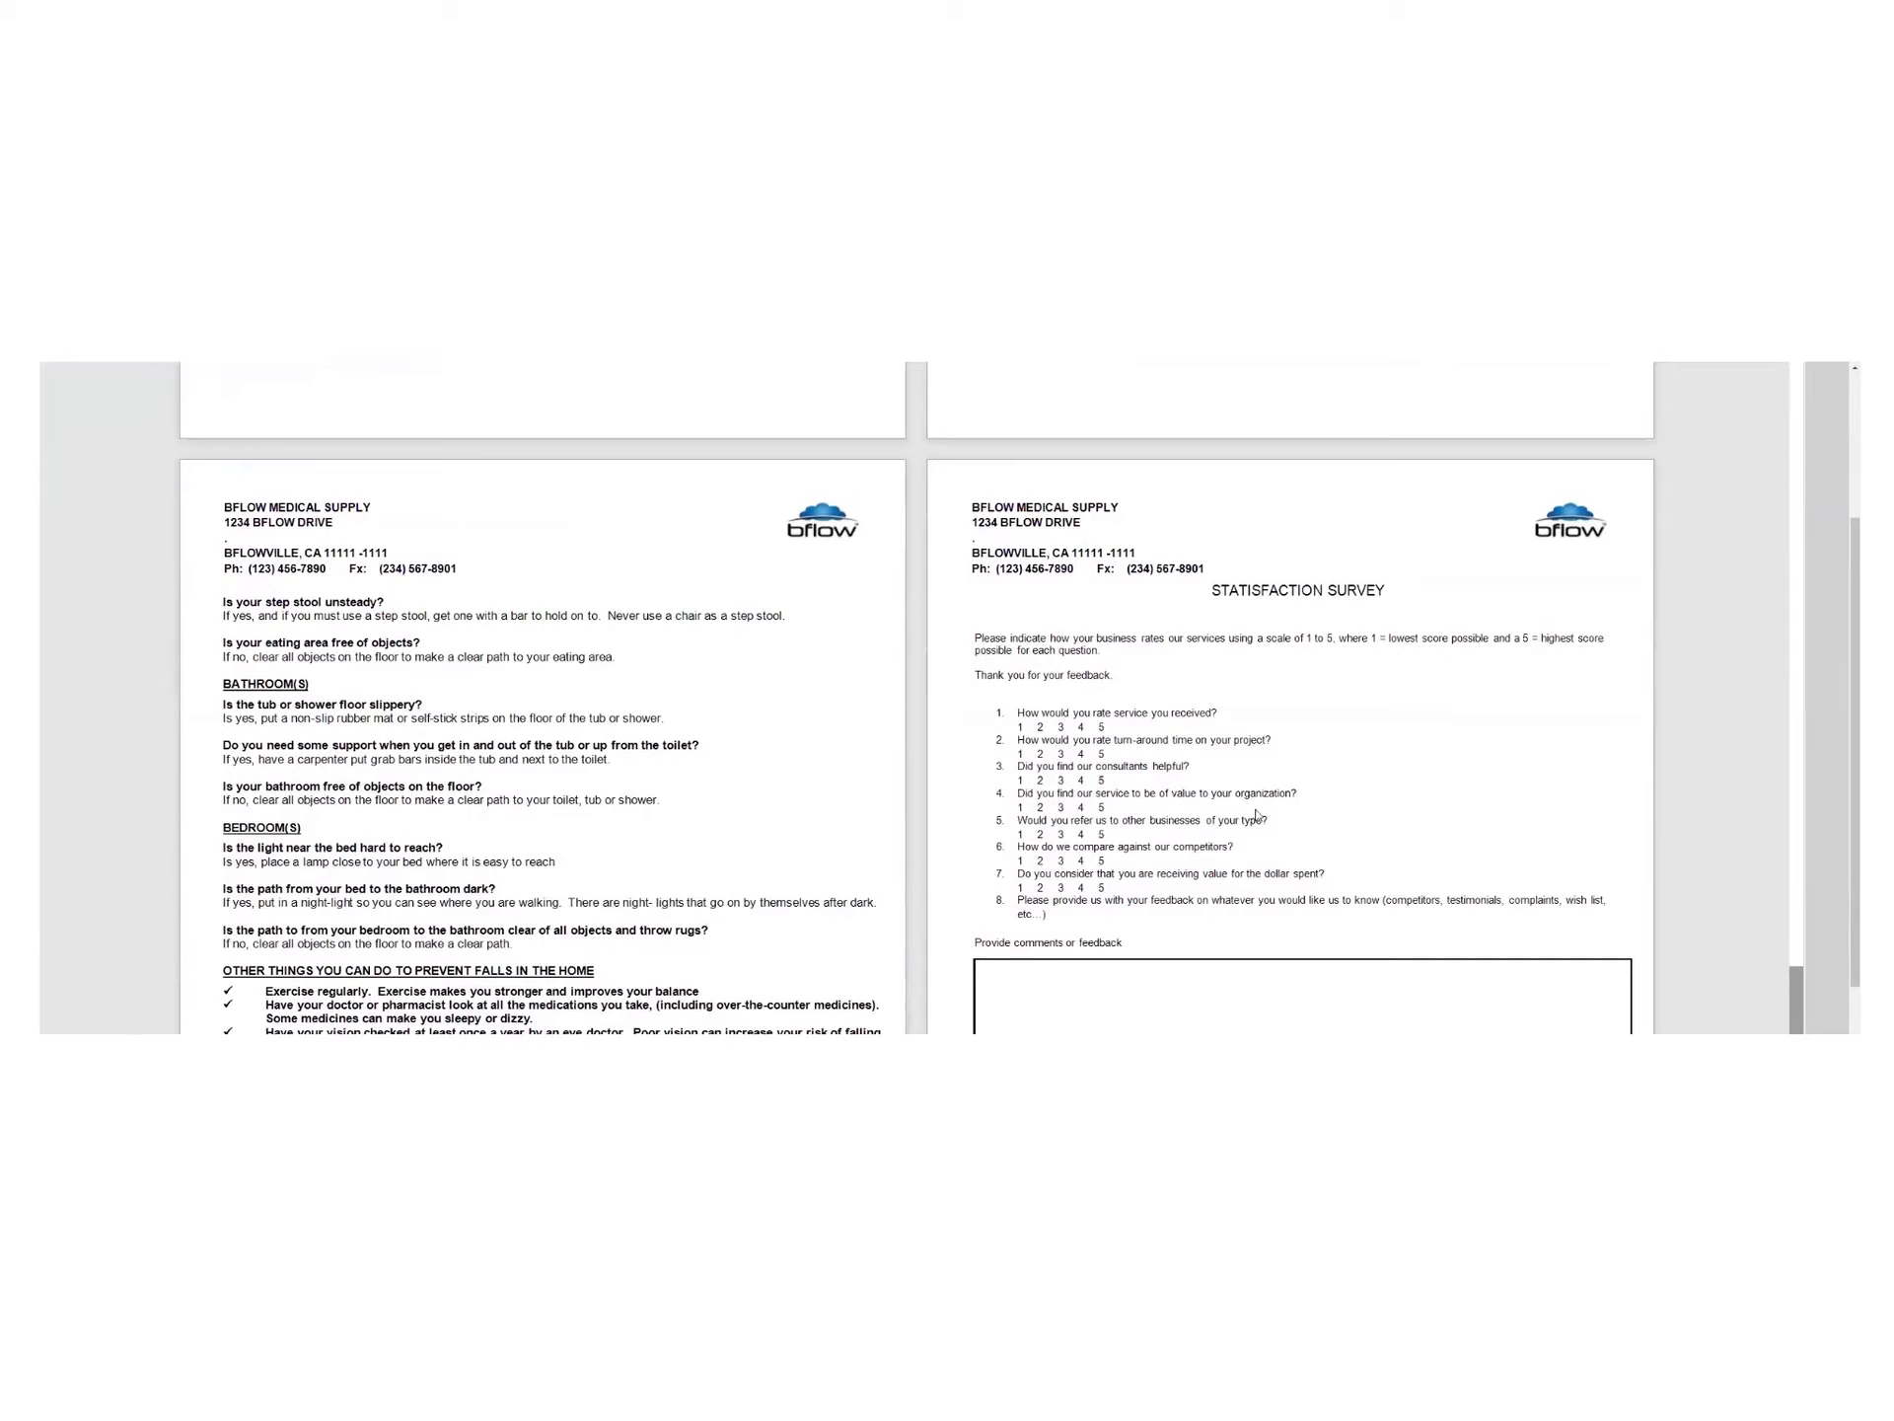
scroll(572, 769, "down", 3)
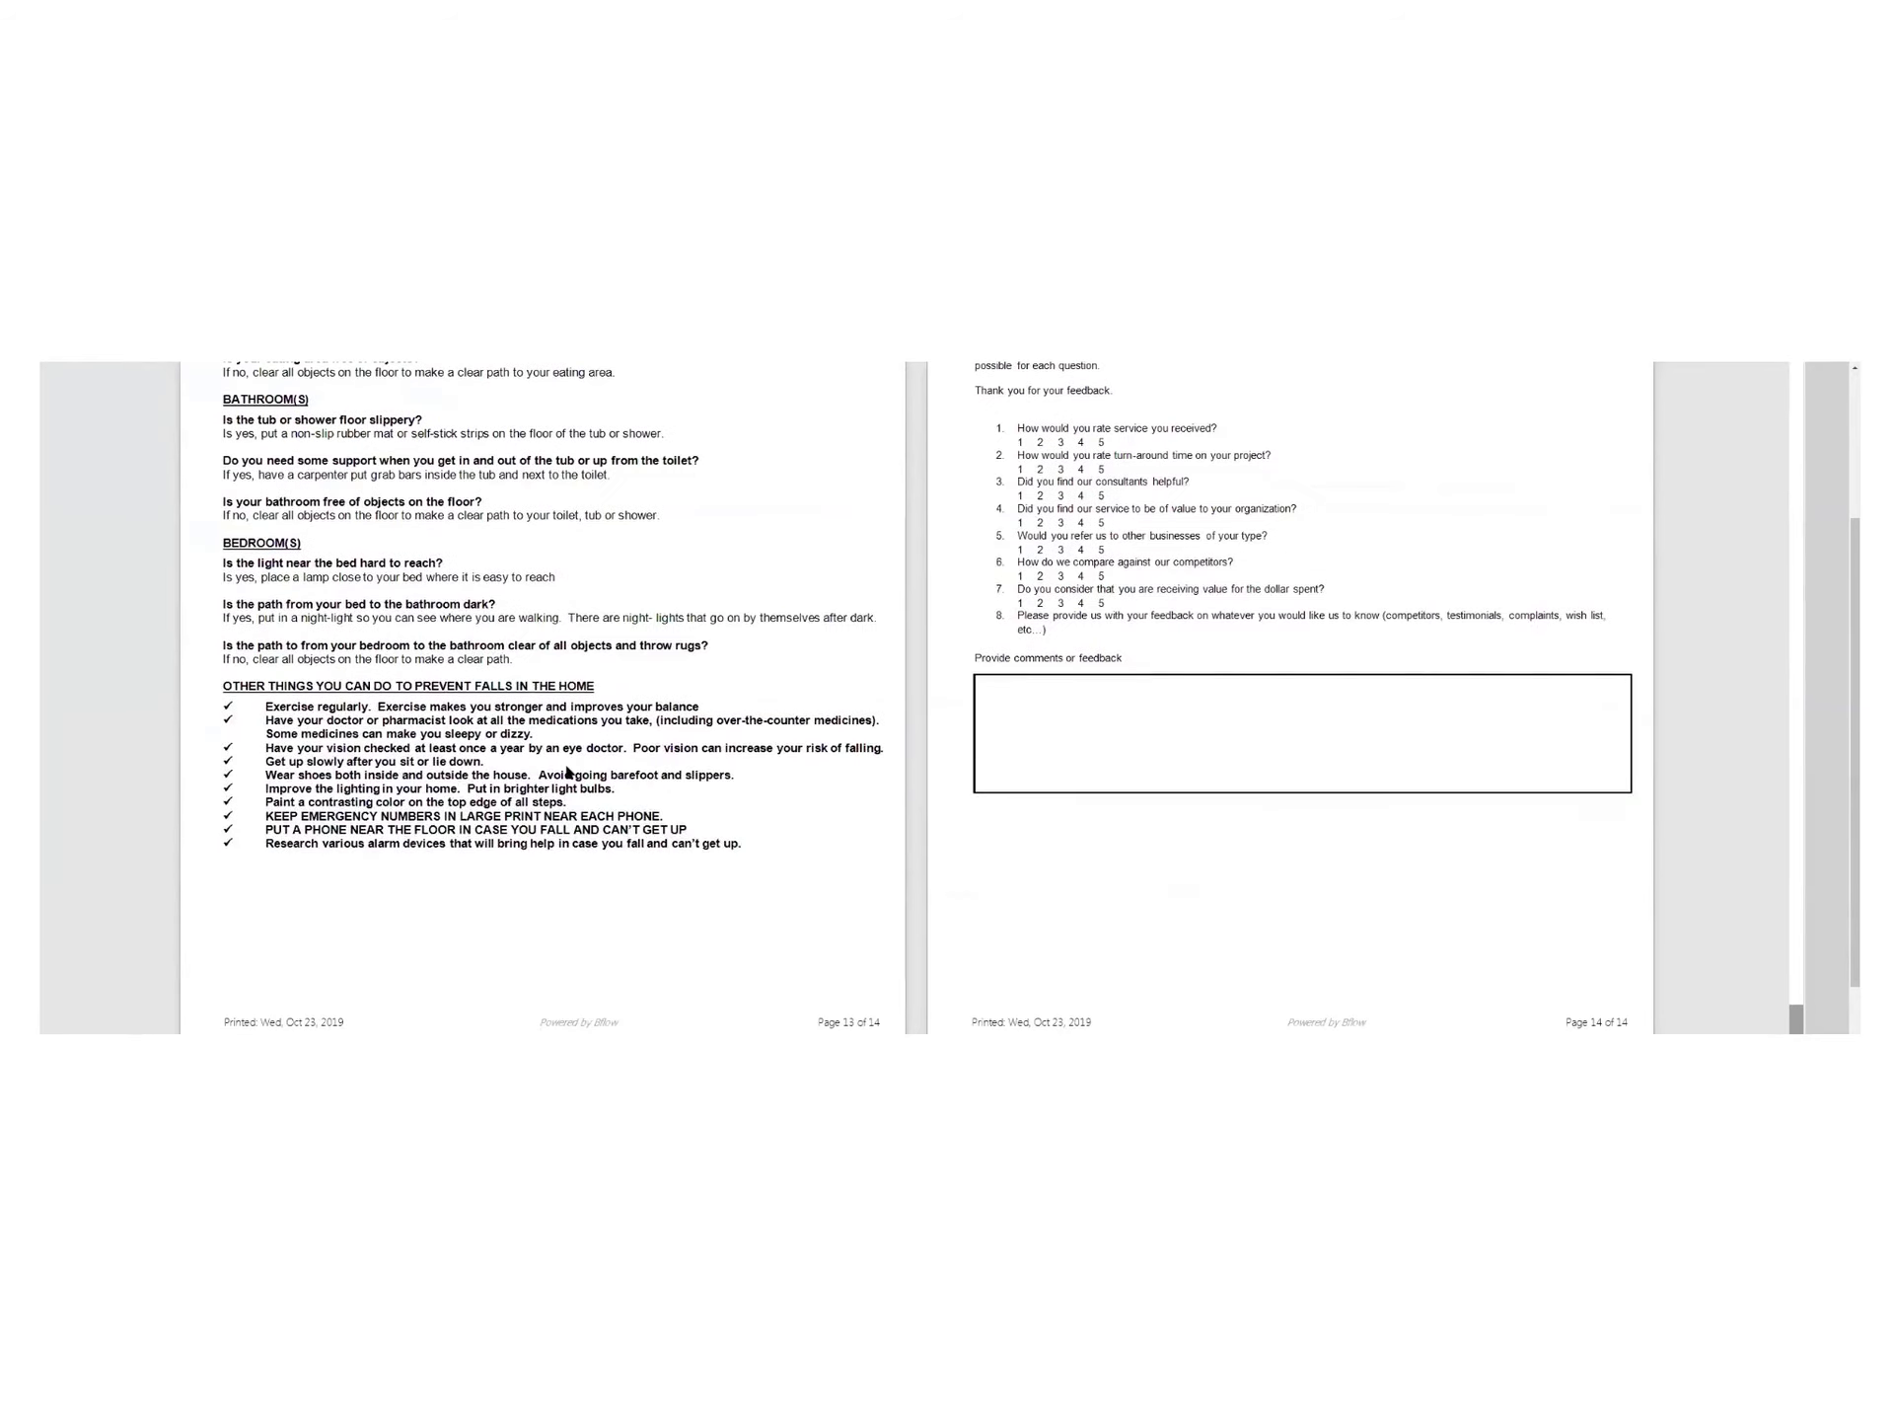
scroll(562, 777, "up", 15)
scroll(548, 786, "up", 8)
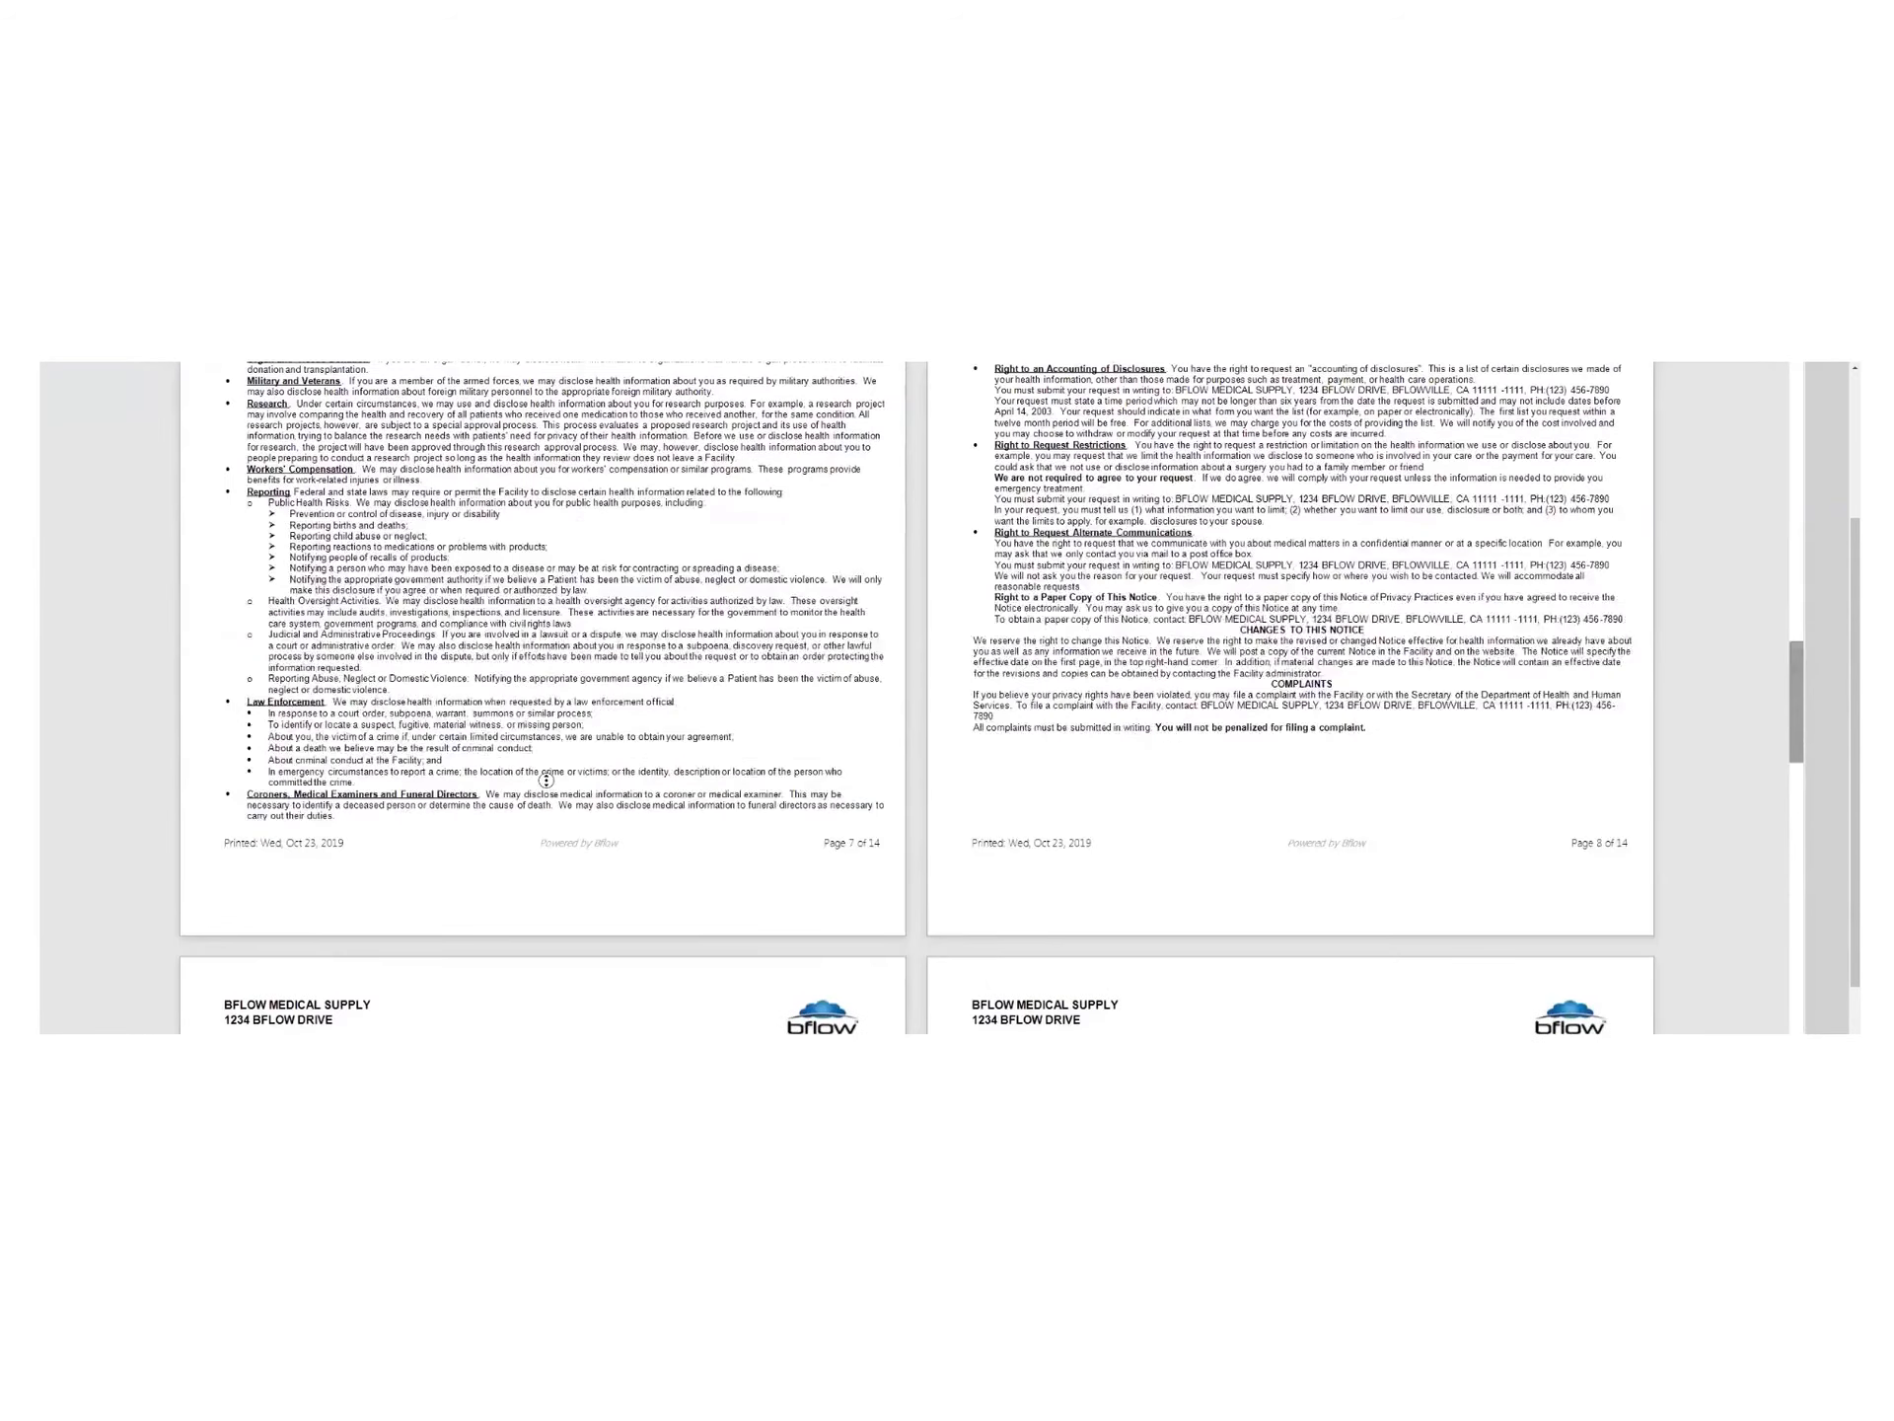
scroll(548, 786, "up", 8)
scroll(548, 786, "up", 8)
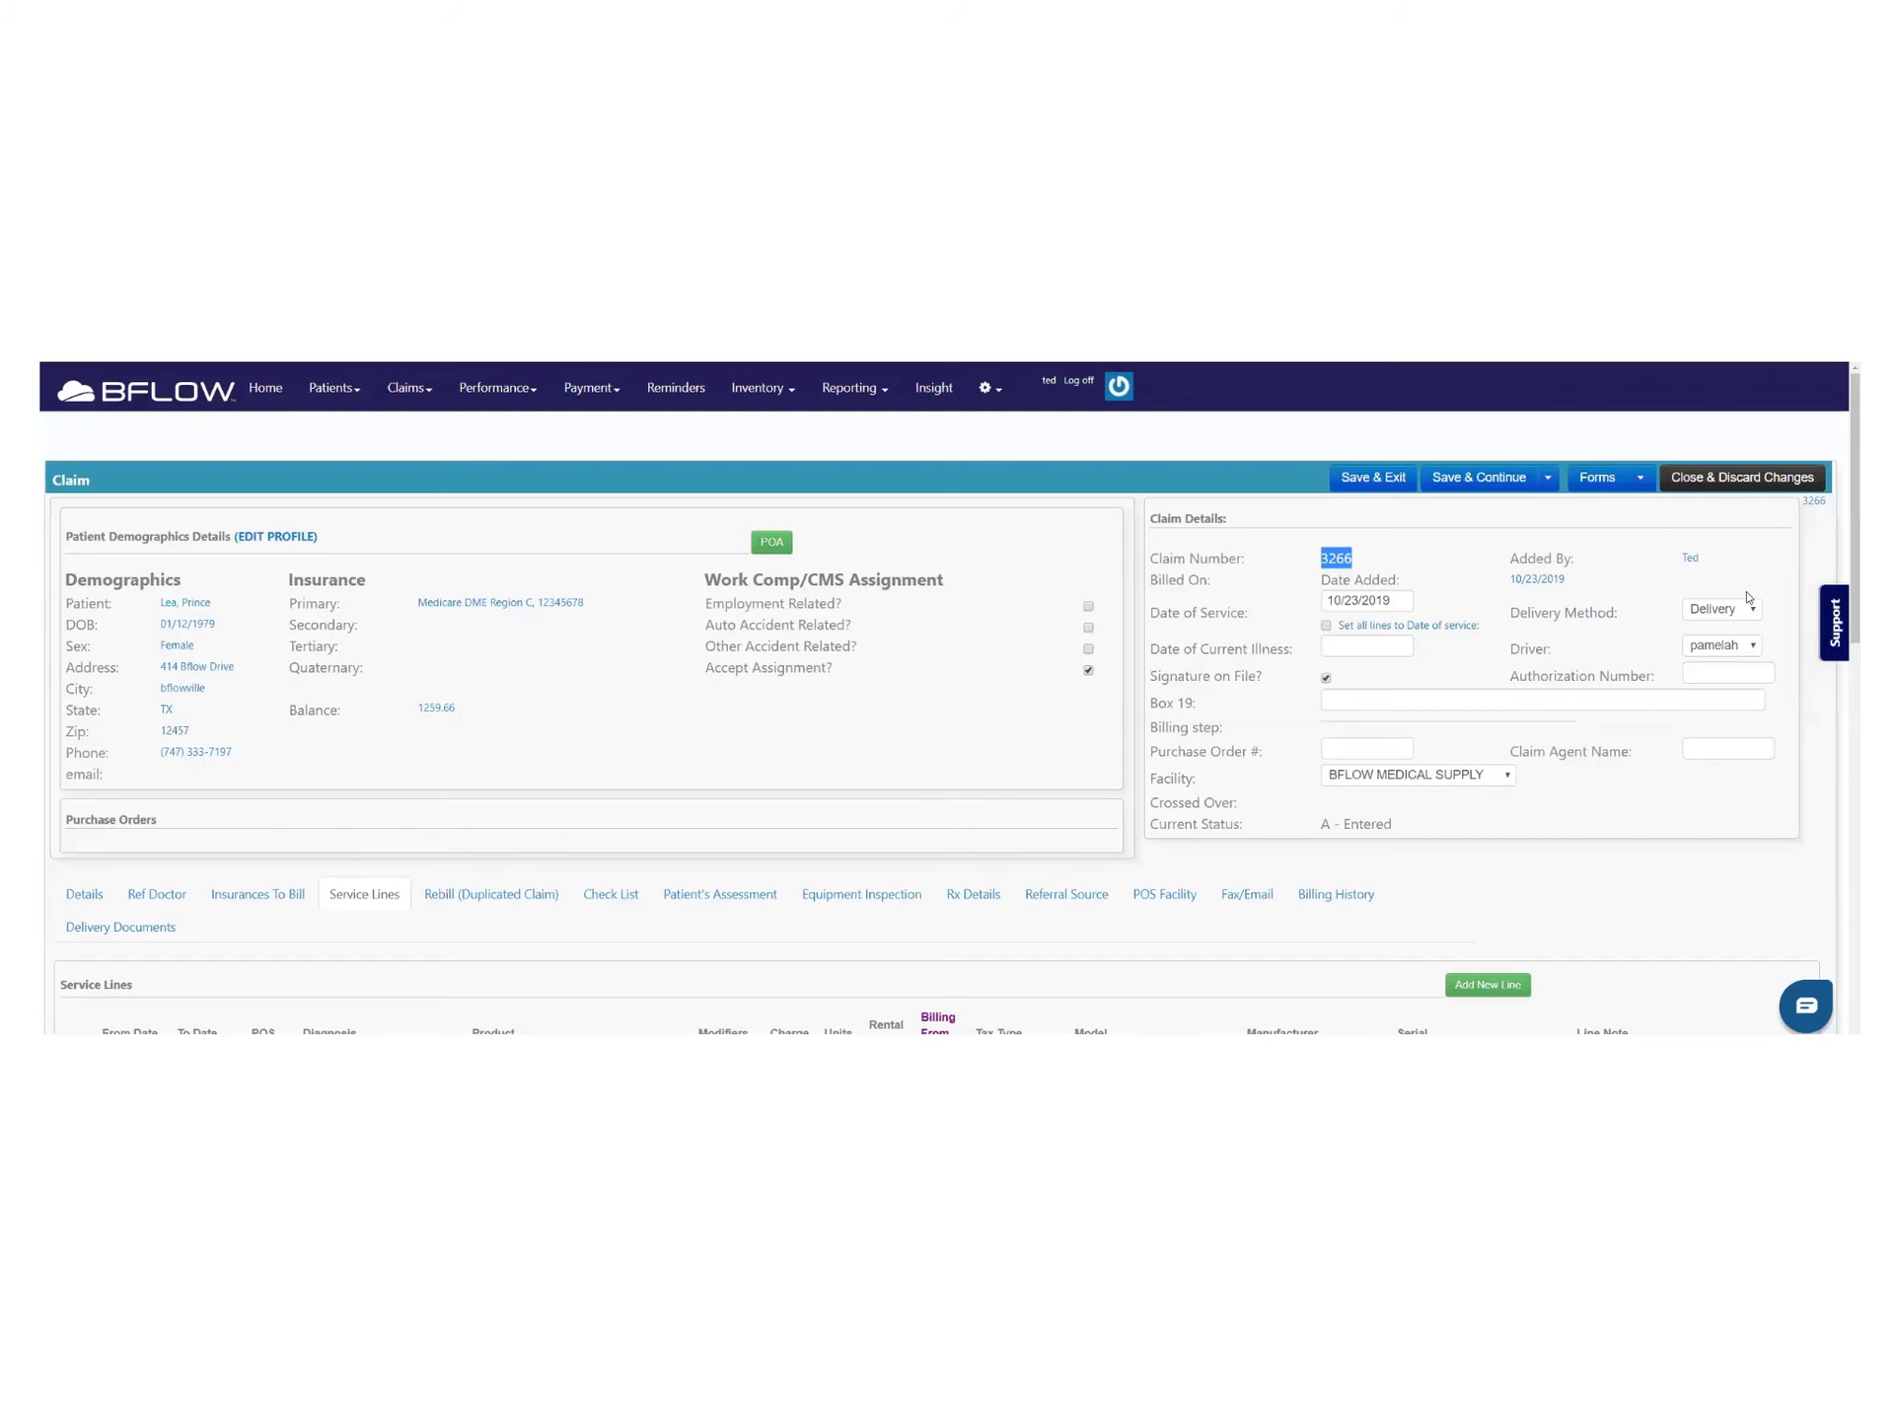
Bring up claim 3266's Forms list, dismissing it once and reopening it
left_click(1638, 479)
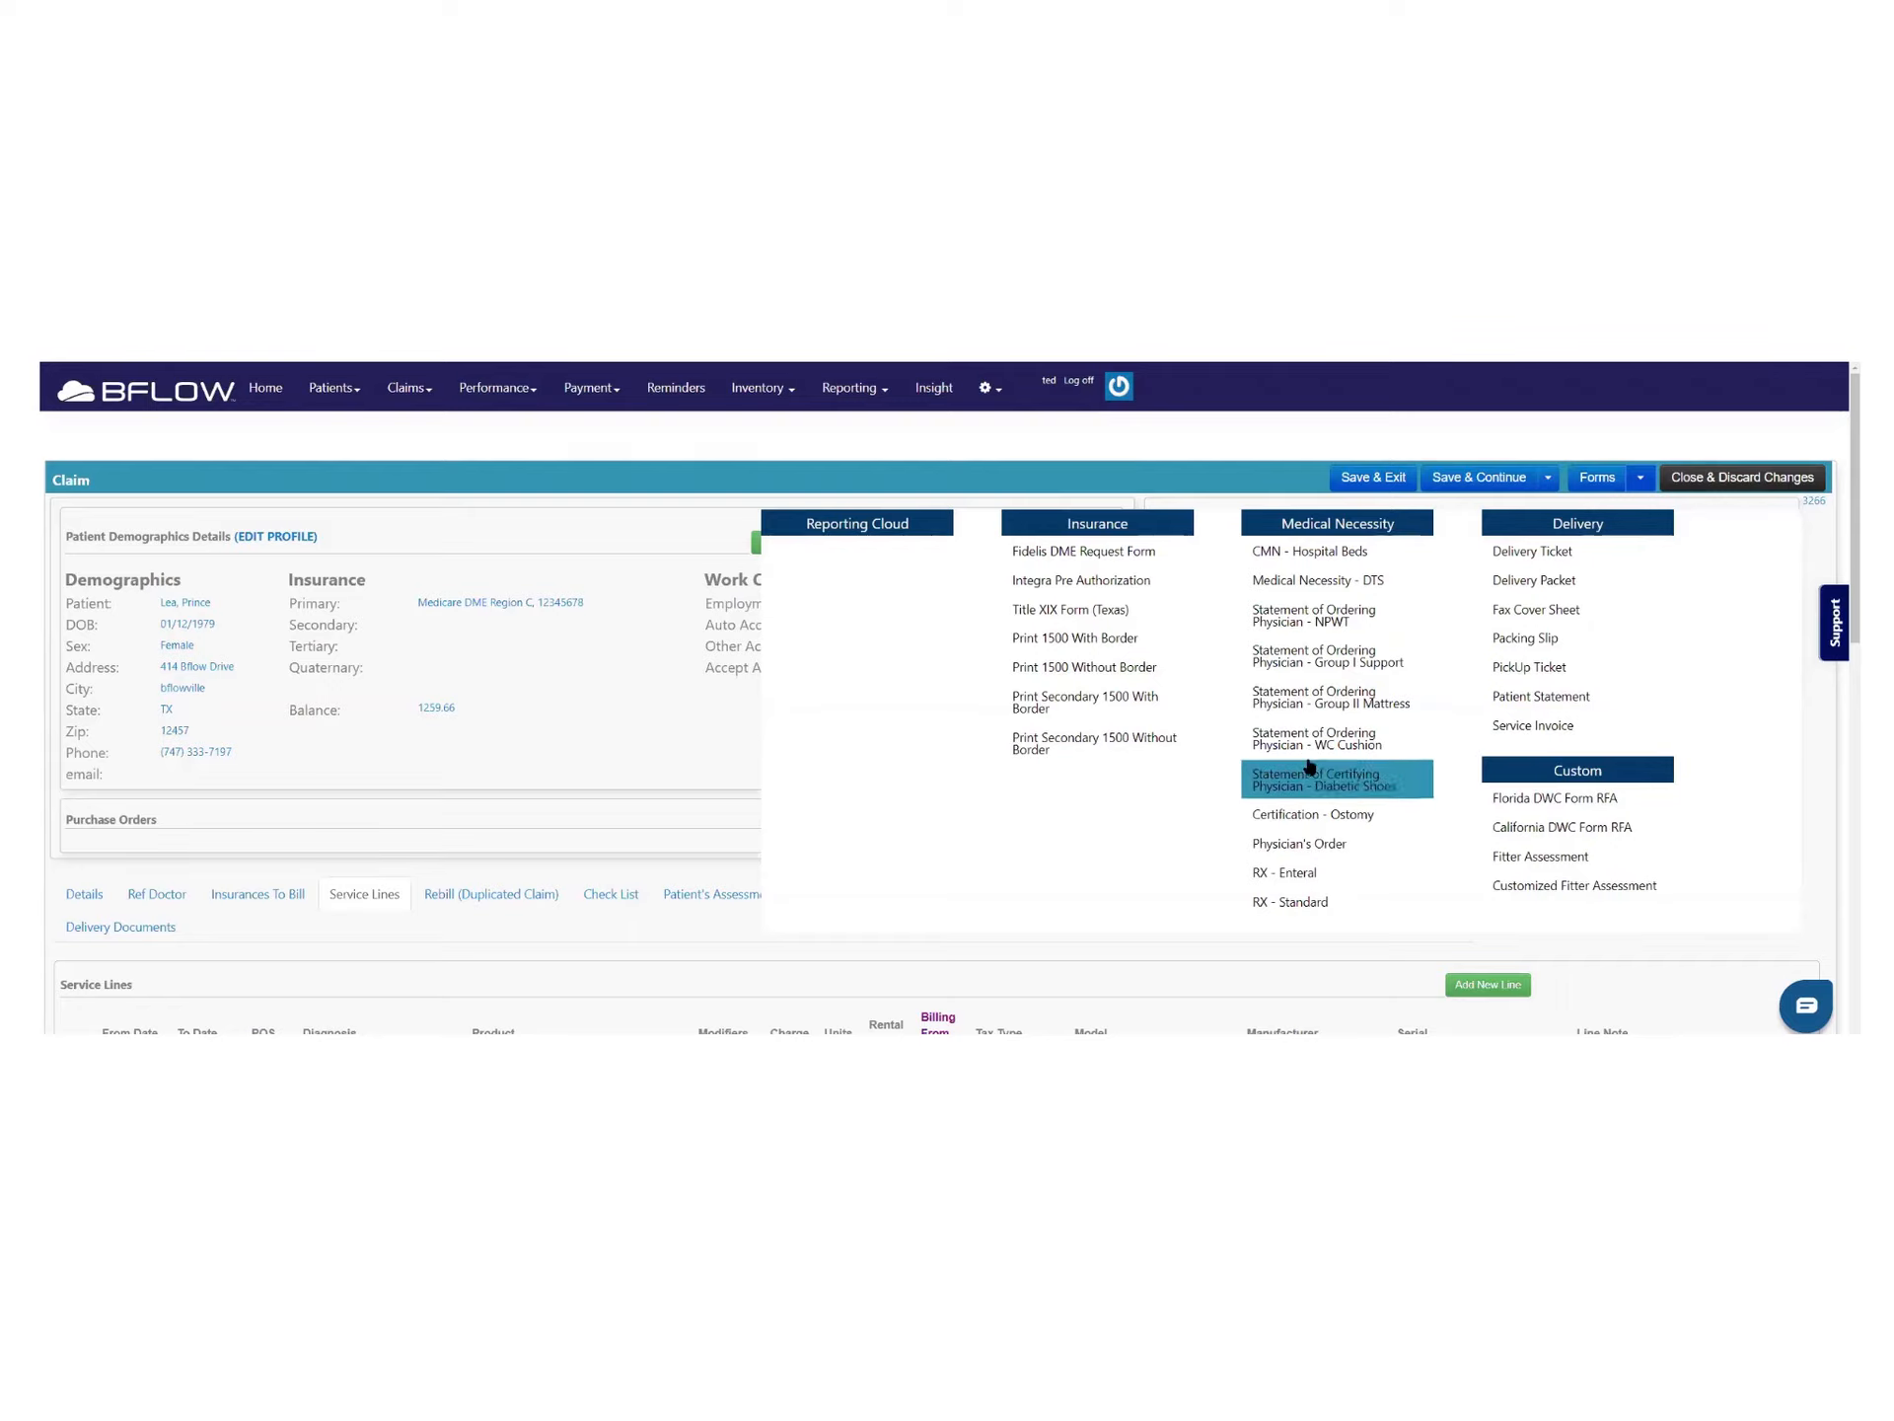
left_click(614, 770)
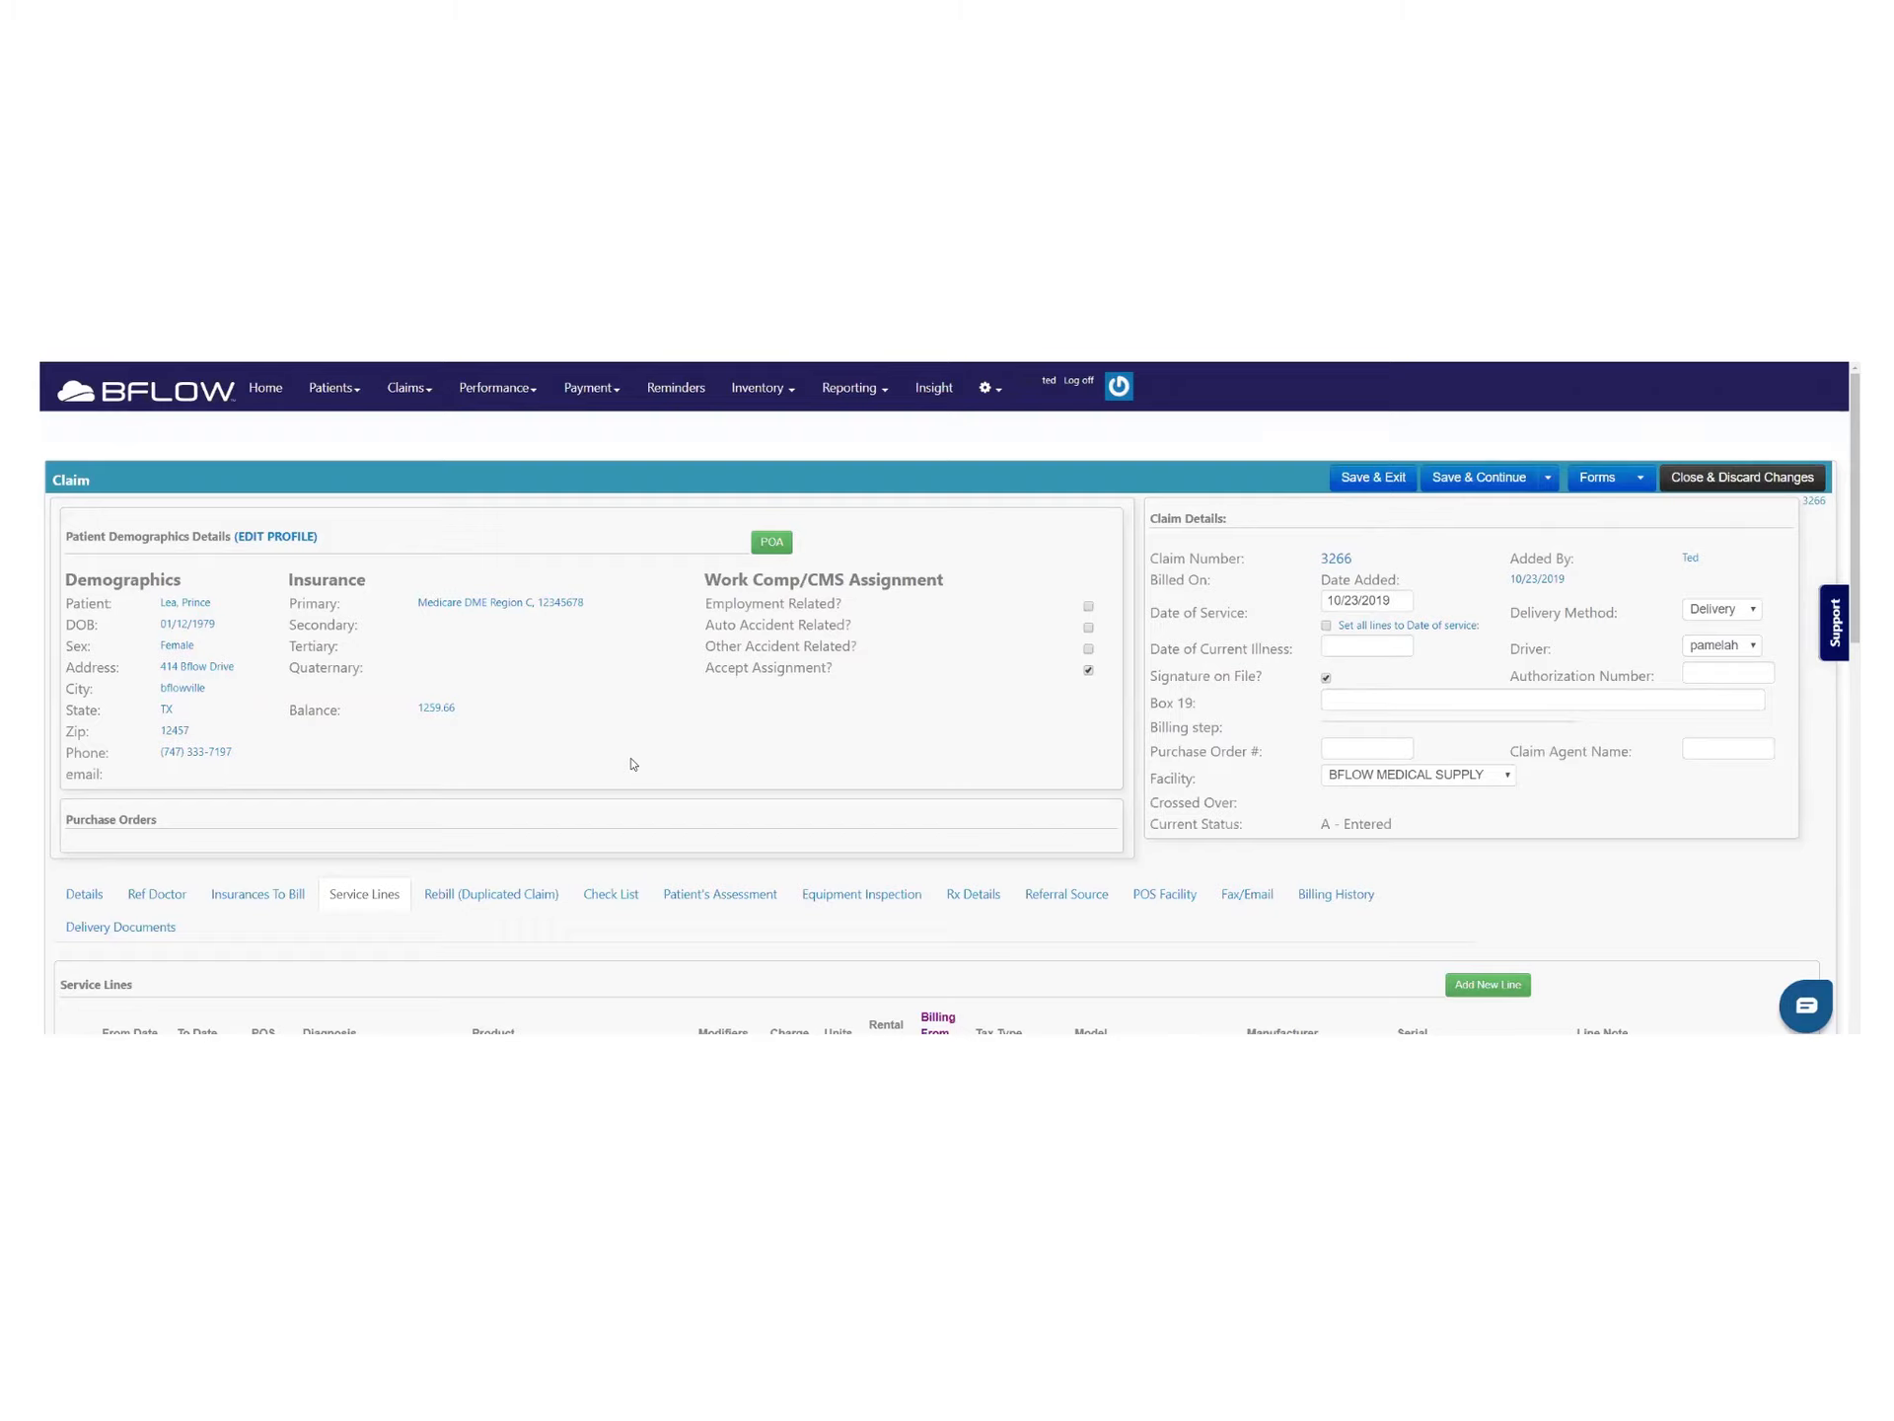
left_click(1640, 478)
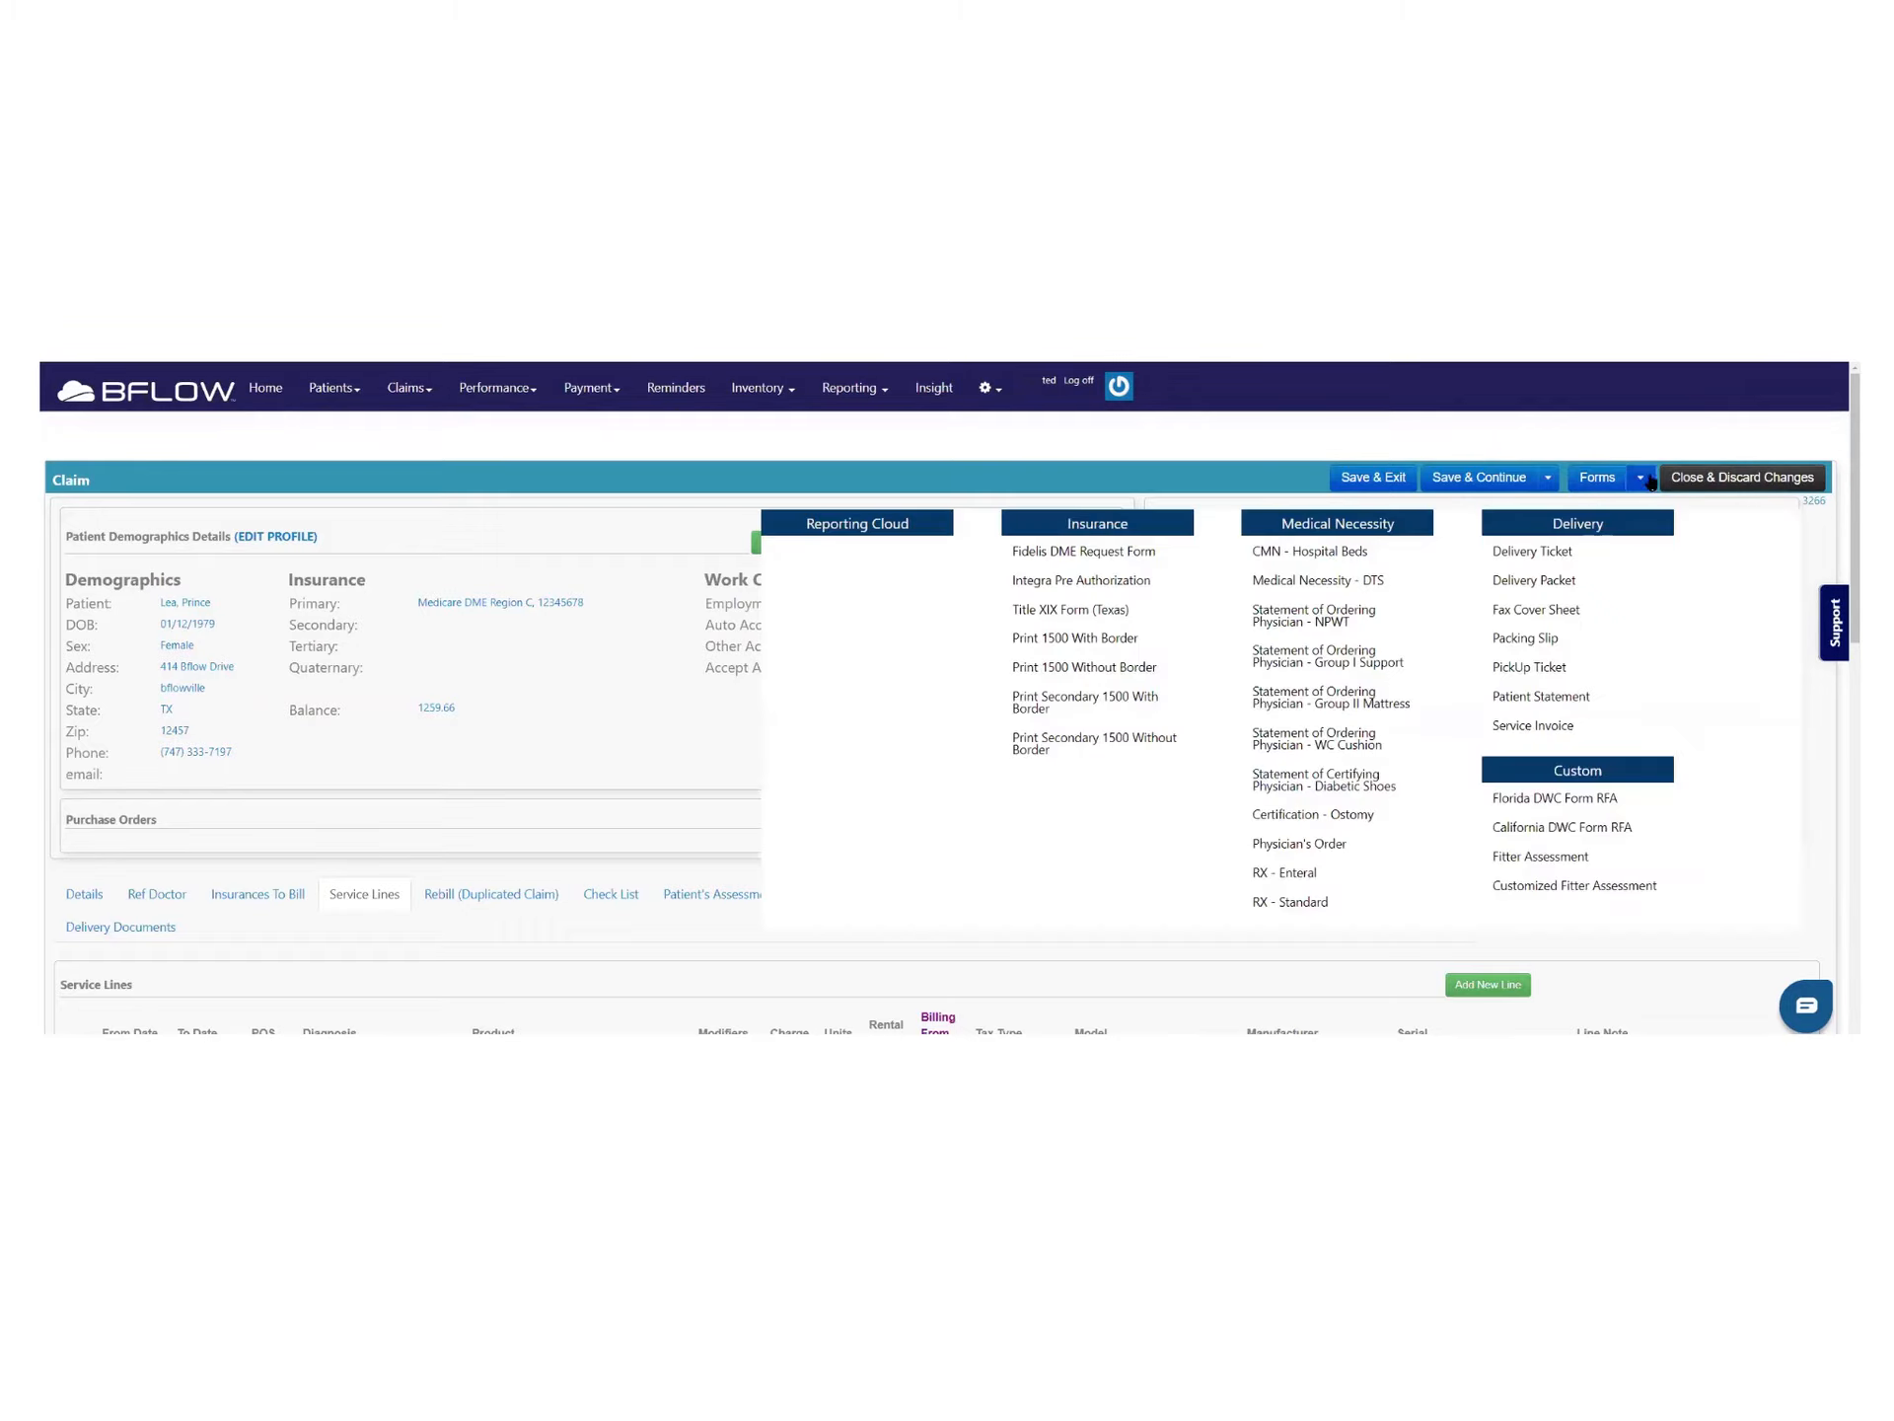
Generate the RX - Standard prescription with default parameters and review it
left_click(1290, 902)
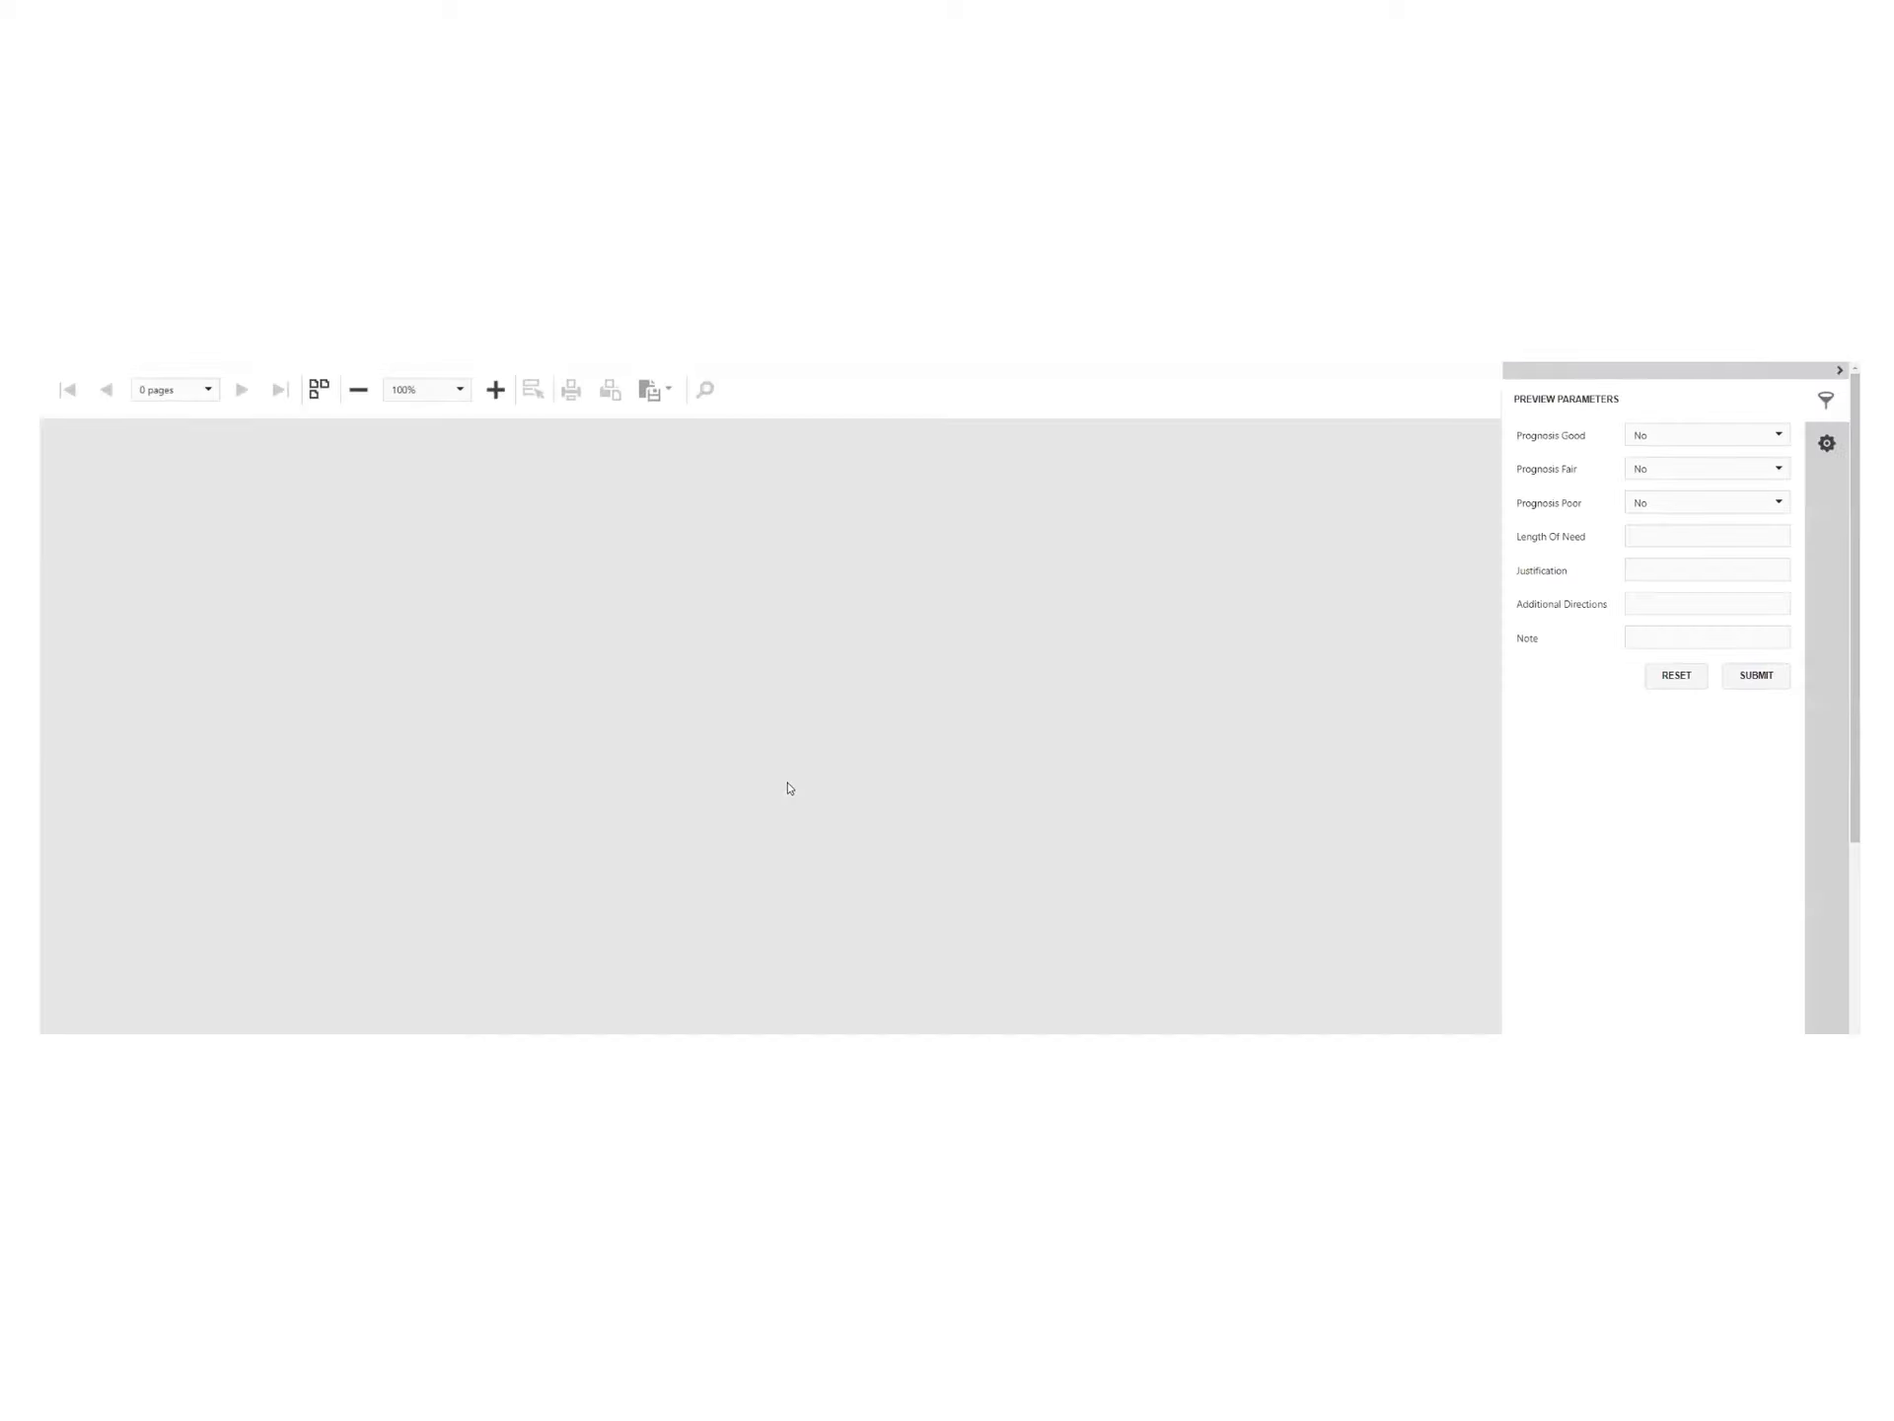
left_click(1773, 678)
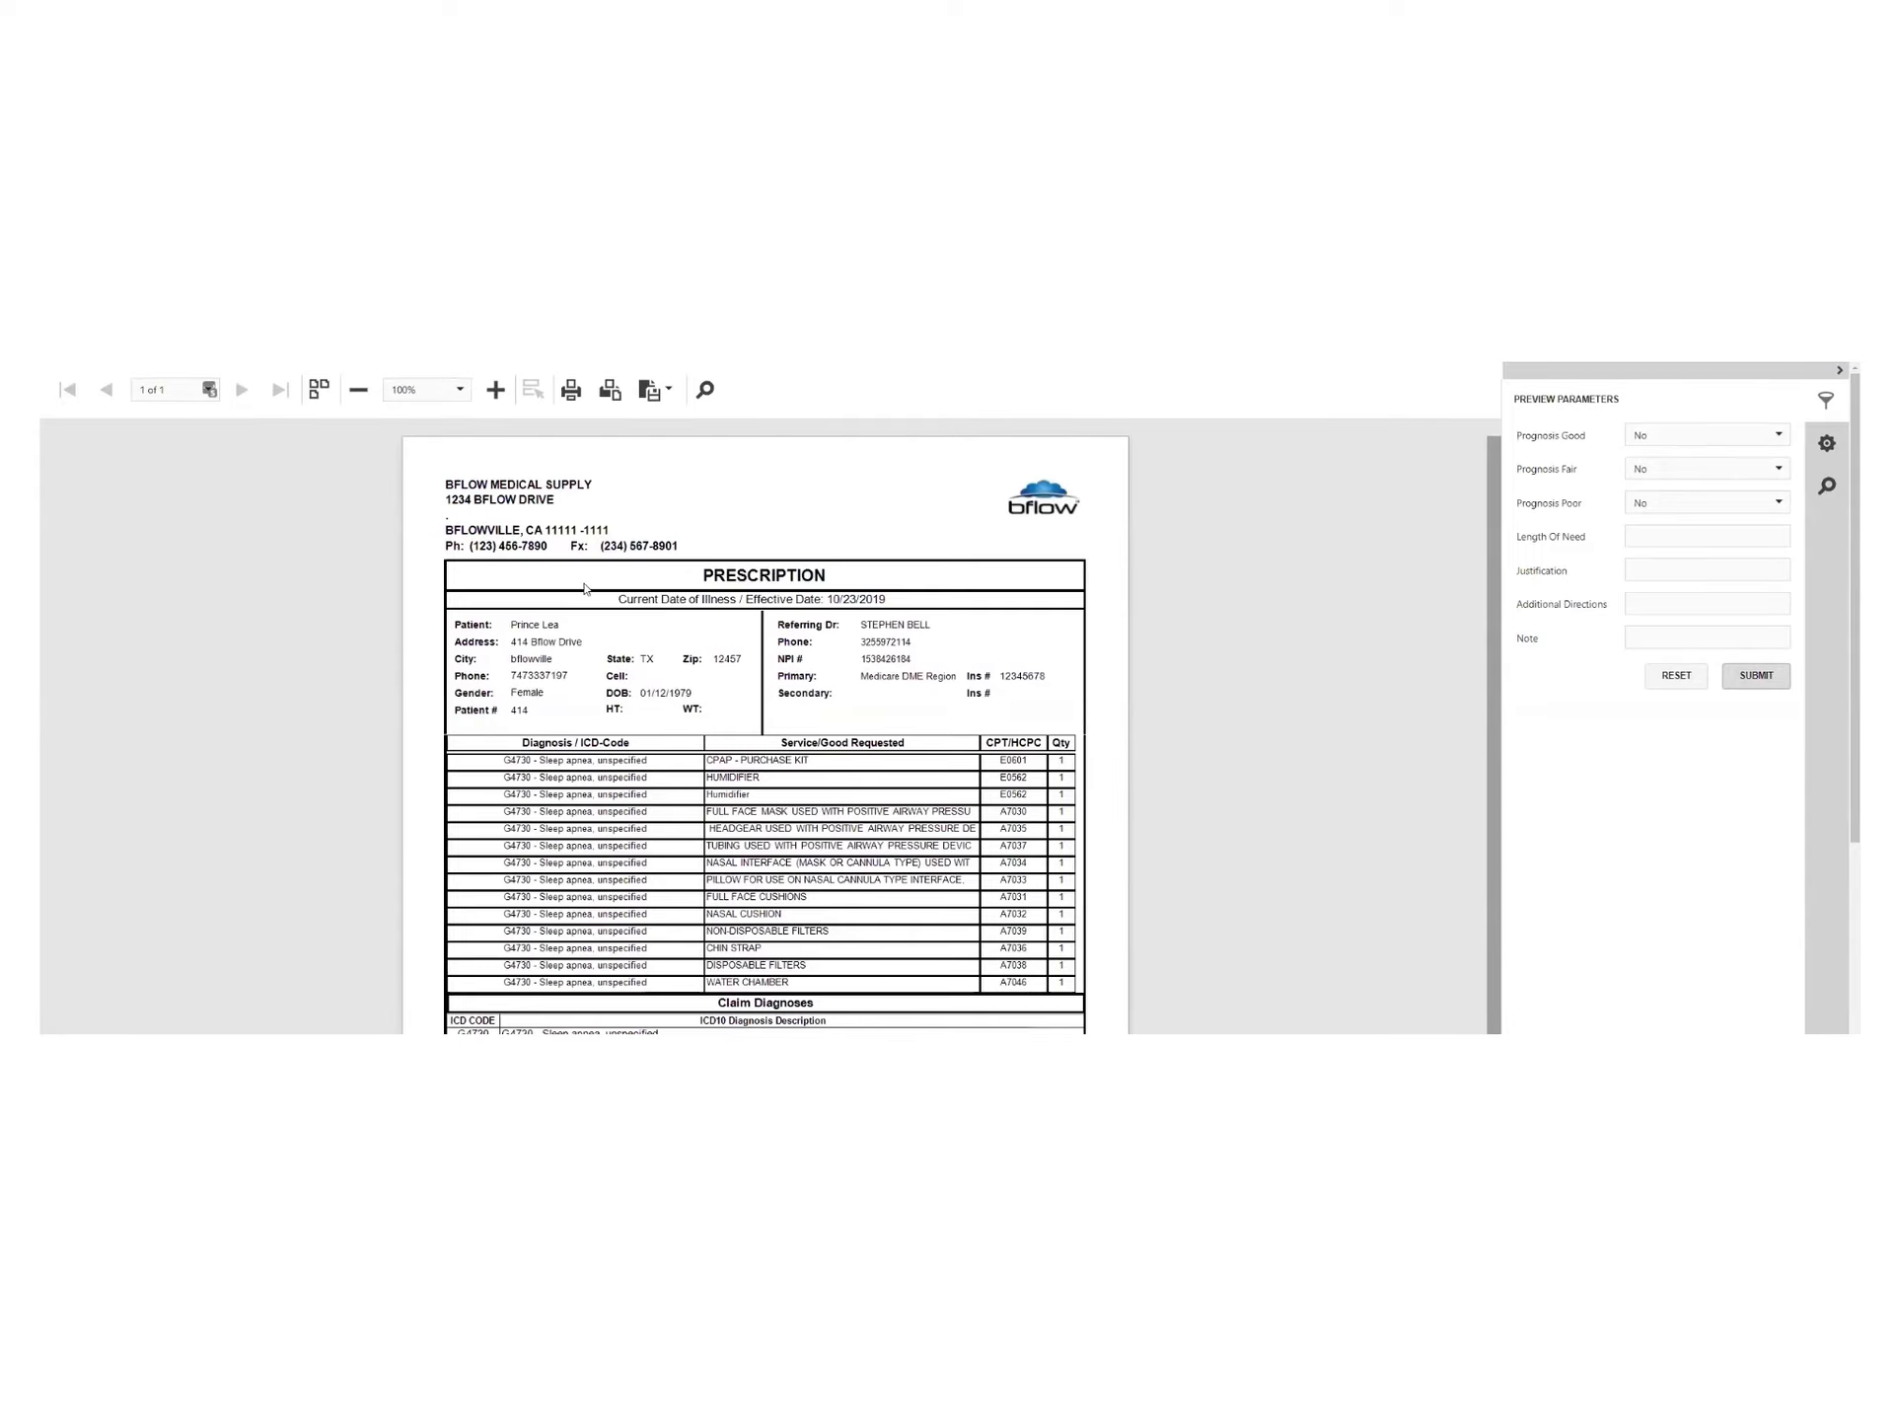
scroll(688, 560, "down", 5)
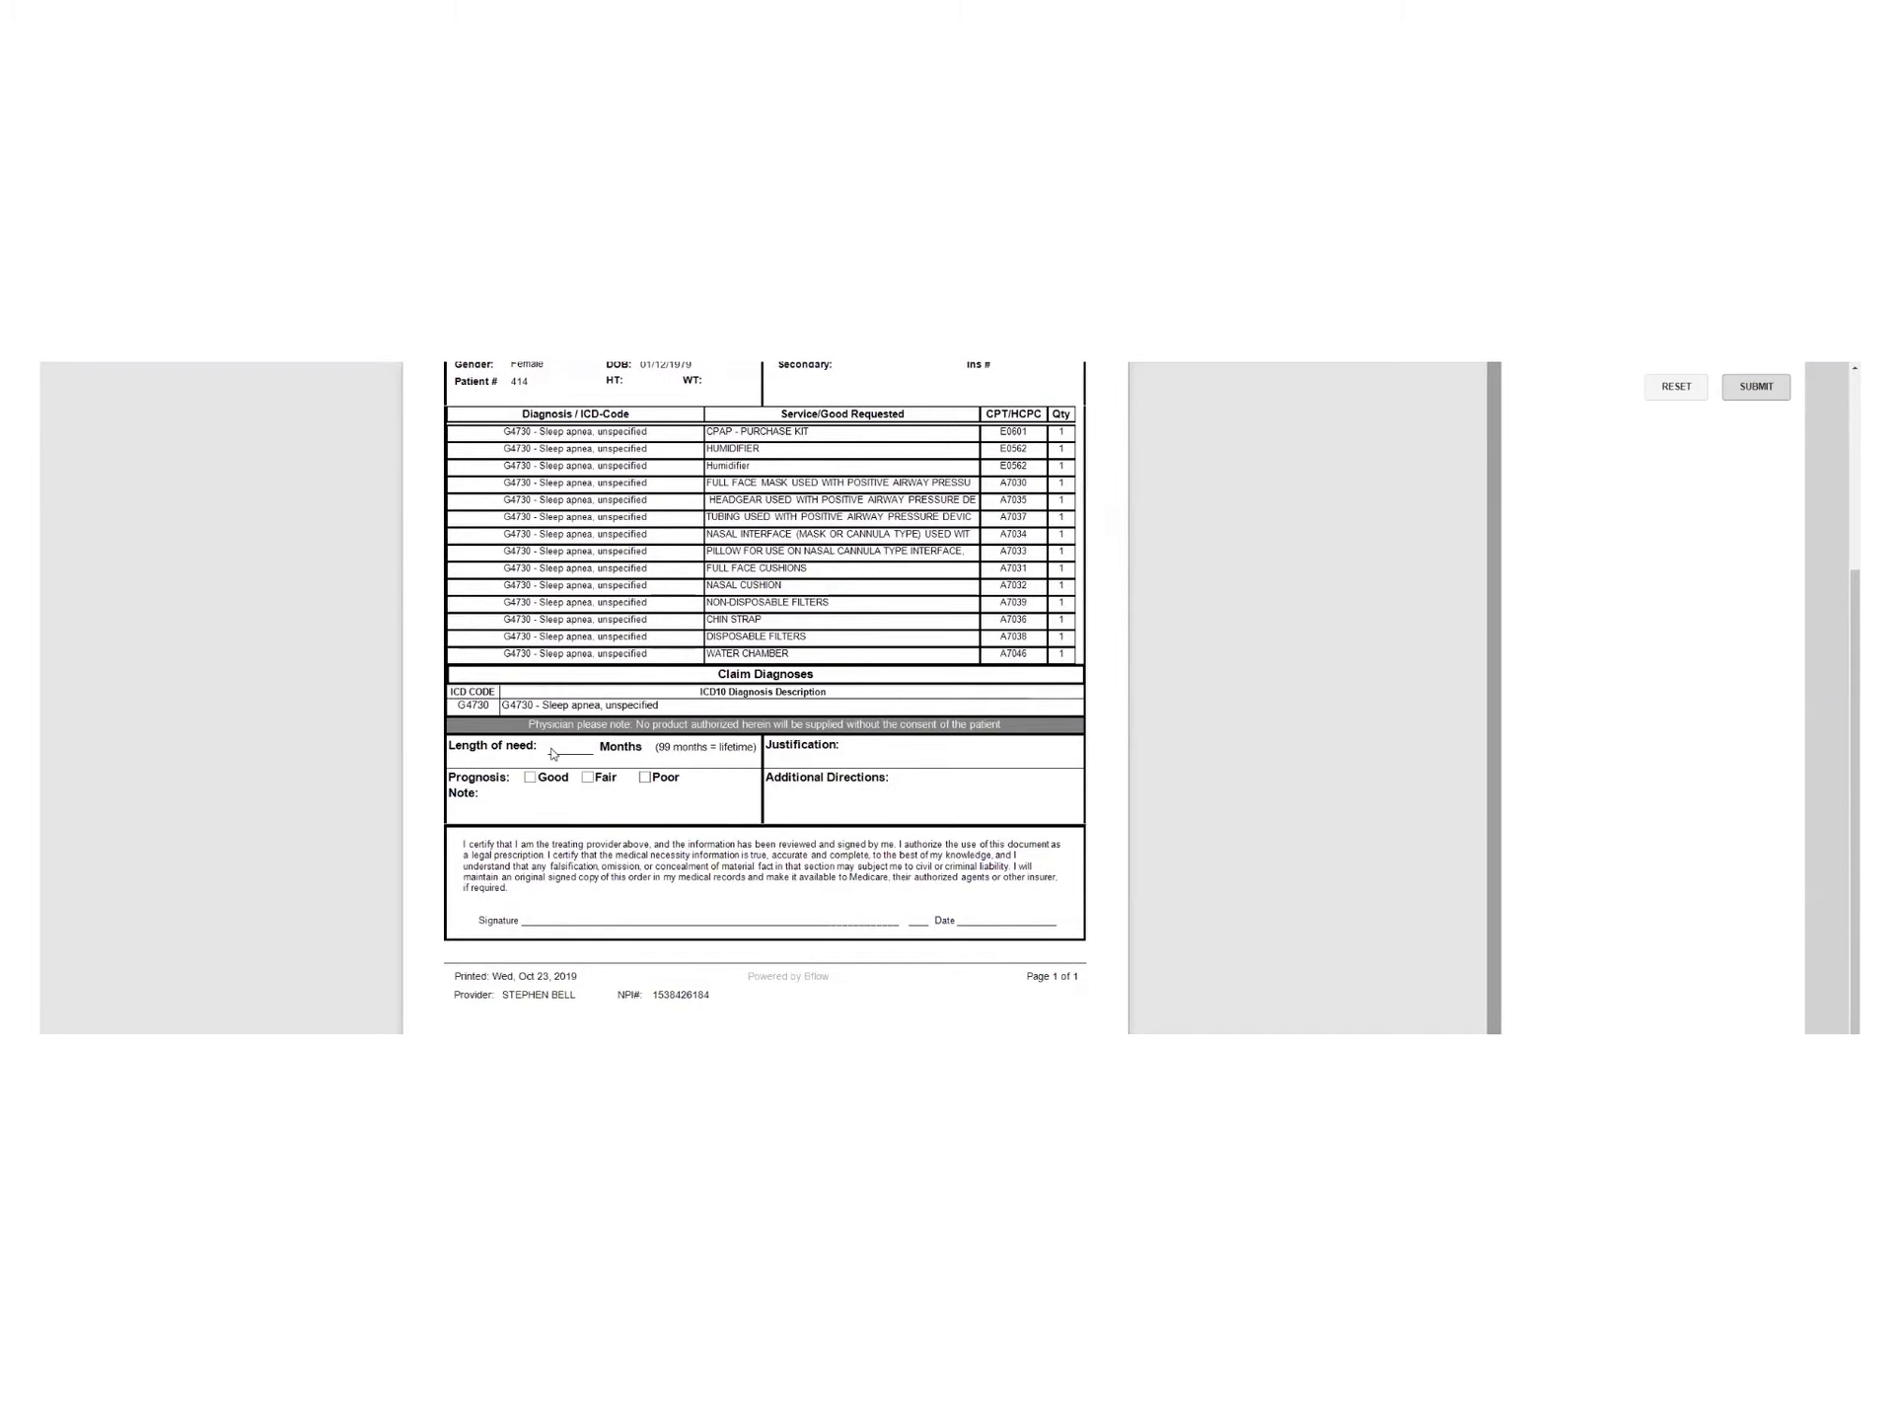
scroll(784, 752, "up", 1)
scroll(1780, 592, "up", 3)
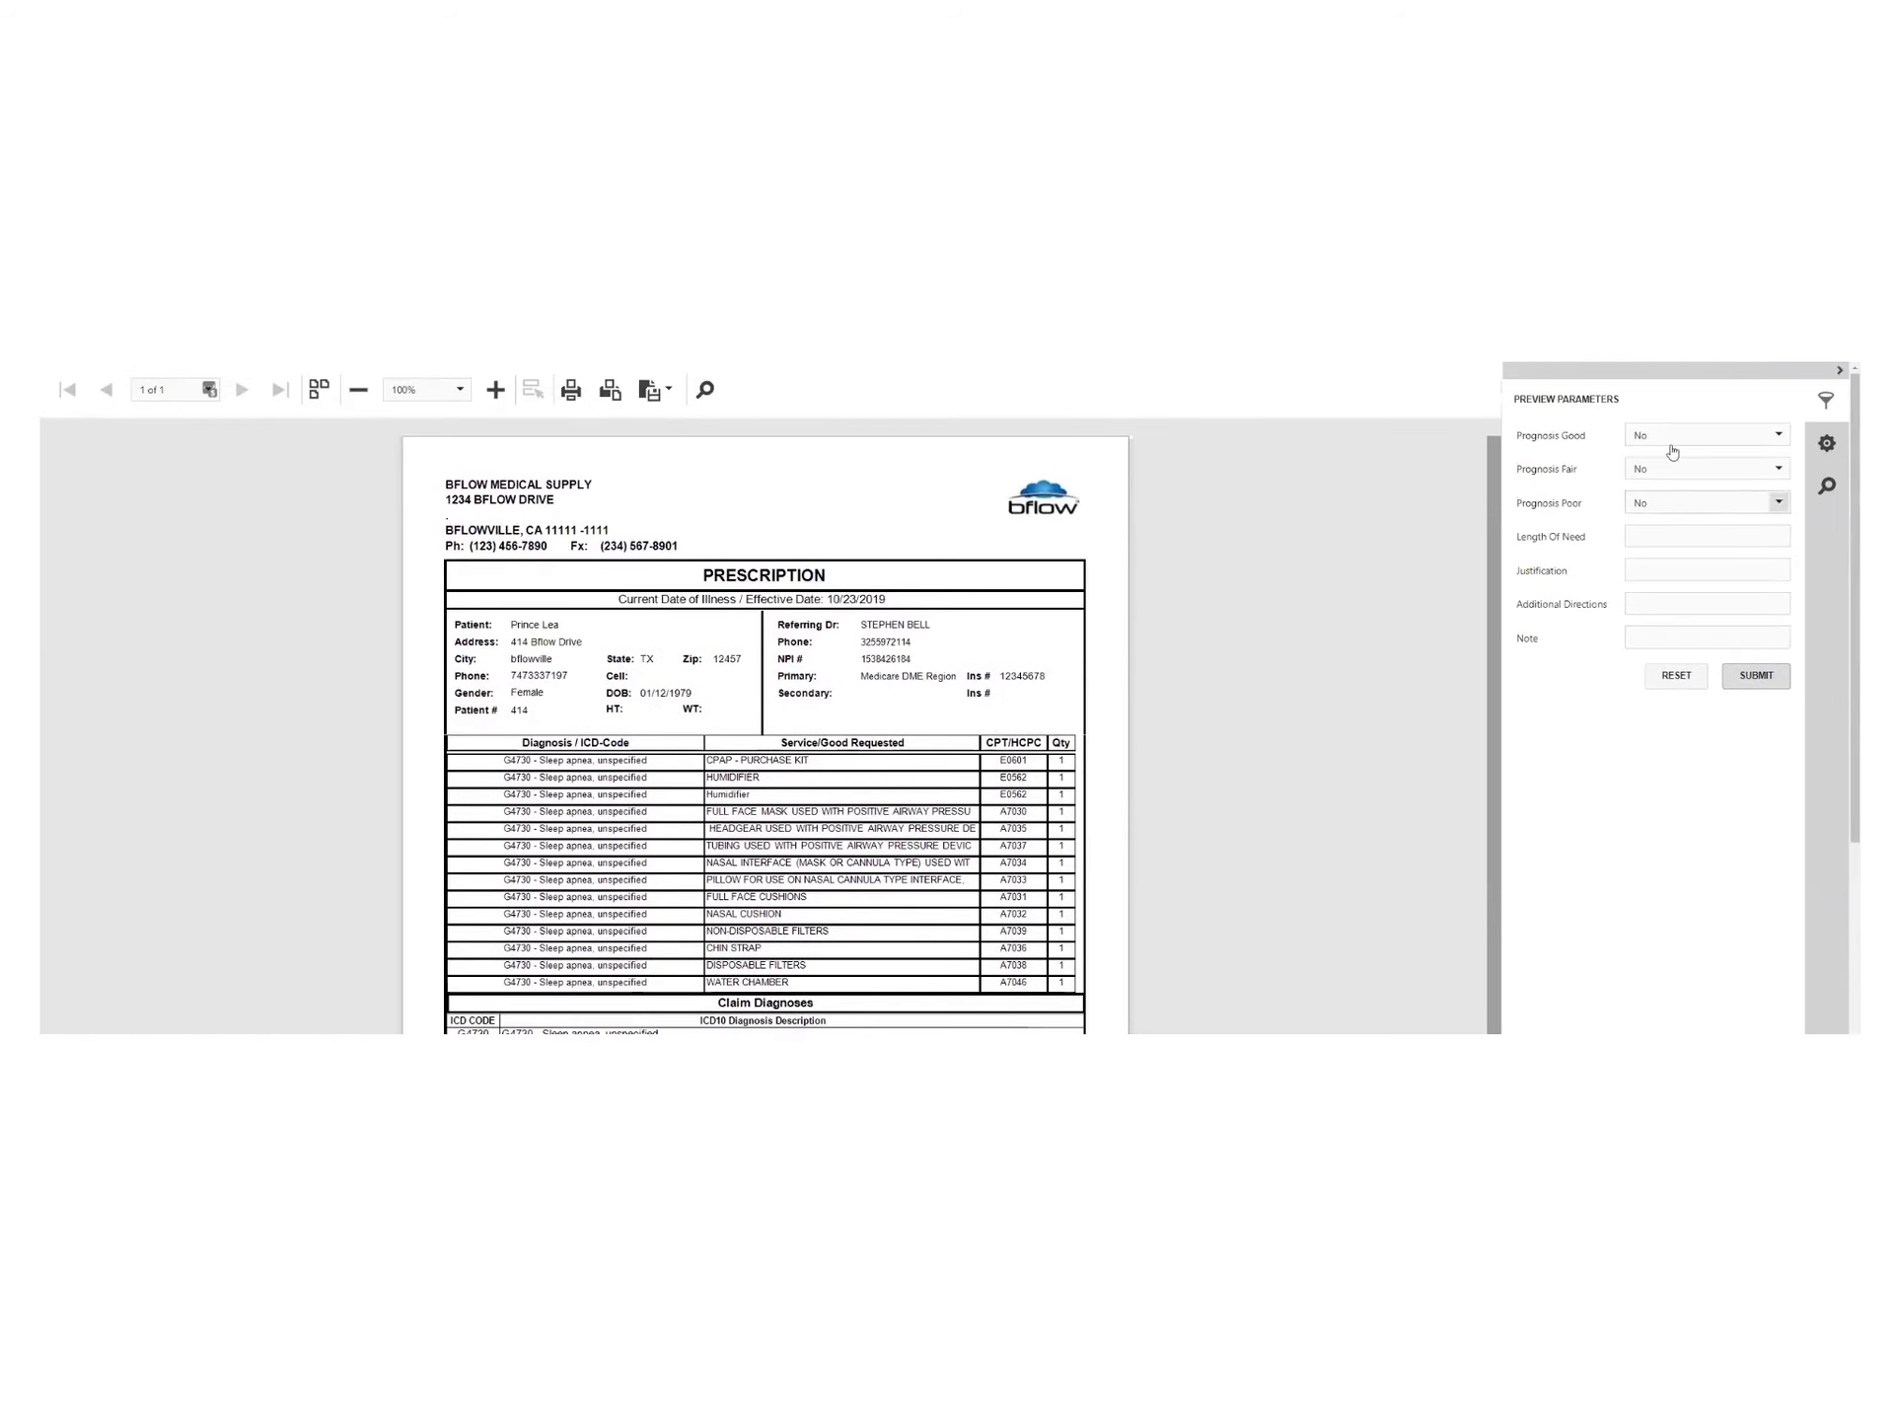
Regenerate the prescription with a Length Of Need of 99 months
left_click(1666, 533)
type("99")
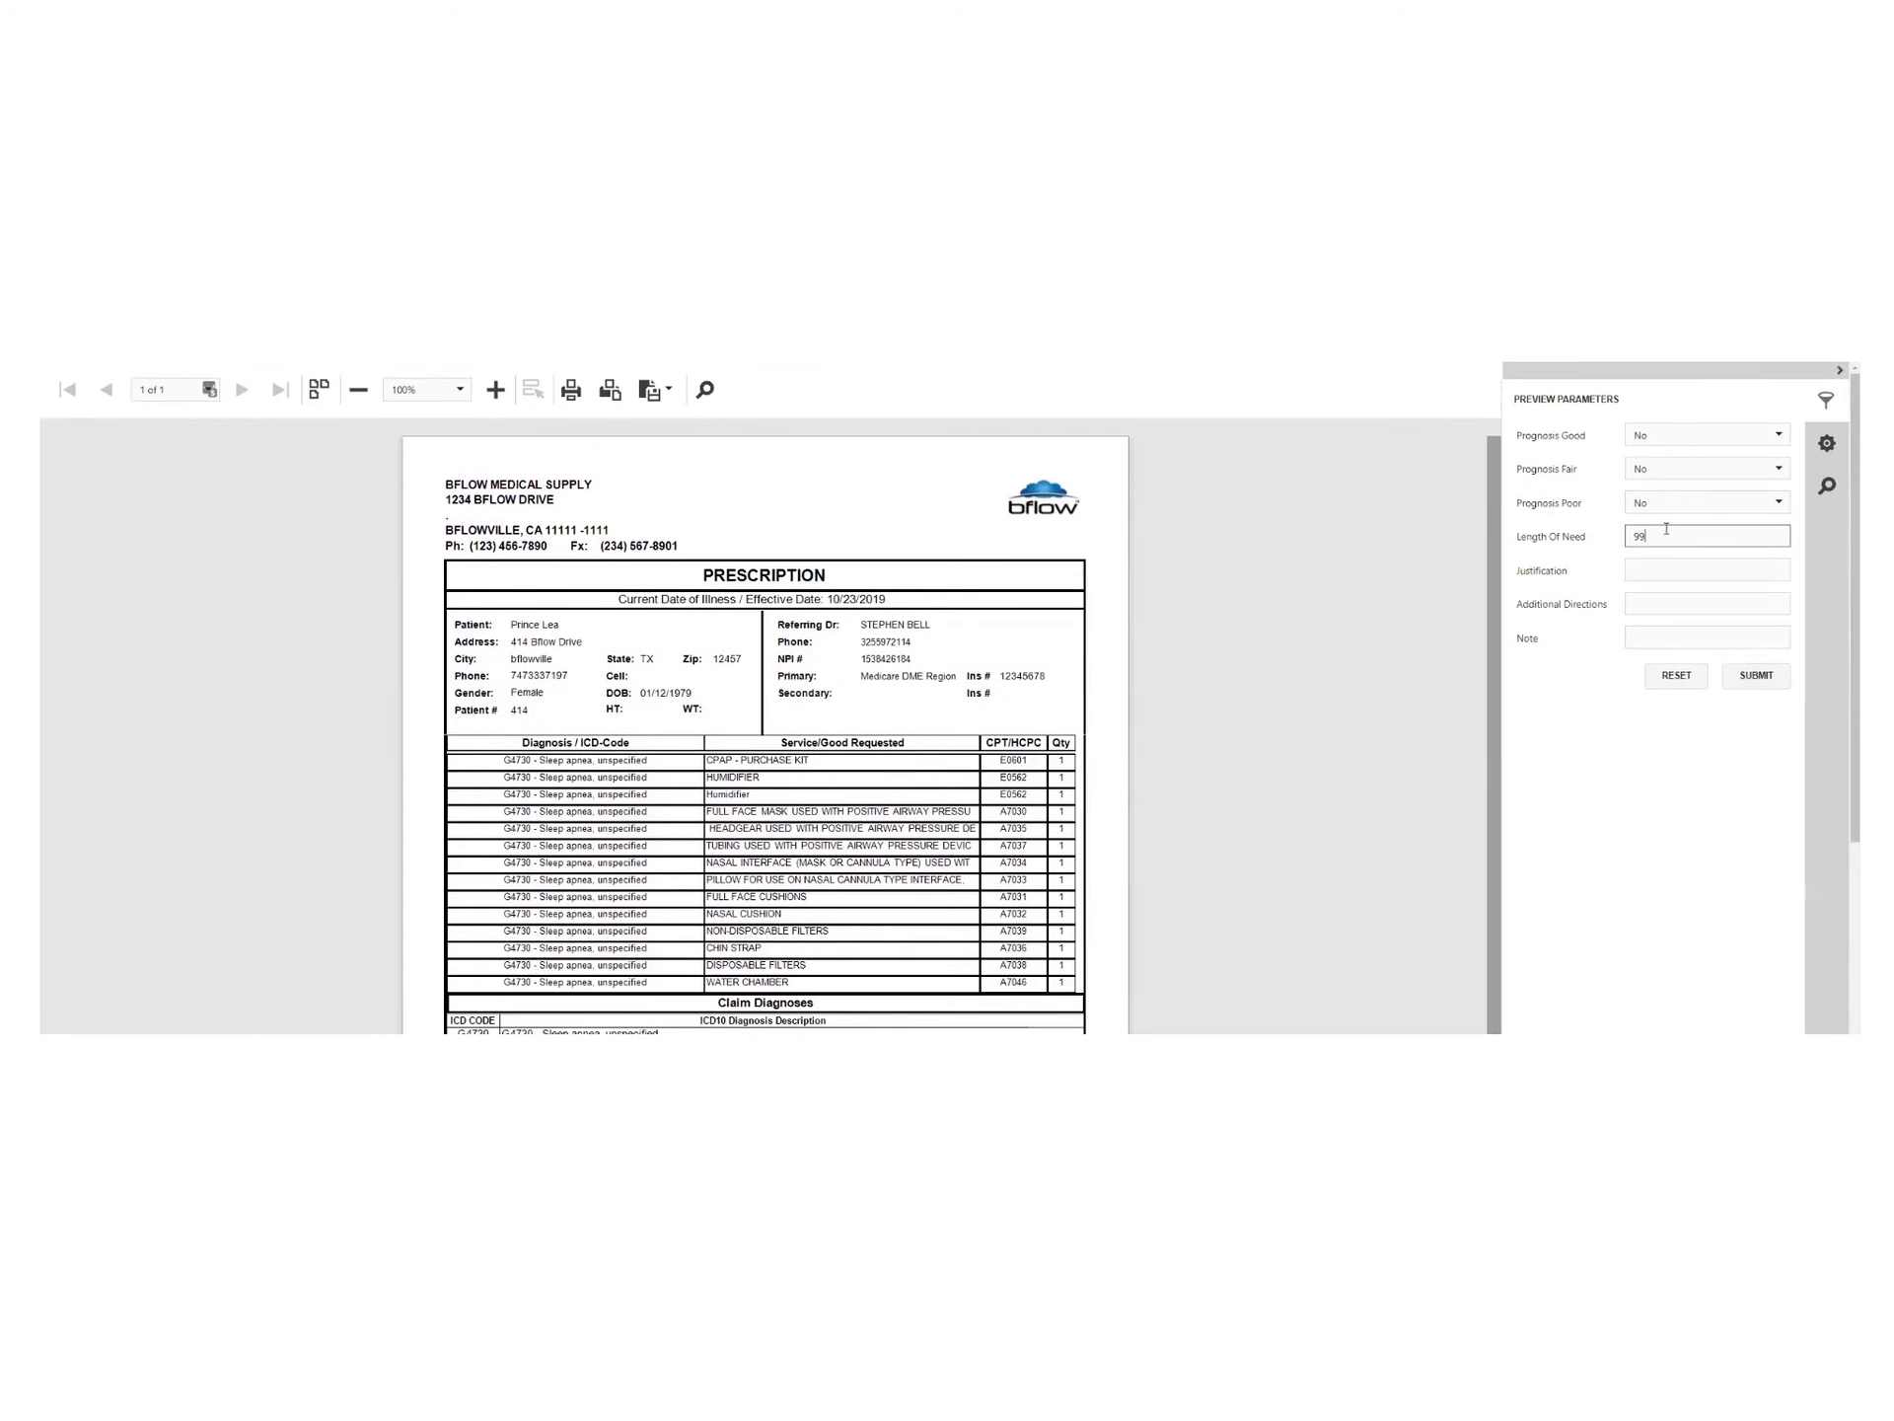
left_click(1762, 679)
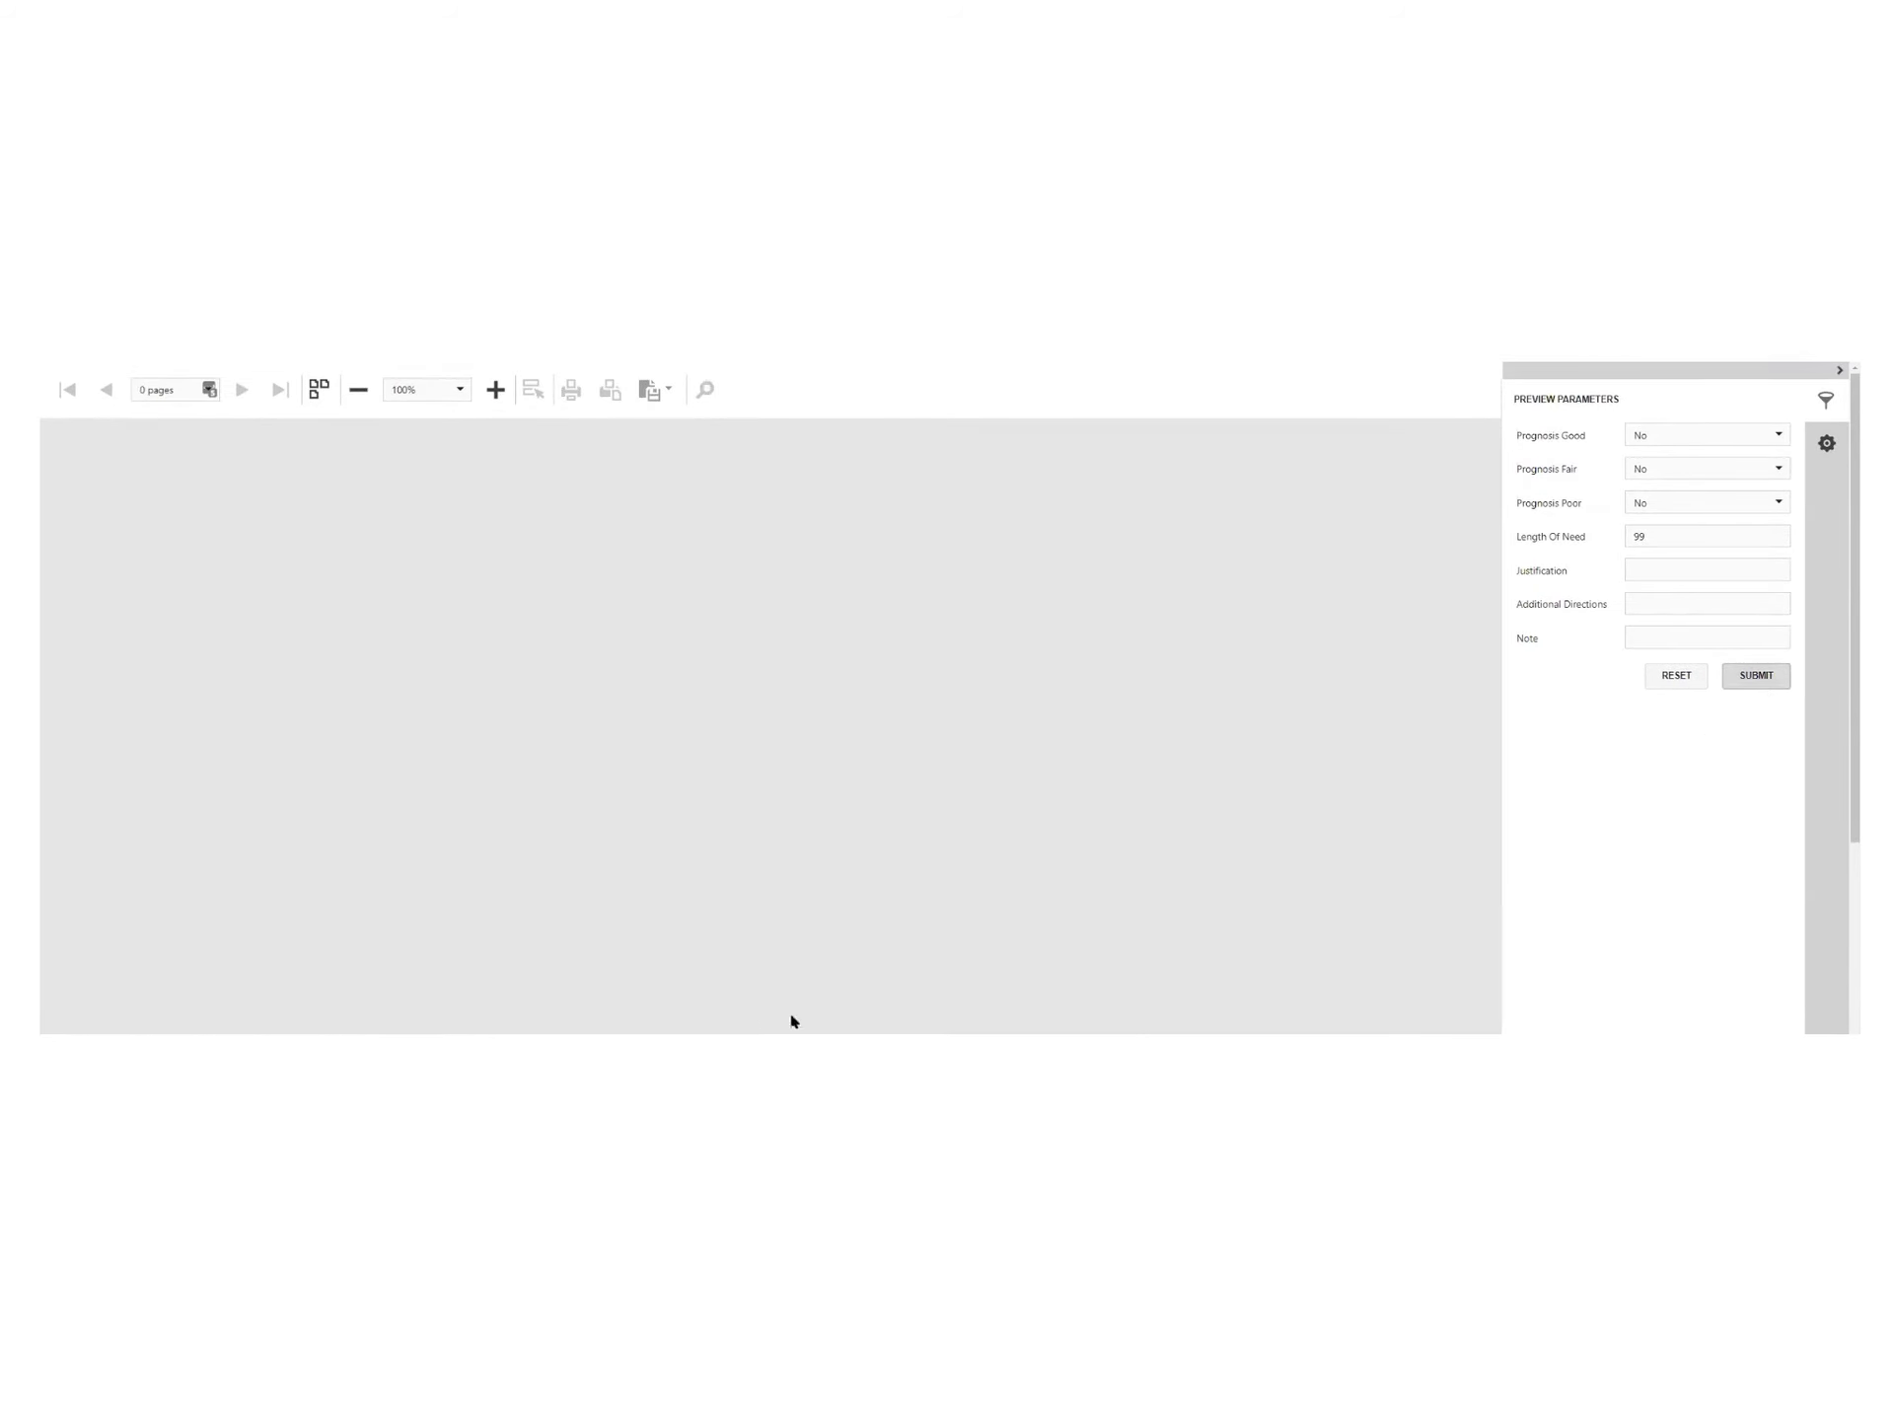
scroll(541, 779, "down", 3)
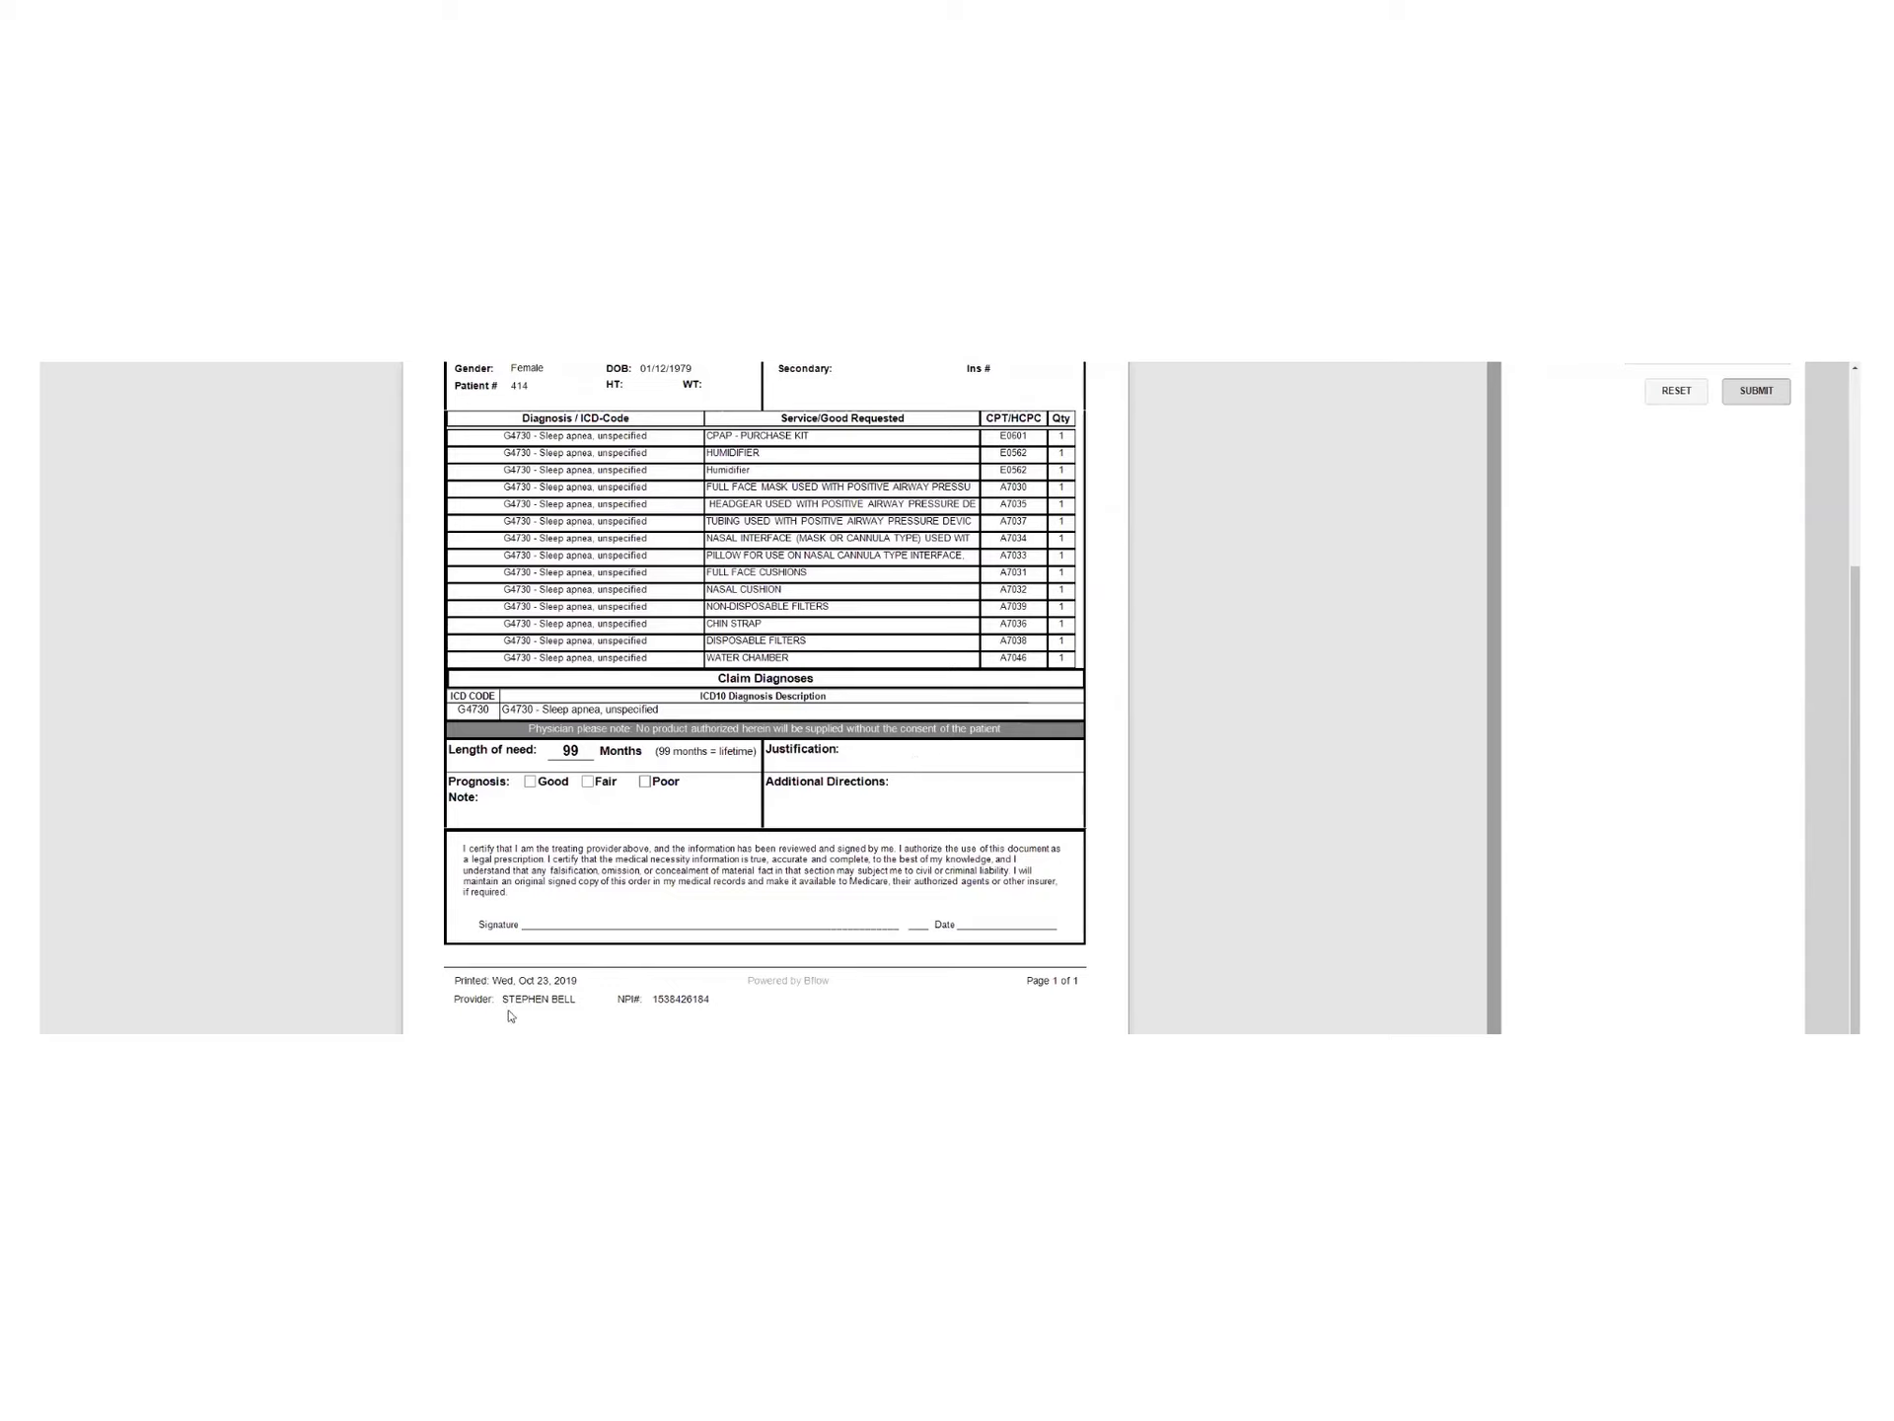
scroll(734, 999, "down", 1)
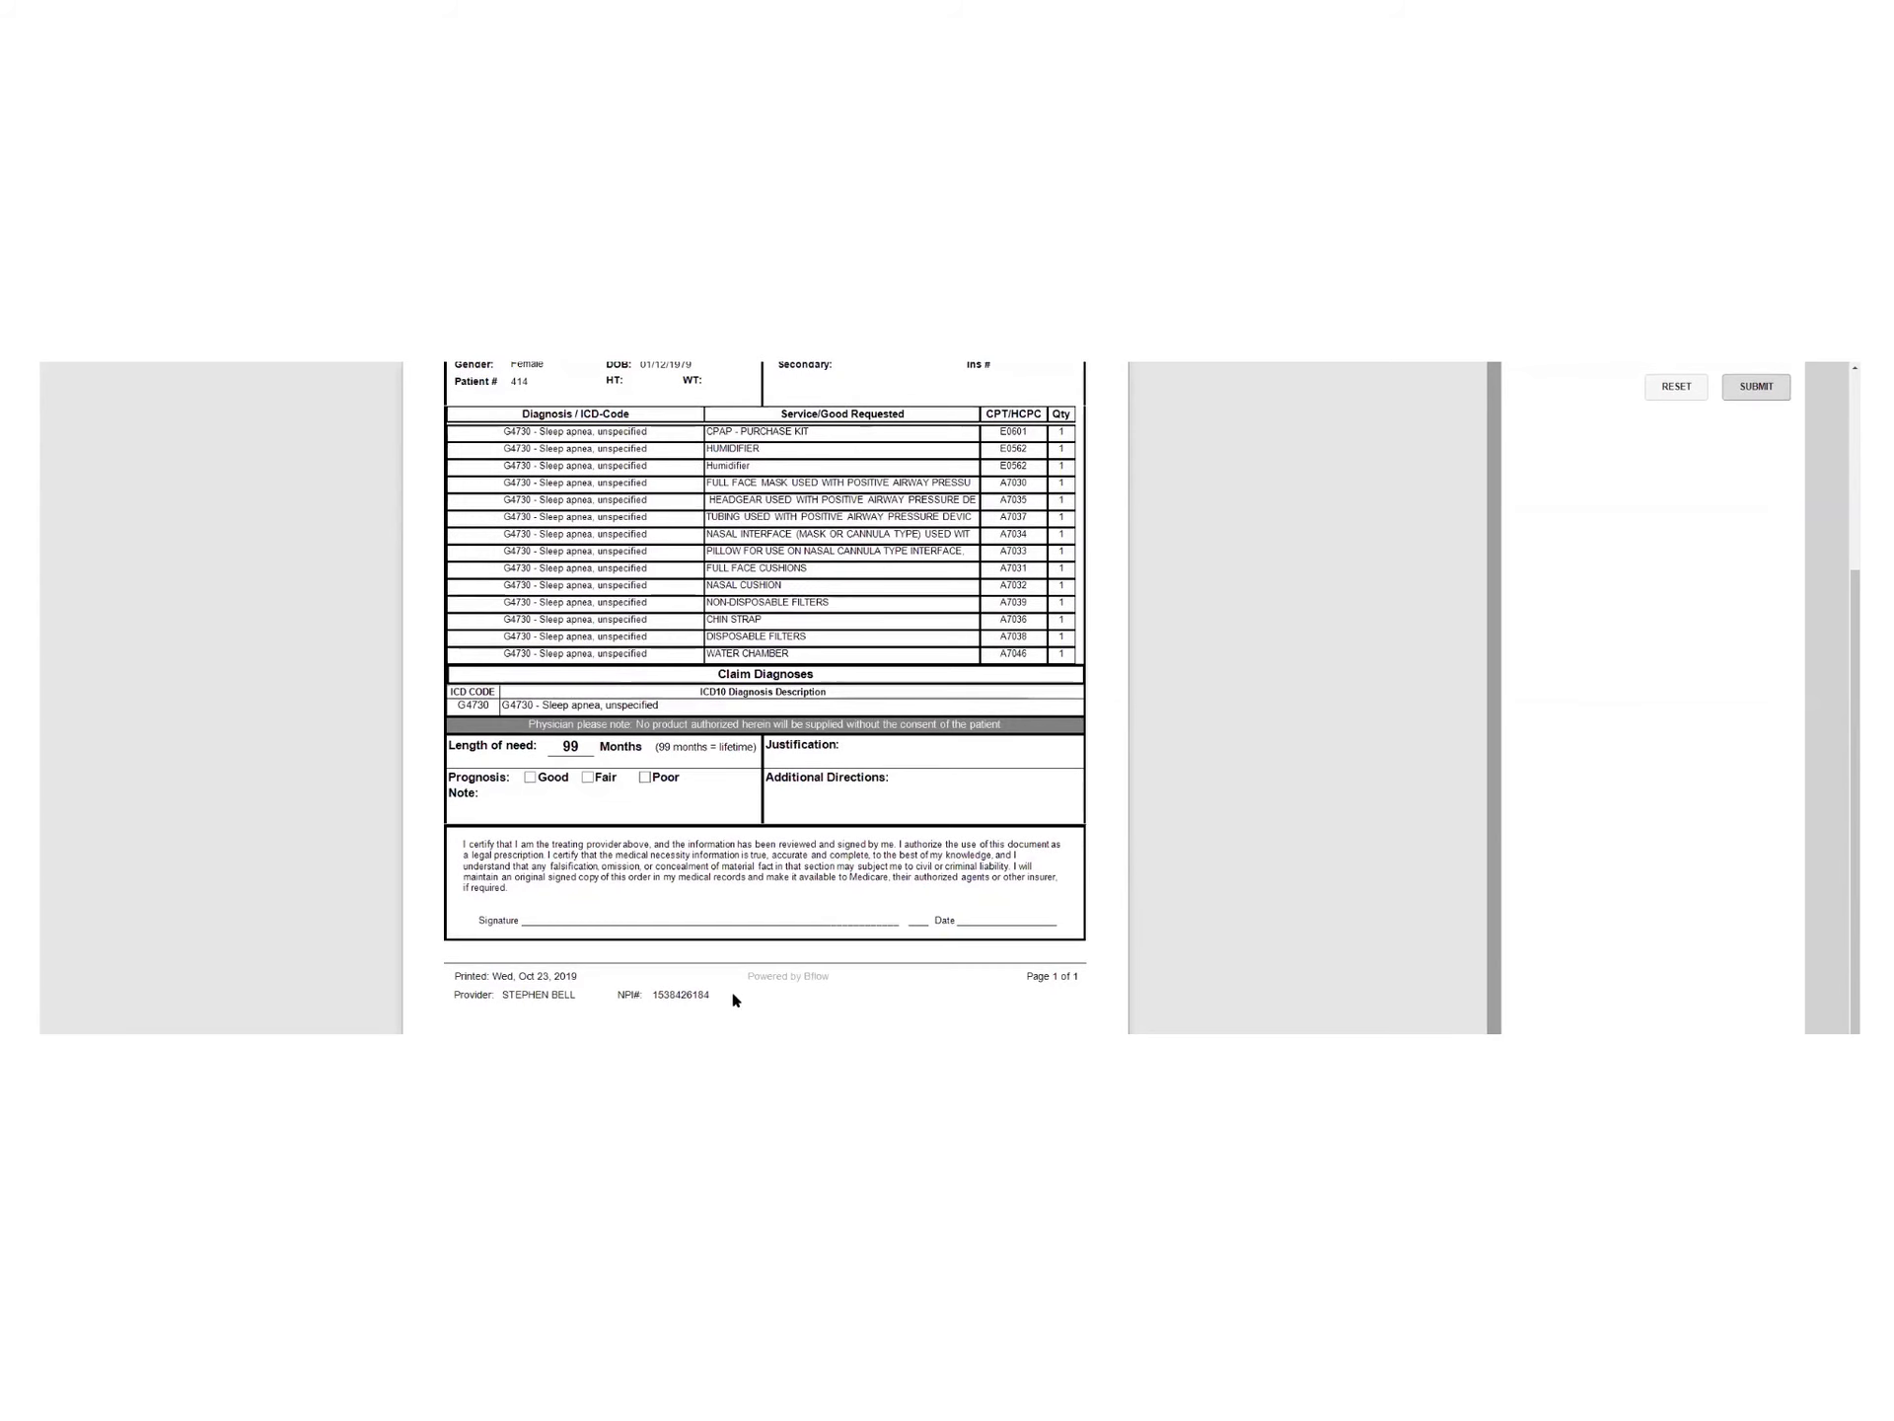
scroll(734, 1000, "up", 1)
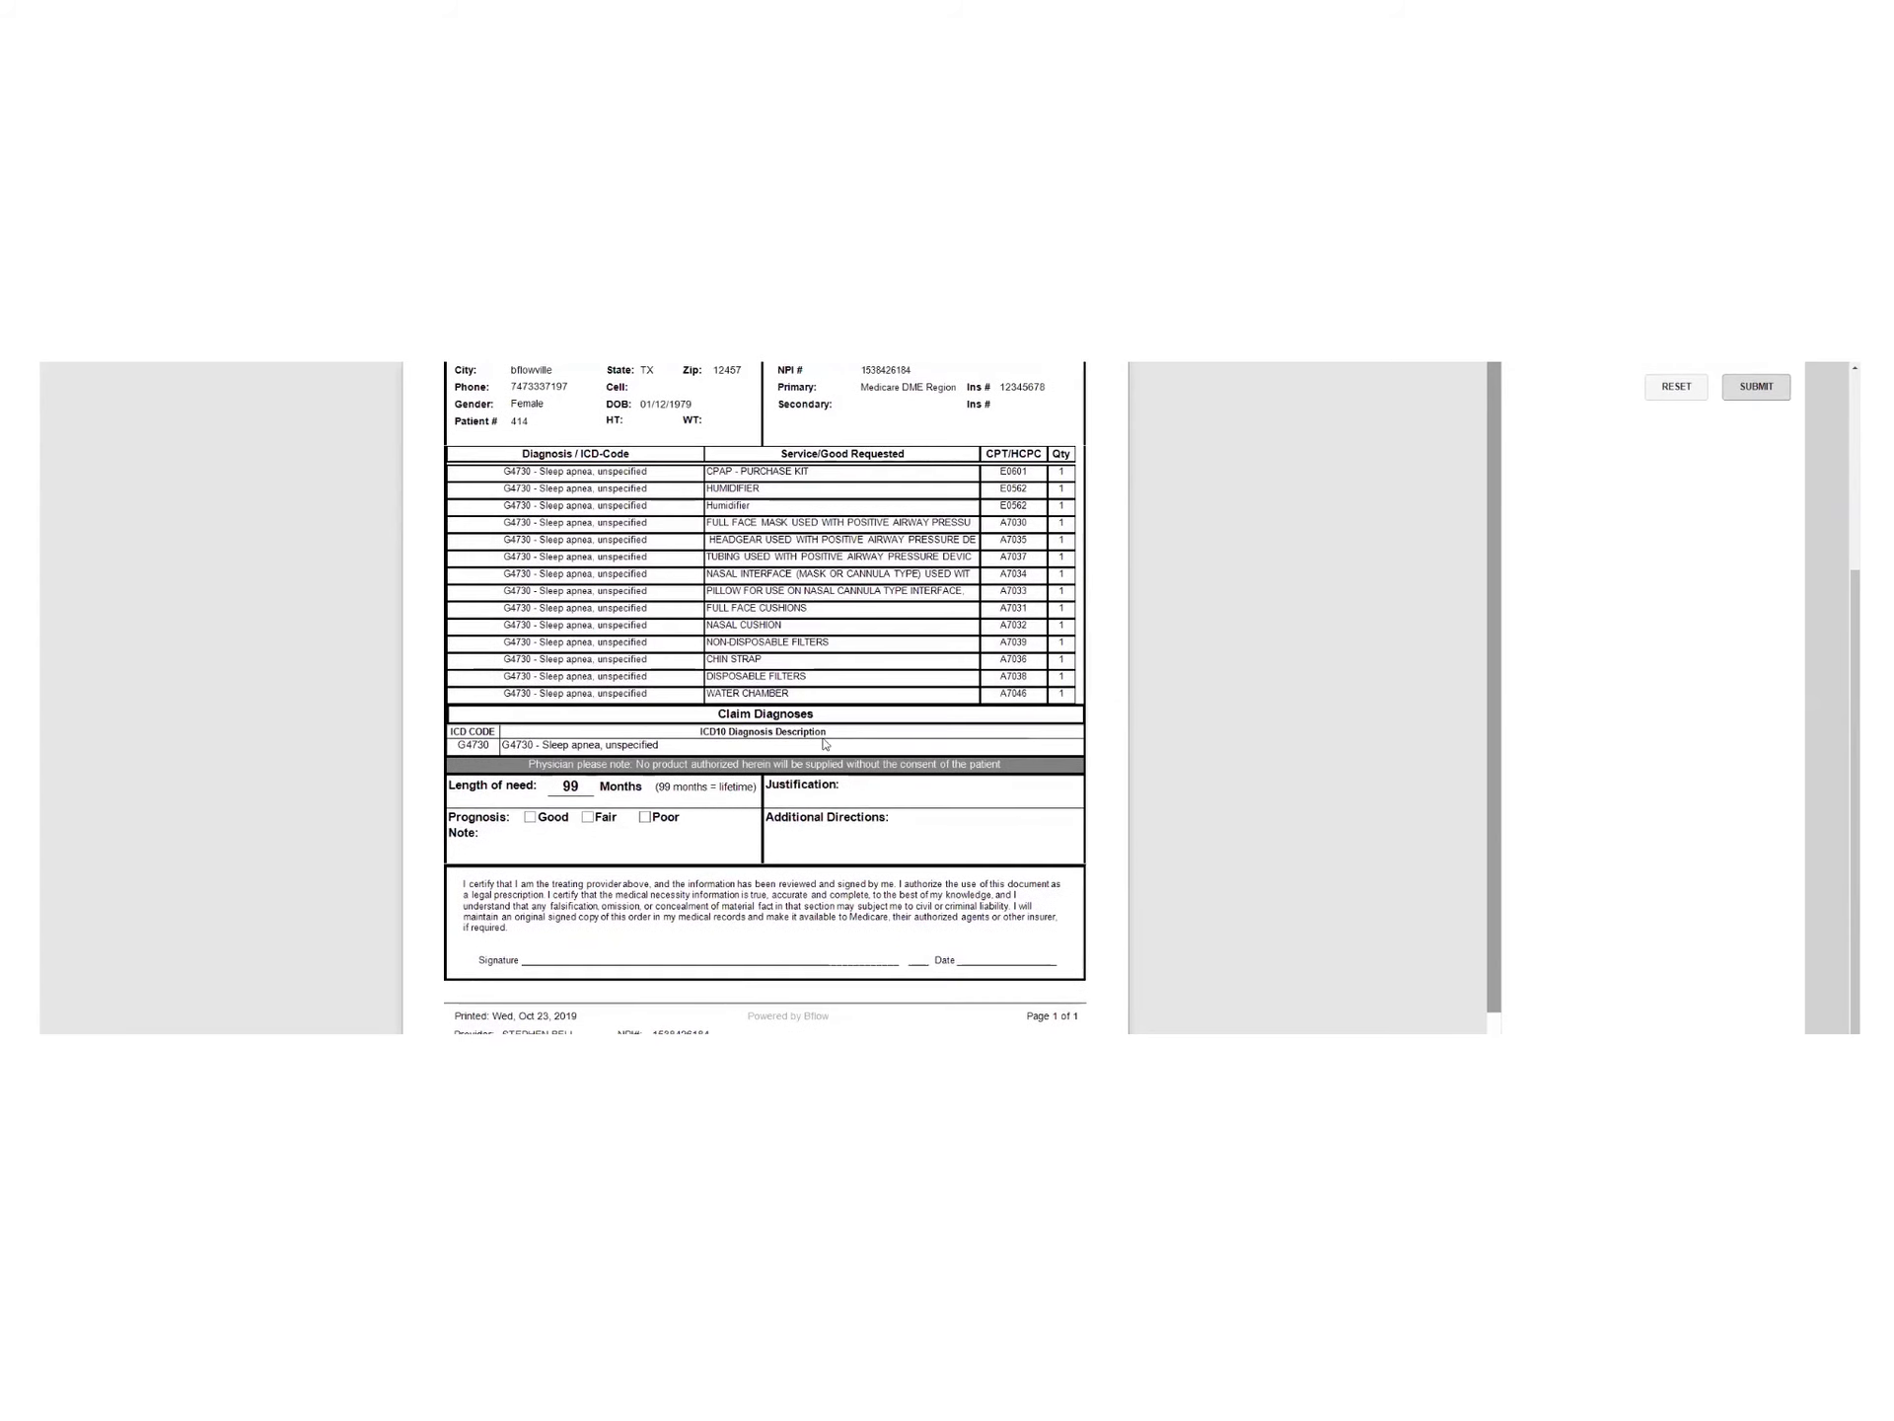
scroll(825, 744, "up", 3)
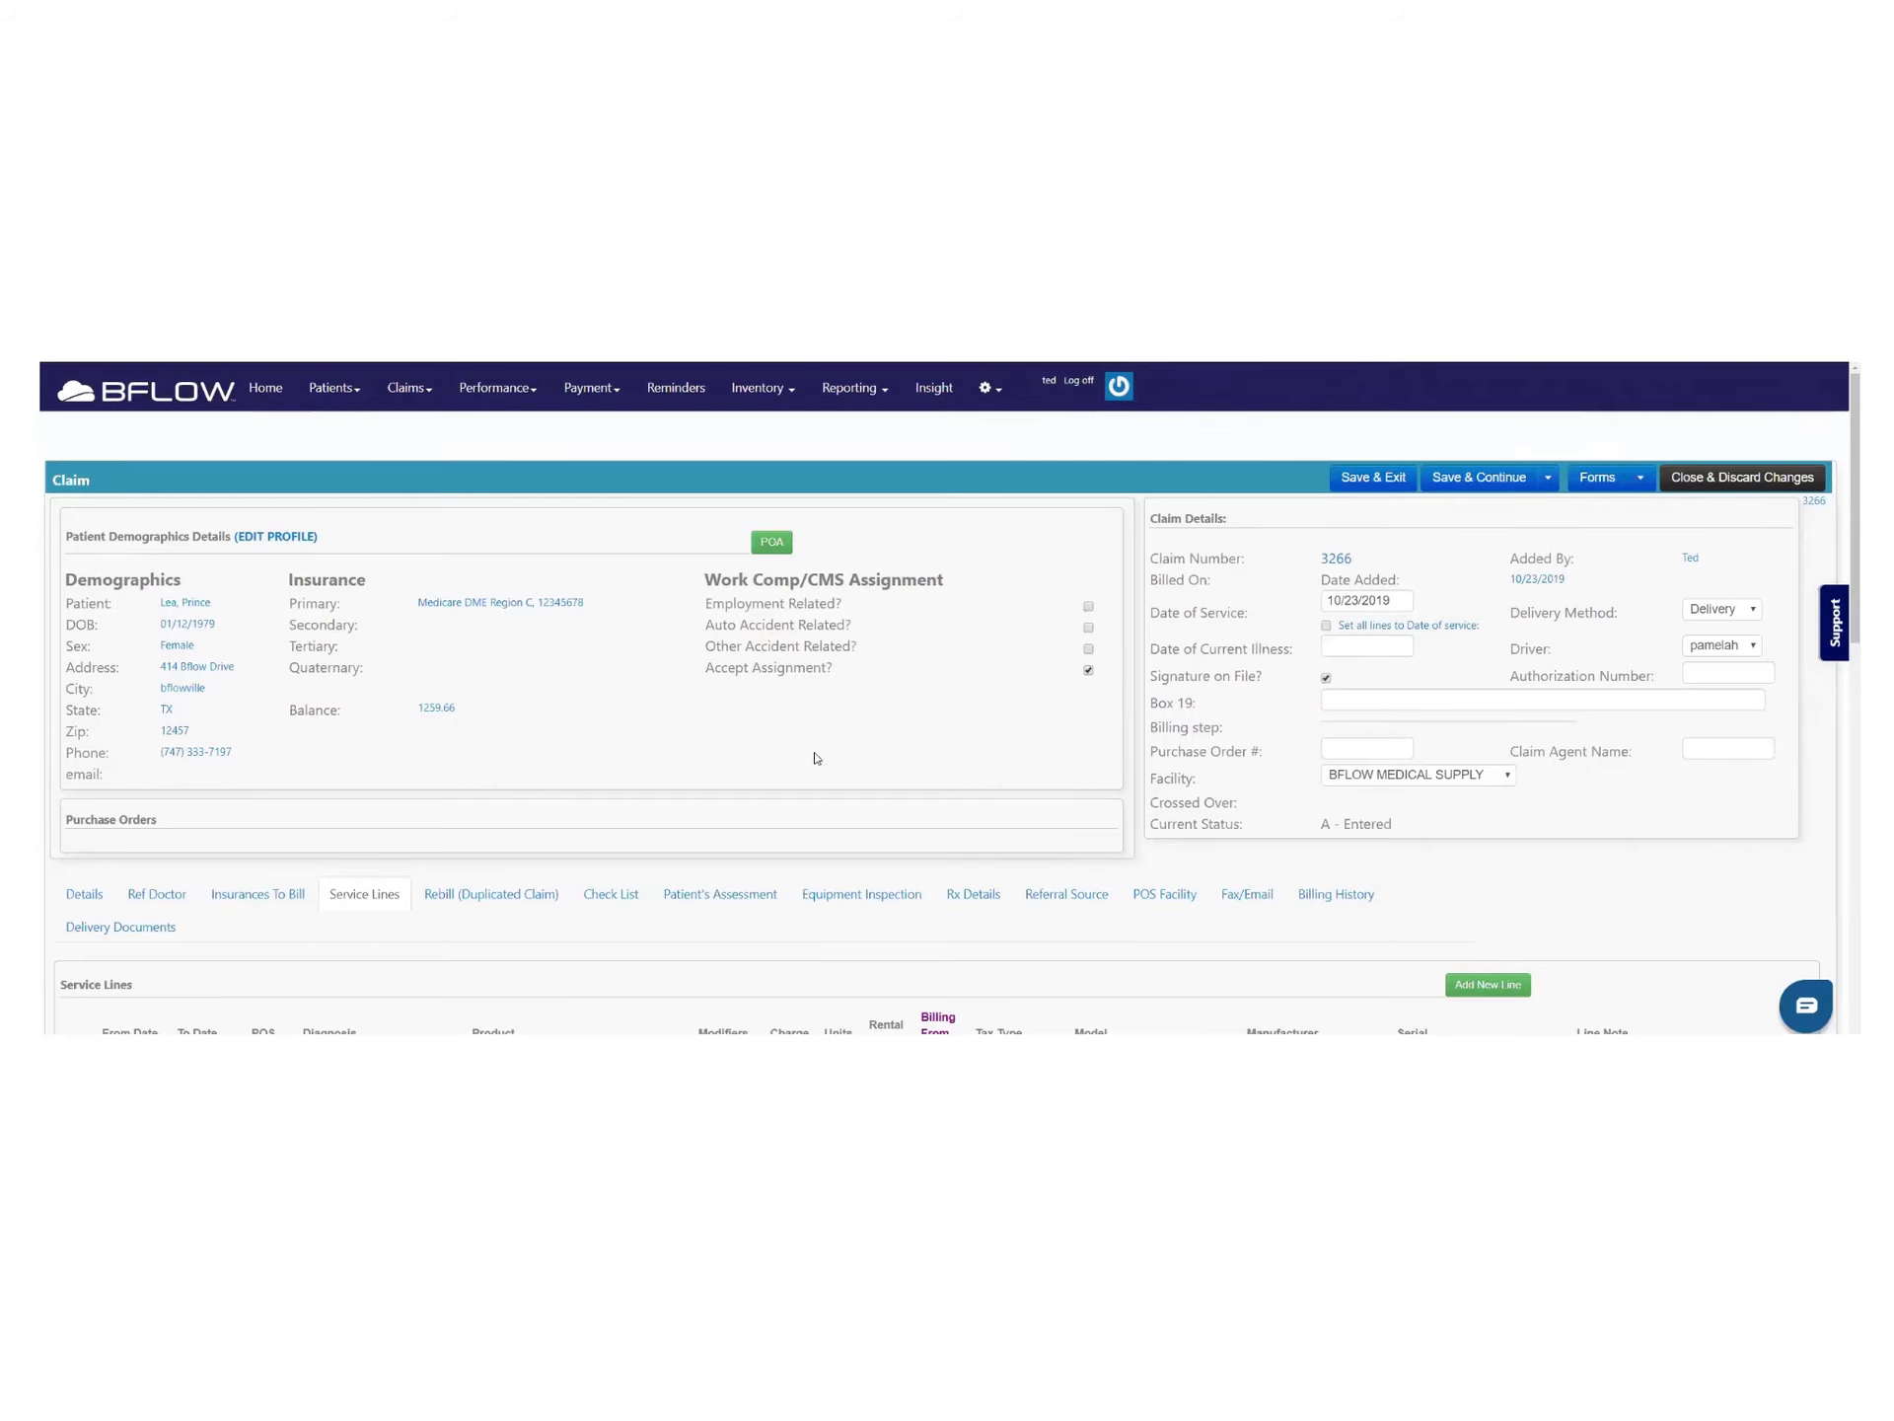
Show claim 3266's Check List, with every stage at 0% under A - Entered
scroll(817, 762, "down", 4)
scroll(324, 864, "up", 2)
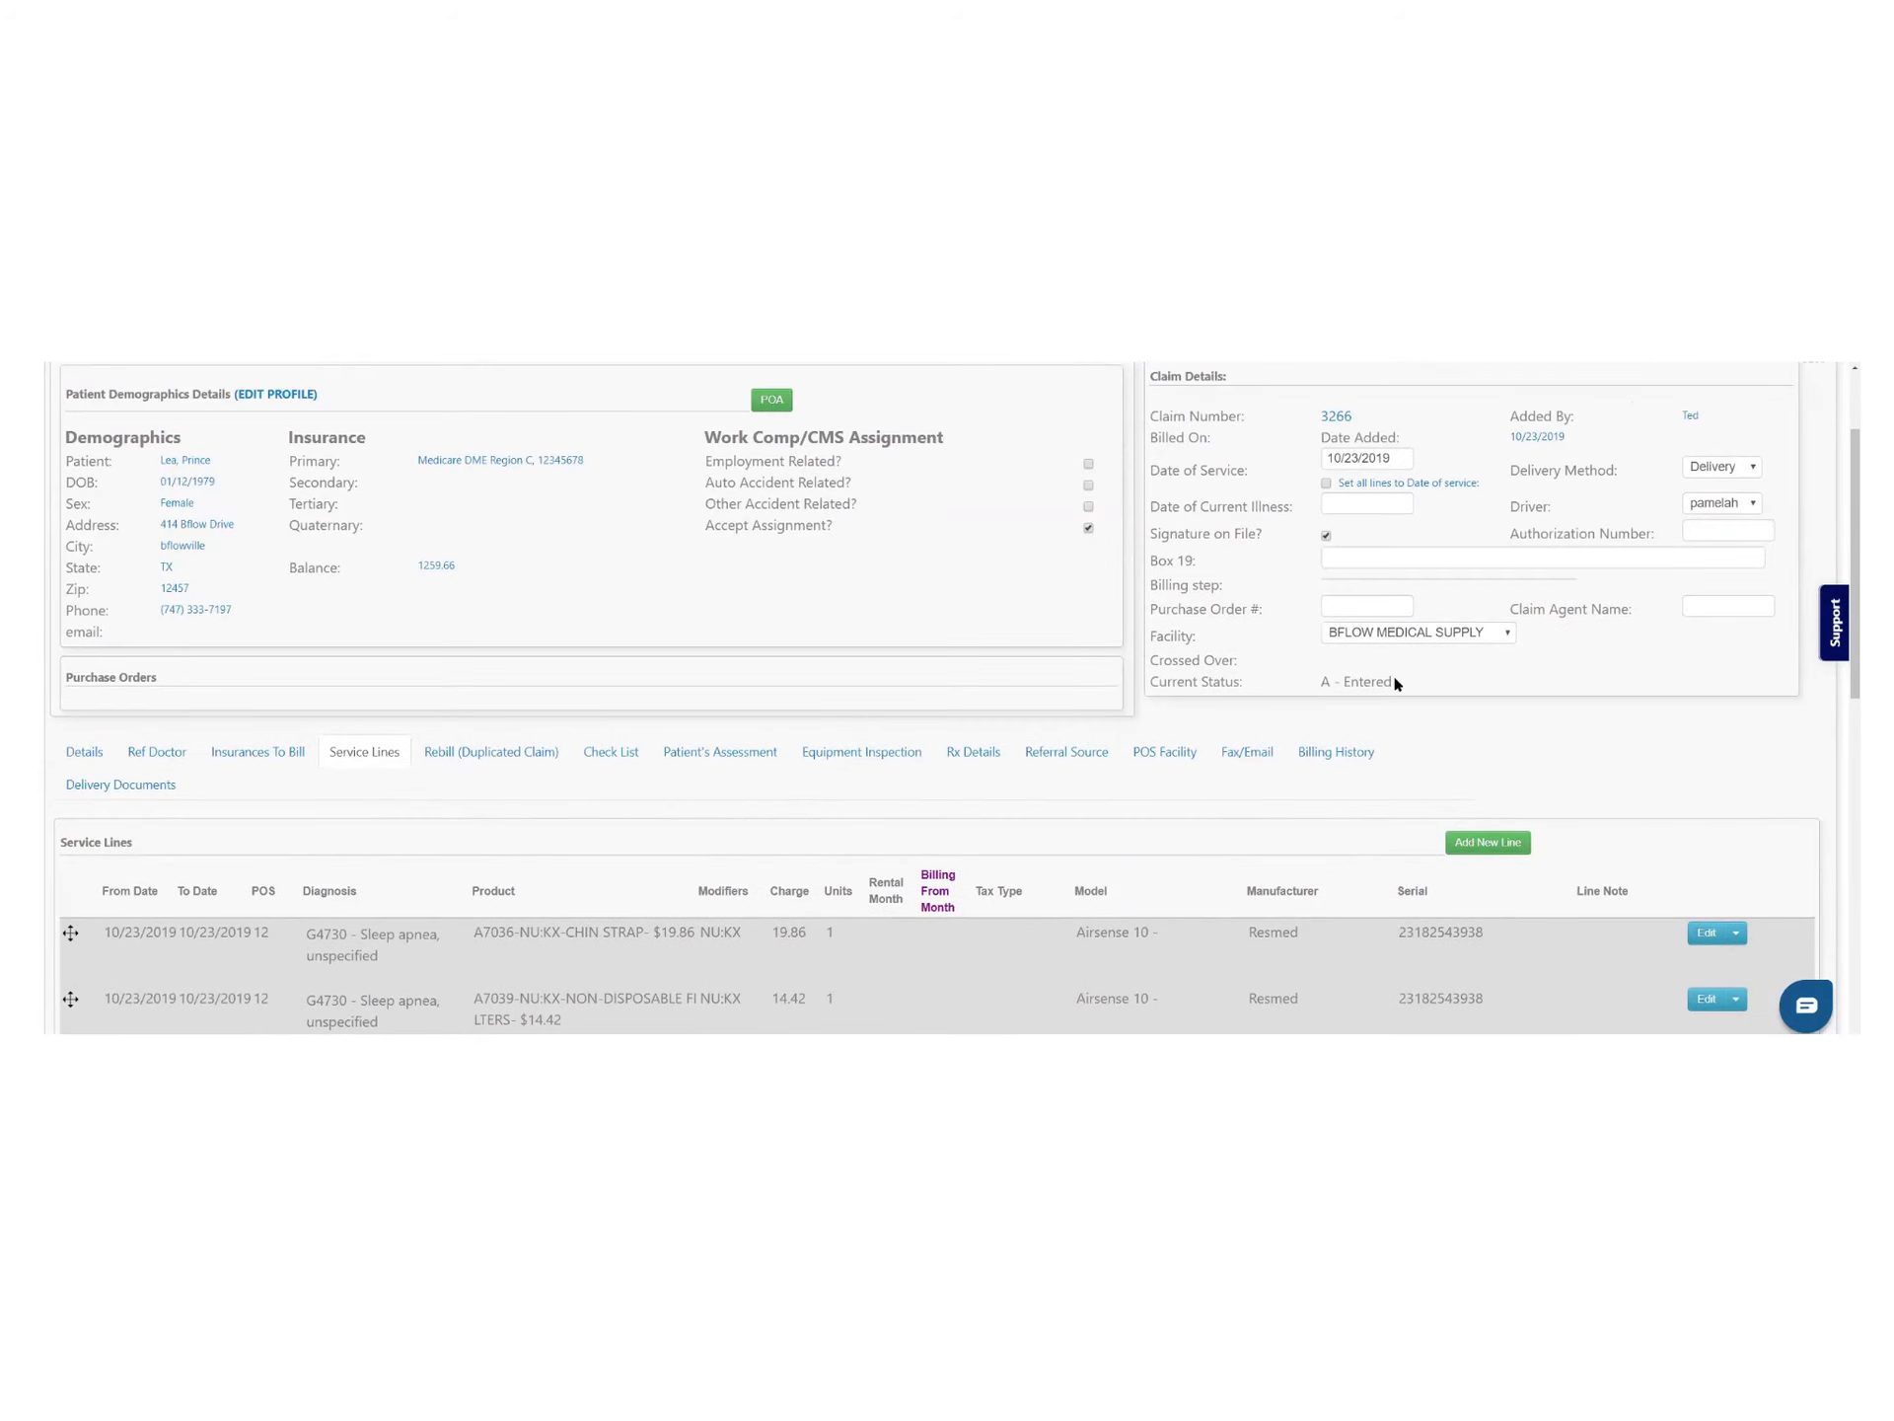
left_click(582, 760)
scroll(592, 839, "down", 3)
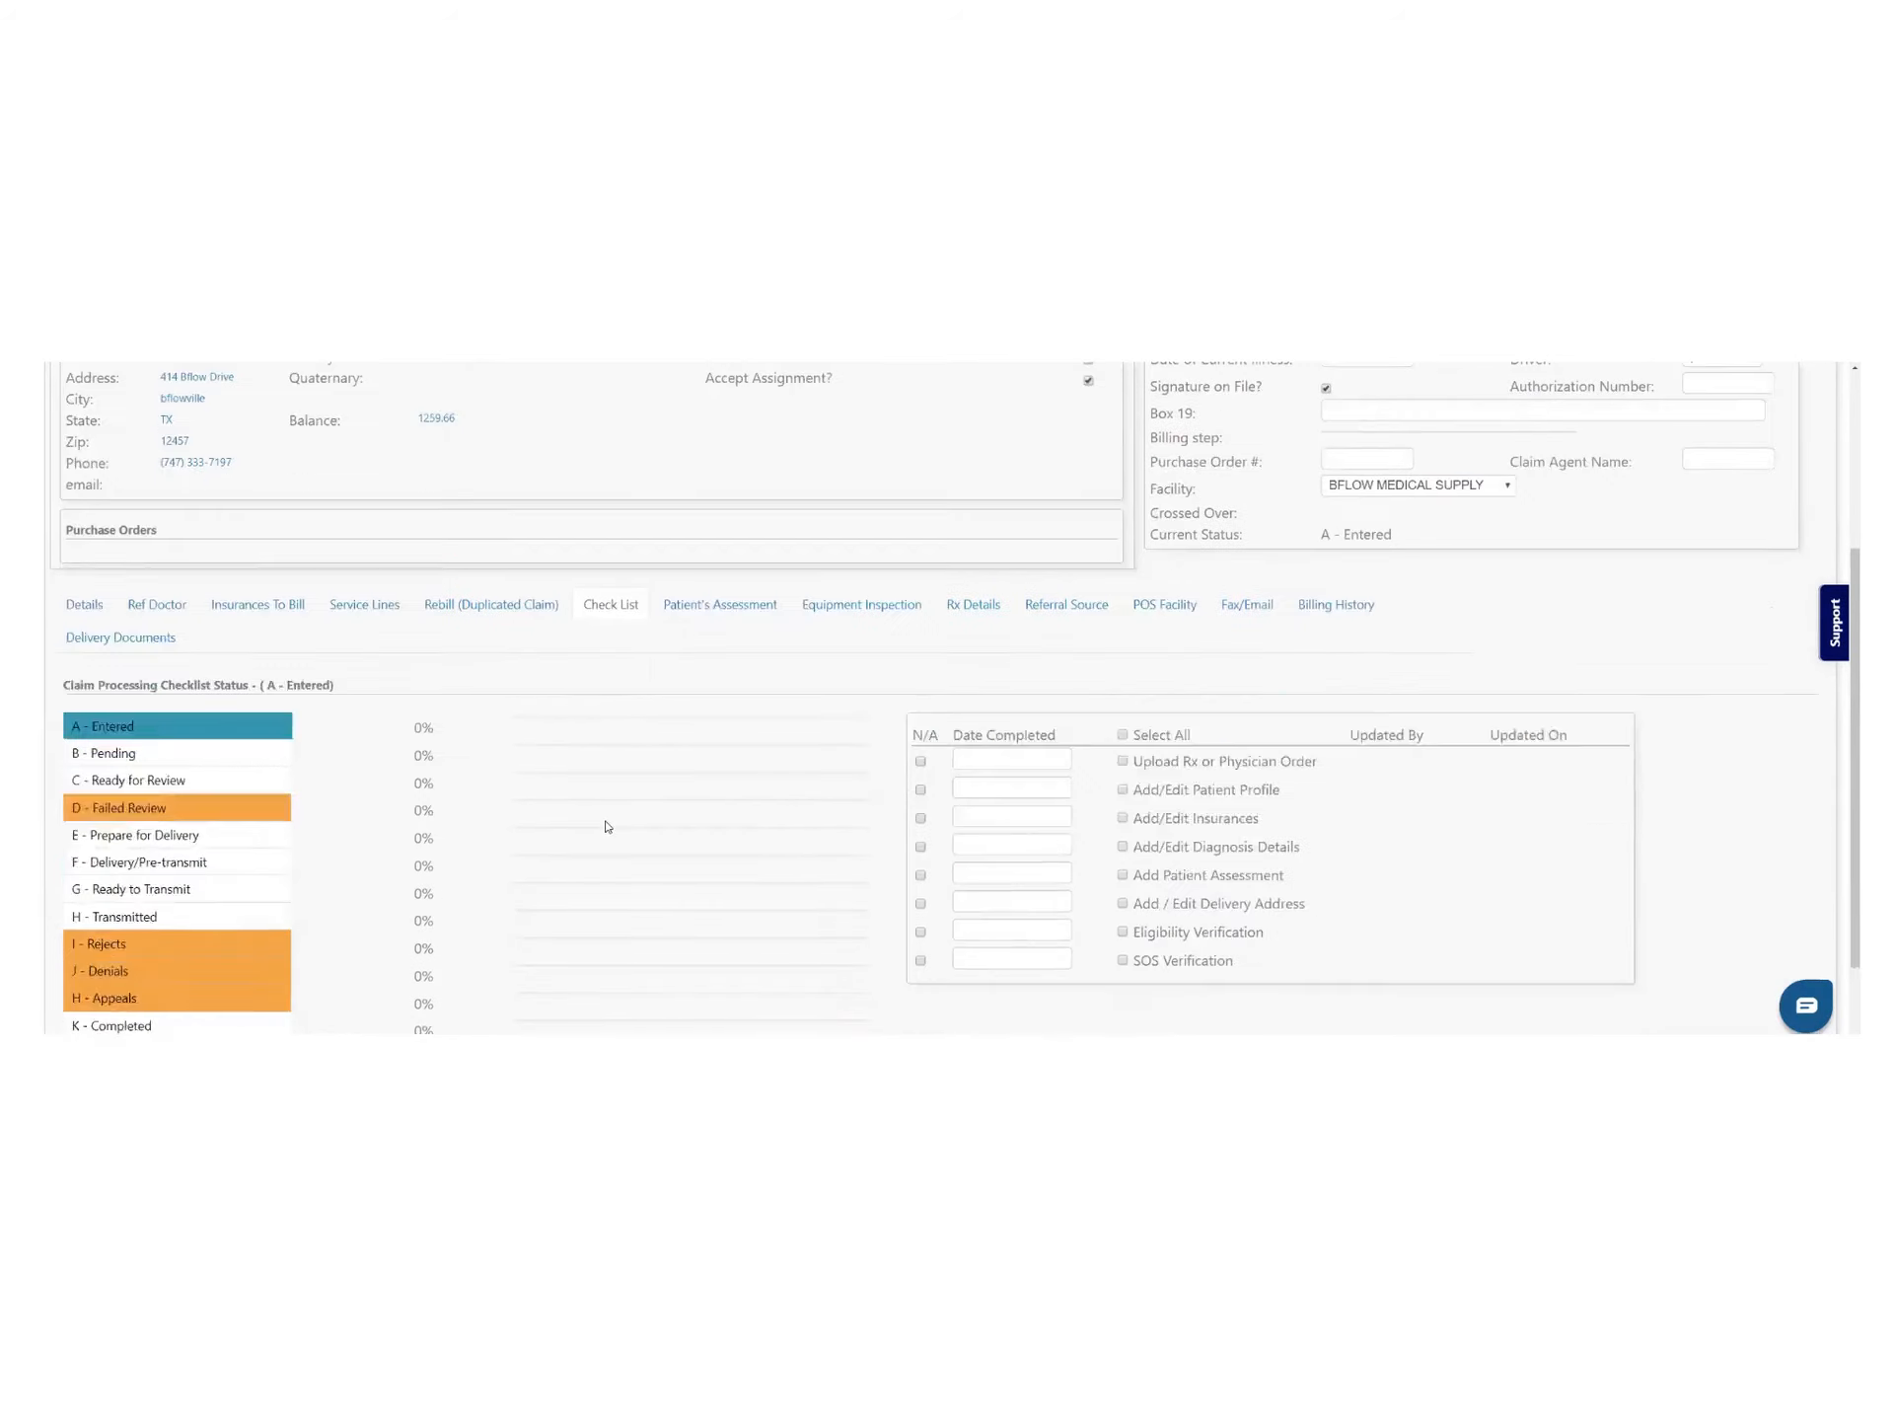
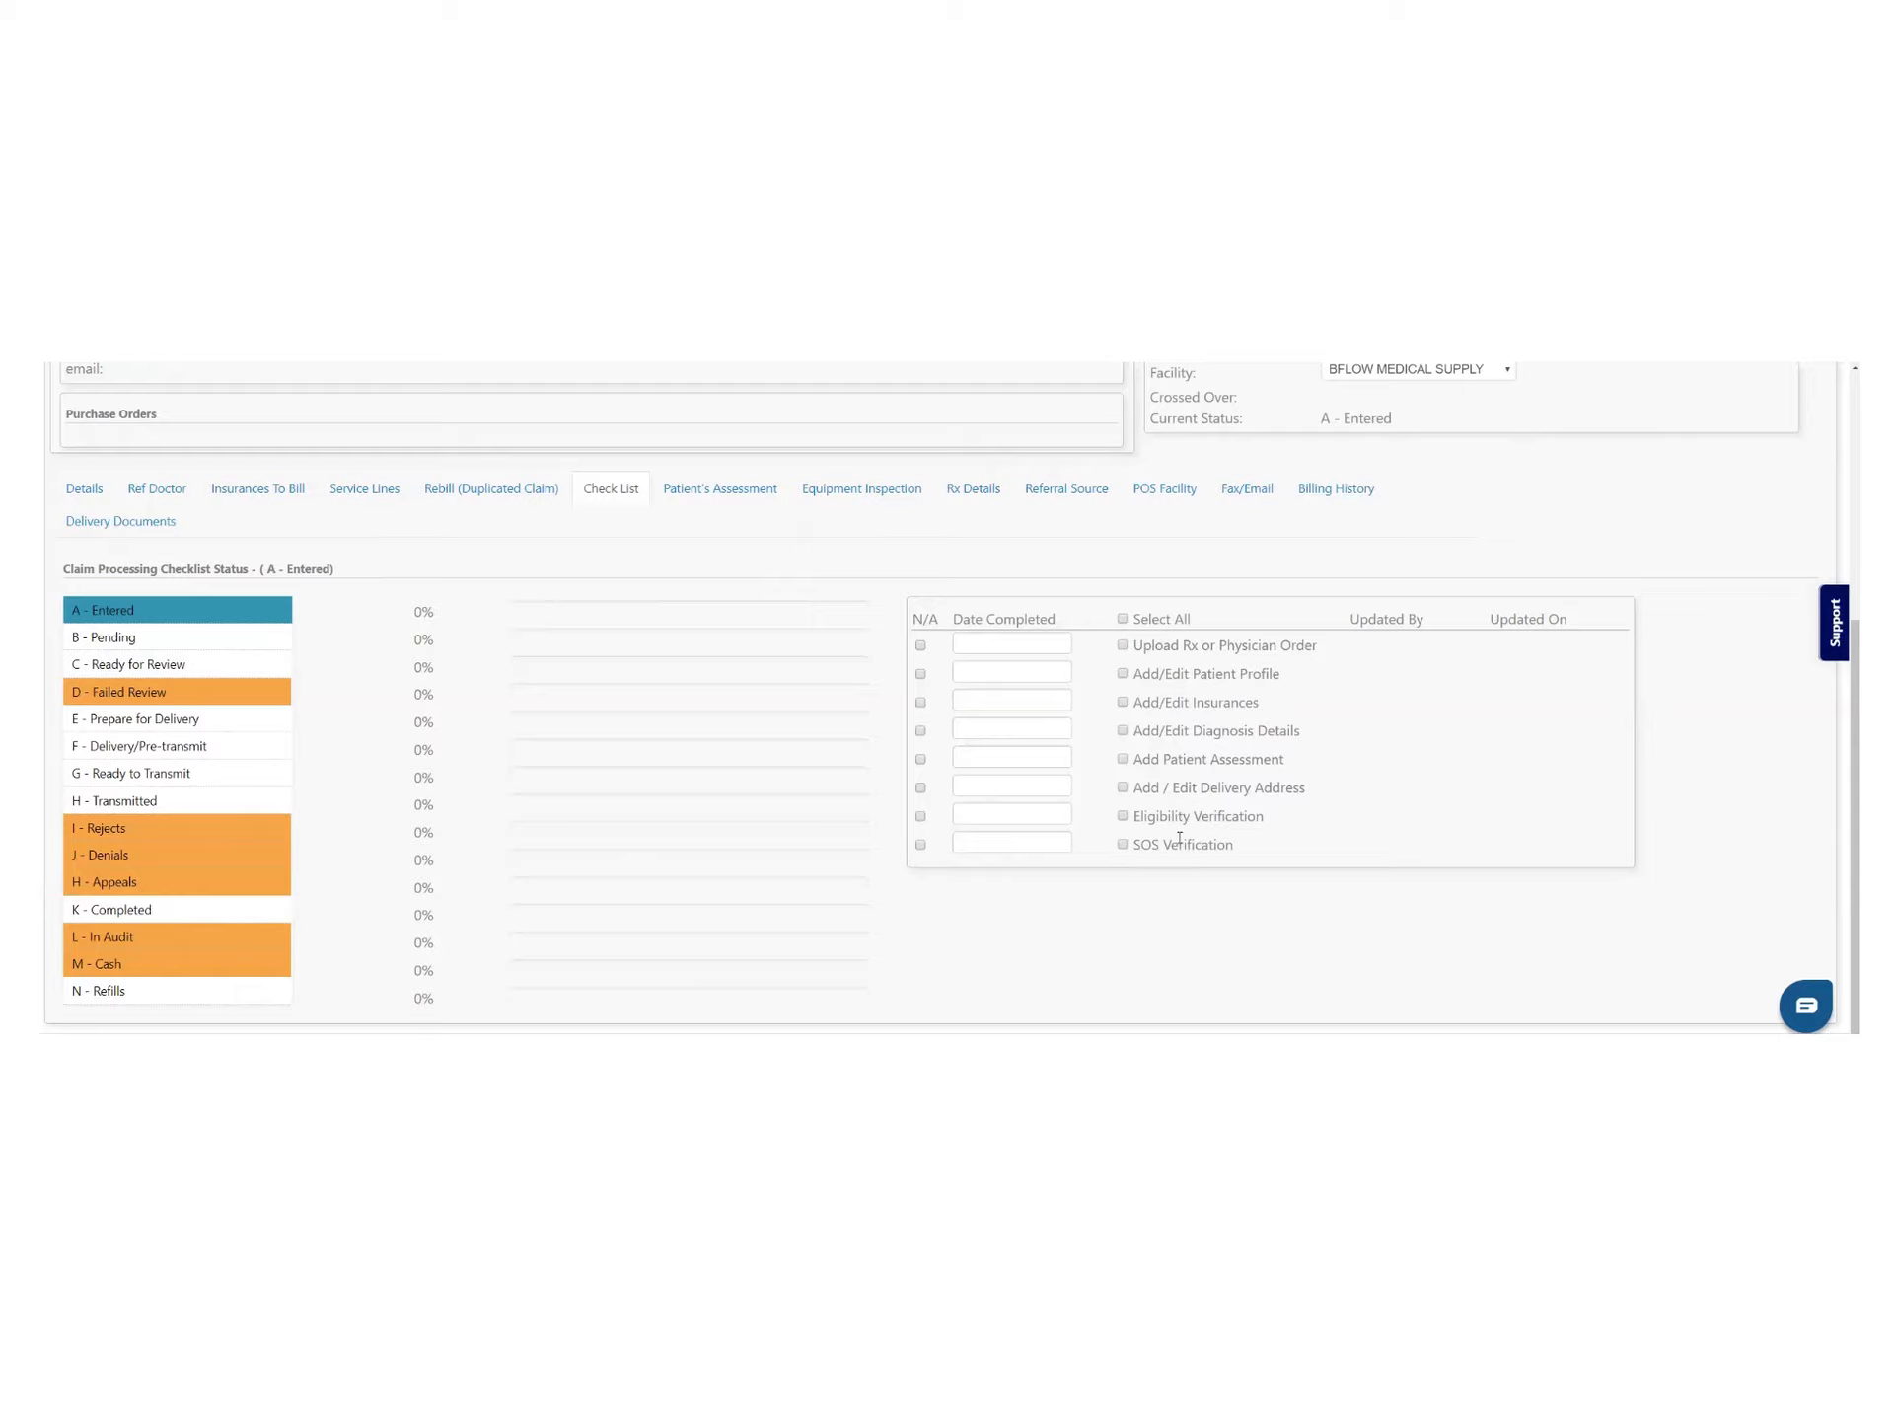
Mark every Entered and Pending checklist item as done, advancing the claim past B - Pending
left_click(1122, 619)
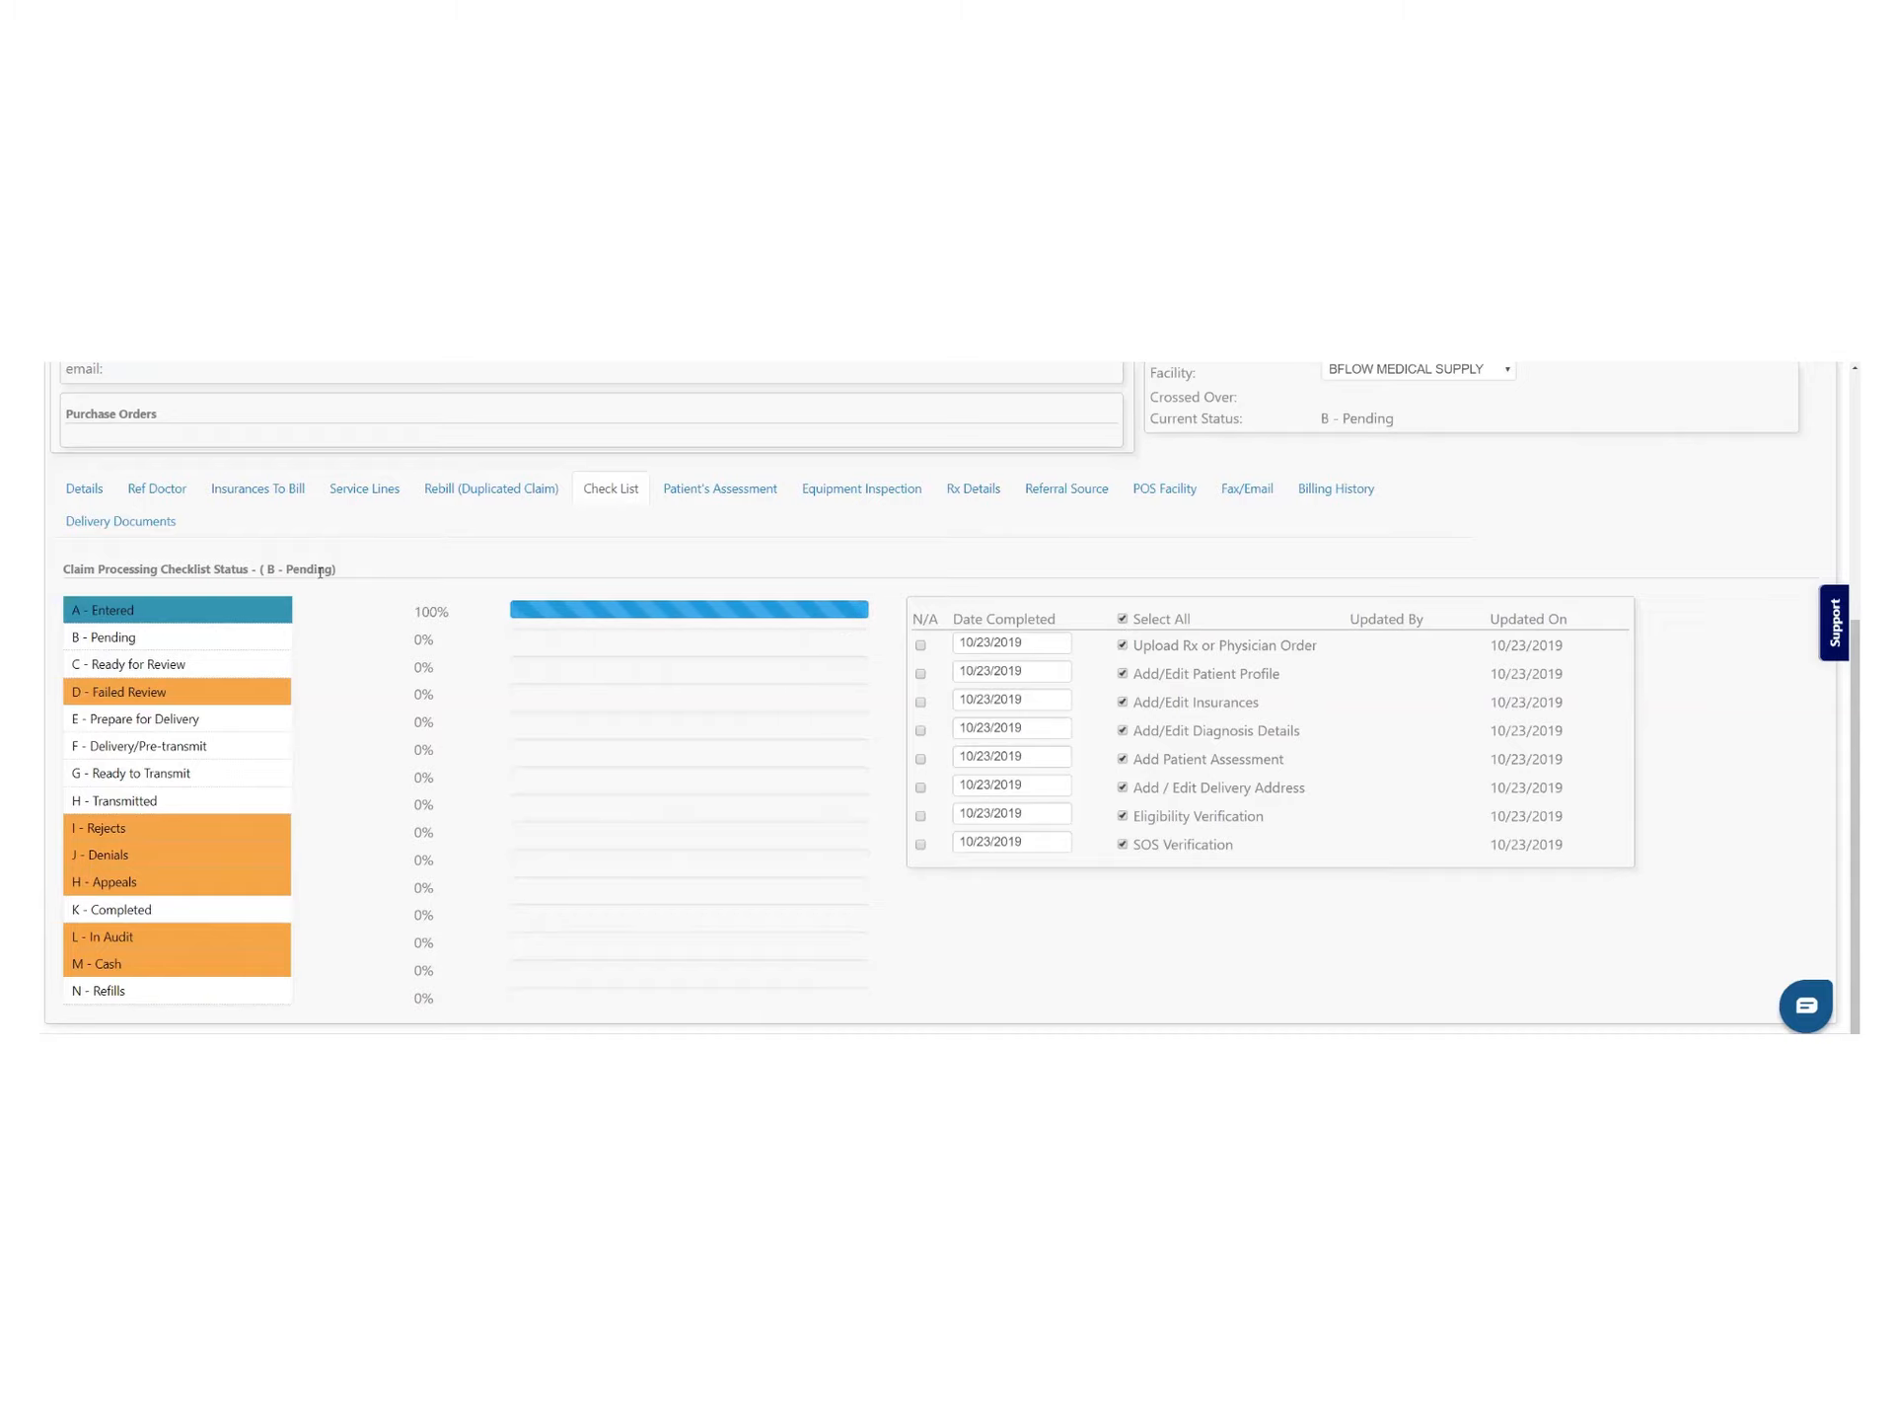
left_click_drag(258, 573, 338, 580)
scroll(1384, 824, "up", 4)
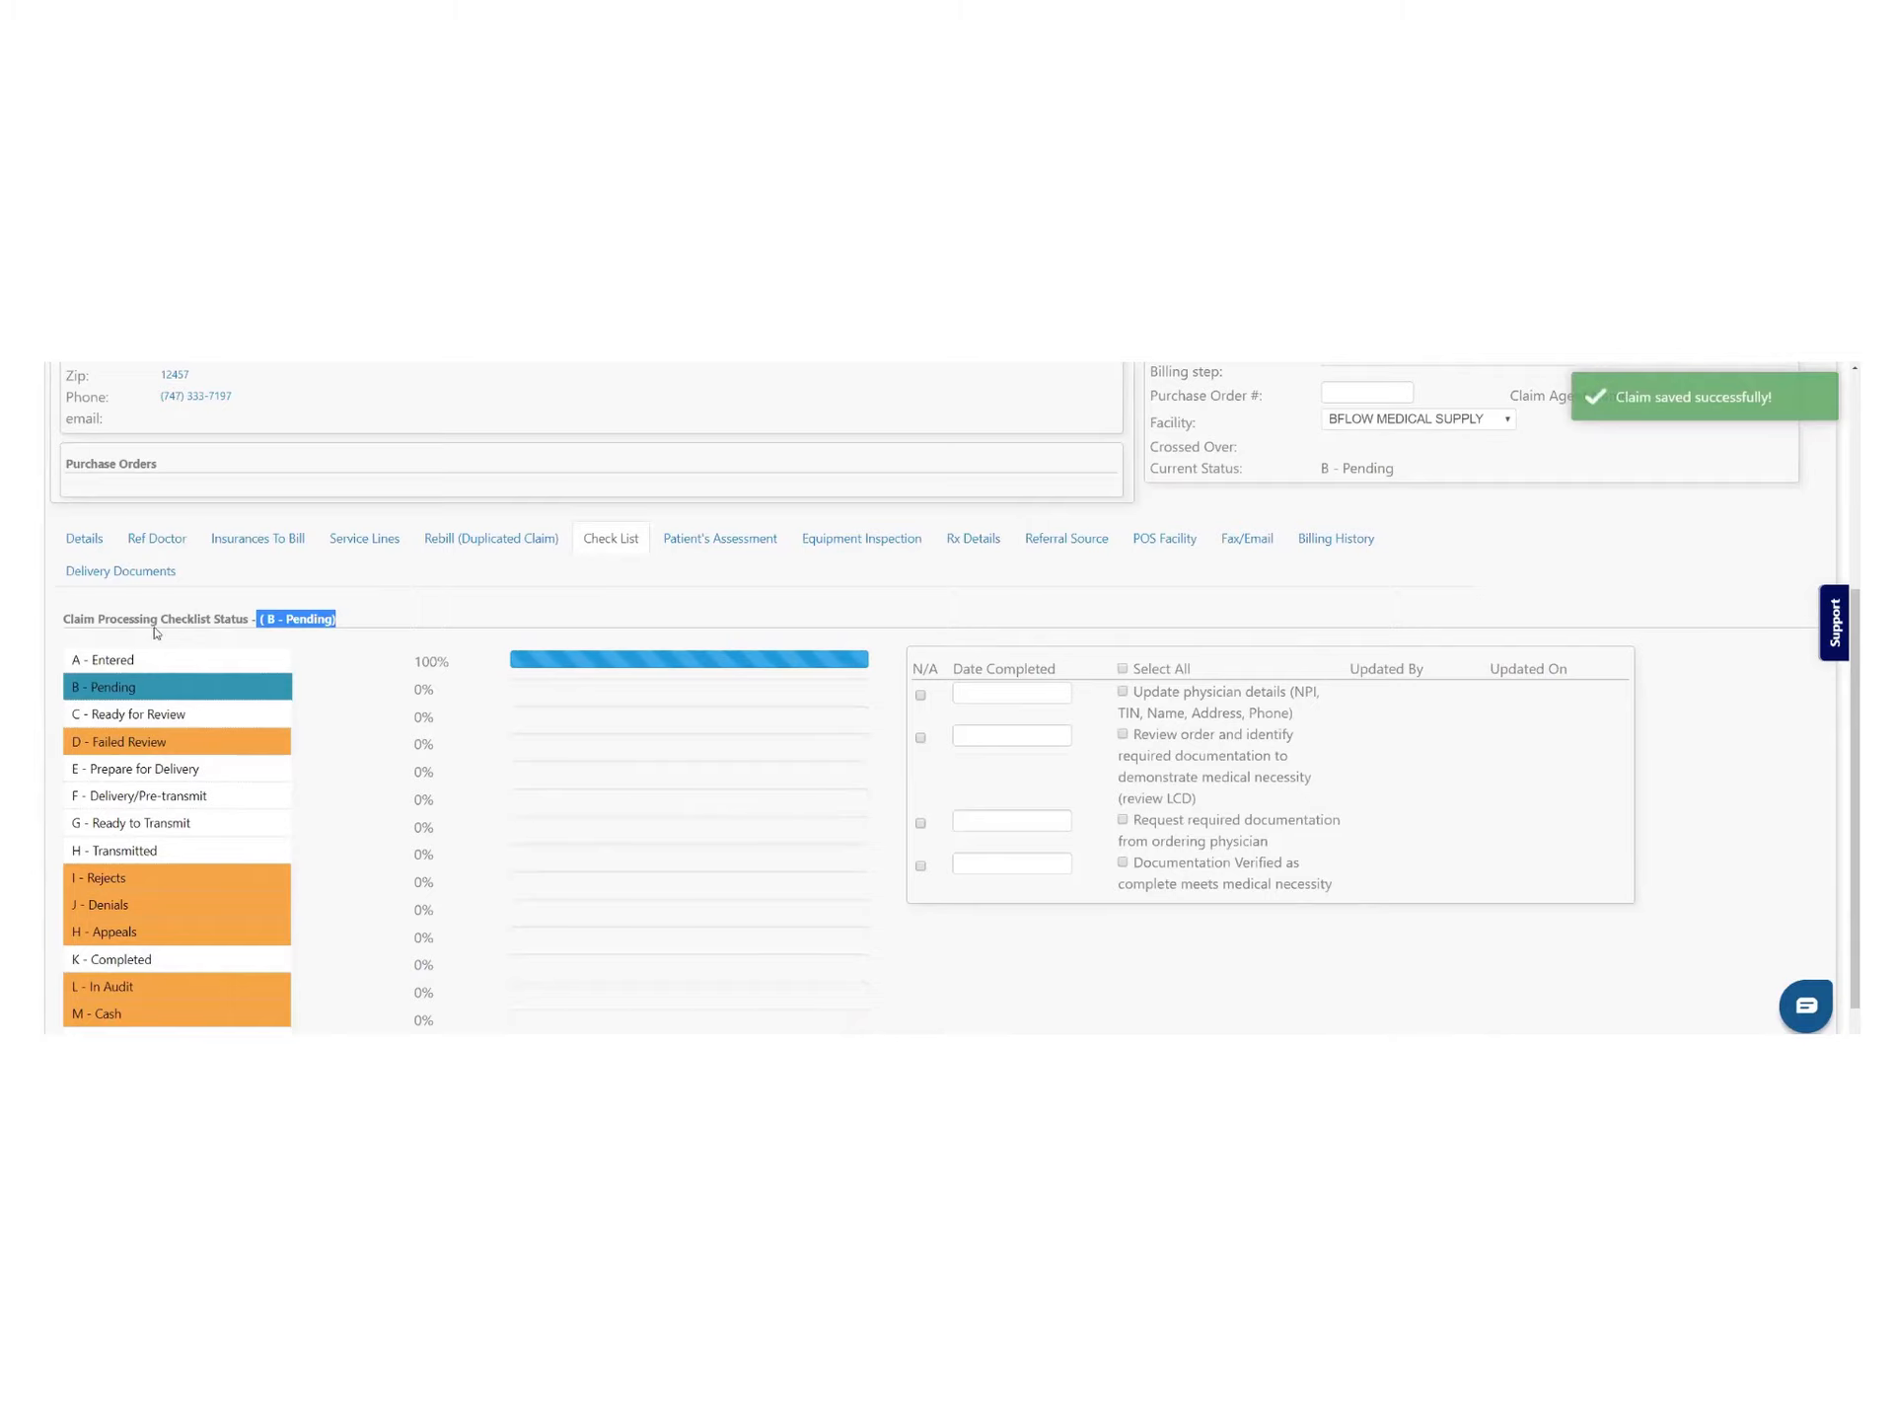
left_click(134, 661)
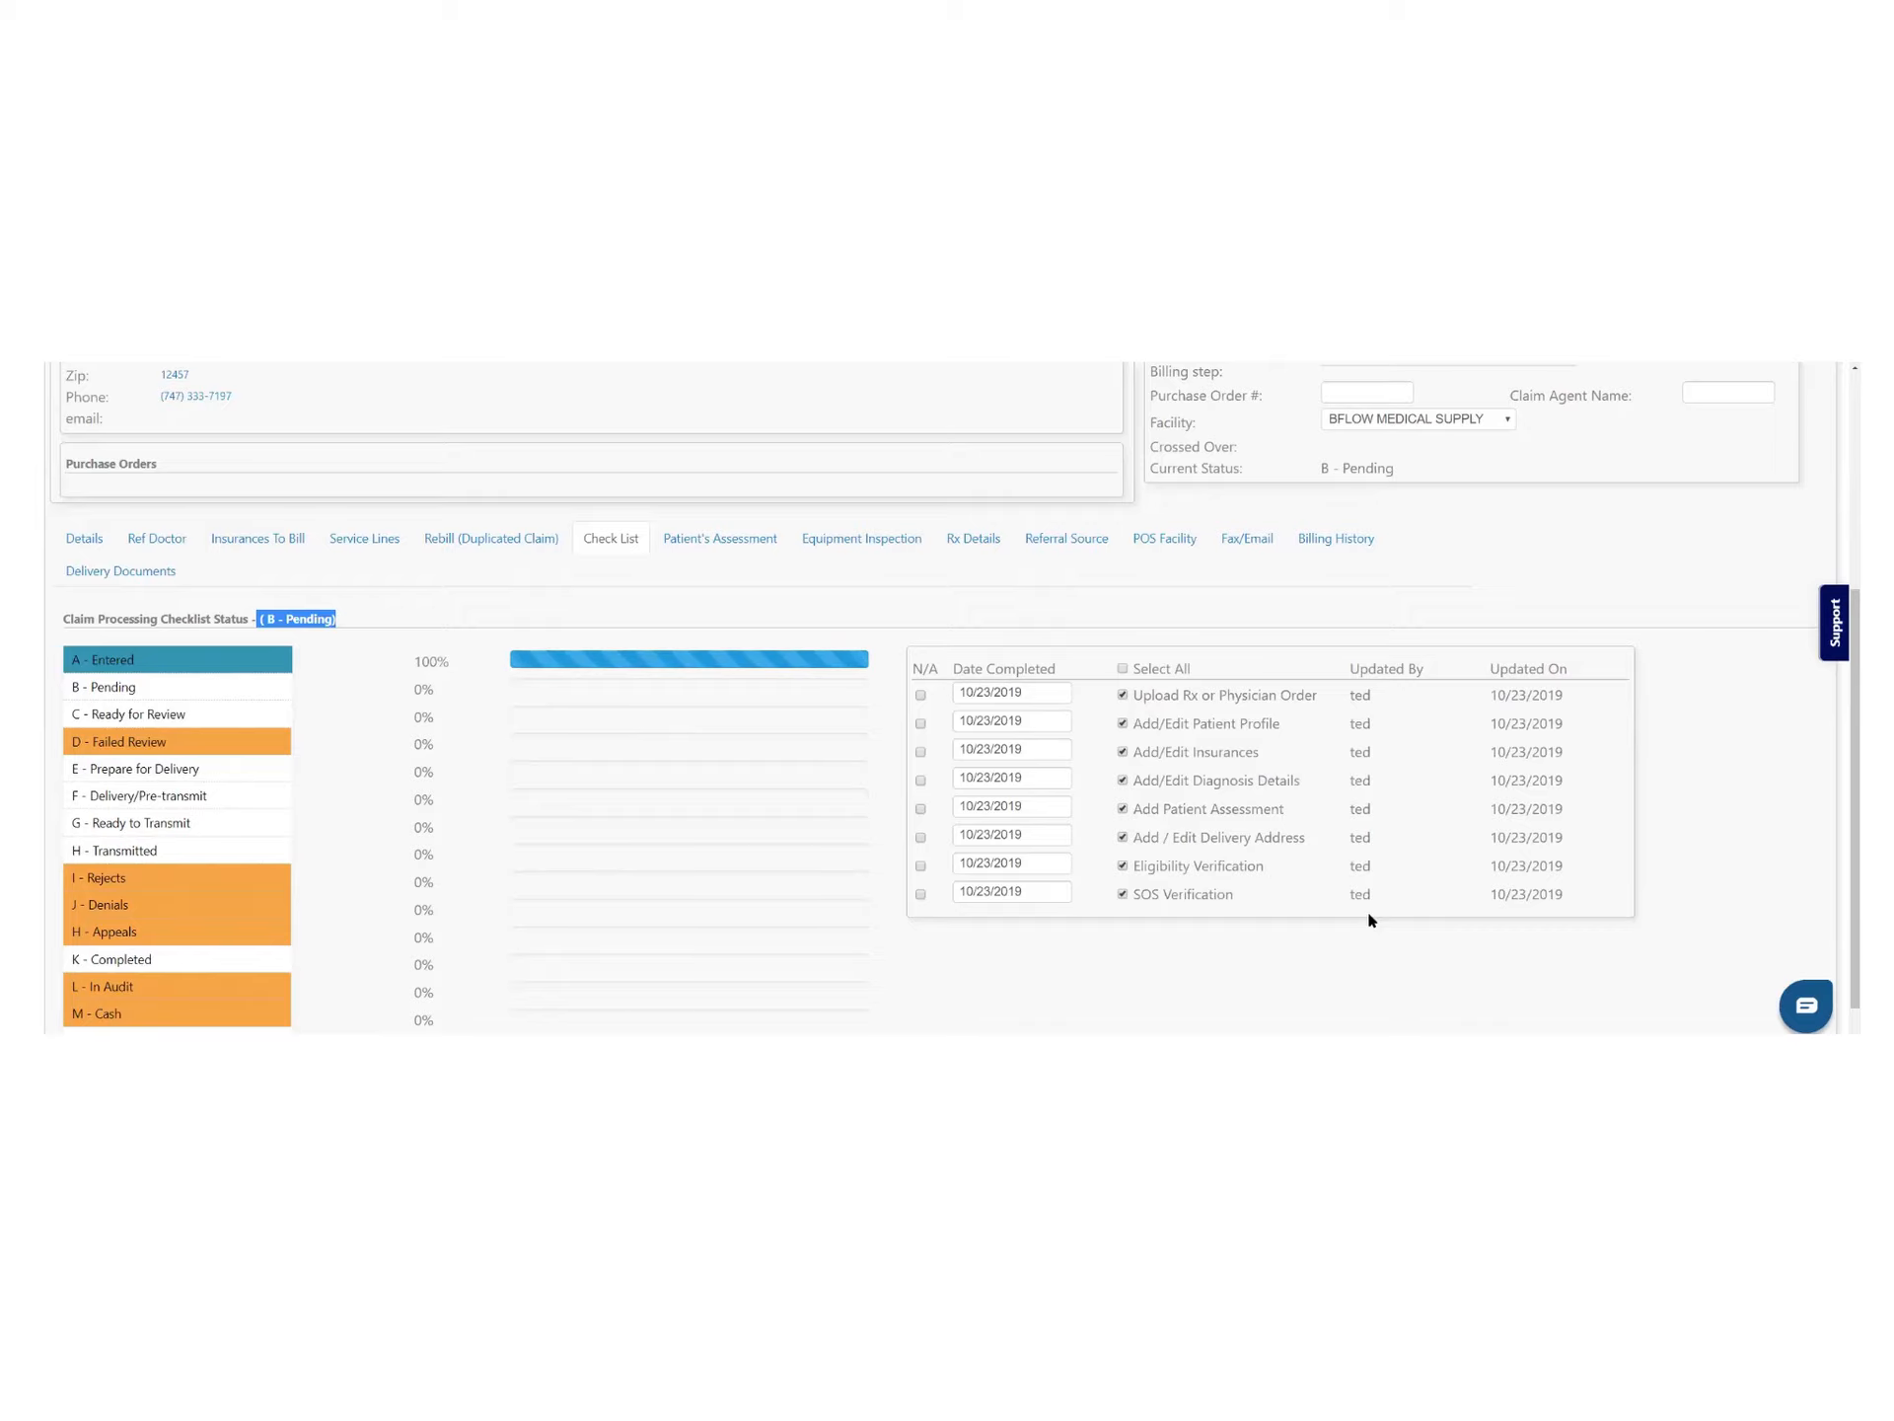
left_click(140, 690)
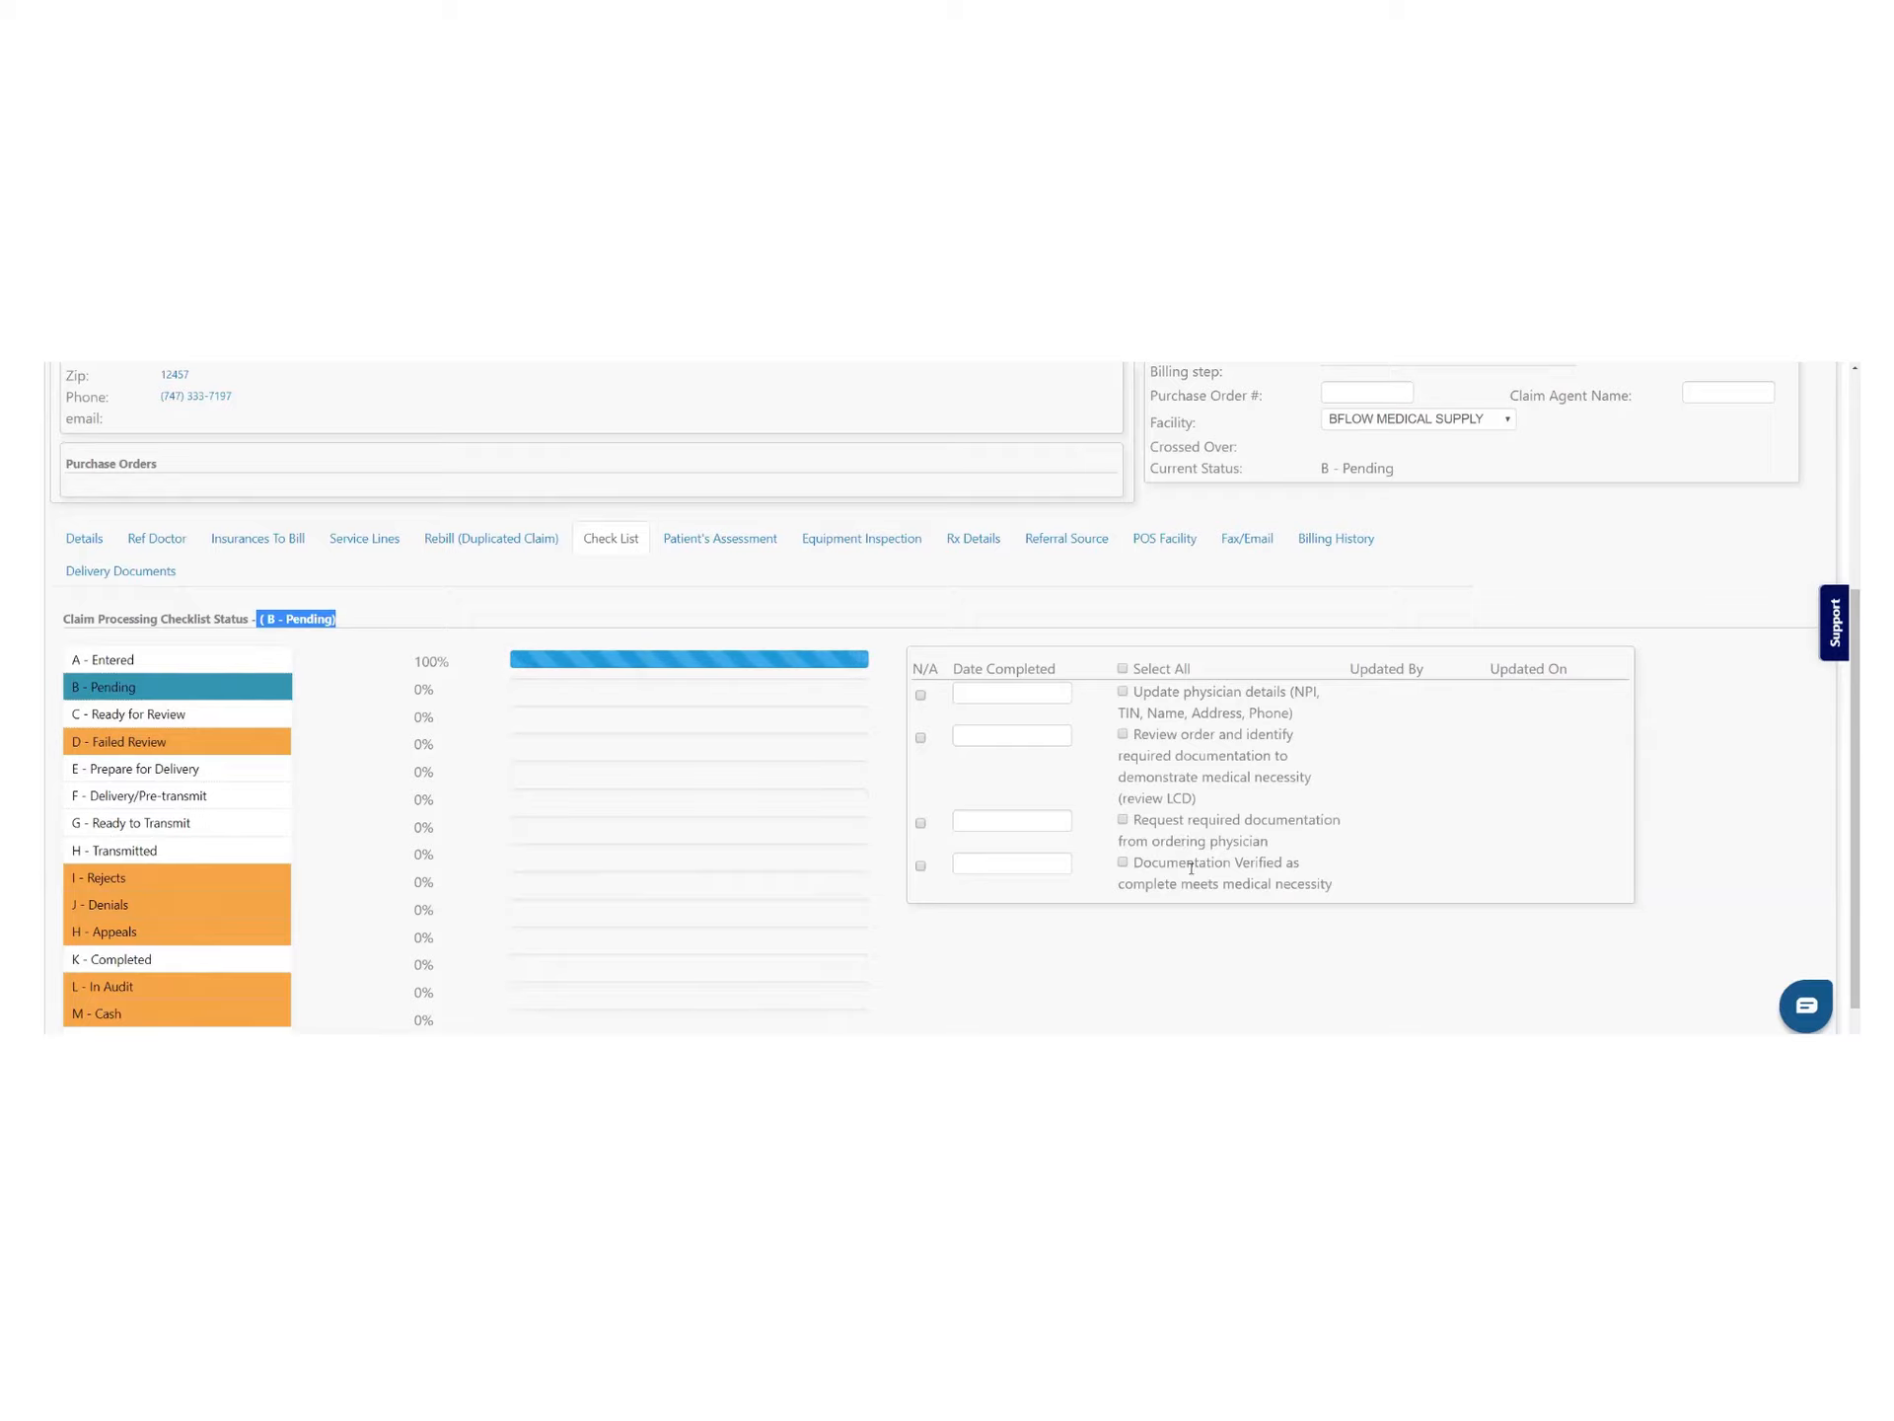
left_click(1123, 669)
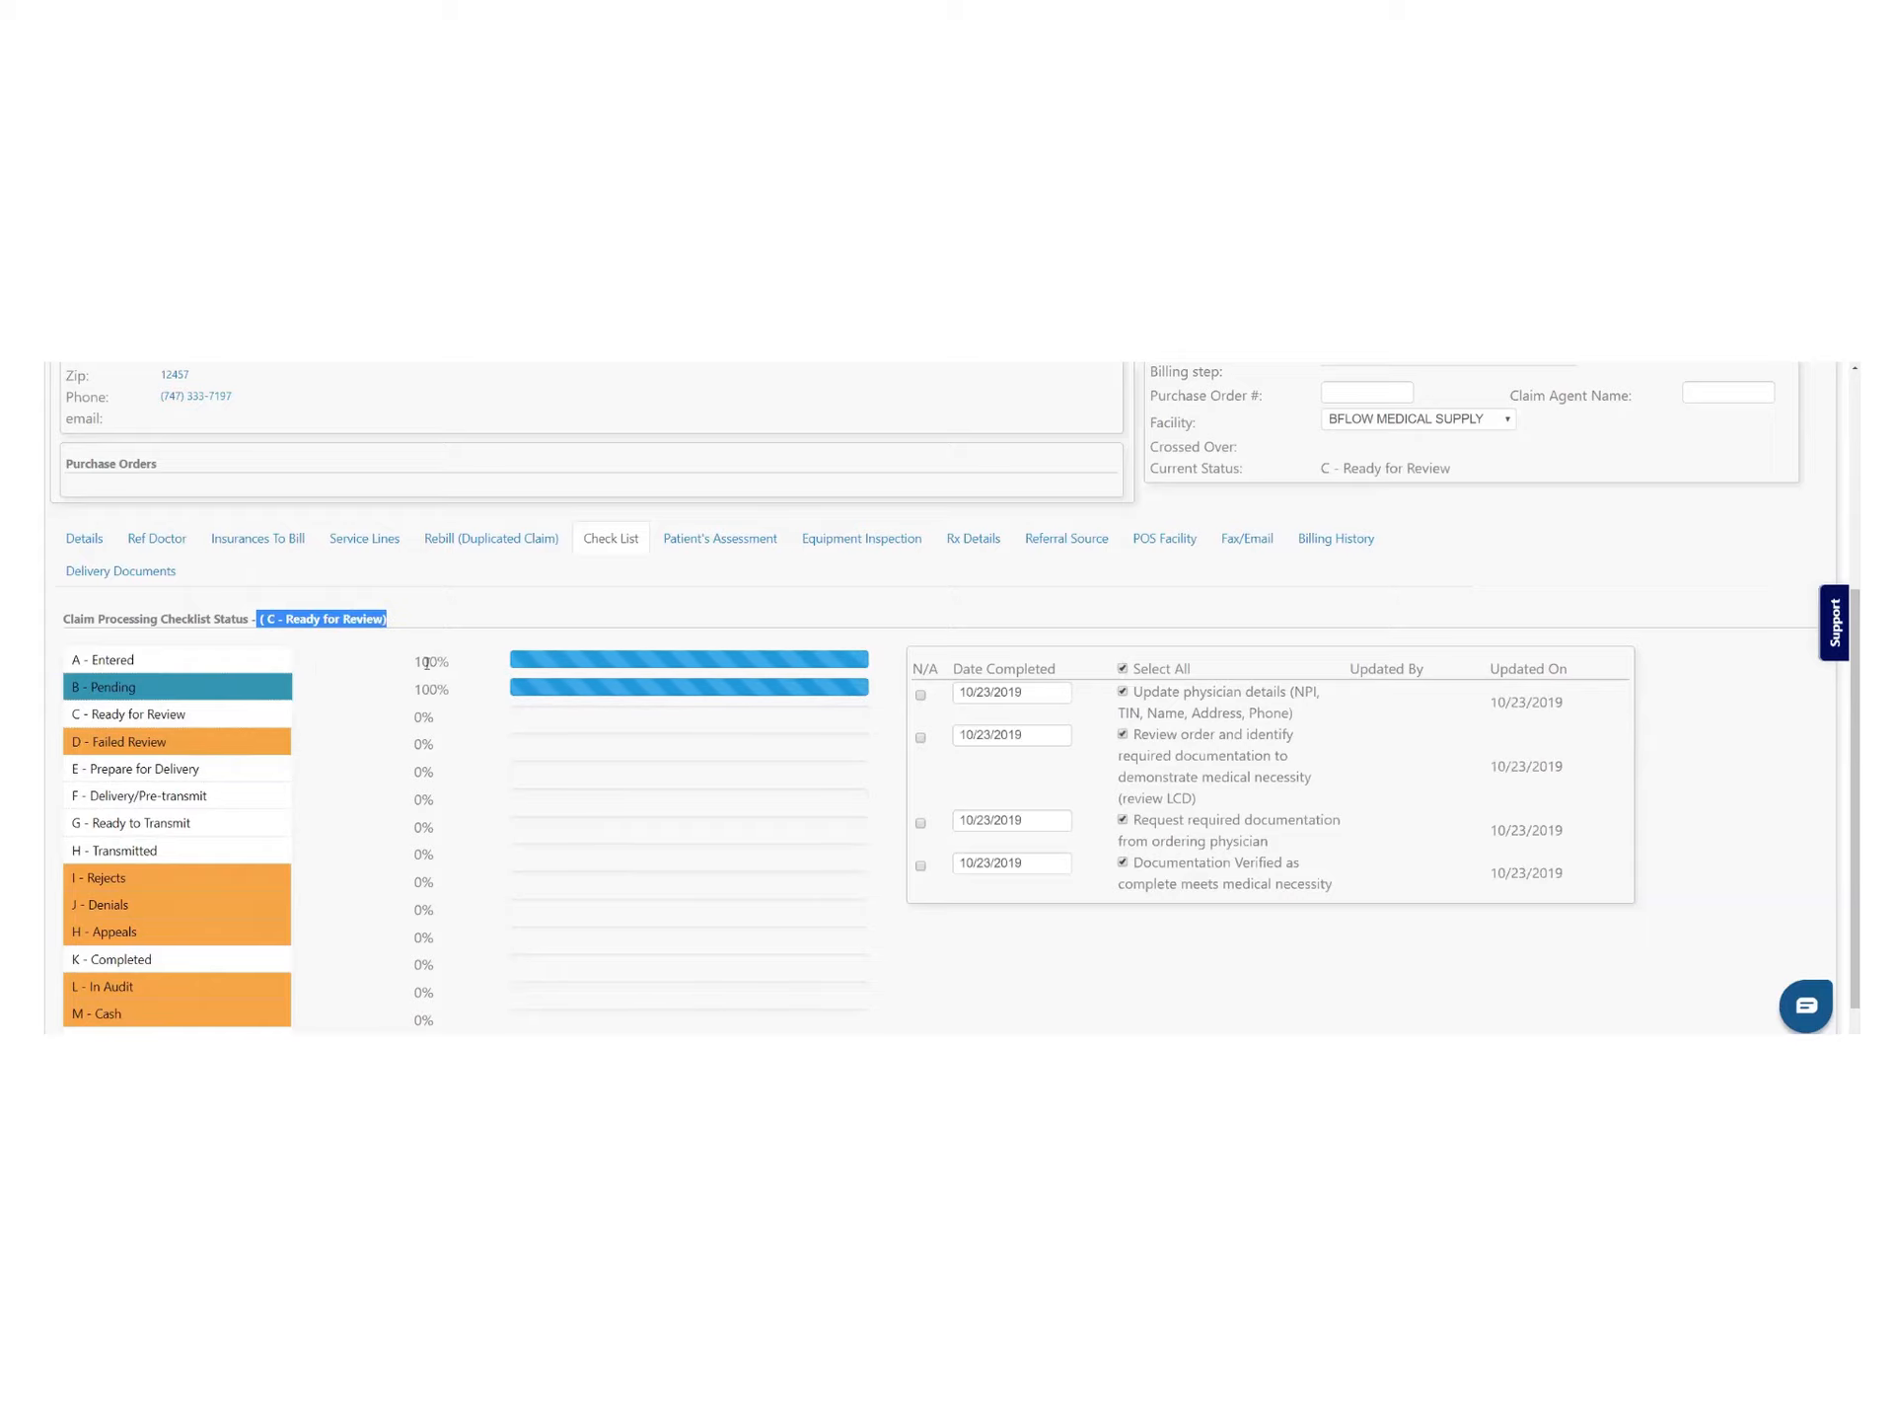
Tick the written order, chart notes and medical necessity items under Ready for Review, and mark patient assessment N/A
left_click(209, 712)
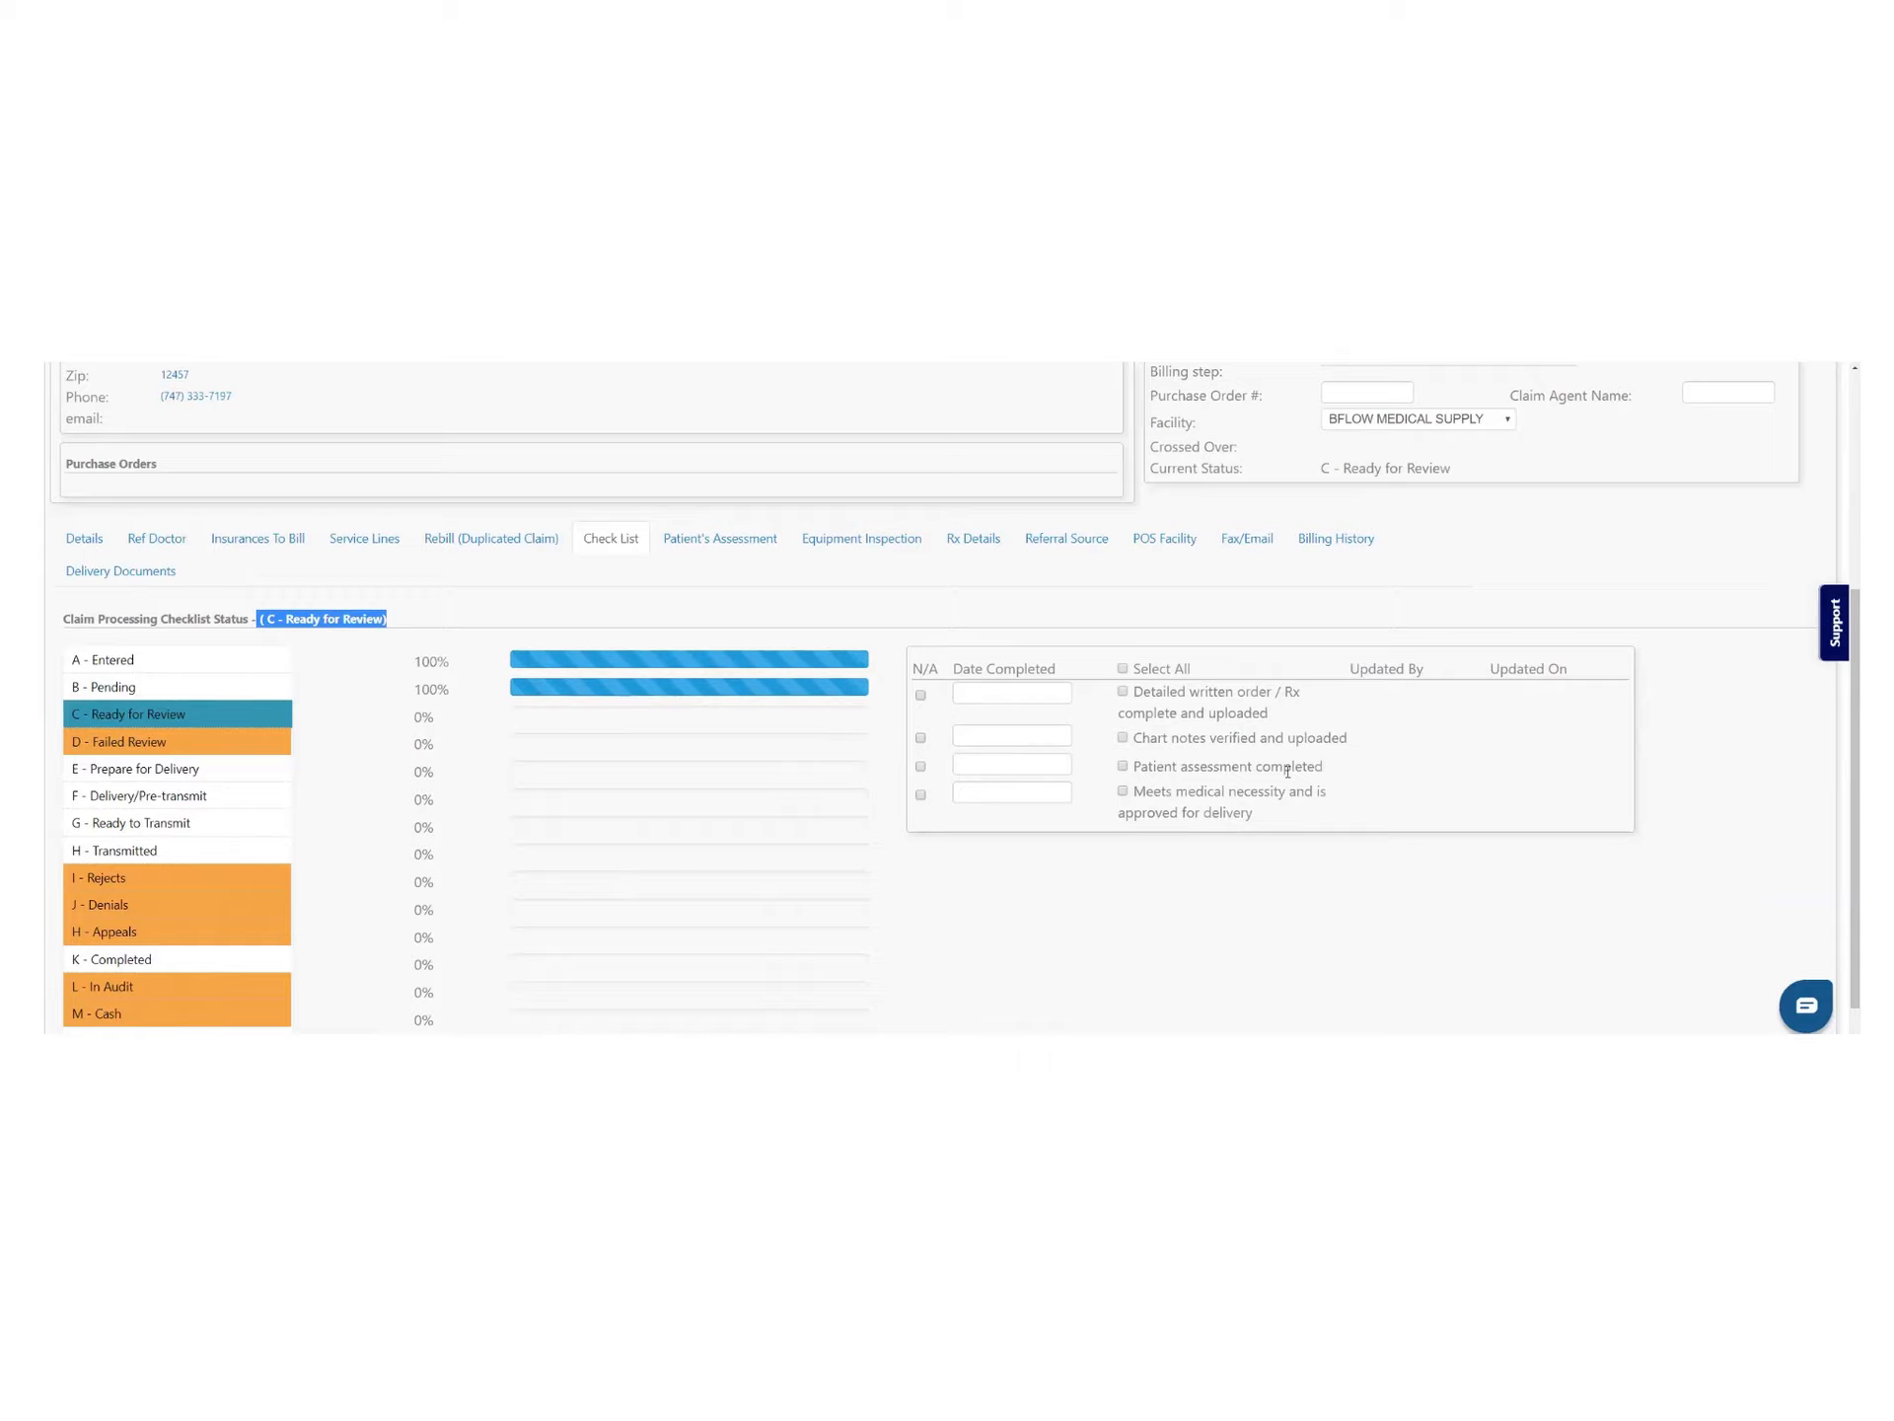
left_click(1123, 694)
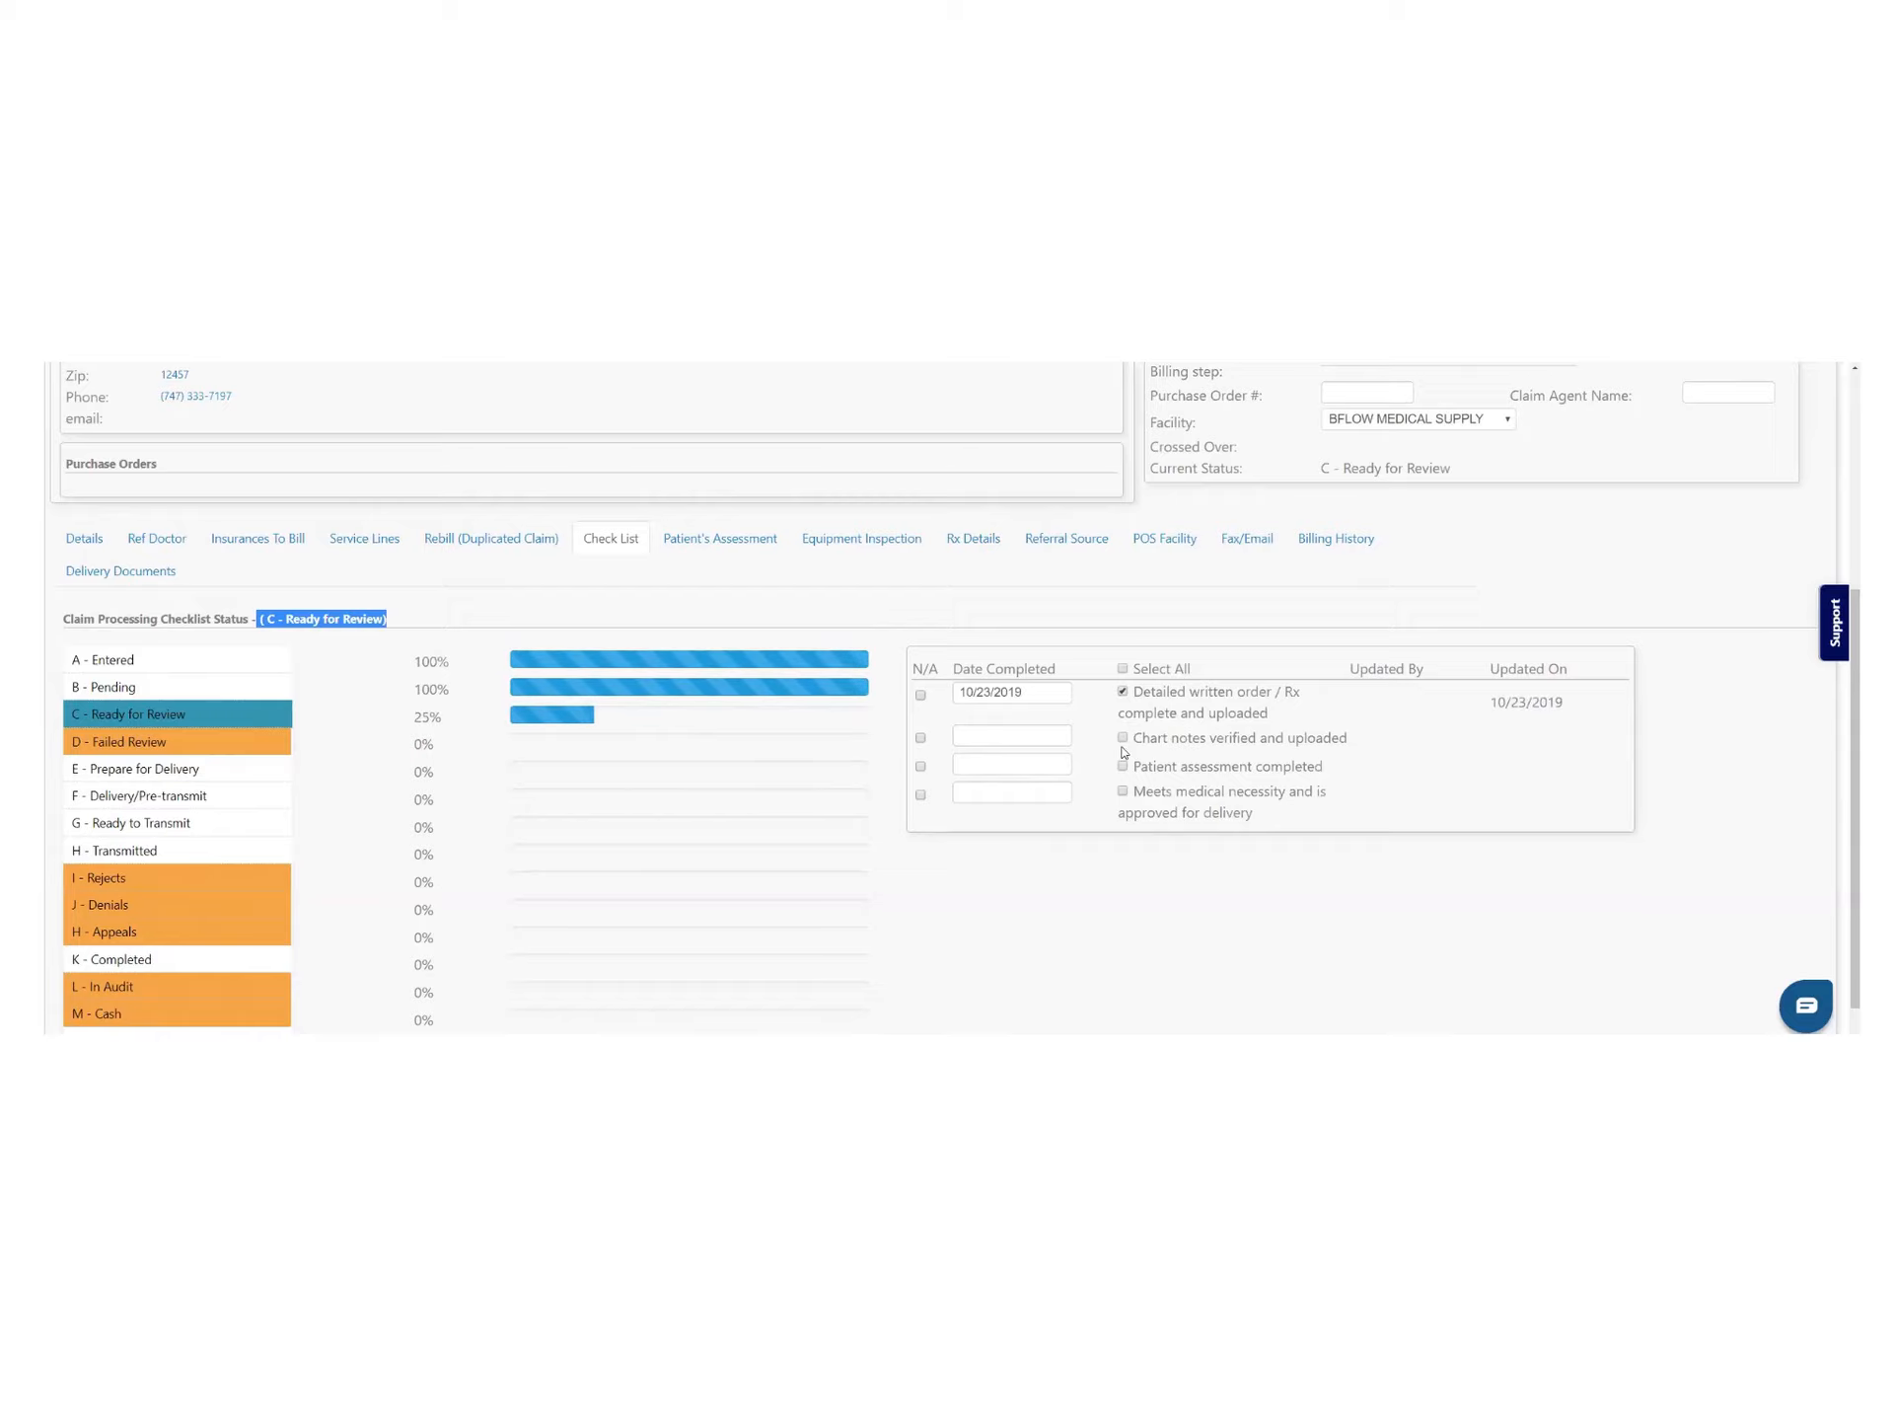
left_click(1122, 738)
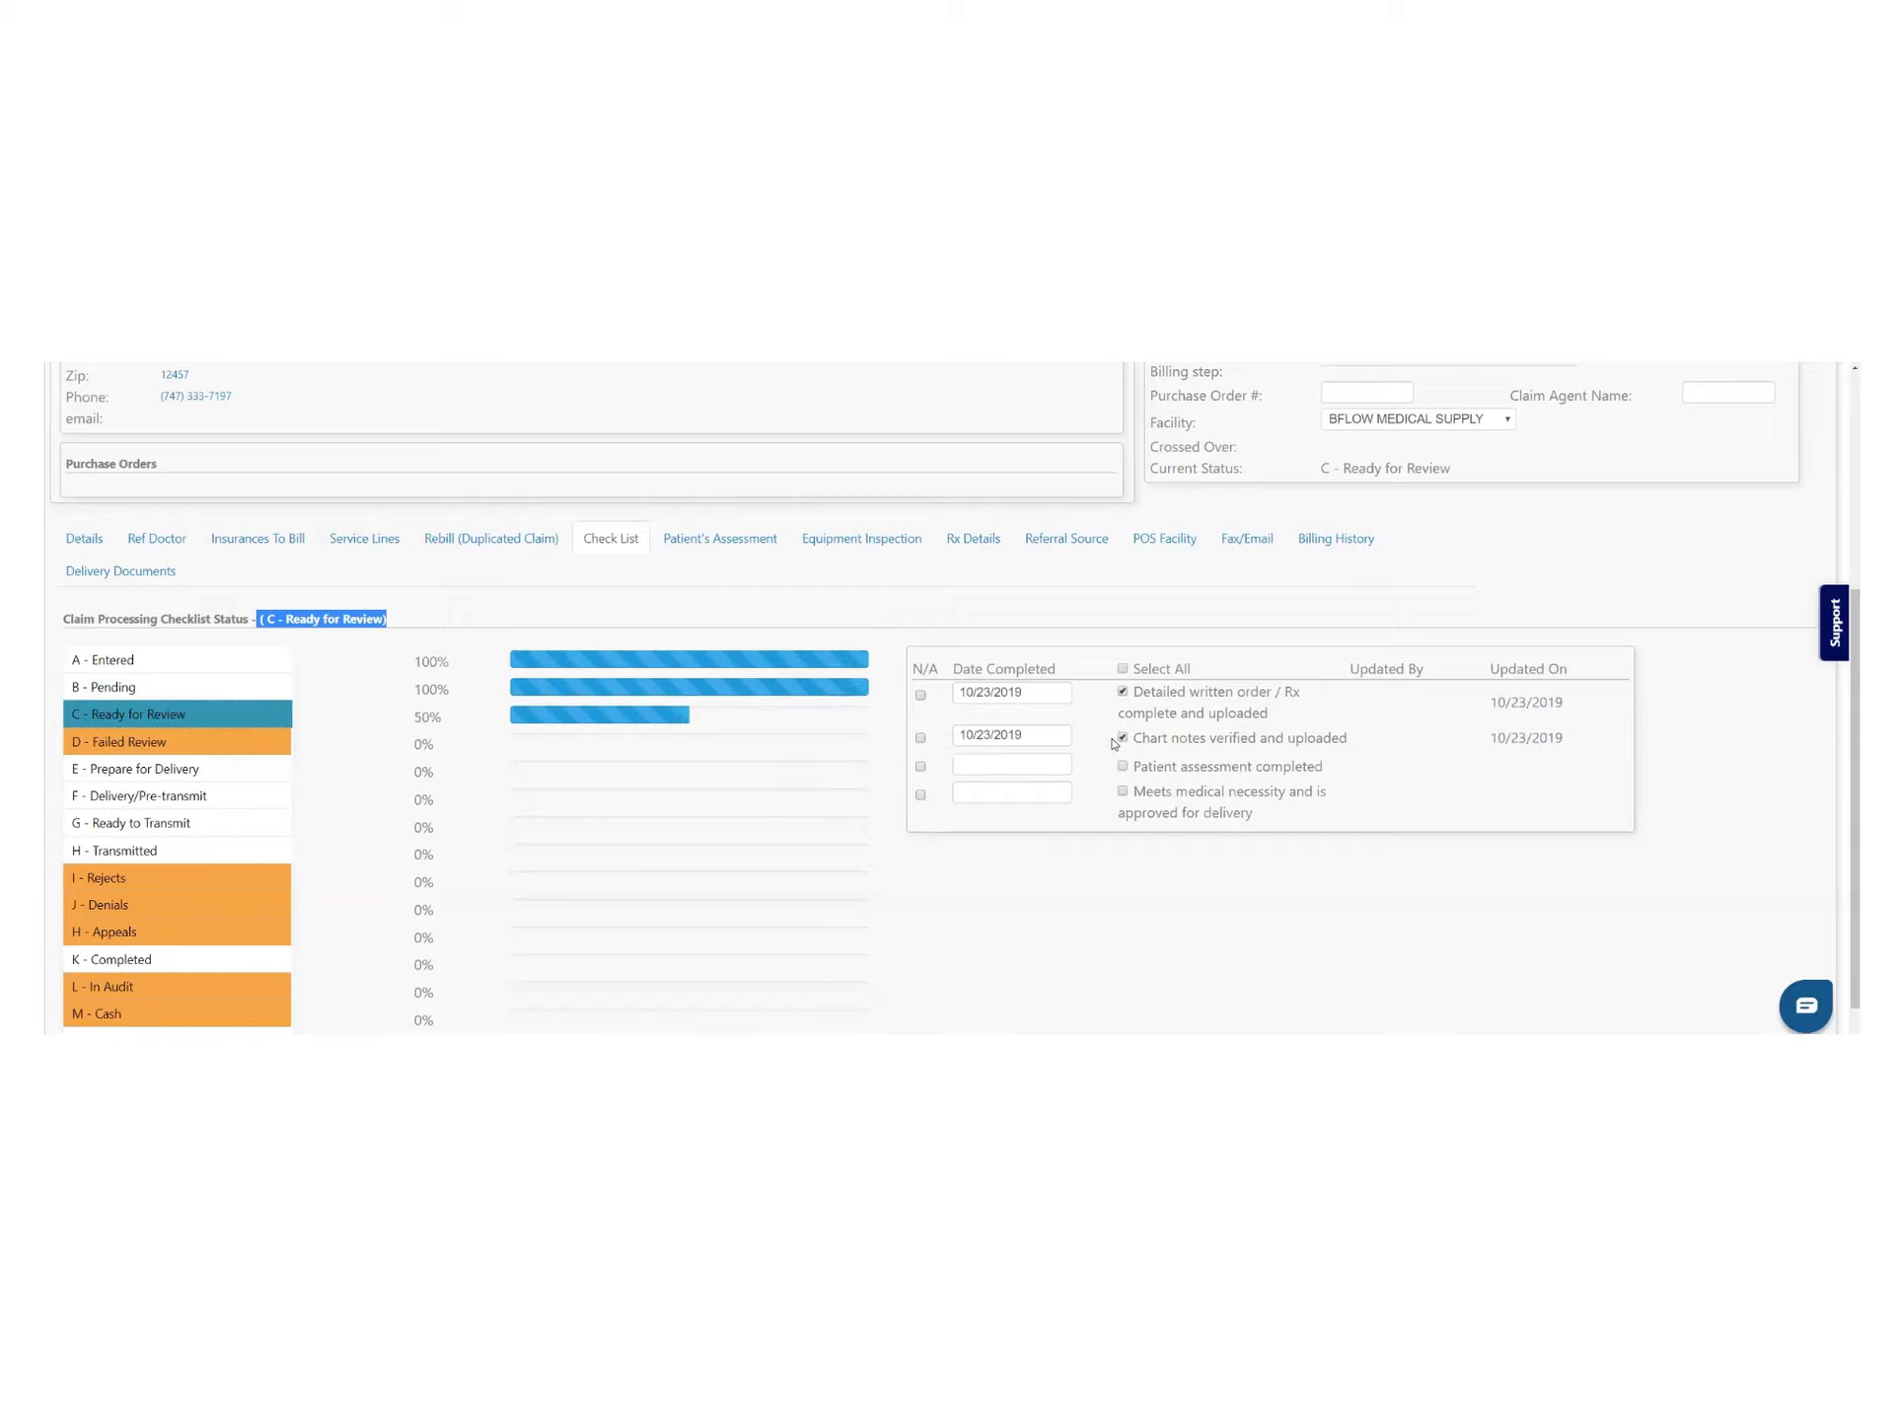
left_click(1122, 790)
left_click(921, 765)
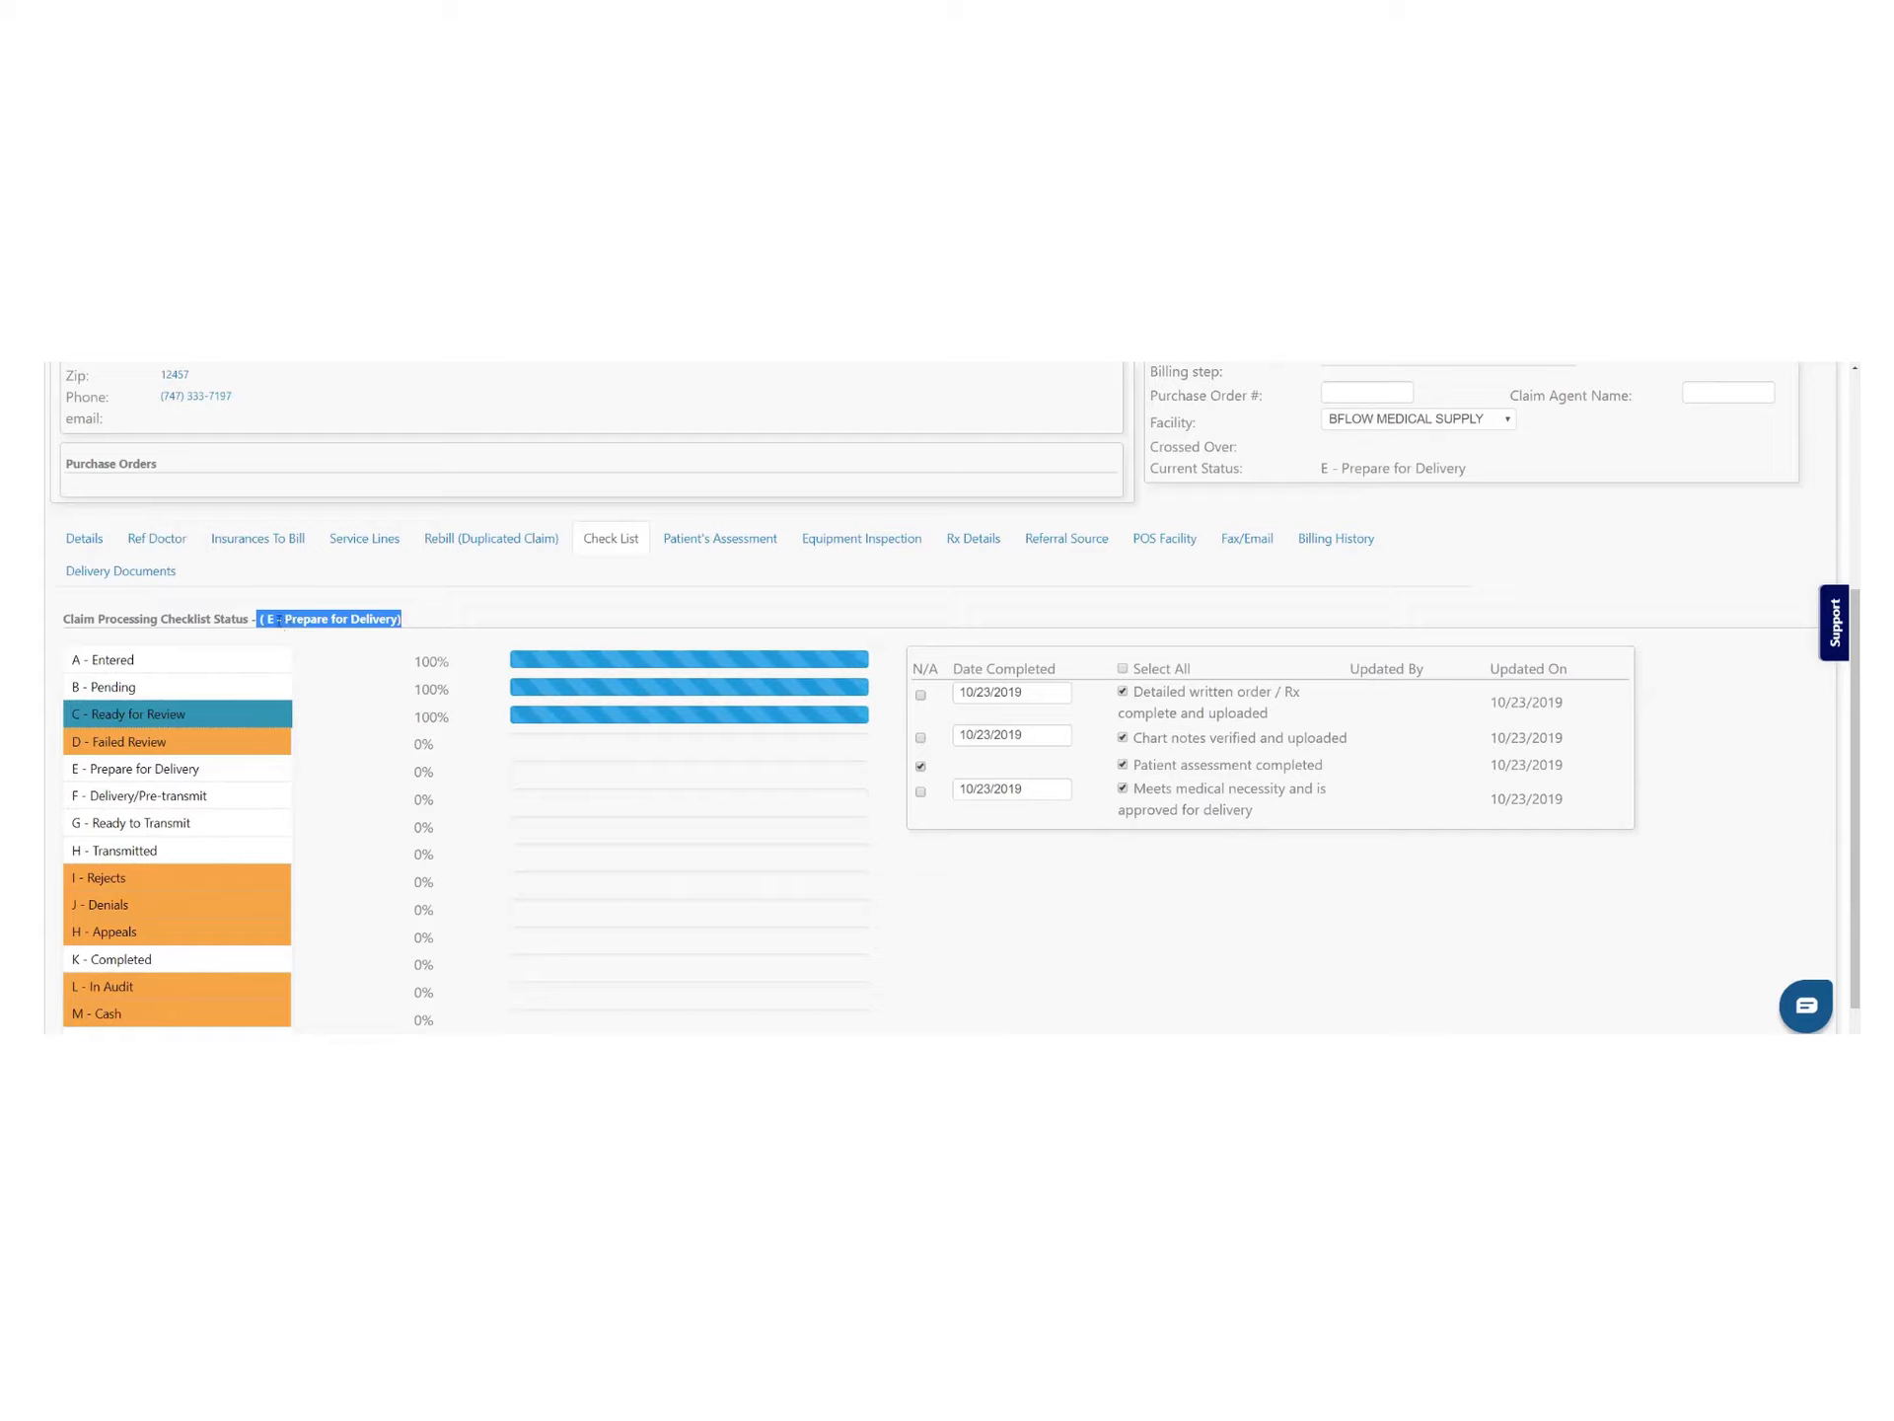
left_click_drag(264, 620, 416, 632)
Tick all four Prepare for Delivery items: equipment pick, inspection log, delivery ticket, and address/time verification
left_click(130, 776)
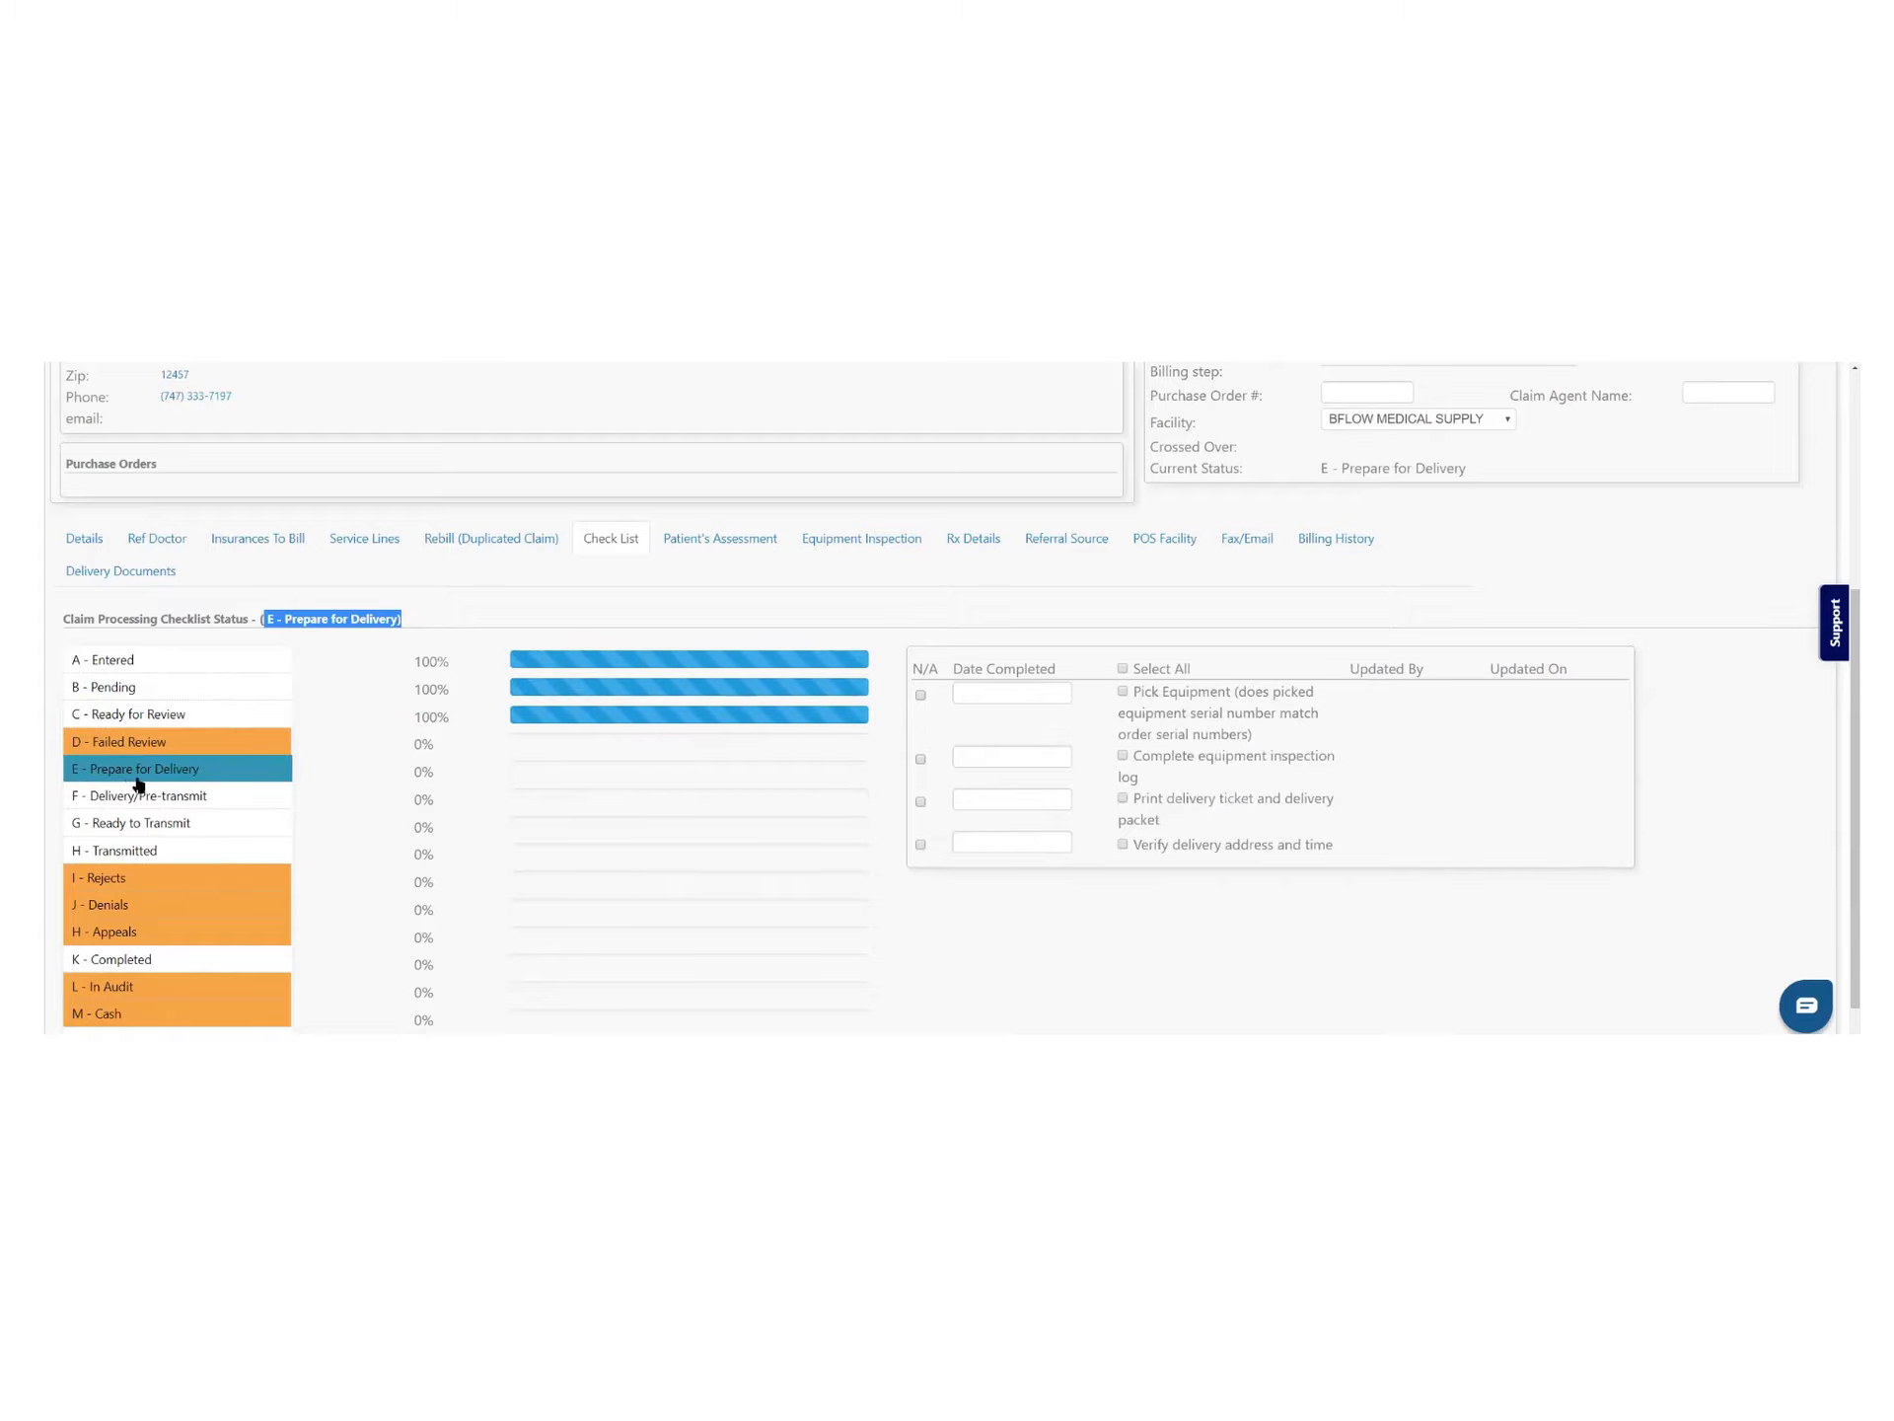
left_click(1122, 691)
left_click(1122, 756)
left_click(1122, 798)
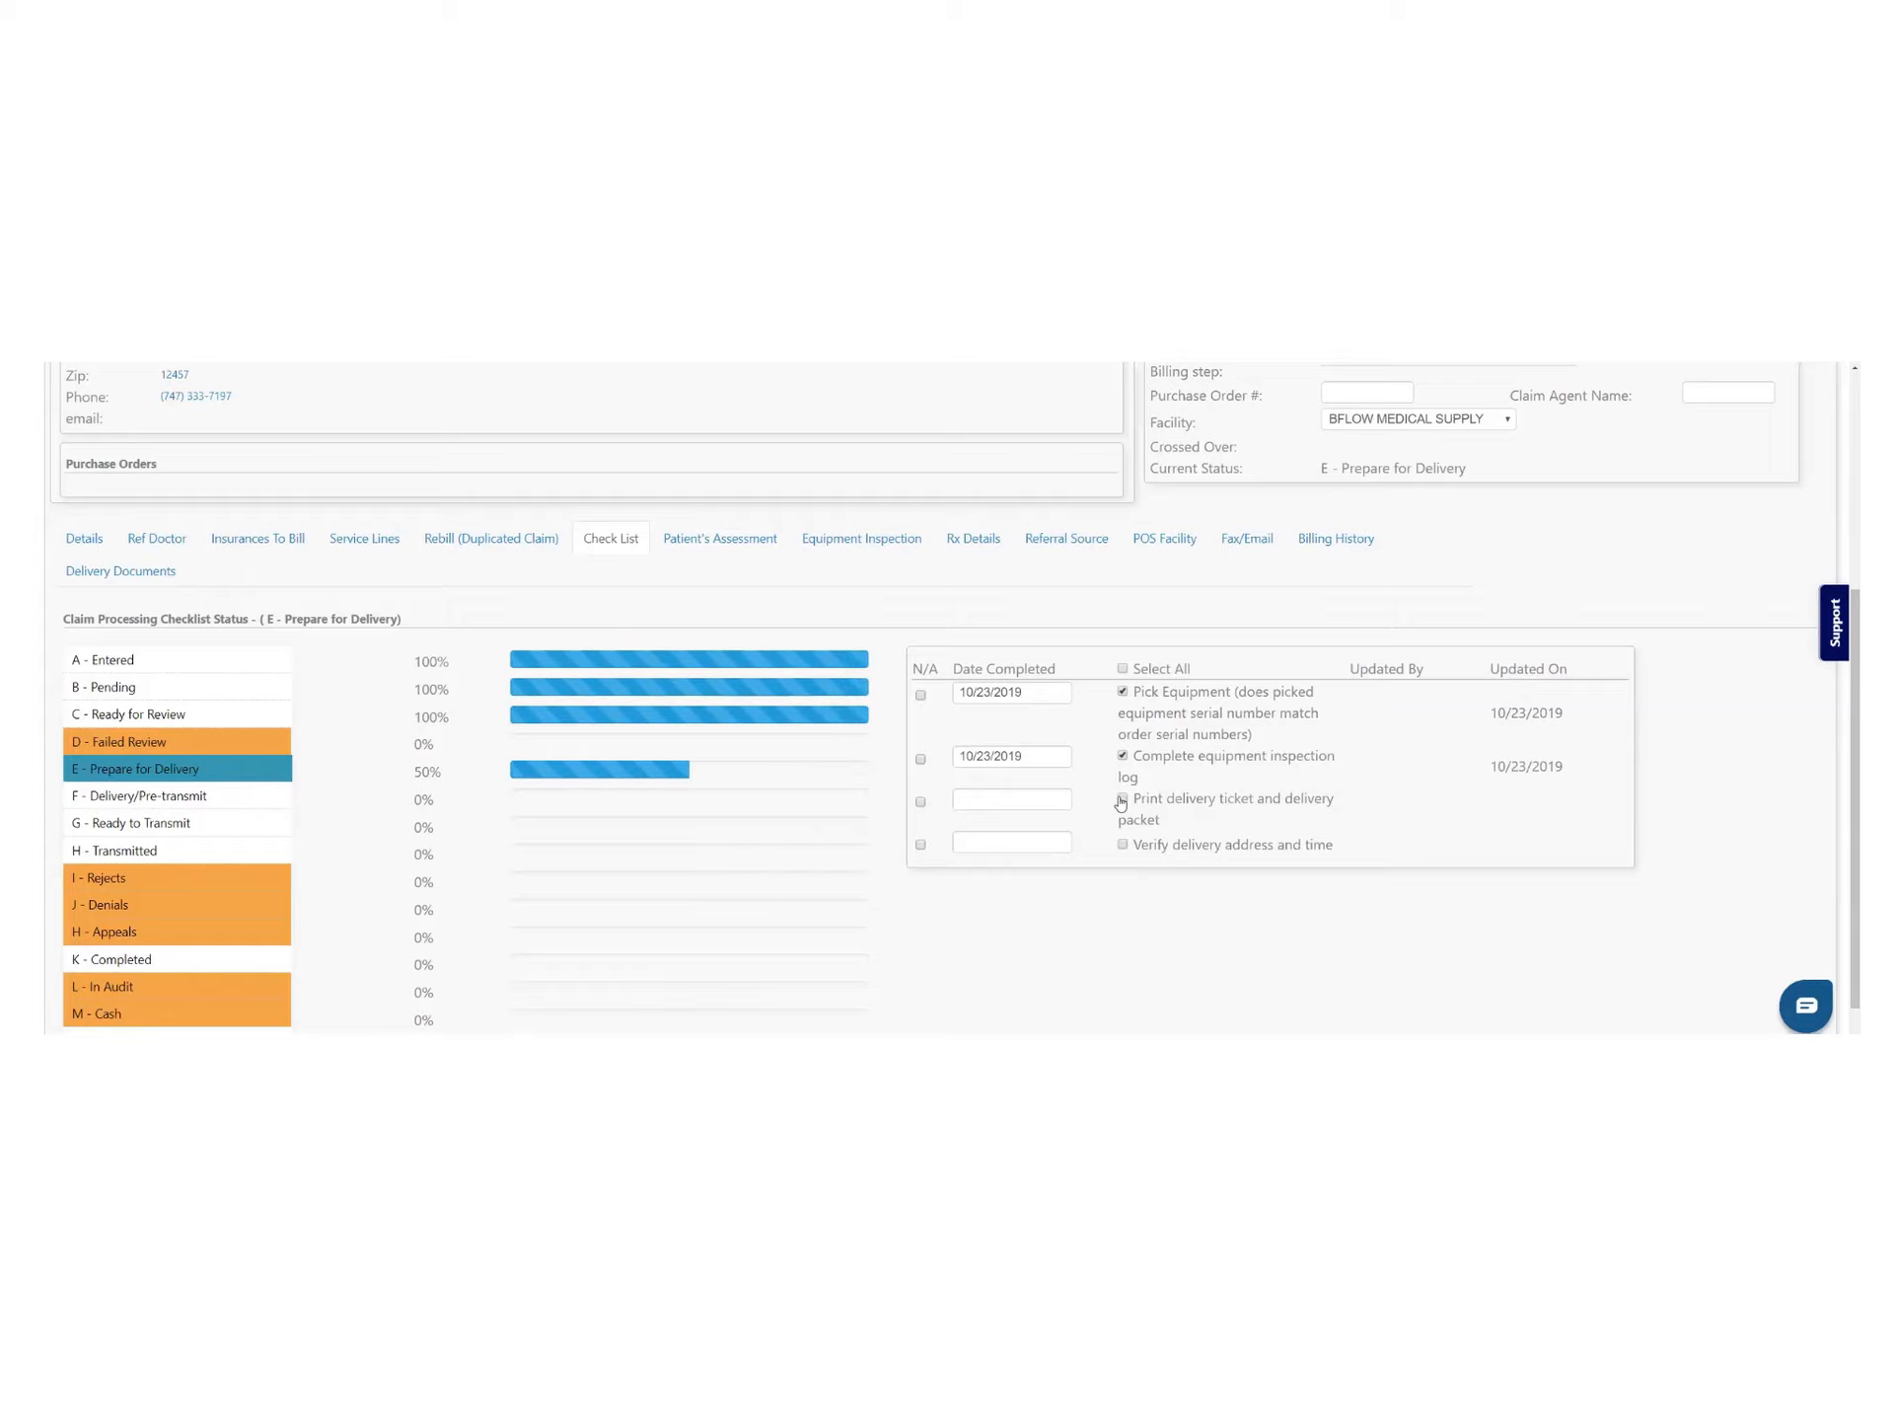
left_click(1123, 845)
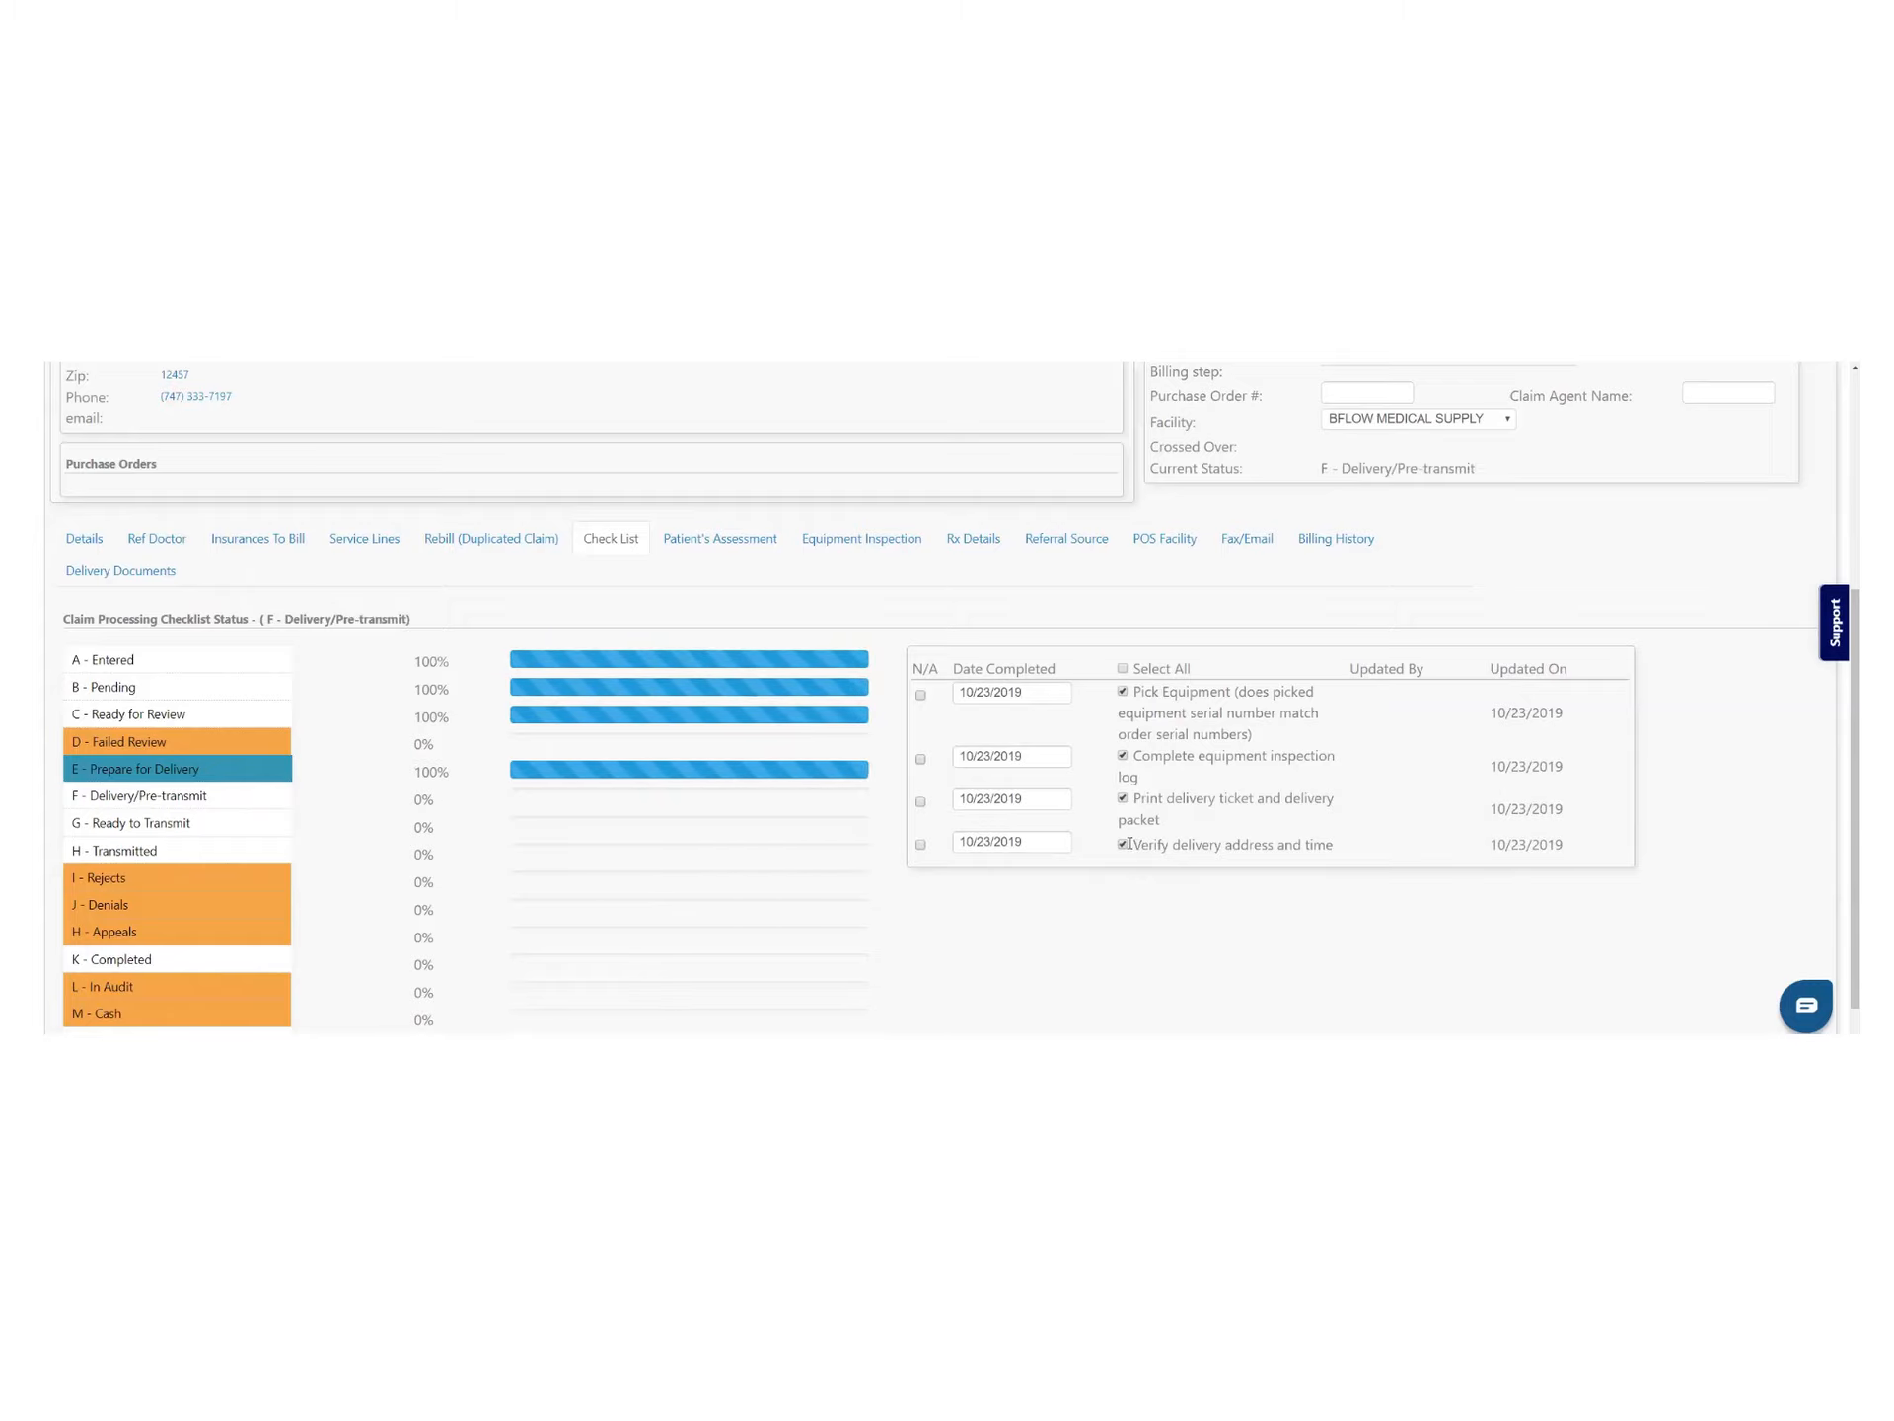
Tick Equipment delivered, patient training/home evaluation and vehicle inspection under Delivery/Pre-transmit
left_click(184, 801)
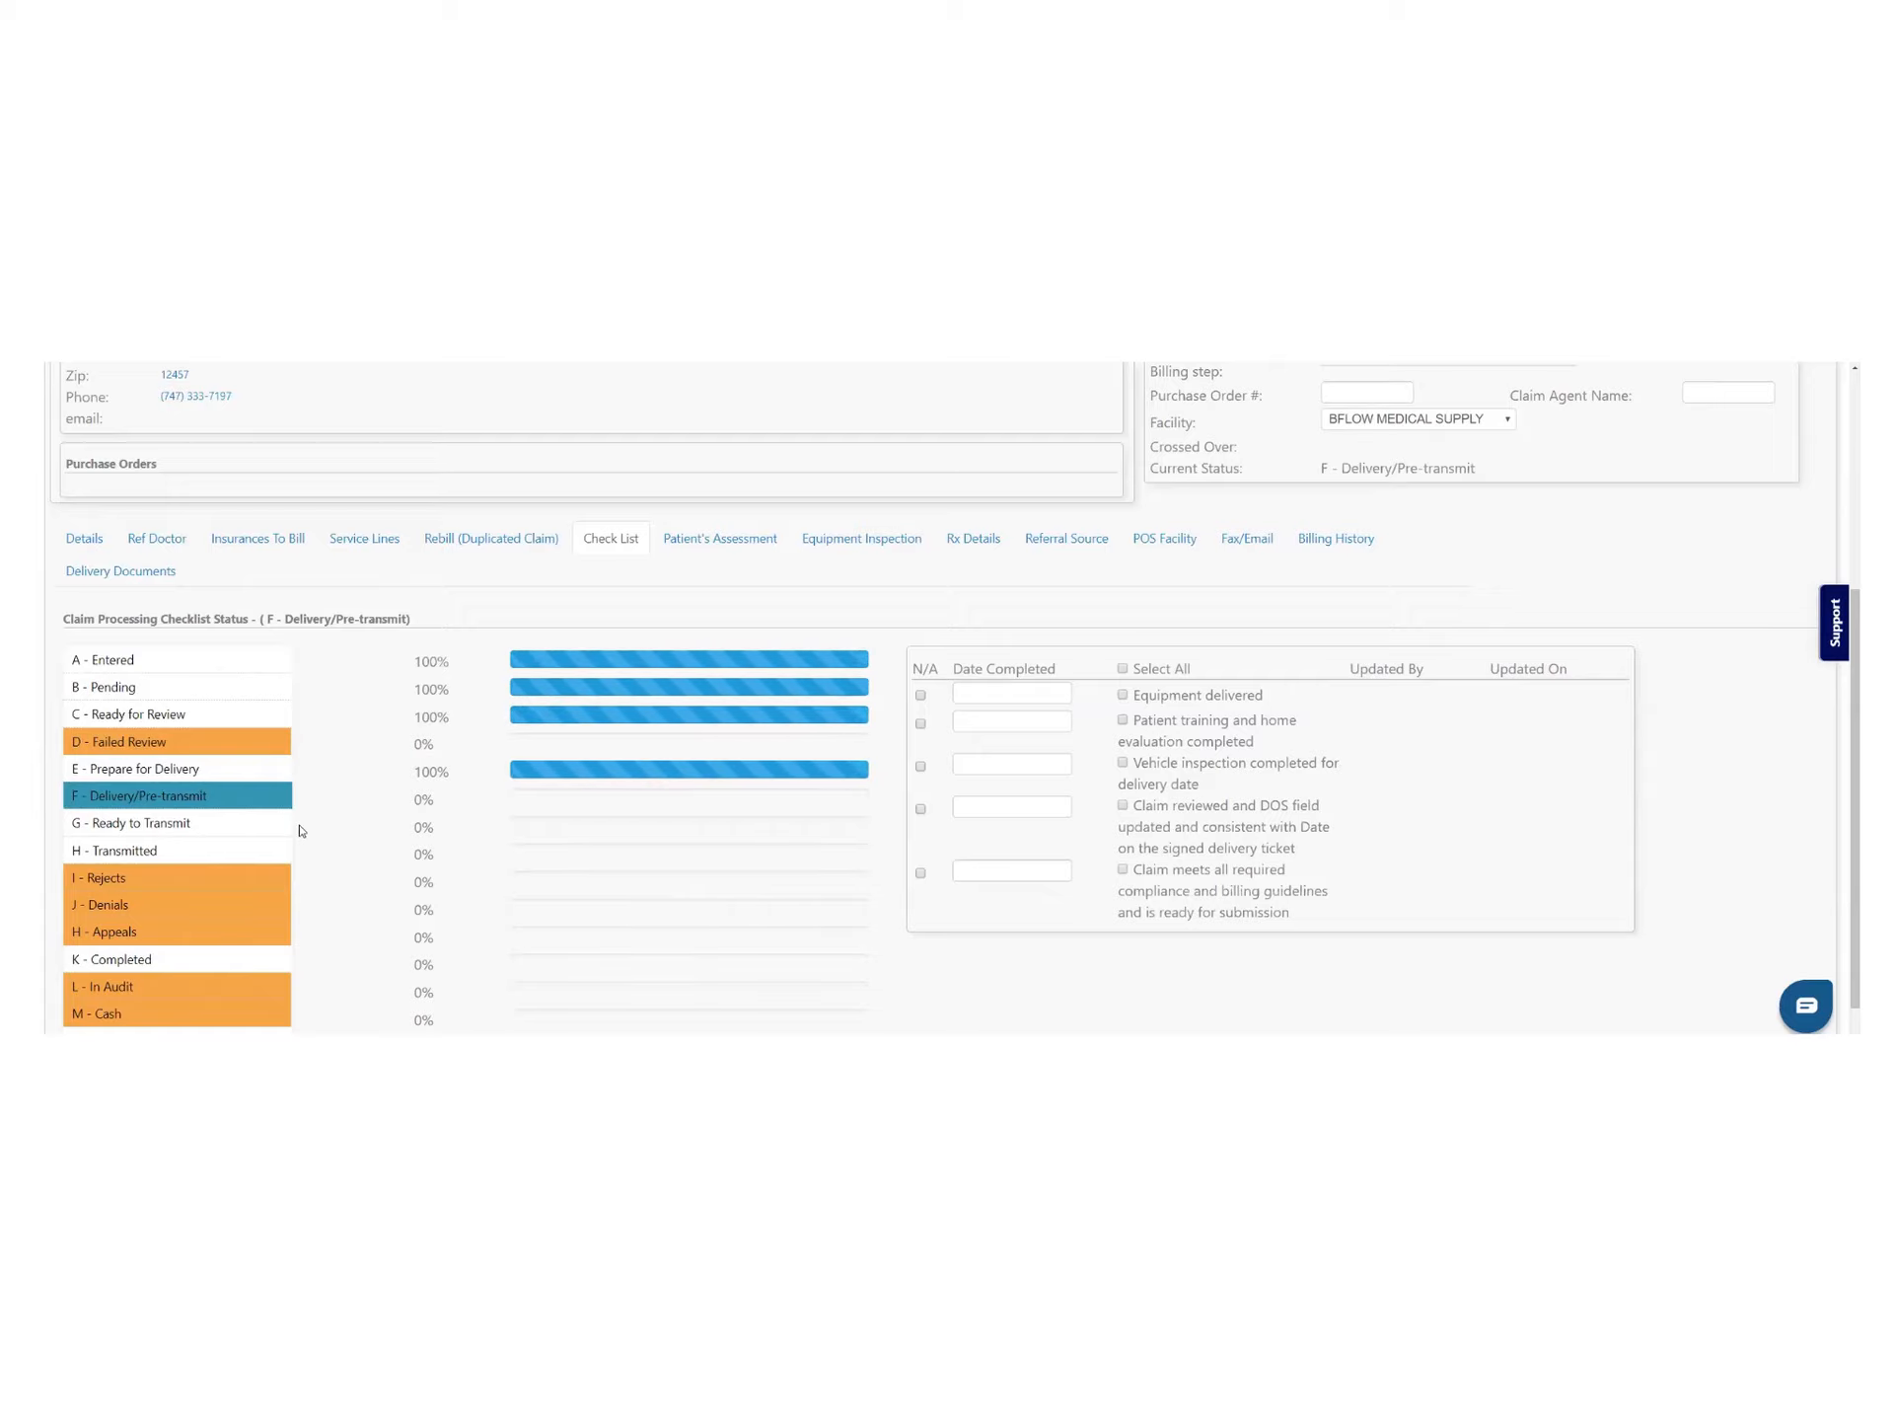
left_click(1123, 696)
left_click(1123, 721)
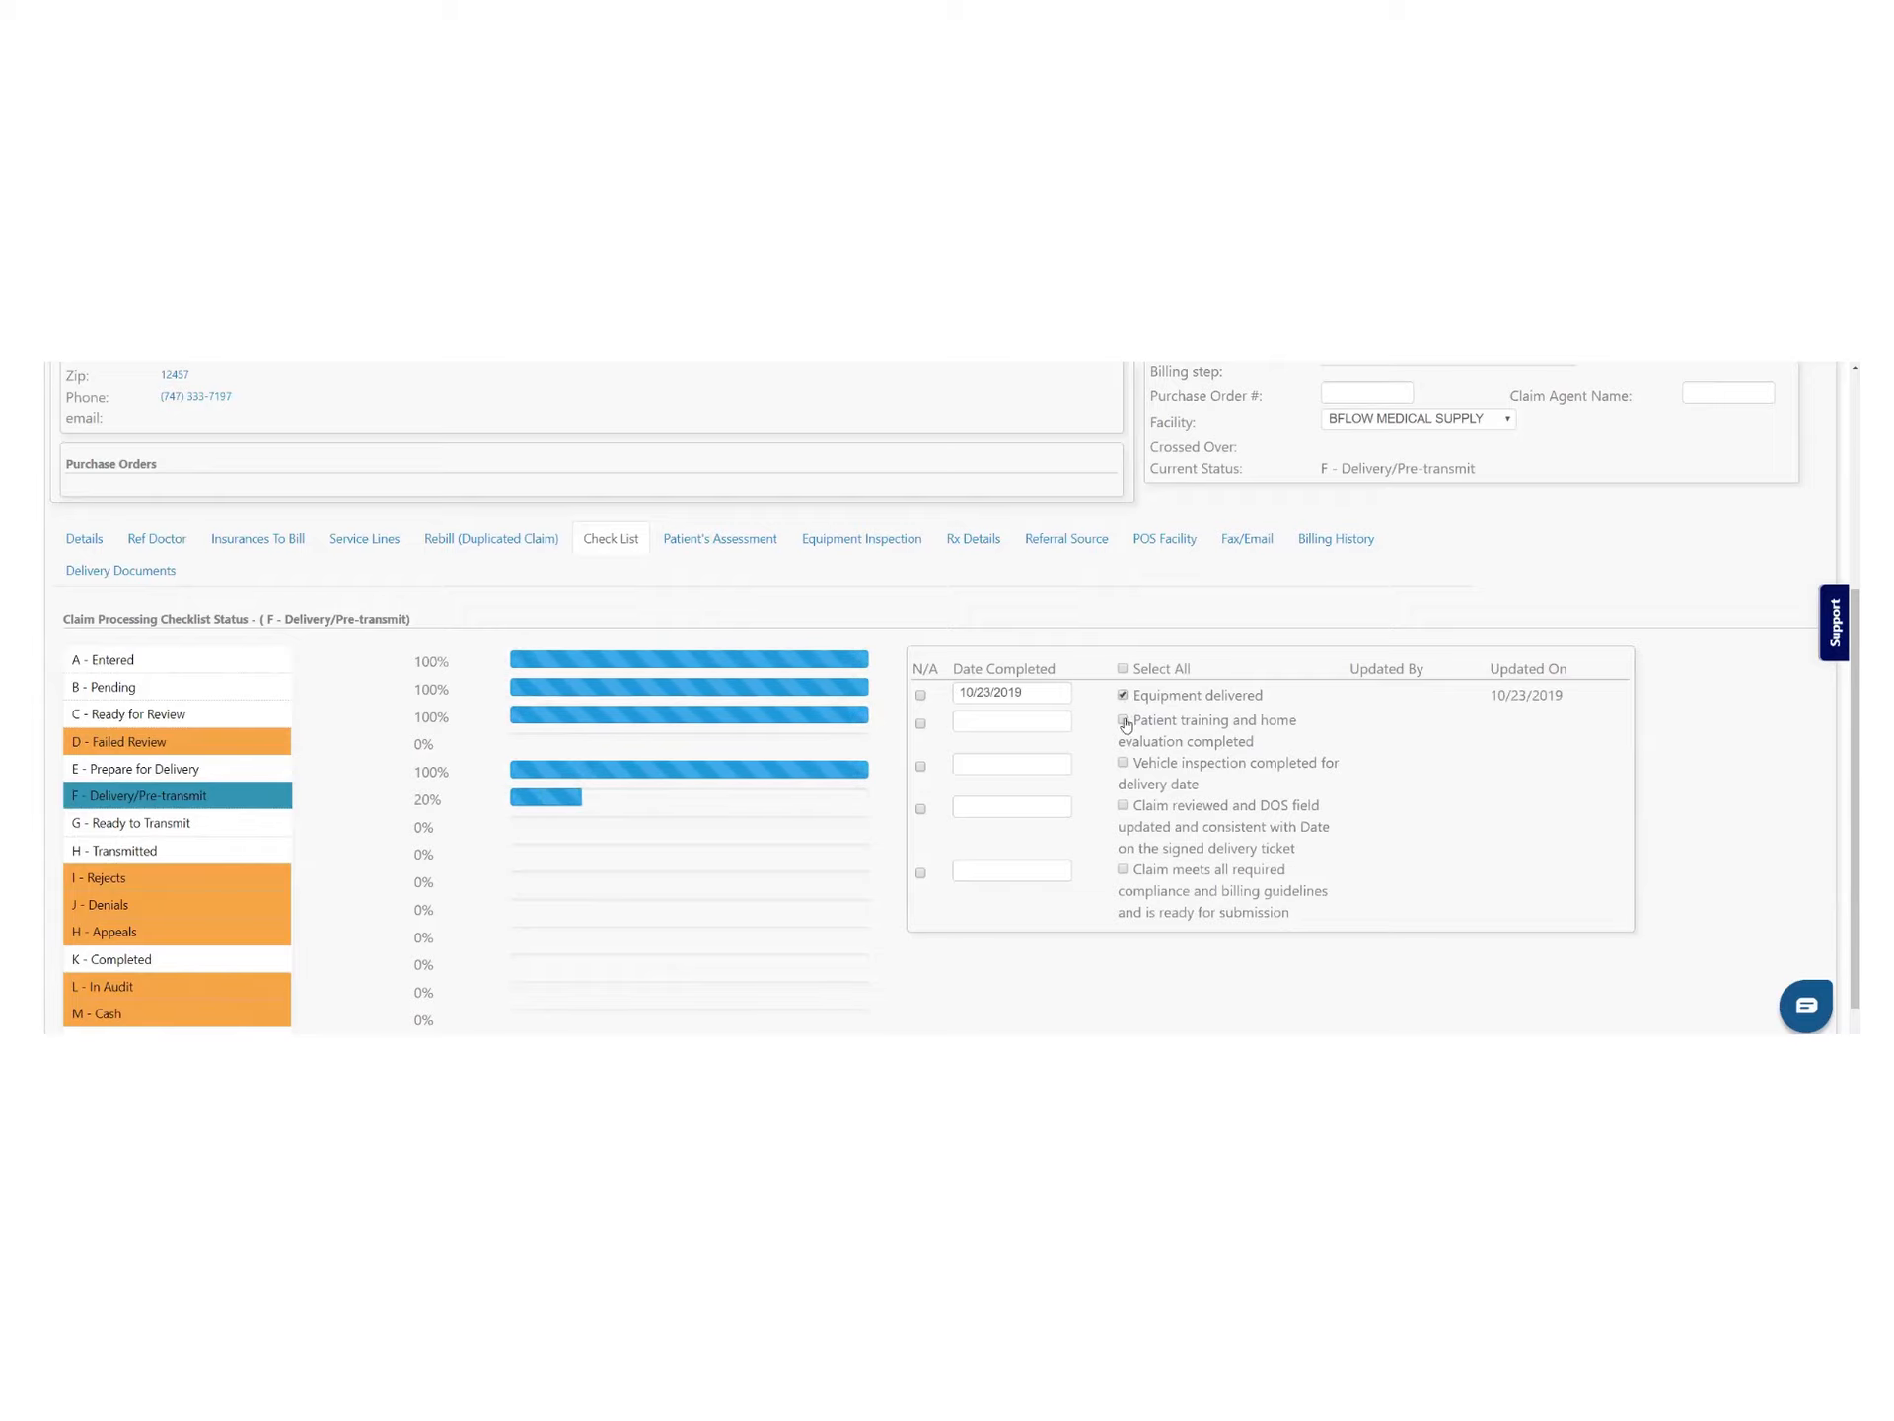
left_click(1124, 761)
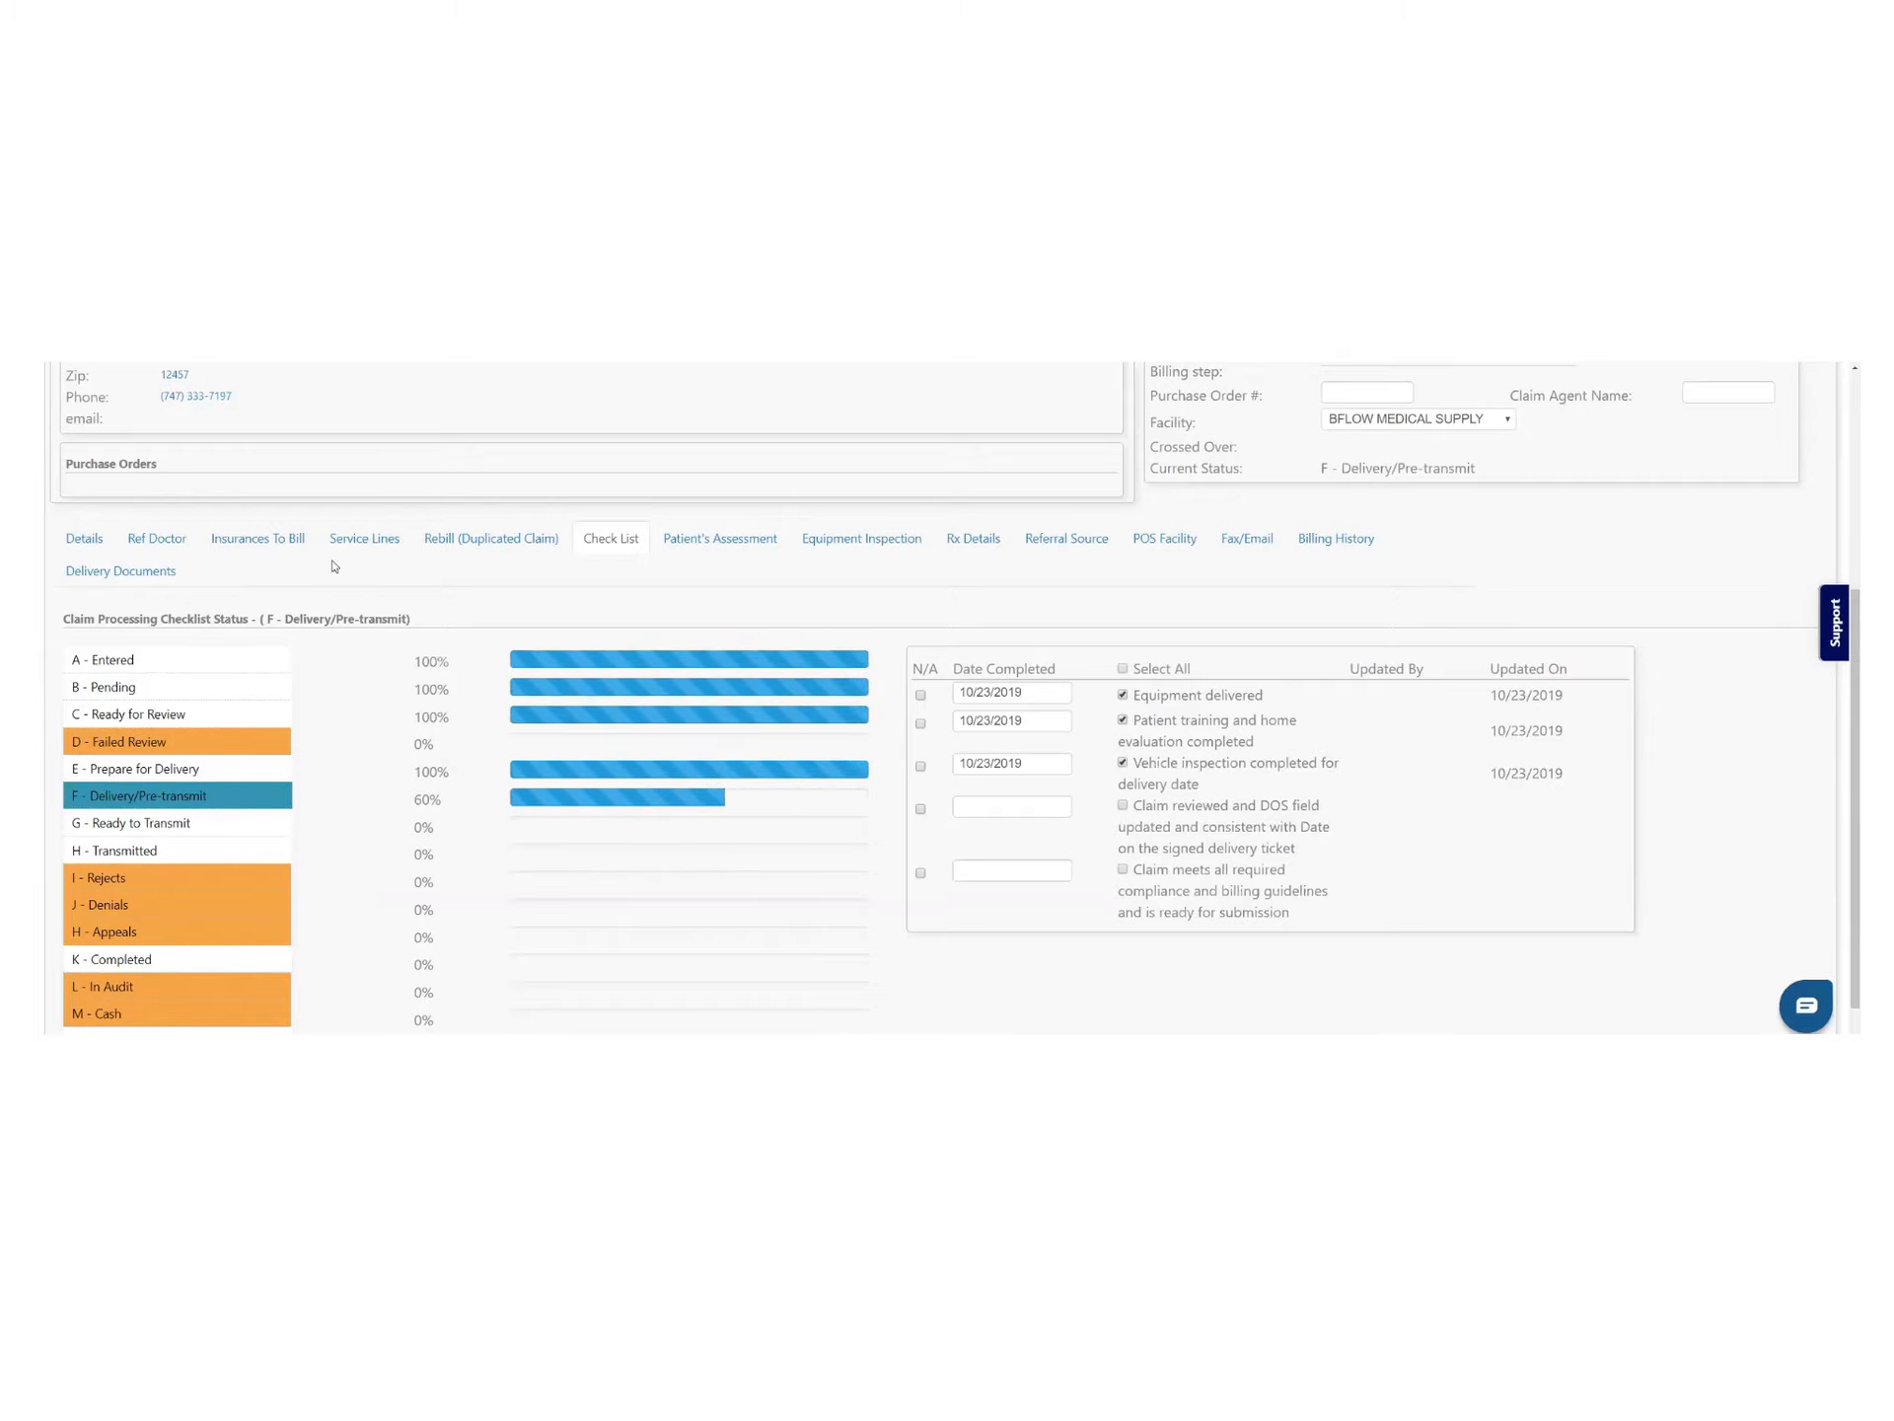
left_click(363, 538)
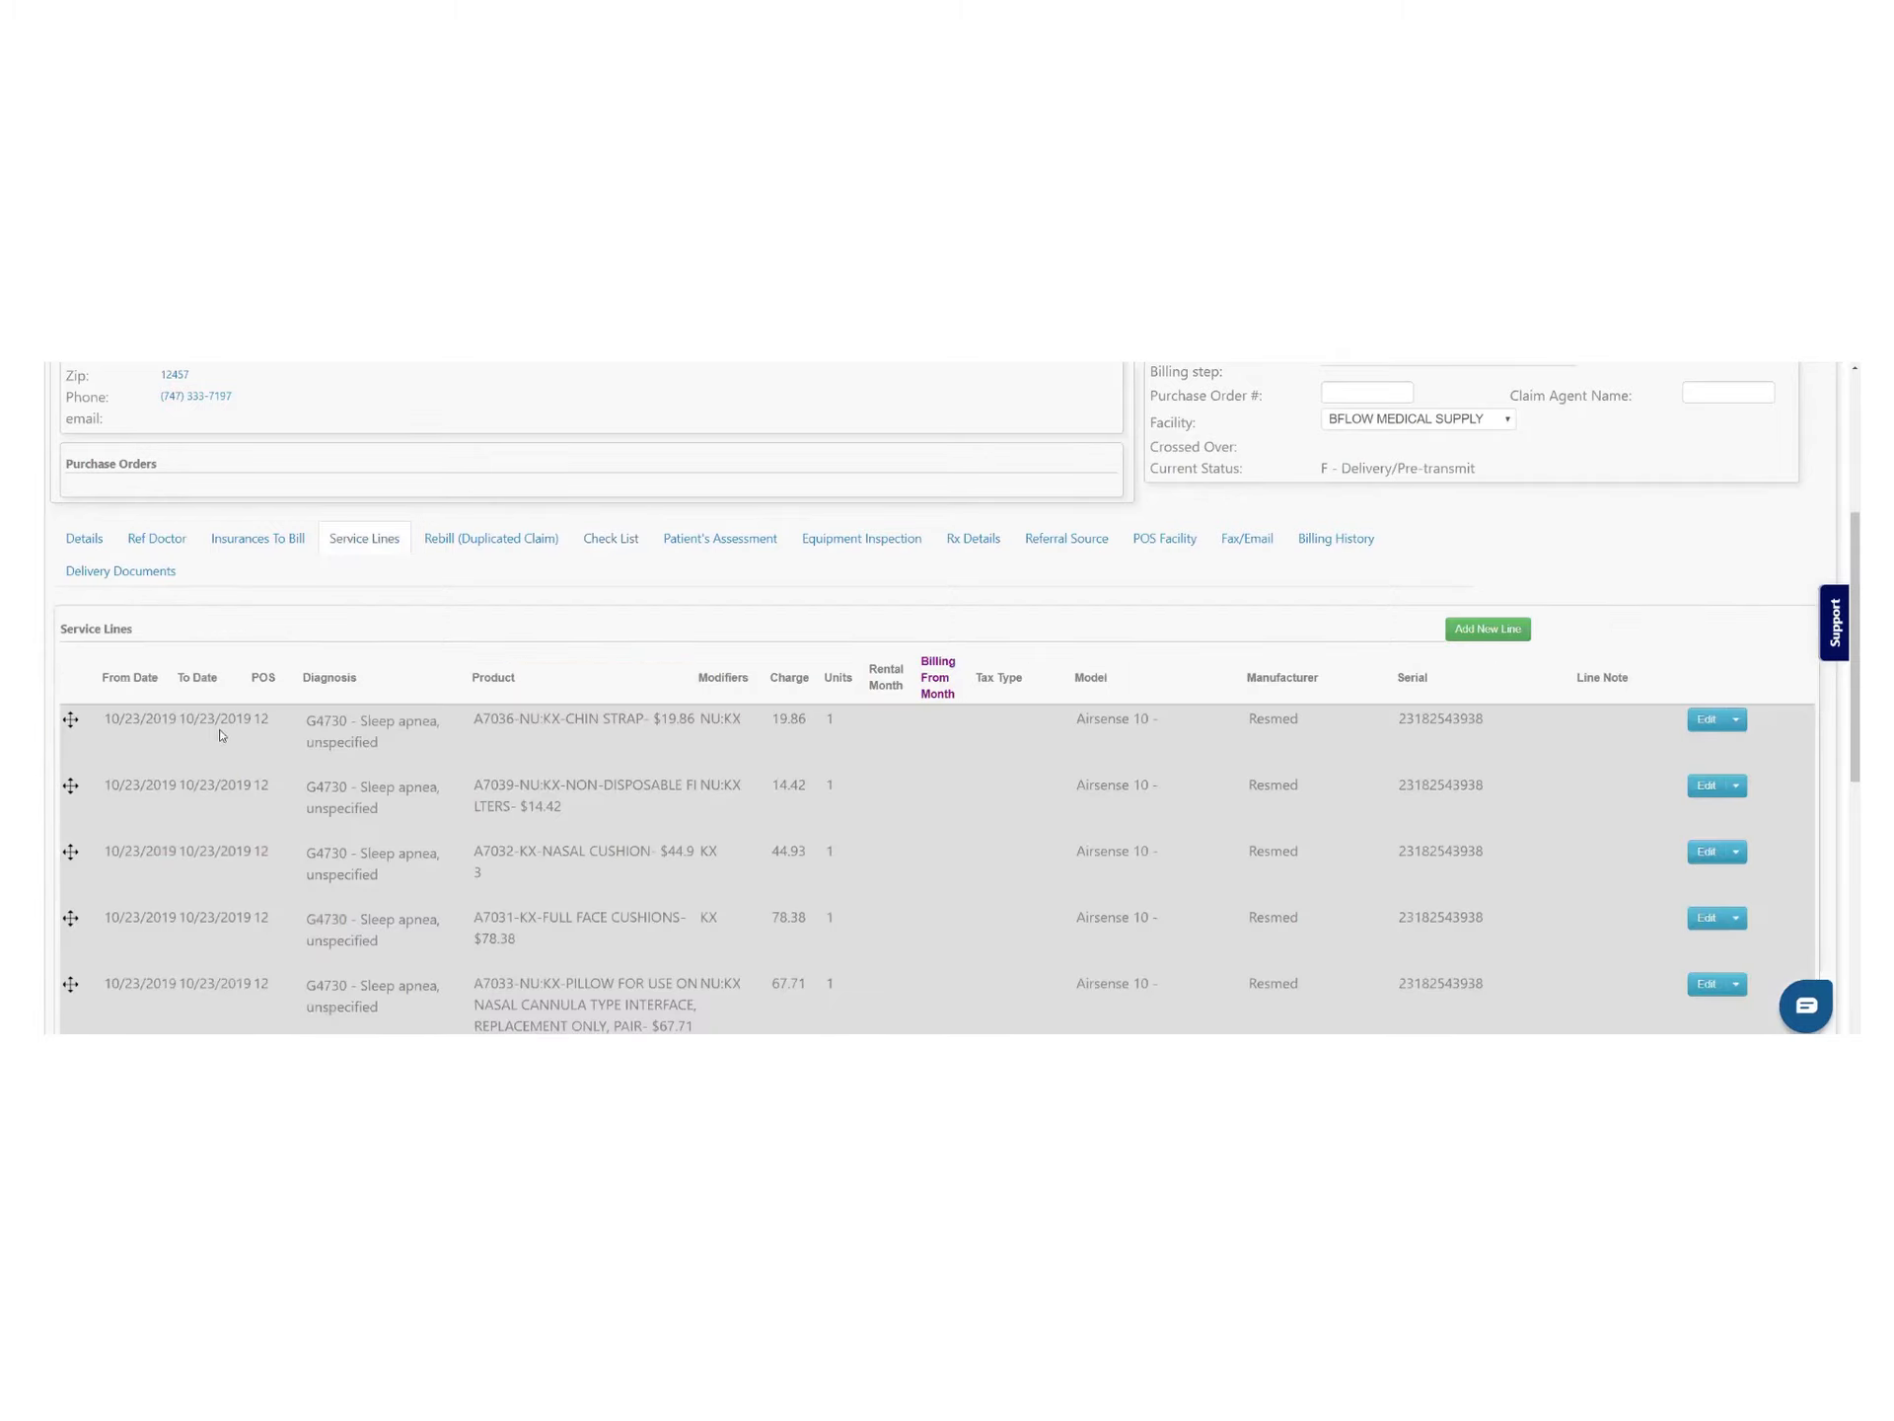
Edit the Date of Service to 10/24/2019 and enable 'Set all lines to Date of service', then review the lines
scroll(912, 828, "up", 4)
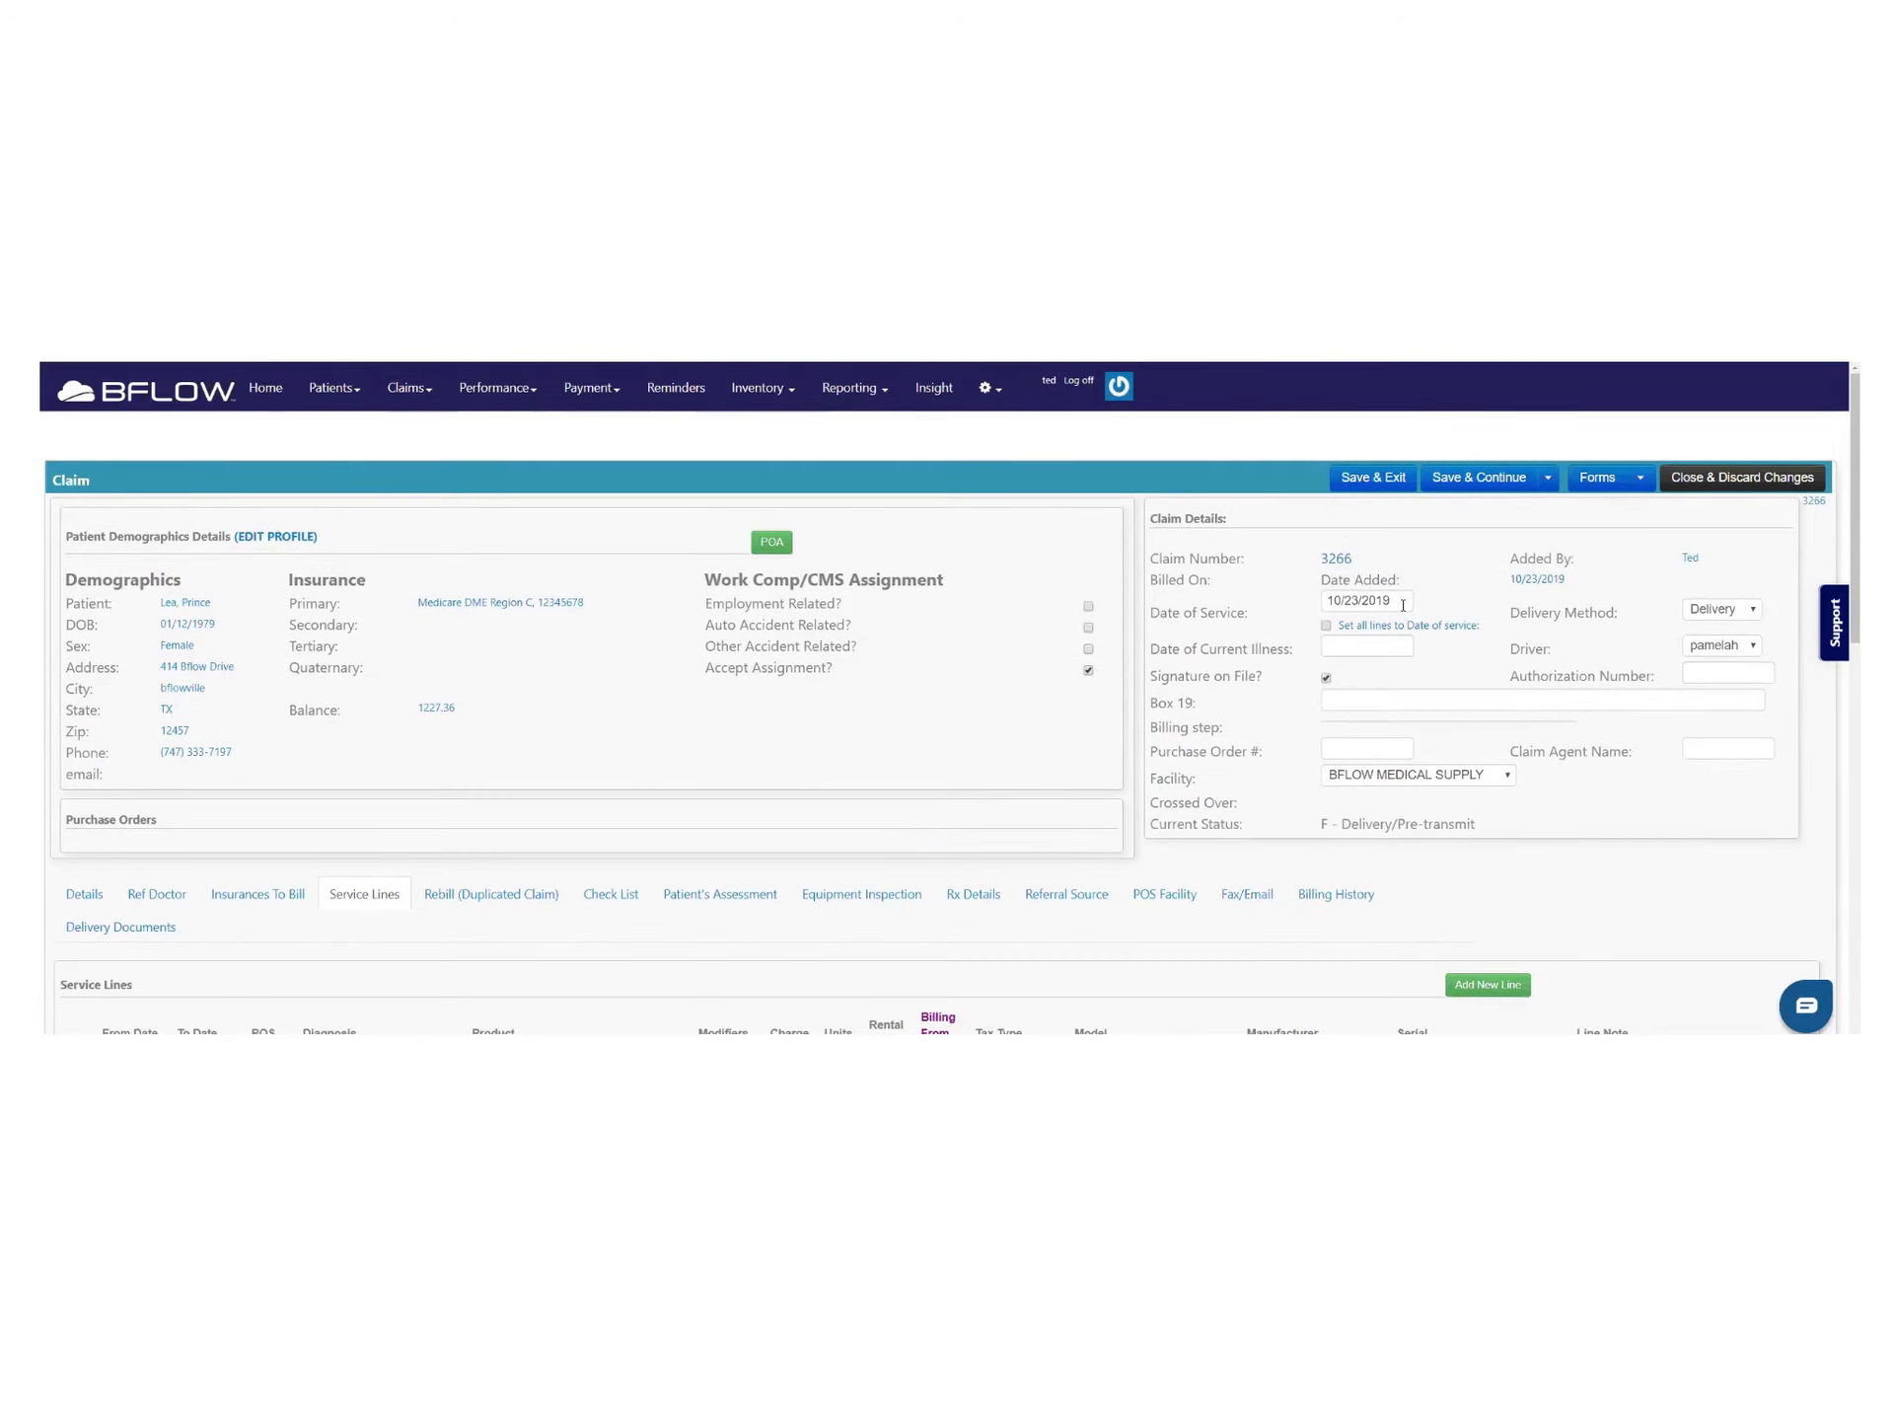
triple_click(1403, 605)
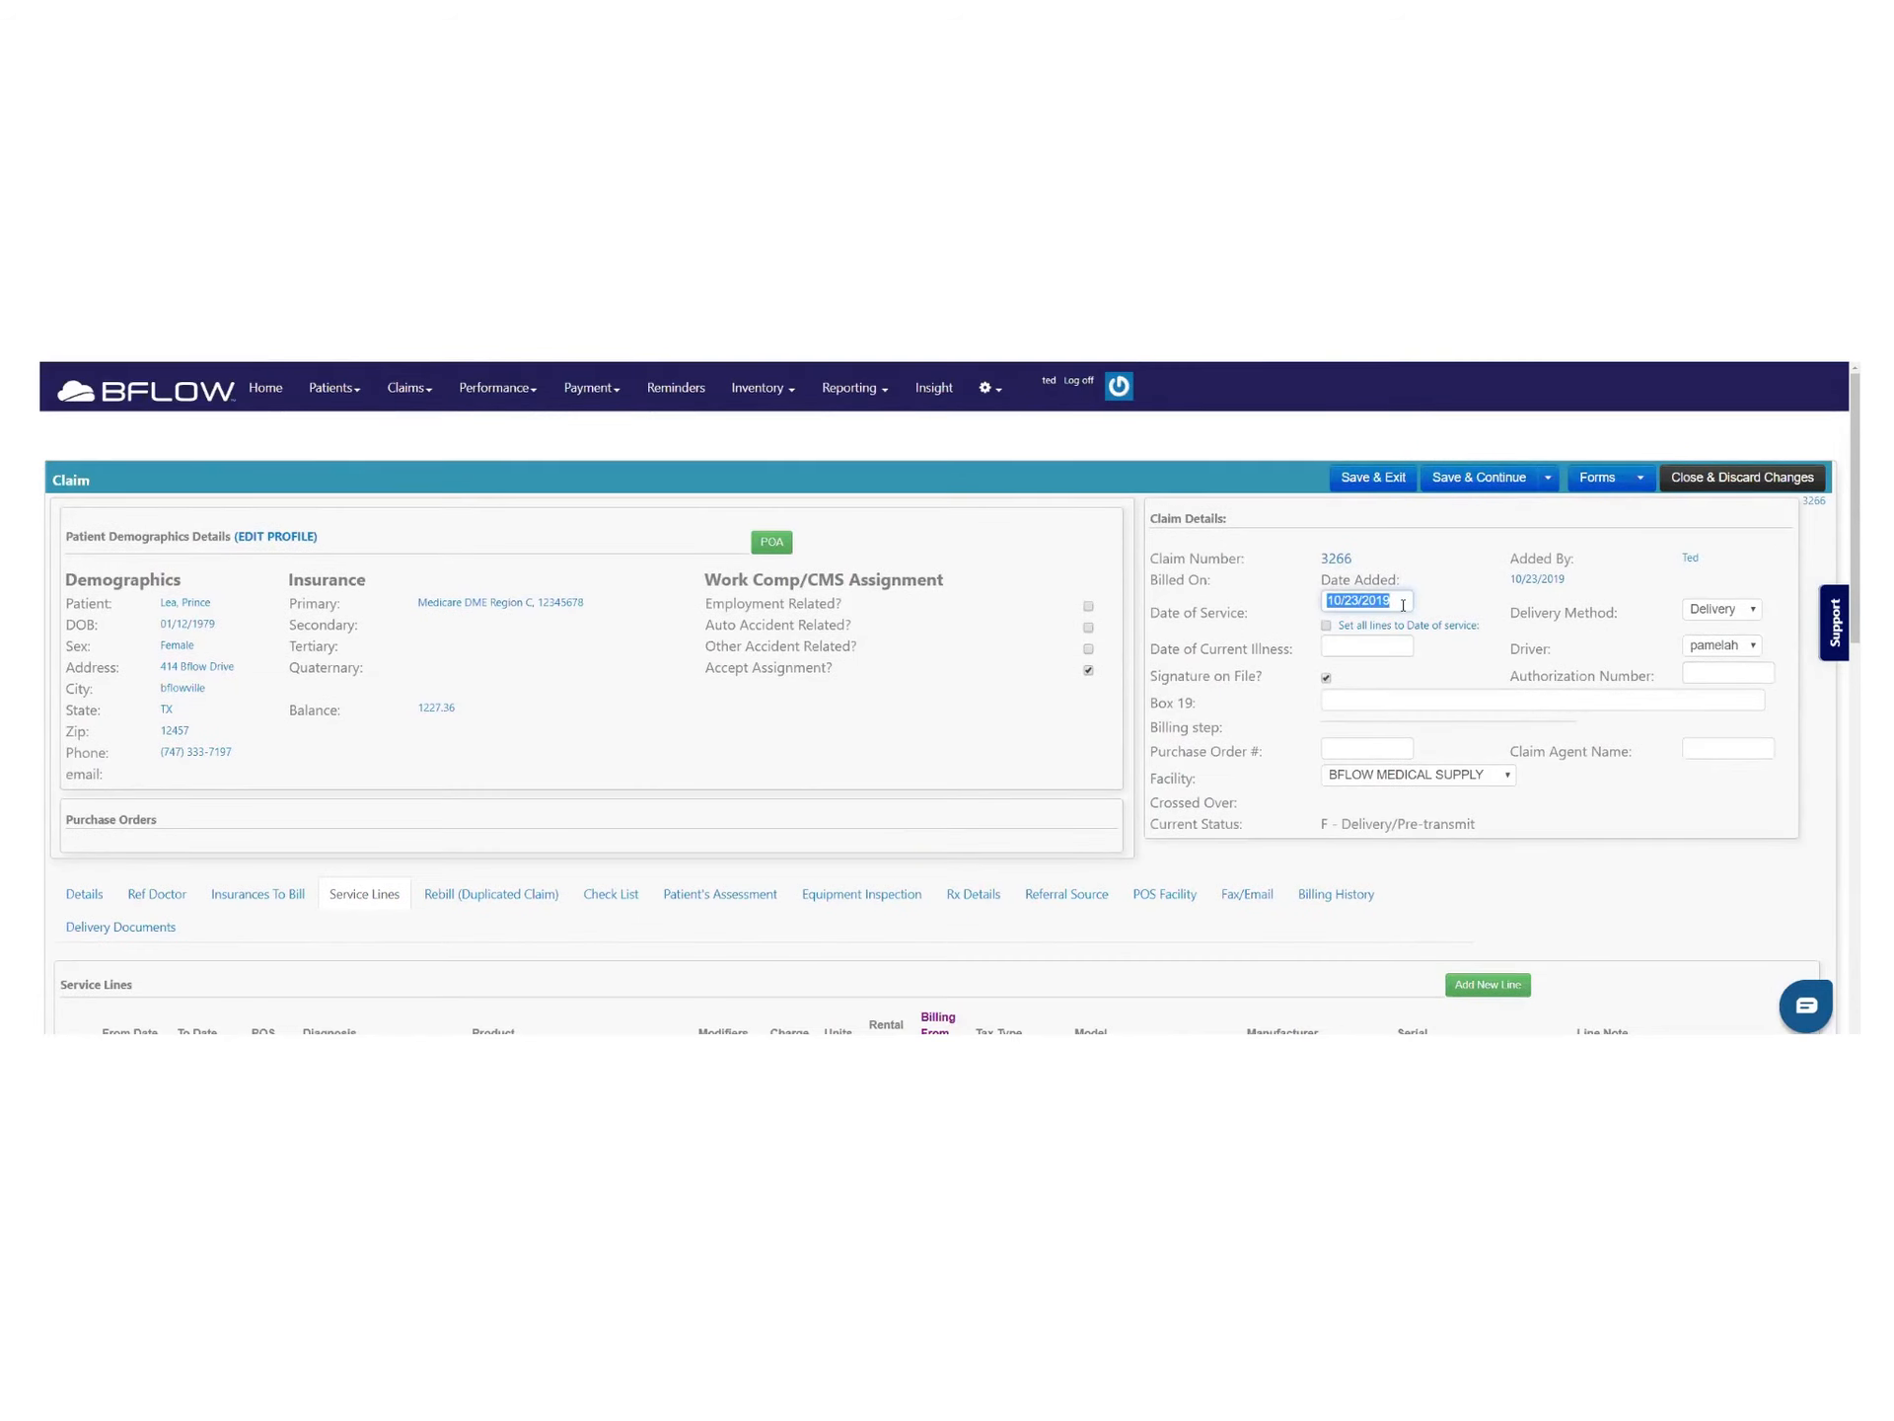
left_click(1352, 601)
key("shift+Right")
left_click(1326, 626)
scroll(1088, 722, "down", 5)
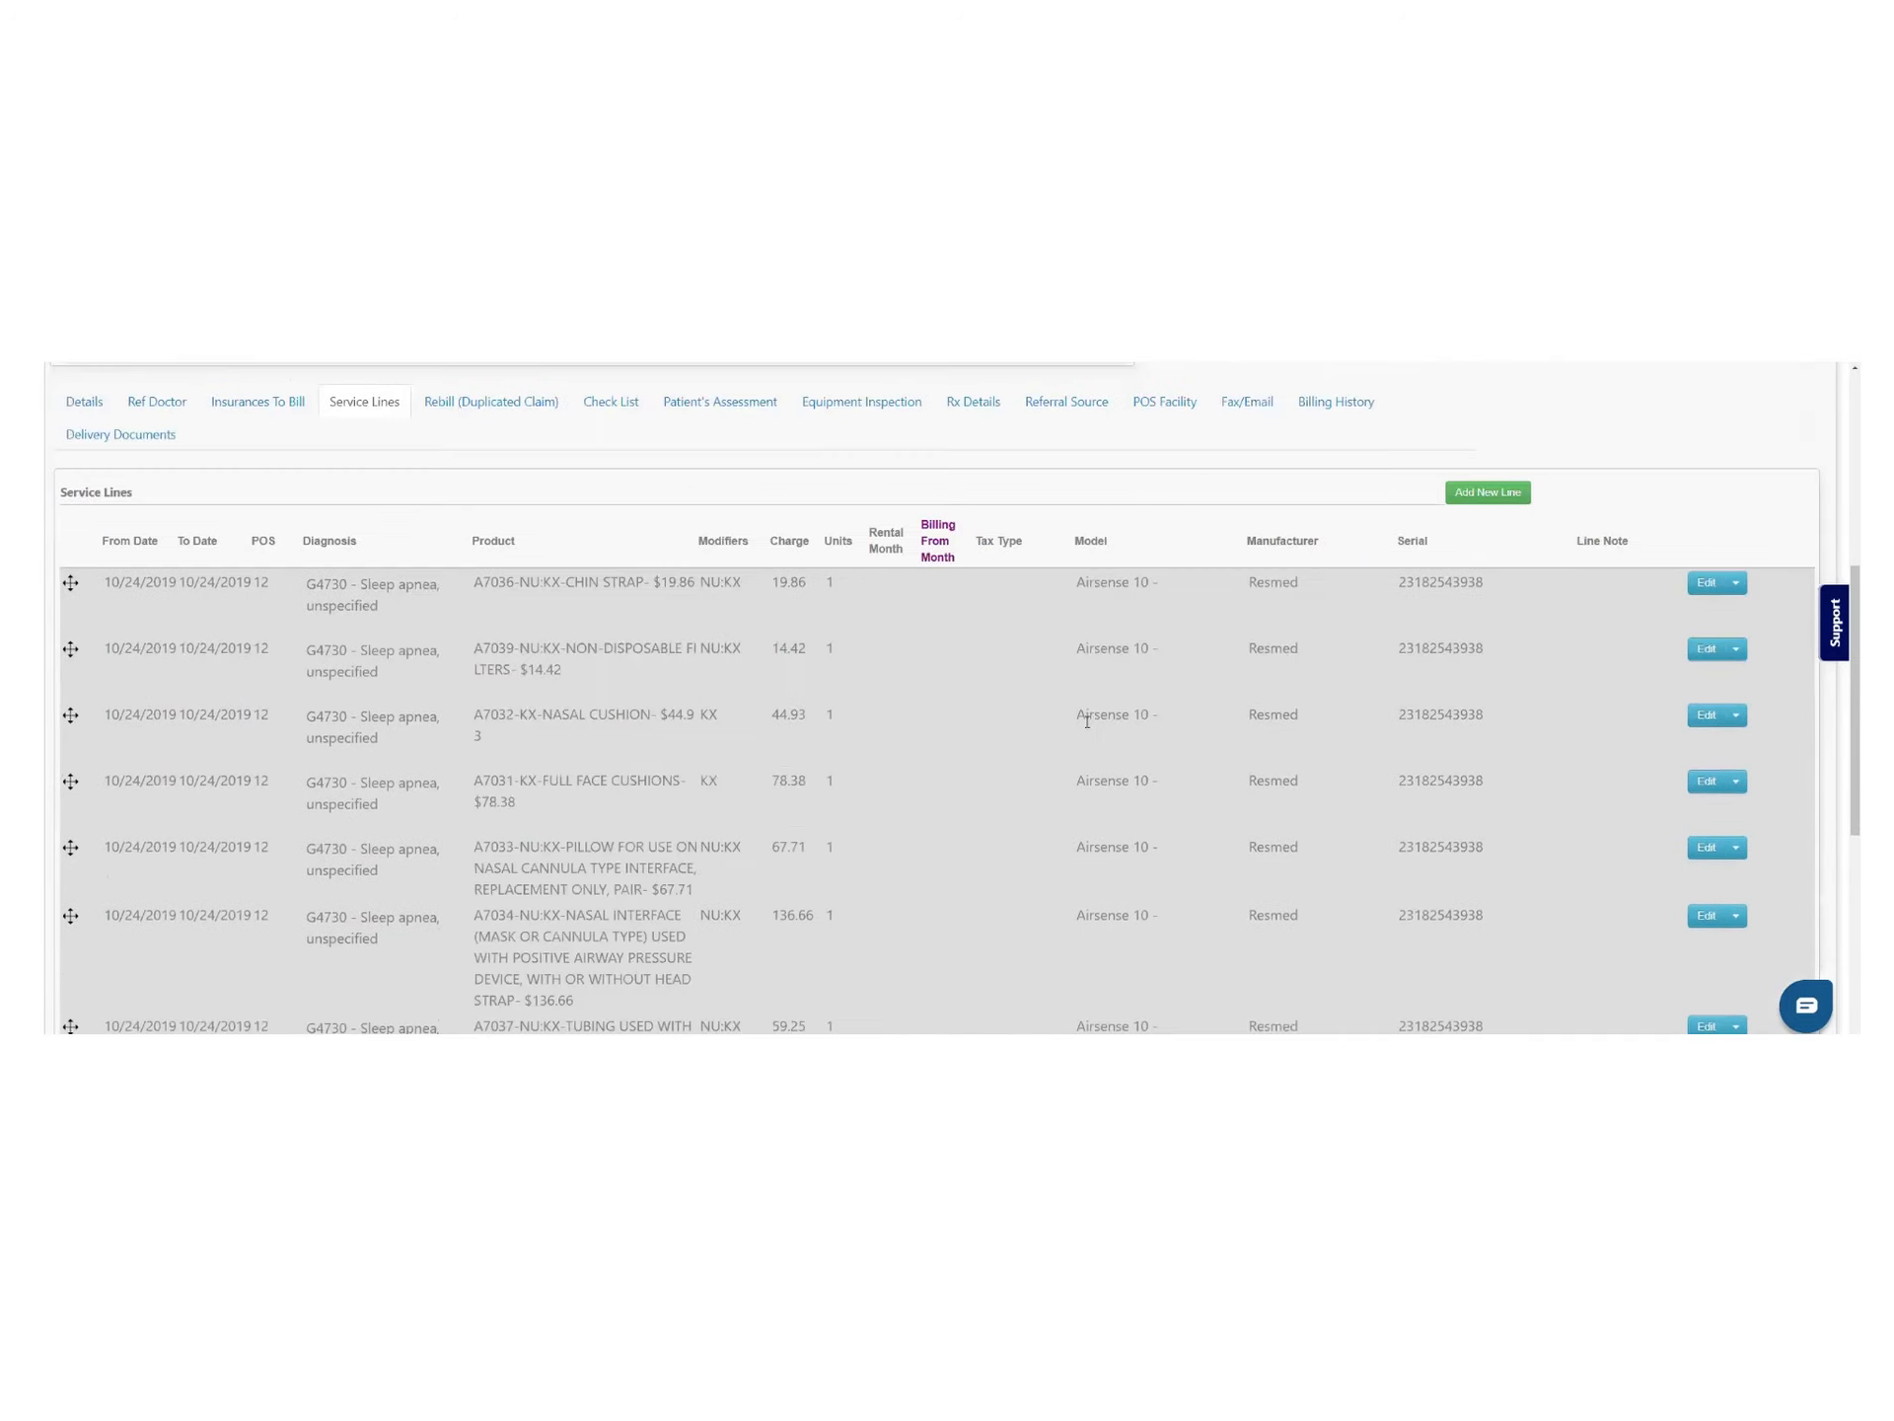
scroll(168, 644, "down", 5)
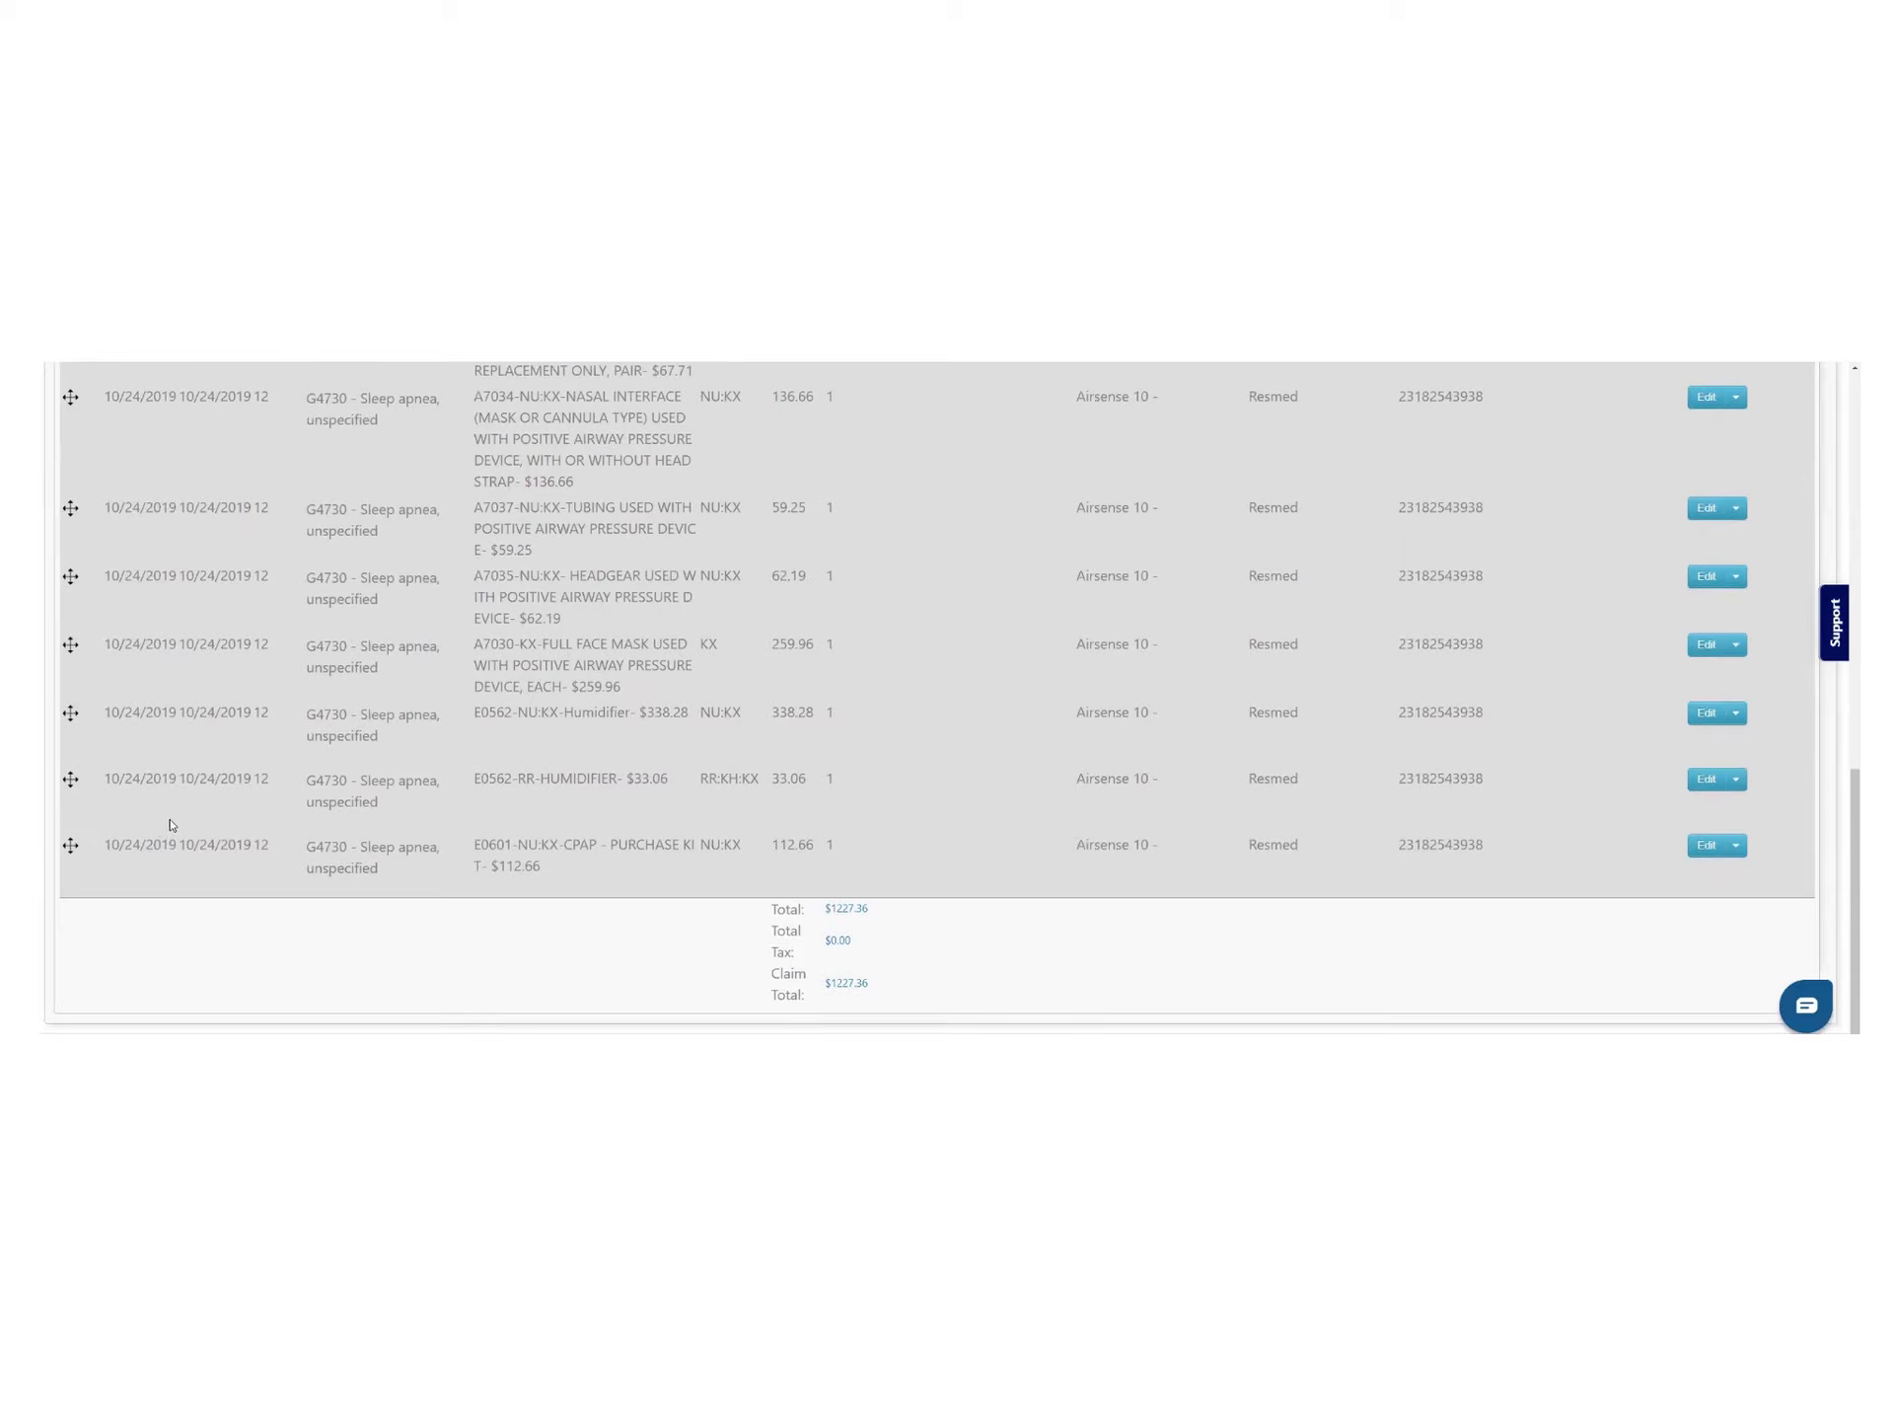
scroll(170, 822, "up", 10)
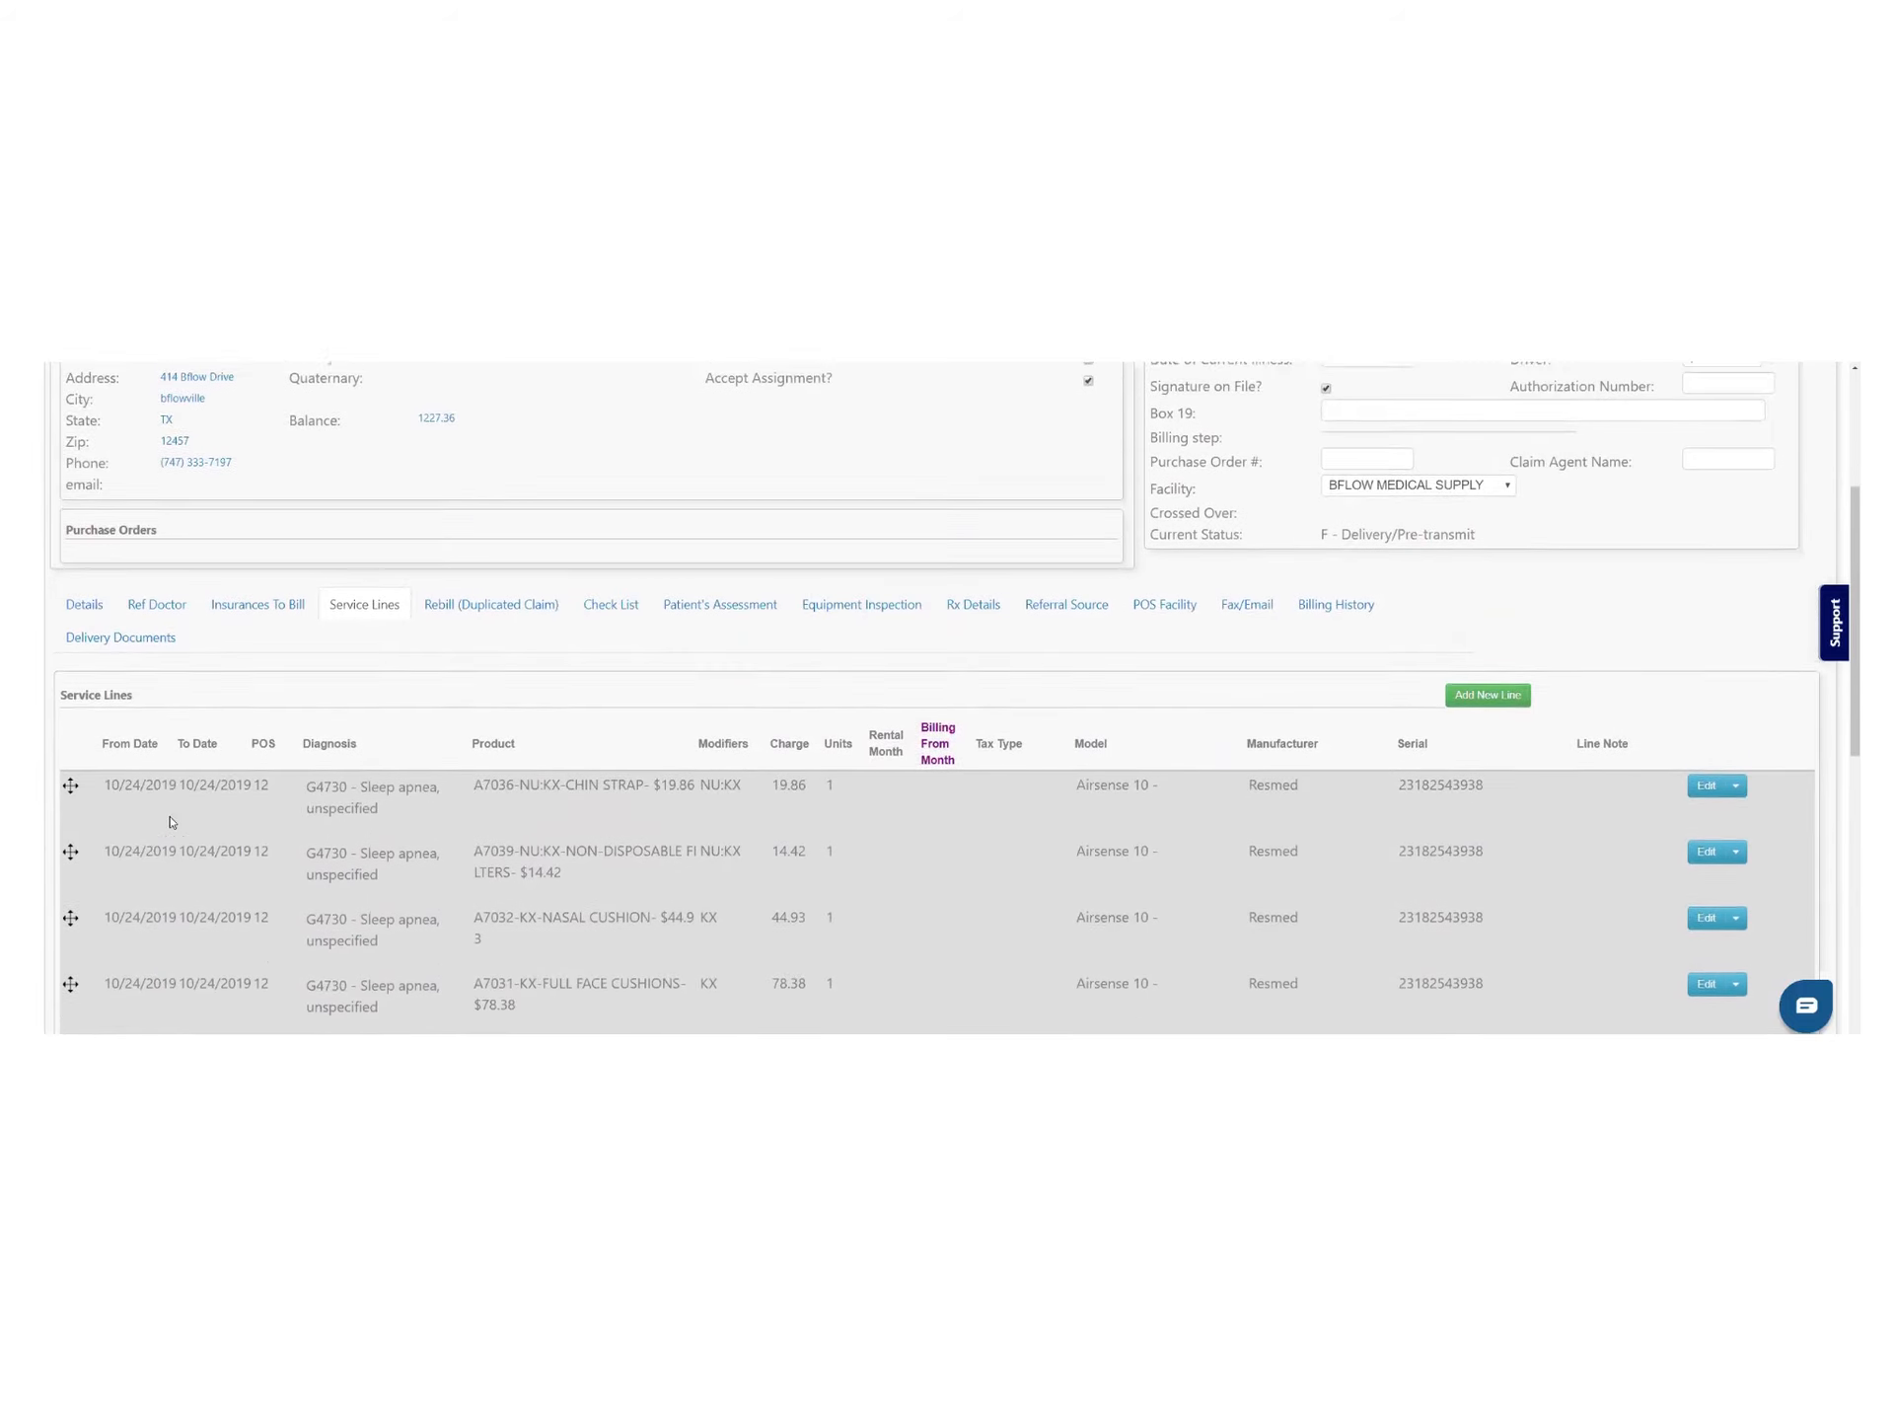
scroll(170, 822, "up", 3)
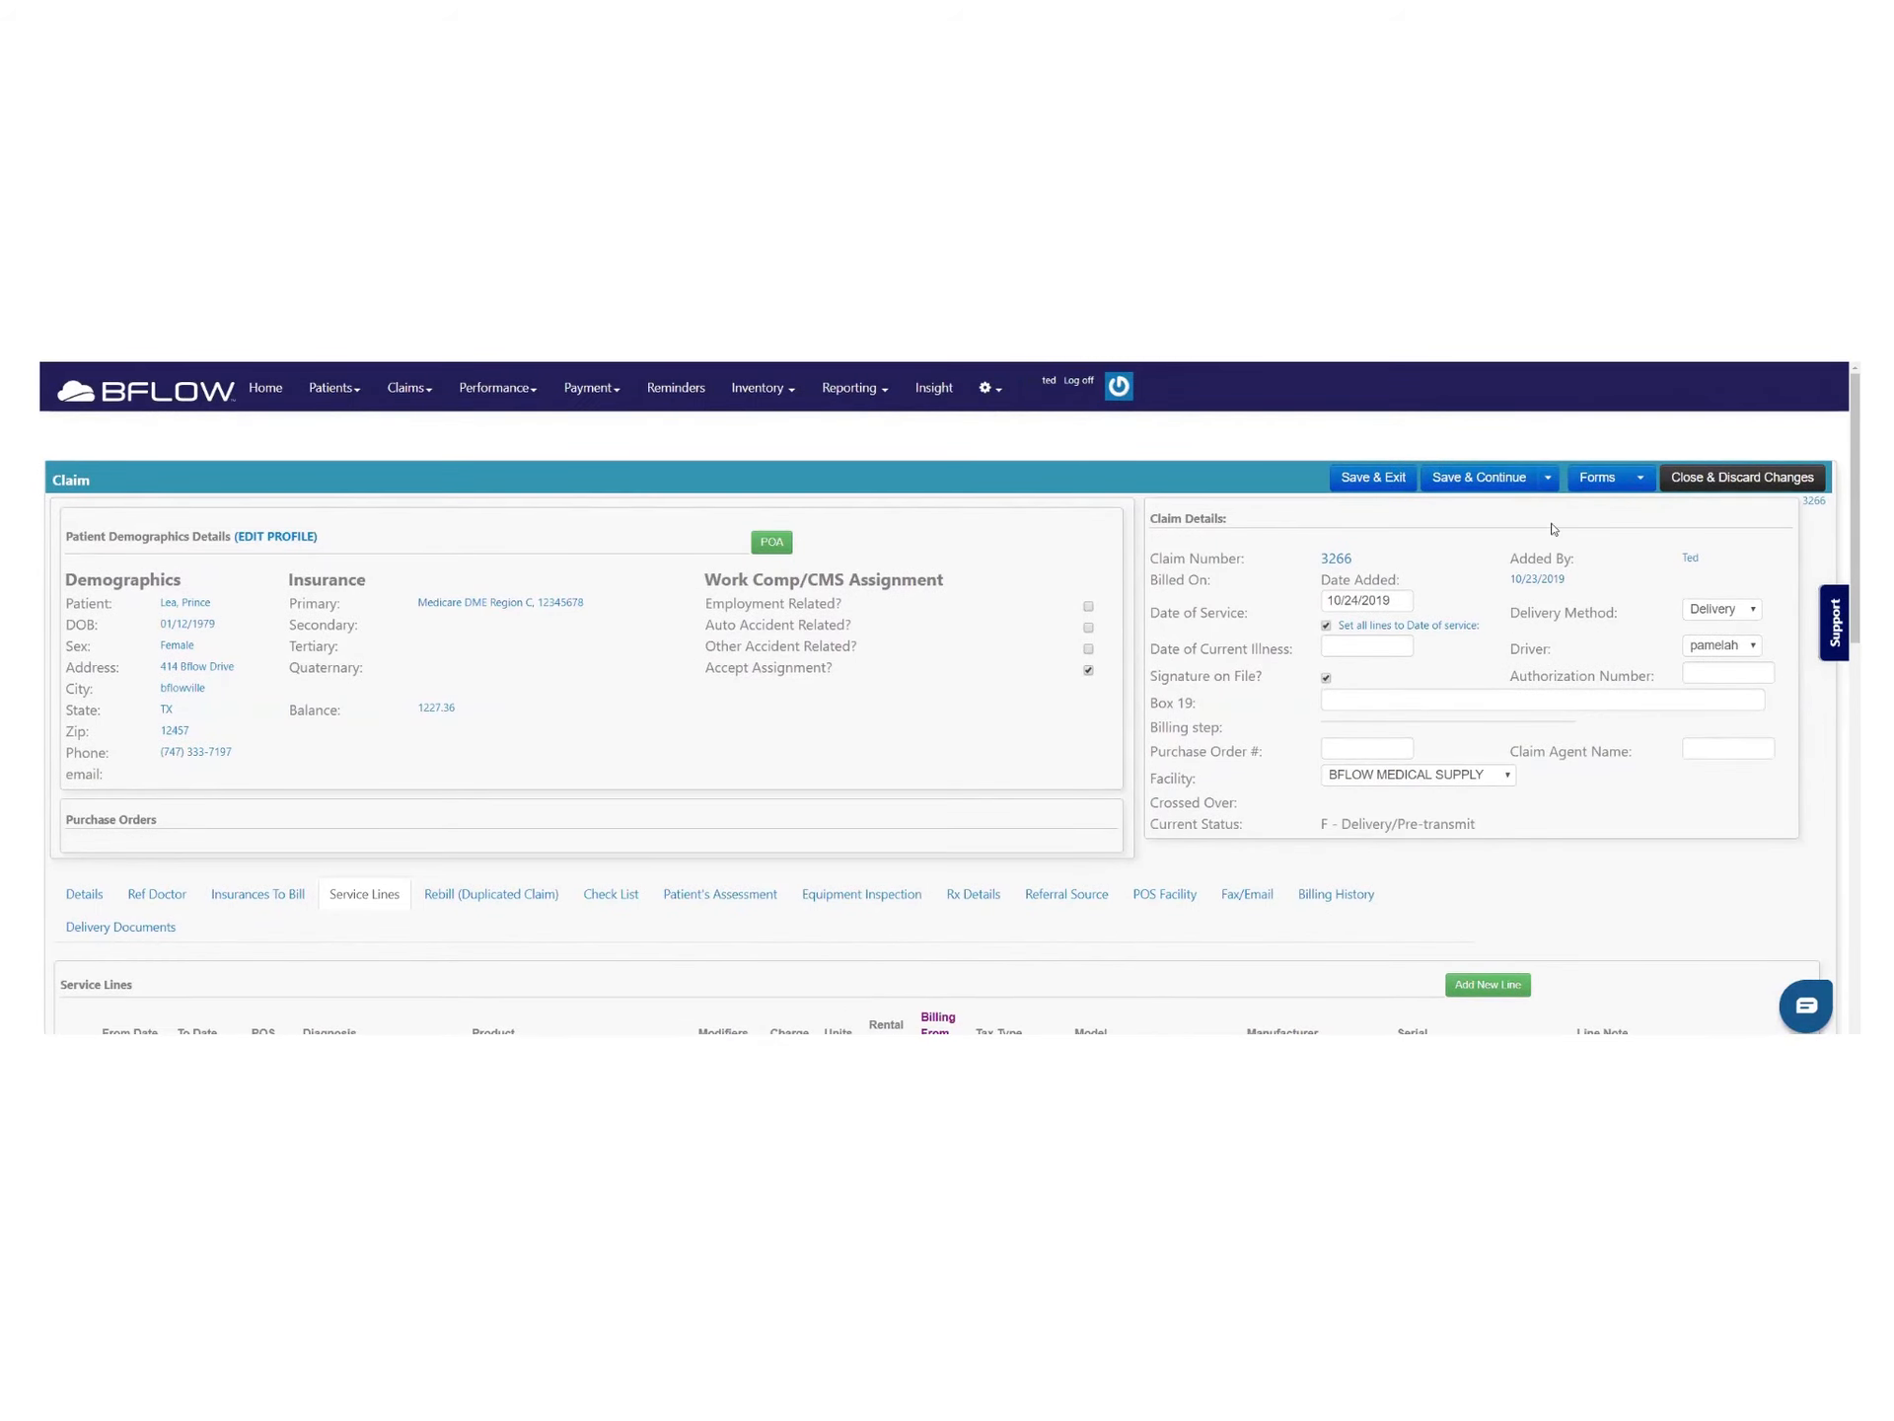
Use Copy Service Lines to repeat the A7036 chin strap line from 10/23/2019 to 10/31/2019
left_click(1548, 479)
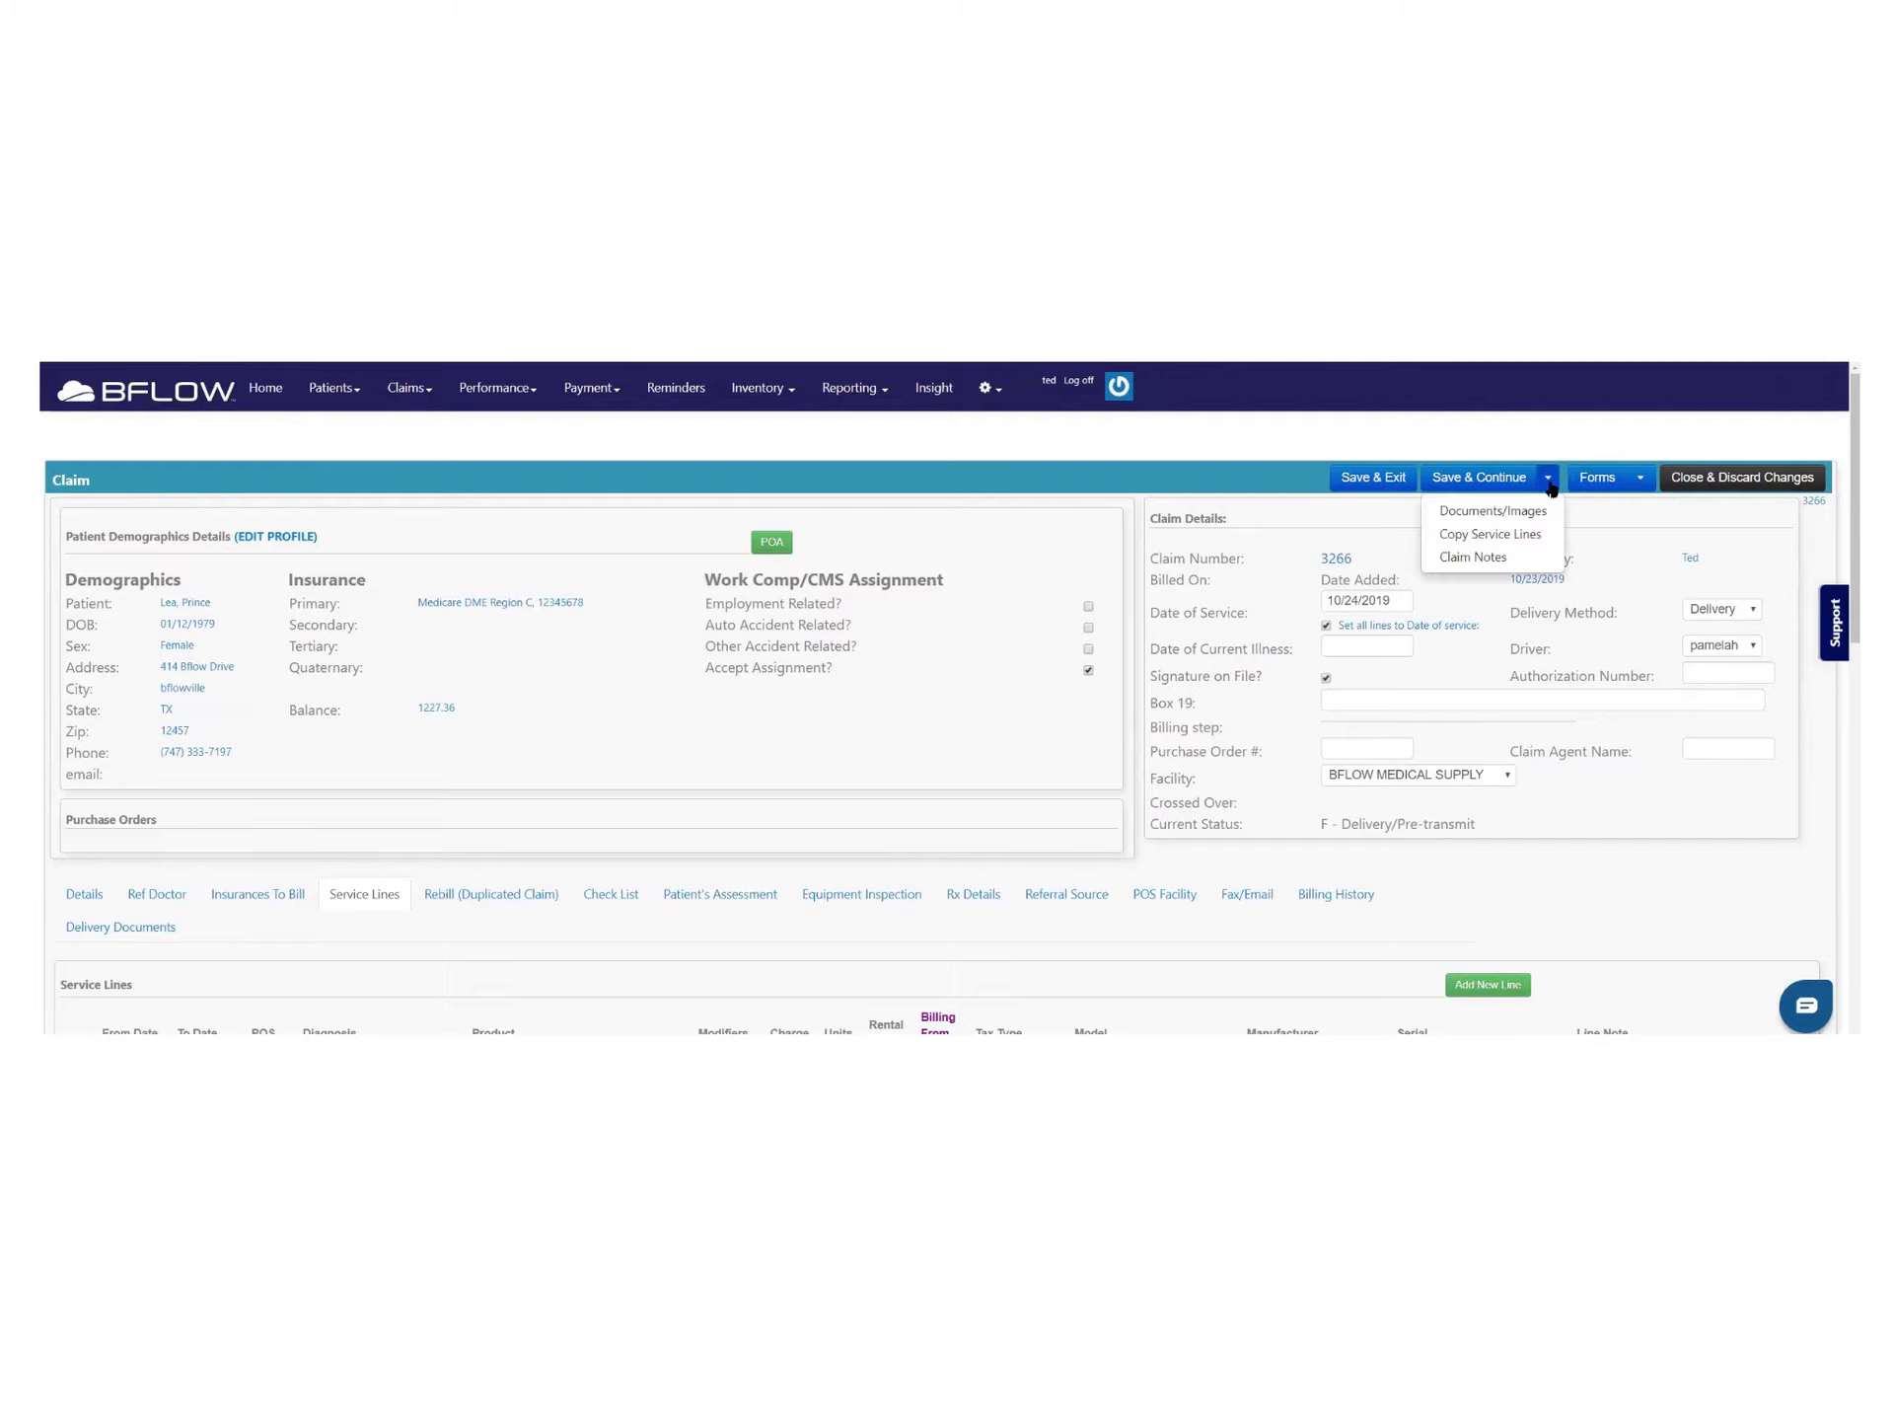
left_click(1489, 534)
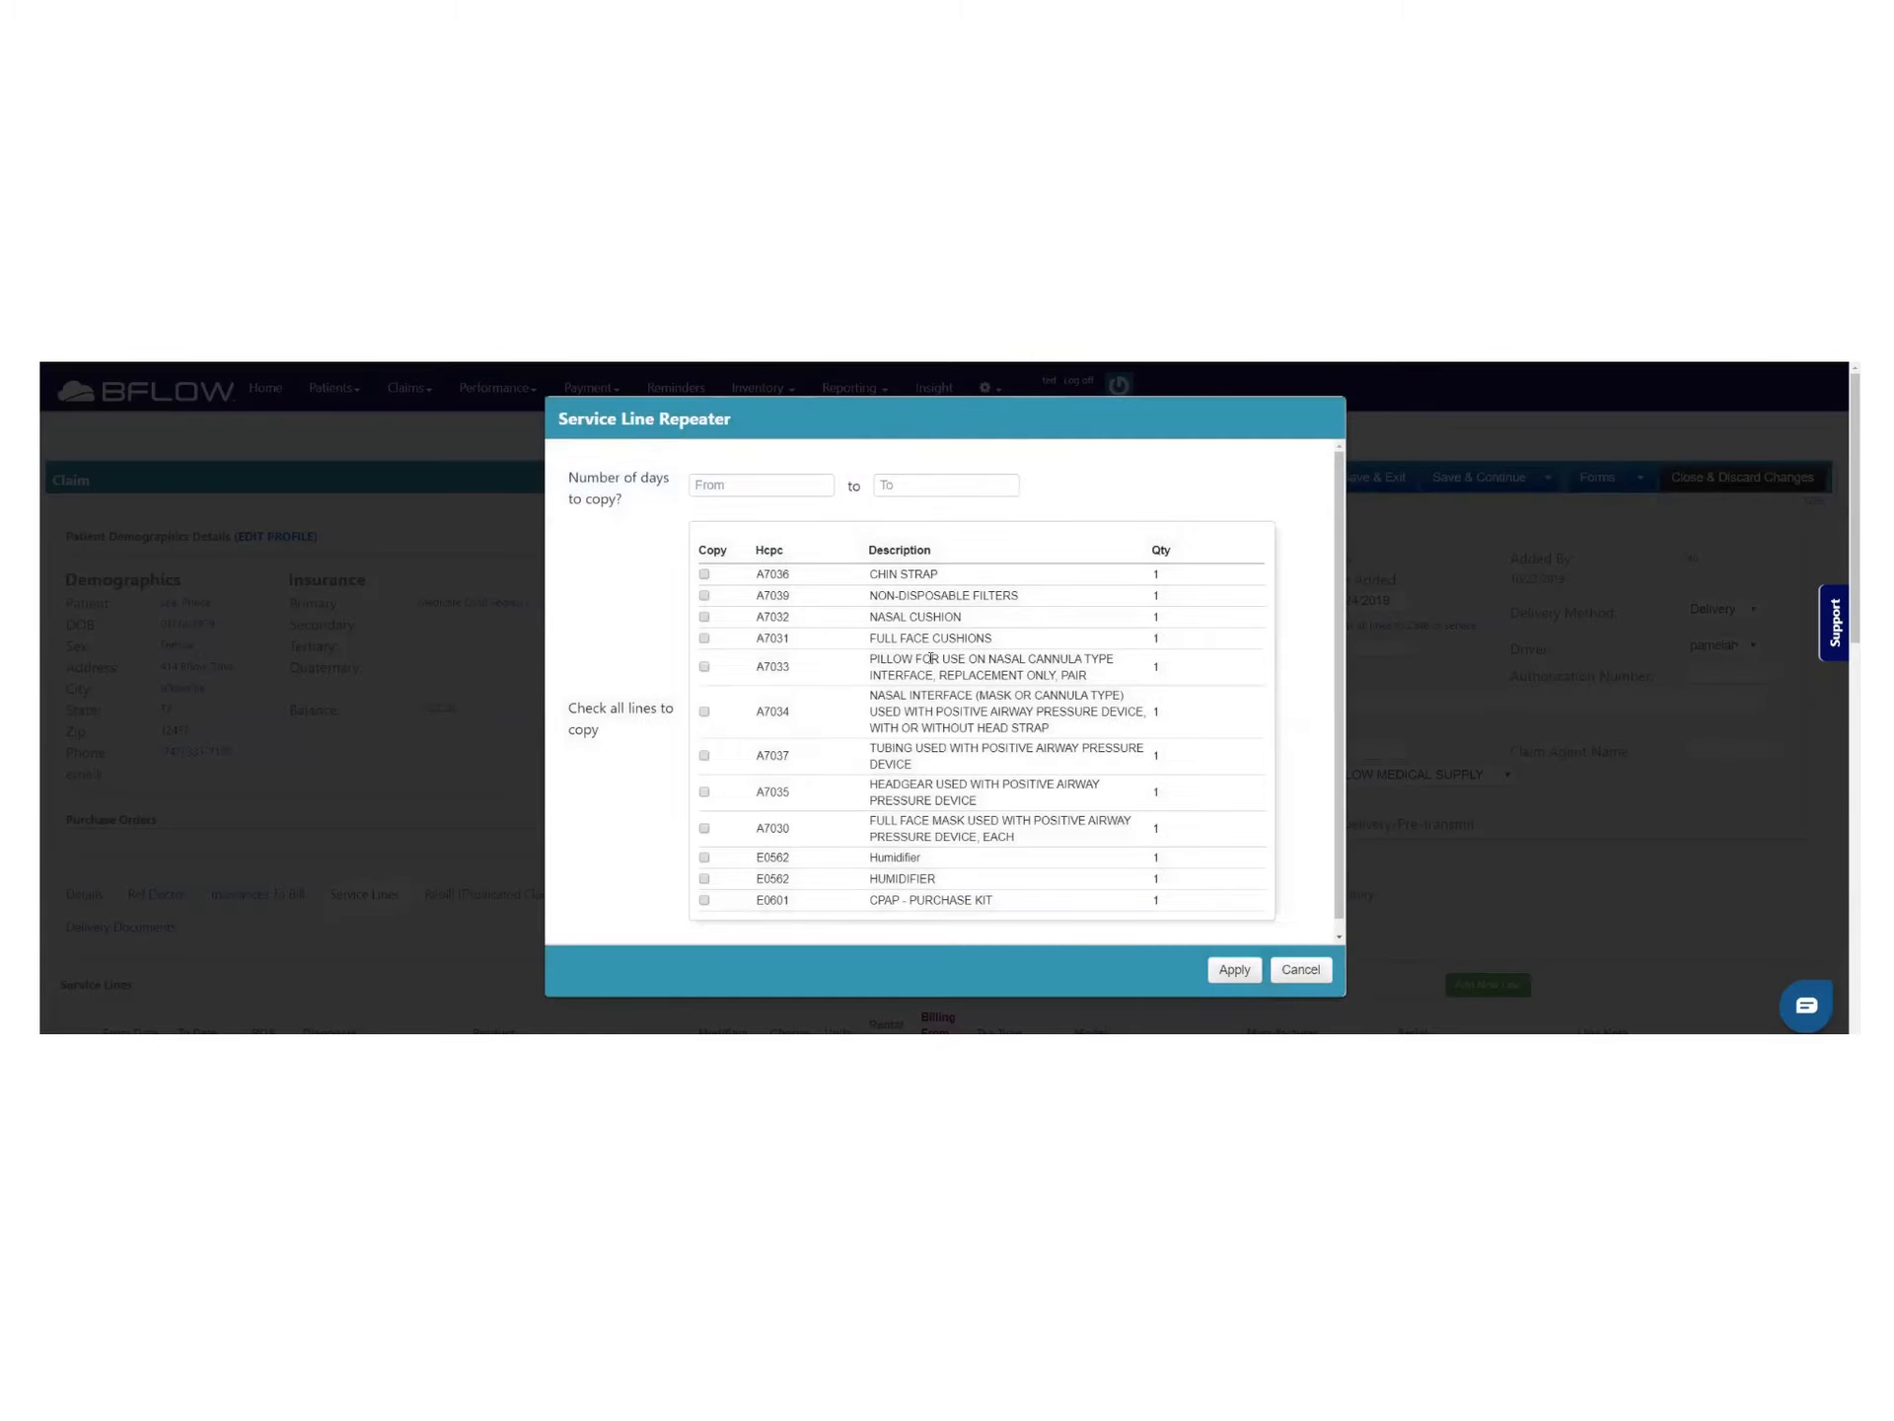
left_click(704, 575)
left_click(738, 485)
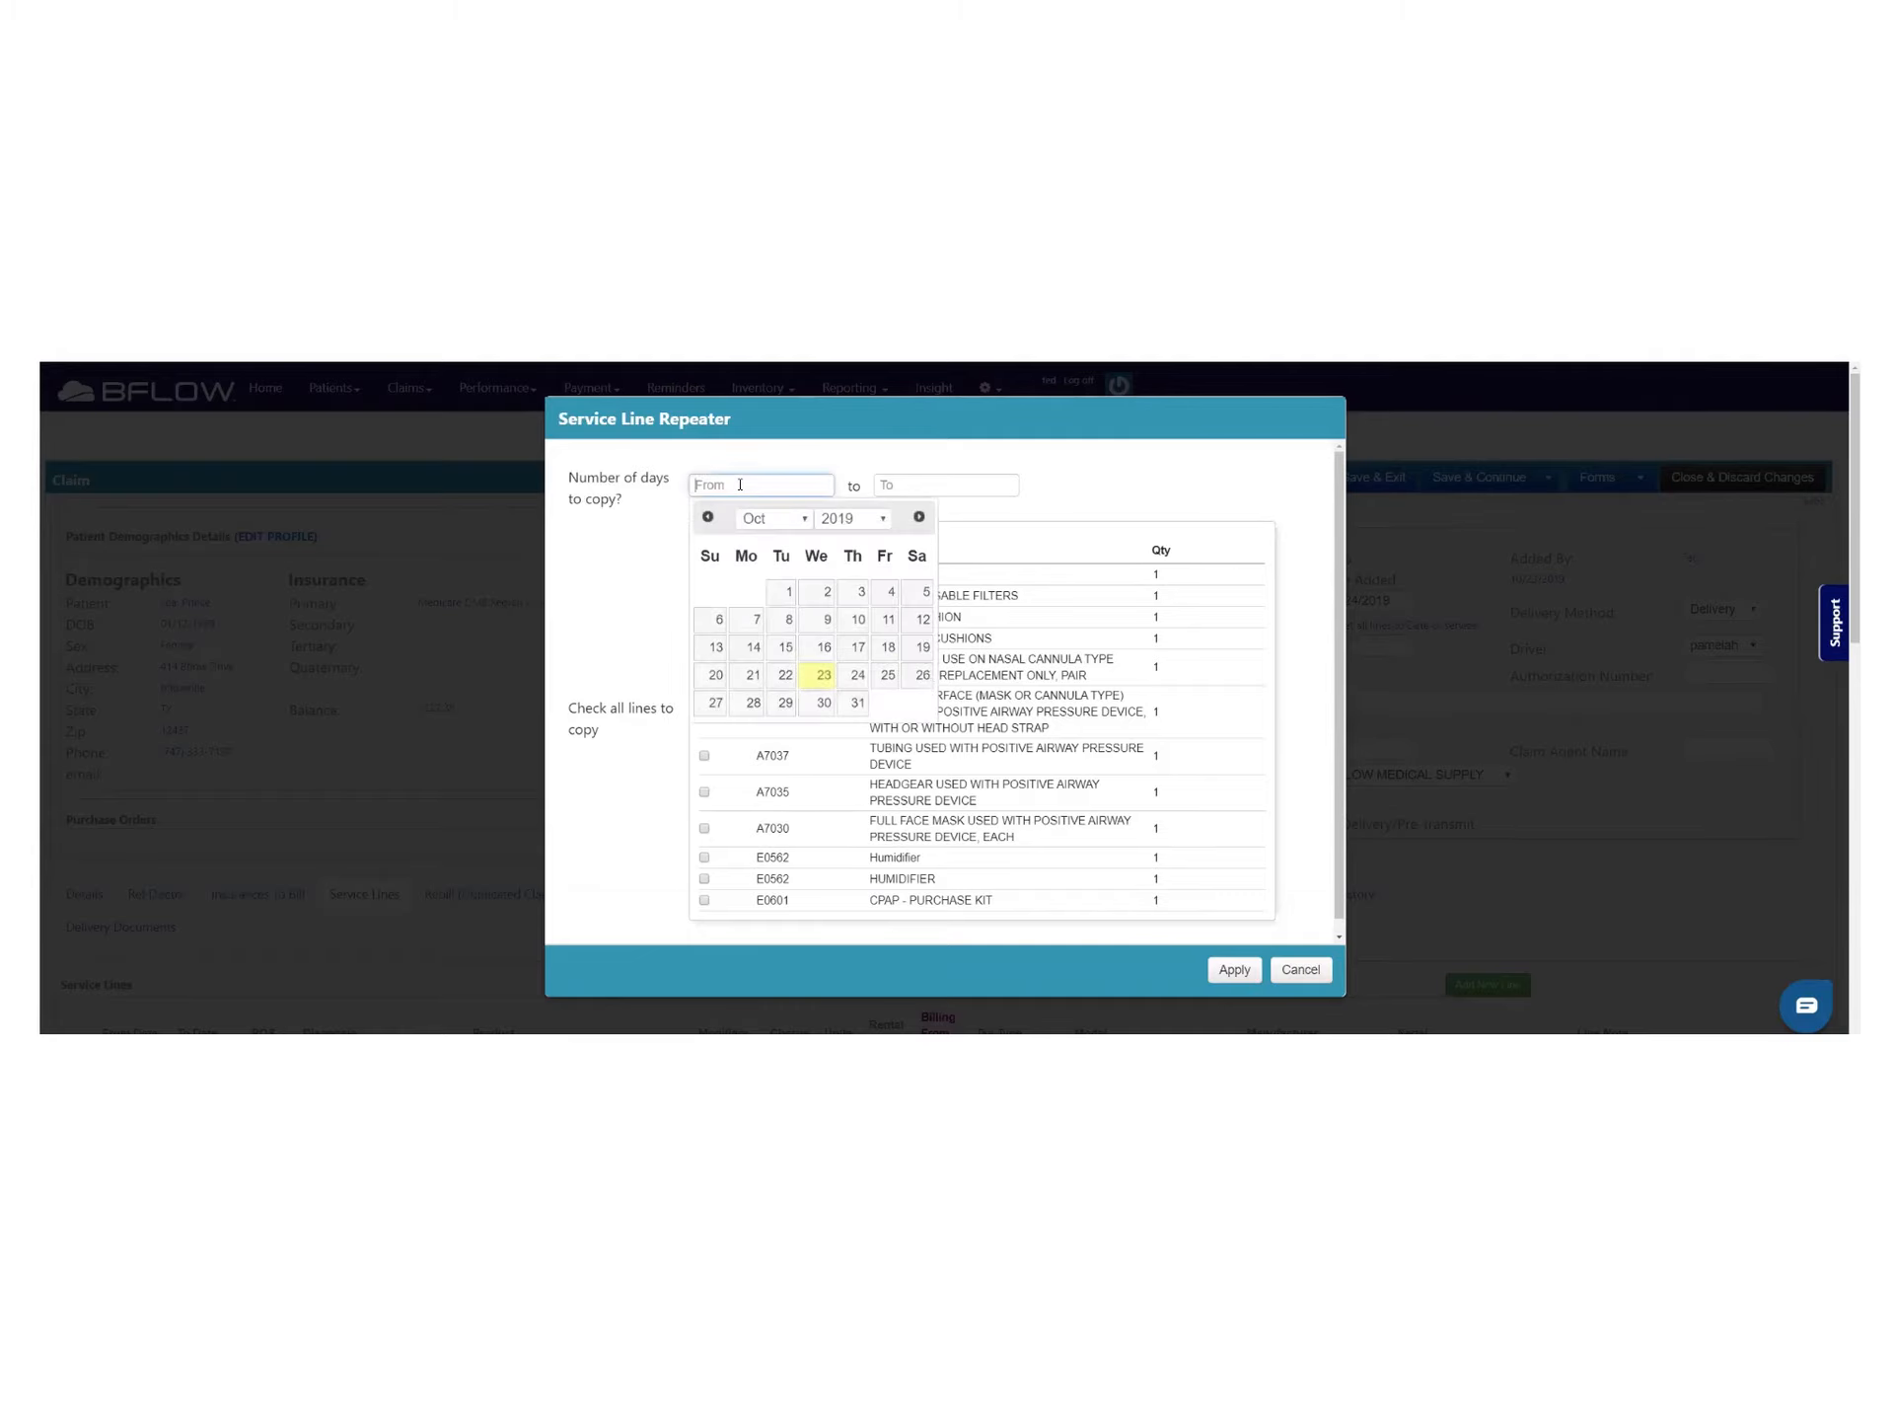
left_click(824, 675)
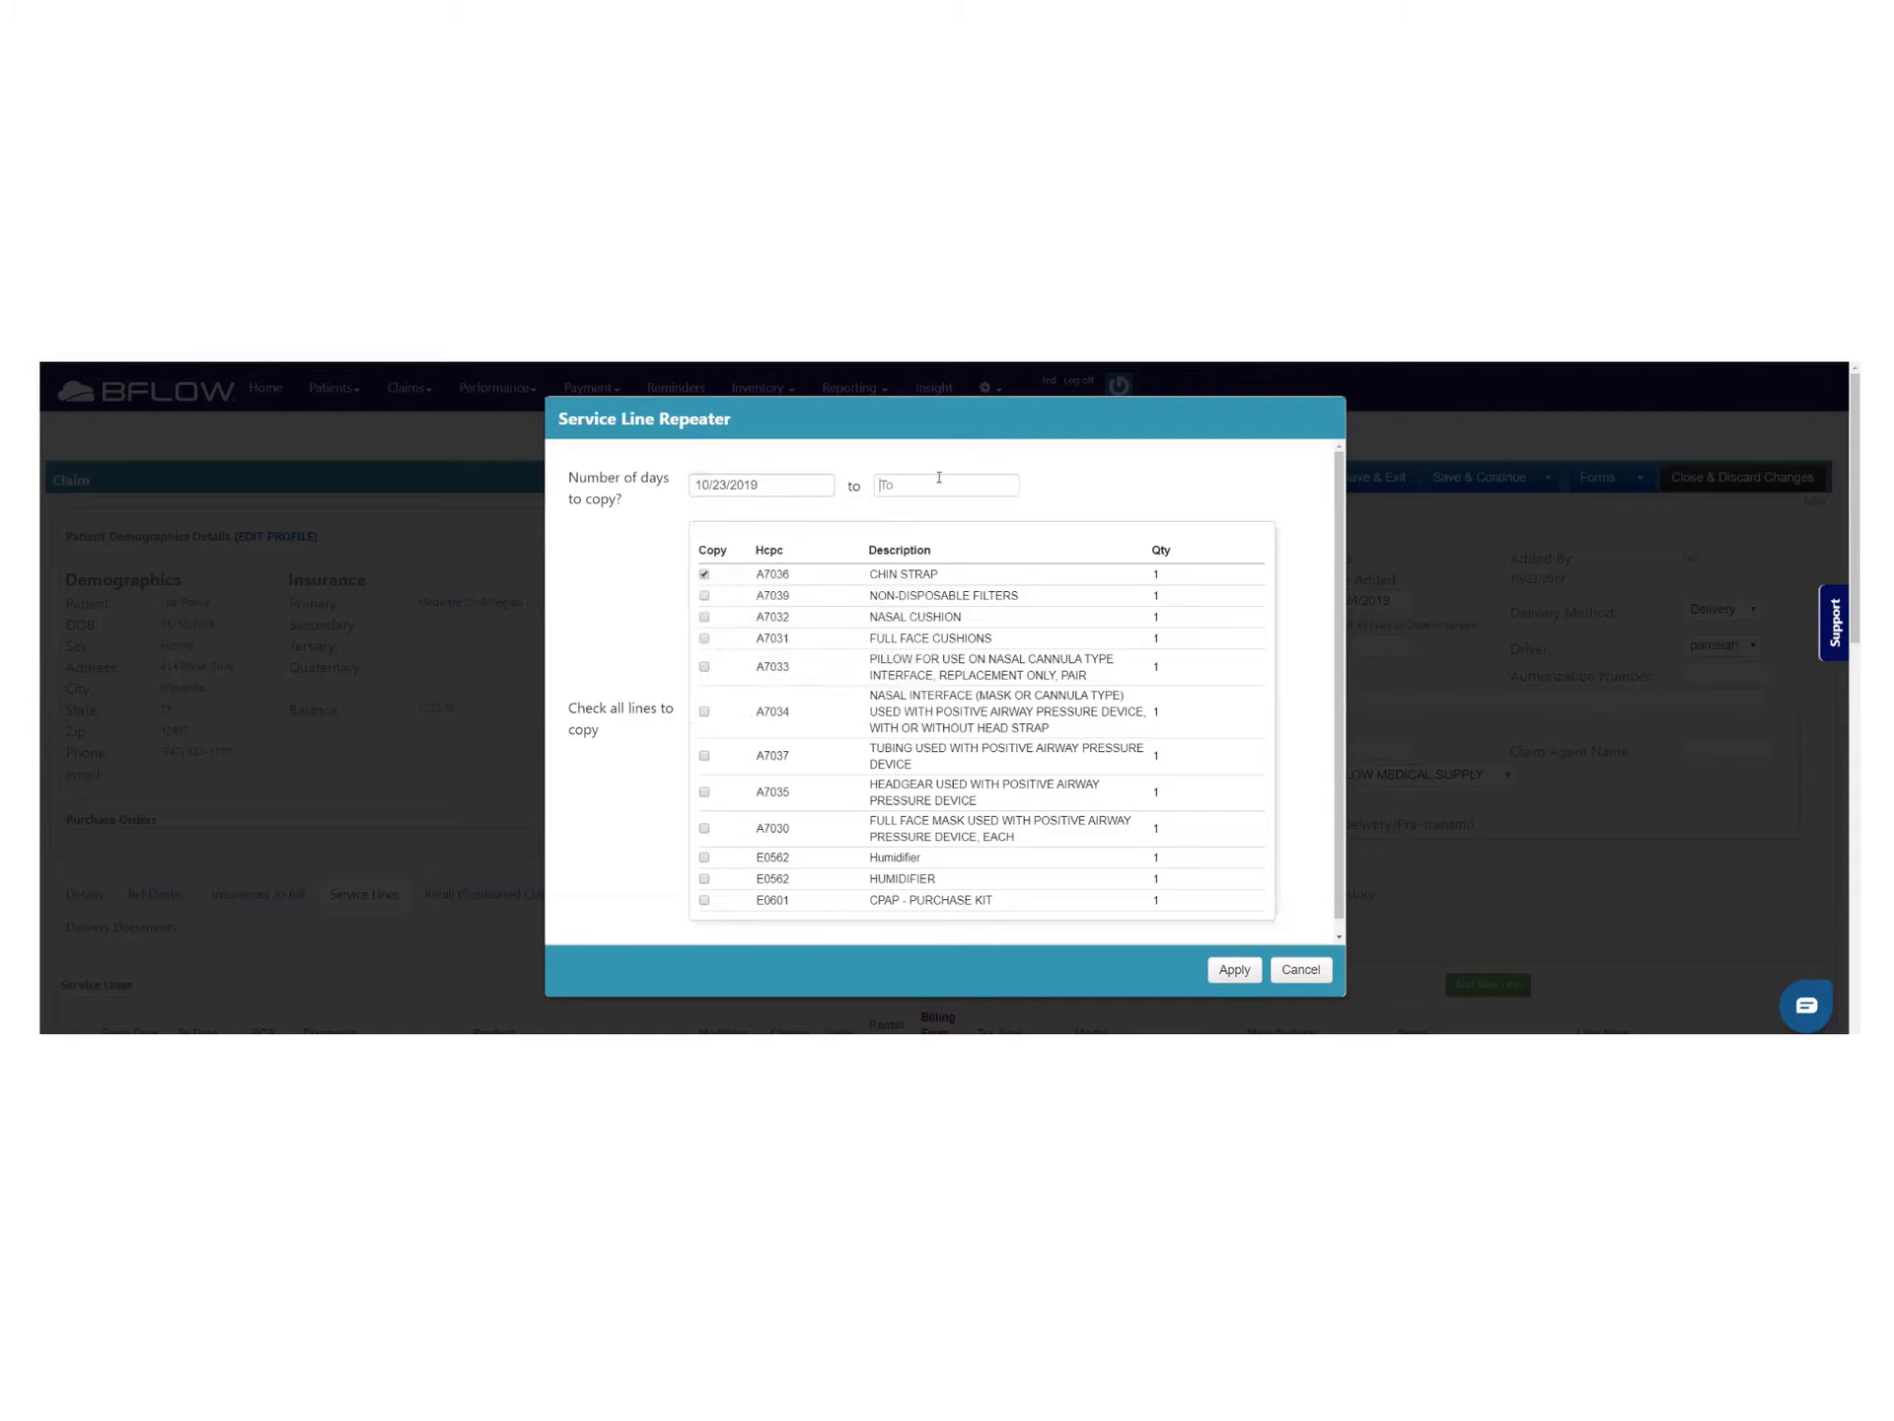
left_click(939, 479)
left_click(1042, 703)
left_click(1234, 970)
scroll(779, 882, "down", 3)
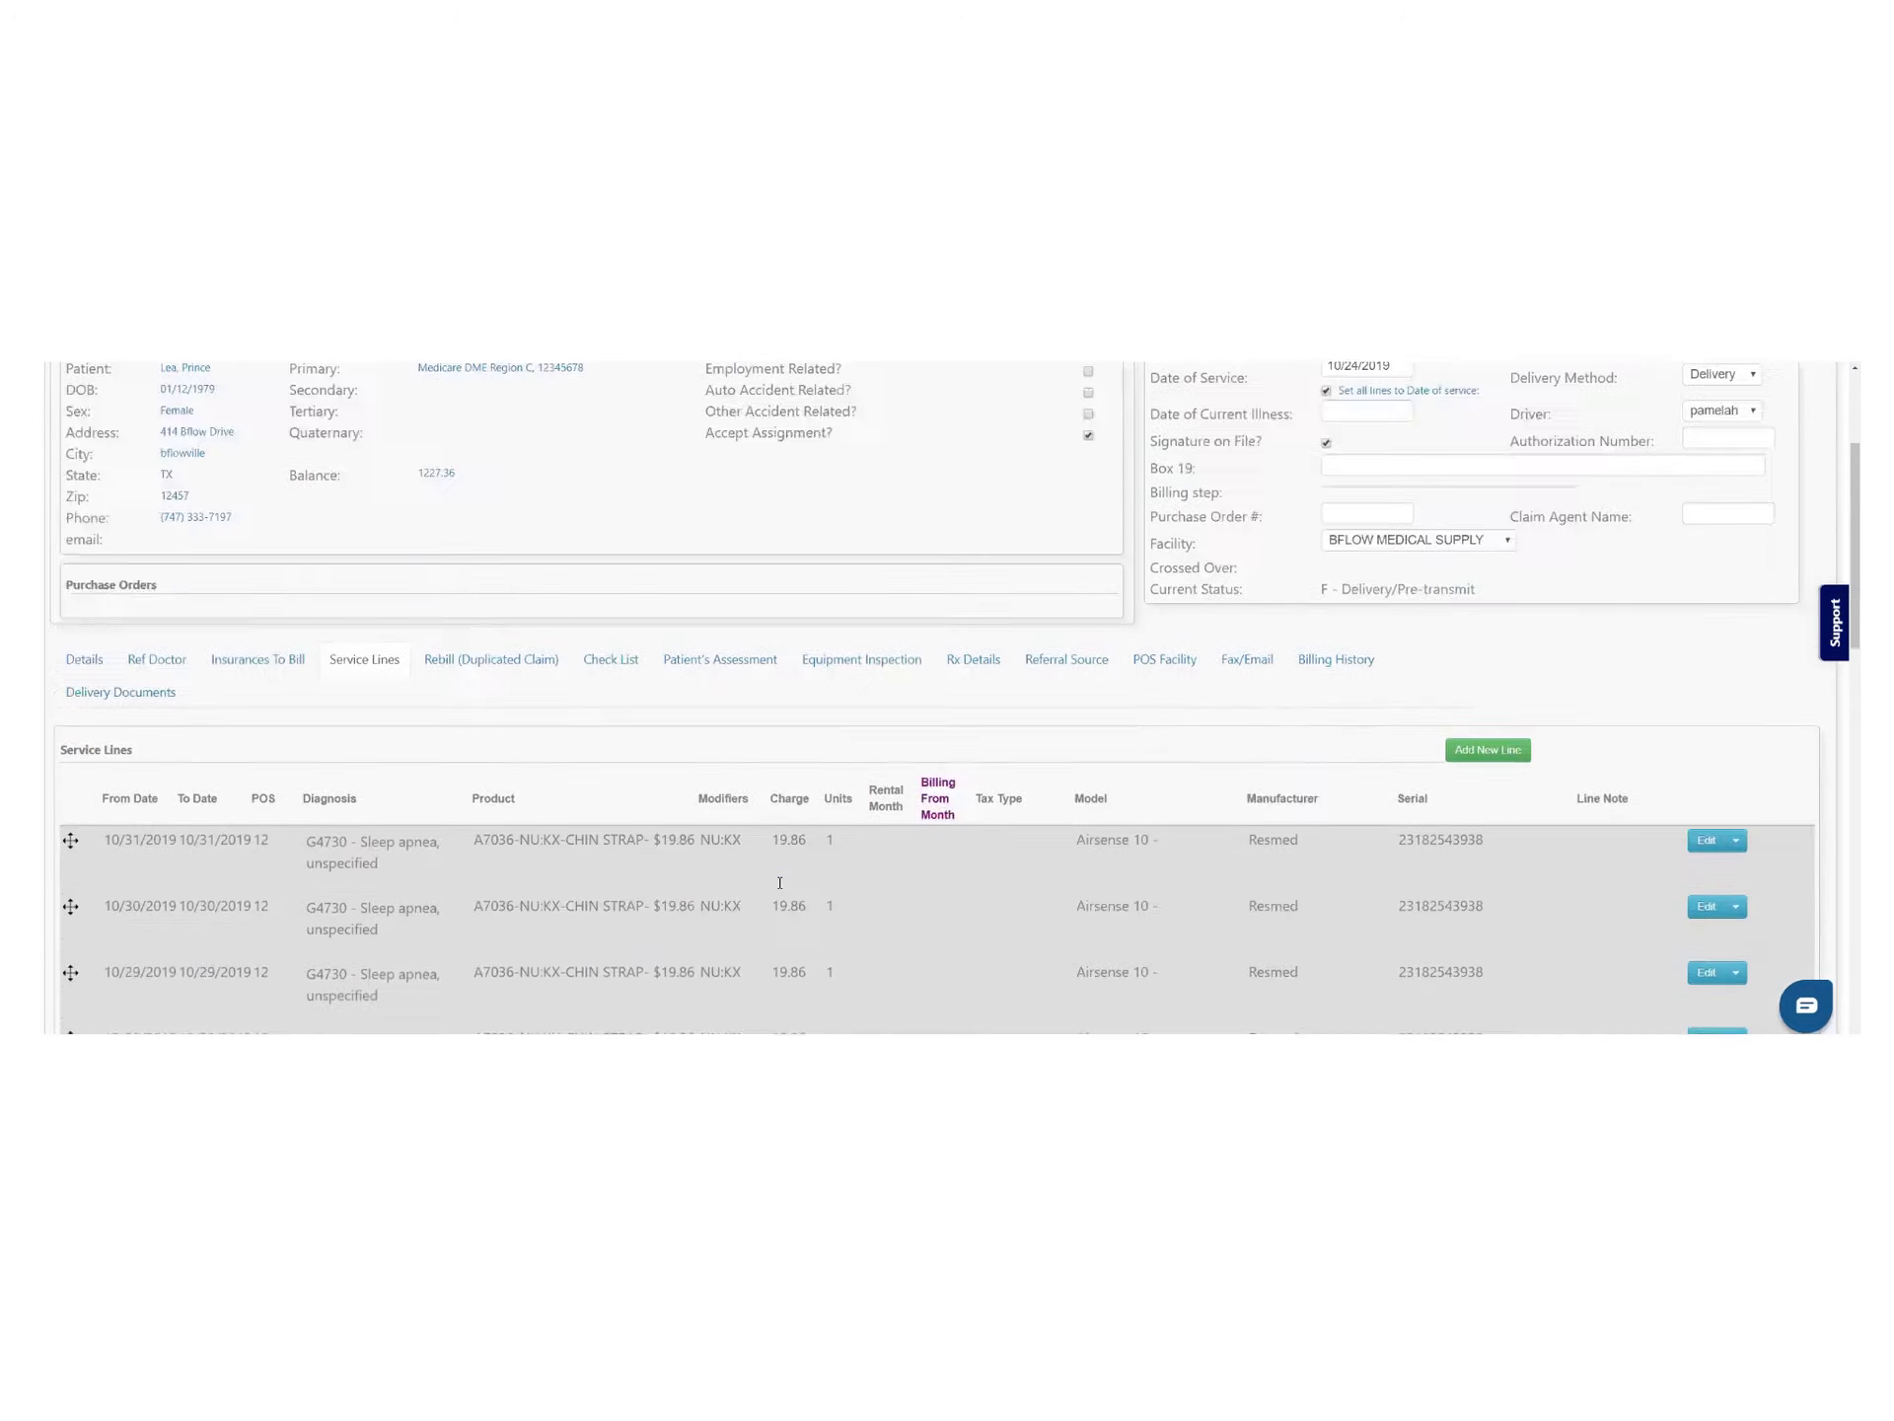
scroll(780, 882, "down", 3)
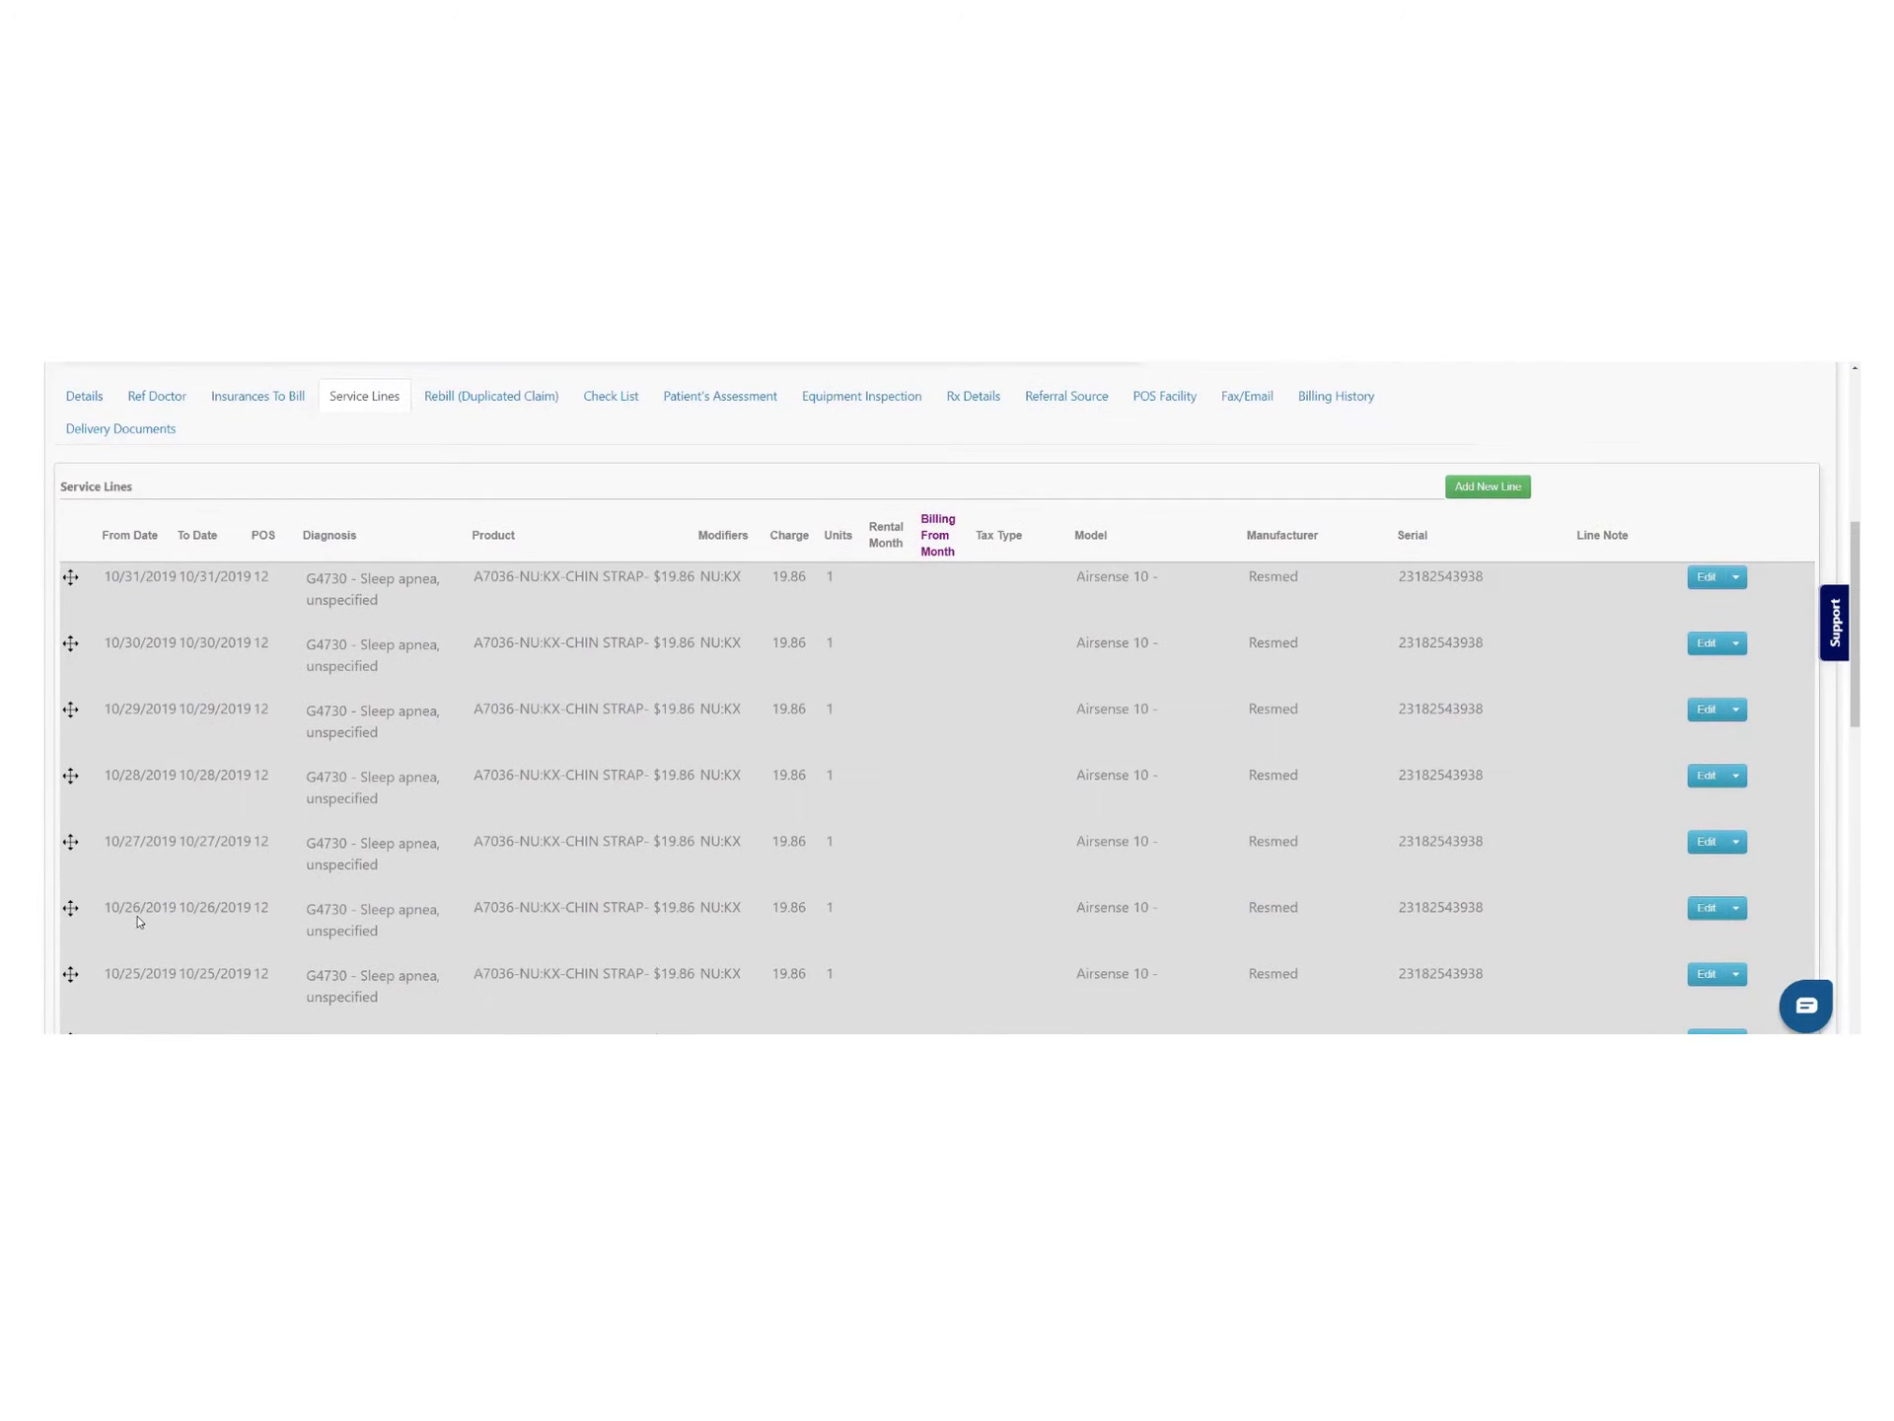
Scroll through claim 3266's A7036 chin-strap service lines, then return to the Check List
scroll(143, 919, "down", 1)
scroll(157, 922, "down", 1)
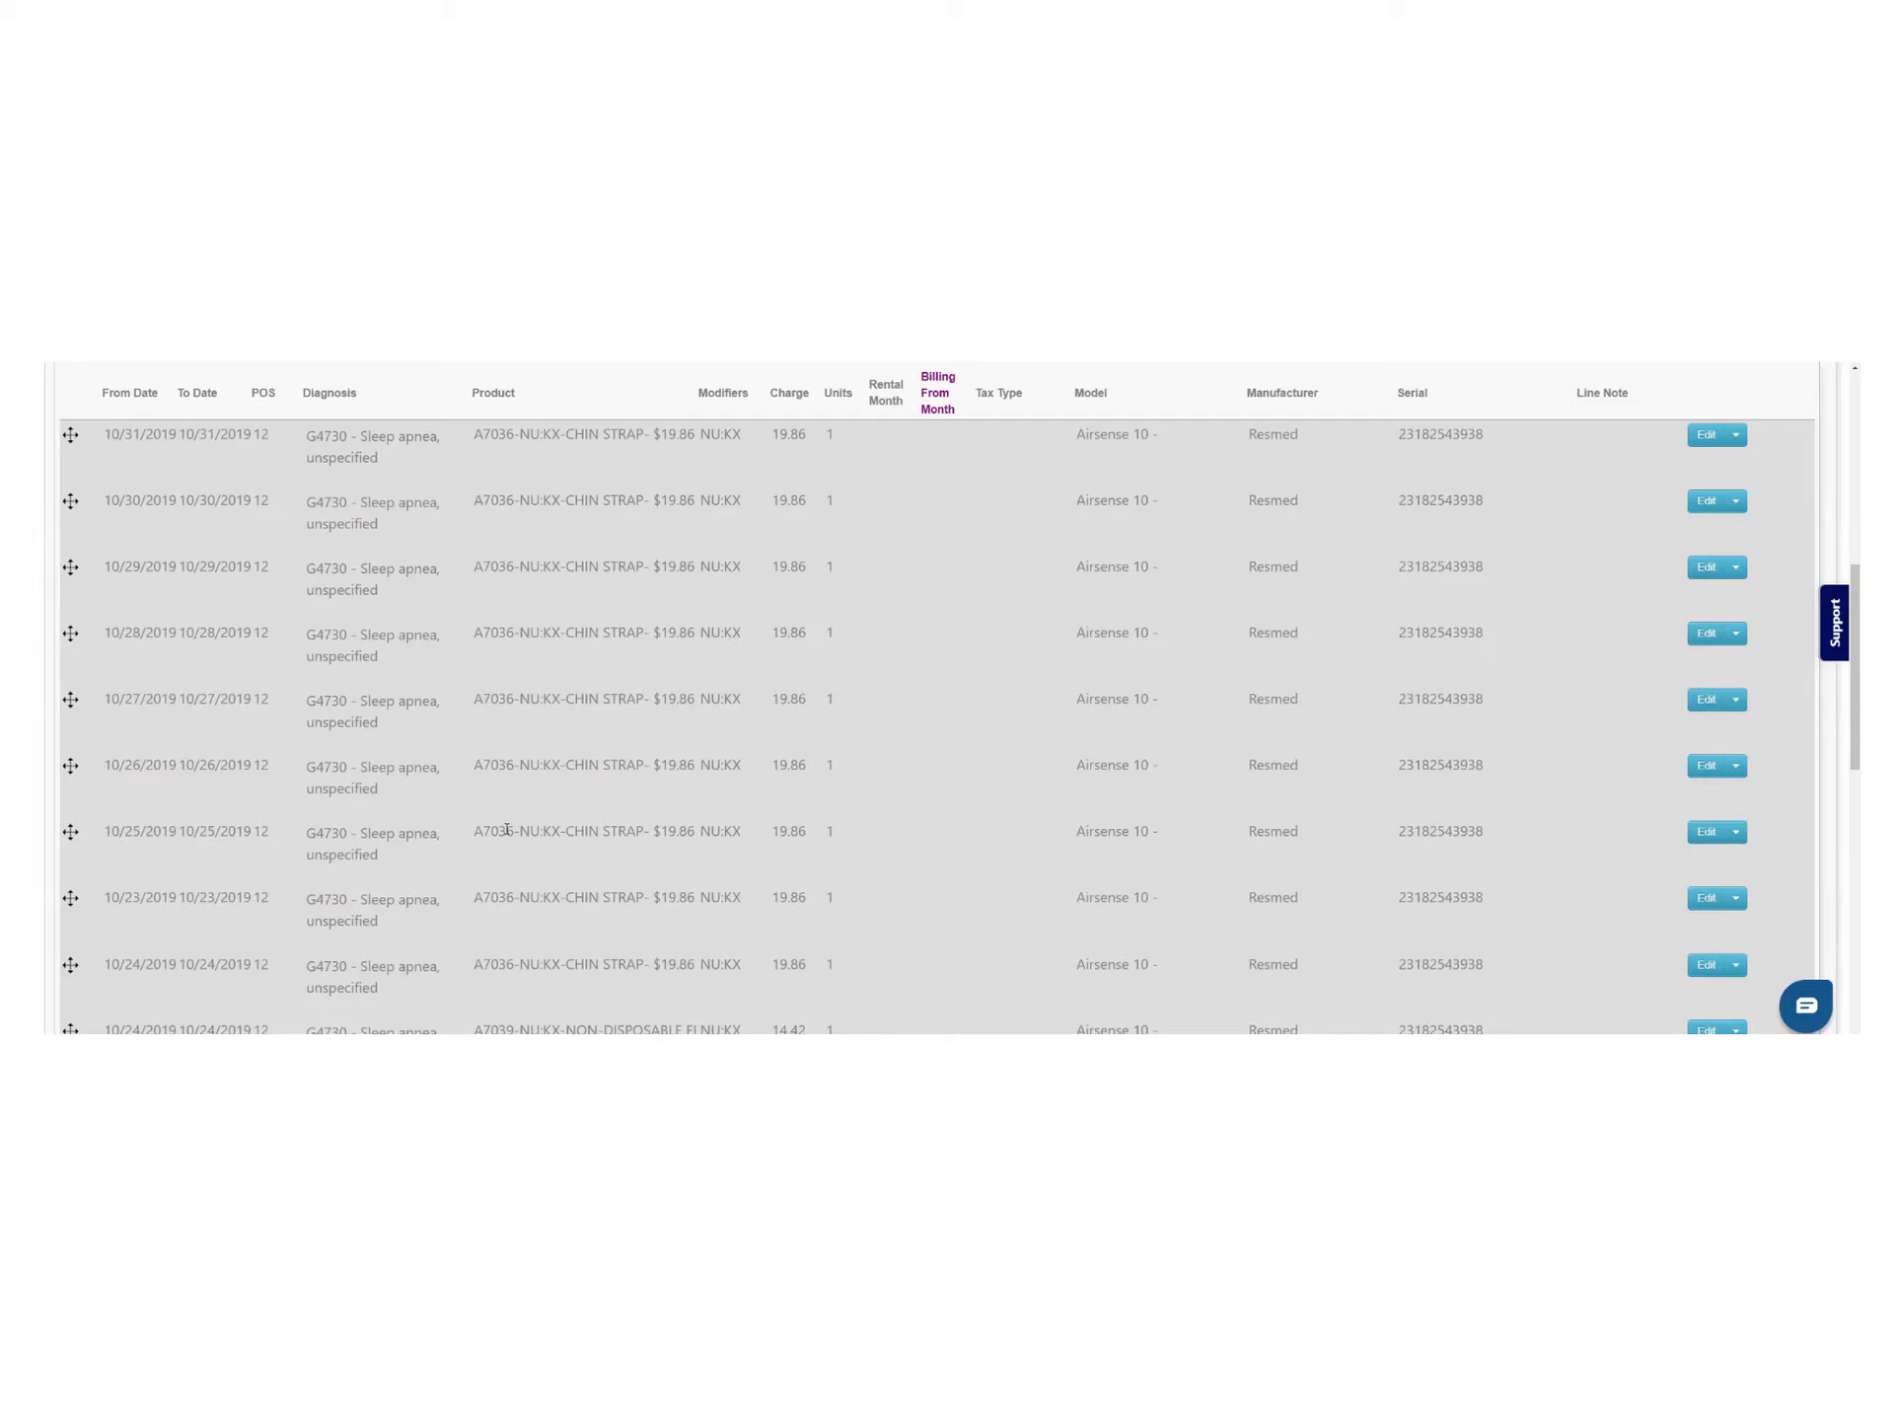
scroll(889, 841, "up", 5)
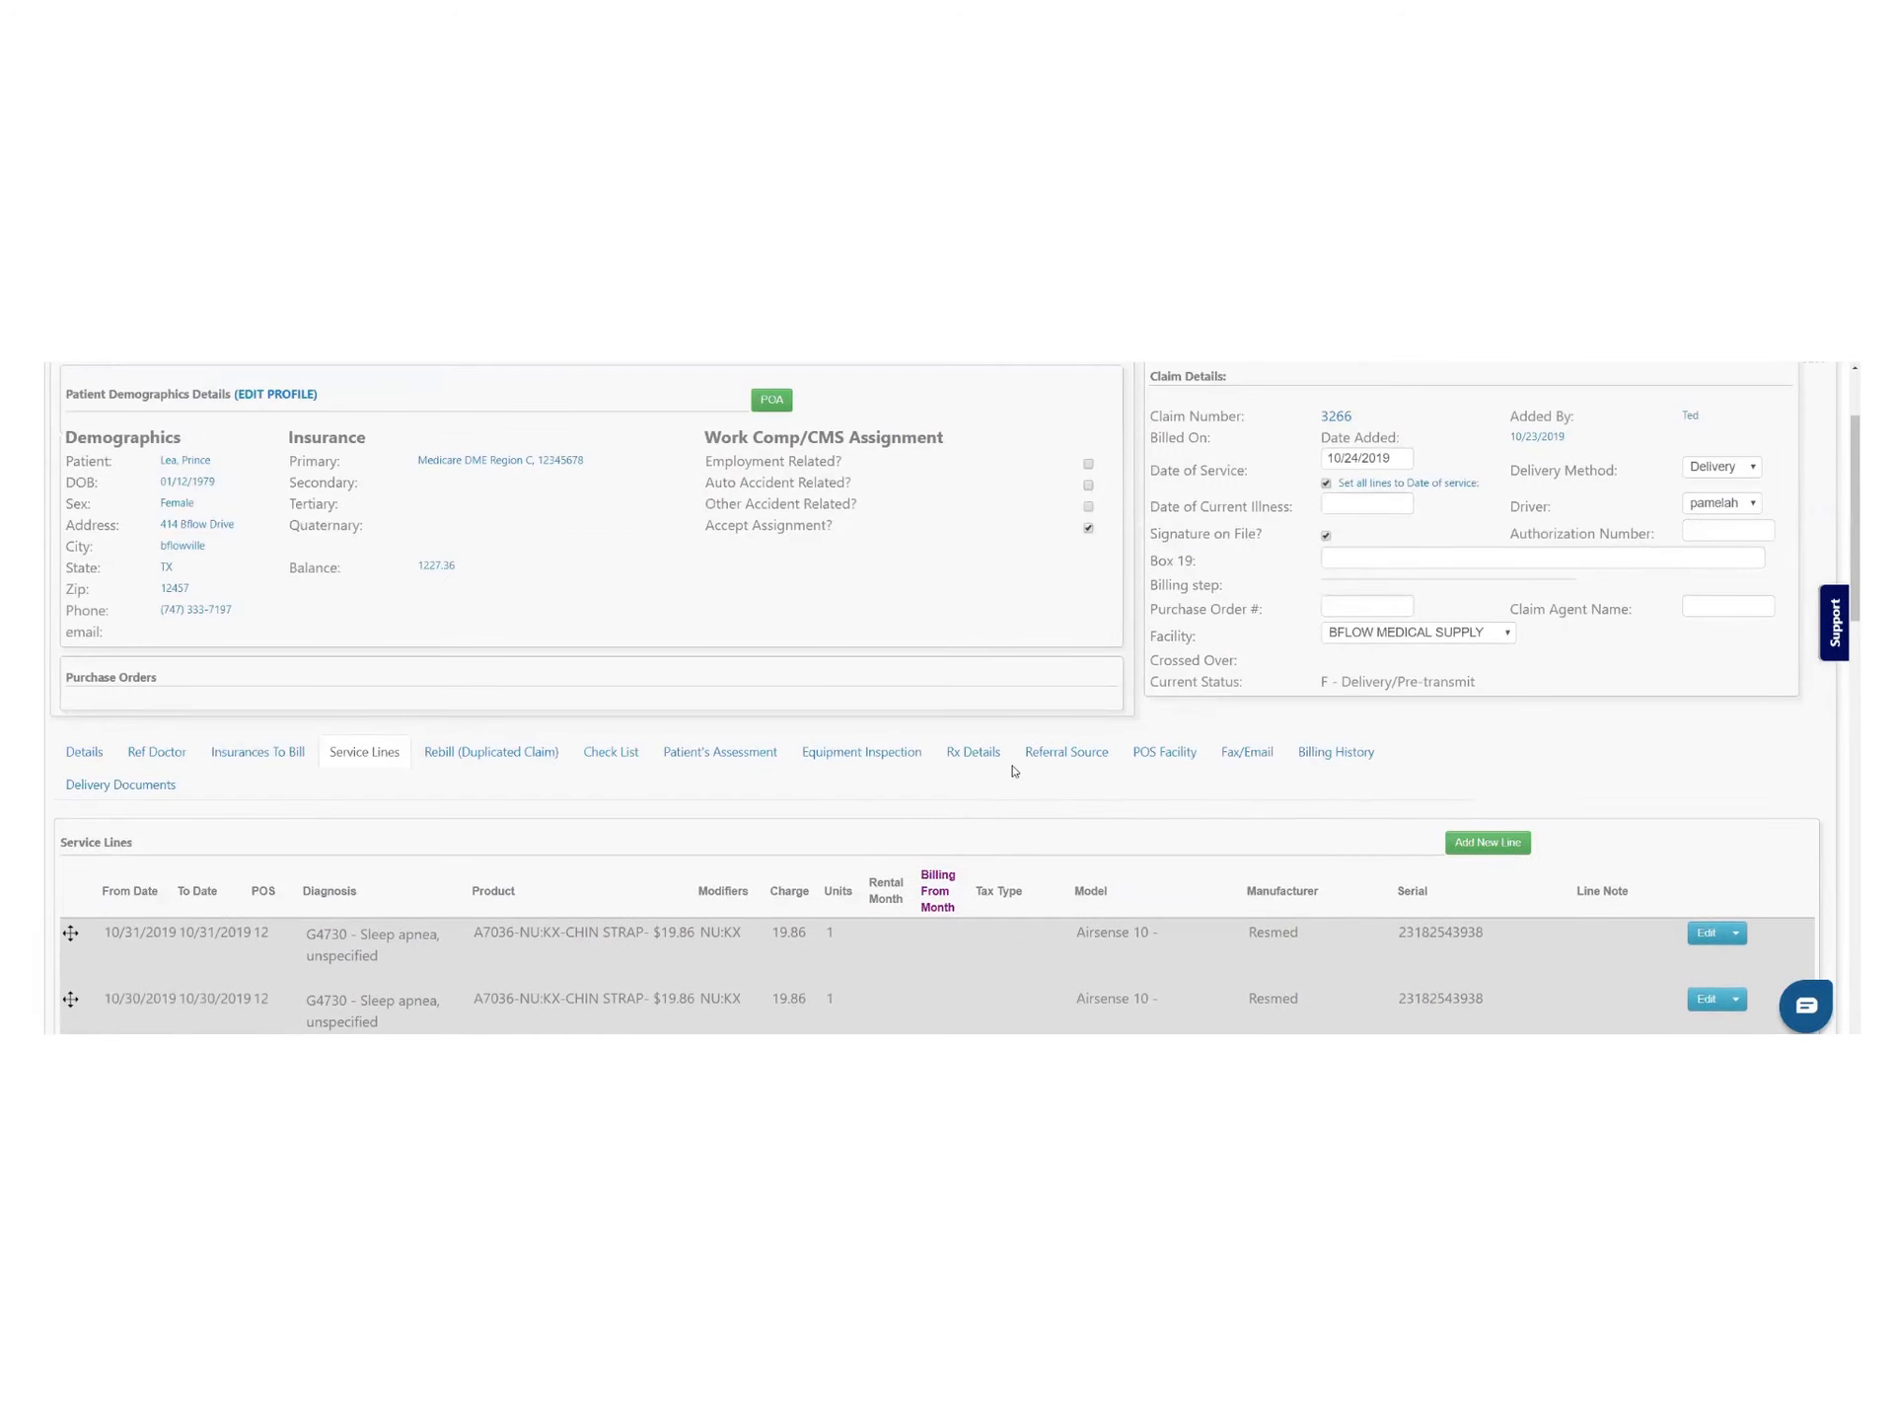
scroll(1013, 771, "up", 2)
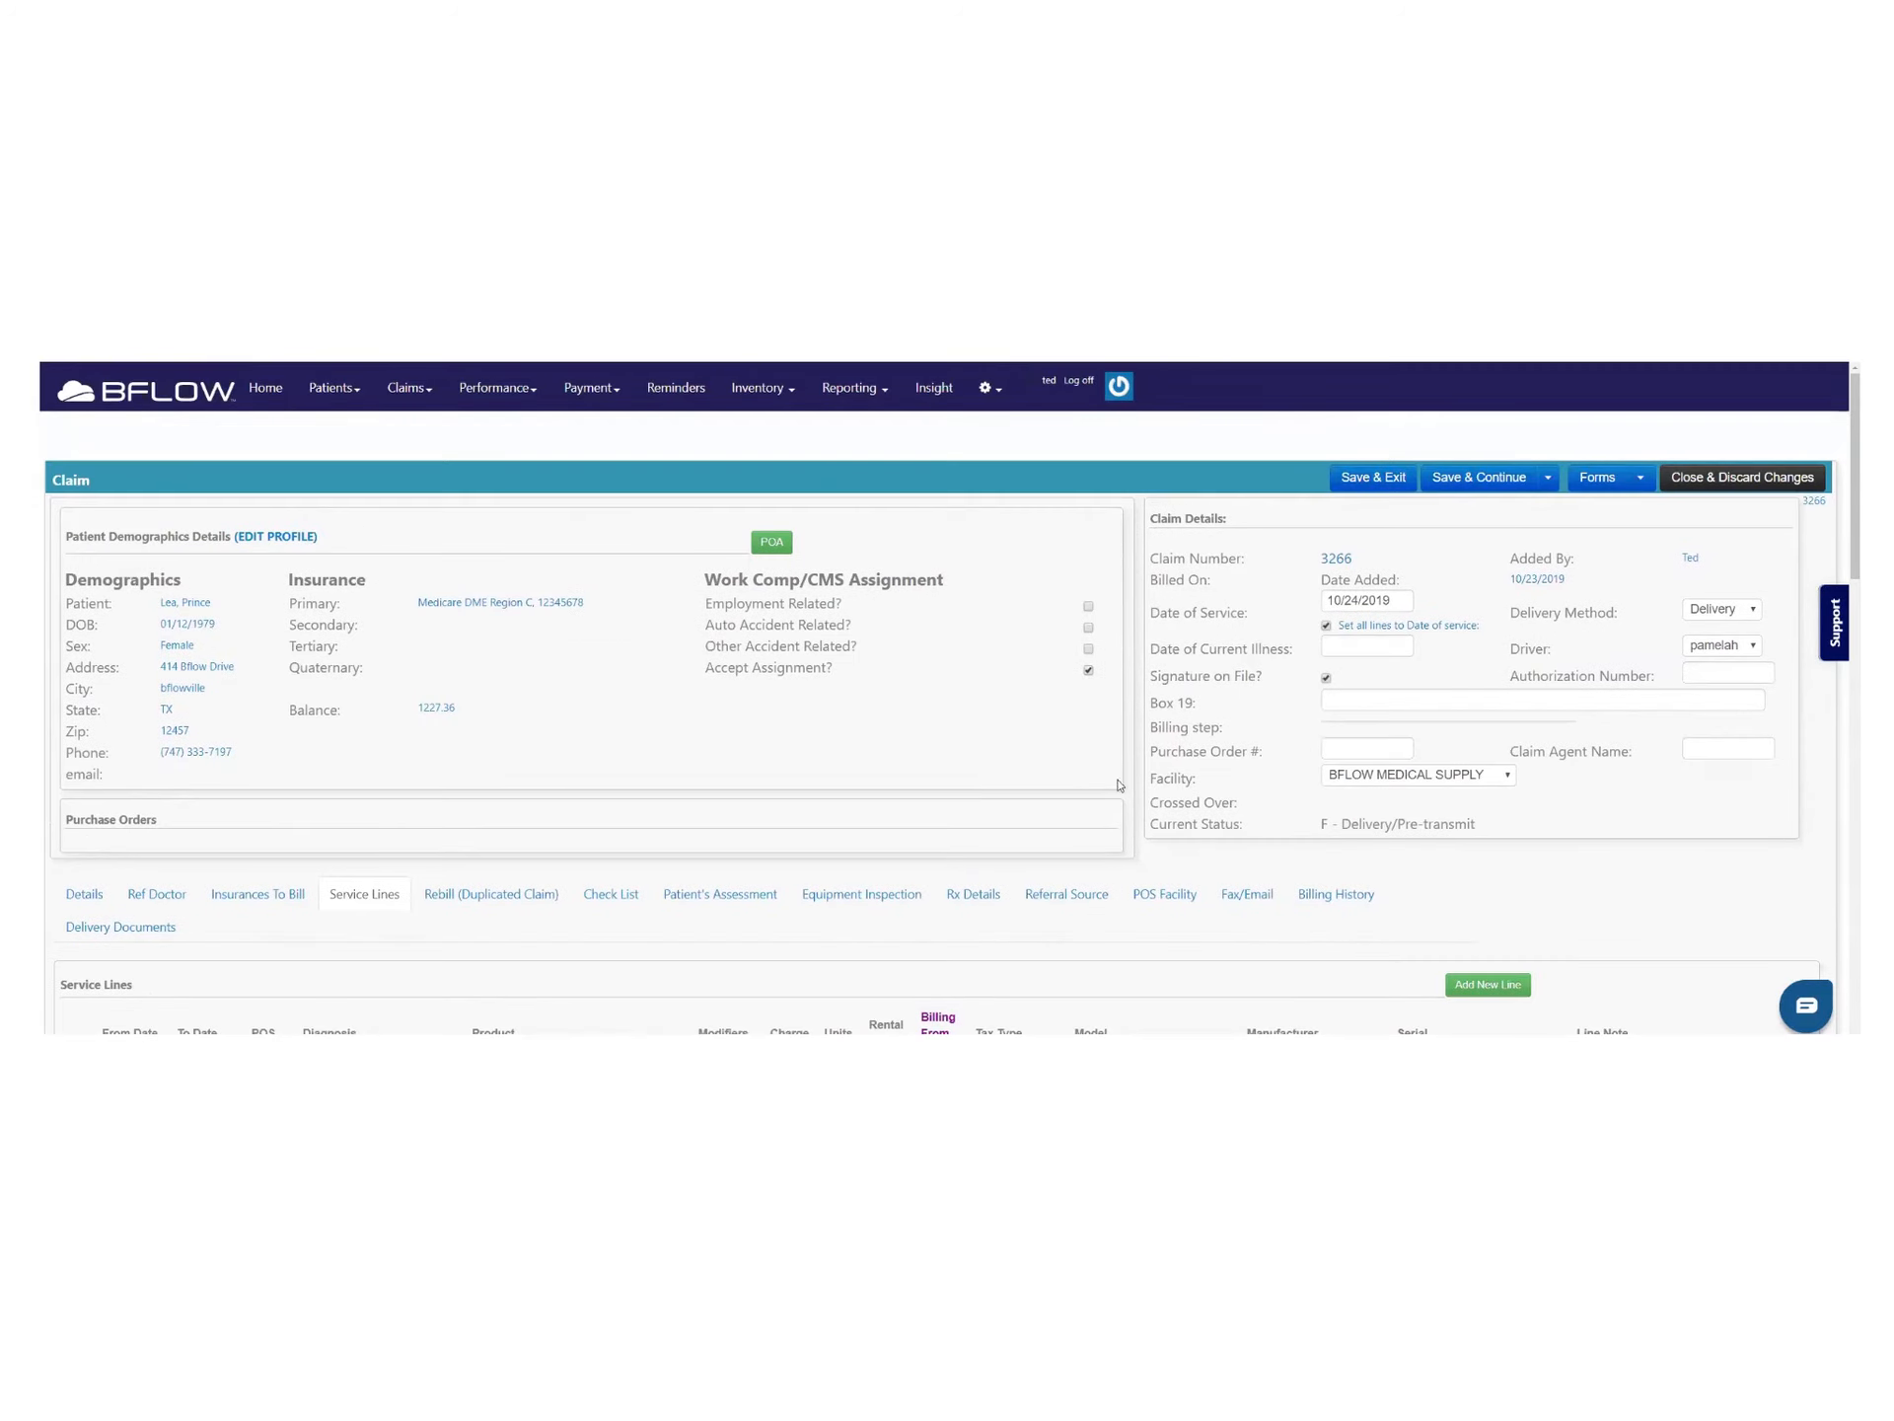
scroll(1120, 784, "down", 3)
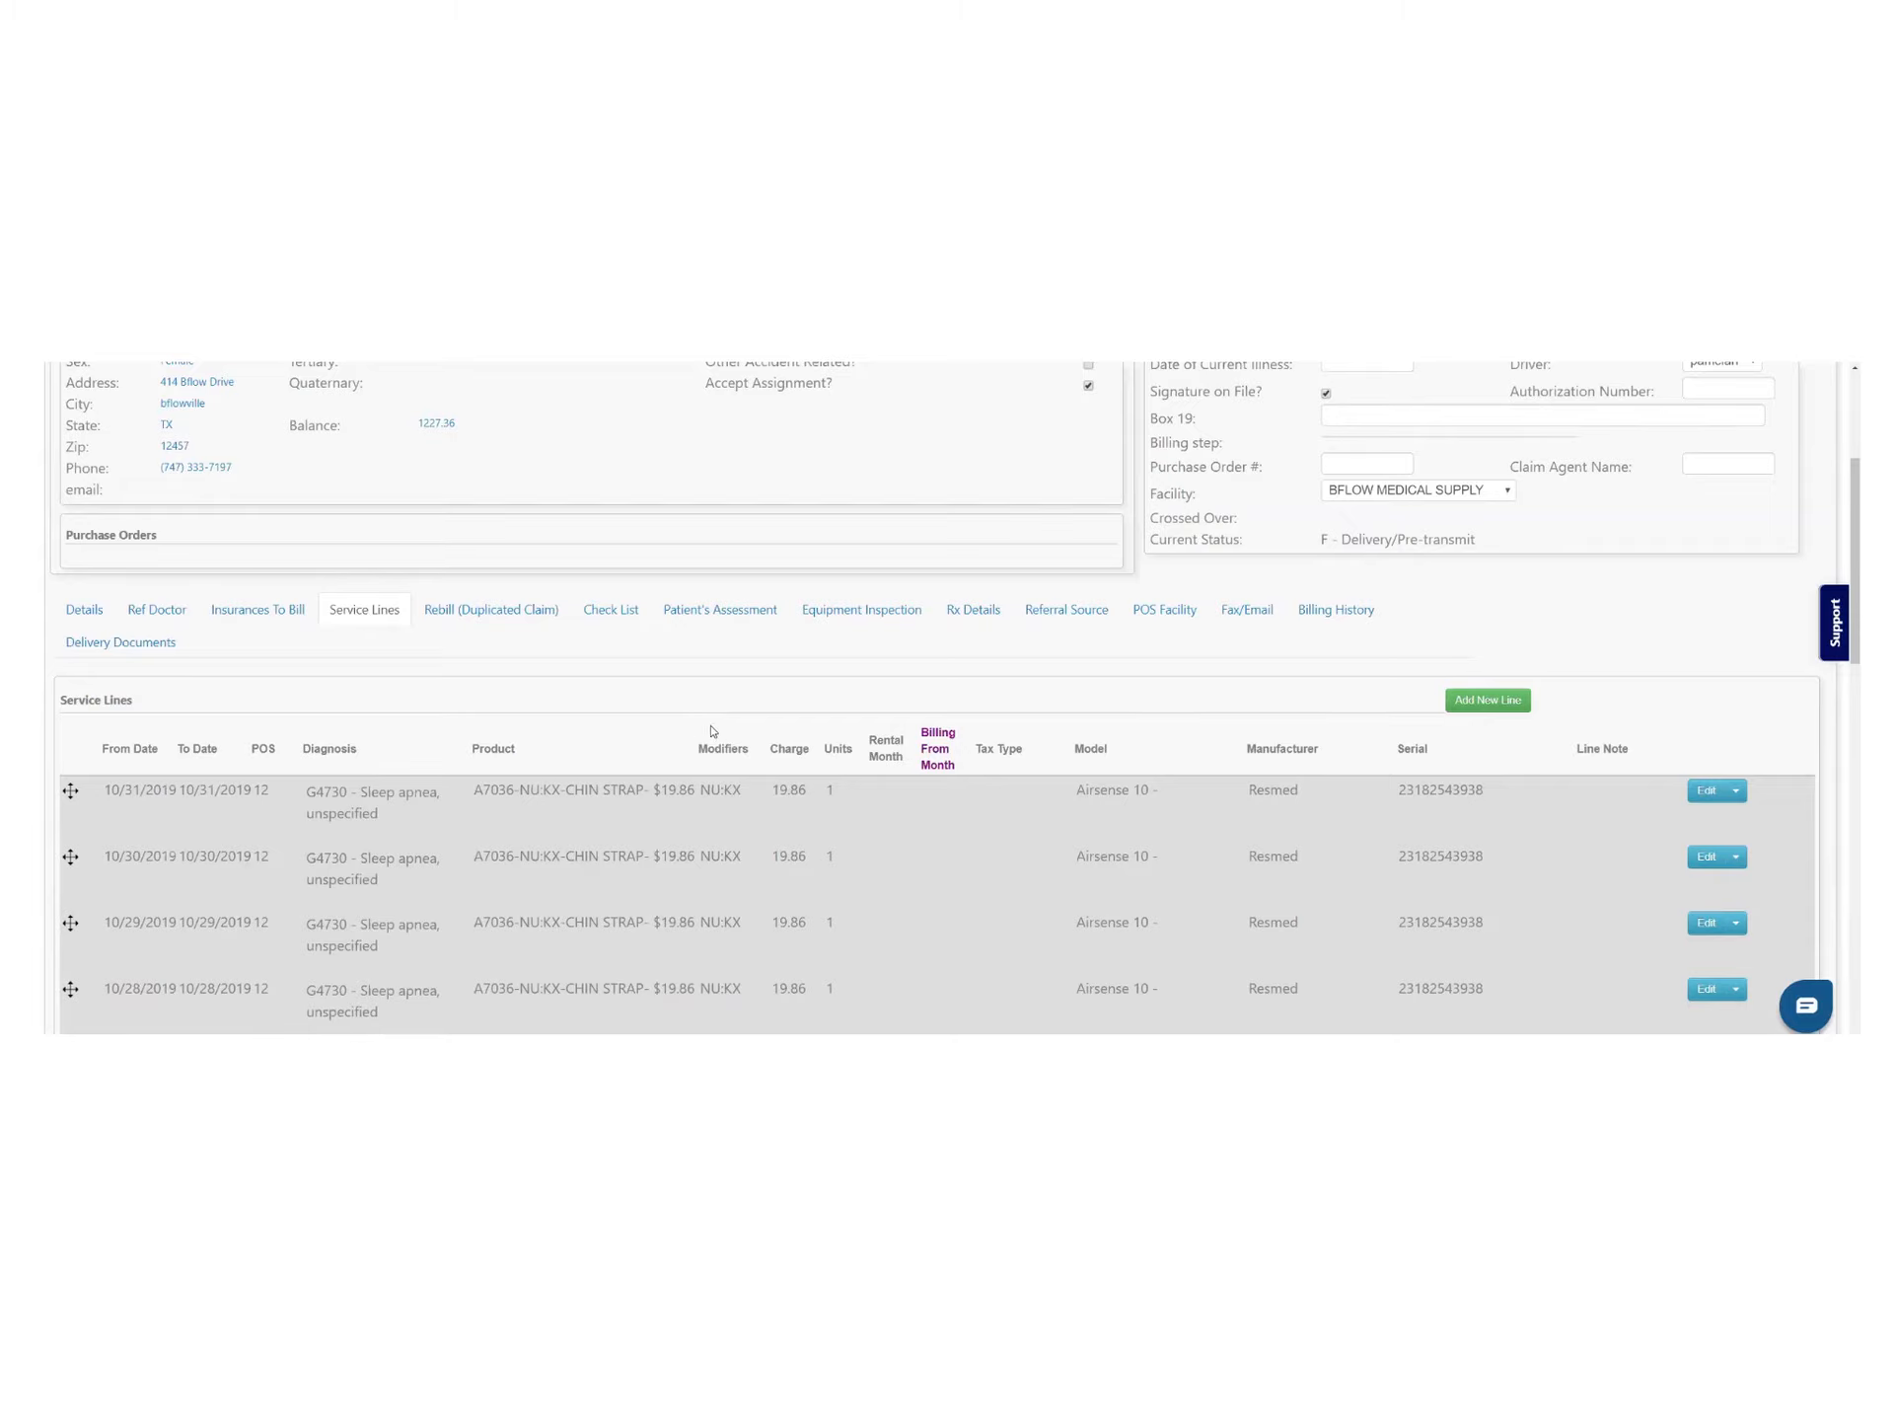
scroll(1505, 671, "up", 3)
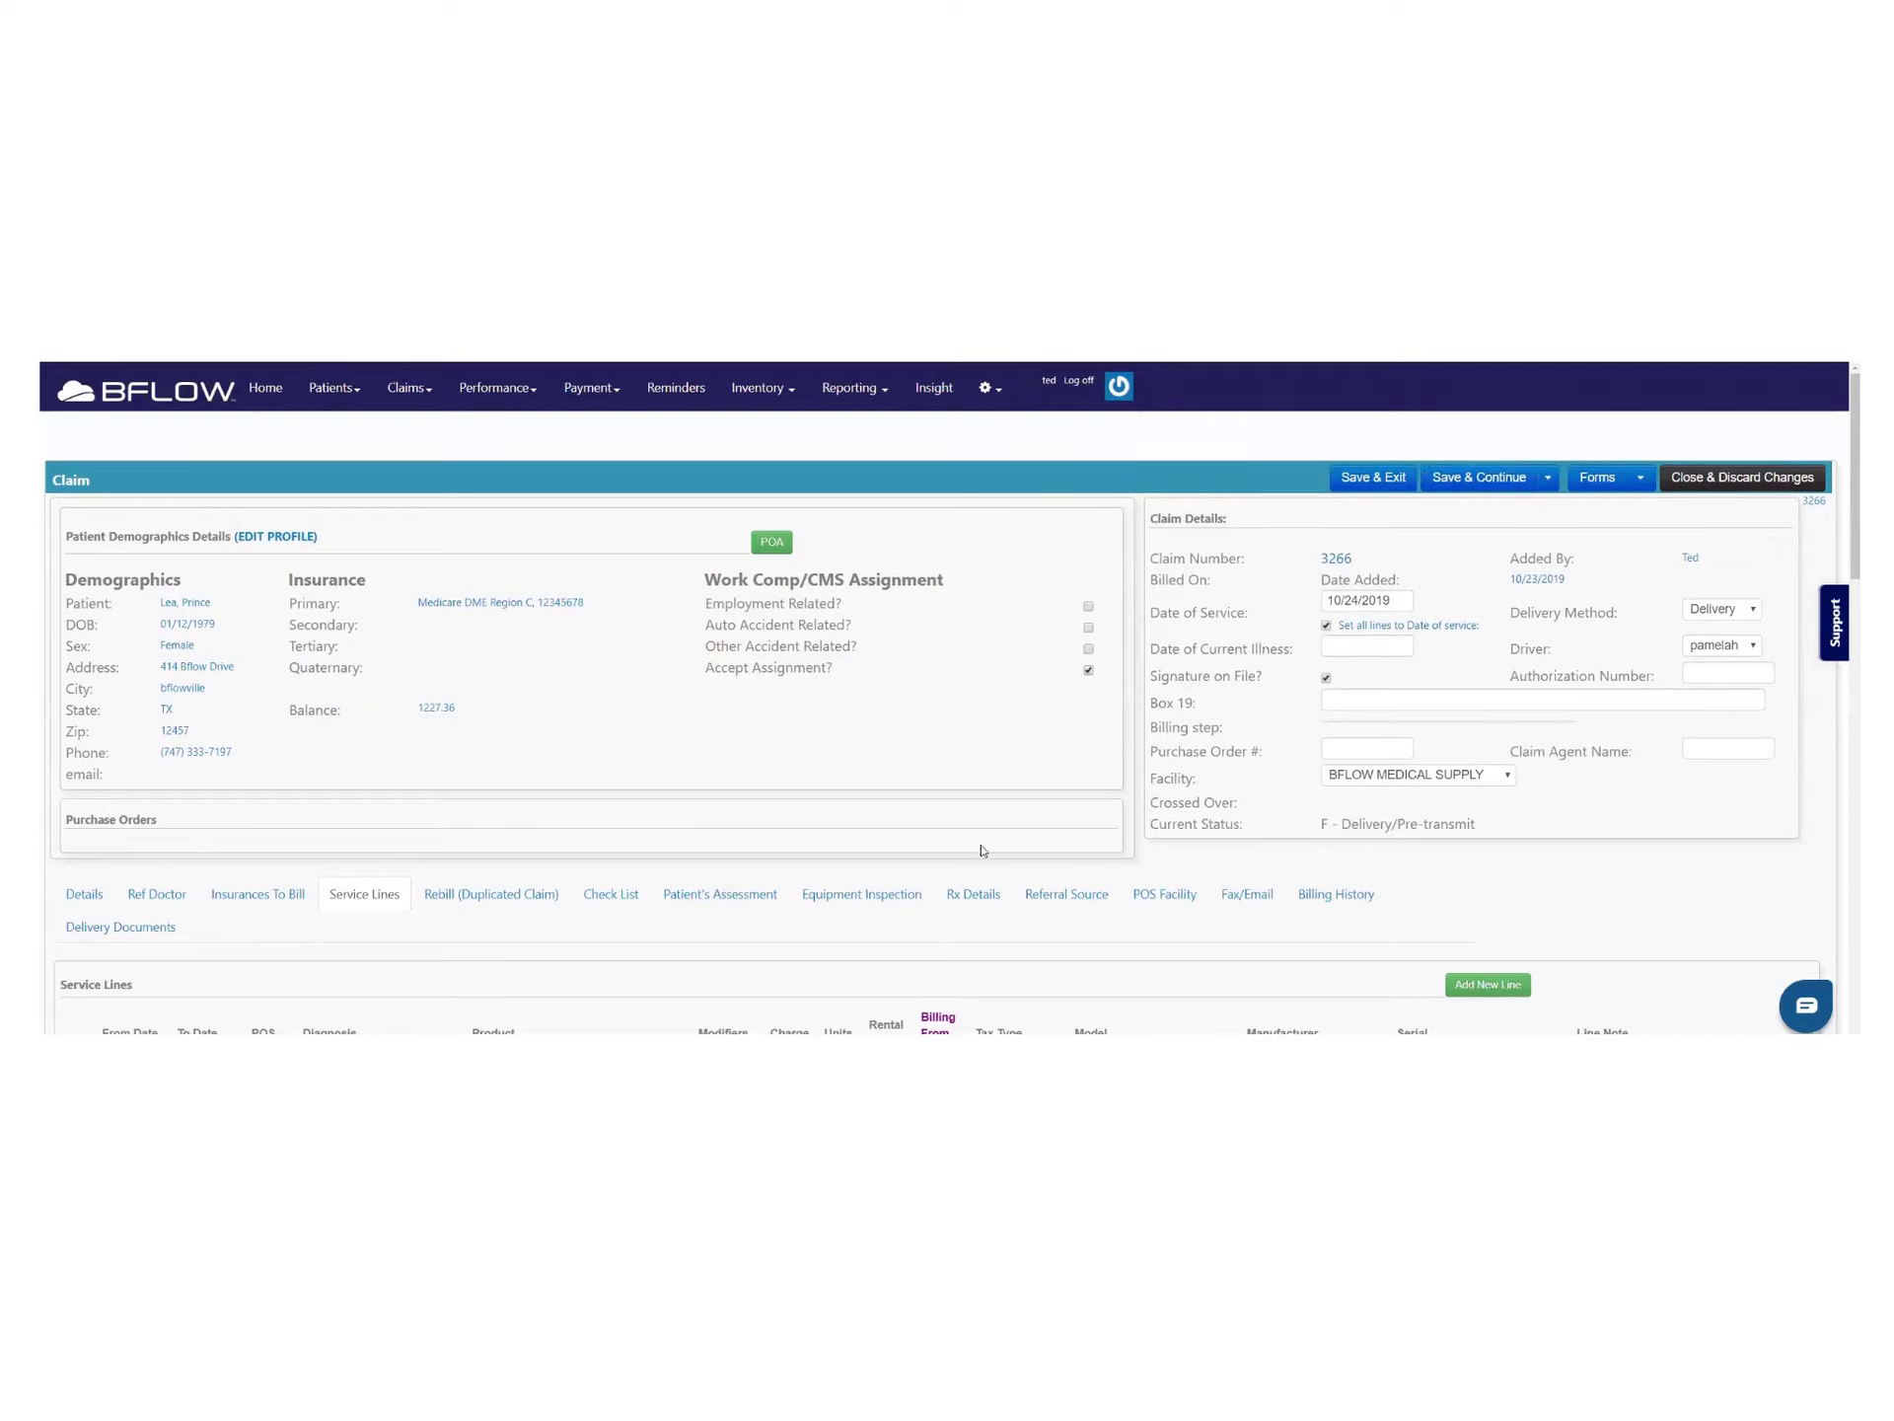
left_click(638, 898)
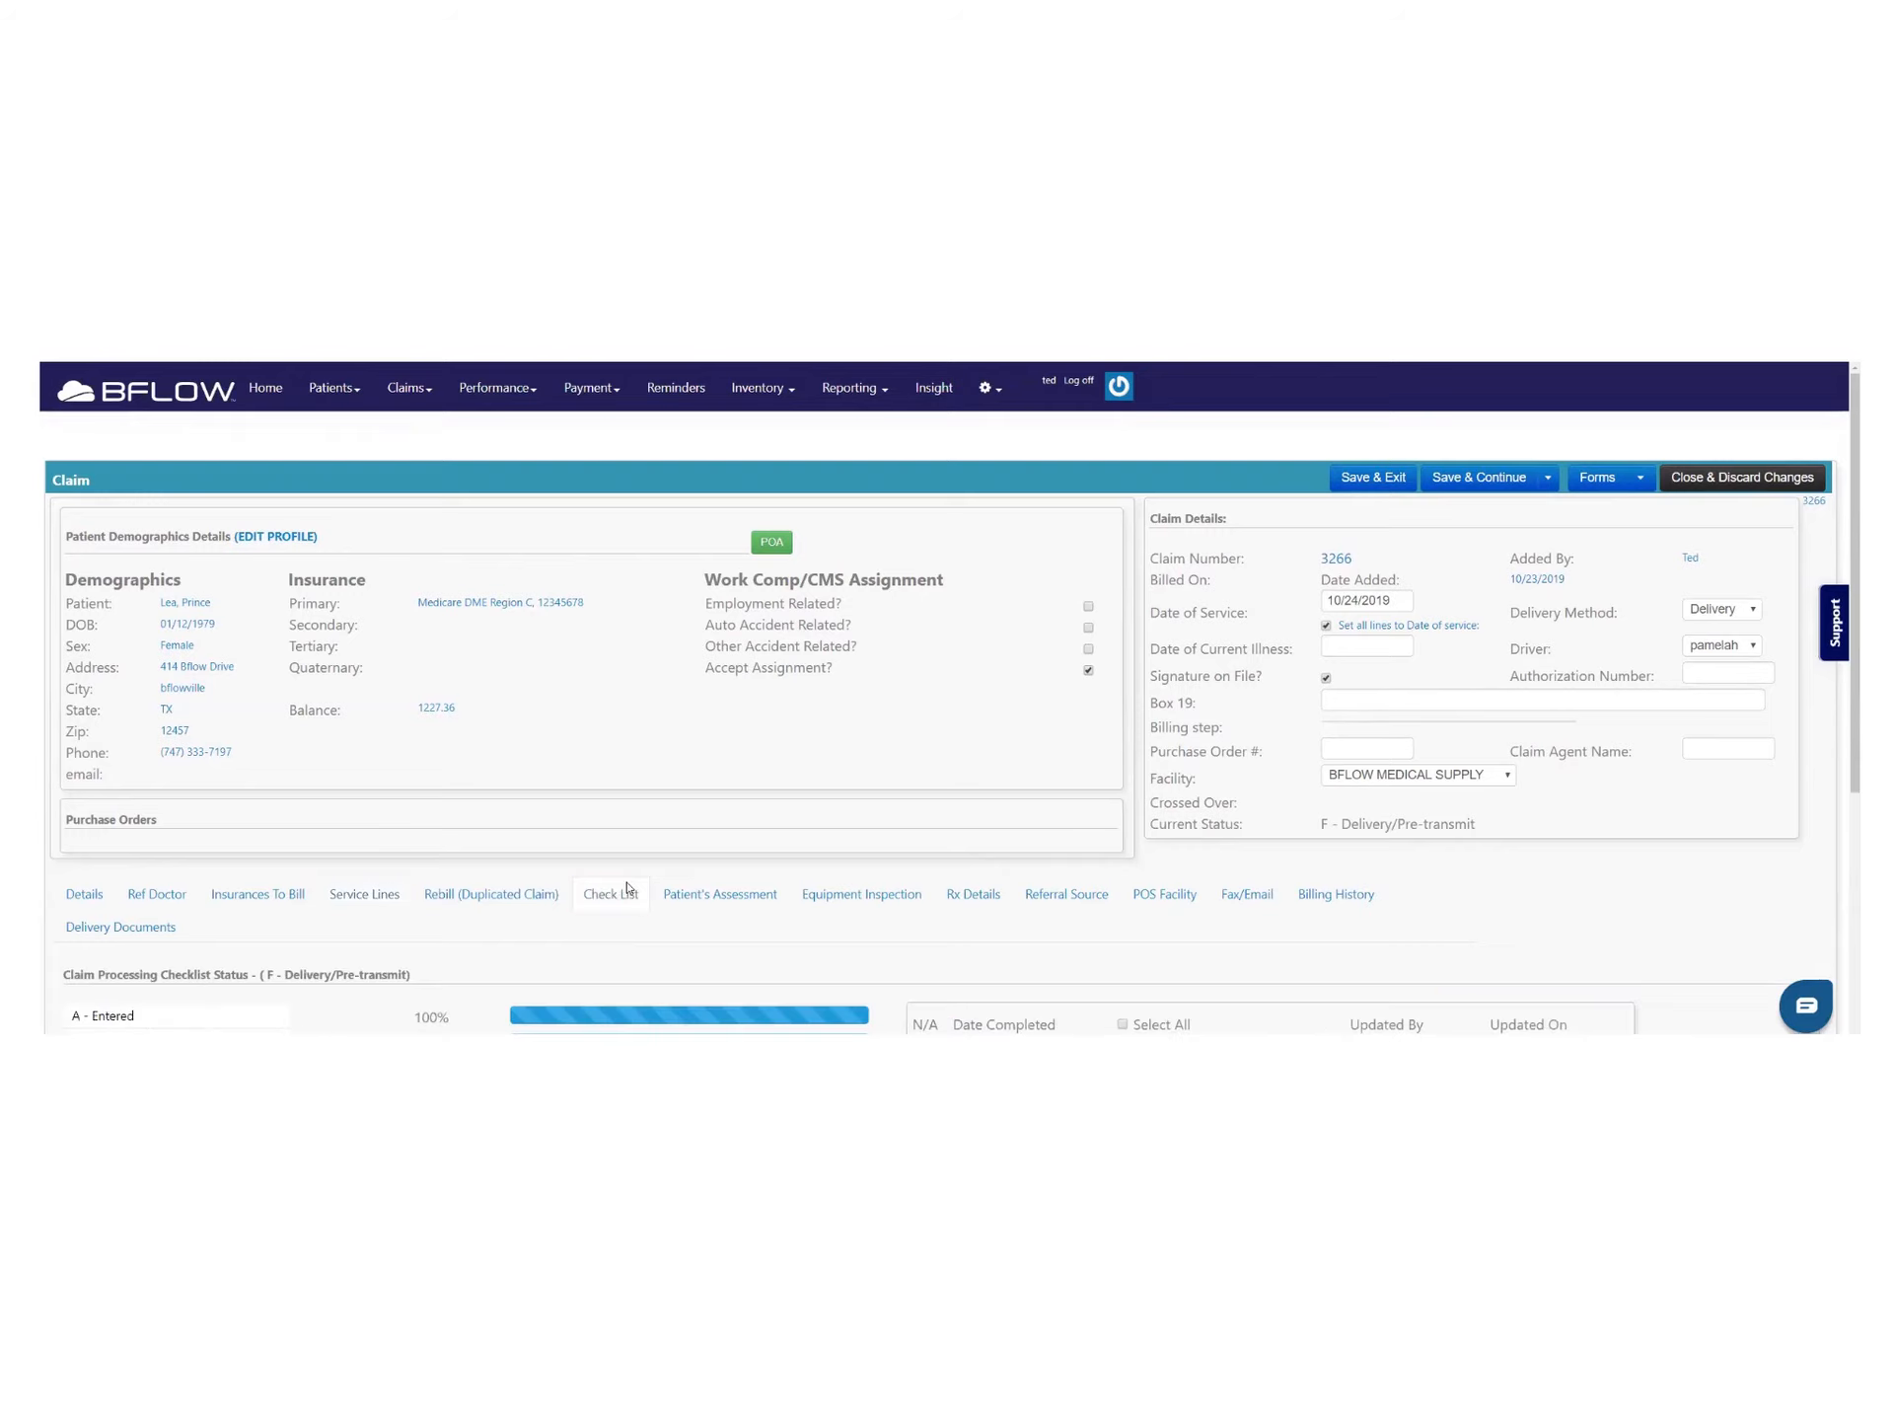
Tick the 'Claim reviewed and DOS field' and 'Claim meets all required' delivery items, reaching G - Ready to Transmit
scroll(641, 868, "down", 3)
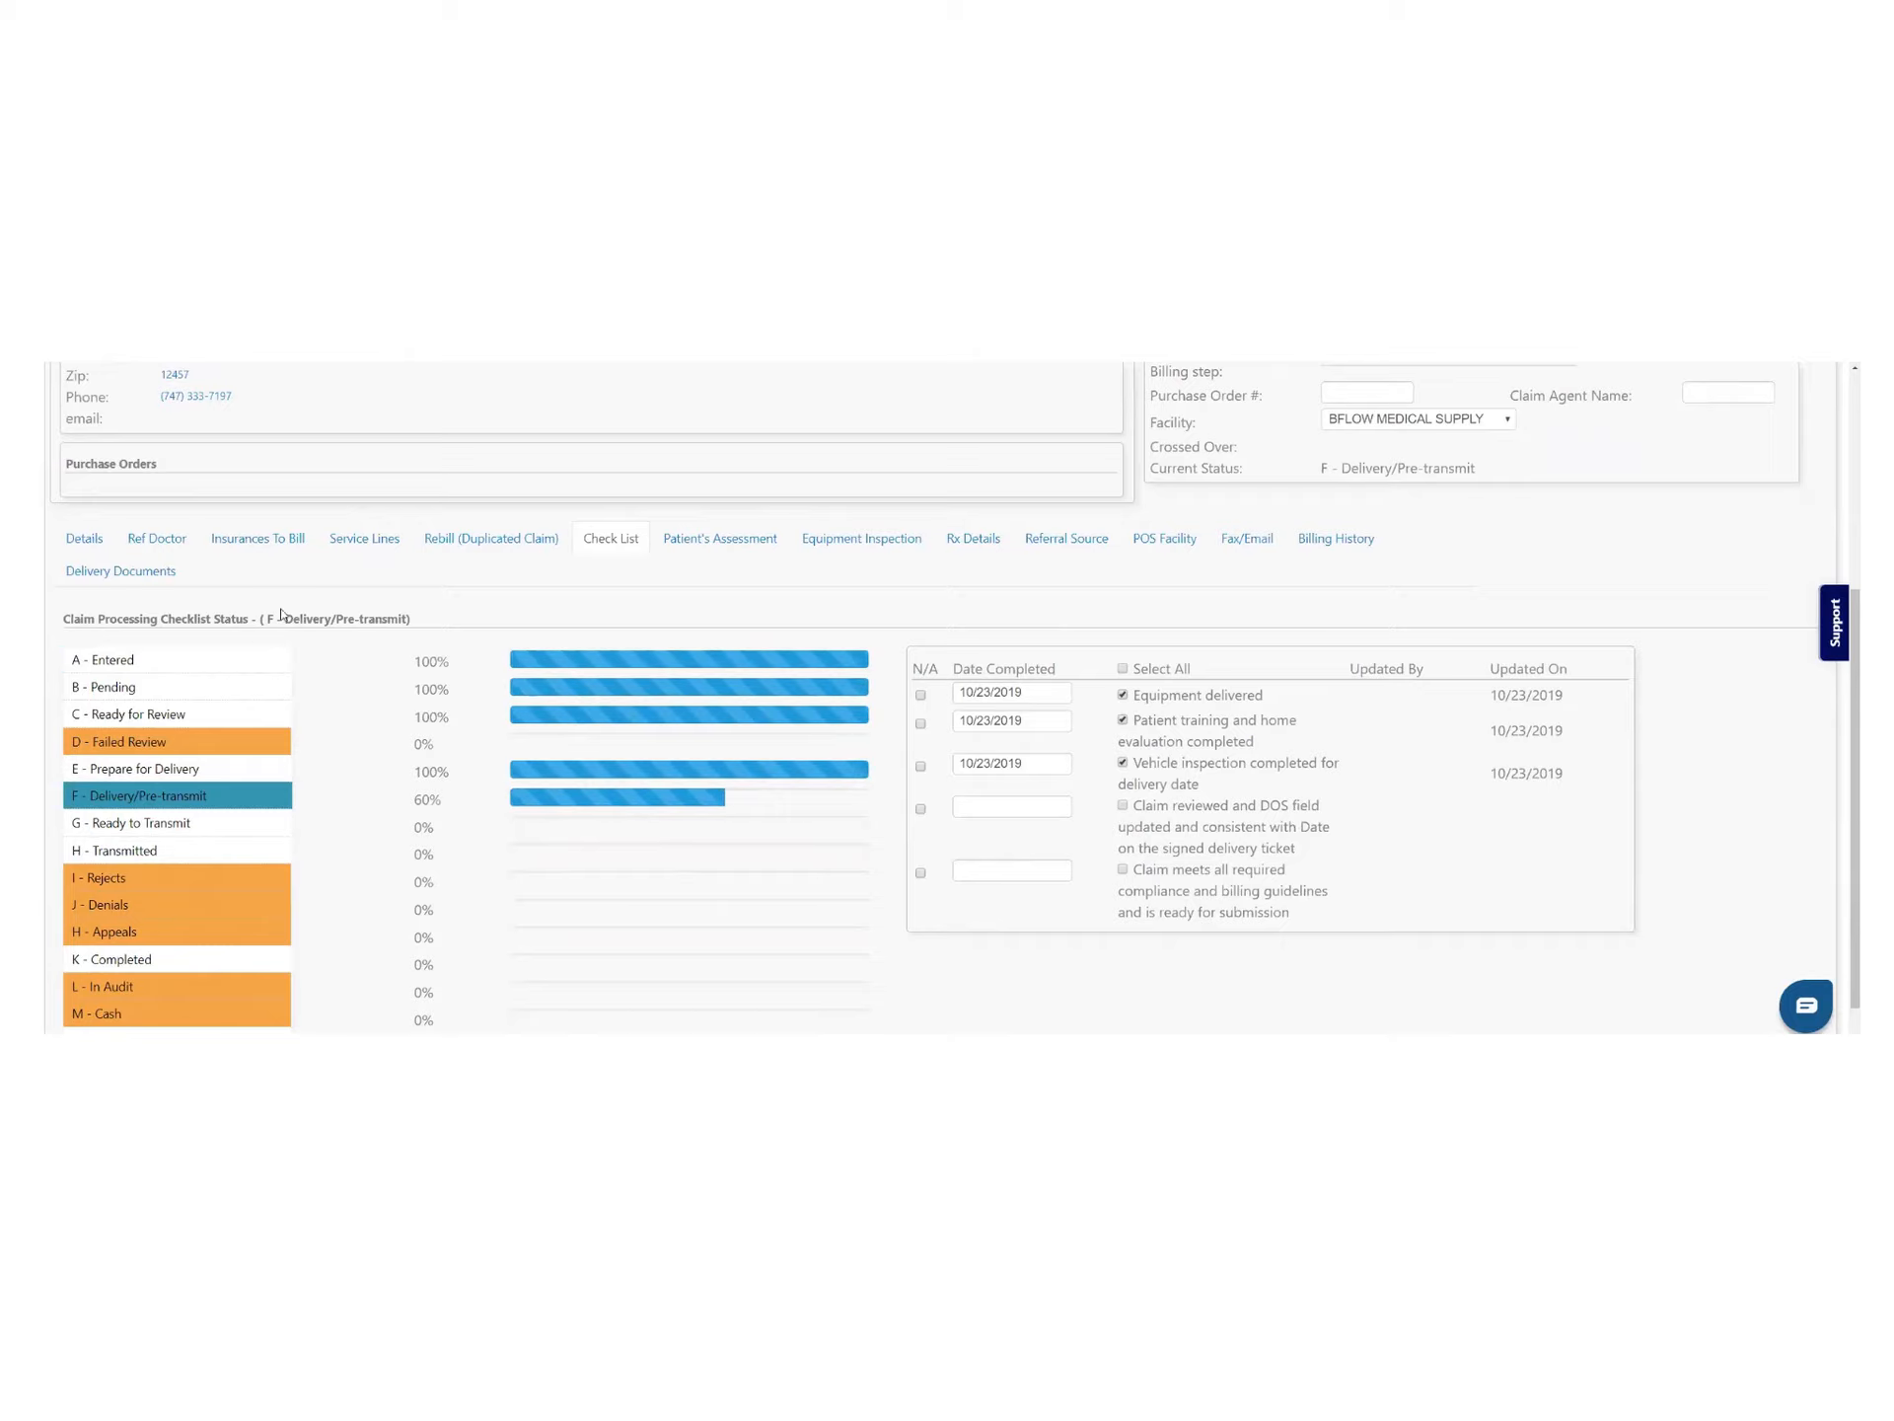
left_click_drag(282, 620, 410, 632)
left_click_drag(1141, 809, 1325, 850)
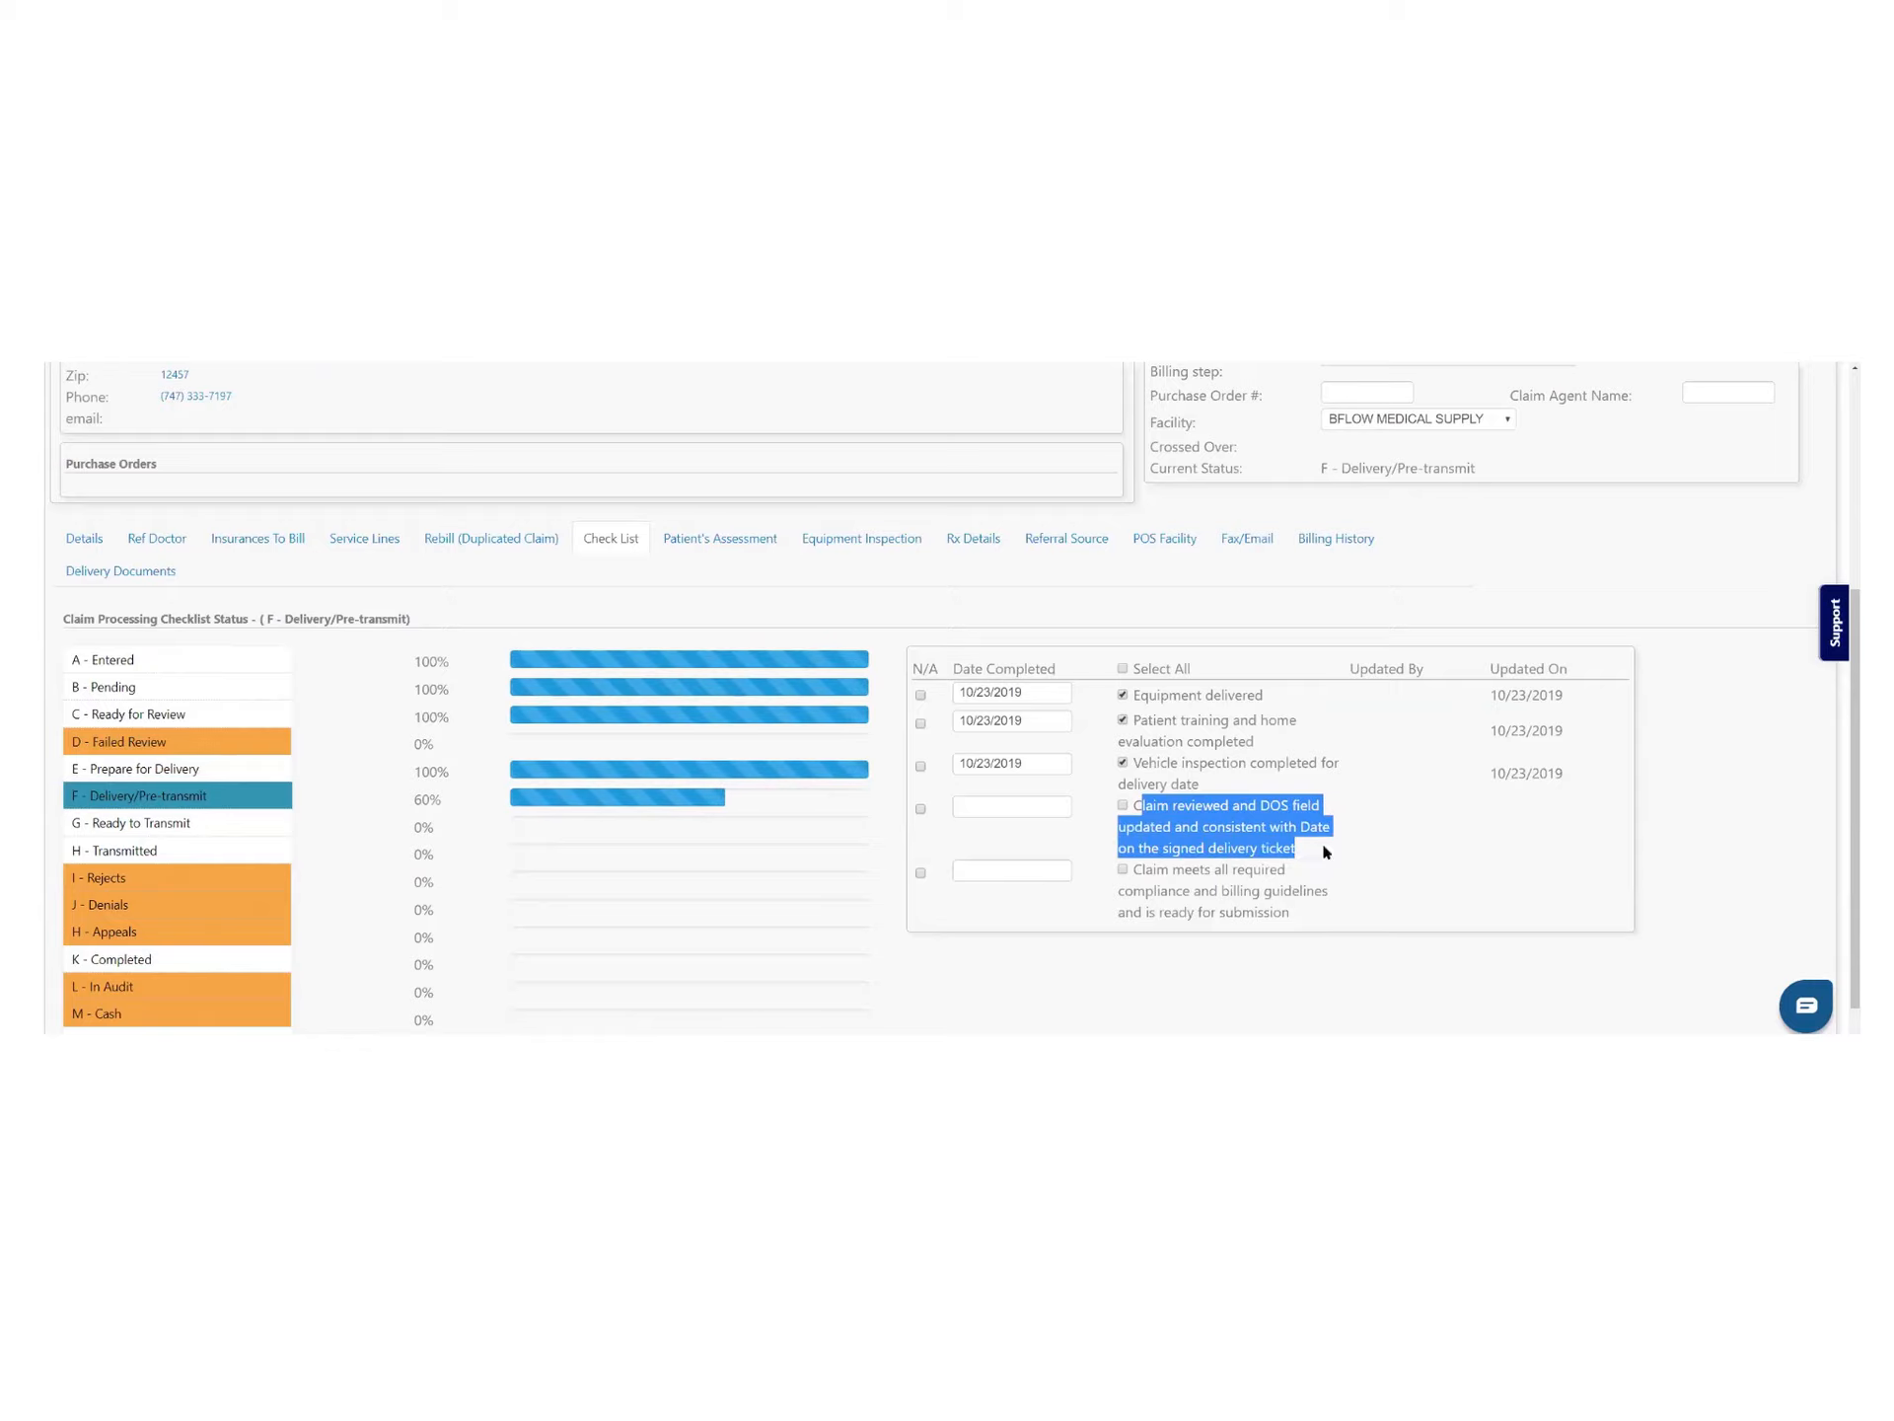
left_click(1141, 807)
left_click(1121, 806)
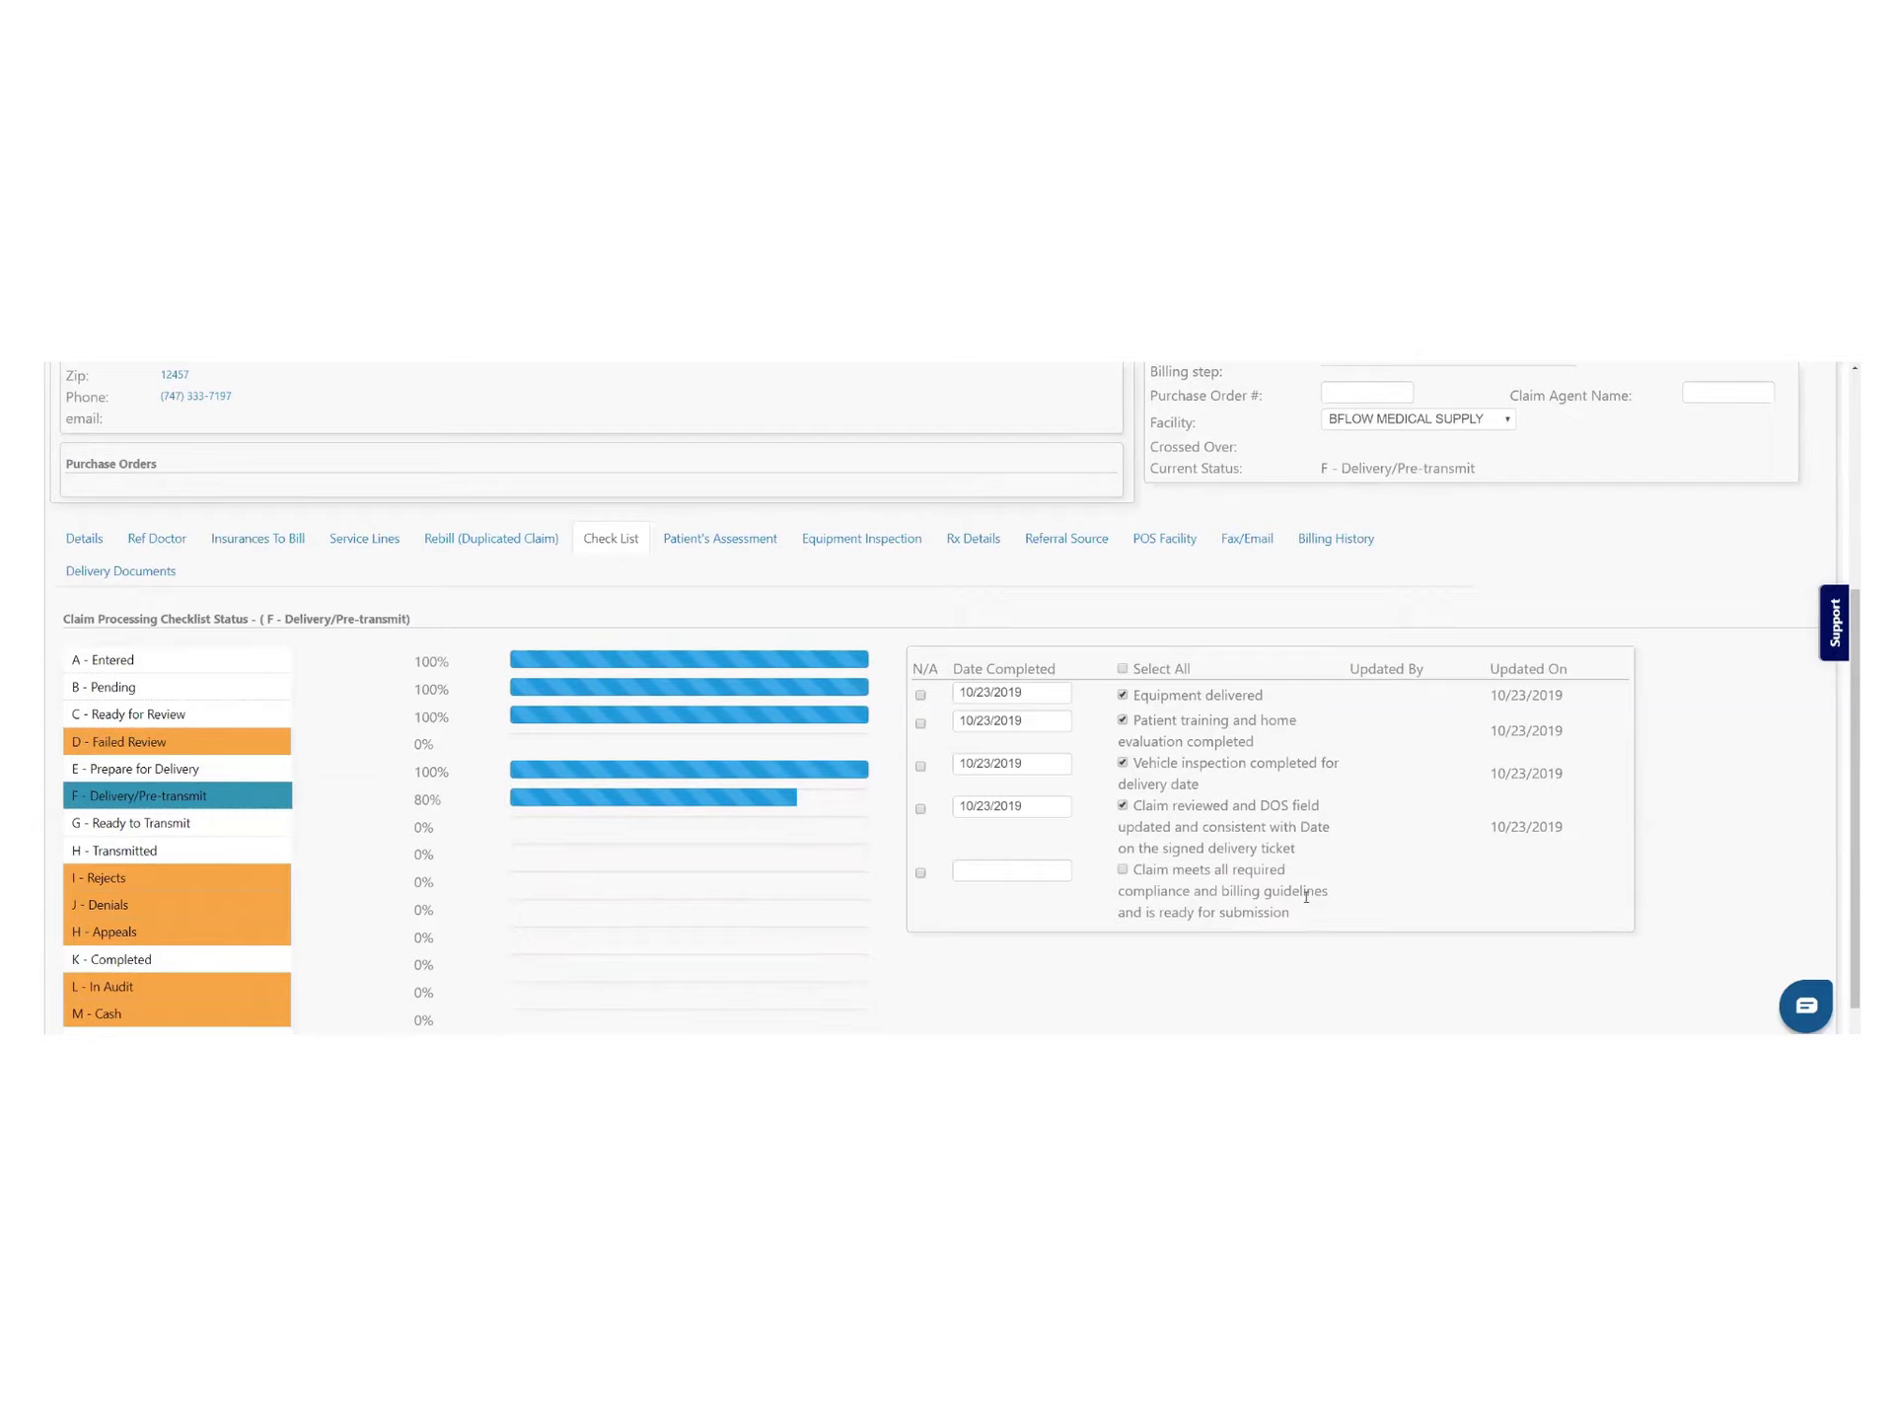
left_click(1122, 869)
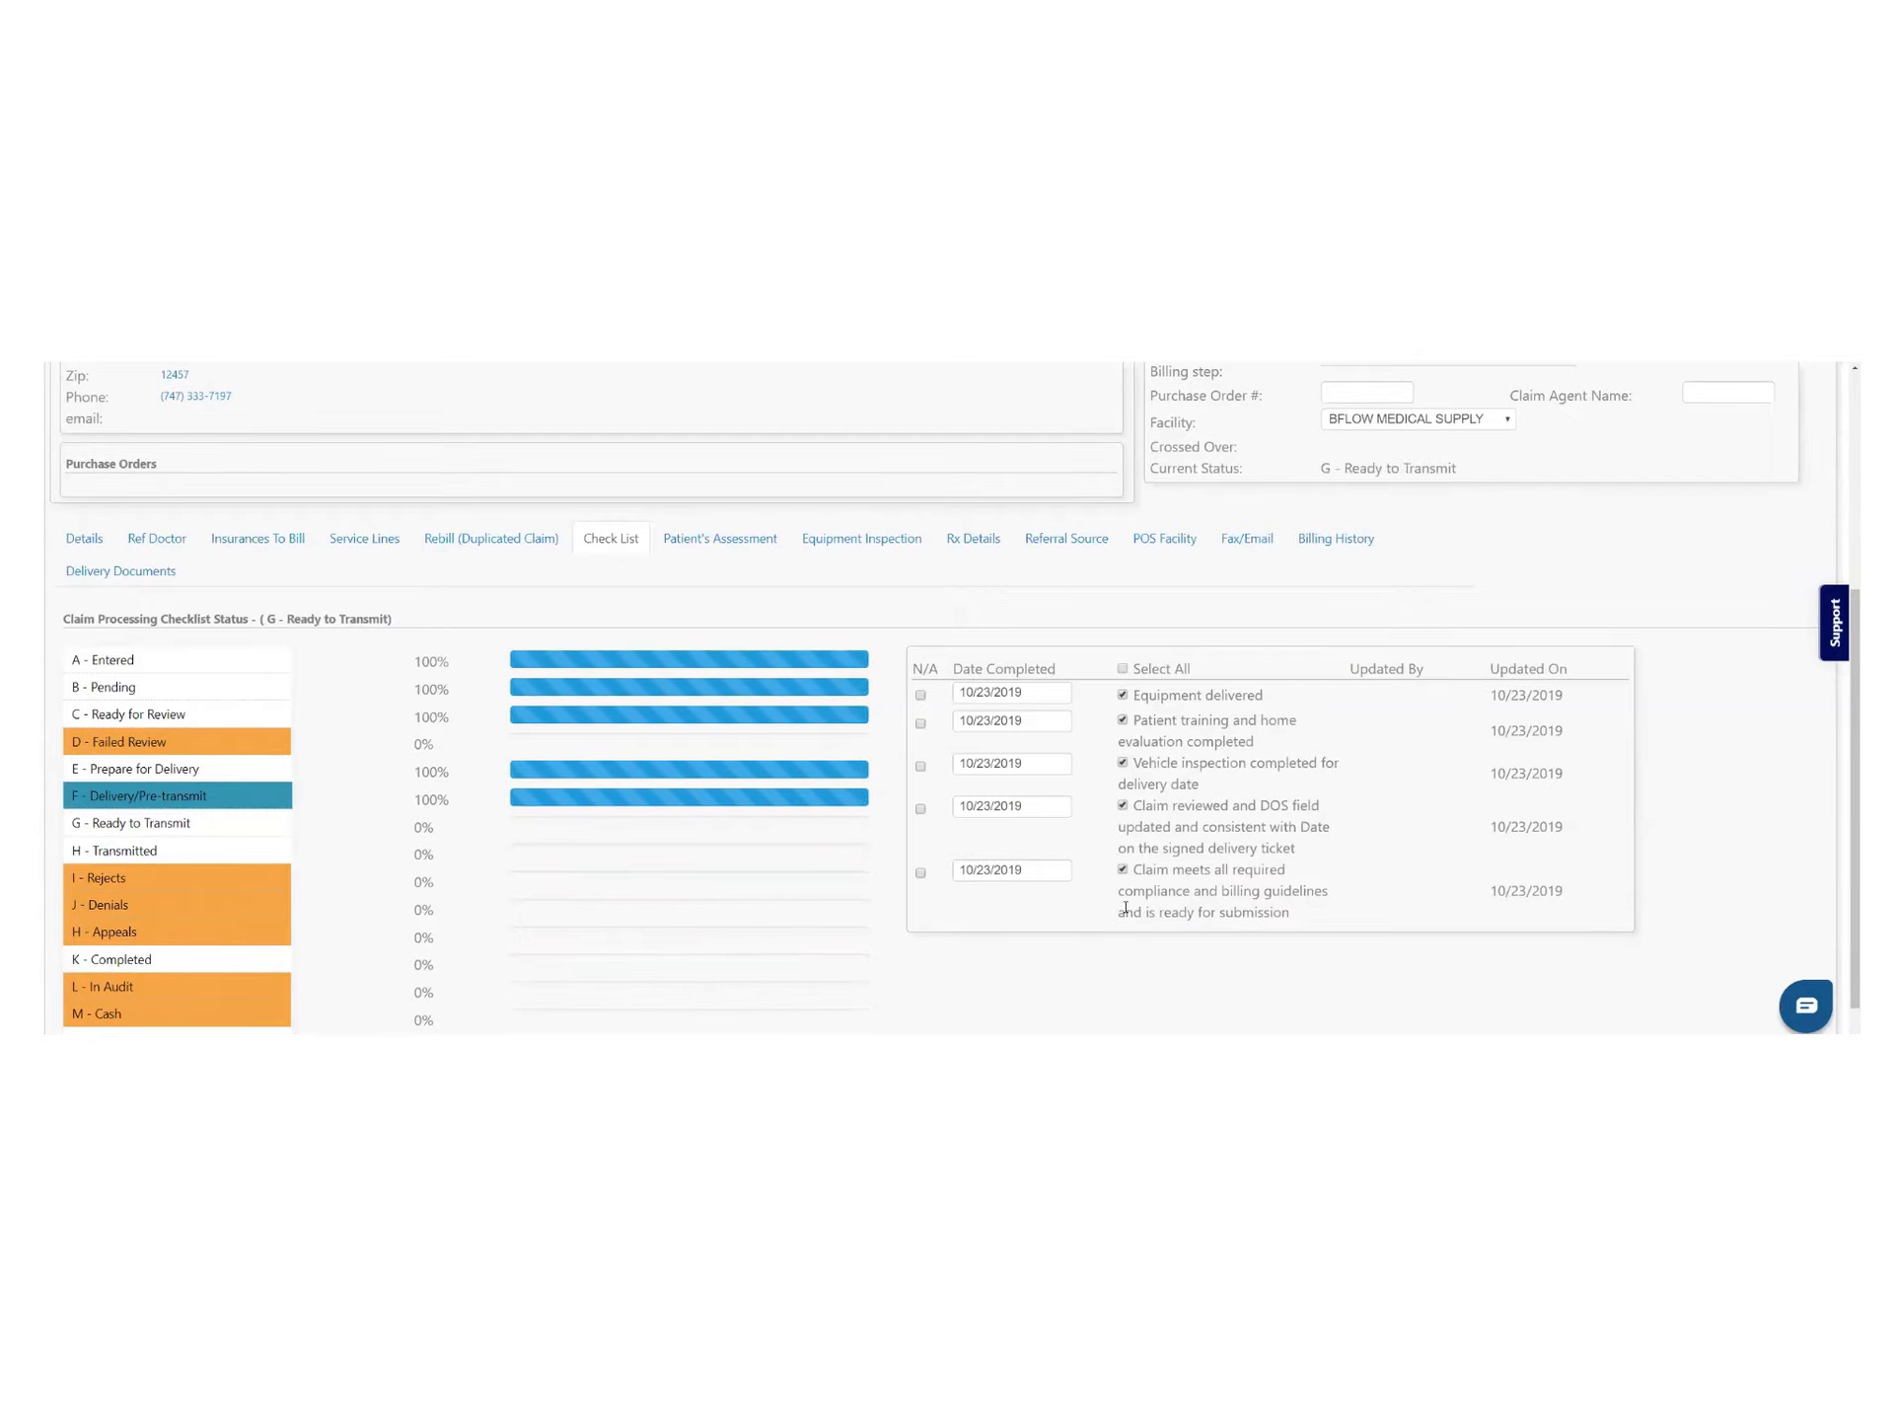
left_click_drag(263, 619, 393, 622)
scroll(397, 632, "up", 4)
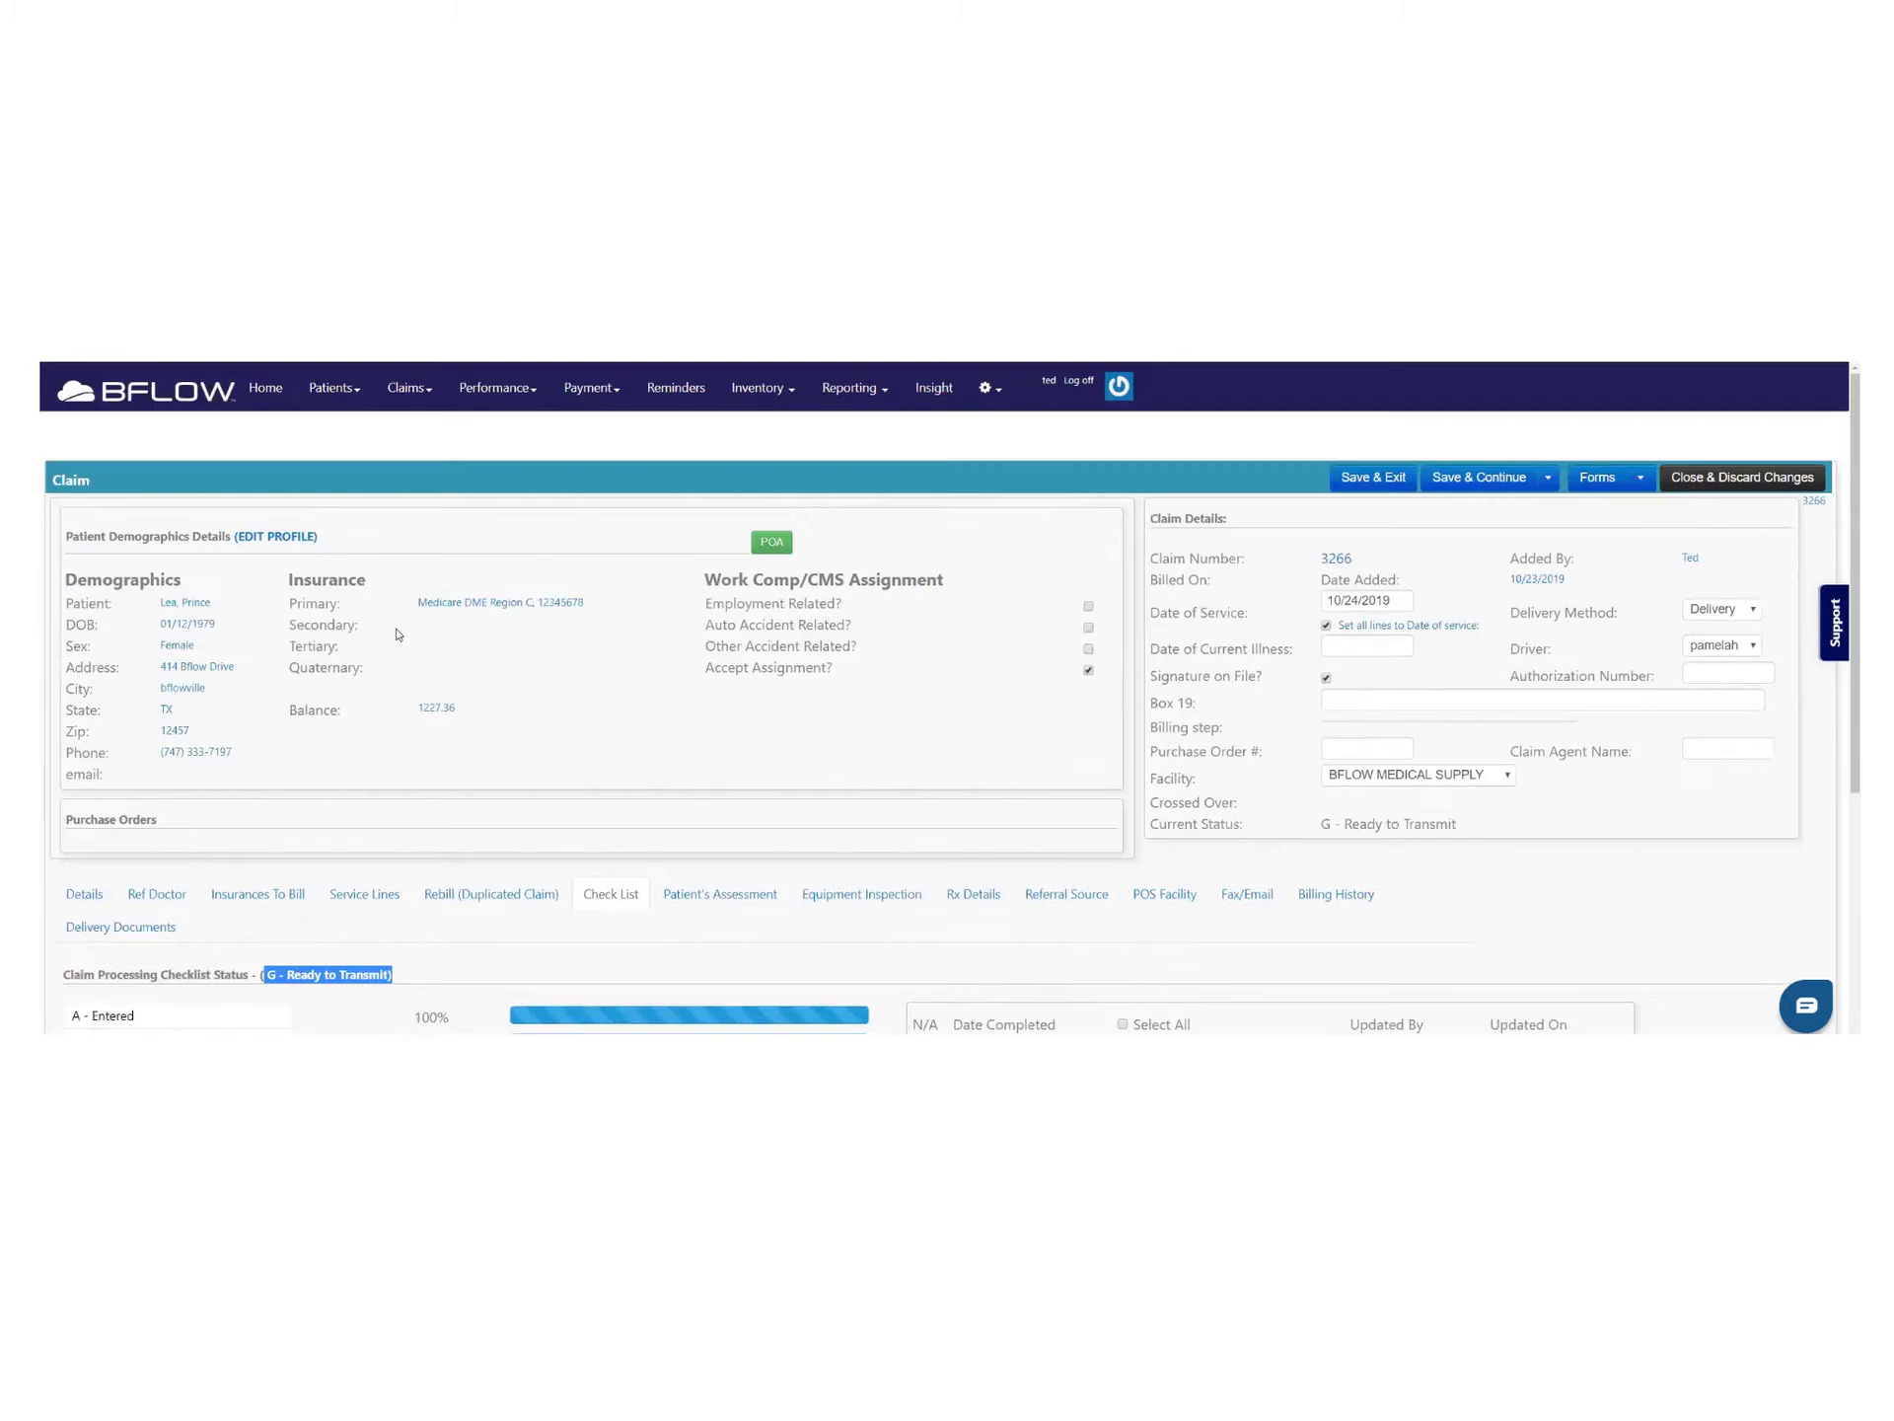
Try Save & Exit and accept filling line dates from the DOS, then close the claim discarding changes
left_click(1386, 483)
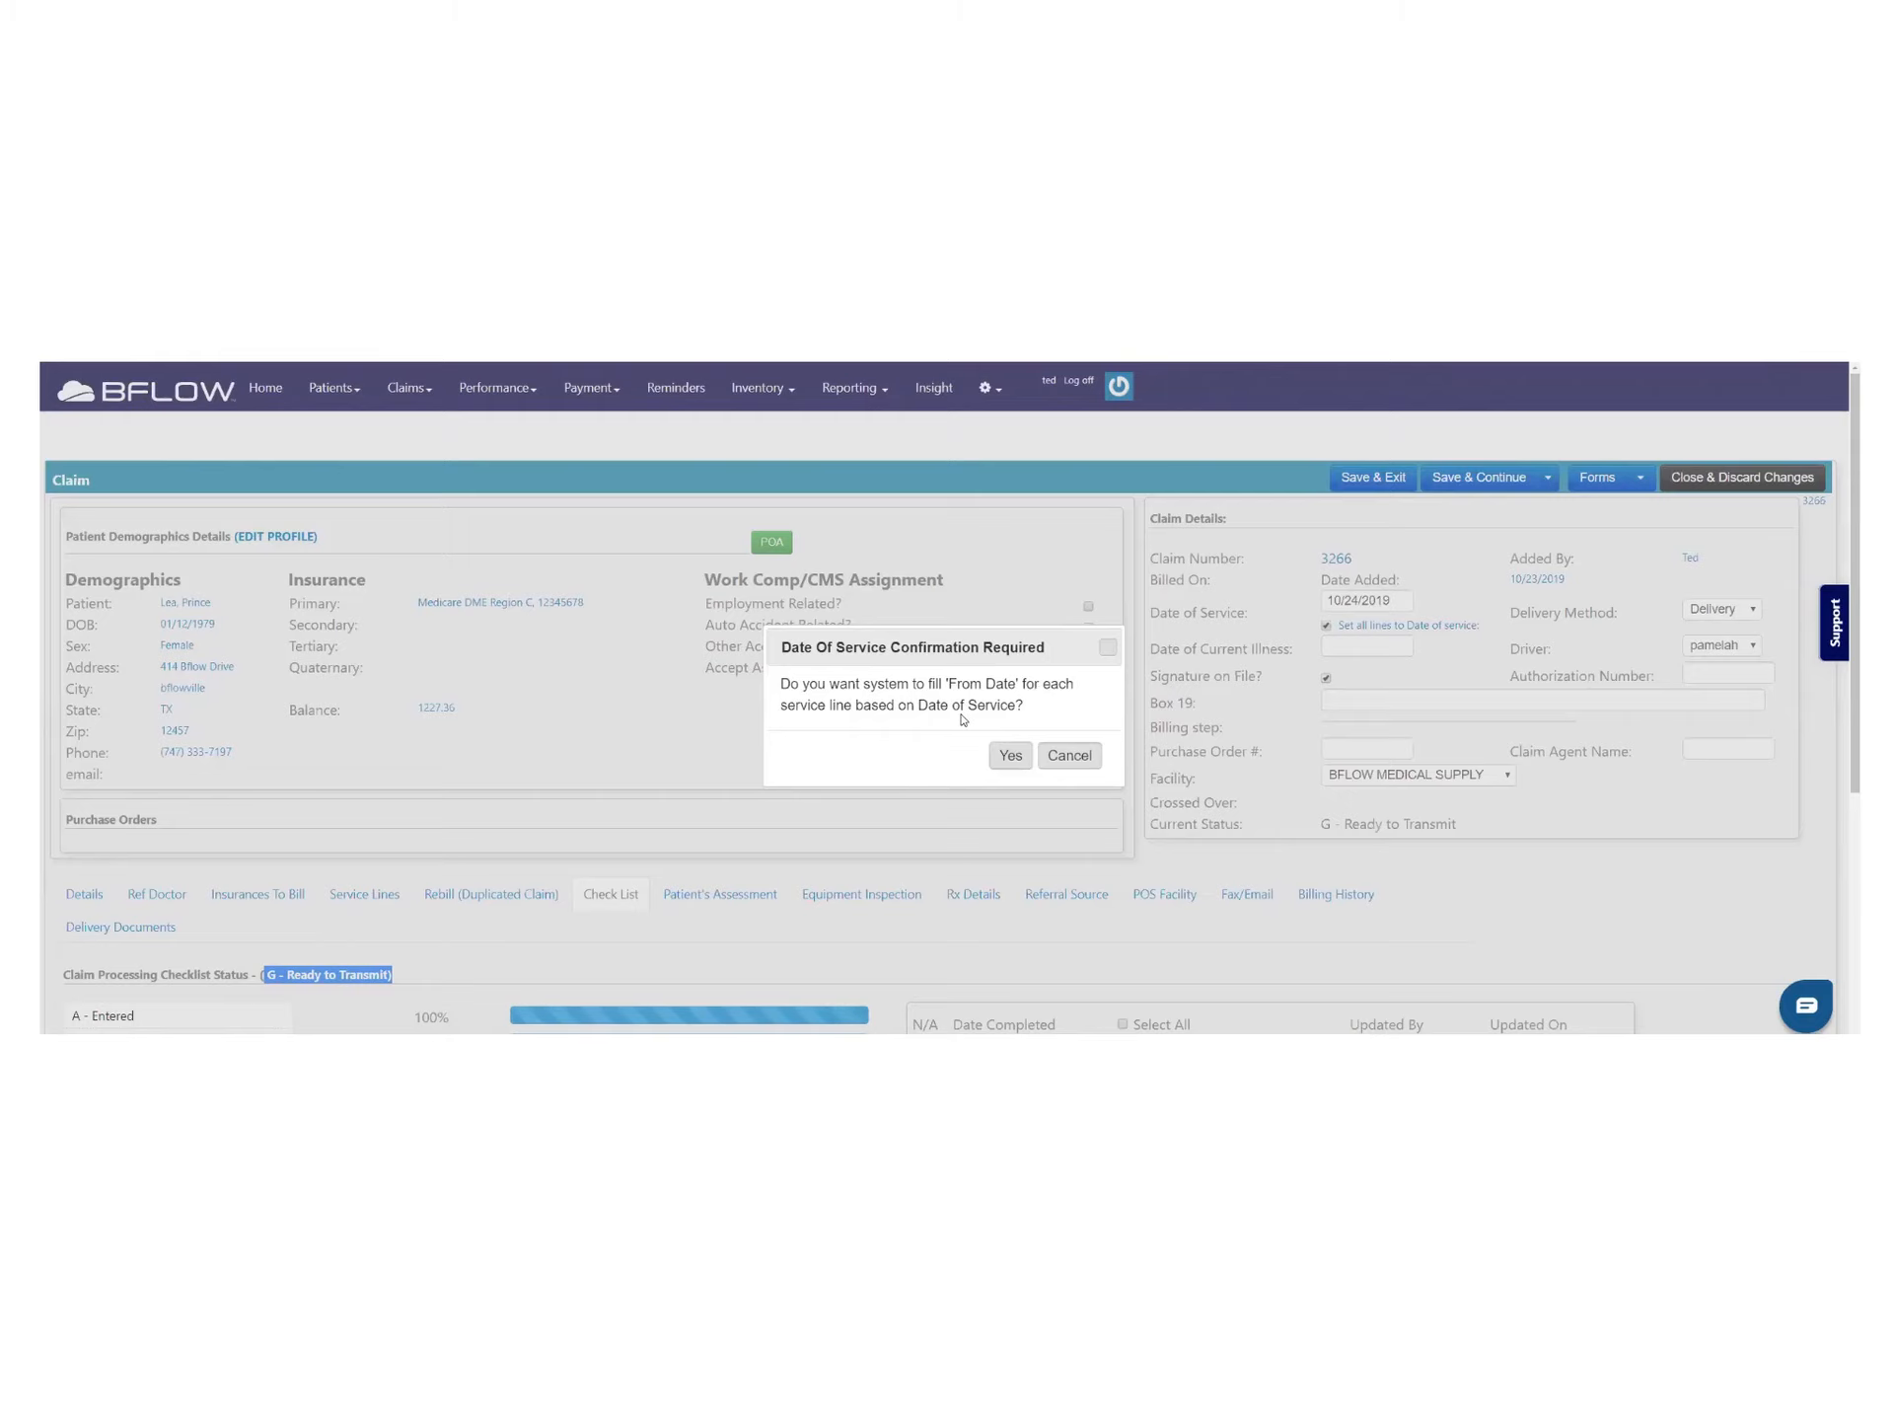
left_click(1006, 760)
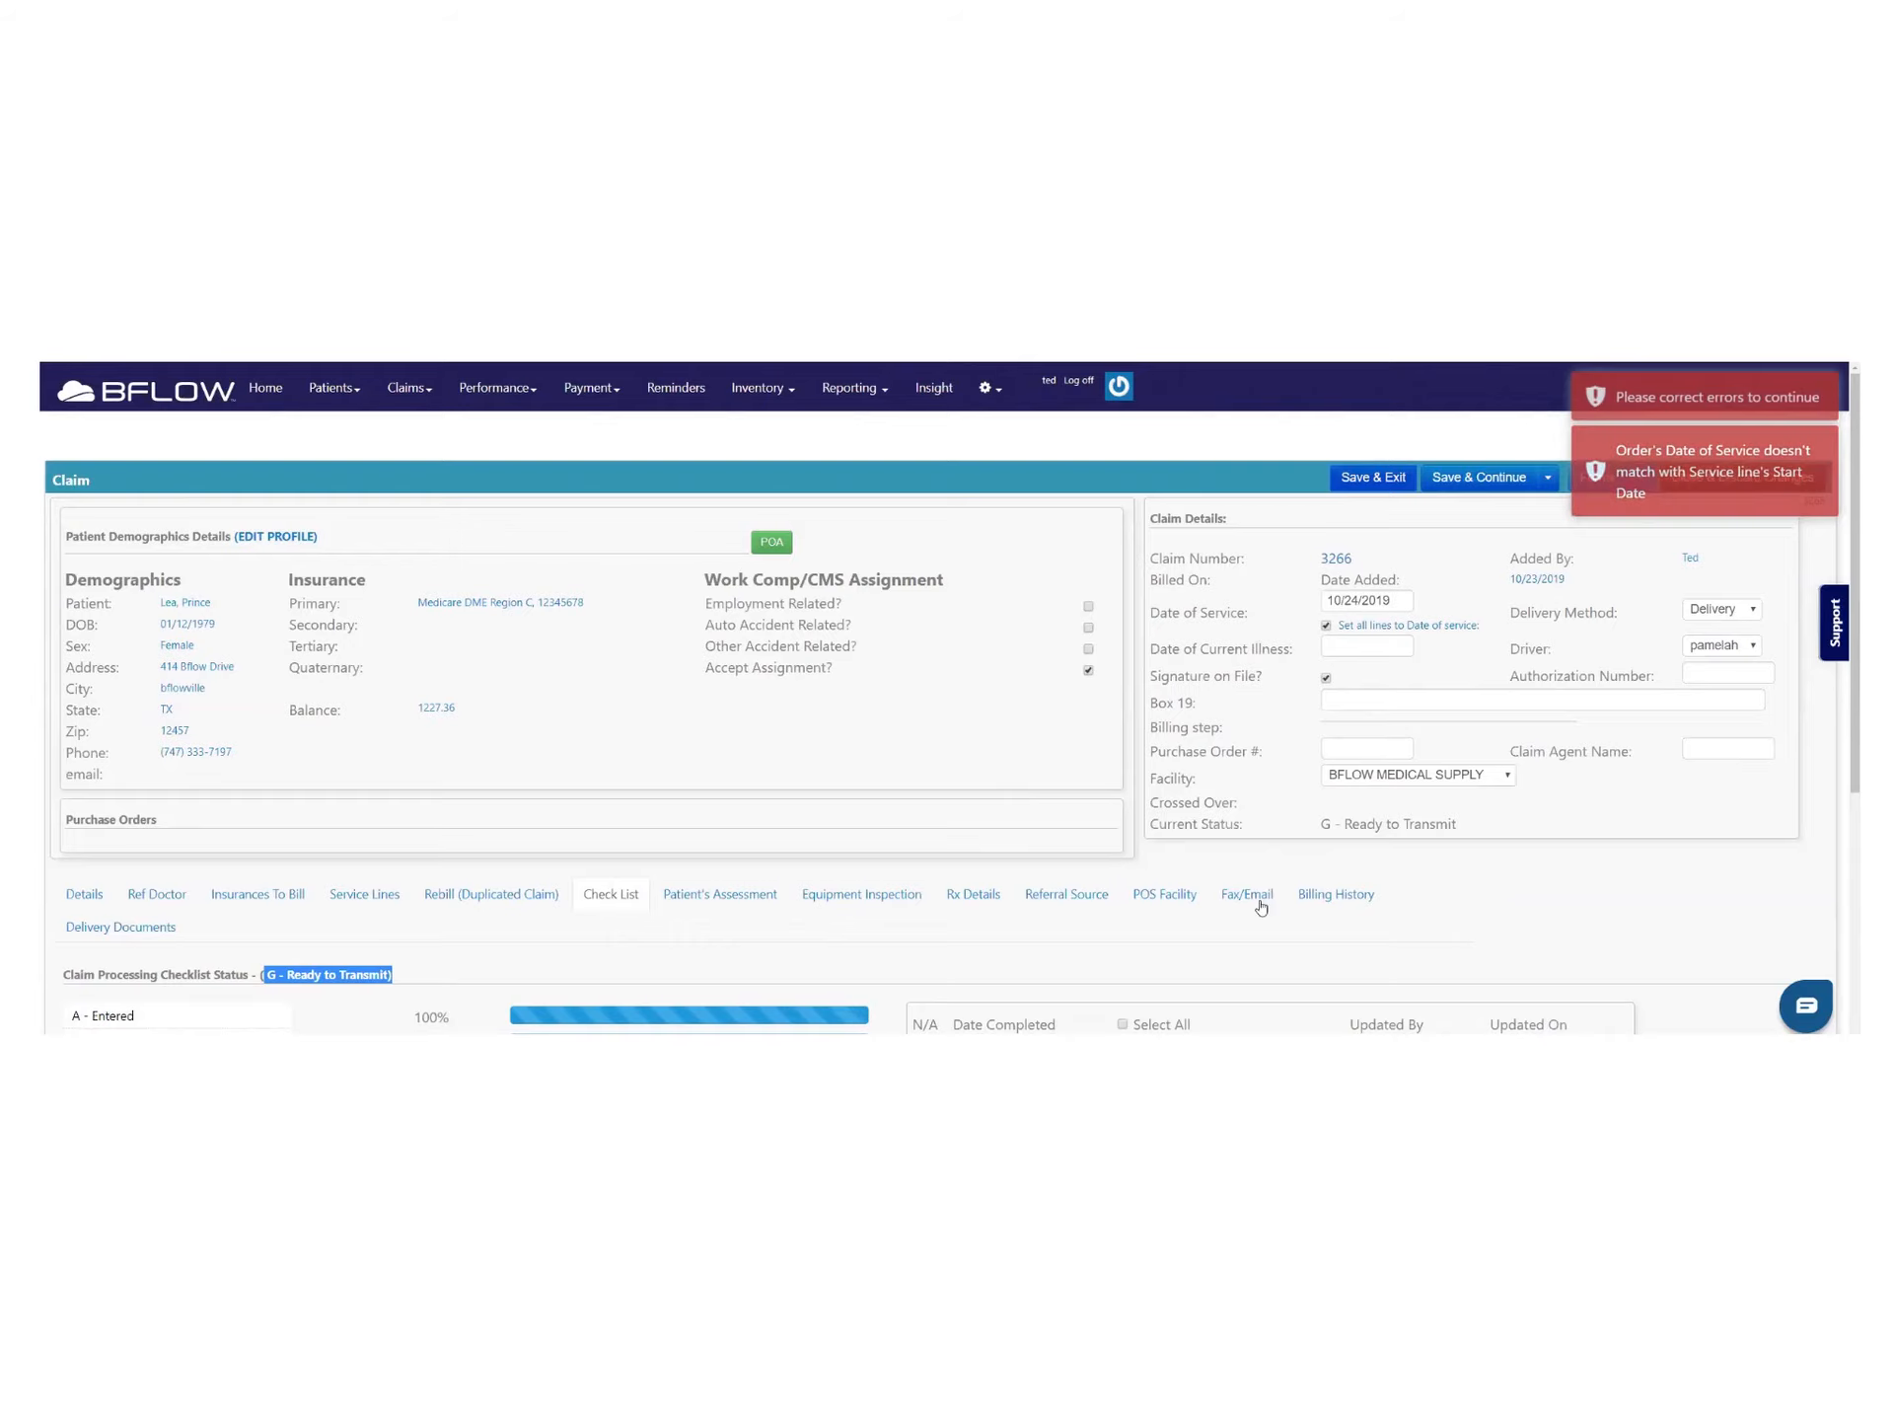
scroll(1105, 848, "down", 3)
scroll(1302, 702, "up", 3)
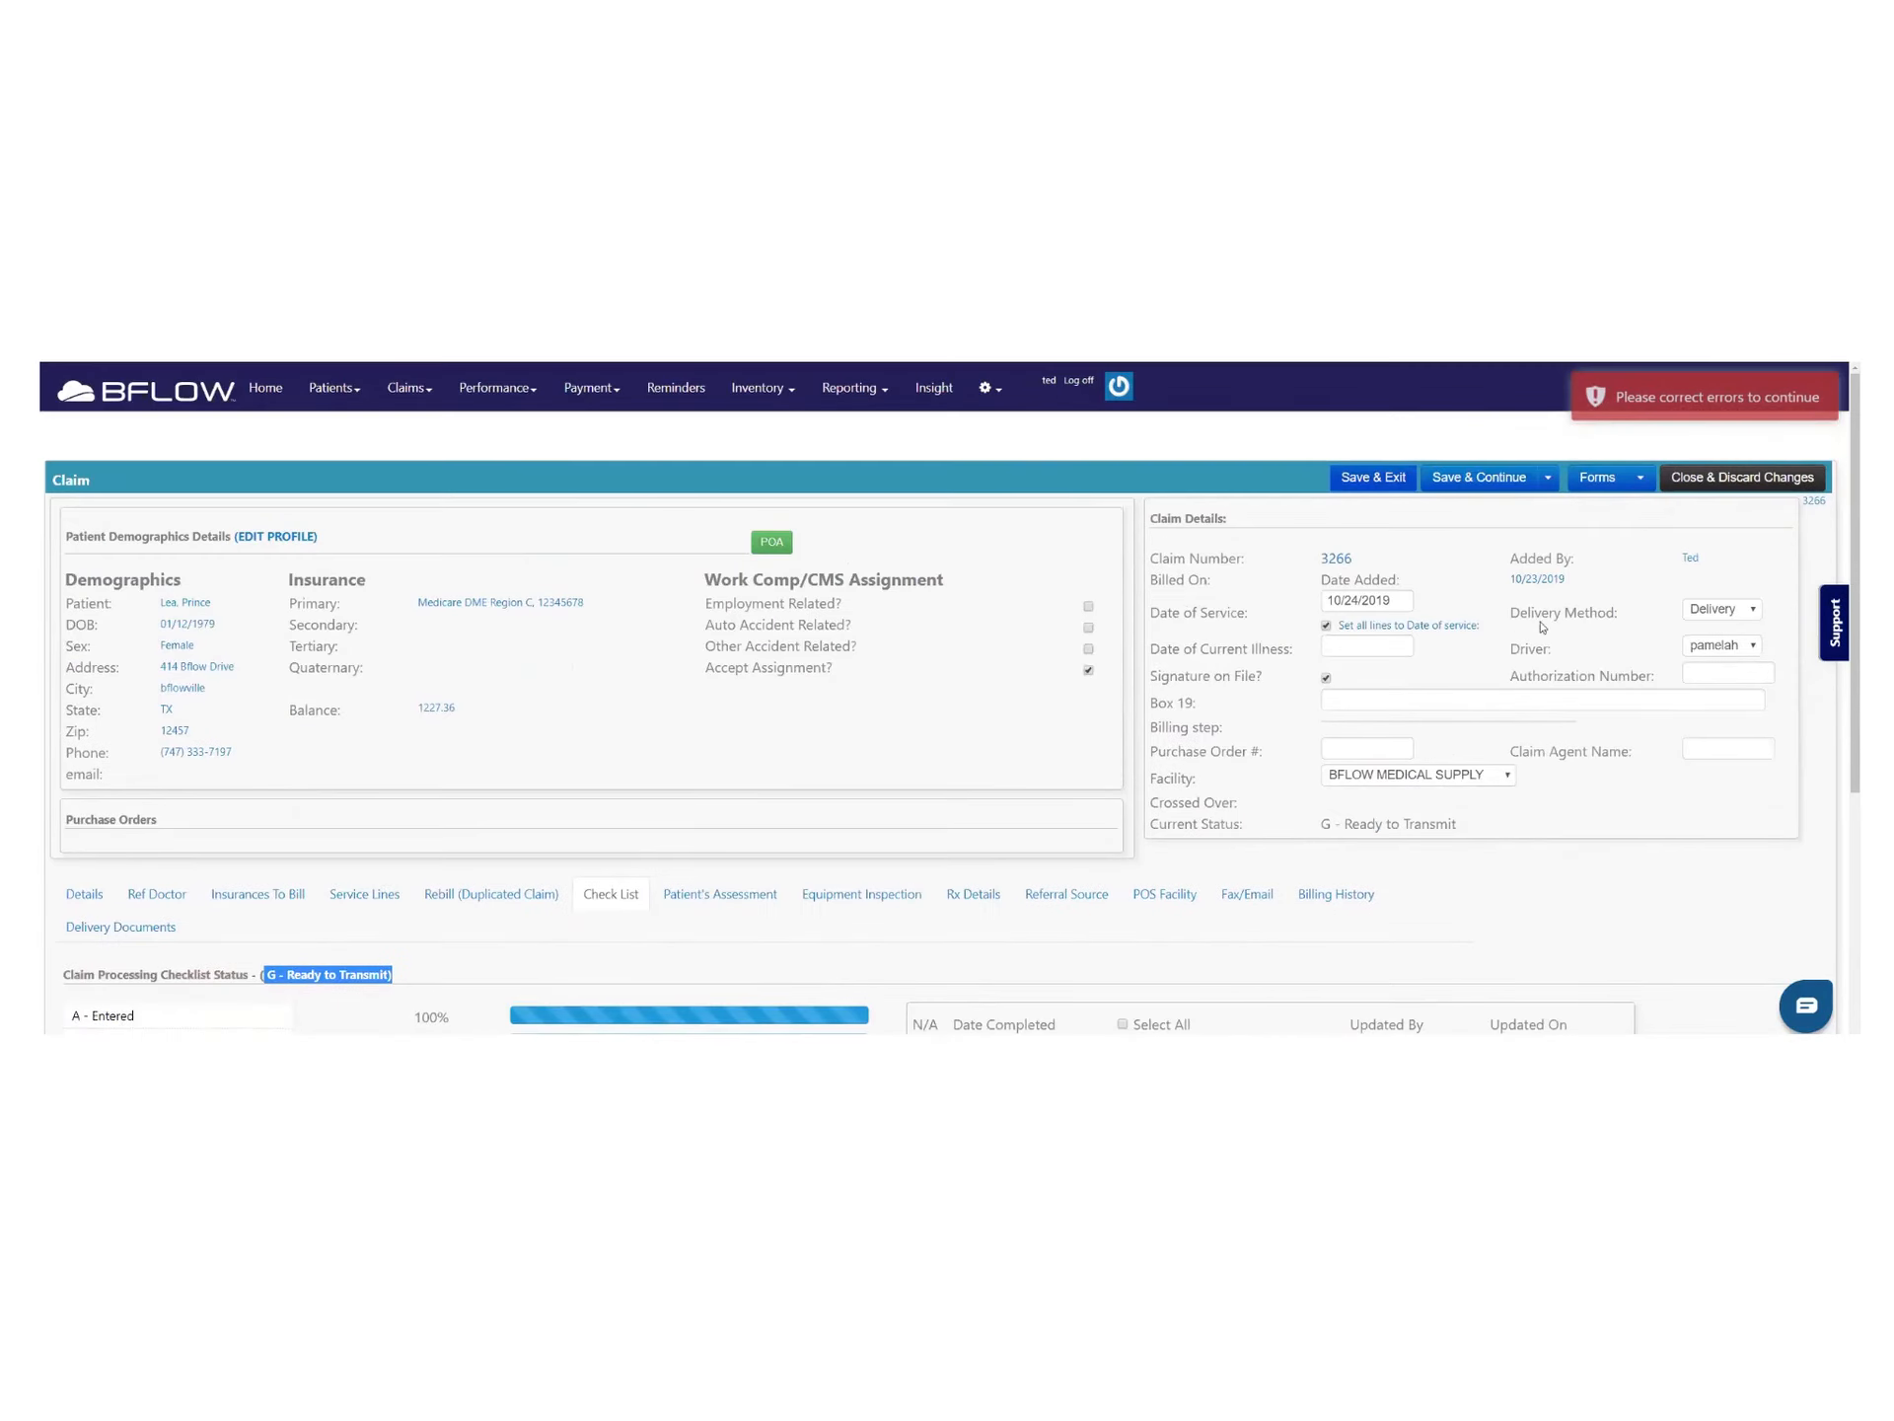
left_click(1720, 469)
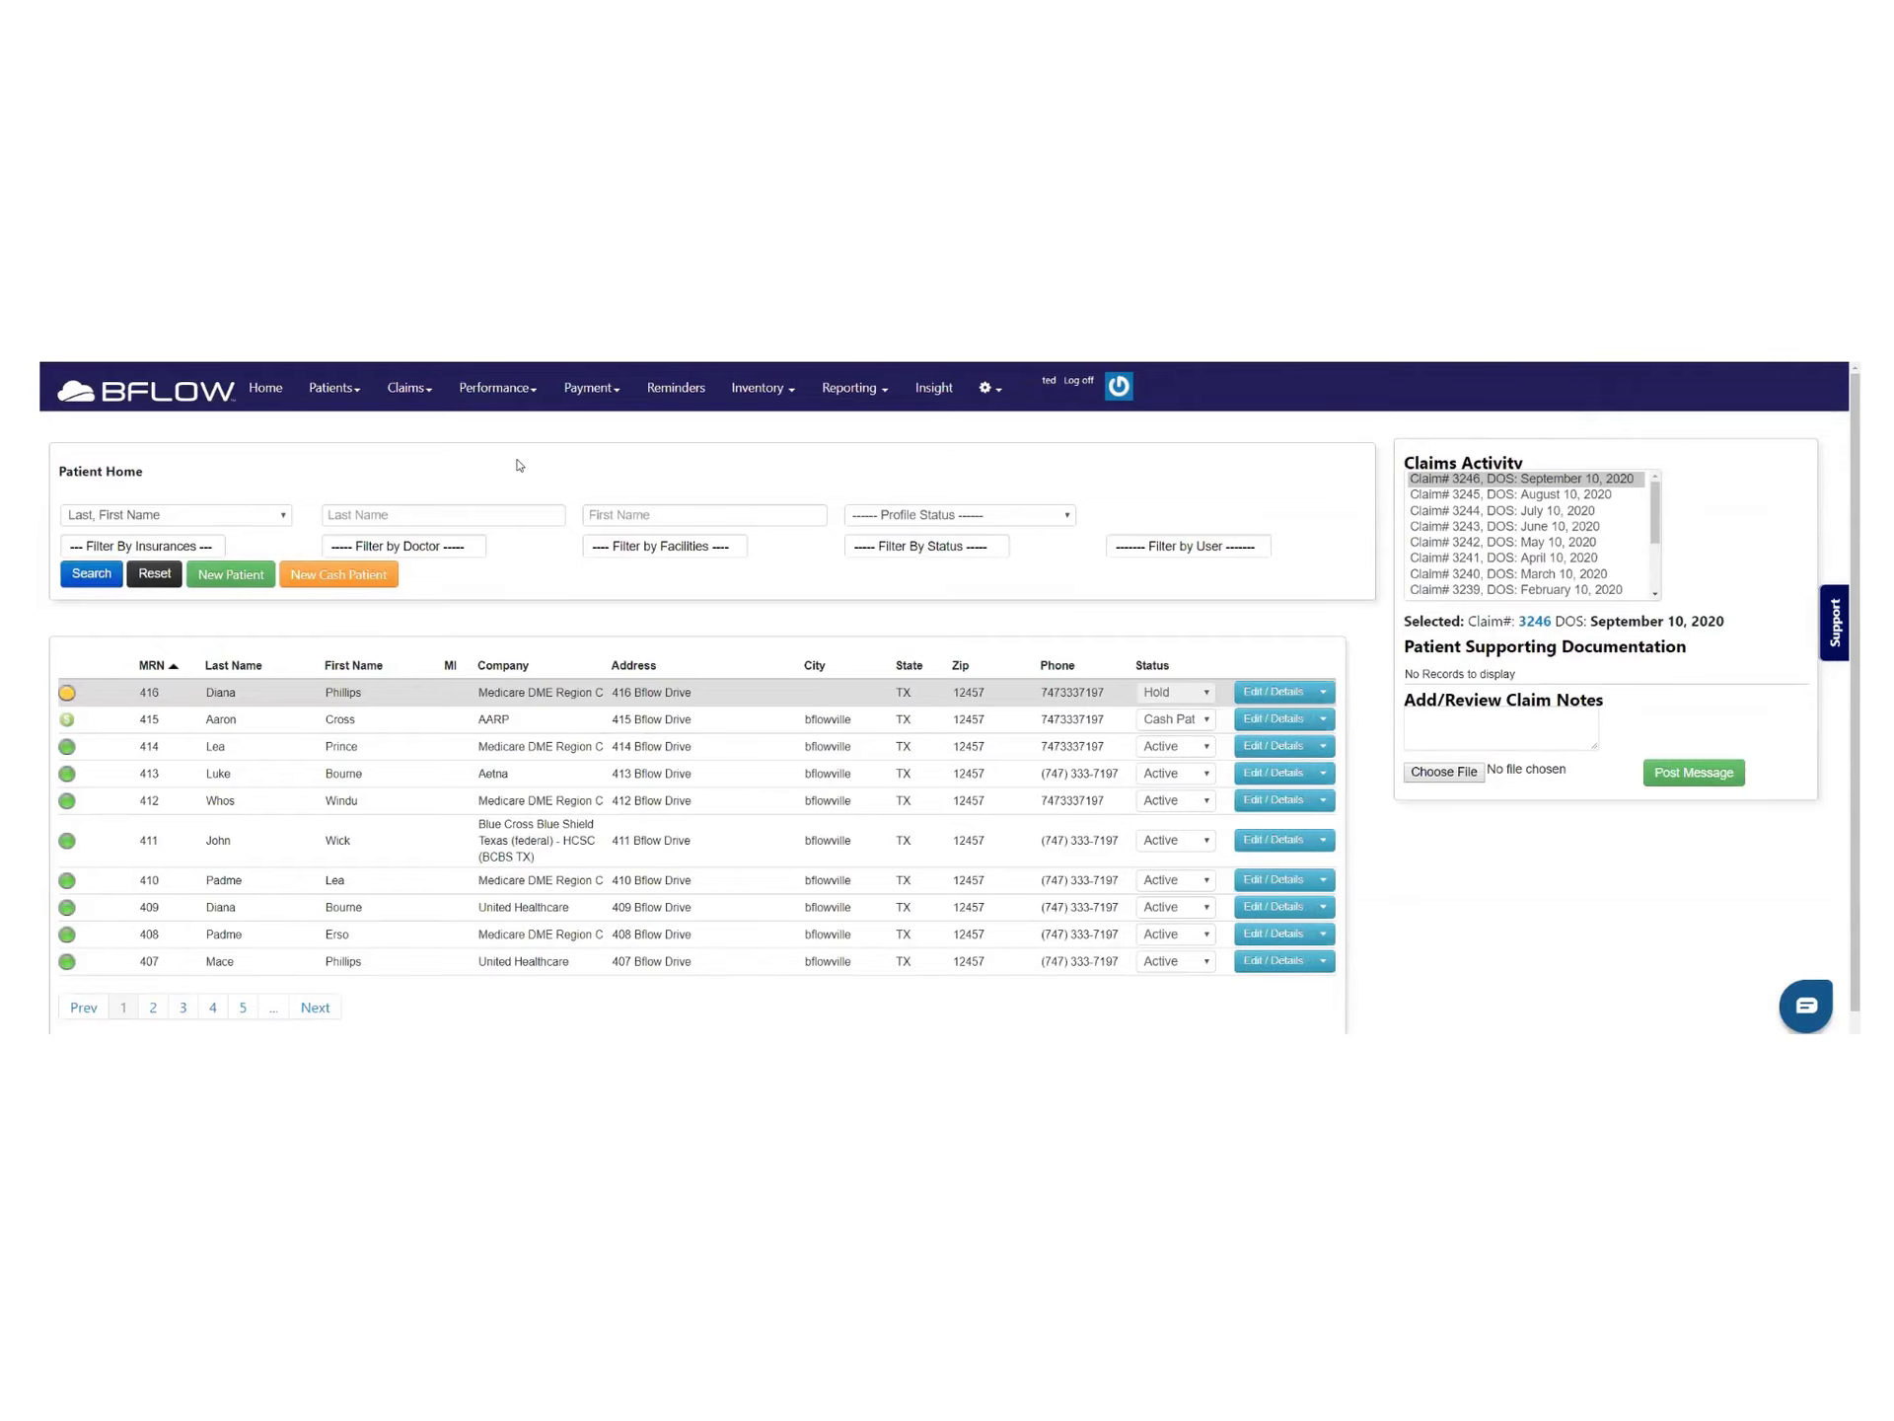
Filter the Claims Dashboard by claim ID 3266
left_click(415, 393)
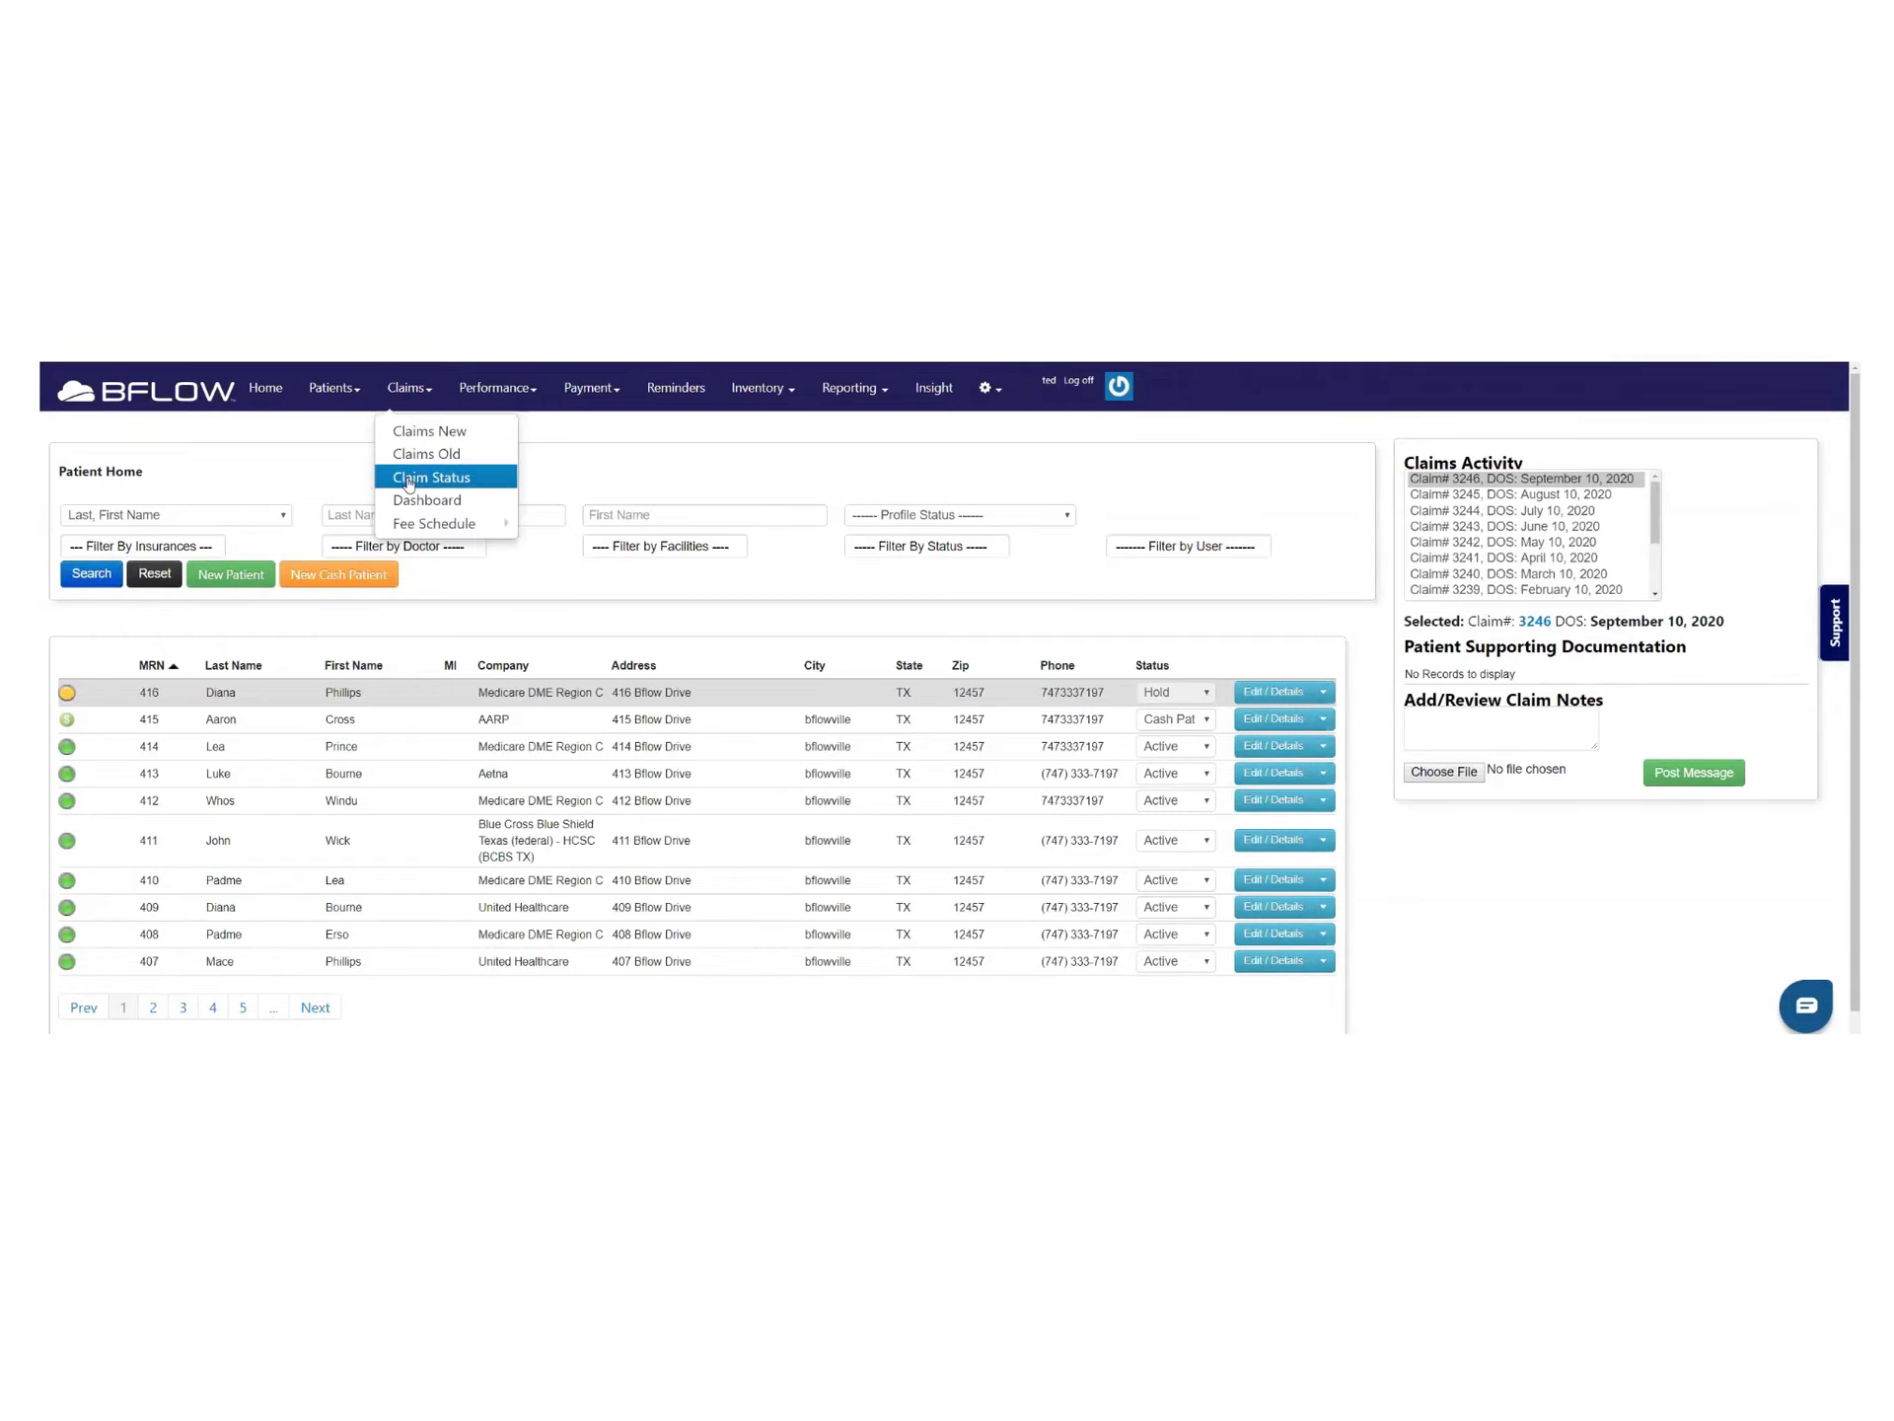
left_click(404, 499)
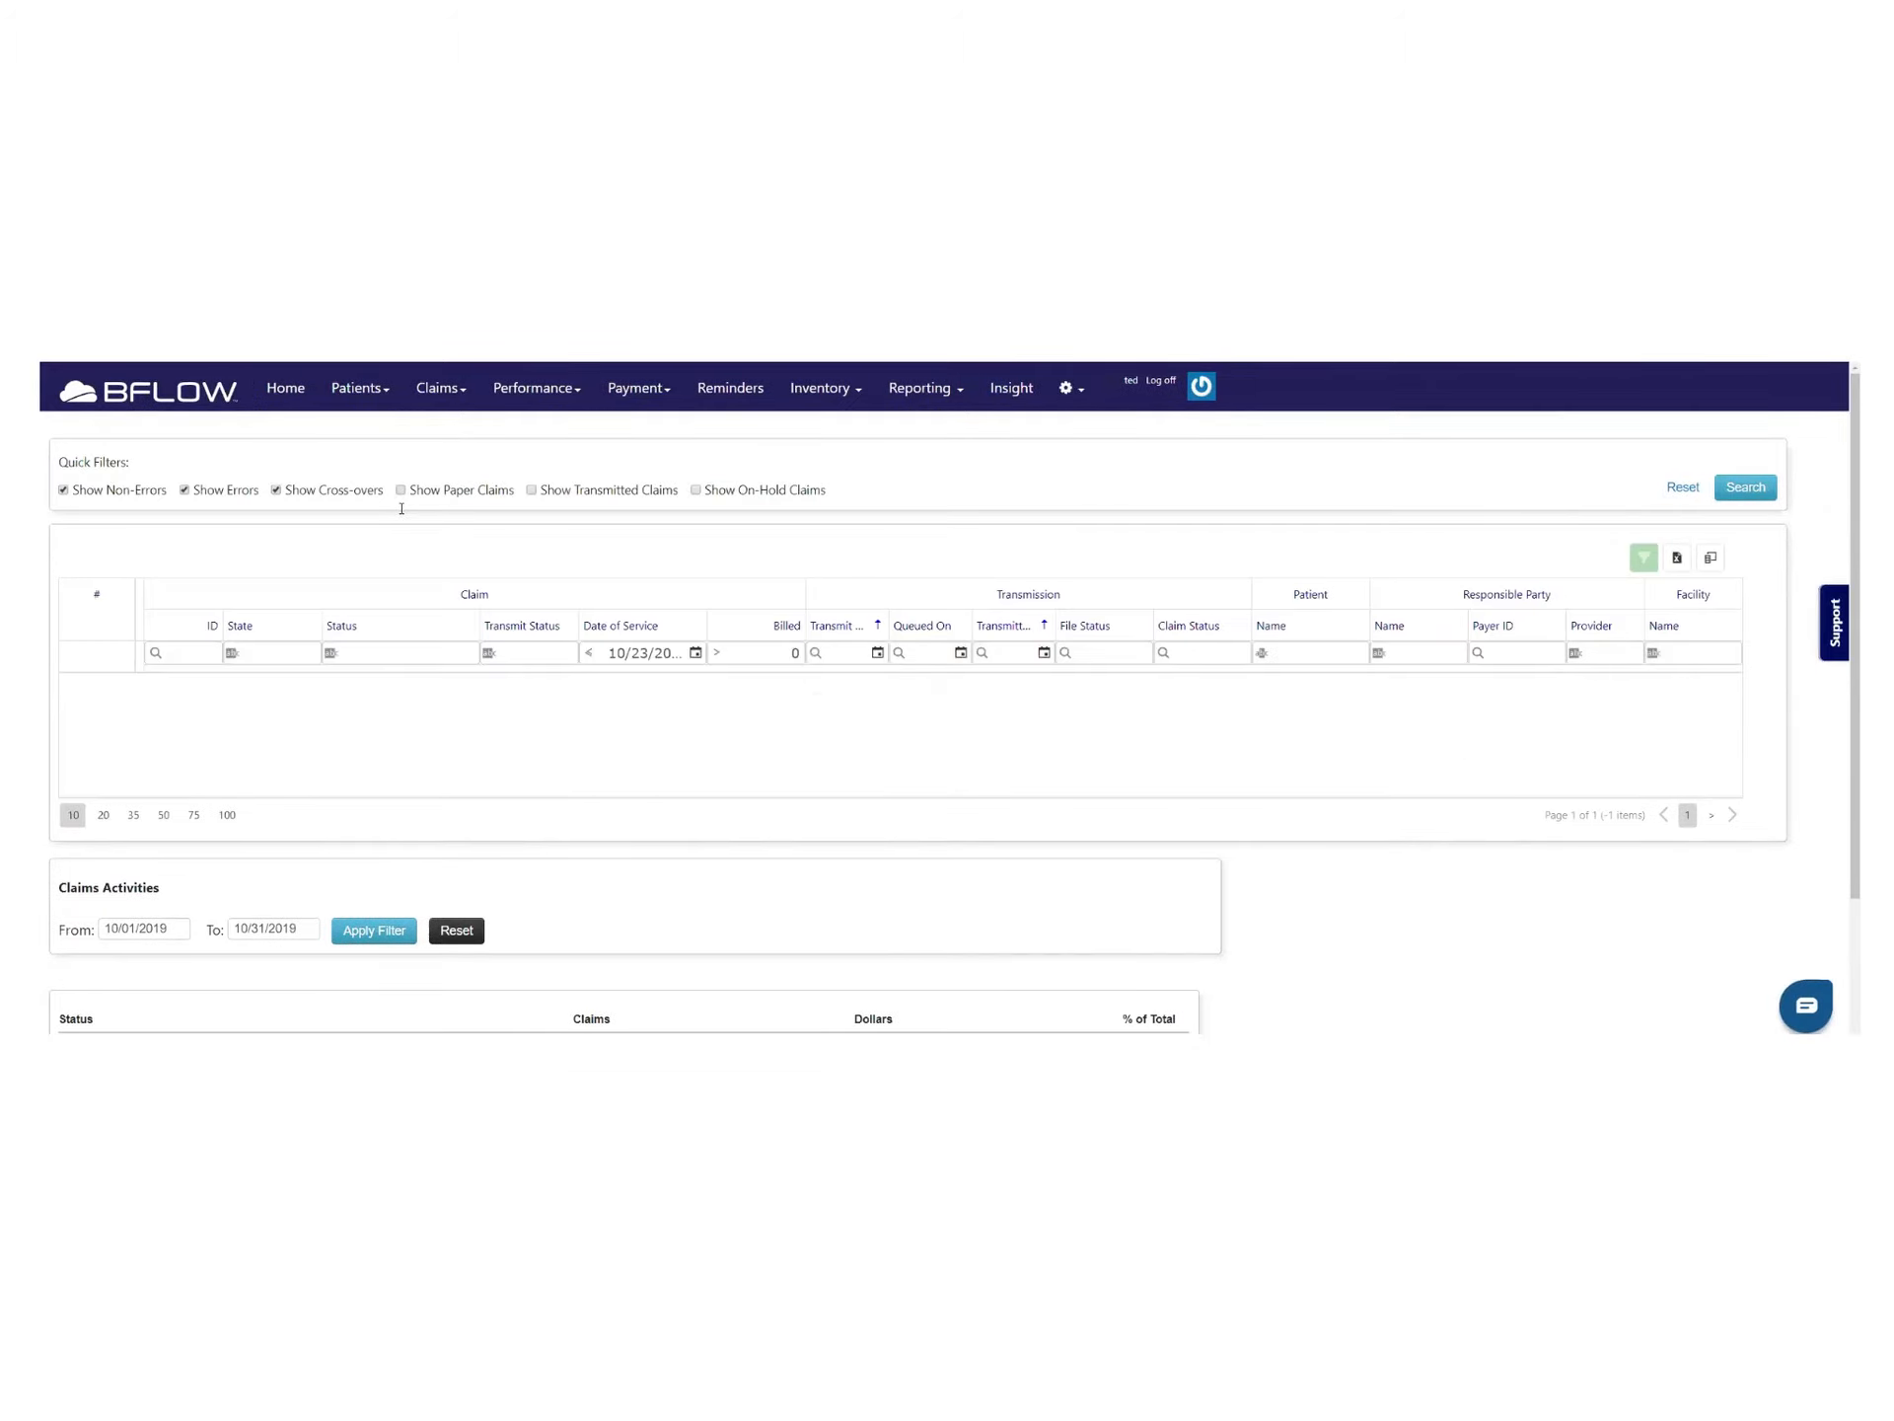
left_click(174, 651)
type("3266")
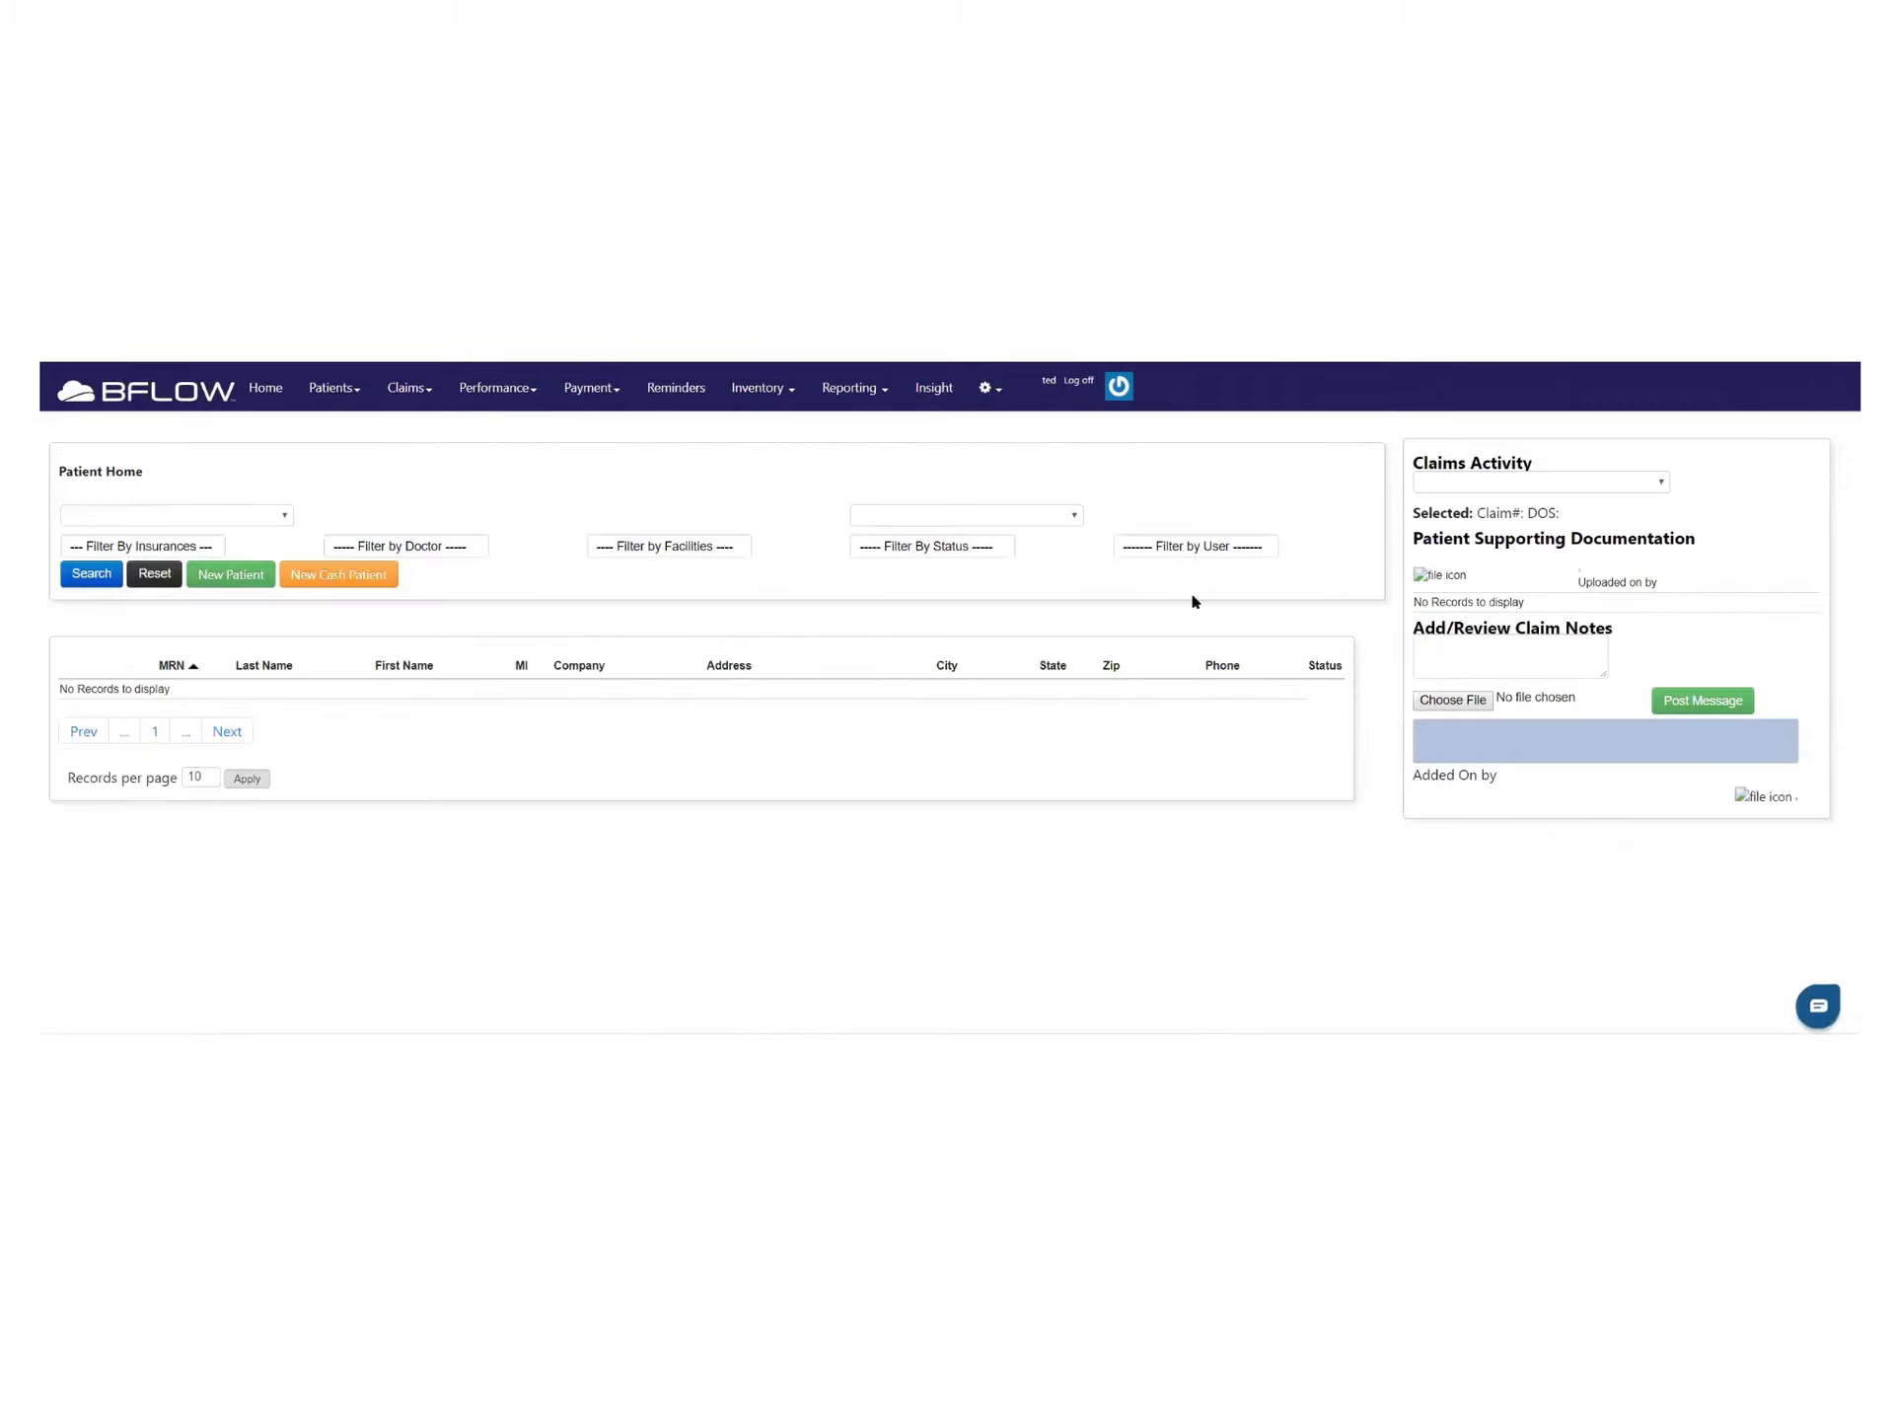
Switch to the Claims Old list, where claim 3266 shows B - Pending
left_click(427, 395)
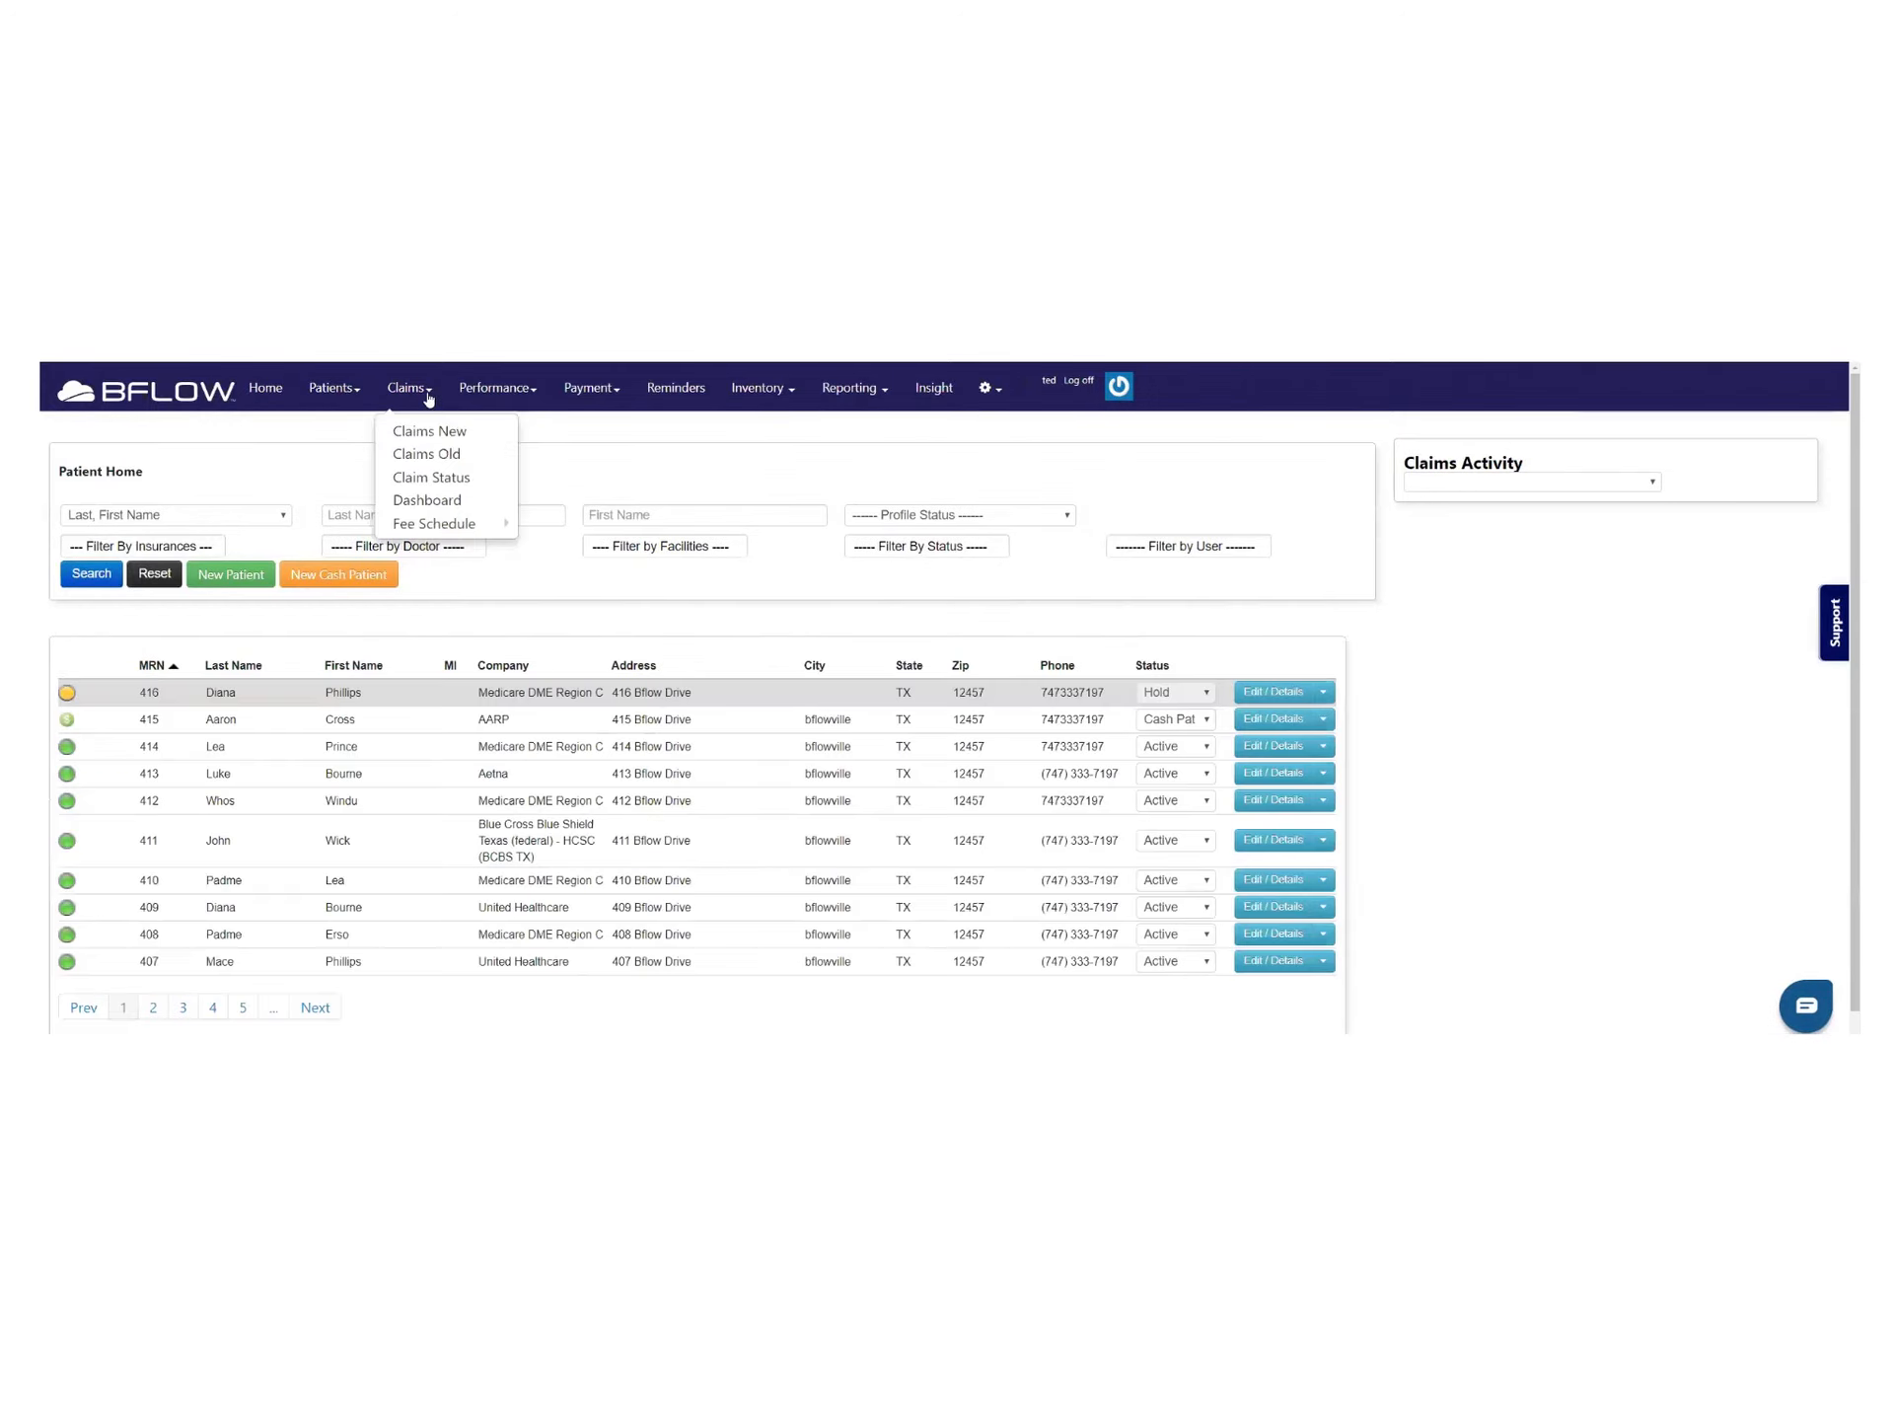
left_click(423, 457)
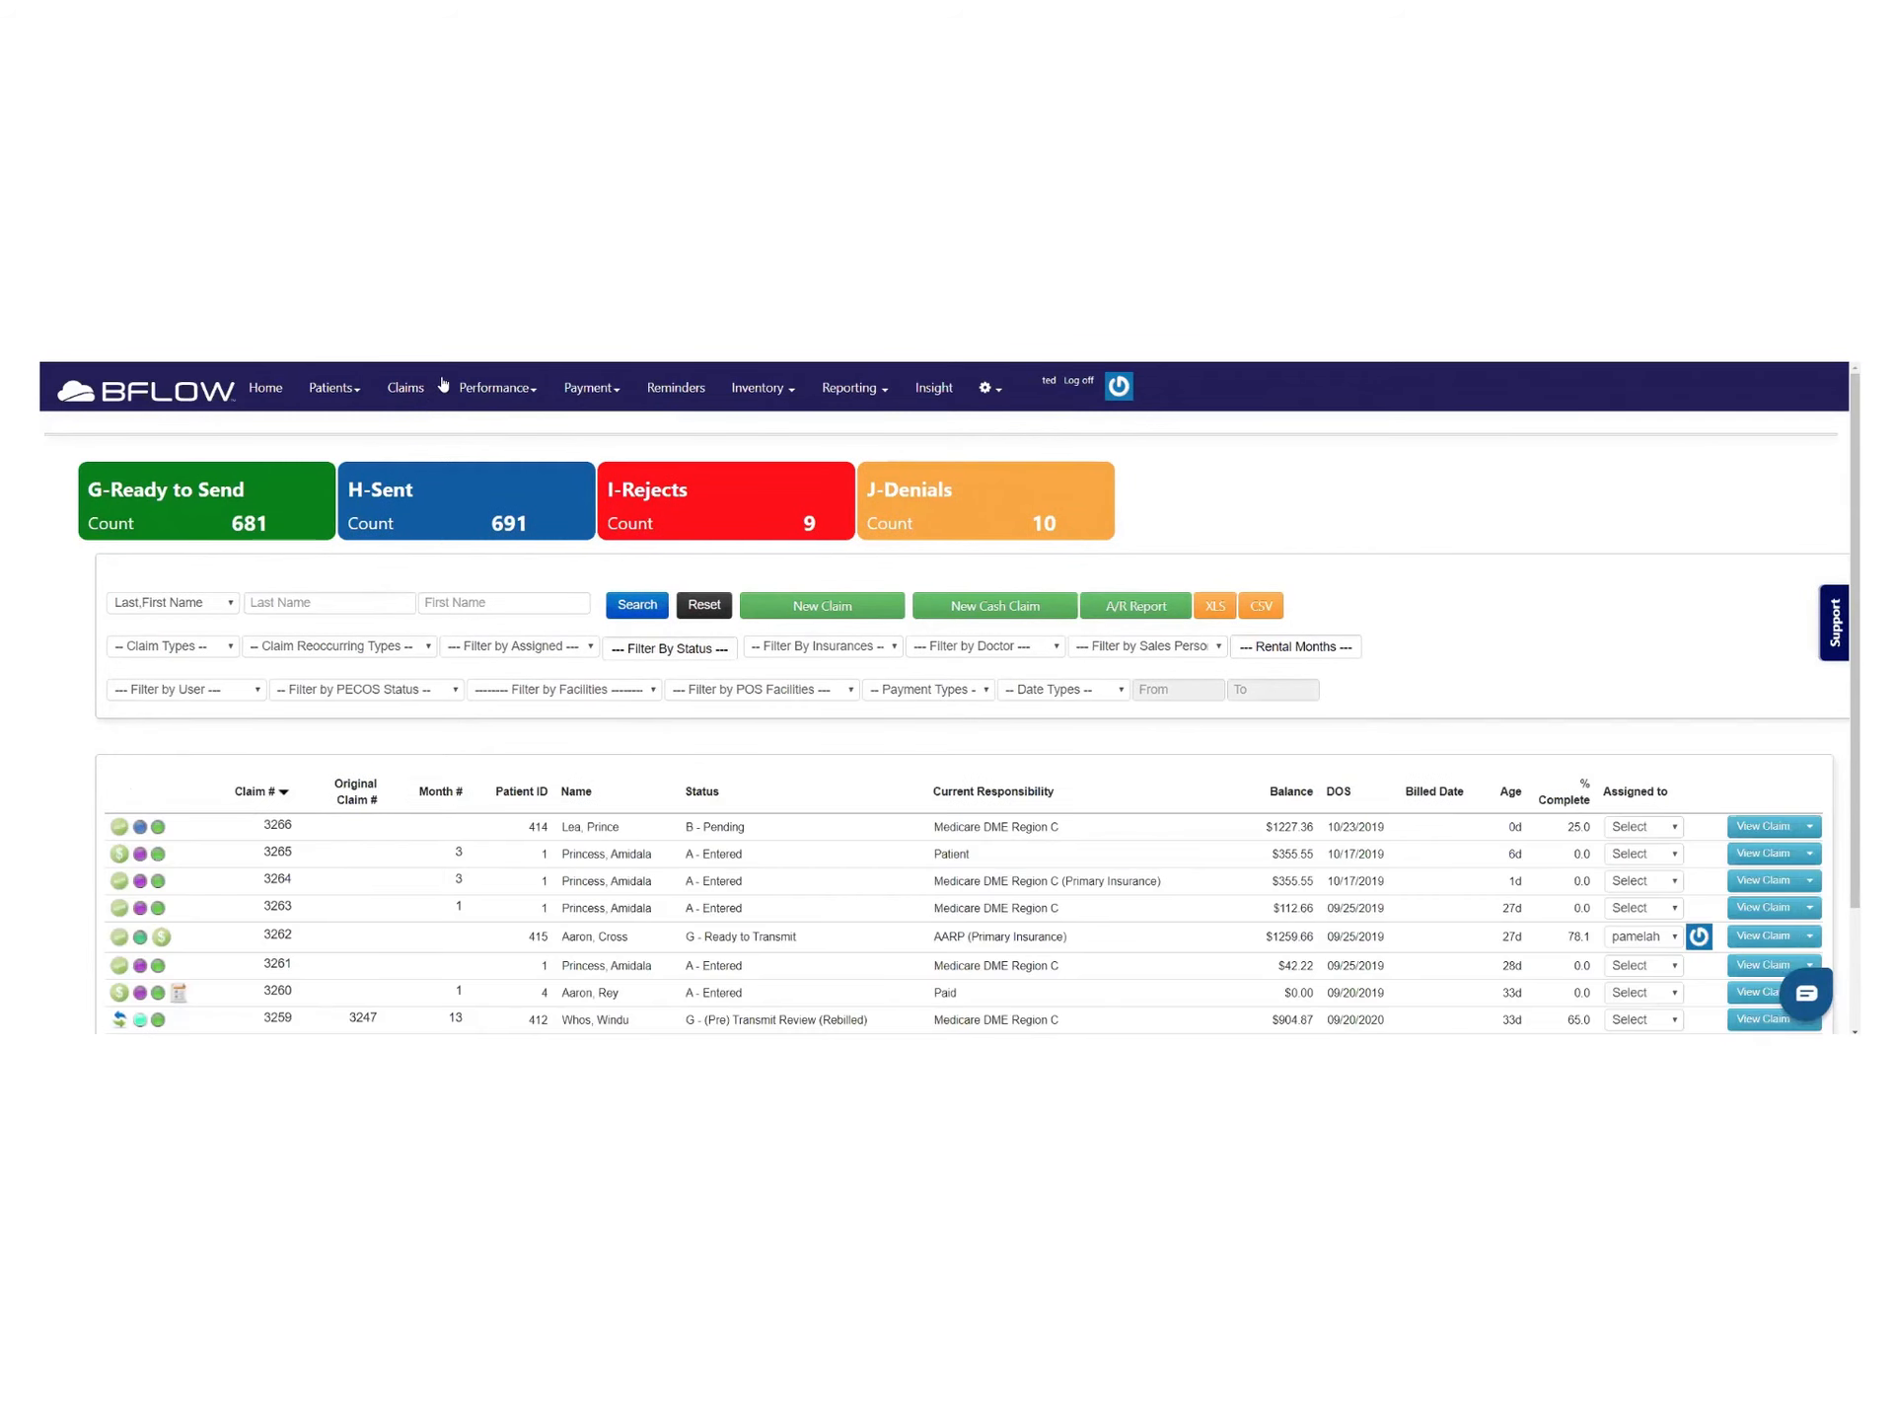
mouse_move(281, 833)
Open claim 3266's Check List and use Select All on stages B - Pending and C - Ready for Review
left_click(1762, 826)
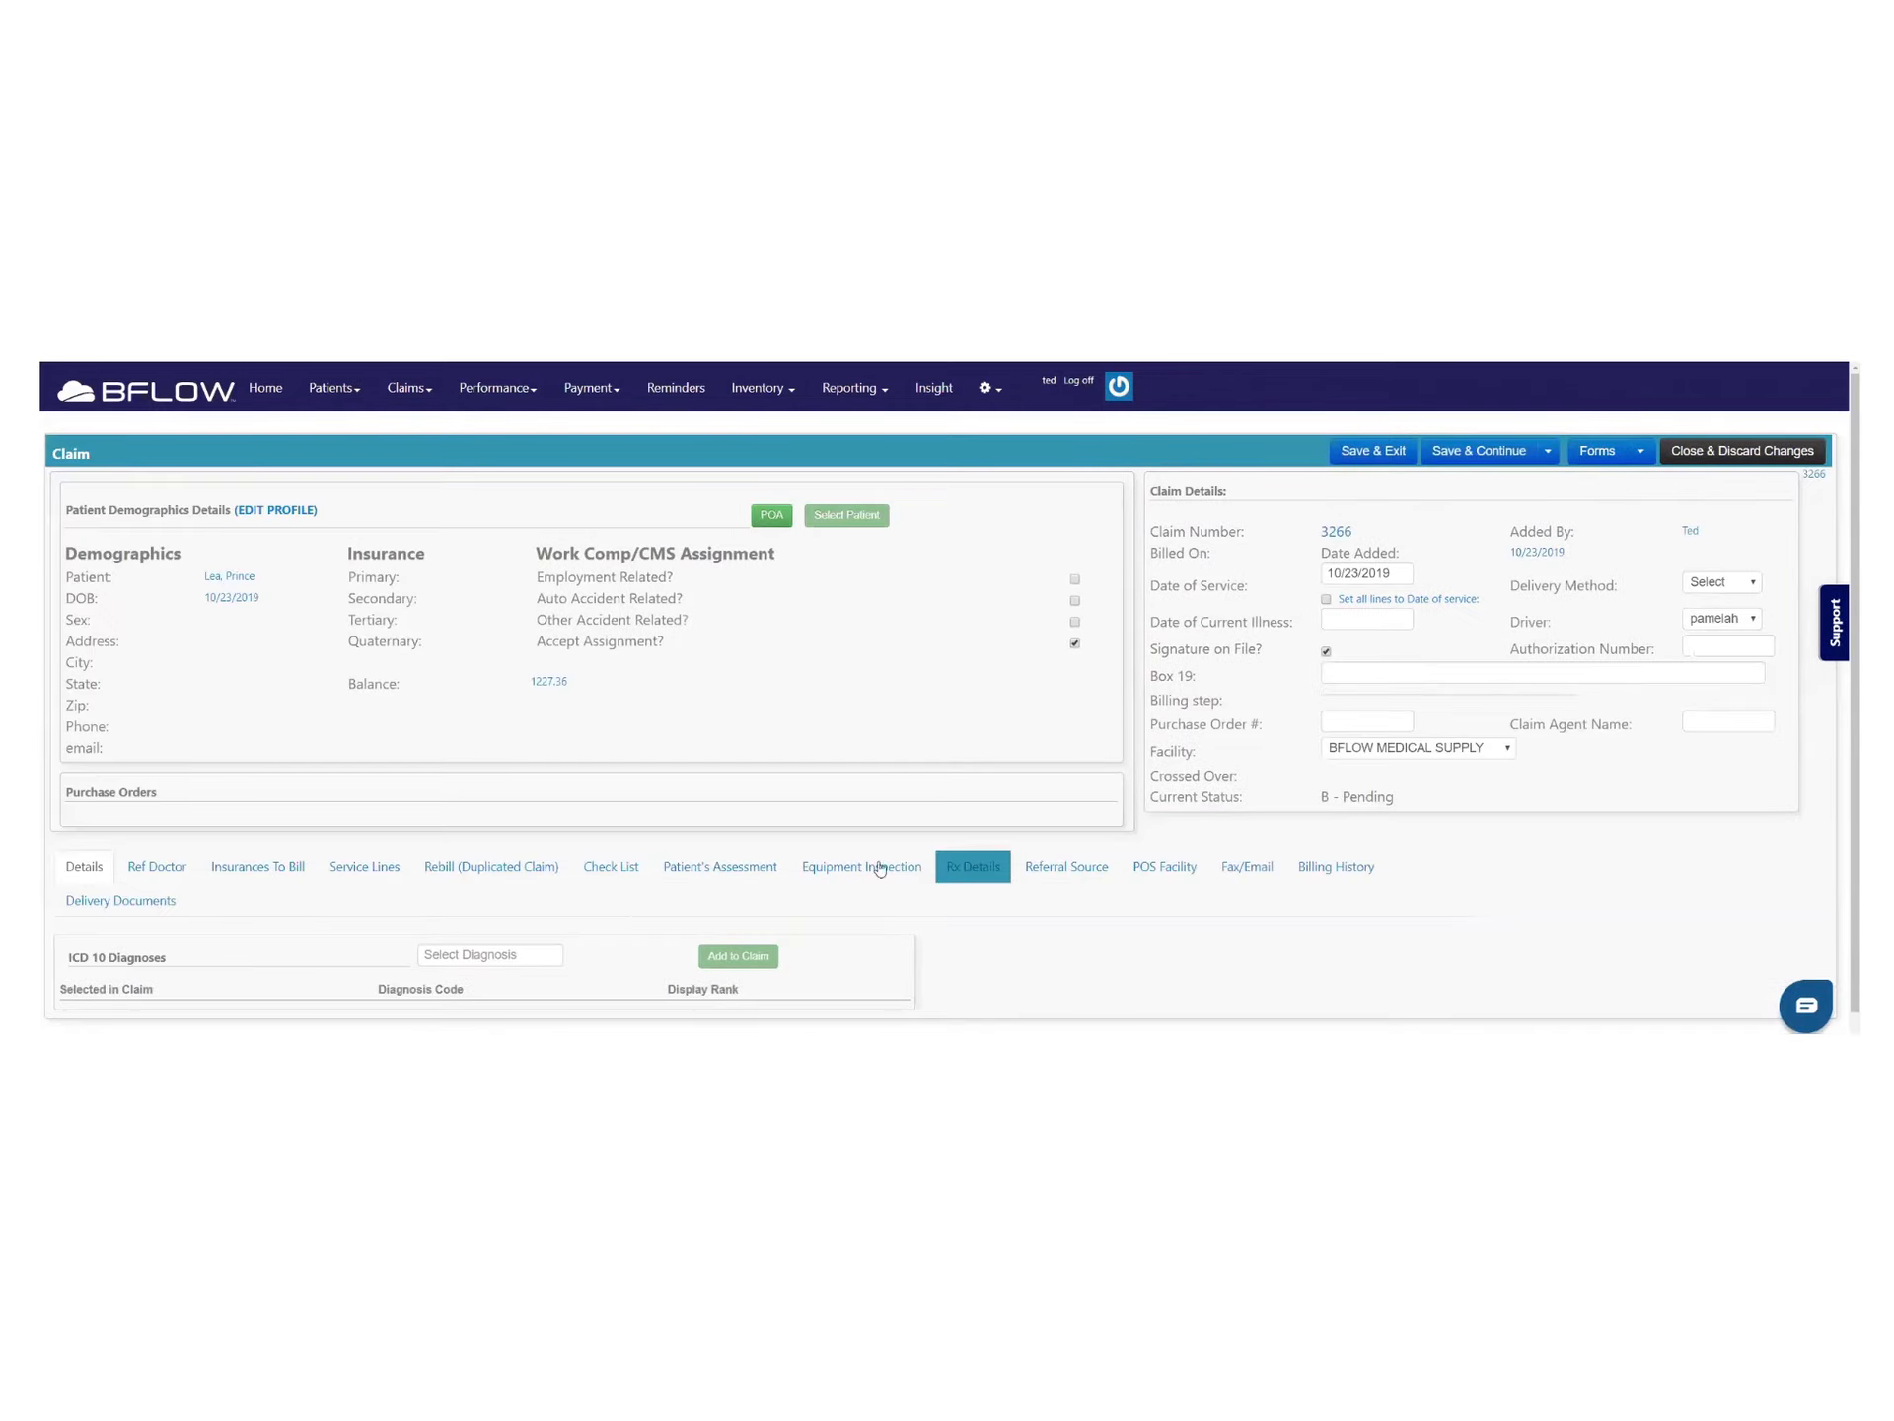
scroll(298, 899, "down", 2)
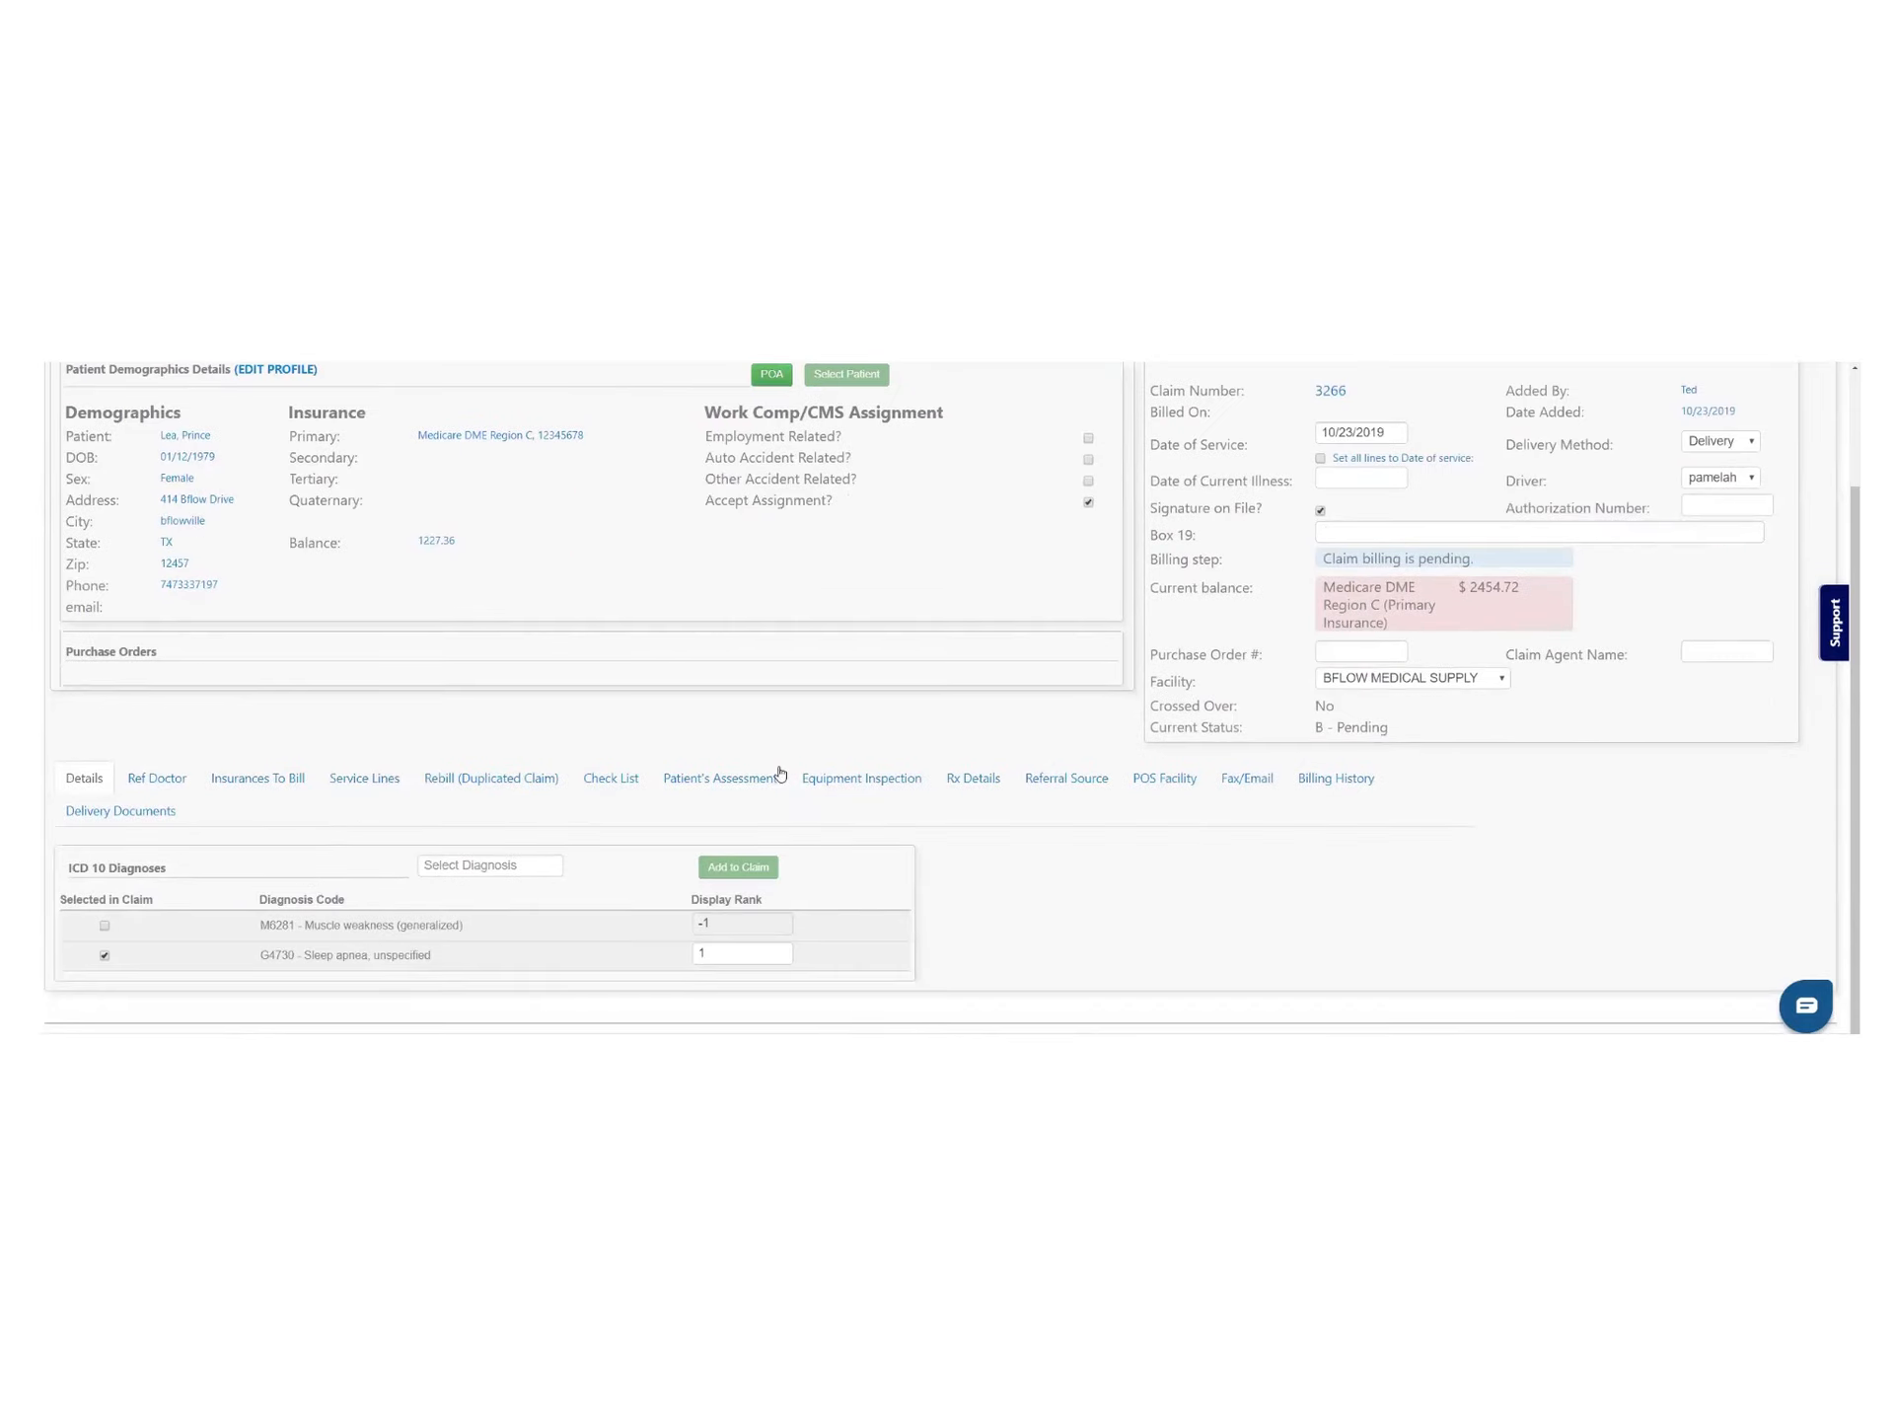
left_click(626, 780)
scroll(1120, 848, "down", 3)
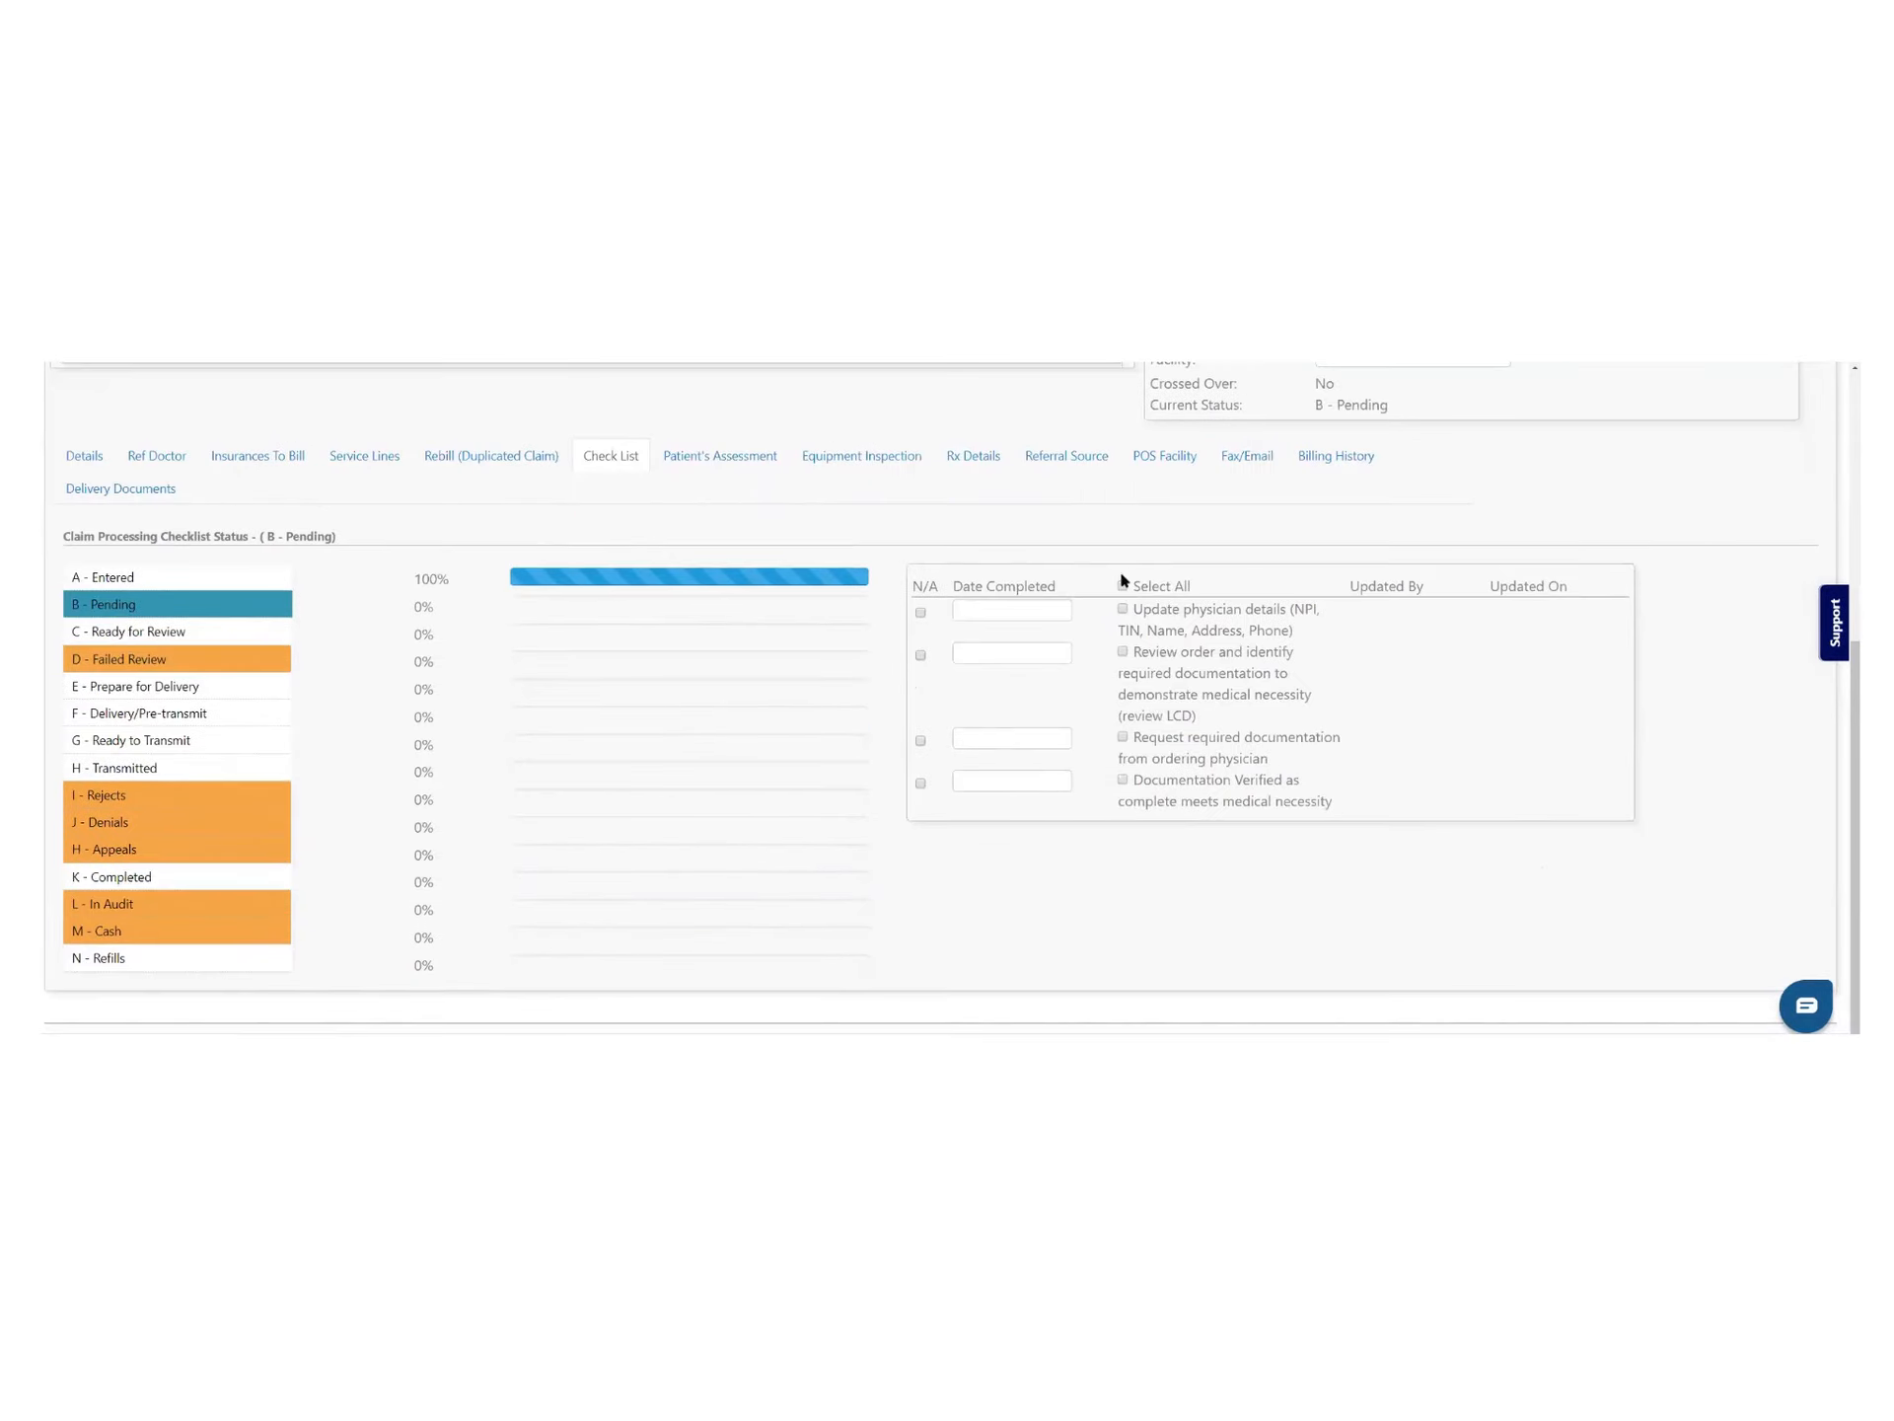
left_click(1124, 587)
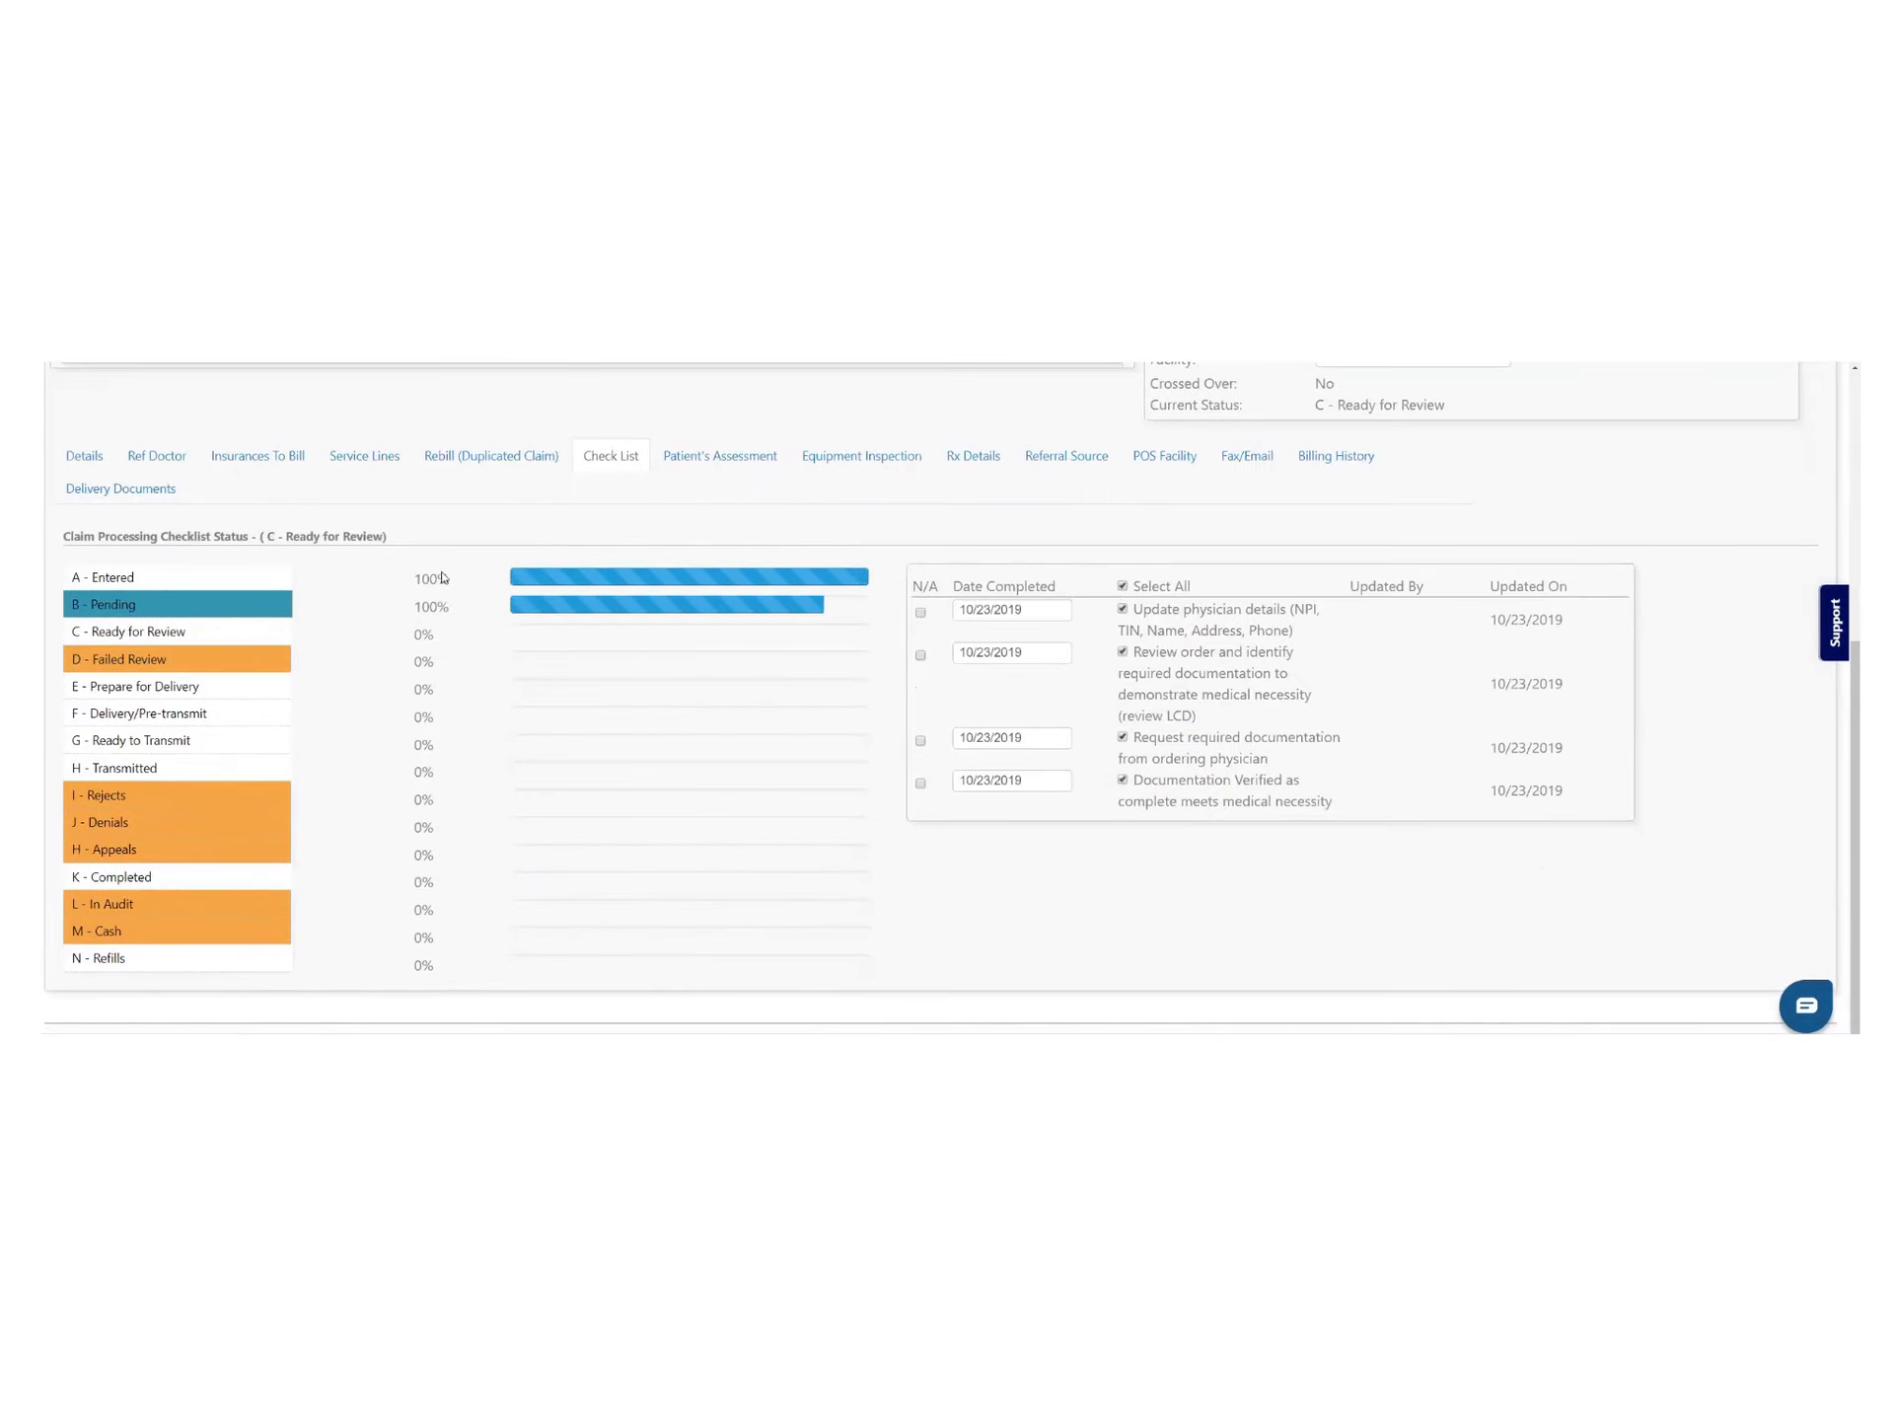
left_click(176, 629)
left_click(1124, 587)
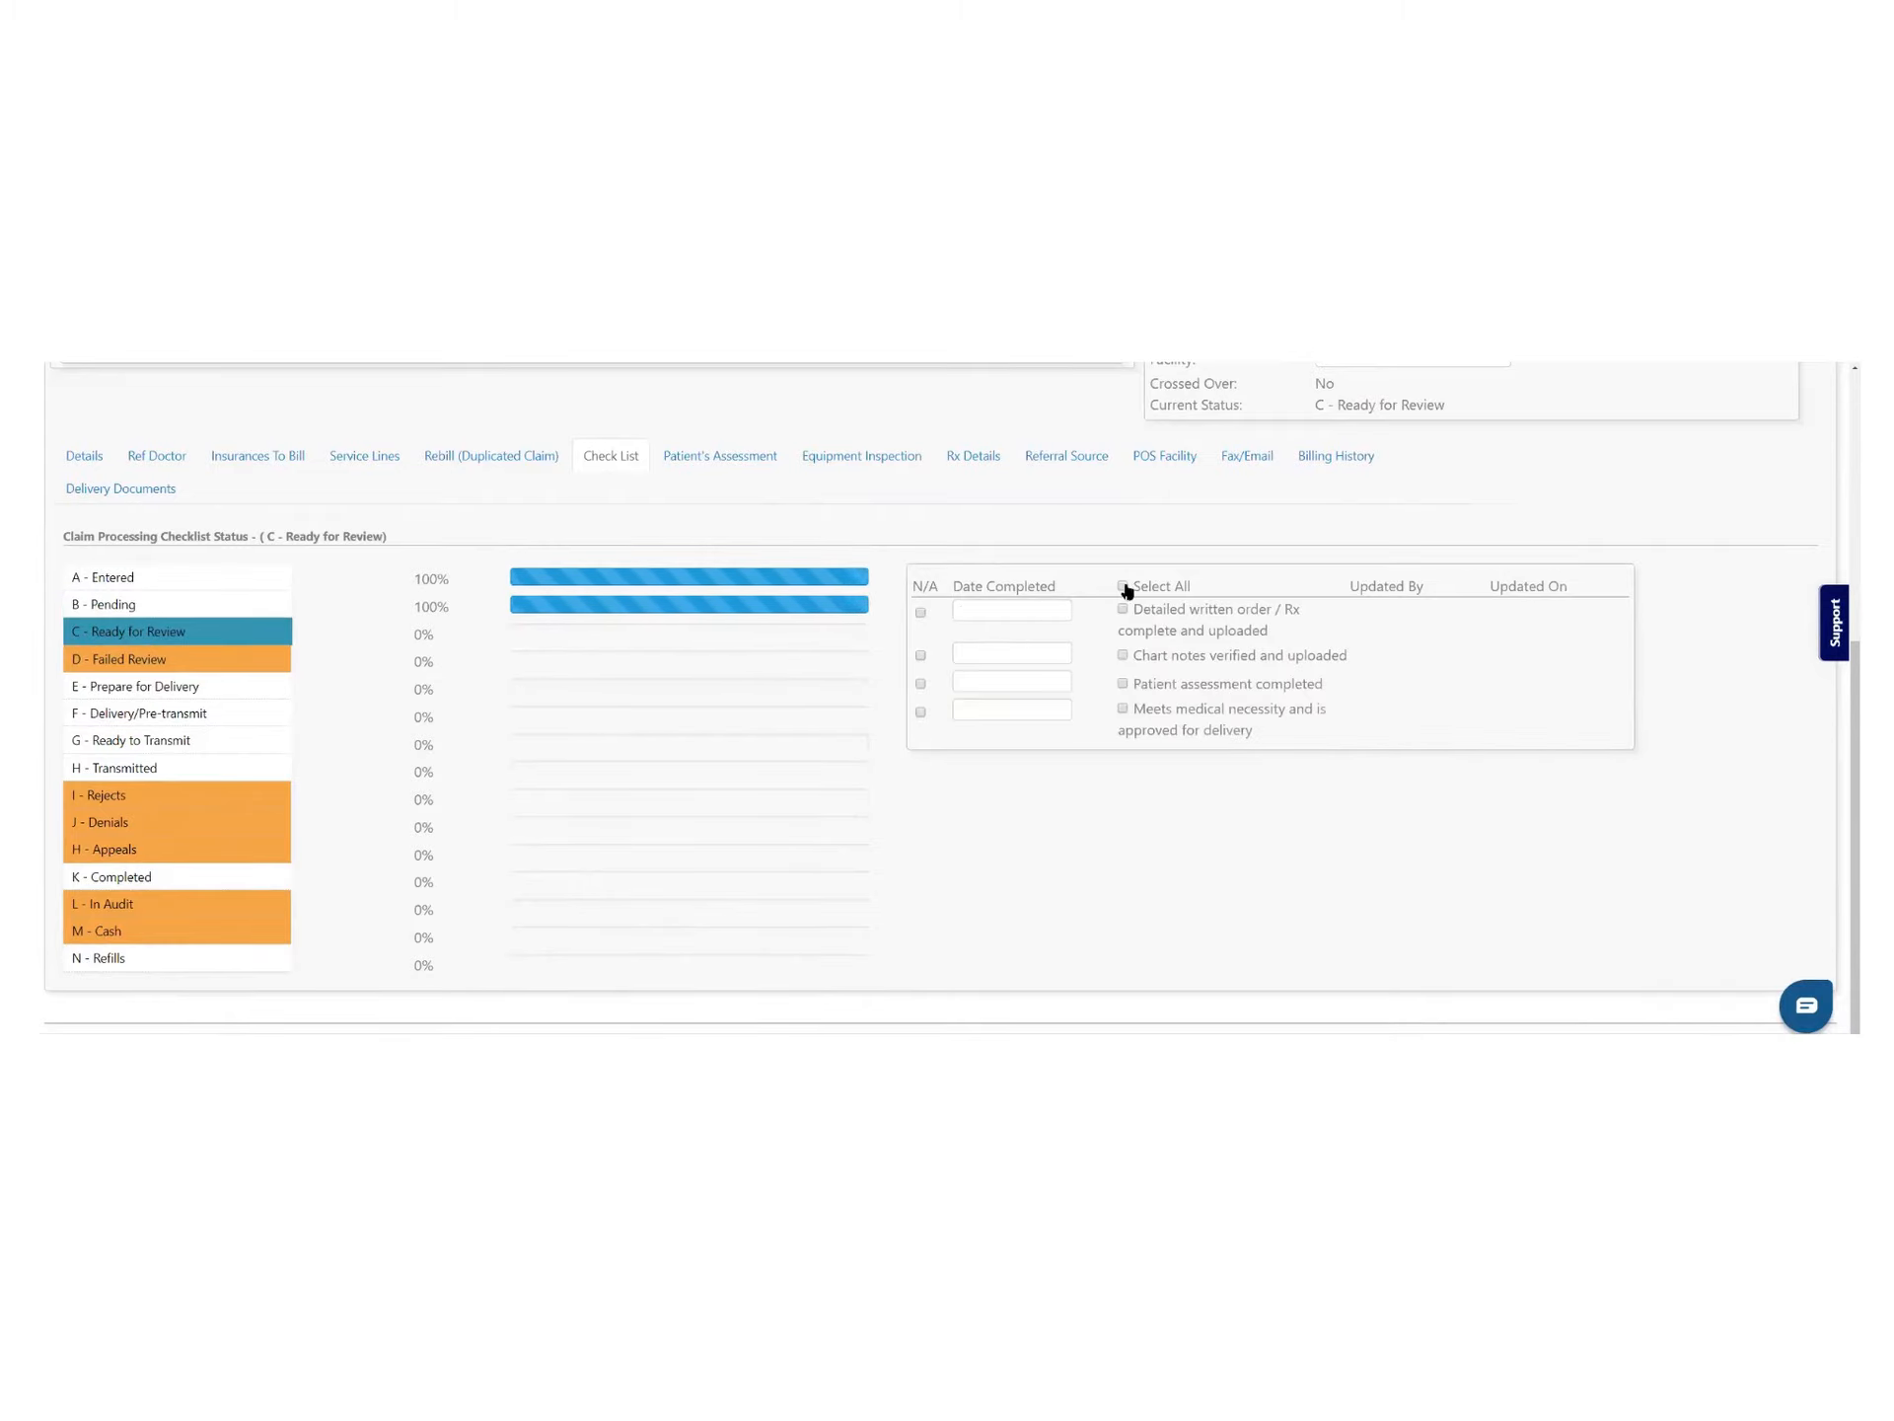
Use Select All on stages E - Prepare for Delivery and F - Delivery/Pre-transmit, then save and close
left_click(128, 686)
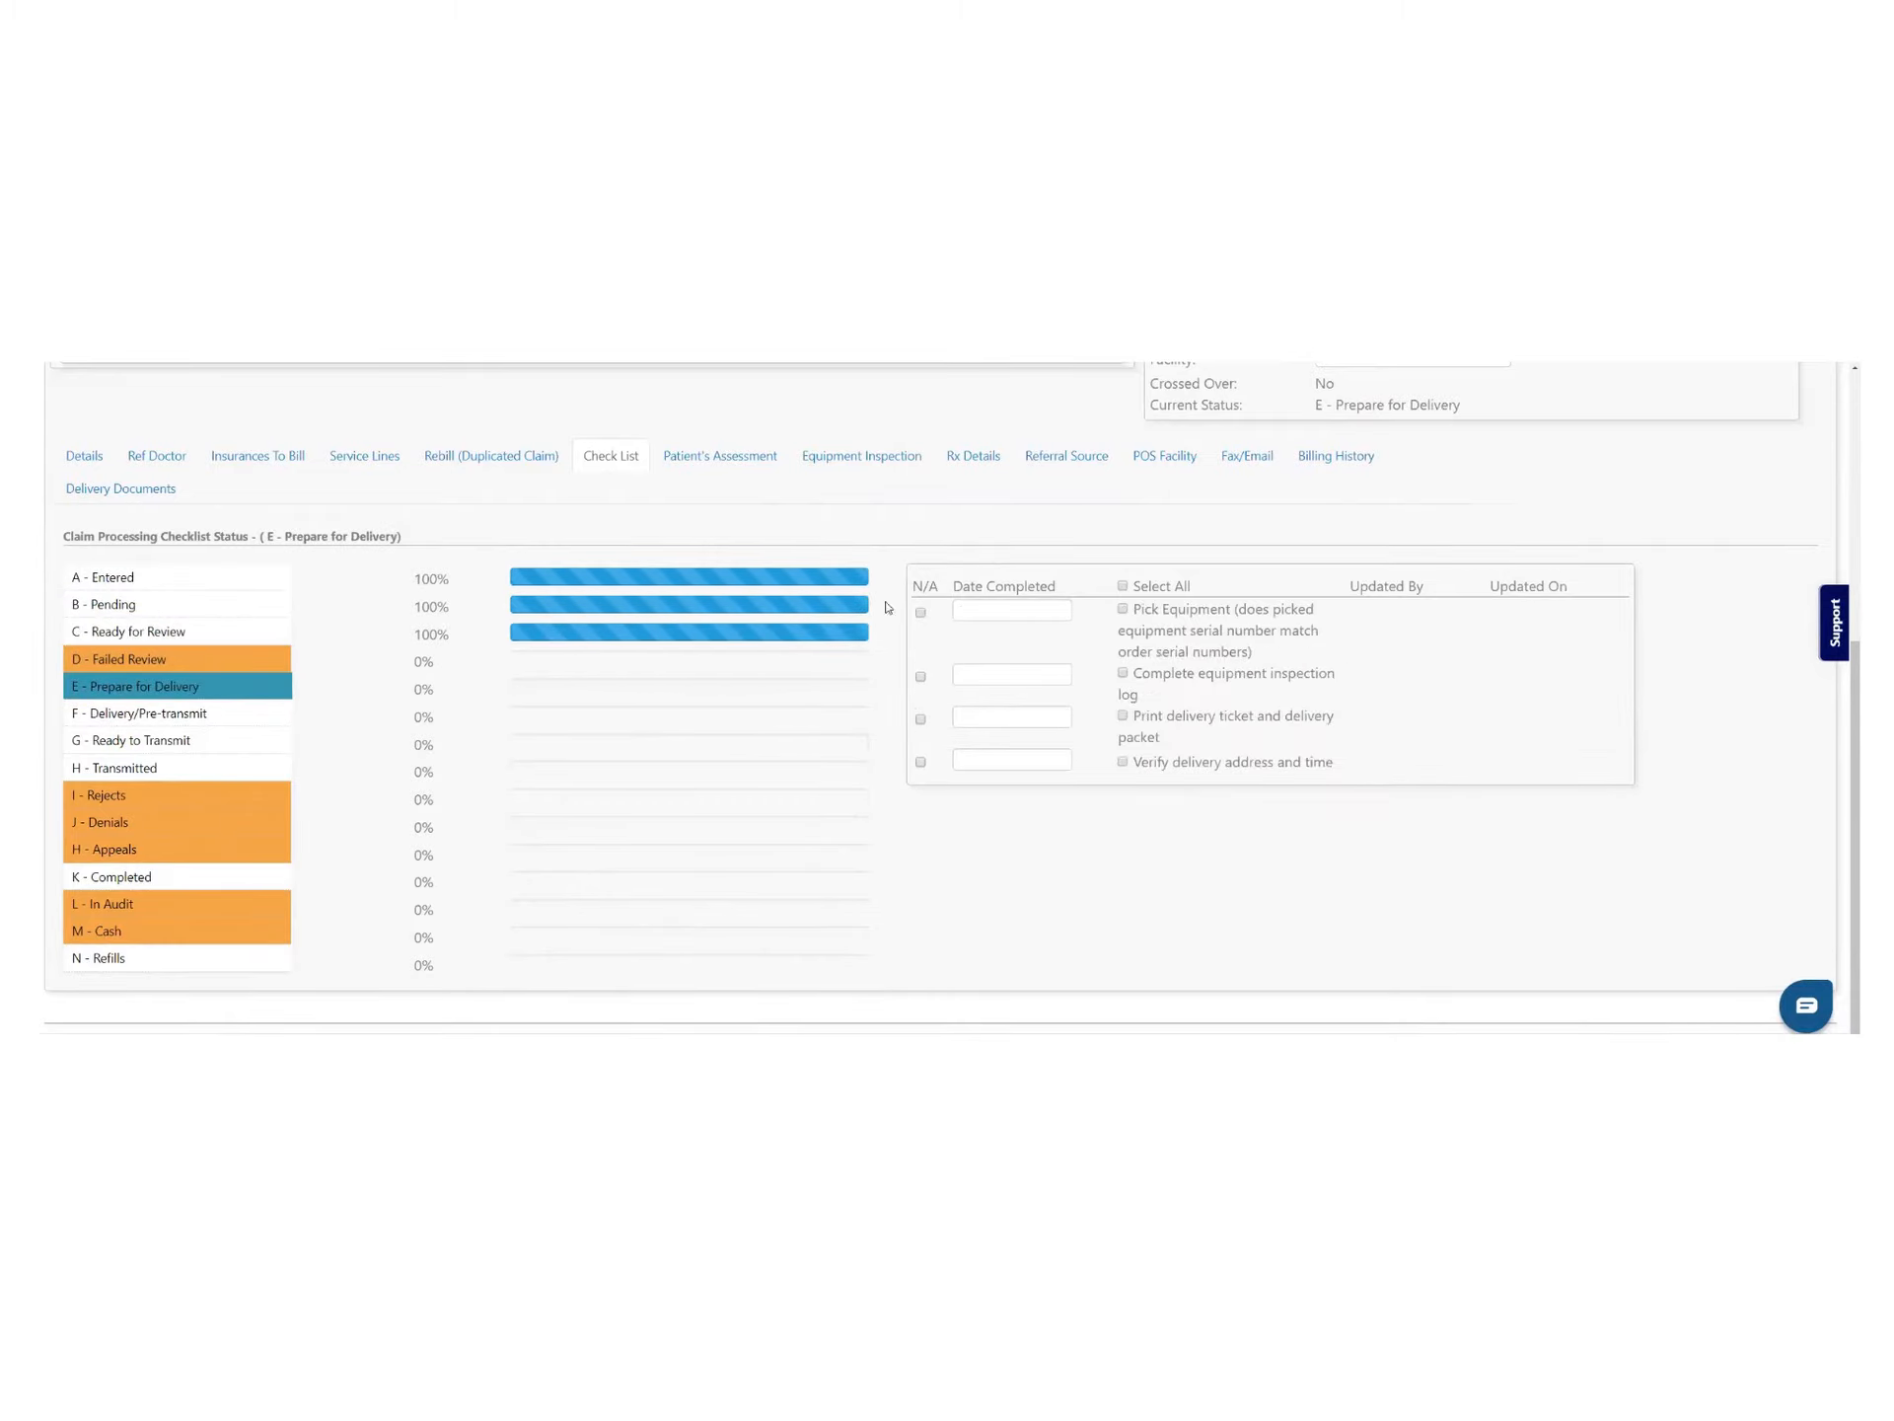
left_click(1124, 587)
left_click(148, 712)
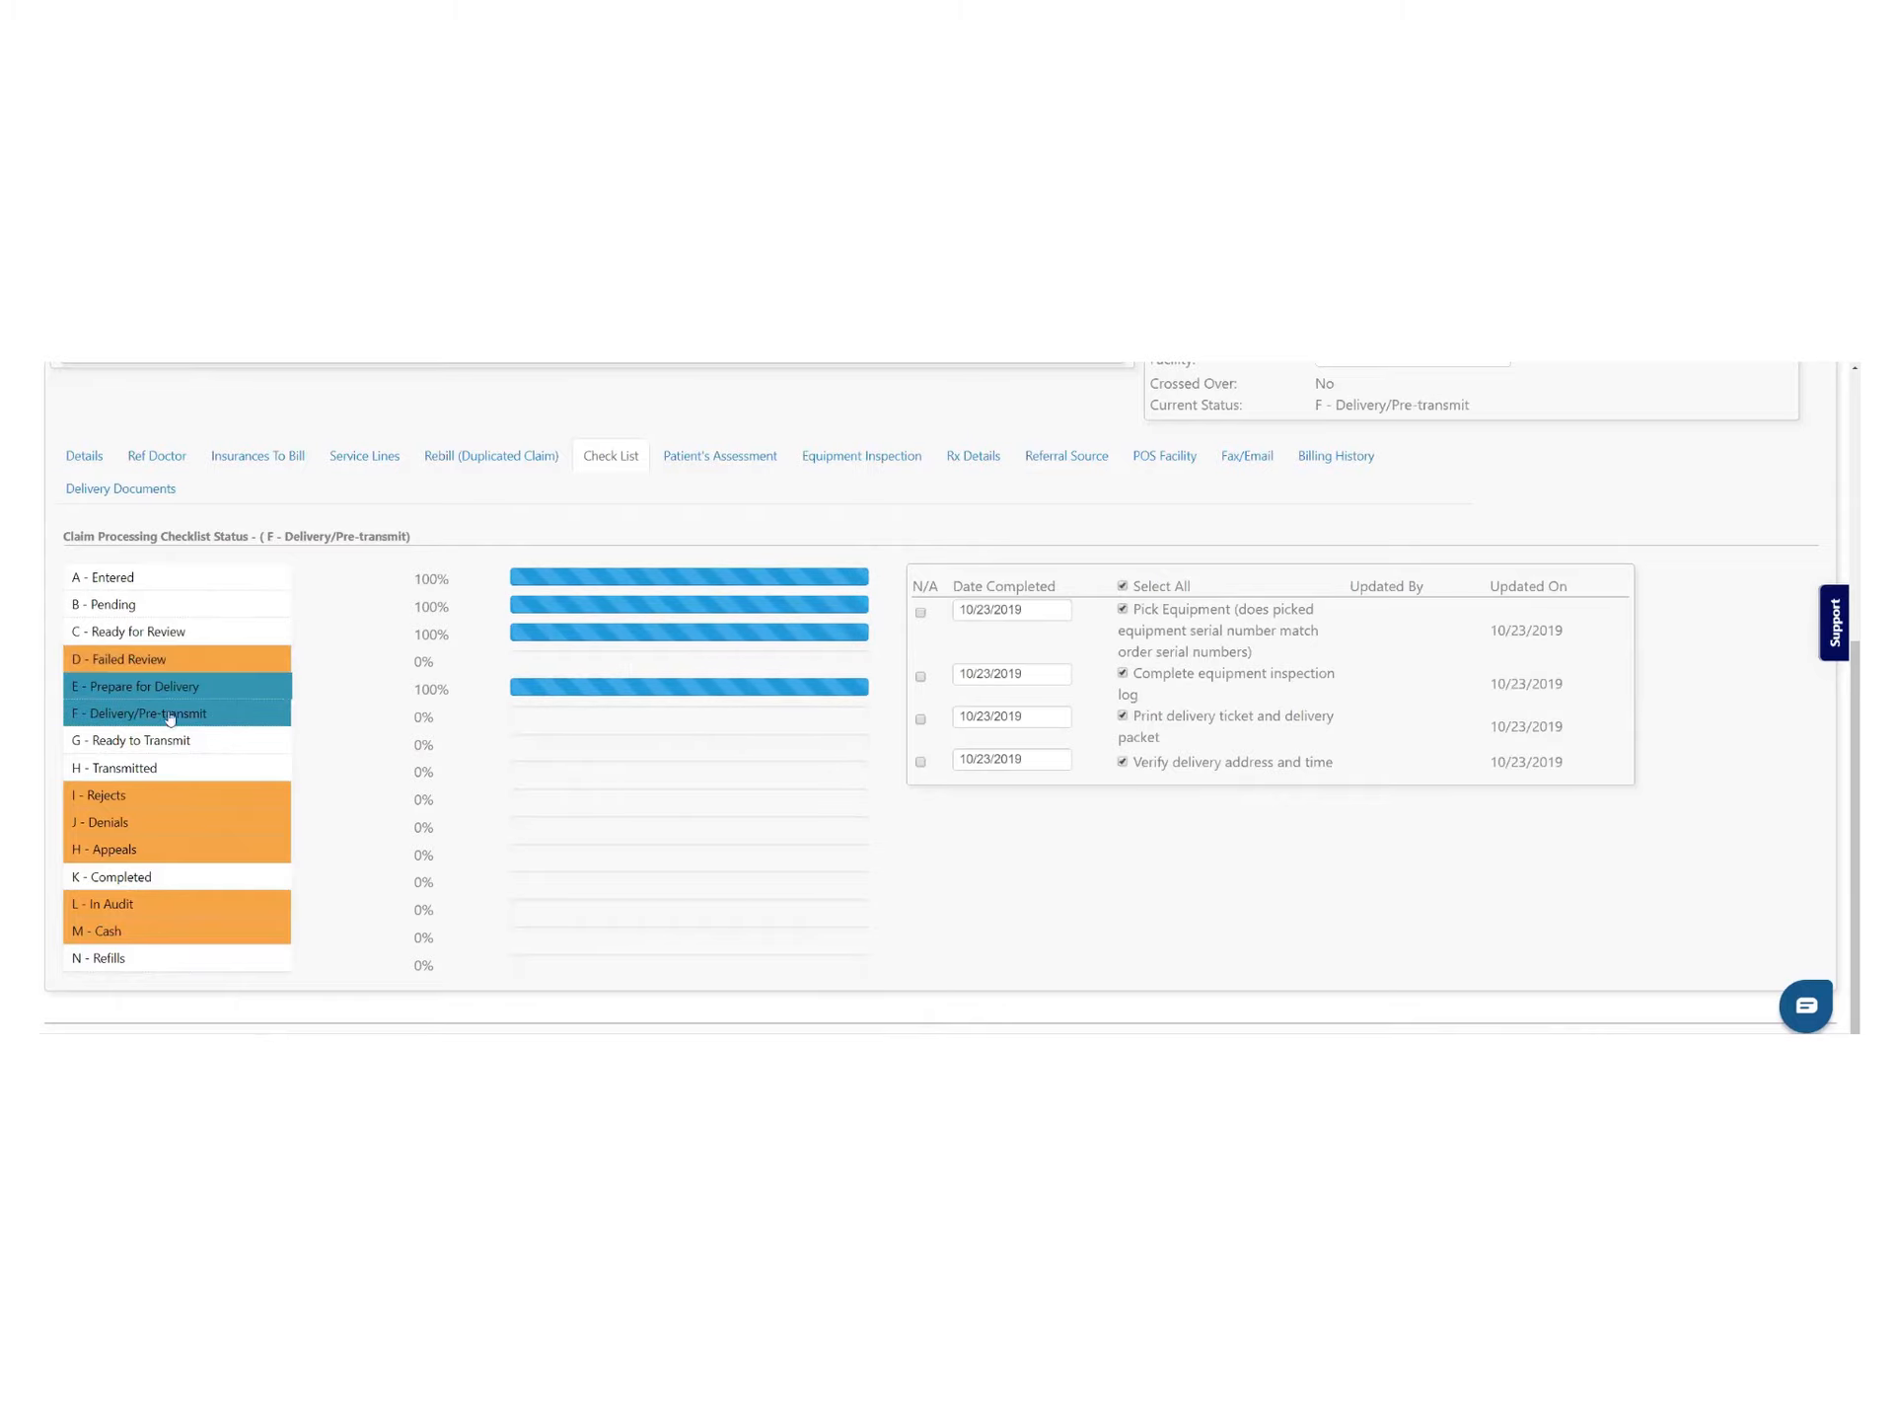
left_click(1124, 587)
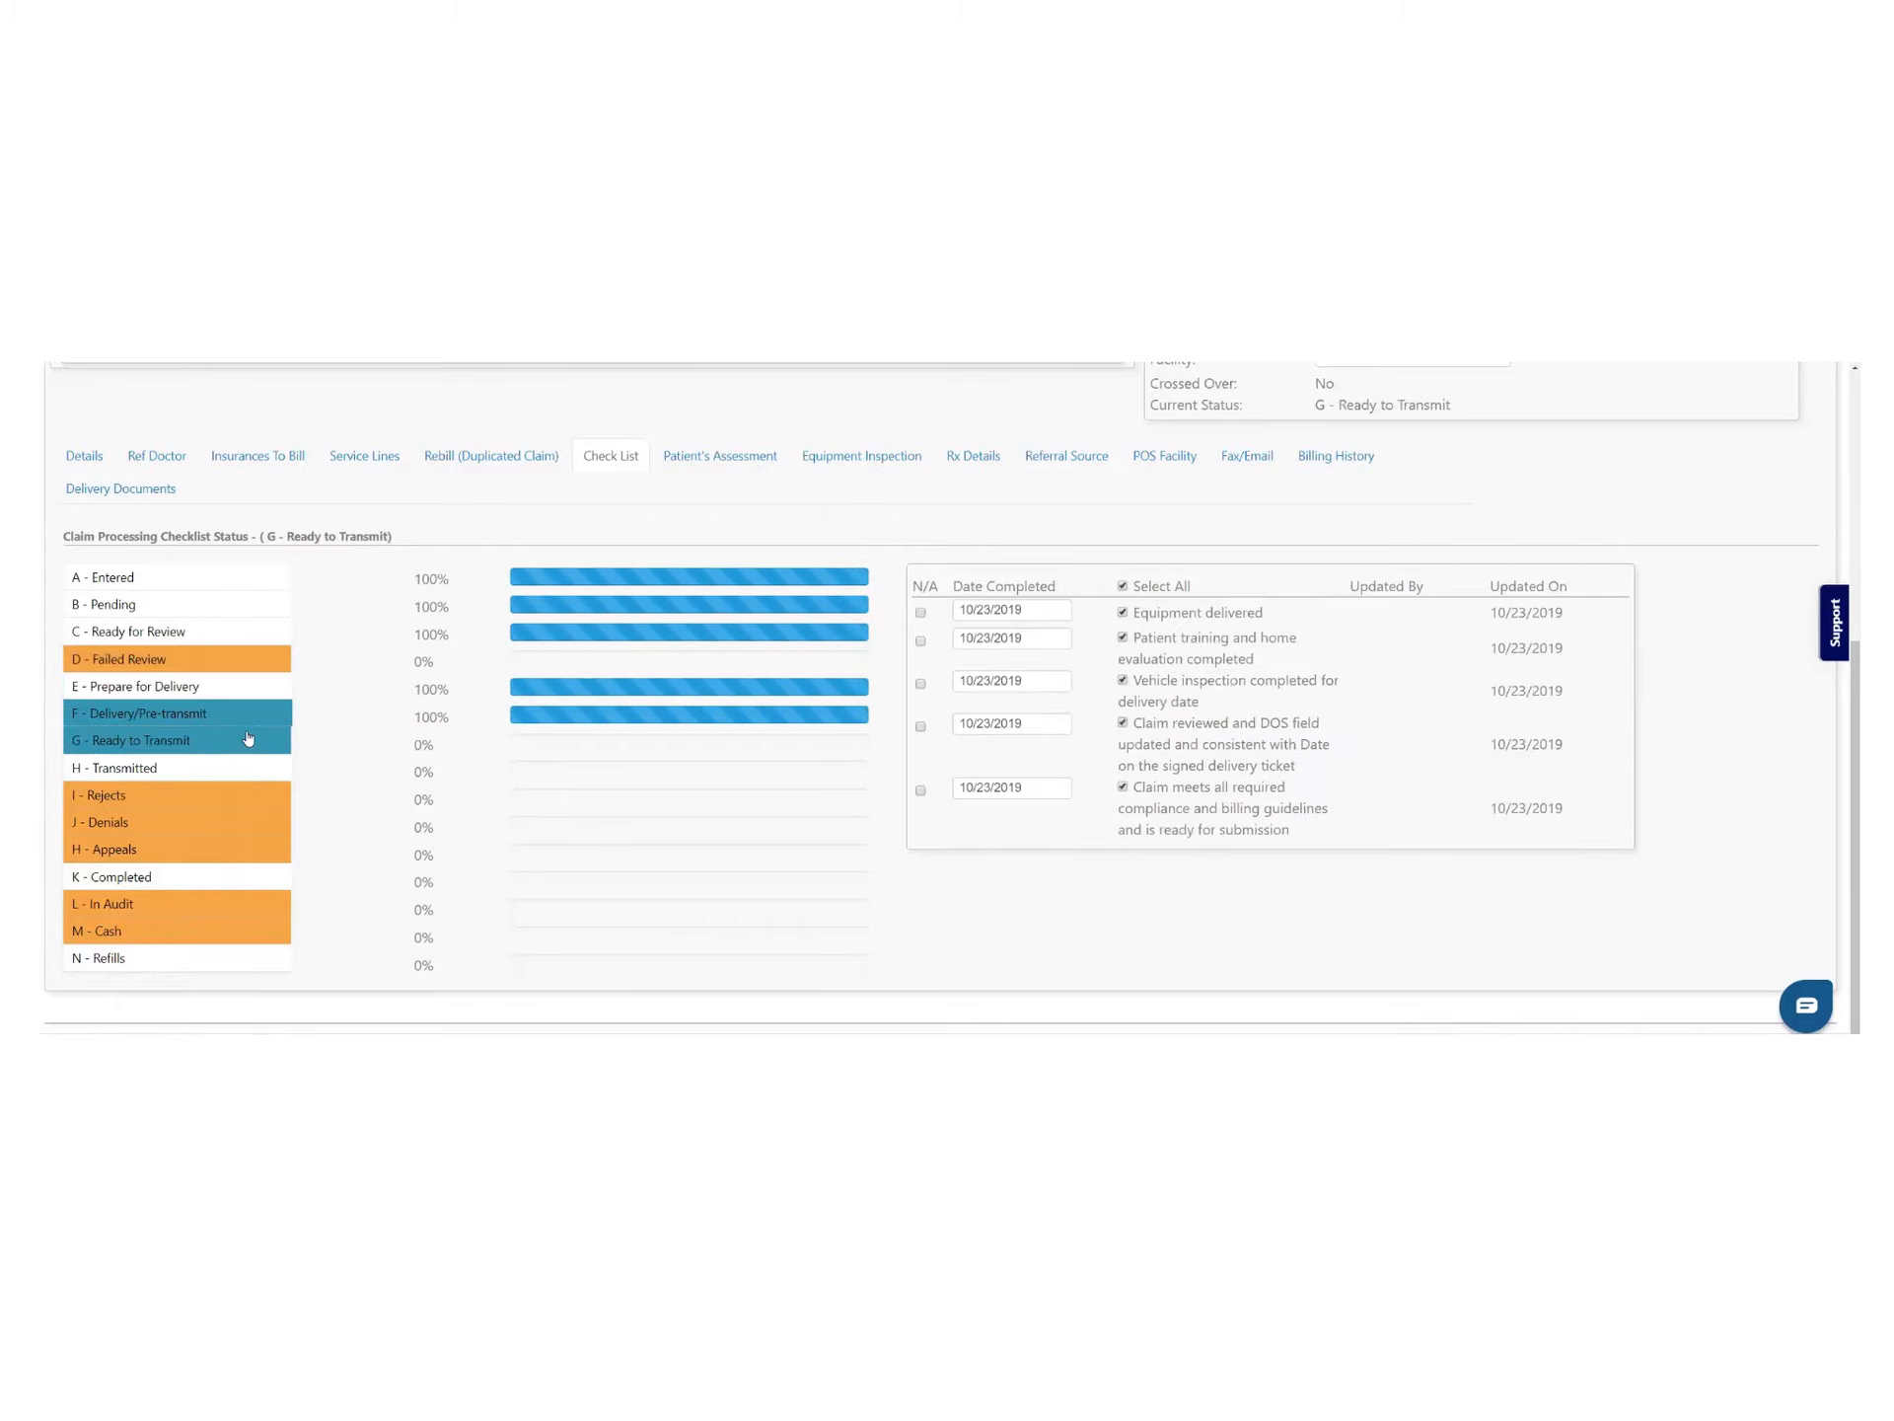
scroll(1391, 744, "up", 5)
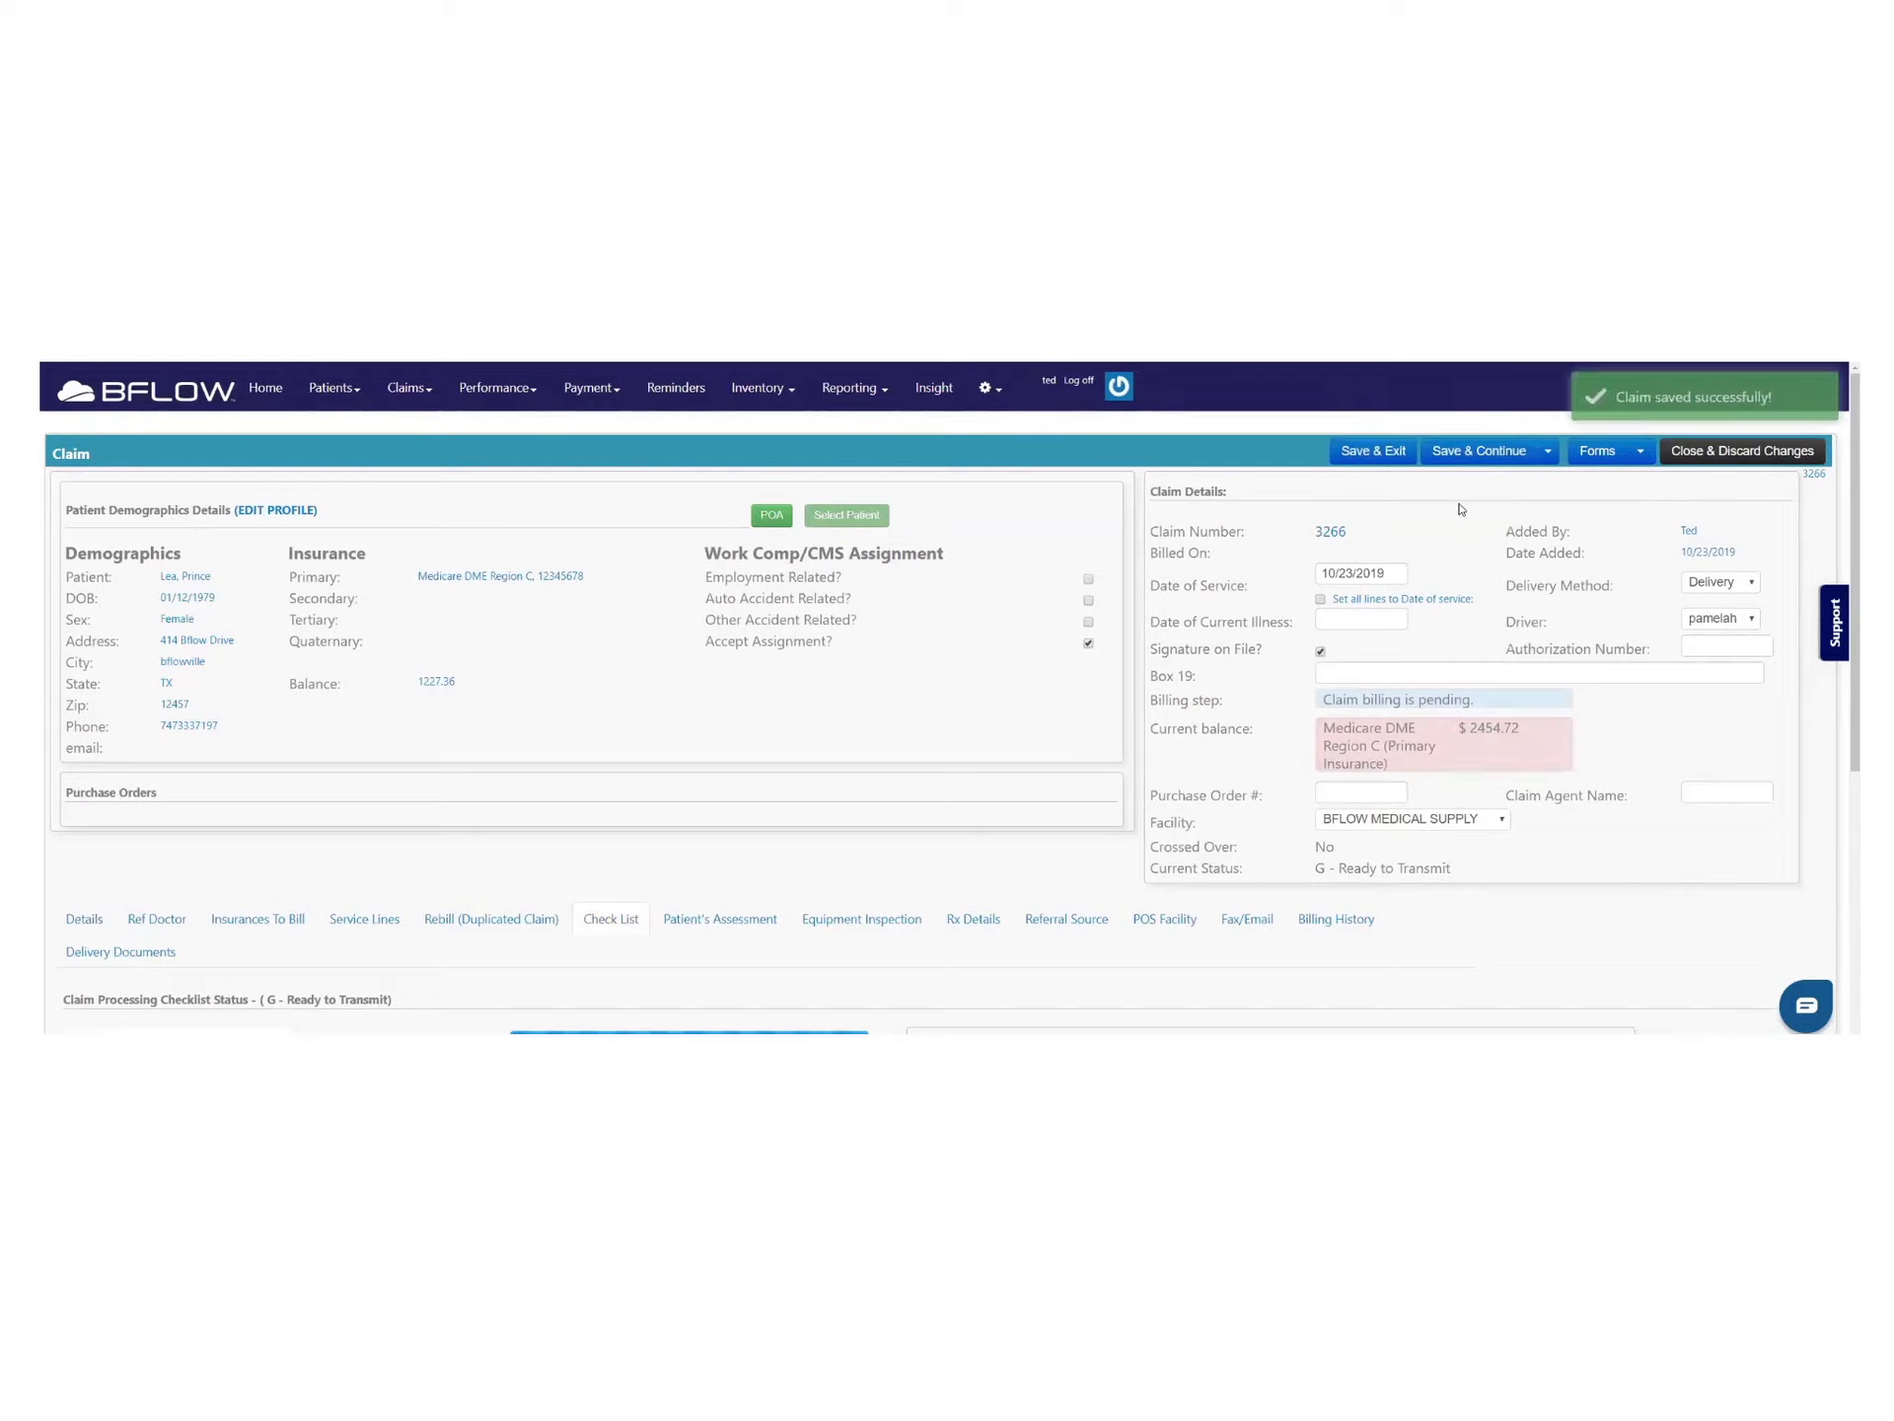
left_click(1676, 452)
Search the Claims Dashboard for ID 3266 to confirm it is at G - Ready to Transmit
left_click(428, 389)
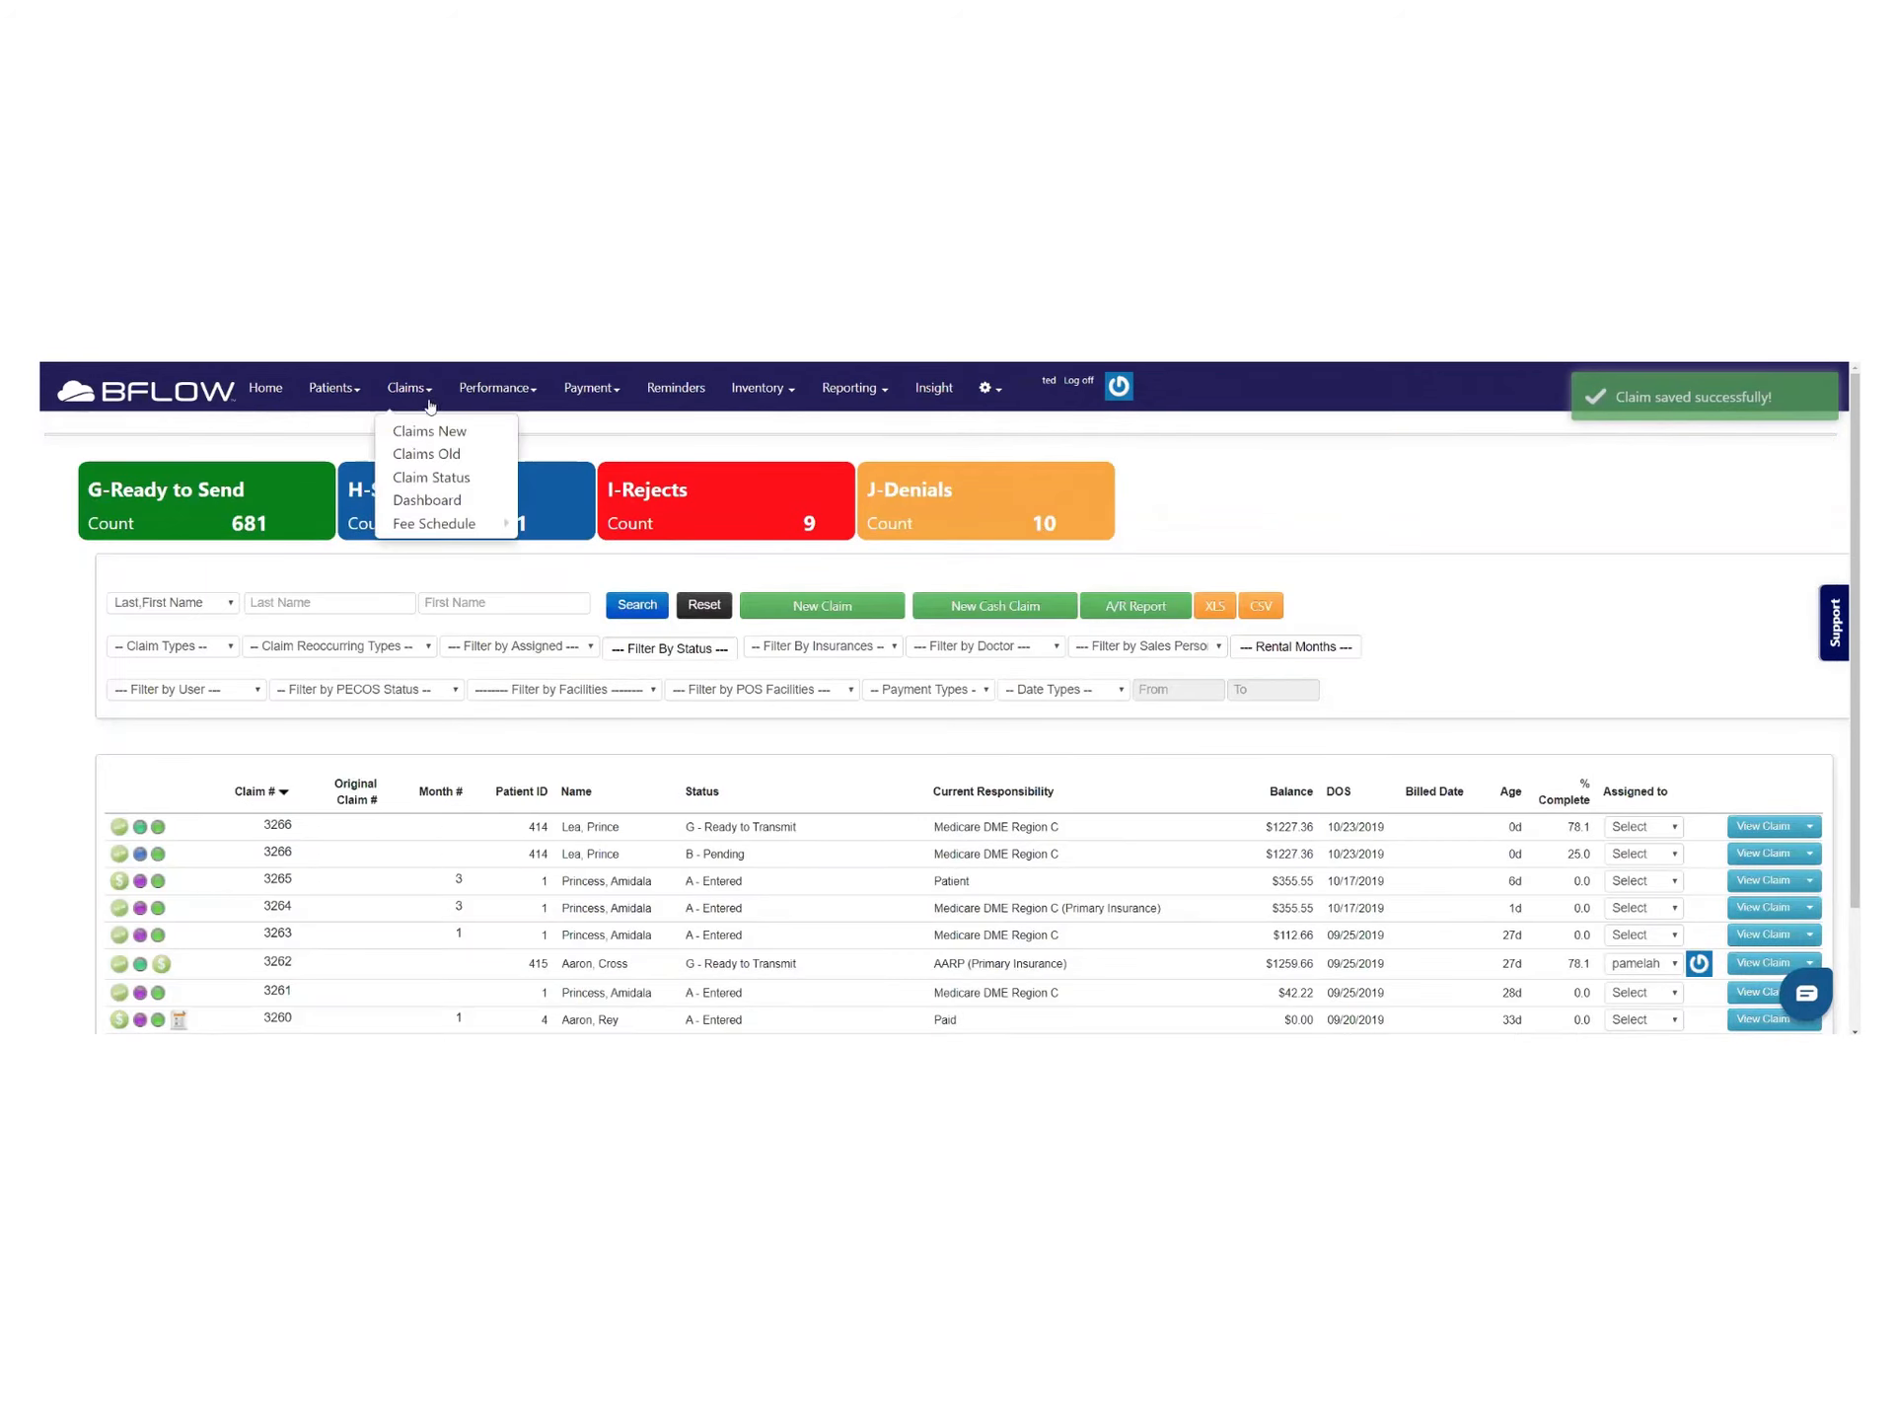
left_click(425, 505)
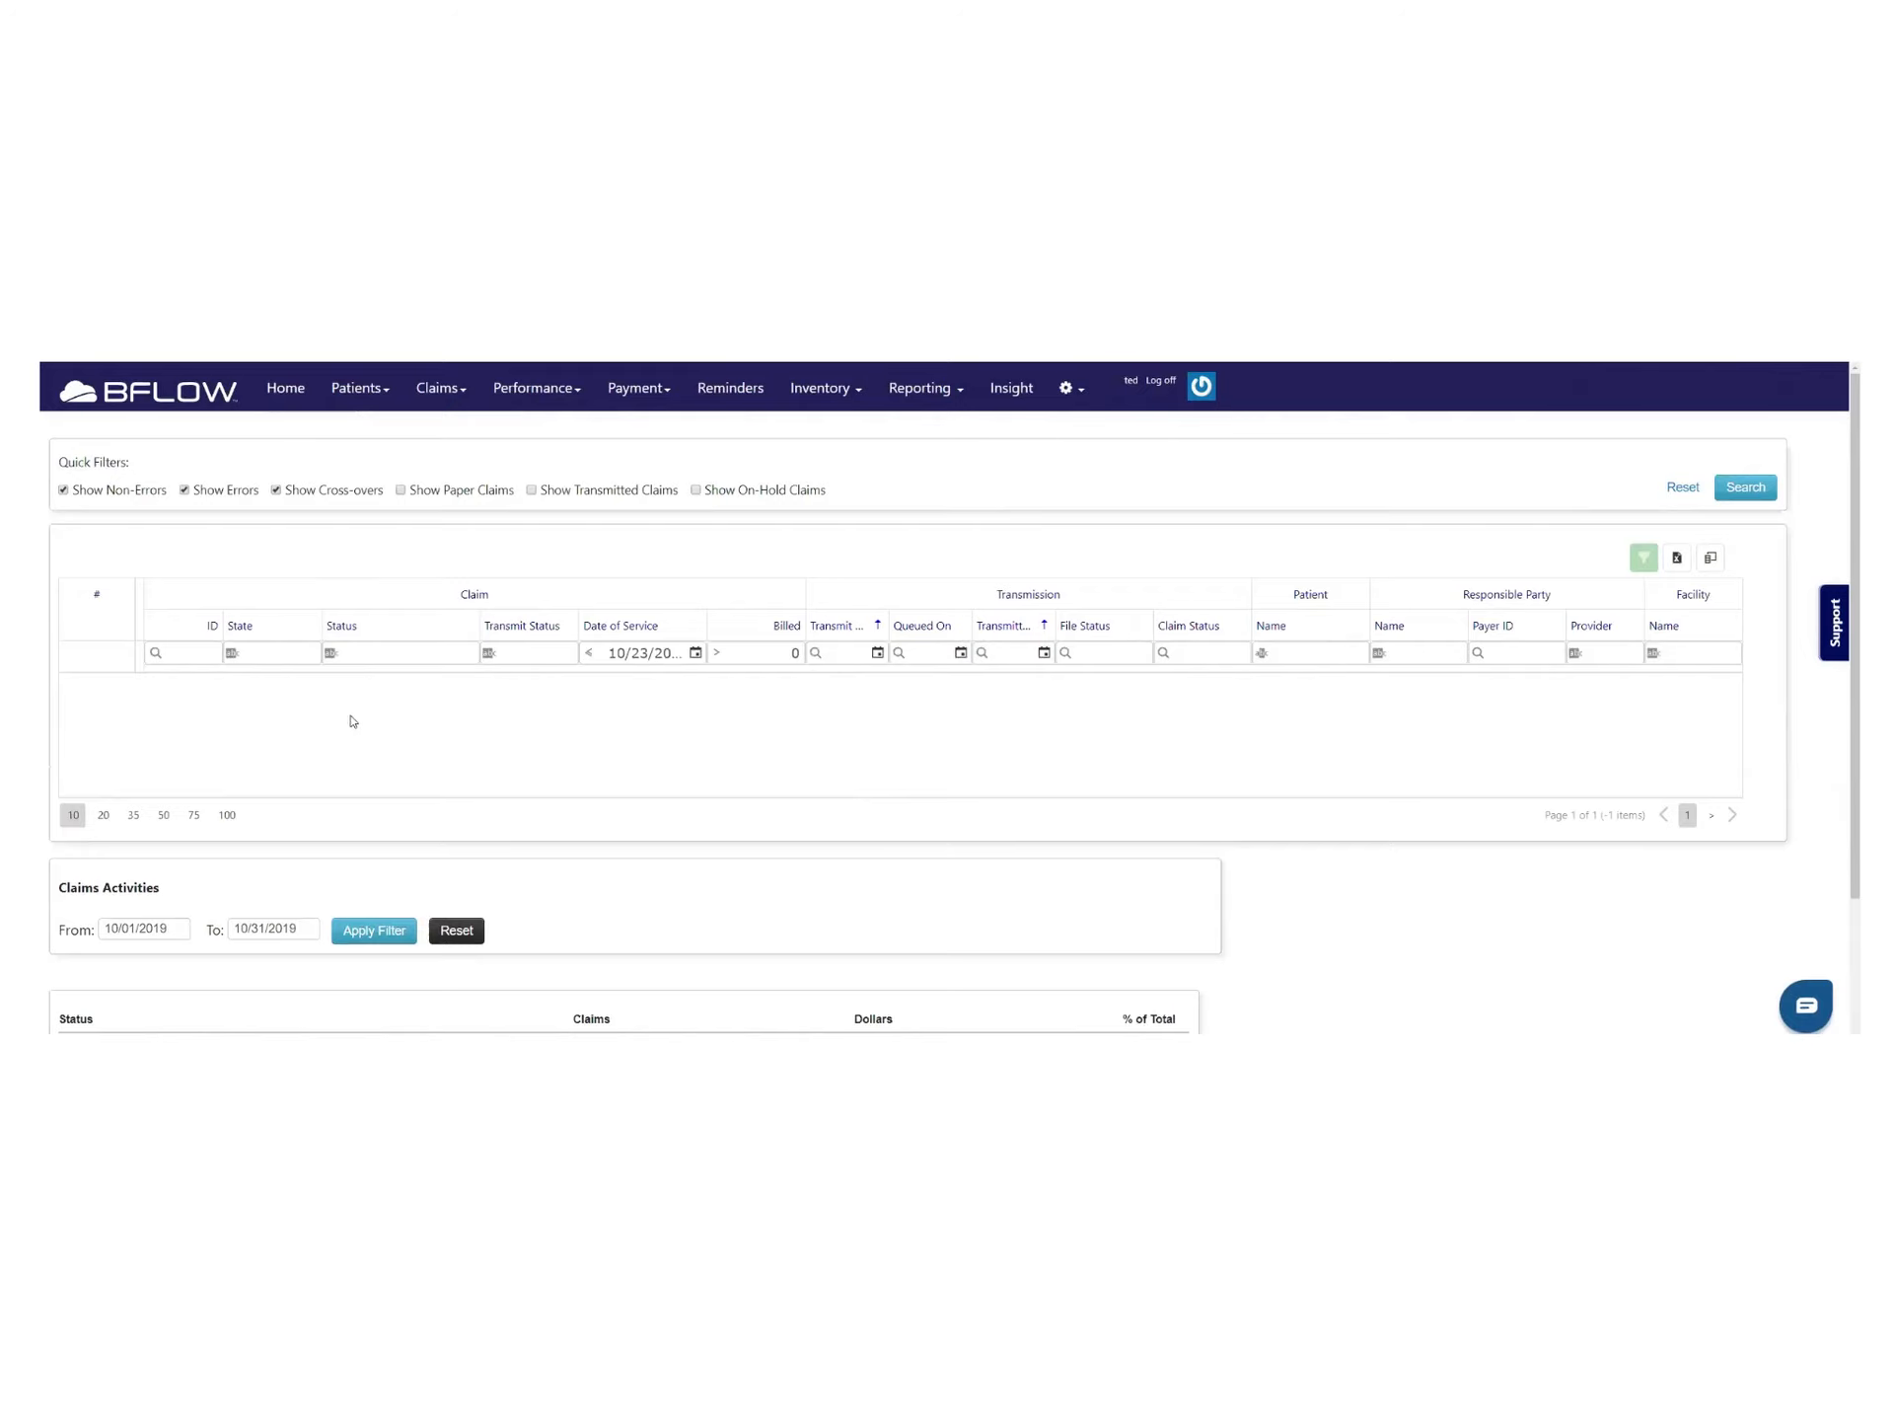
left_click(171, 651)
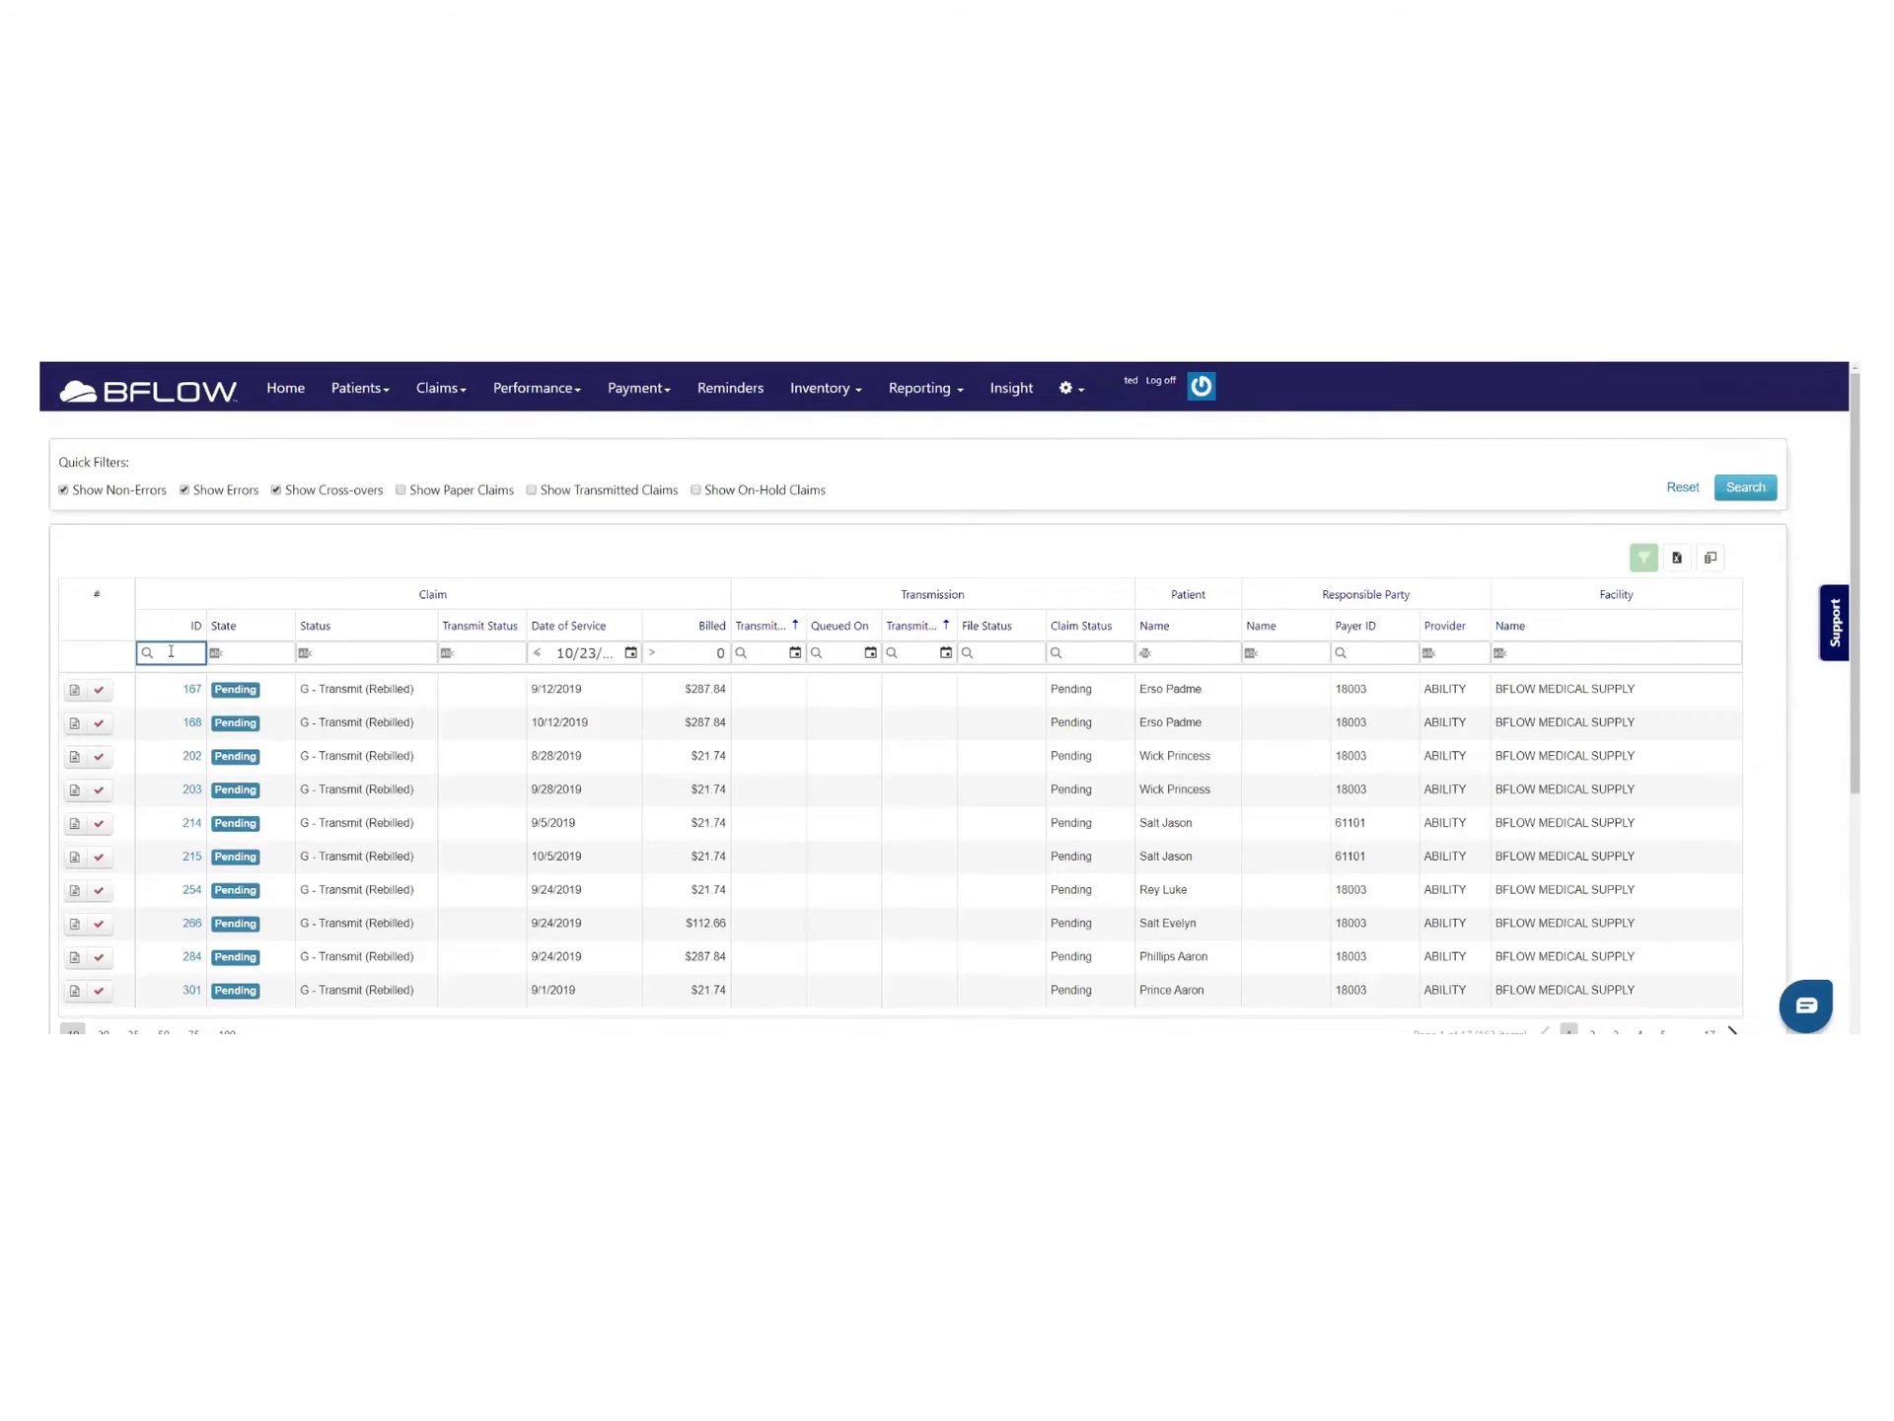
type("2")
type("266")
left_click(147, 652)
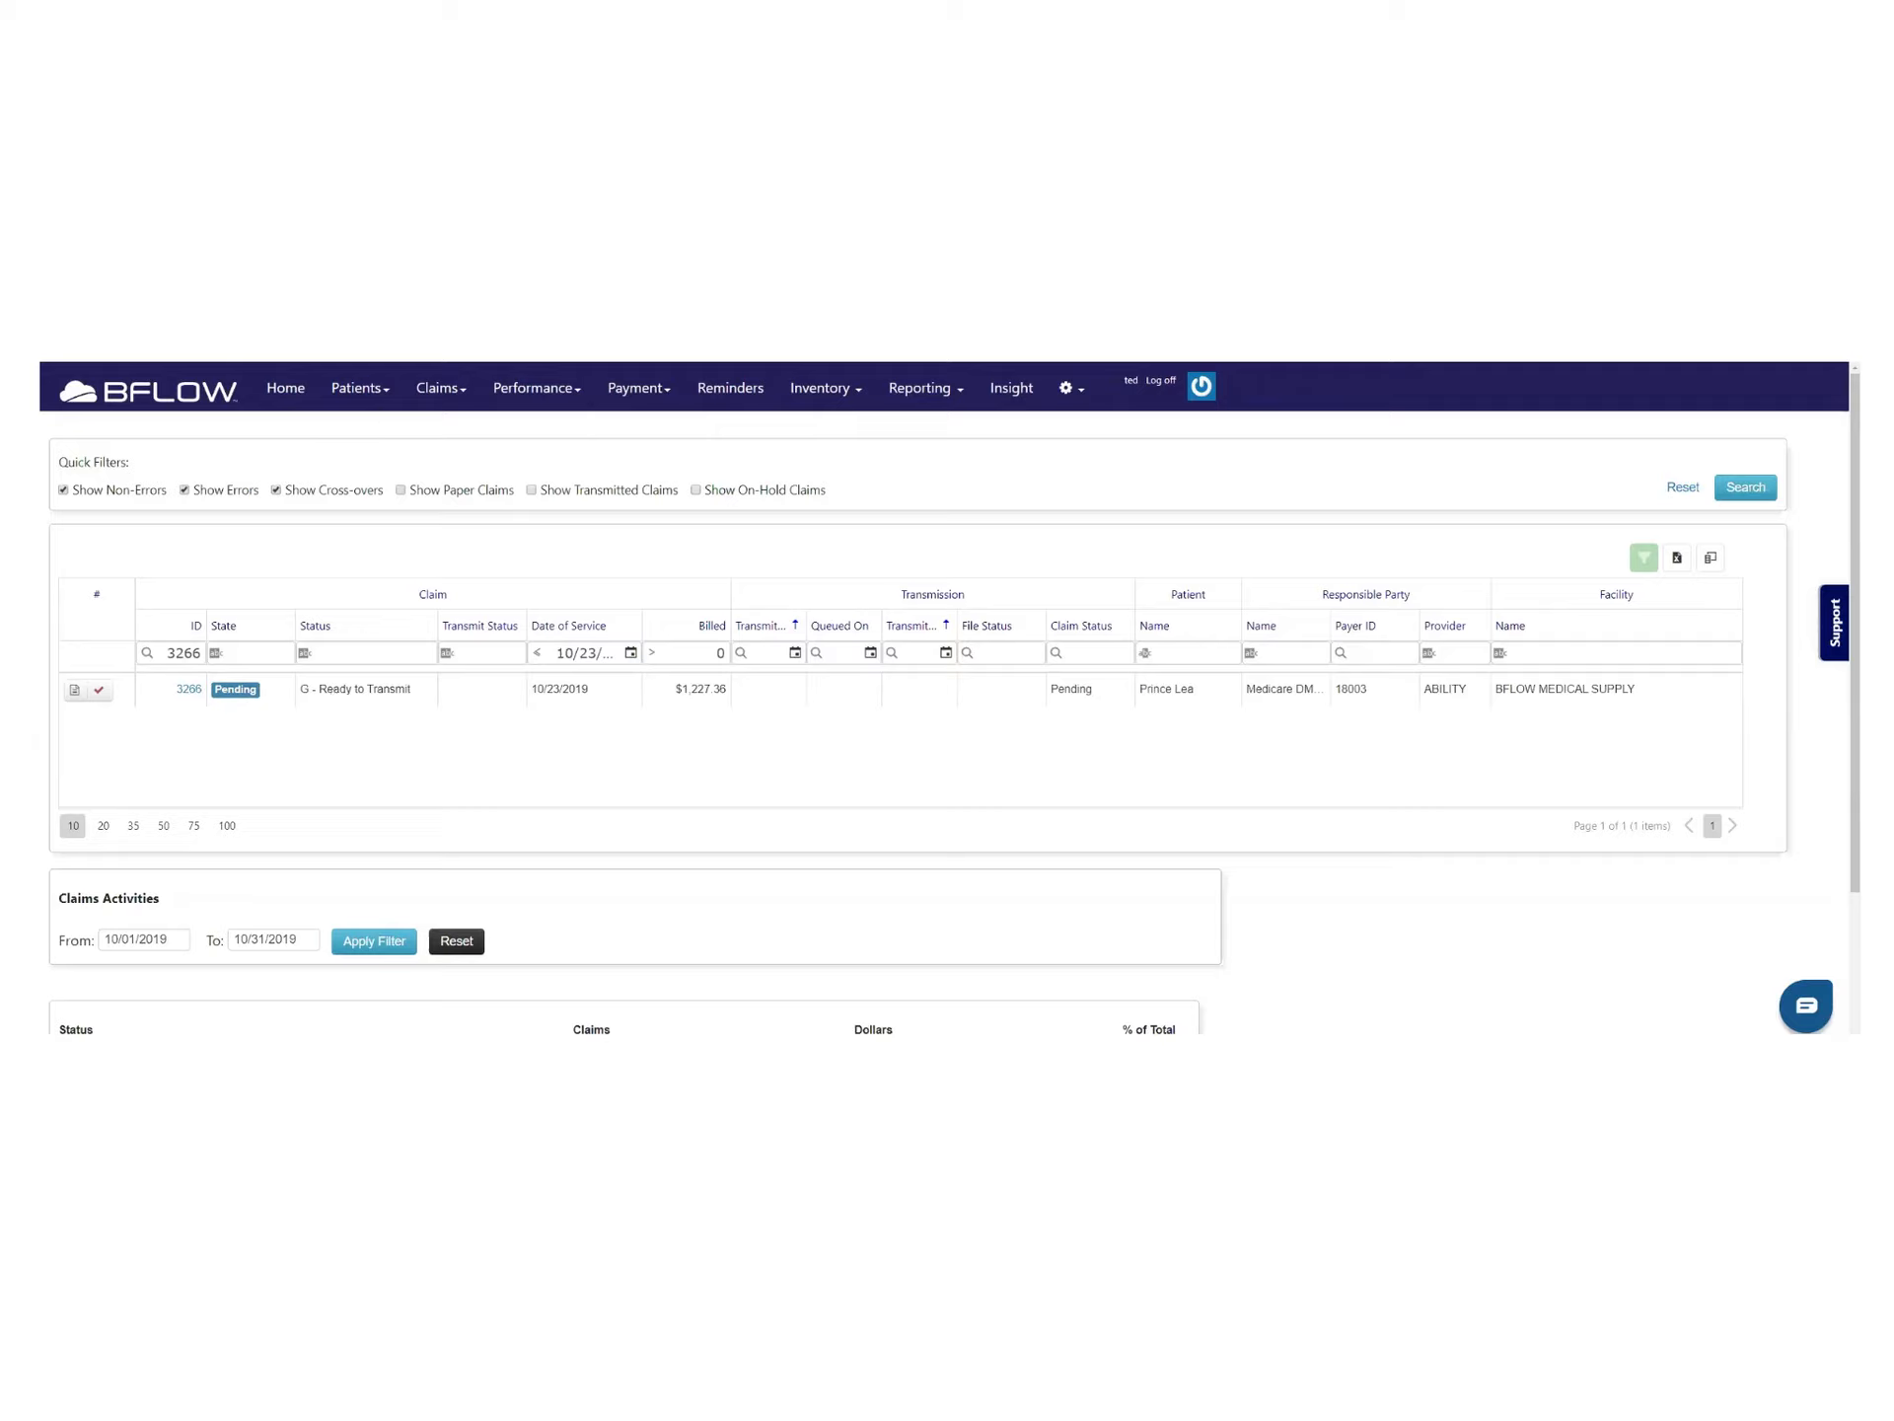
left_click(1745, 487)
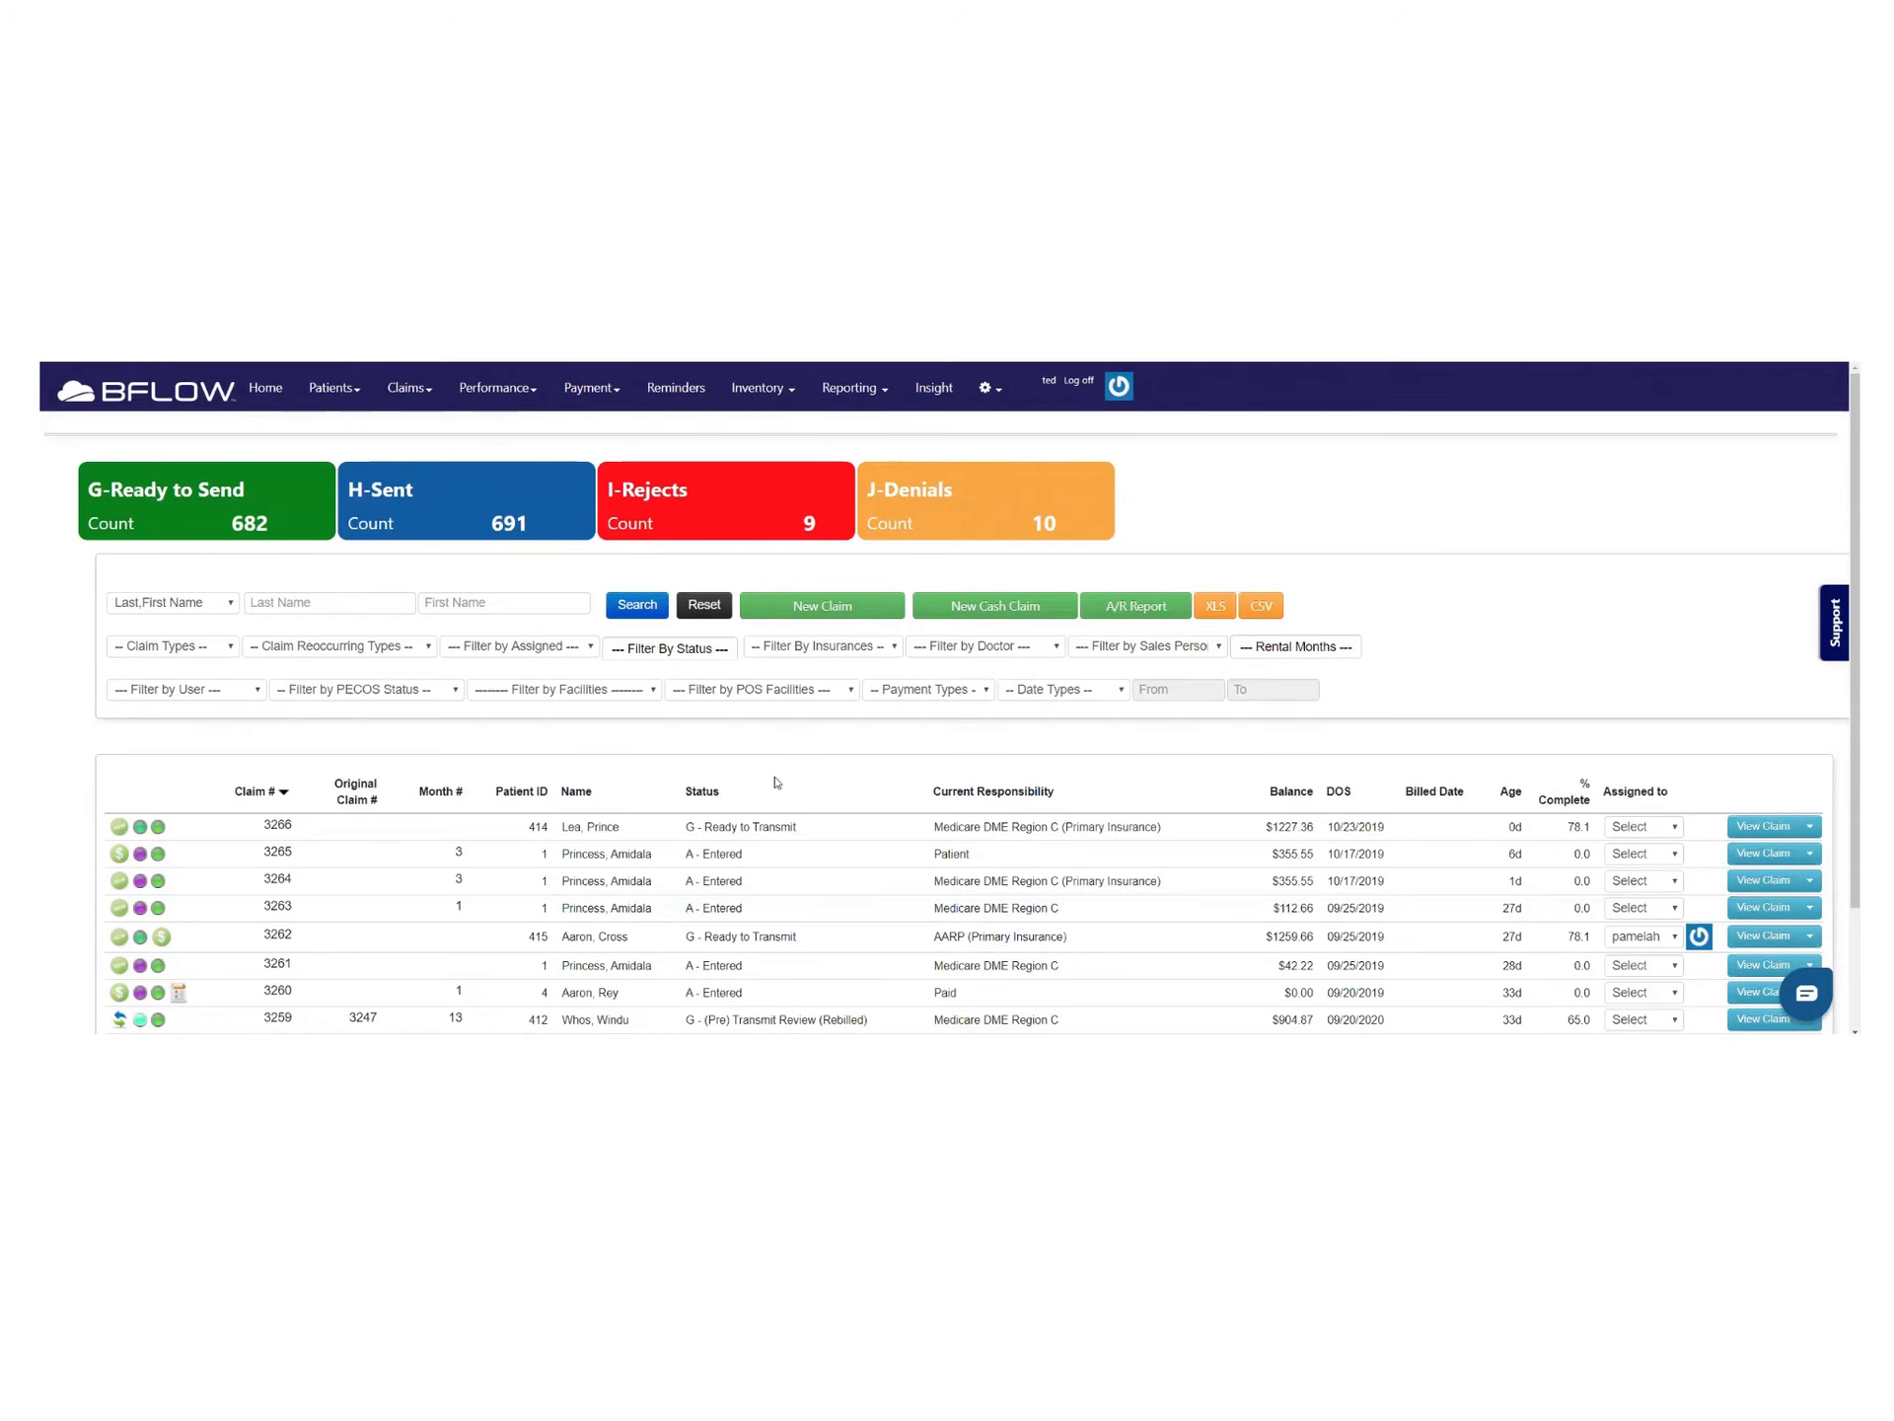
Filter the claims list to G - Ready to Transmit, leaving 15 claims totaling $6,788.74
scroll(809, 784, "down", 2)
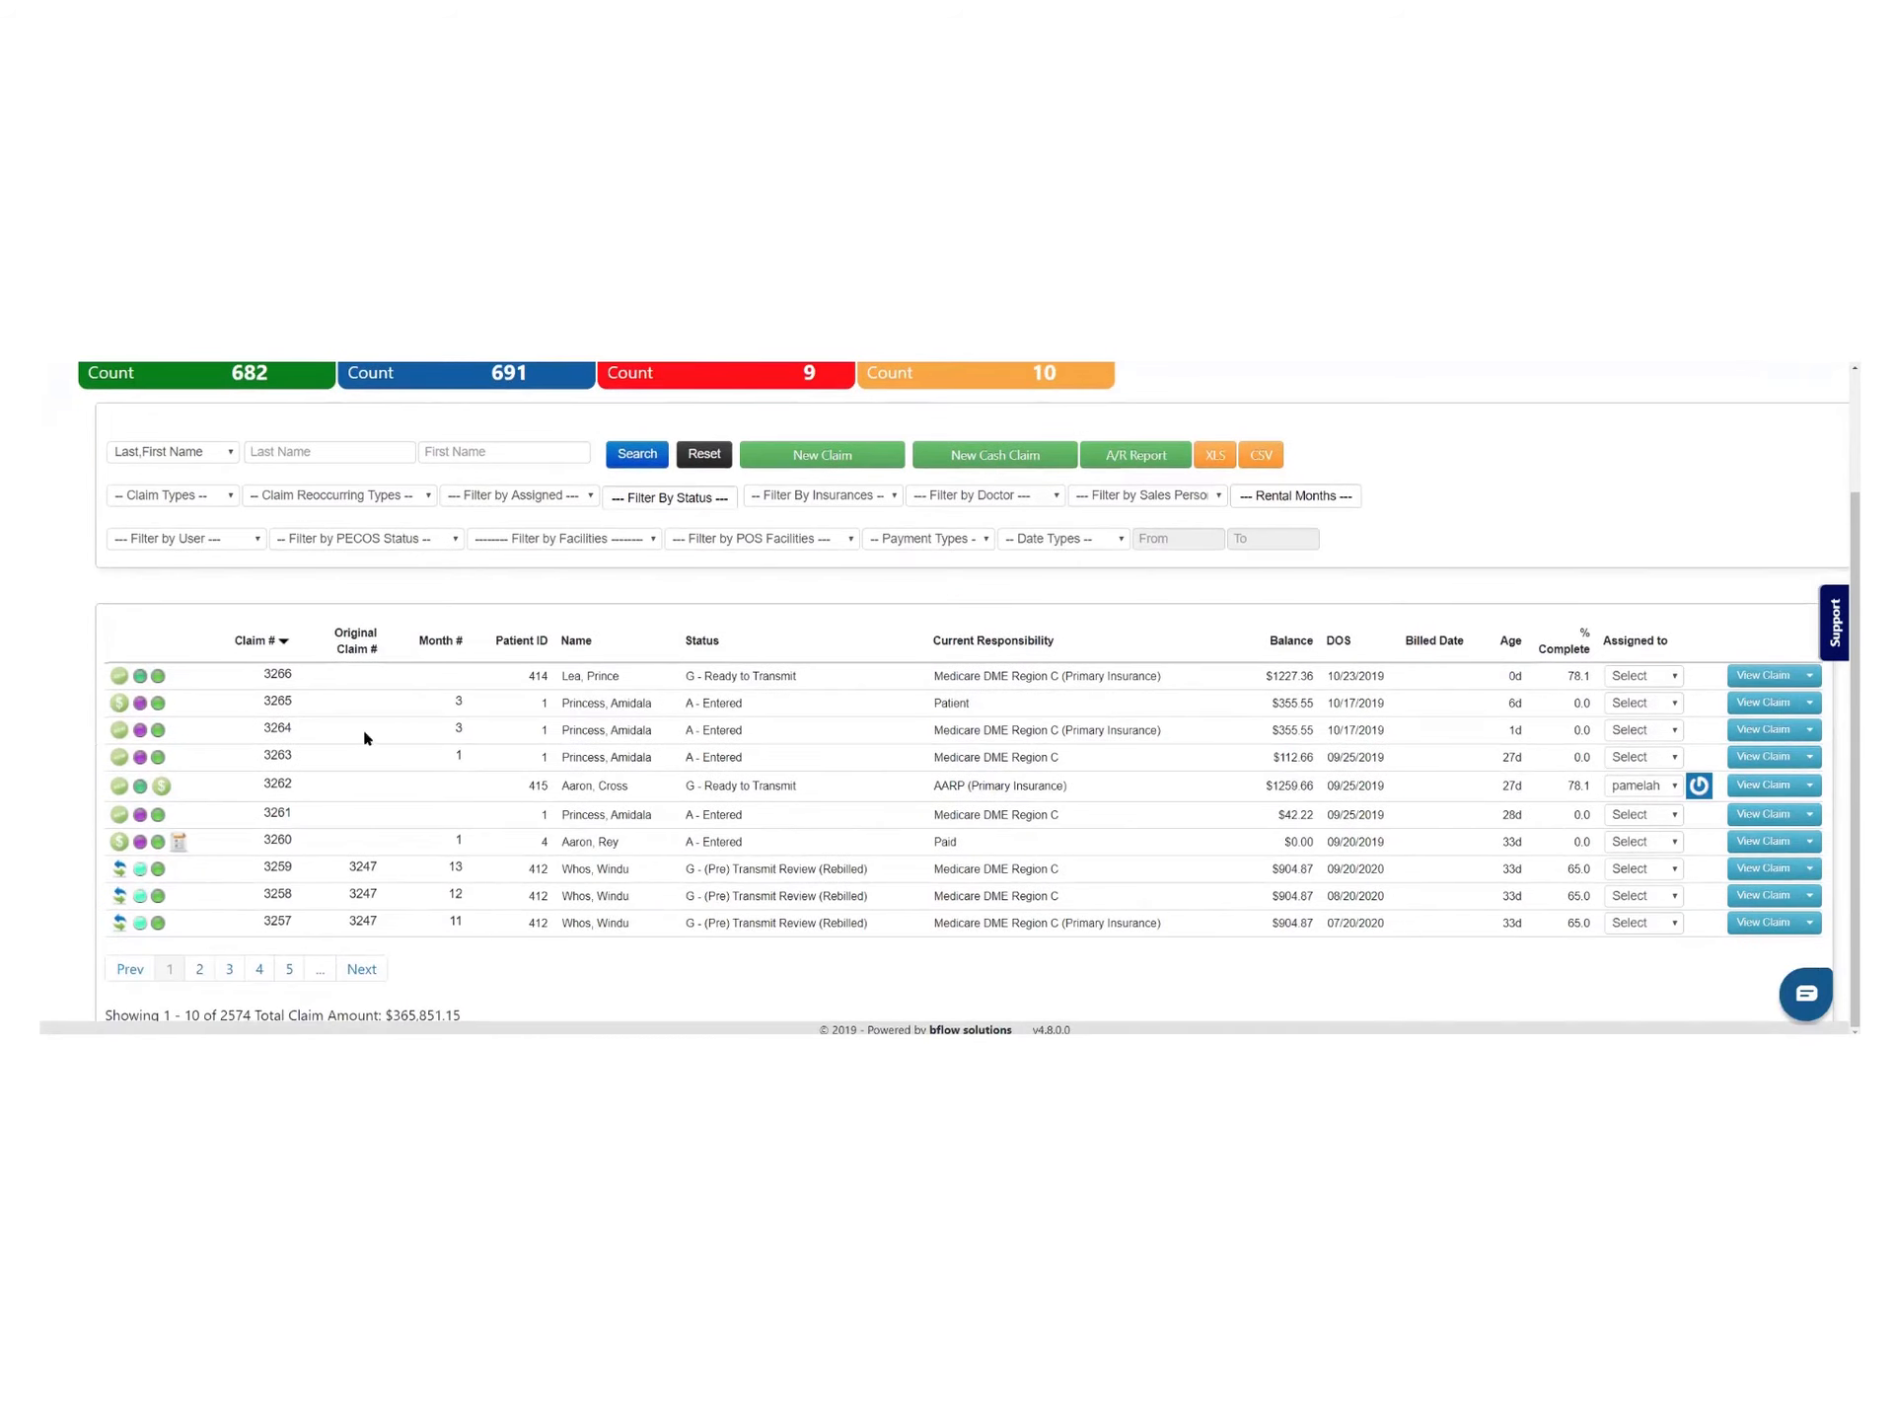
left_click_drag(704, 676, 790, 677)
left_click(818, 685)
left_click(731, 503)
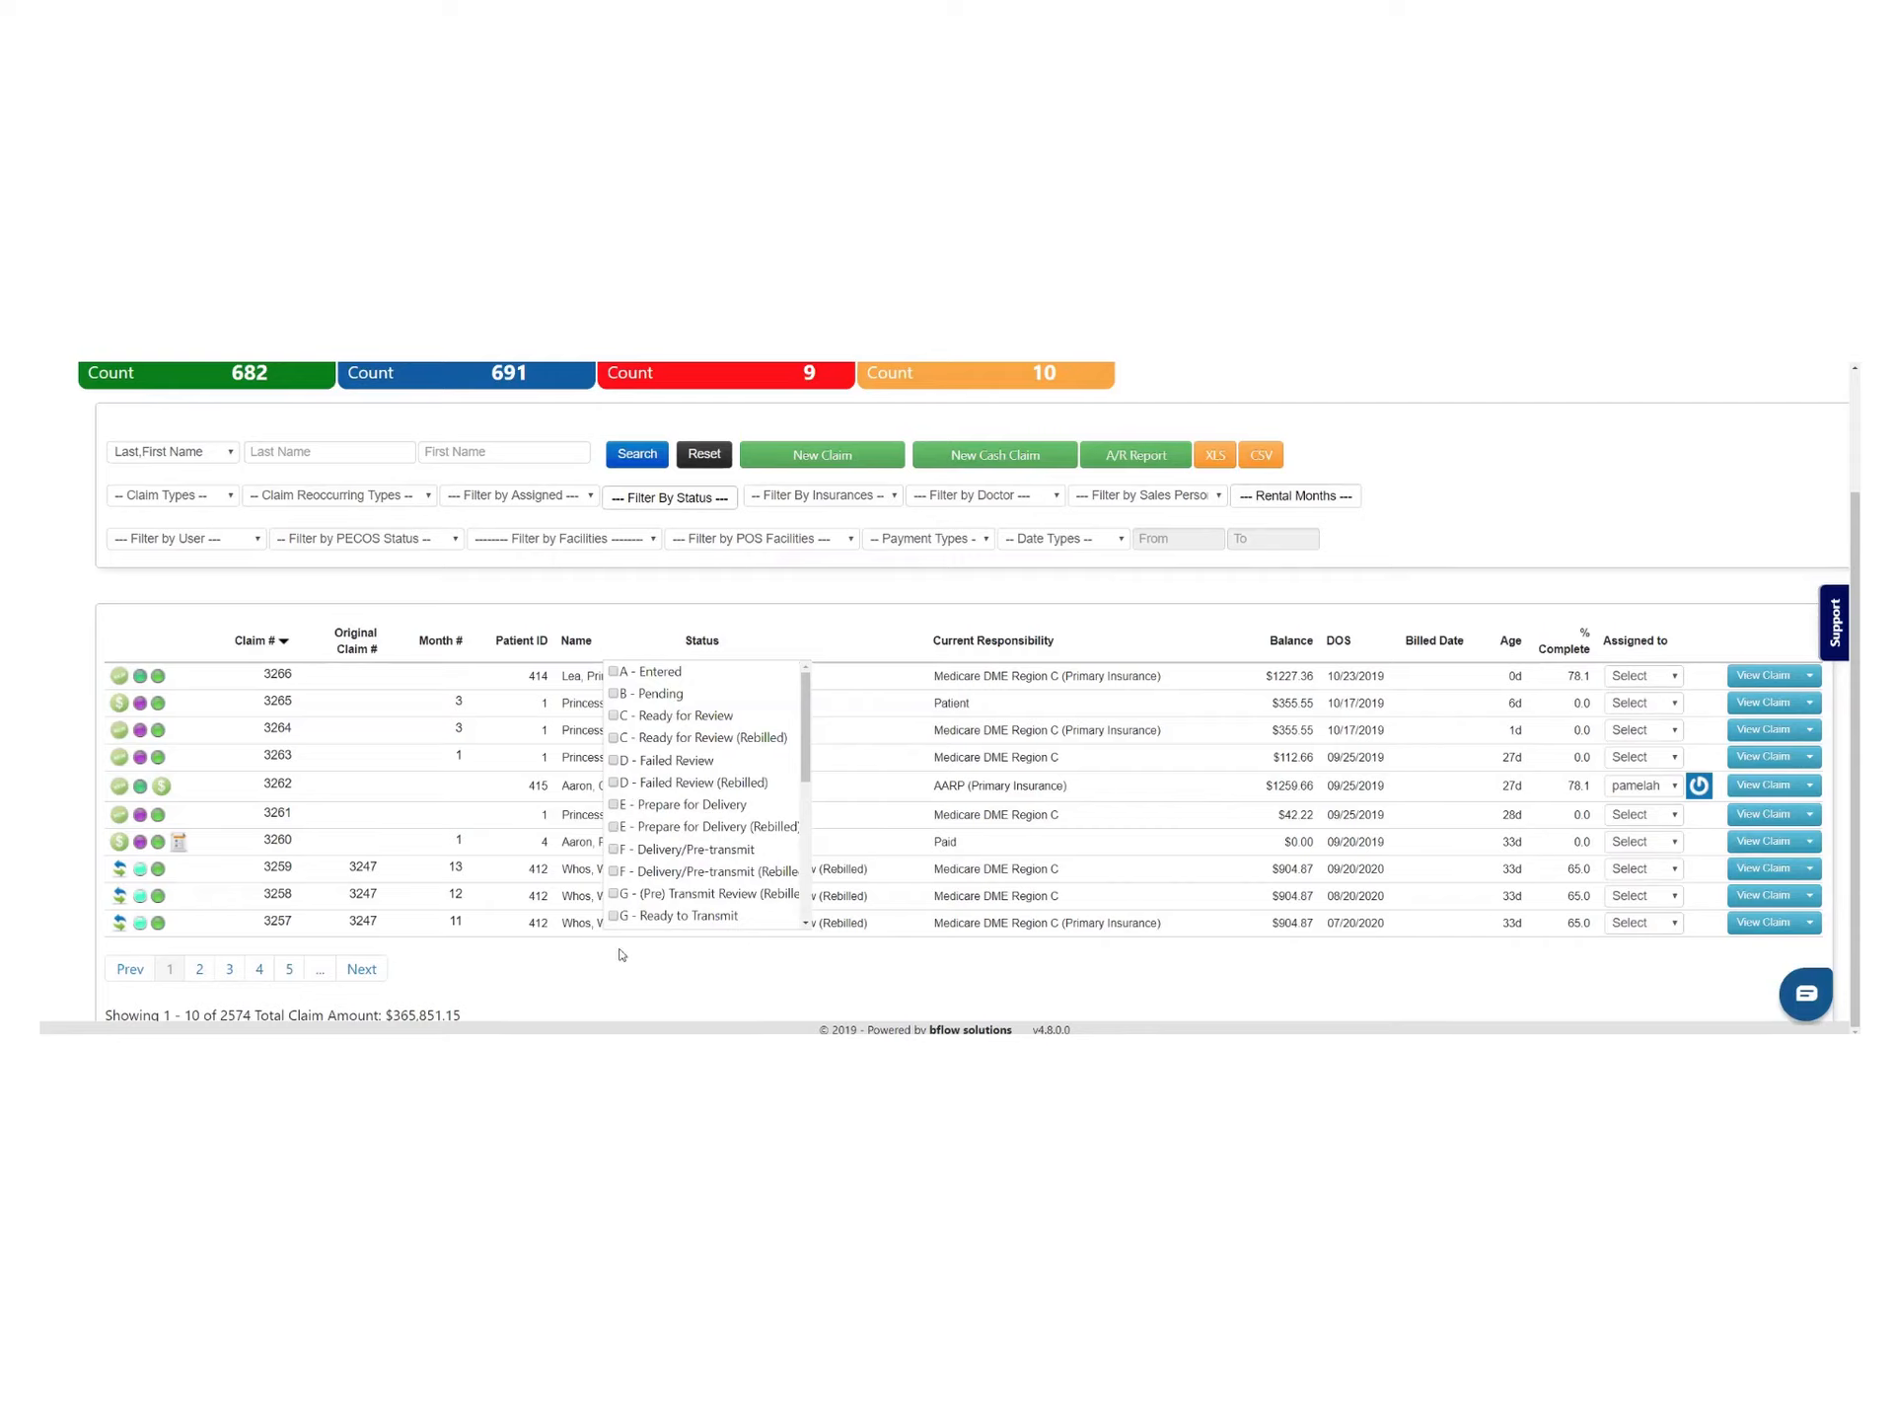
left_click(613, 916)
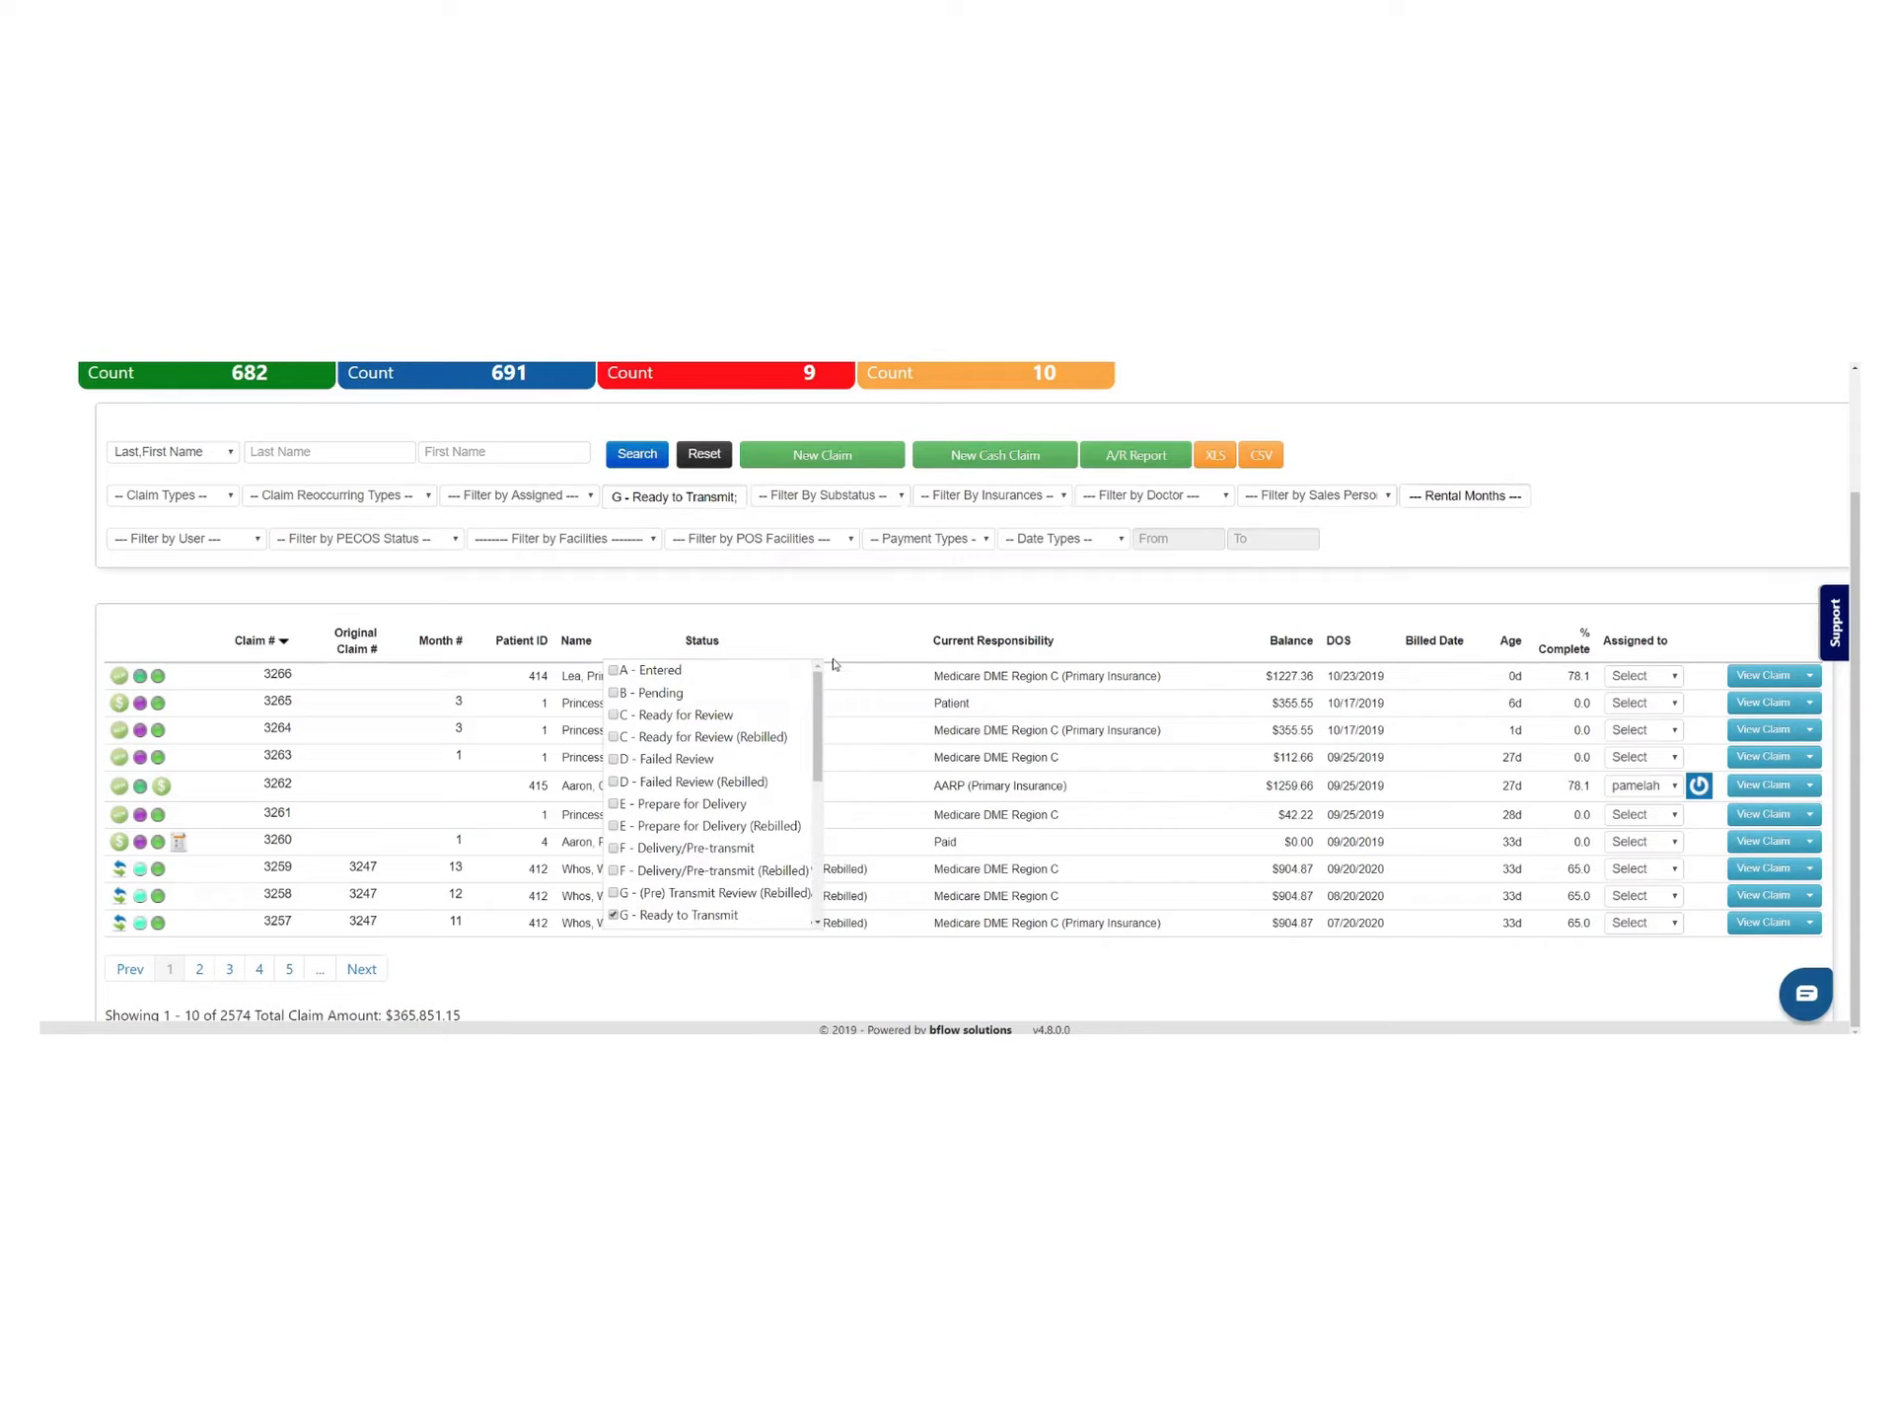
left_click(637, 454)
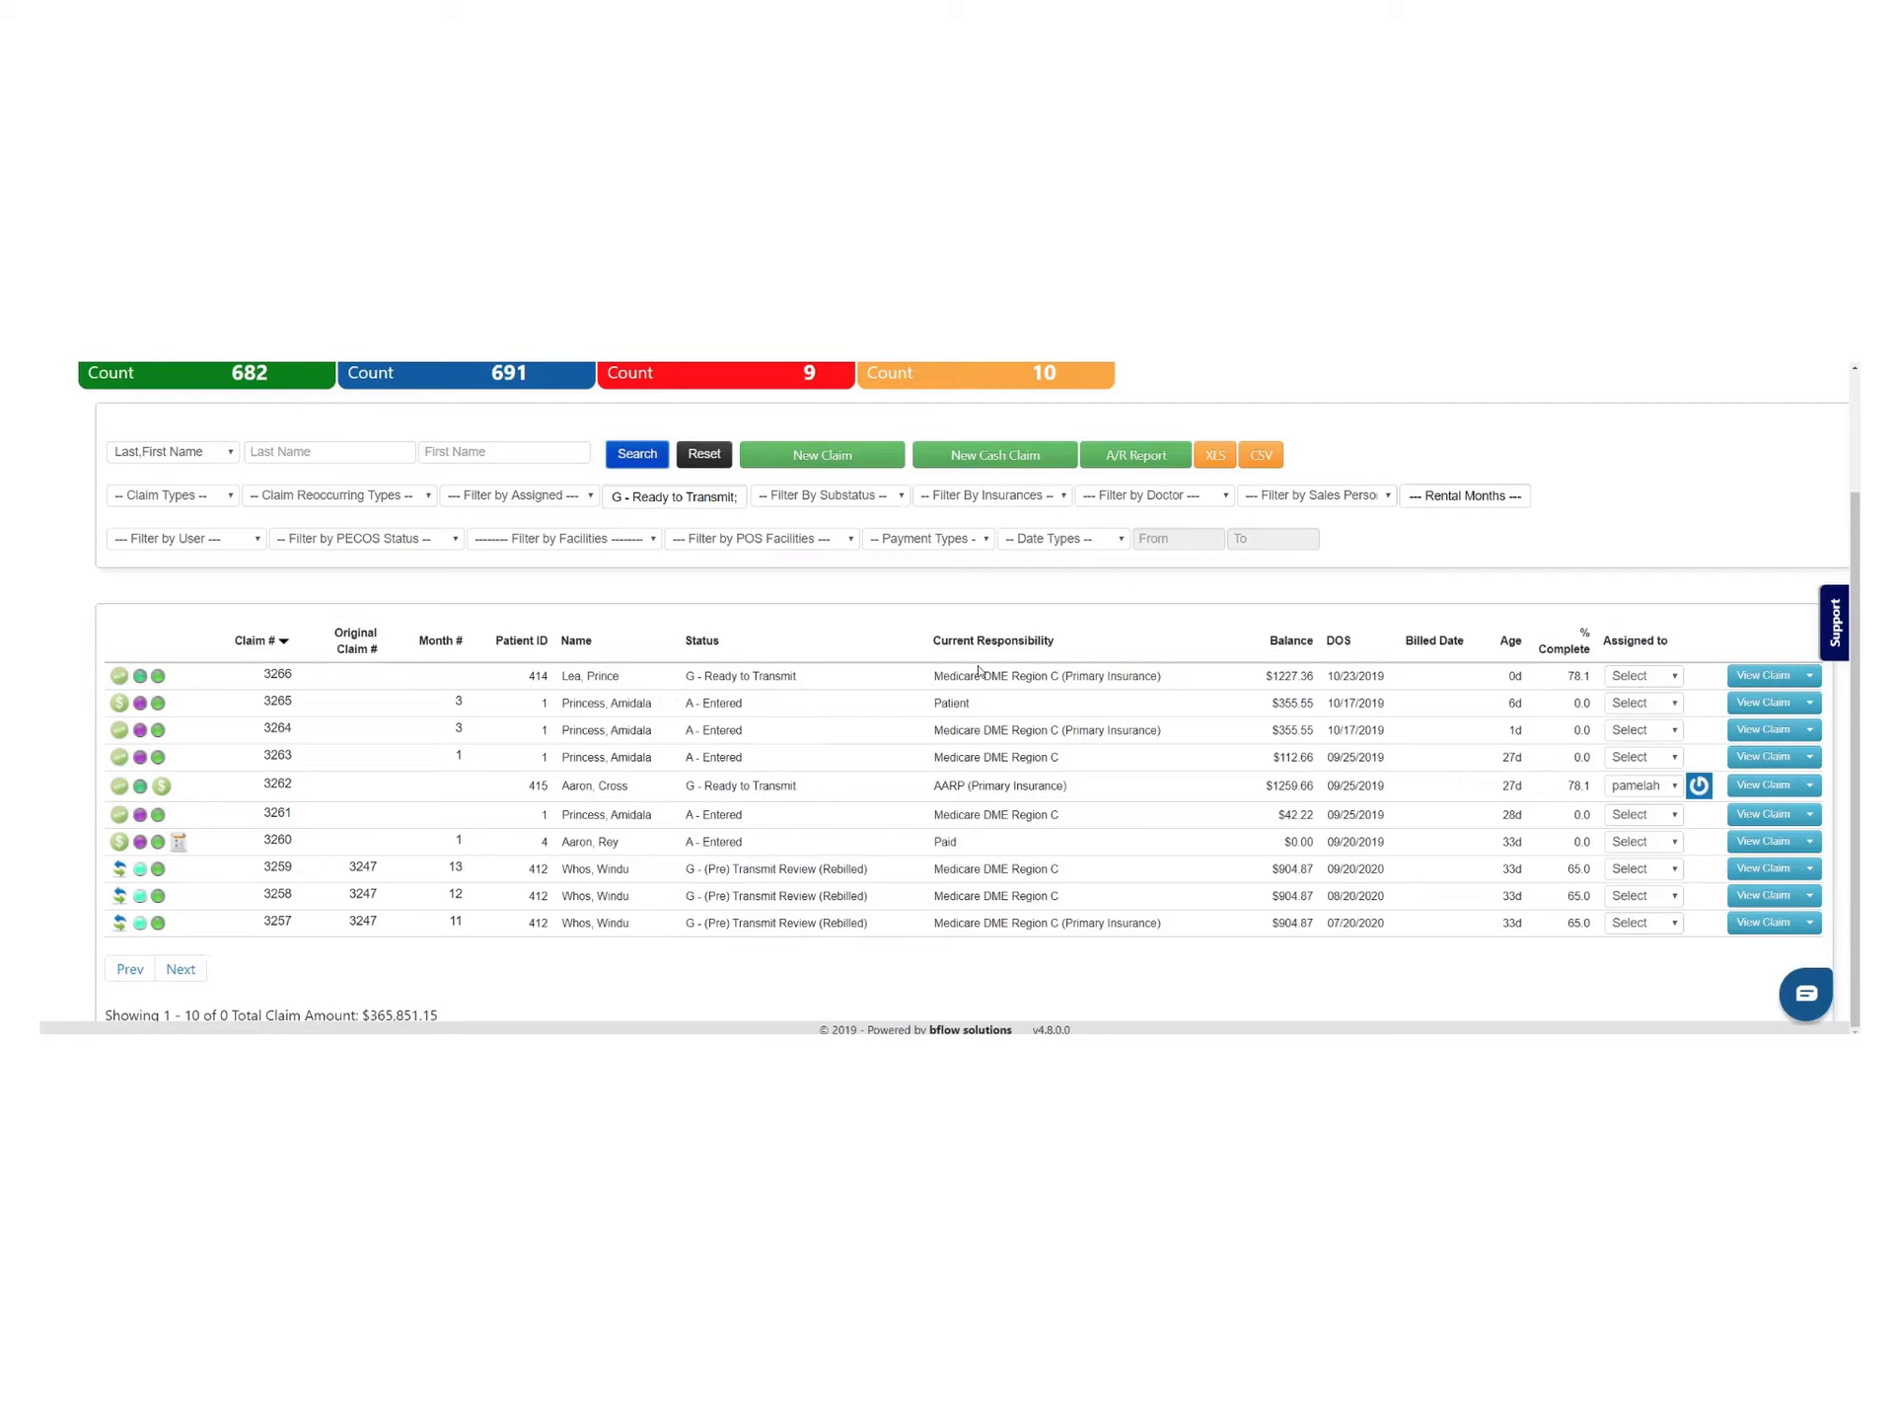
double_click(704, 675)
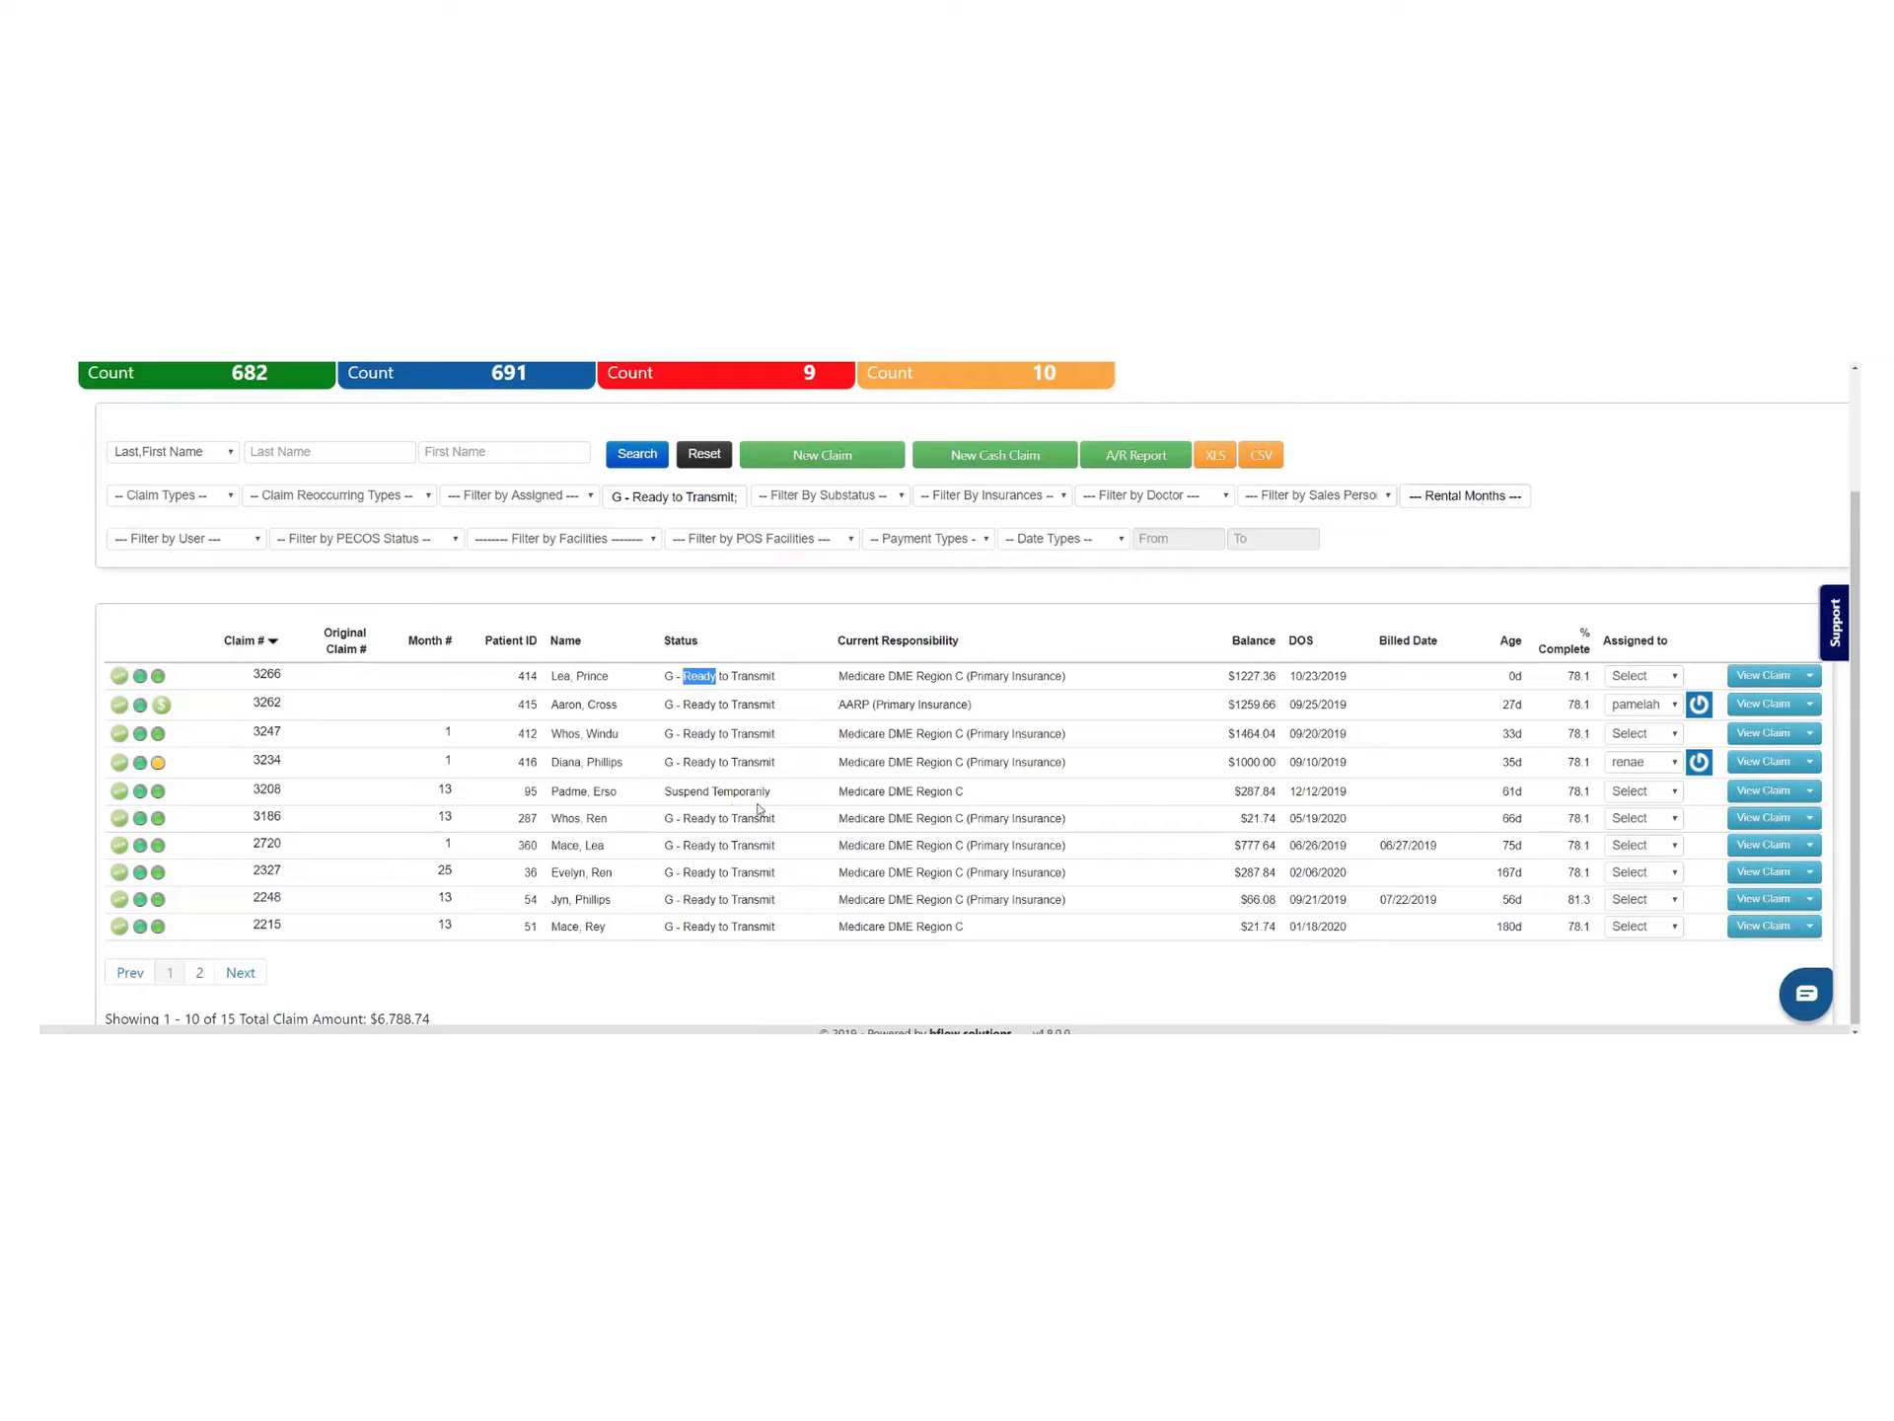
Continue rebilling suspended claim 3208, refresh the list, and bring up claim 3266's actions menu
left_click_drag(712, 793, 796, 805)
left_click(1810, 792)
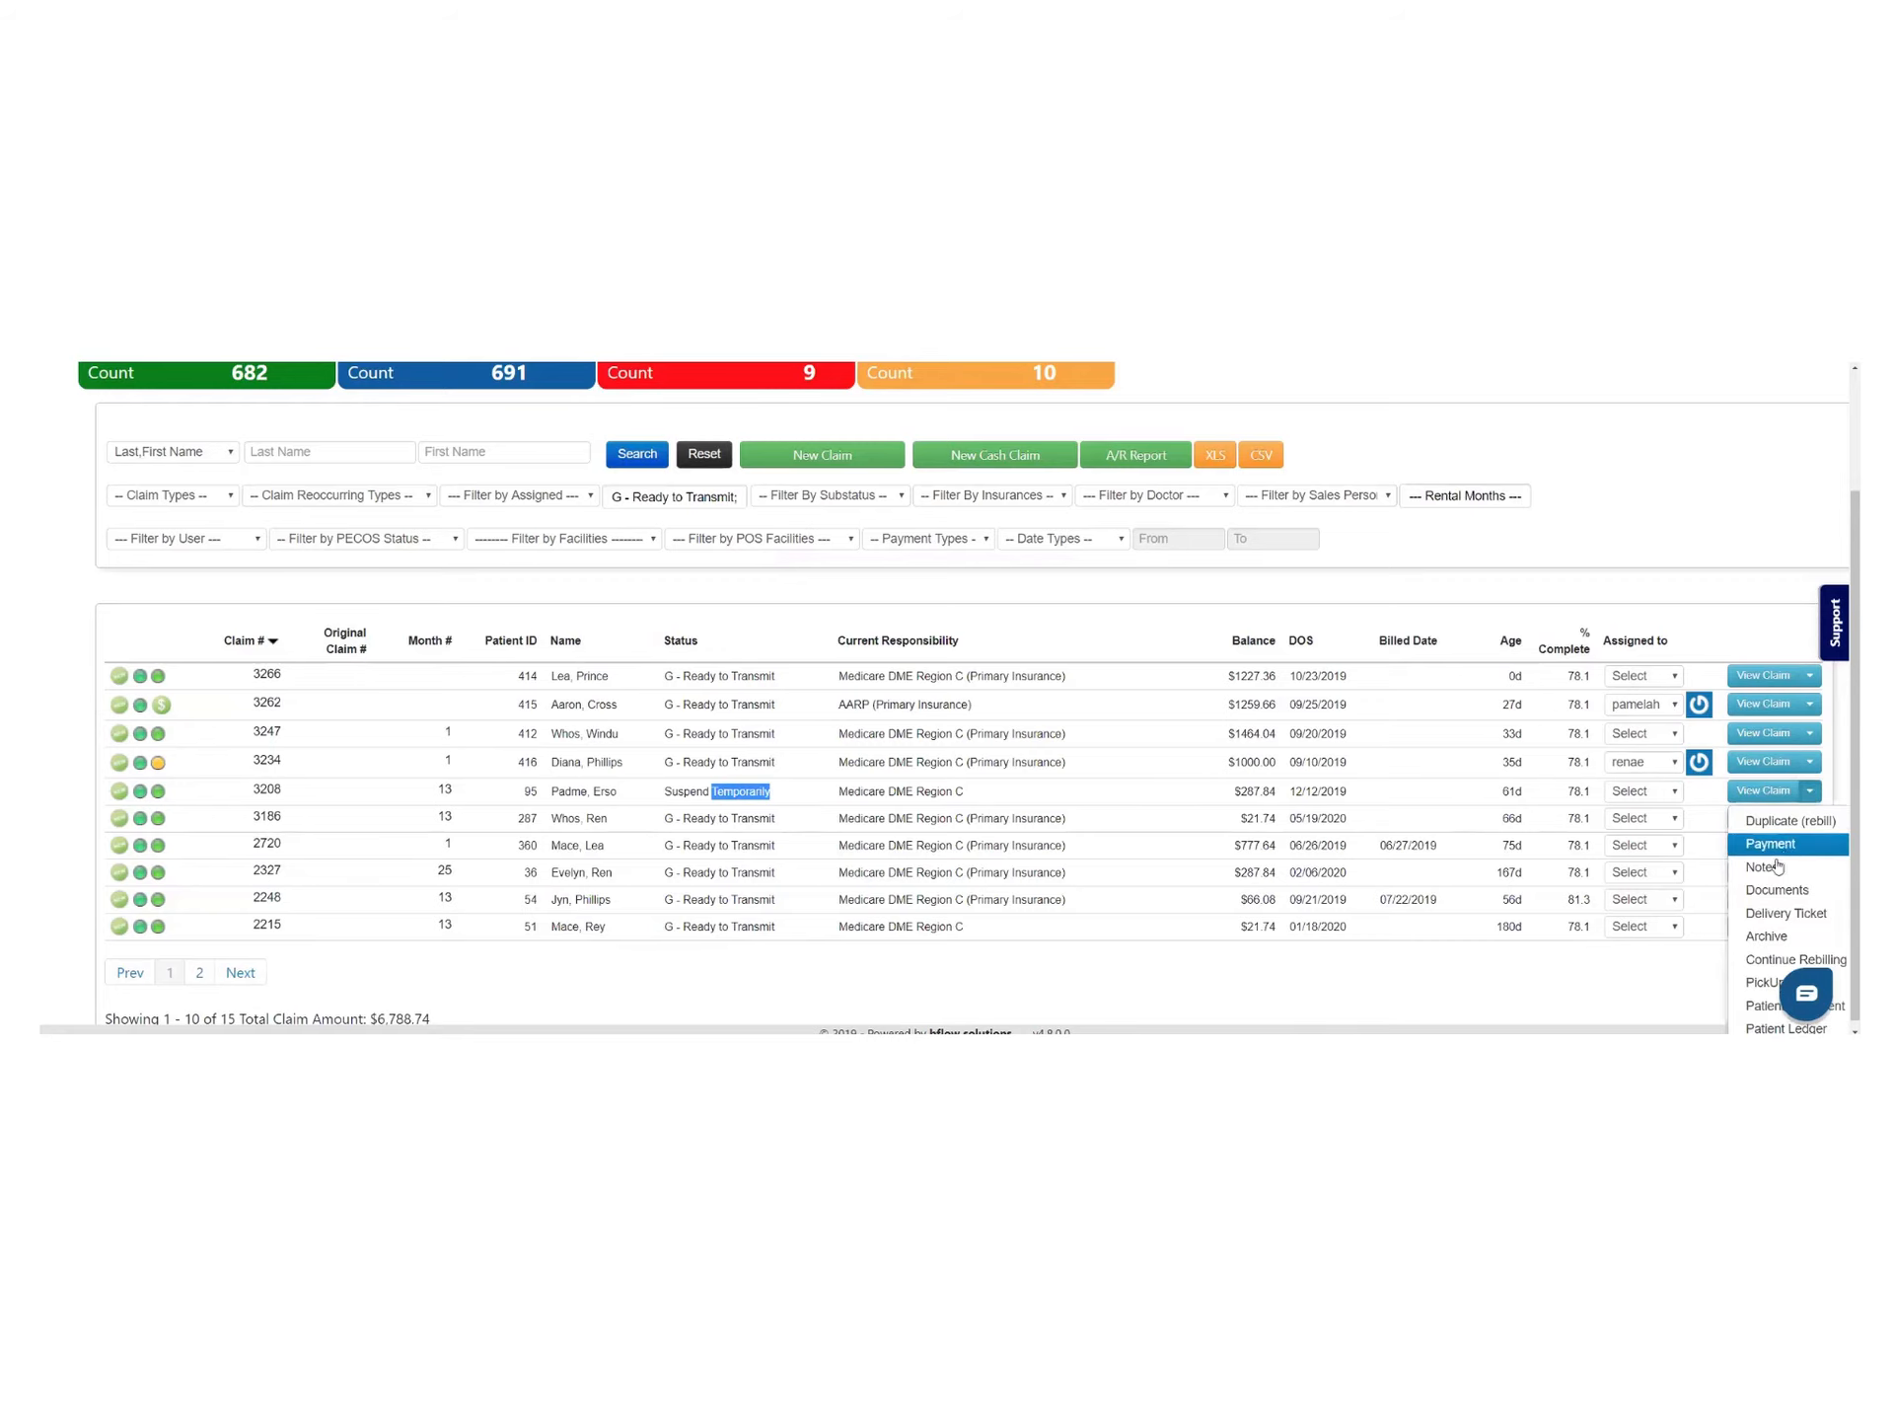
scroll(1738, 793, "down", 1)
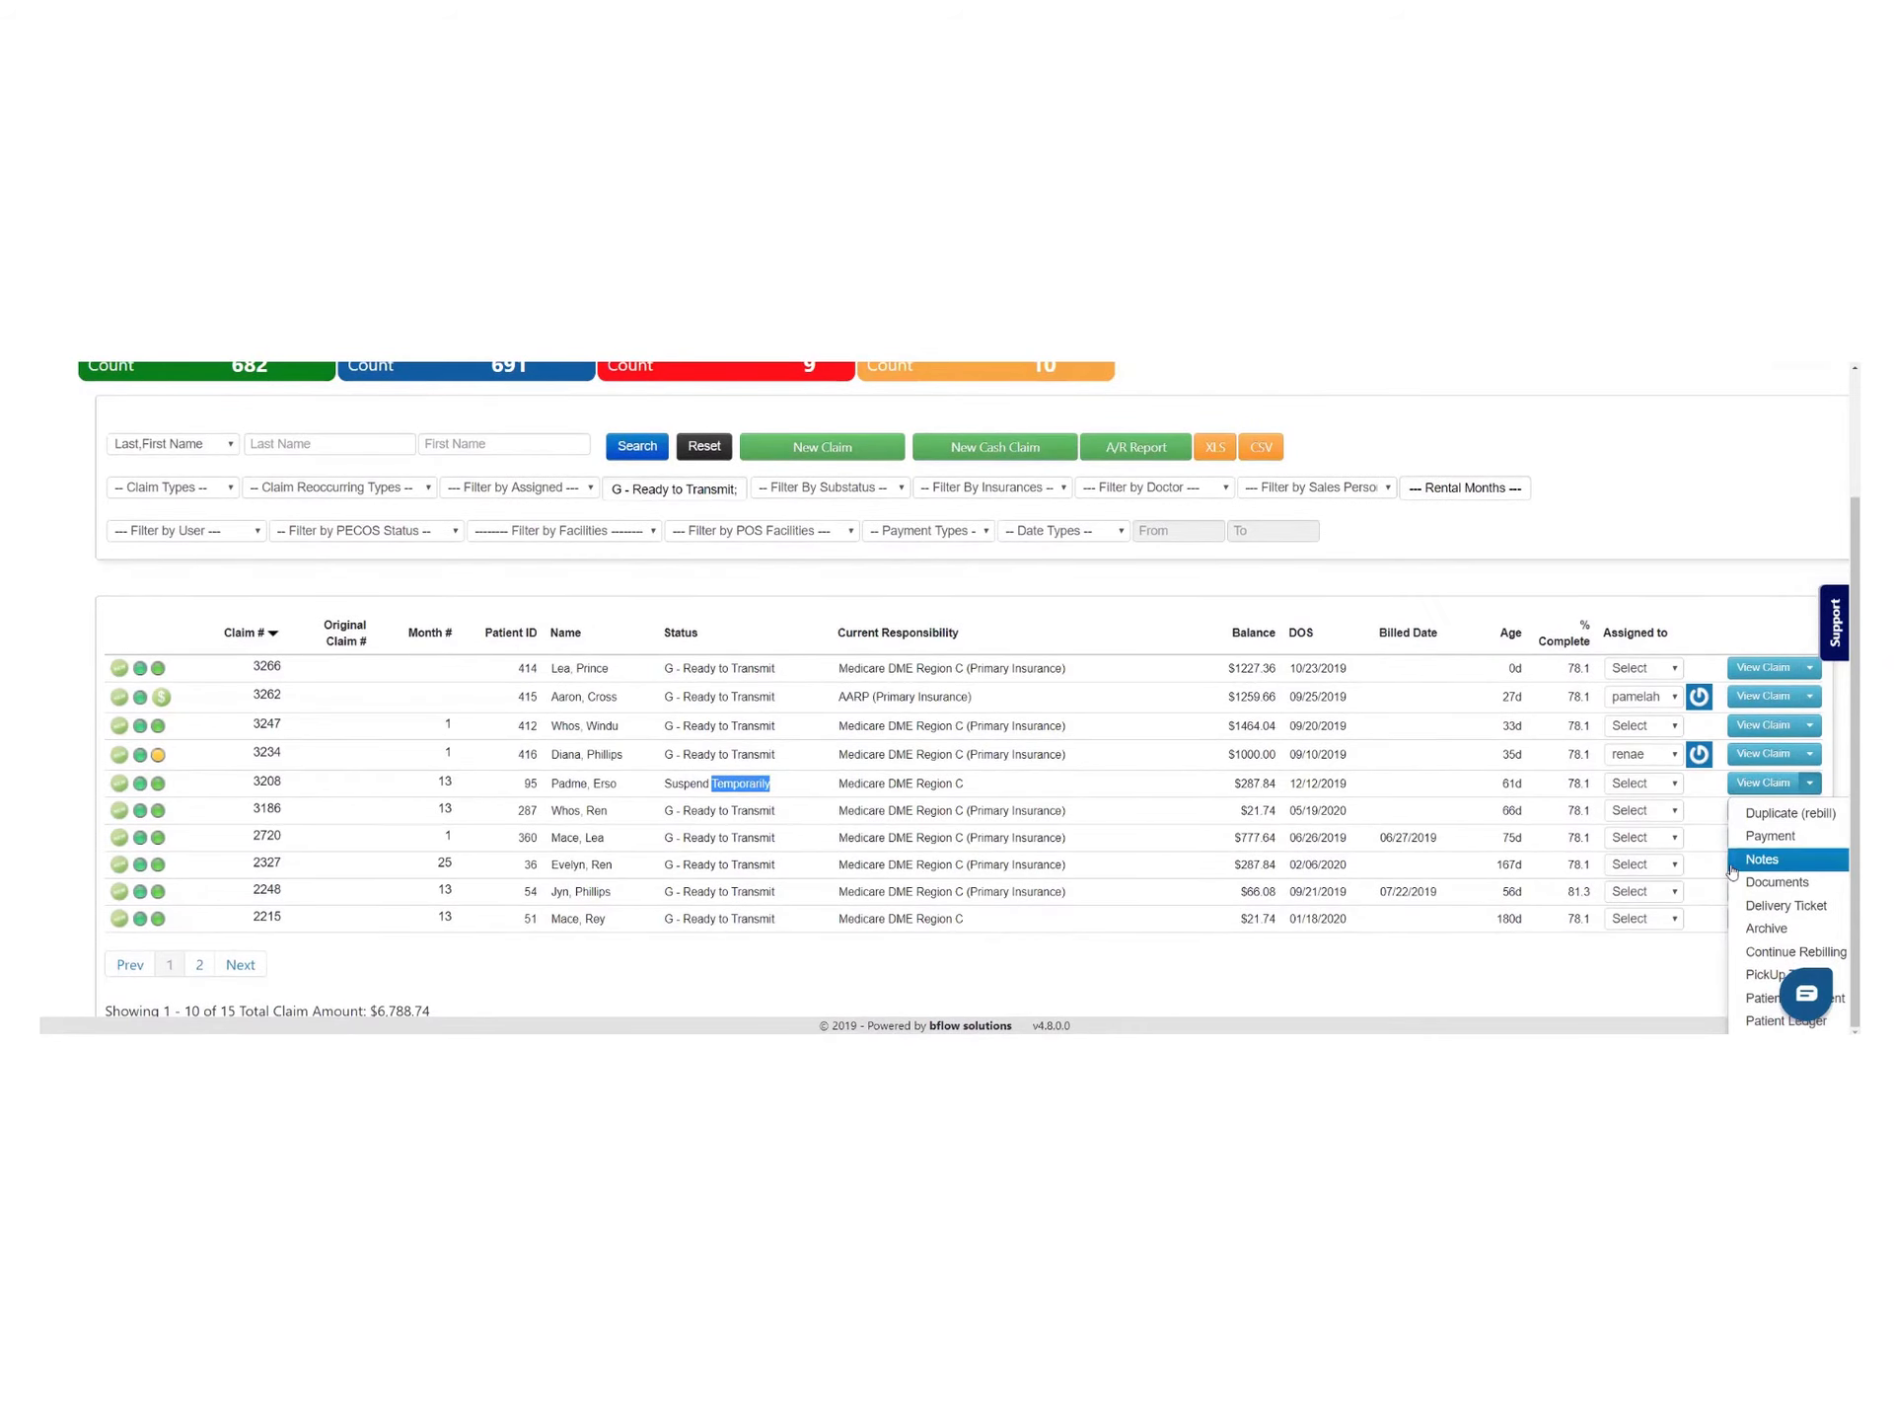
left_click(1766, 952)
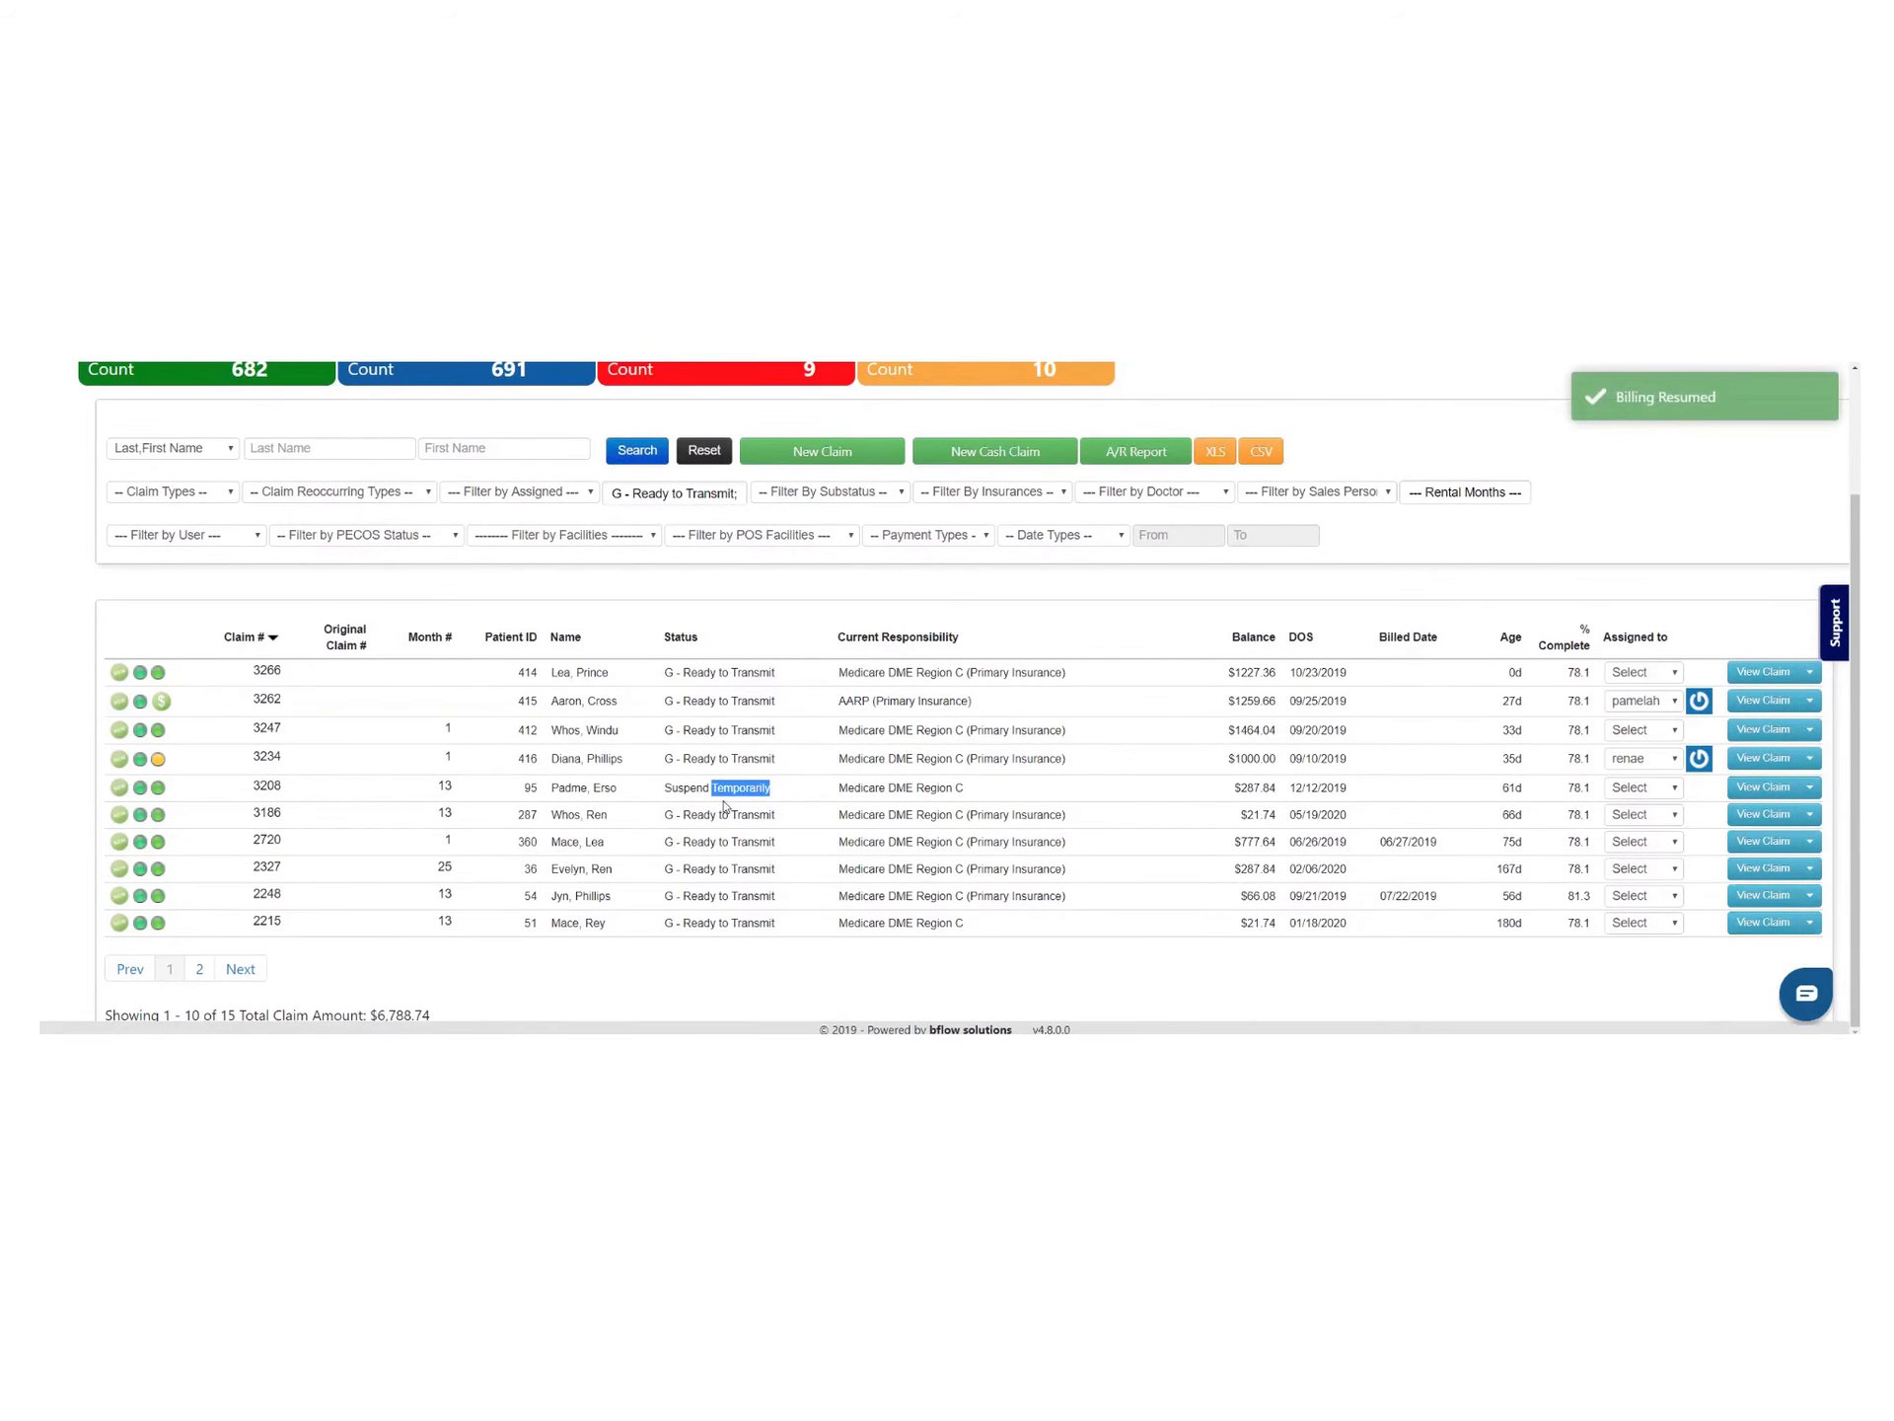
left_click(638, 456)
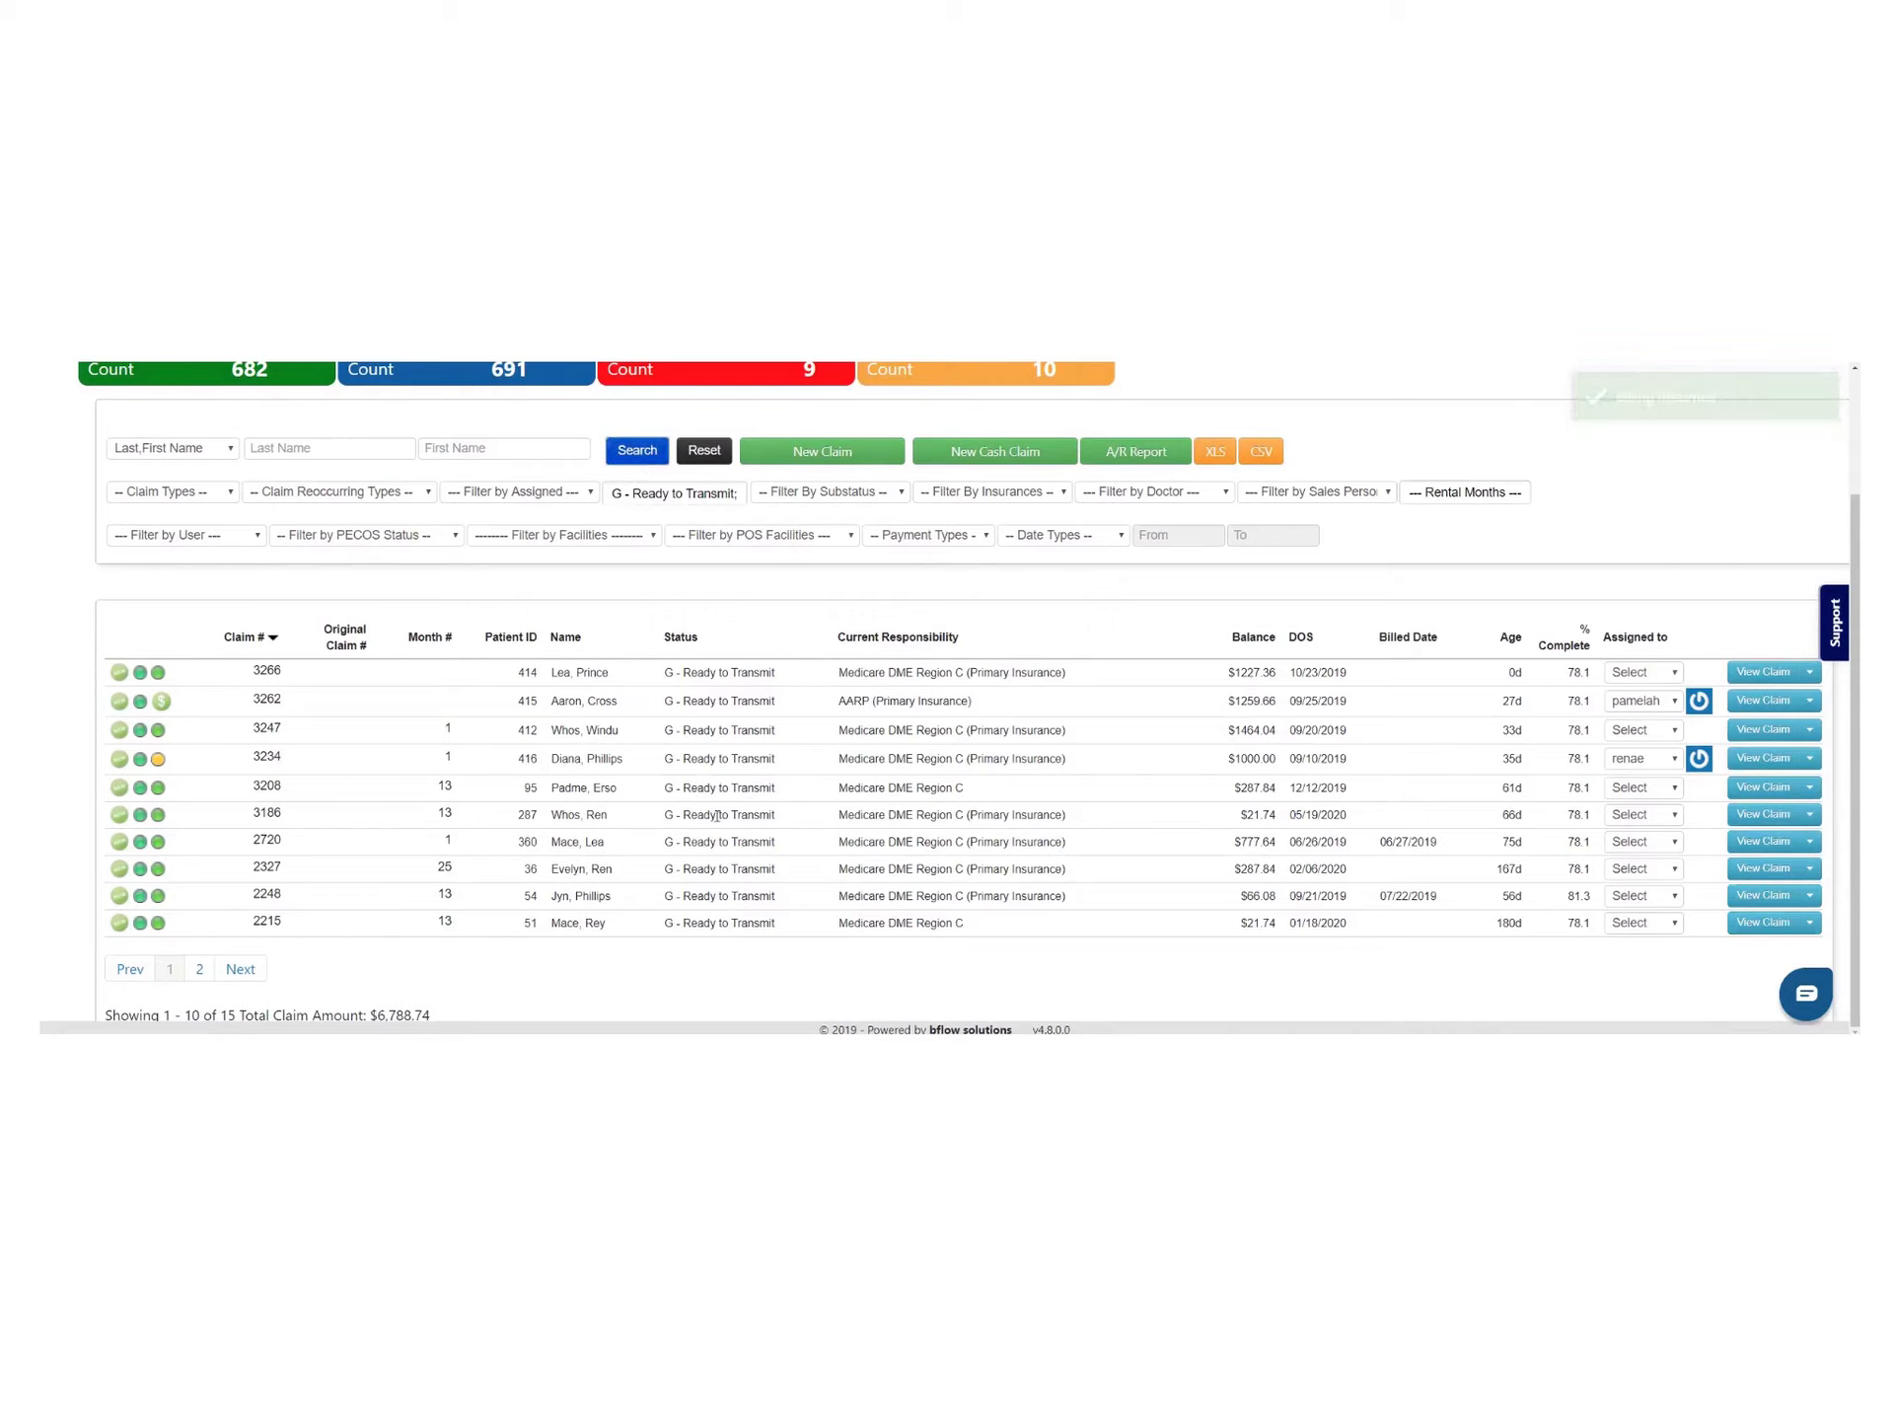
mouse_move(272, 789)
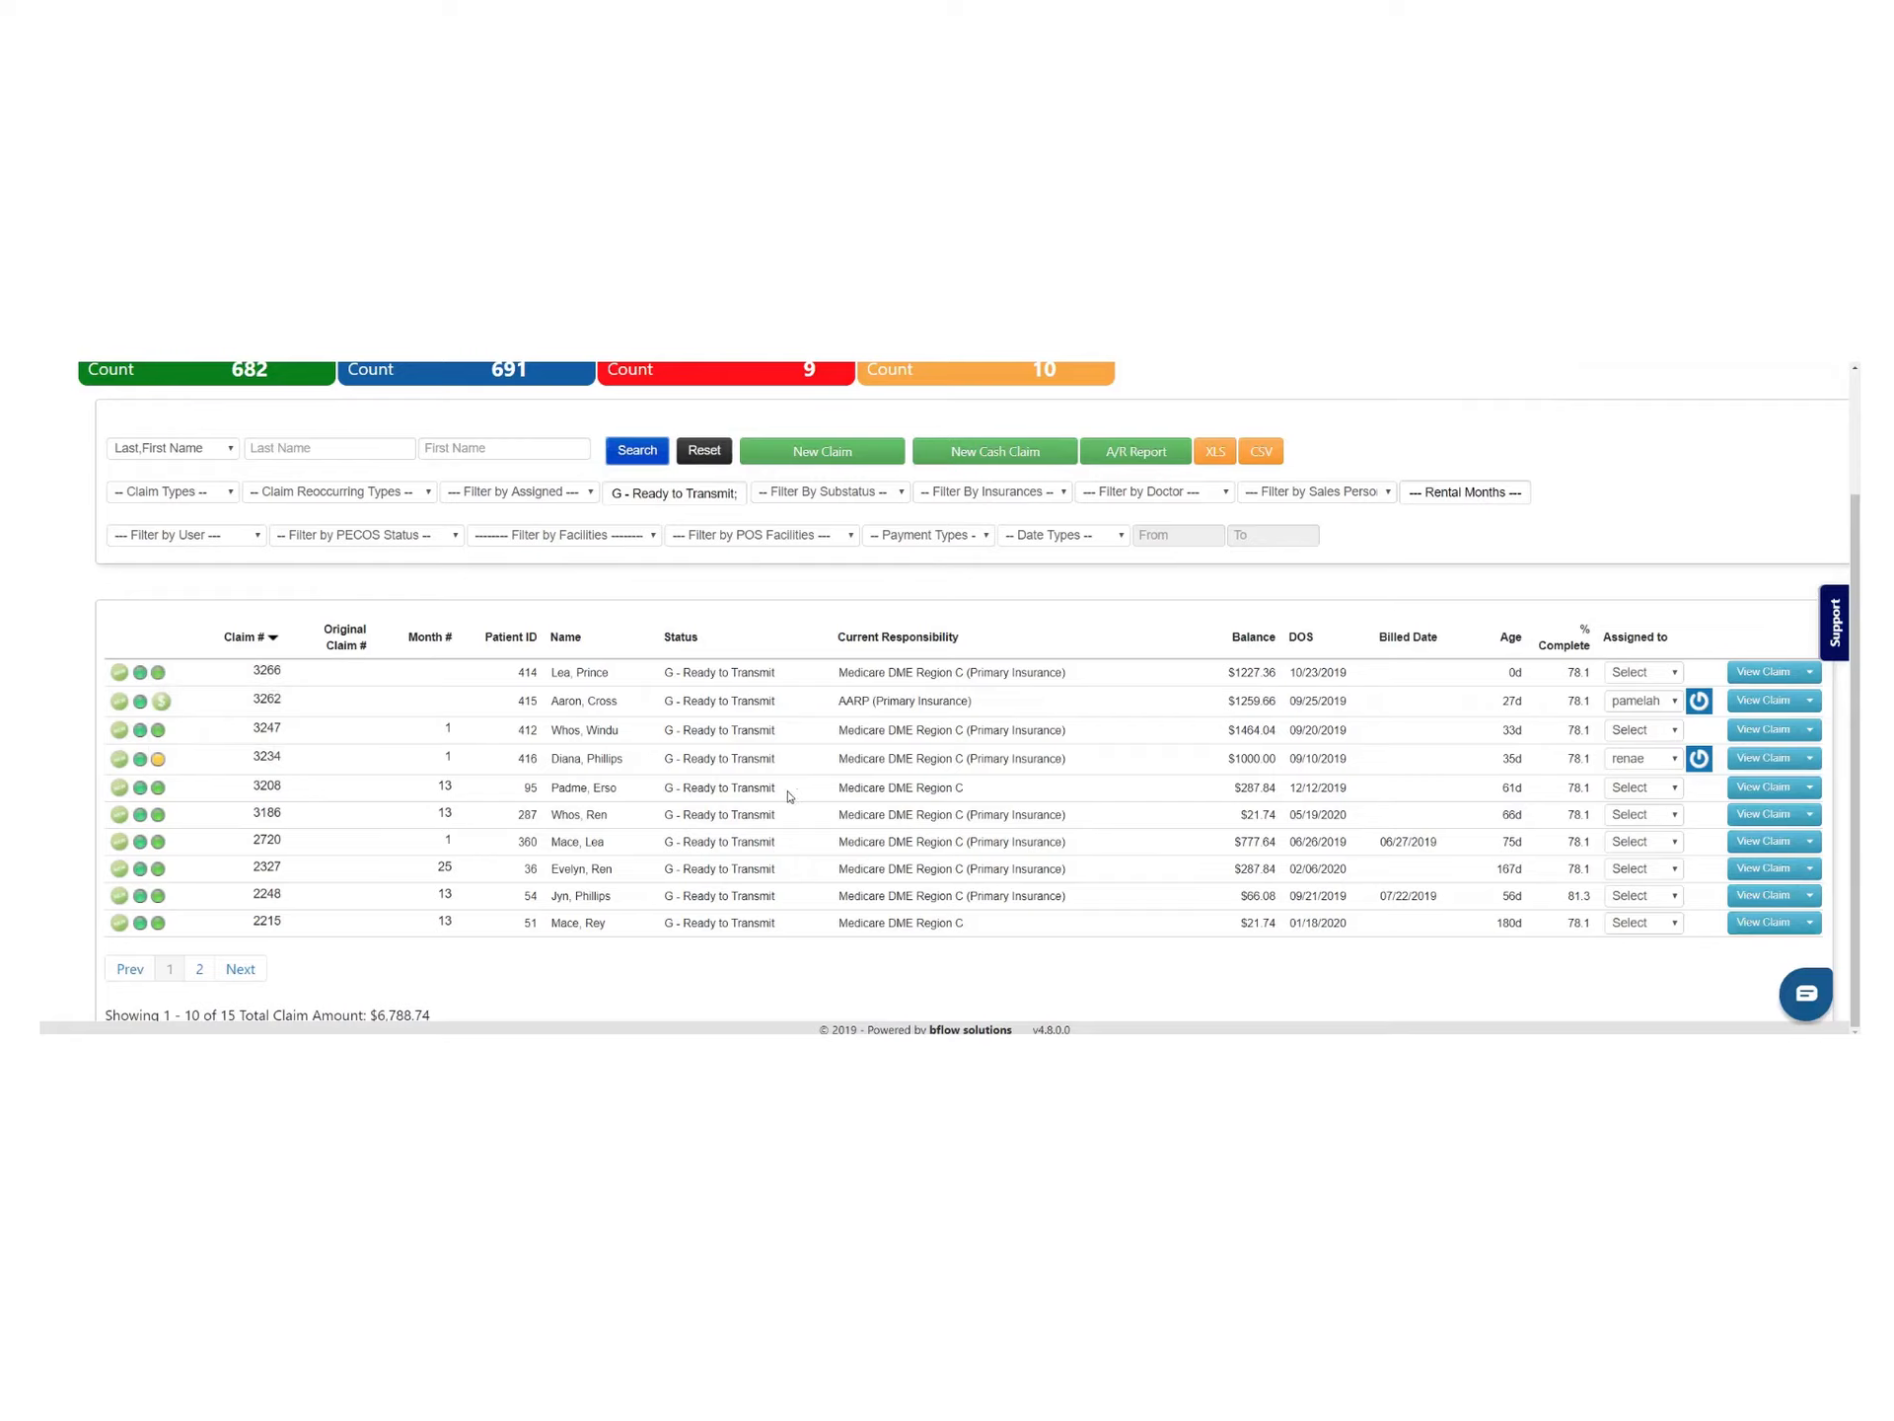
left_click(1809, 672)
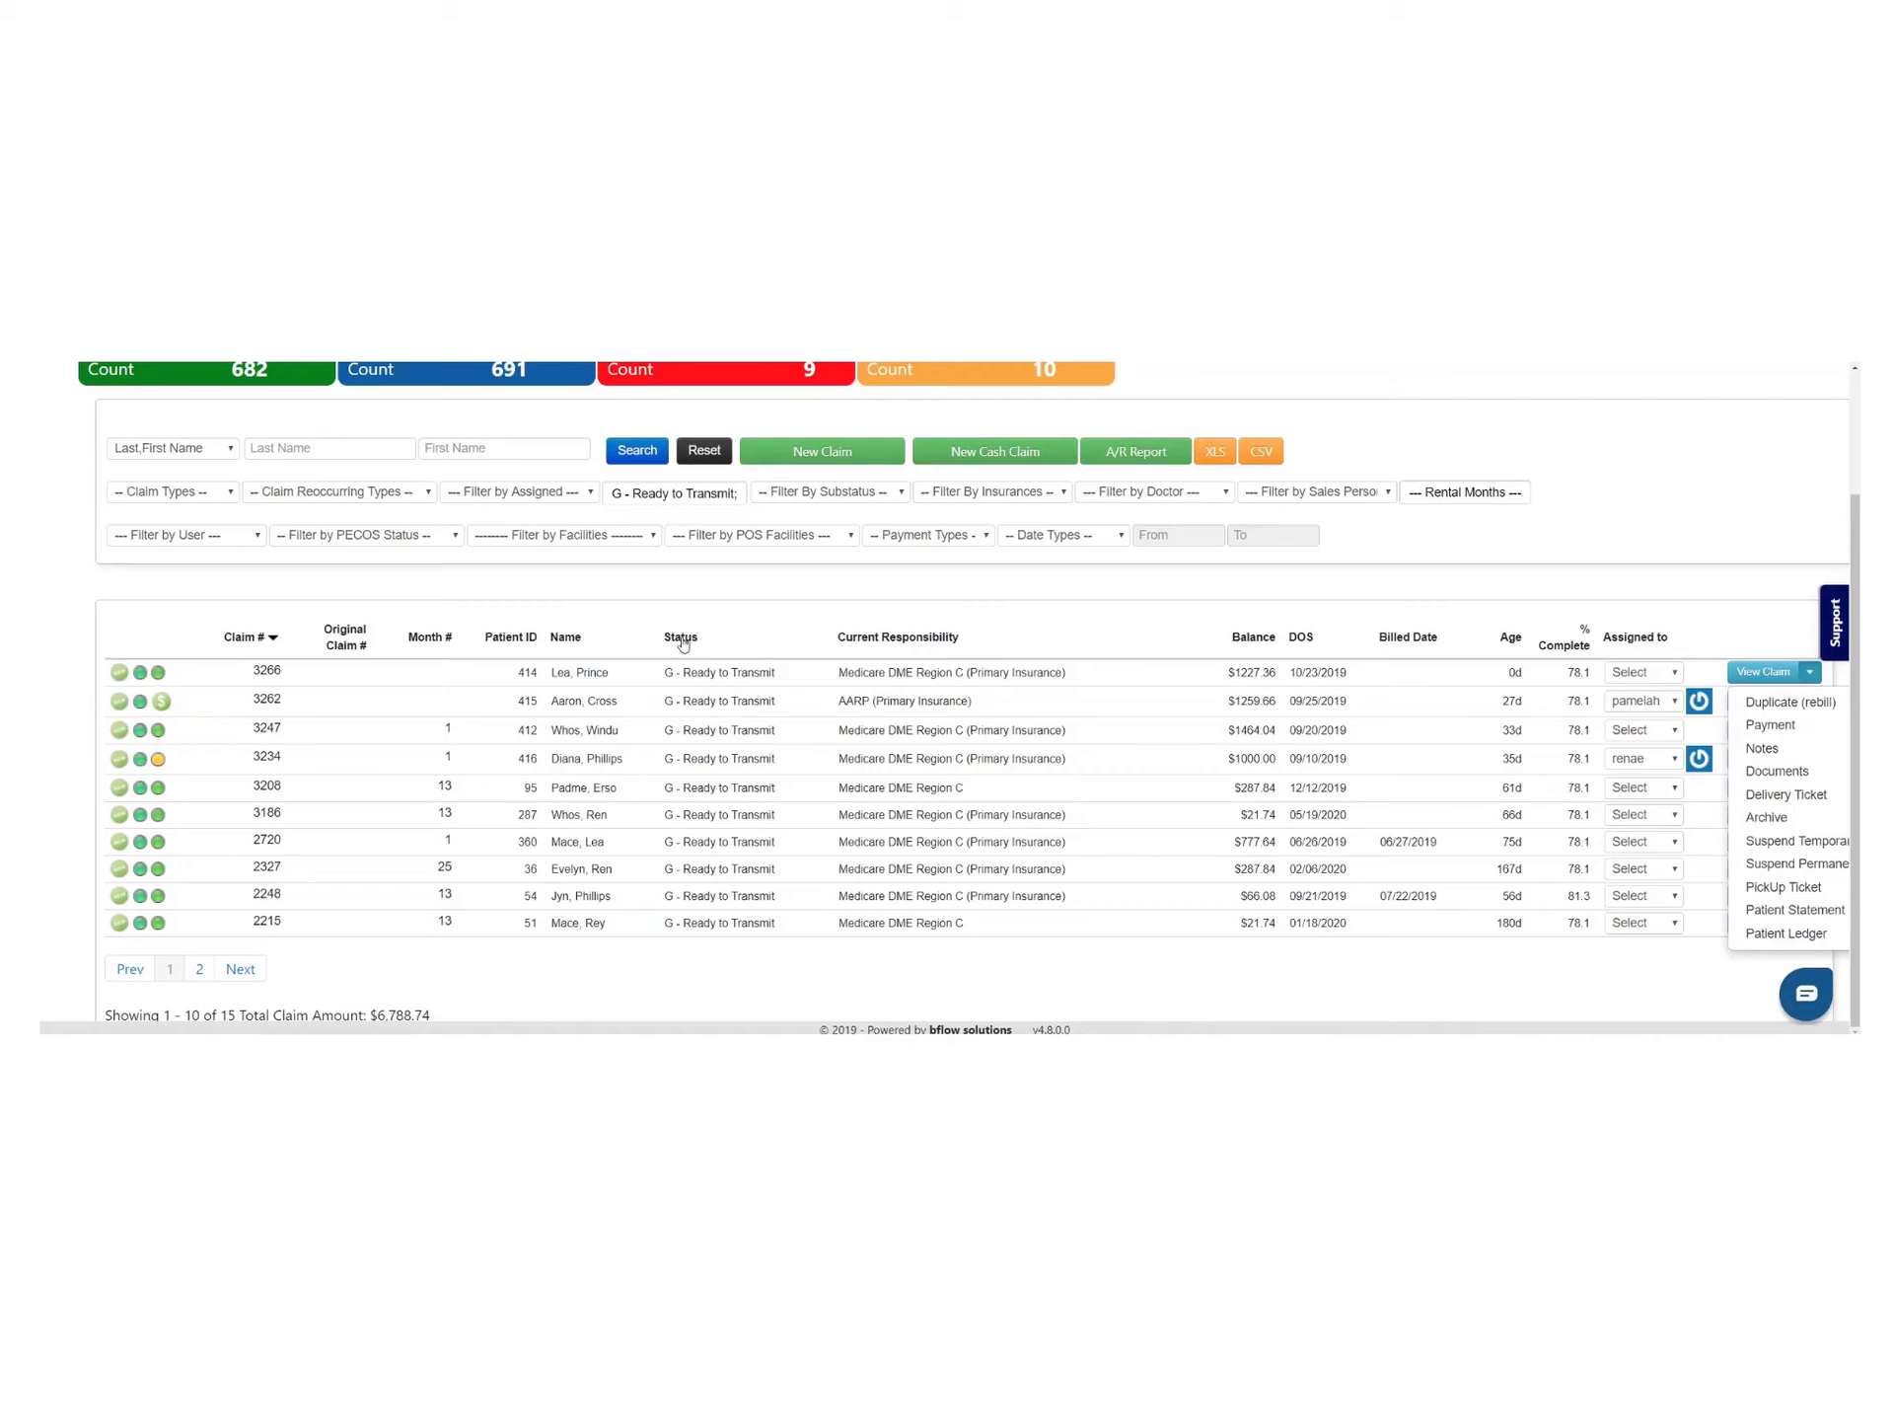
Start a new claim and attach the first patient in the patient list
scroll(787, 626, "up", 2)
left_click(806, 612)
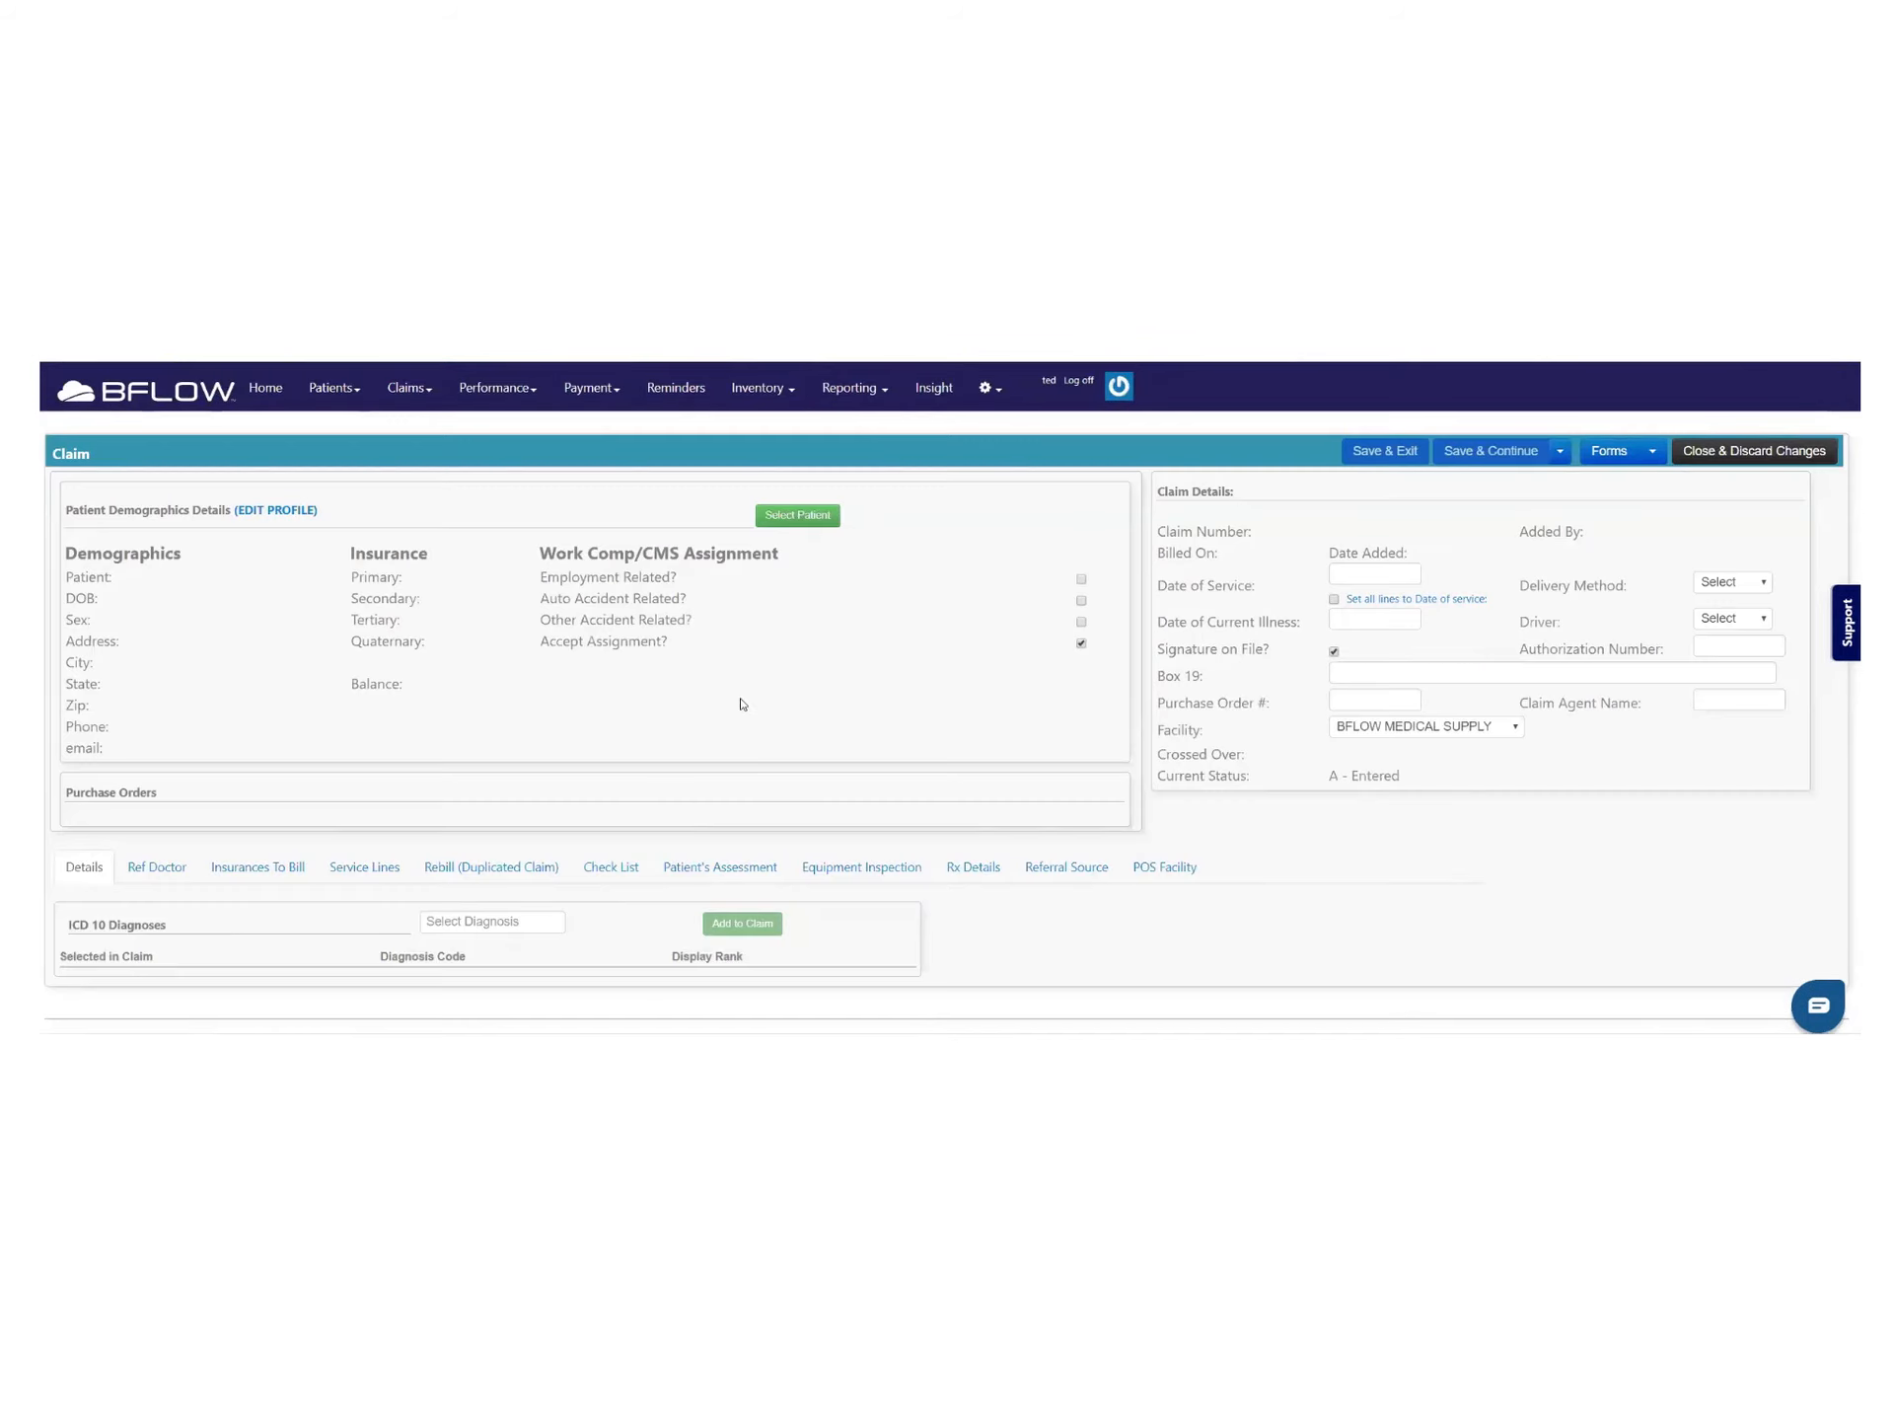
left_click(801, 516)
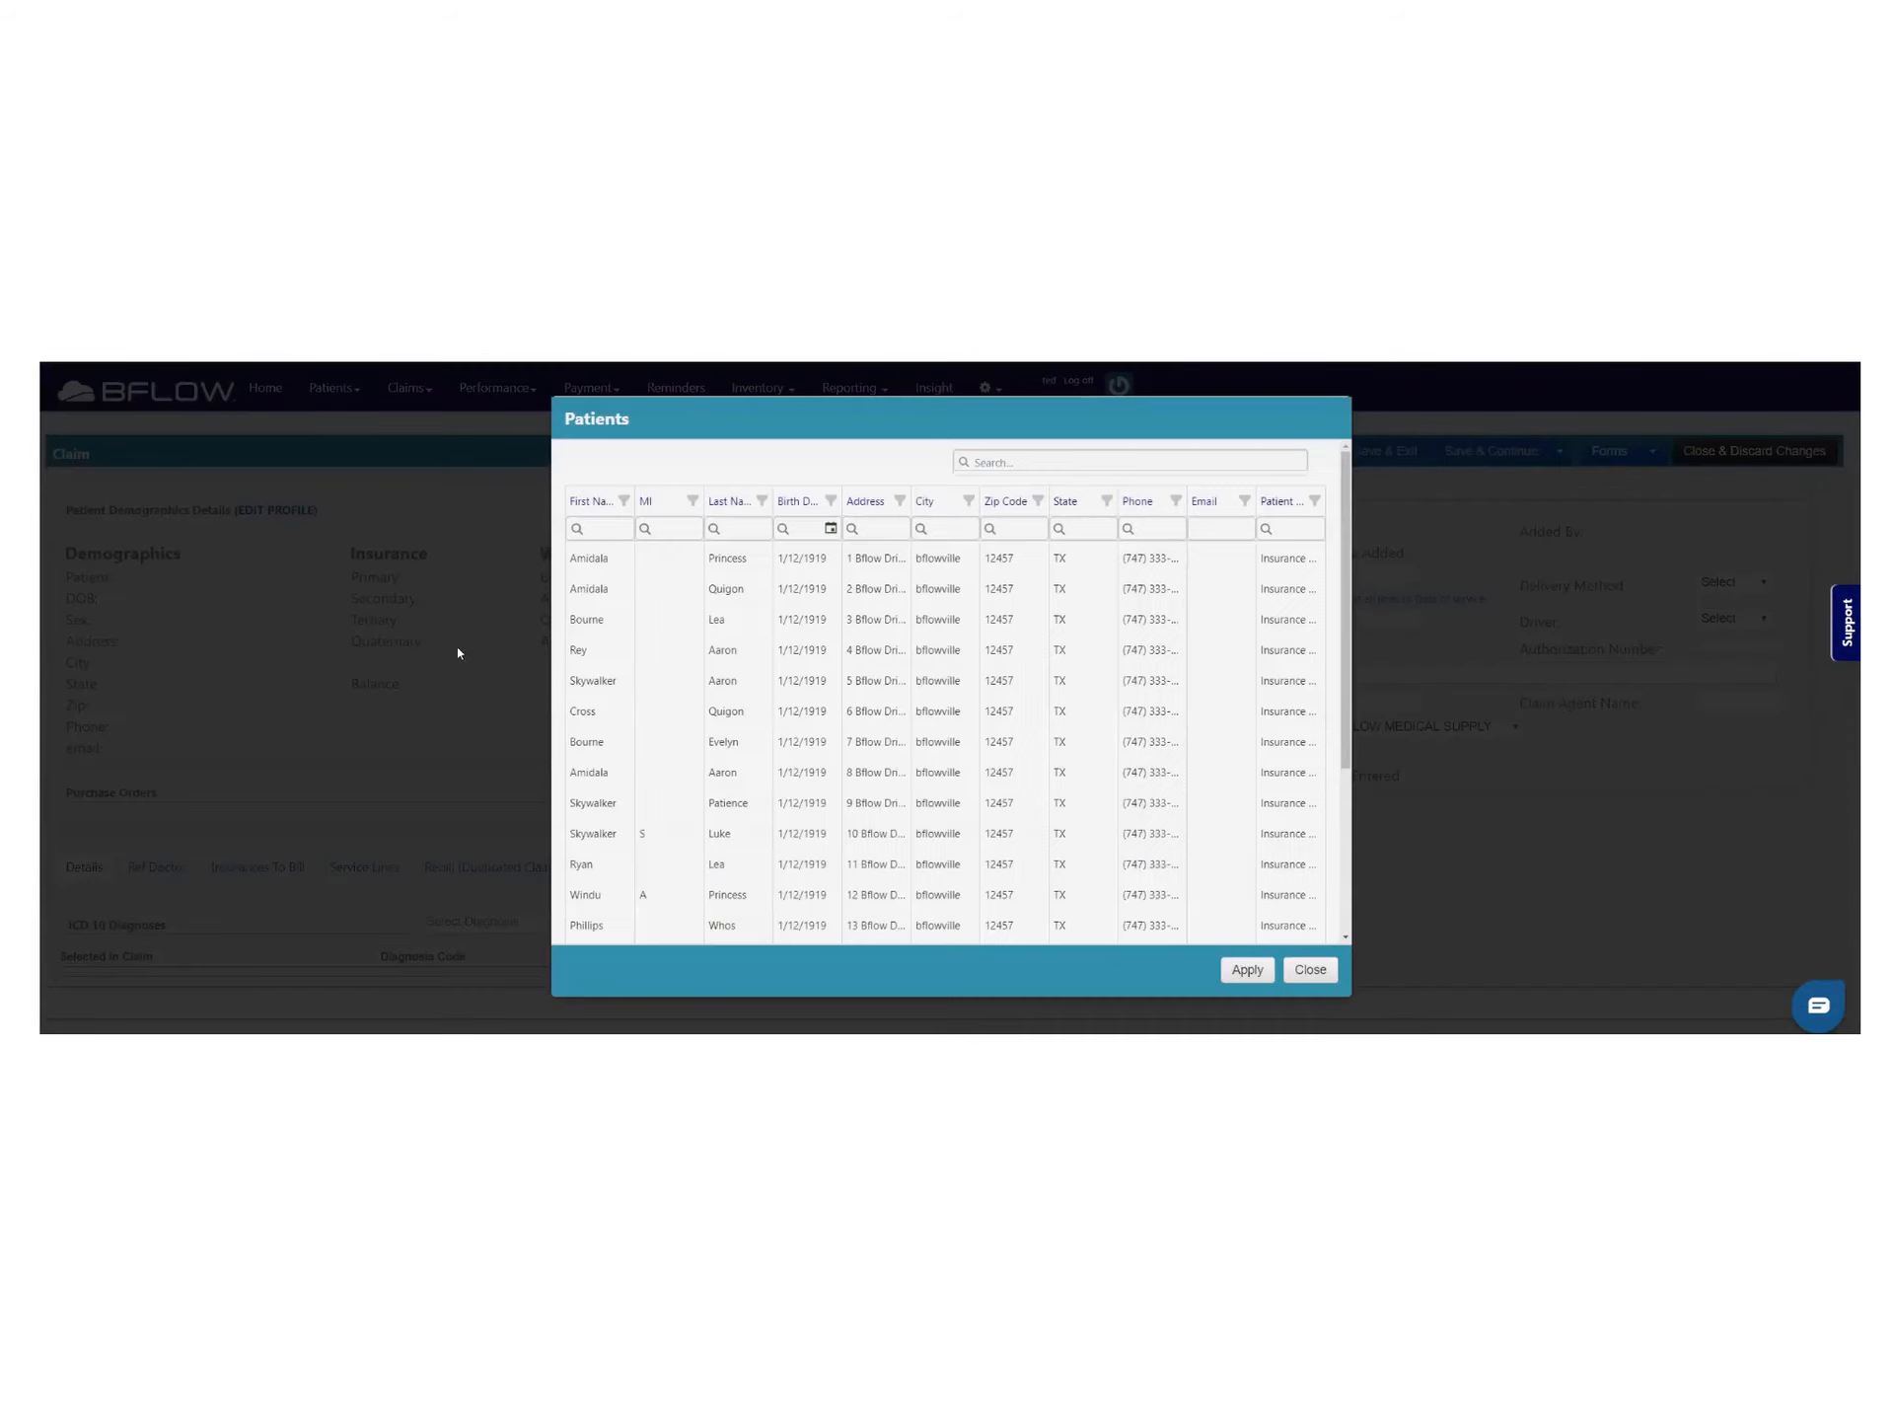
double_click(603, 562)
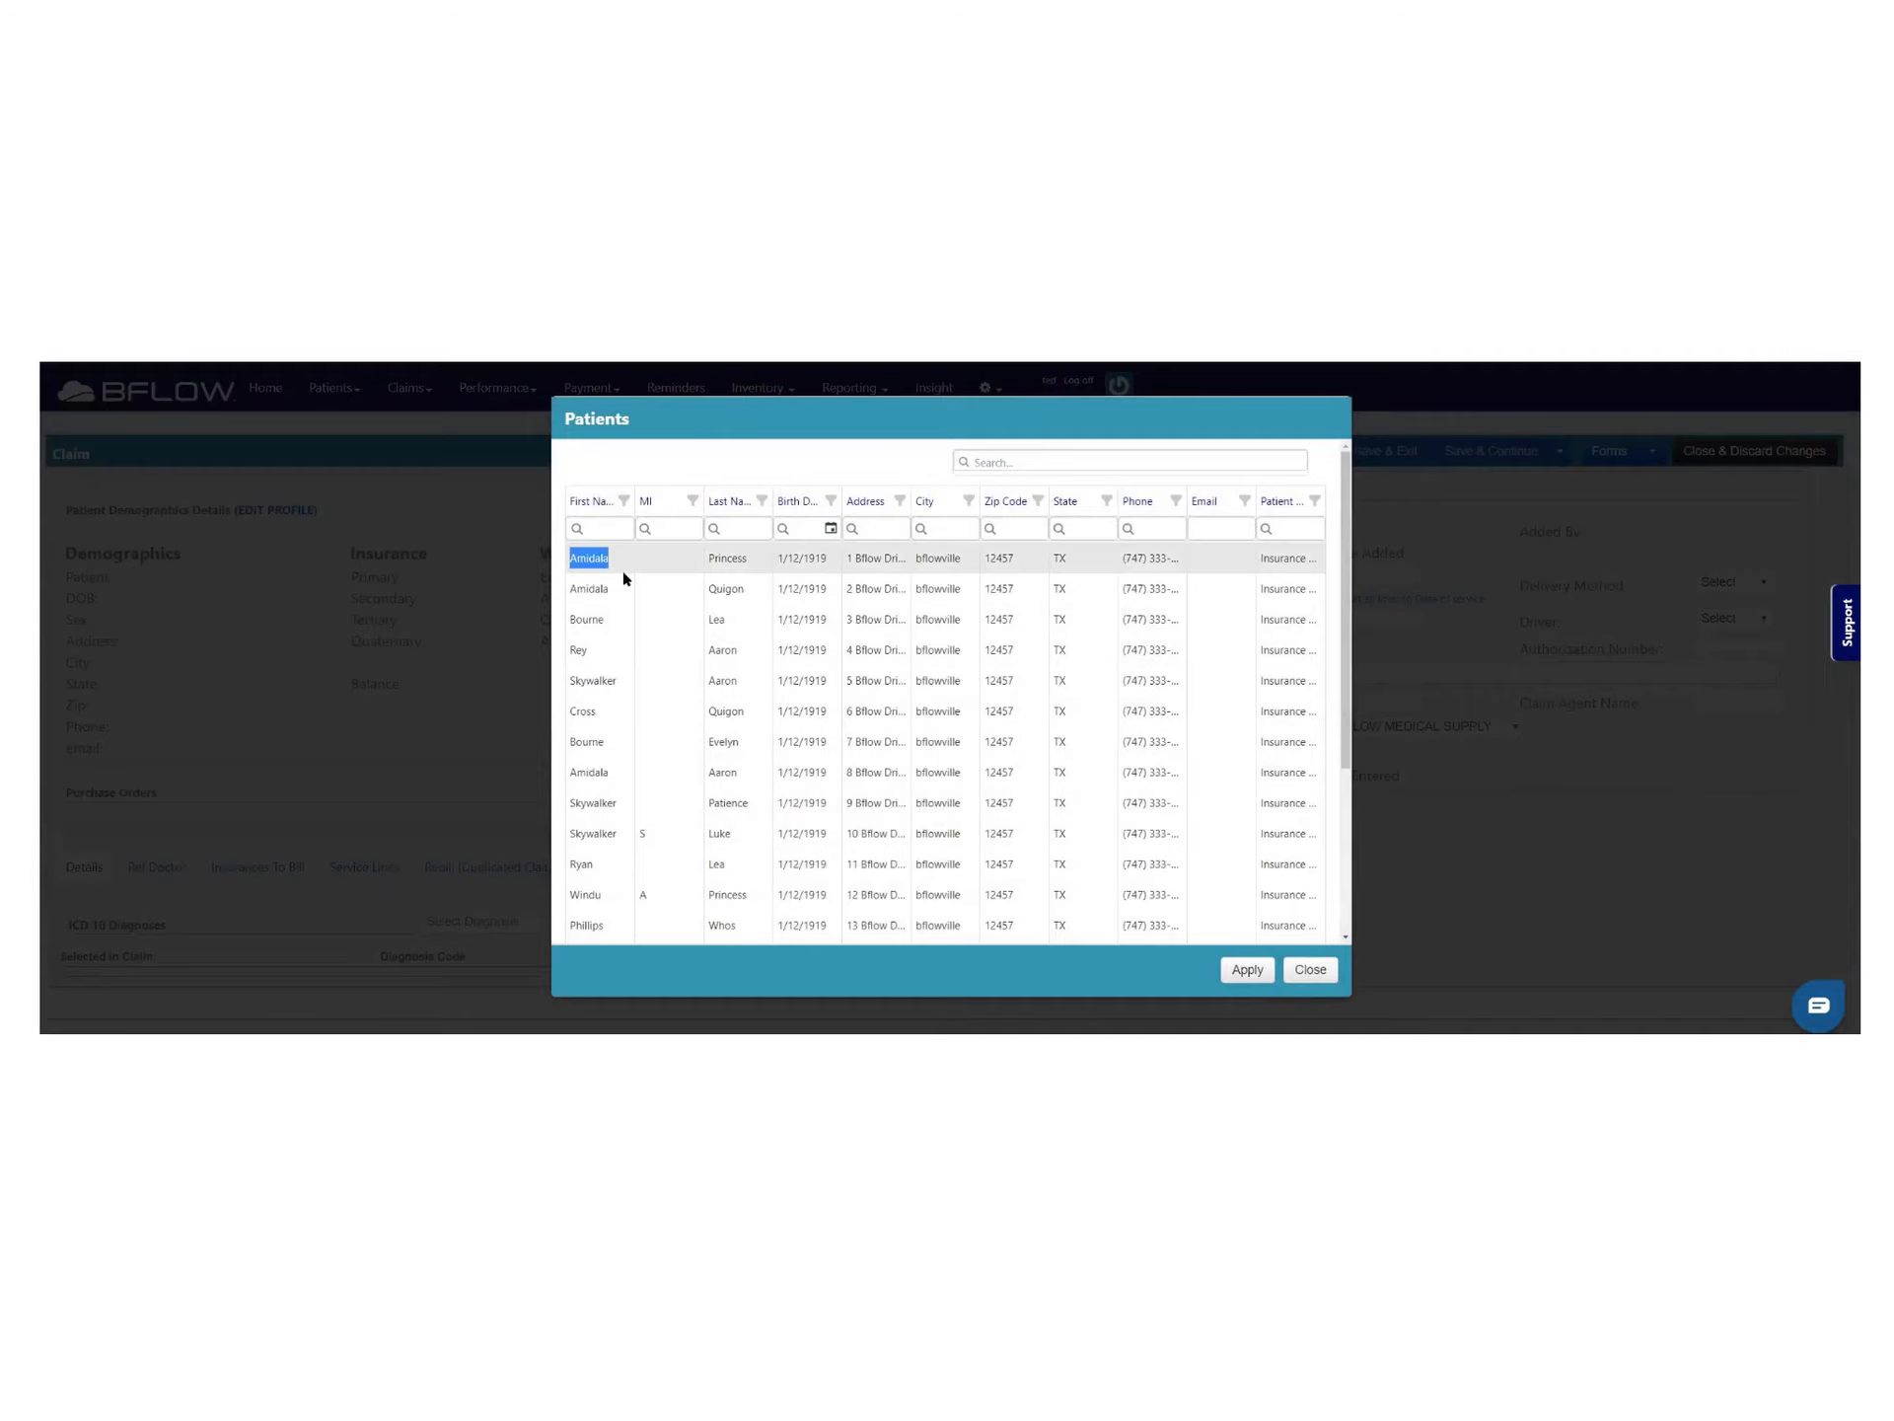
left_click(1247, 969)
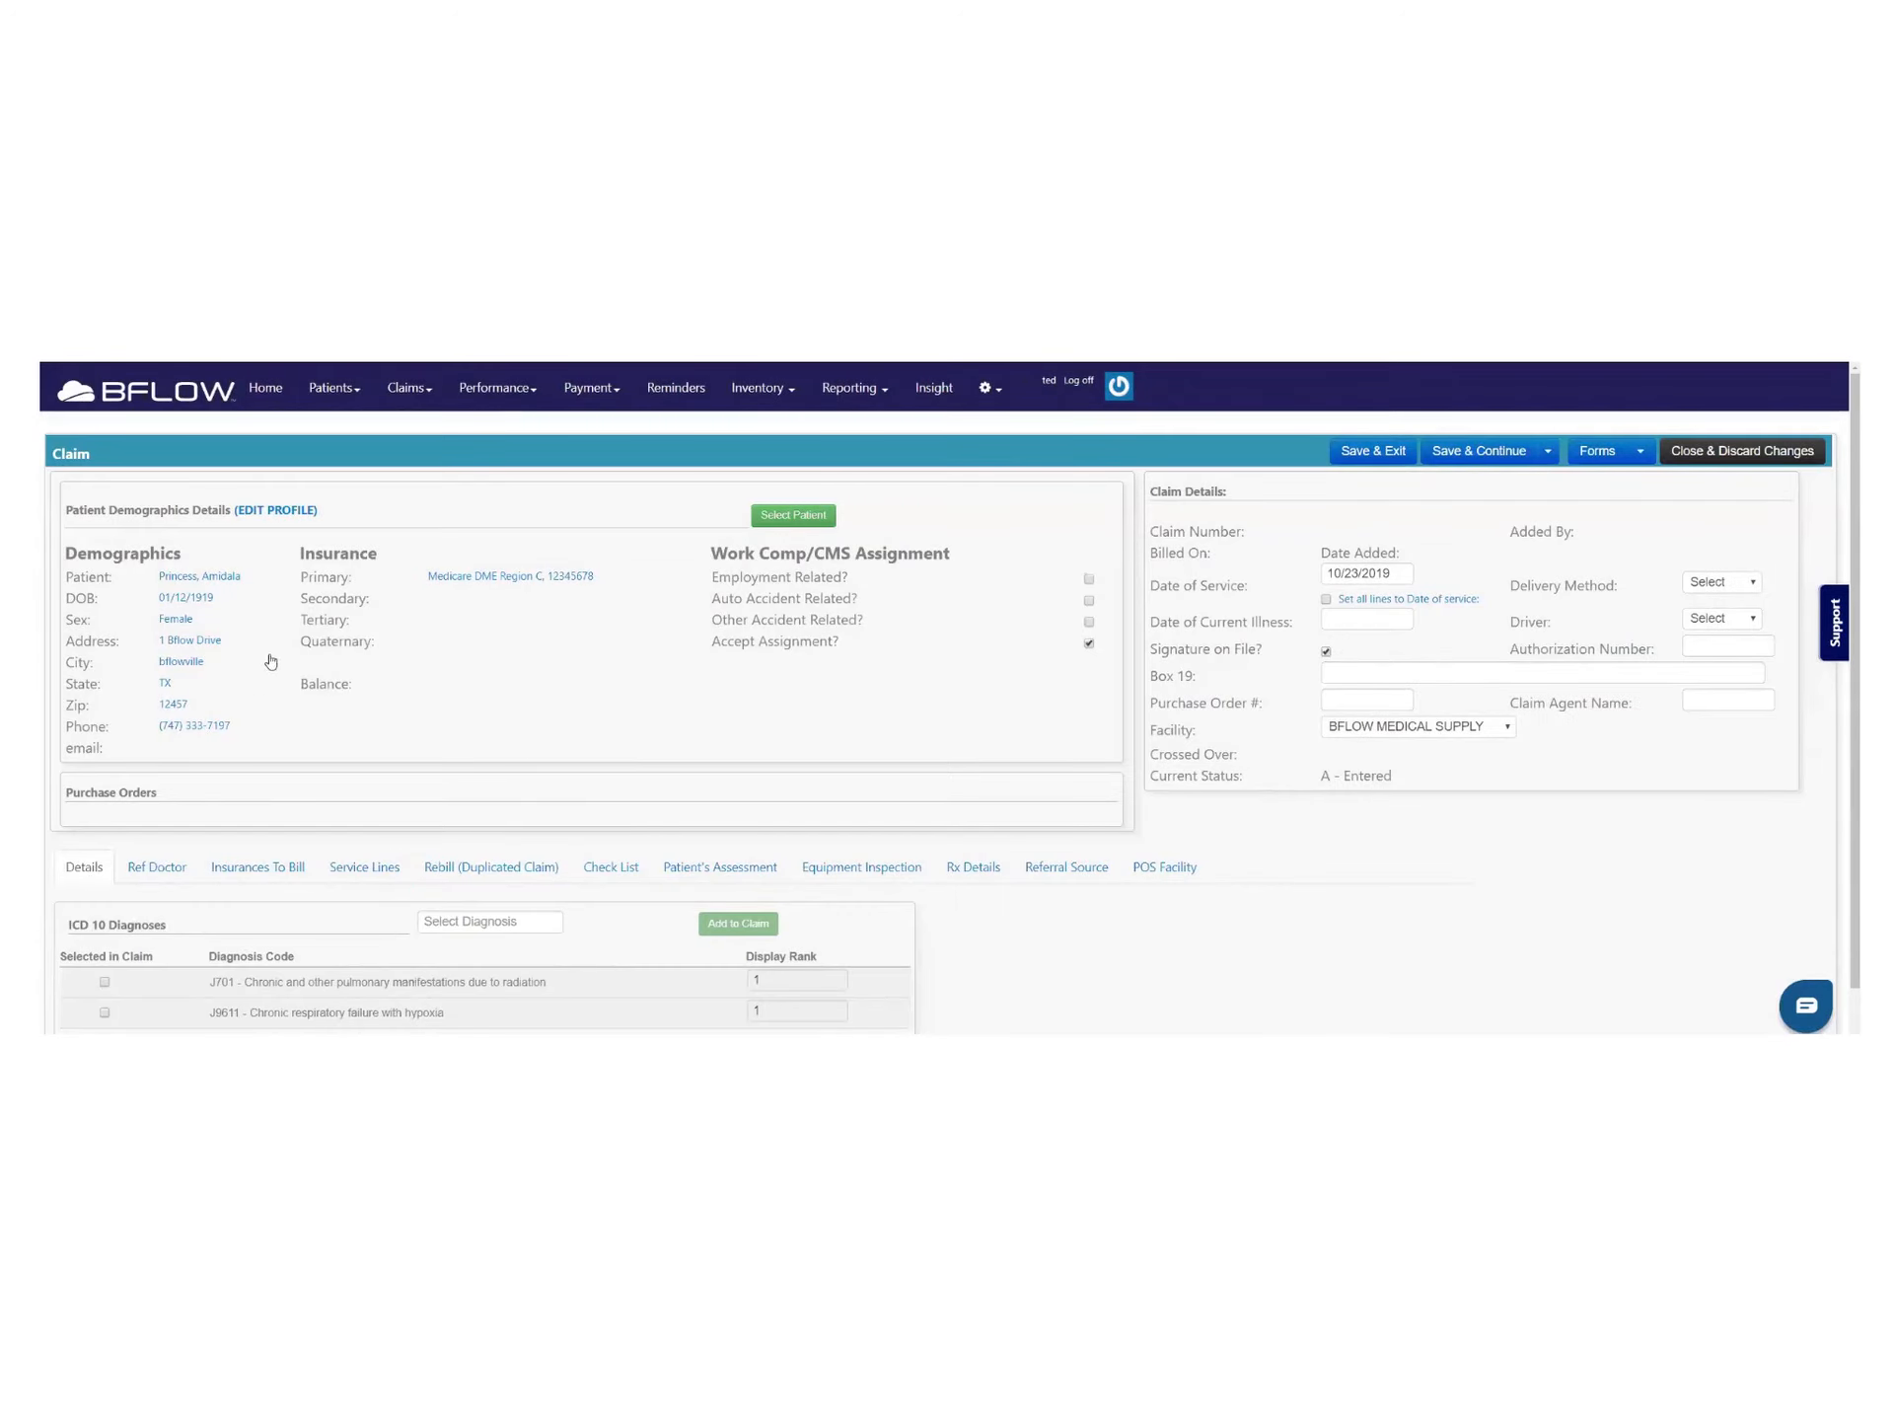
Tick diagnosis J9611 on the new claim and bring up its service lines
scroll(667, 708, "down", 2)
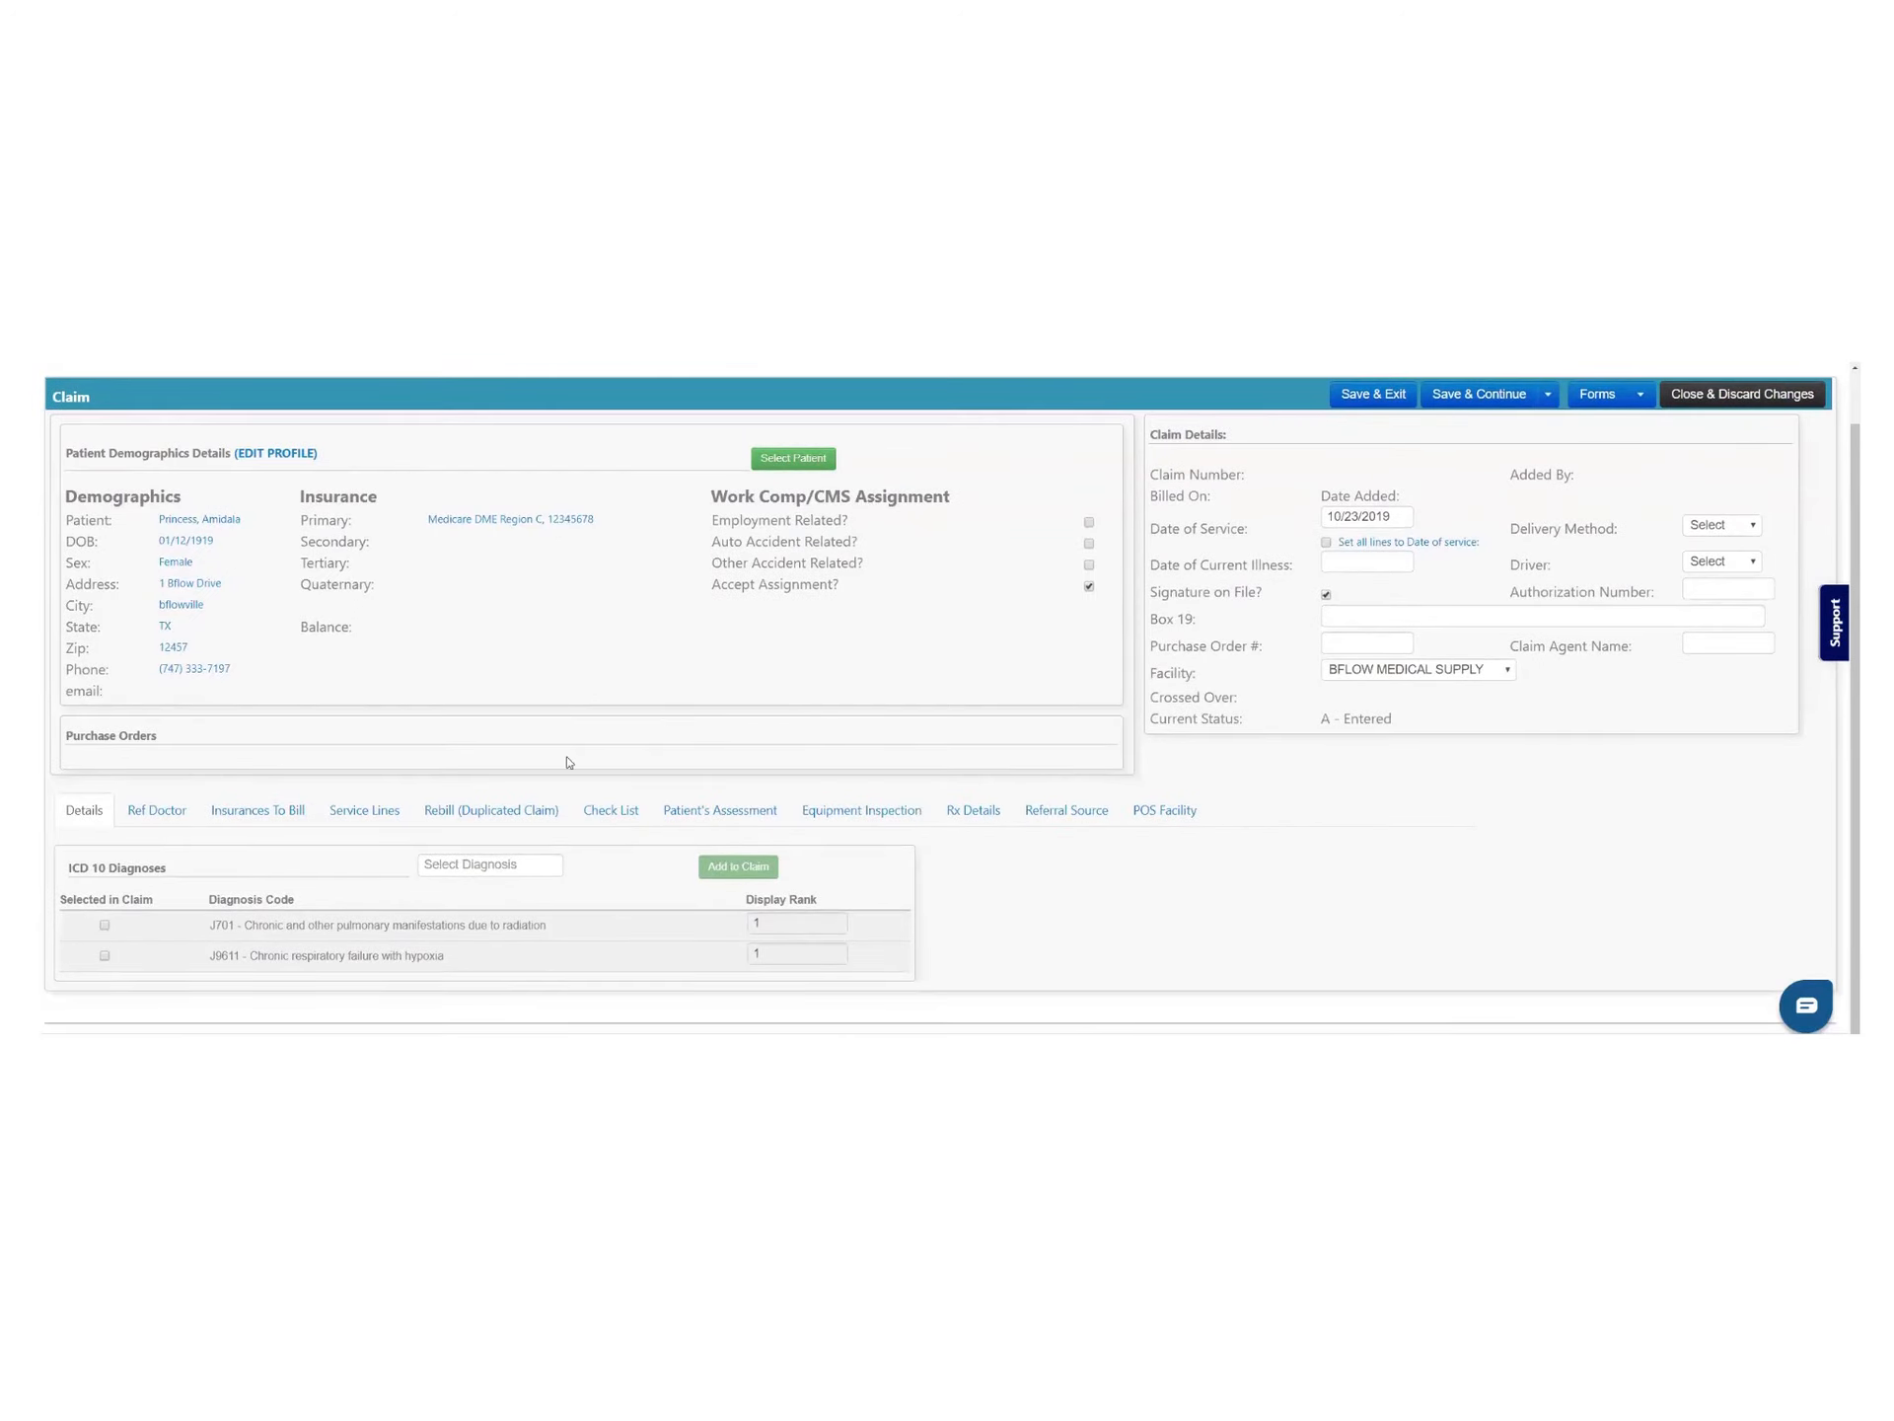
left_click(104, 955)
left_click(163, 815)
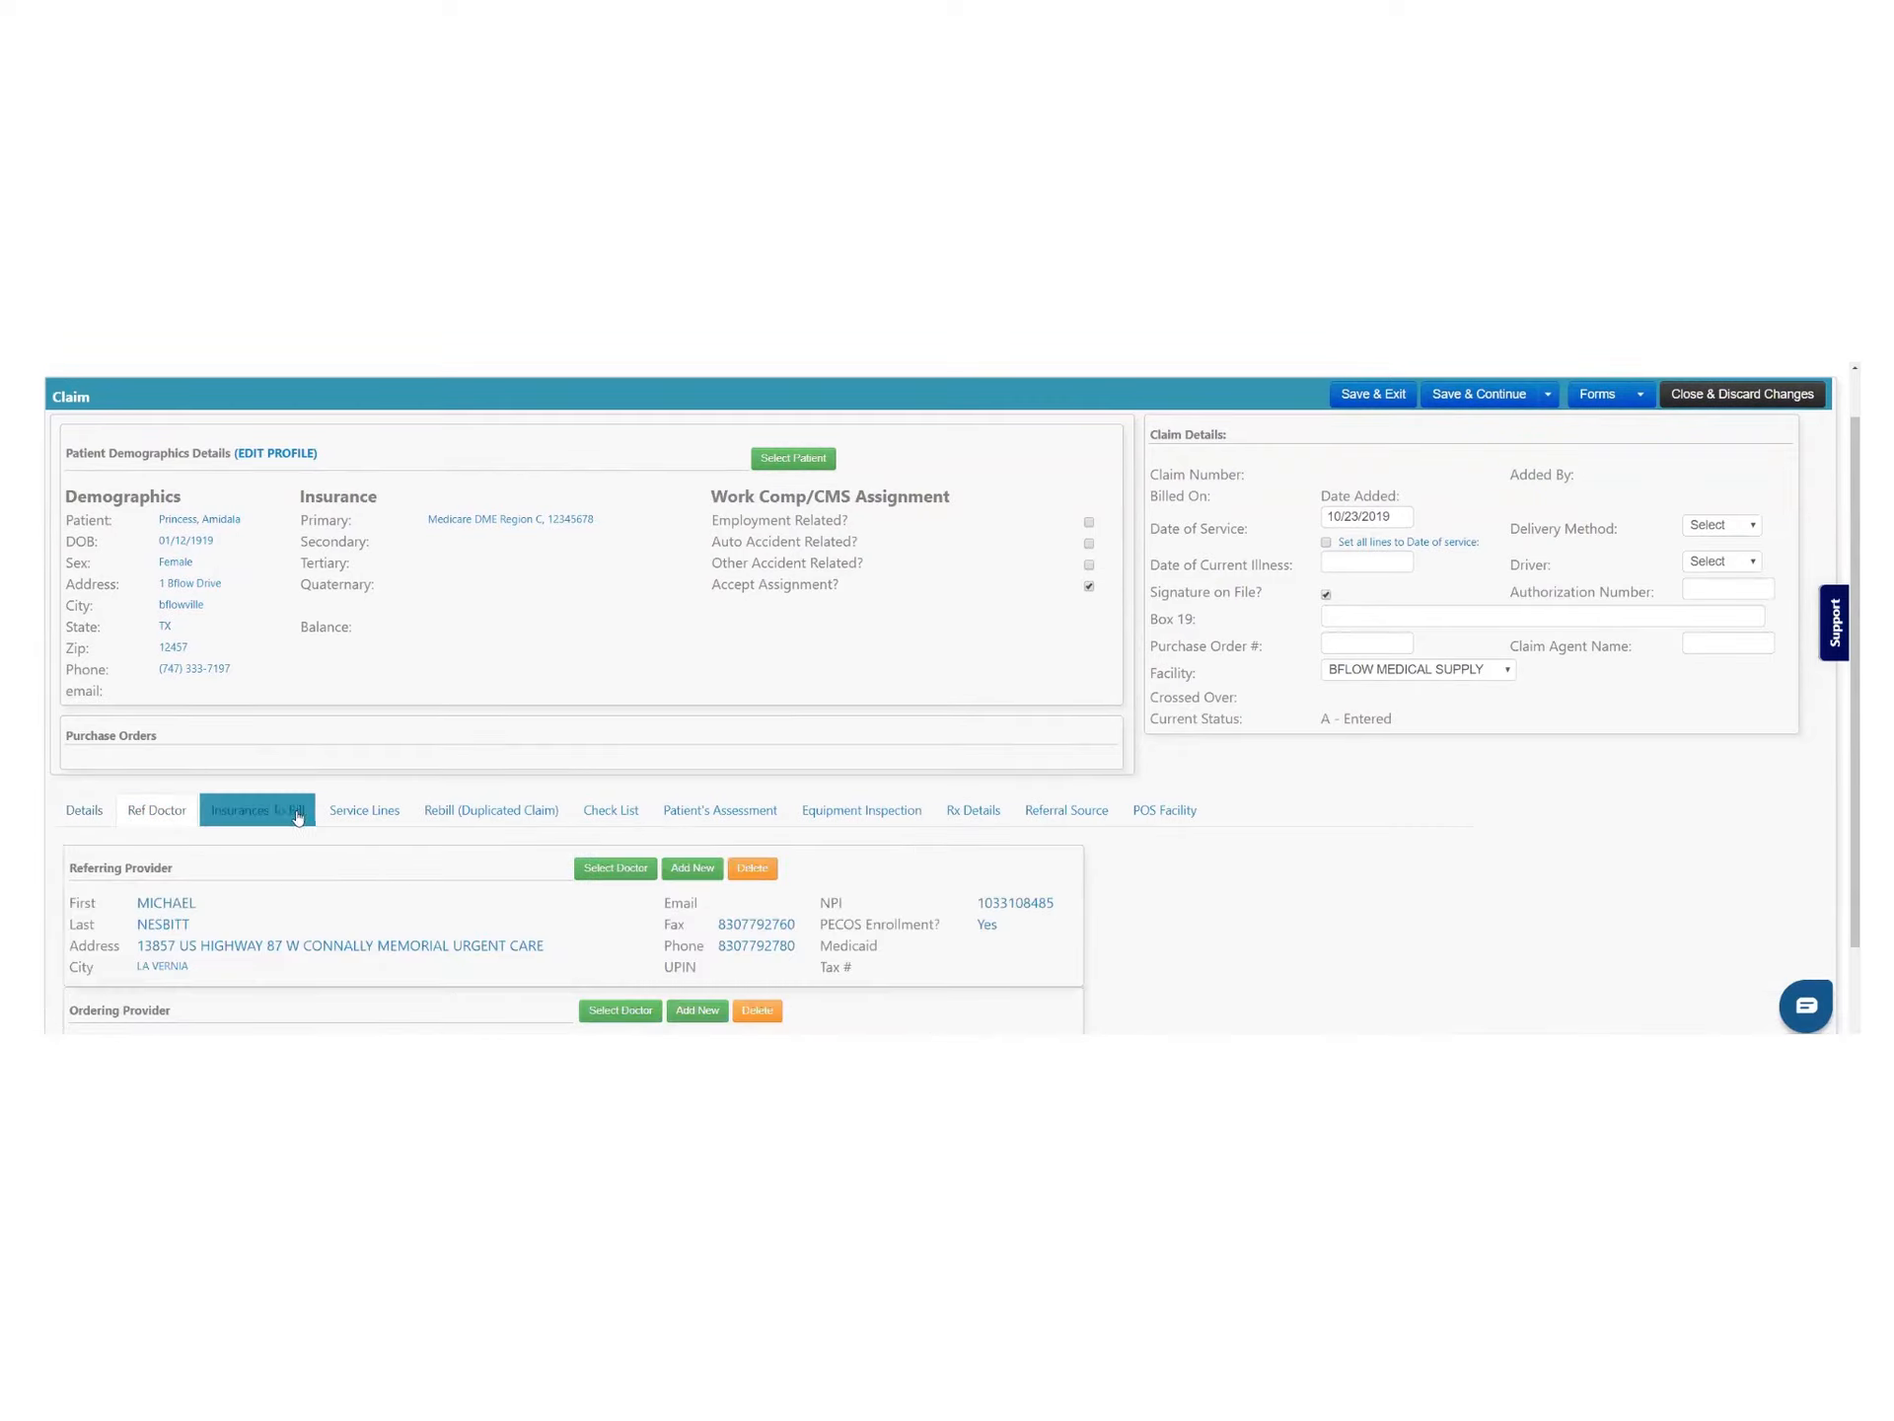
left_click(367, 811)
scroll(938, 799, "down", 2)
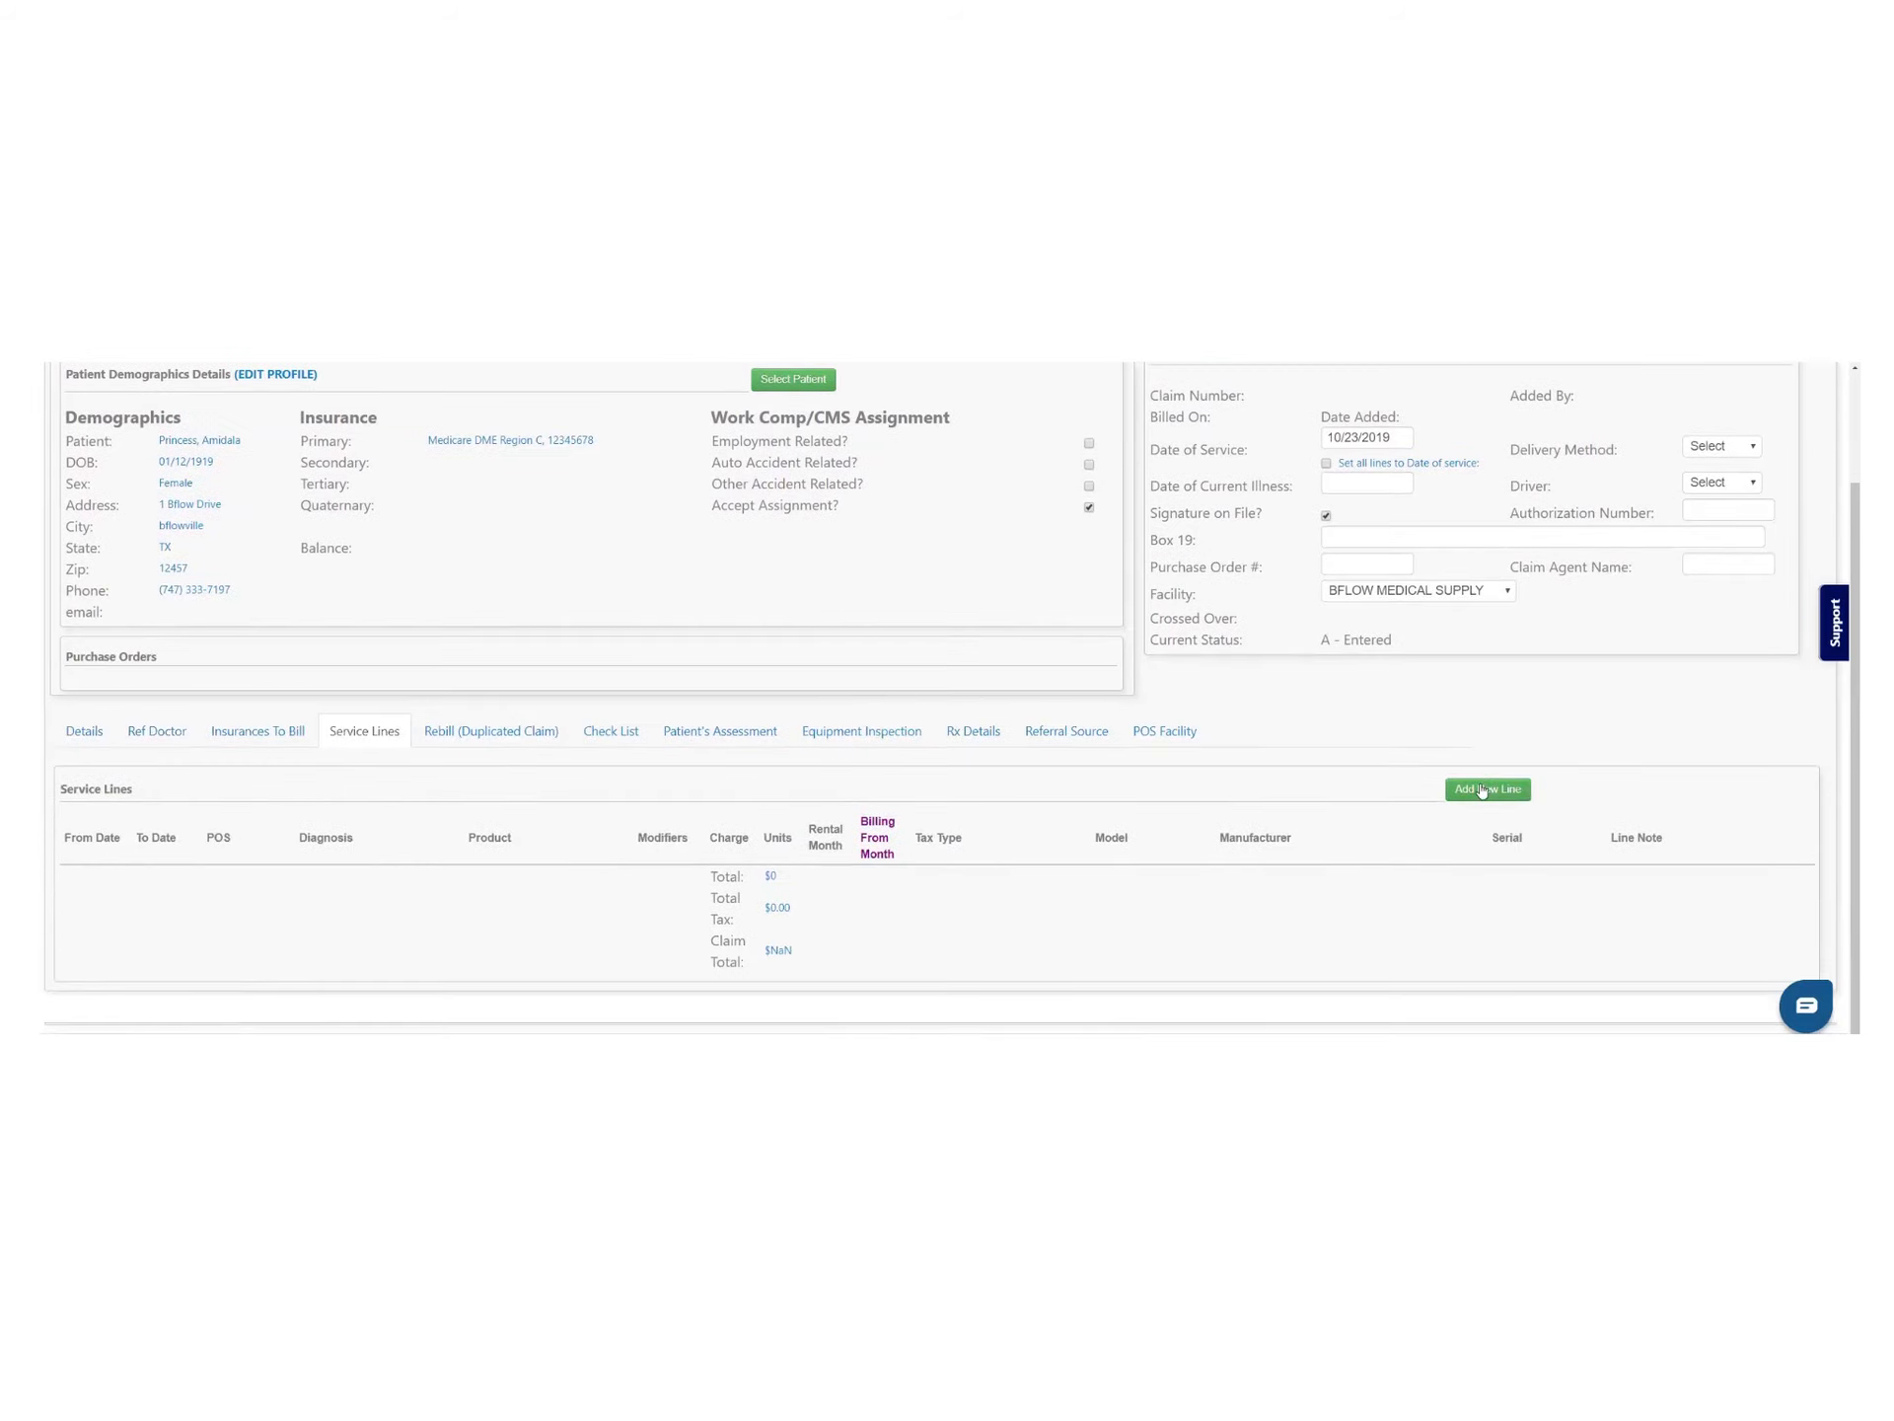
Add a service line with diagnosis J9611 and product E0601-RR-CPAP at $112.66
left_click(1482, 791)
left_click(415, 880)
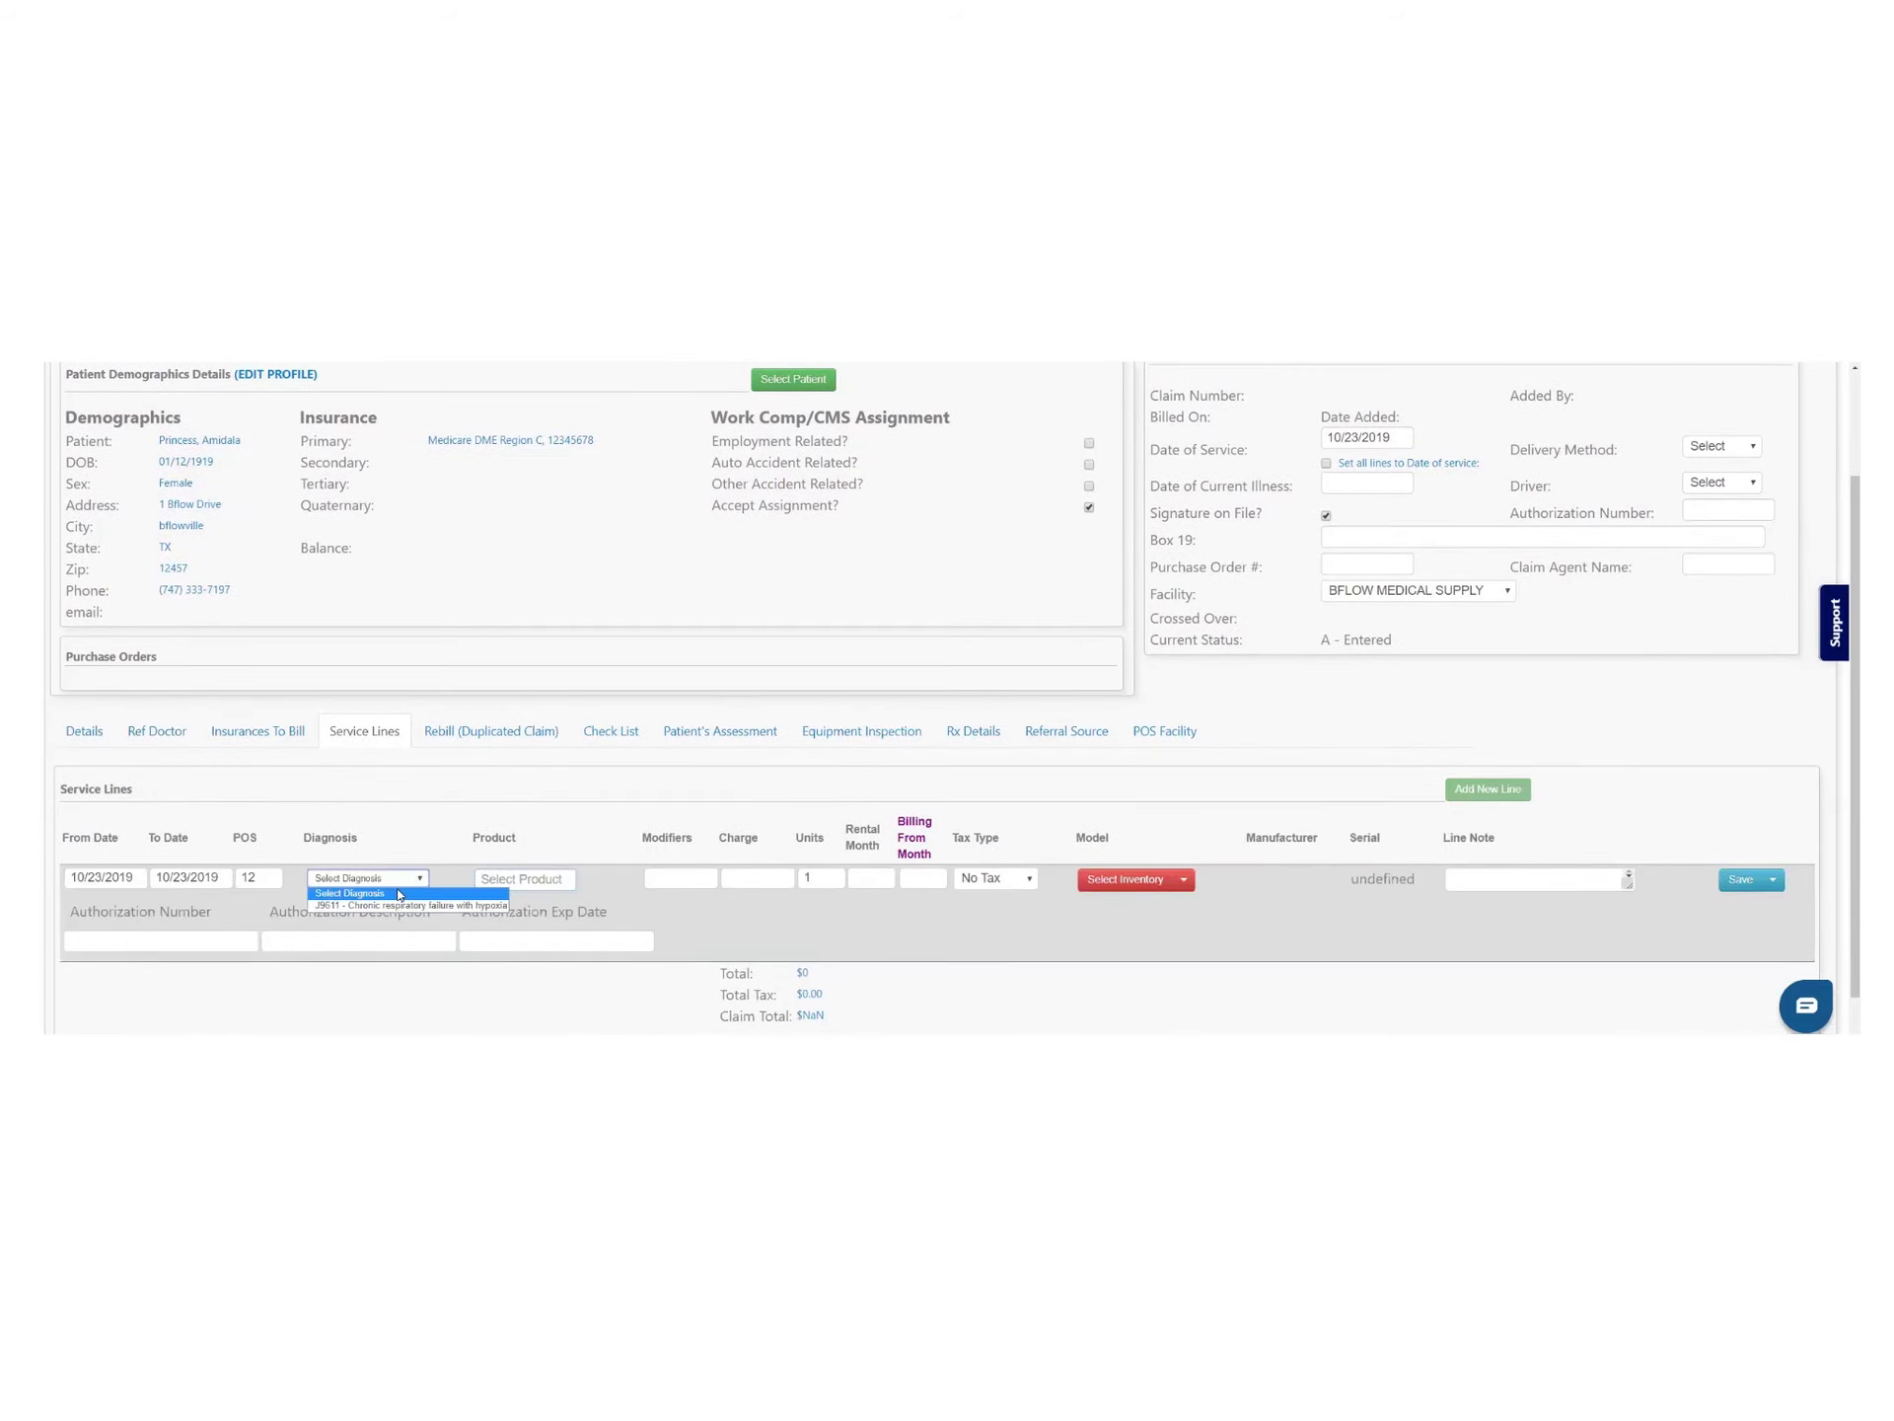
left_click(383, 906)
left_click(525, 878)
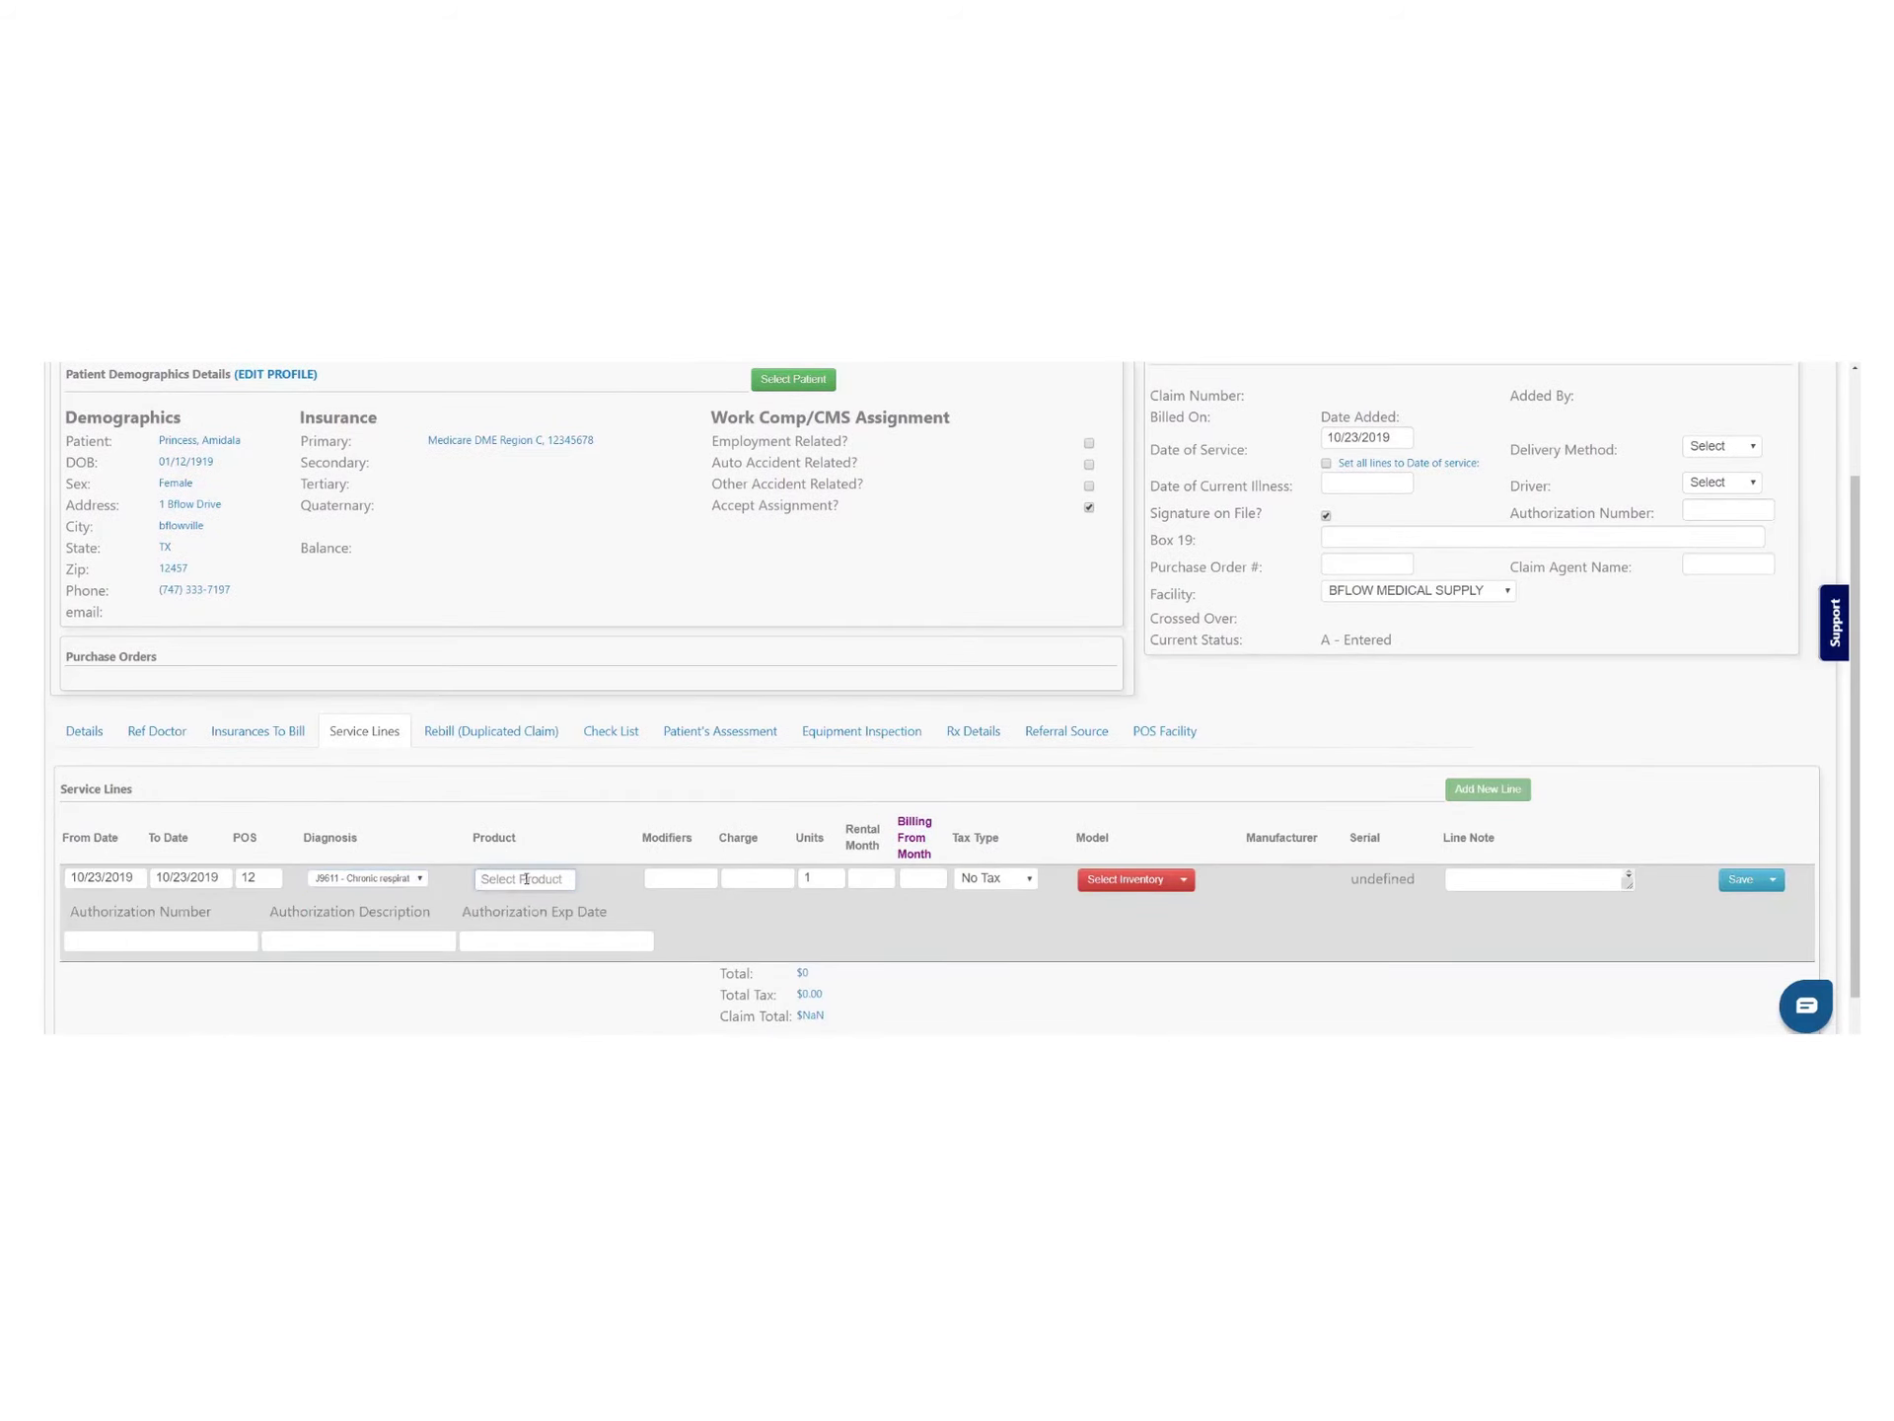
type("e06")
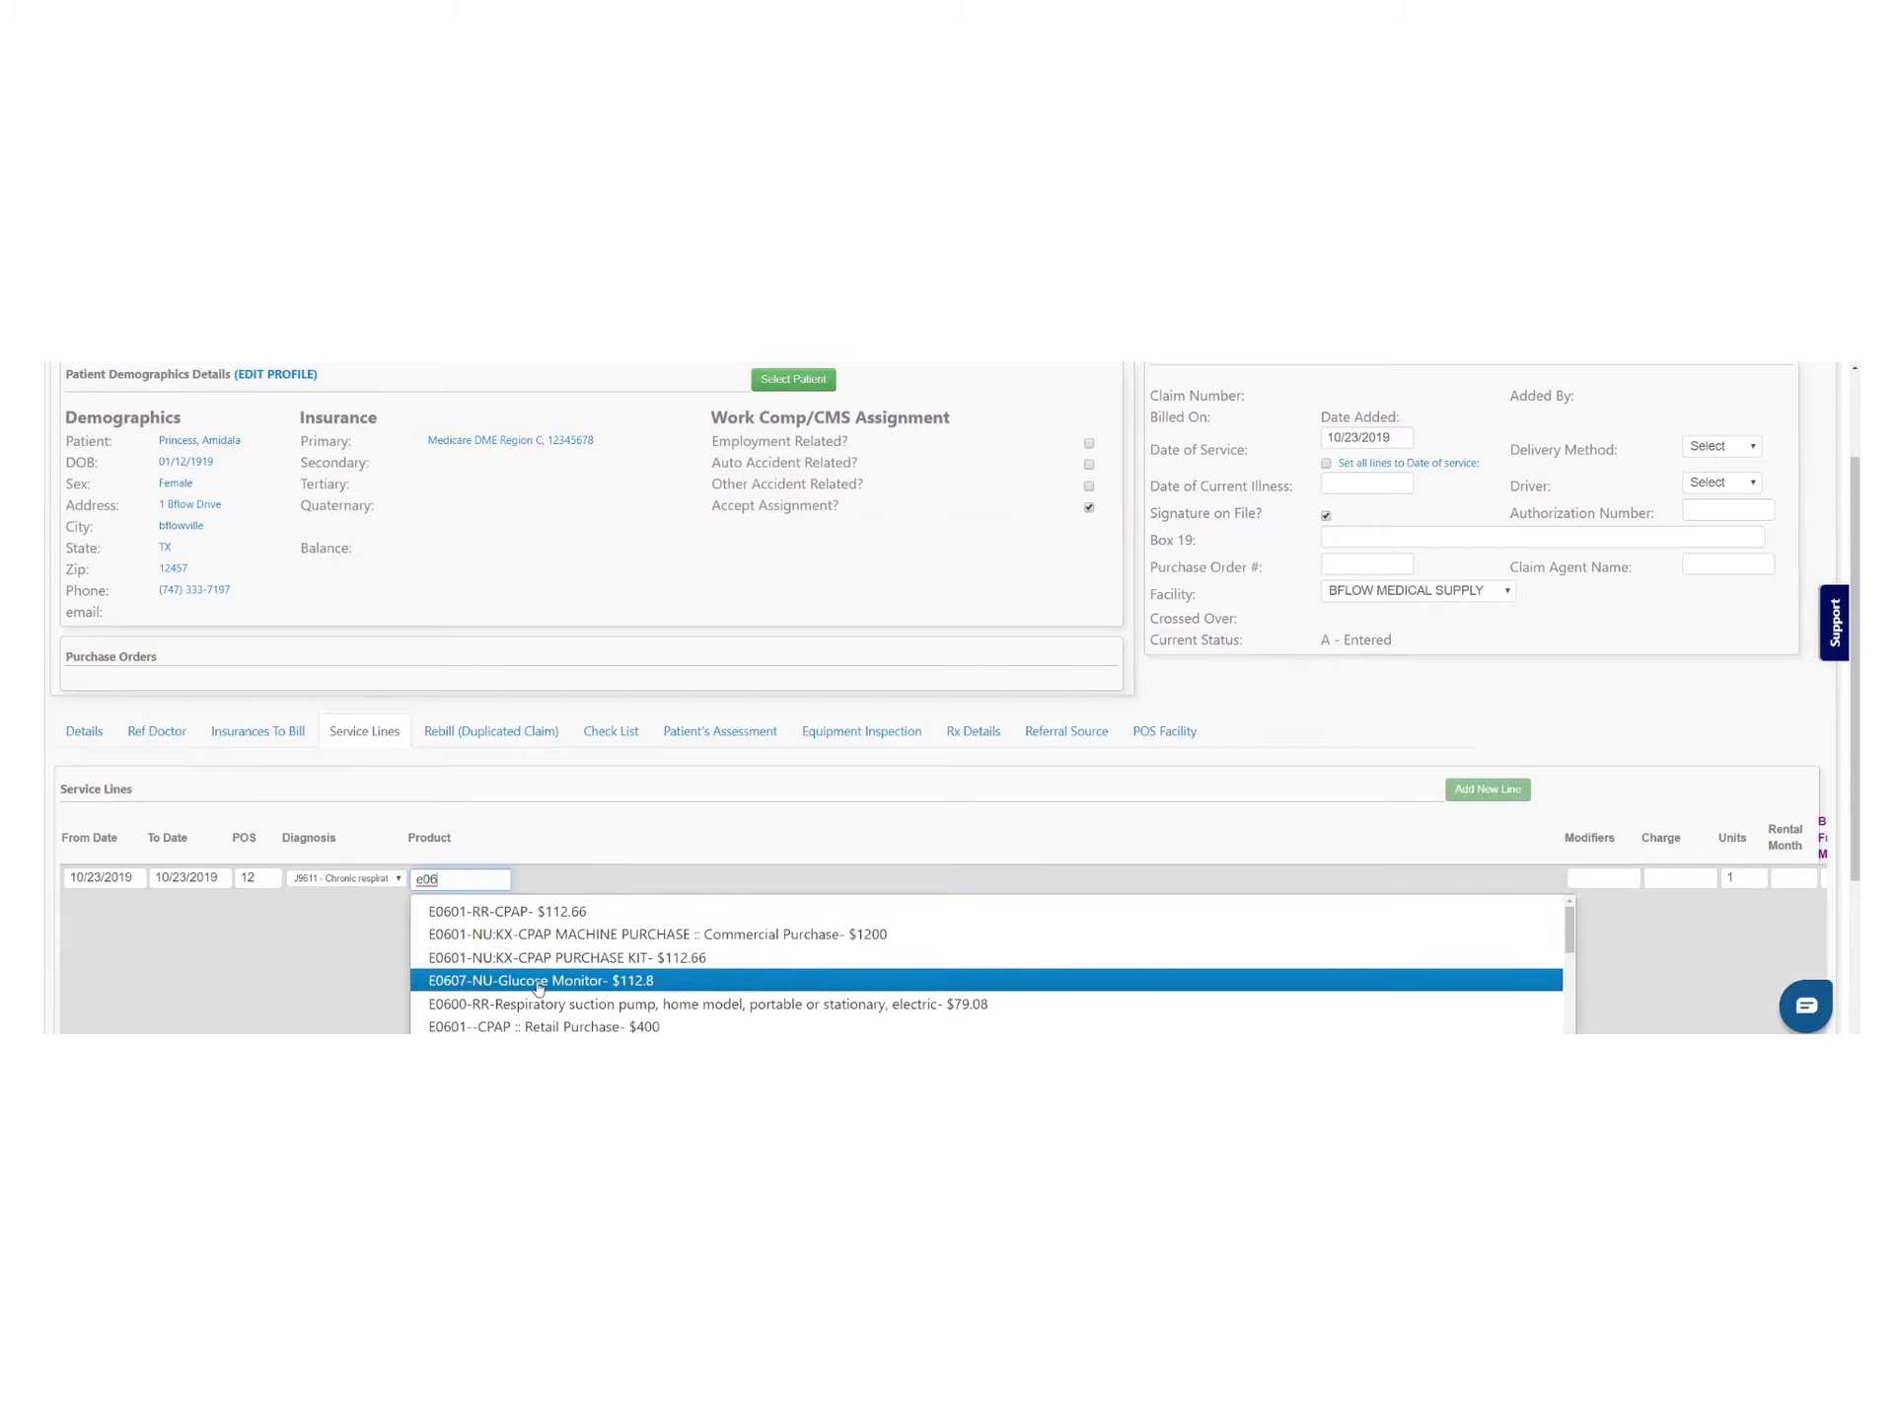
scroll(538, 998, "down", 4)
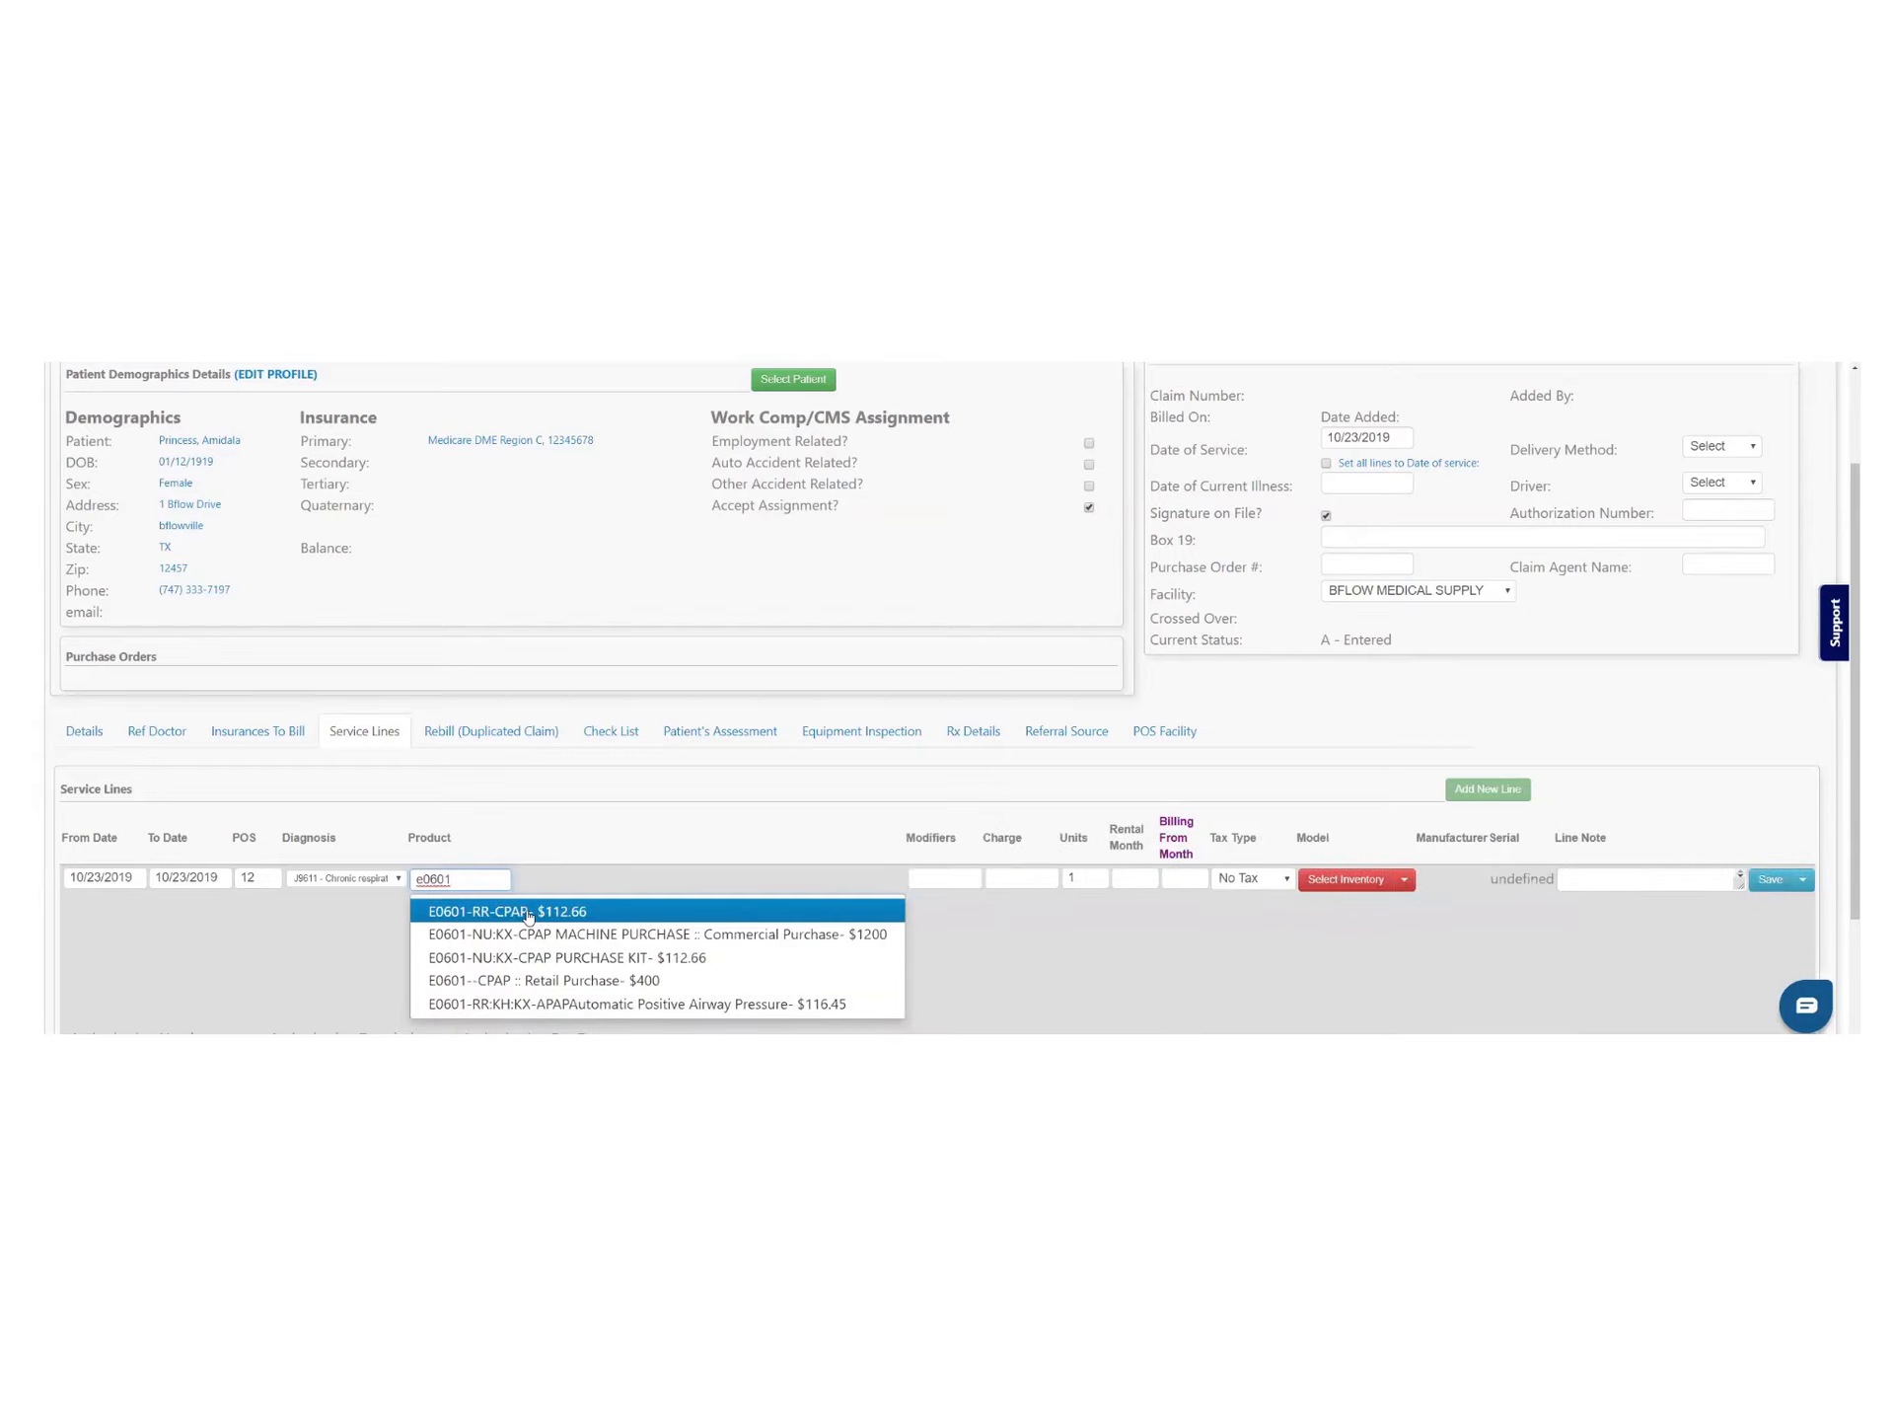
left_click(527, 912)
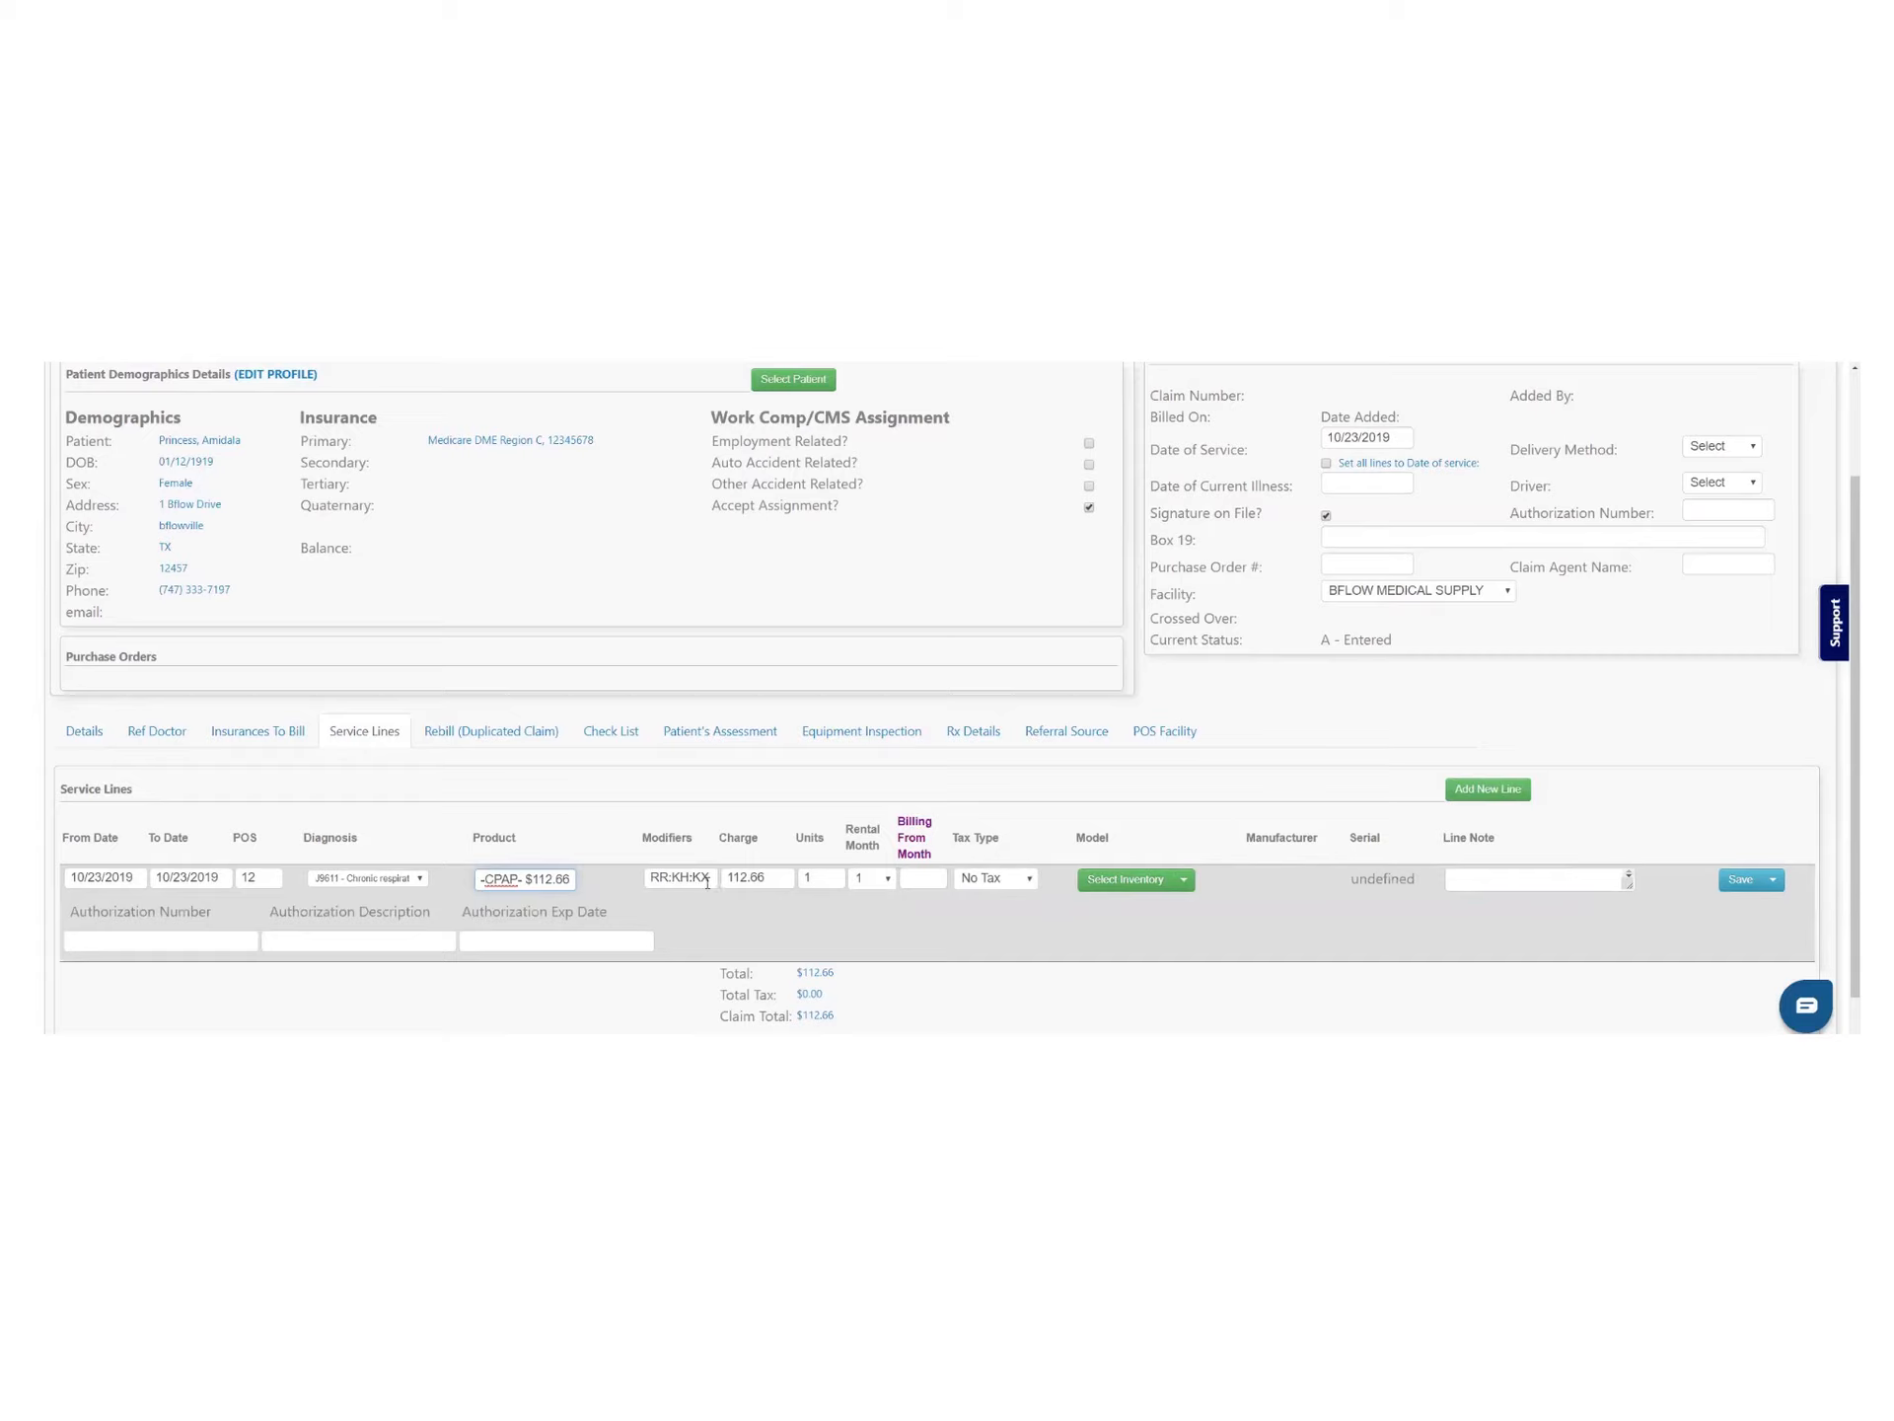
left_click(970, 883)
left_click(889, 881)
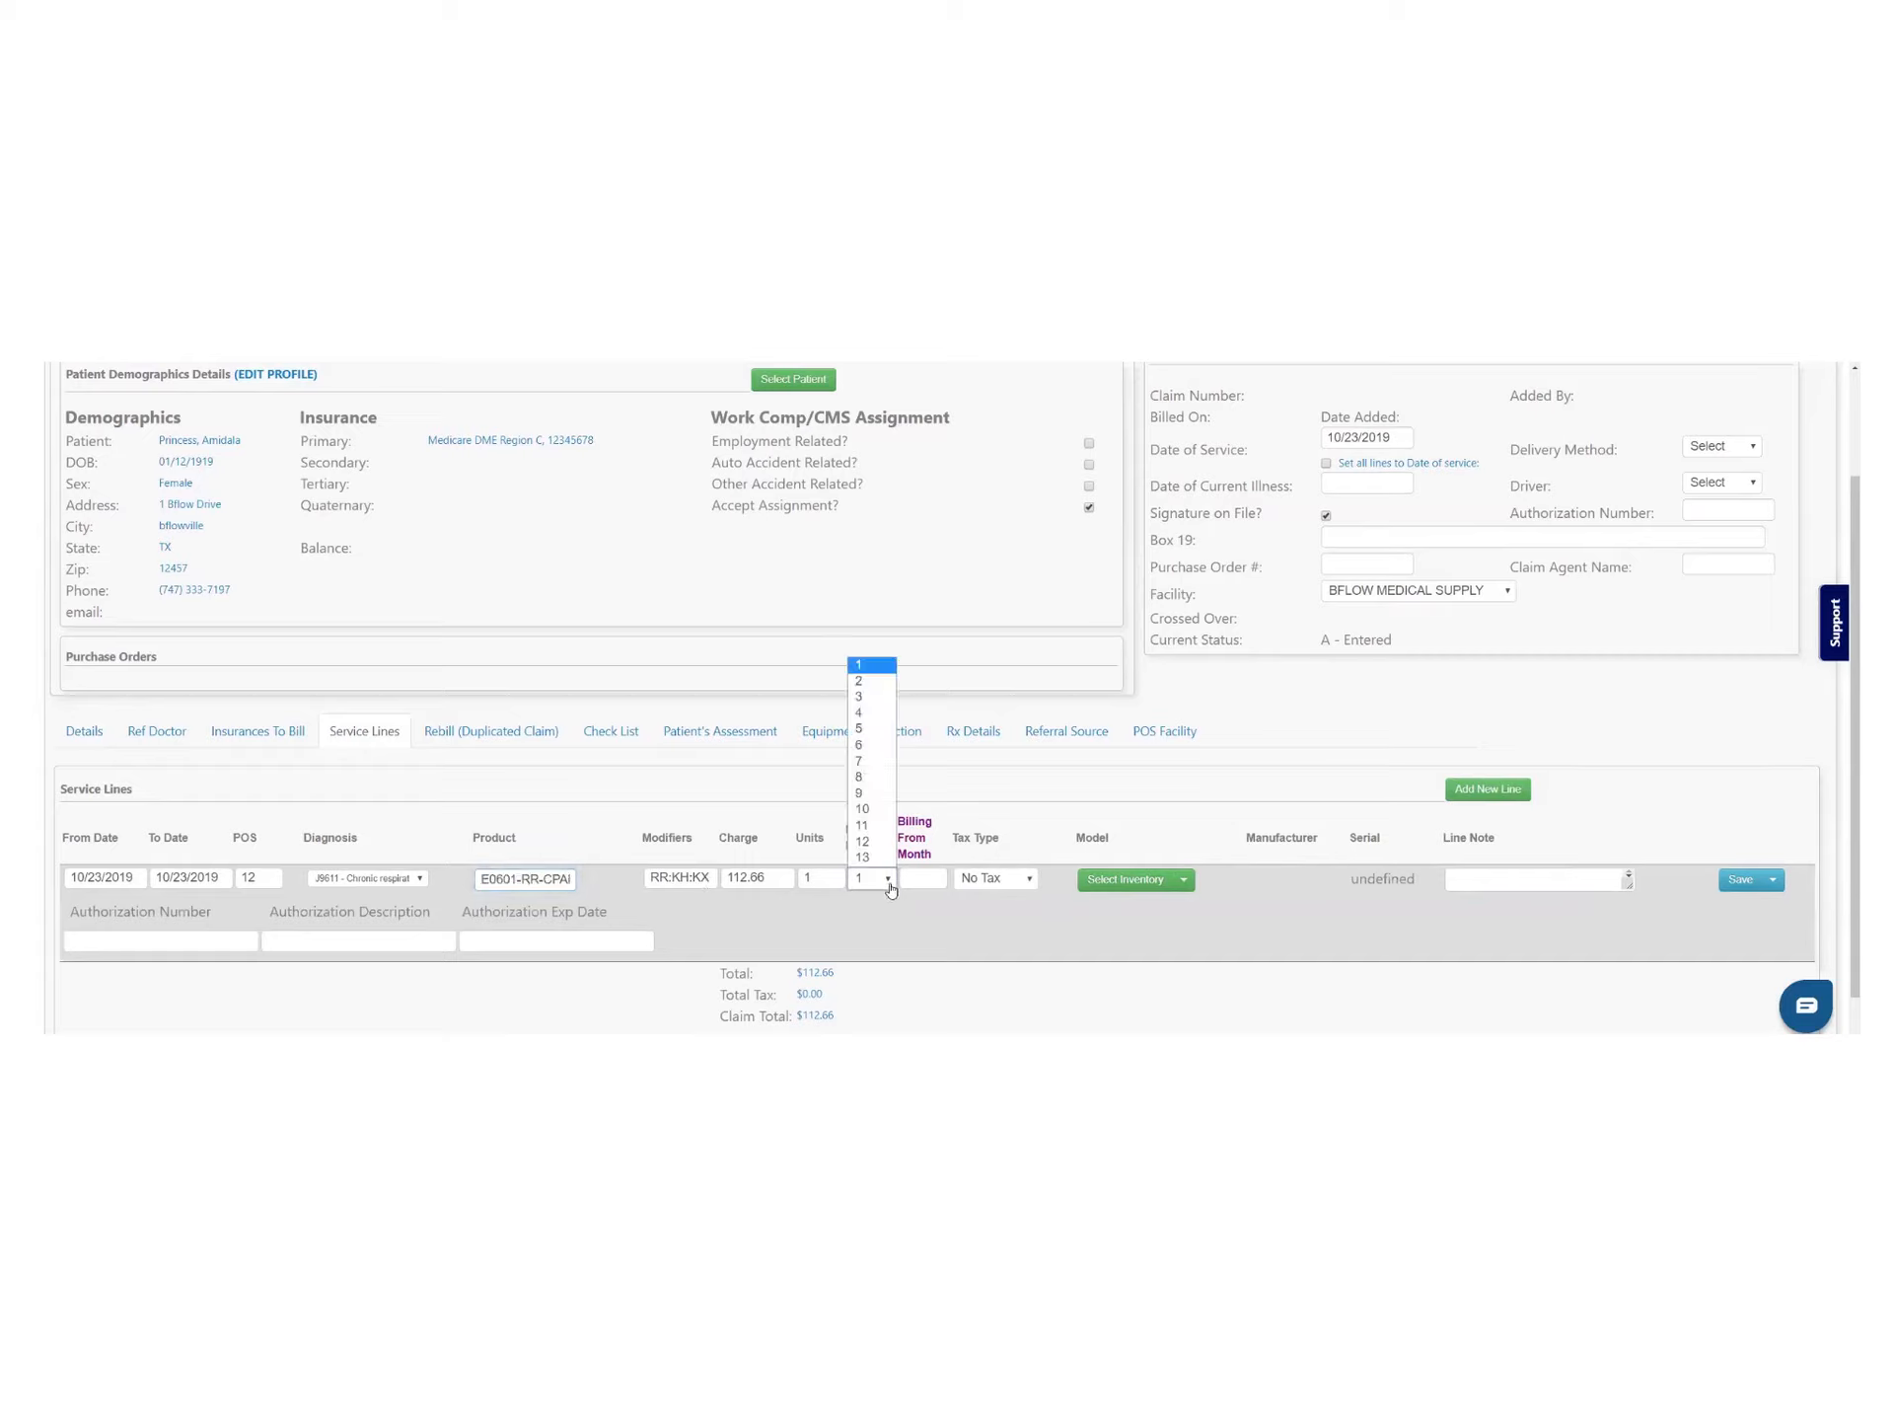
left_click(860, 729)
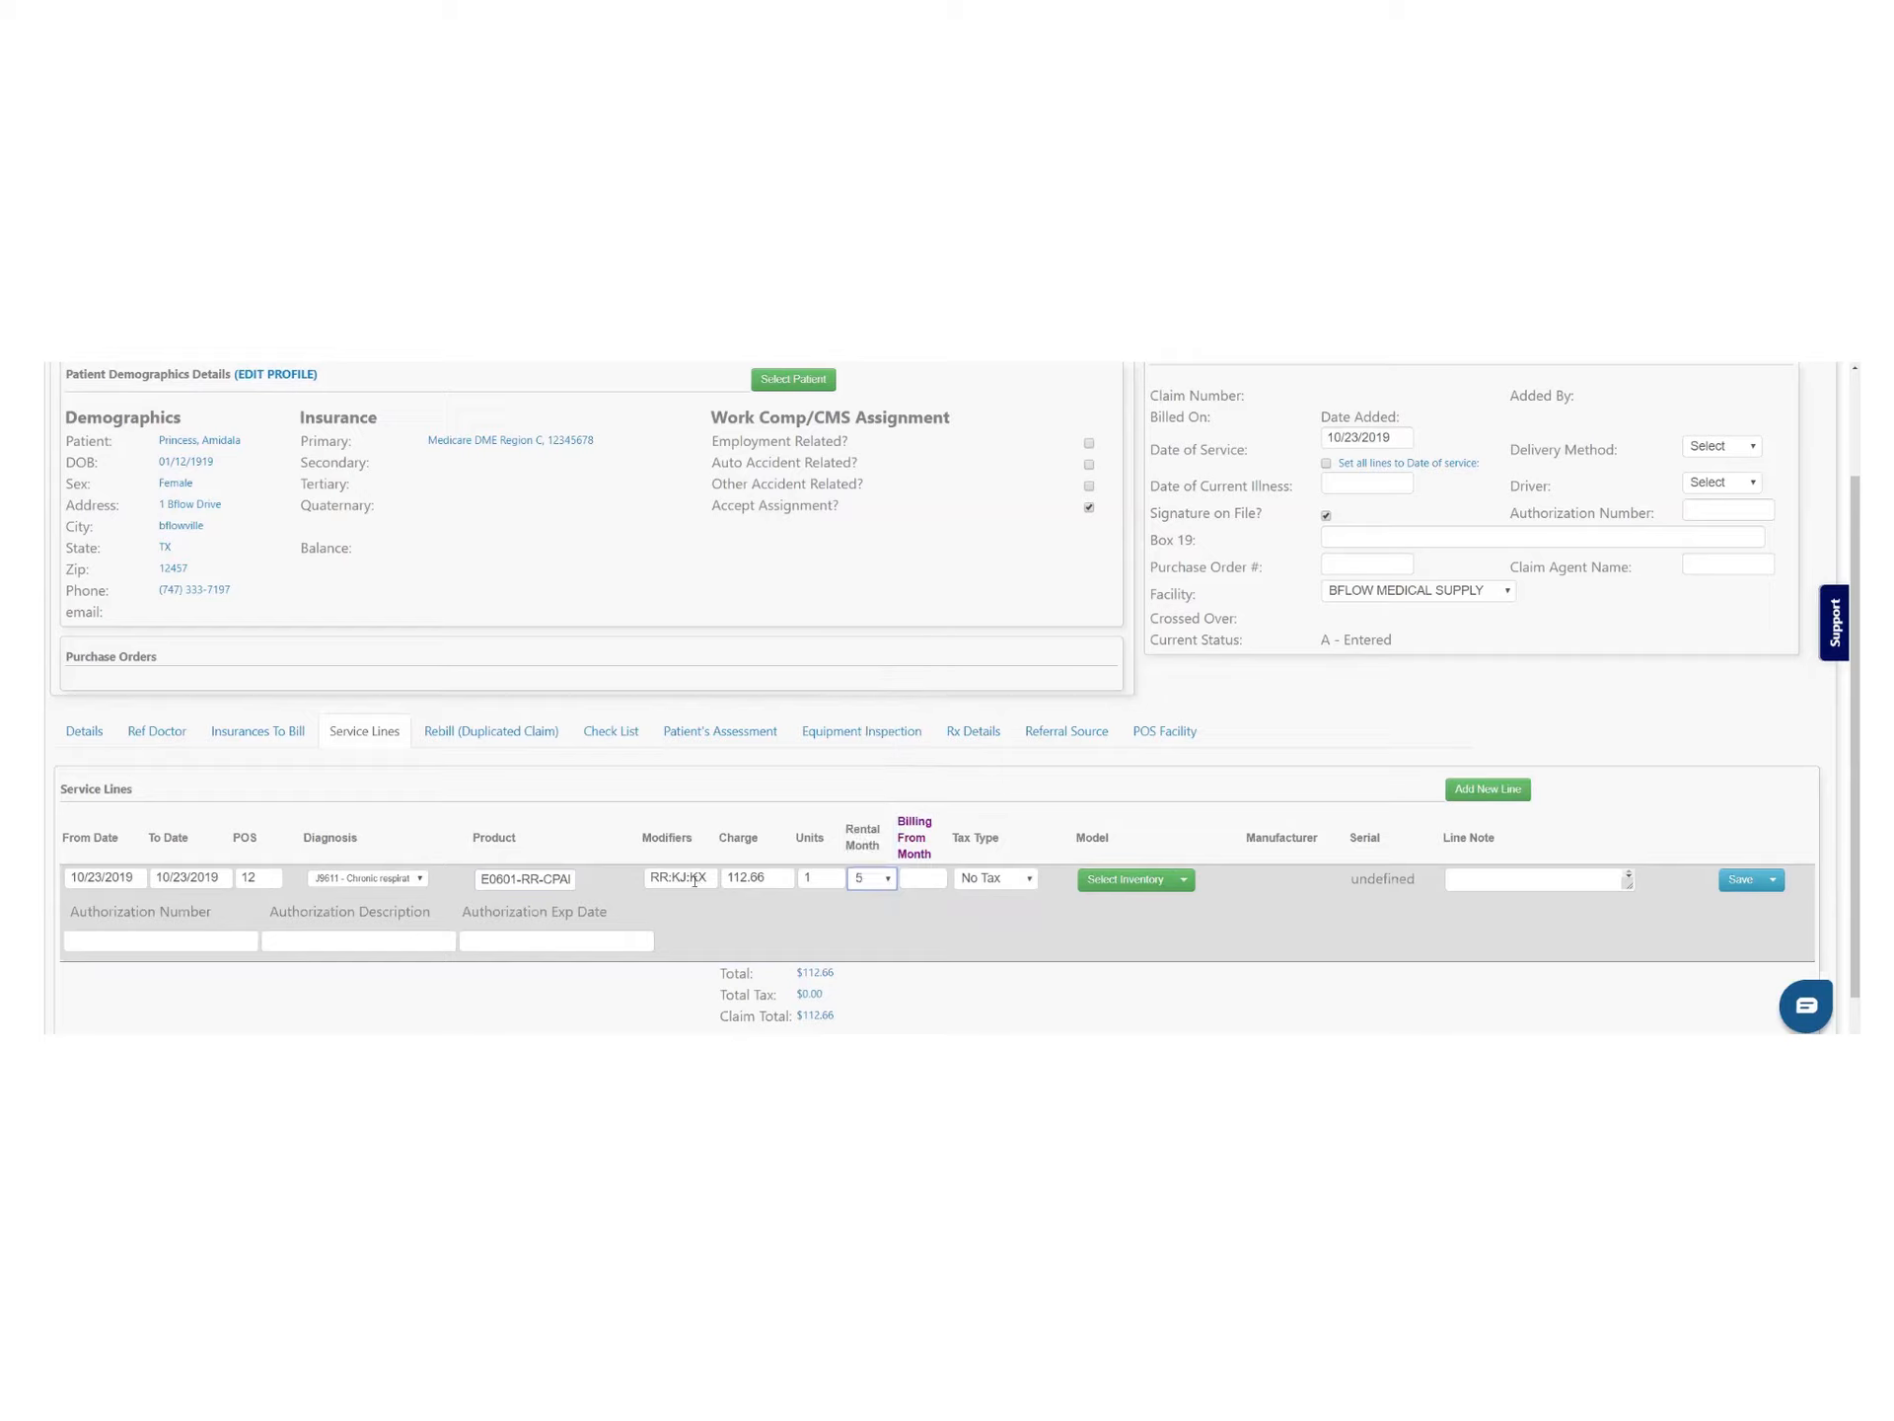
mouse_move(693, 879)
left_mouse_down()
mouse_move(658, 872)
mouse_move(758, 878)
mouse_move(723, 879)
left_mouse_up()
left_click(888, 885)
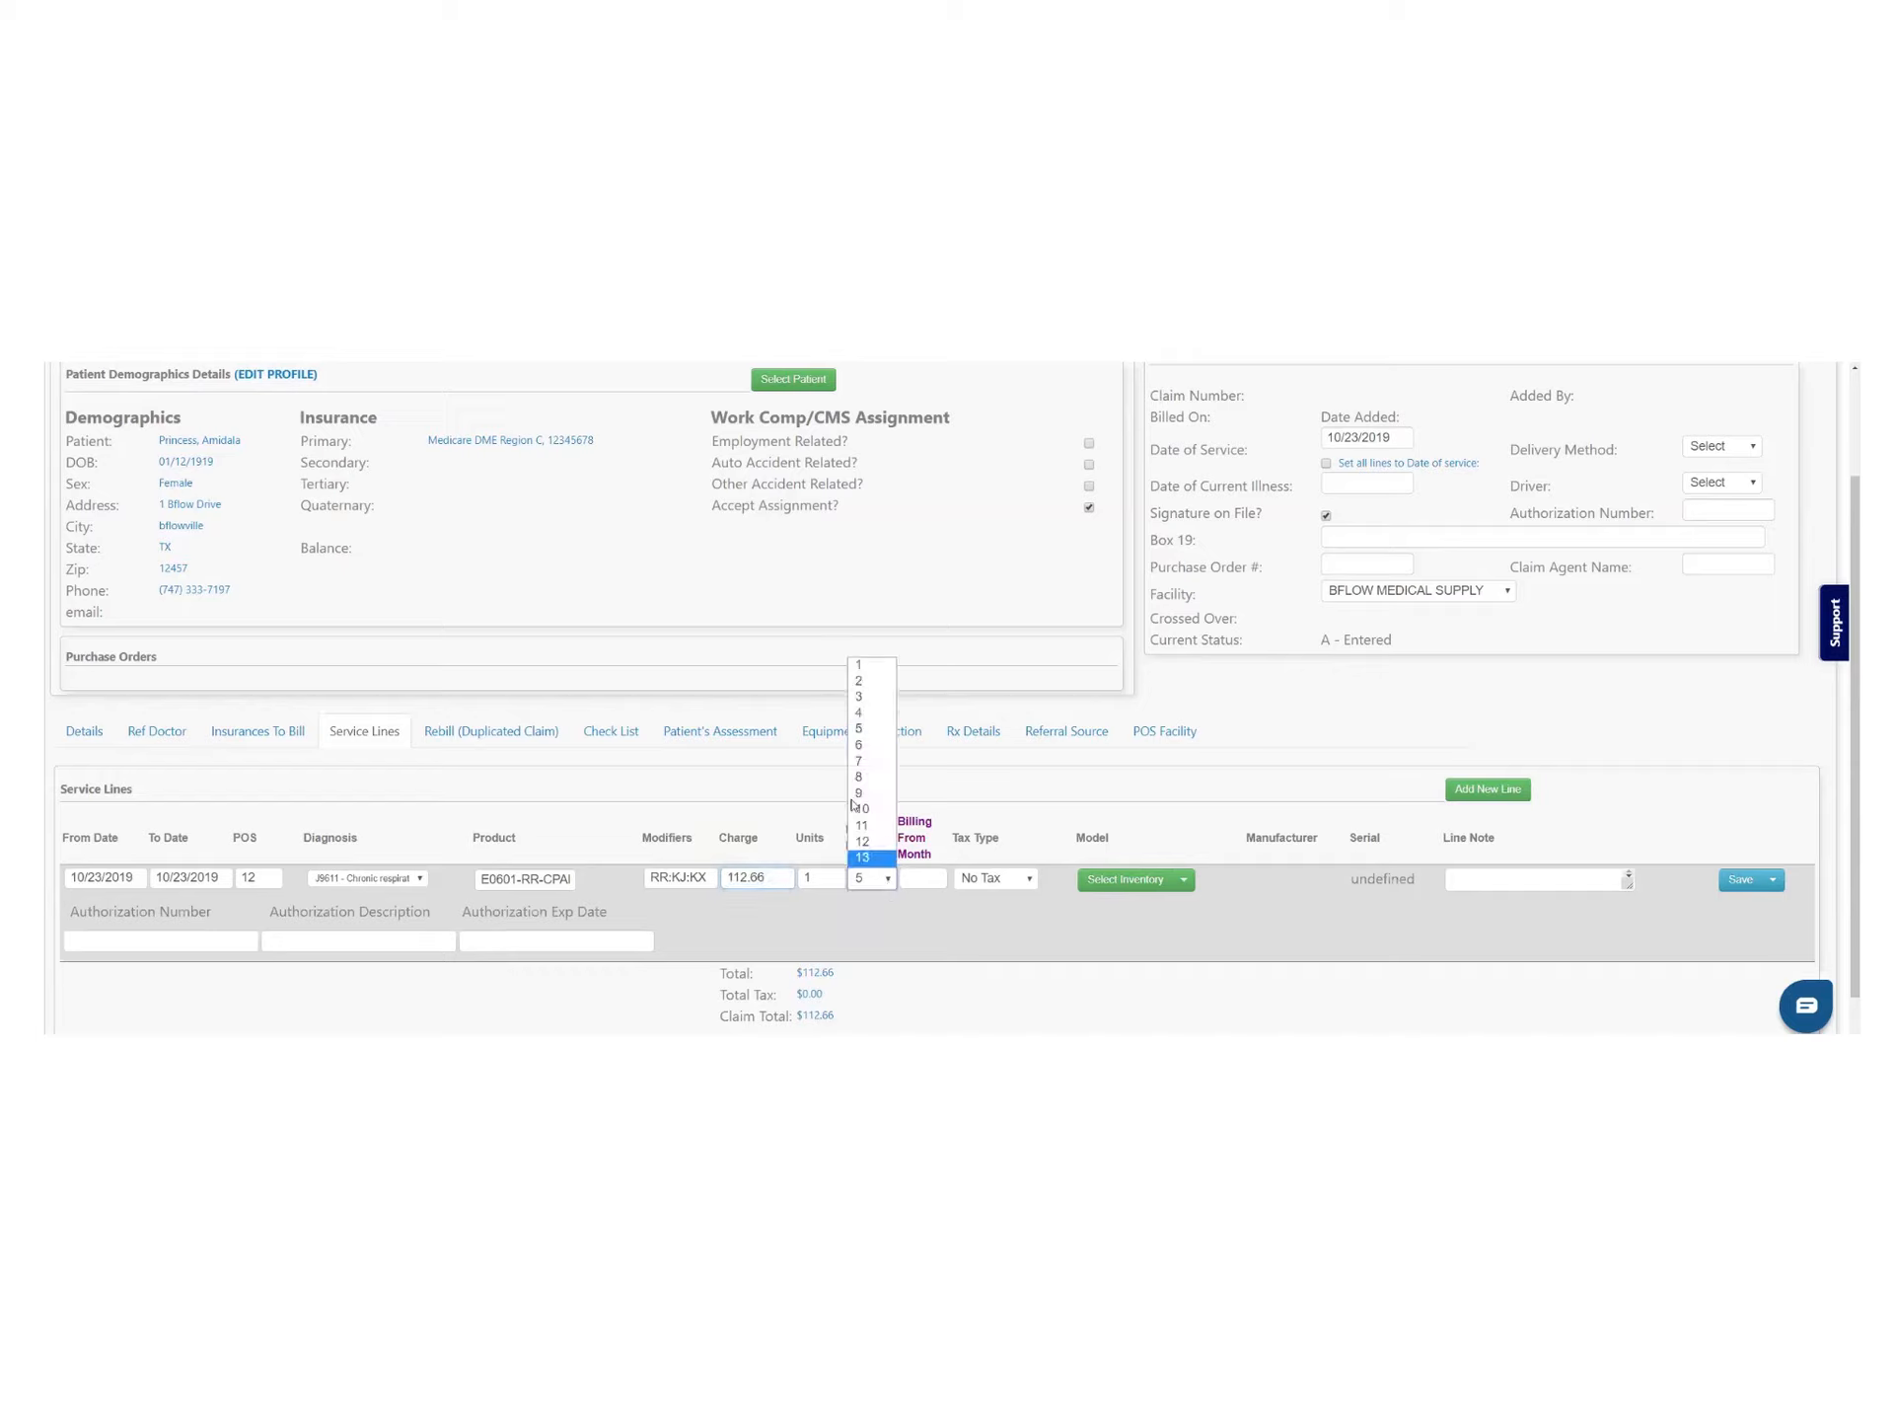
left_click(855, 667)
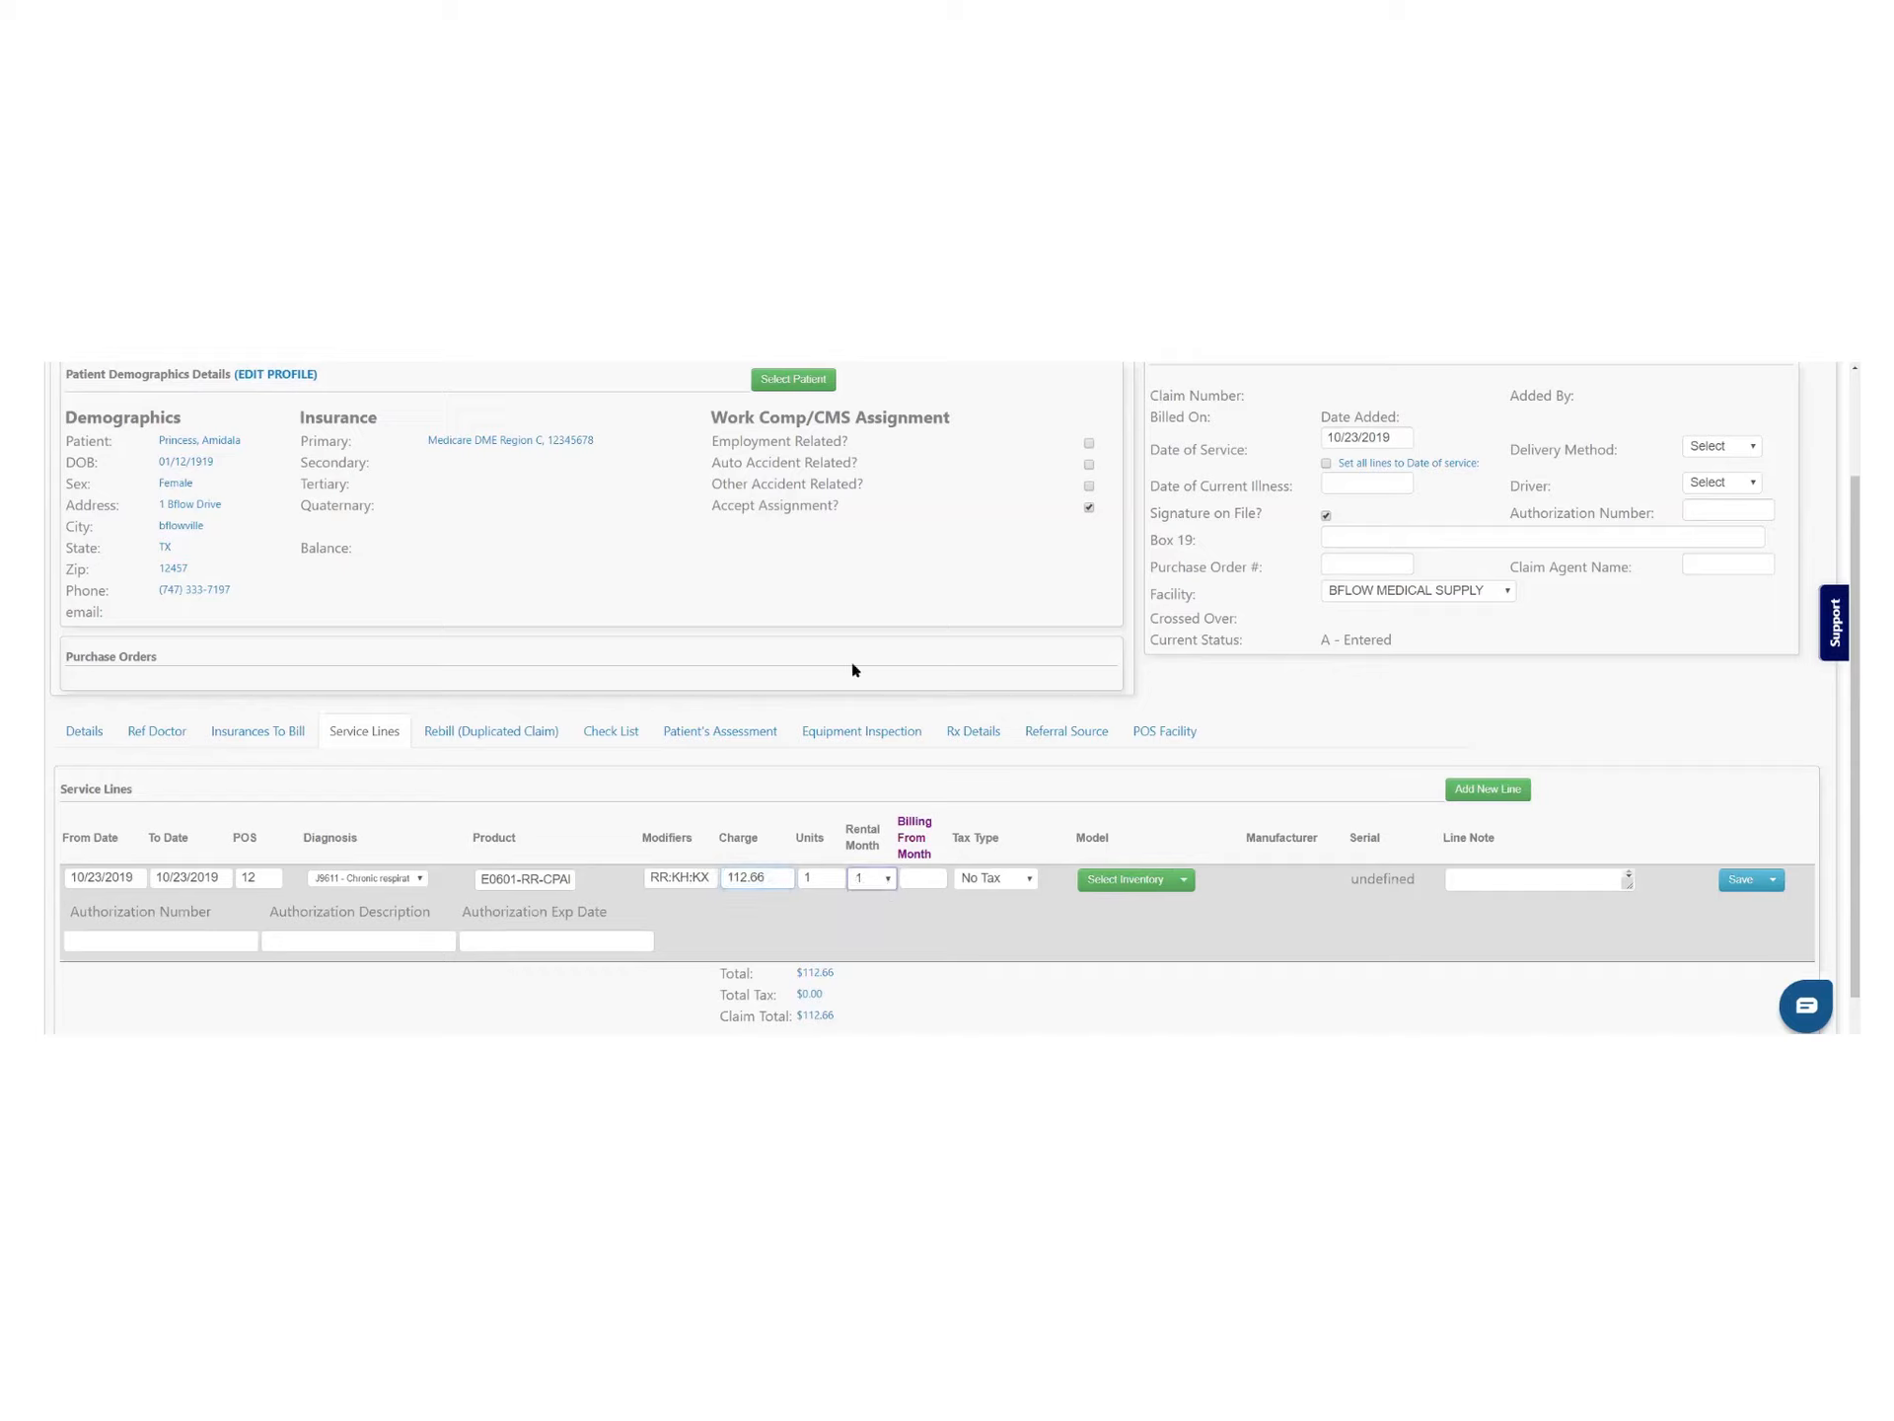
left_click(1133, 884)
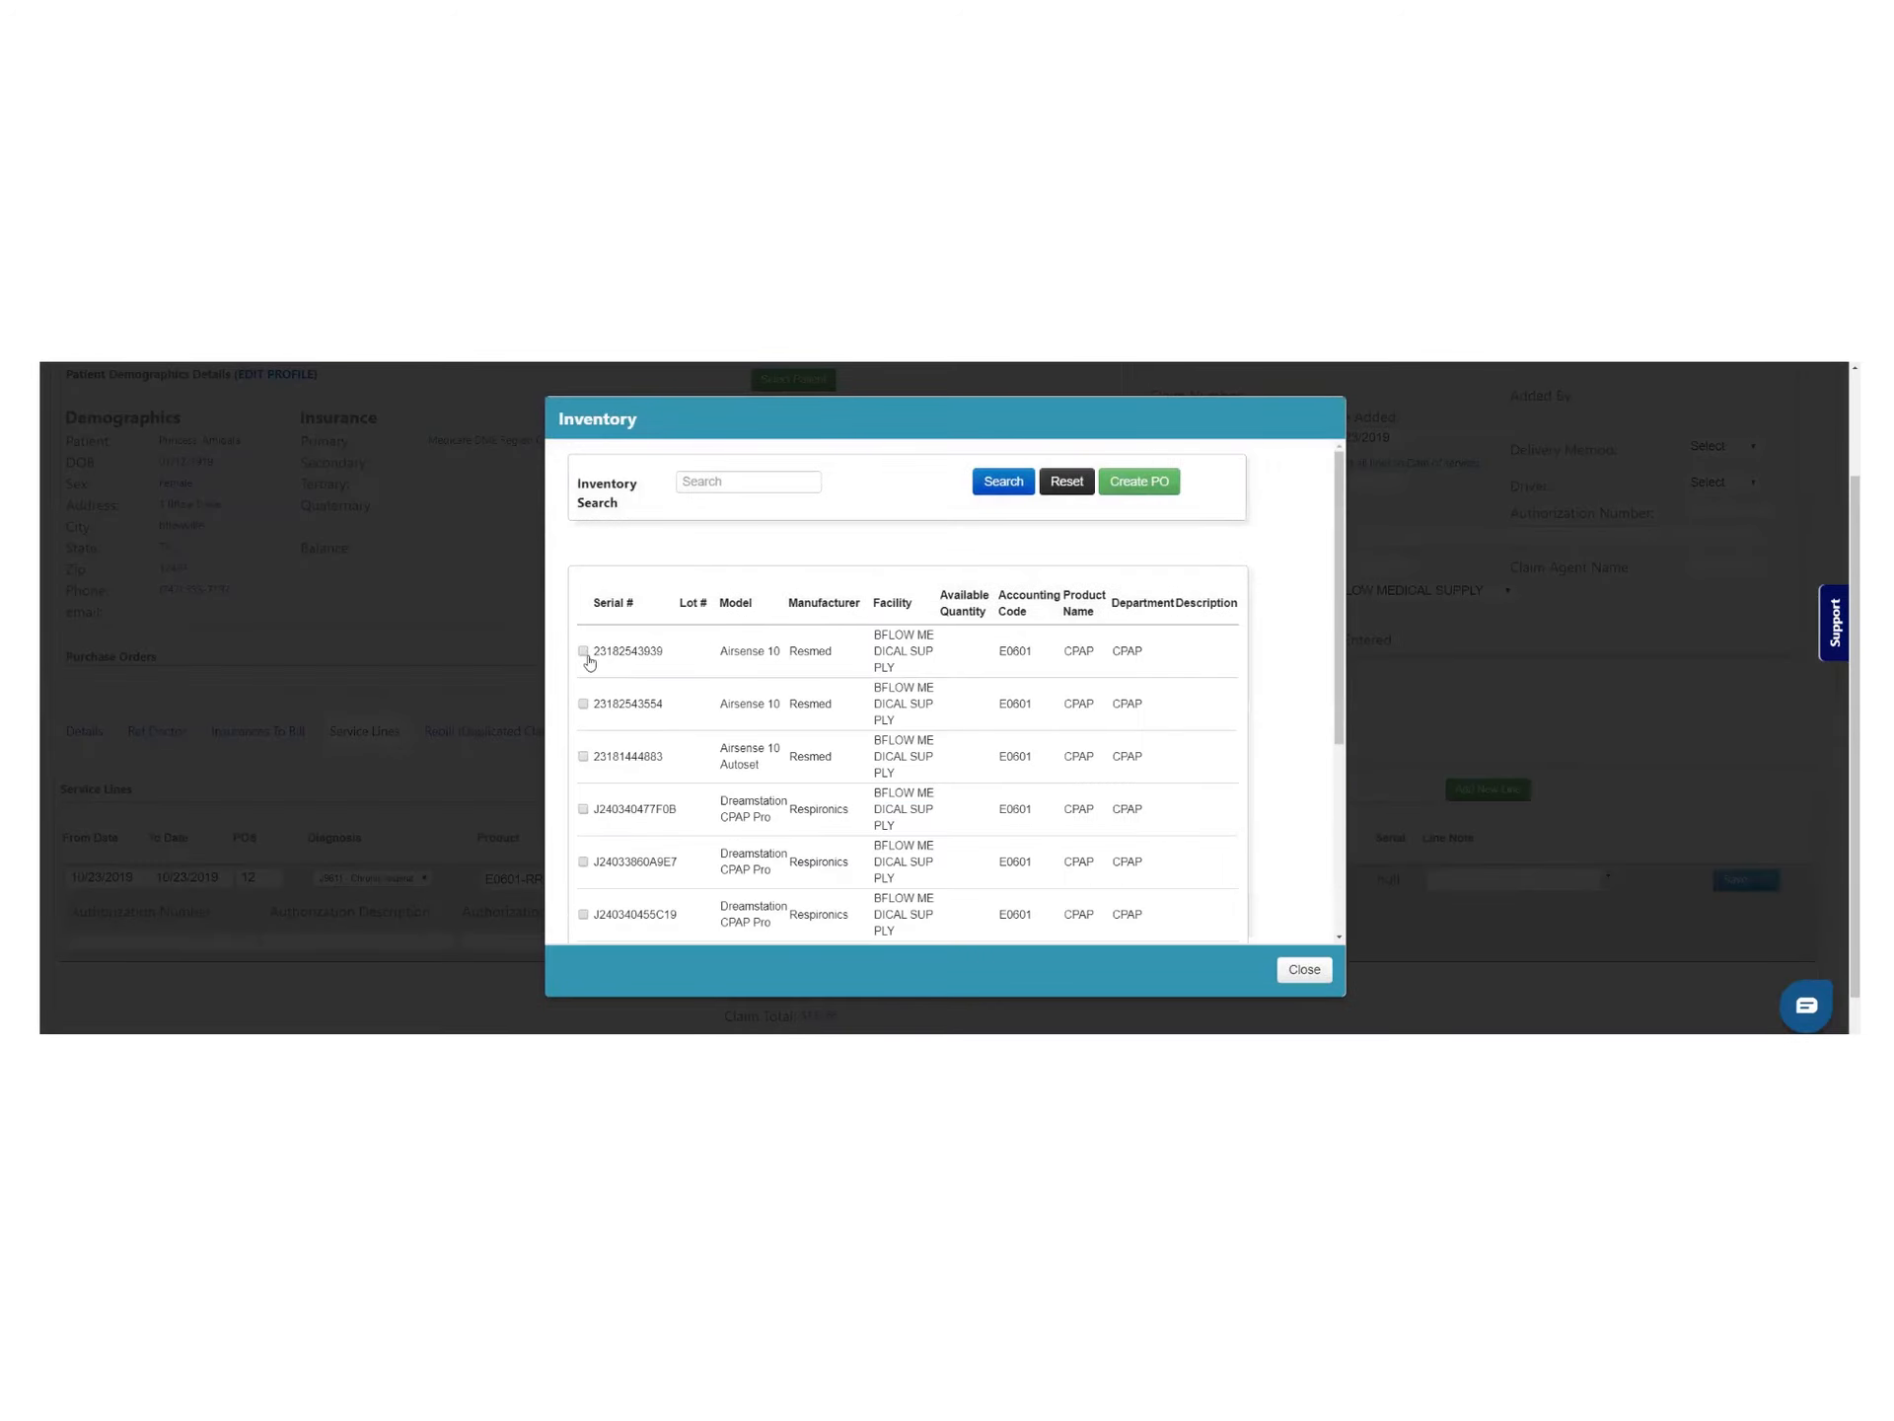
left_click(586, 655)
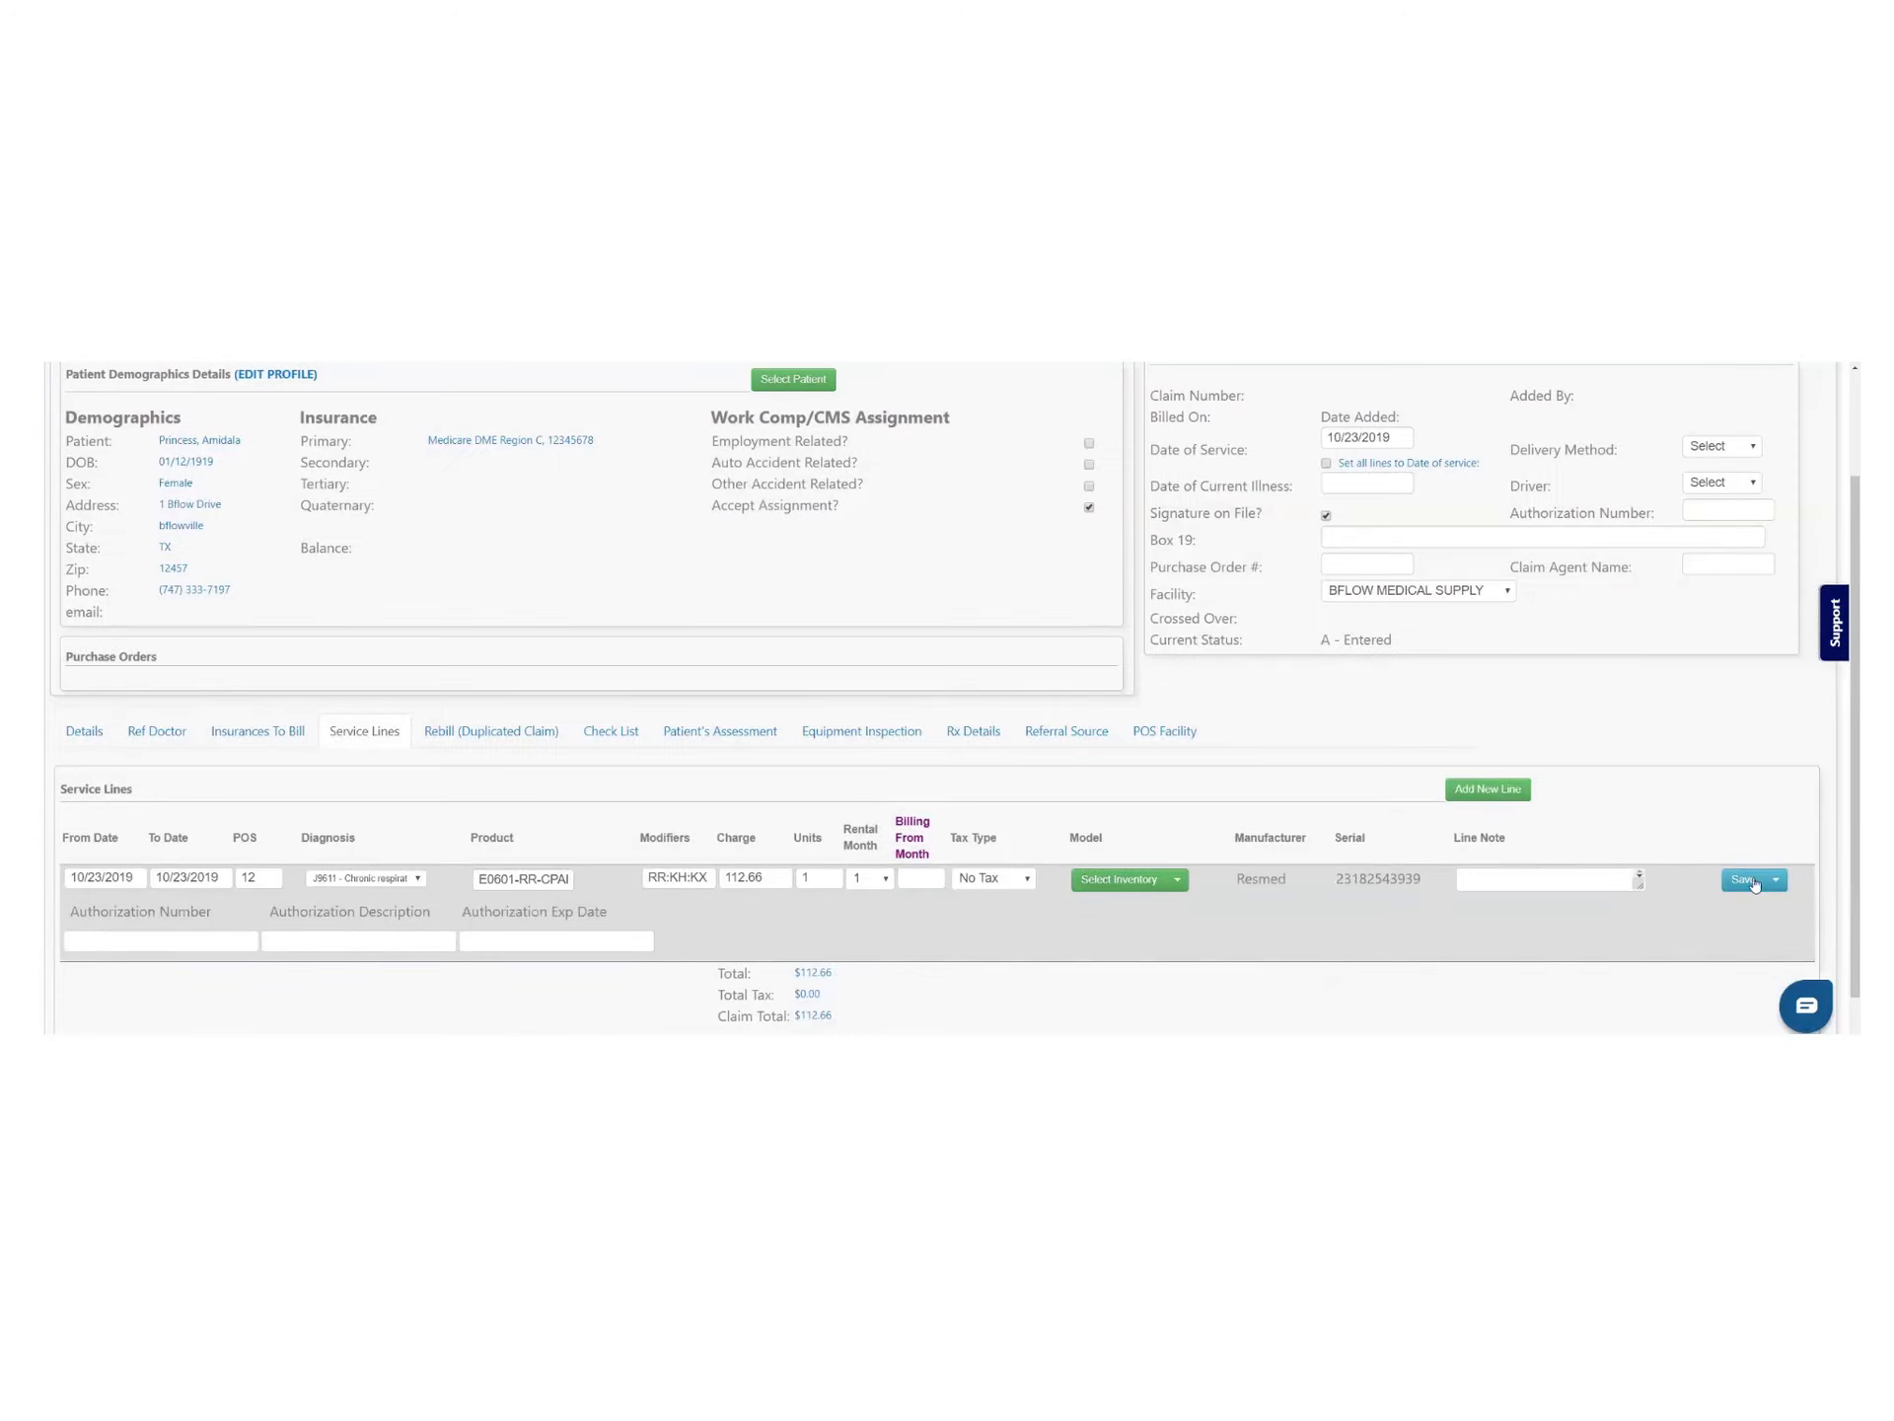
left_click(1742, 879)
scroll(1371, 893, "up", 2)
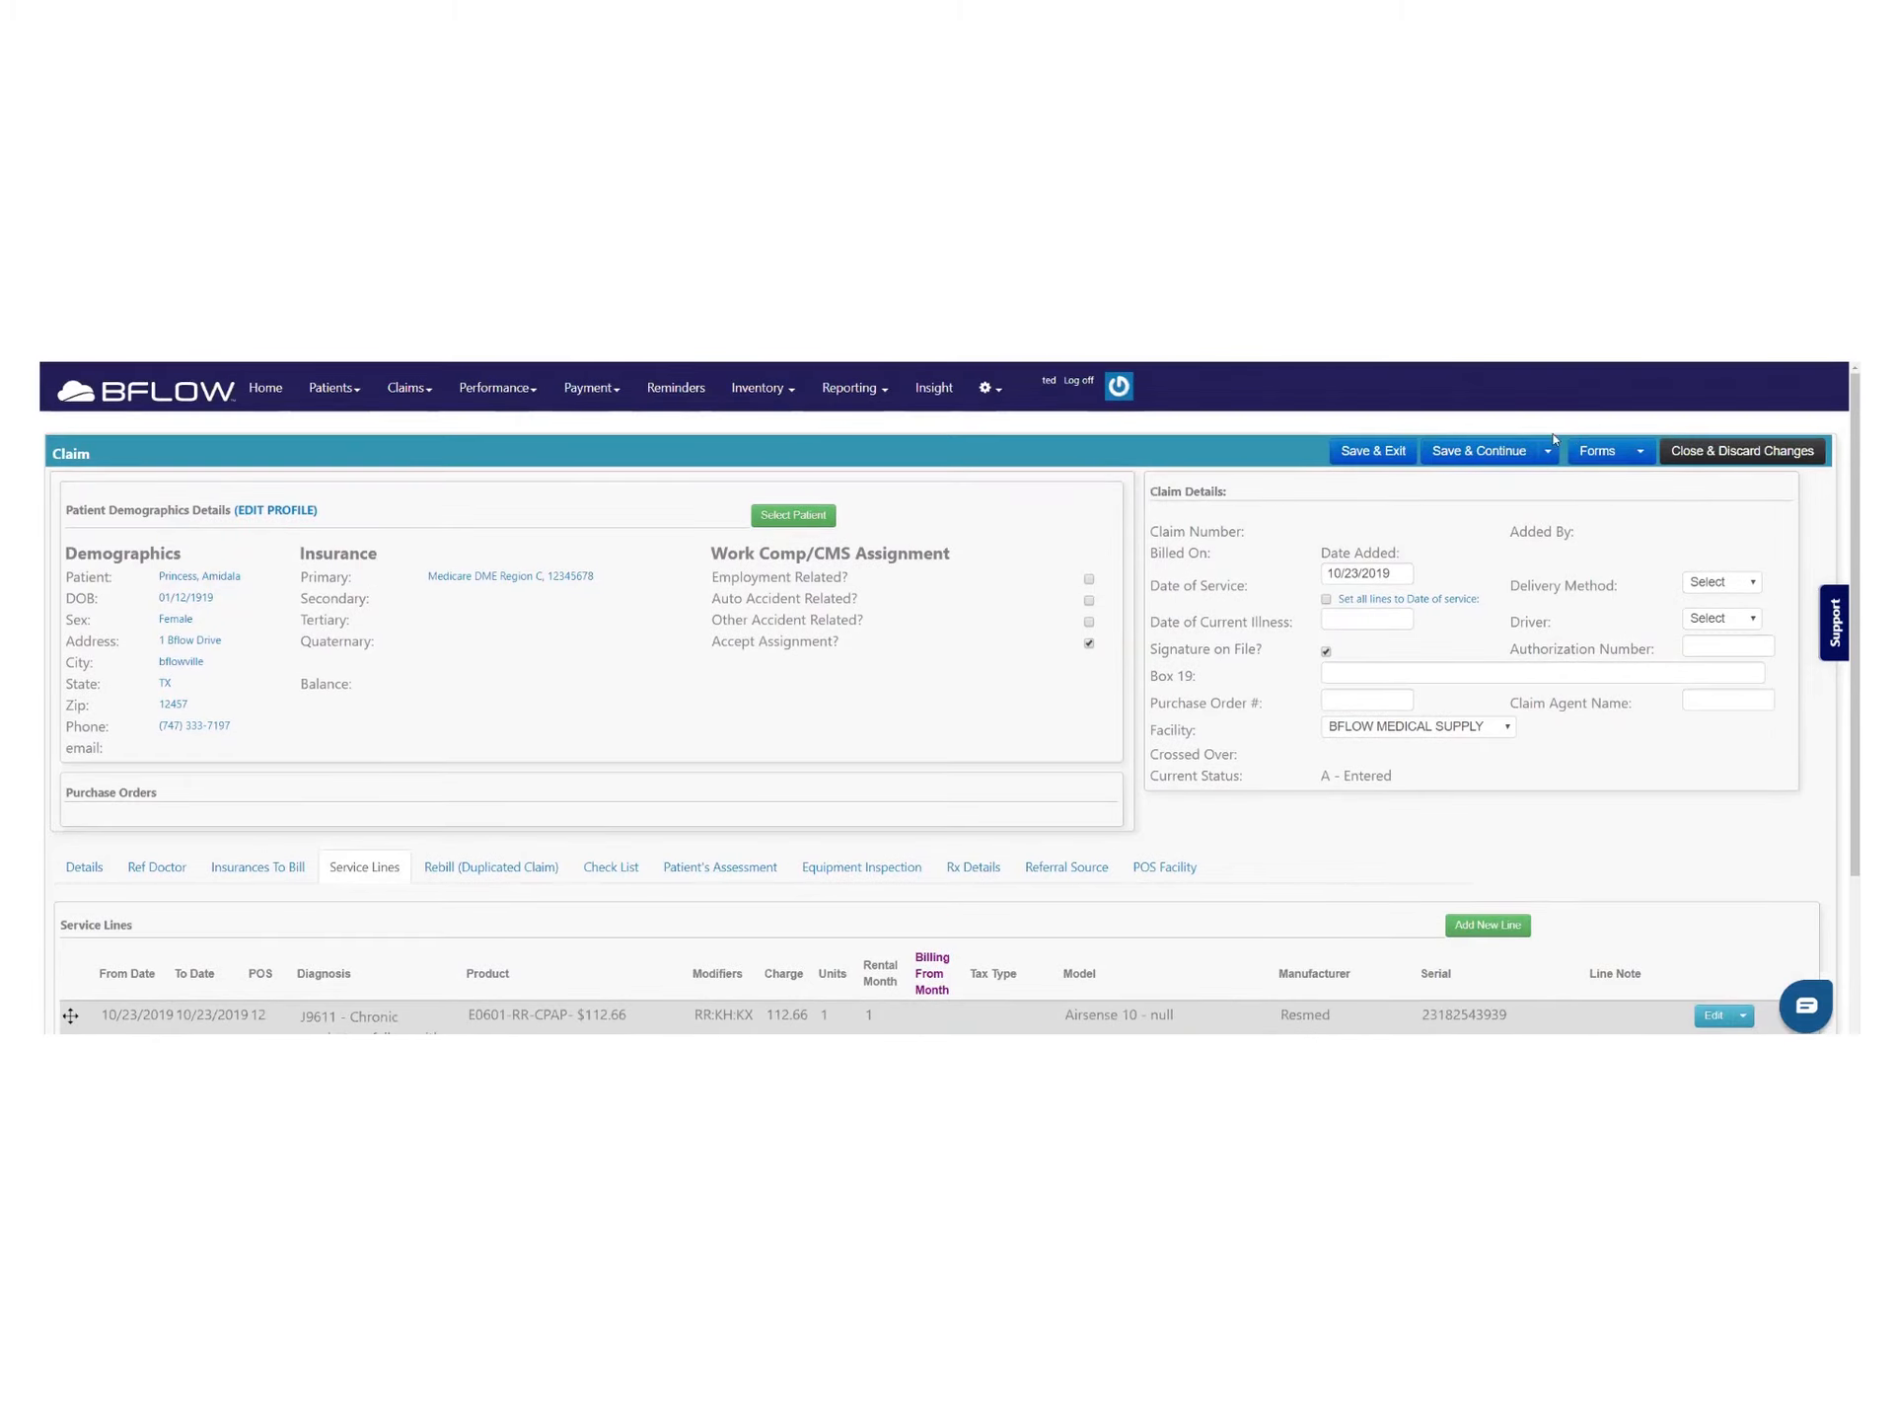
Choose Delivery as the delivery method, assign a driver, and save the claim as 3267
left_click(1737, 590)
left_click(1717, 612)
left_click(1727, 620)
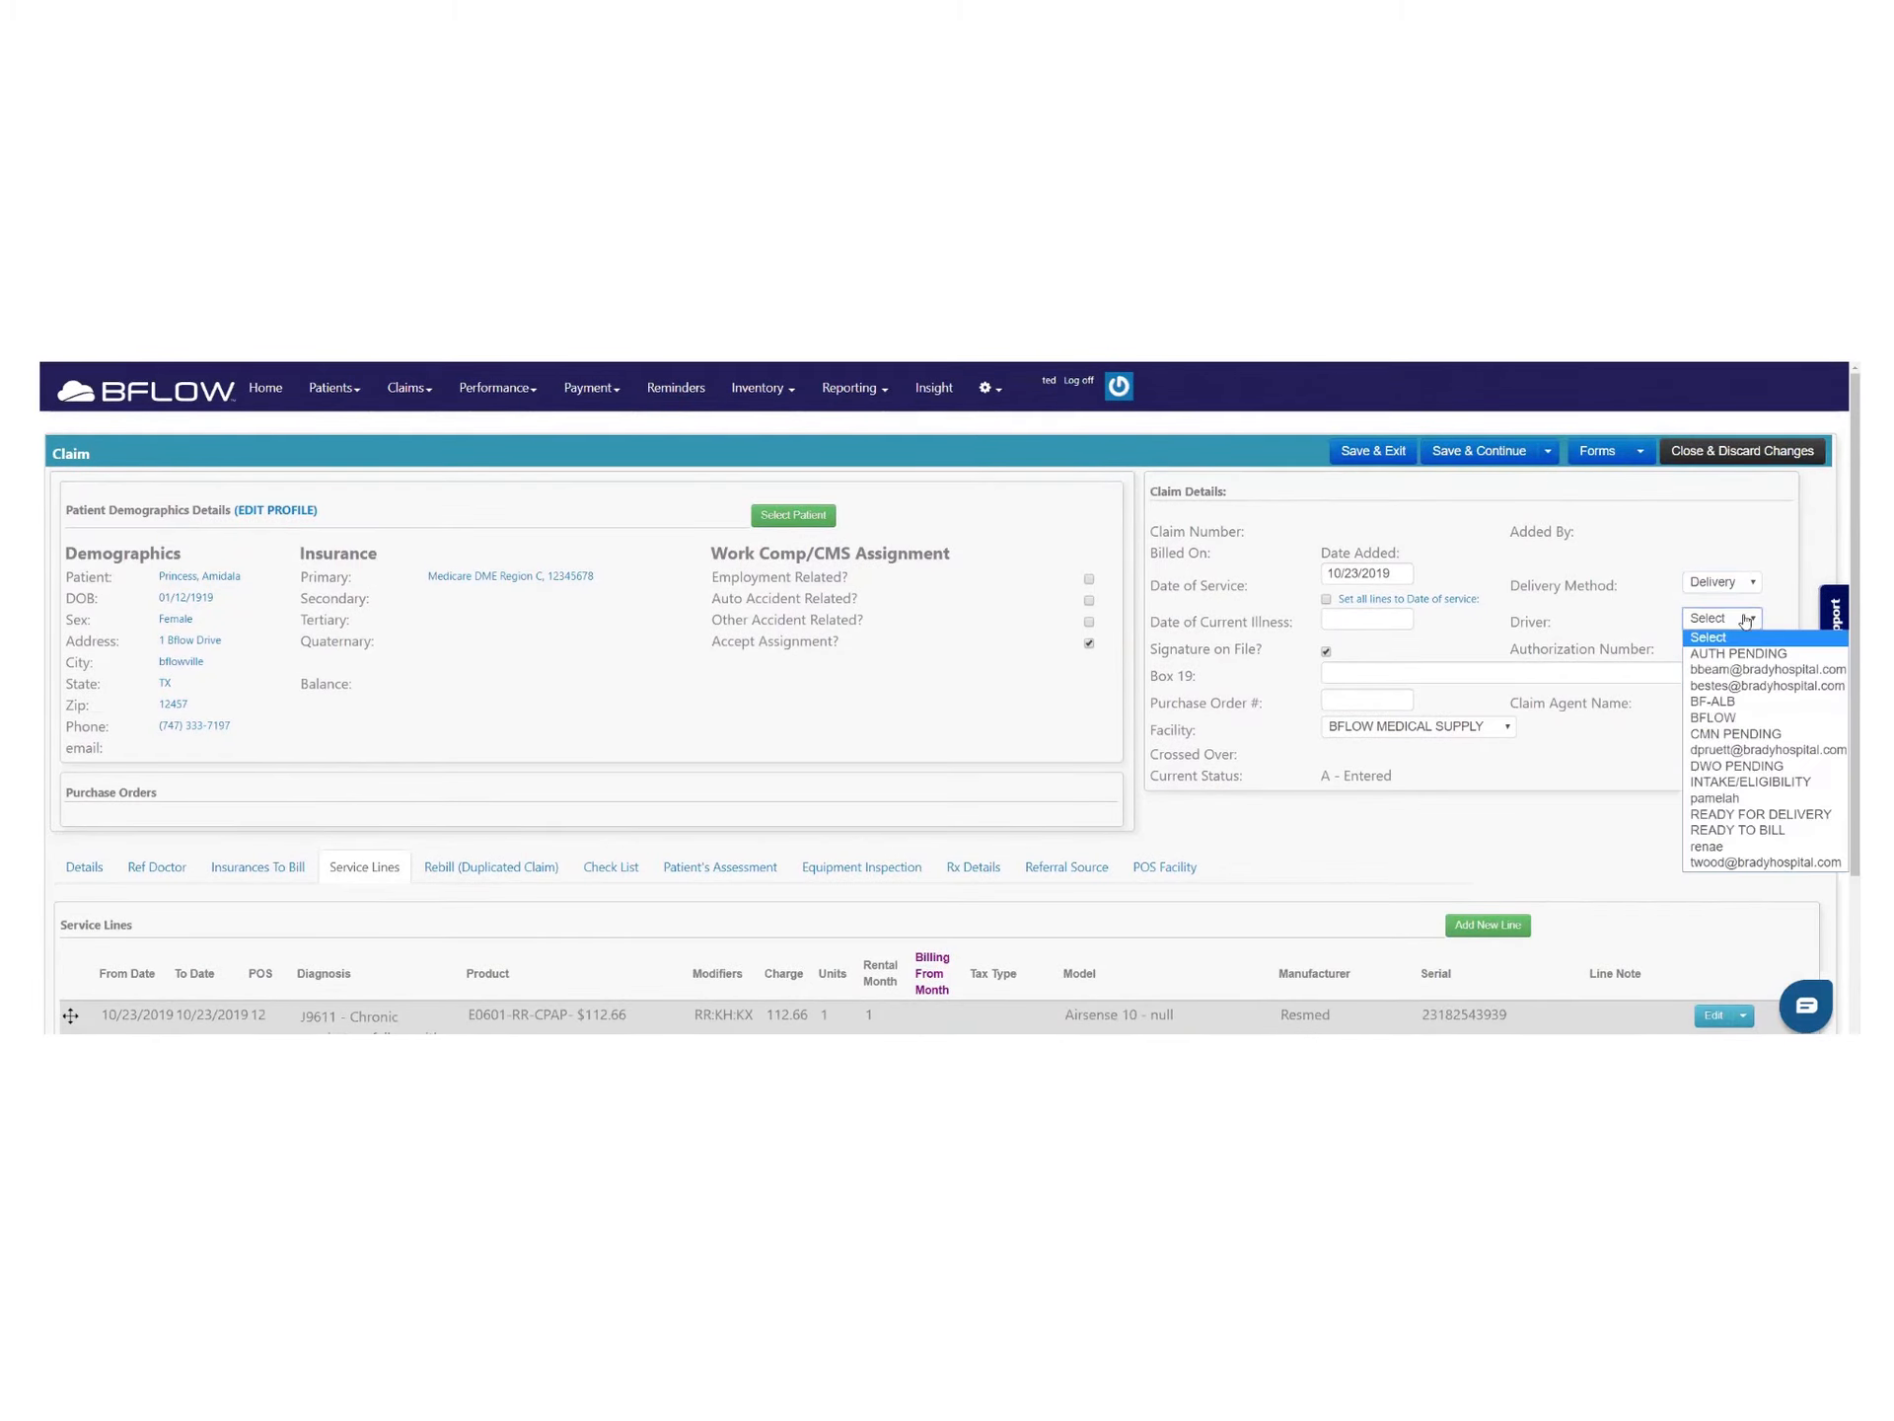
left_click(1732, 621)
left_click(1728, 621)
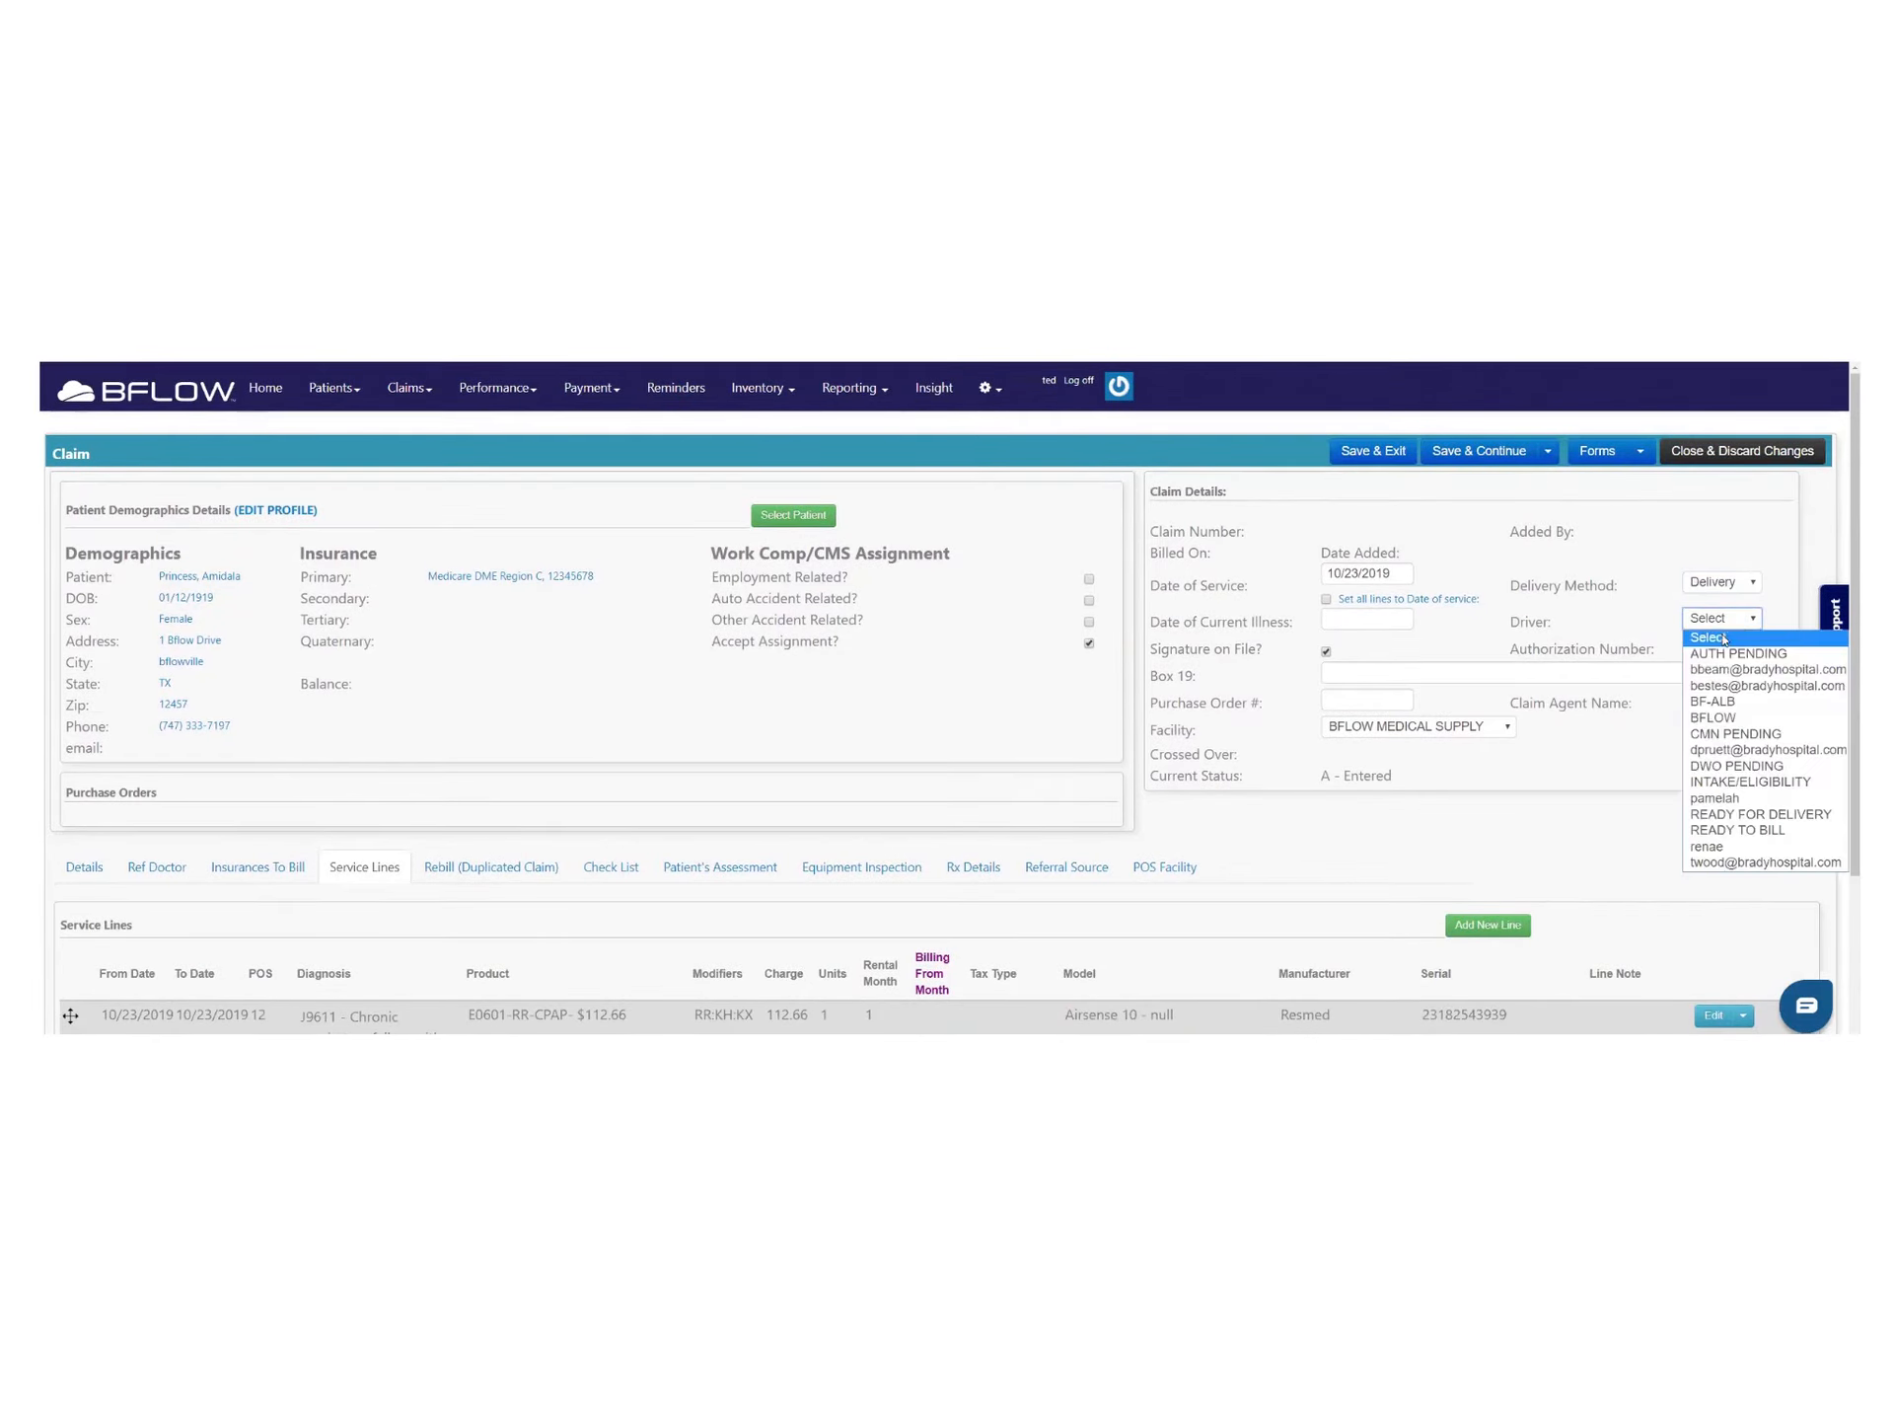
left_click(1729, 801)
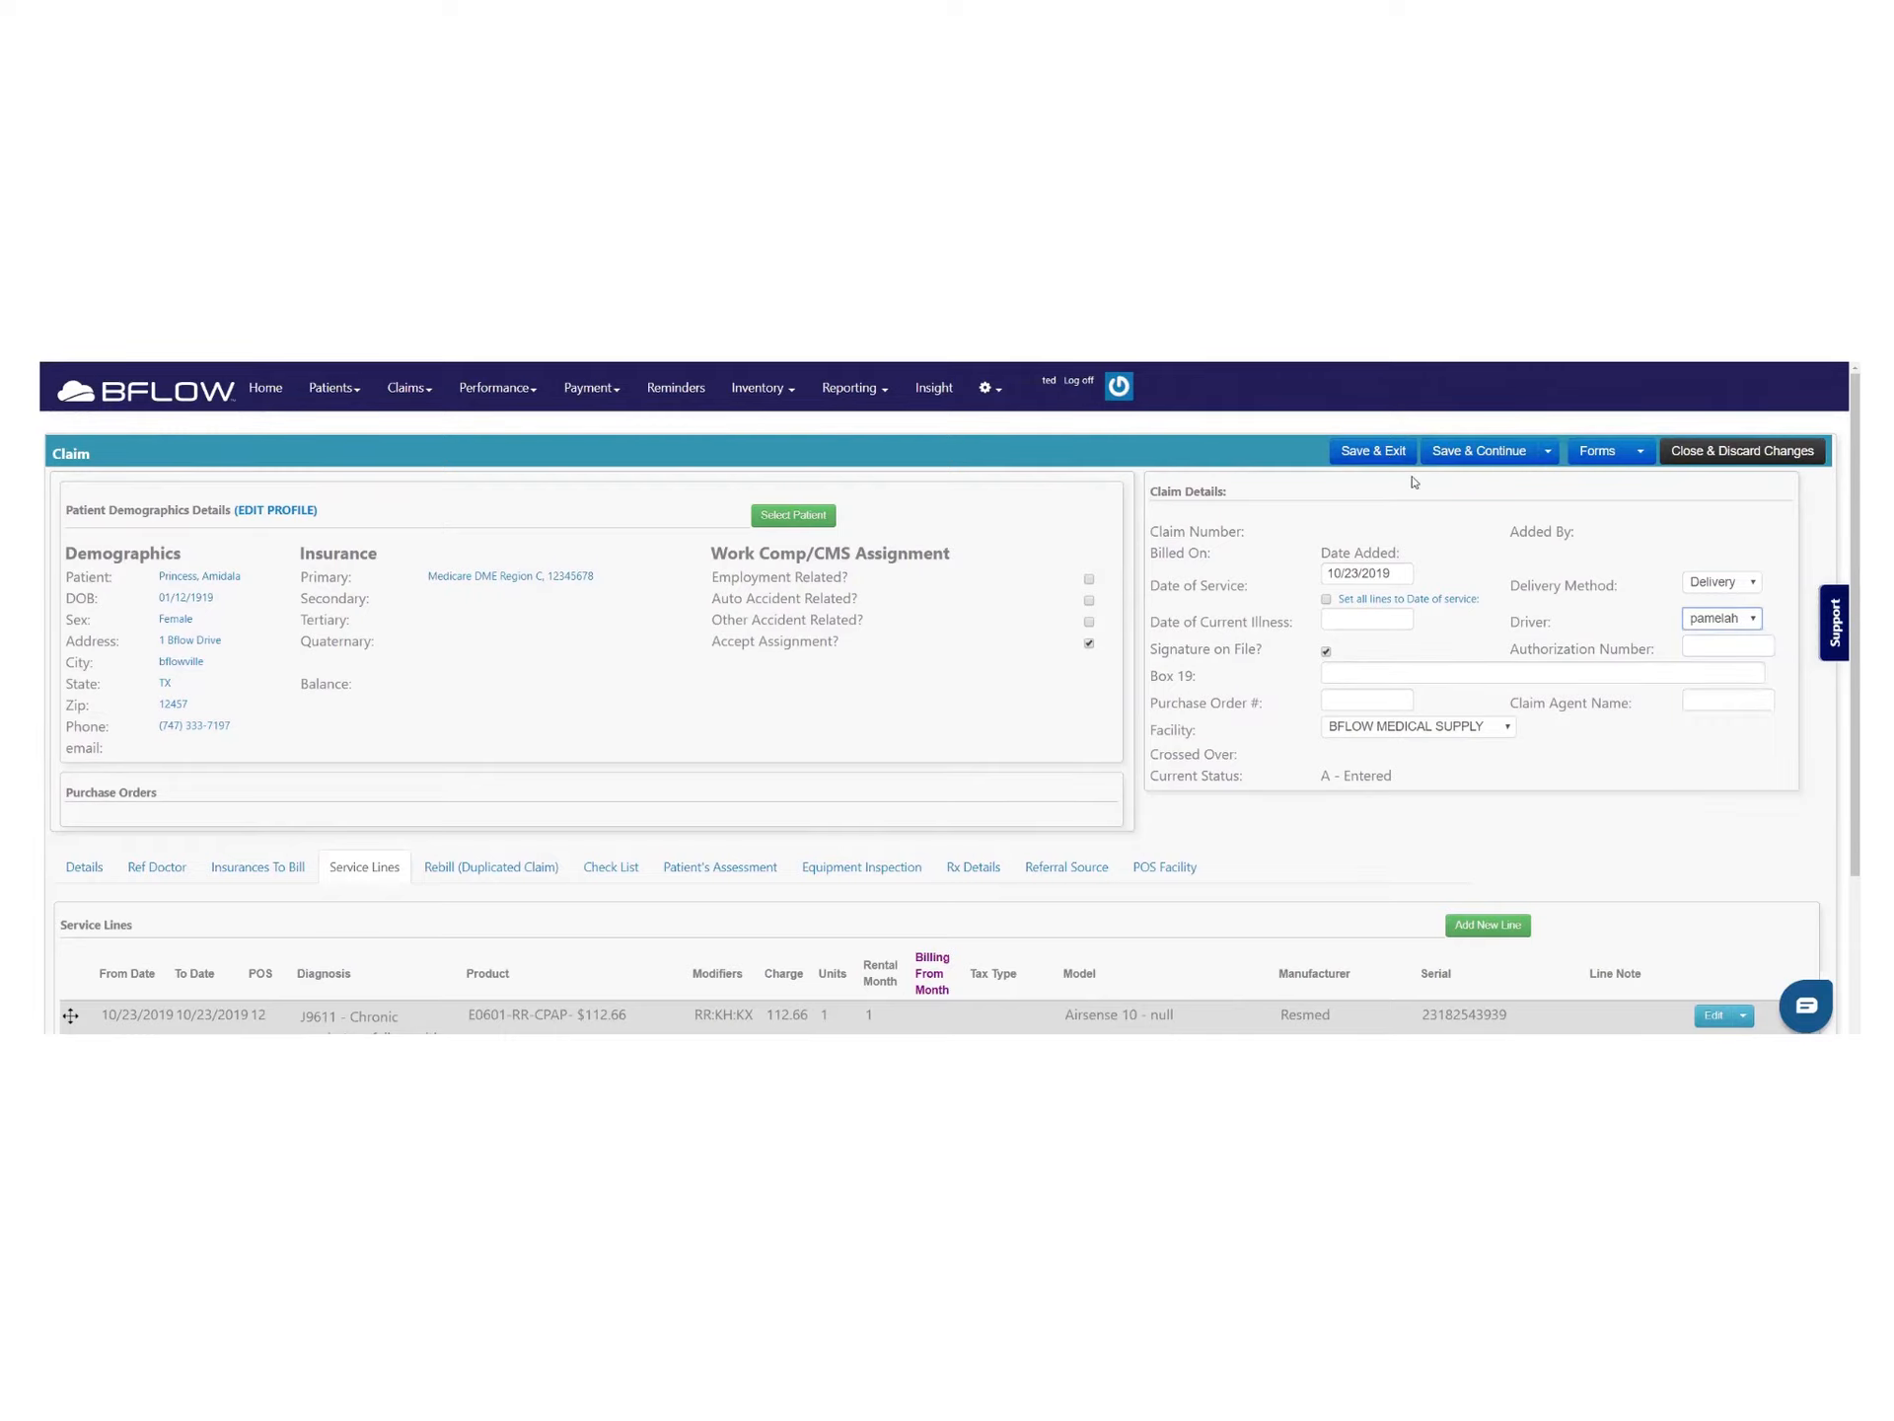
left_click(1465, 454)
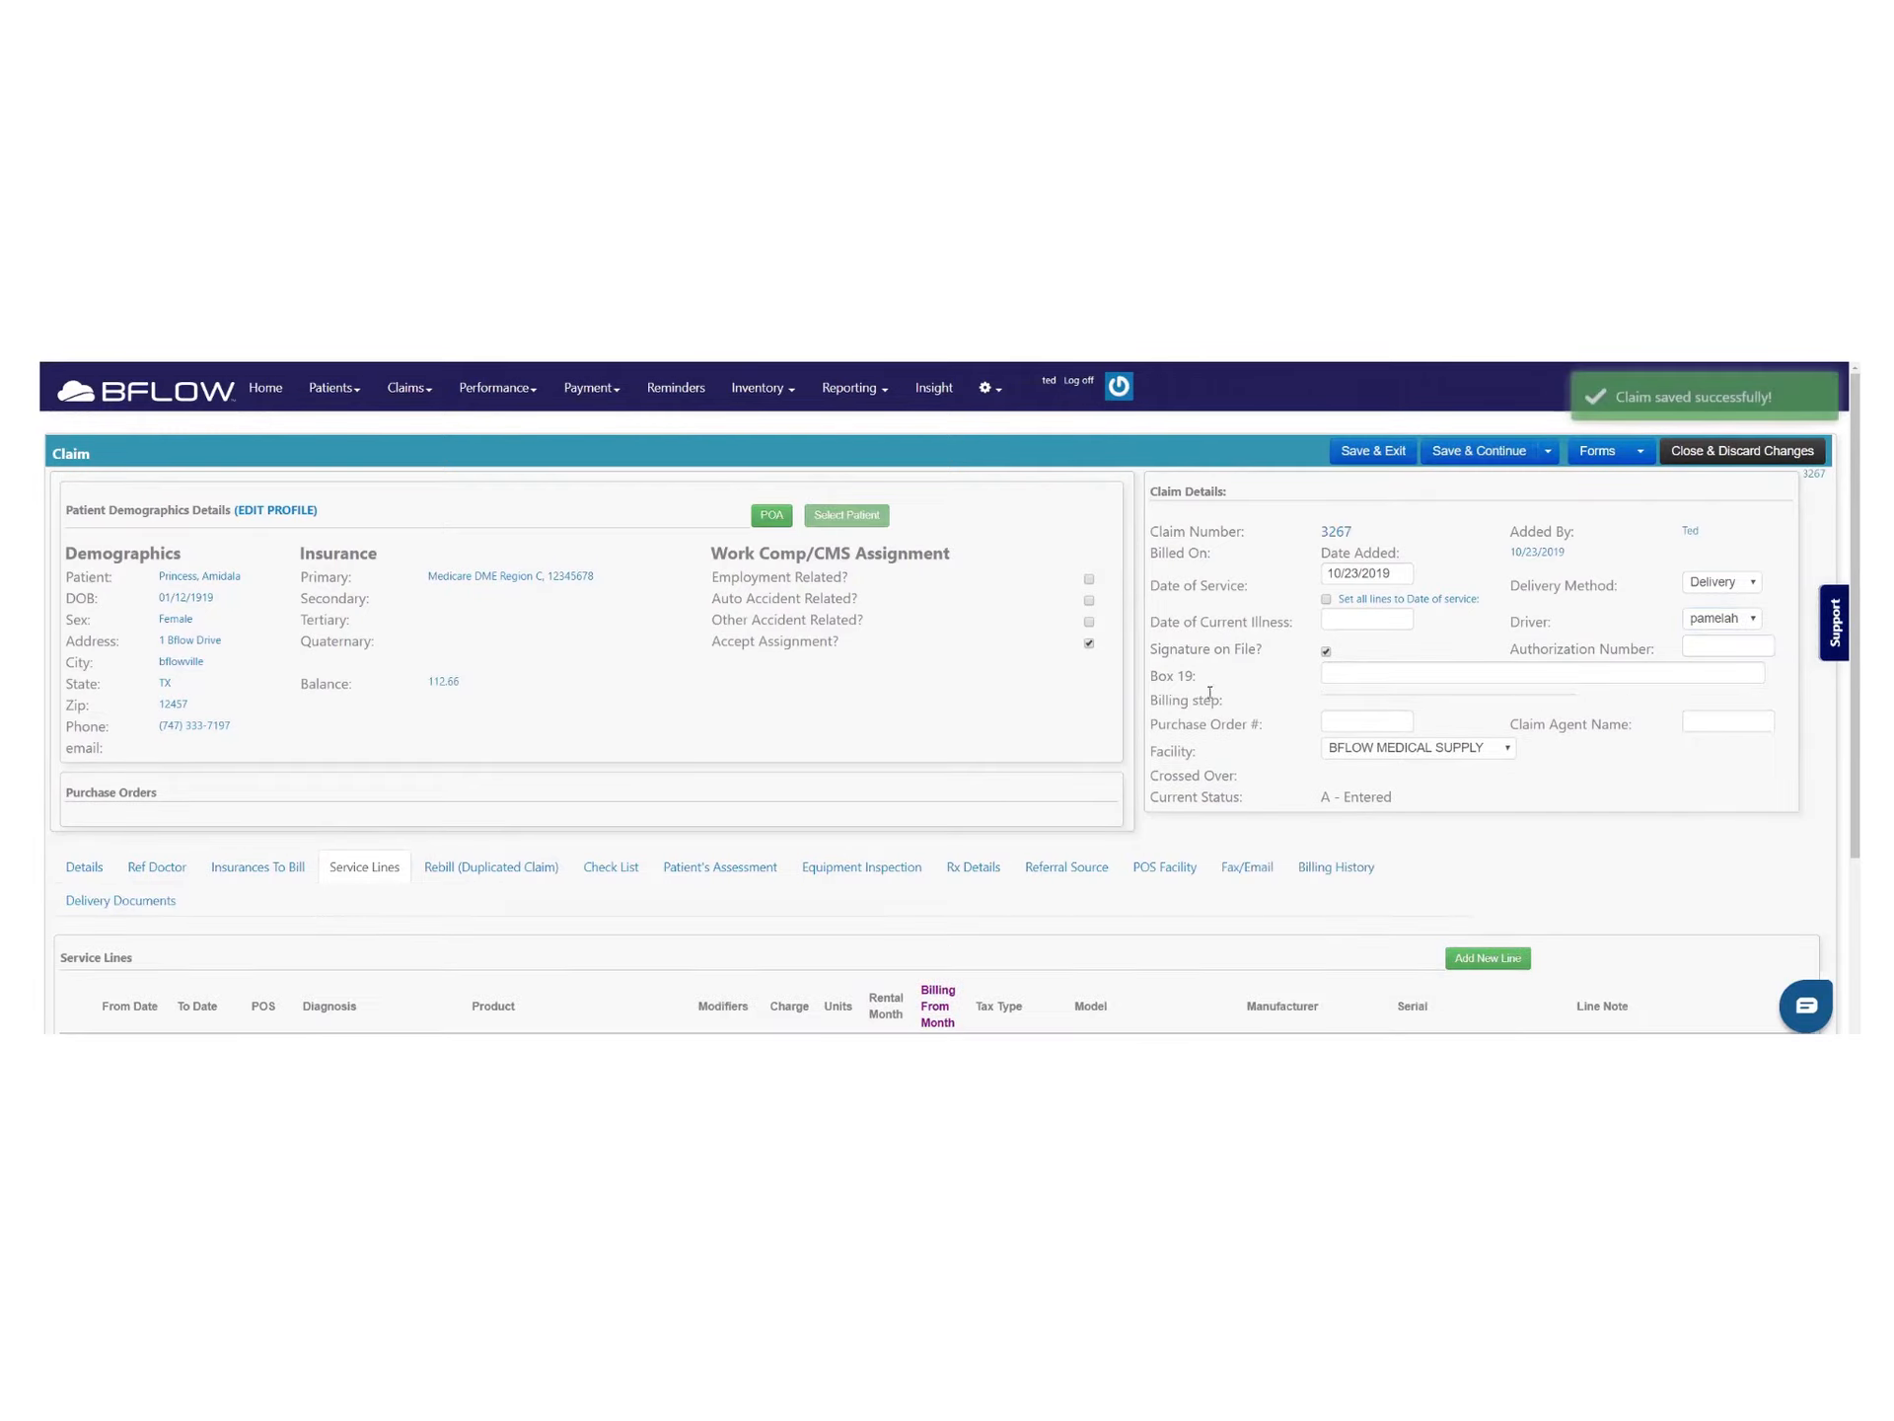
scroll(619, 684, "down", 3)
Complete all checklist tasks for the Entered, Pending, Ready for Review and Prepare for Delivery stages
left_click(610, 610)
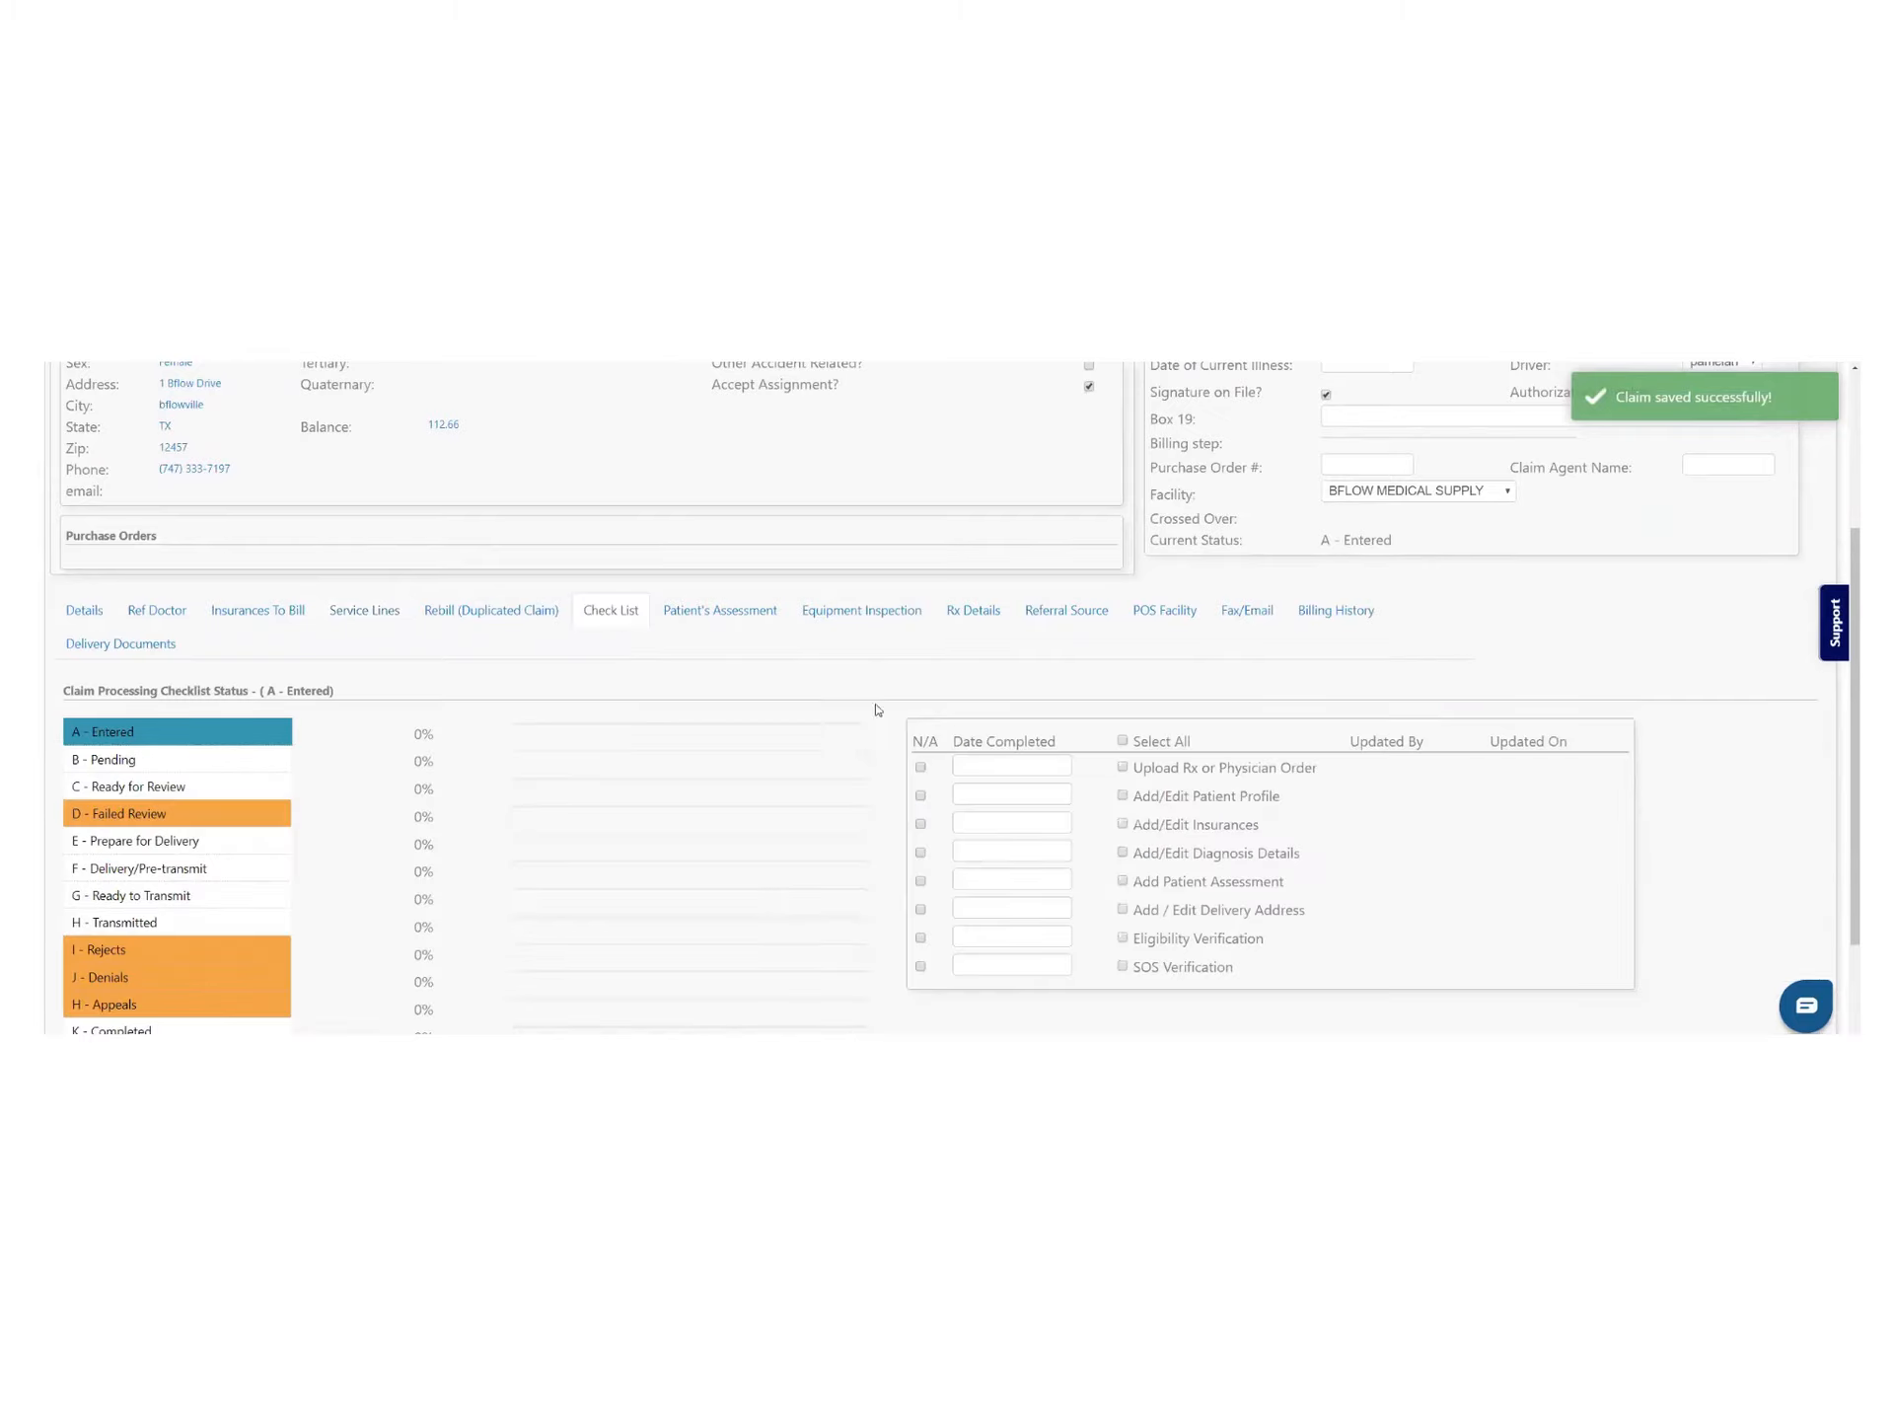
left_click(1123, 741)
left_click(211, 755)
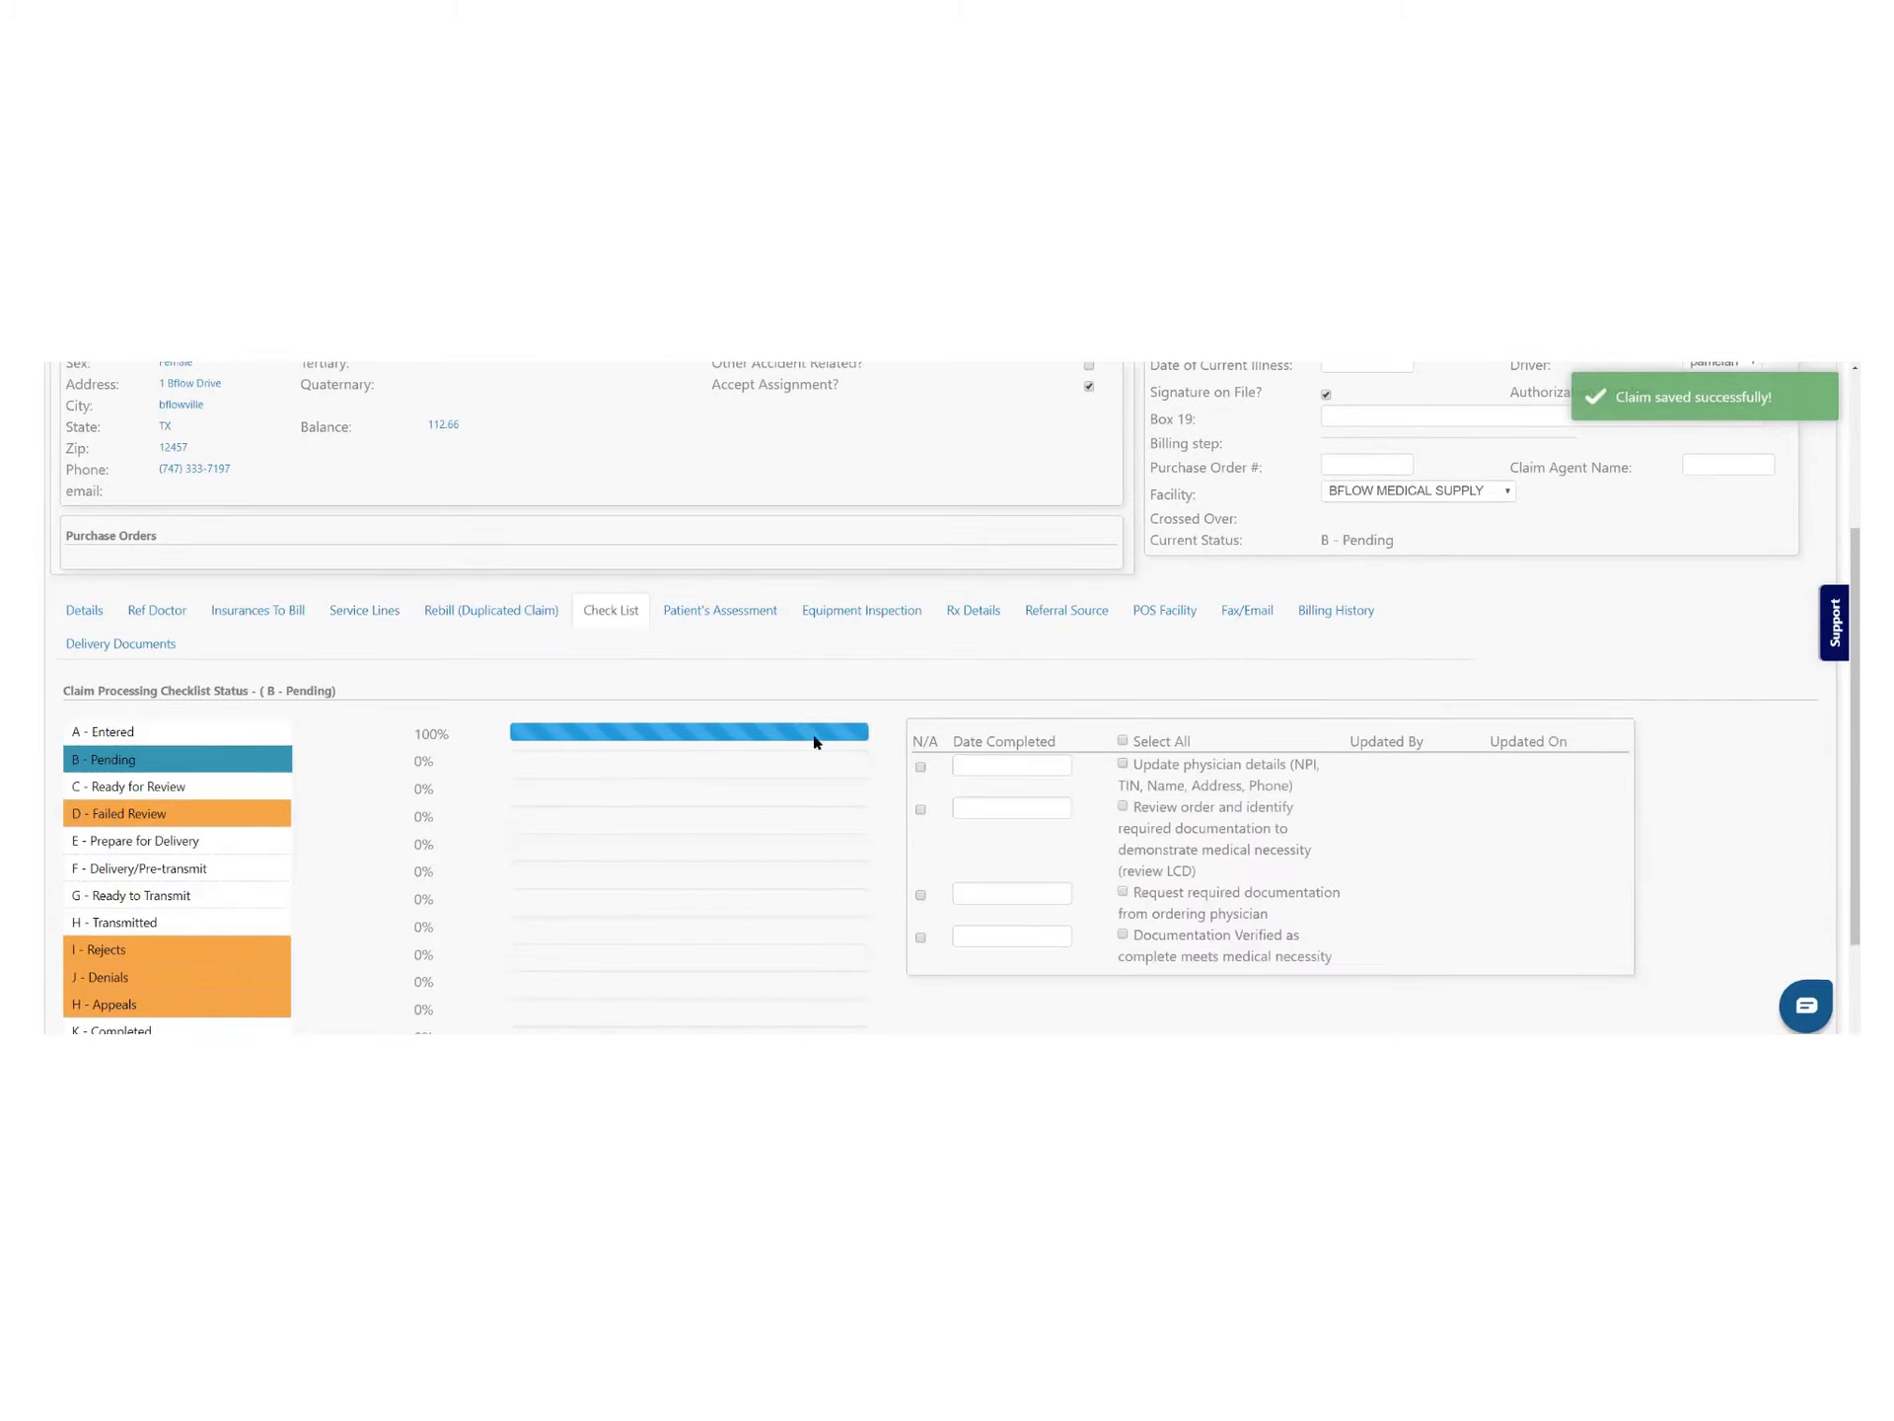
left_click(1125, 741)
left_click(139, 785)
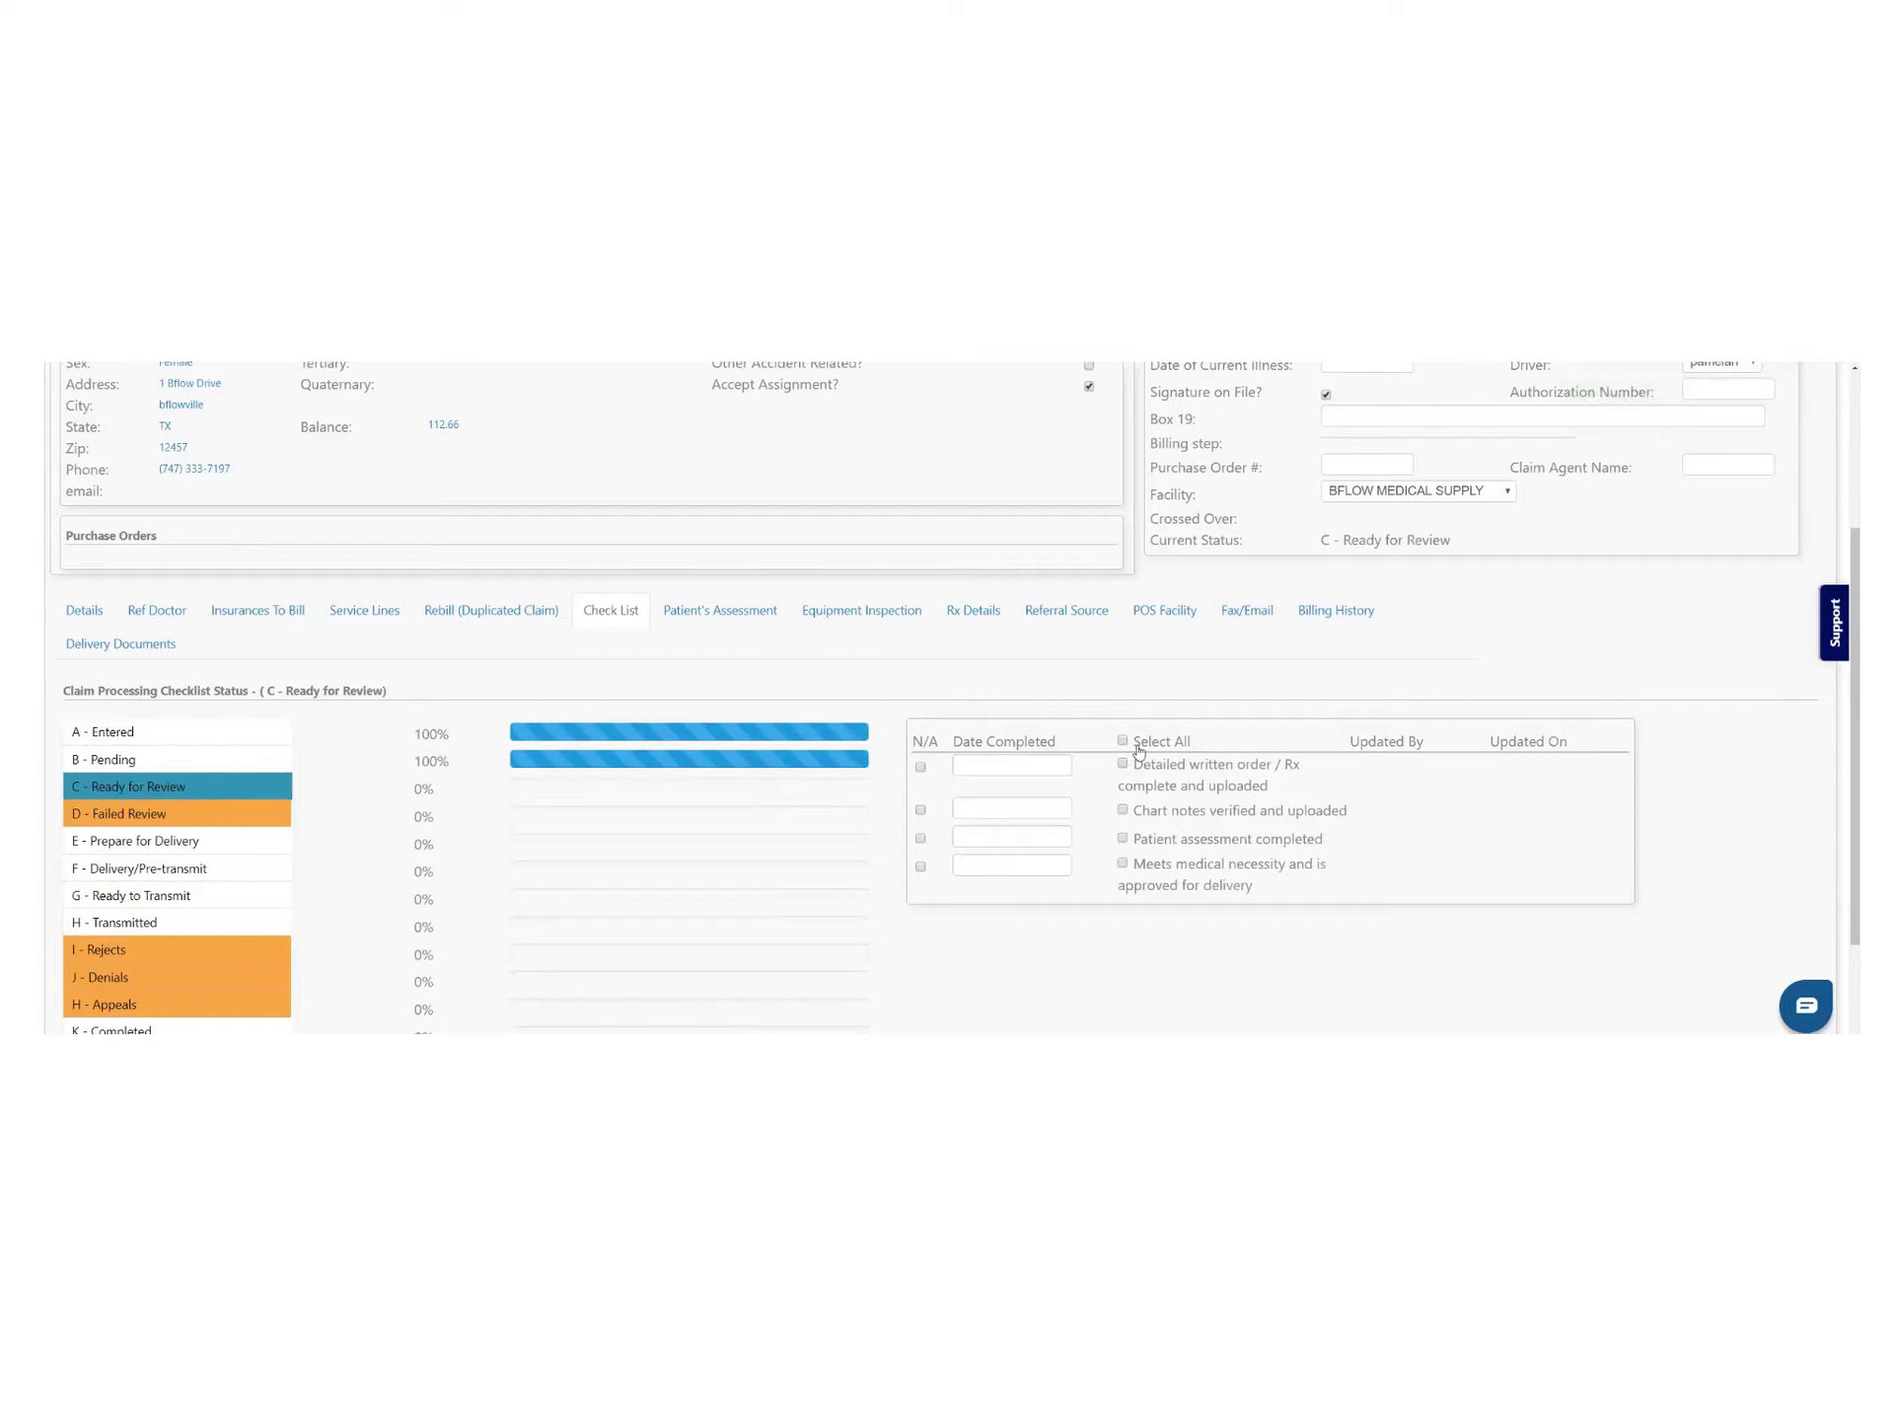
left_click(1123, 741)
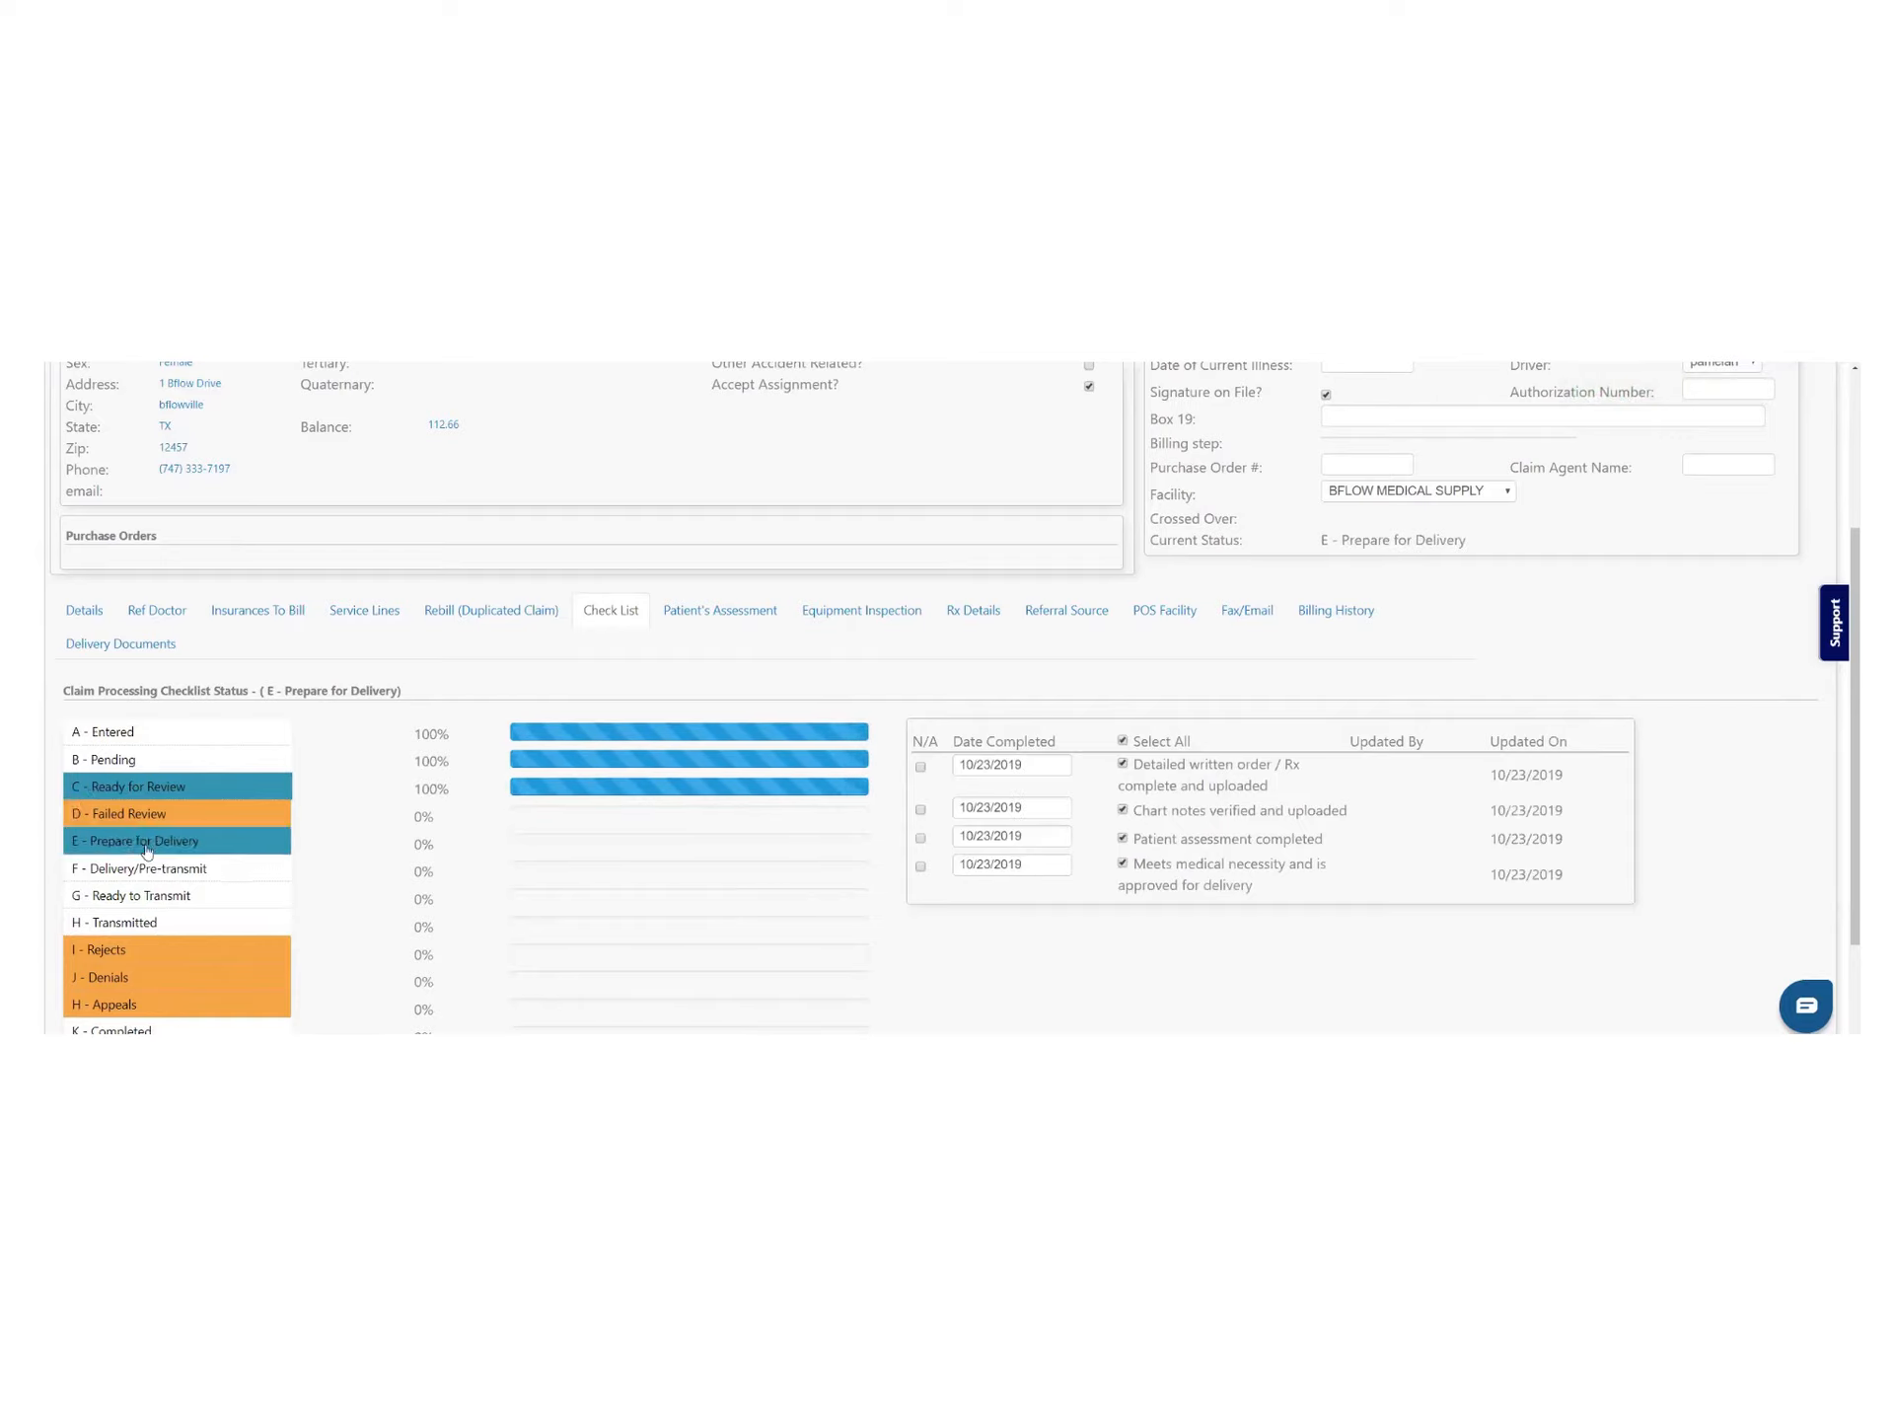
left_click(281, 845)
left_click(1122, 741)
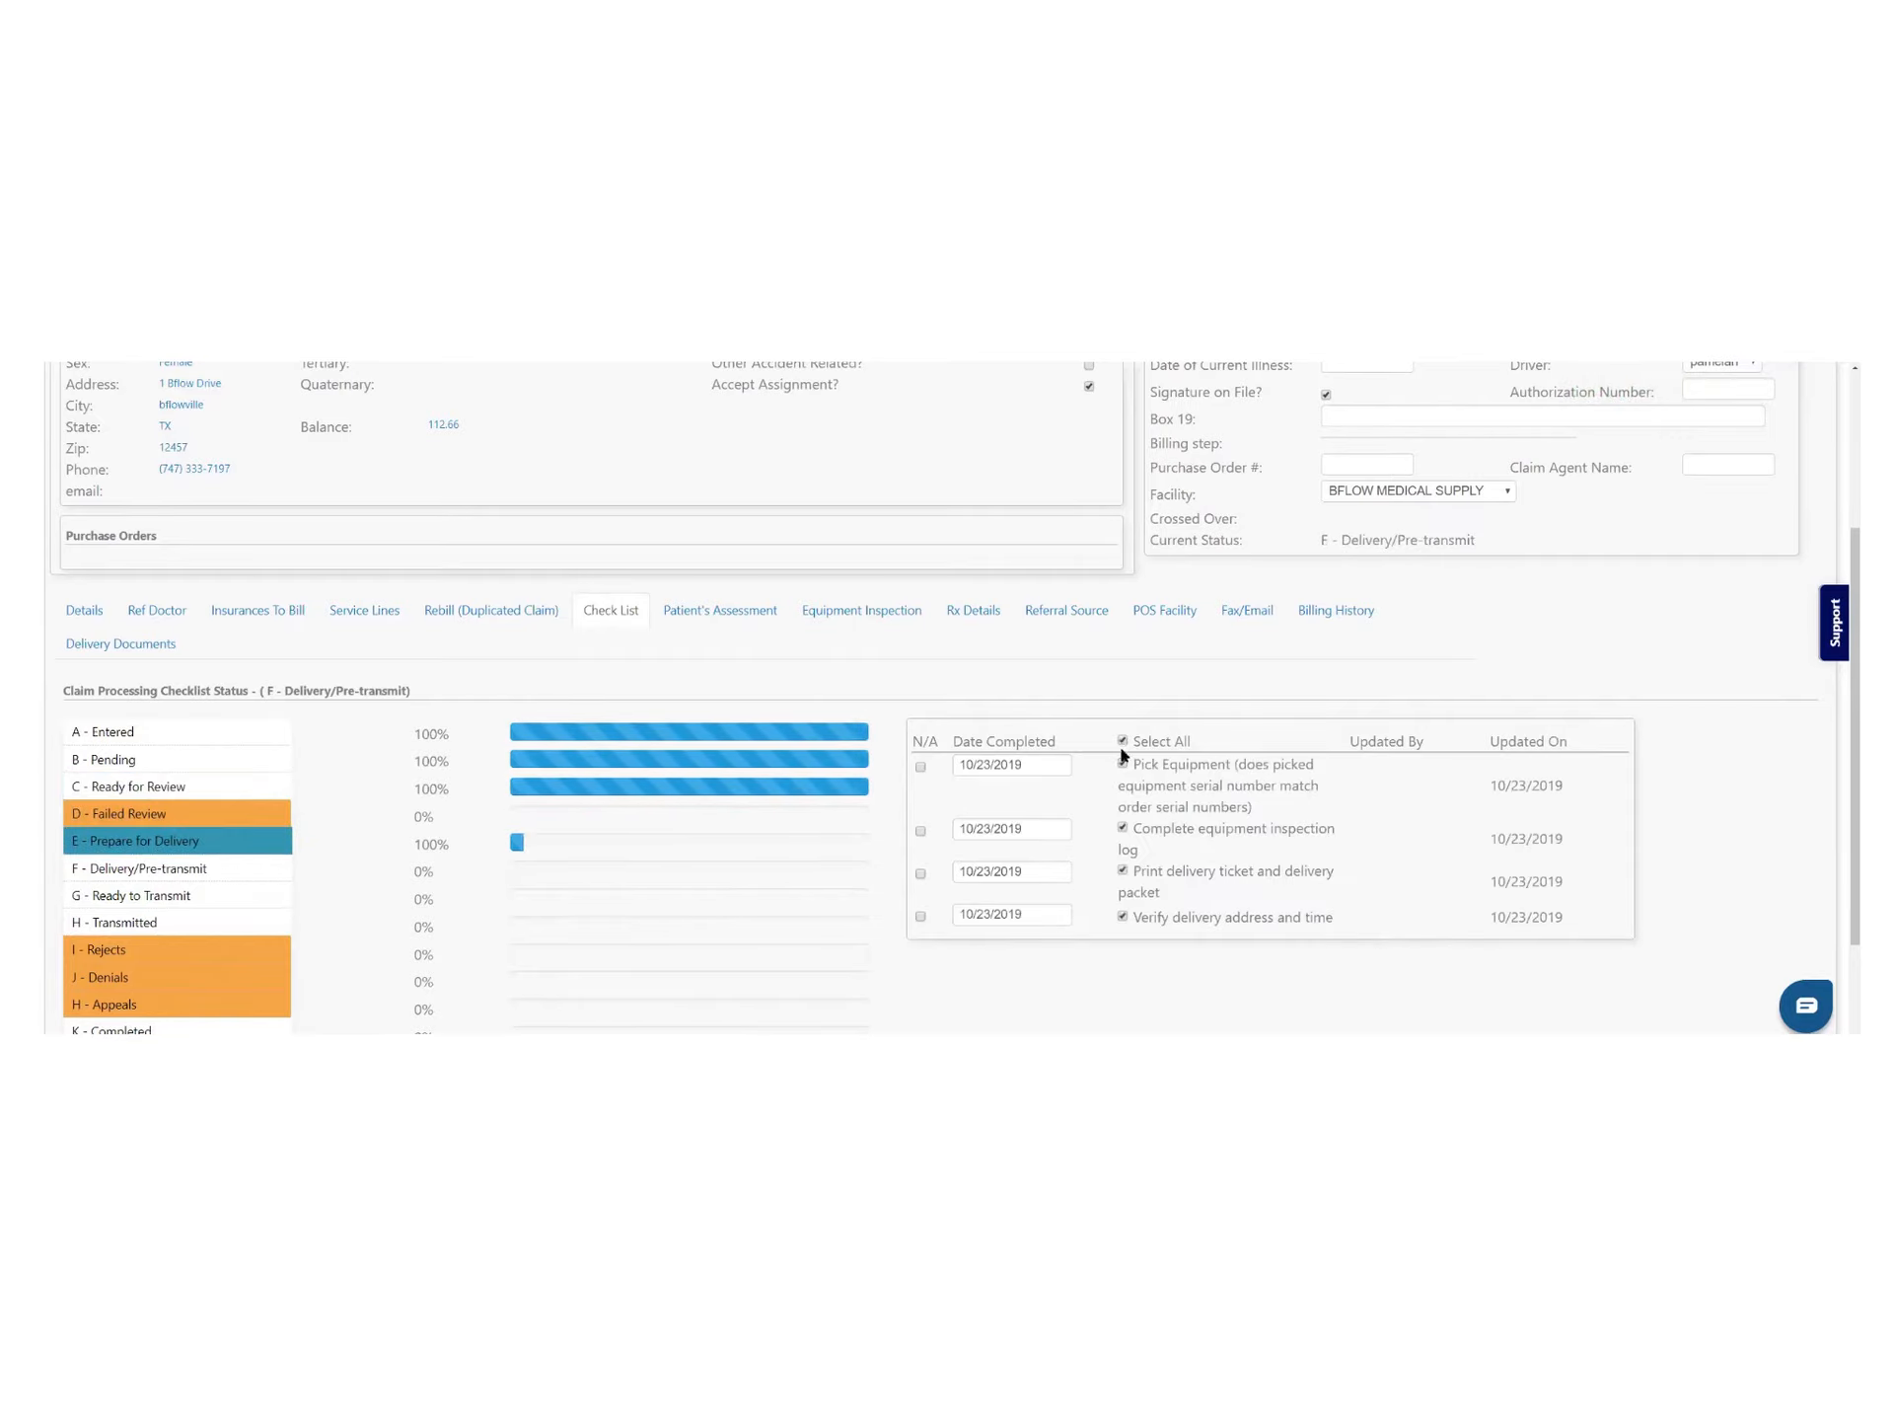
Complete the Delivery/Pre-transmit checklist, save, apply to all later rentals, and exit to the list
left_click(170, 868)
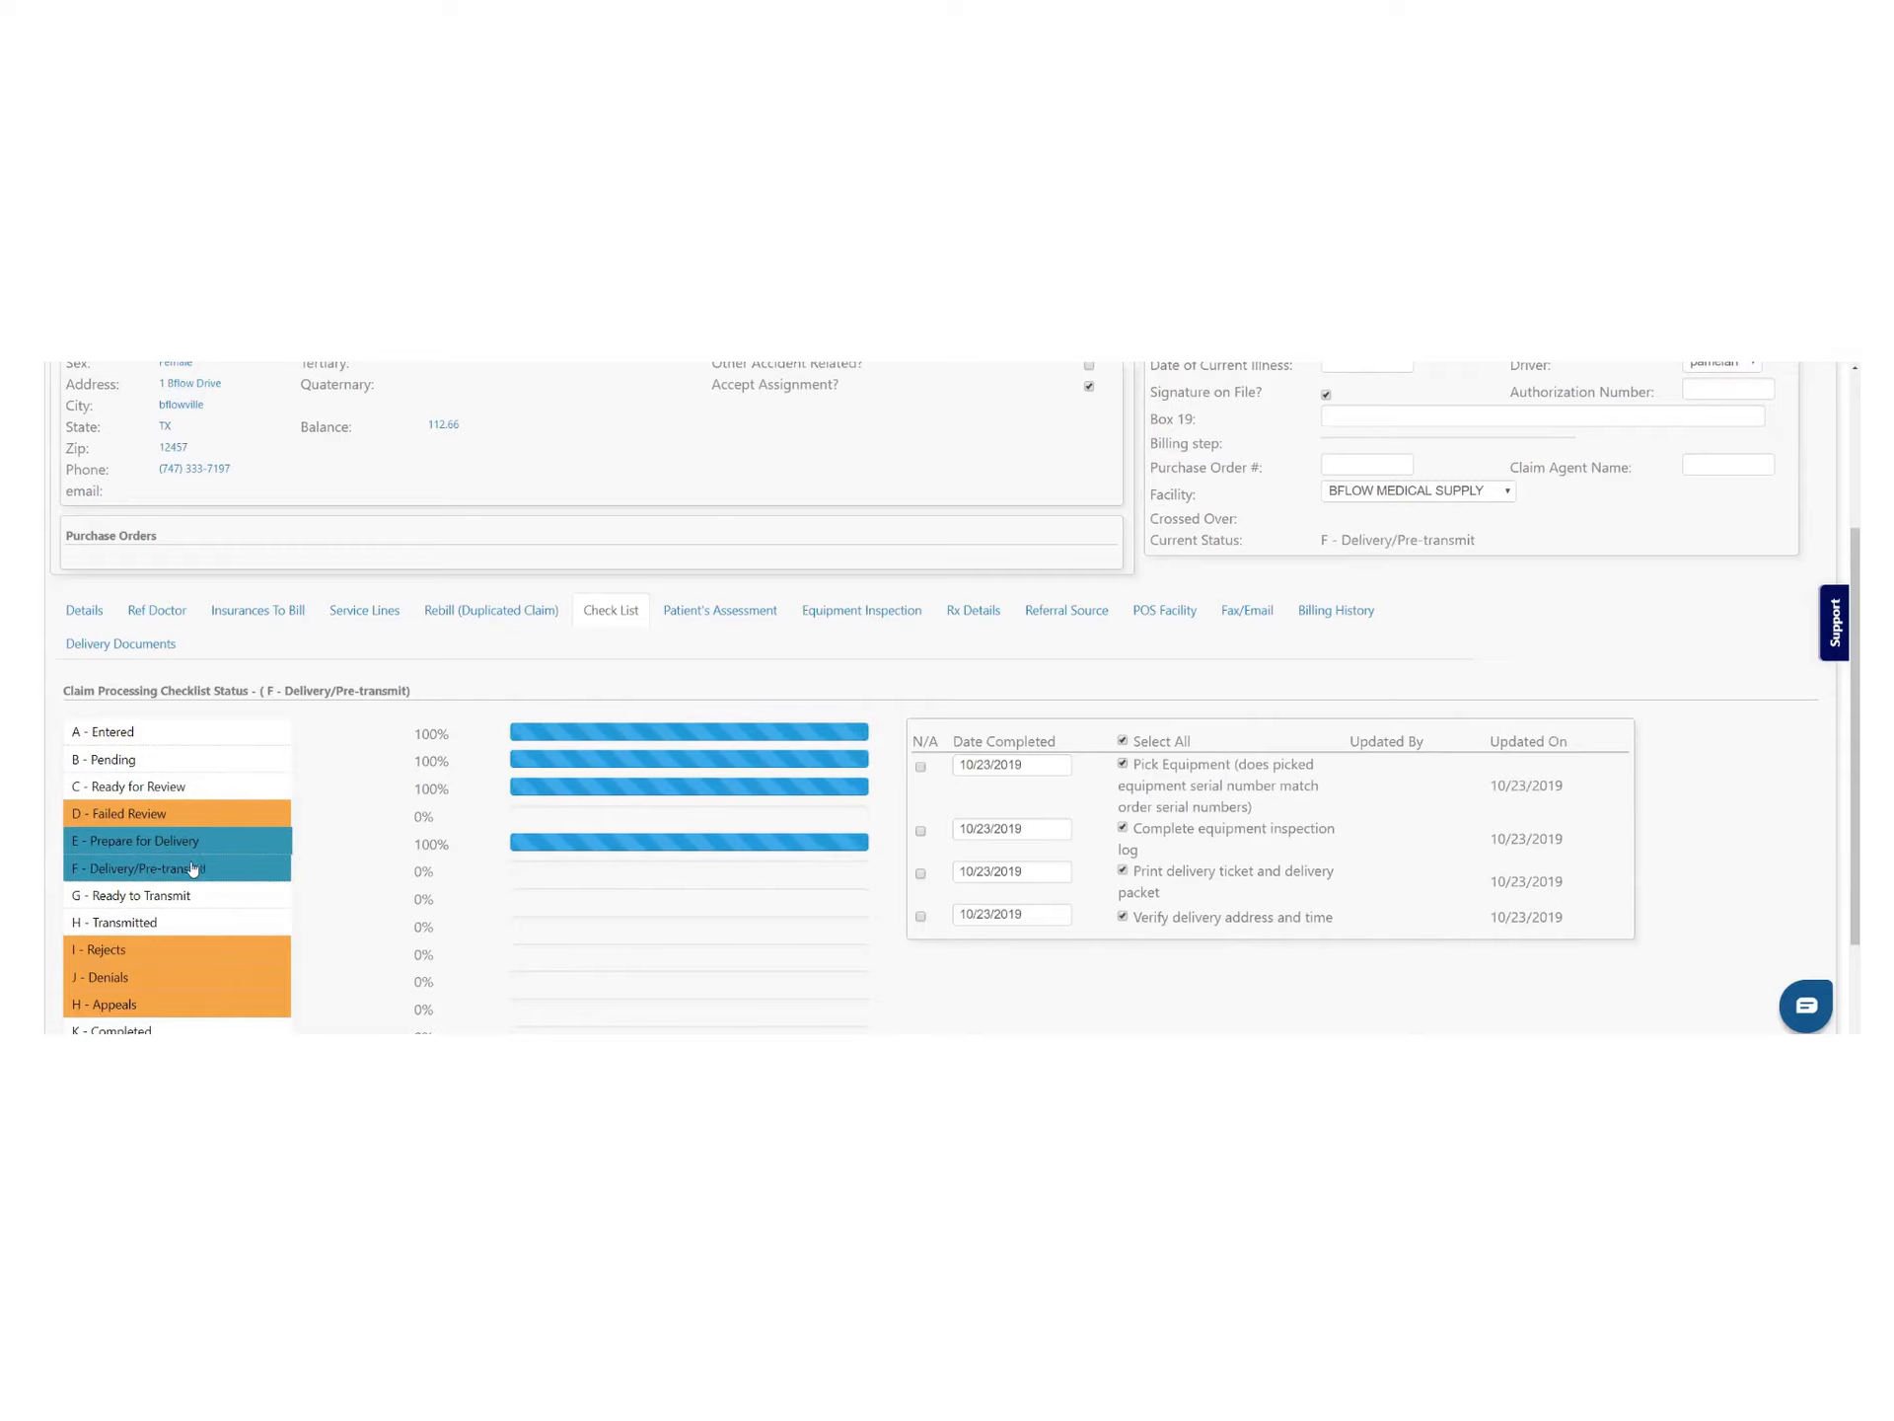
left_click(188, 869)
left_click(1123, 742)
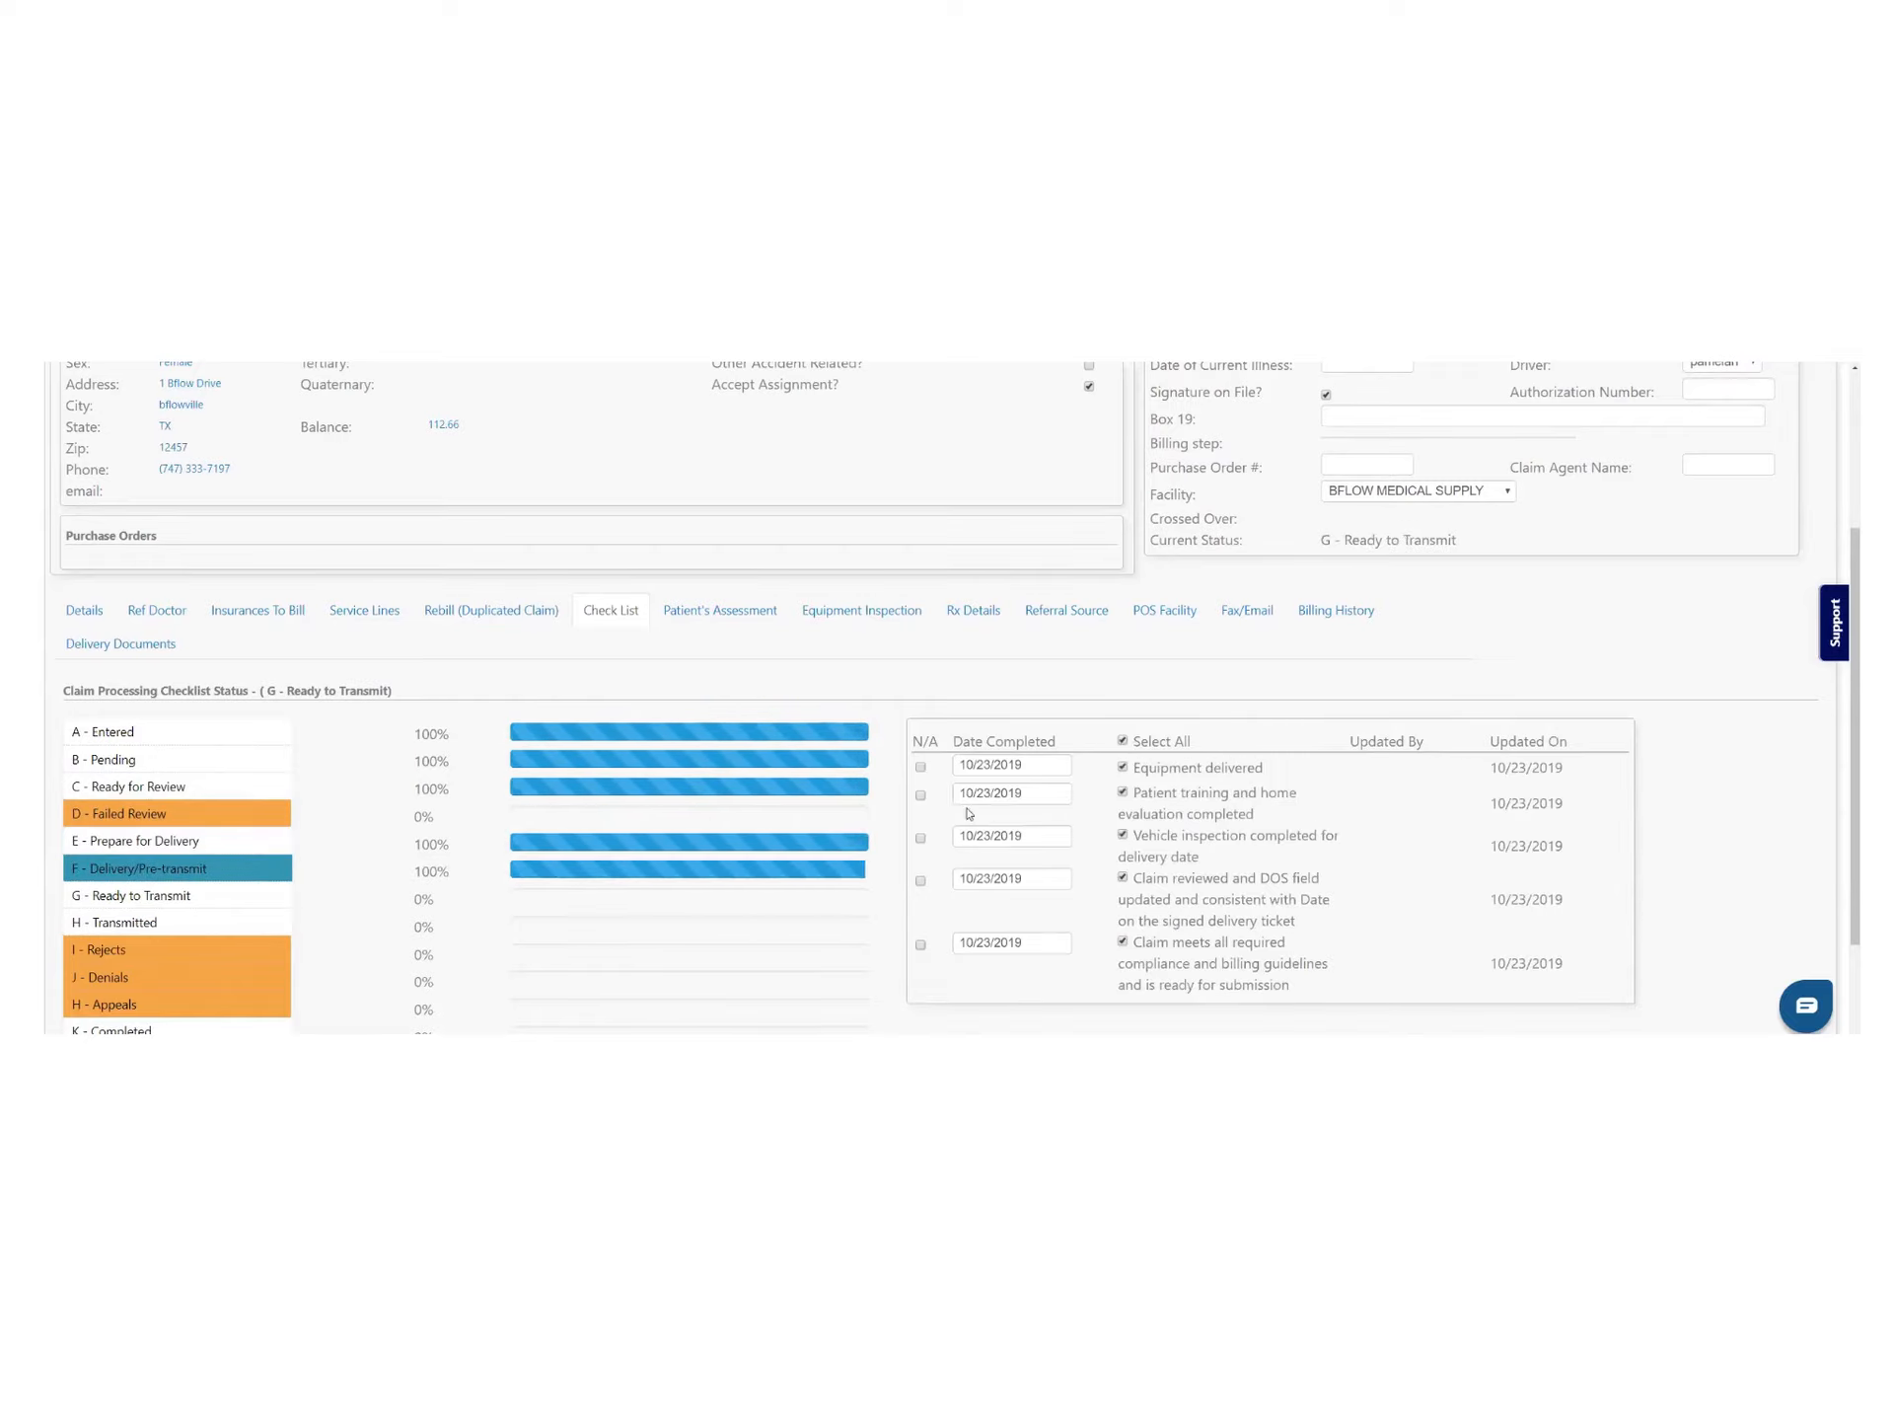
left_click_drag(259, 692, 454, 718)
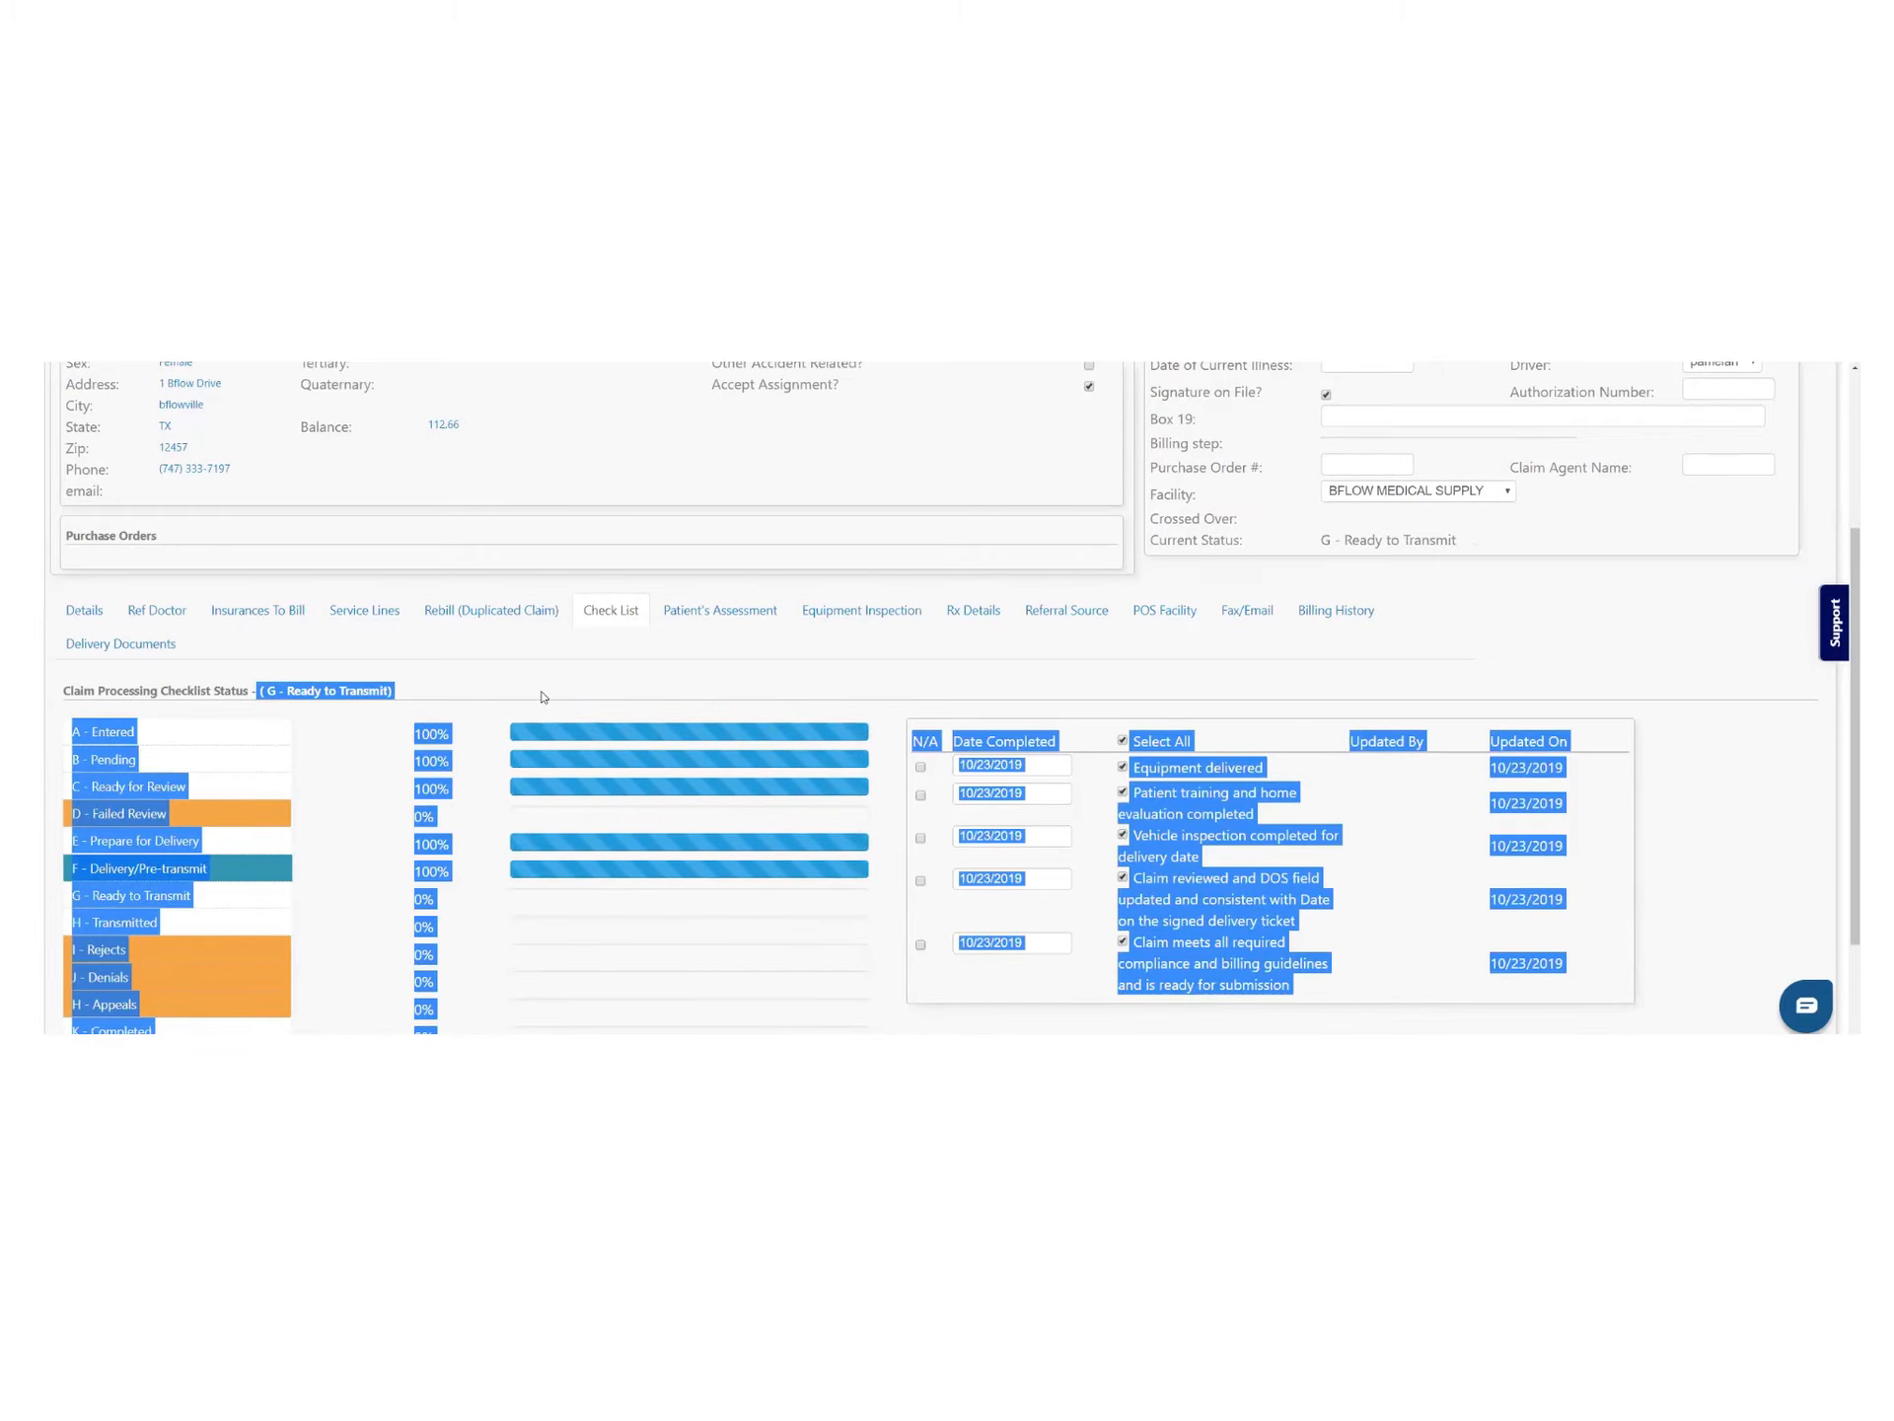
scroll(1649, 707, "up", 3)
left_click(1378, 453)
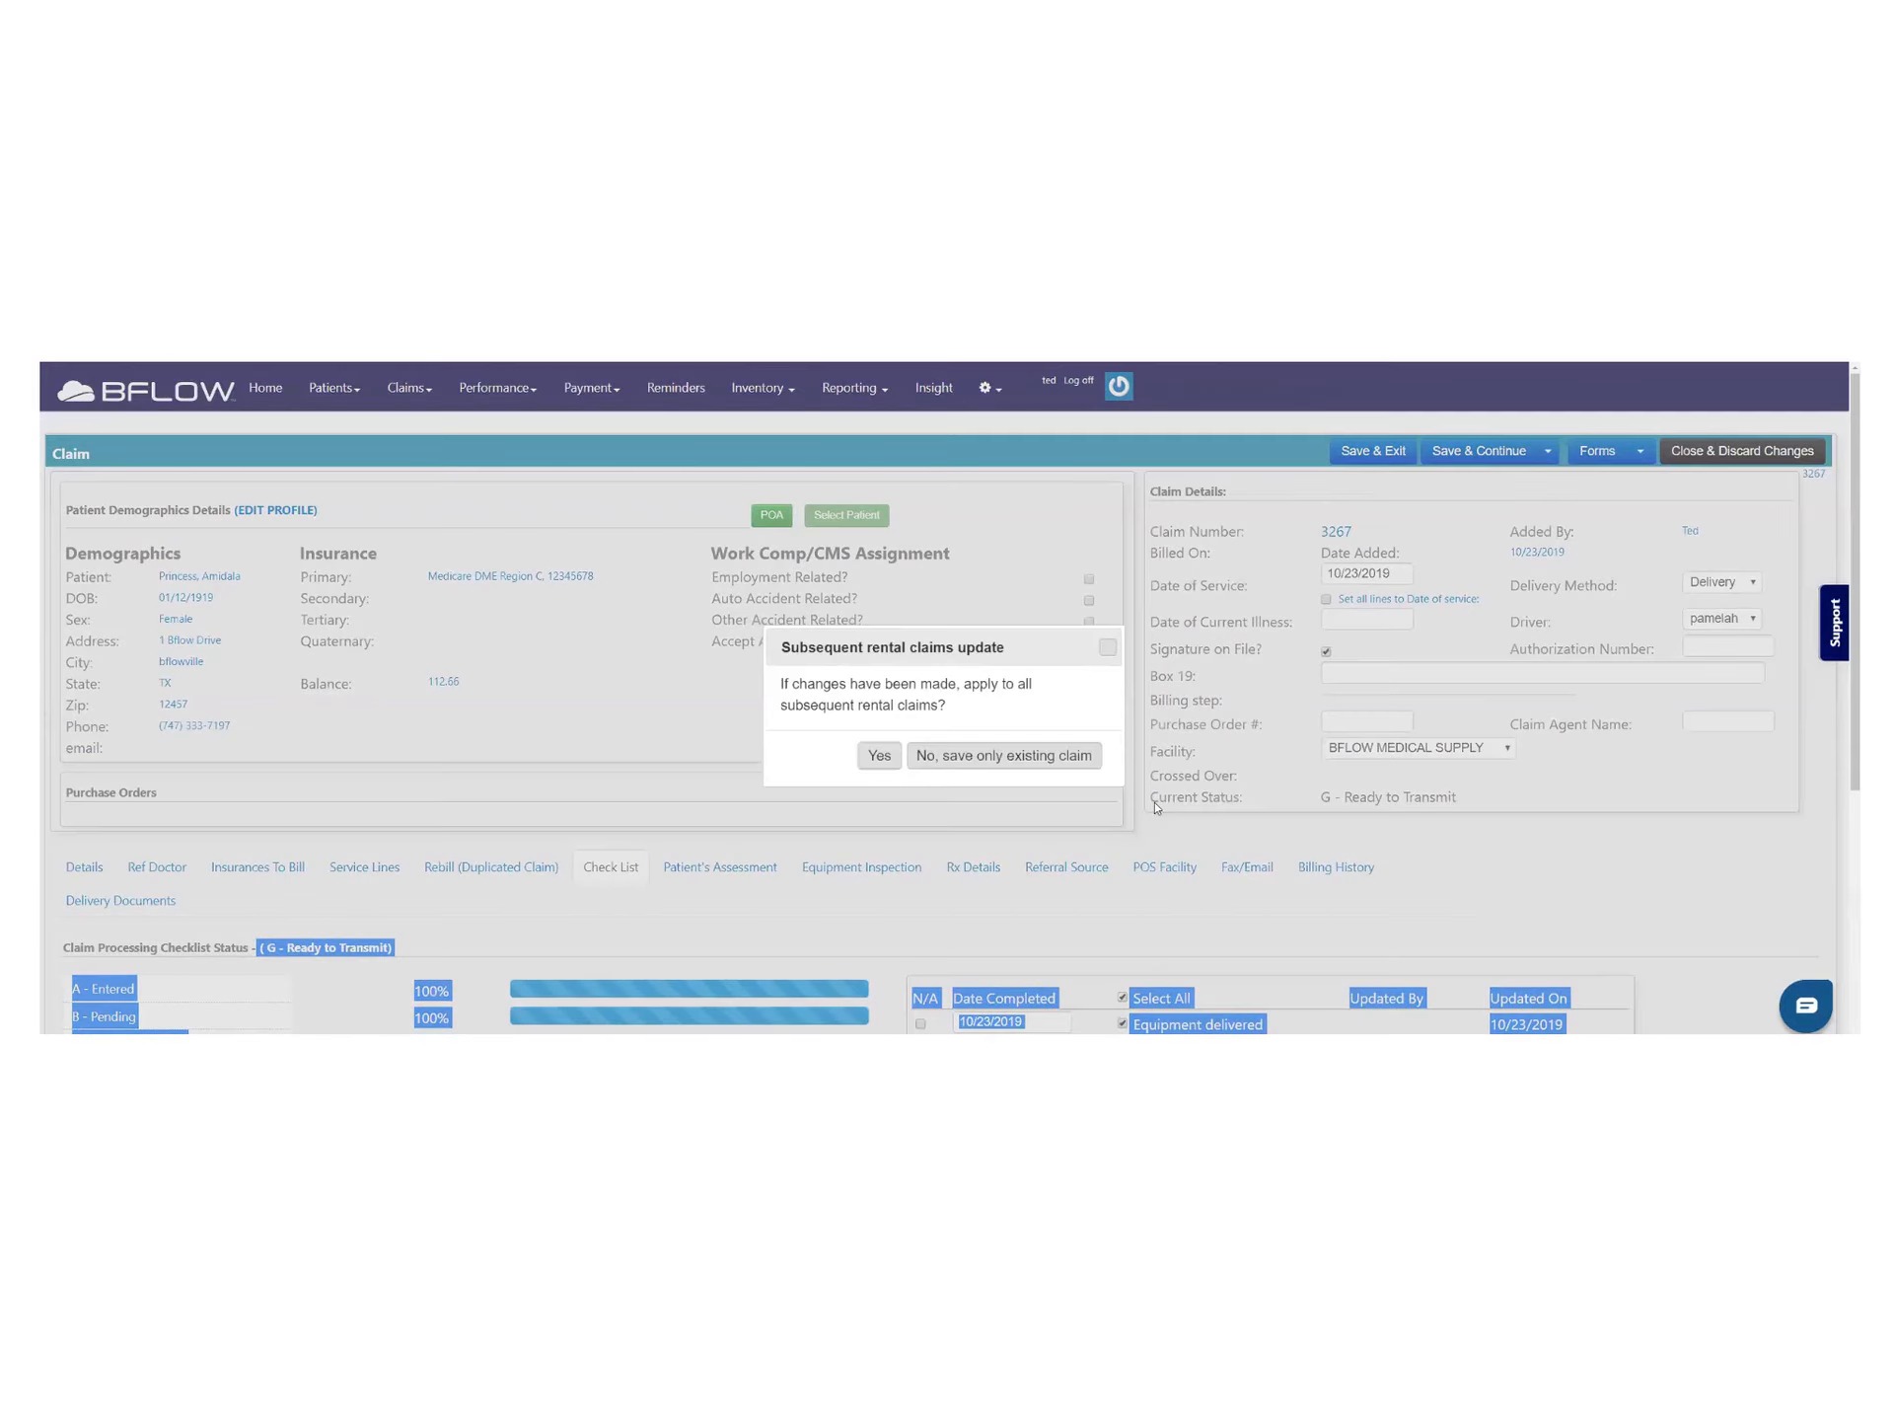
left_click(880, 757)
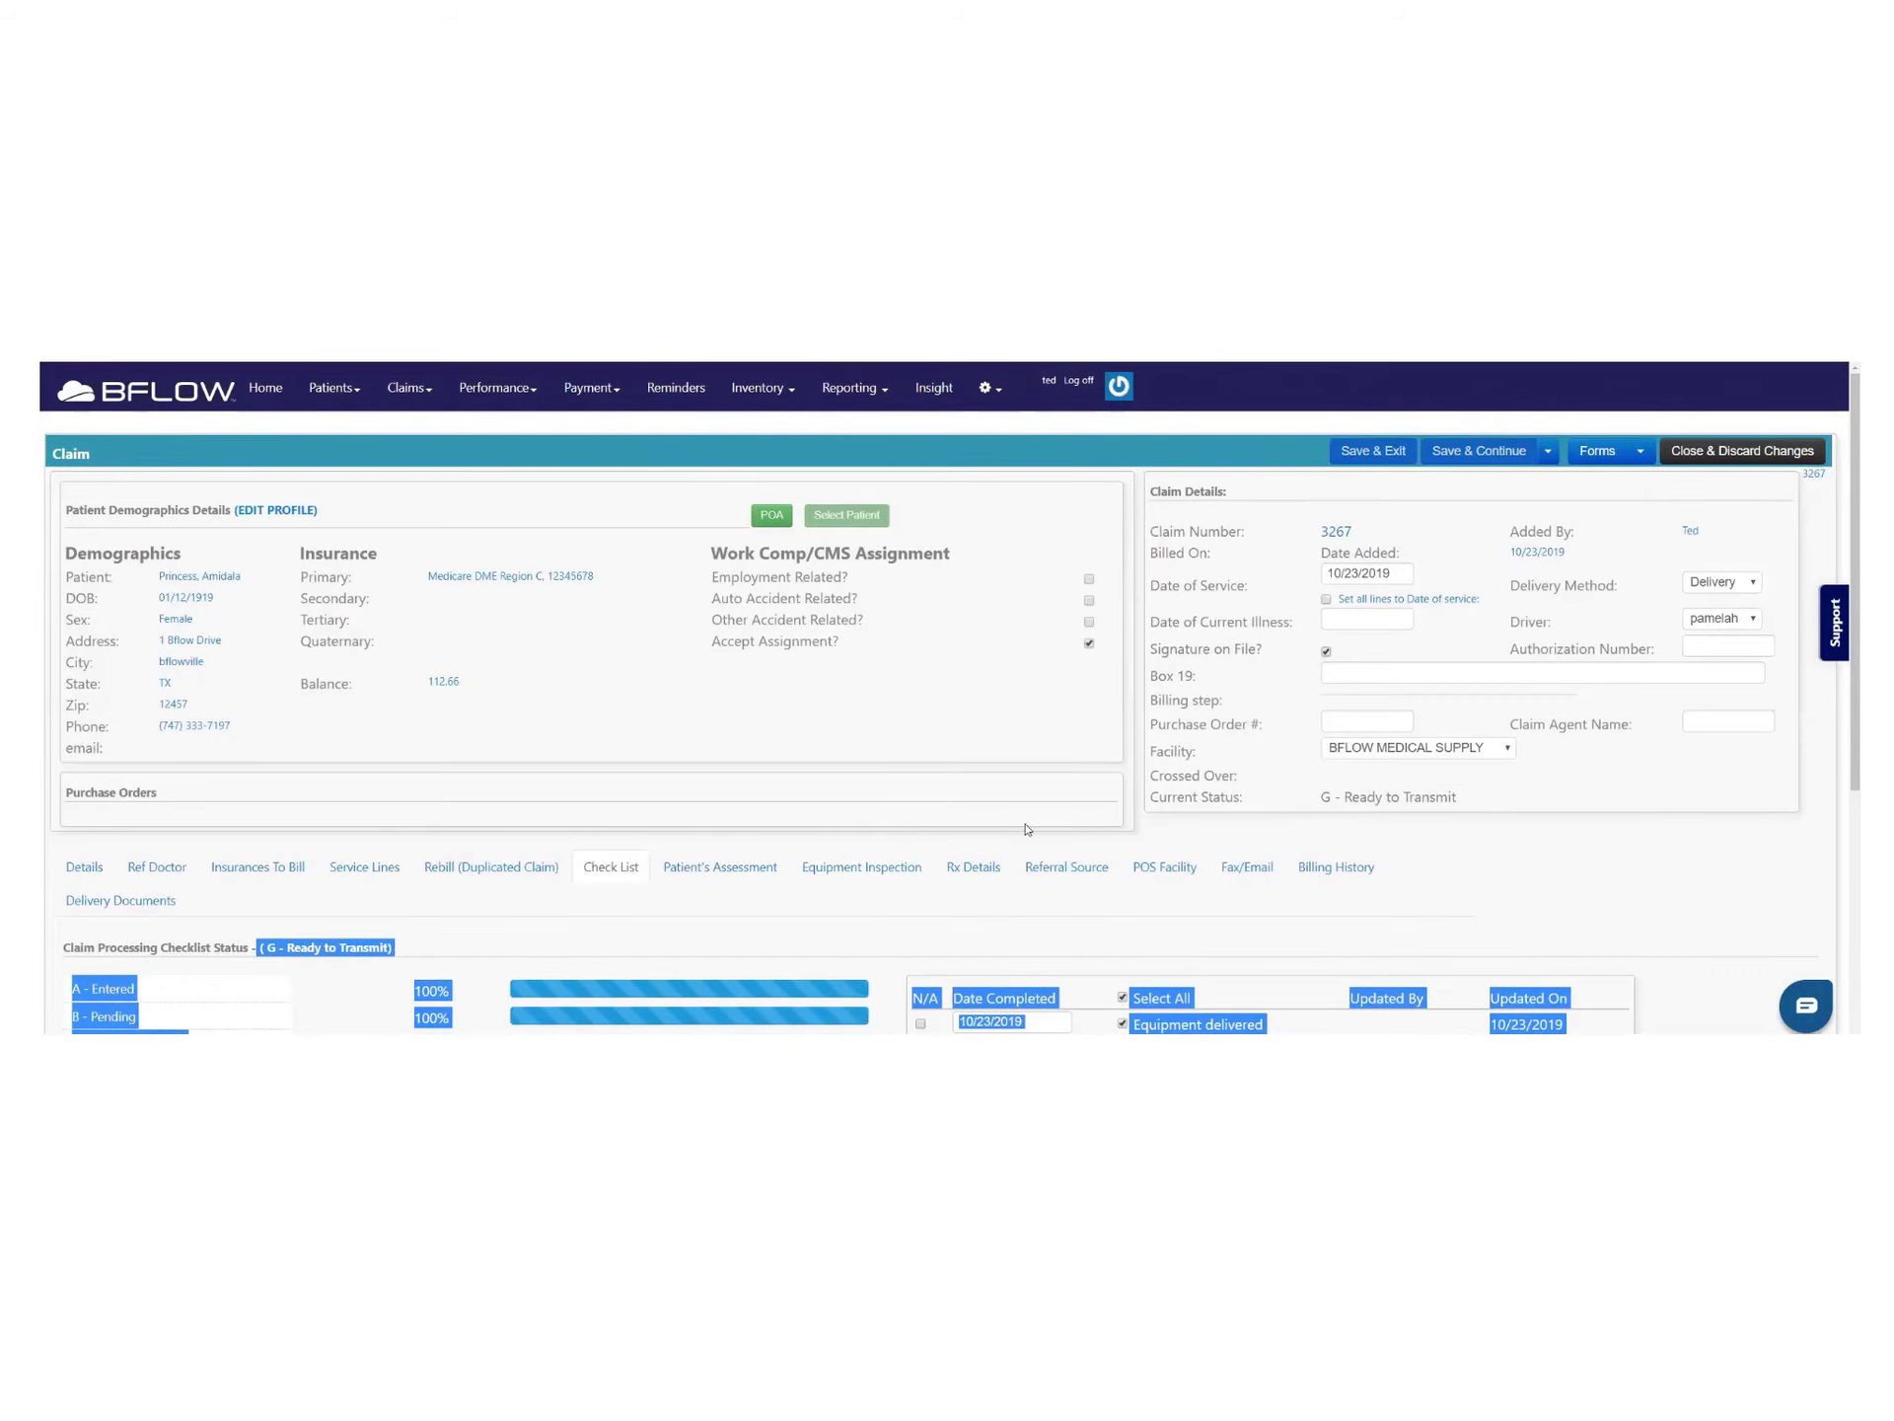
left_click(1367, 451)
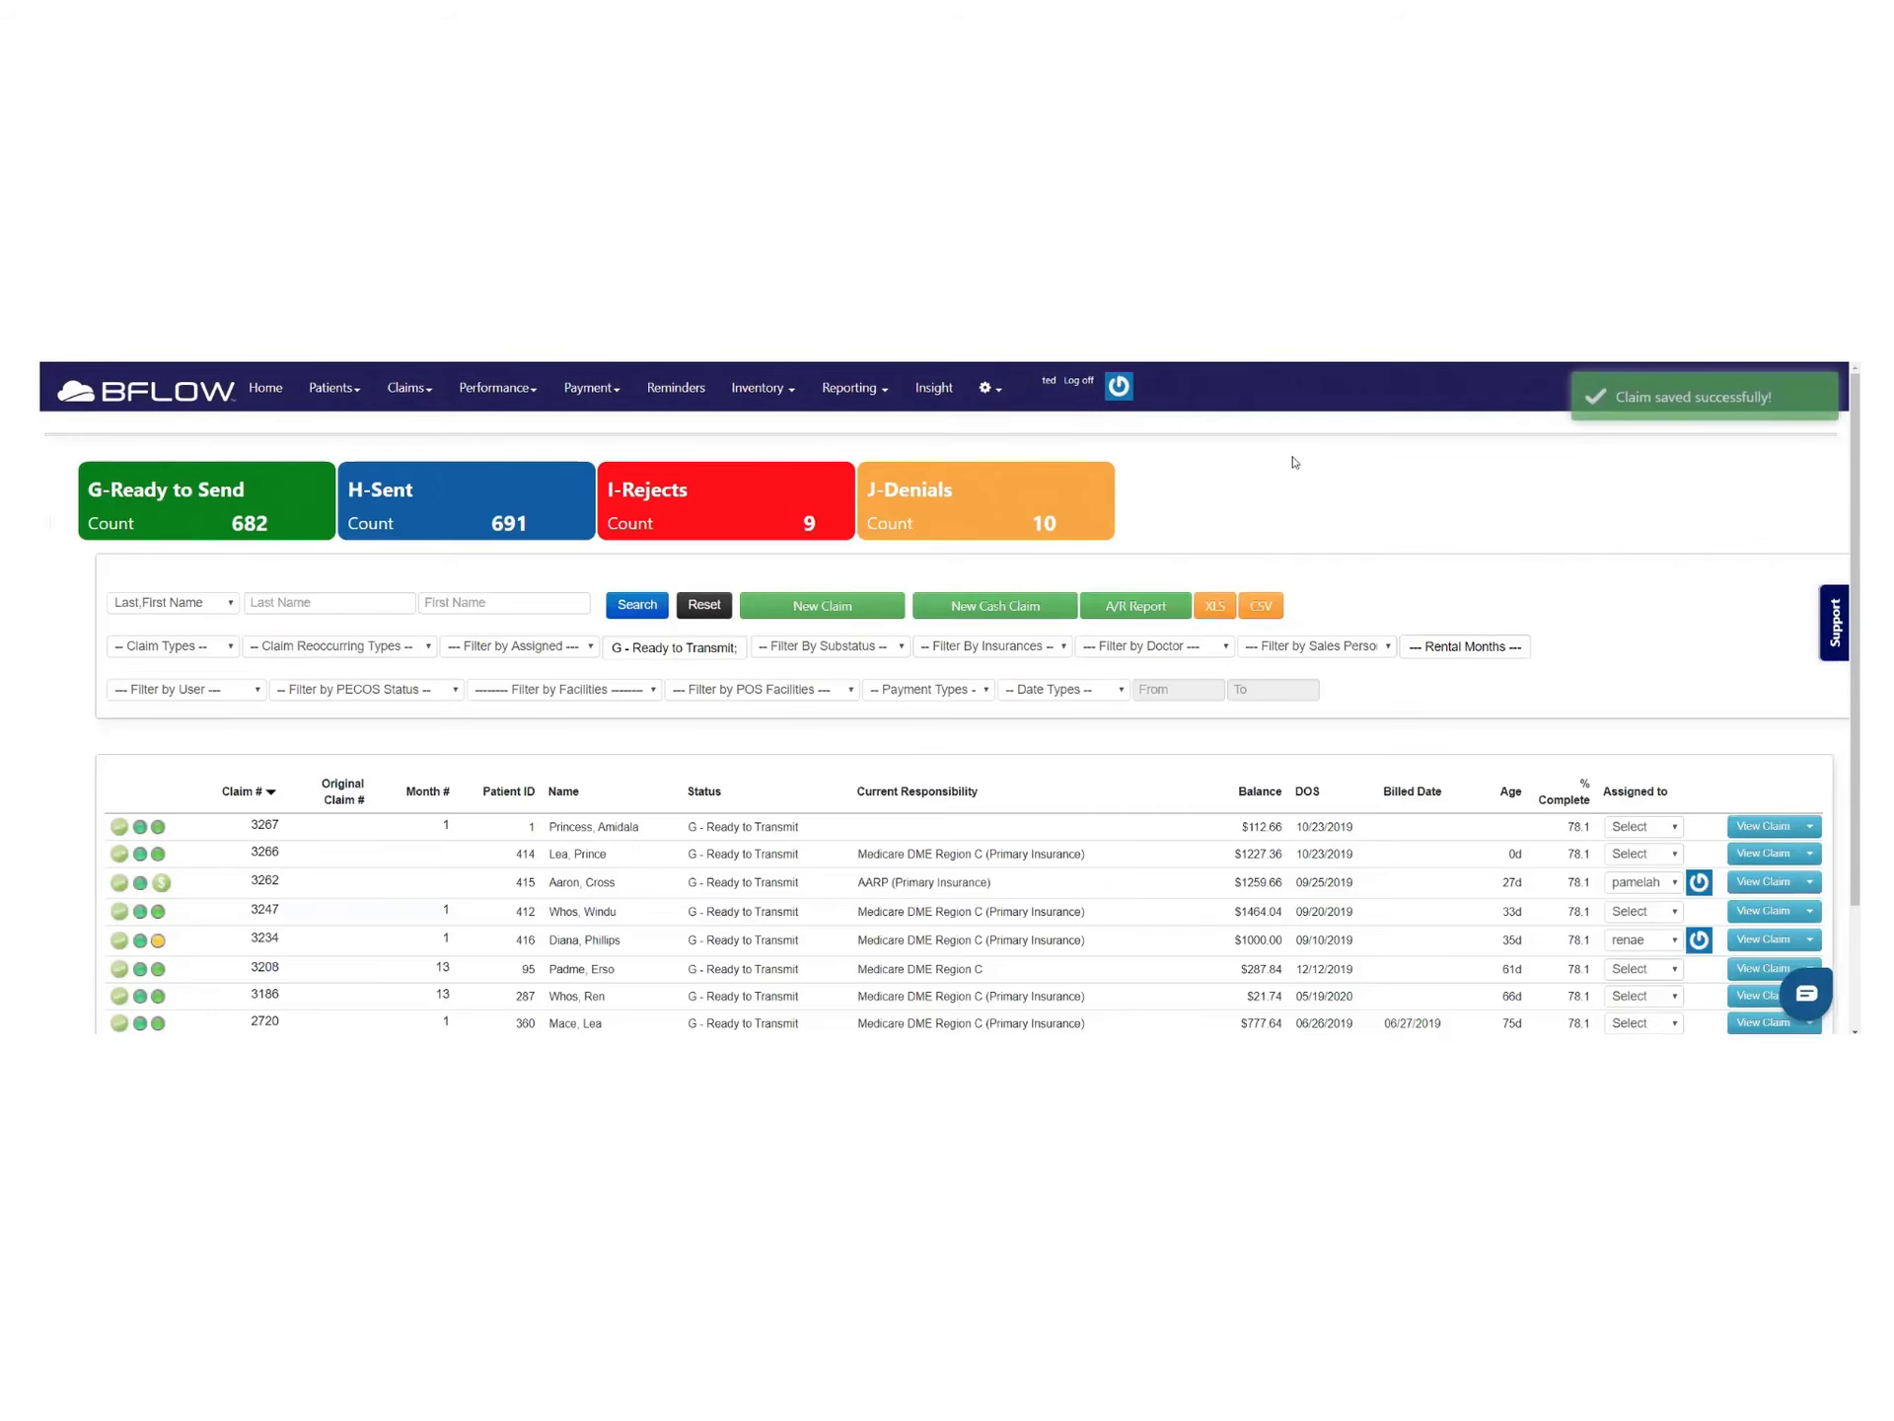
Clear the status filter and reload the full, unfiltered claims list
scroll(473, 716, "down", 2)
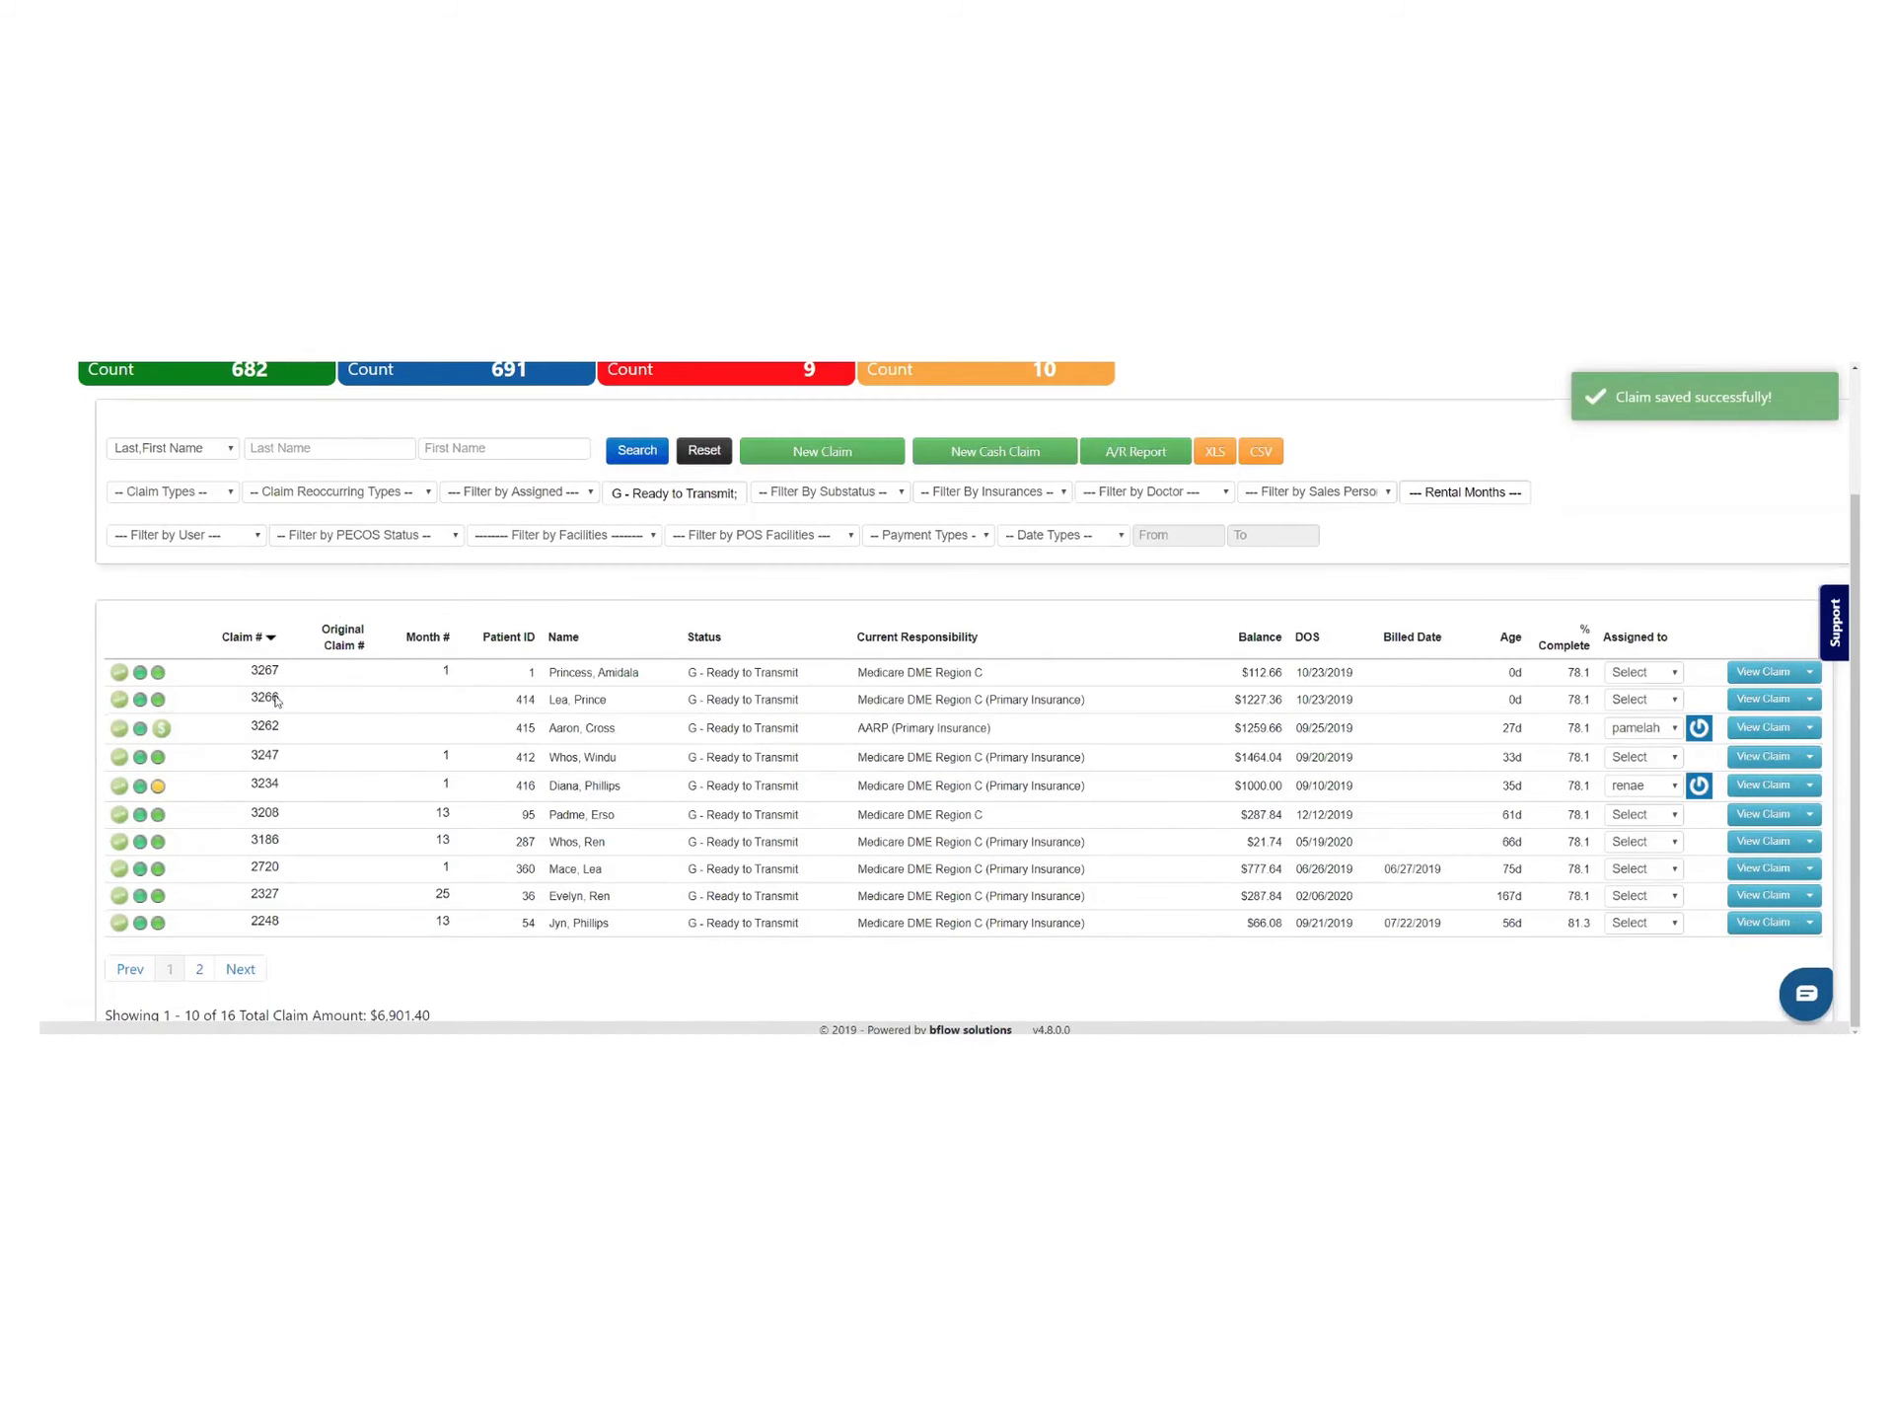
mouse_move(263, 675)
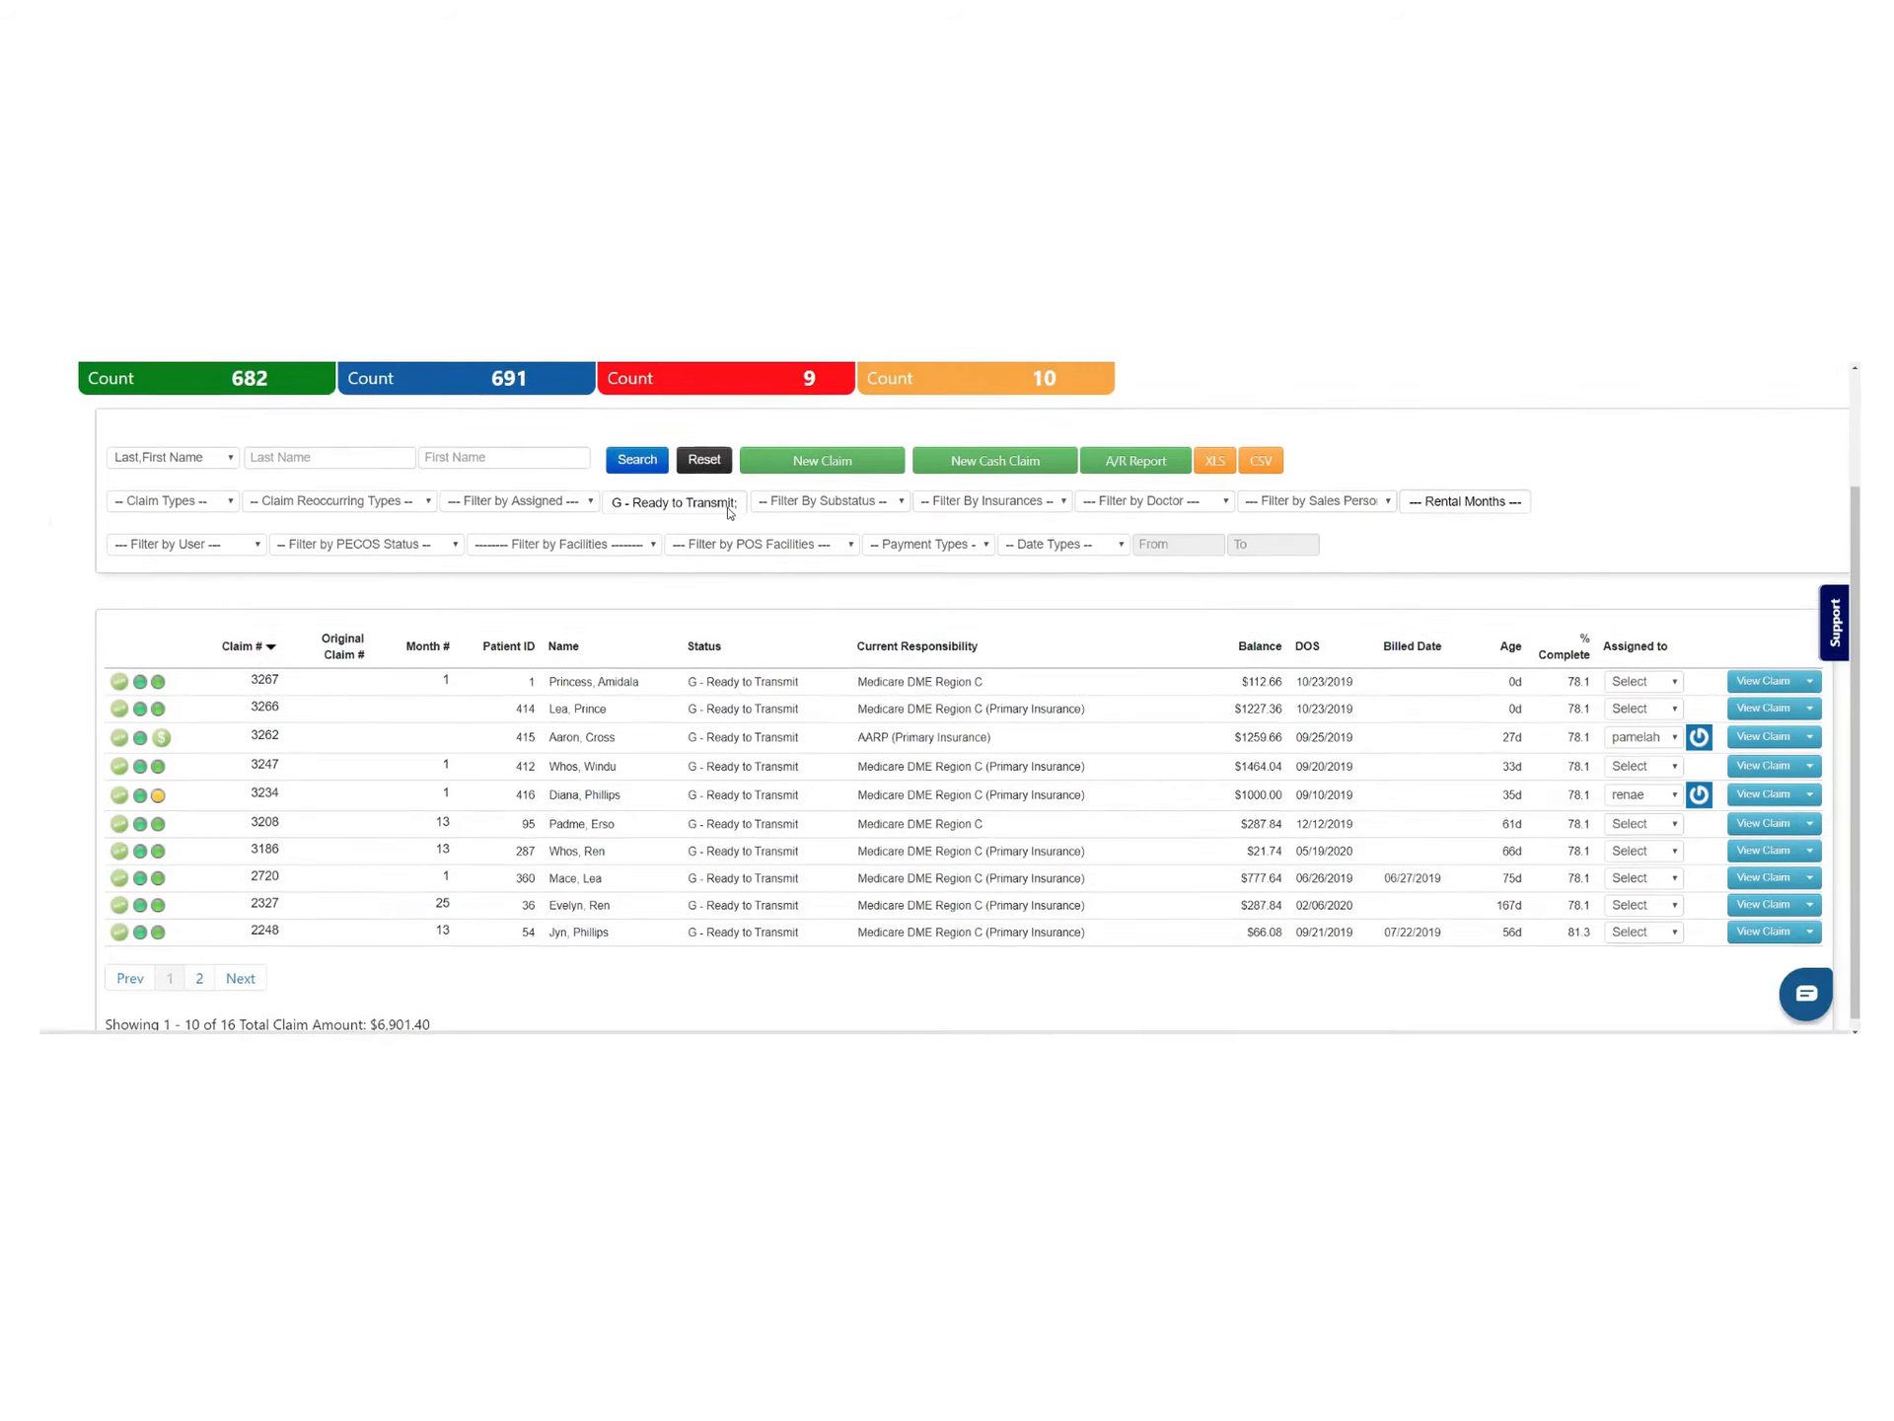
scroll(703, 522, "up", 1)
left_click(703, 523)
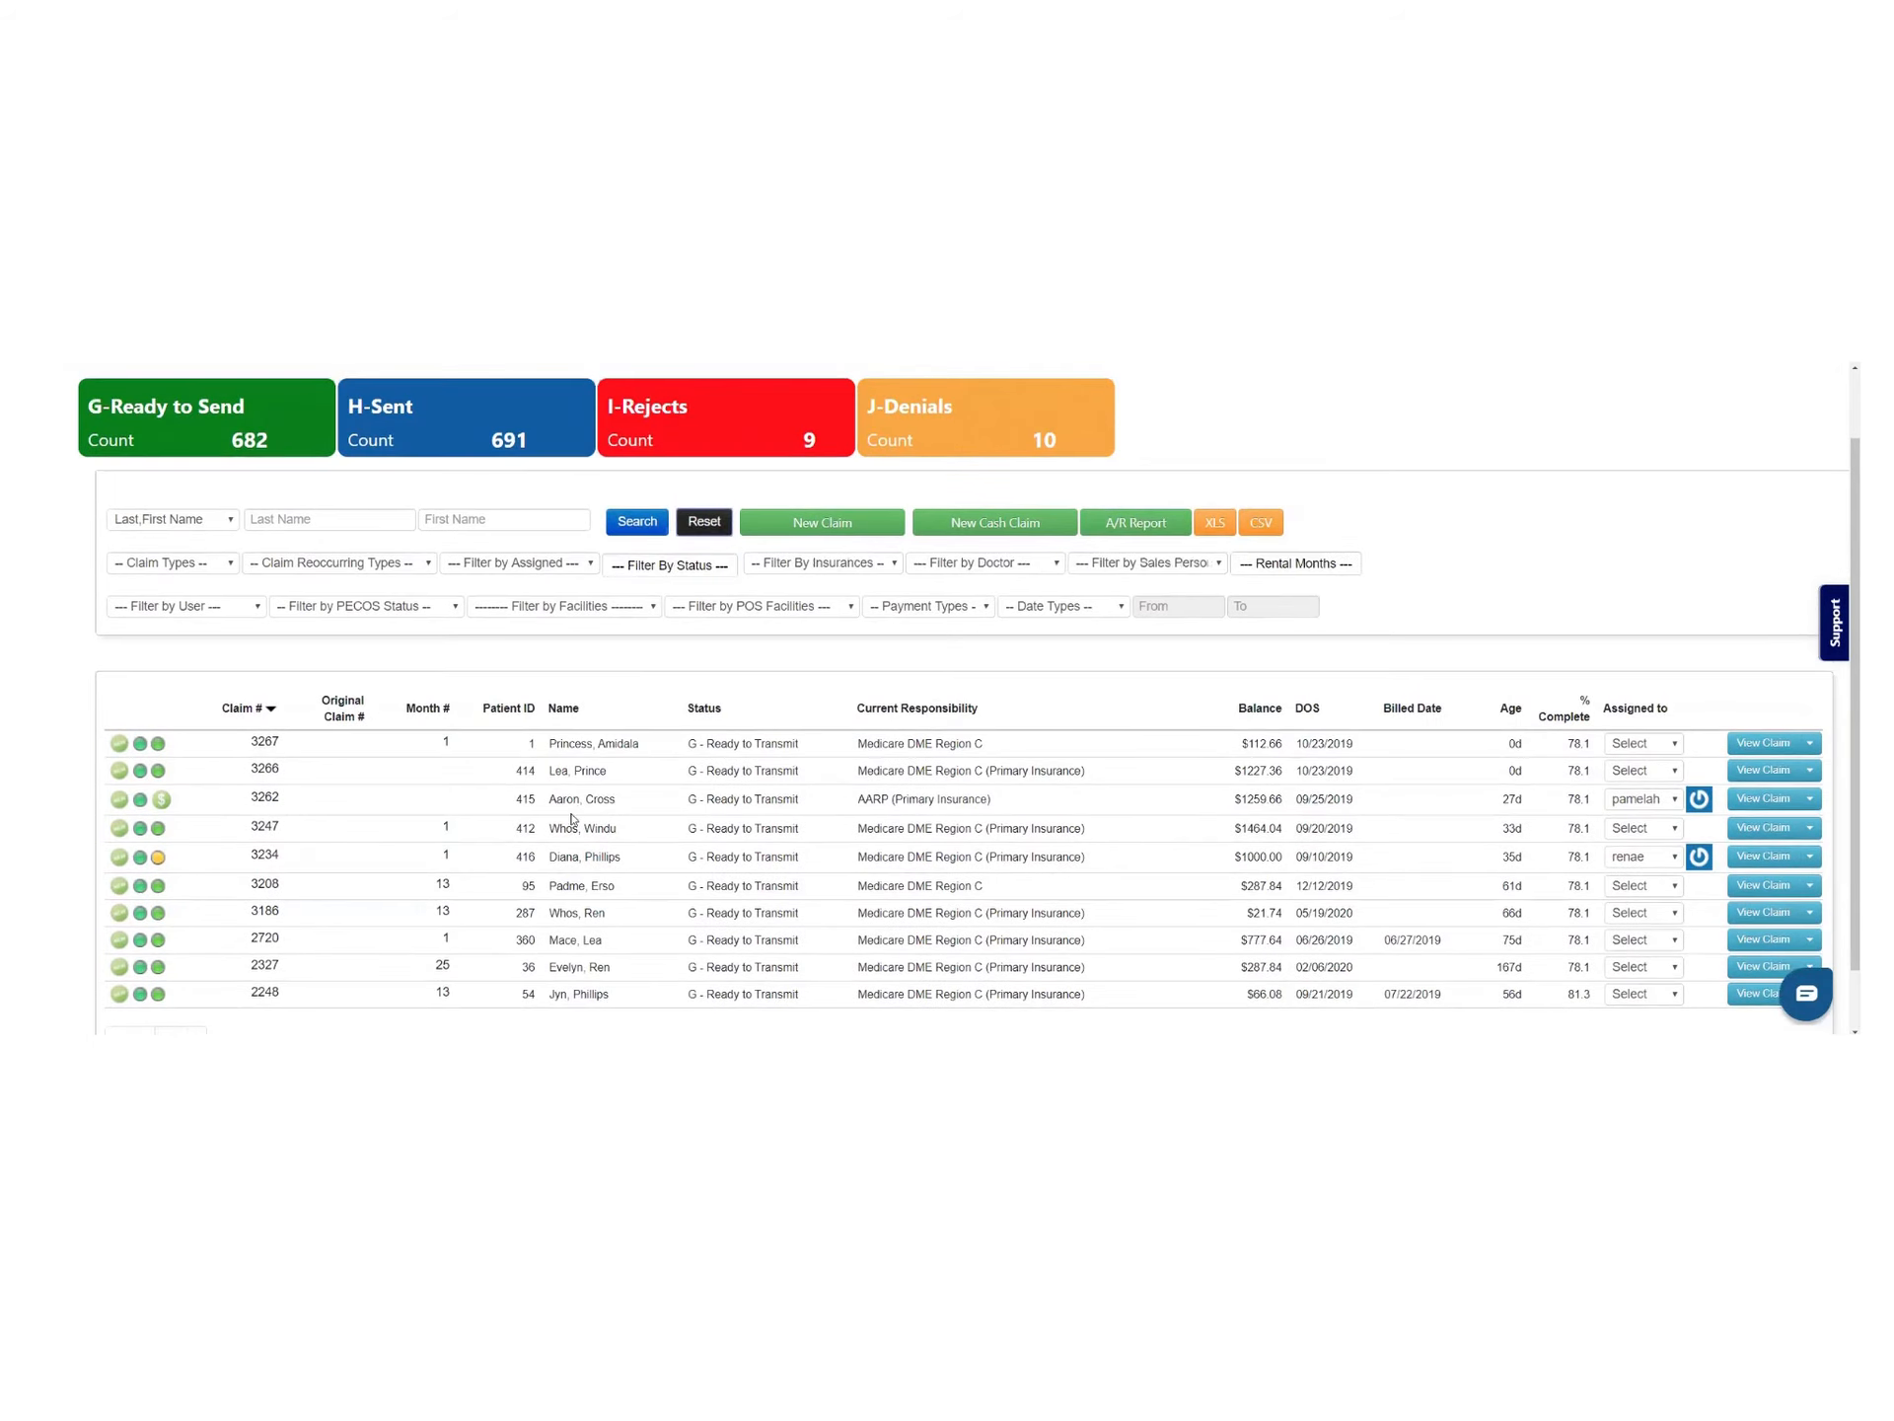
left_click(651, 523)
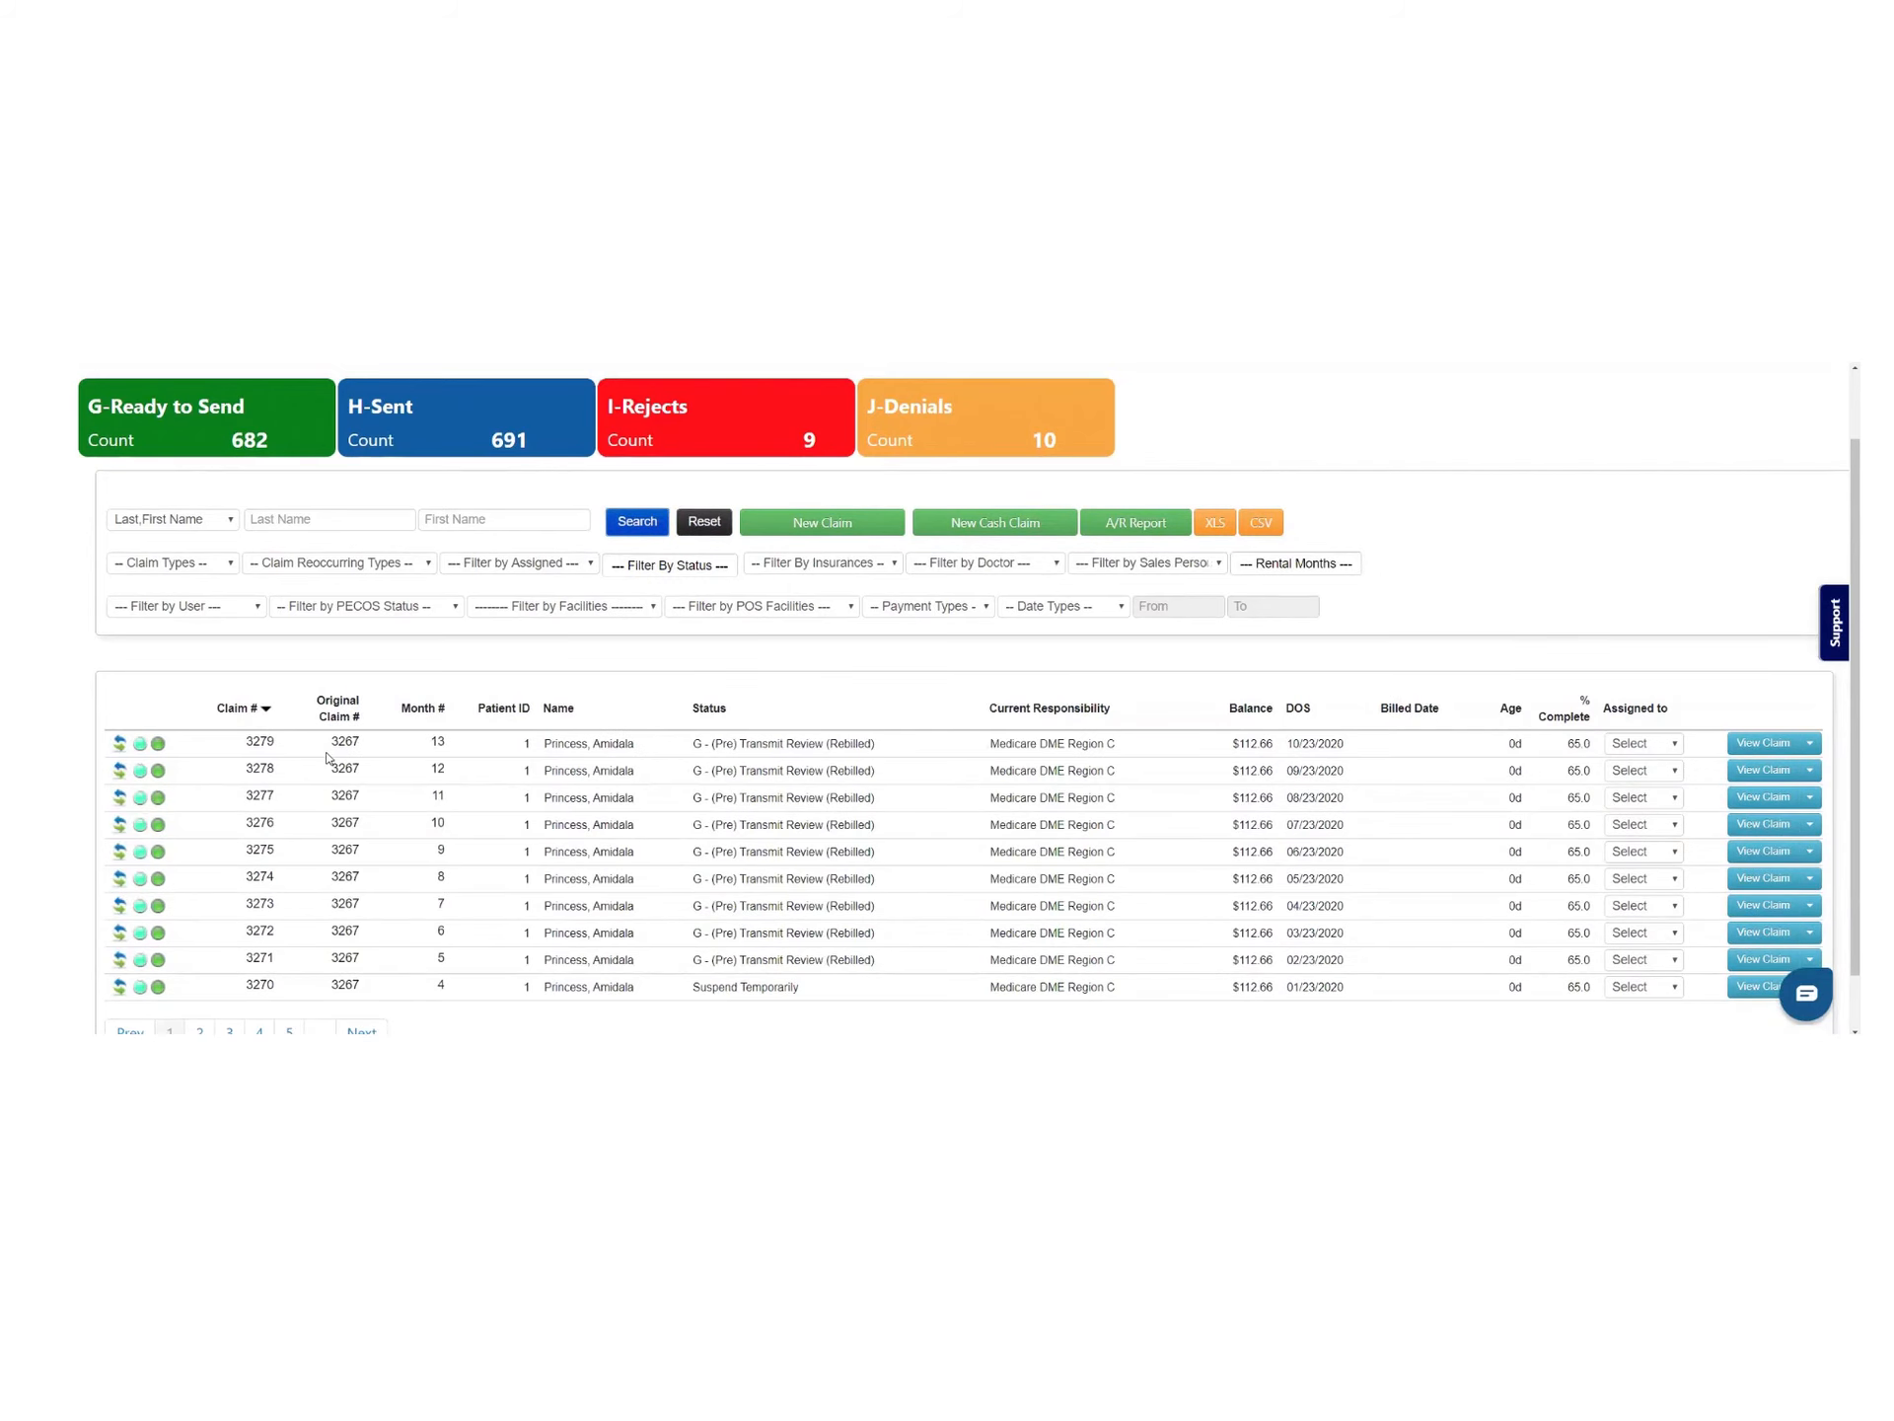
Sort by month number to show claim 3267's rebilled rentals (months 6–13), then reset the list
scroll(307, 779, "down", 1)
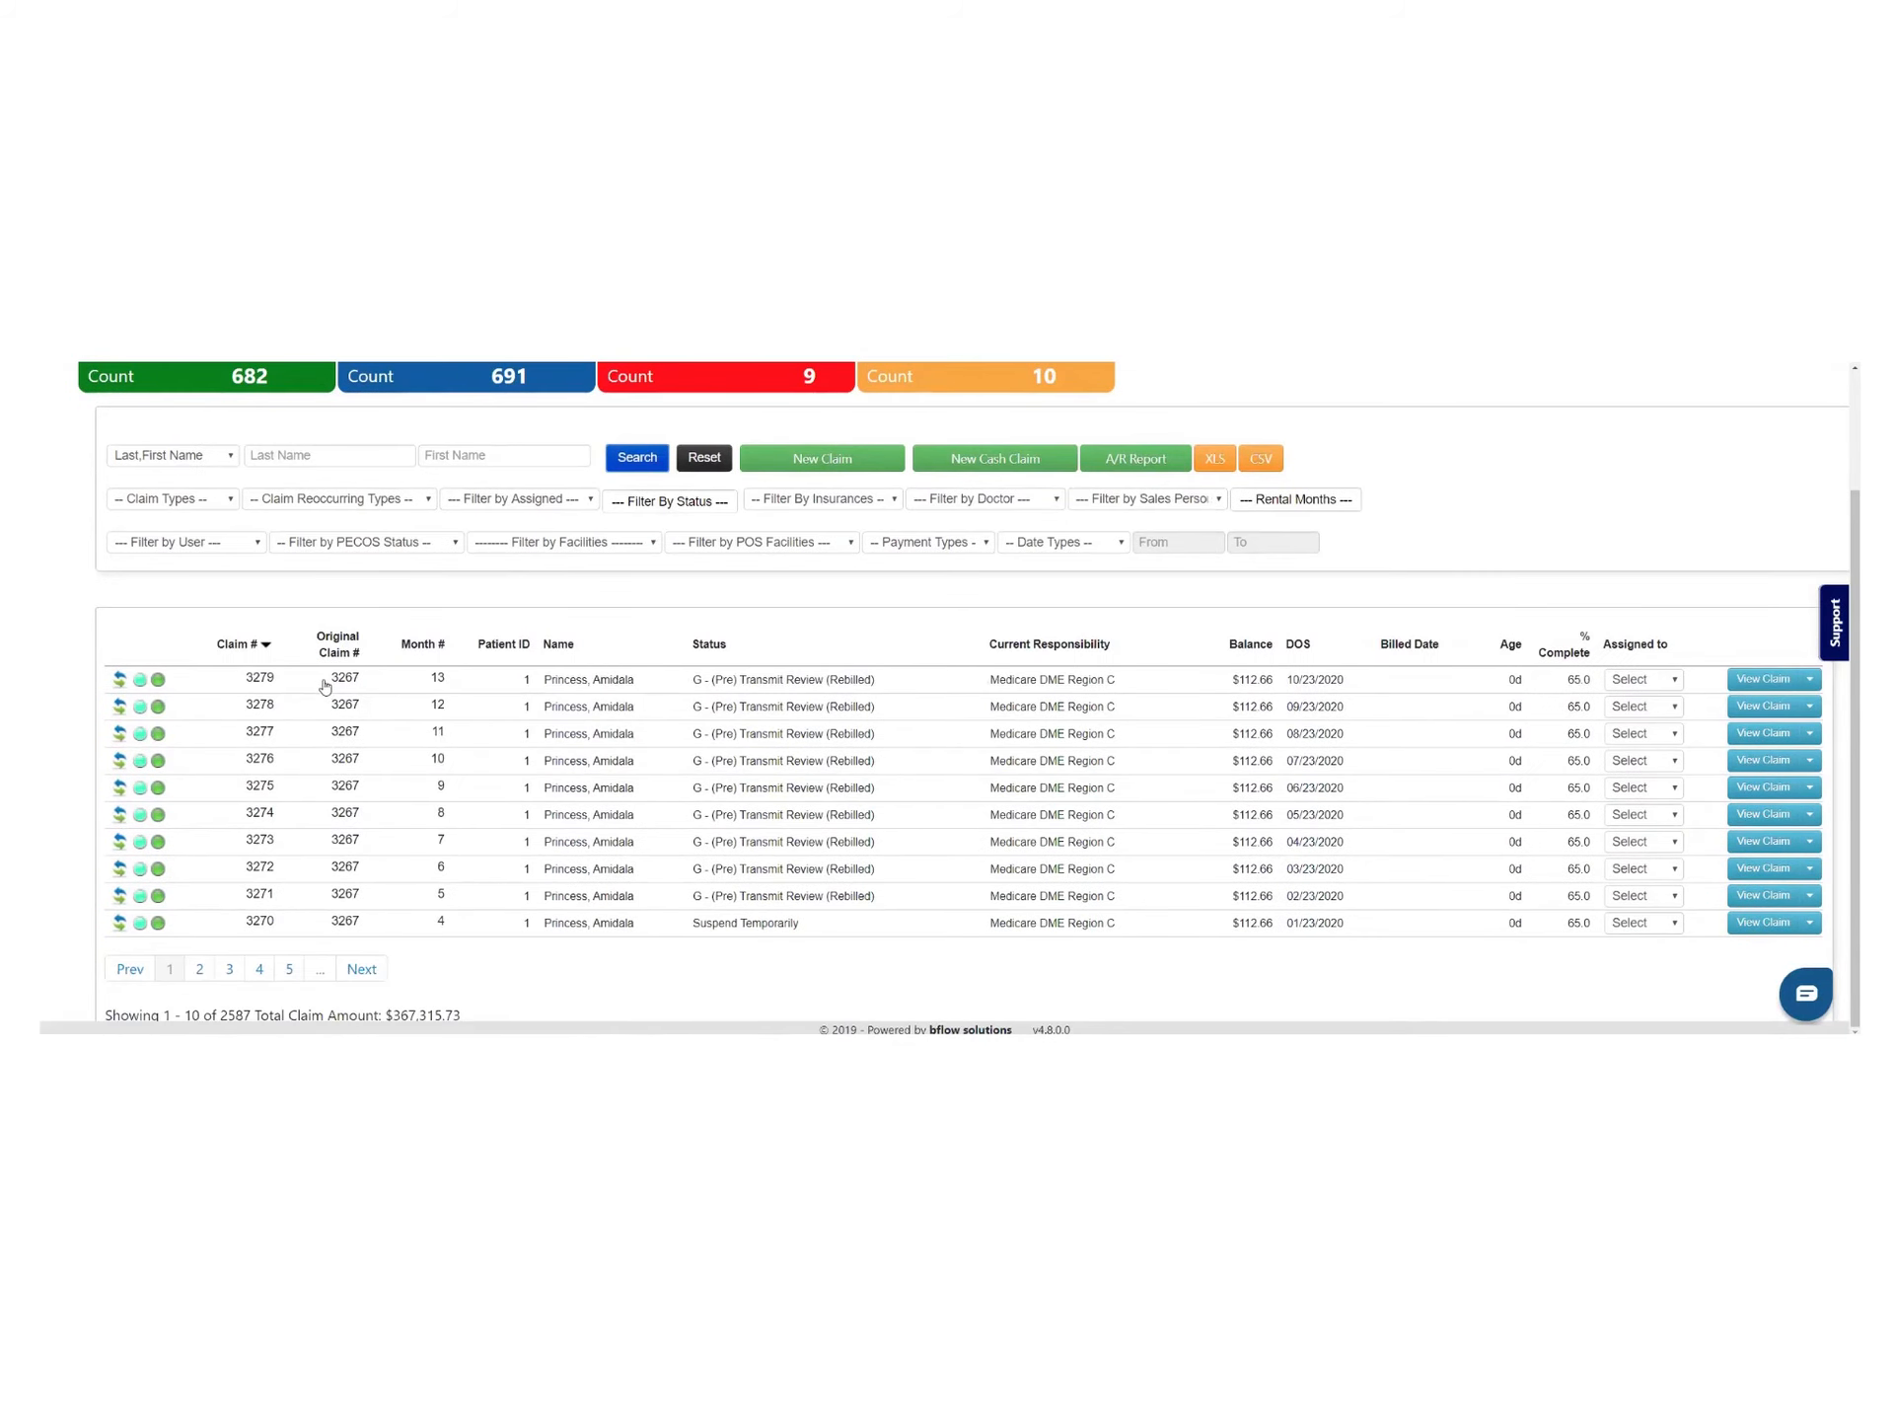
left_click_drag(331, 678, 380, 744)
left_click(363, 653)
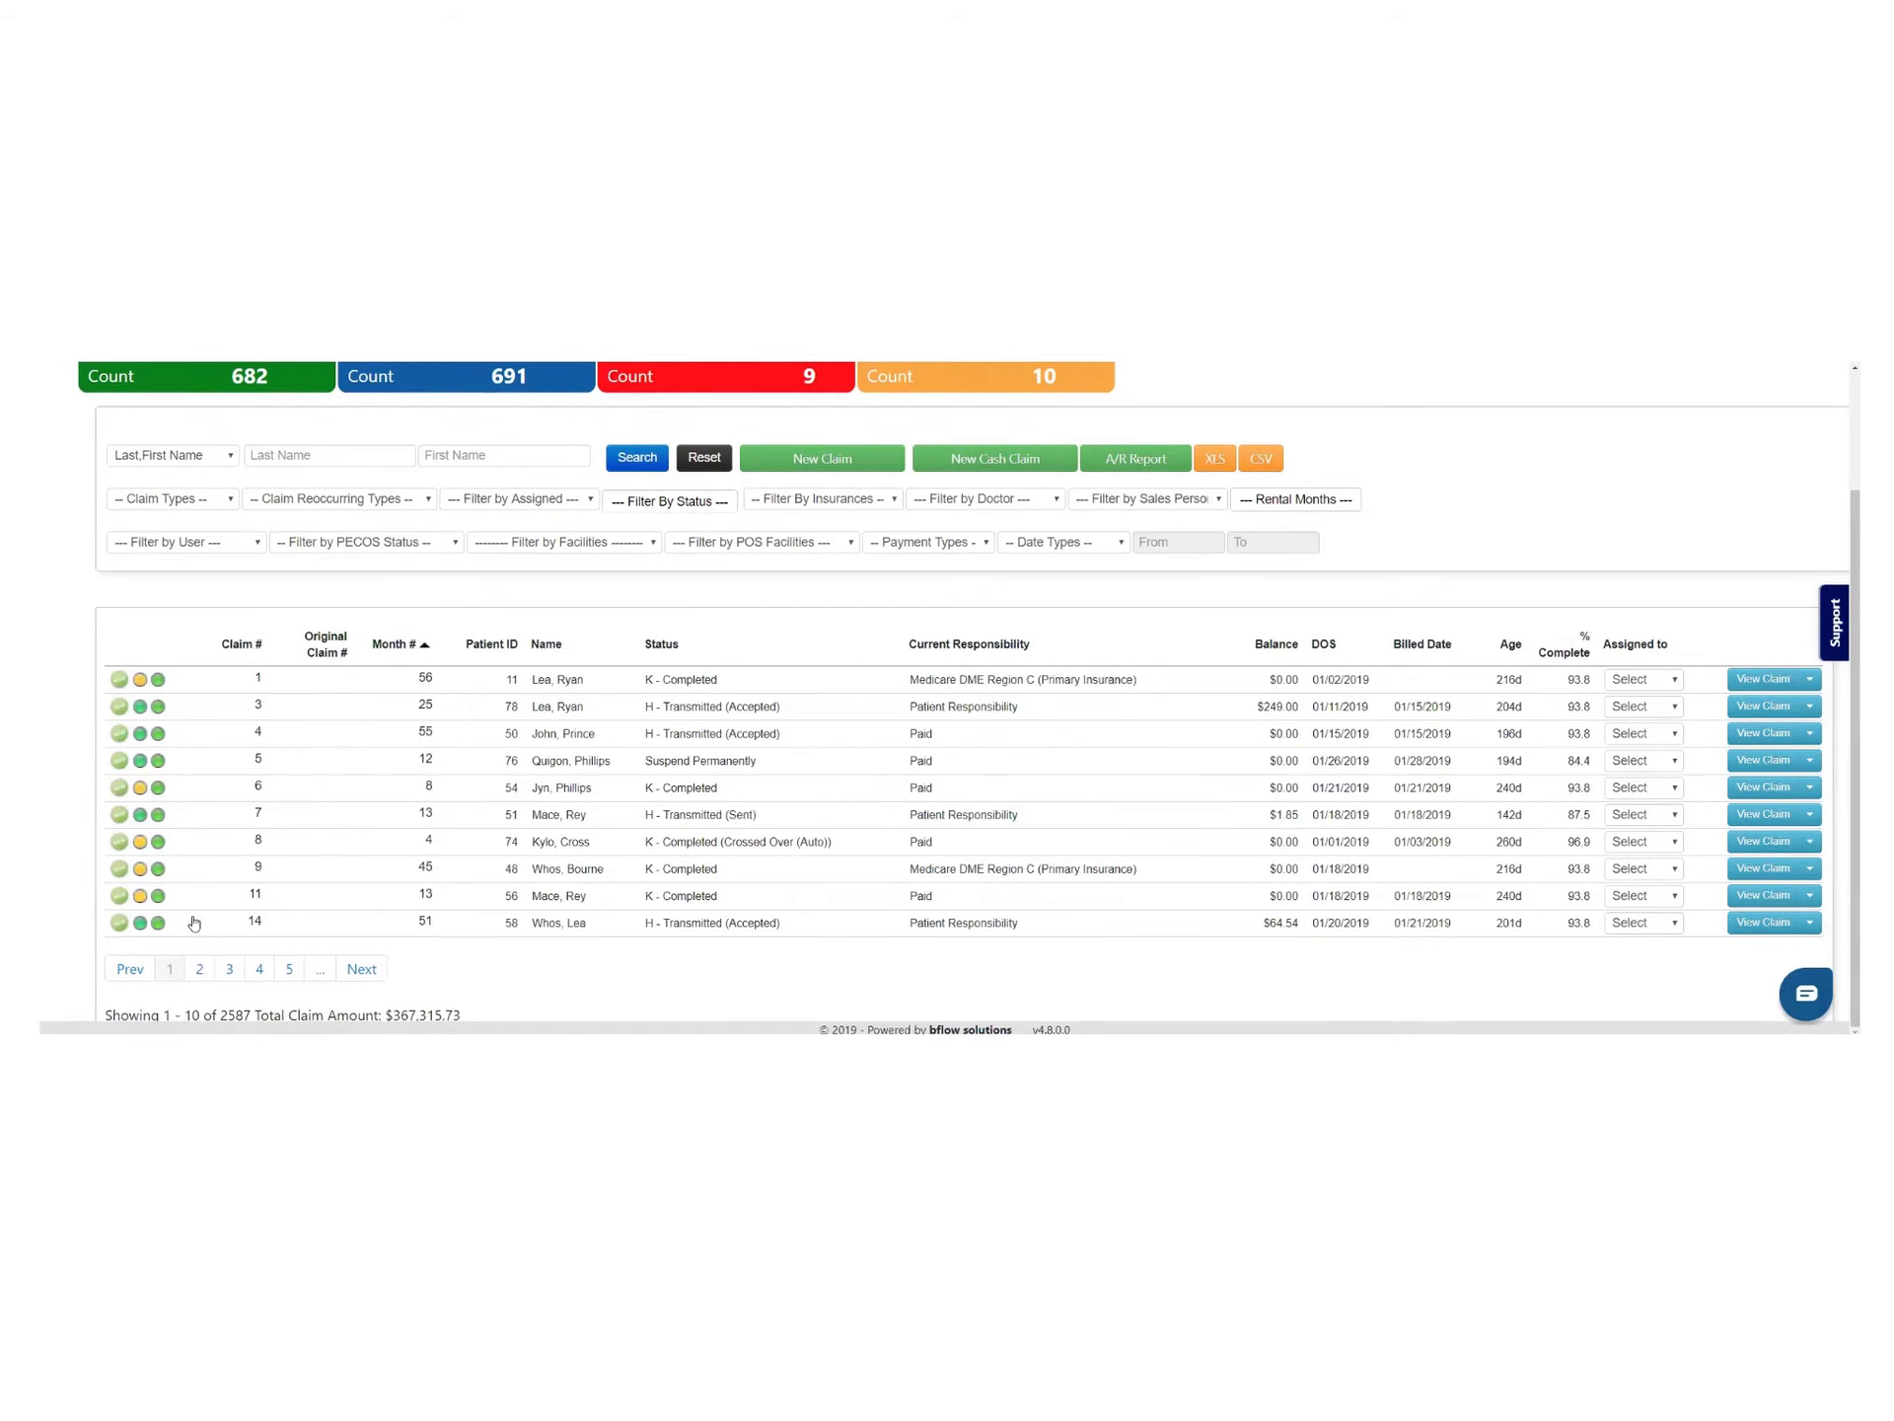
left_click(681, 457)
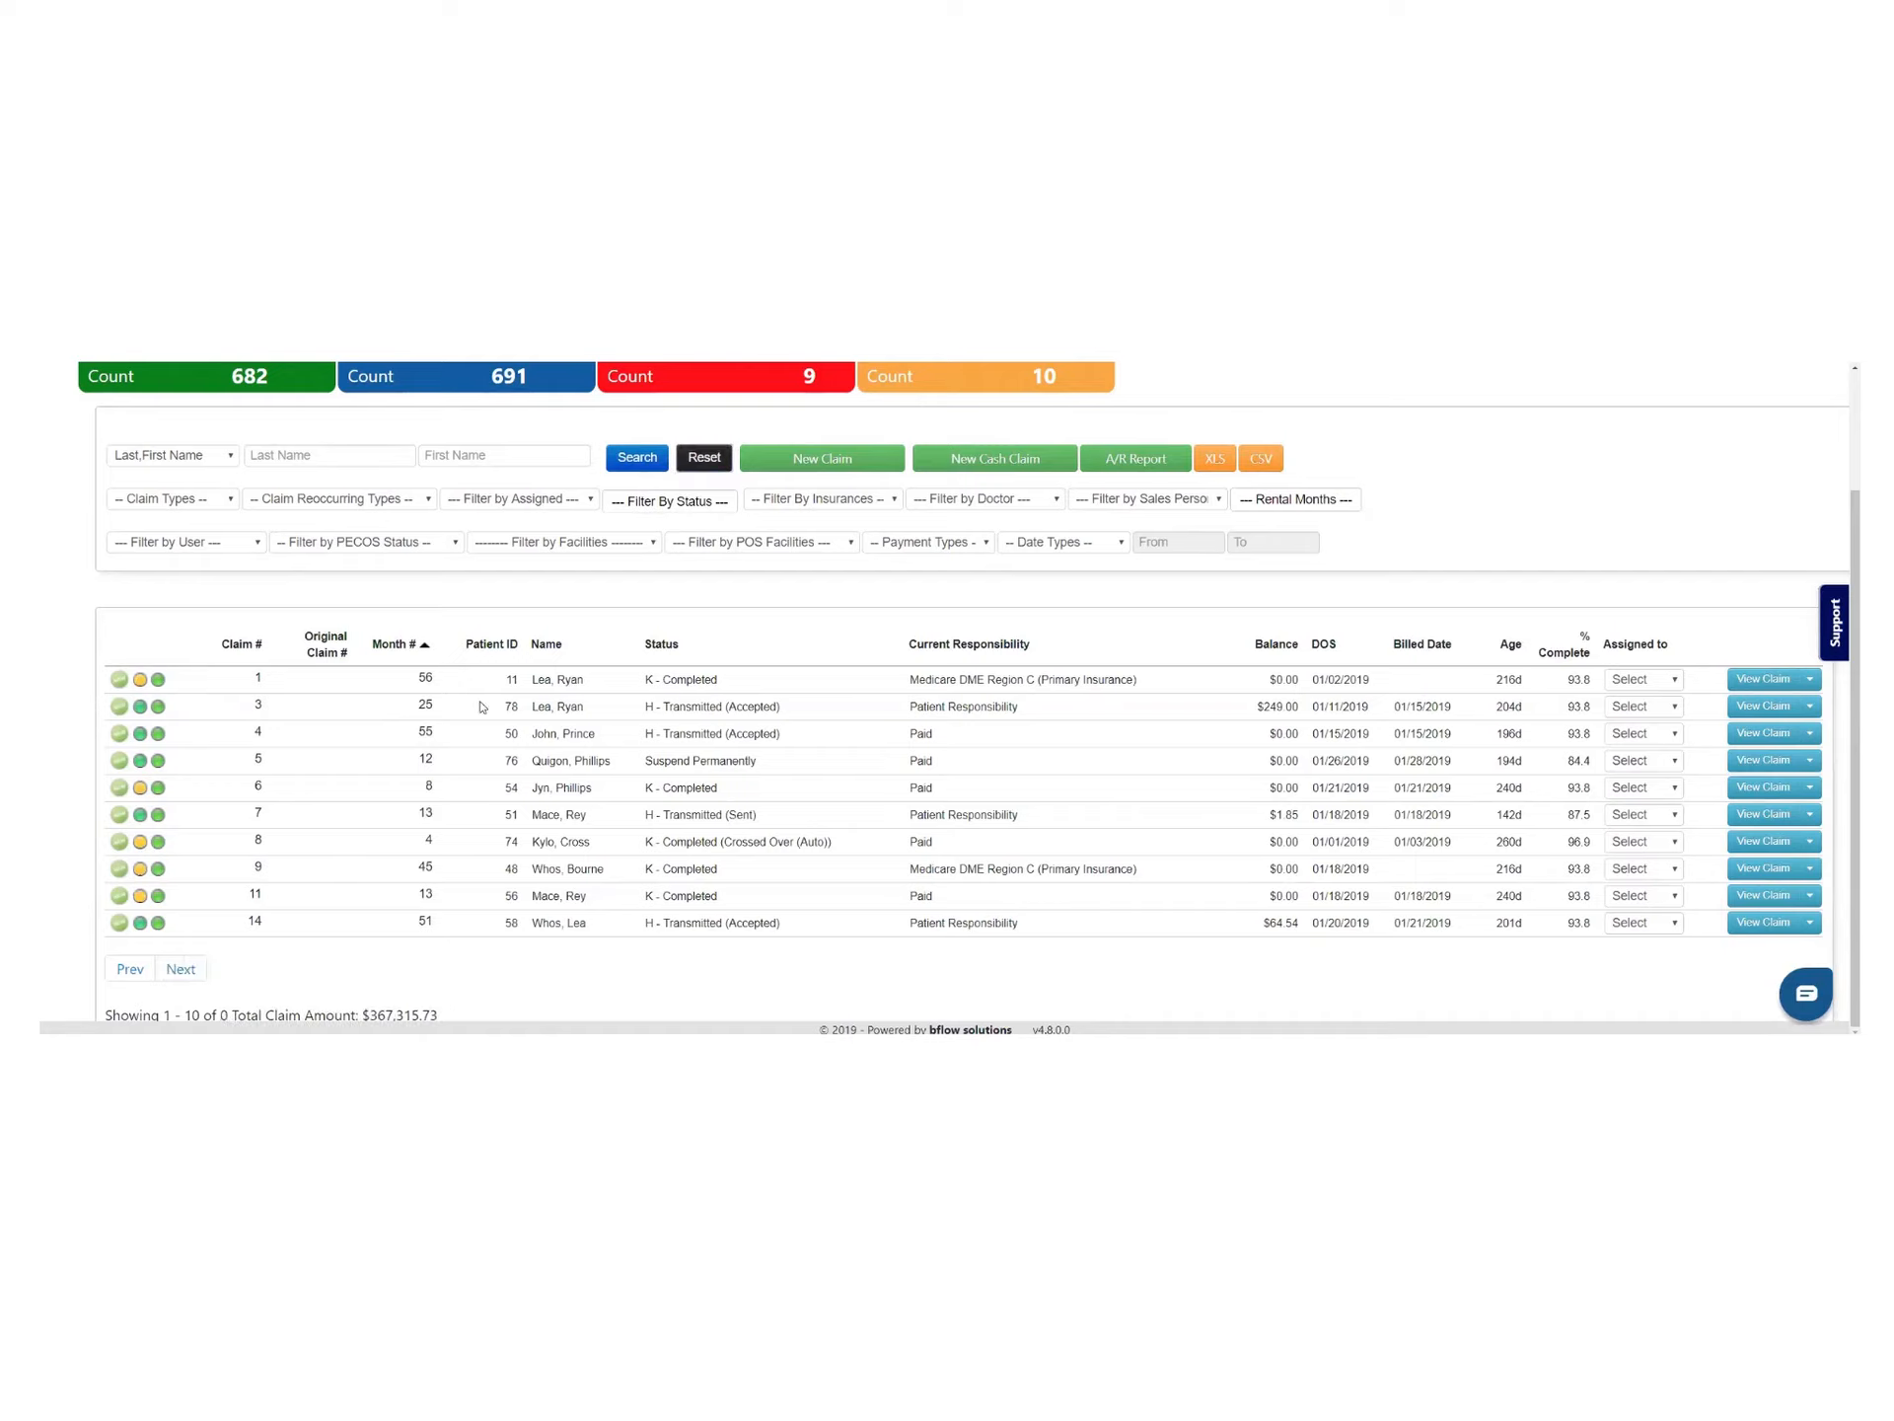
left_click(698, 457)
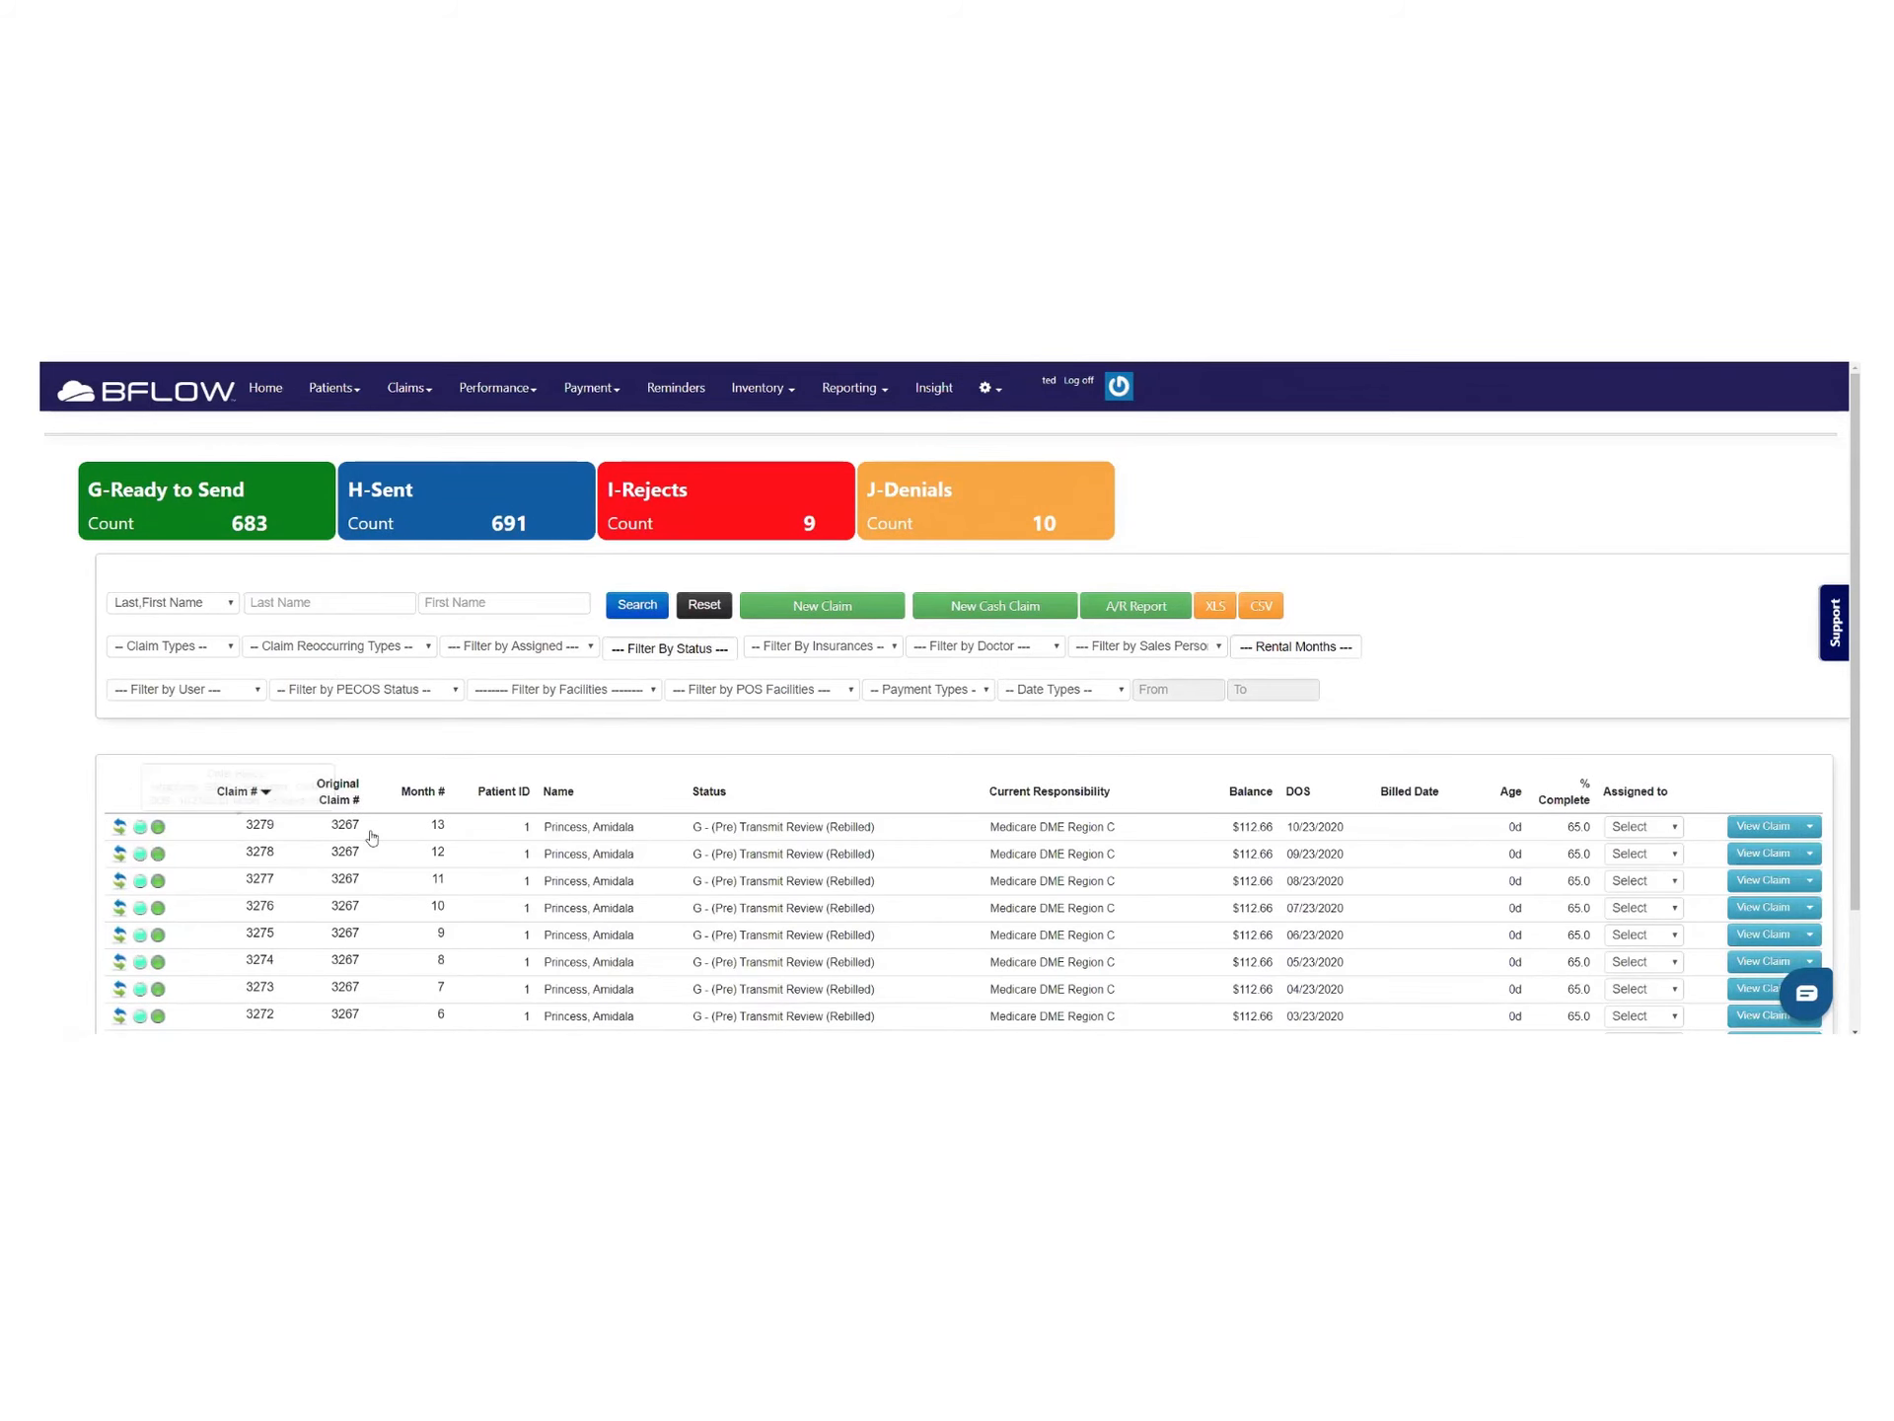
scroll(465, 764, "down", 2)
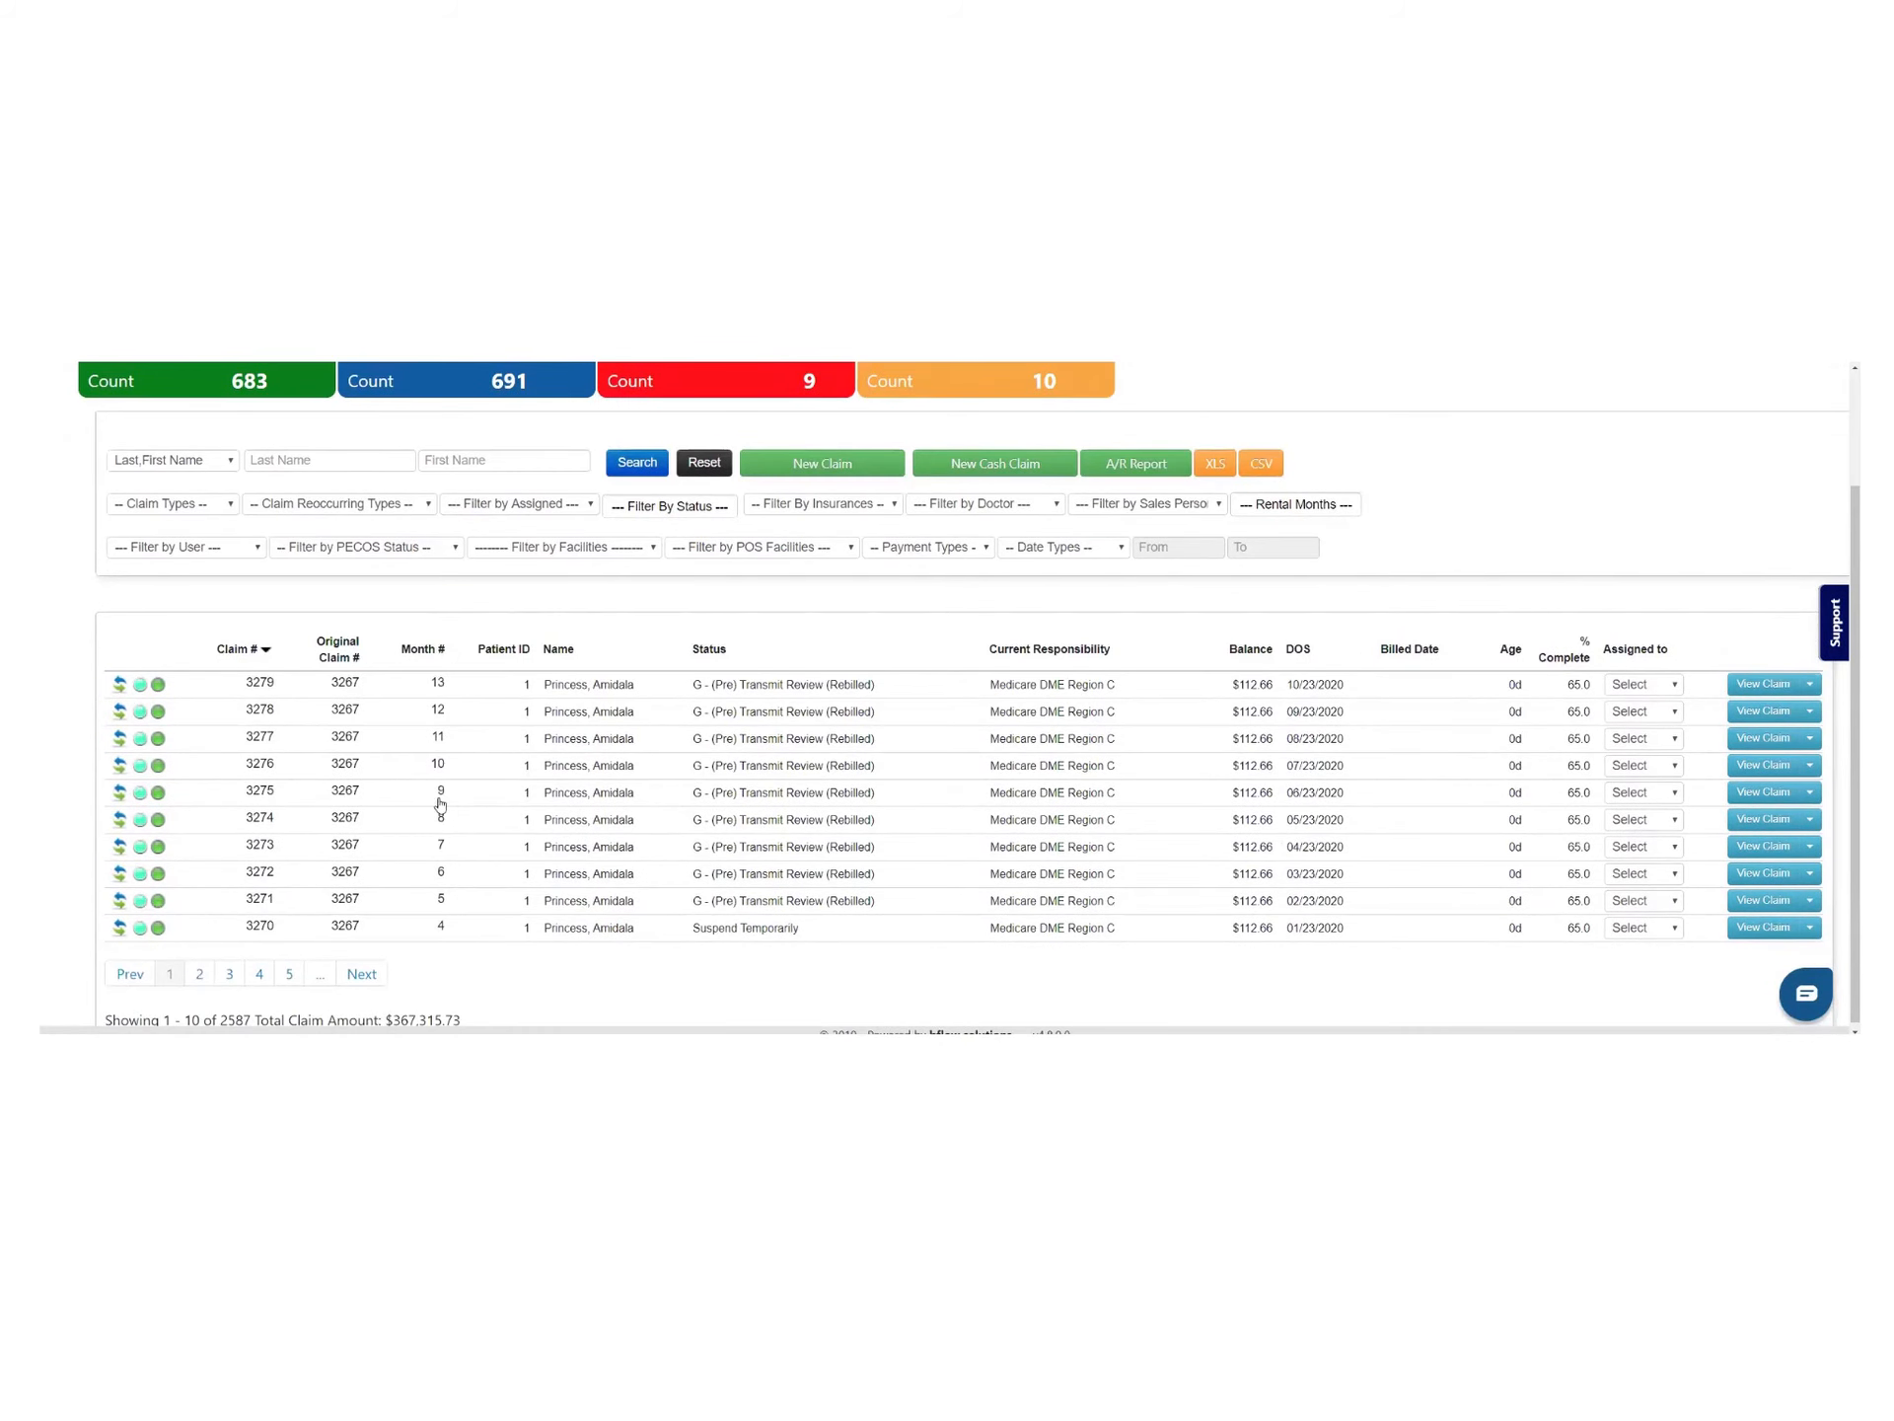
left_click(199, 974)
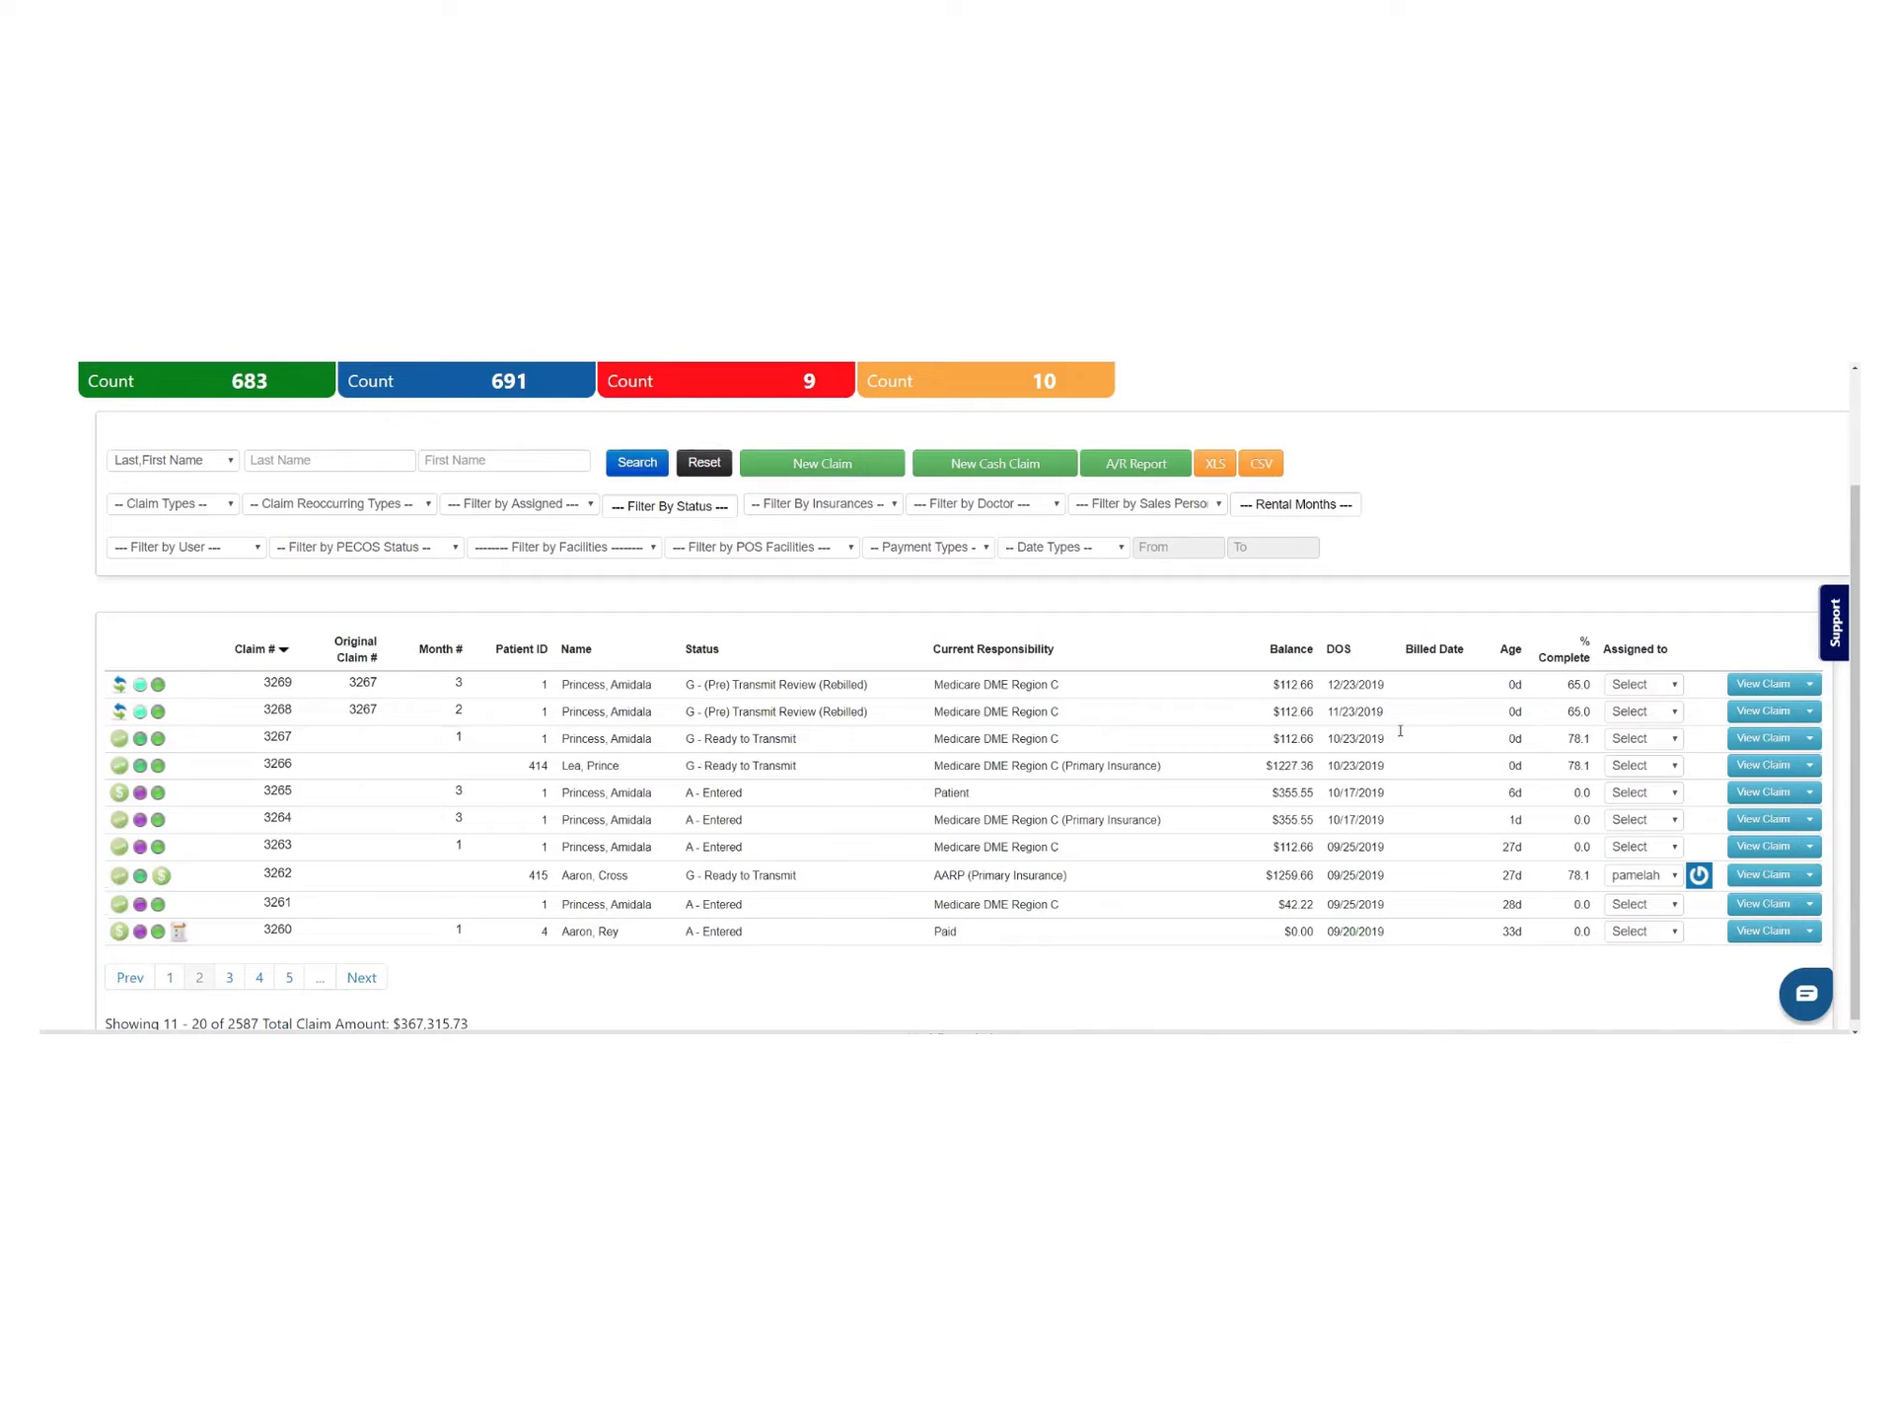
left_click_drag(1367, 738, 1324, 740)
left_click(1347, 740)
left_click_drag(1385, 720, 1322, 723)
left_click(1348, 680)
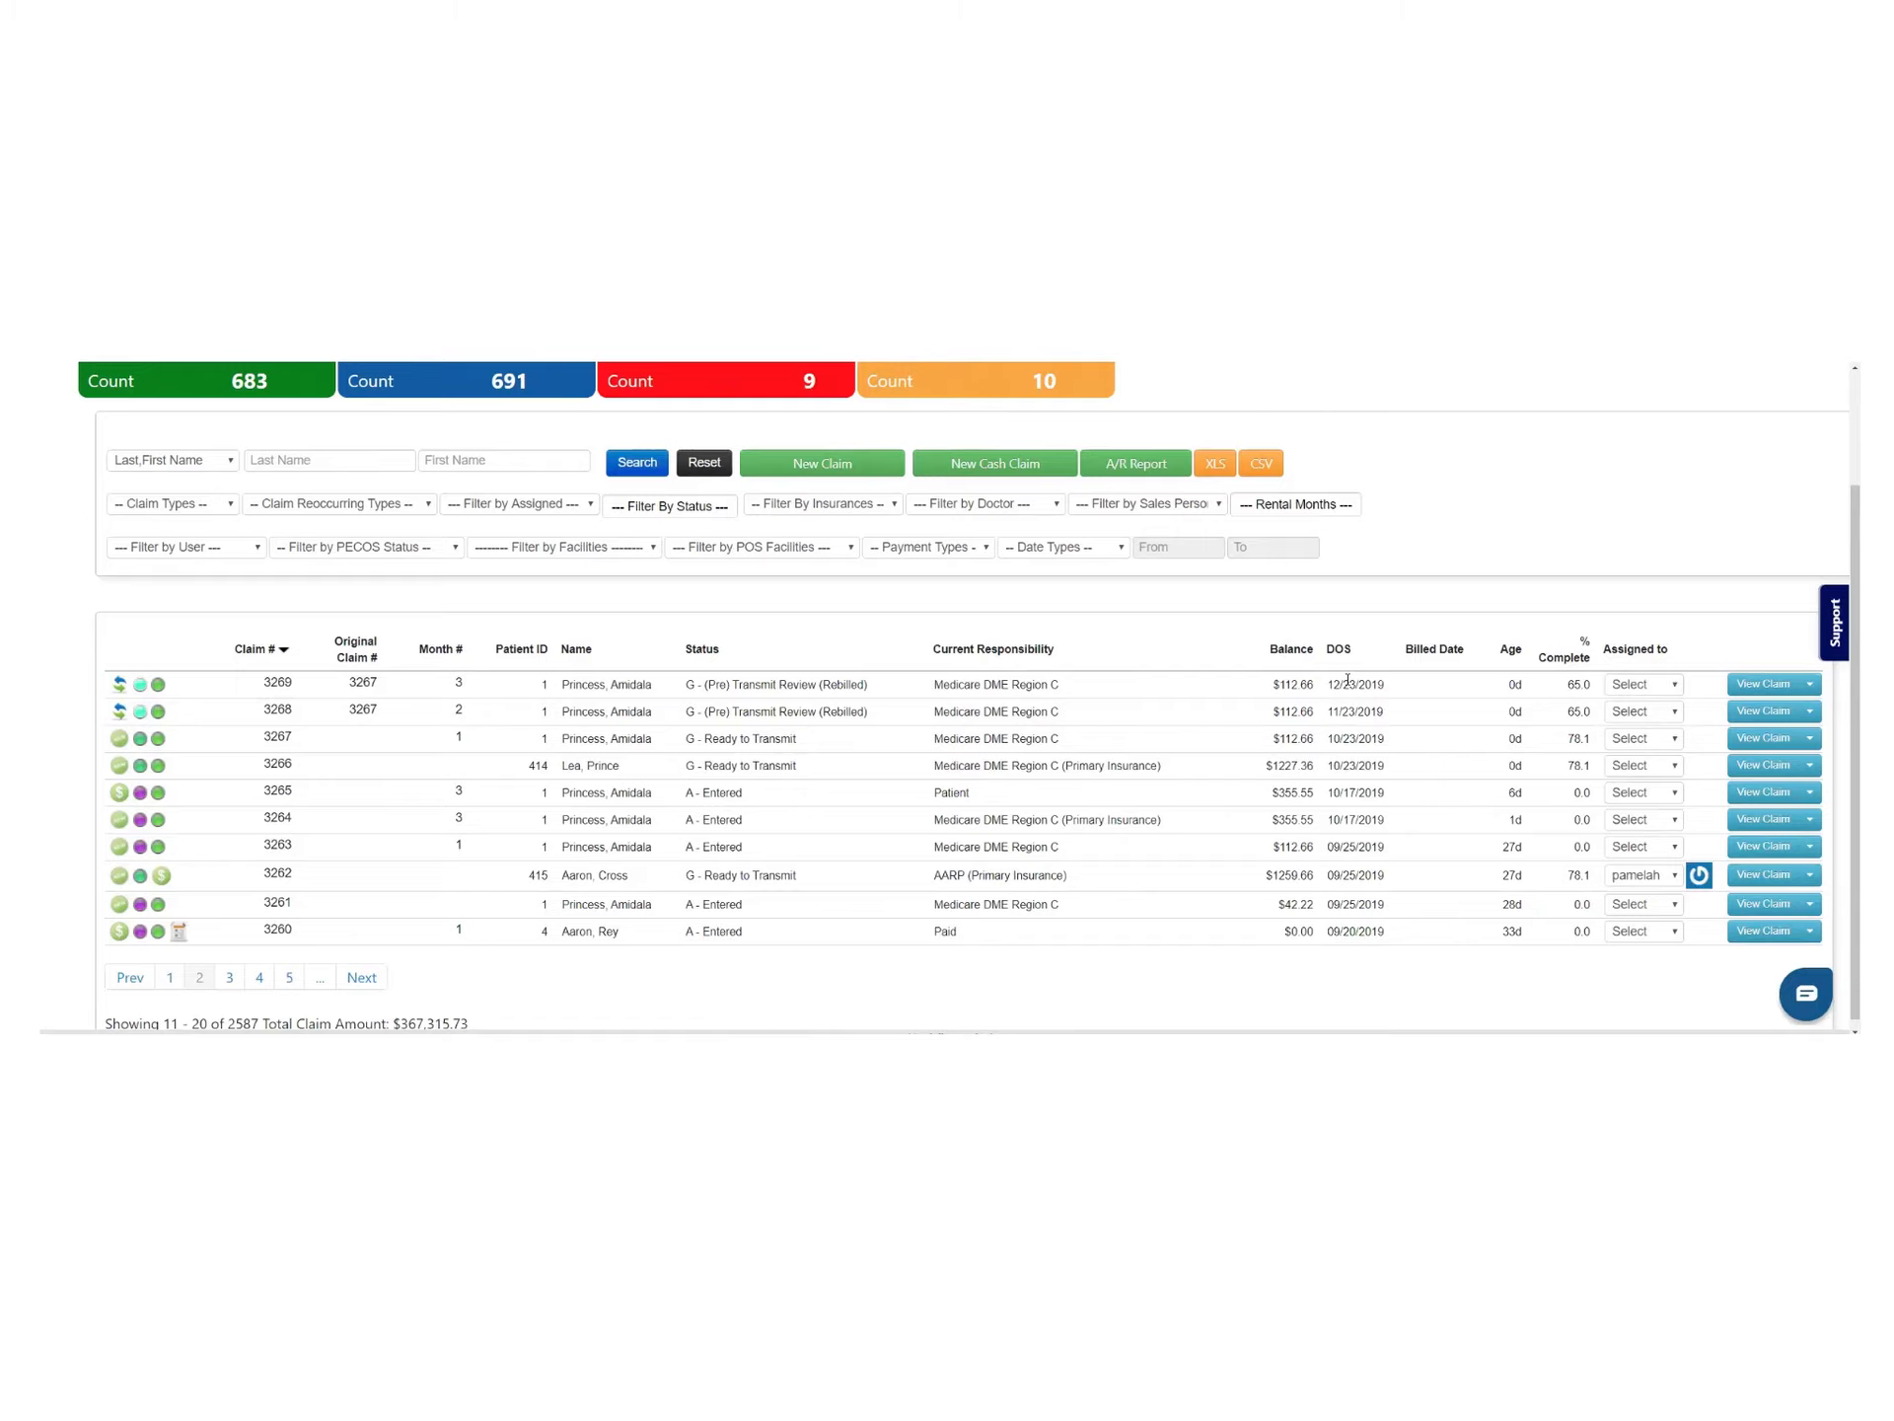
left_click(130, 979)
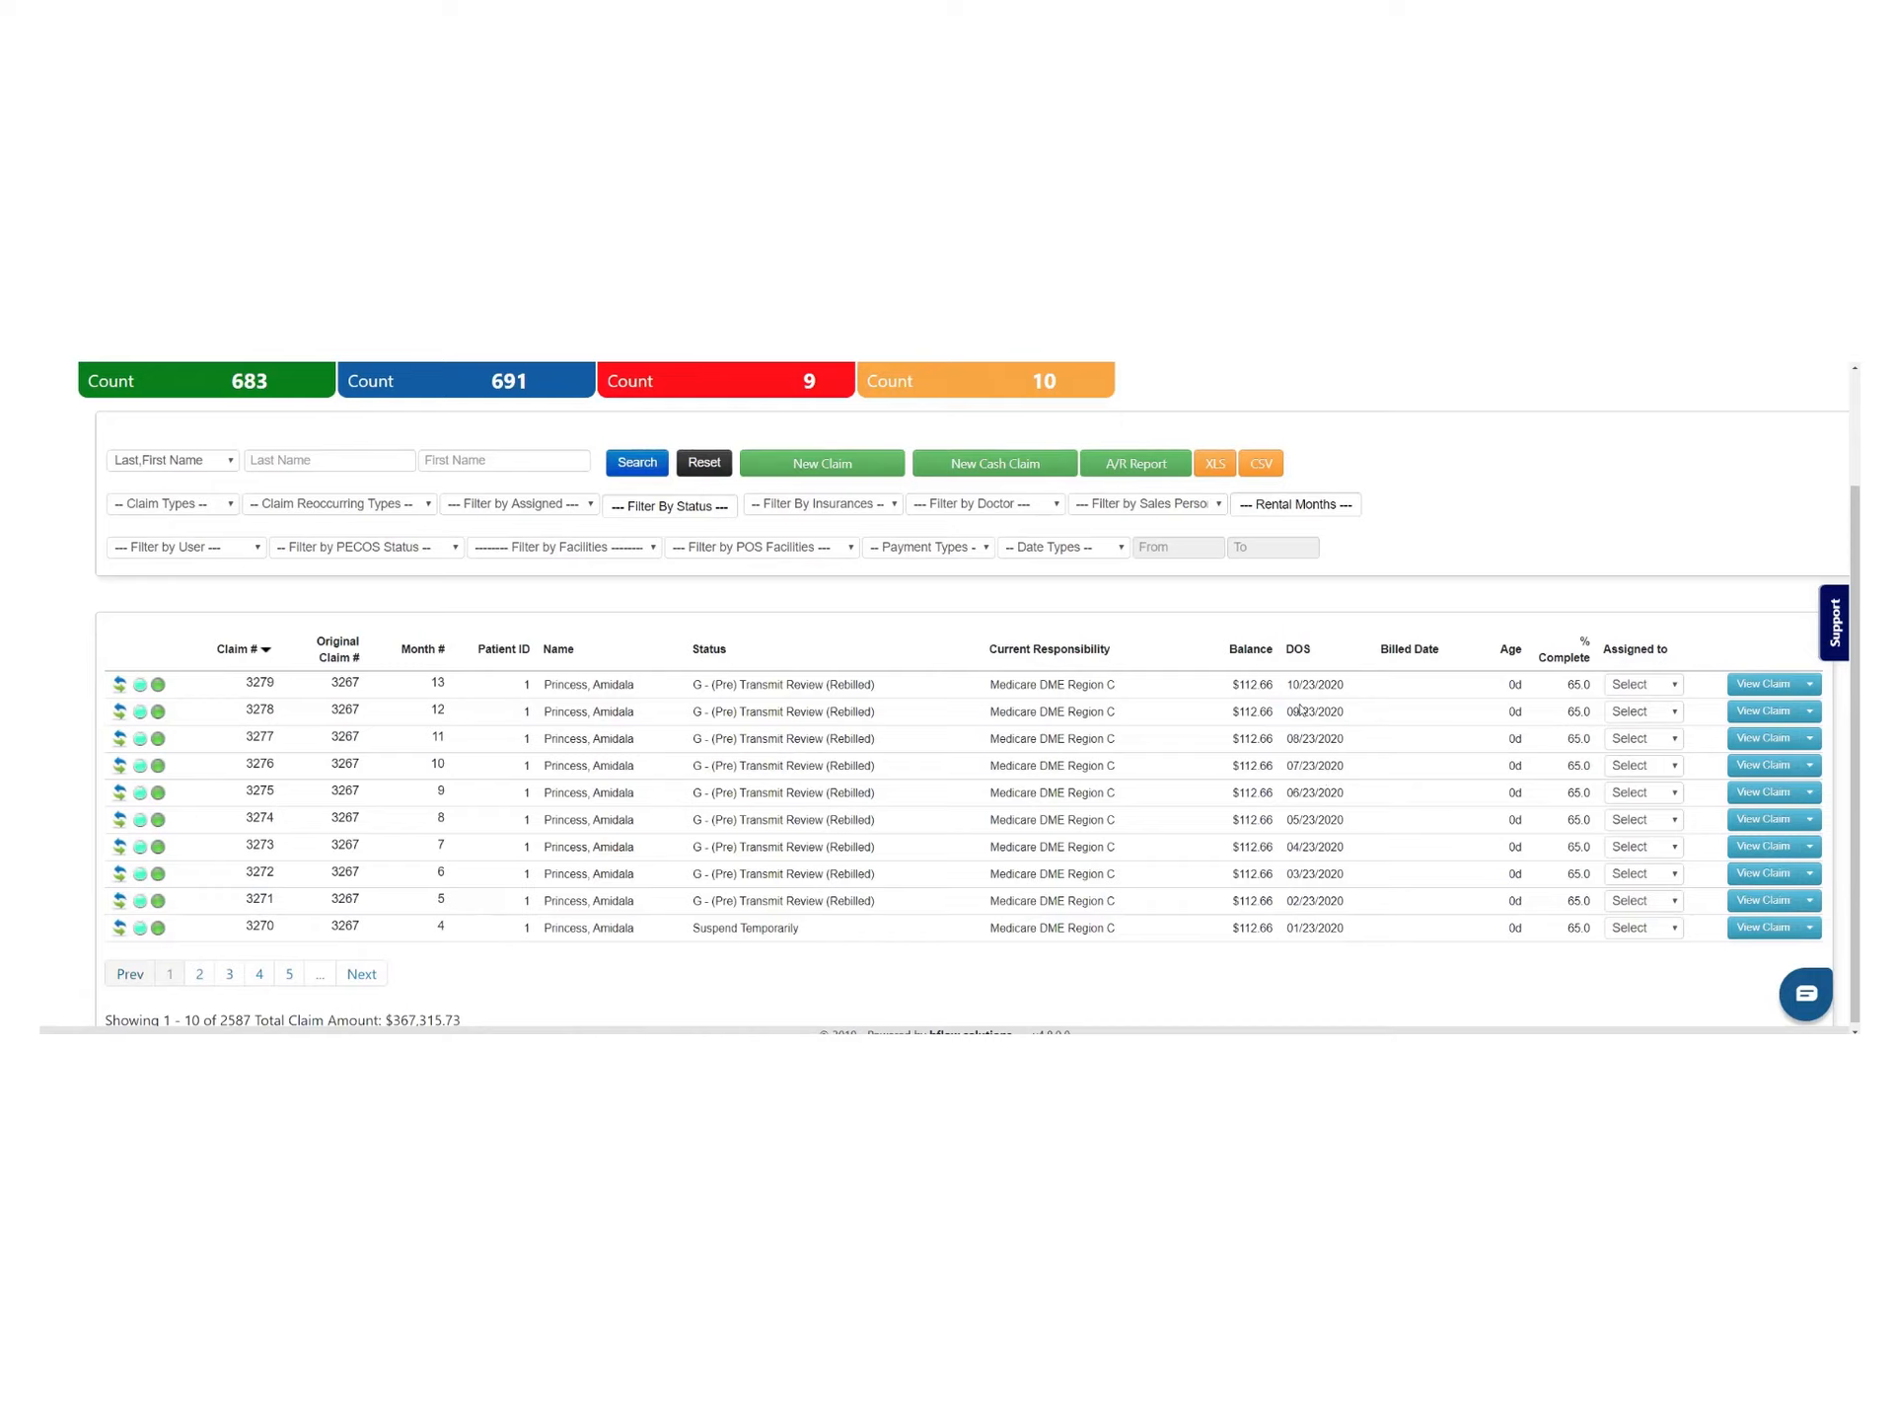
left_click_drag(1298, 687, 1328, 685)
scroll(811, 907, "down", 1)
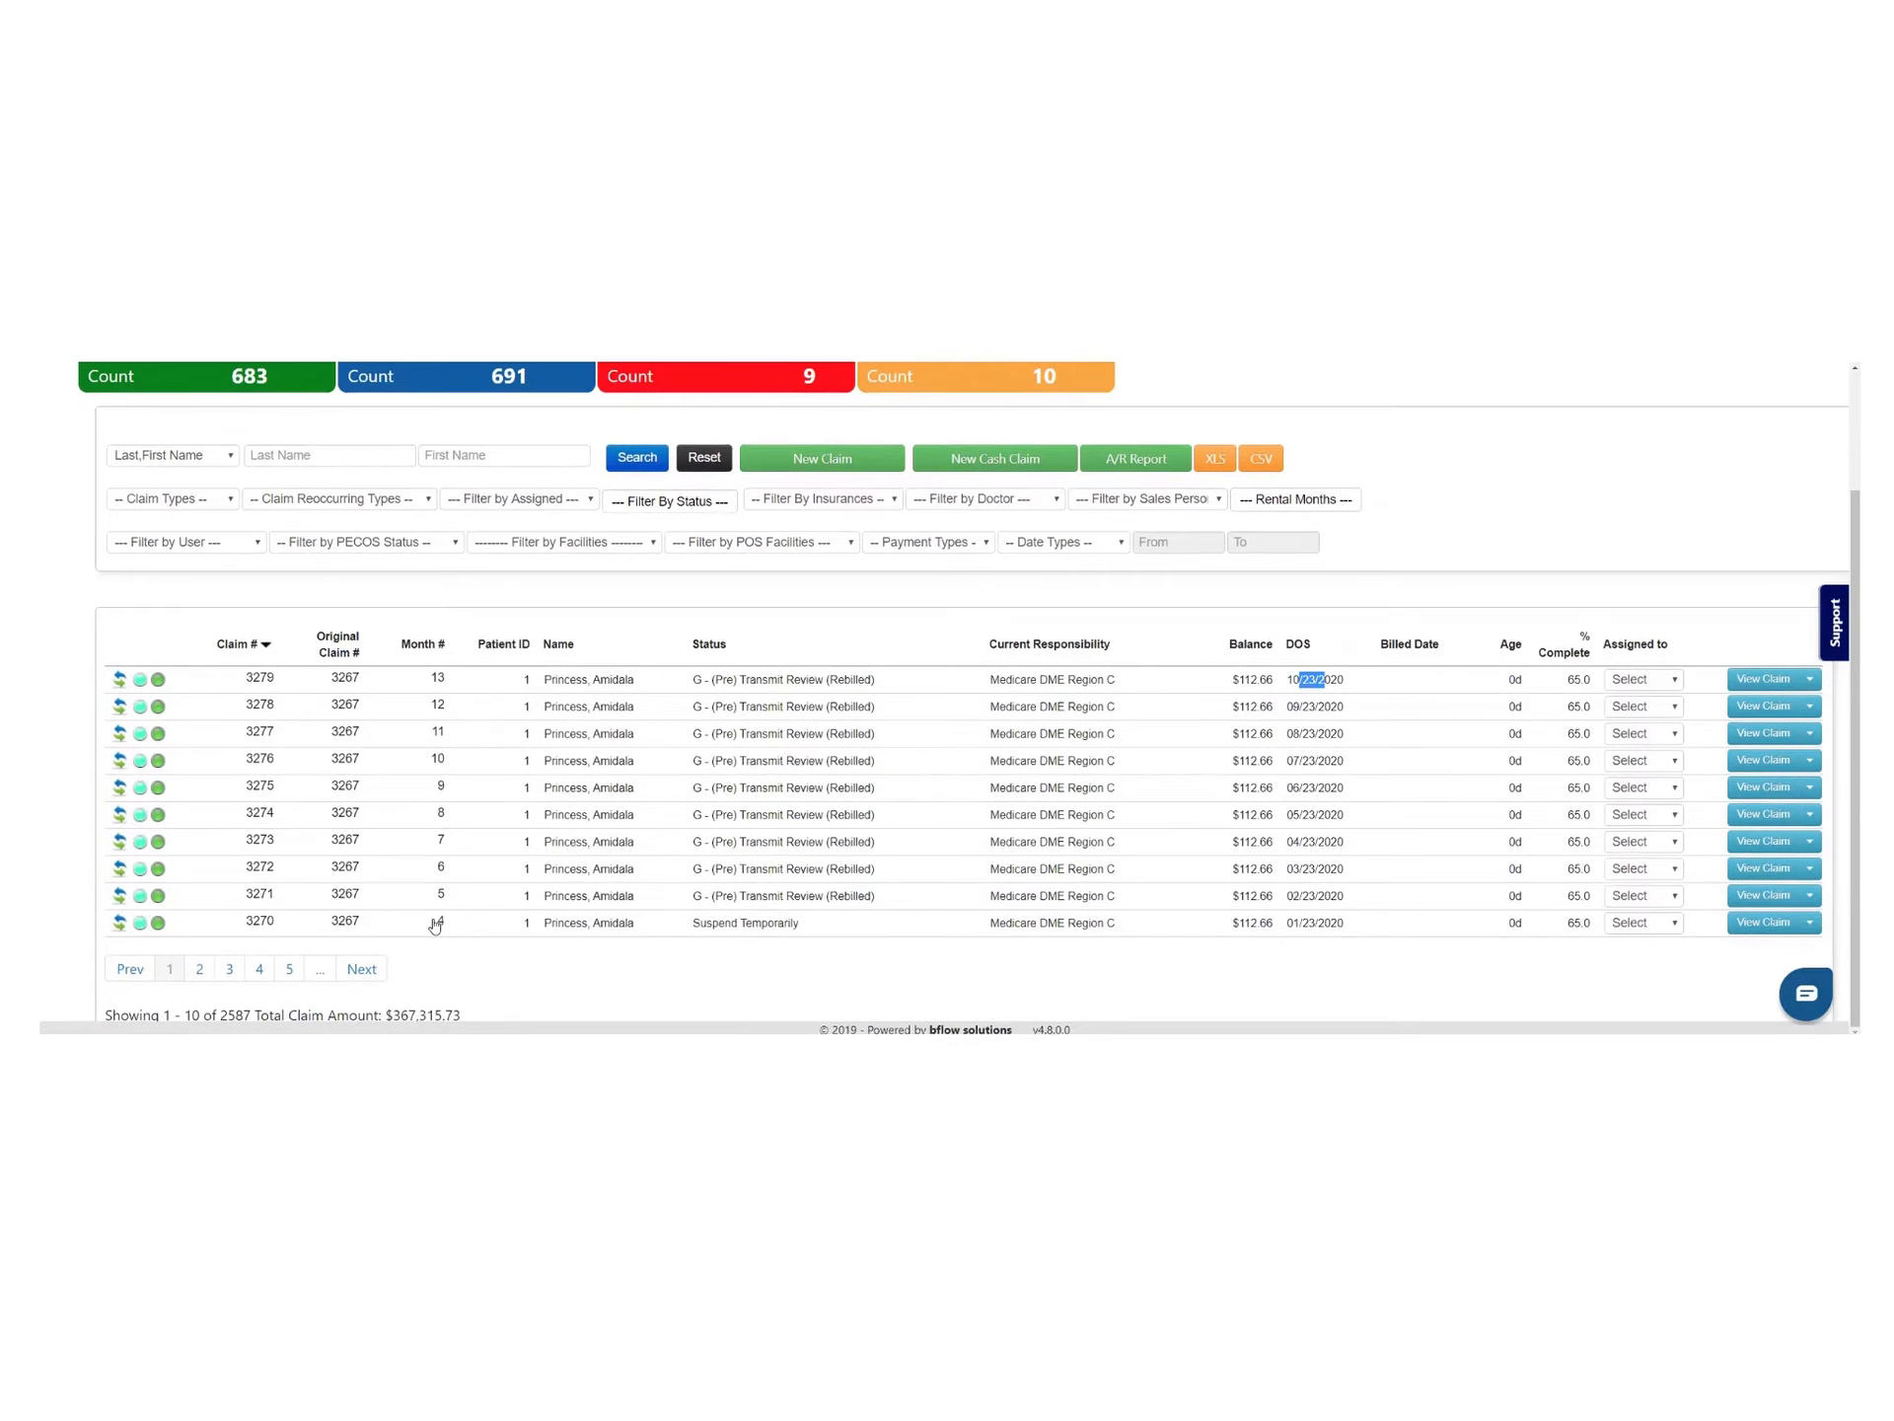
left_click_drag(702, 923, 824, 927)
scroll(780, 920, "up", 3)
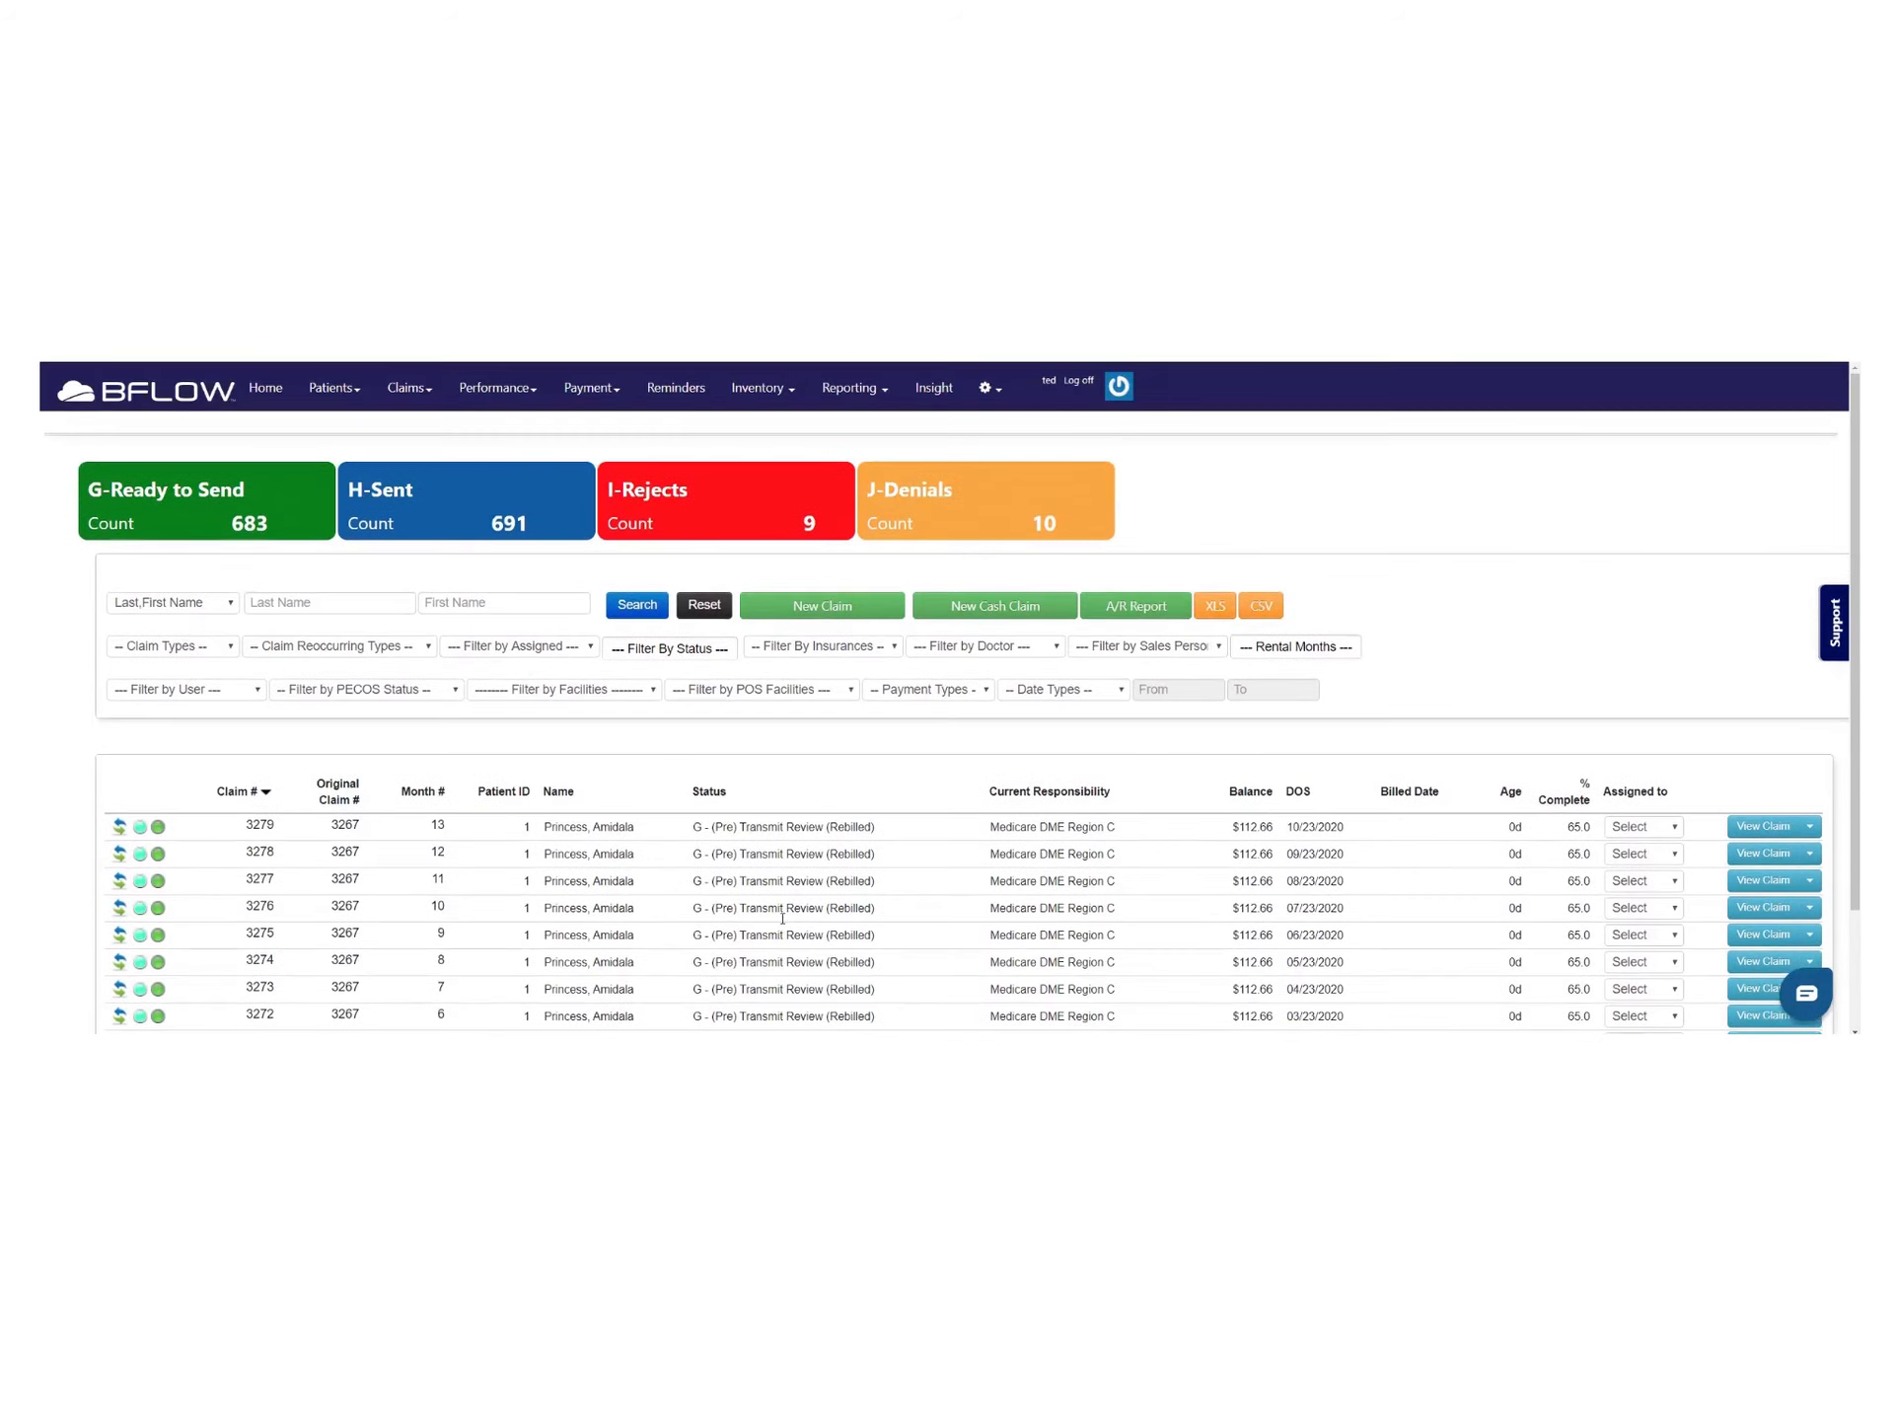
Review BFLOW MEDICAL SUPPLY's Automatically transmit rentals setting and close facility 1 without saving
left_click(987, 387)
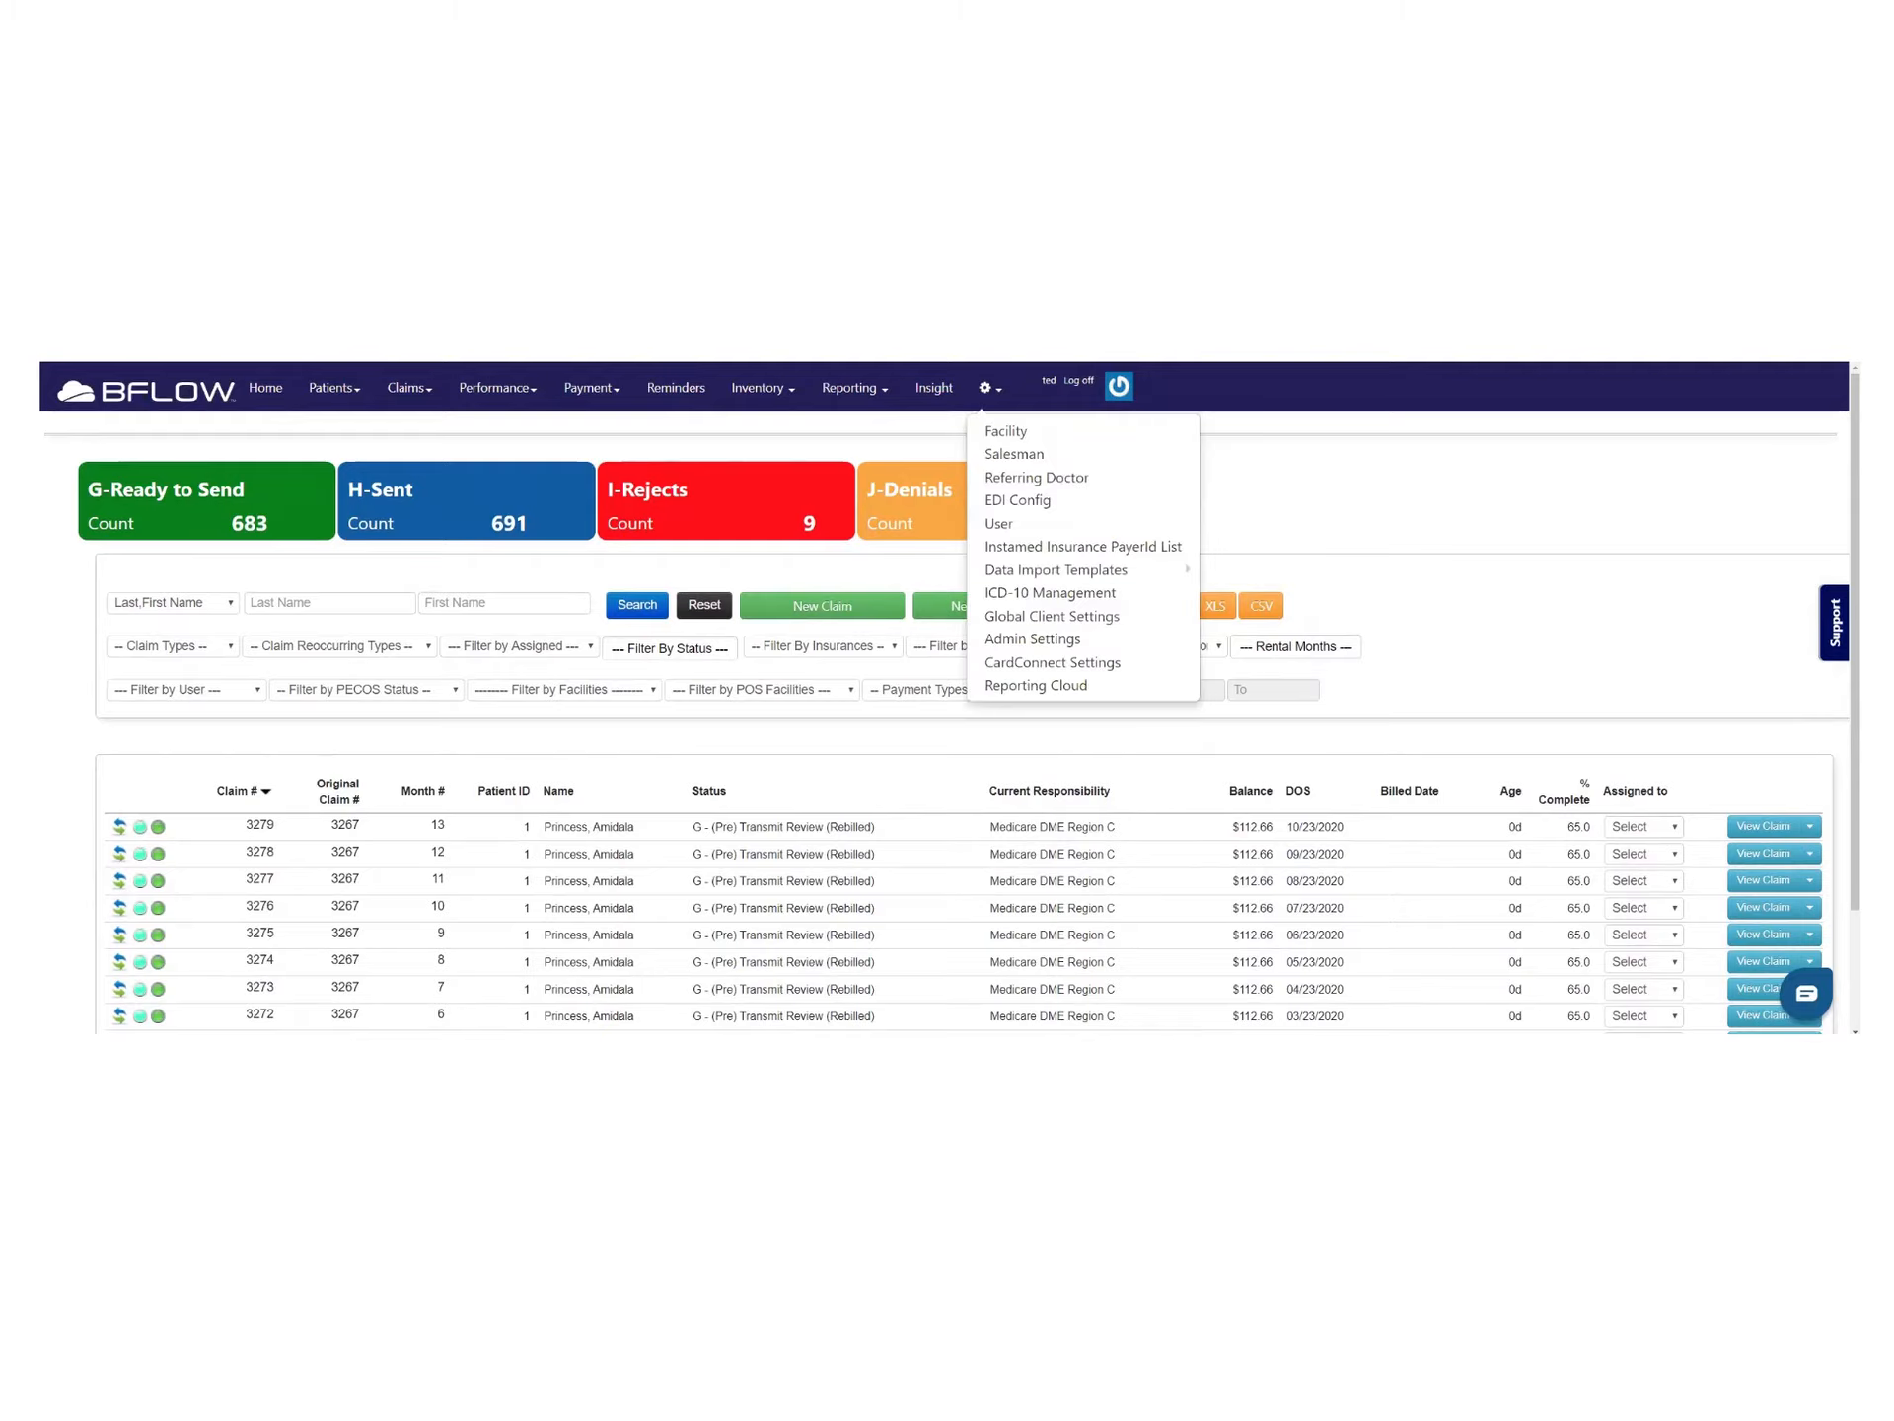
left_click(1021, 434)
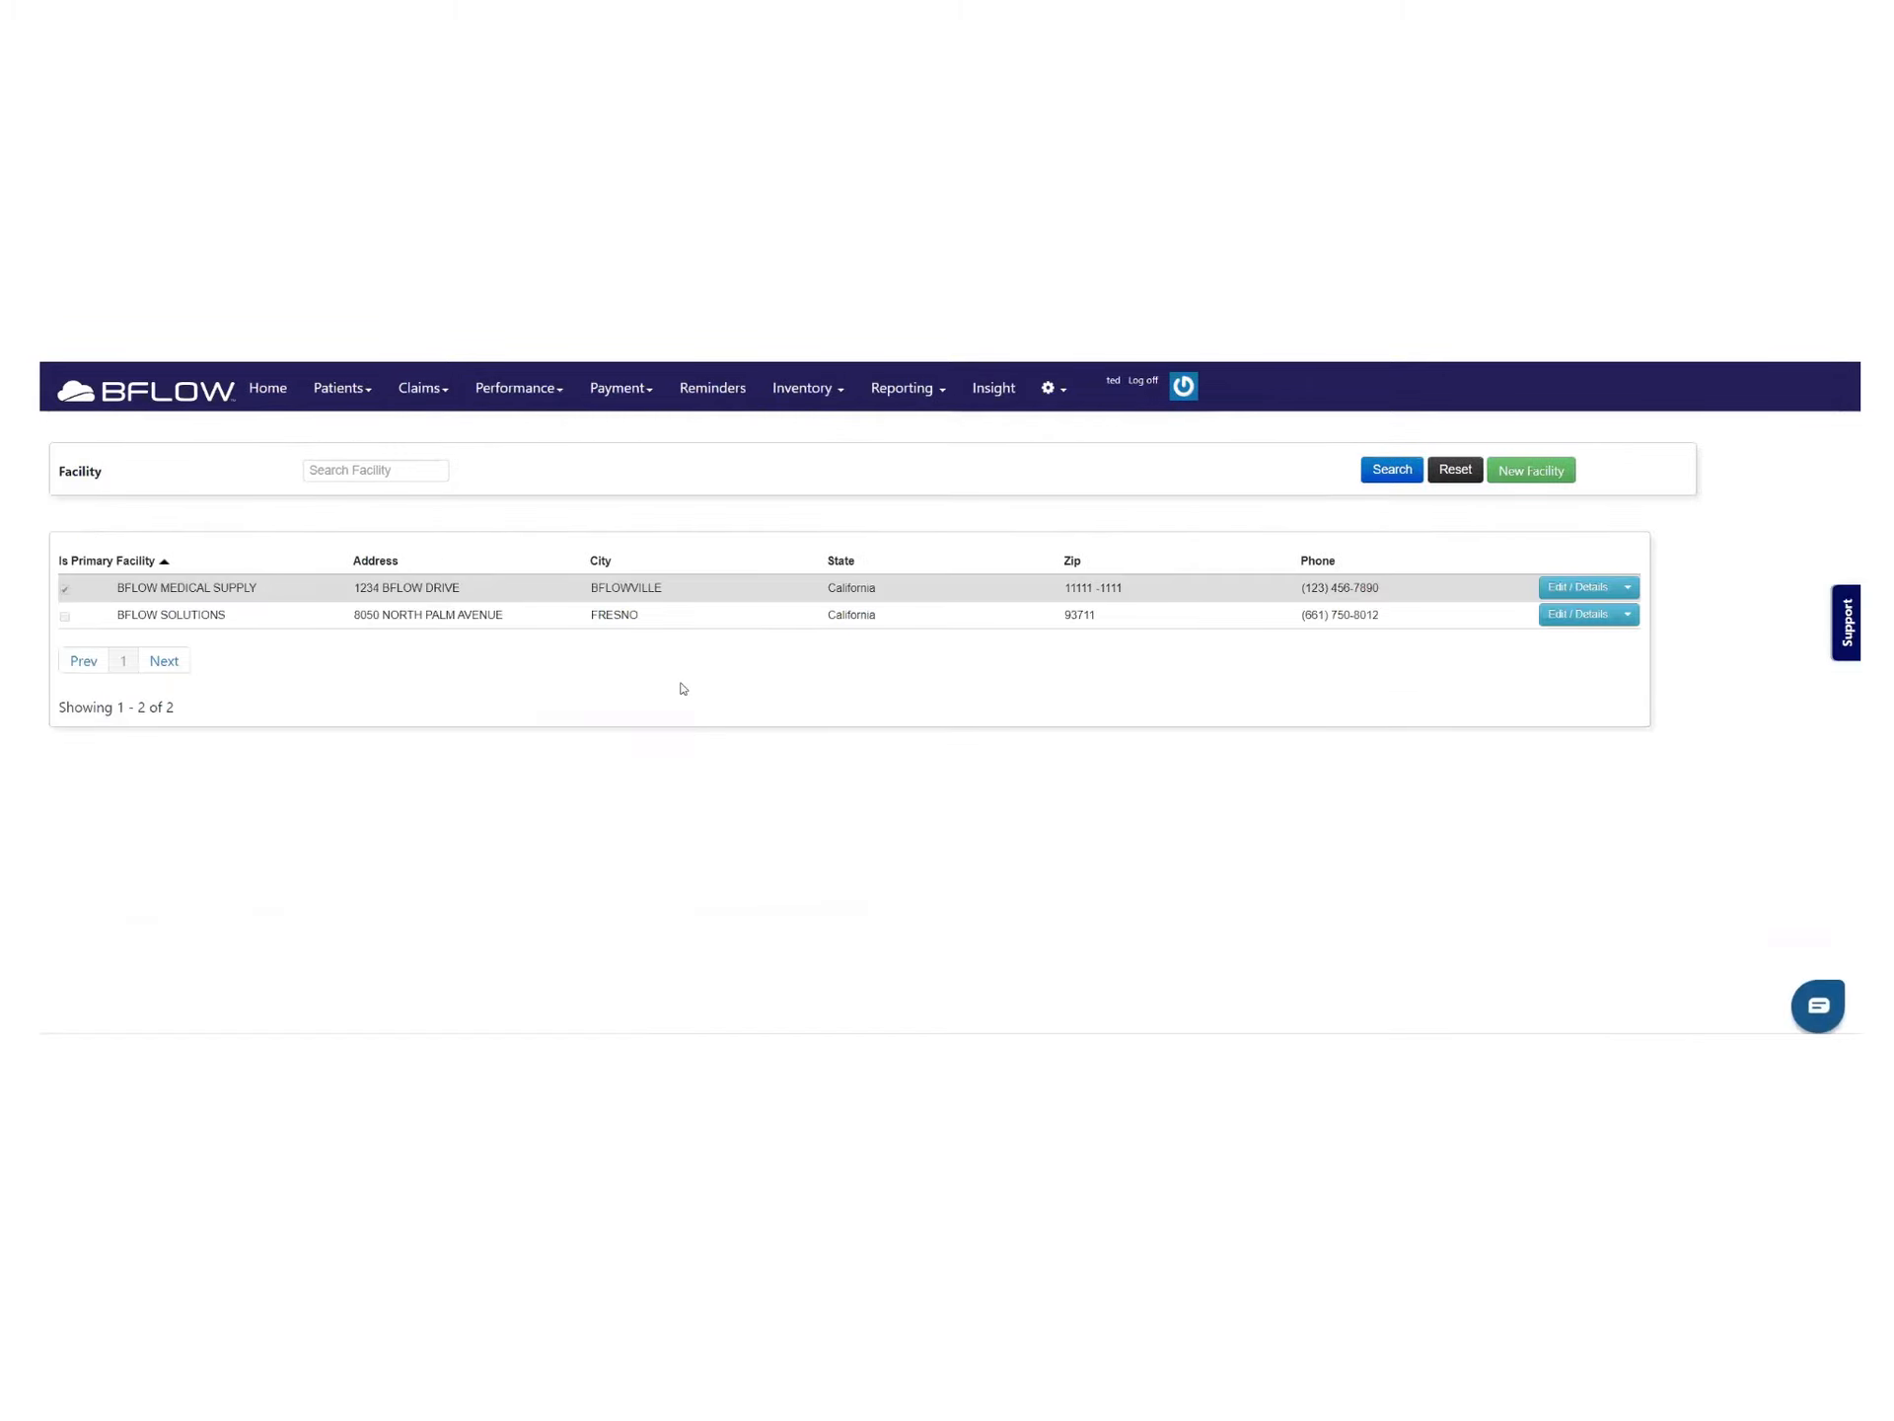
left_click(1582, 587)
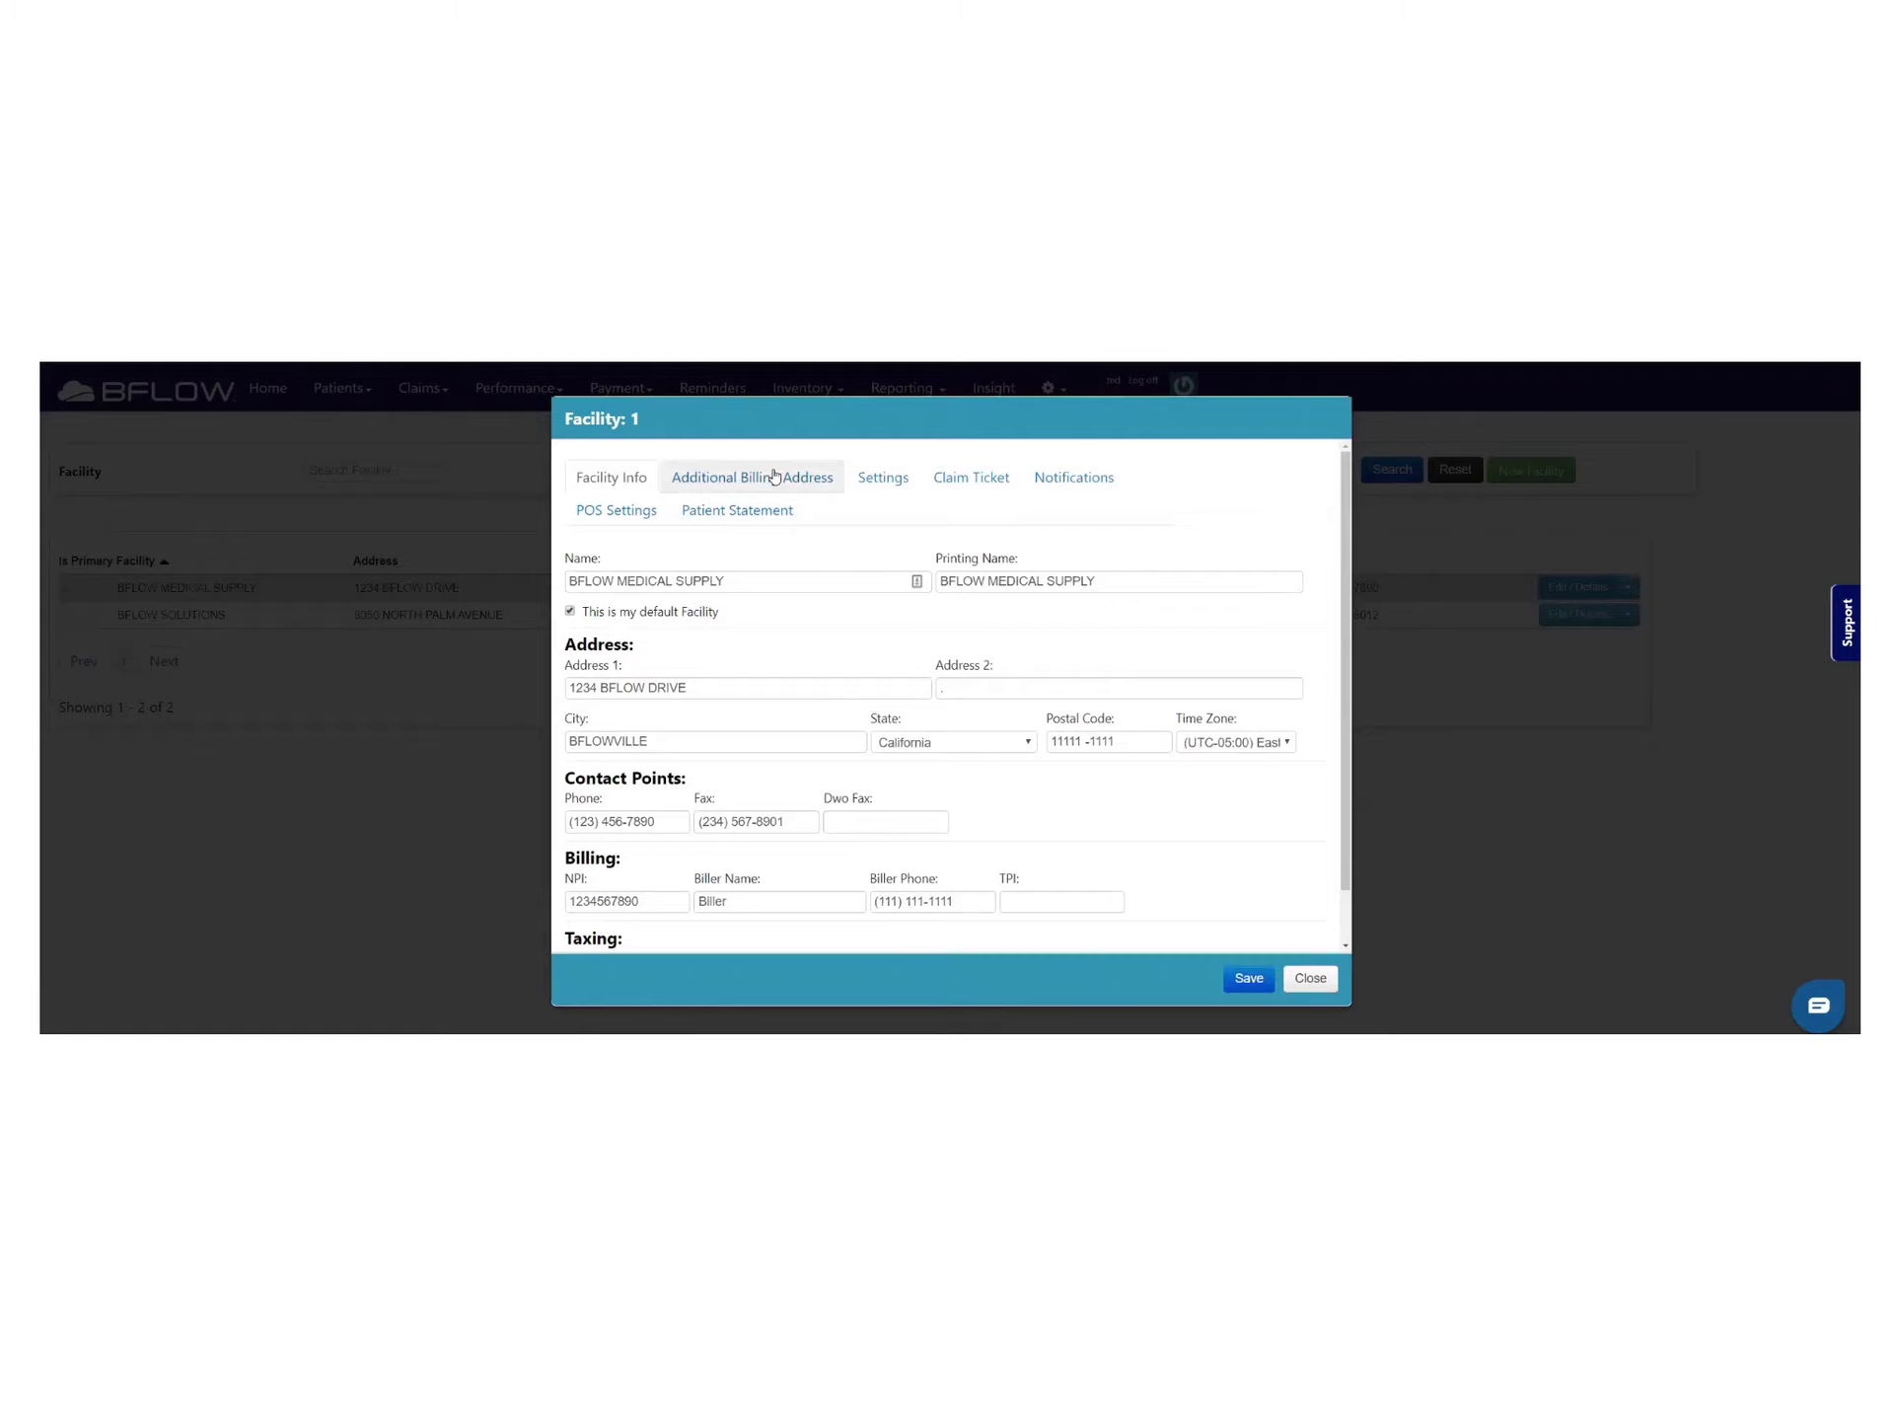
left_click(881, 478)
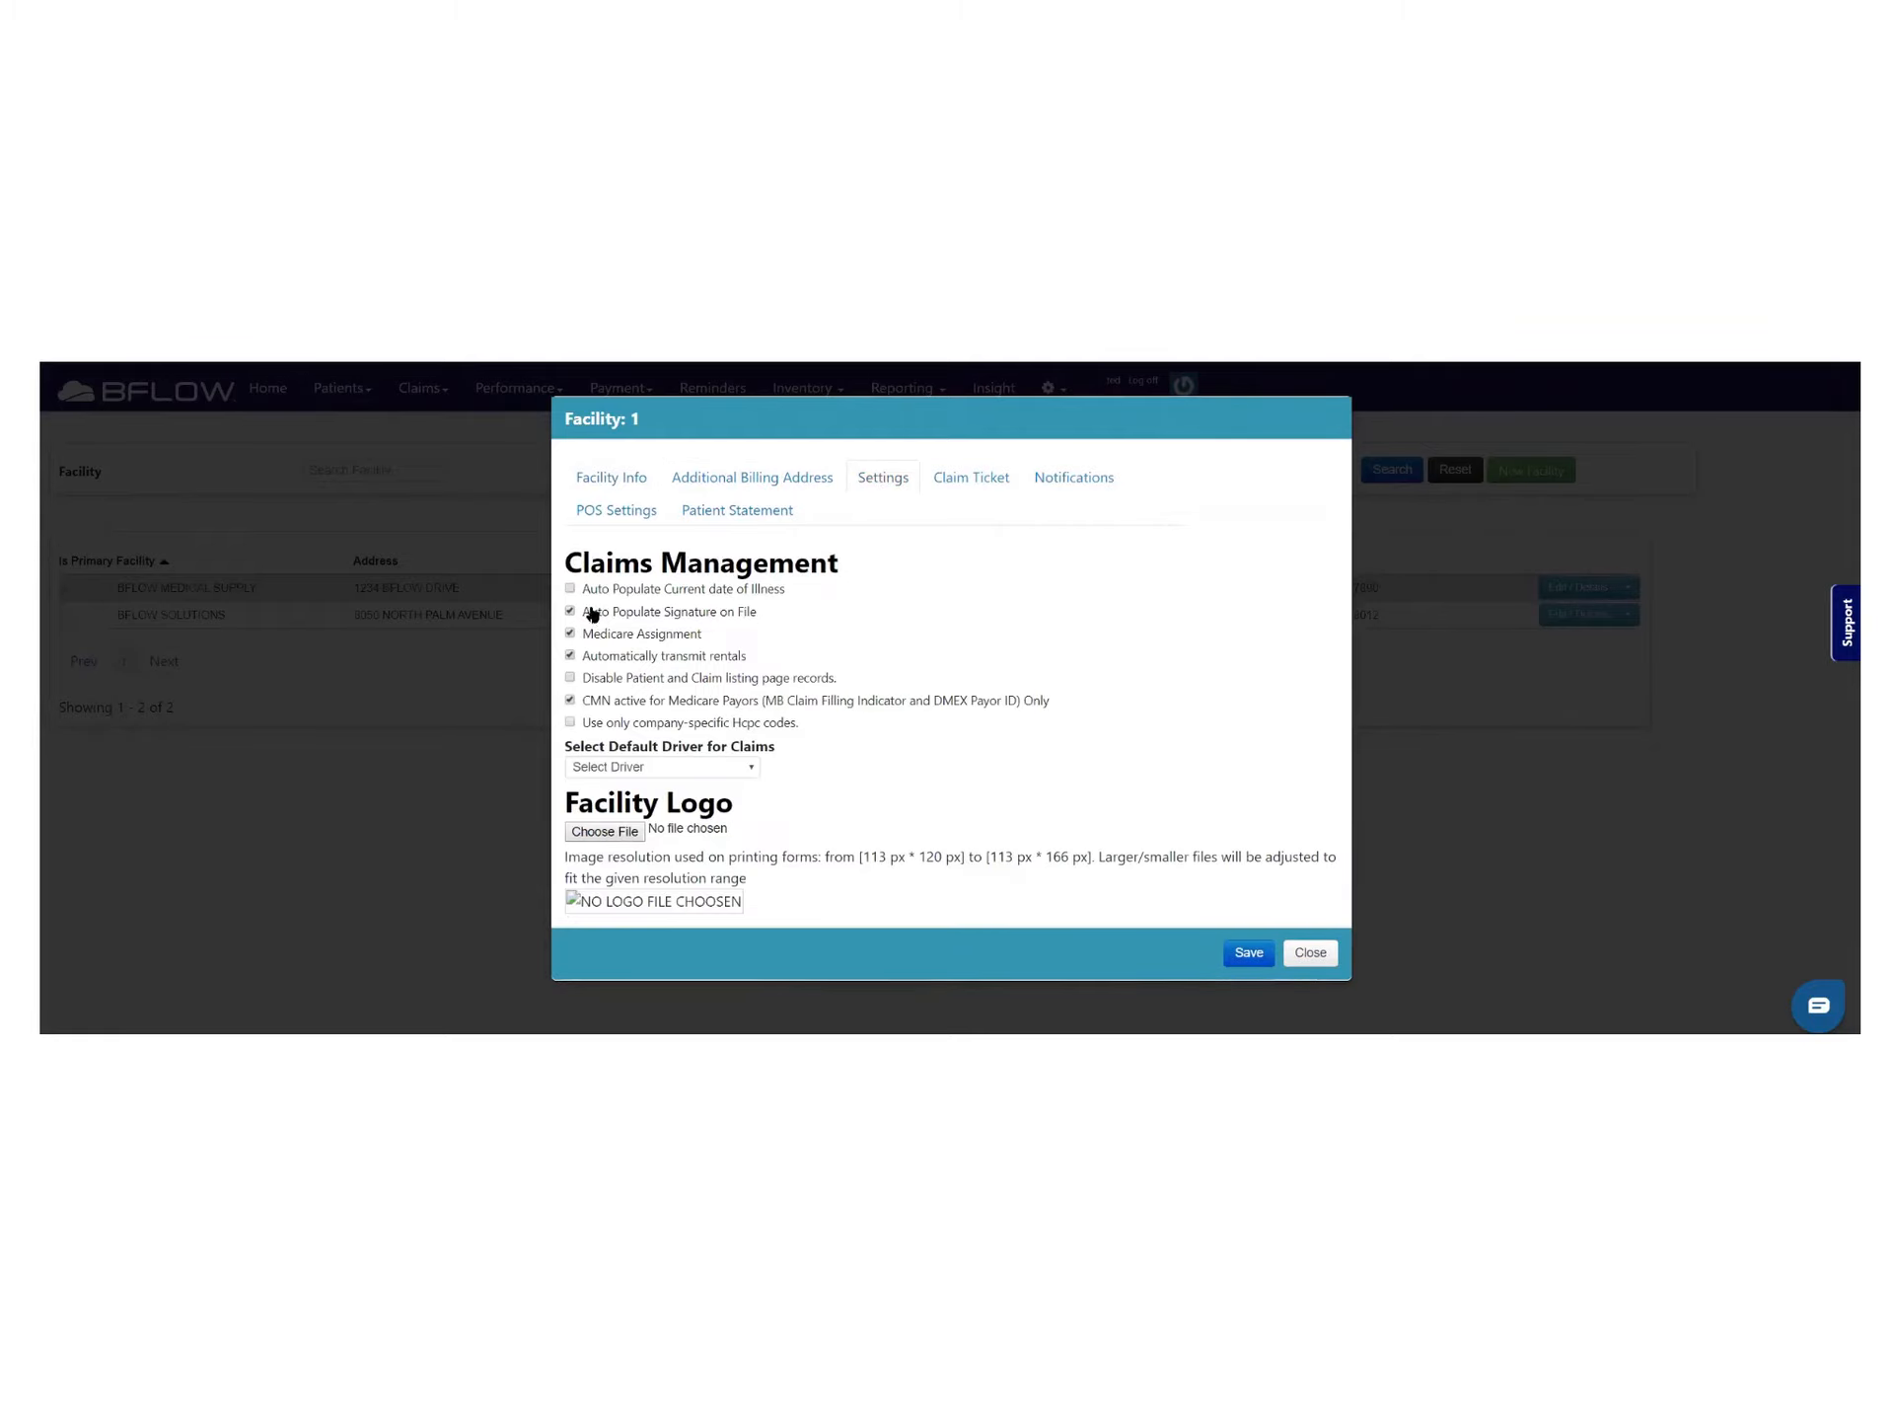
left_click_drag(587, 665, 753, 670)
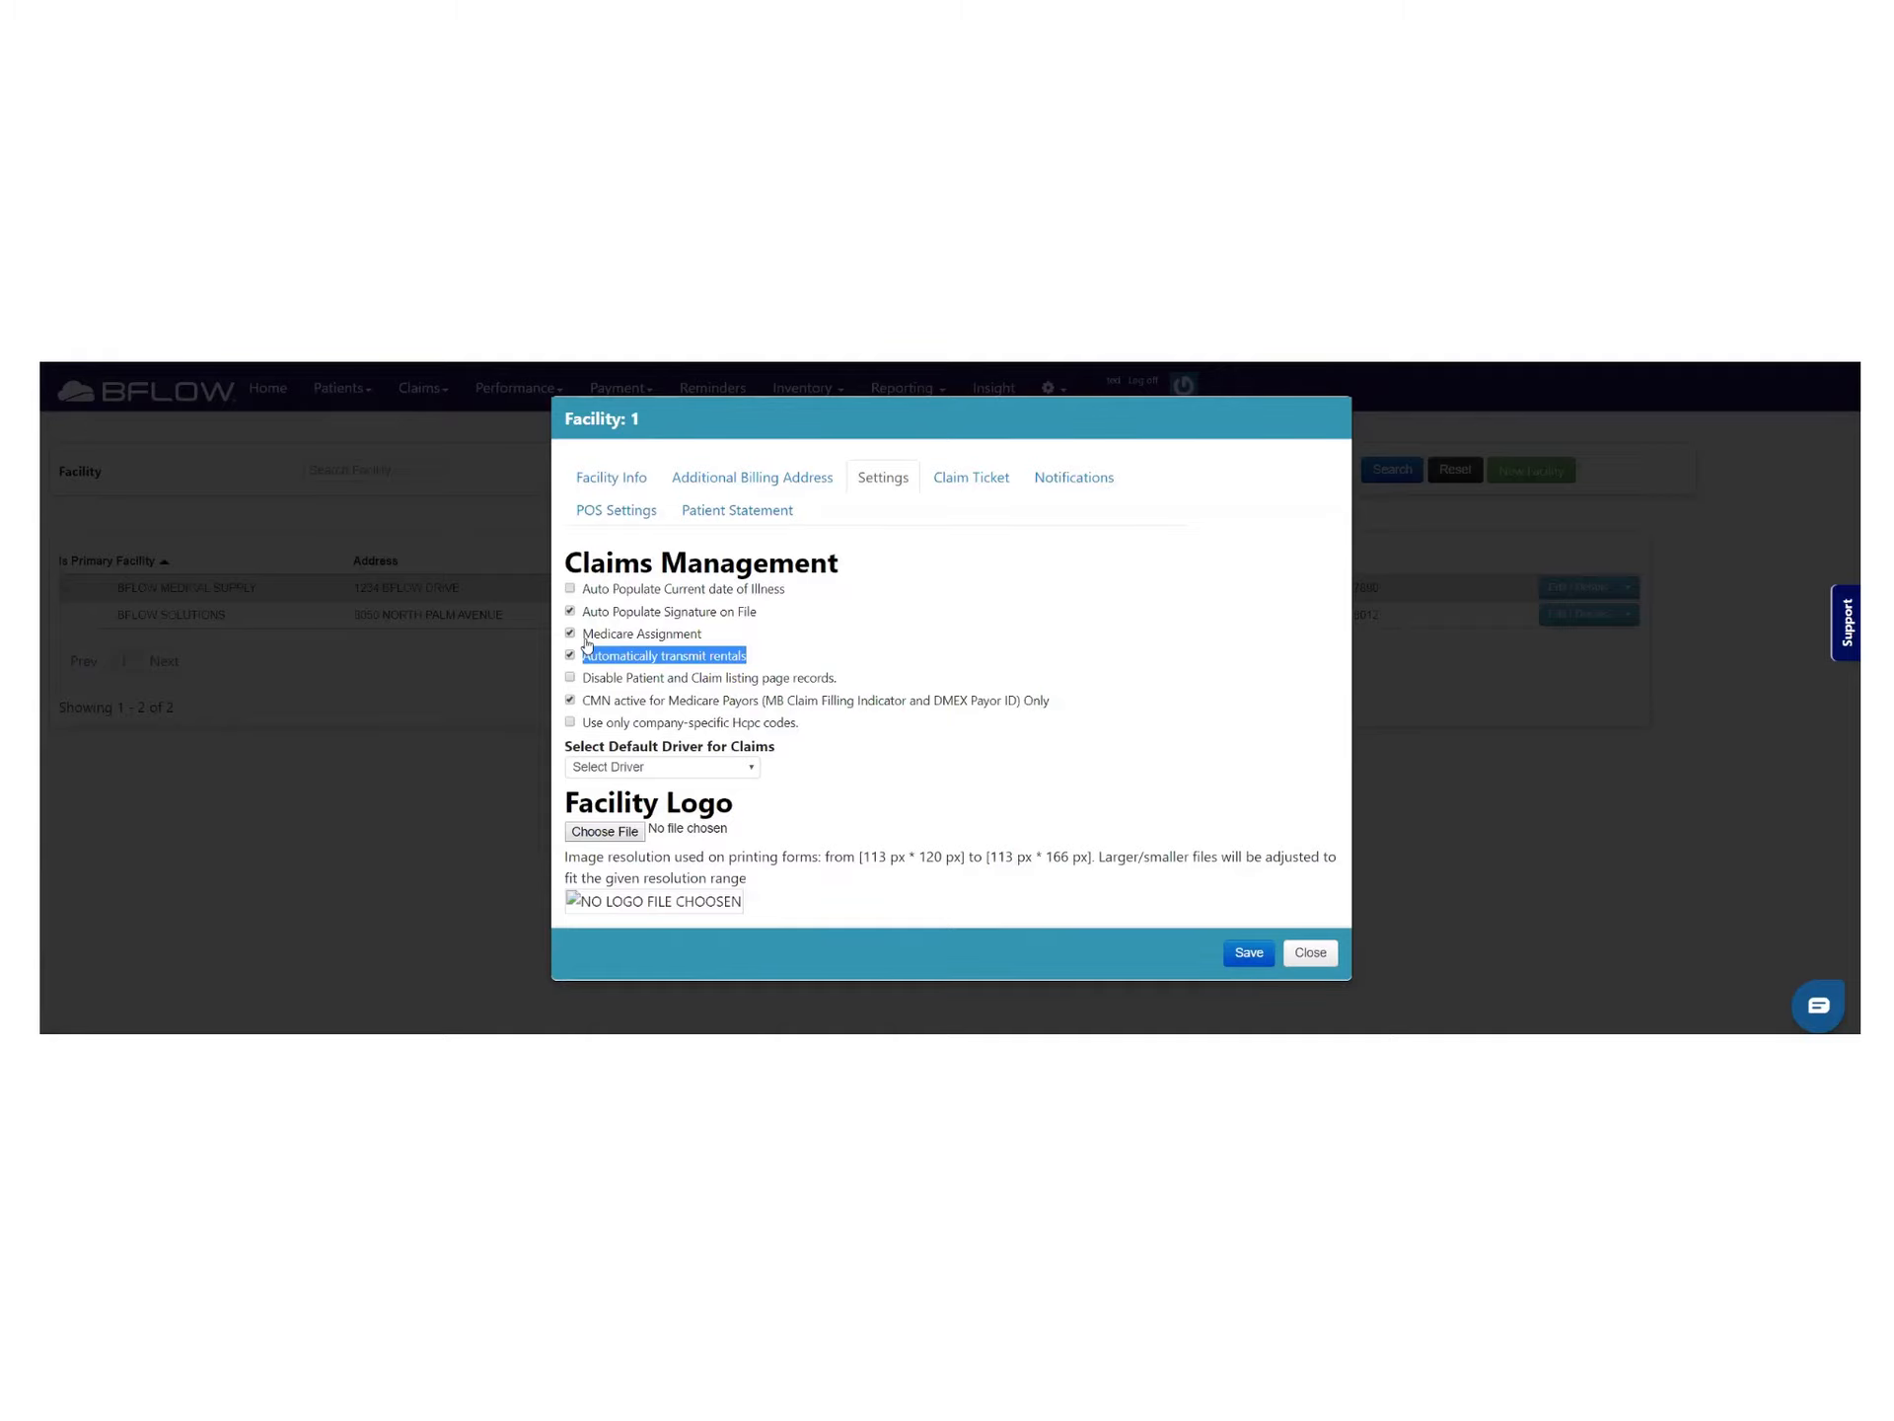
left_click(1310, 952)
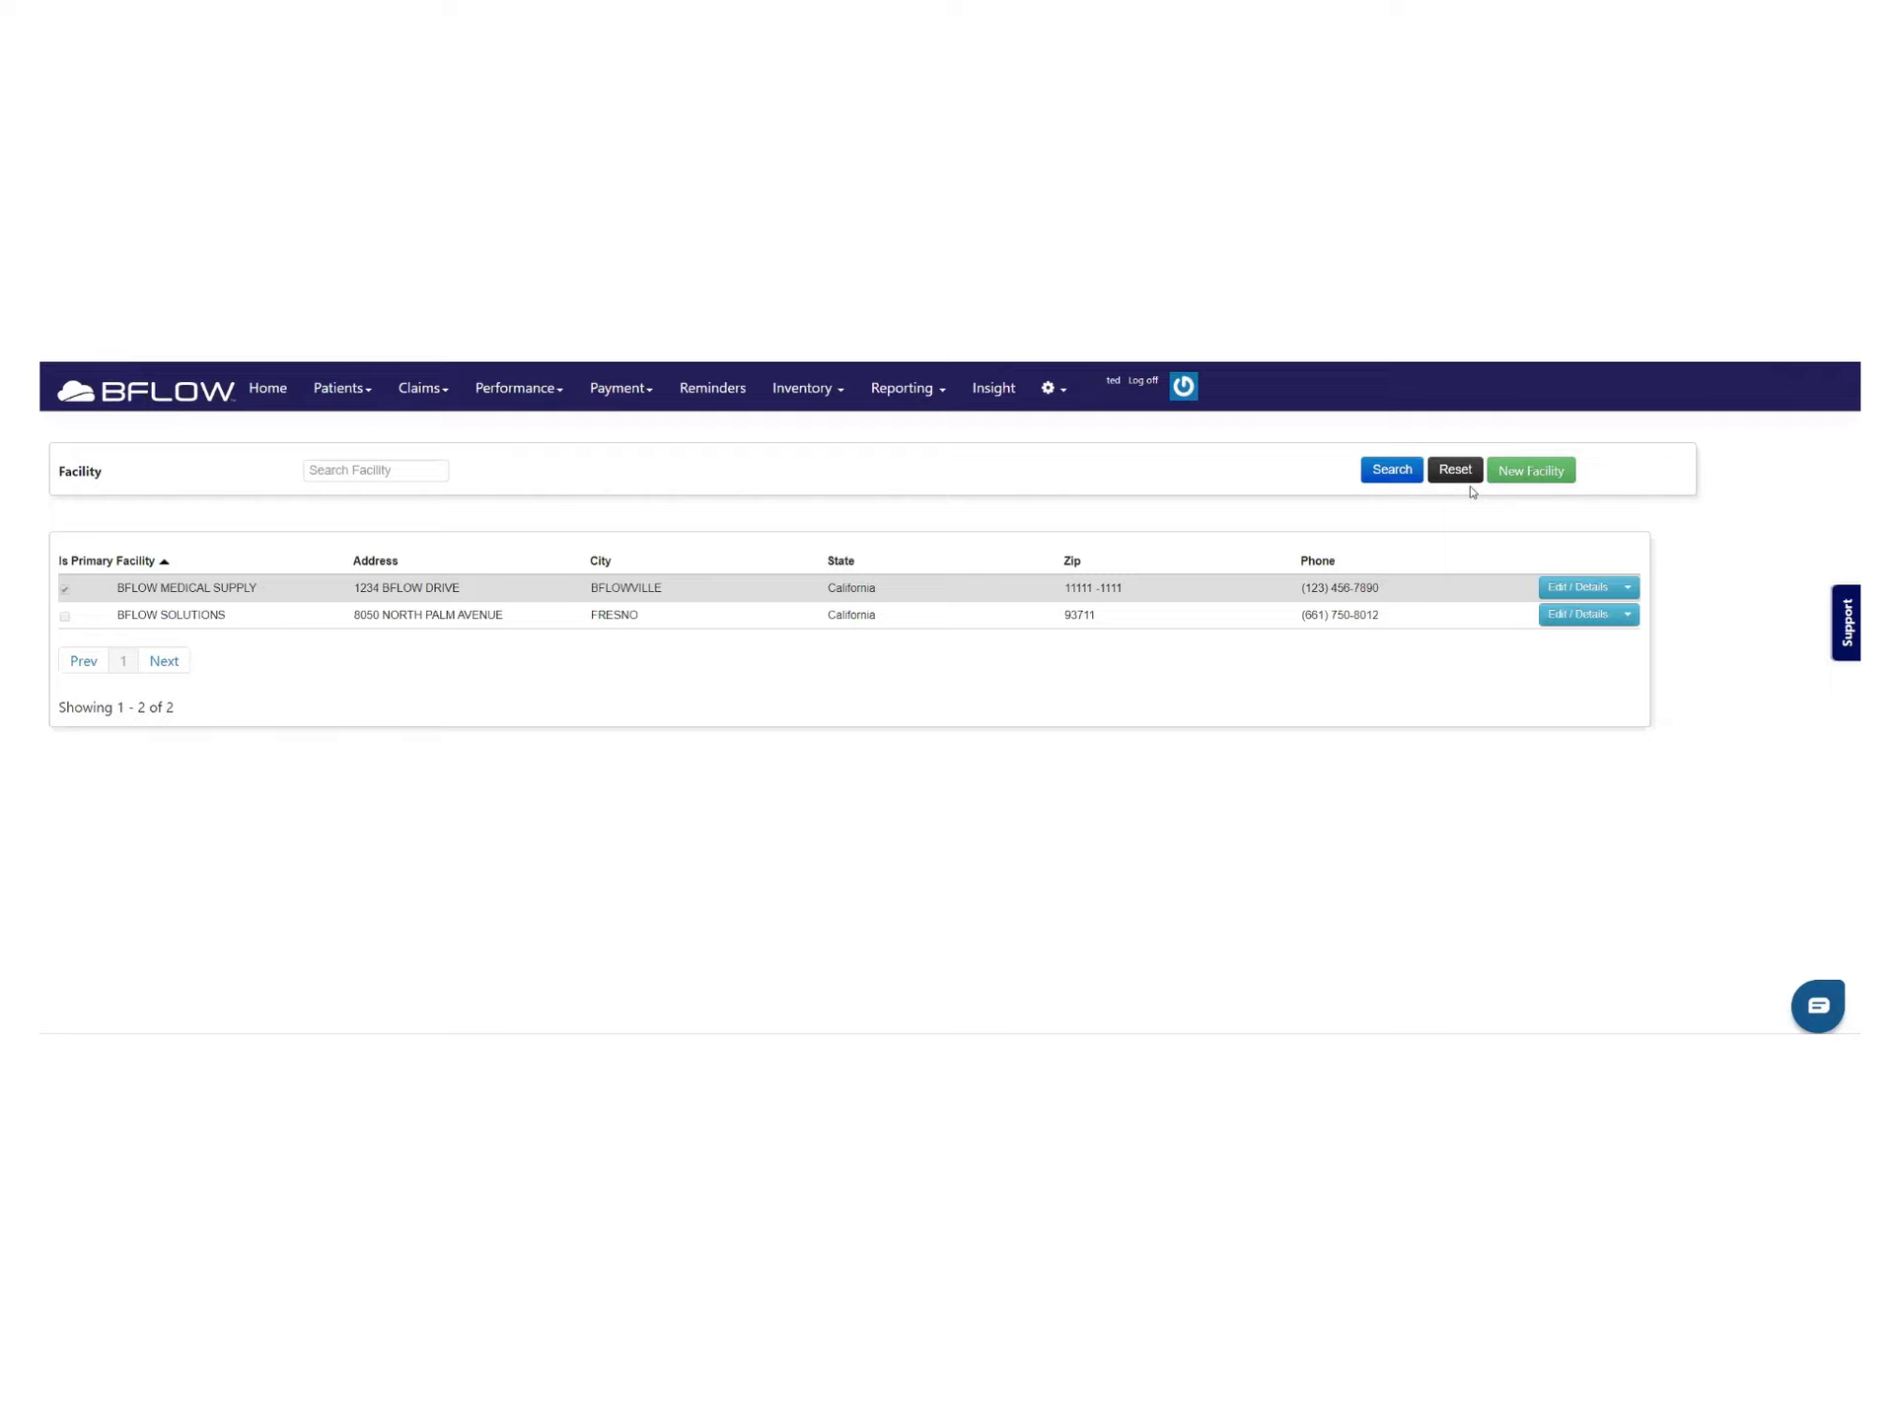
Open the Claims Old page, list G-Ready to Send claims, and highlight the 683 count
left_click(440, 398)
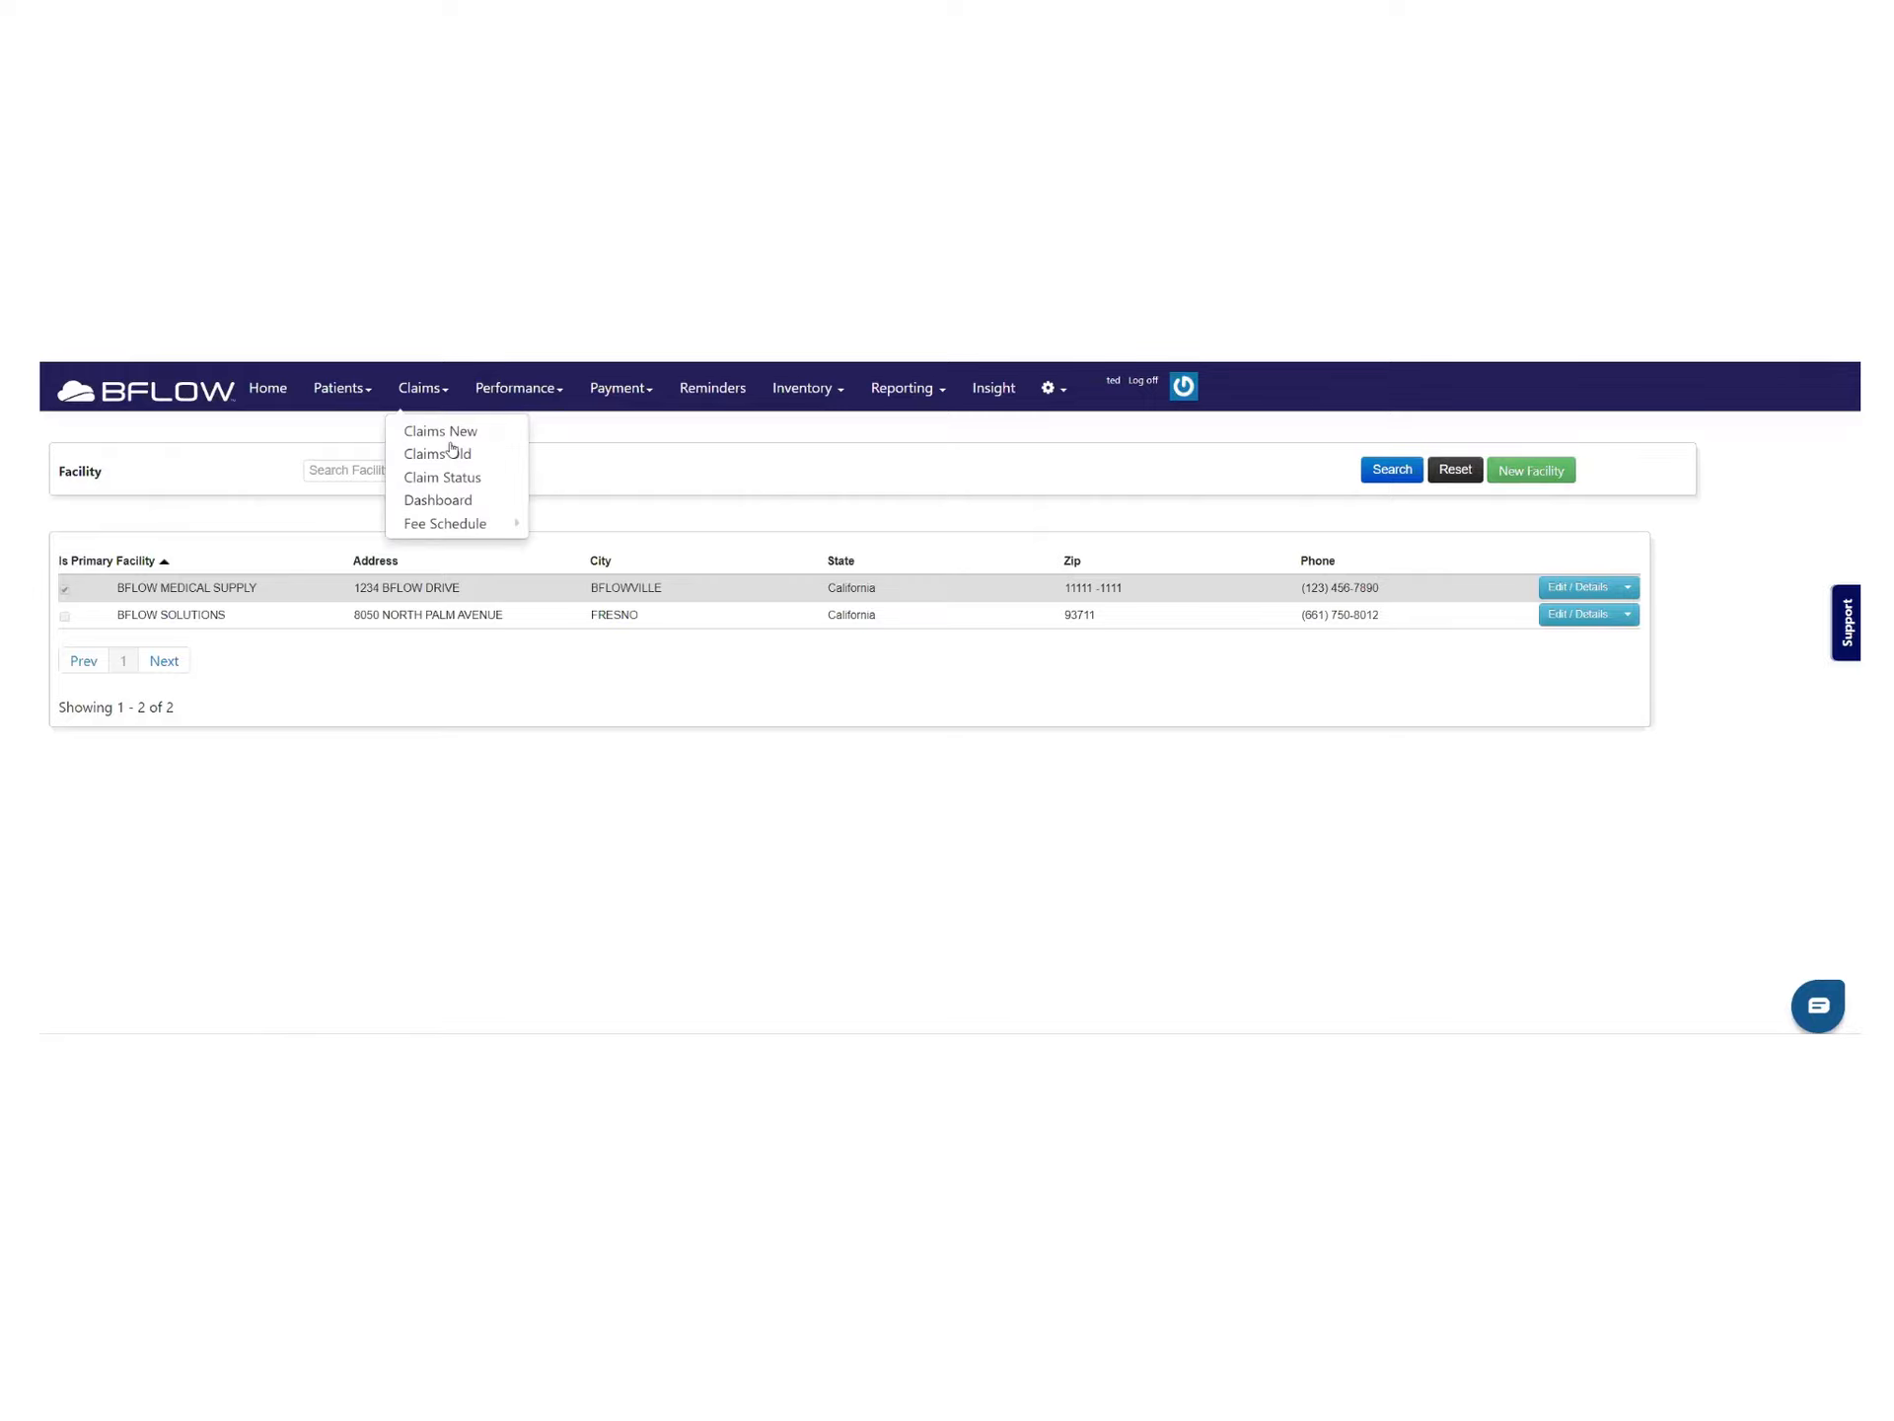
left_click(451, 451)
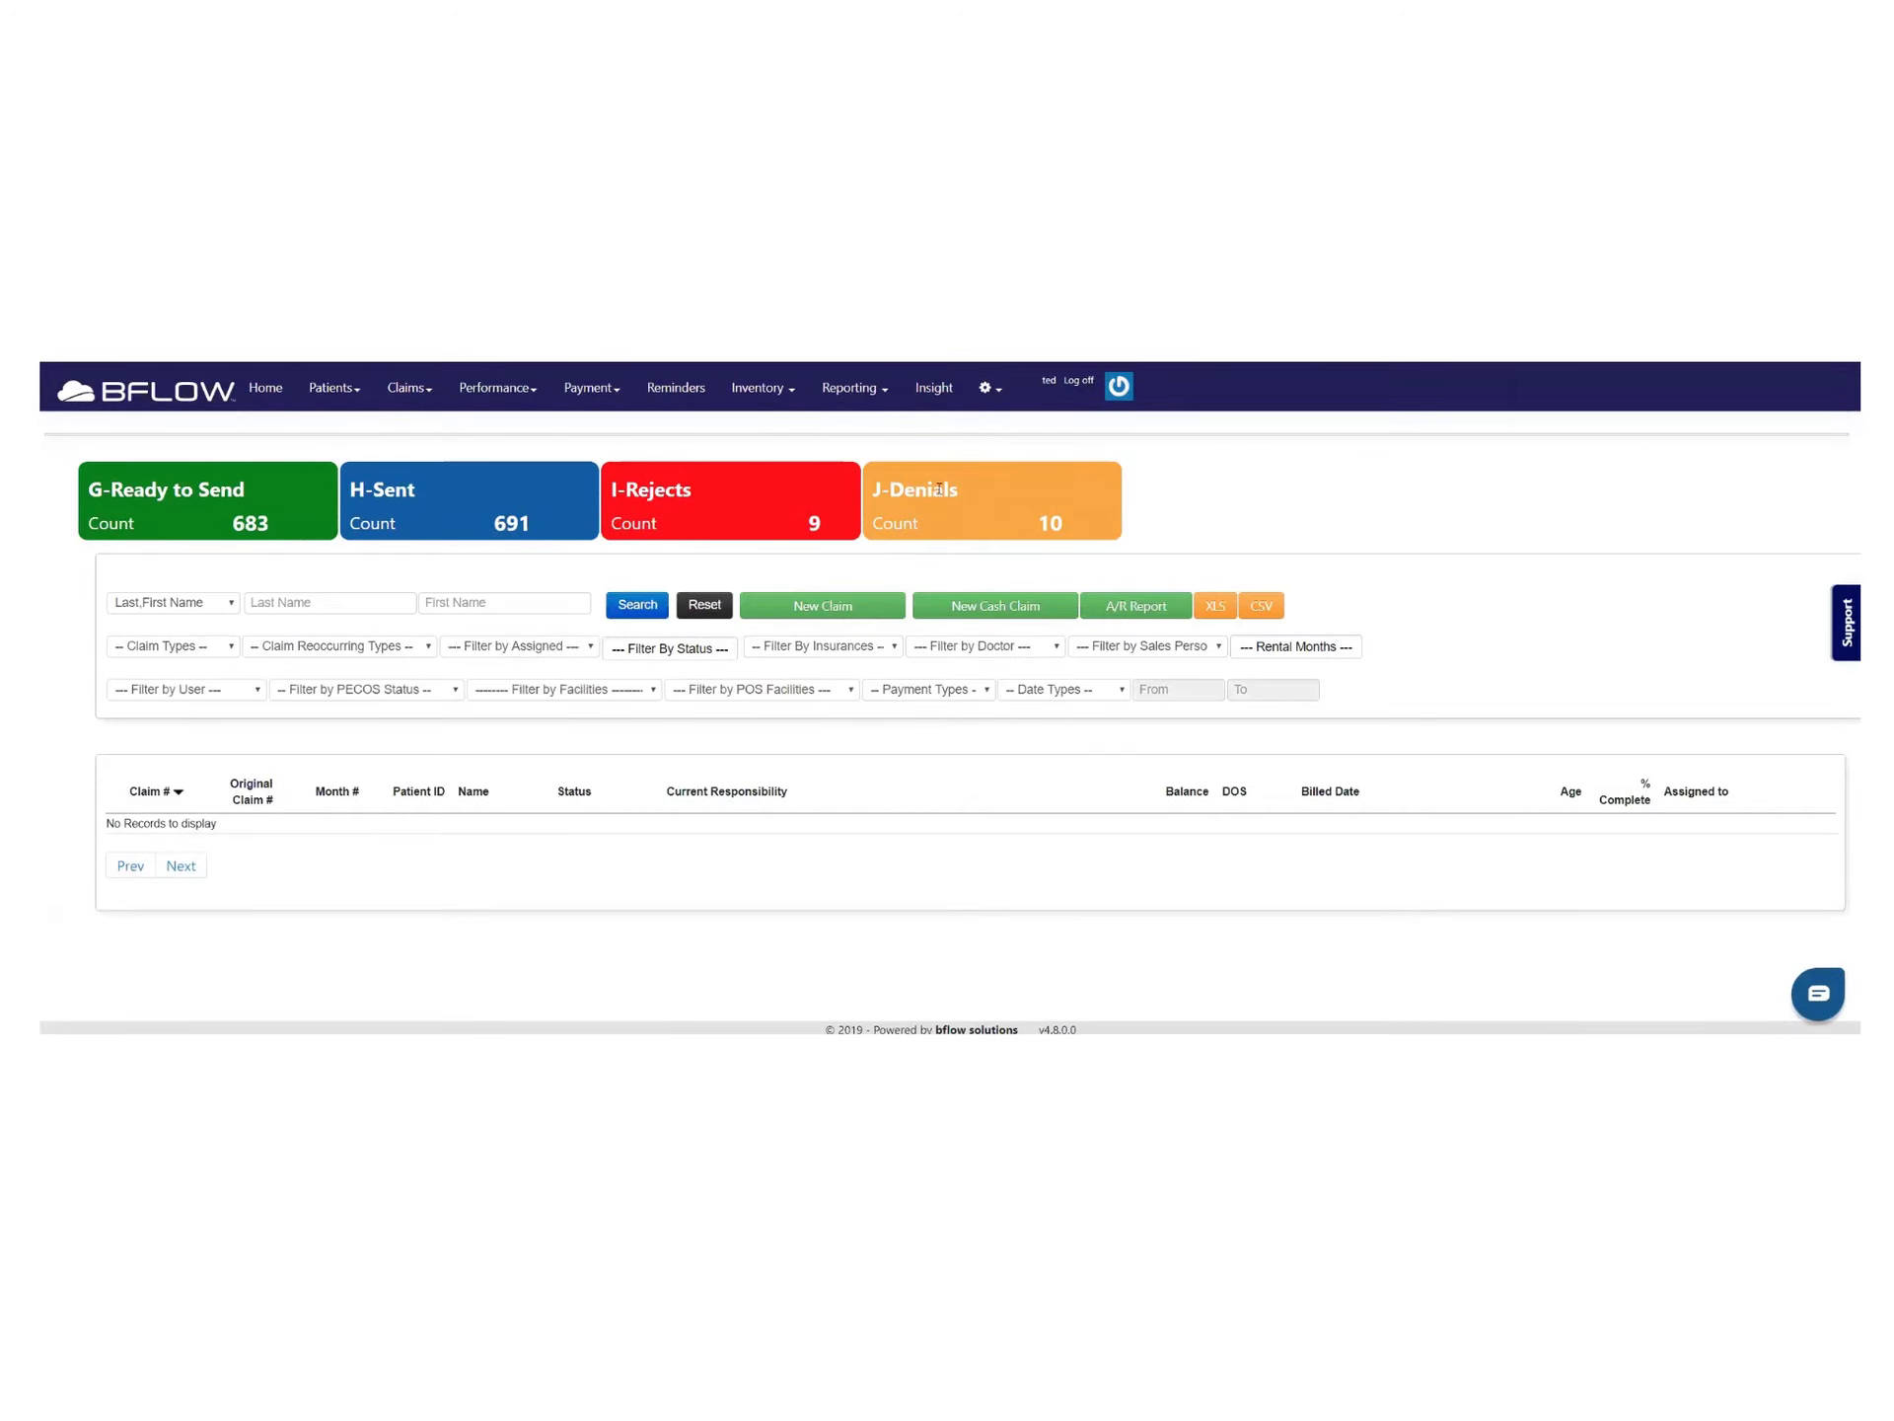
left_click(83, 519)
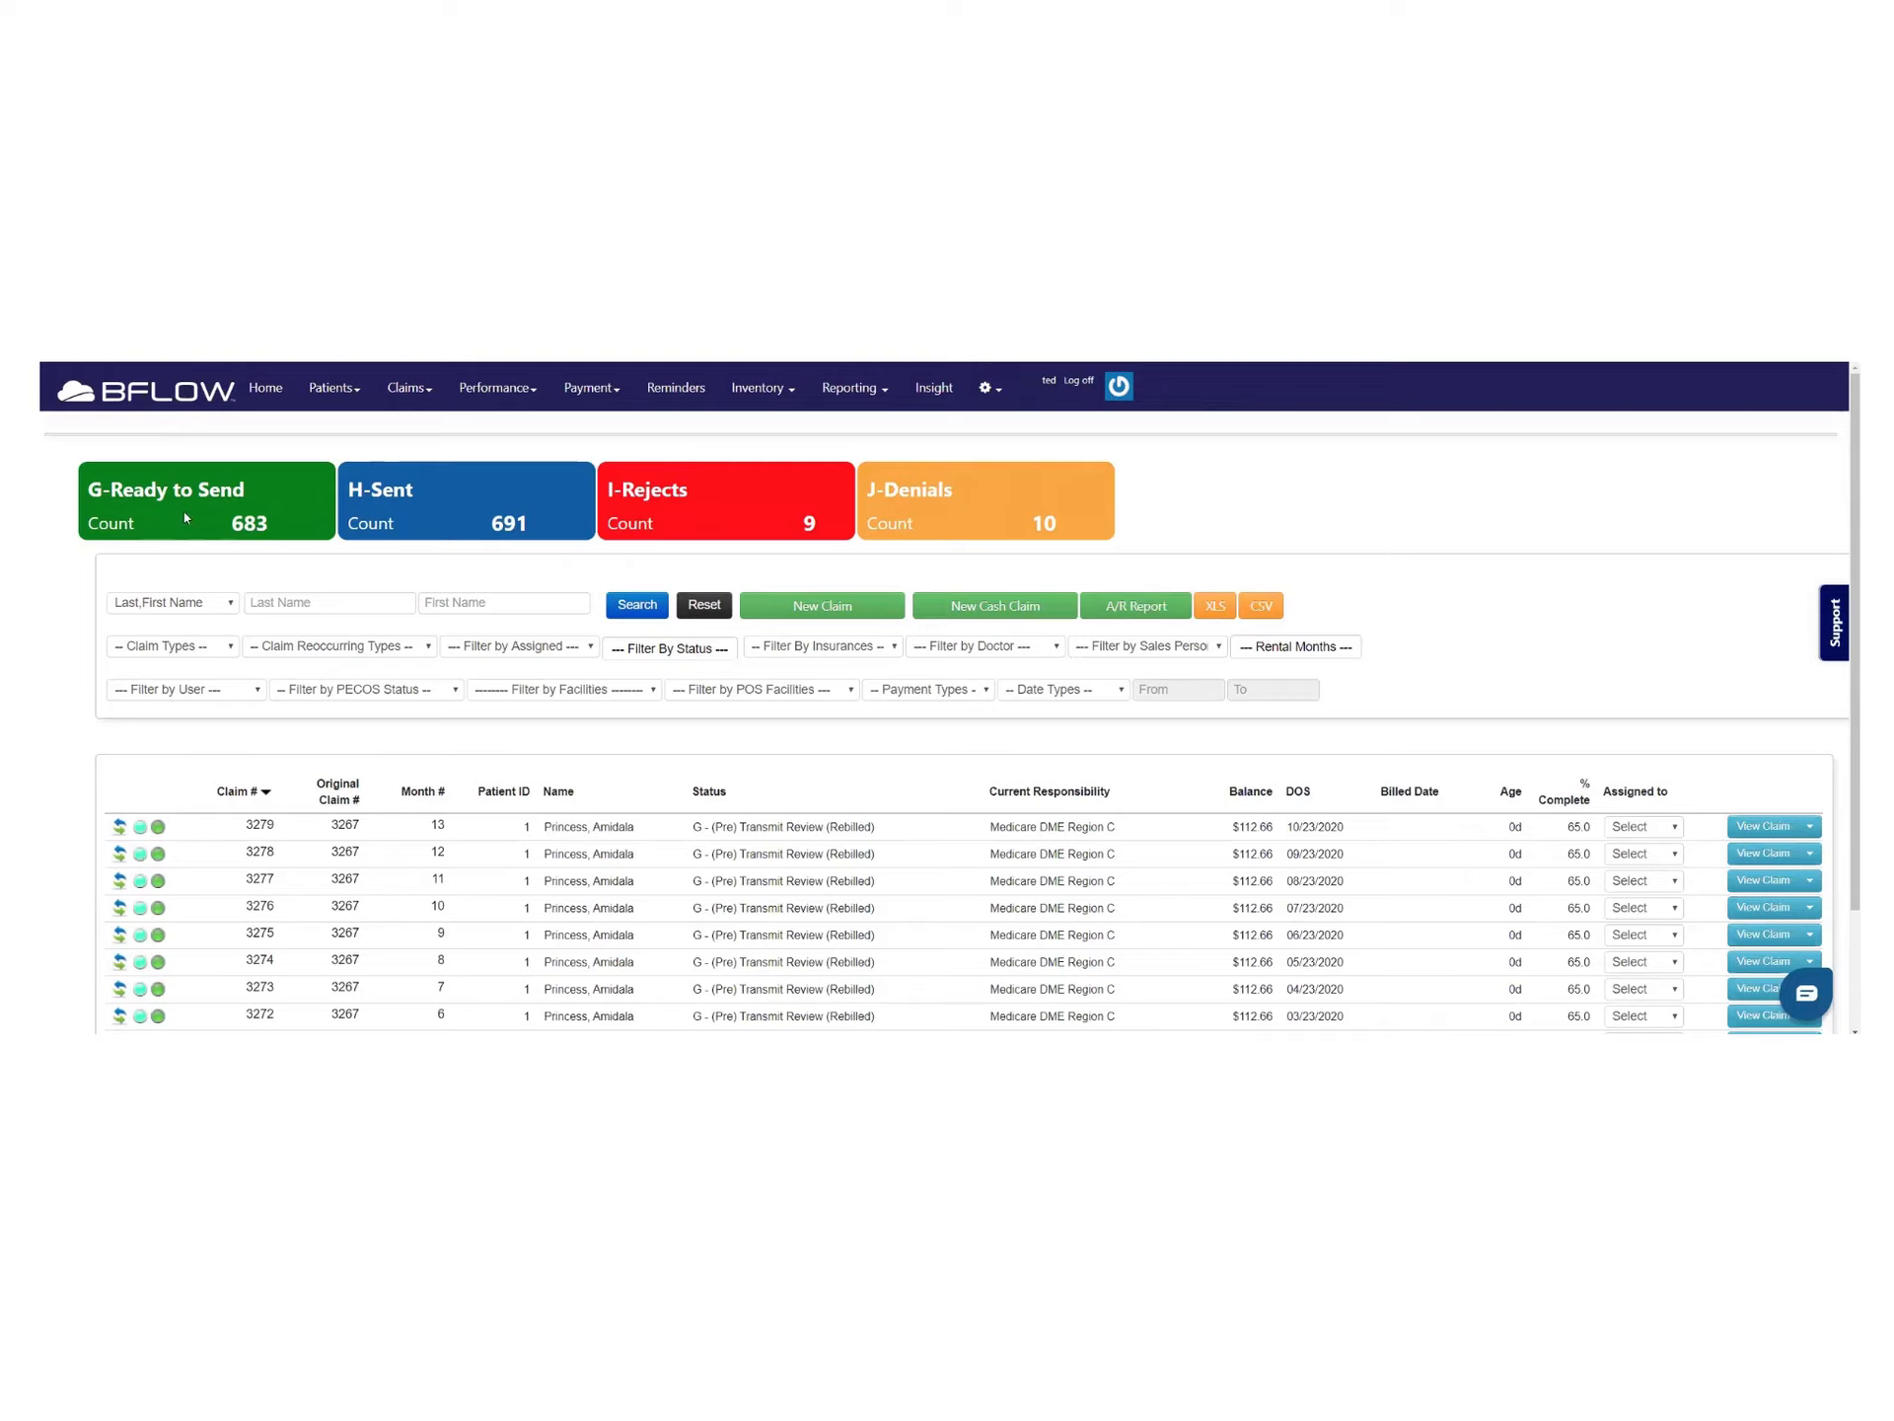
left_click_drag(103, 491, 293, 570)
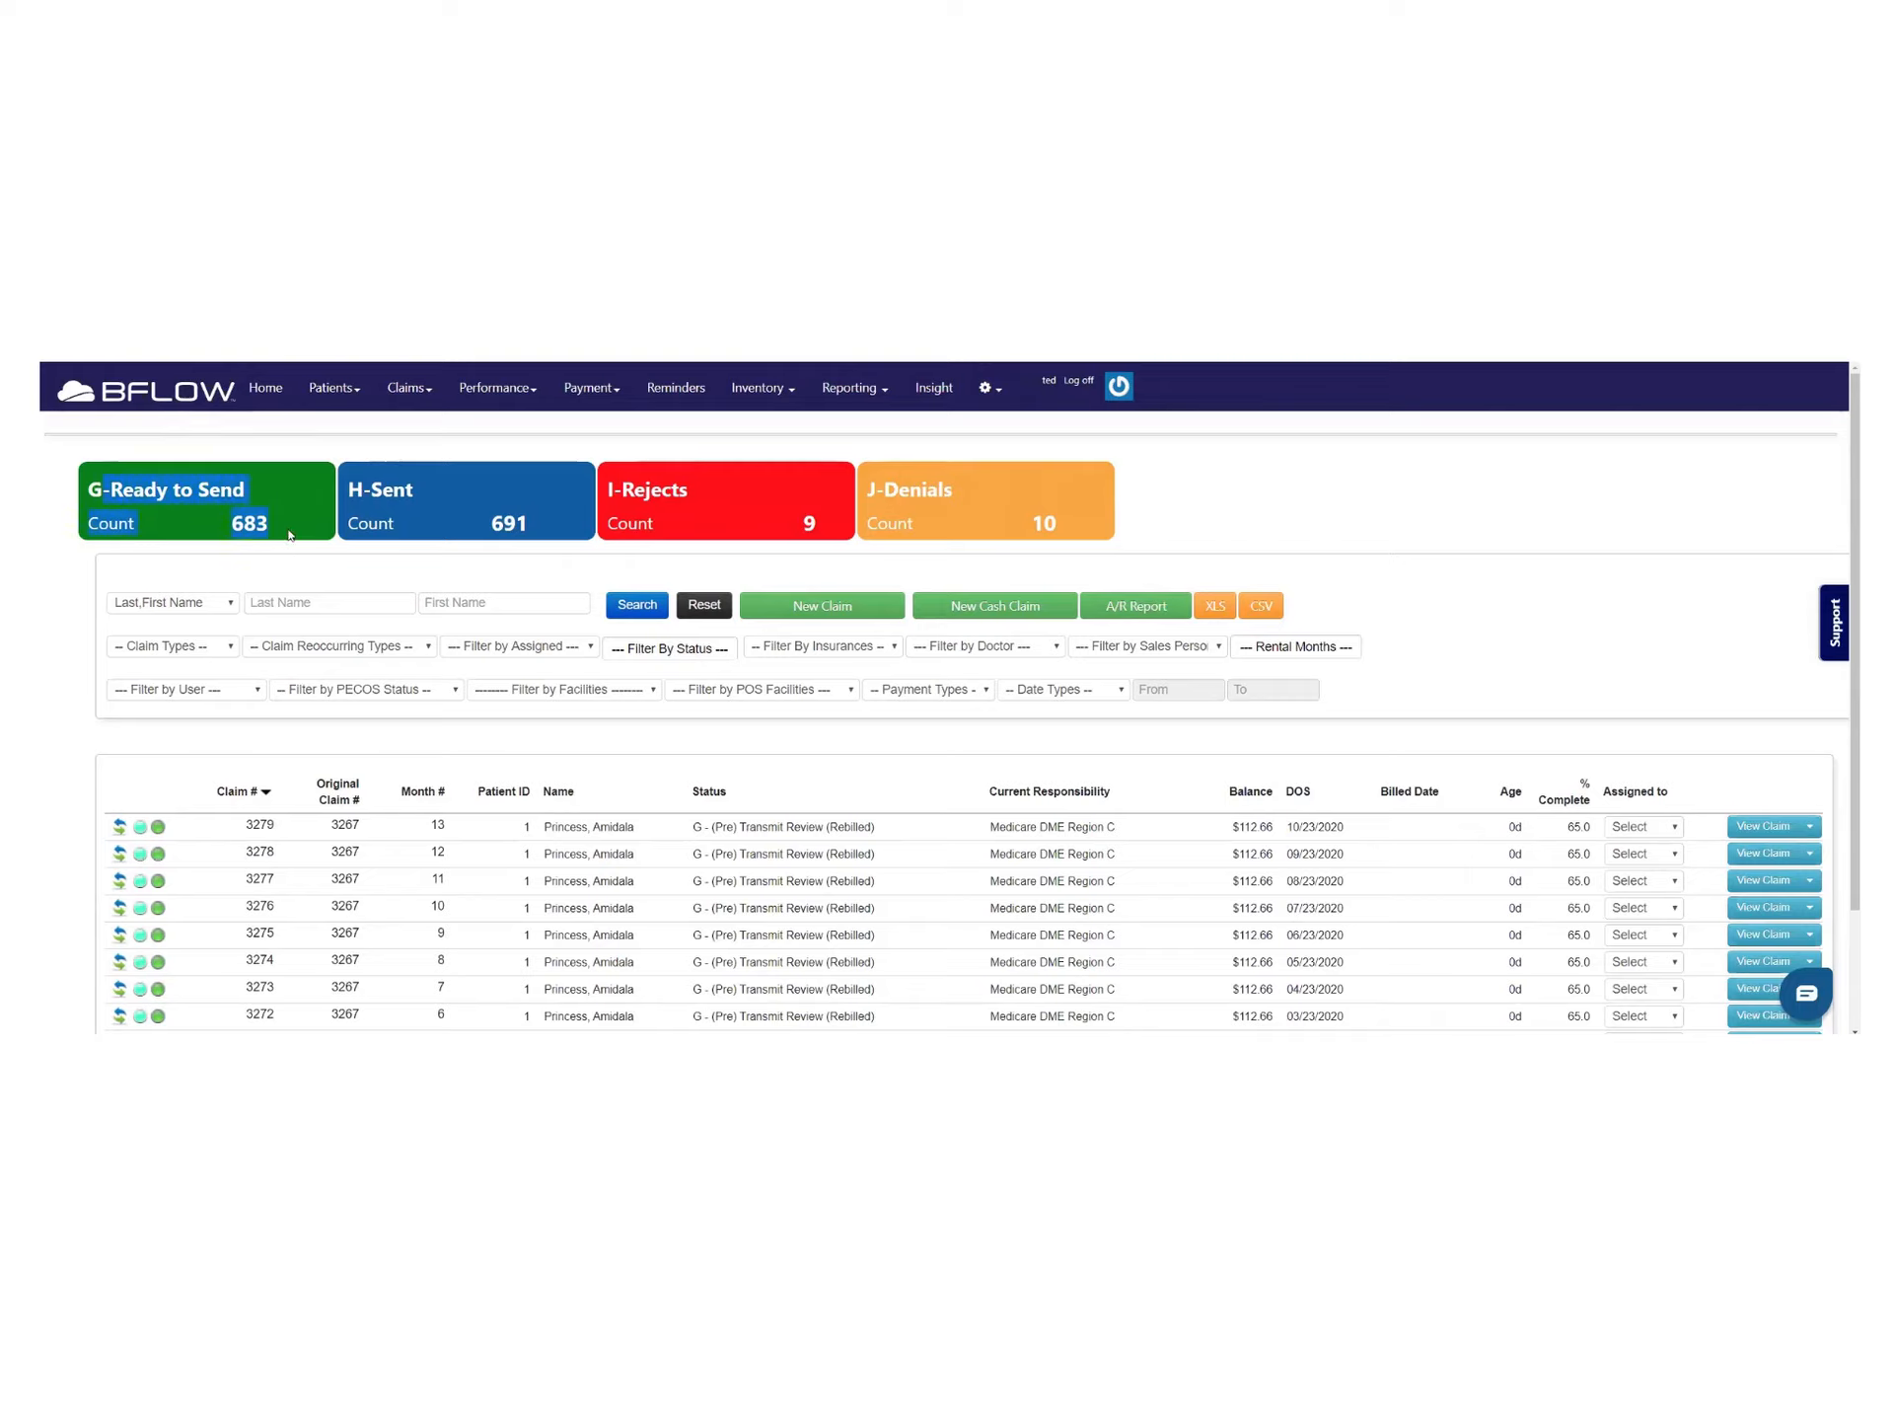
left_click(271, 523)
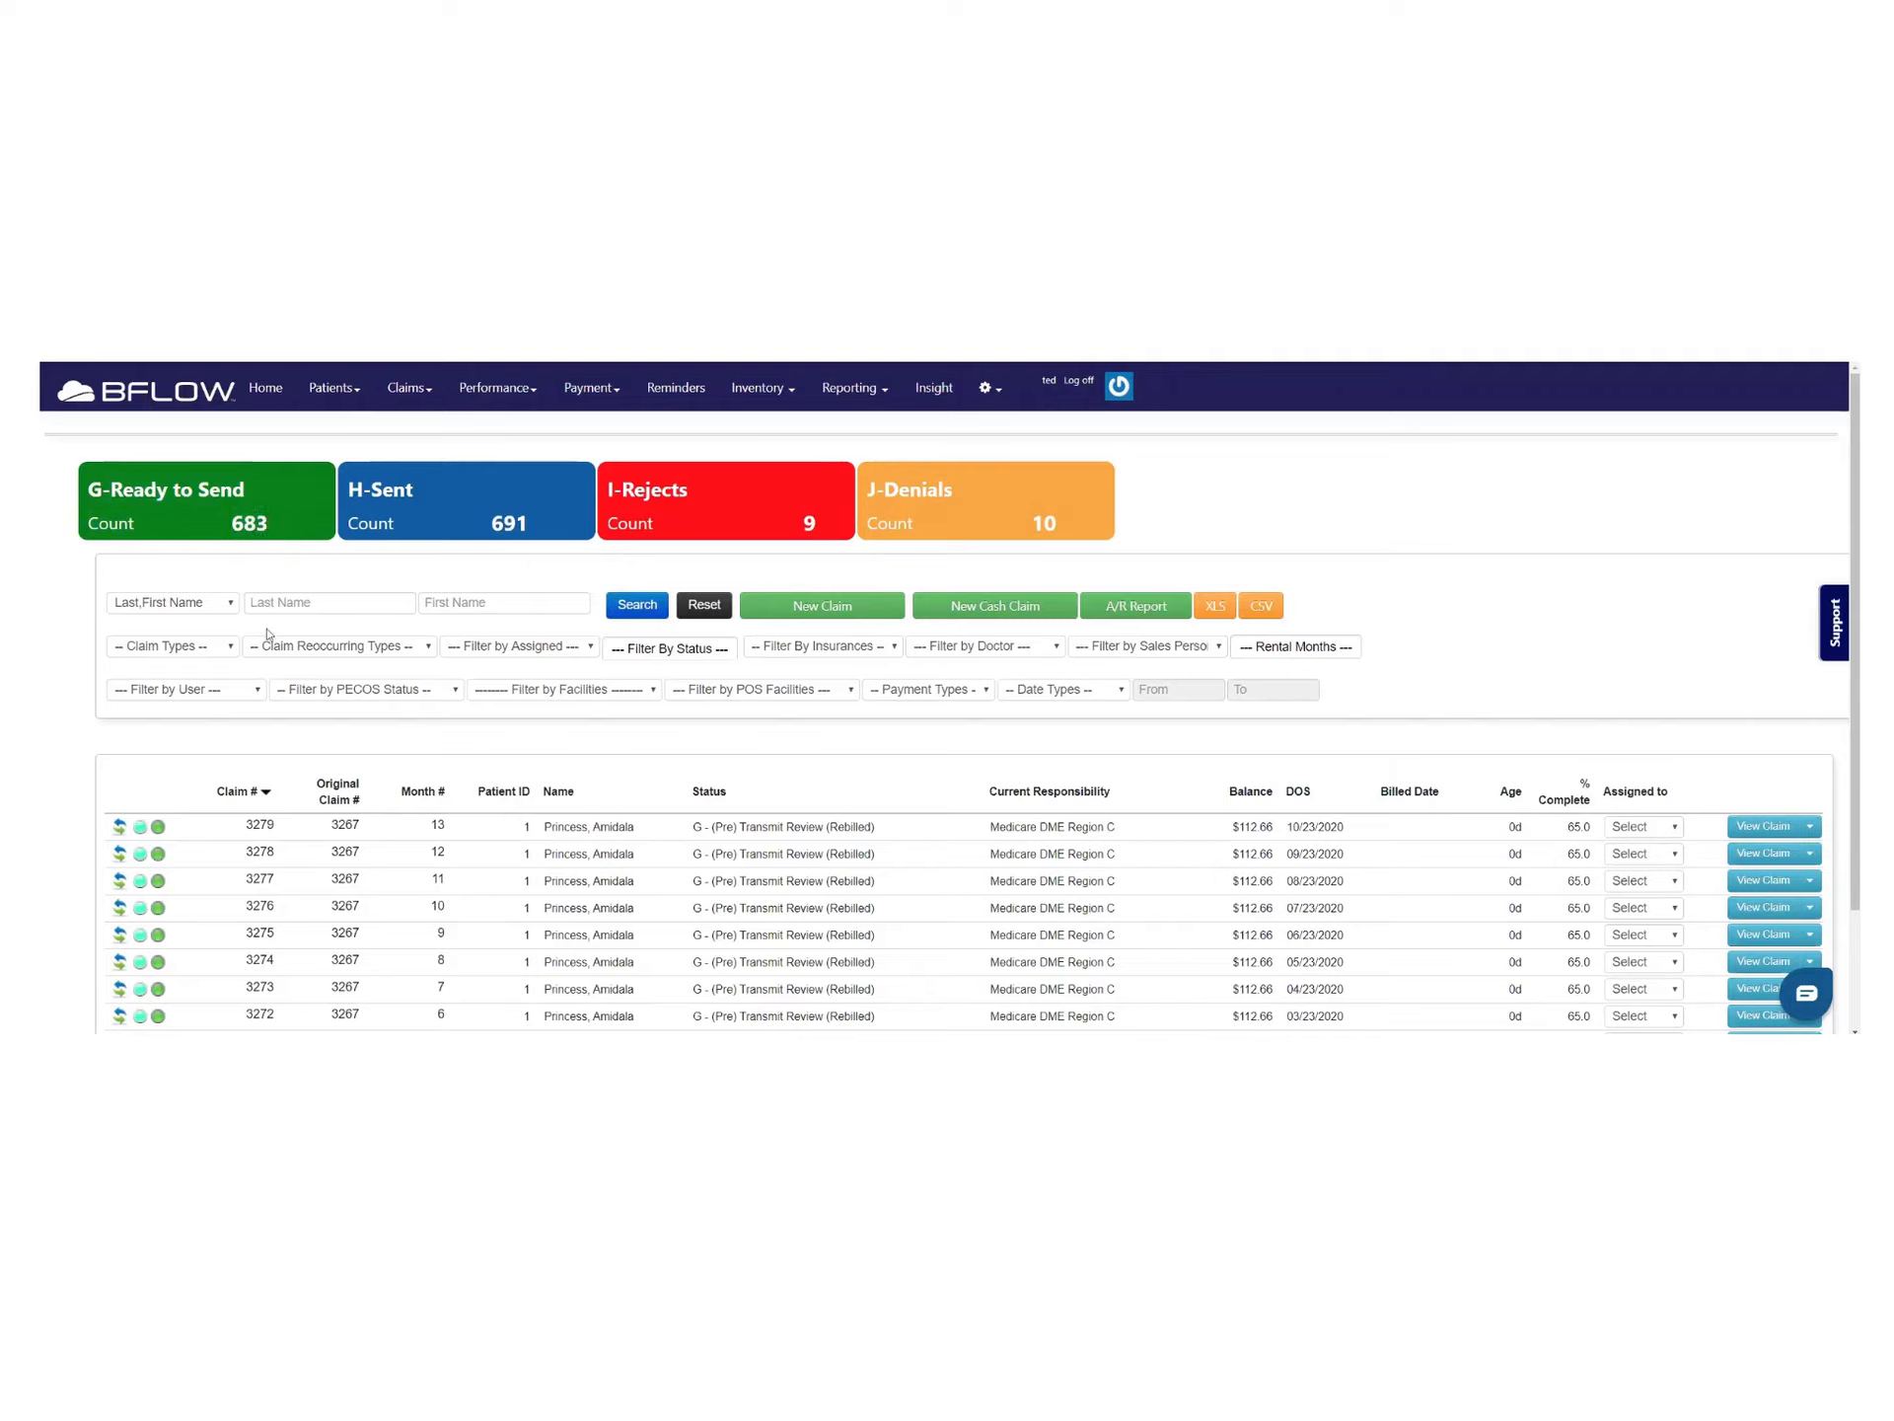
double_click(259, 524)
left_click_drag(701, 827, 858, 934)
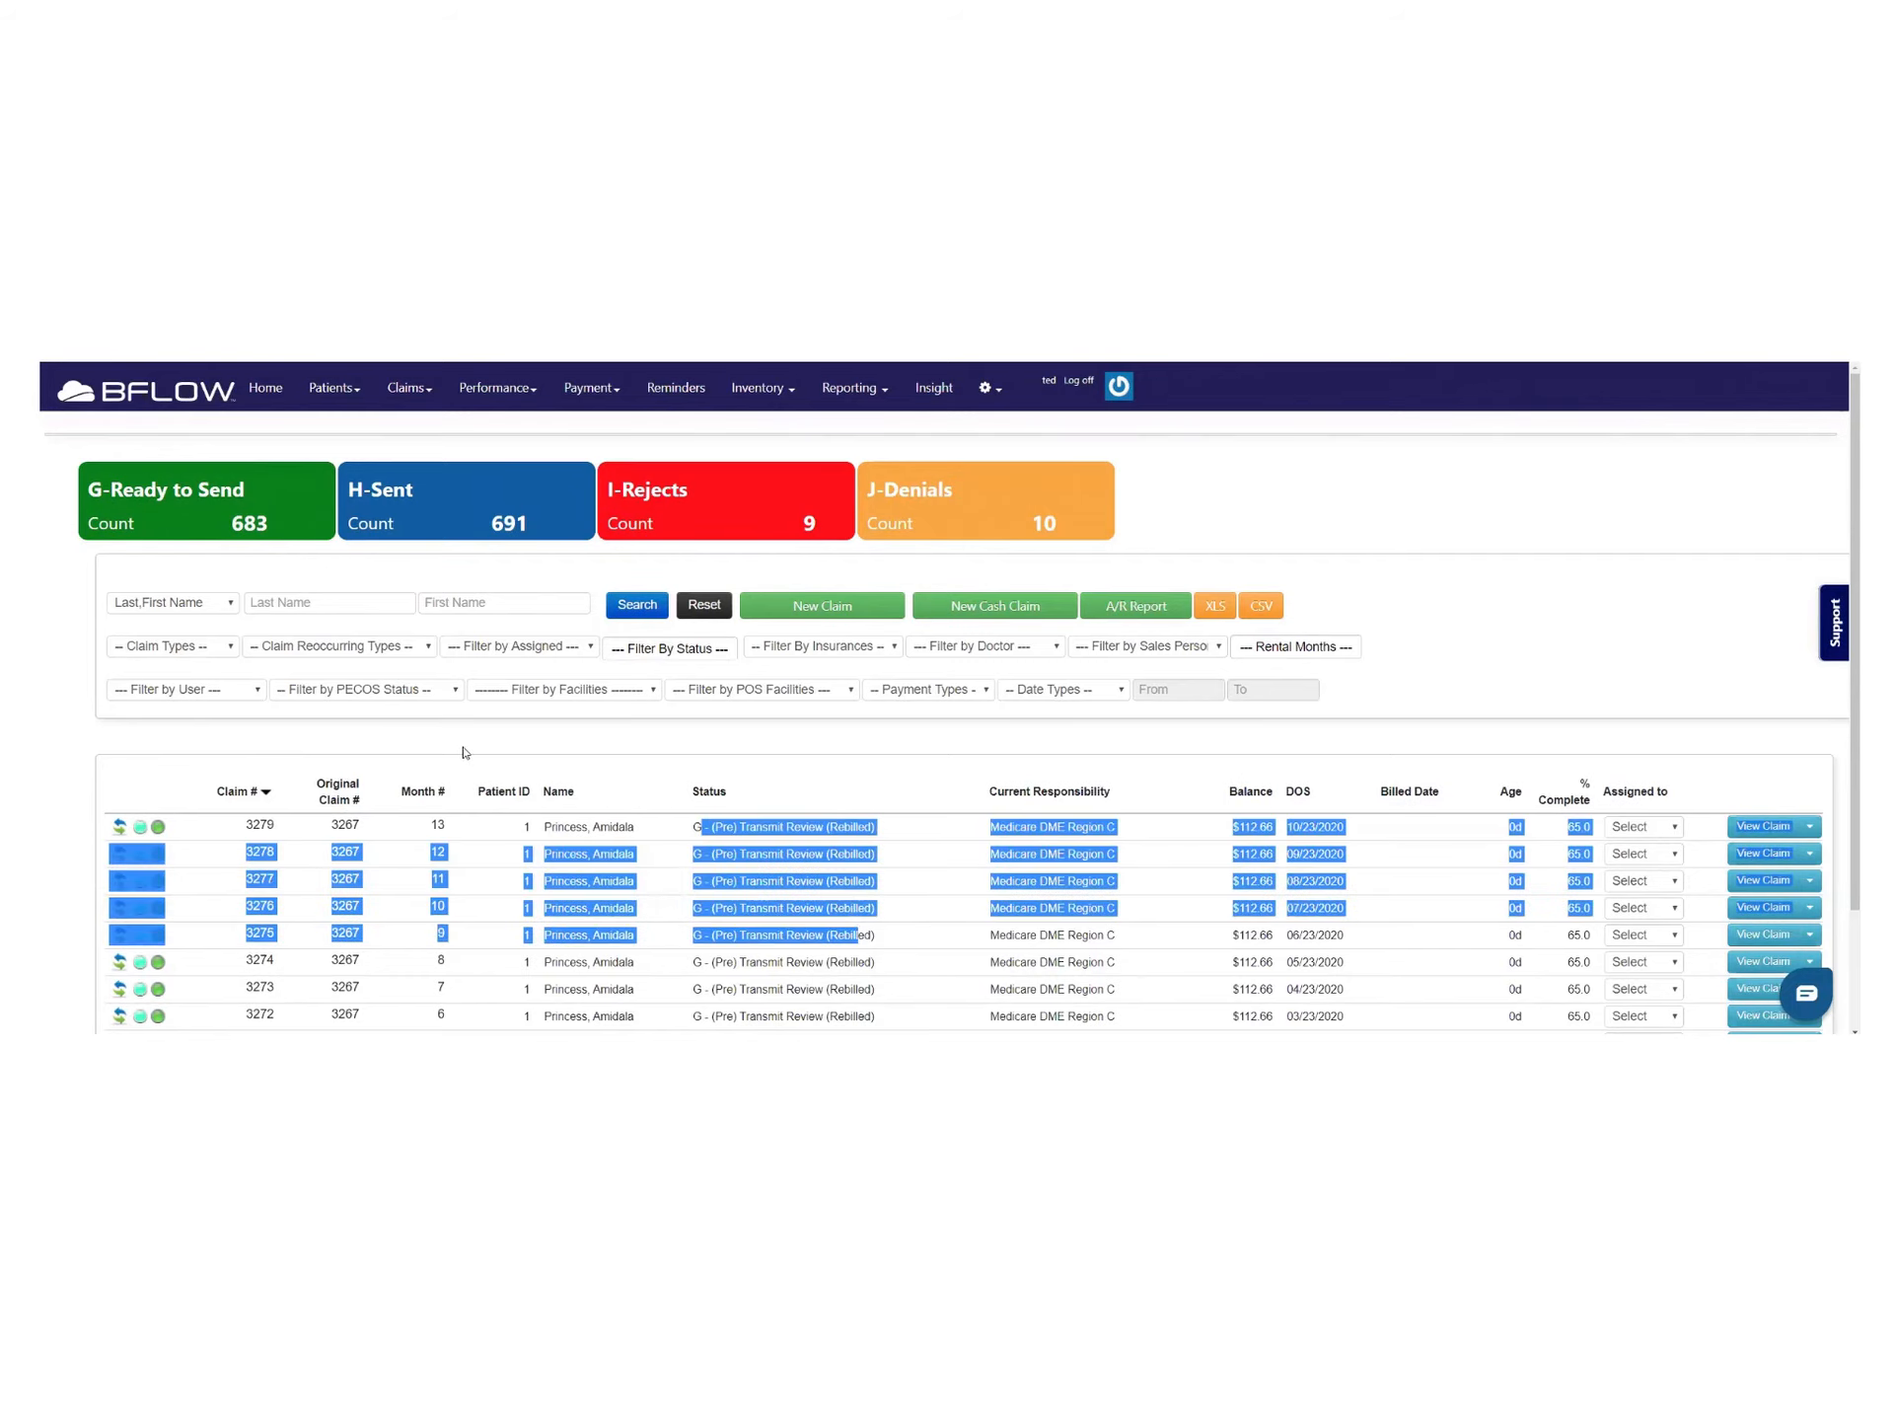
left_click(463, 752)
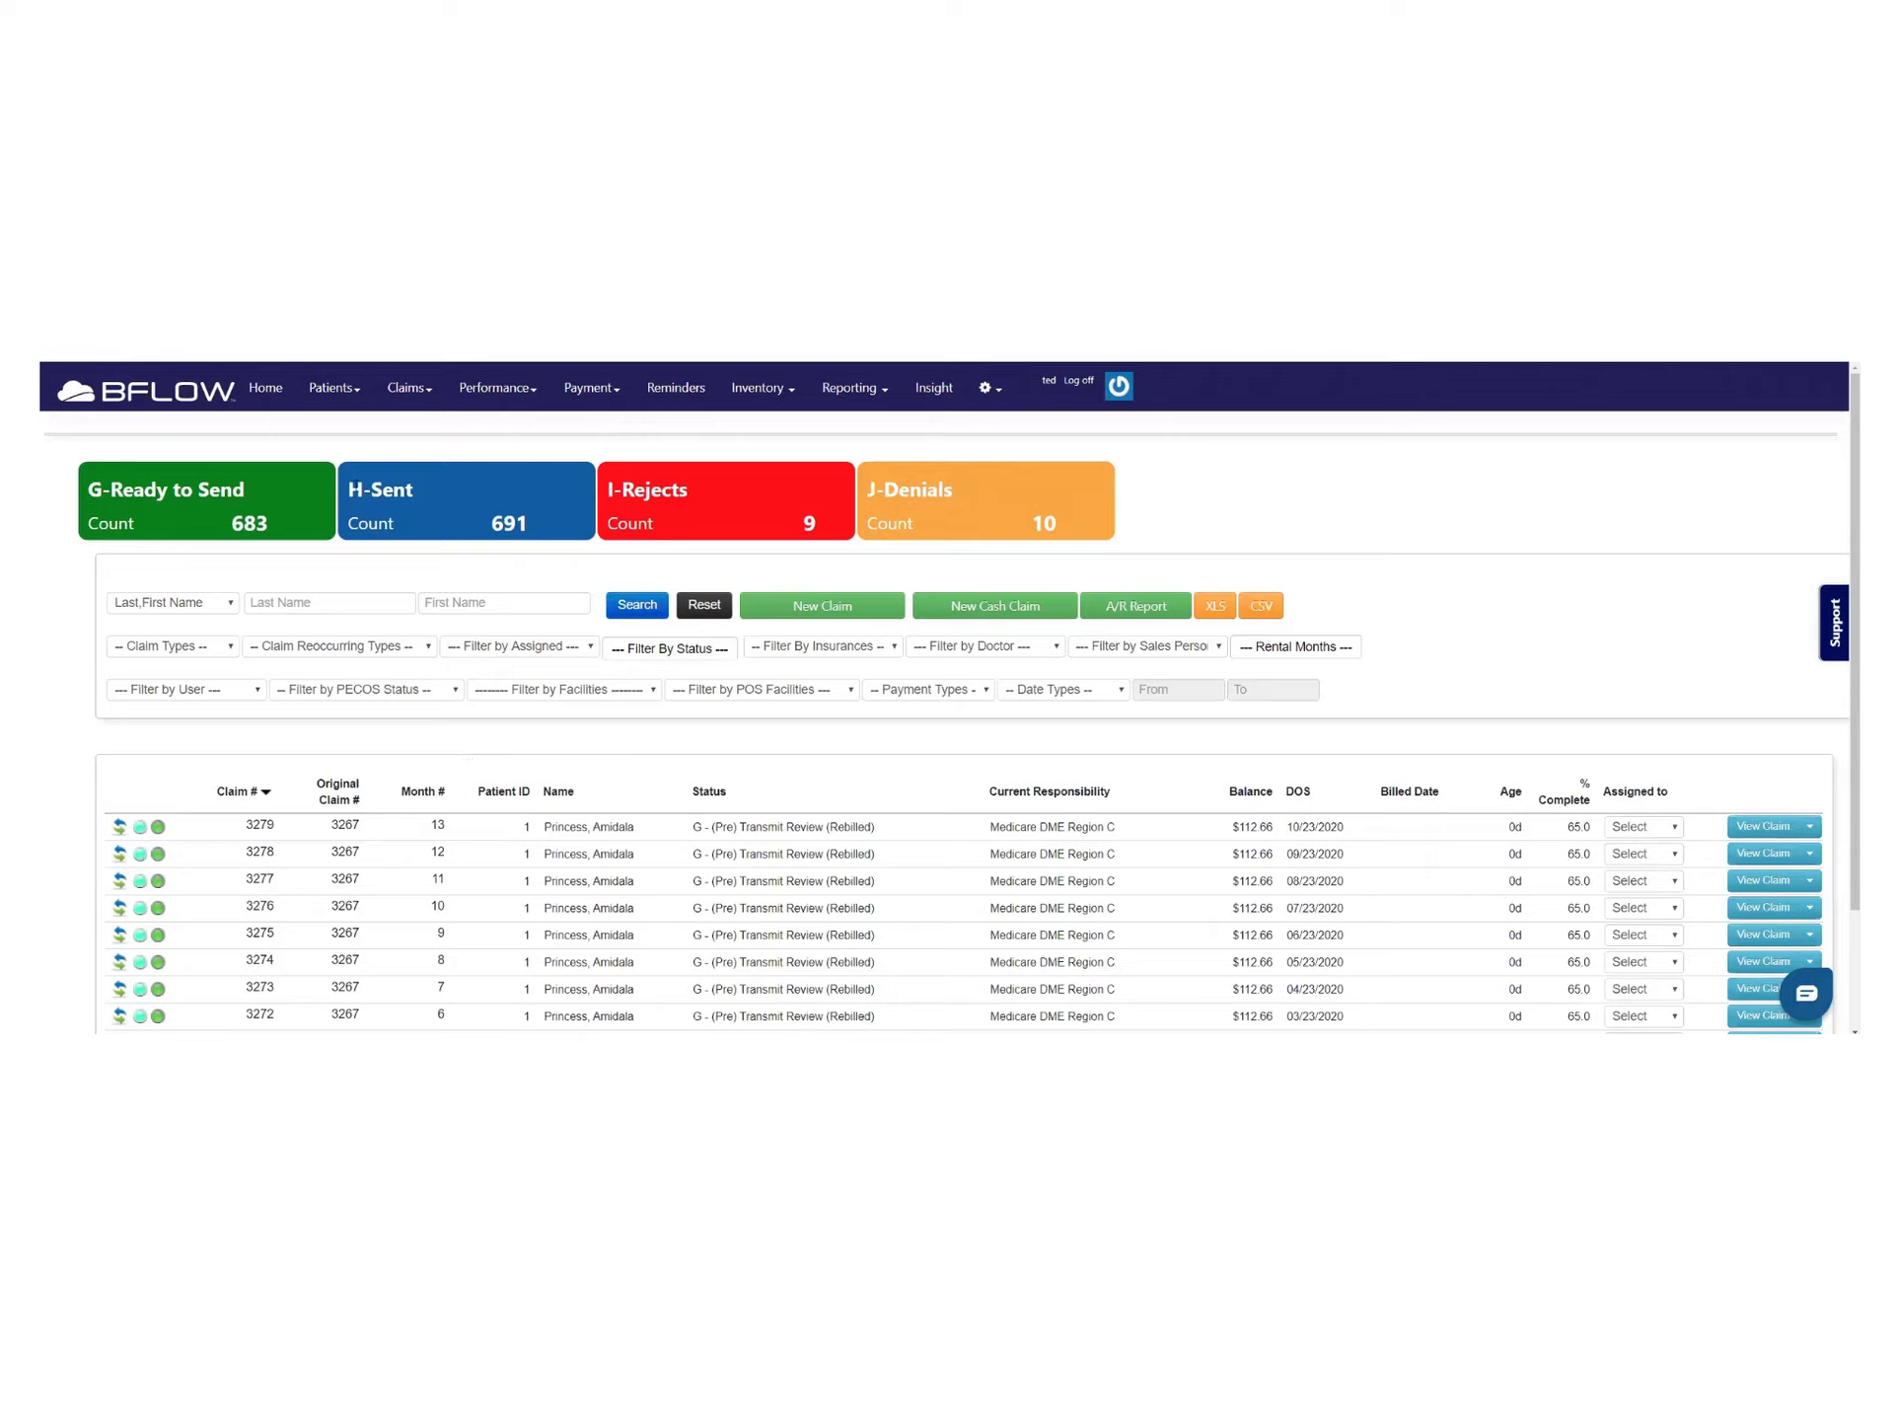
Highlight the status tile counts: Sent 691, Rejects 9 and Denials 10
left_click_drag(427, 502, 534, 523)
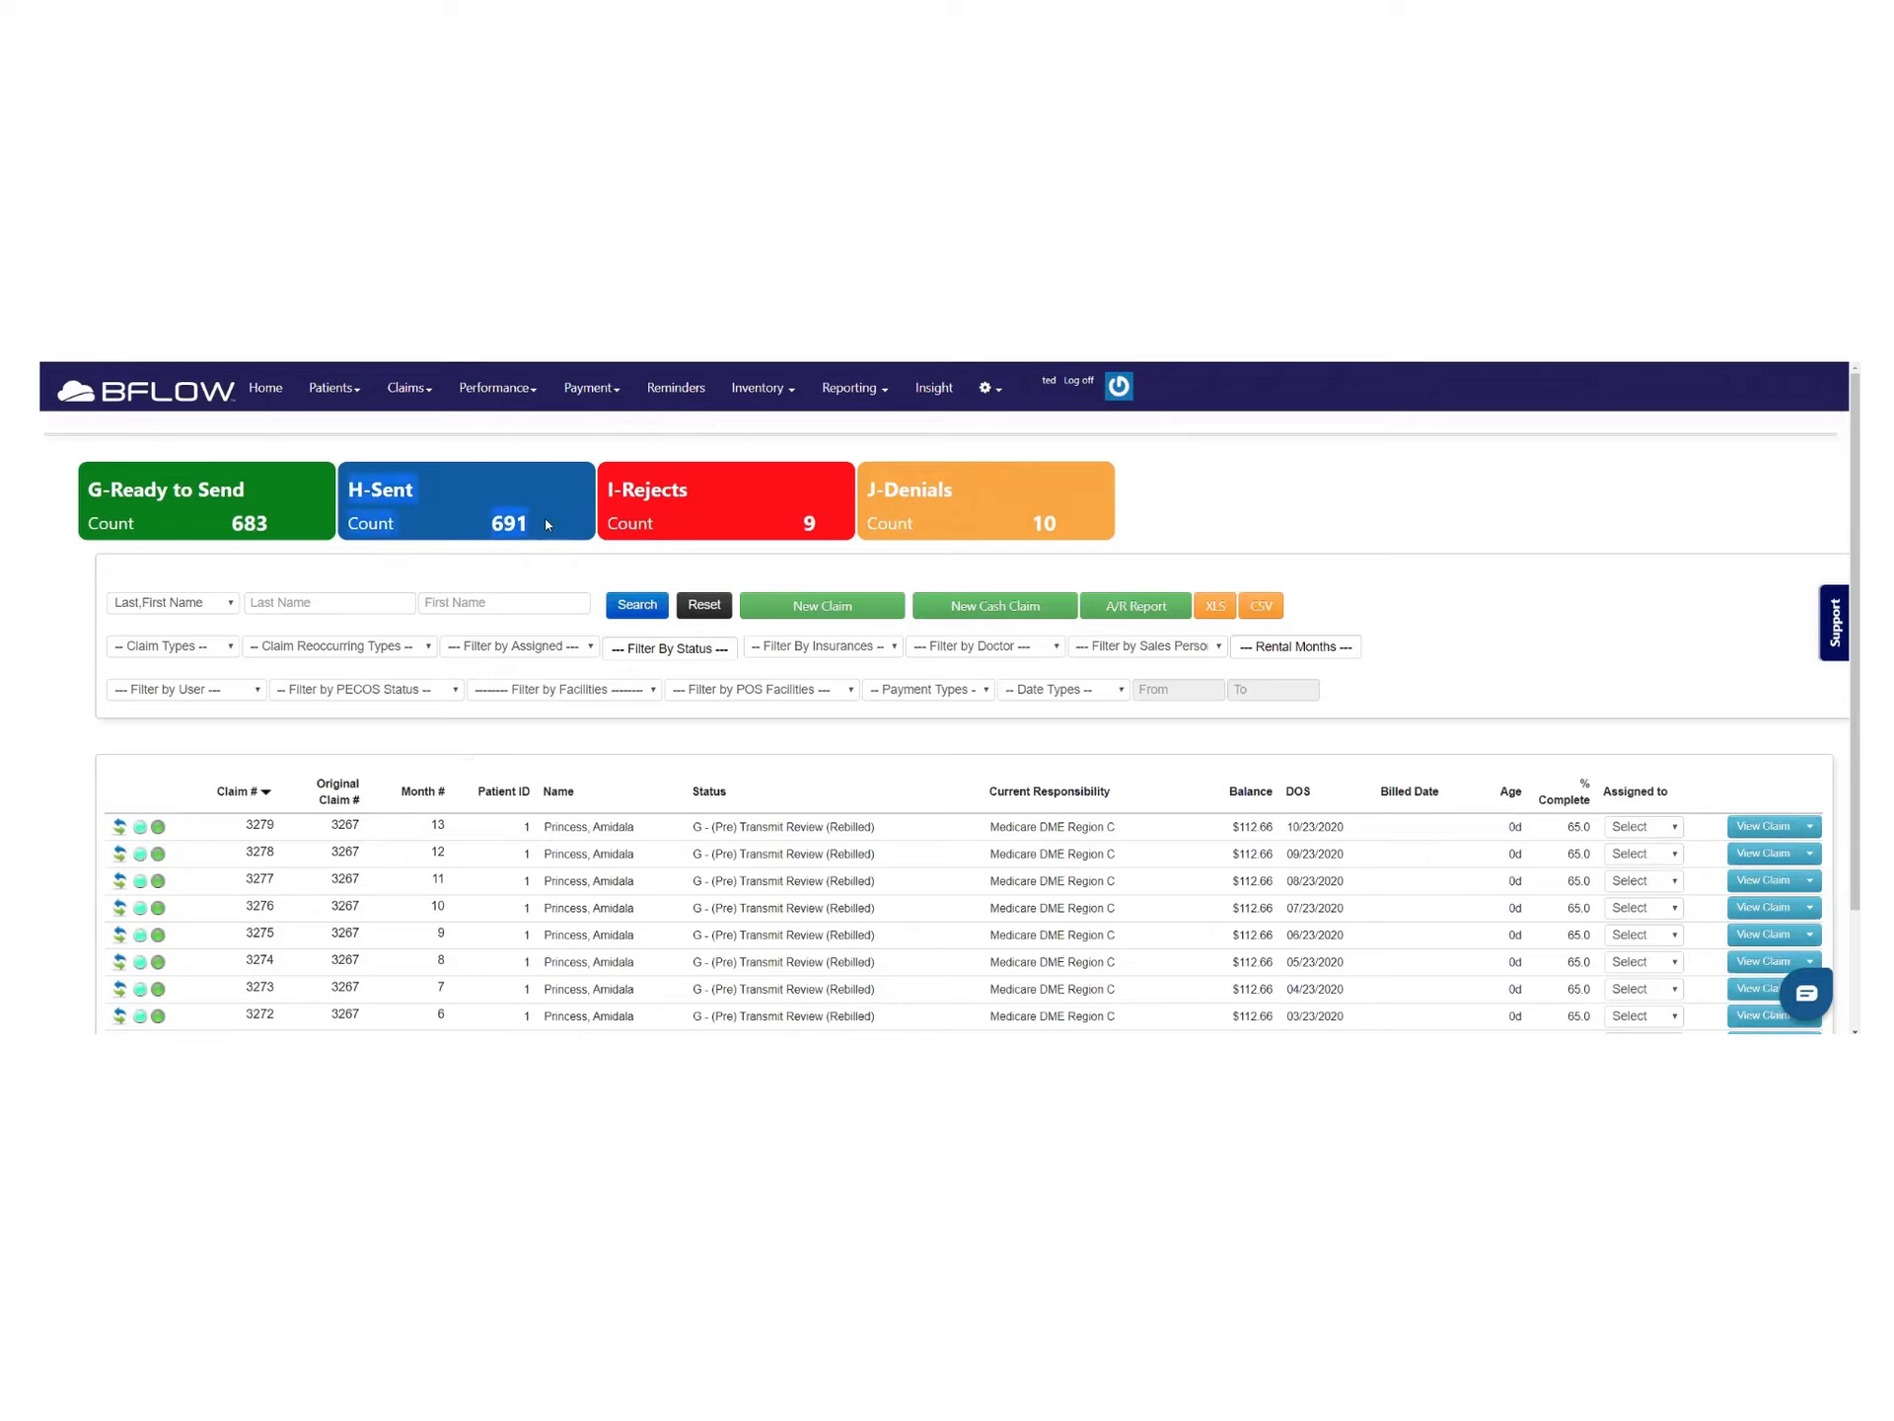
left_click(509, 520)
left_click_drag(515, 523, 489, 525)
left_click_drag(838, 521, 801, 524)
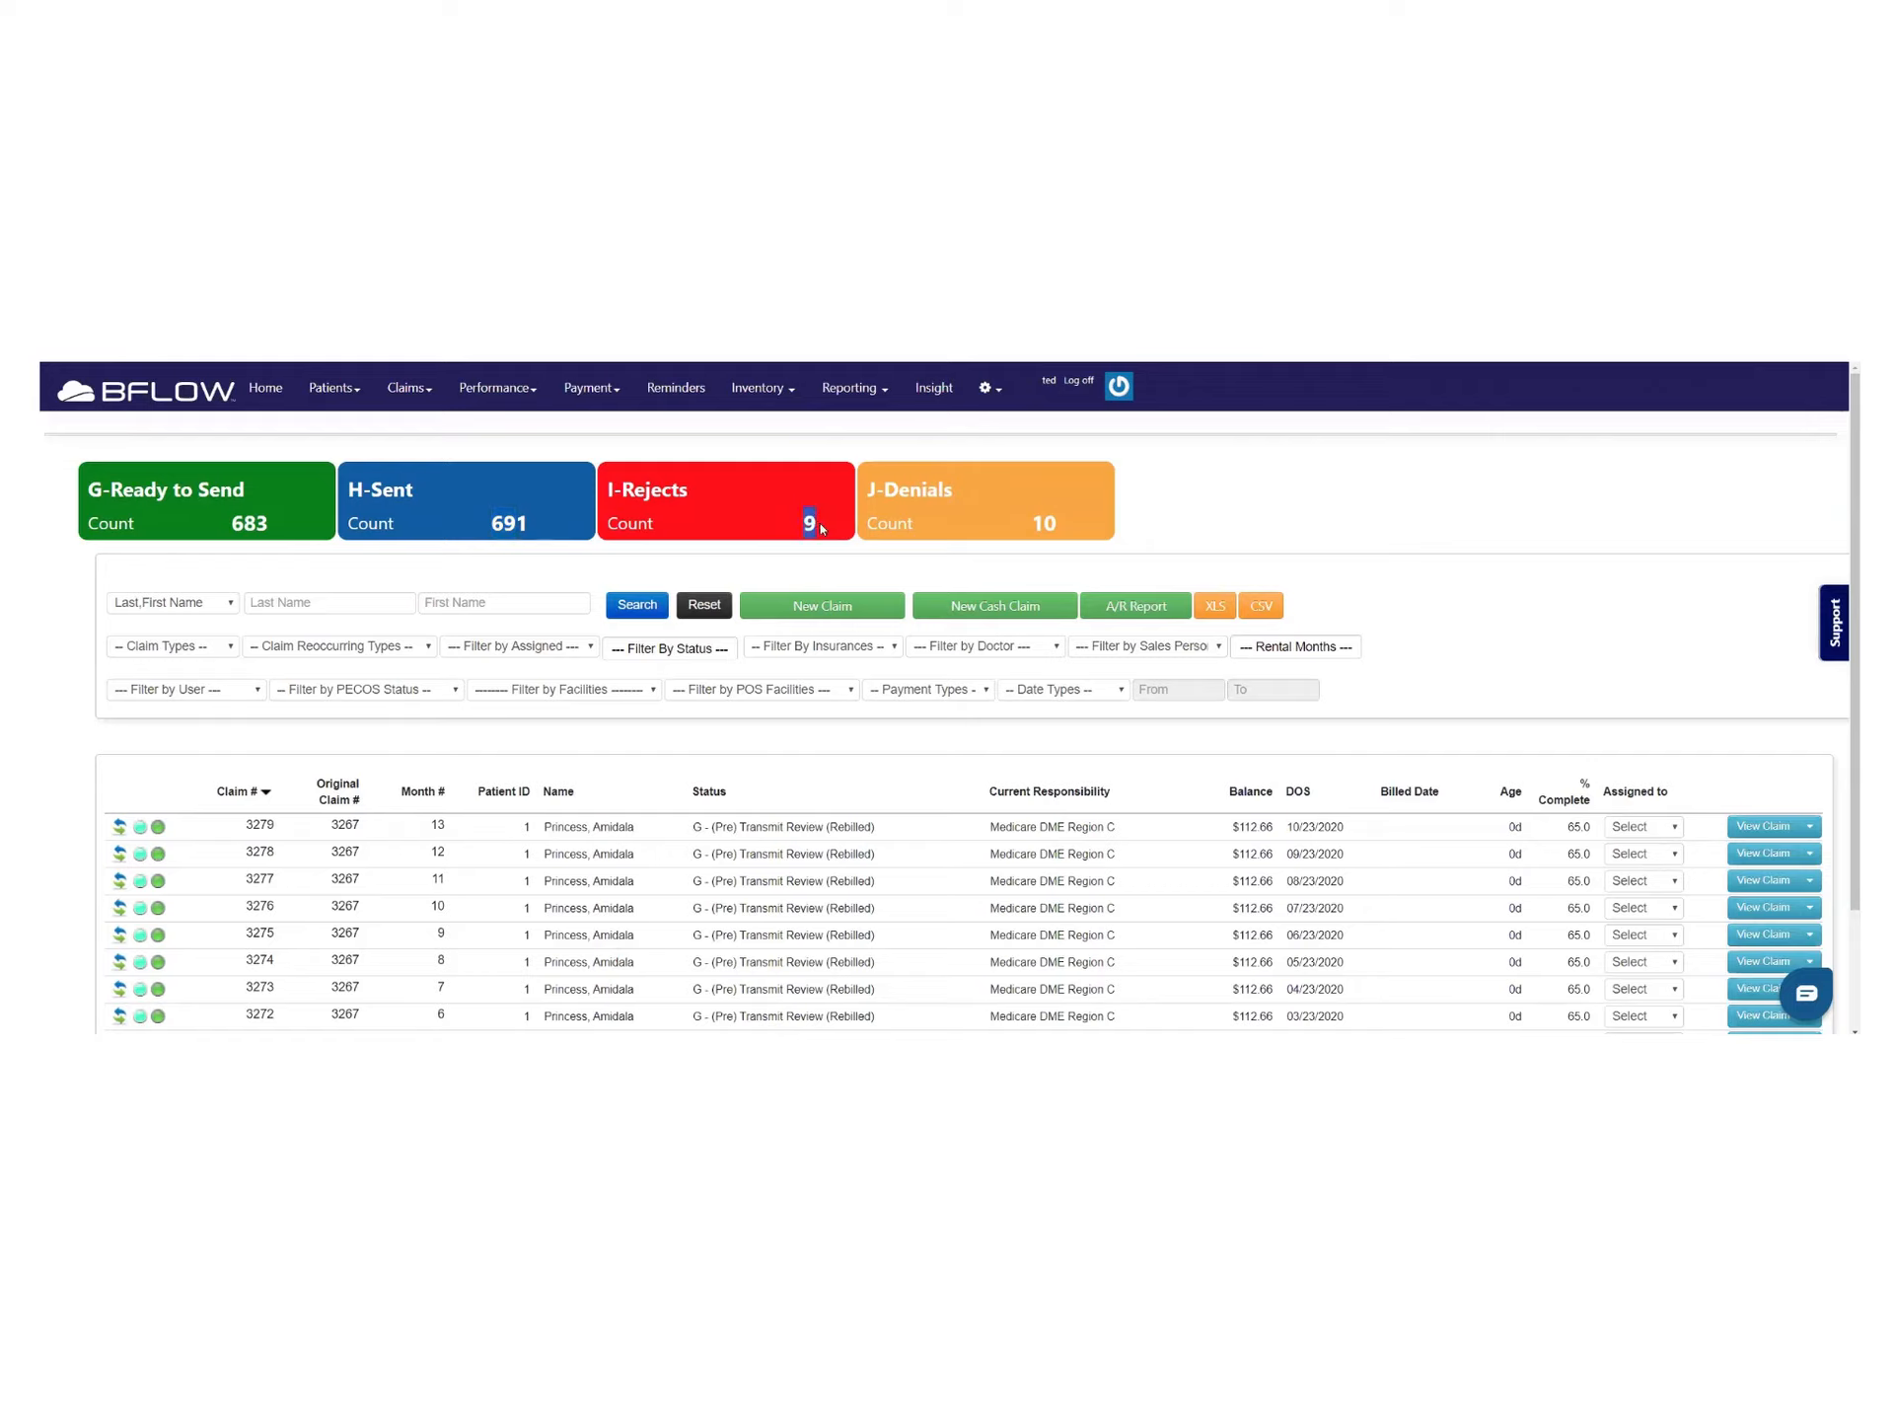
left_click_drag(1033, 526, 1083, 527)
triple_click(935, 517)
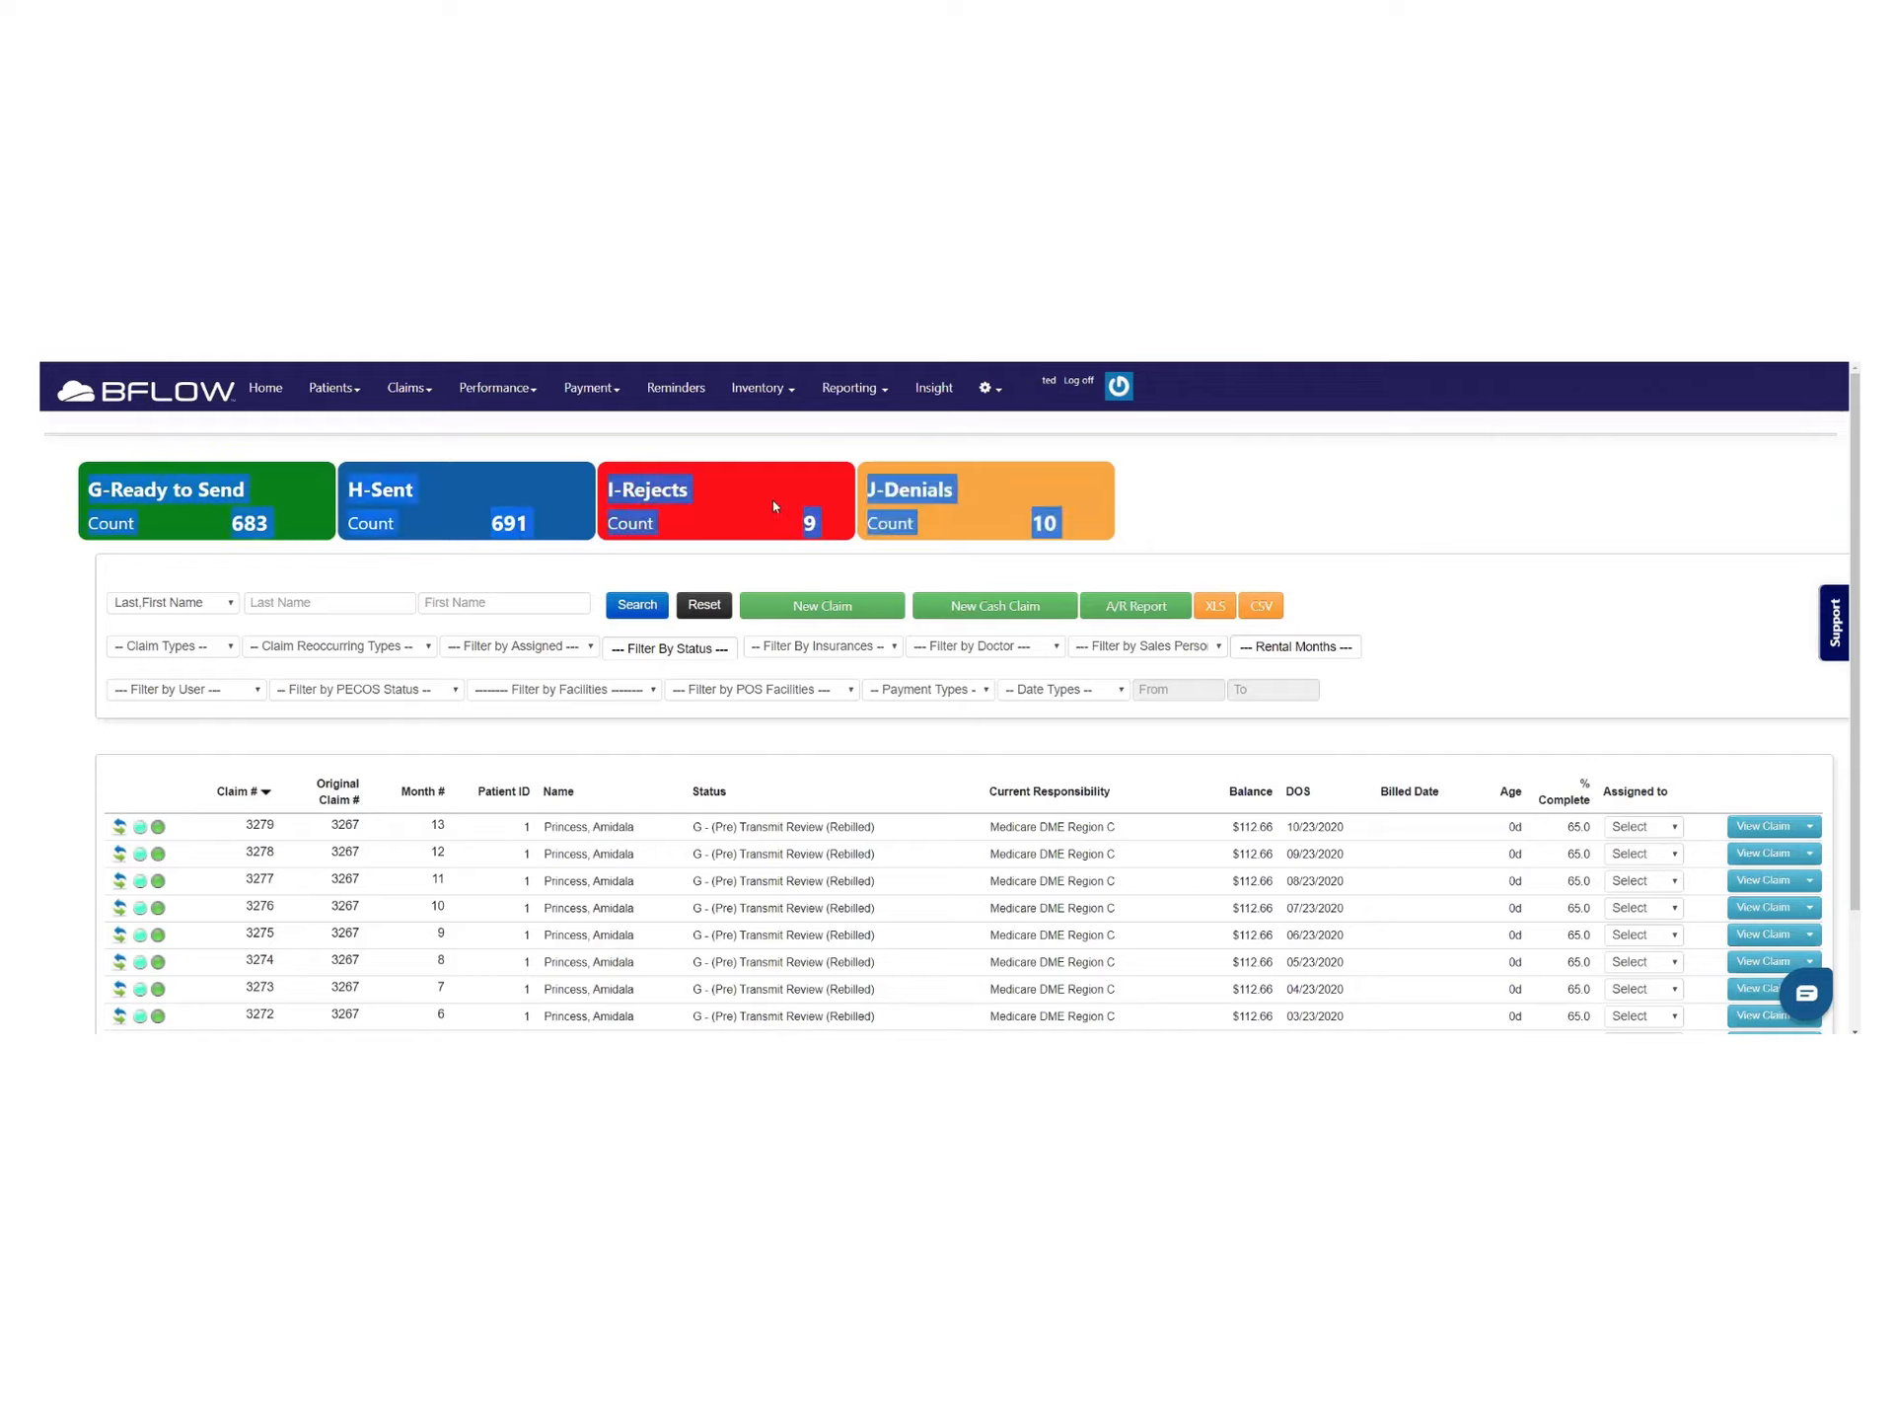
left_click(752, 540)
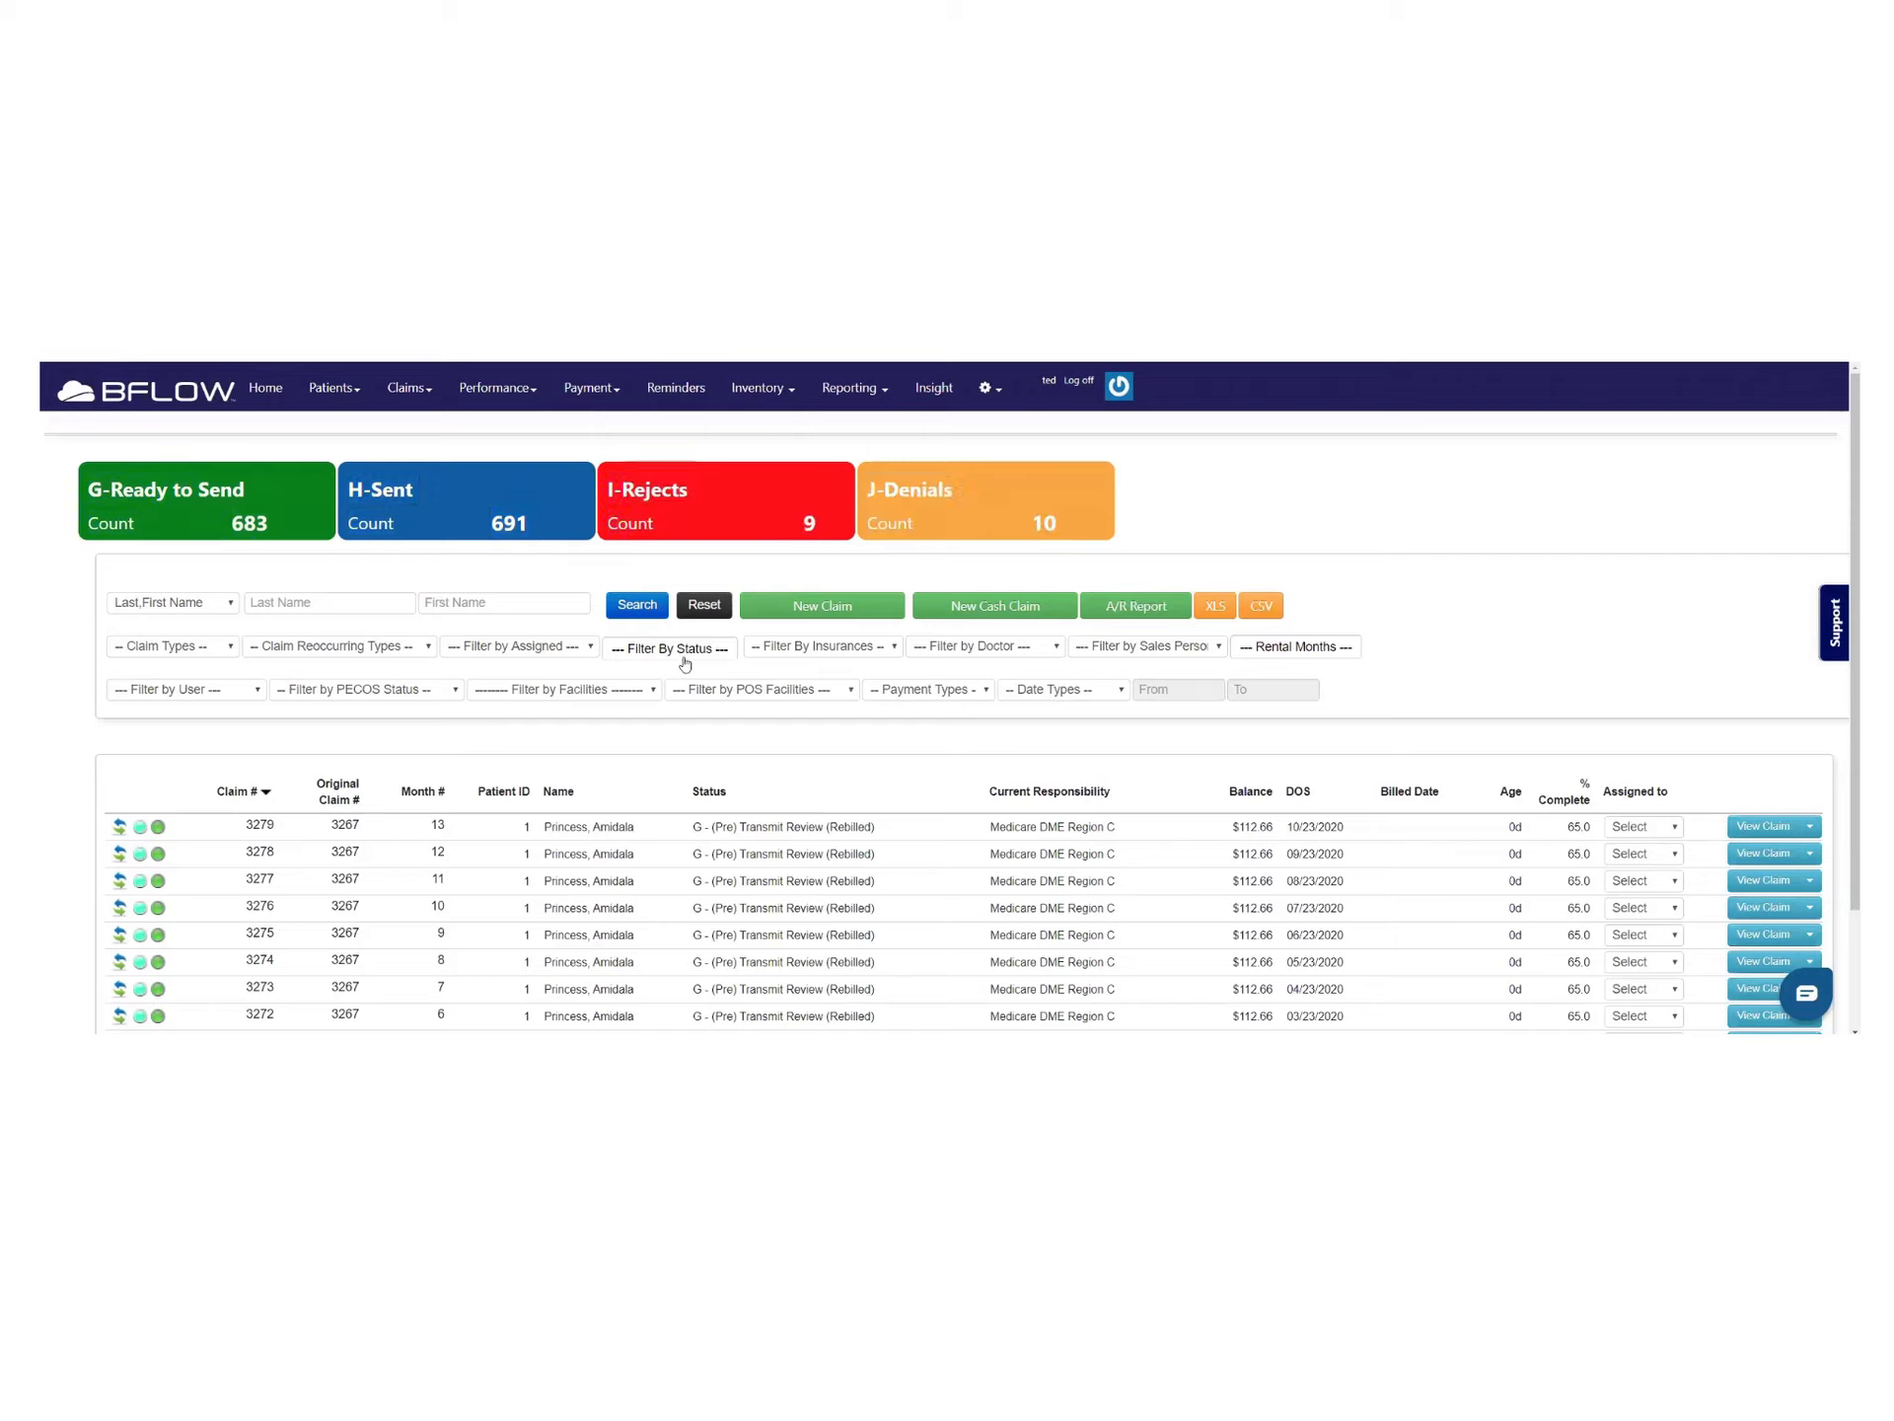
left_click(685, 653)
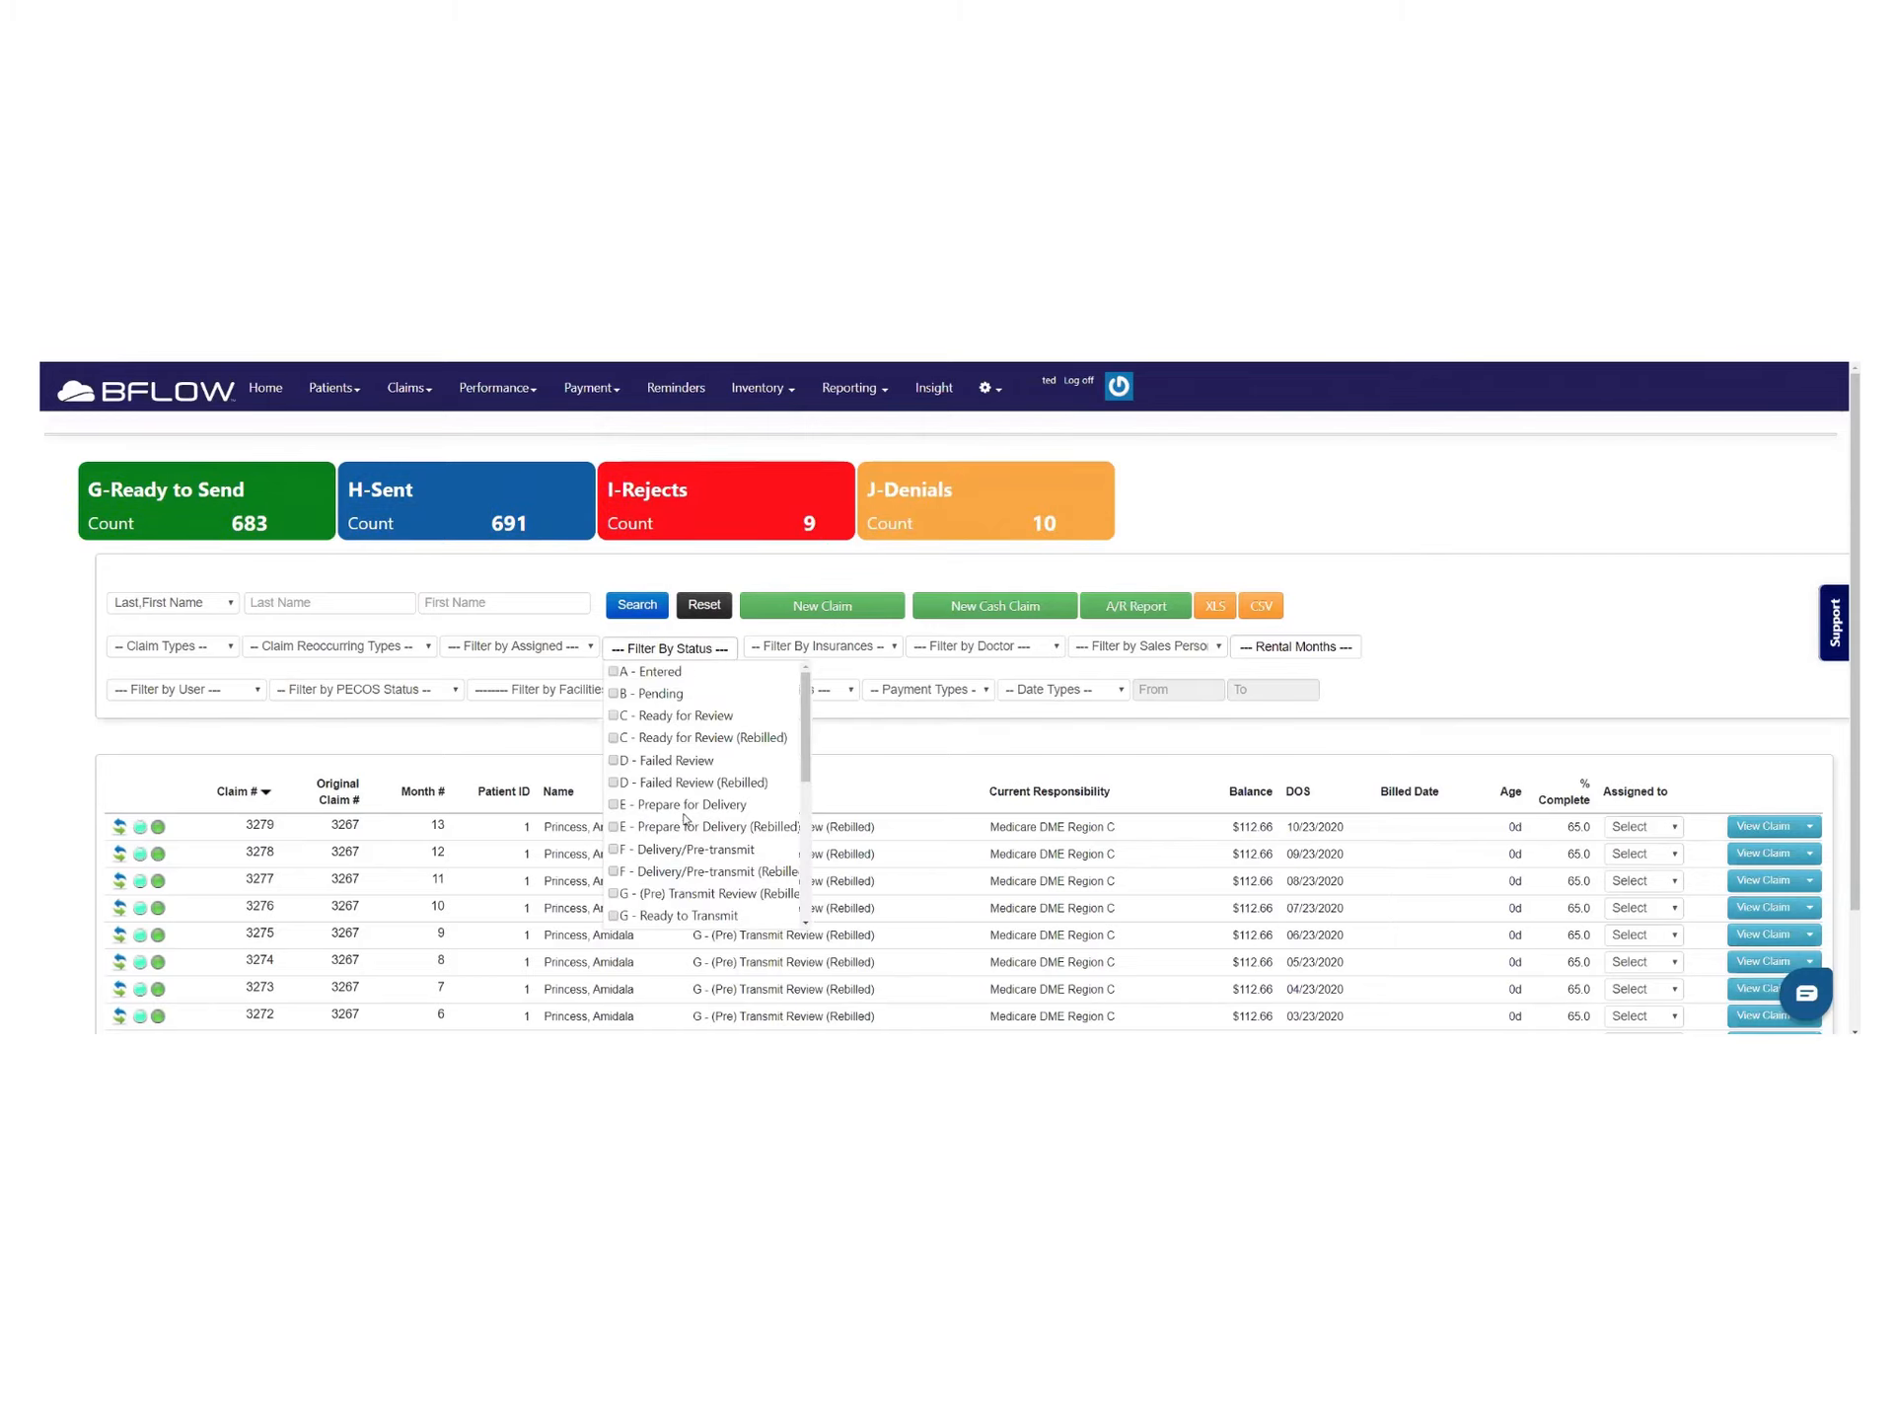
Filter to I - Rejects and I - Rejects (Rebilled), 9 claims totaling $891.19, then open claim 3197
scroll(681, 824, "down", 3)
left_click(612, 766)
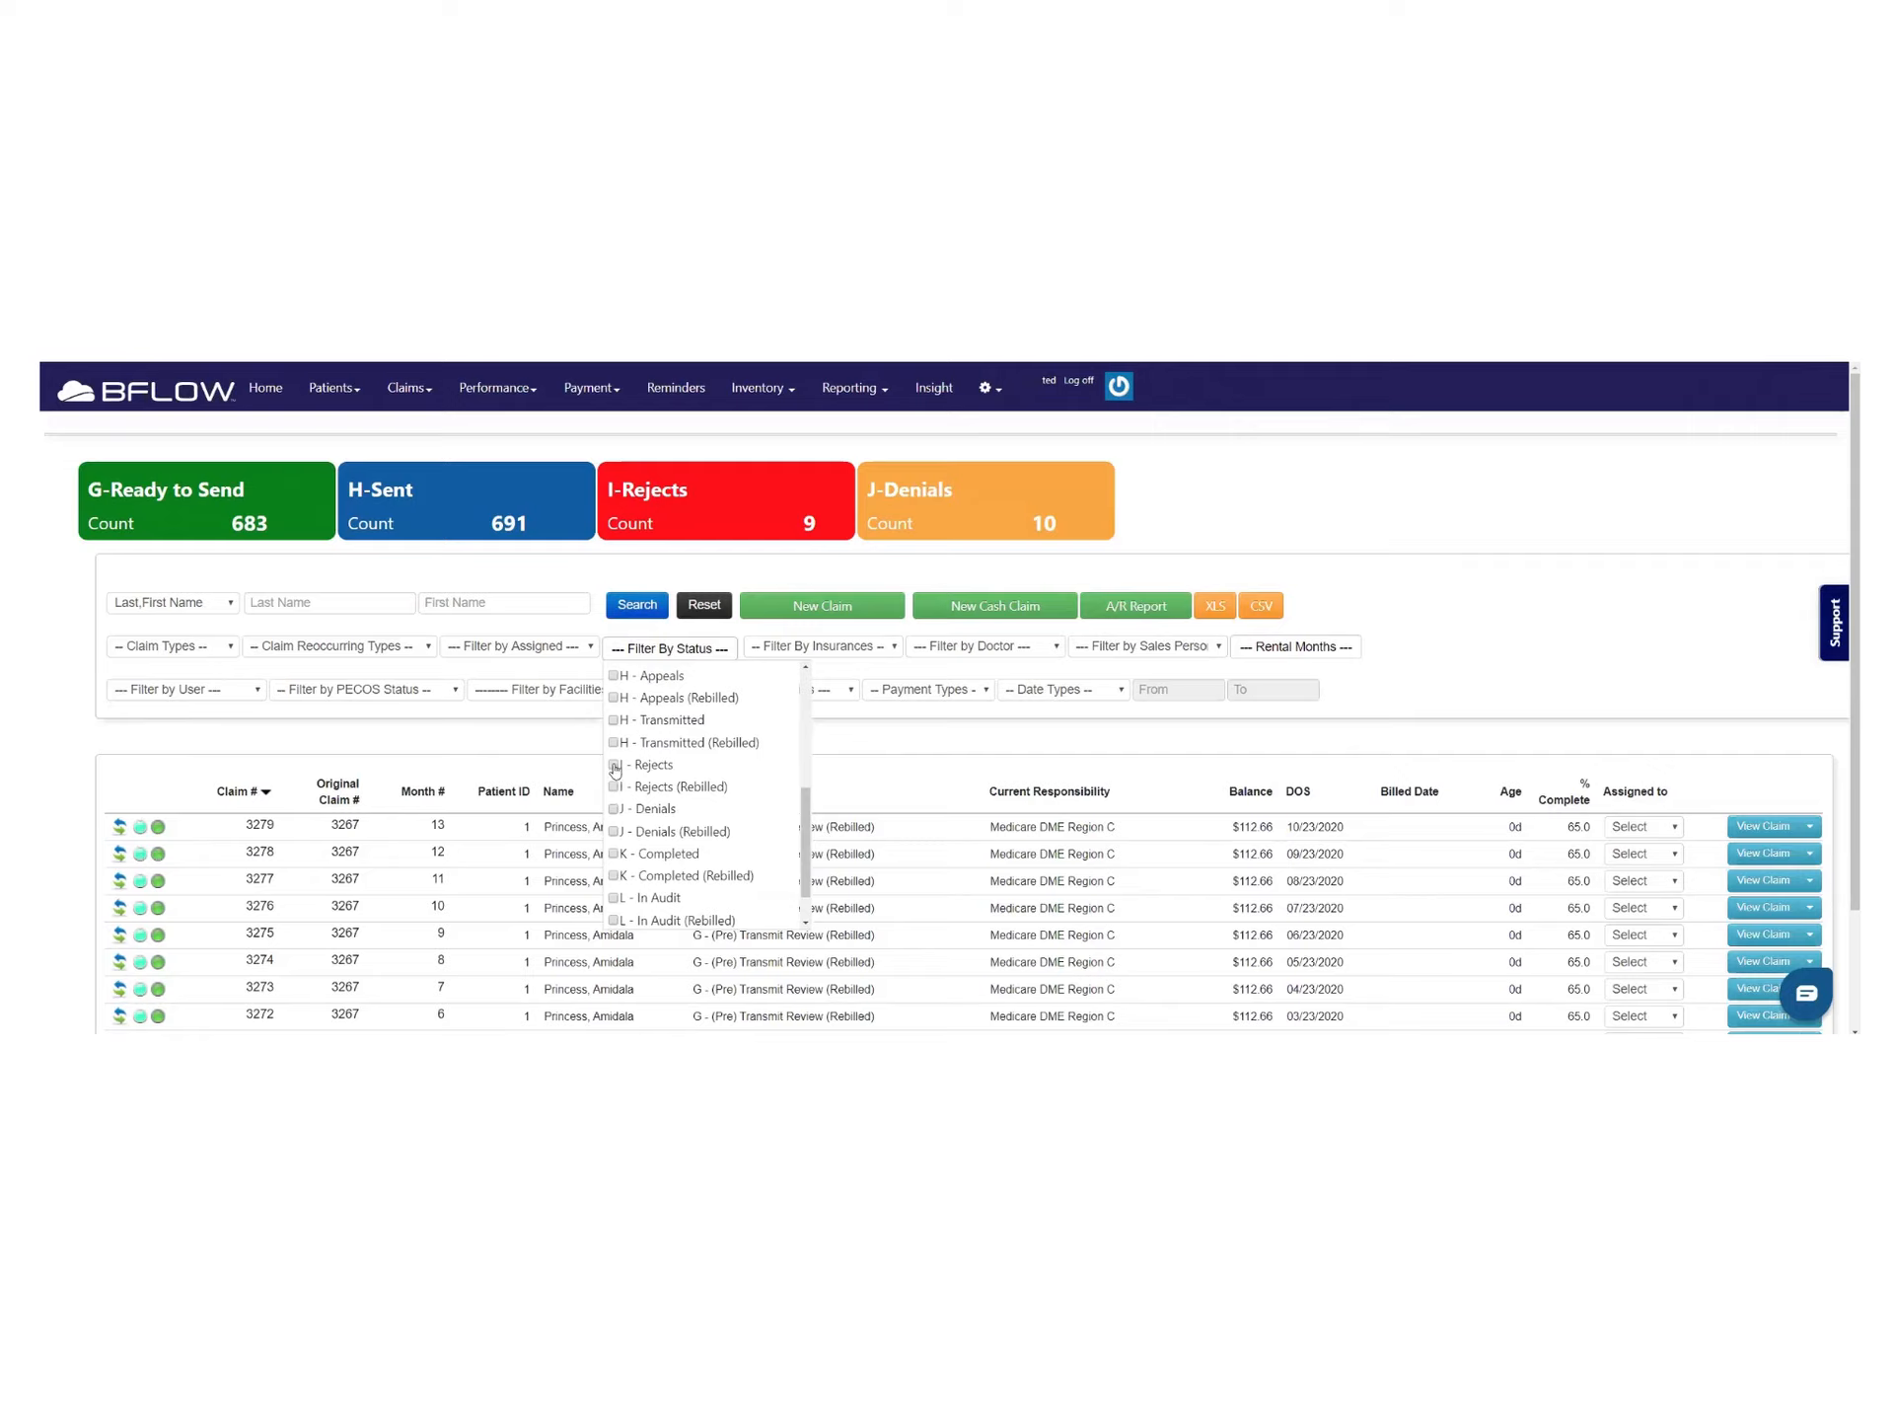
left_click(613, 787)
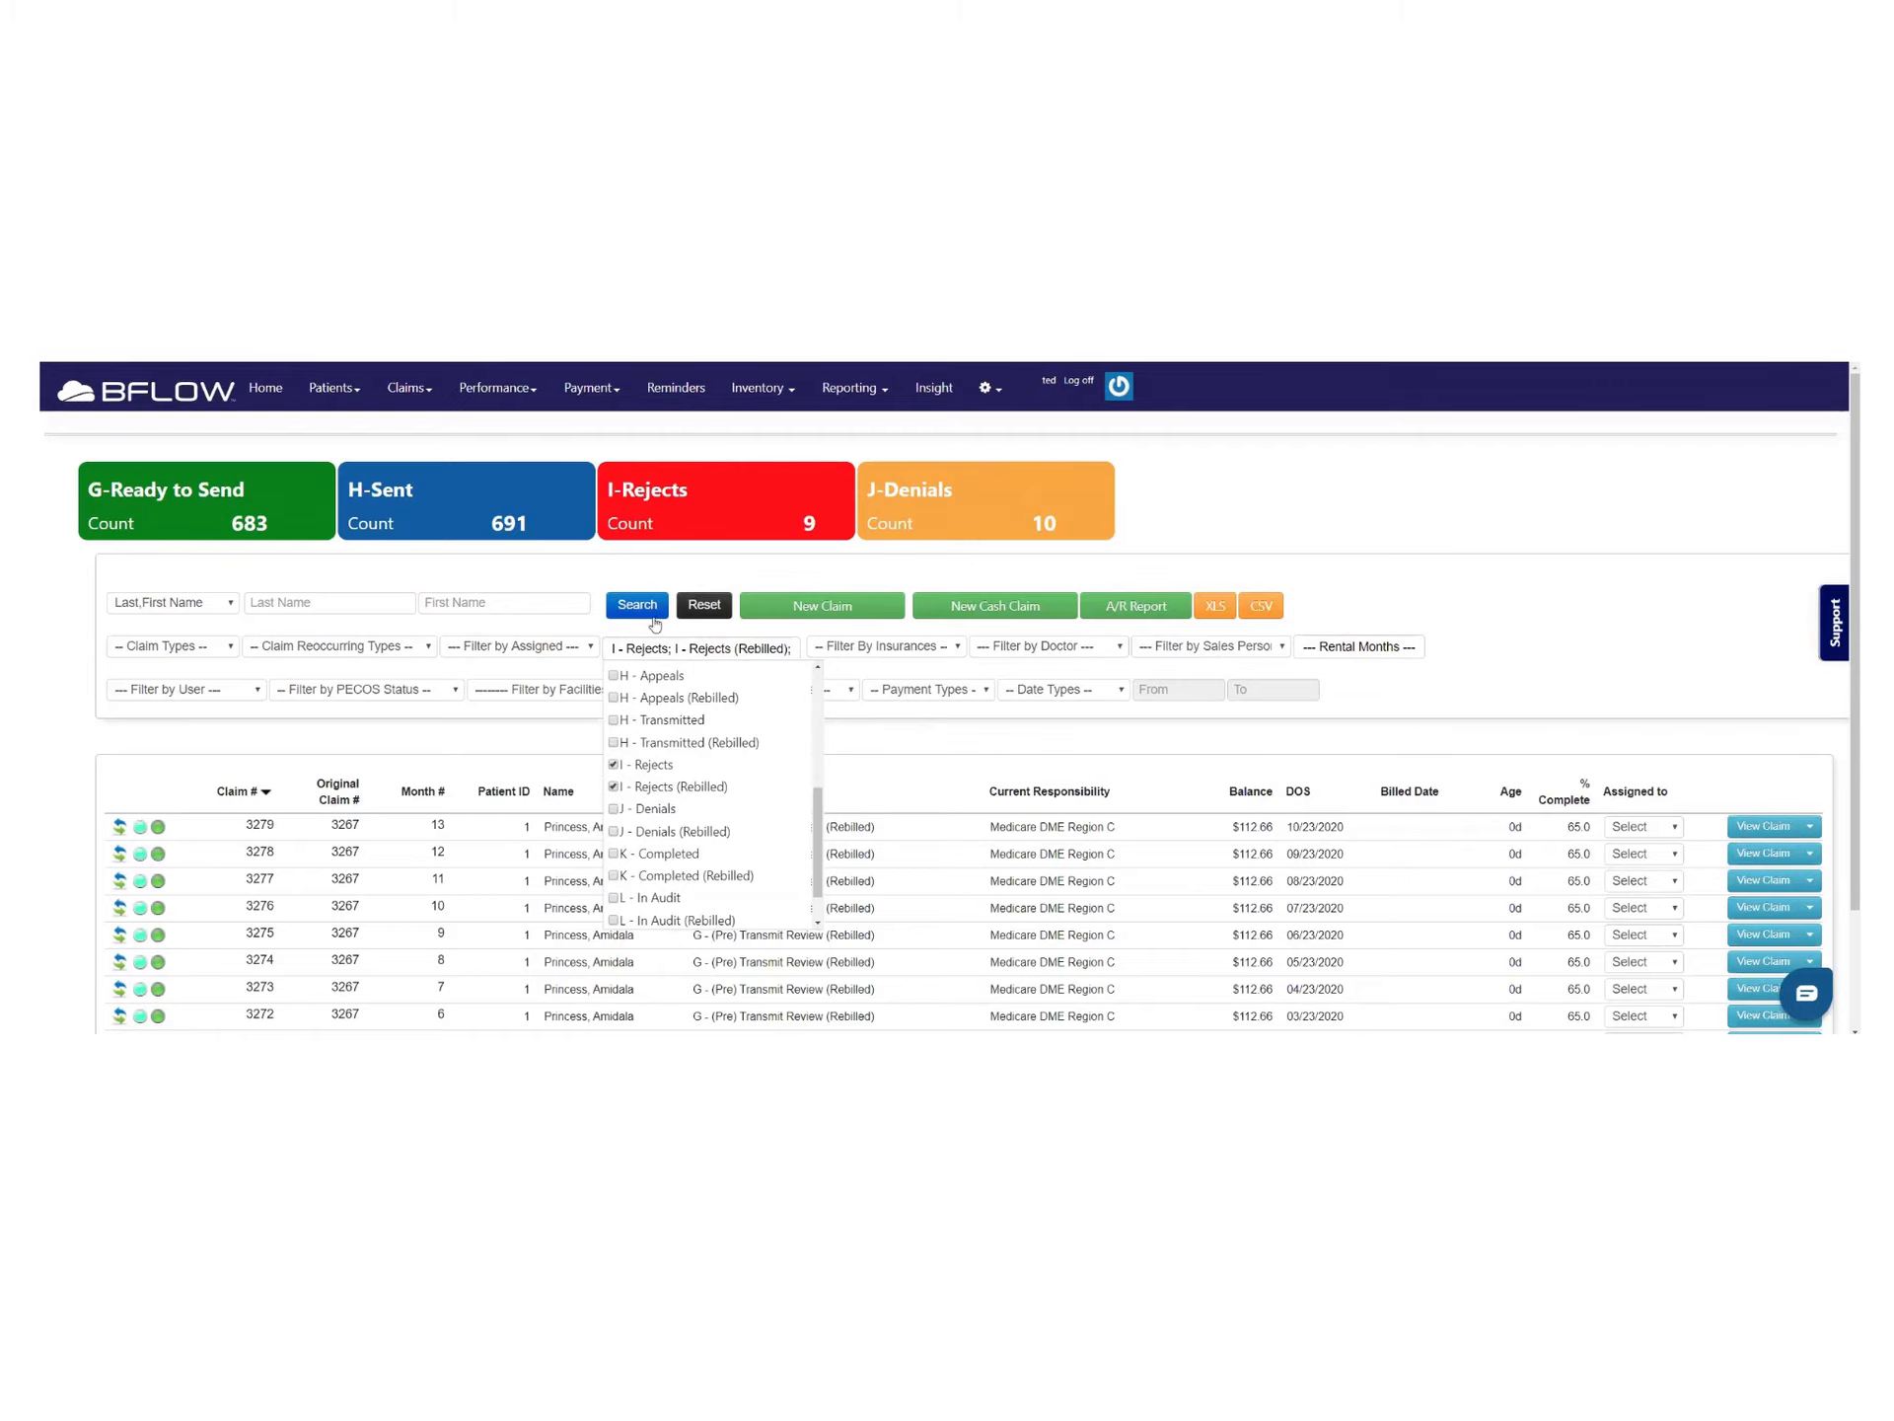
left_click(644, 610)
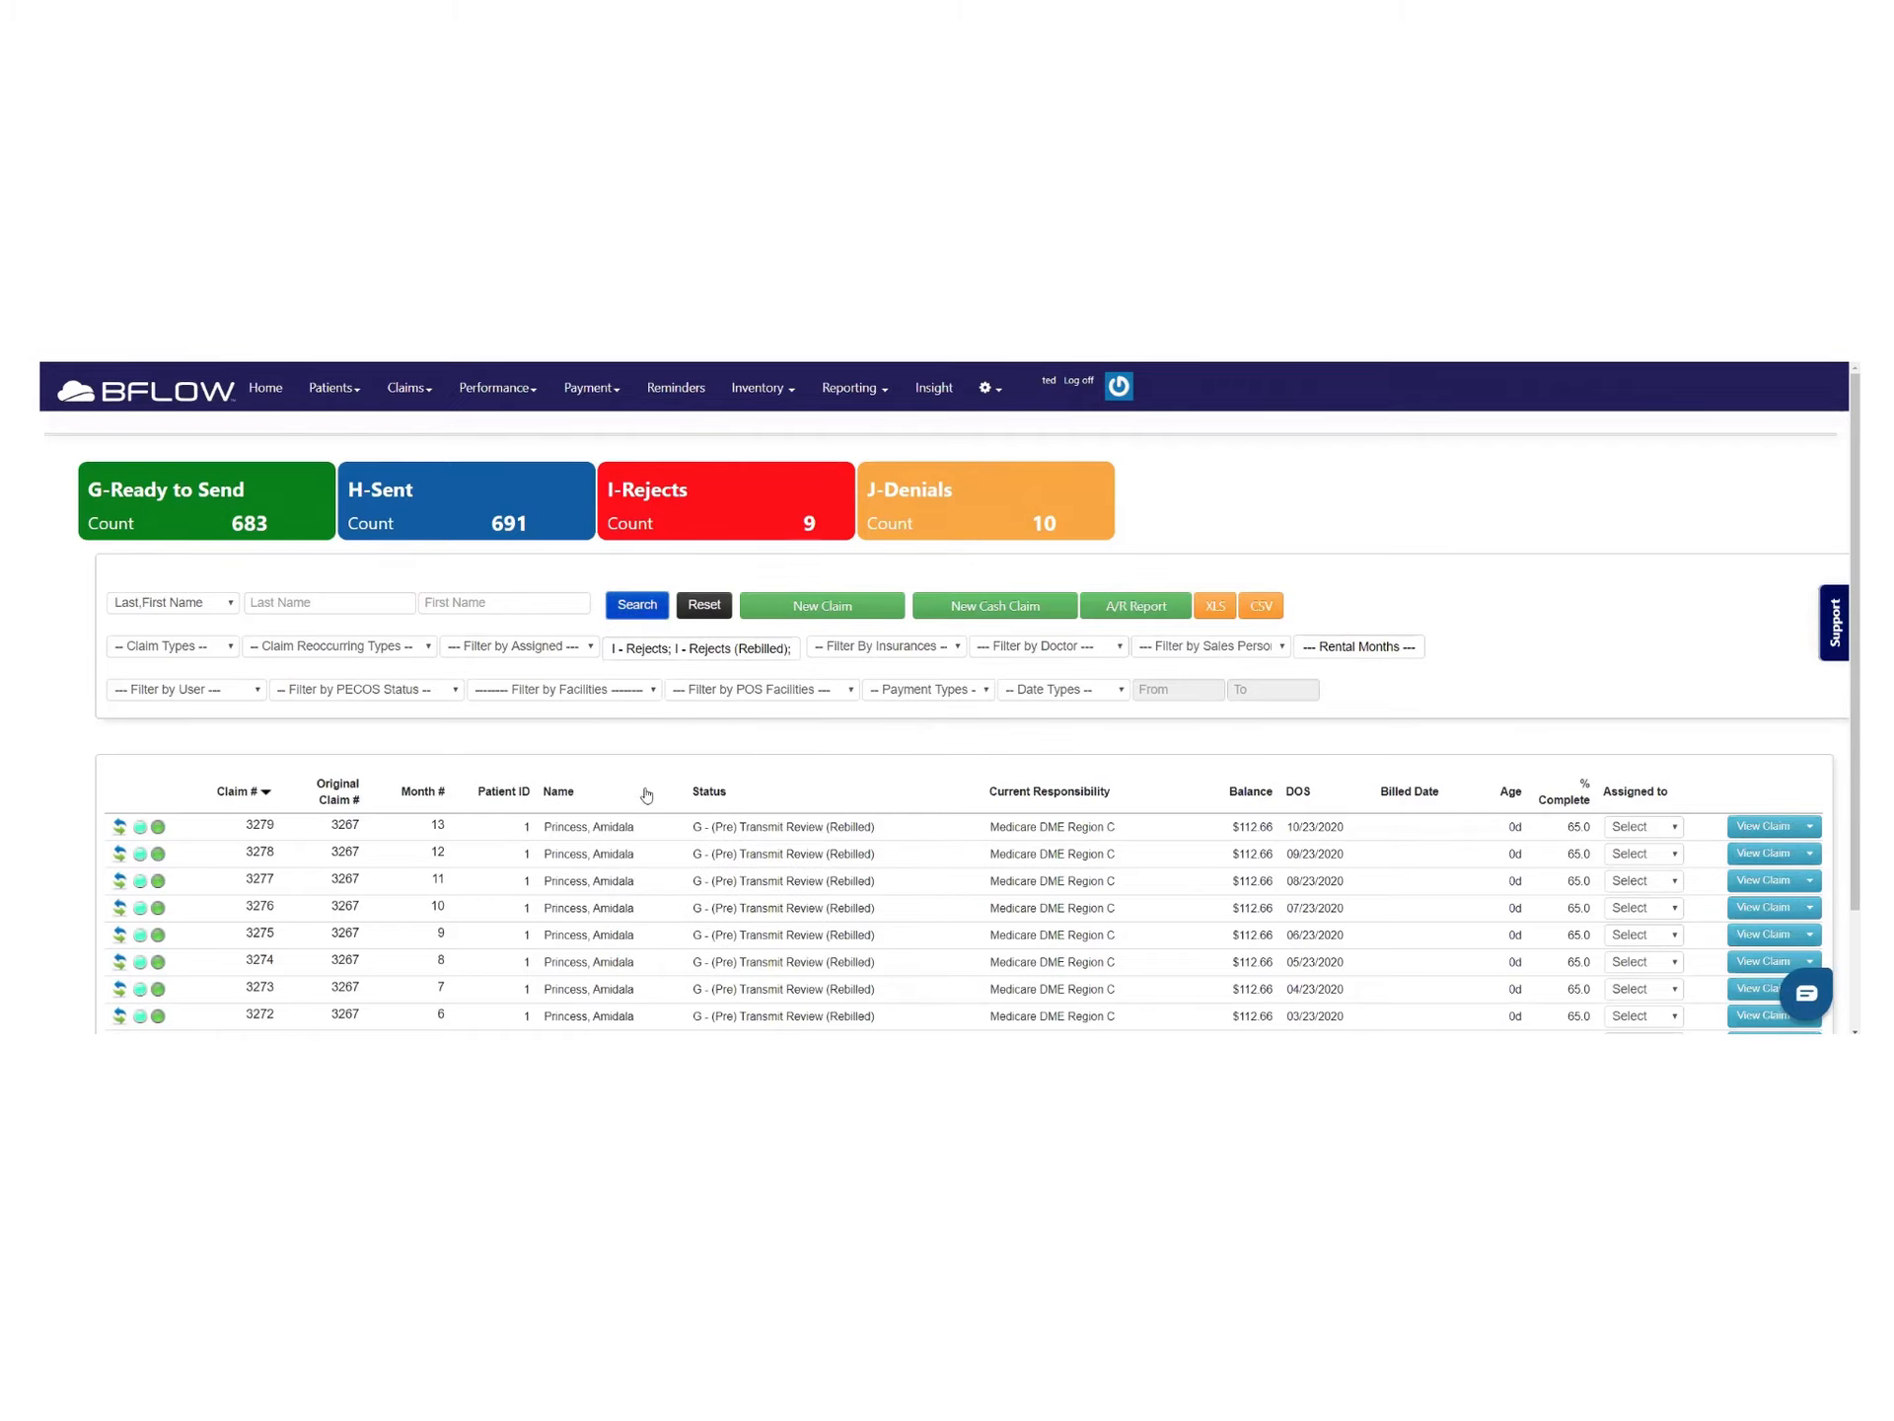
scroll(646, 795, "down", 1)
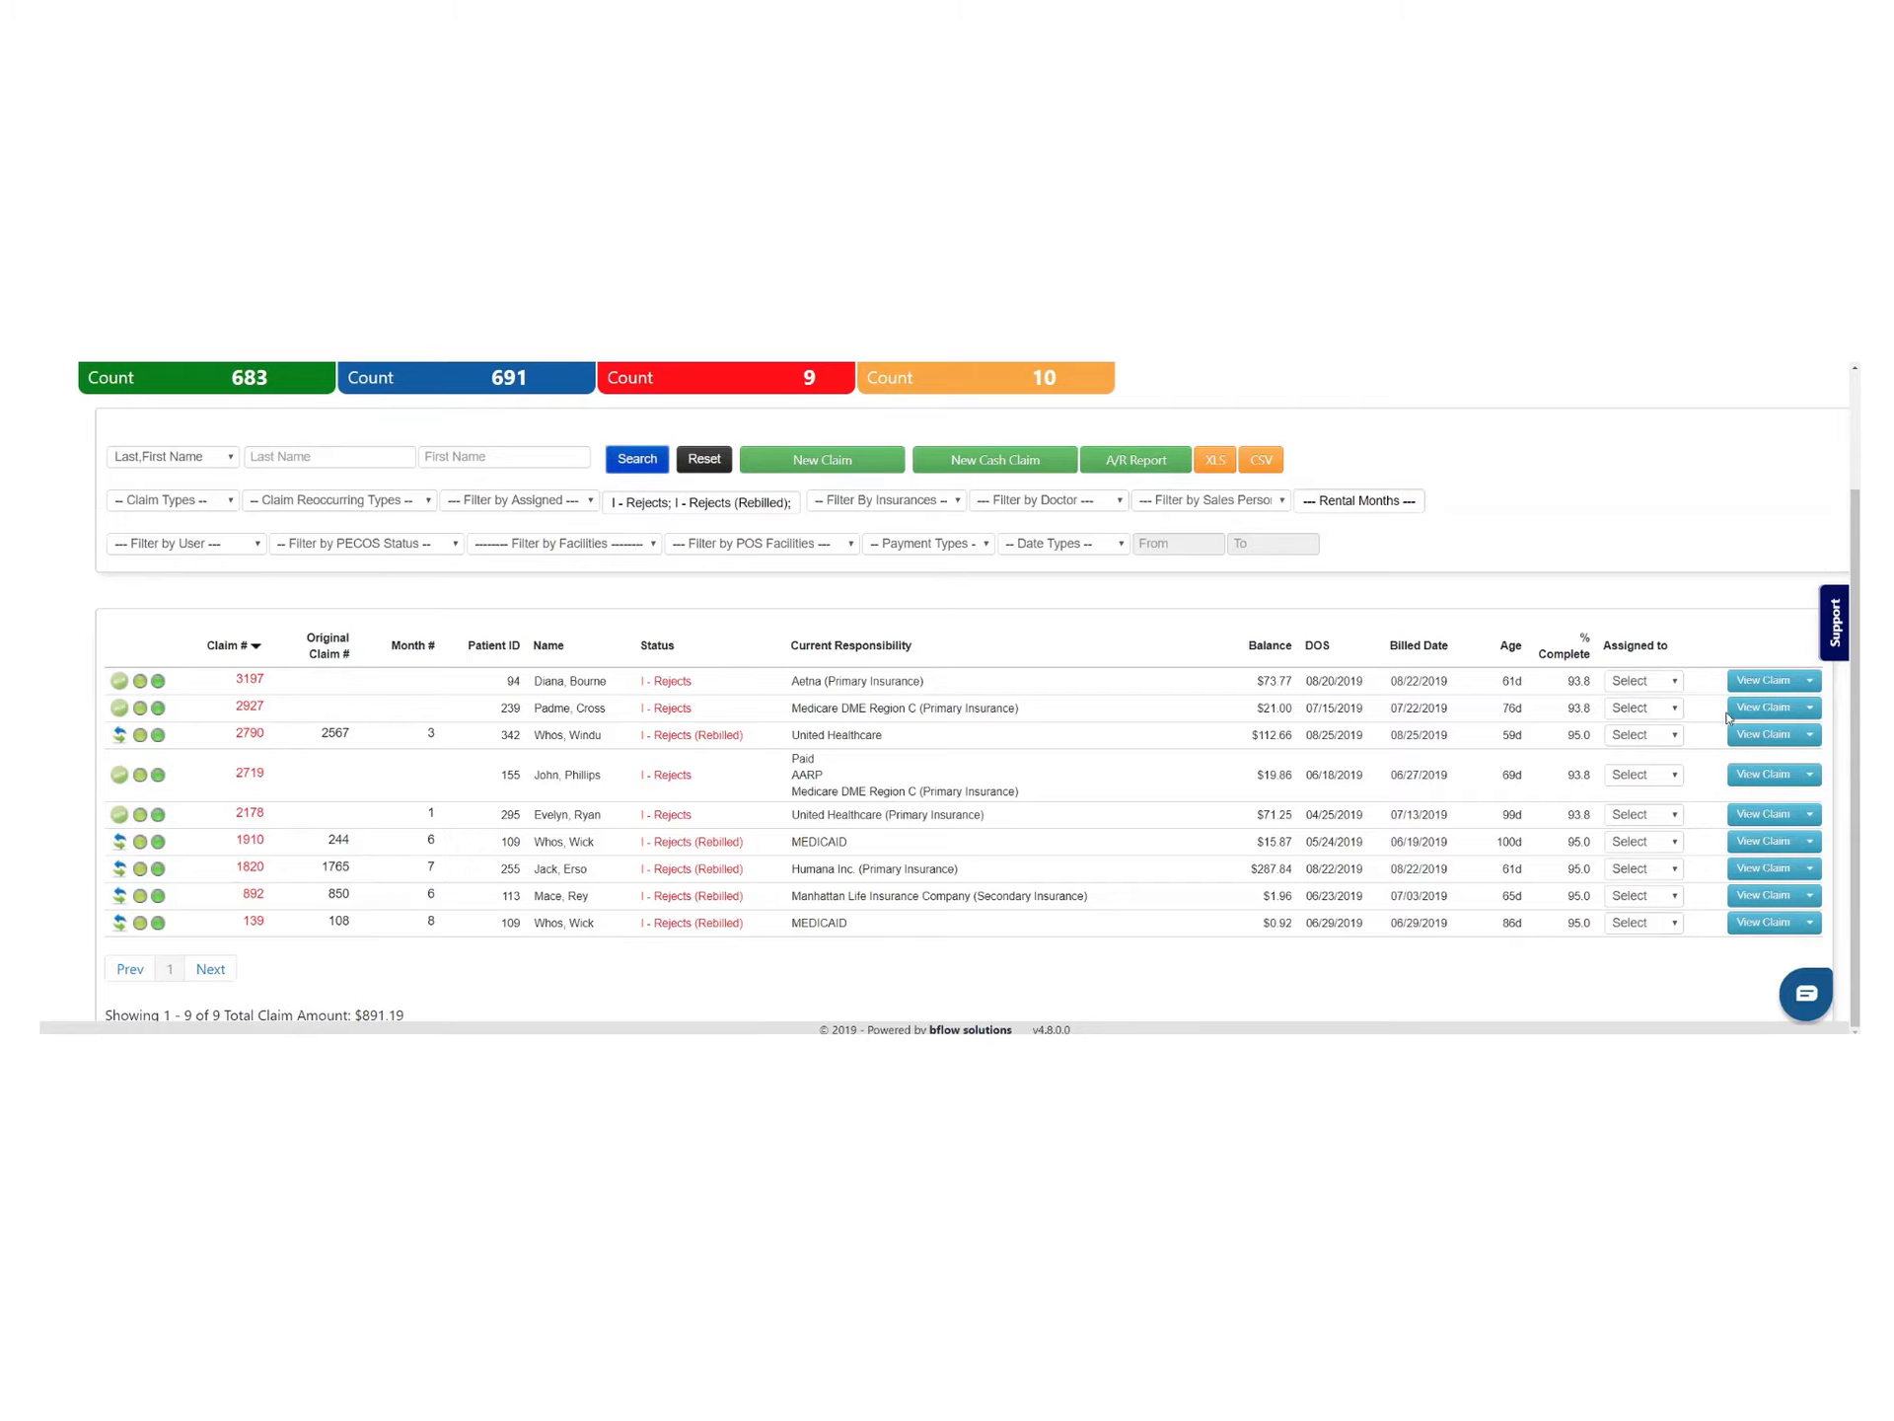
left_click(1763, 680)
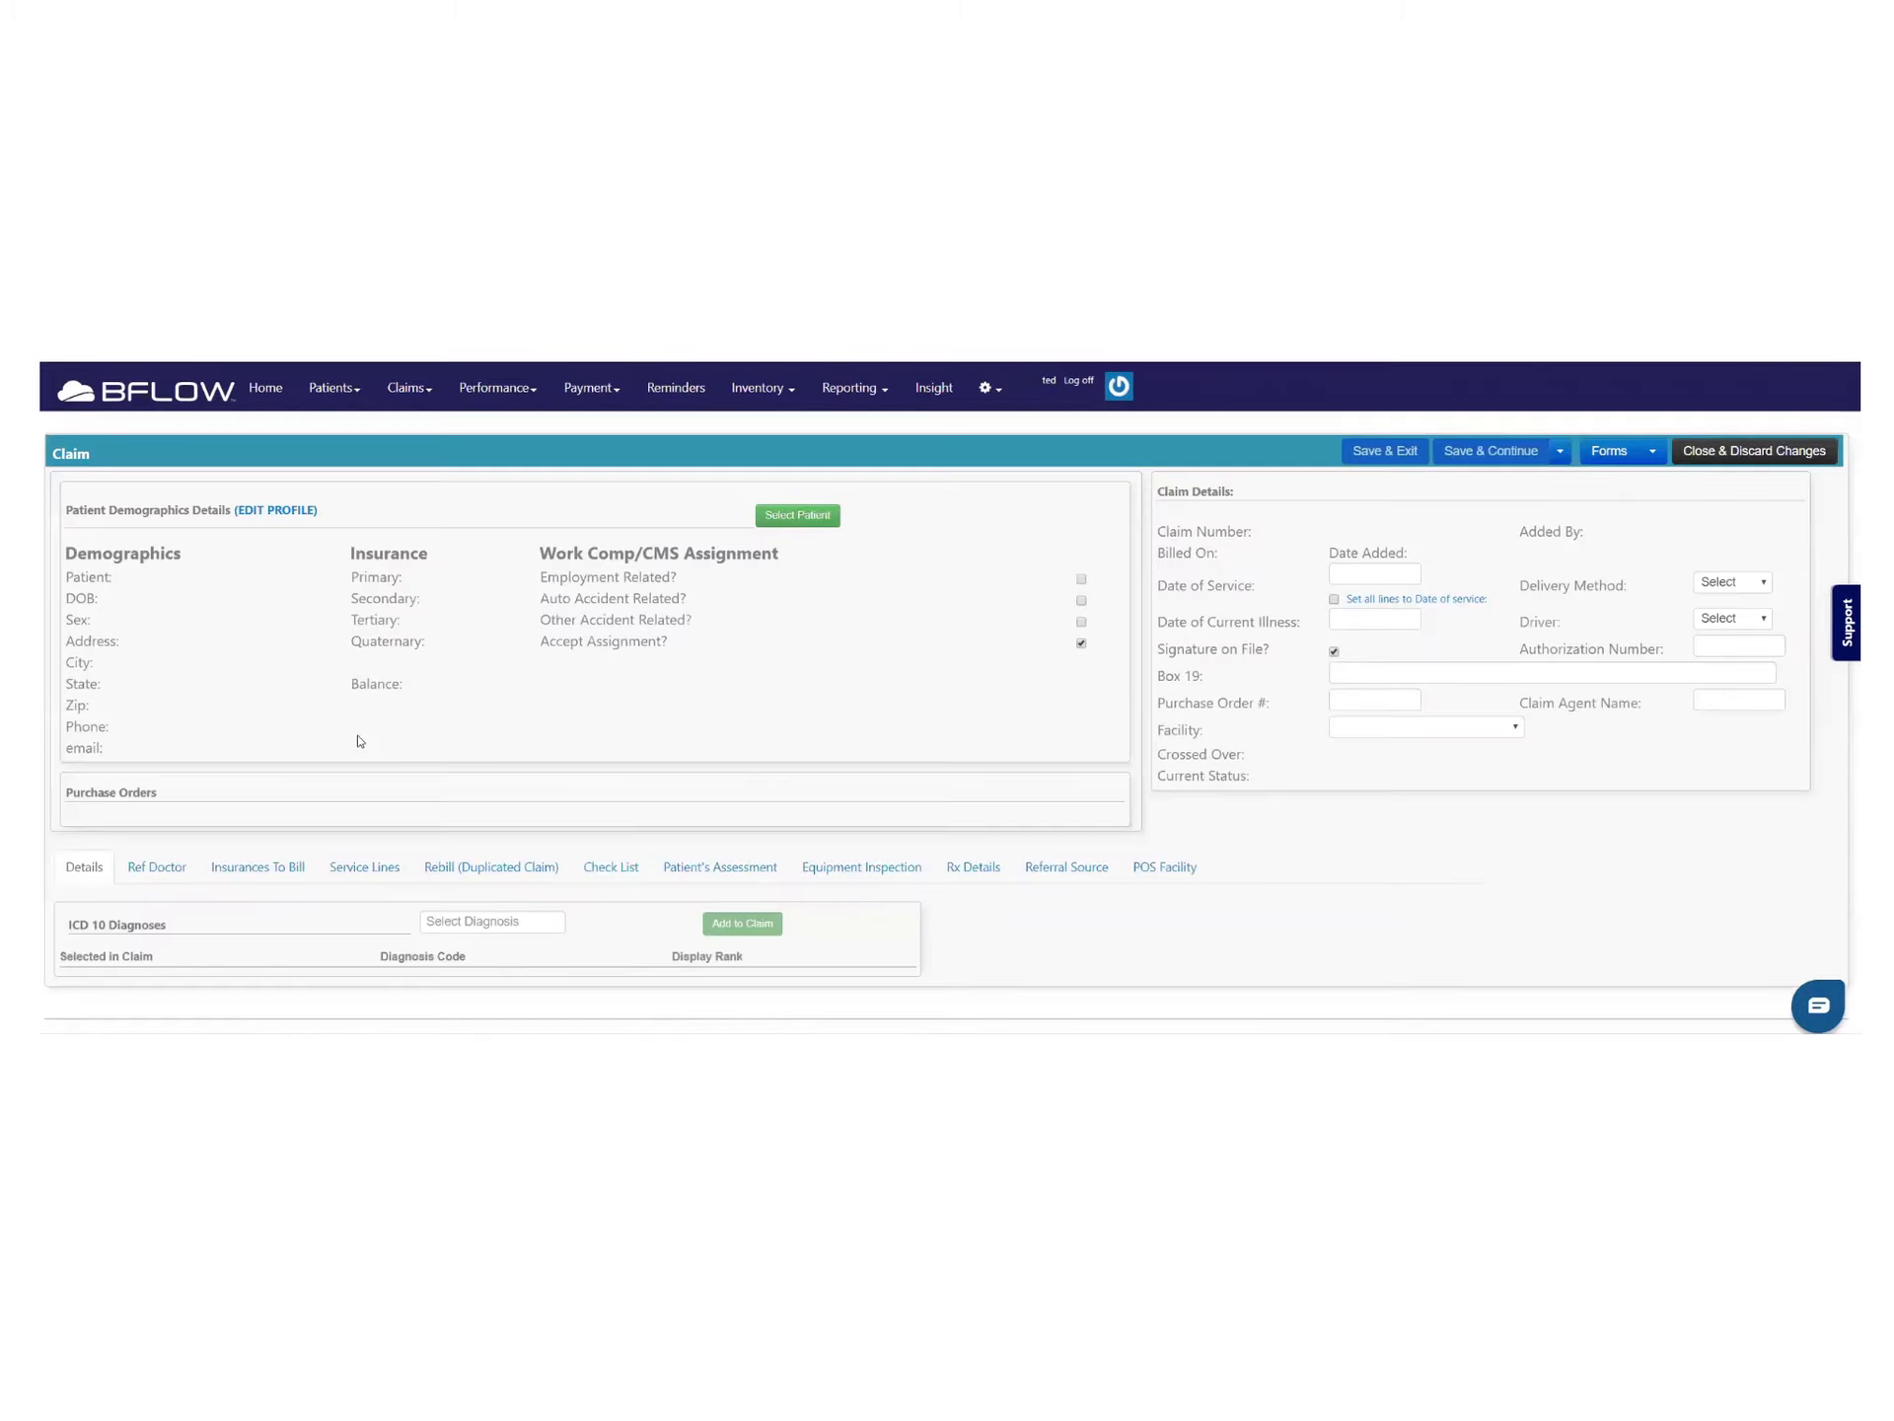
On the Check List, untick 'Claim not accepted by payor' and keep the status at I - Rejects
left_click(595, 881)
scroll(592, 858, "down", 5)
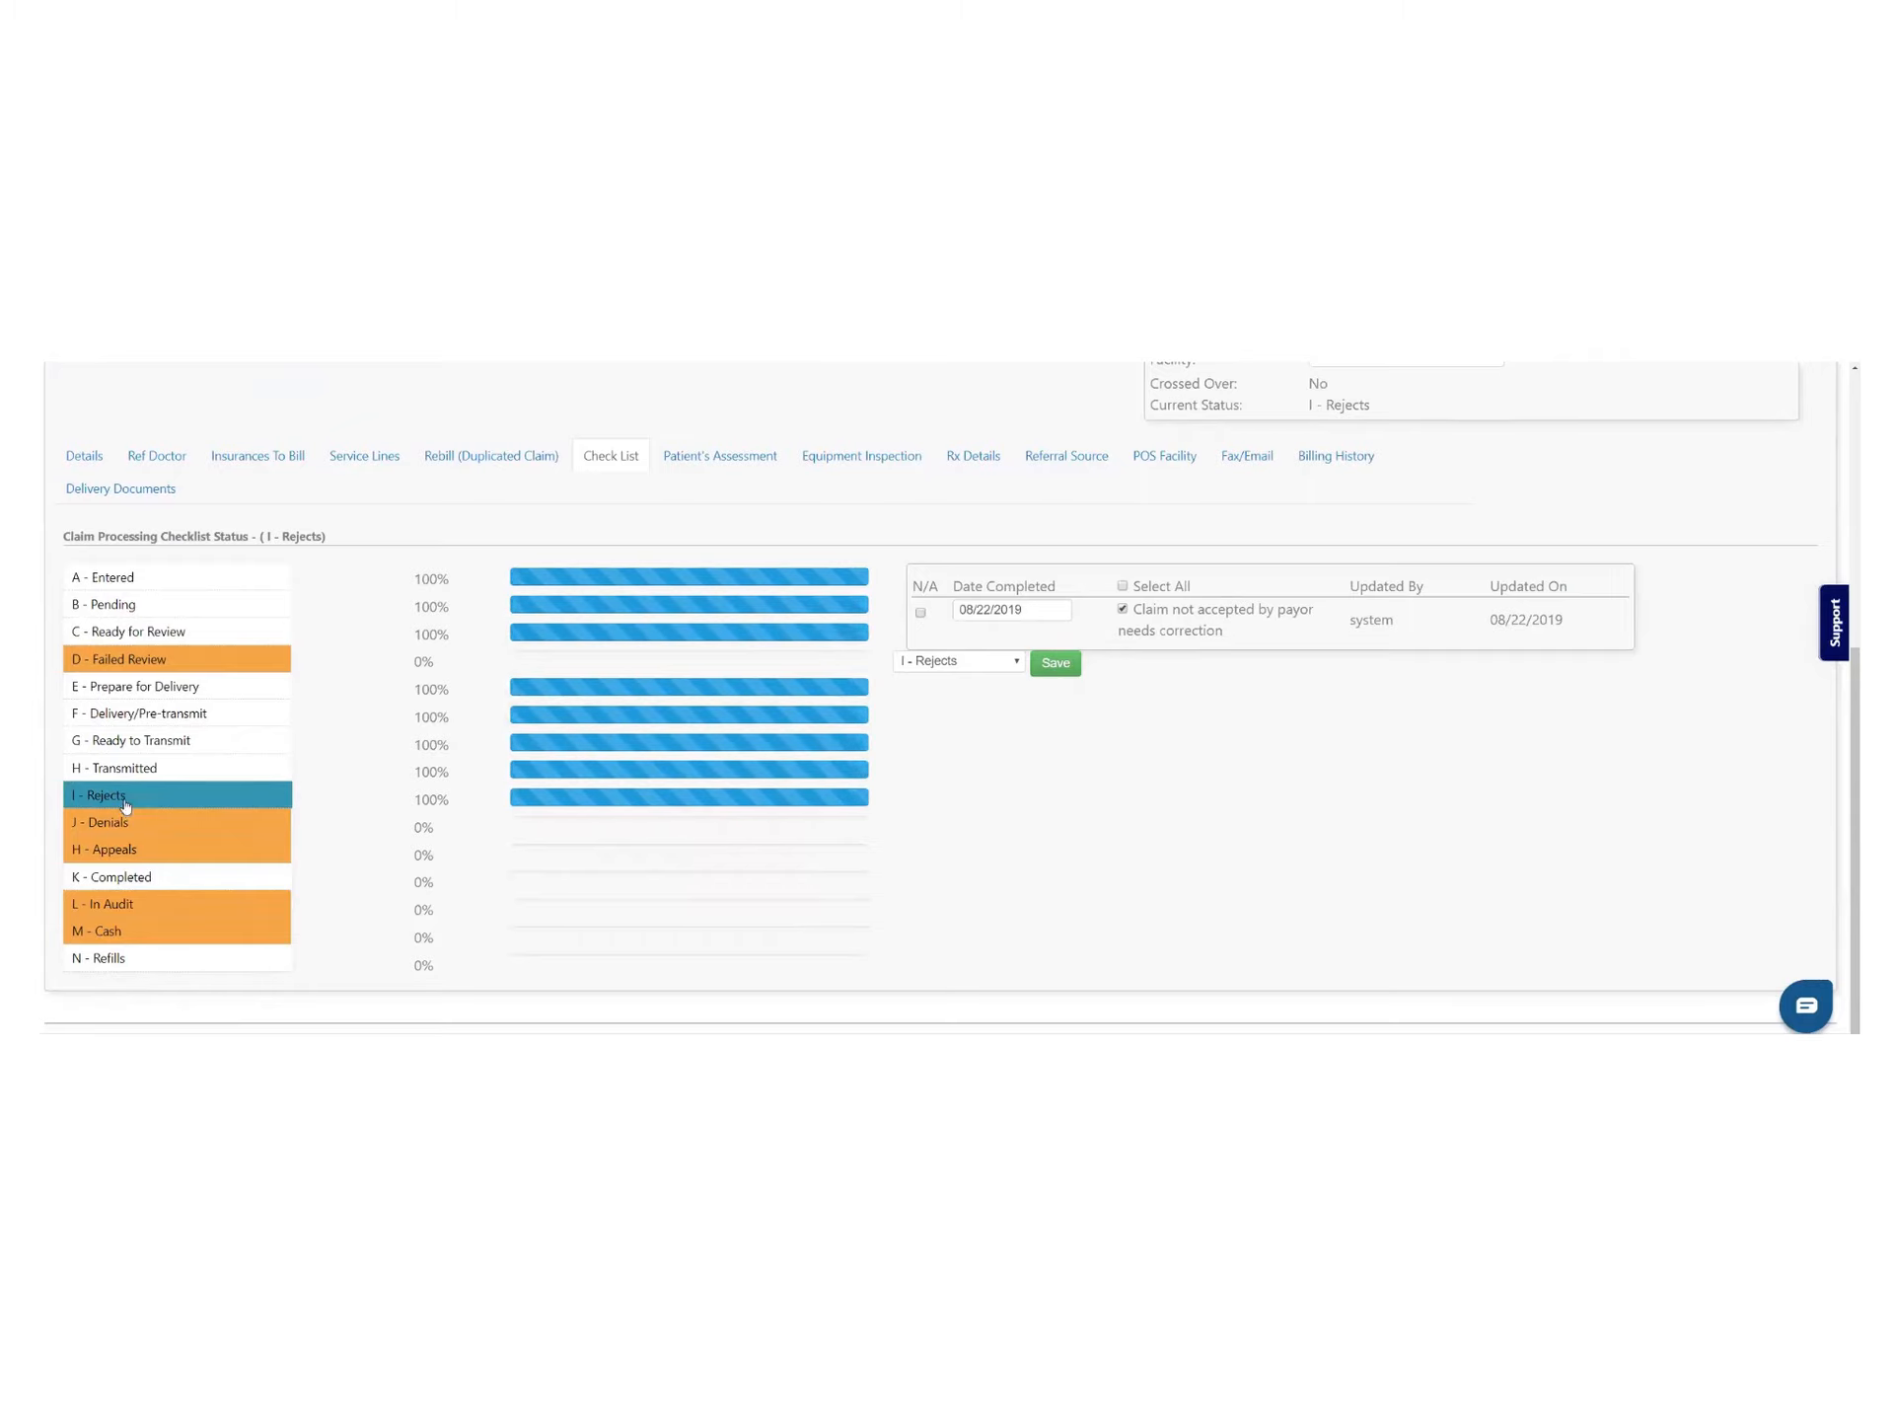
left_click(1021, 665)
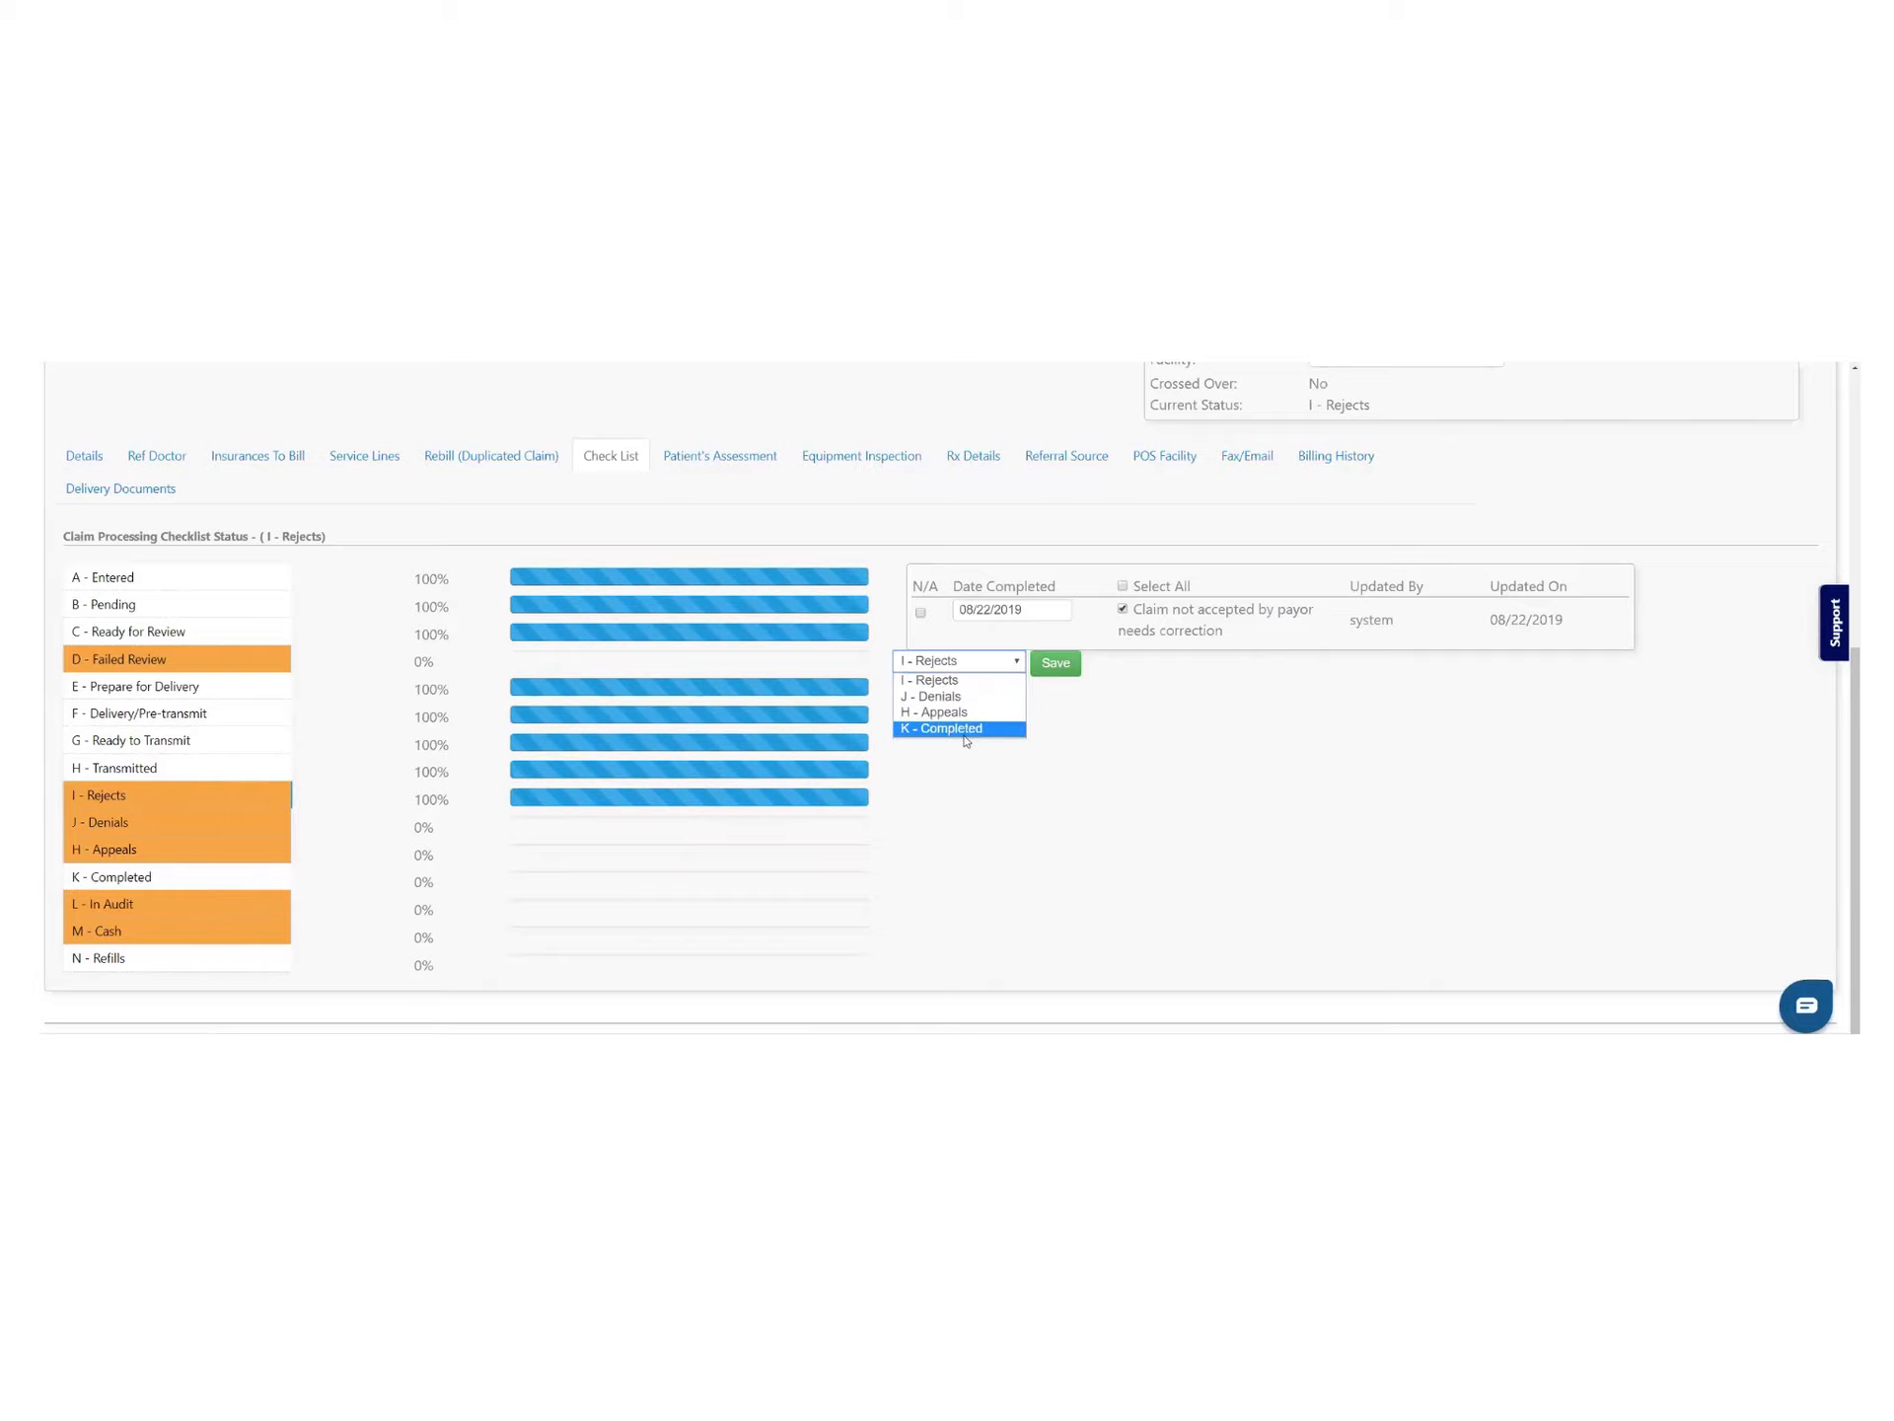
left_click(1014, 667)
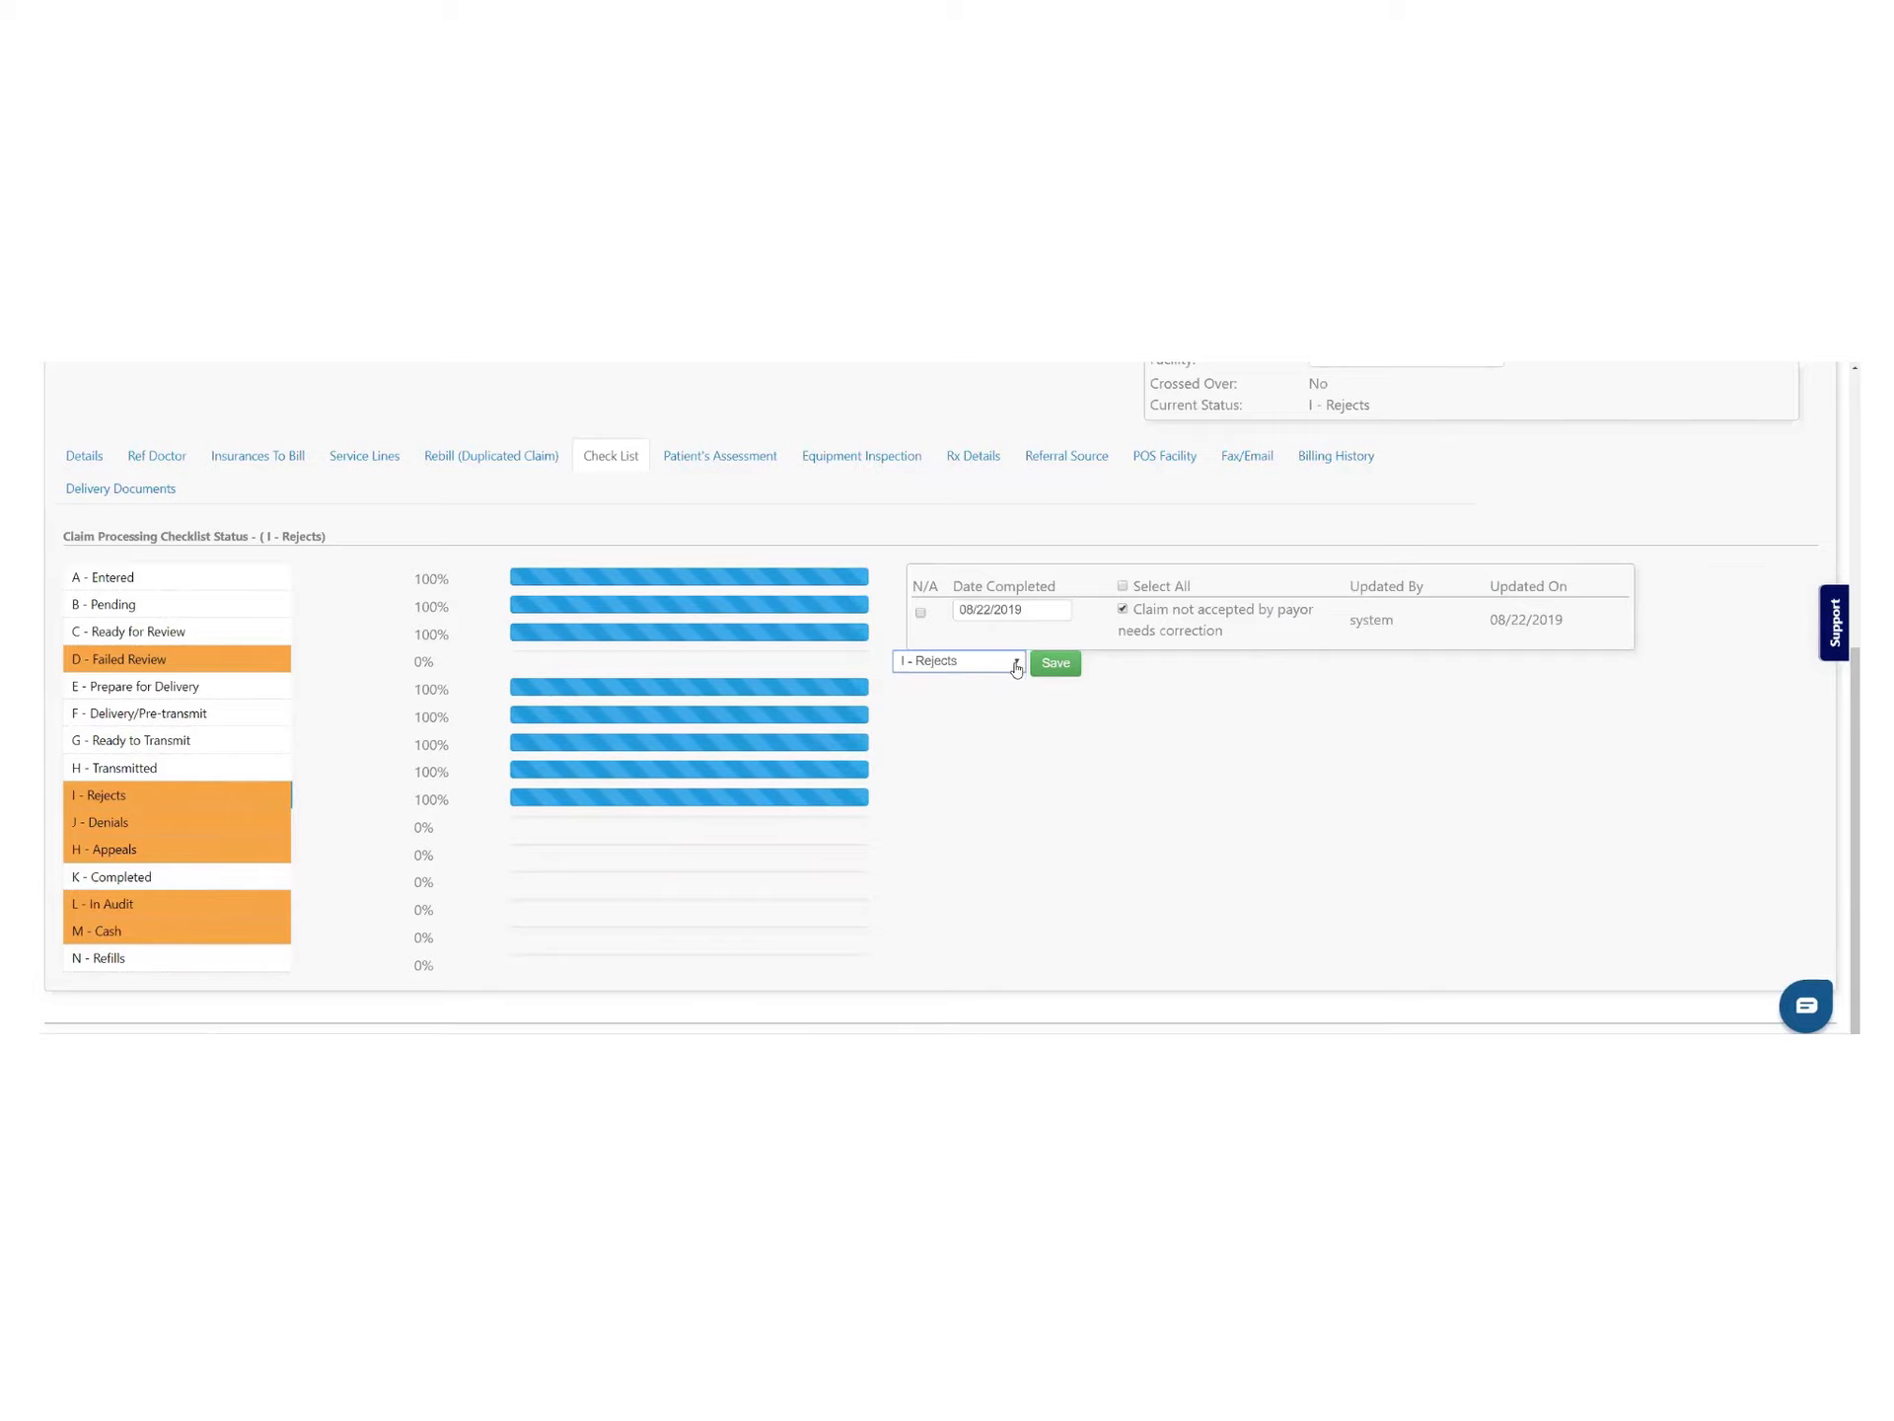
left_click(1122, 609)
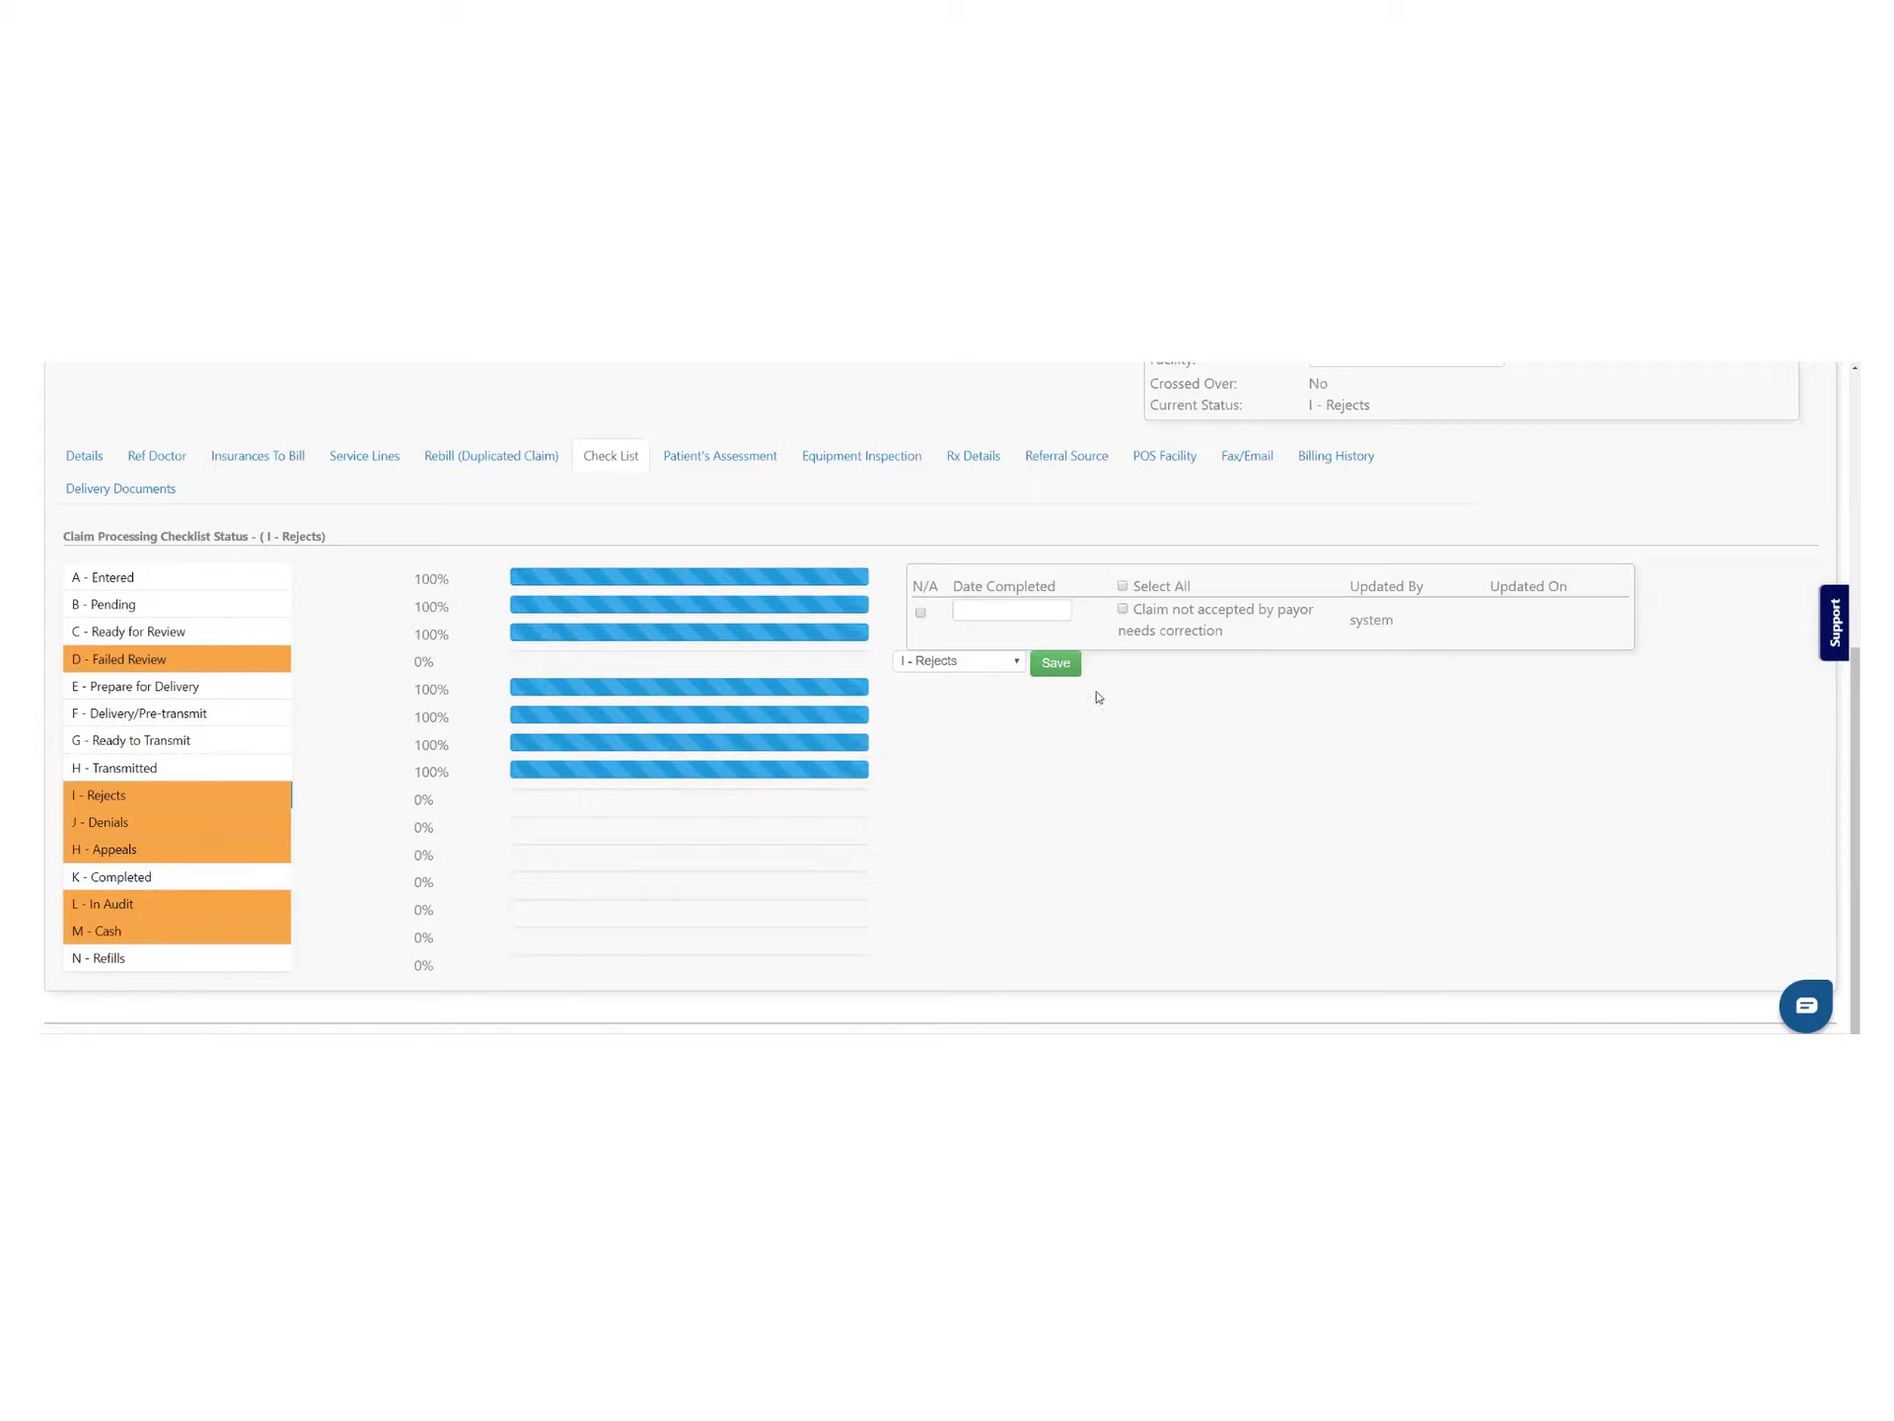
Reset claim 3197 to H - Transmitted, then send it back to G - Ready to Transmit
left_click(219, 782)
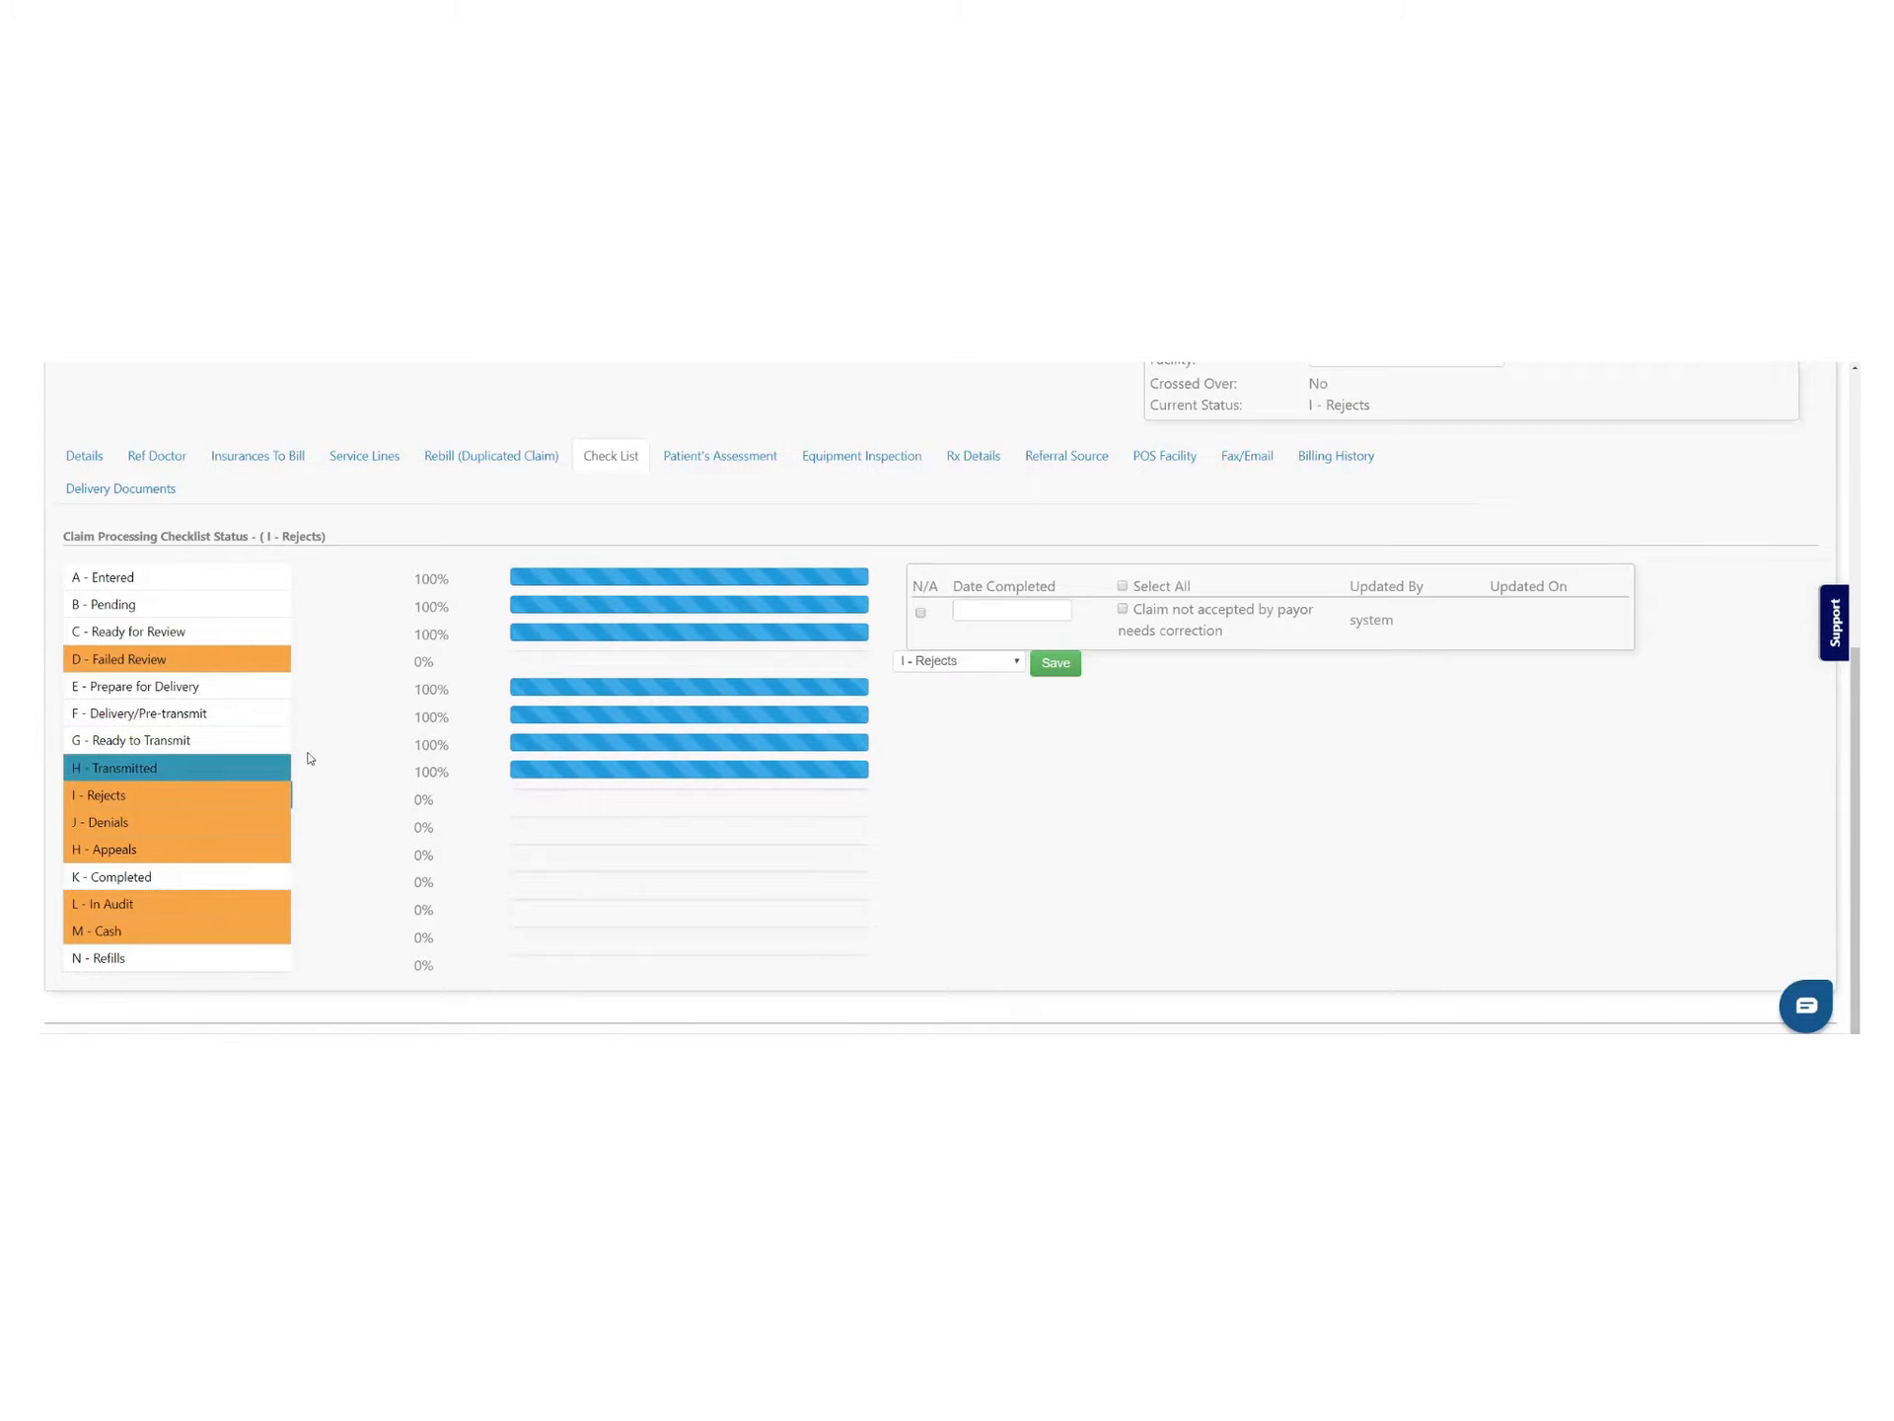
left_click(1123, 586)
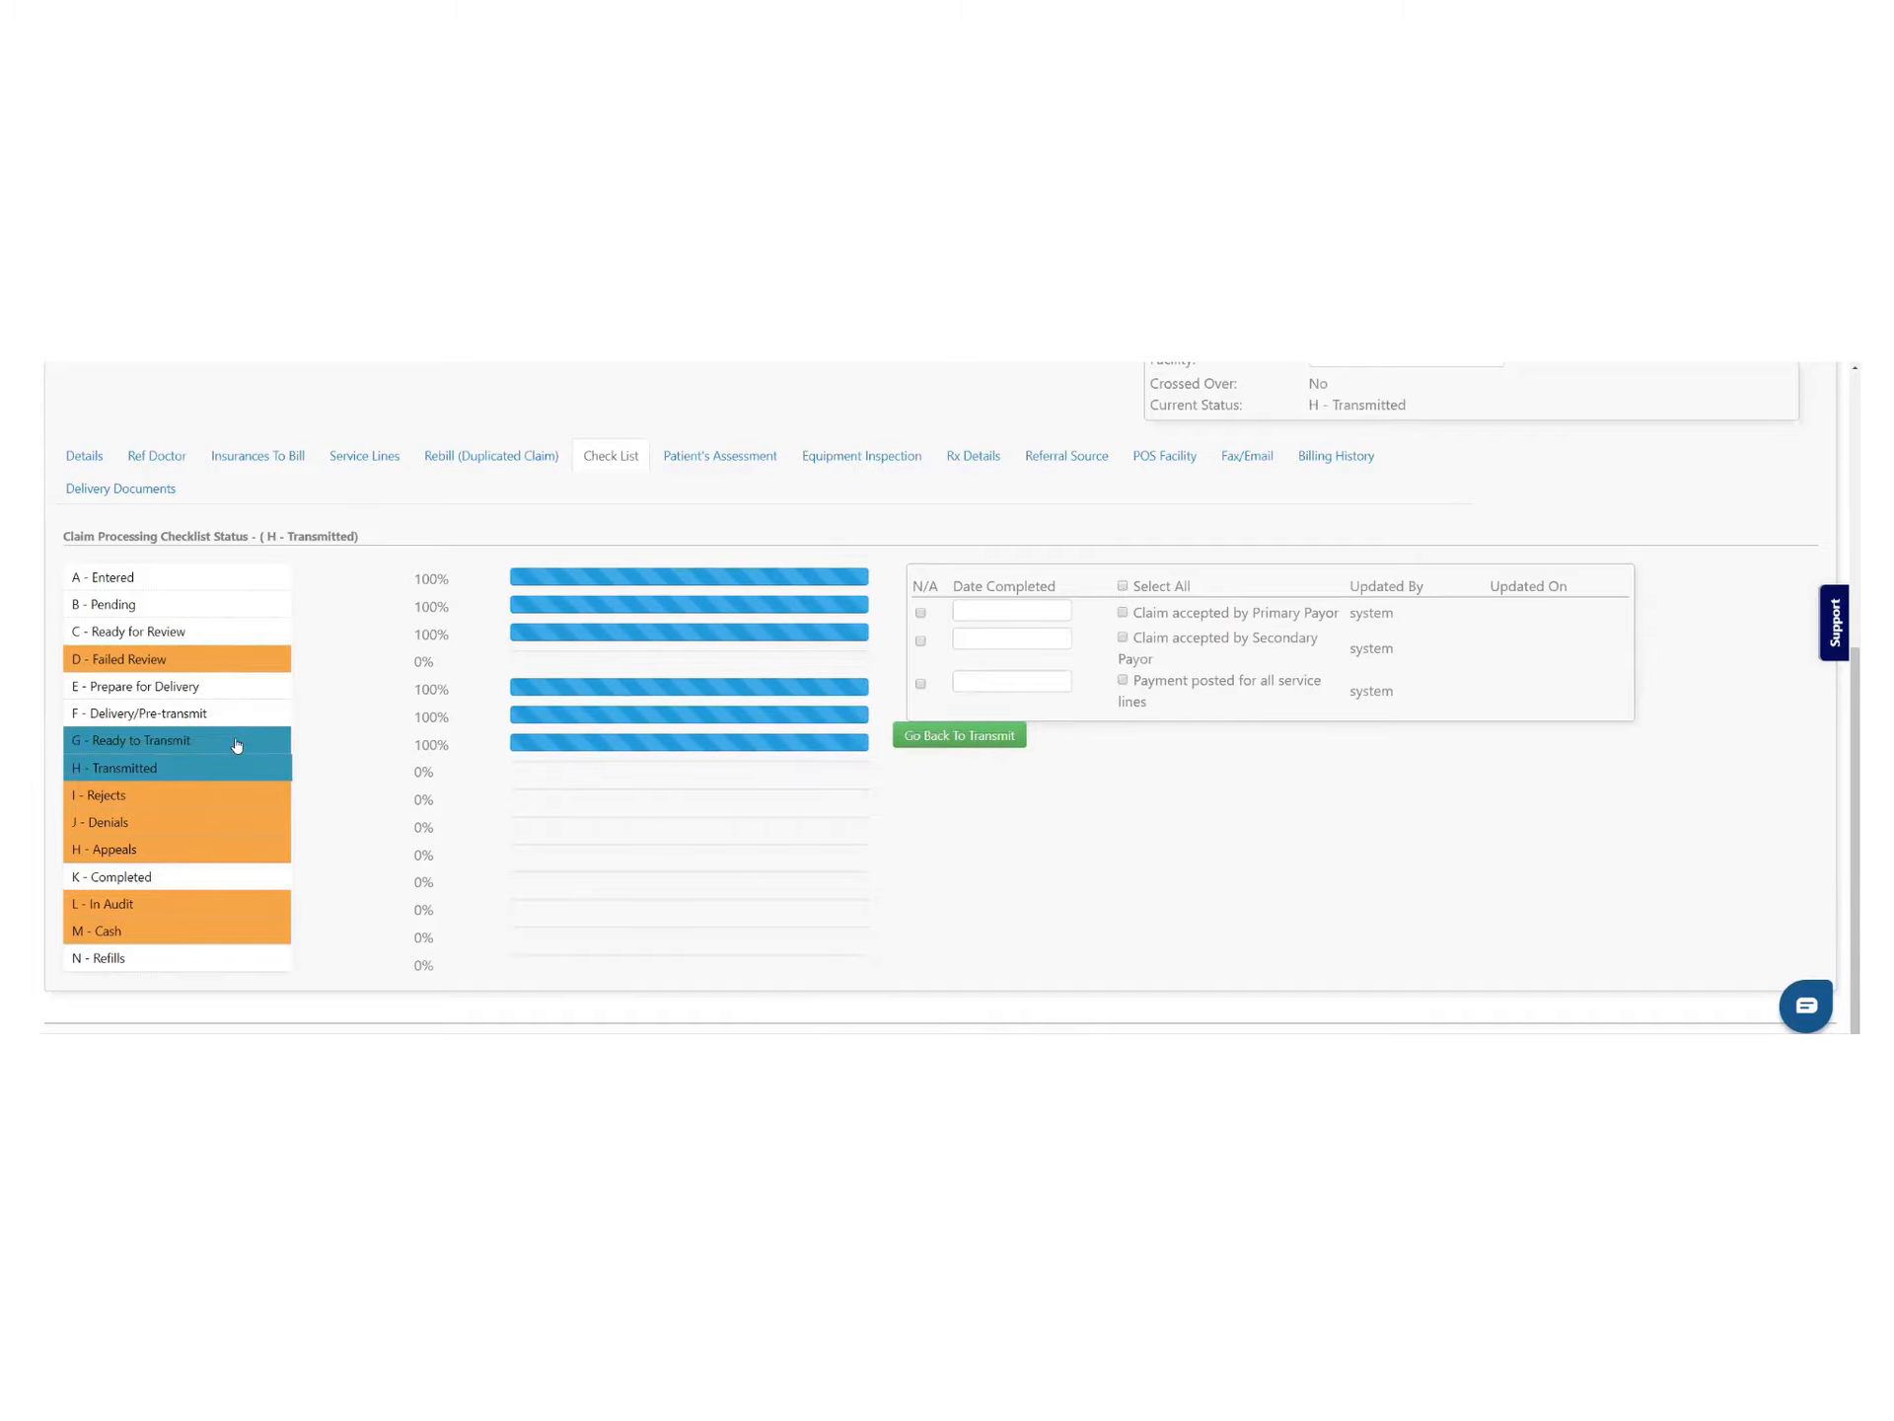
left_click(242, 743)
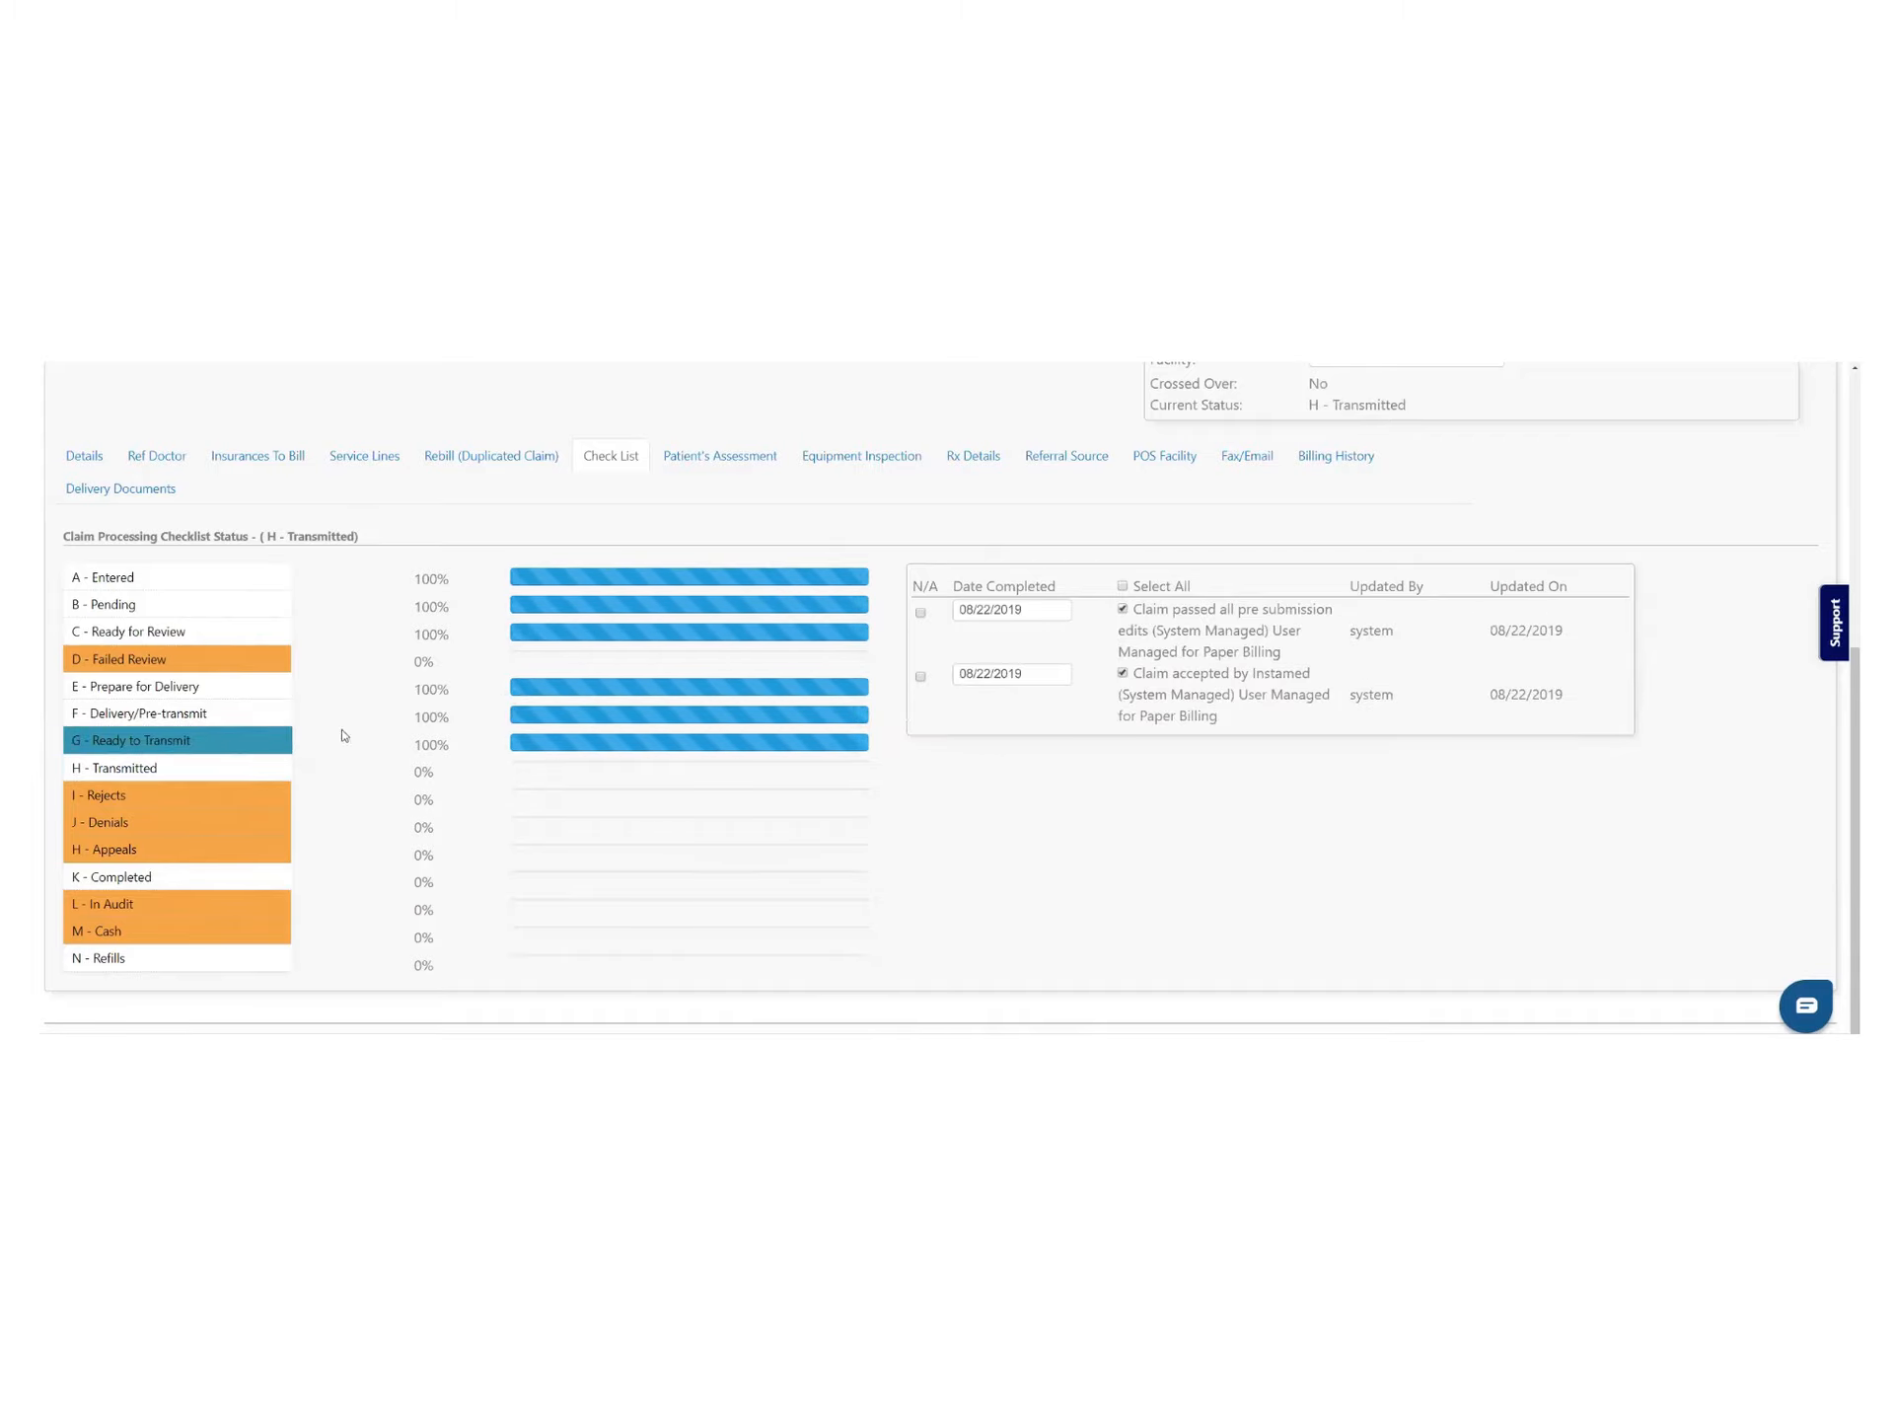
left_click(99, 779)
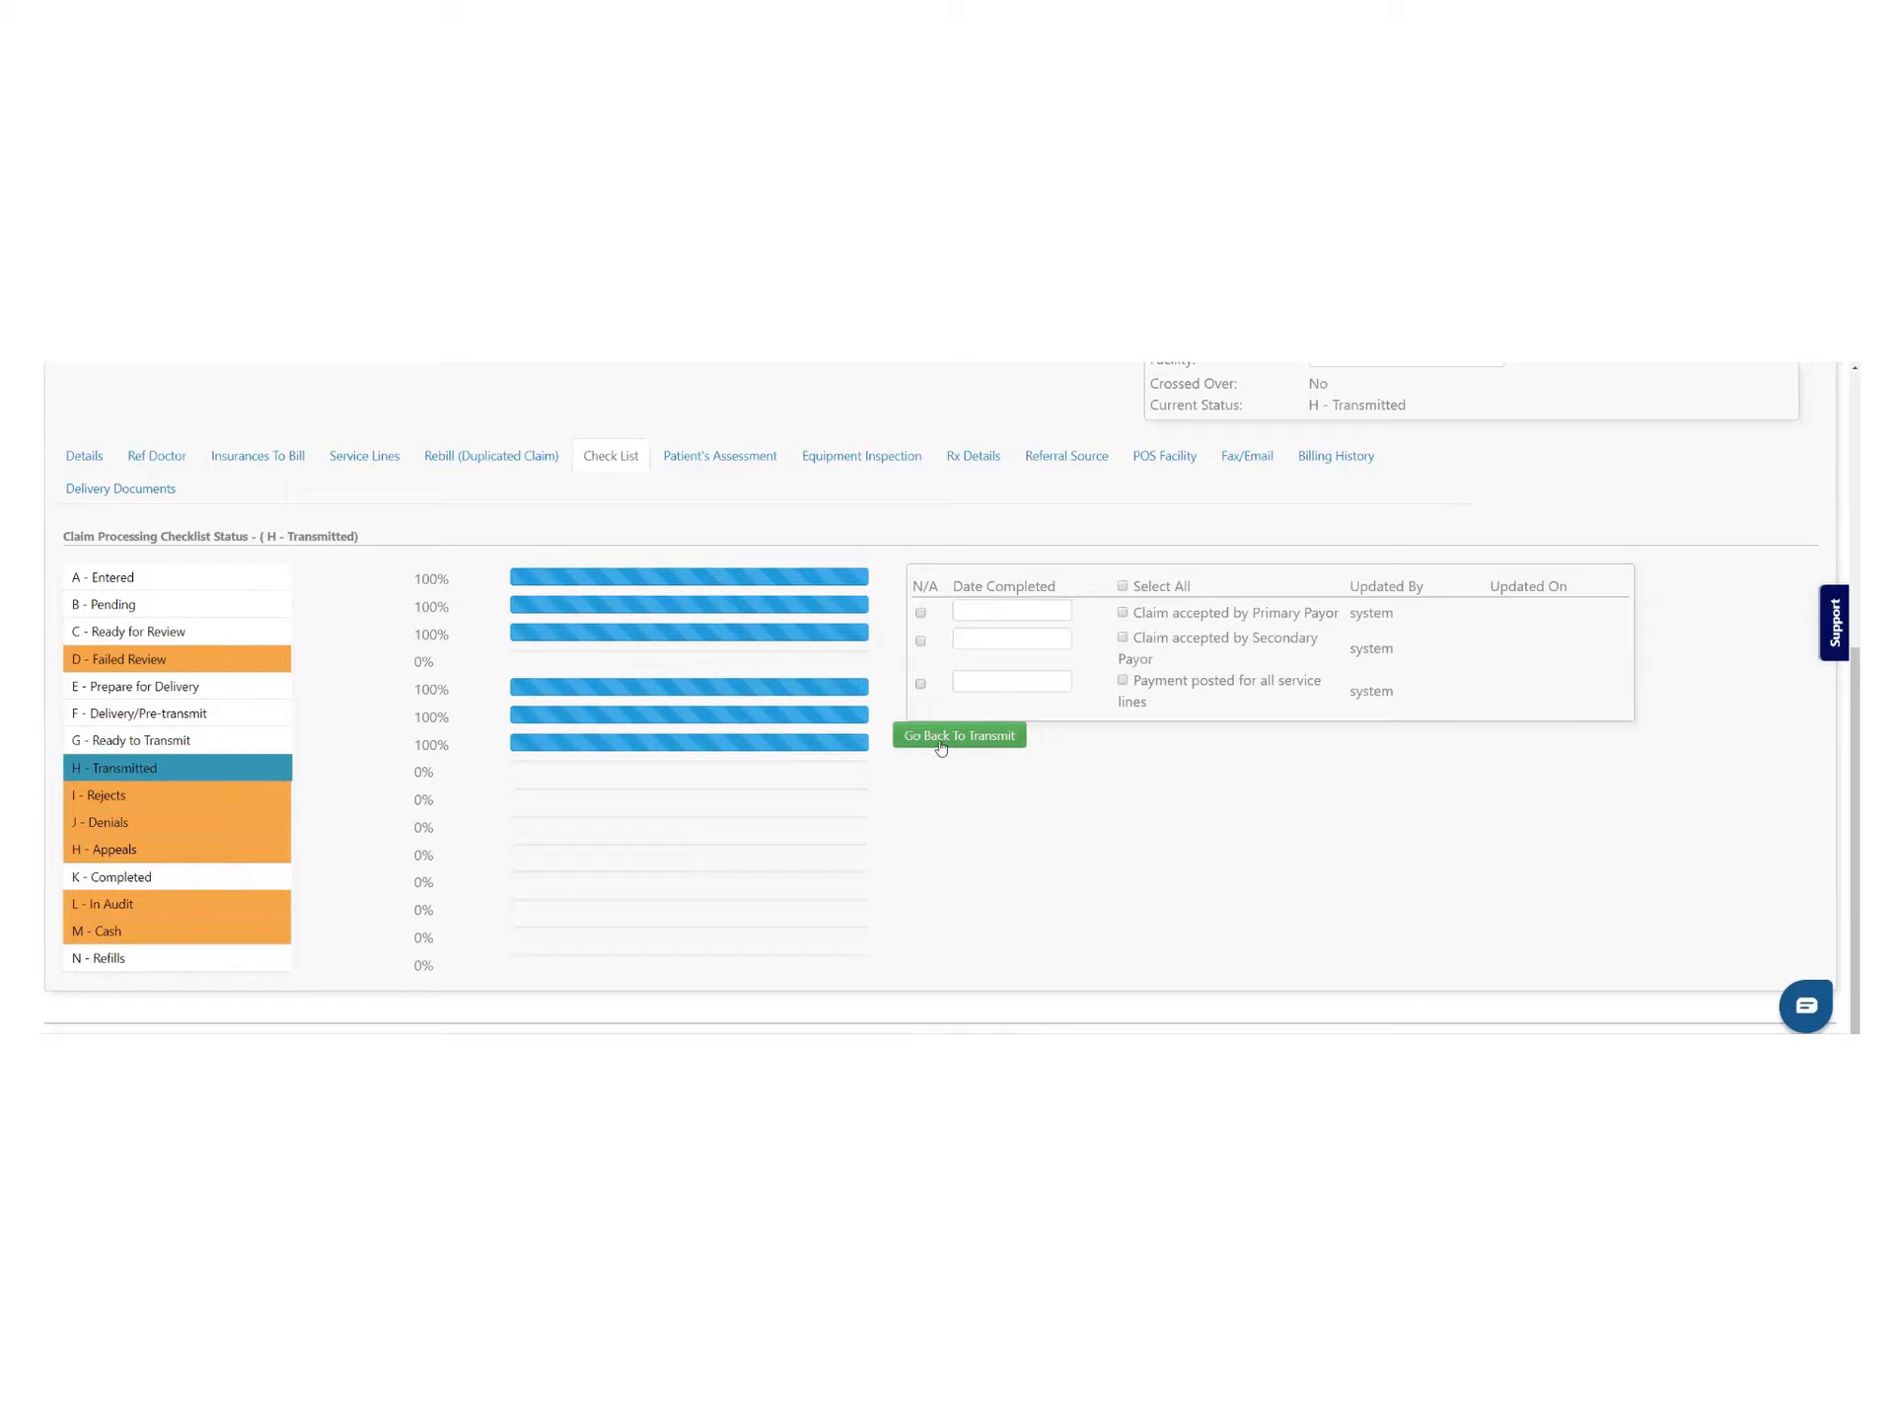
left_click(955, 738)
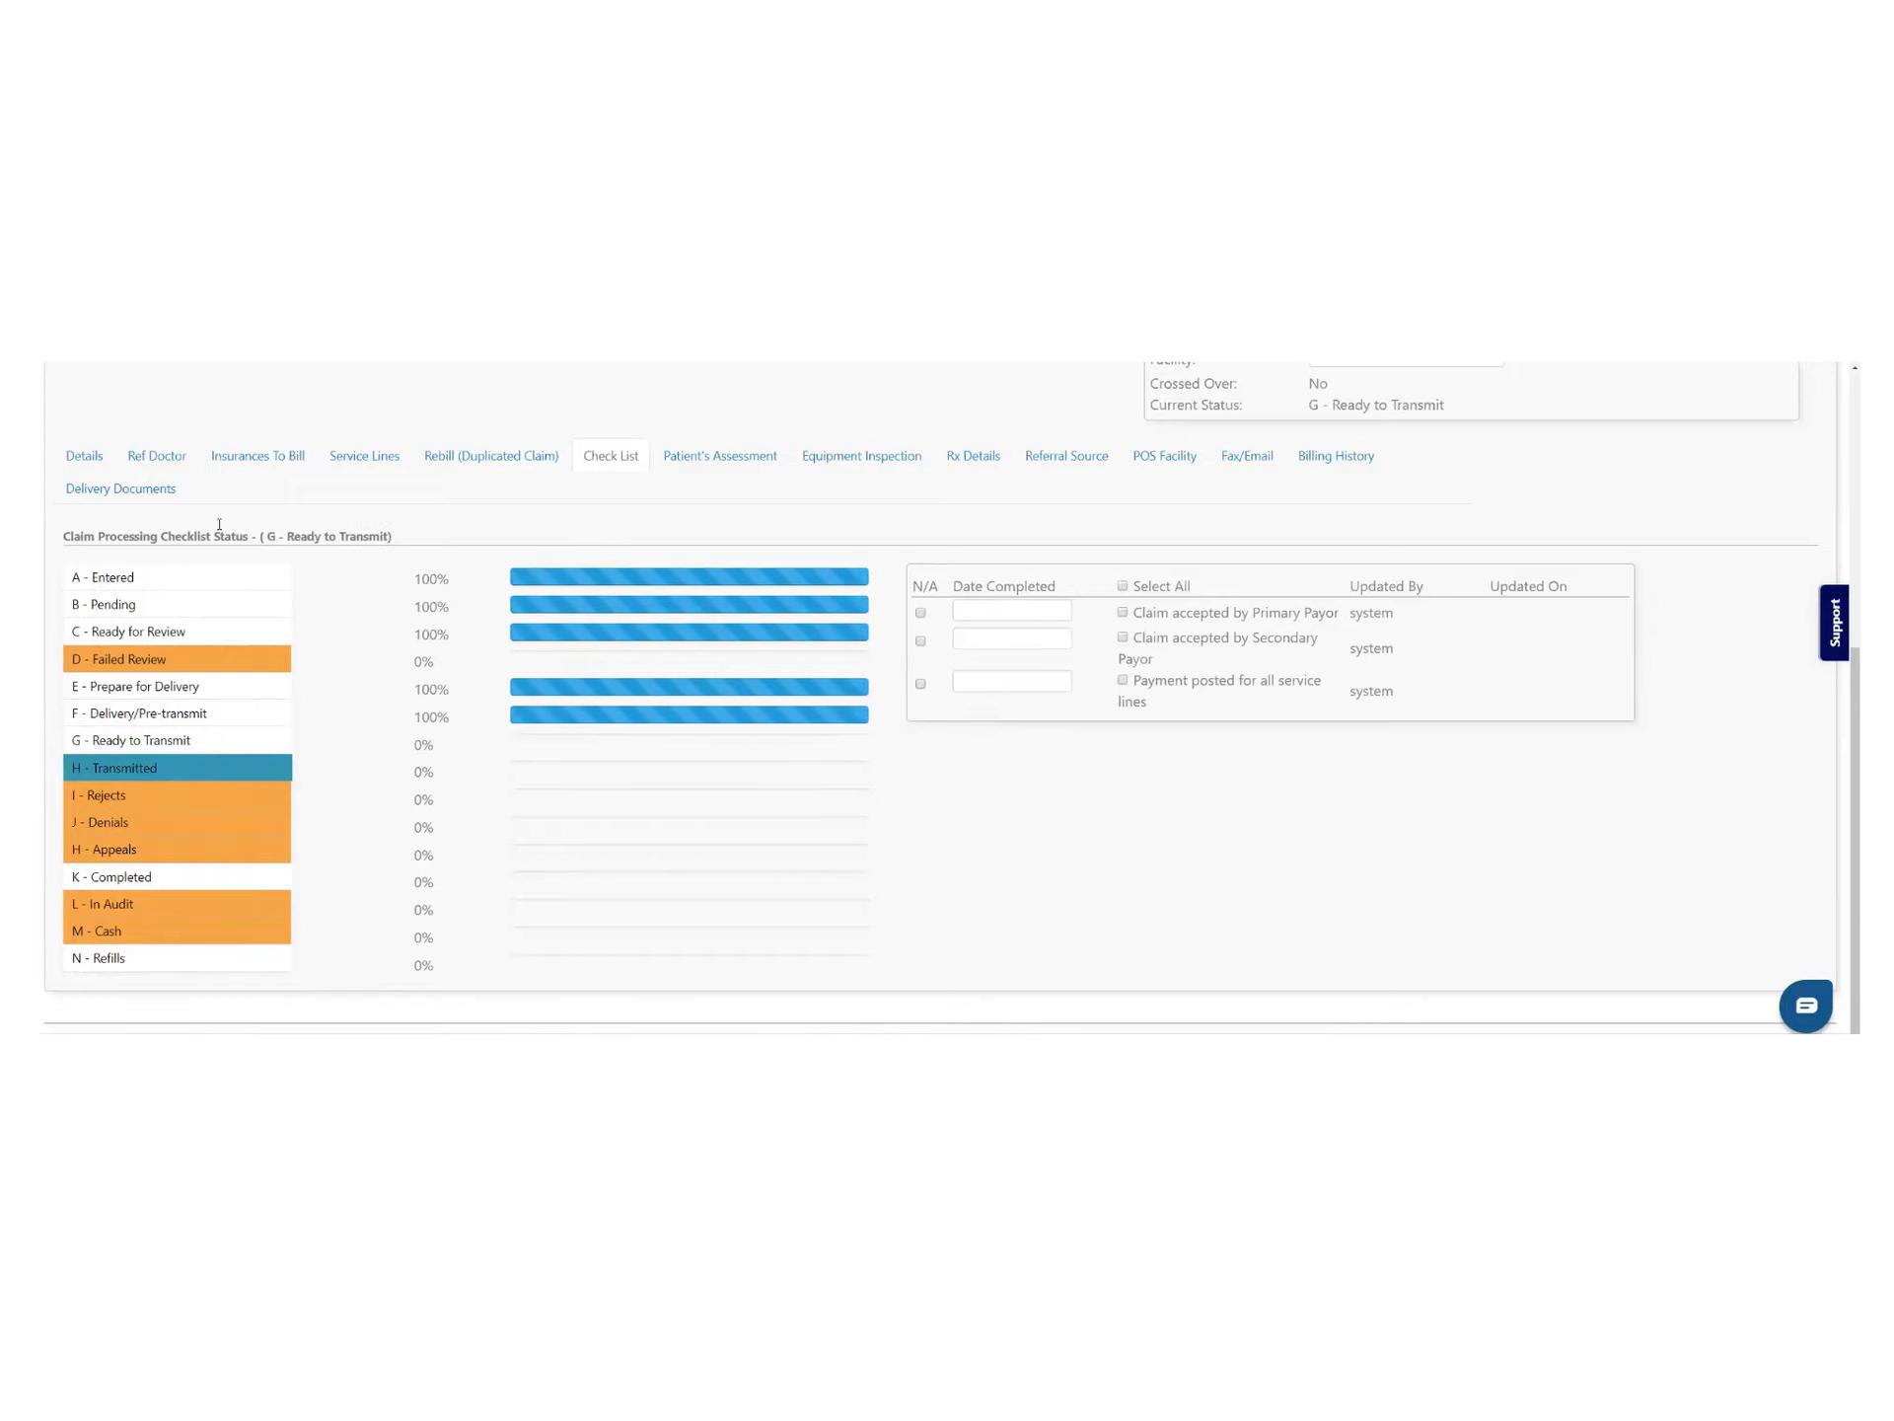
left_click_drag(388, 540, 256, 541)
Set claim 3197's frequency to Corrected Claim and Save & Exit to the claims list
scroll(626, 519, "up", 5)
scroll(644, 531, "down", 1)
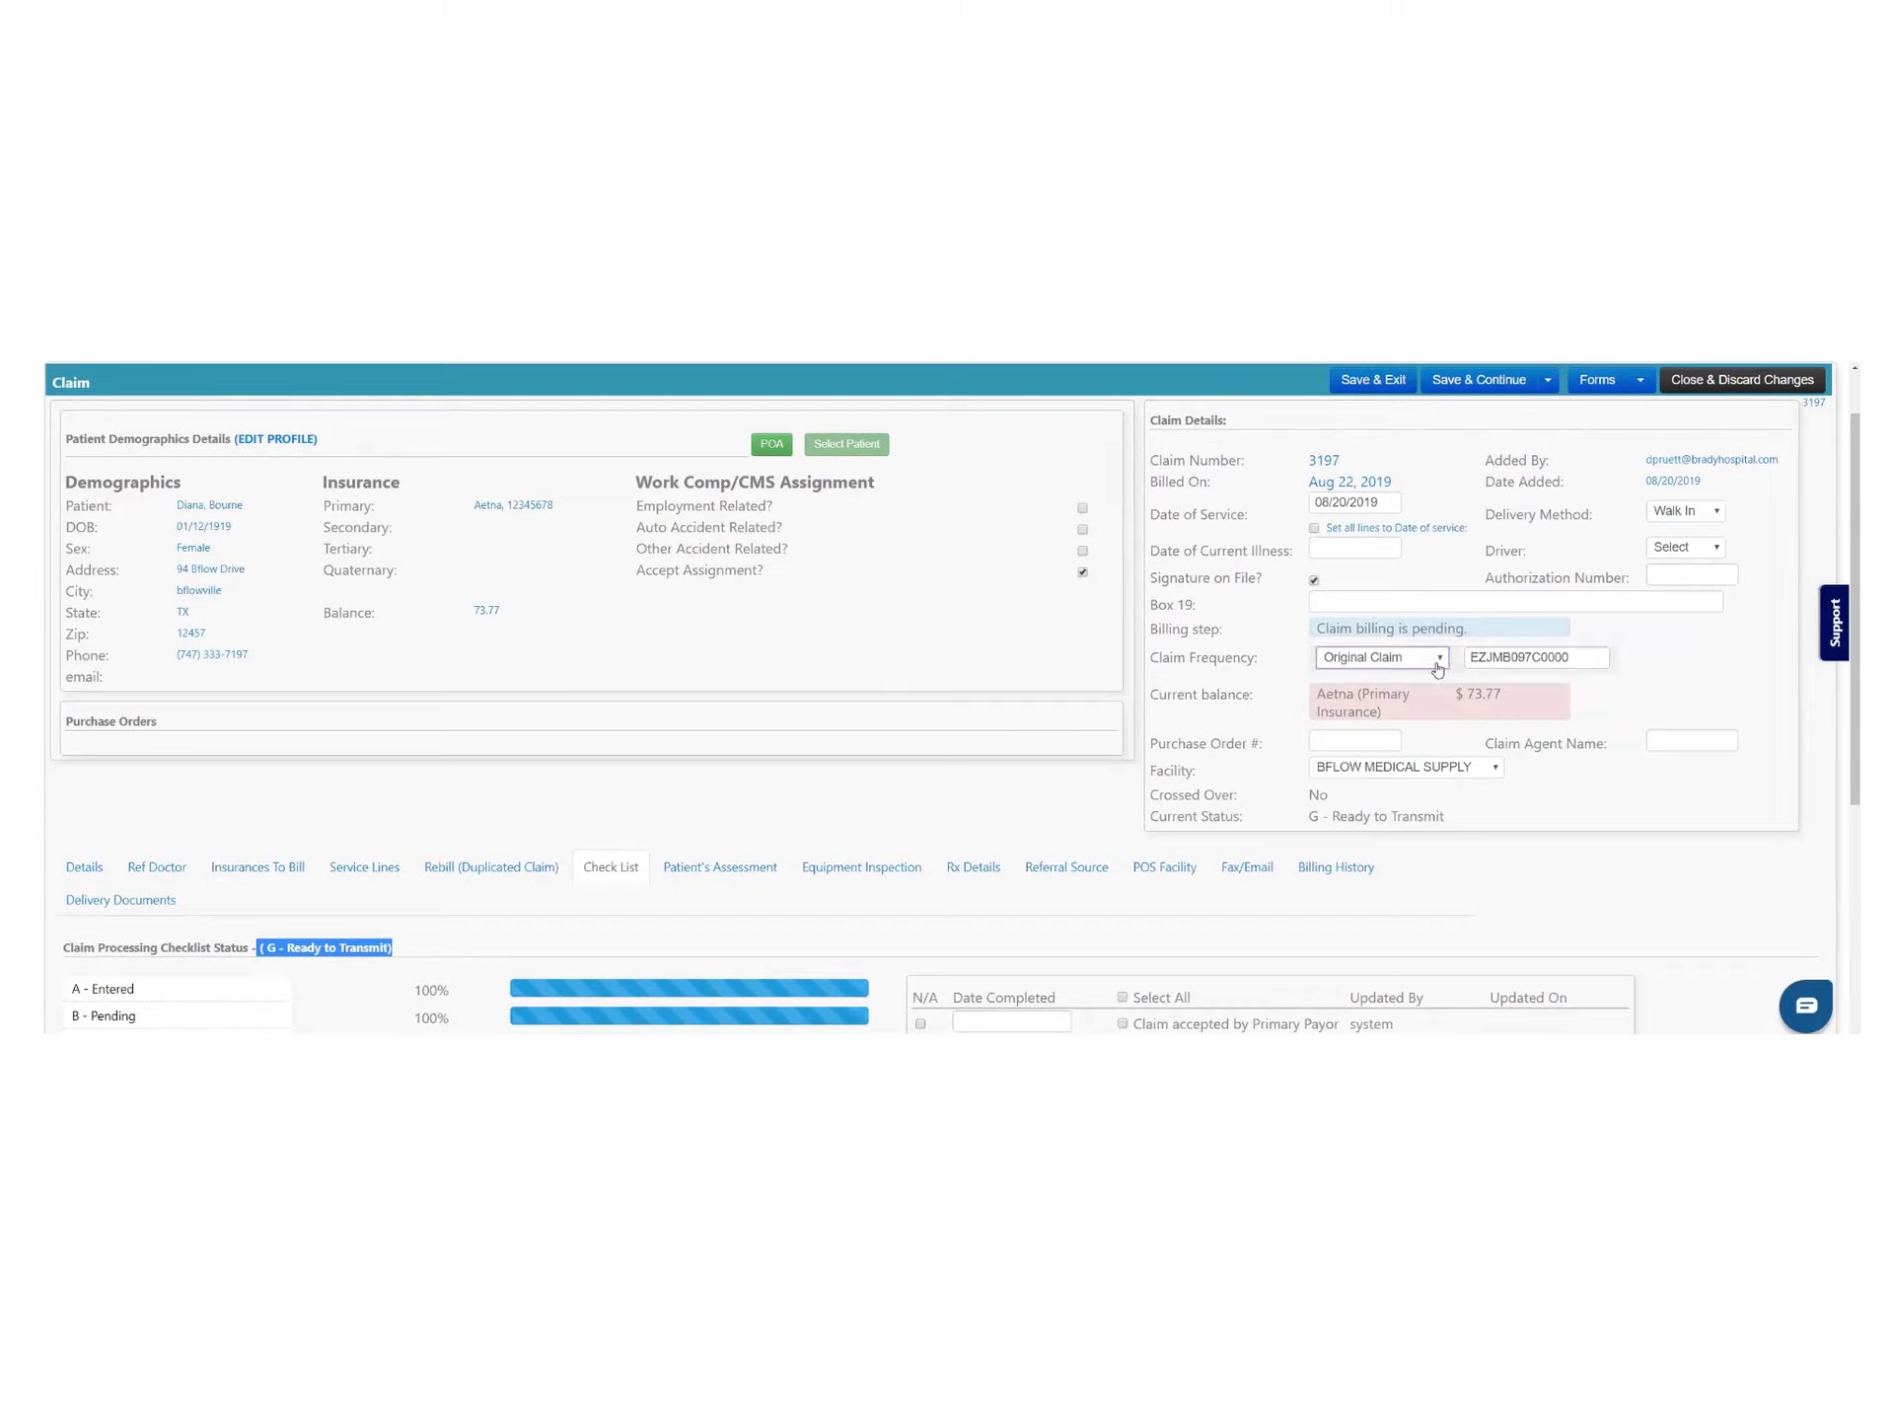
left_click(1437, 663)
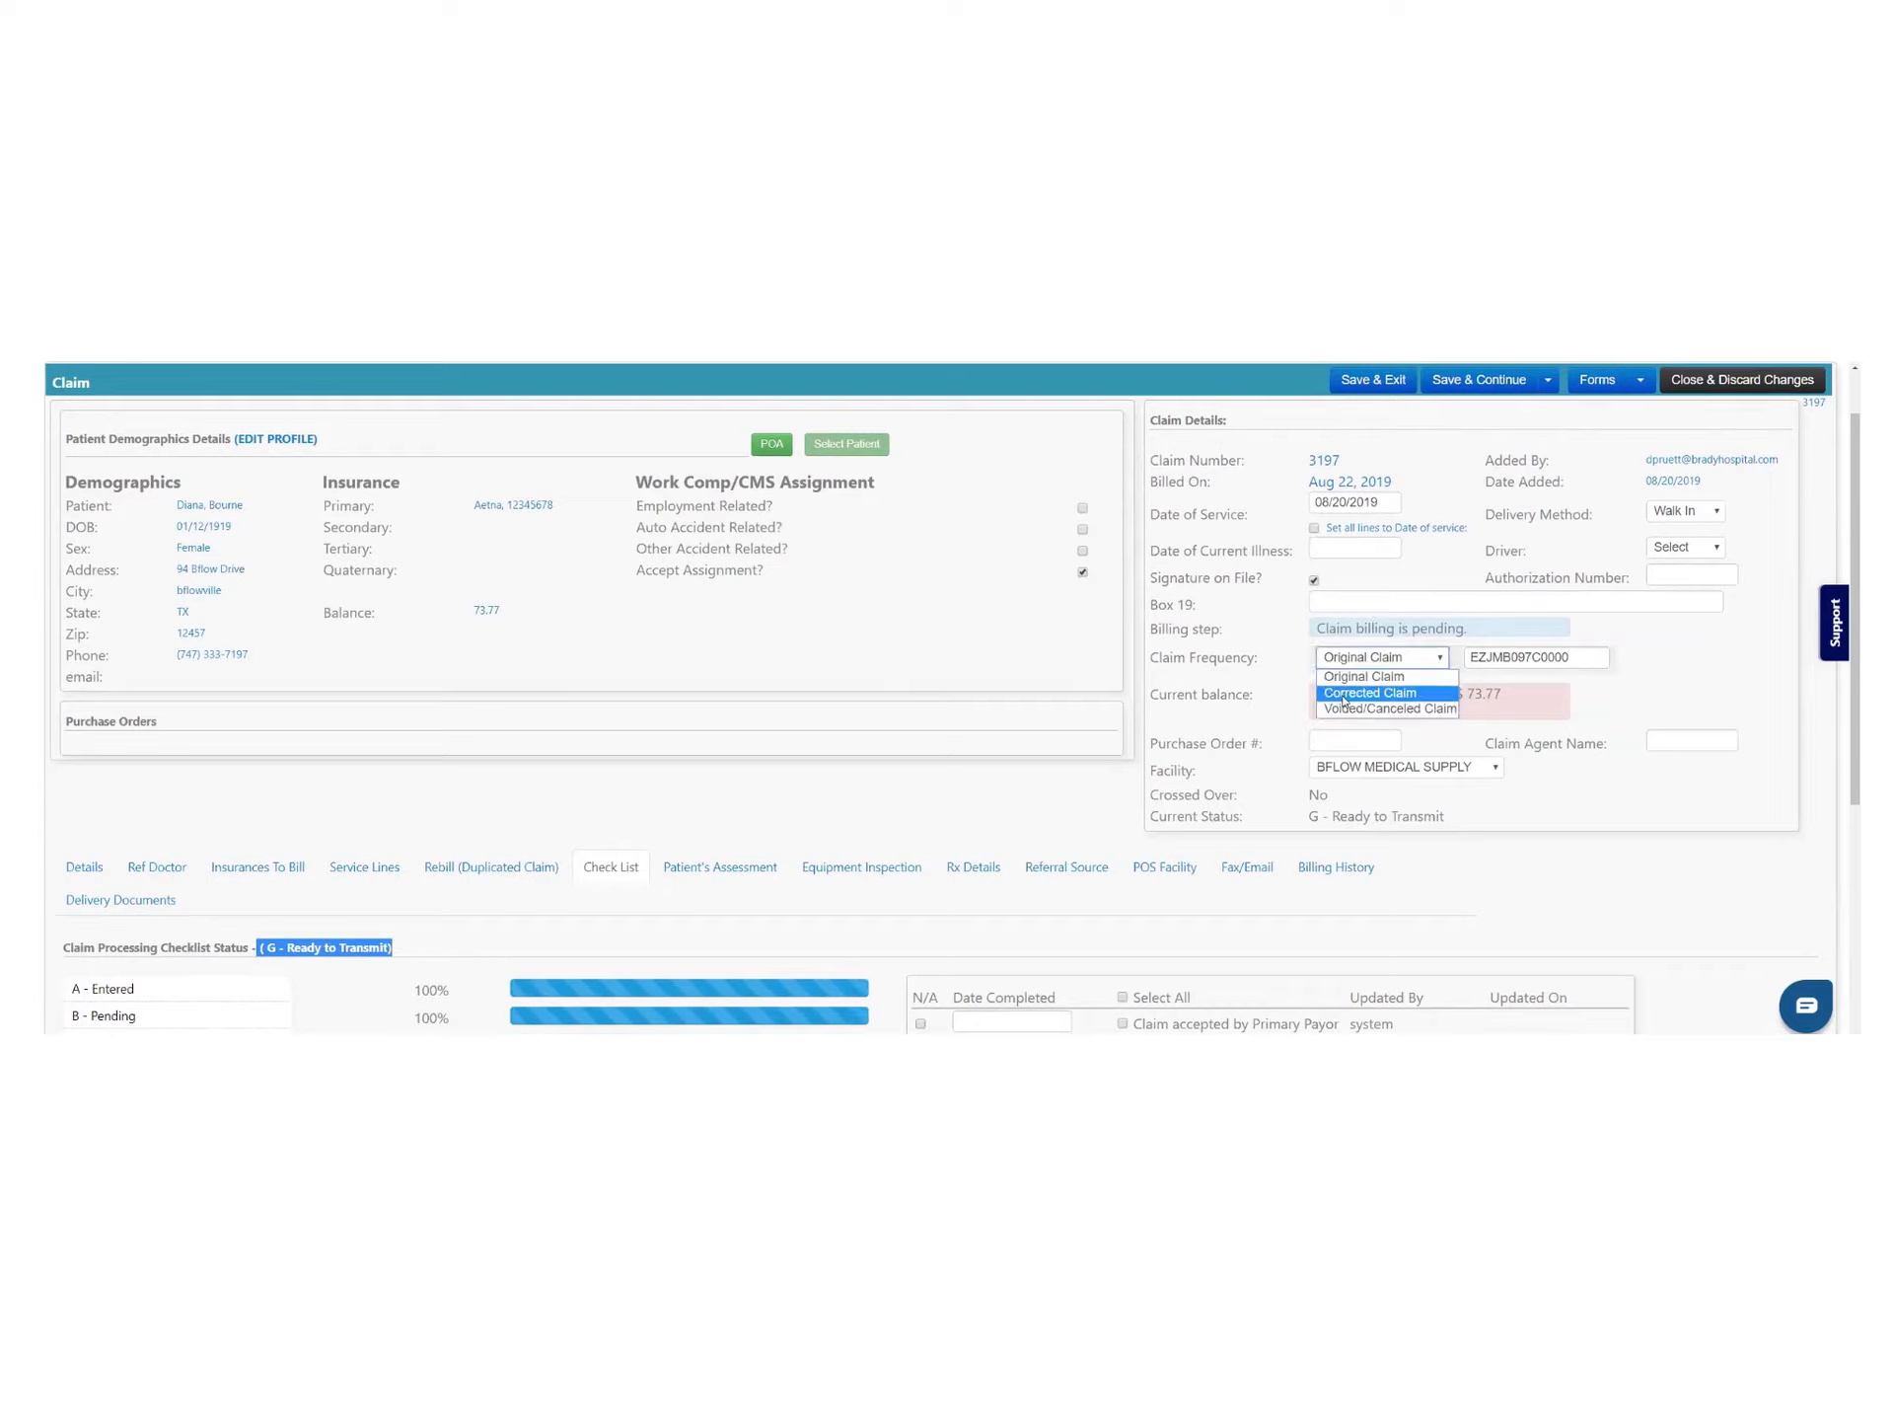
left_click(1352, 694)
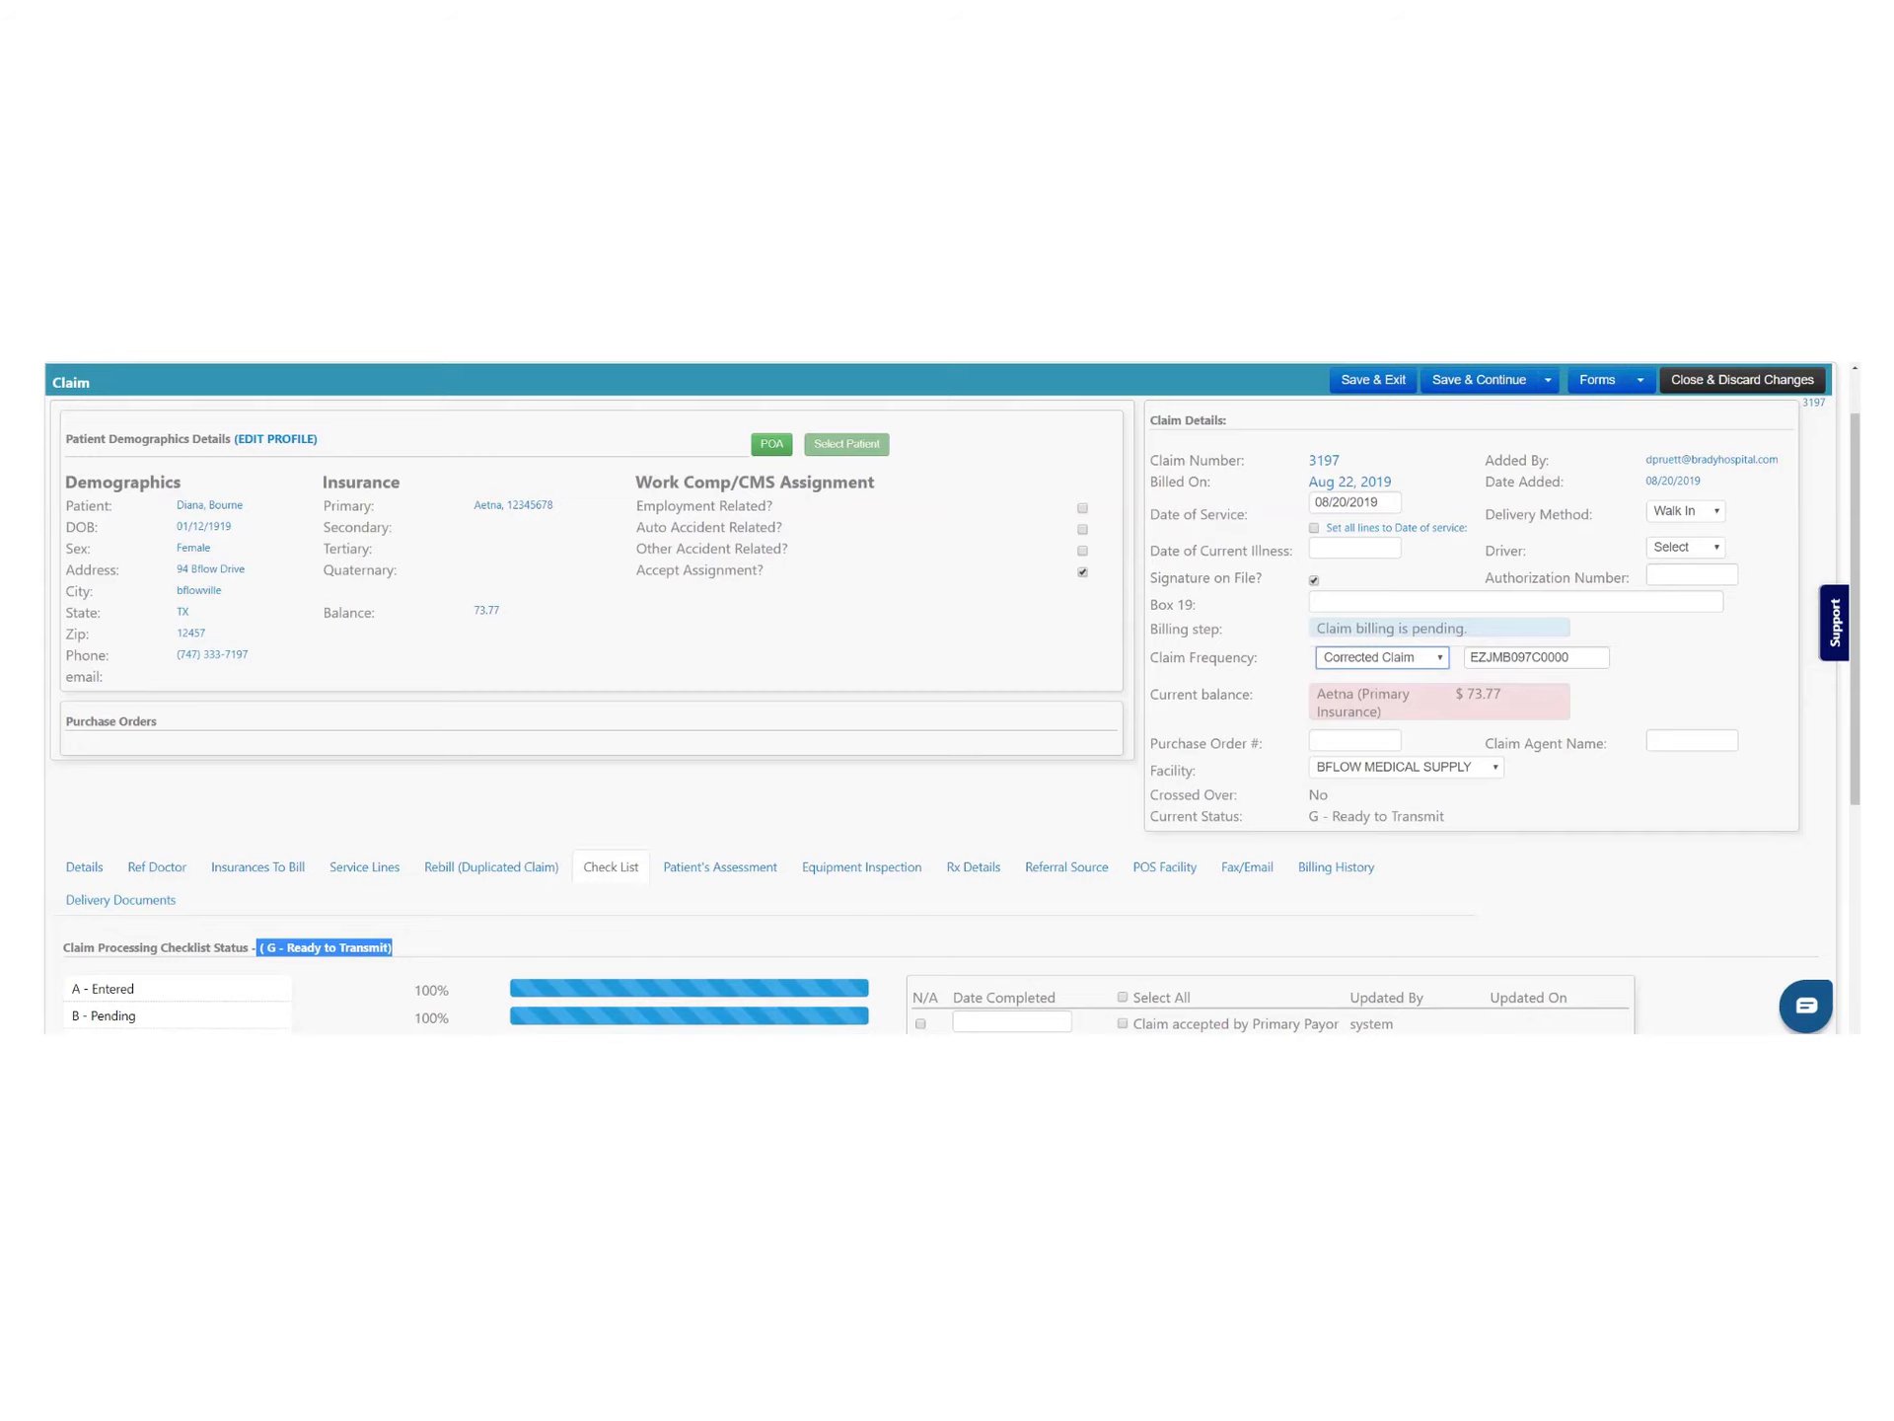
left_click(1391, 390)
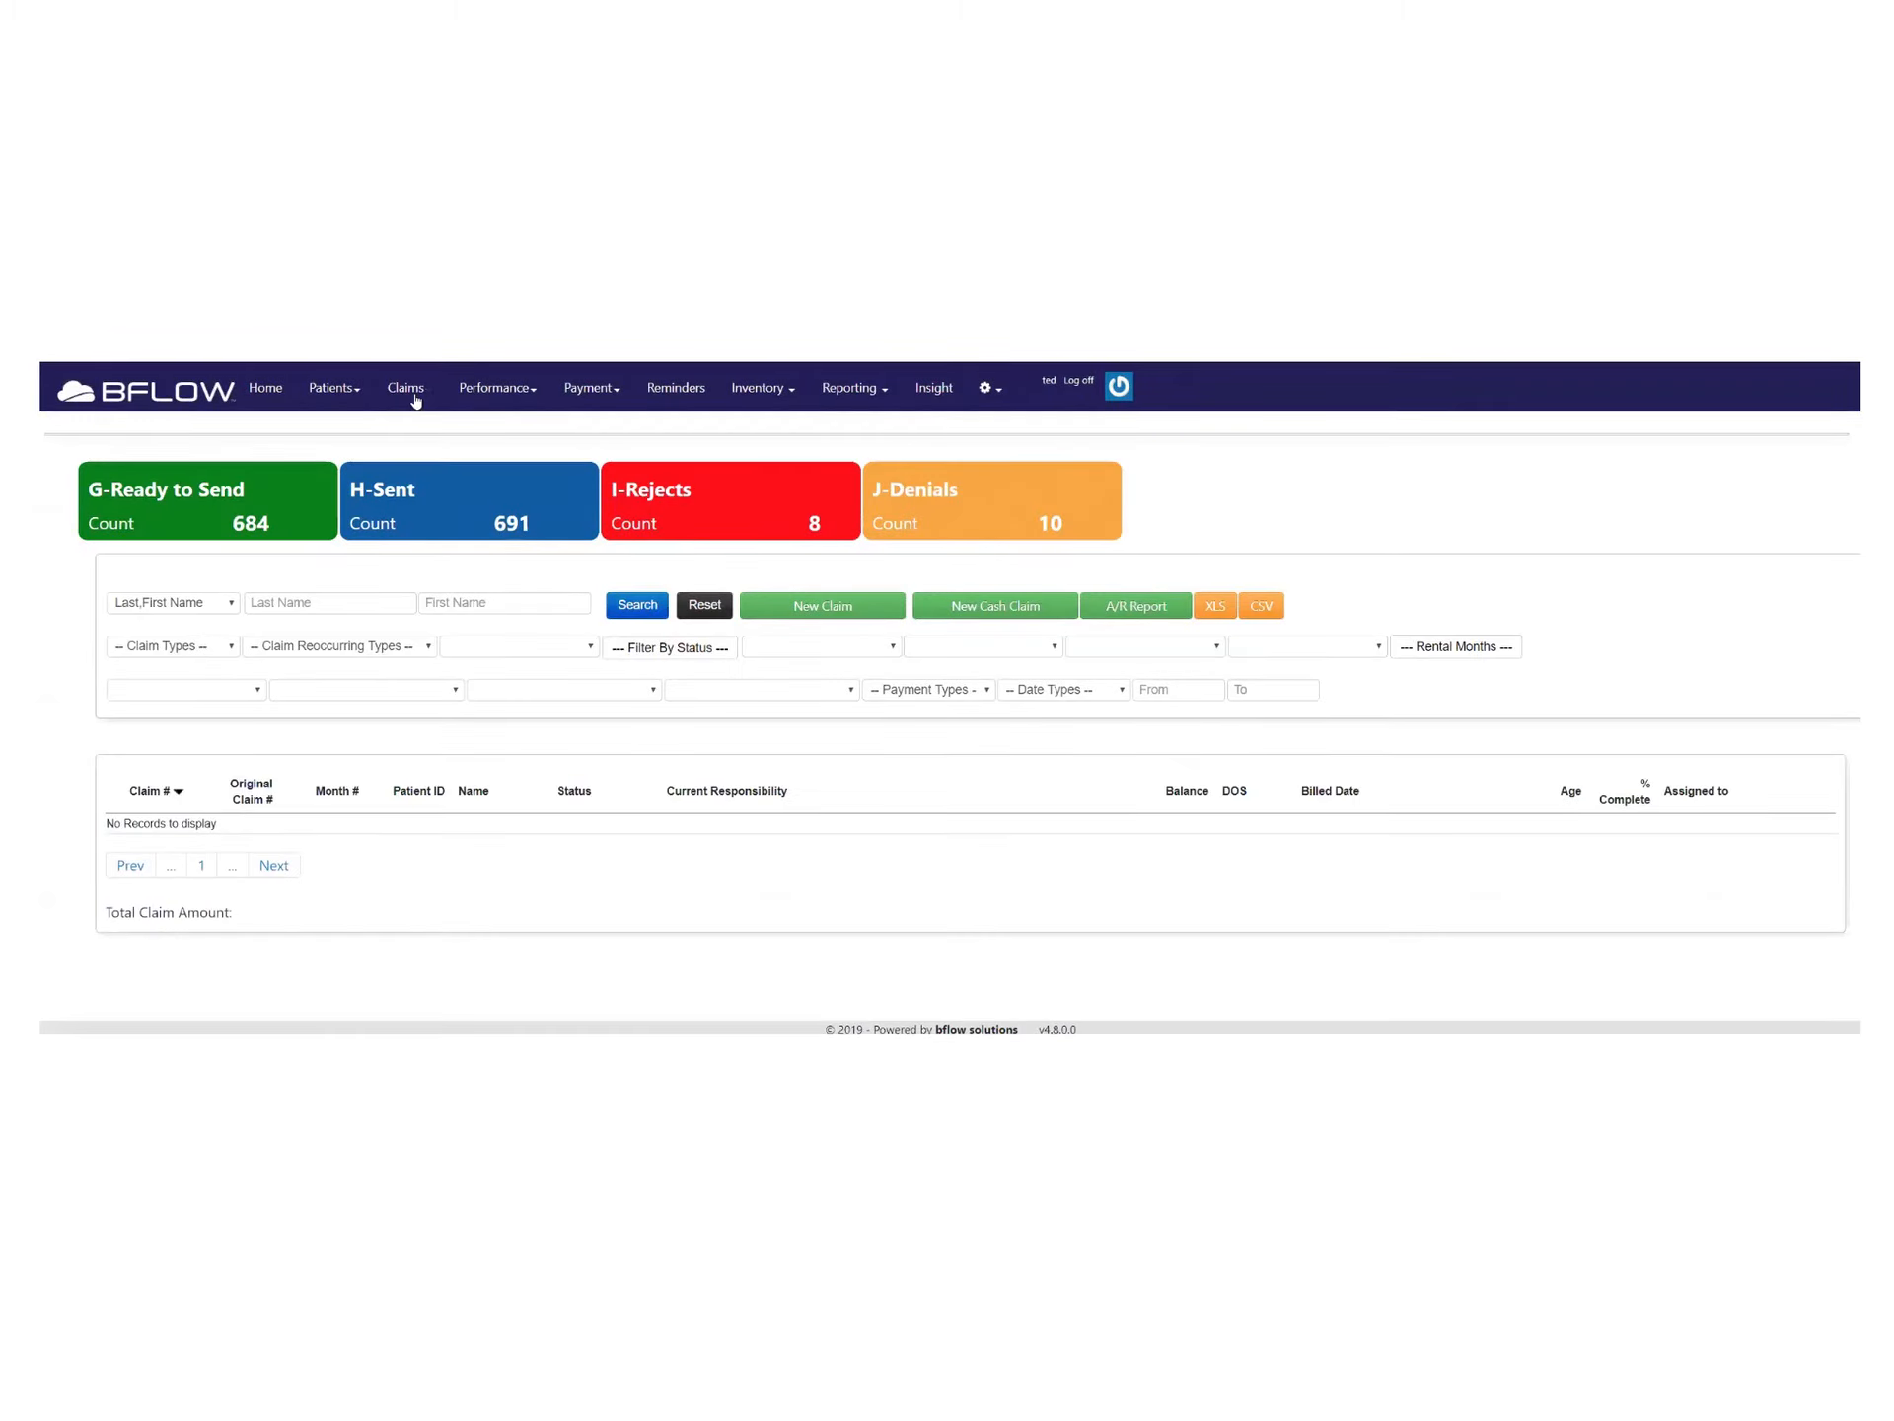
Filter claims by J - Denials and J - Denials (Rebilled), giving 10 claims totaling $819.02
double_click(814, 523)
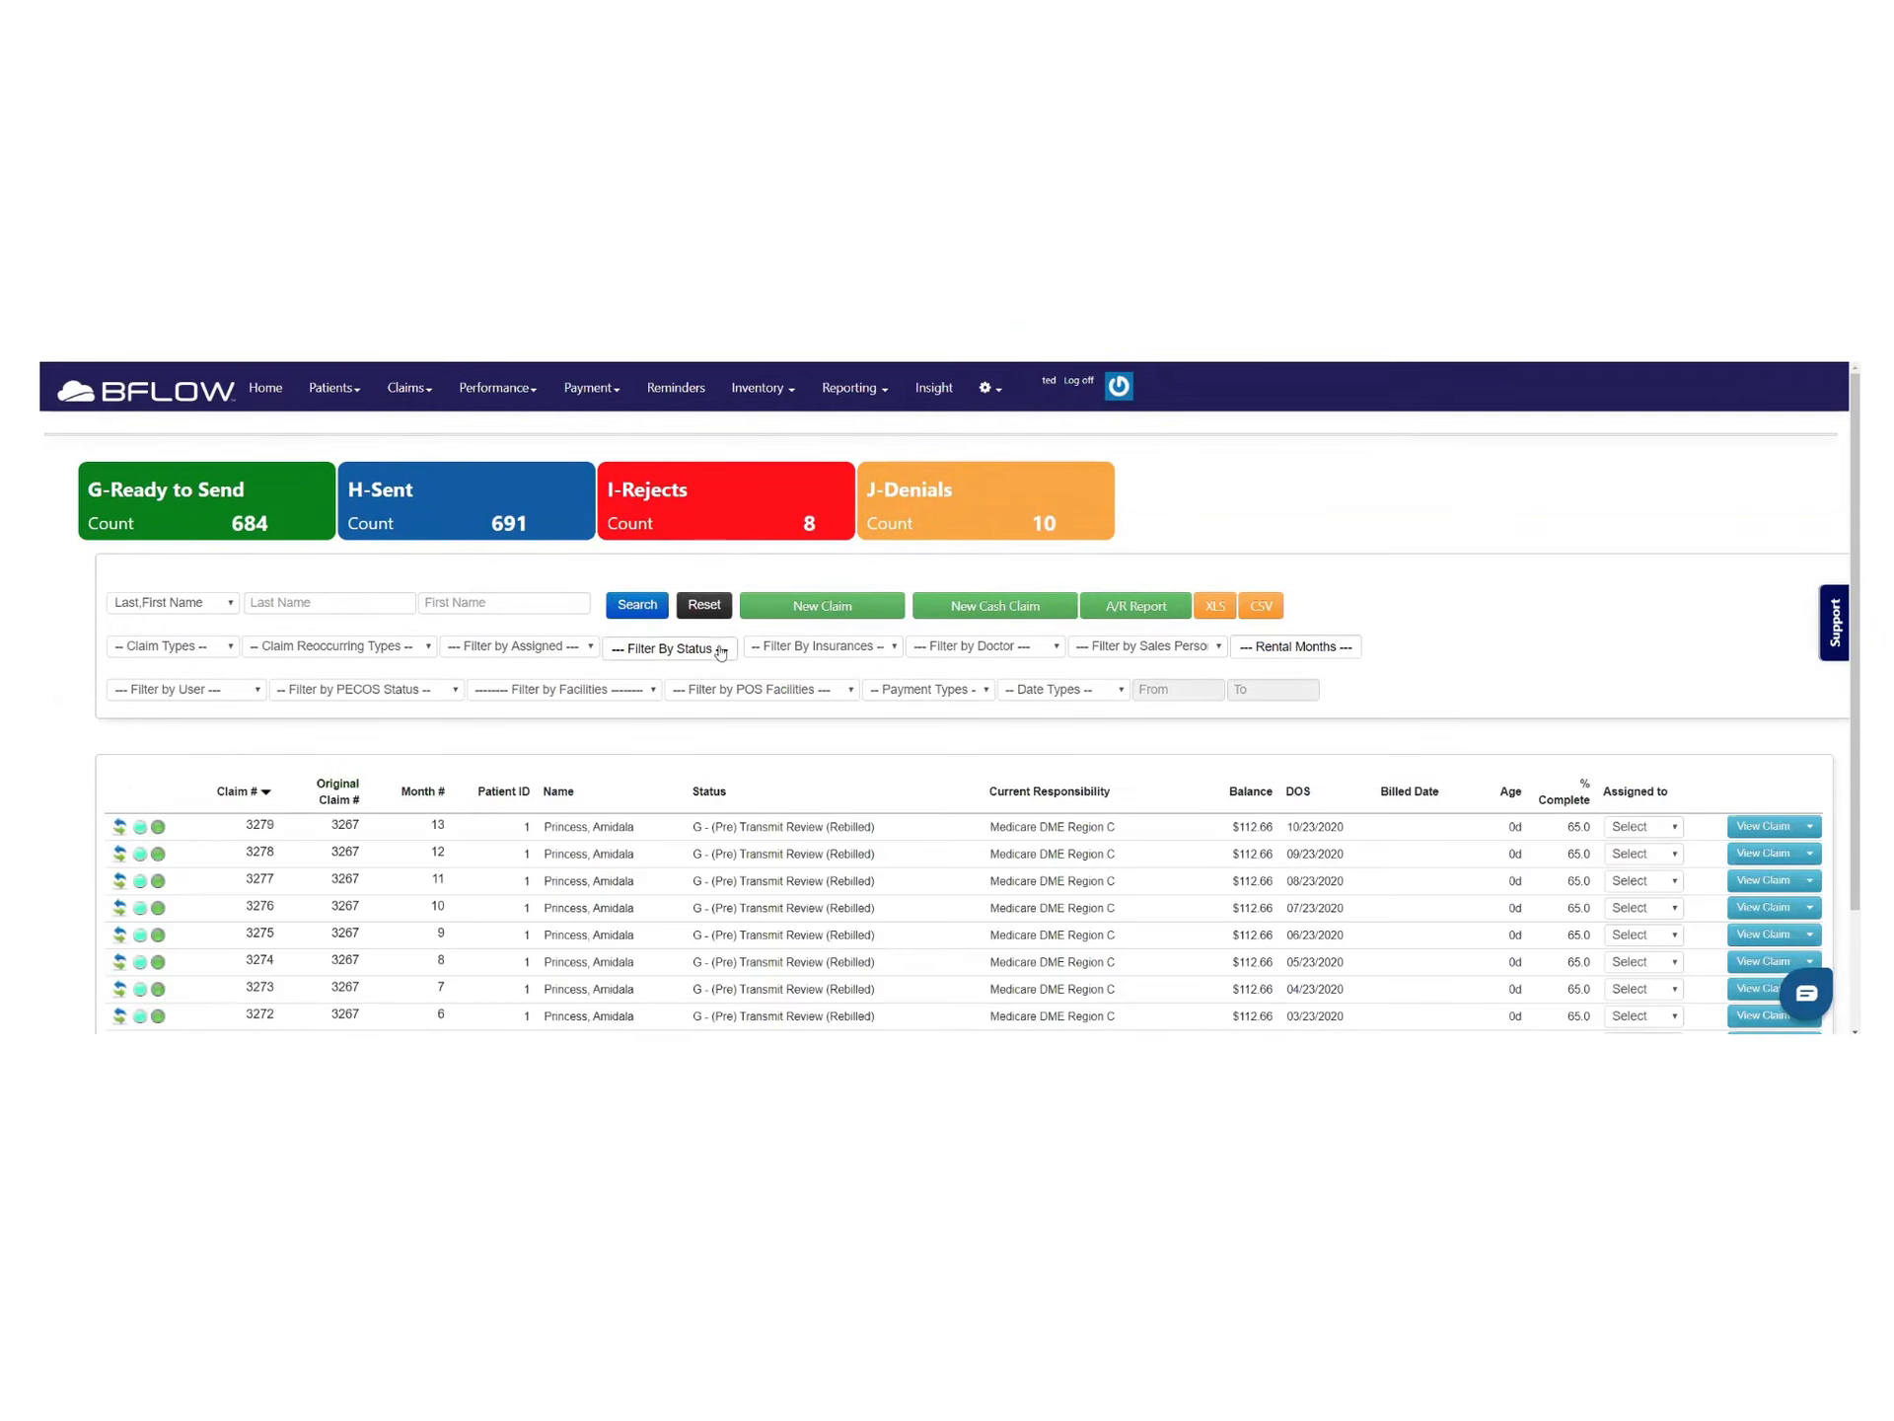
left_click(718, 648)
scroll(647, 850, "down", 3)
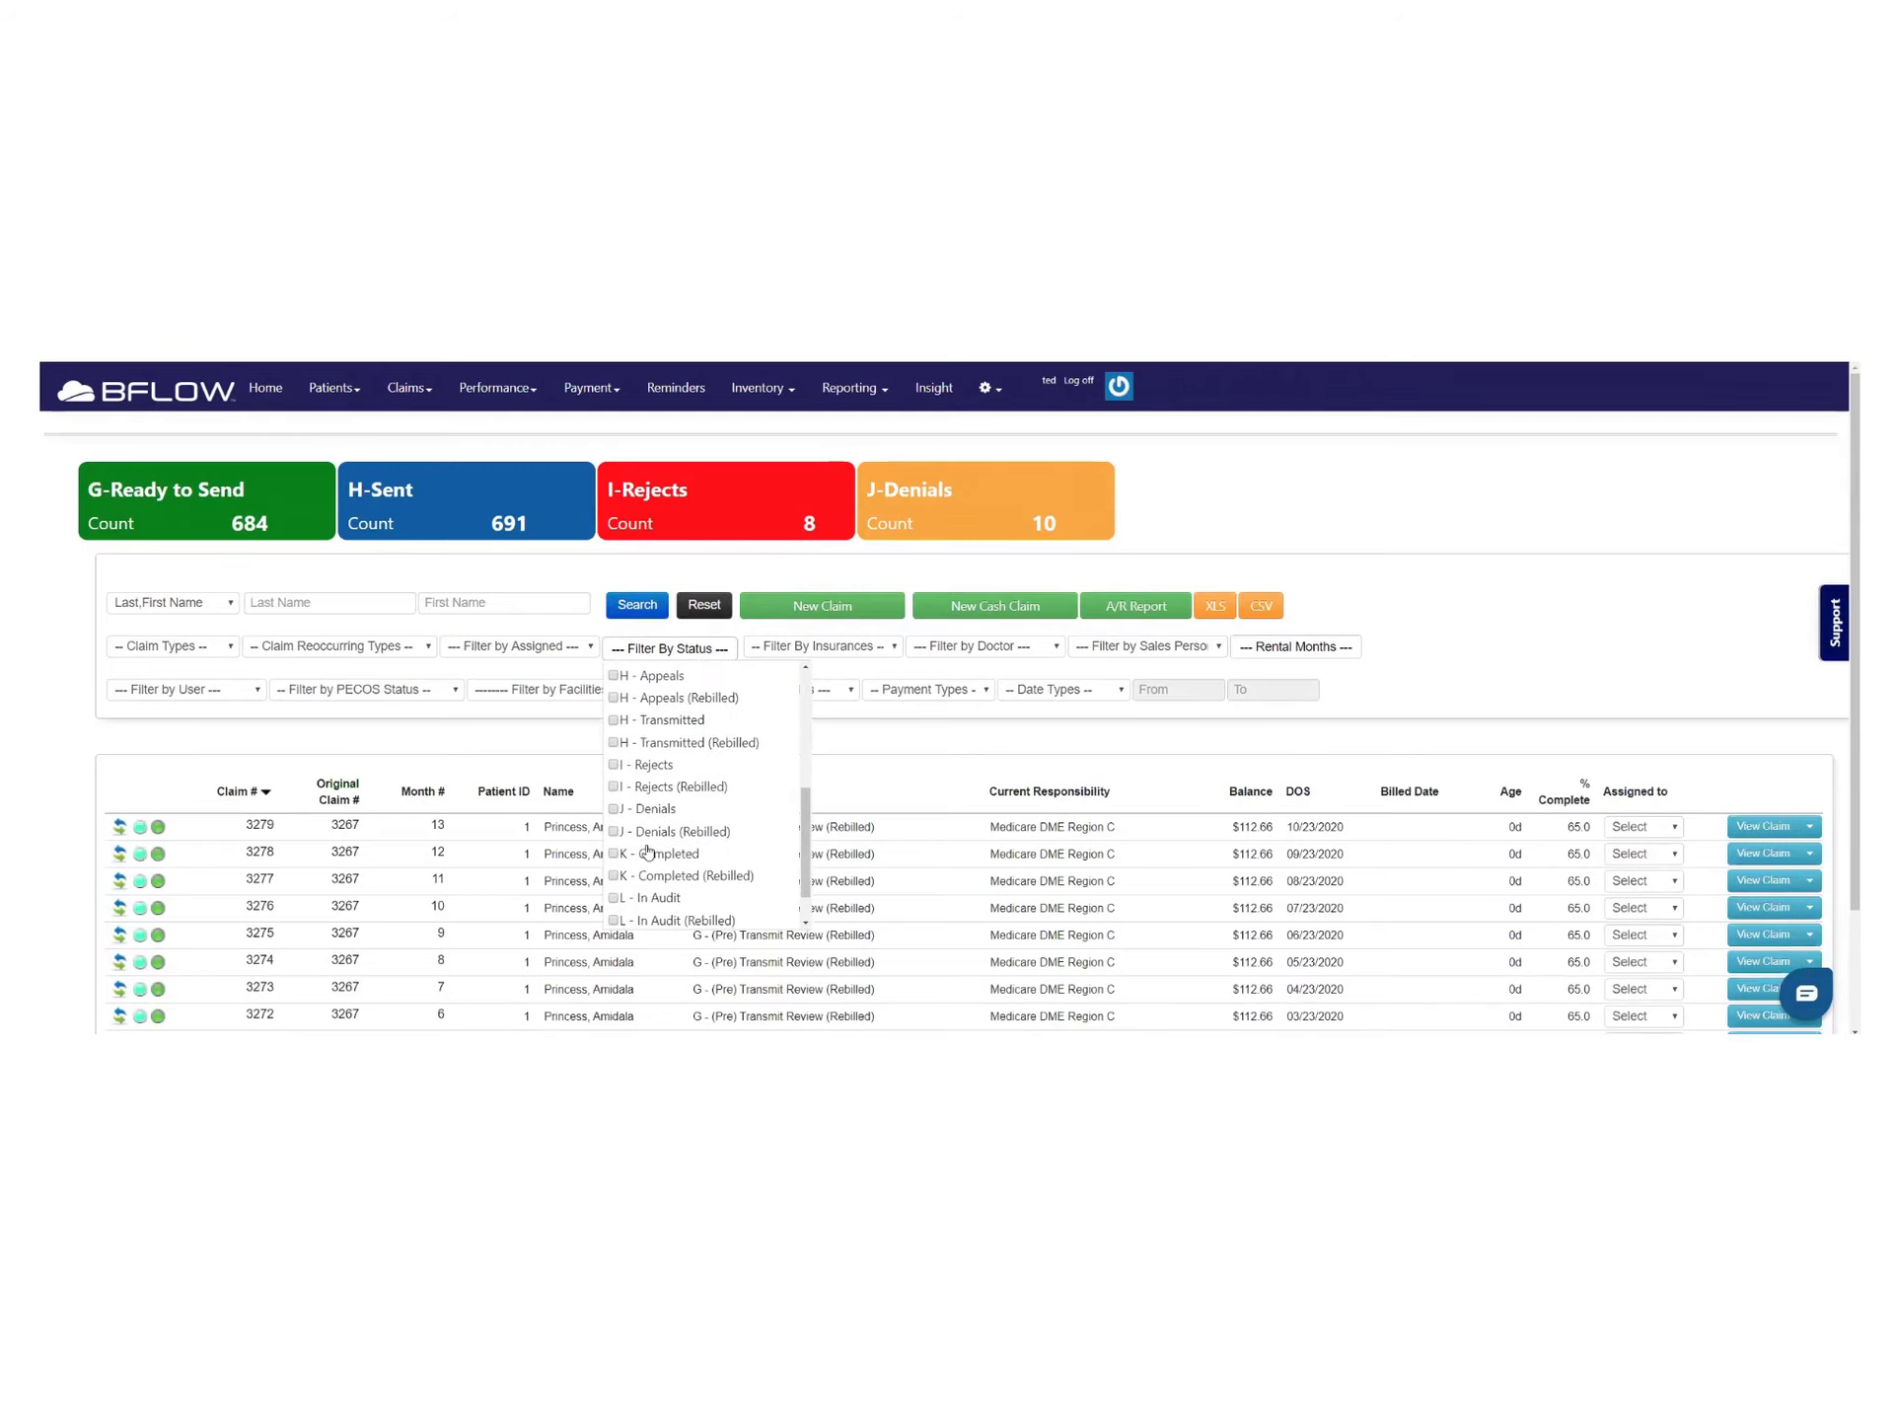
left_click(615, 809)
left_click(615, 832)
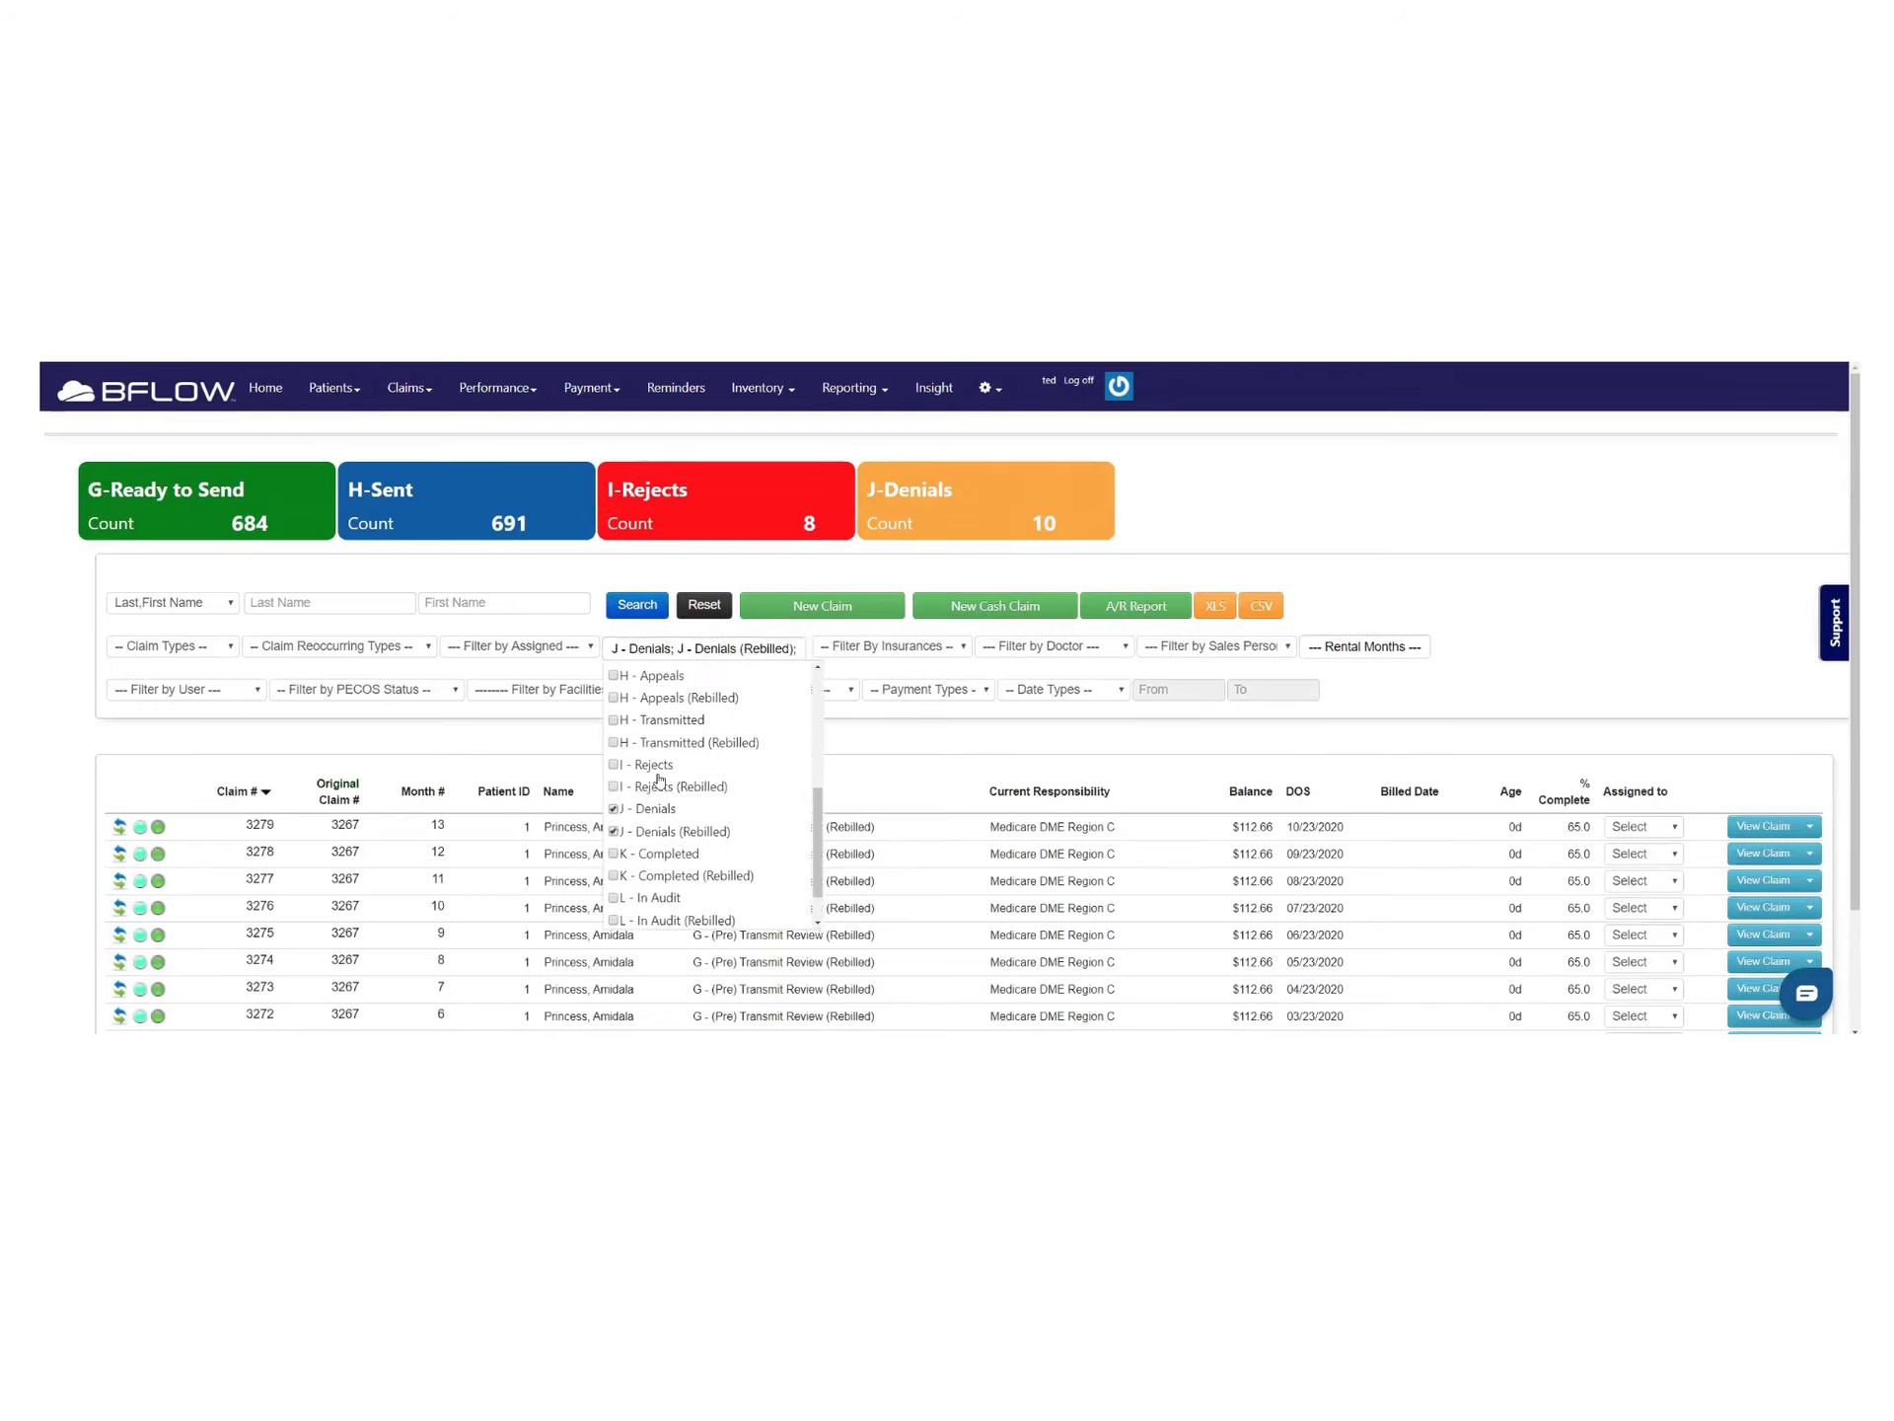
left_click(638, 604)
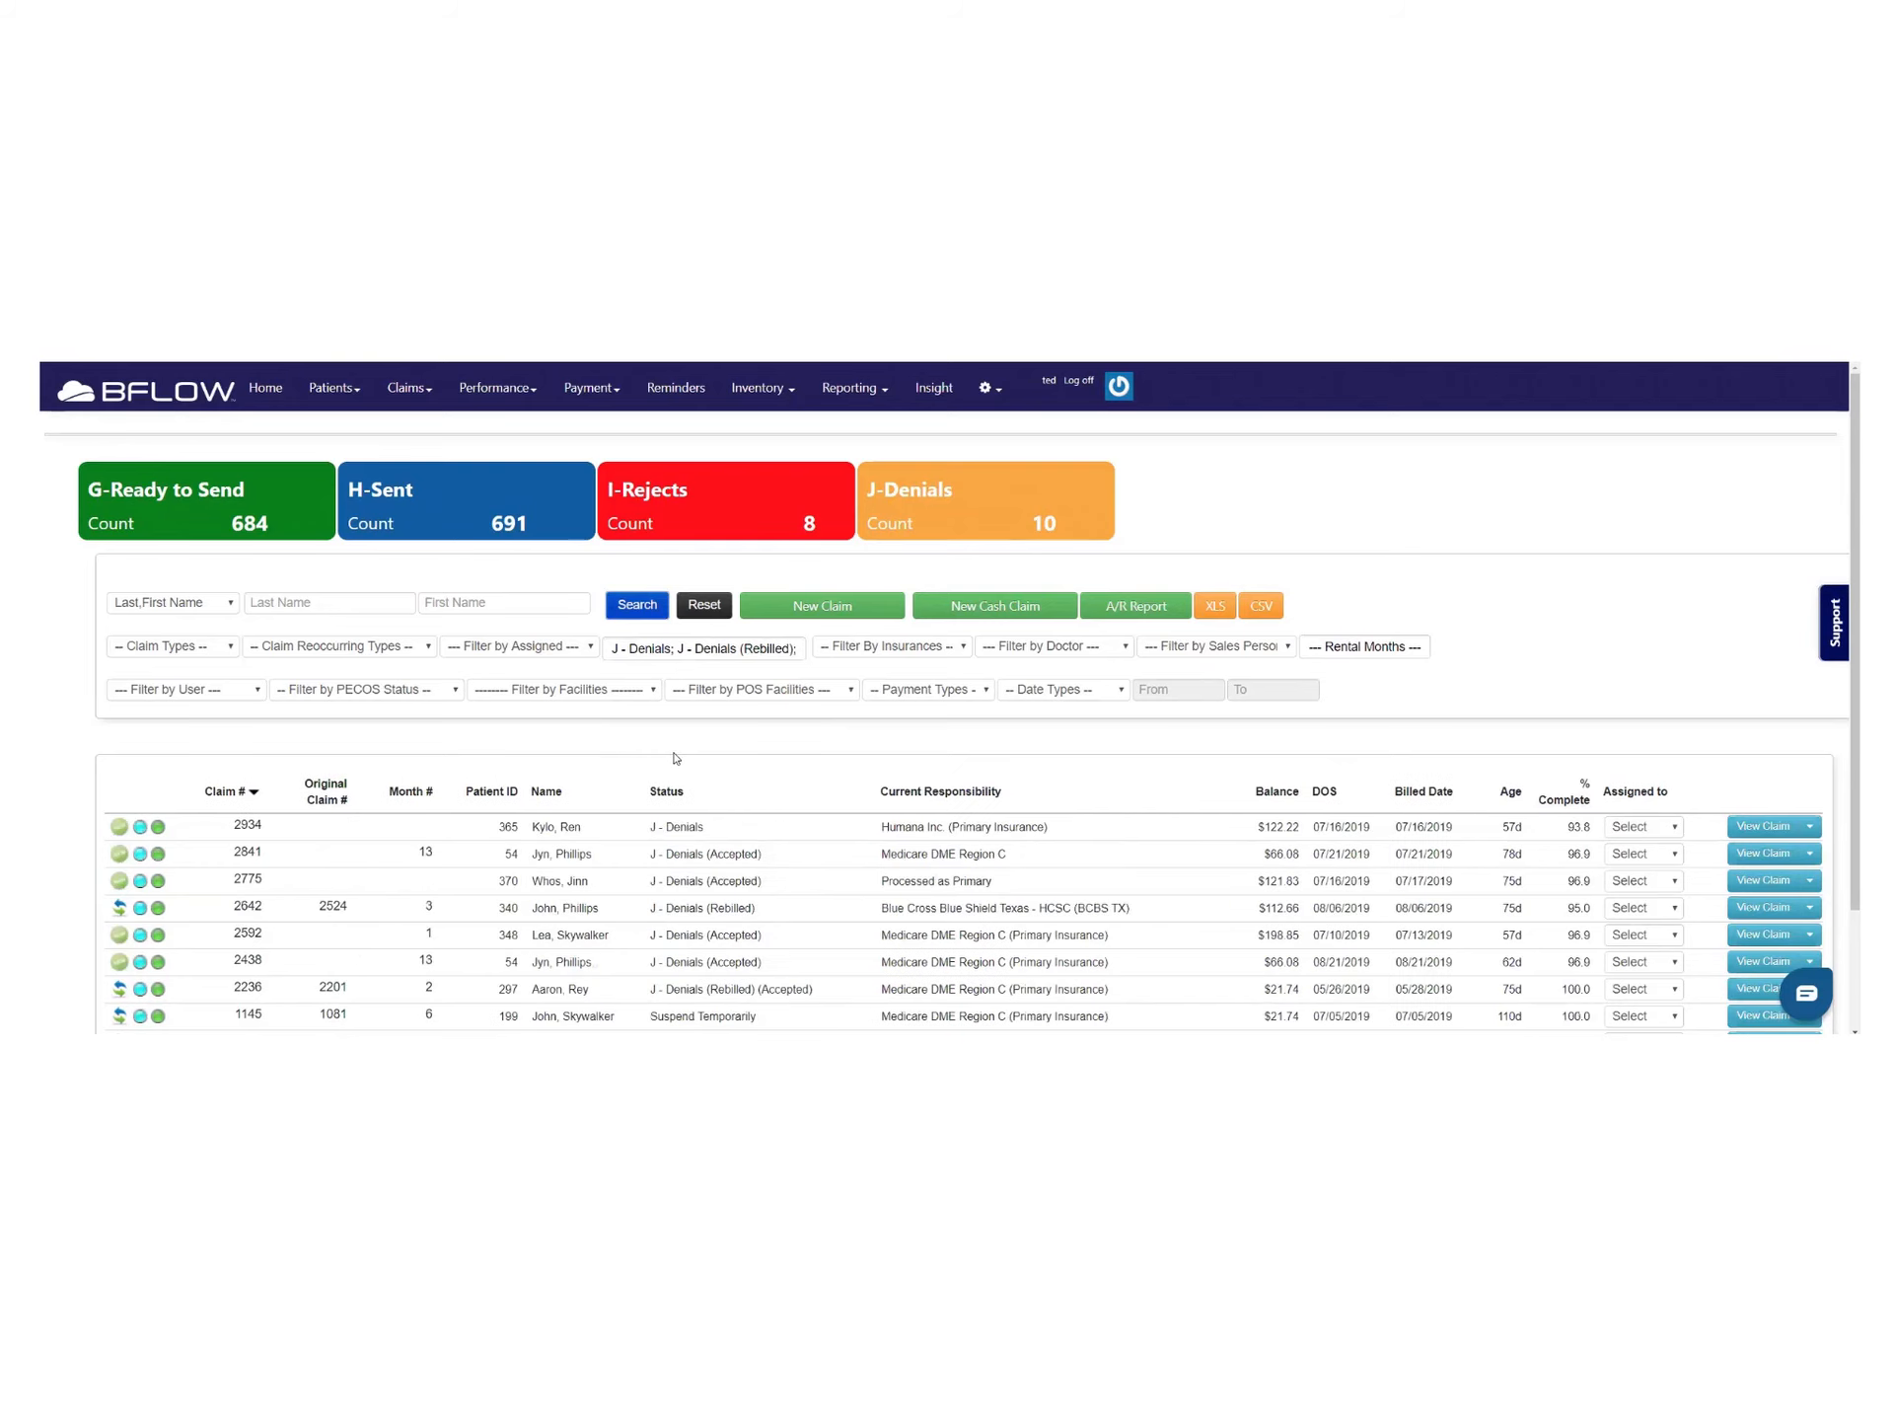
scroll(689, 760, "down", 2)
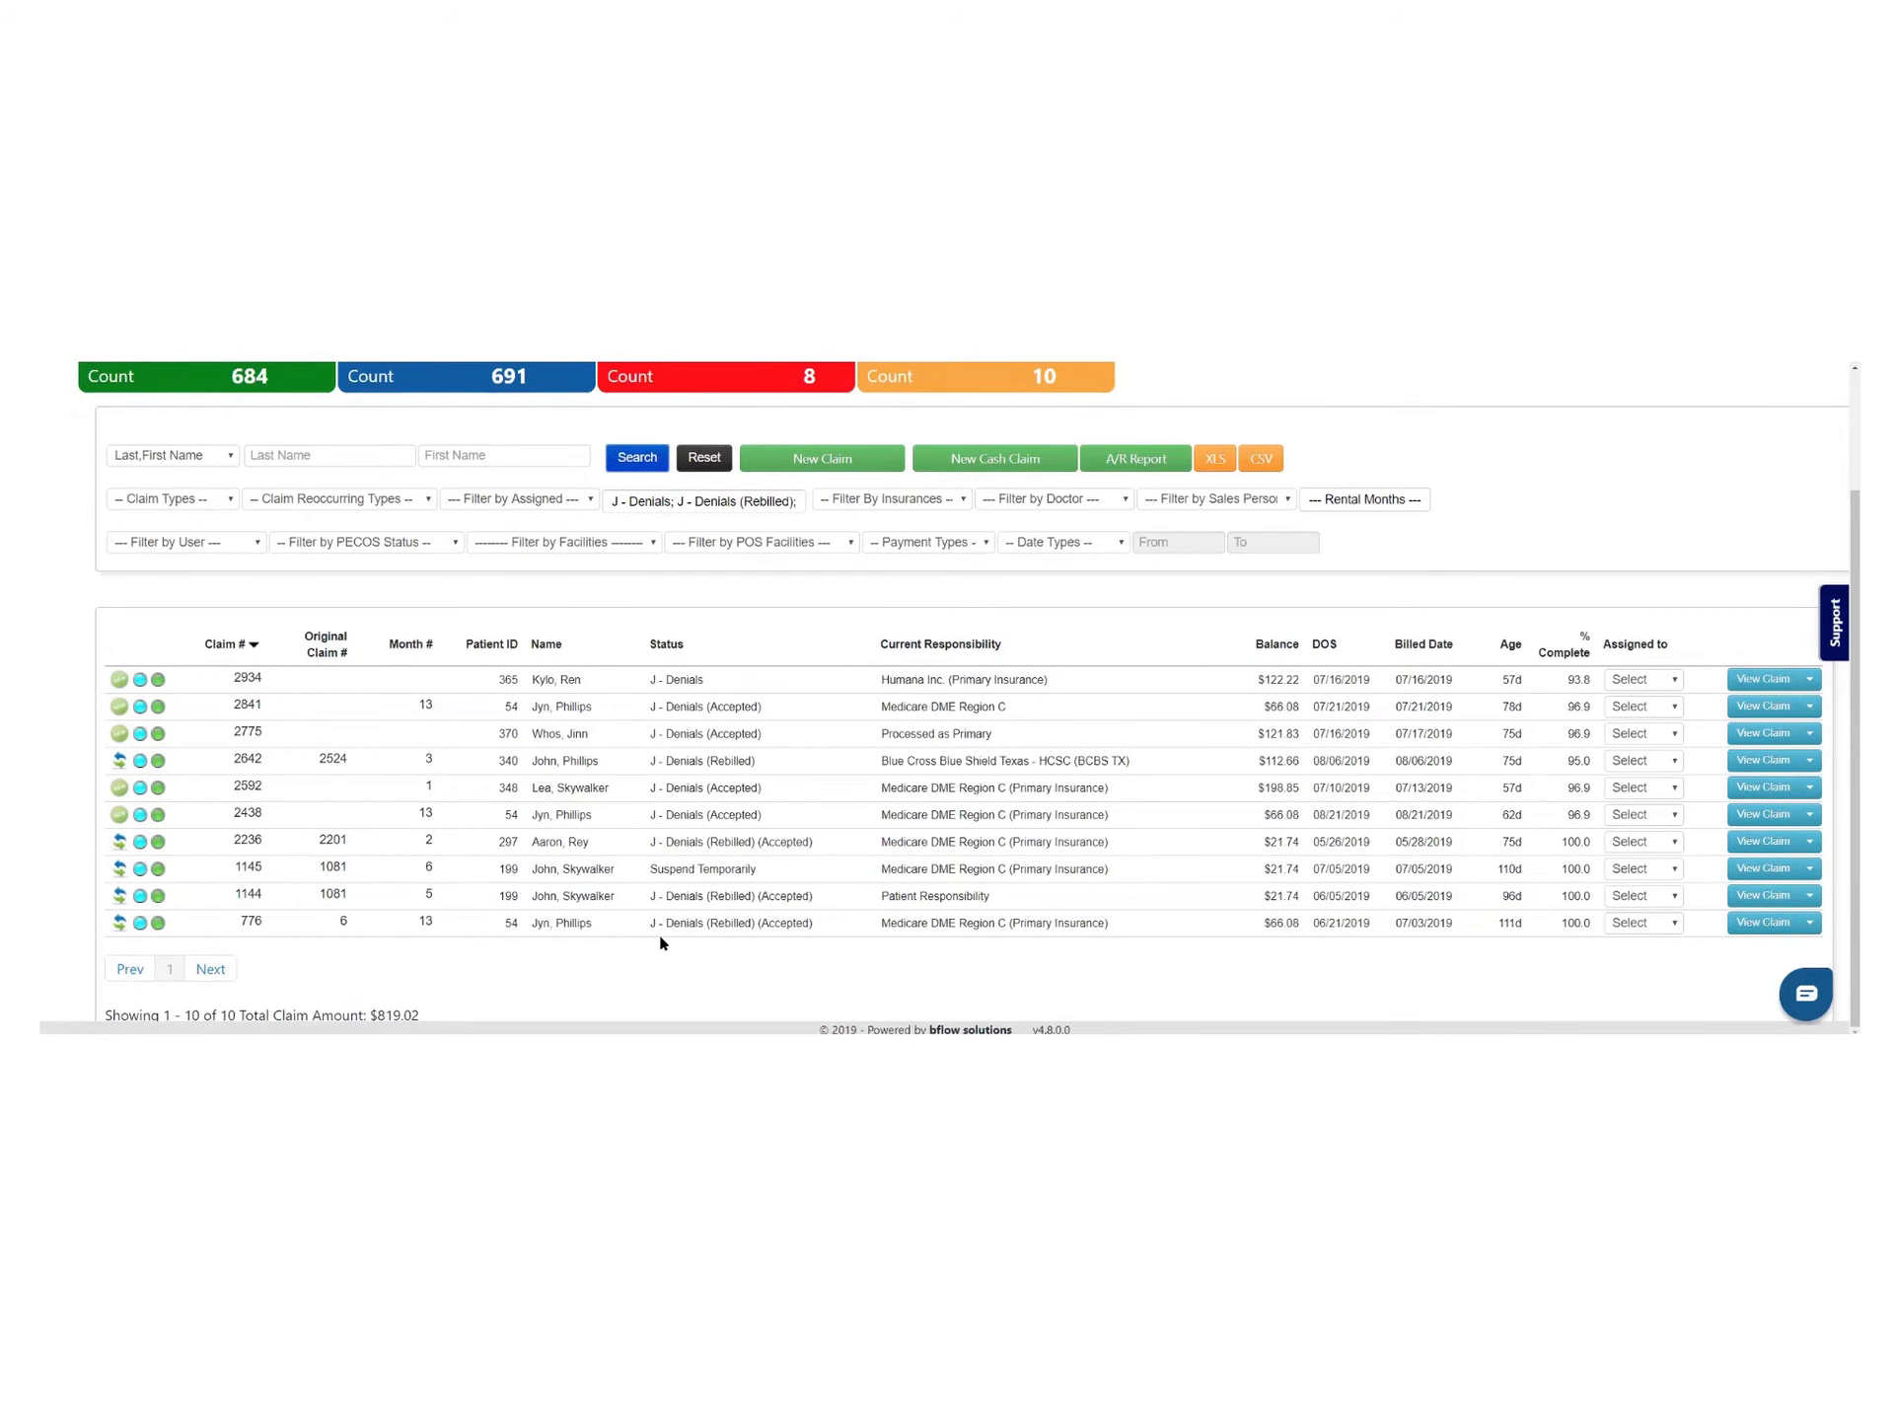
scroll(660, 943, "up", 2)
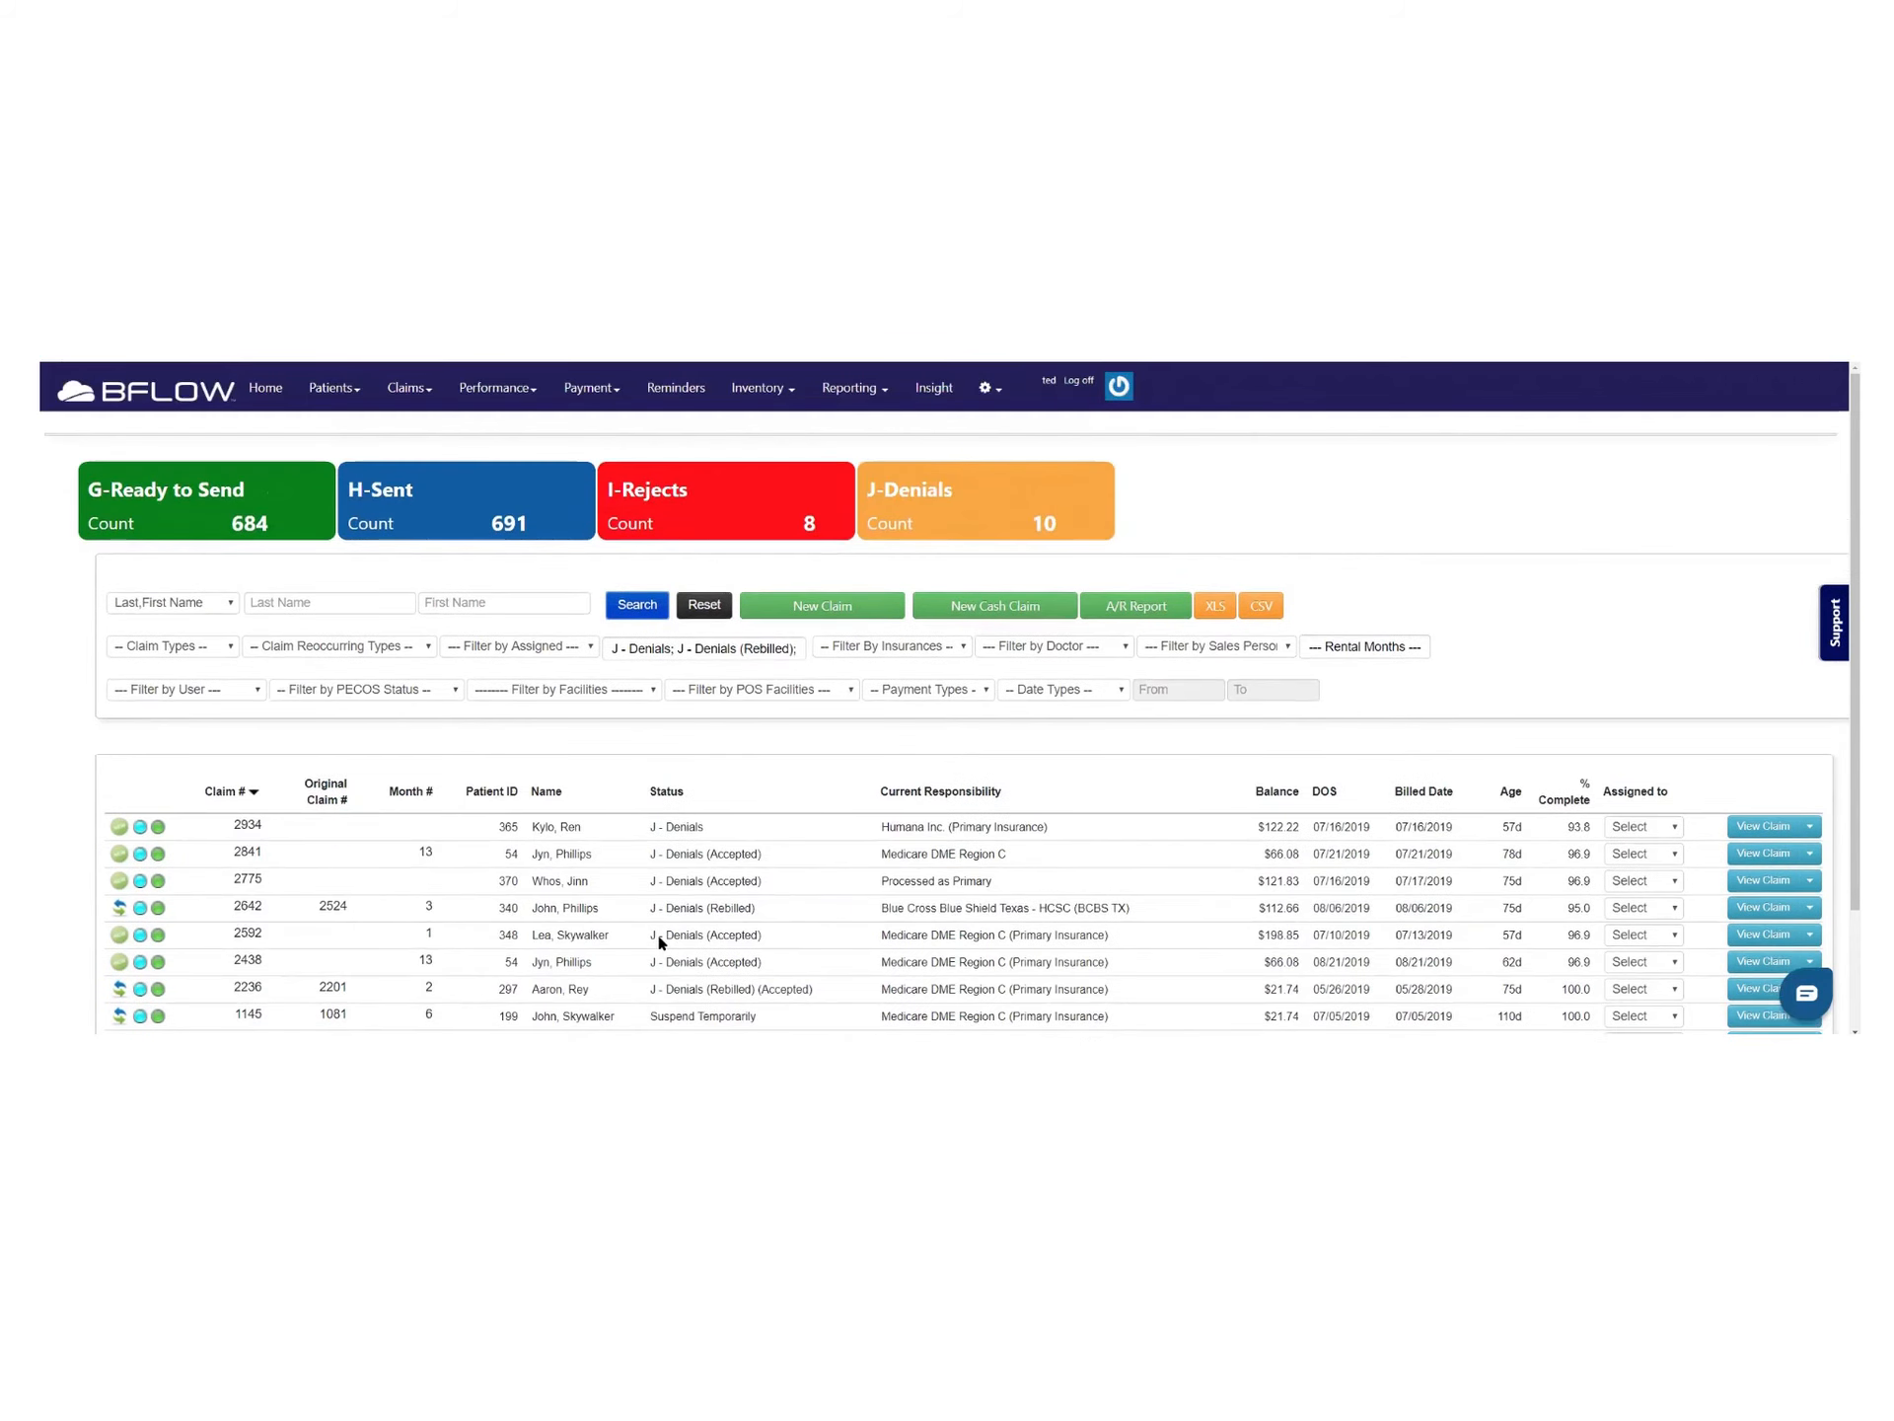
left_click(430, 395)
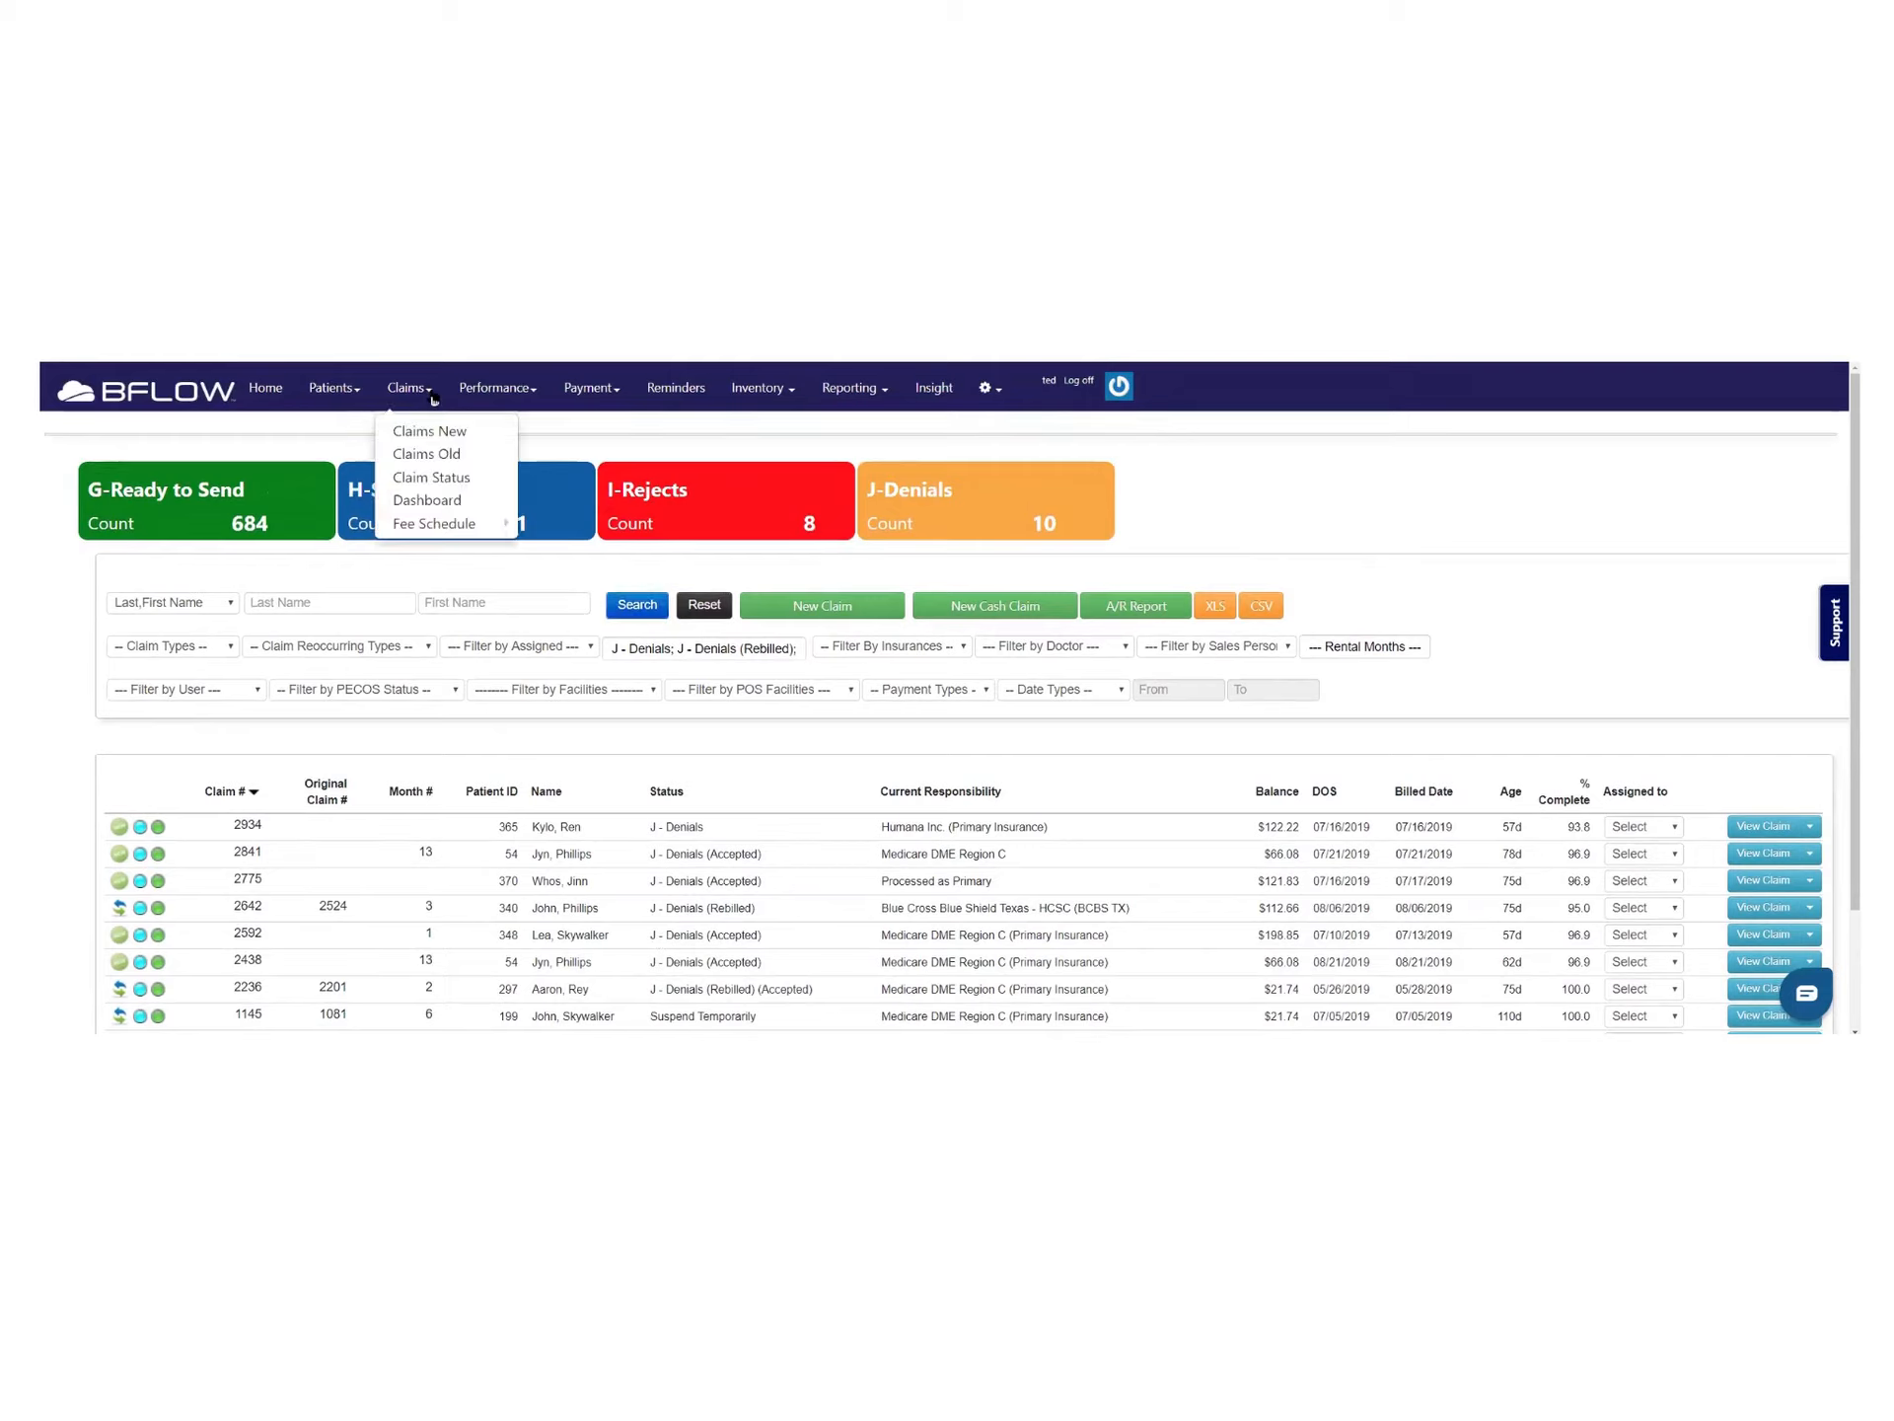
Open Performance > Current State and review its status table (3780 claims, $619,233.25)
left_click(472, 393)
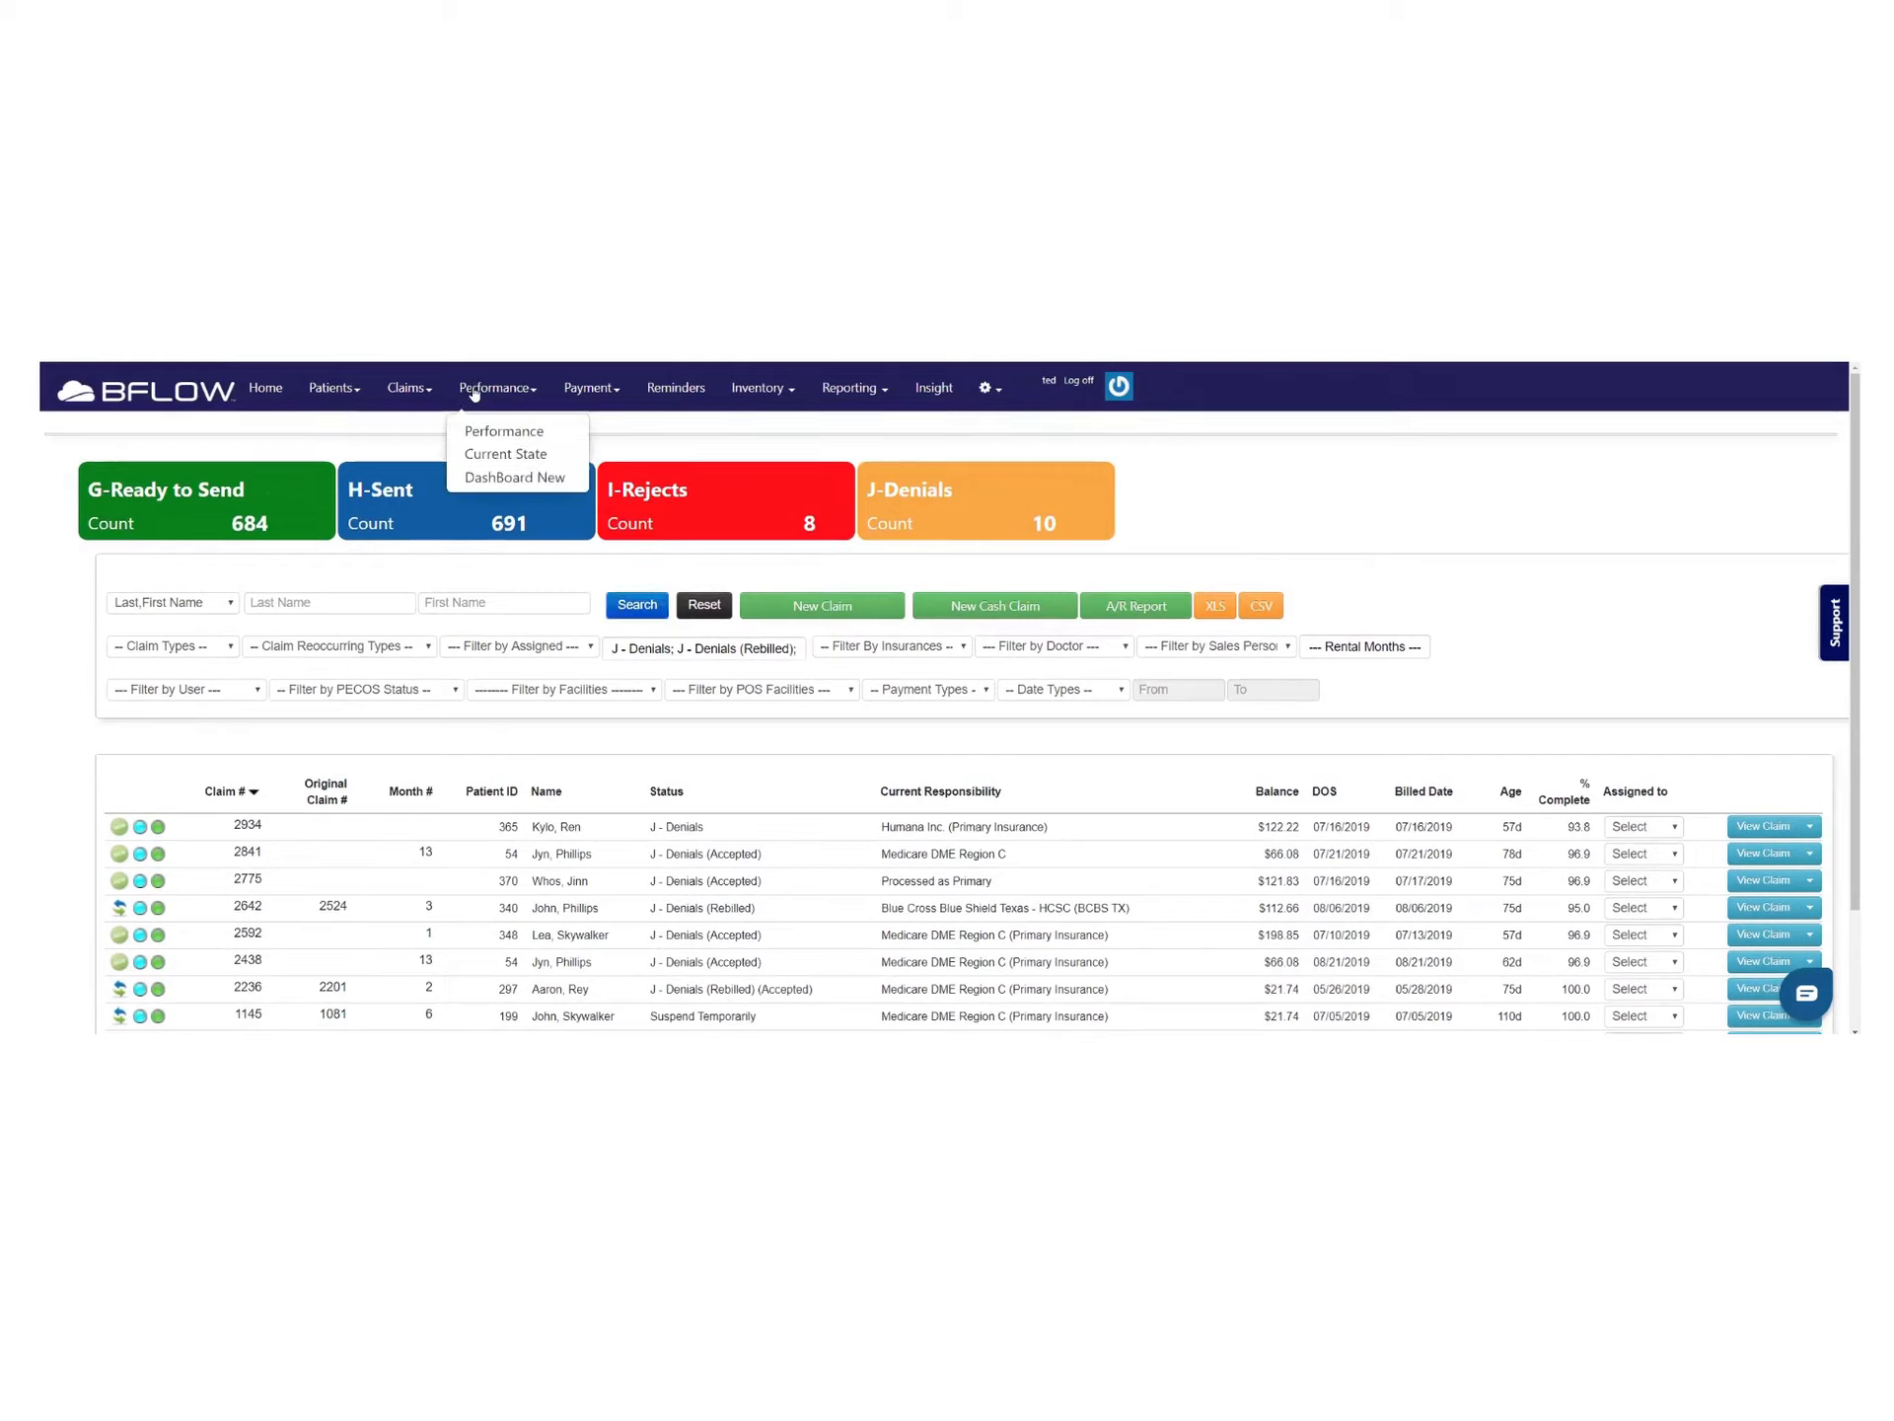
left_click(505, 456)
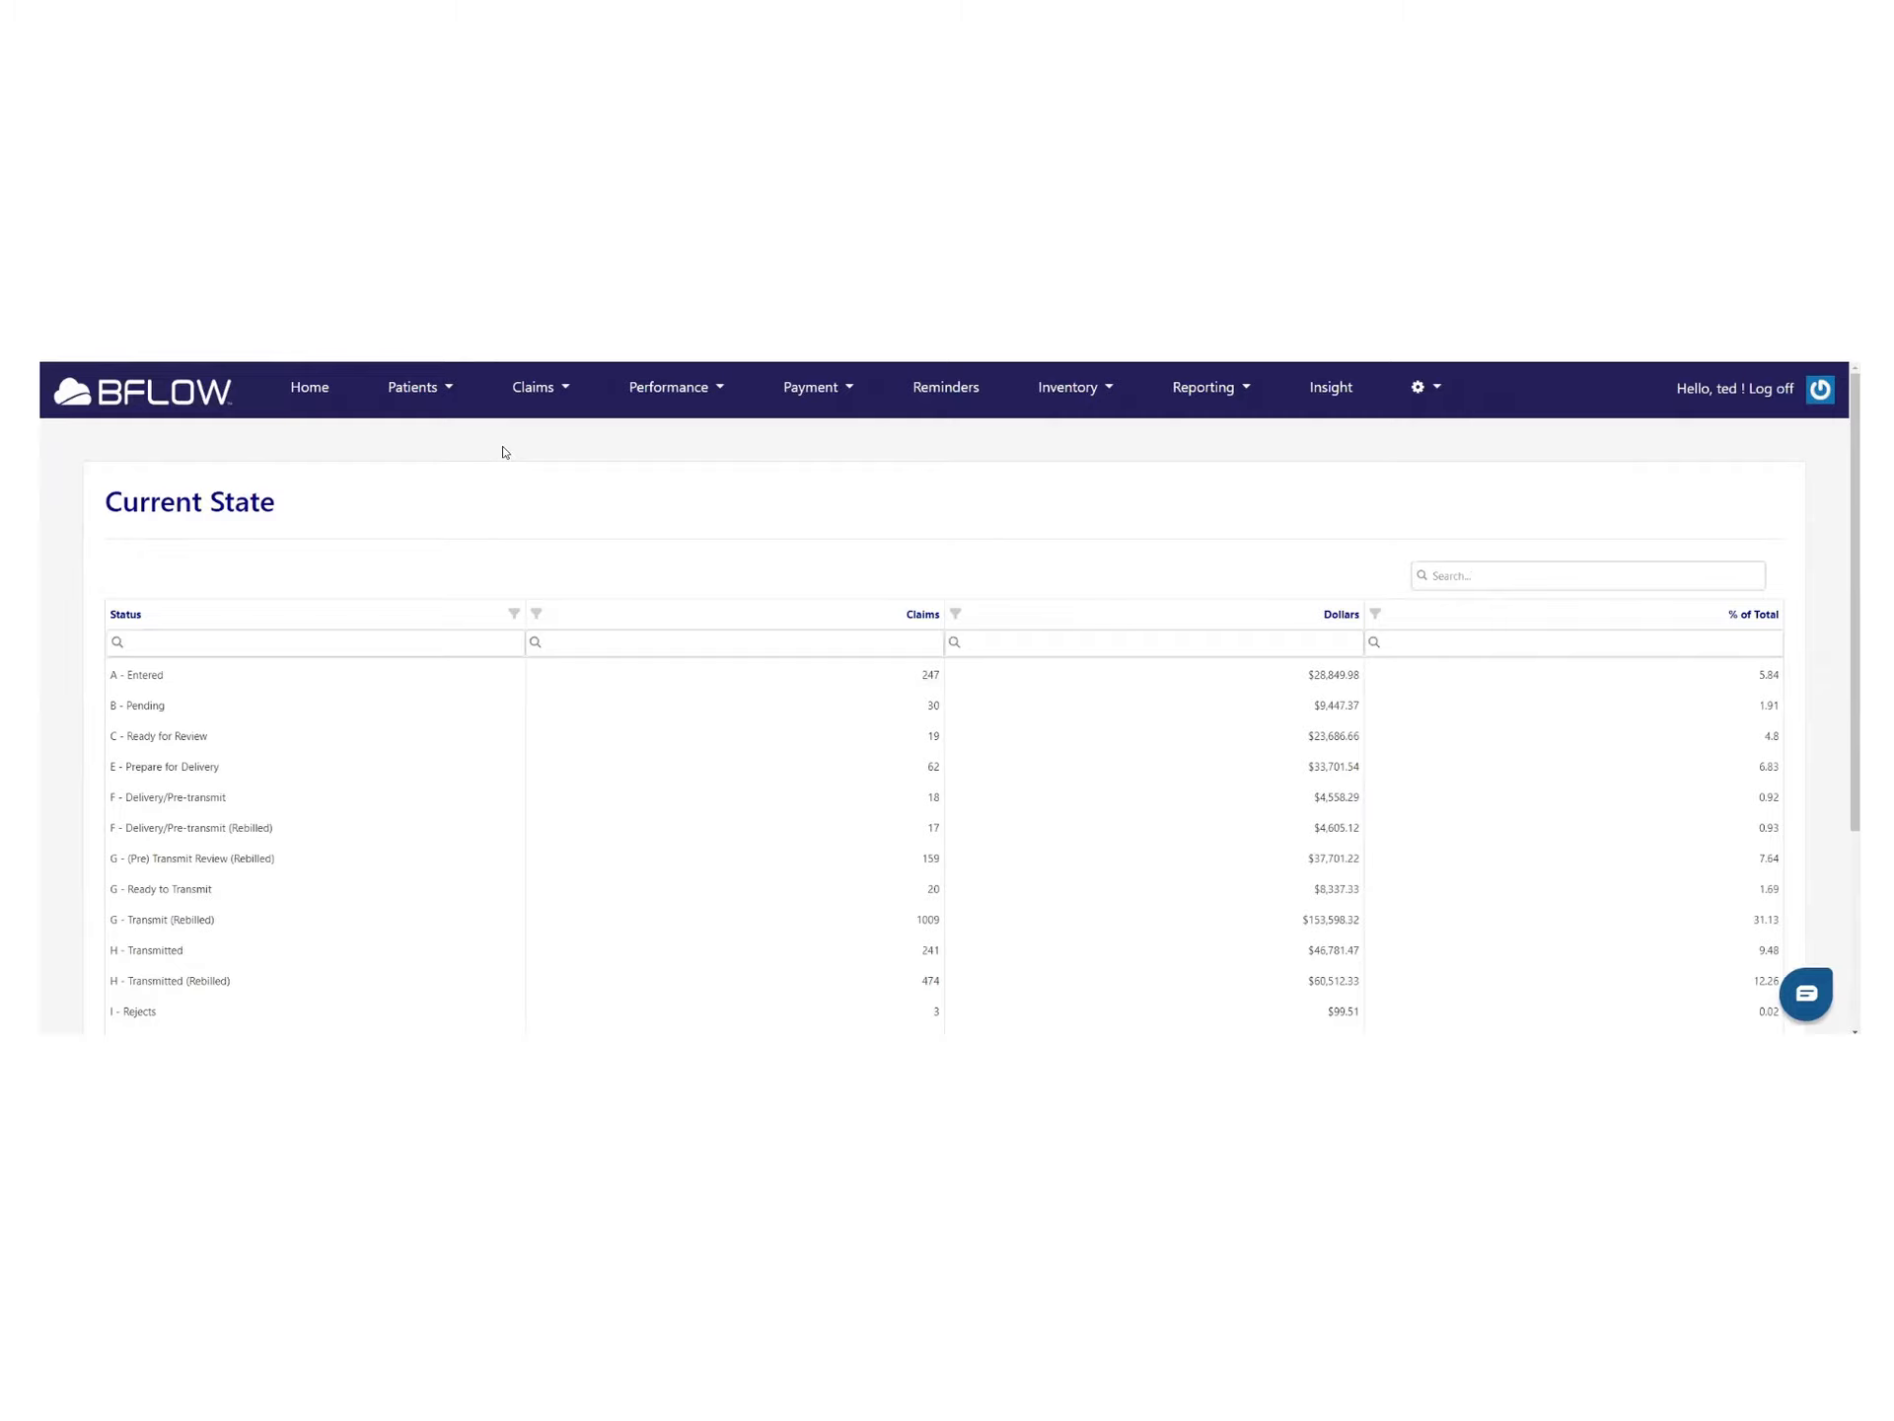
scroll(538, 610, "down", 3)
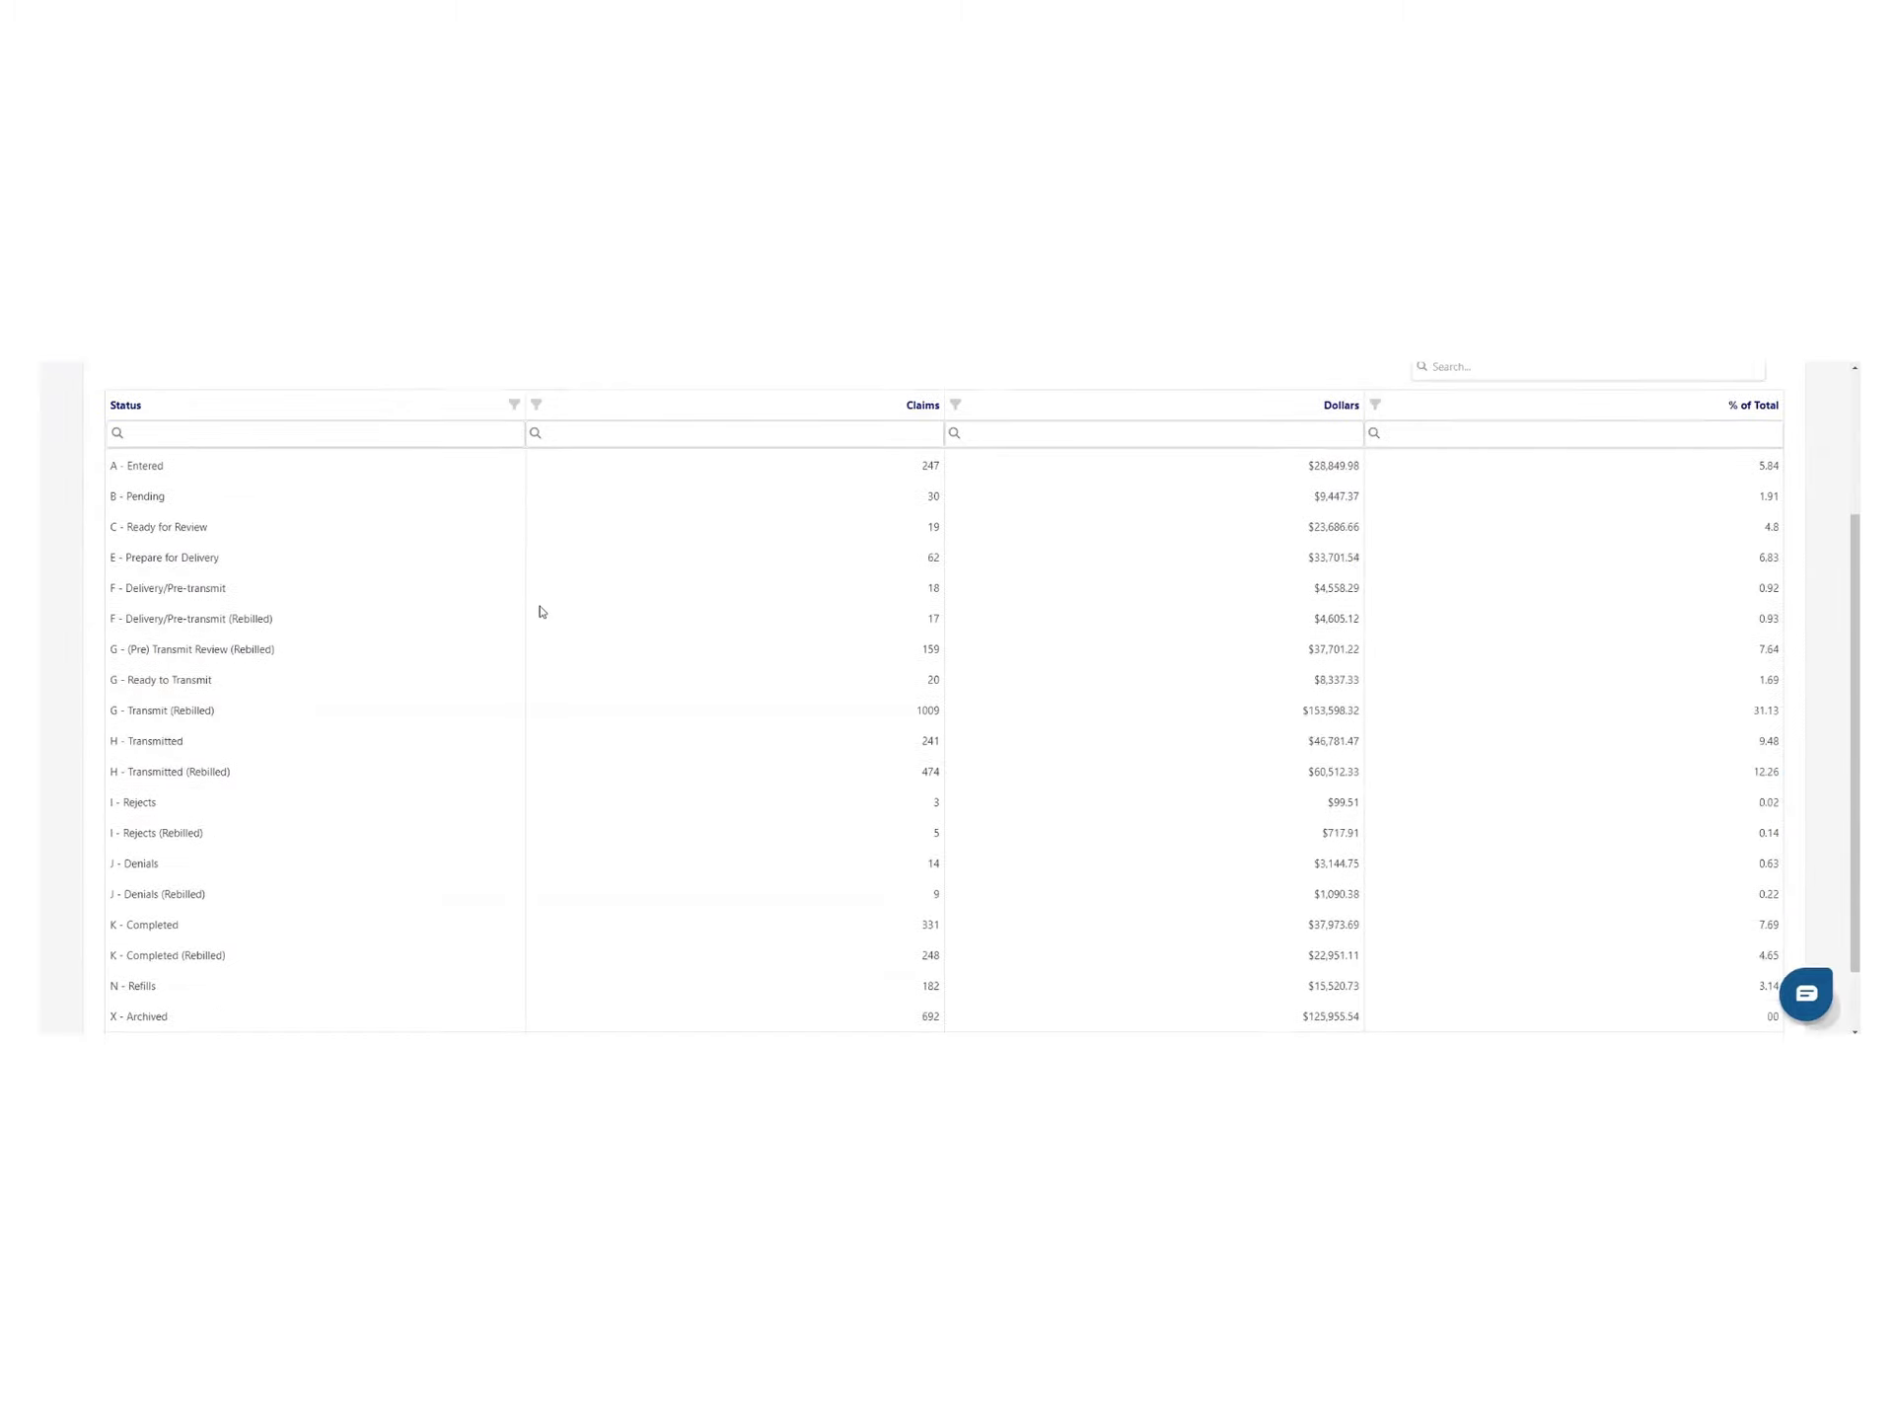
scroll(544, 610, "up", 1)
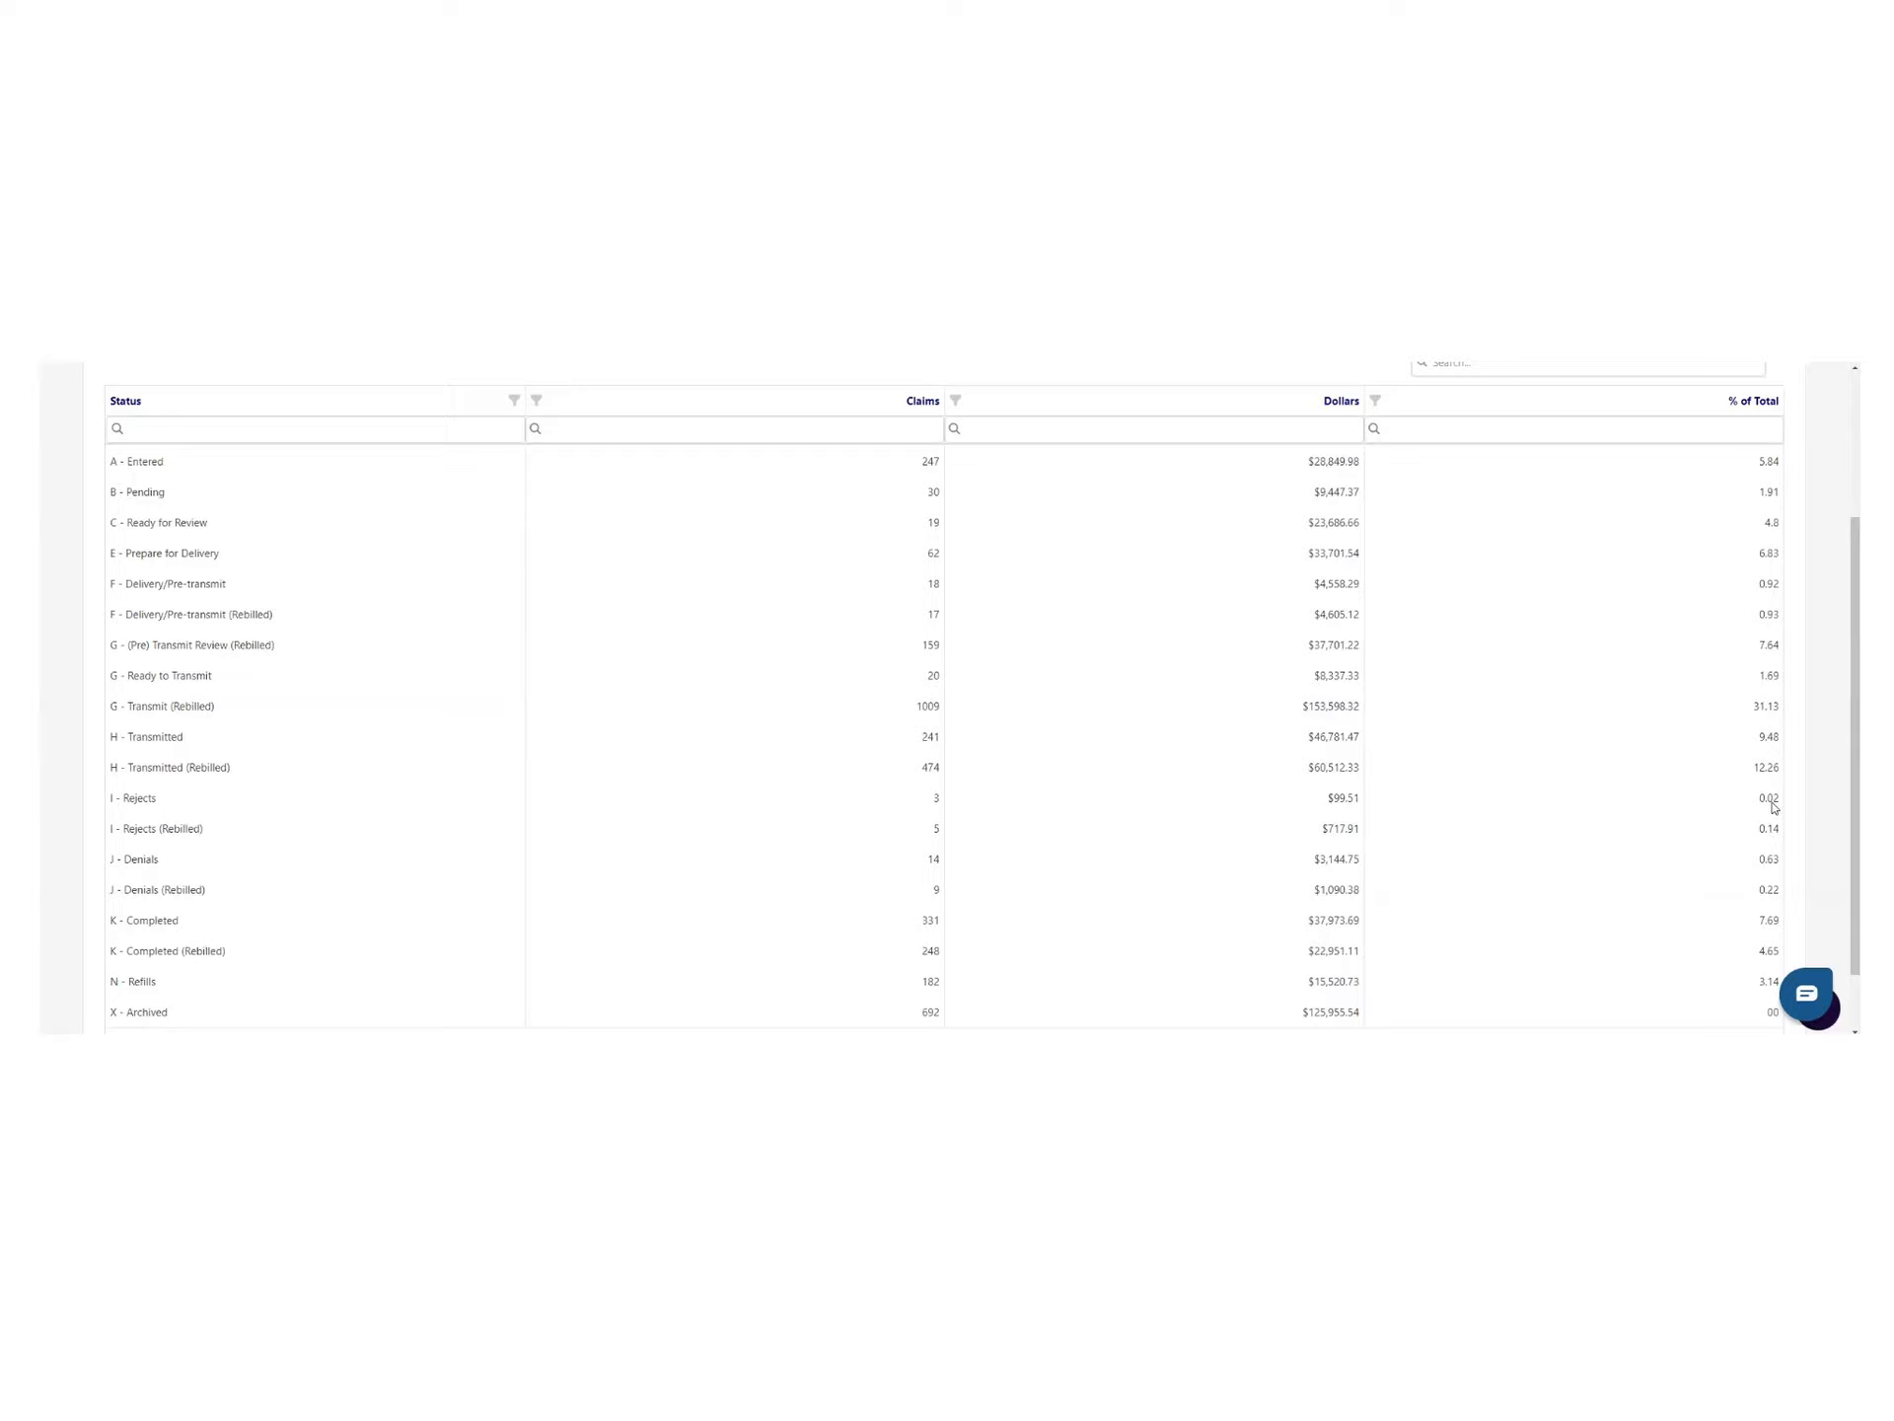
scroll(197, 794, "up", 1)
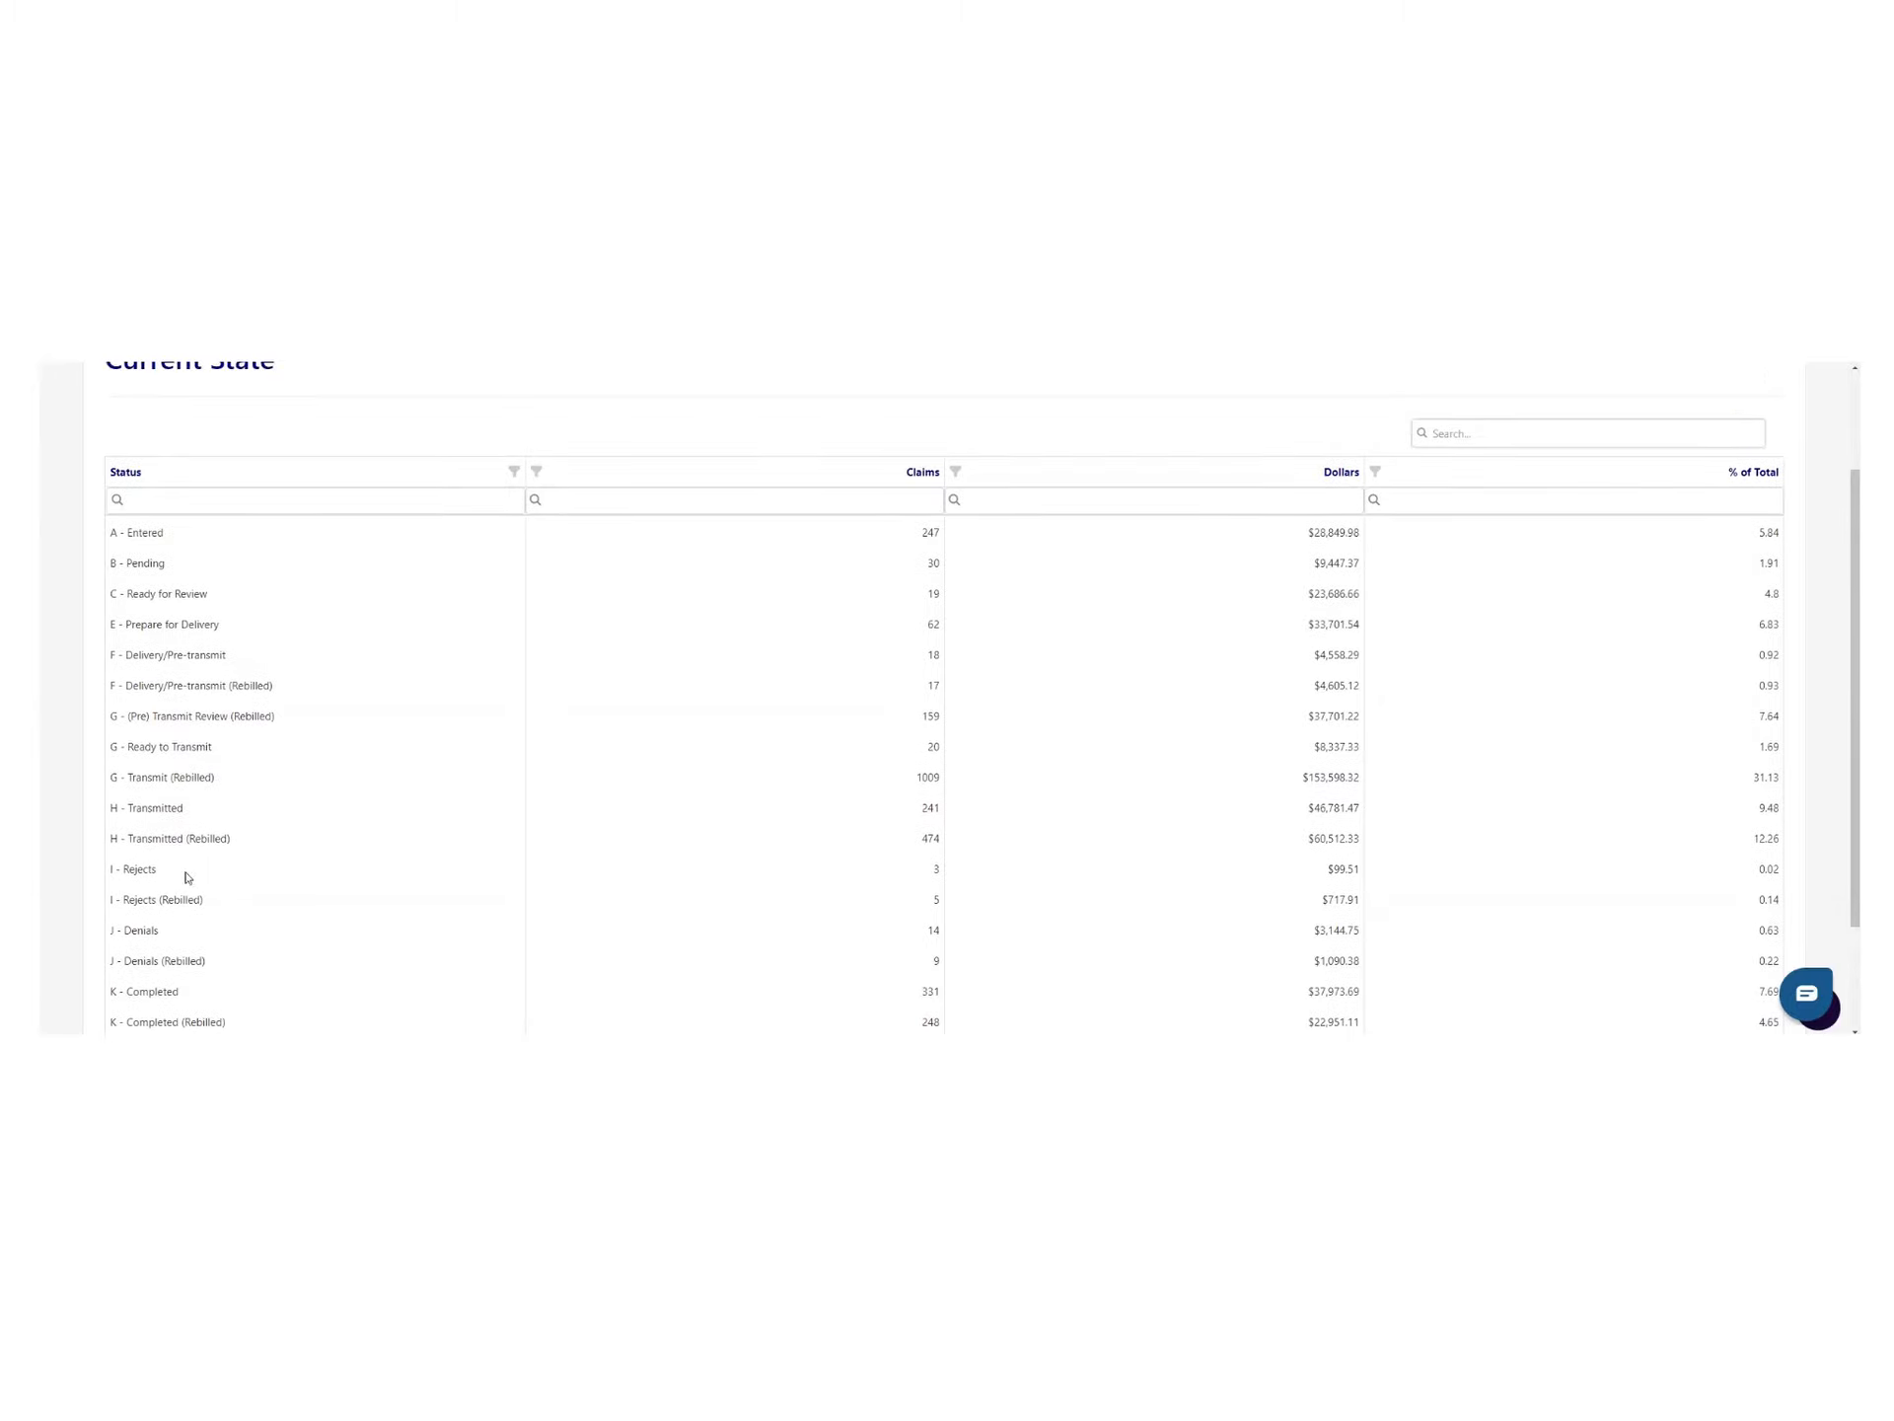
scroll(193, 880, "down", 2)
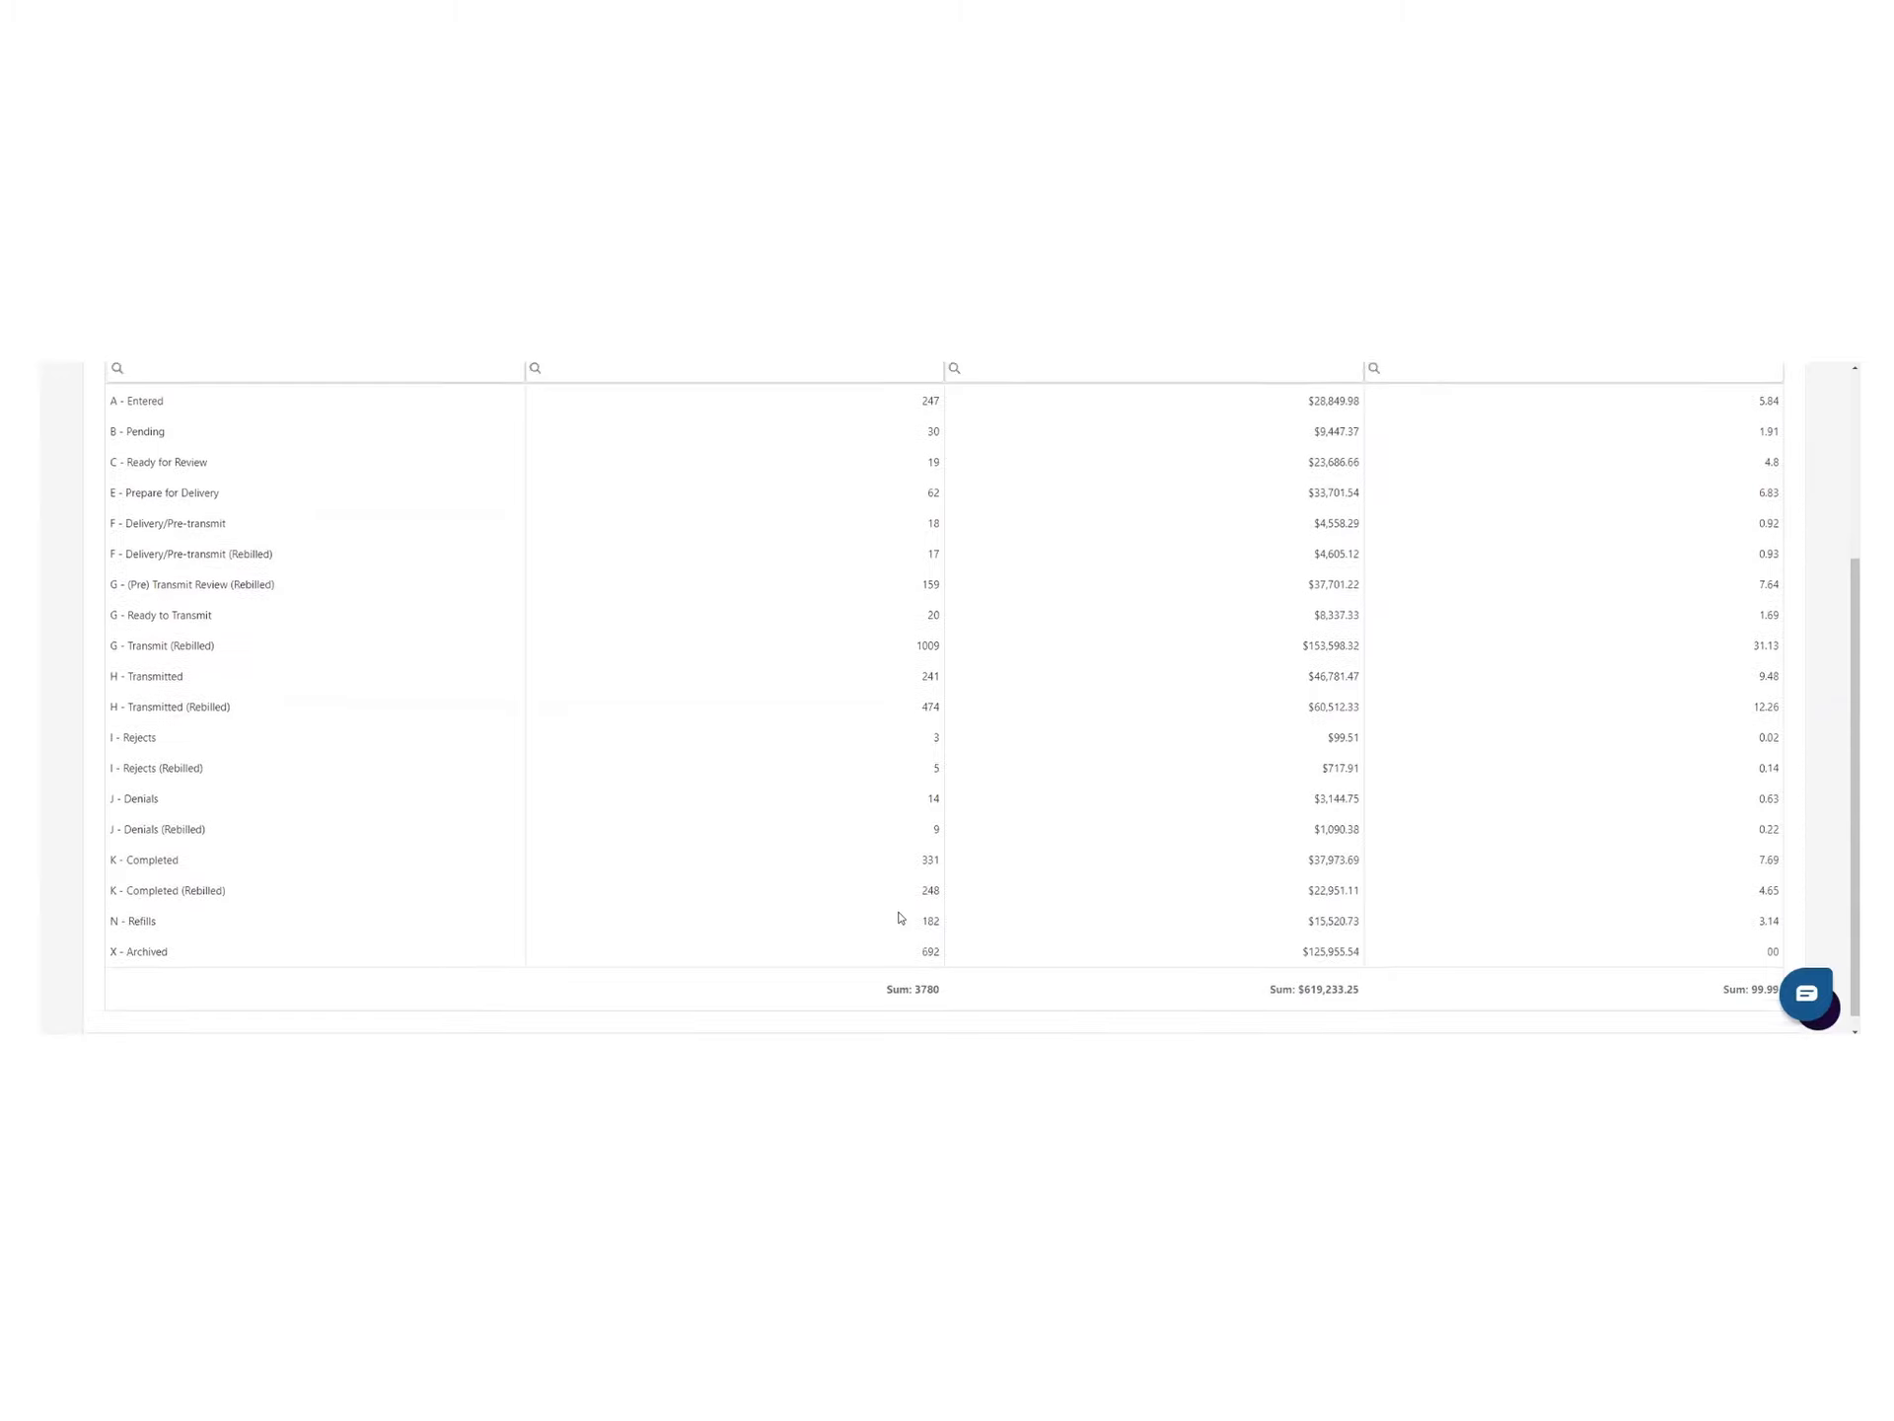
scroll(888, 921, "up", 3)
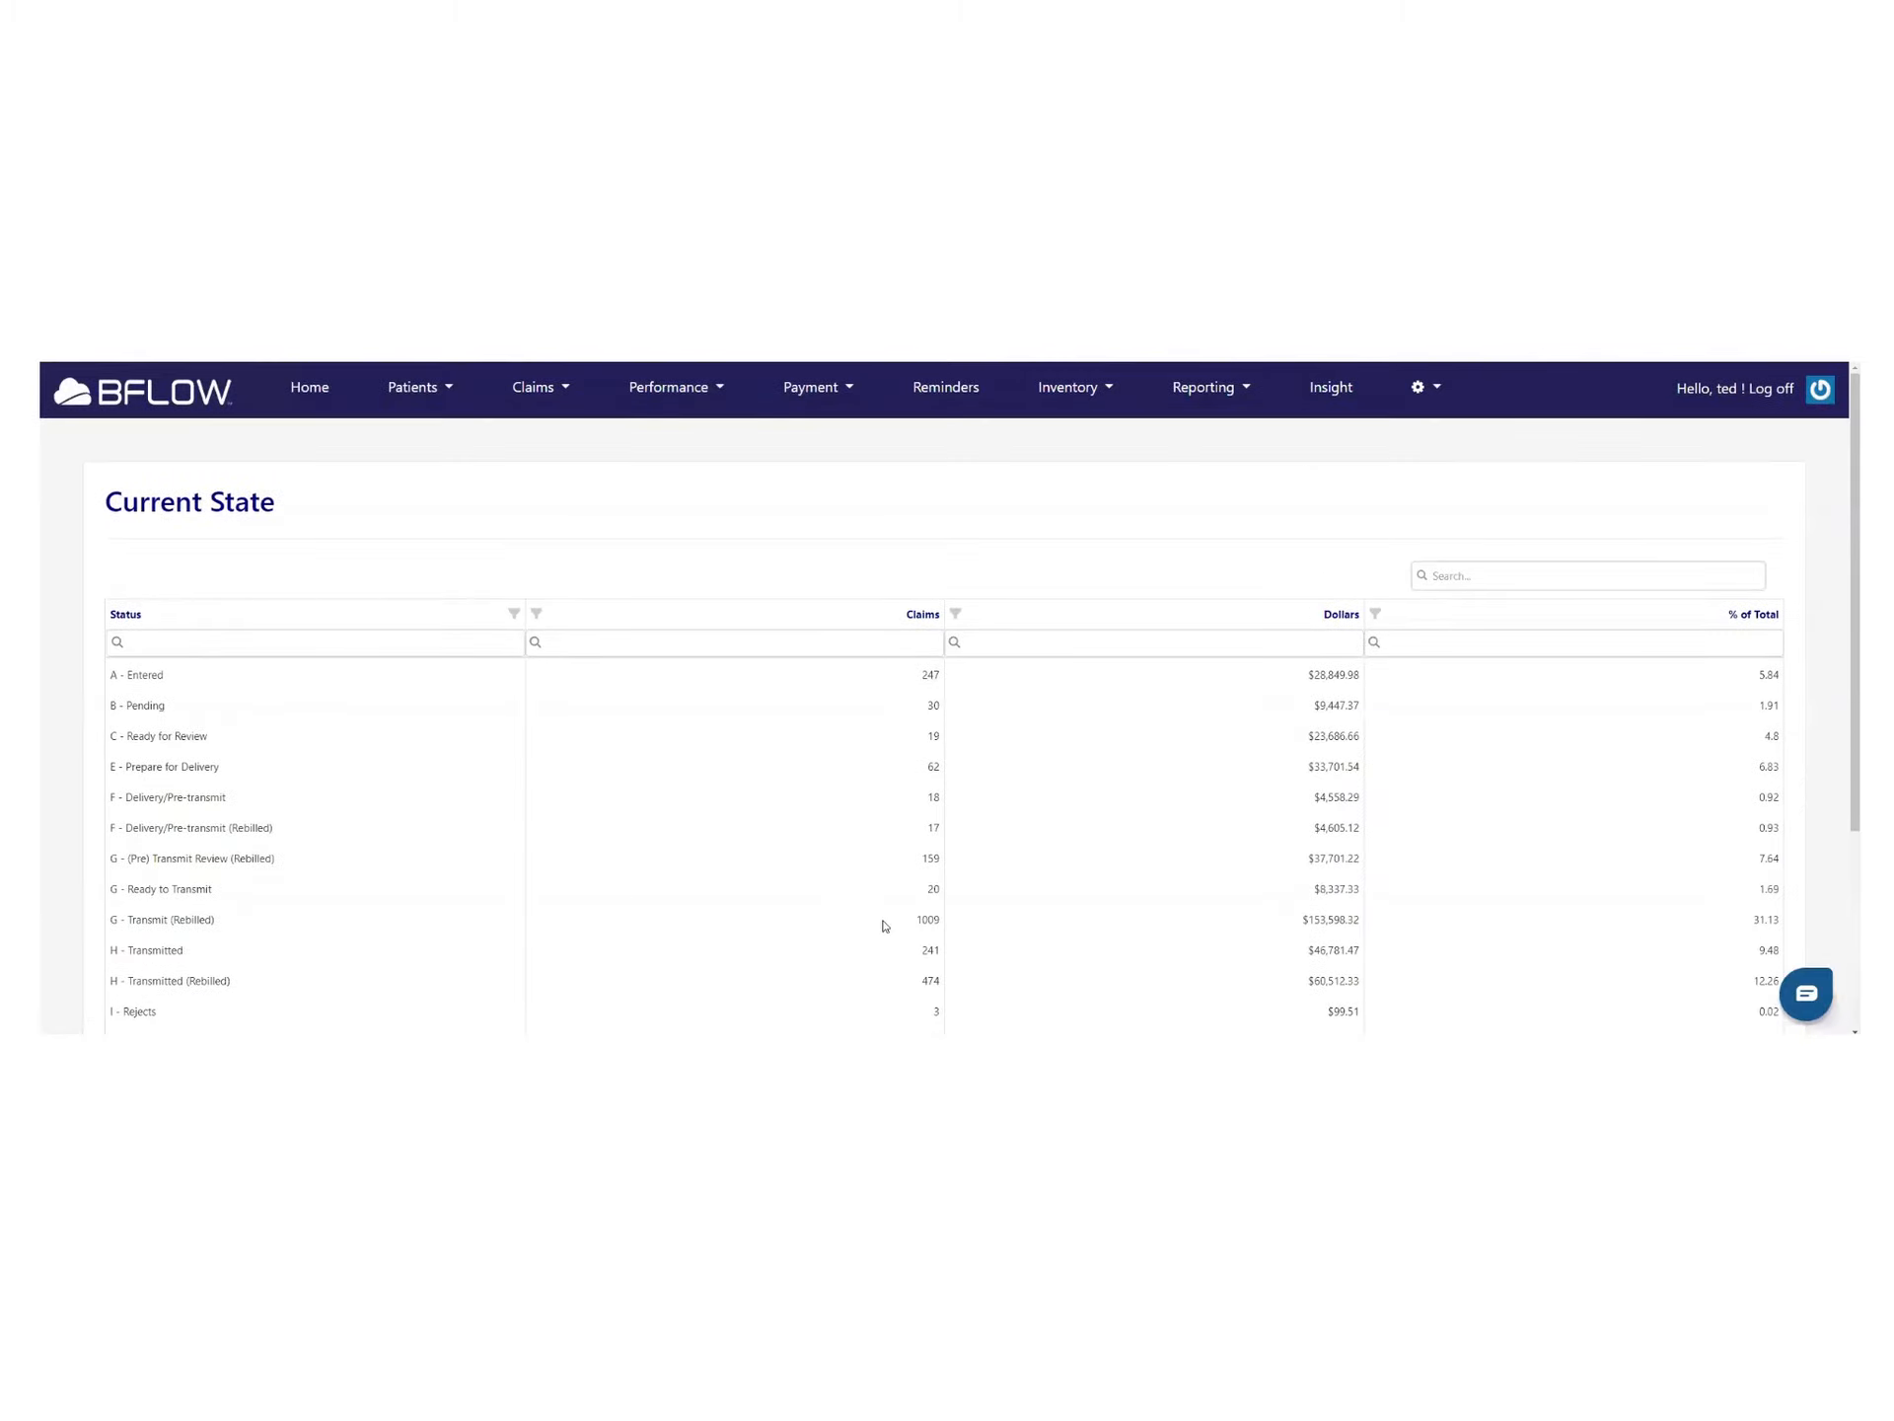
Open Performance > Performance and scroll through the dashboard's status totals and monthly charts
left_click(571, 392)
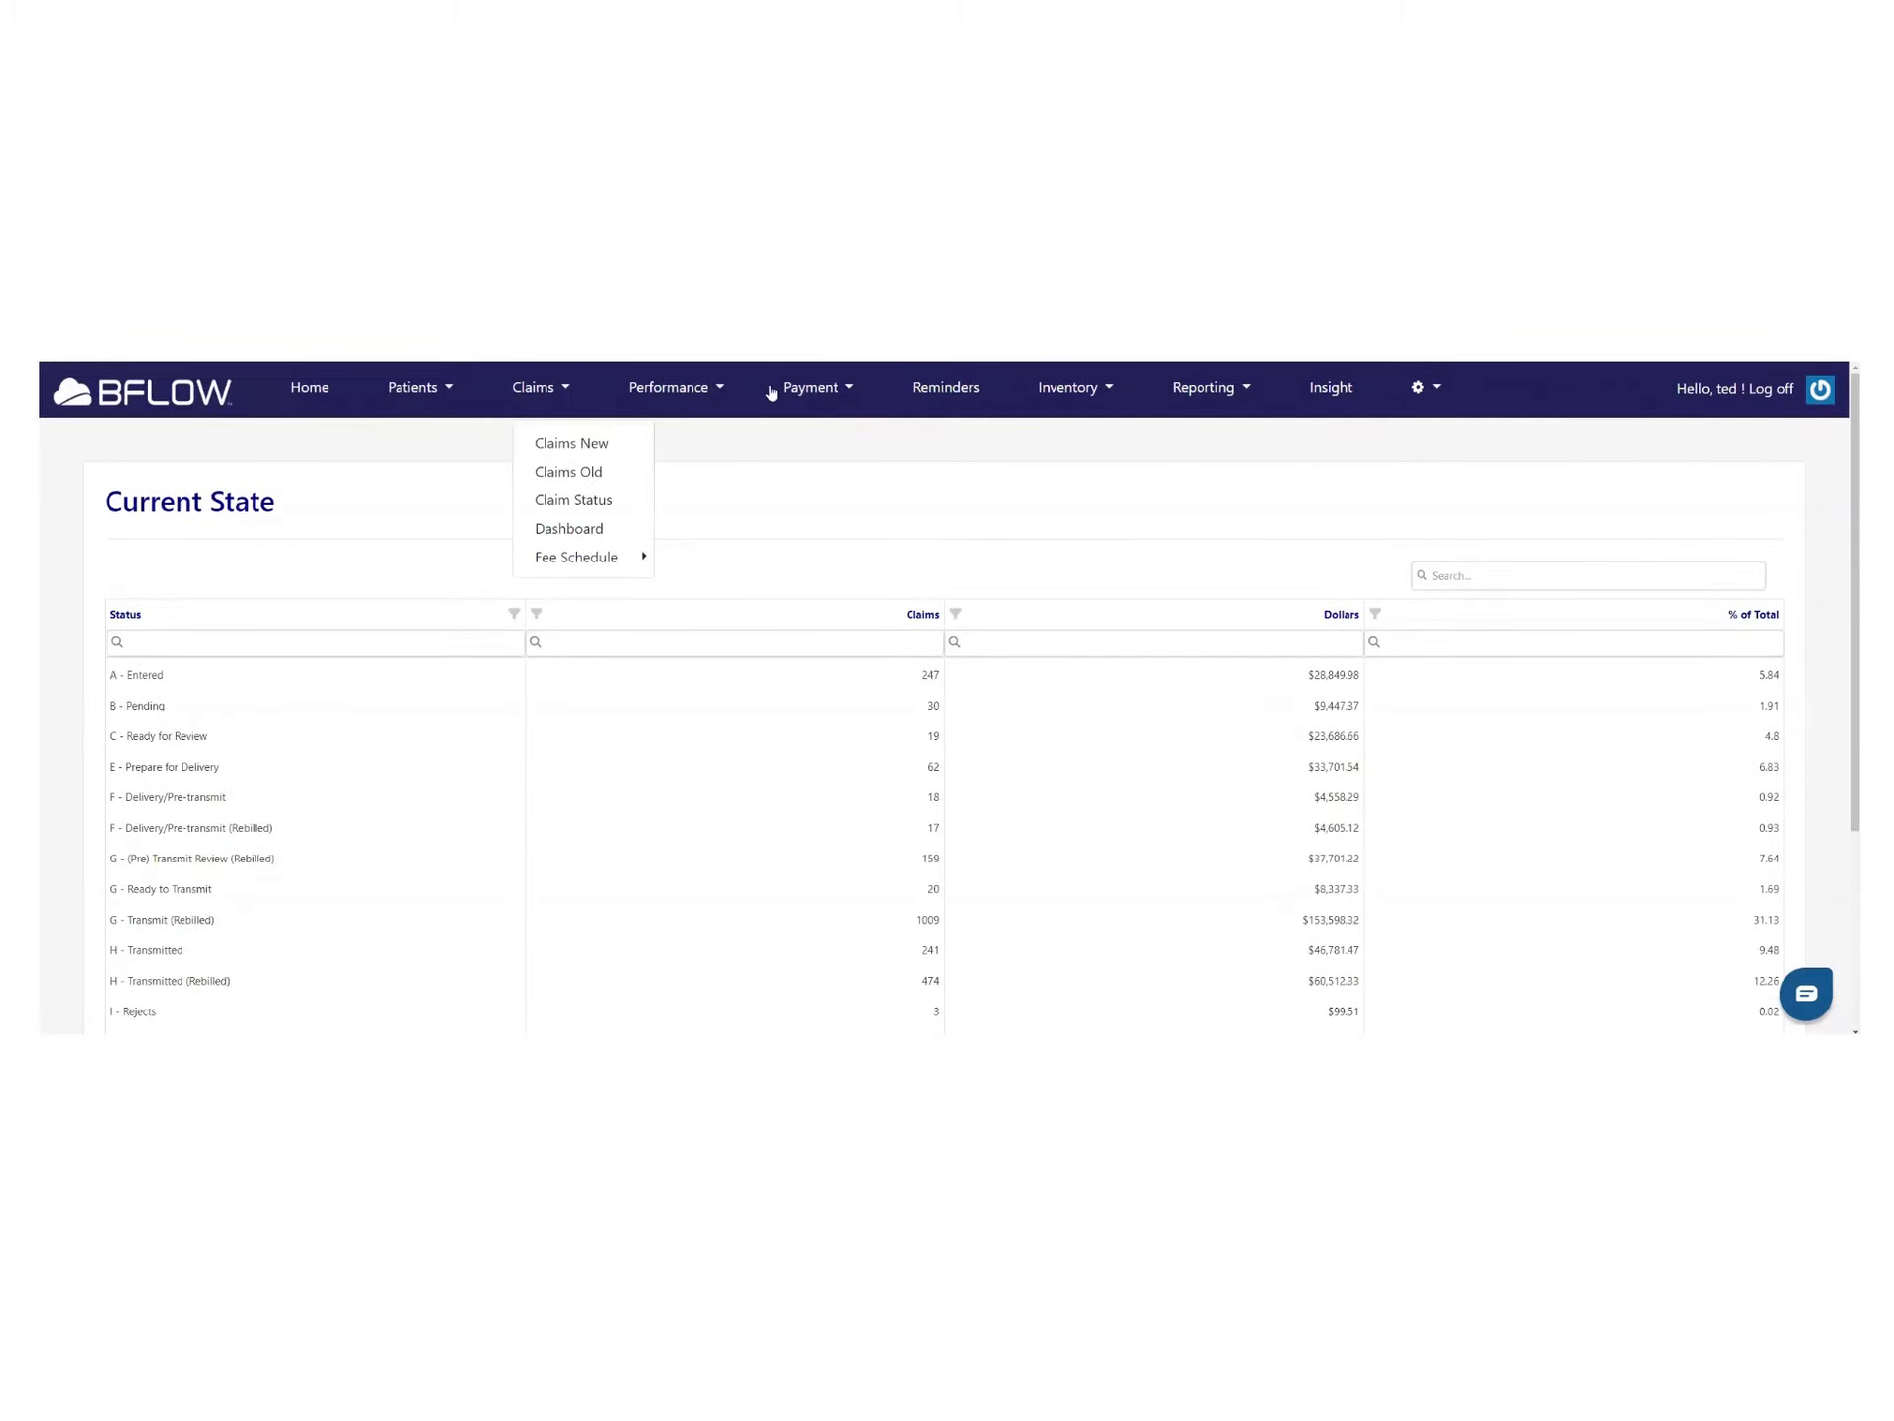
left_click(723, 393)
left_click(715, 443)
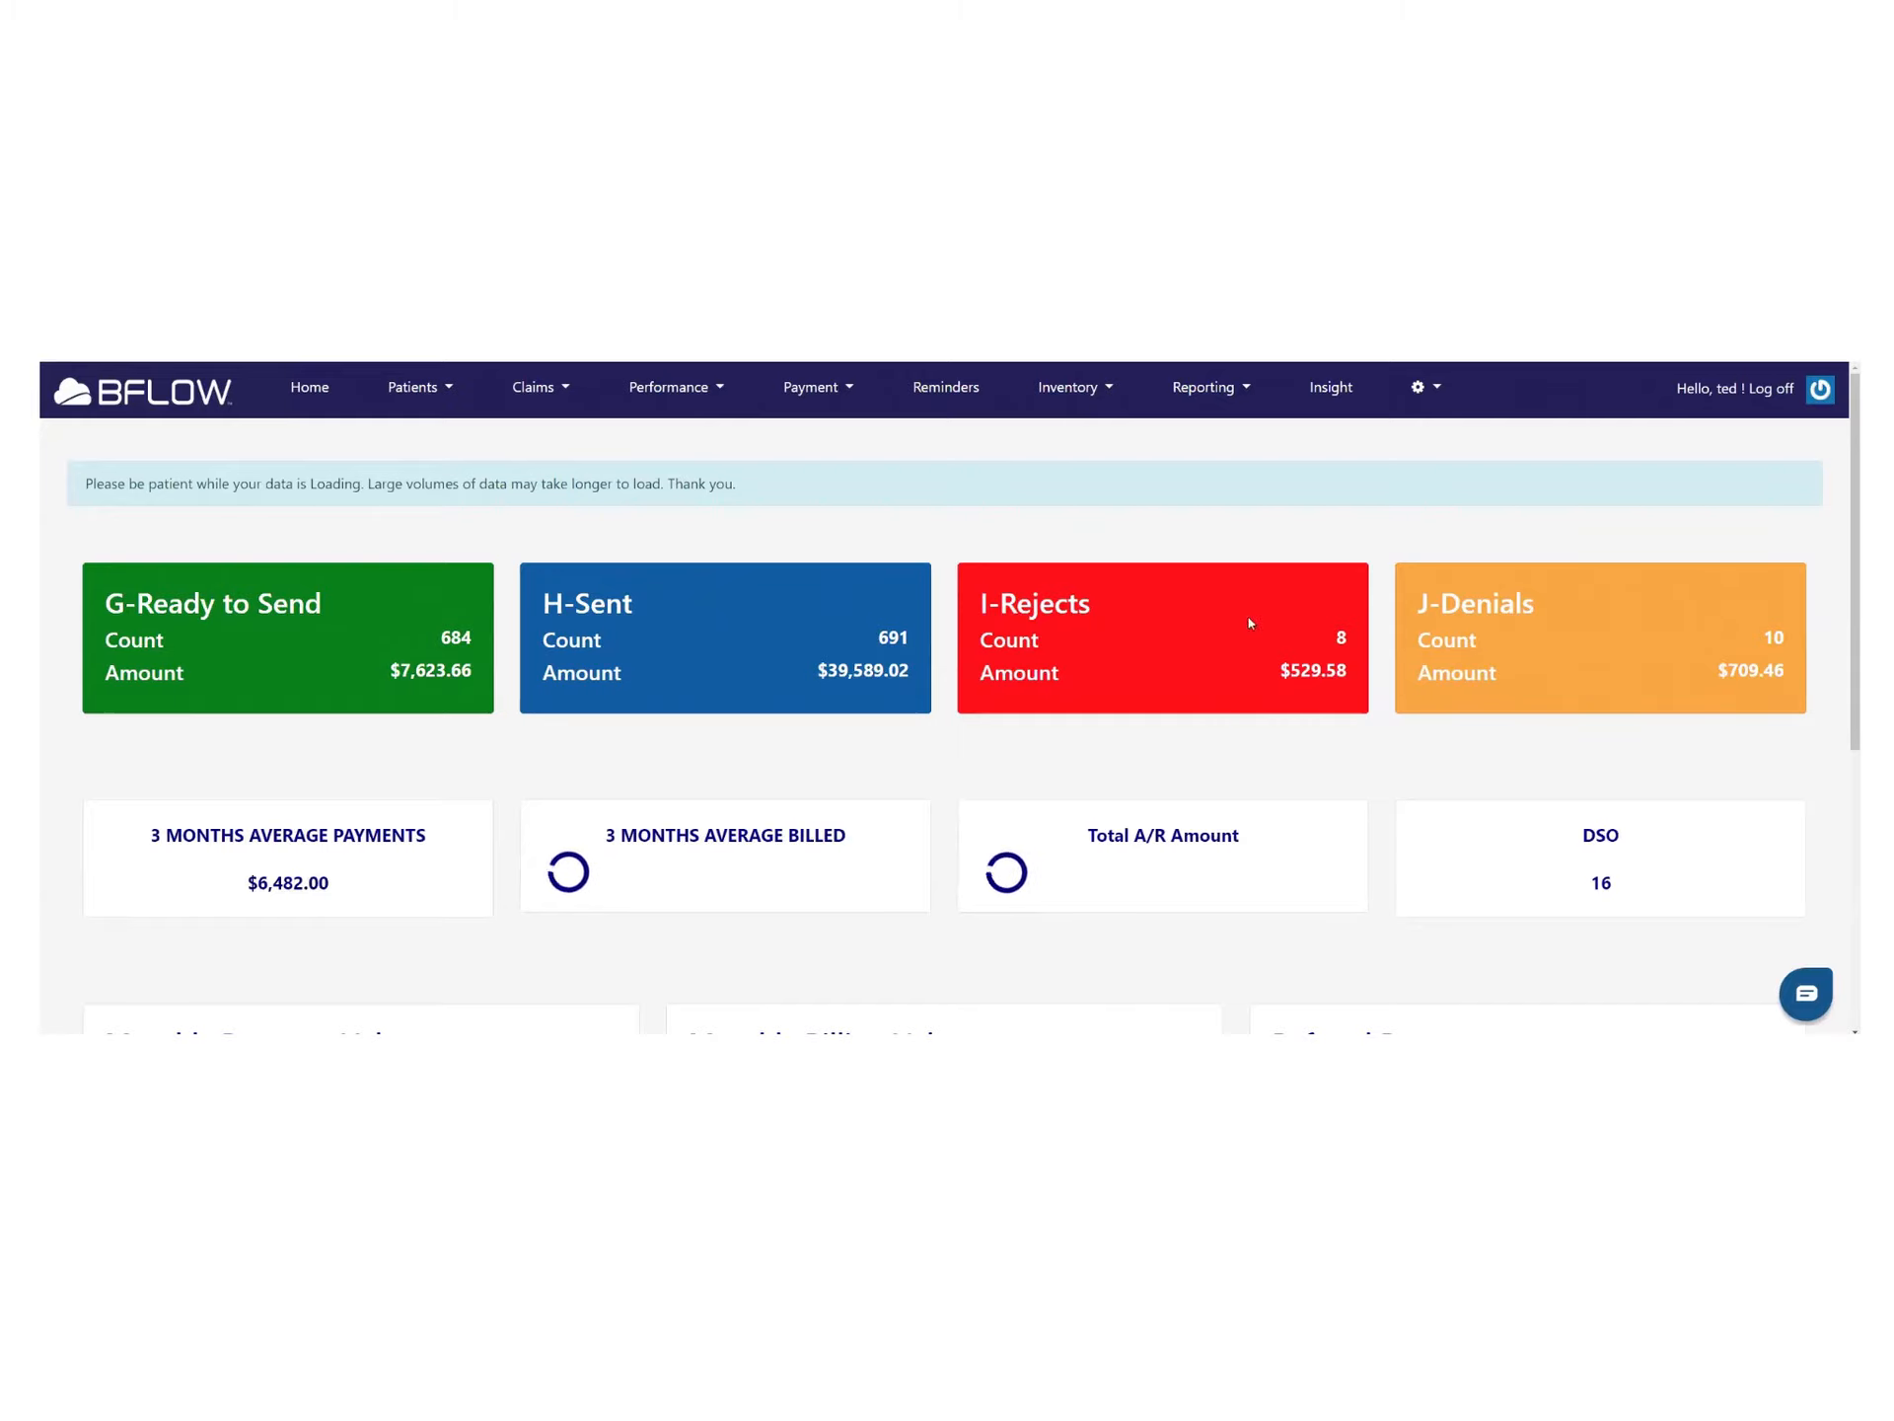
scroll(1648, 624, "down", 3)
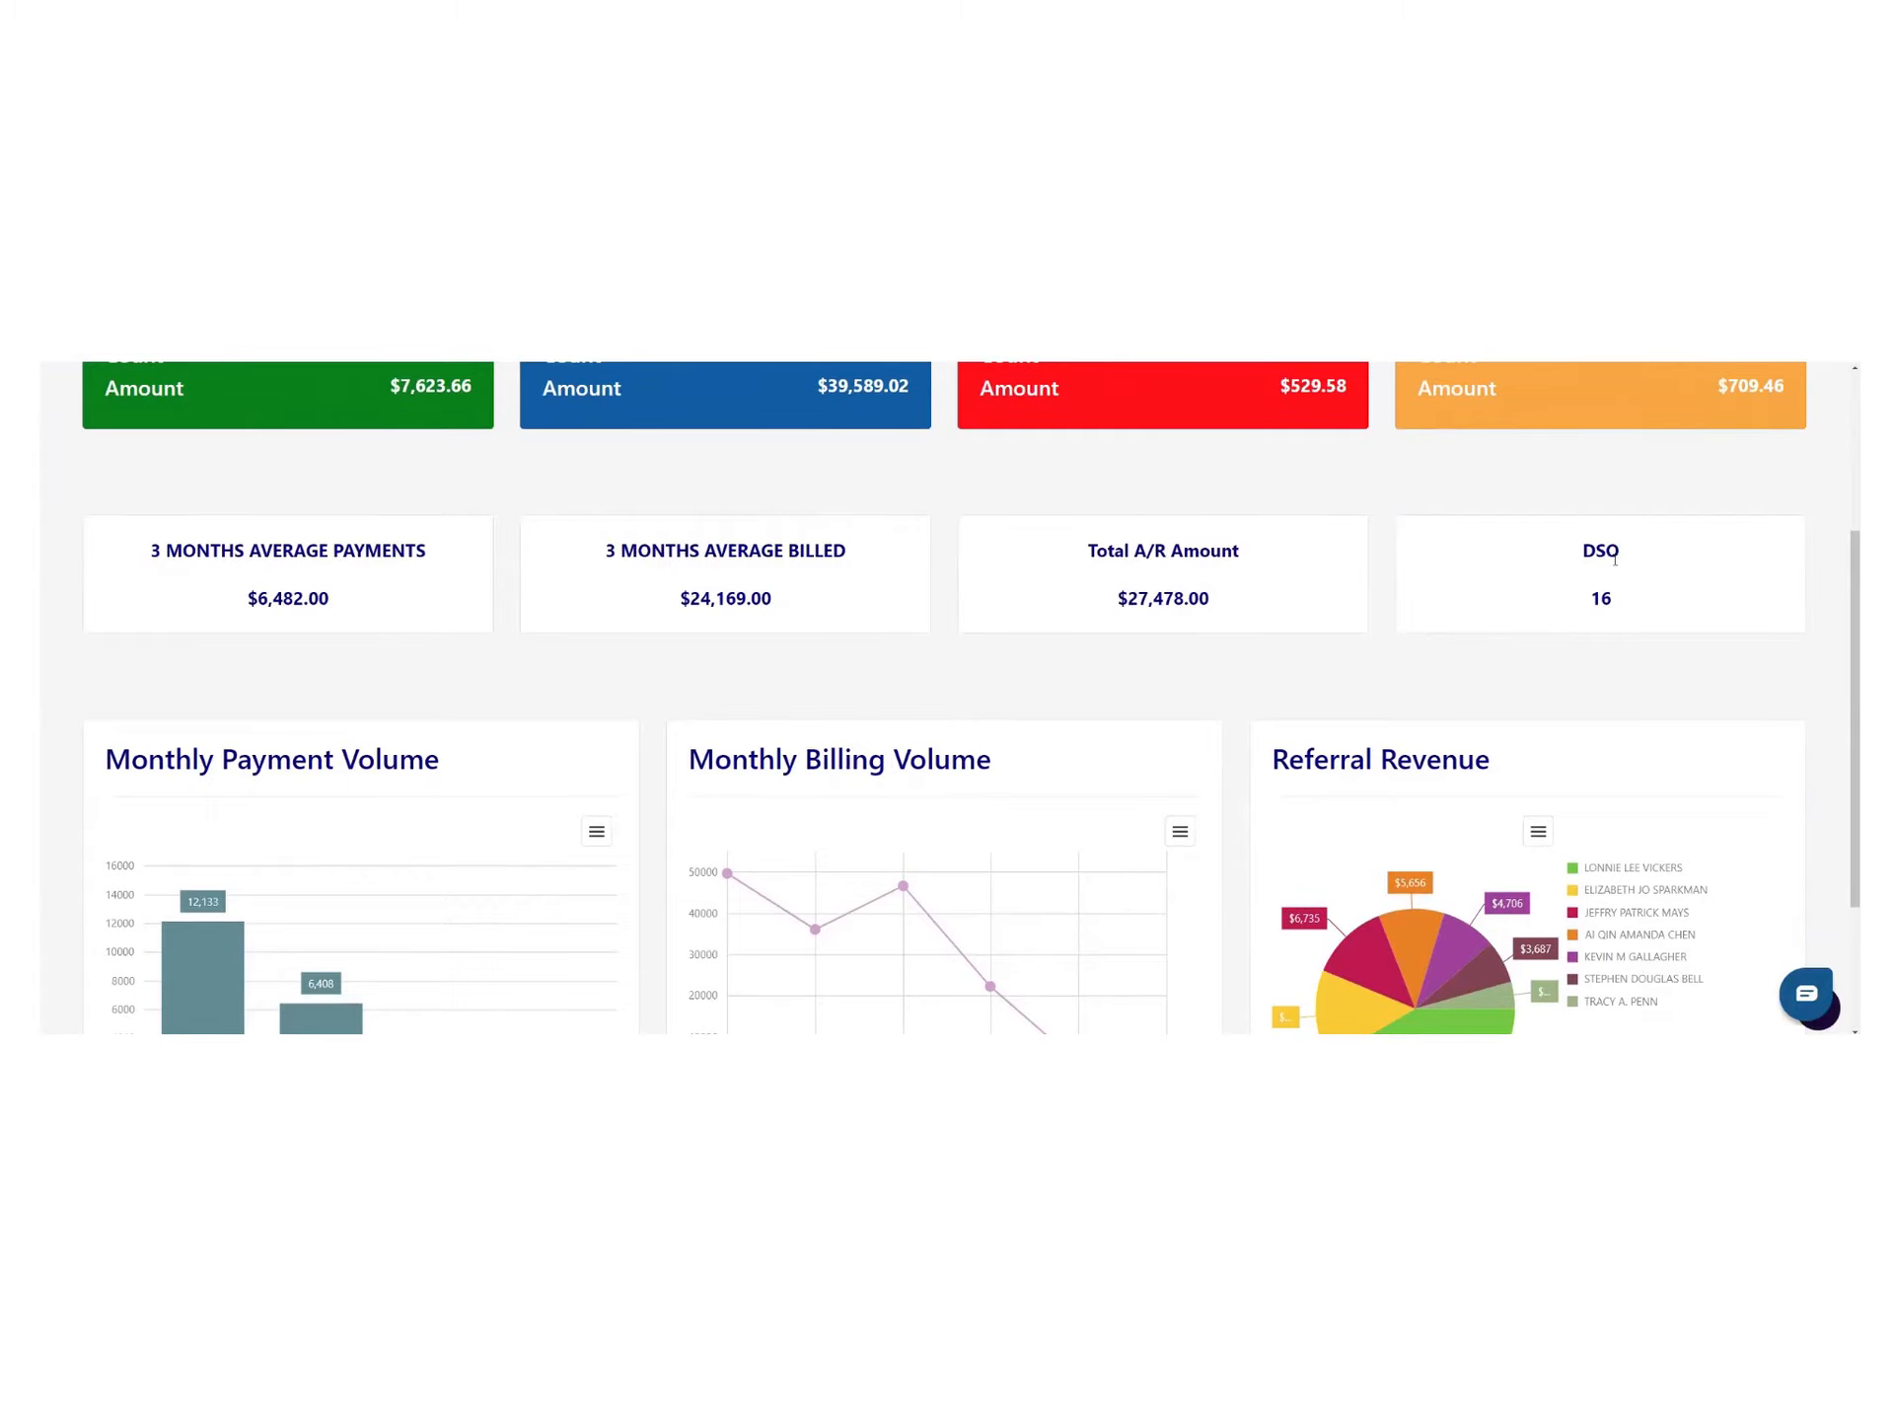
scroll(1619, 609, "down", 3)
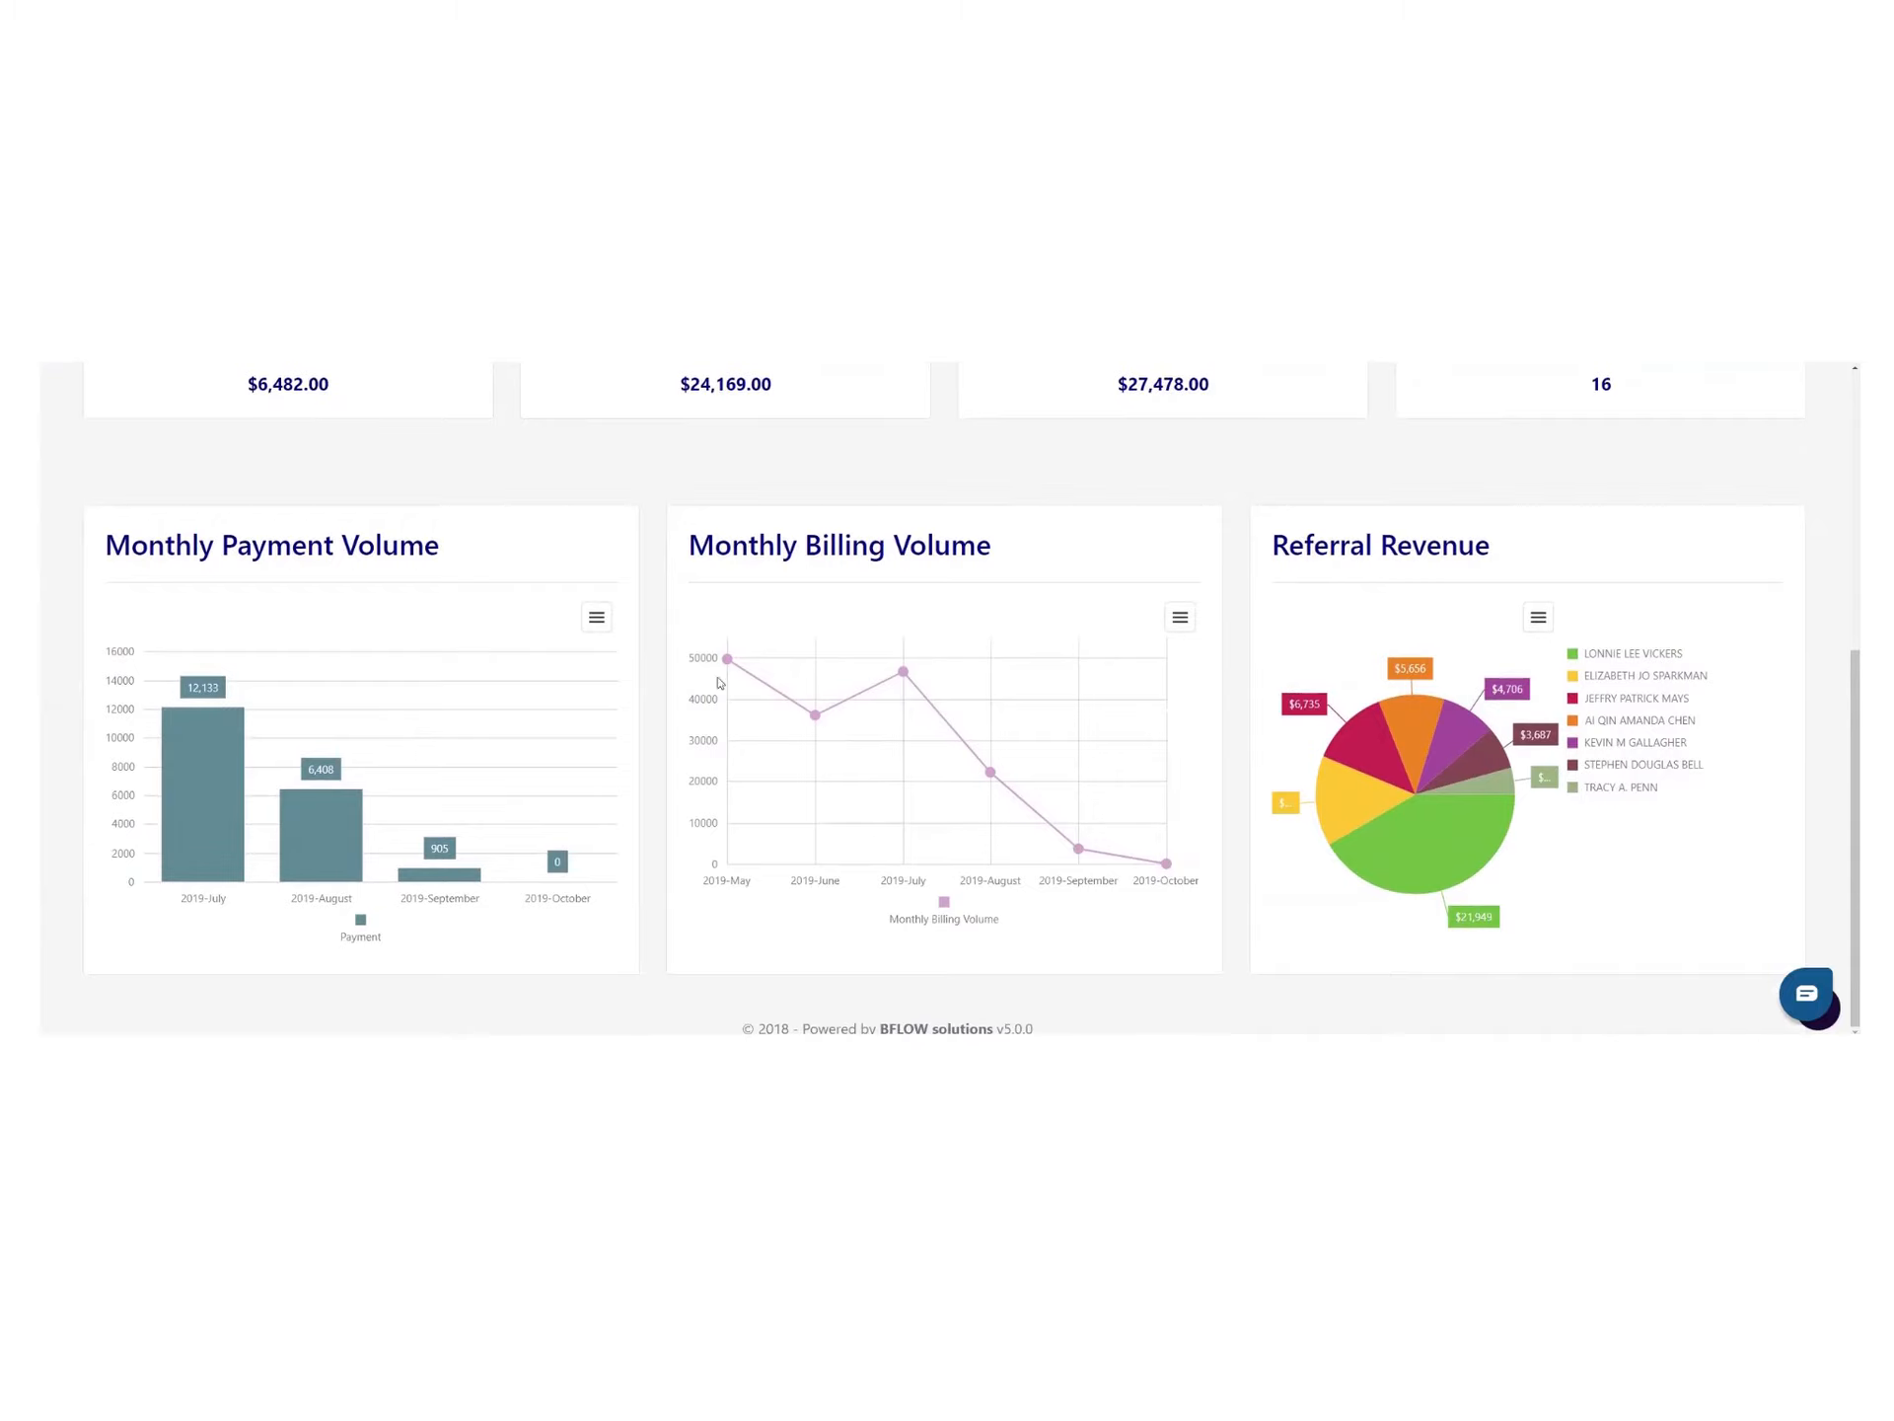
mouse_move(1135, 827)
scroll(1537, 771, "up", 1)
scroll(1537, 771, "up", 3)
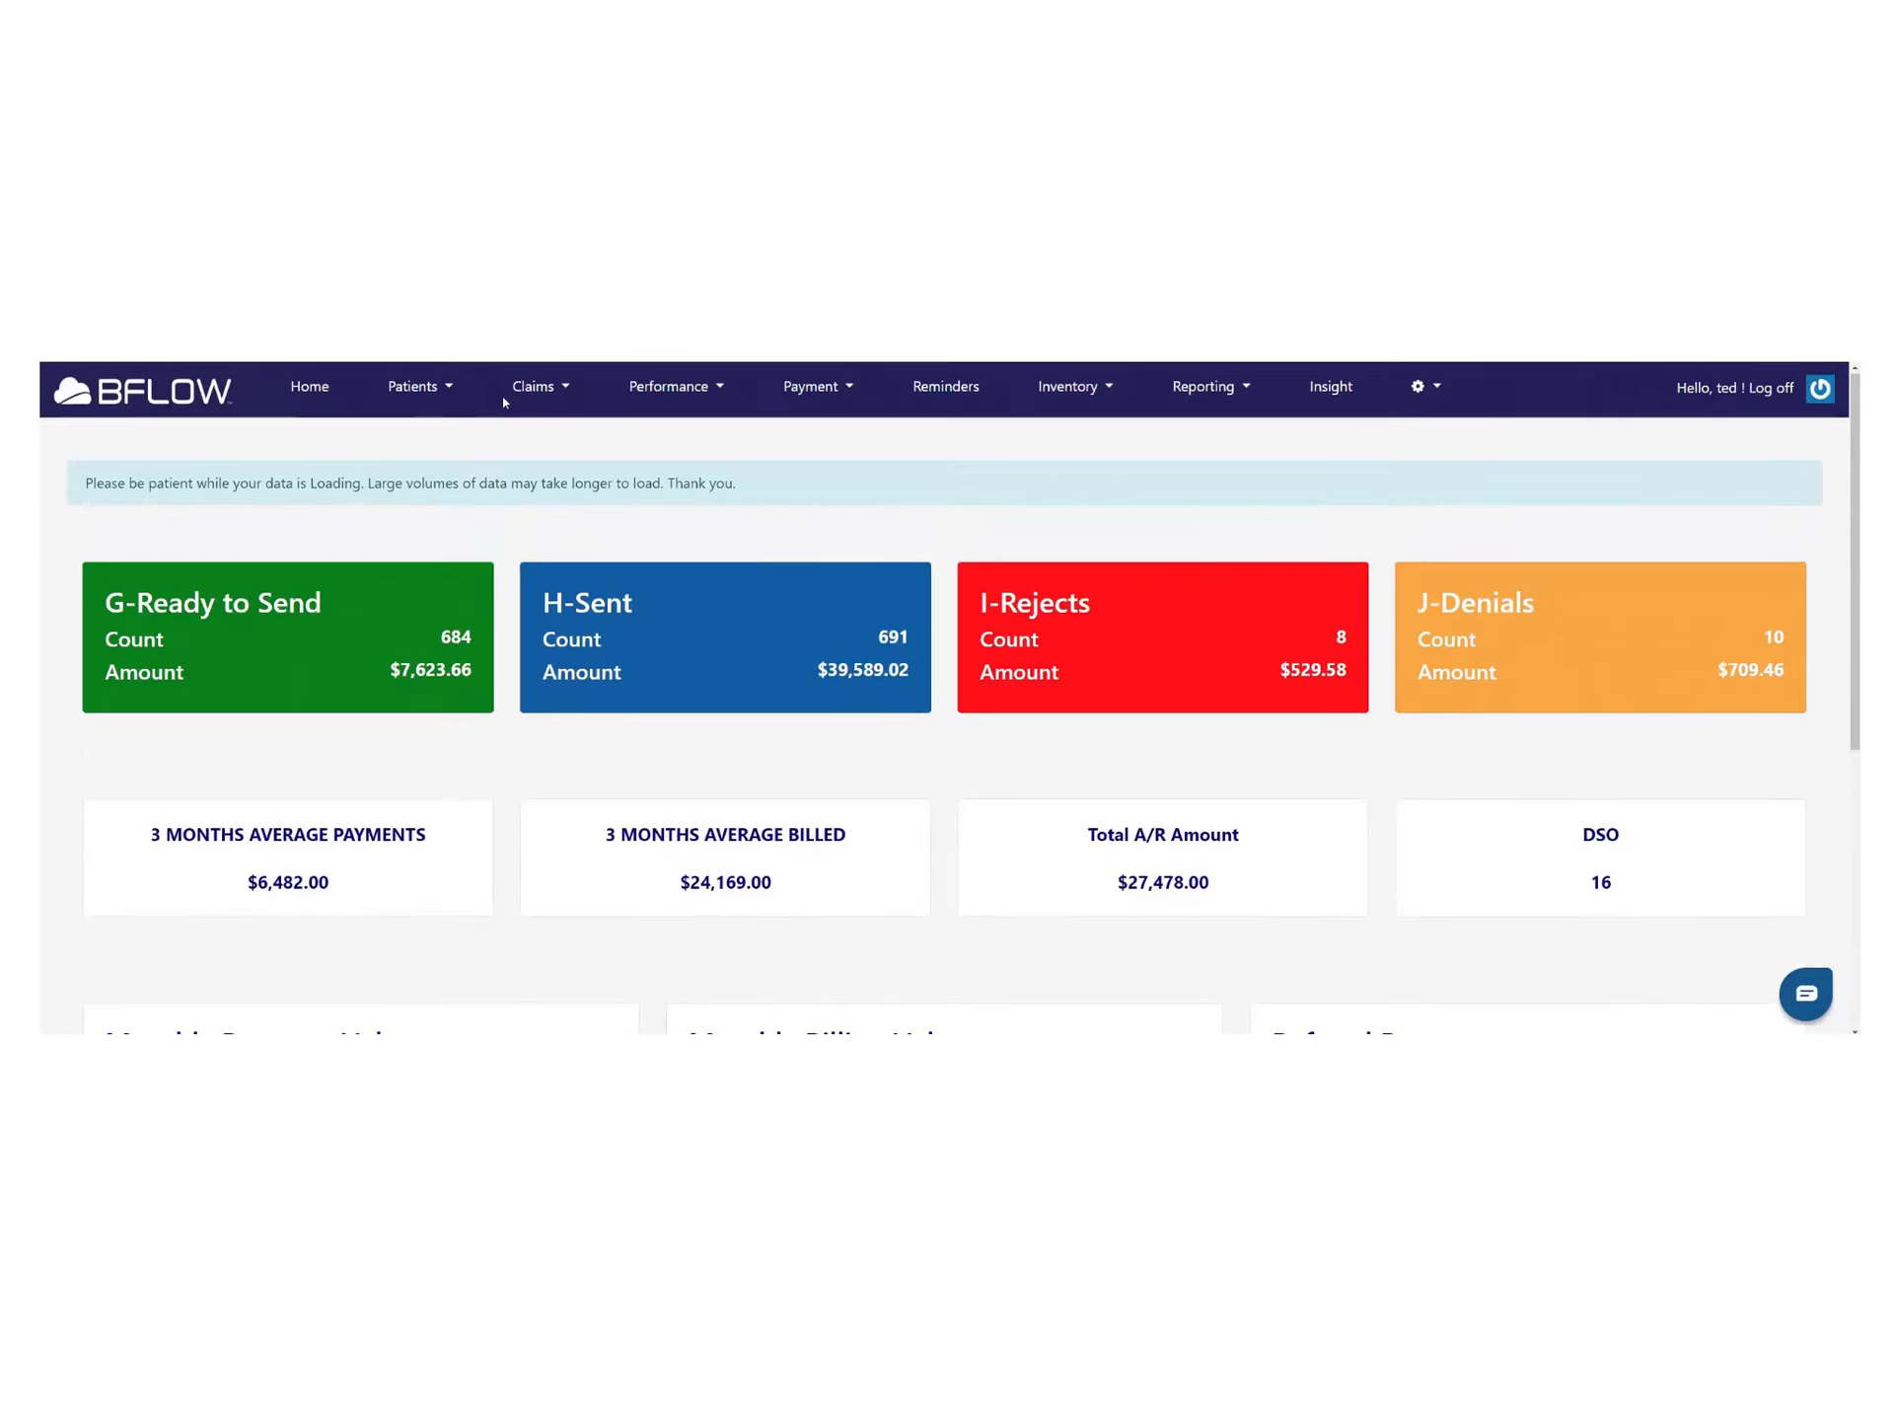
left_click_drag(503, 403, 549, 386)
Look over the Claims and Reporting menus, closing the reports list without choosing a report
left_click(564, 390)
left_click(565, 391)
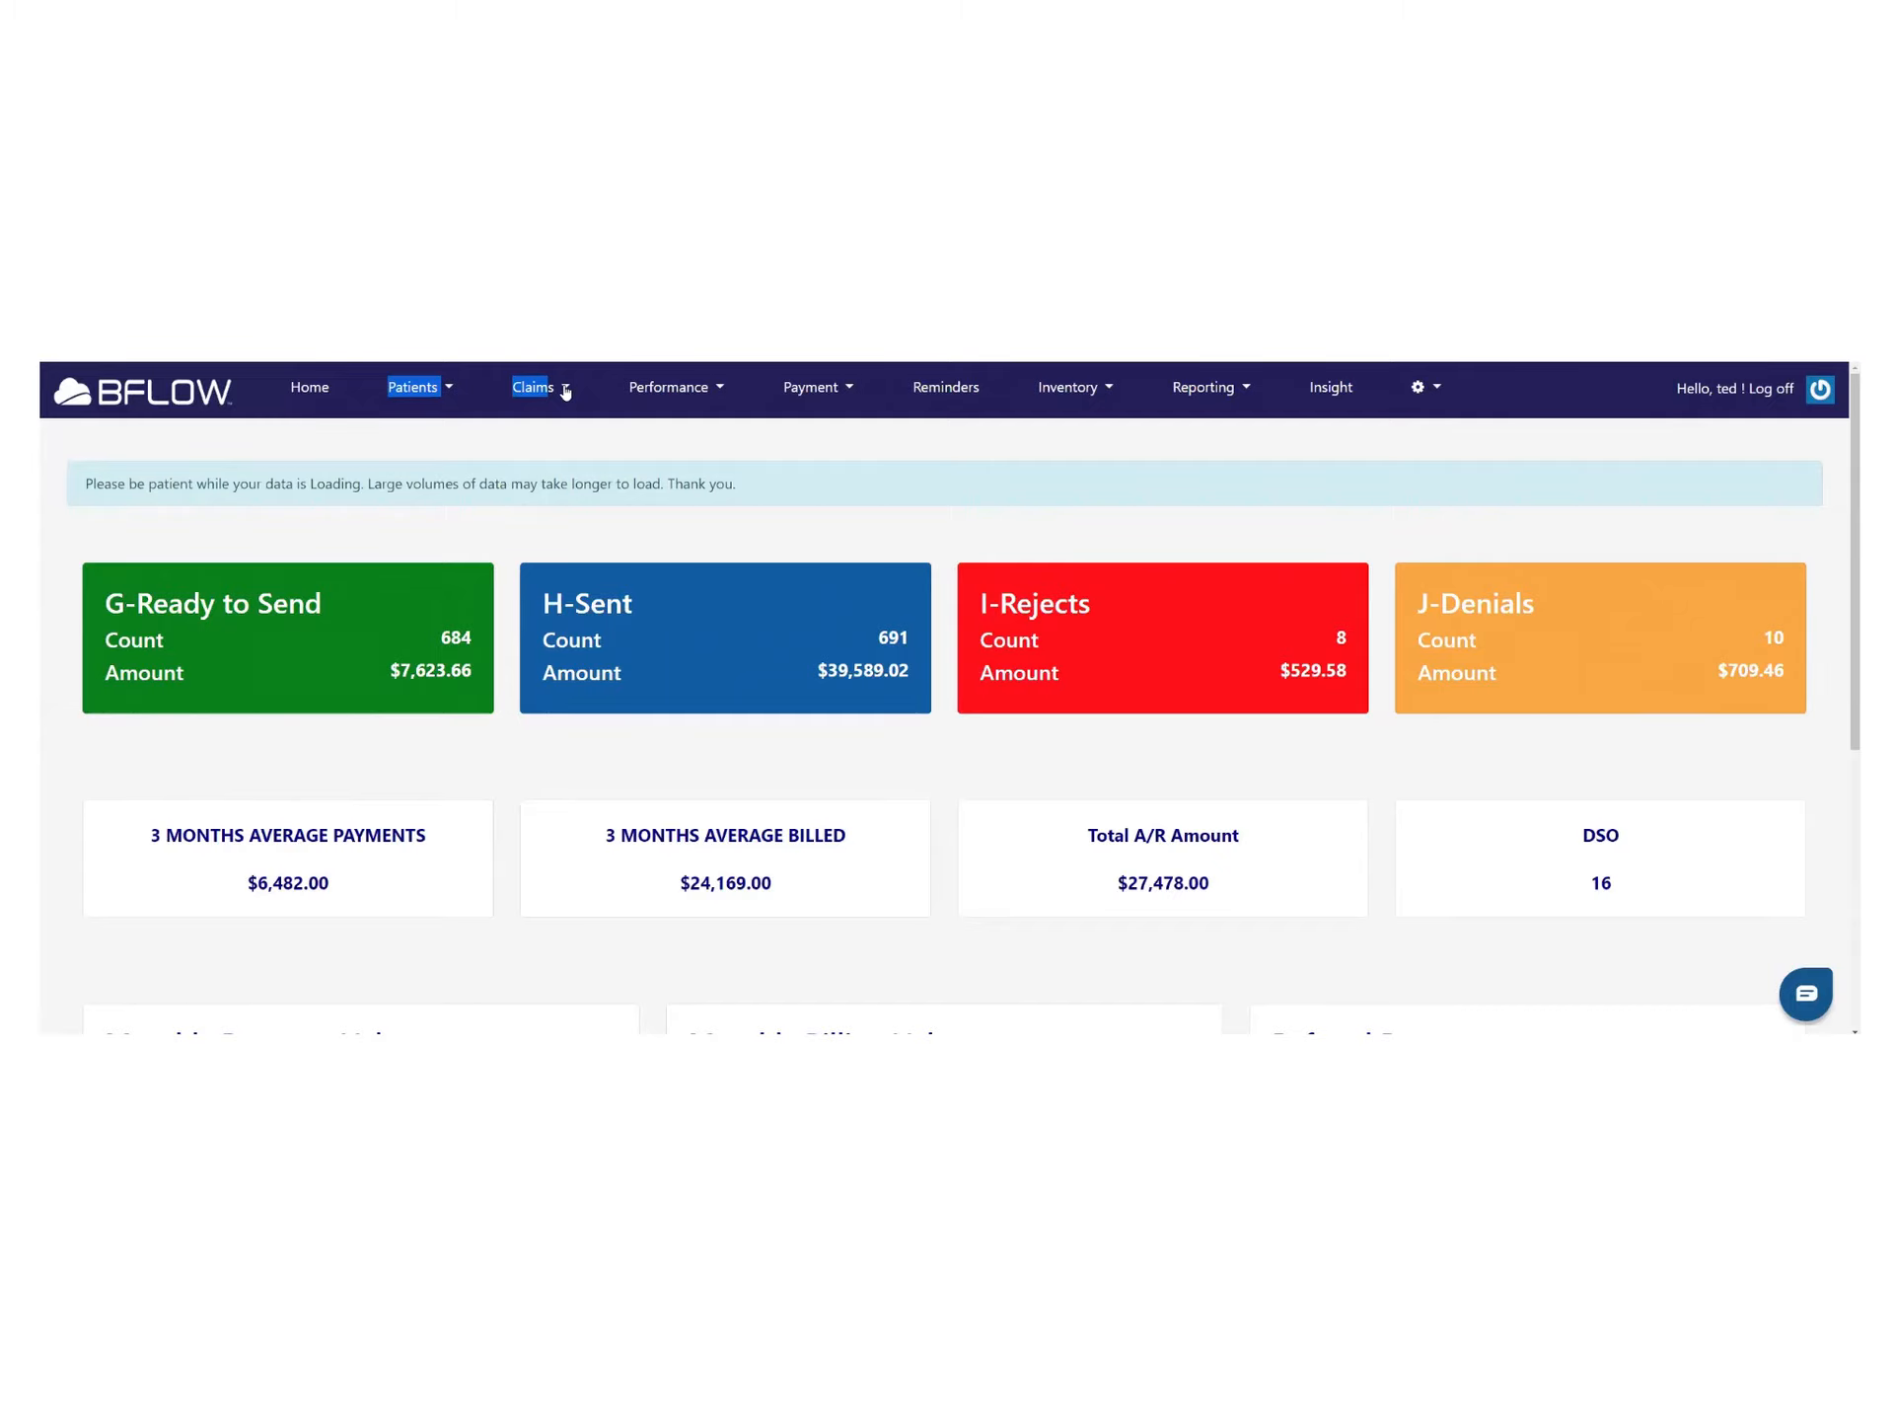
scroll(922, 618, "down", 5)
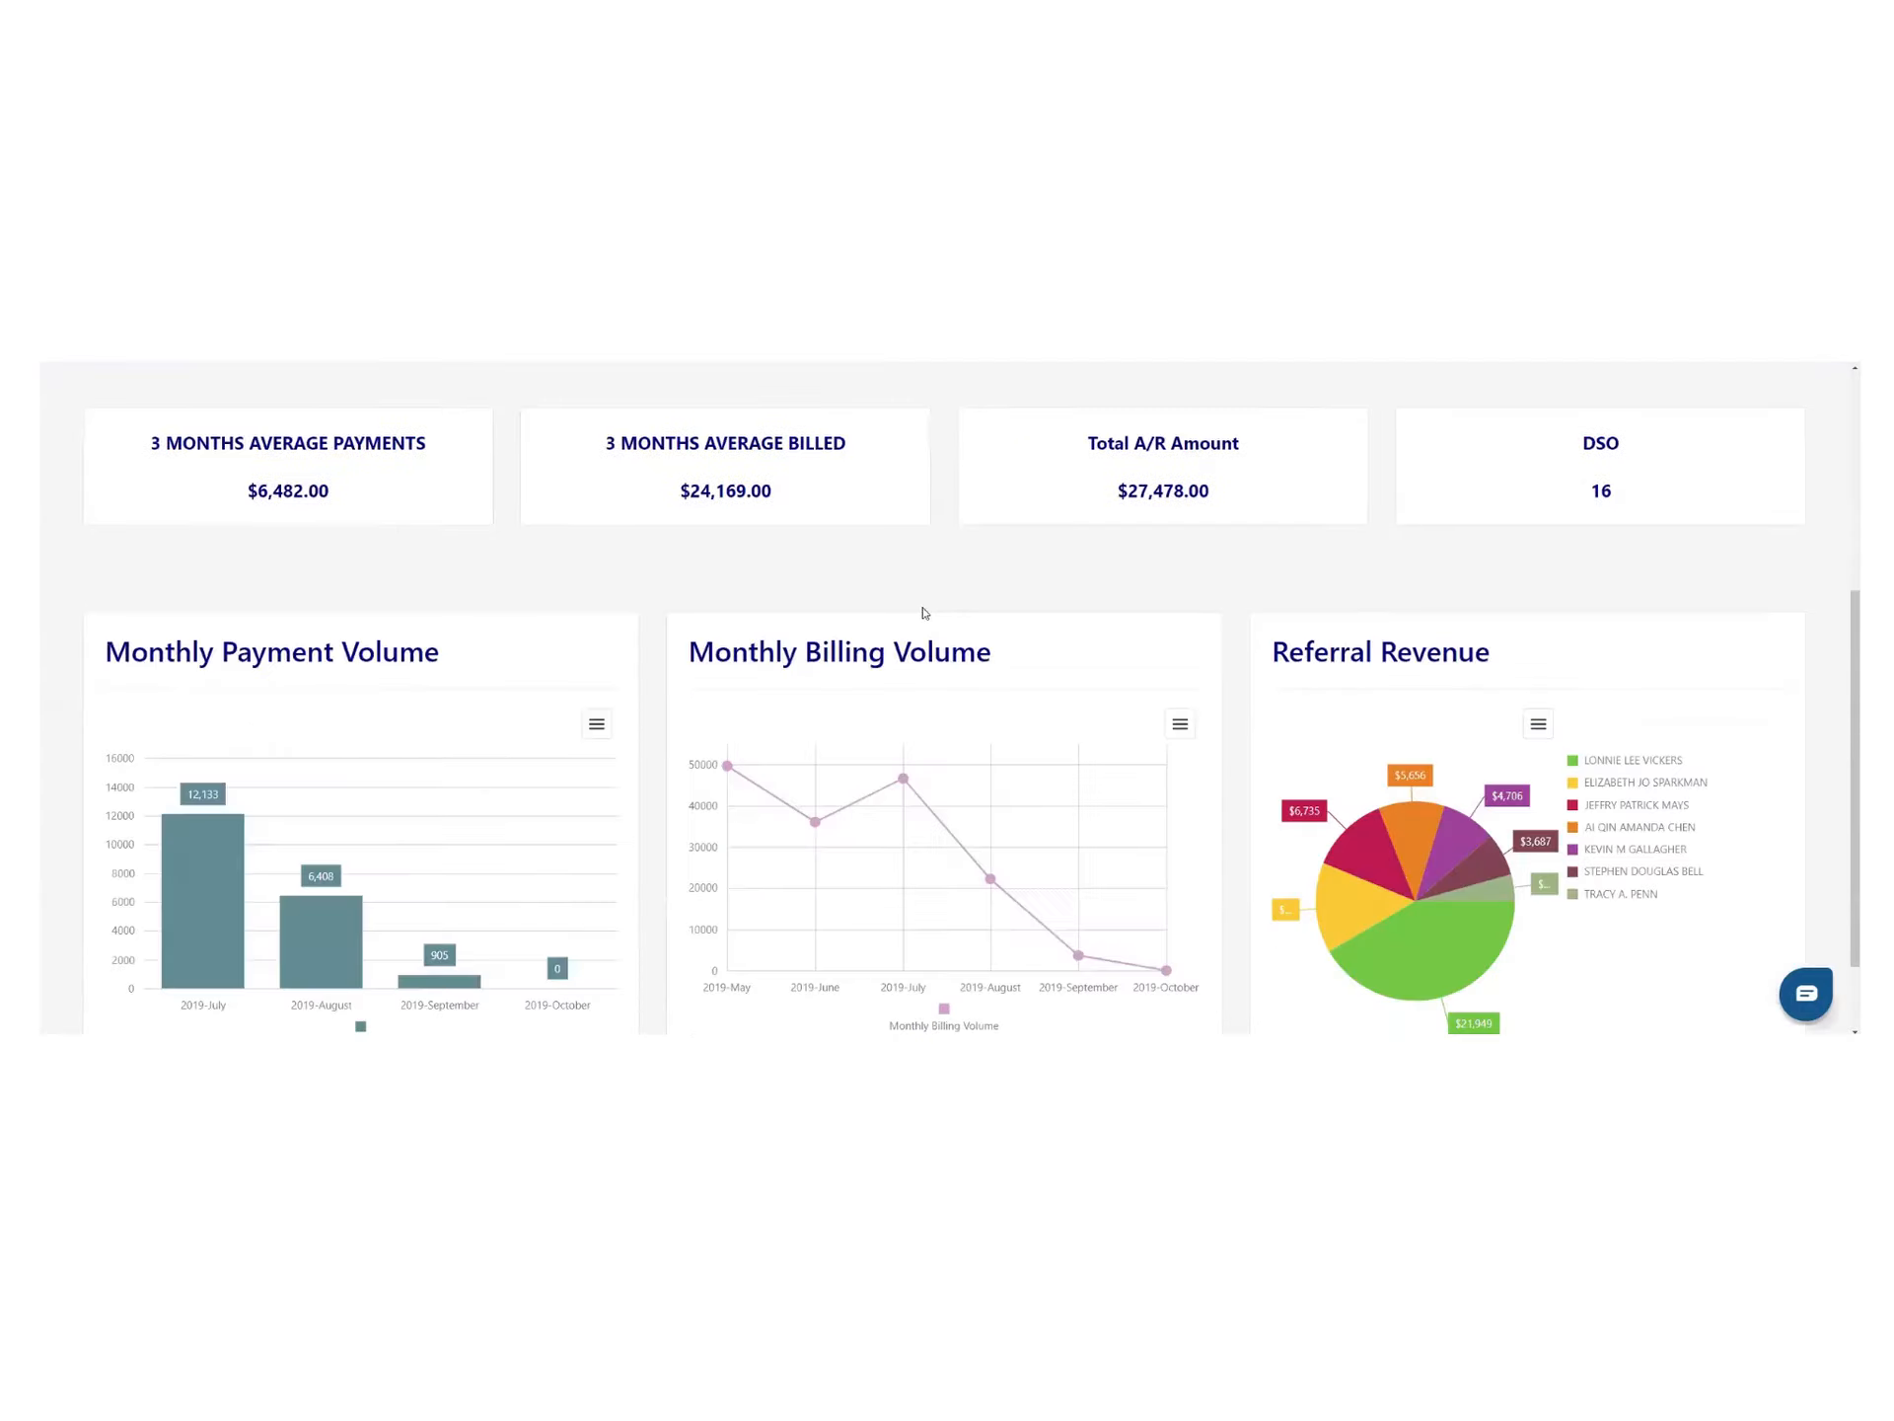
scroll(908, 621, "up", 5)
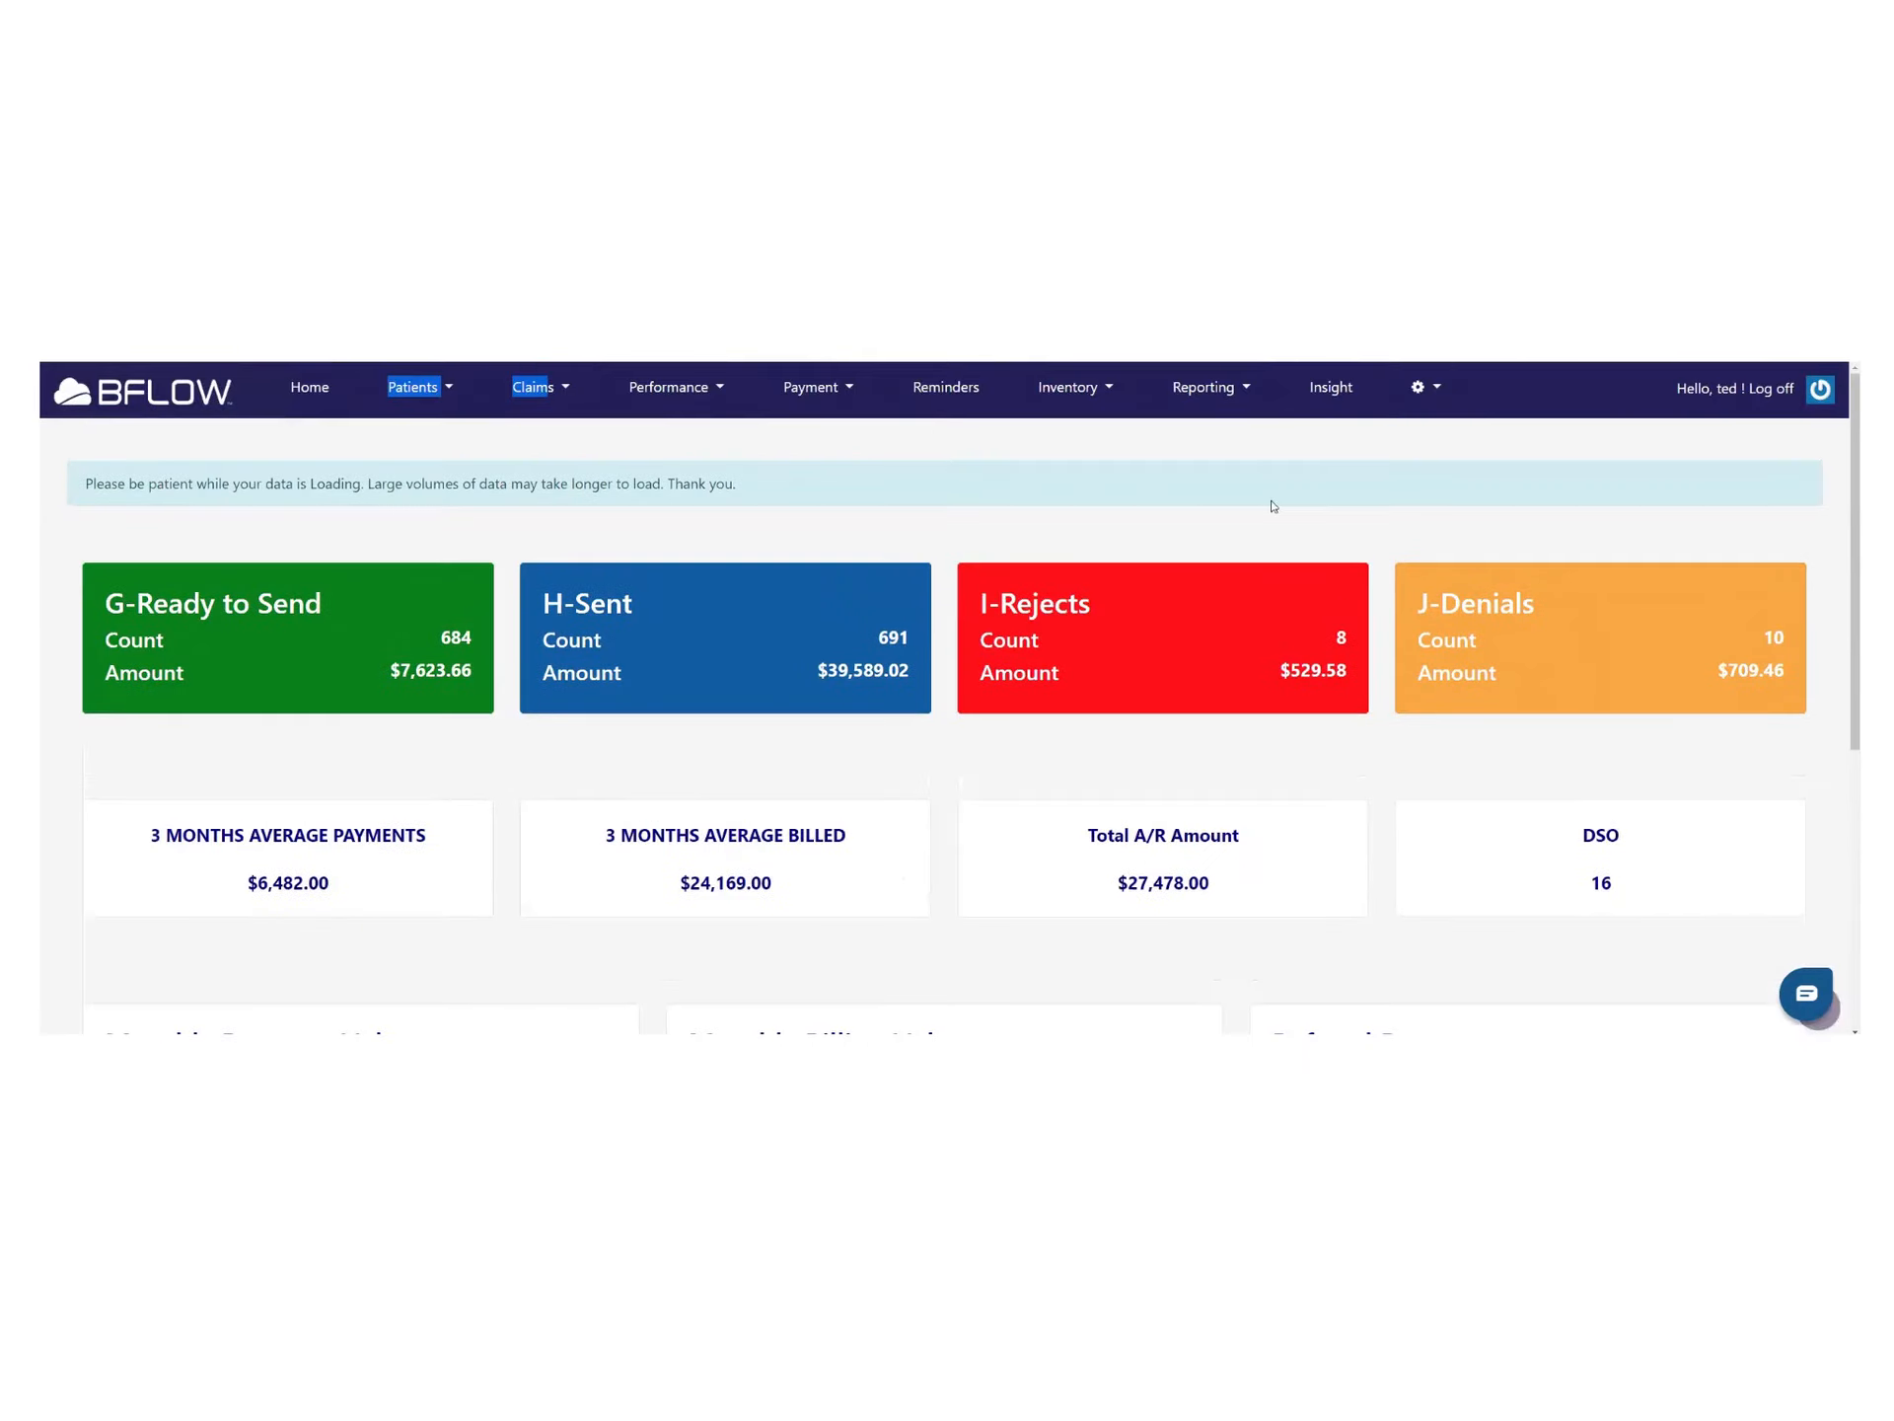
left_click(1239, 393)
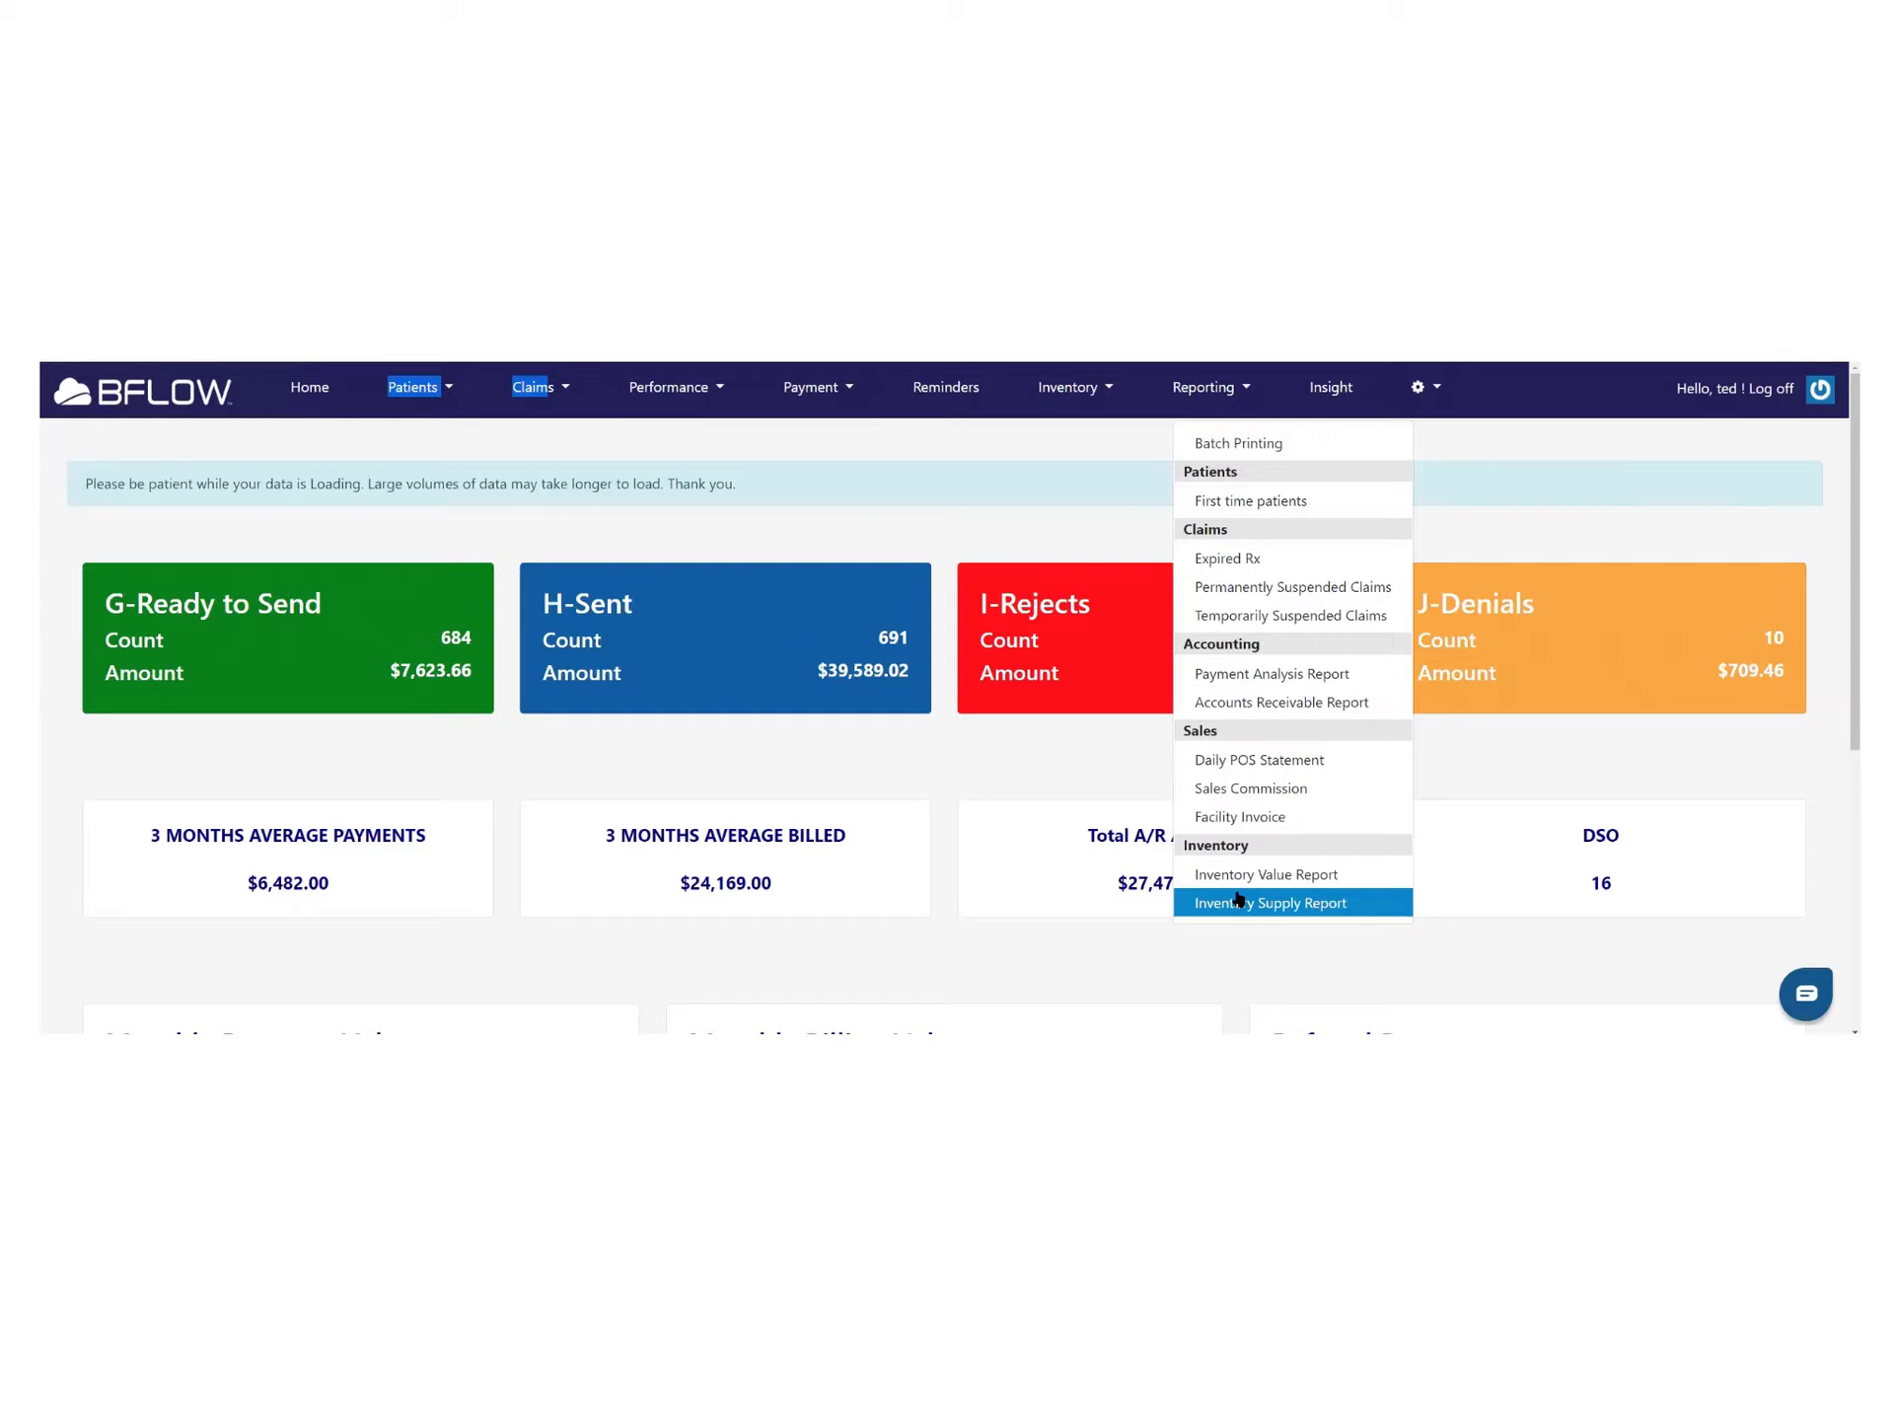
left_click(504, 449)
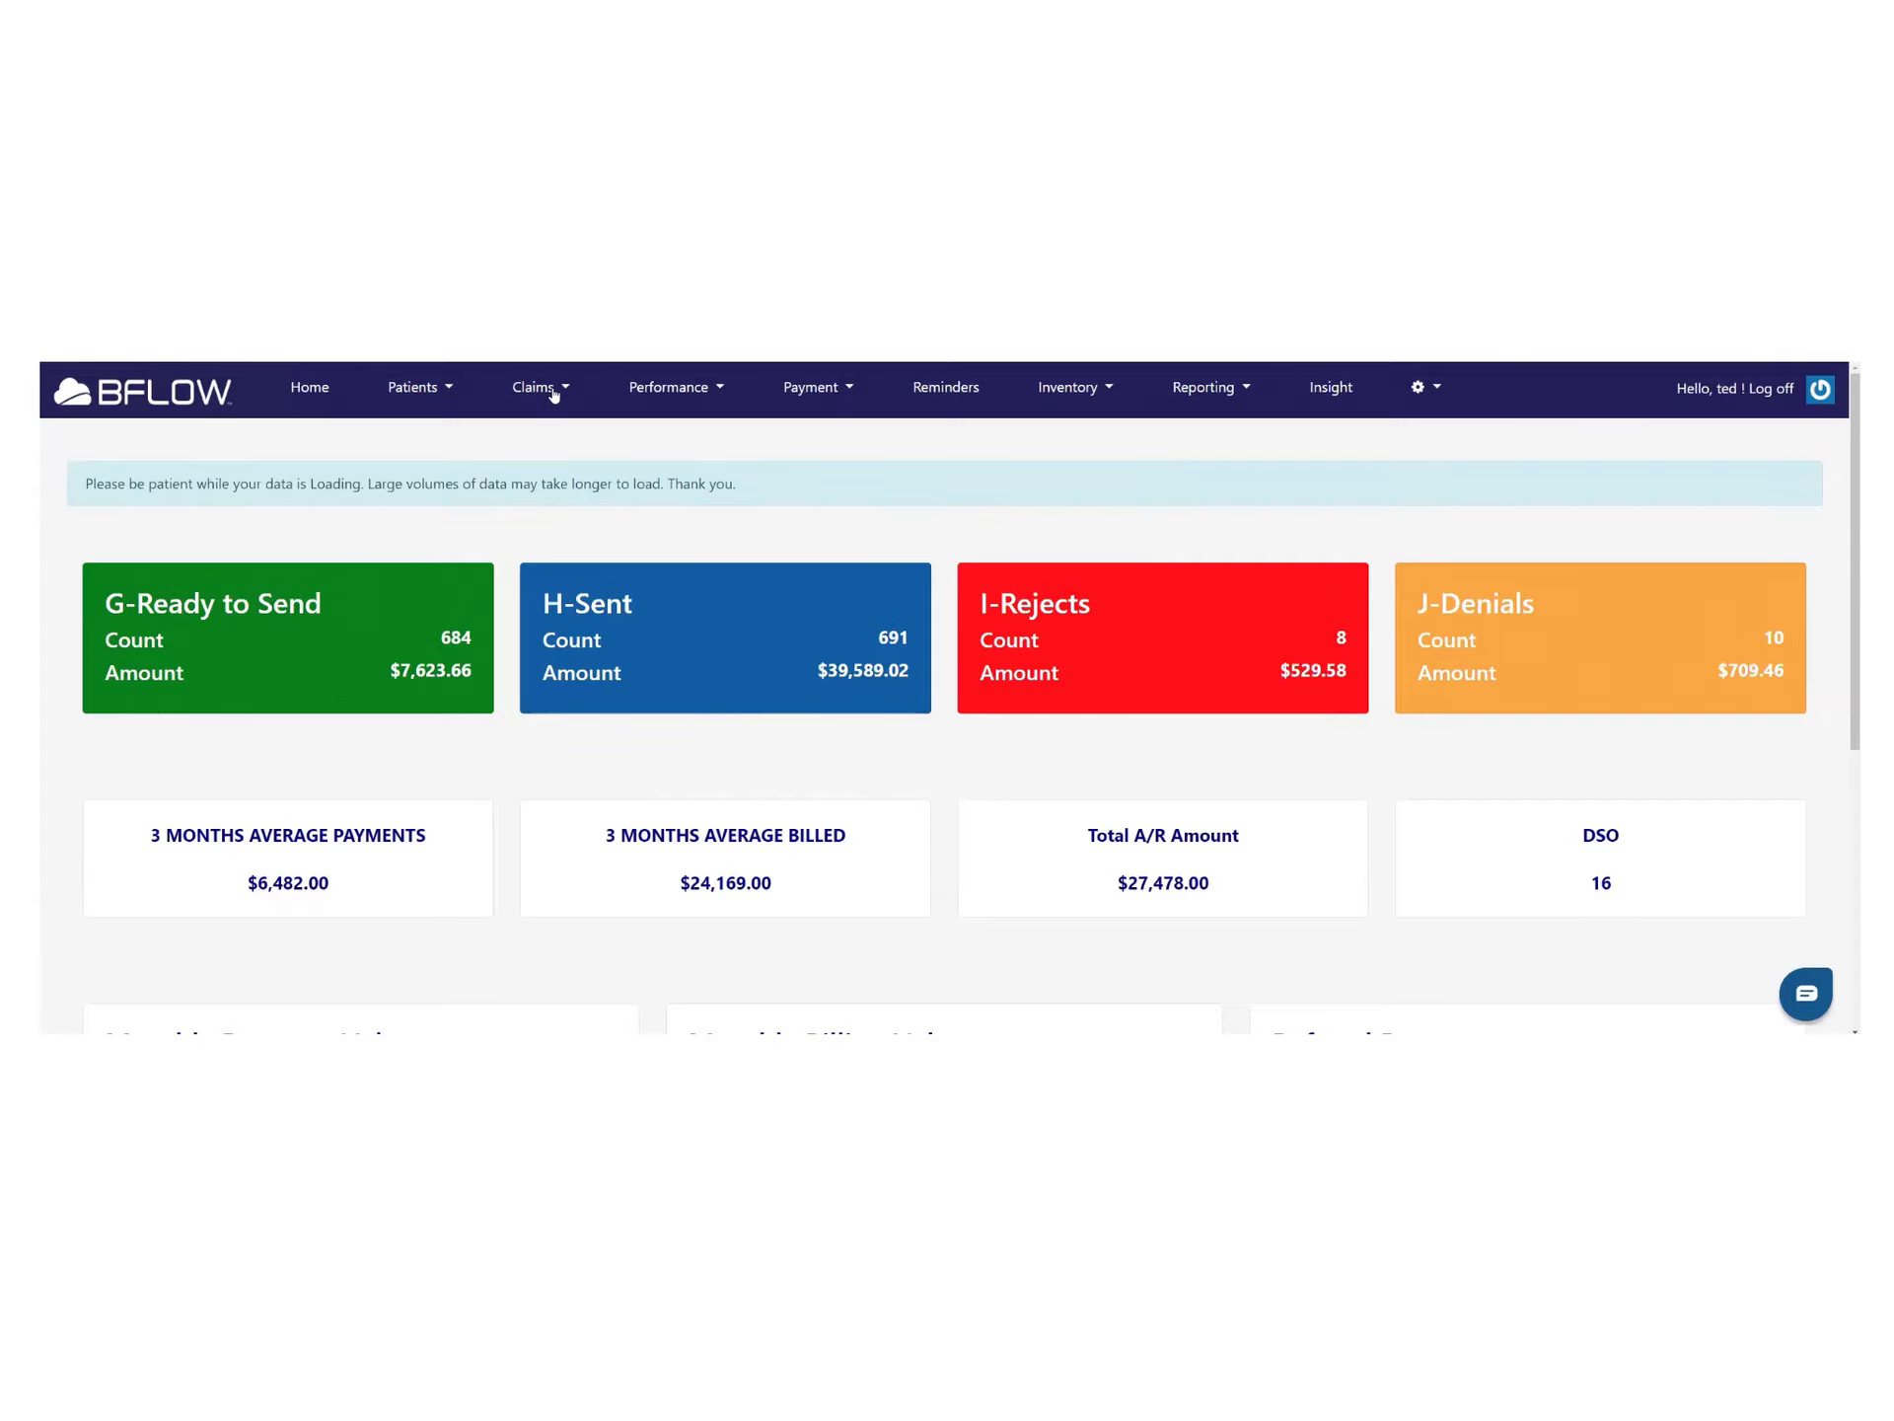
left_click(554, 393)
Go to page 4 of Claims Old and choose View Claim for claim 3247
left_click(564, 471)
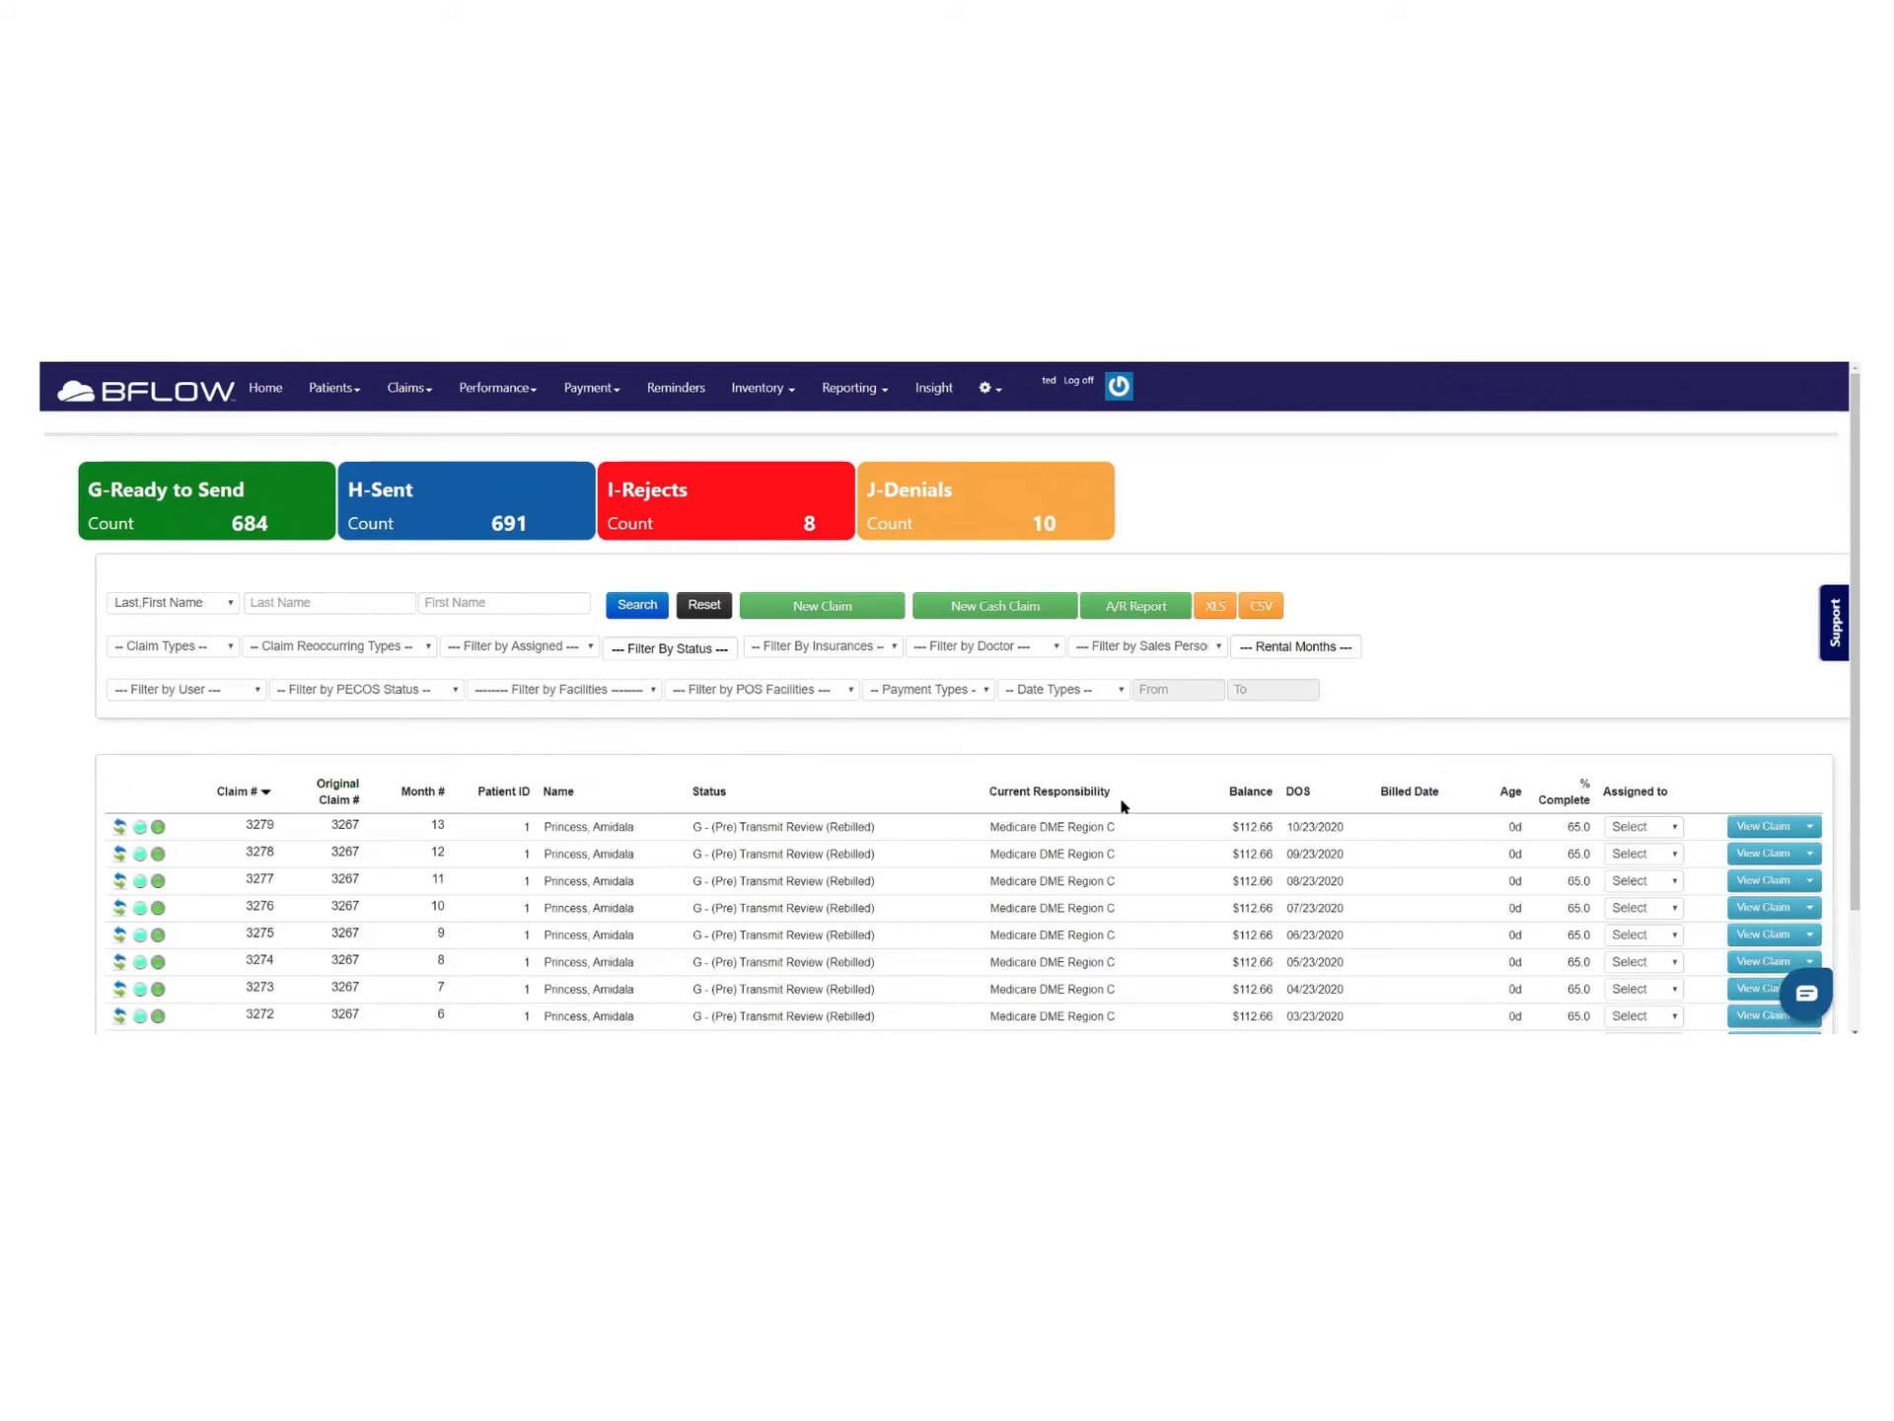
scroll(1122, 806, "down", 2)
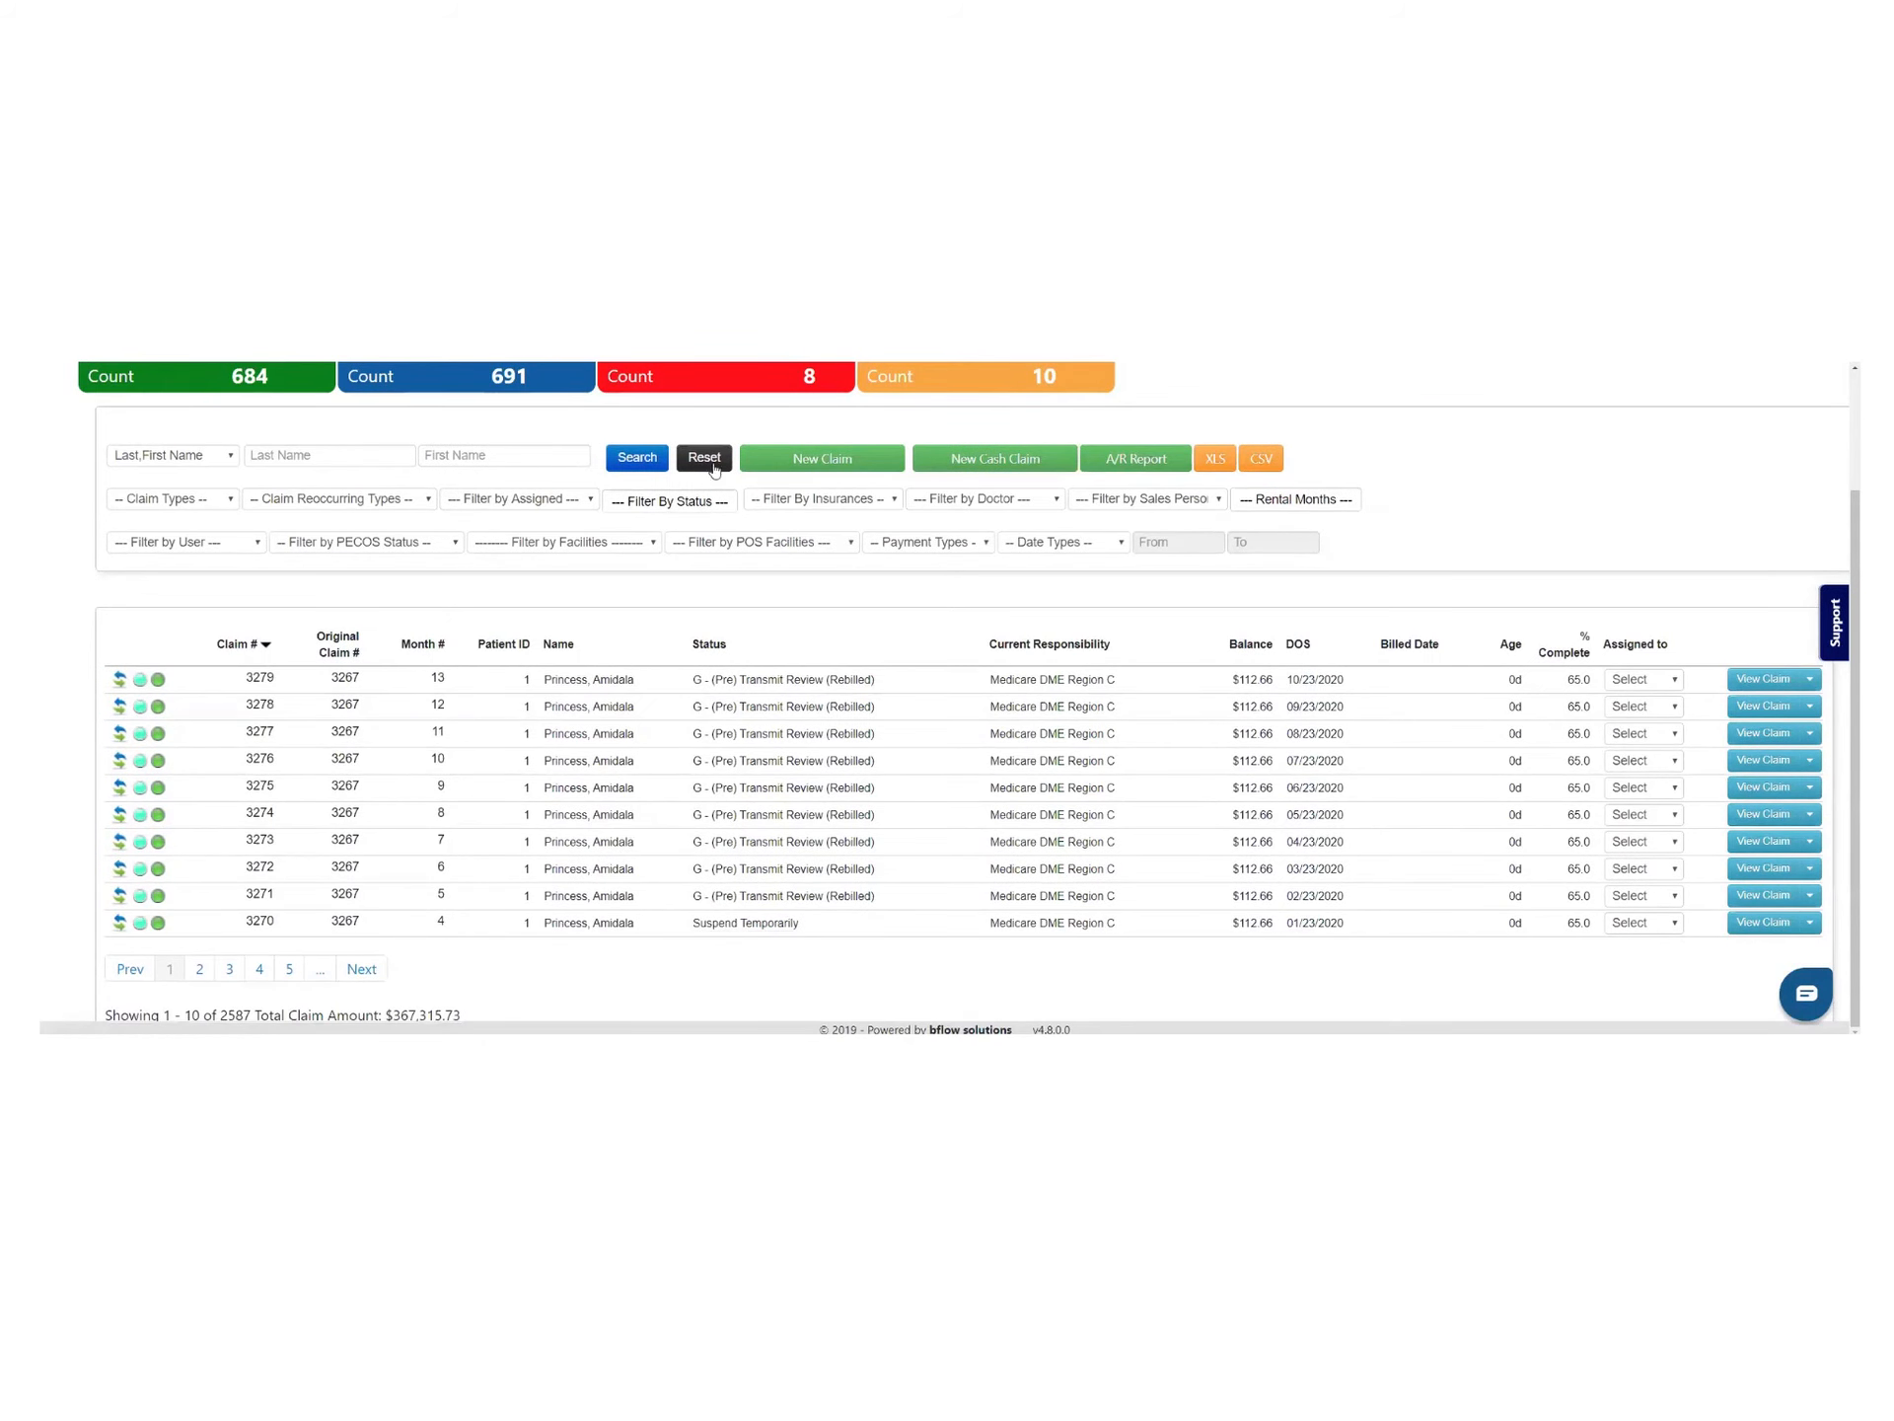
left_click(262, 970)
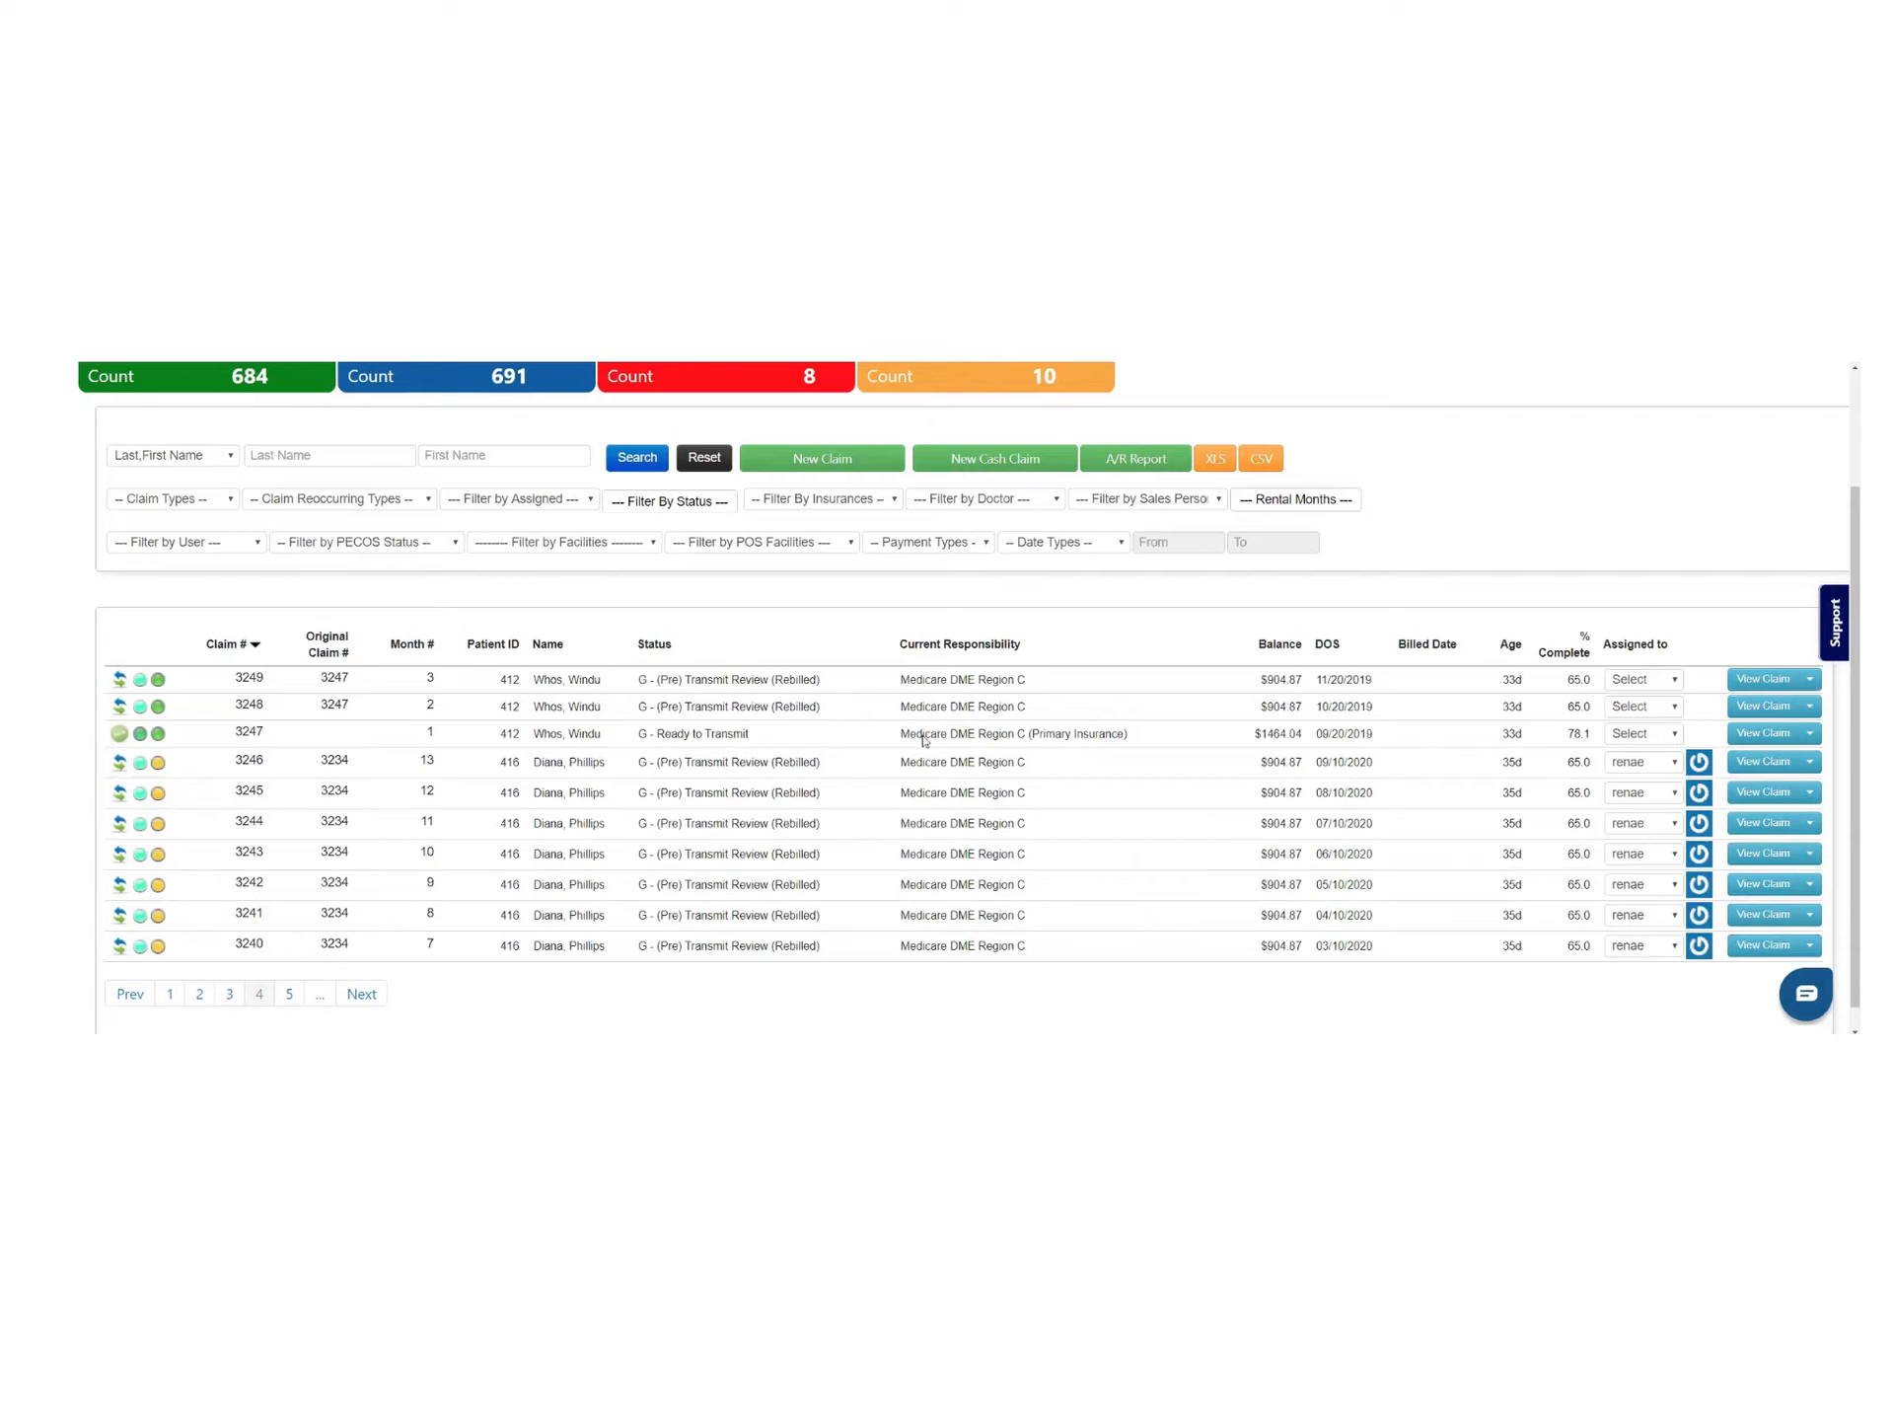
left_click(1811, 735)
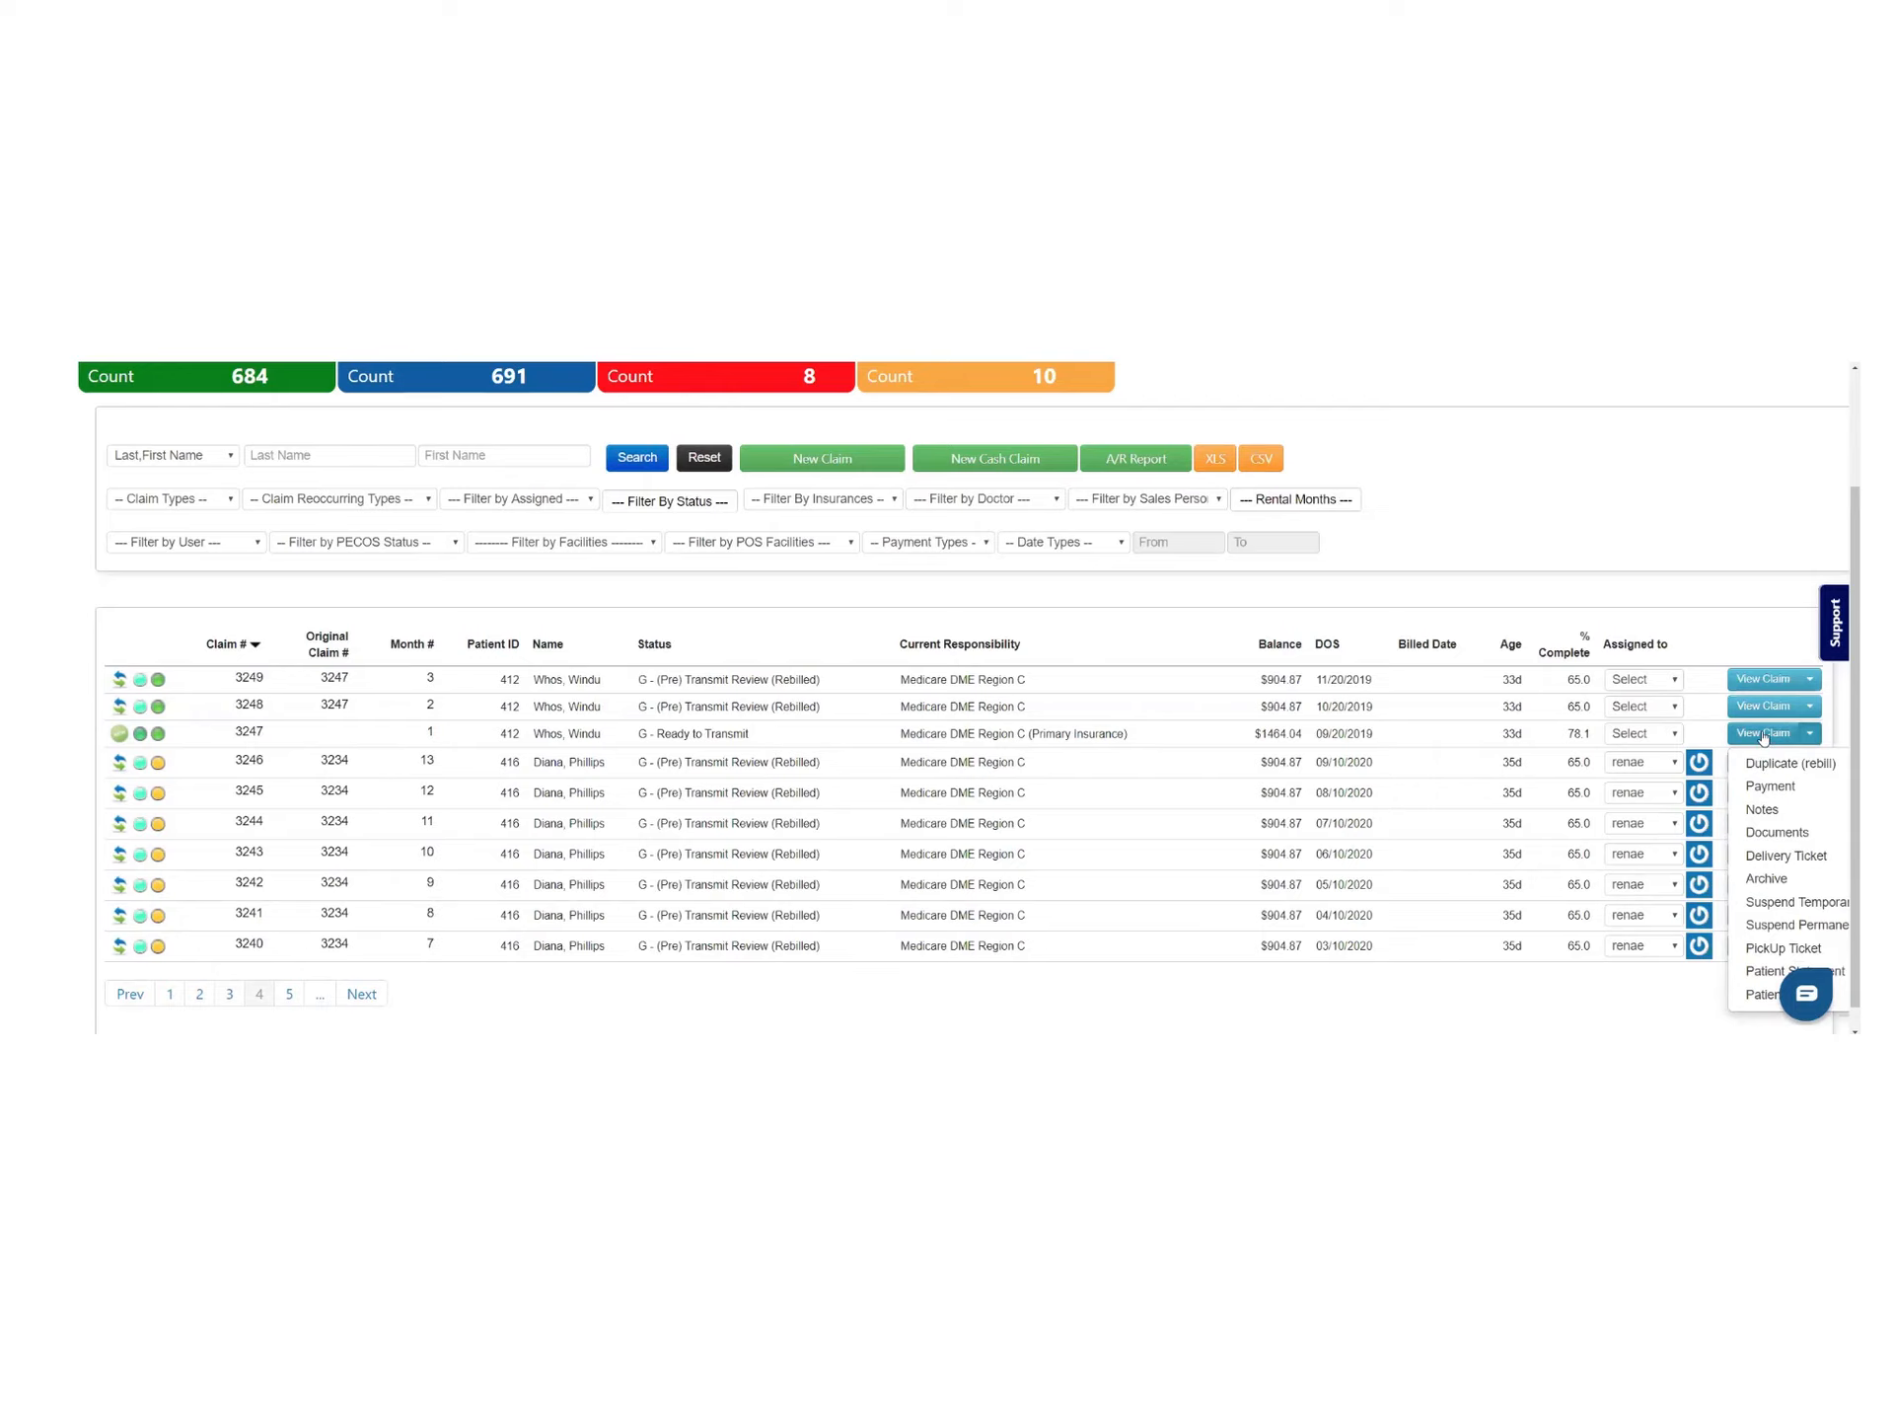
left_click(1763, 733)
scroll(554, 746, "down", 2)
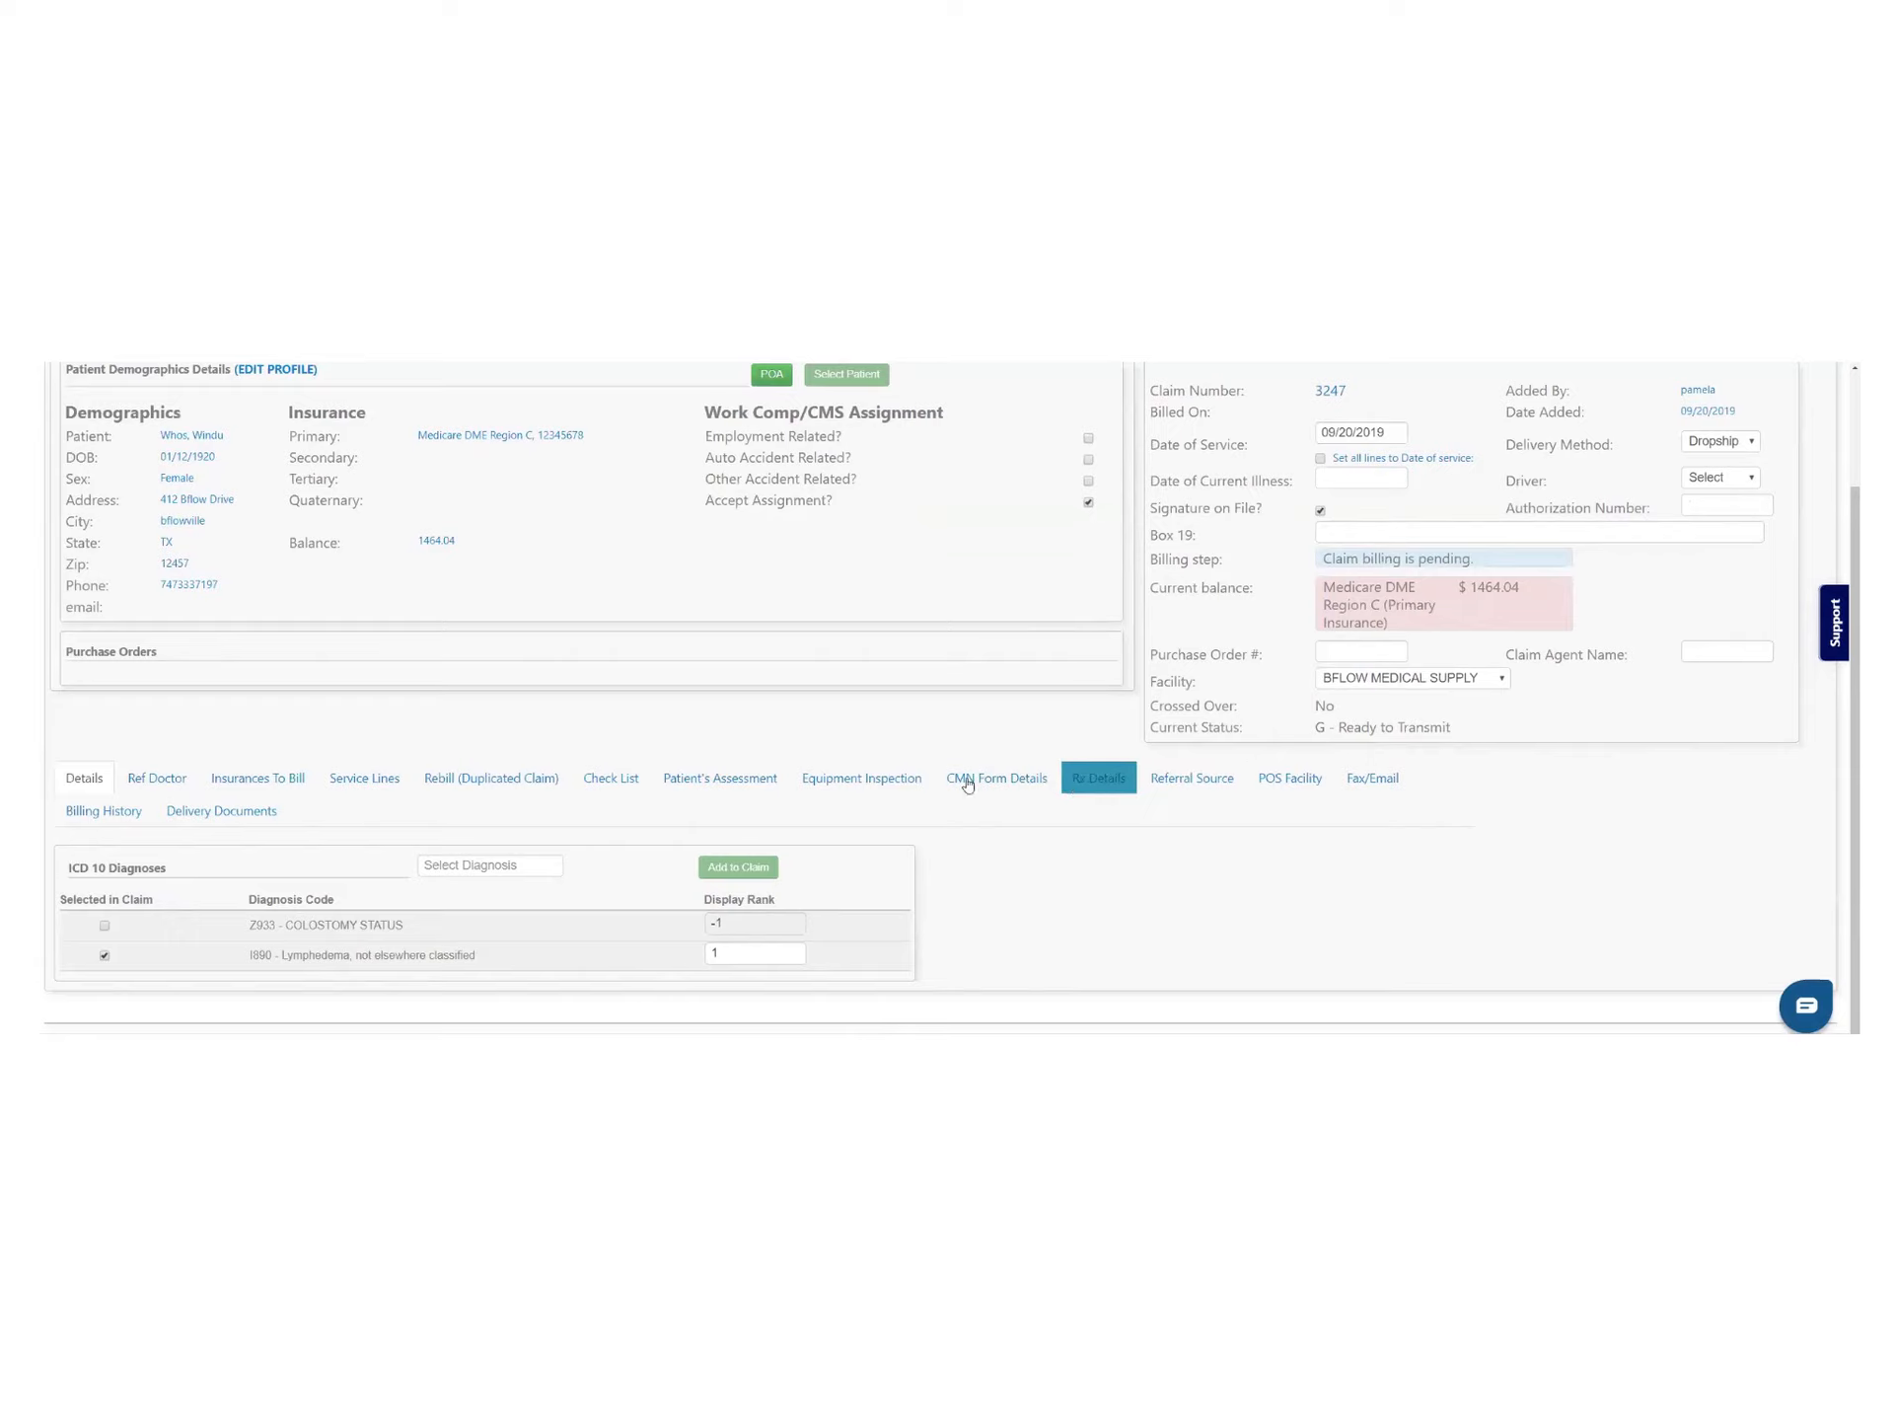
Review claim 3247's transmission history from Entered through Pending to Ready to Transmit, then view CMN details
left_click(79, 811)
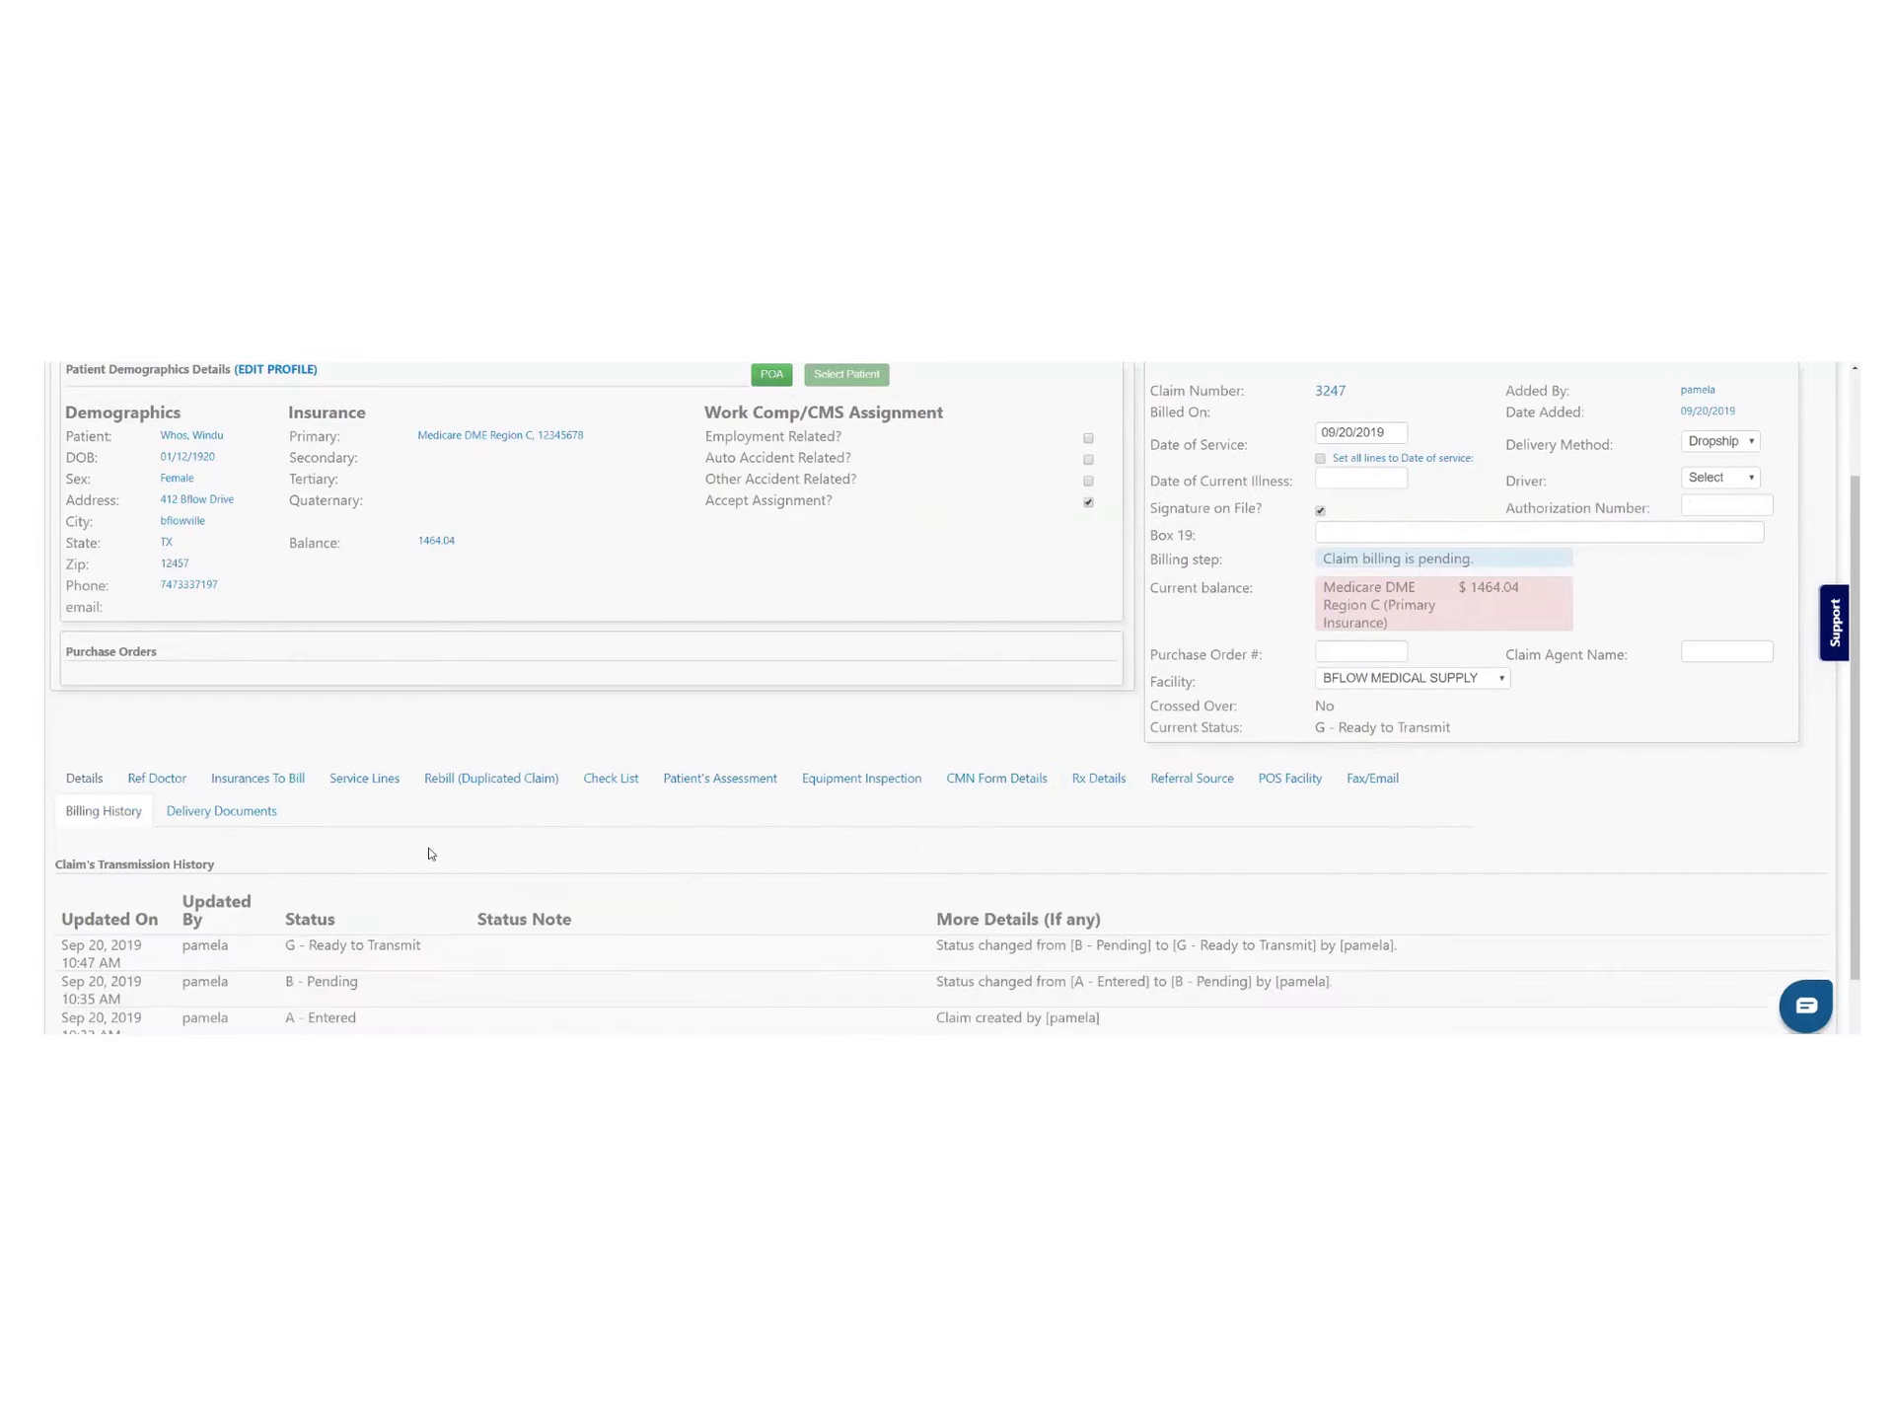
scroll(430, 853, "down", 1)
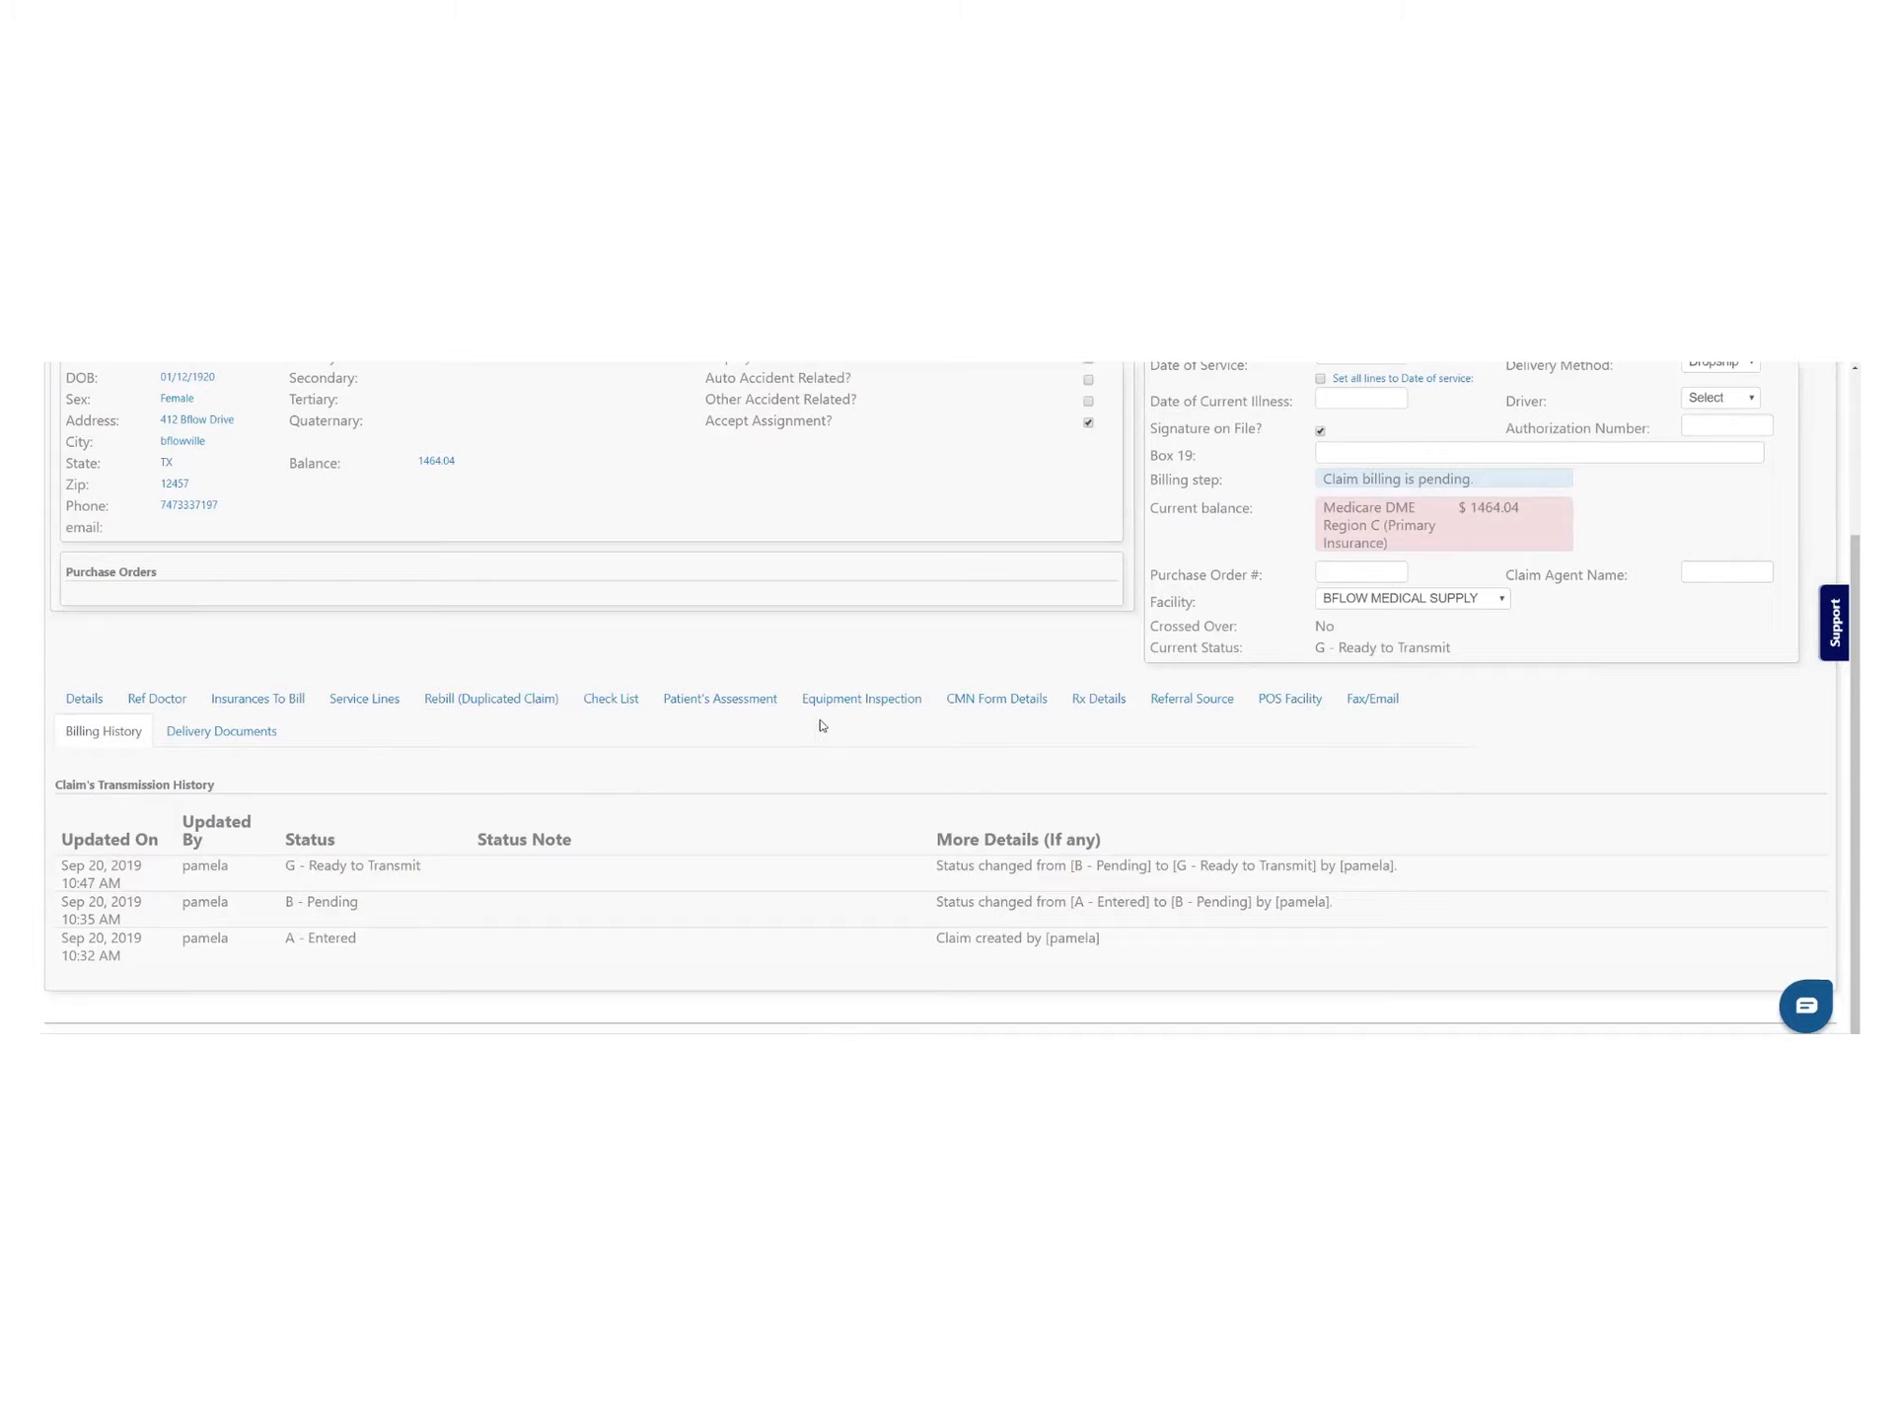
left_click(972, 700)
Print the CMS-846 Pneumatic Compression Devices form from the Forms list and preview the PDF
scroll(865, 762, "down", 1)
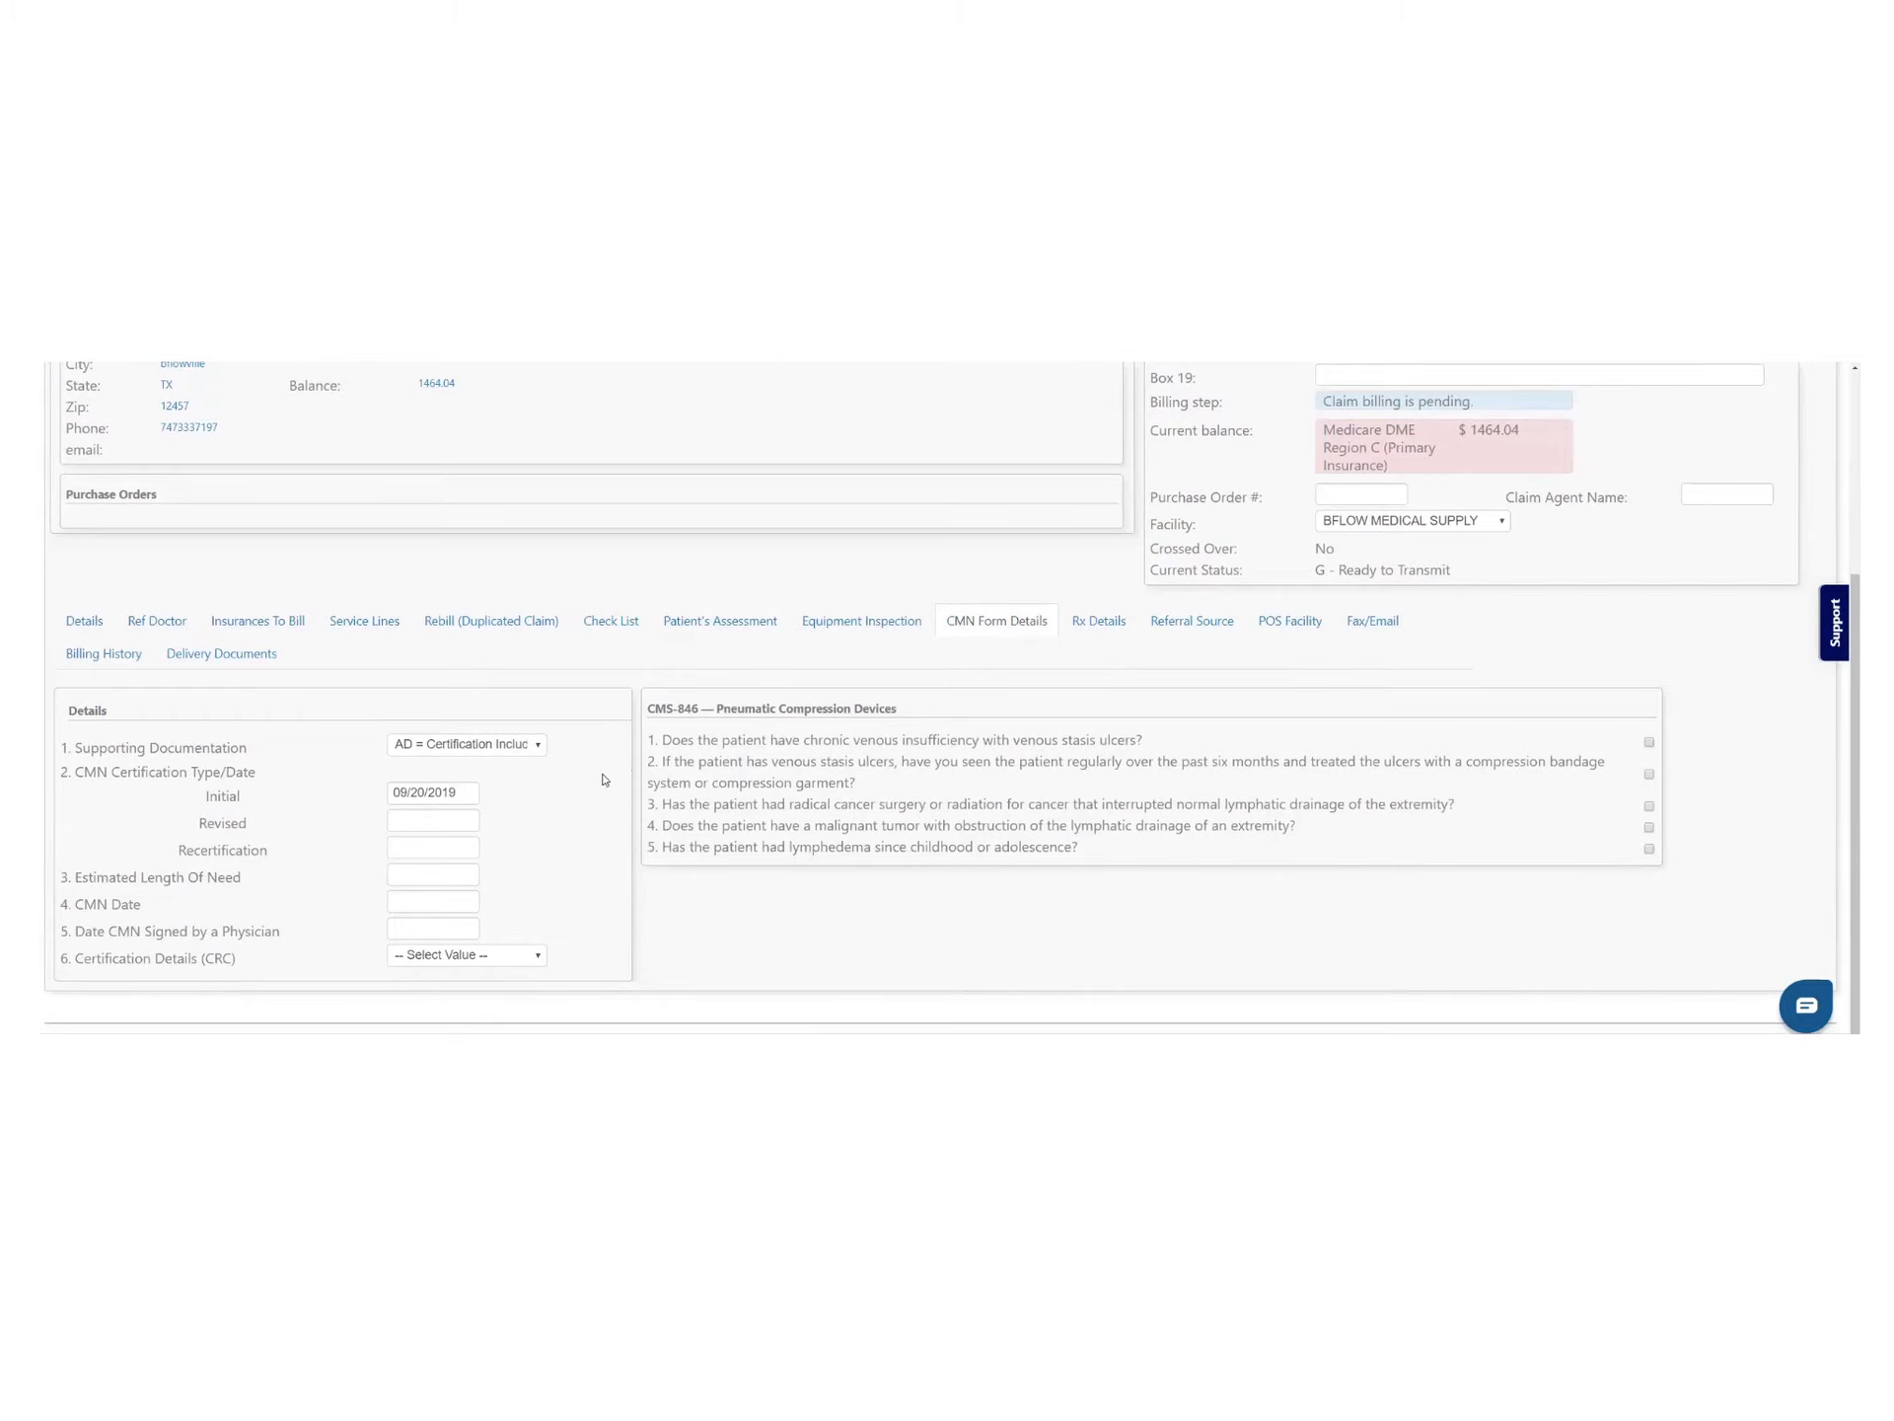
scroll(910, 793, "up", 3)
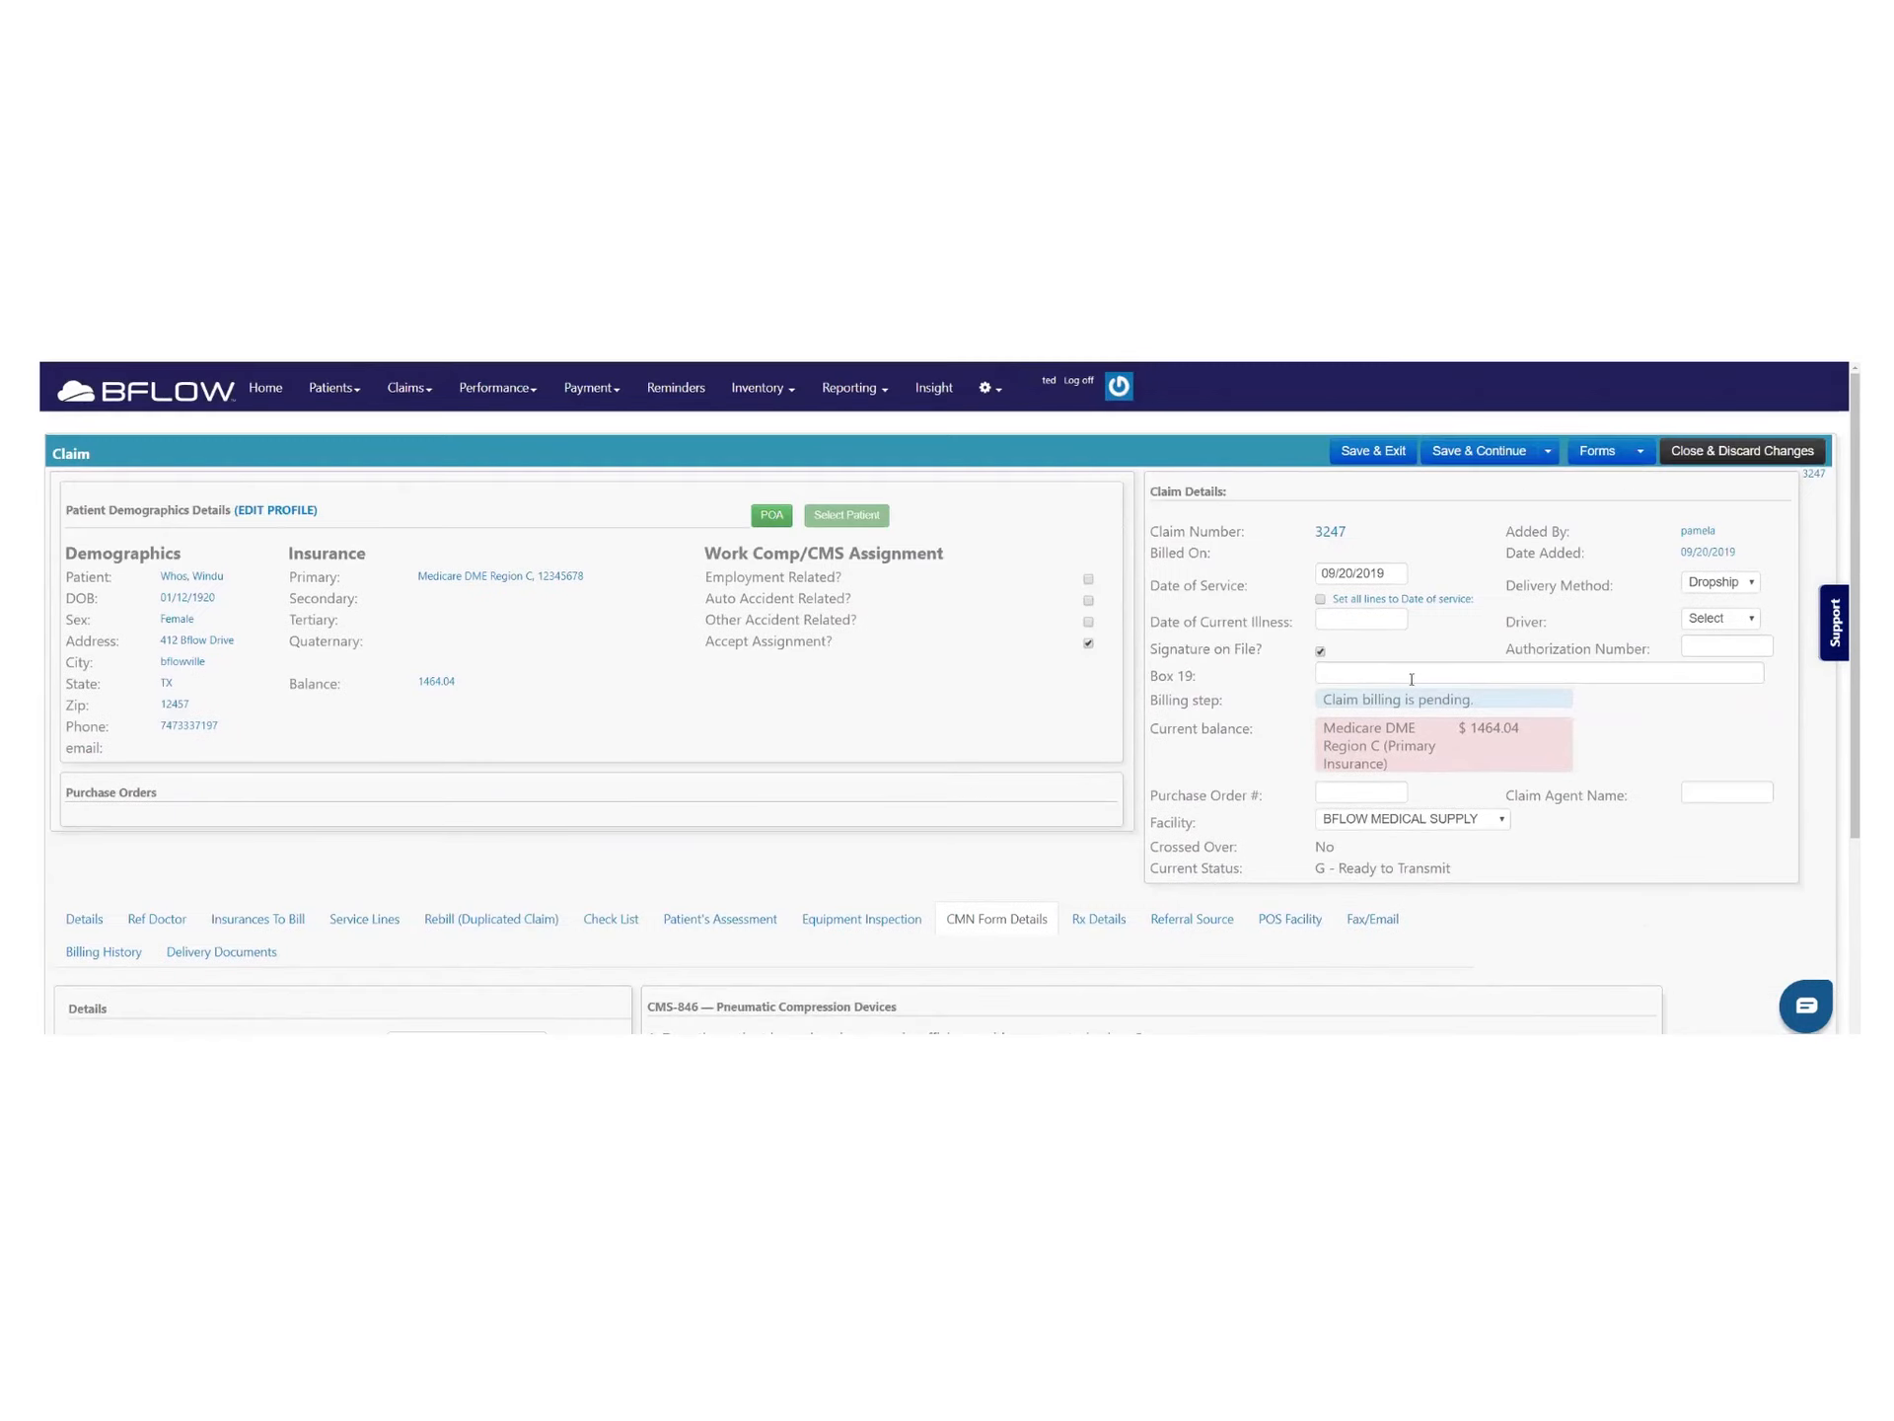
left_click(1632, 452)
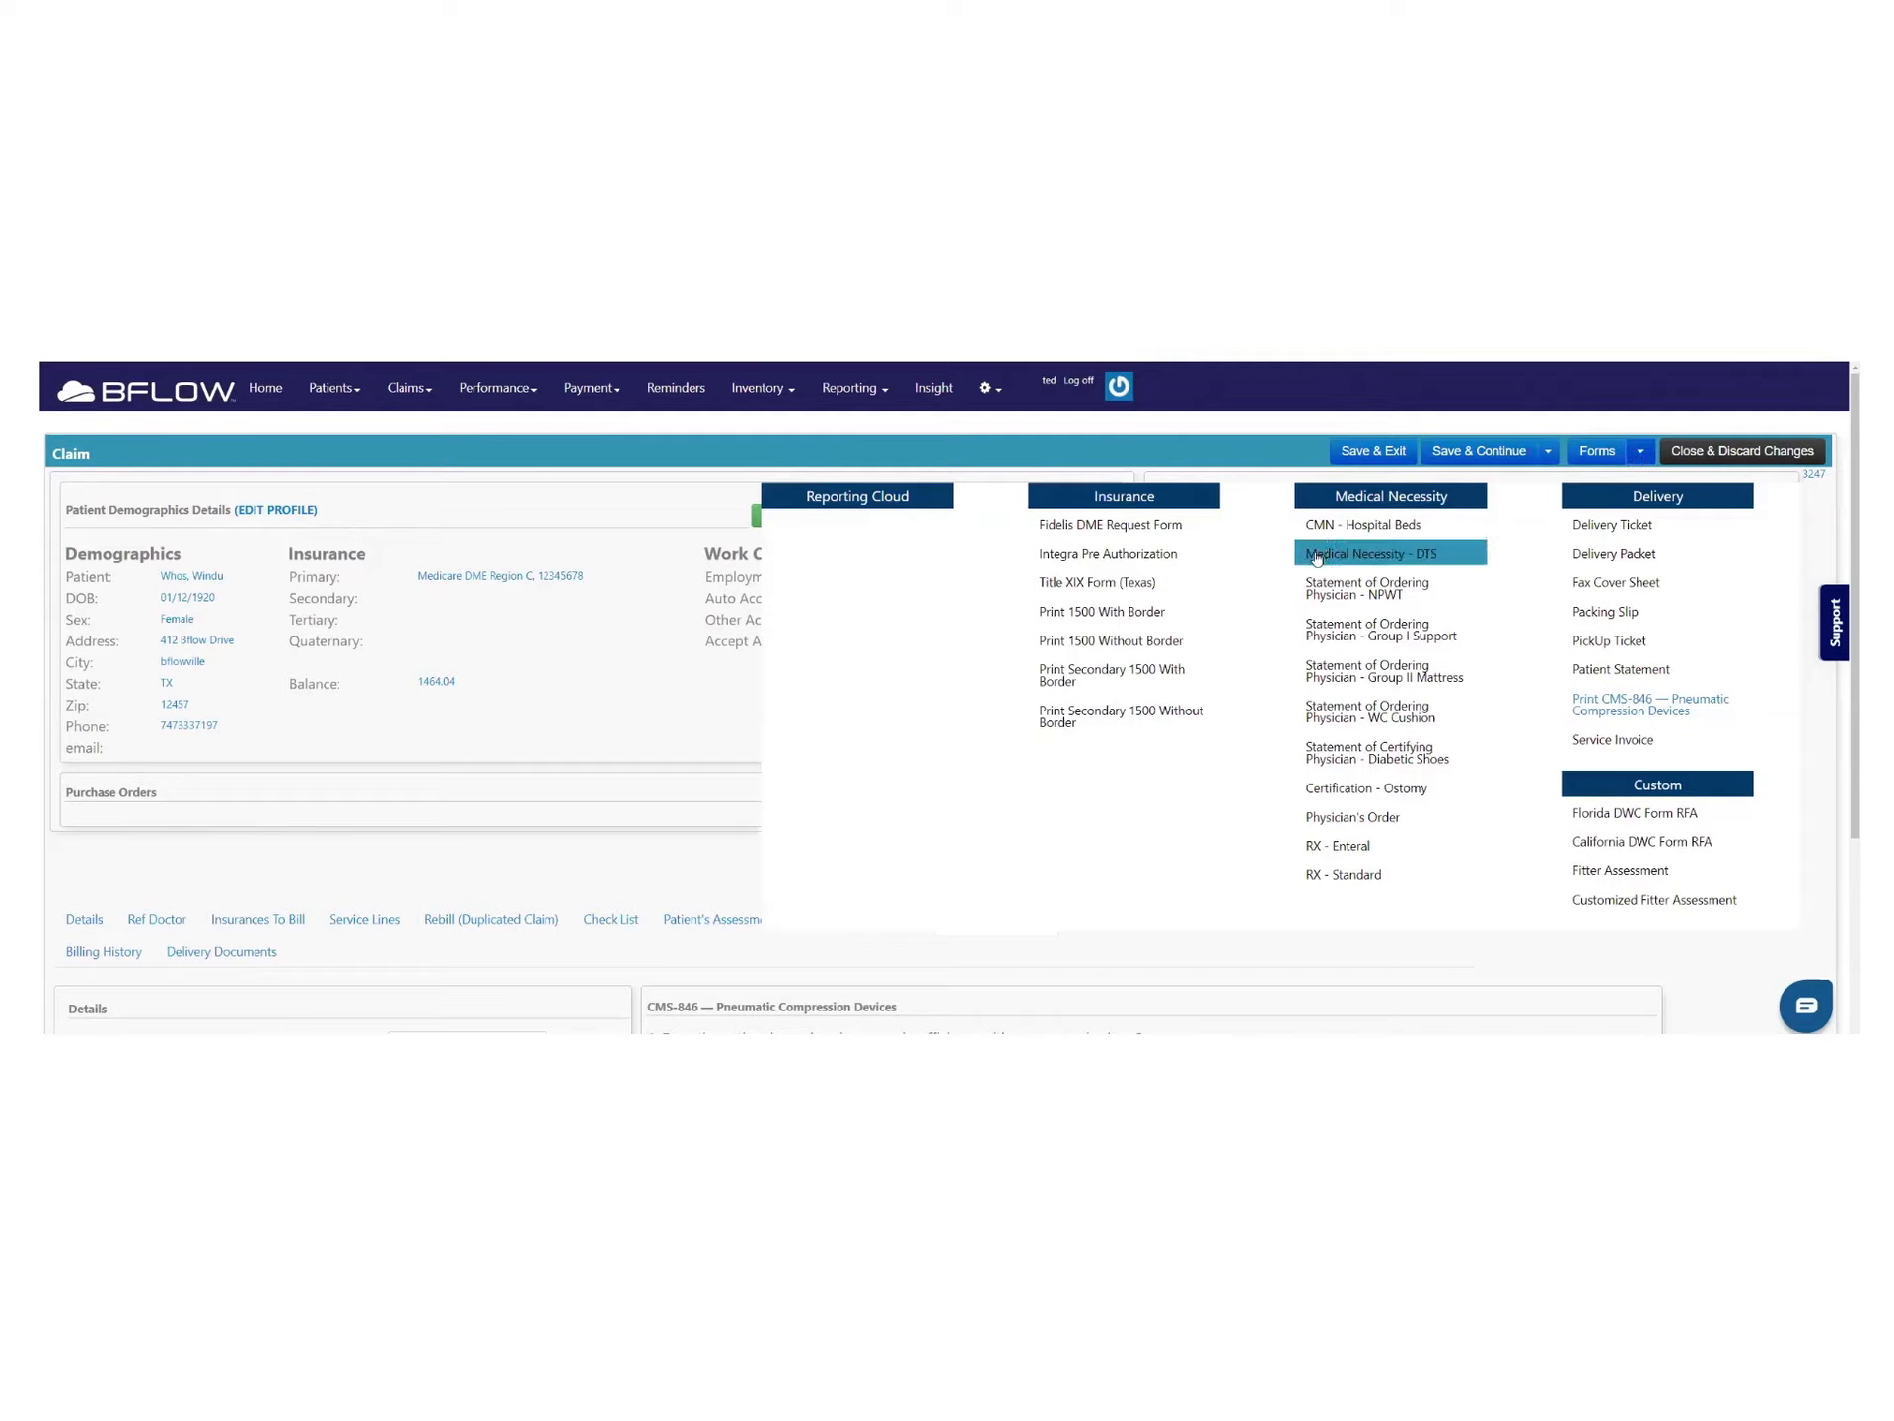
left_click(1649, 714)
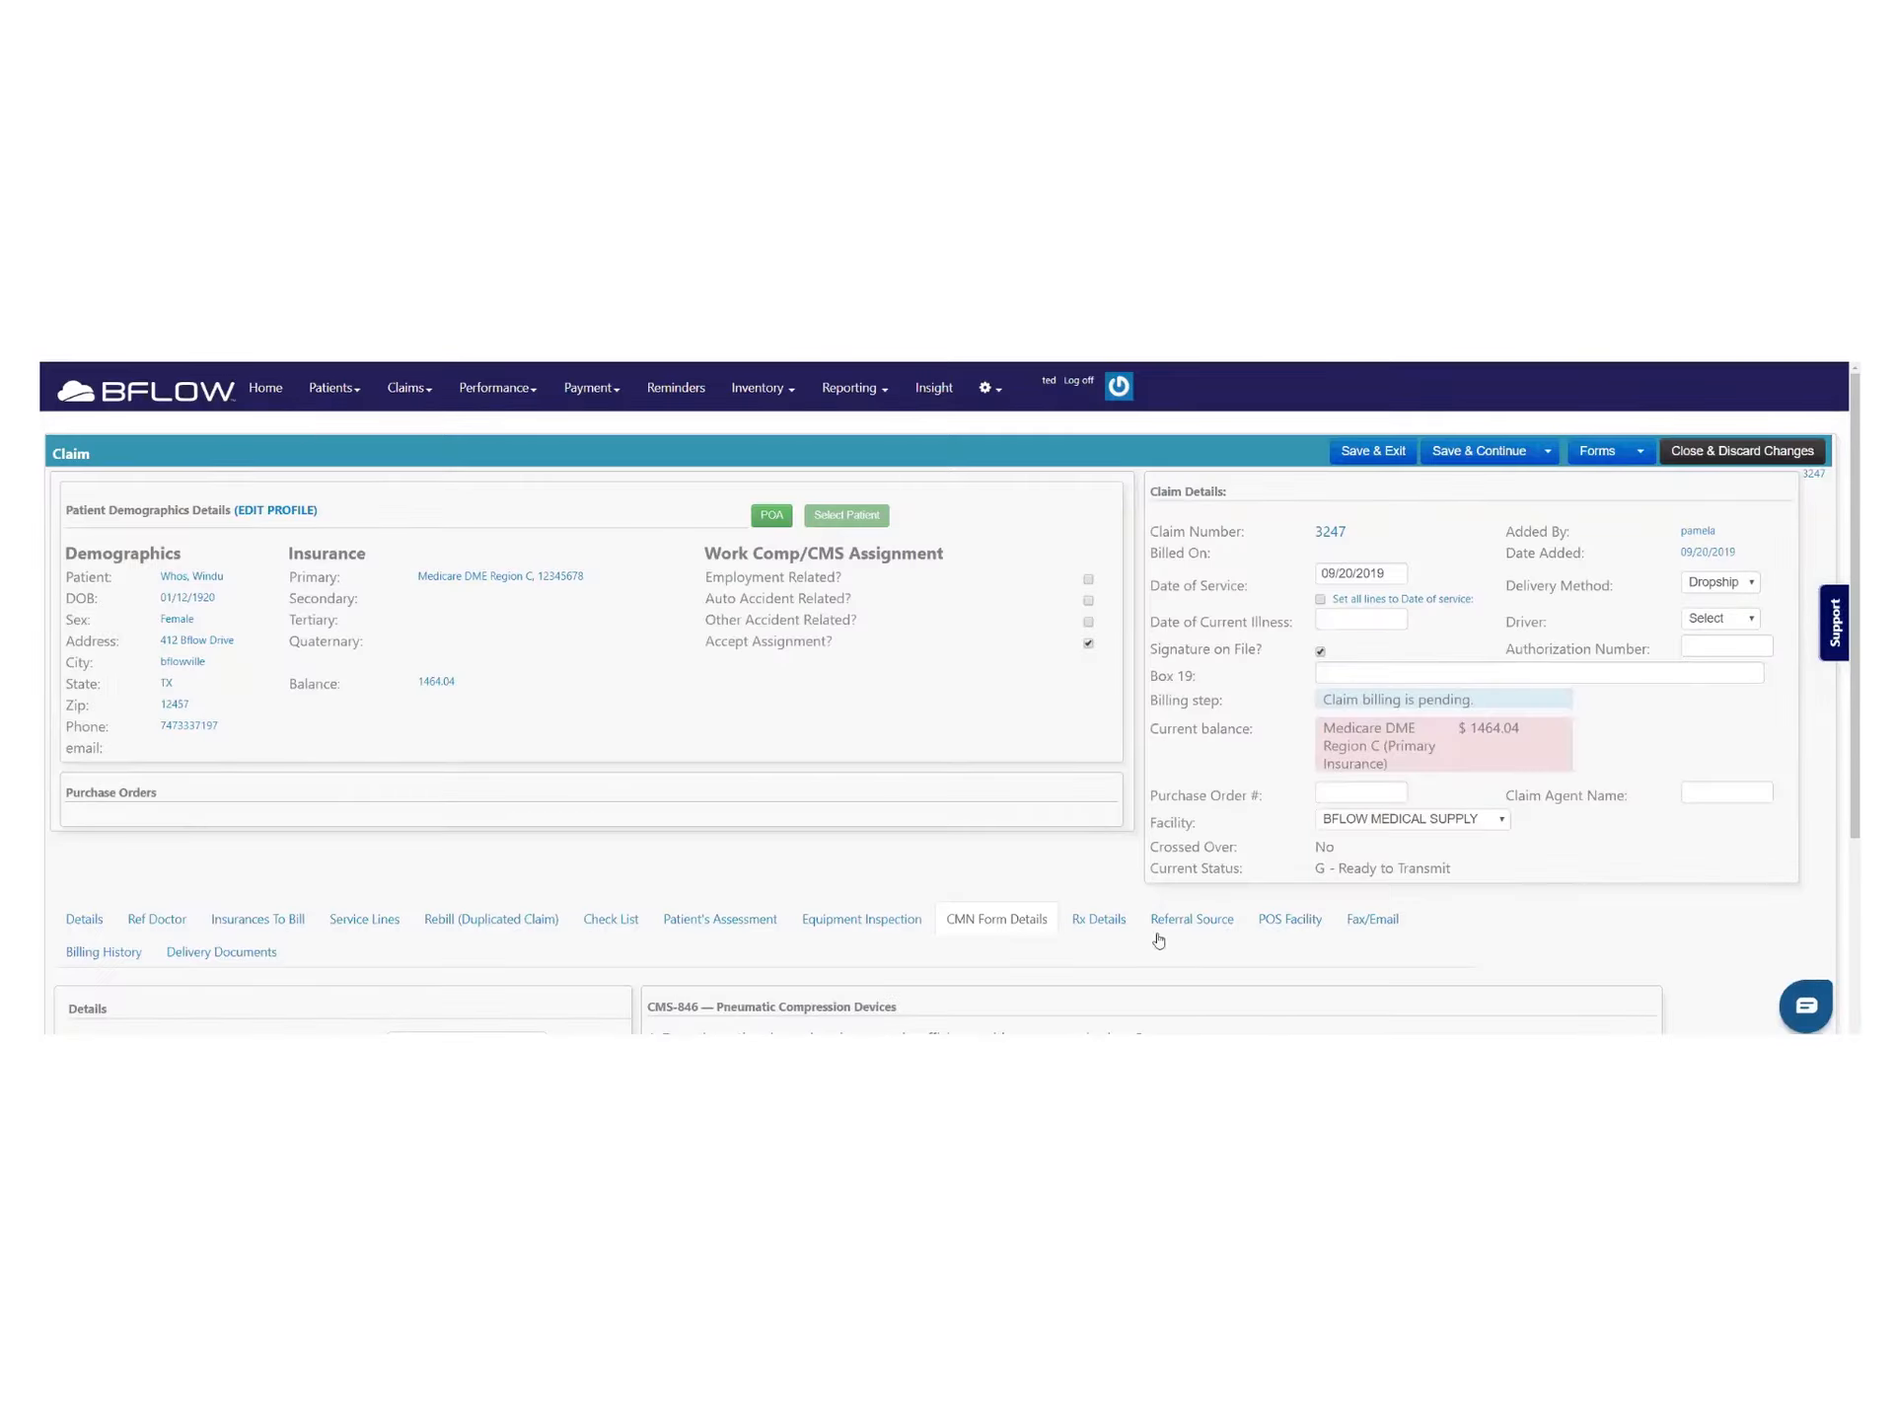
scroll(1017, 920, "down", 3)
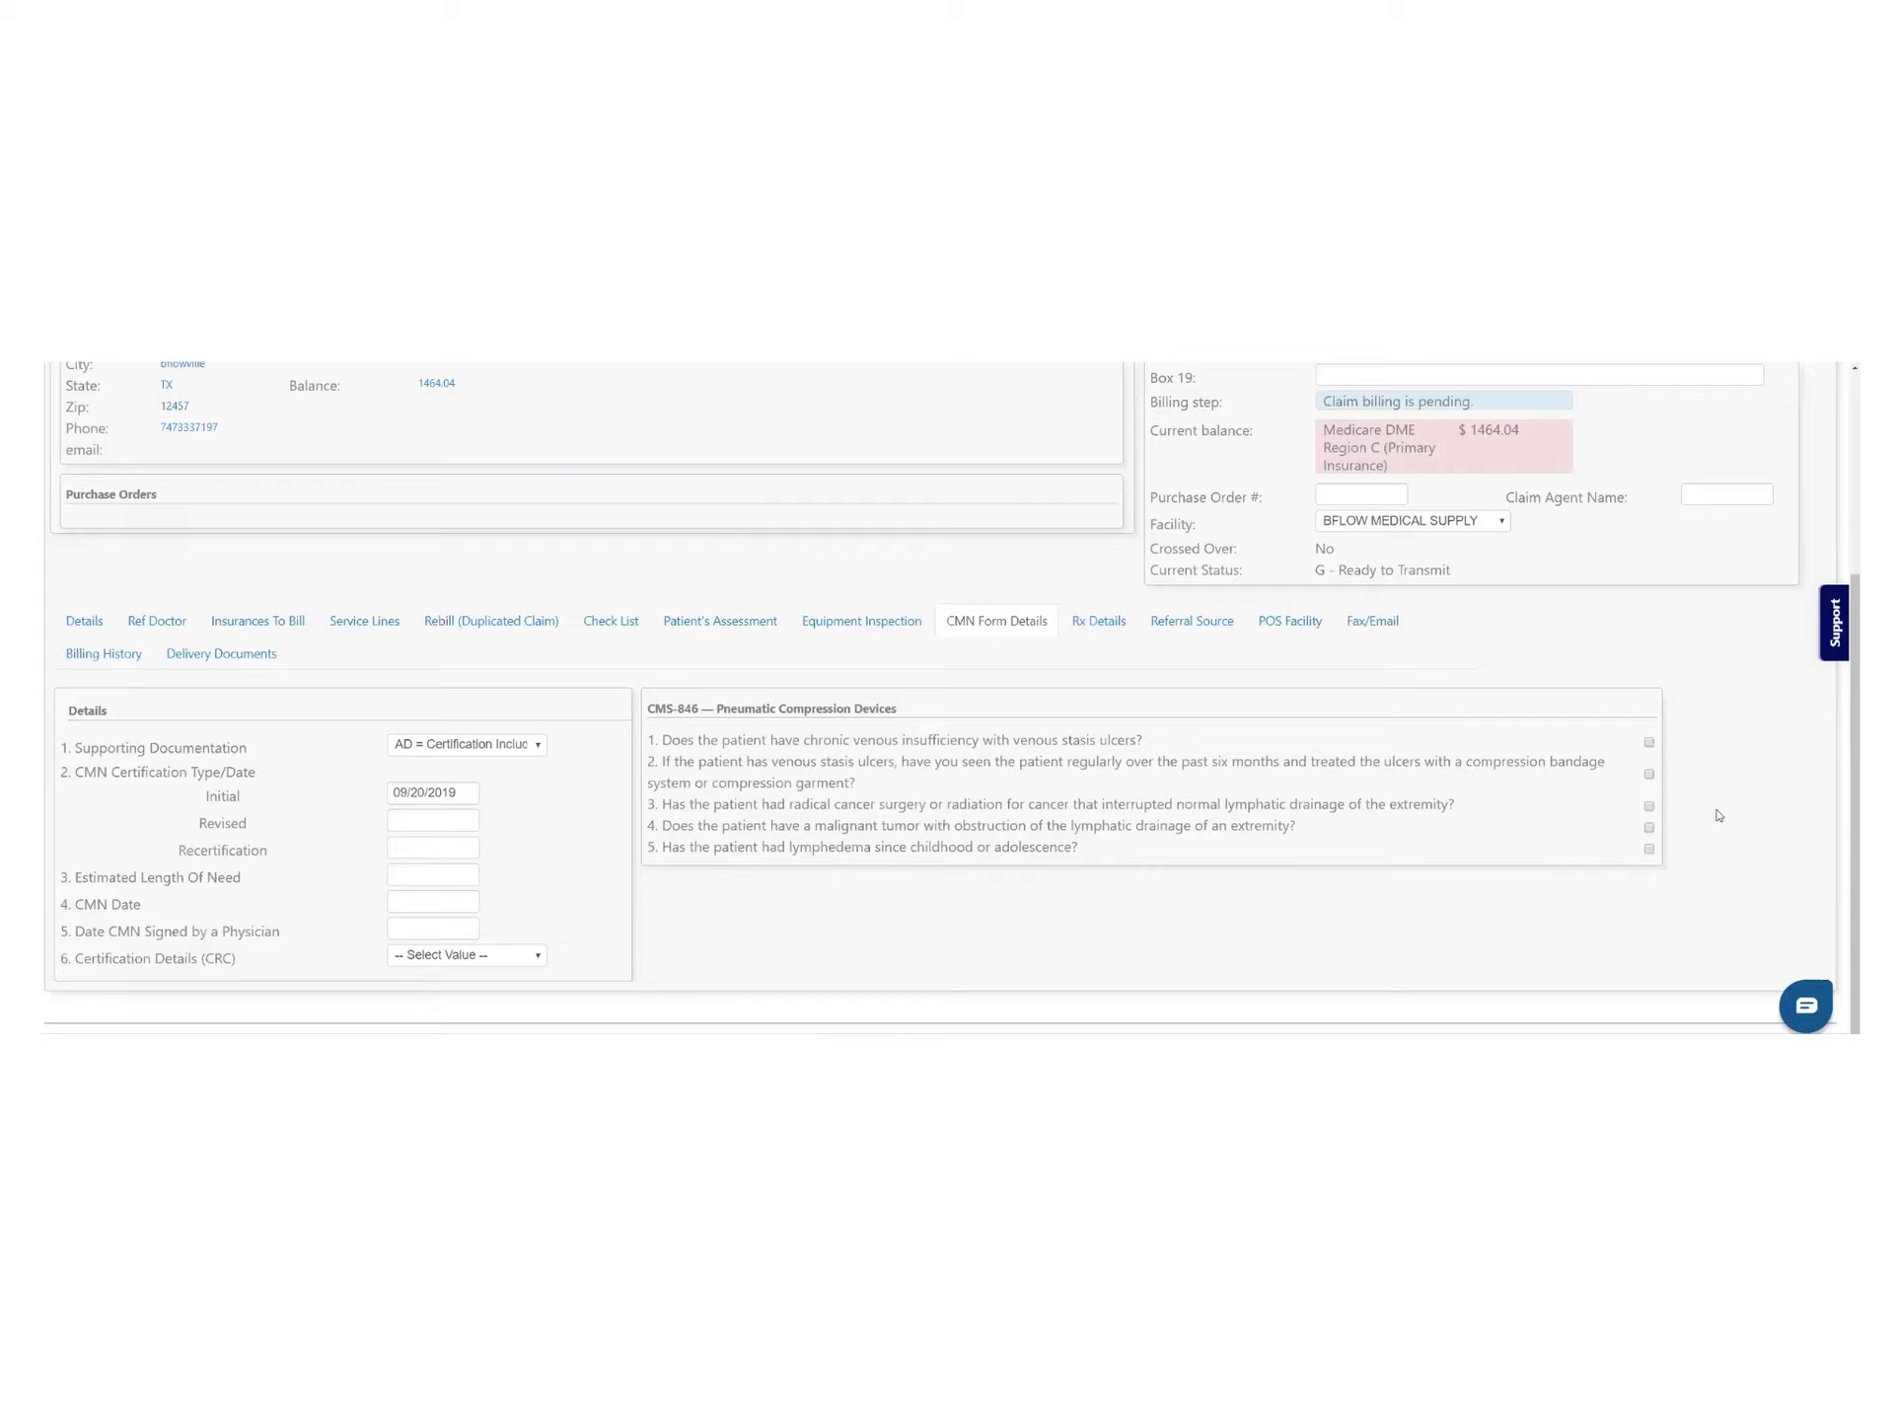
Open the Rx Details tab and step through description, Length Of Need, Face To Face Date and Refill Quantity
left_click(1097, 625)
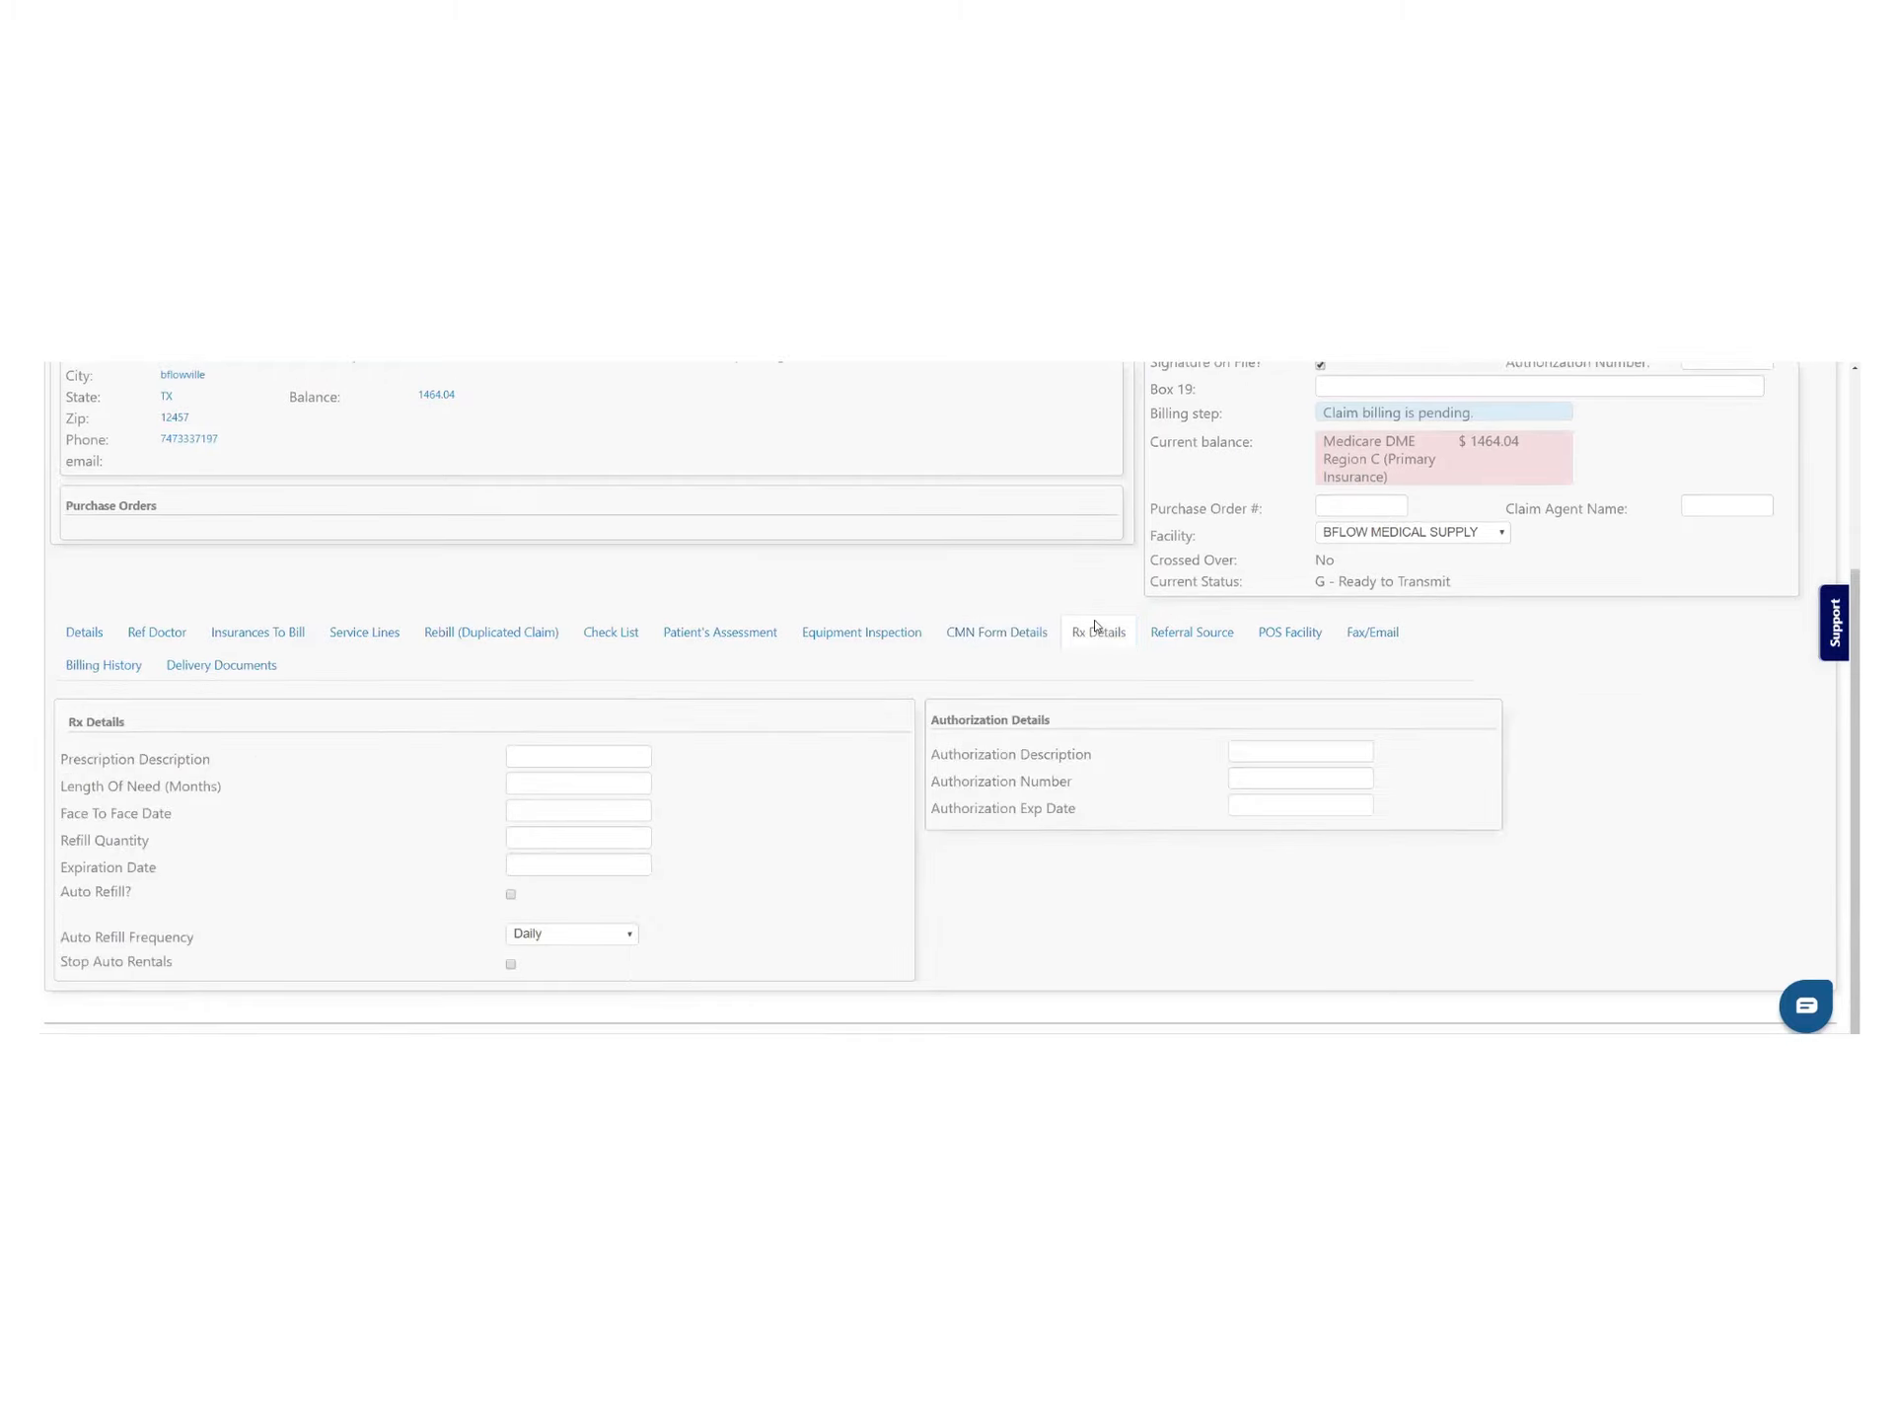
left_click(561, 754)
left_click(531, 781)
left_click(537, 817)
left_click(547, 838)
Turn on auto refill every 90 days, then switch it back off and click into Box 19
left_click(511, 897)
left_click(572, 930)
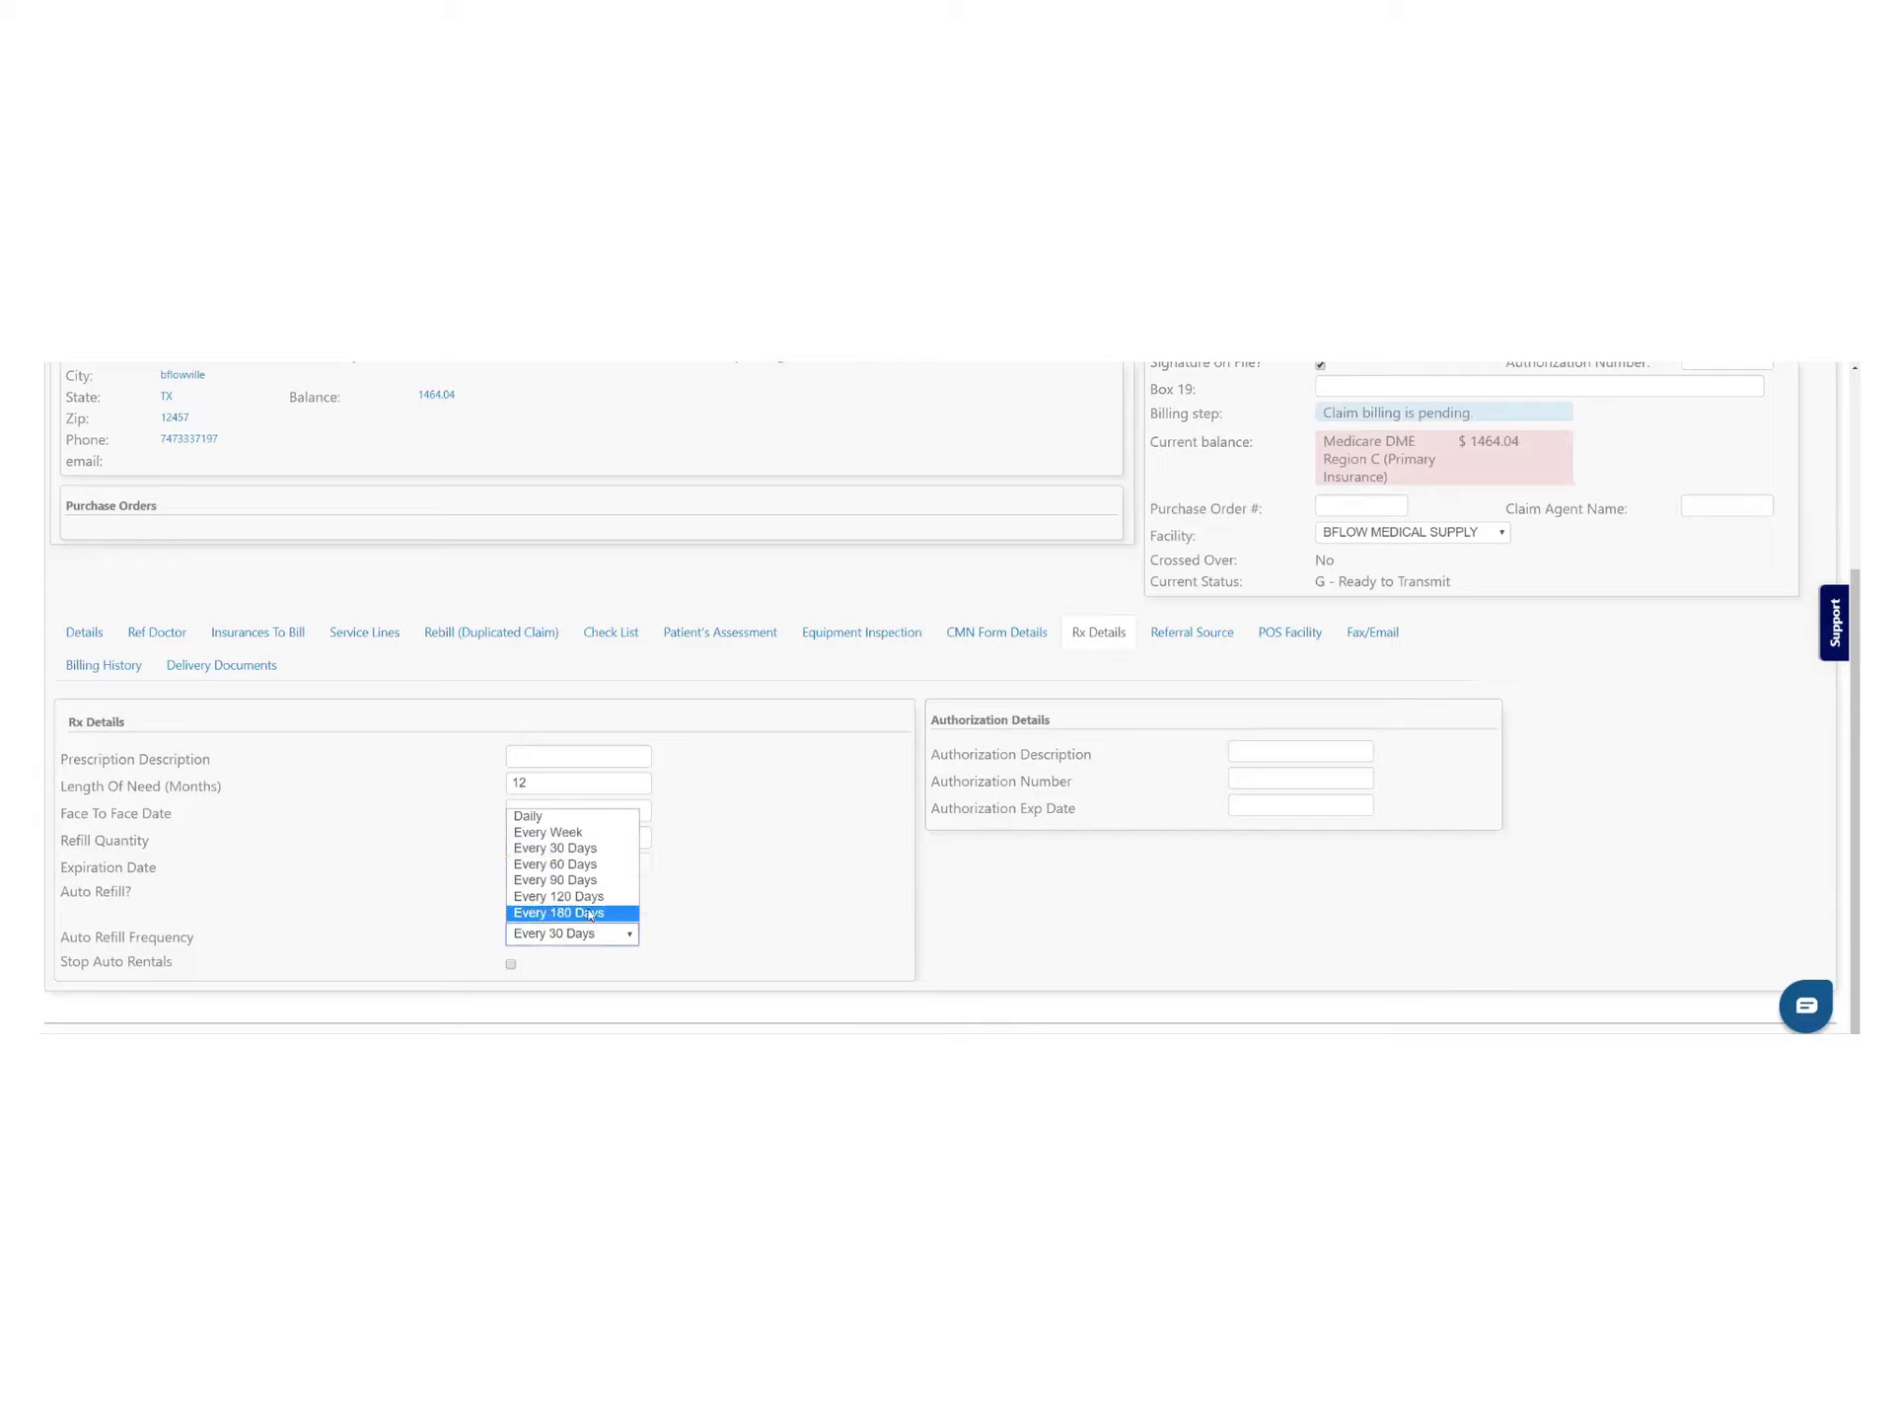
left_click(577, 879)
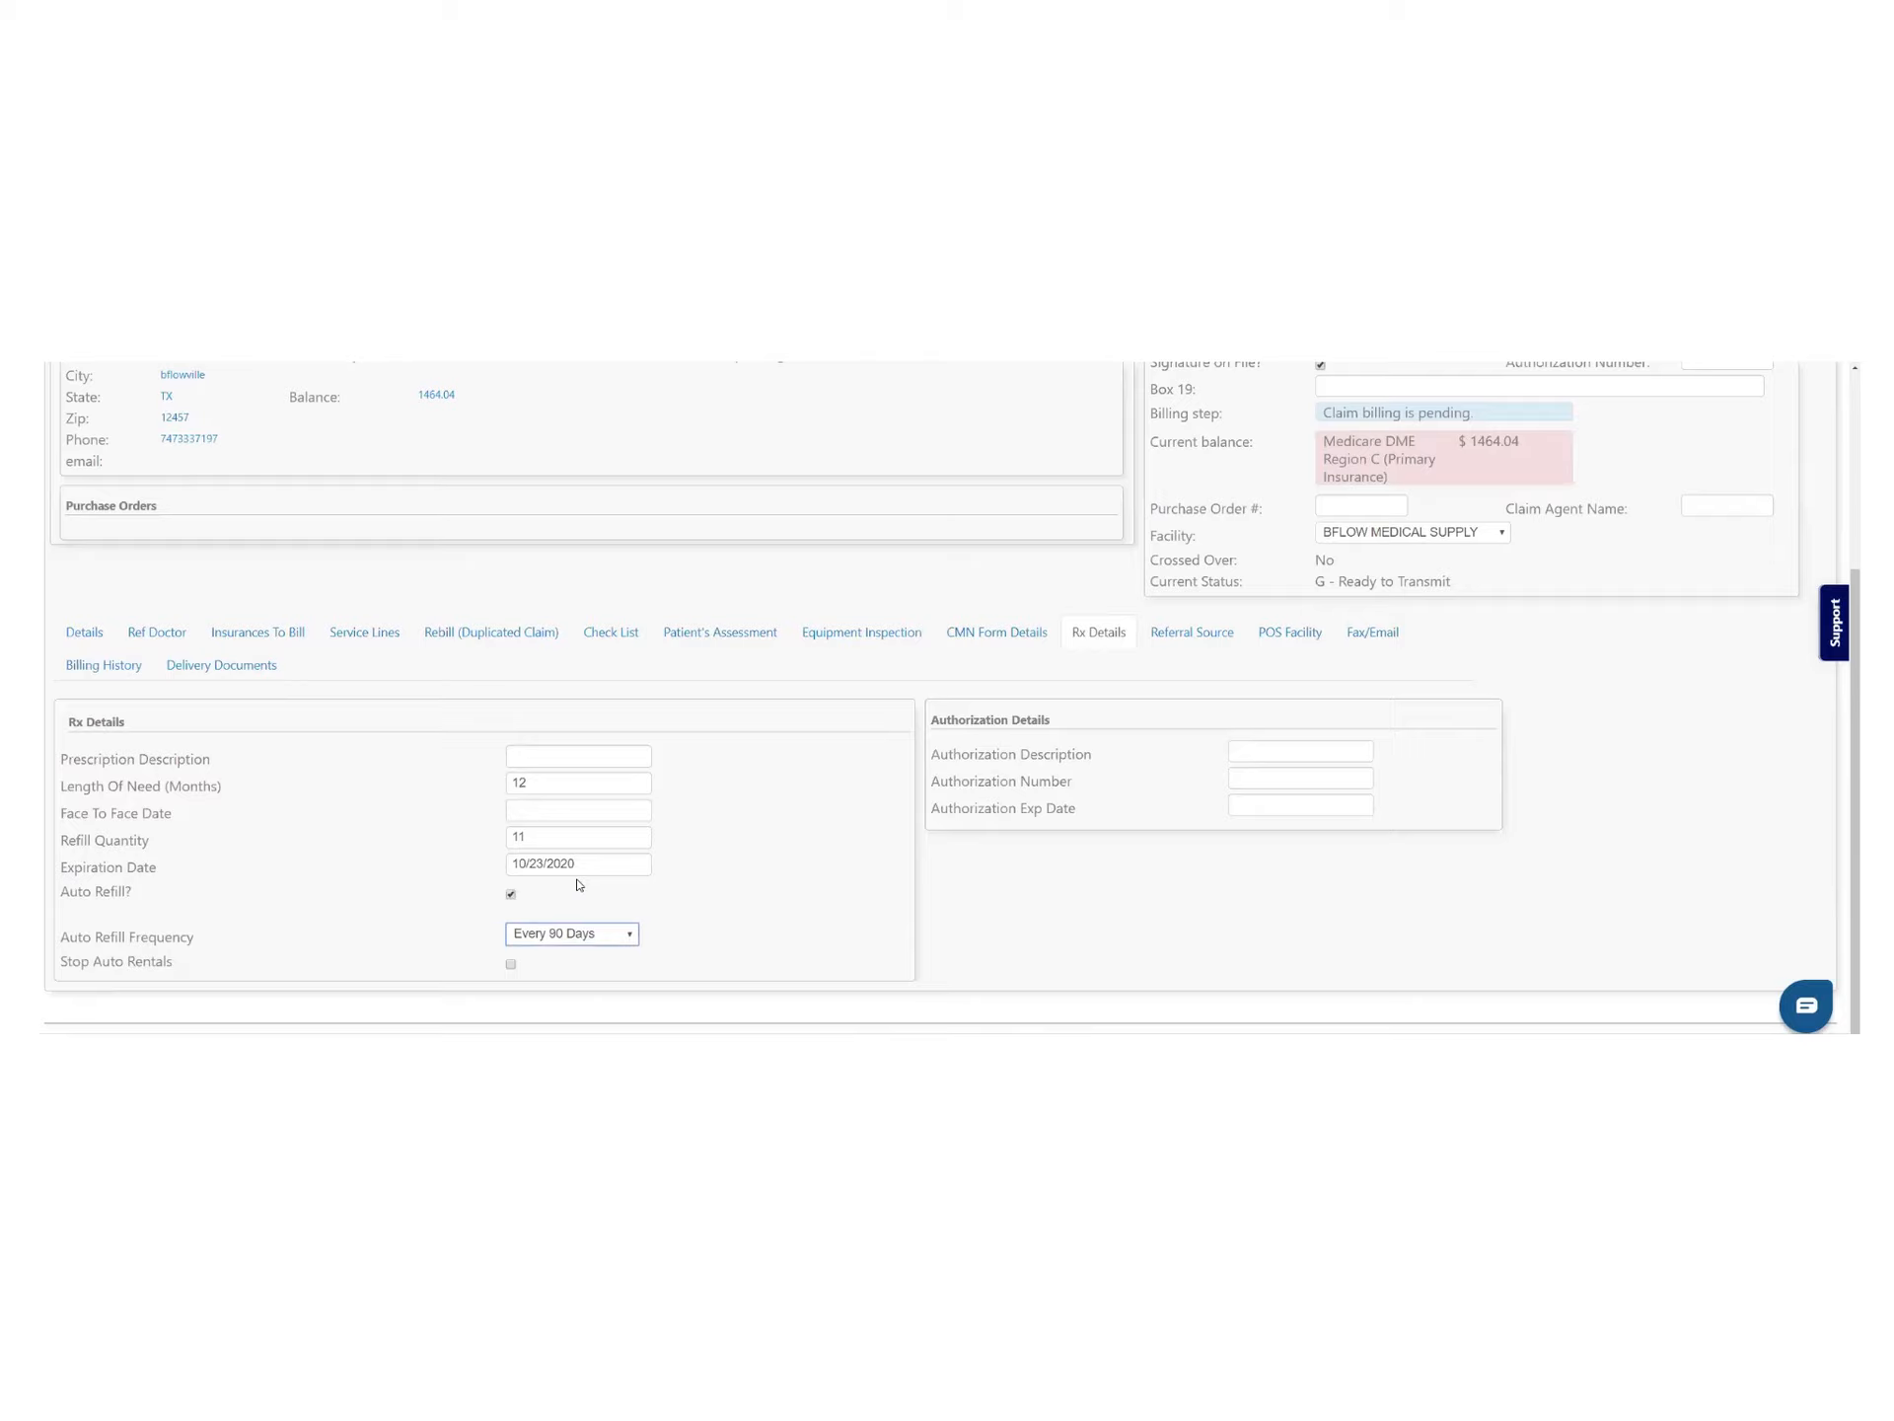
left_click(511, 893)
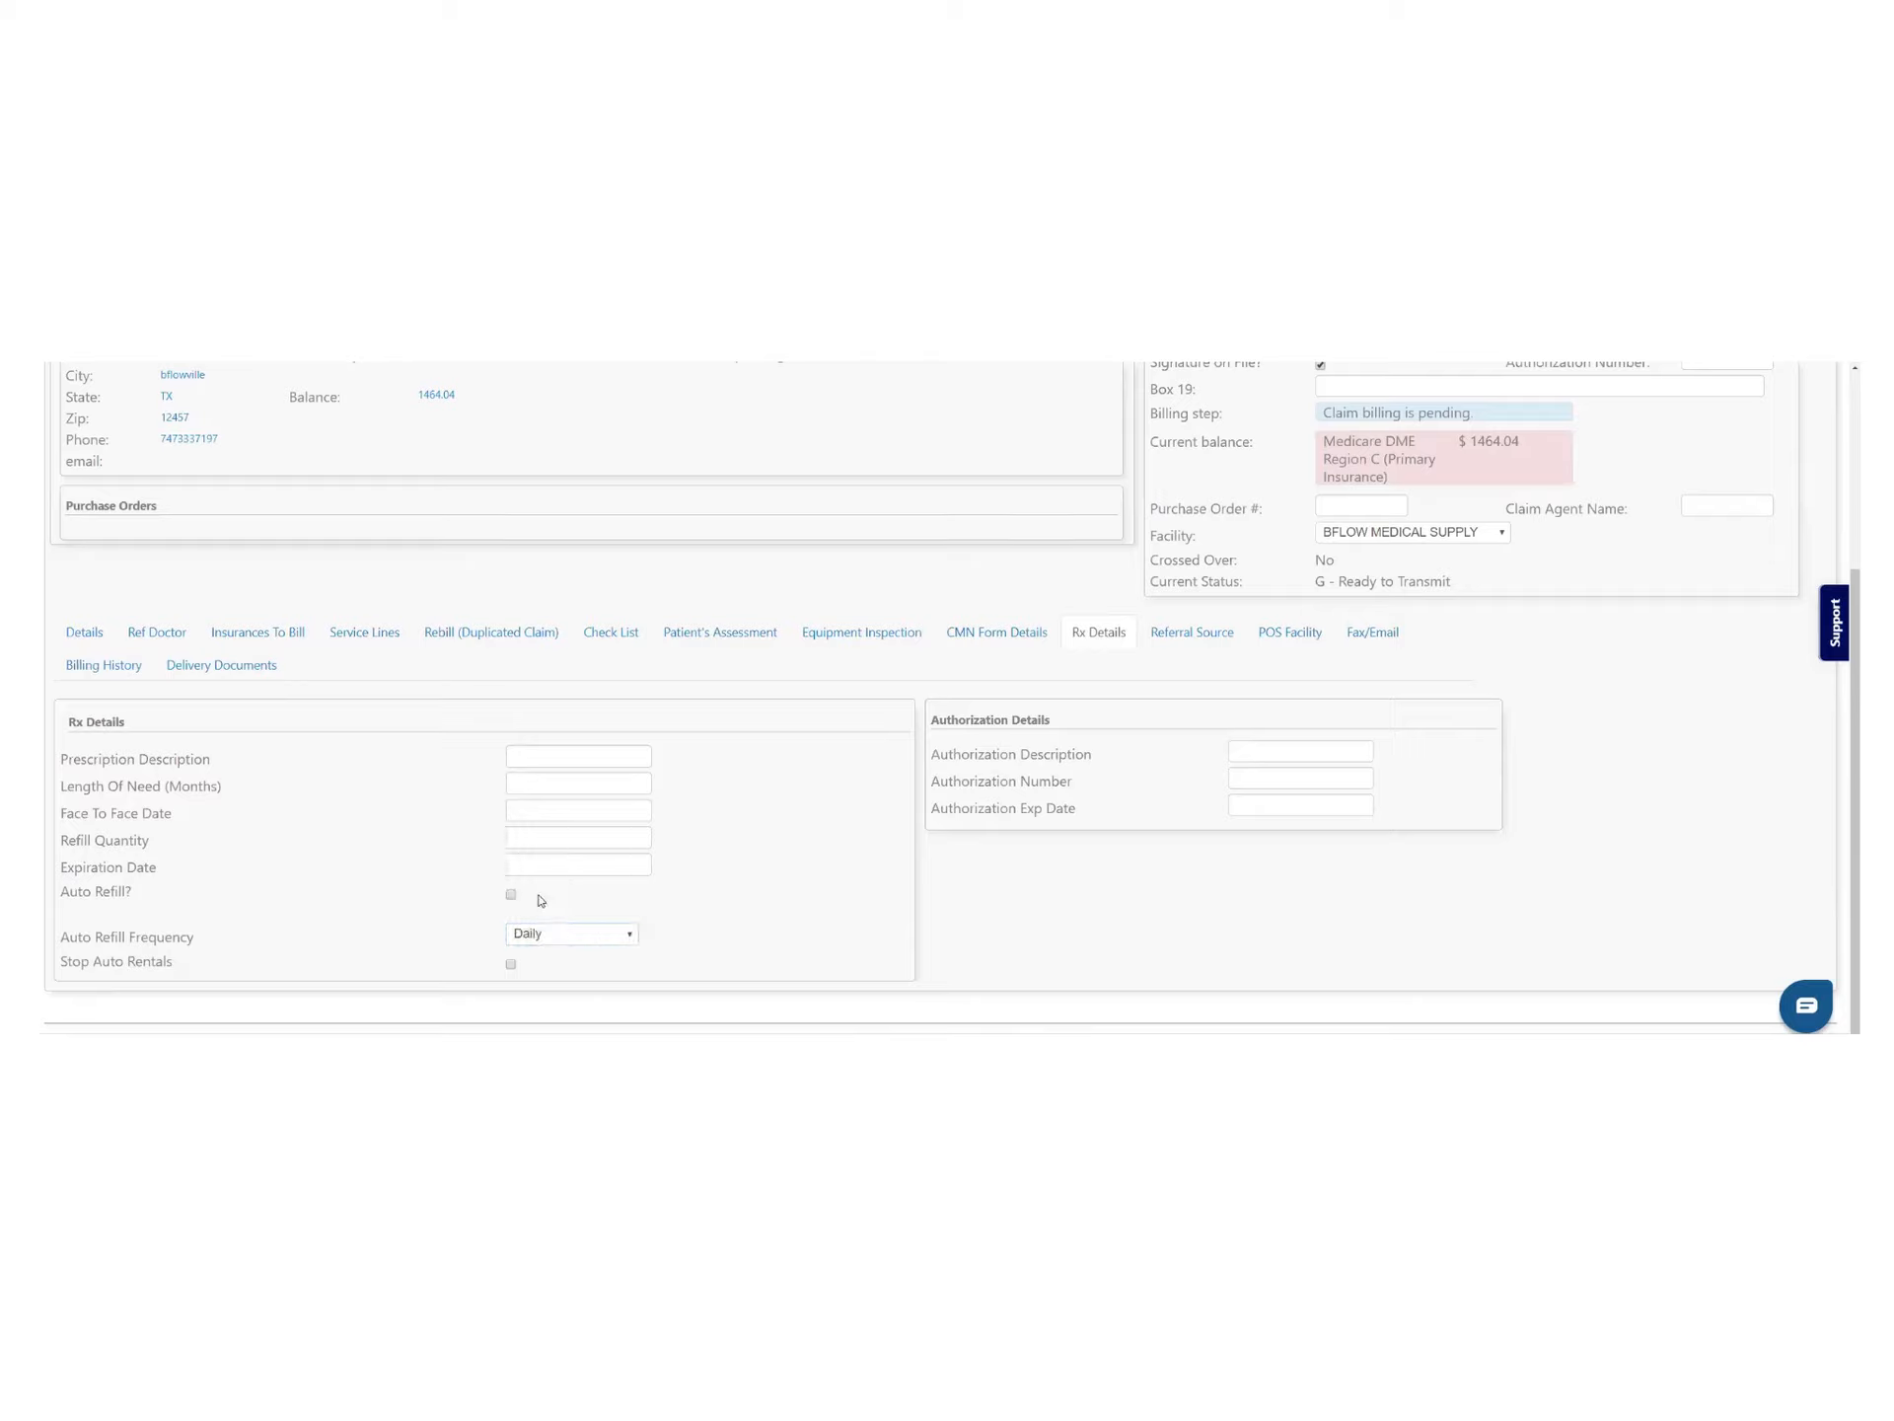
left_click(1274, 750)
scroll(1269, 829, "up", 3)
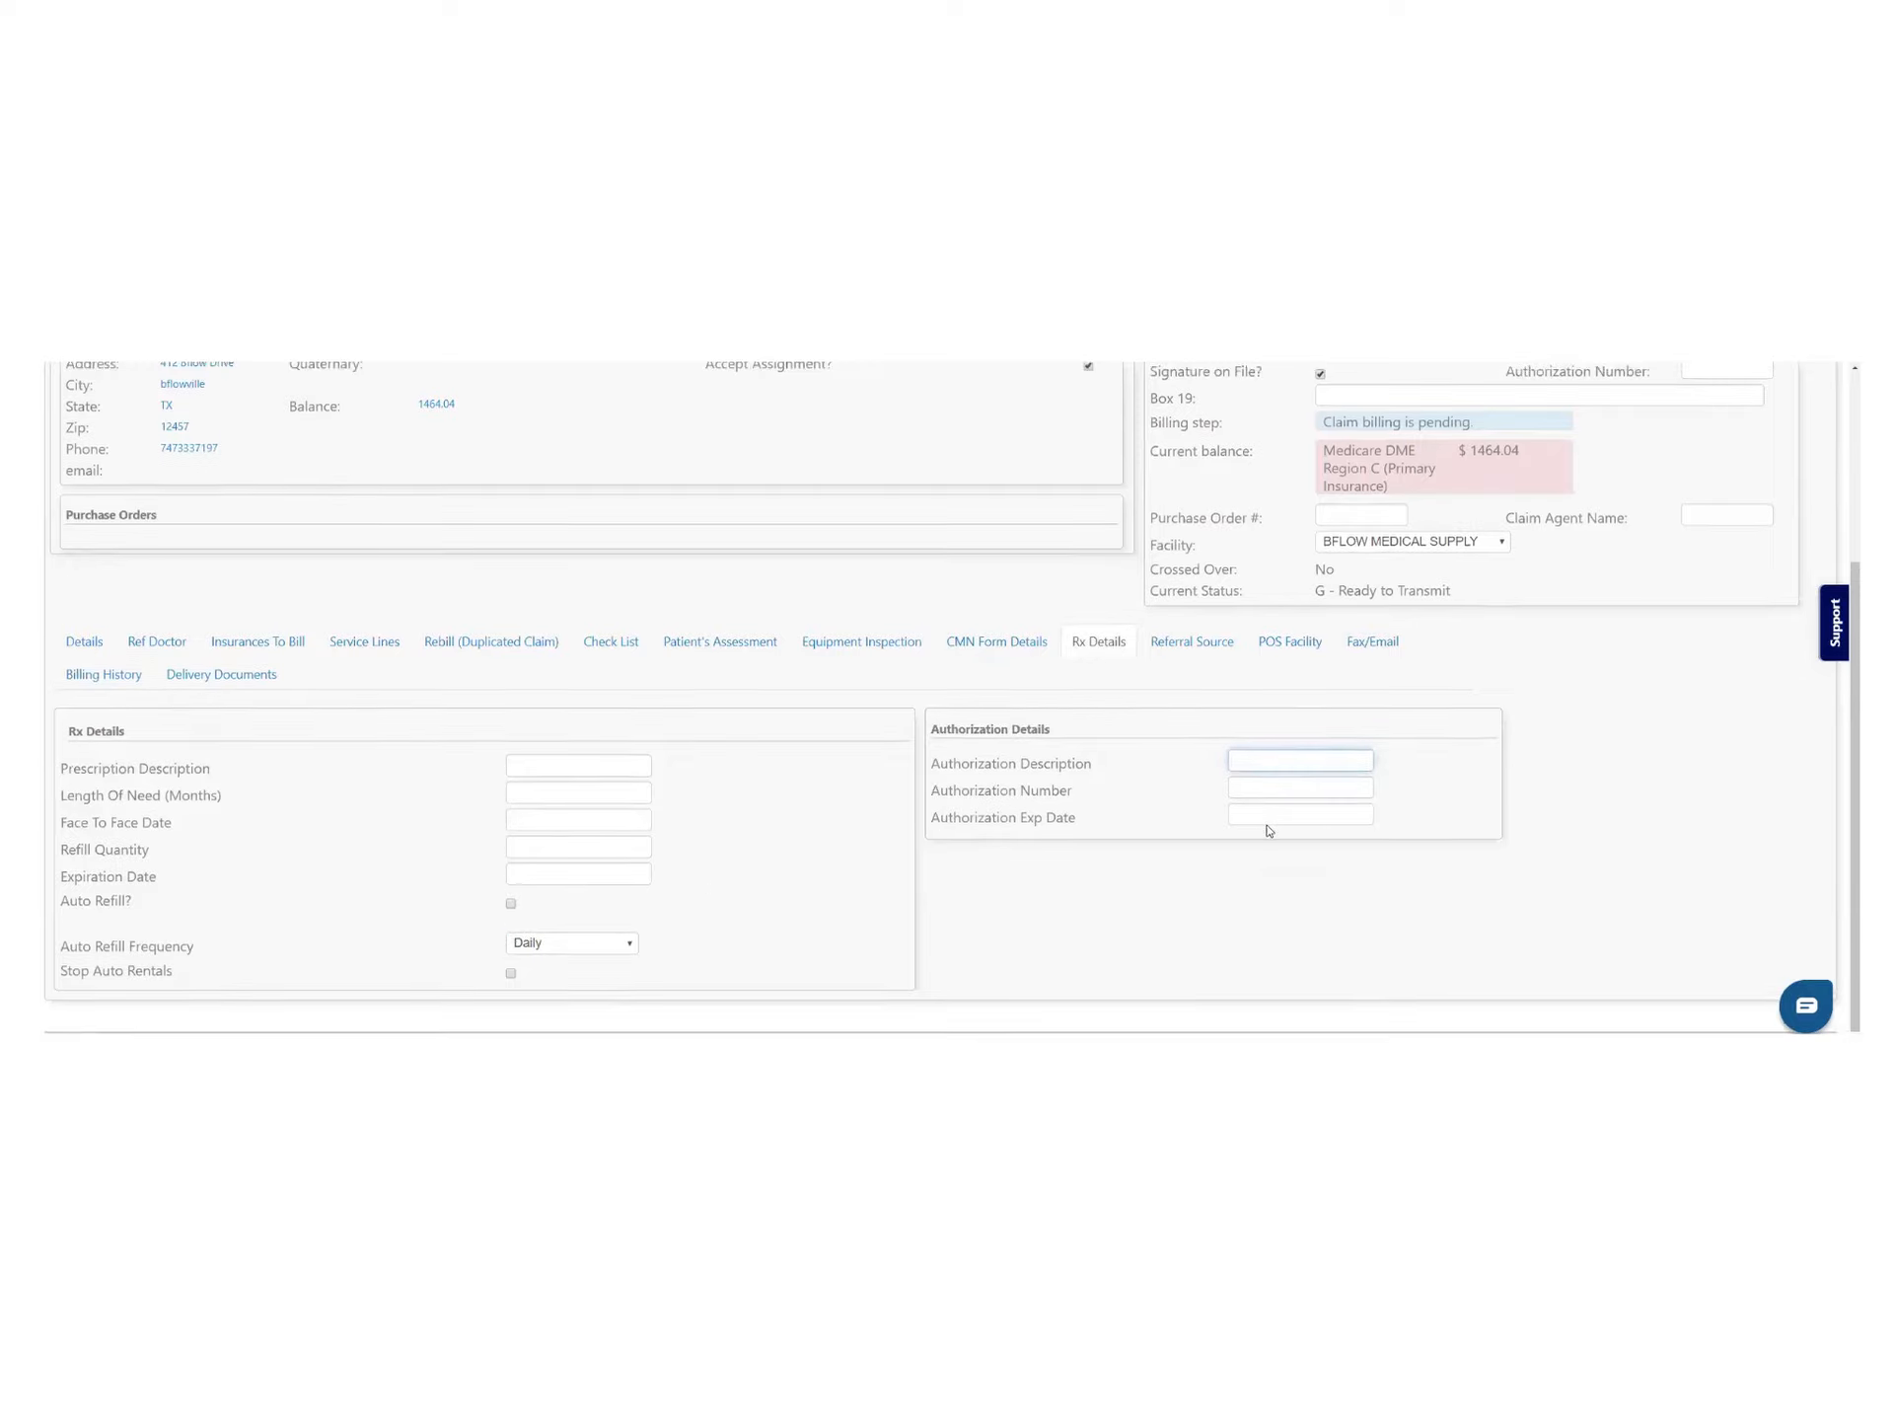
left_click(1354, 675)
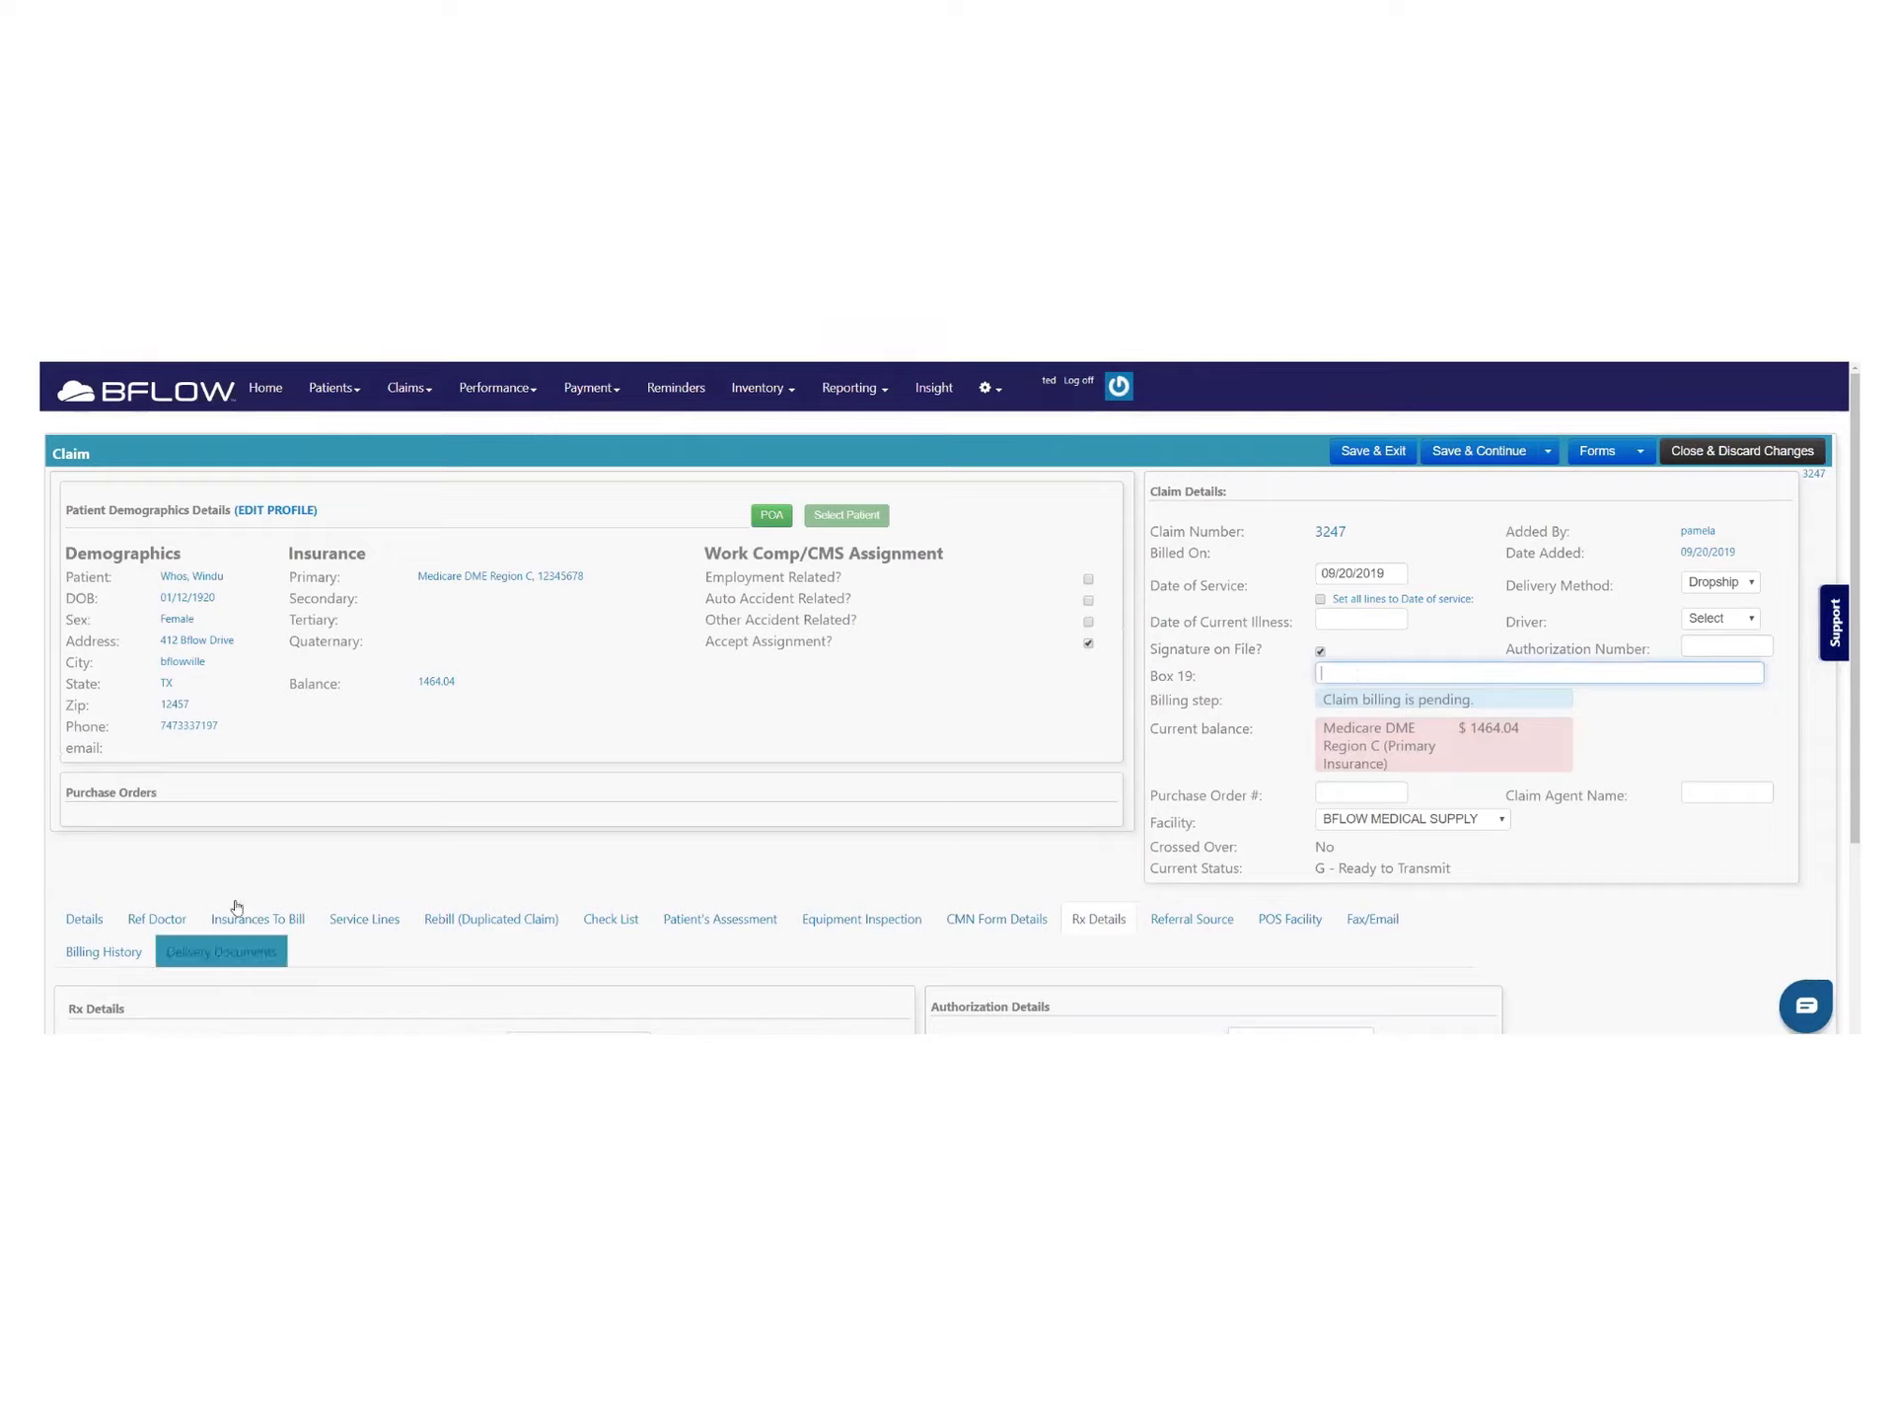
Edit the E0652 service line, clicking into its Line Note and Box 19, then bring up Fax/Email
left_click(360, 920)
scroll(426, 877, "down", 2)
scroll(426, 877, "down", 3)
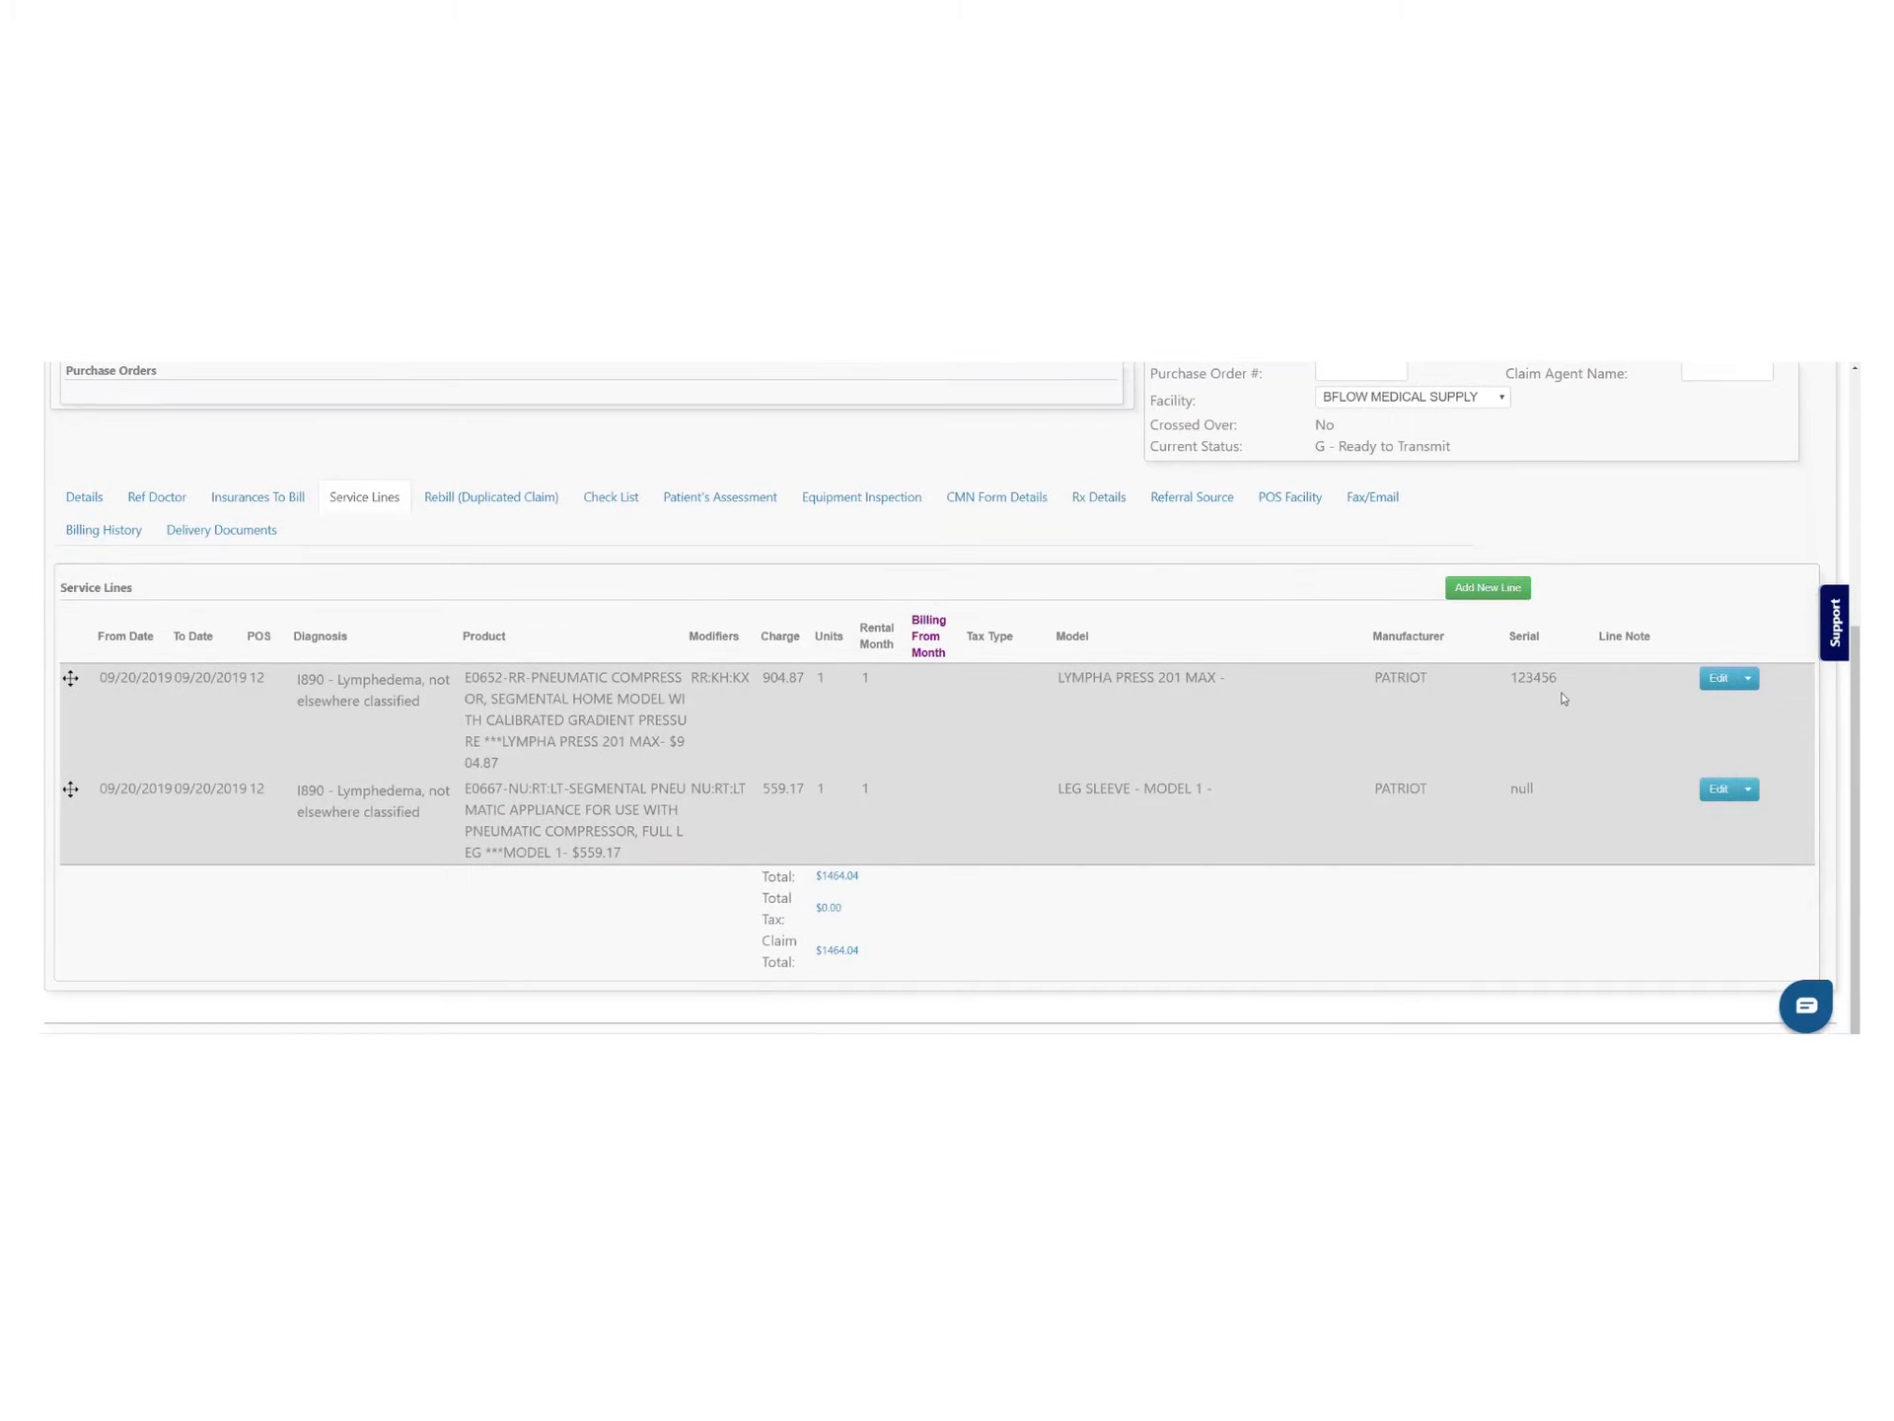
left_click(1717, 676)
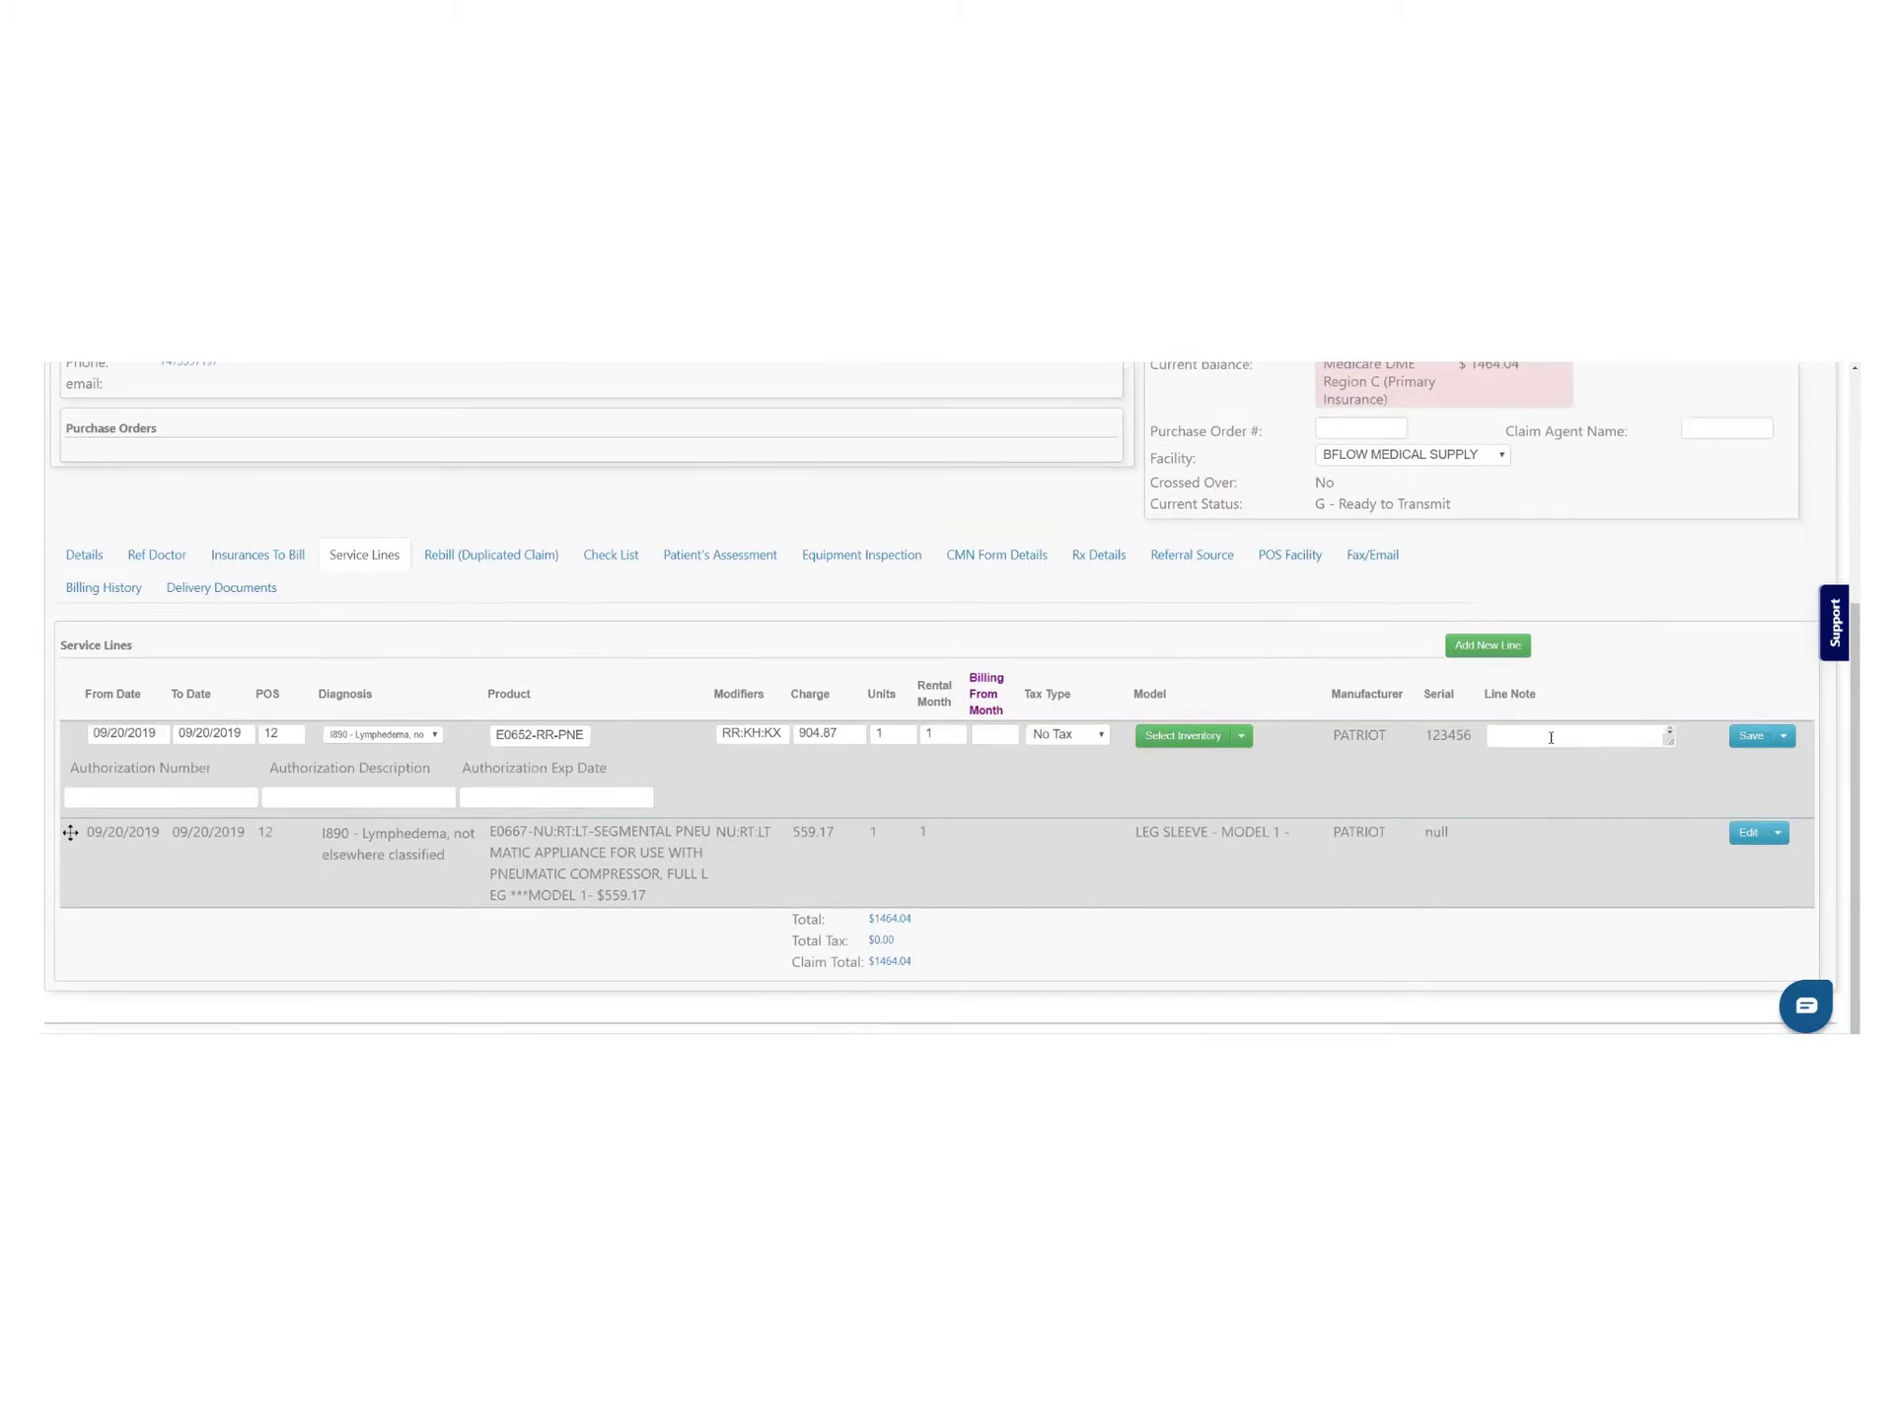
left_click(1551, 737)
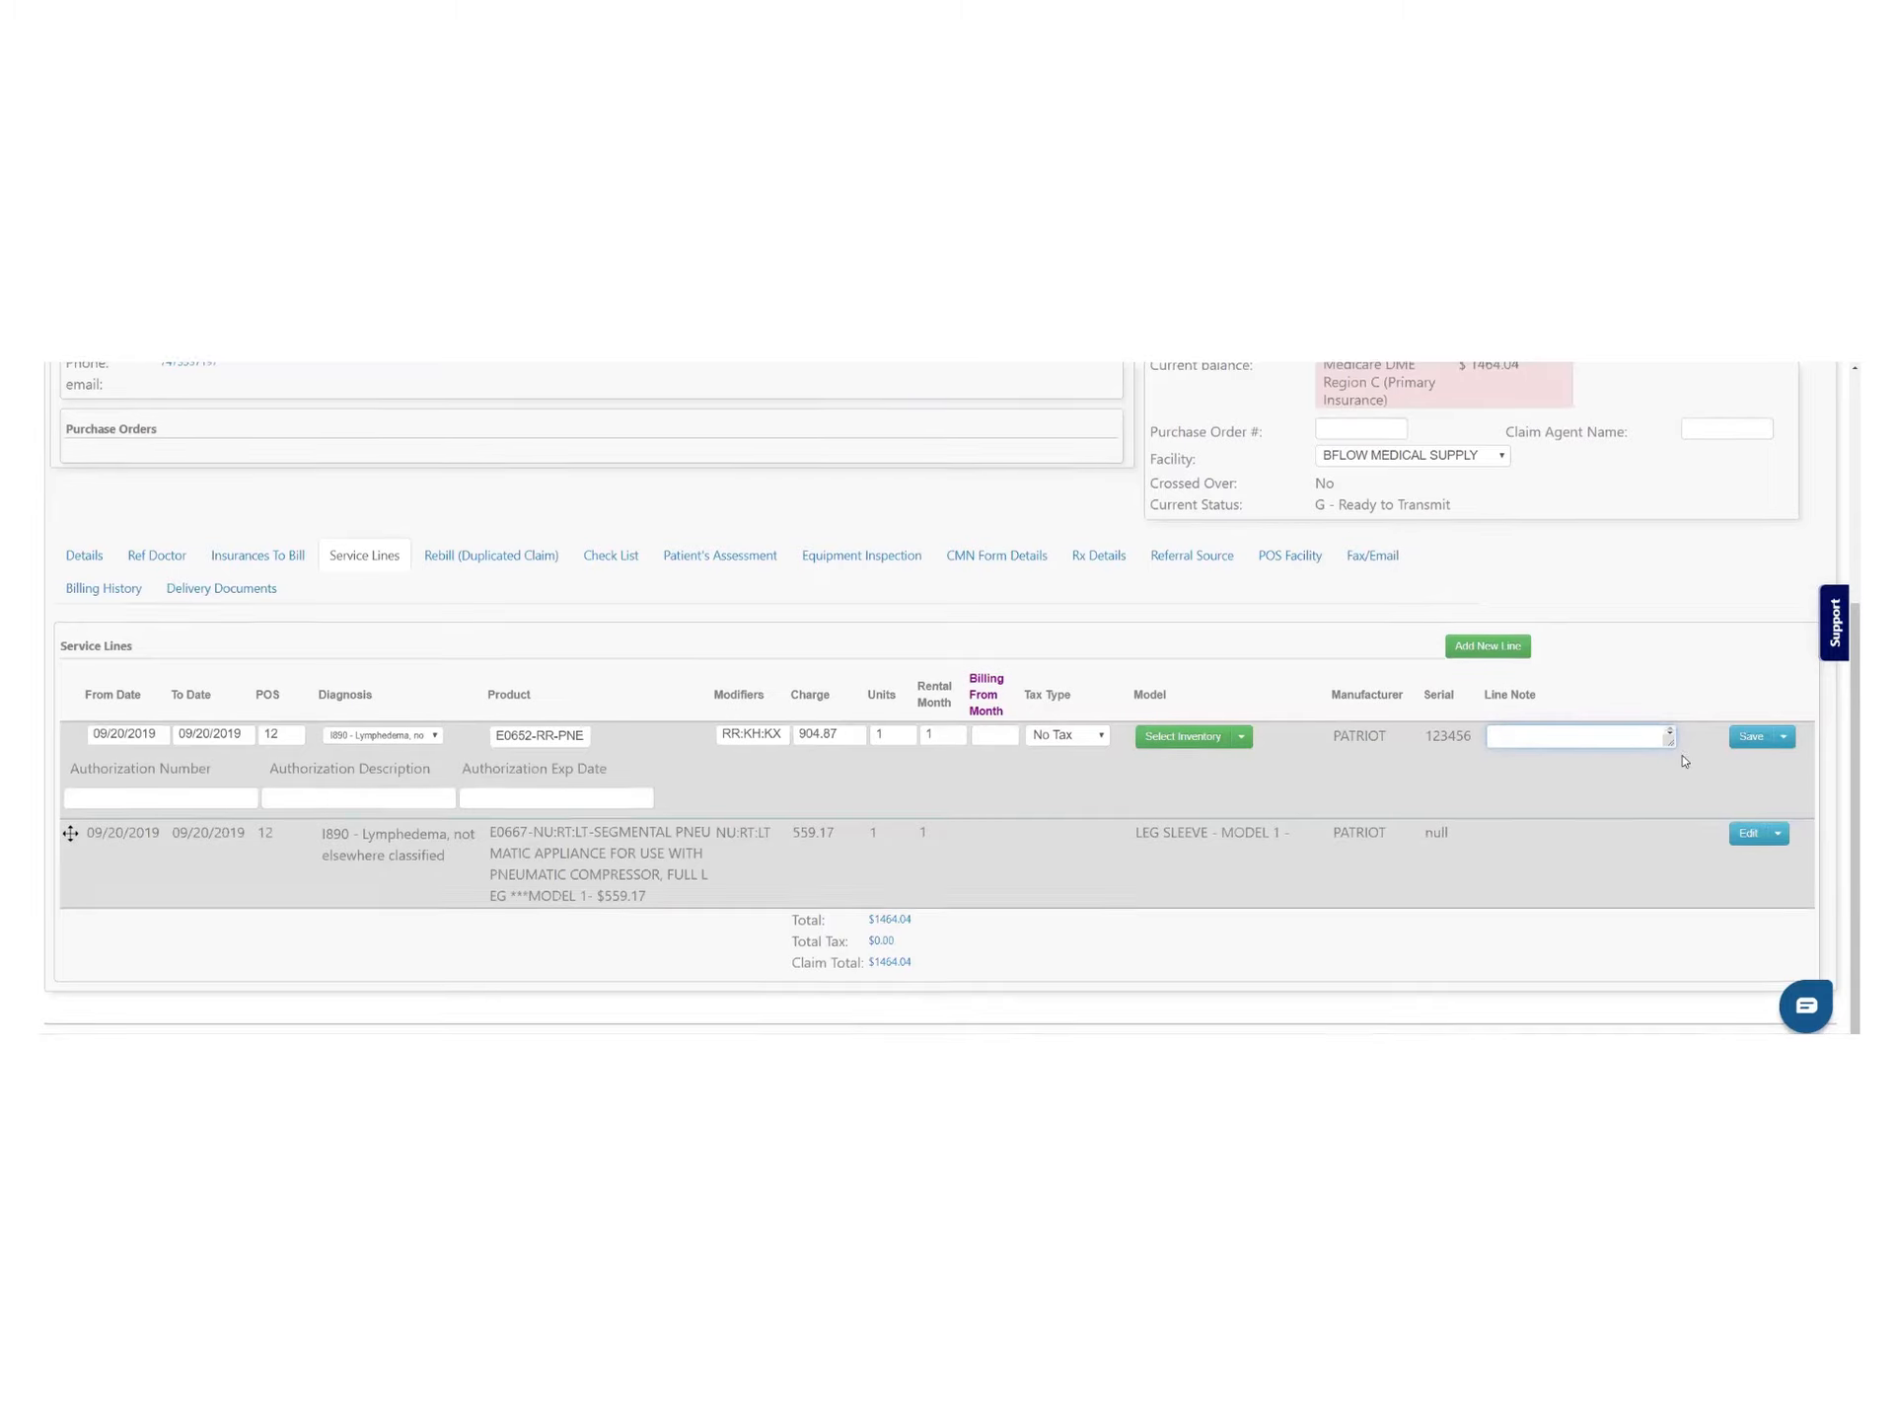
scroll(1376, 577, "up", 3)
left_click(1364, 589)
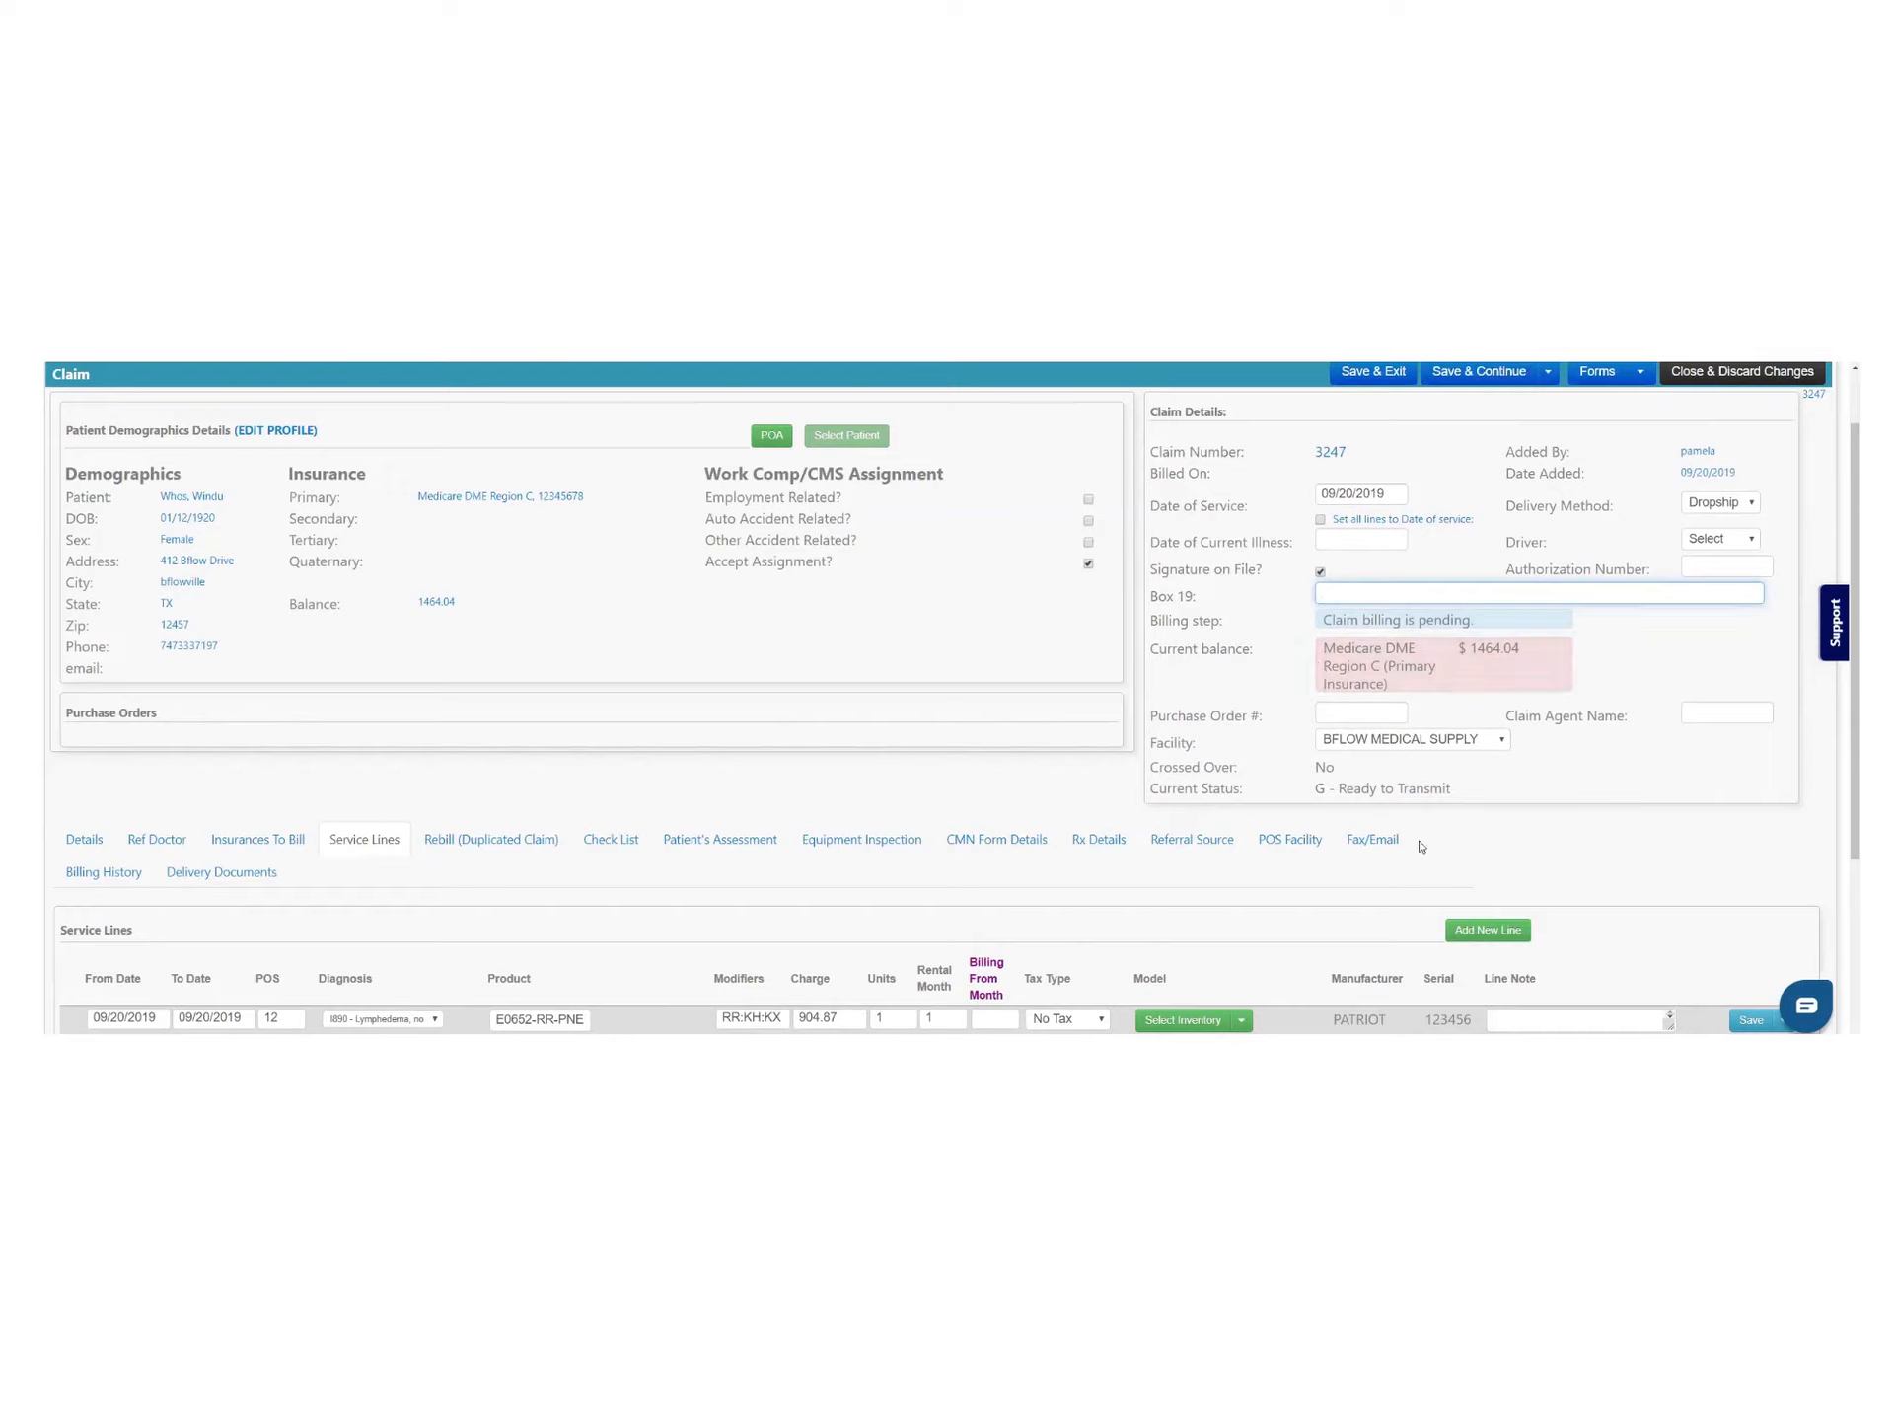
left_click(1384, 841)
Choose Standard RX as the document to send
scroll(844, 801, "down", 4)
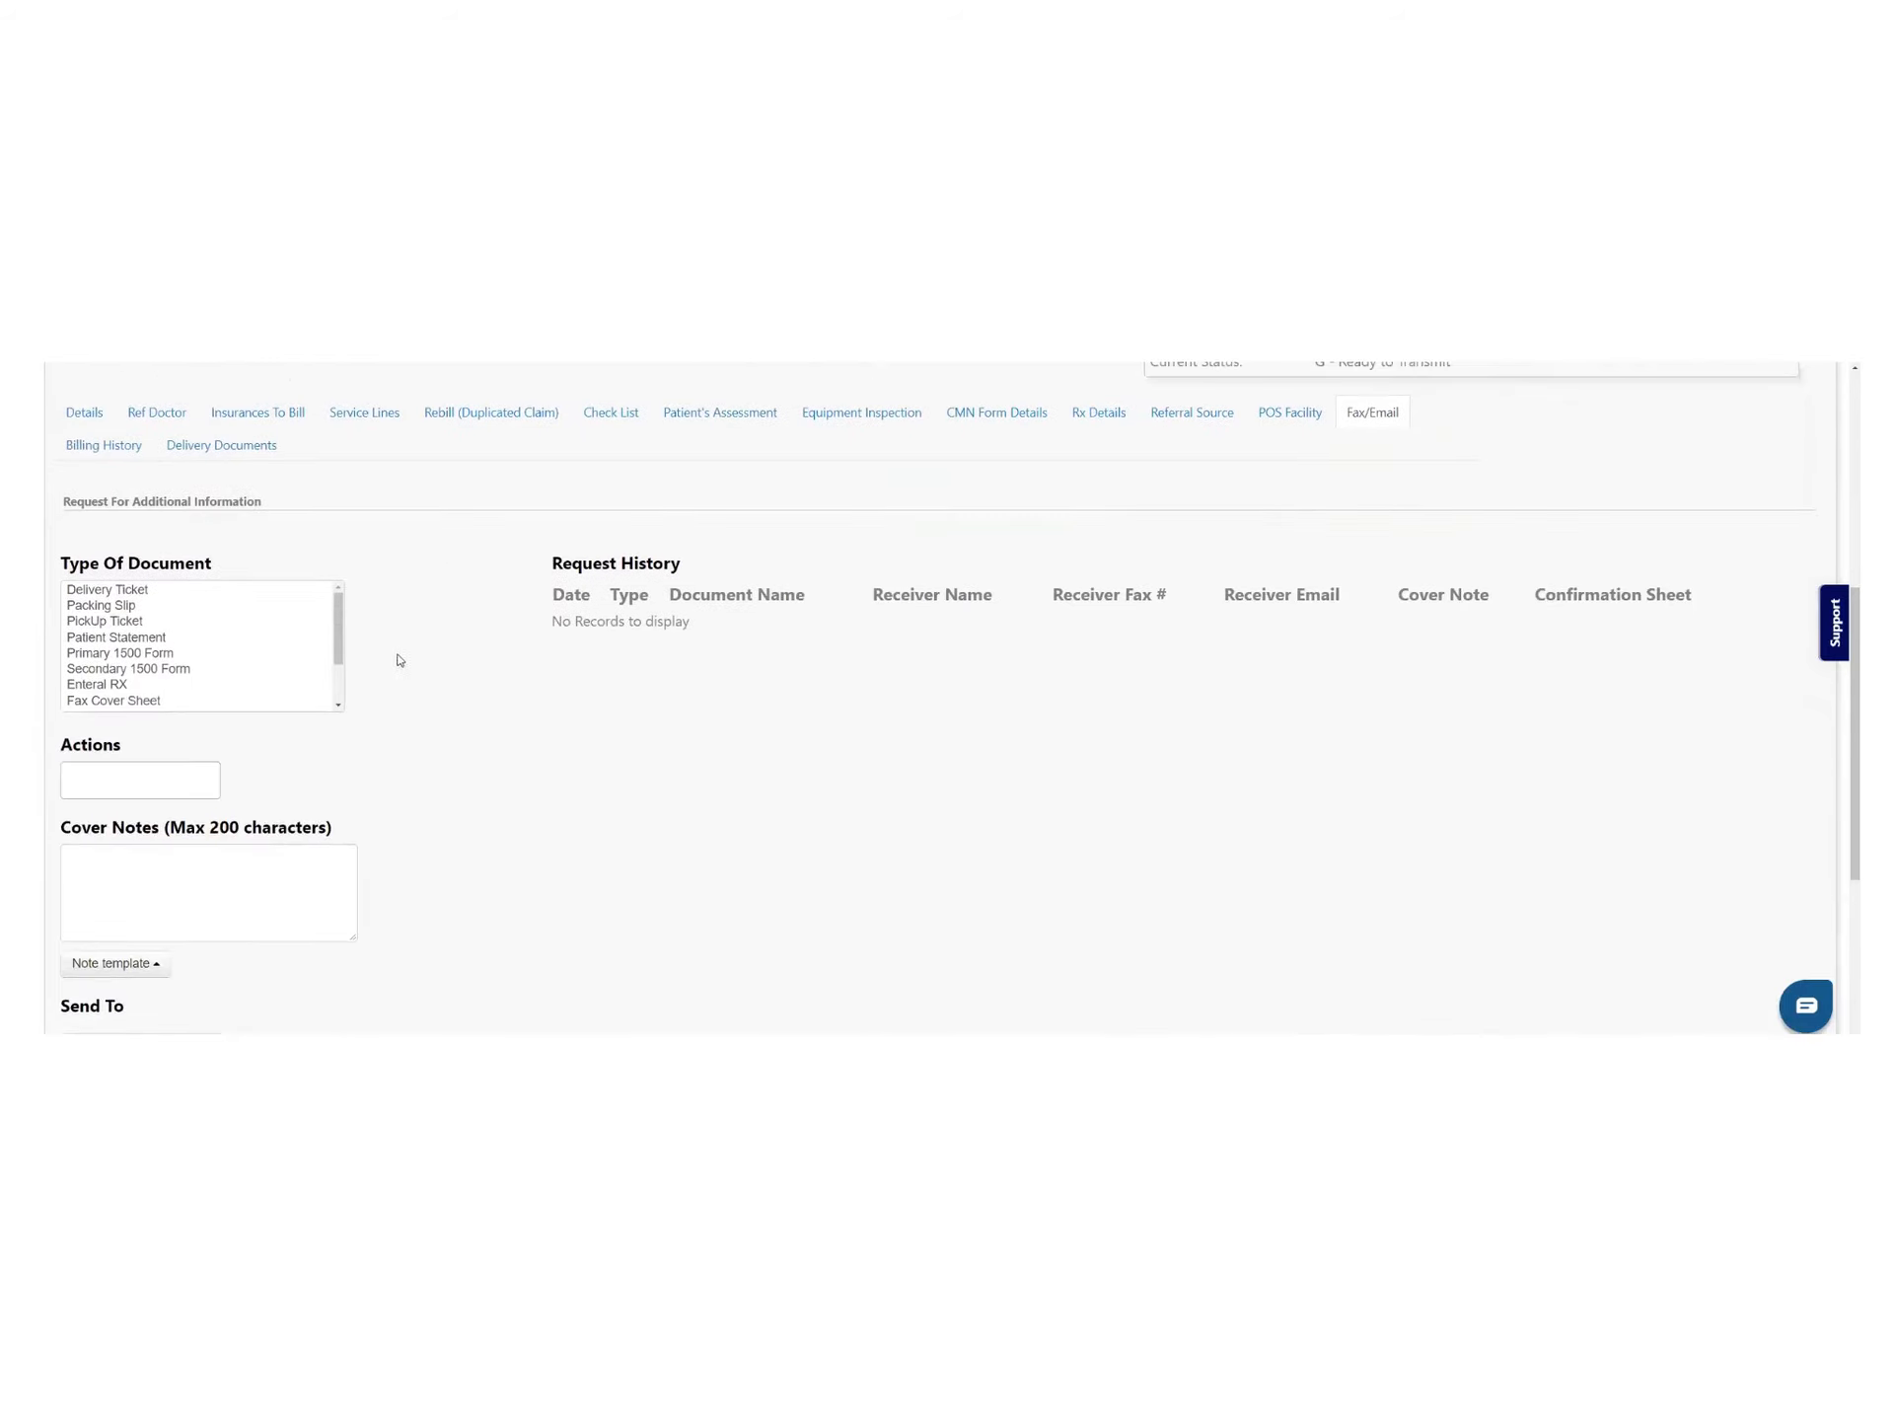
left_click_drag(339, 643, 343, 689)
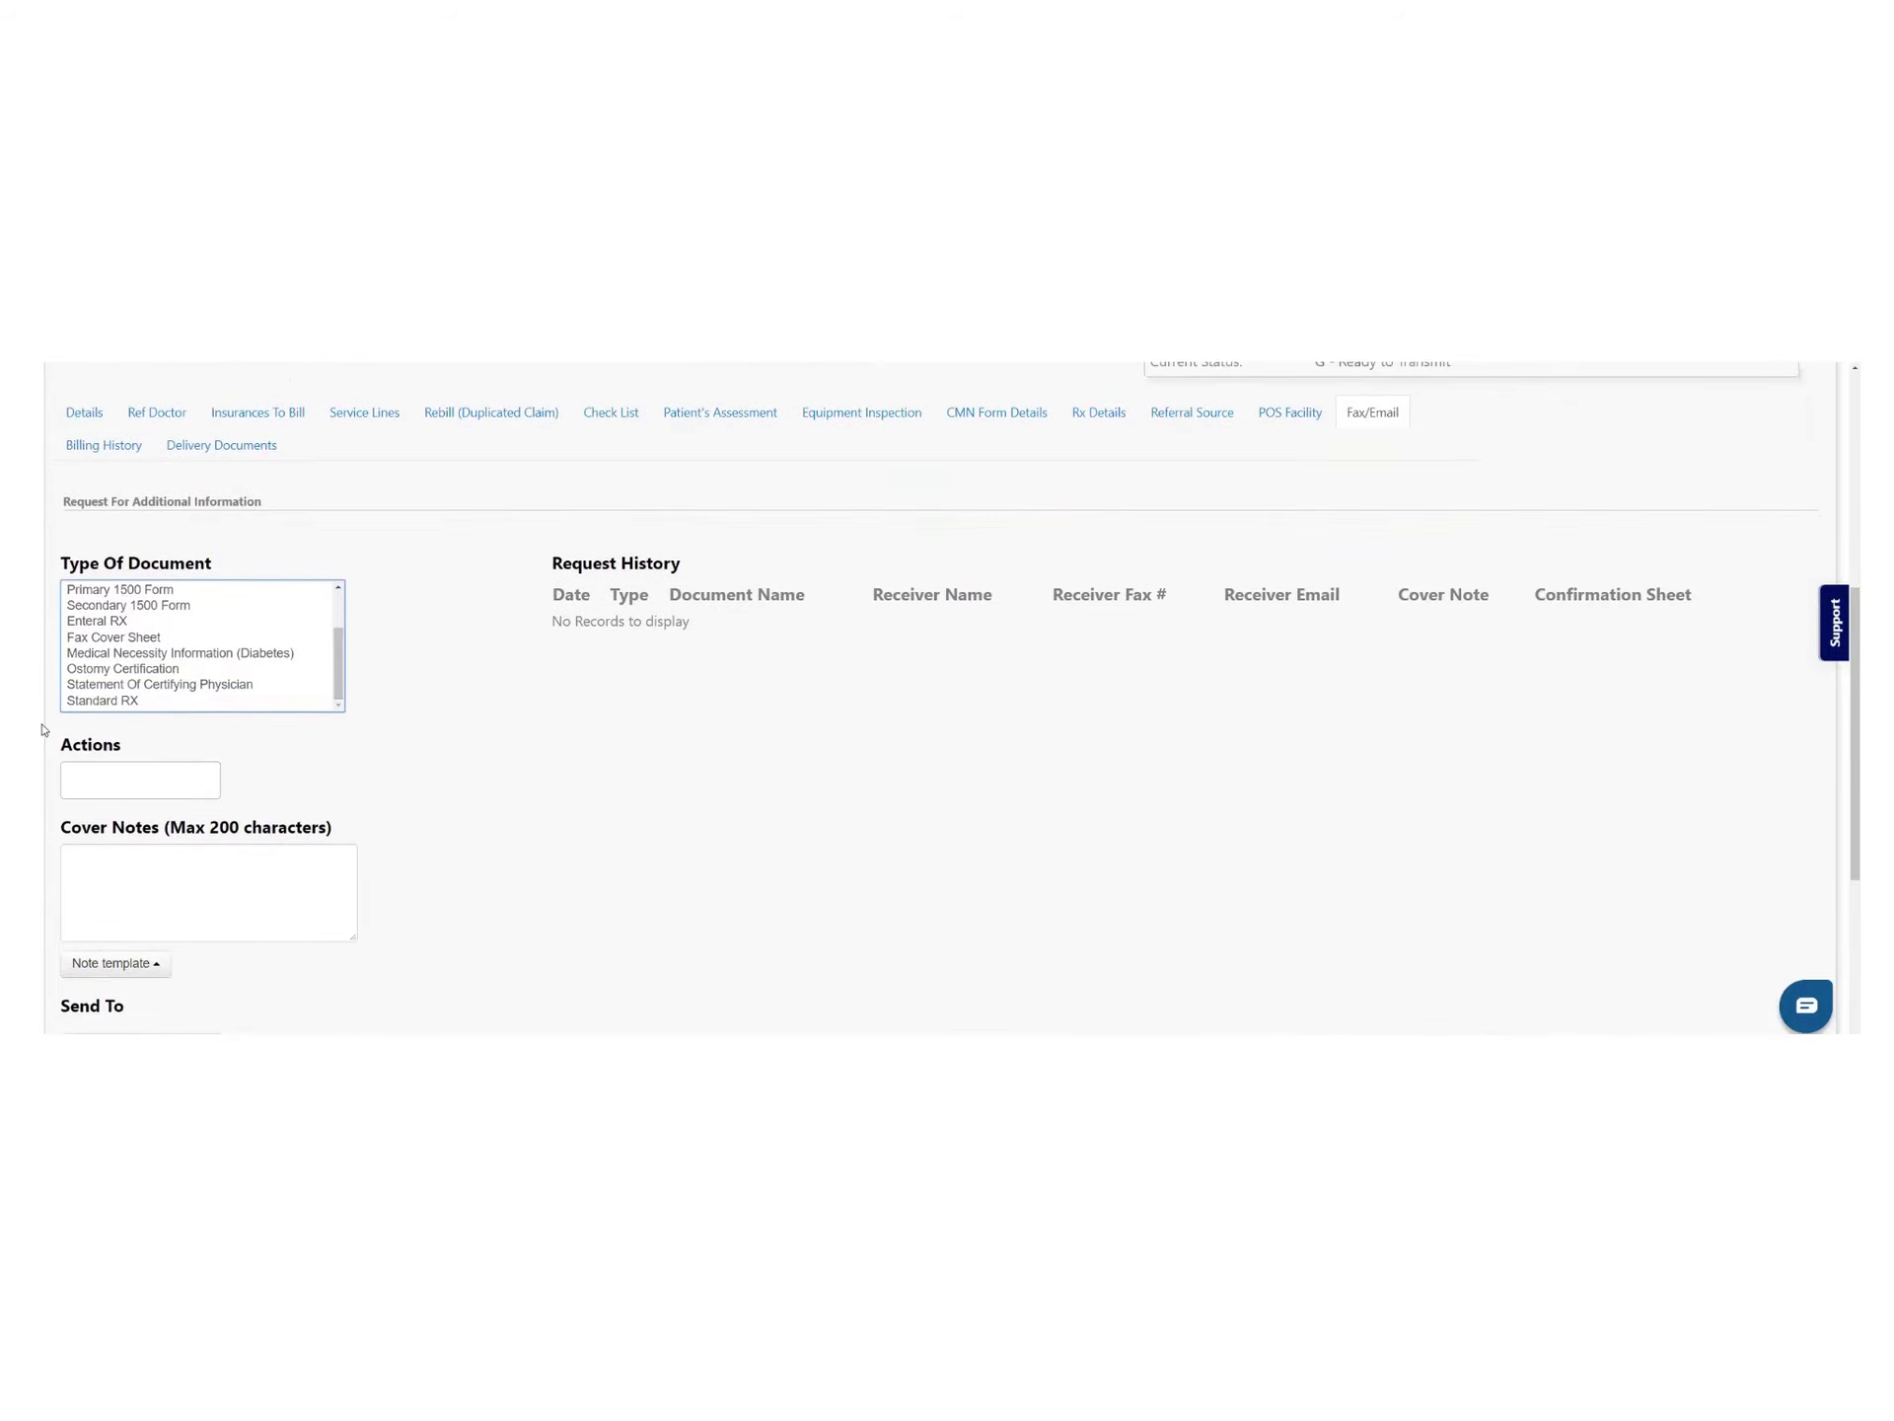
left_click(83, 701)
Address the fax to the referring doctor, found by searching 'be', and send it
scroll(376, 809, "down", 2)
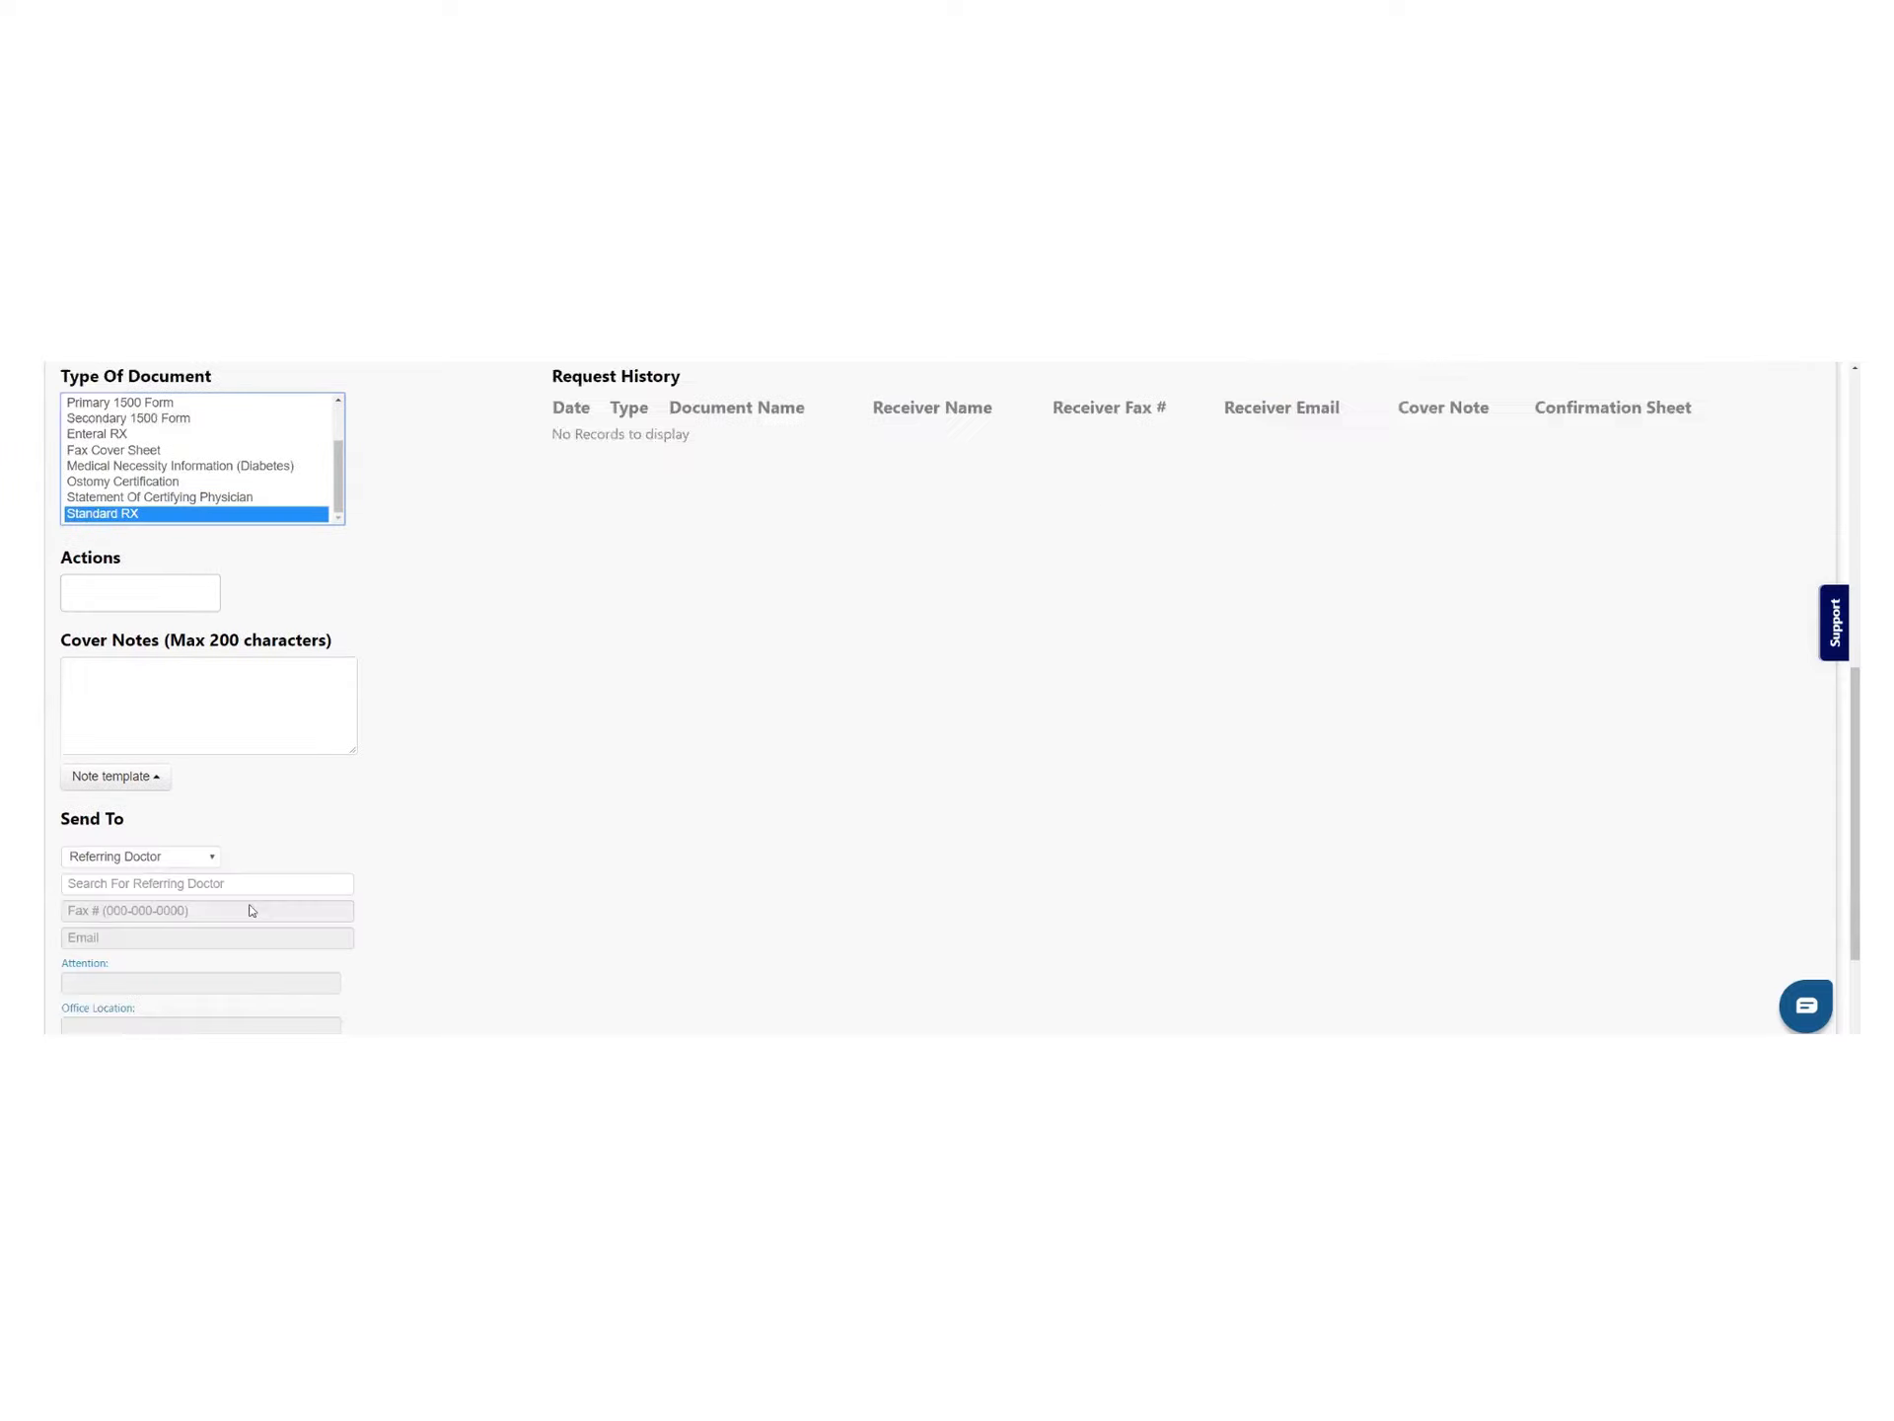
scroll(197, 745, "down", 2)
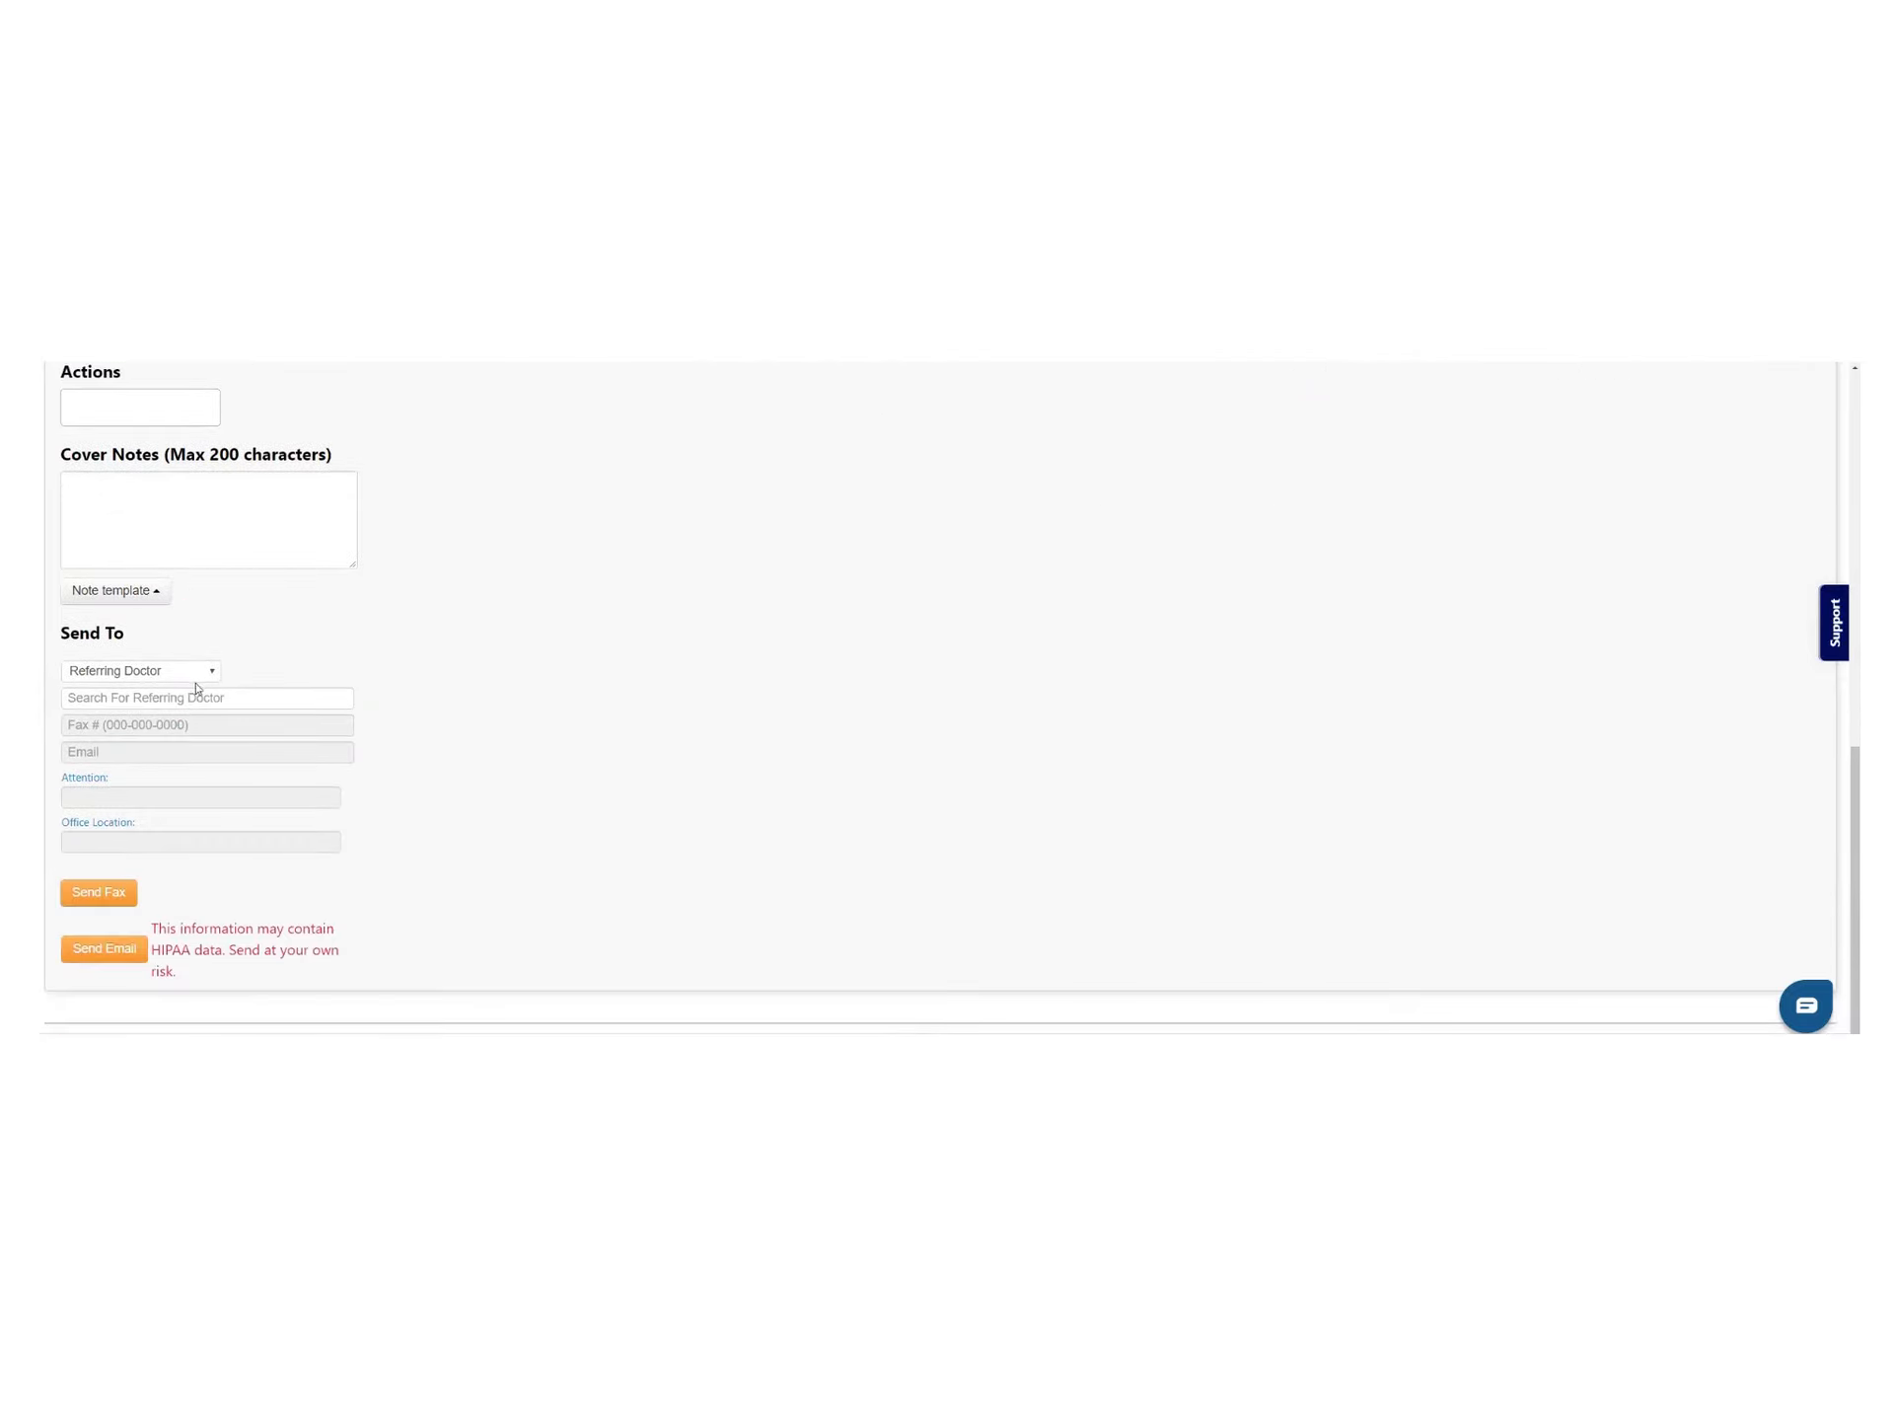
left_click(207, 675)
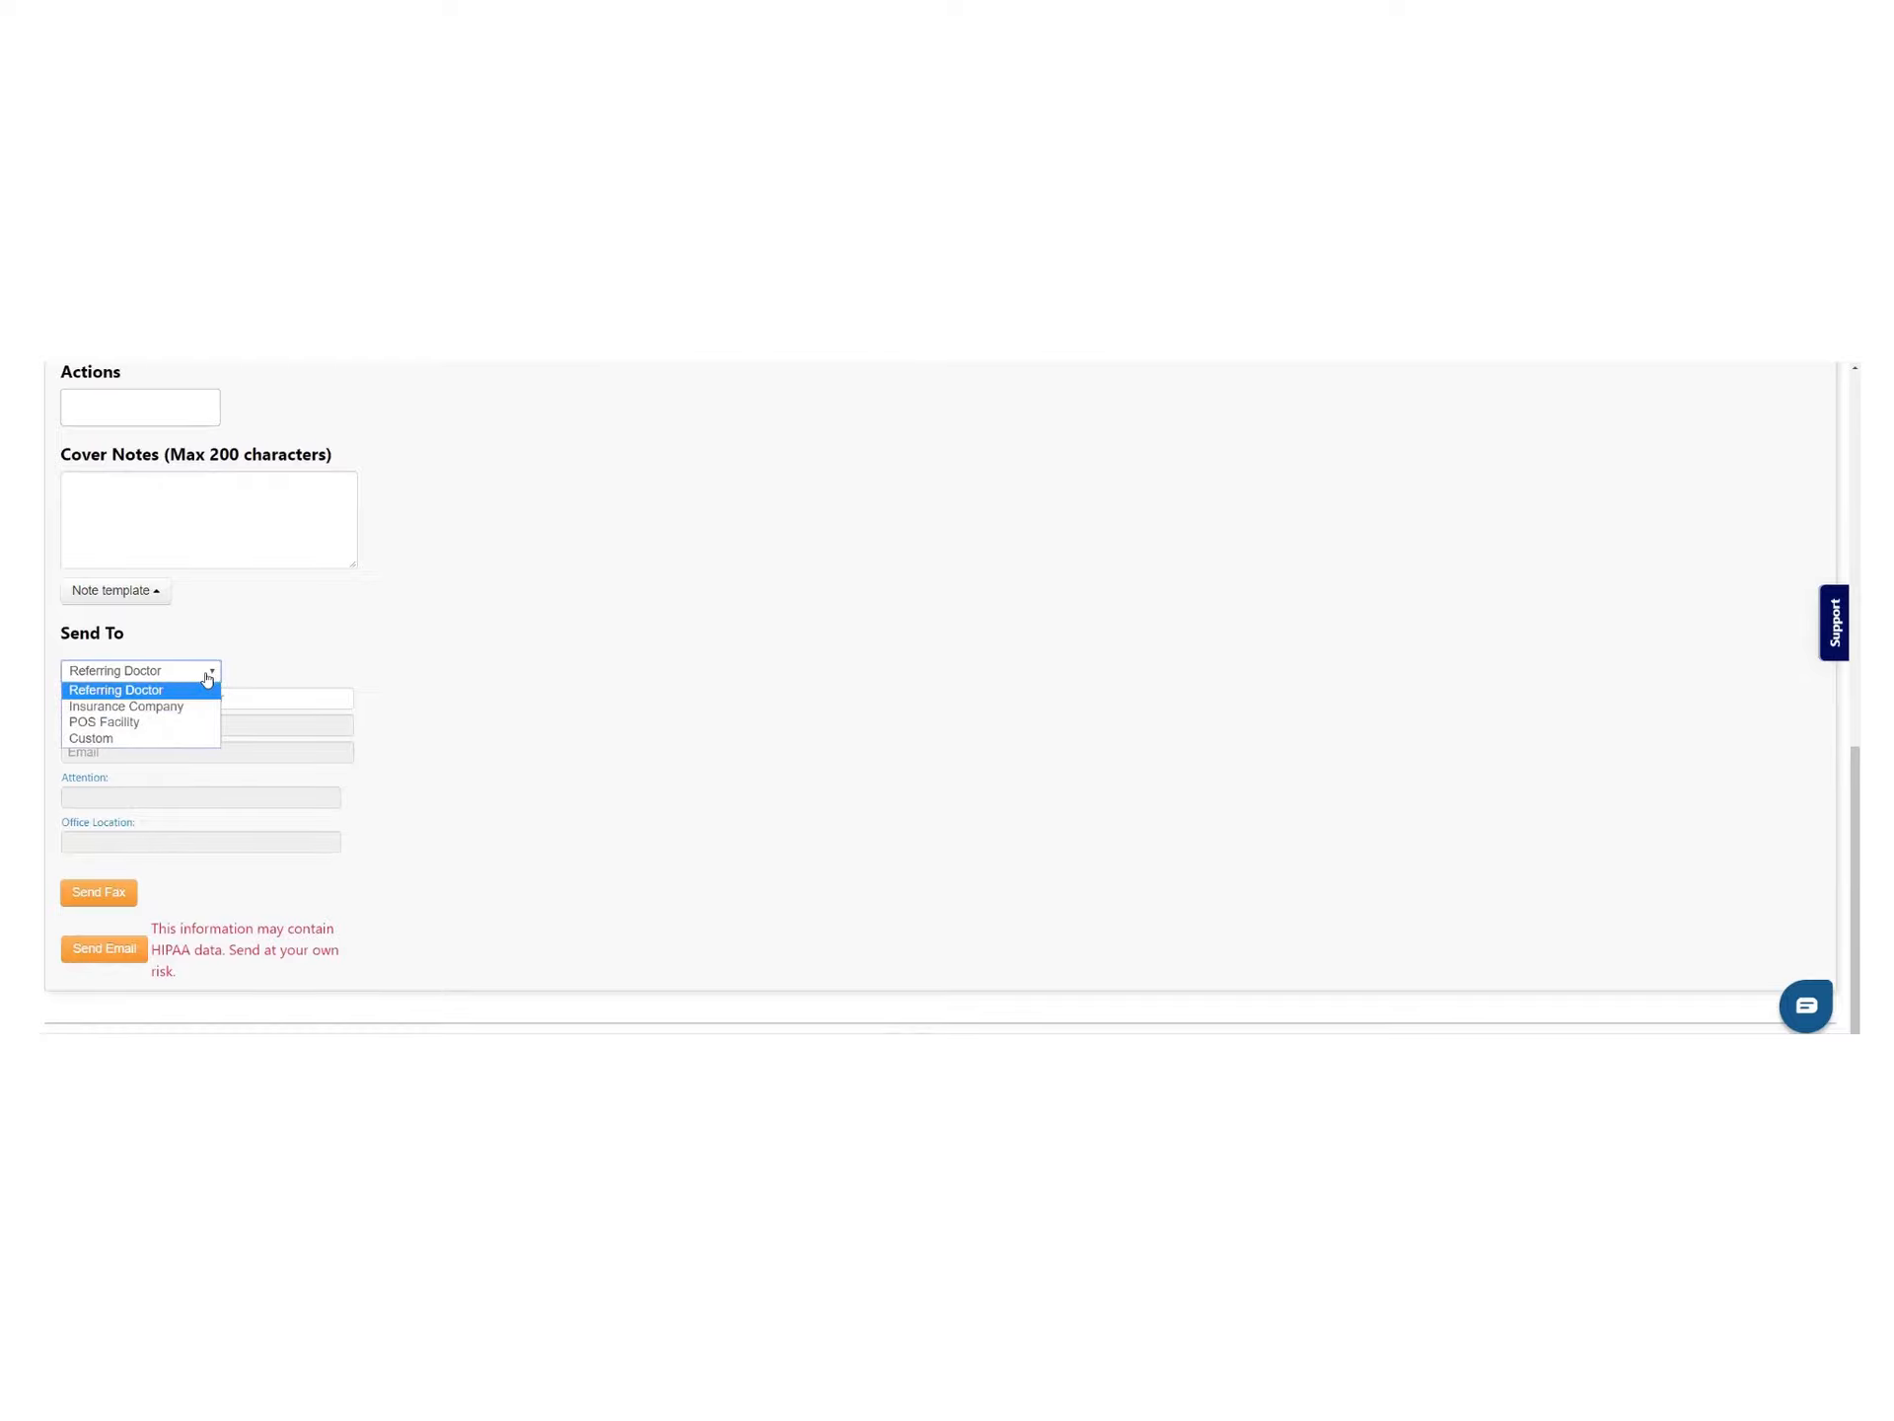
left_click(187, 691)
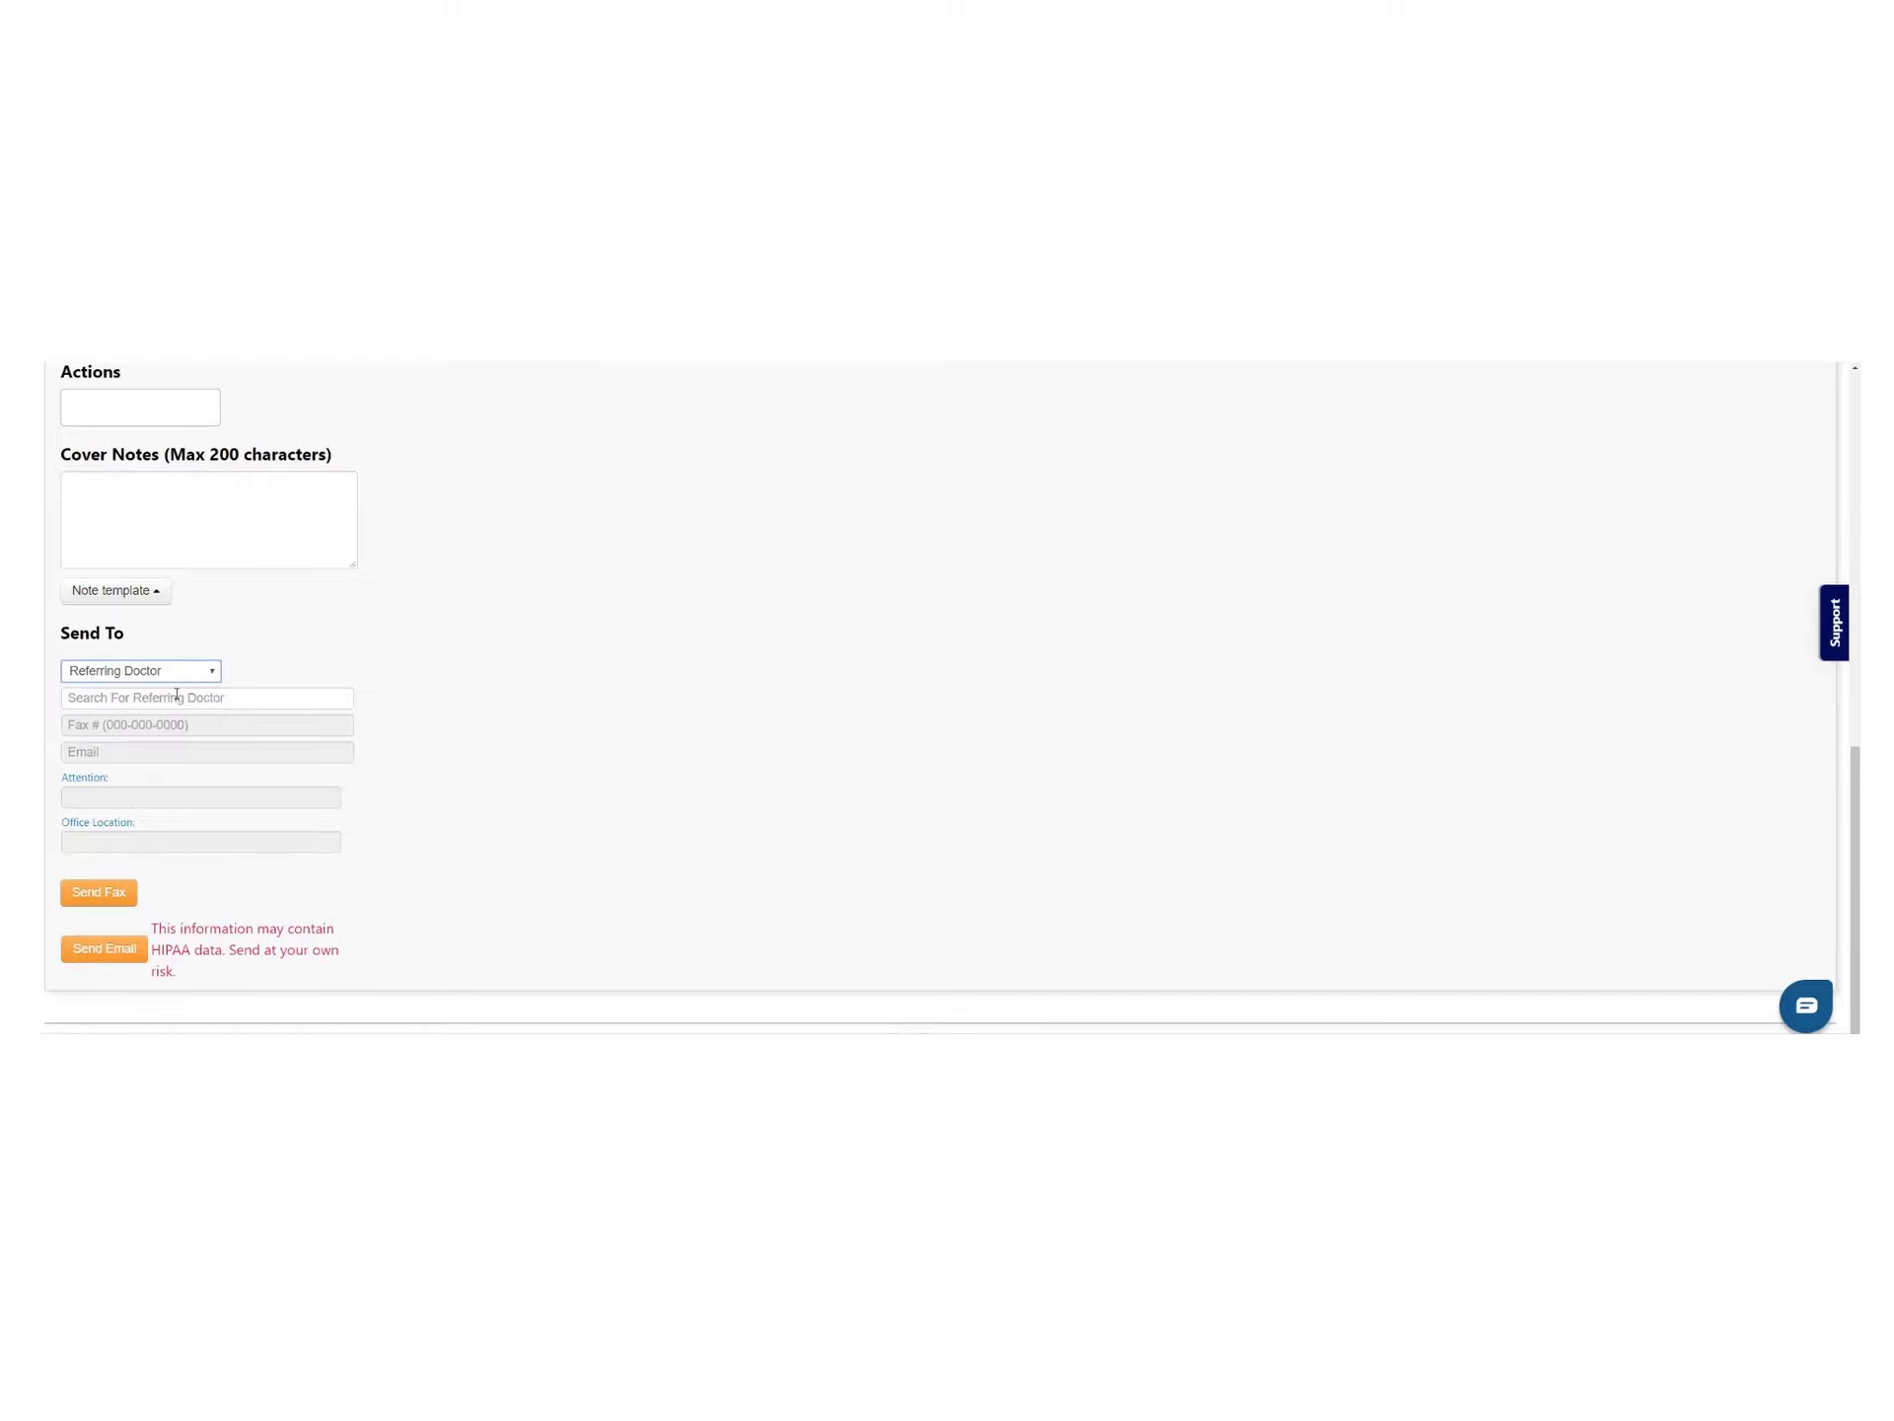
left_click(181, 696)
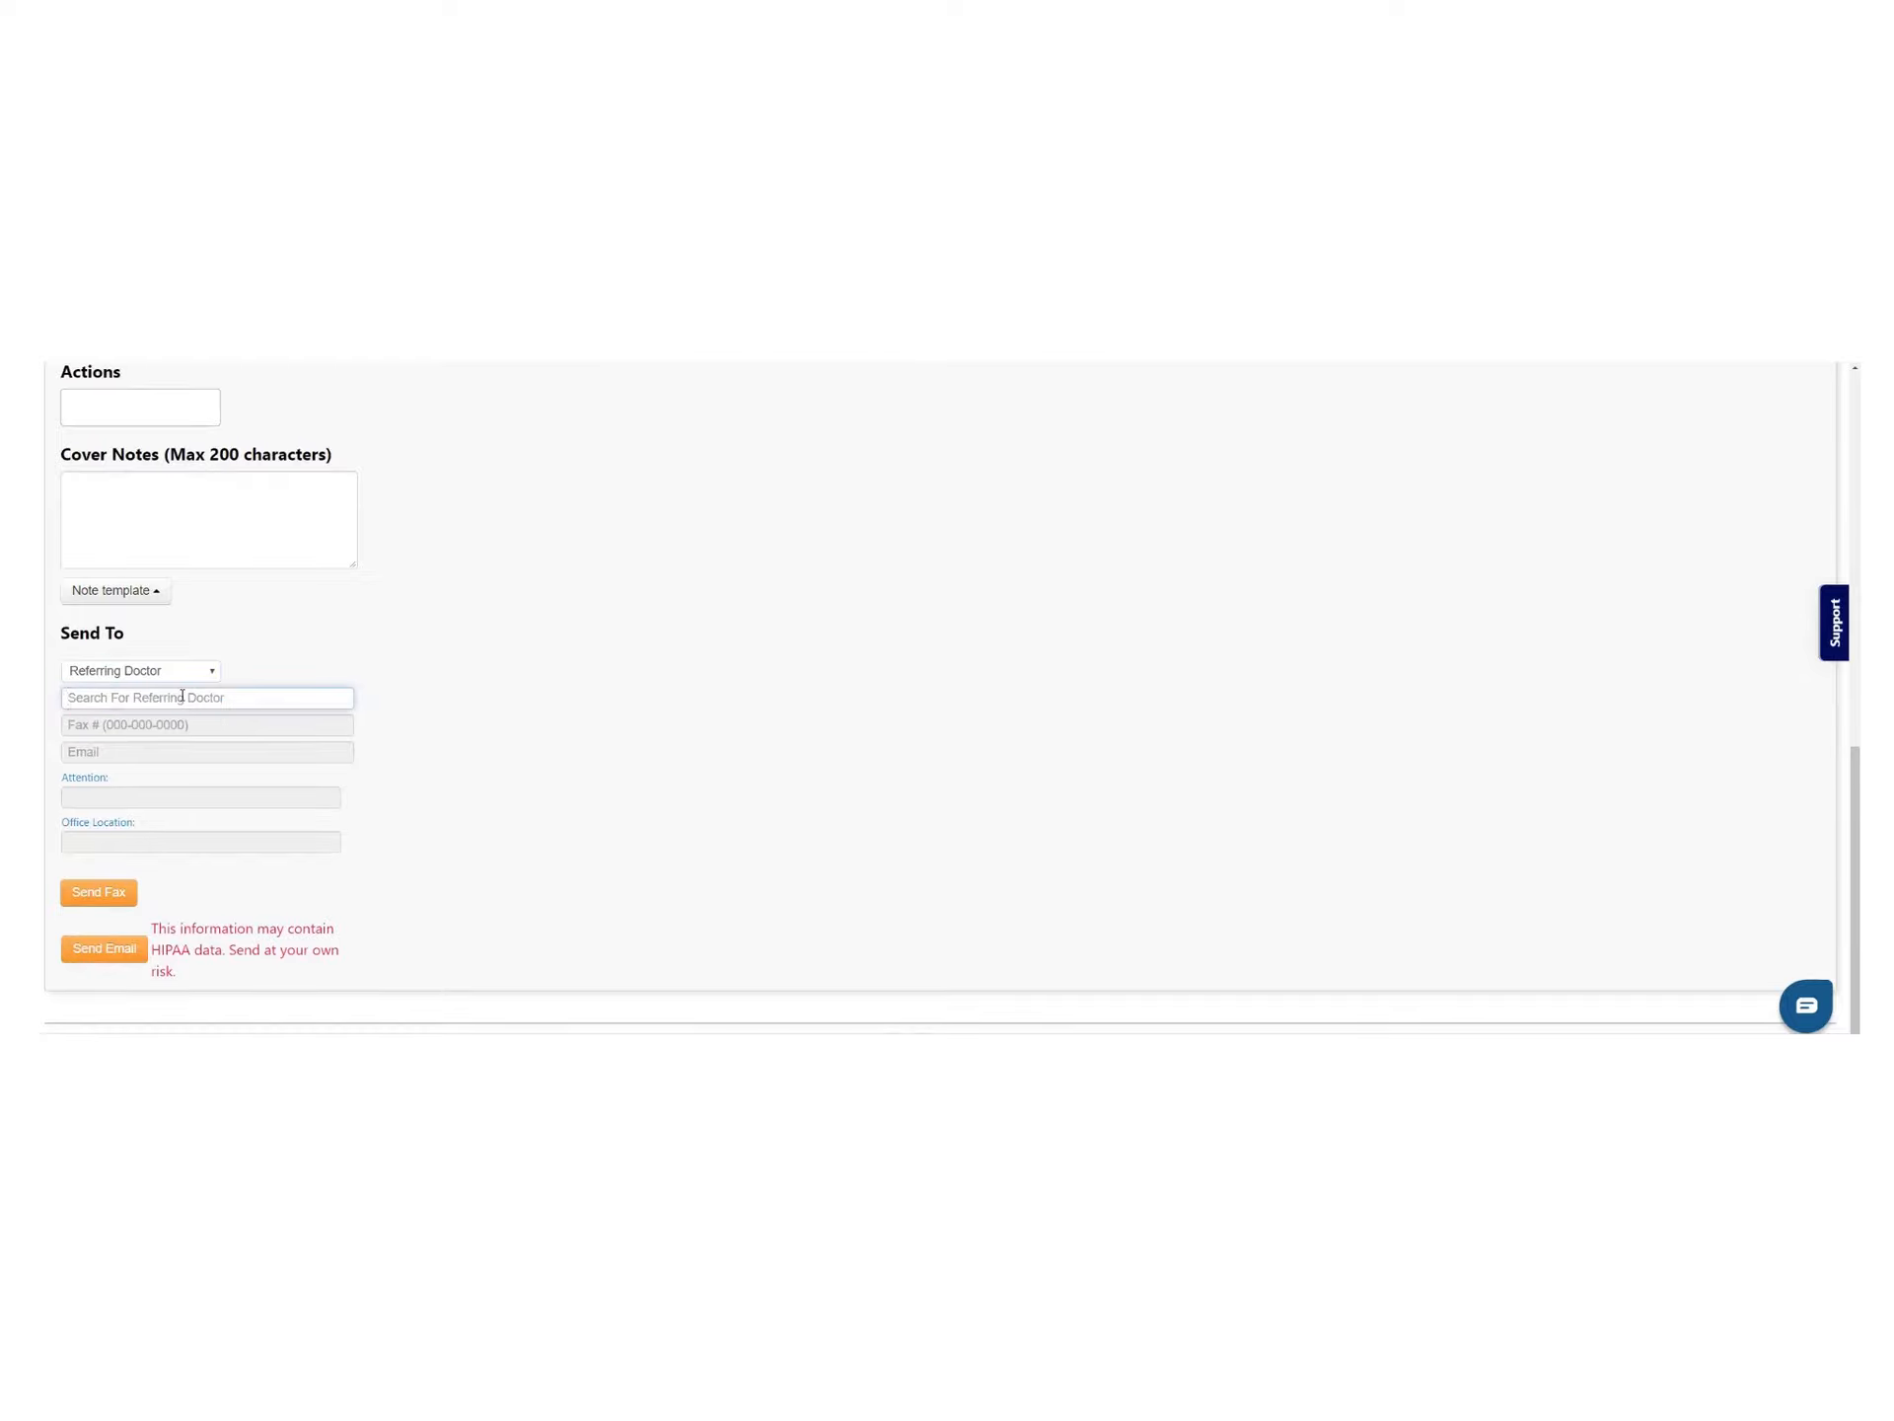
type("bell")
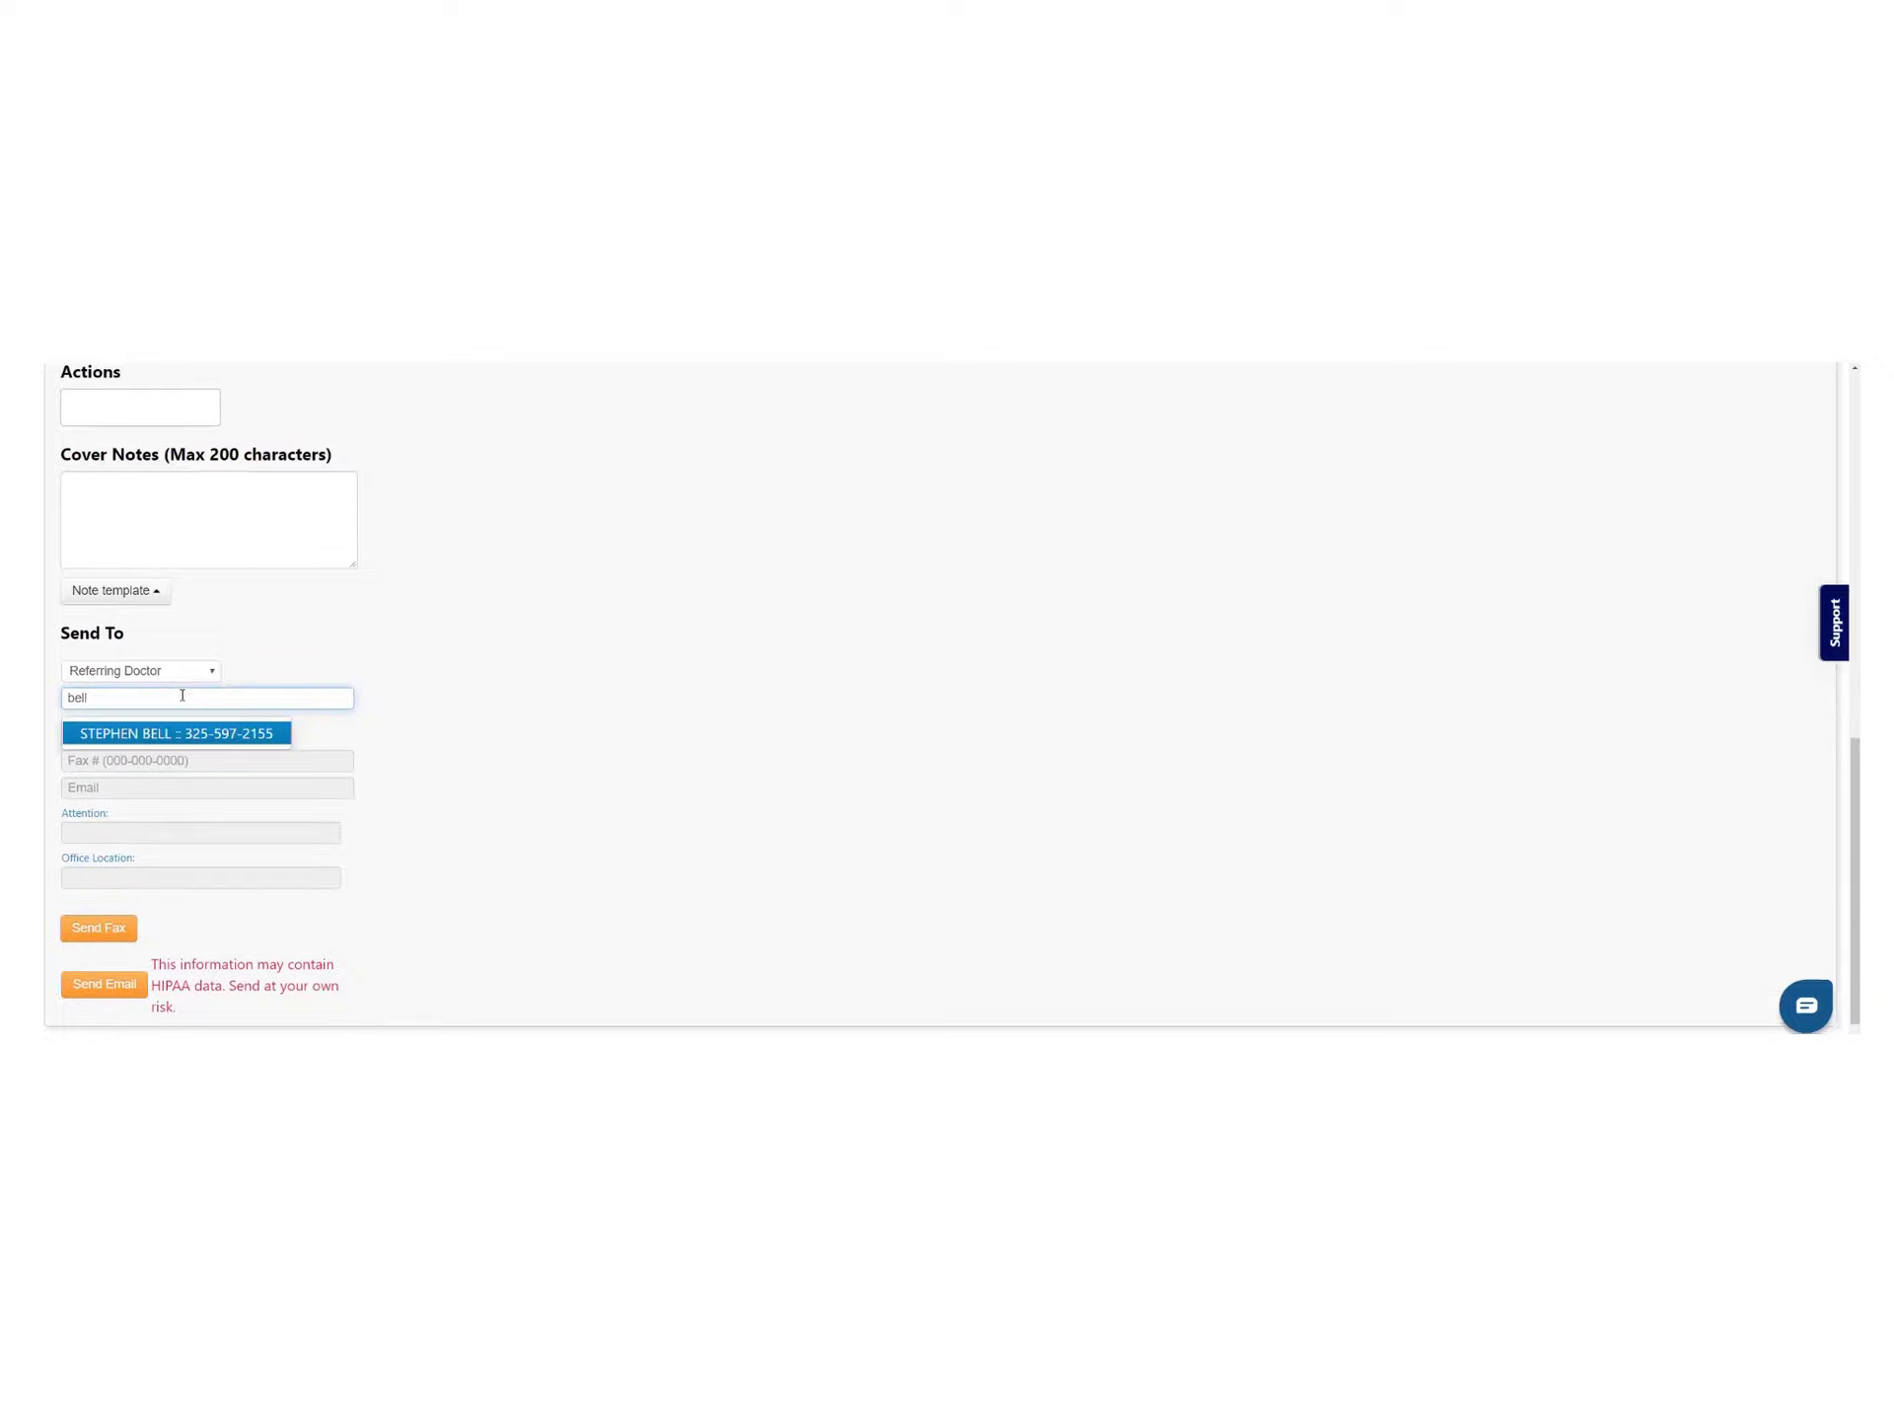
left_click(155, 731)
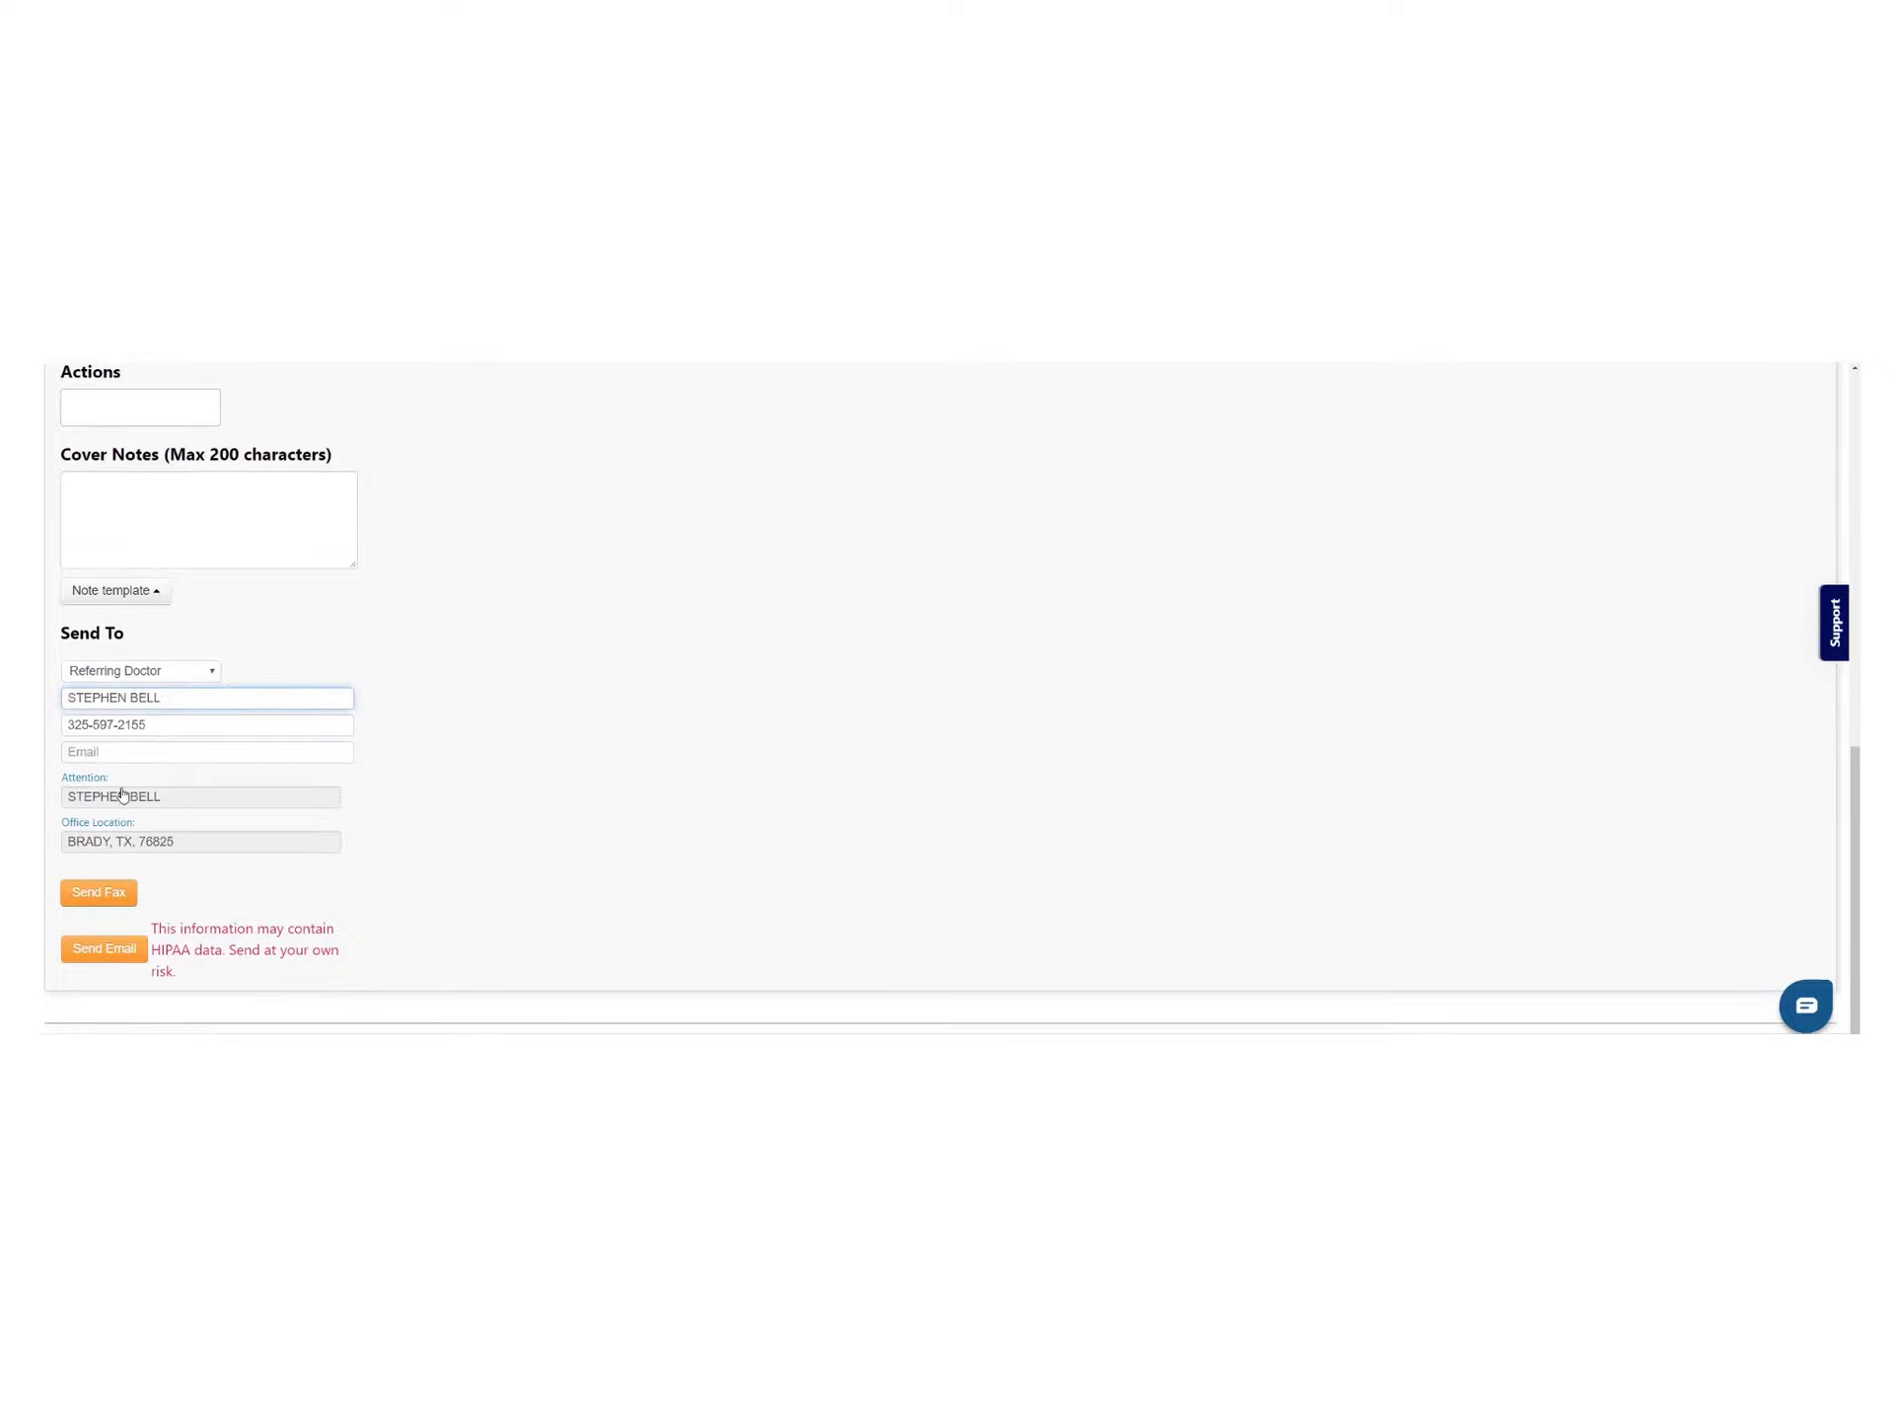
left_click(87, 894)
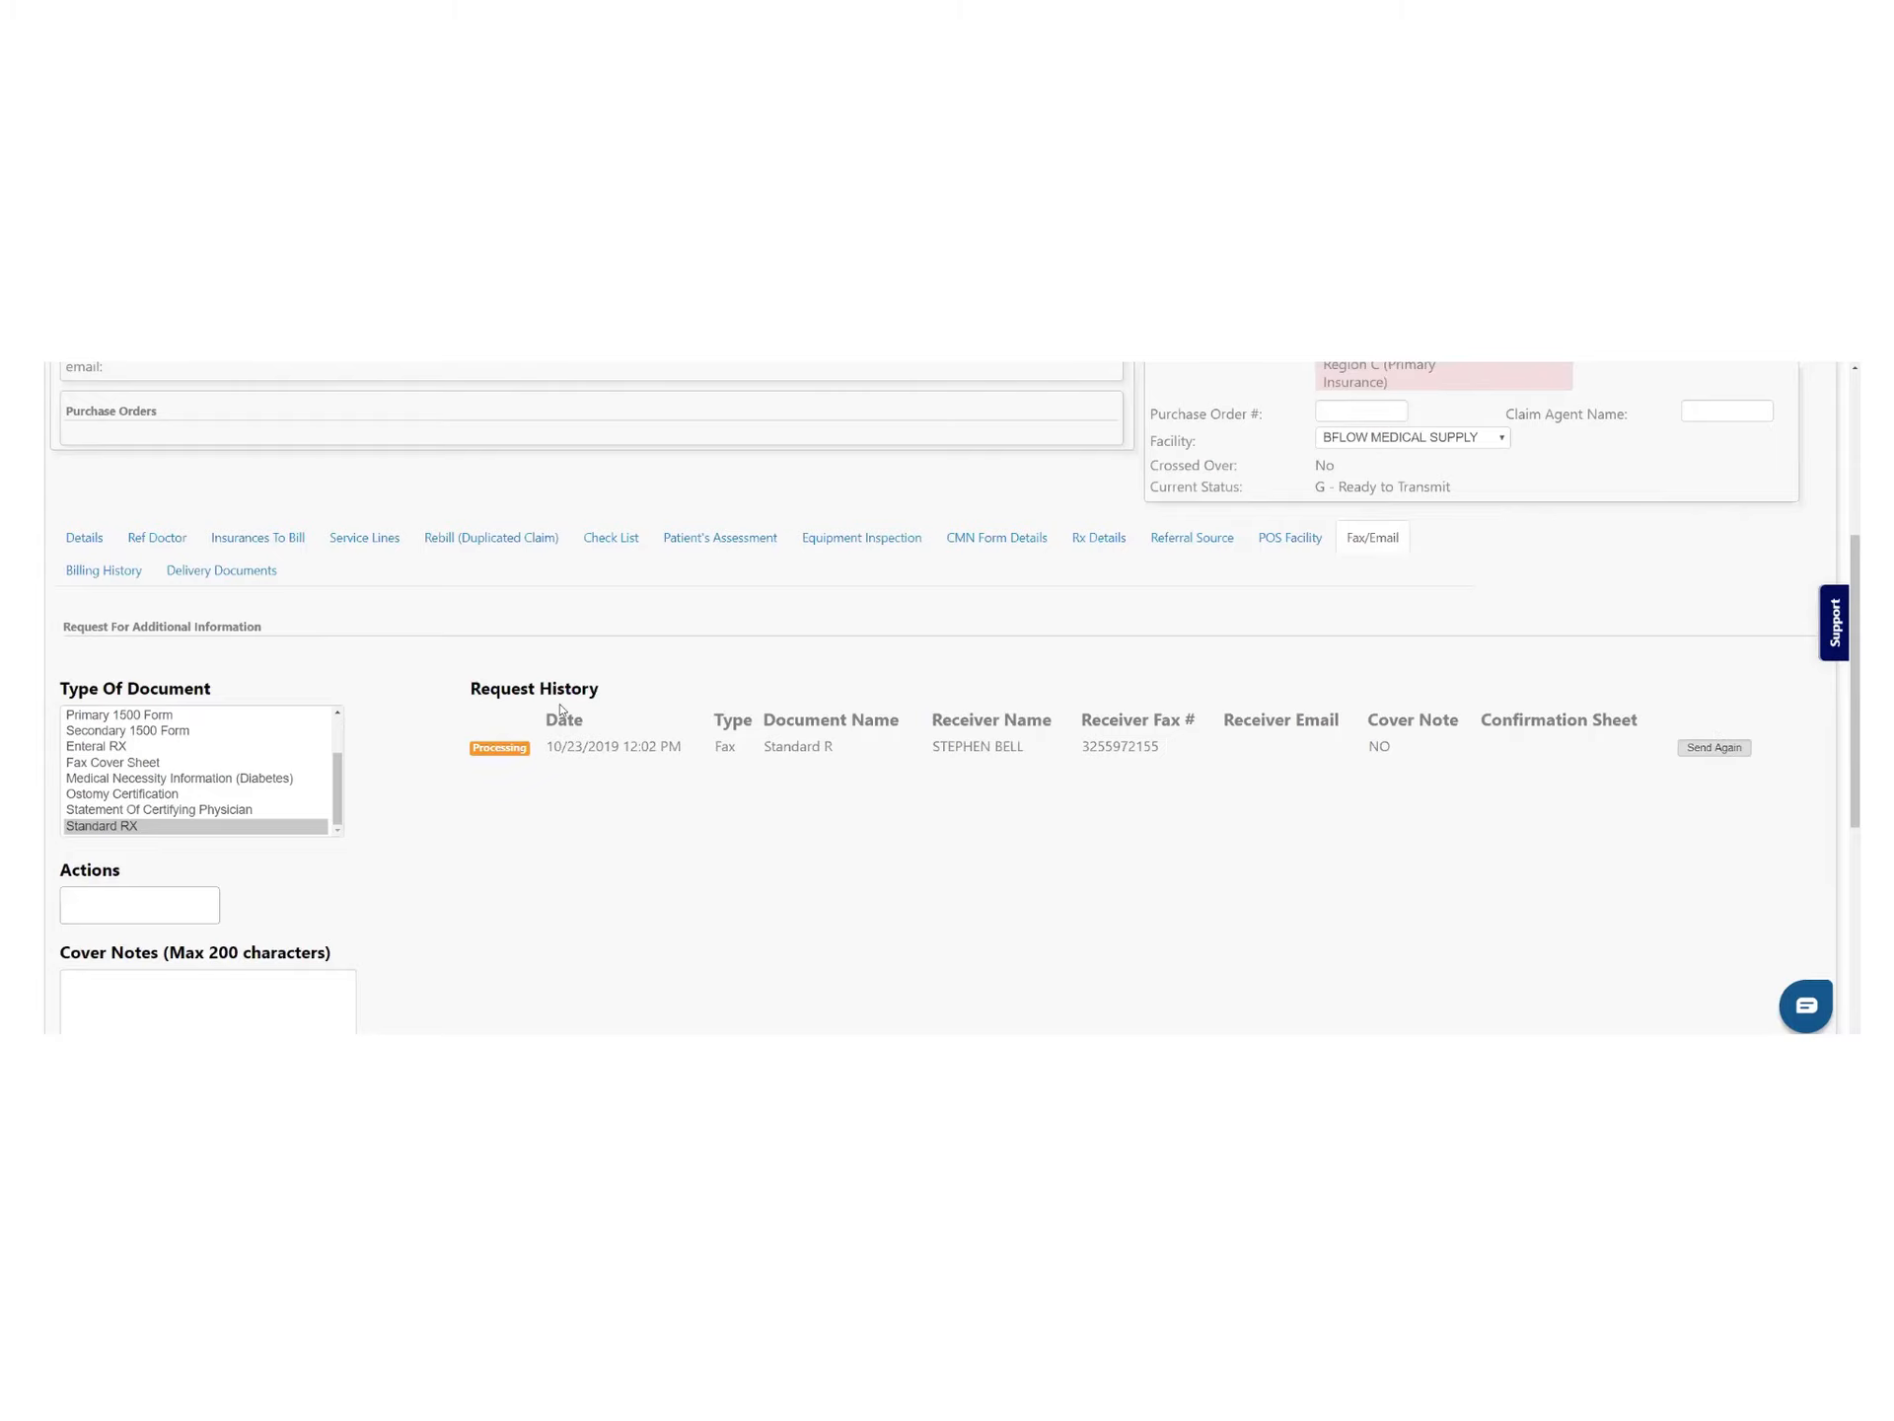
scroll(561, 708, "up", 5)
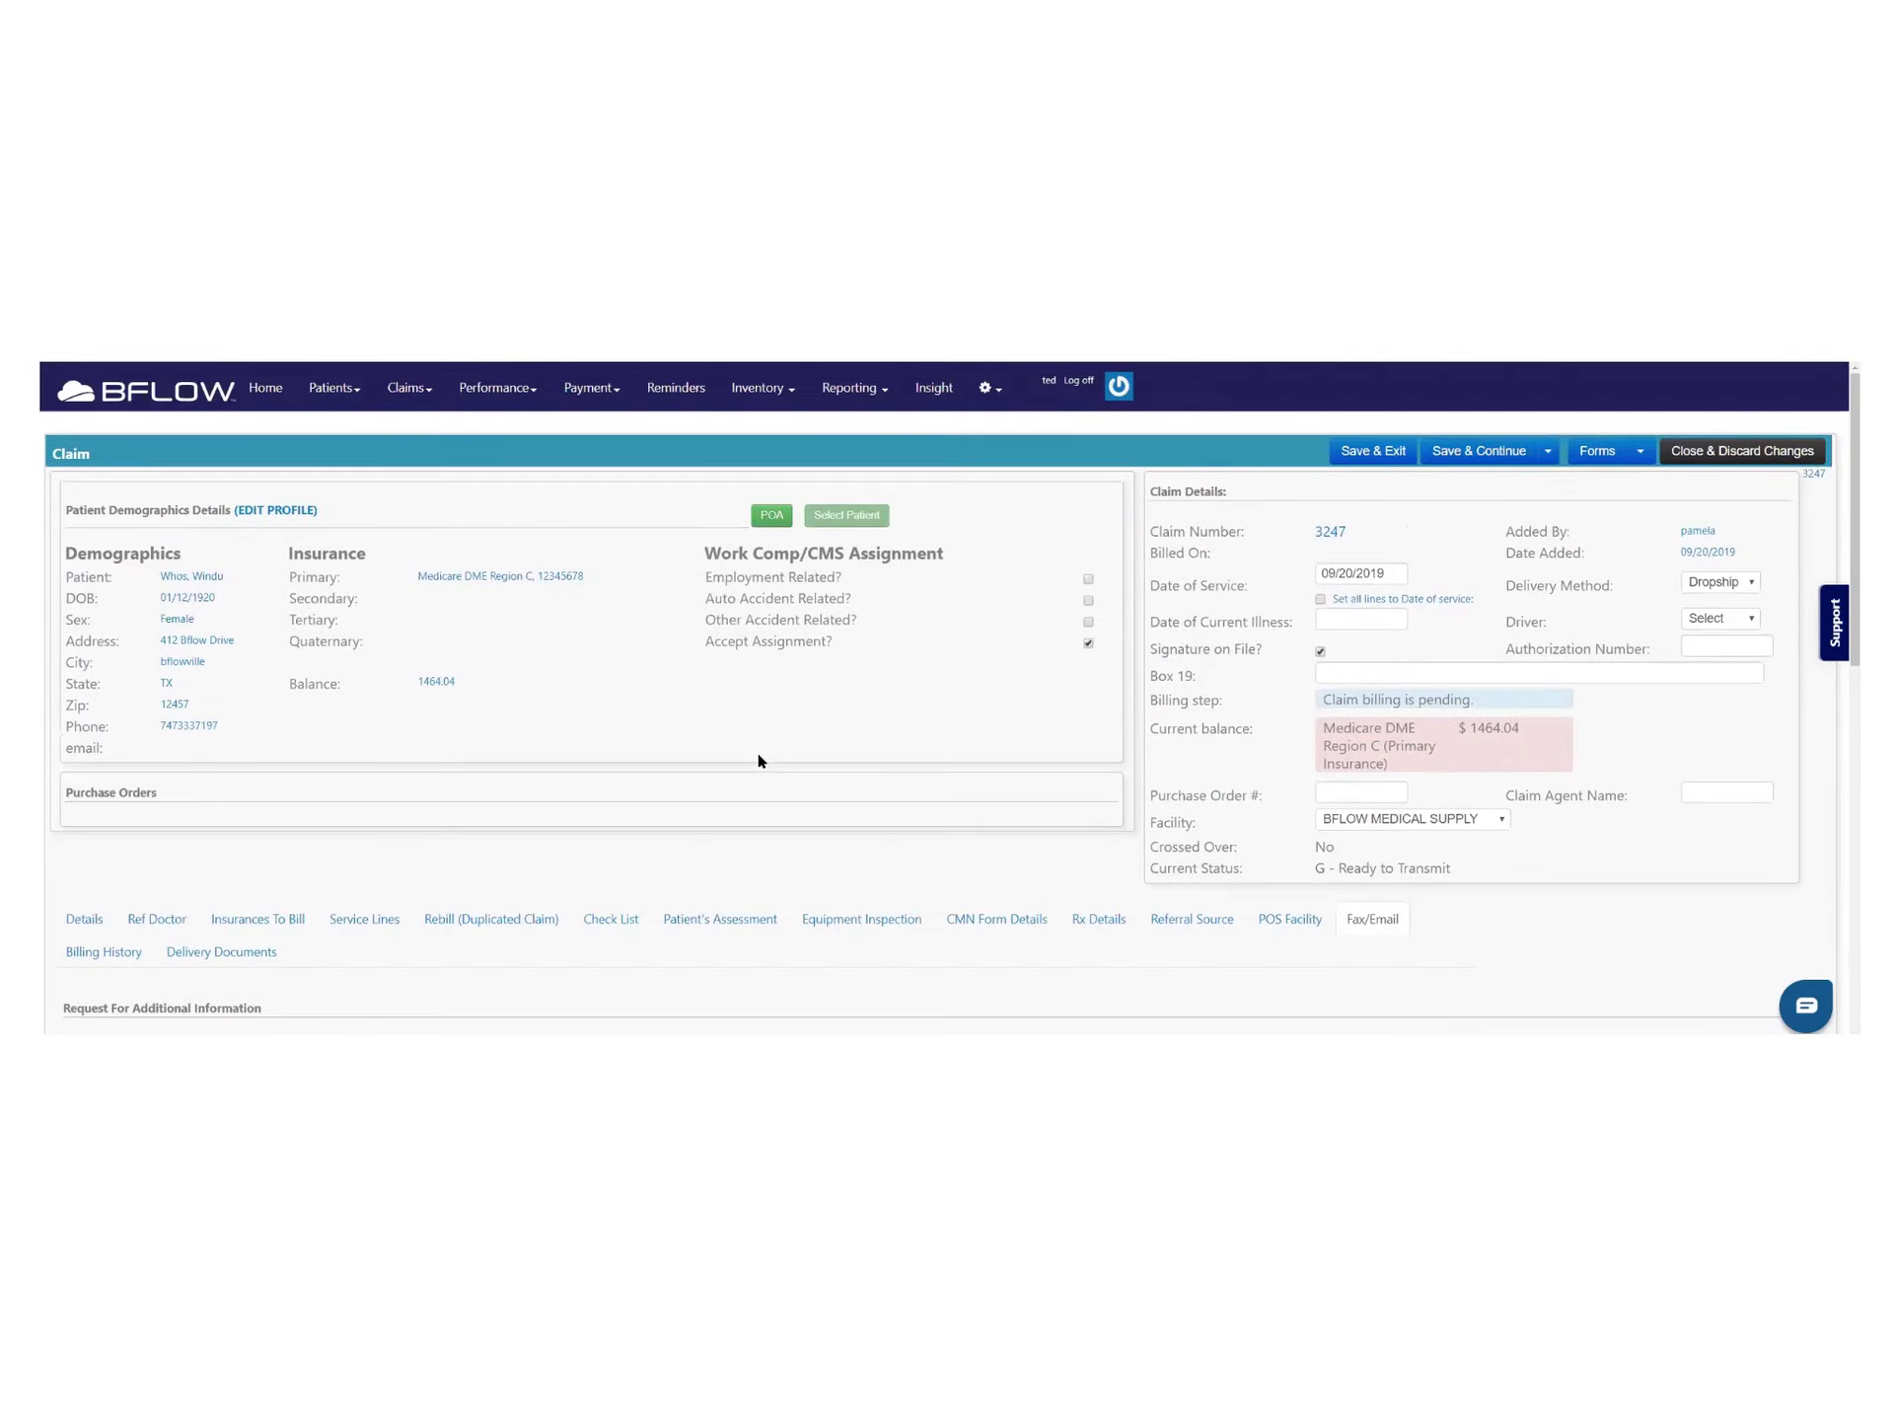
Print claim 3247's 1500 form with border from the Forms list
left_click(1546, 452)
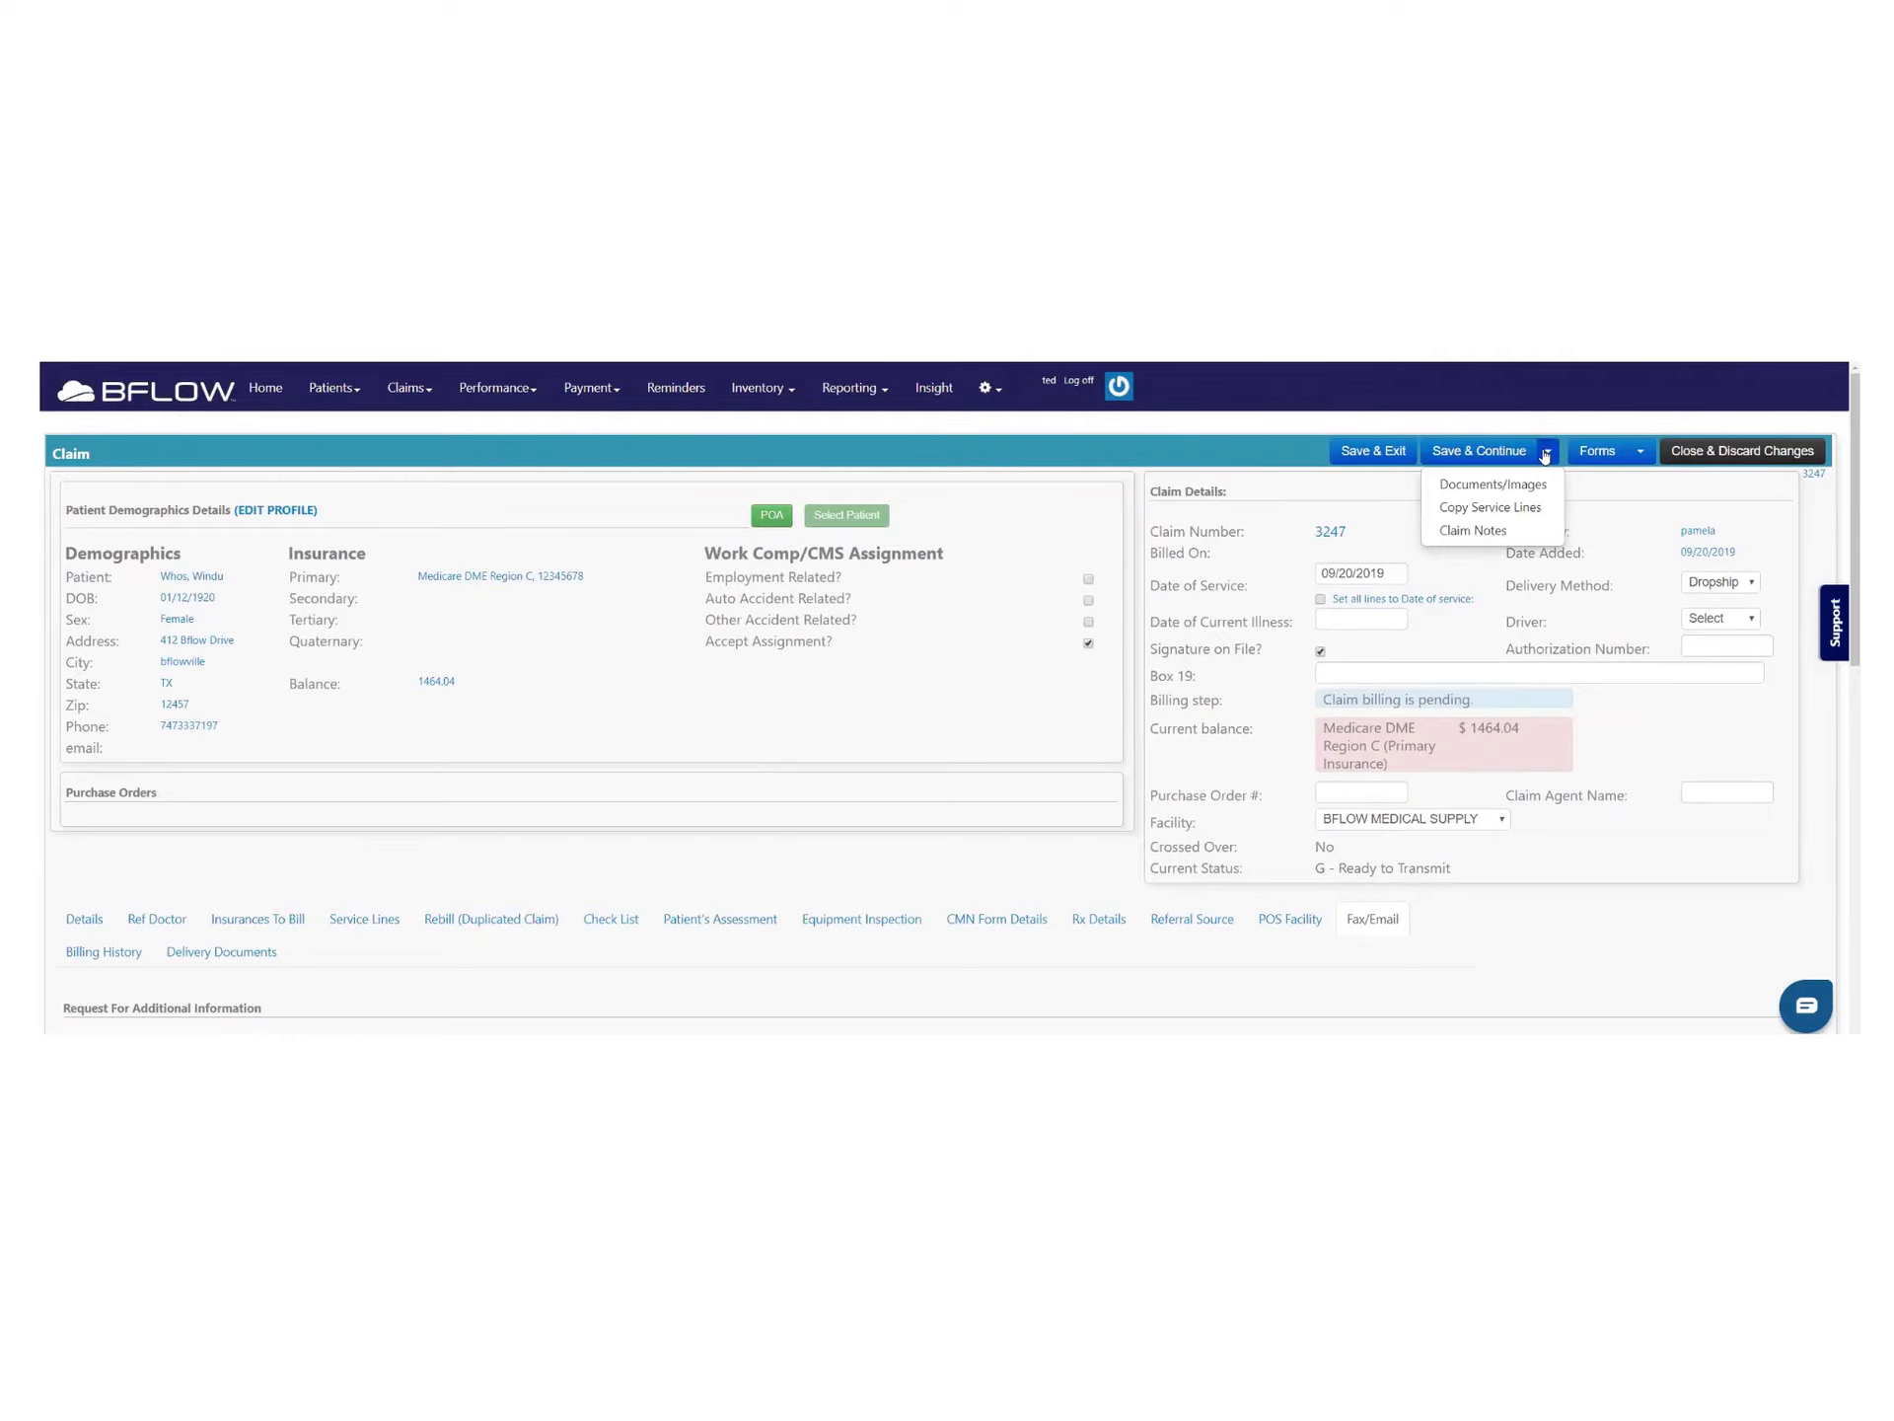
left_click(1546, 454)
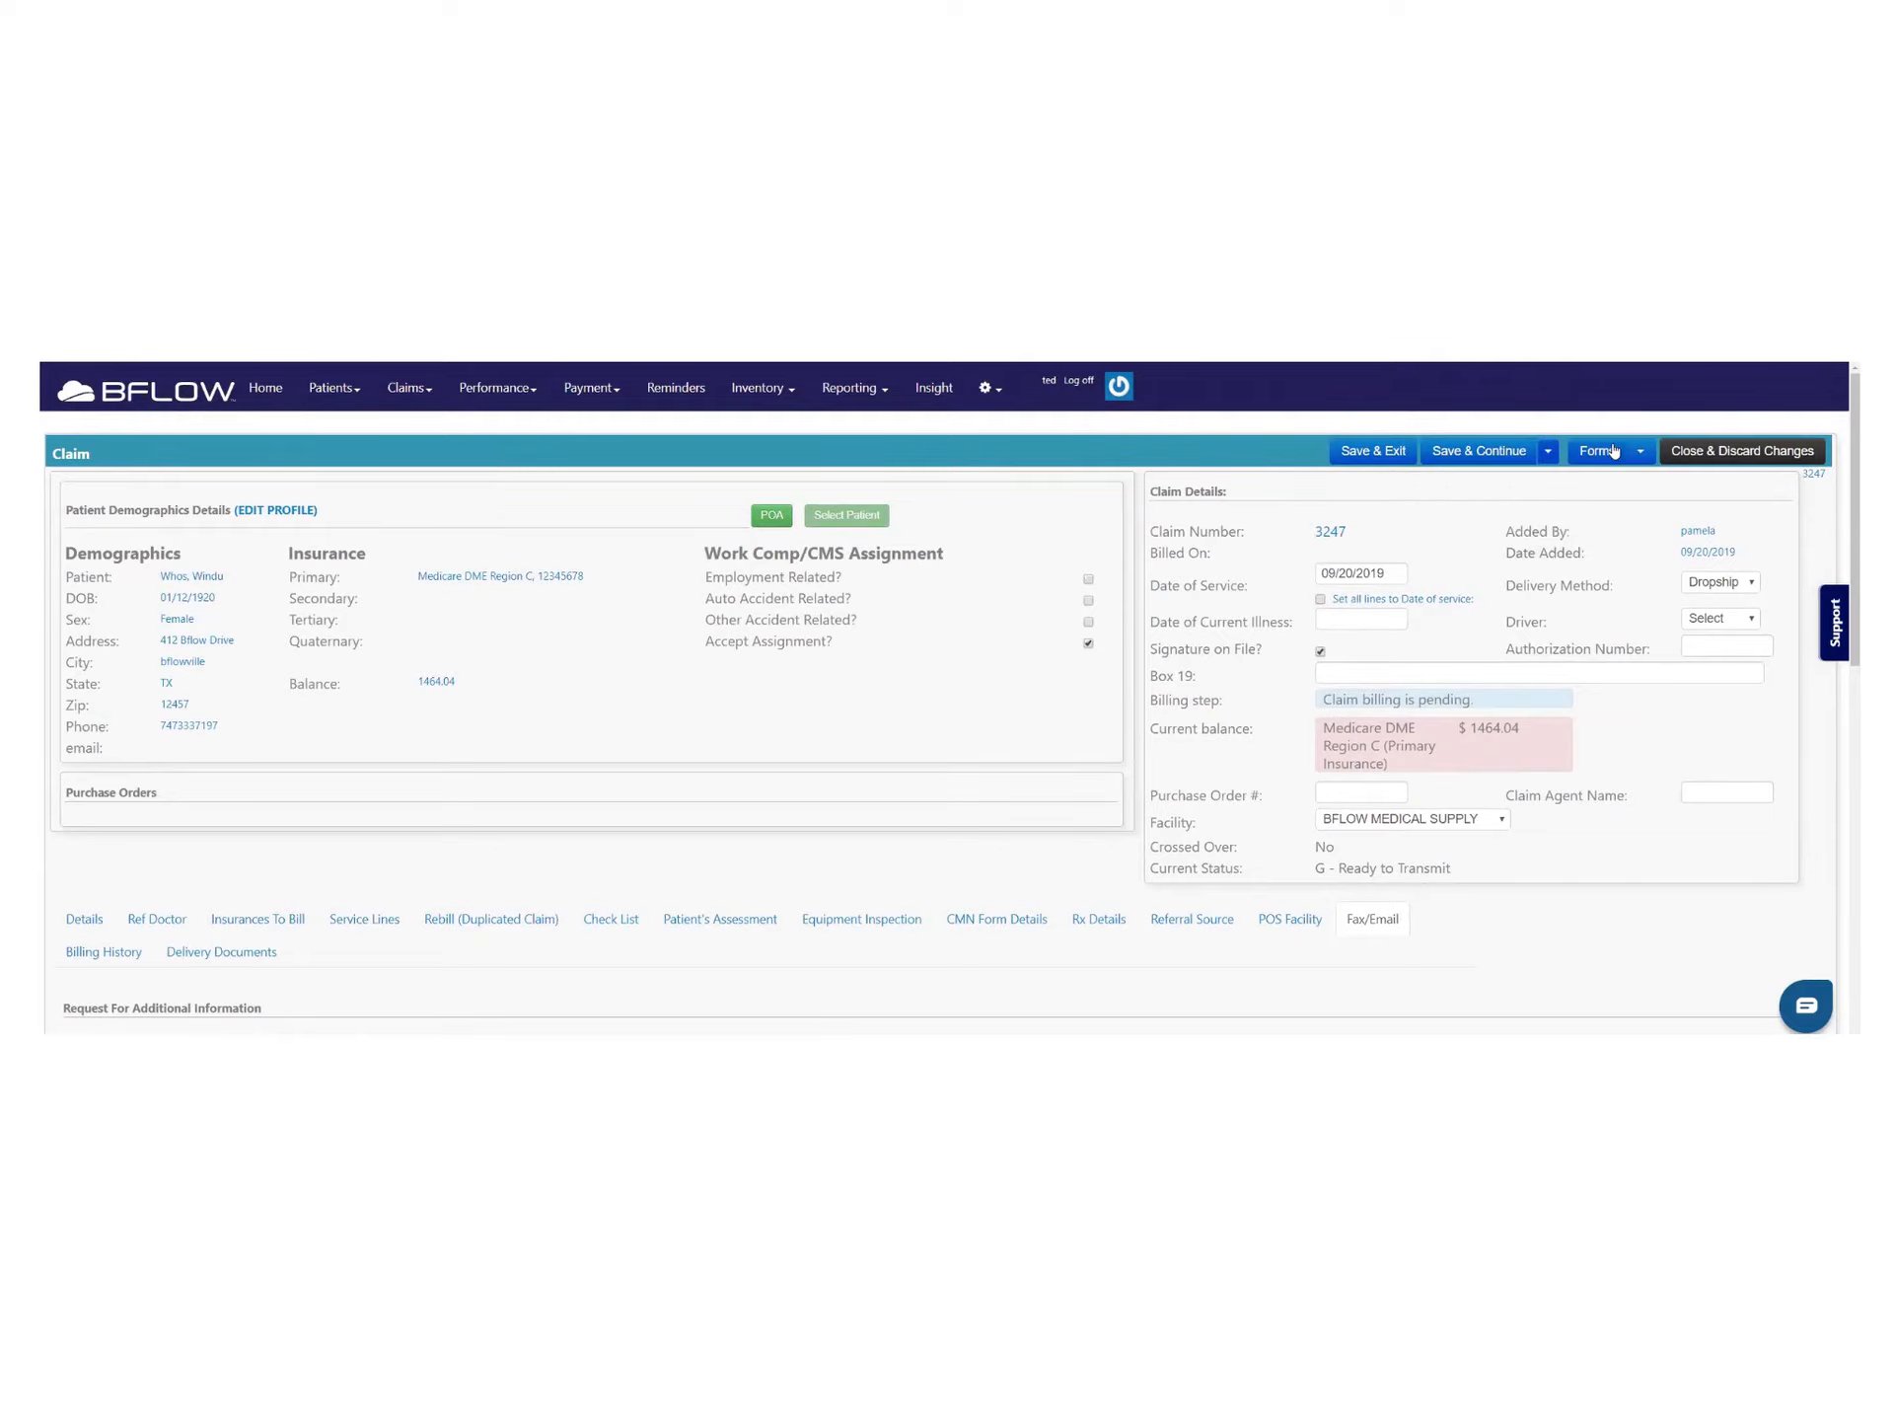
left_click(1638, 456)
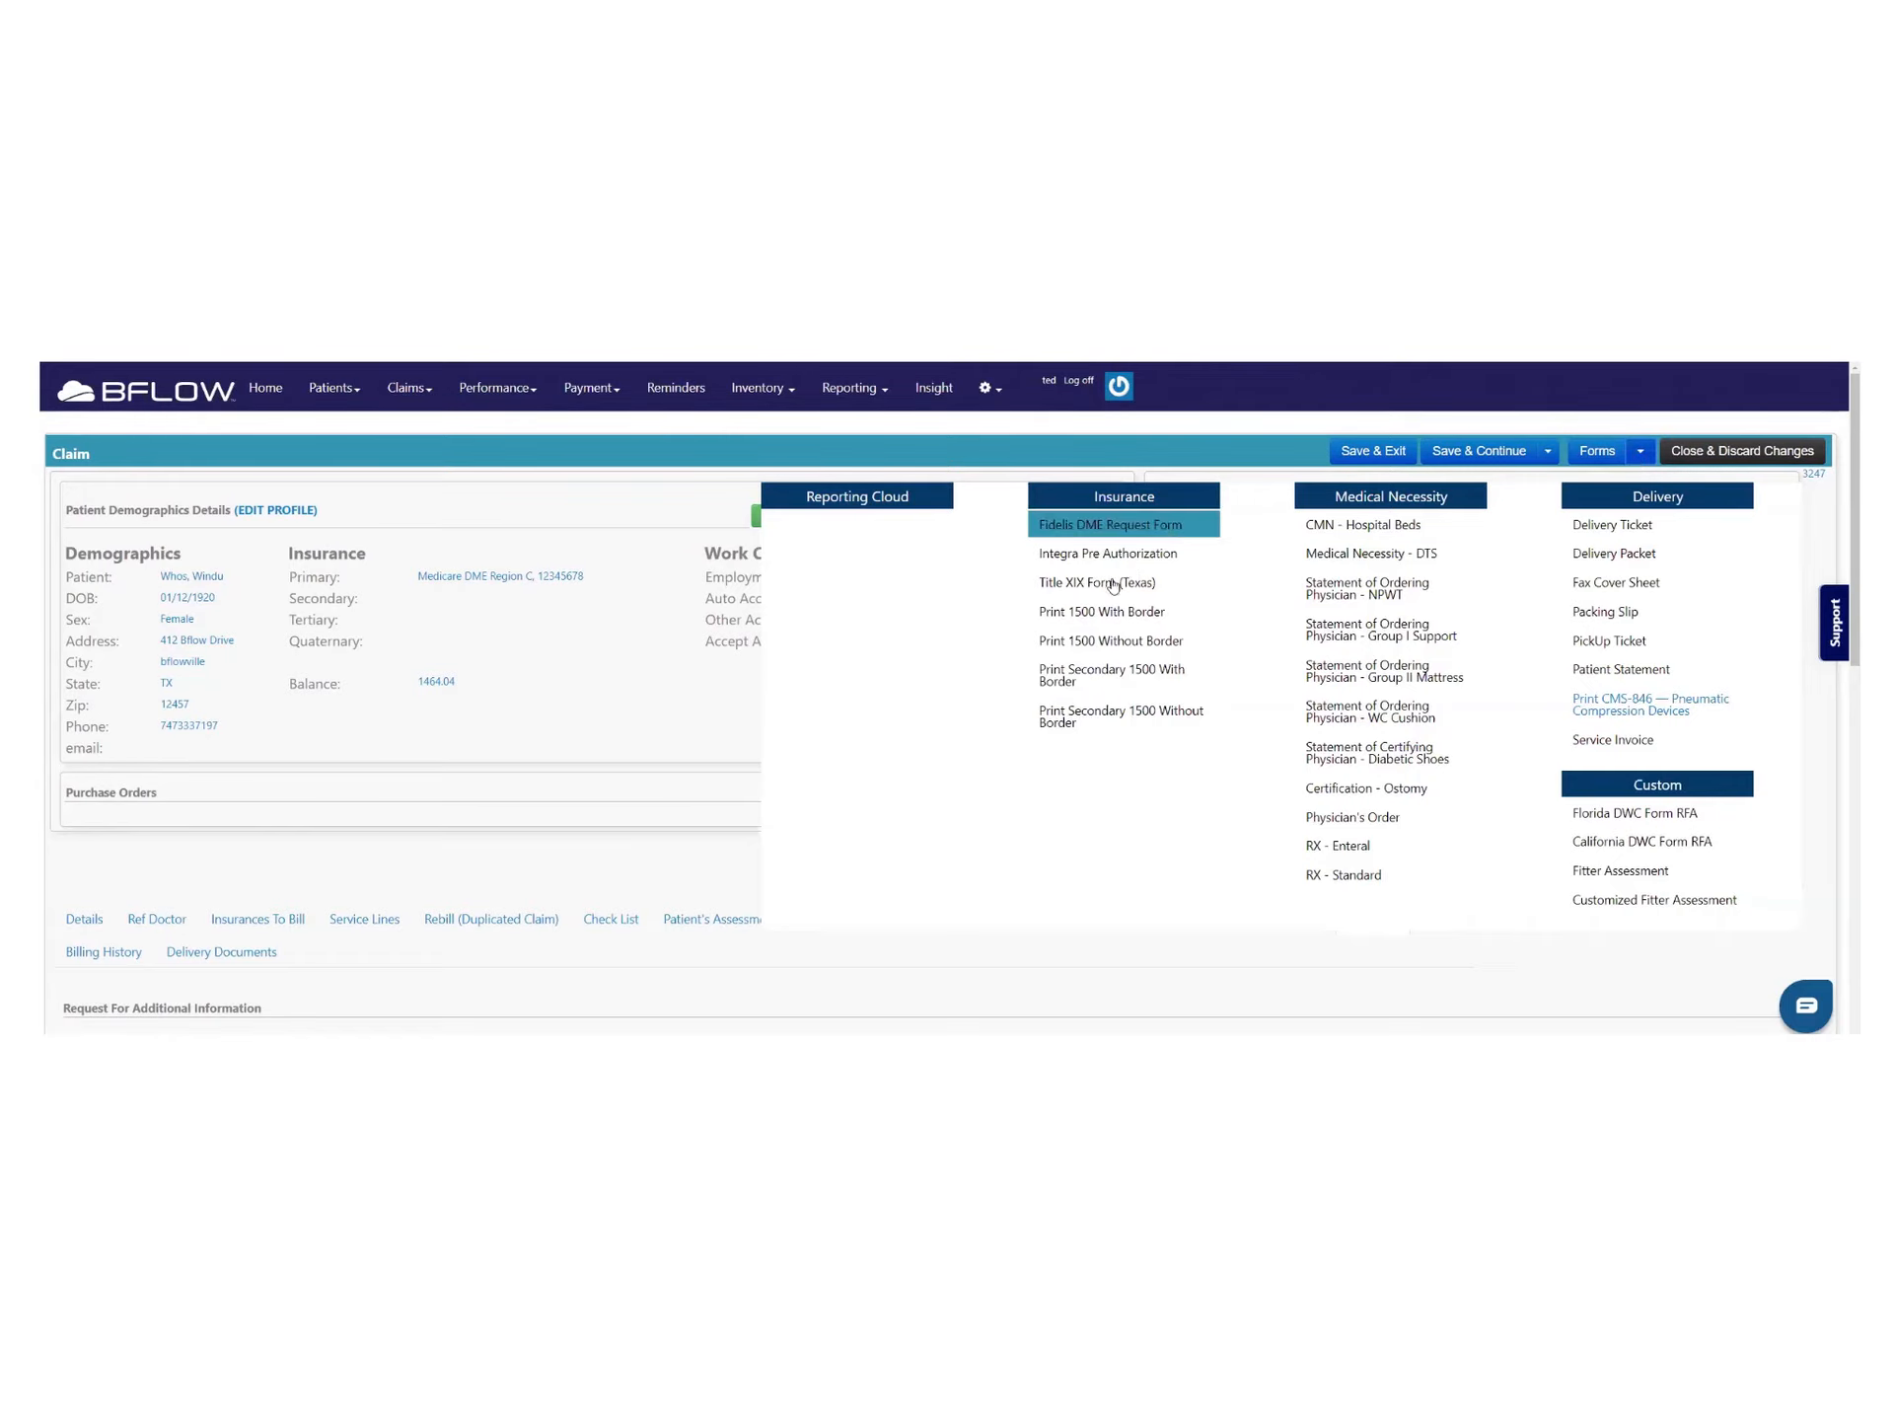
left_click(1093, 619)
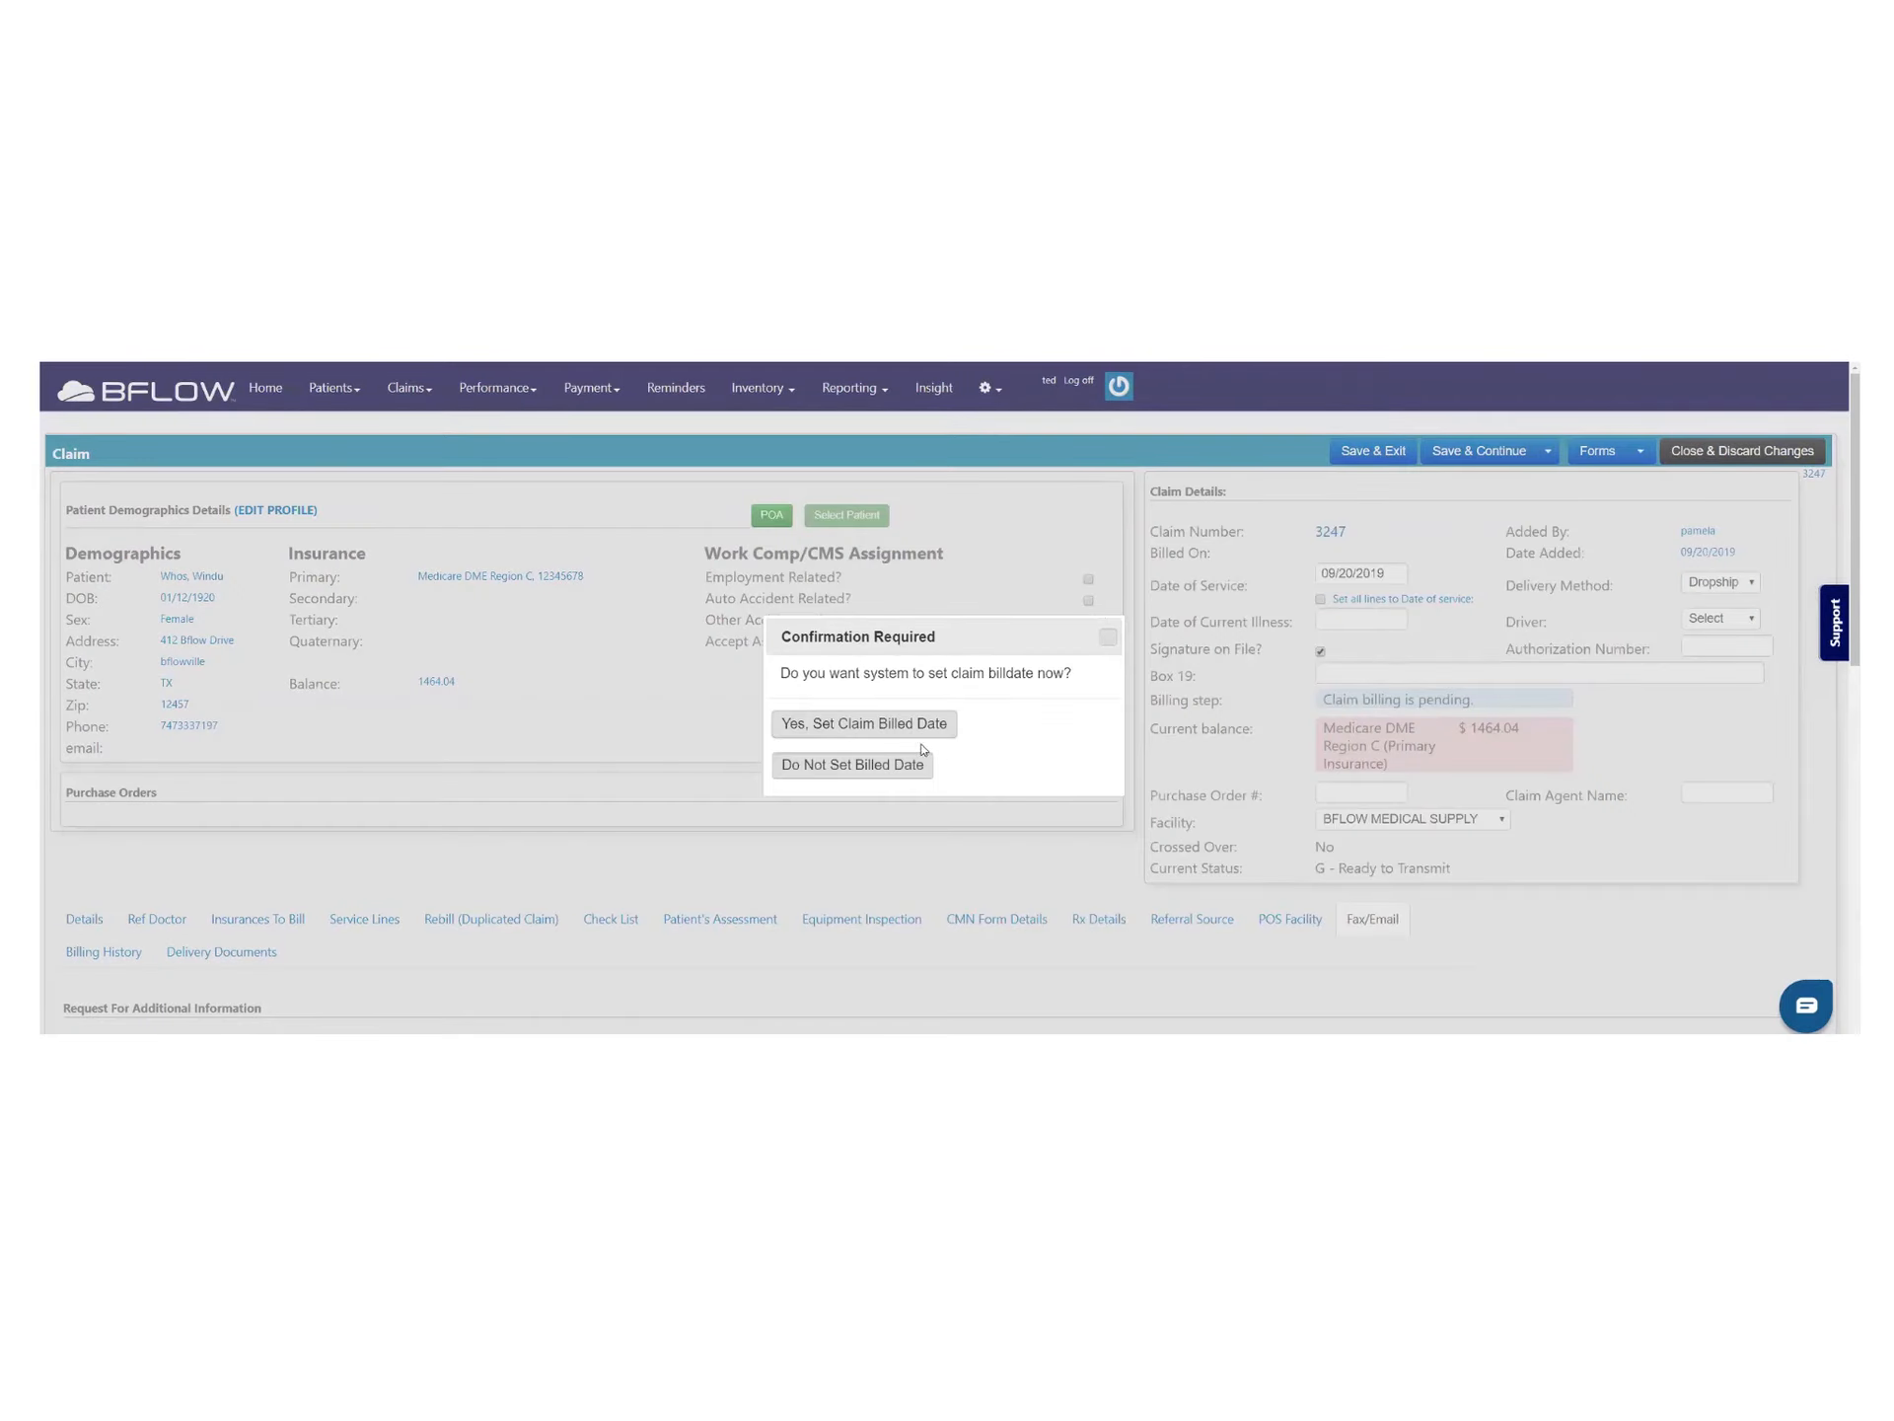
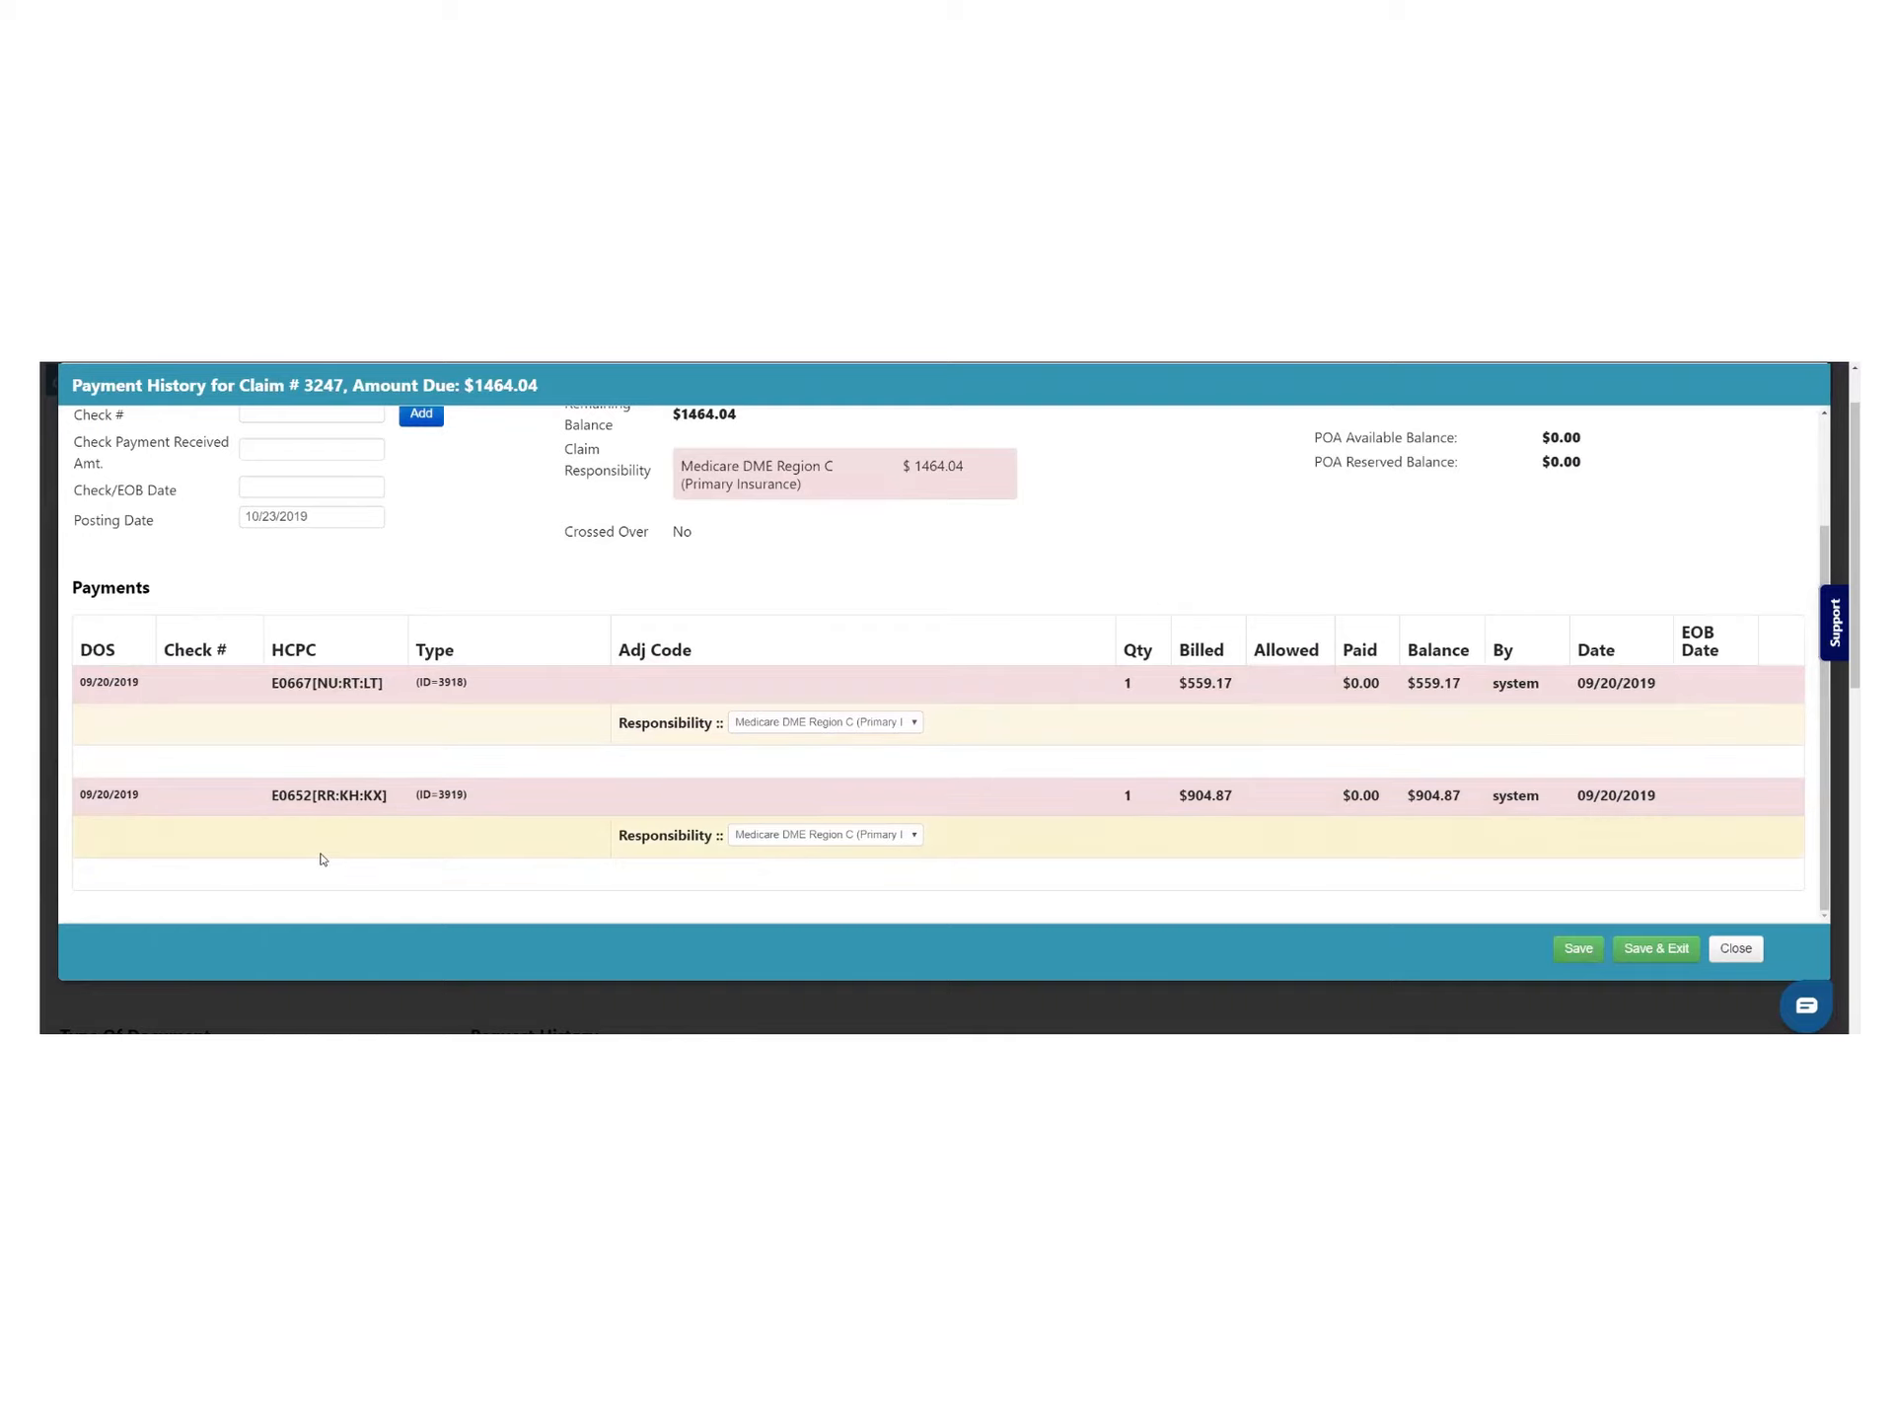
Check claim 3247's EOB Details, which list no EOBs received, then close its payment history
scroll(331, 855, "up", 3)
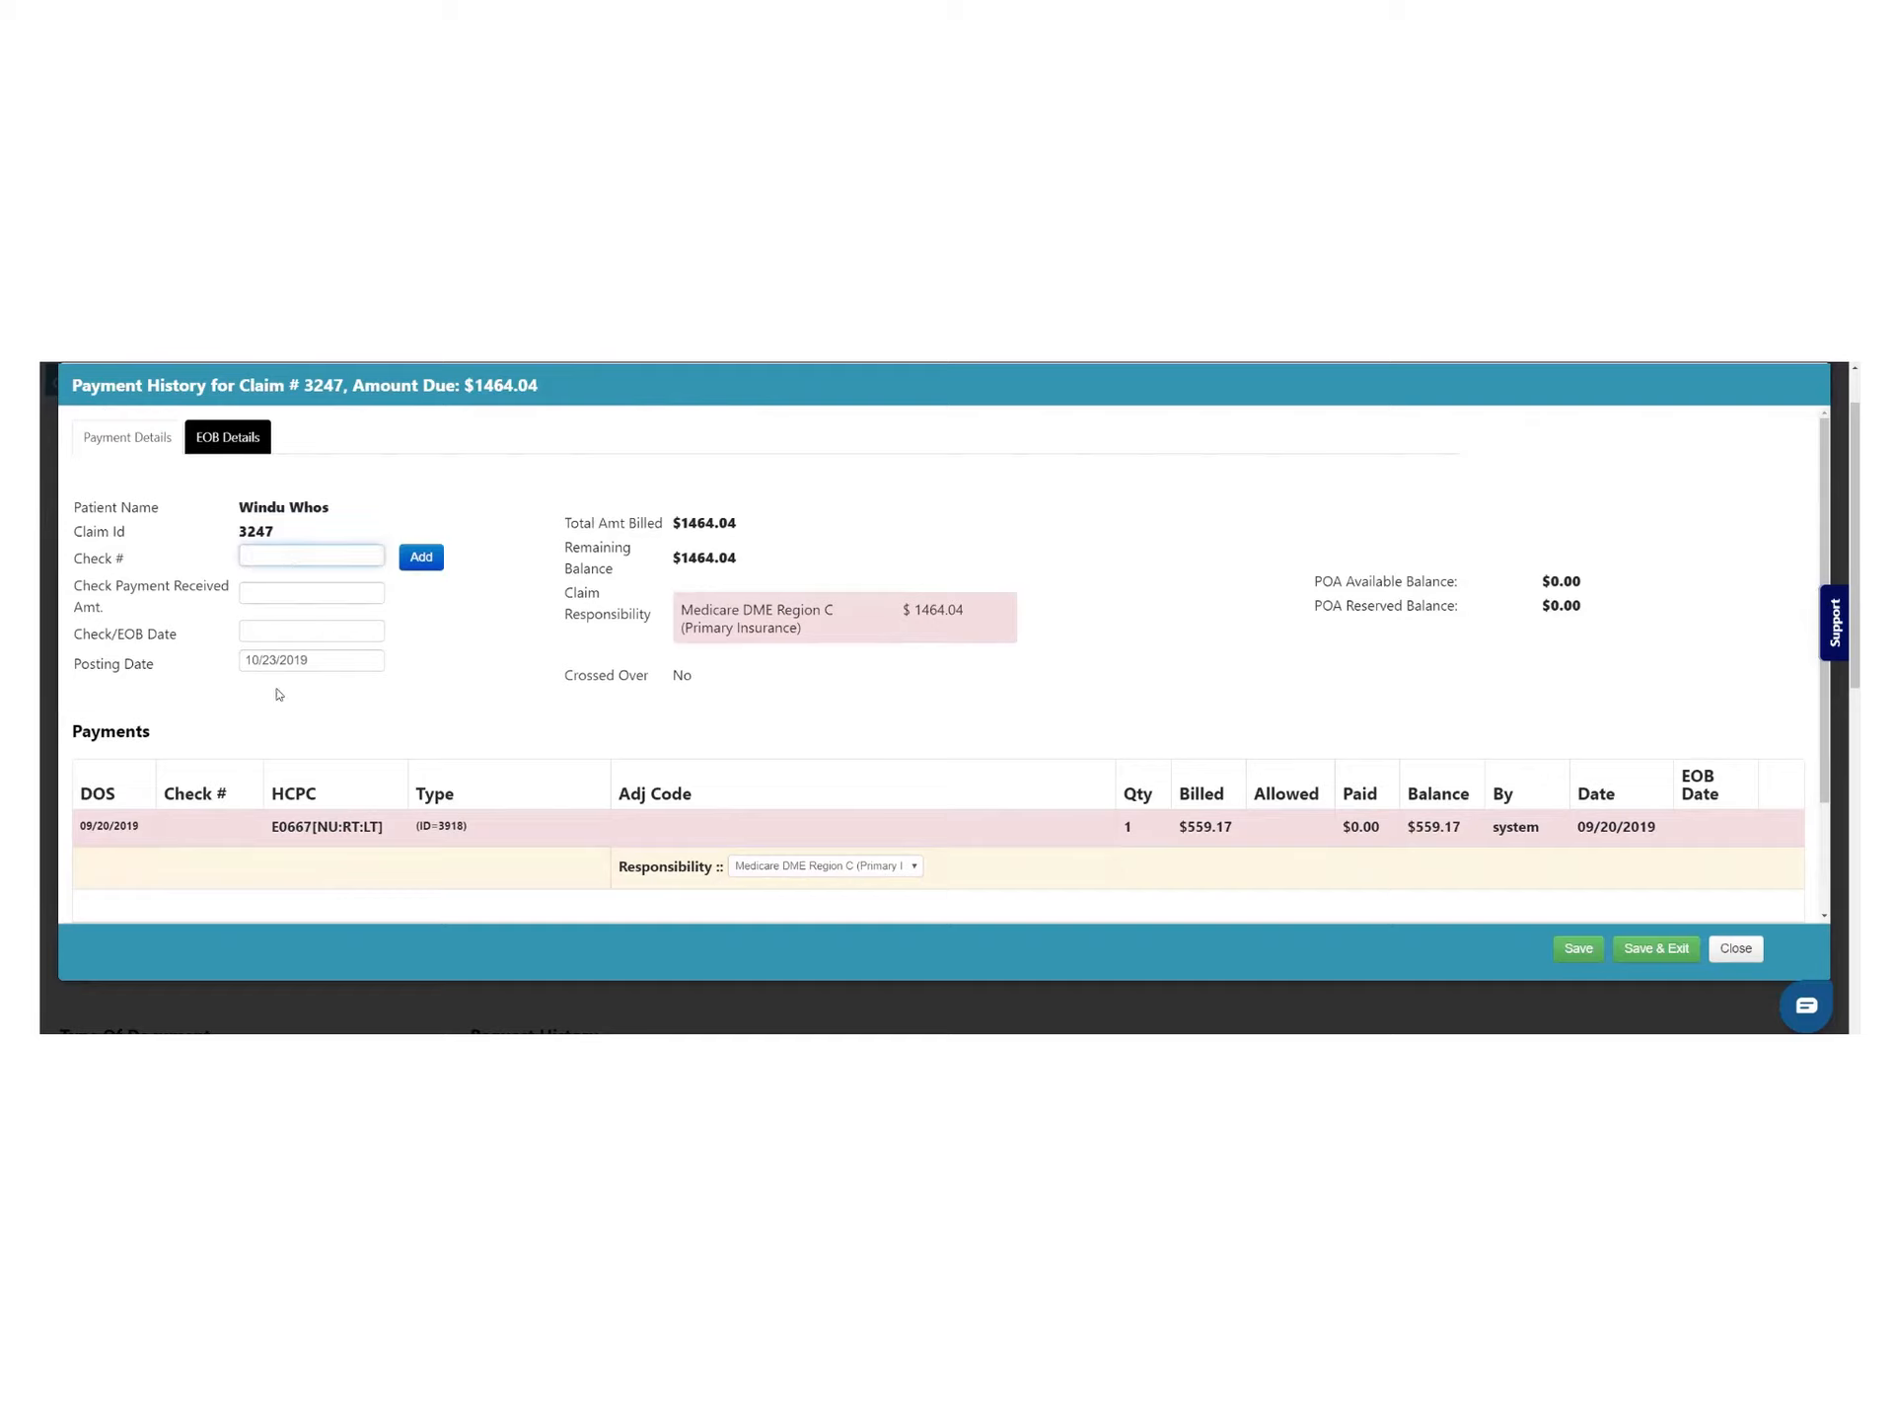
left_click(228, 442)
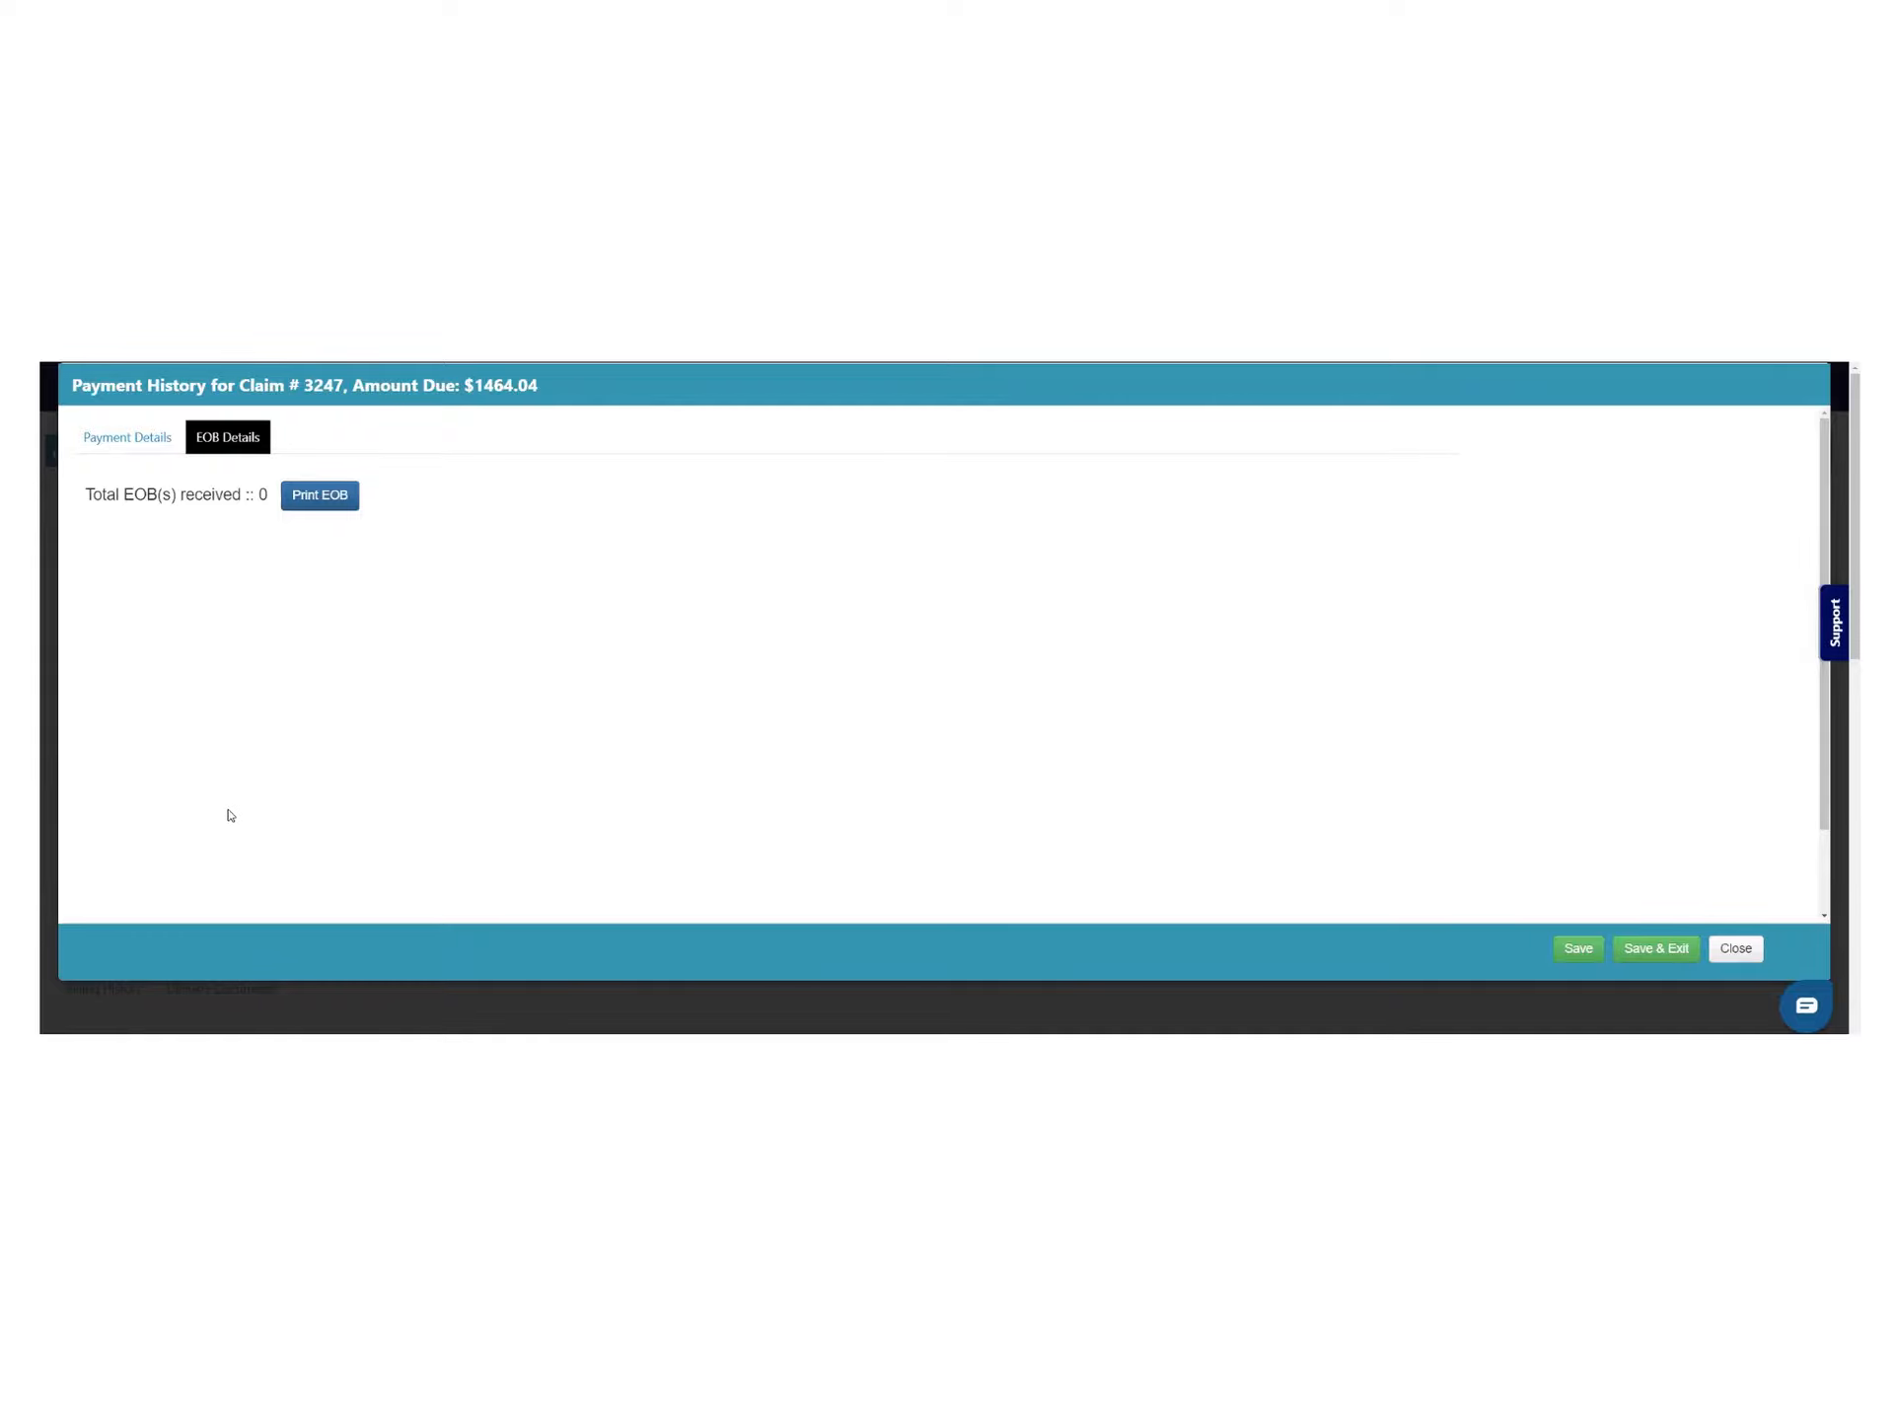
left_click(1730, 951)
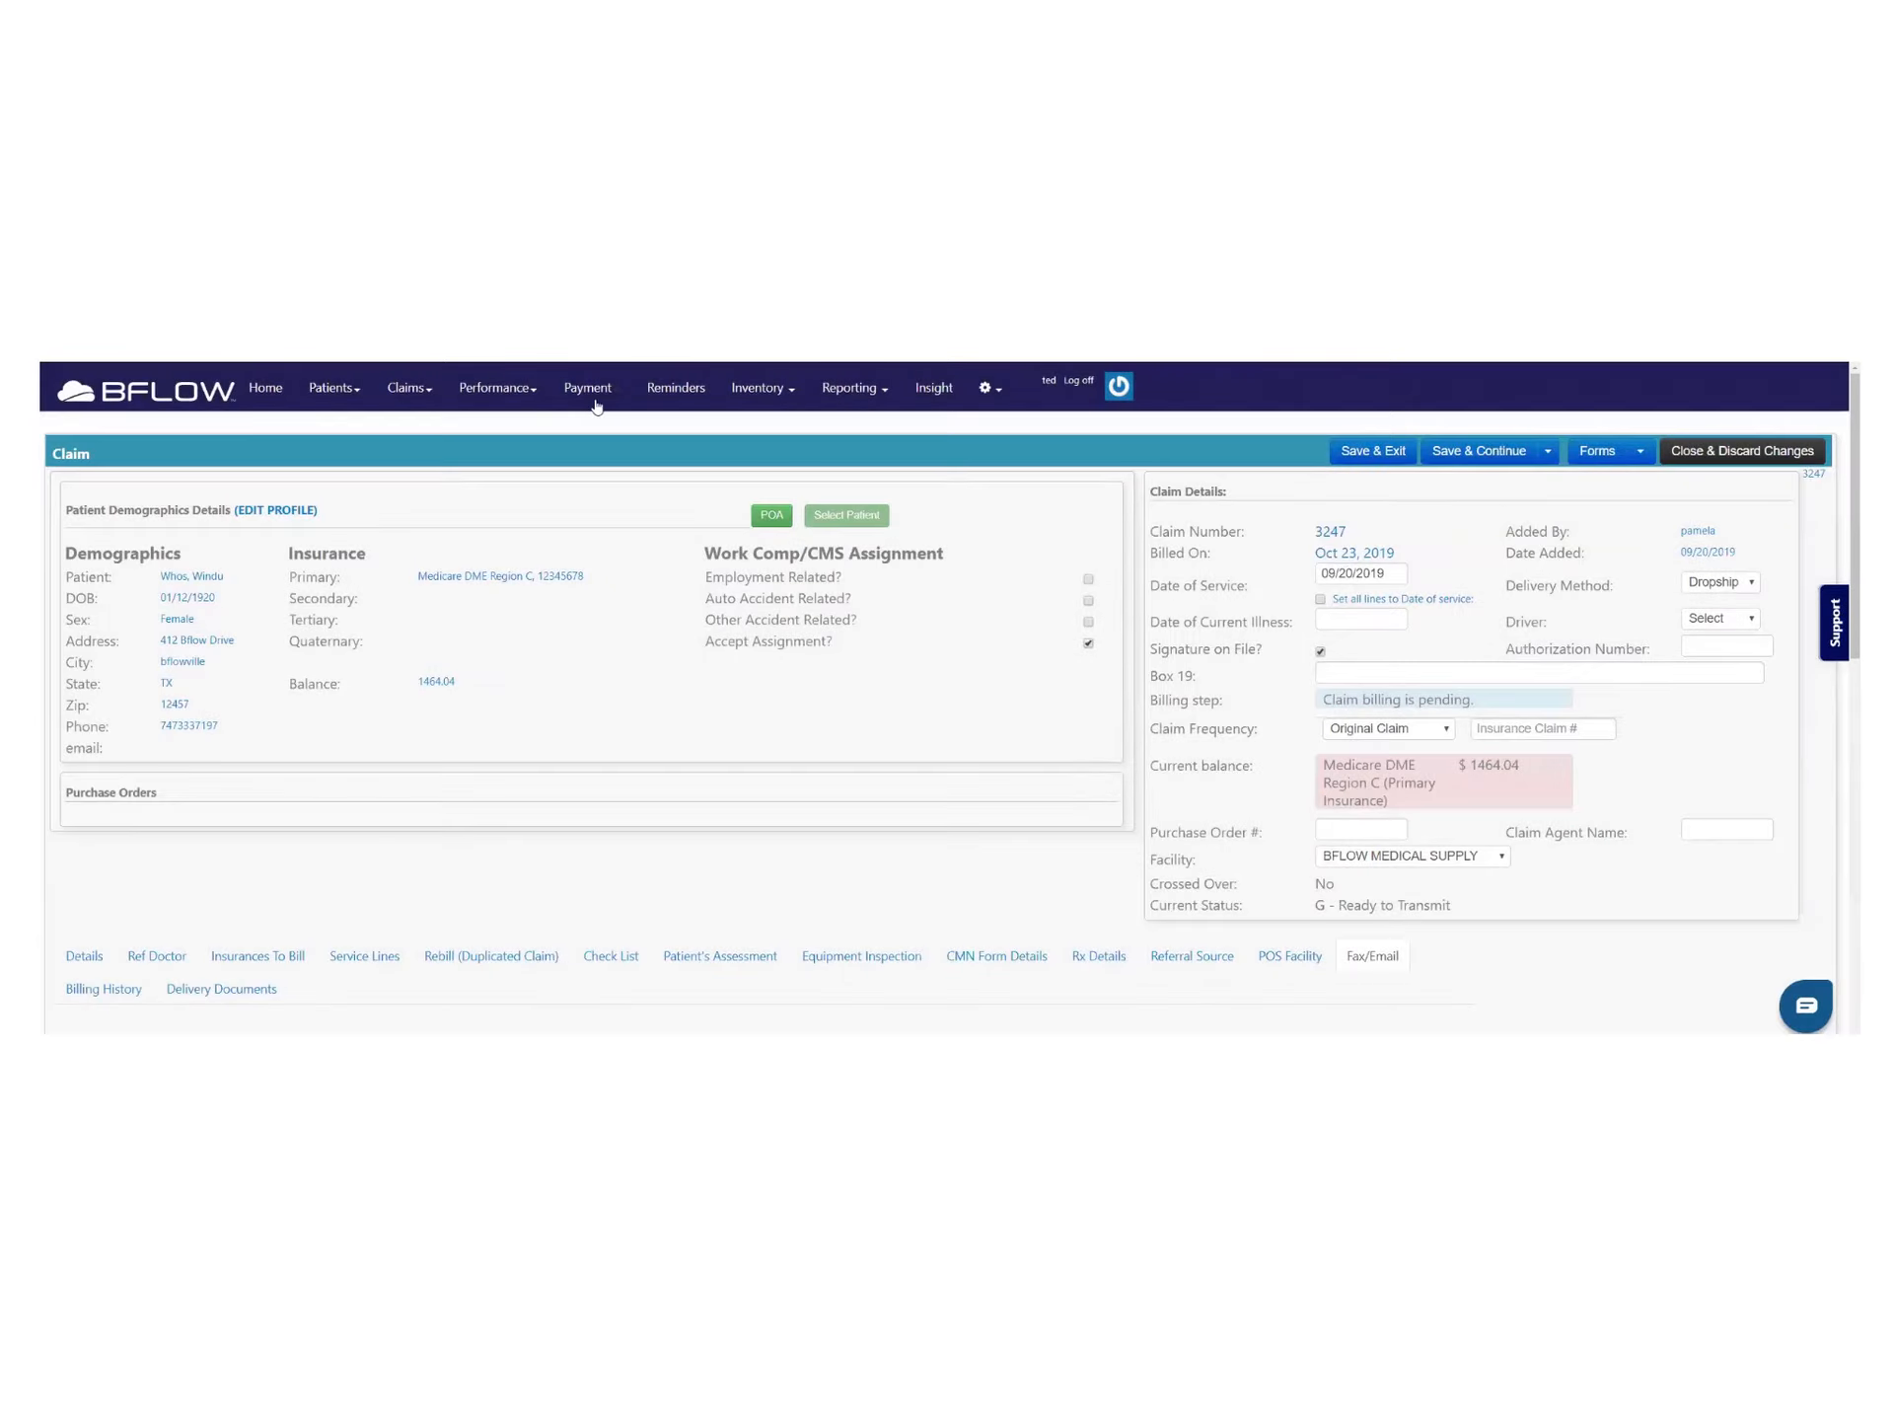
left_click(611, 391)
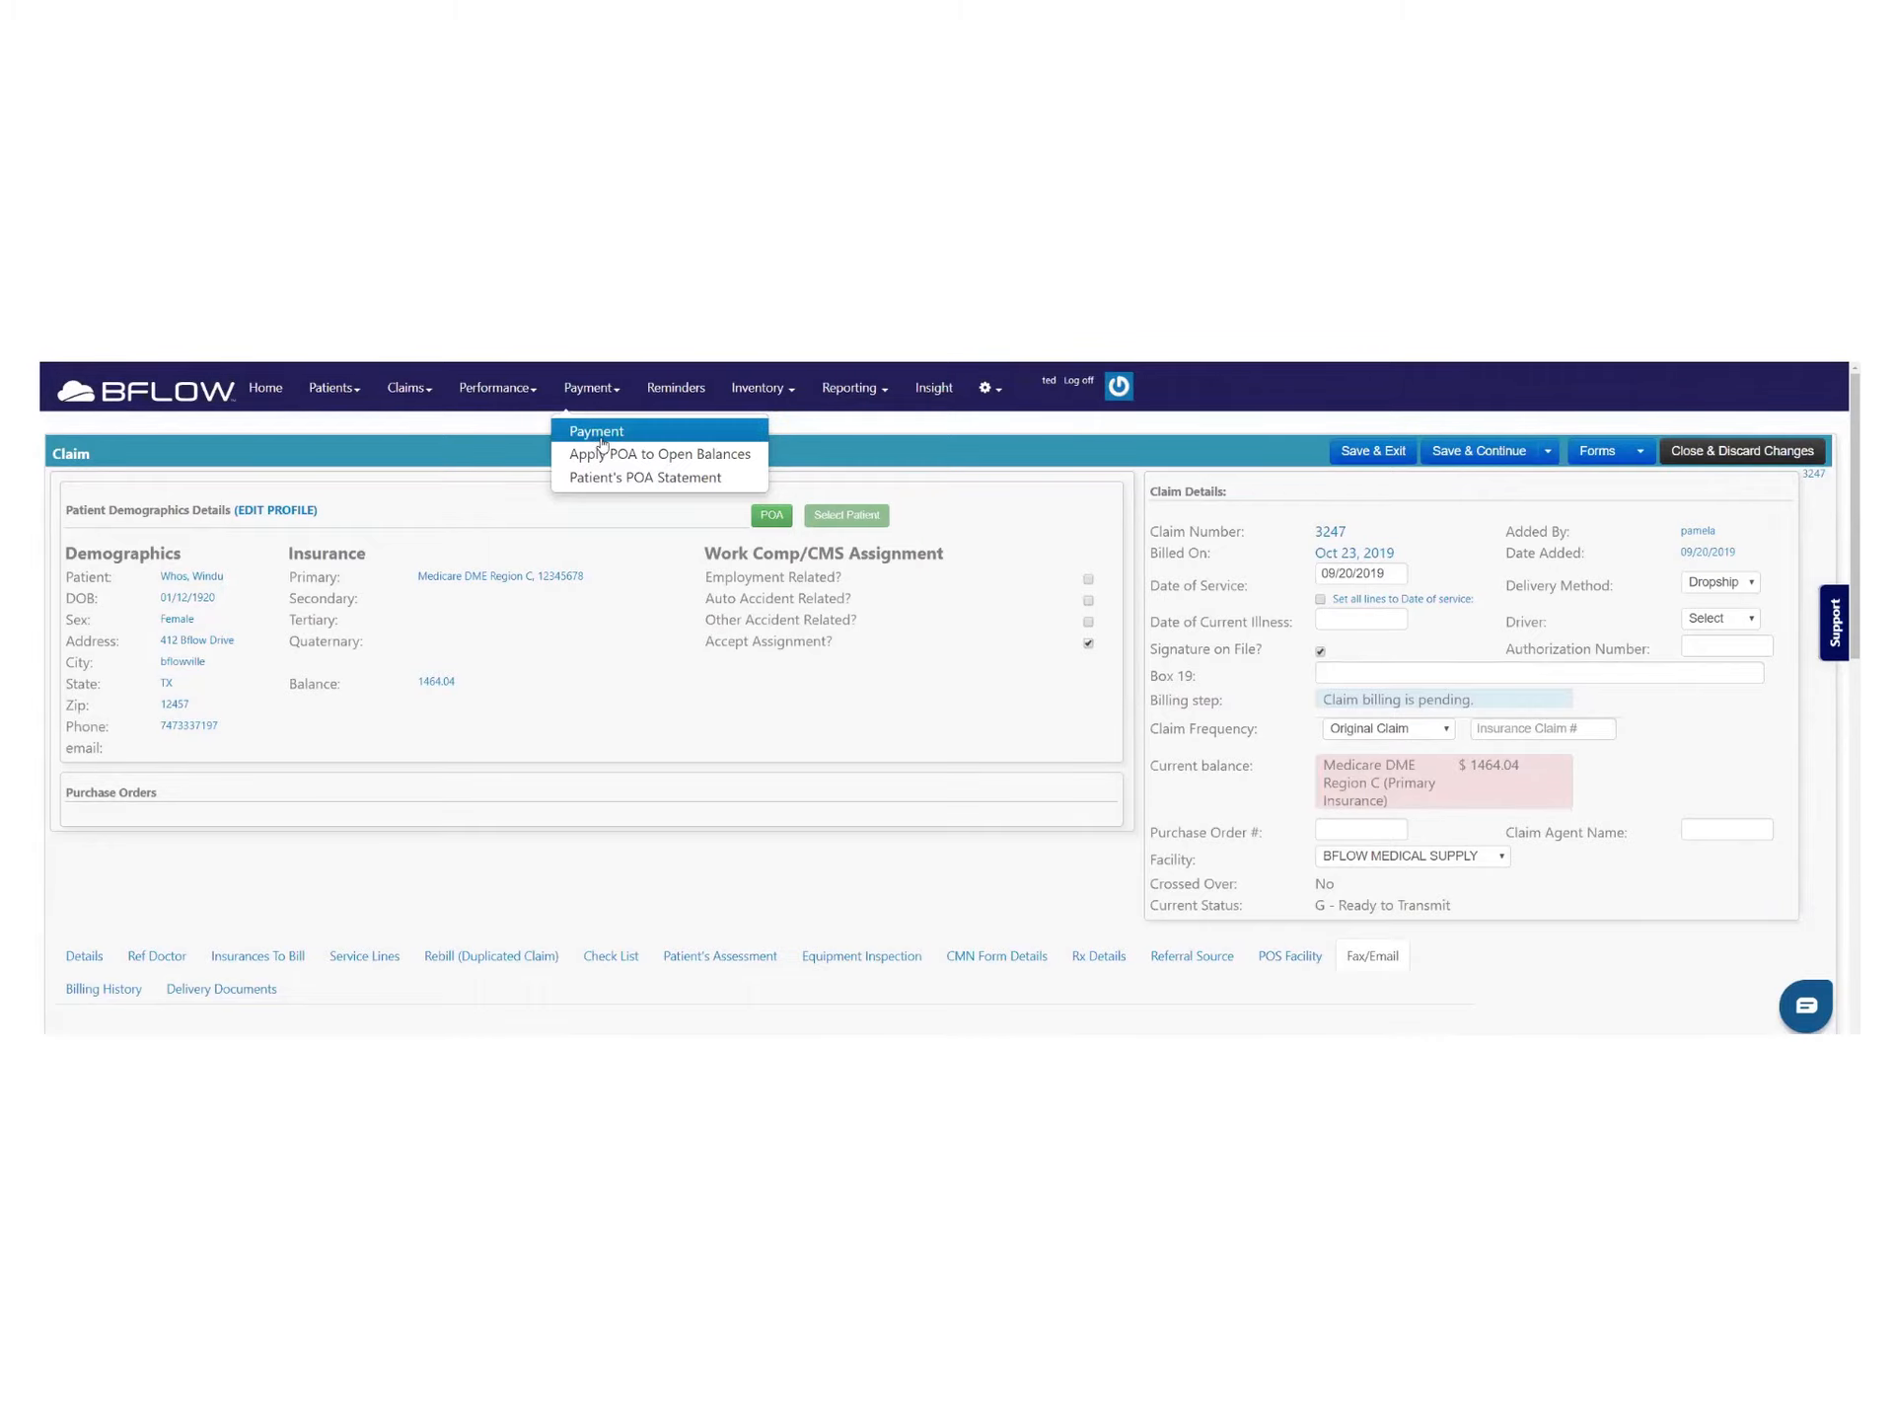
left_click(608, 437)
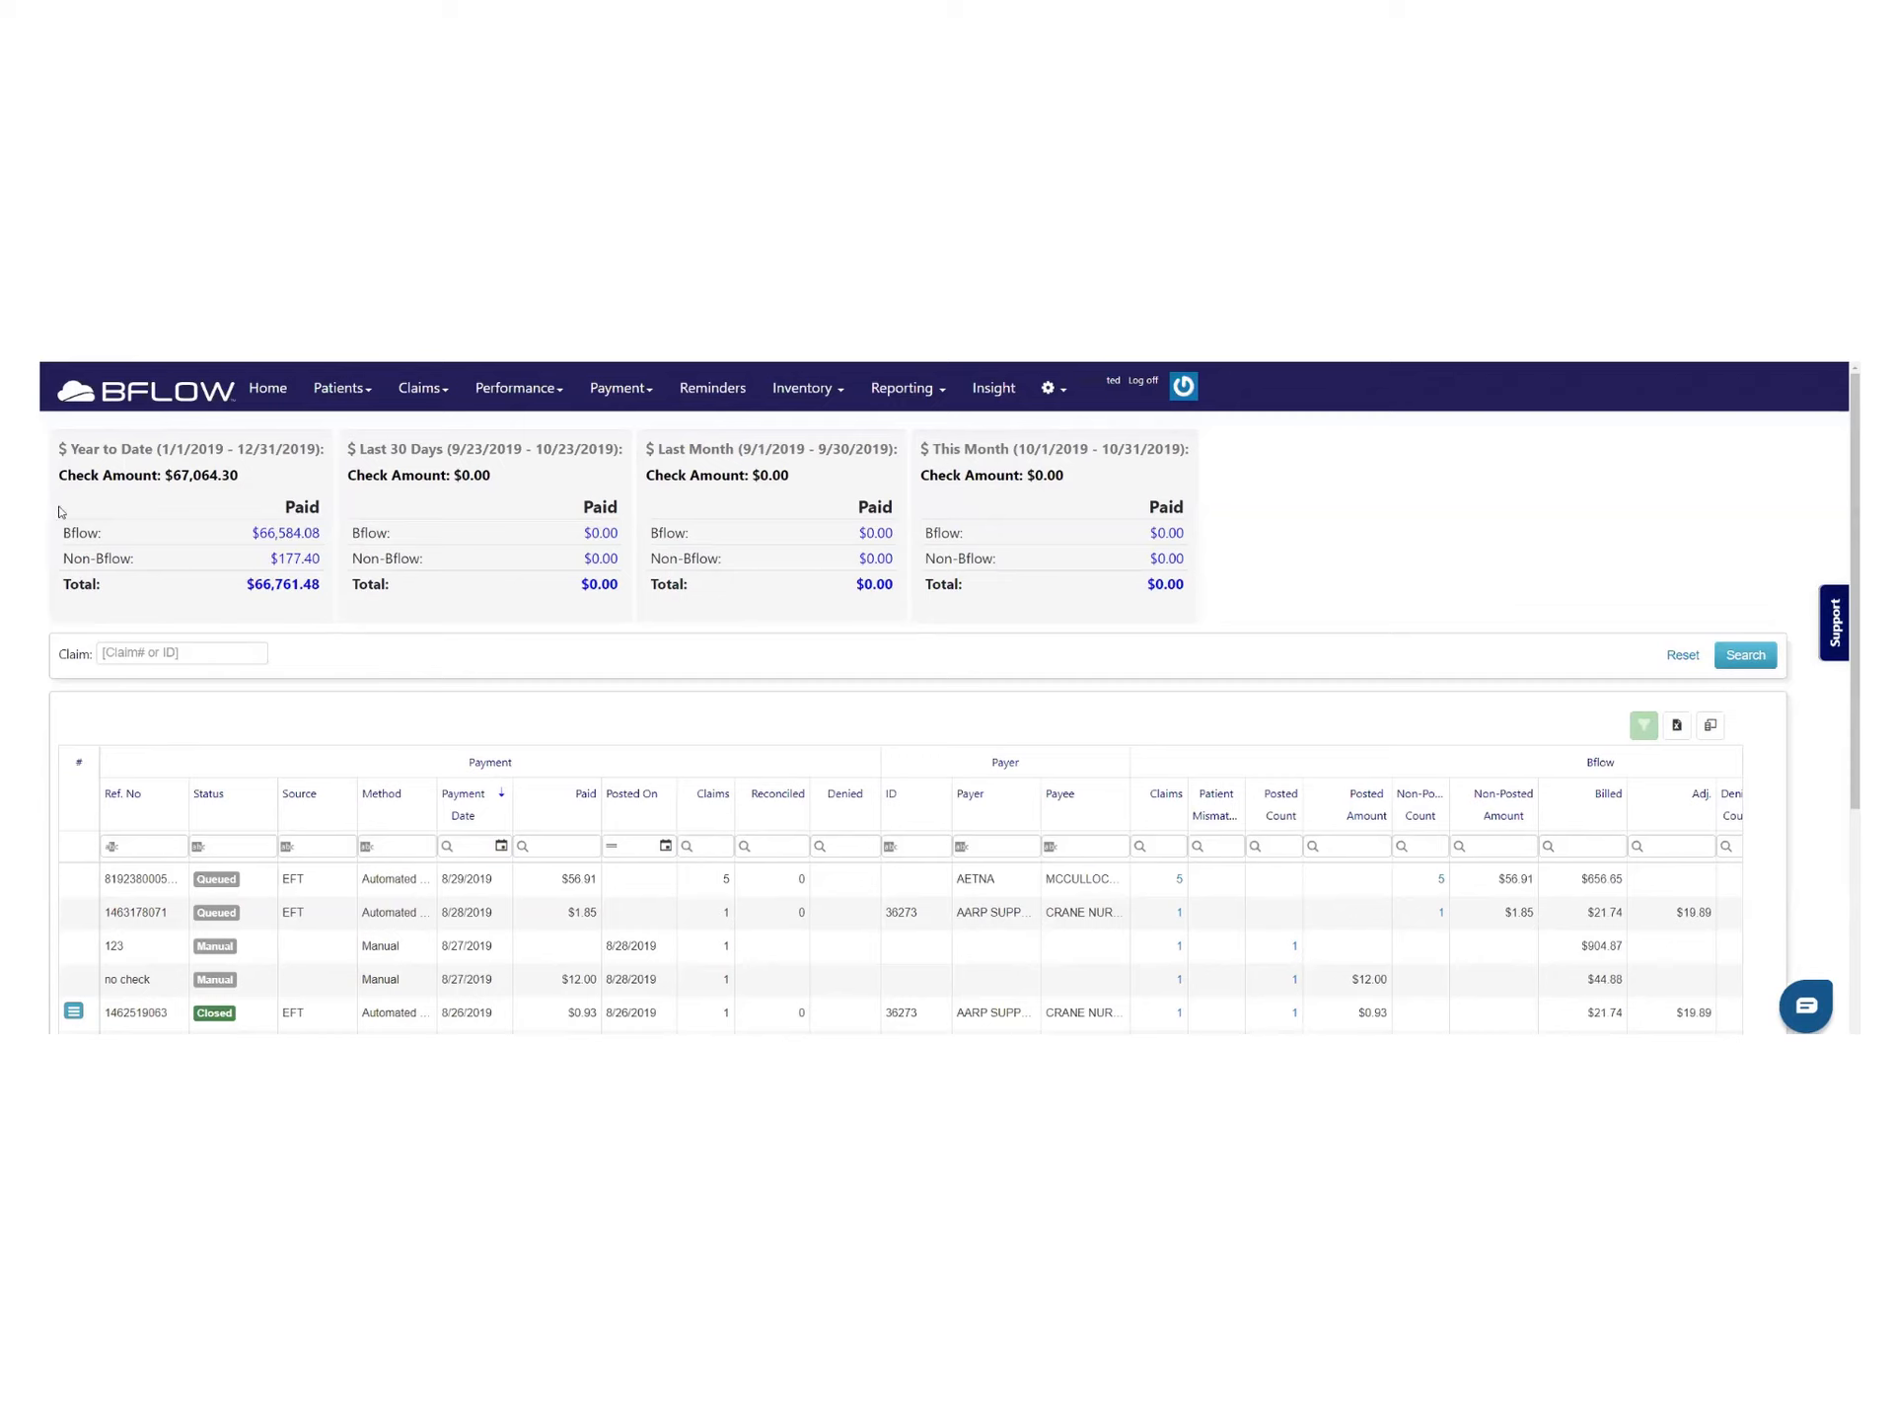
scroll(258, 669, "down", 2)
scroll(278, 669, "down", 2)
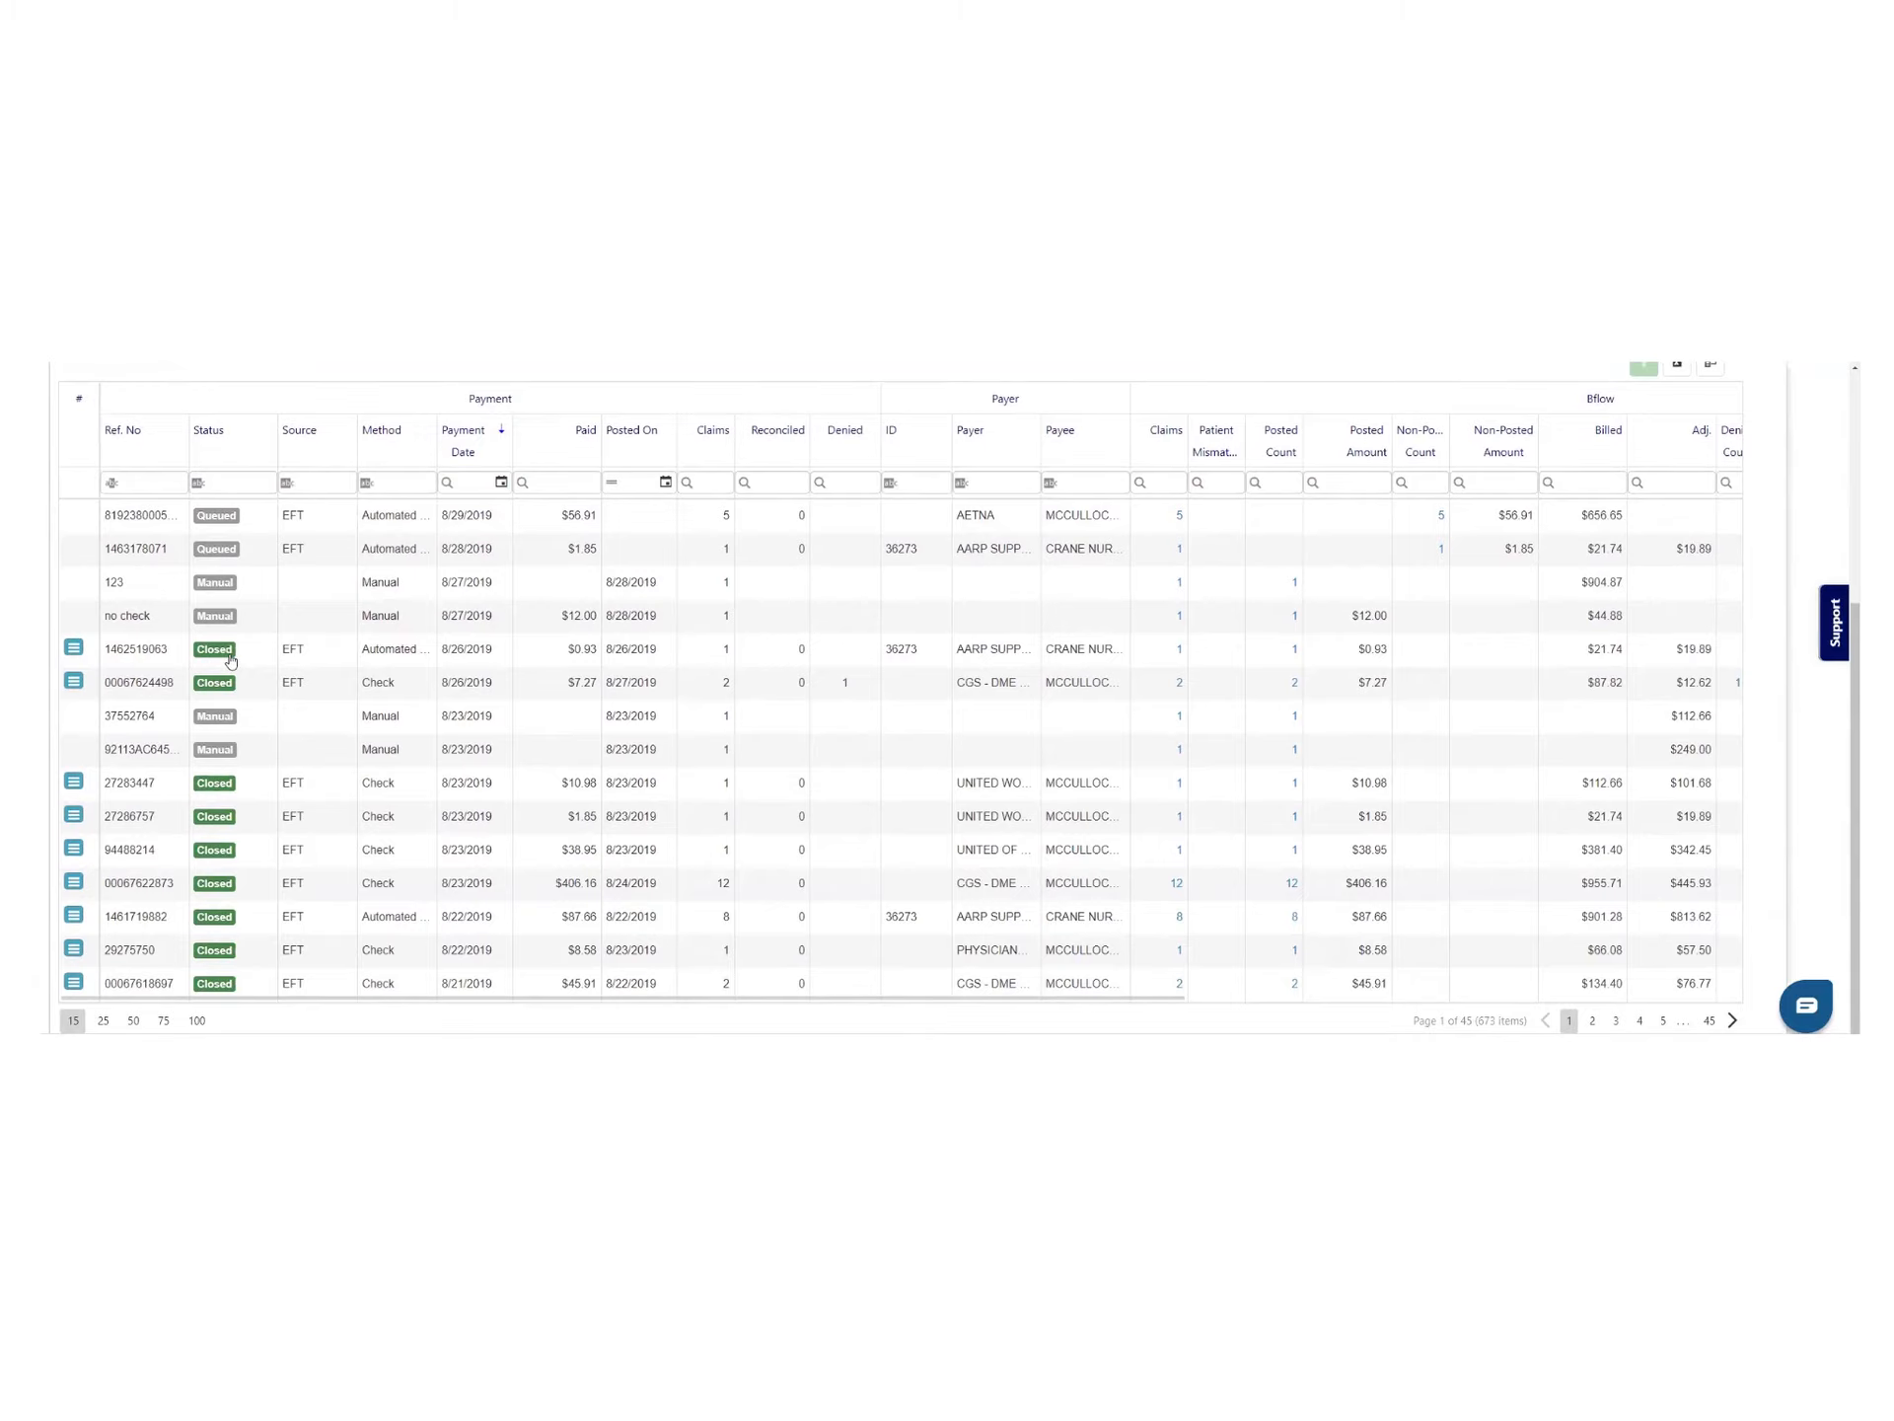
left_click(78, 651)
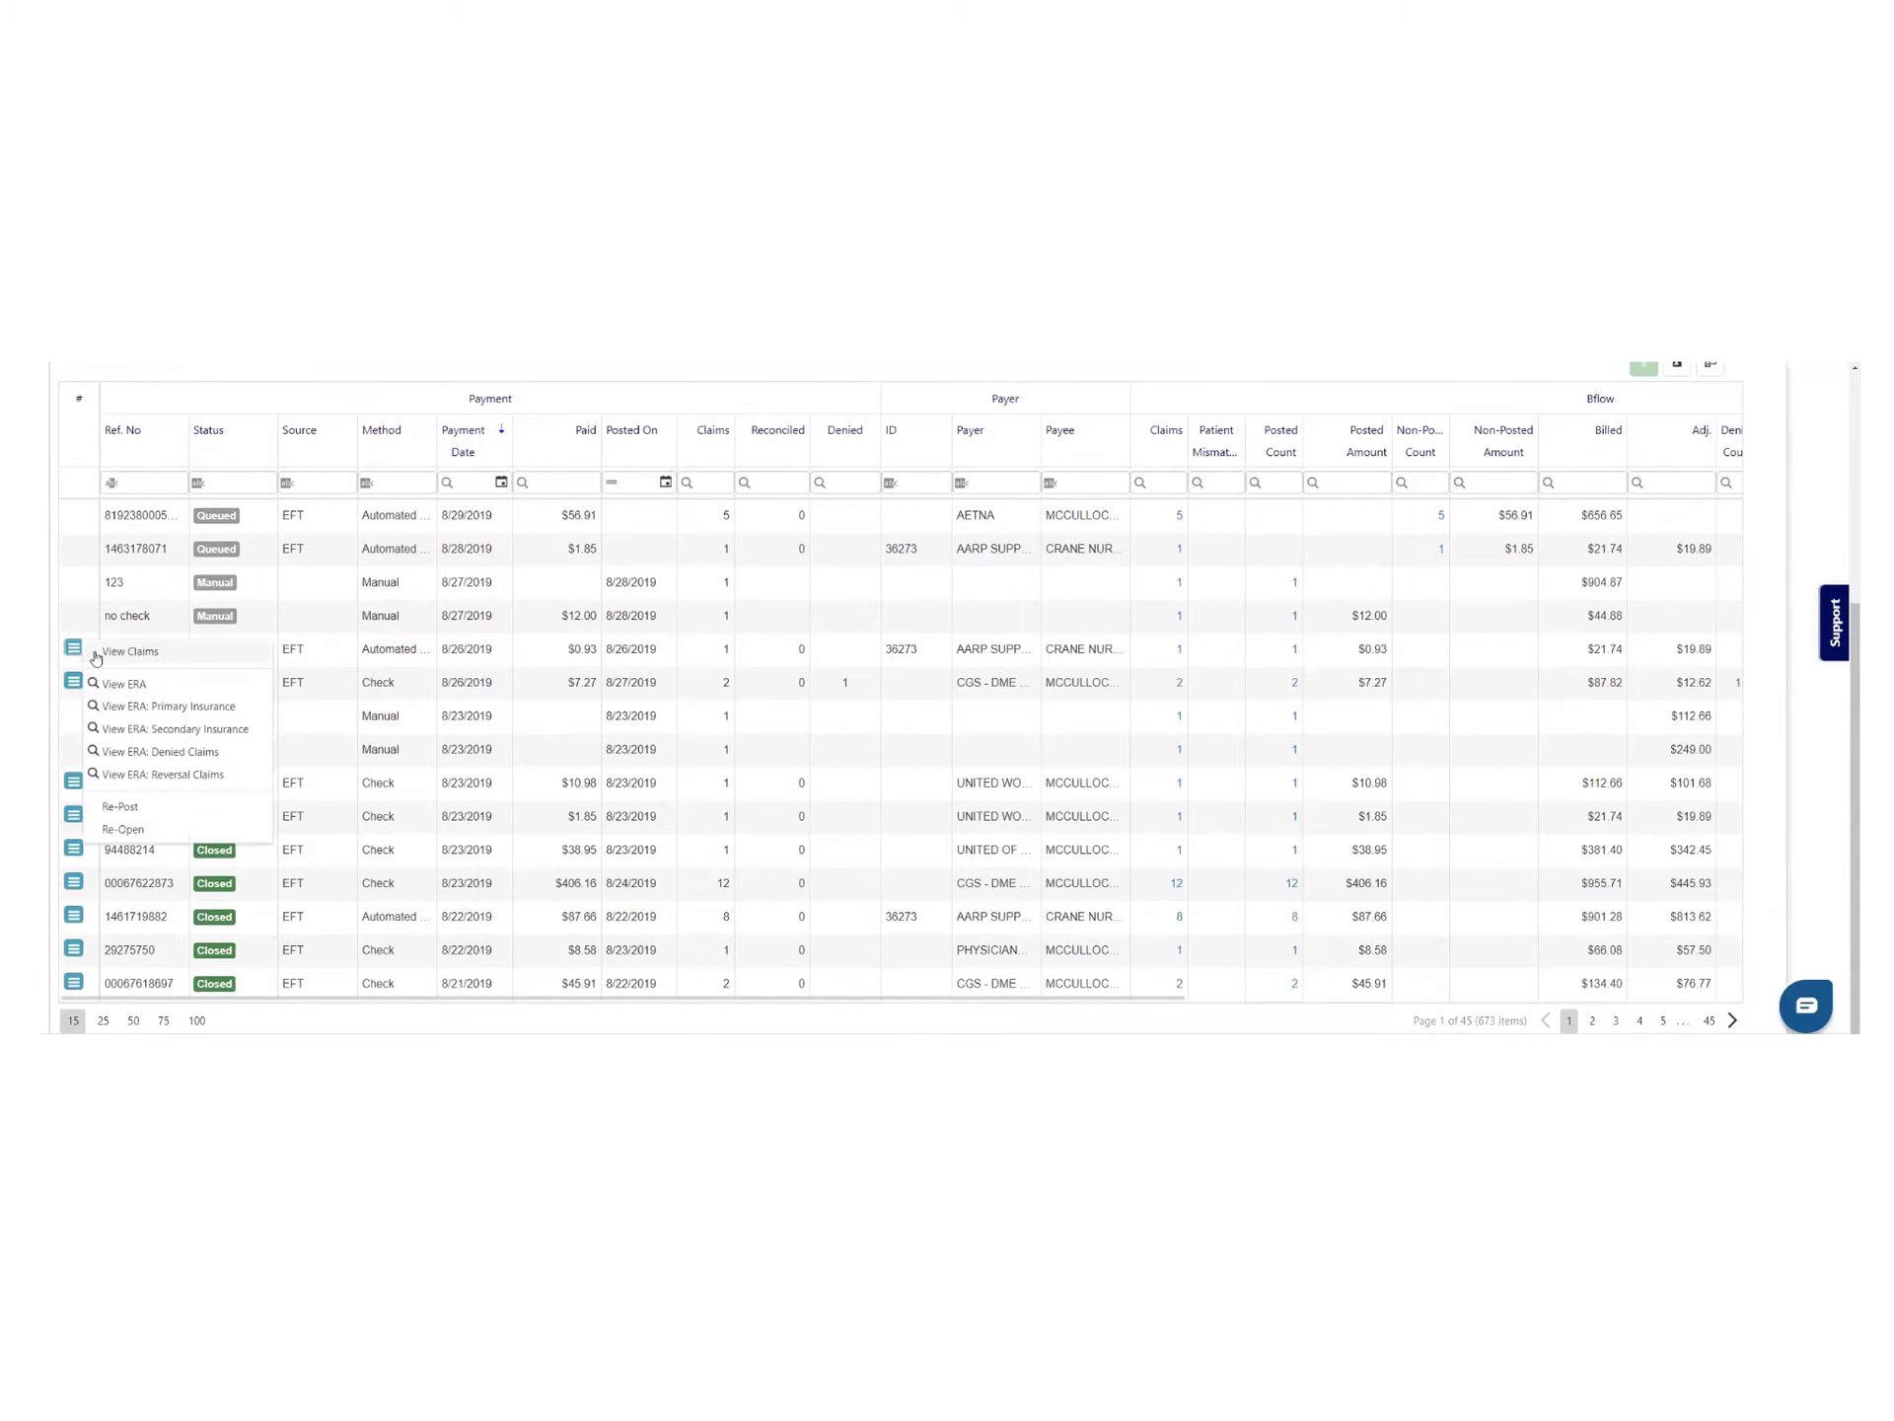
left_click(99, 653)
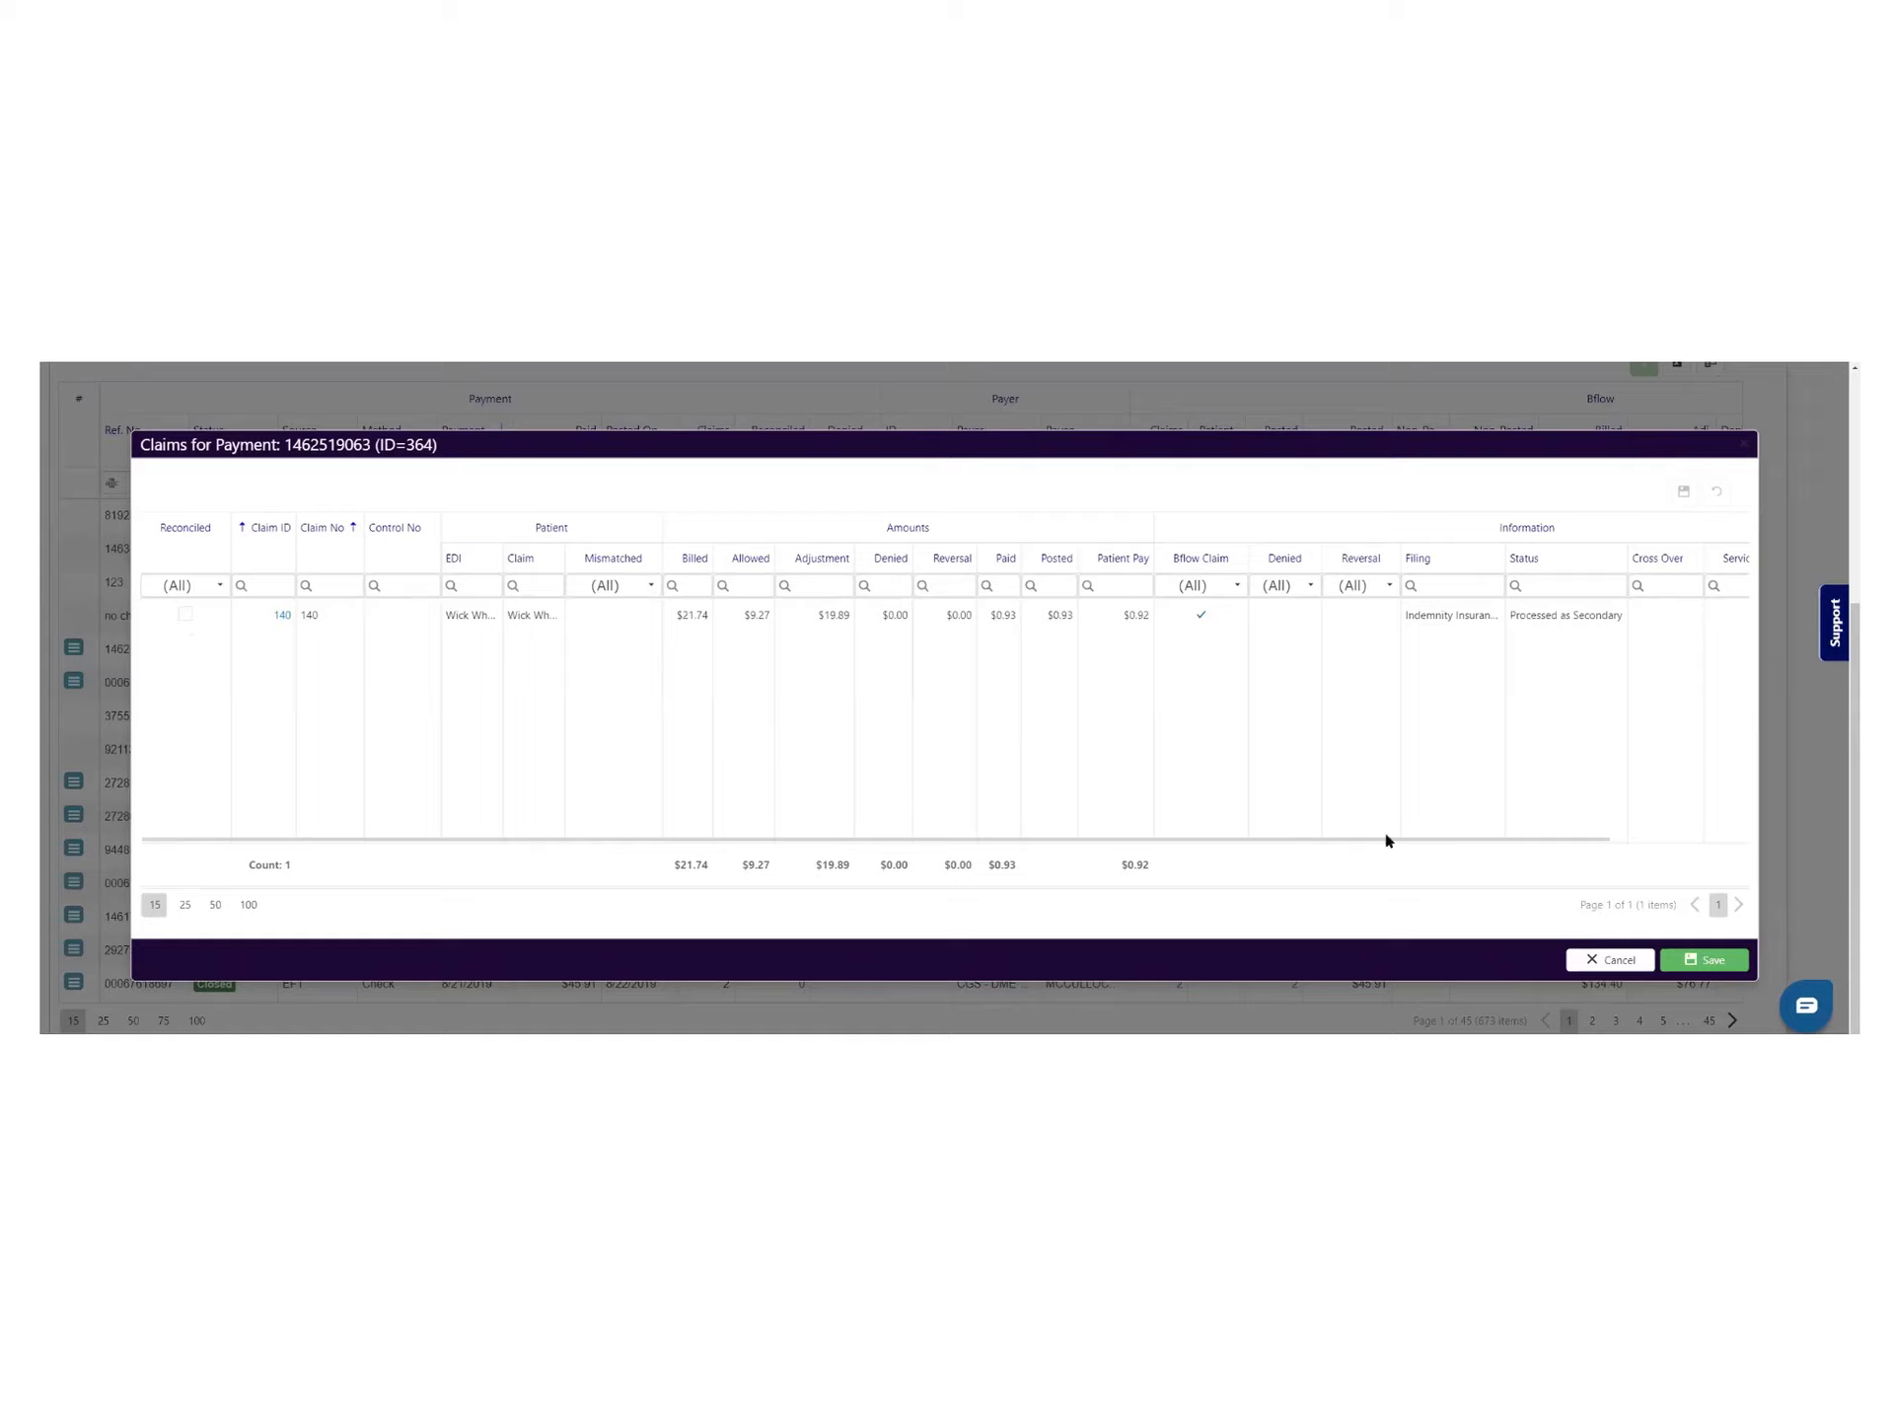
left_click(1608, 959)
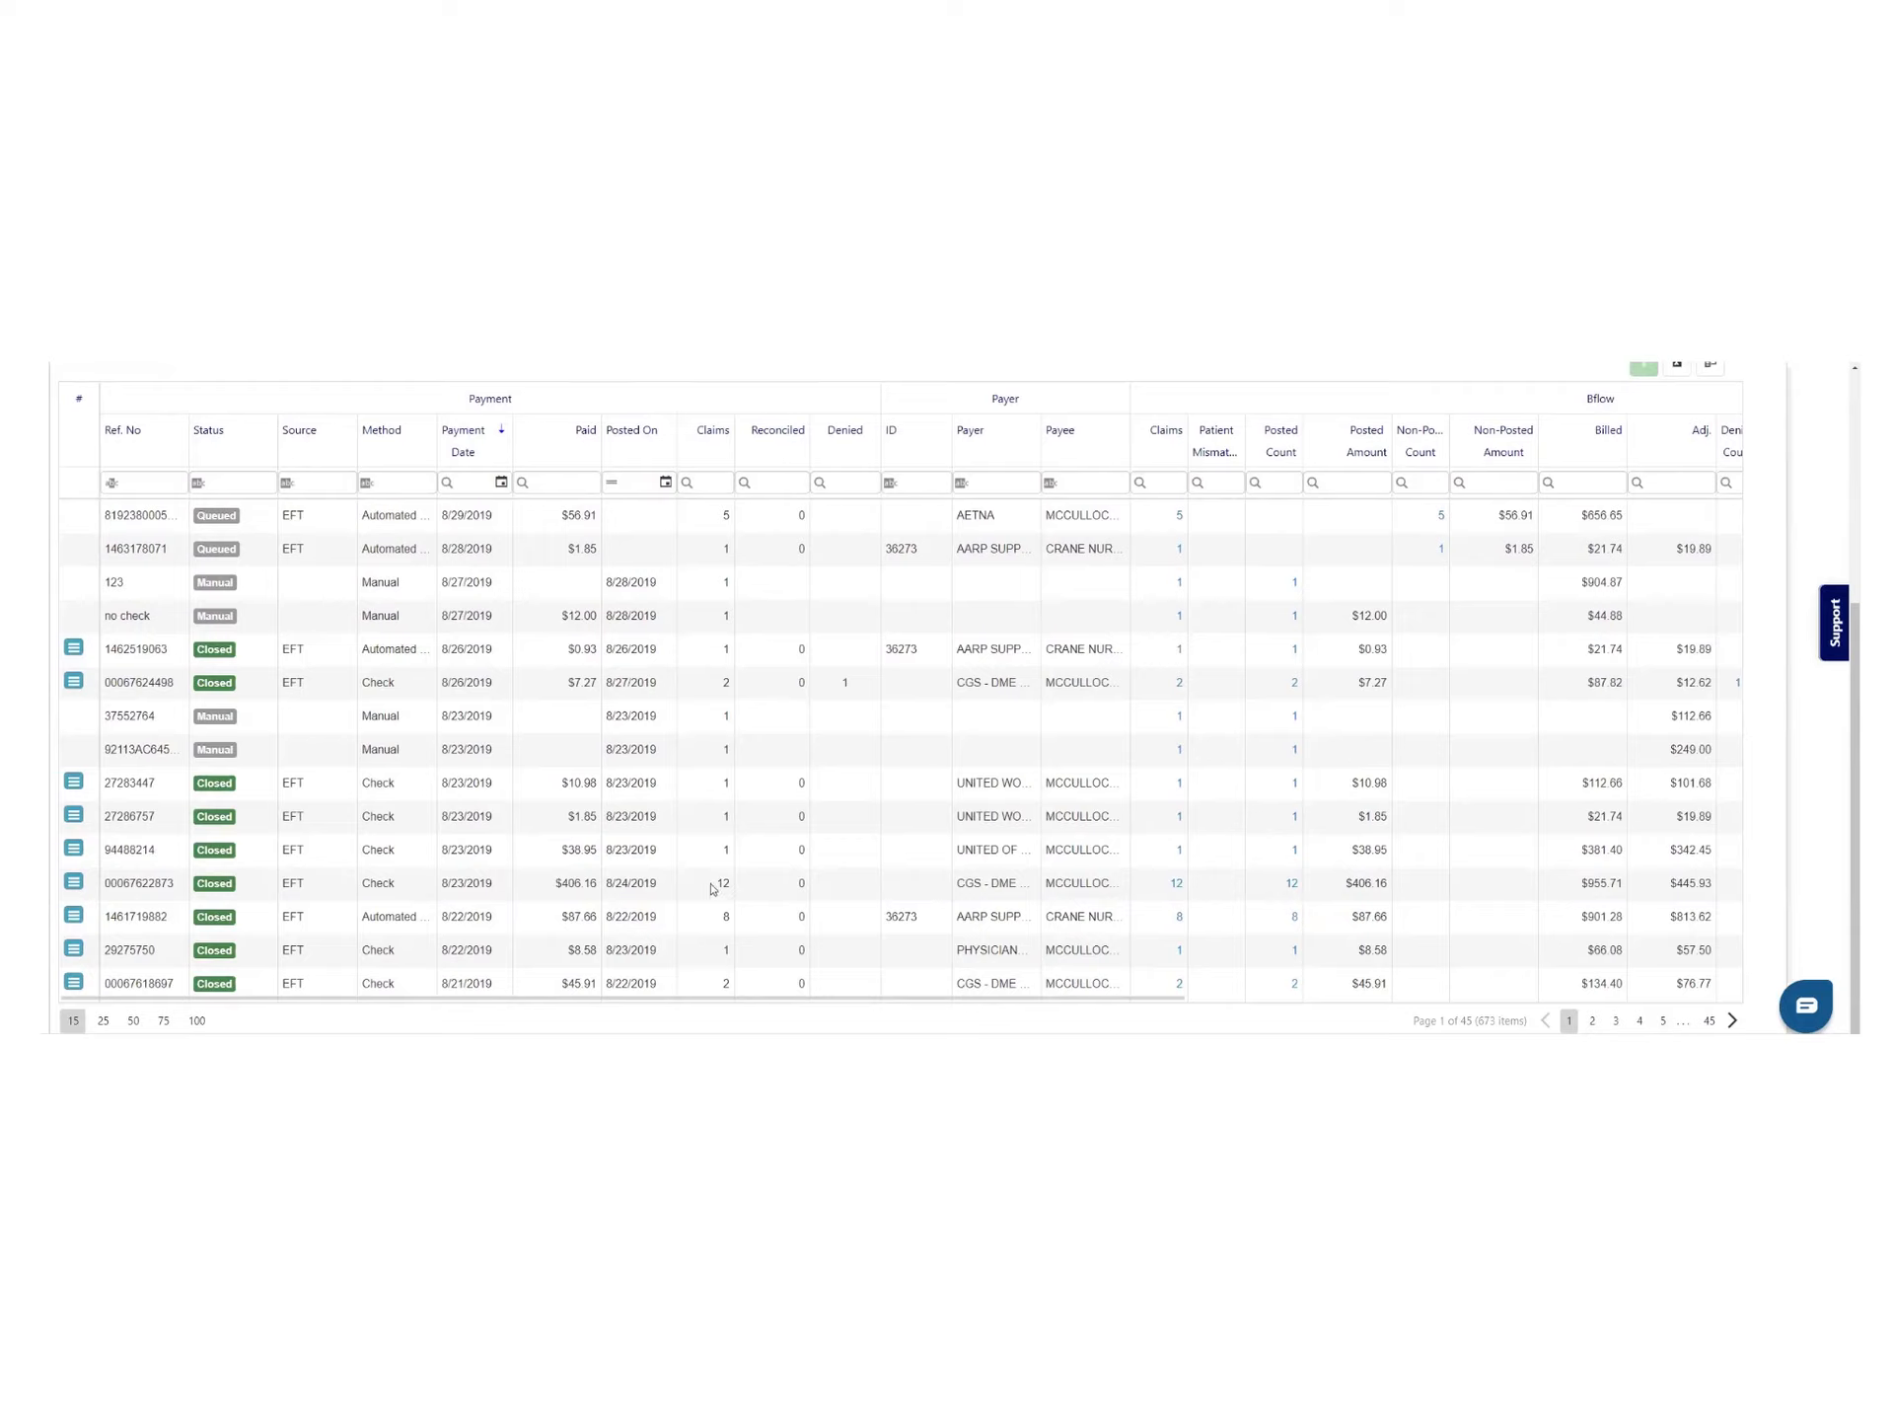
left_click_drag(712, 888, 751, 888)
left_click_drag(558, 886, 730, 890)
left_click(70, 886)
left_click(79, 888)
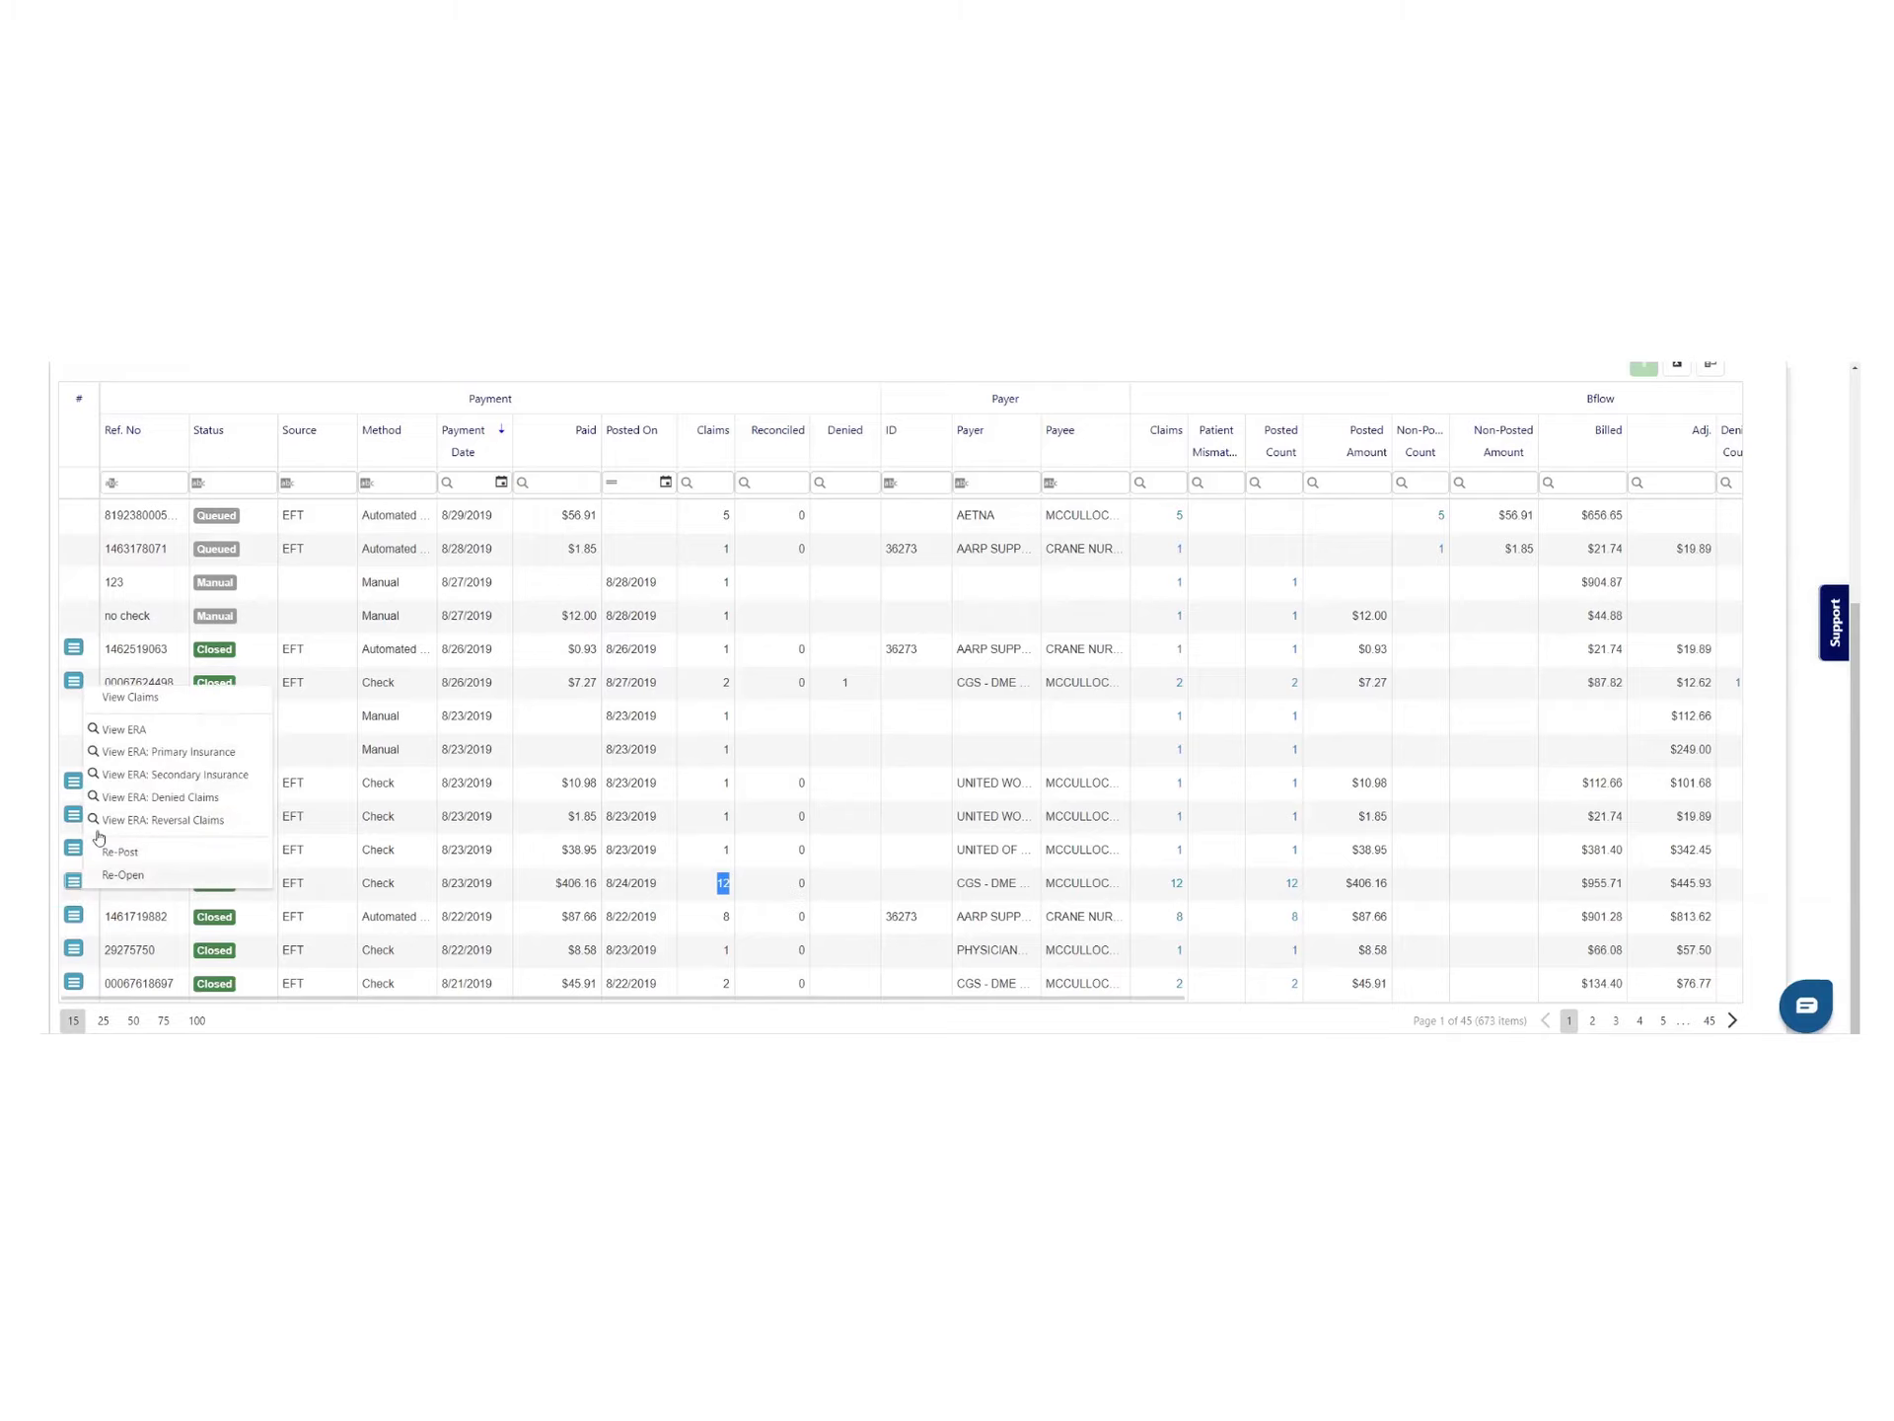
left_click(148, 700)
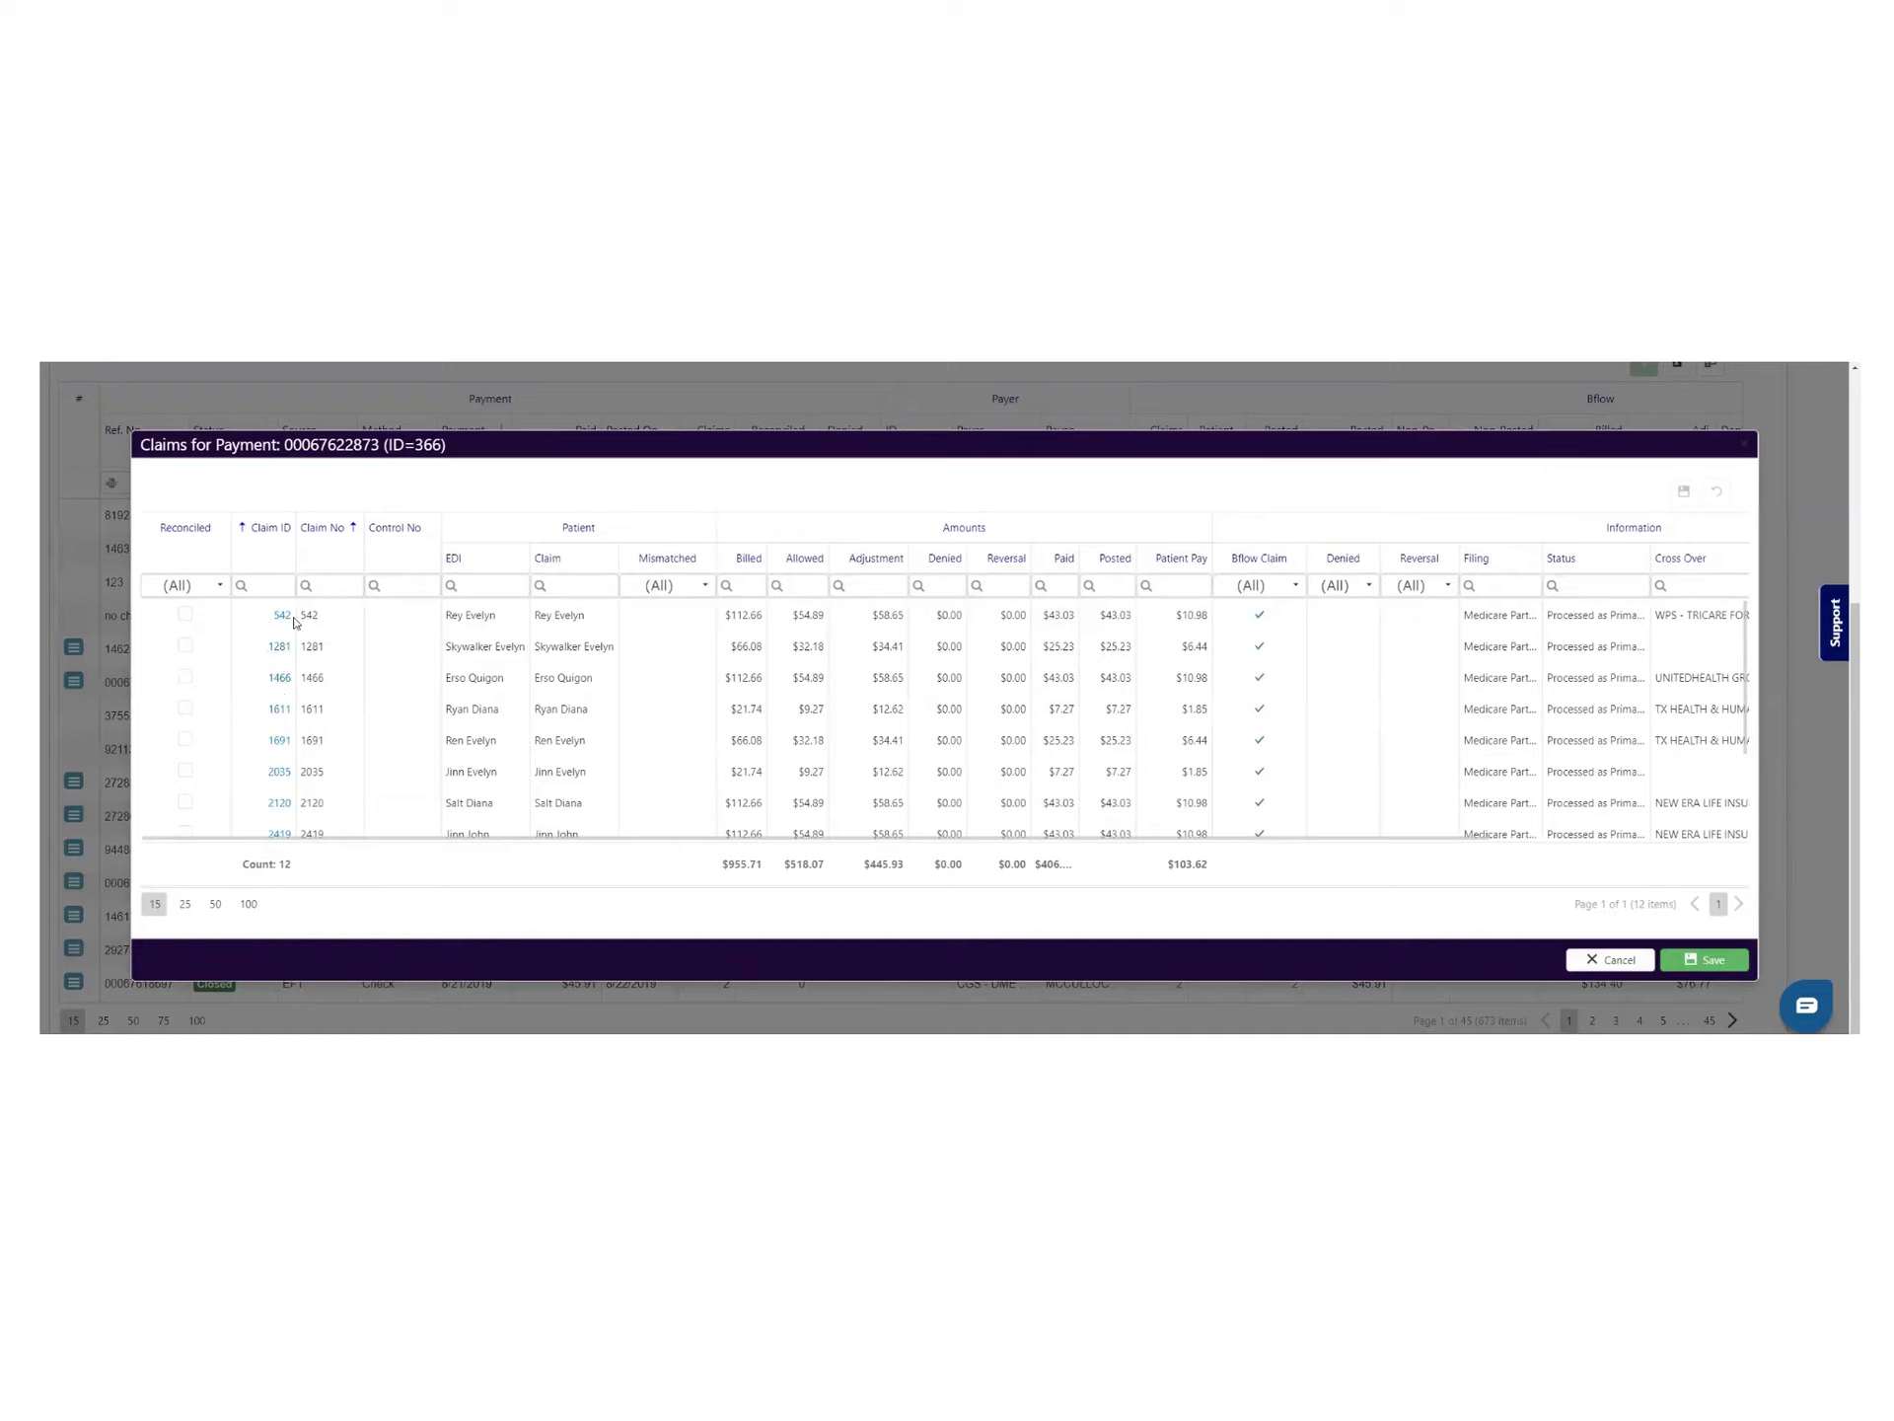
left_click(186, 619)
left_click(189, 648)
Open claim 1281 in a new browser tab and switch to it
right_click(280, 651)
left_click(318, 659)
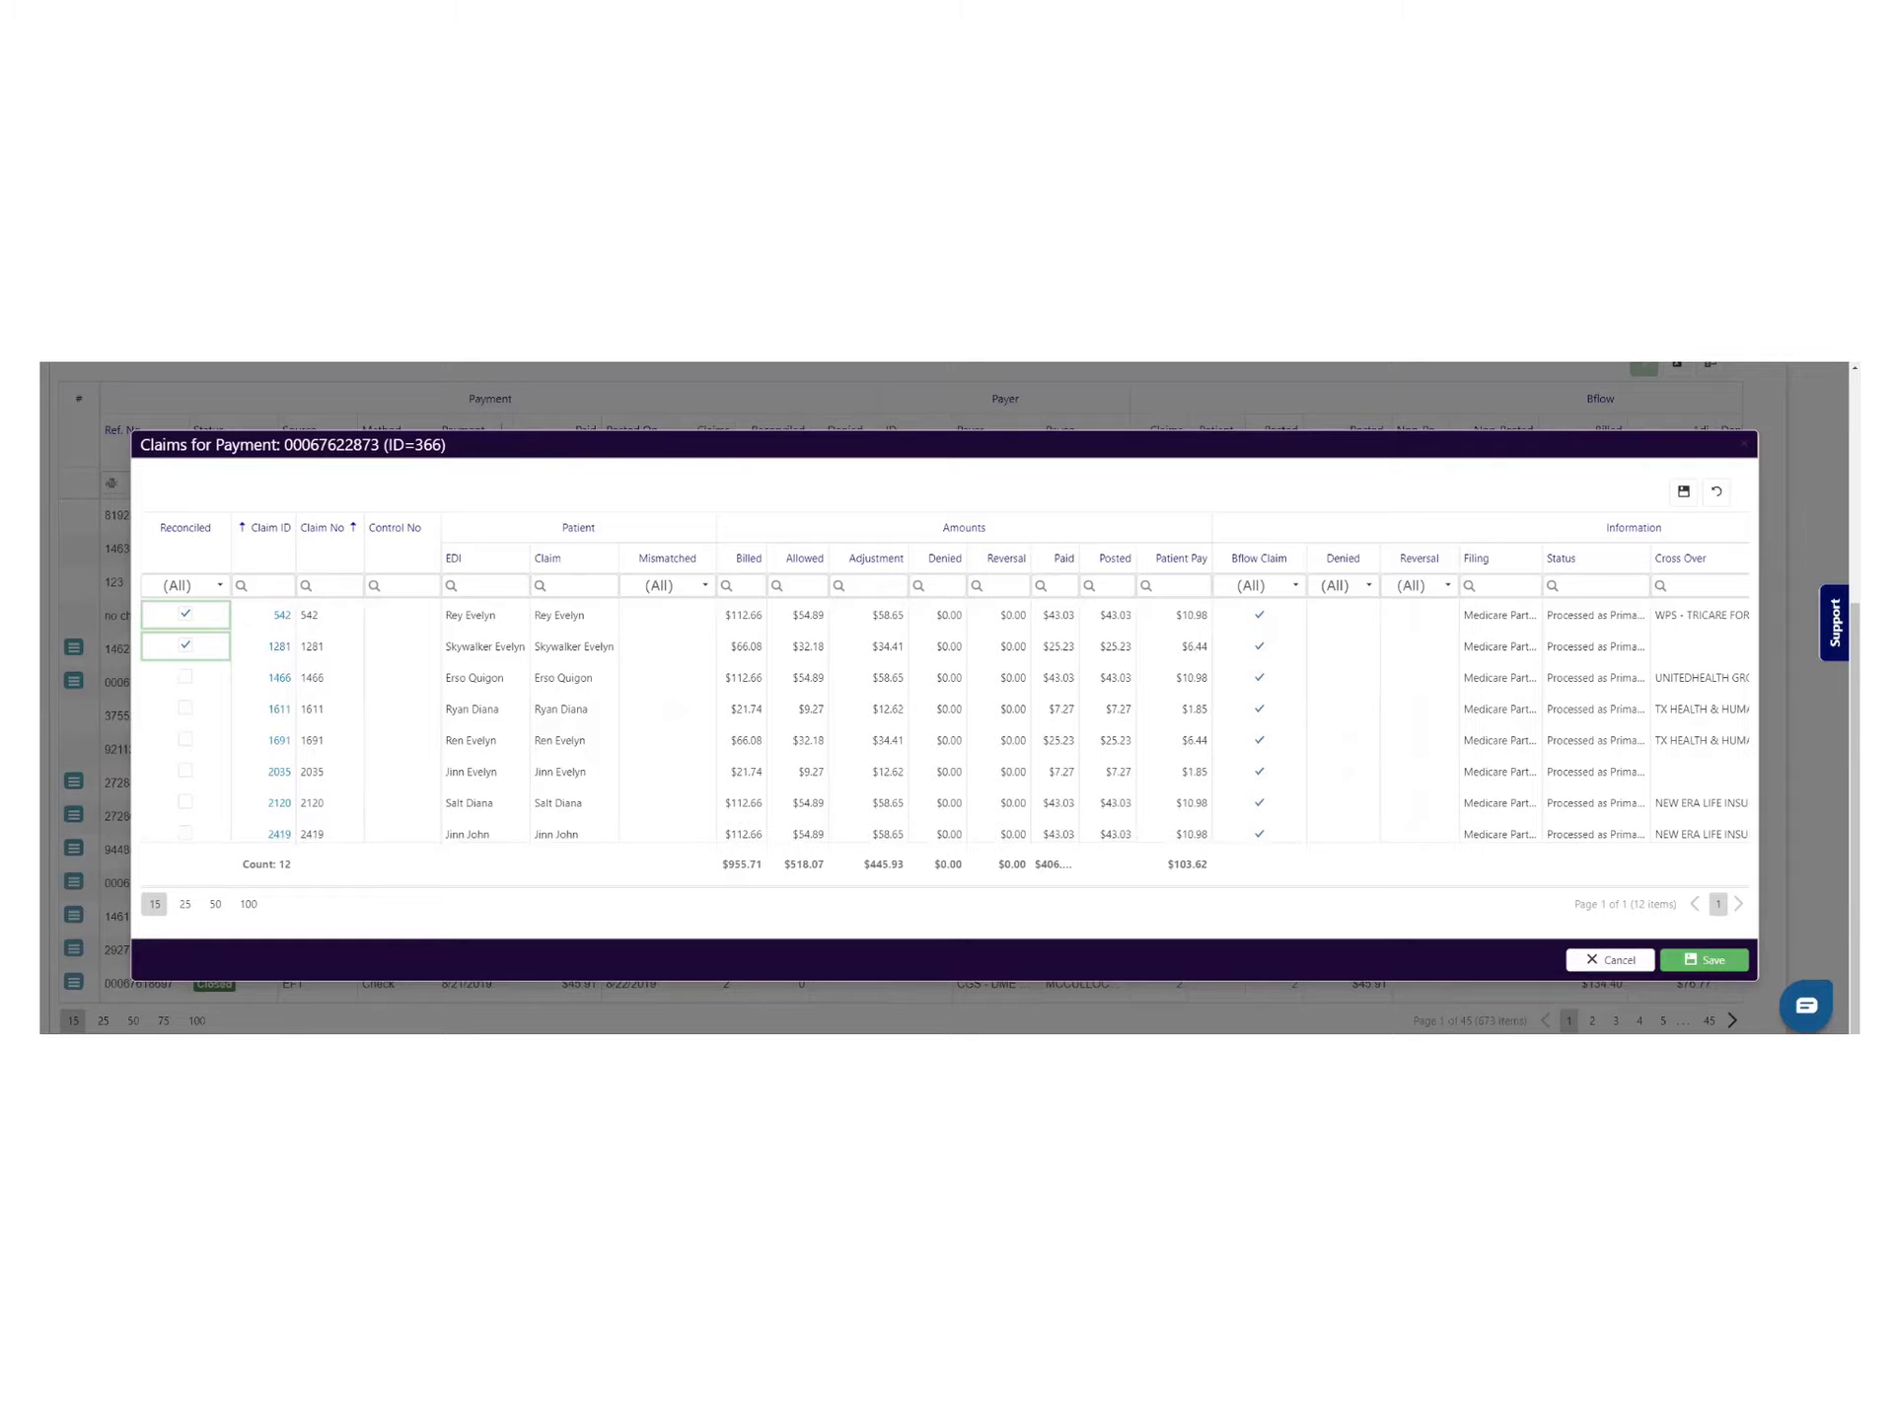
key("ctrl+Tab")
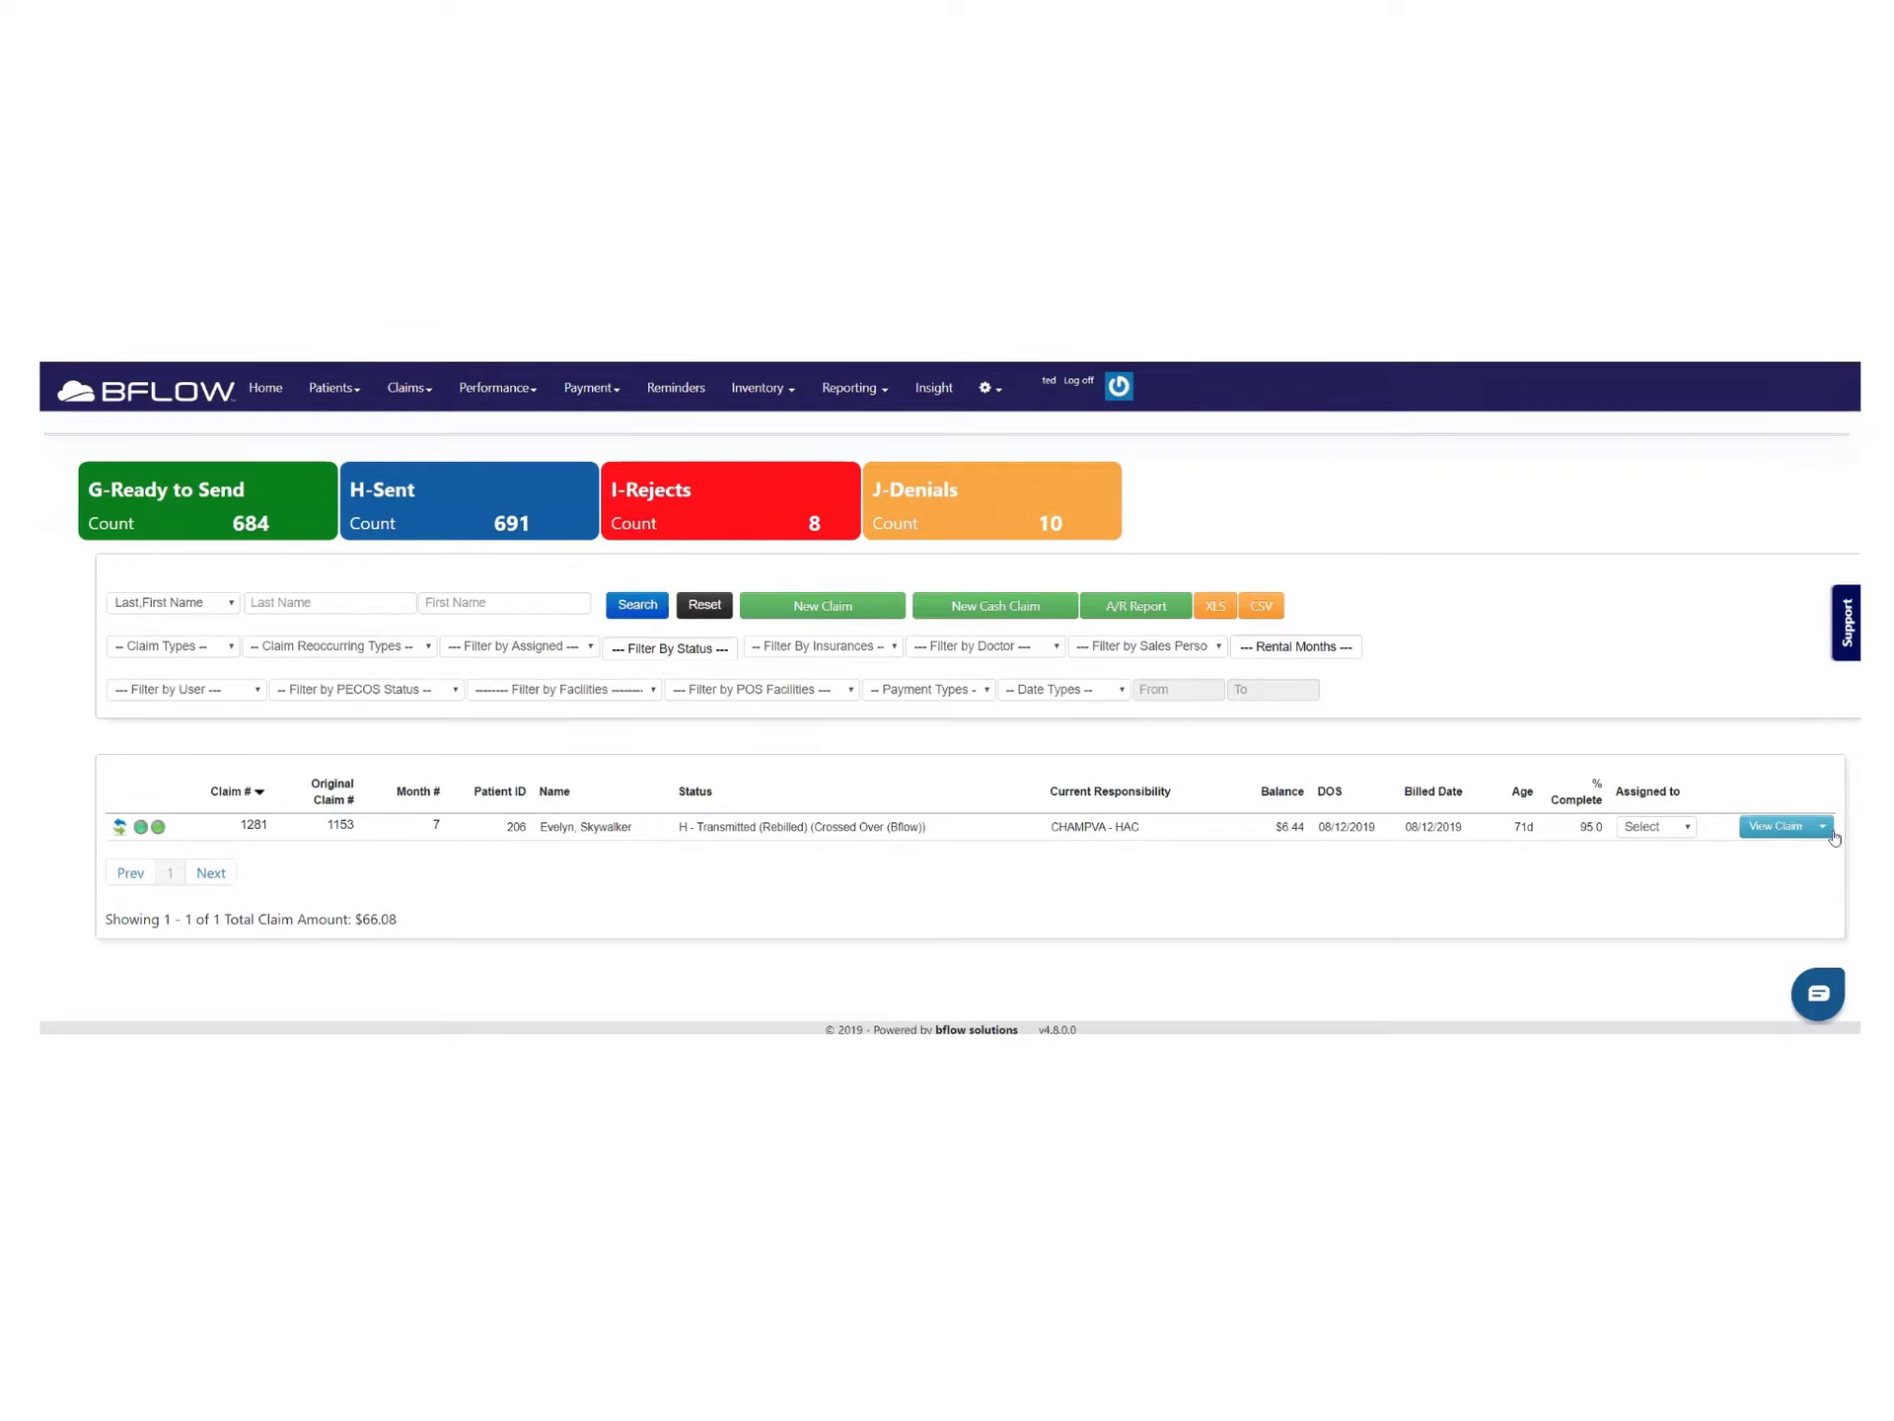
Open claim 1281's details, note the CHAMPVA - HAC secondary balance, and open its $6.44 payment history
left_click(1777, 826)
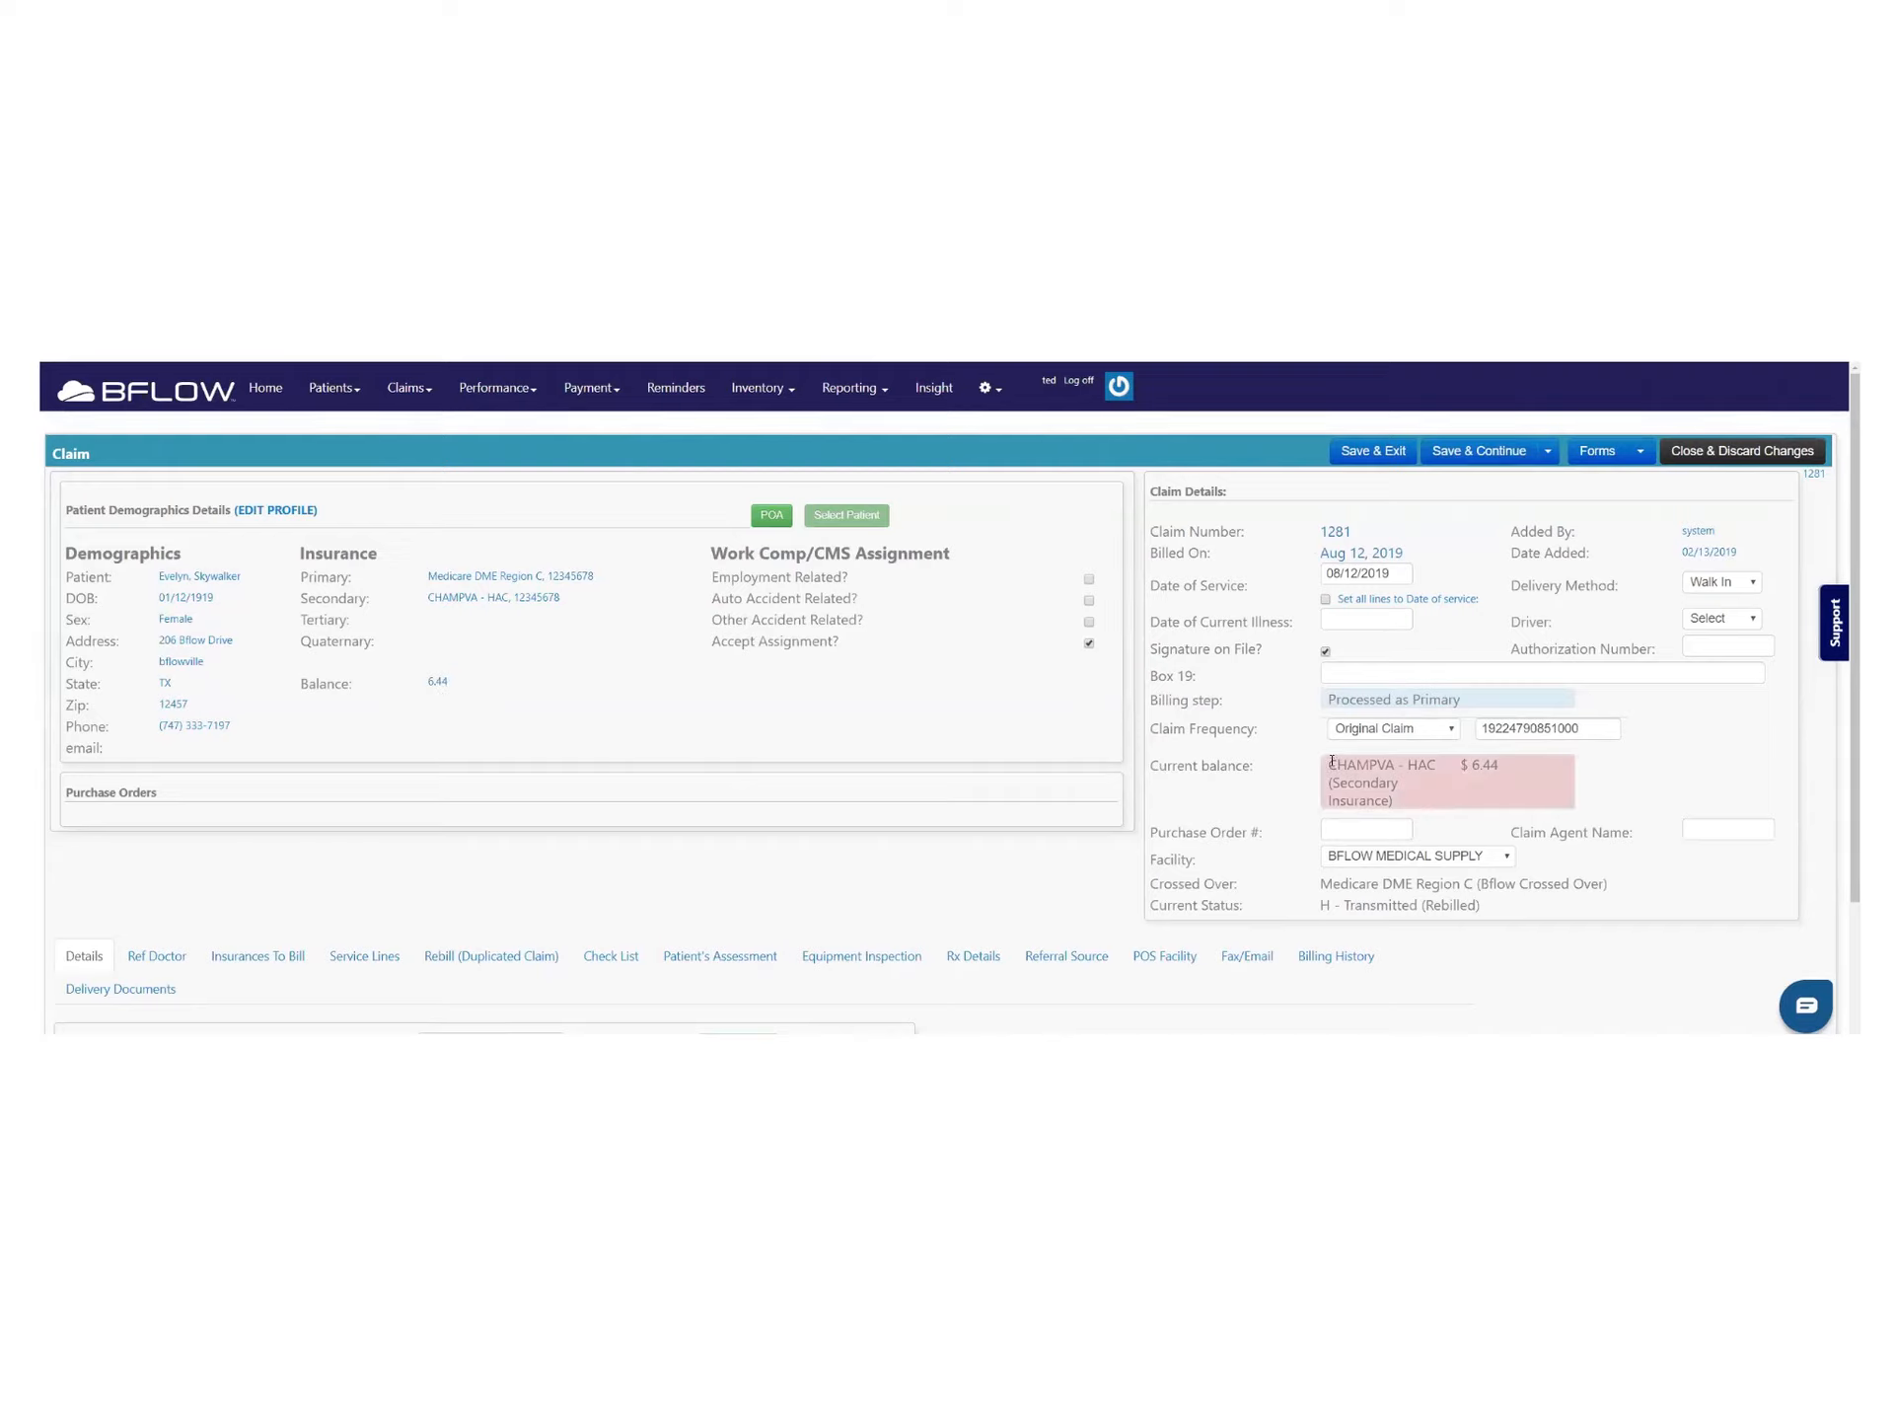
left_click_drag(1328, 764, 1510, 777)
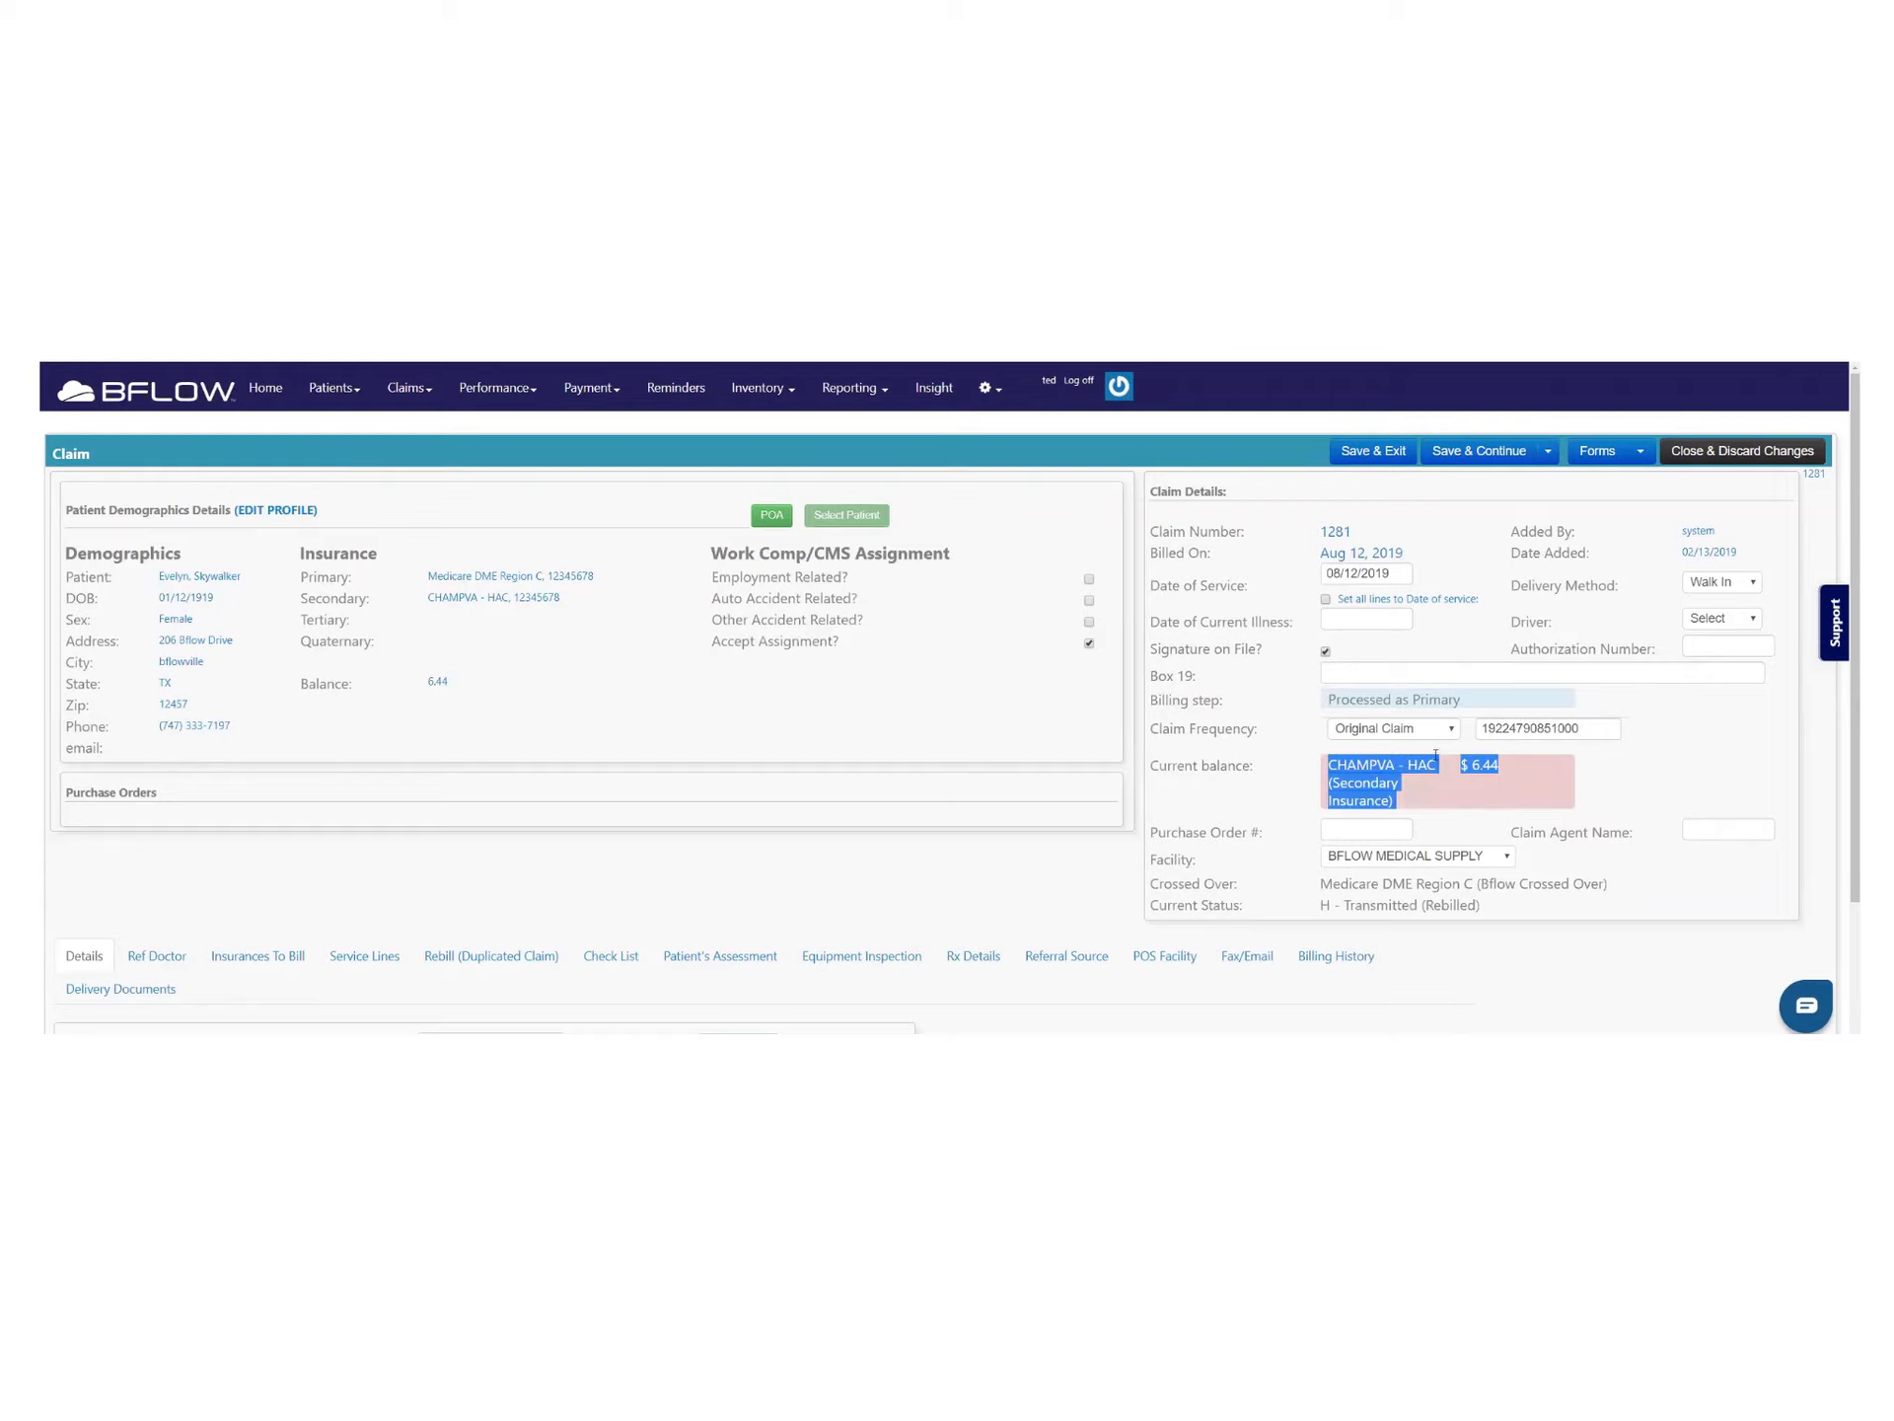
left_click(439, 682)
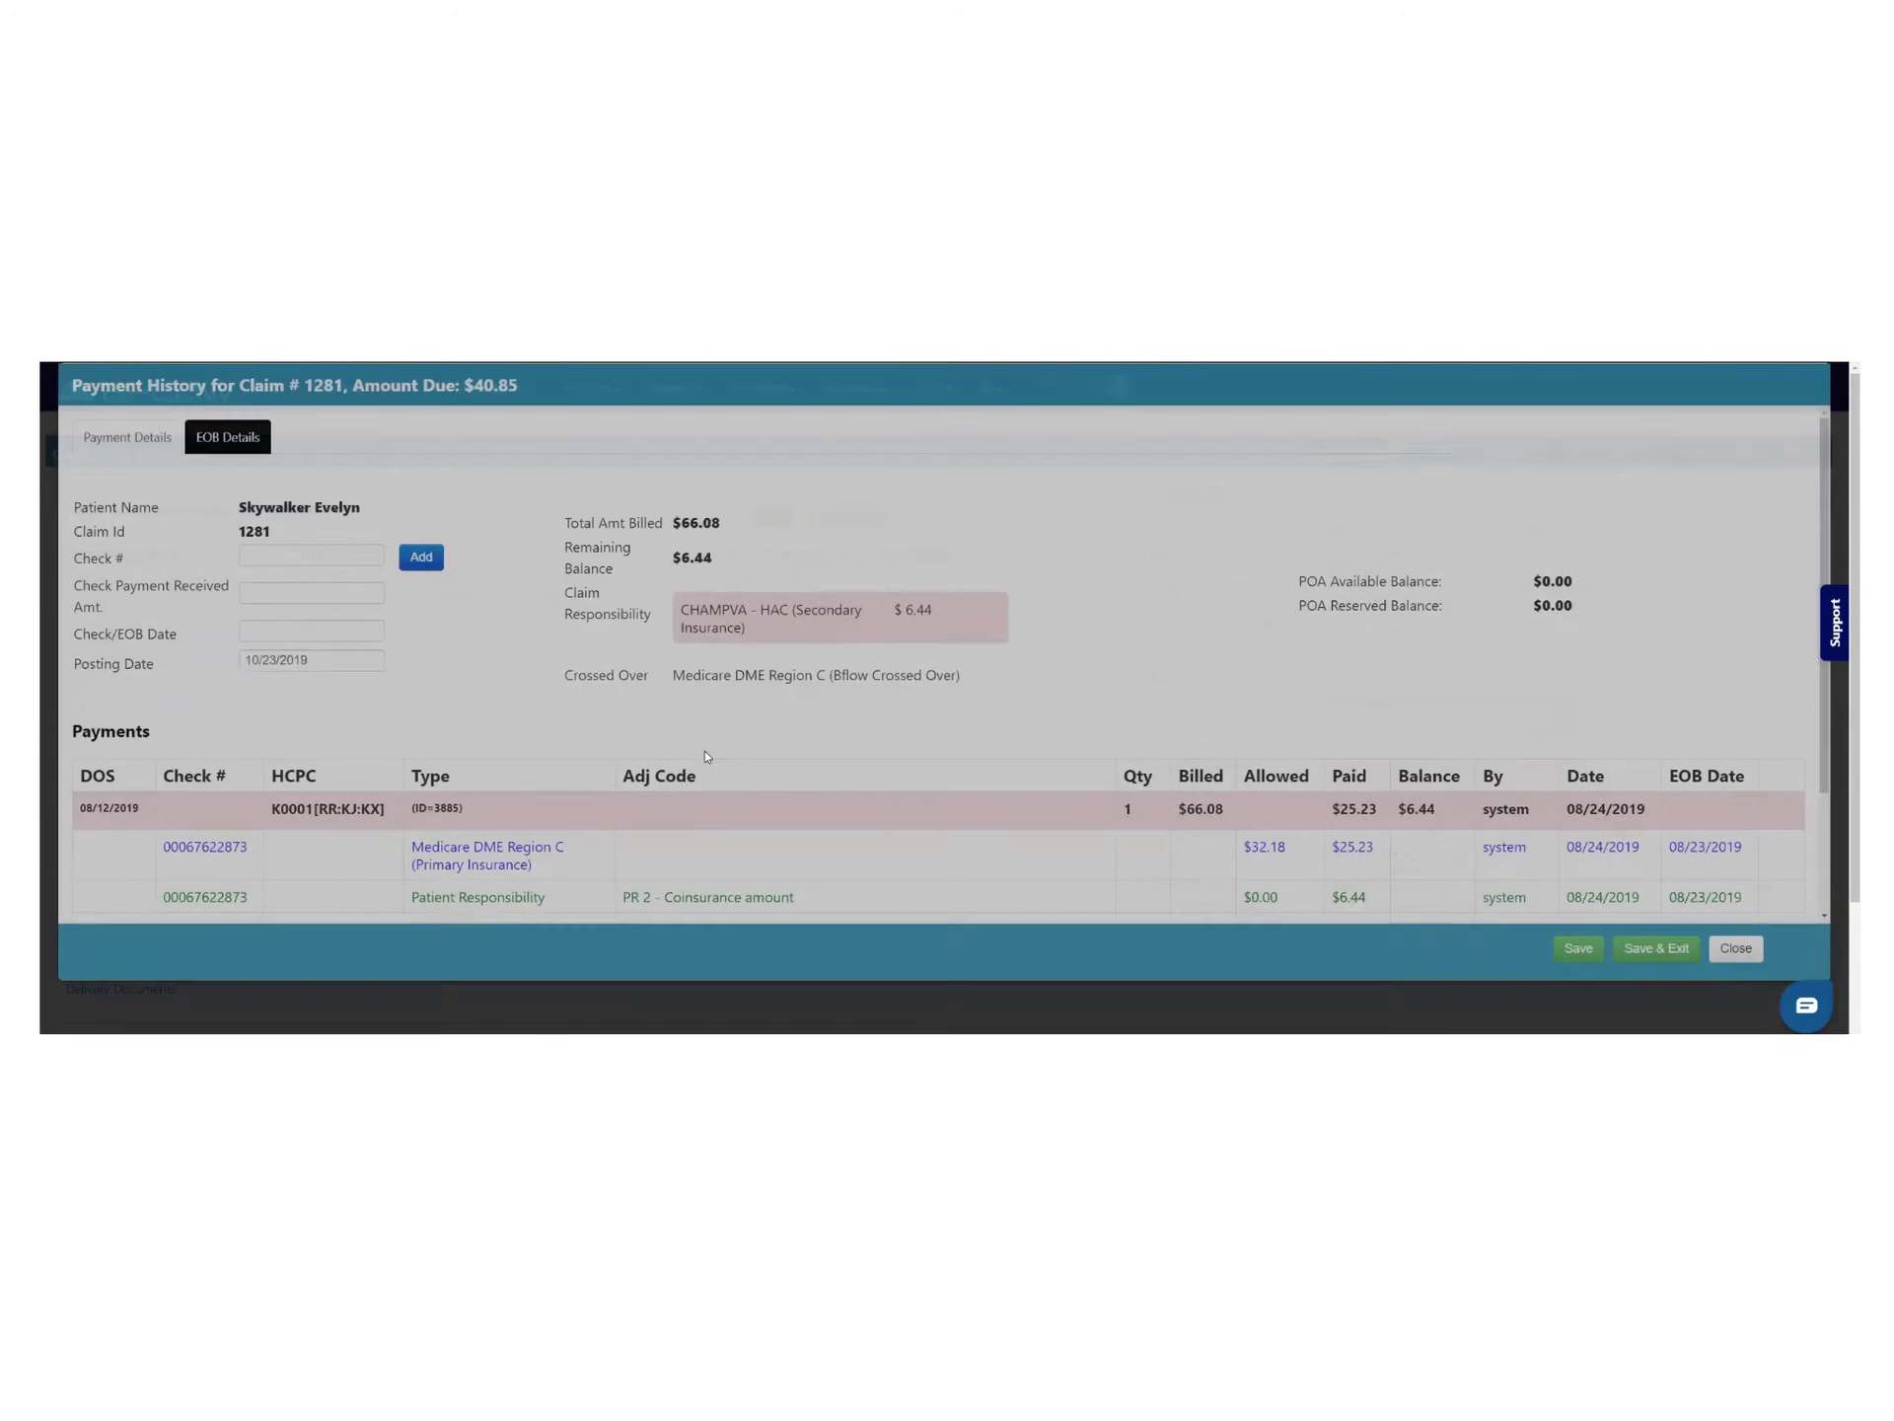
Review who posted claim 1281's Medicare payment and its posting dates
scroll(725, 752, "down", 2)
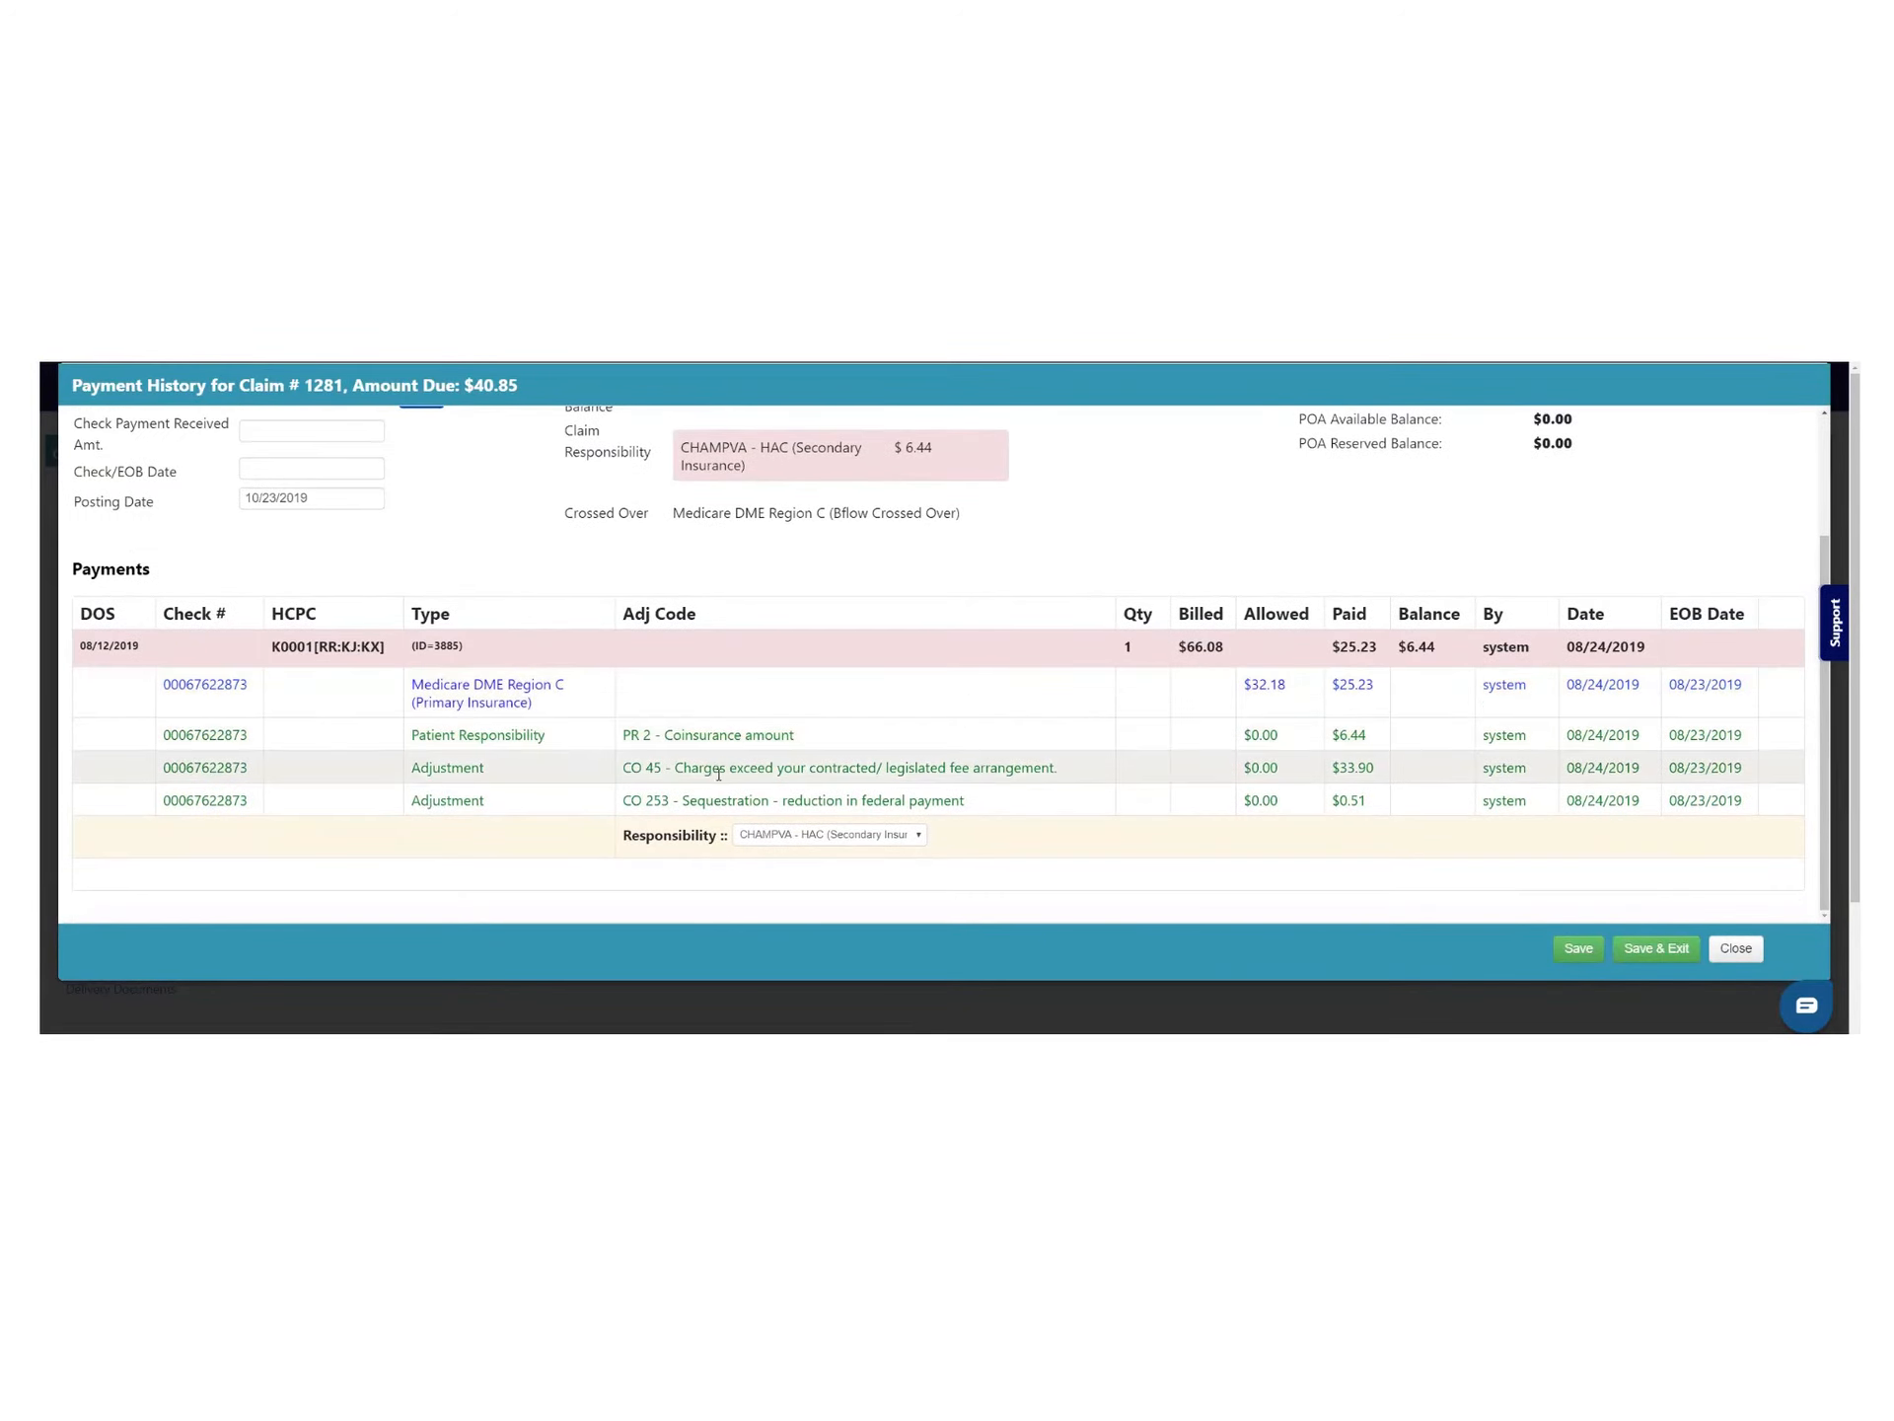
scroll(714, 807, "up", 2)
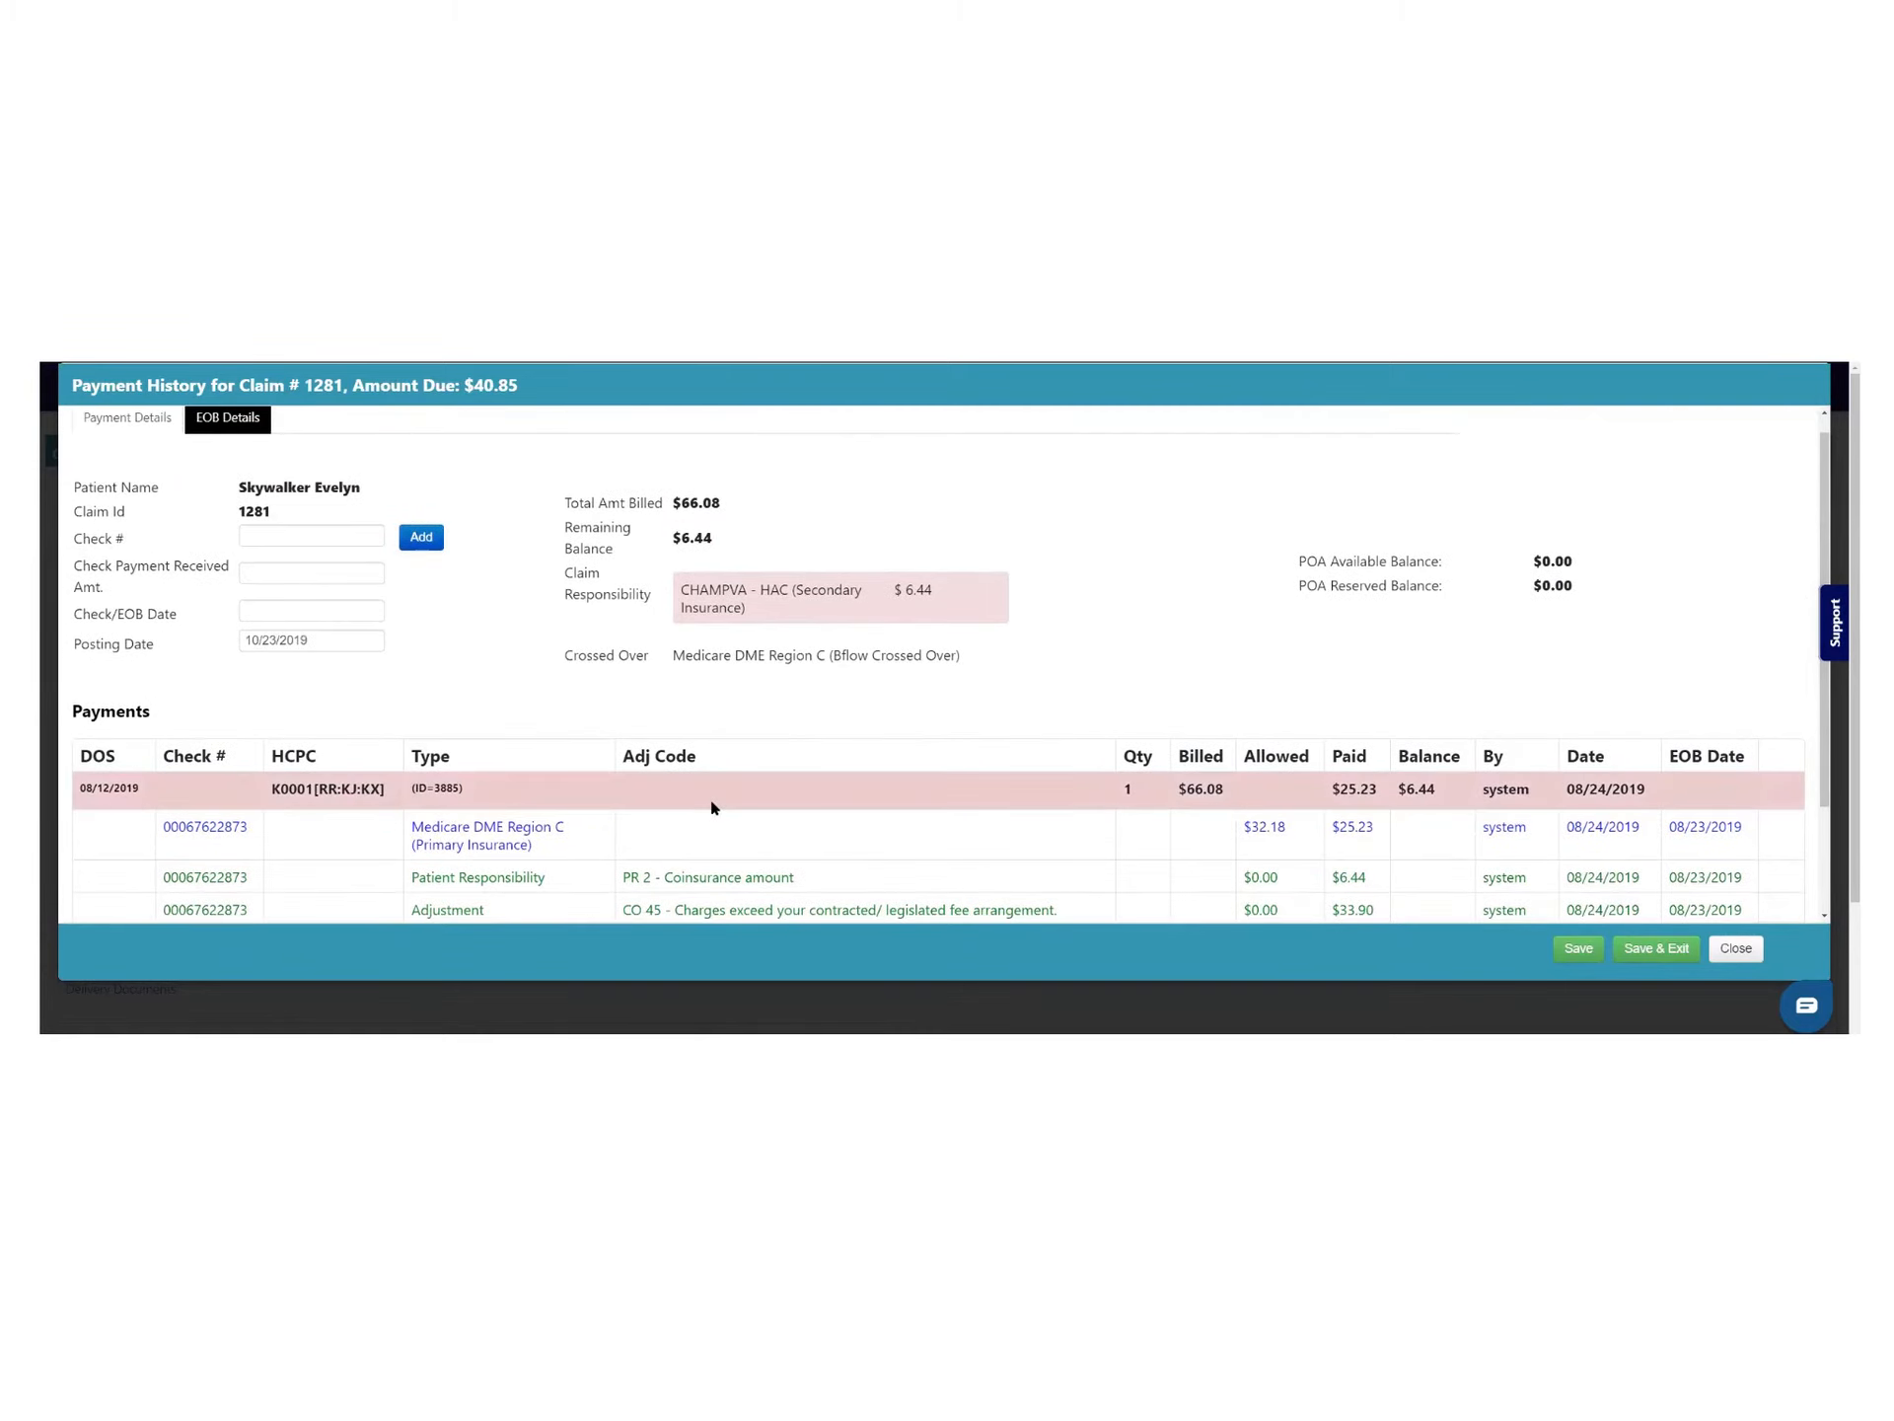
scroll(713, 803, "down", 2)
scroll(691, 789, "up", 2)
scroll(671, 779, "down", 2)
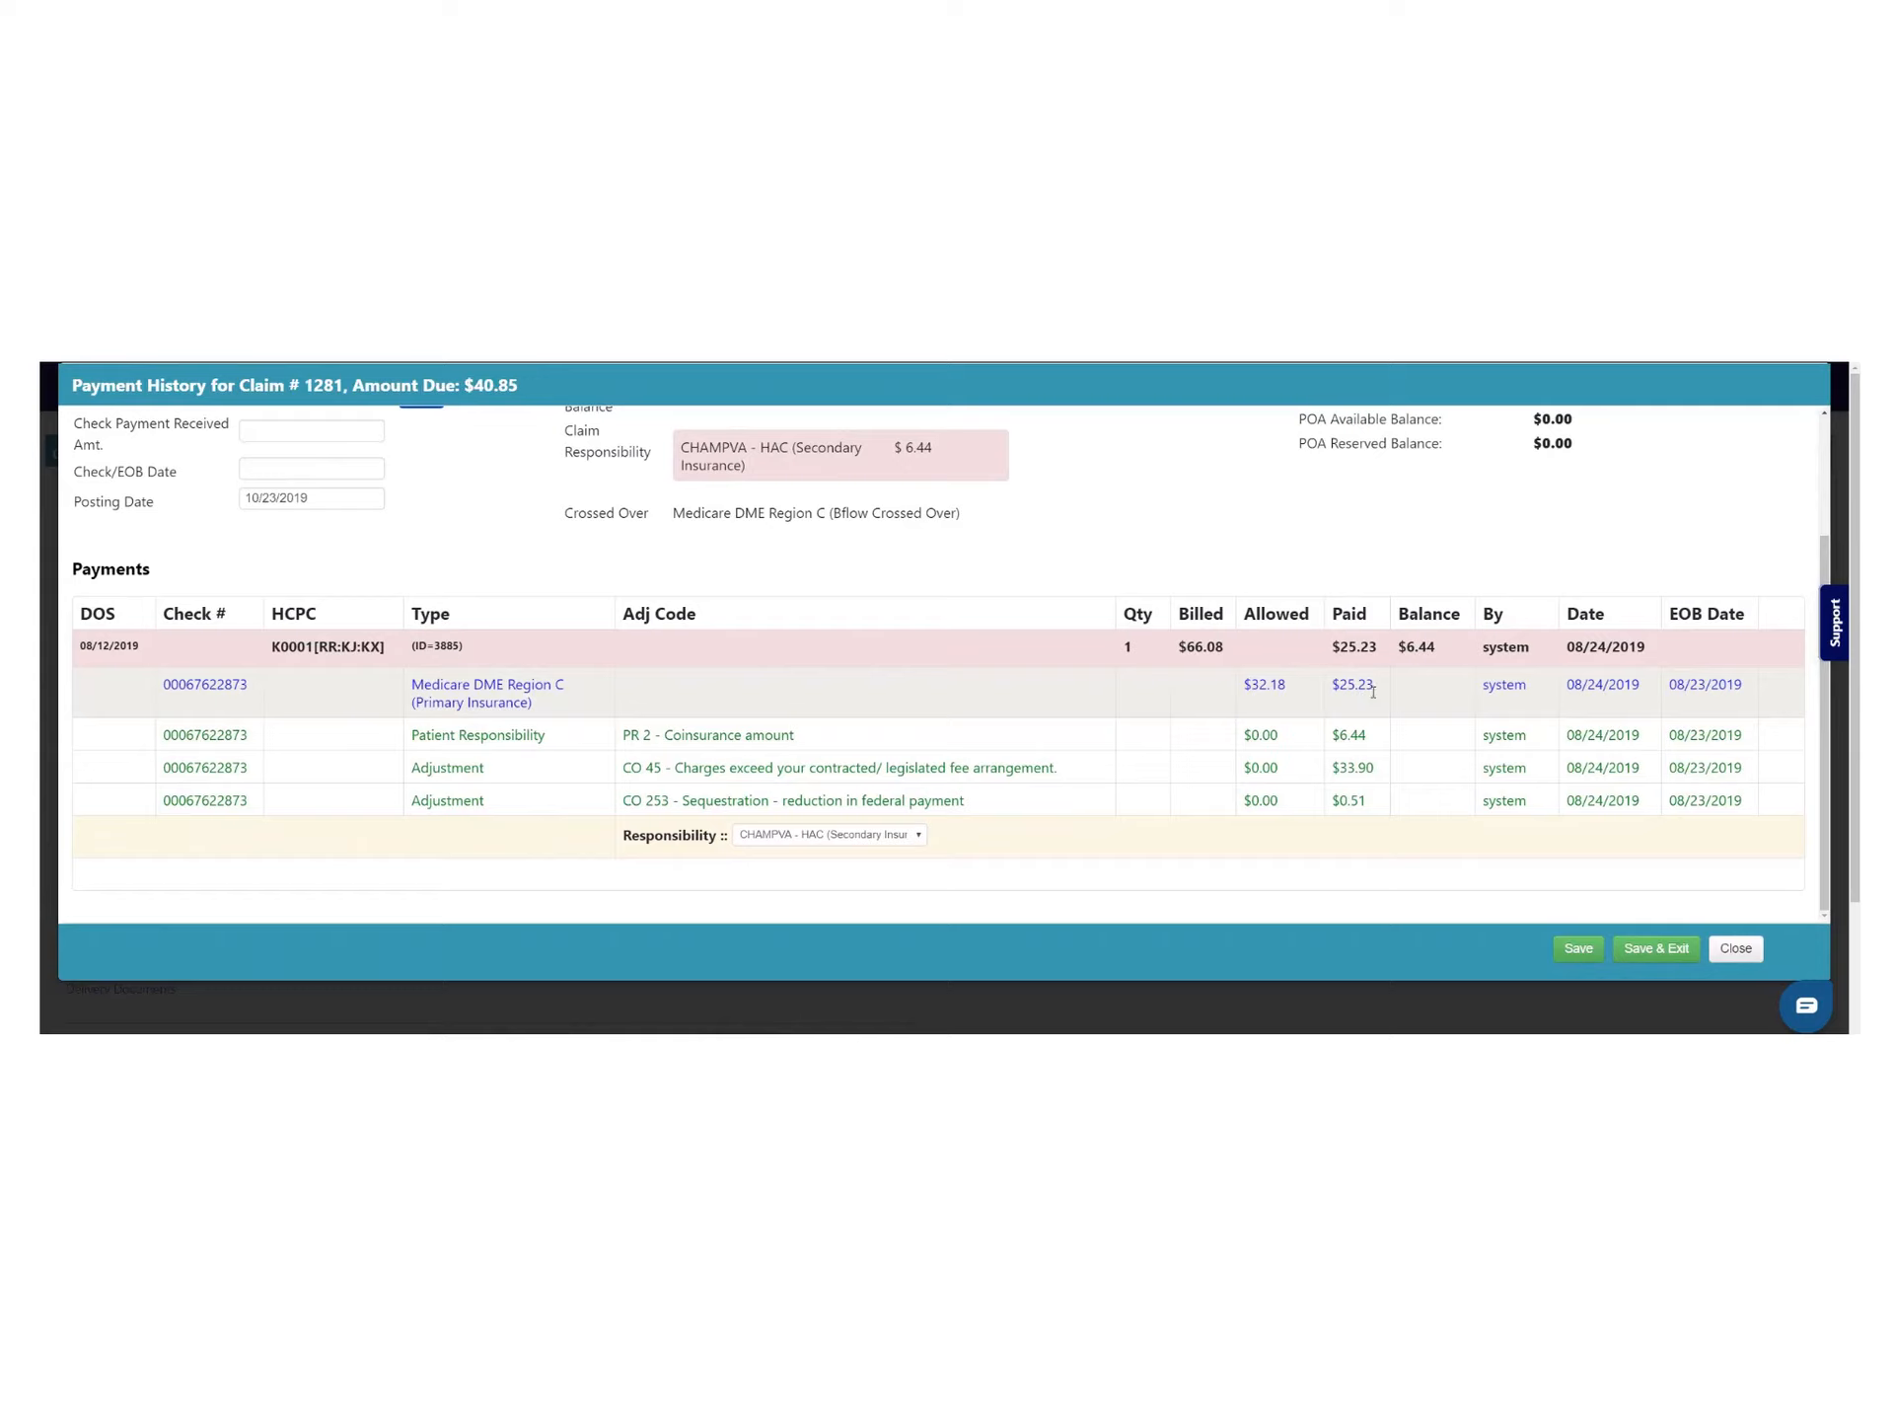
double_click(1511, 688)
left_click_drag(1575, 688, 1749, 688)
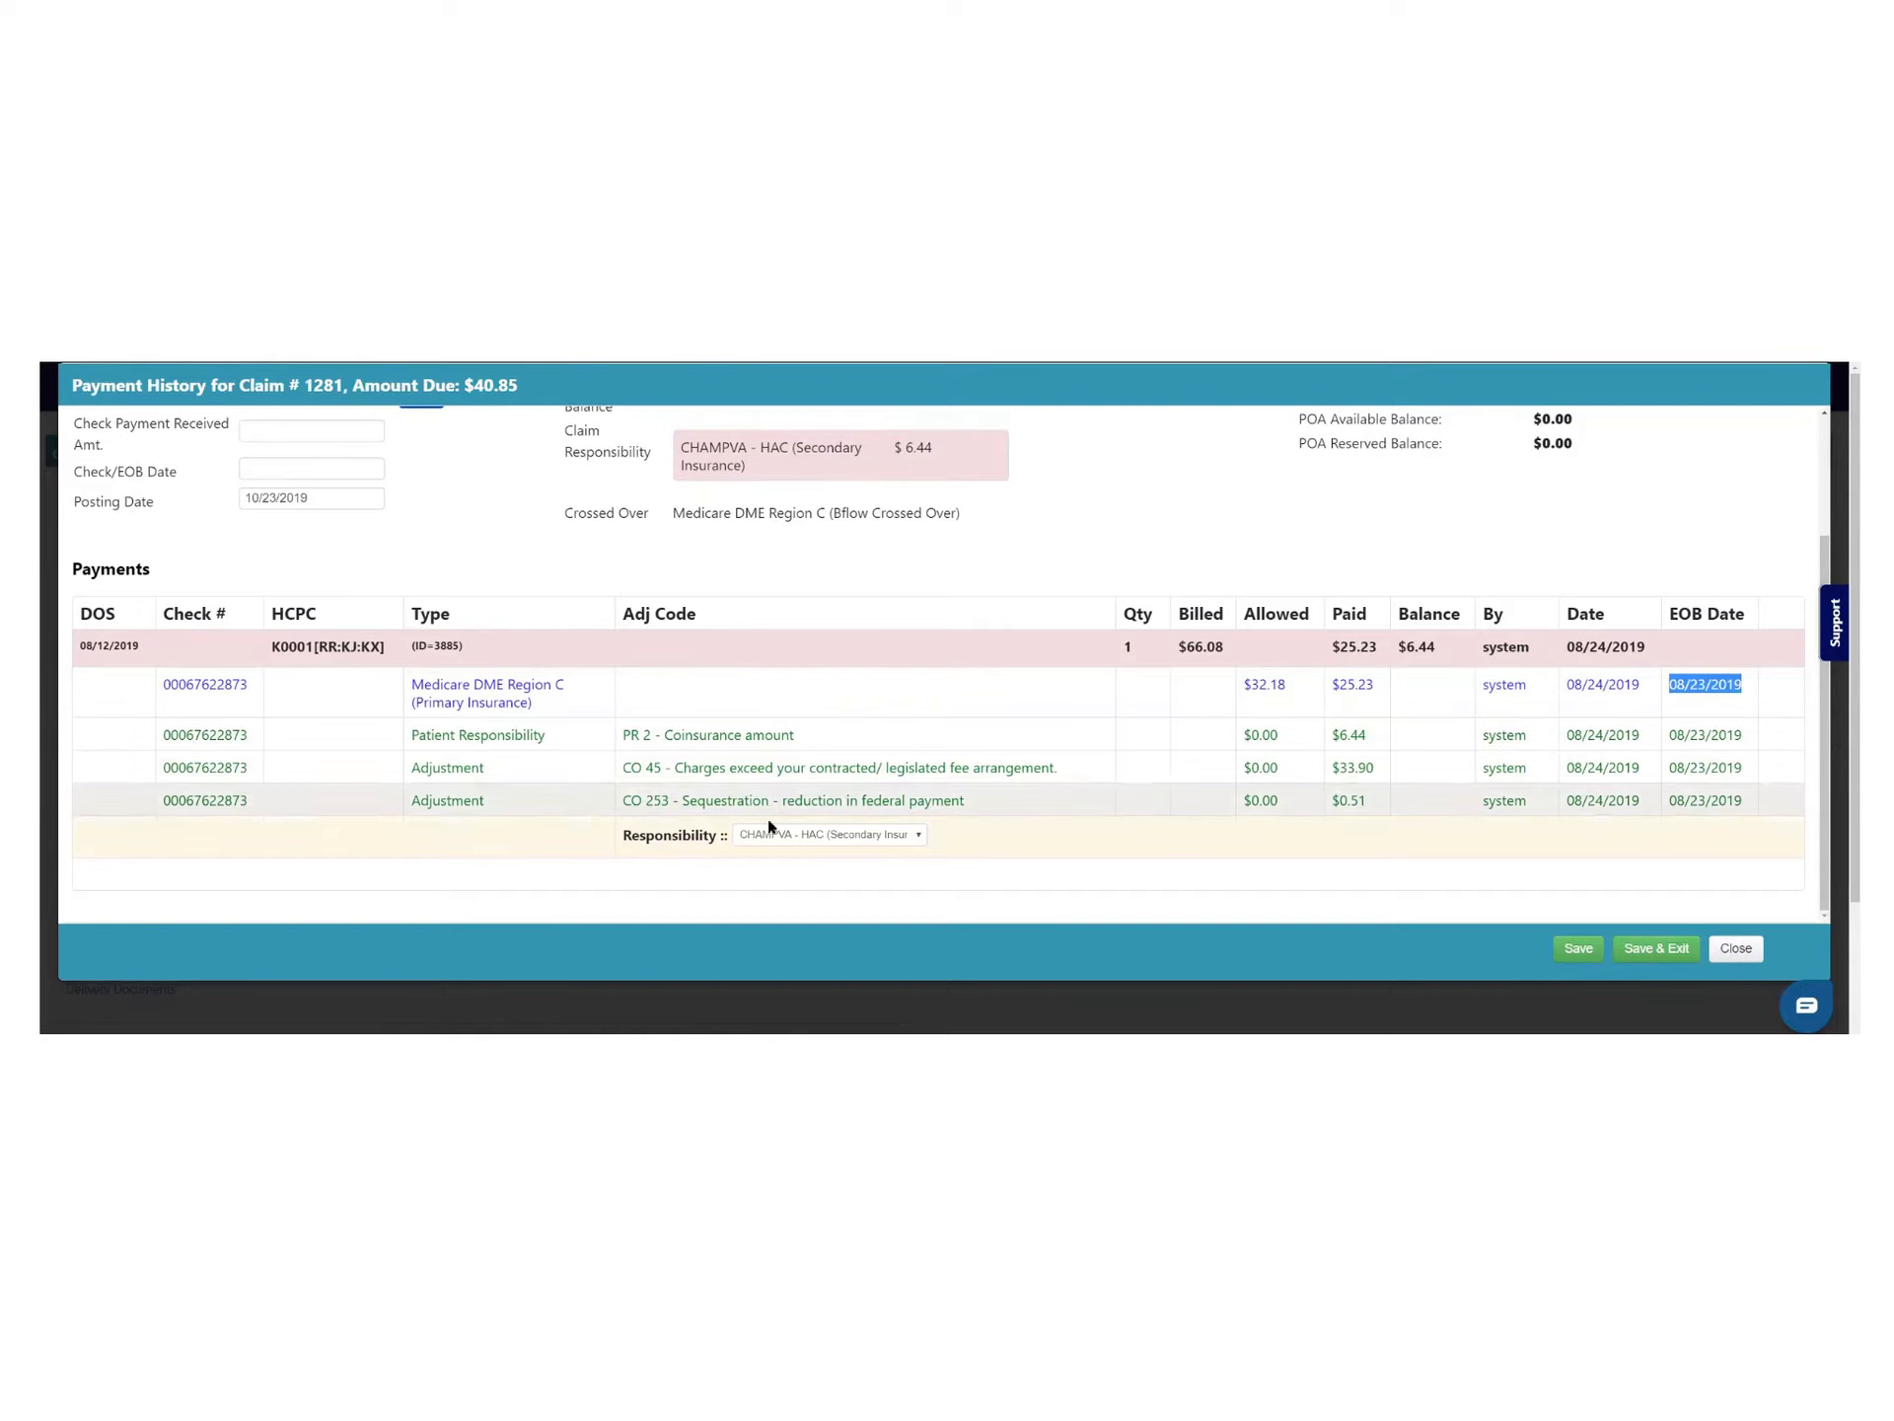
Assign the remaining $6.44 to Patient Responsibility and check the POA available balance
left_click(827, 837)
left_click(828, 883)
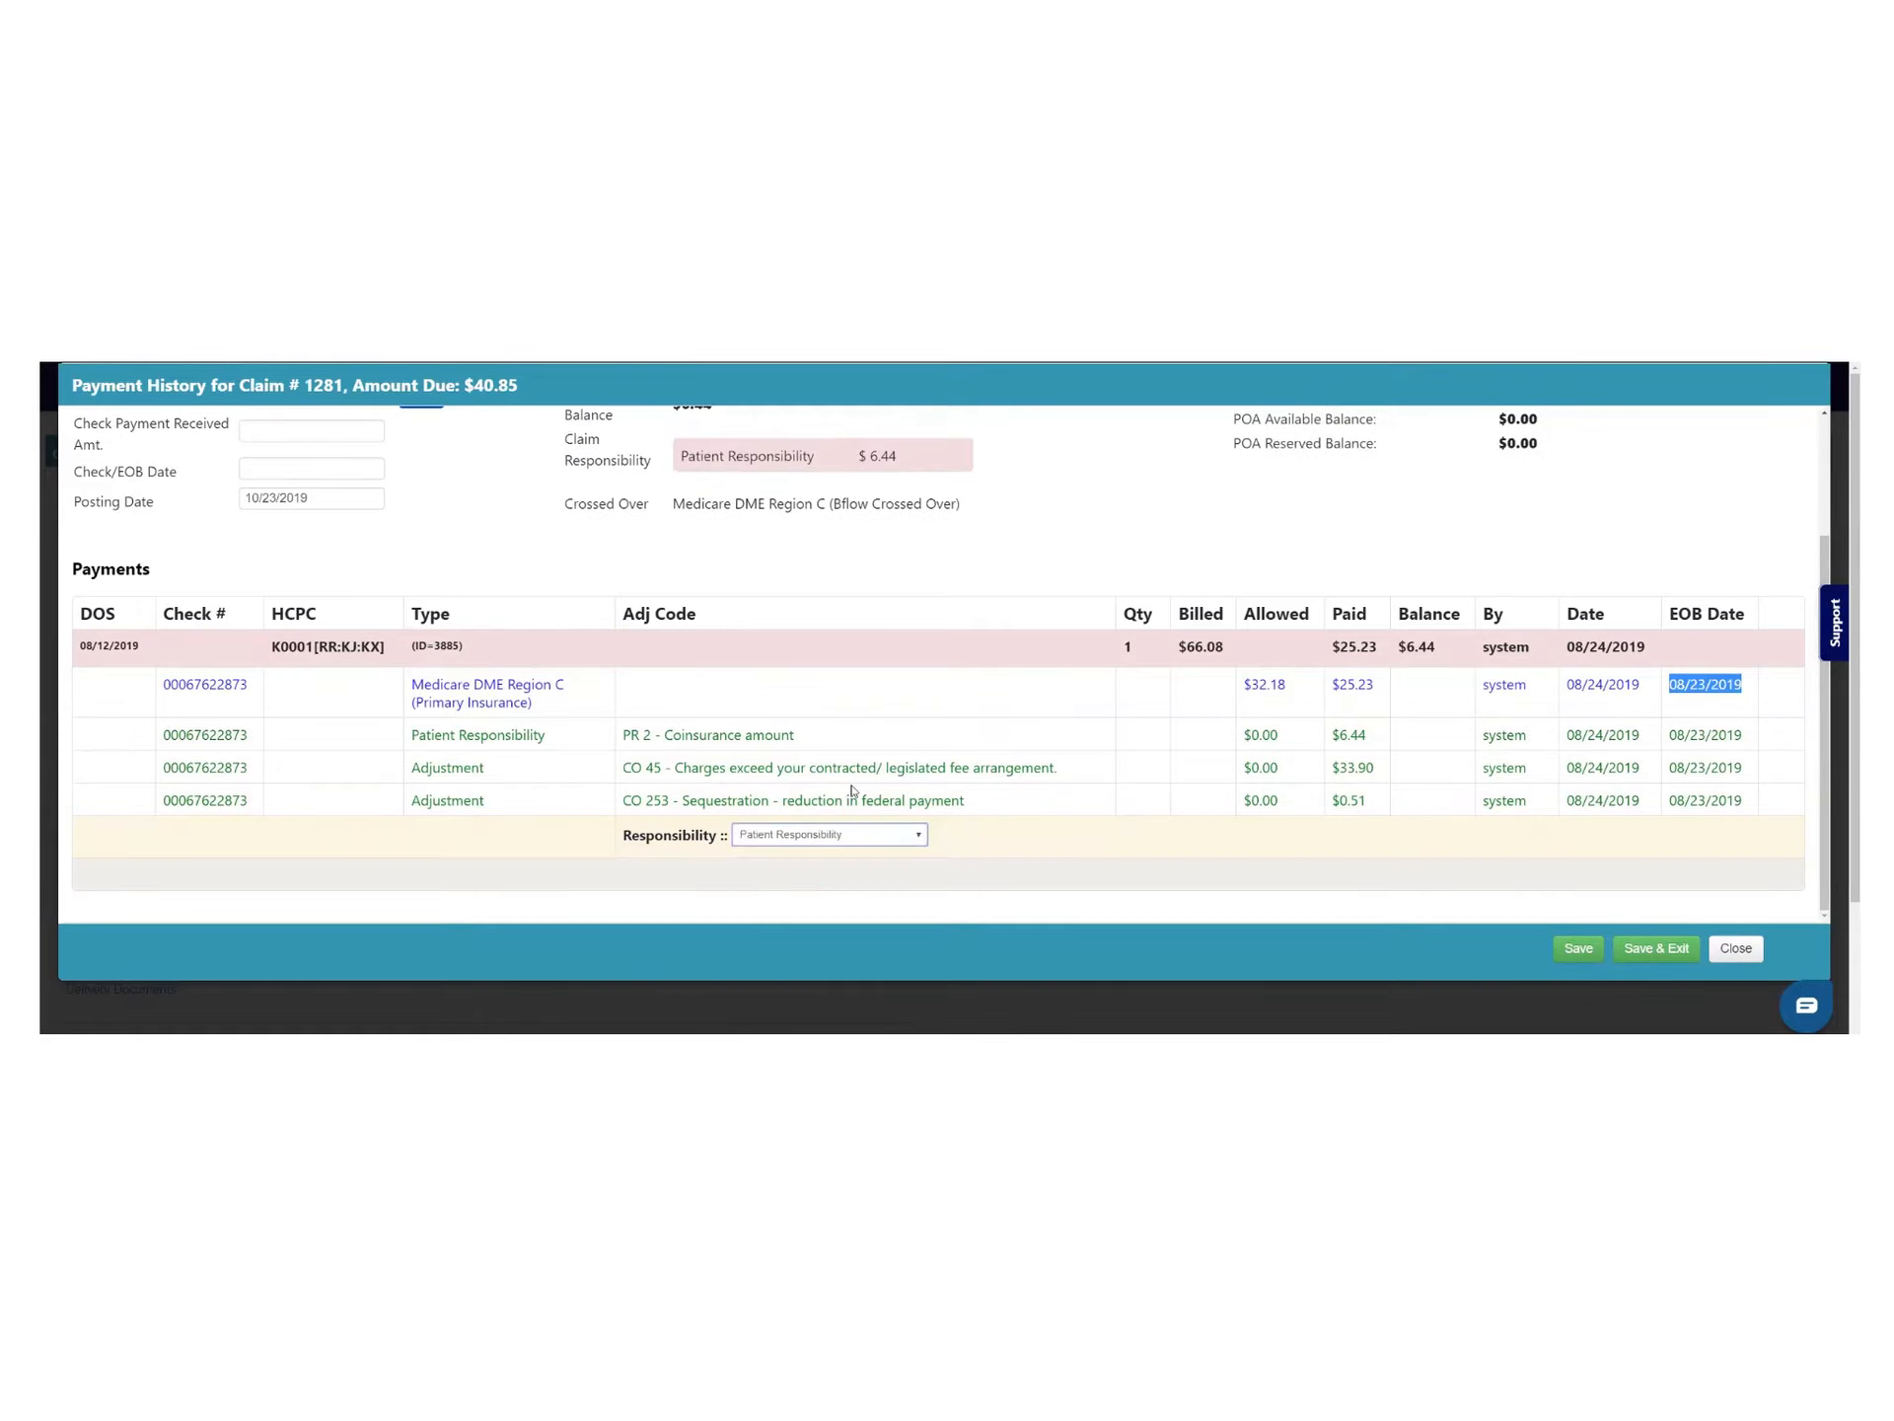
left_click_drag(675, 455, 978, 485)
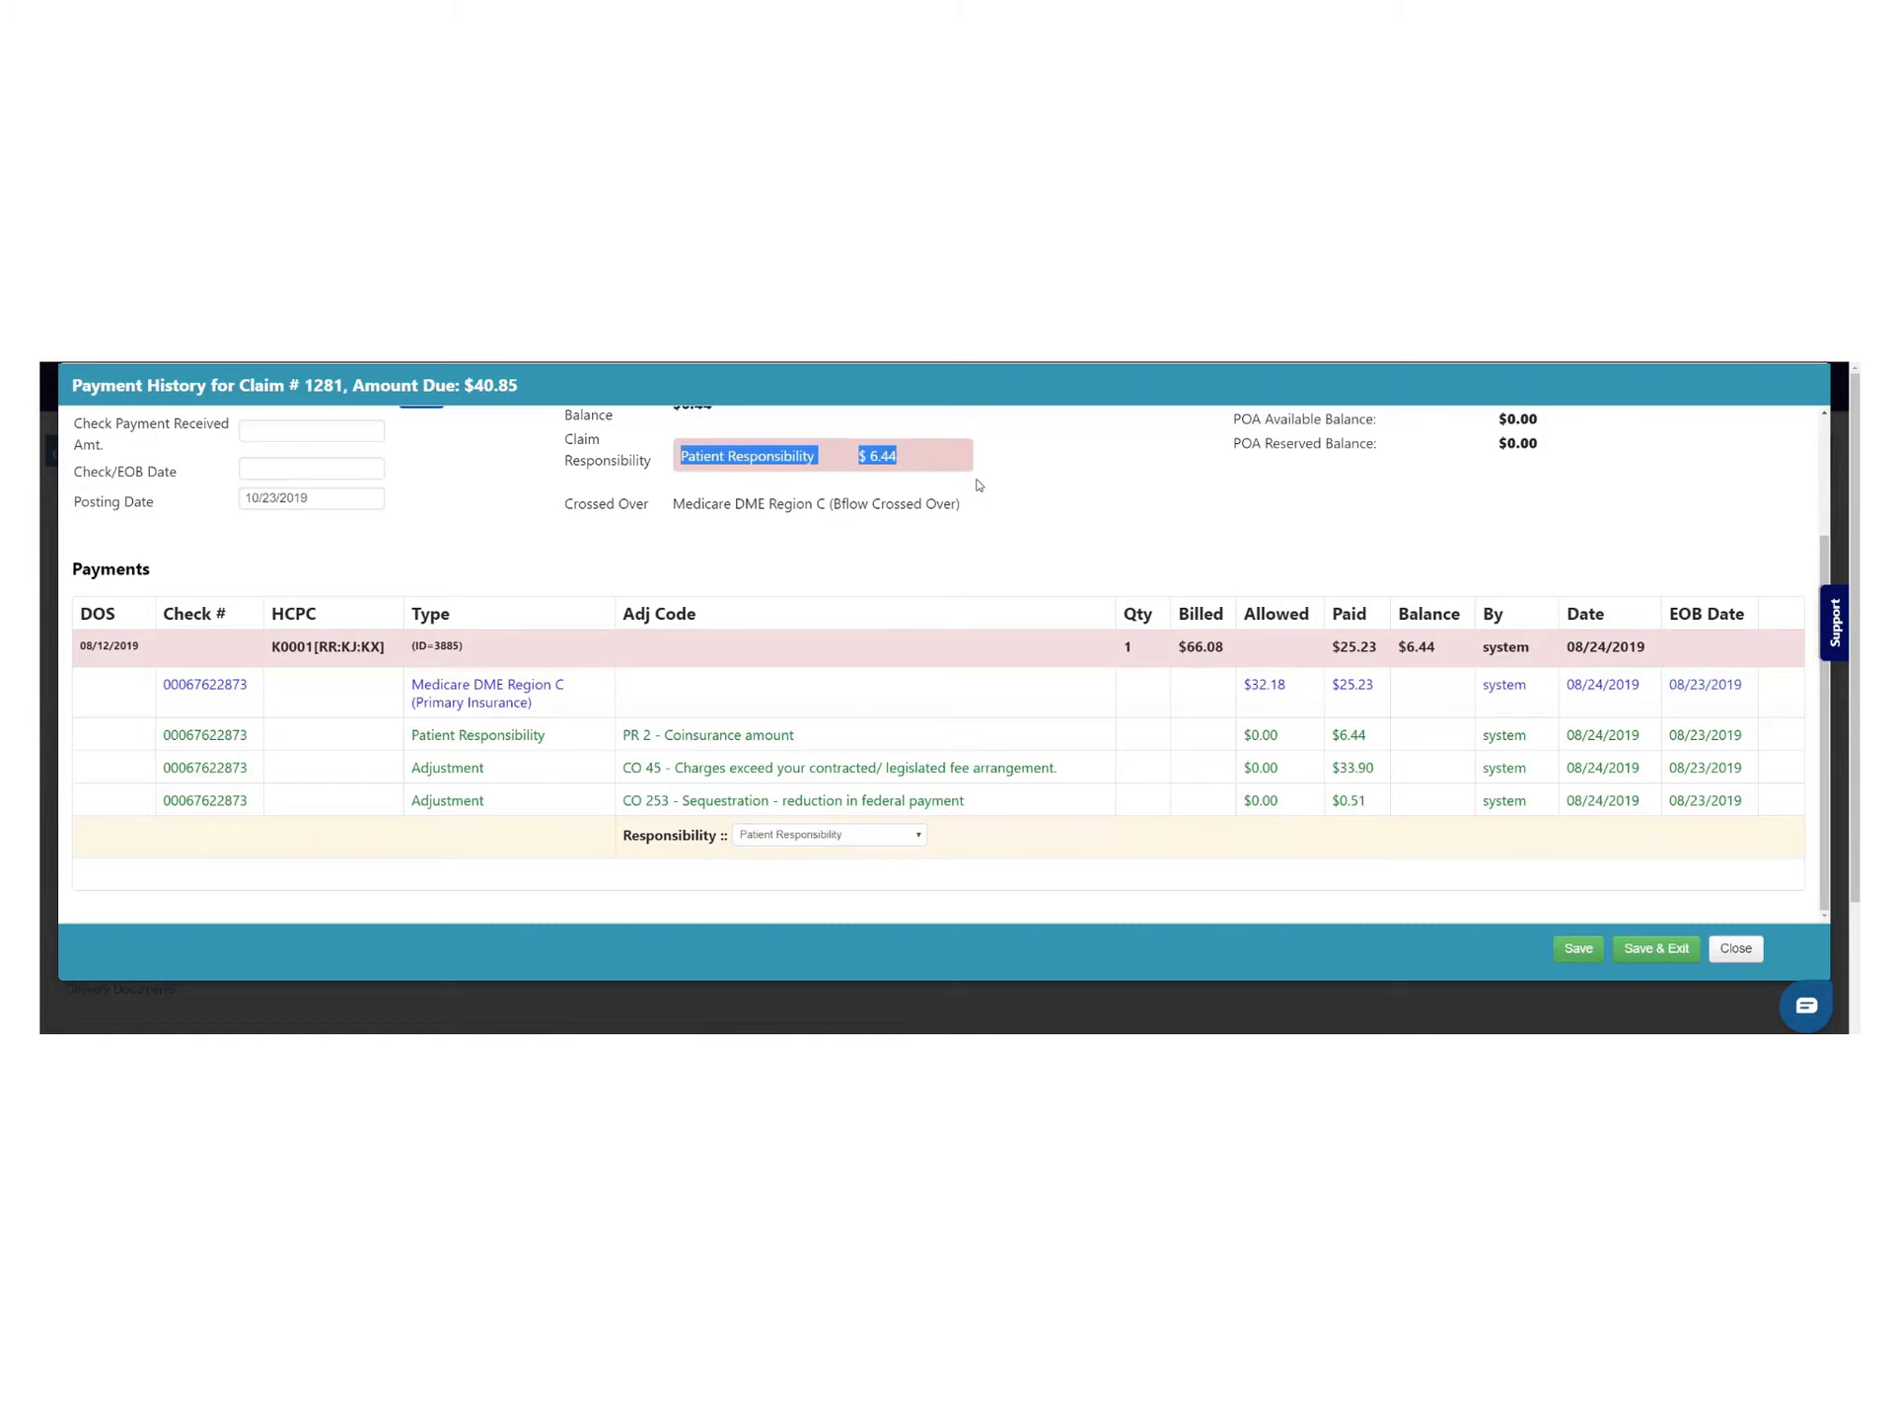
left_click(980, 486)
scroll(1015, 549, "up", 3)
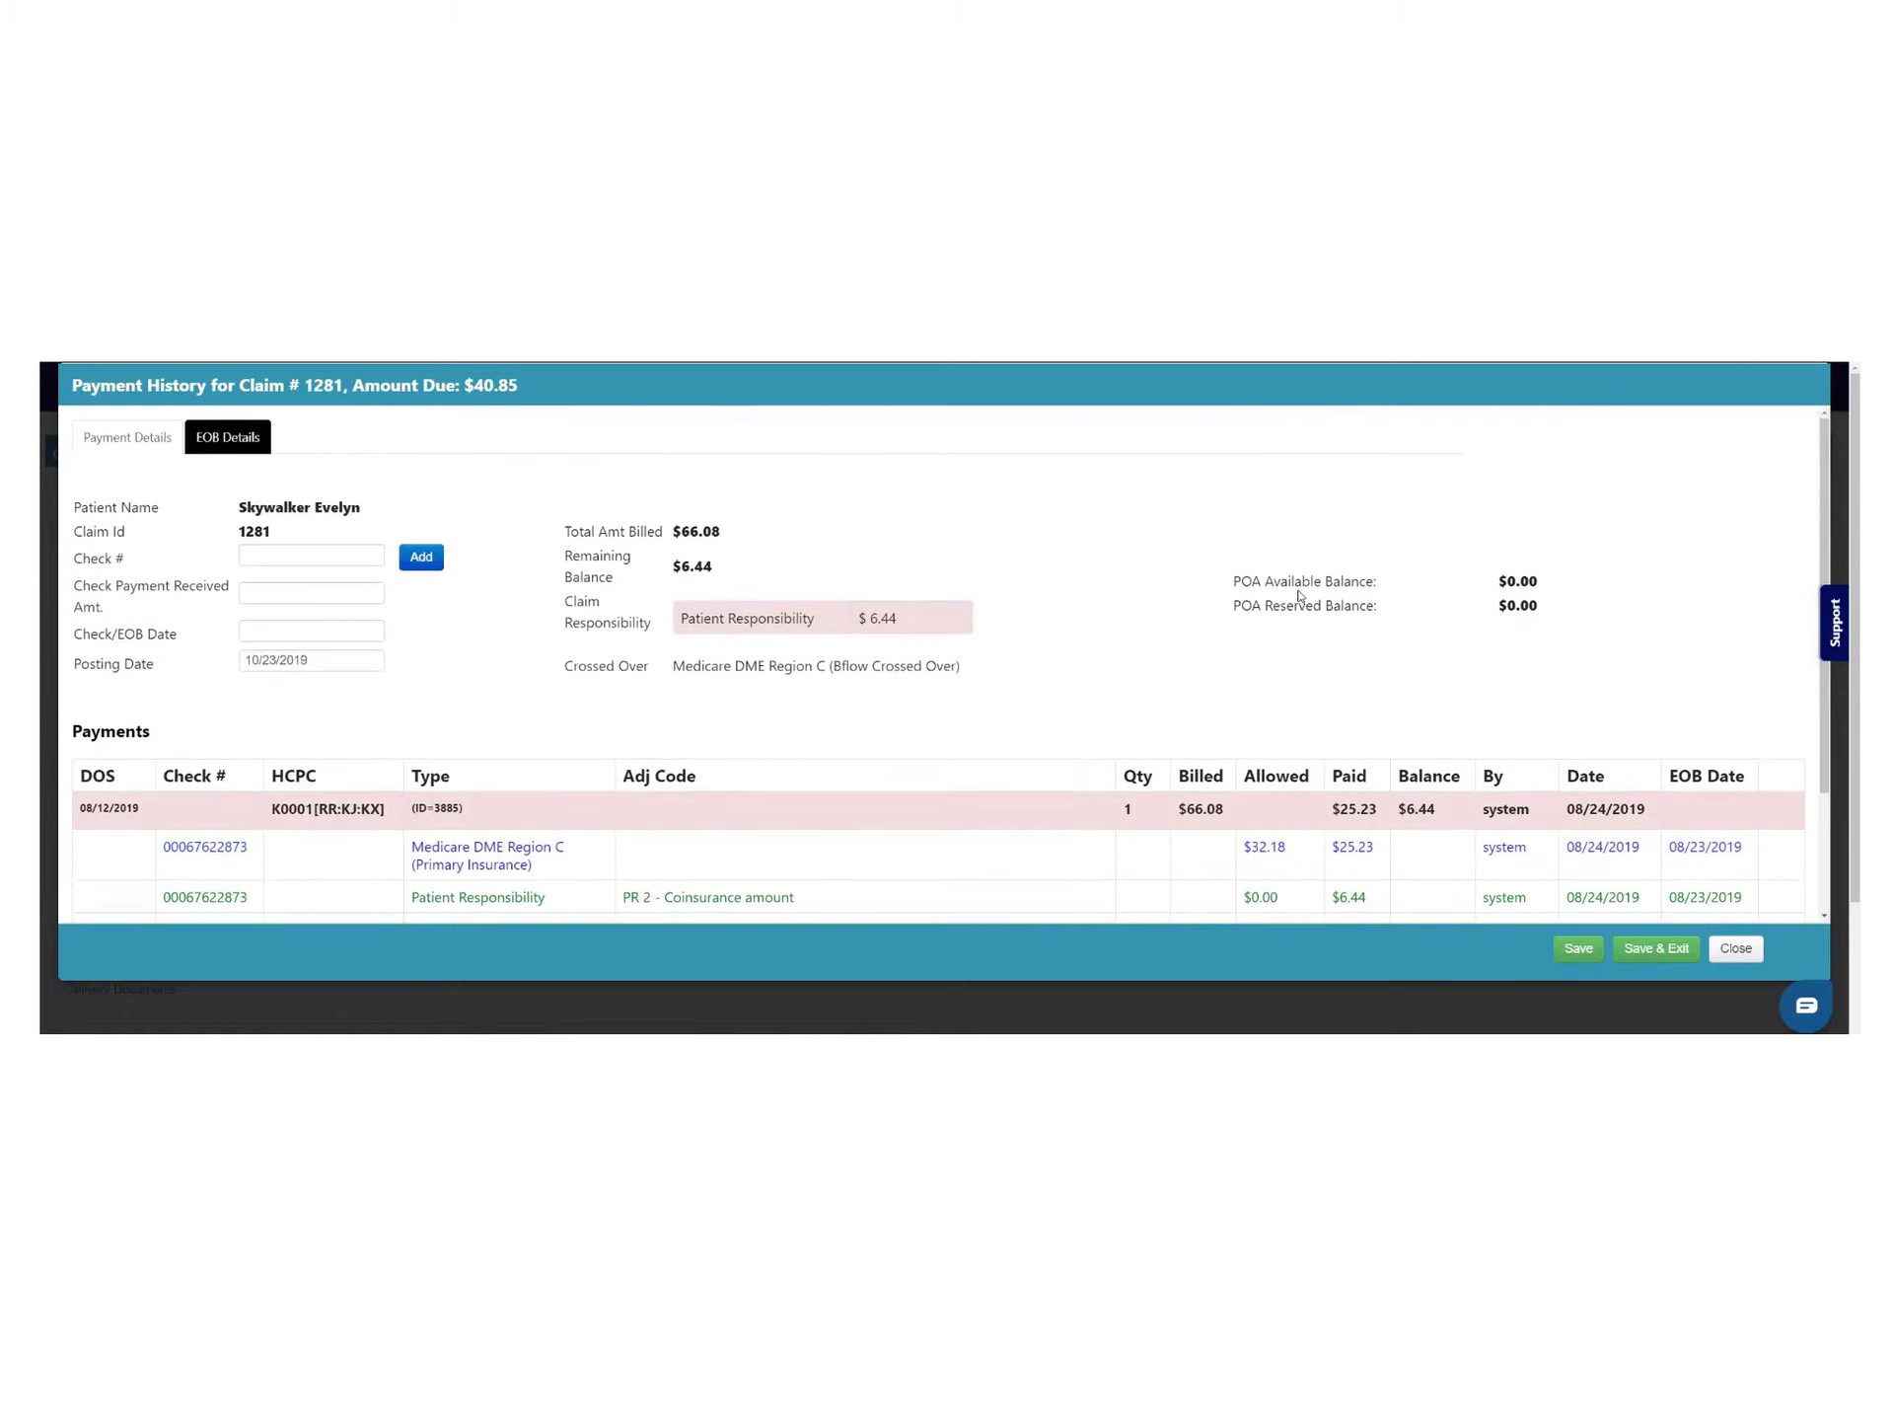
left_click_drag(1296, 582, 1573, 588)
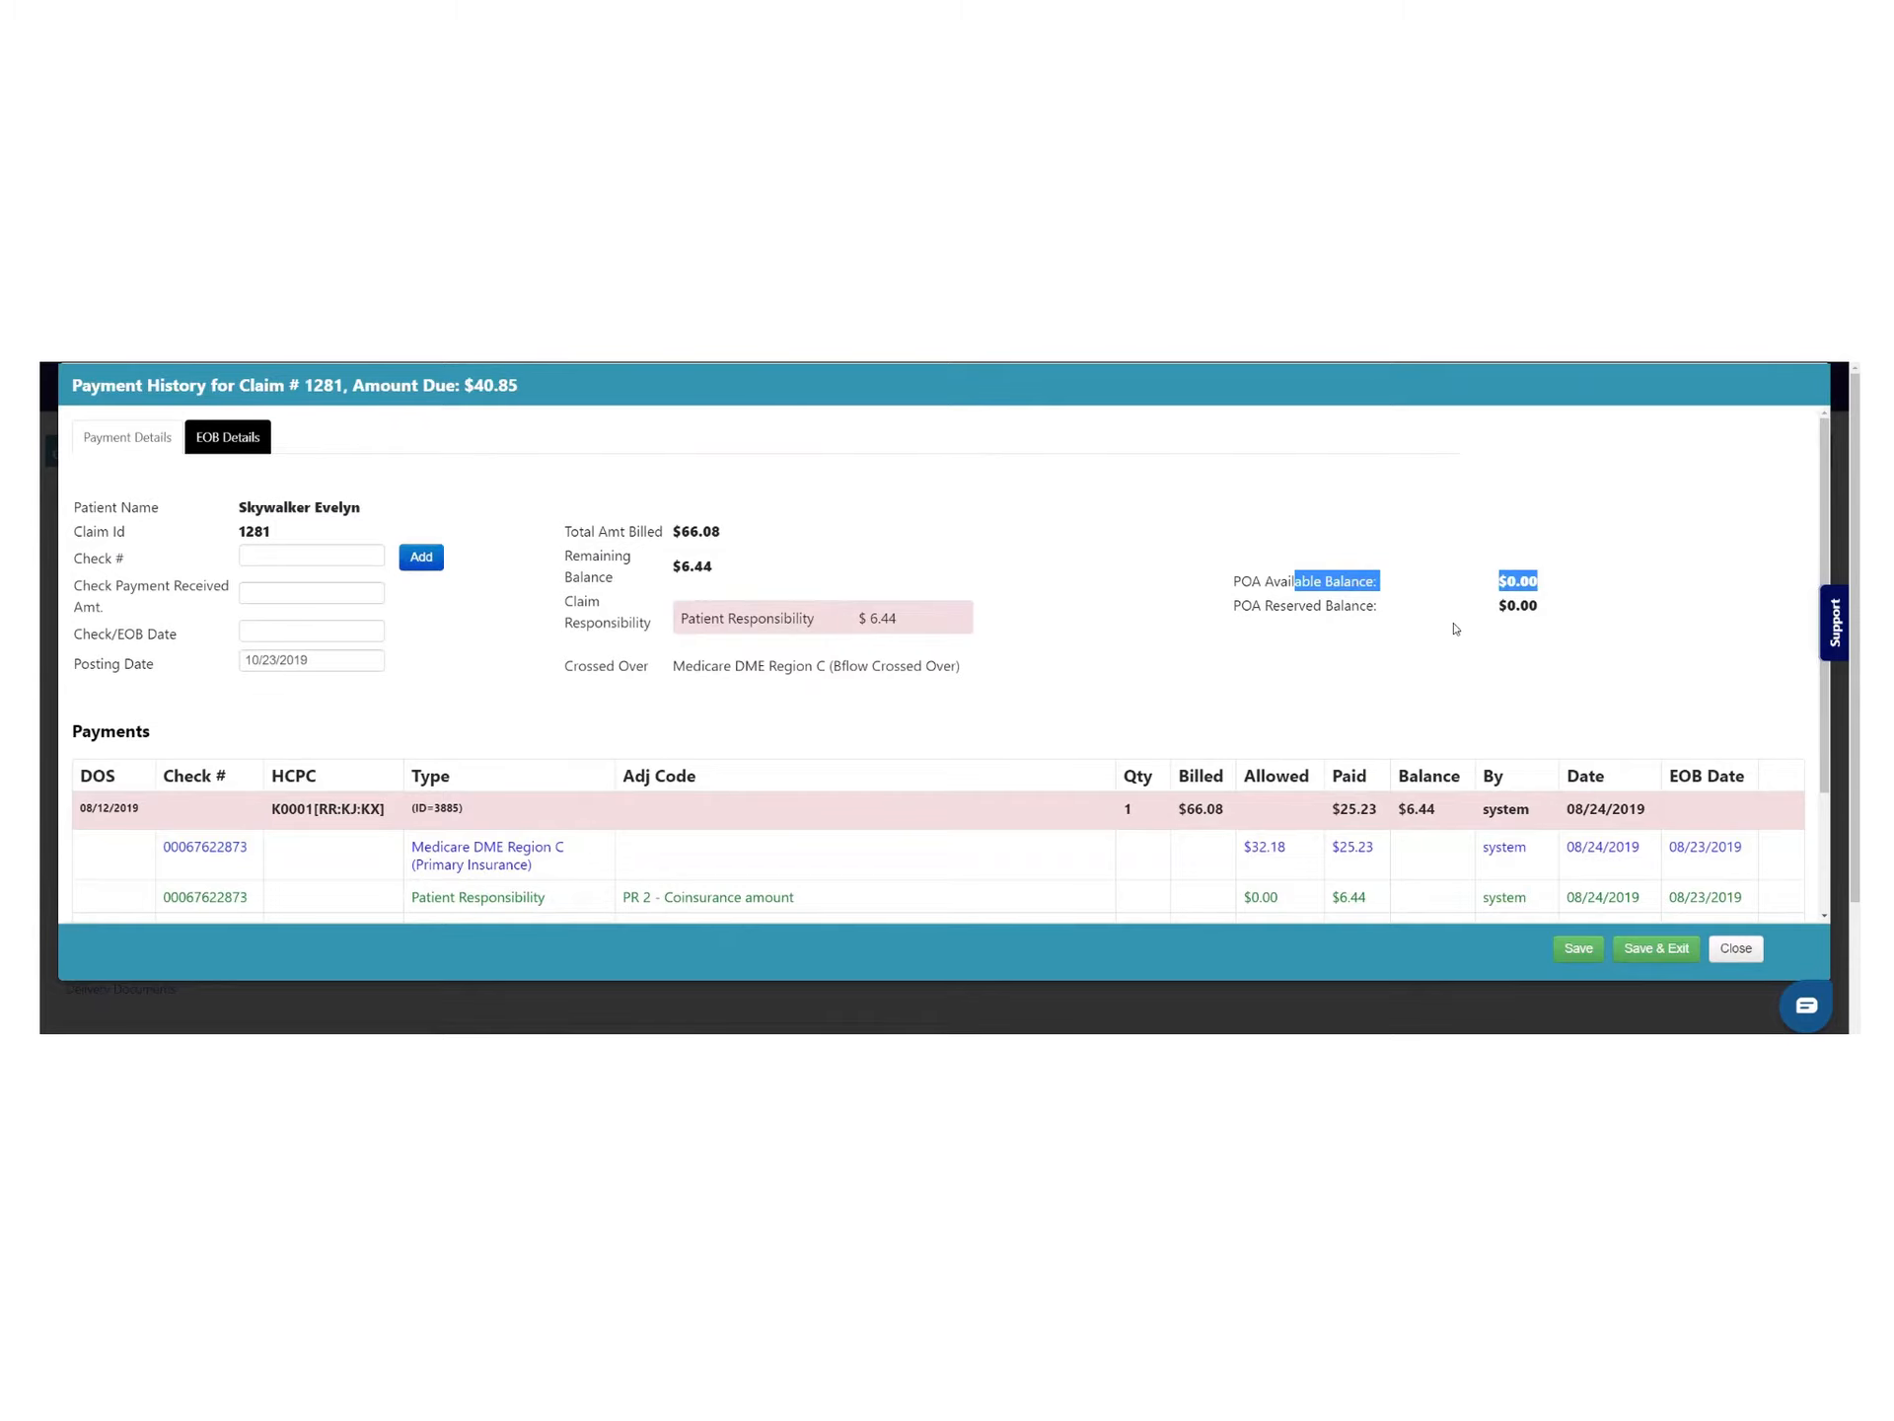
Reassign responsibility to CHAMPVA - HAC (Secondary Insurance) and check the Crossed Over payer
scroll(691, 641, "down", 3)
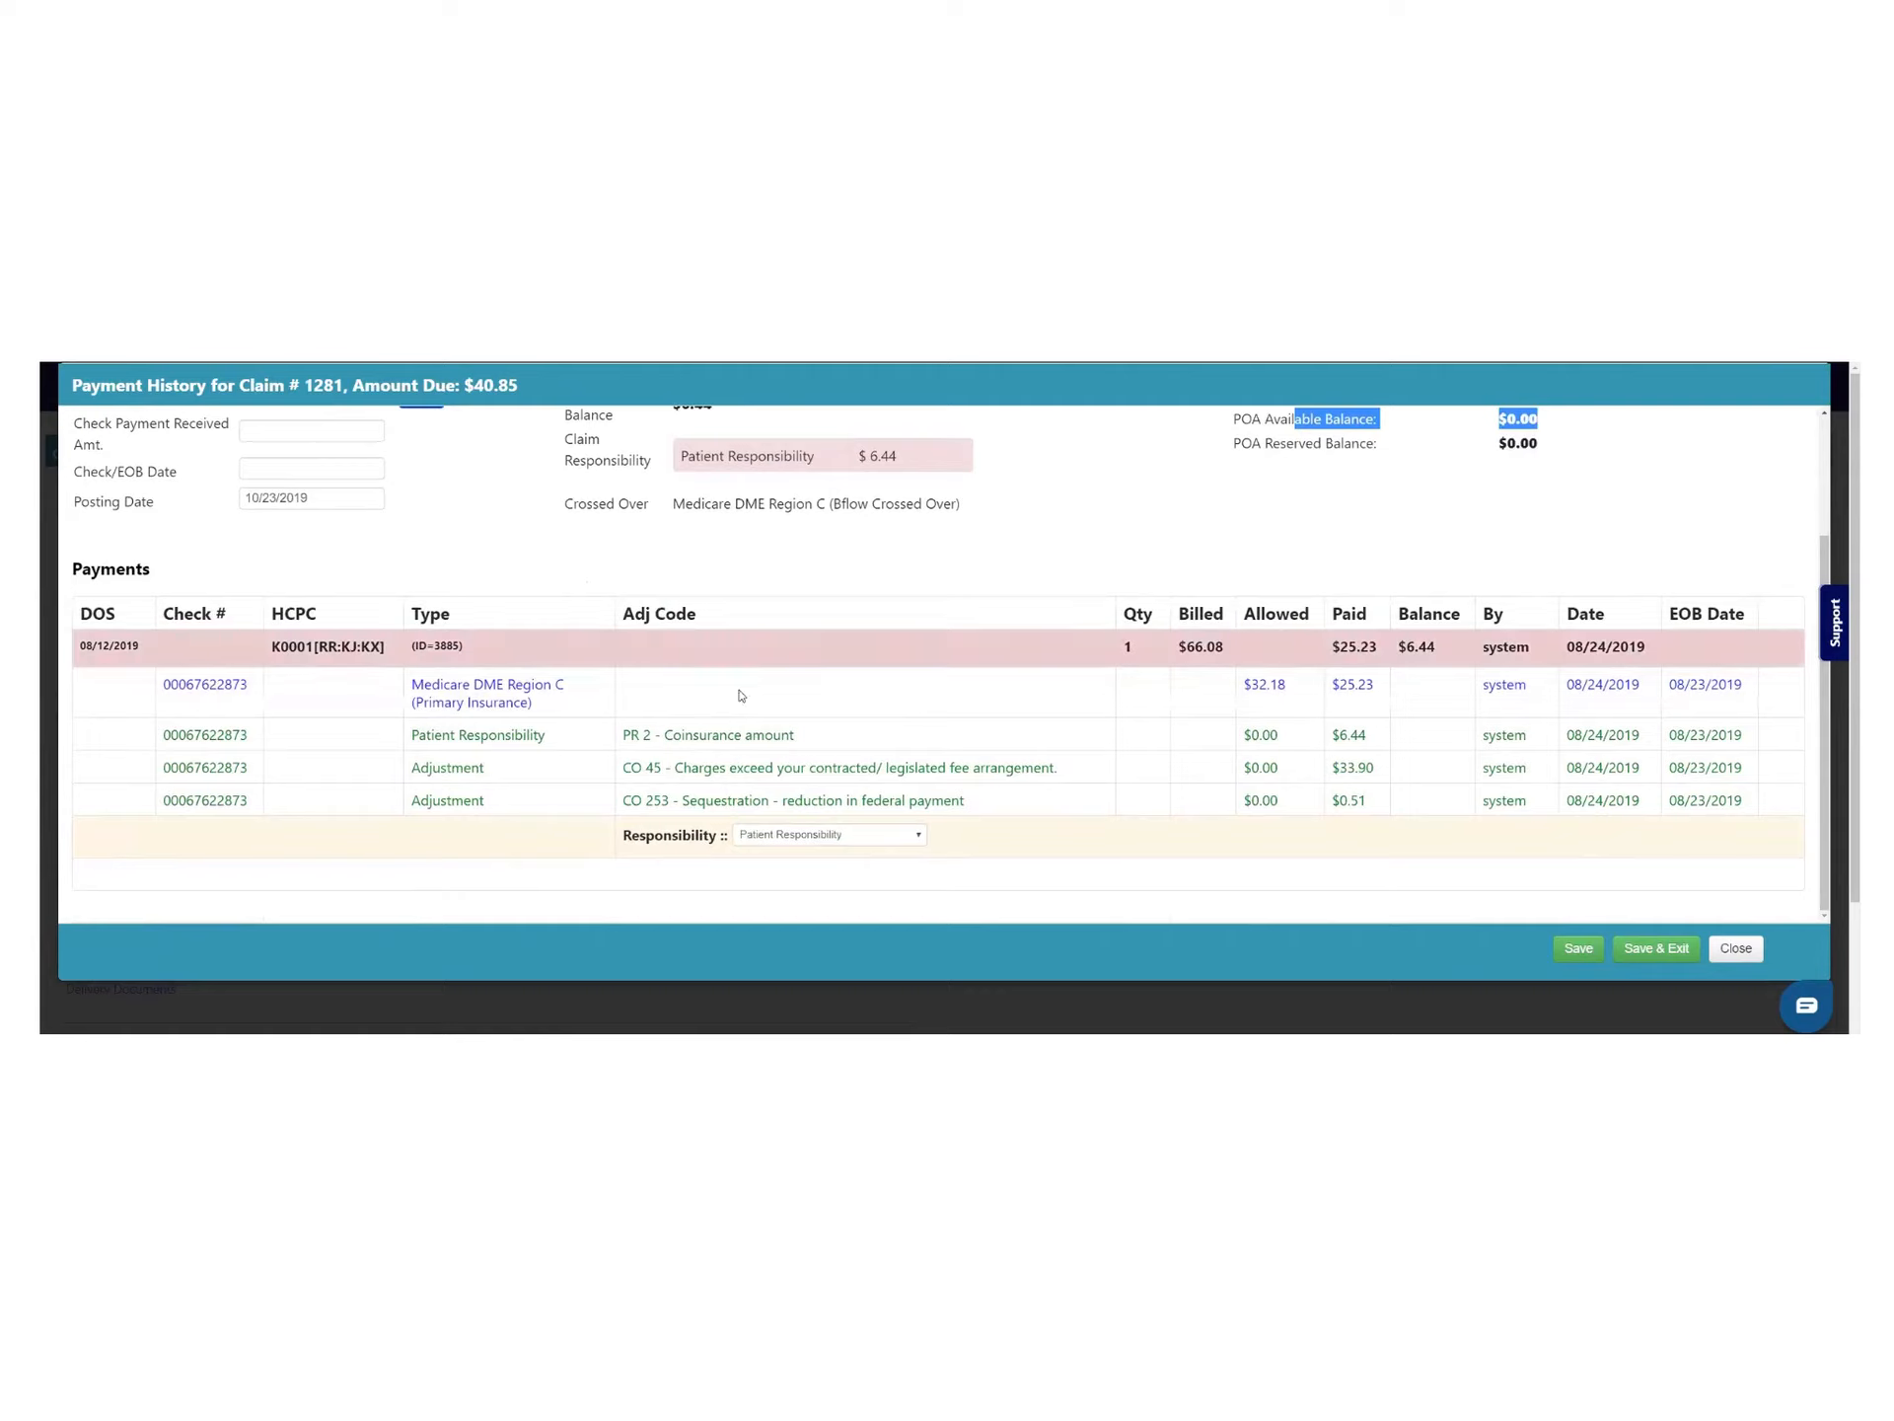
left_click(780, 835)
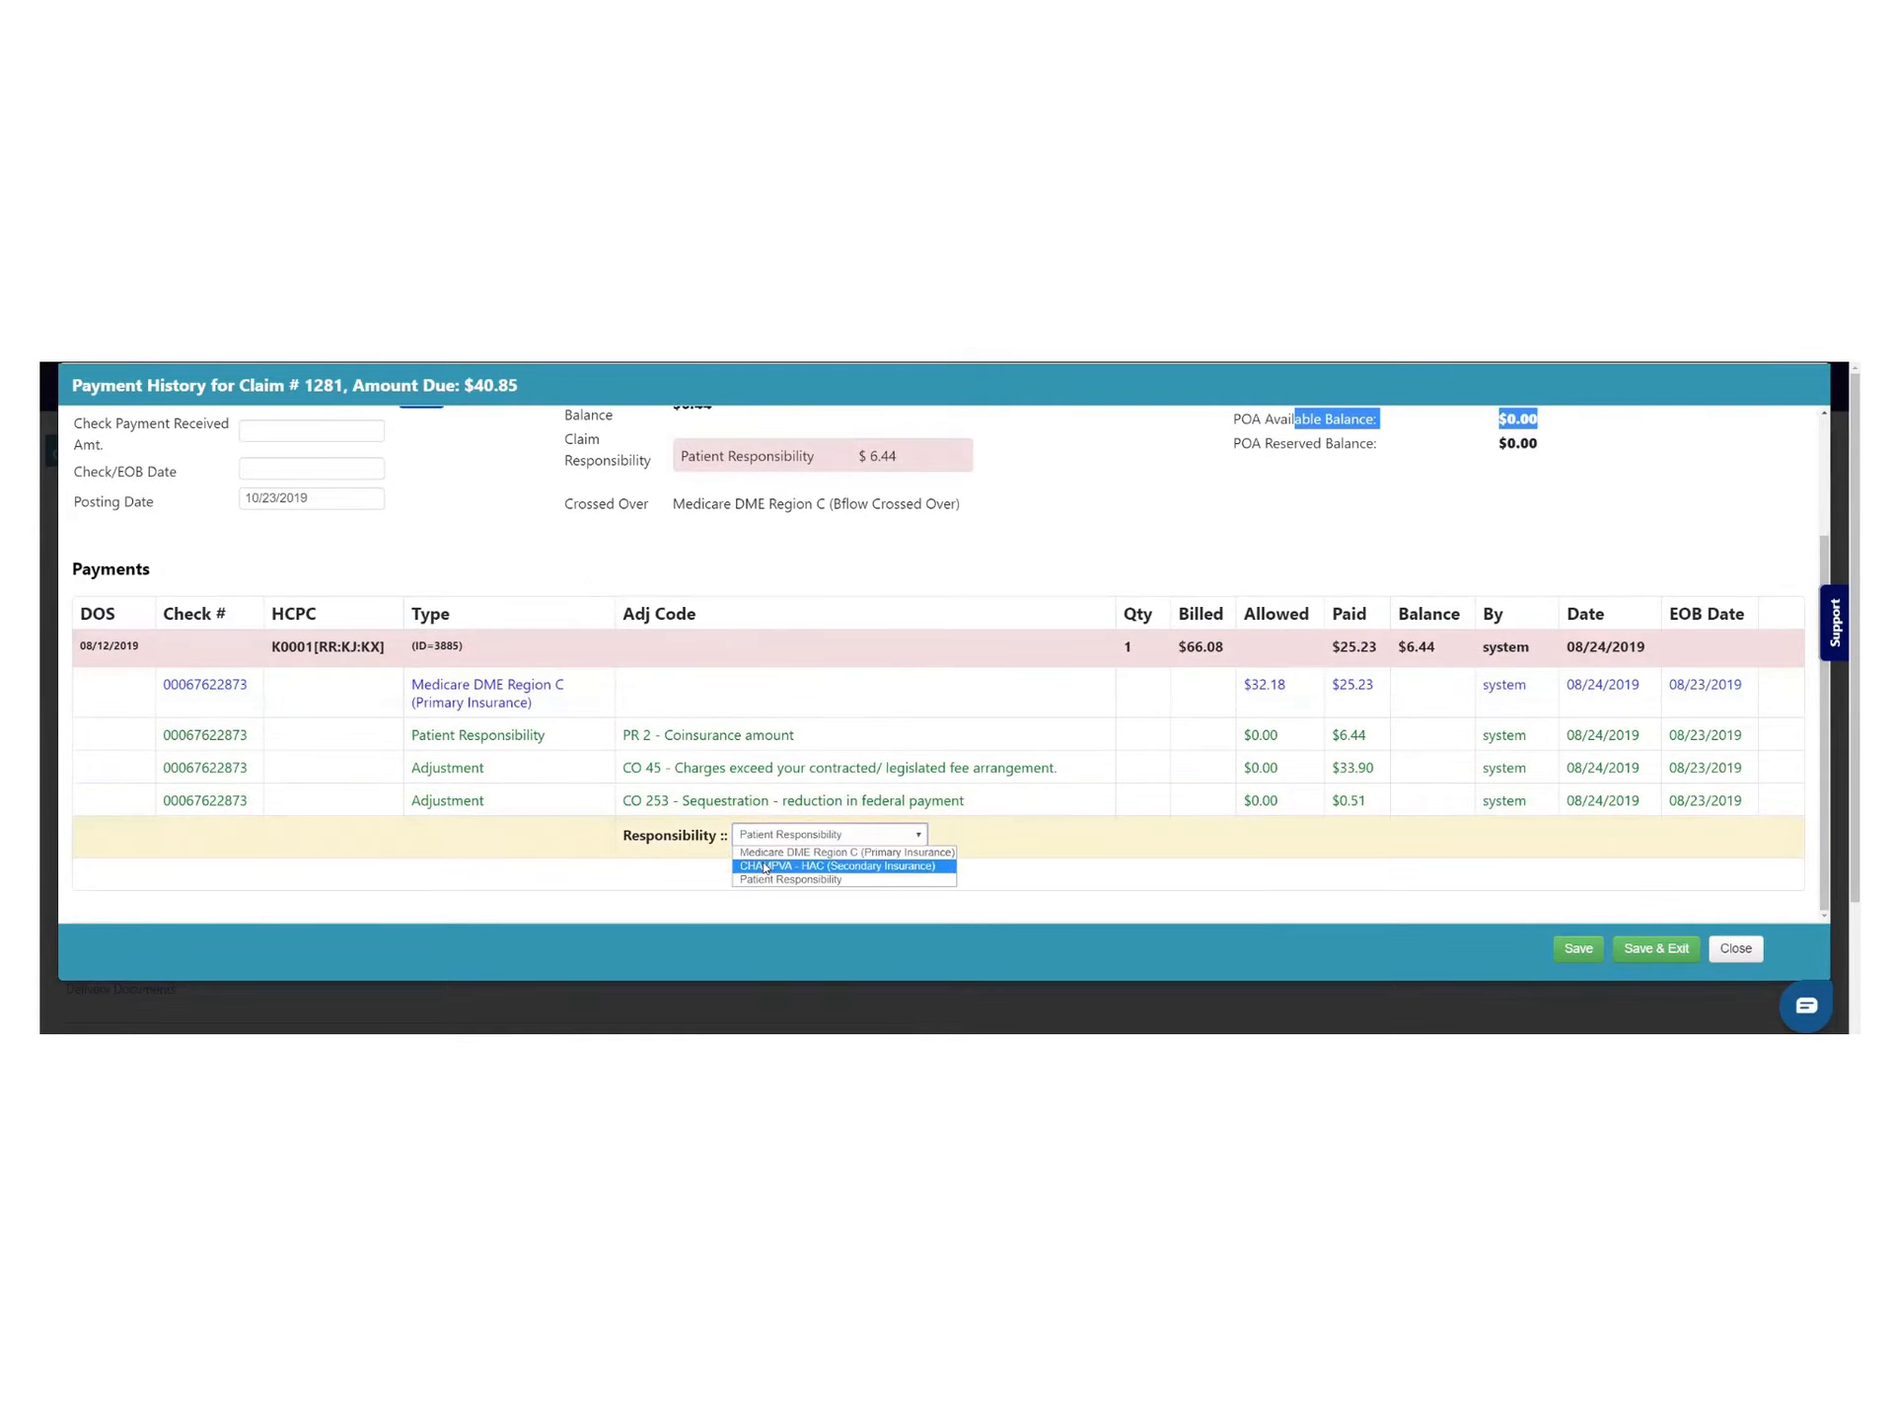
left_click(790, 854)
left_click_drag(673, 512, 965, 524)
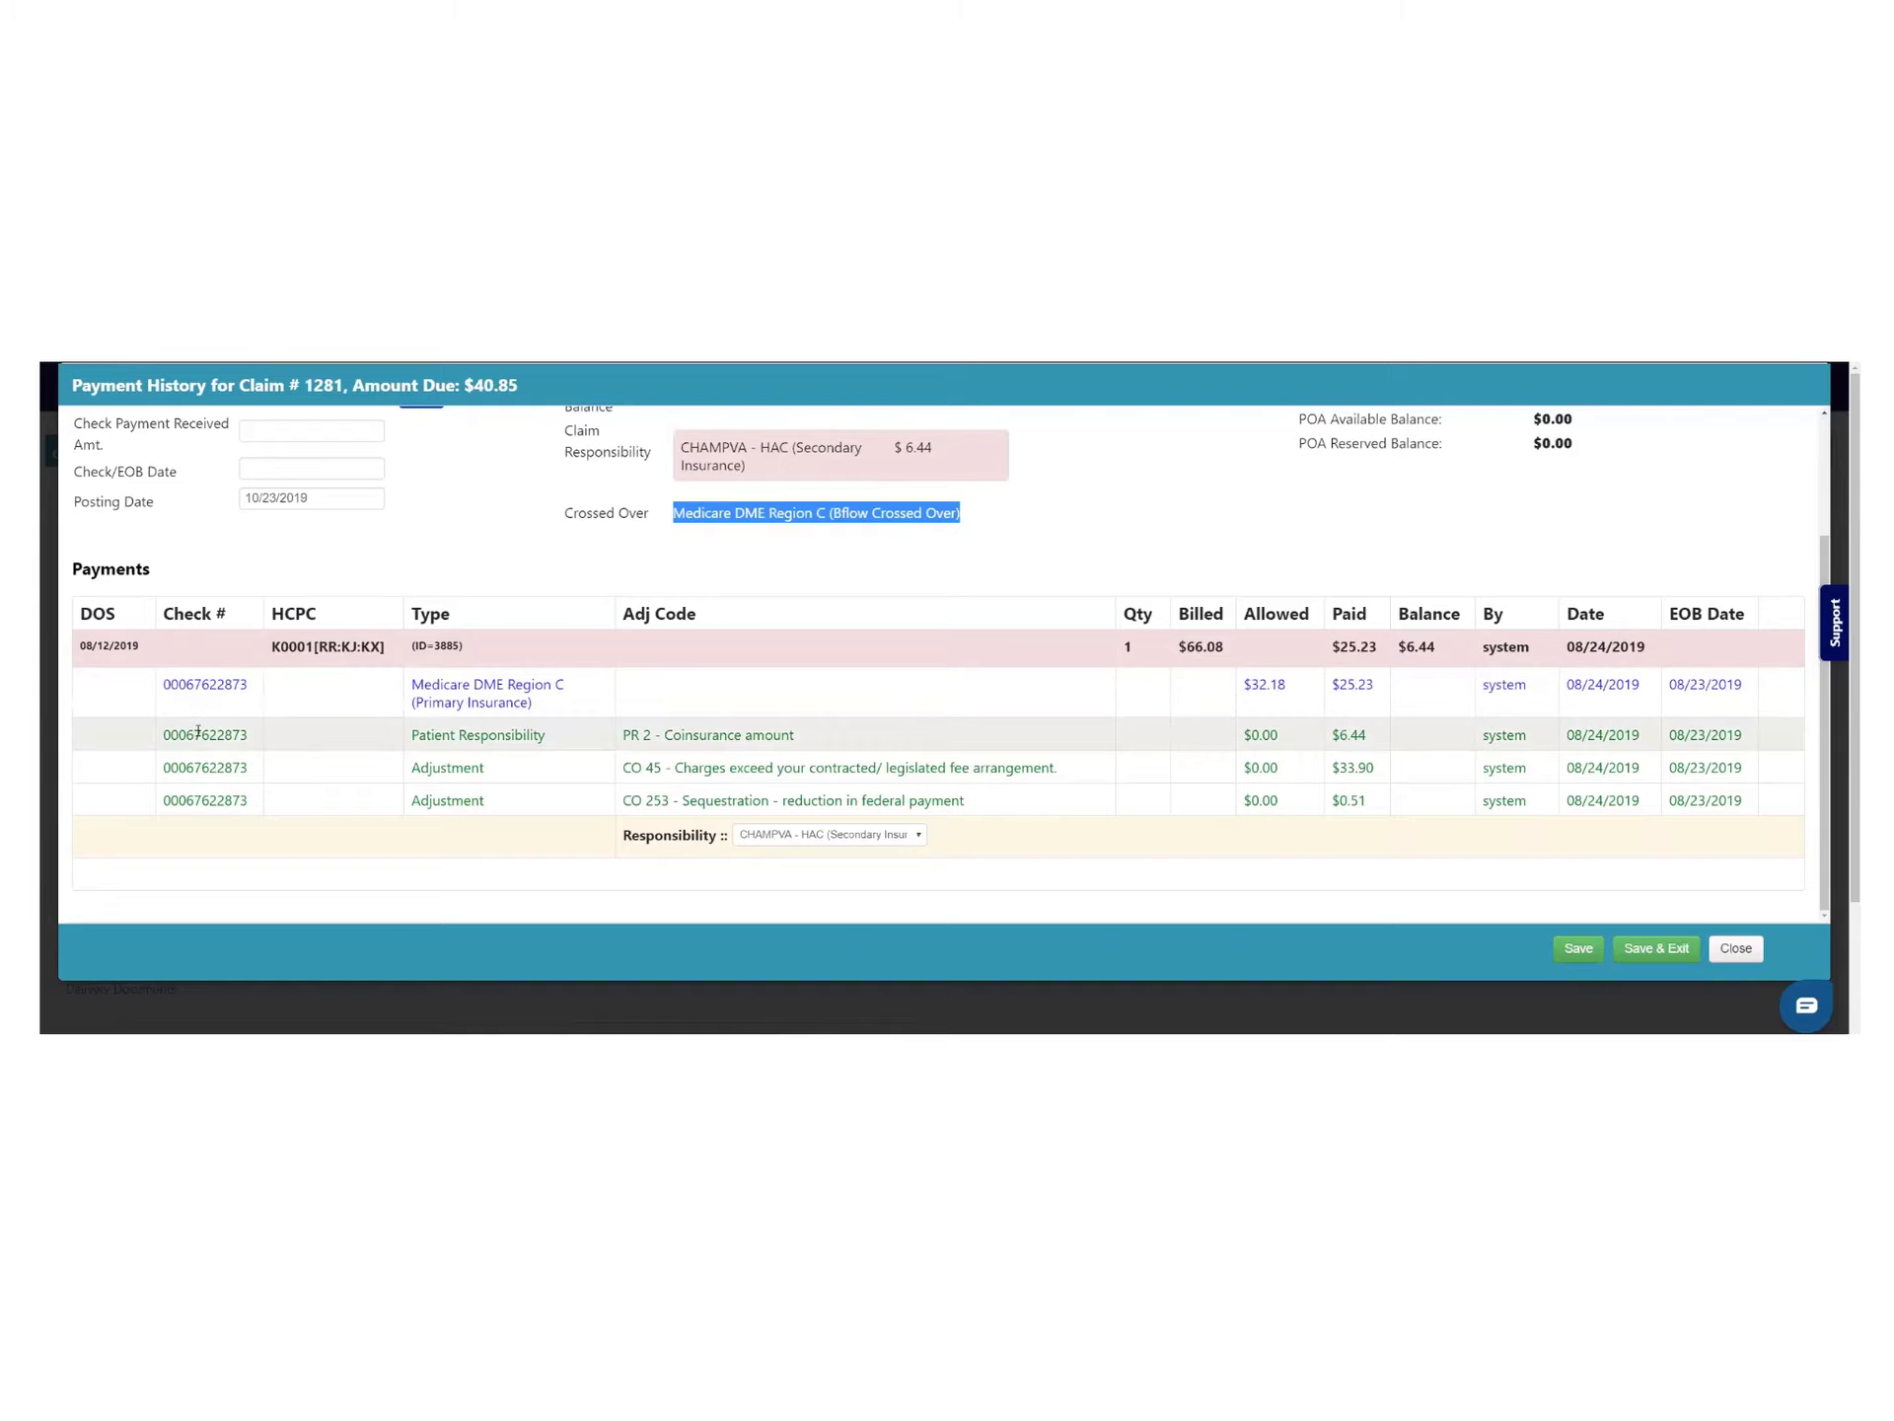
scroll(540, 776, "up", 3)
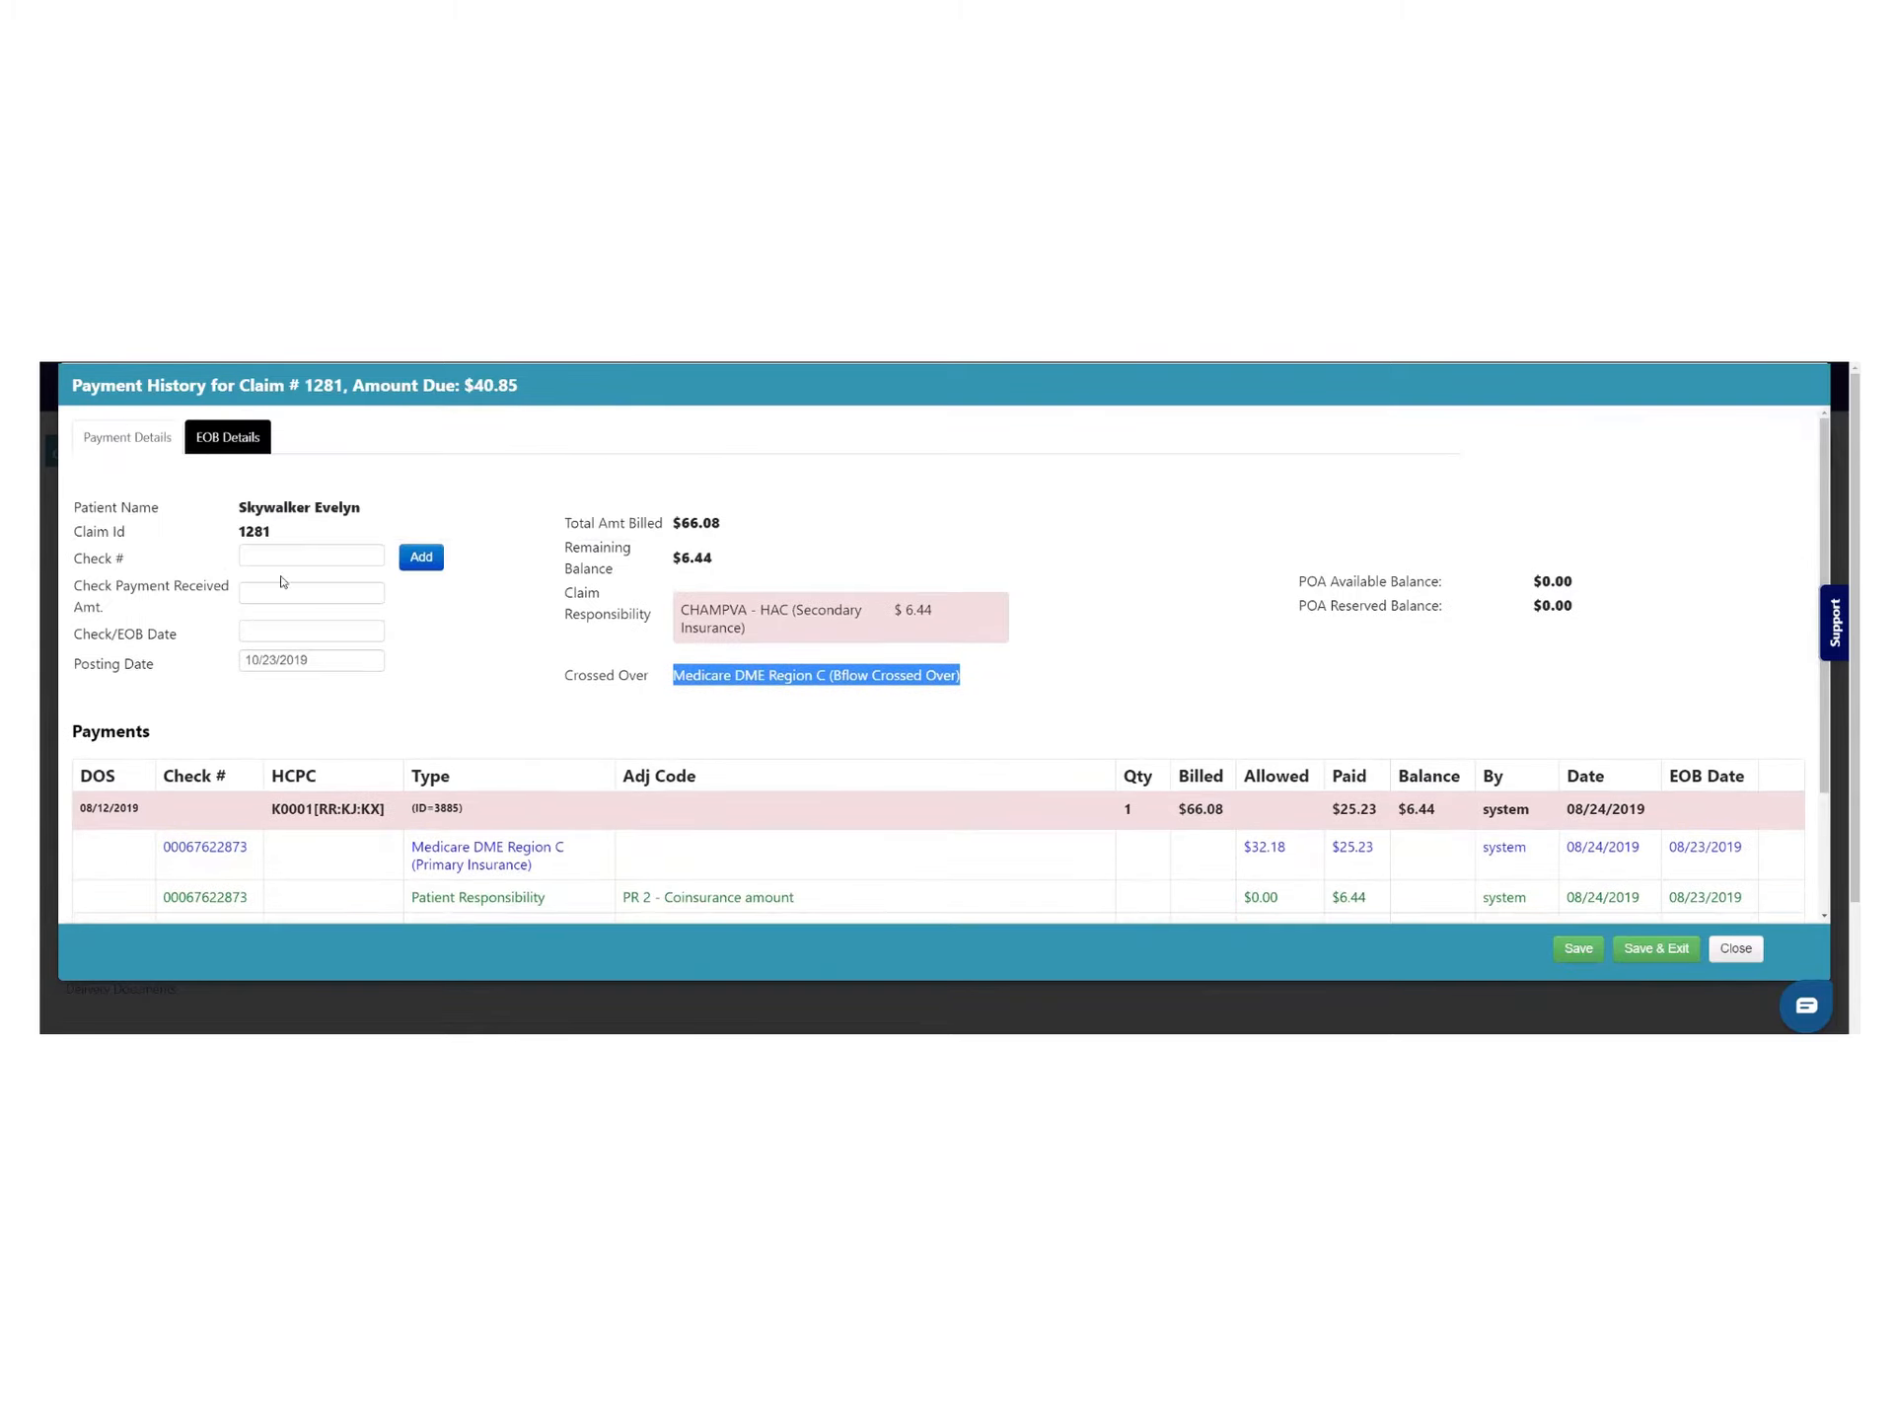
left_click(253, 450)
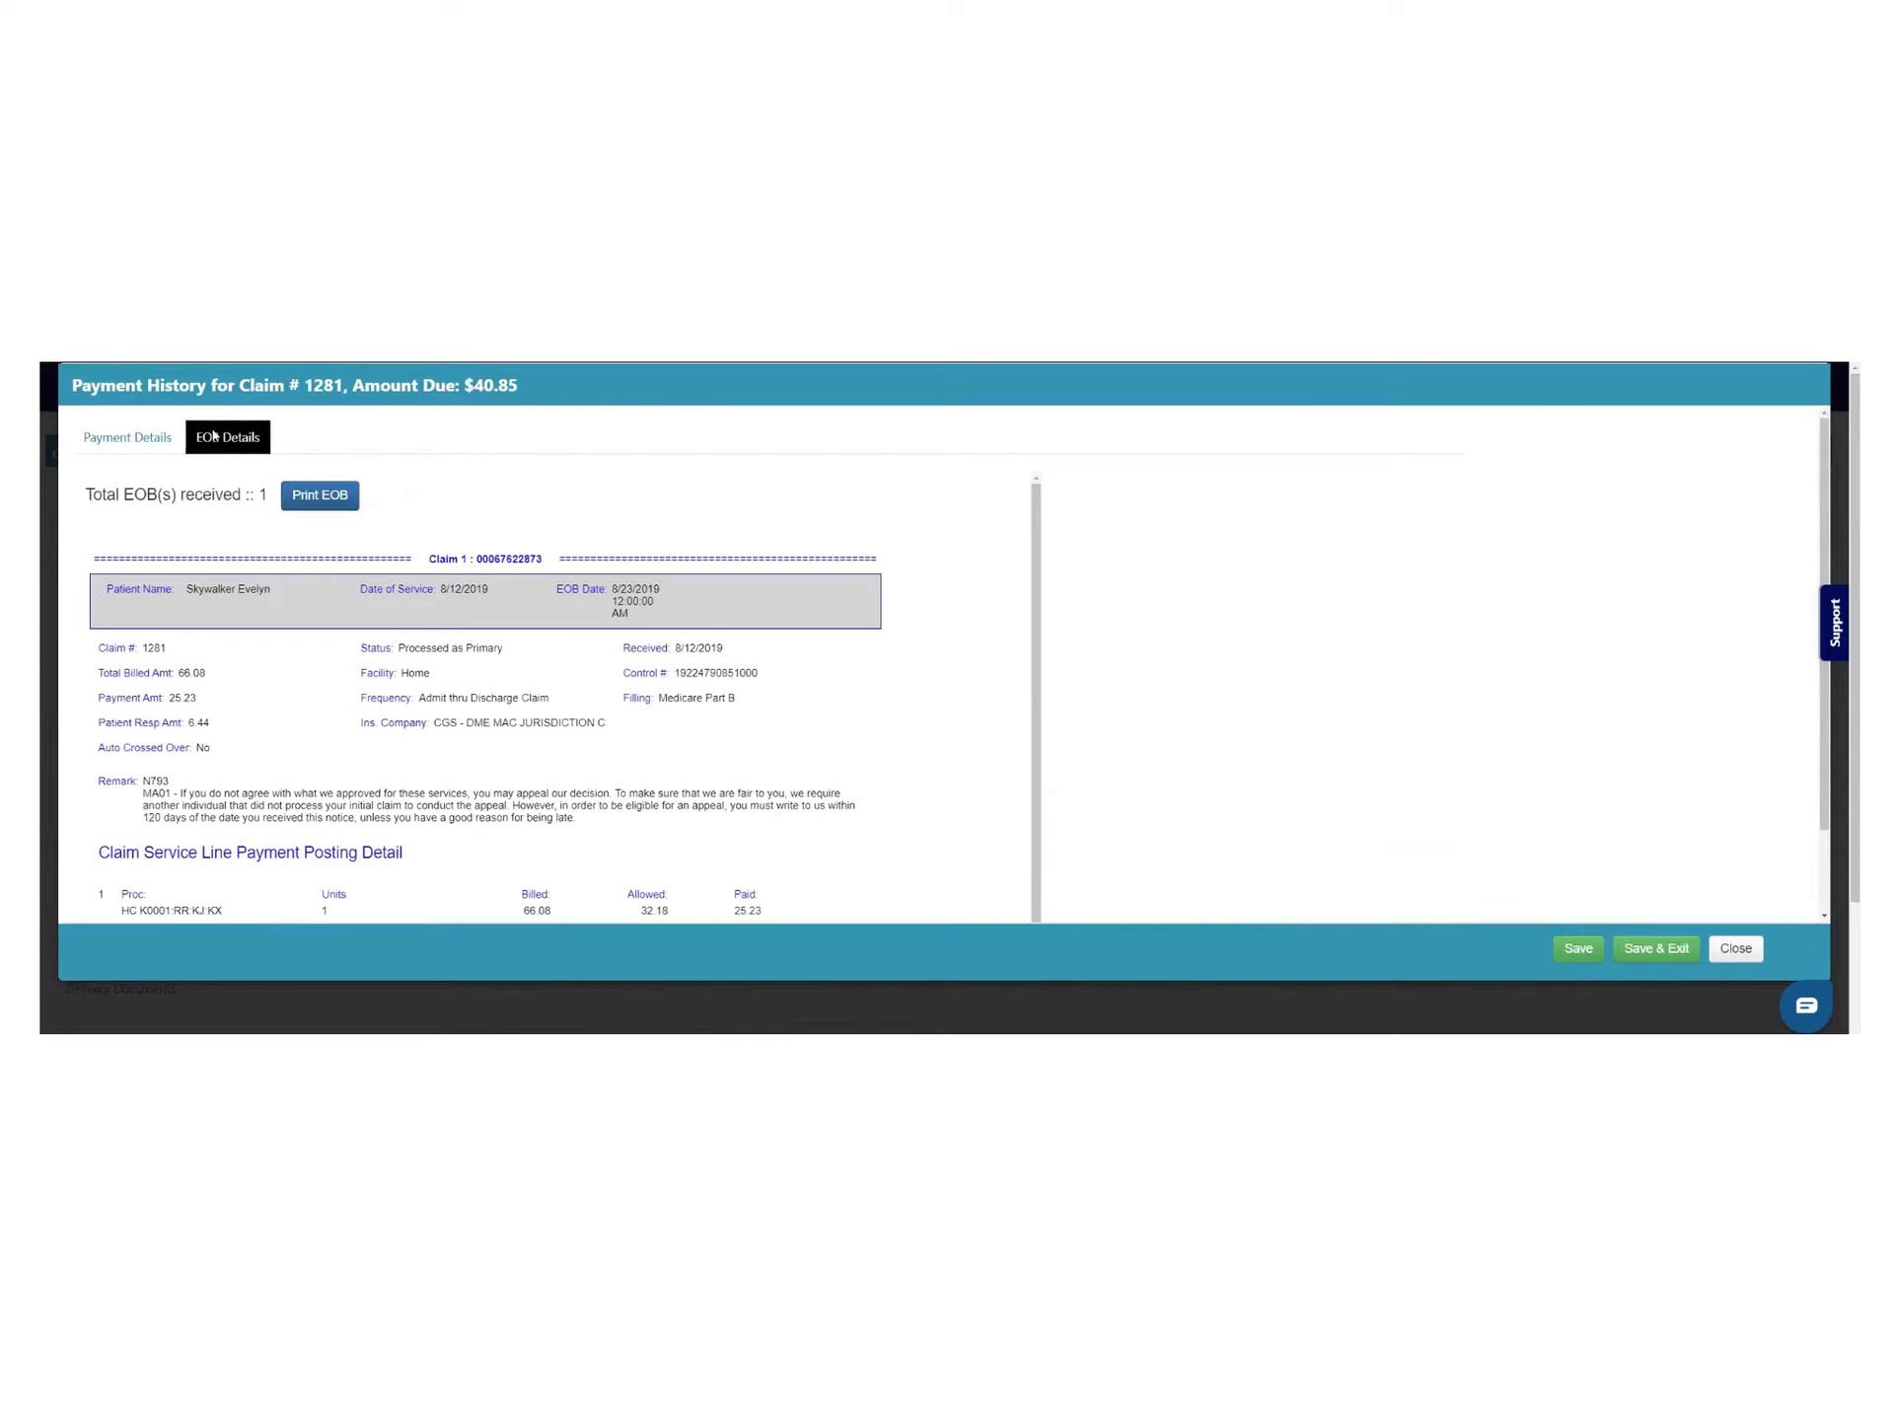
scroll(524, 518, "down", 1)
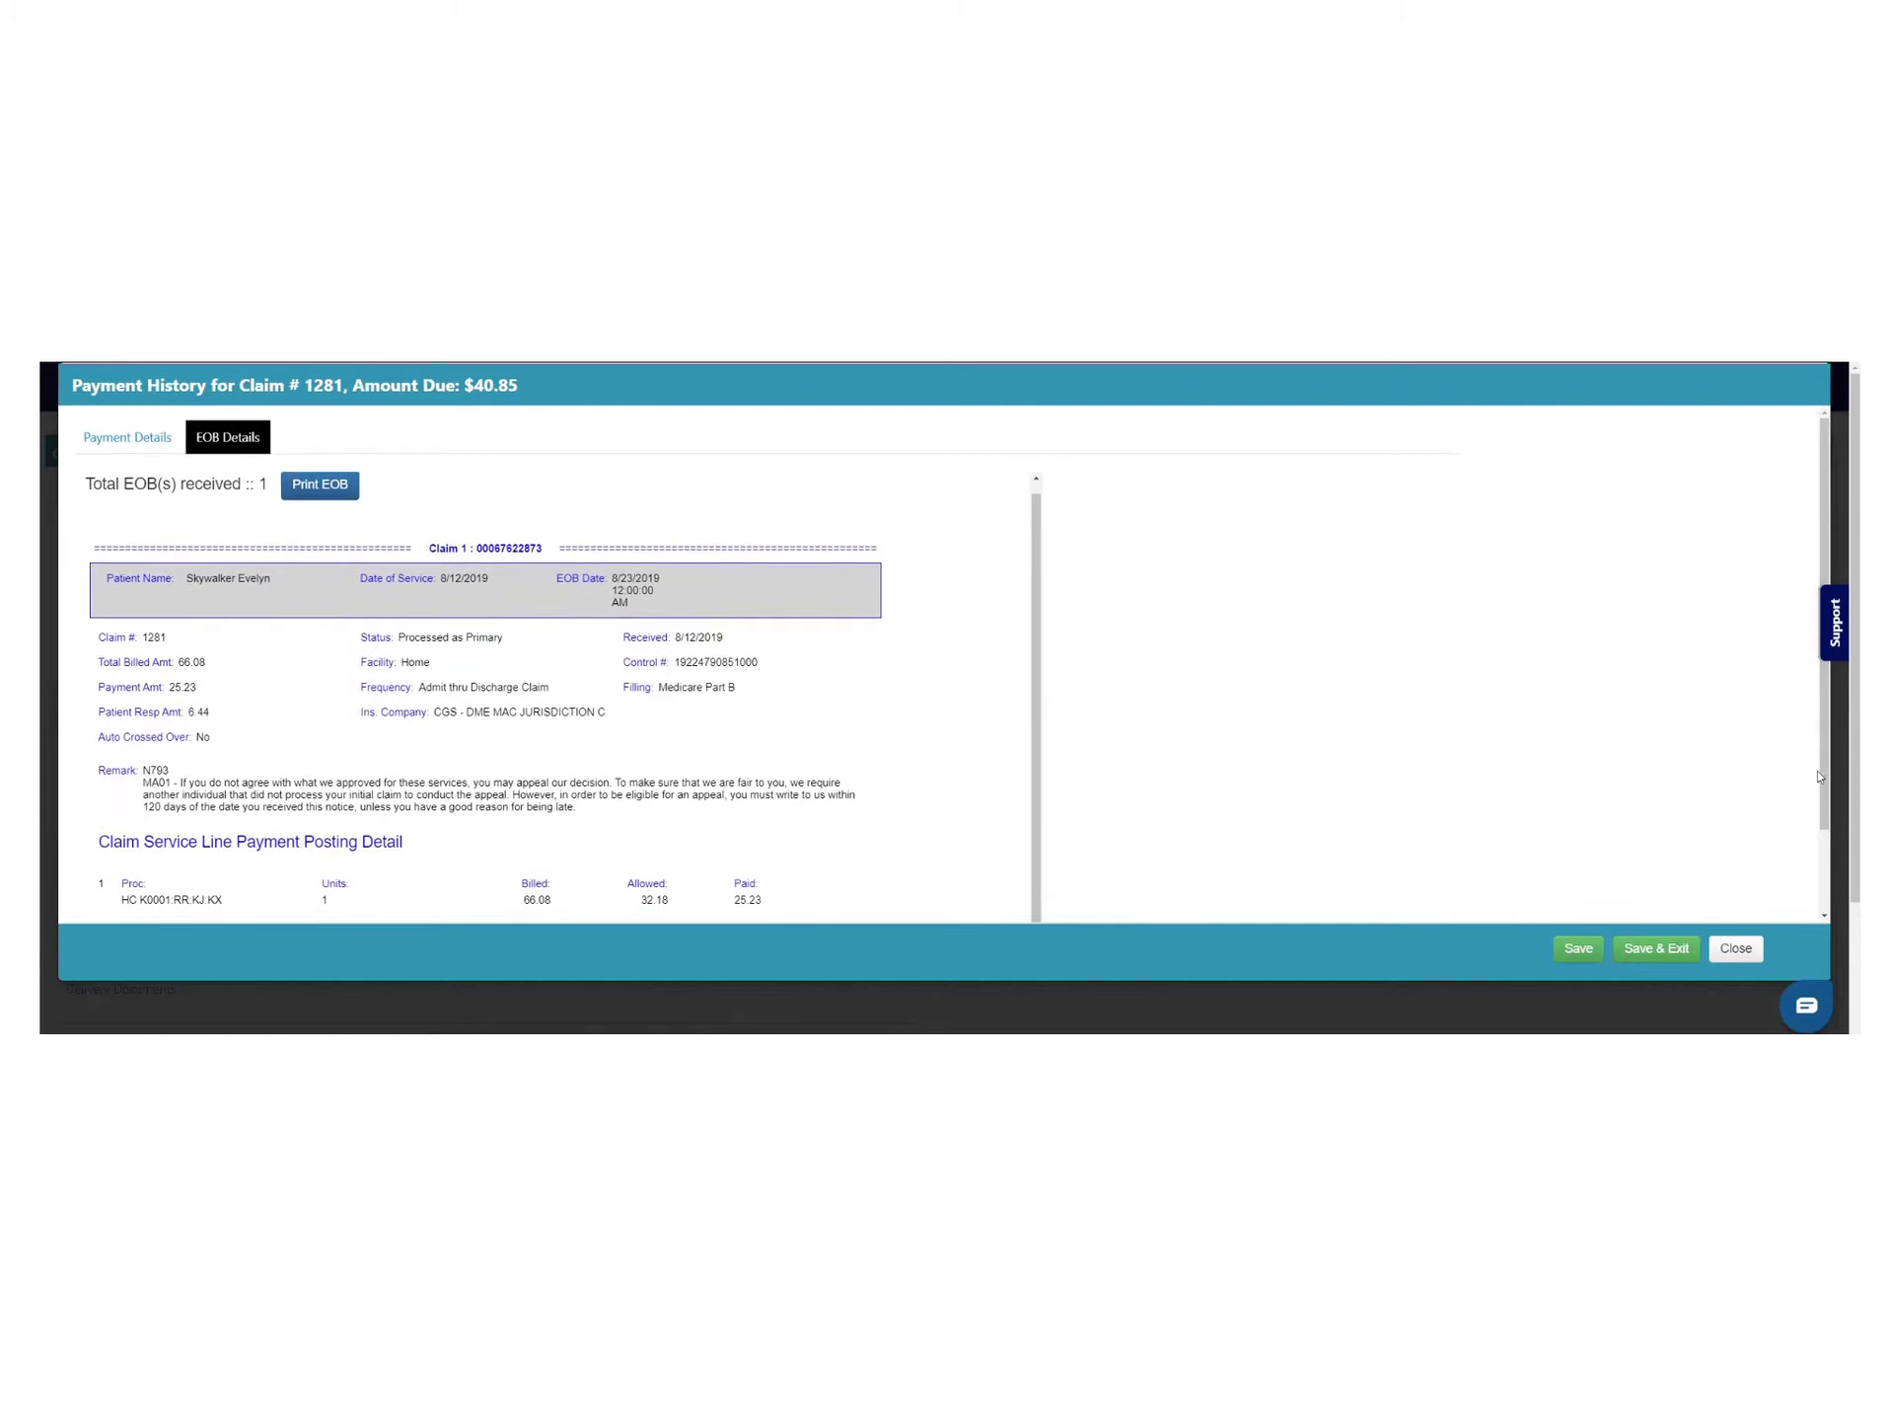
left_click_drag(1824, 809, 1830, 909)
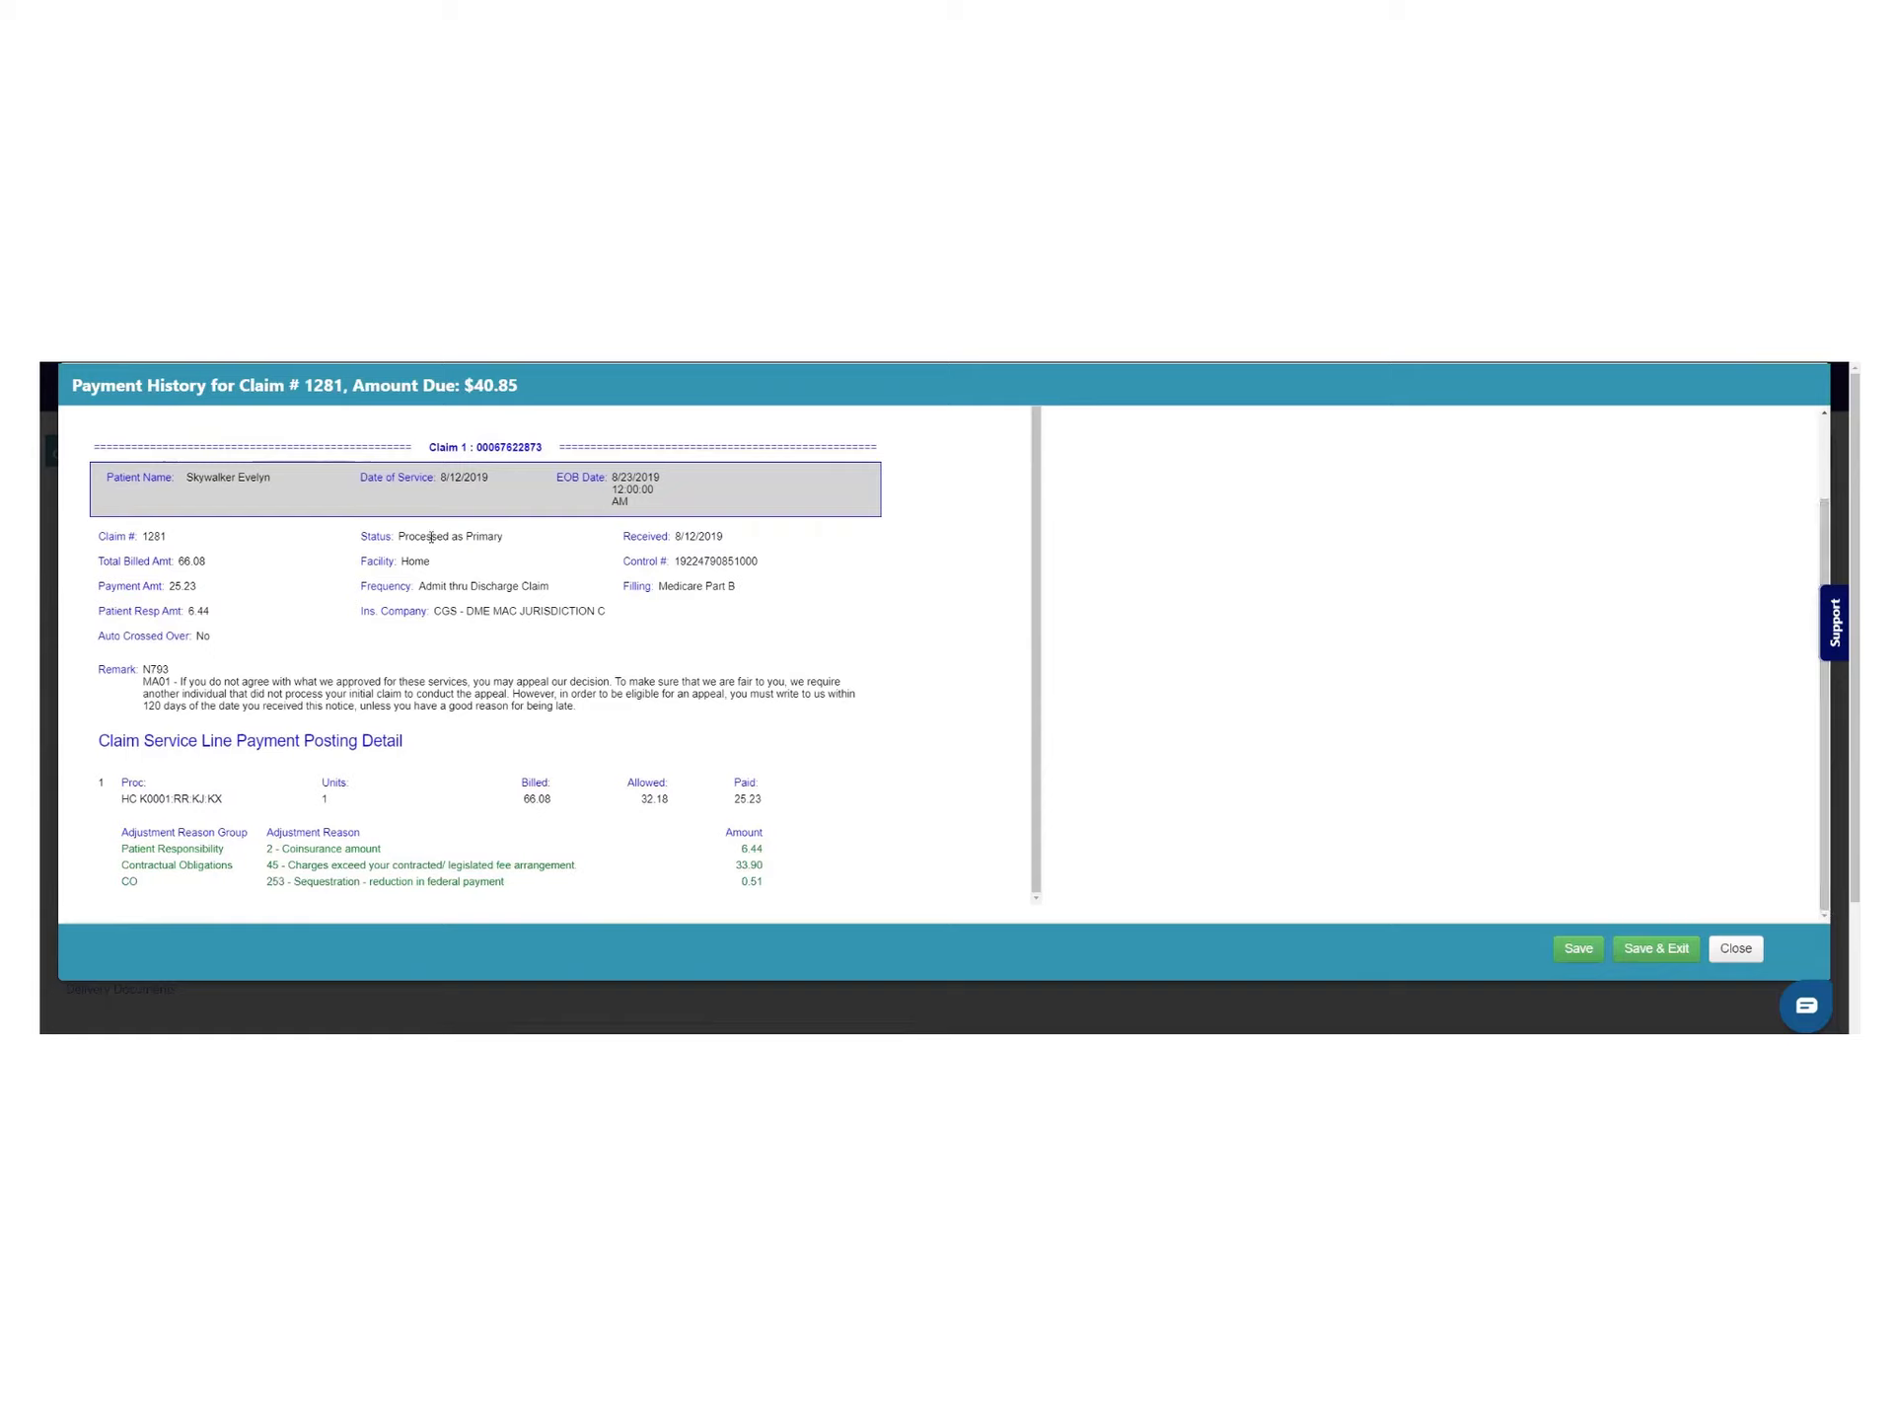
left_click_drag(431, 537, 515, 542)
left_click_drag(675, 537, 827, 535)
left_click_drag(183, 560, 275, 574)
left_click(416, 562)
left_click_drag(691, 560, 823, 562)
left_click_drag(168, 589, 203, 590)
left_click_drag(144, 681, 284, 707)
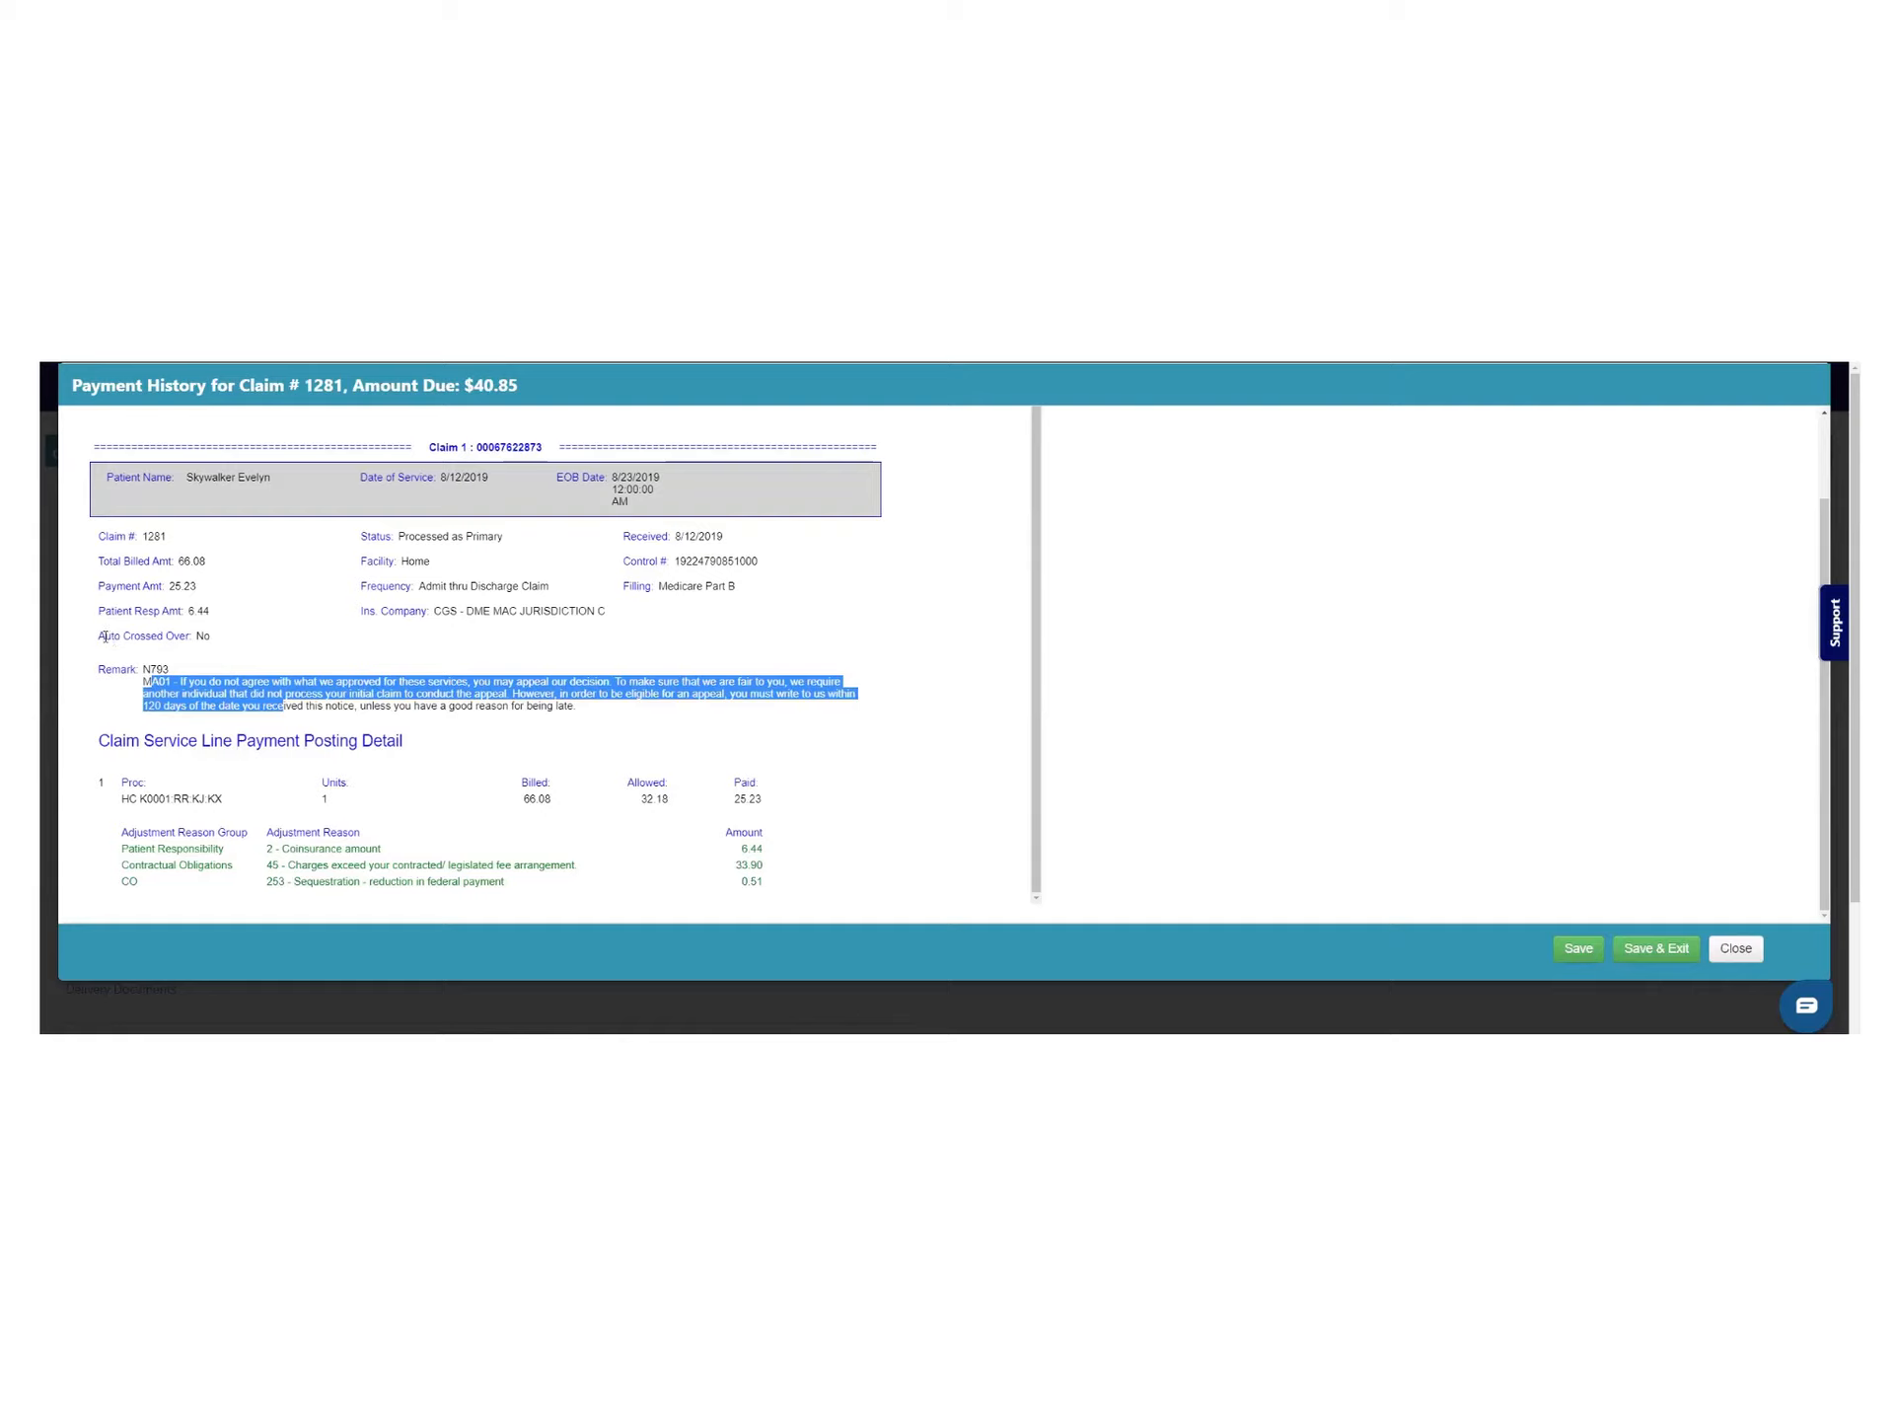
left_click_drag(105, 636, 205, 645)
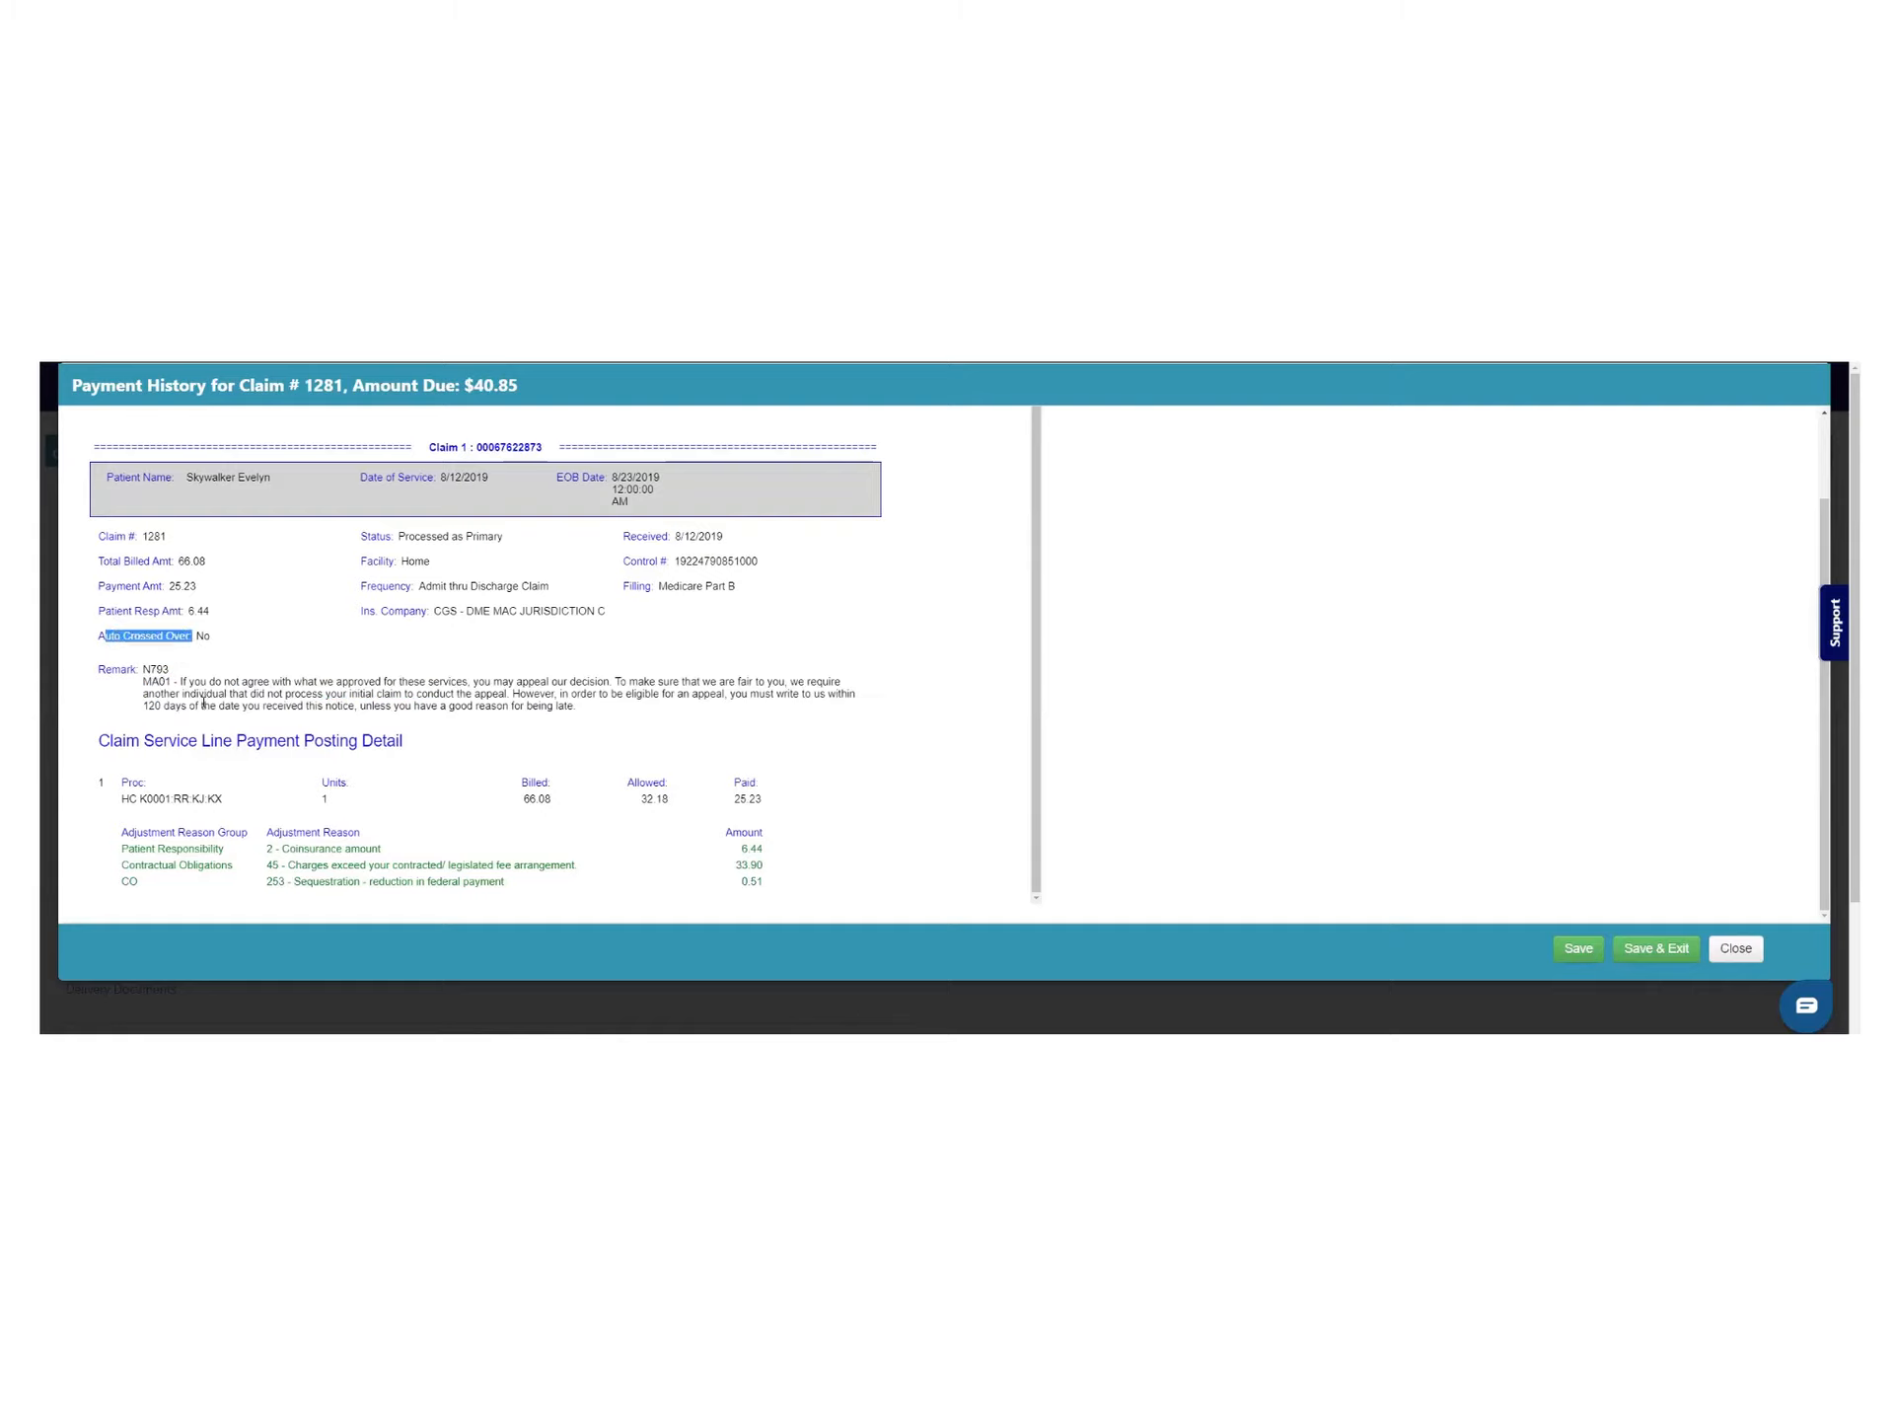
left_click_drag(127, 795, 786, 805)
left_click(690, 824)
left_click_drag(160, 831, 121, 831)
left_click_drag(780, 851, 784, 870)
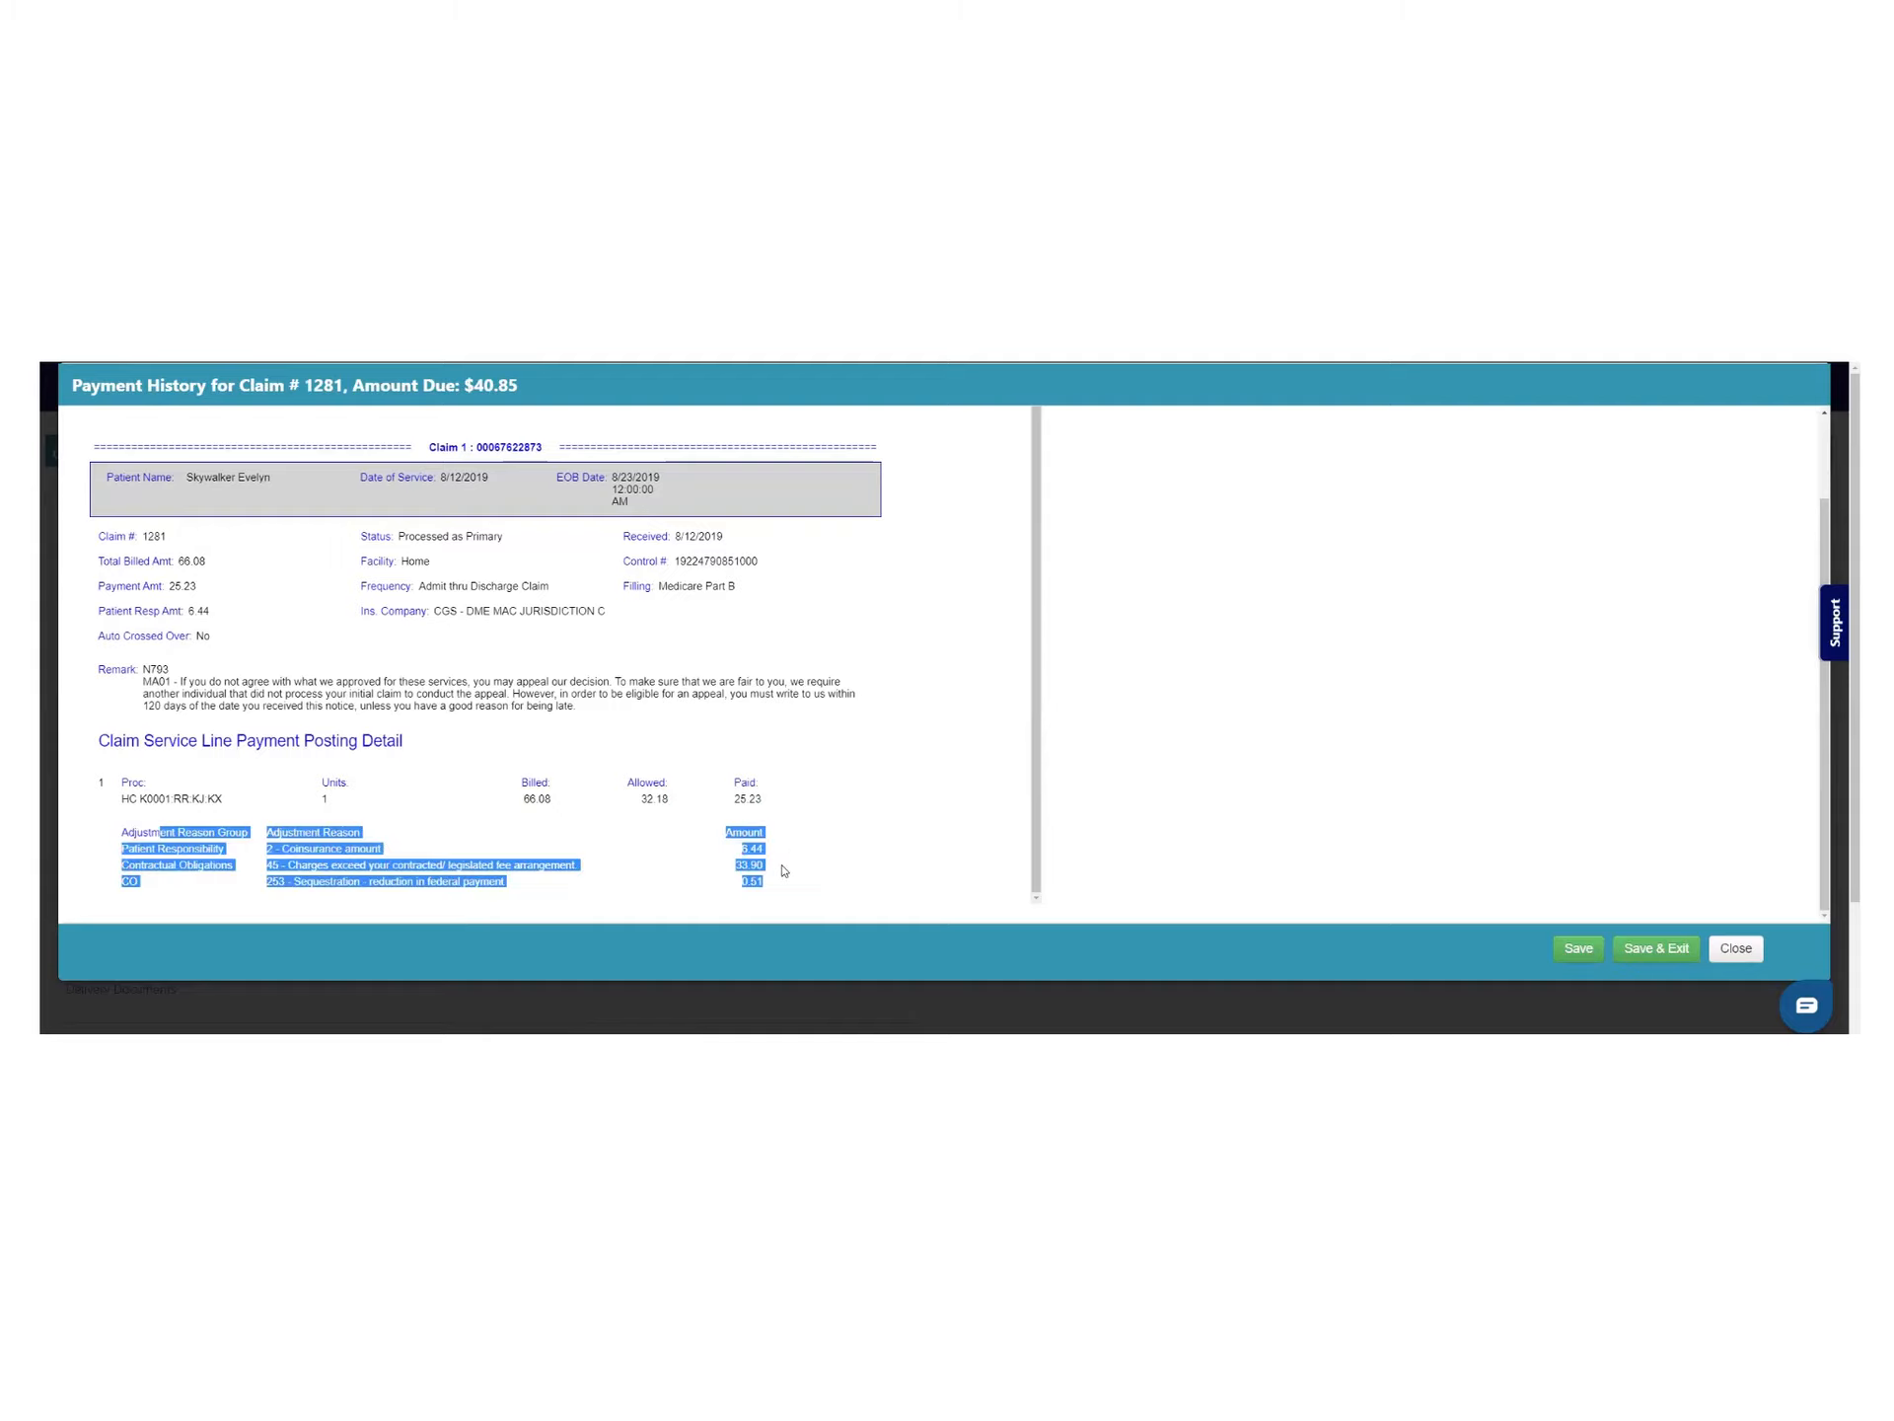
left_click(804, 847)
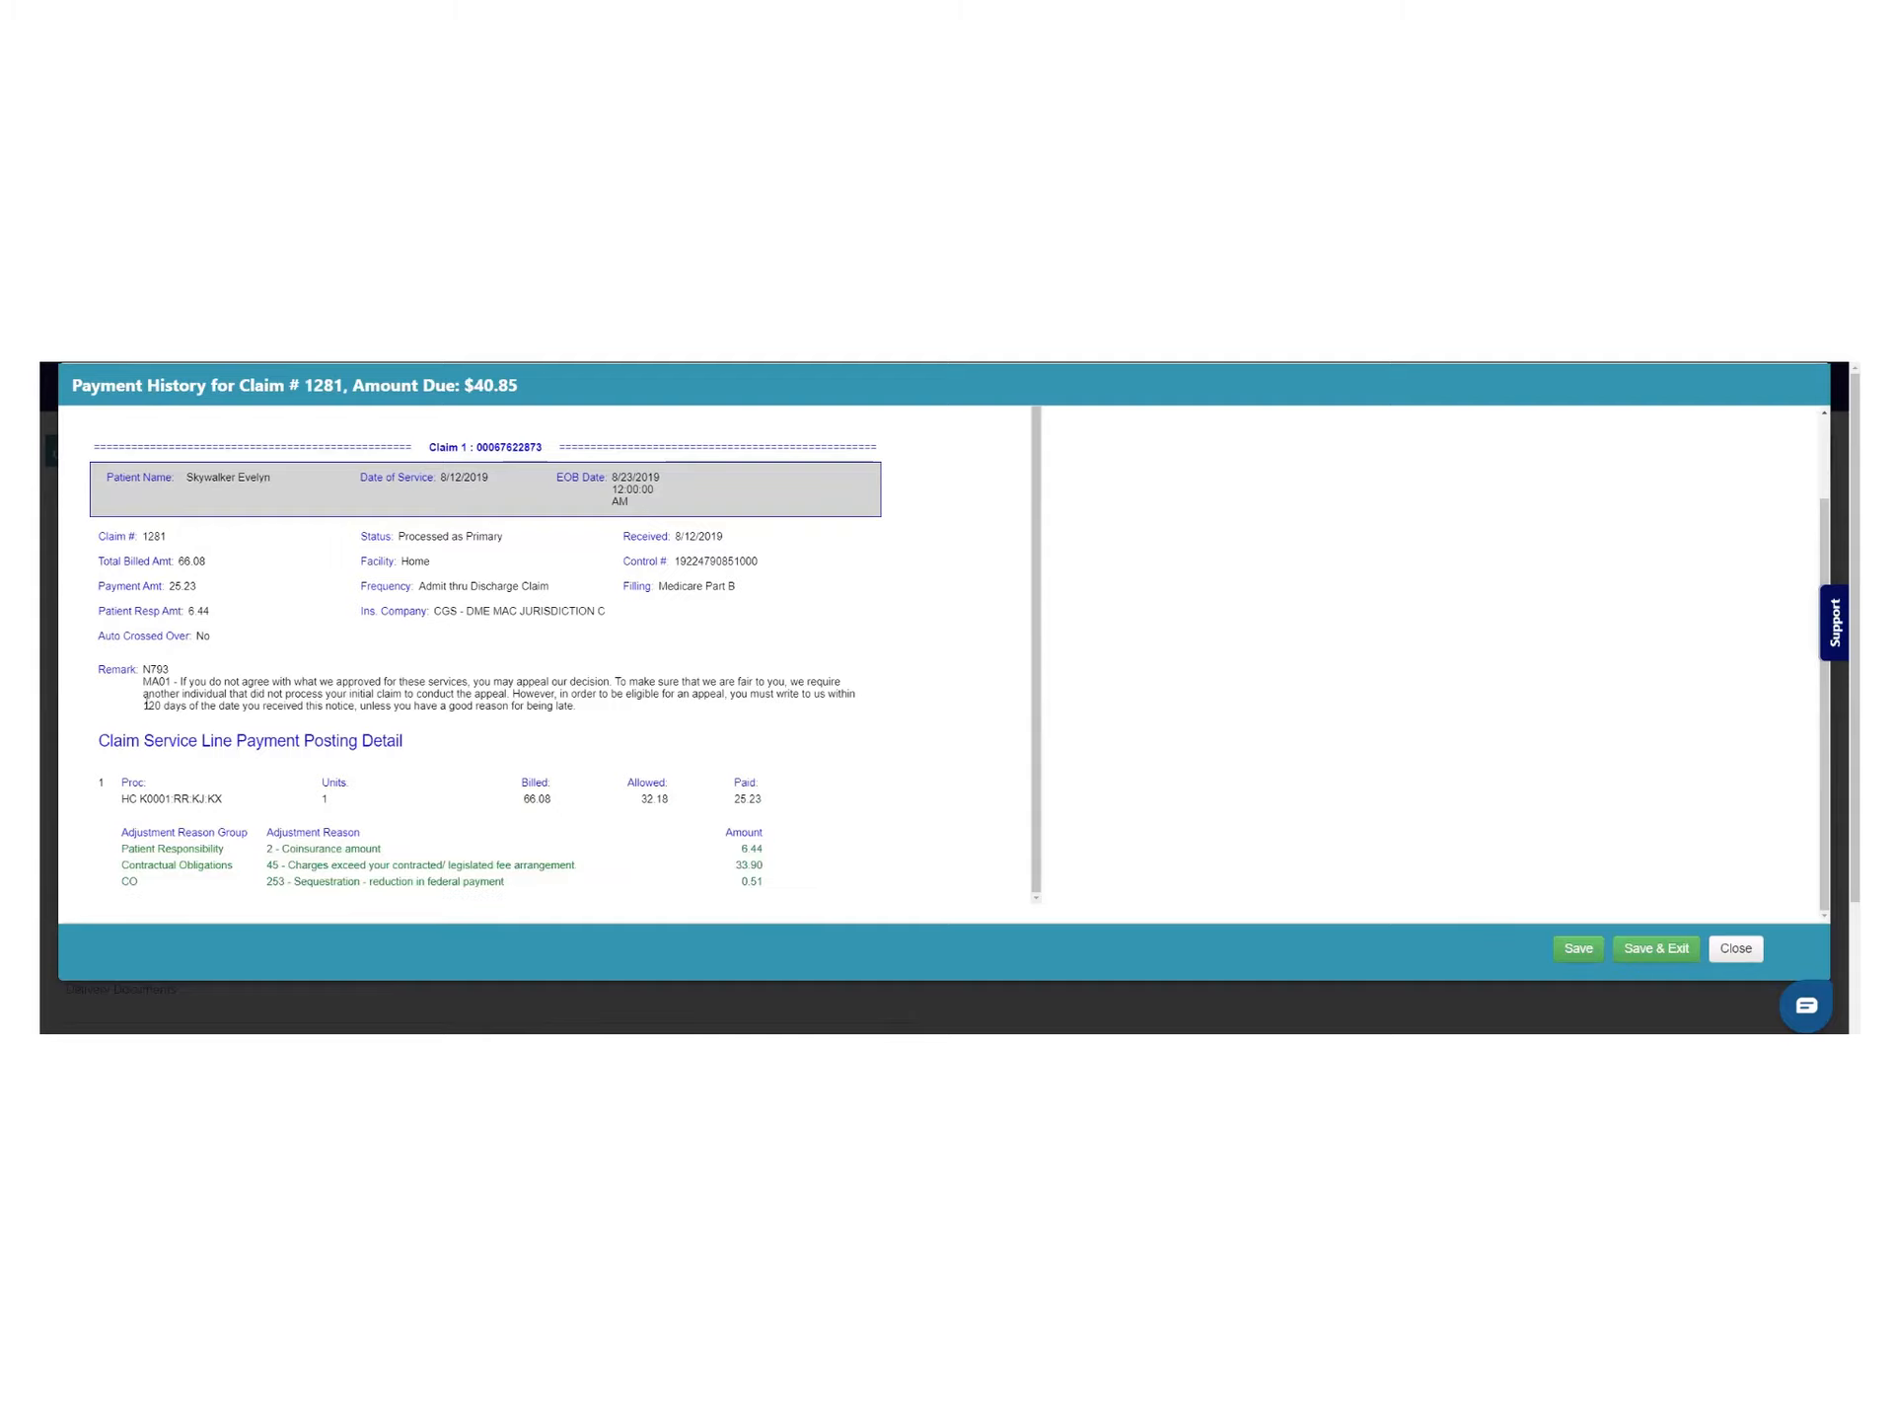
scroll(731, 728, "up", 1)
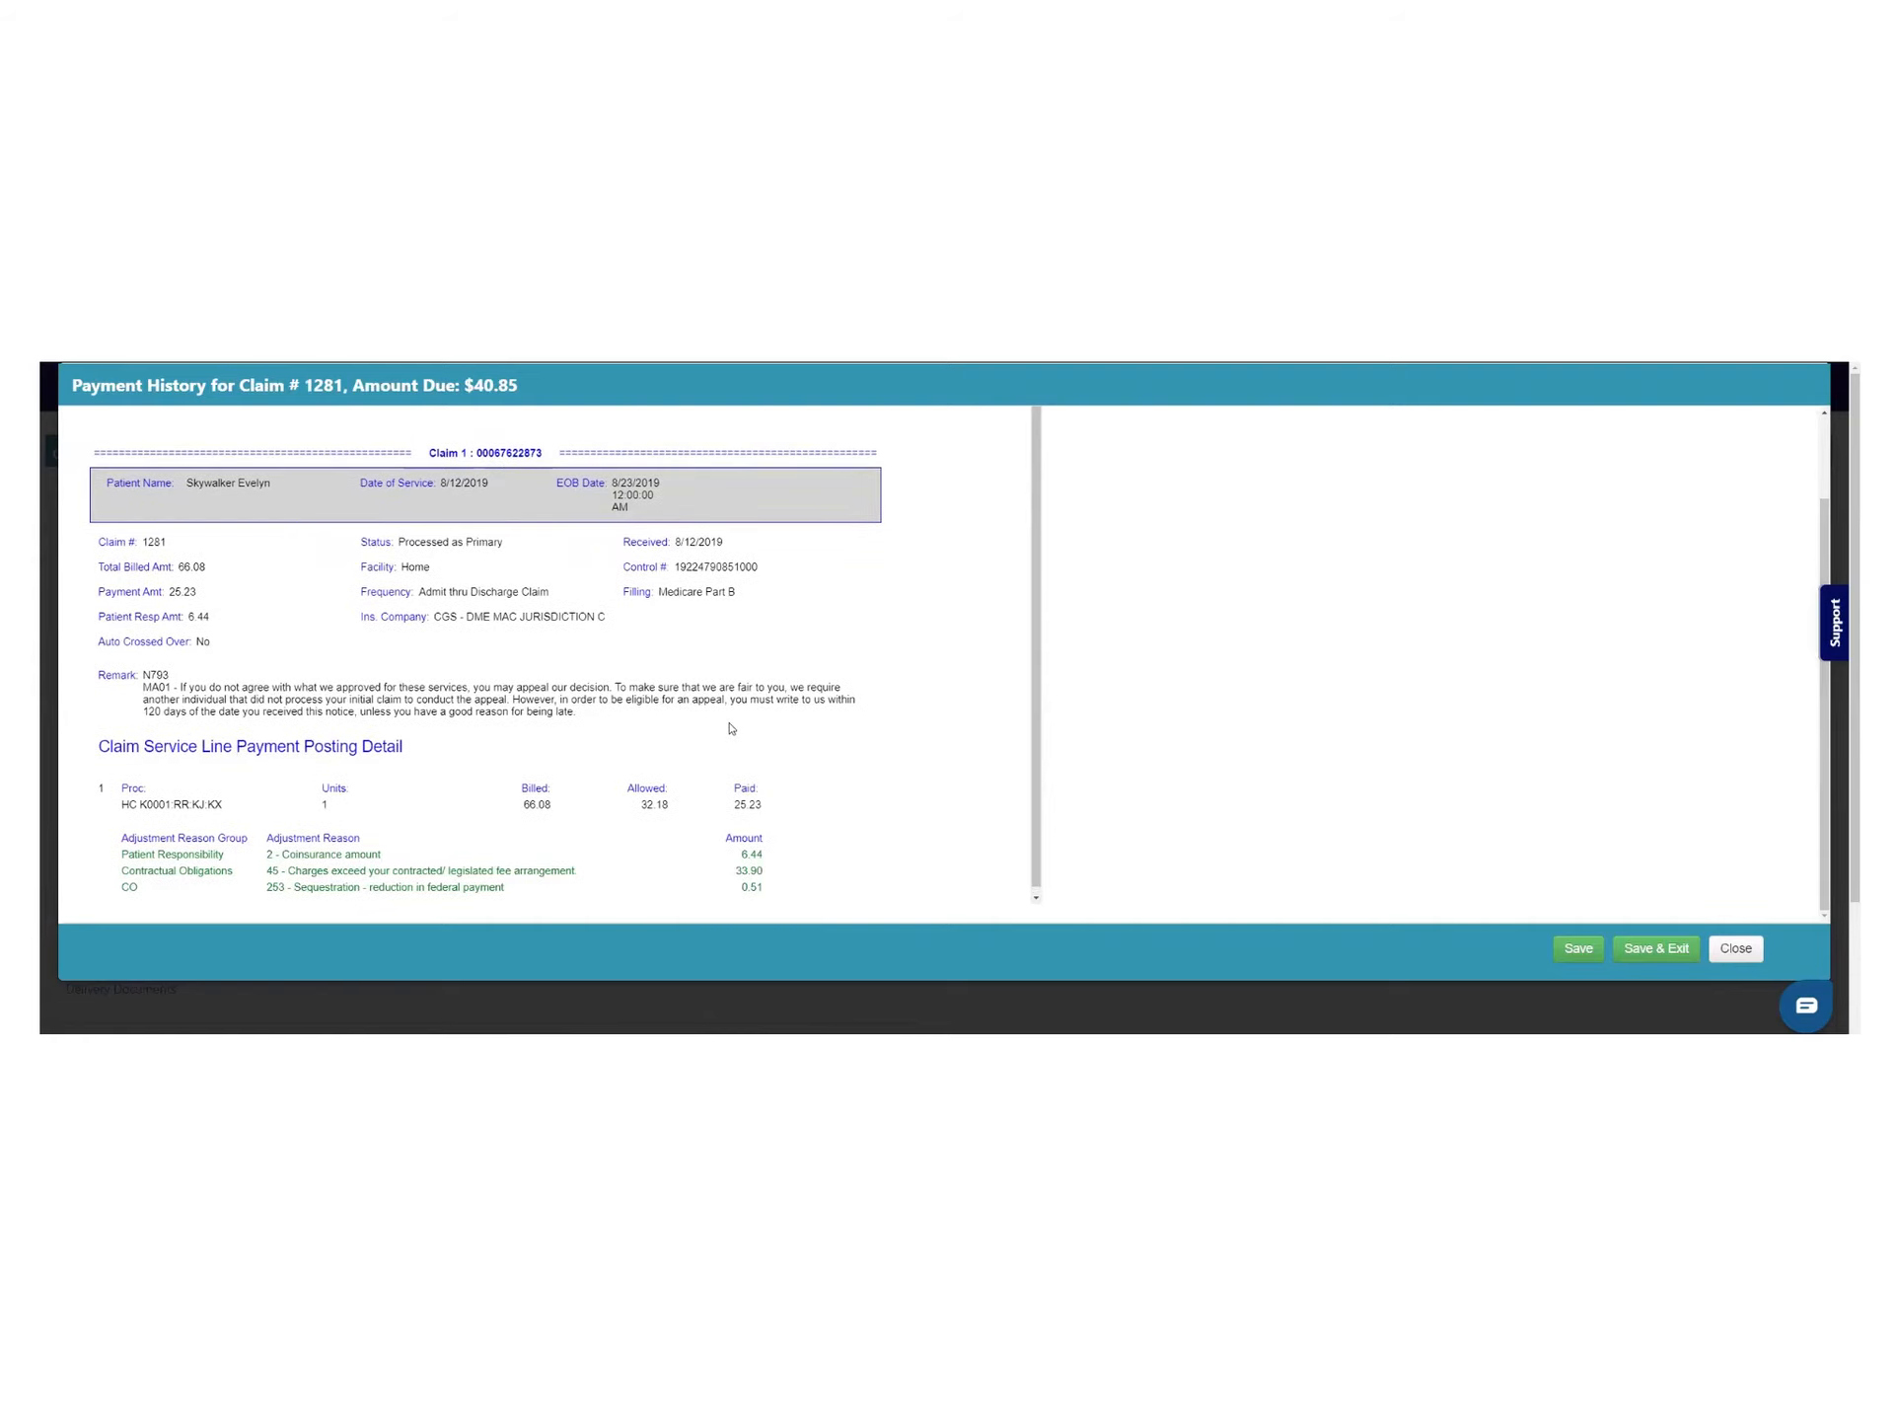
scroll(732, 728, "up", 1)
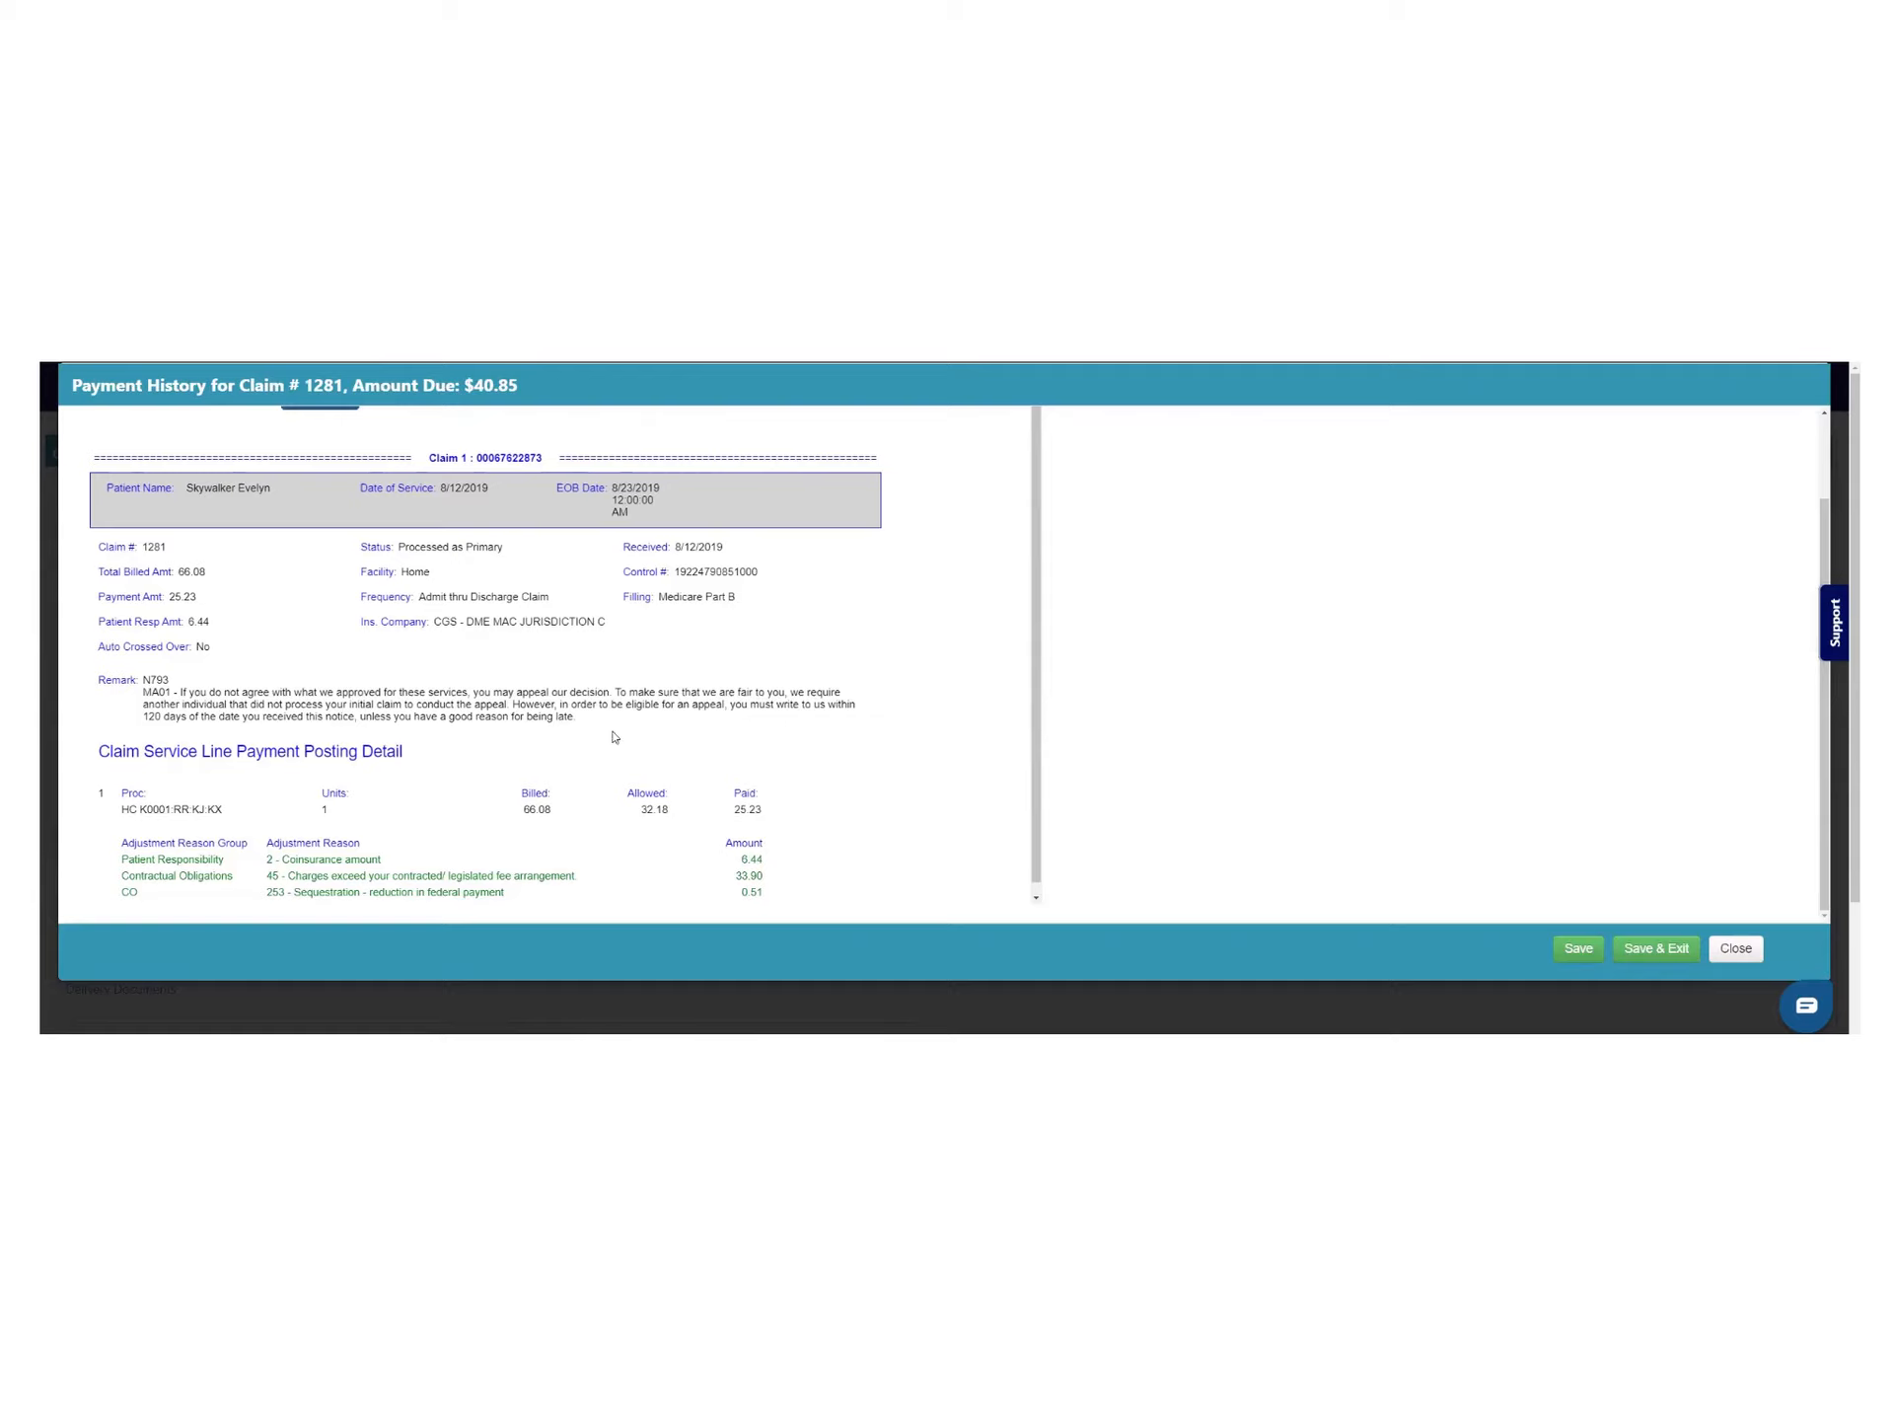
scroll(1075, 735, "up", 2)
left_click(320, 495)
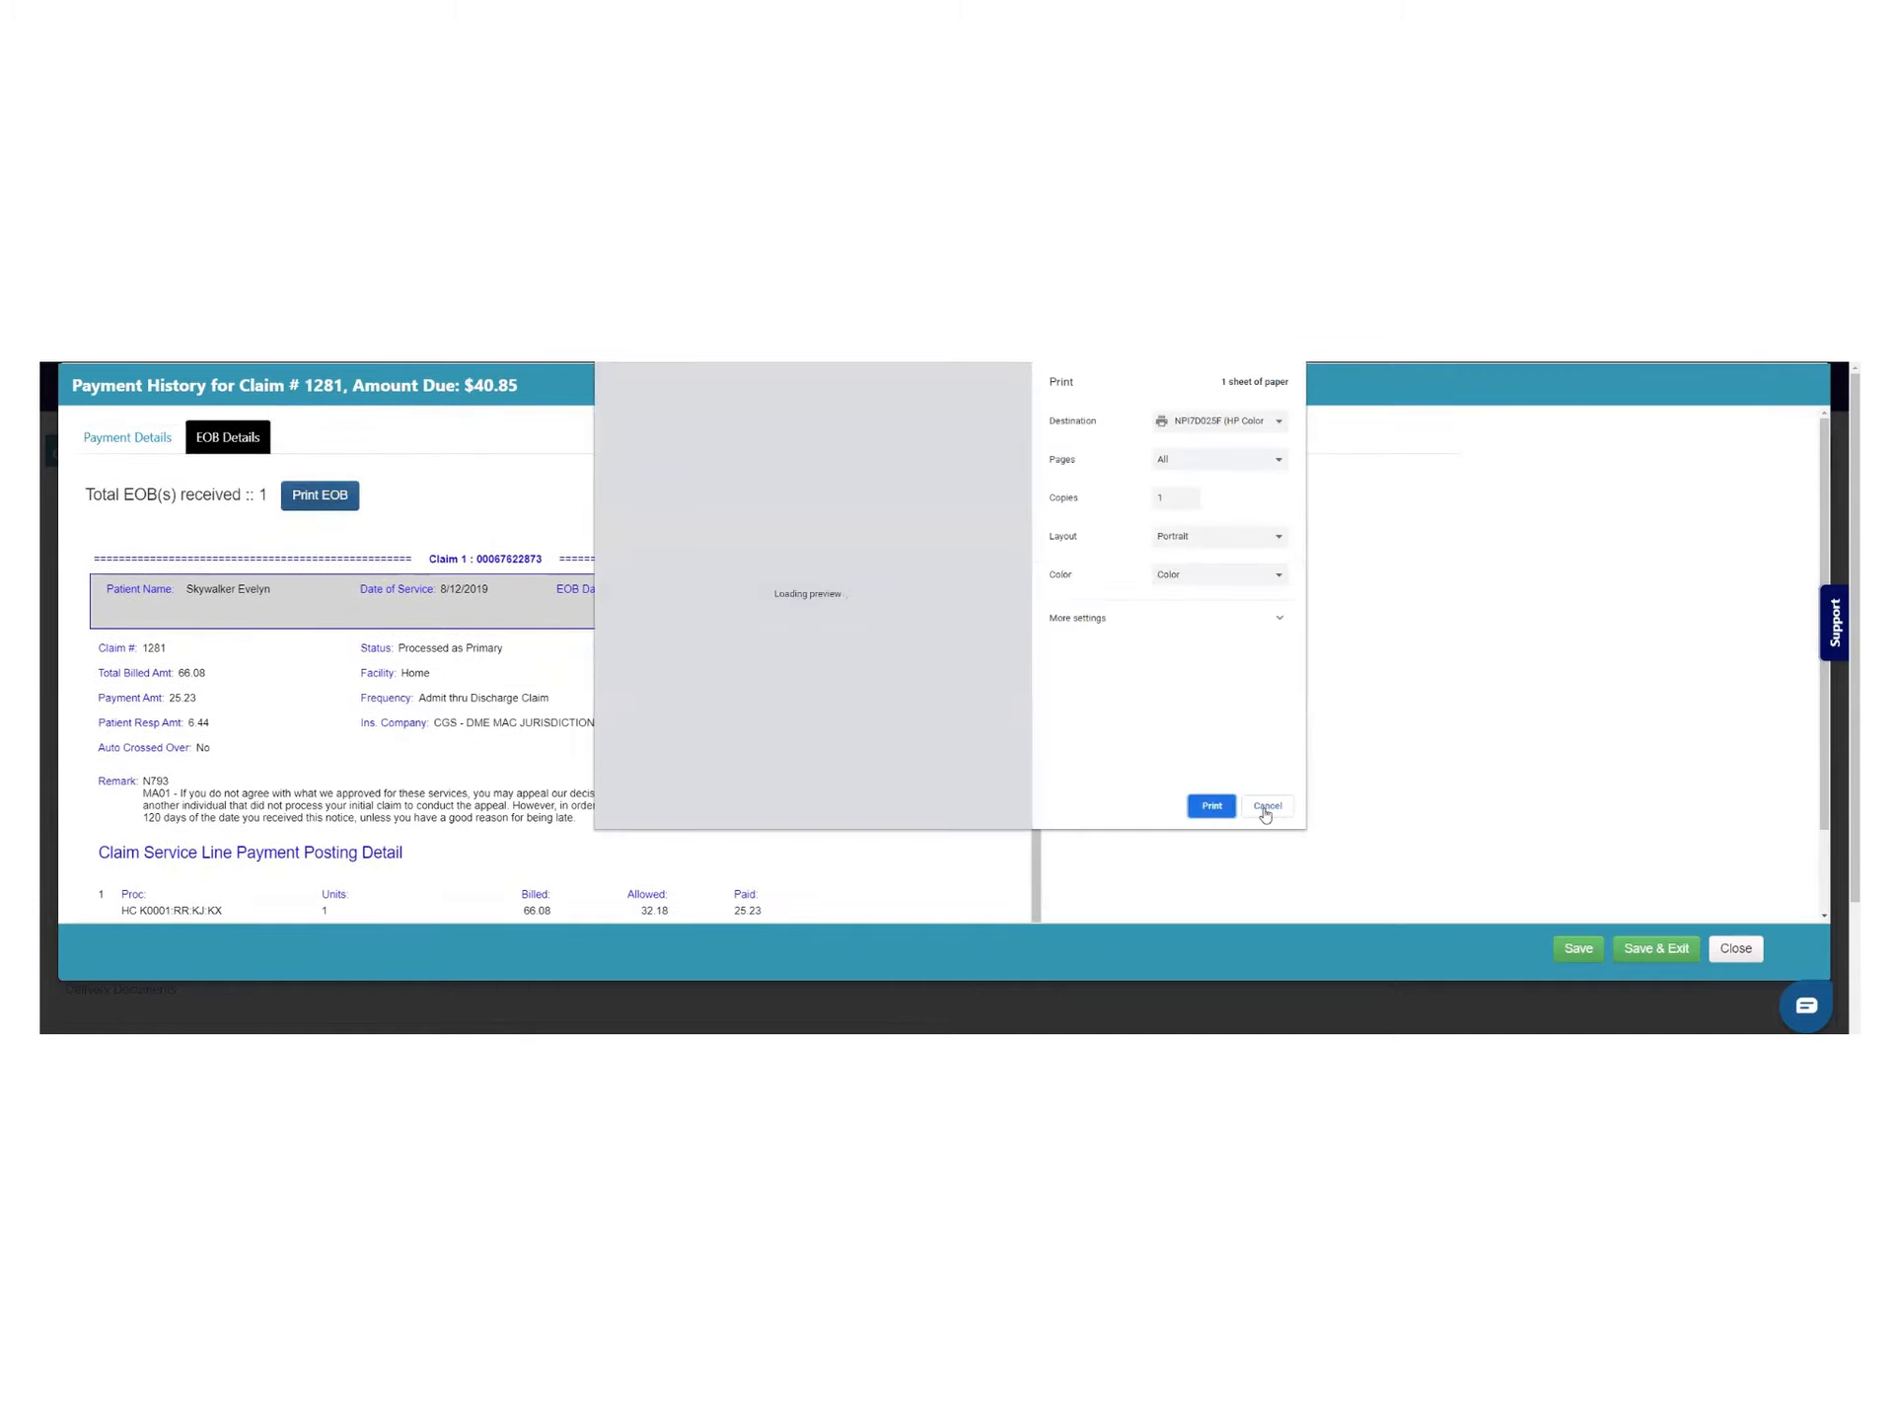
left_click(1263, 807)
left_click(129, 435)
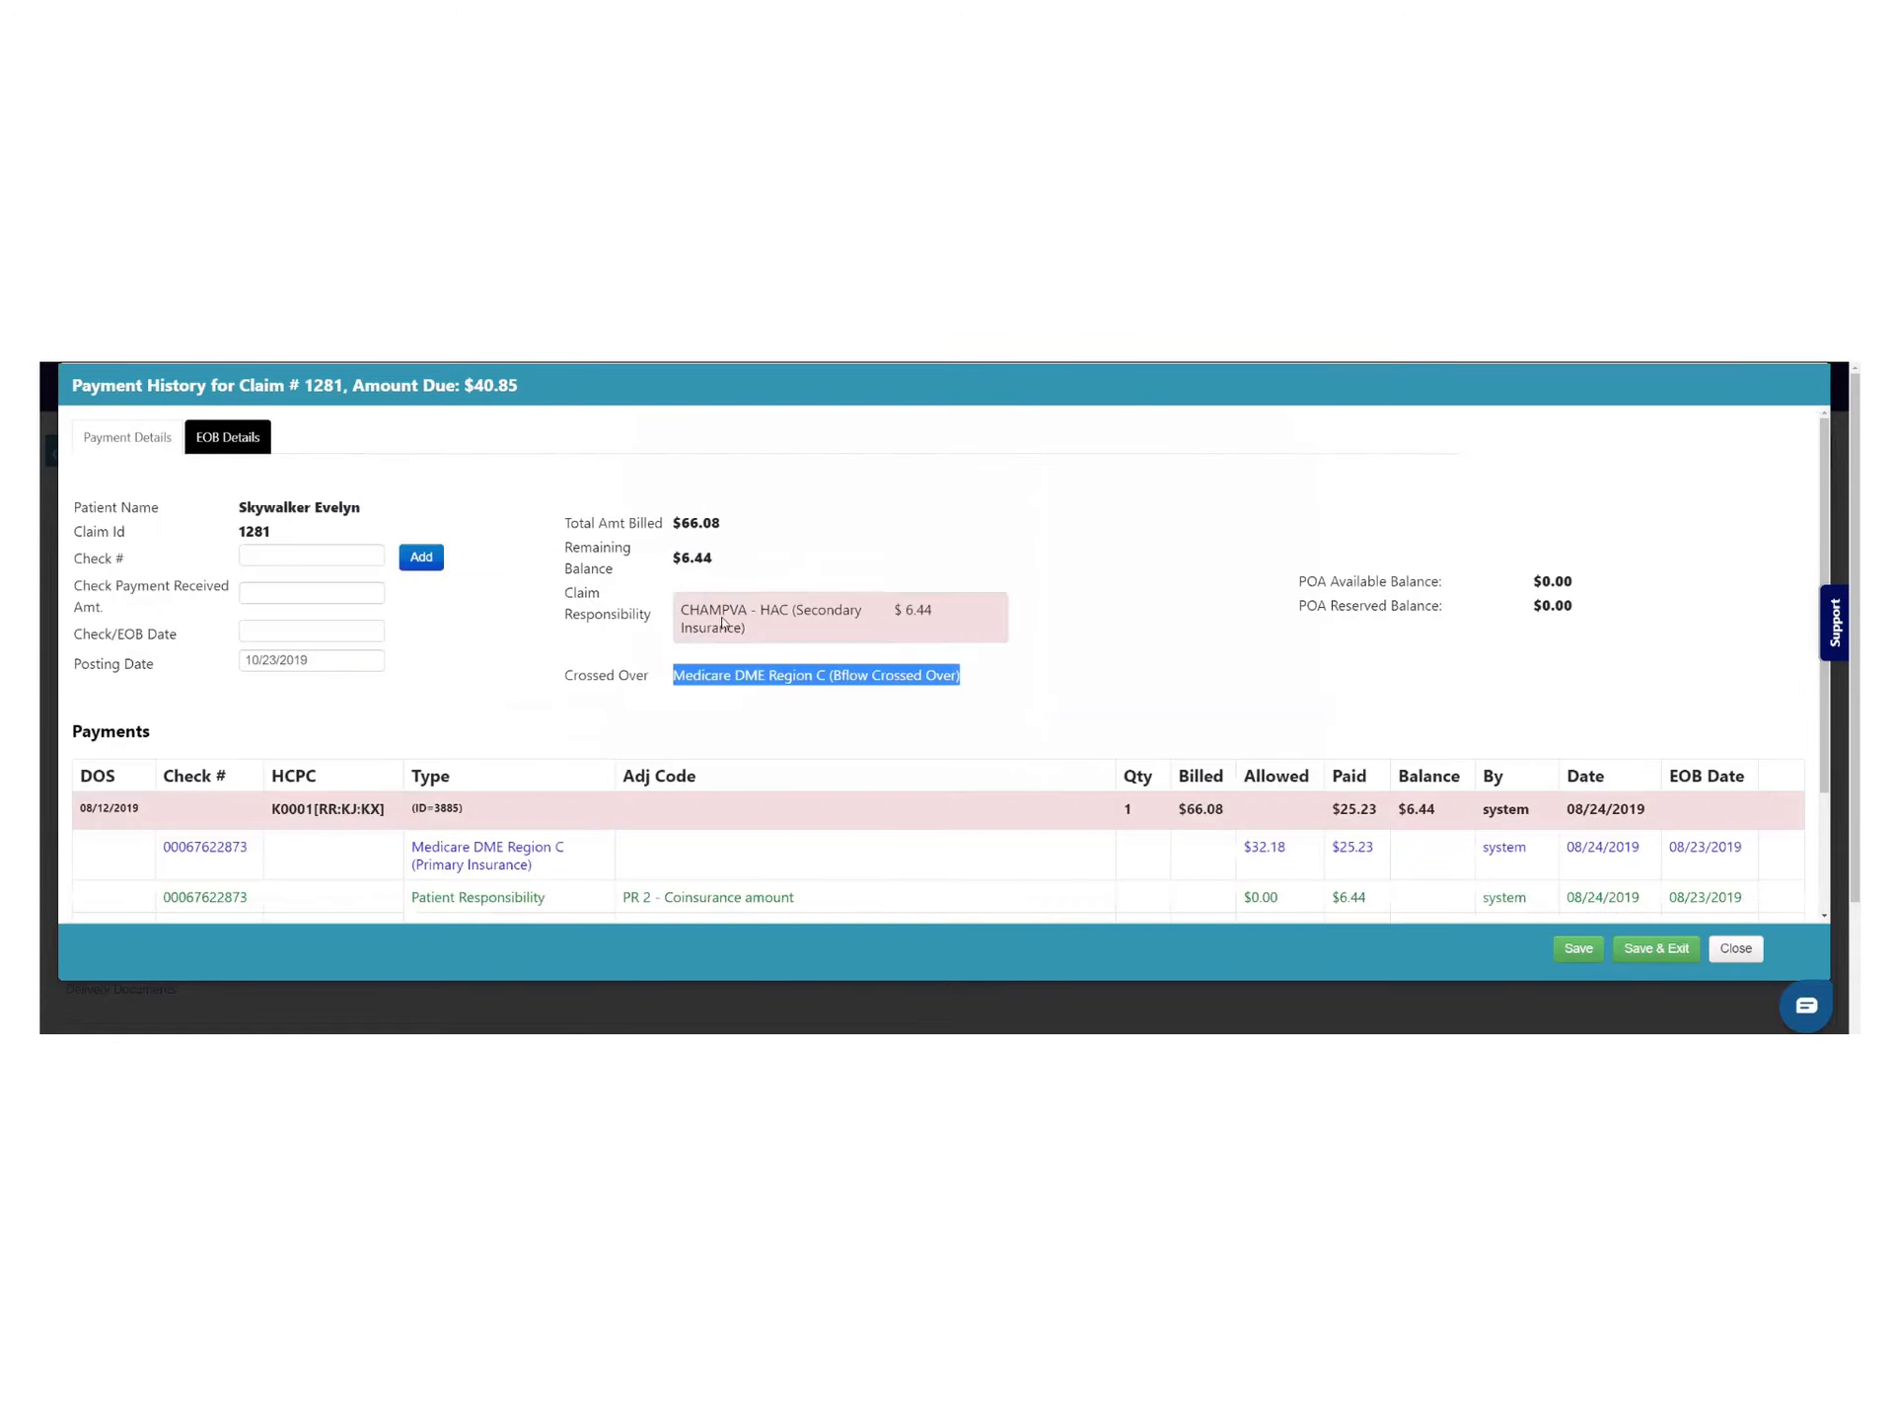
scroll(1052, 613, "down", 2)
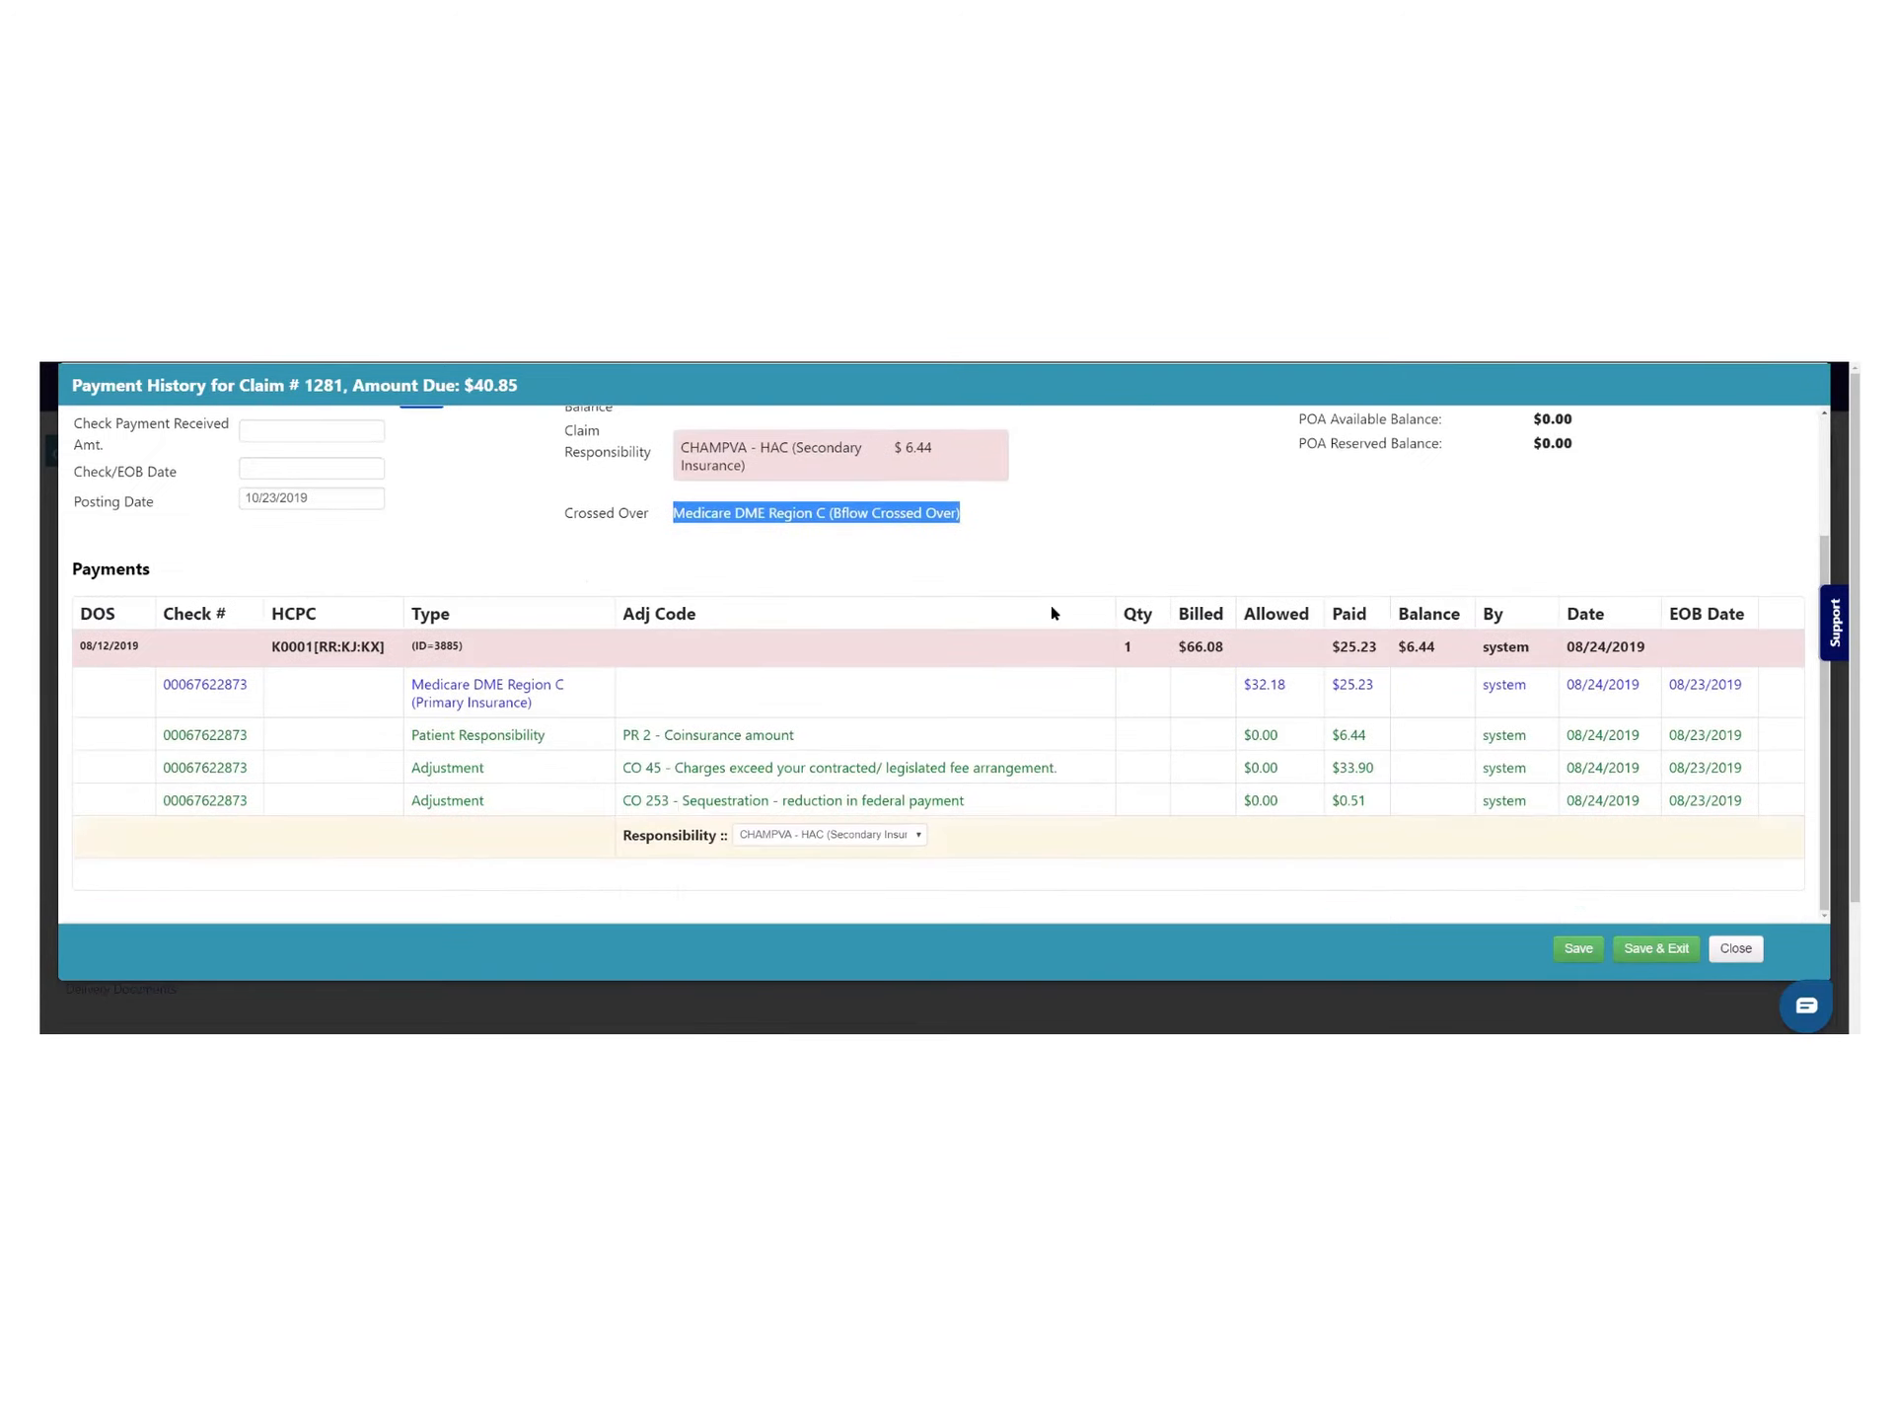
left_click(1734, 948)
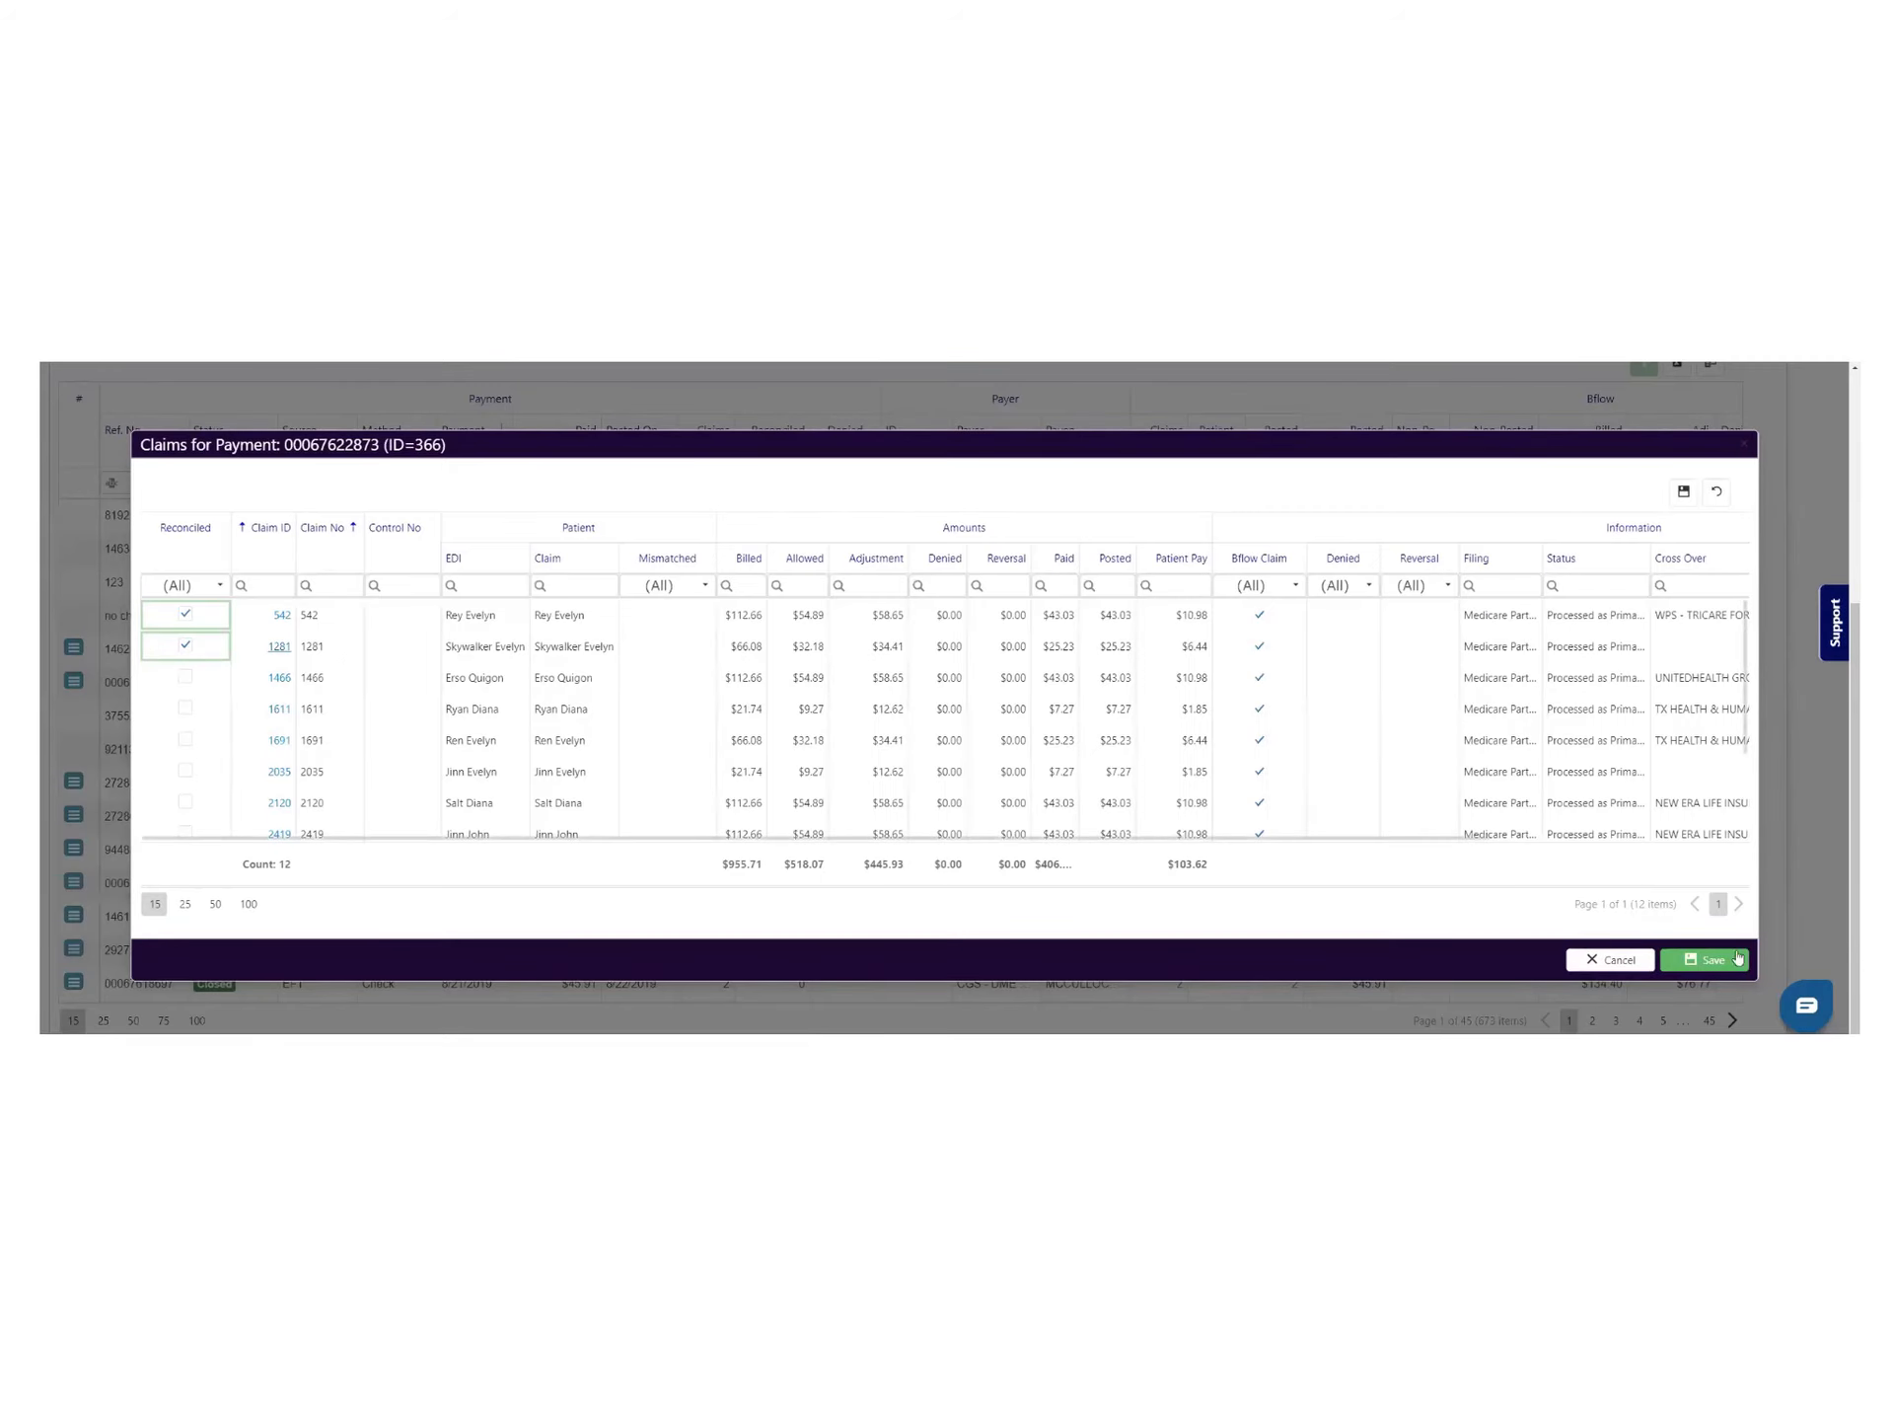
left_click(1704, 959)
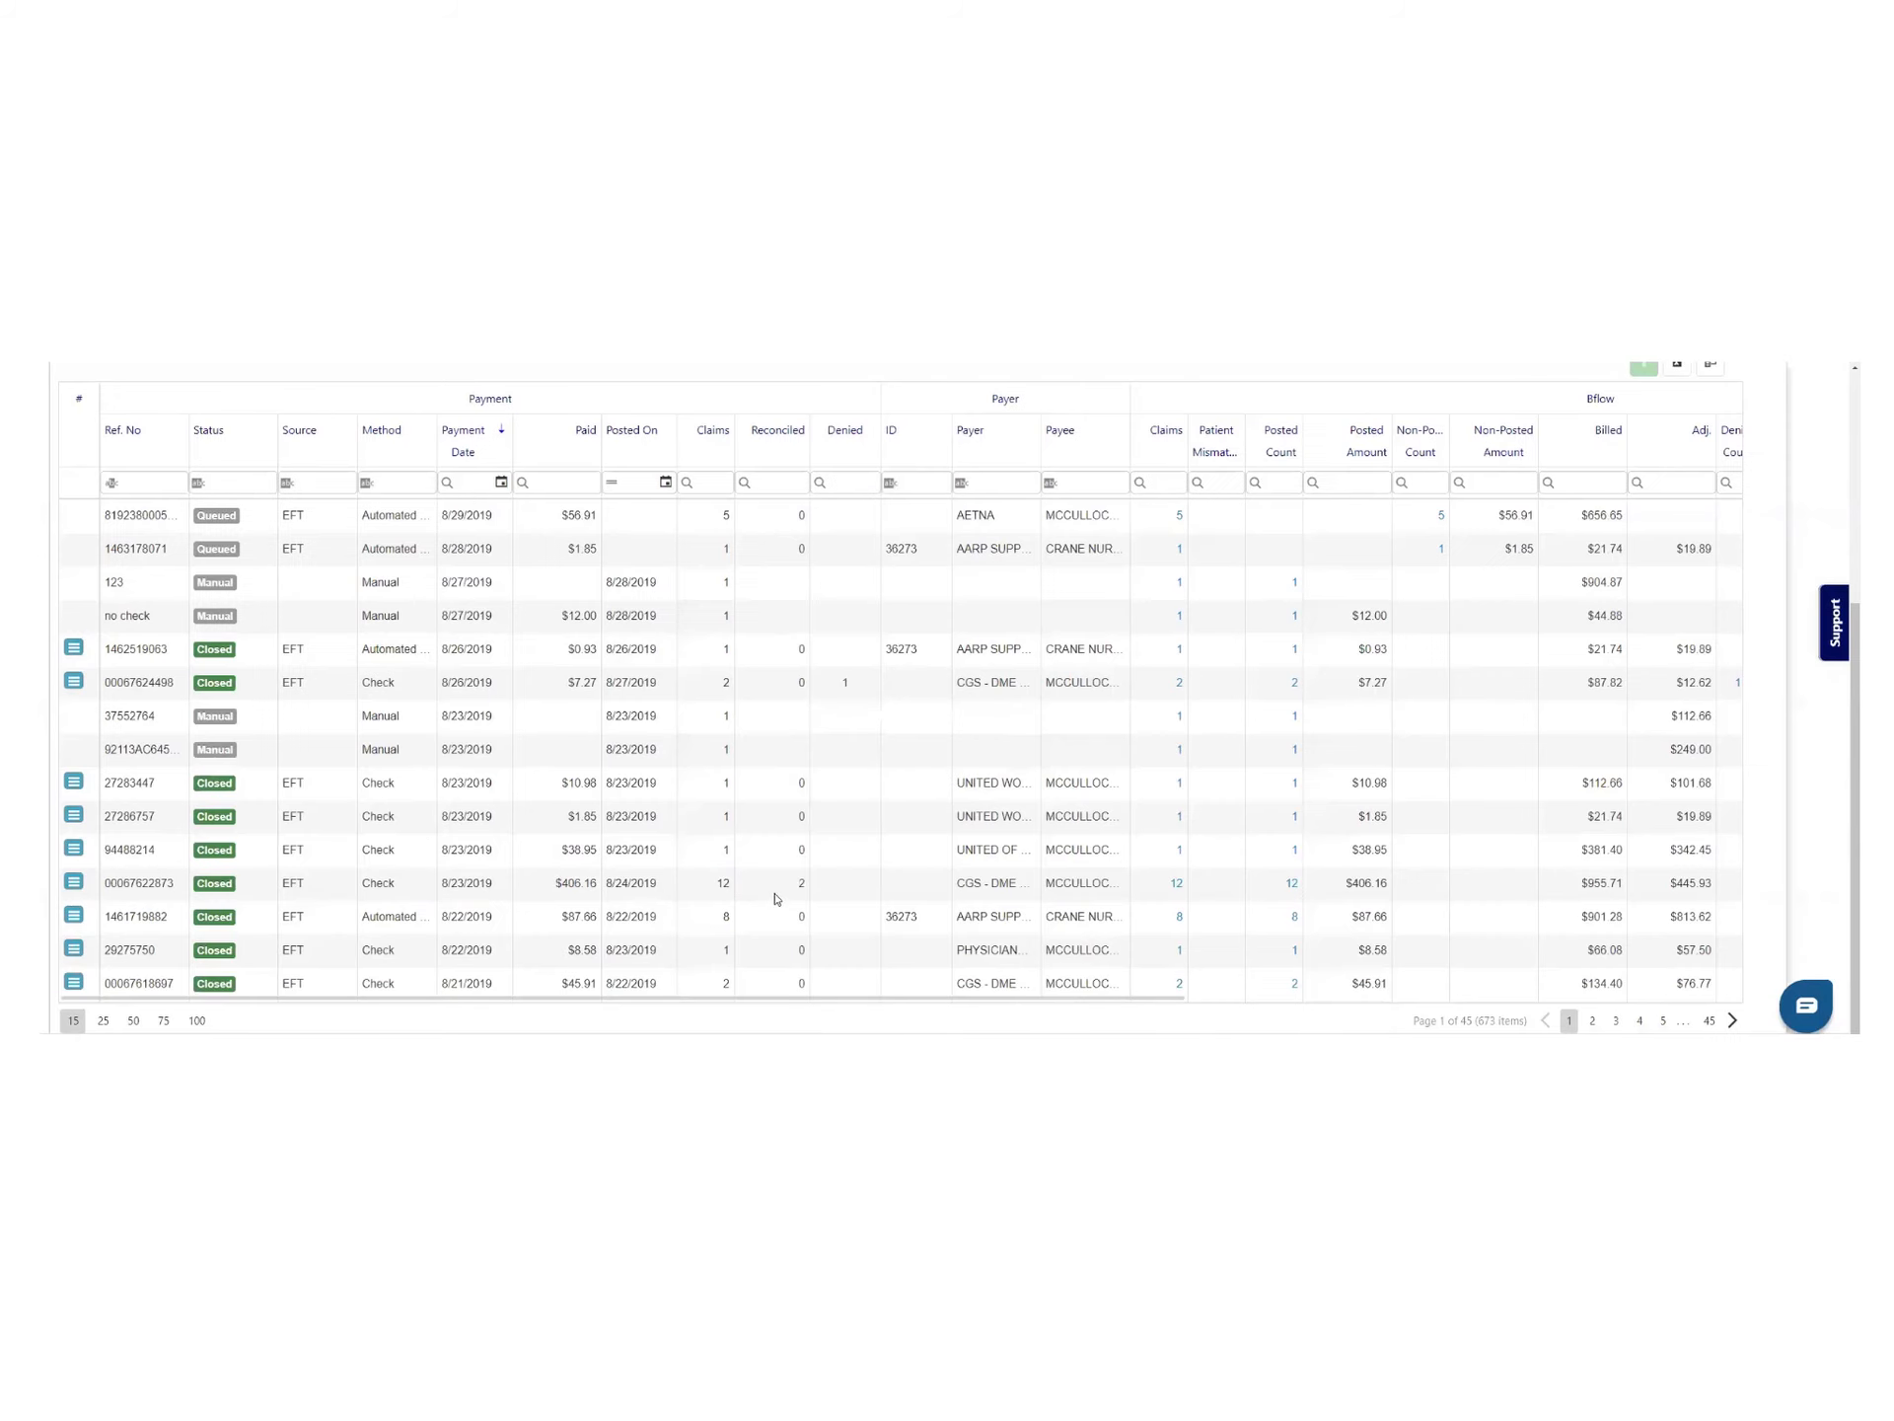
Check the payment's reconciled count and view its ERA denied claims
double_click(803, 888)
left_click(73, 881)
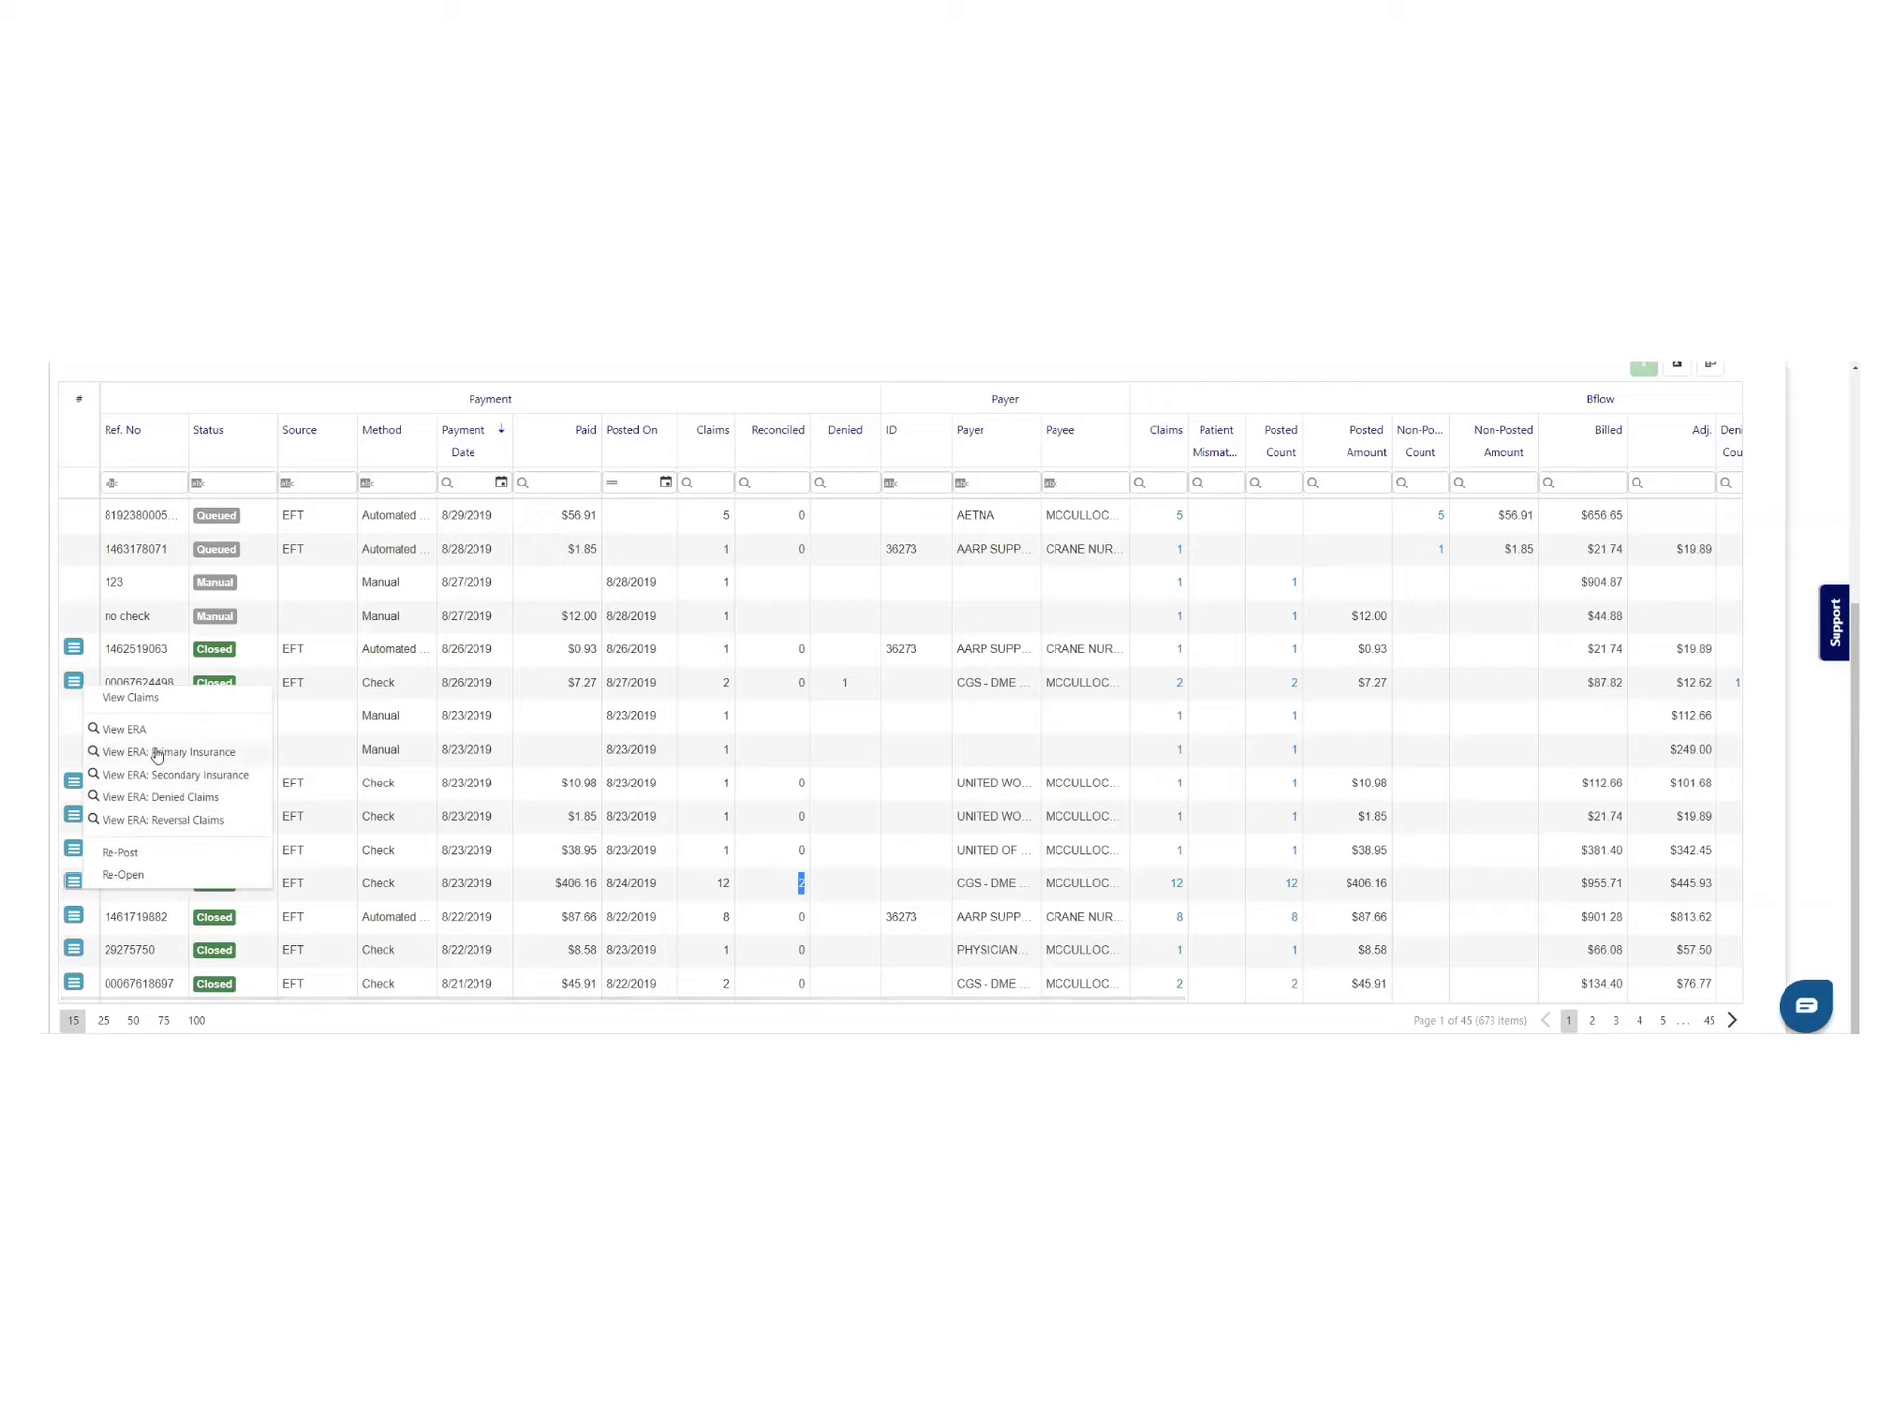
left_click(212, 799)
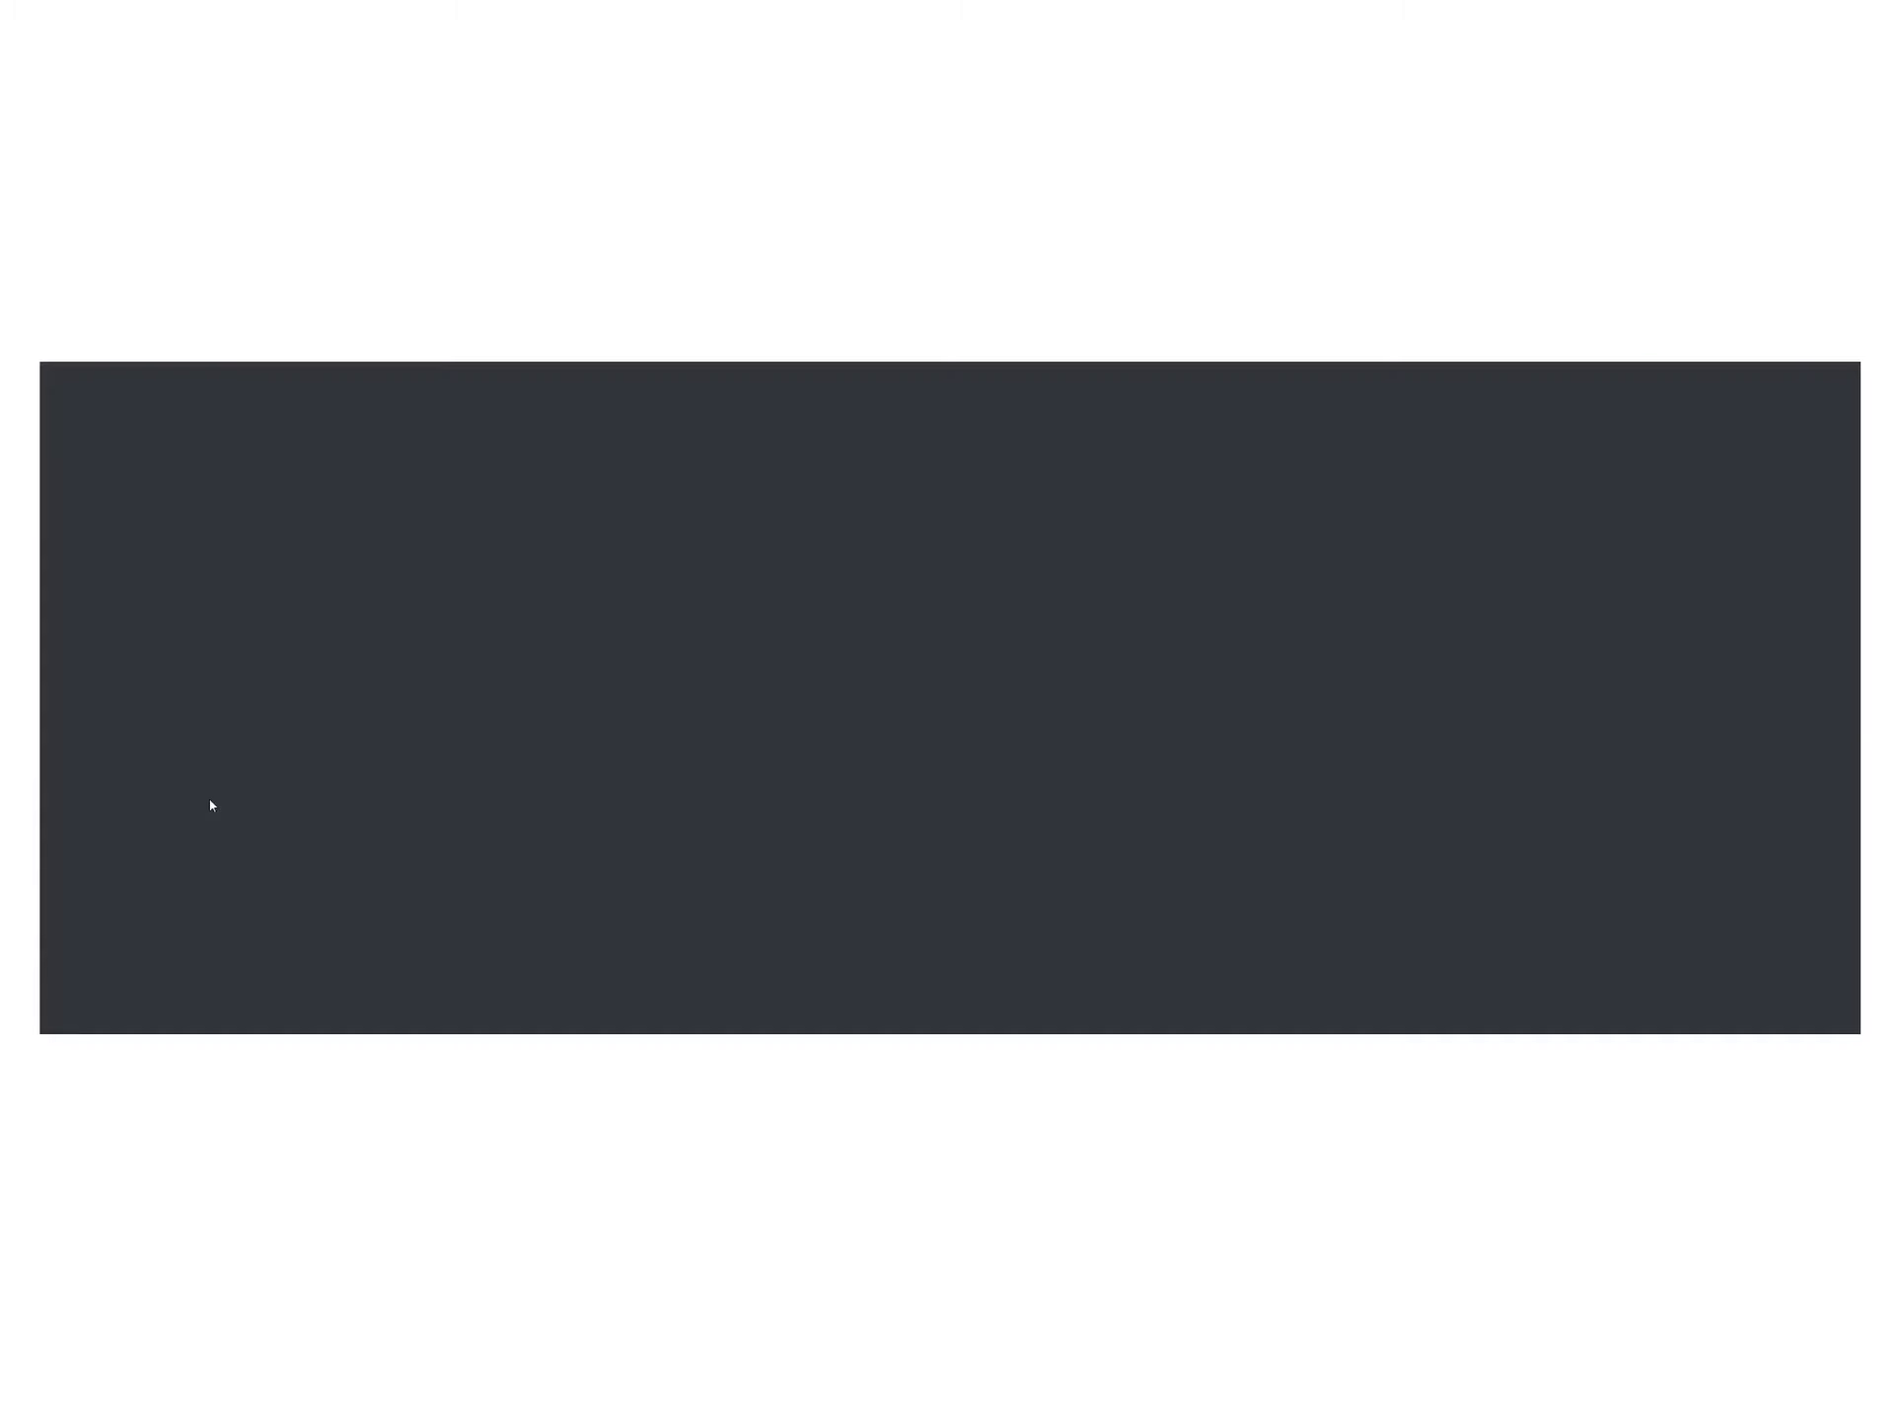
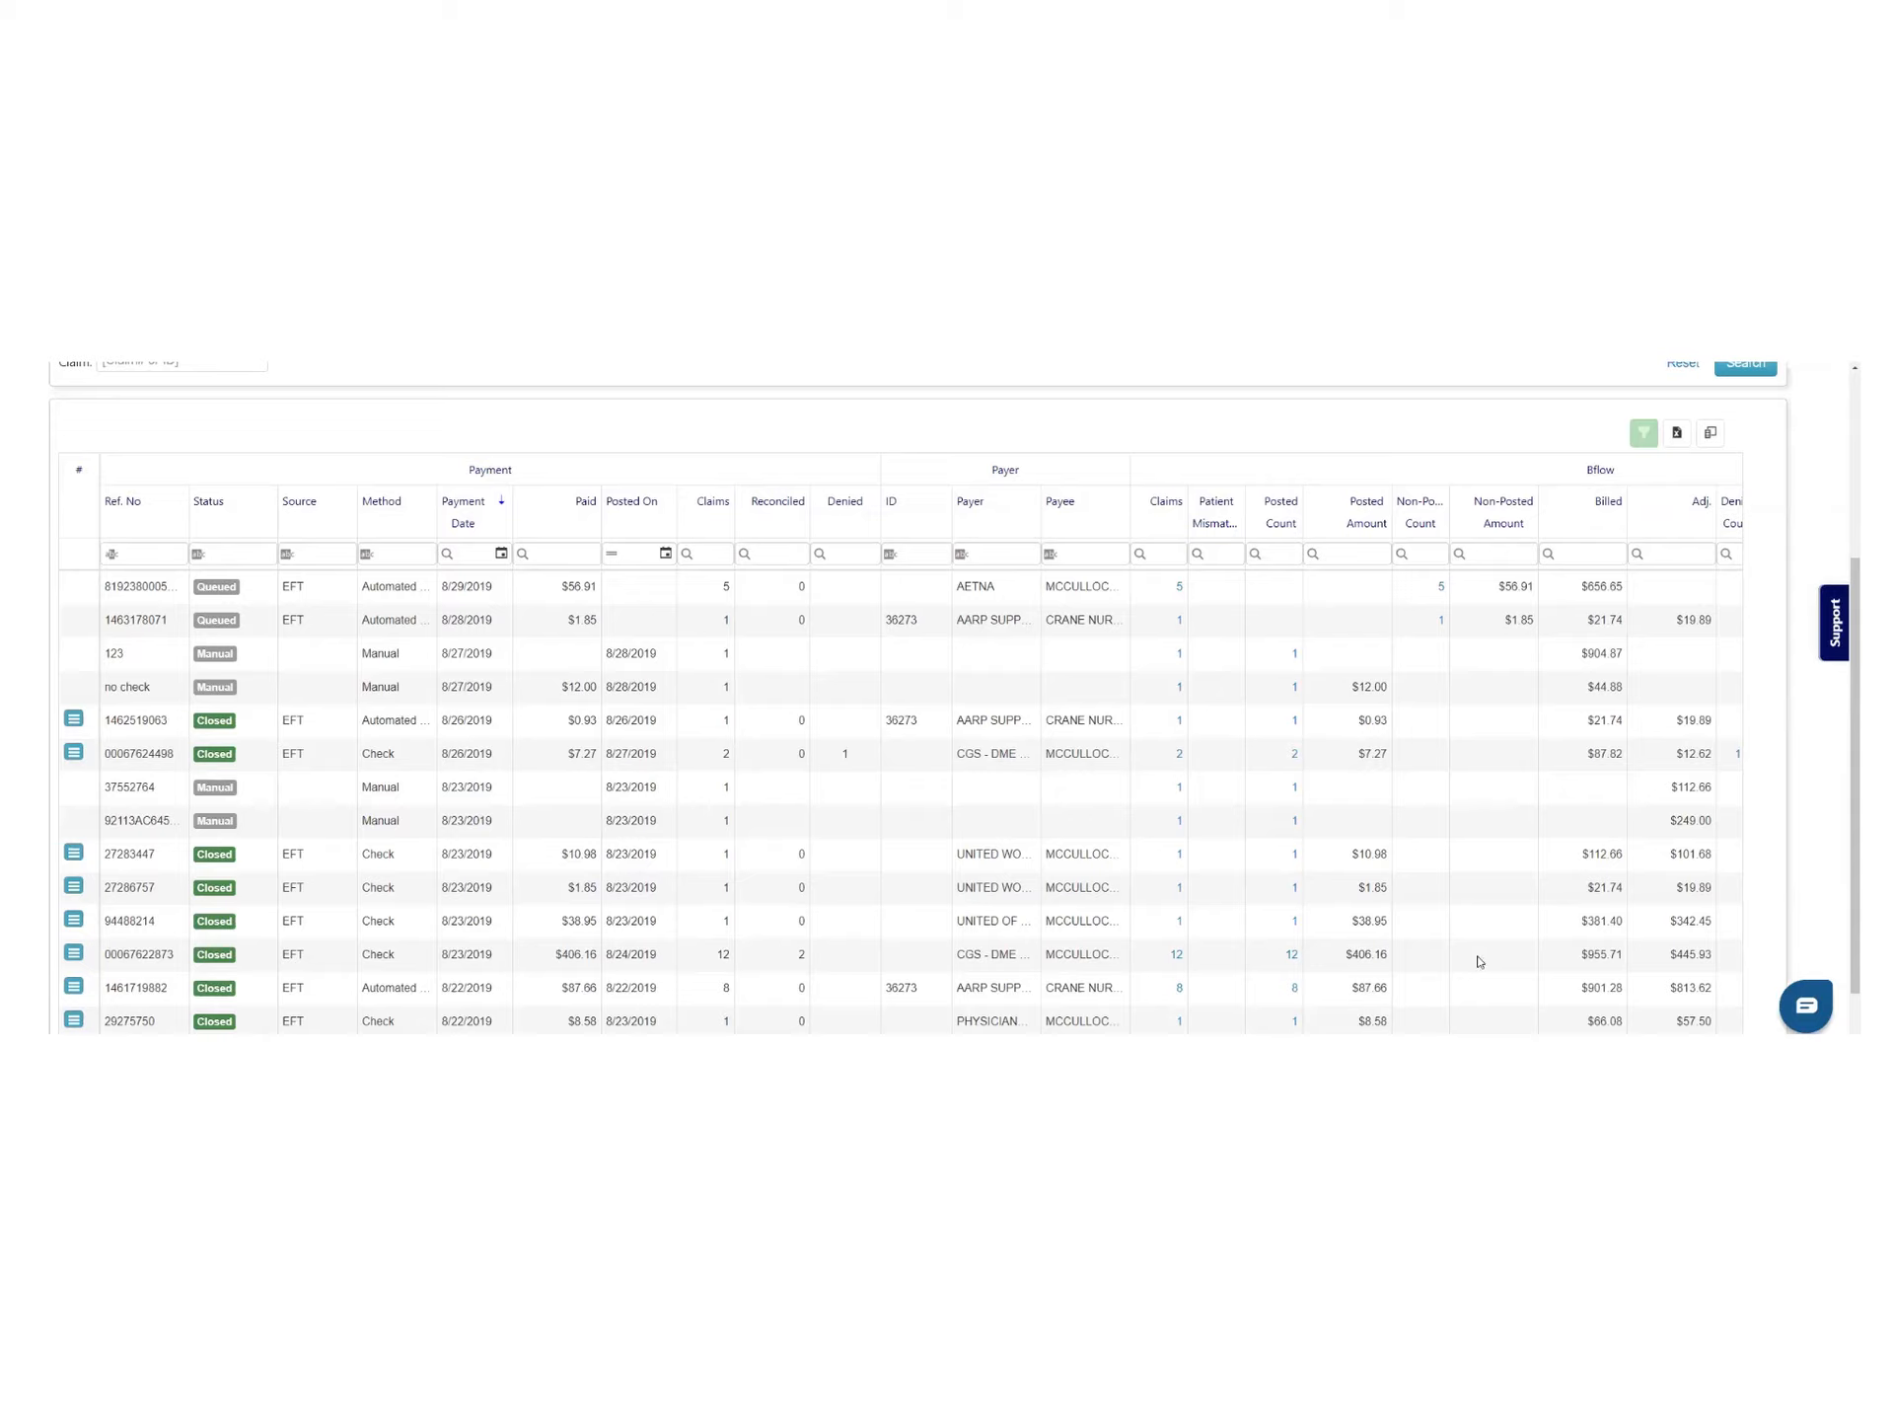
Review the payments grid, highlighting the $445.93 adjustment and checking the Bflow columns
left_click_drag(1590, 957, 1708, 970)
scroll(1839, 866, "down", 1)
scroll(1839, 866, "down", 1)
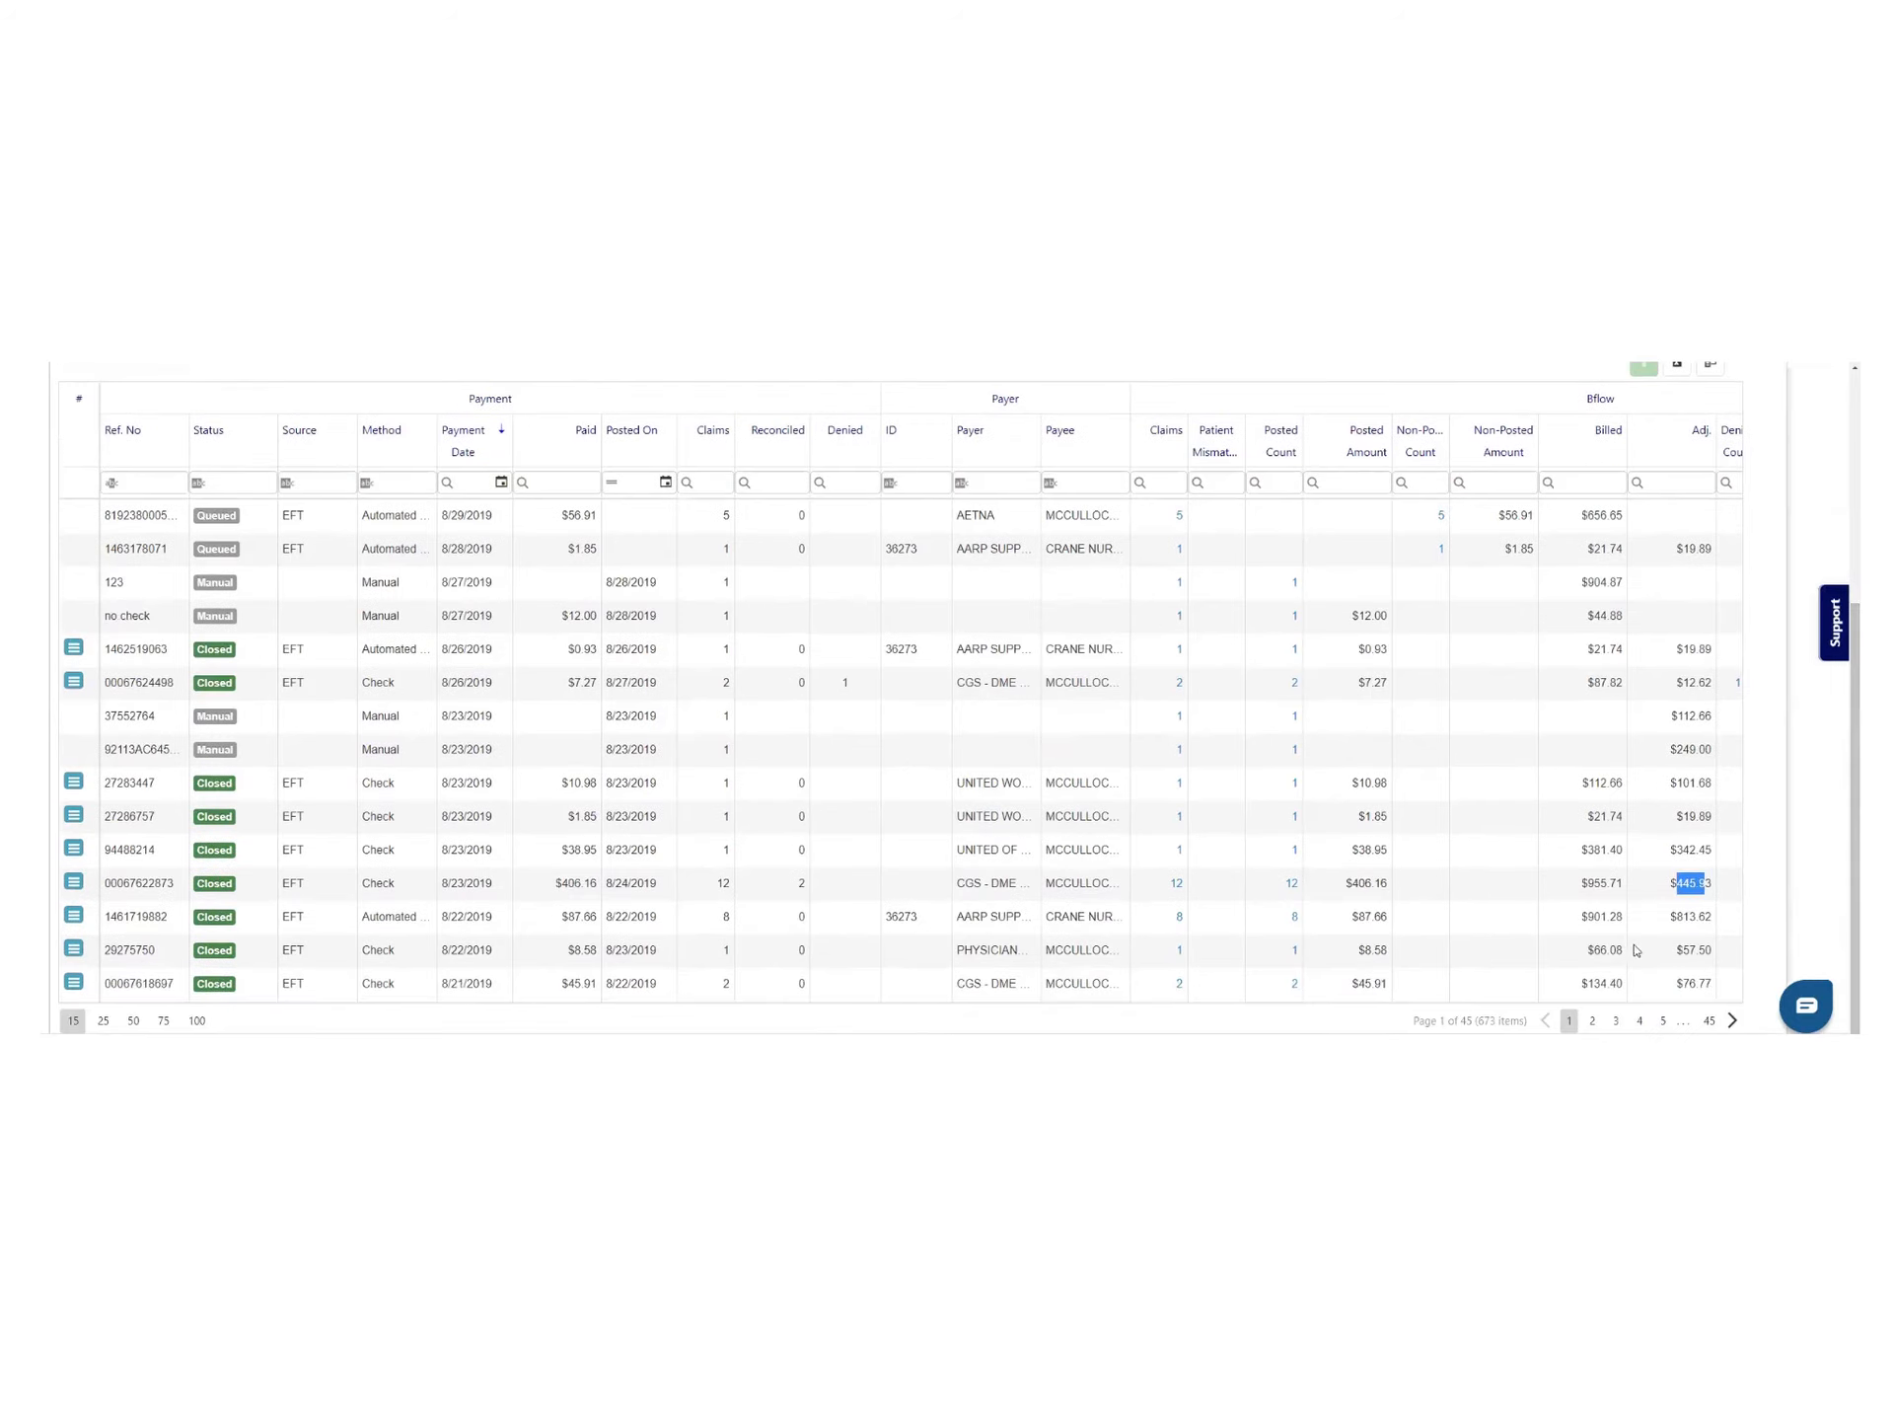
left_click_drag(762, 998, 1549, 1008)
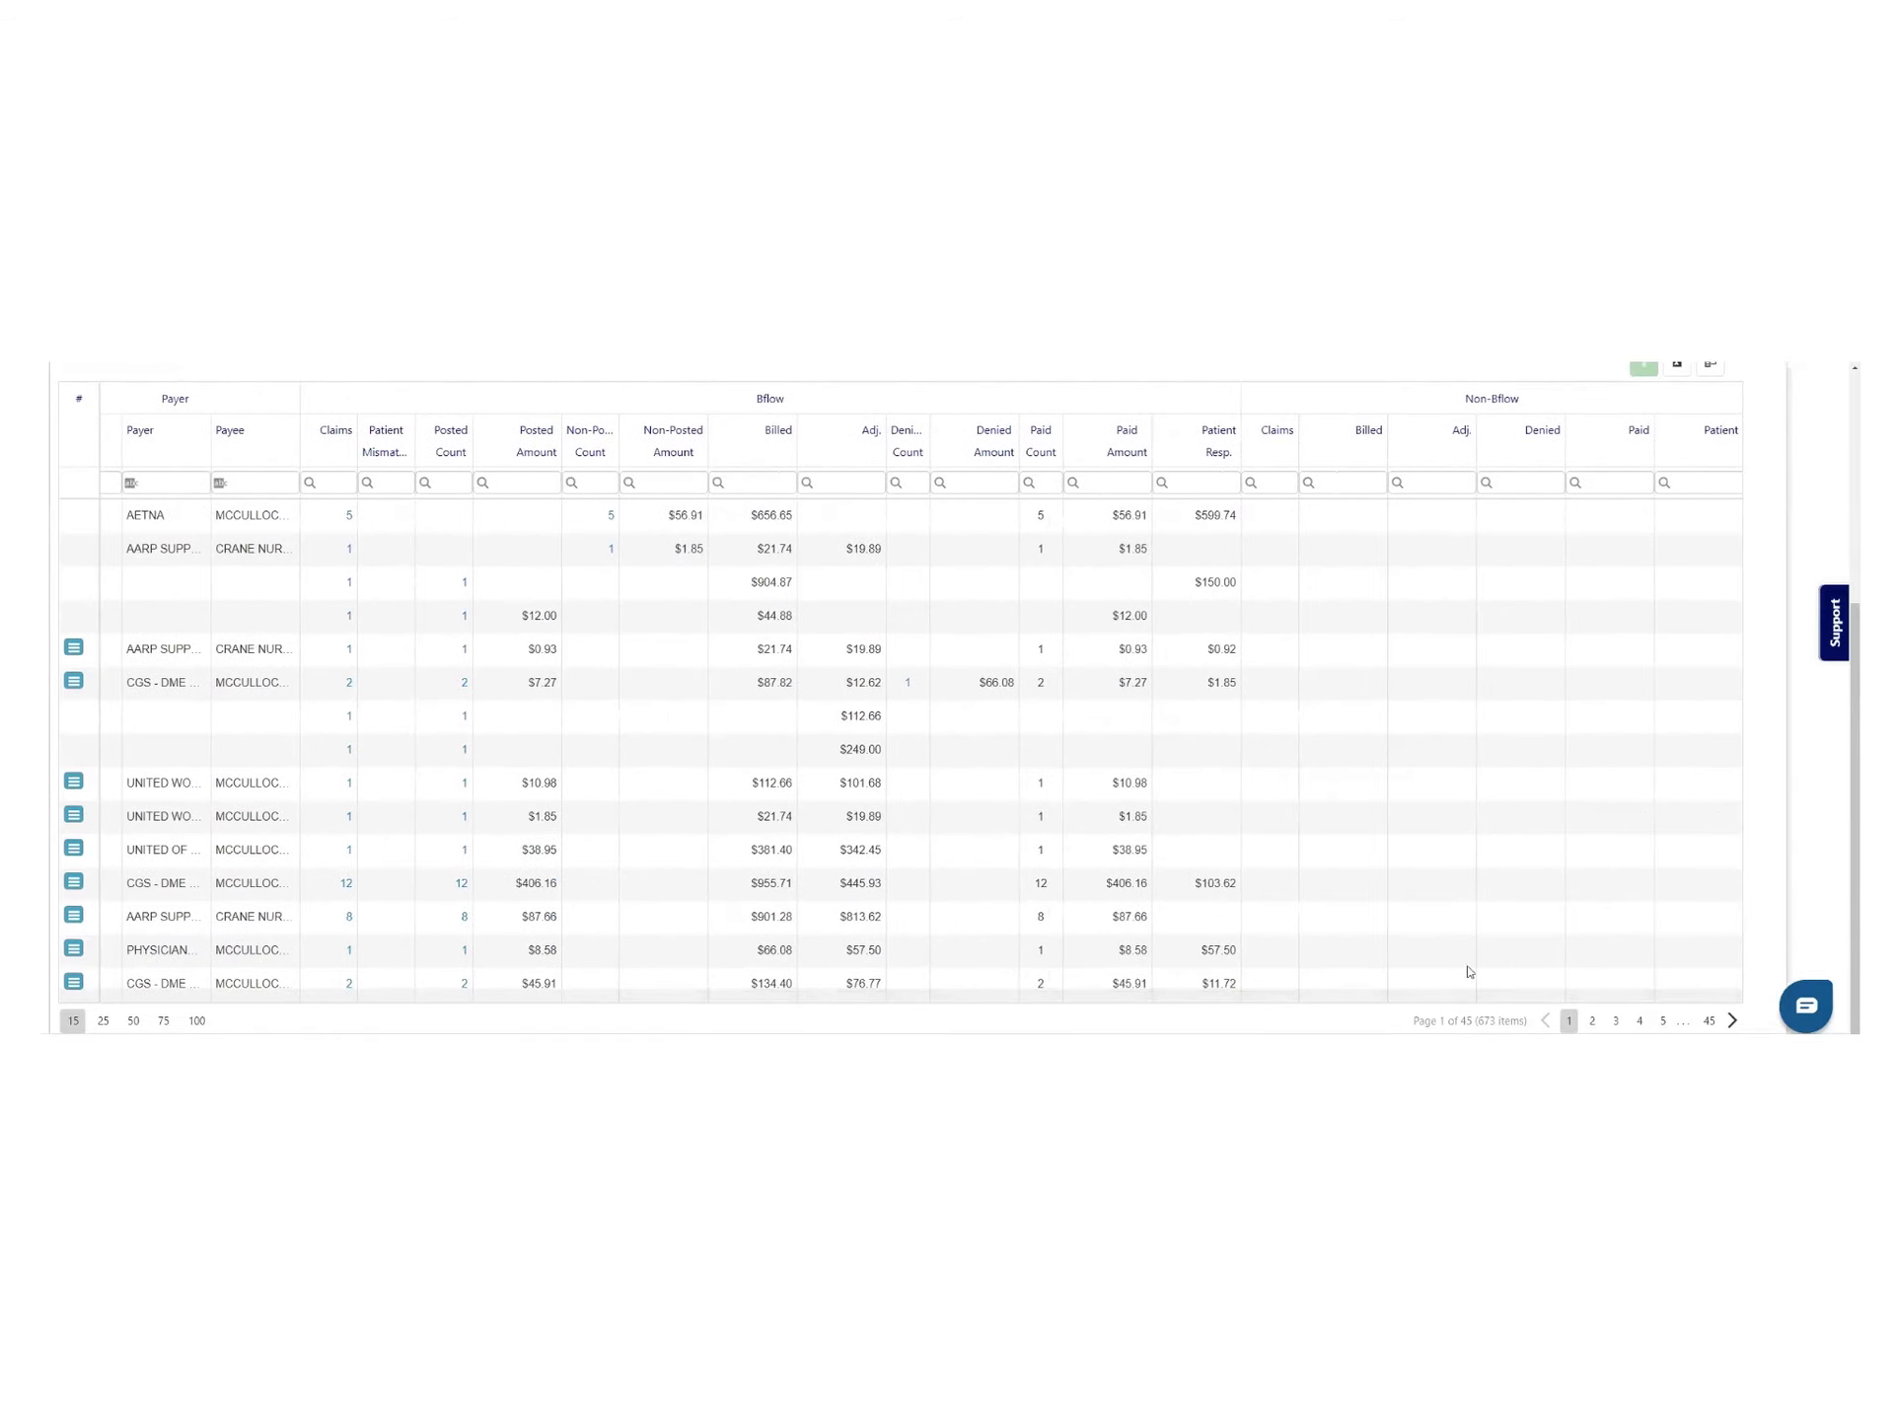
scroll(1269, 901, "up", 3)
scroll(1269, 903, "down", 3)
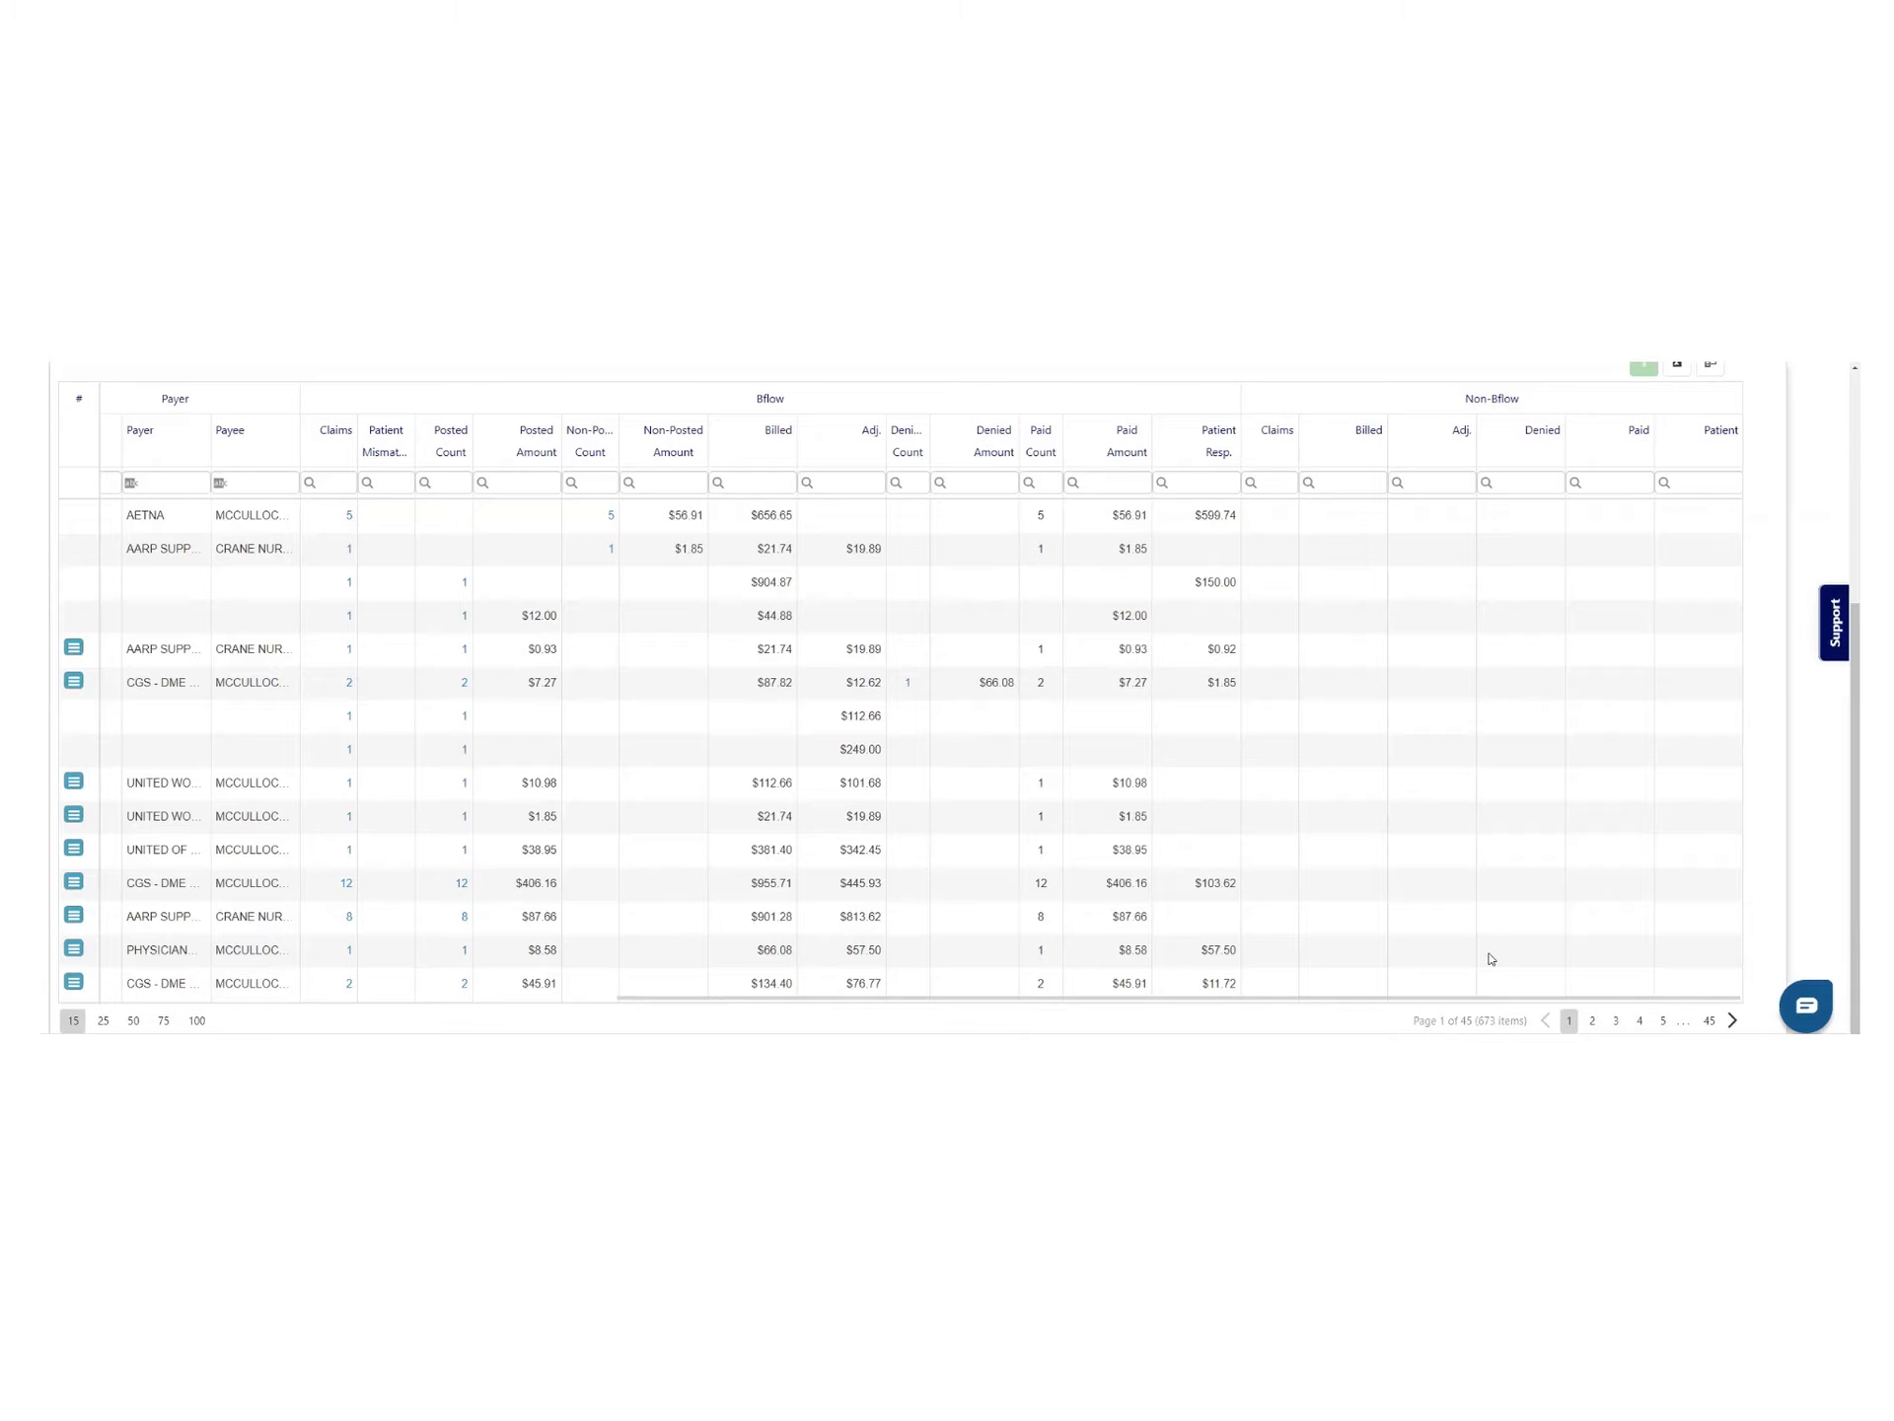
scroll(1235, 908, "up", 4)
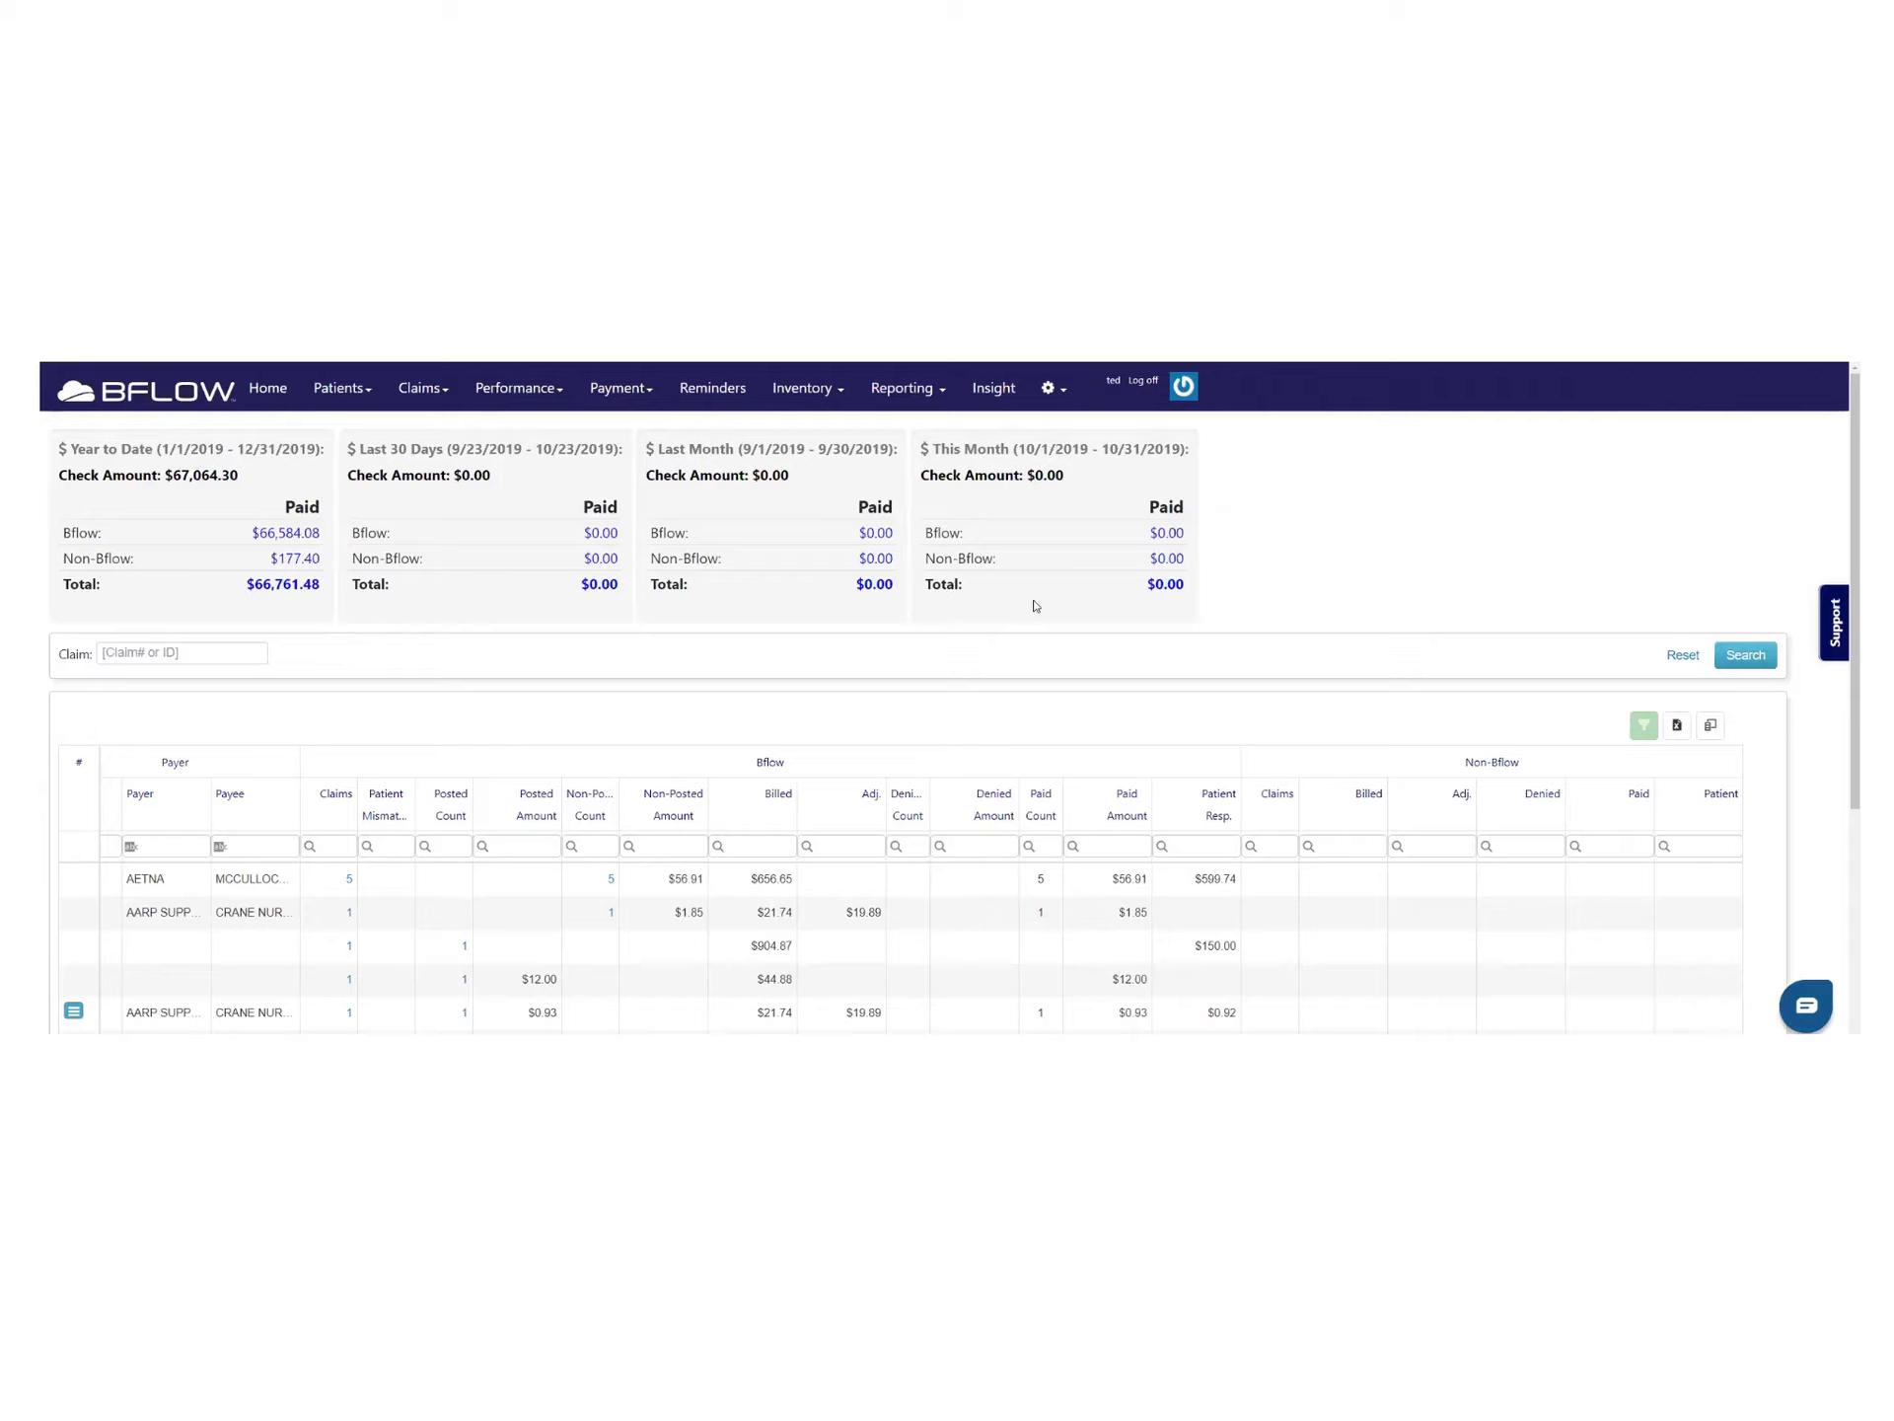
Go to Claims Old, showing 684 ready to send, 691 sent, 8 rejects and 10 denials
left_click(447, 398)
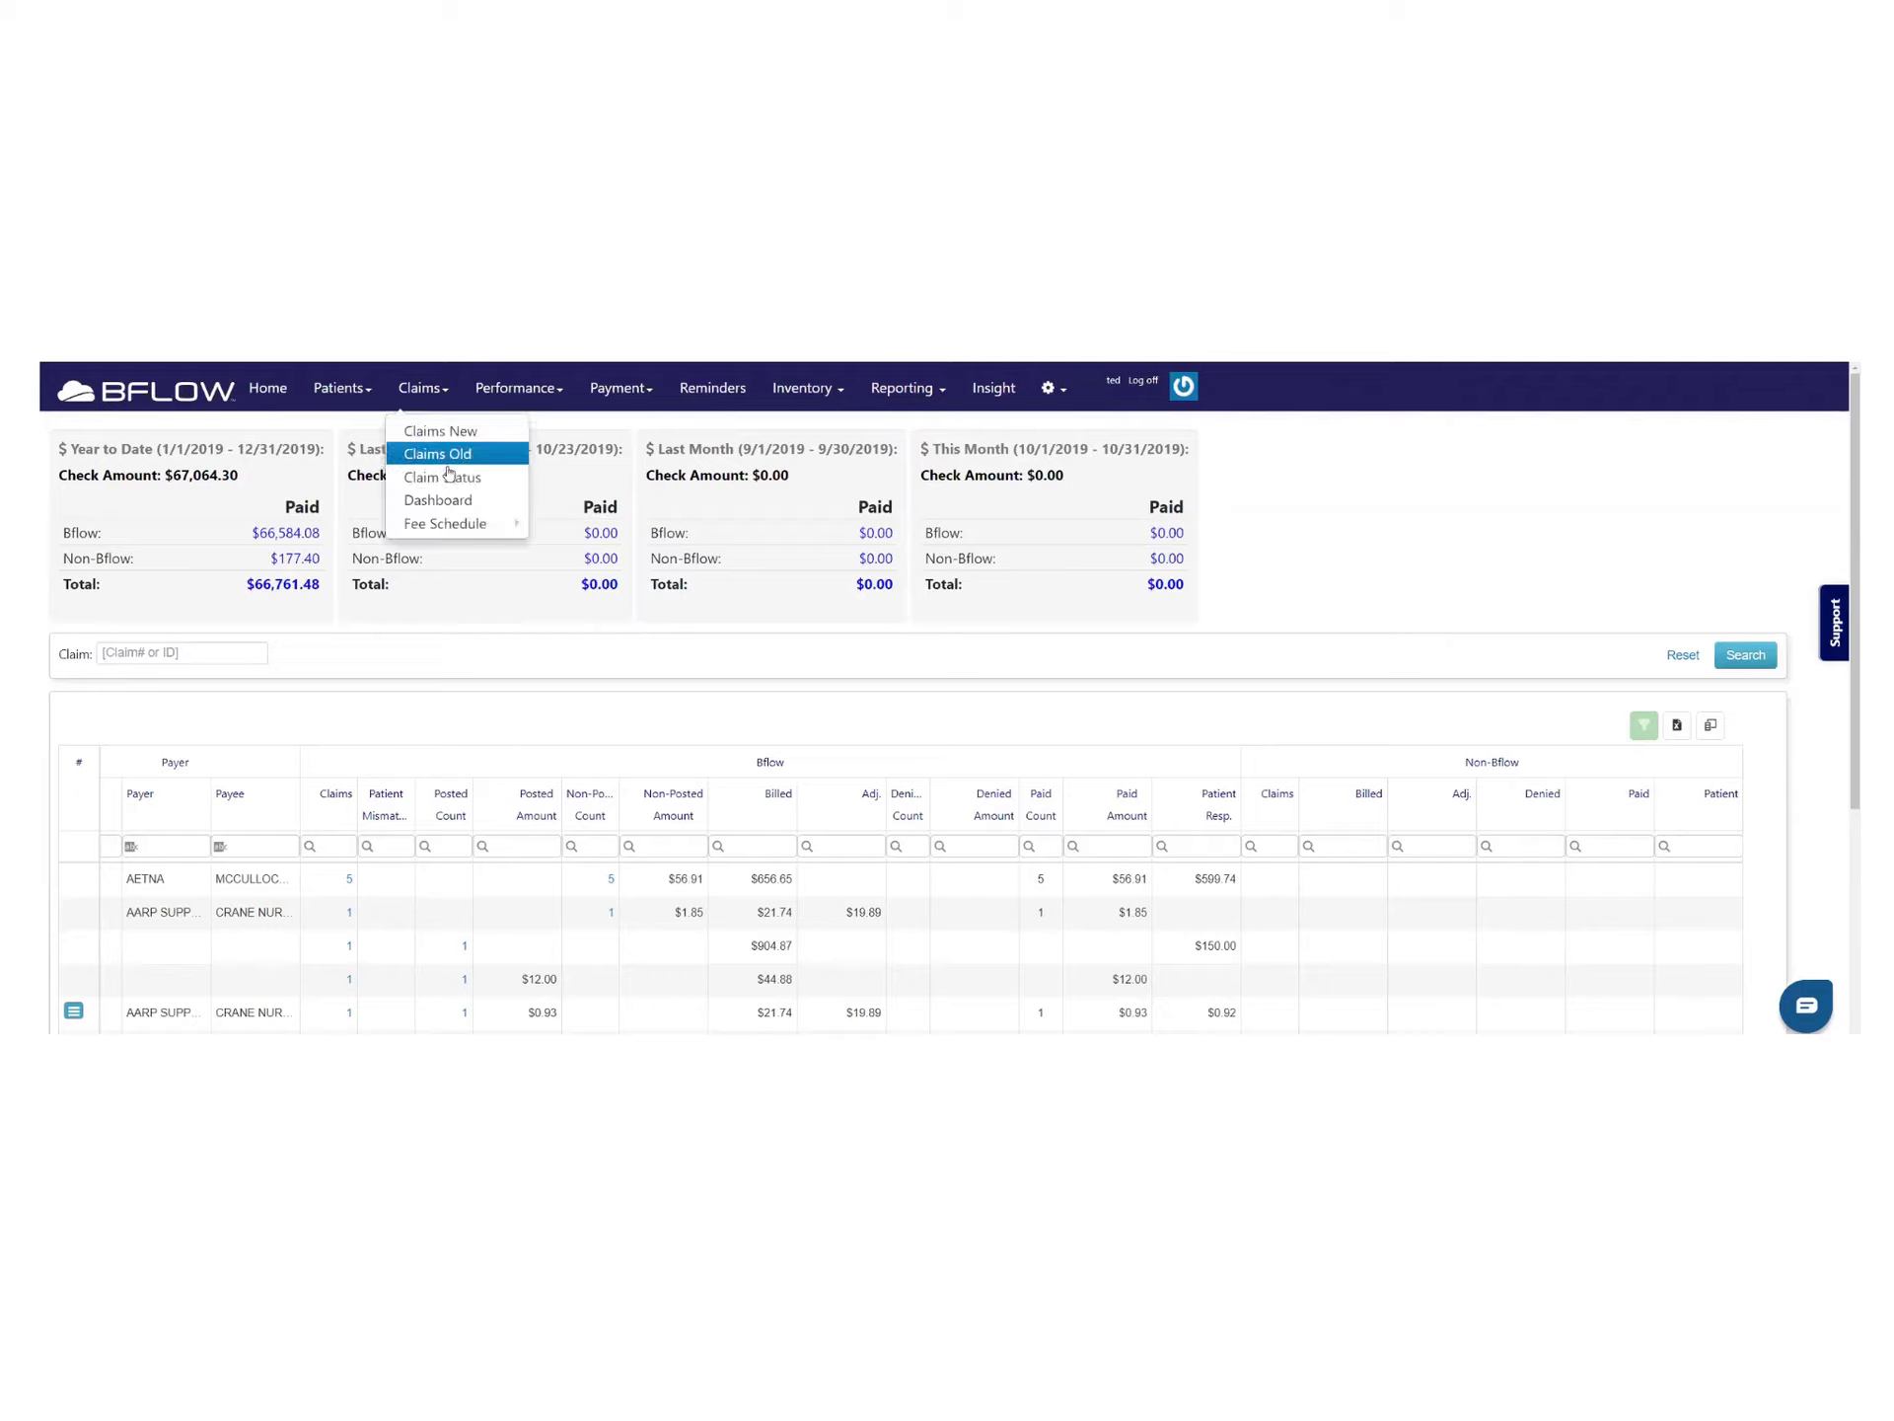
mouse_move(463, 522)
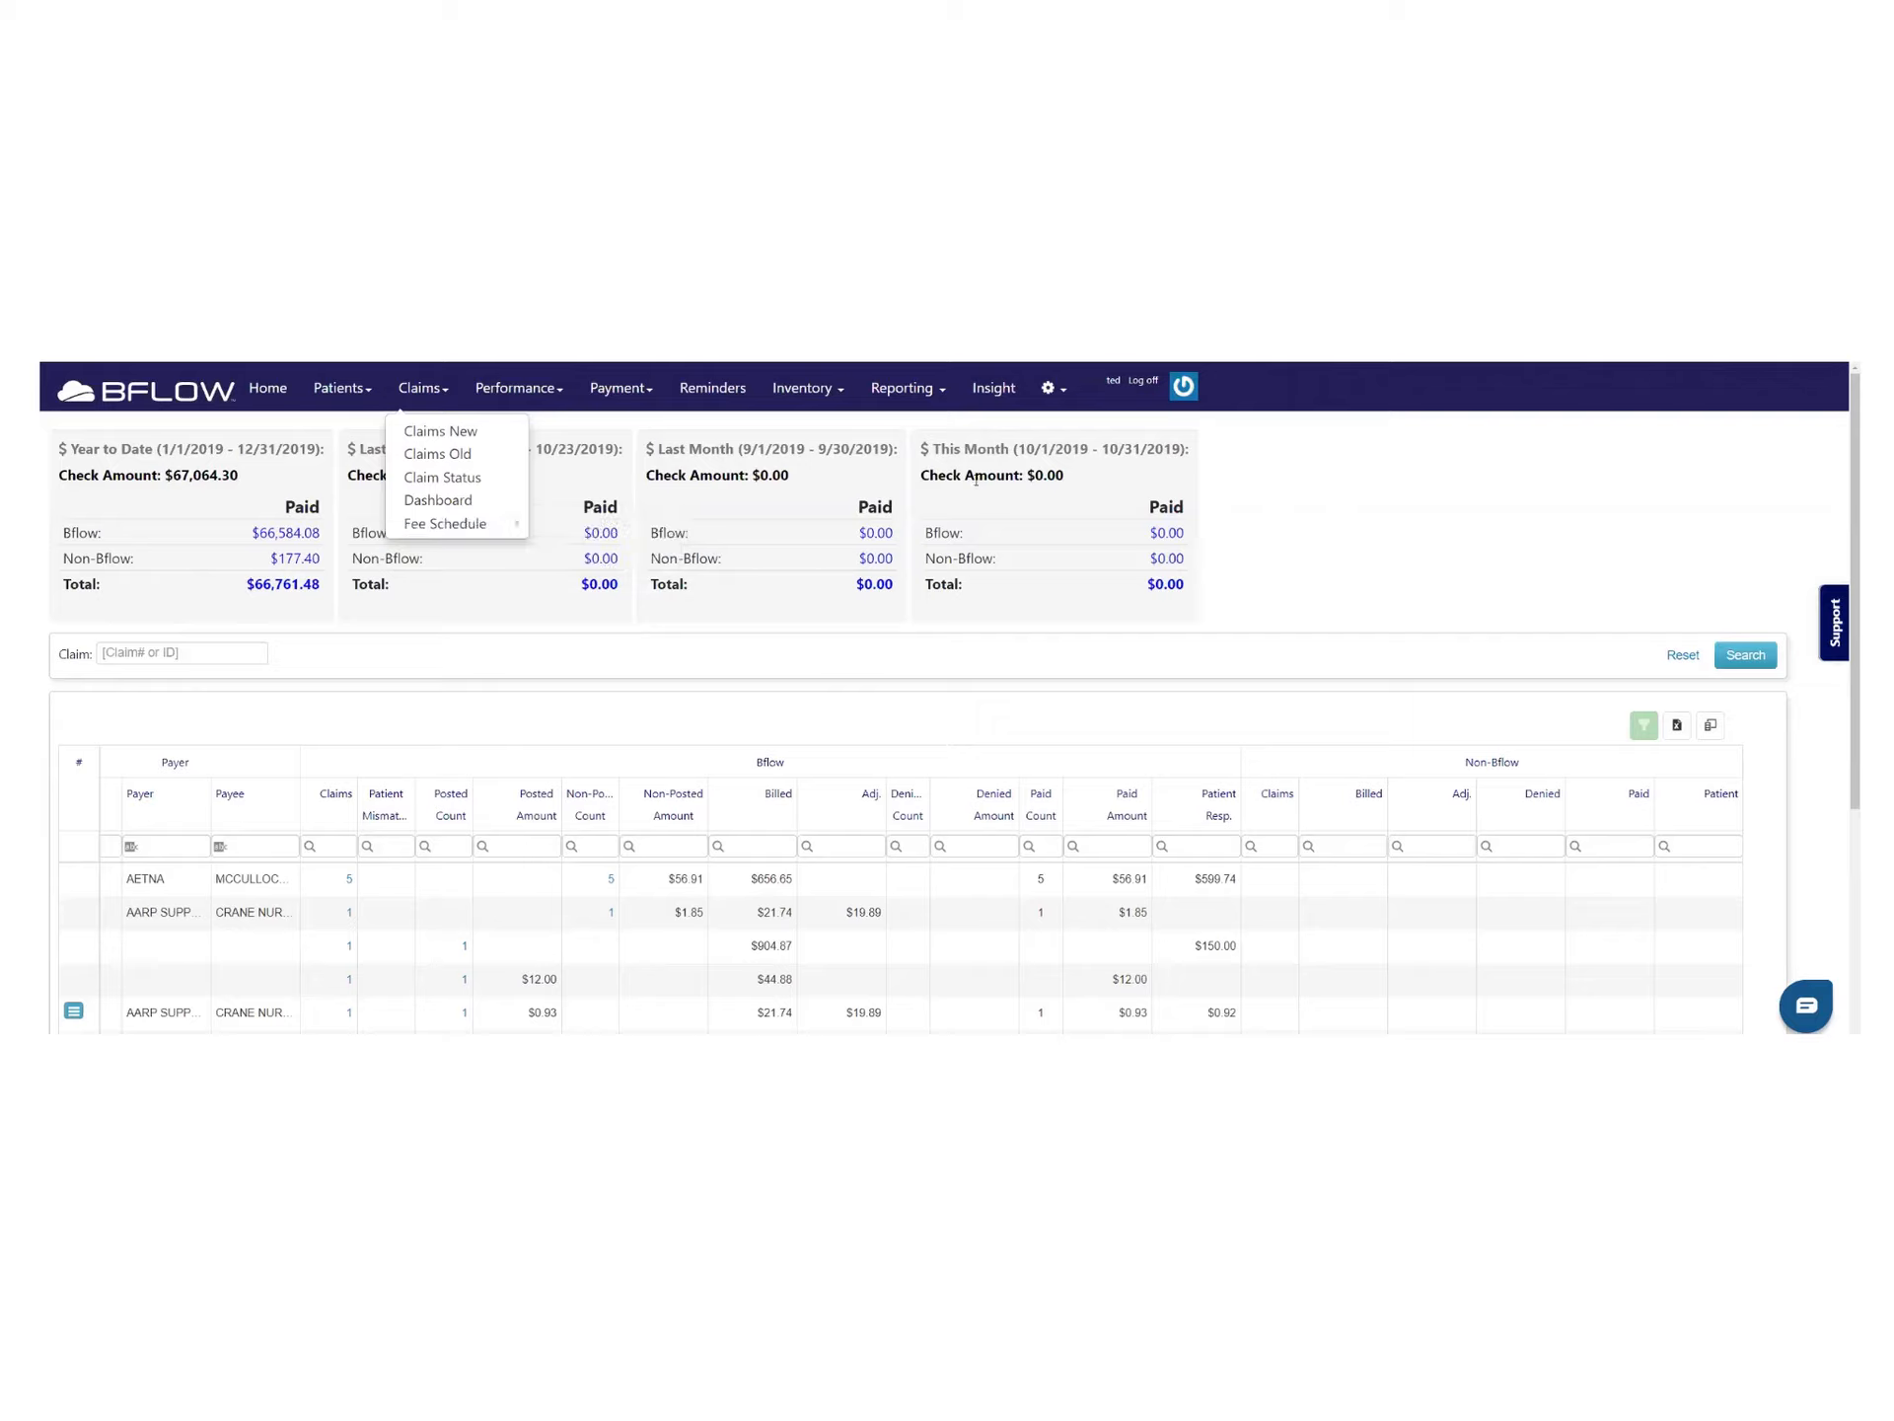
left_click(1236, 457)
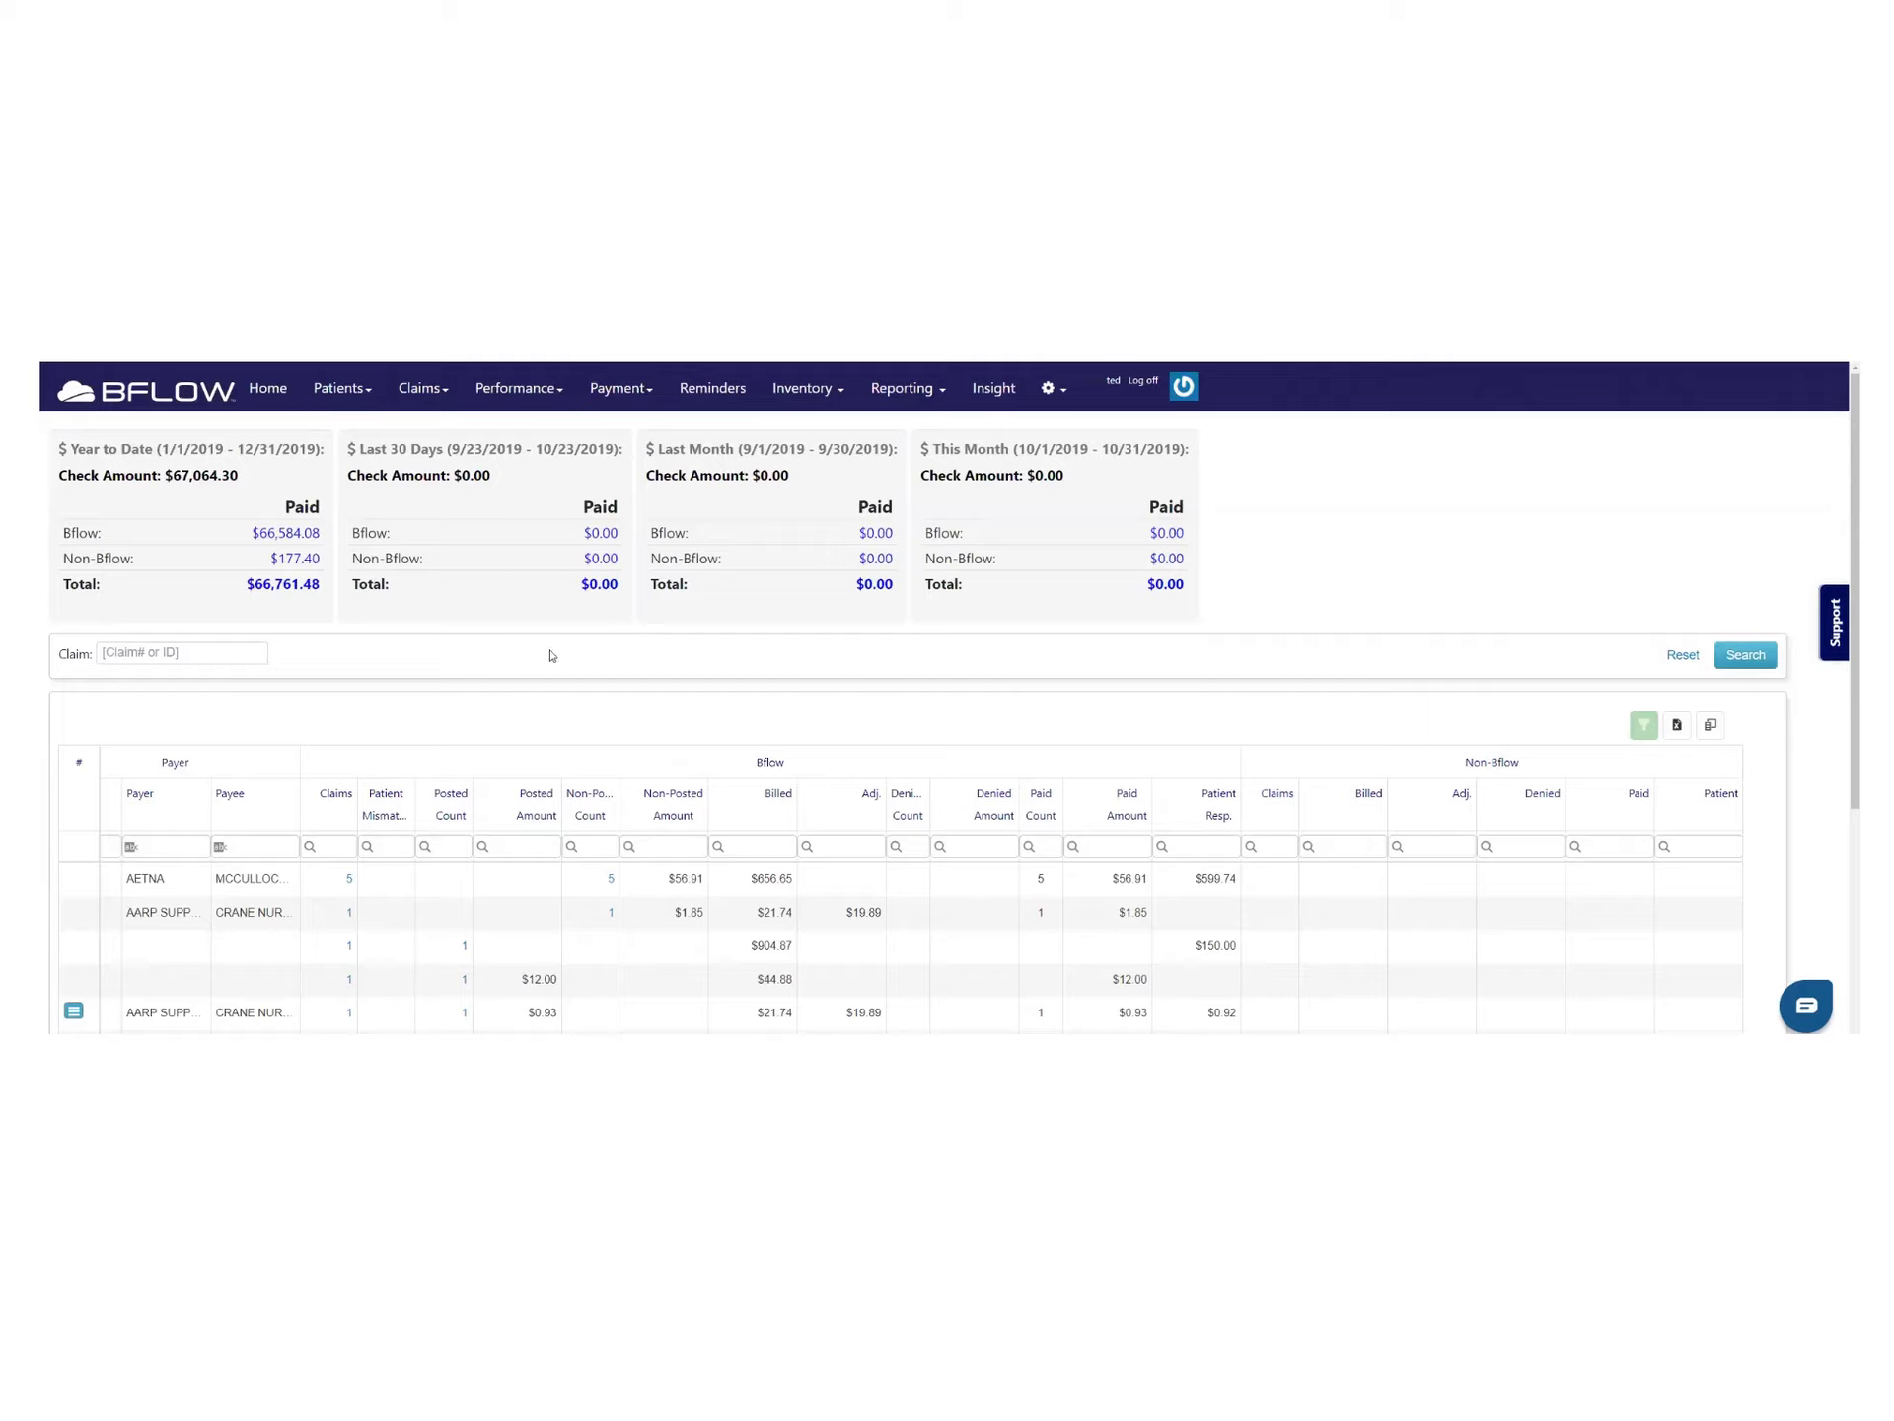
left_click(409, 393)
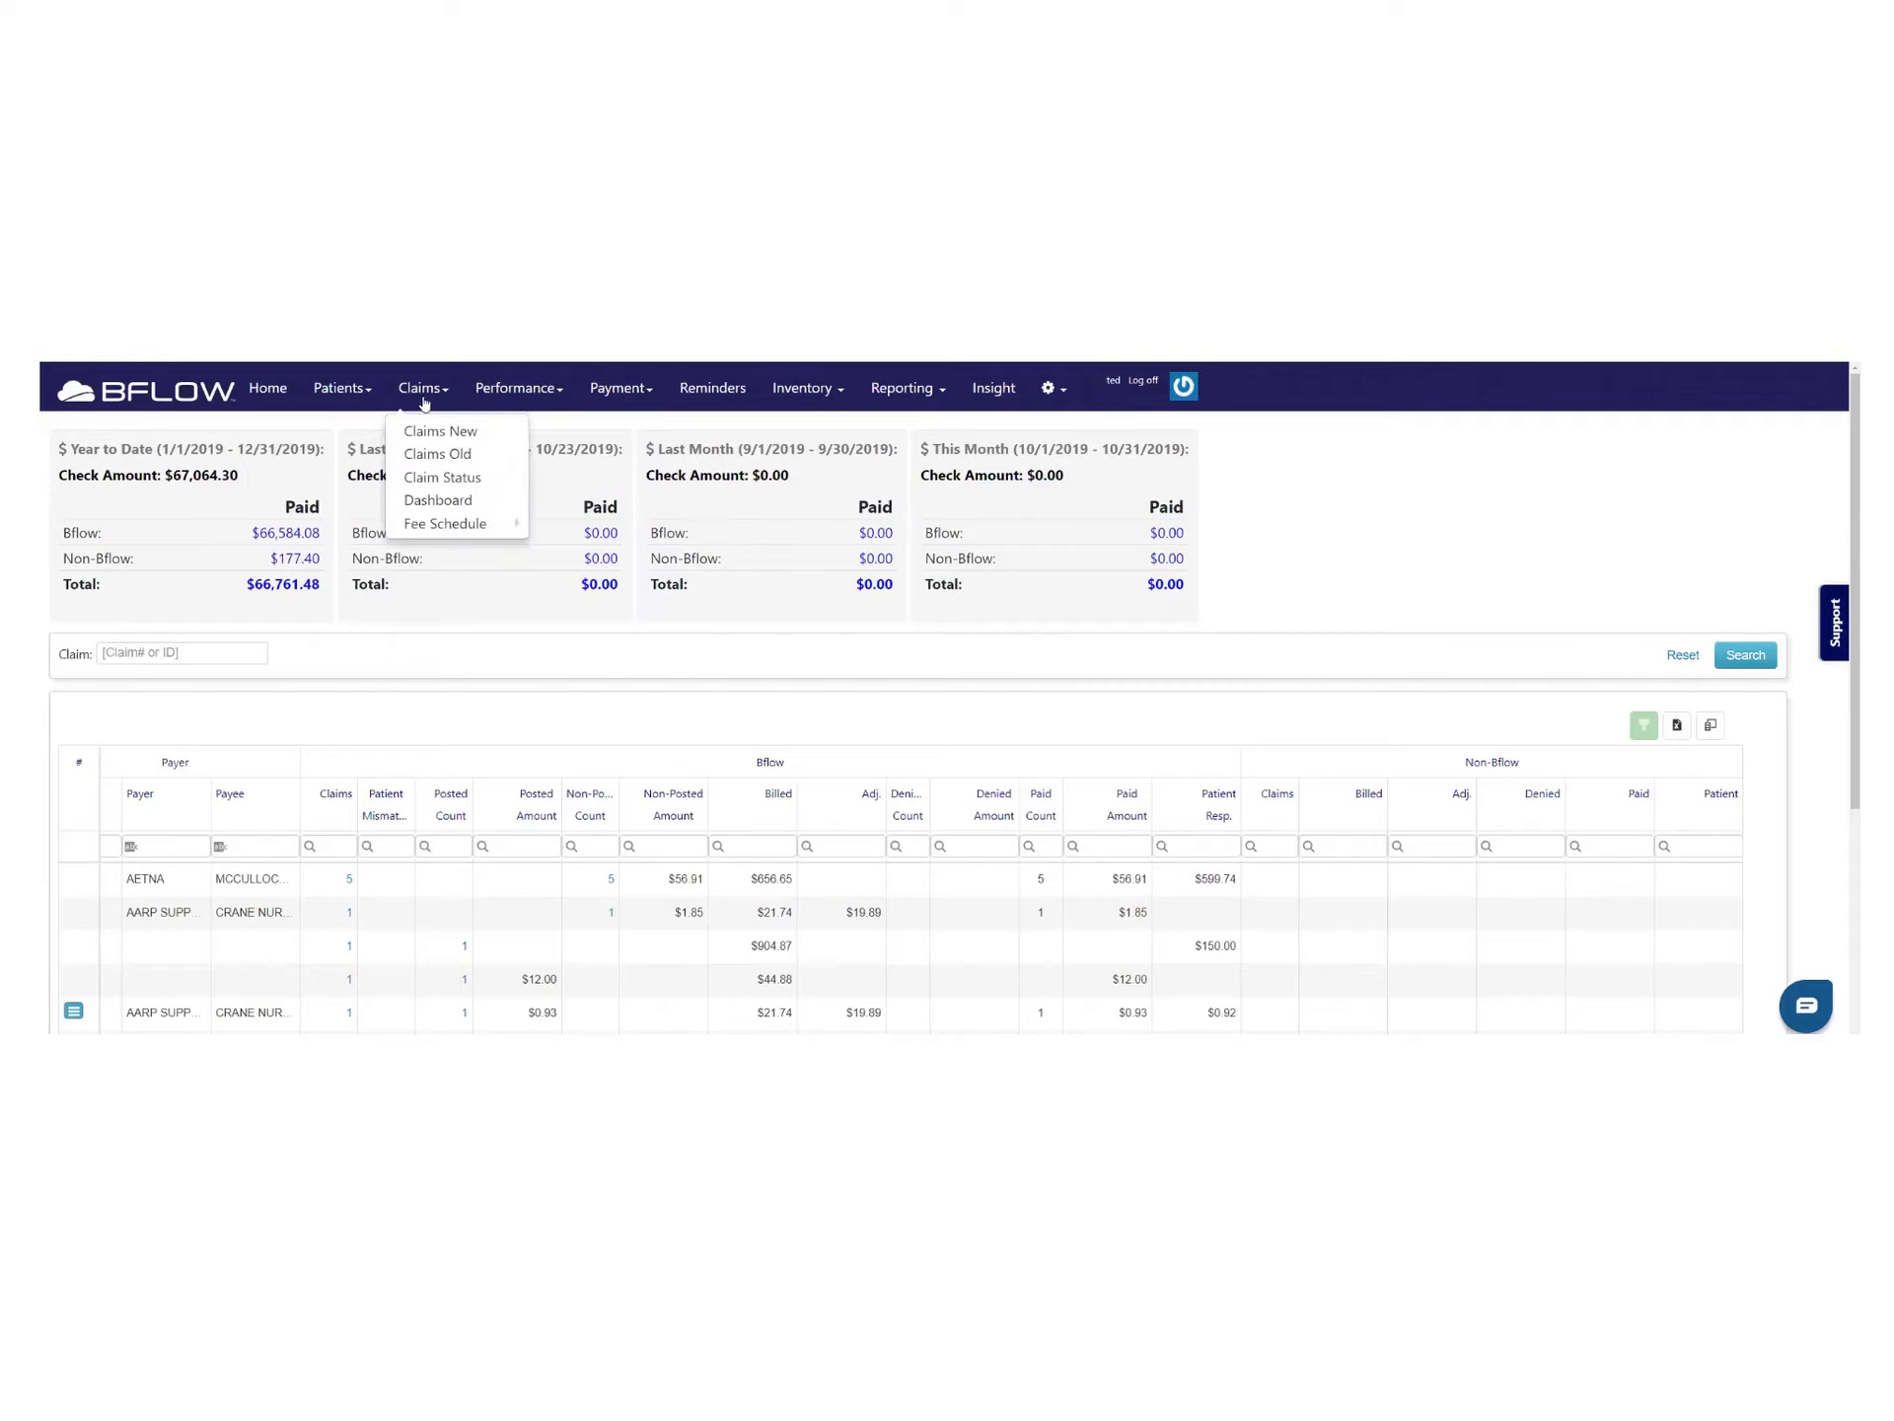
left_click(439, 454)
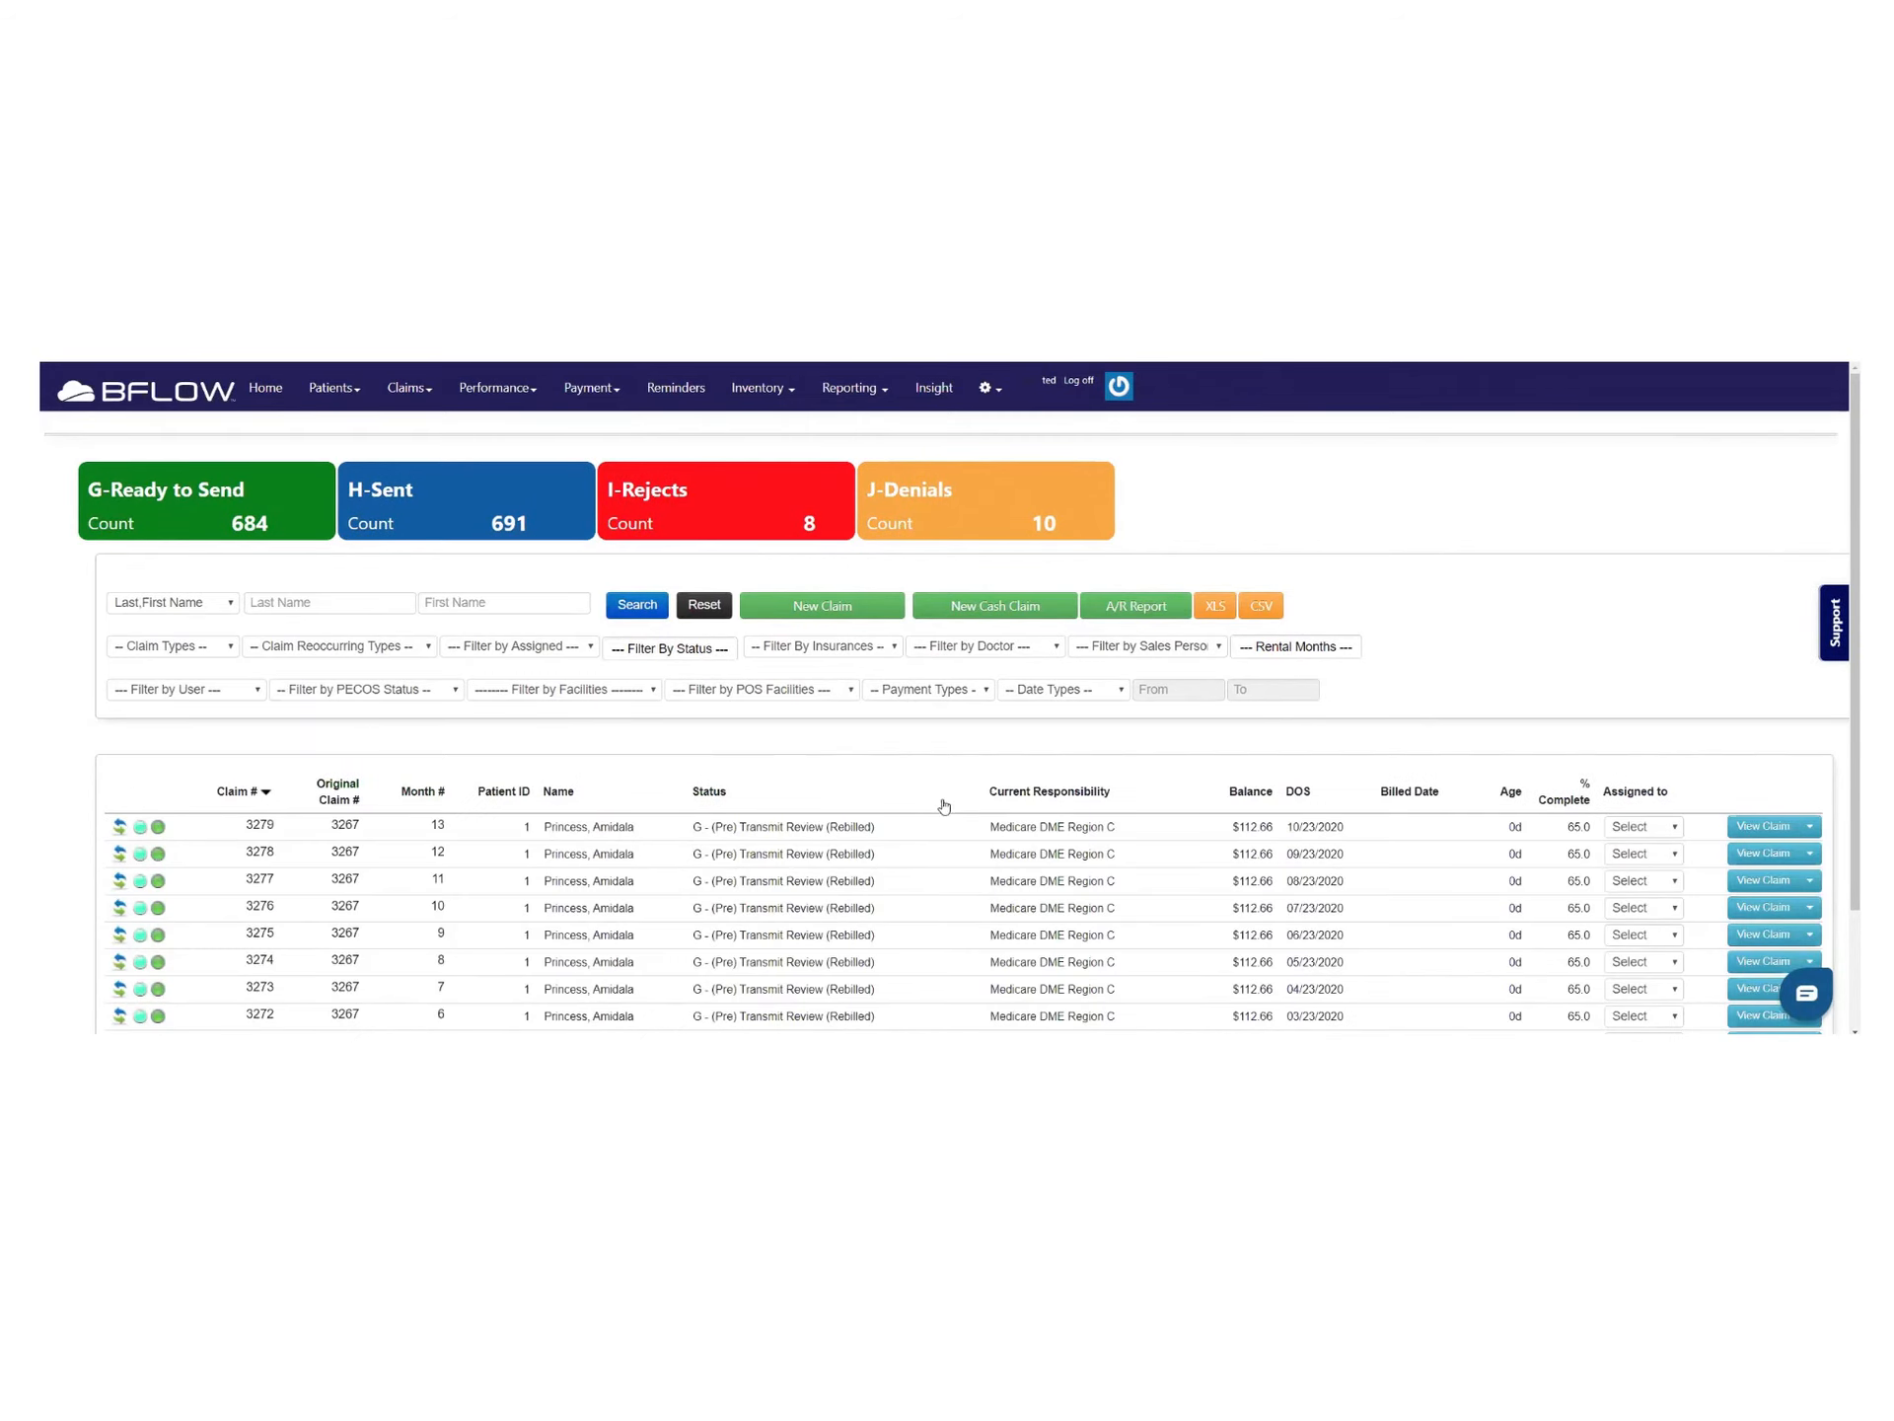
left_click_drag(983, 795, 1129, 807)
scroll(1129, 807, "down", 3)
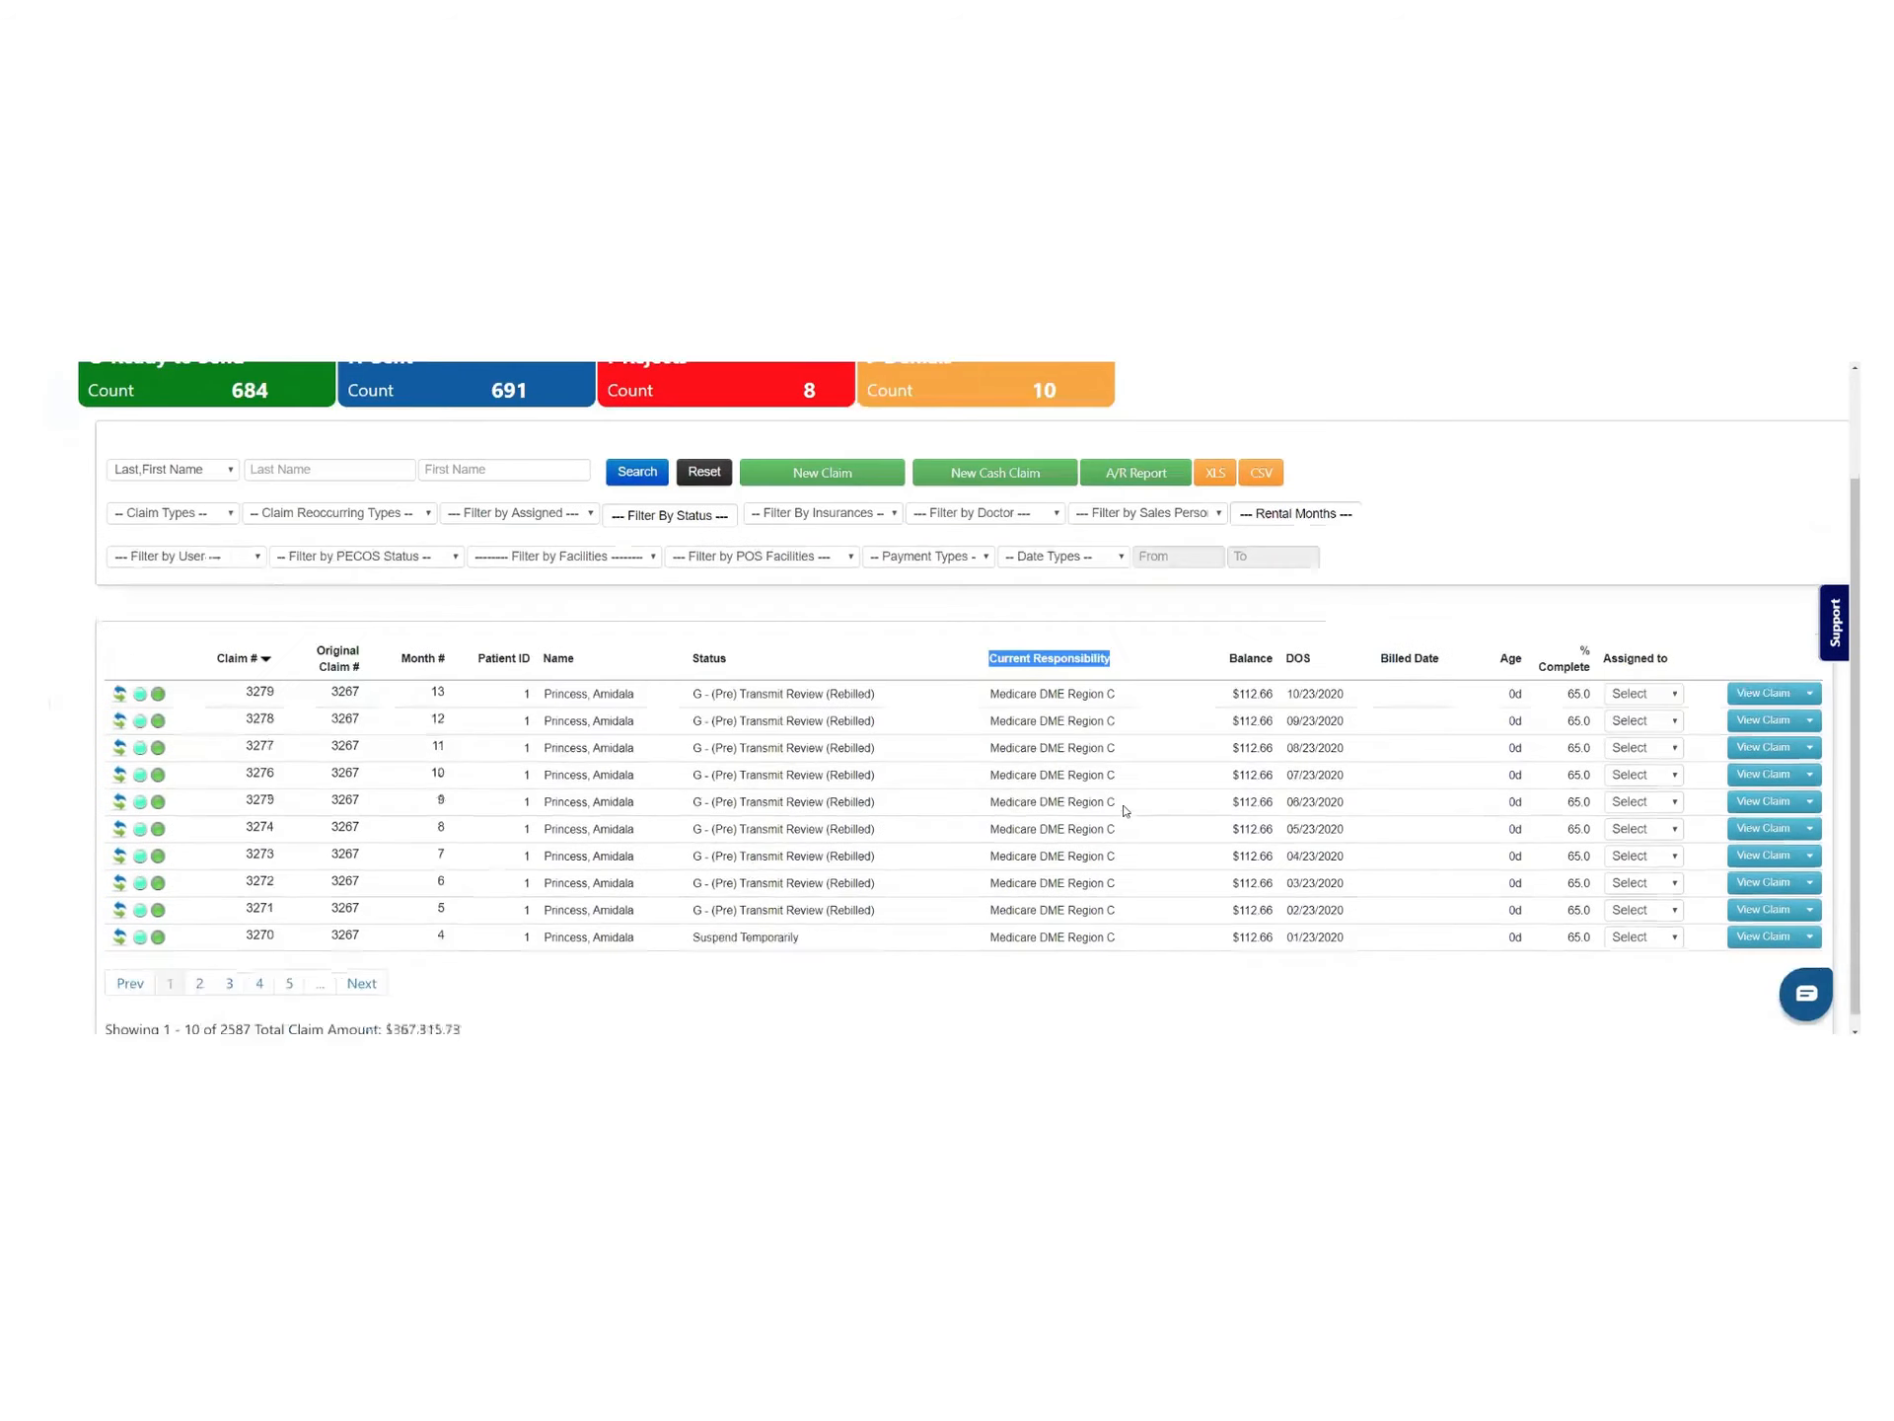
scroll(1125, 809, "up", 2)
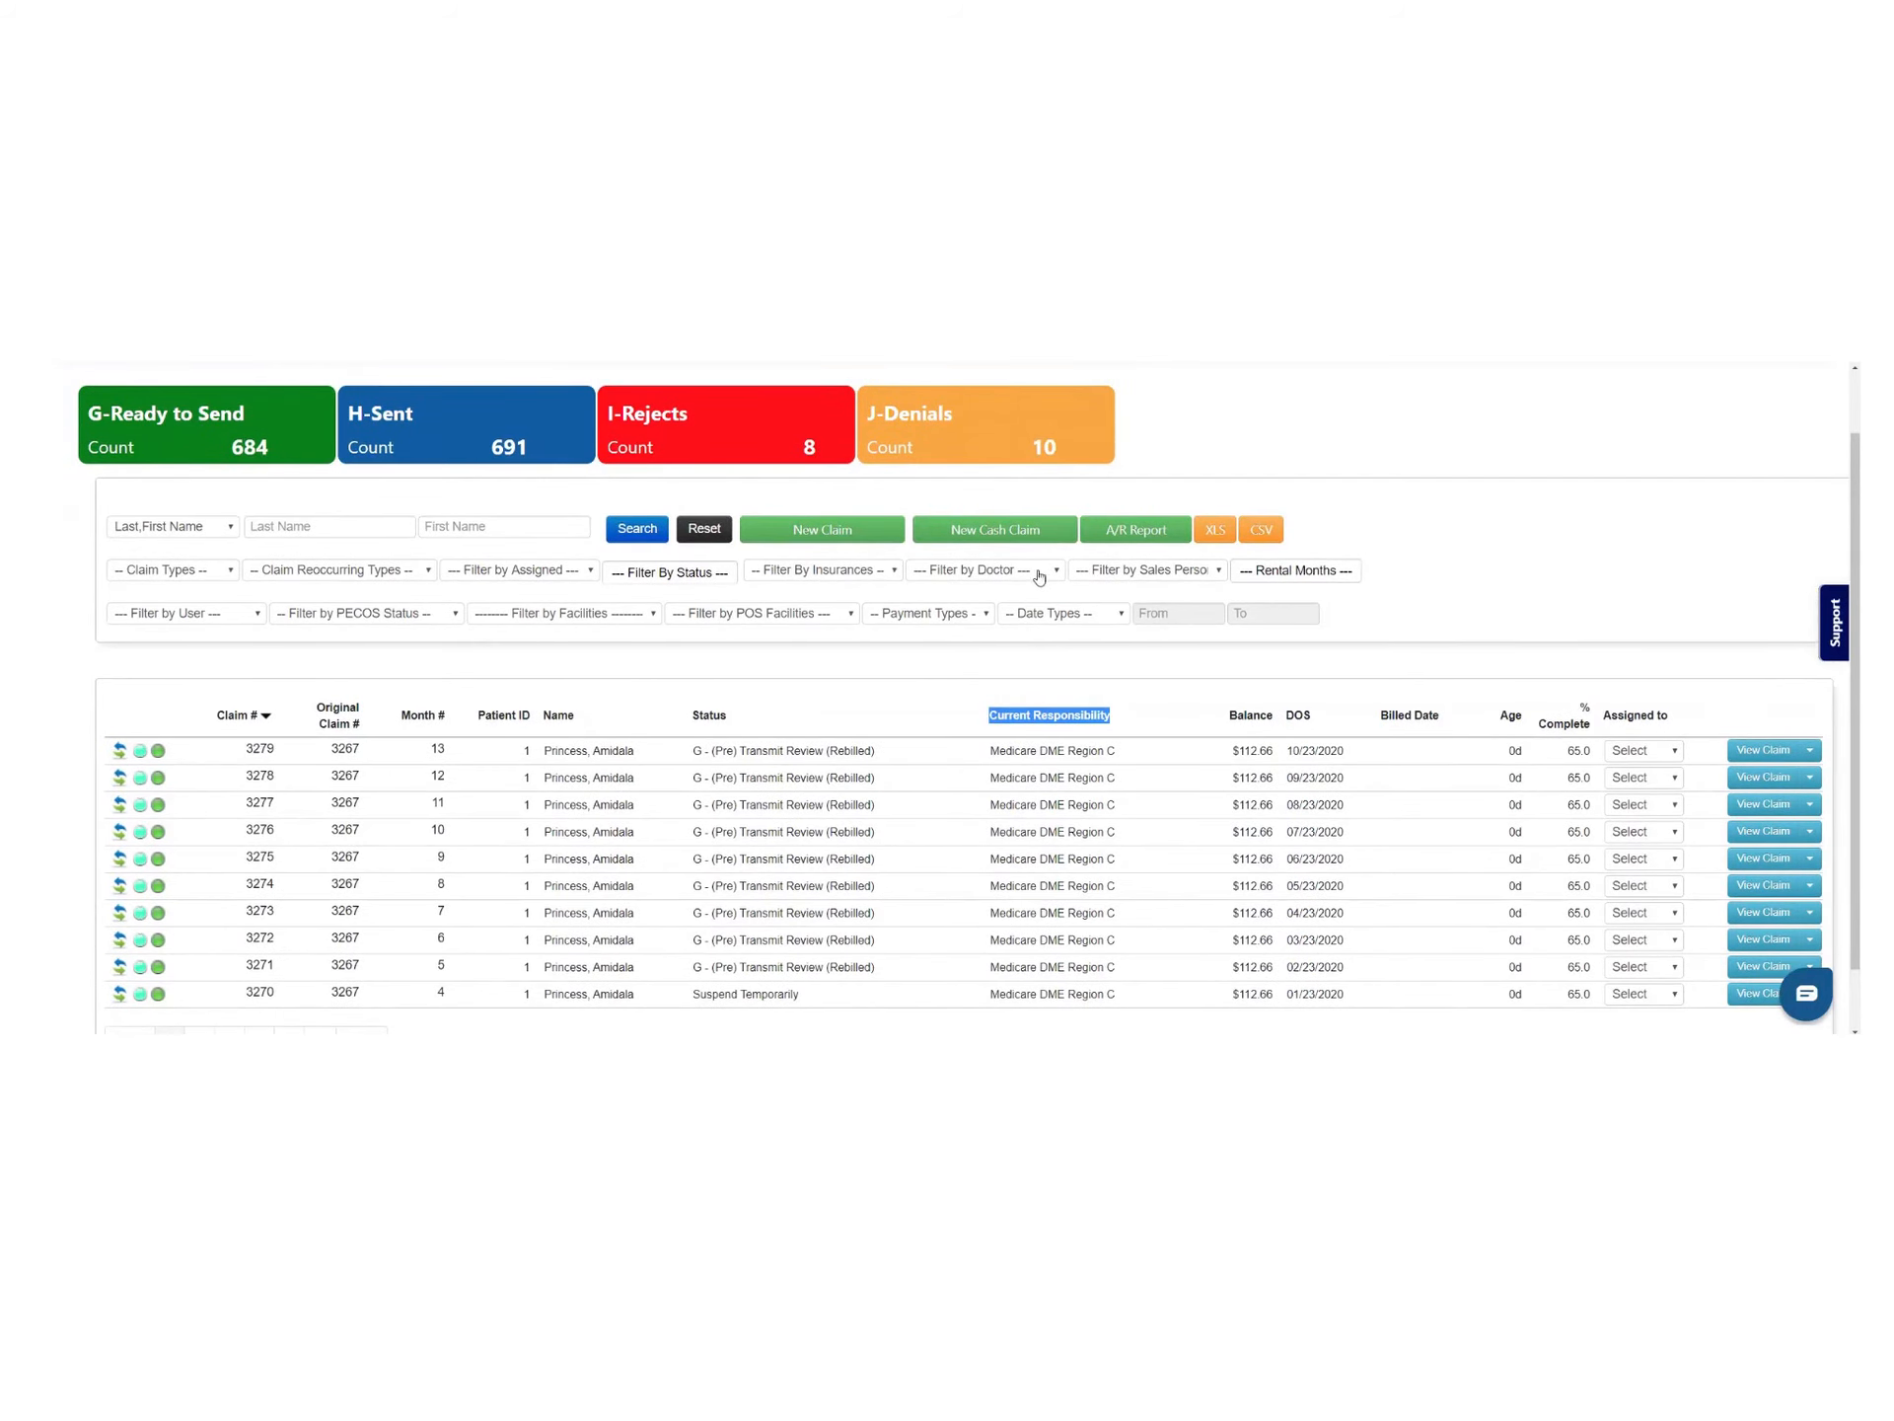
left_click(1303, 572)
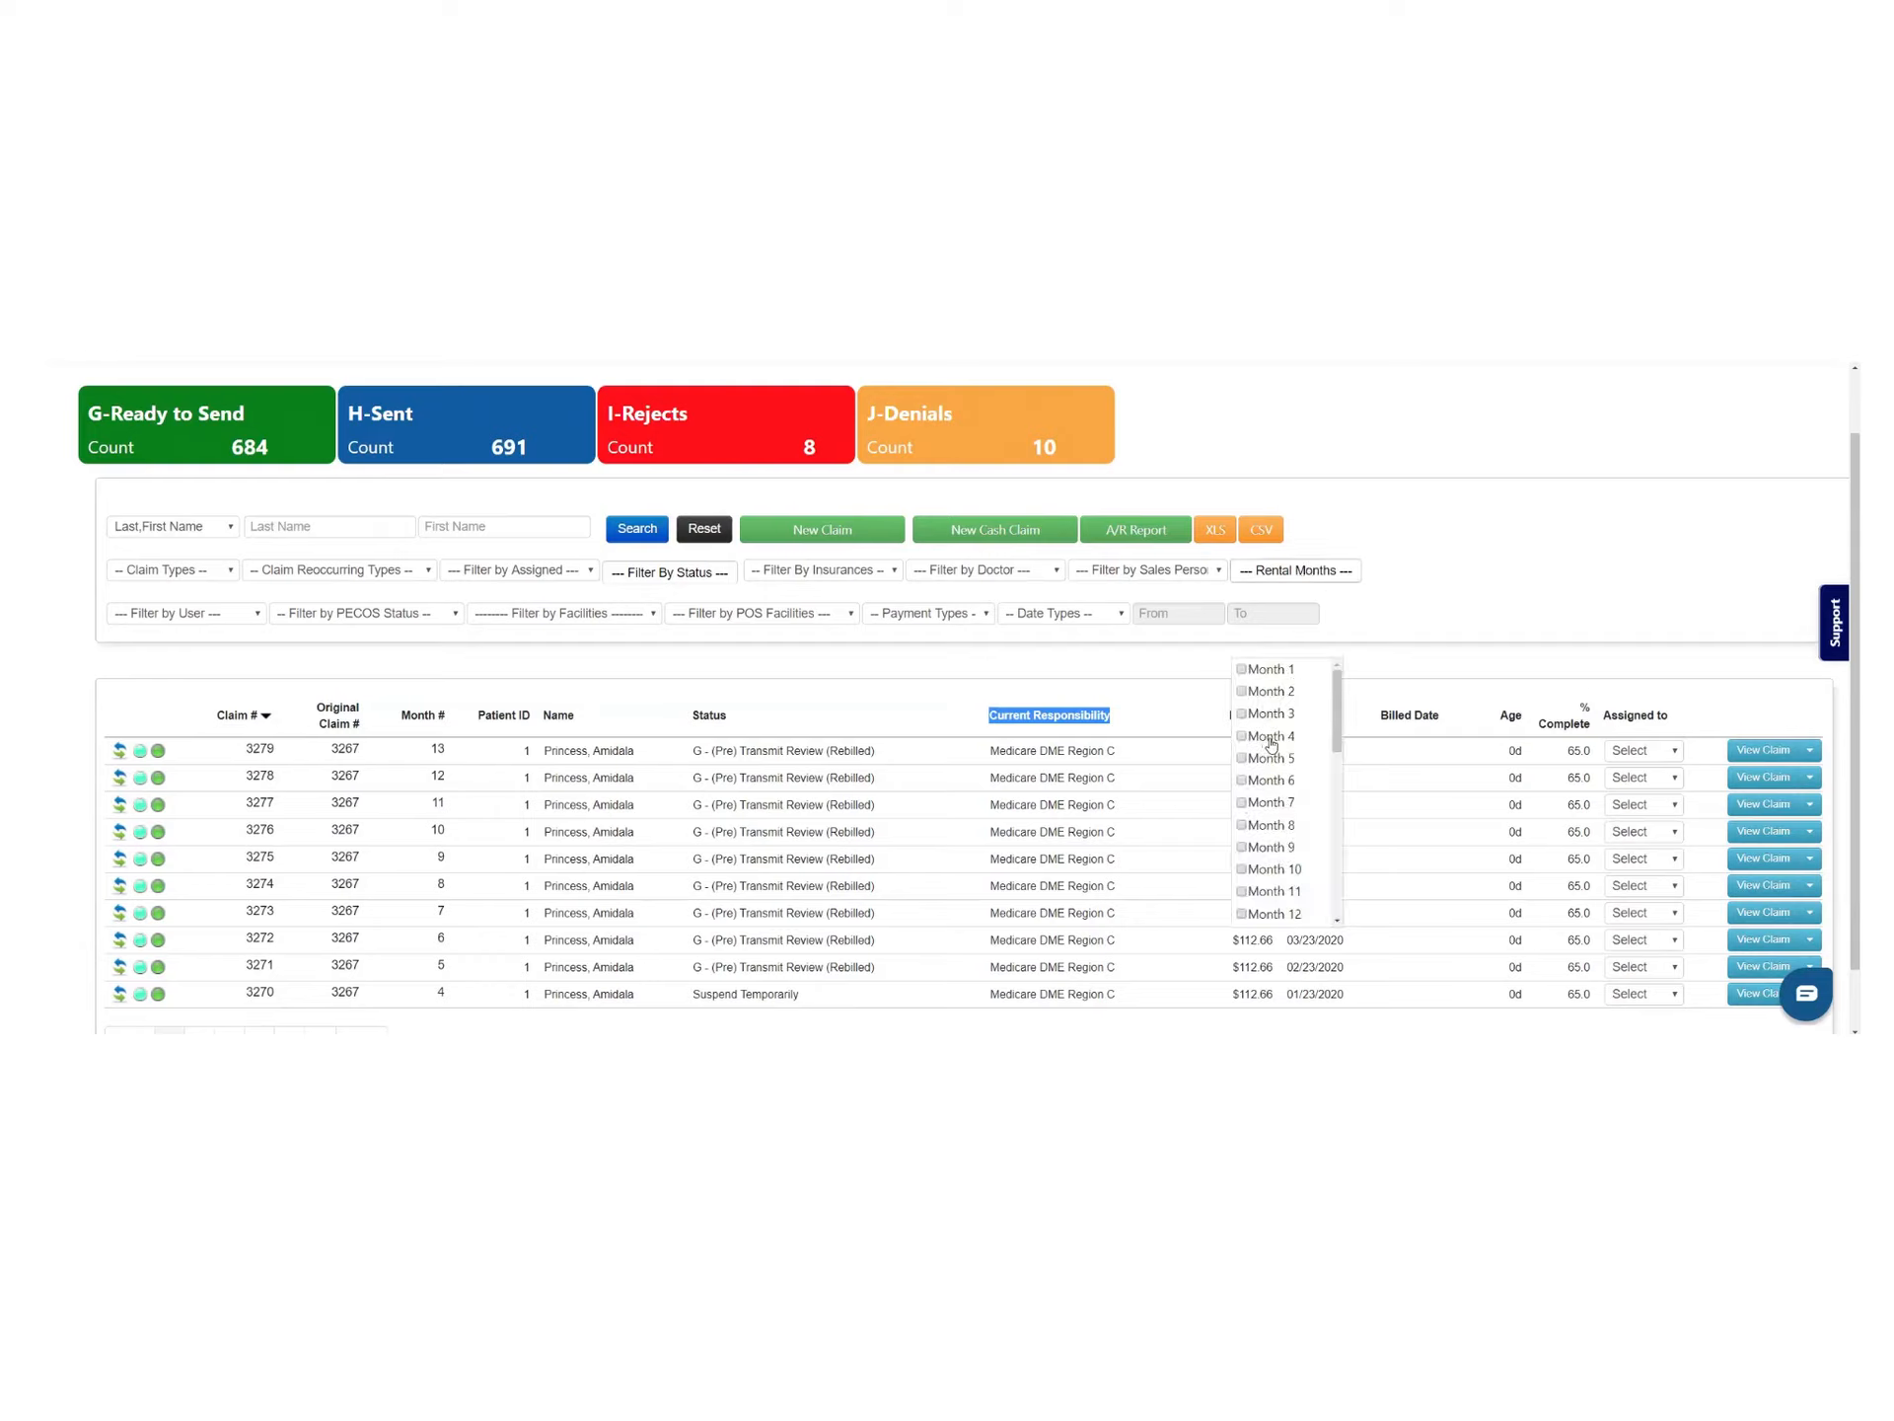
left_click(1189, 570)
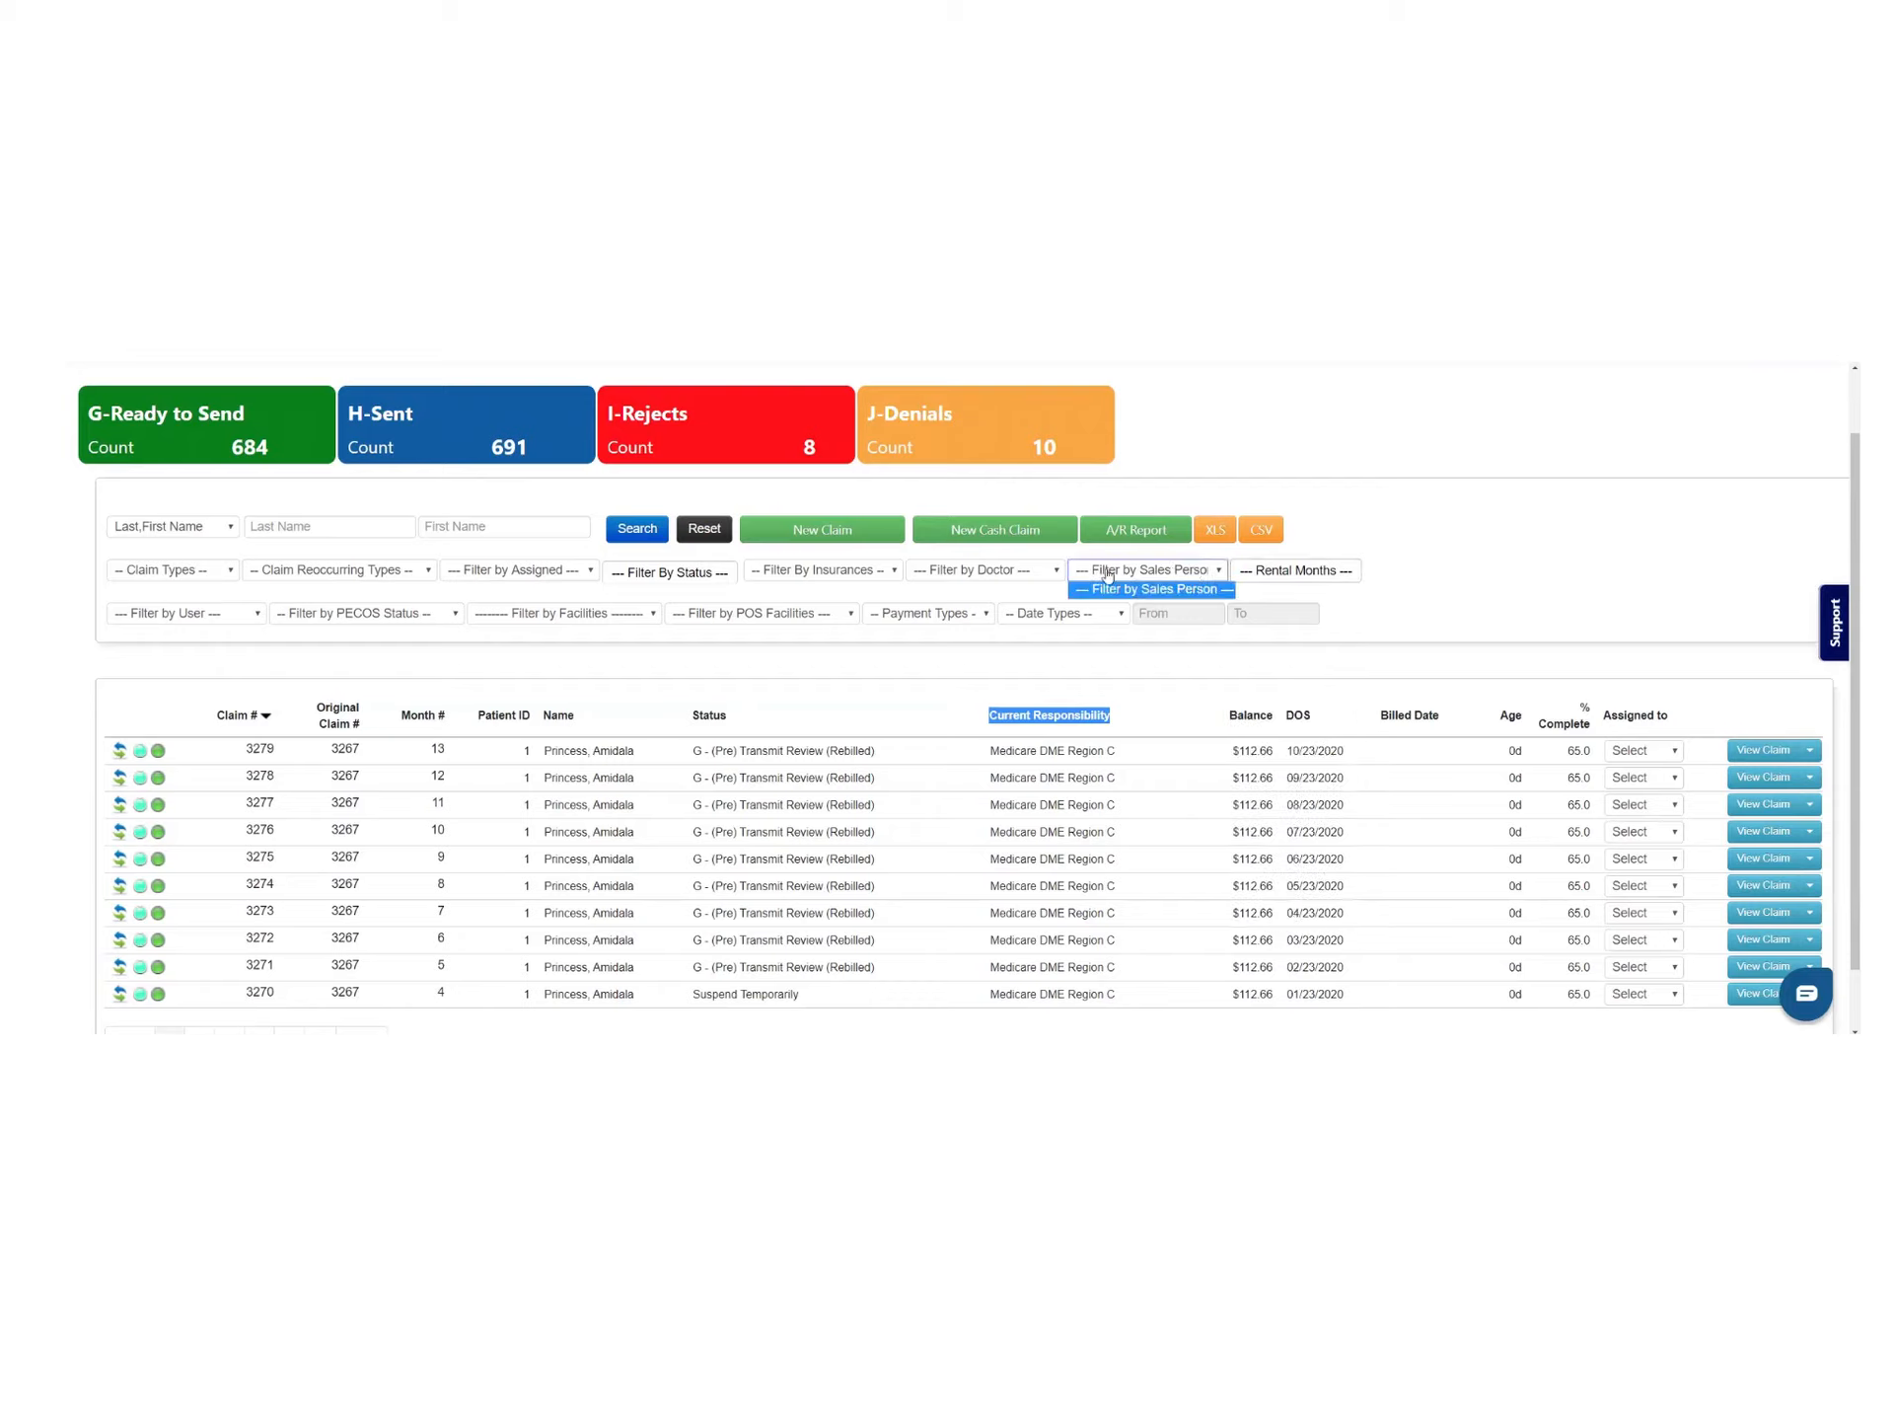
left_click(1028, 571)
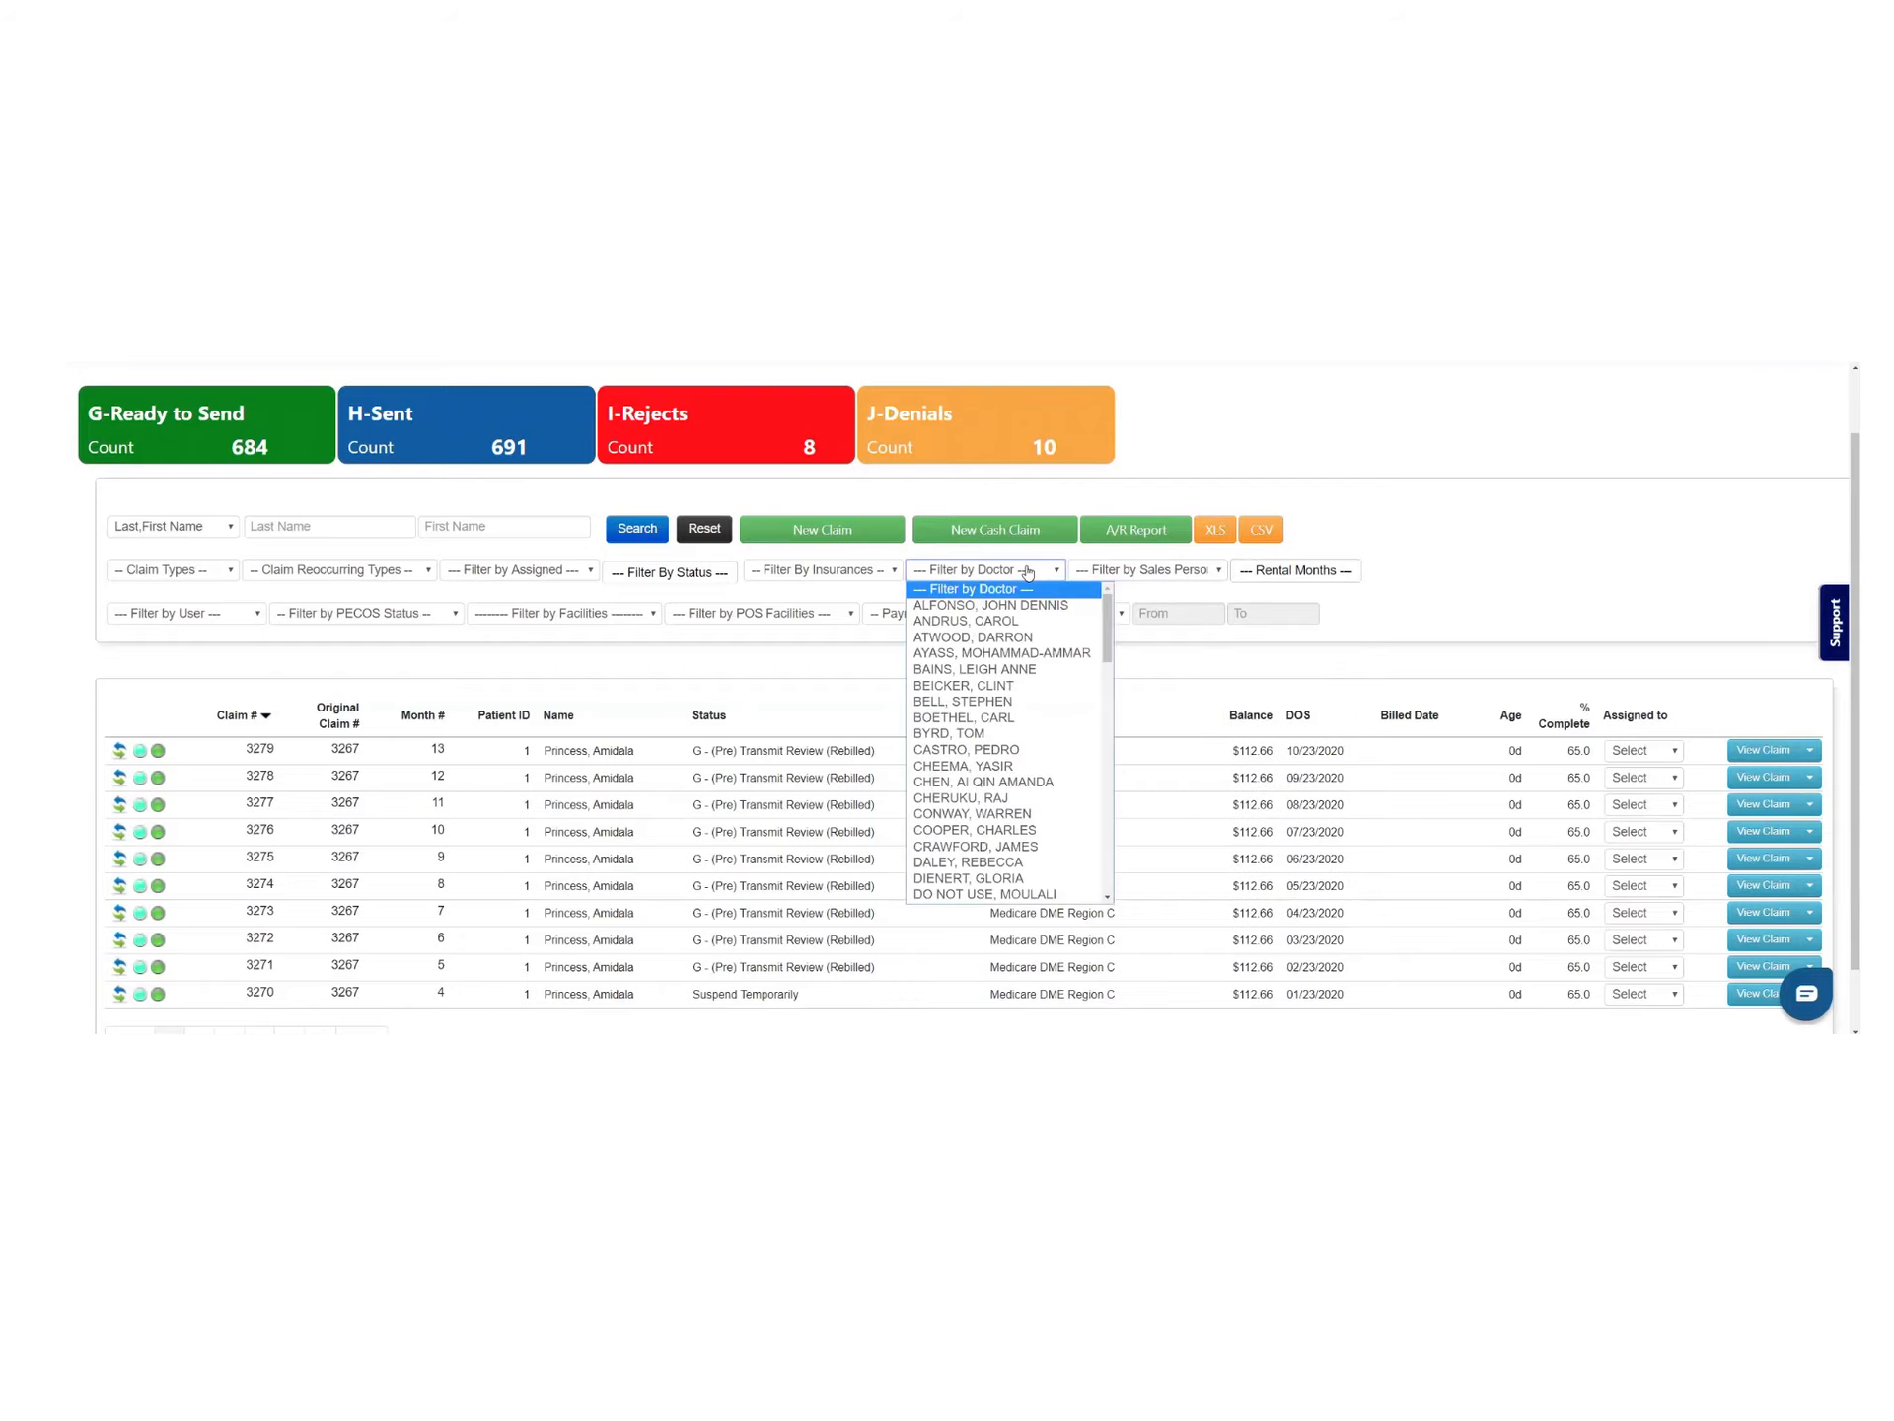
left_click(847, 573)
left_click(848, 573)
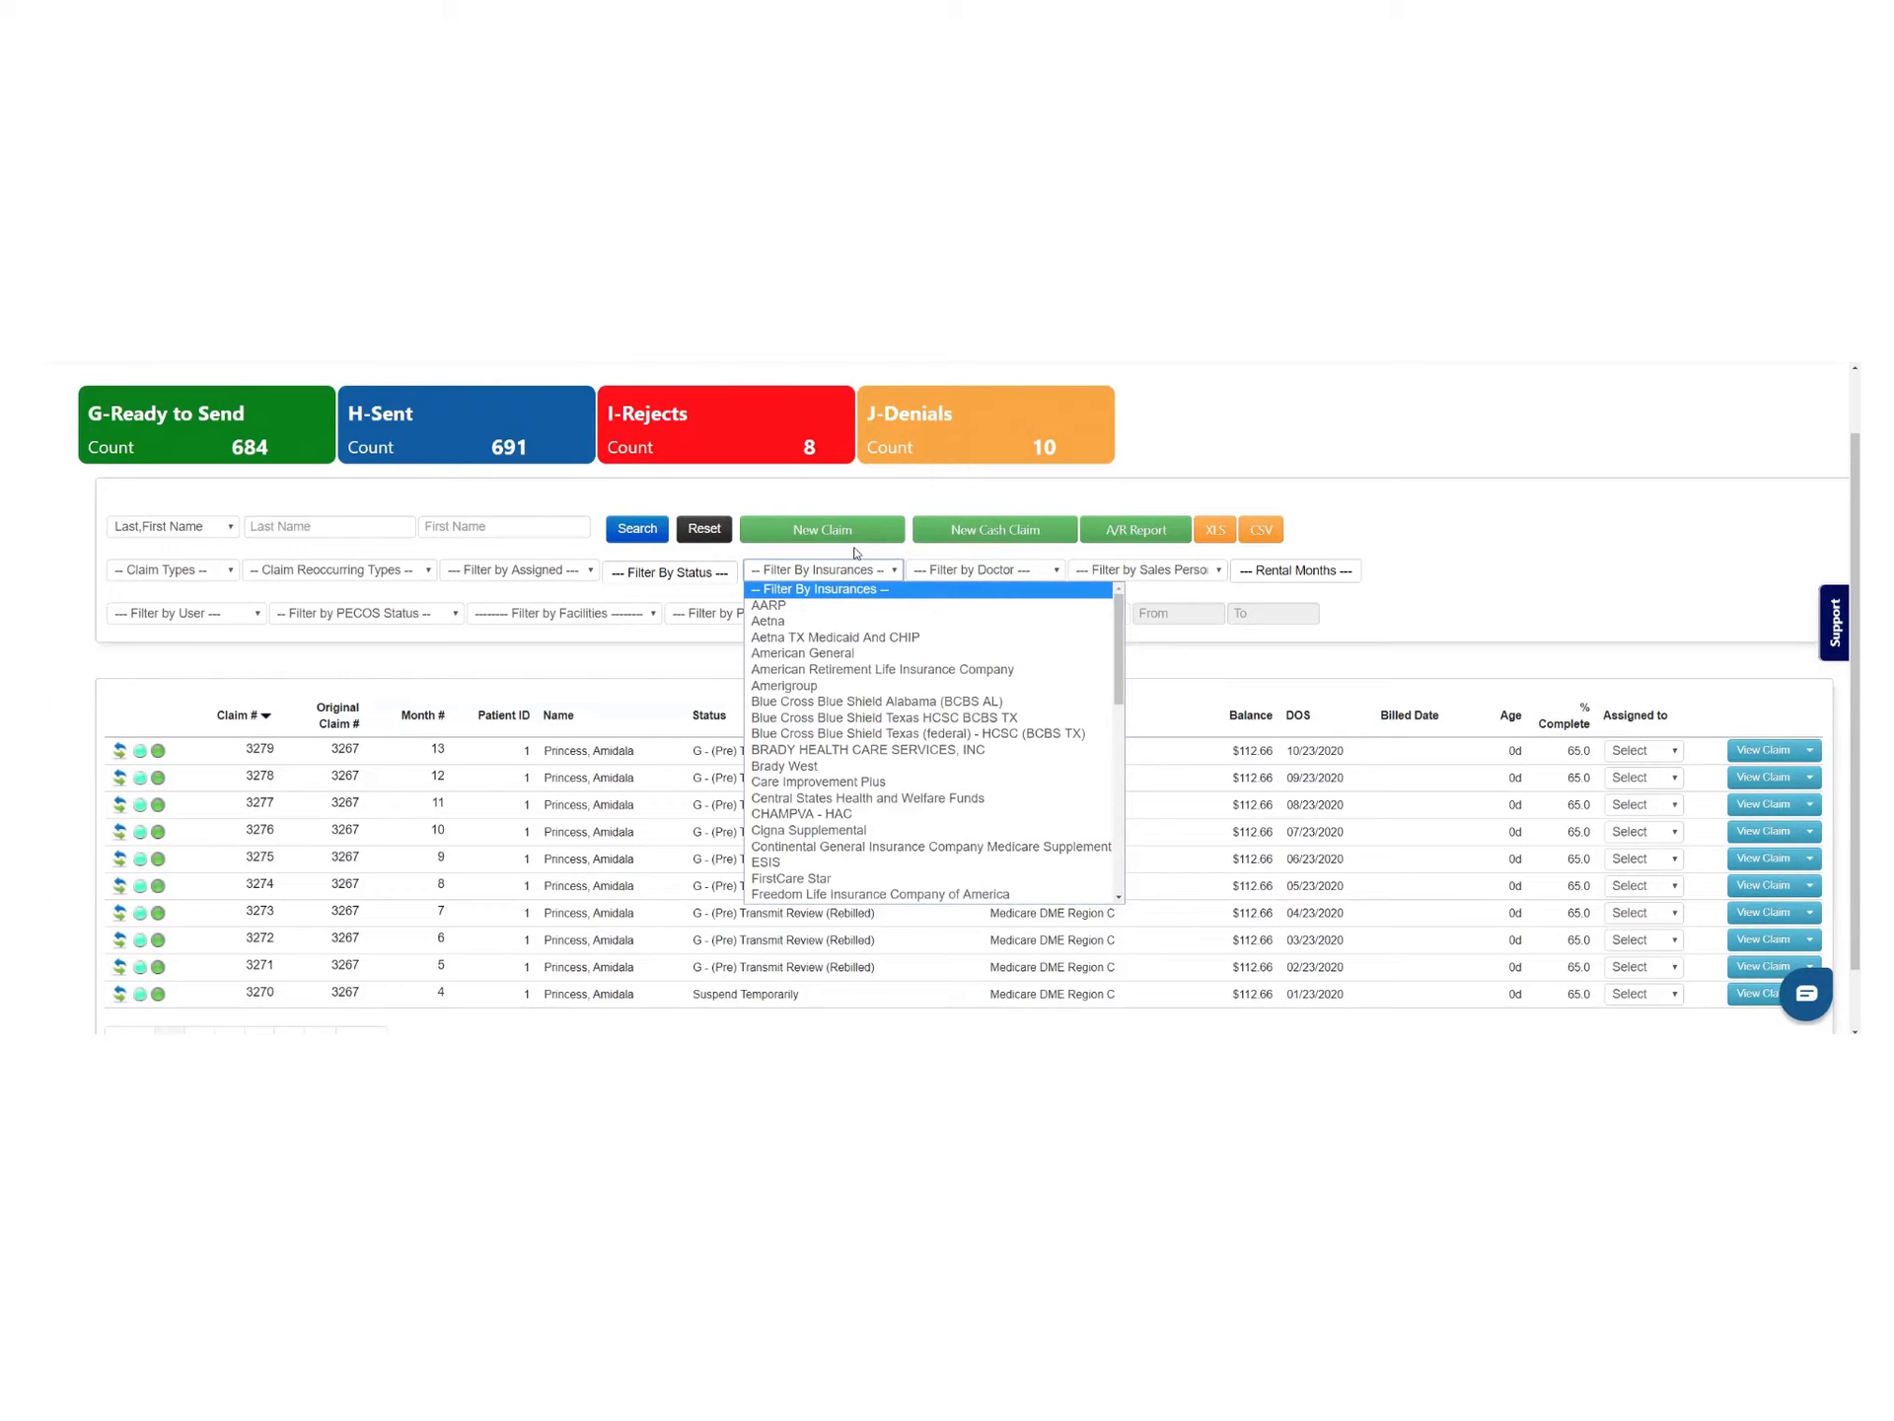
left_click(856, 549)
left_click(719, 576)
left_click(571, 558)
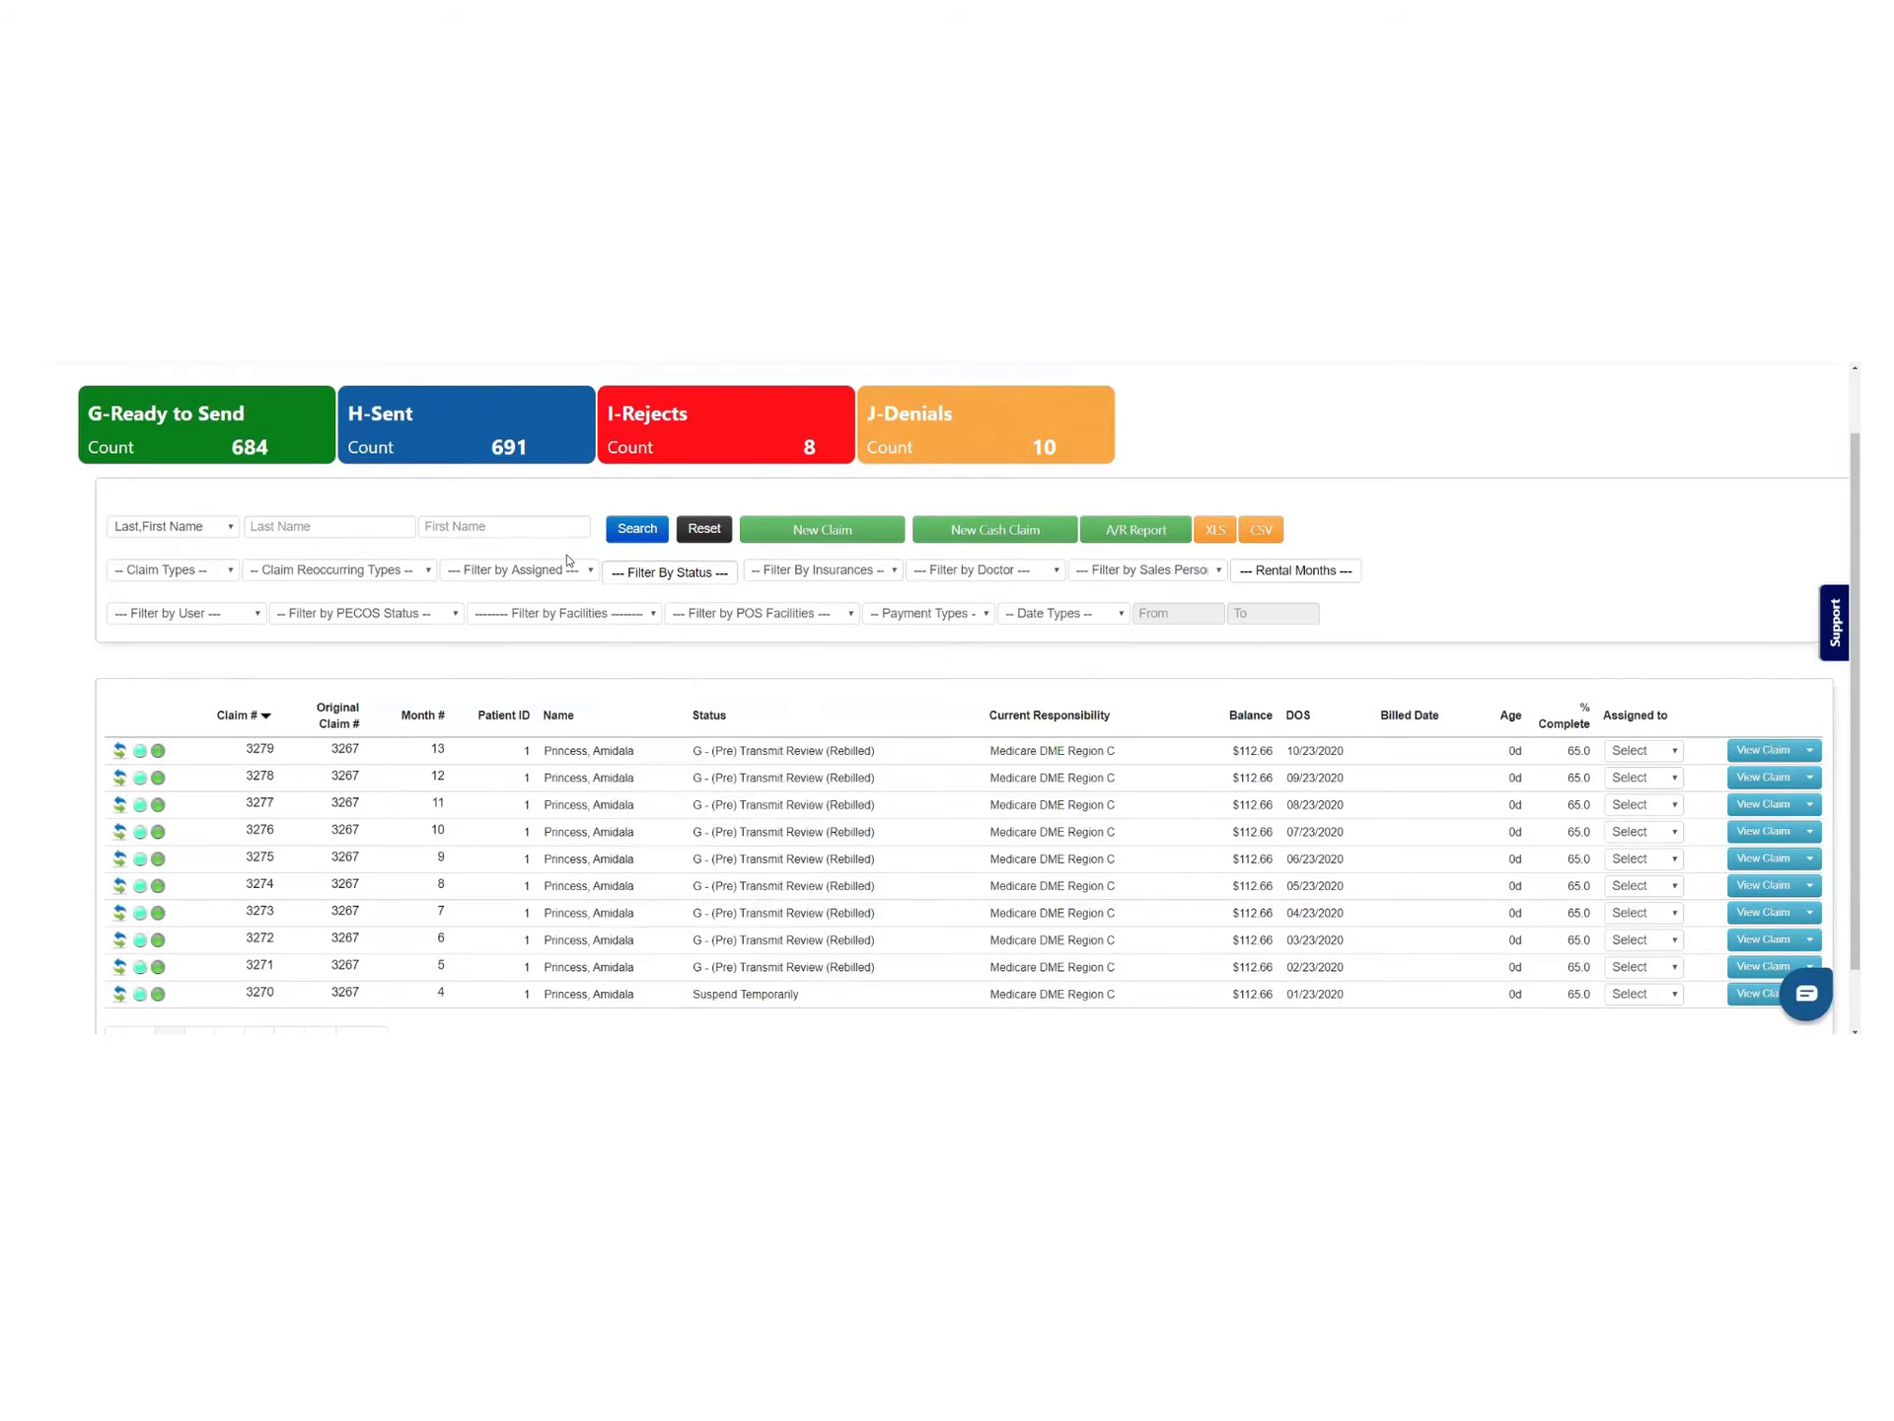
left_click(222, 576)
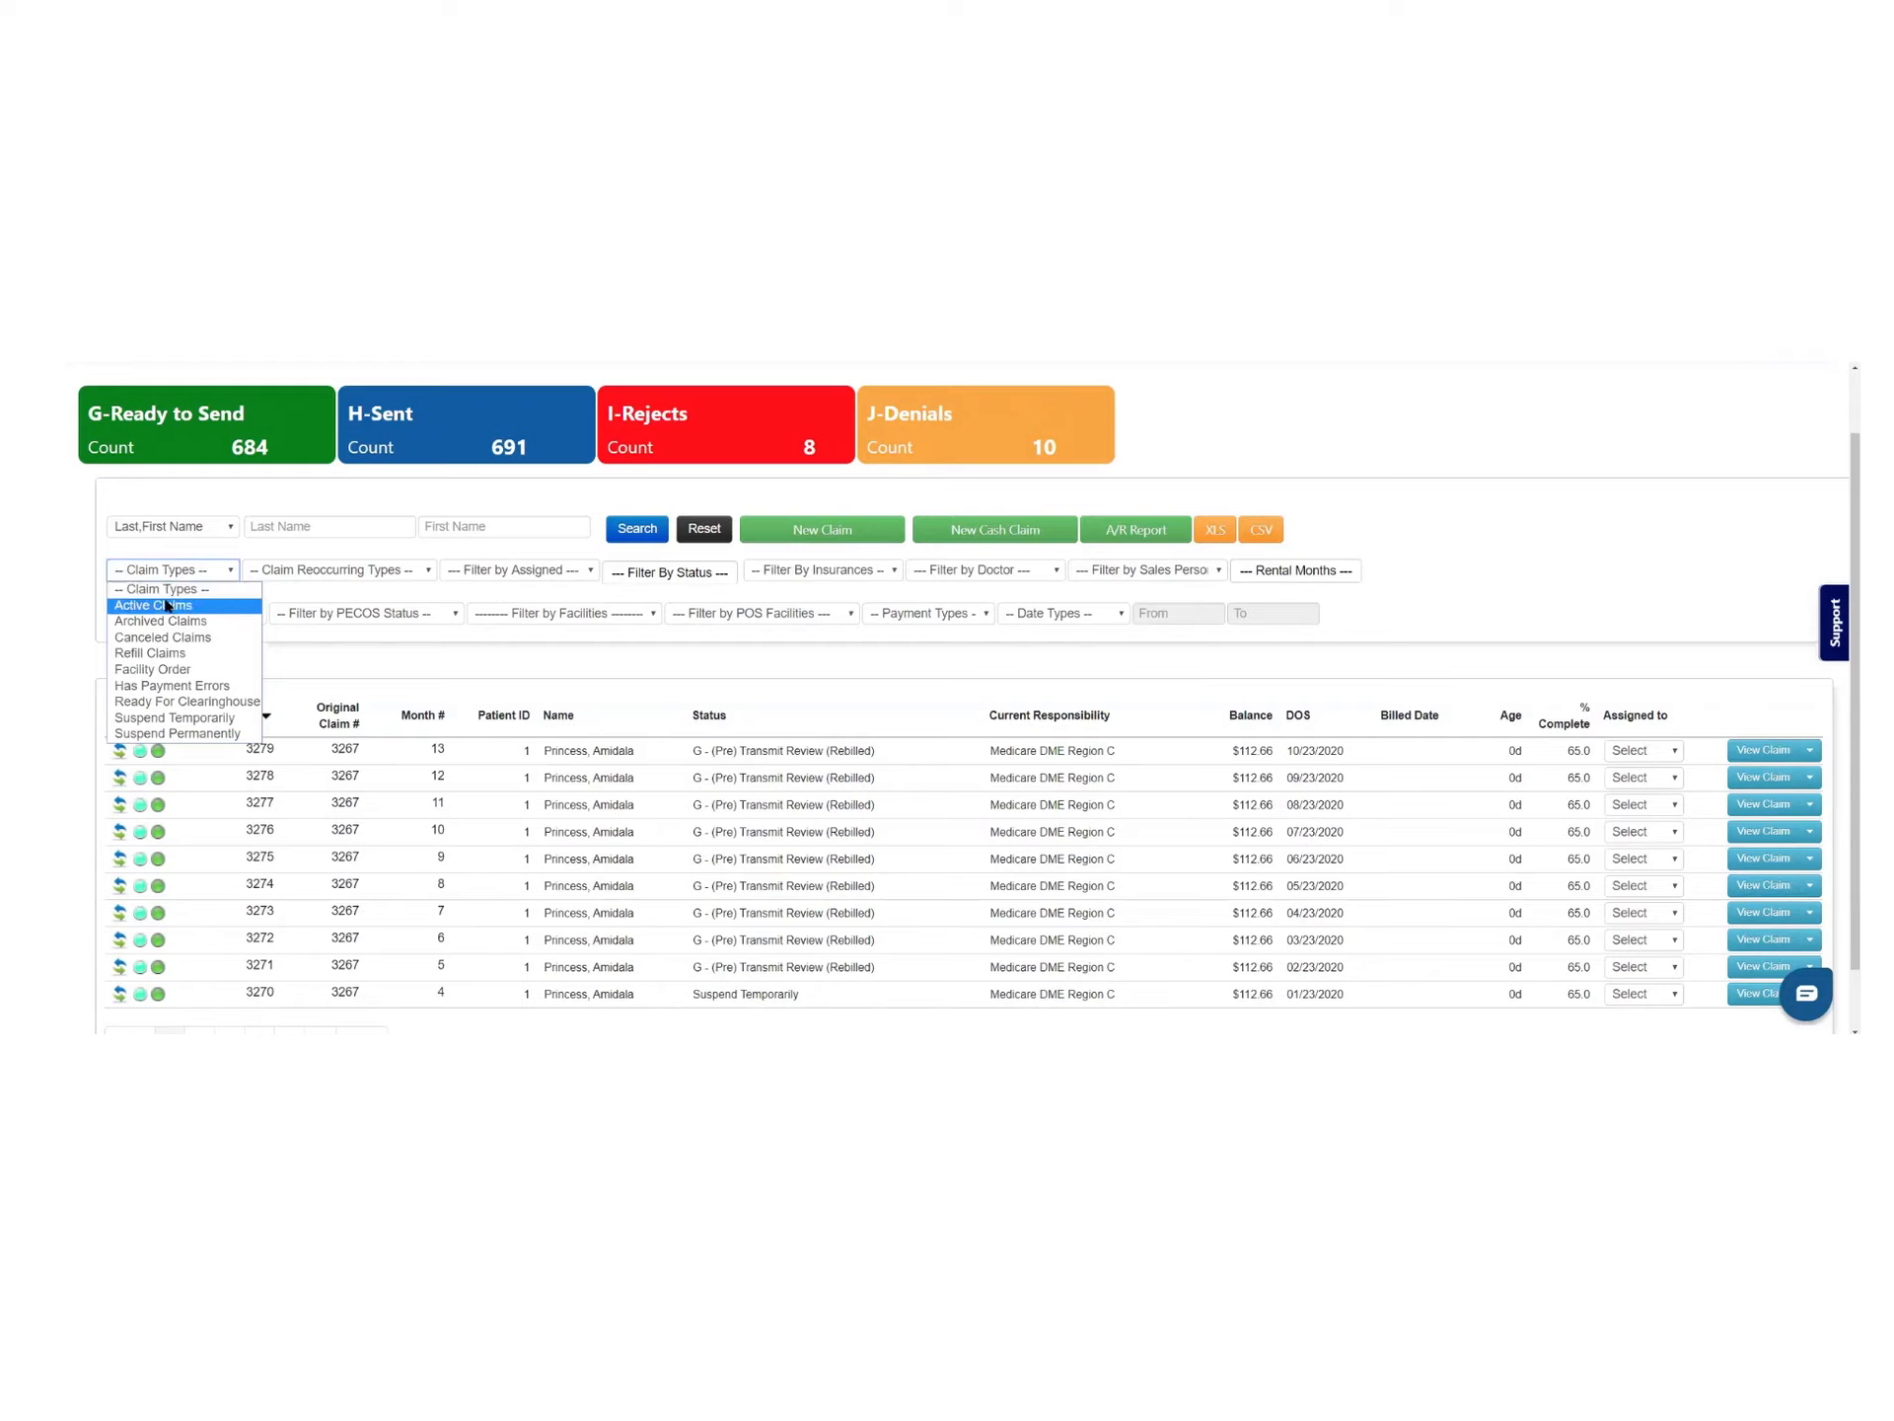
left_click(318, 657)
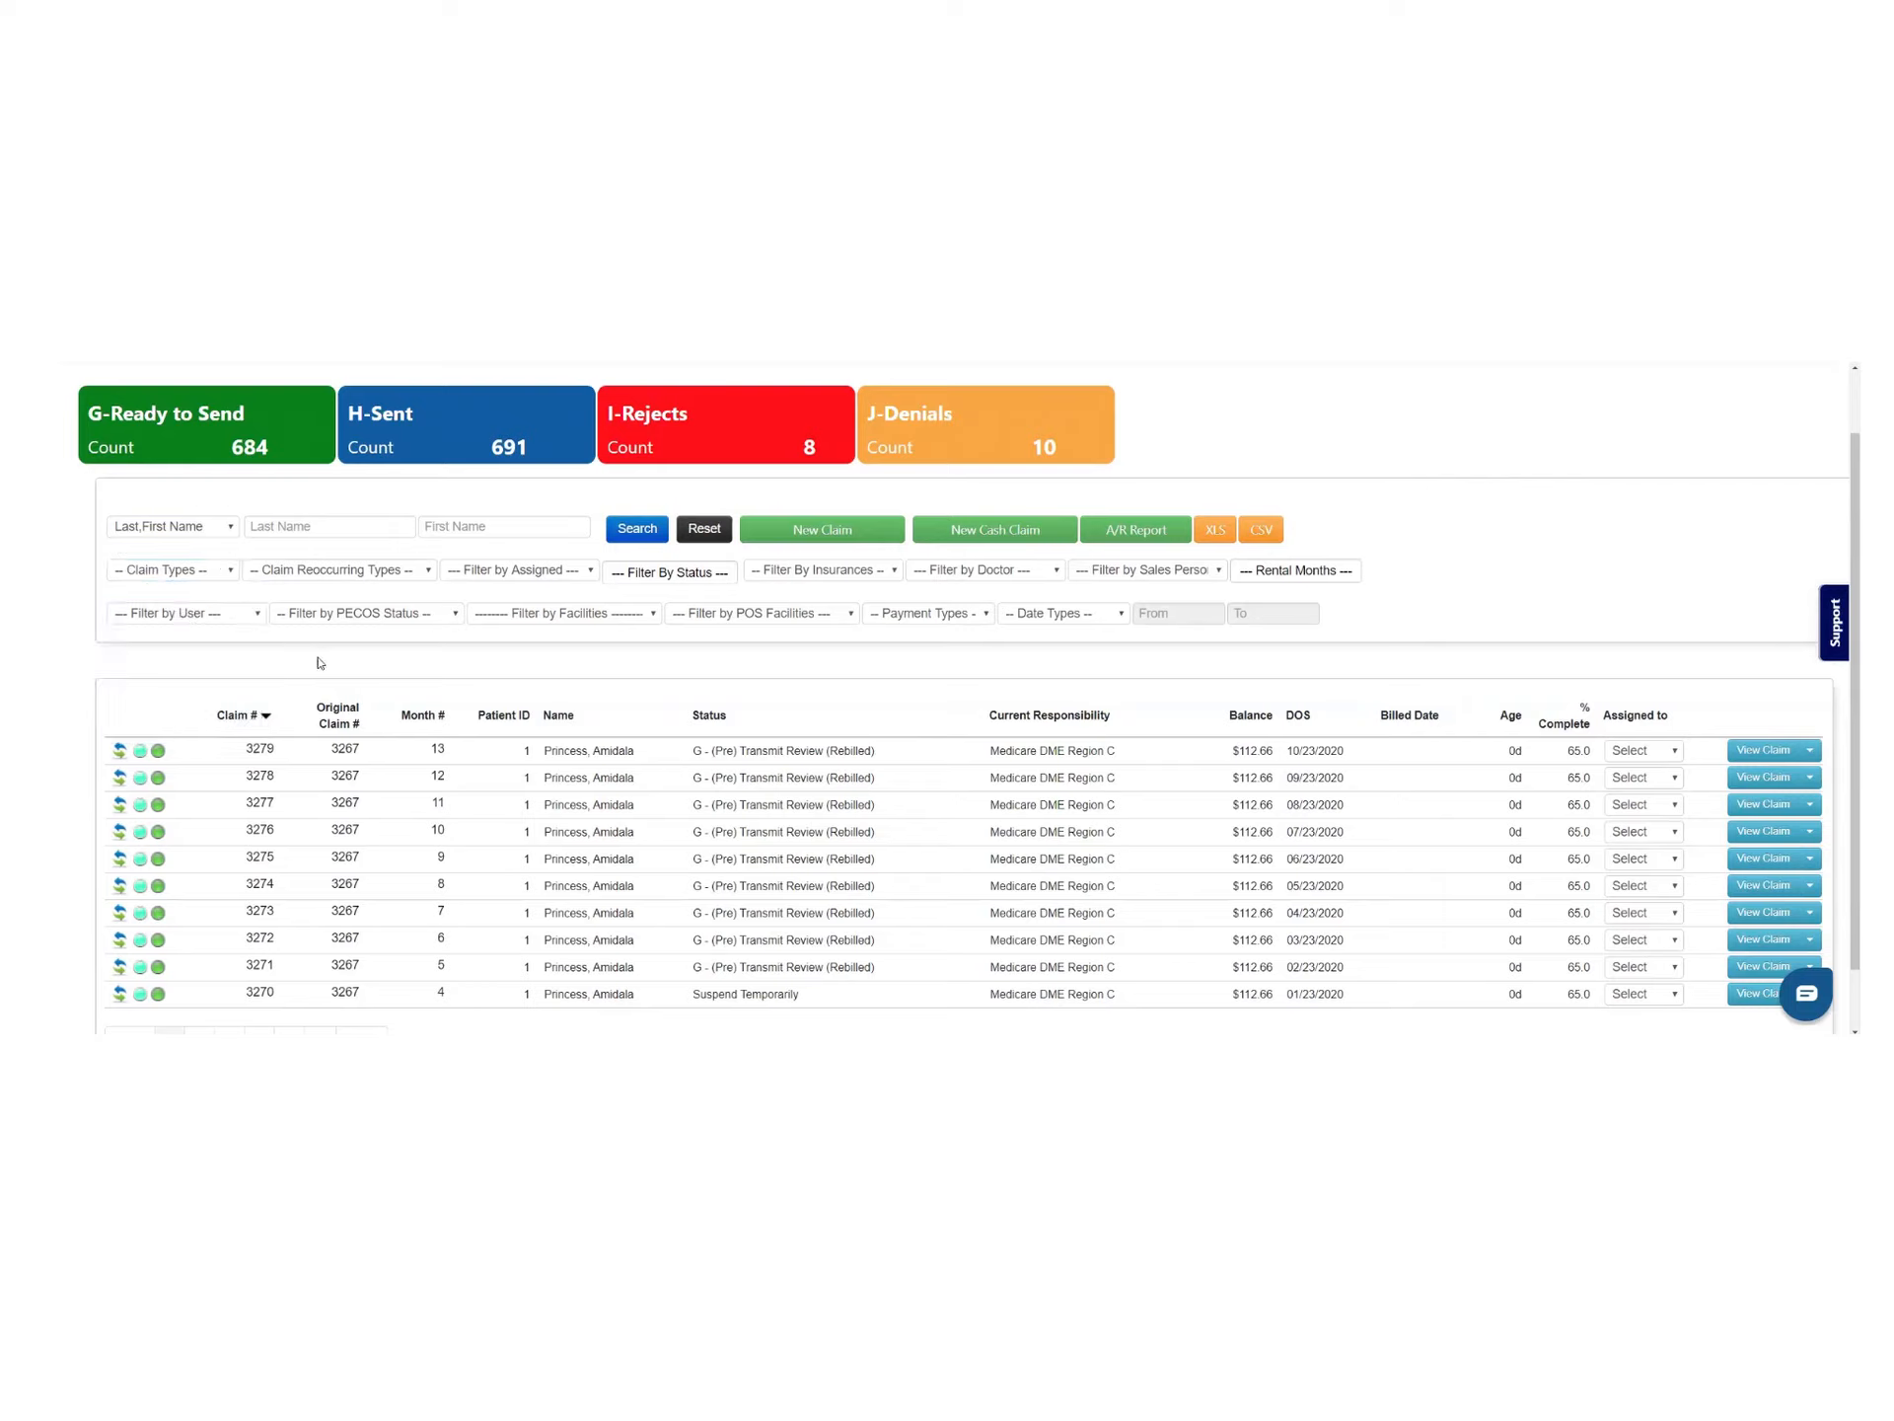
left_click(962, 614)
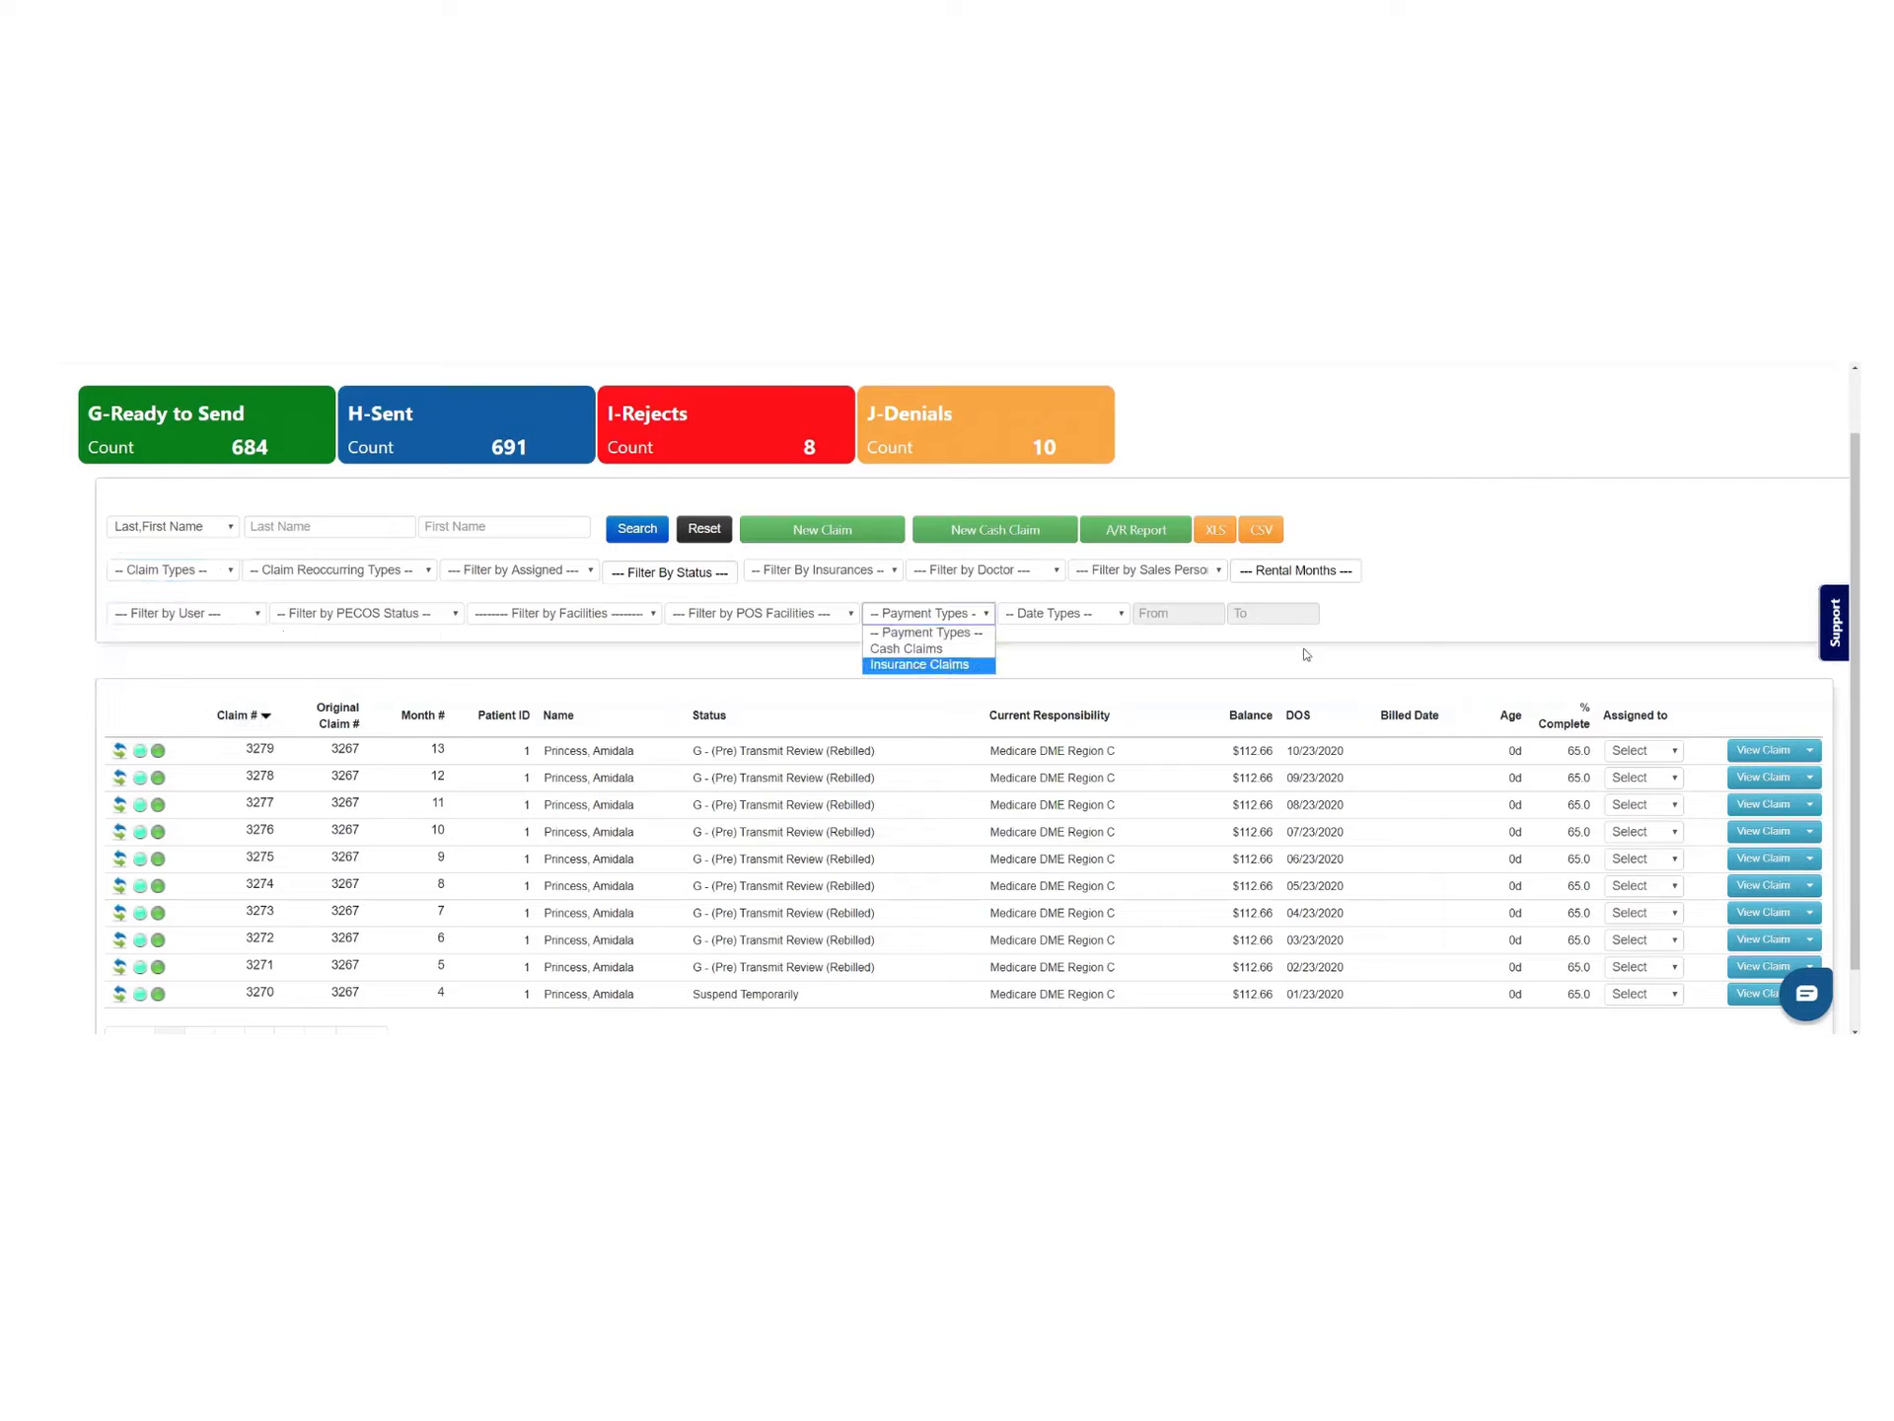
left_click(1085, 651)
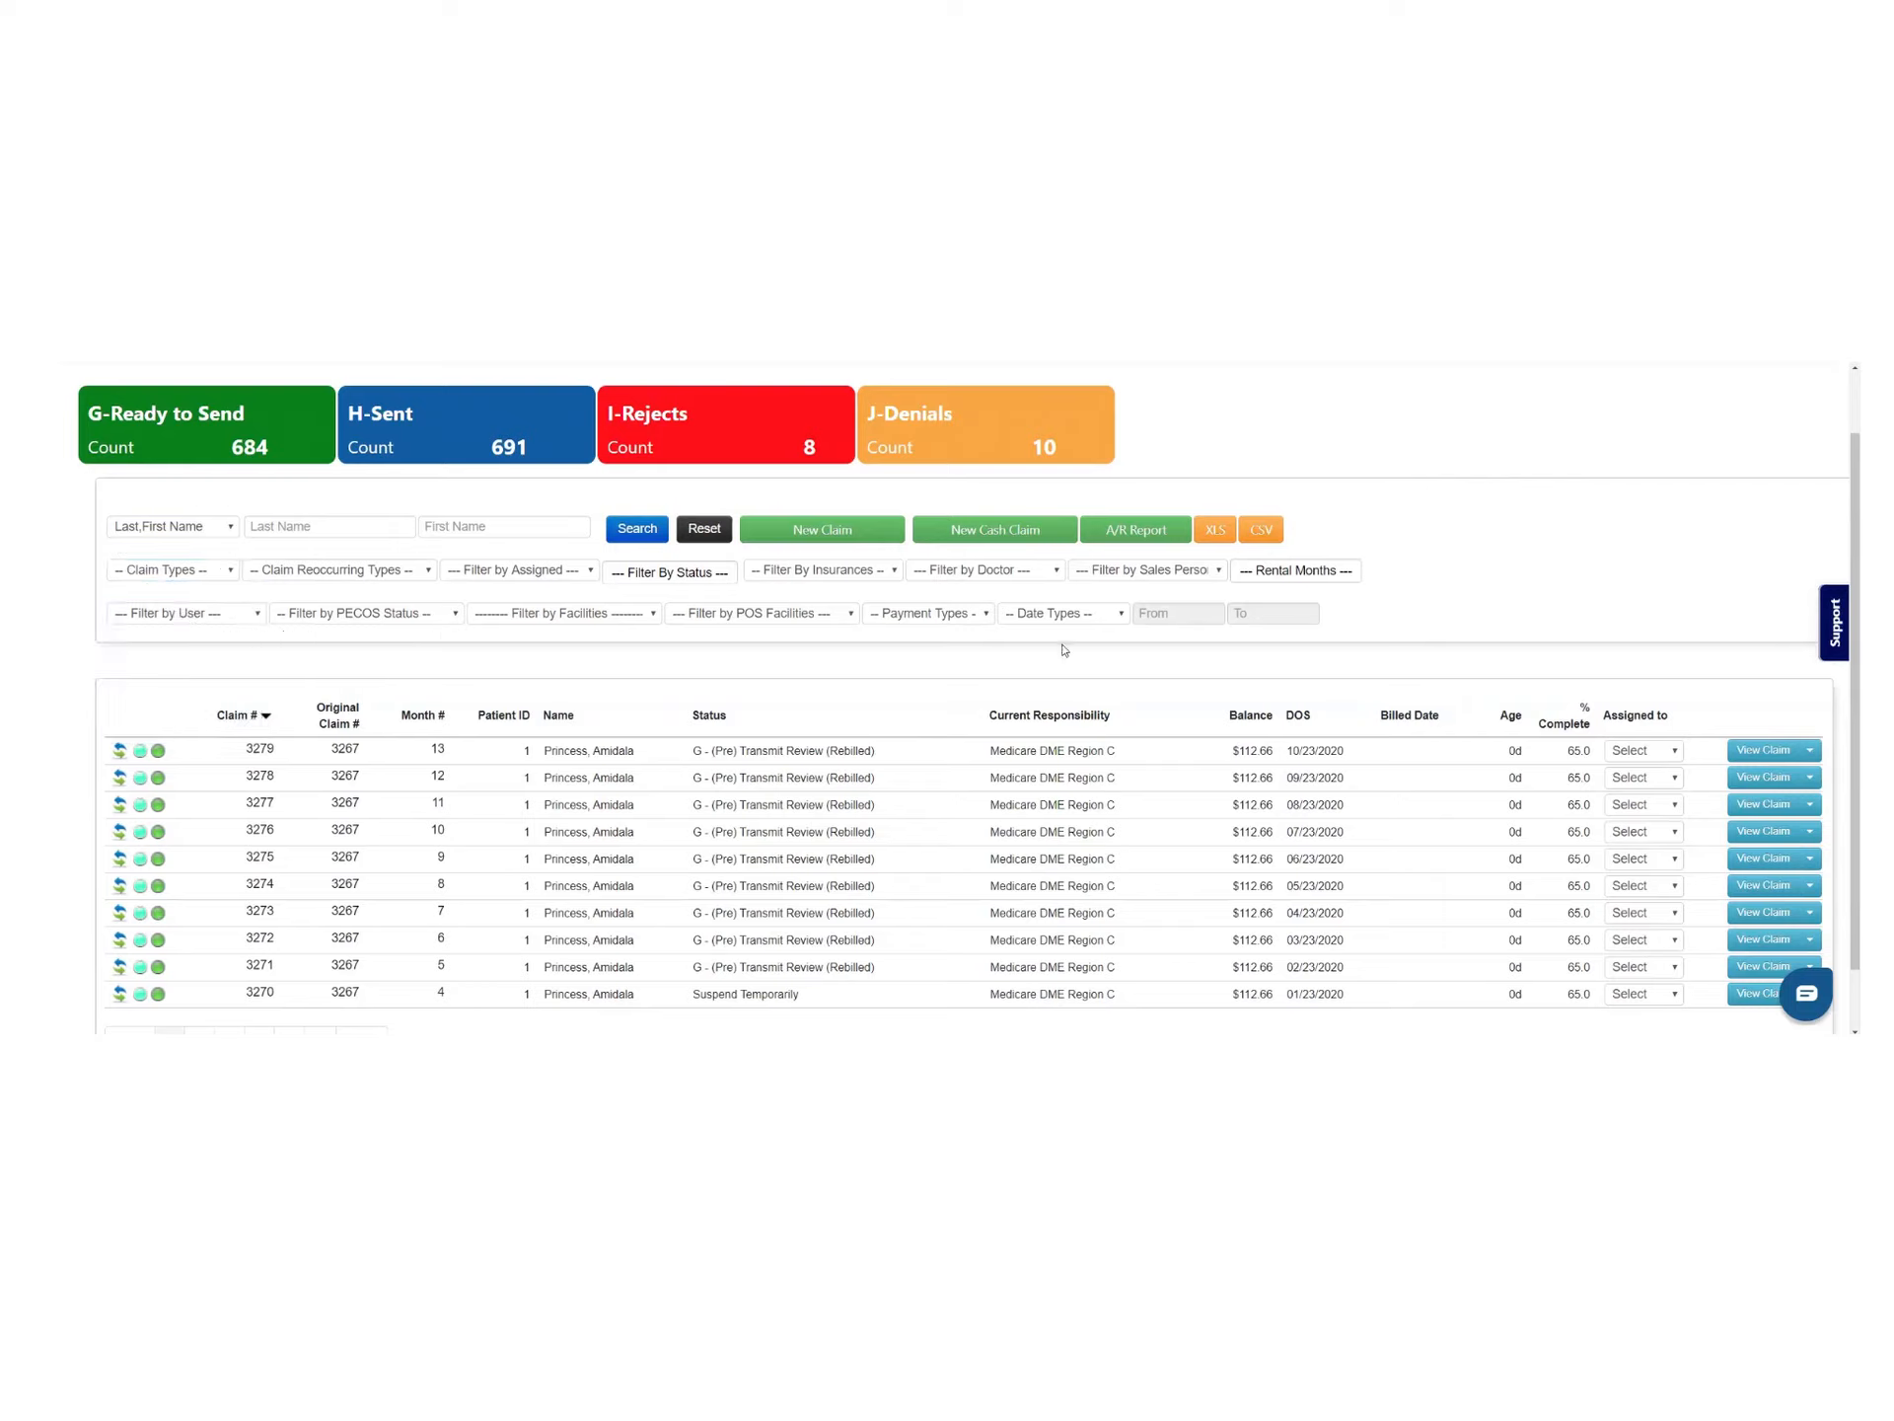
left_click(241, 617)
left_click(240, 622)
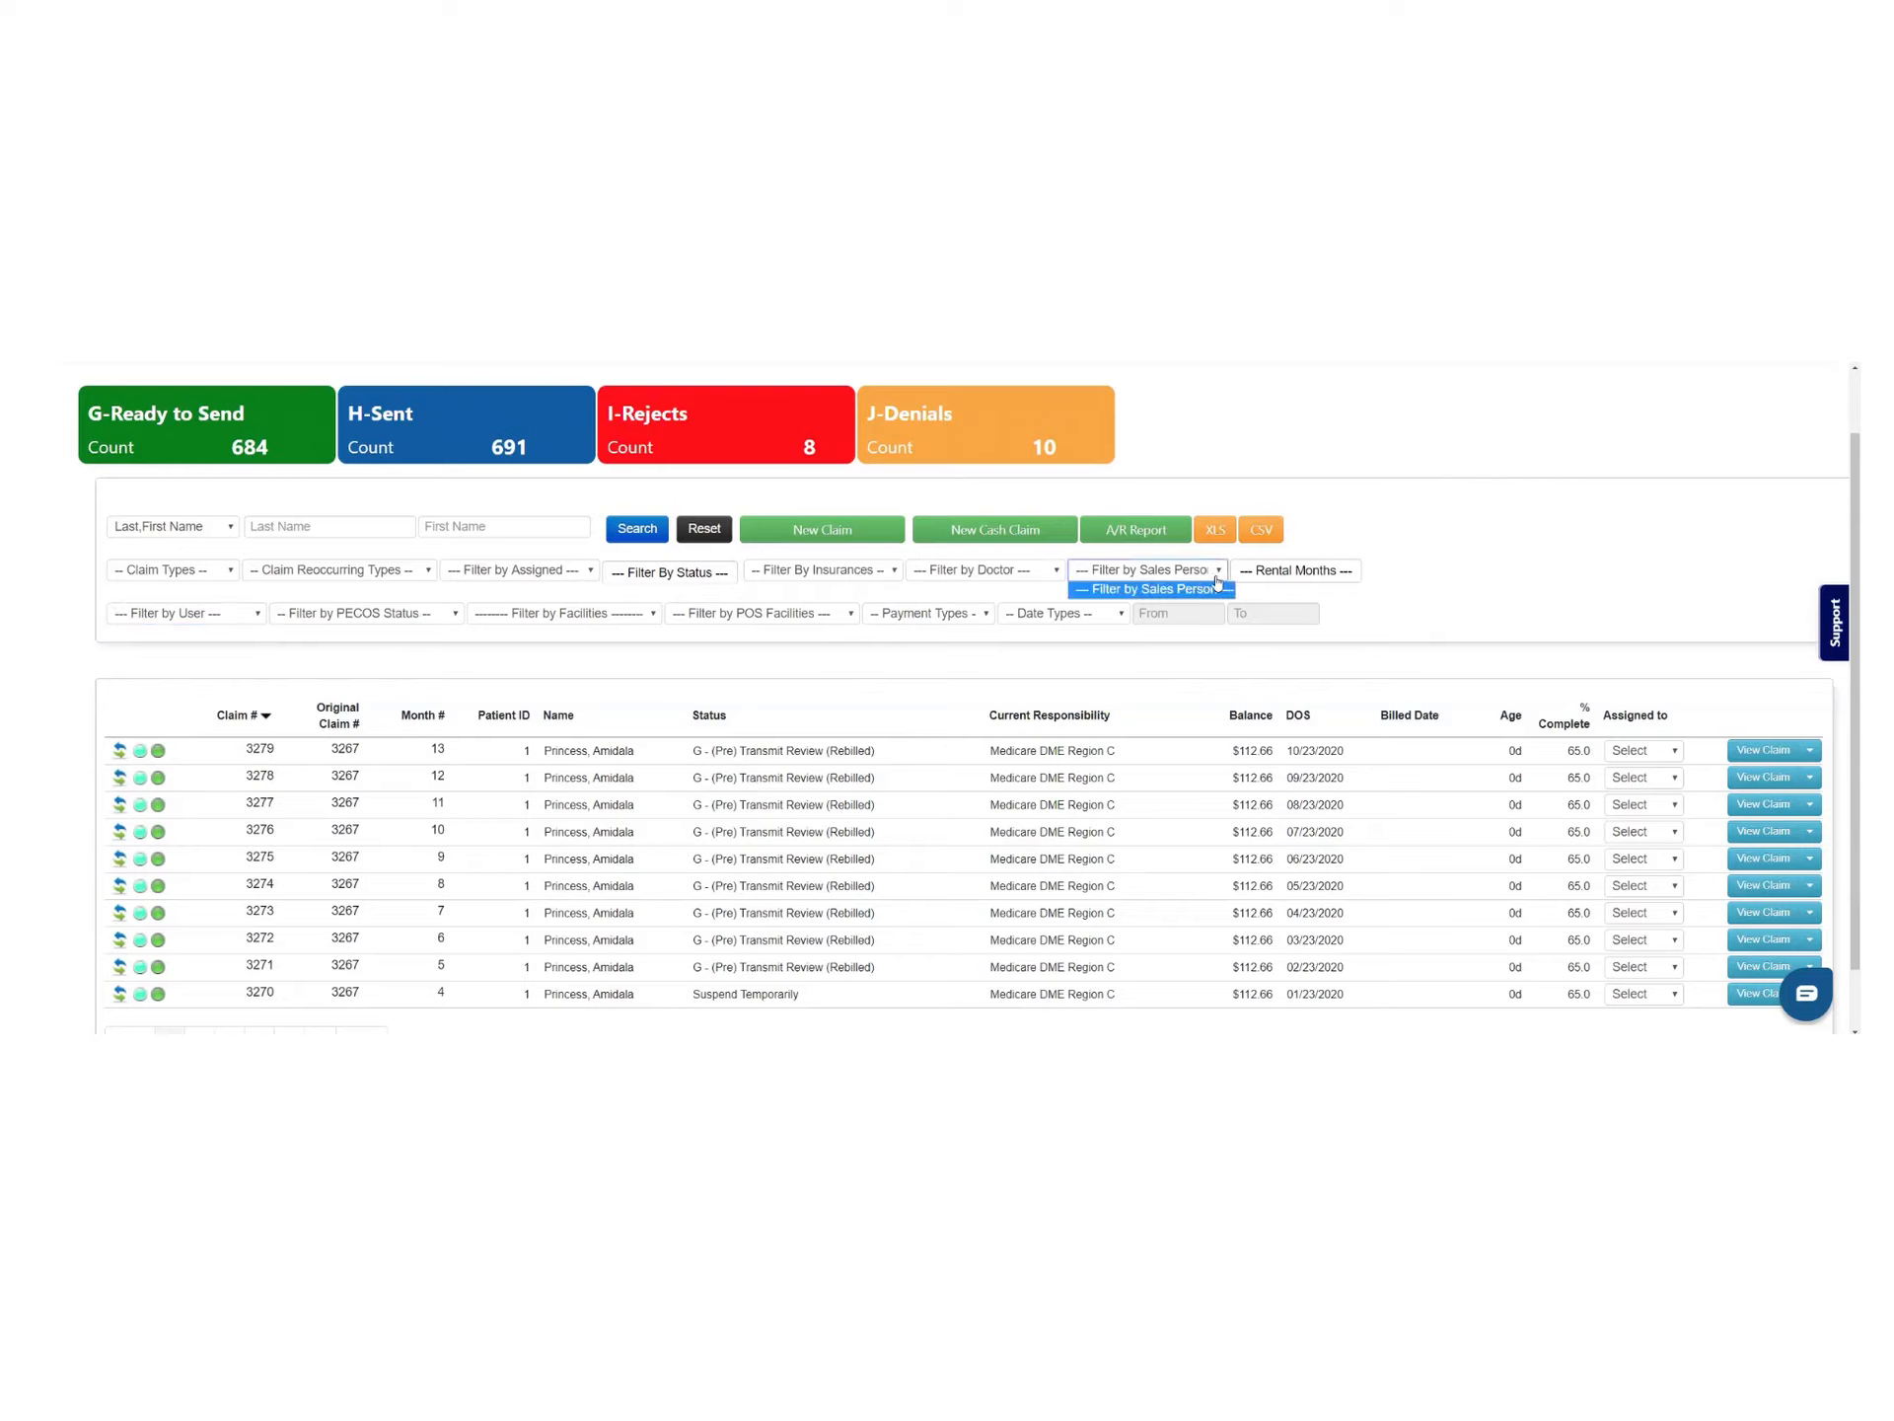
left_click(1091, 617)
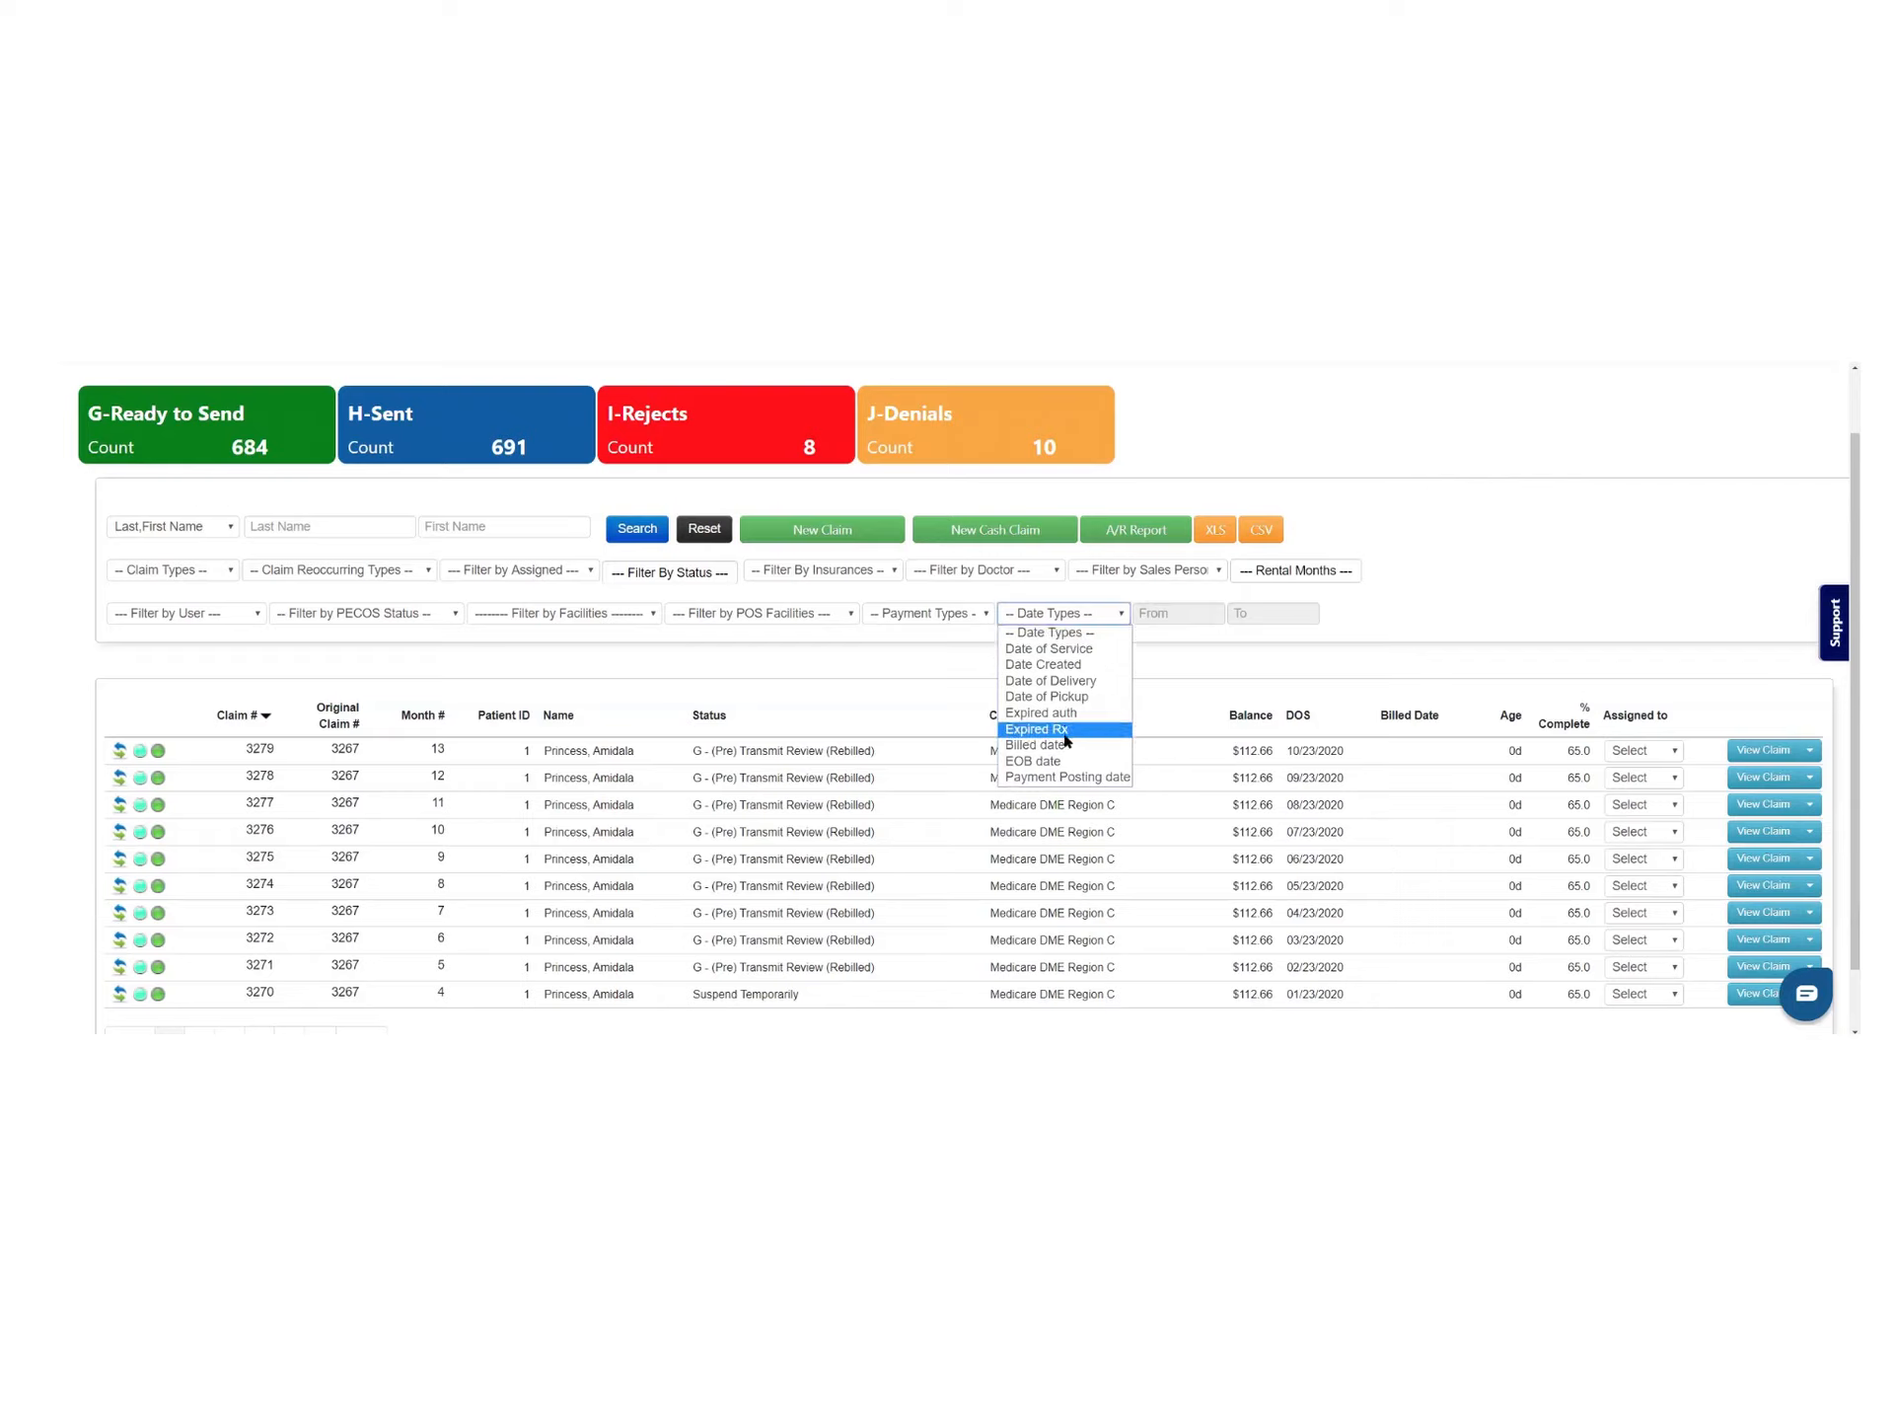
left_click(839, 716)
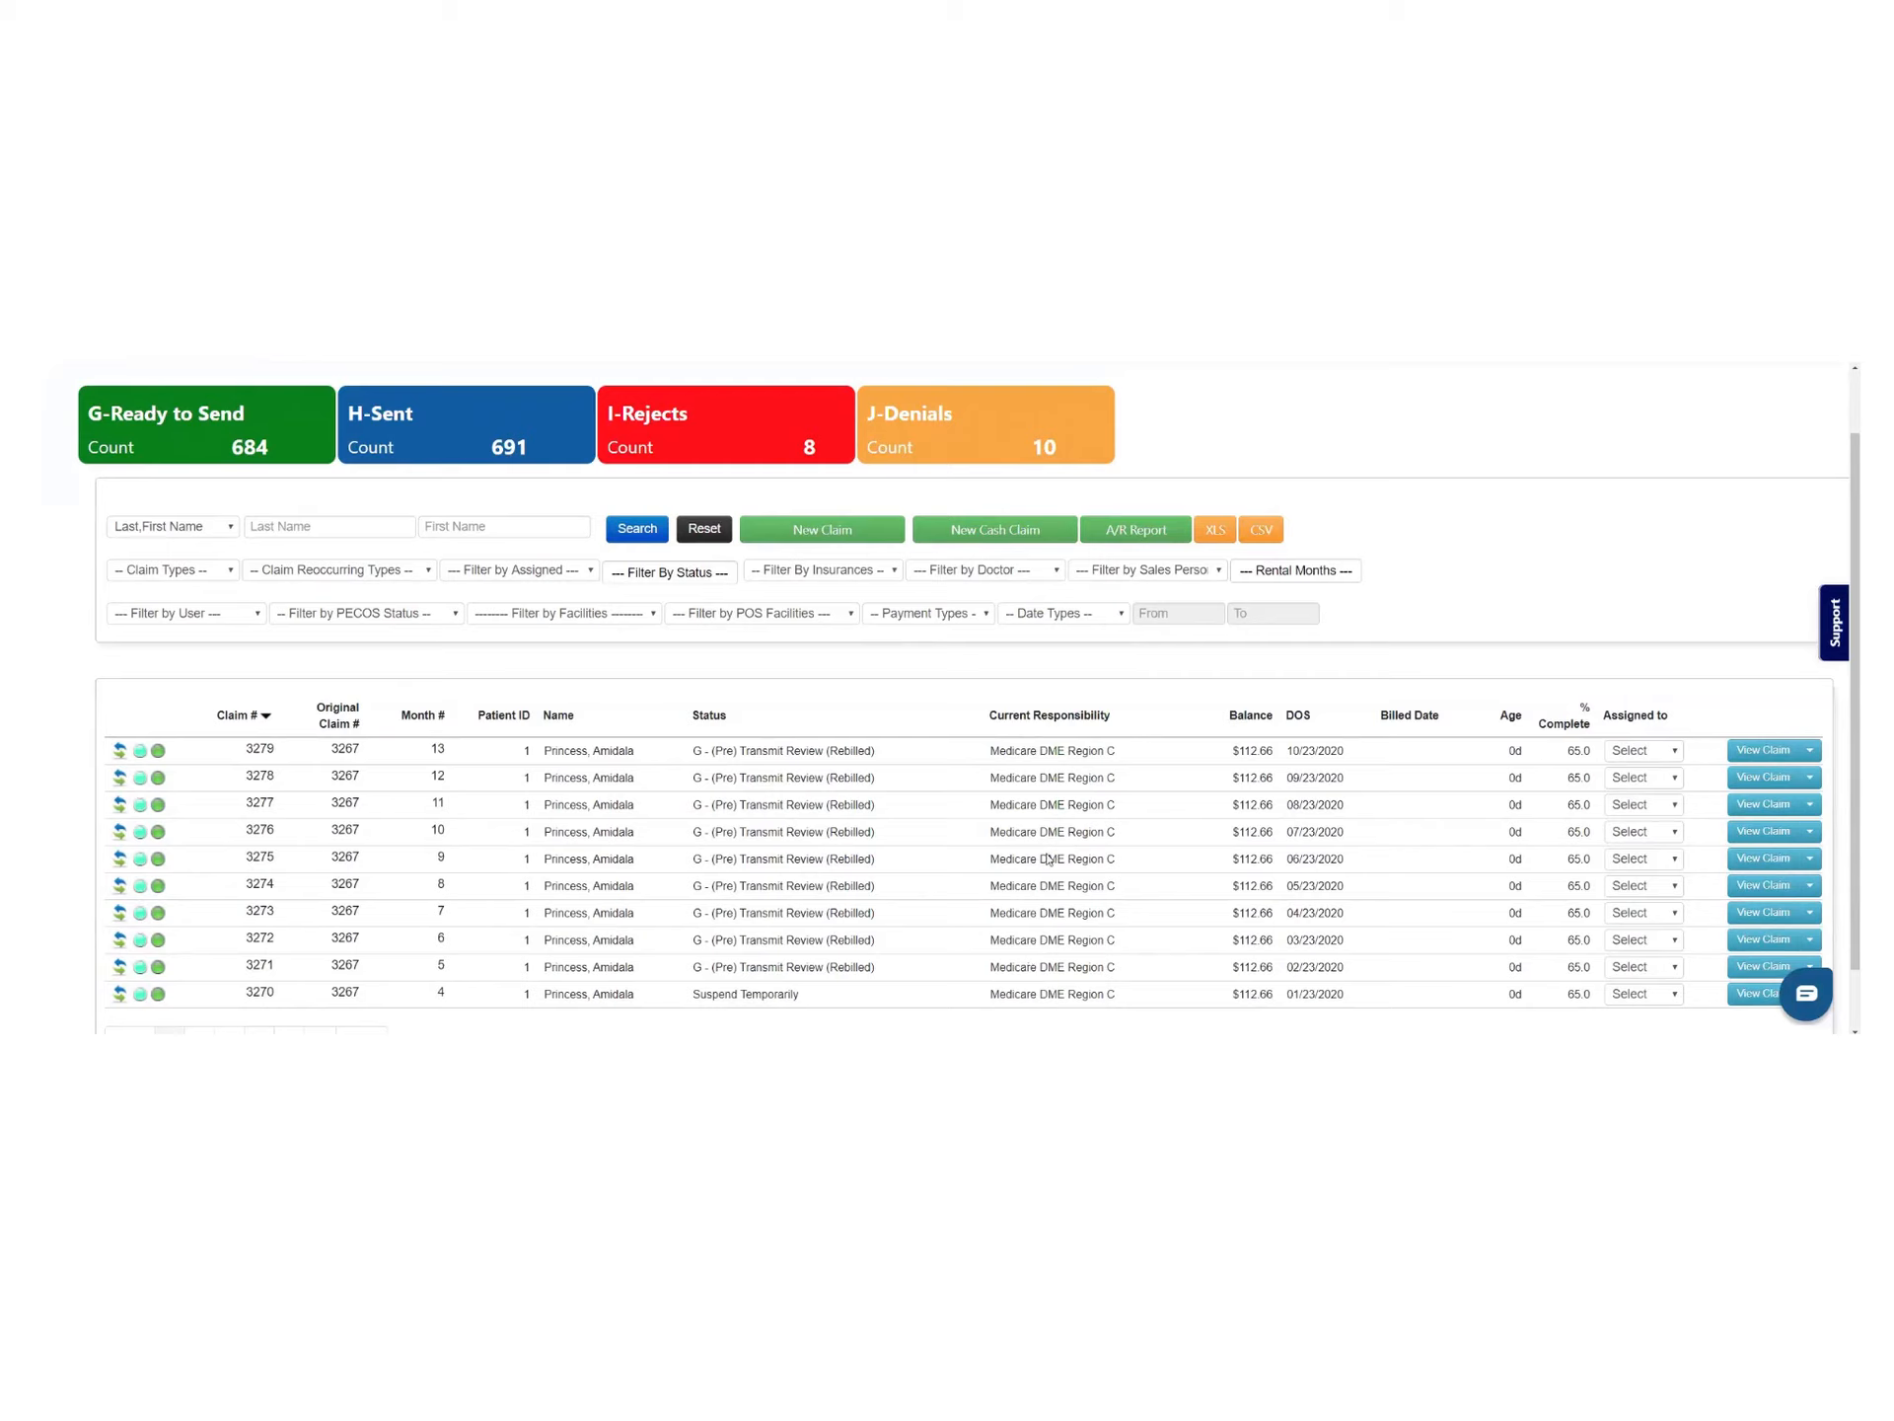
left_click(964, 617)
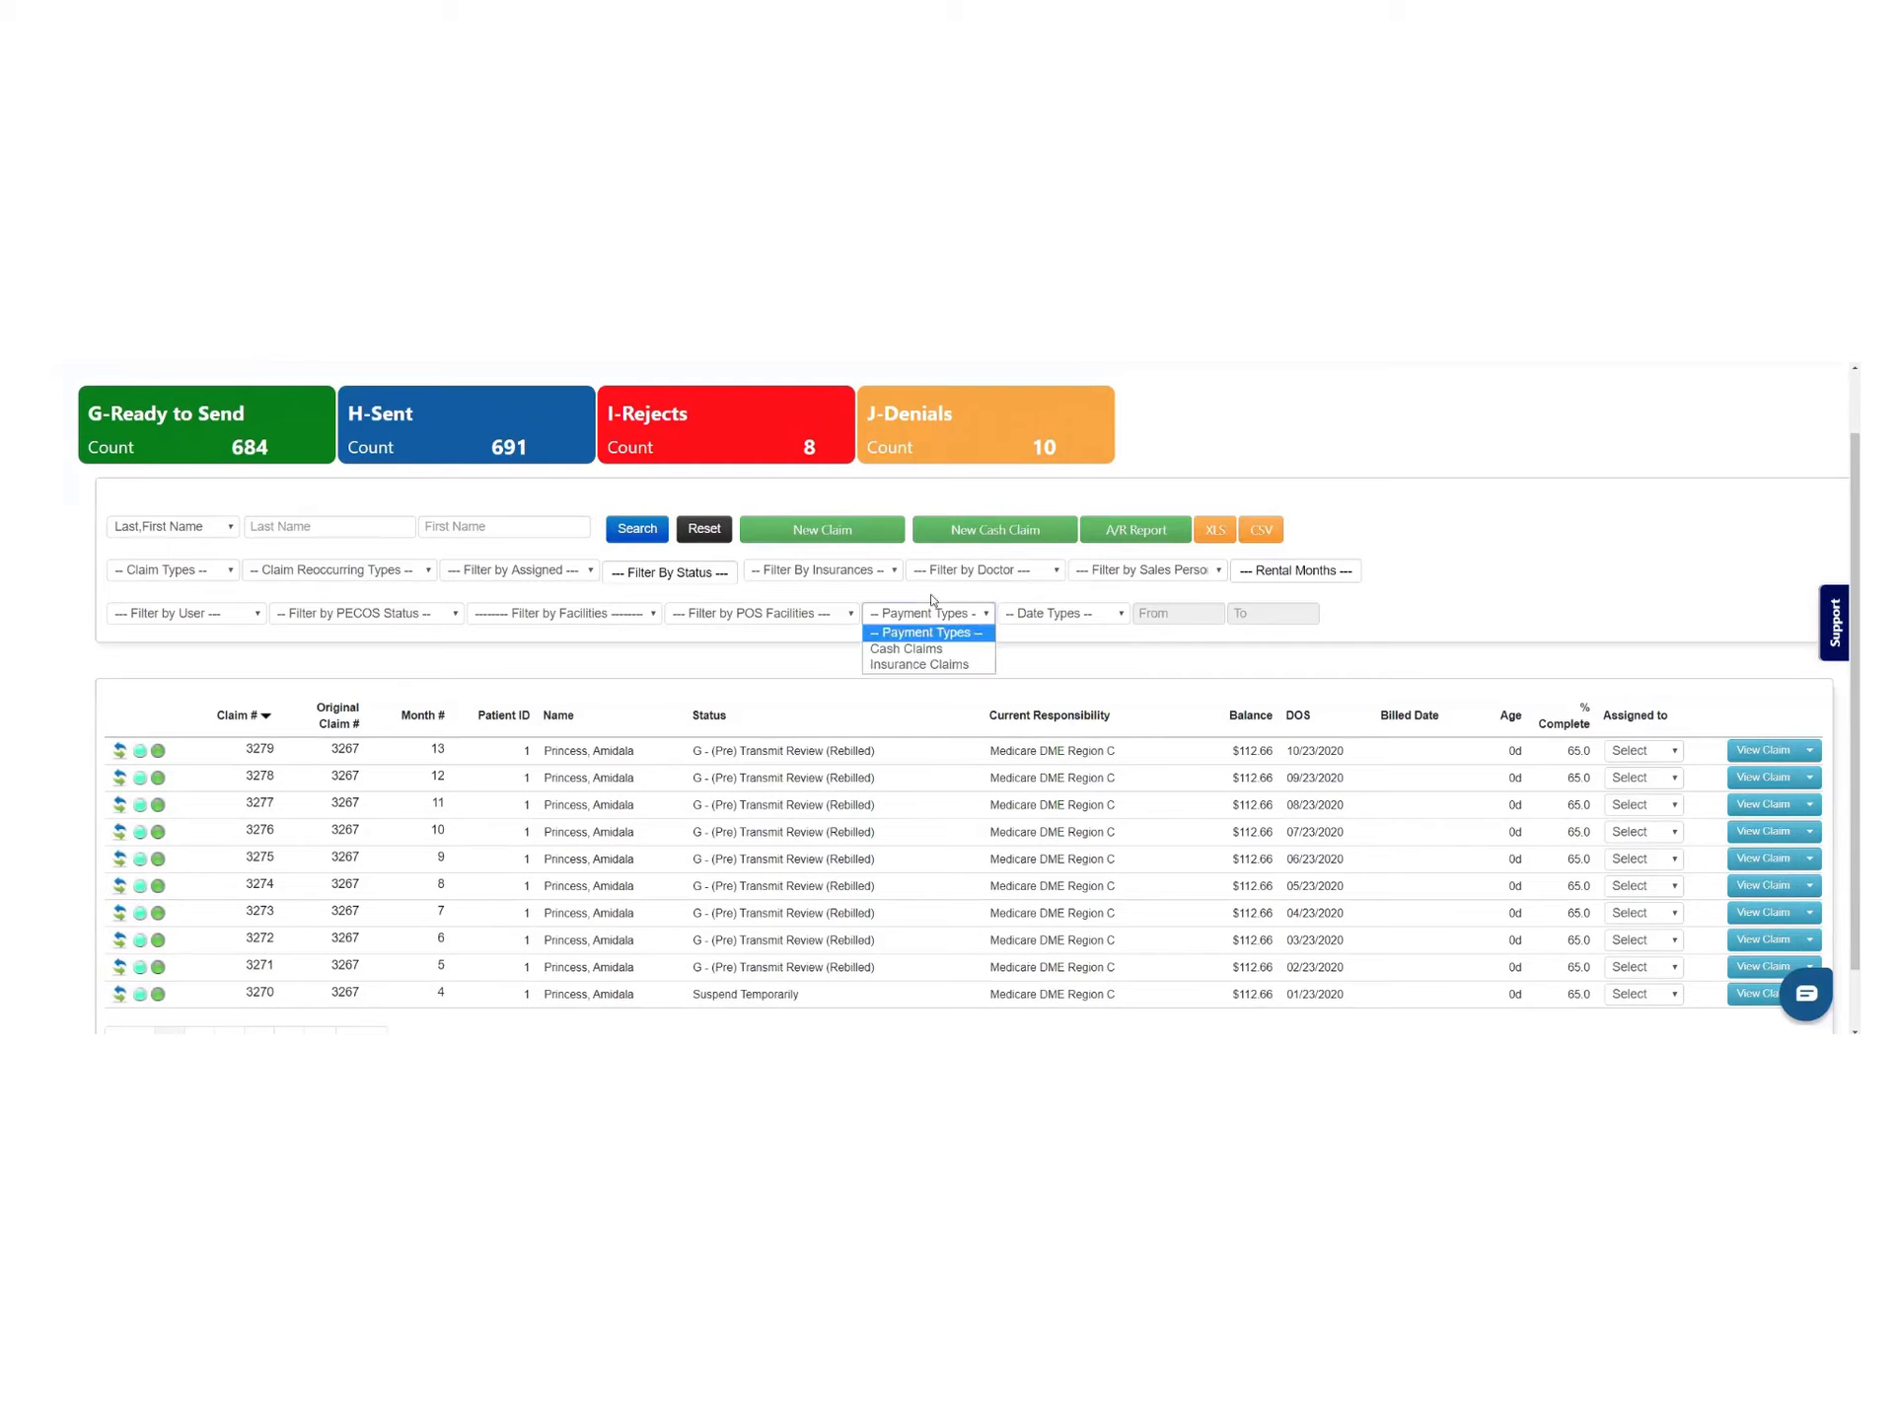
left_click(868, 572)
scroll(847, 629, "down", 3)
scroll(847, 632, "down", 3)
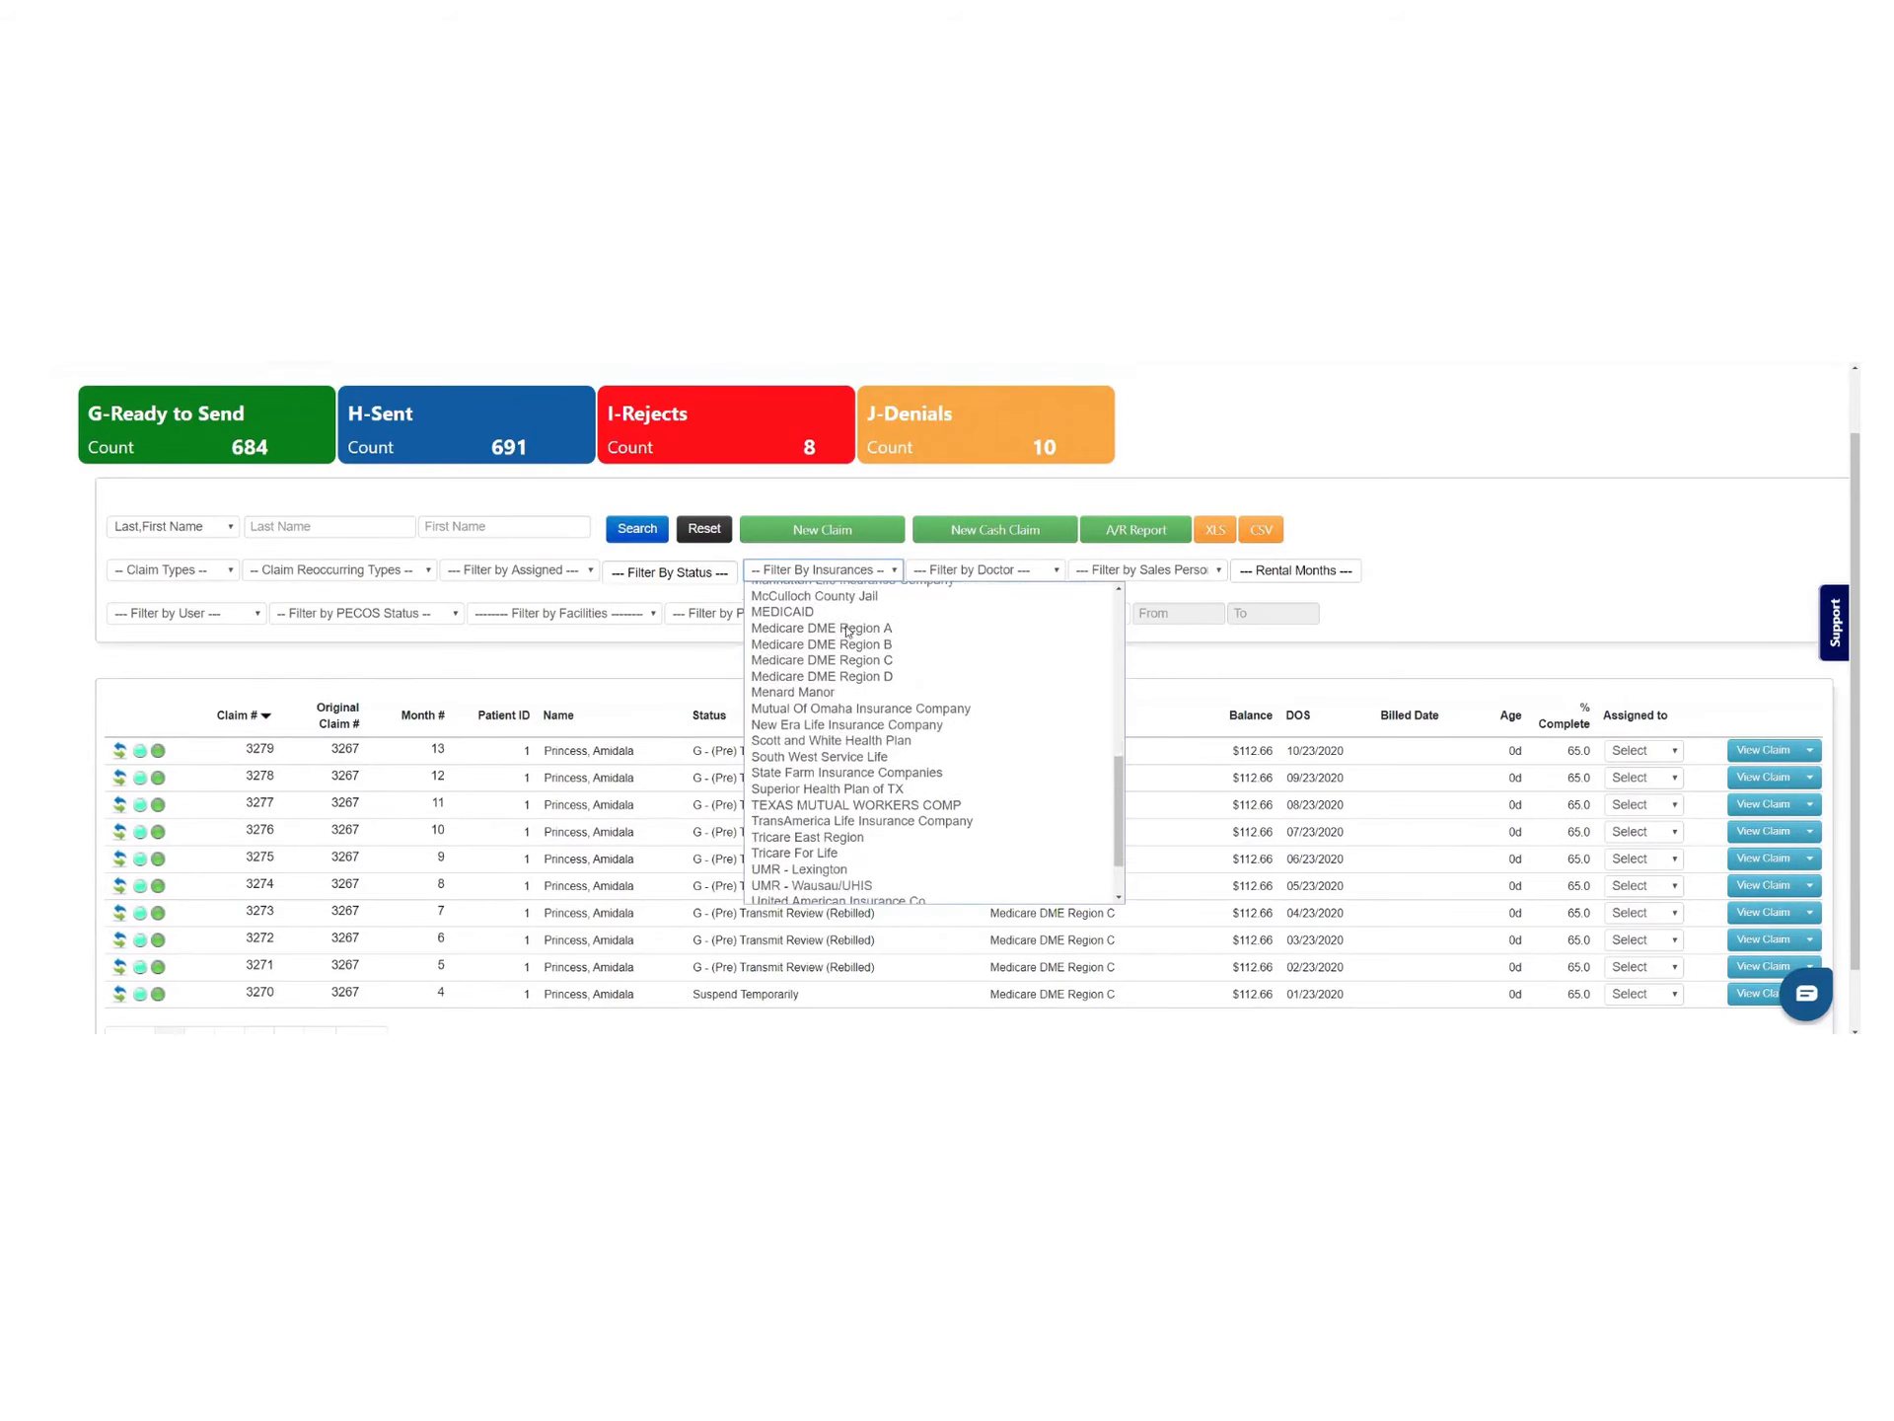
scroll(864, 755, "up", 6)
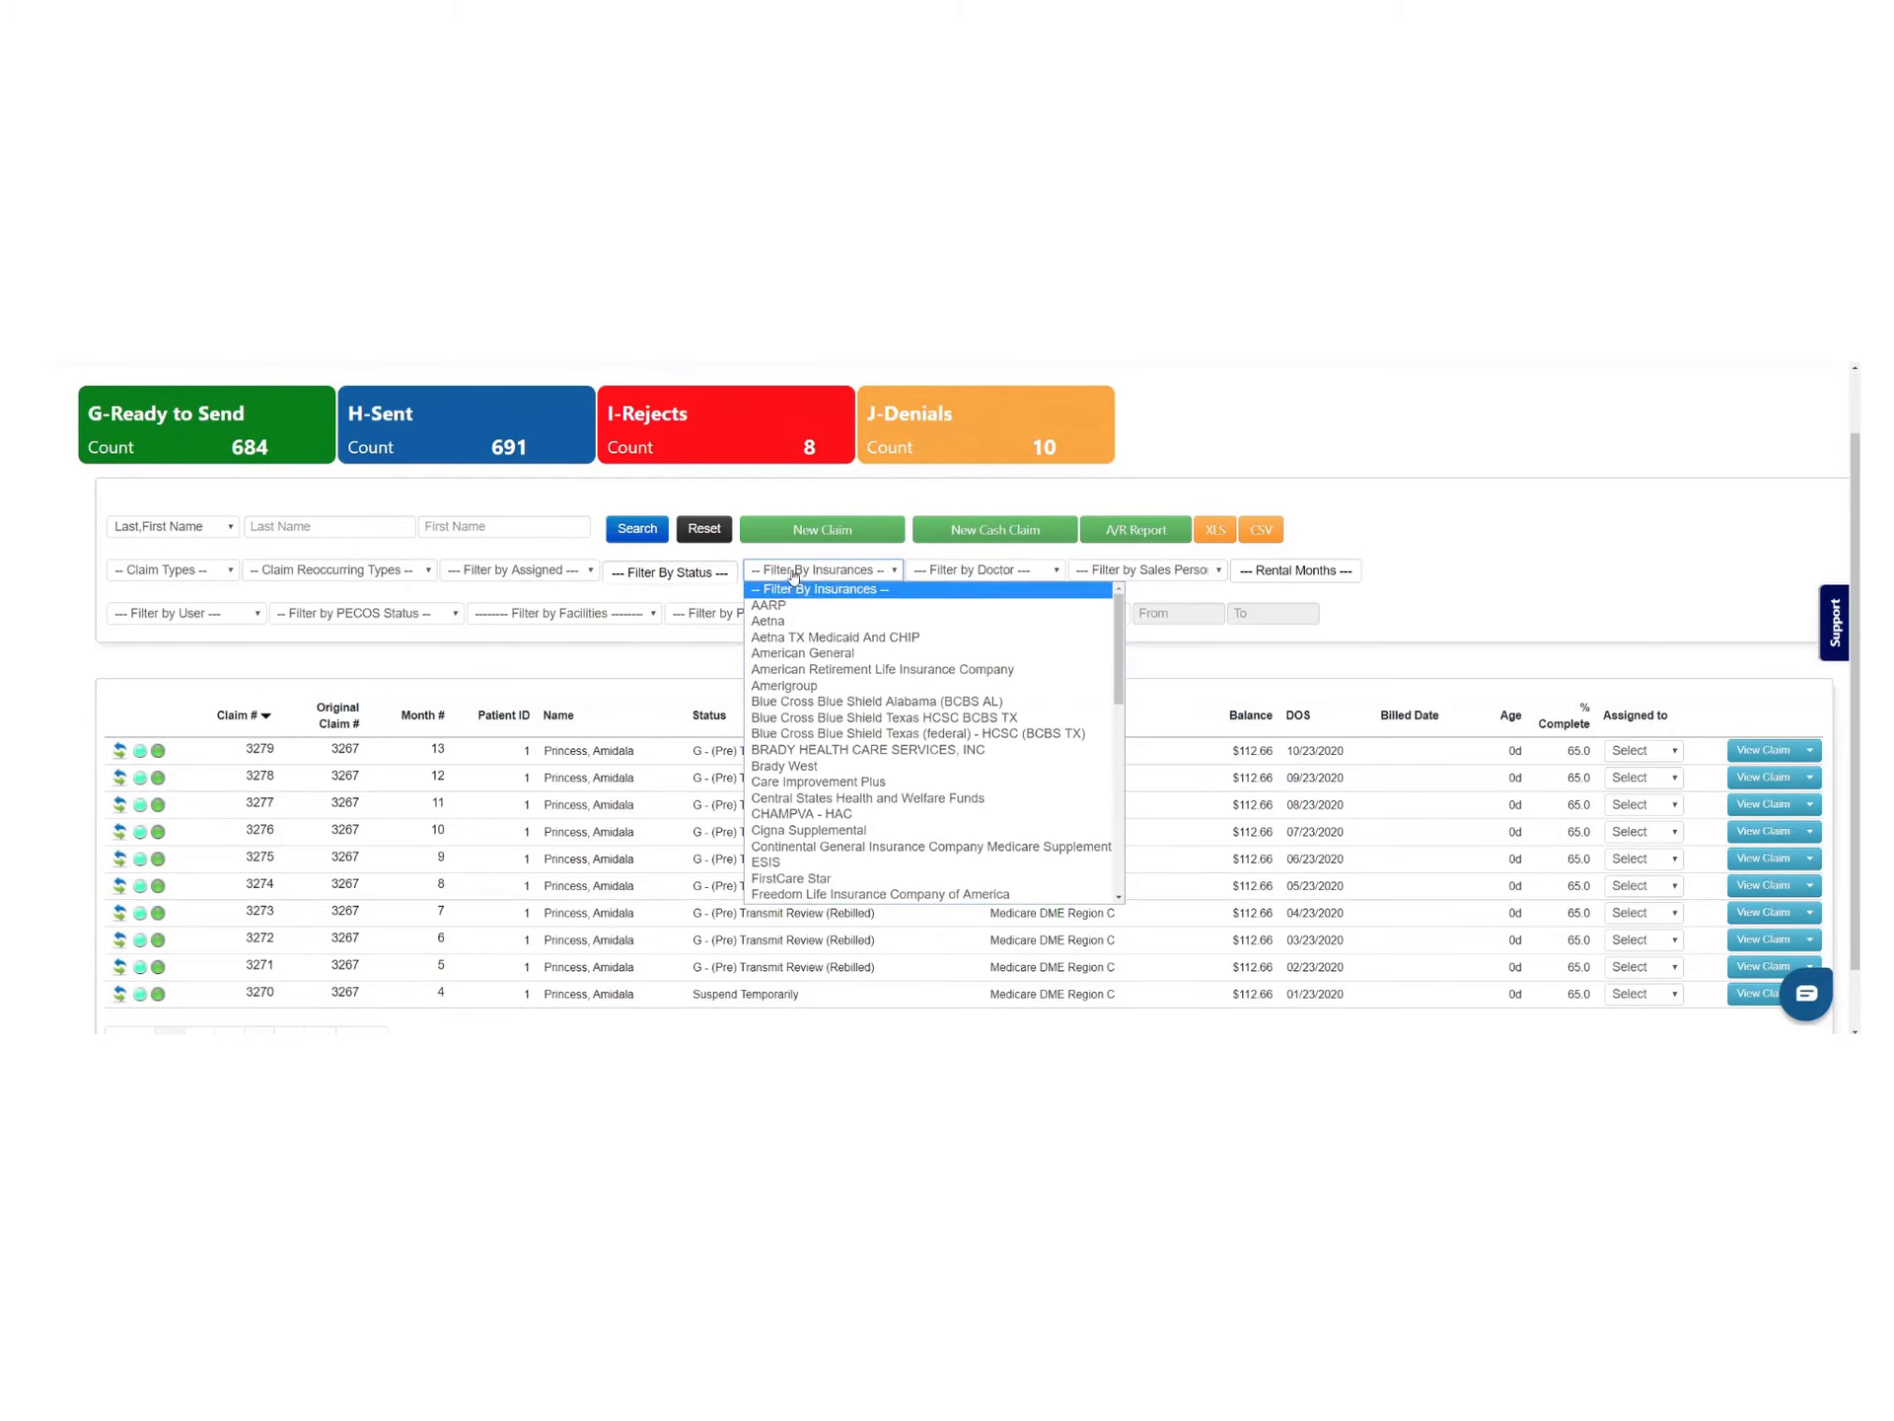
left_click(728, 552)
left_click(590, 570)
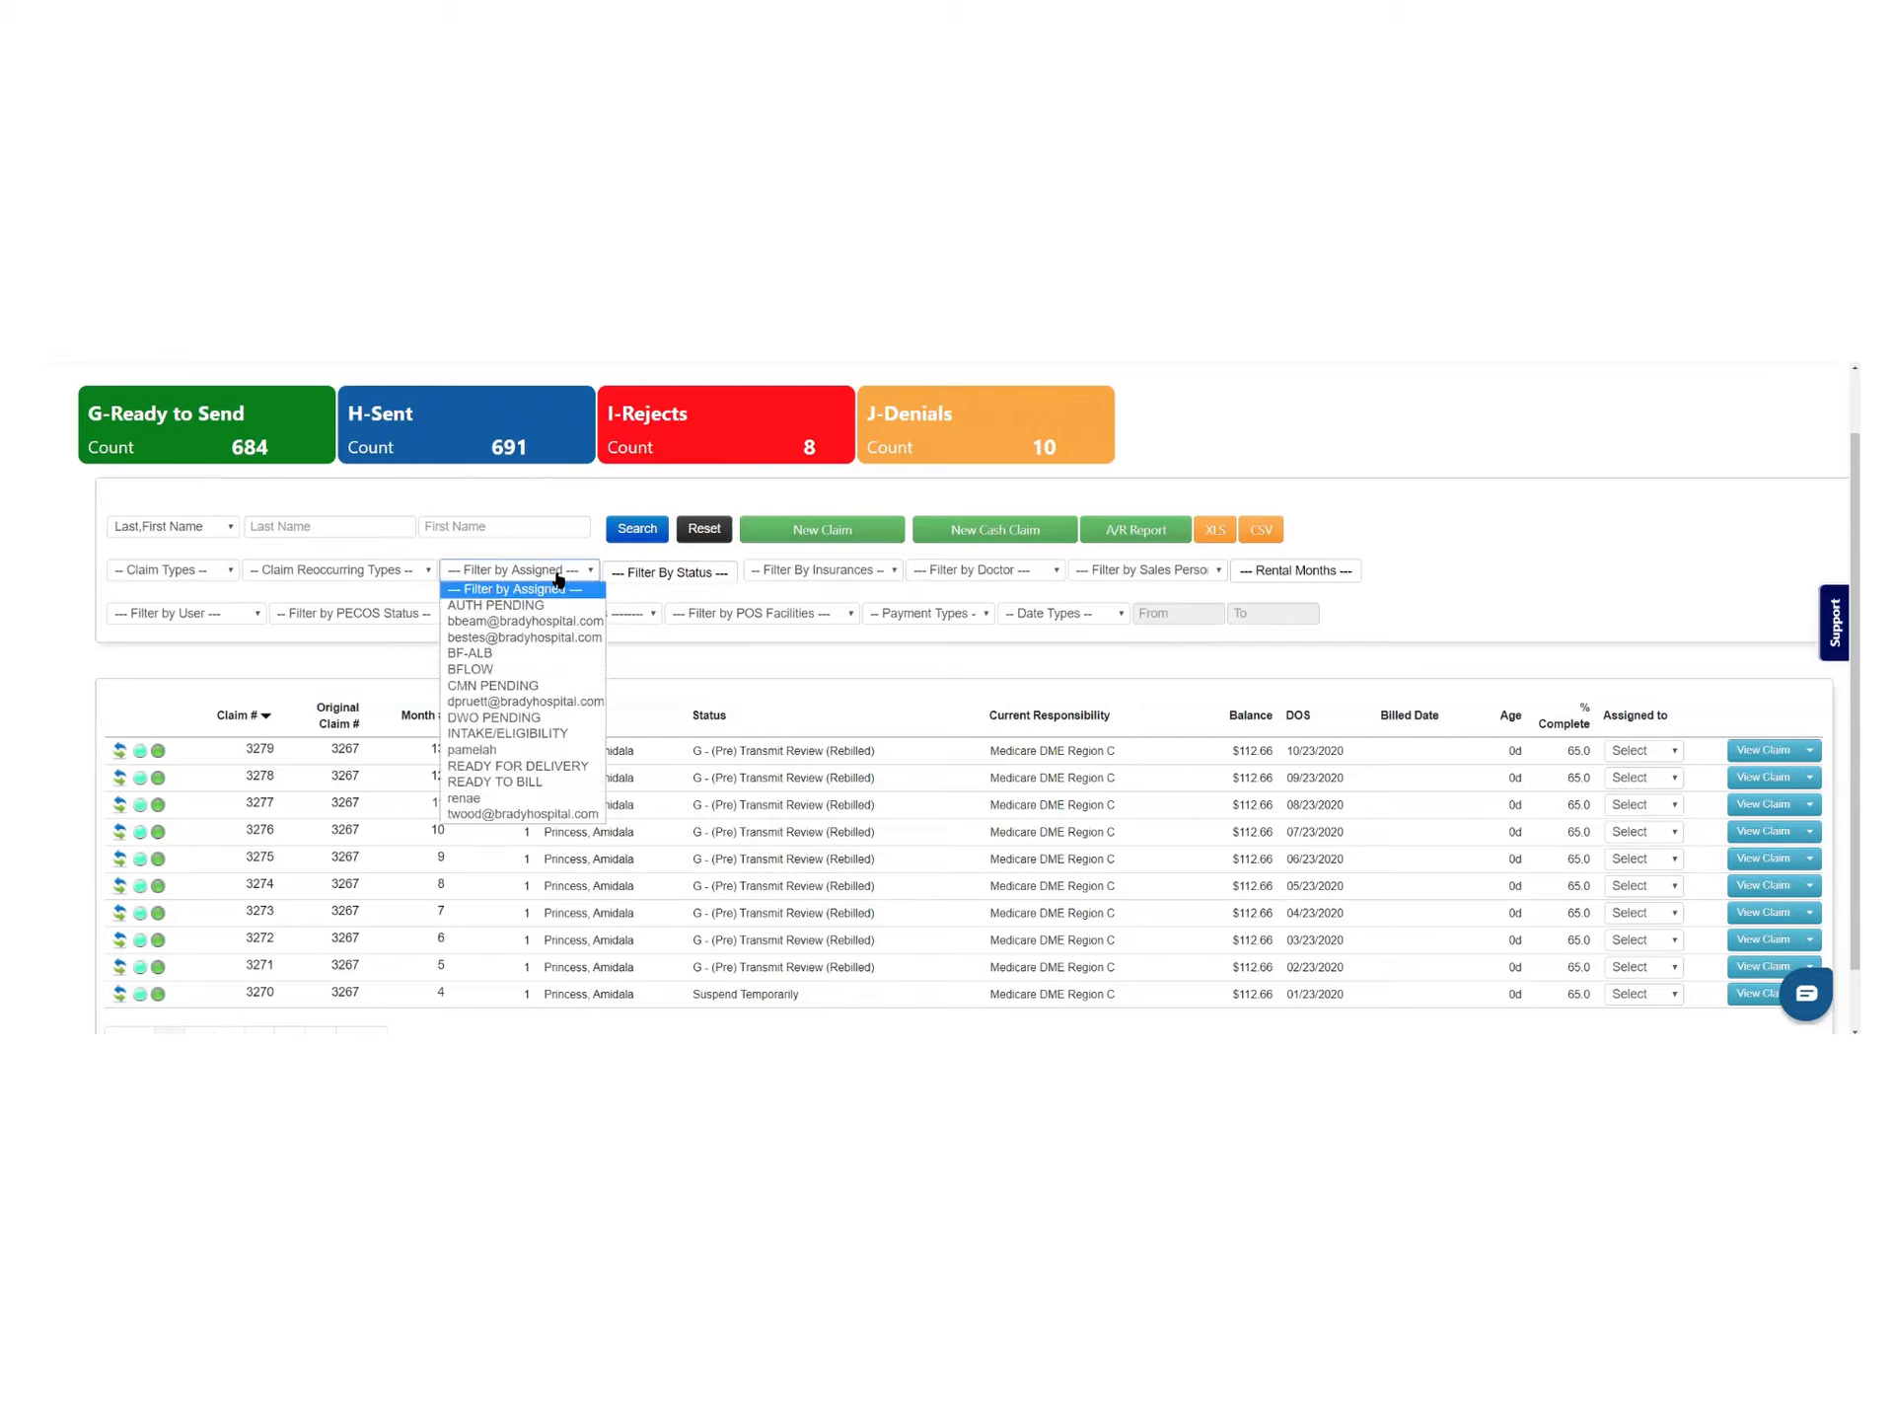
left_click(590, 569)
left_click(358, 572)
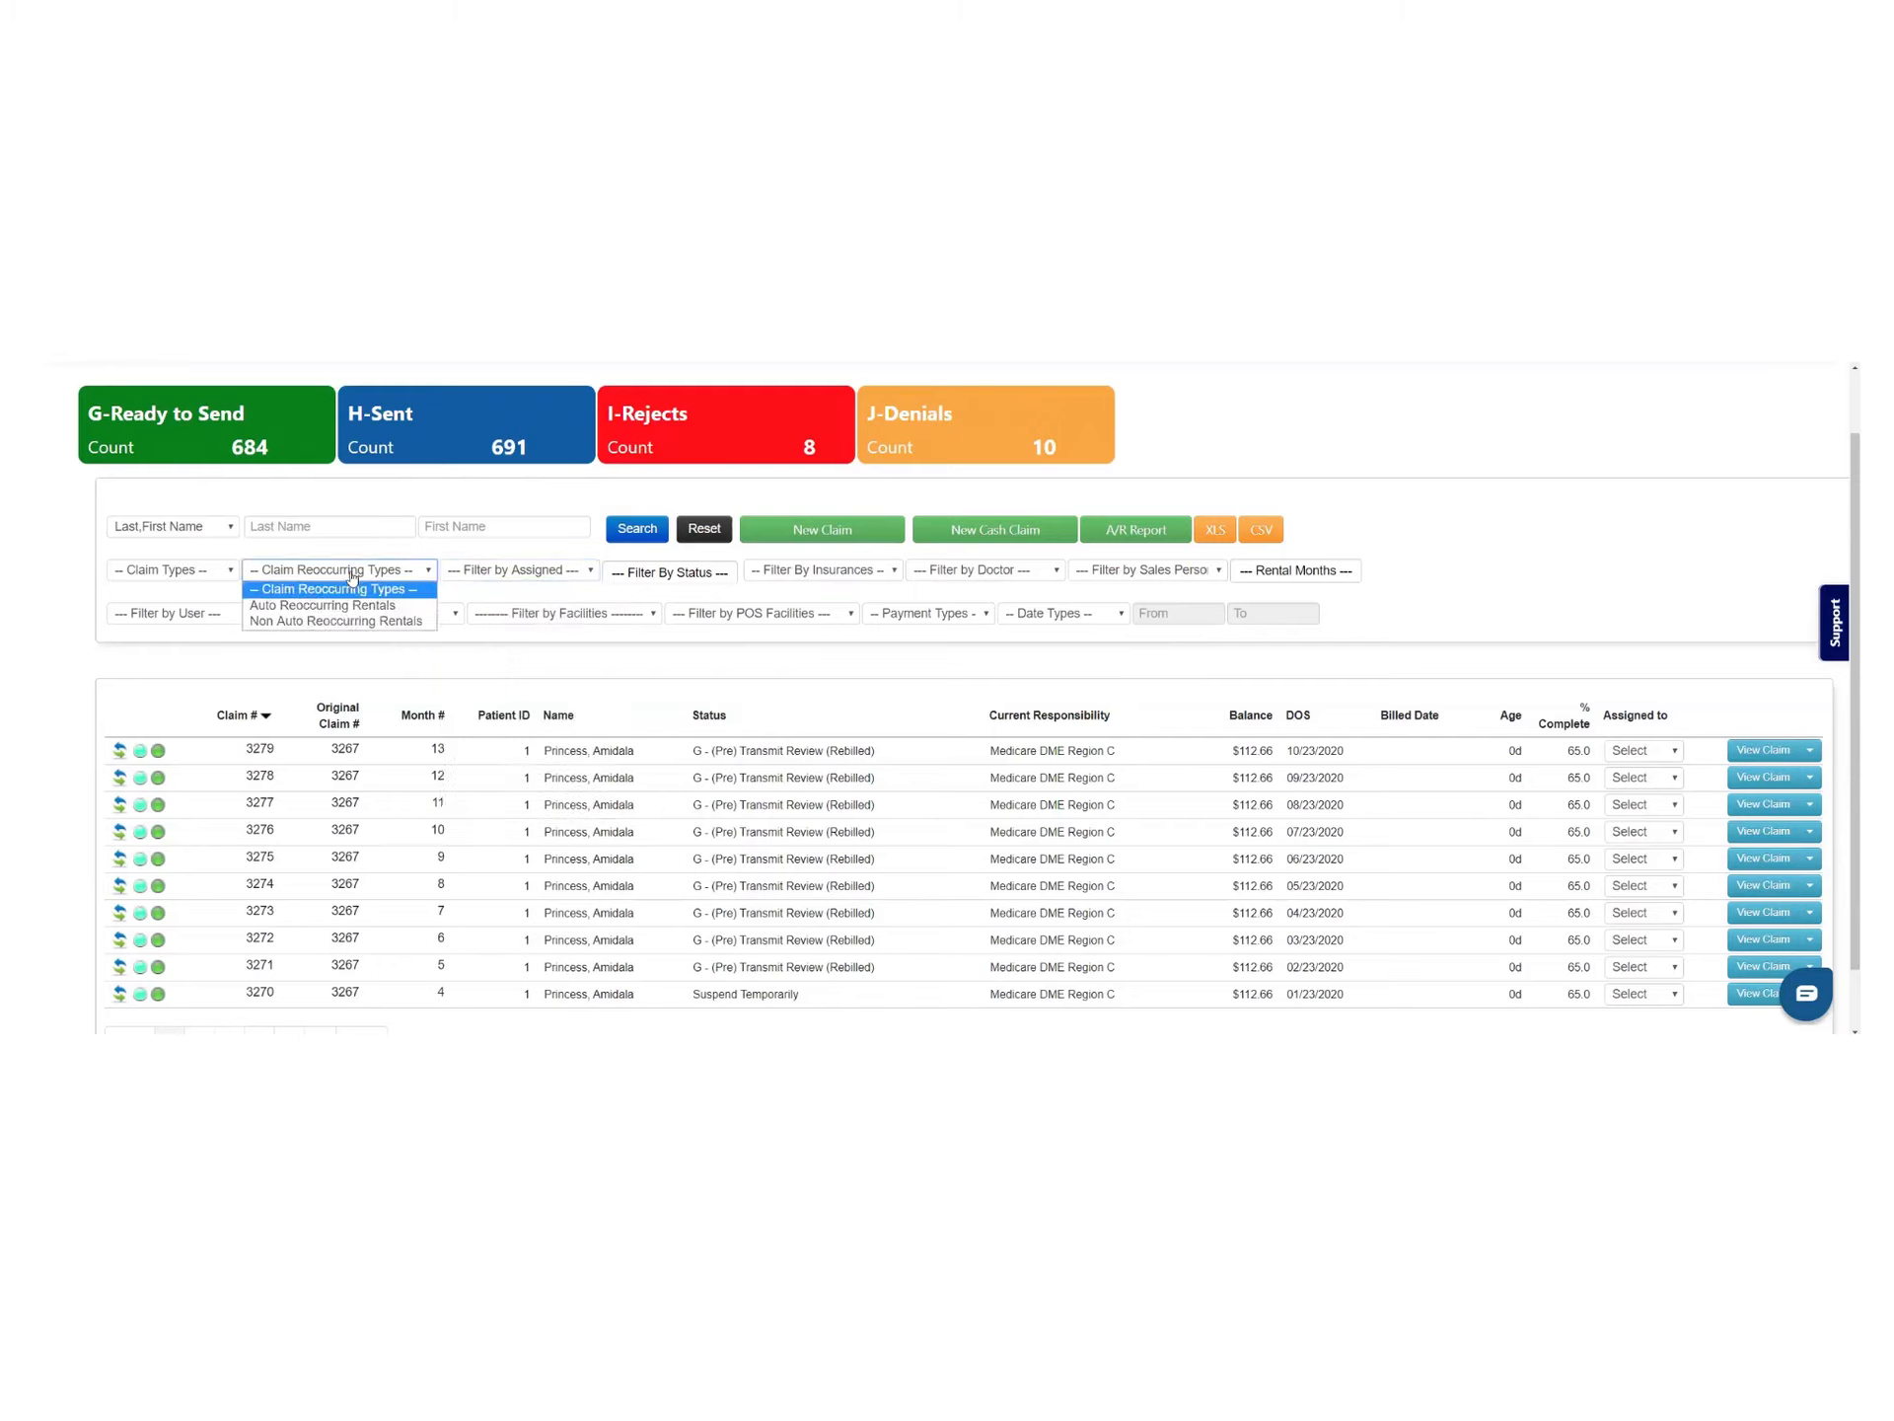
left_click(179, 582)
left_click(180, 582)
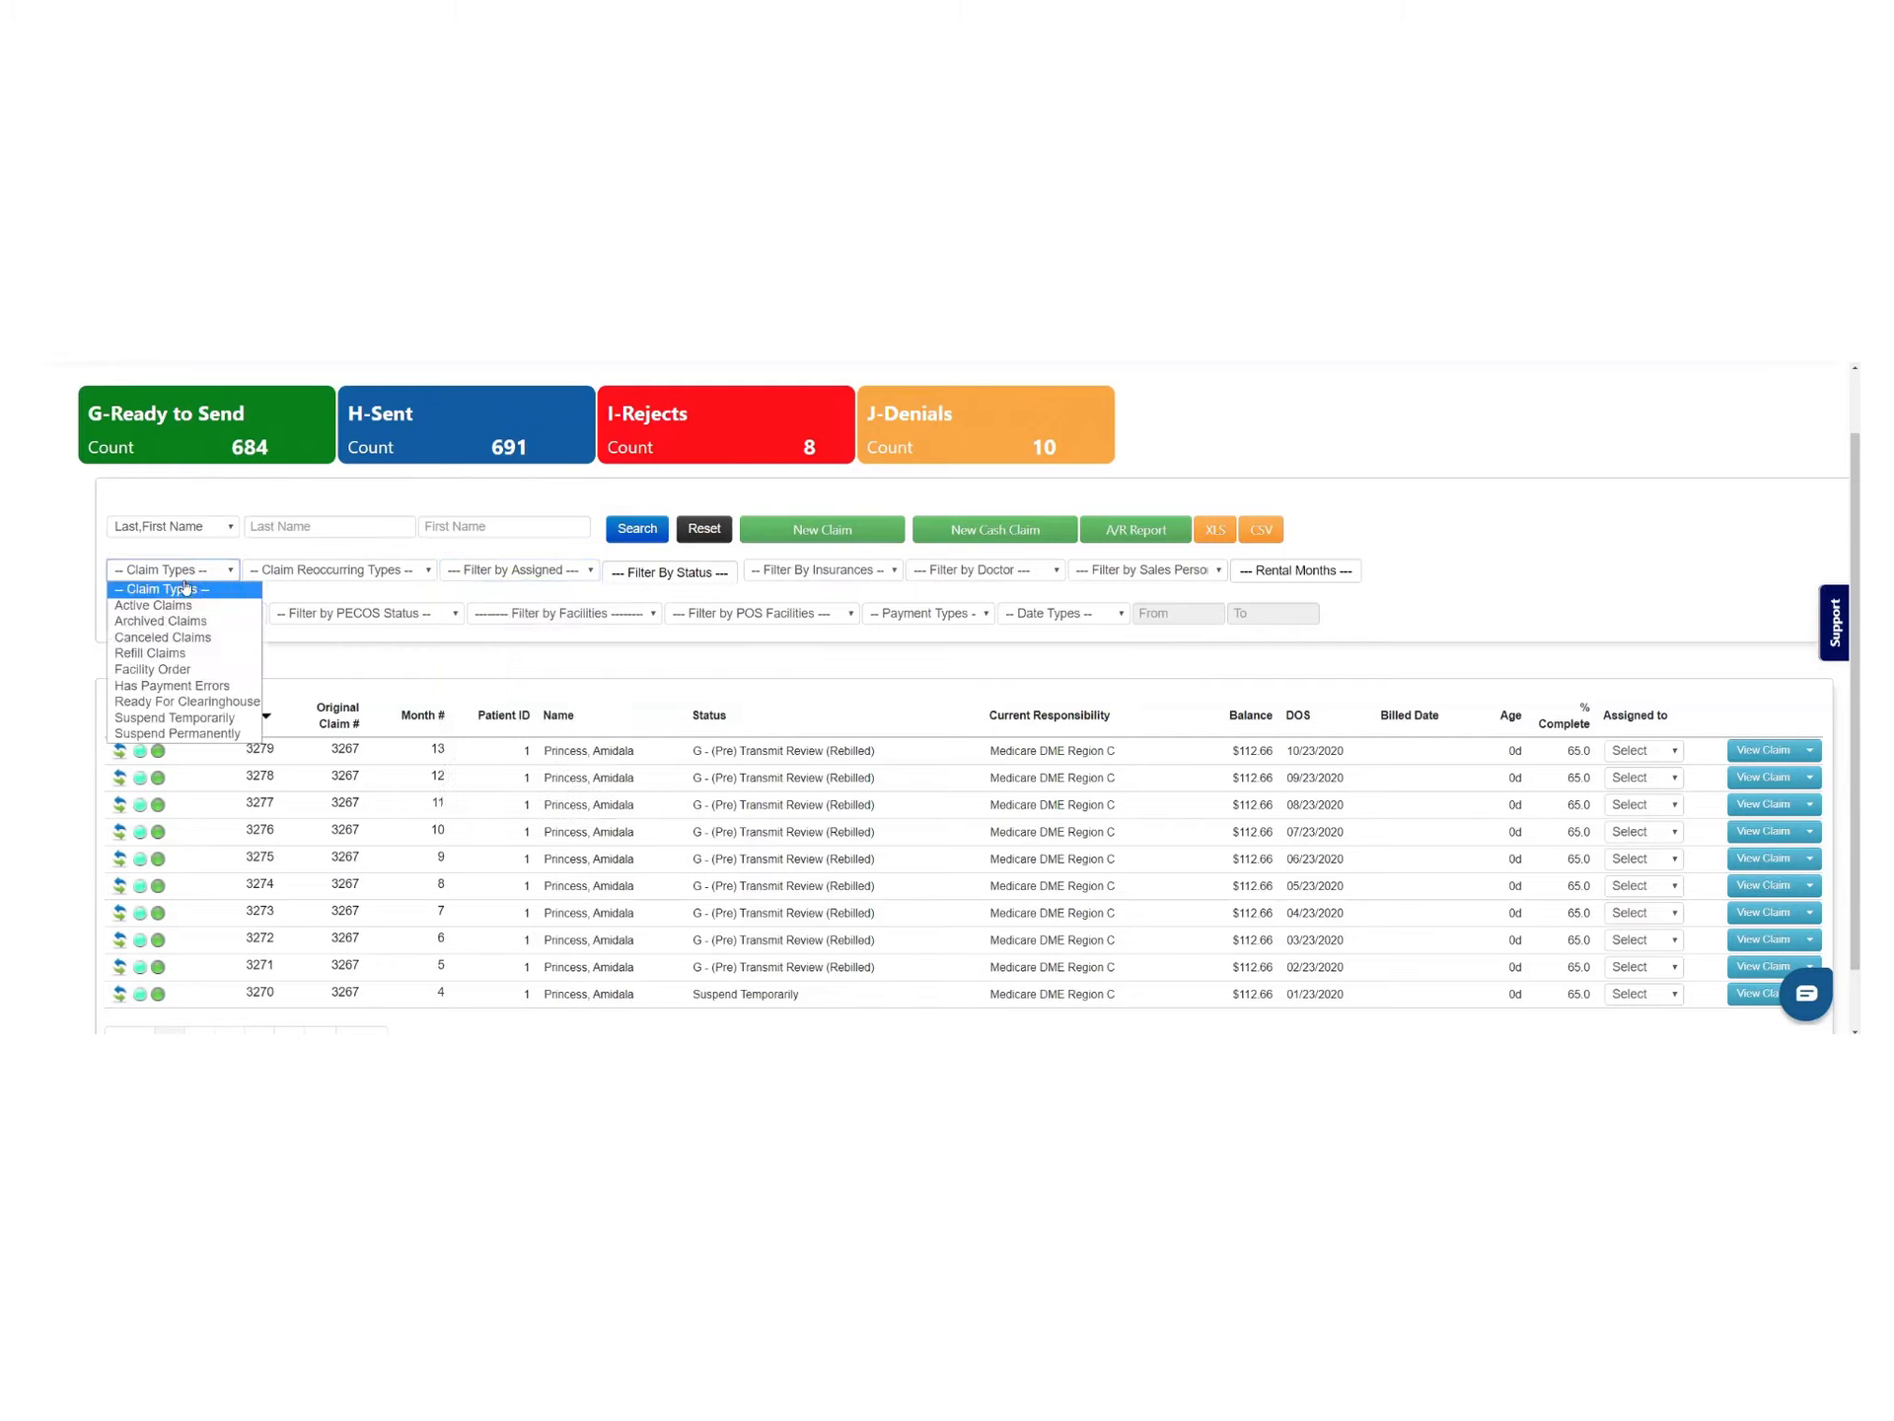
left_click(71, 580)
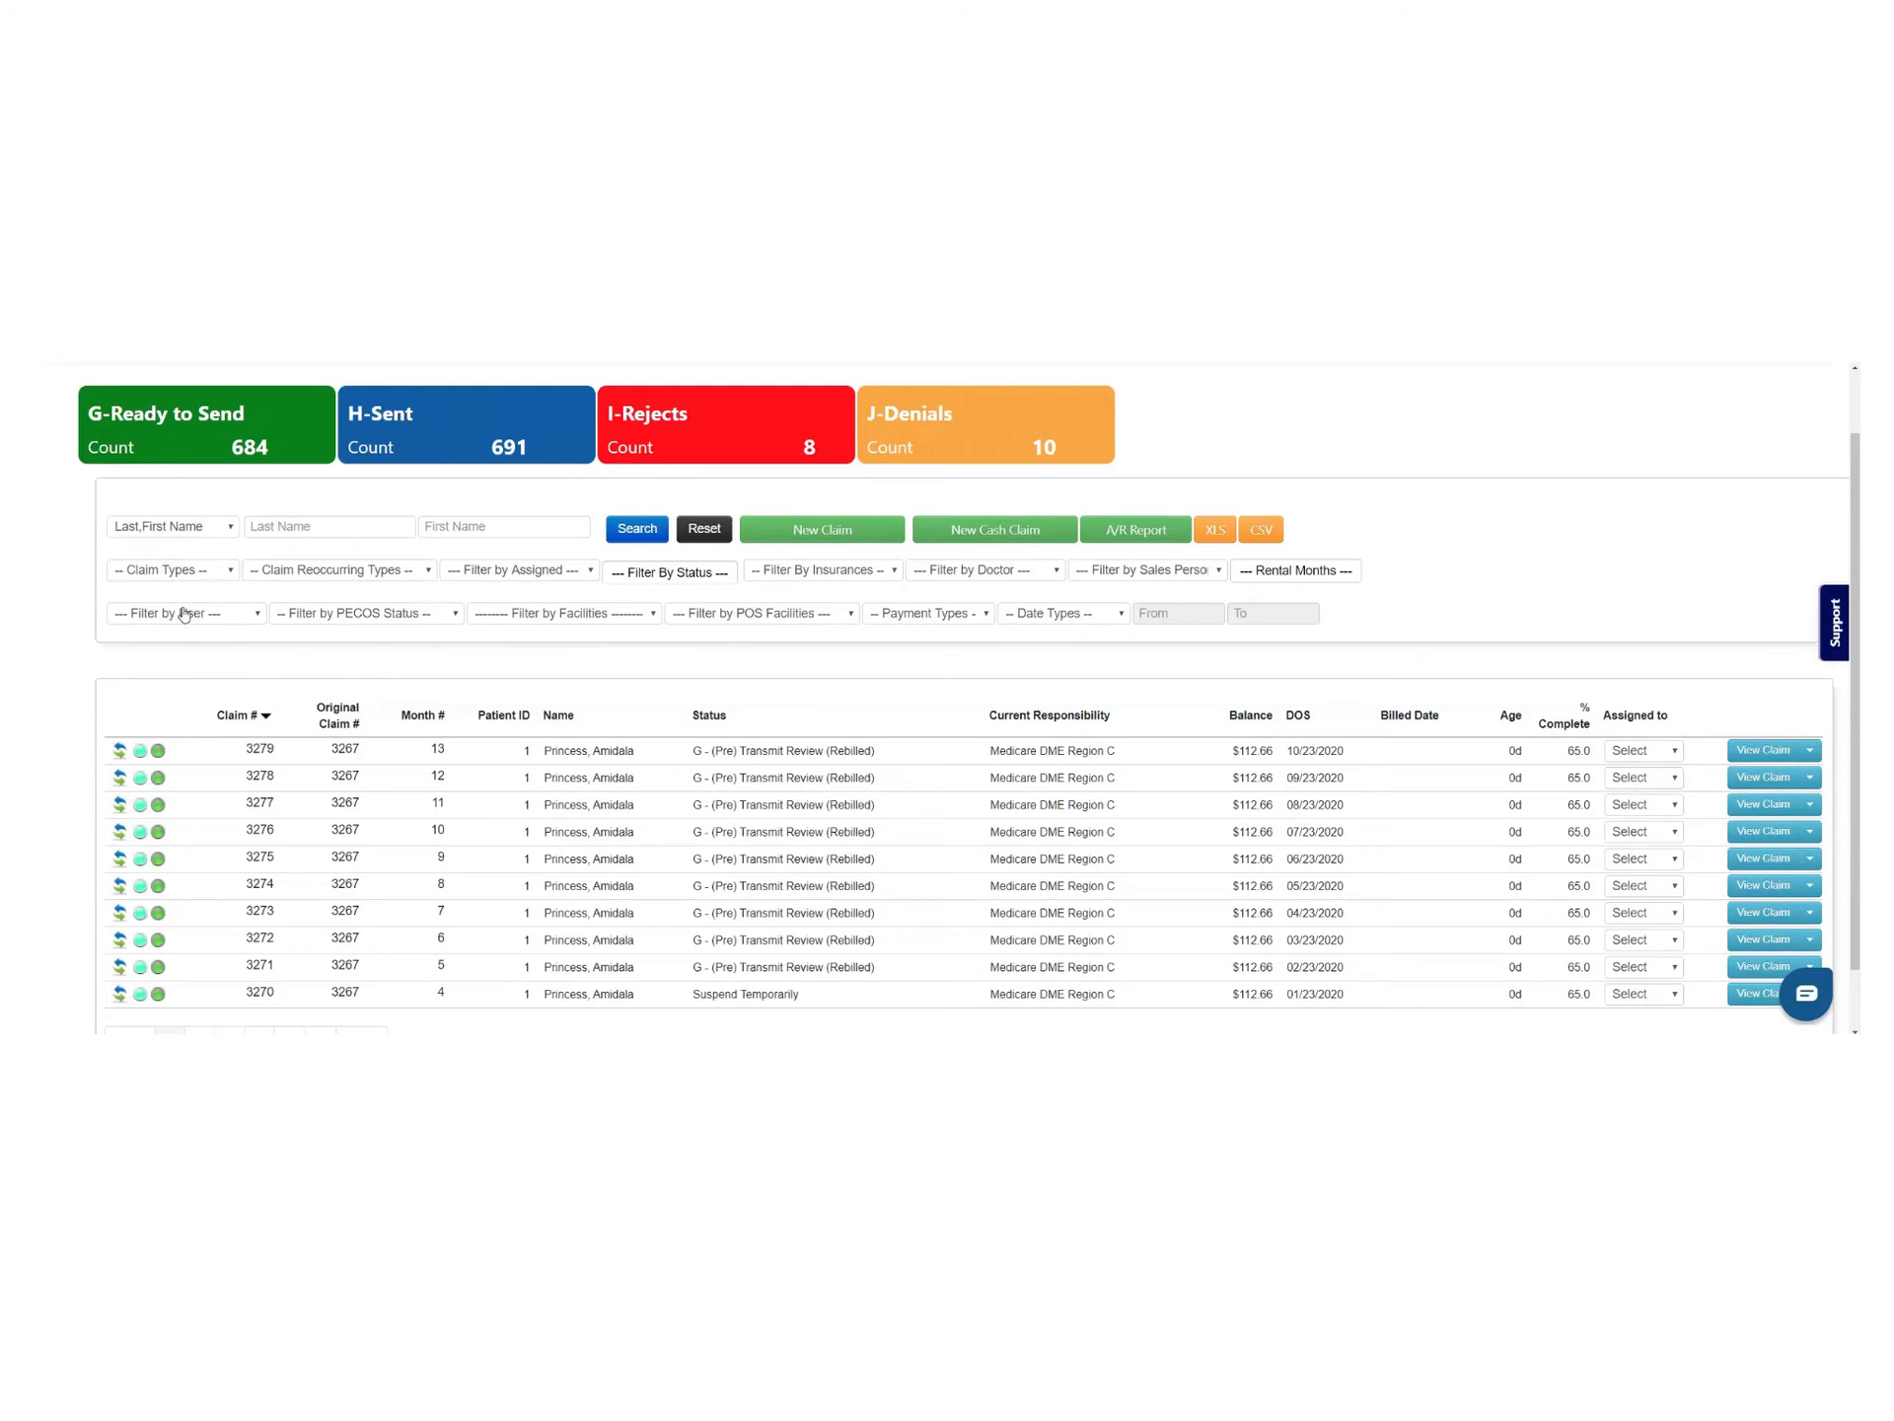
scroll(1086, 725, "up", 1)
scroll(1086, 725, "up", 2)
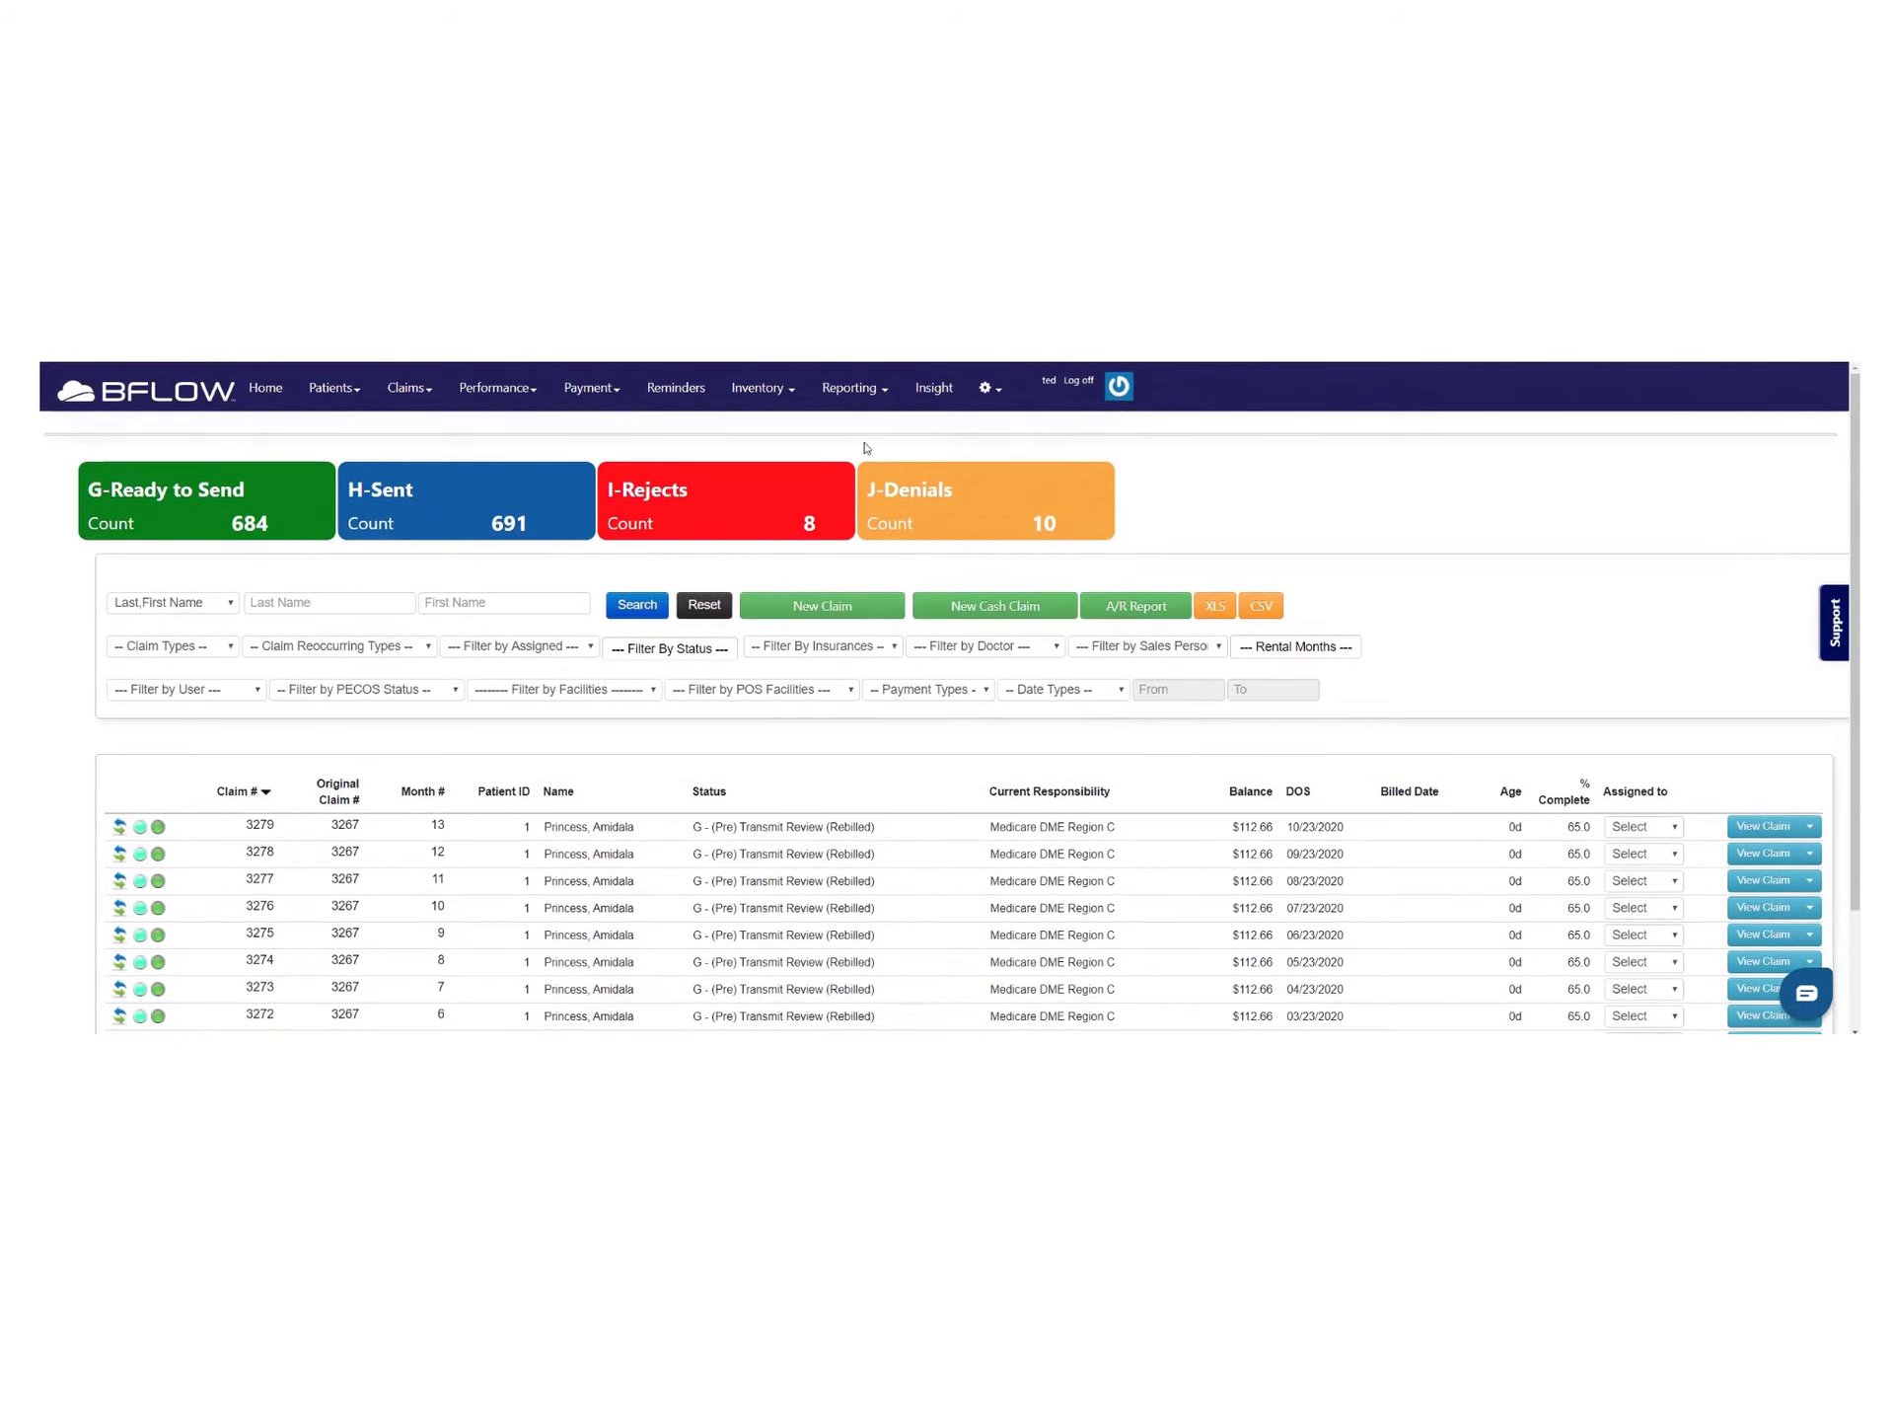
left_click(882, 393)
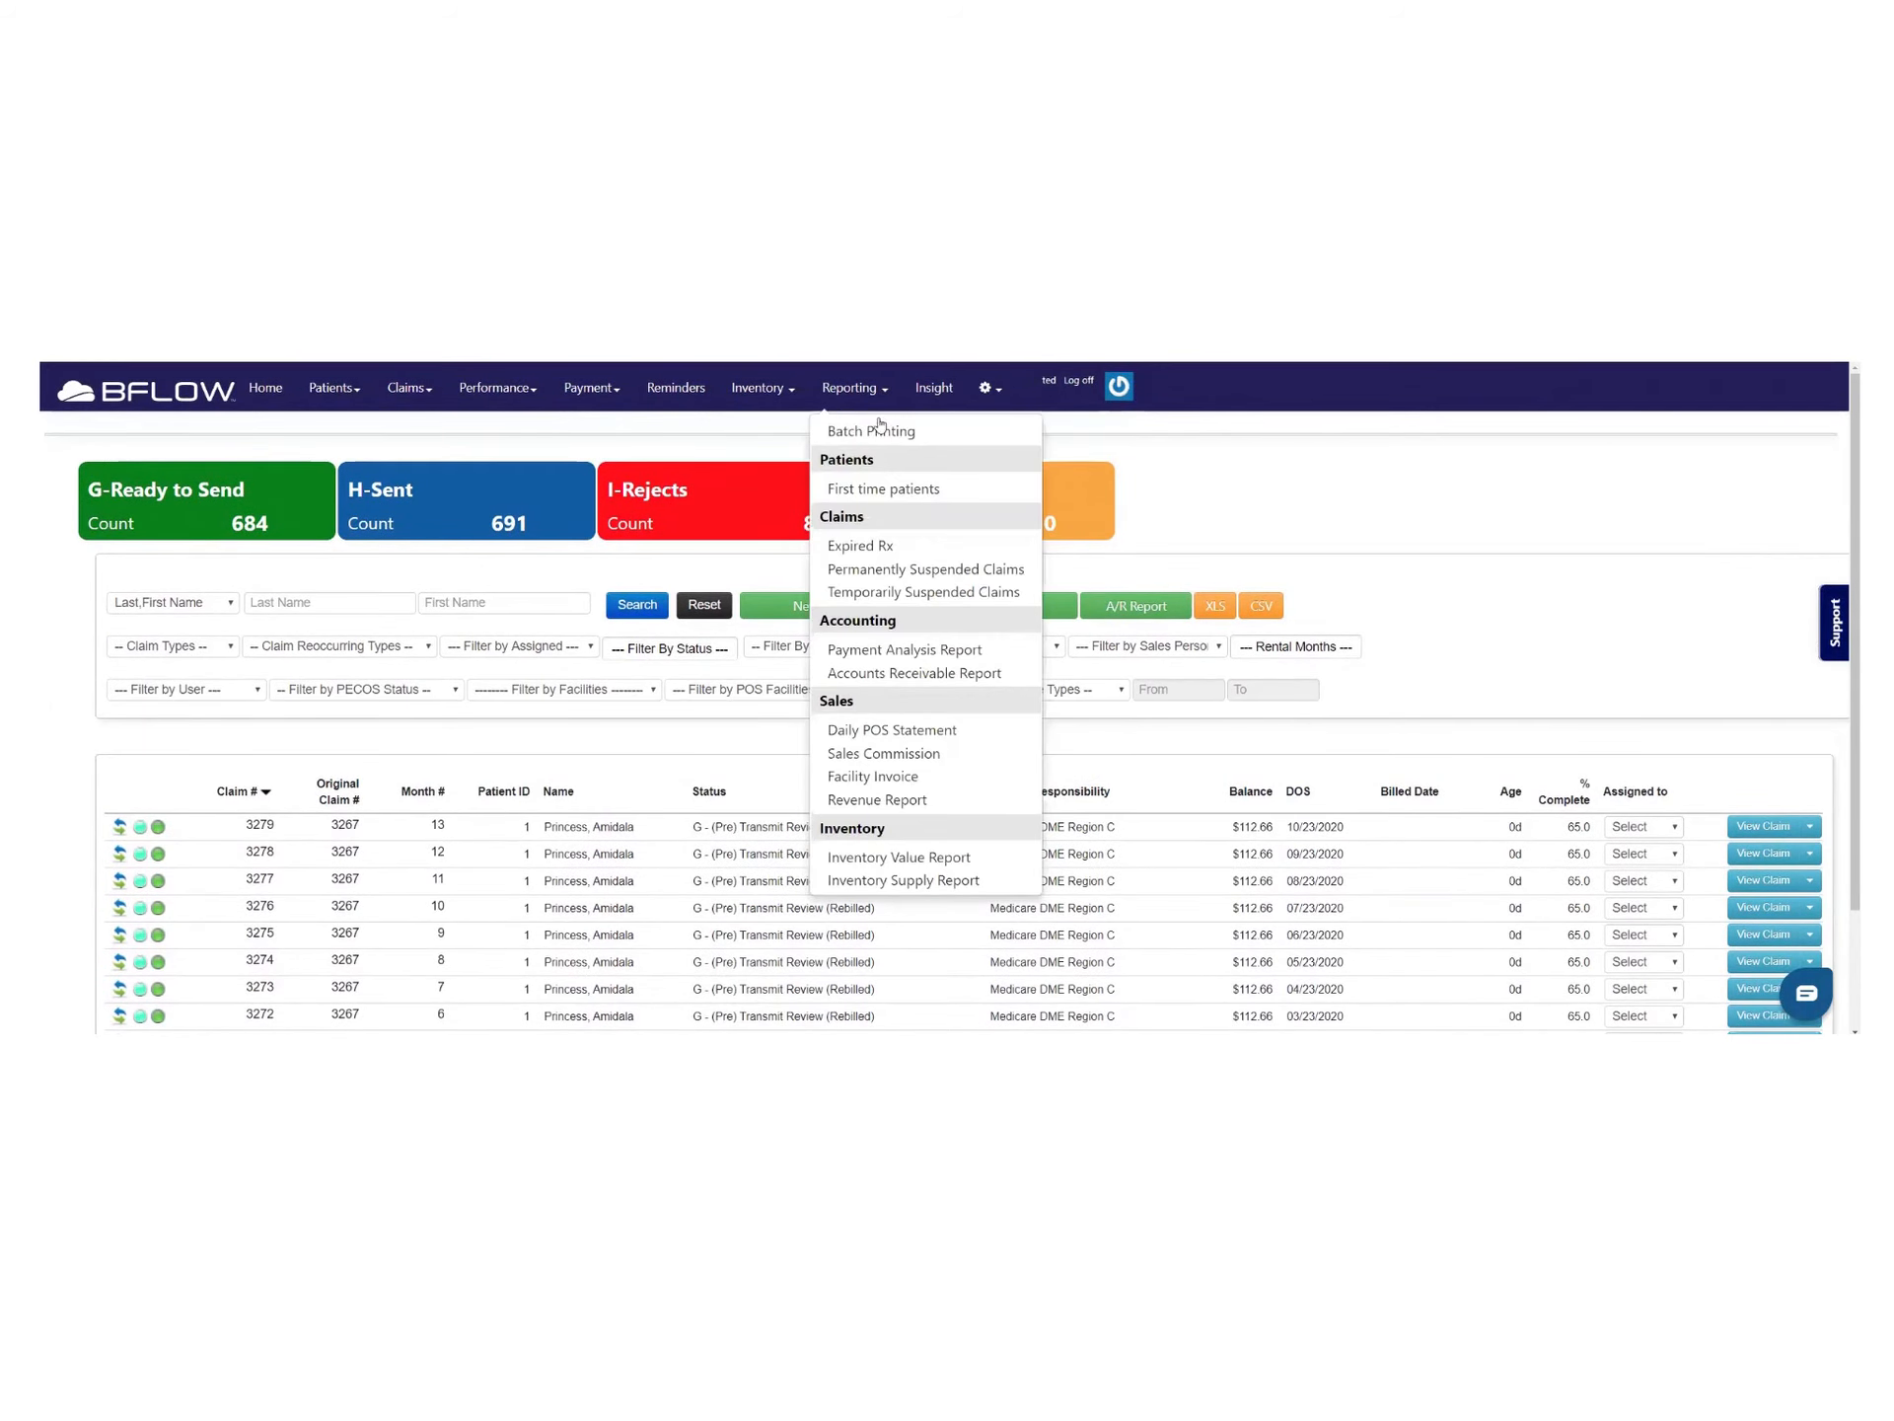
Start a Patient Statements batch and correct the placeholder word in the results email
left_click(881, 431)
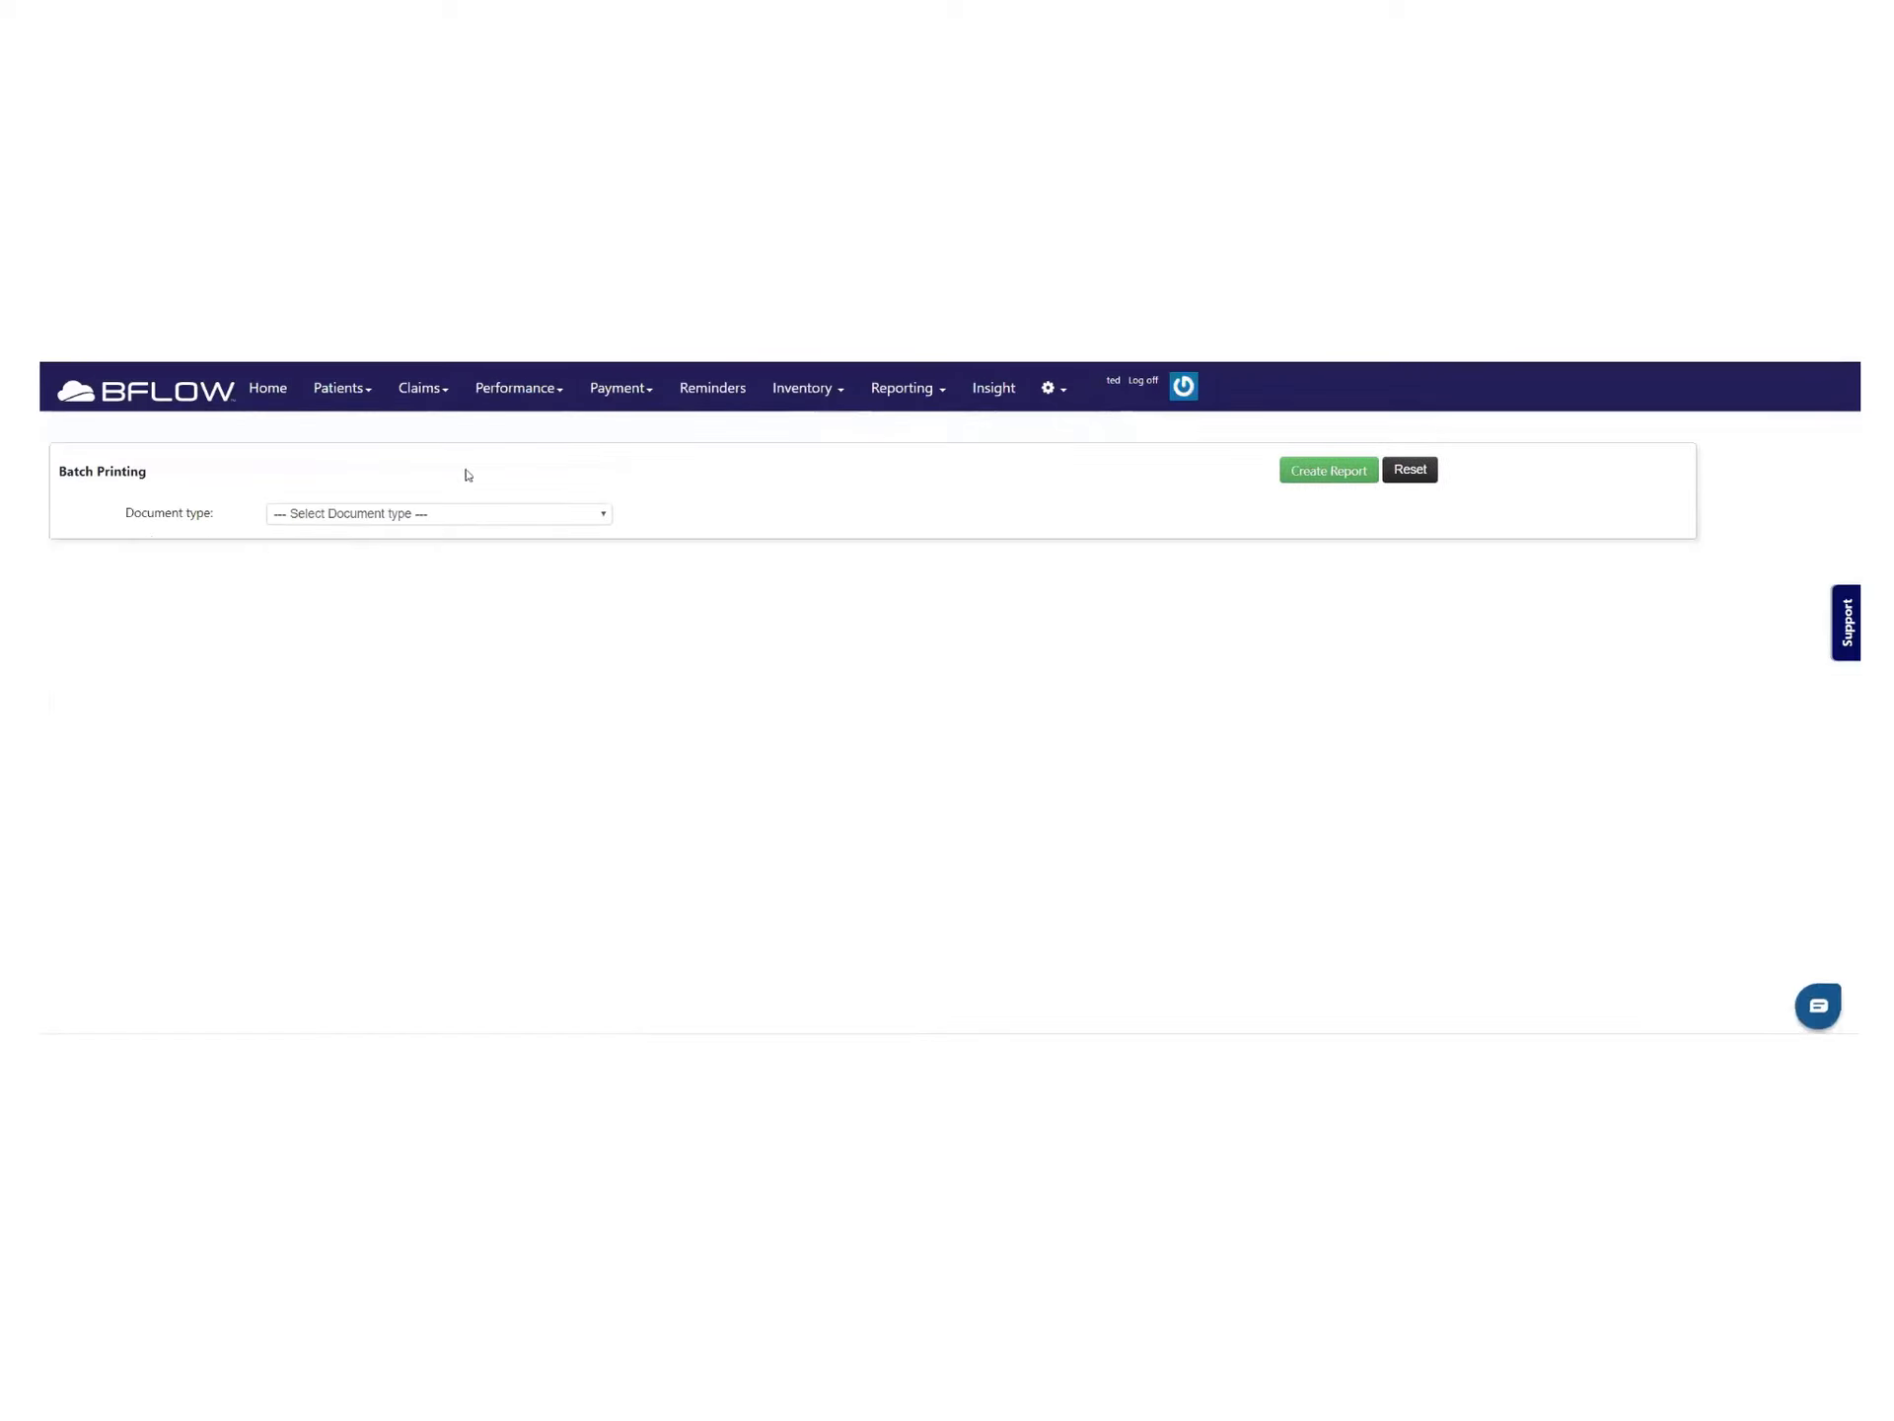
left_click(421, 519)
left_click(340, 564)
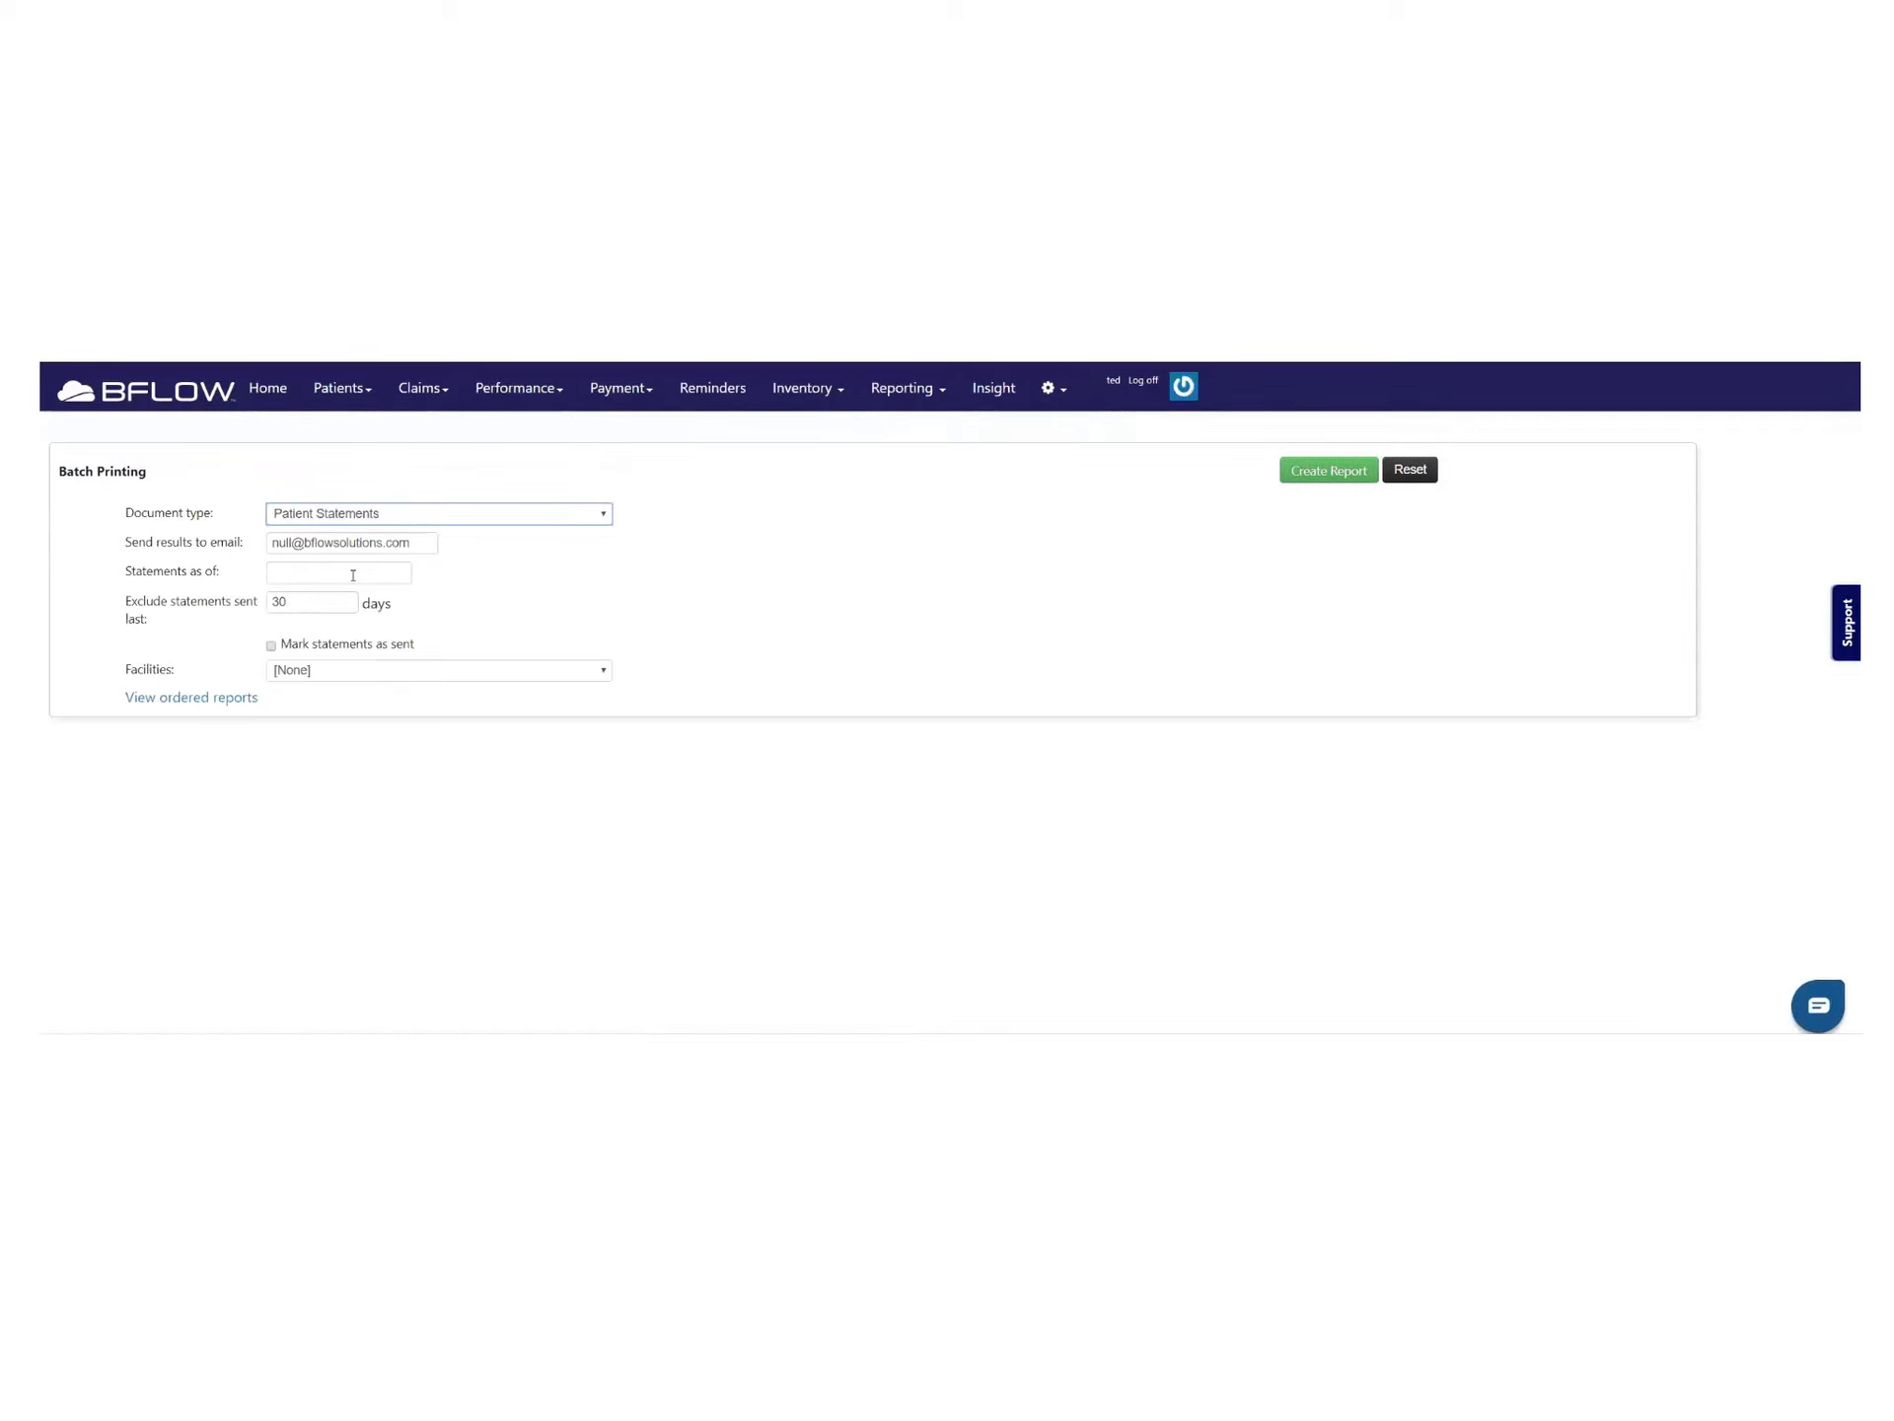
double_click(286, 542)
type("ed")
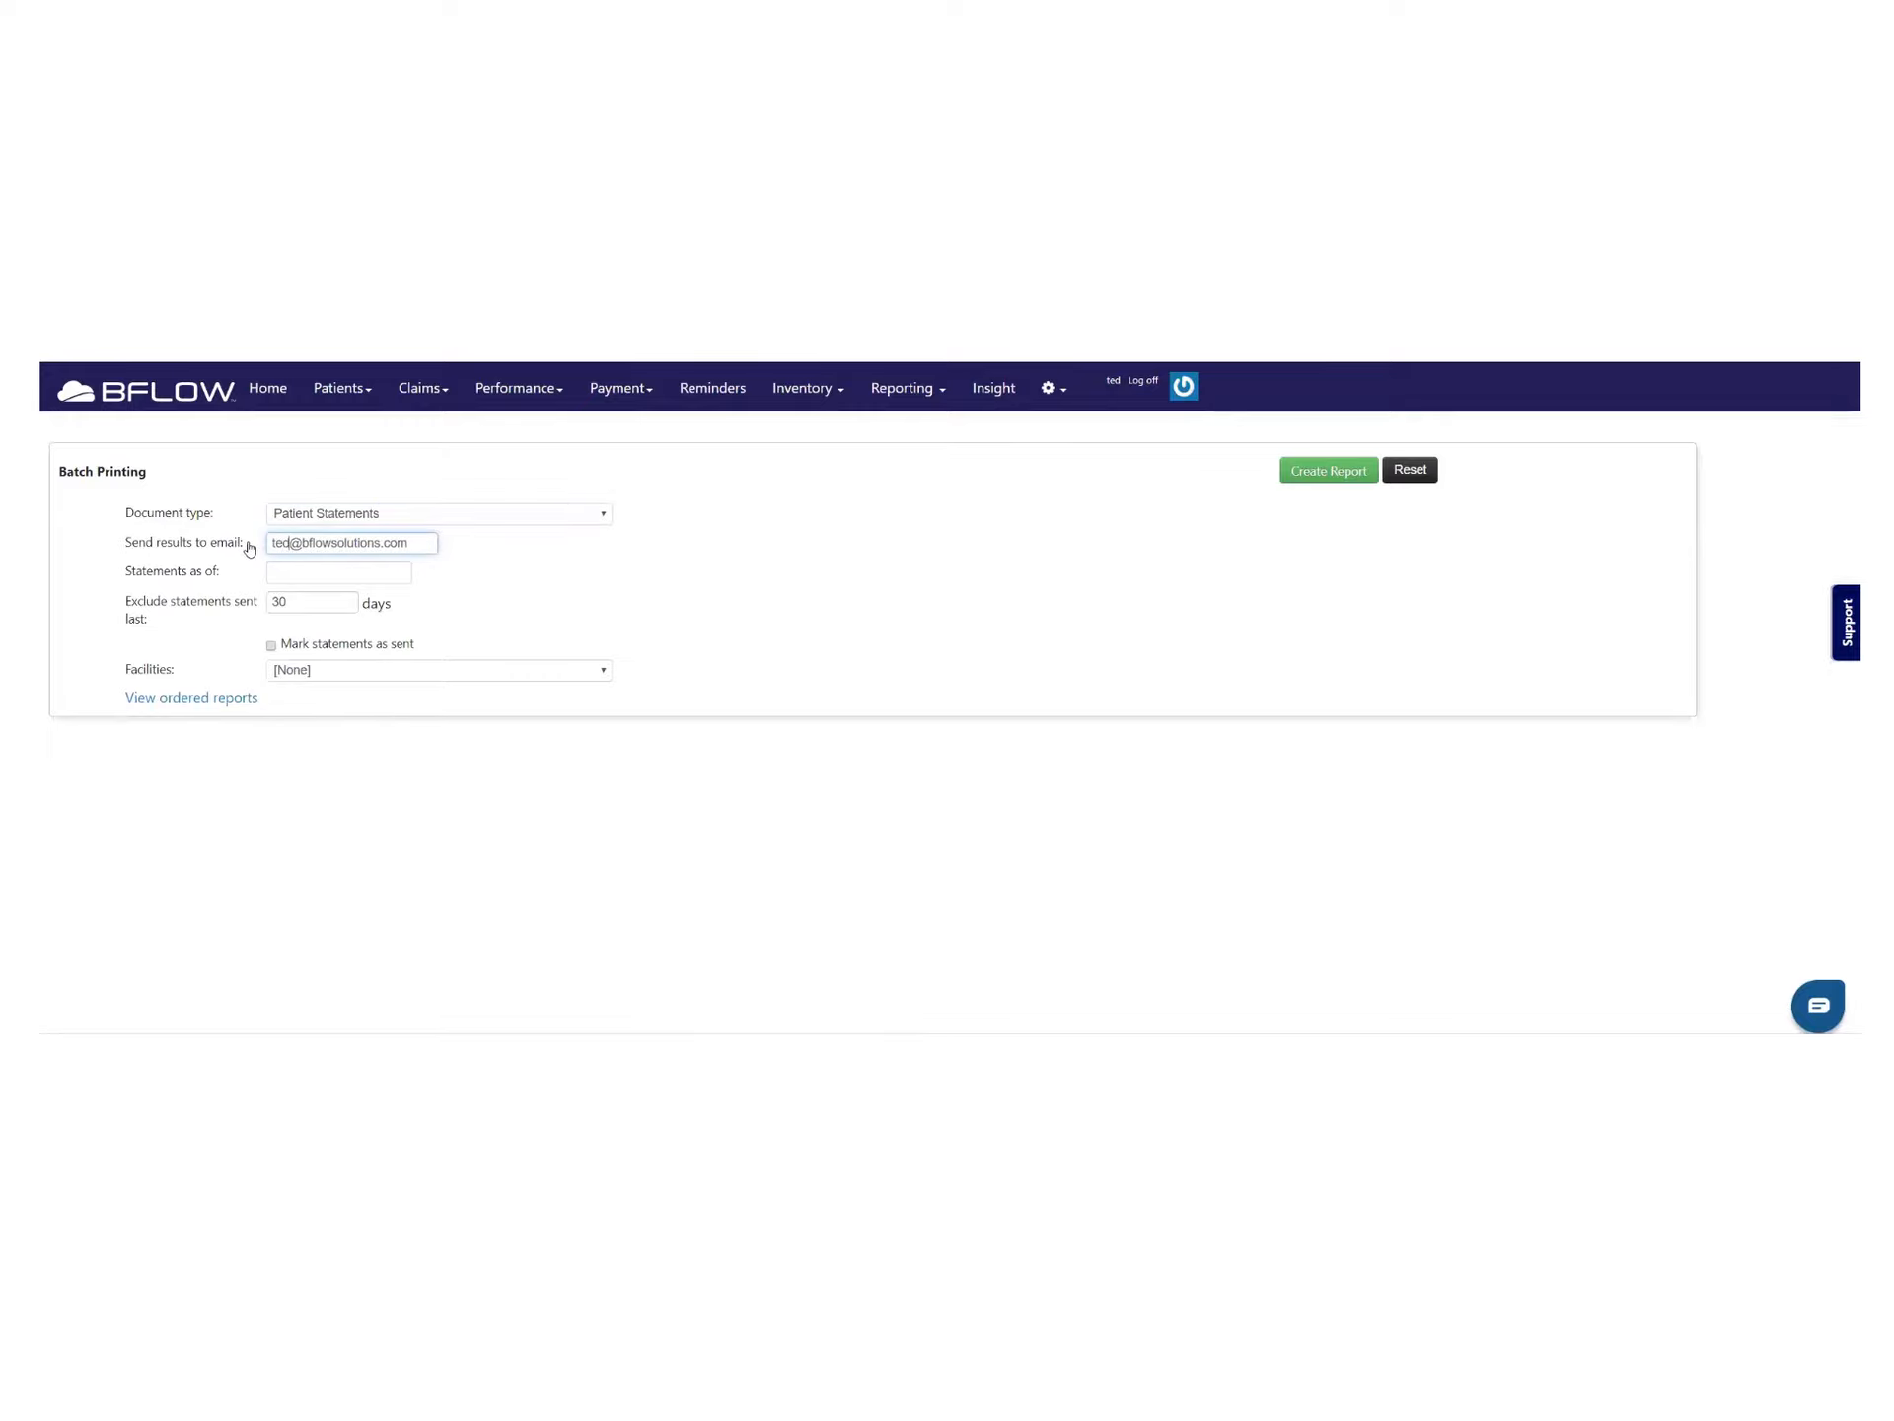
Date the statements 10/31/2019 for BFLOW MEDICAL SUPPLY and queue the report
left_click(294, 570)
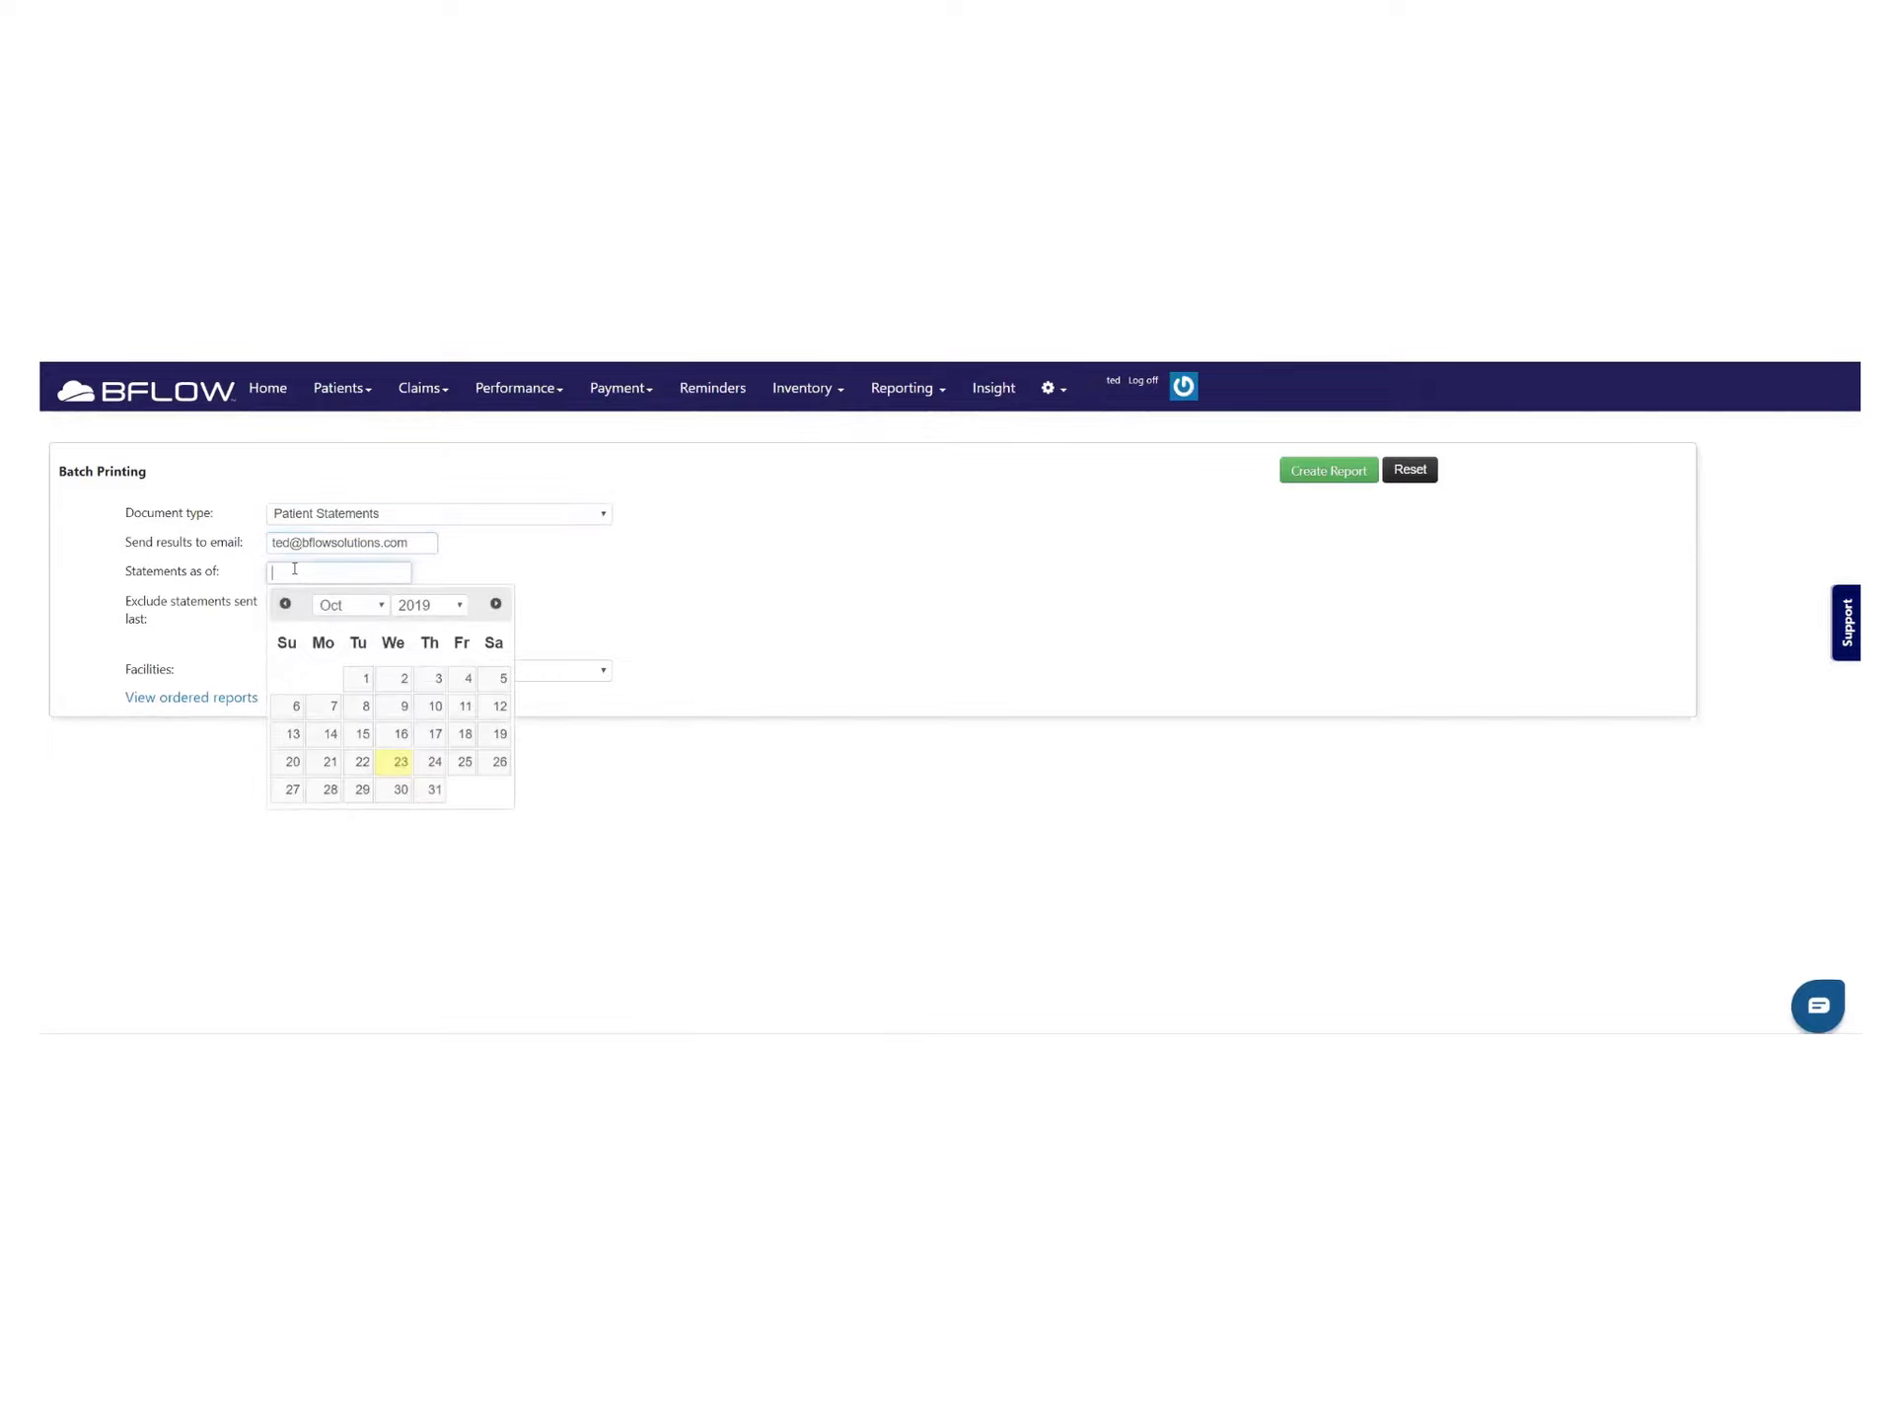
left_click(434, 791)
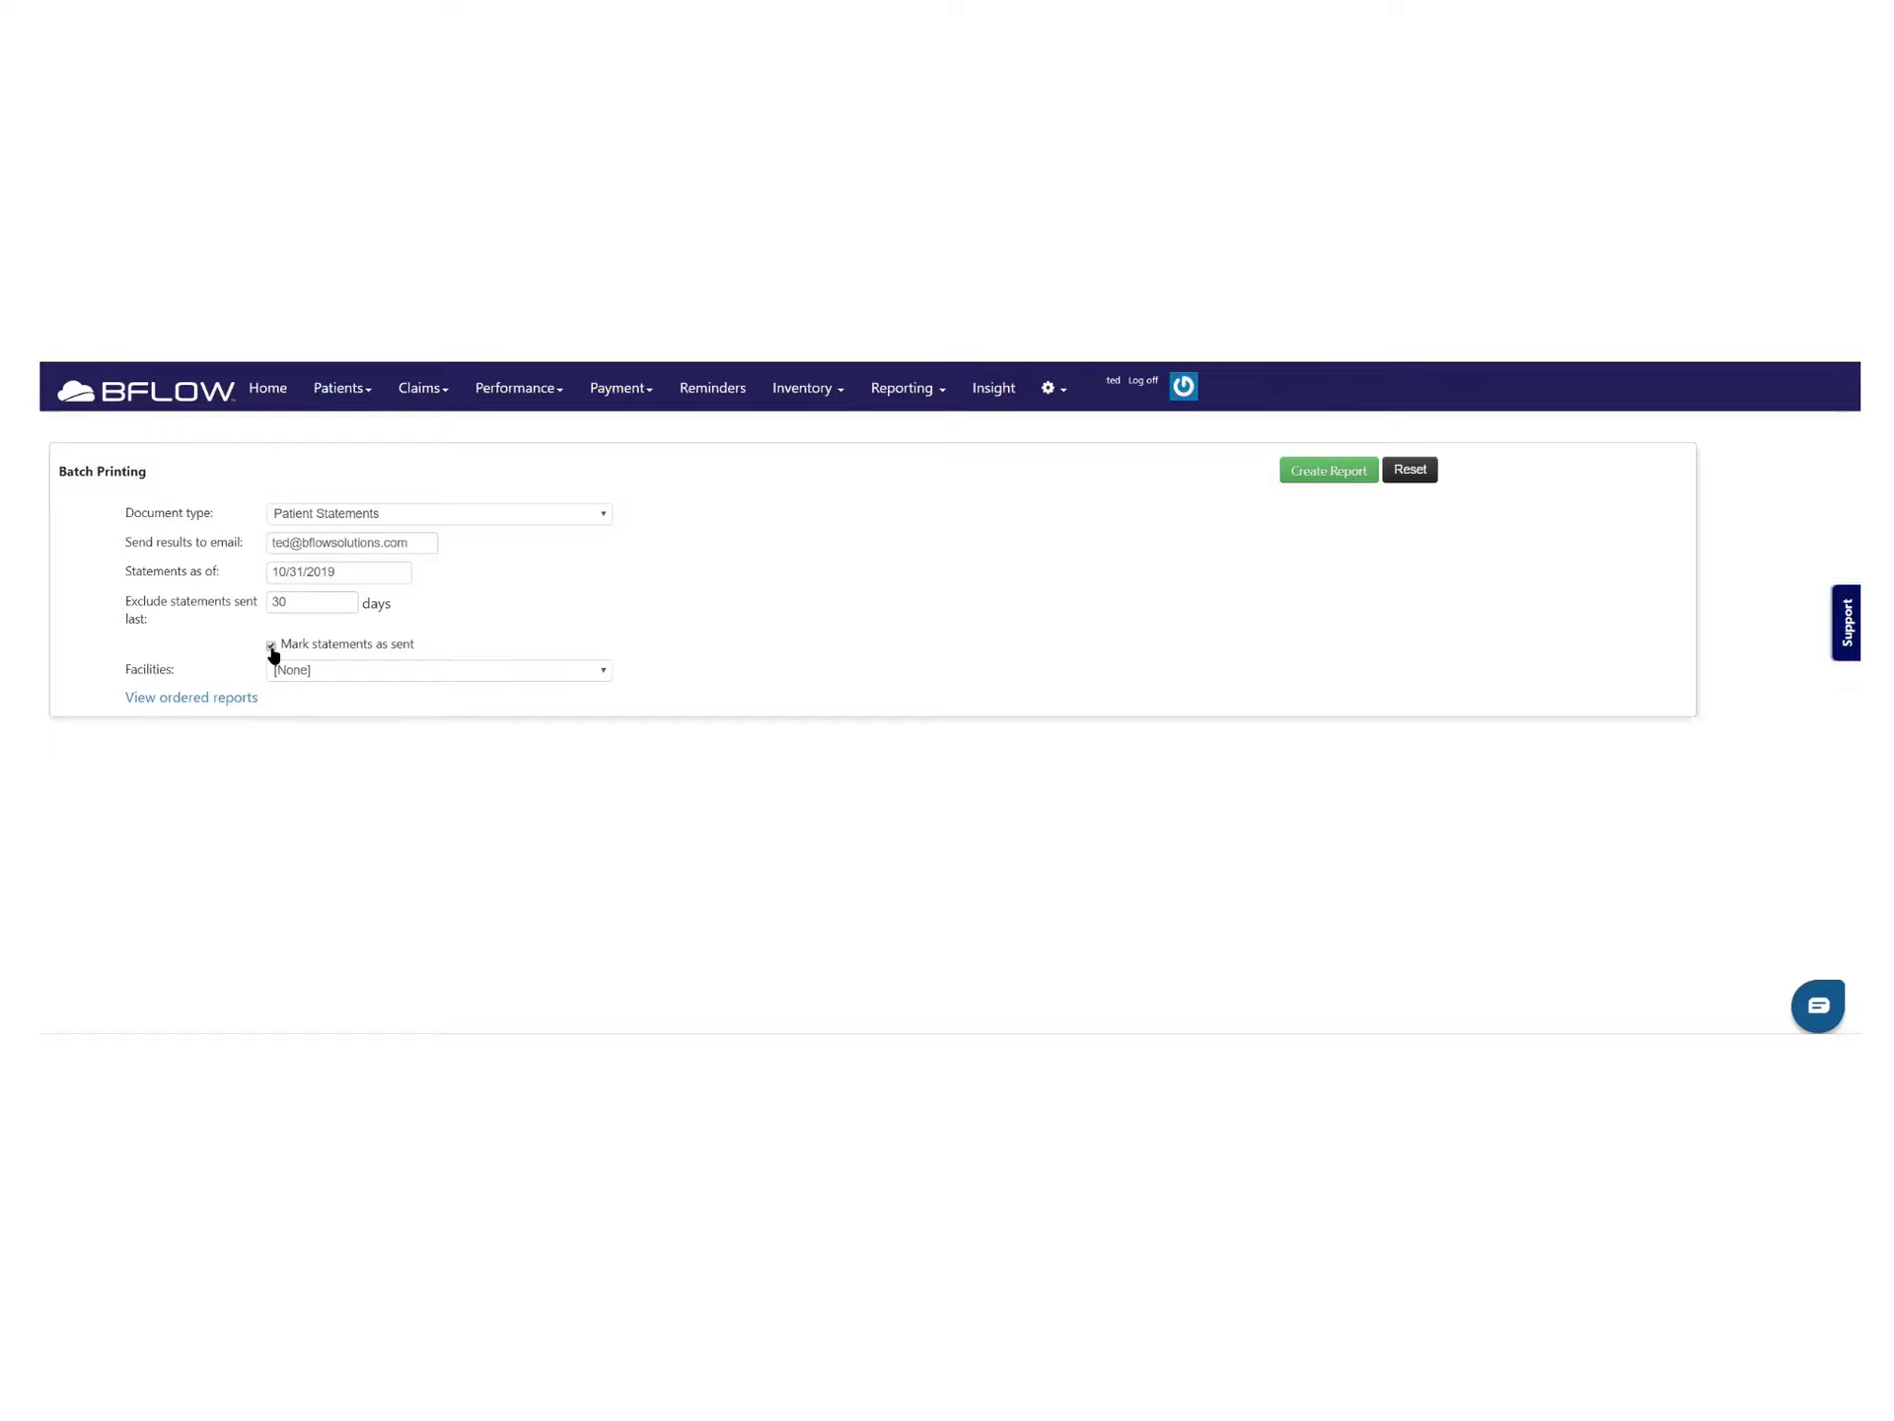
left_click(419, 671)
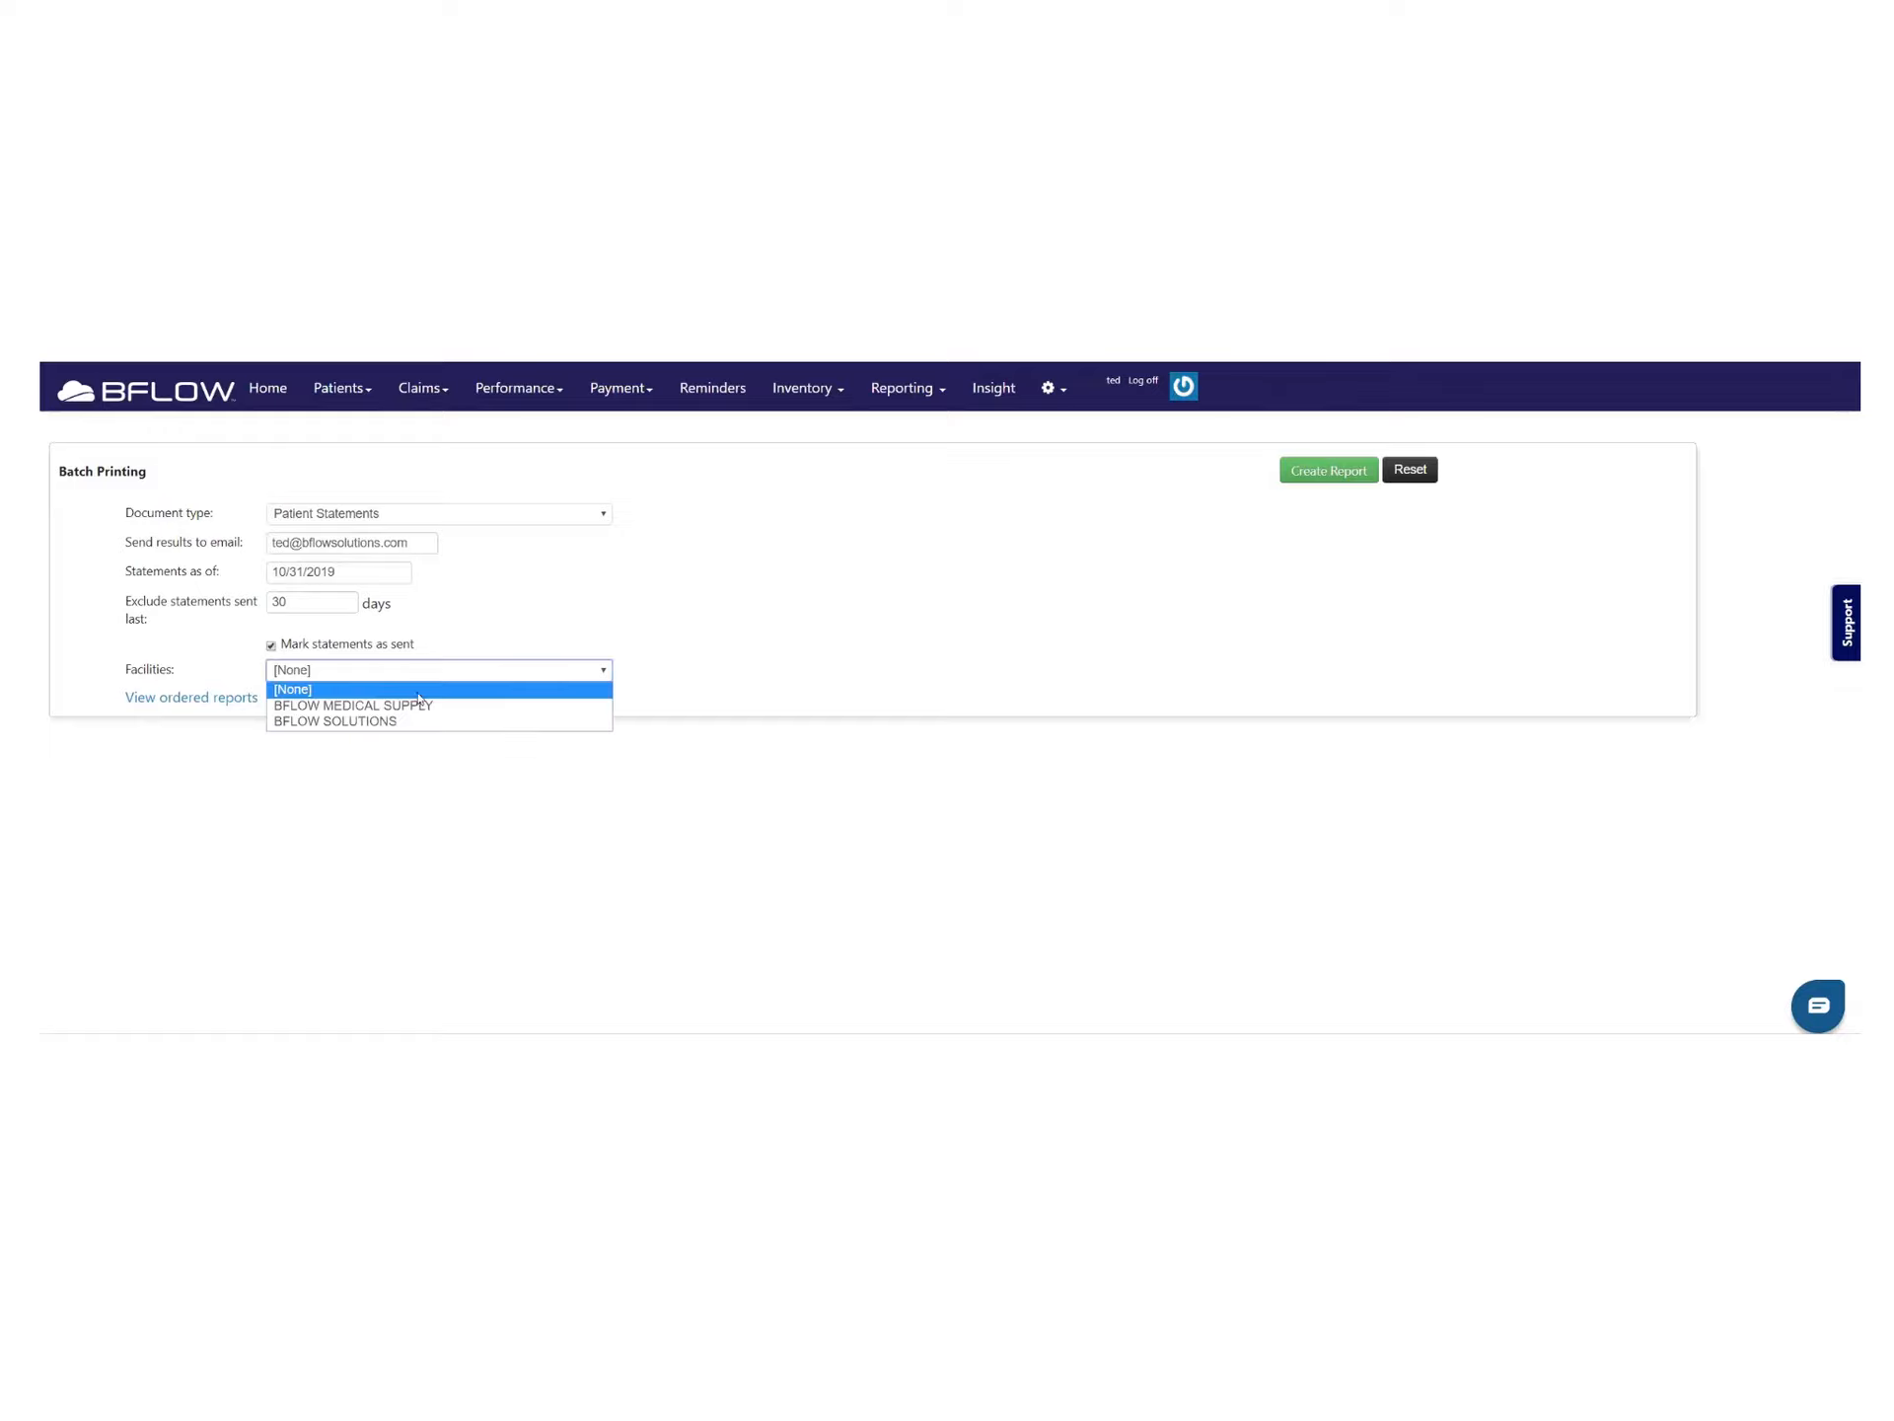
left_click(411, 707)
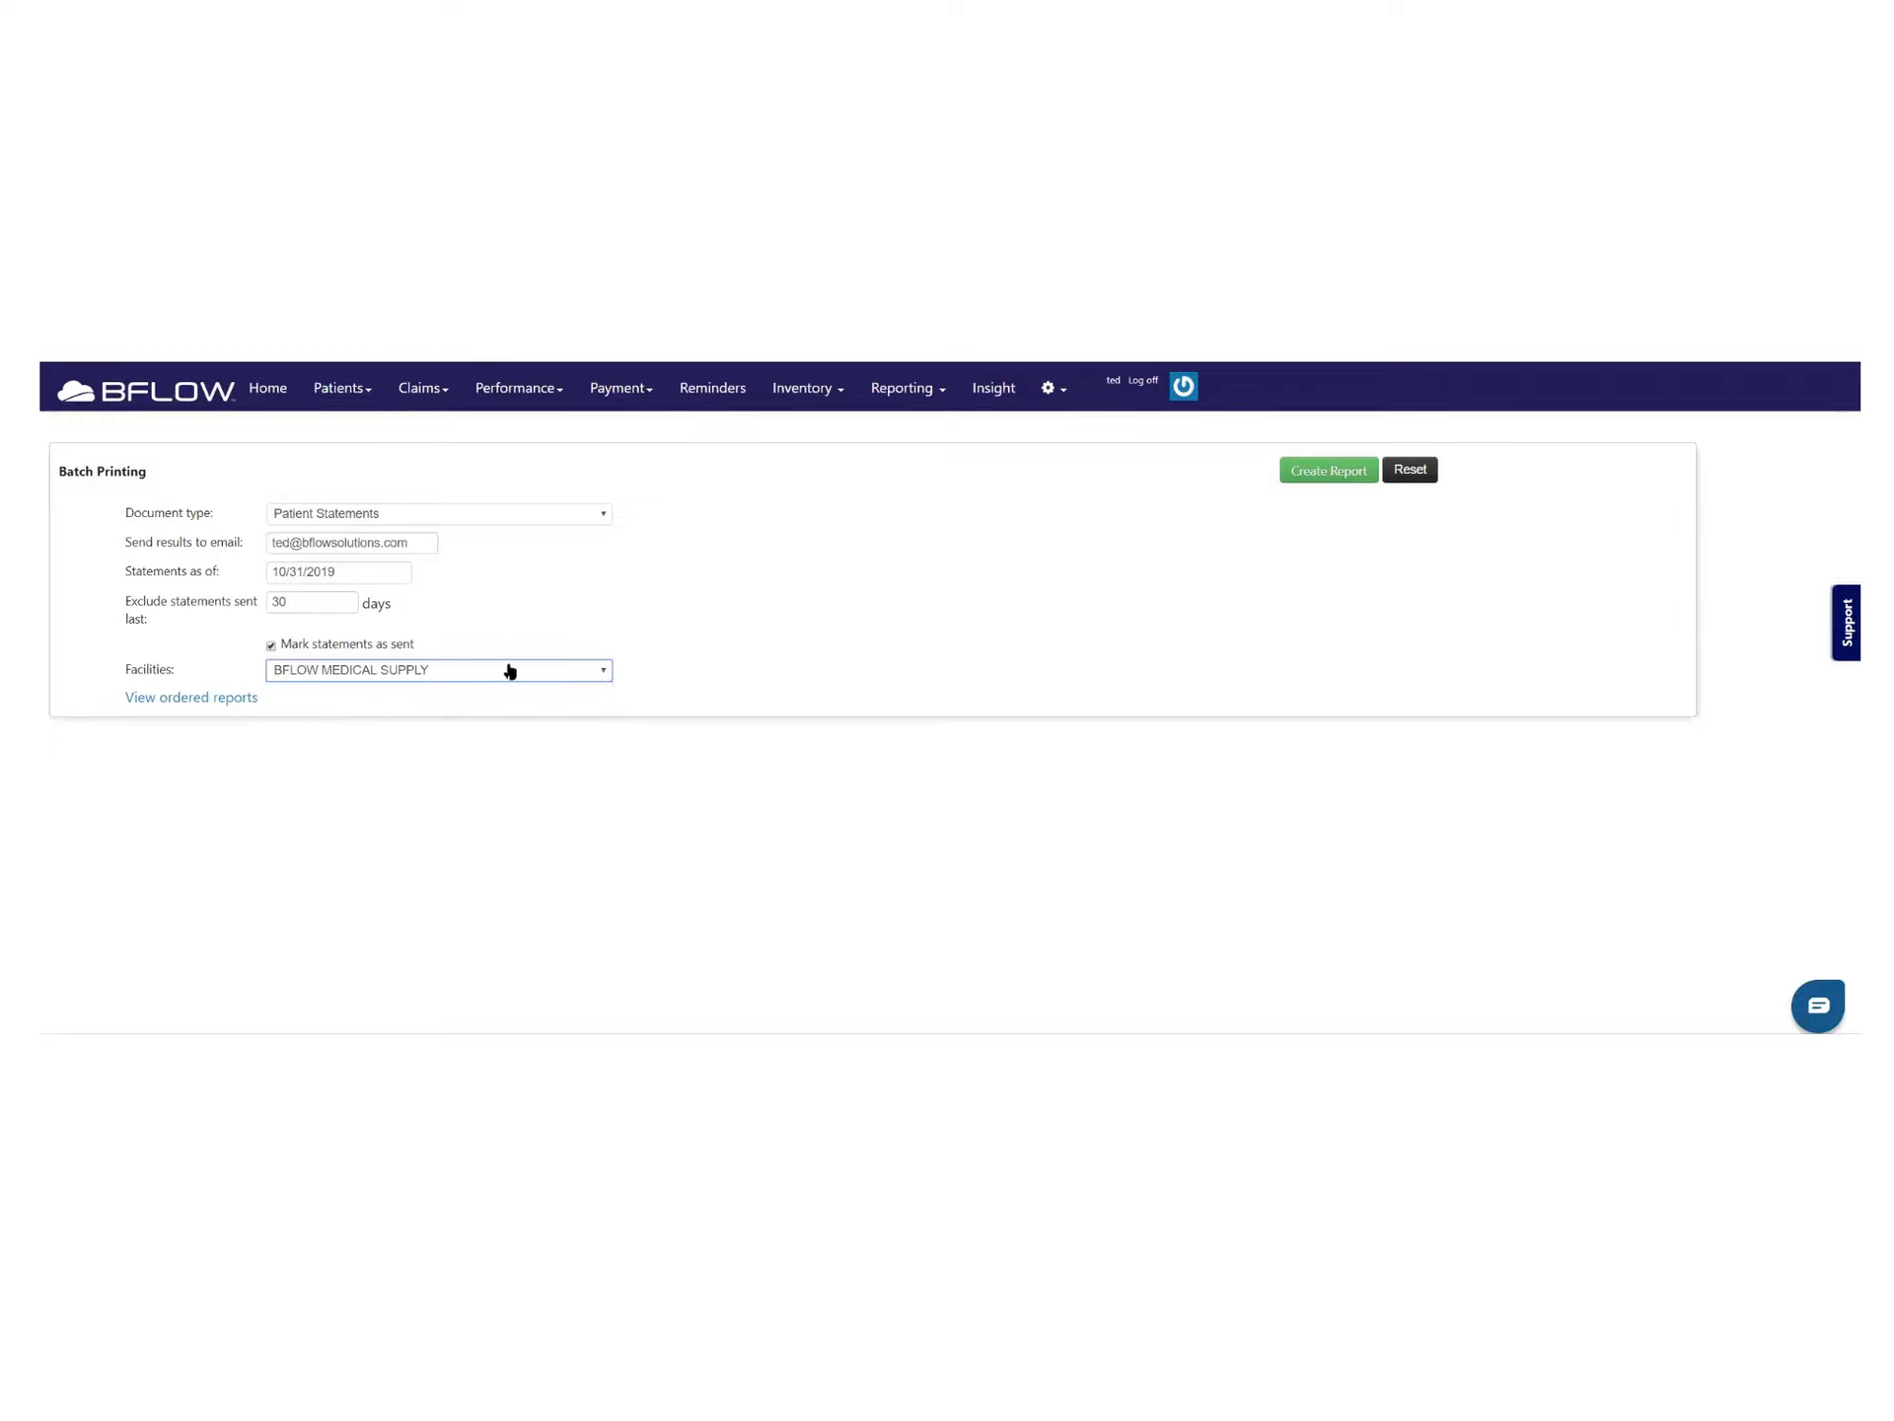
left_click(1362, 472)
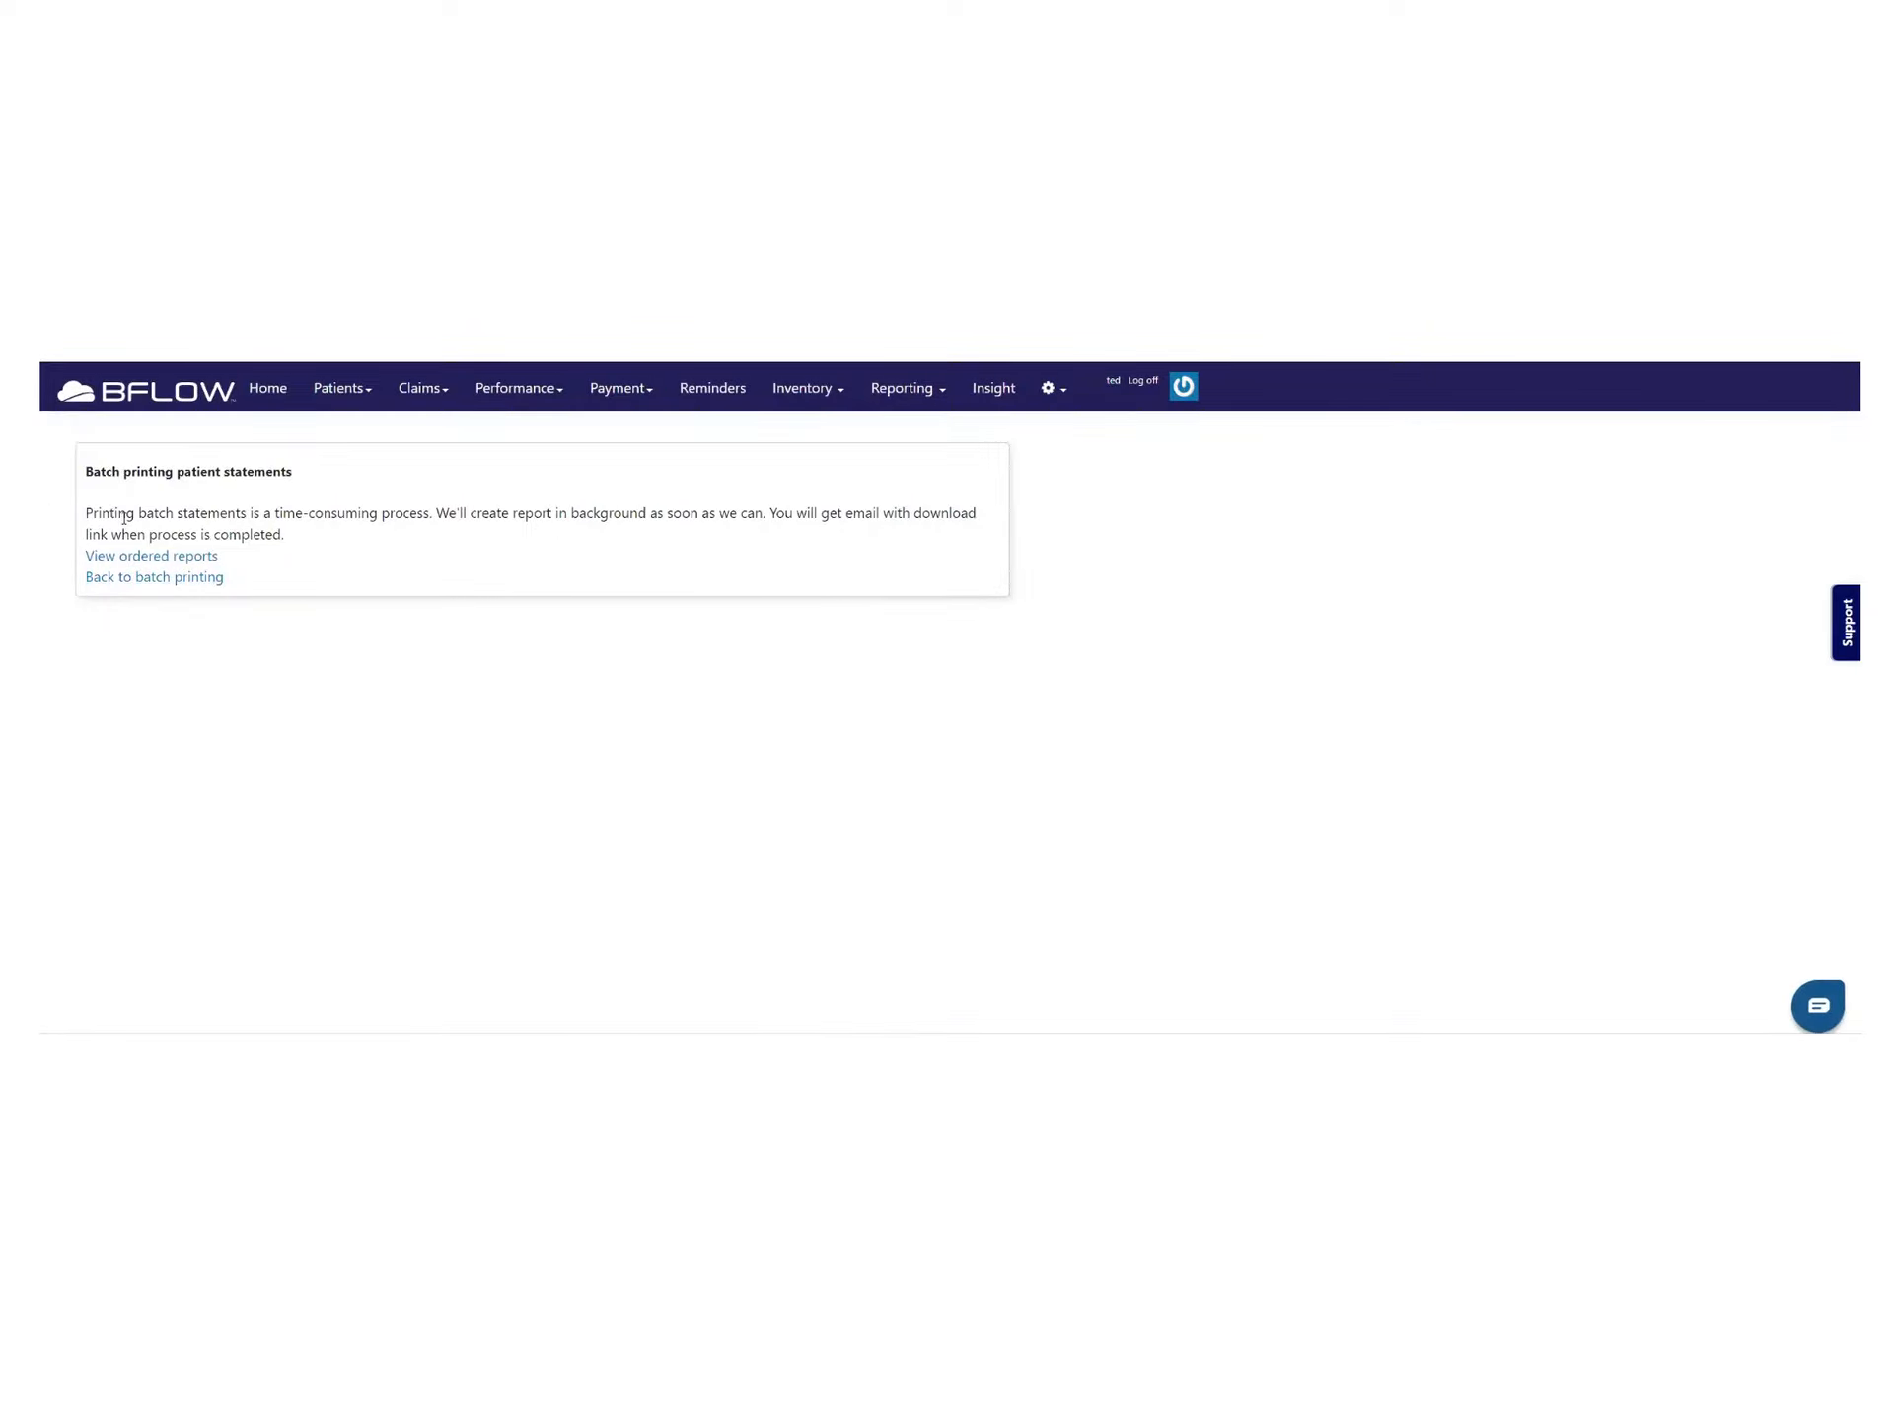
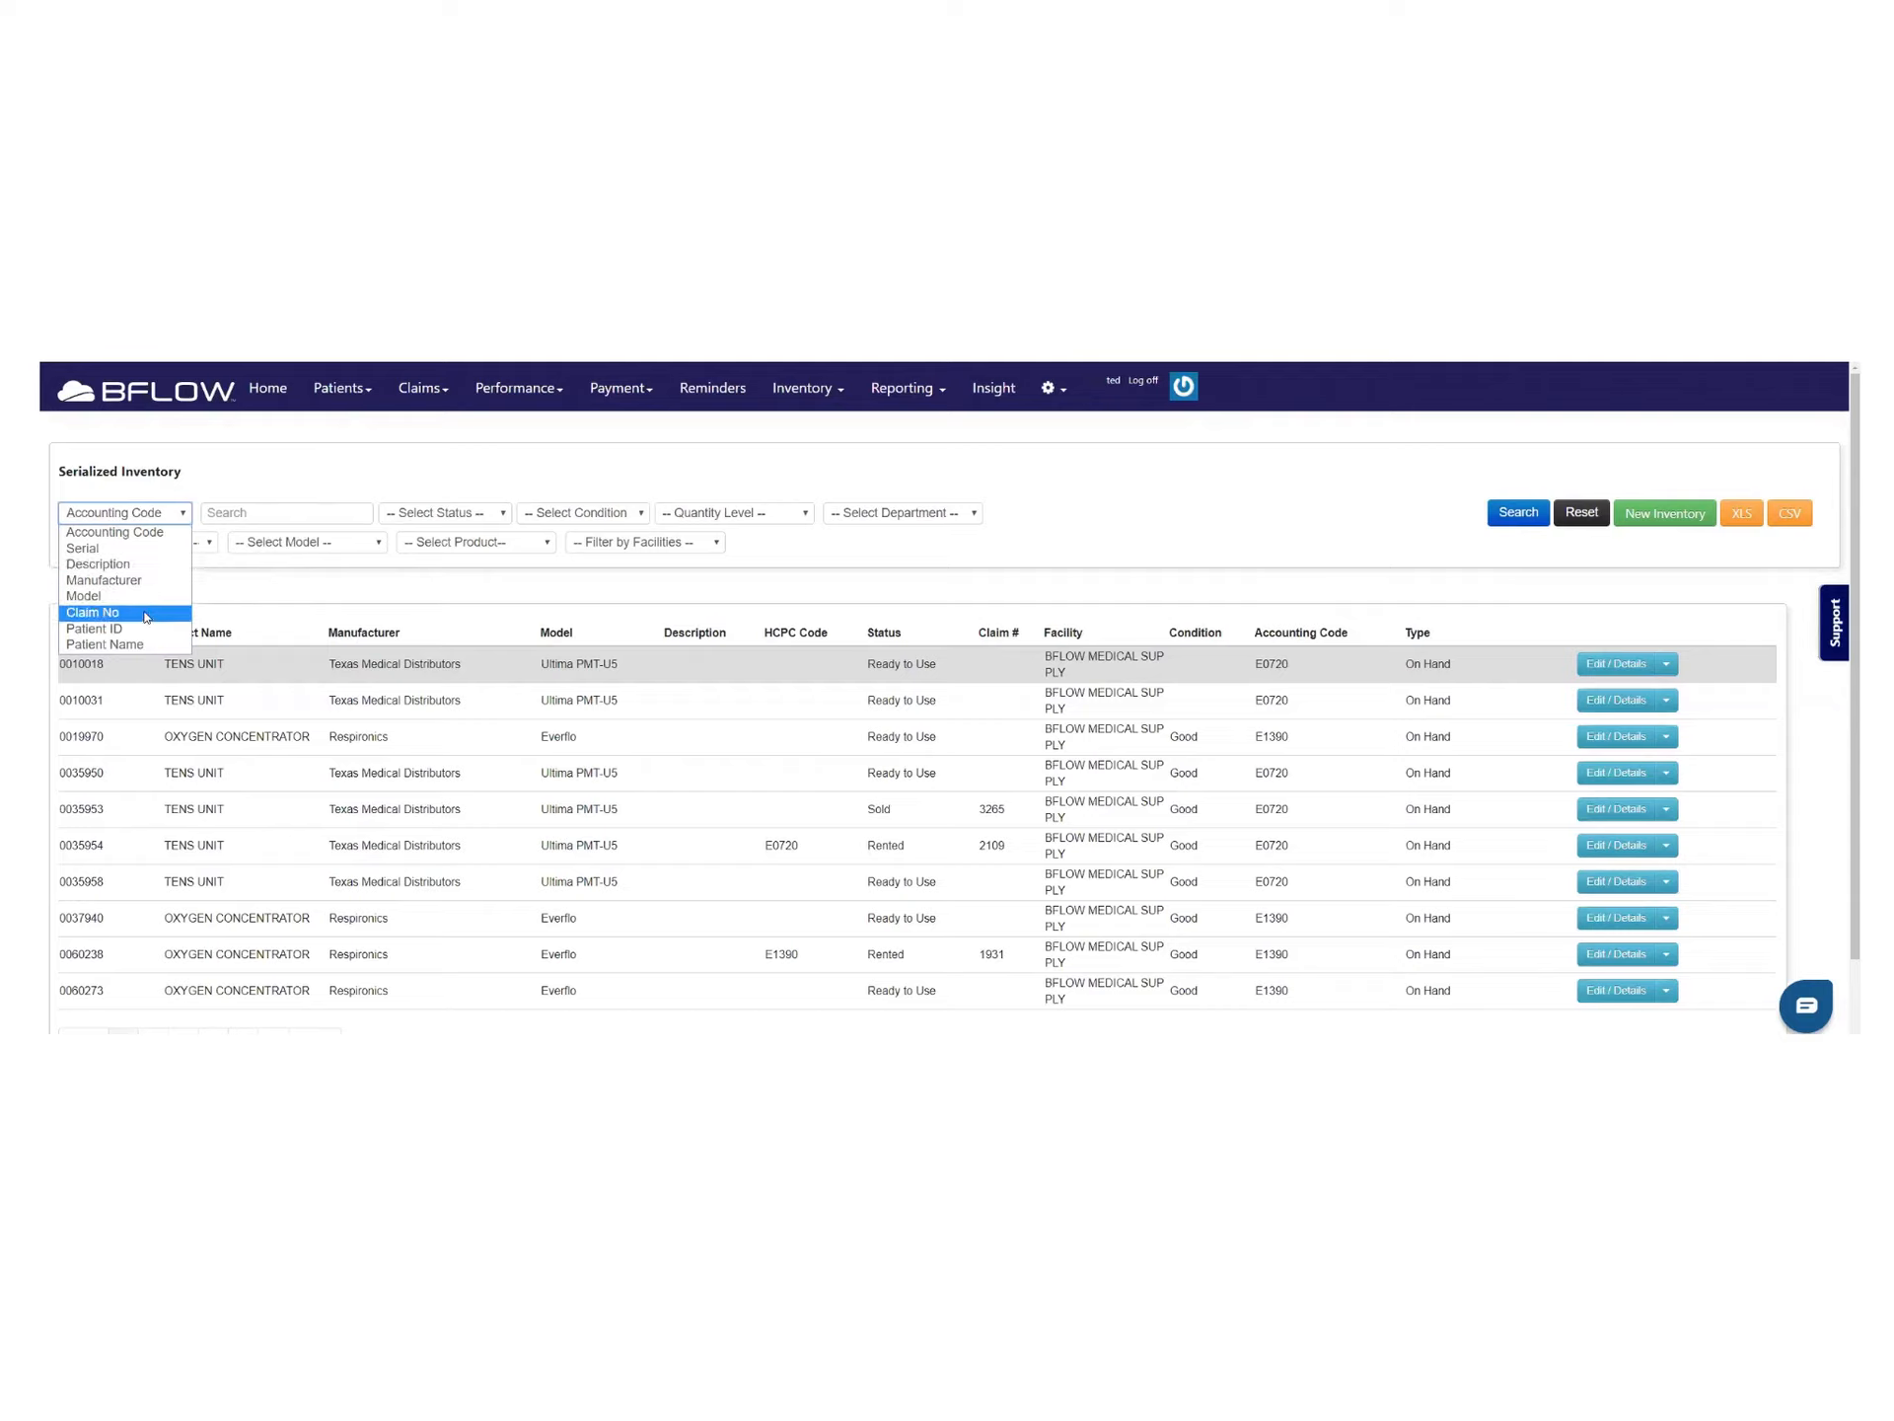
Search the serialized inventory by Claim No 3266 to find its matching CPAP item
left_click(128, 613)
left_click(239, 507)
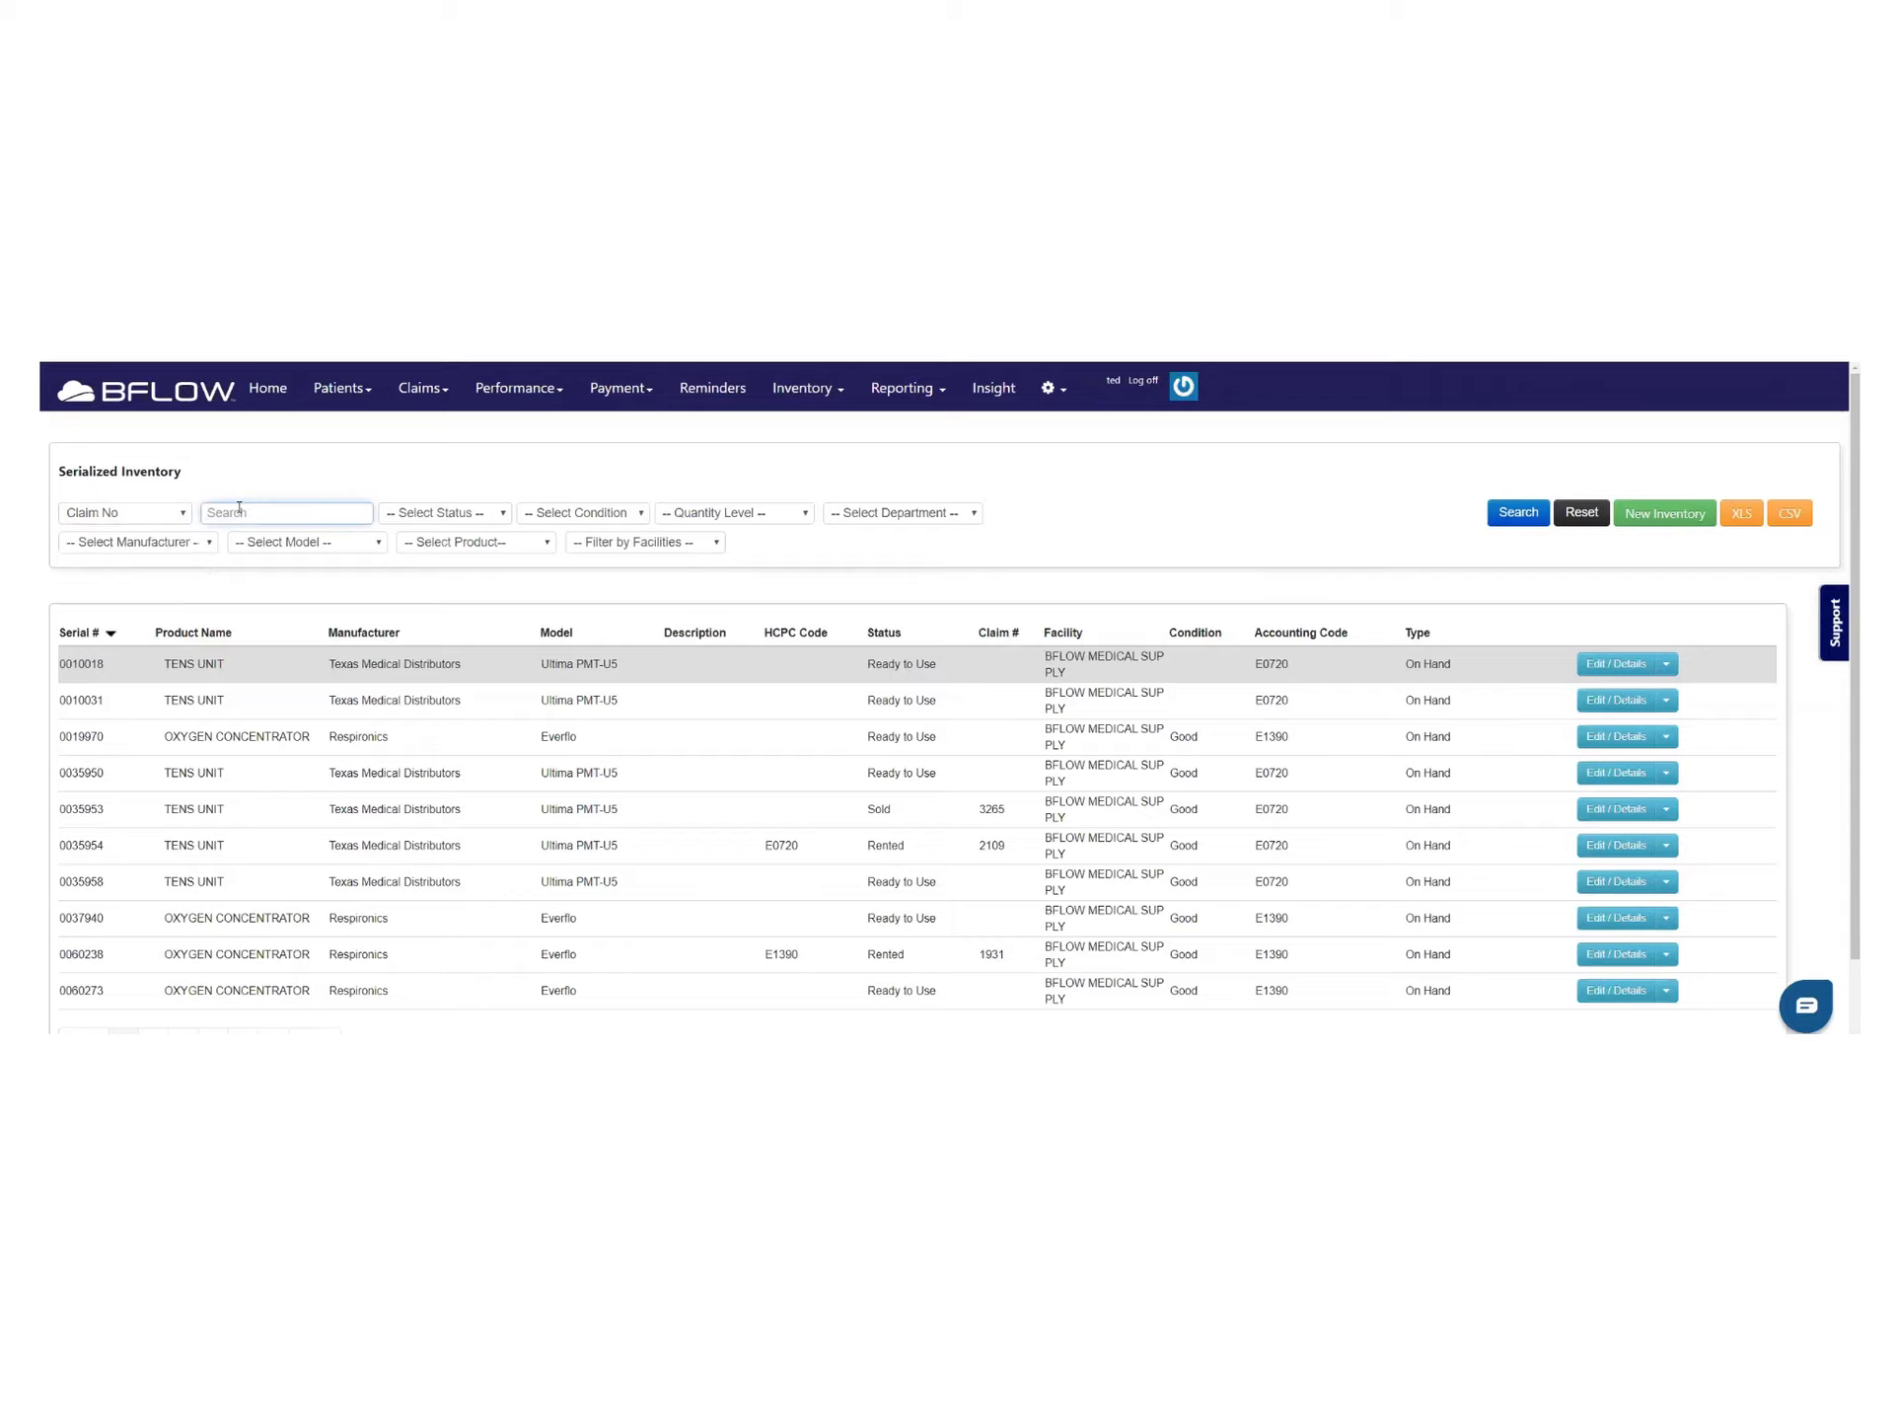
type("3266")
key("Return")
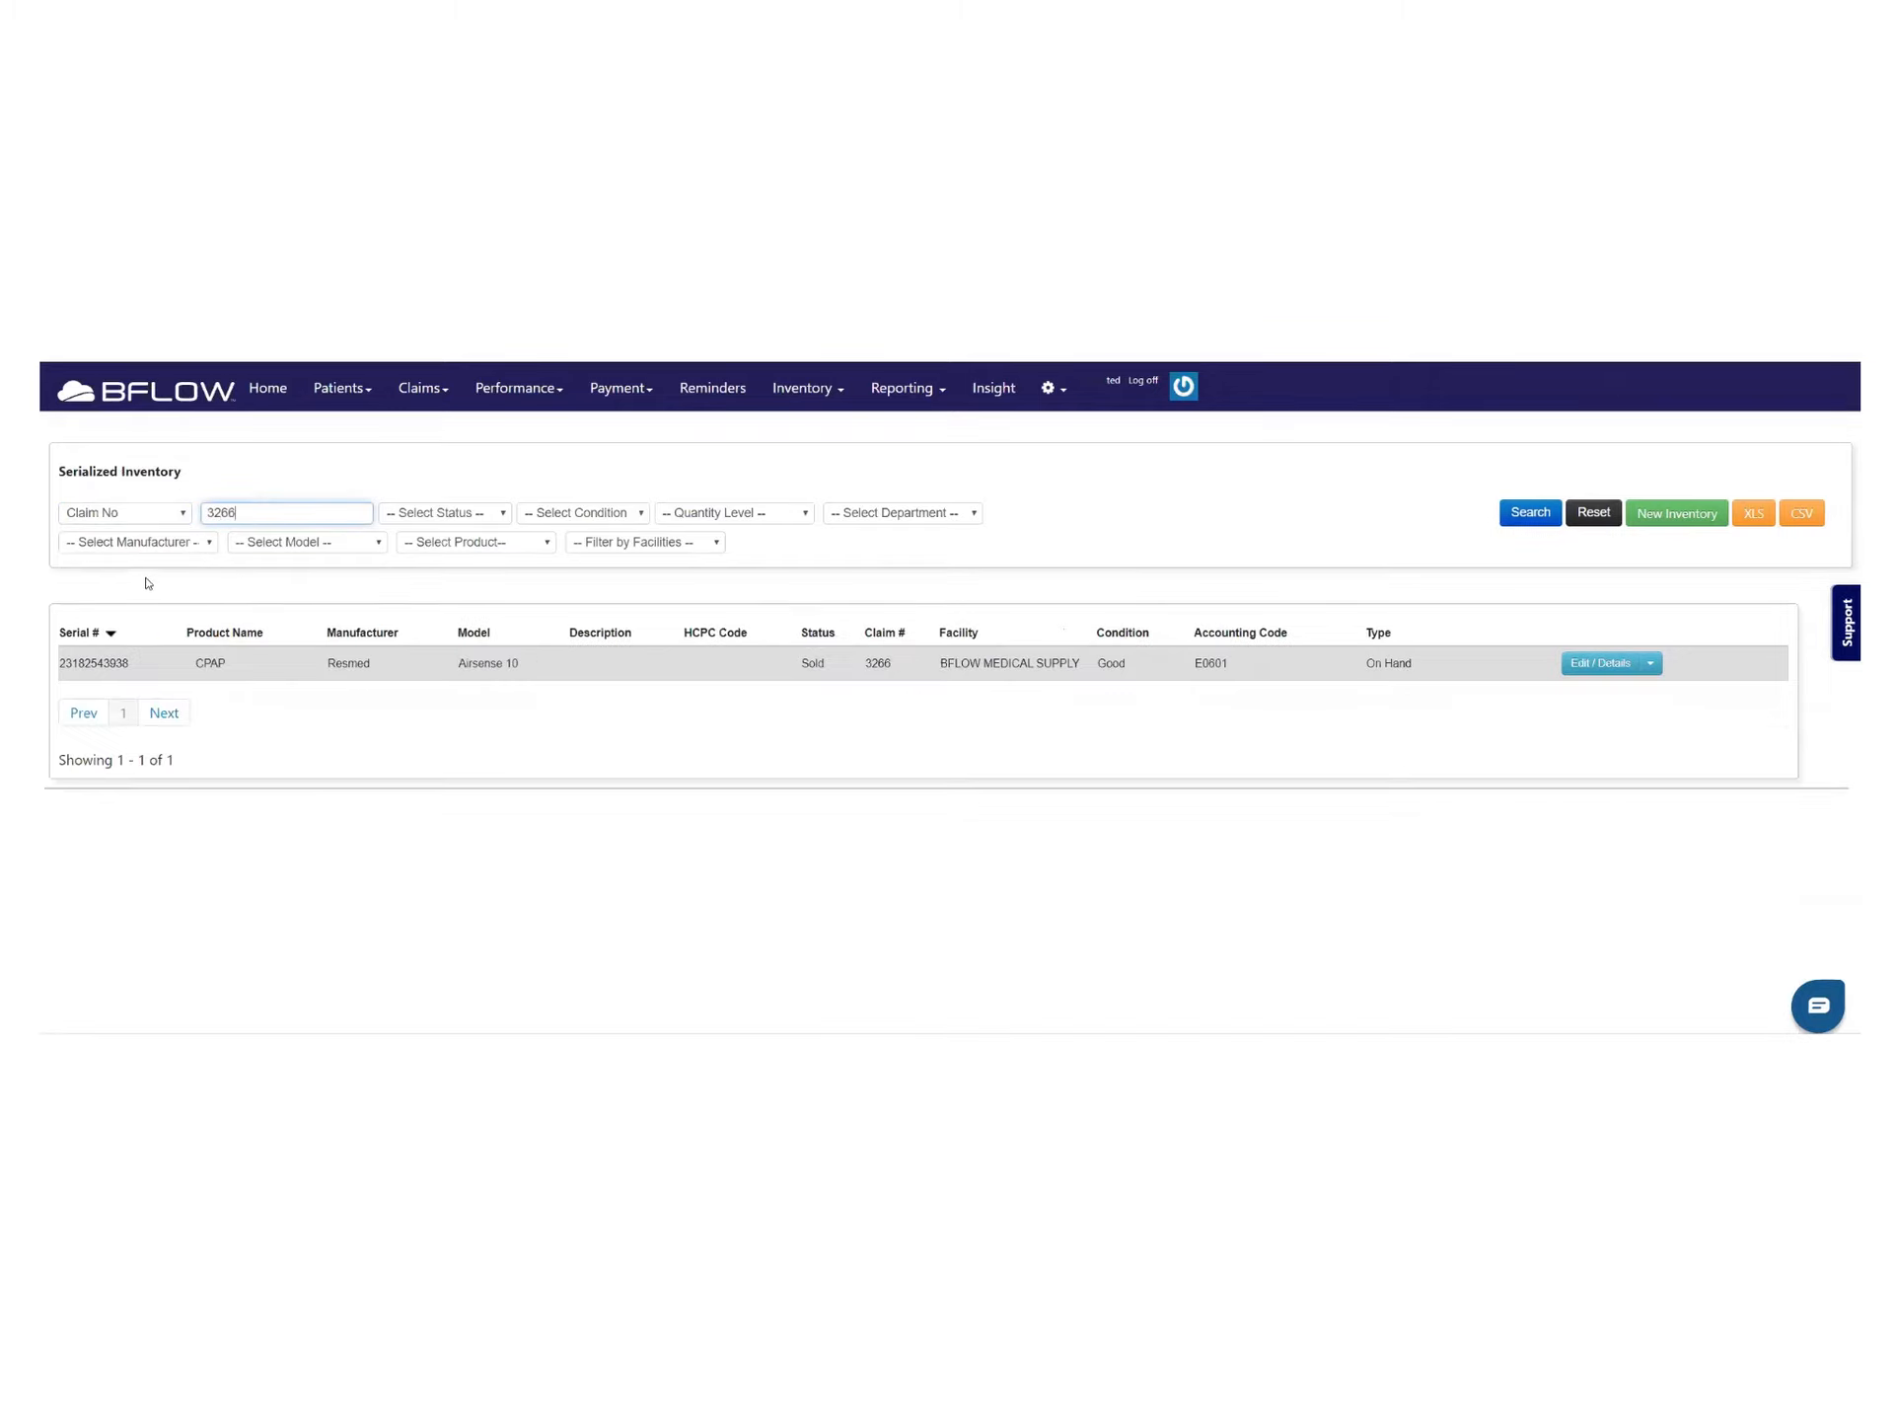
left_click_drag(208, 510, 254, 512)
left_click(81, 661)
left_click_drag(65, 662, 816, 681)
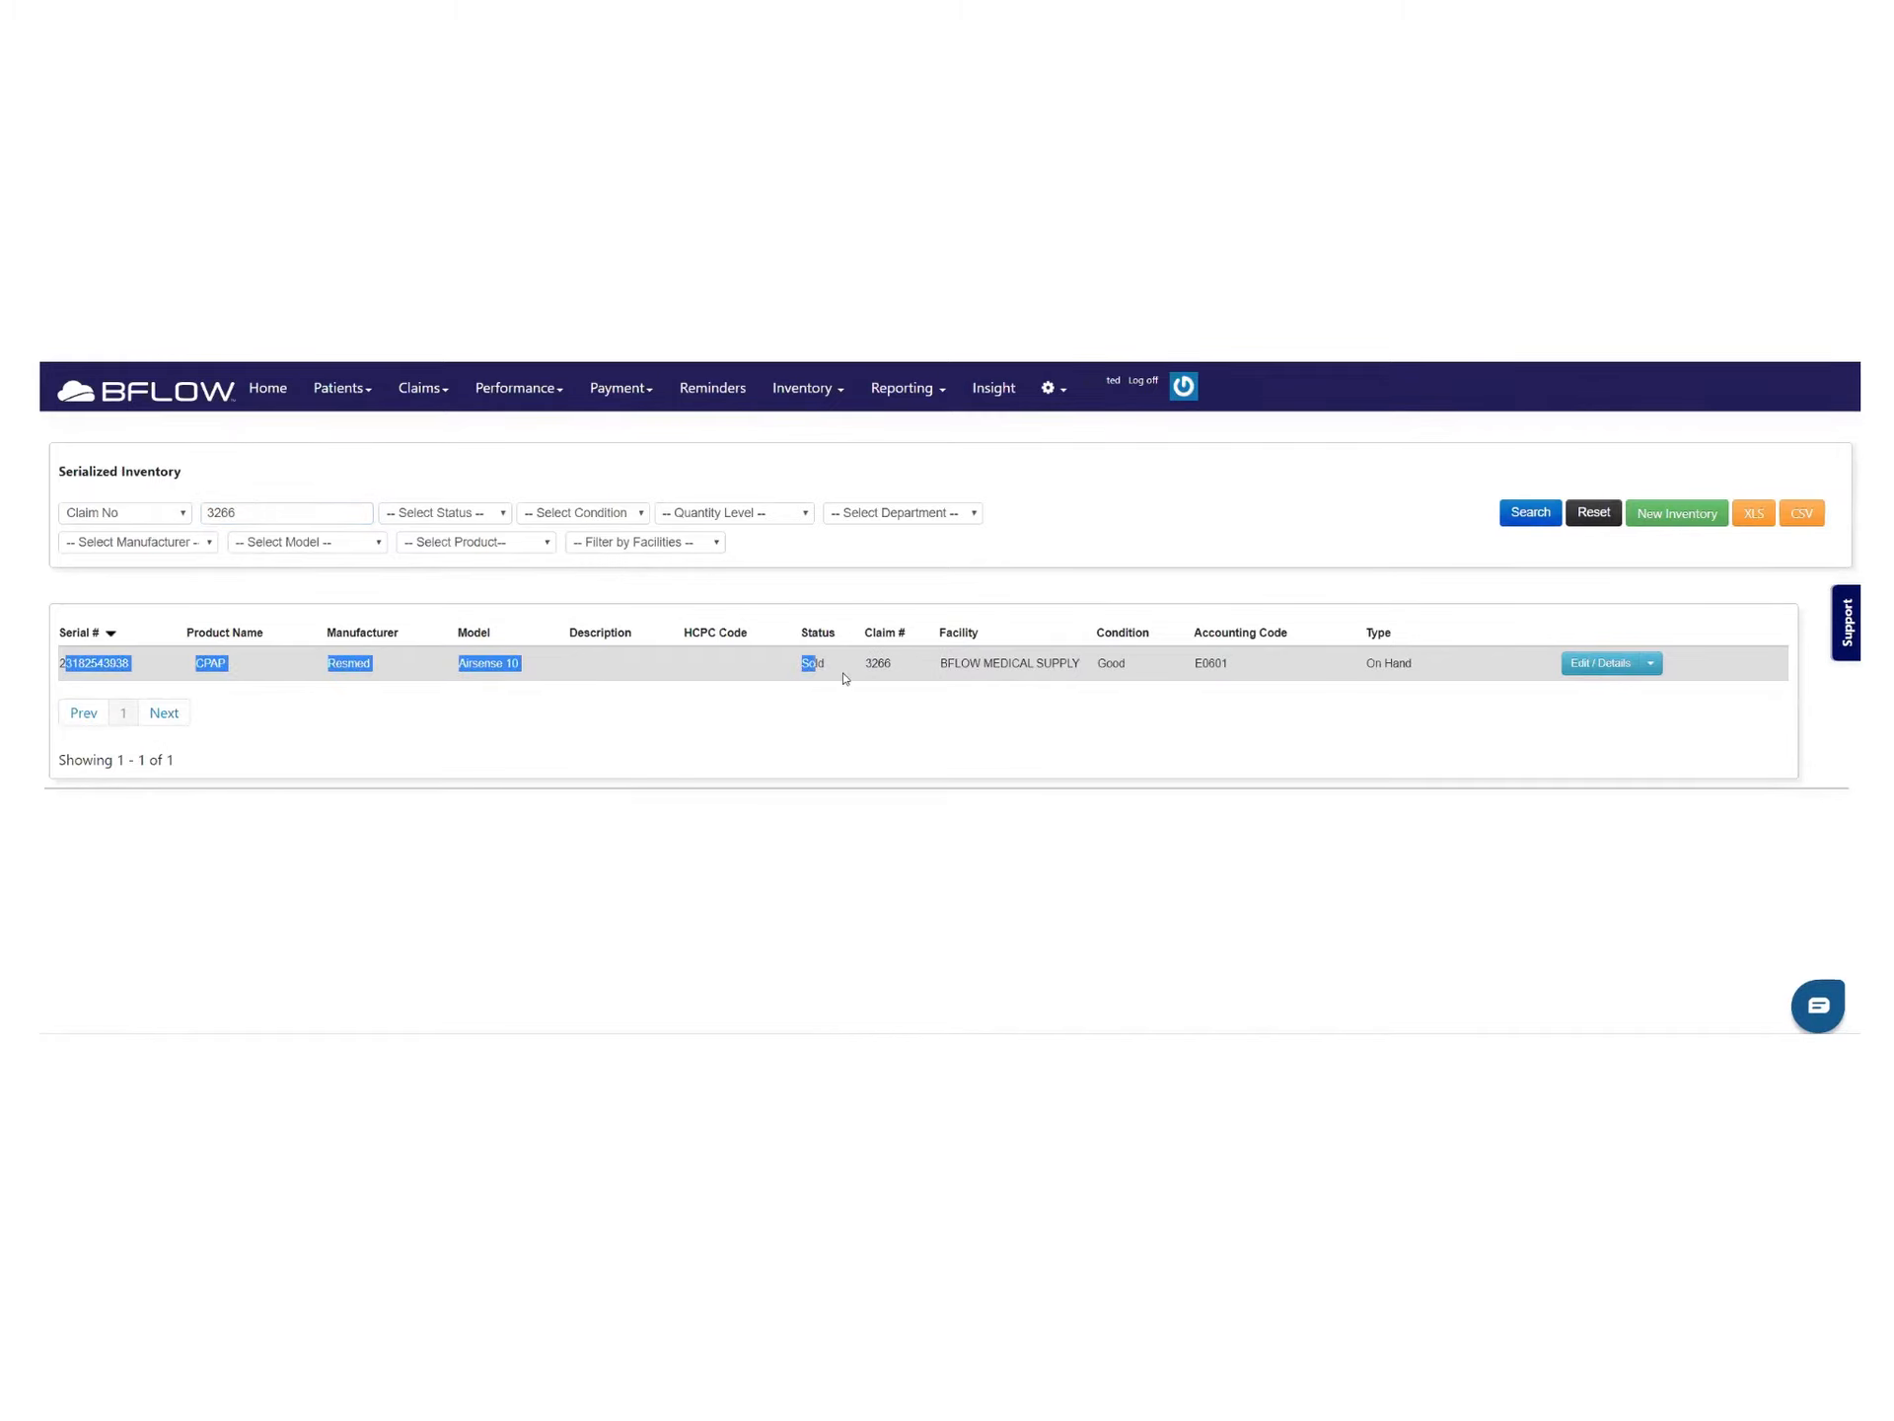
left_click(846, 681)
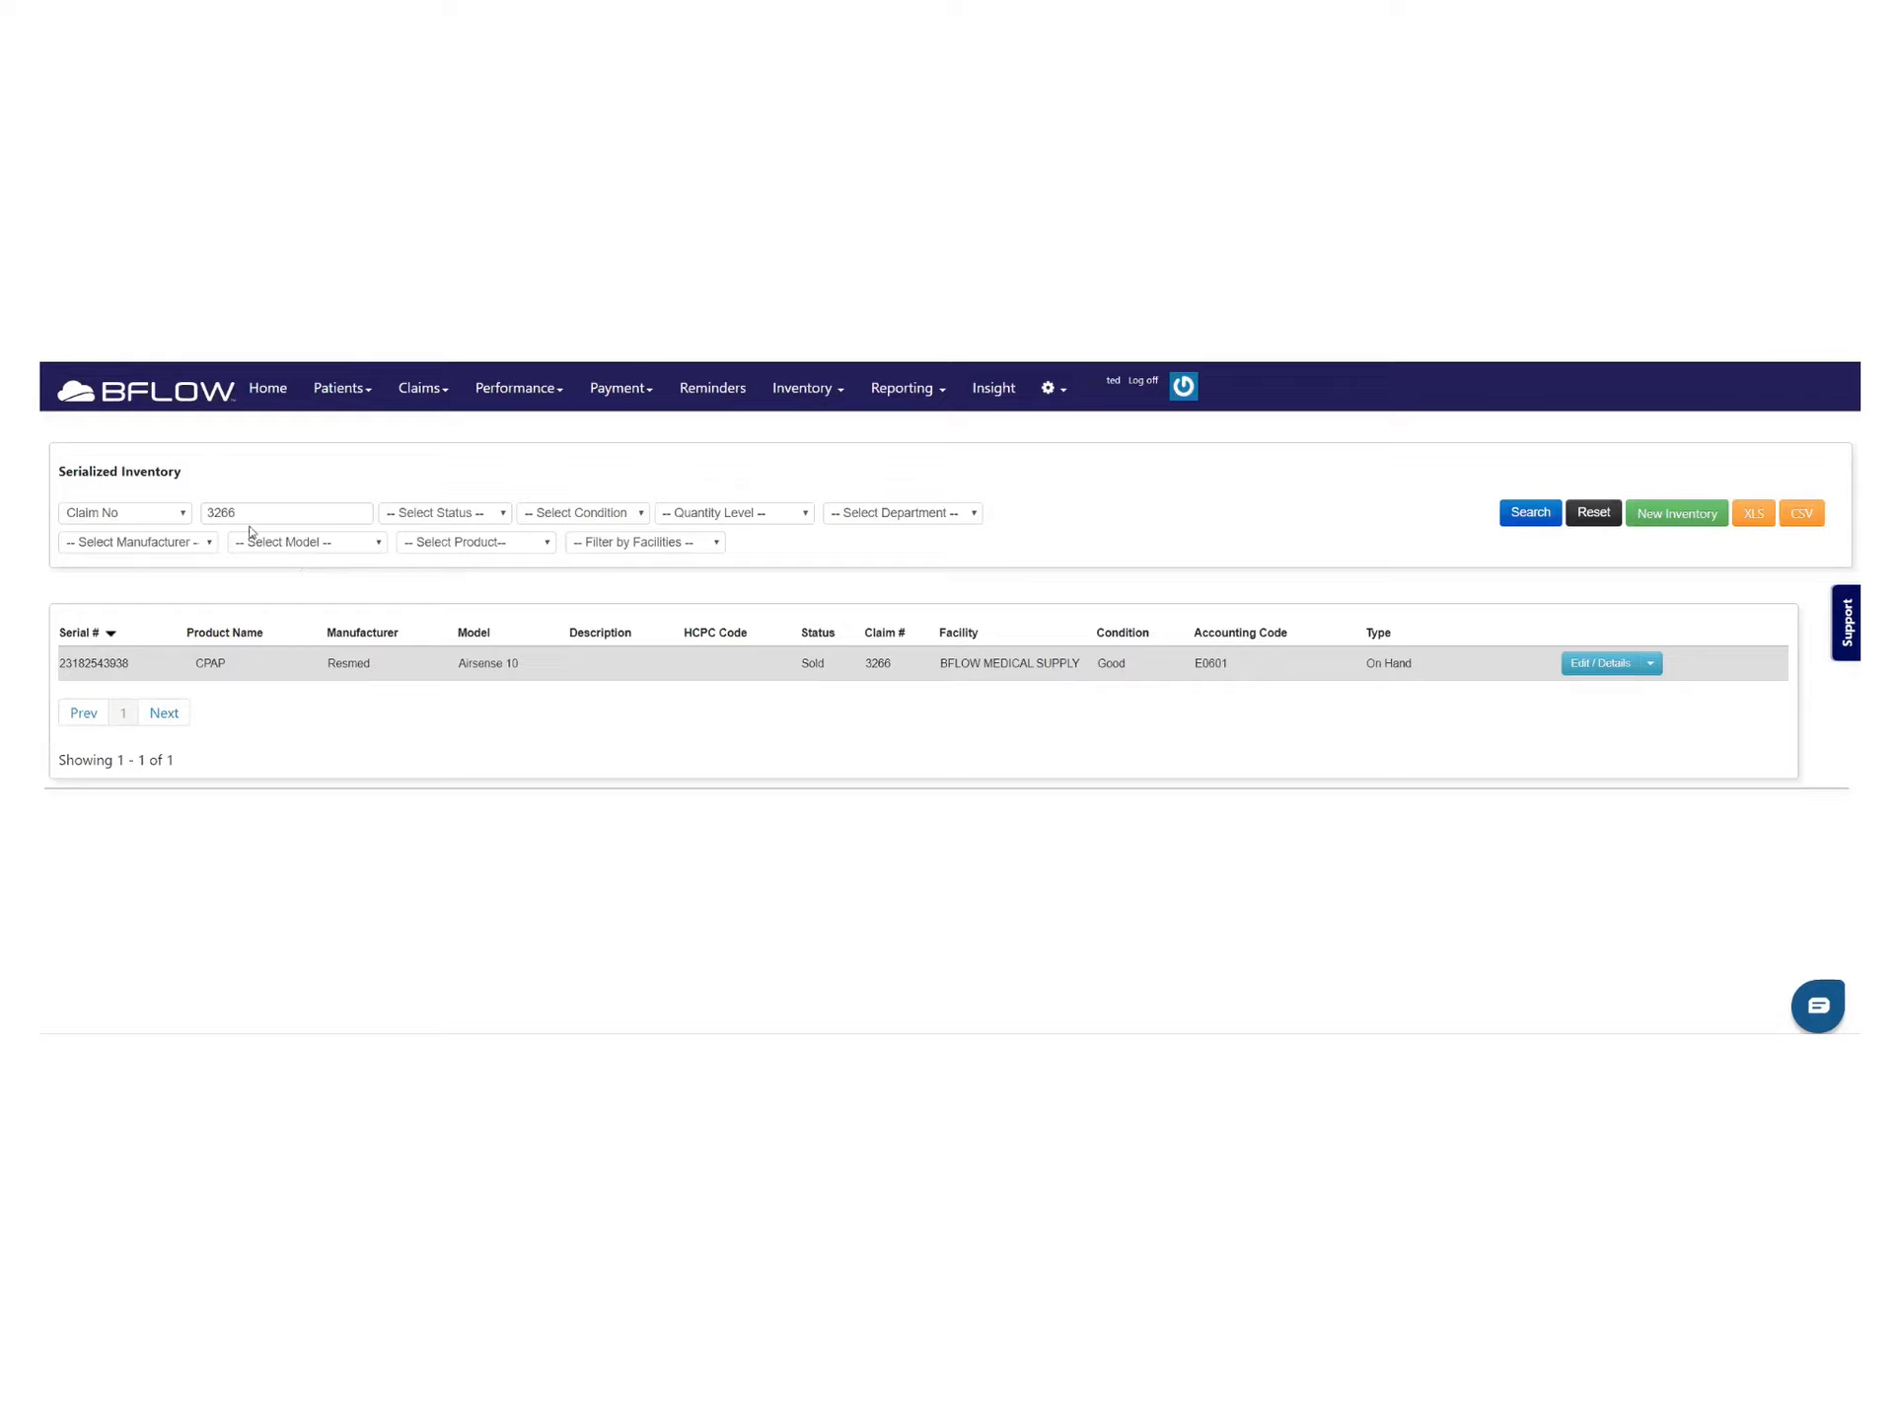
Clear the claim search to reload all items, then show page 2 (records 11–20 of 248)
left_click_drag(254, 513, 87, 528)
key("BackSpace")
key("Return")
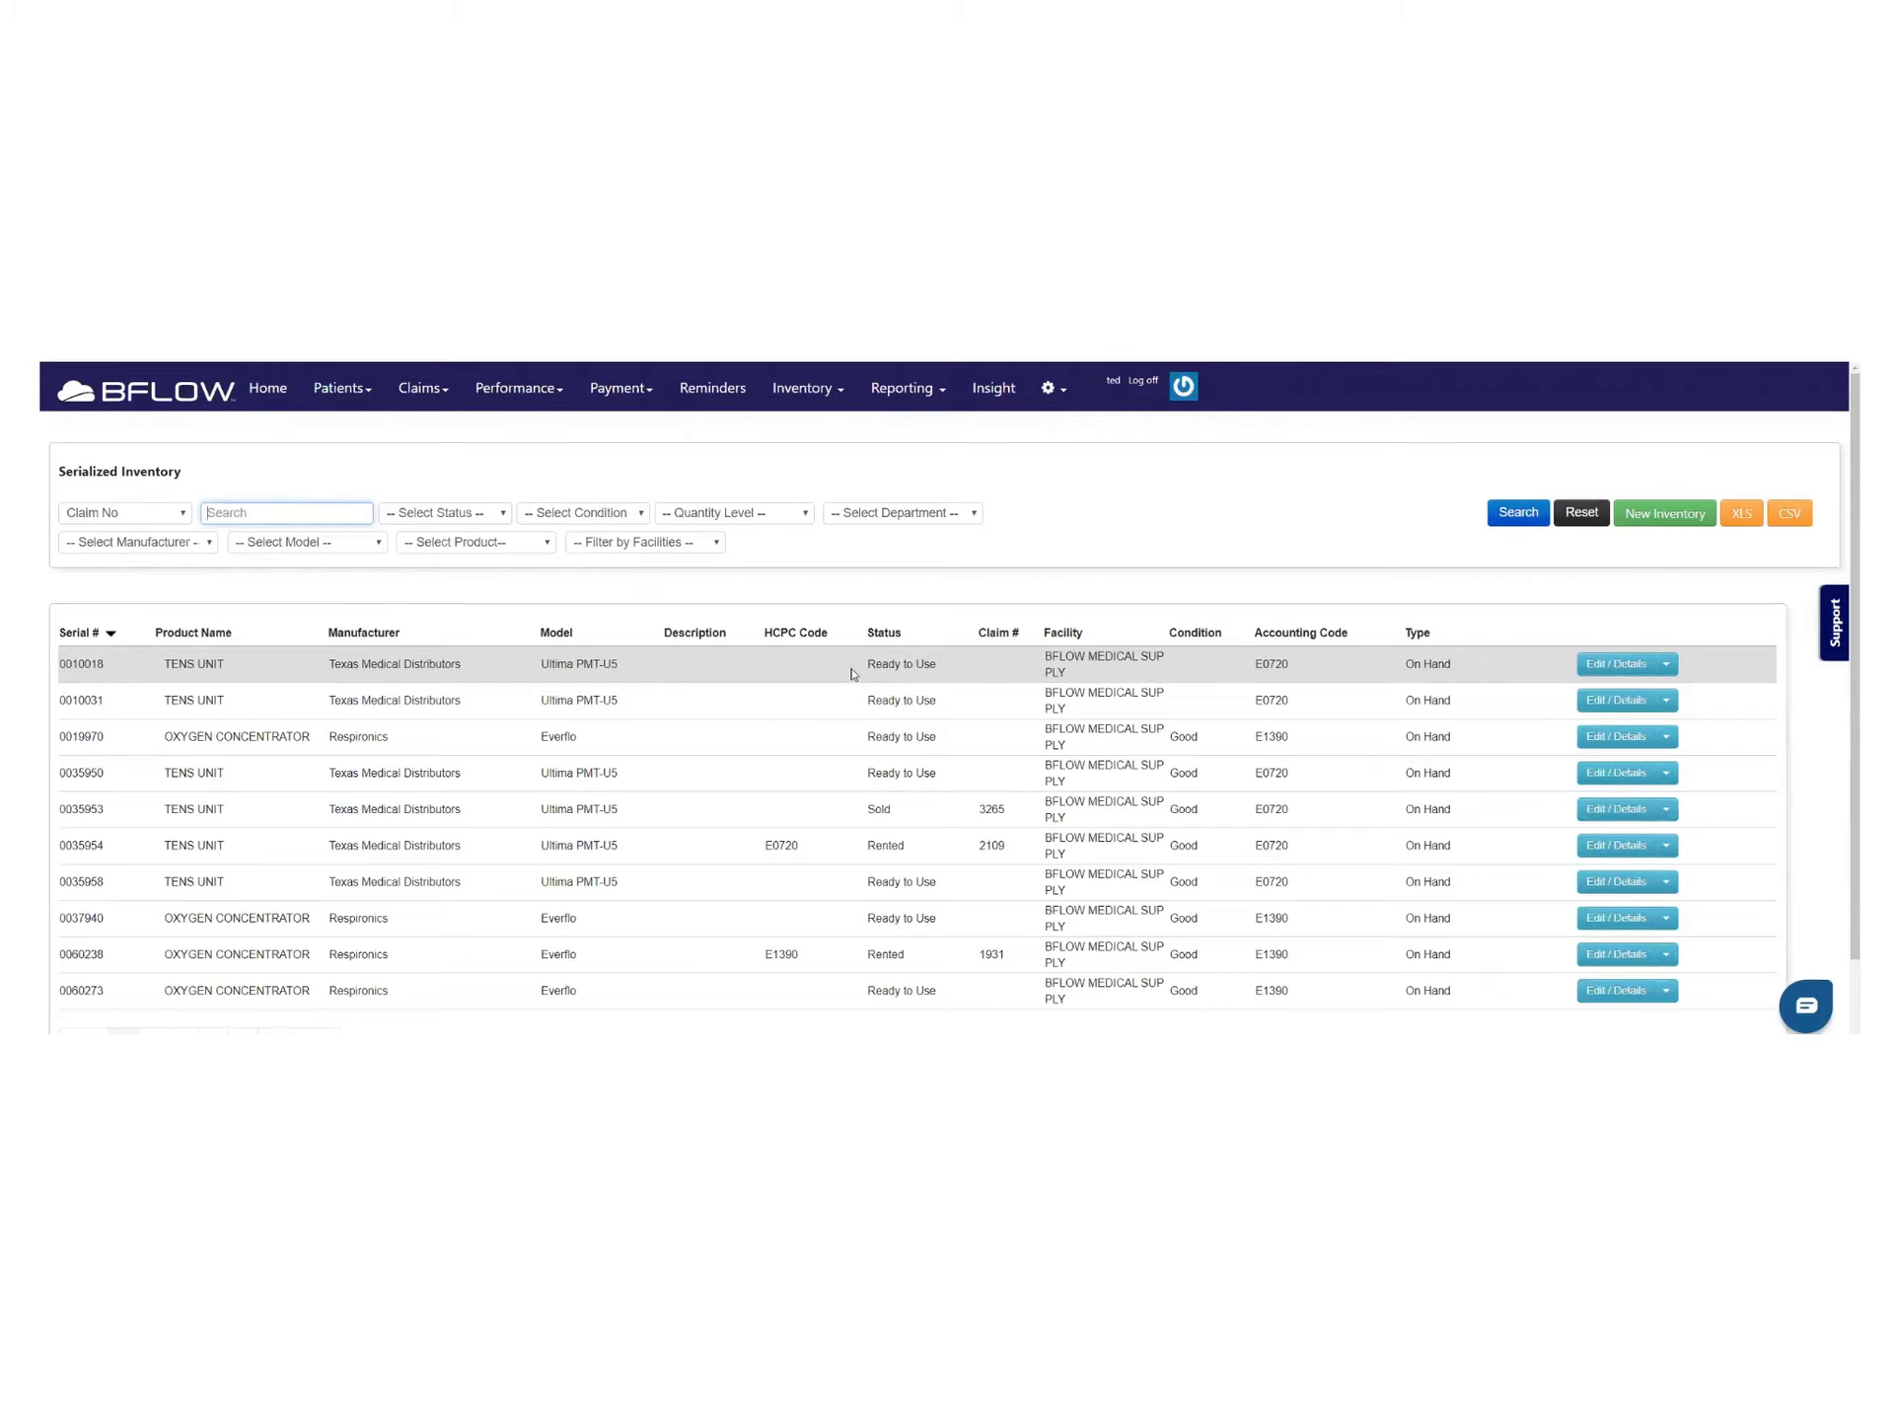
left_click_drag(872, 668, 968, 672)
left_click_drag(875, 809, 947, 816)
double_click(885, 847)
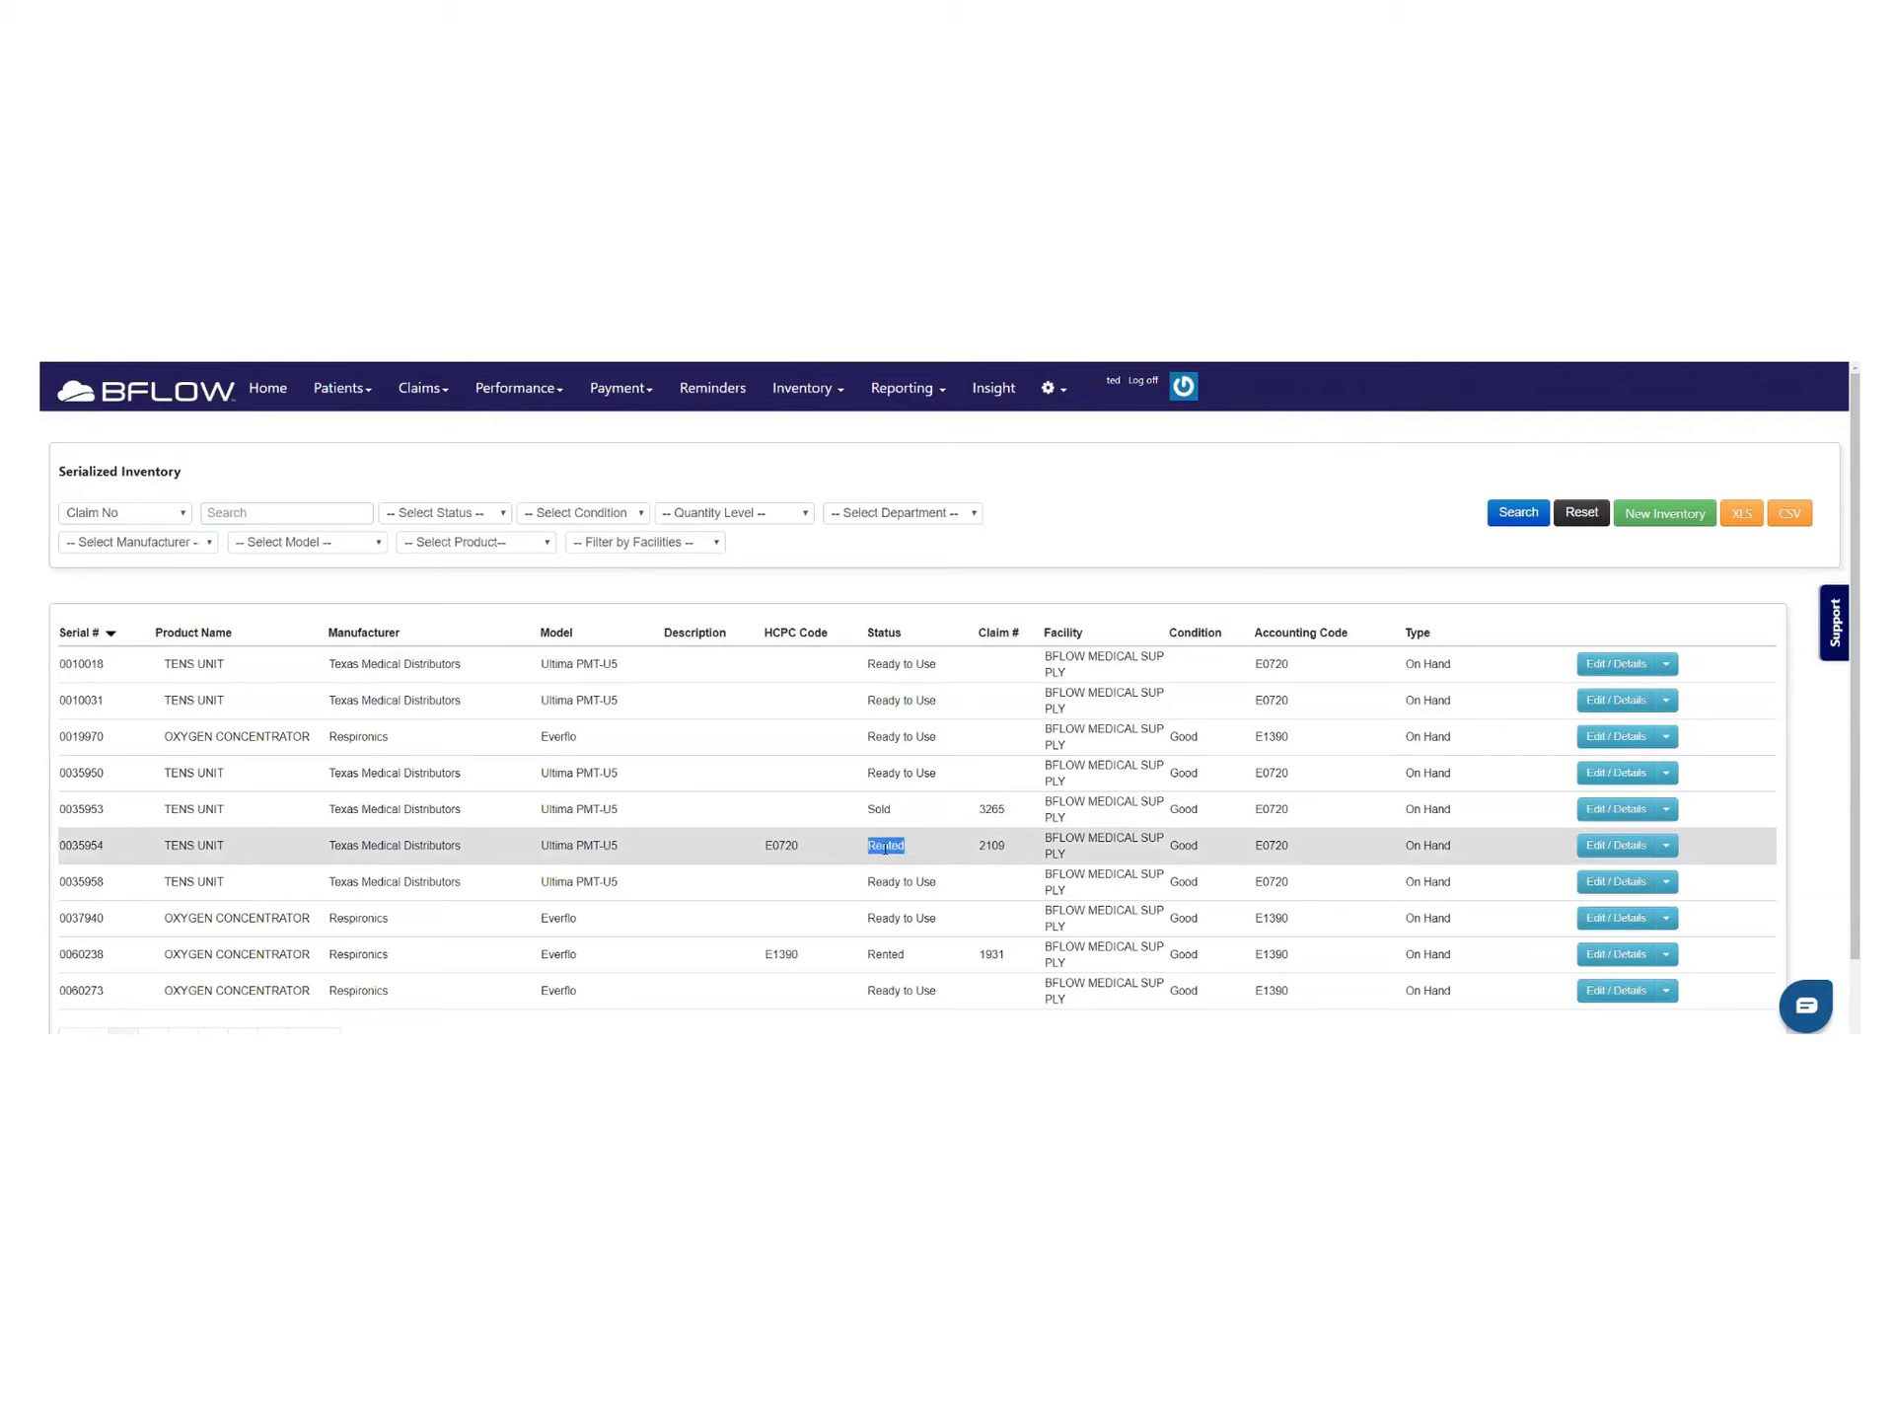
scroll(897, 873, "down", 1)
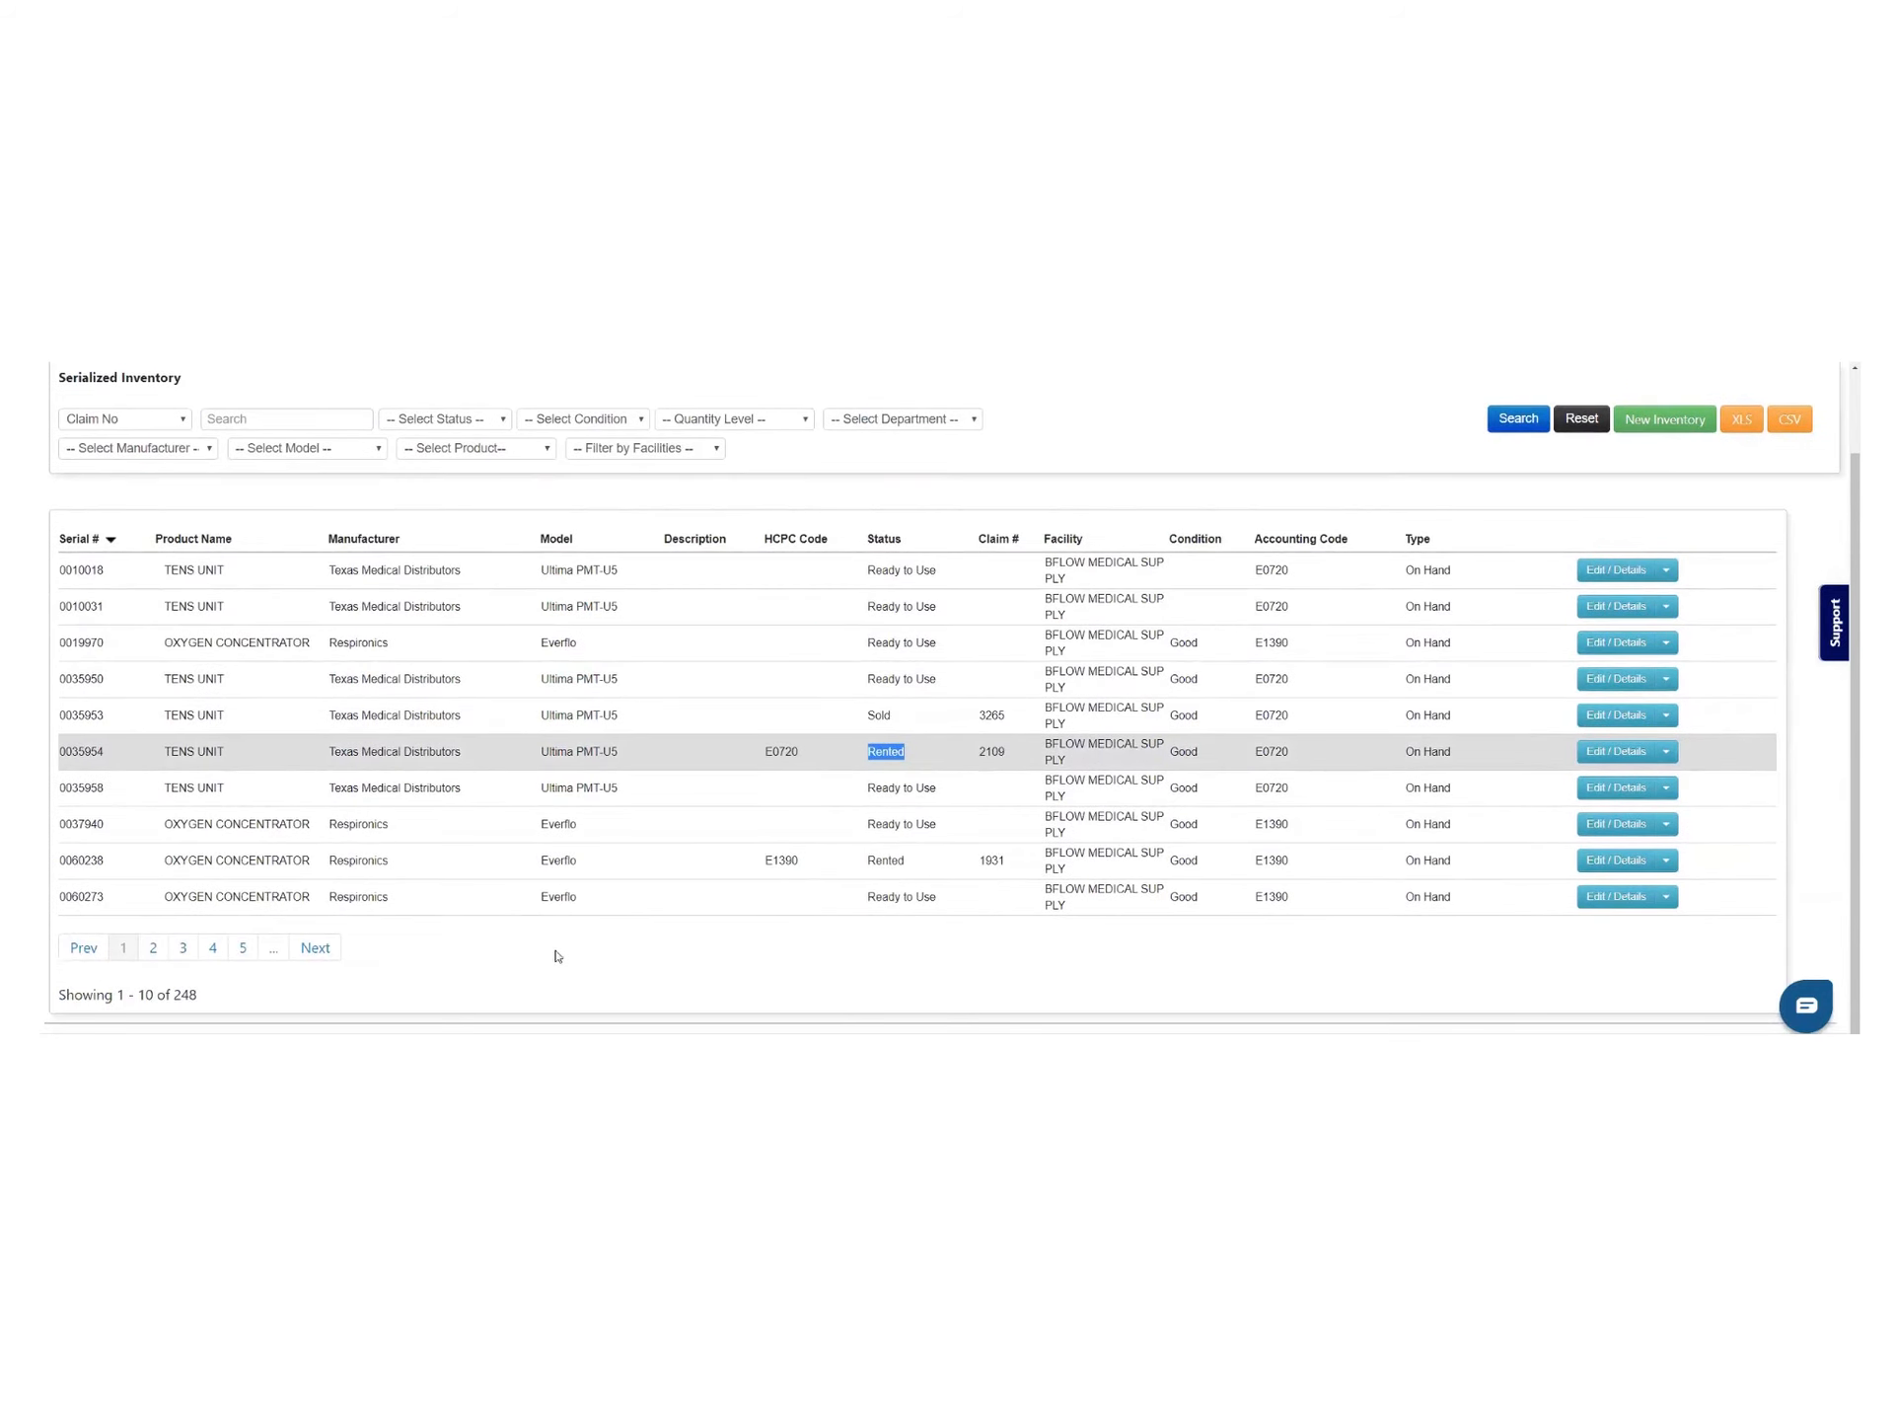
left_click(154, 948)
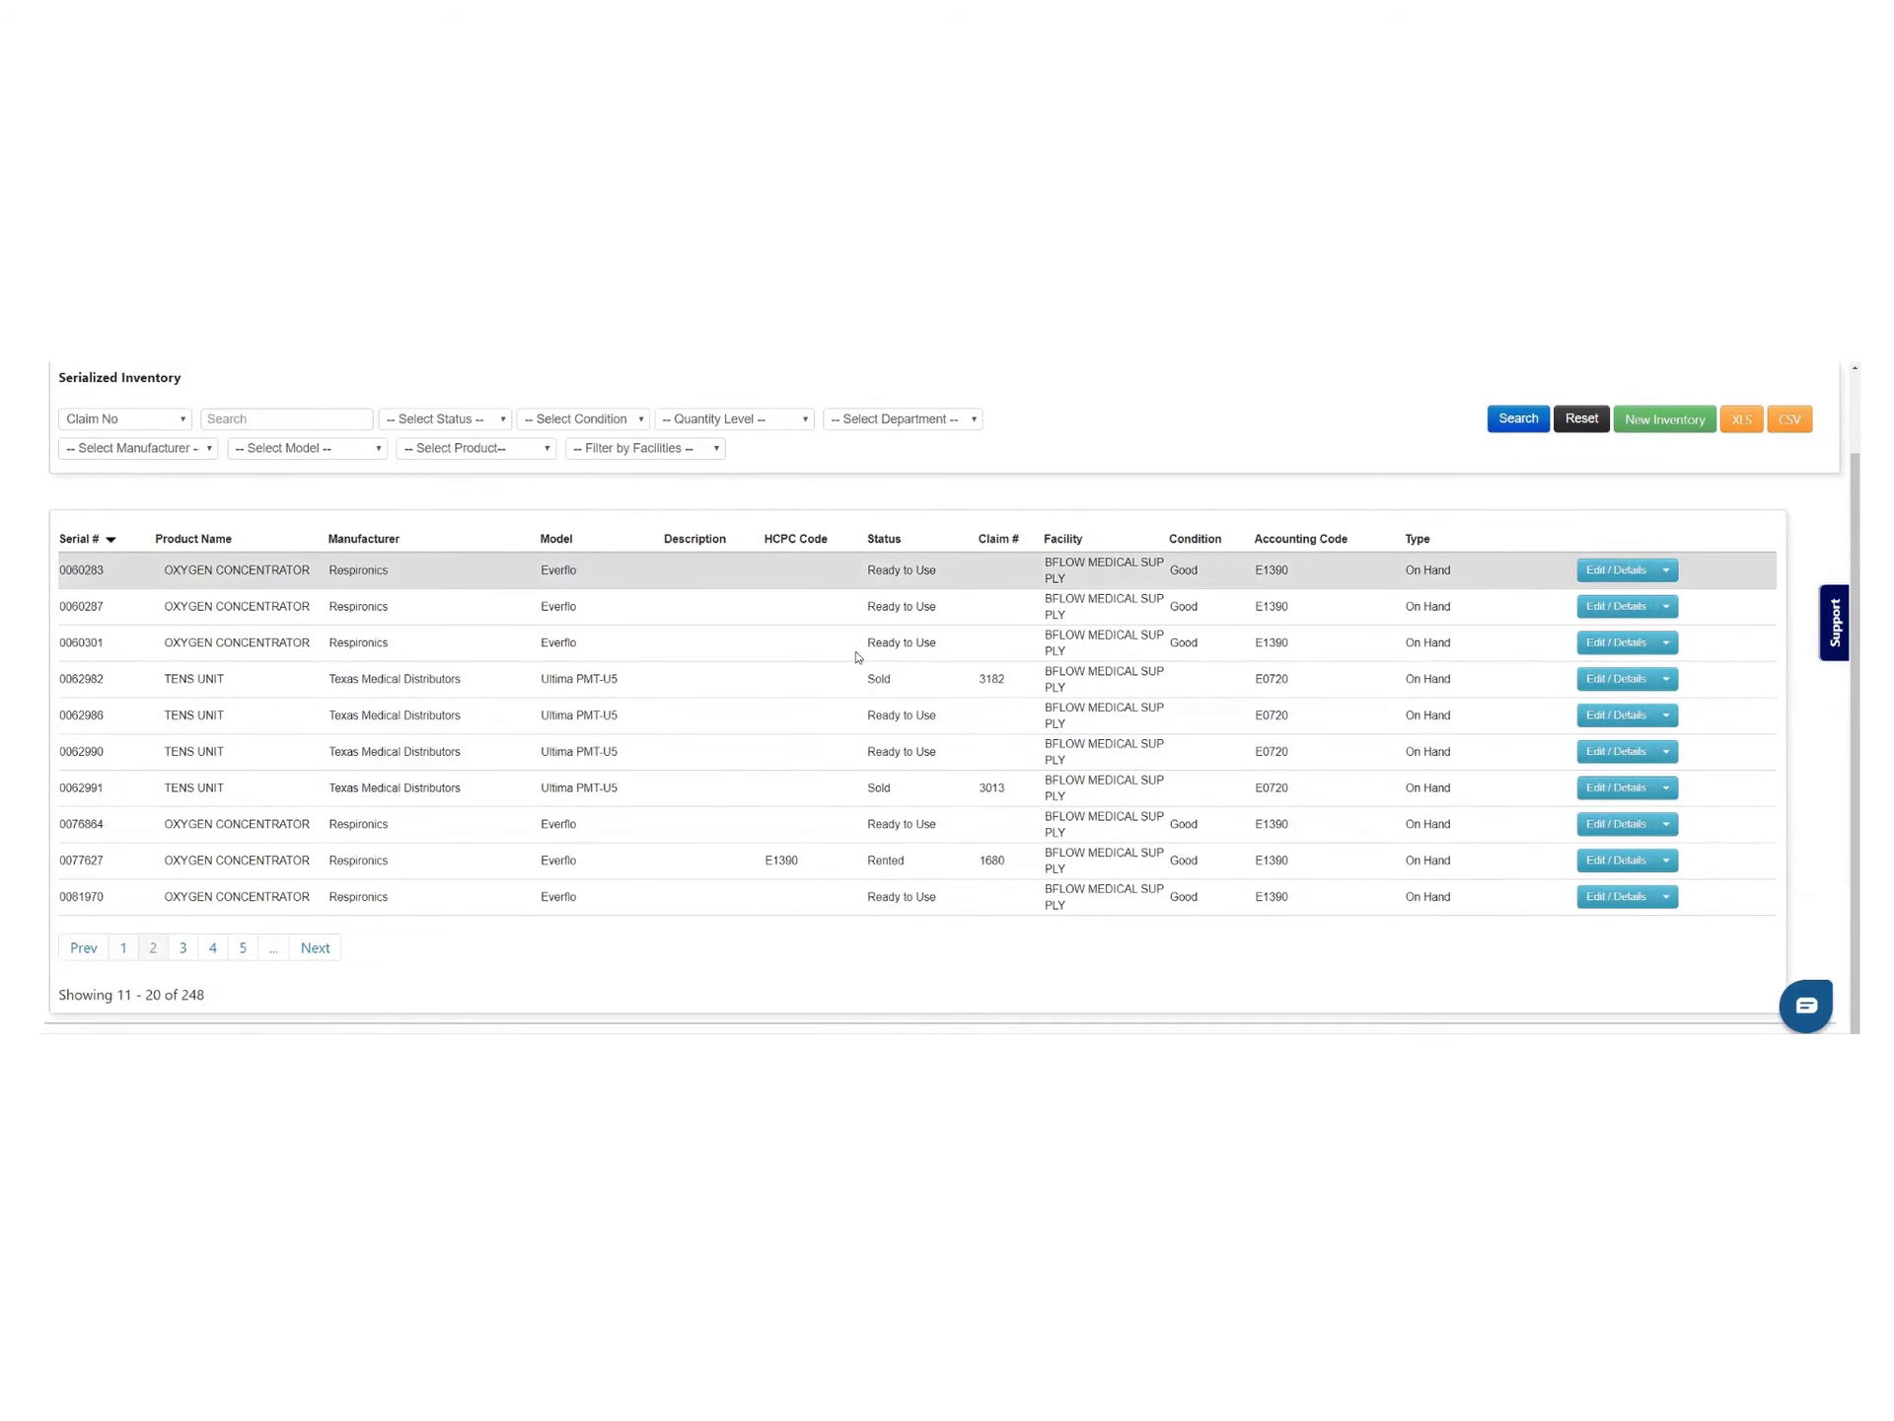
scroll(873, 717, "up", 1)
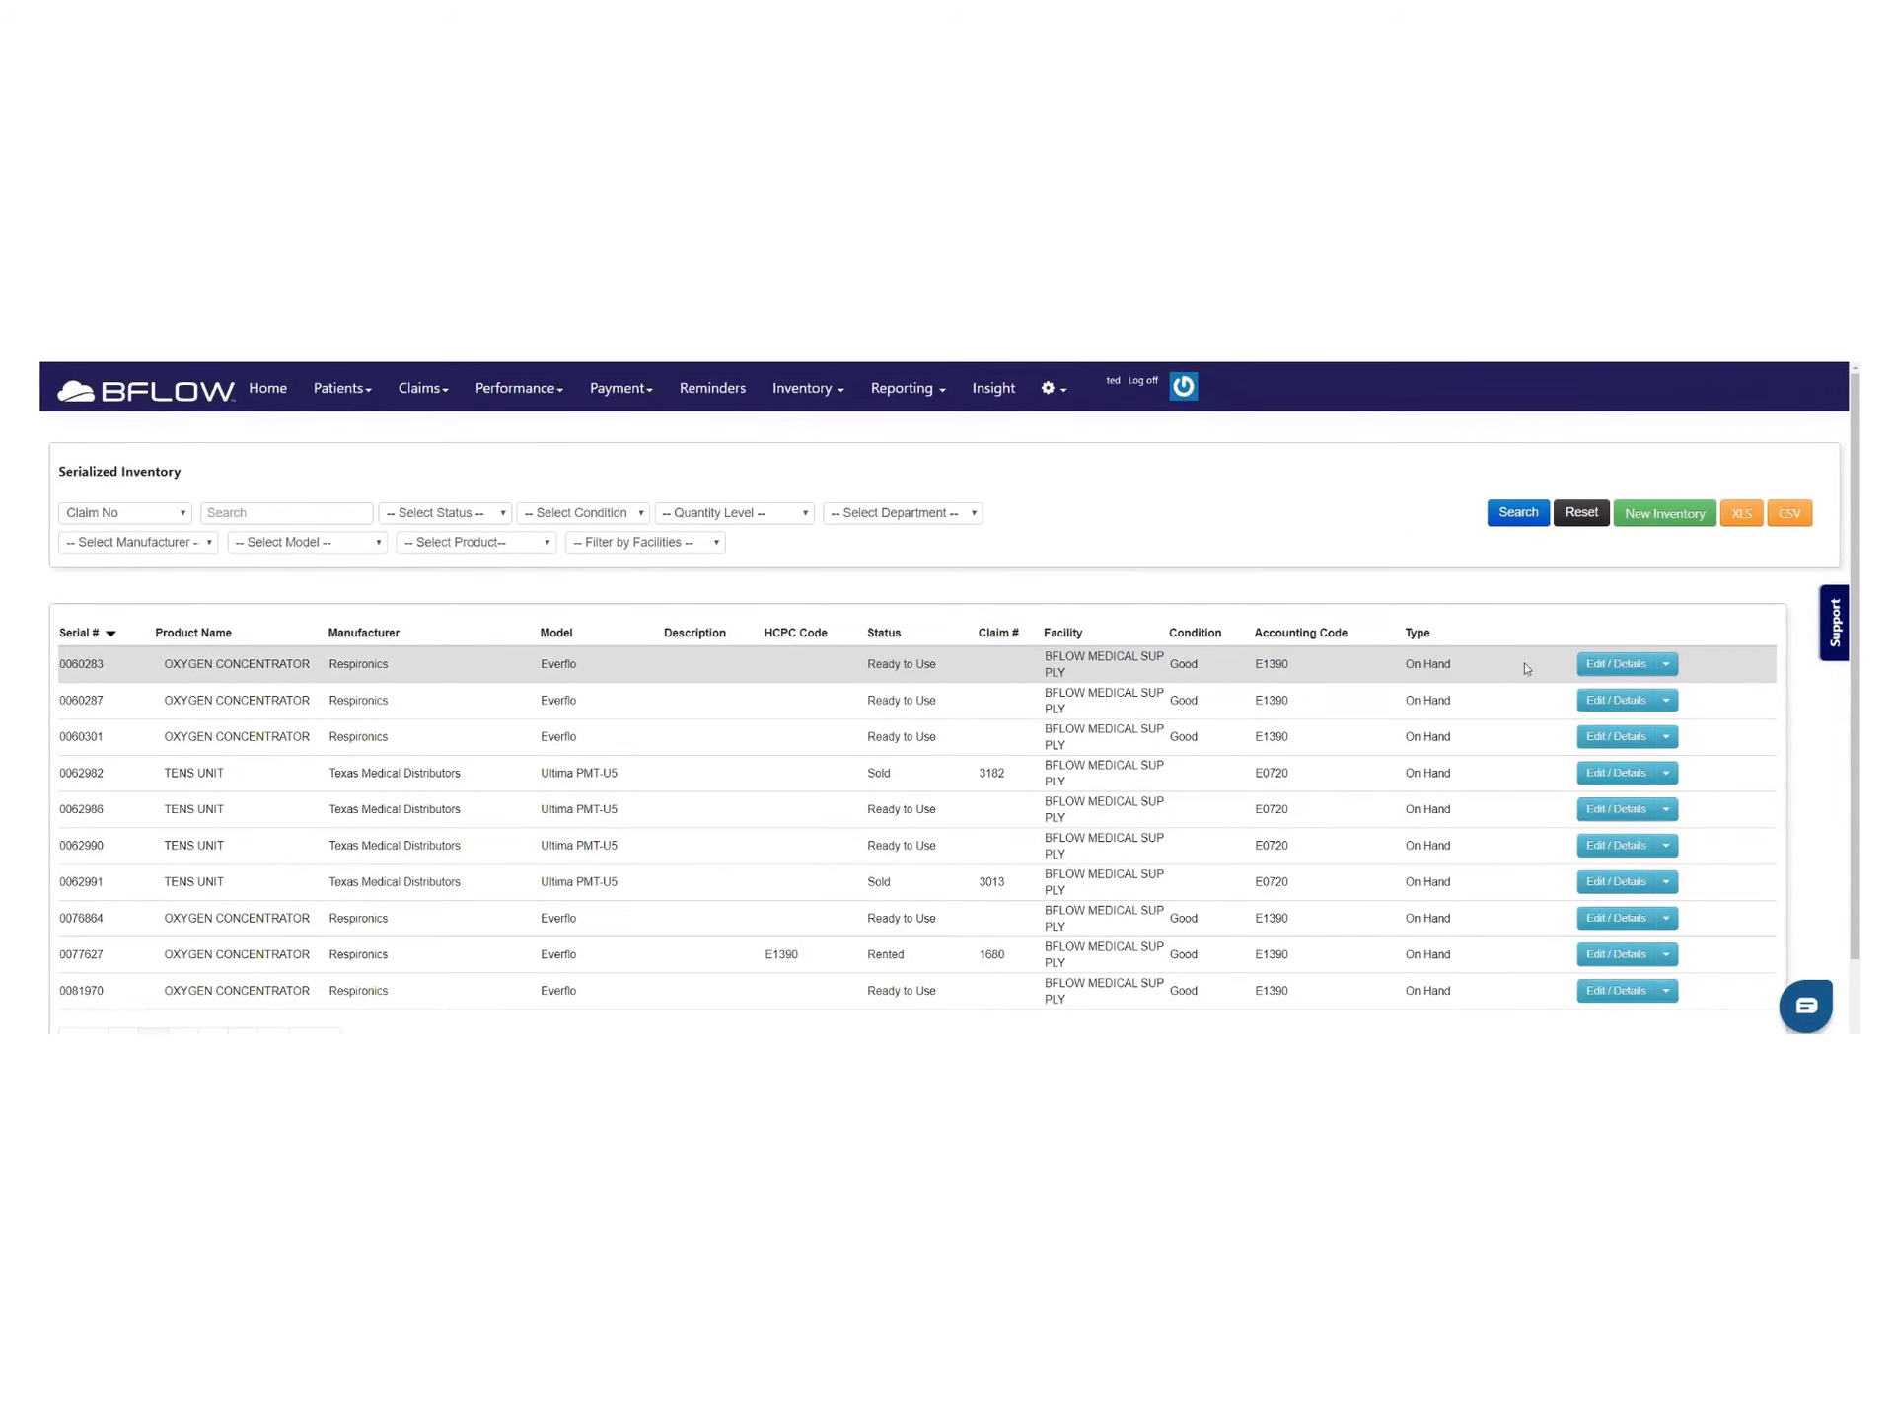
left_click(1618, 663)
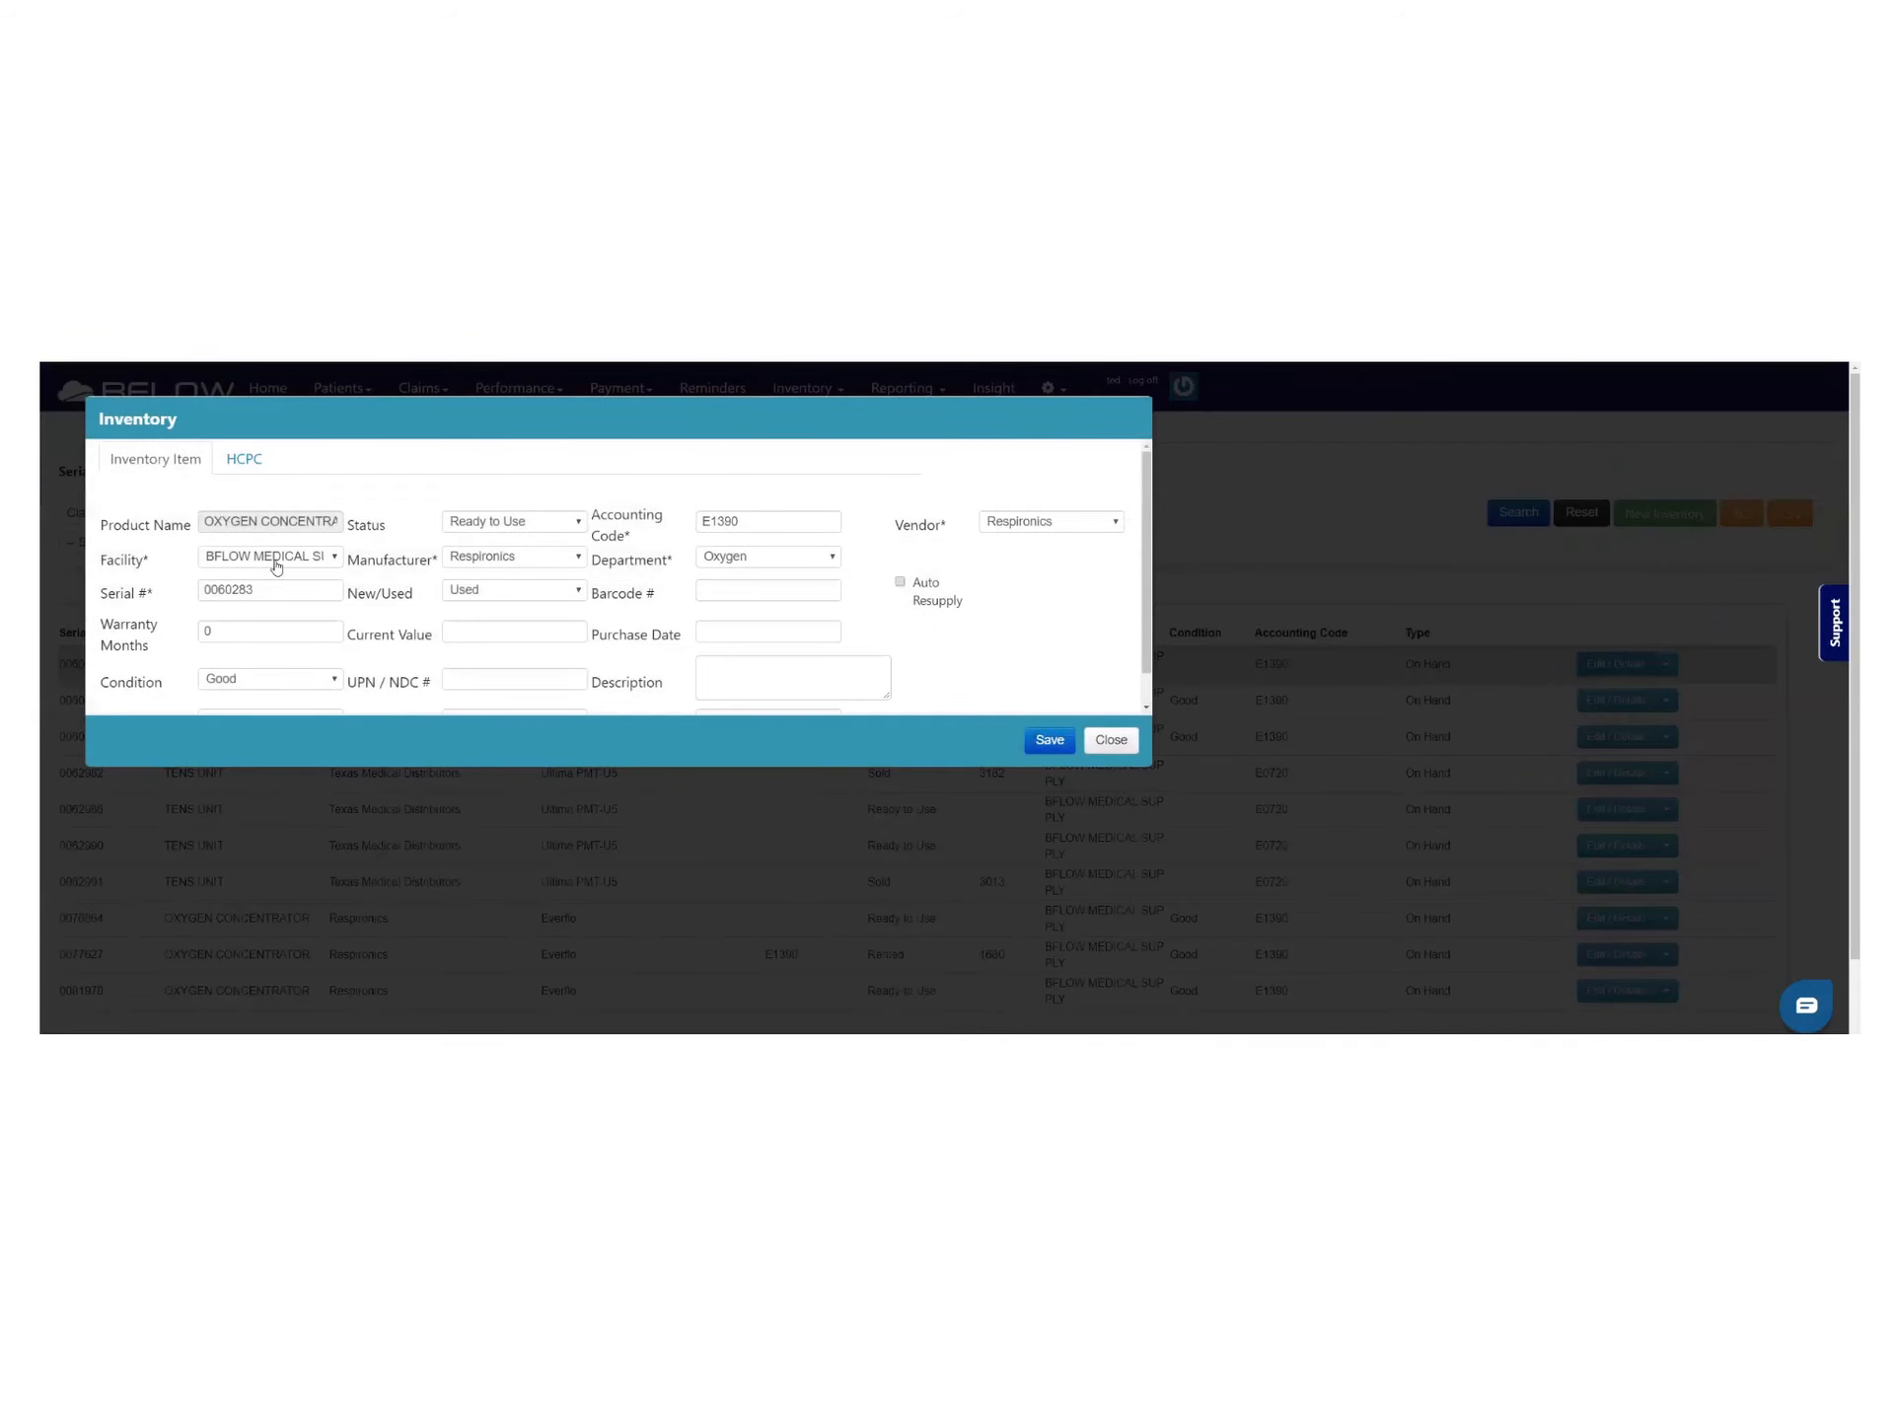
left_click(525, 527)
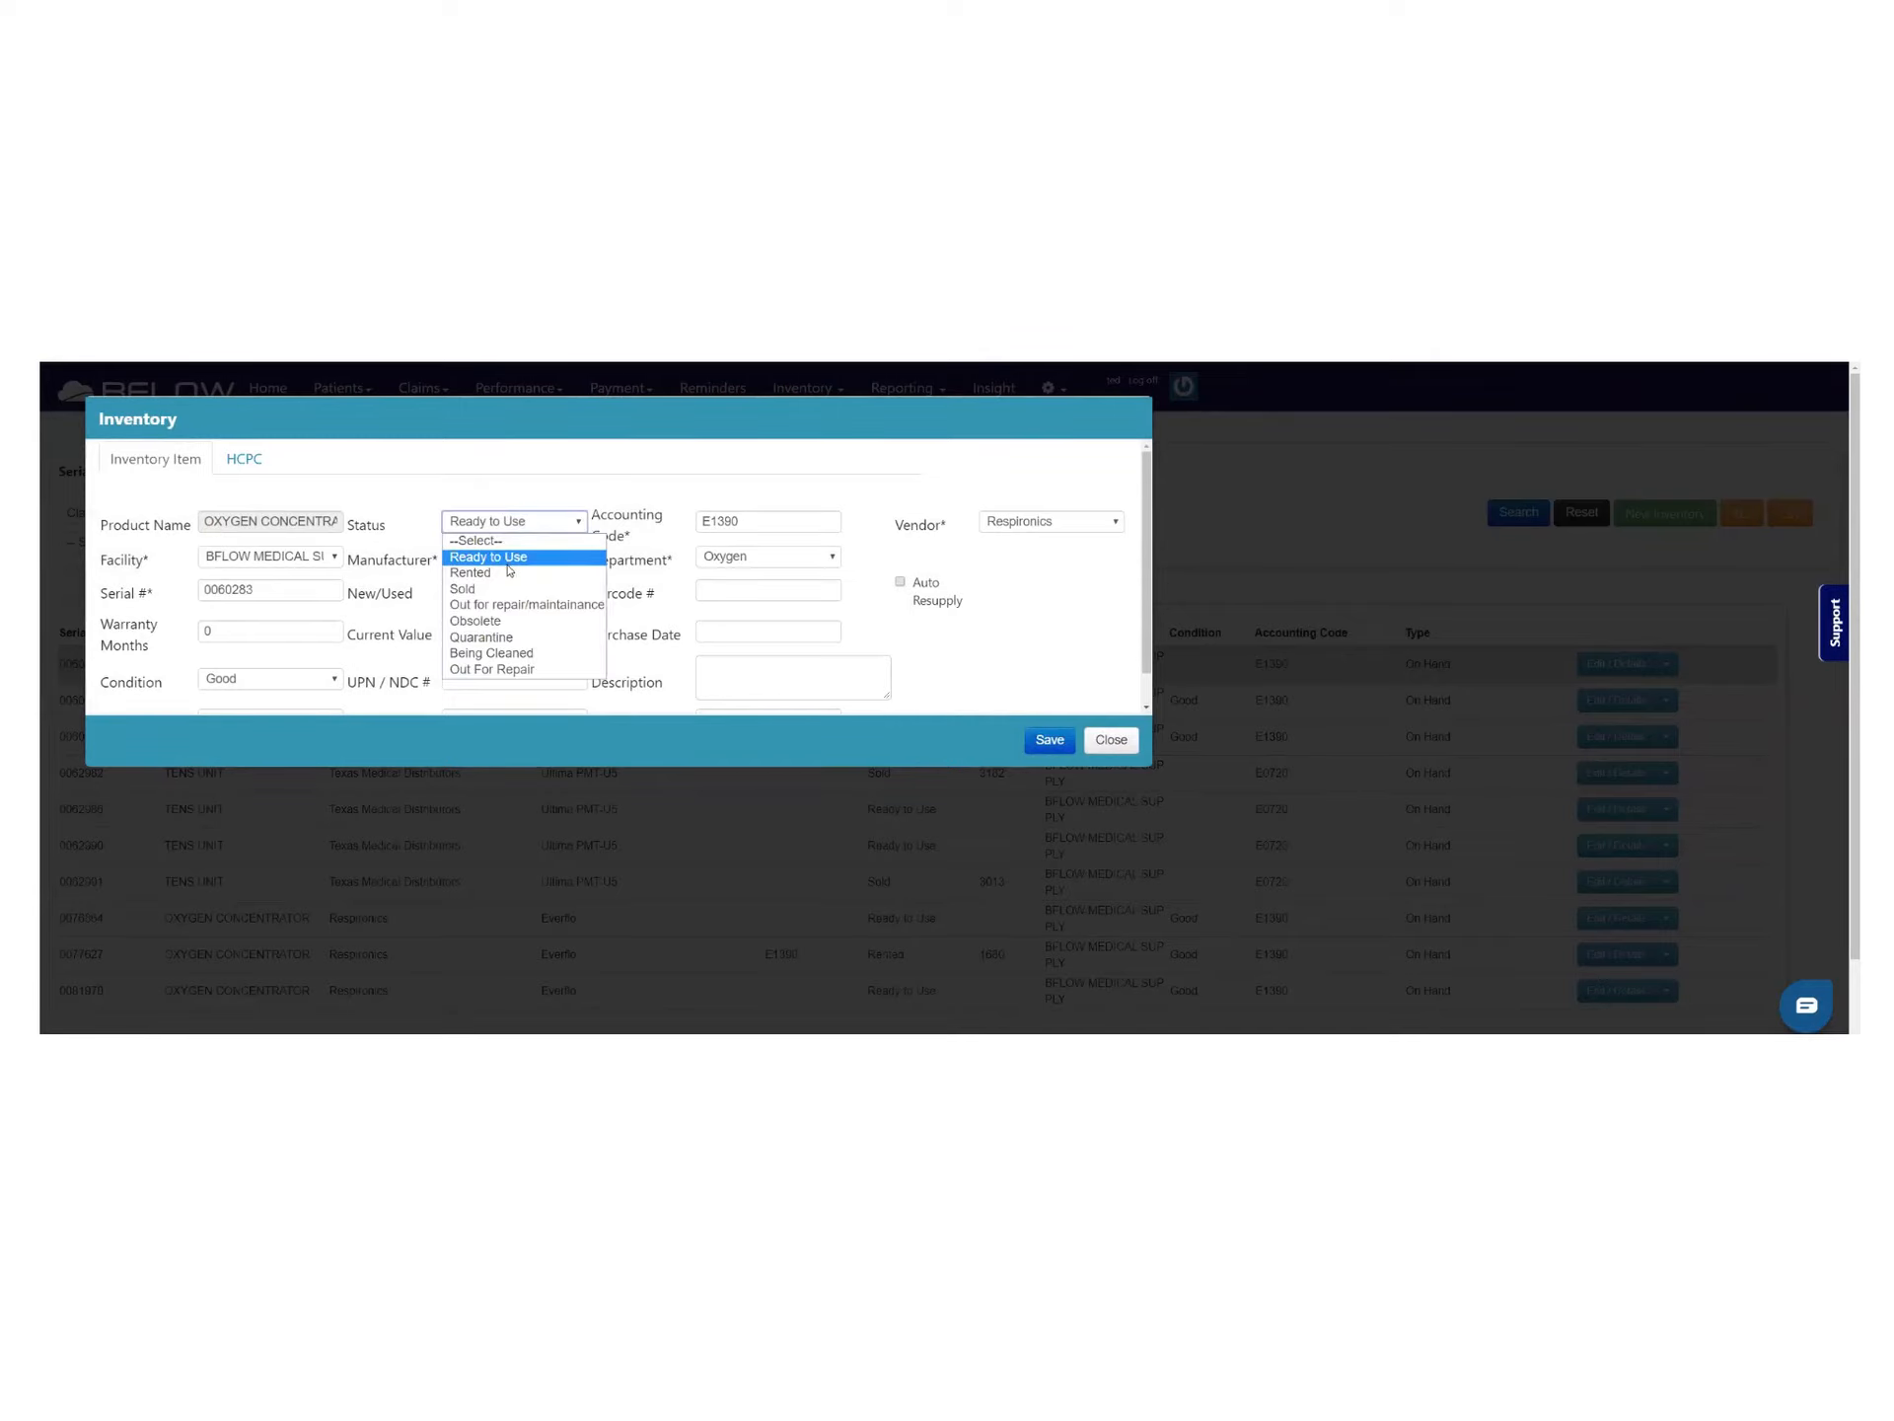
left_click(498, 626)
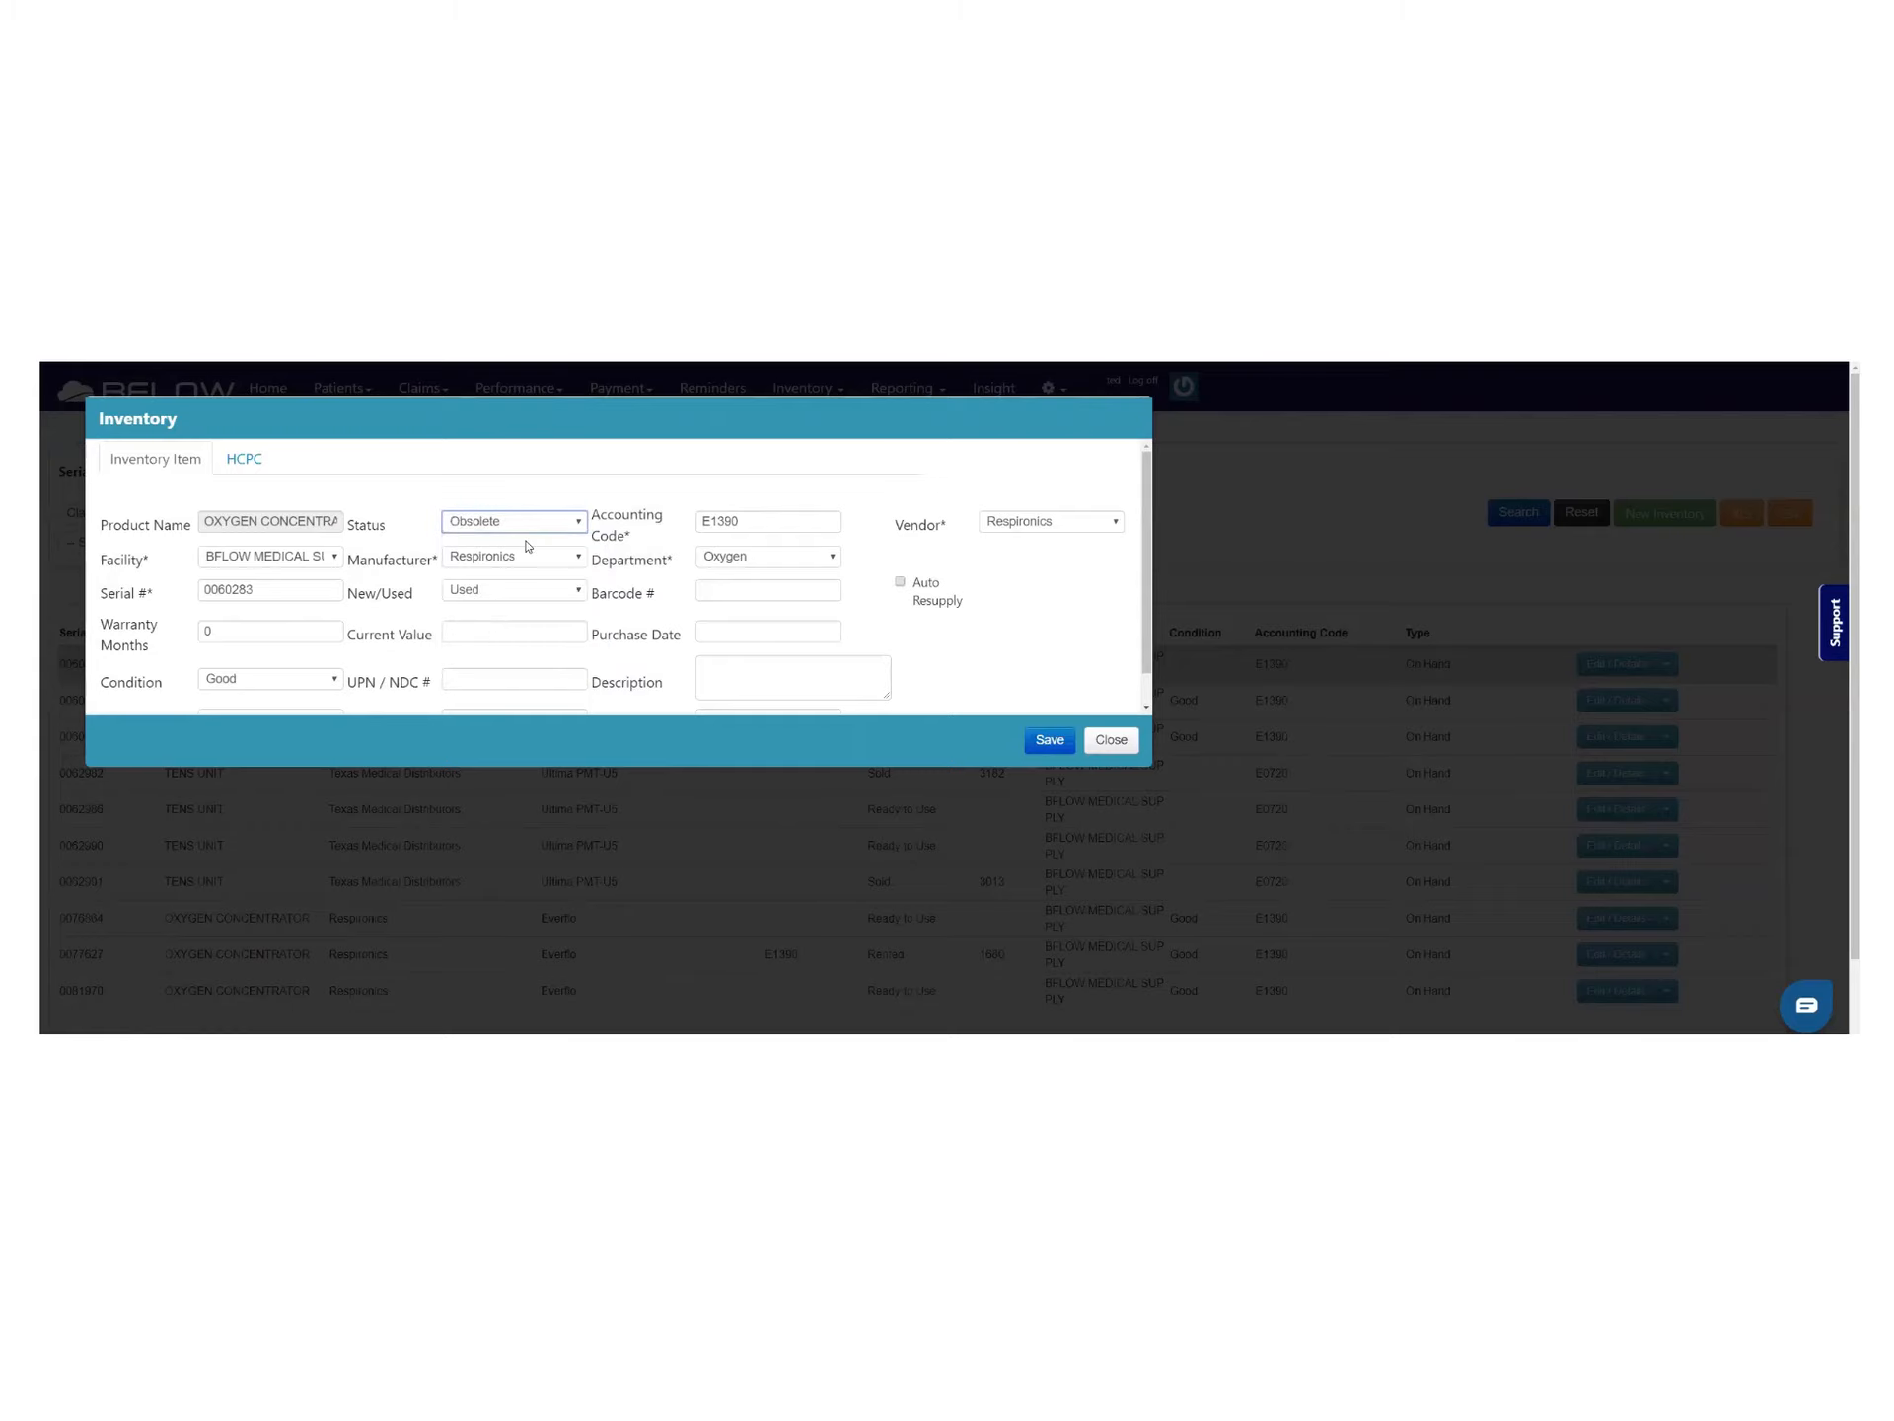
scroll(187, 644, "down", 2)
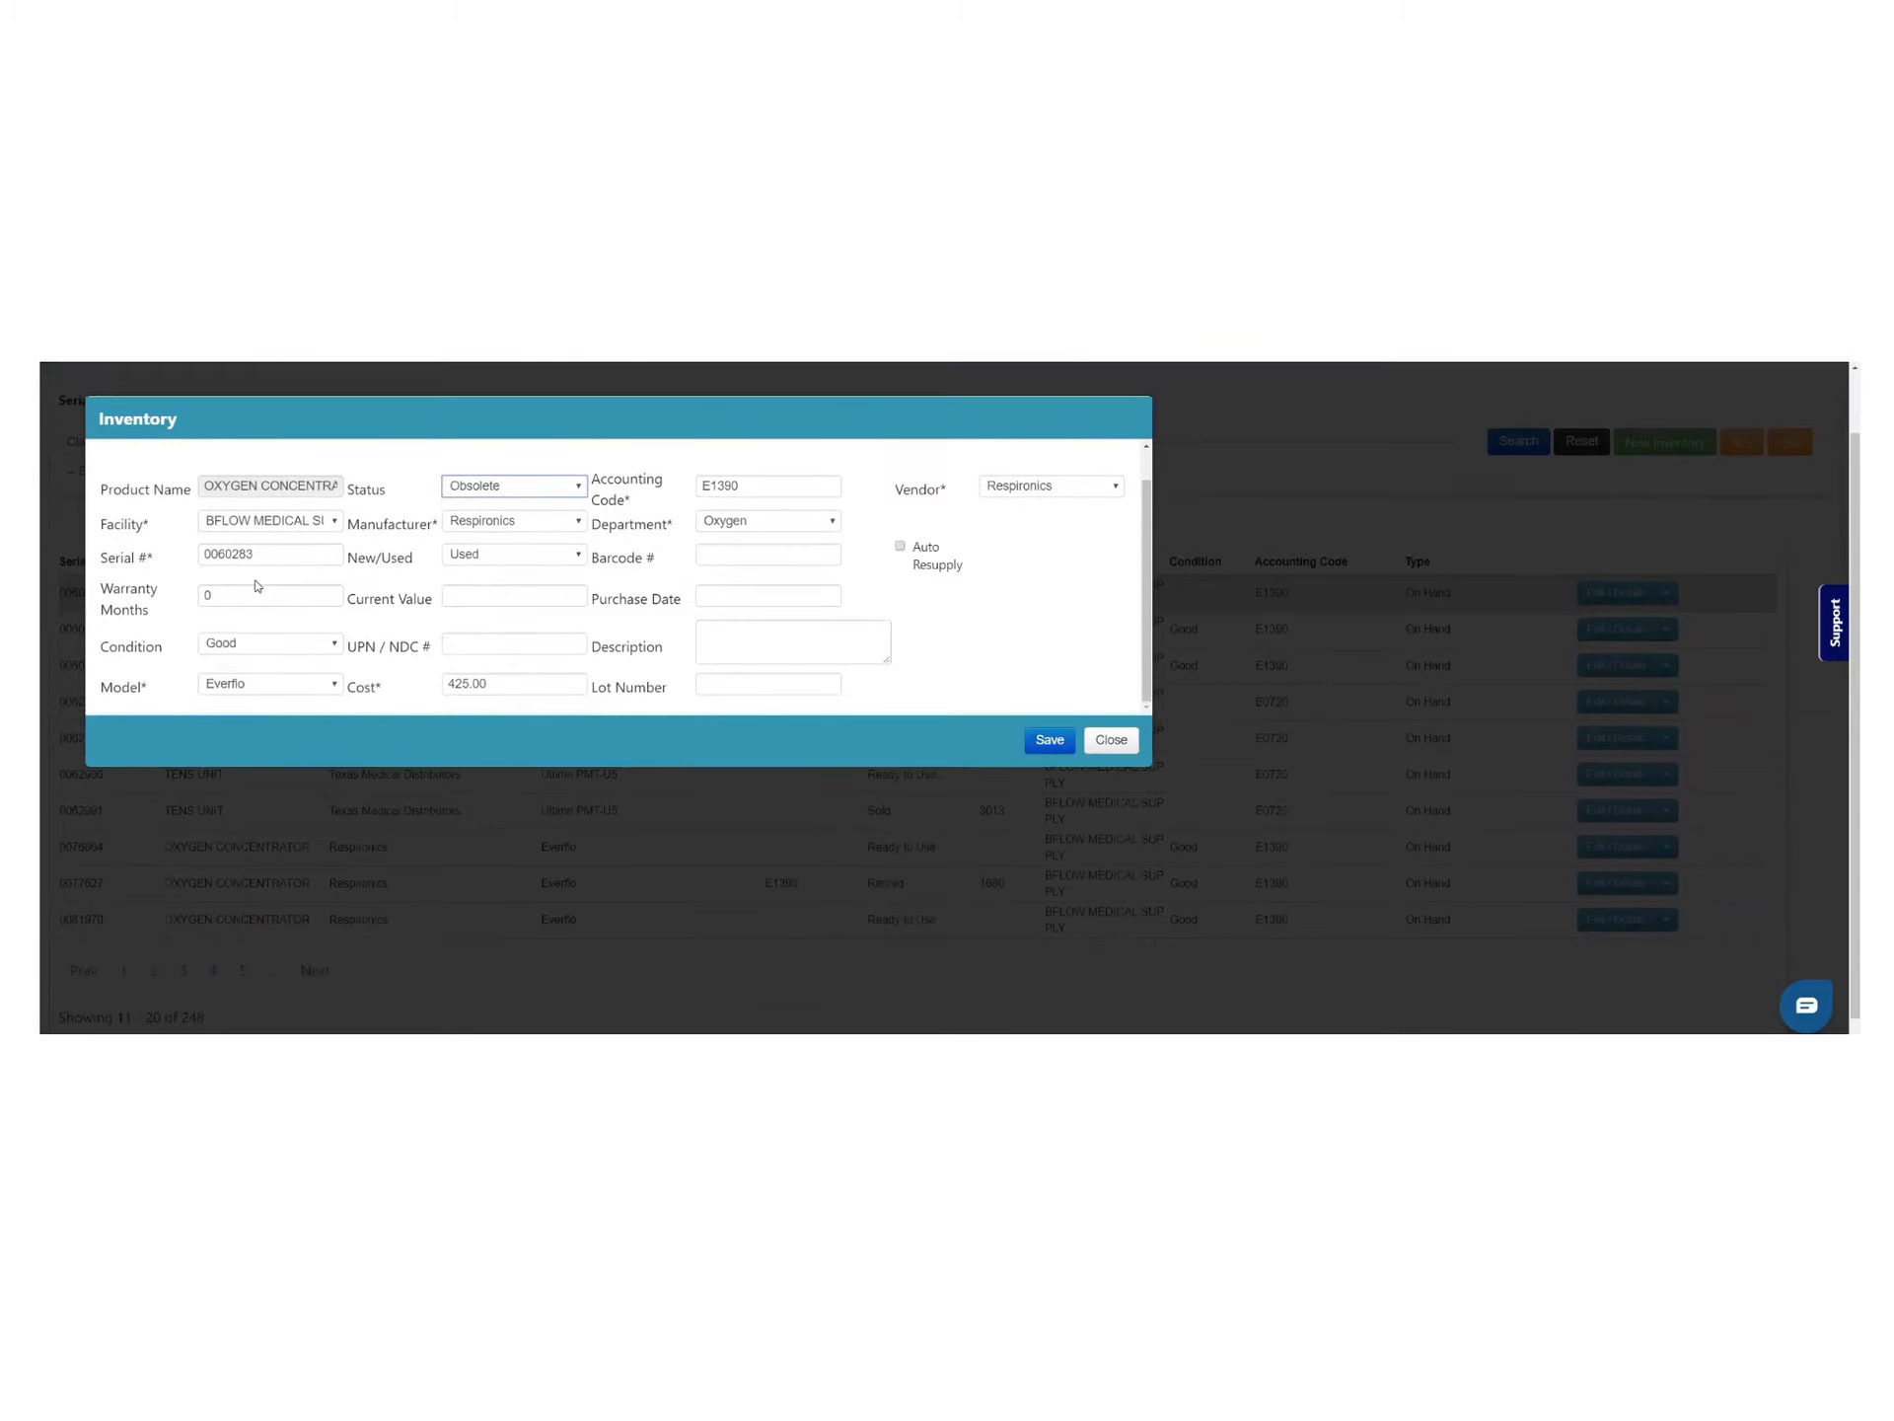
scroll(257, 586, "up", 3)
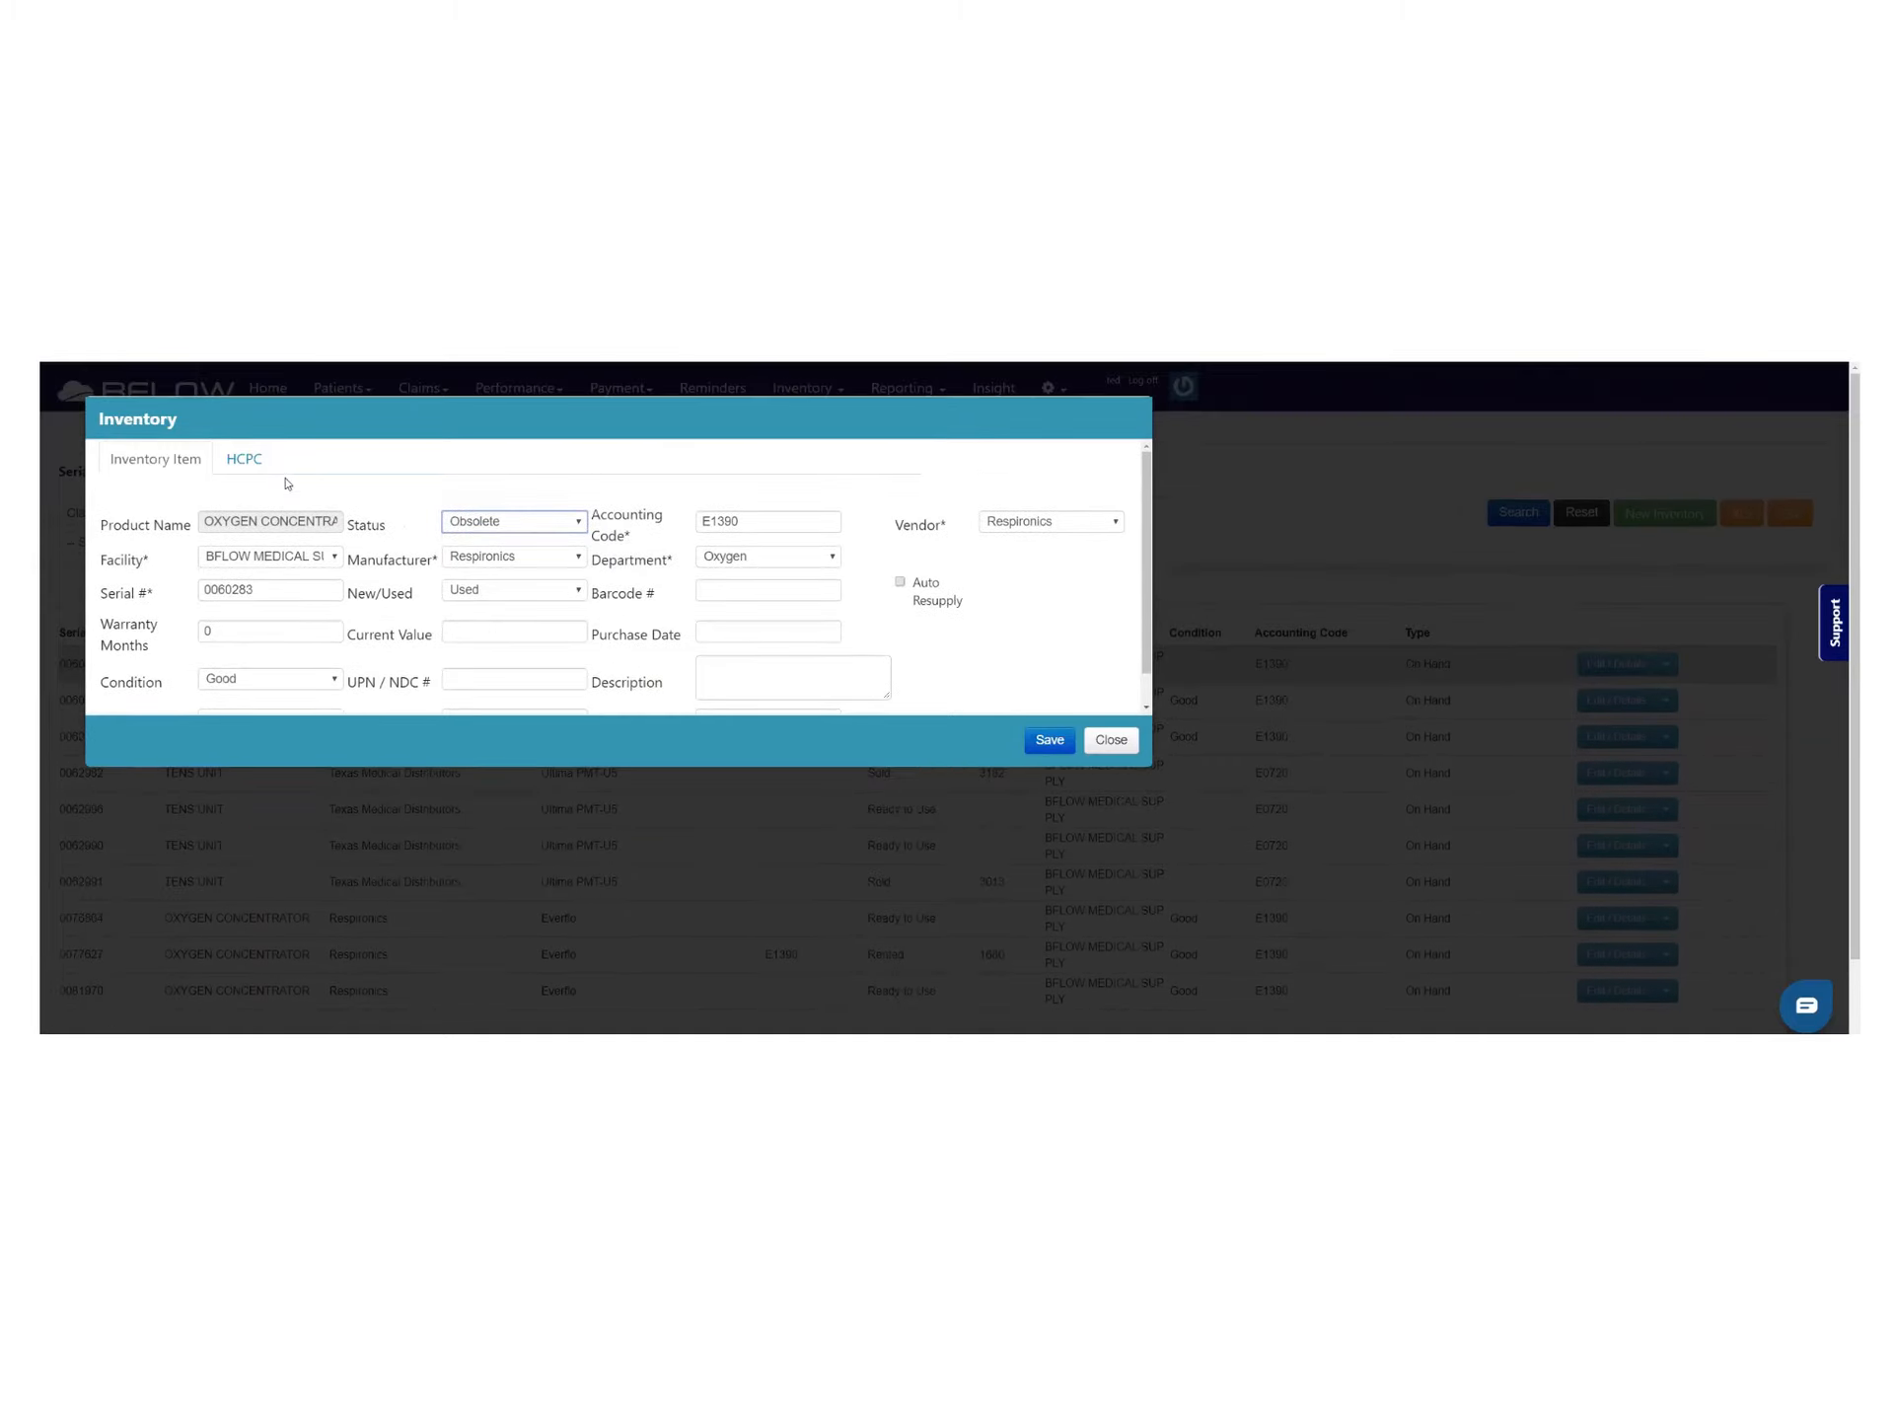
left_click(251, 459)
scroll(361, 567, "down", 1)
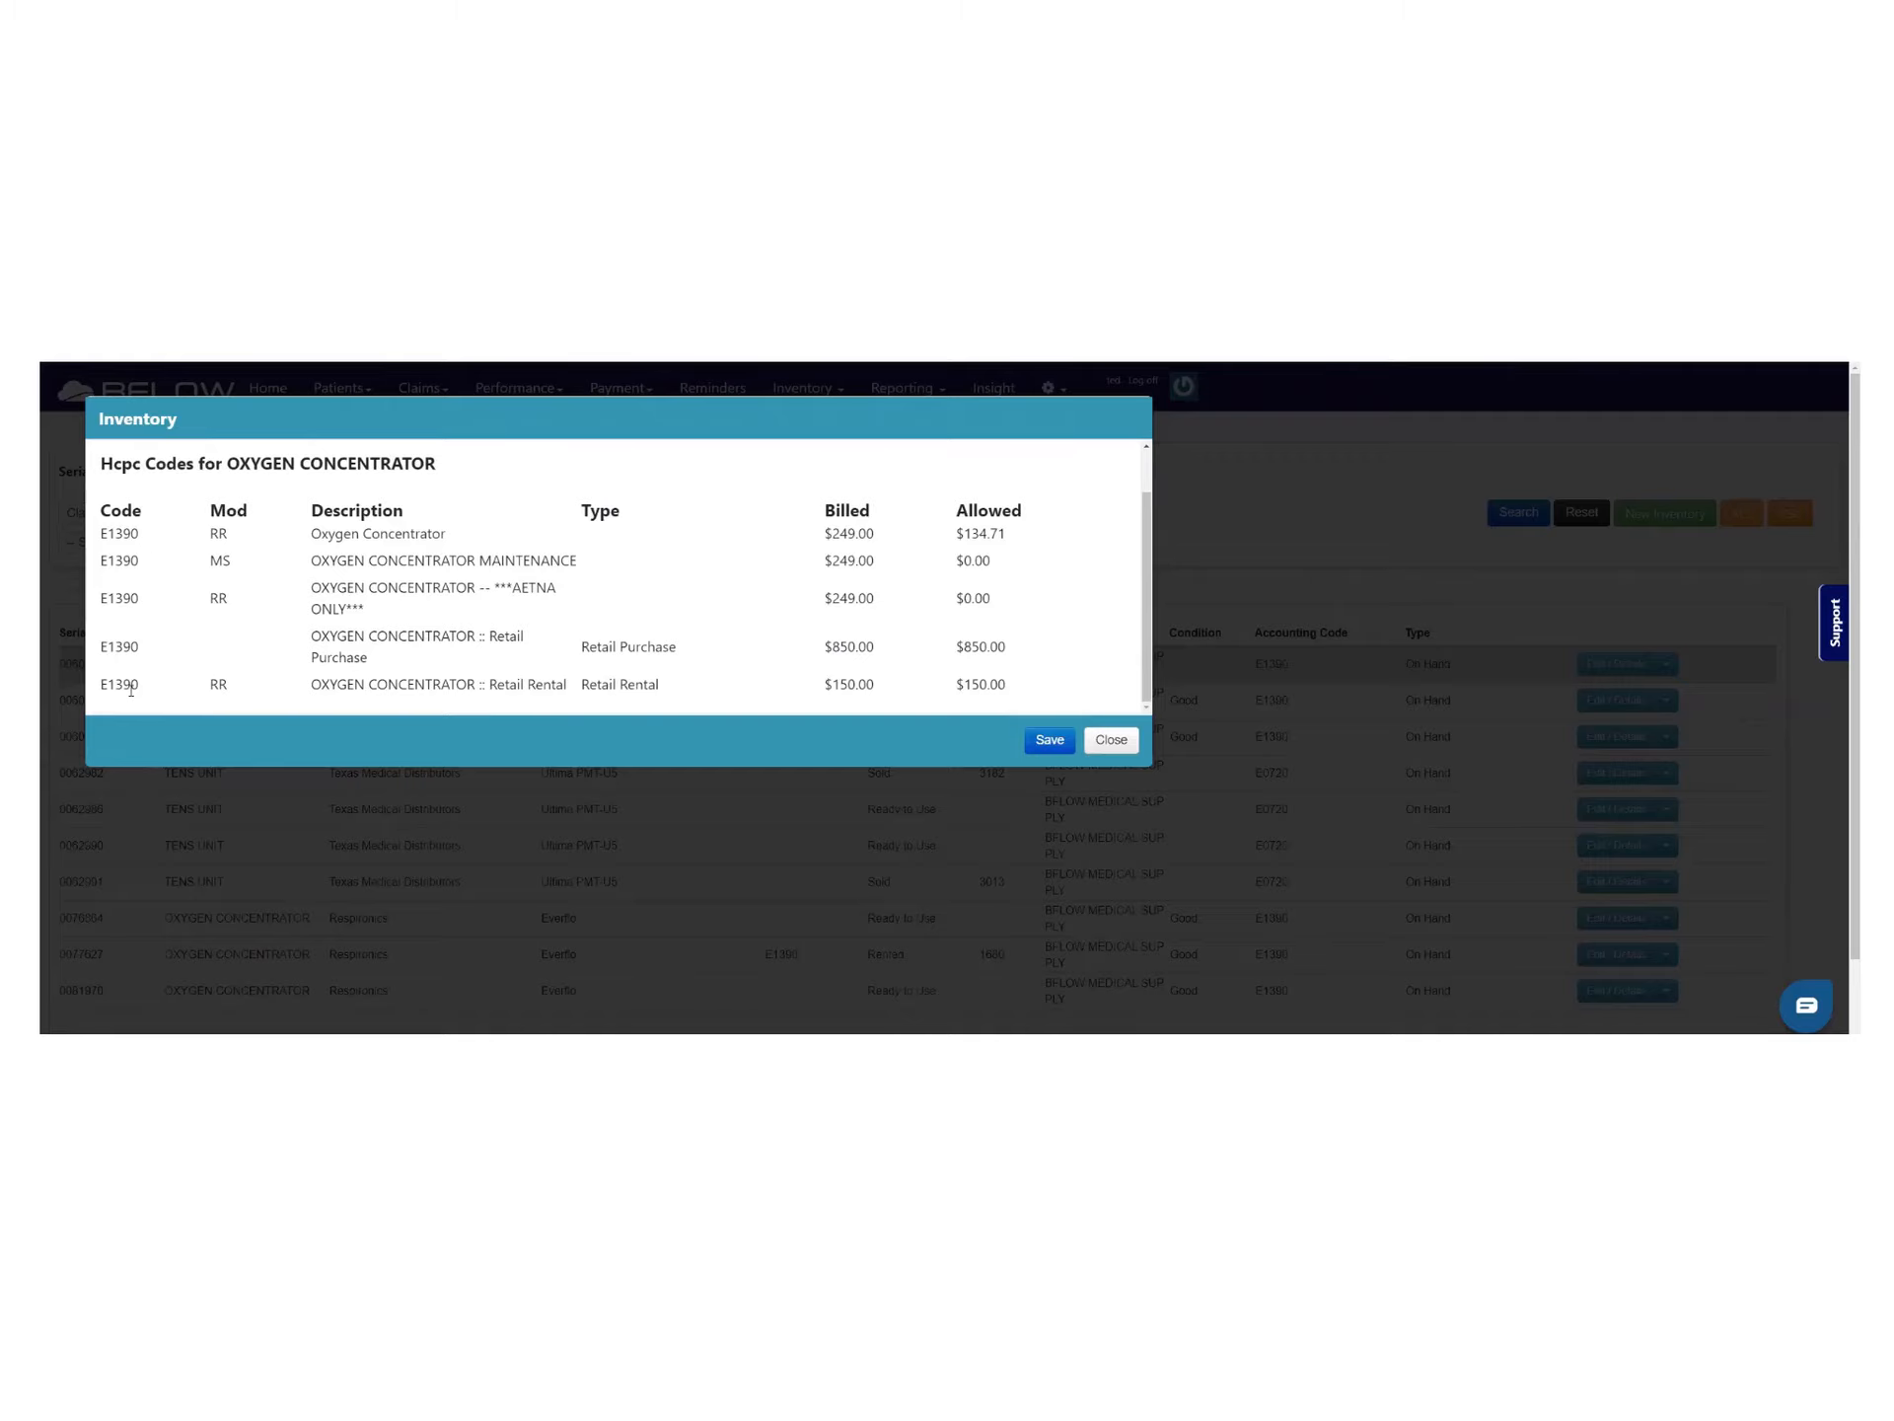
left_click(1109, 741)
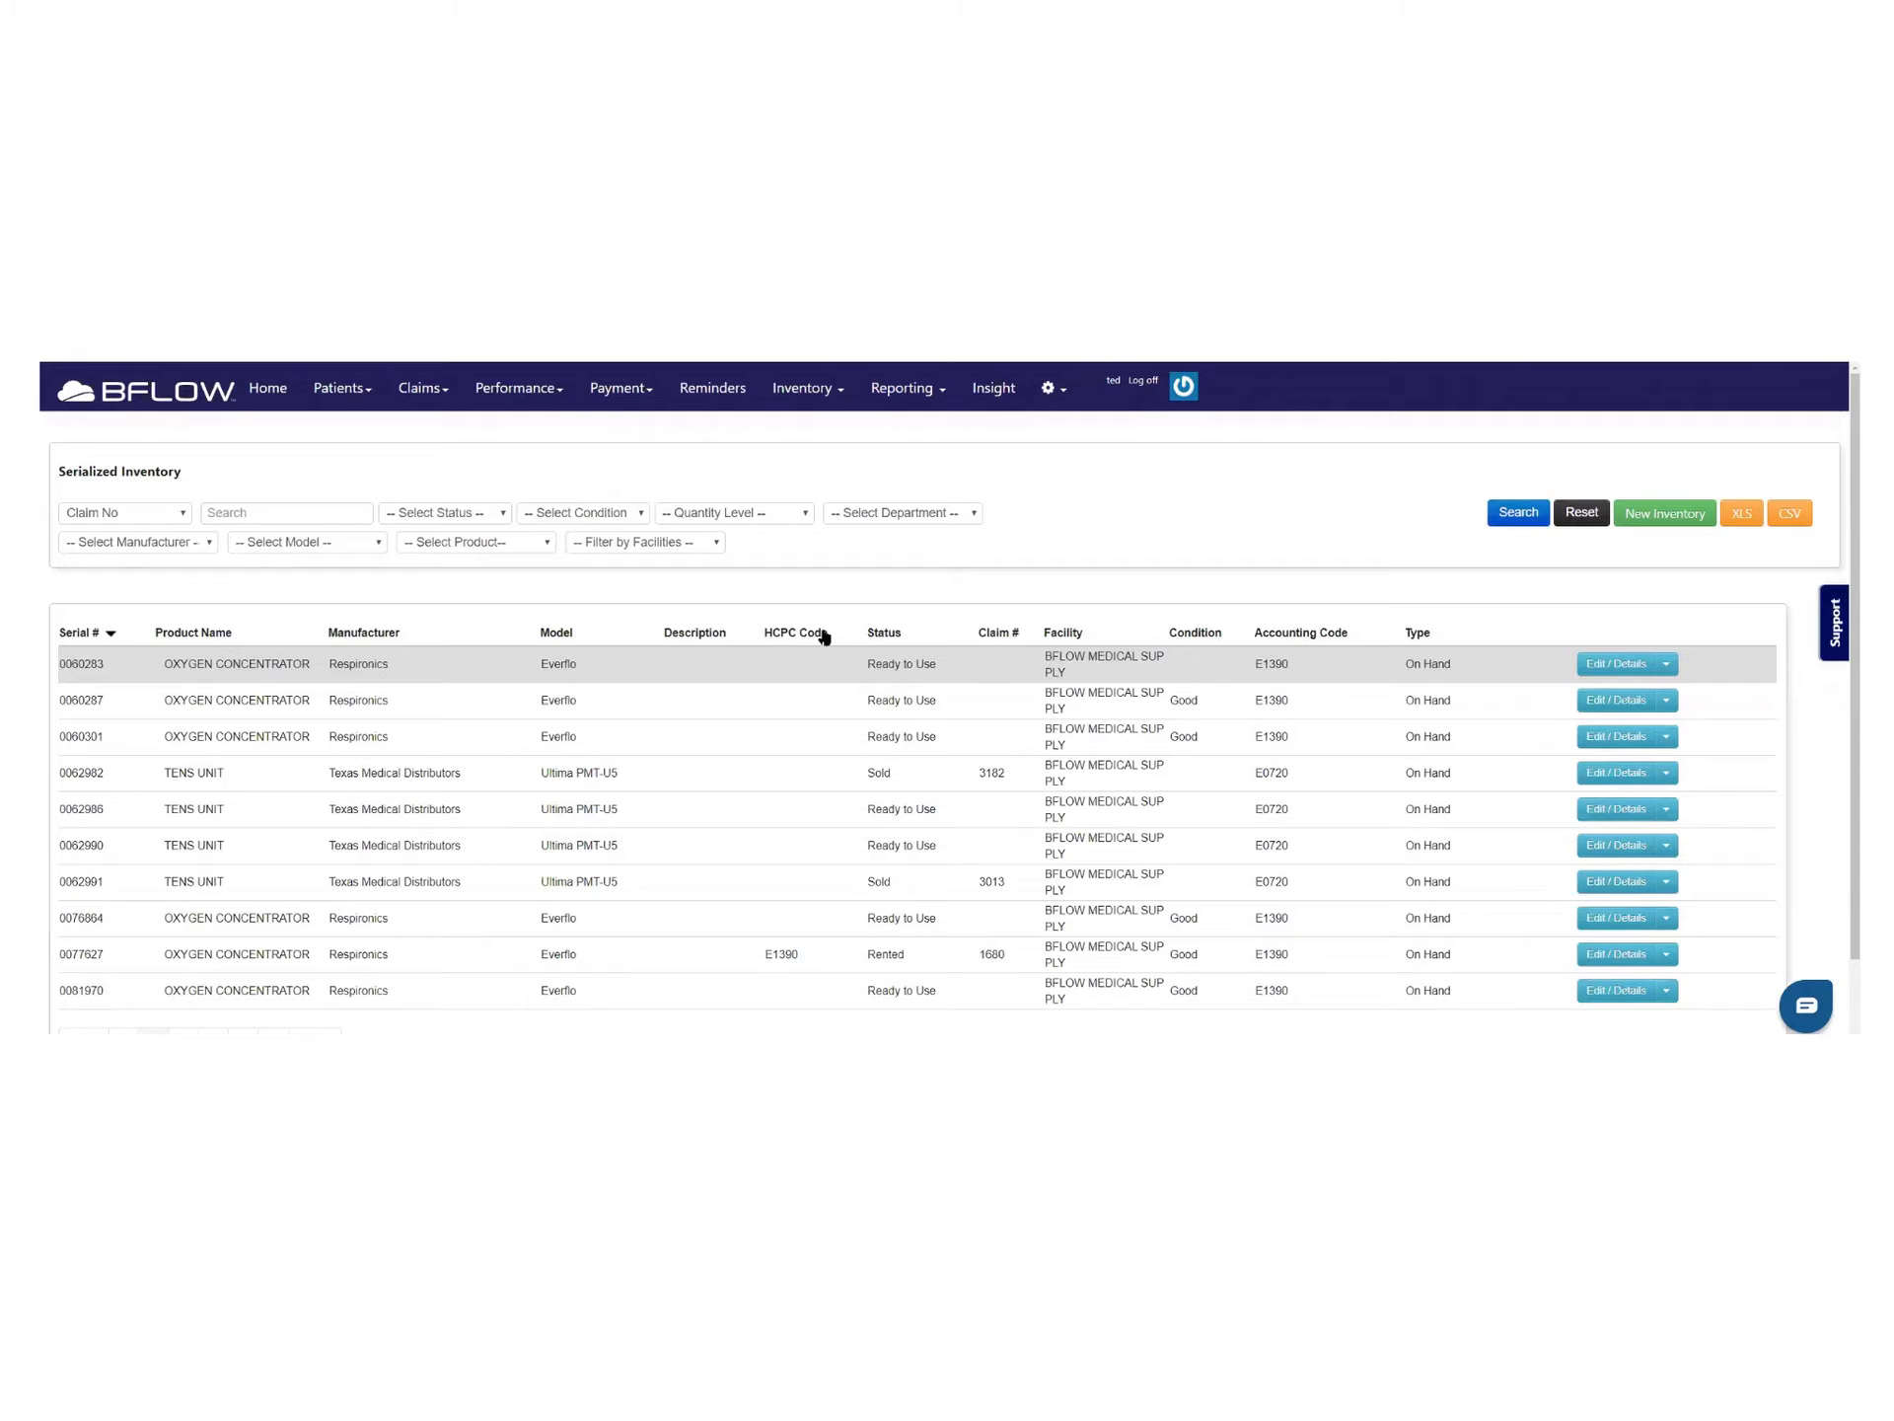
Switch to the Non Serialized Inventory list, noting ARM SLING's quantity of 15
left_click(846, 388)
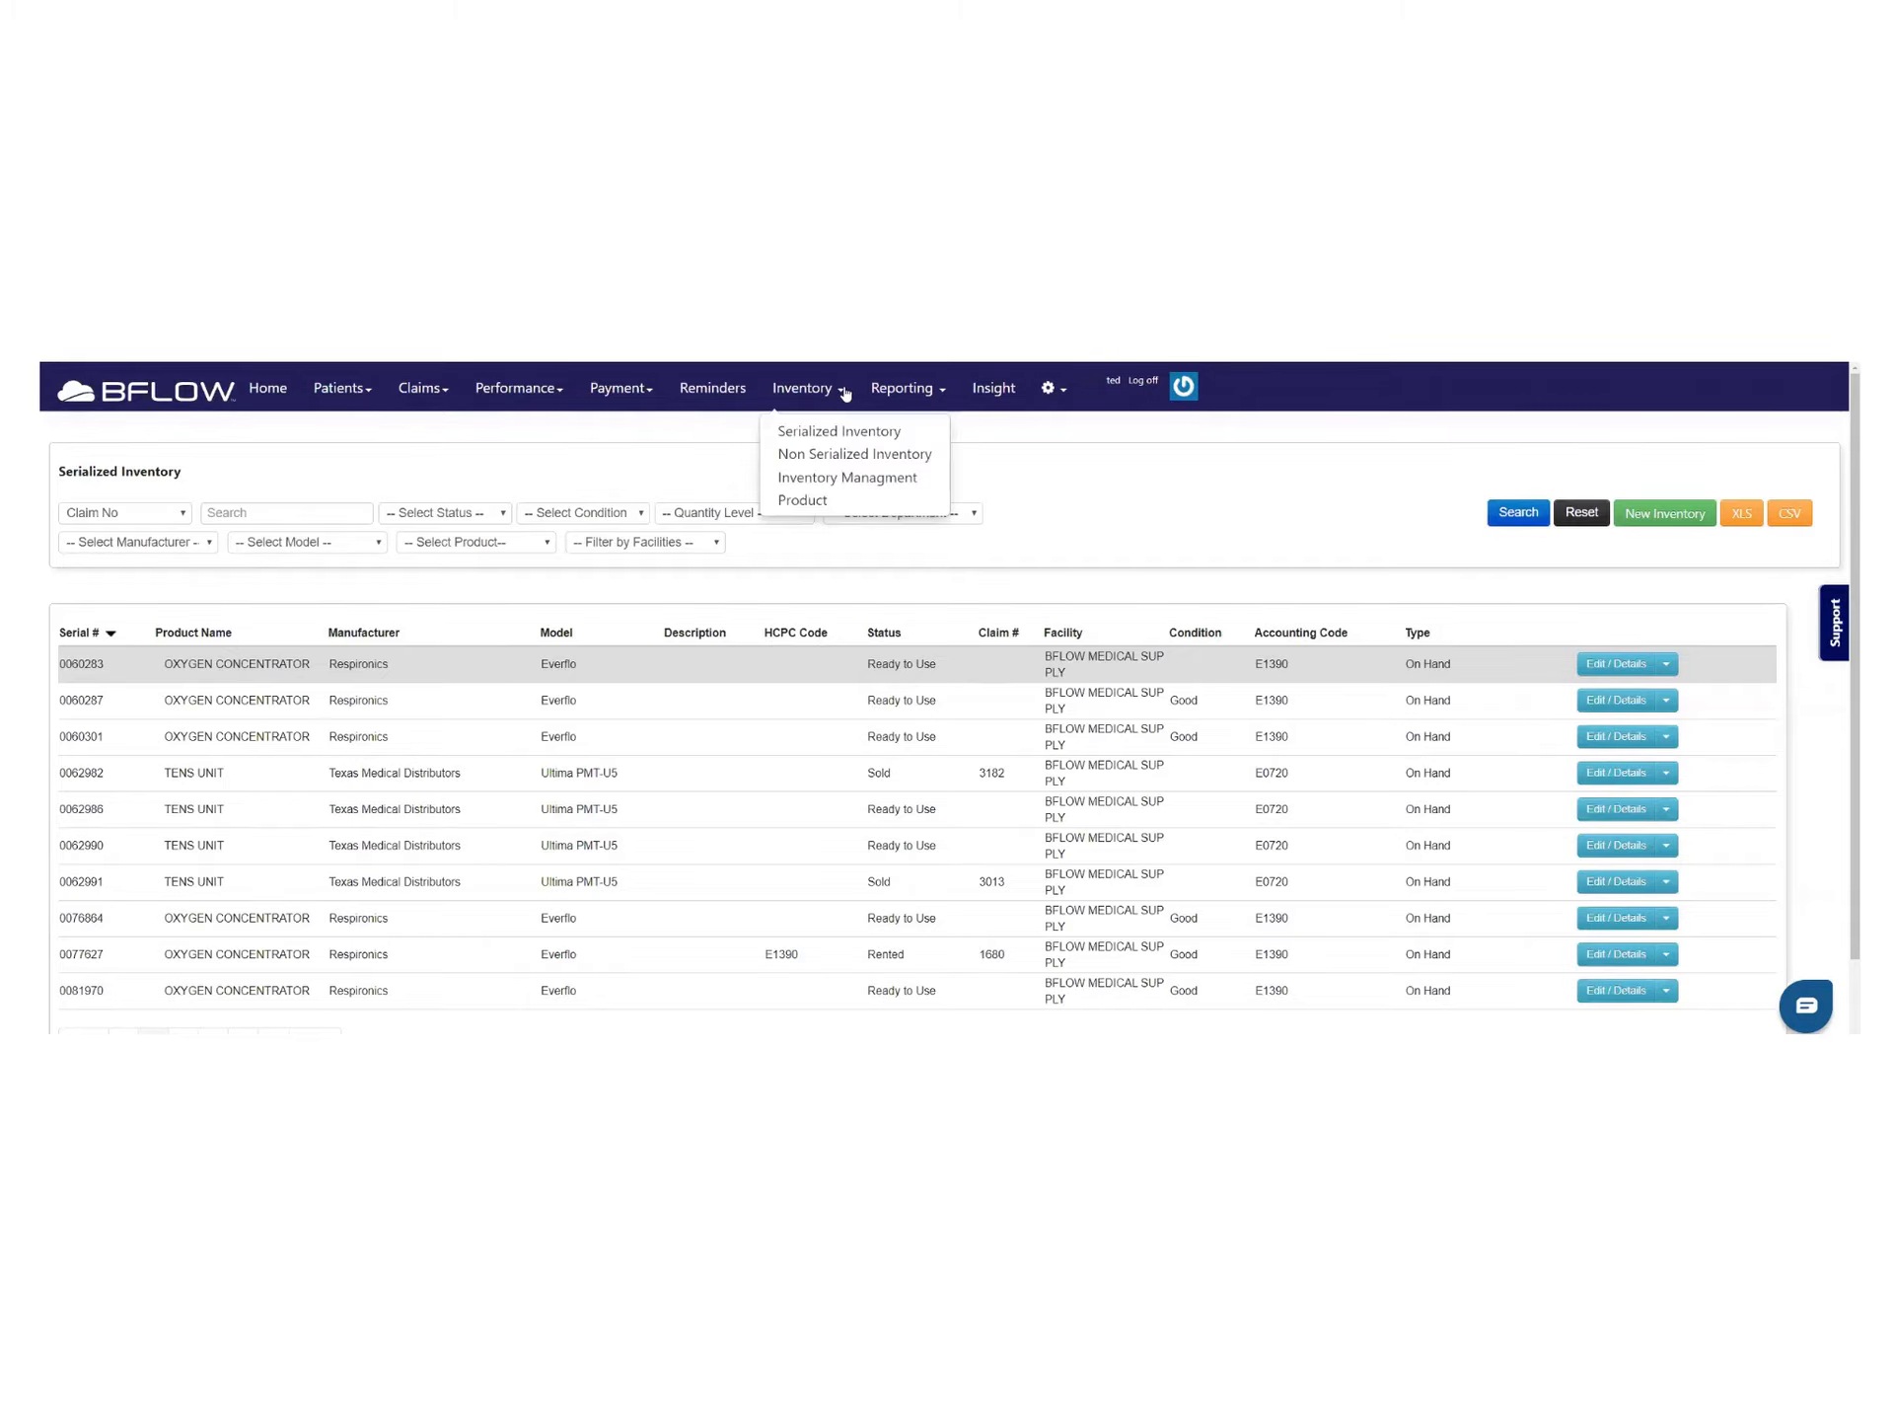
left_click(835, 453)
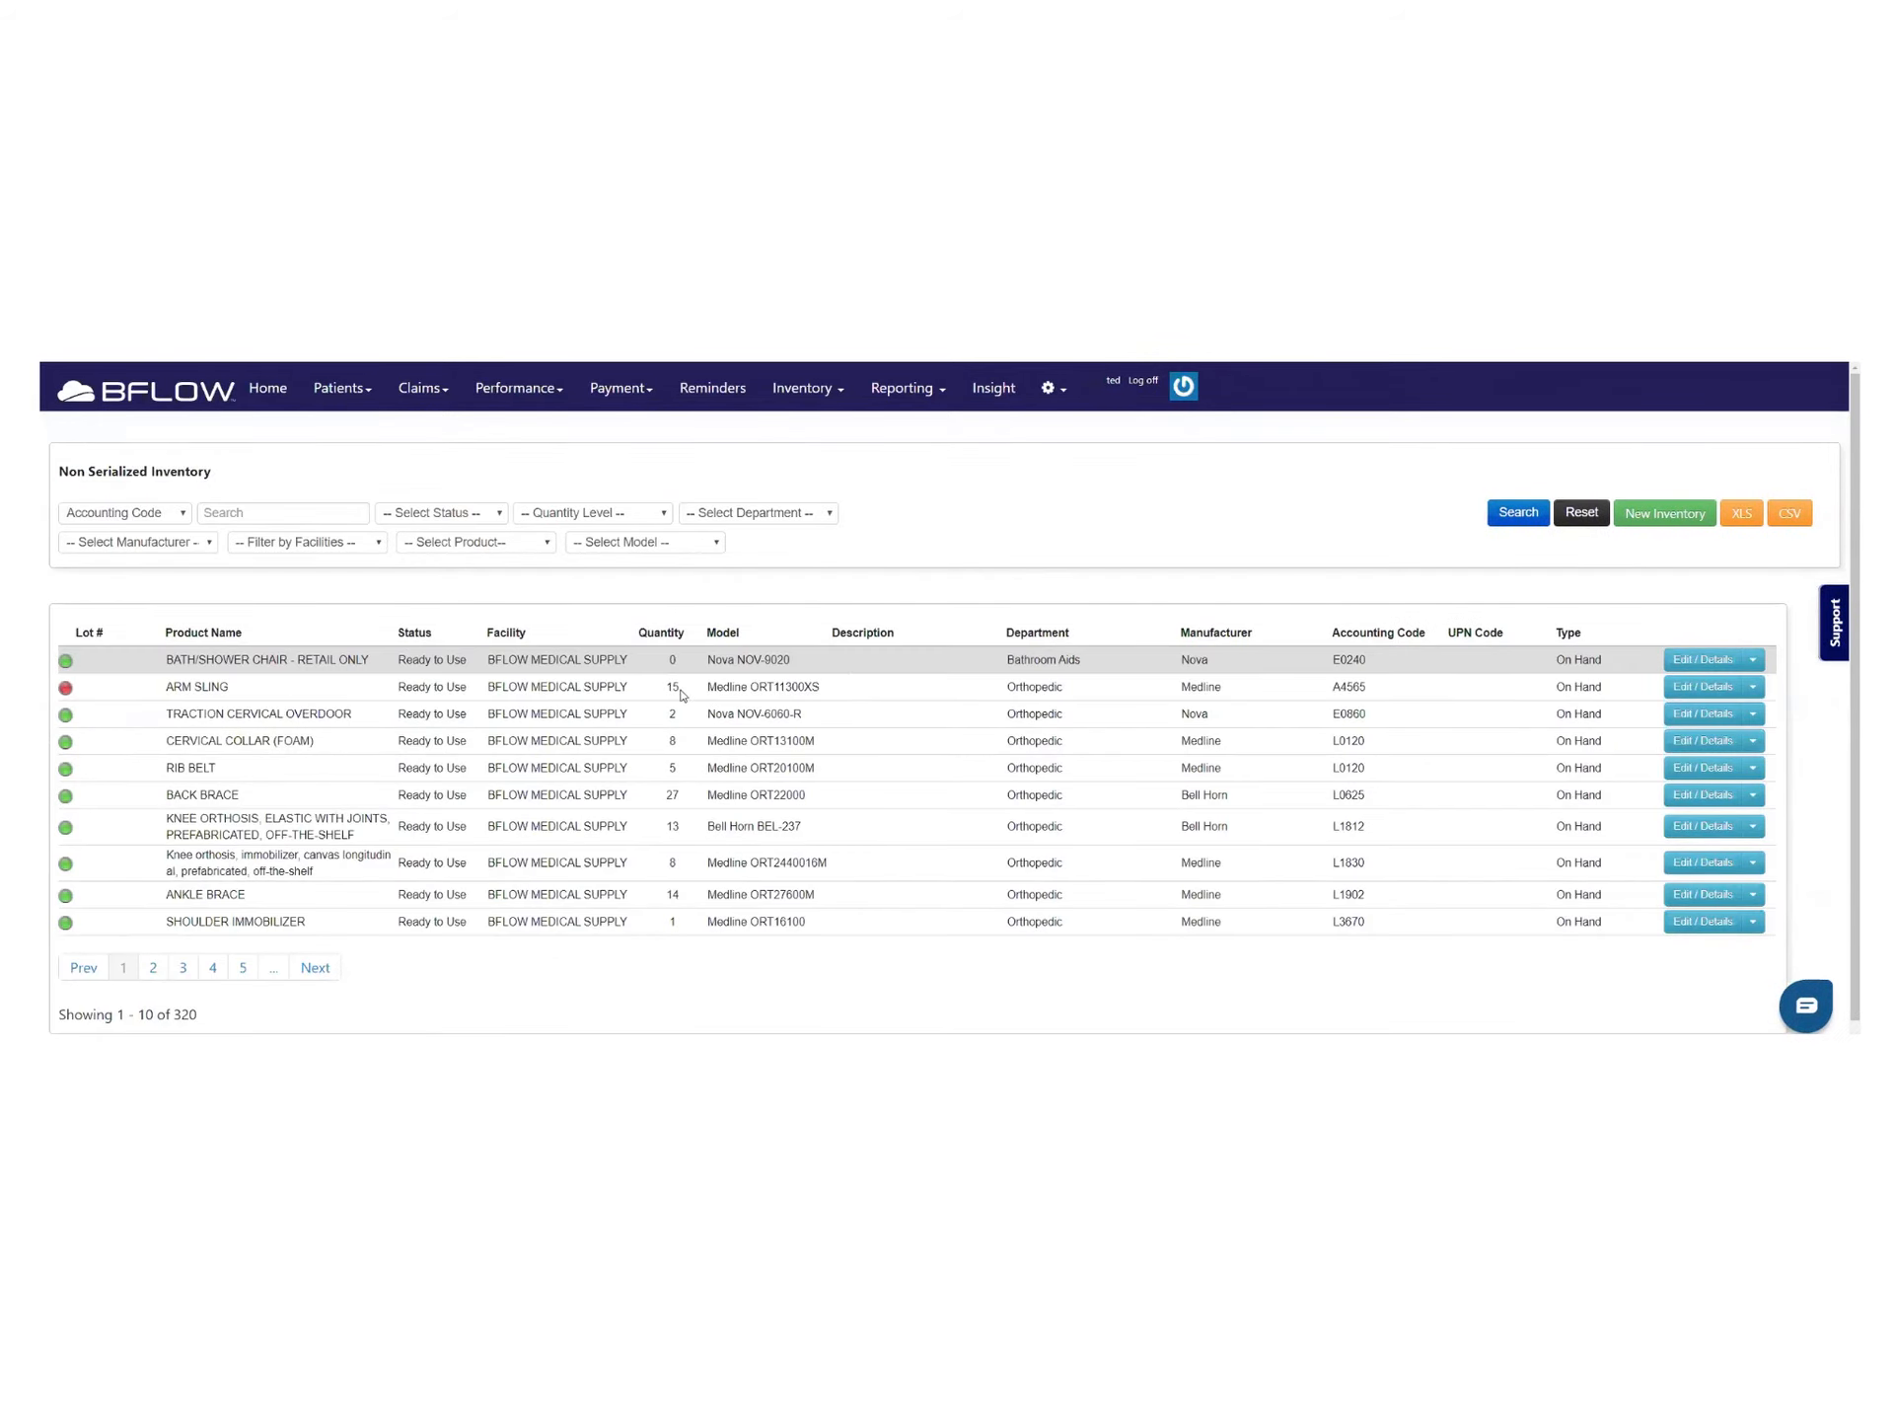
double_click(669, 686)
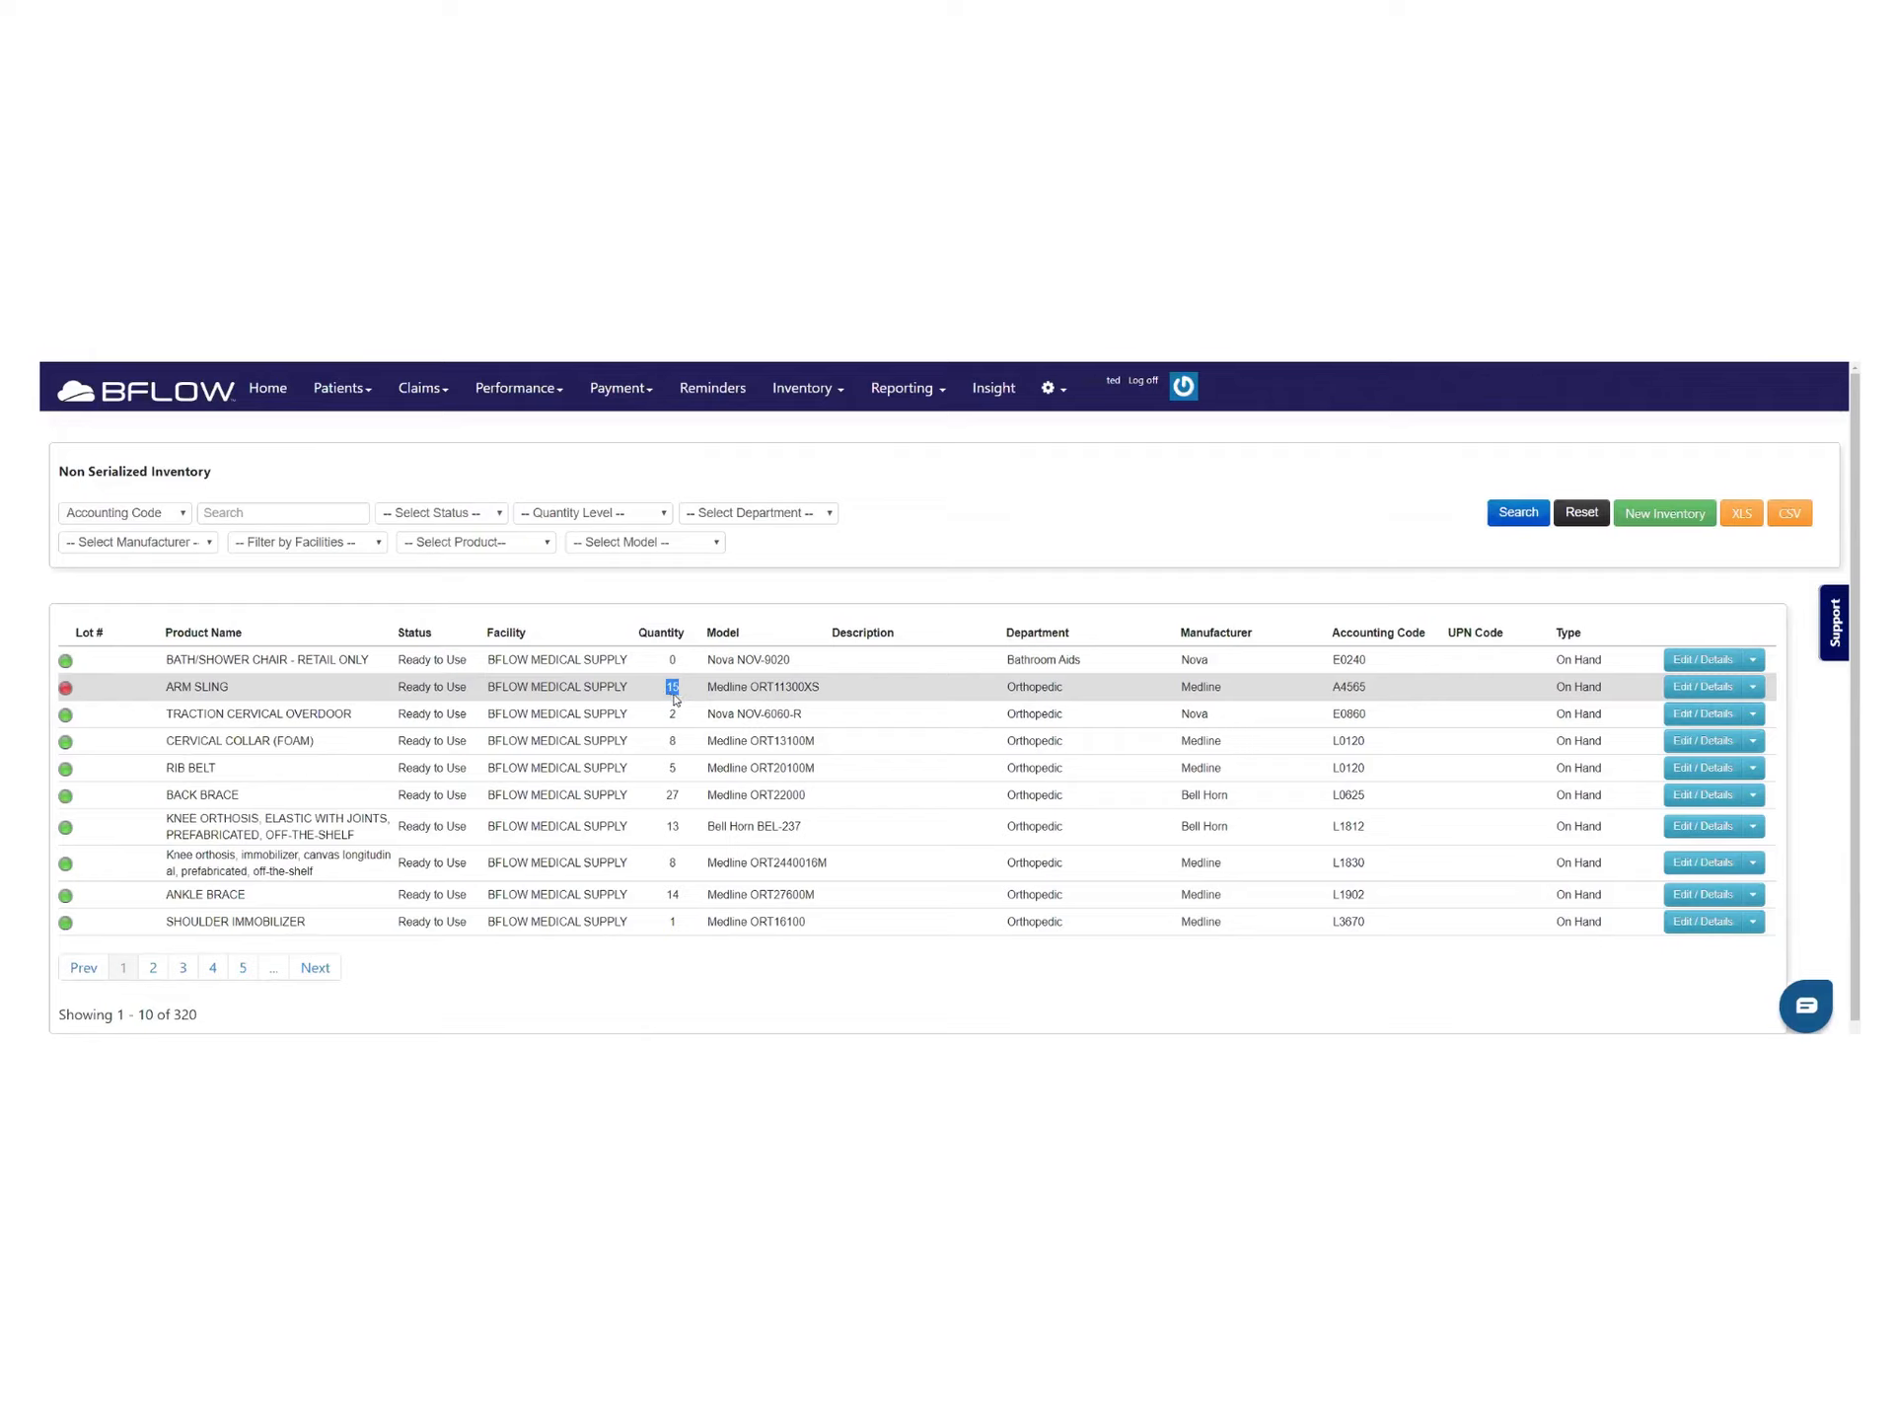
Review ARM SLING's details (minimum quantity 20), toggle Auto Resupply on then off, and close
mouse_move(68, 691)
left_click(1697, 687)
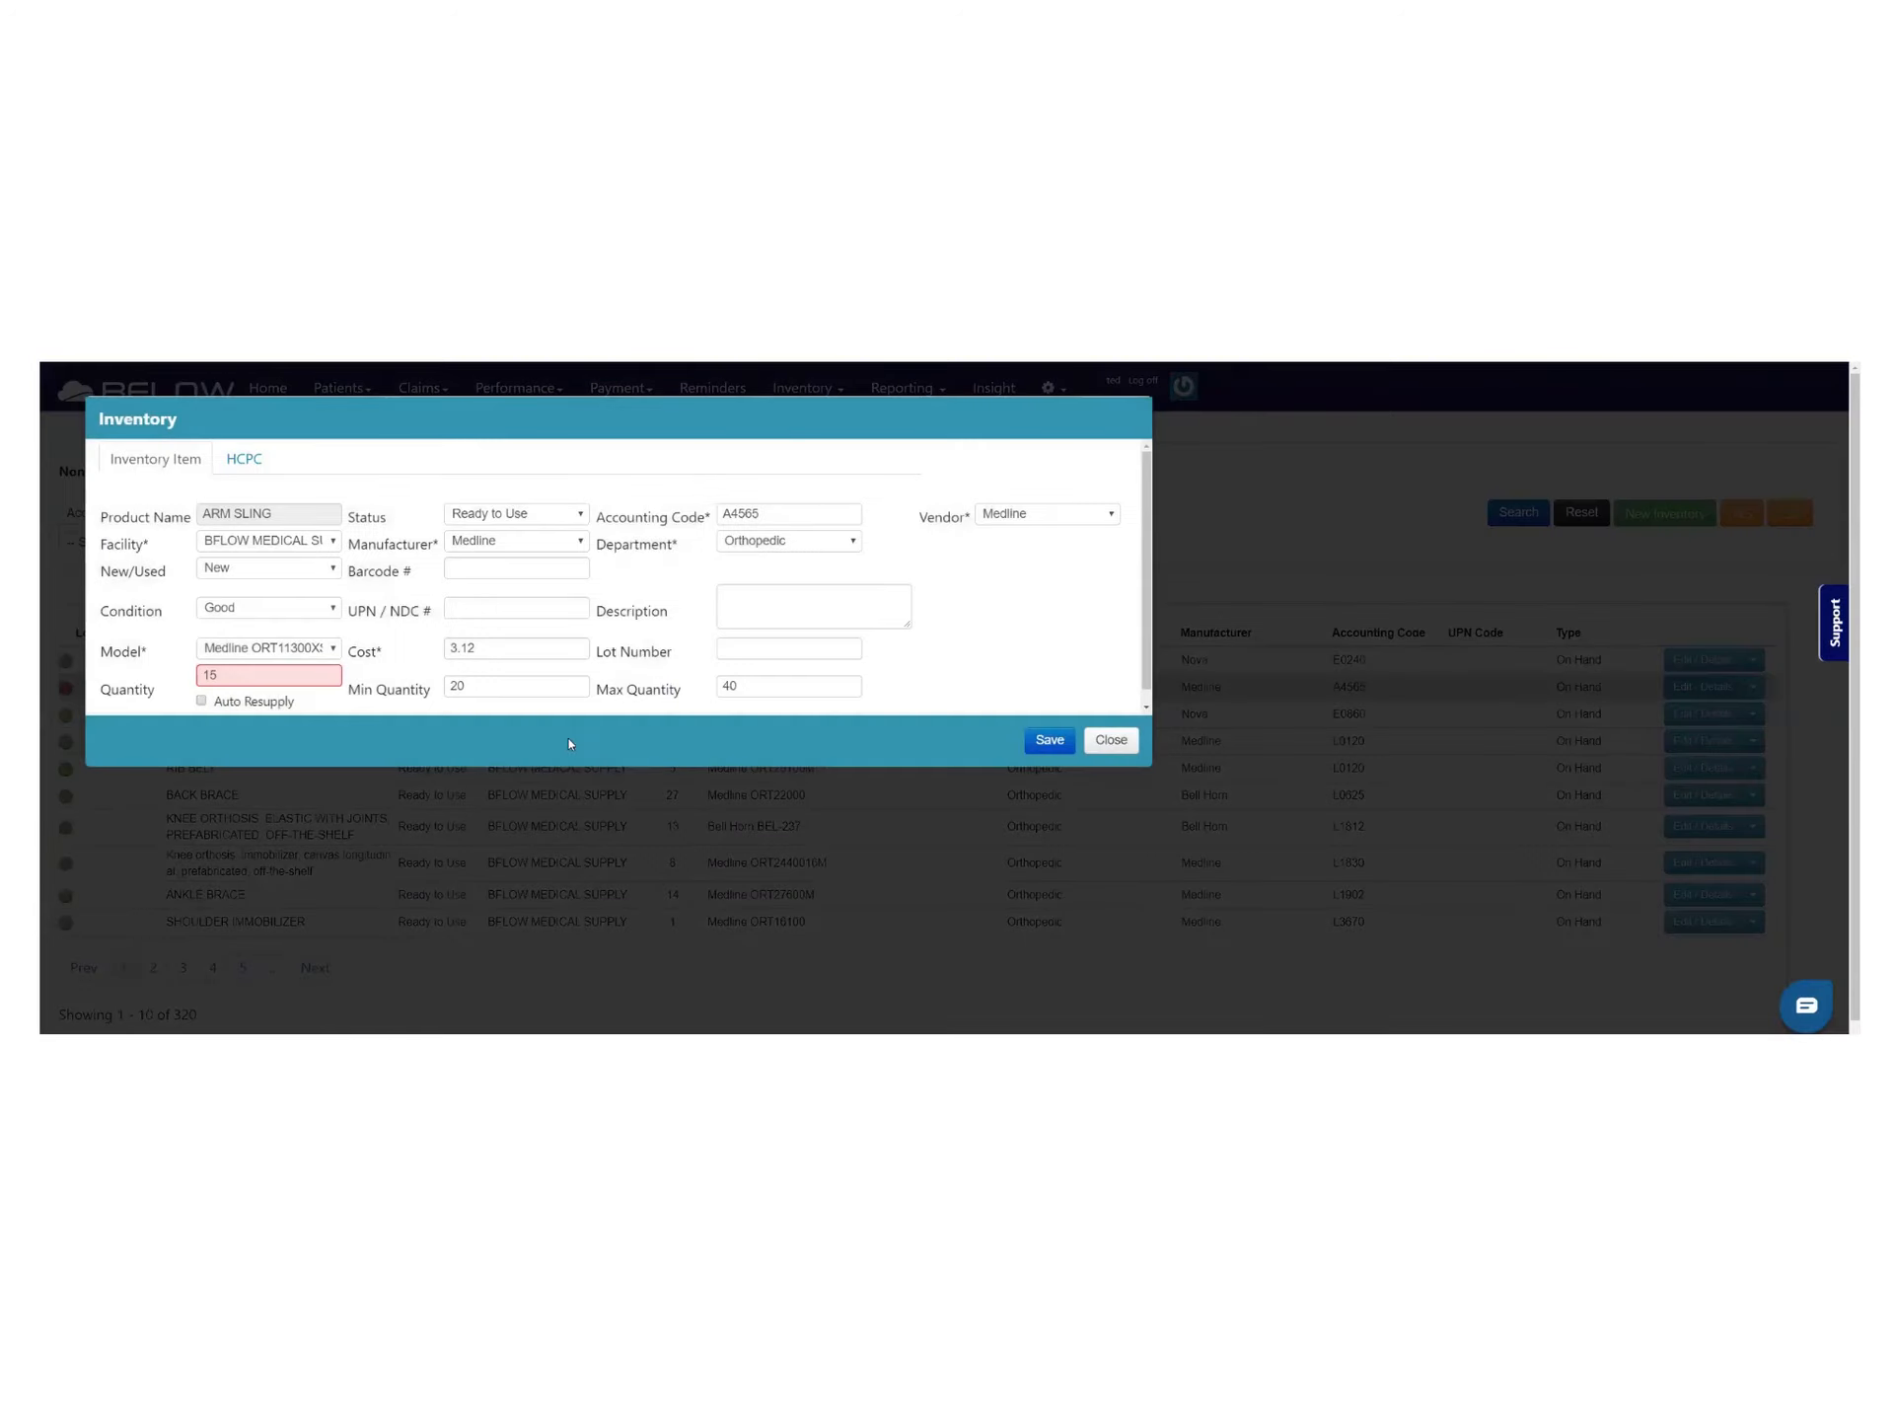
double_click(463, 691)
left_click(473, 687)
mouse_move(272, 682)
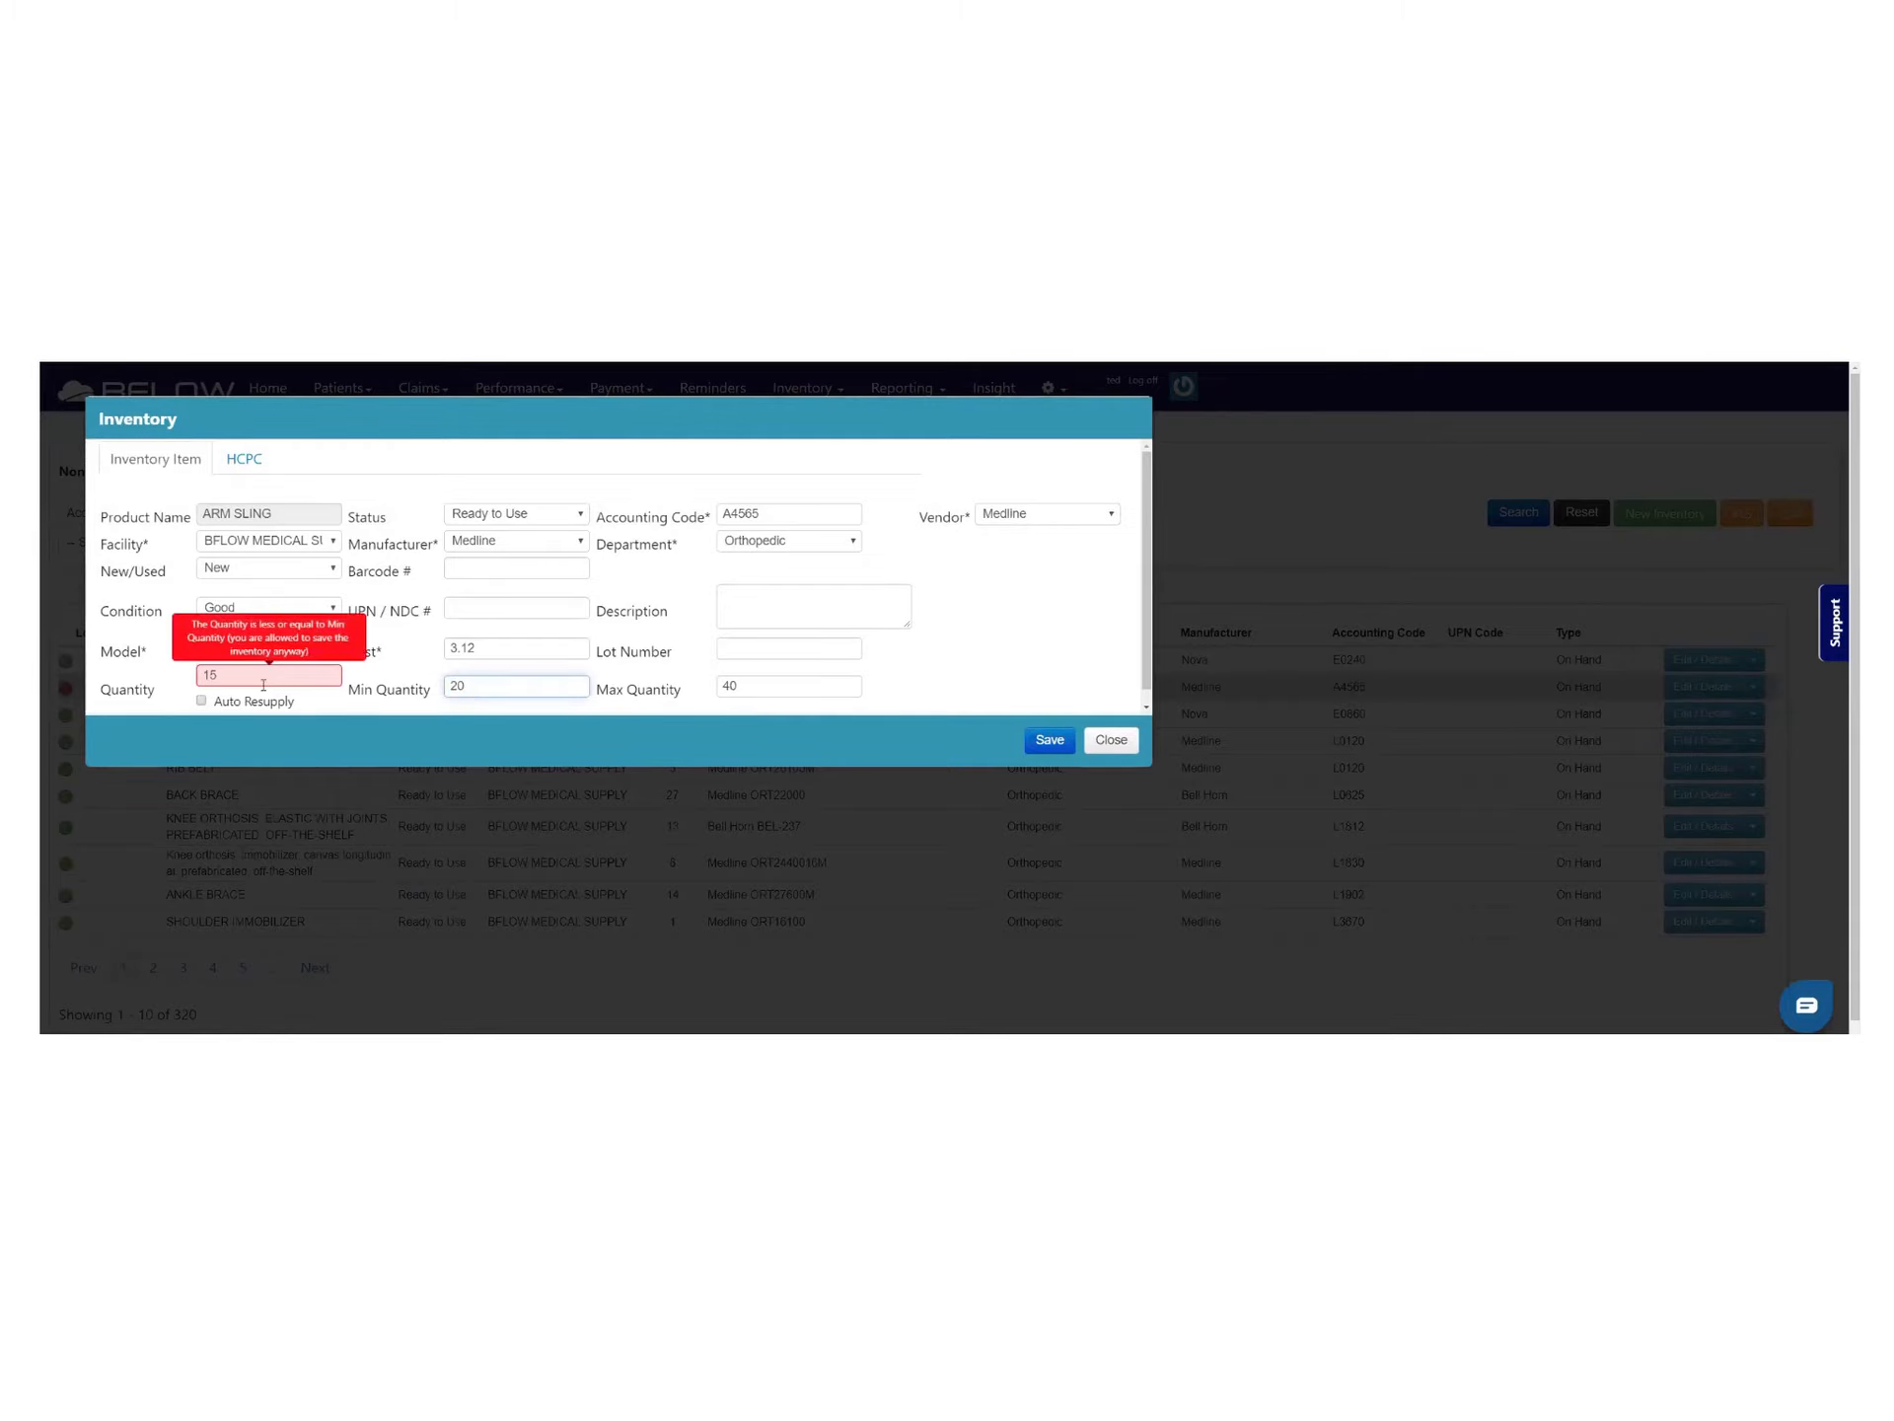
left_click(202, 701)
left_click(202, 704)
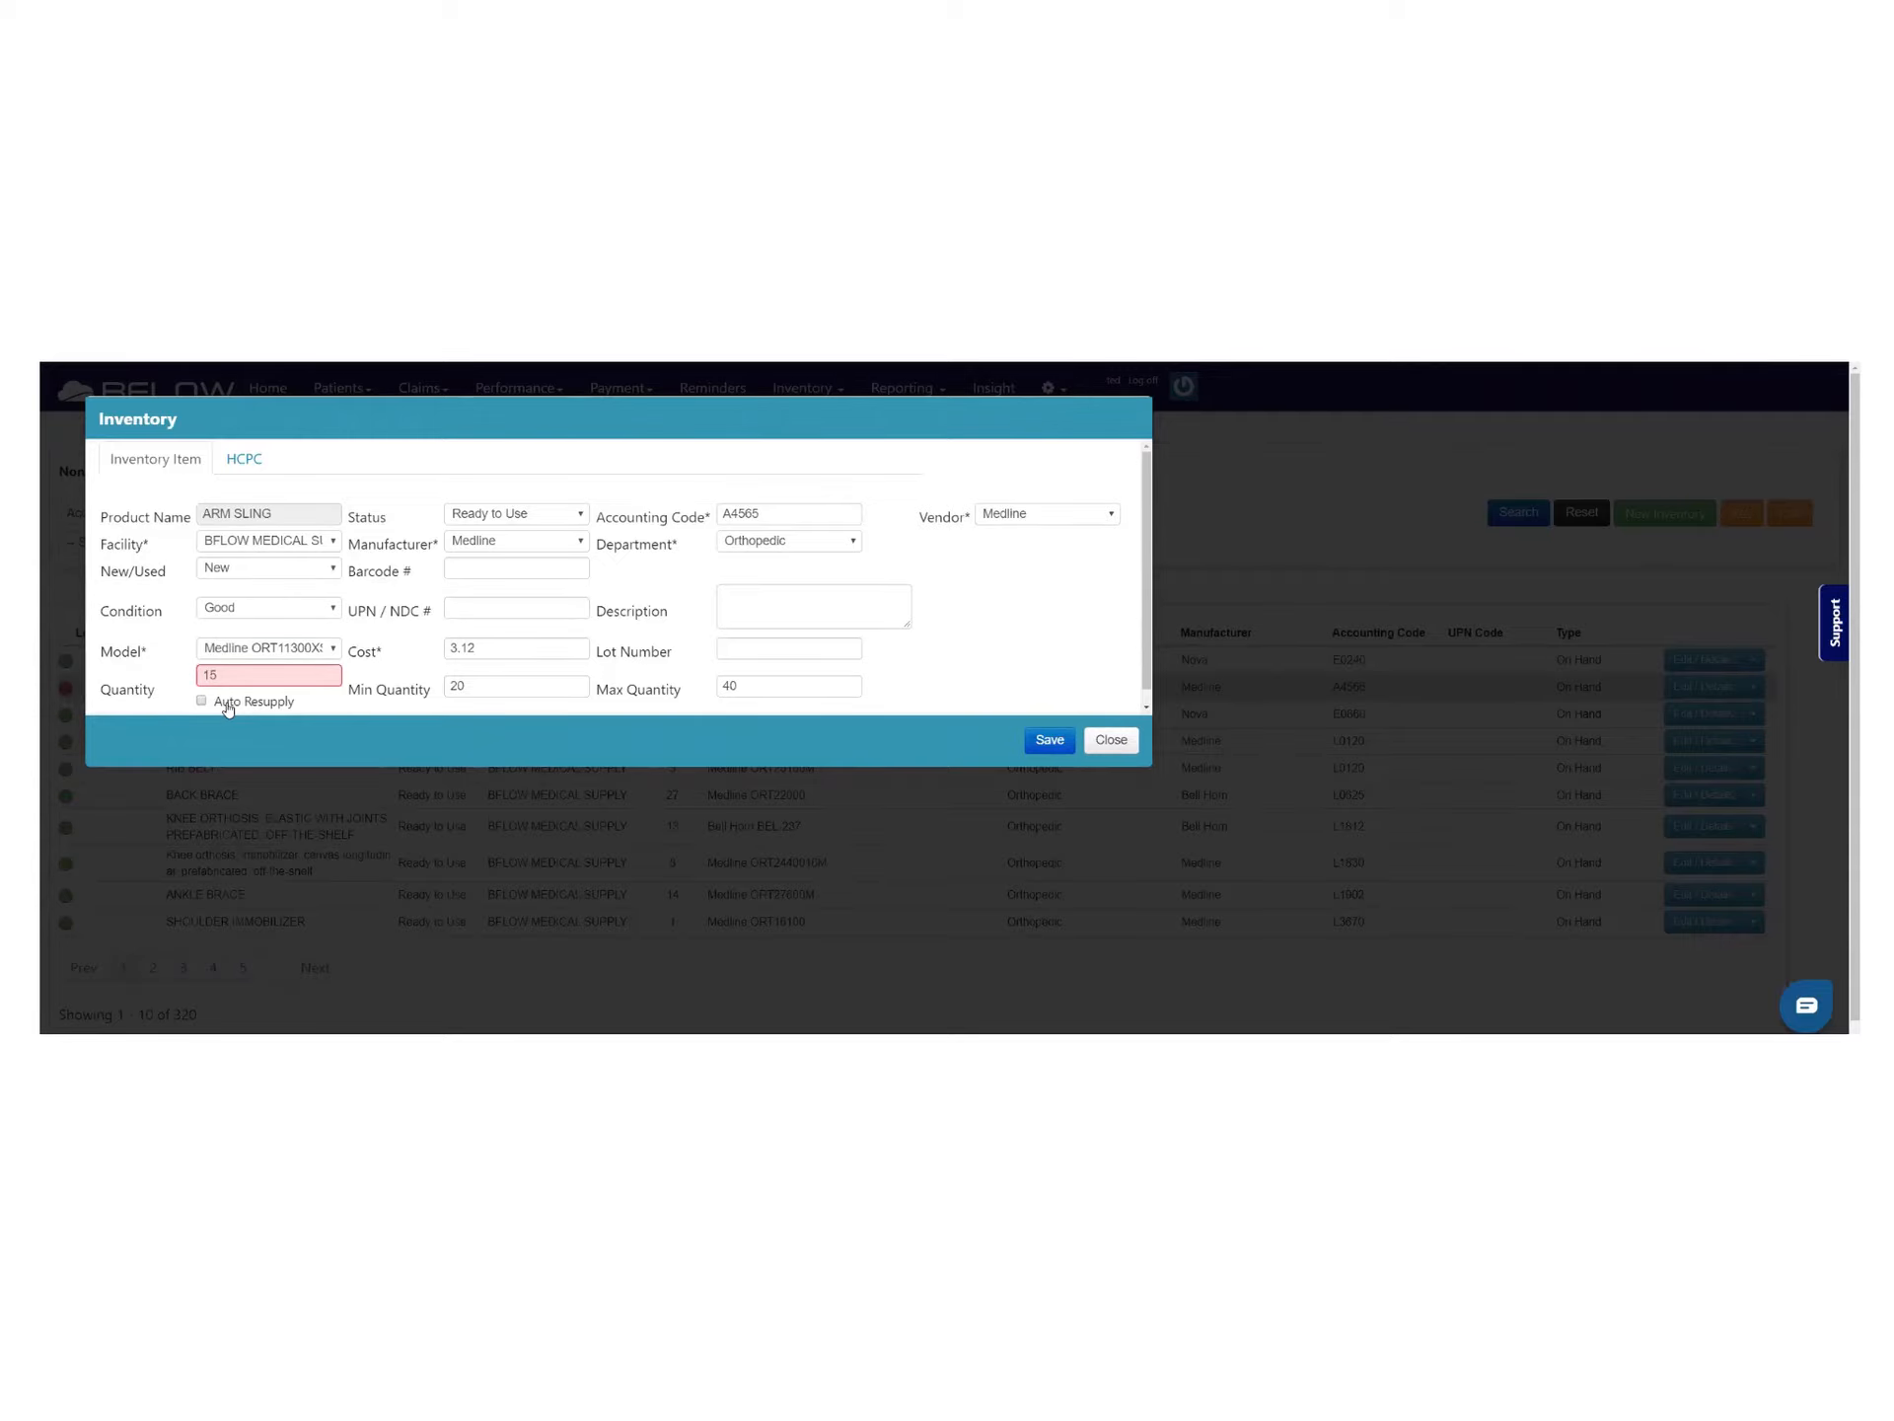
left_click(1110, 740)
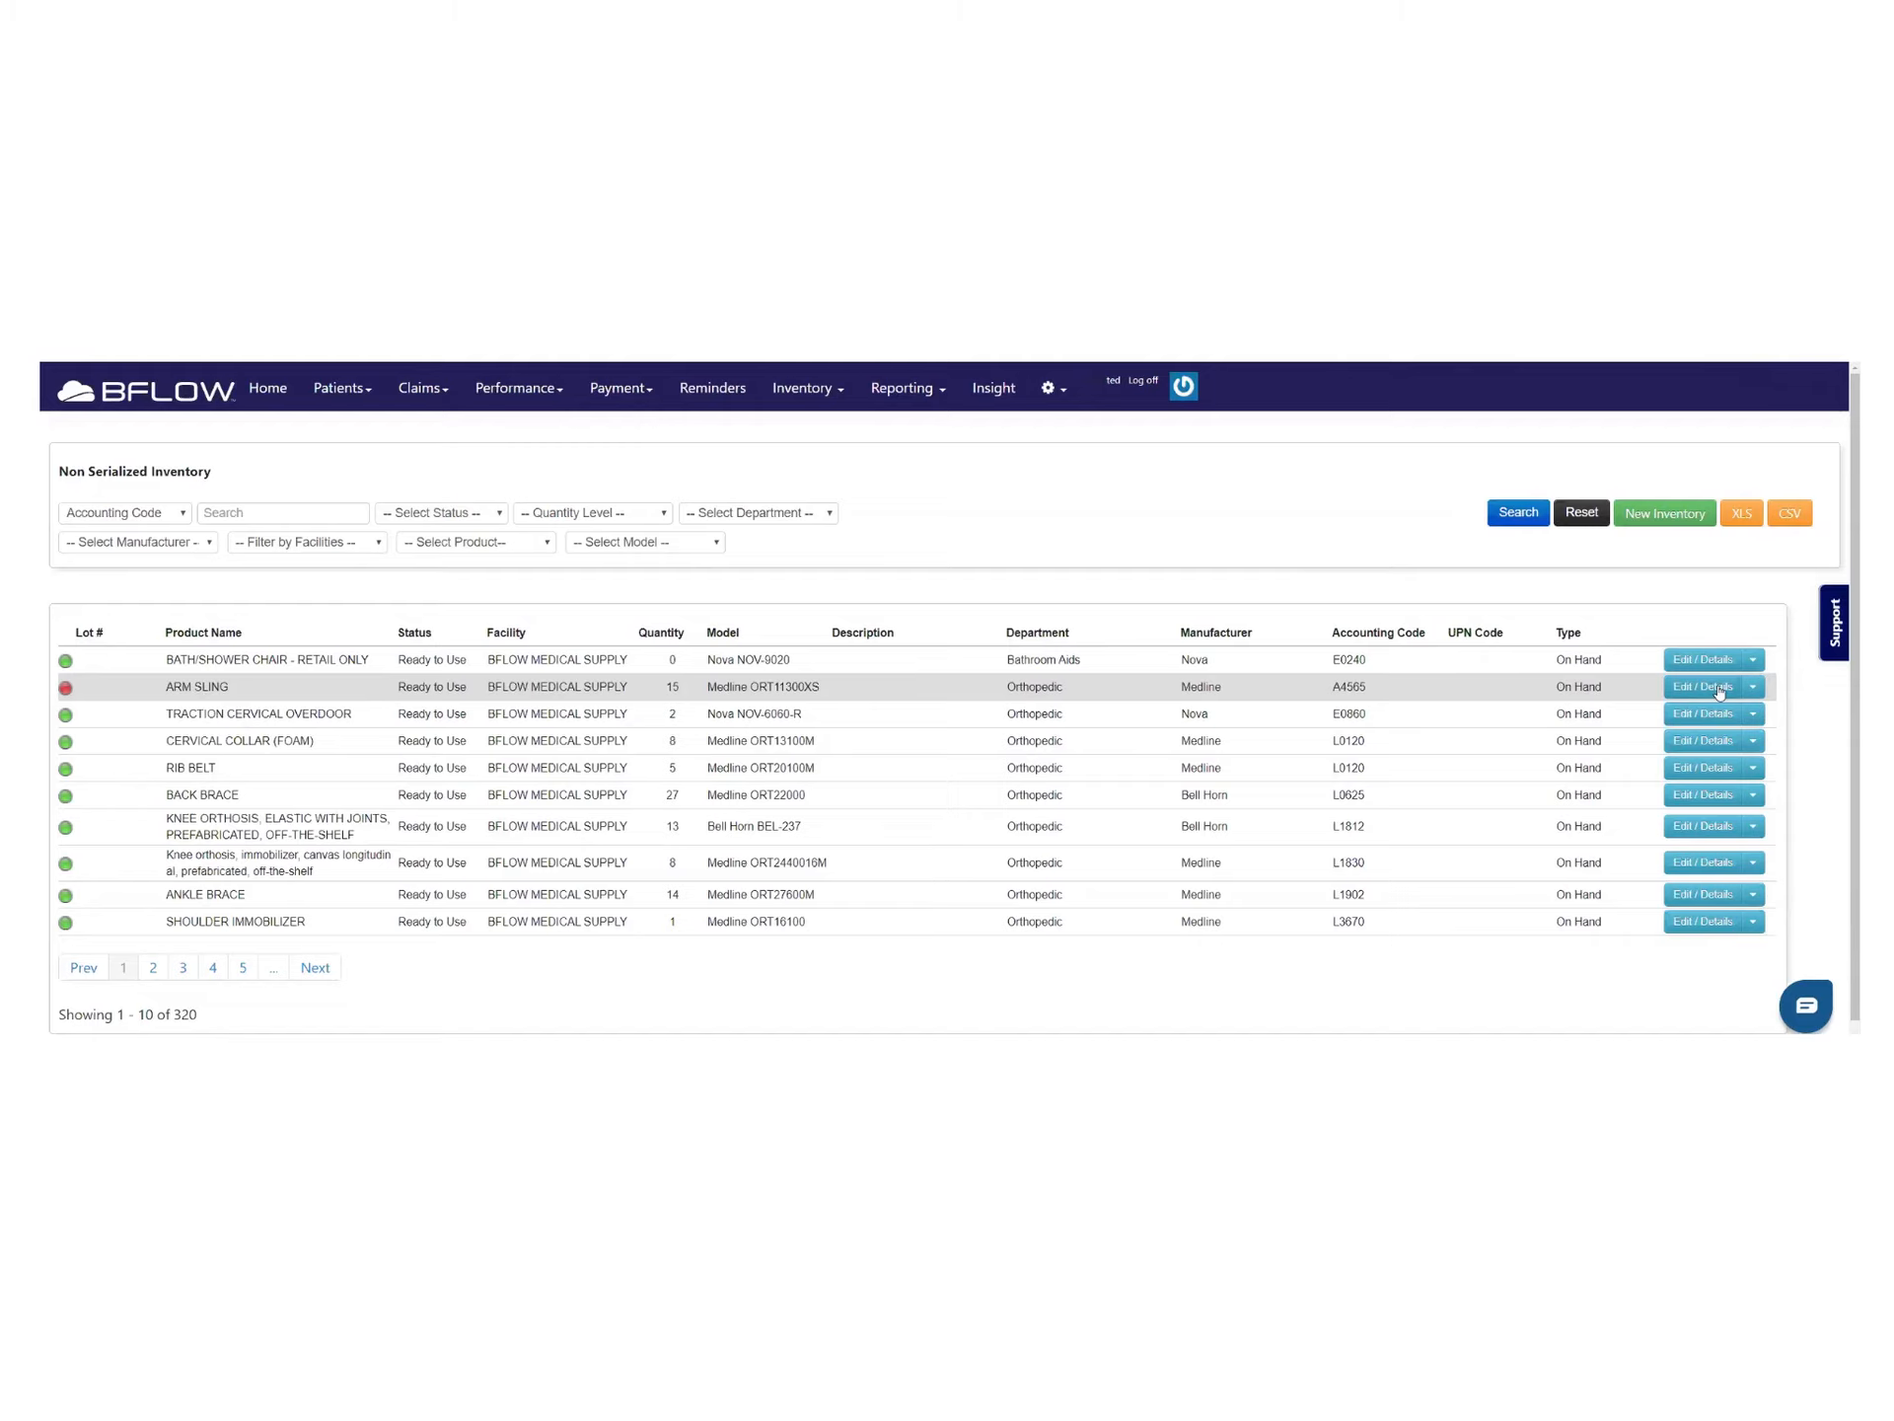
Change ARM SLING's quantity from 15 to 55 and save it
left_click(1704, 687)
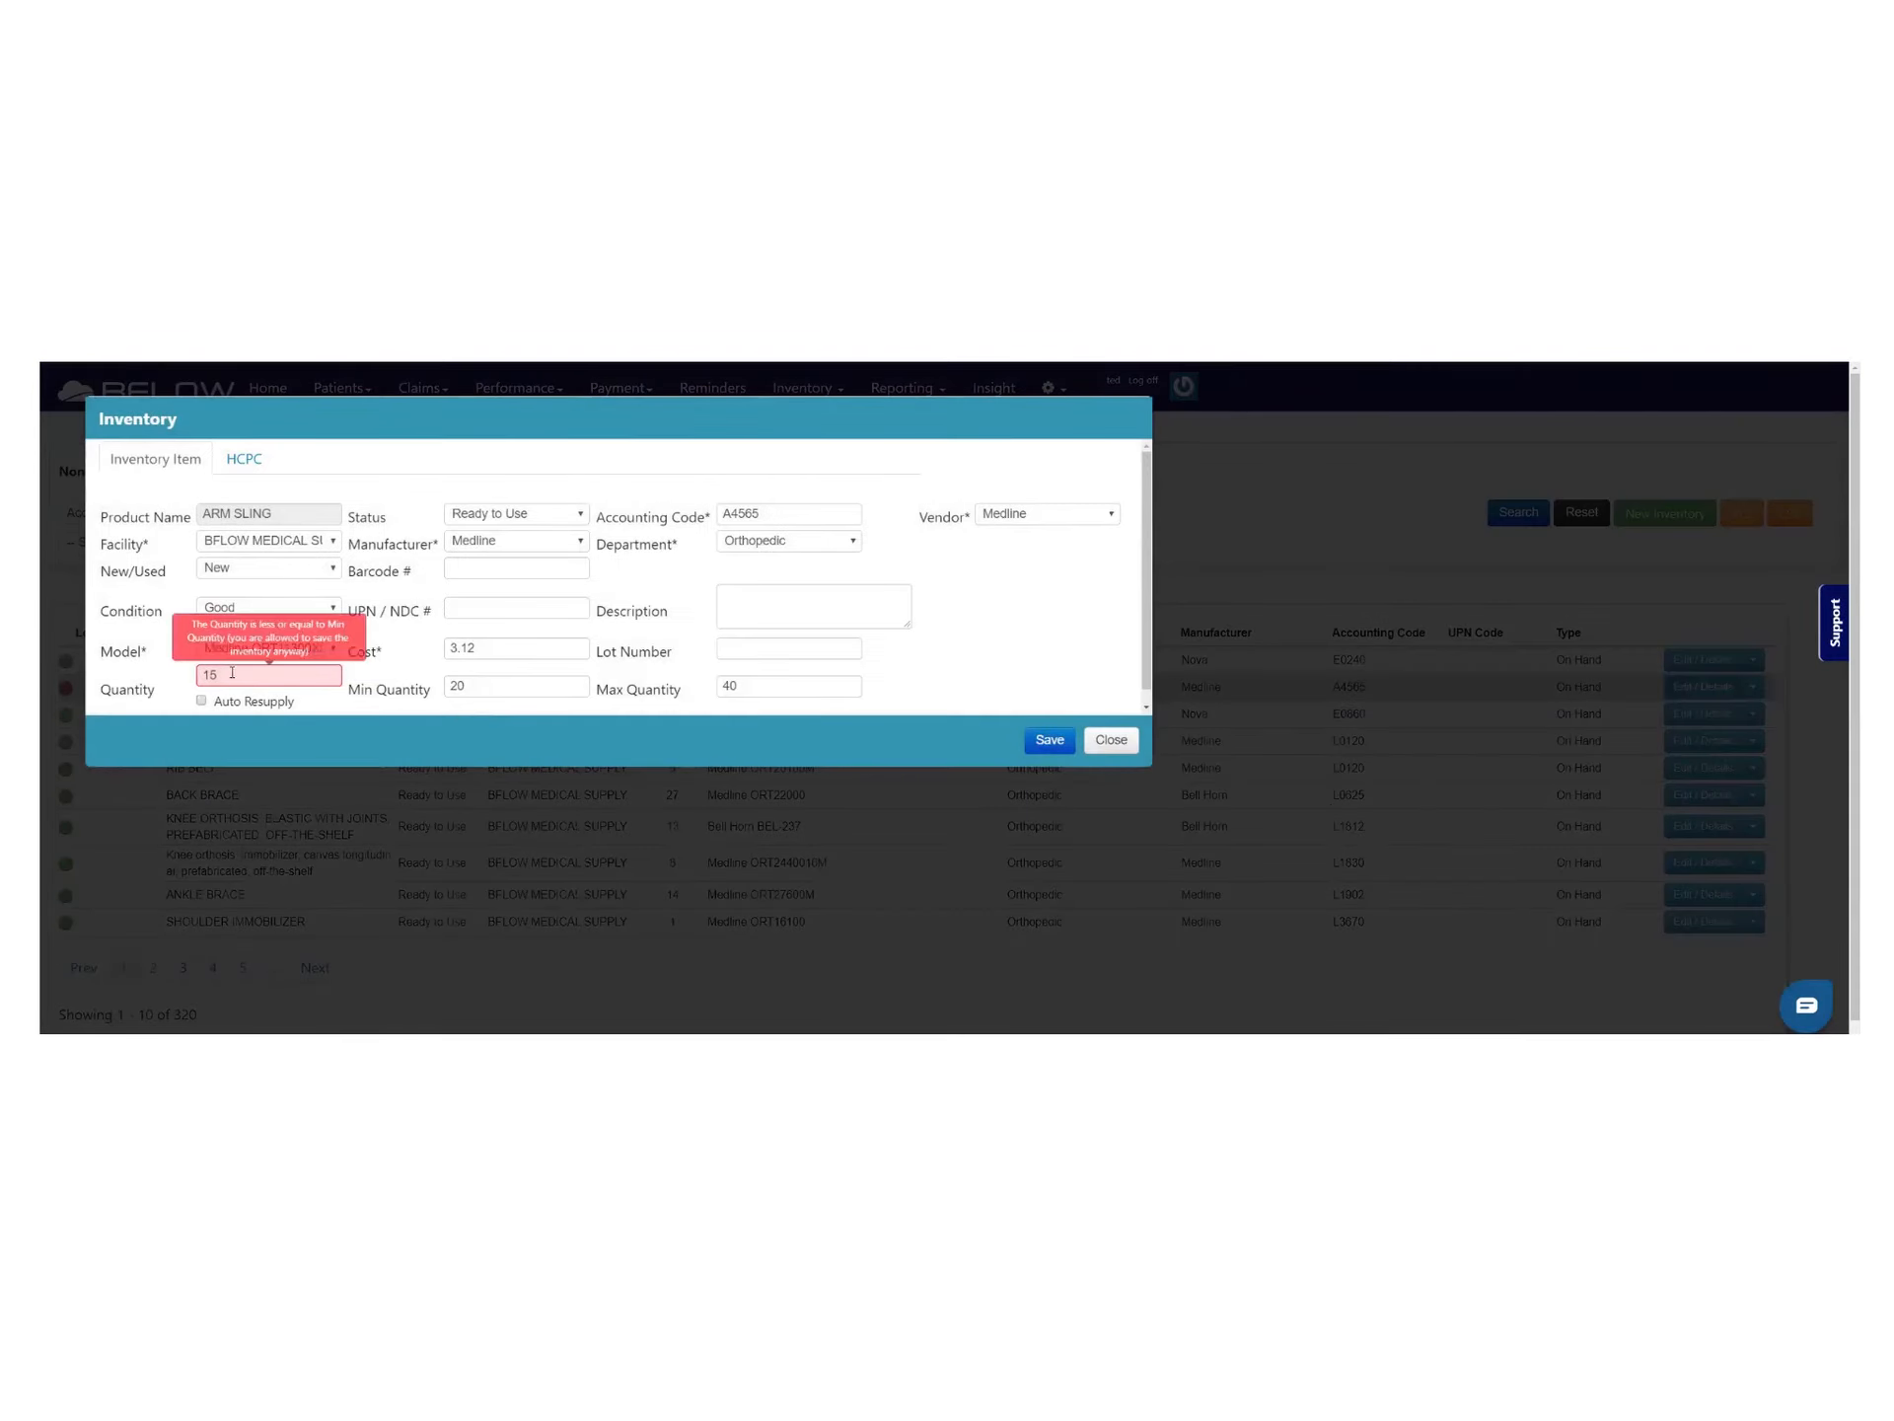
left_click_drag(231, 675, 168, 687)
type("55")
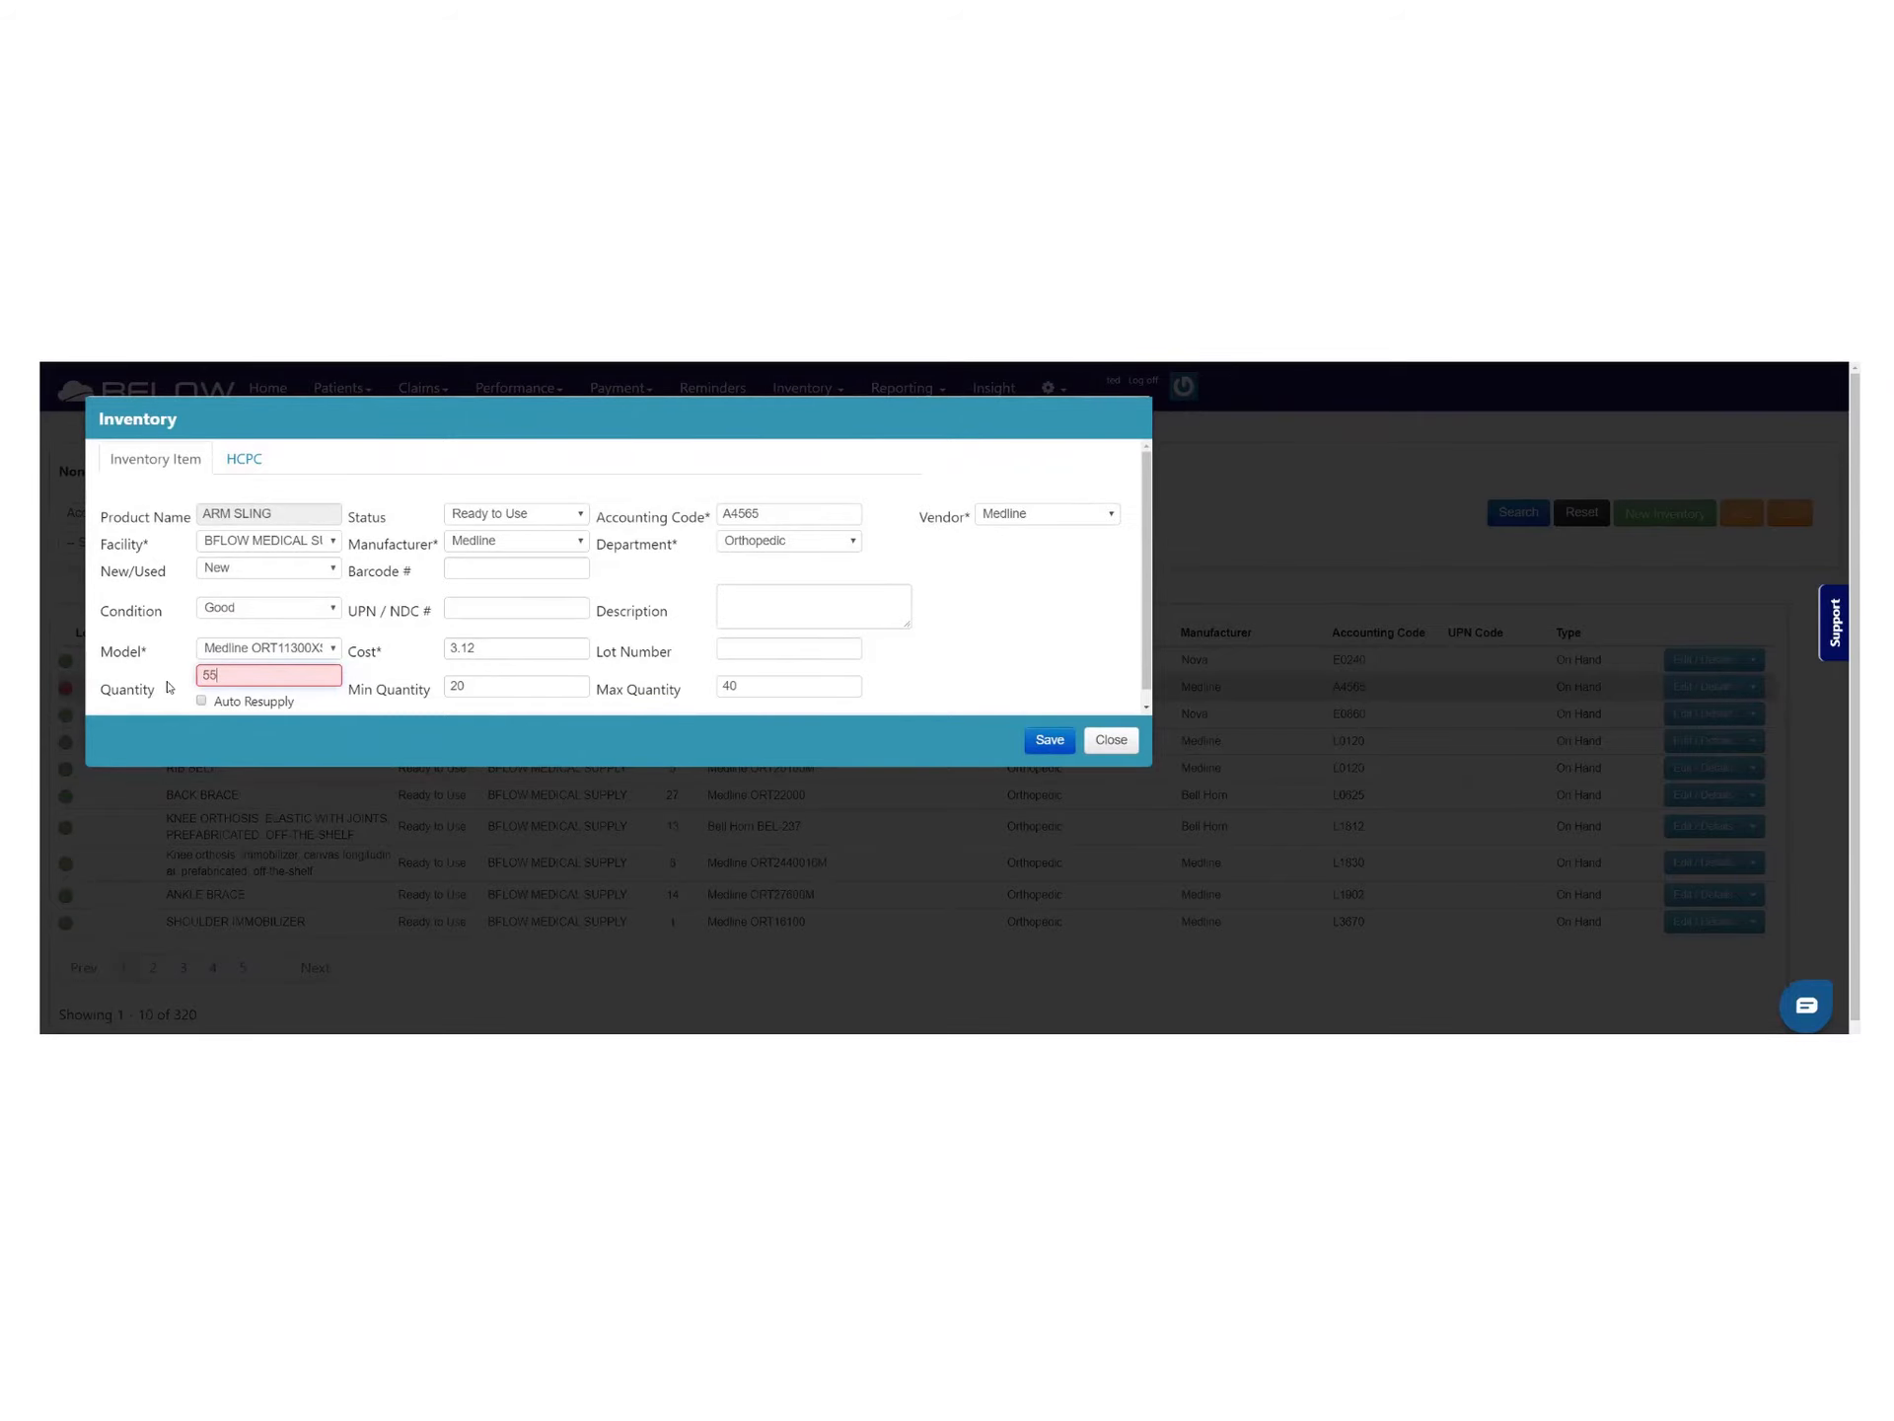
left_click(1048, 739)
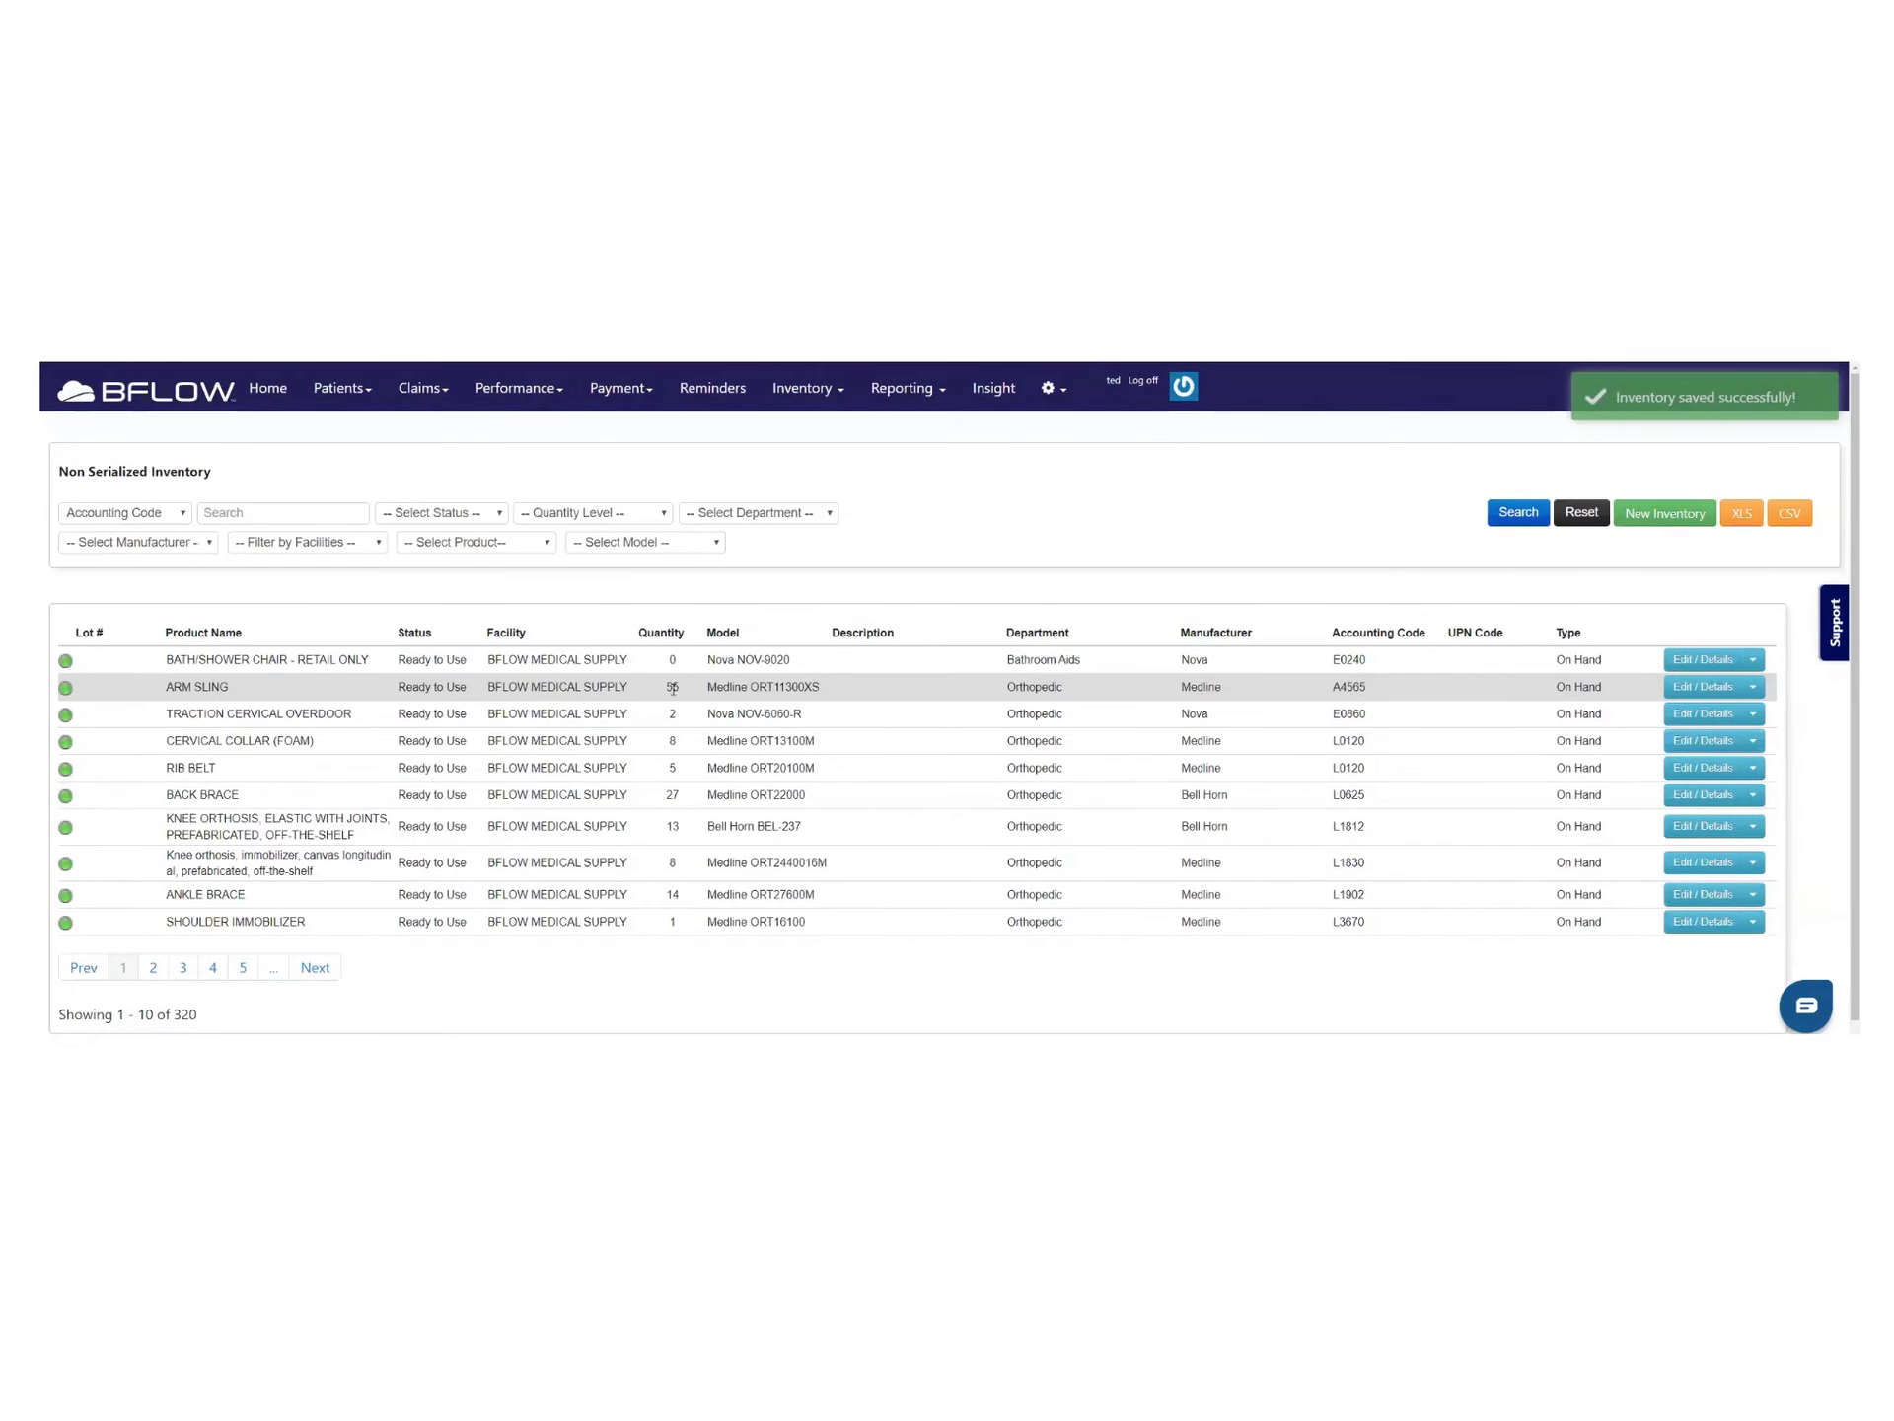
left_click_drag(681, 691, 648, 694)
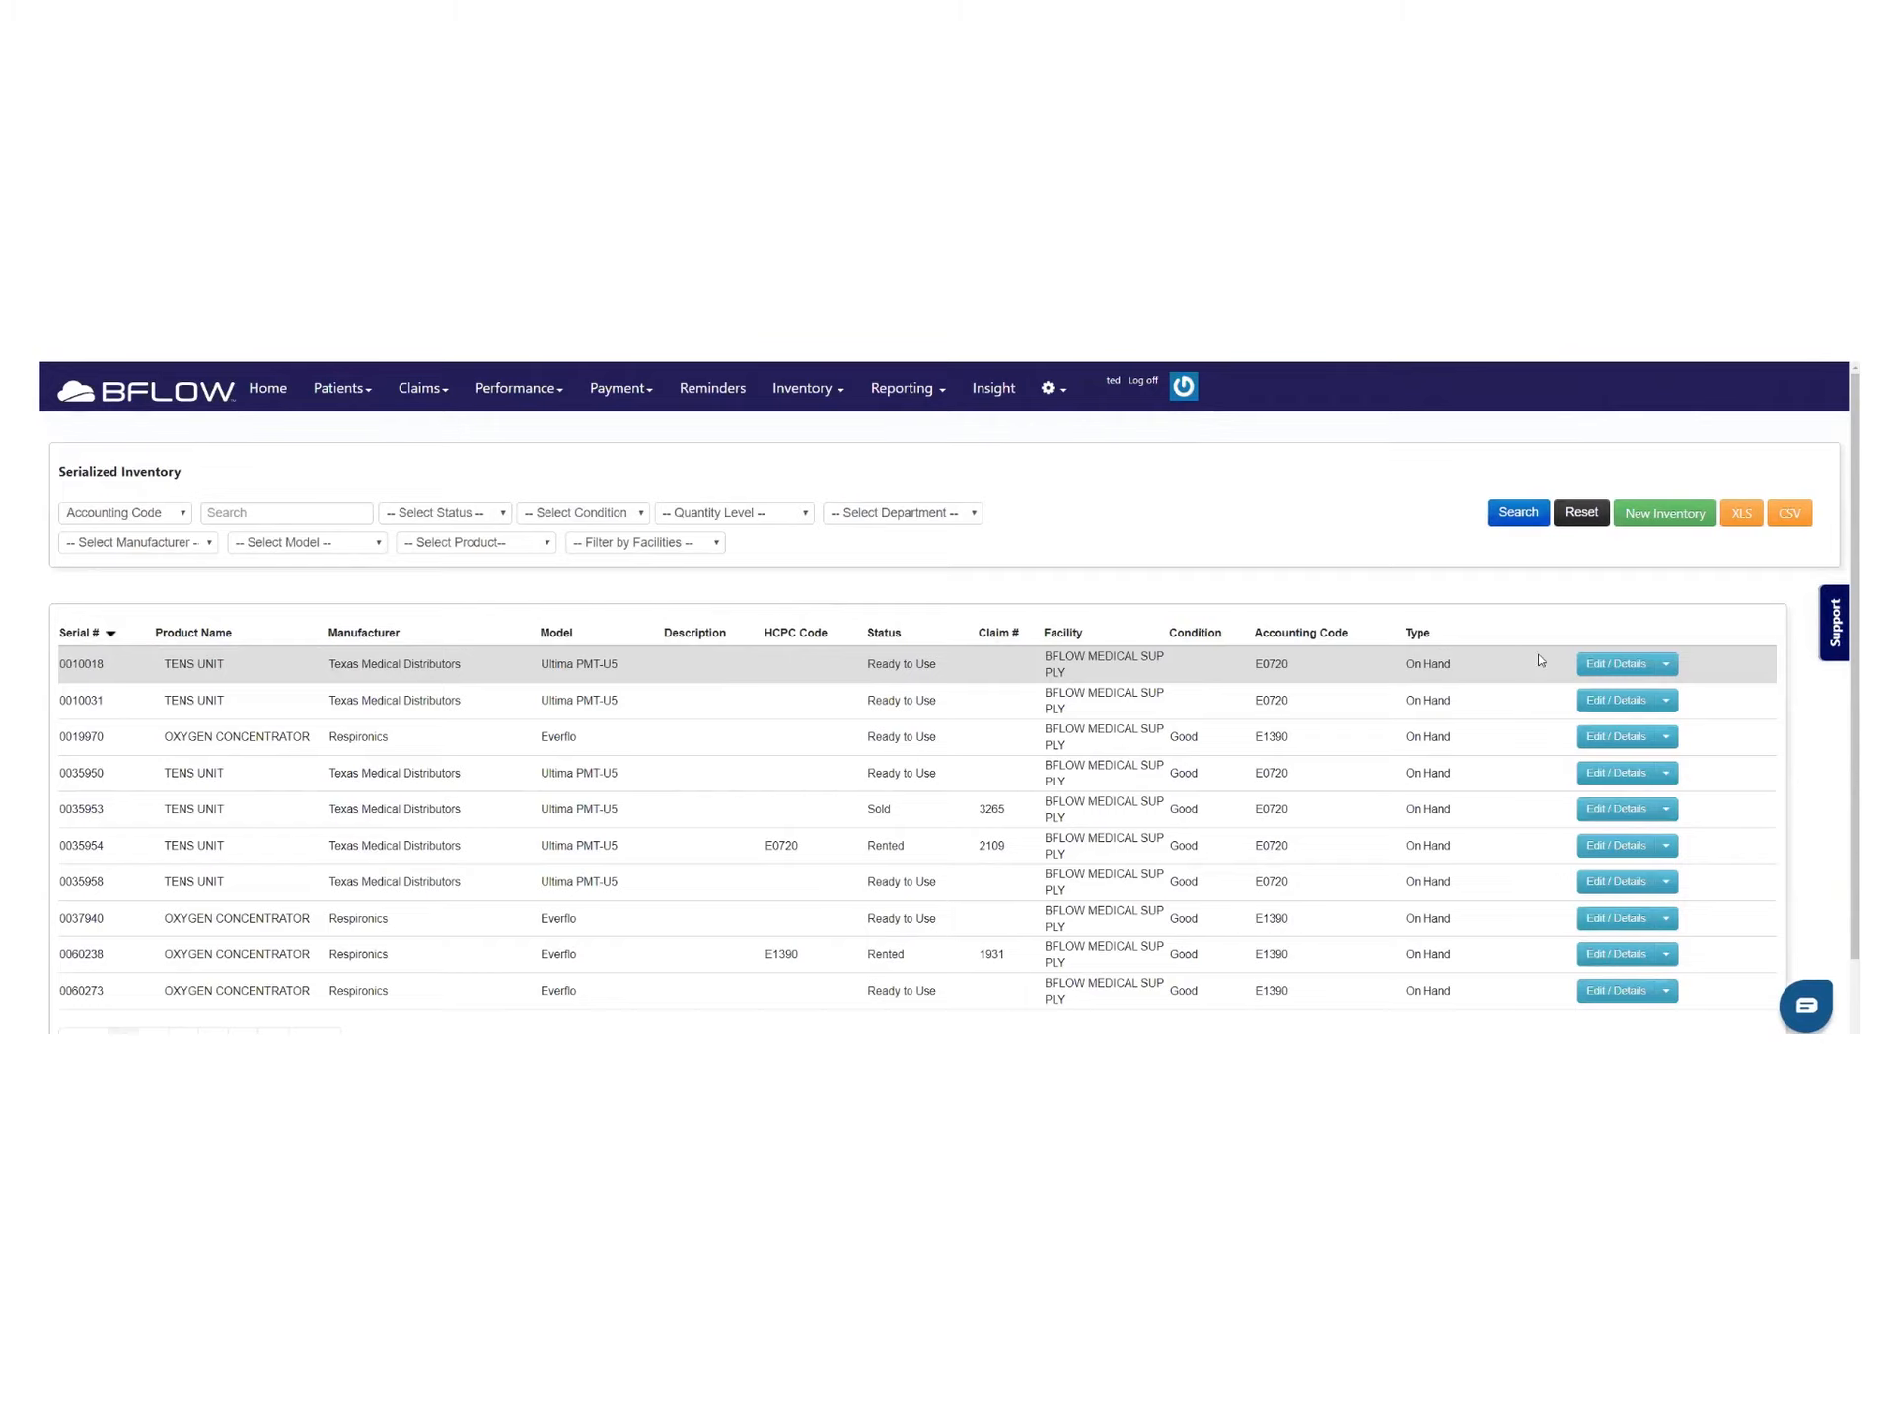
Start a new item copied from the first TENS UNIT with vendor Drive Medical and model Torbot TT410
left_click(1667, 666)
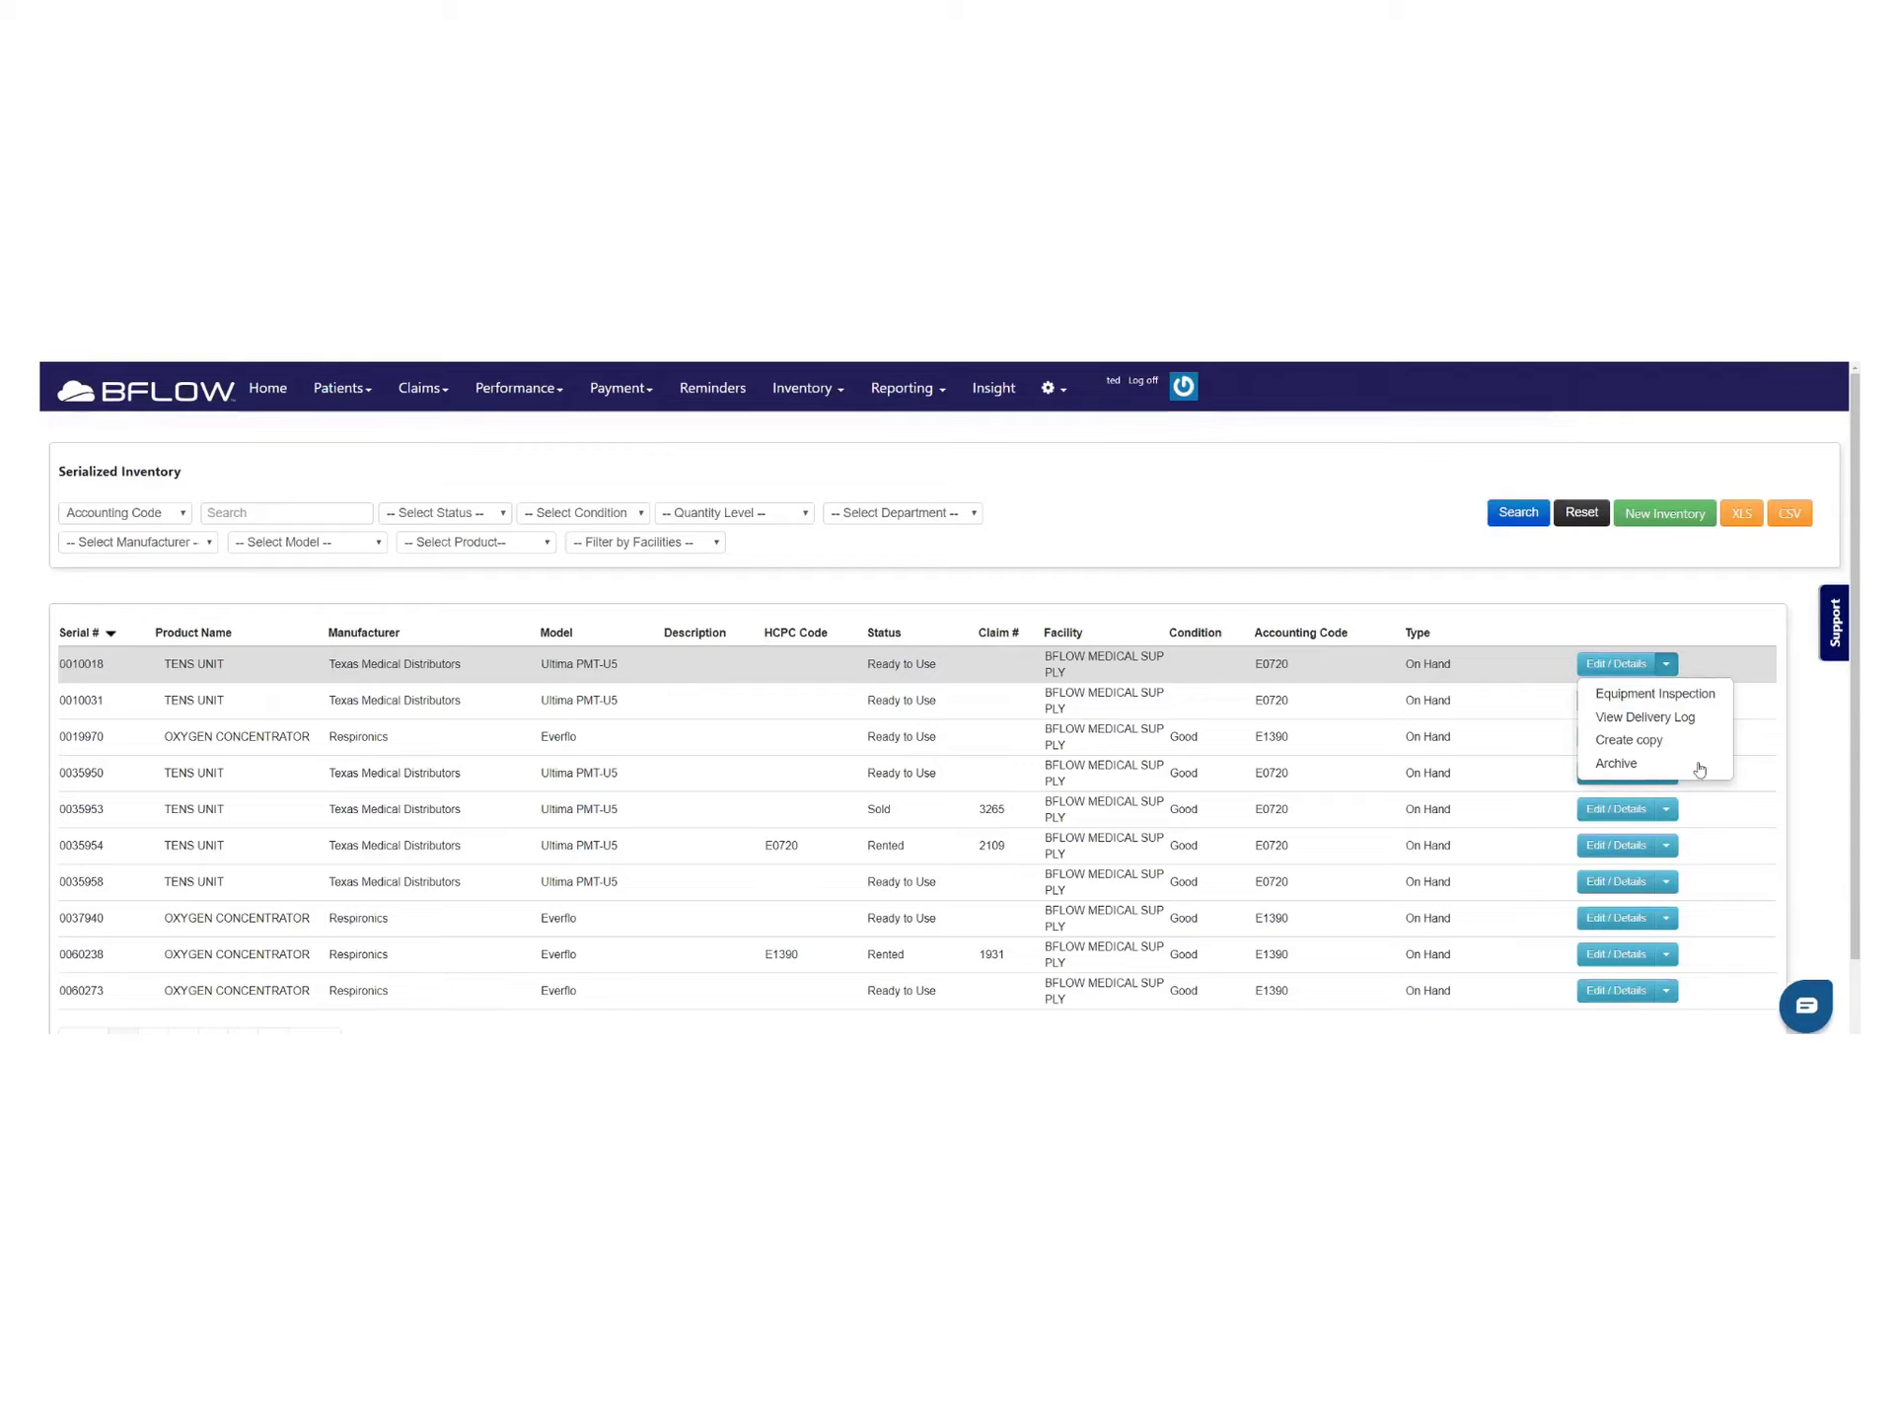
left_click(1657, 740)
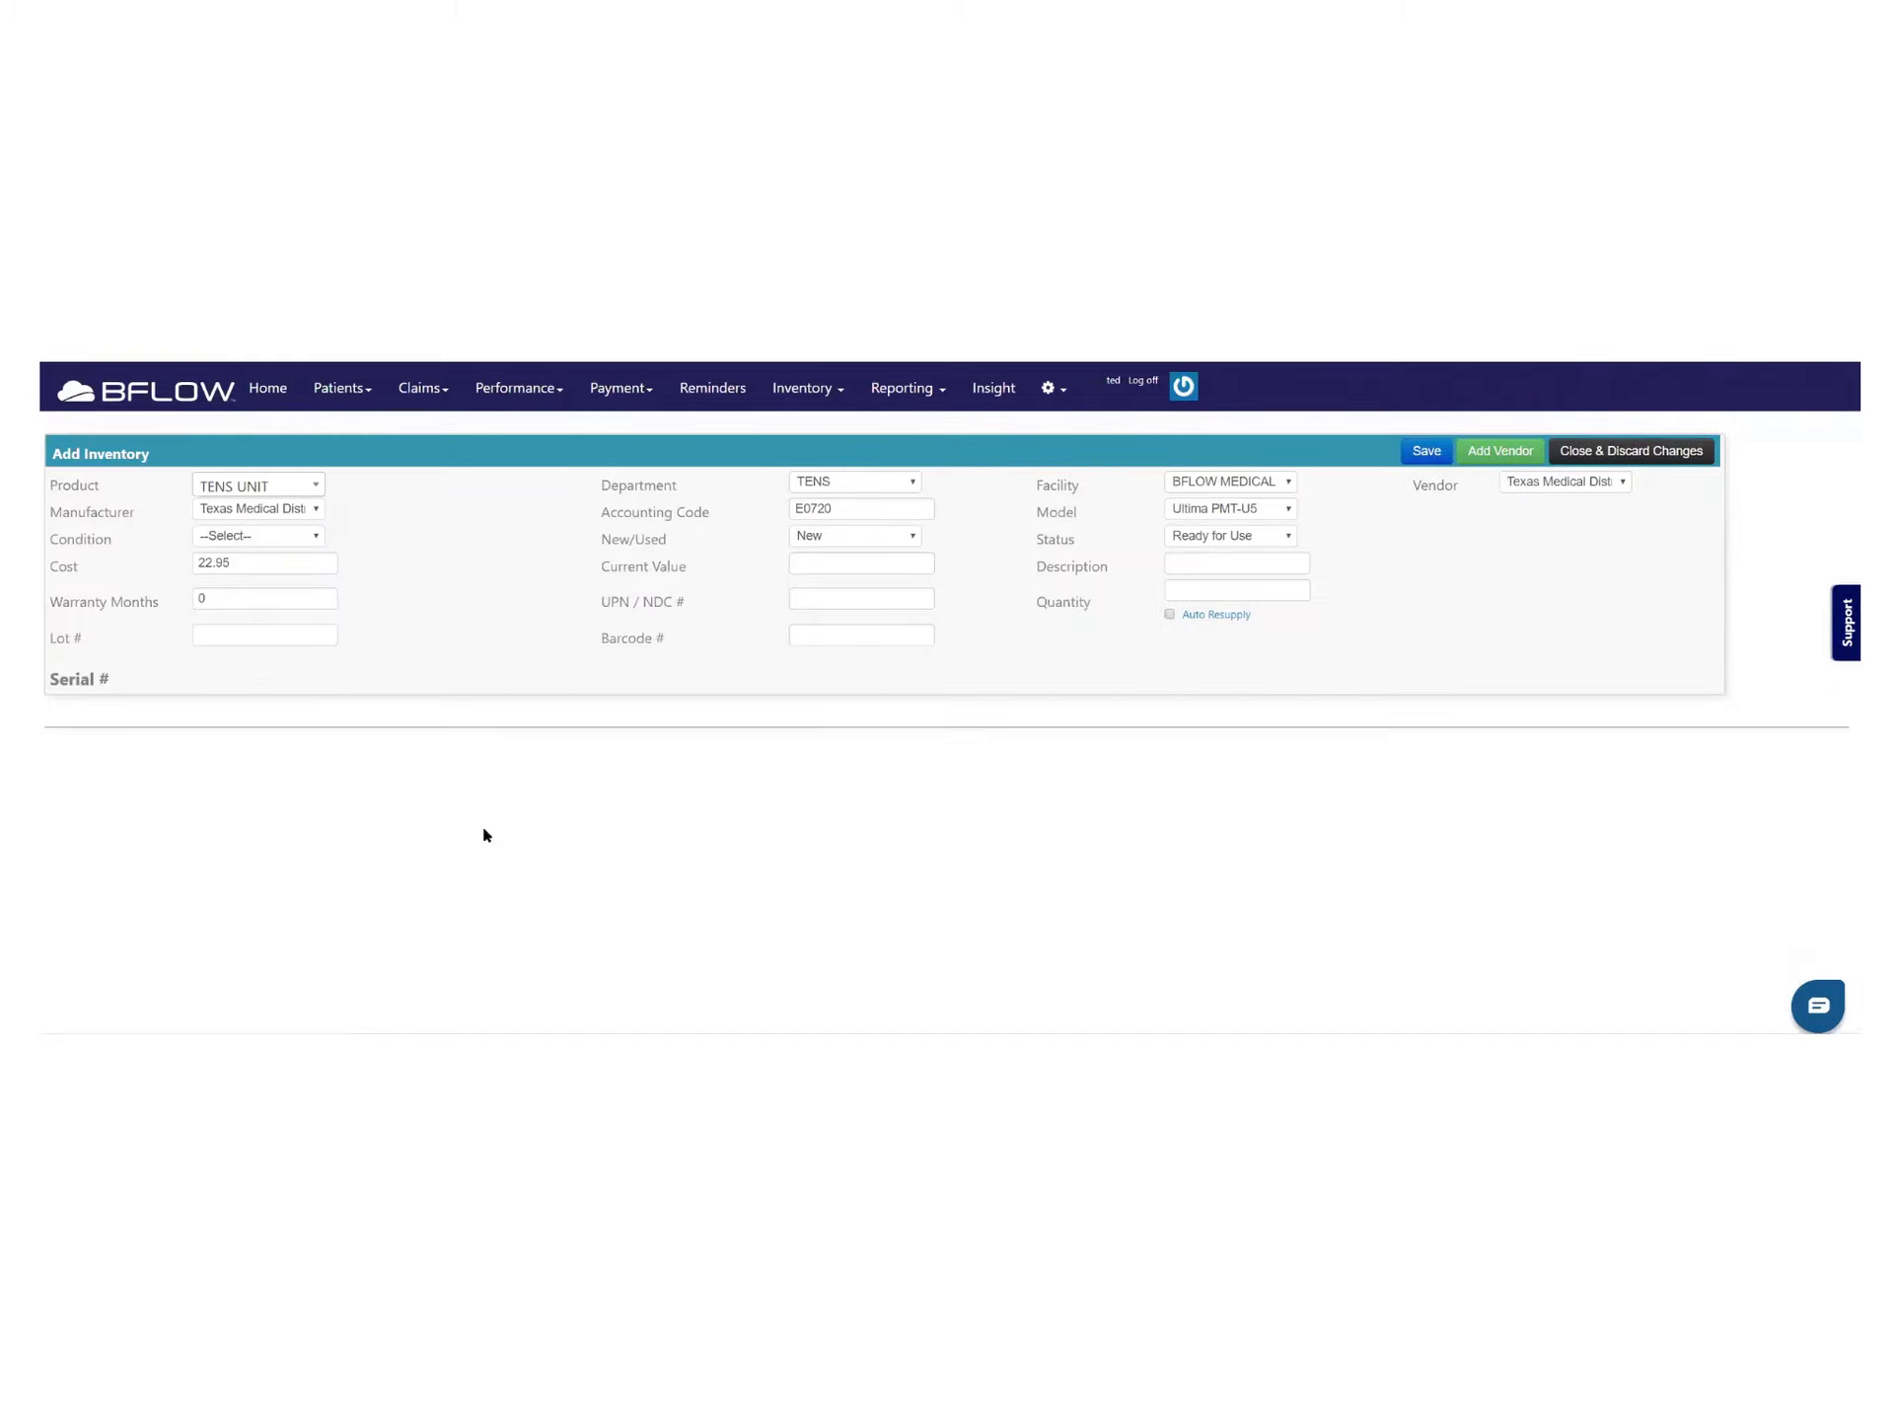
left_click(1621, 484)
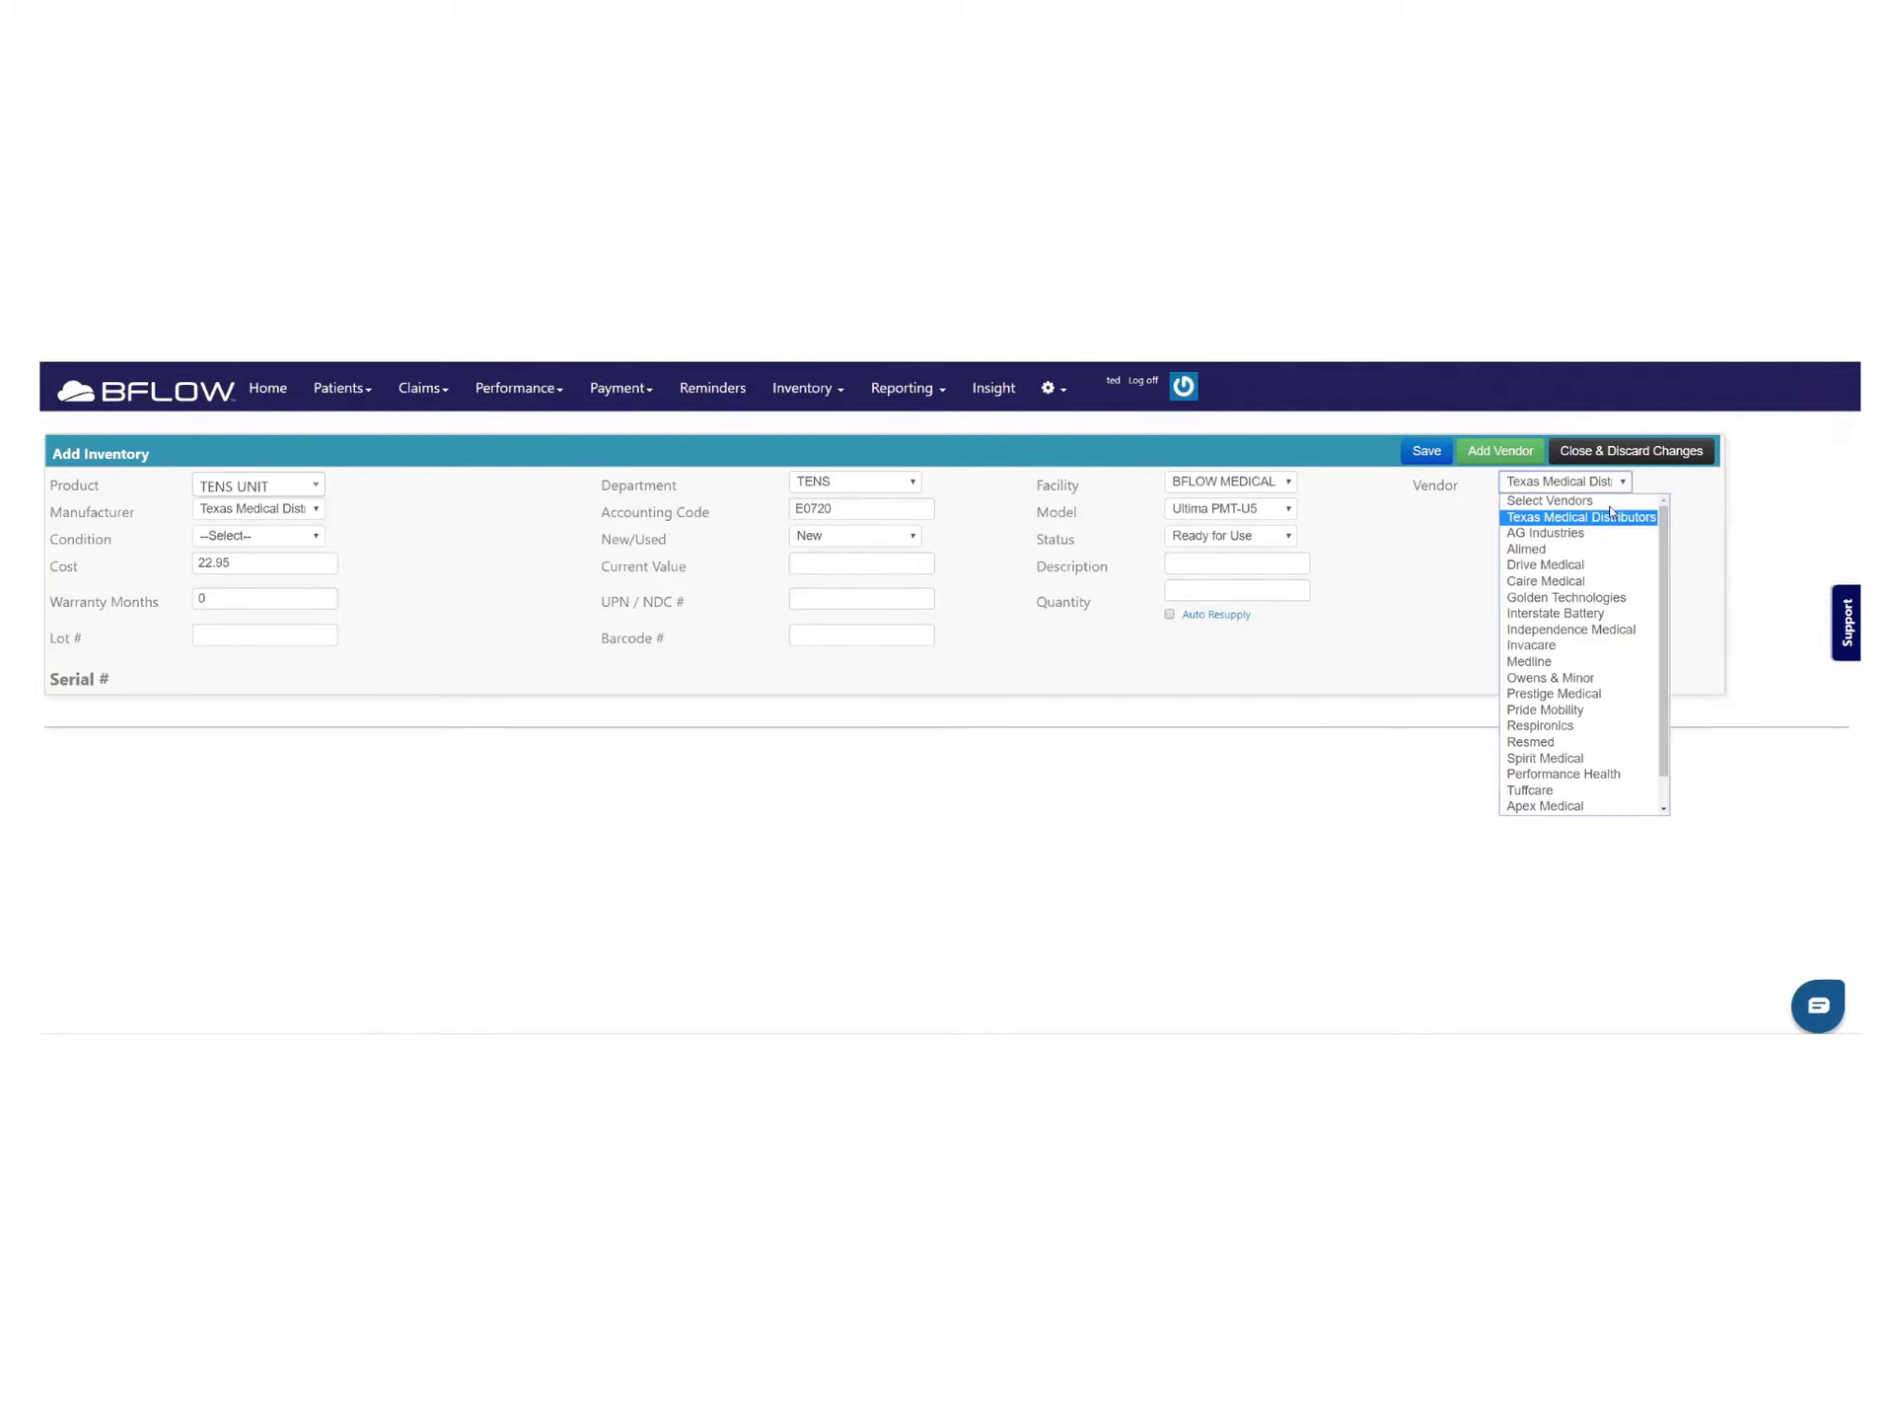
left_click(1580, 570)
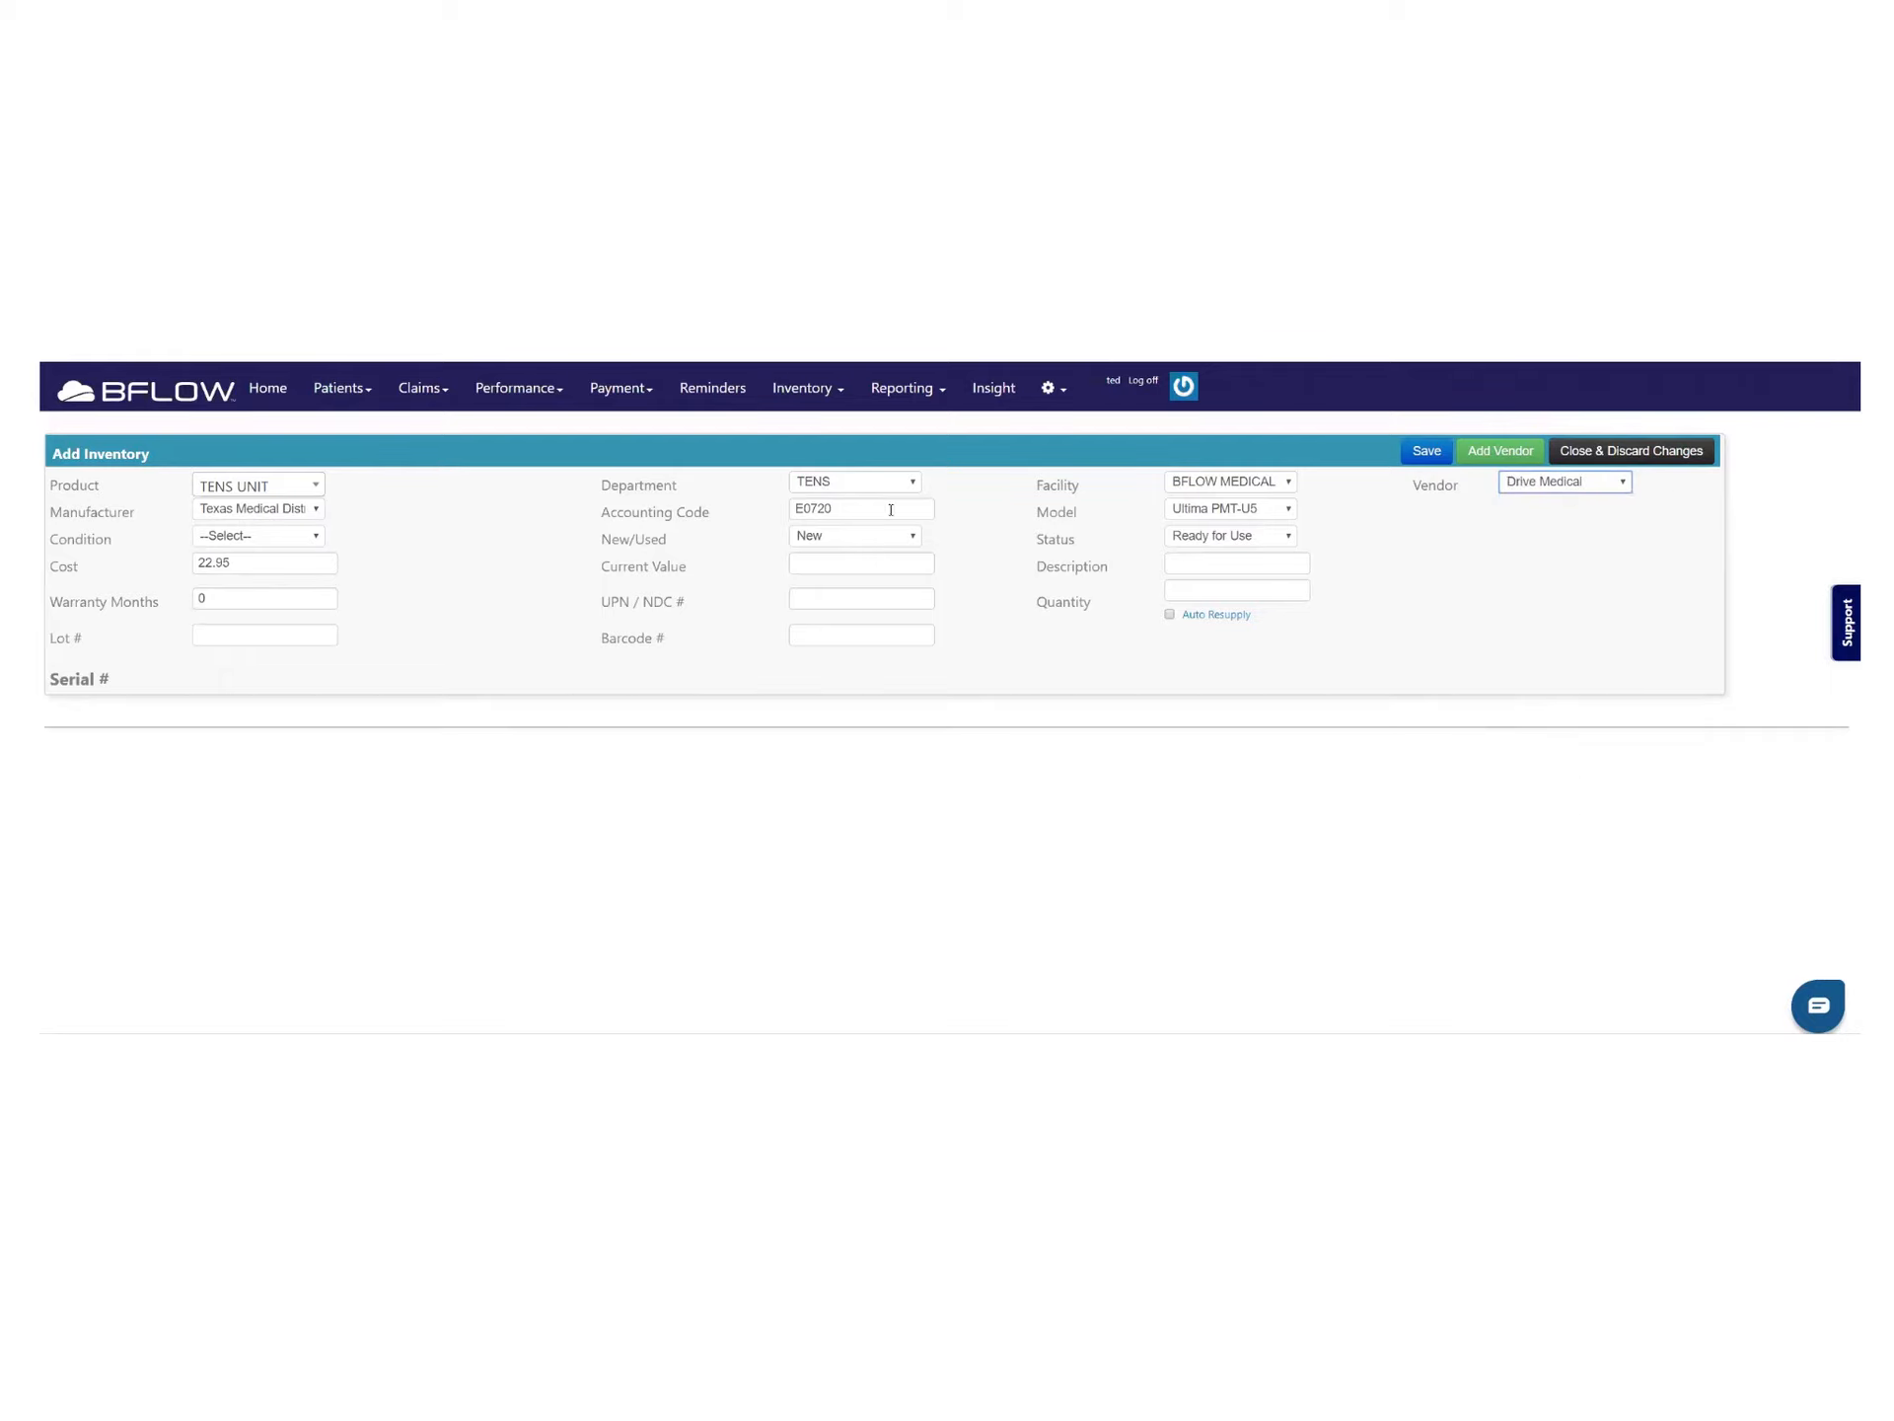
left_click(1221, 509)
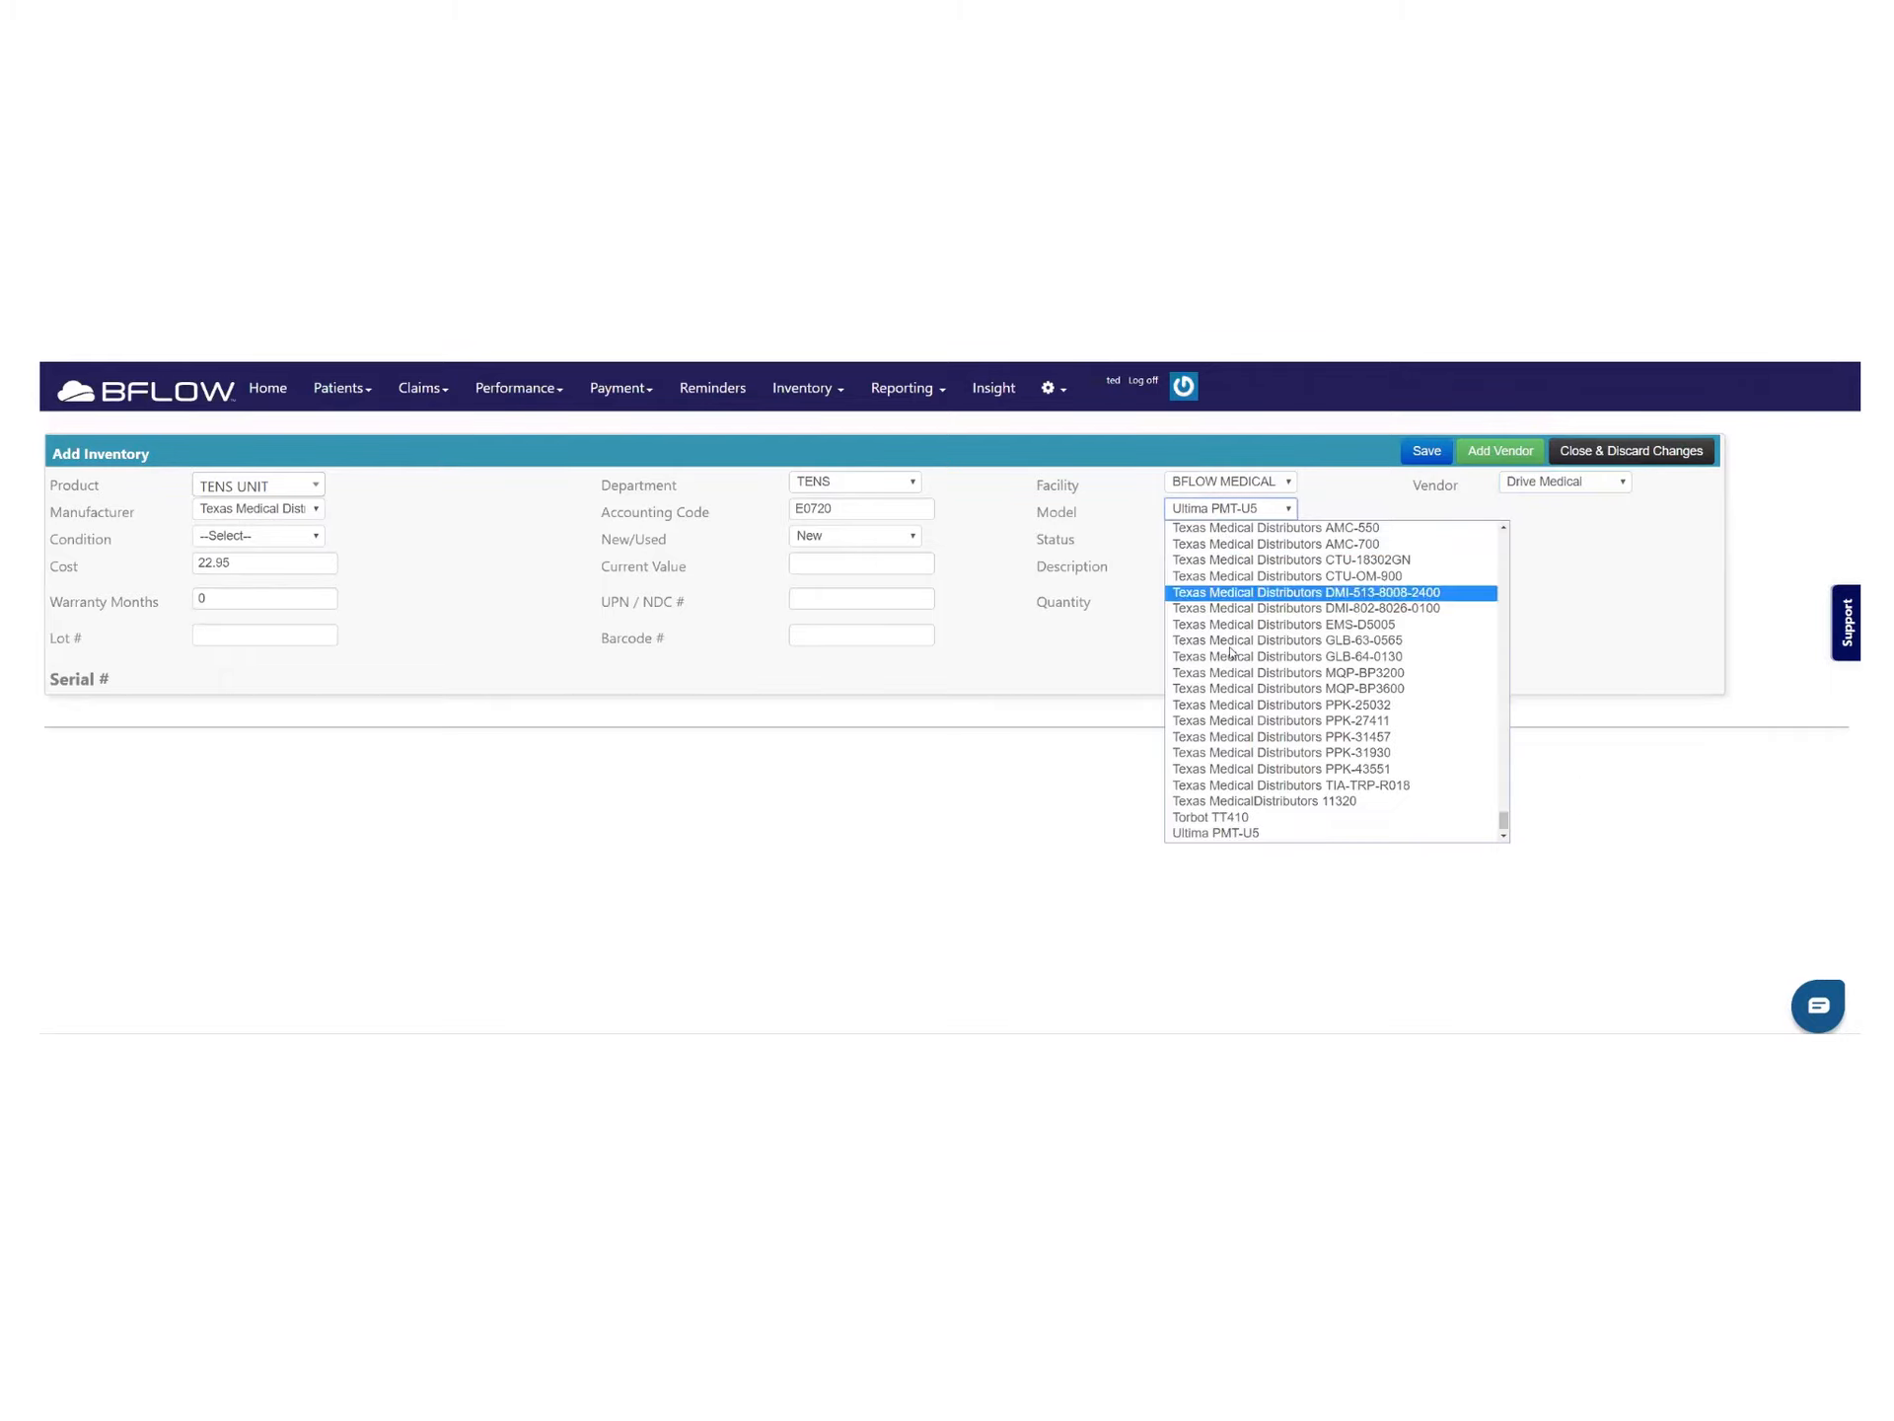
left_click(1235, 817)
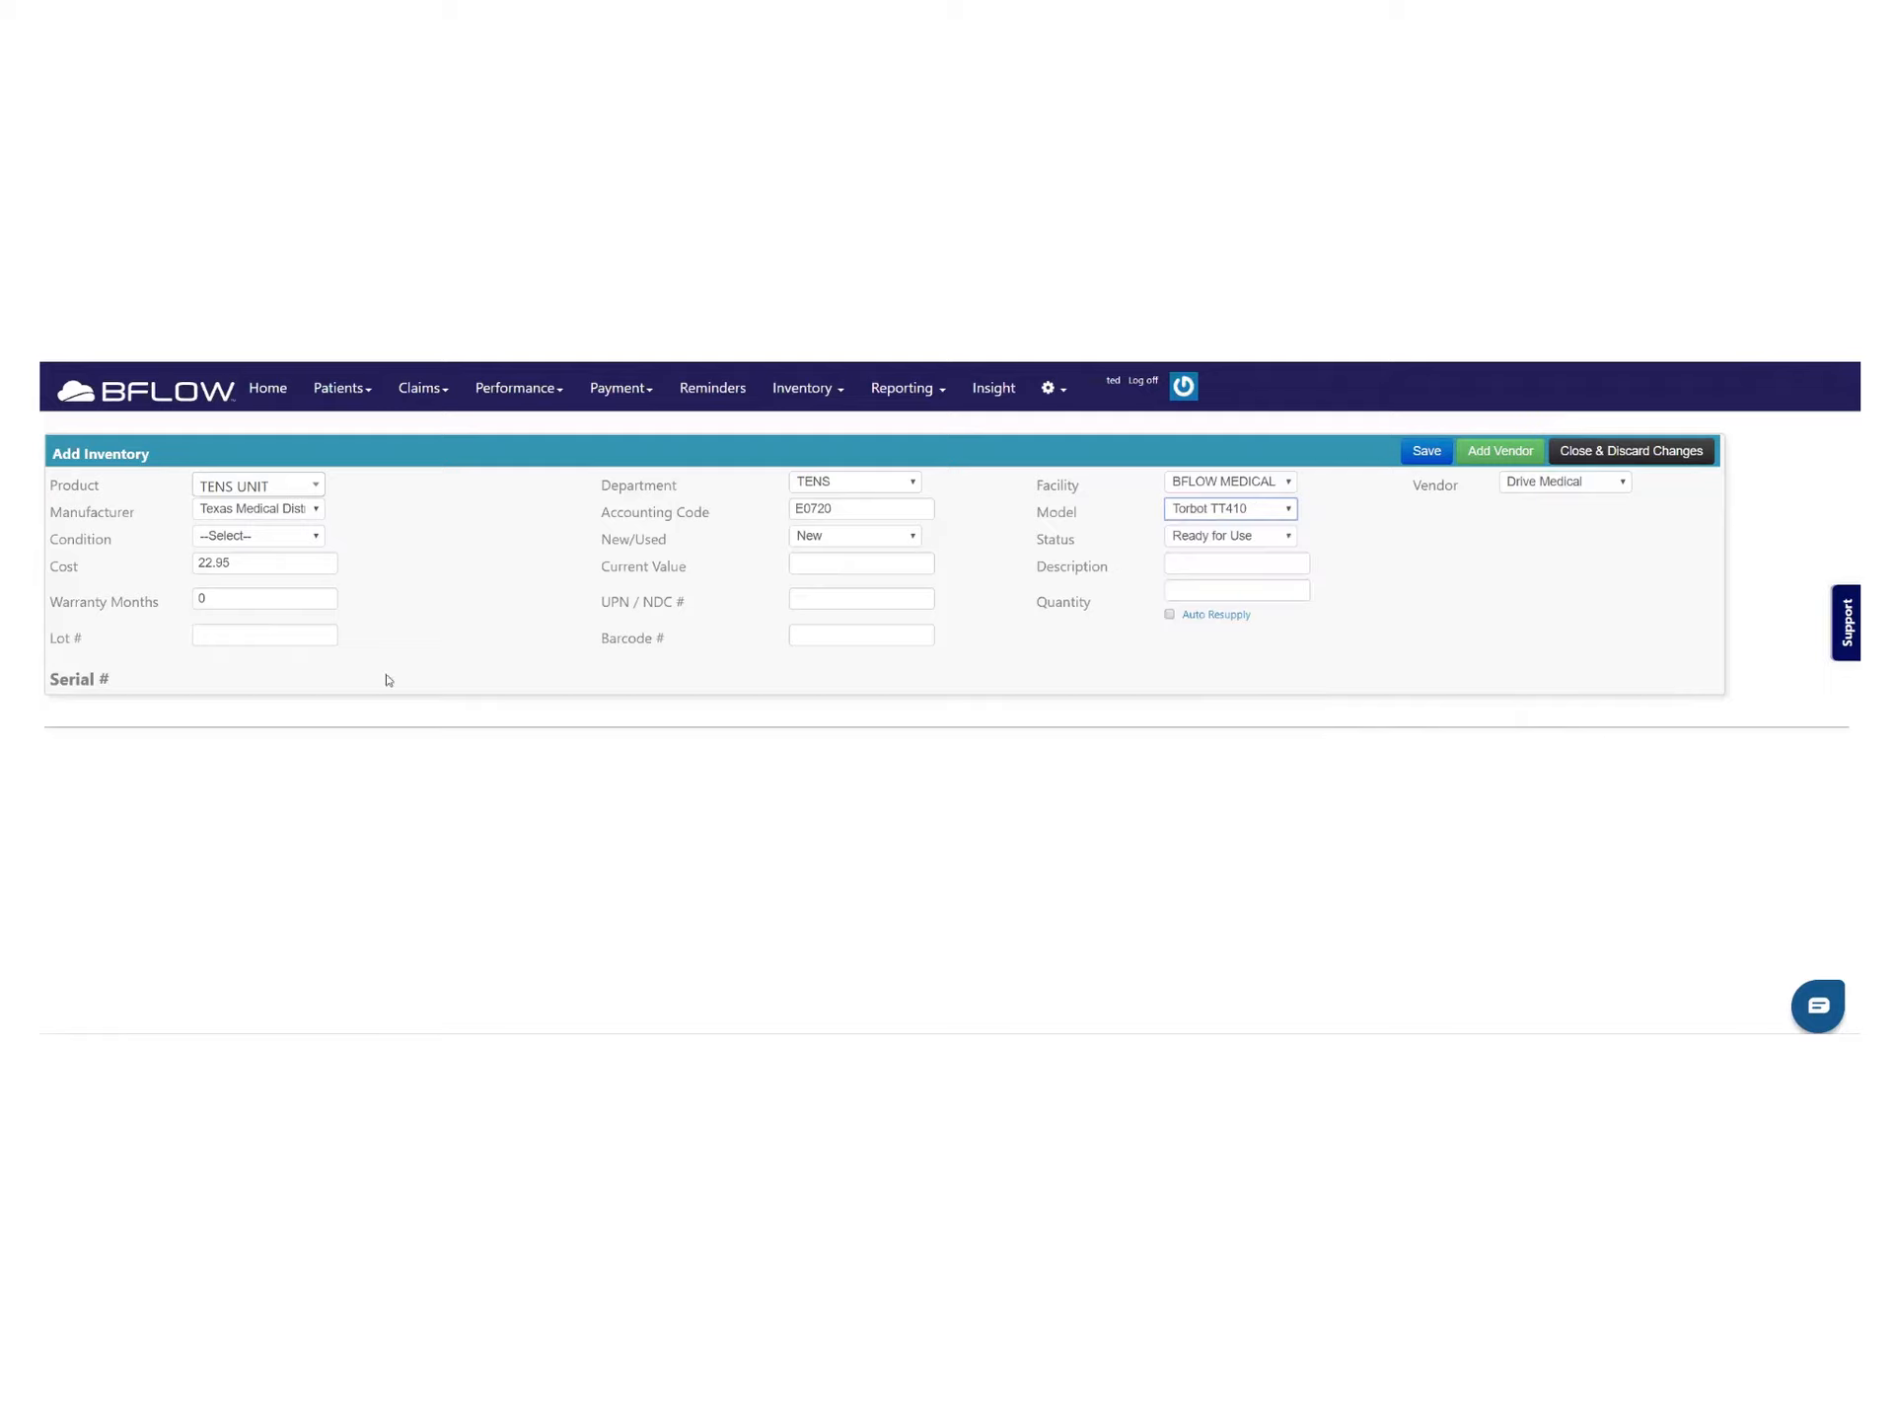
Enter quantity 10 and step through the ten serial number entries
left_click(1220, 592)
type("10")
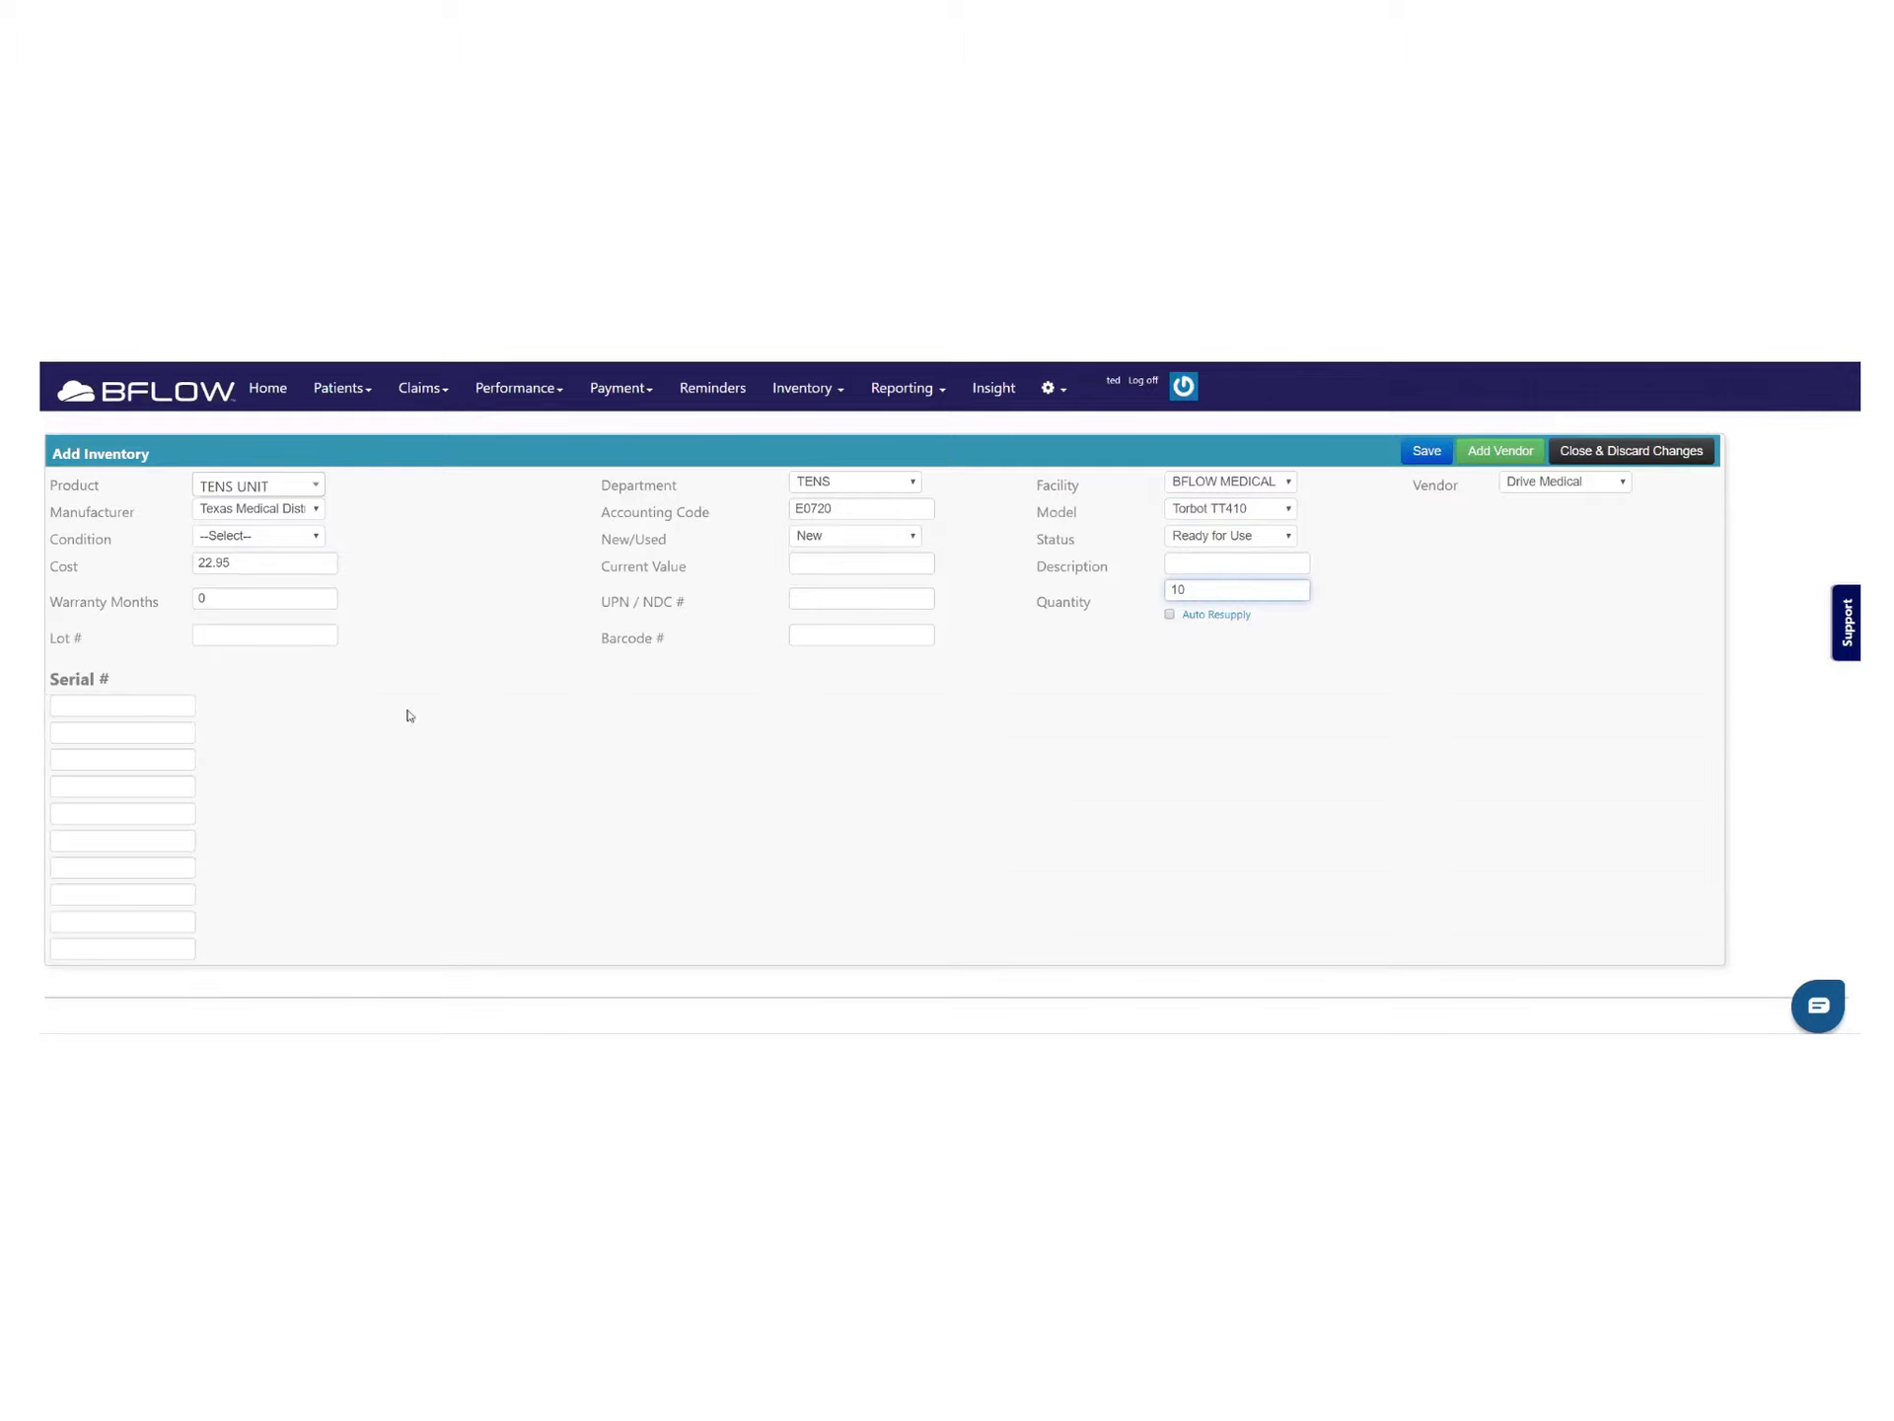
left_click(106, 707)
left_click(89, 732)
left_click(95, 759)
left_click(87, 789)
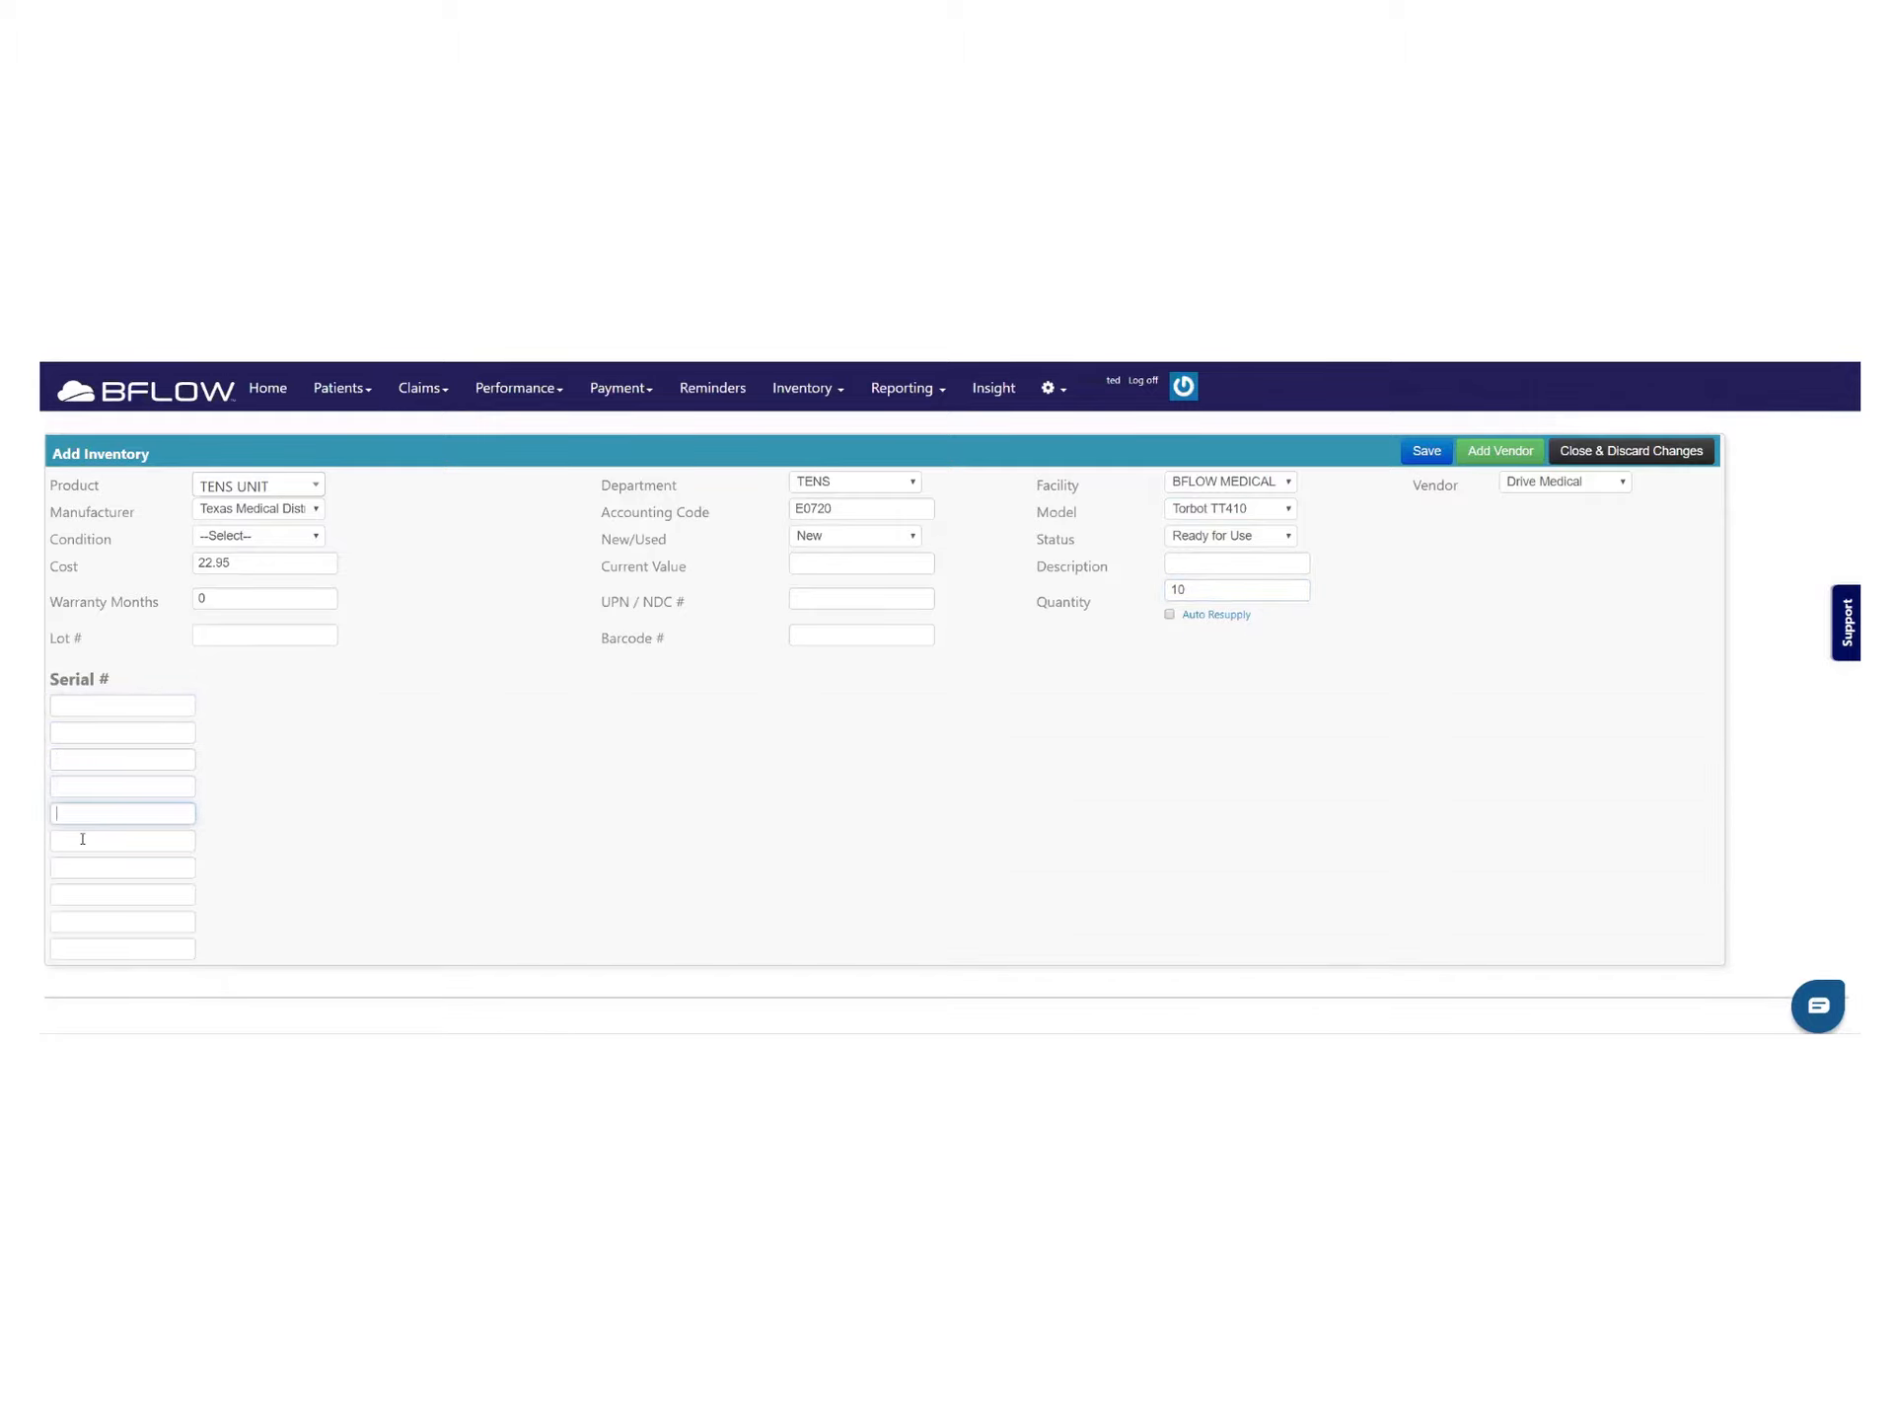
left_click(77, 839)
left_click(77, 869)
left_click(77, 895)
left_click(77, 922)
left_click(77, 948)
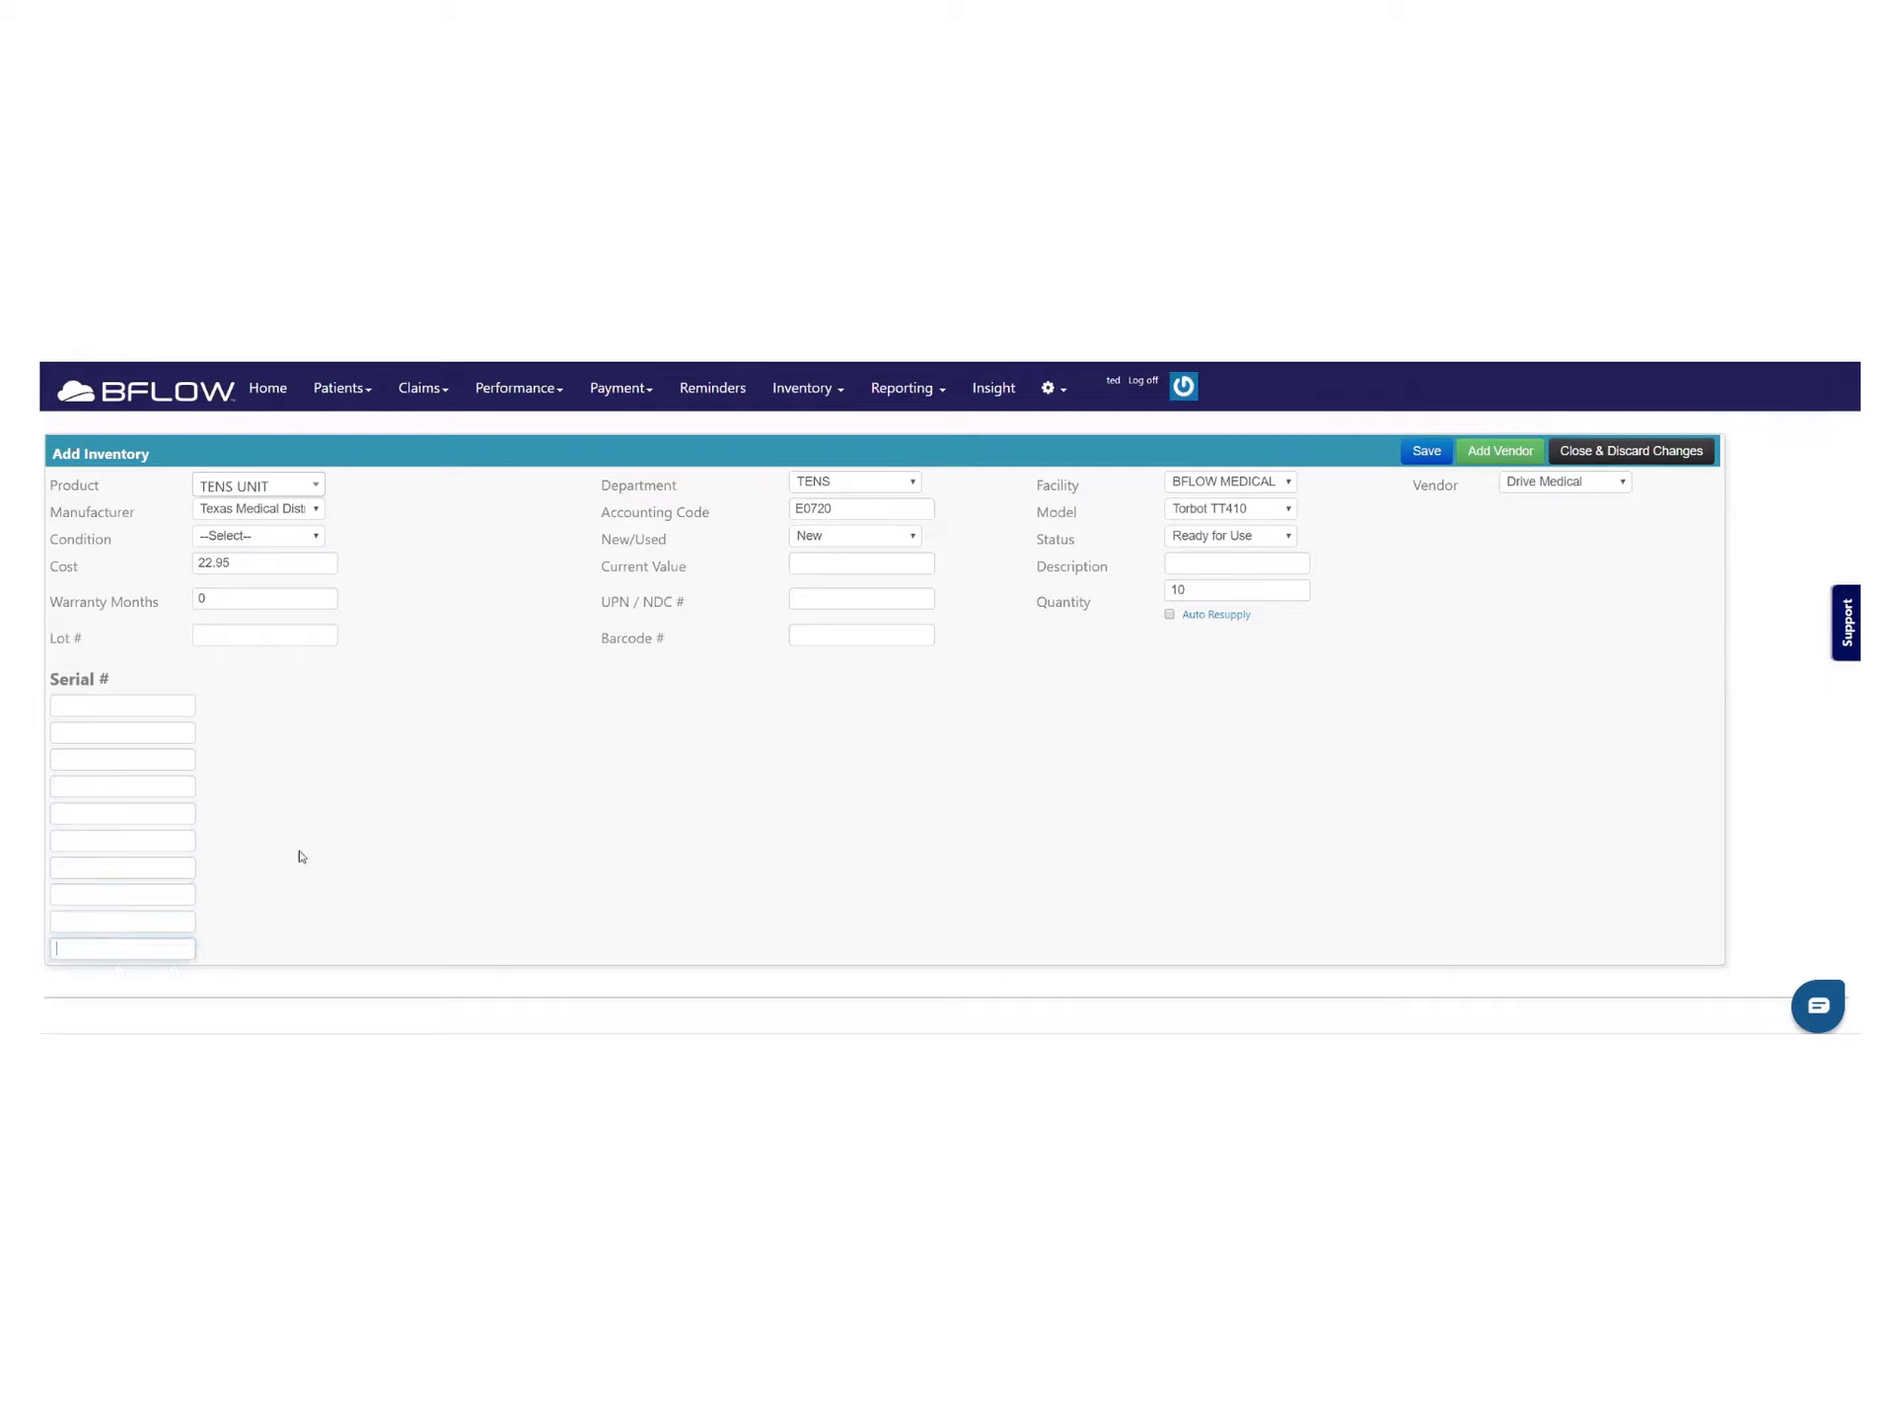
Reduce the quantity to 2, enter serials 8658750 and 53563679, and save the record
double_click(1172, 590)
type("2")
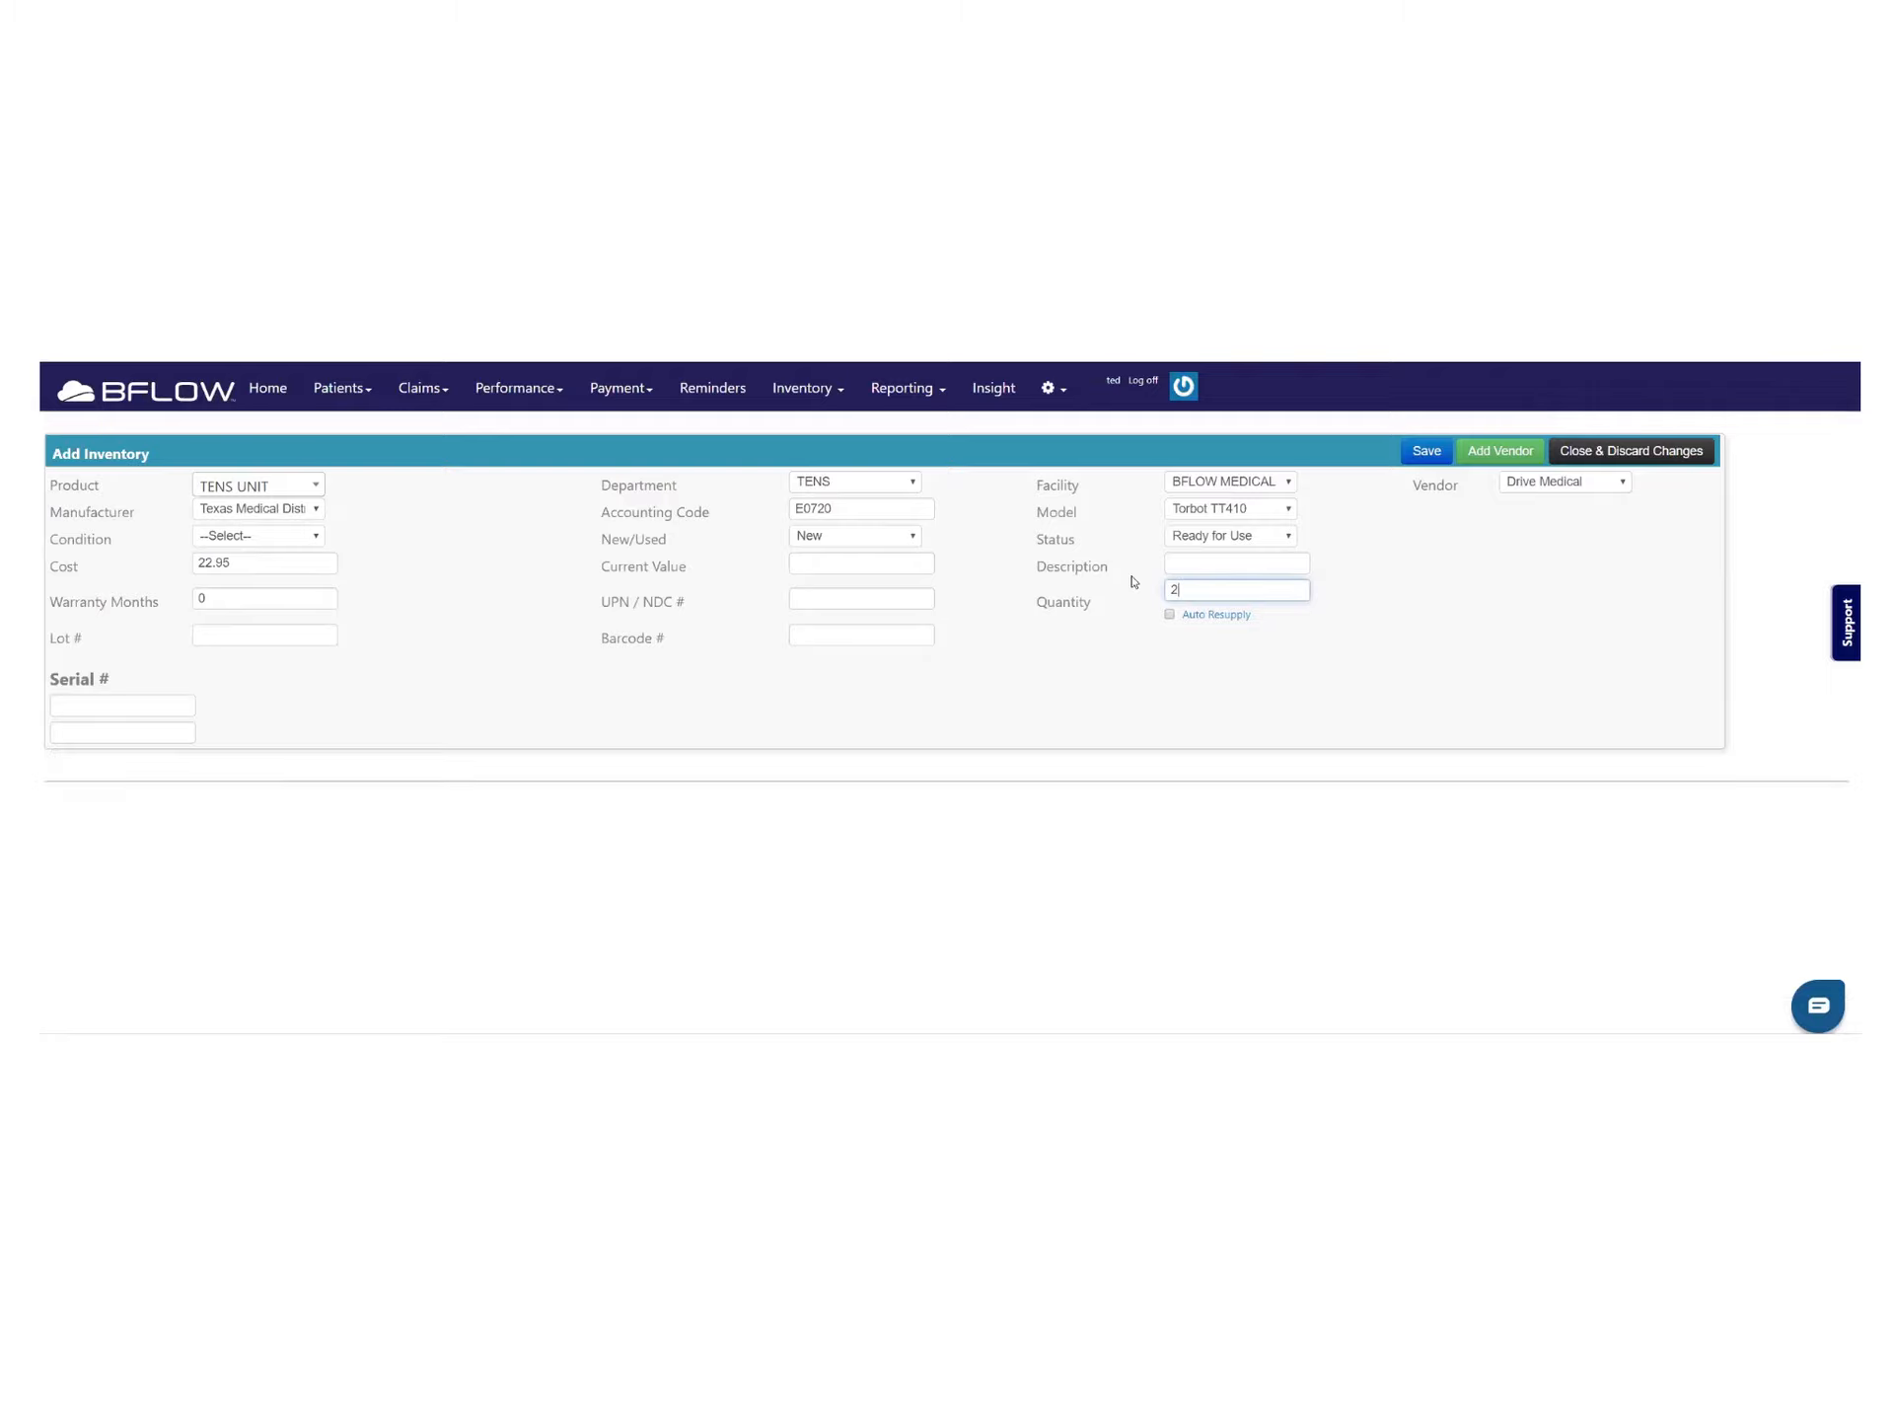
left_click(60, 708)
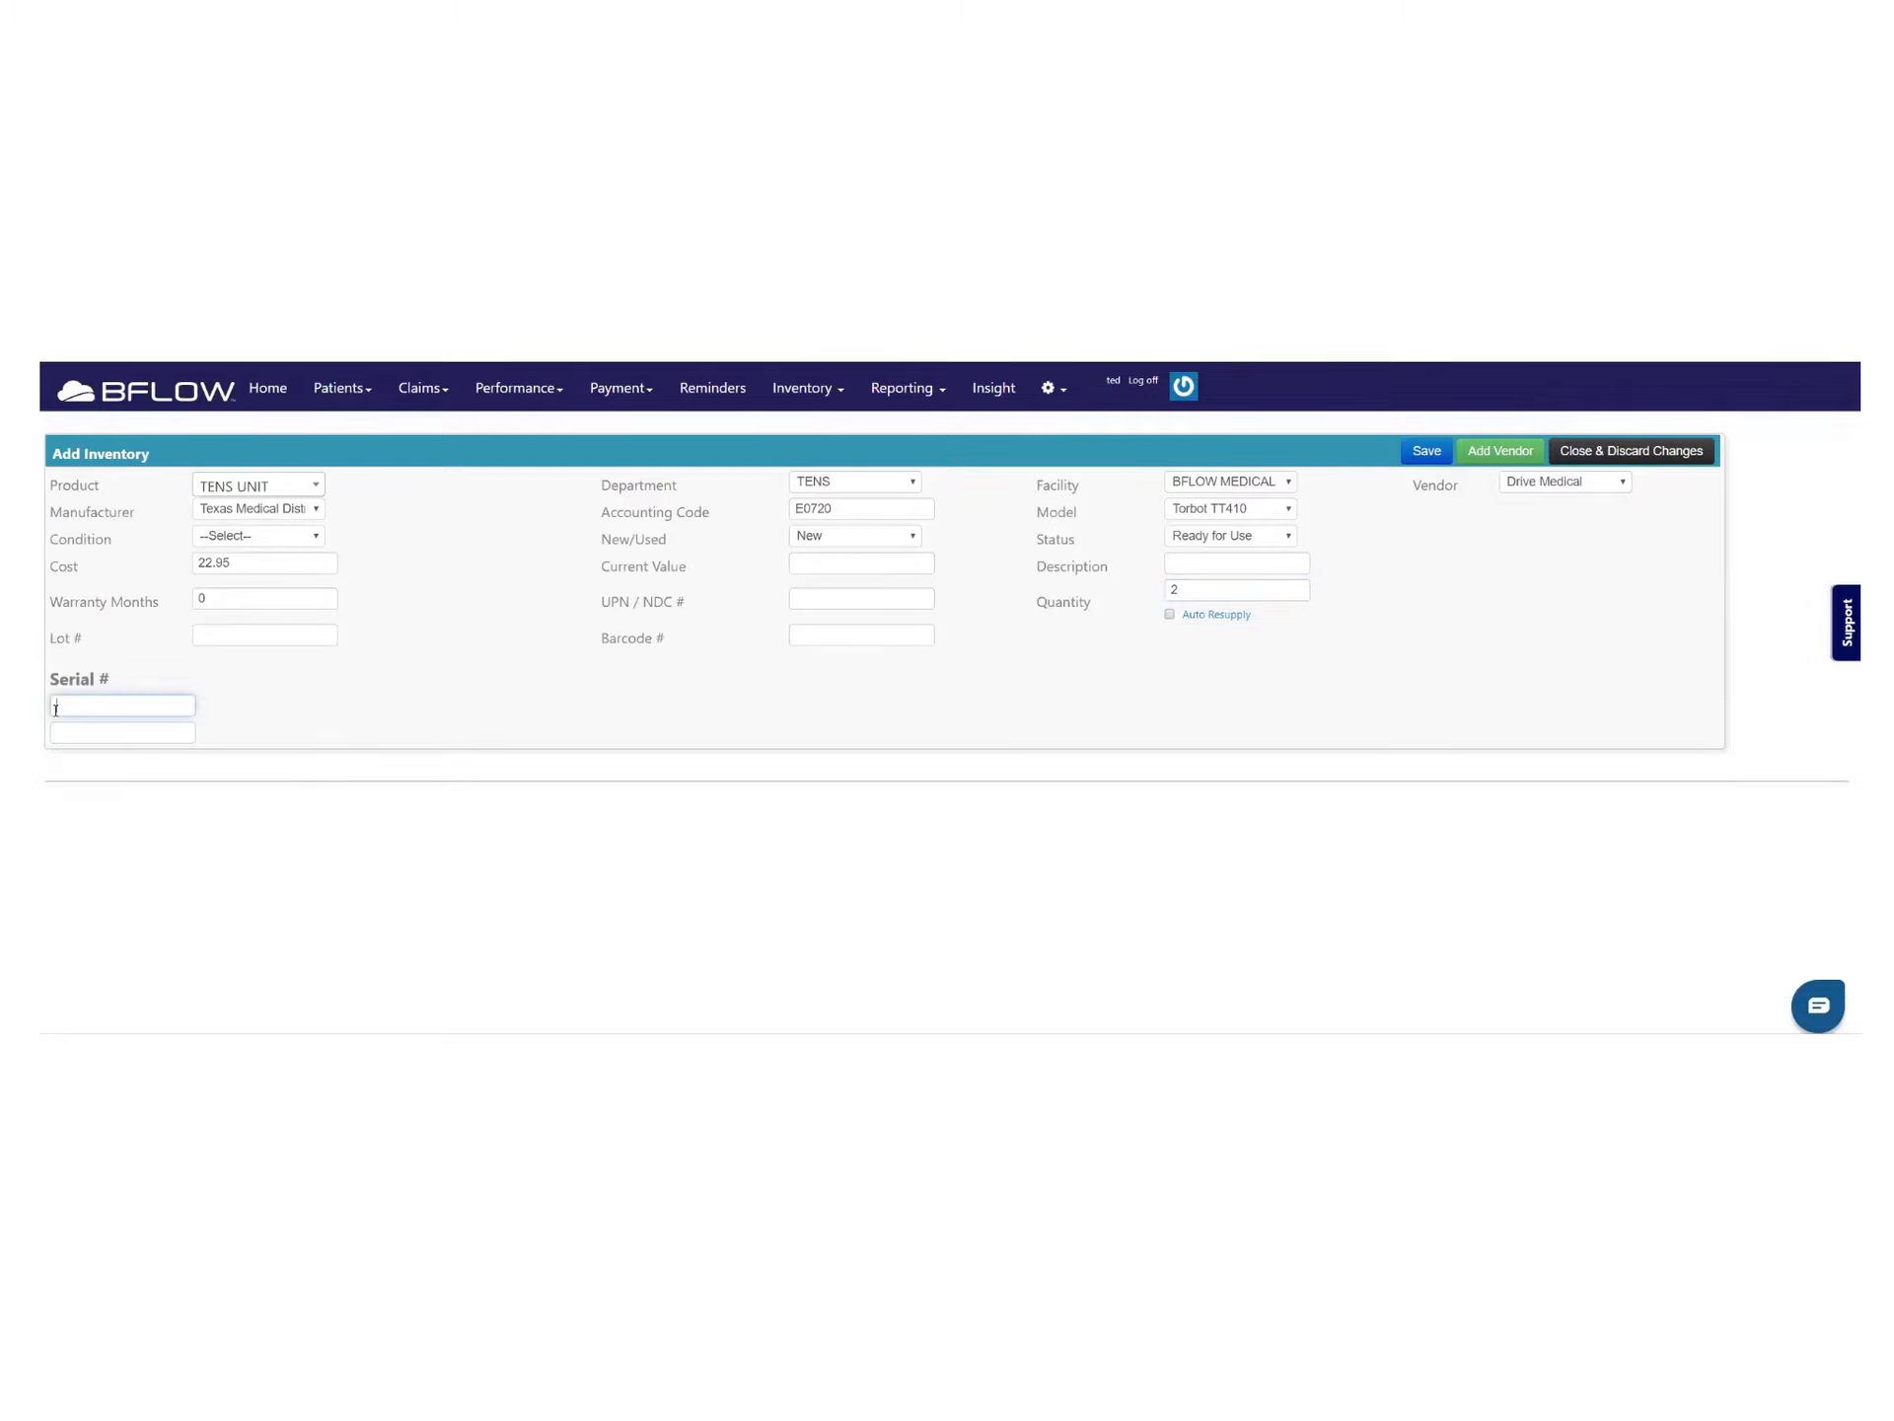
type("6558750")
left_click(95, 730)
type("53563679")
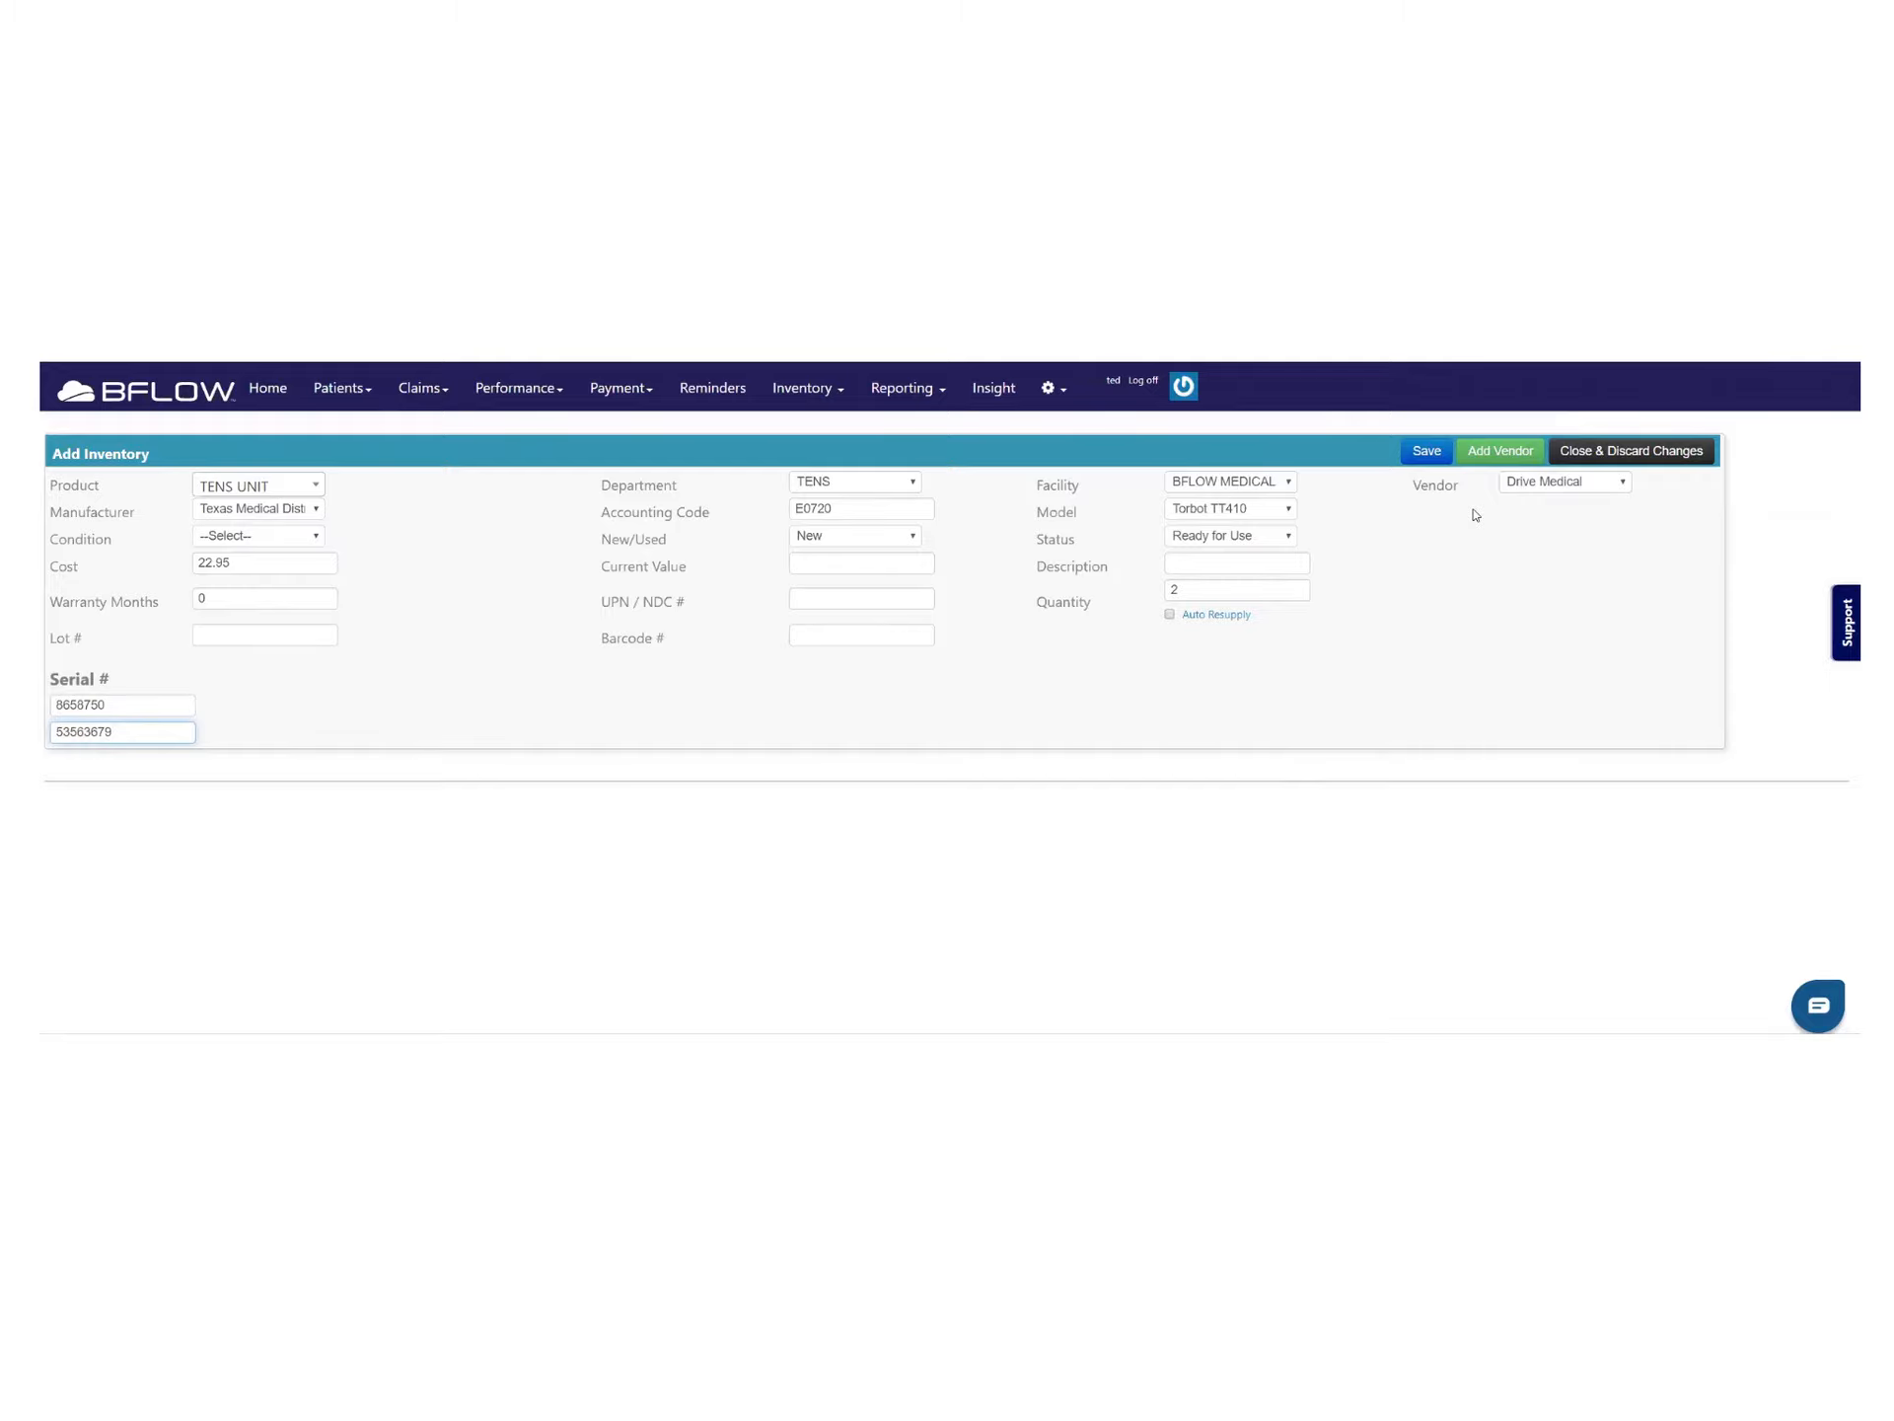
left_click(1427, 451)
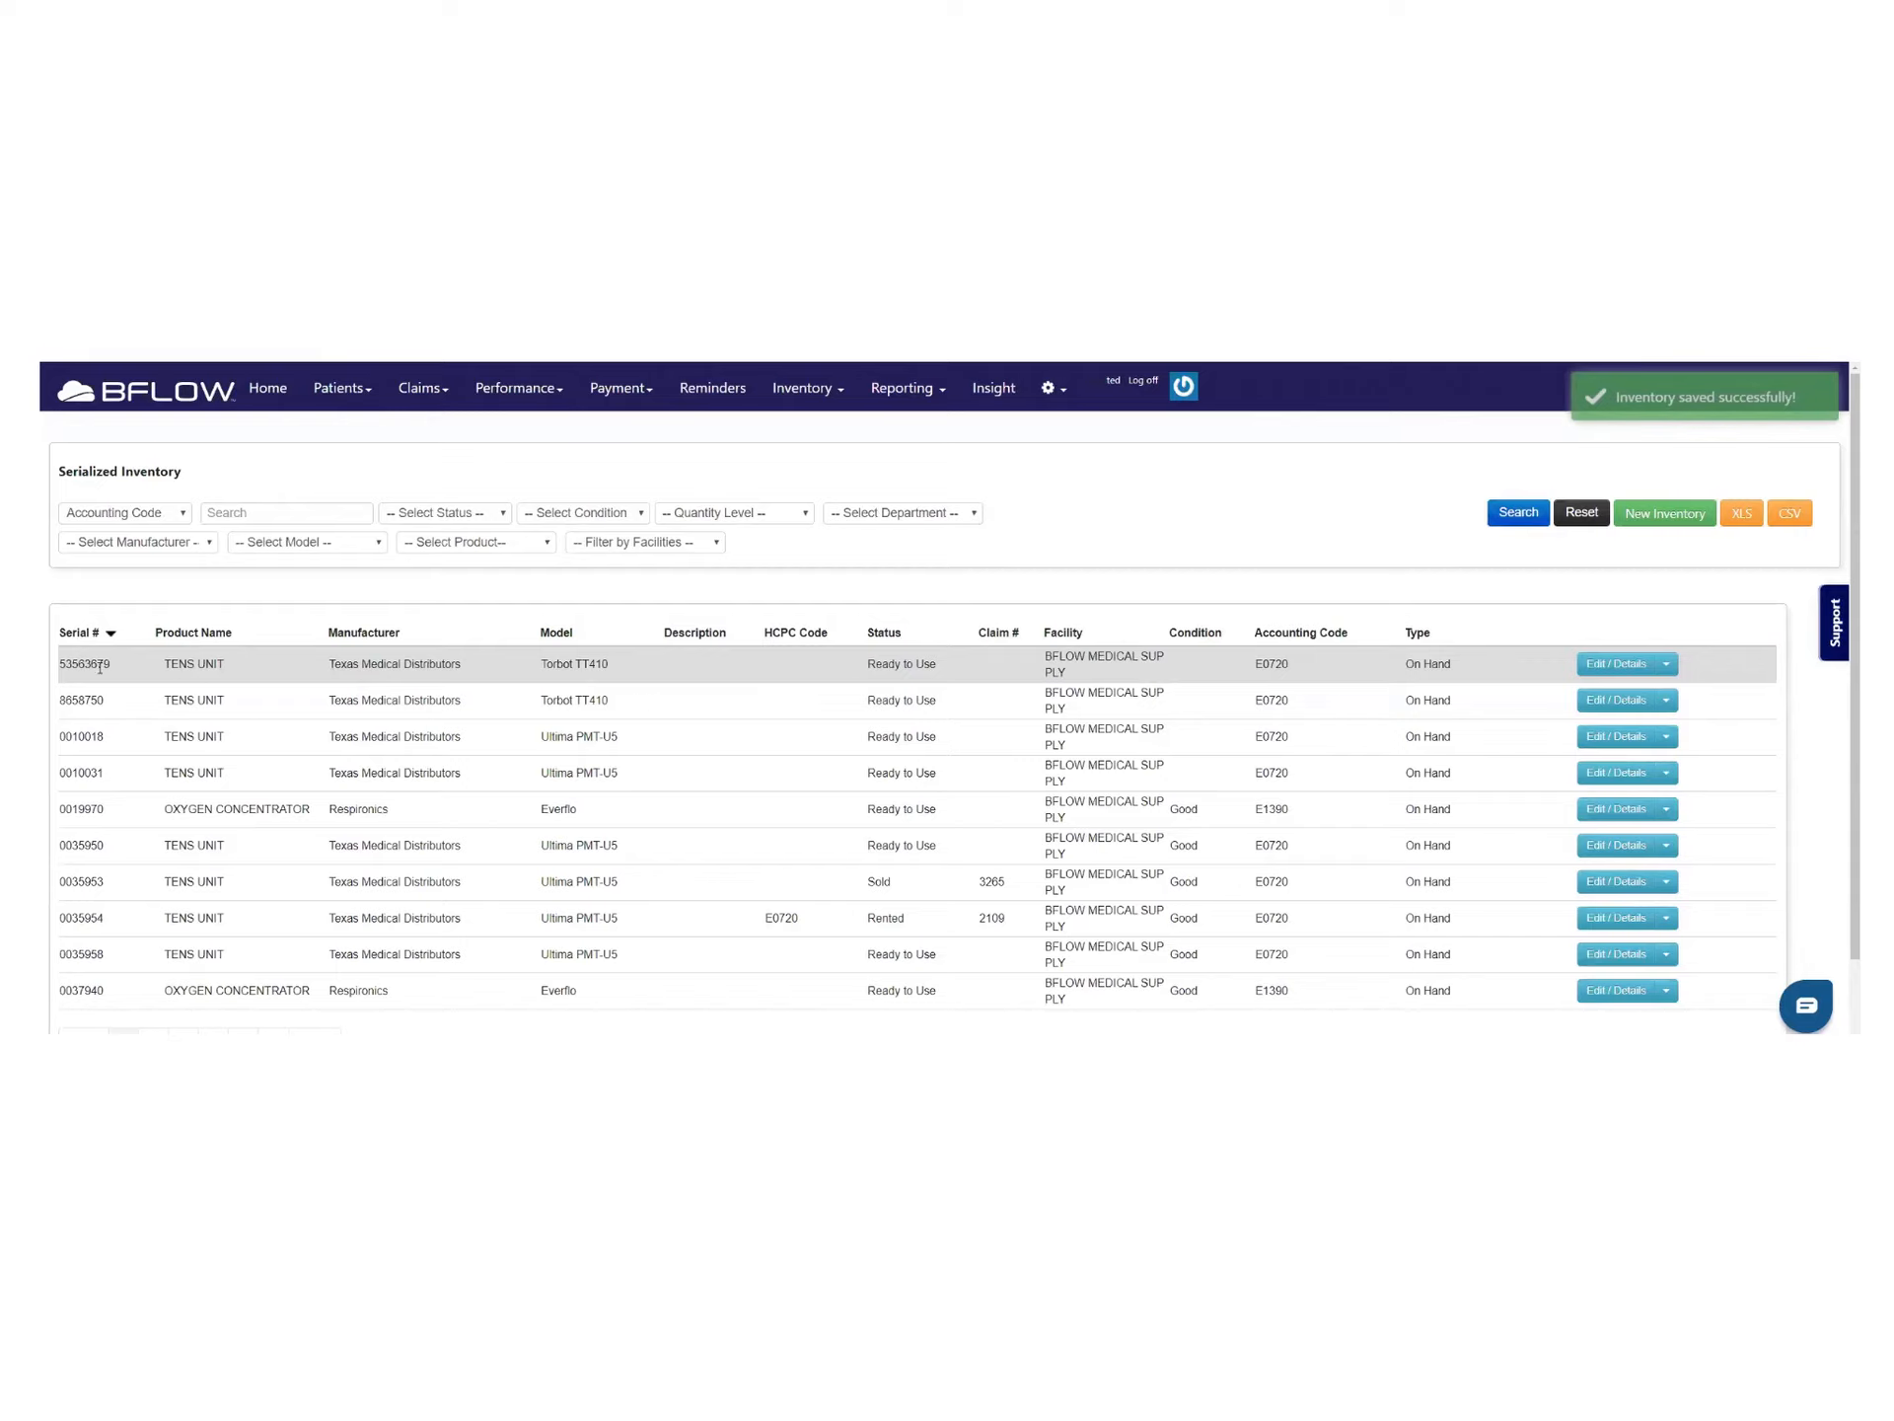
Review the two new TENS unit rows and show the action choices for unit 53563679
left_click_drag(61, 663, 992, 727)
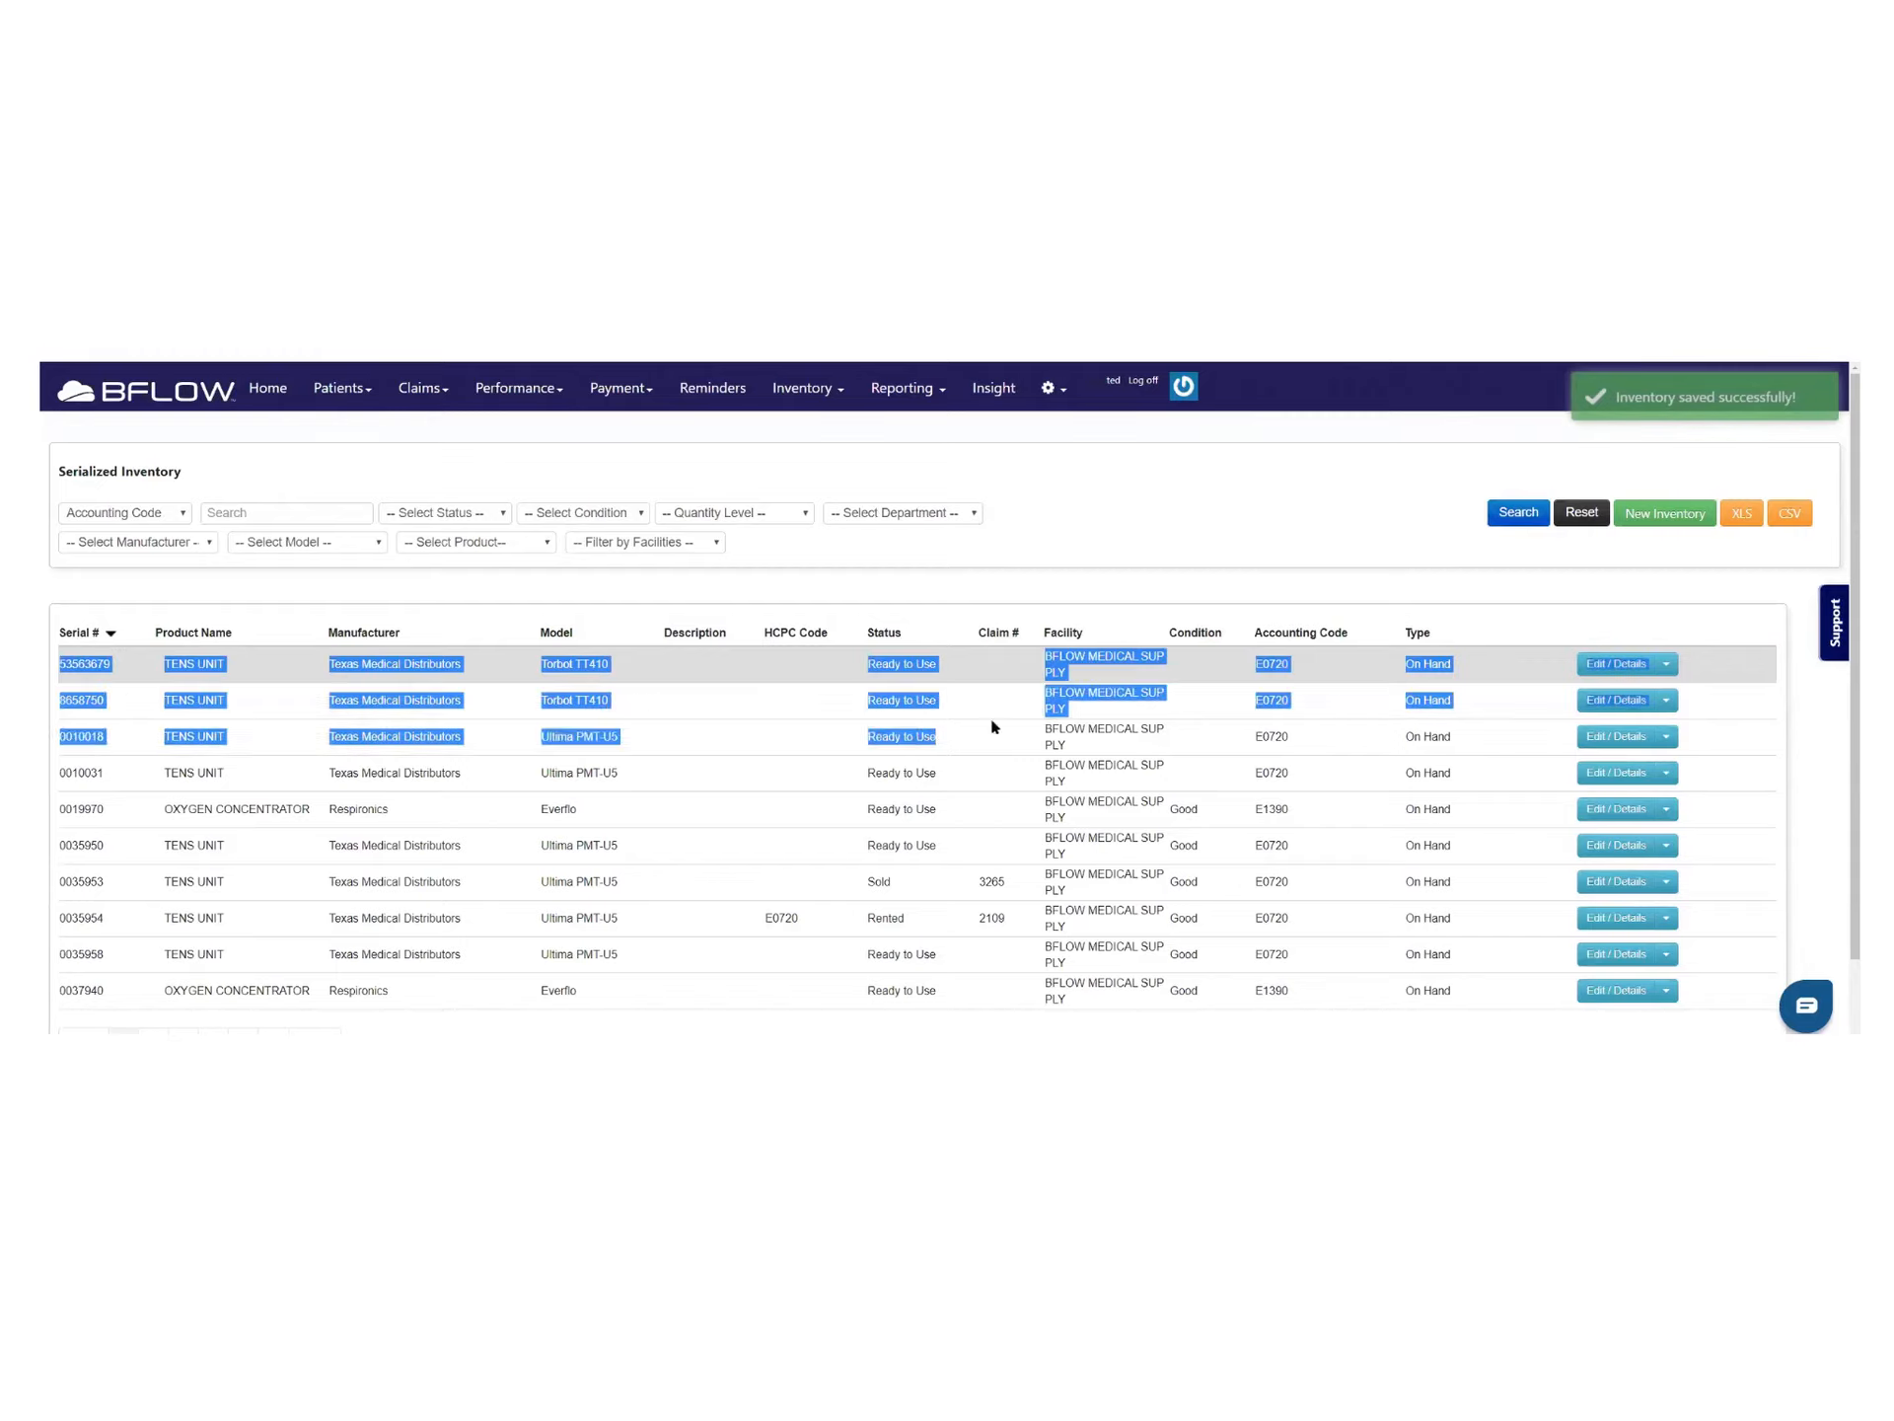
left_click(622, 708)
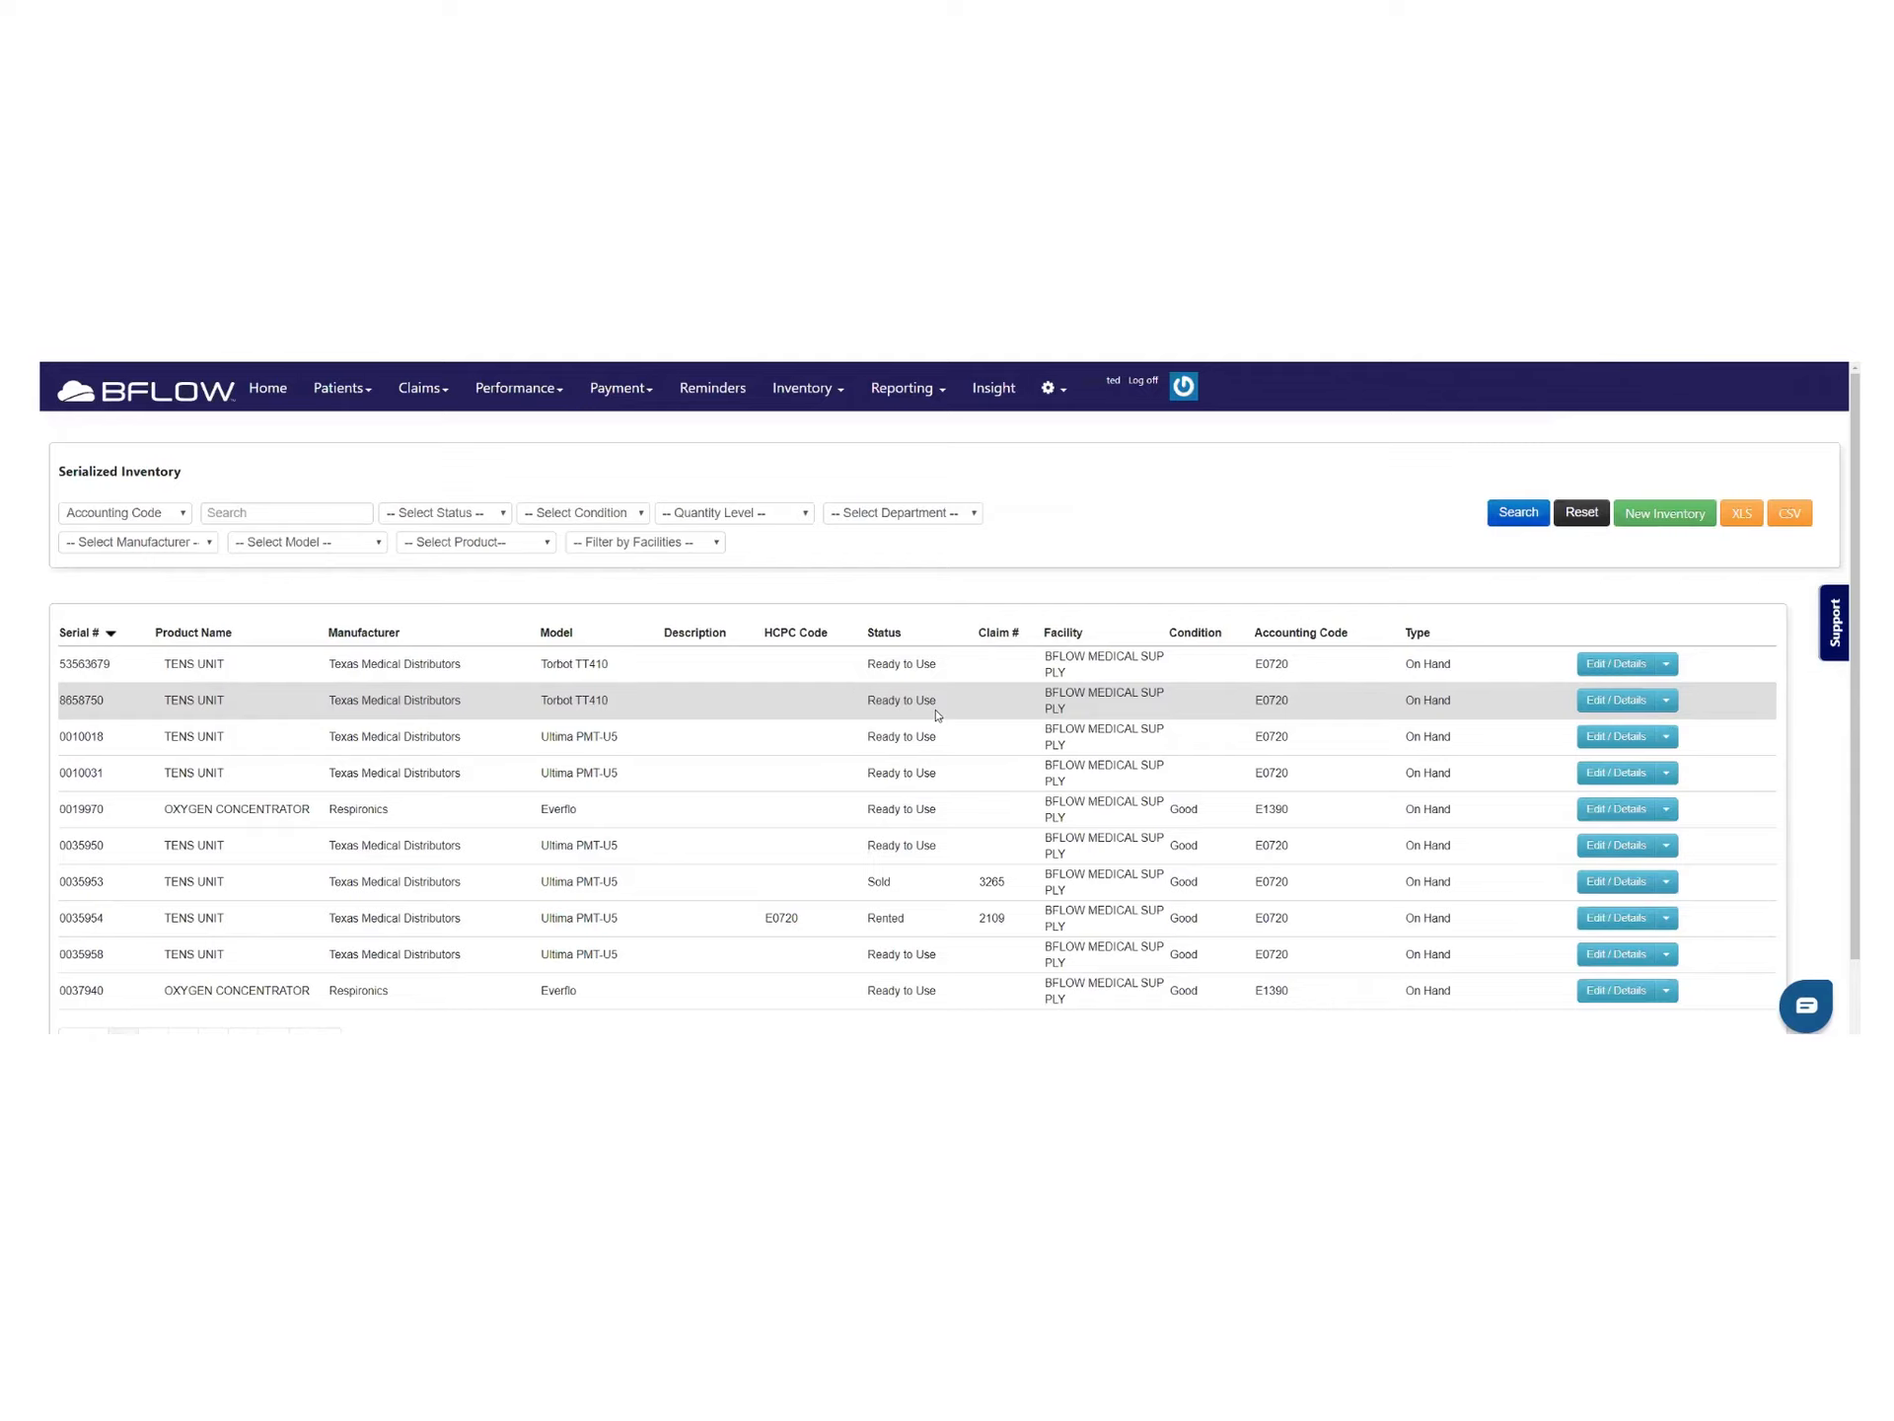
left_click(1666, 667)
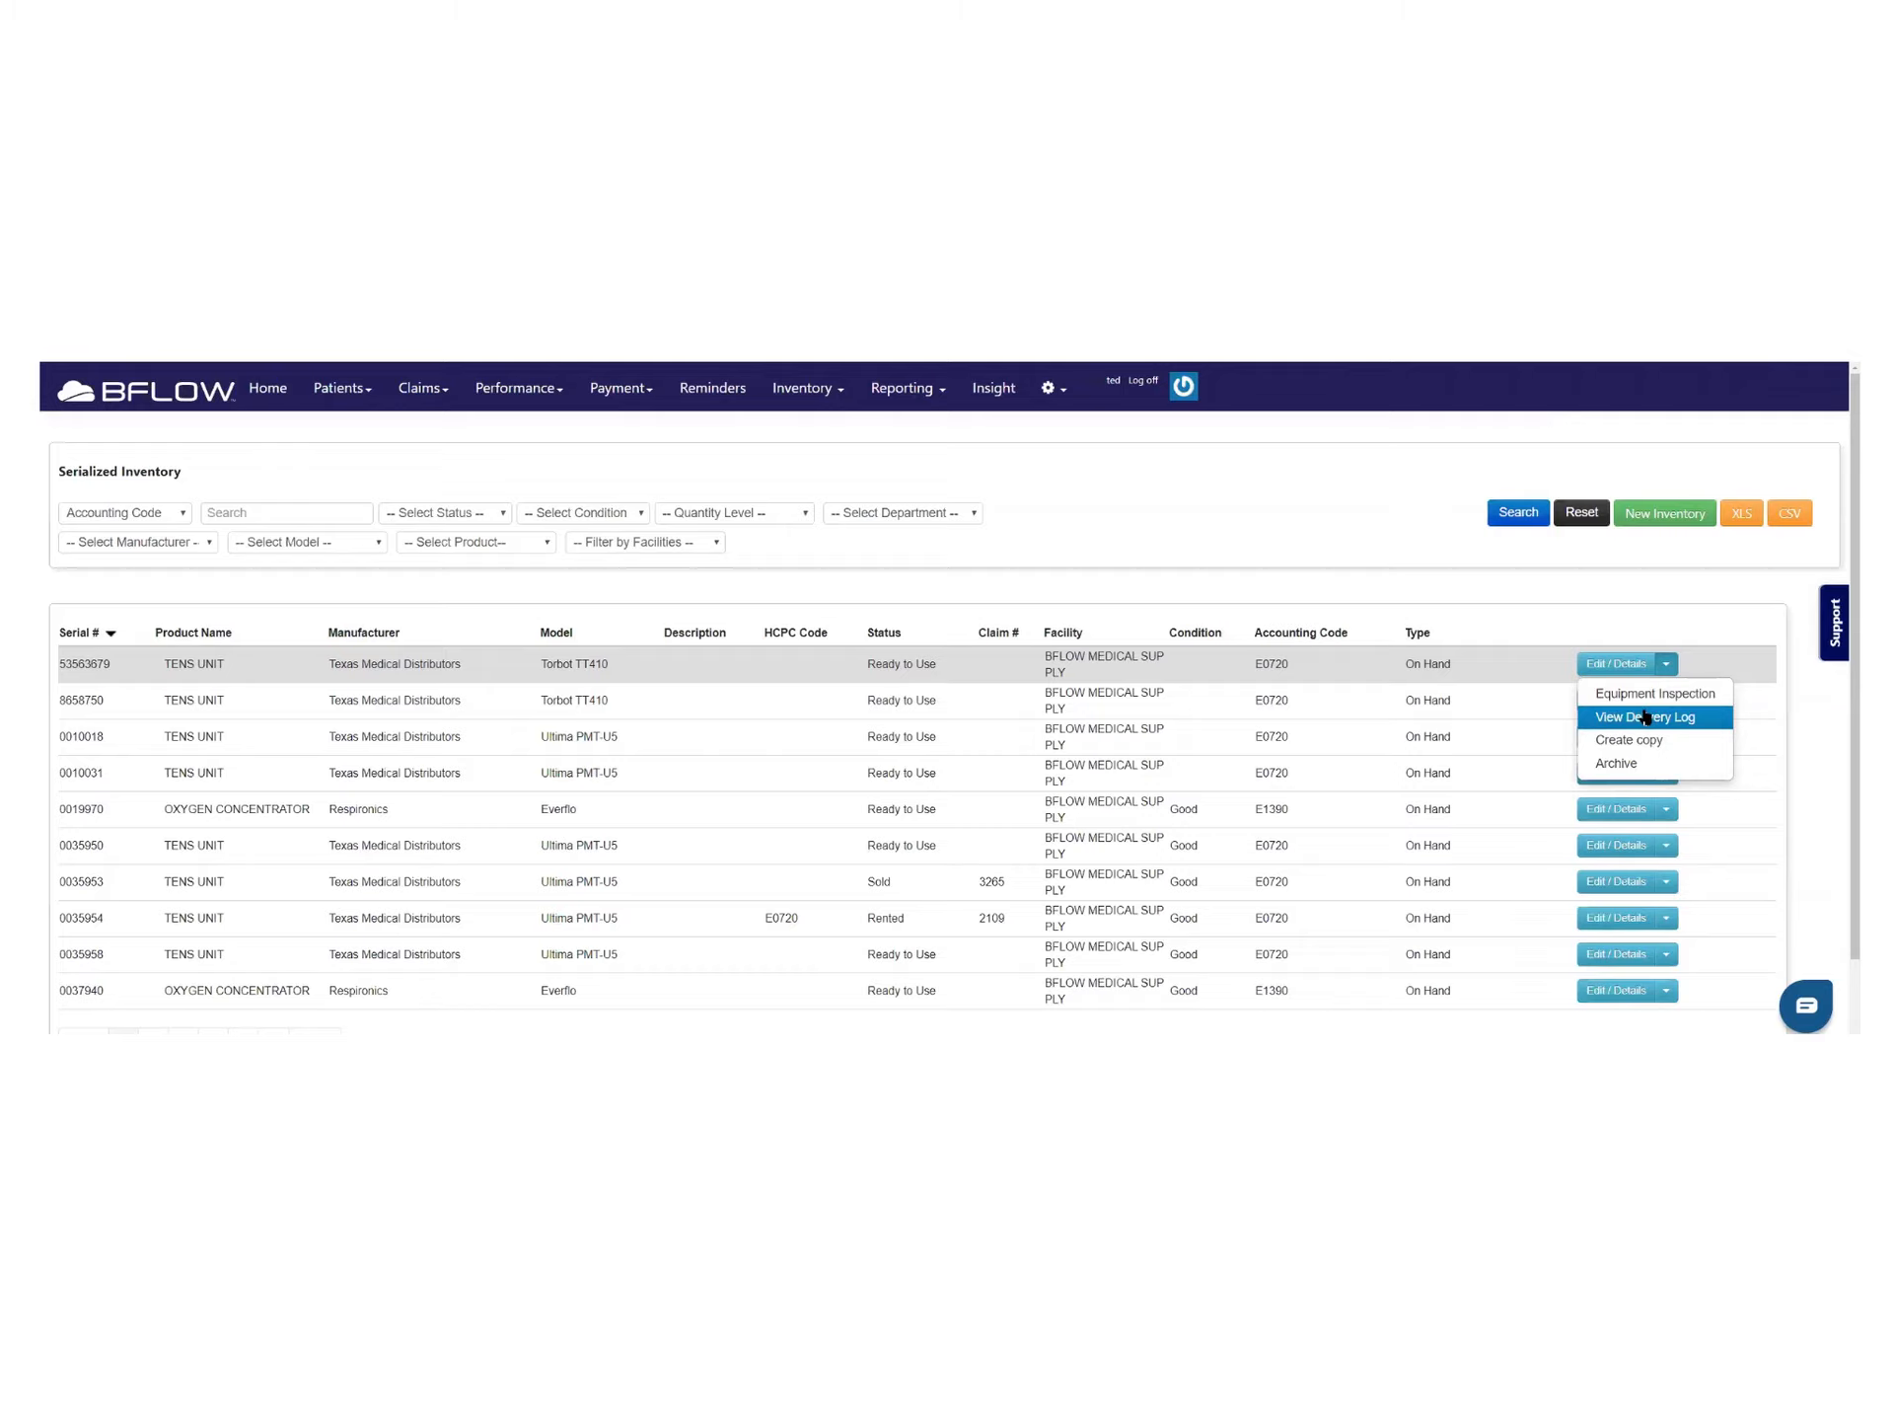
left_click(1666, 881)
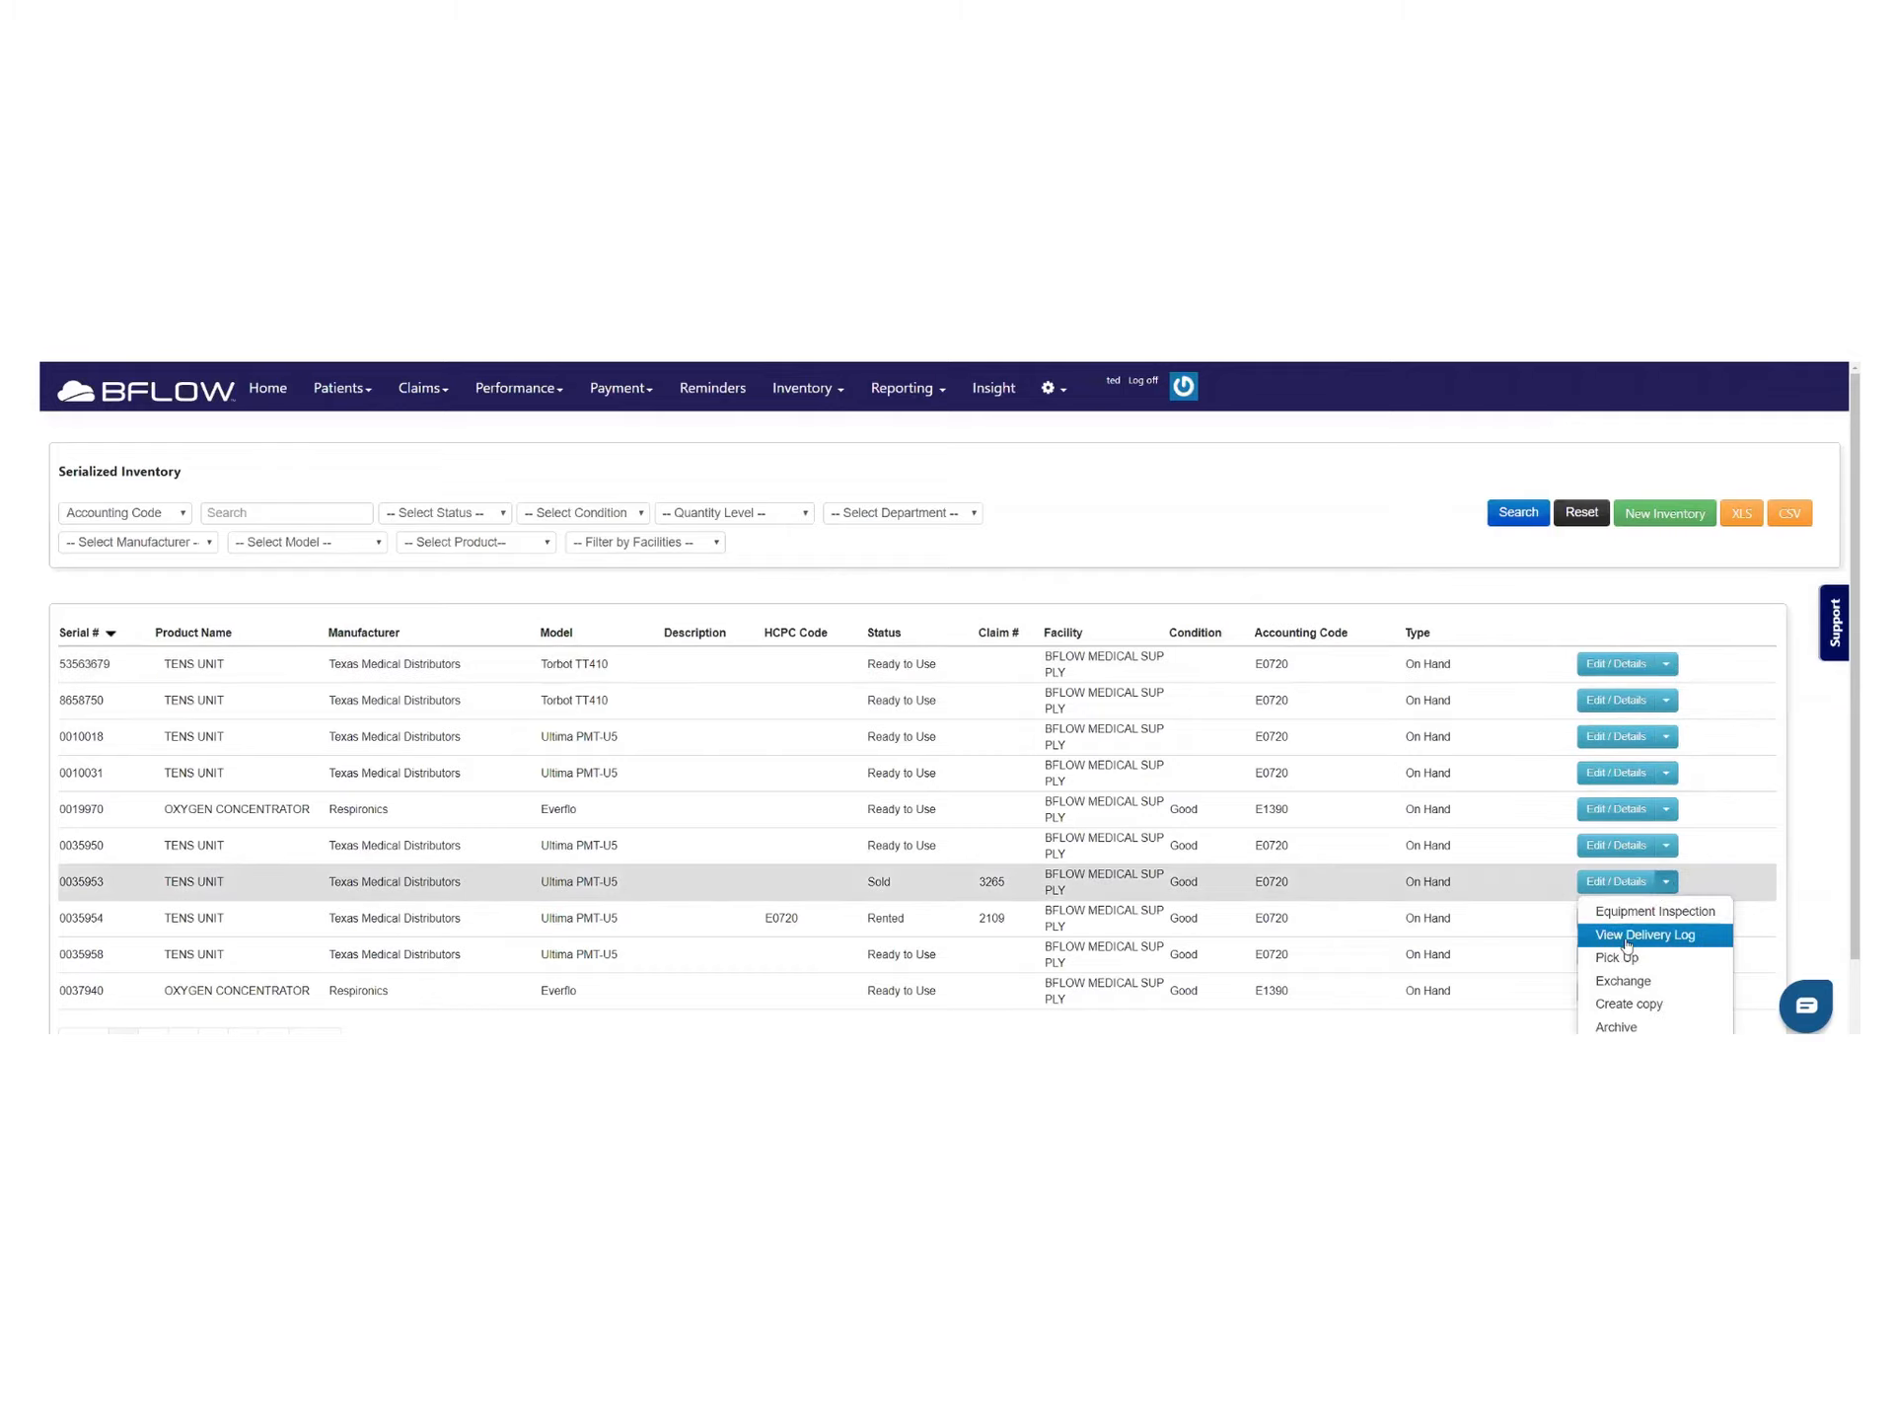
left_click(1630, 935)
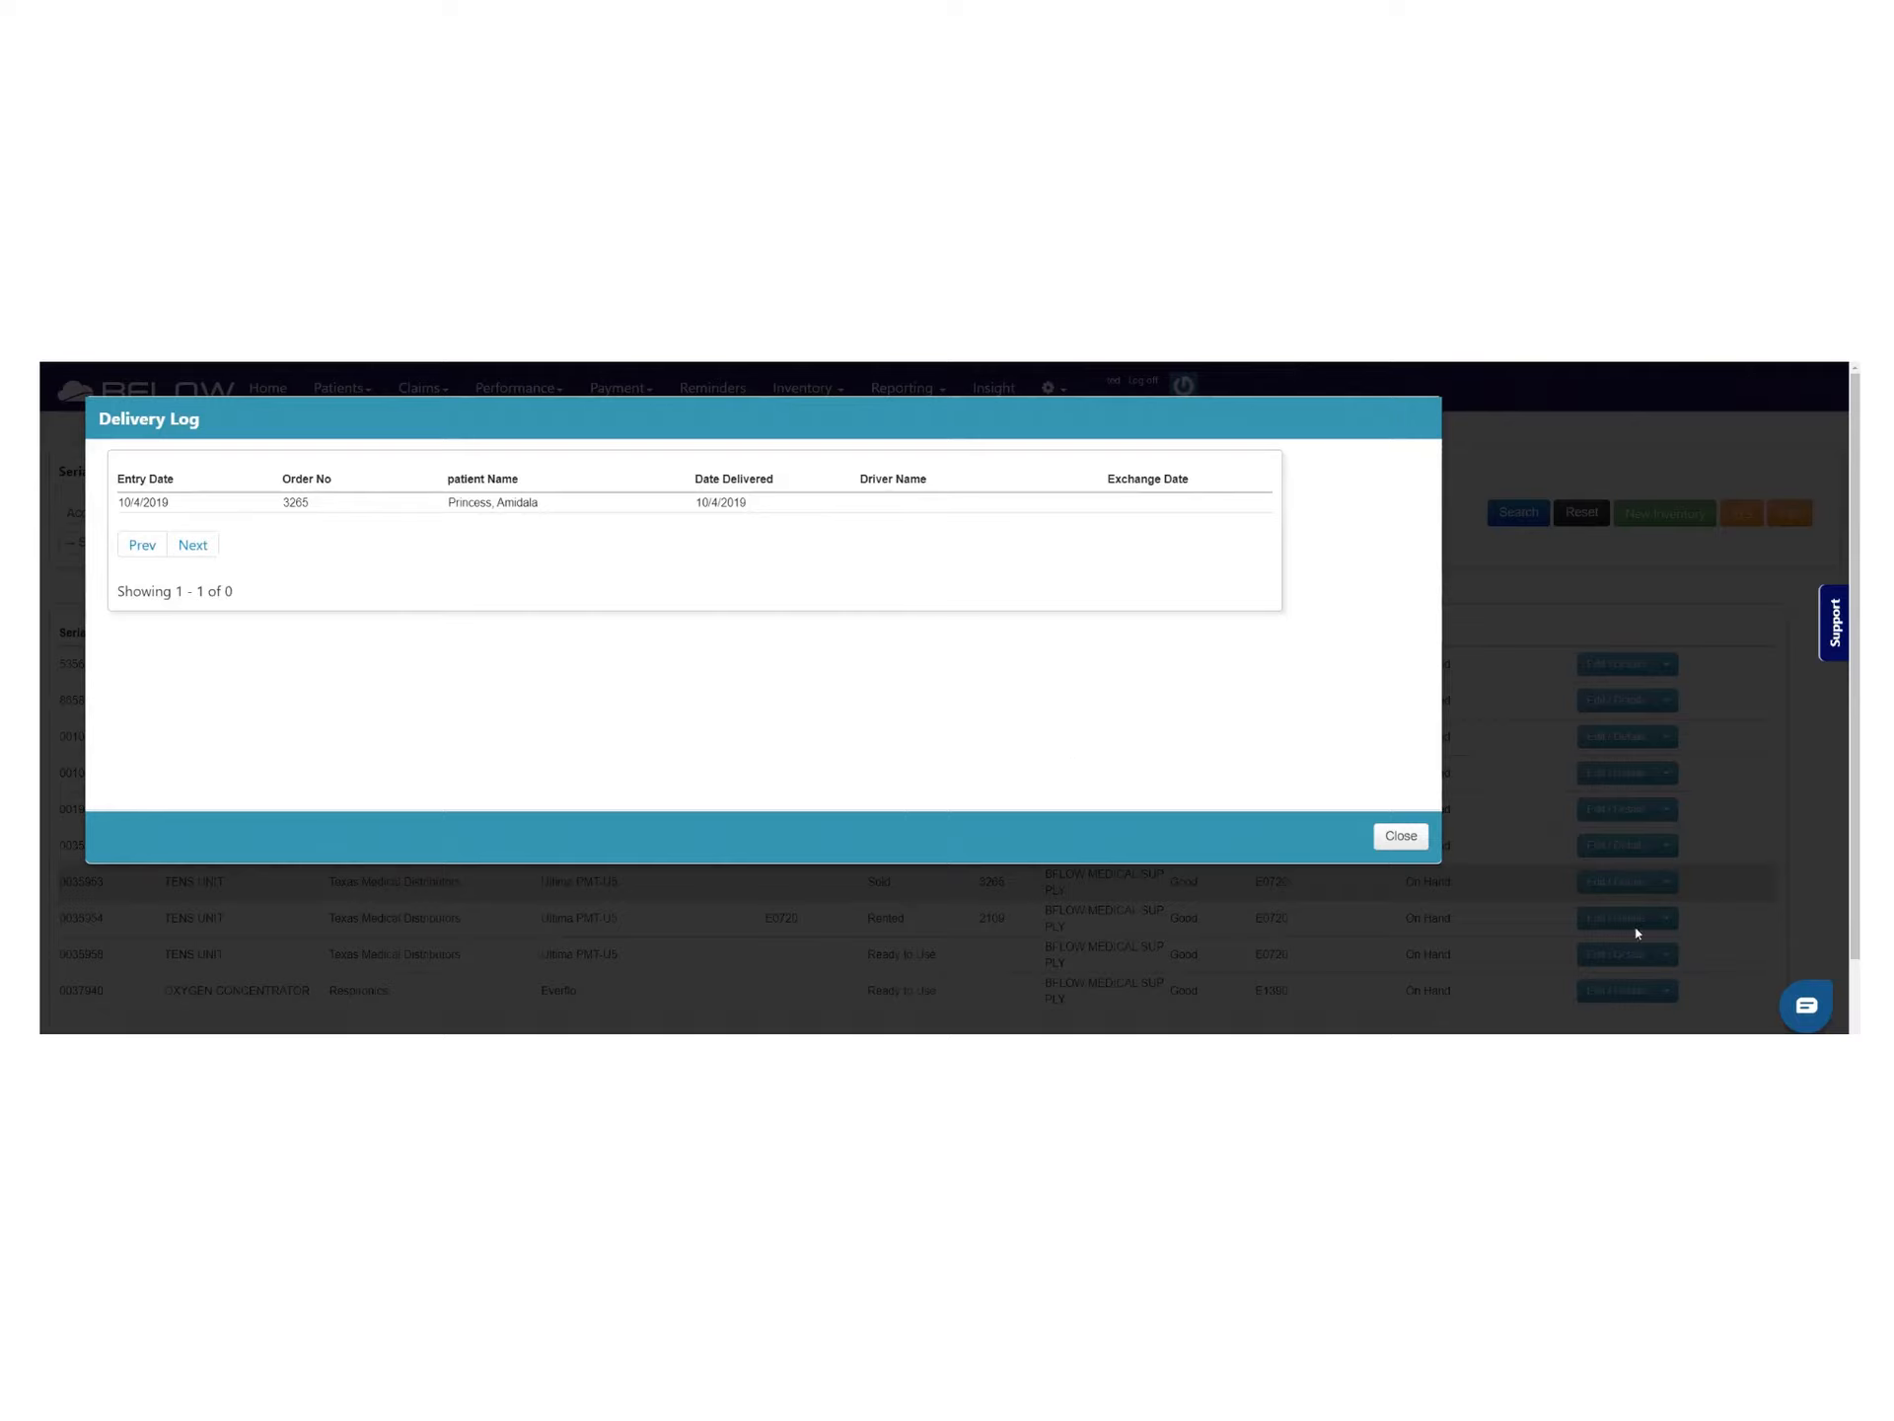
left_click(1411, 834)
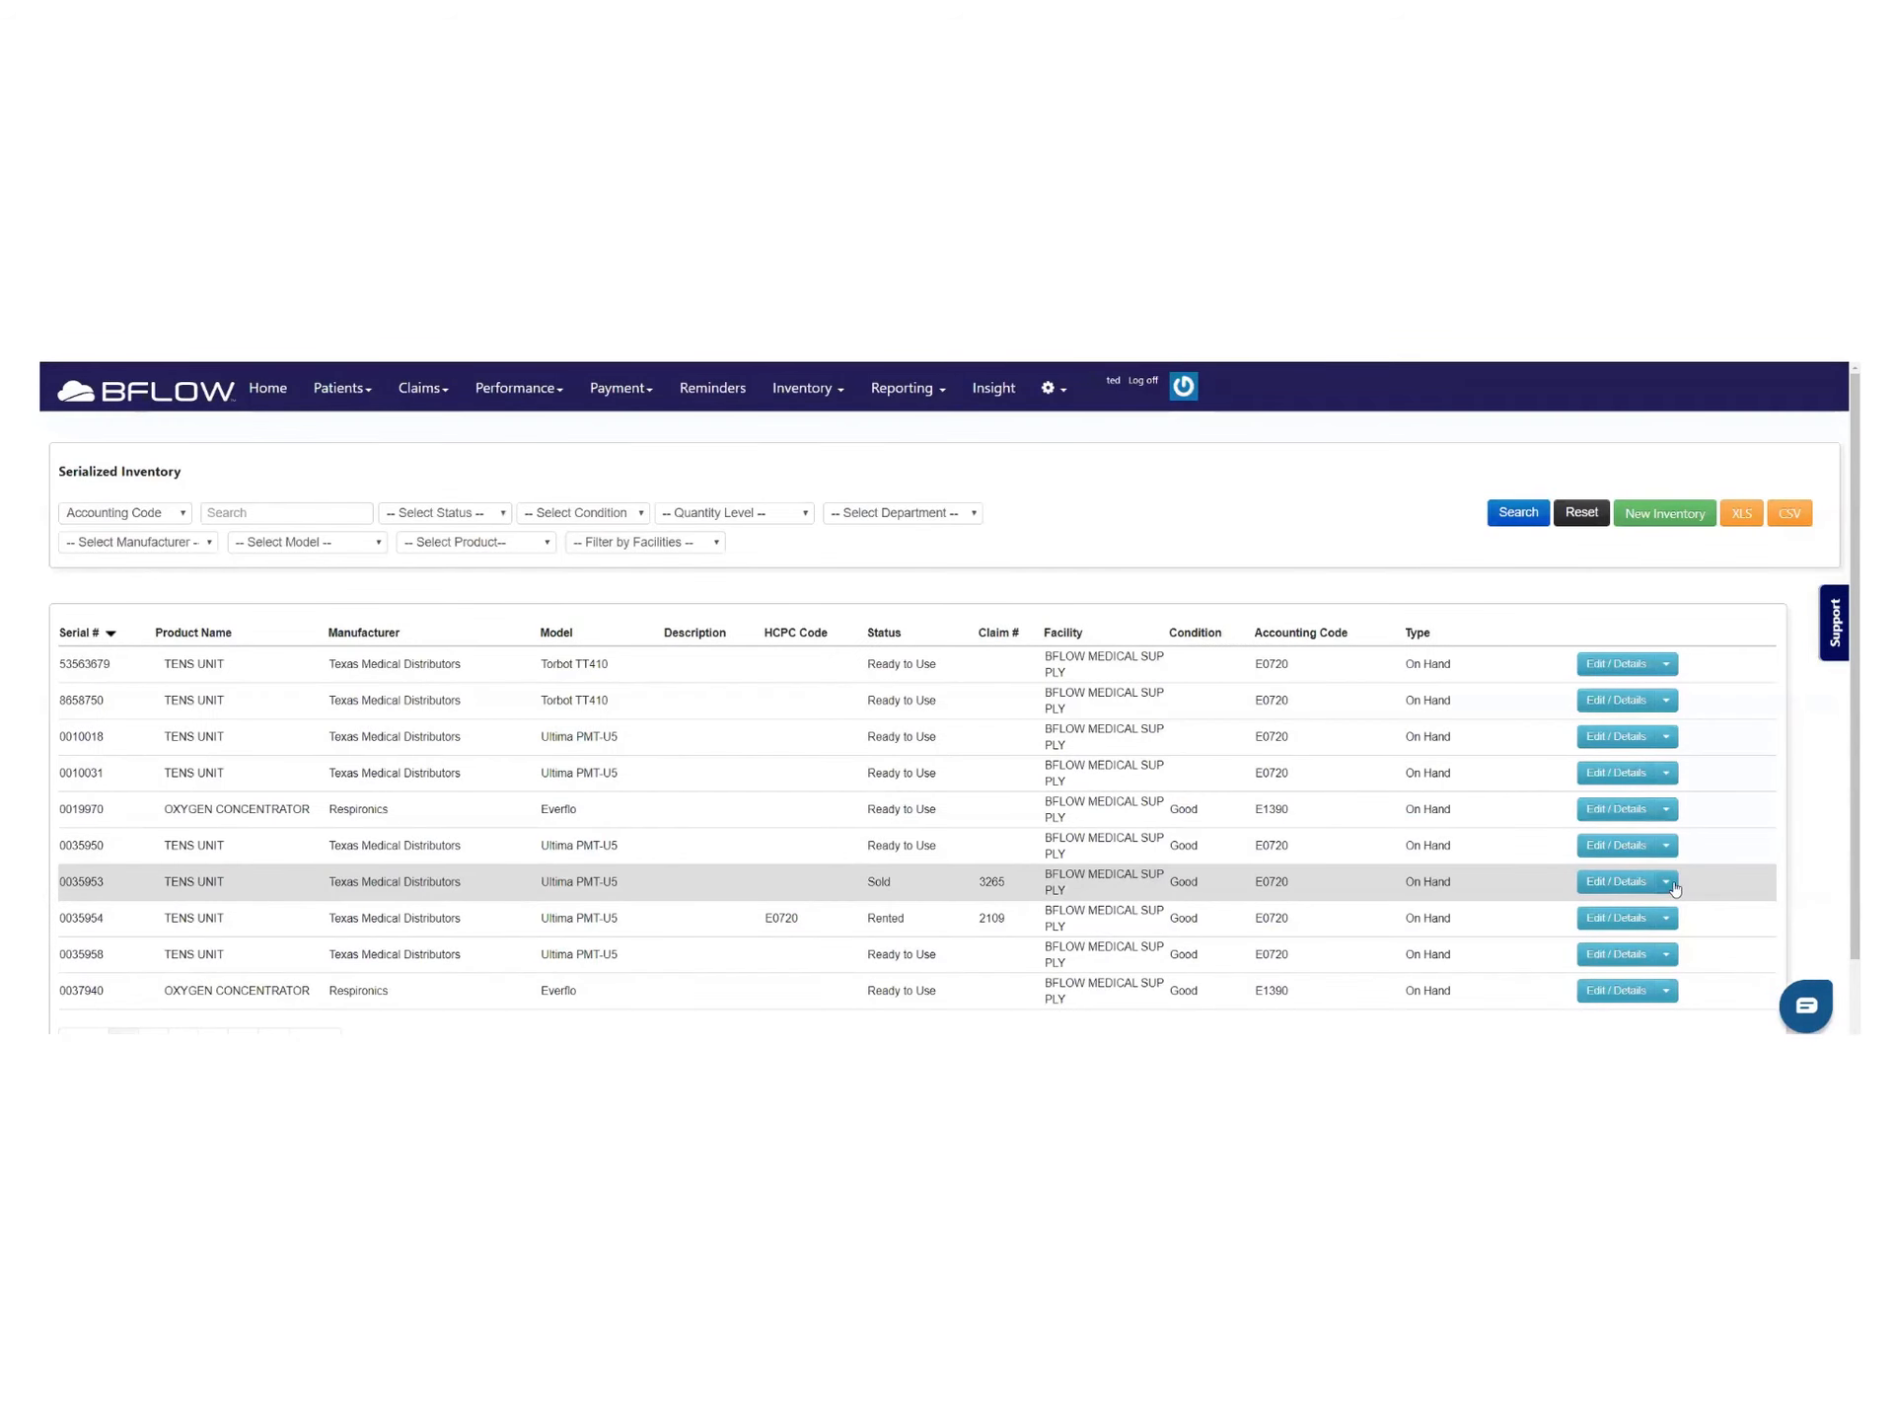
Start an exchange for sold unit 0035953, close the replacement search unsaved, and return to its actions
left_click(1667, 881)
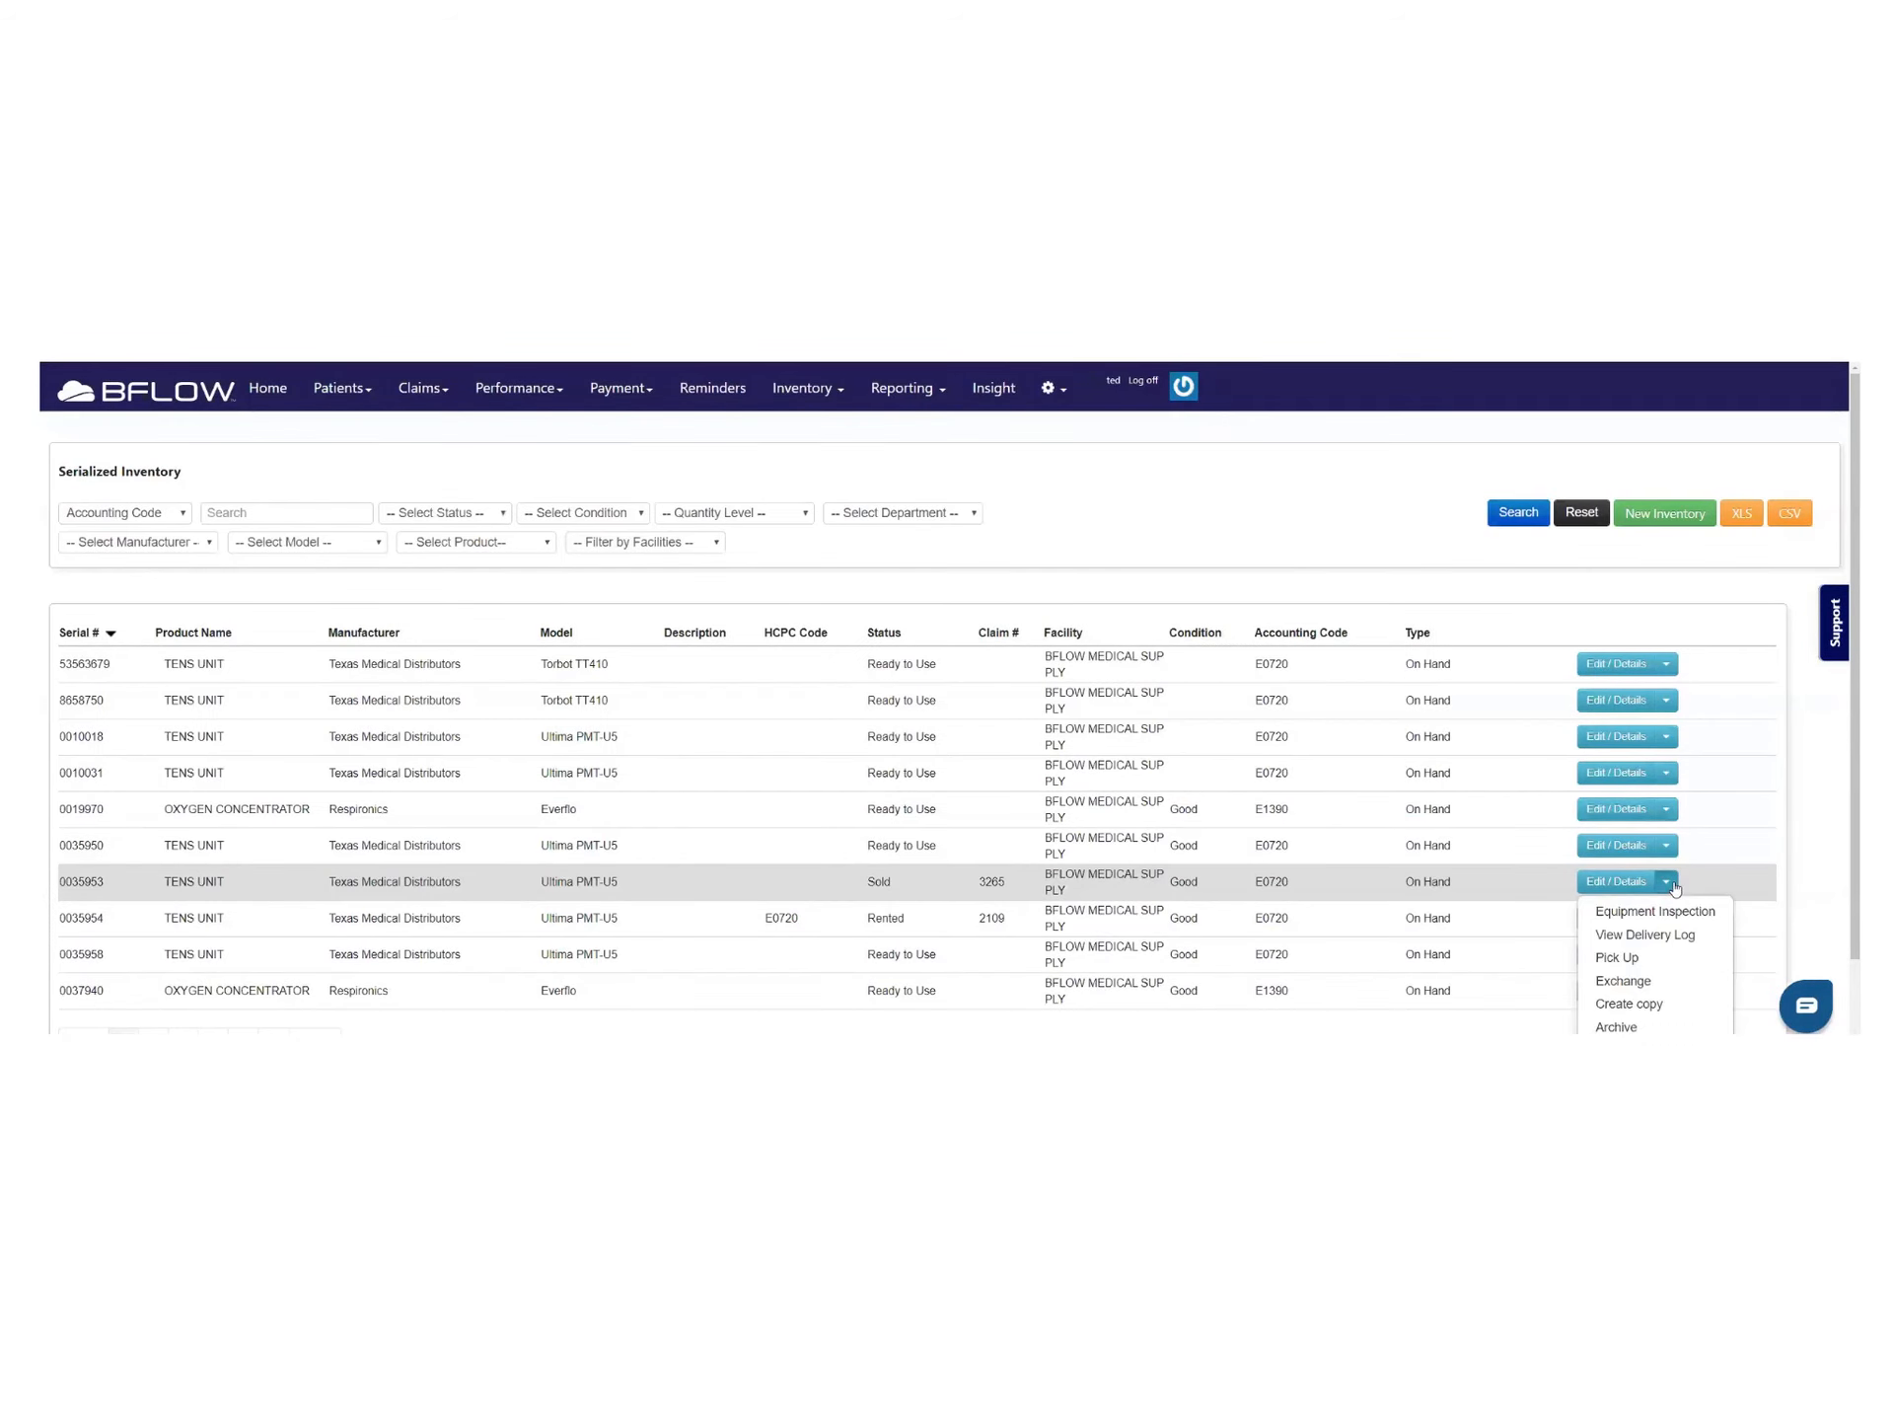
left_click(1625, 982)
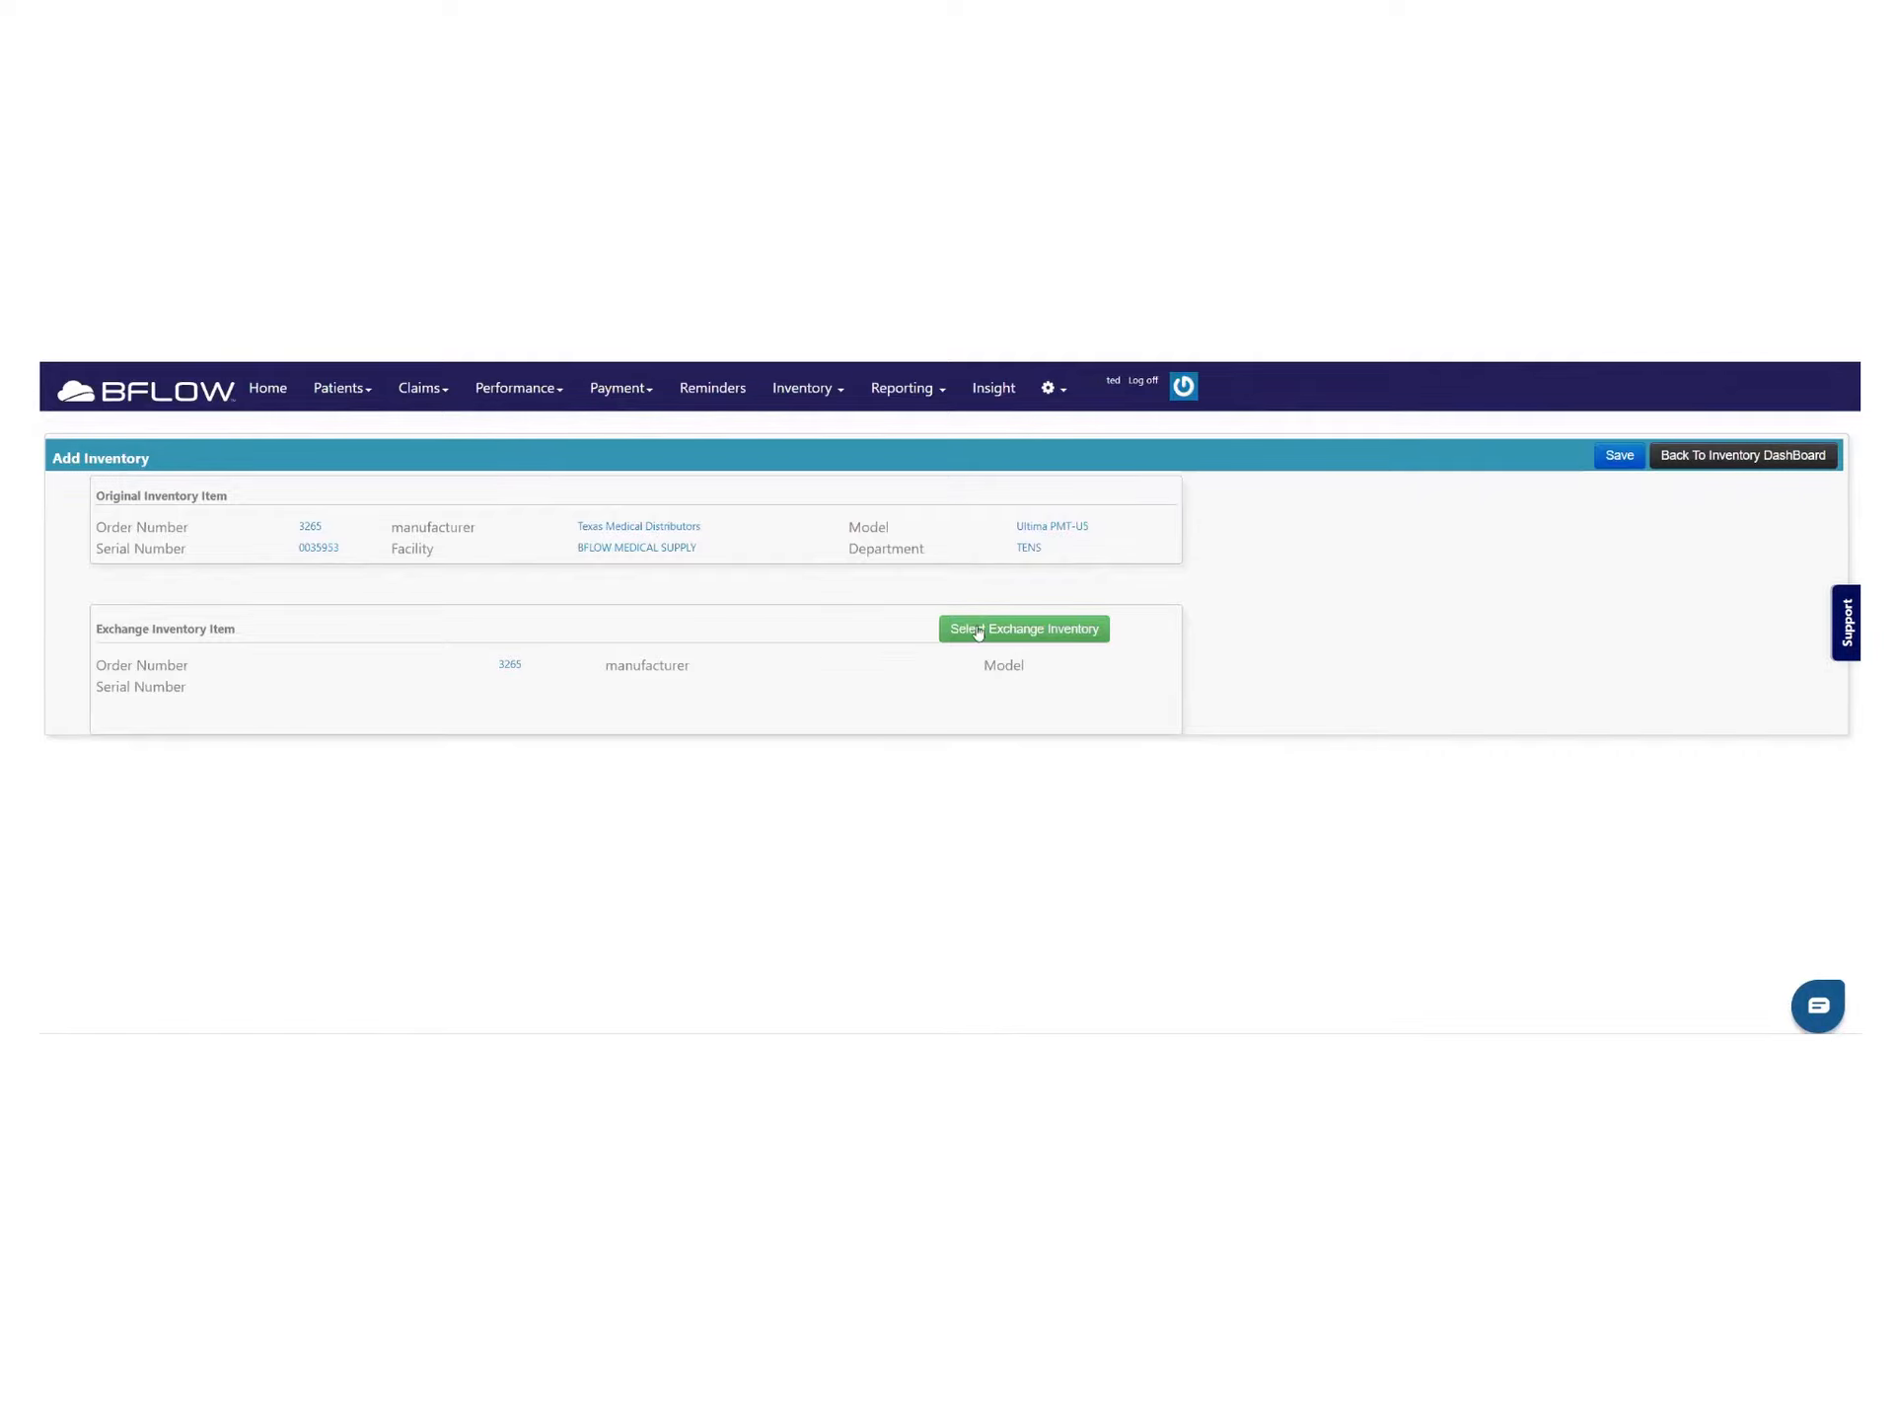
left_click(1044, 625)
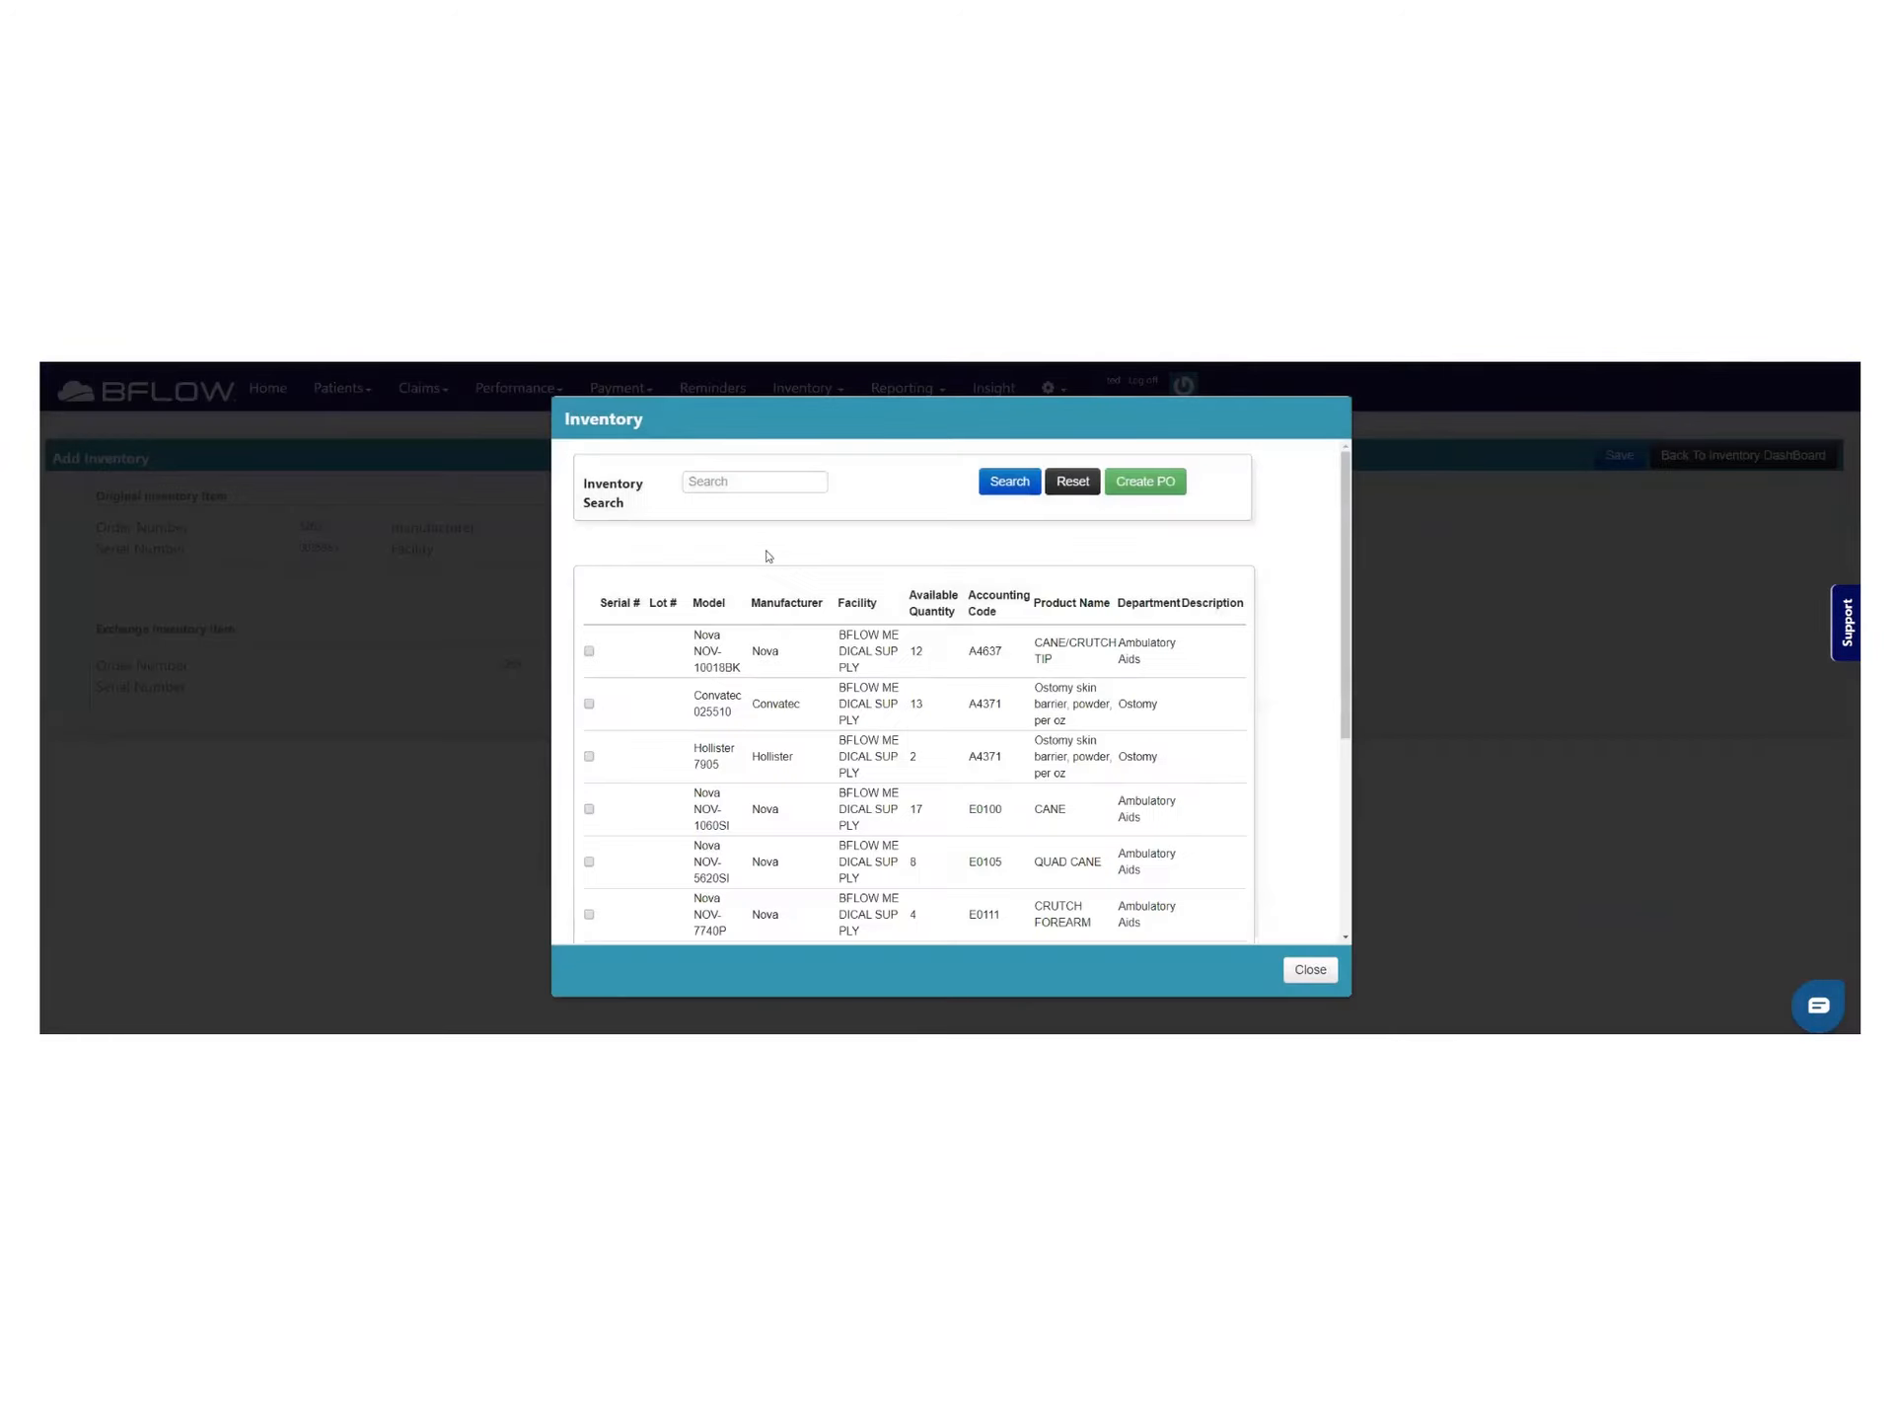
left_click(1311, 969)
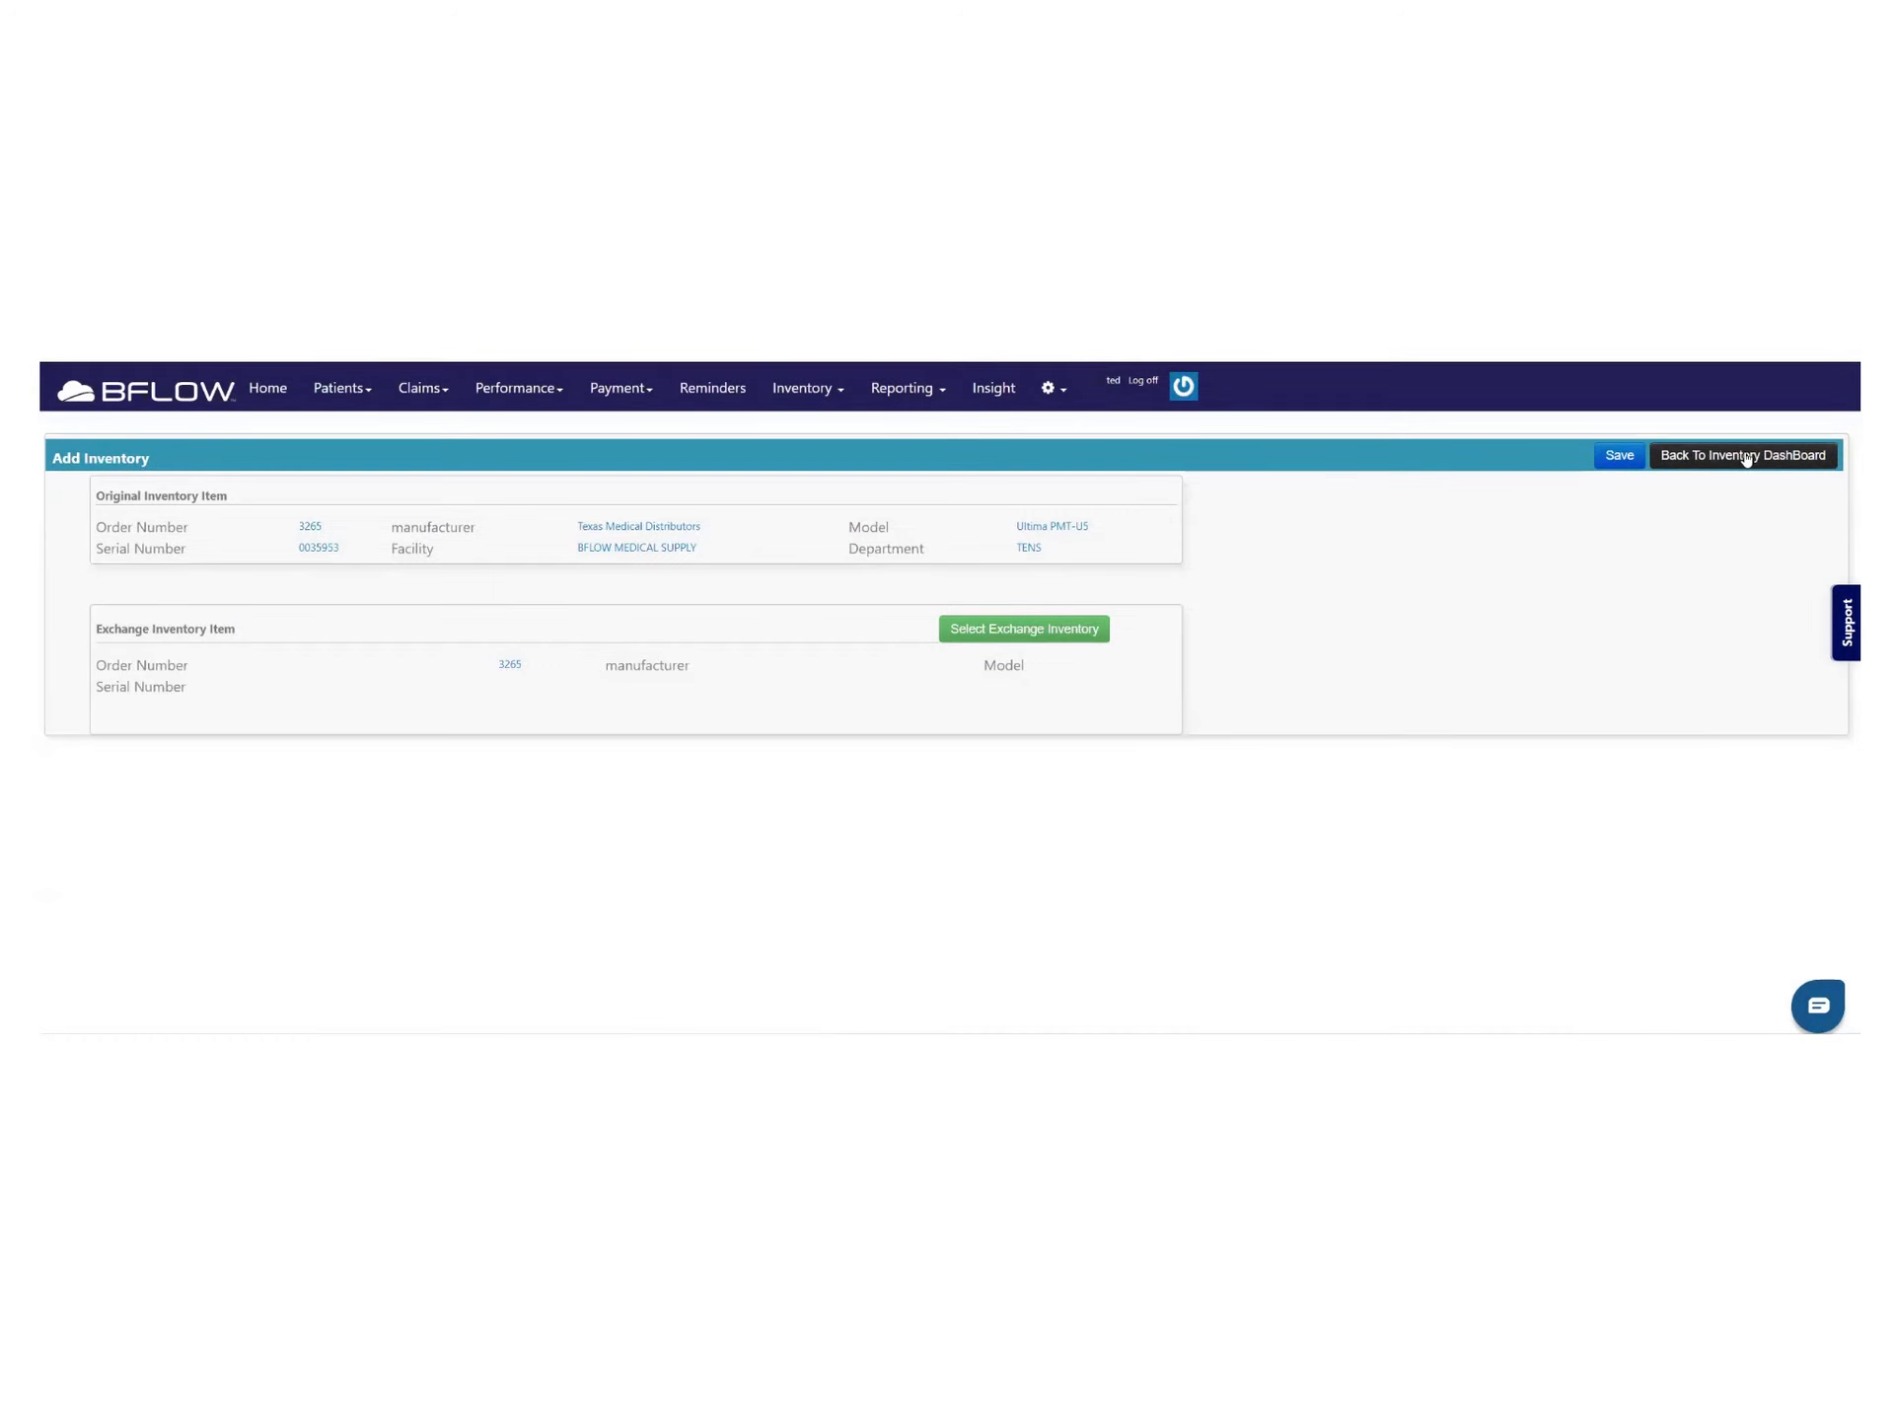
left_click(1747, 459)
left_click(1667, 881)
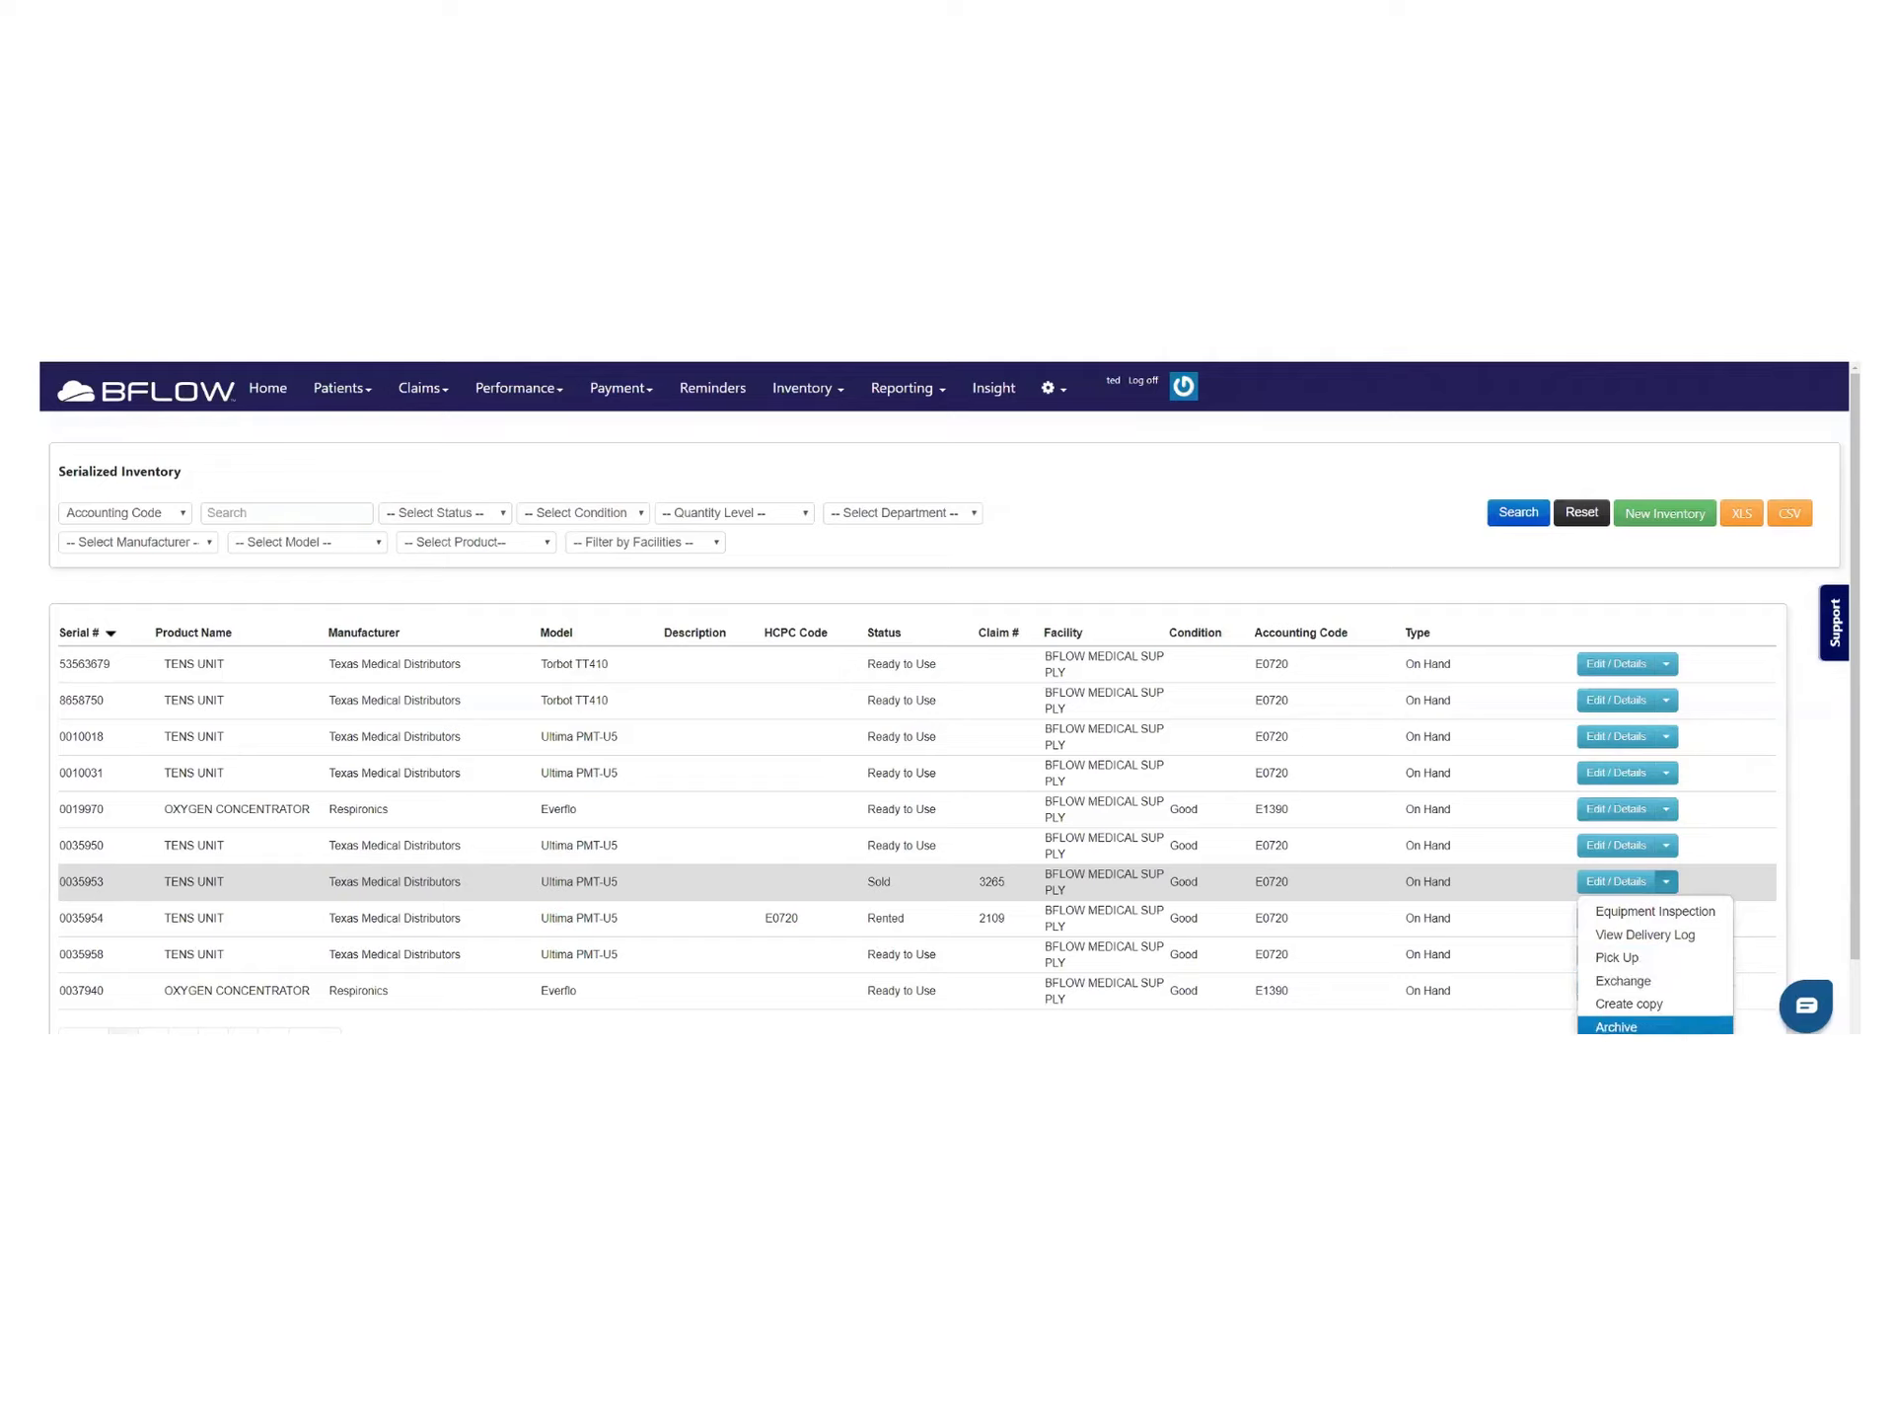
Dismiss the row's action choices and bring up the Inventory menu
left_click(1733, 811)
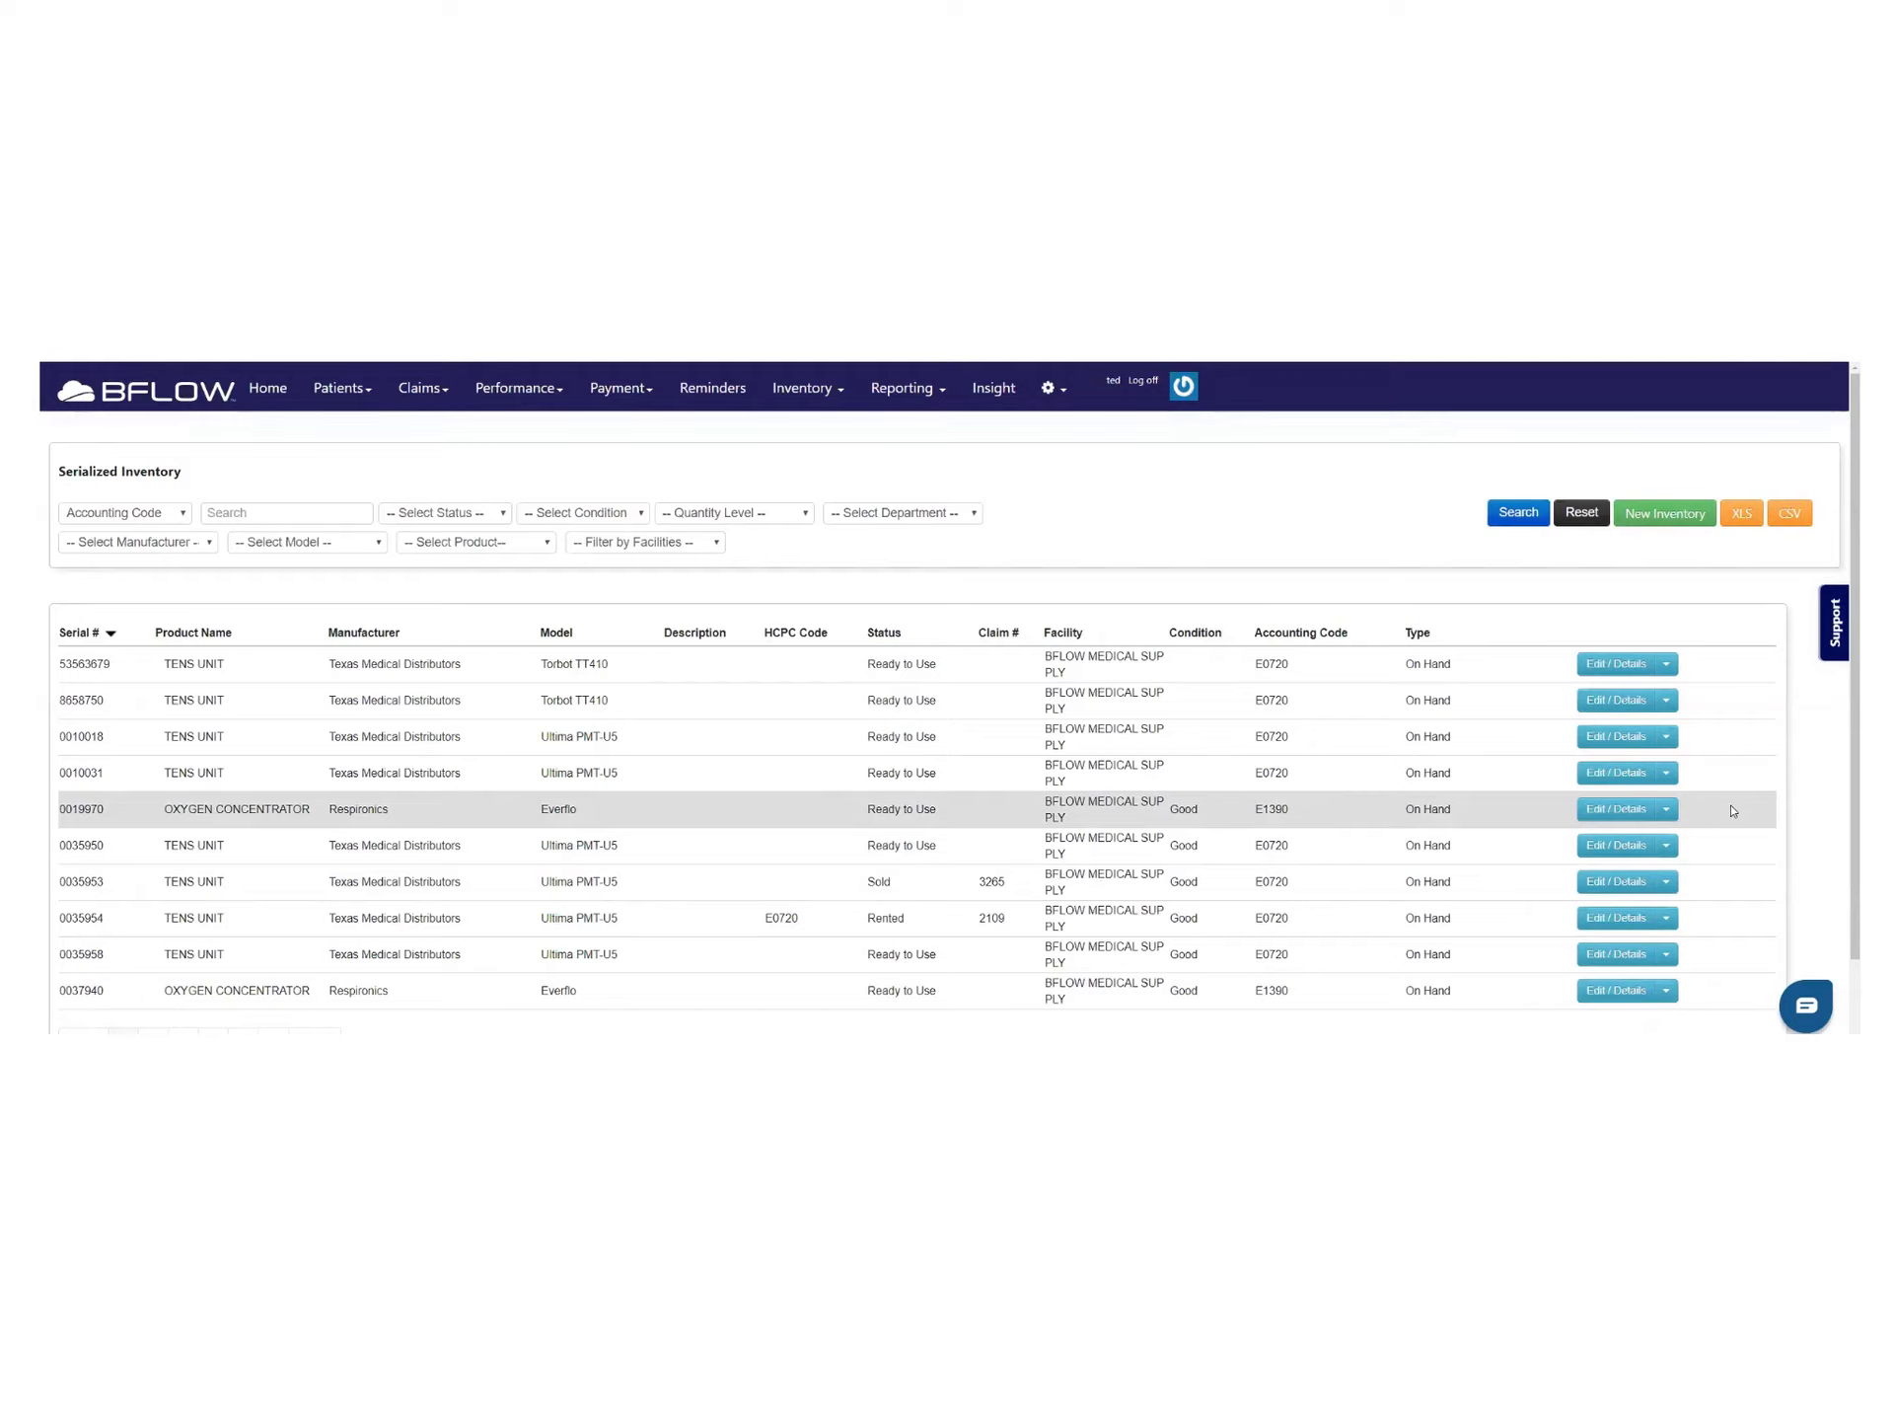
left_click(839, 394)
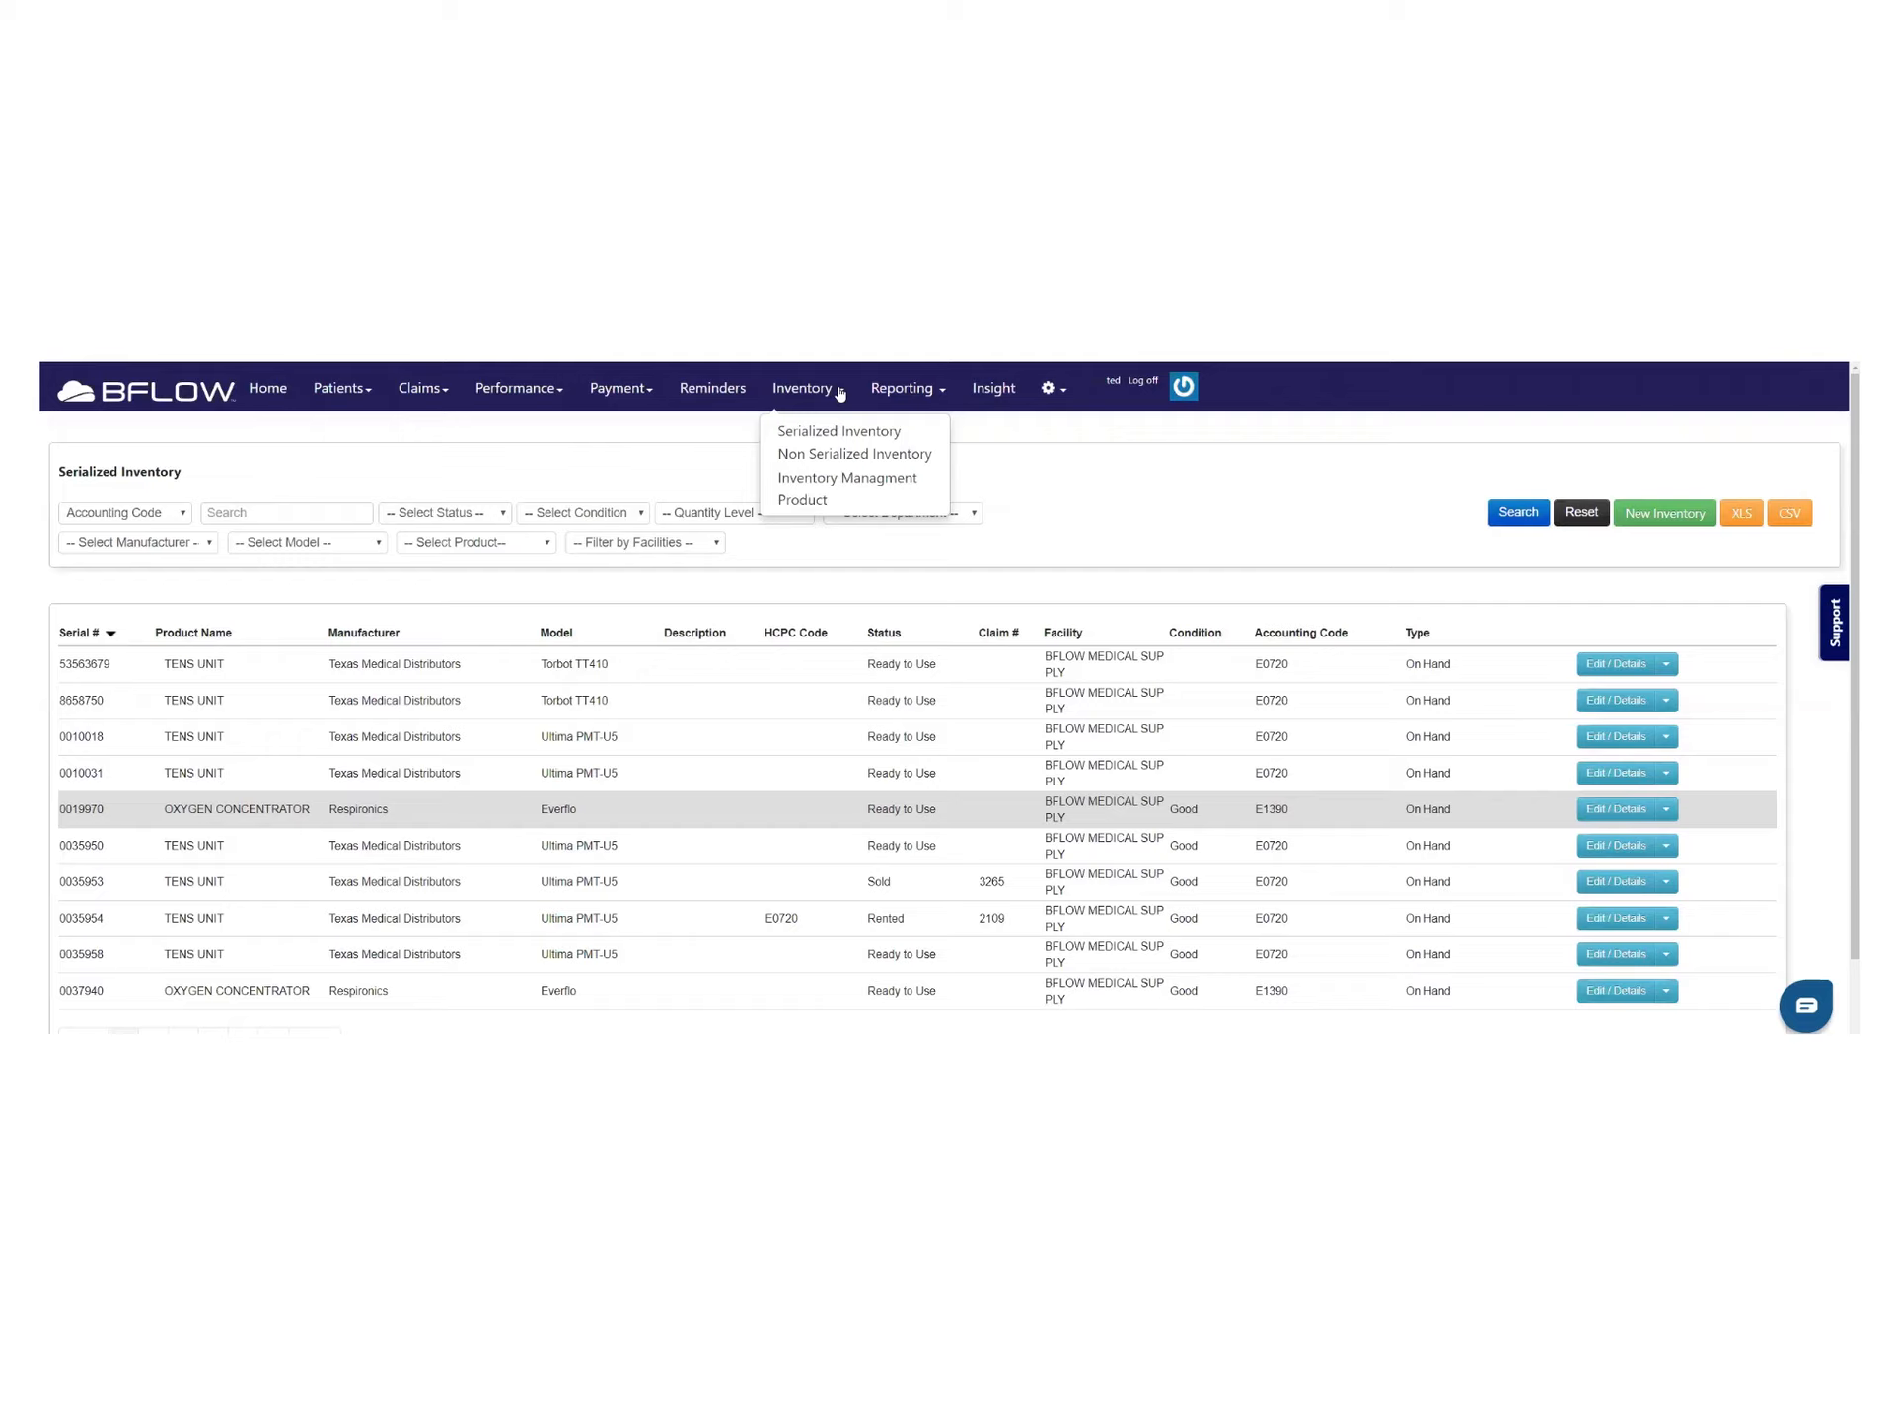
Open the Payment Analysis Report and review its parameters, including Begin Date 1 and the Insurances list
left_click(923, 389)
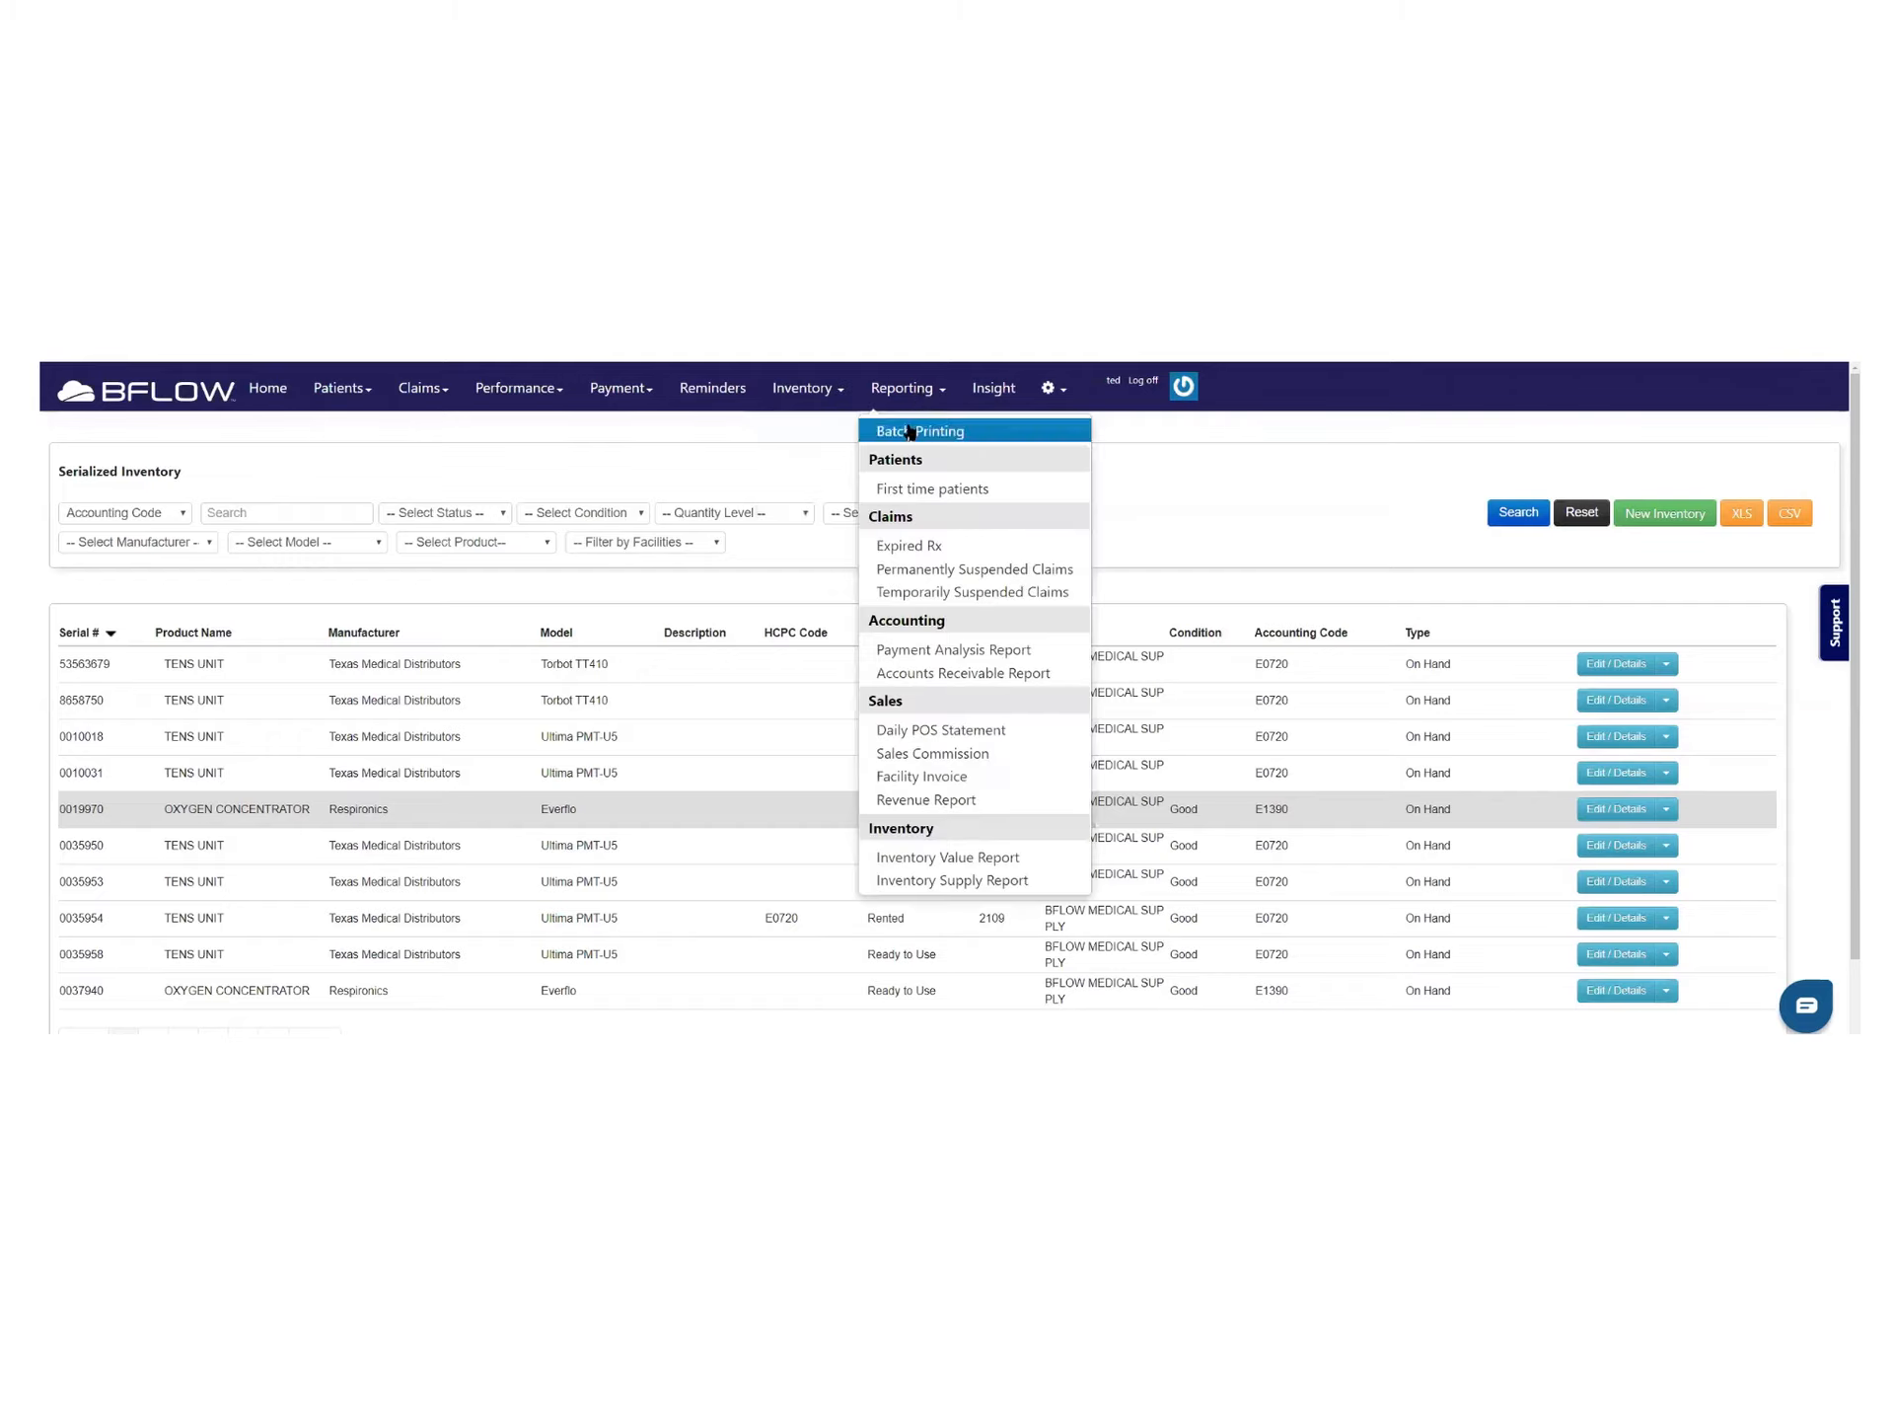
left_click(938, 651)
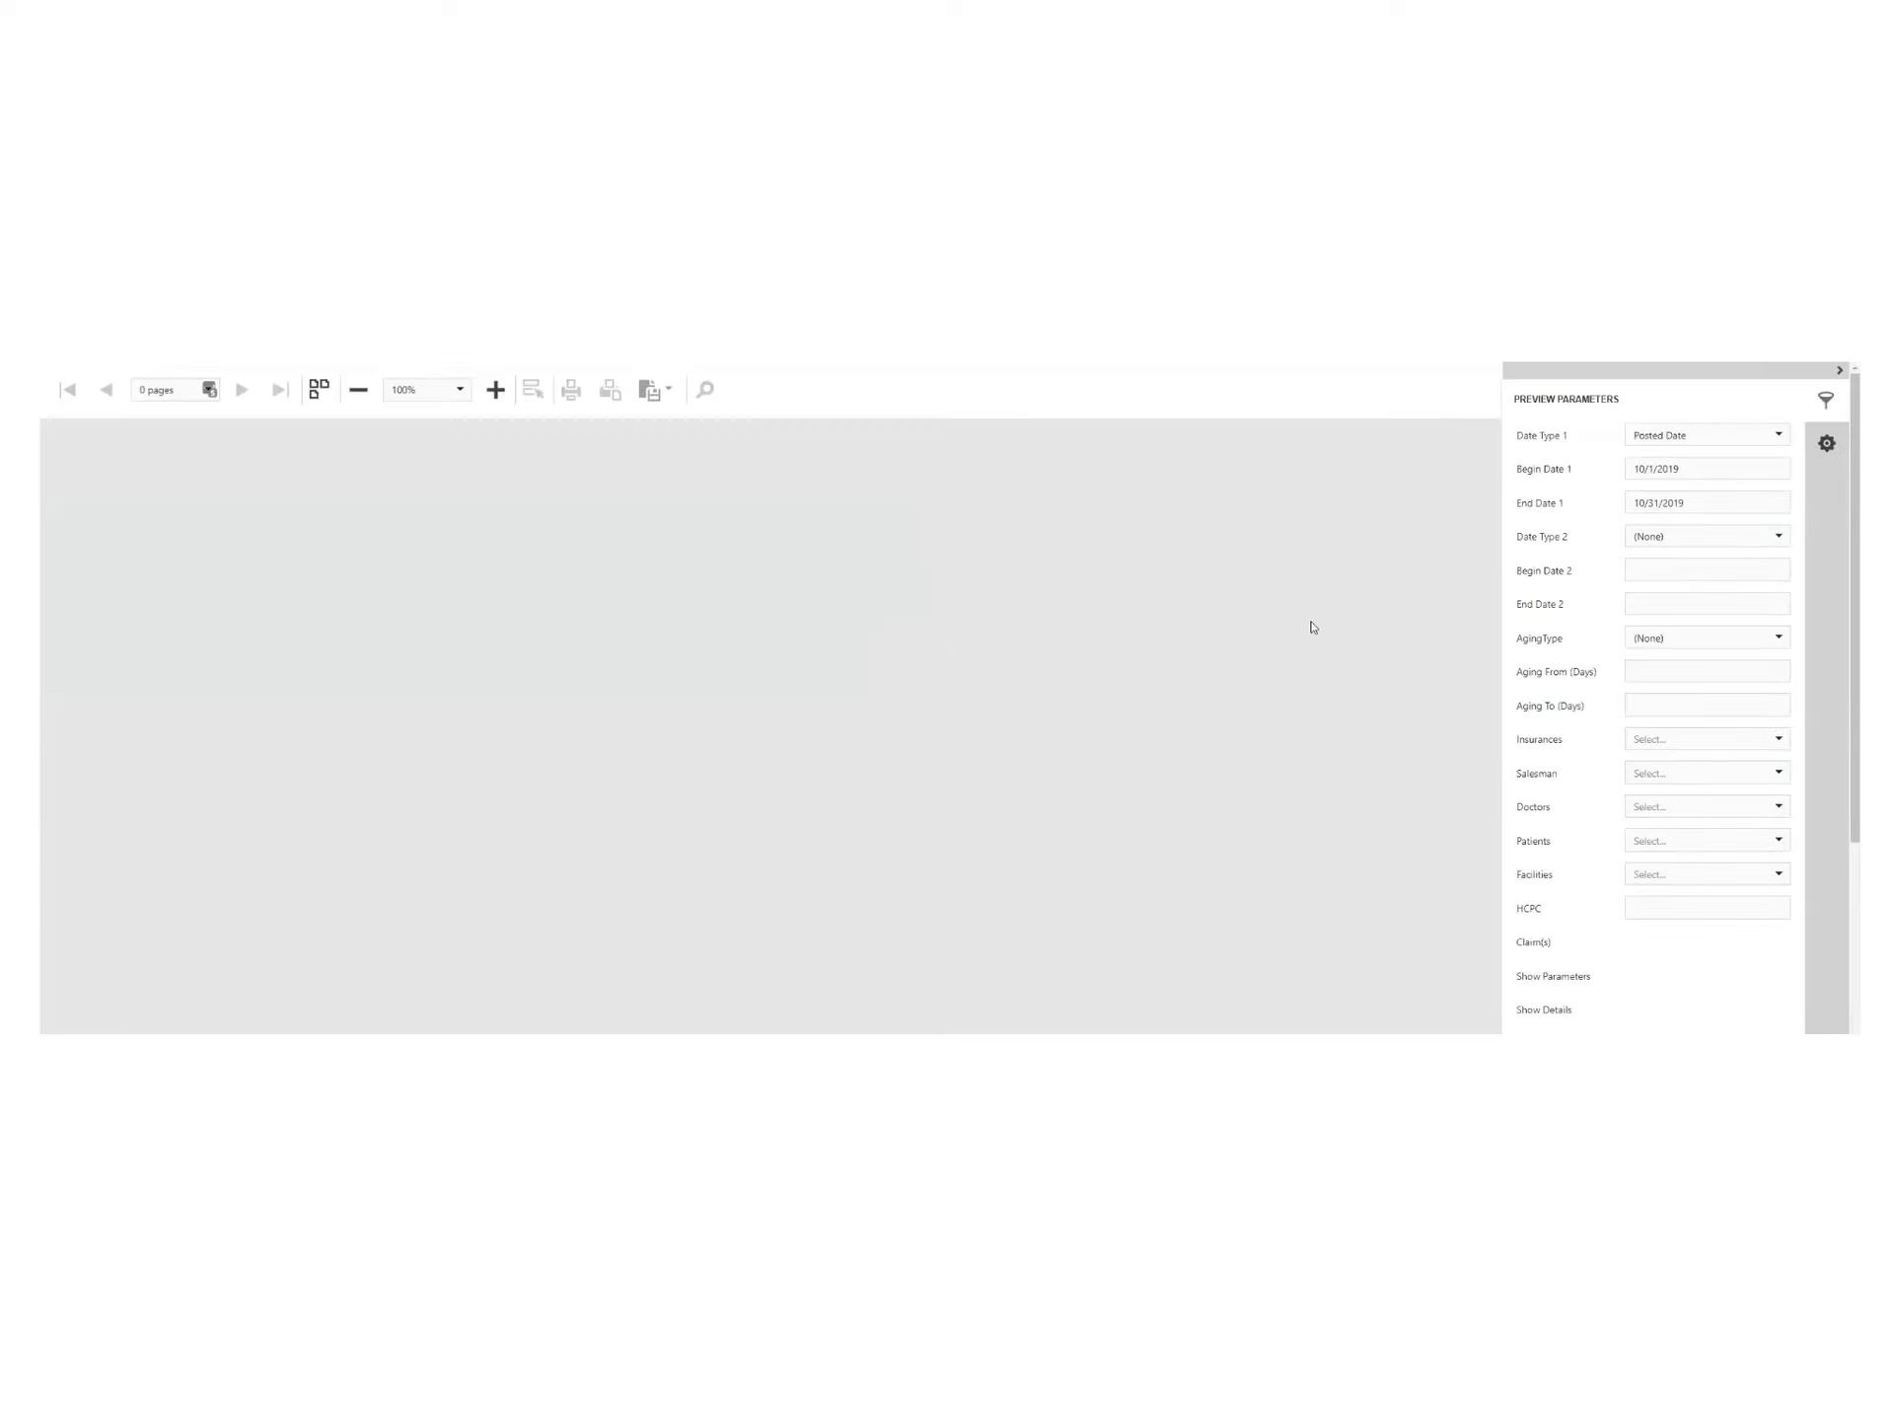
left_click_drag(1674, 463, 1713, 463)
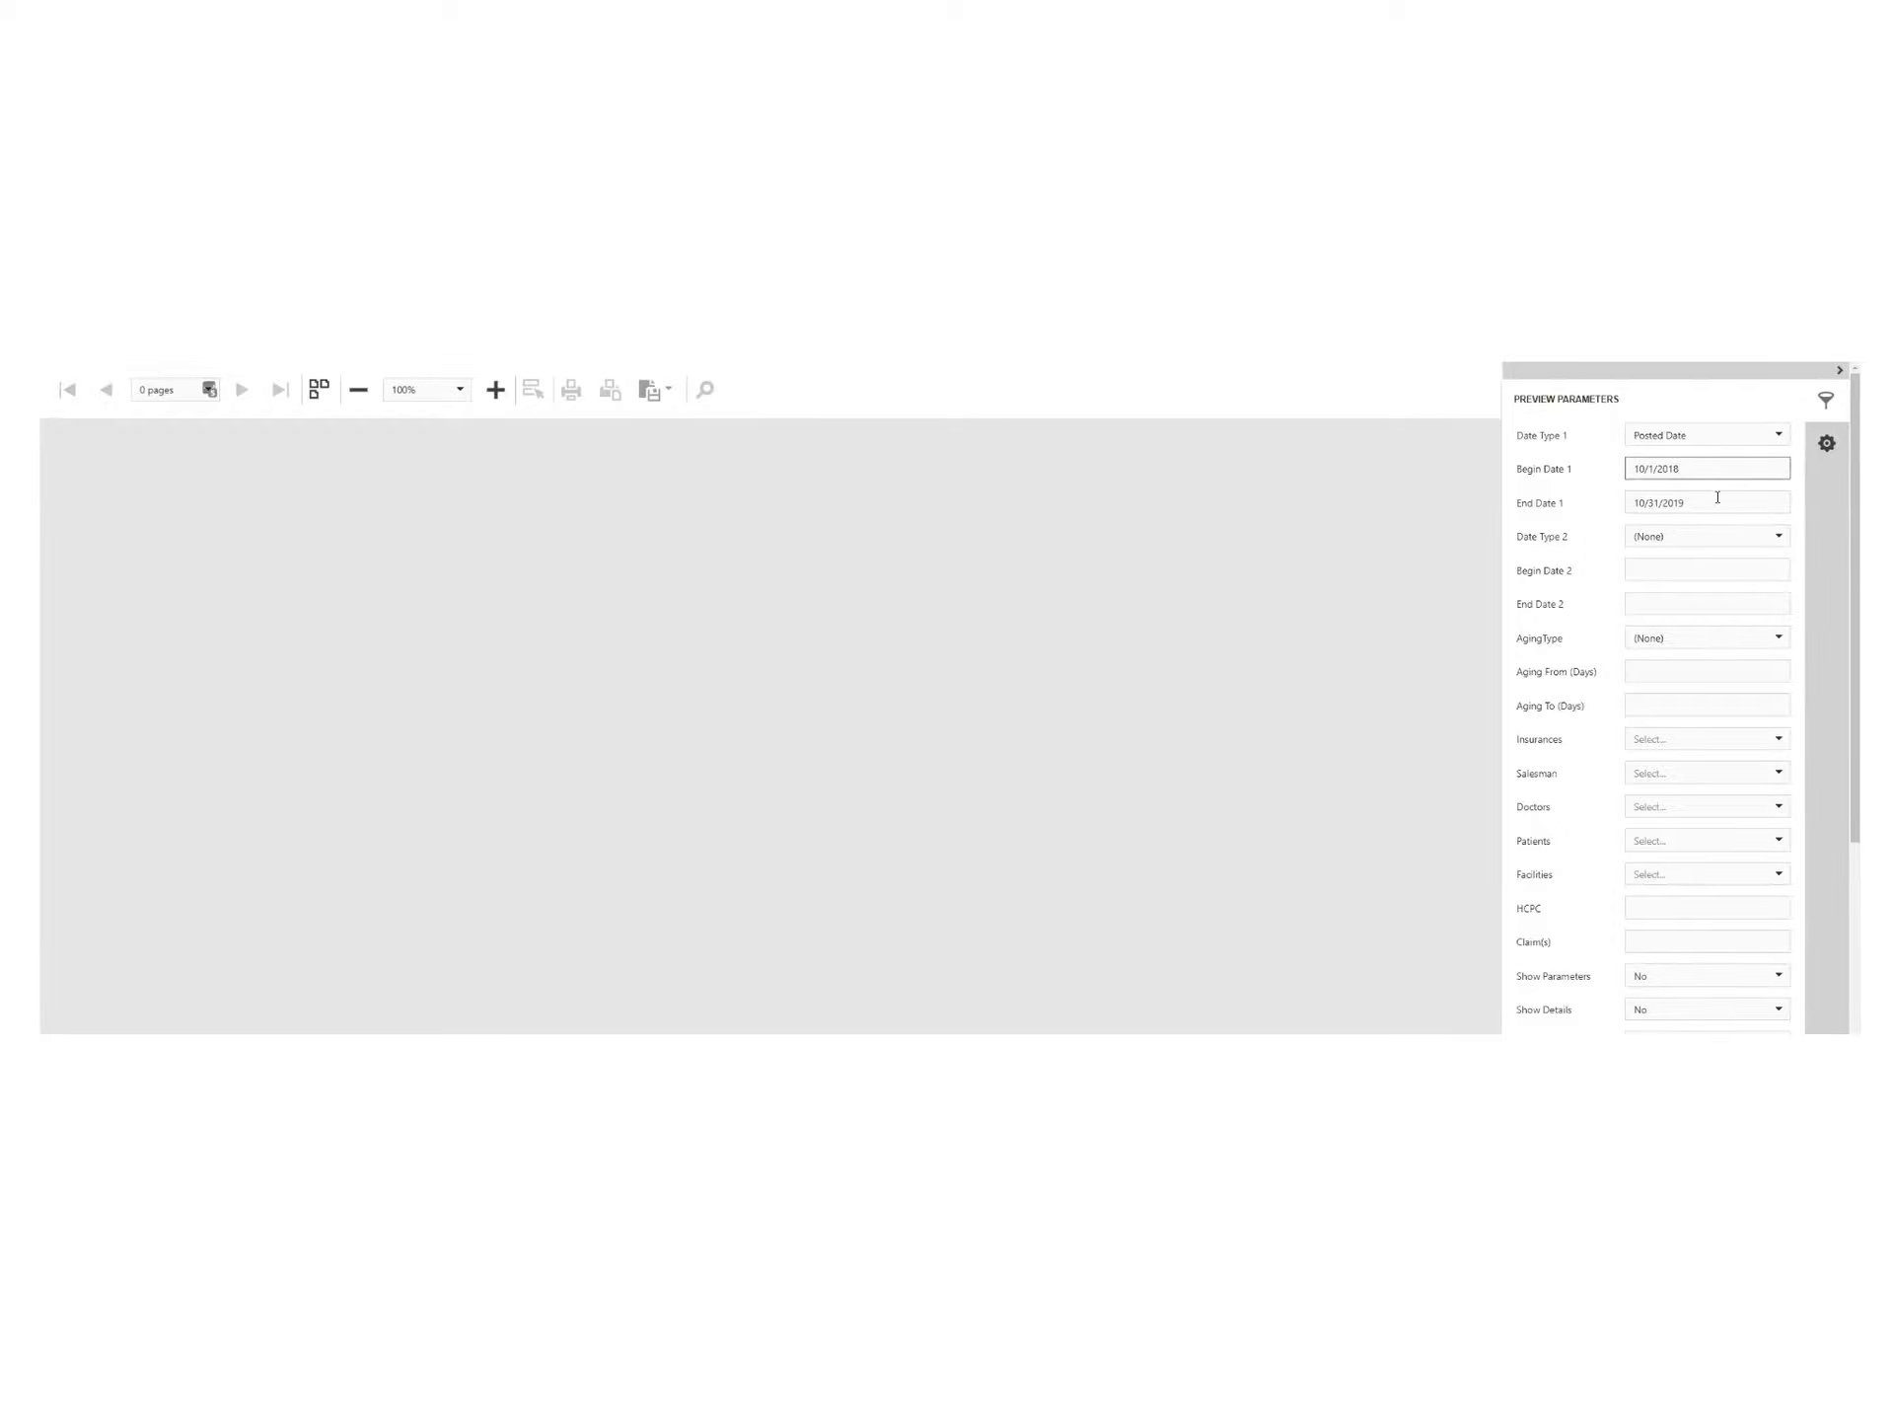
scroll(1648, 659, "down", 3)
scroll(1628, 651, "up", 3)
scroll(1699, 503, "down", 5)
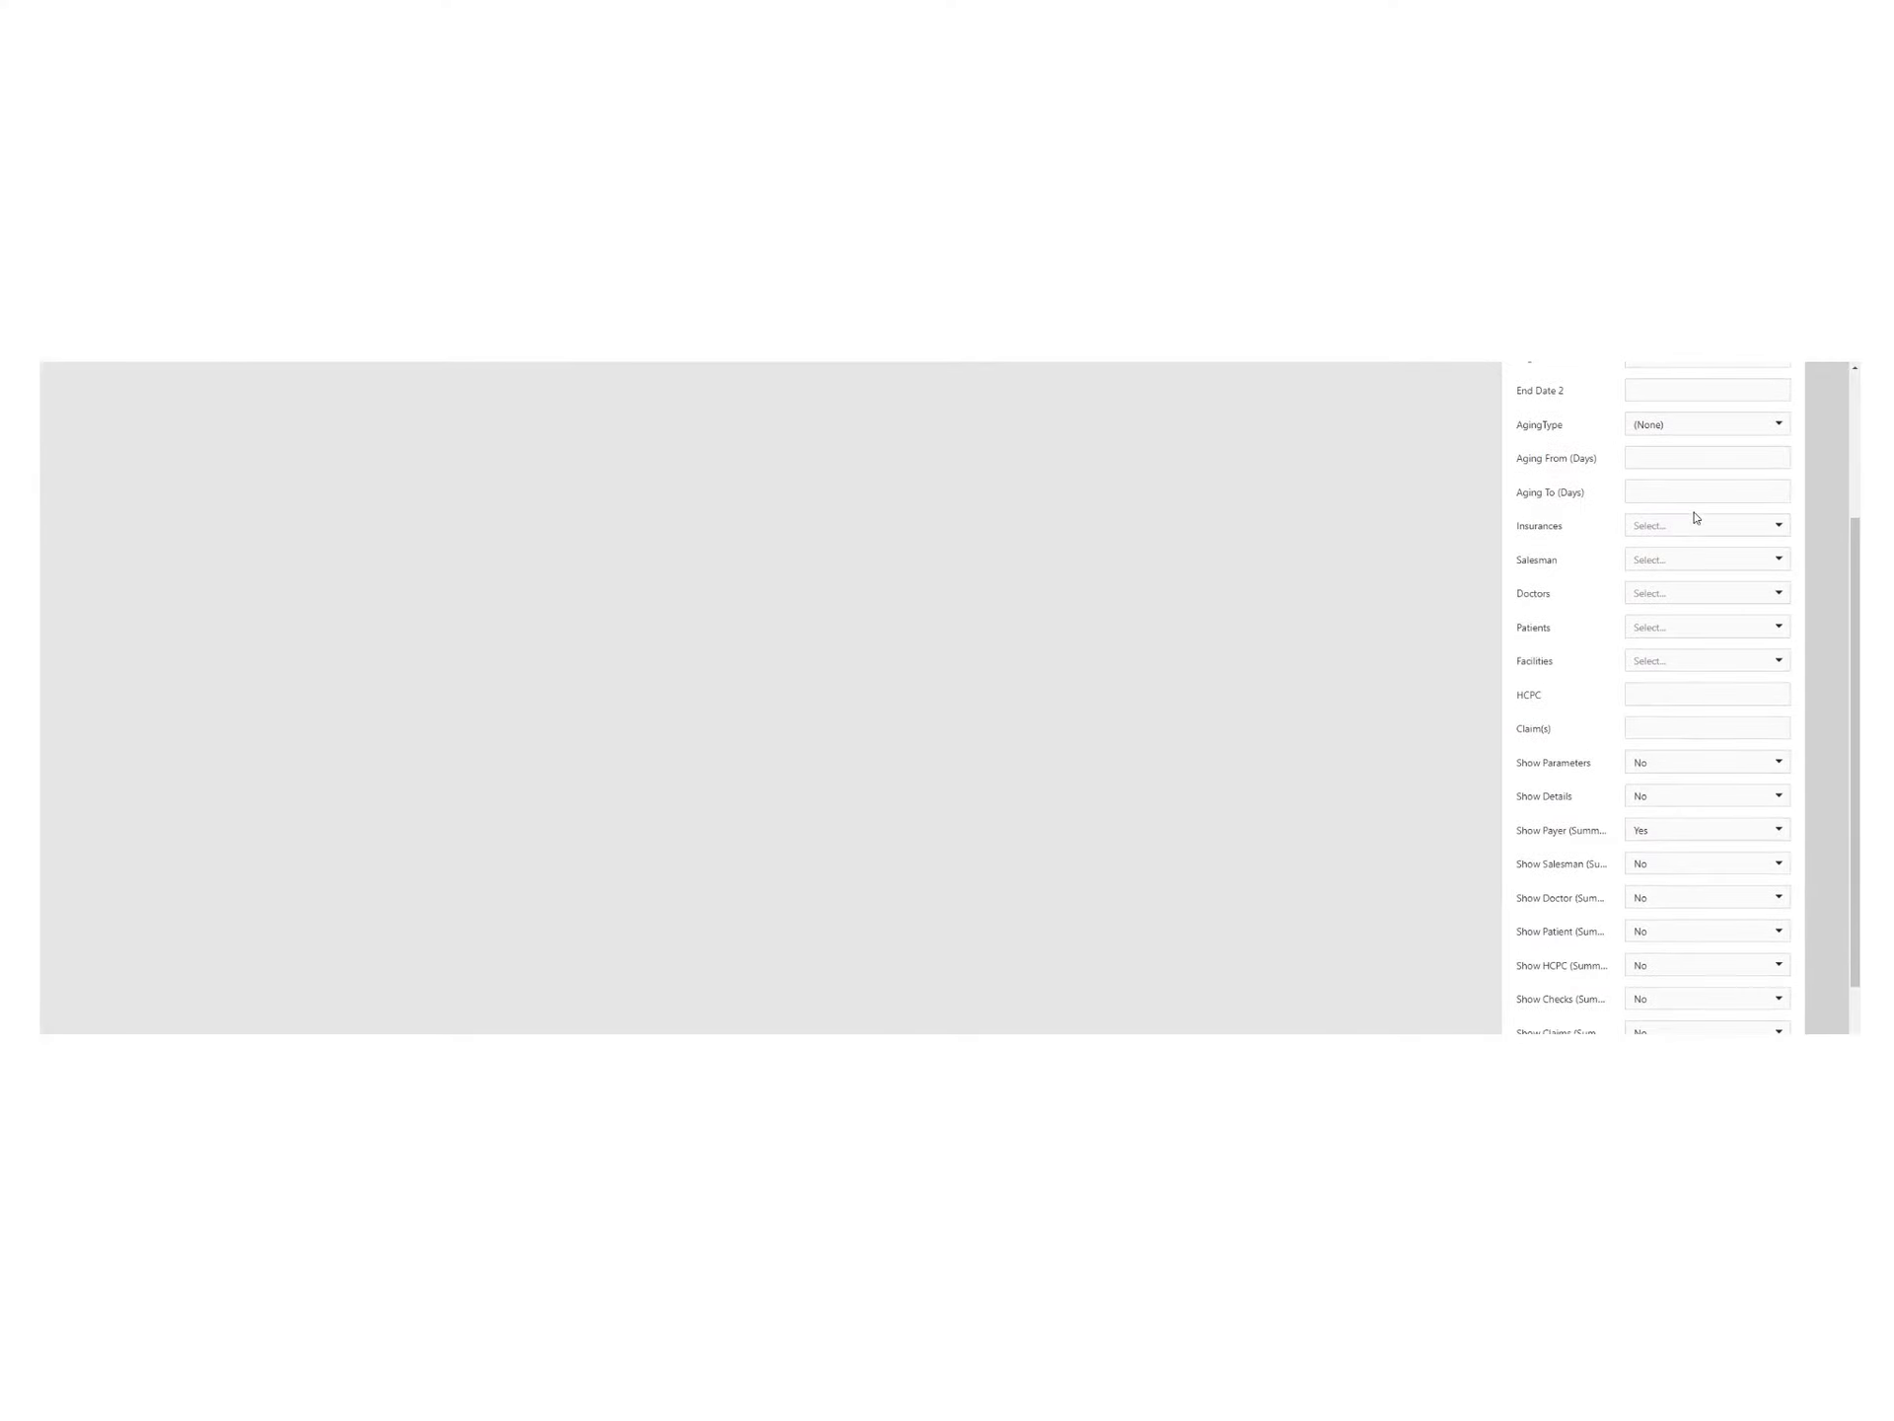
left_click(1781, 525)
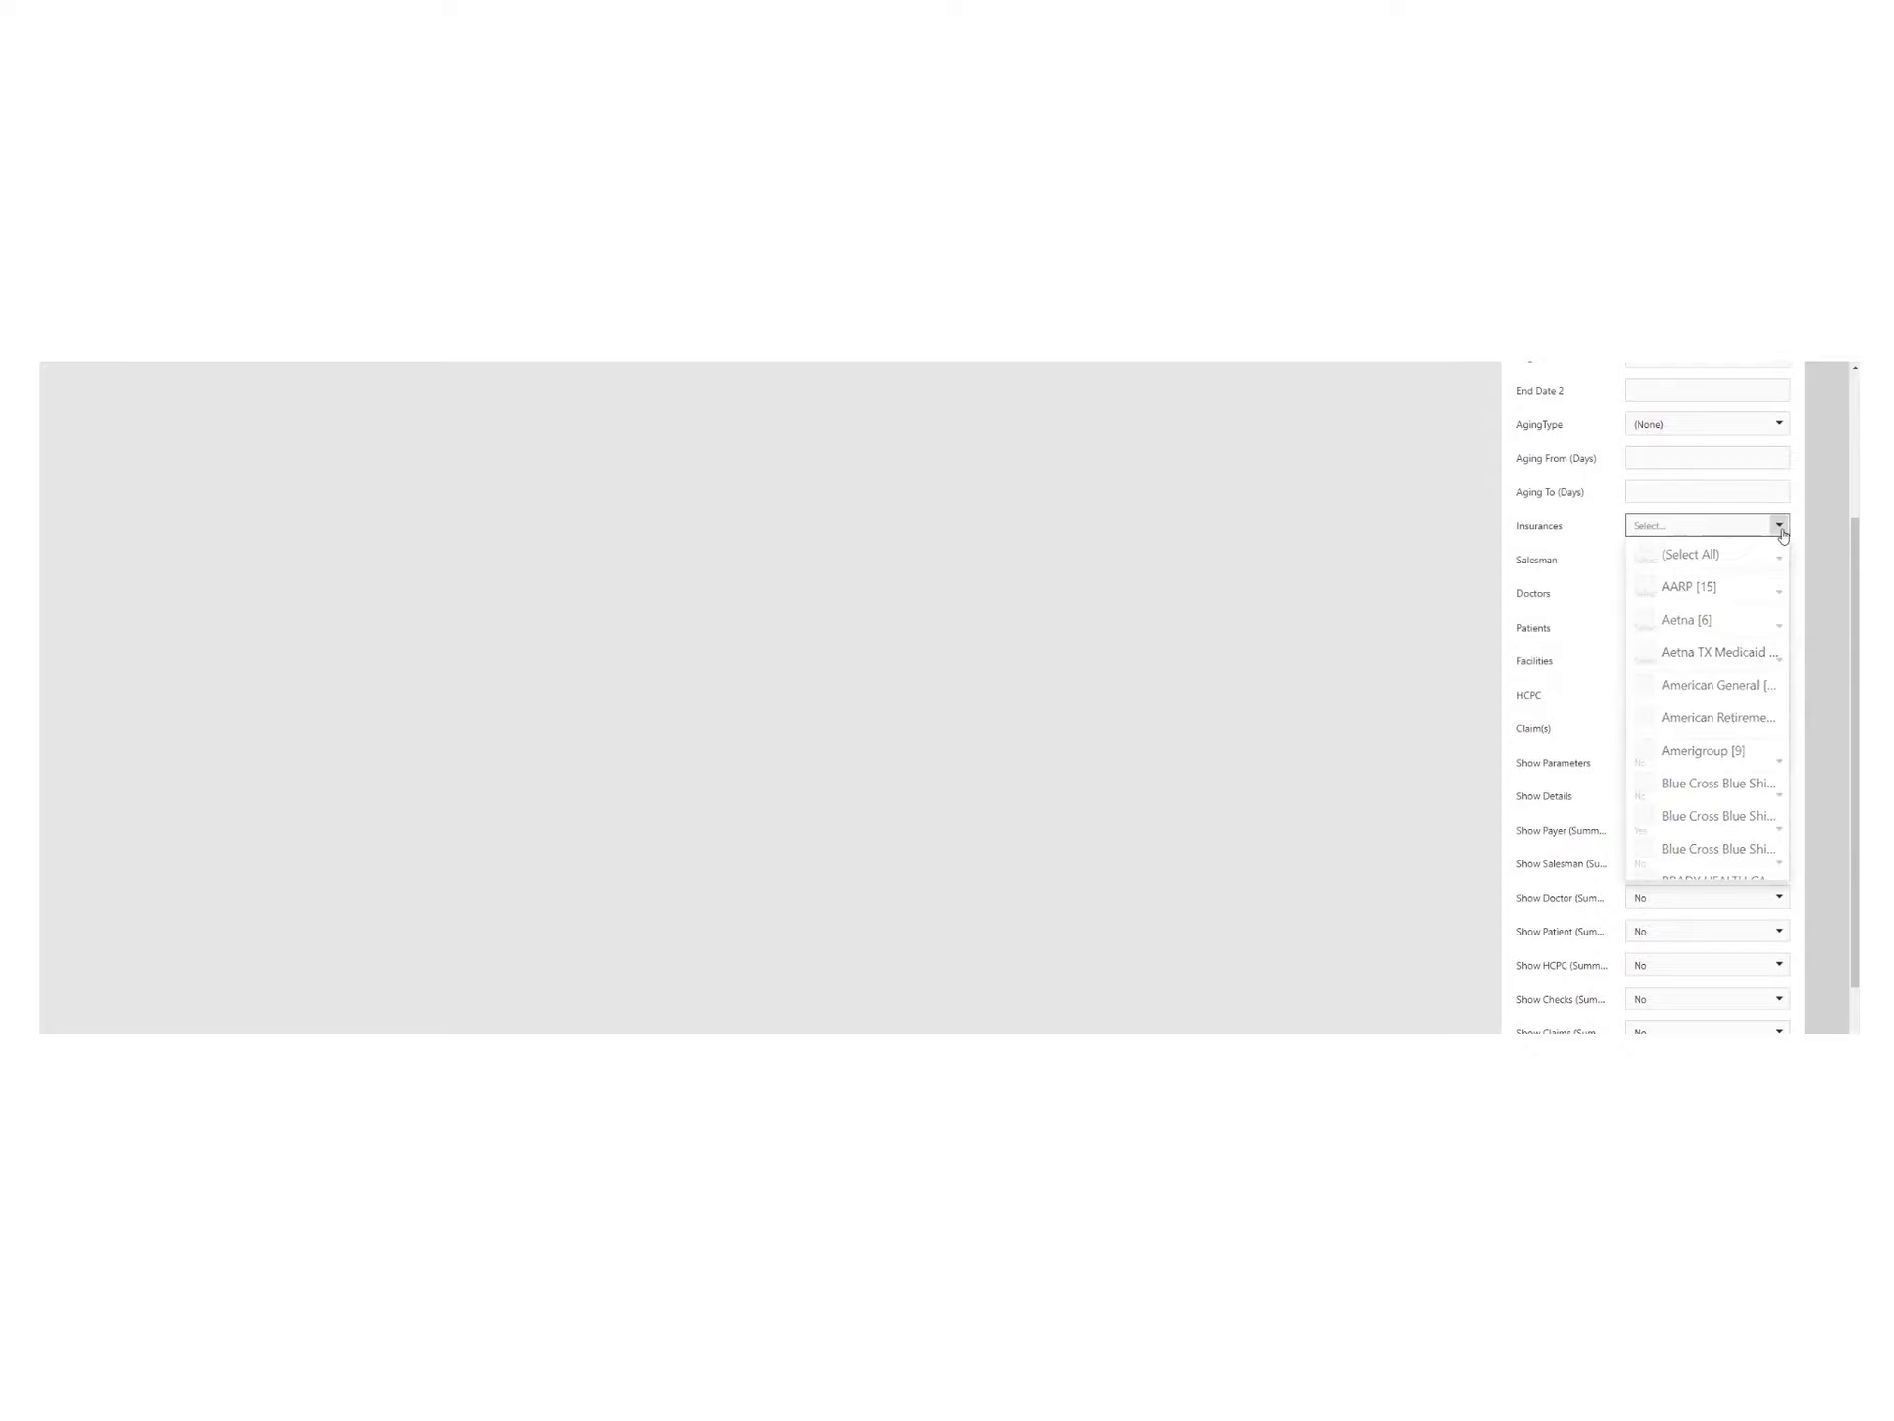
left_click(1781, 525)
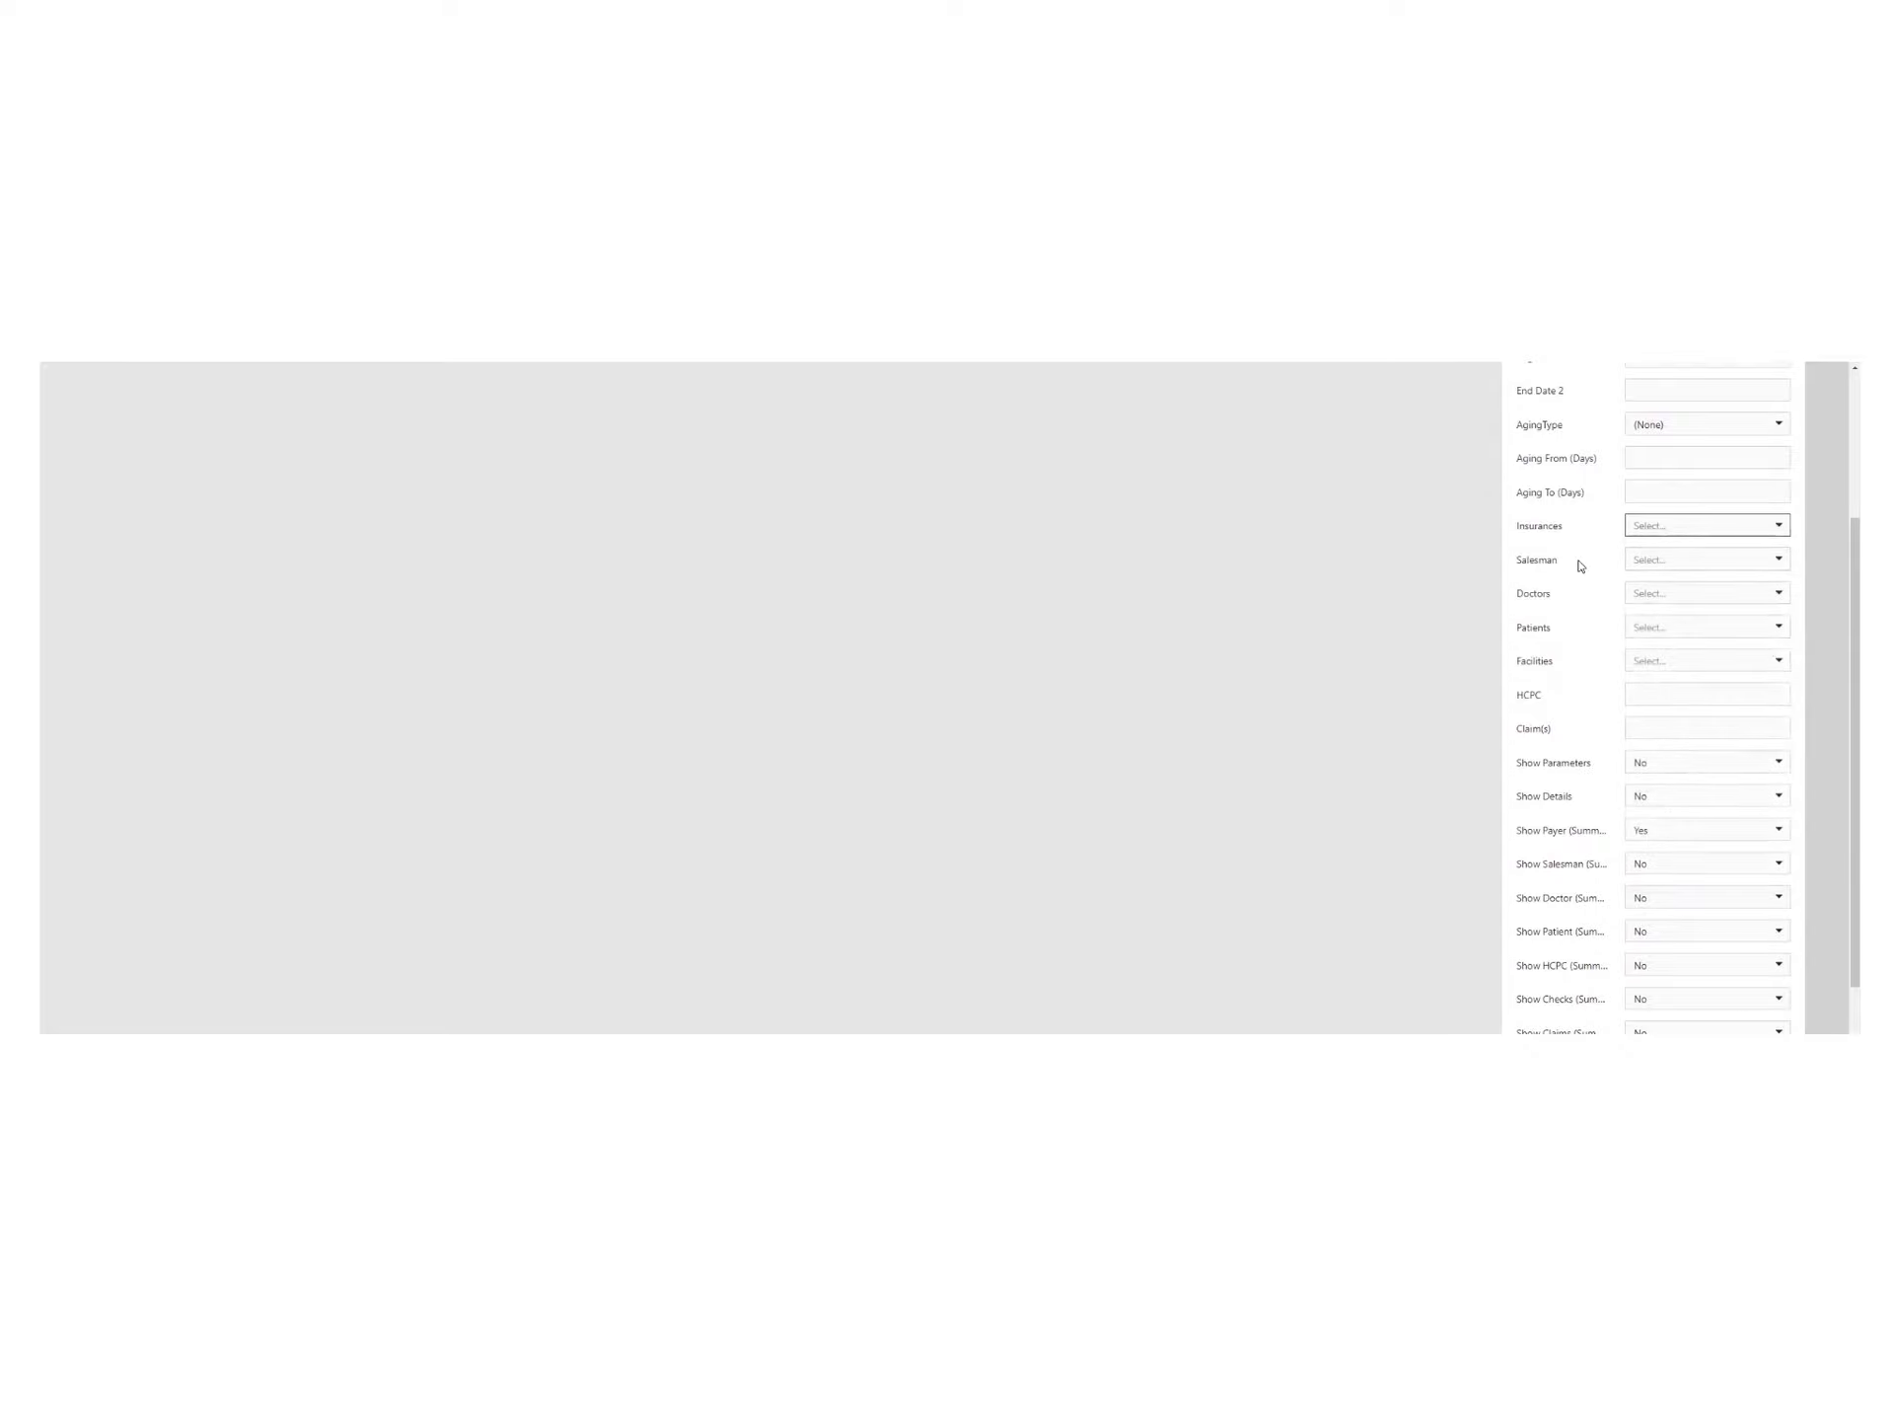
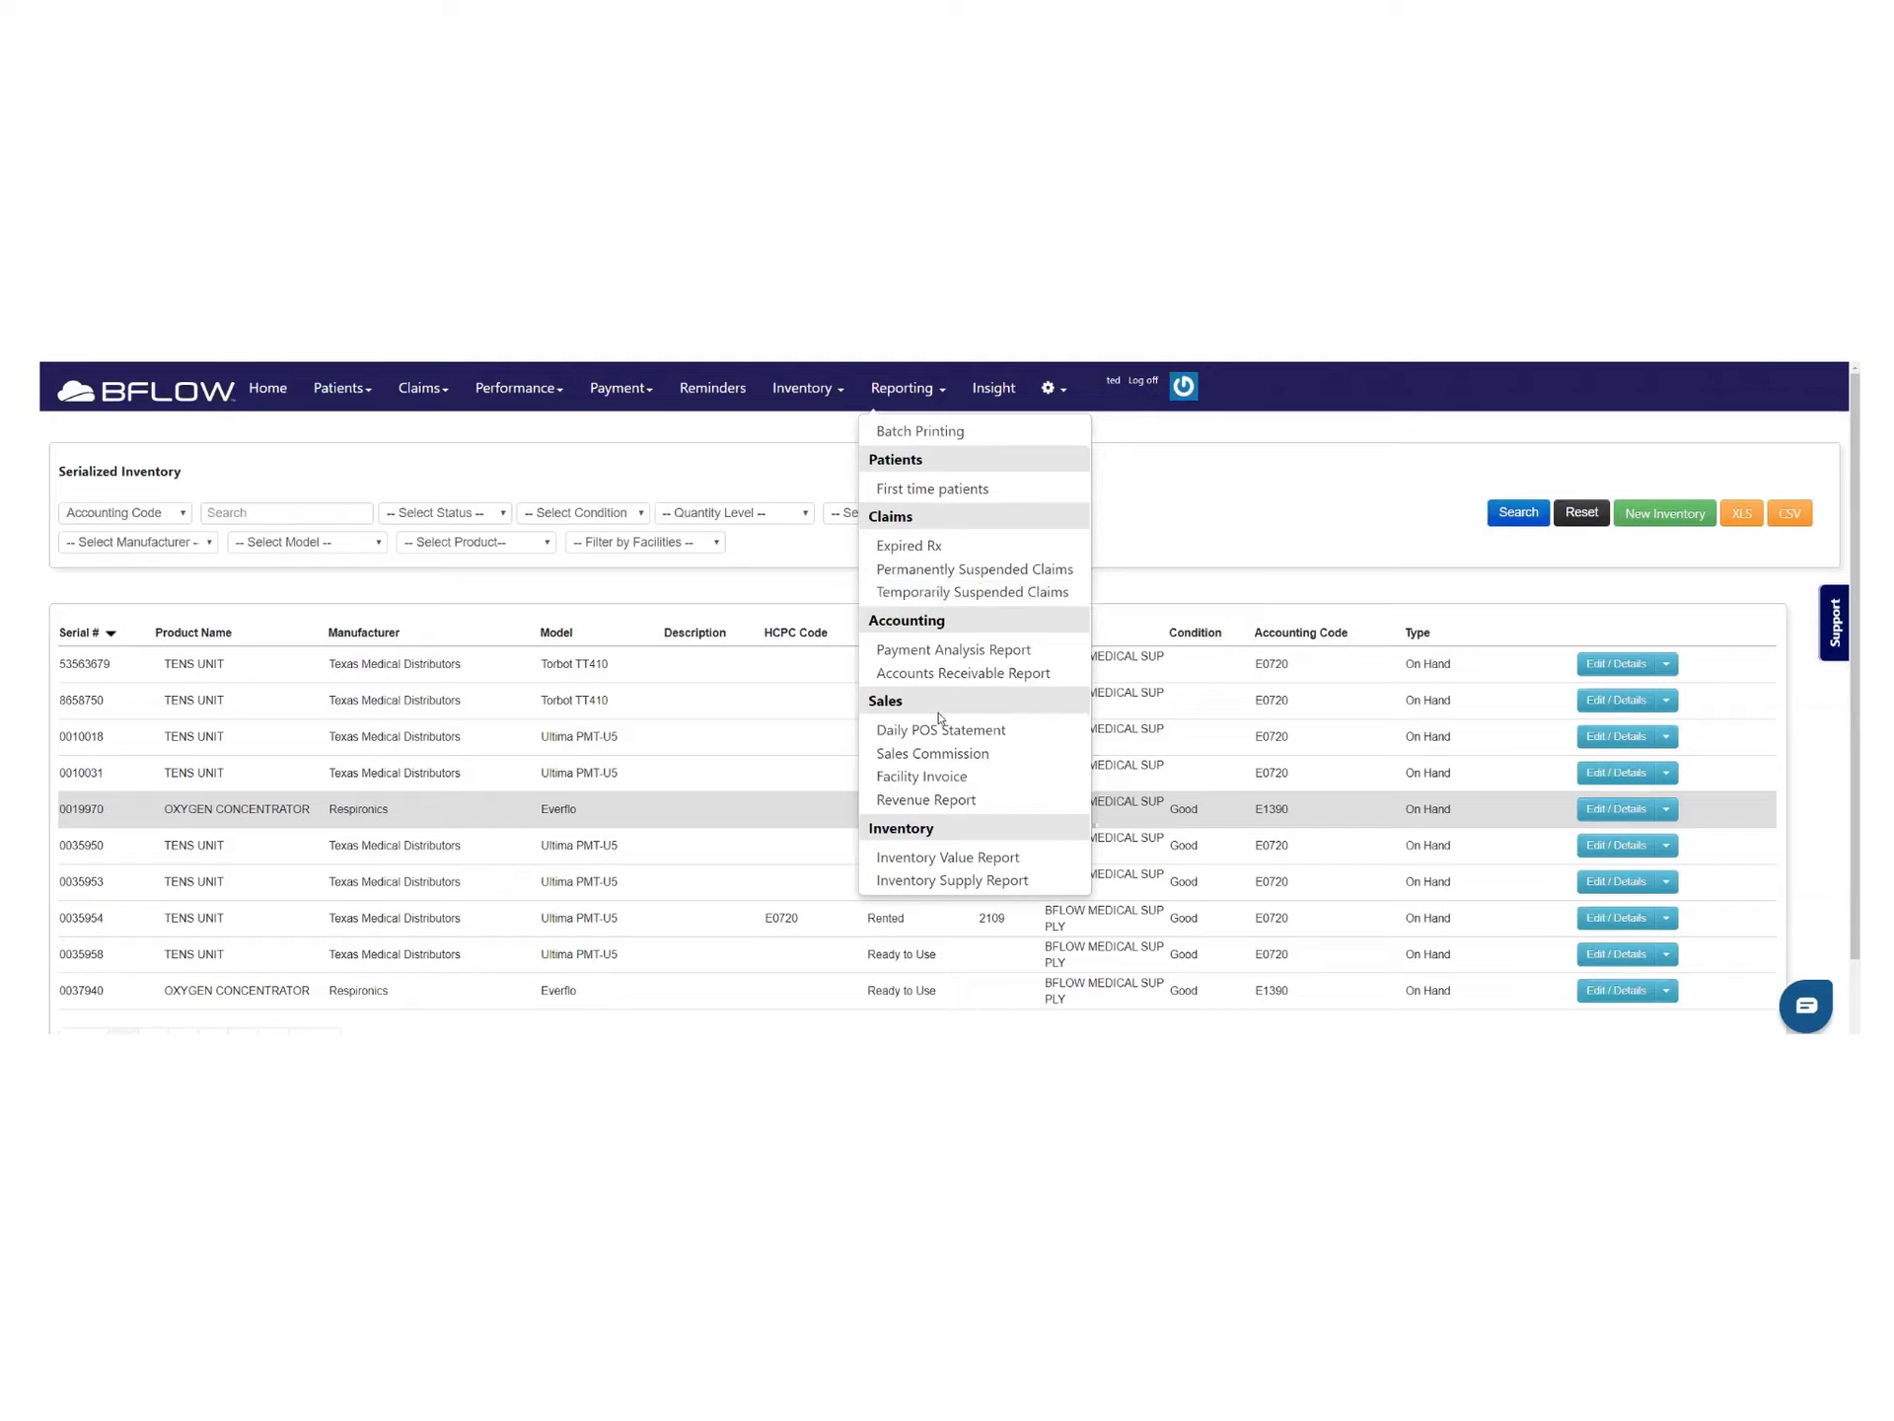
Generate the Daily POS Statement for 10/23/2019 and scroll through its $0.00 lines
left_click(1006, 731)
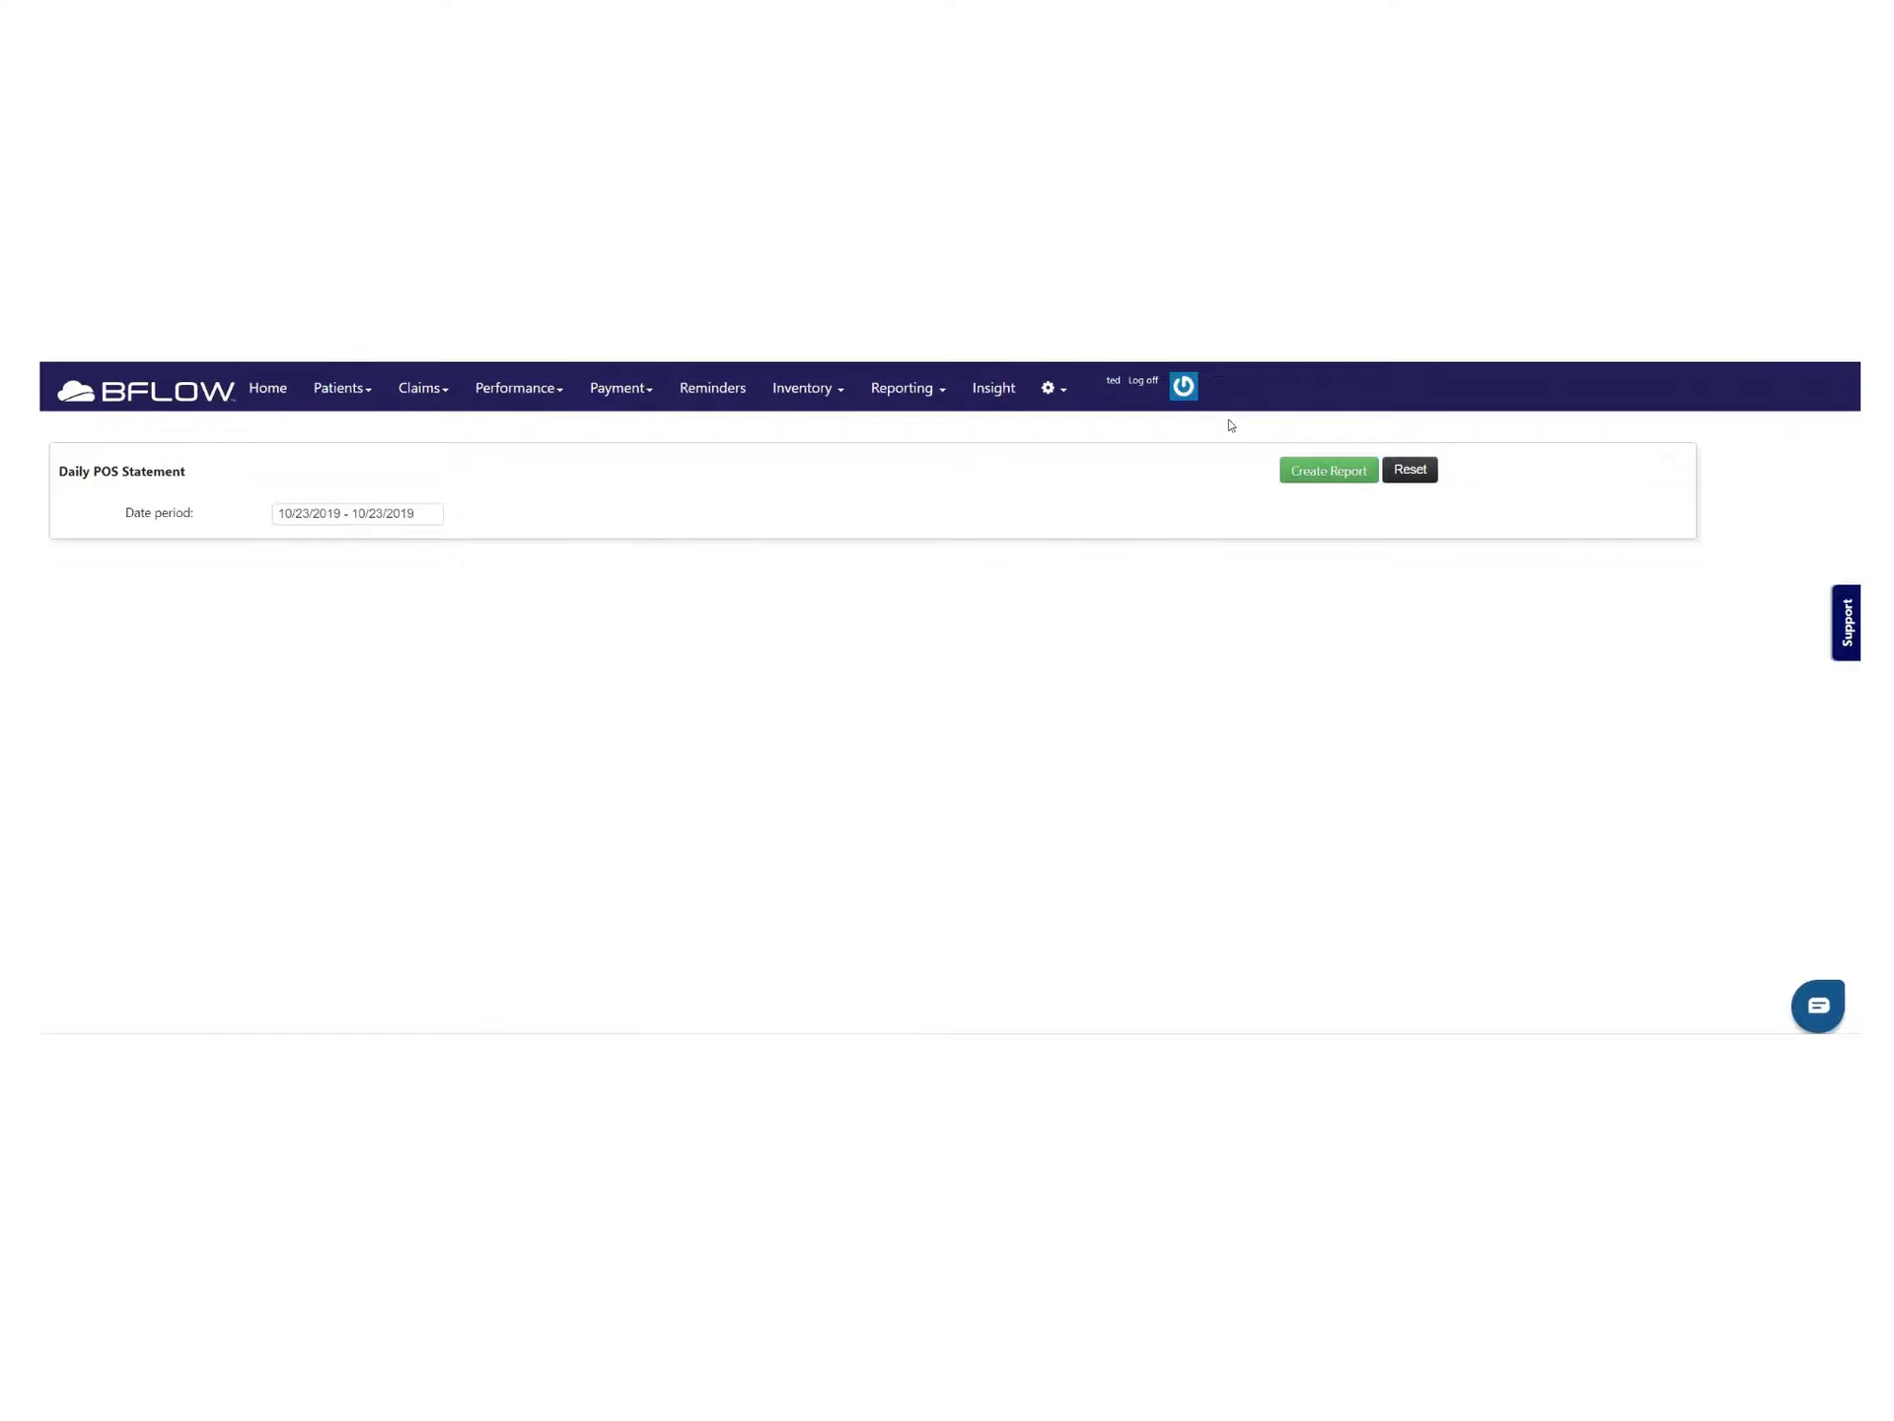
left_click(1328, 469)
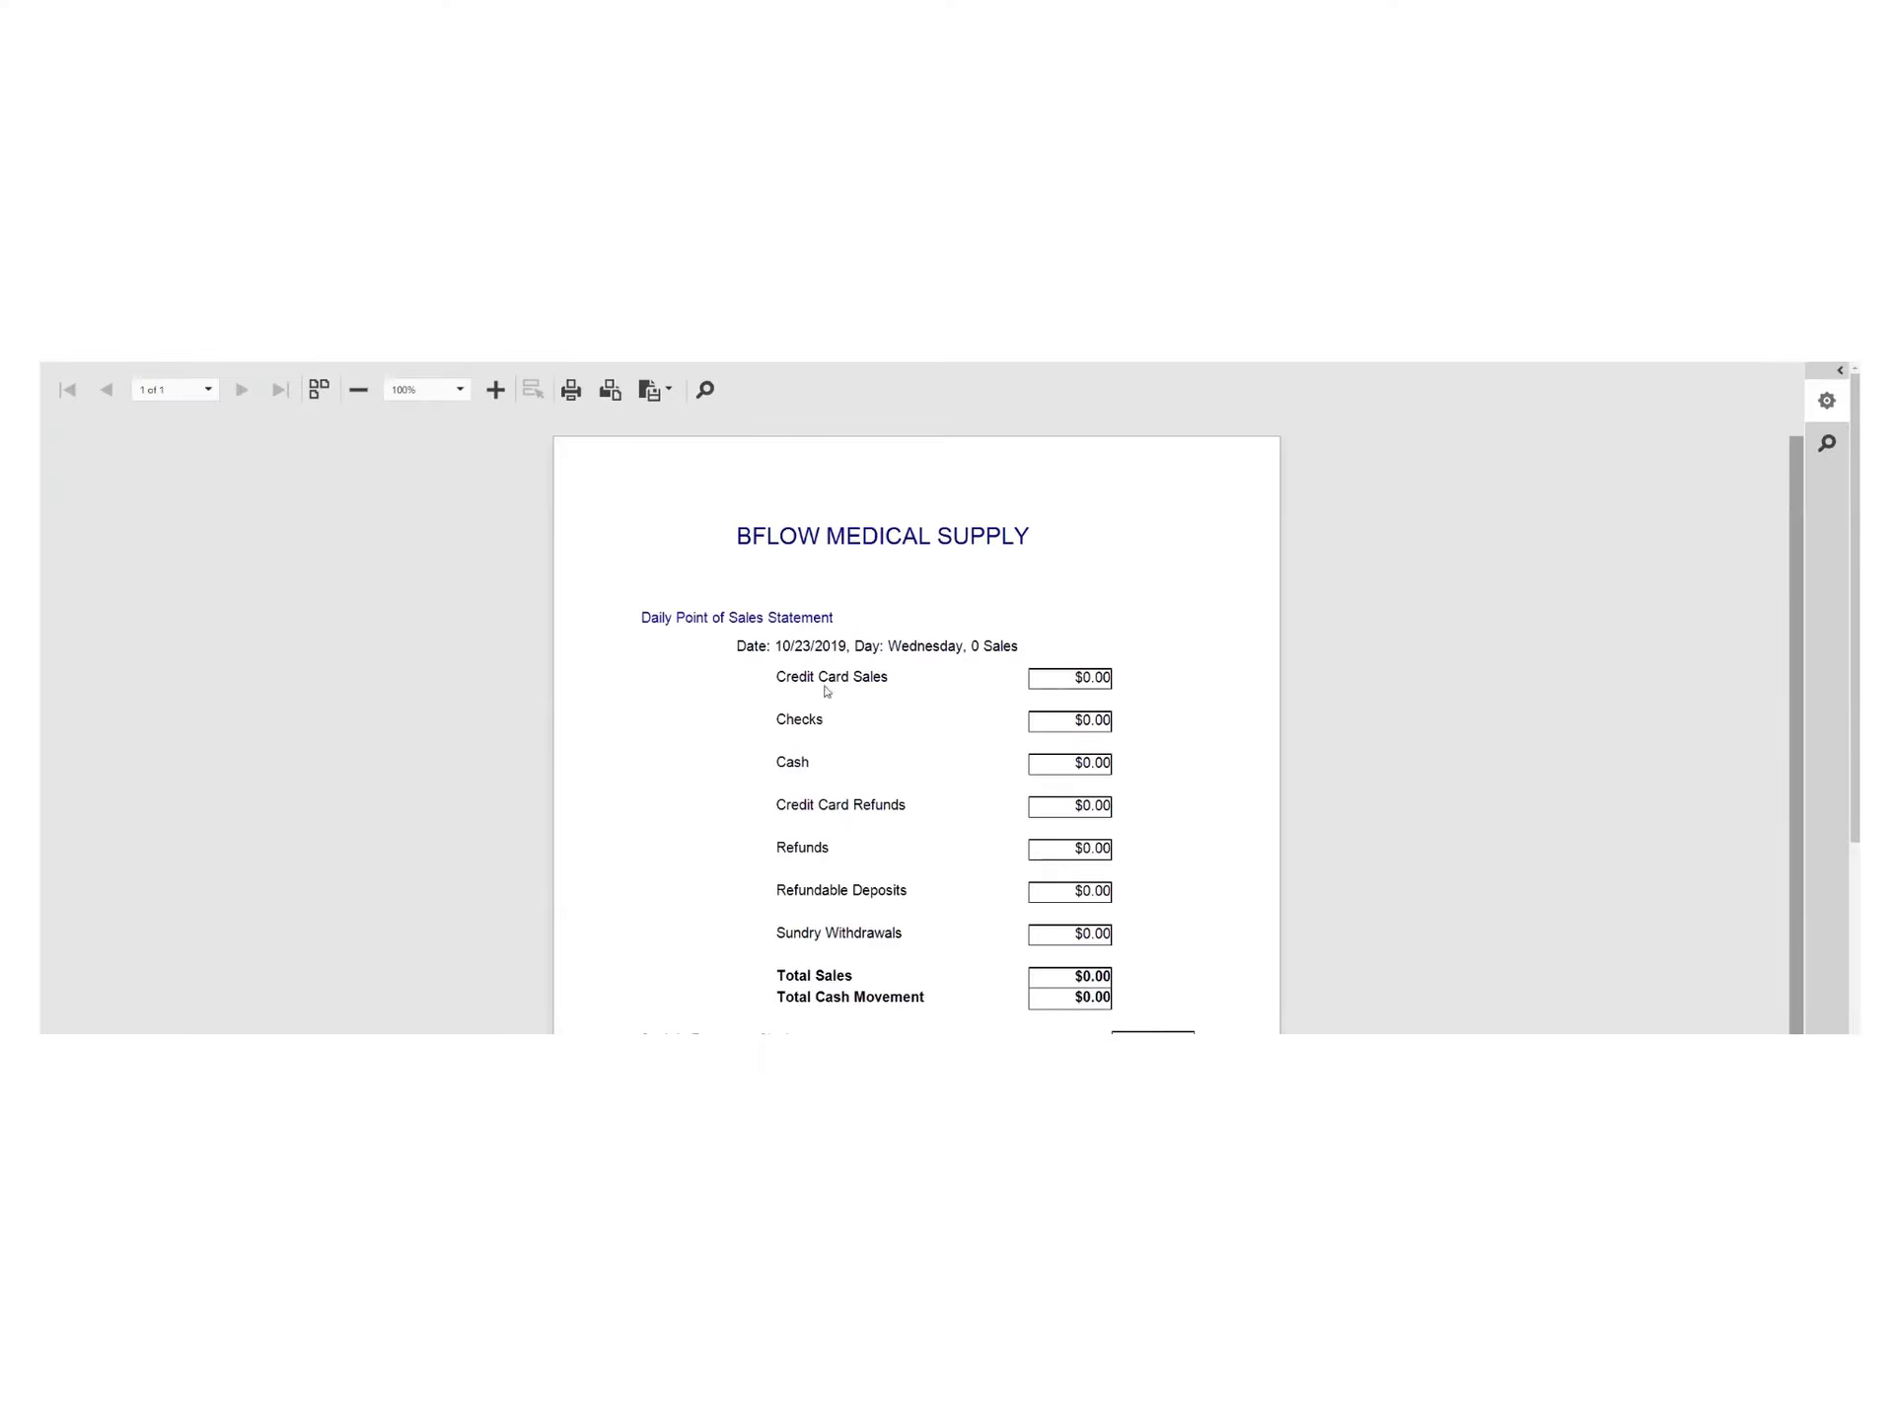
scroll(862, 710, "down", 1)
scroll(863, 710, "down", 3)
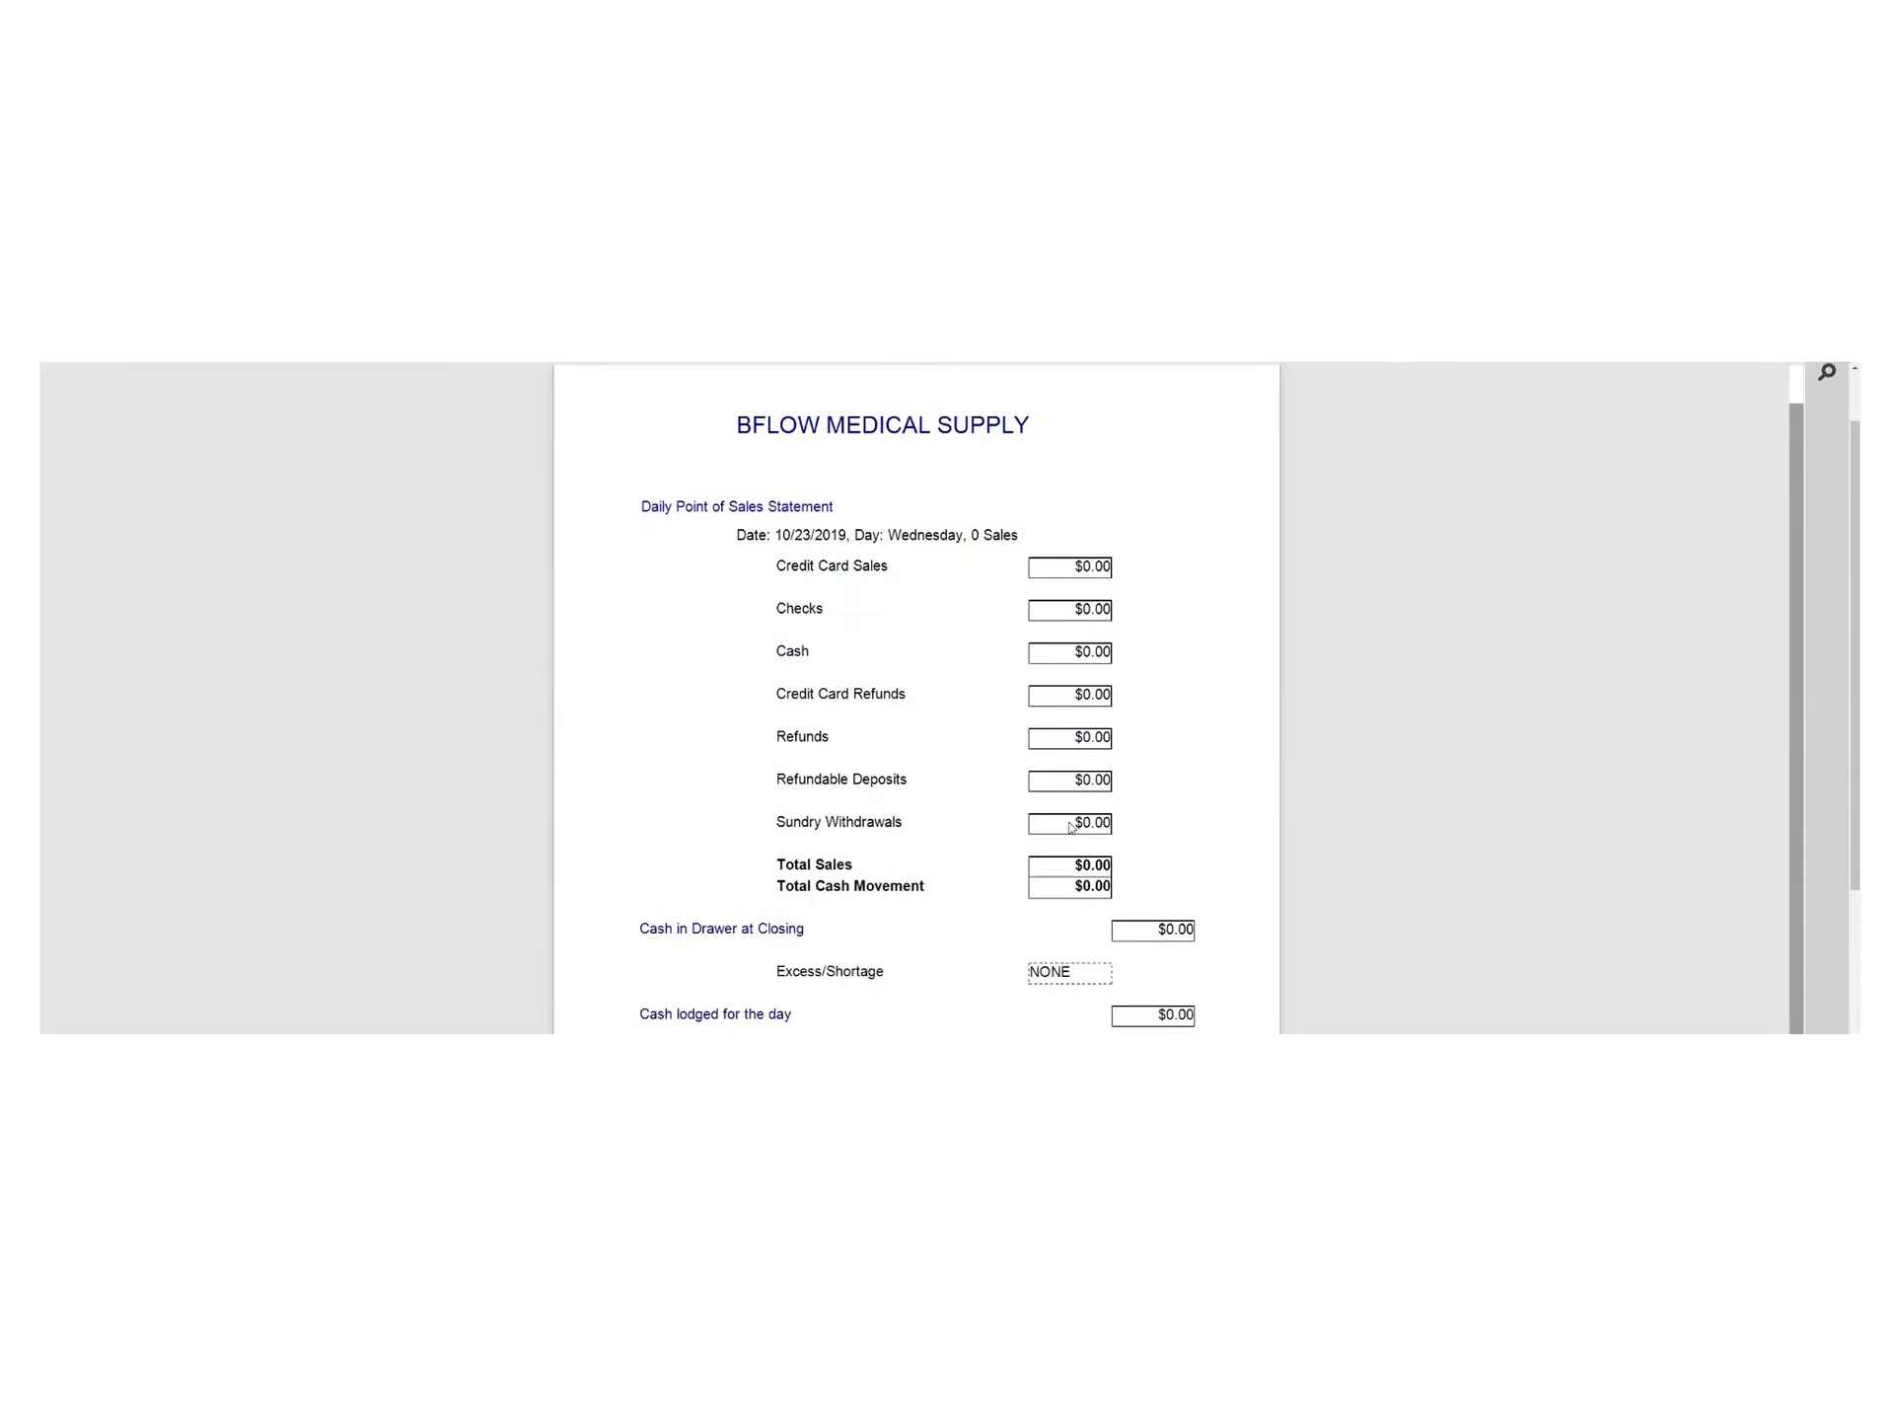
scroll(1068, 824, "down", 5)
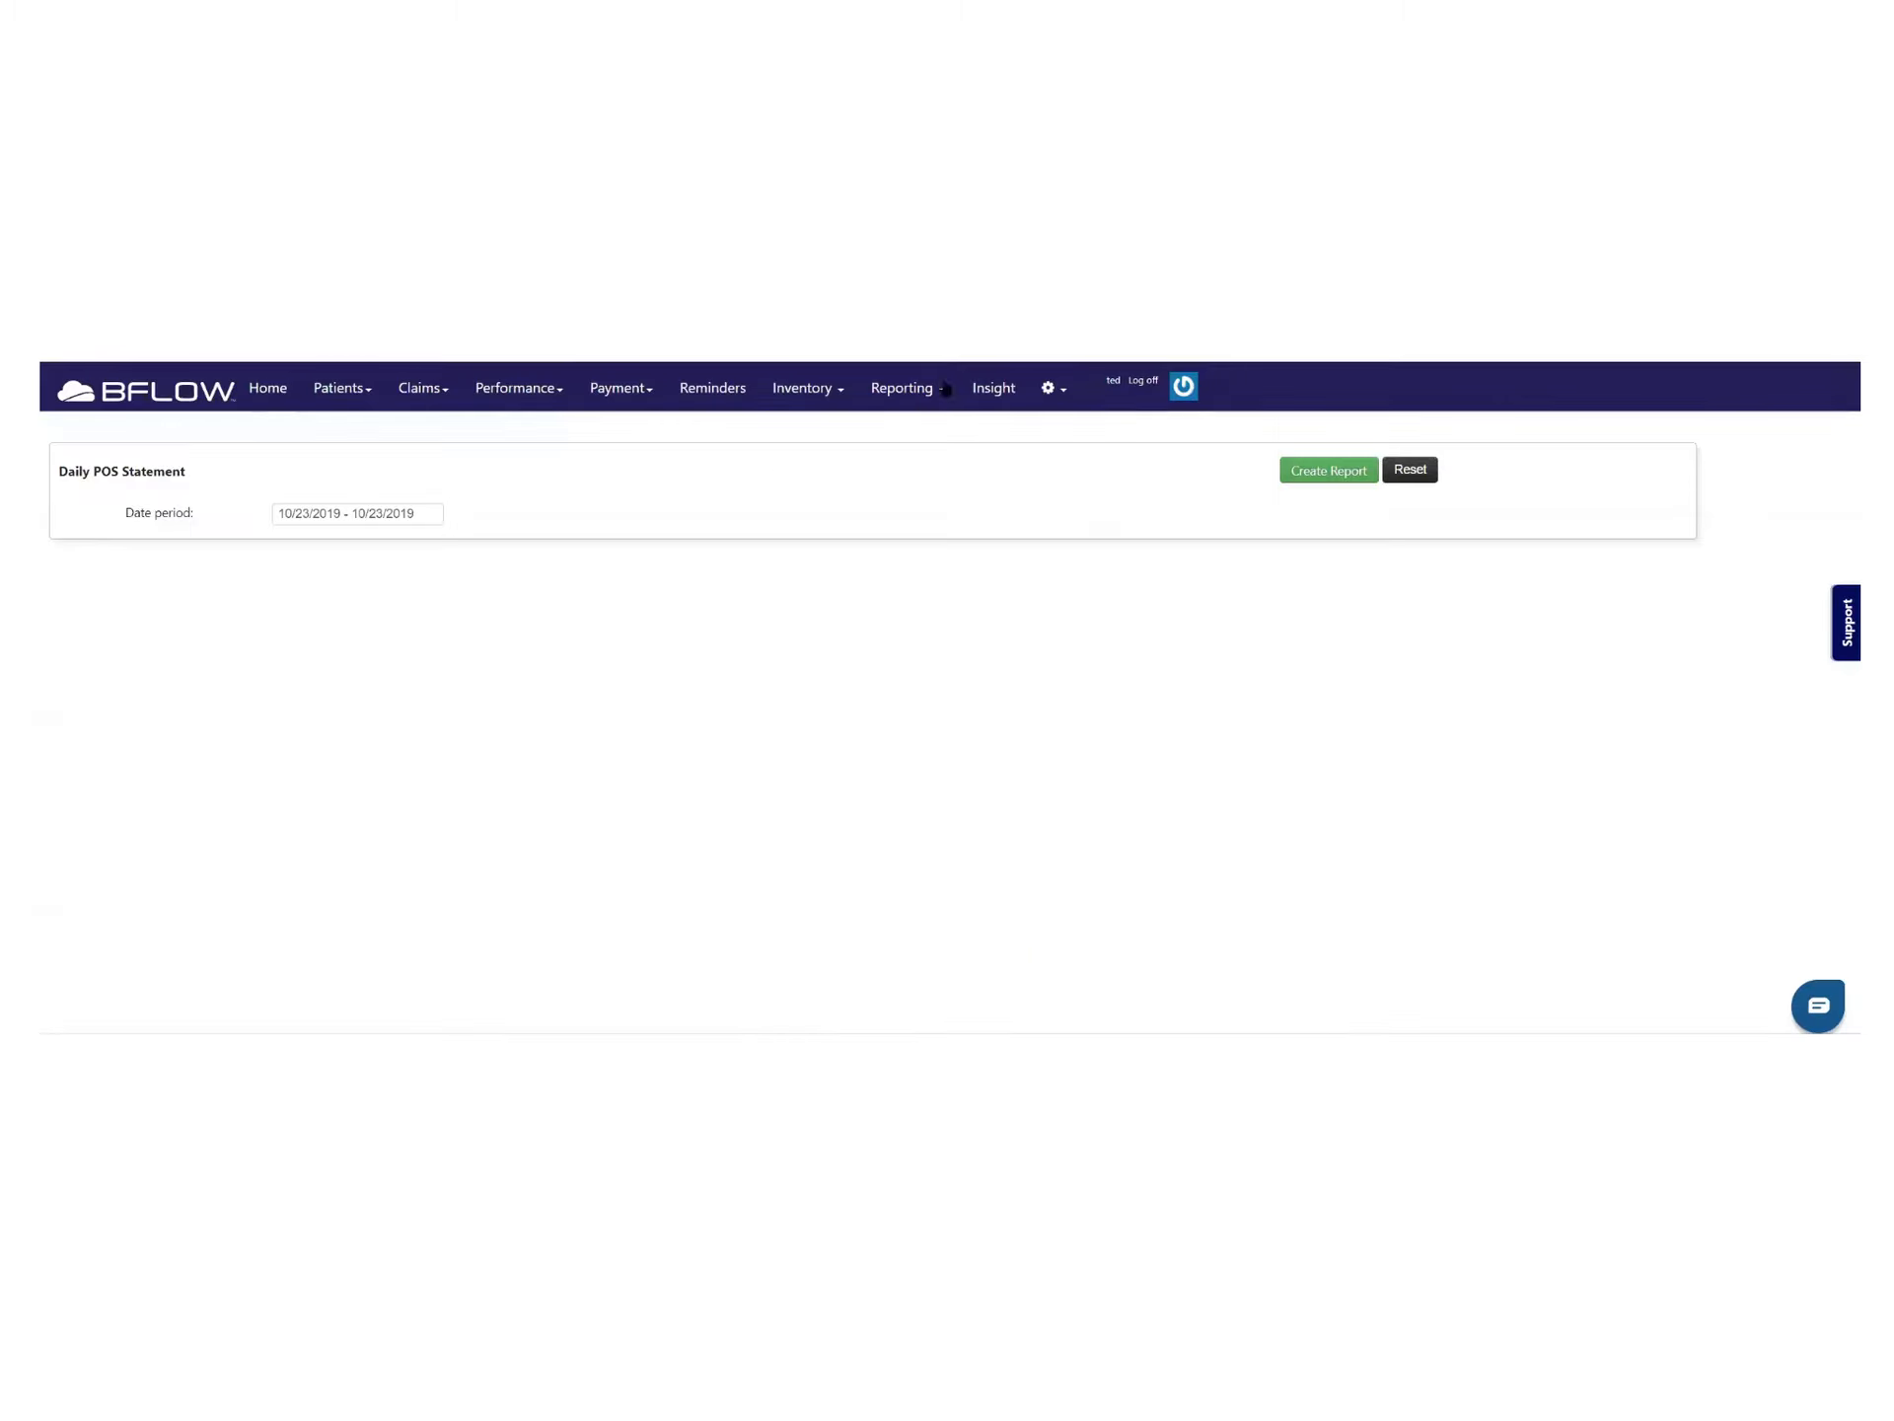
left_click(935, 389)
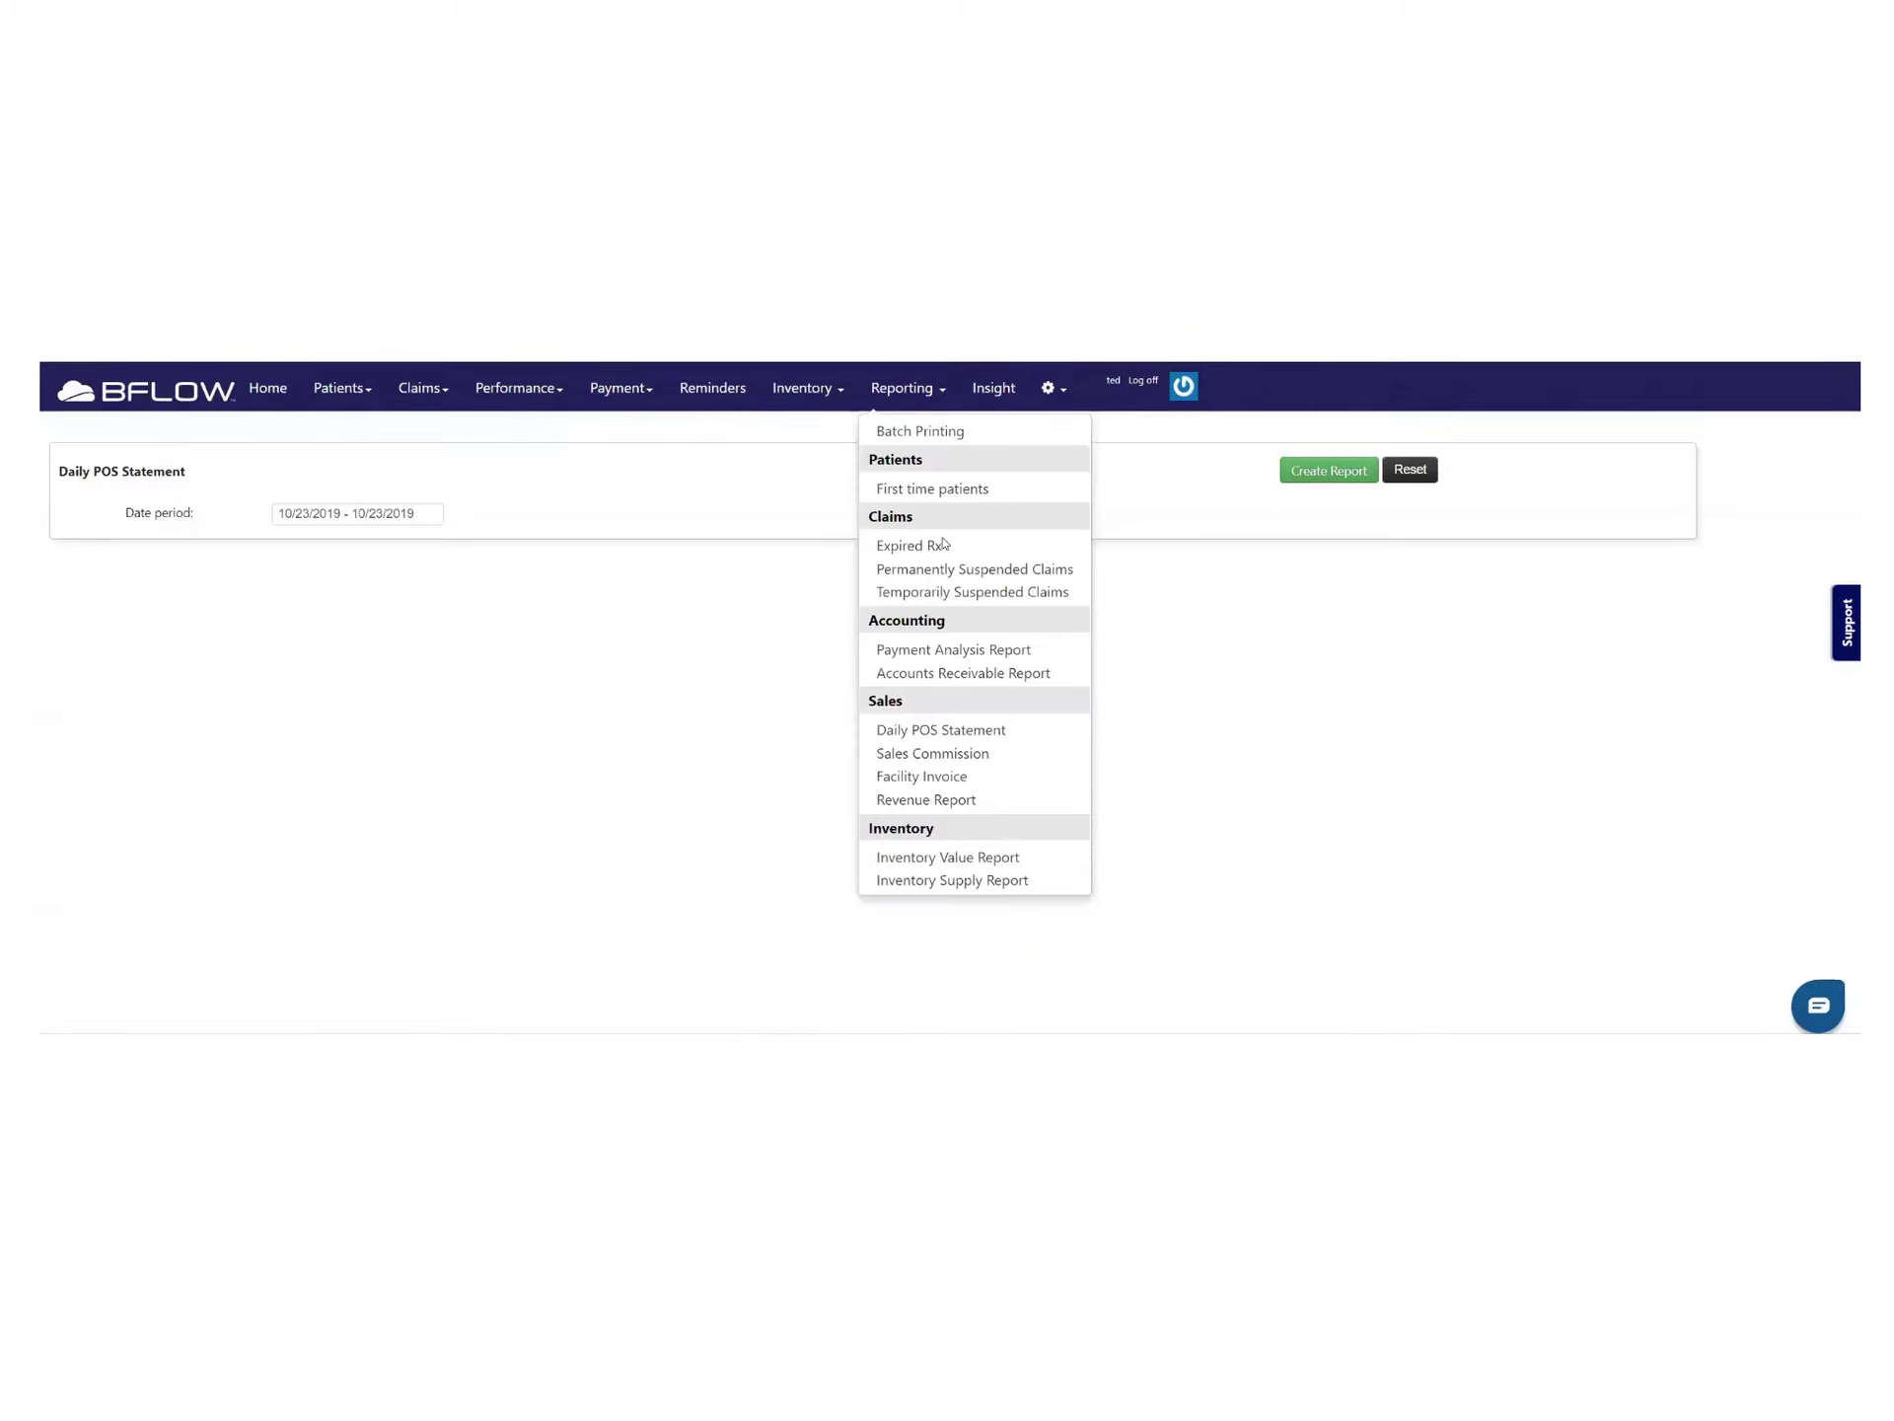
Create the 10/01/2019–10/31/2019 Facility Invoice for BRADY HEALTH CARE SERVICES, INC and review it
left_click(963, 784)
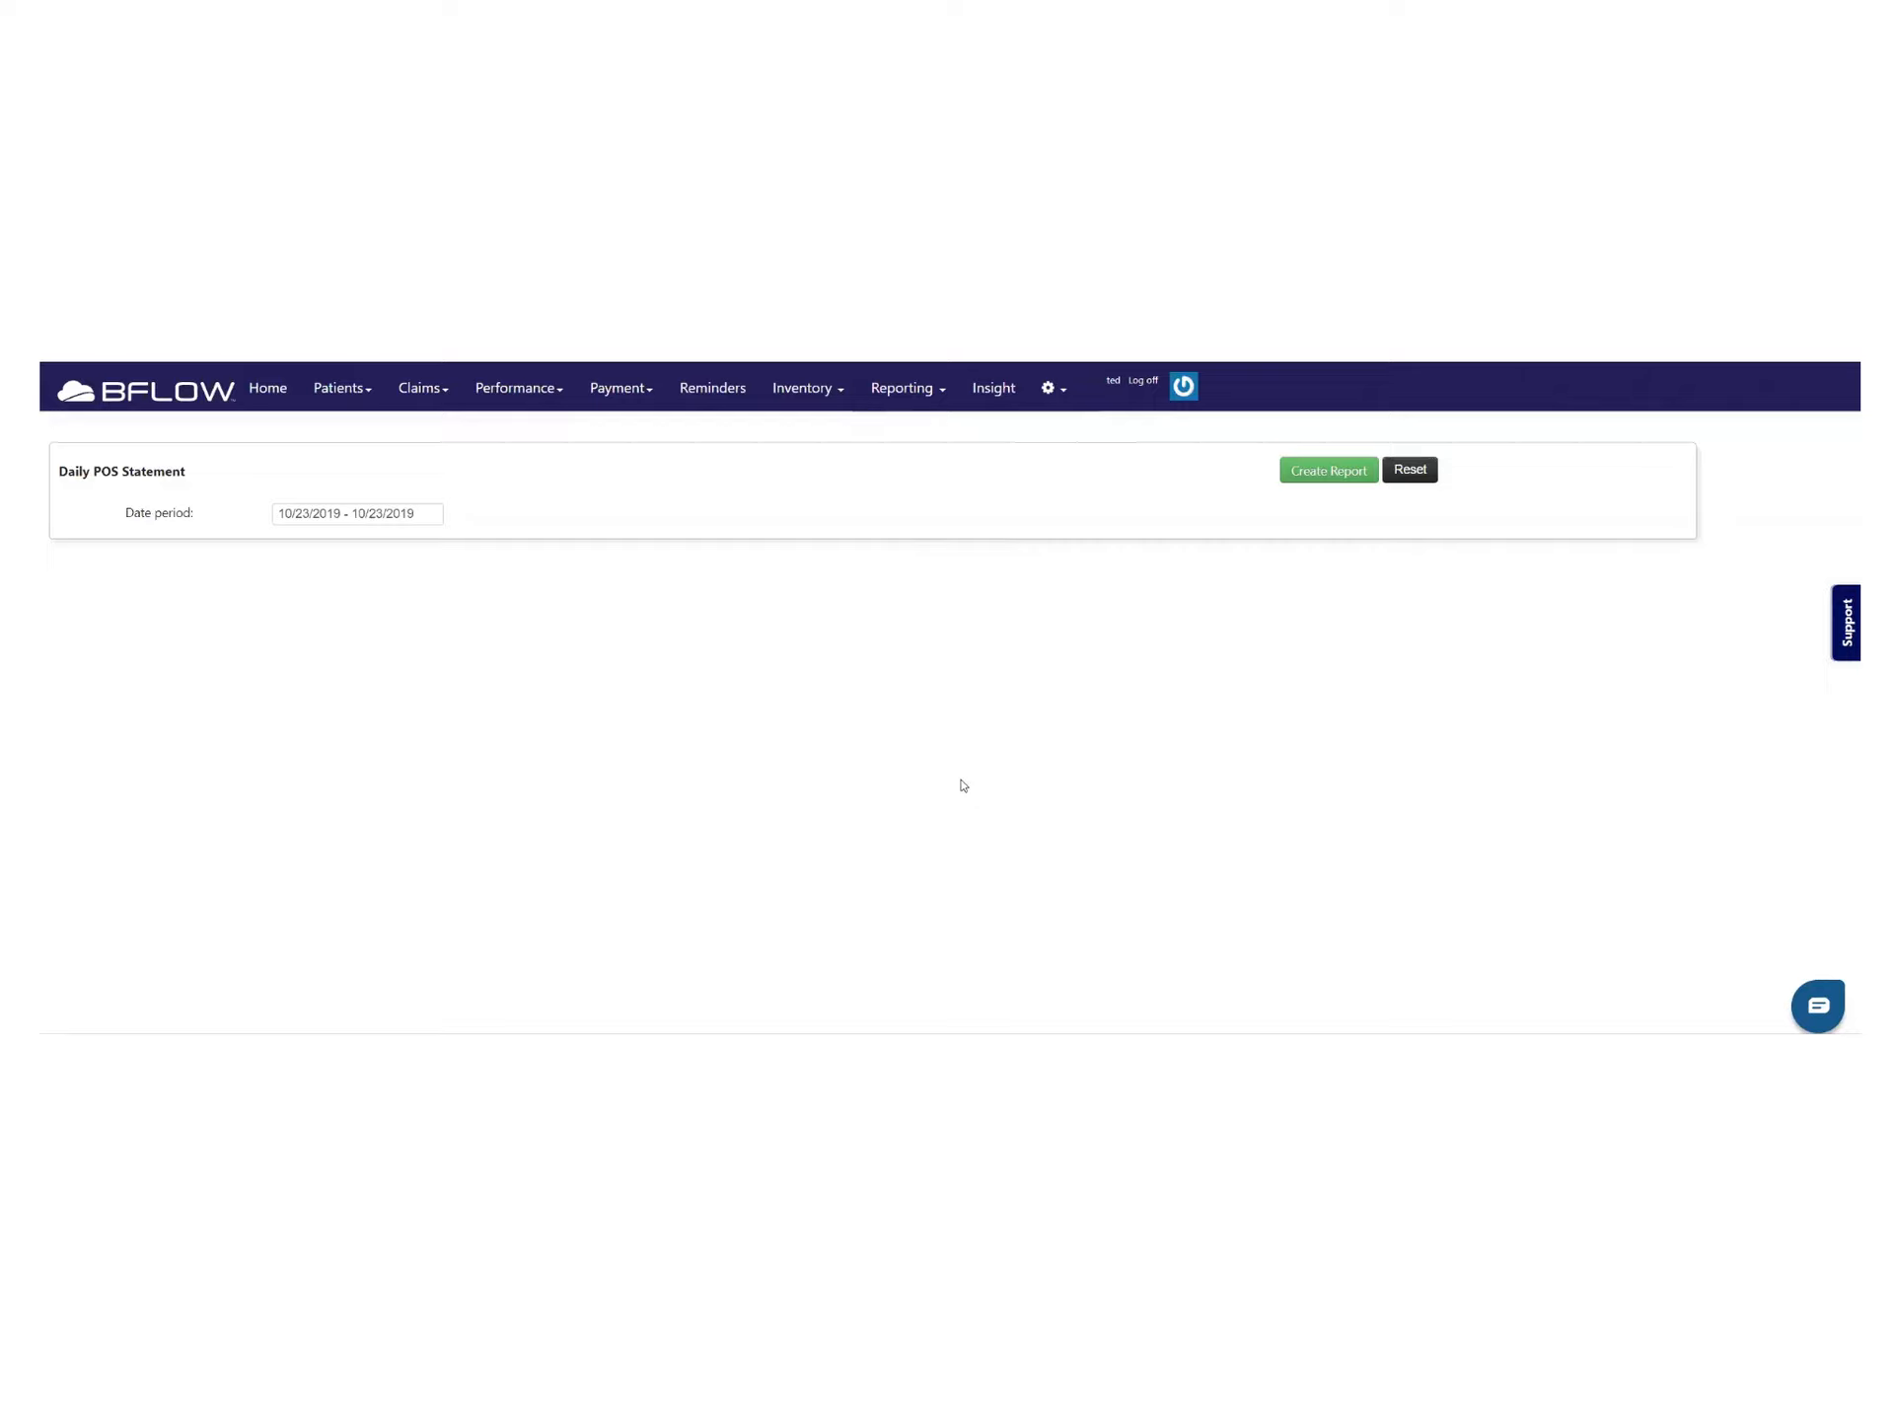
left_click(447, 521)
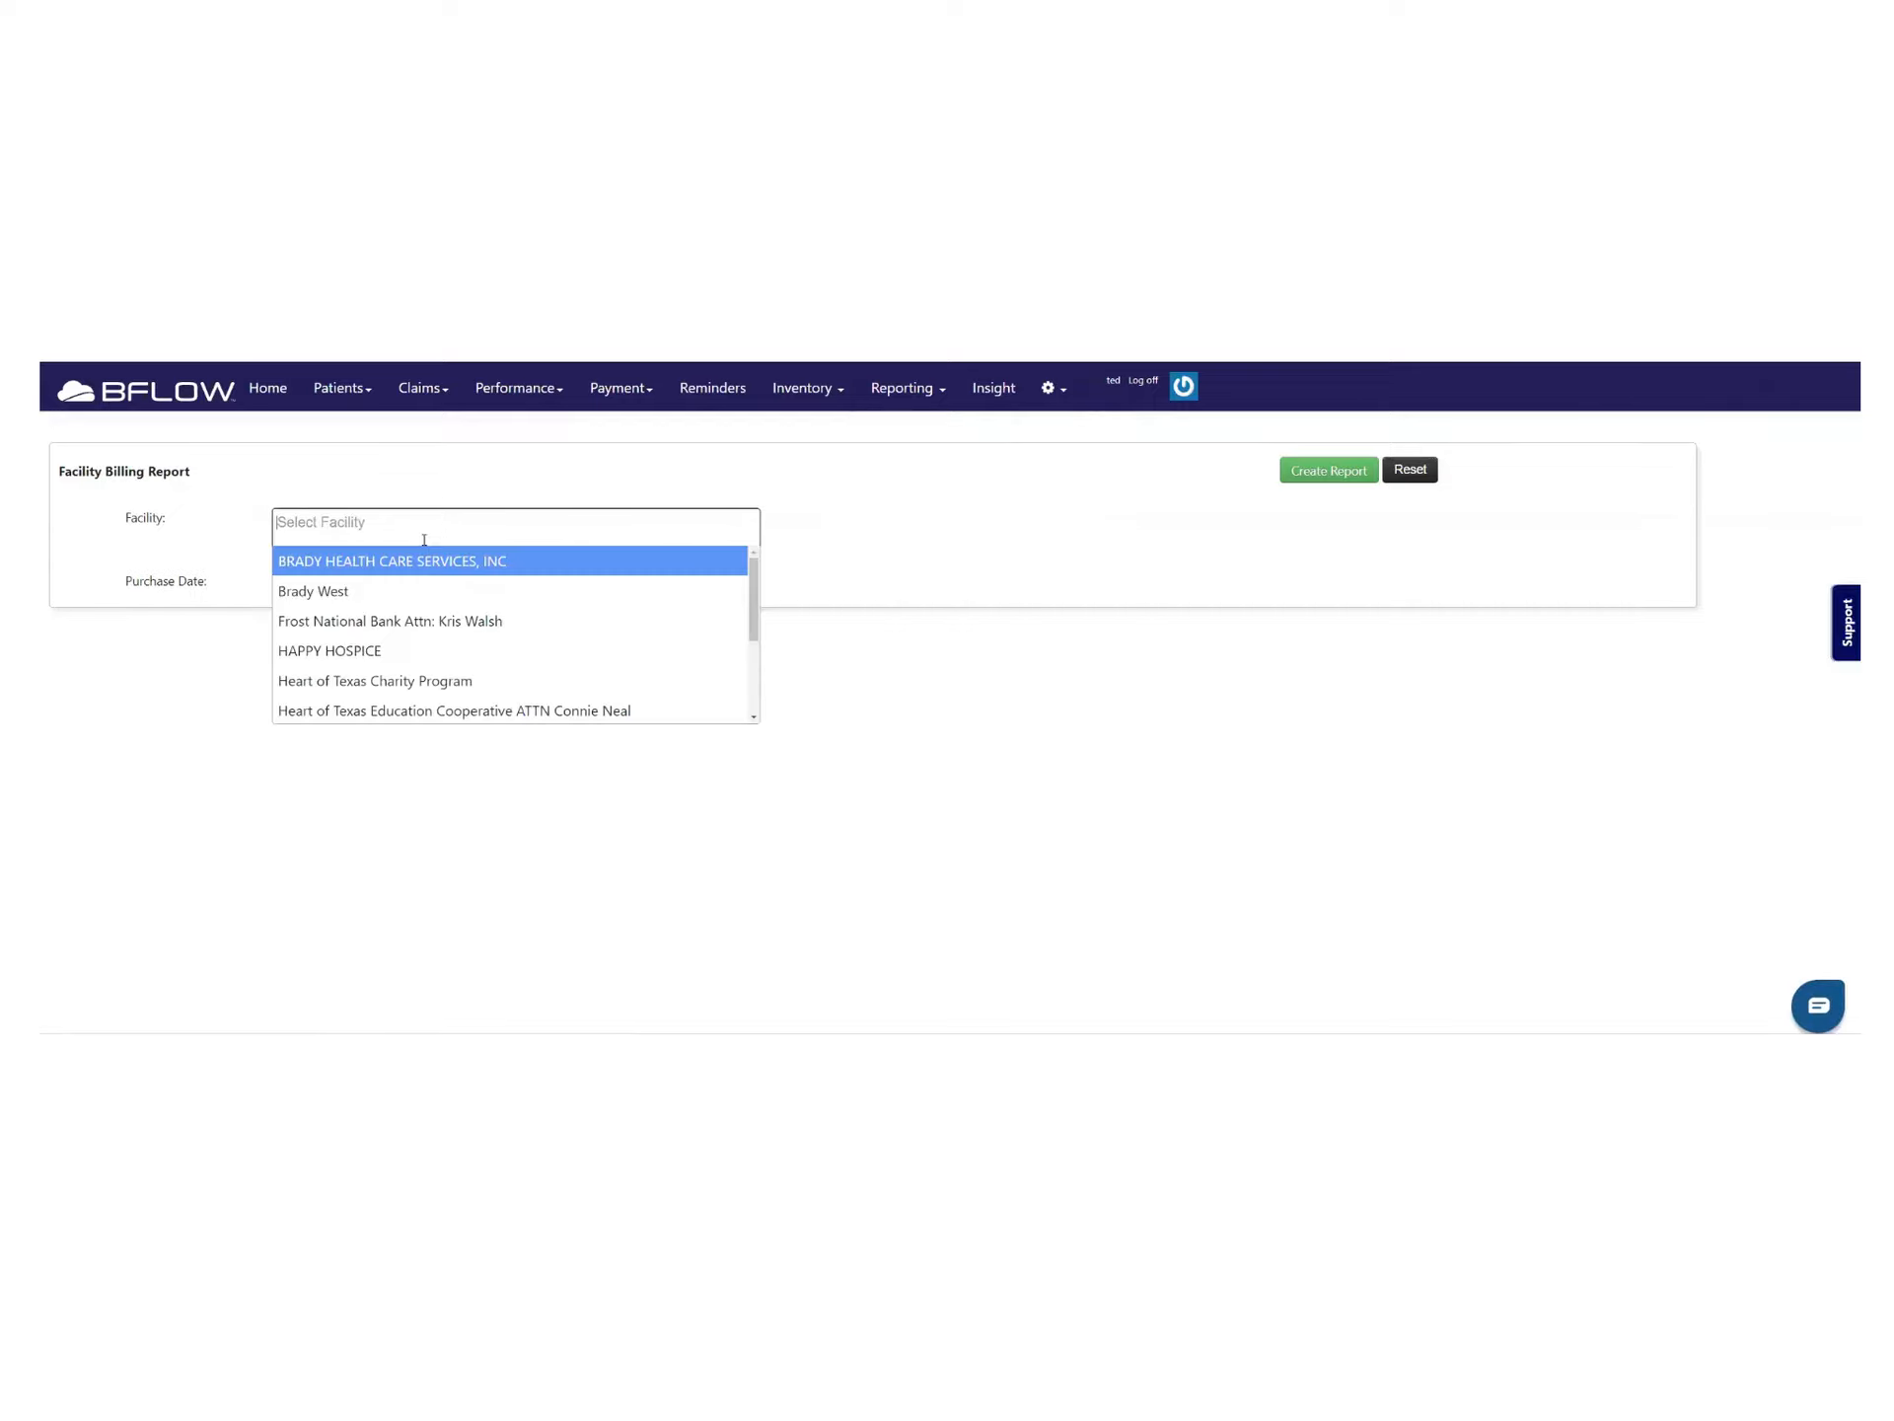
scroll(387, 658, "down", 2)
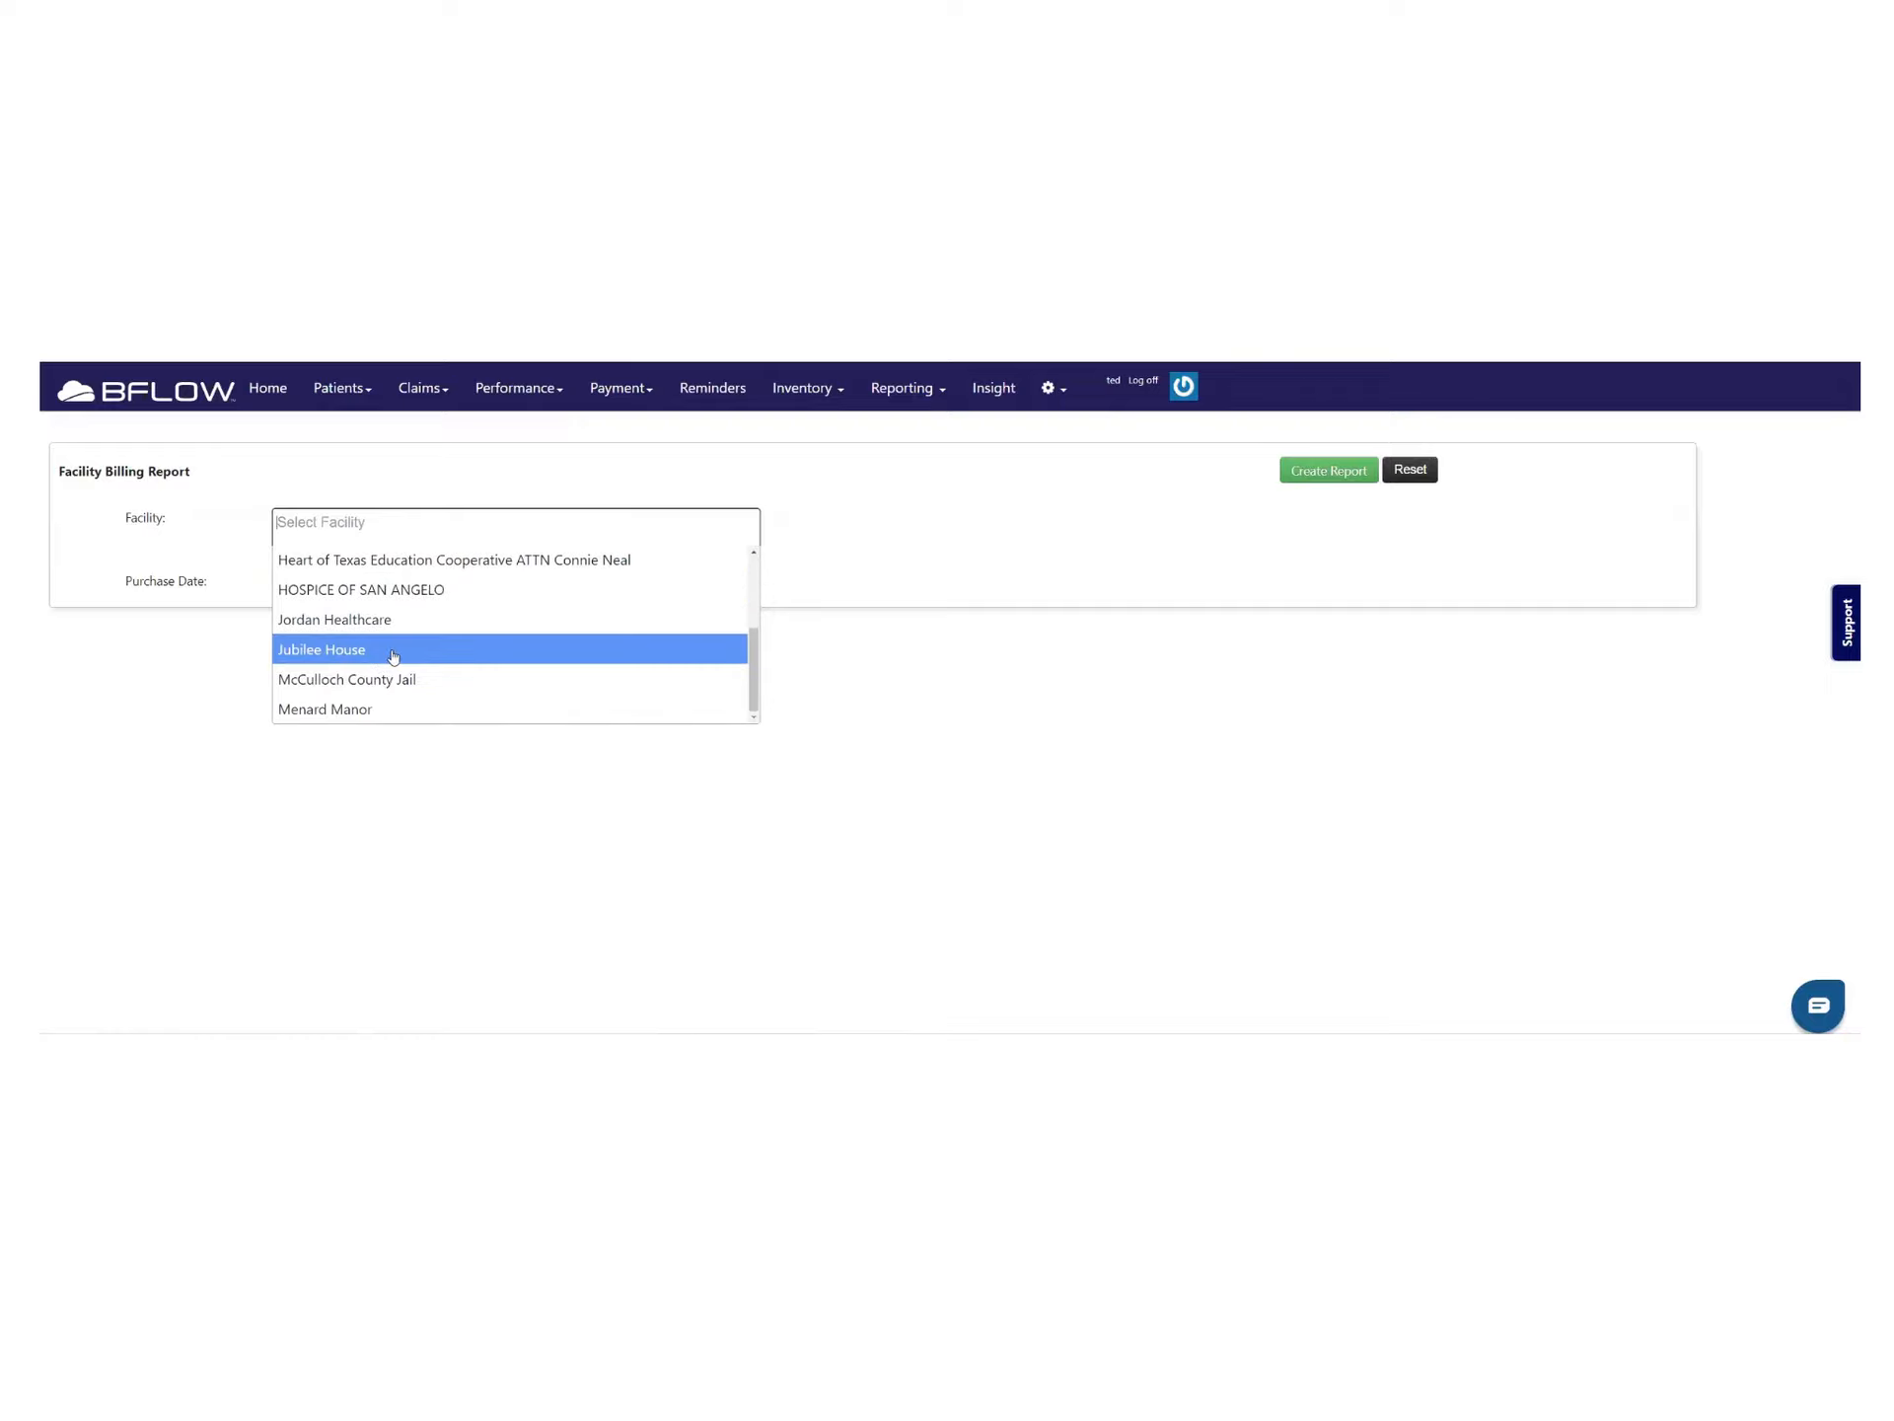
scroll(404, 685, "up", 2)
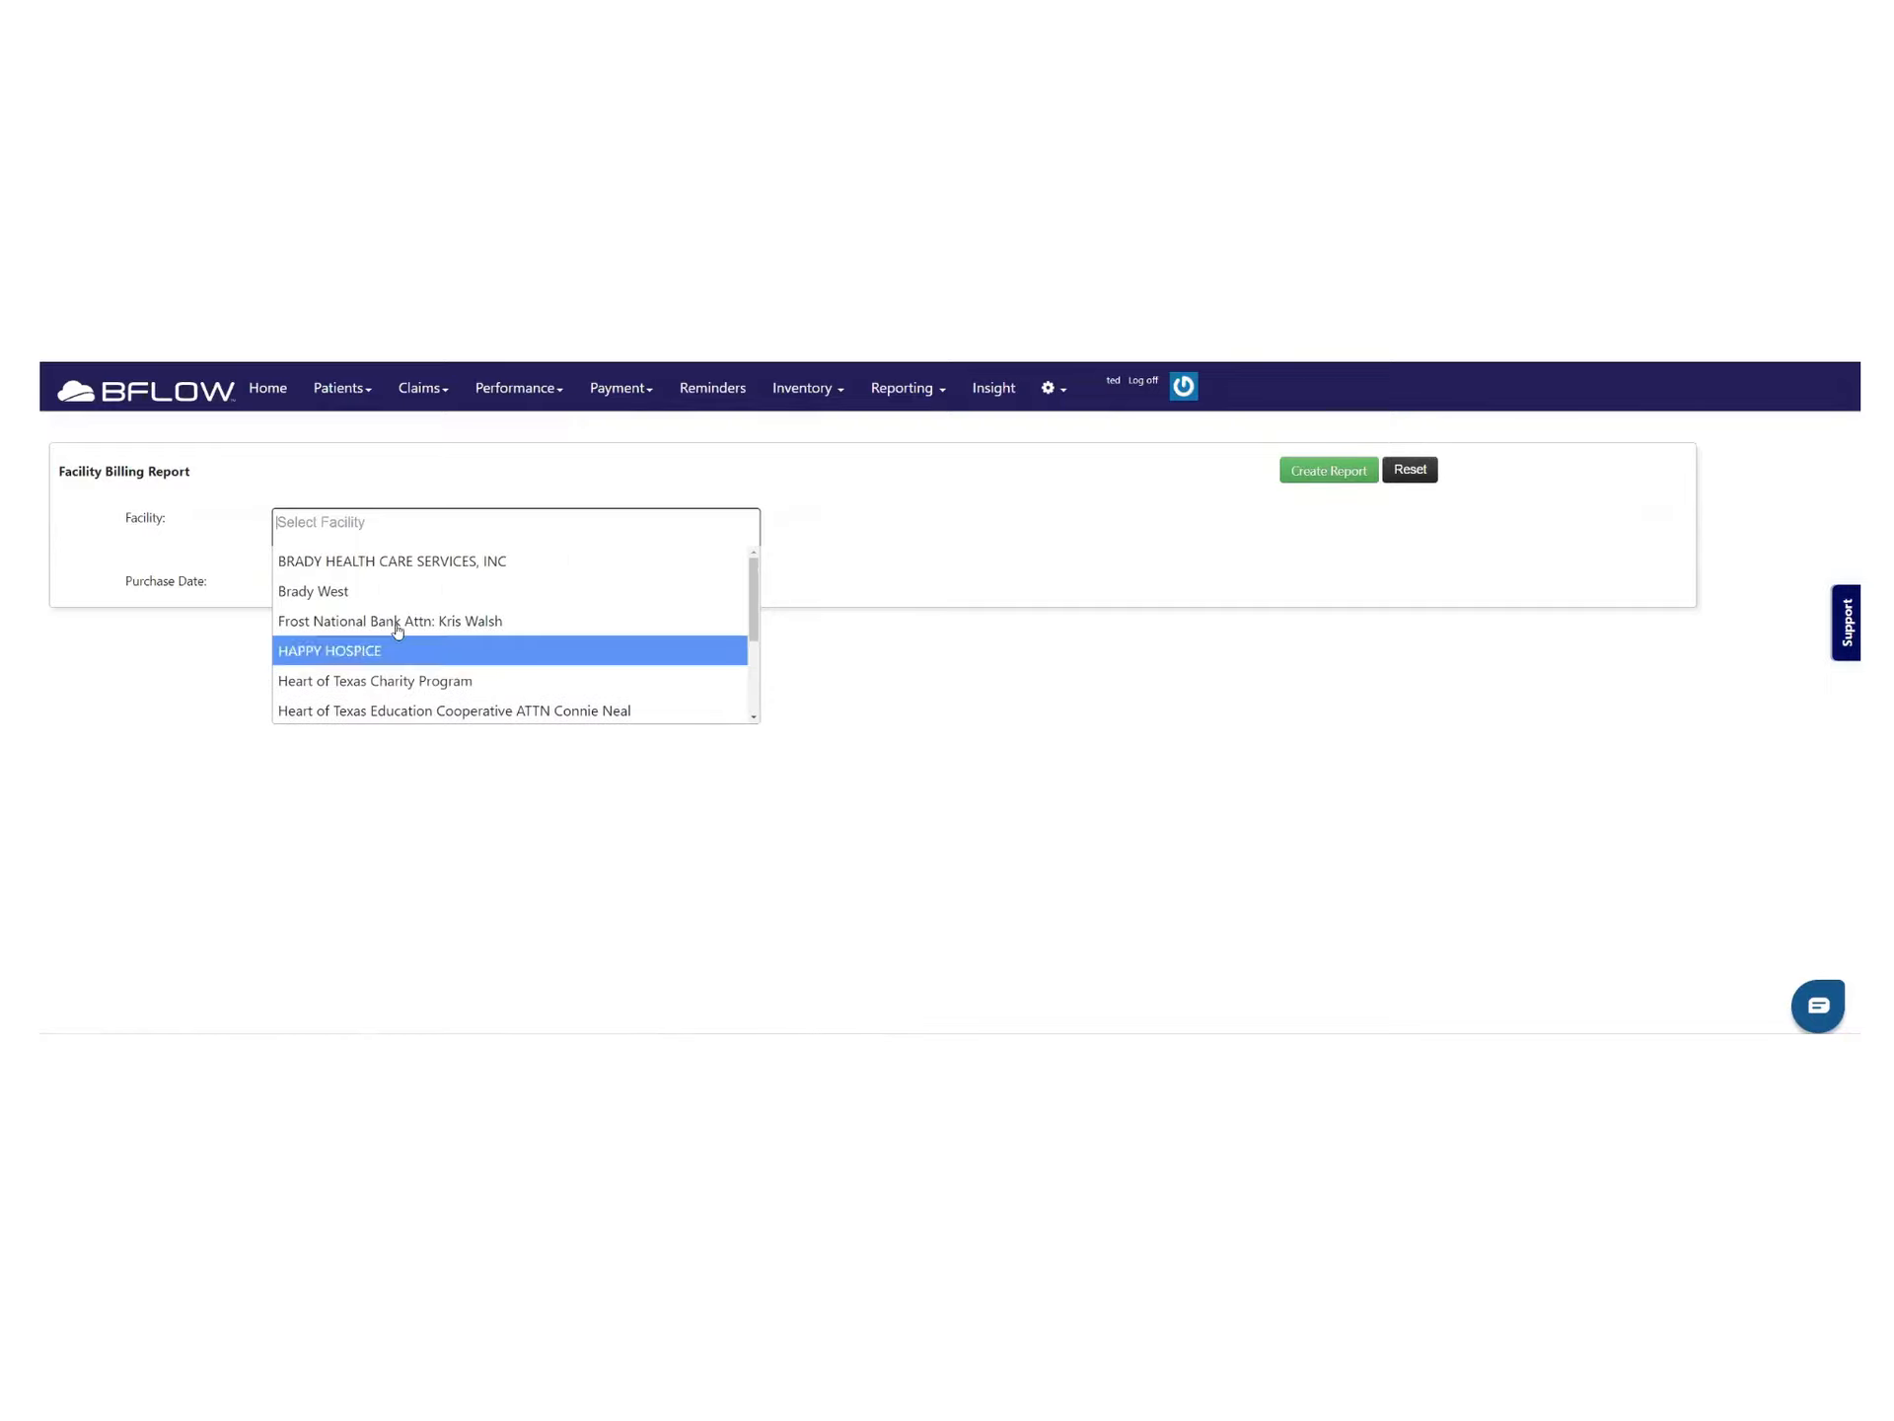
scroll(384, 596, "down", 2)
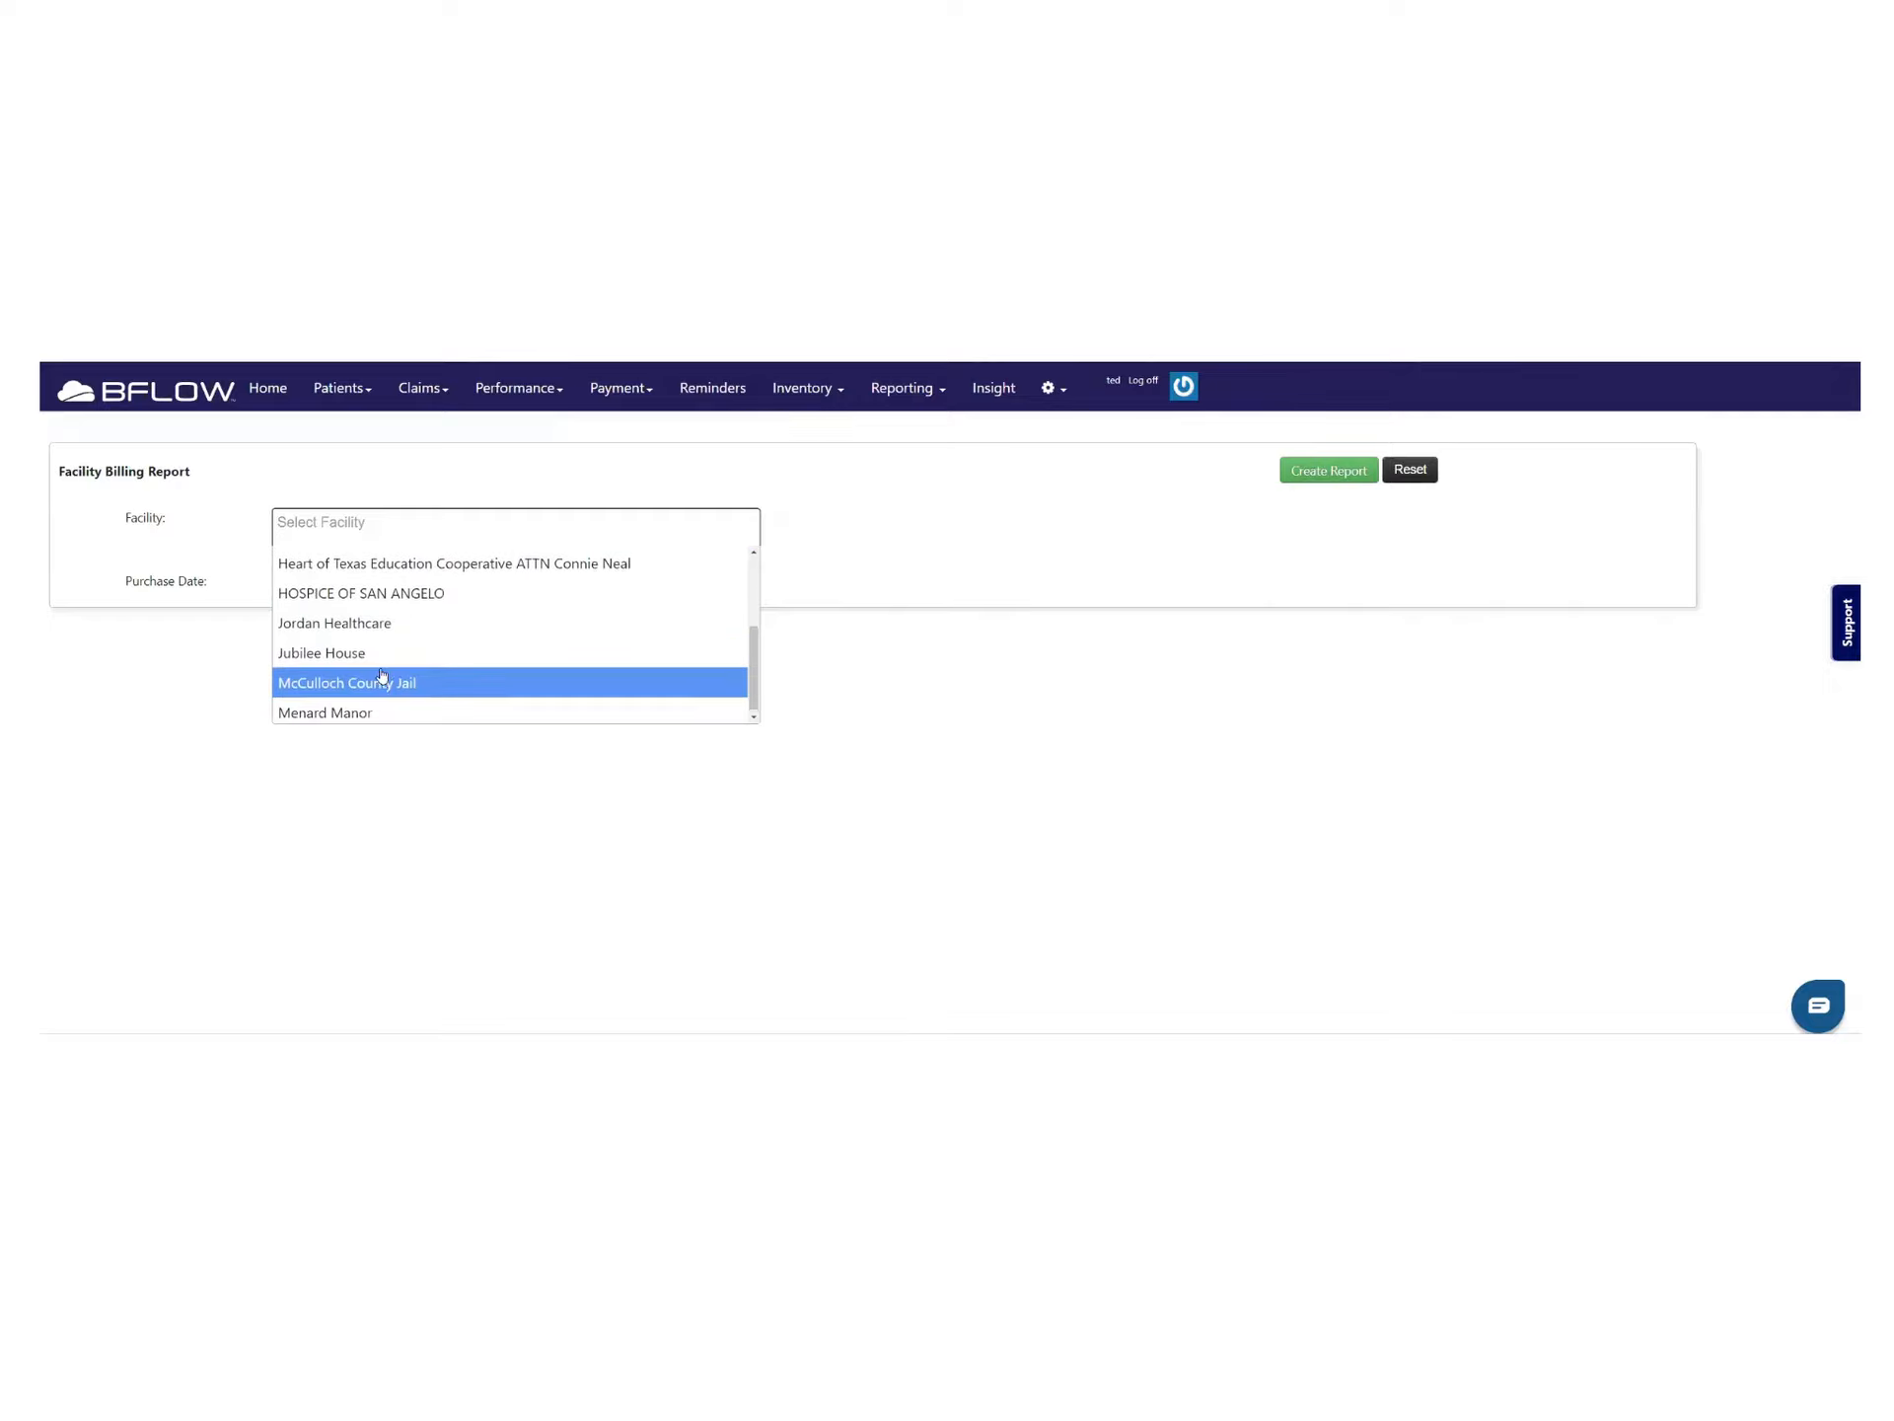
scroll(375, 680, "up", 2)
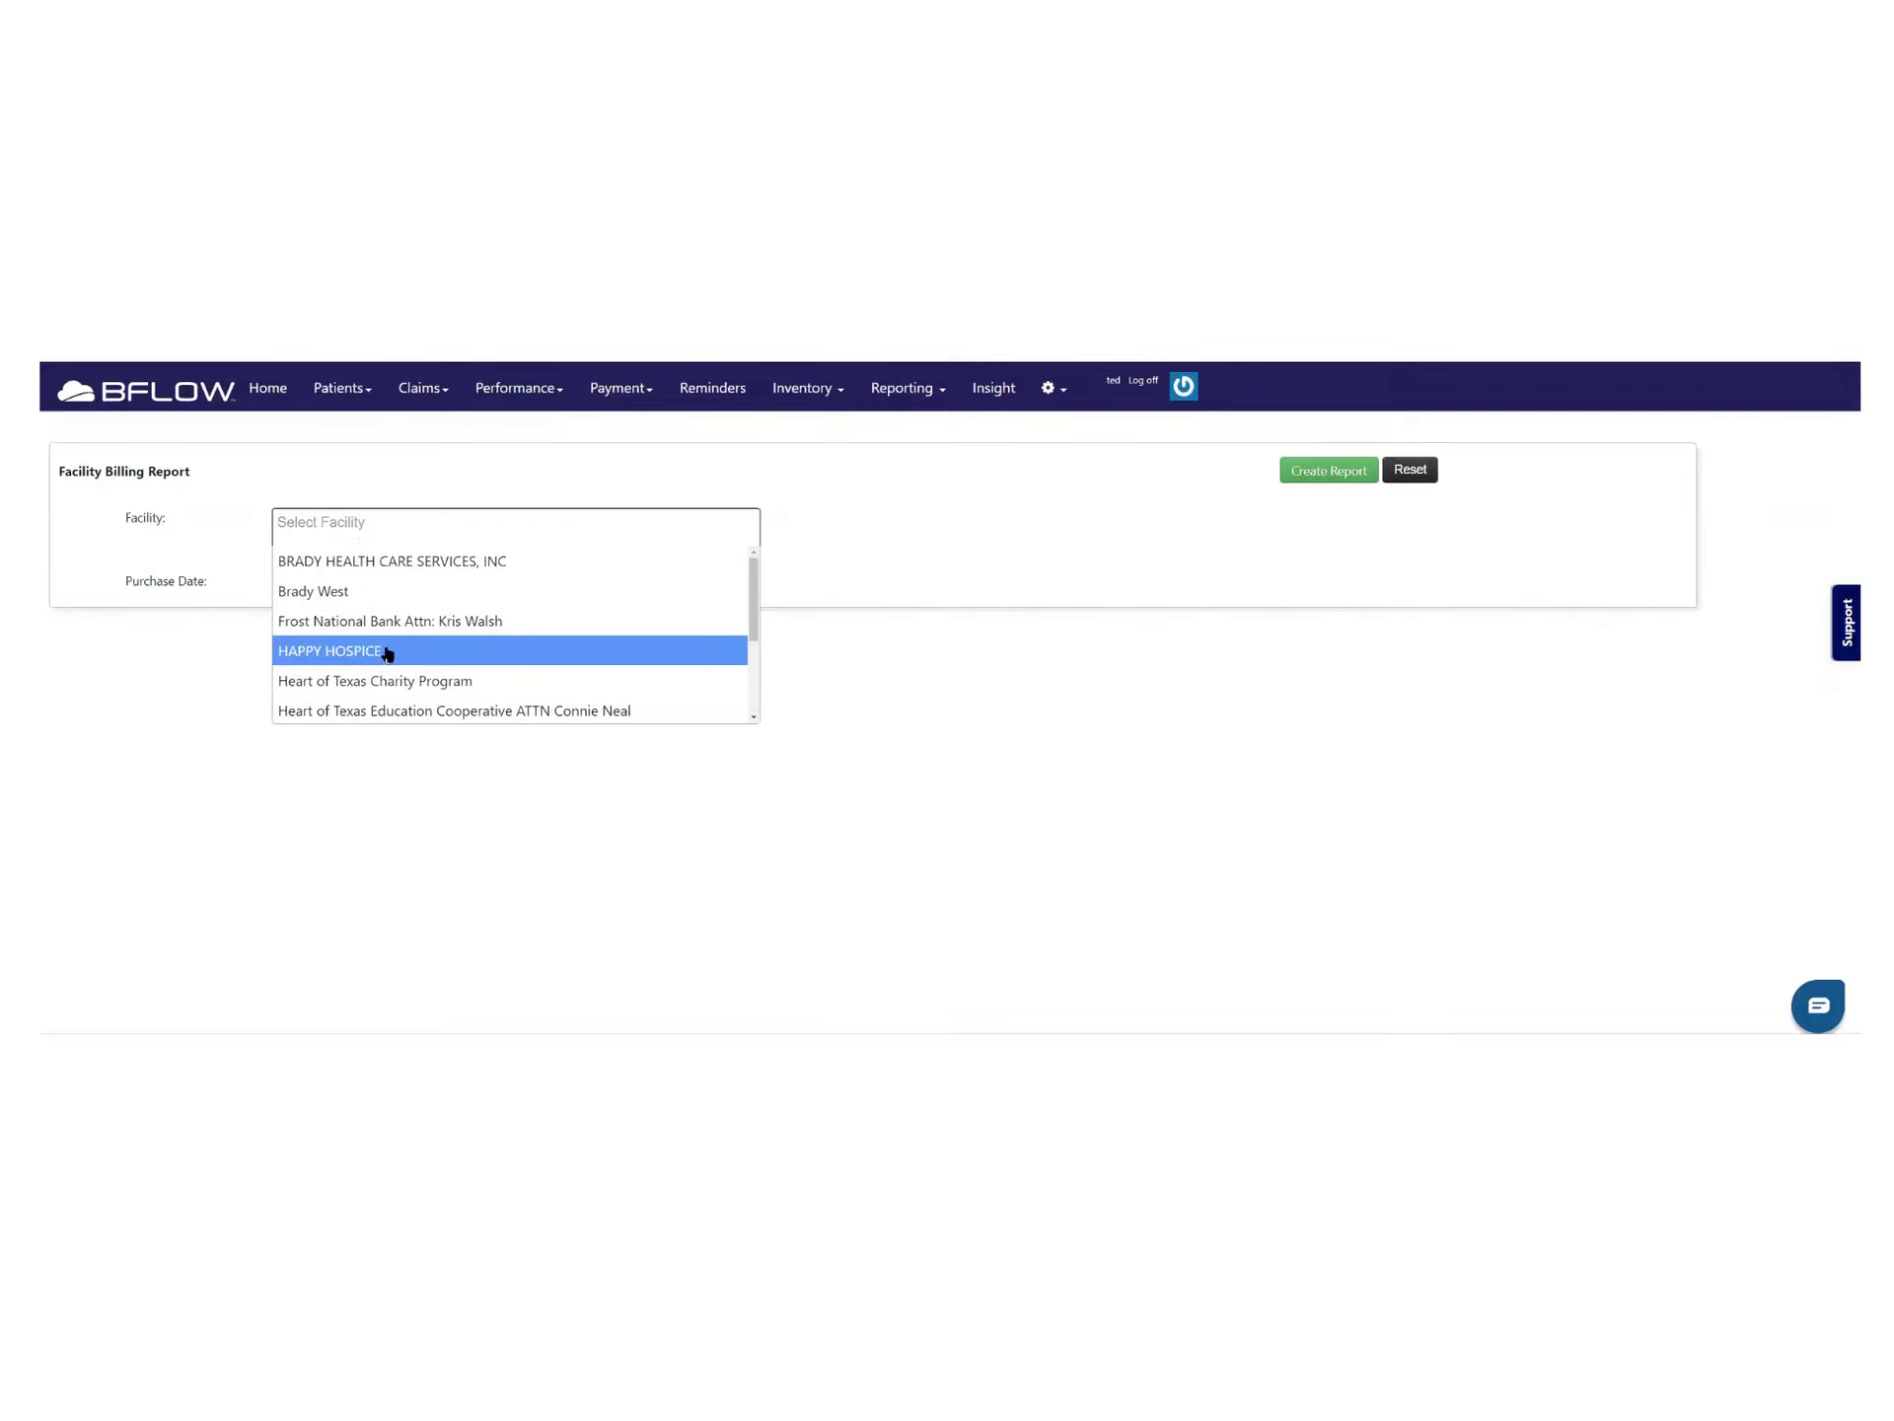
left_click(393, 562)
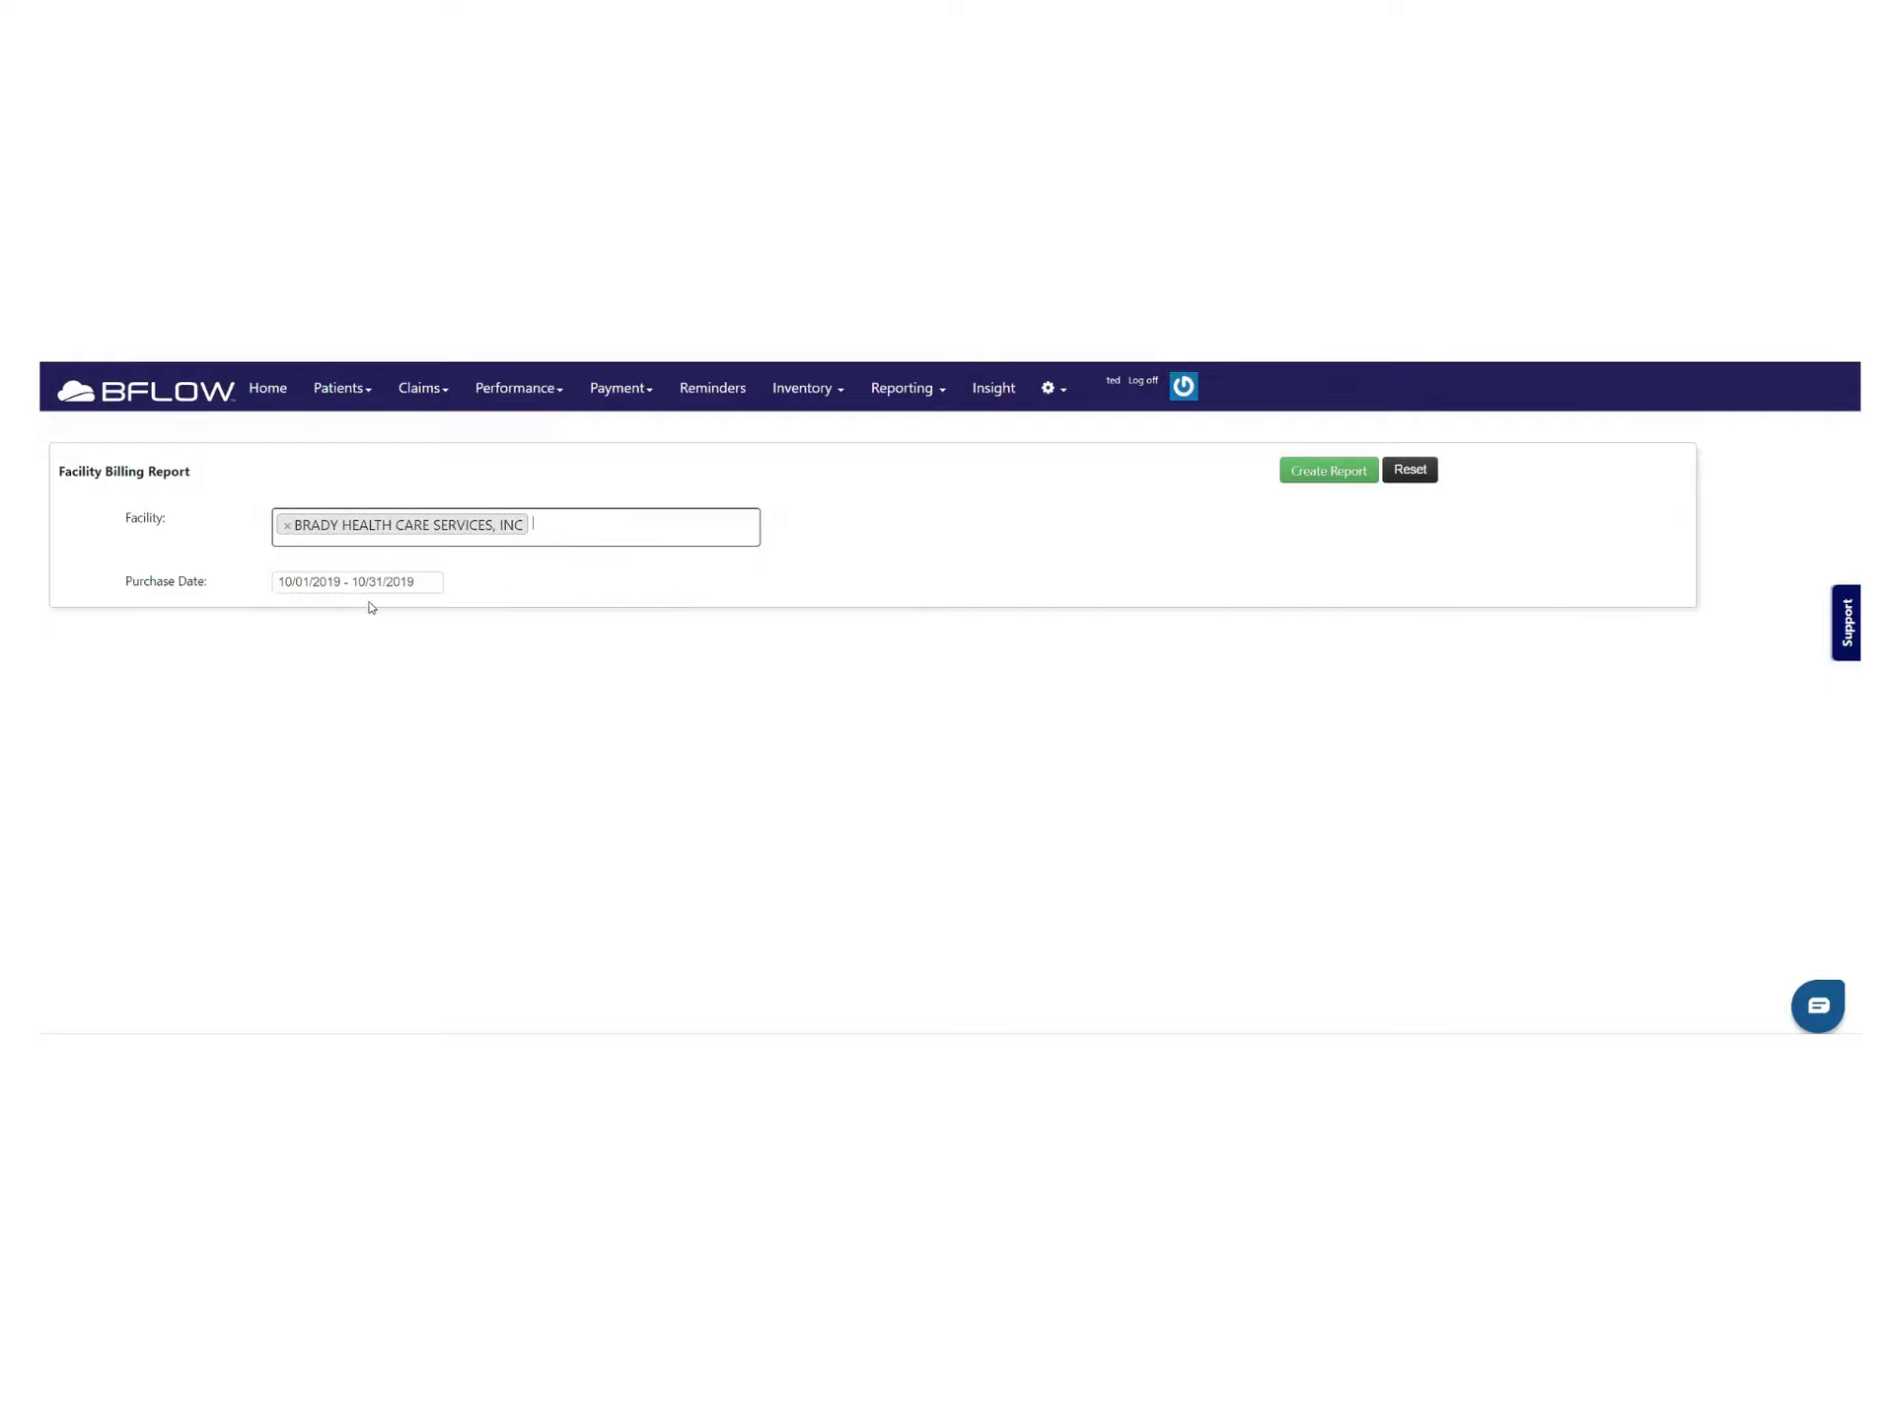
left_click(1308, 470)
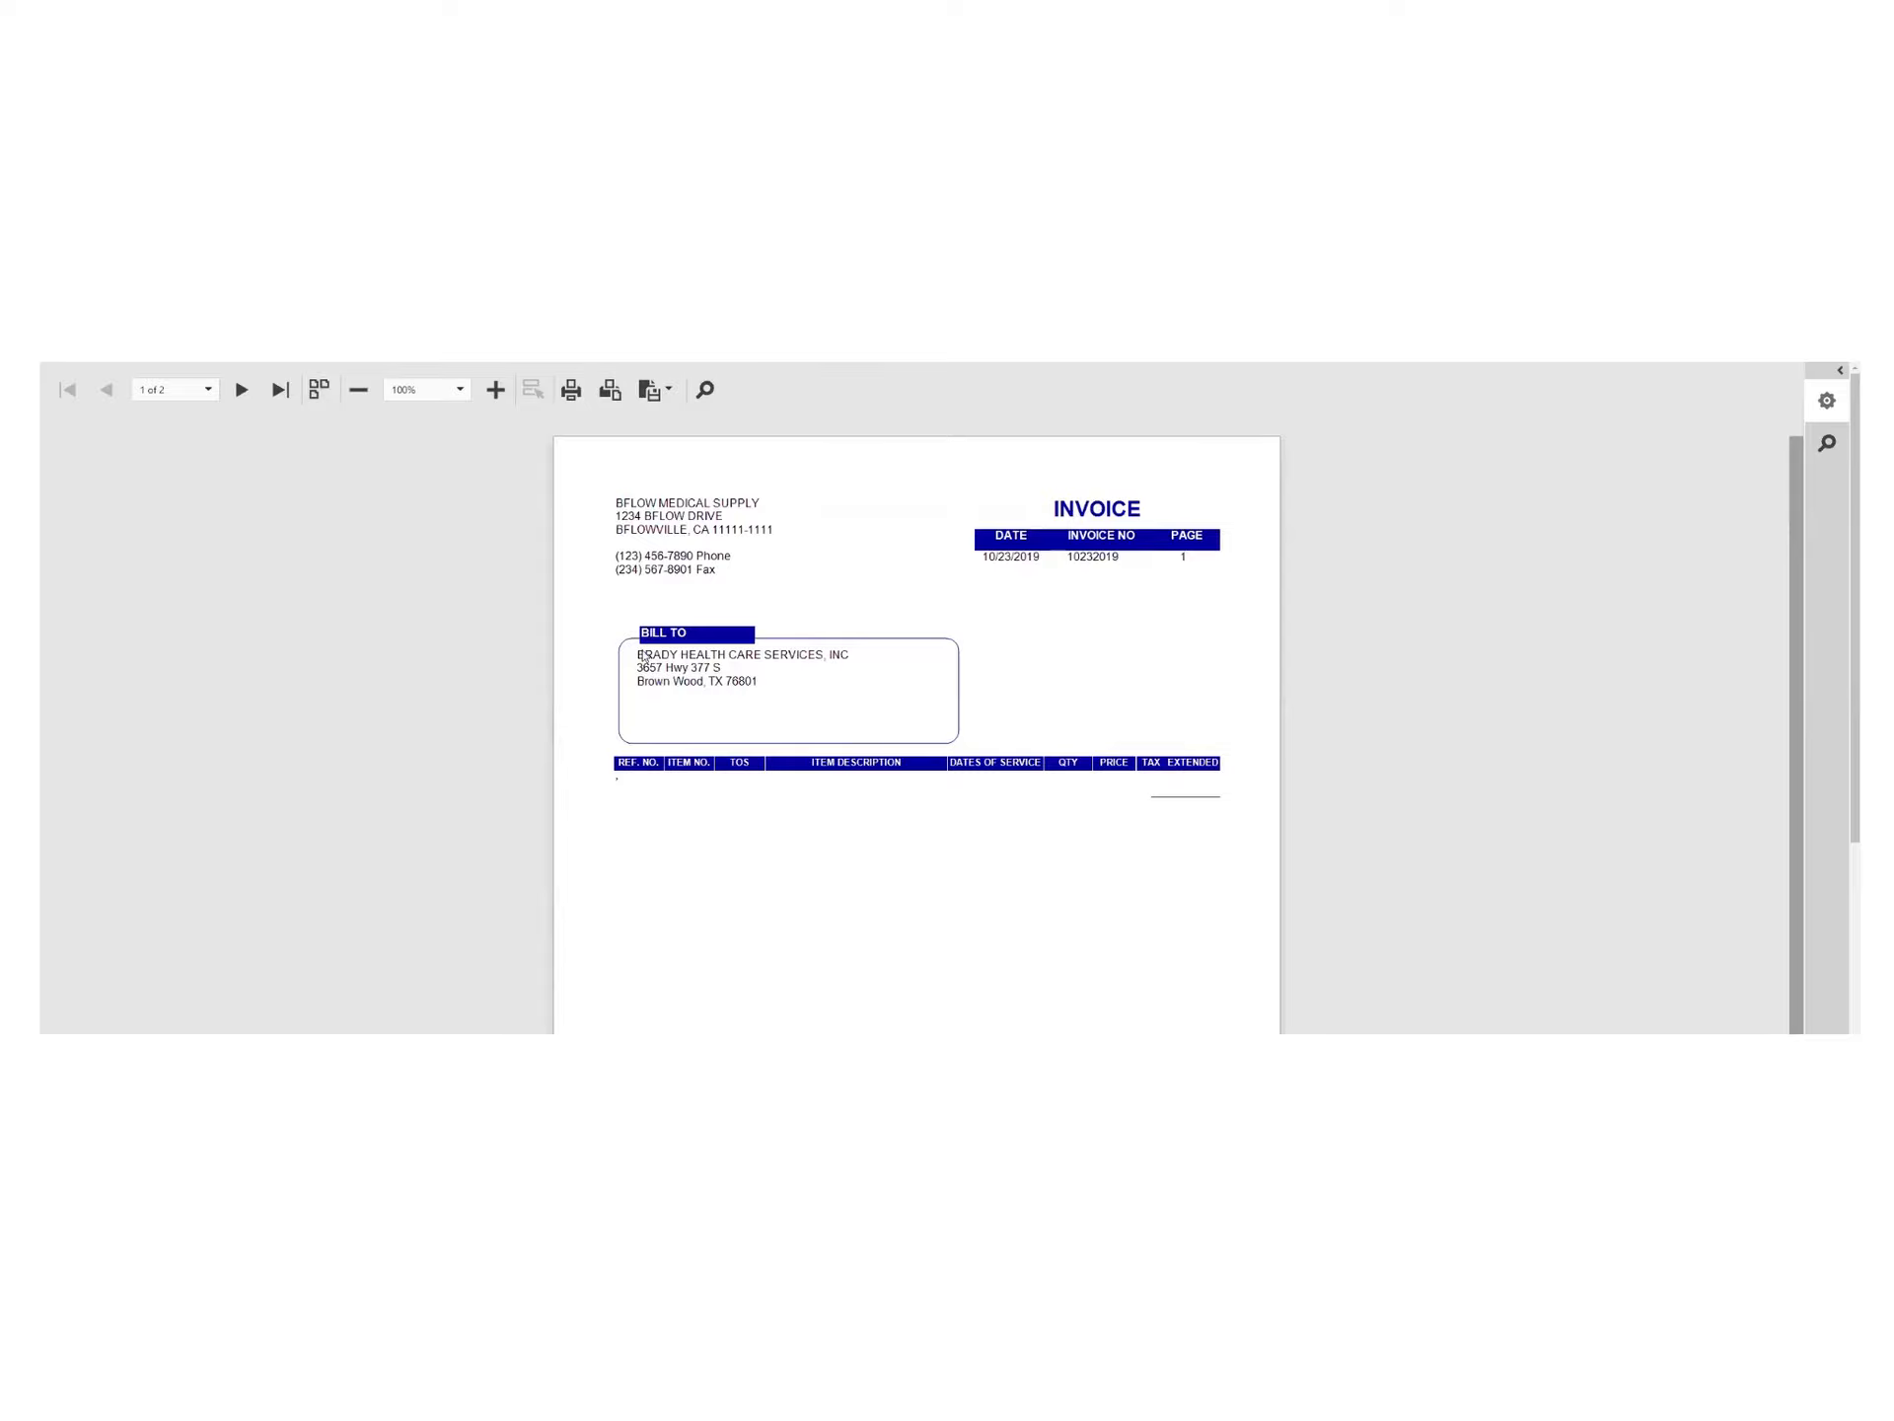
scroll(809, 883, "down", 1)
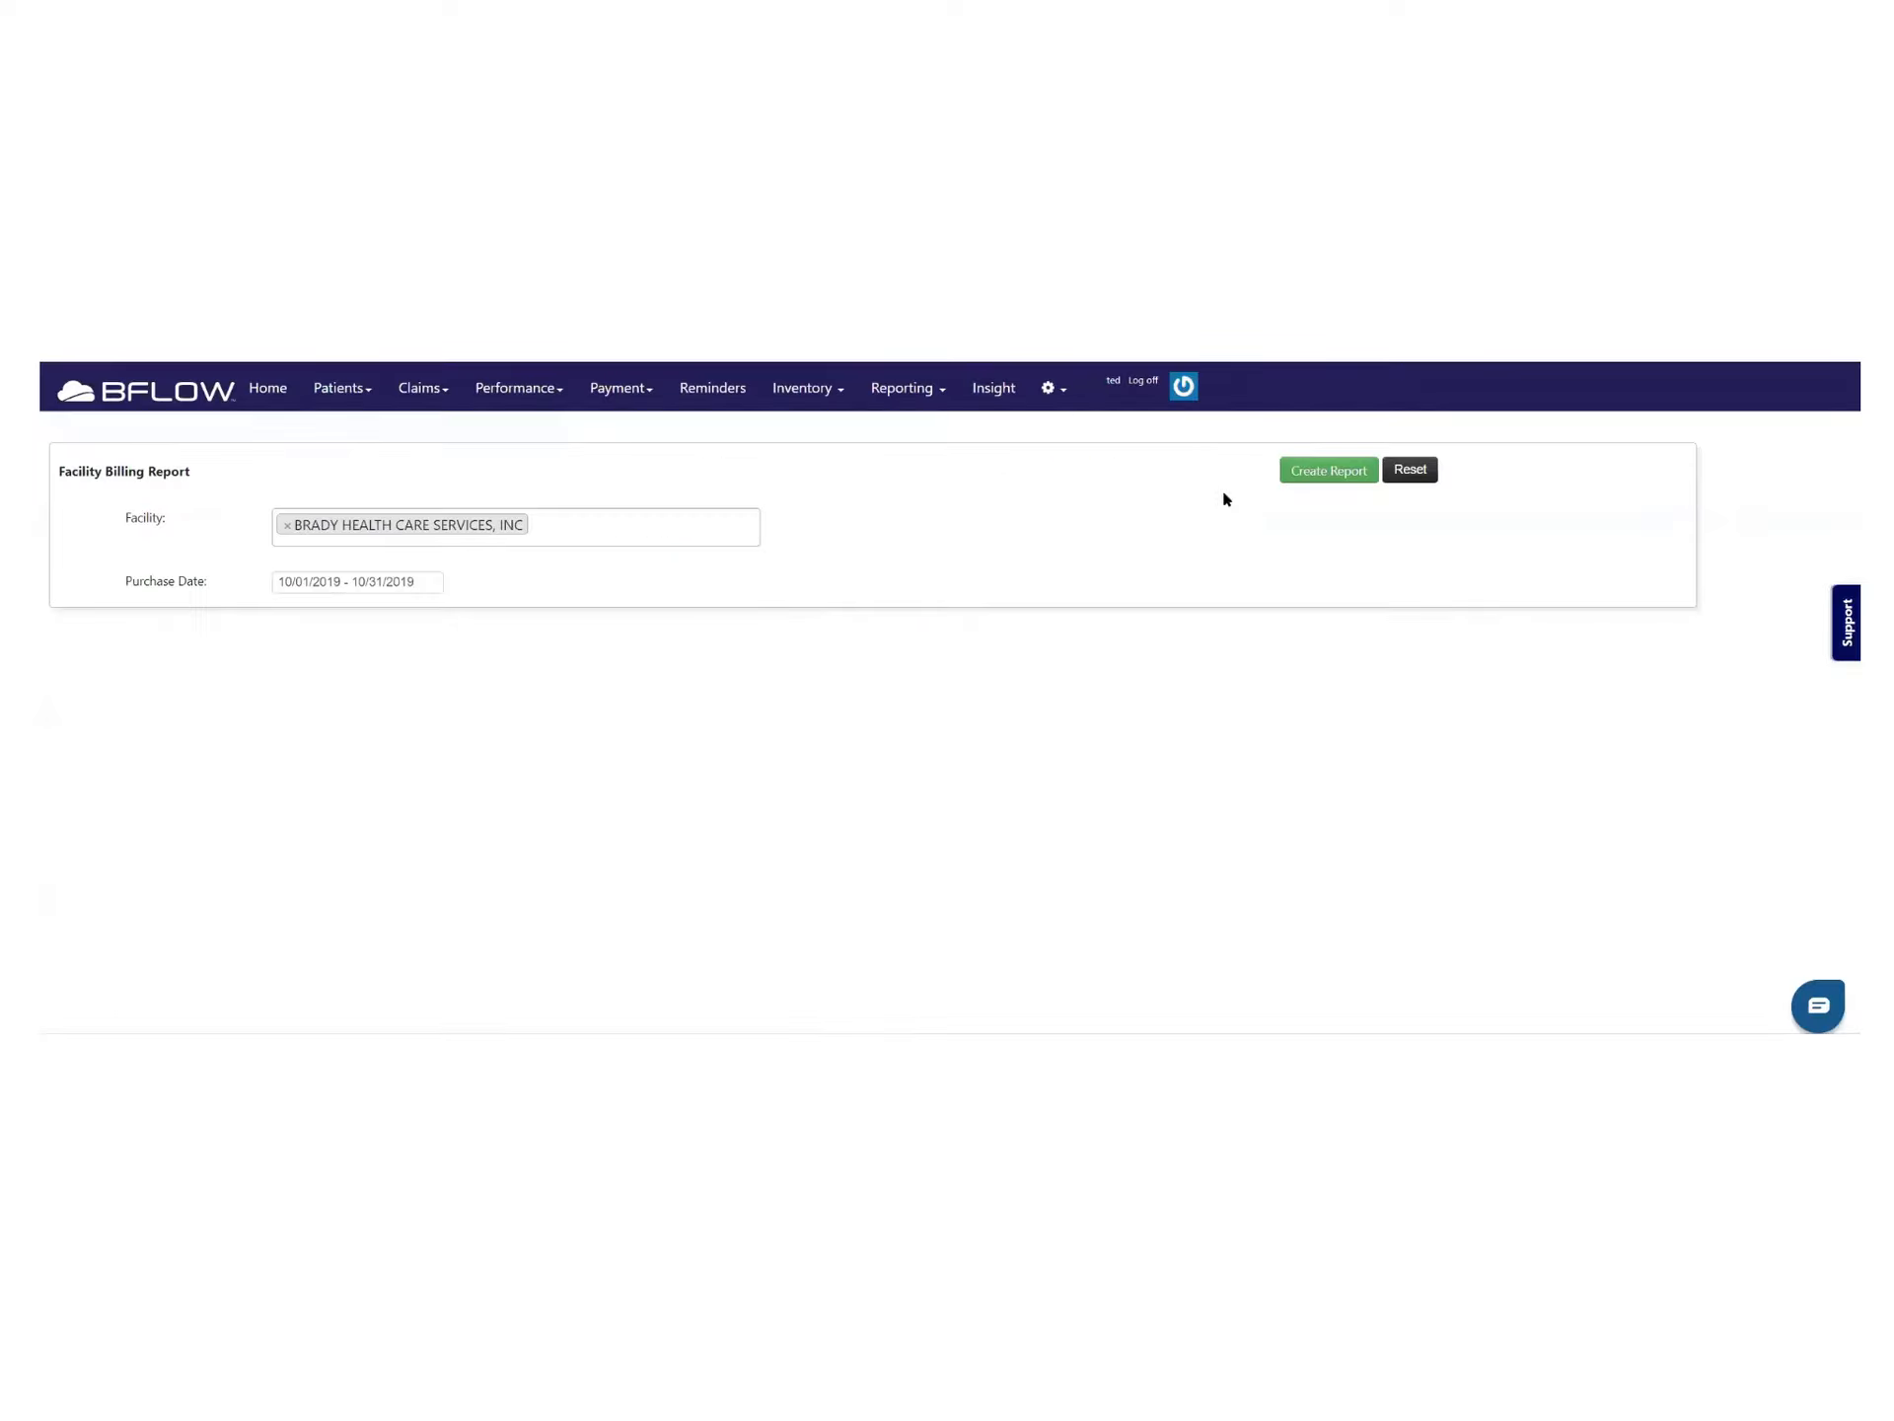
left_click(999, 389)
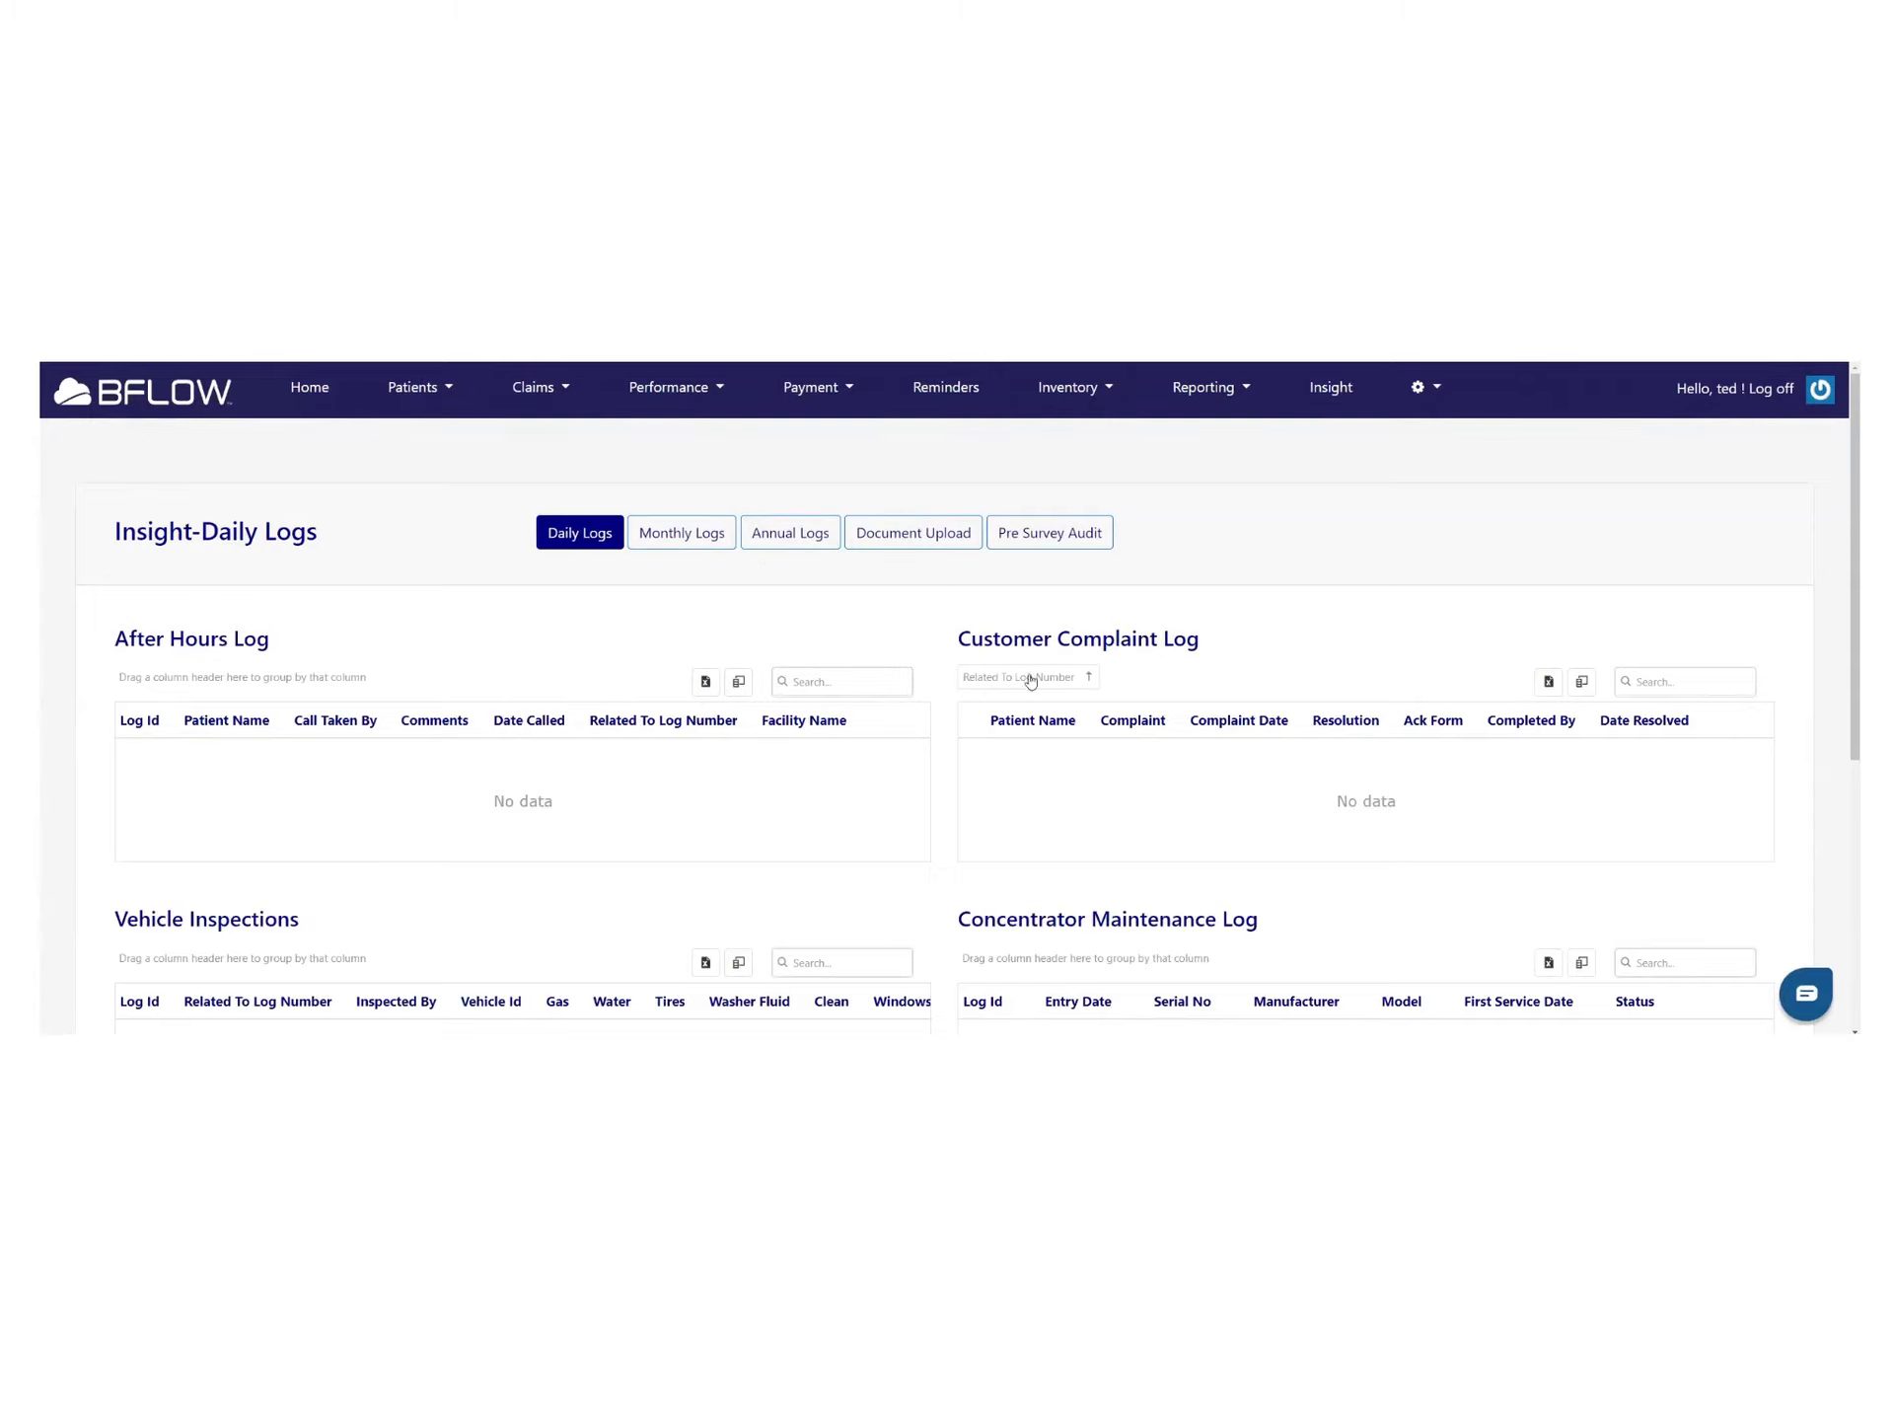
Review the Insight Daily Logs and Monthly Logs, both showing No data
scroll(1215, 667, "down", 2)
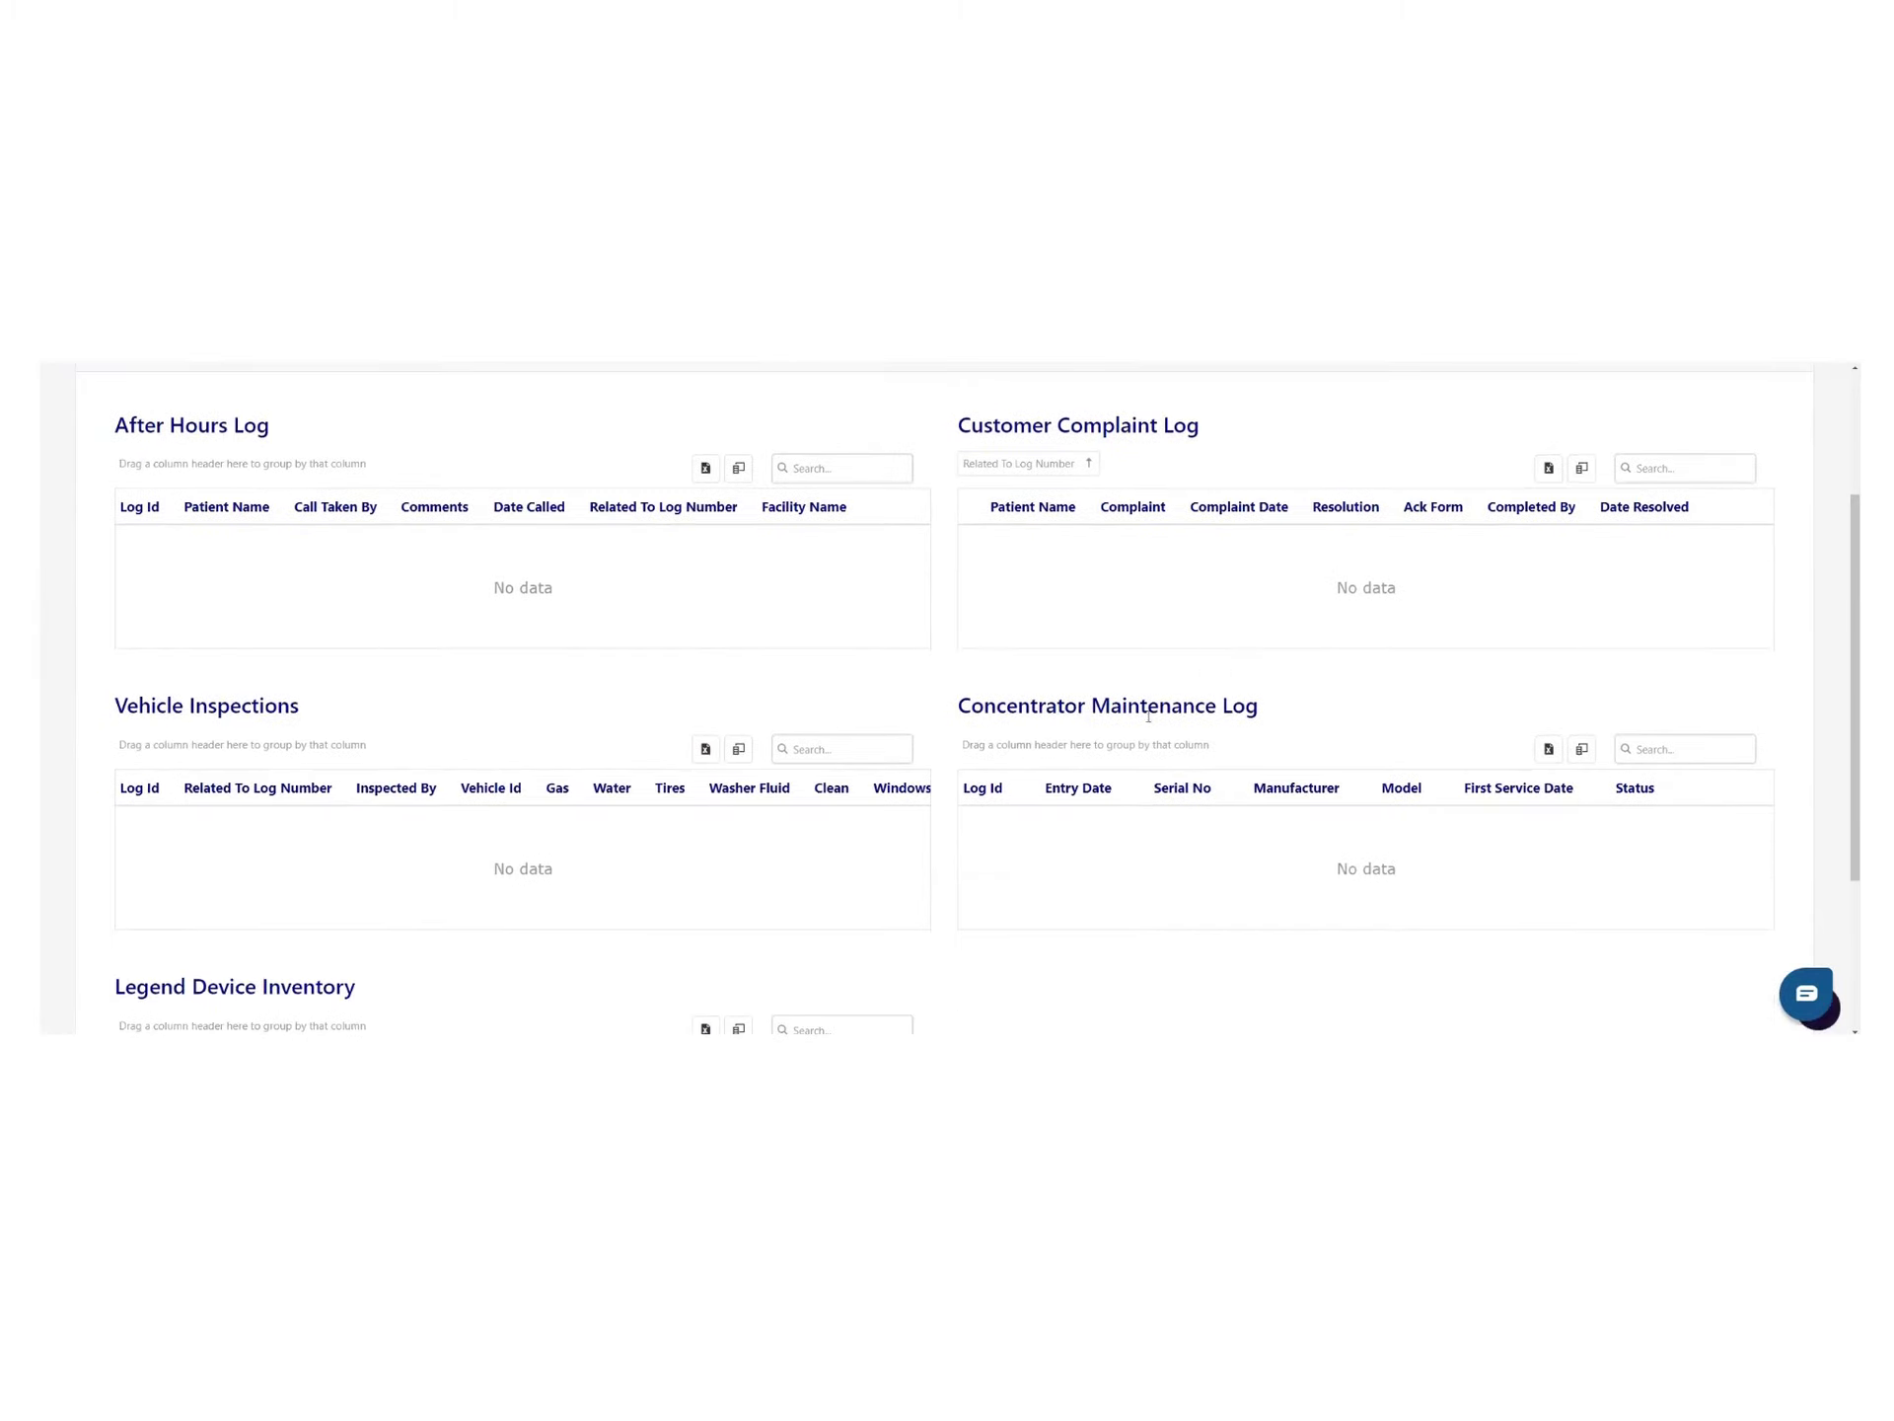
scroll(356, 868, "down", 2)
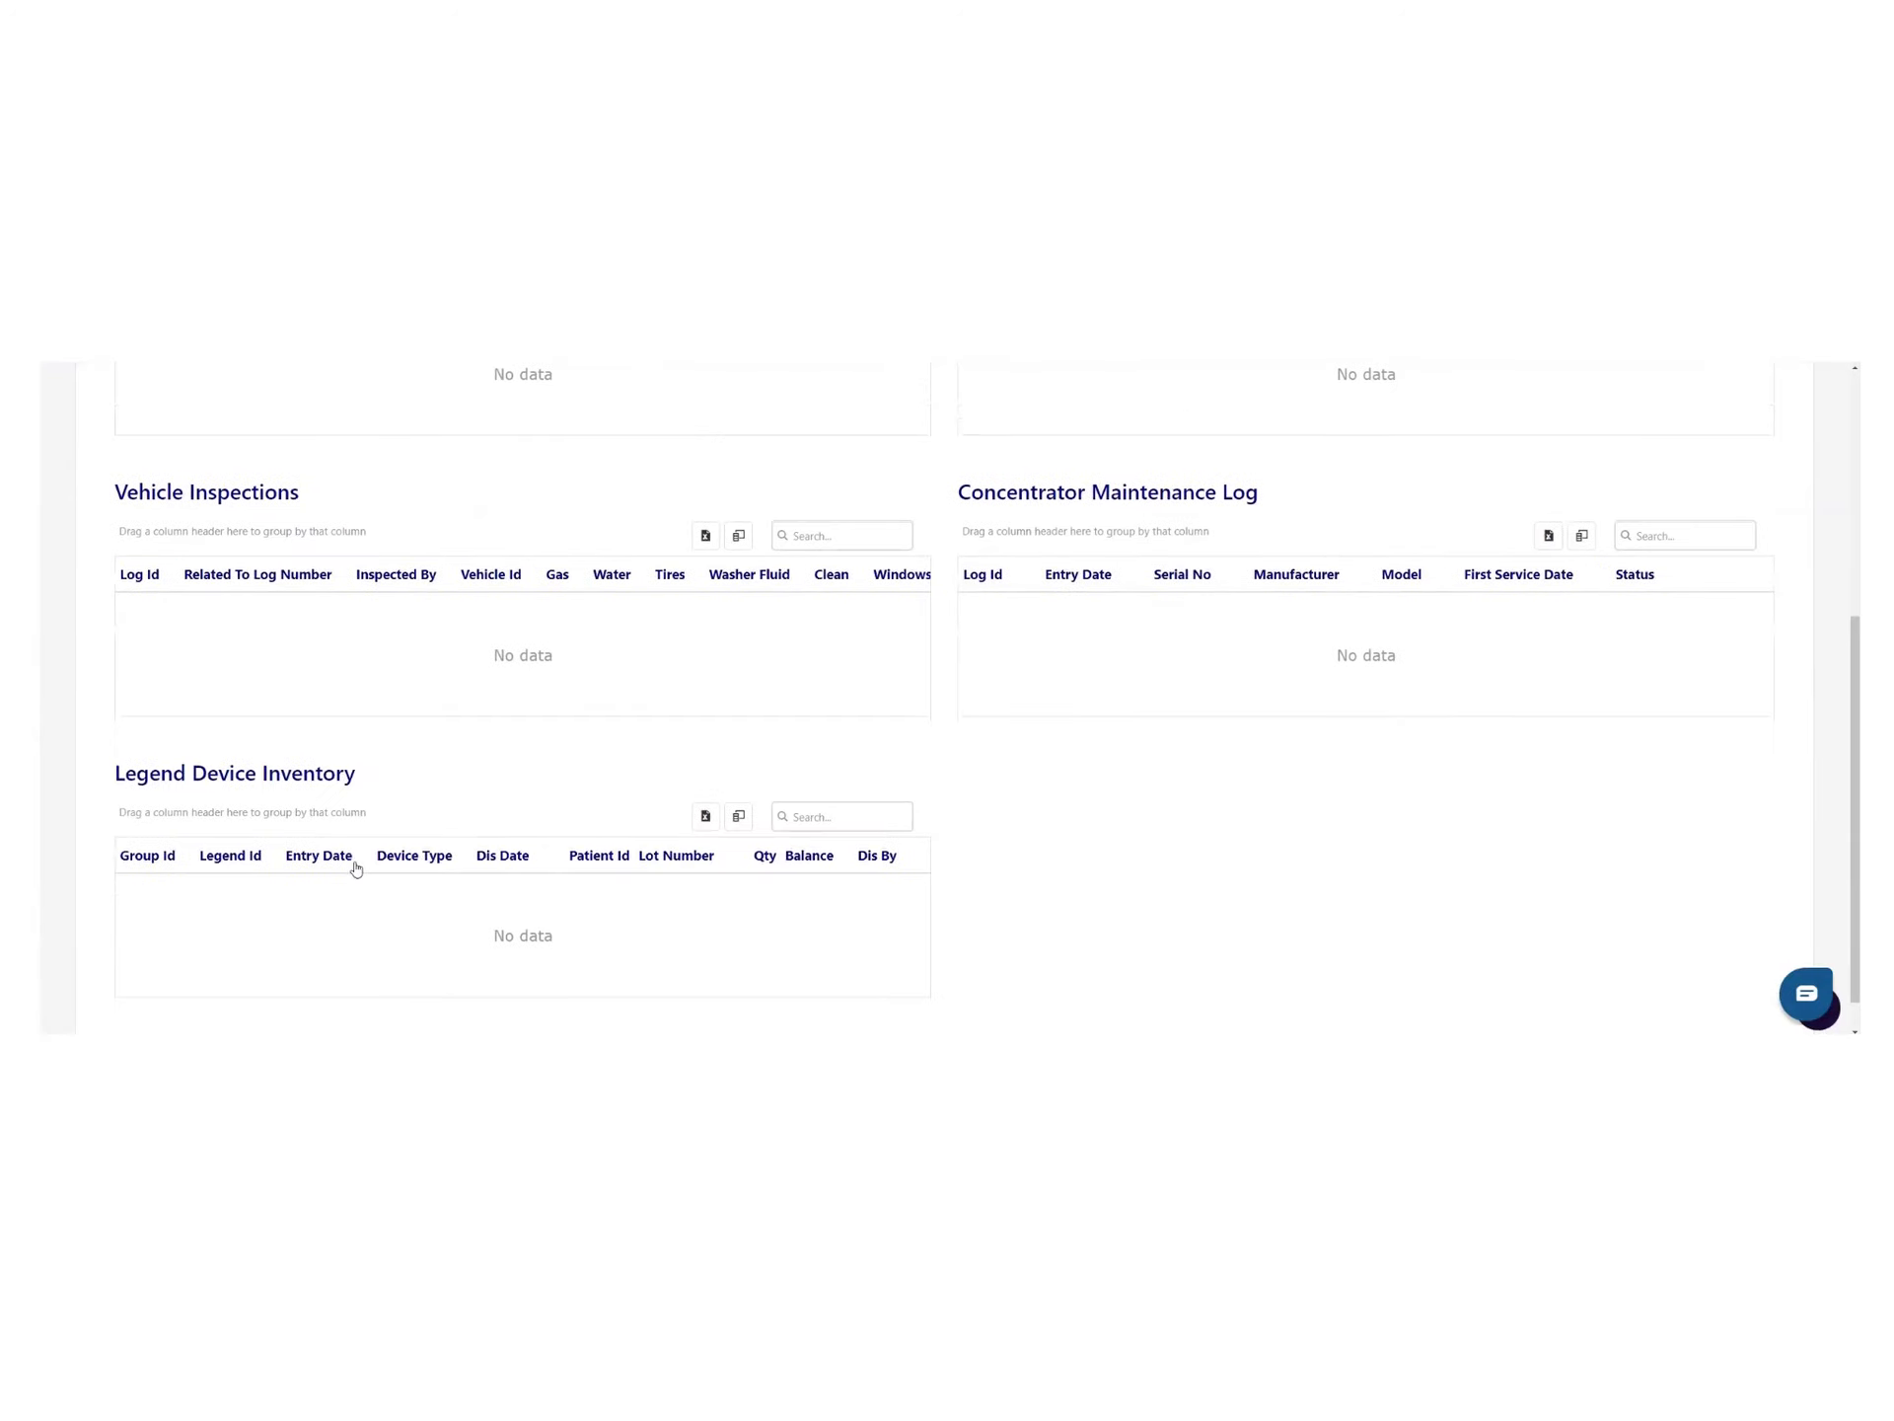
scroll(613, 908, "up", 5)
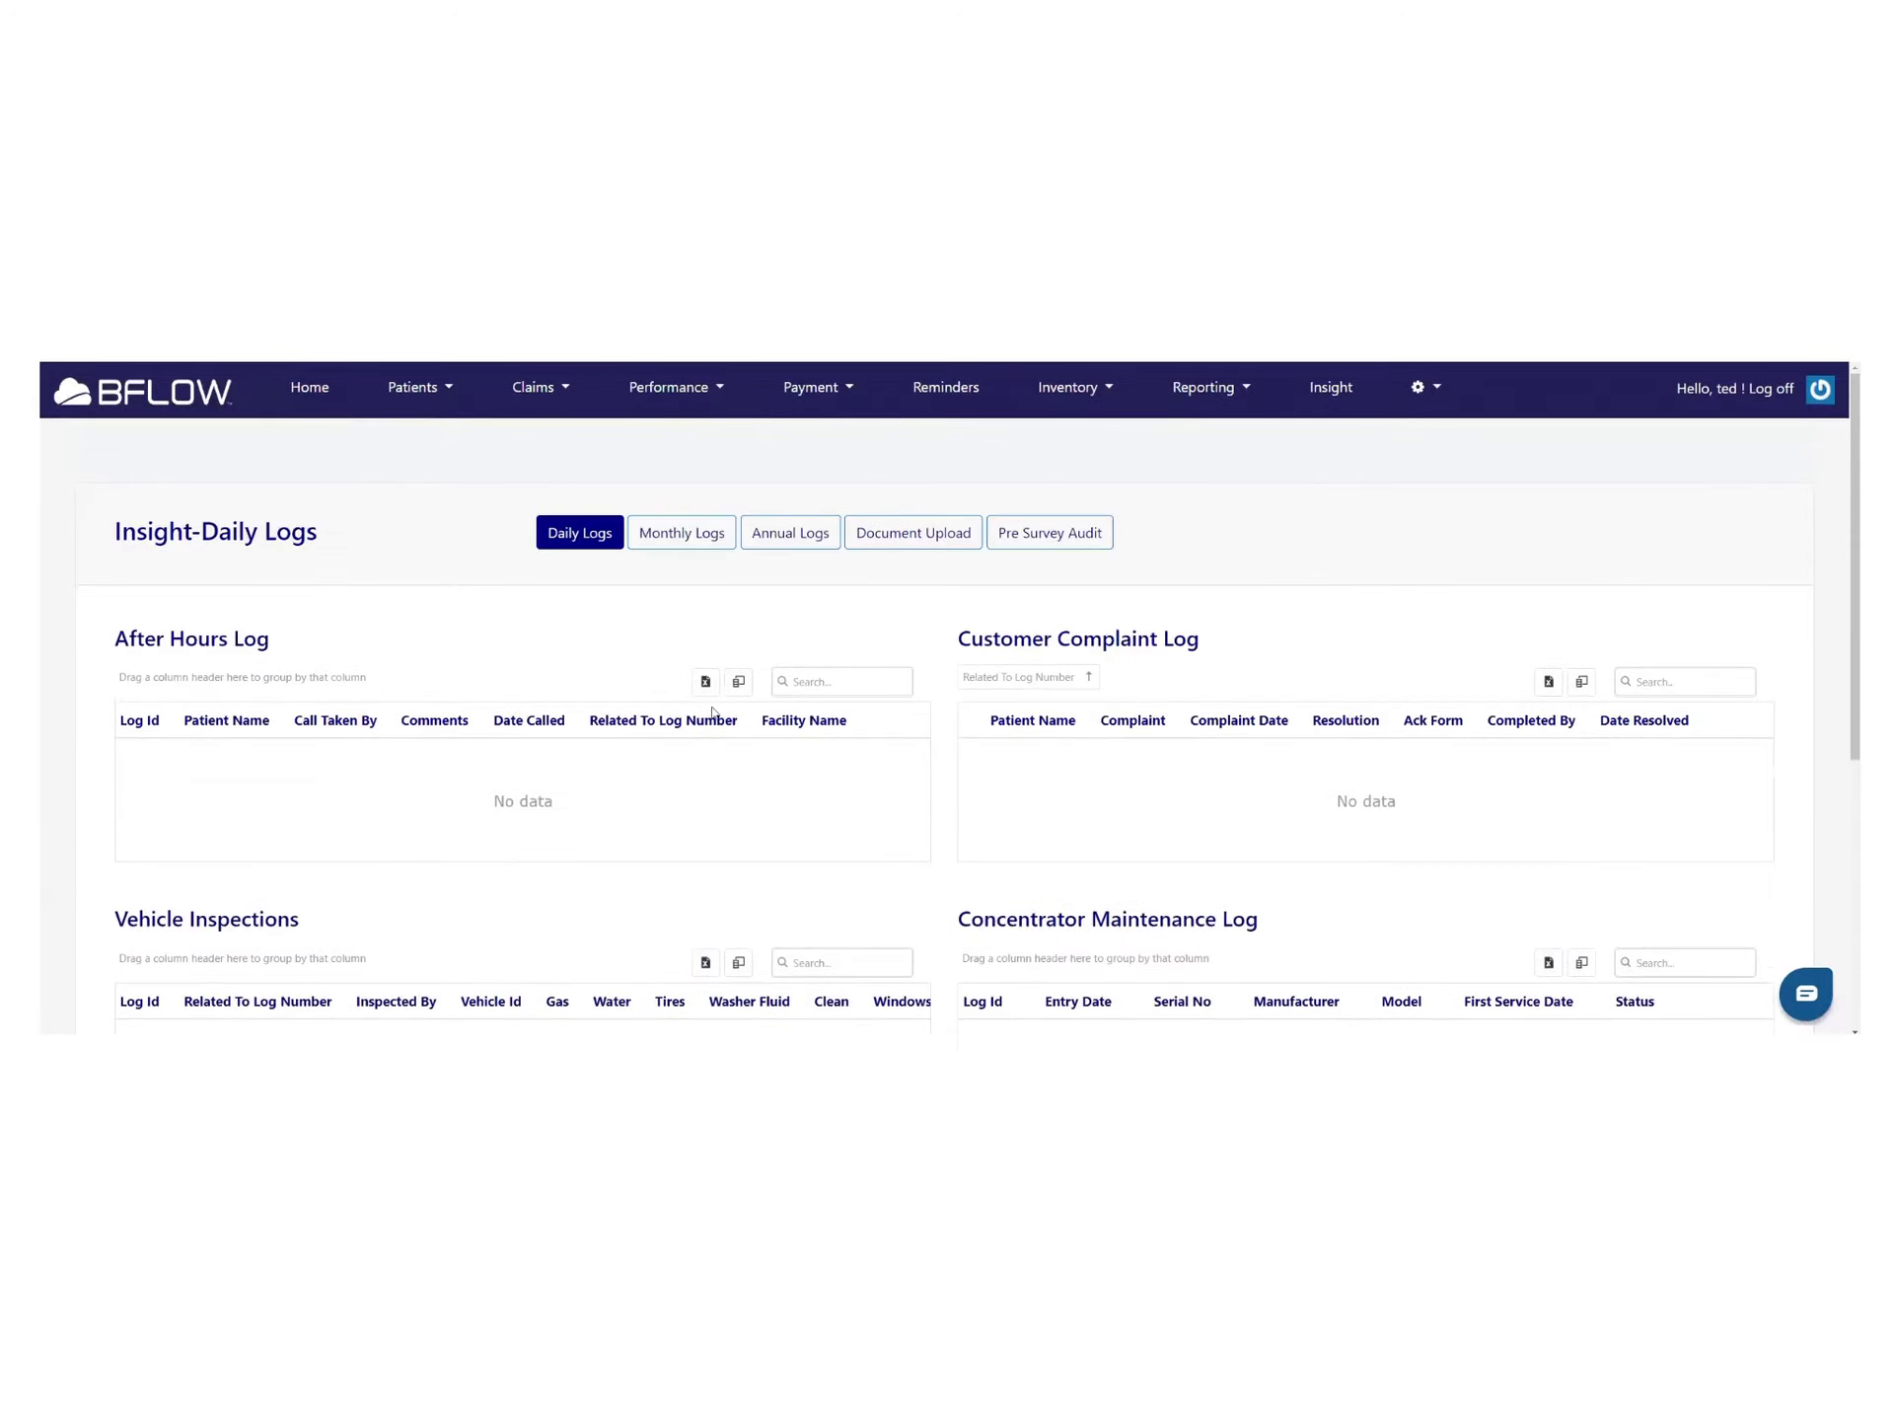
left_click(654, 546)
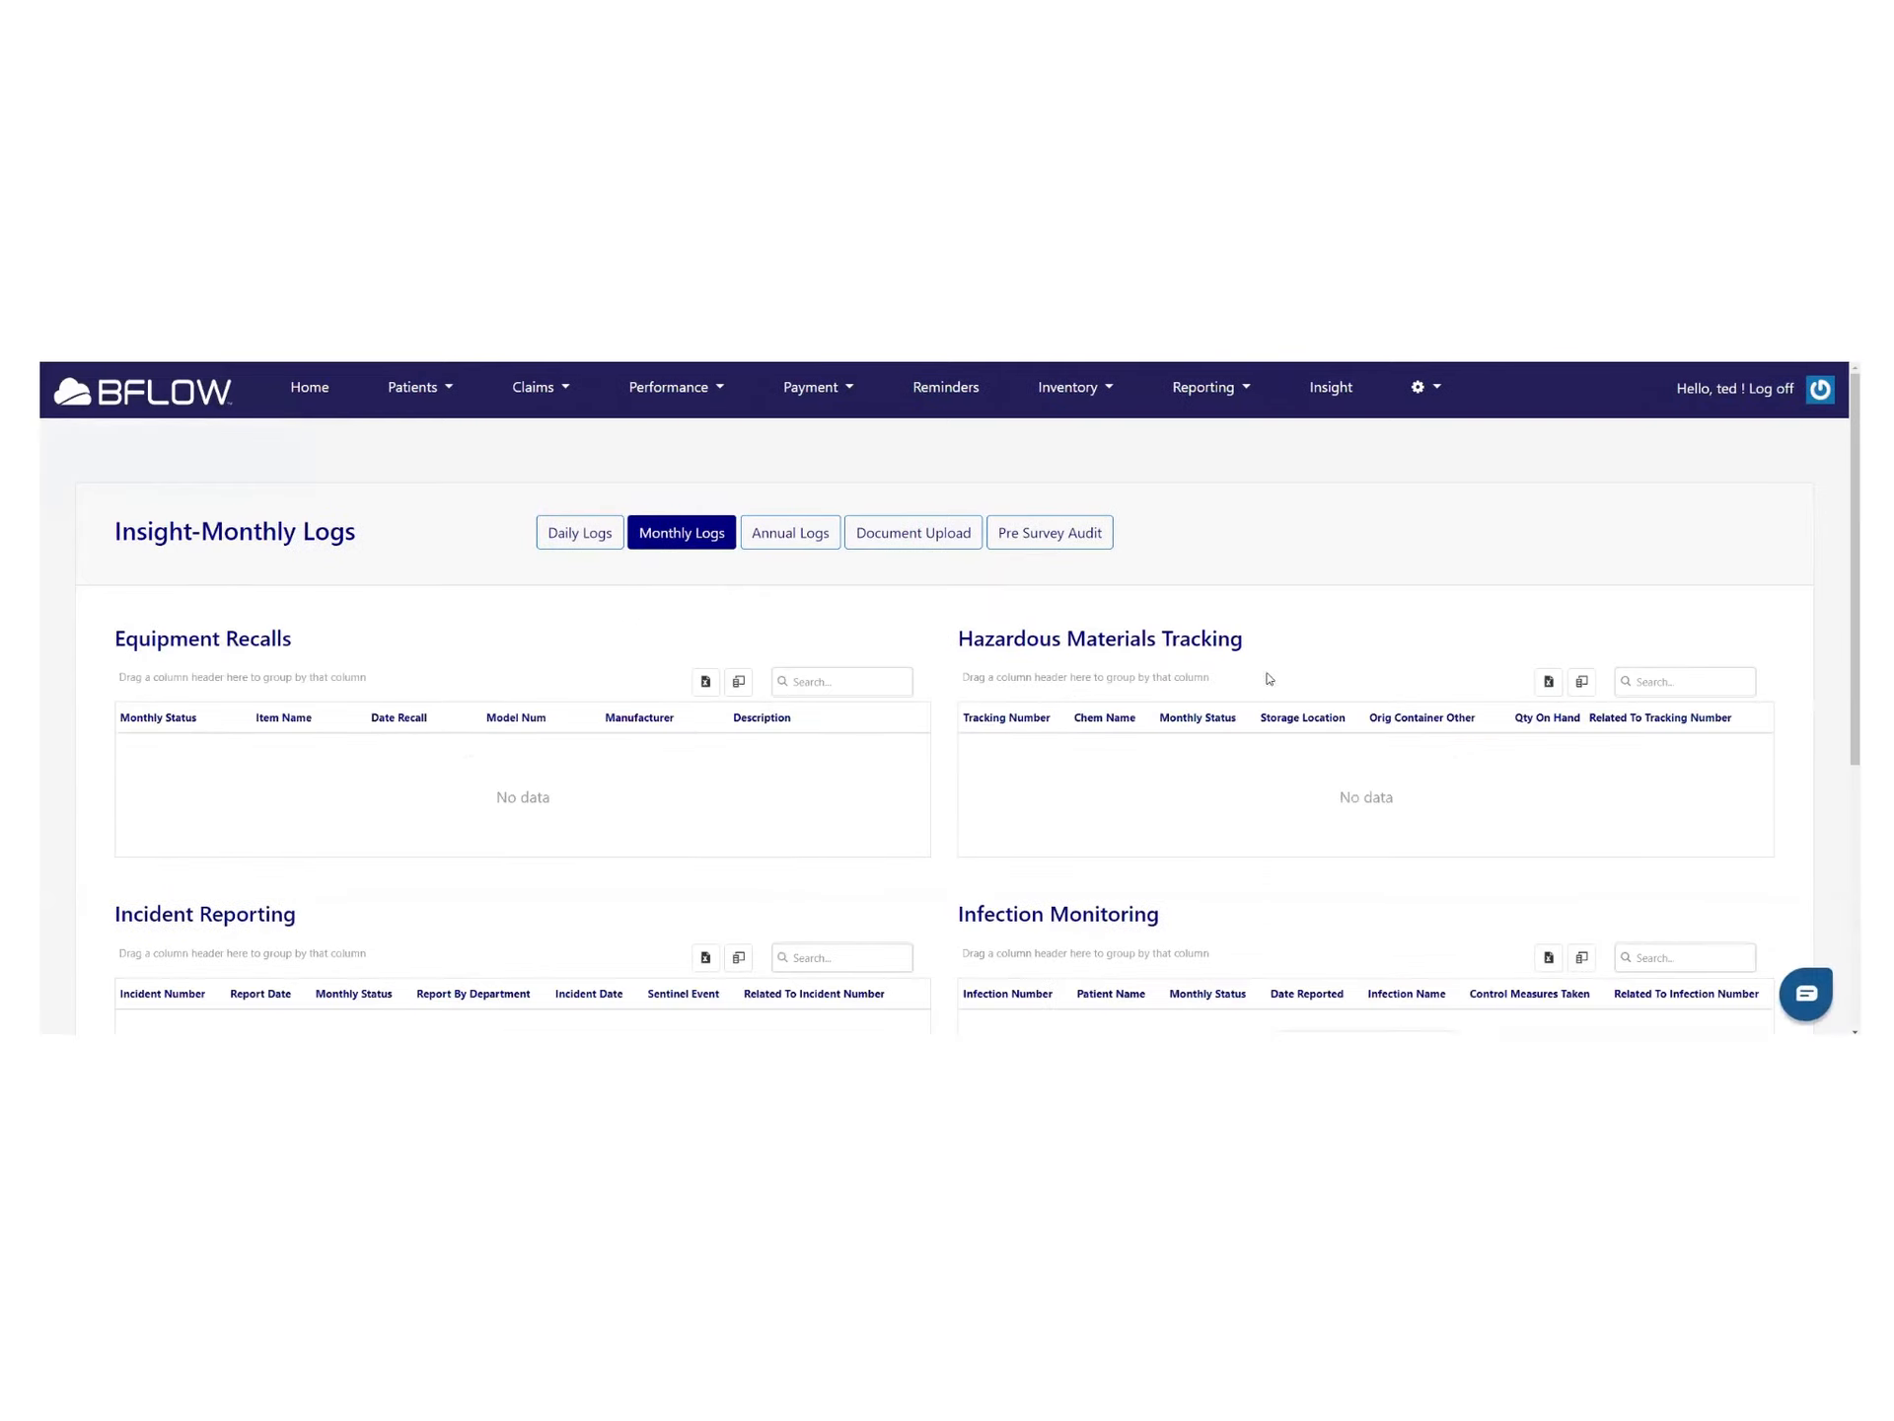
scroll(1272, 745, "down", 3)
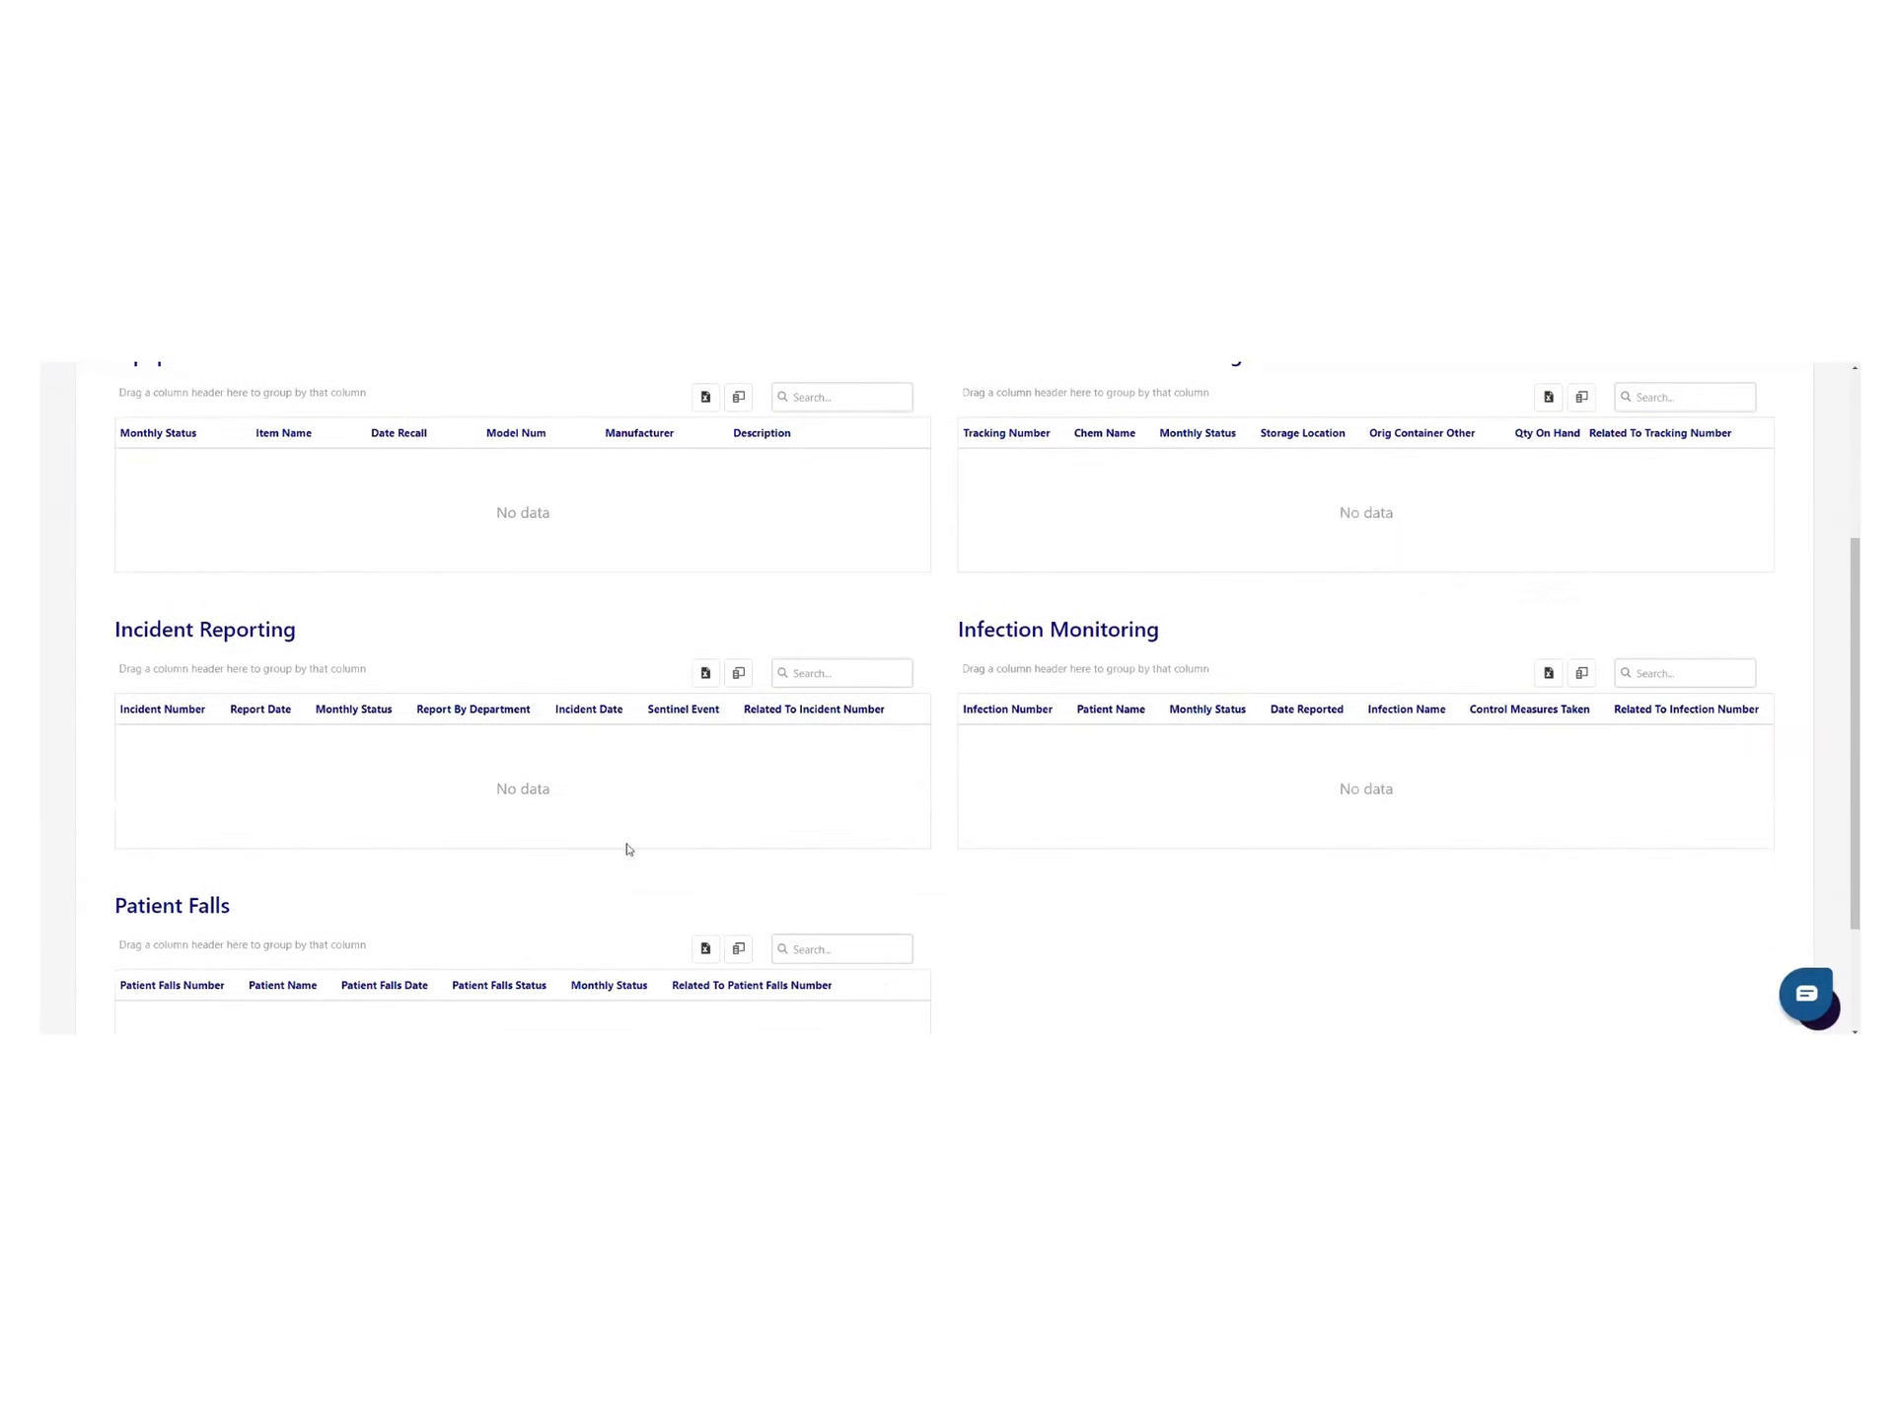
scroll(735, 806, "up", 3)
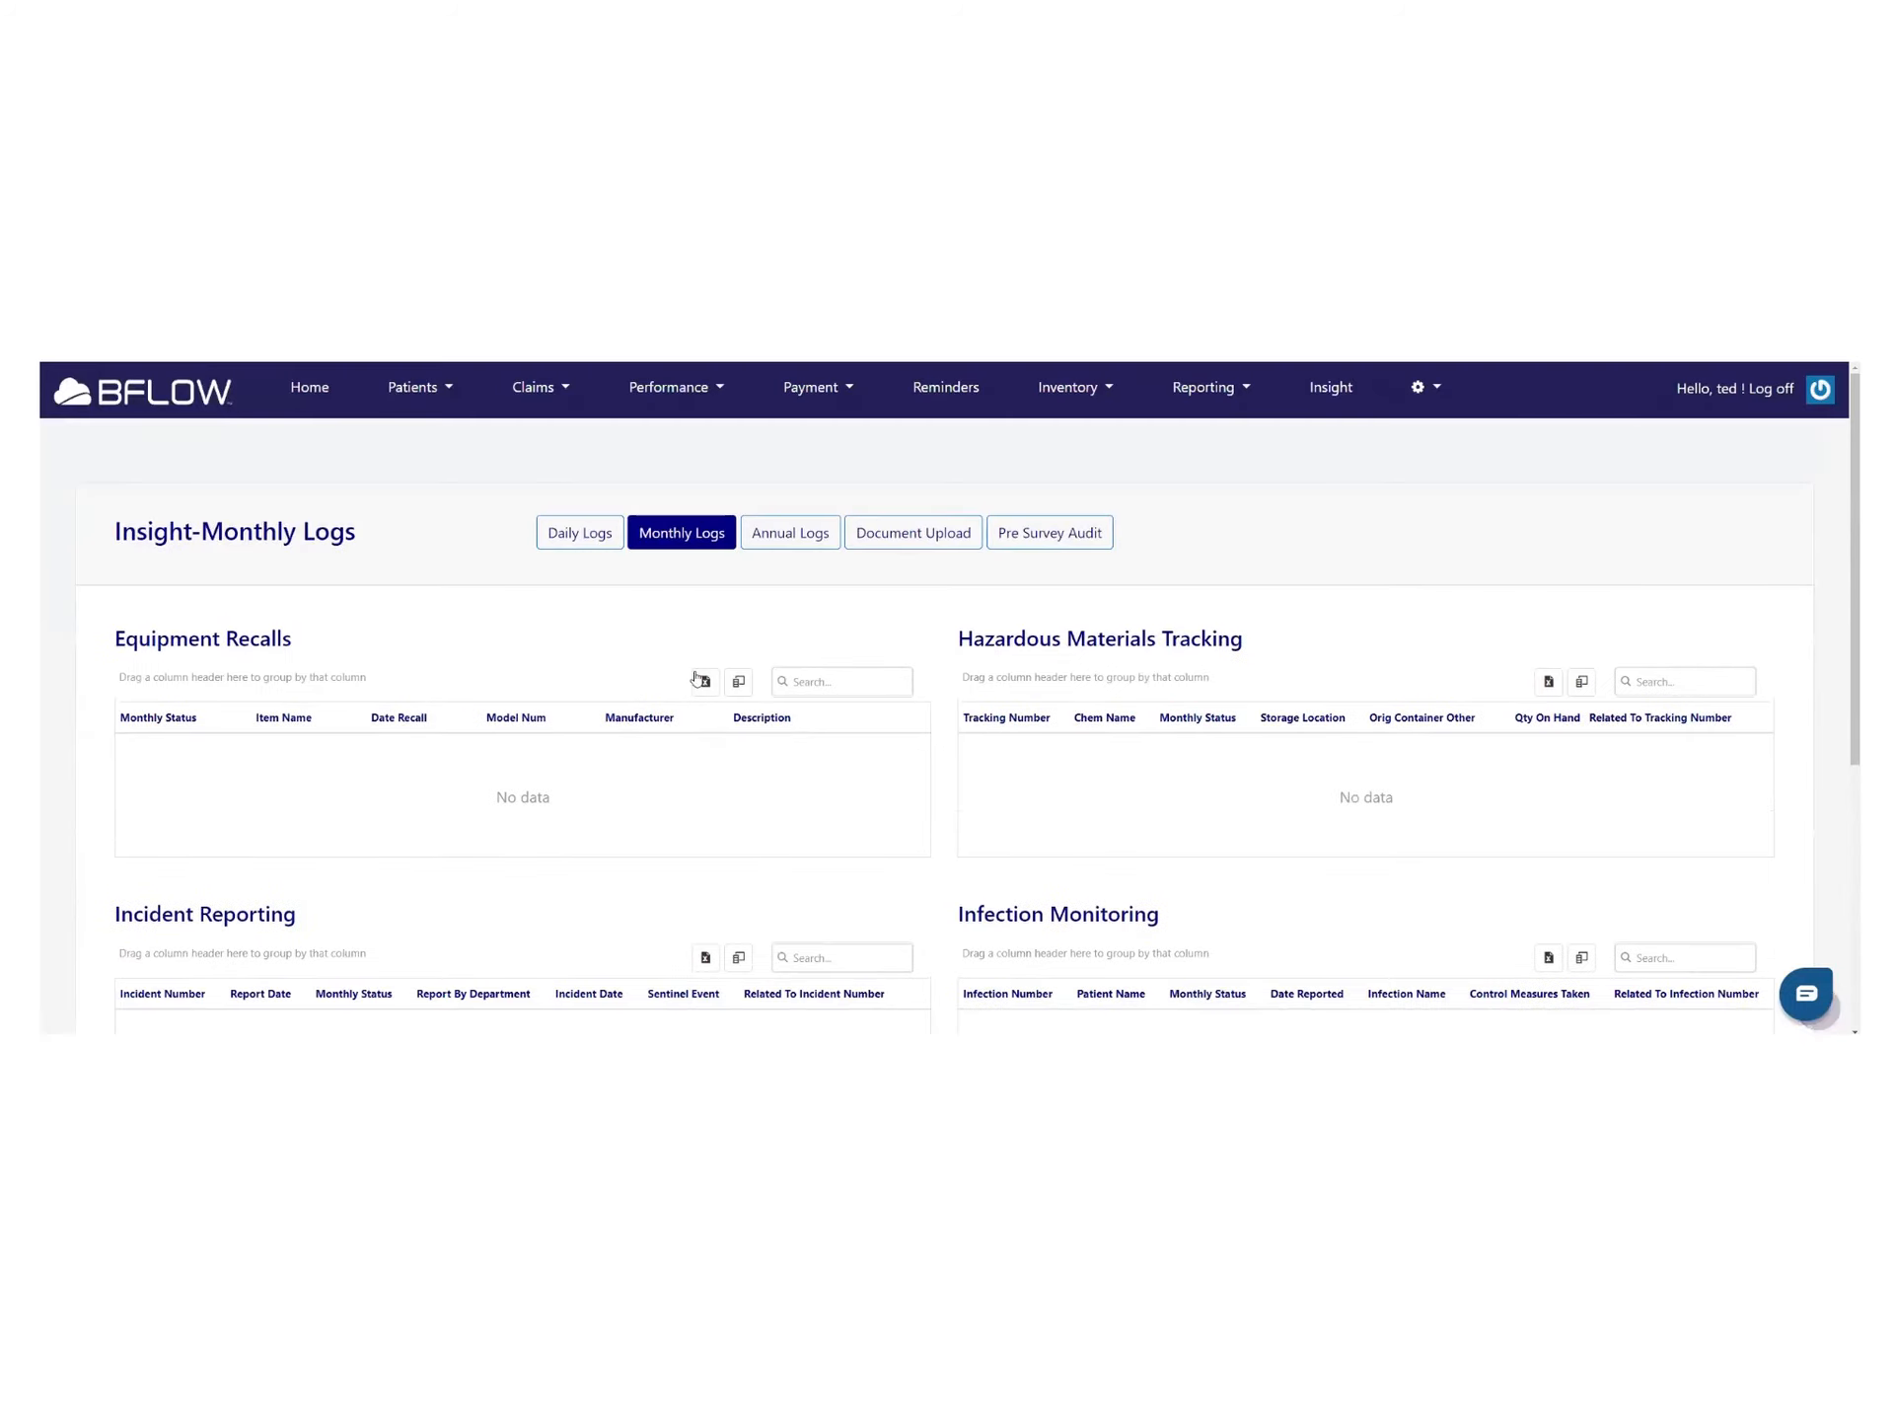
Check the empty Annual Logs, then go to the Pre Survey Audit page
left_click(782, 541)
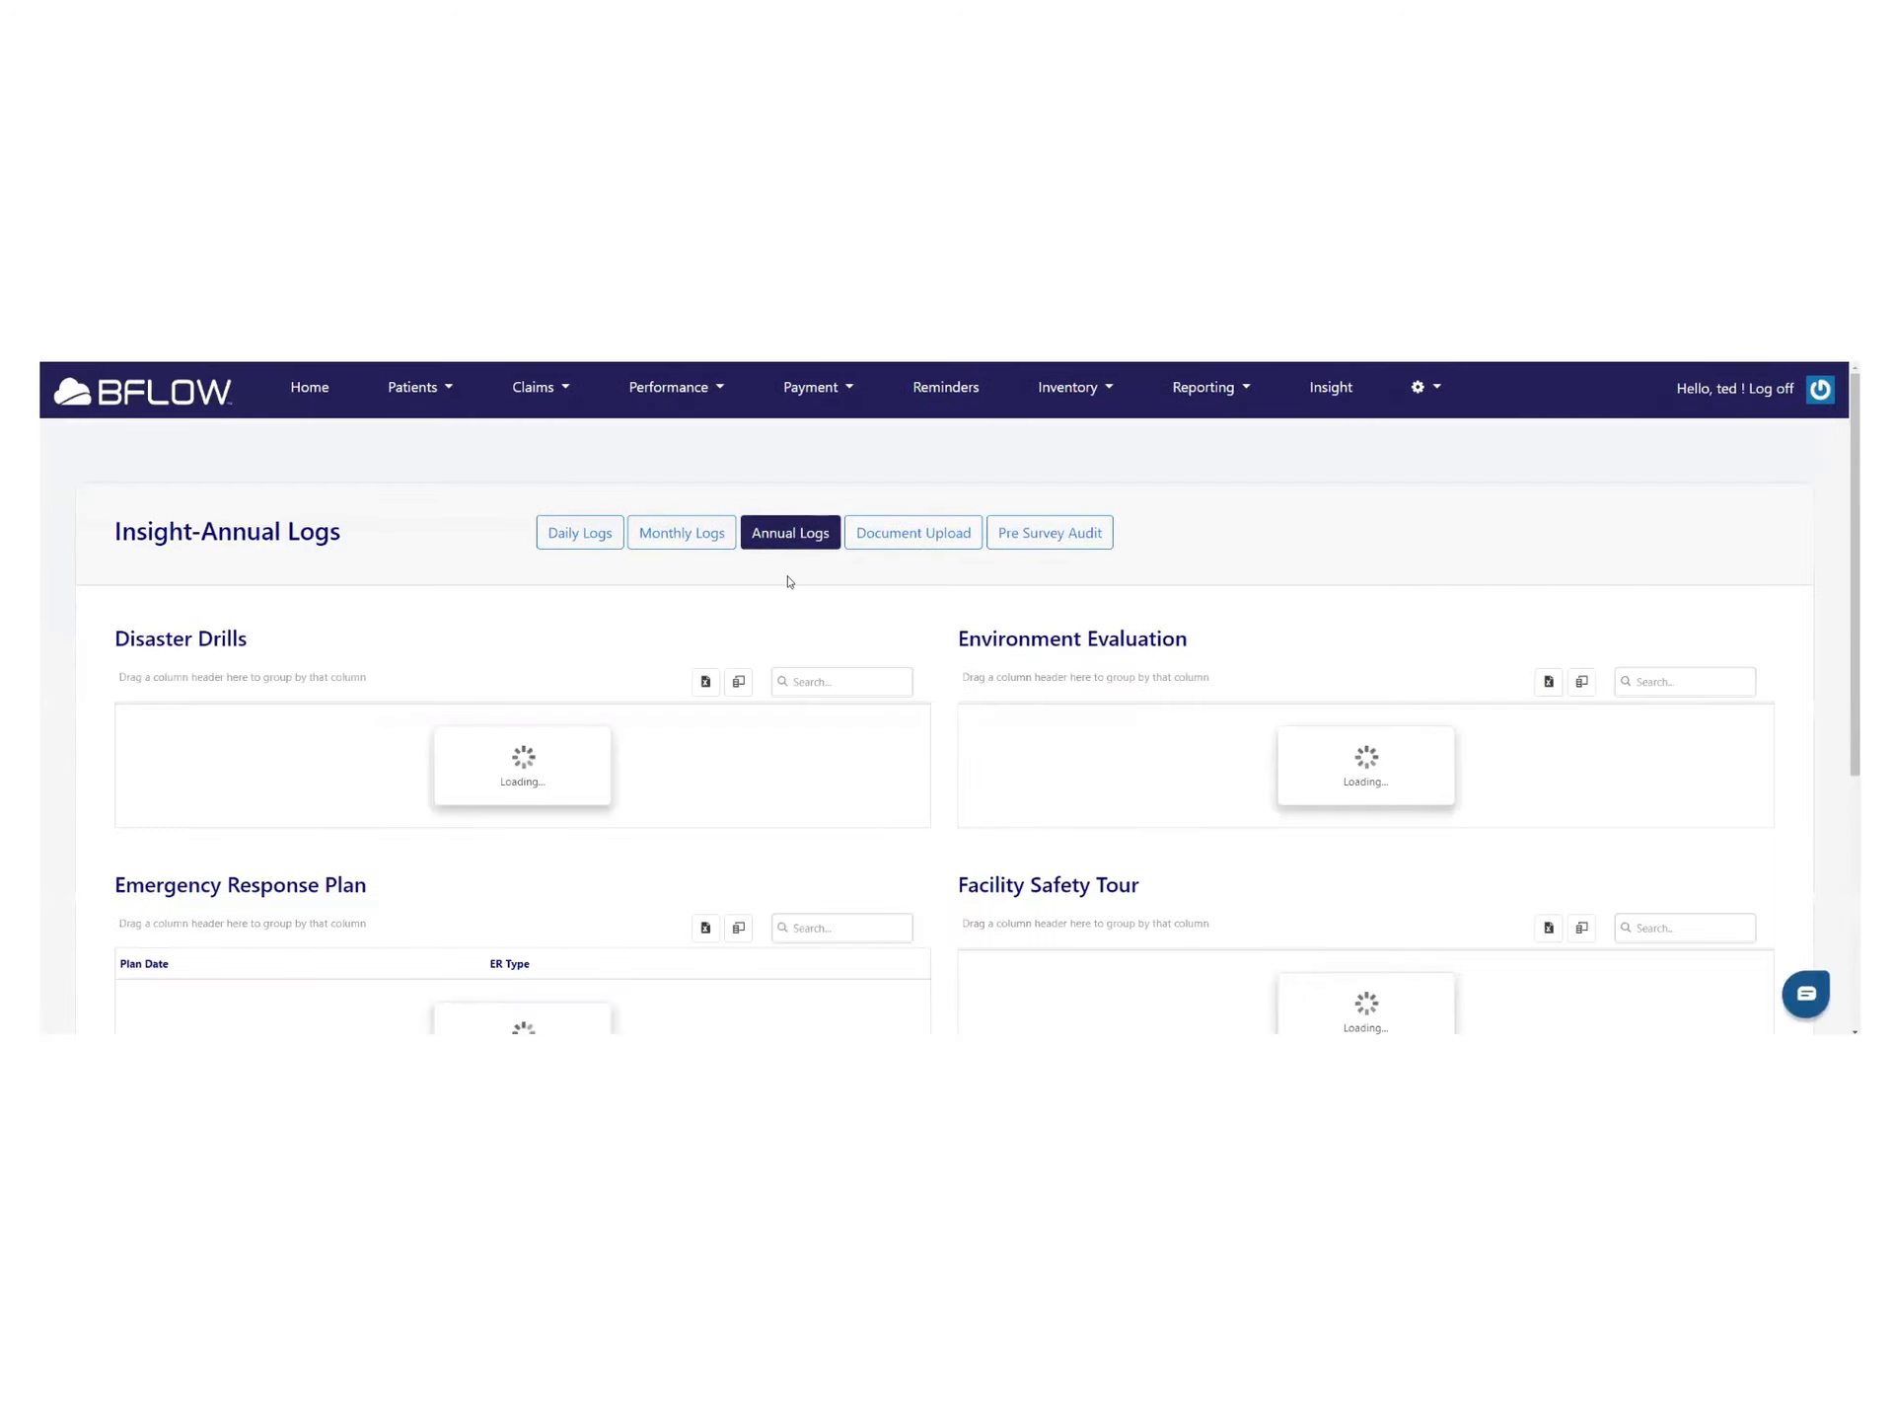
scroll(1260, 889, "down", 4)
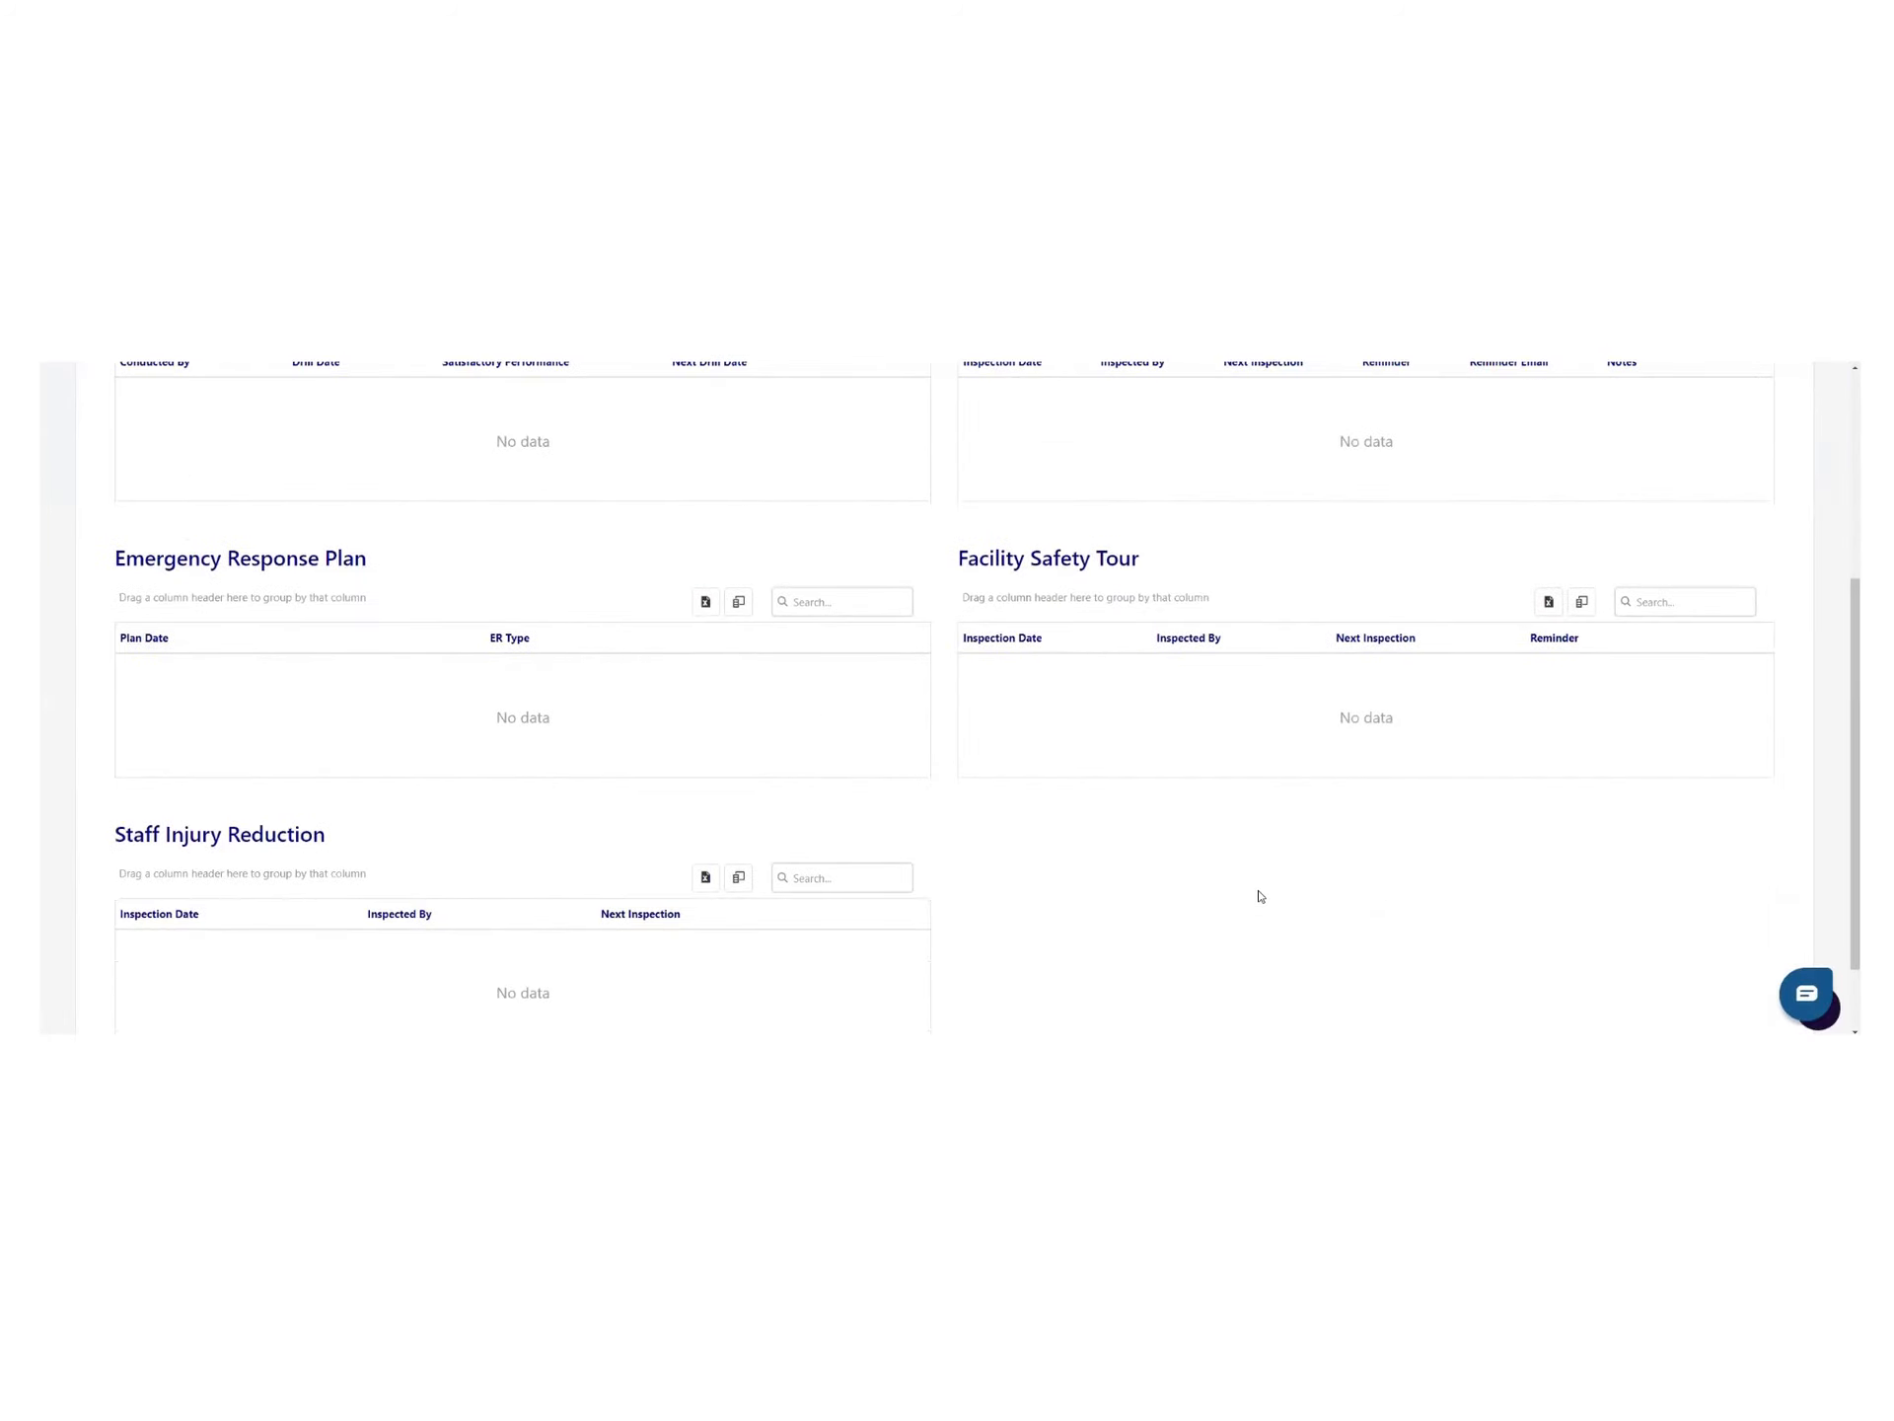
scroll(1256, 892, "up", 2)
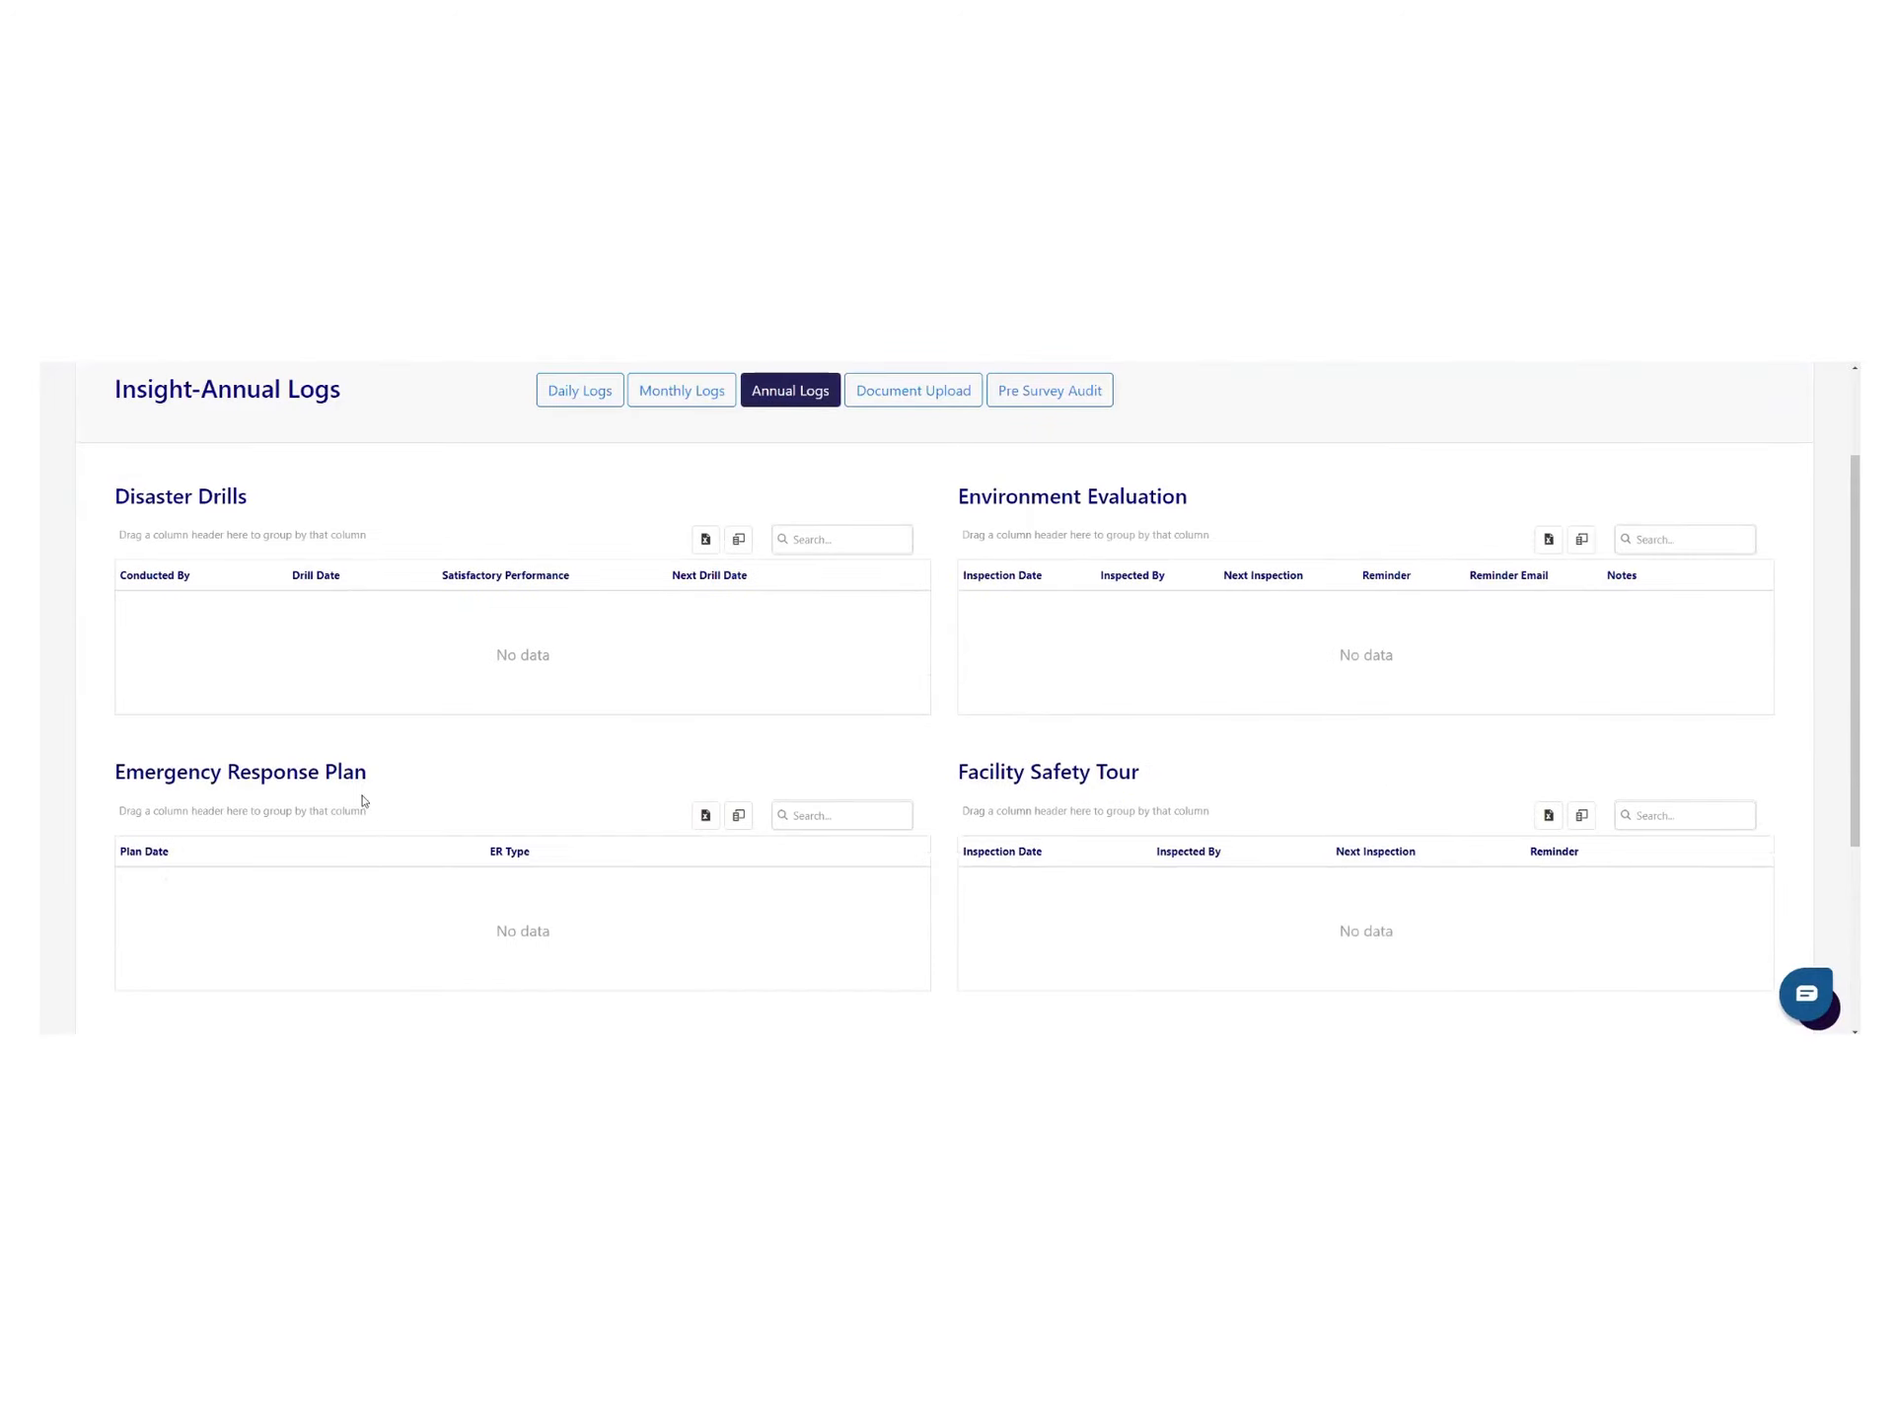
scroll(631, 690, "up", 2)
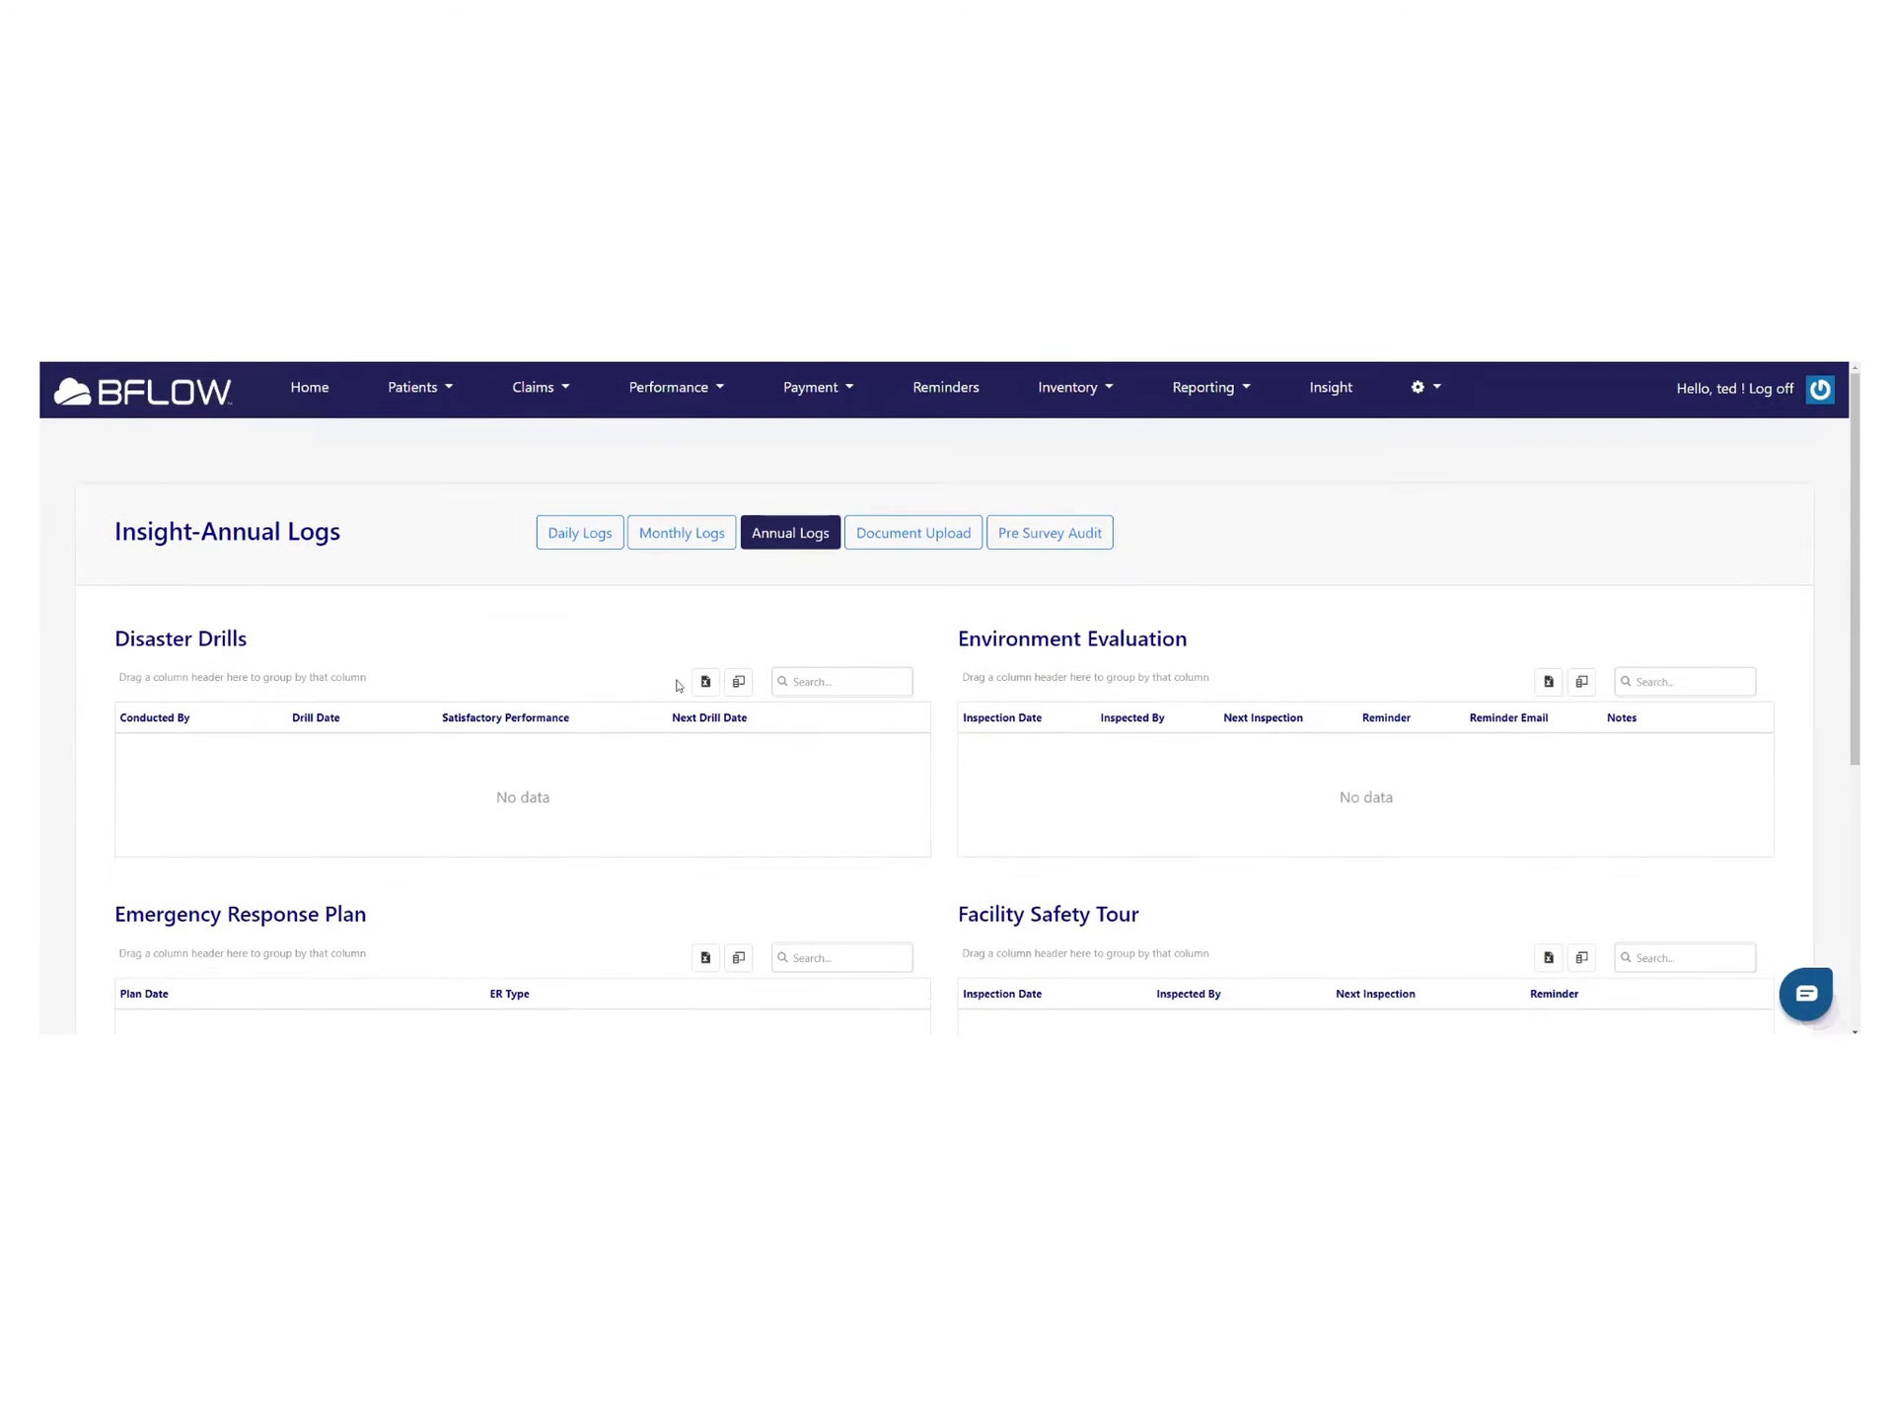
left_click(1005, 534)
left_click(1057, 539)
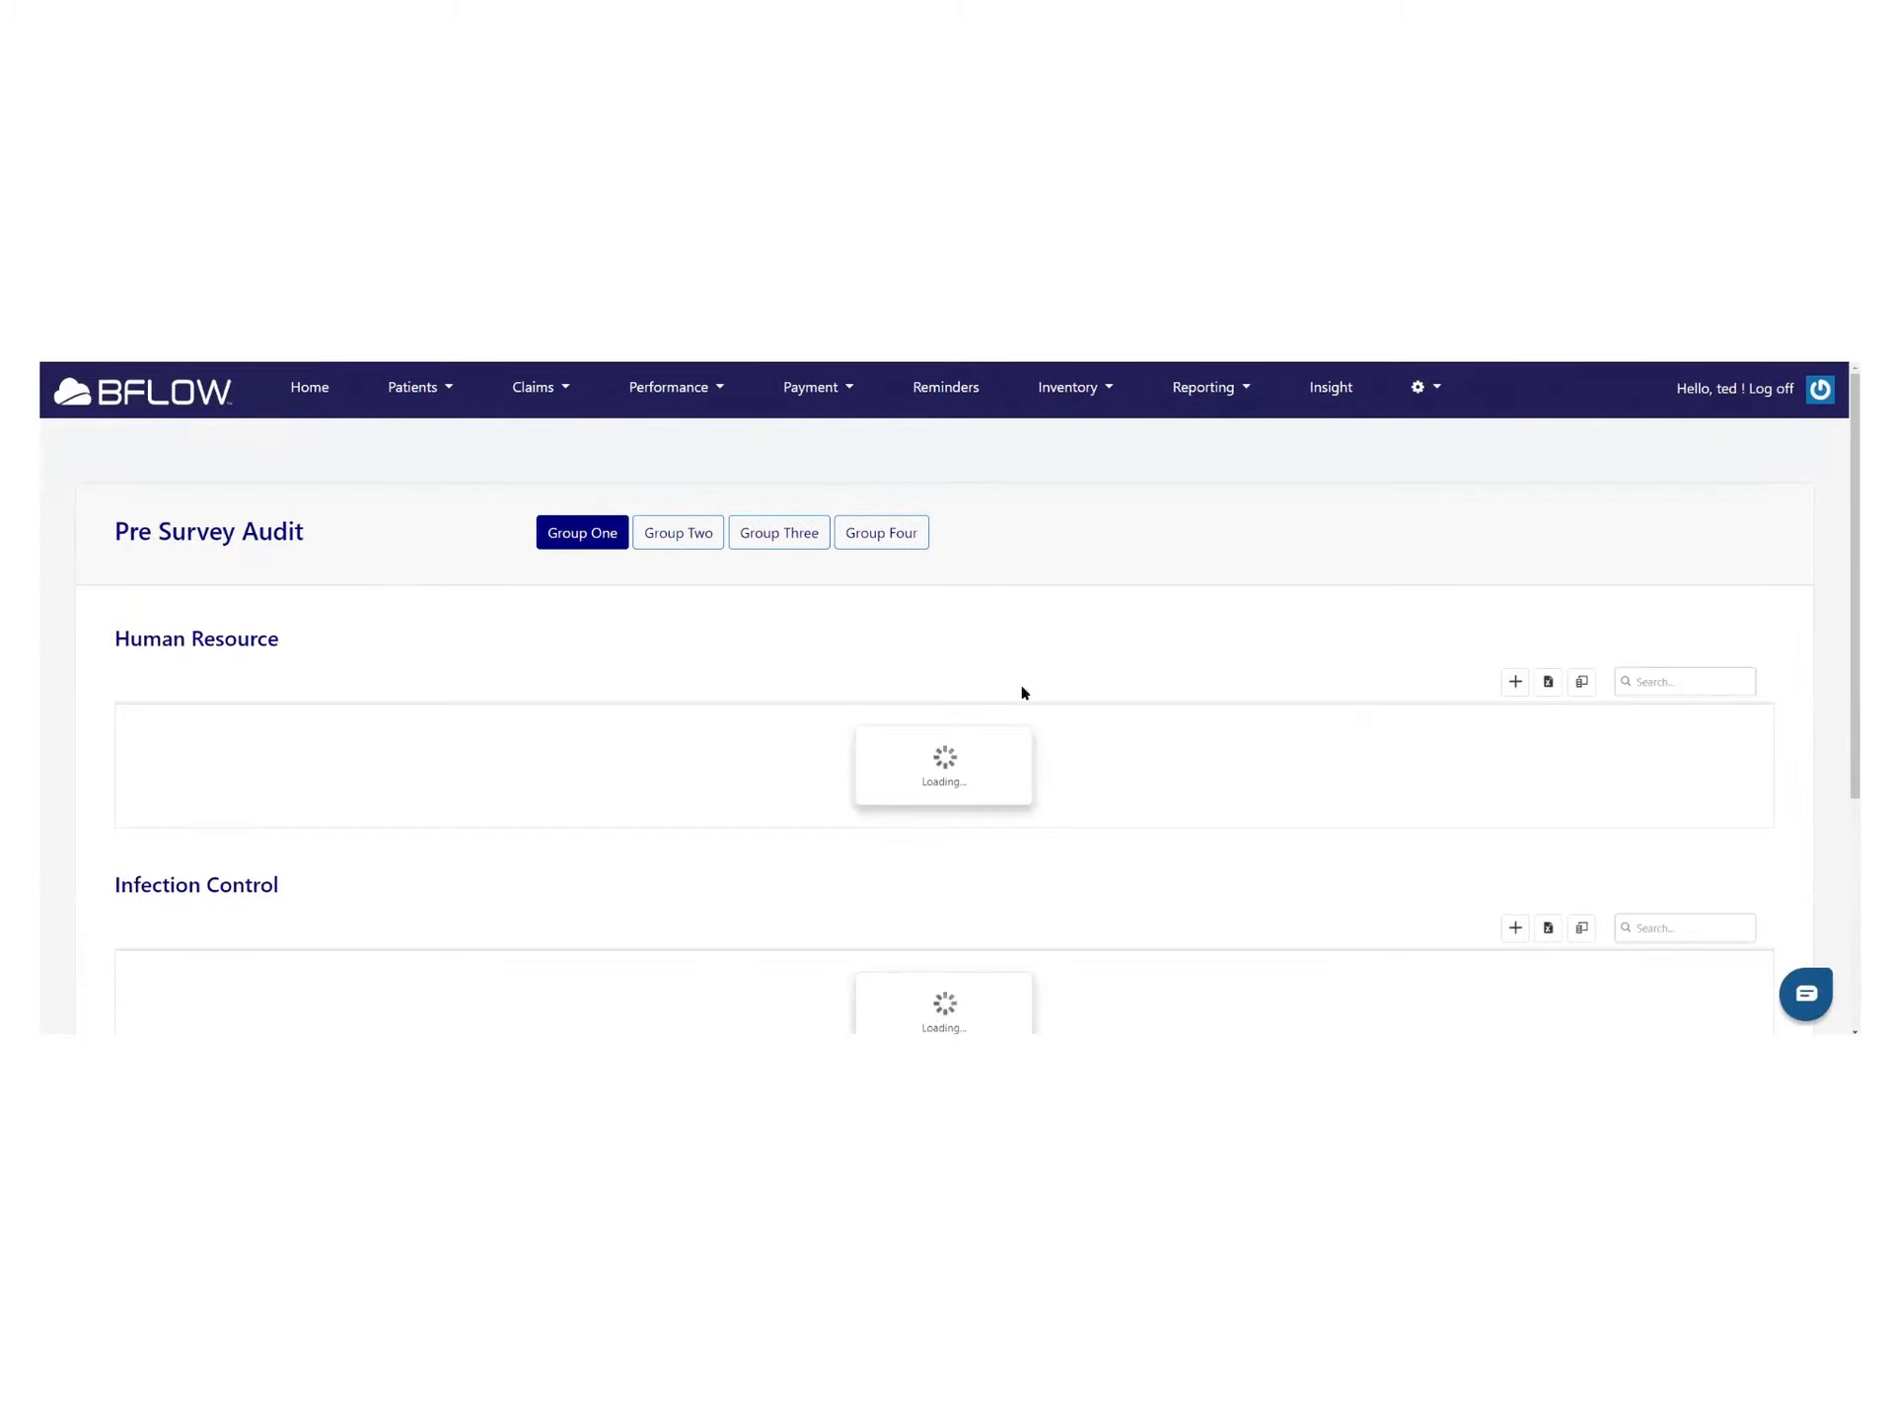
Look over a new Human Resource audit form, return to Group One's tables, then go Home
left_click(1516, 681)
scroll(494, 769, "down", 3)
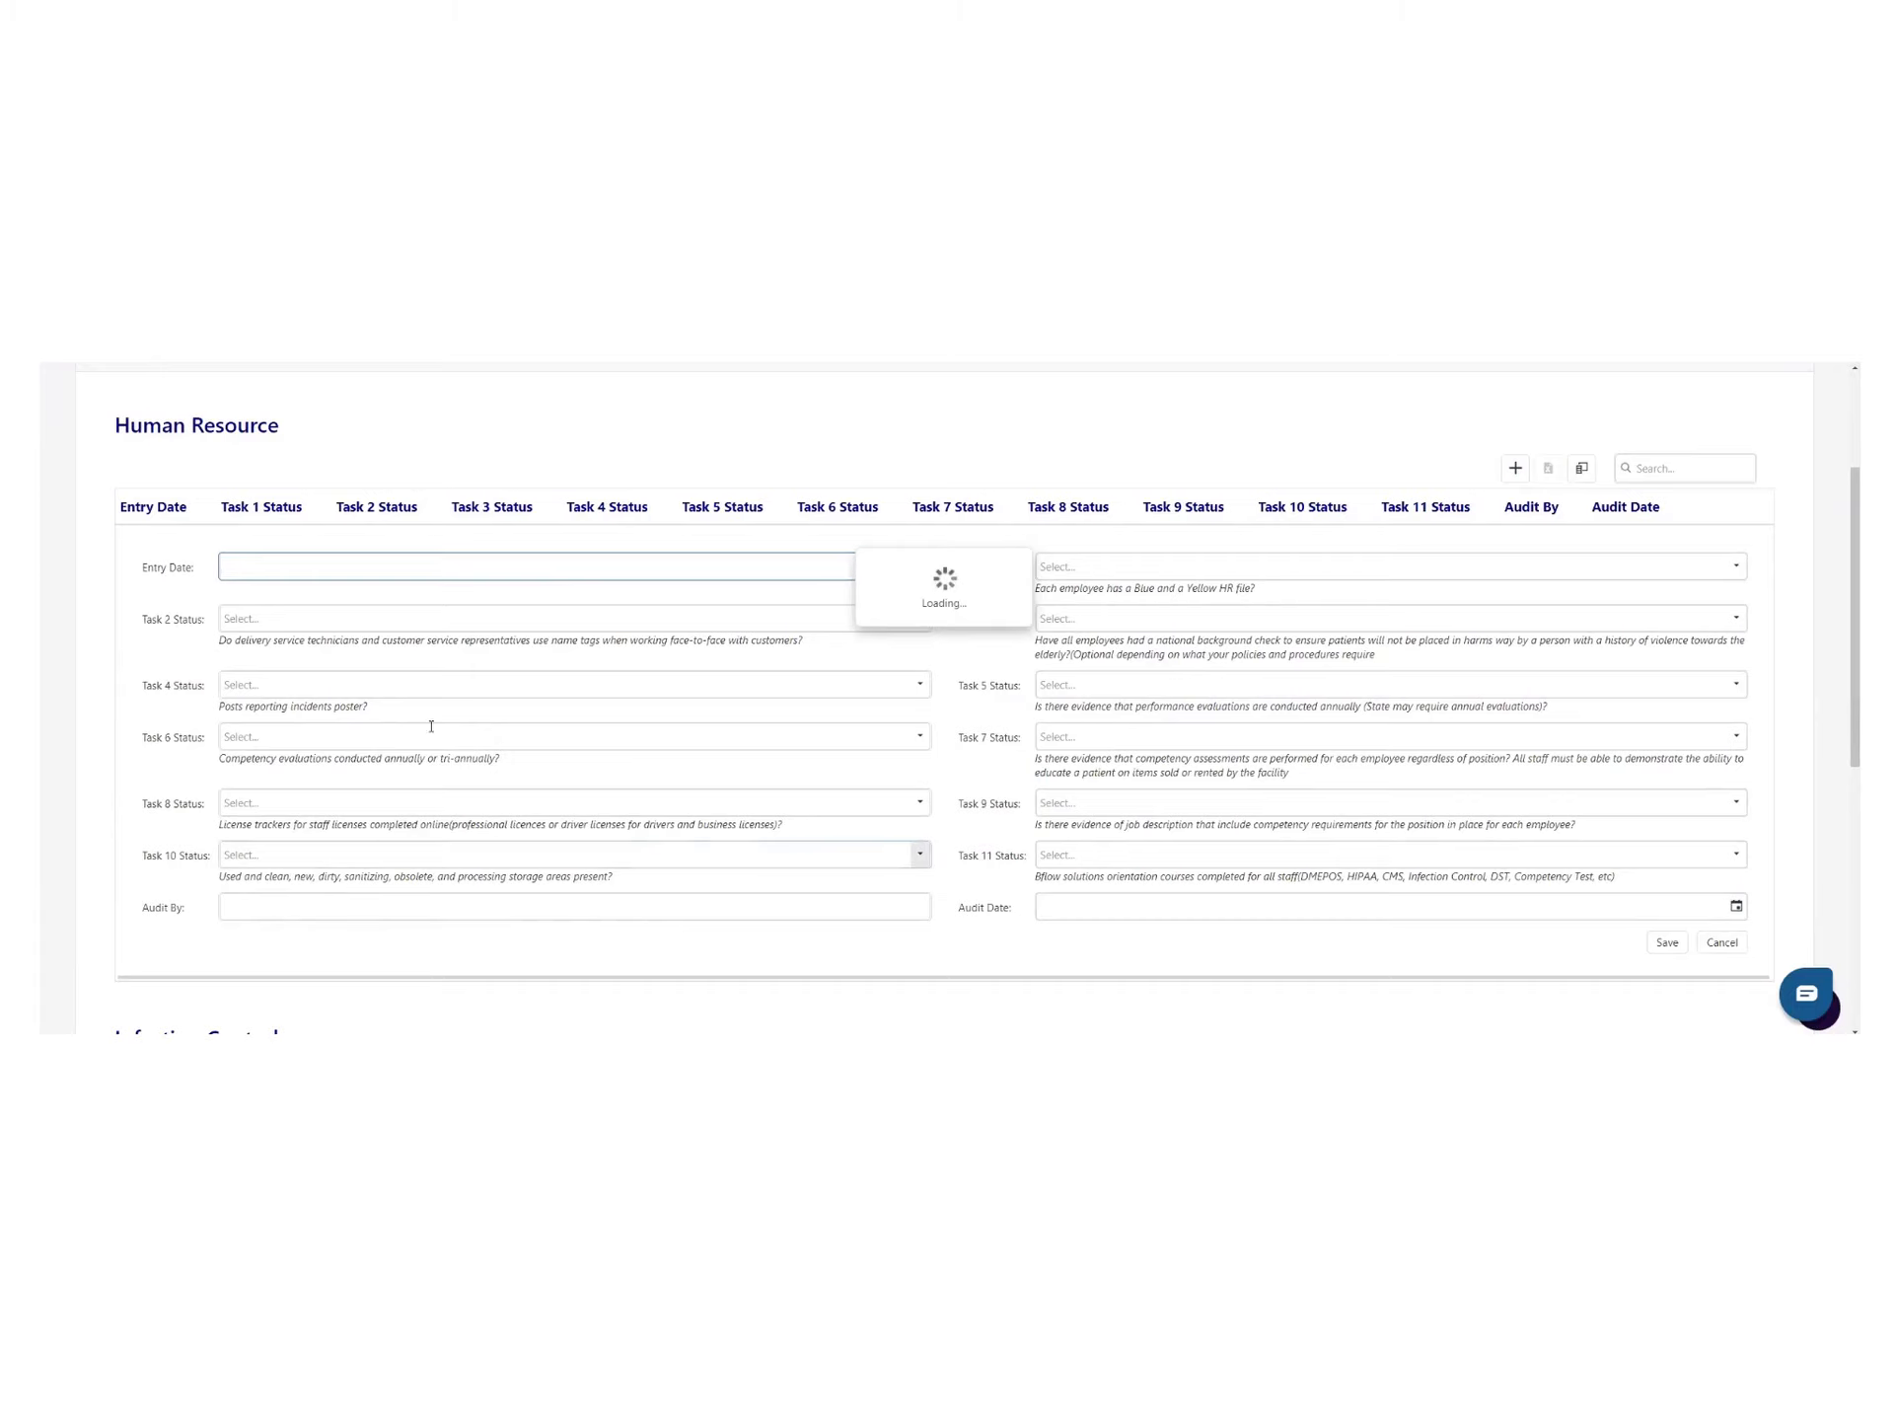
scroll(429, 680, "up", 3)
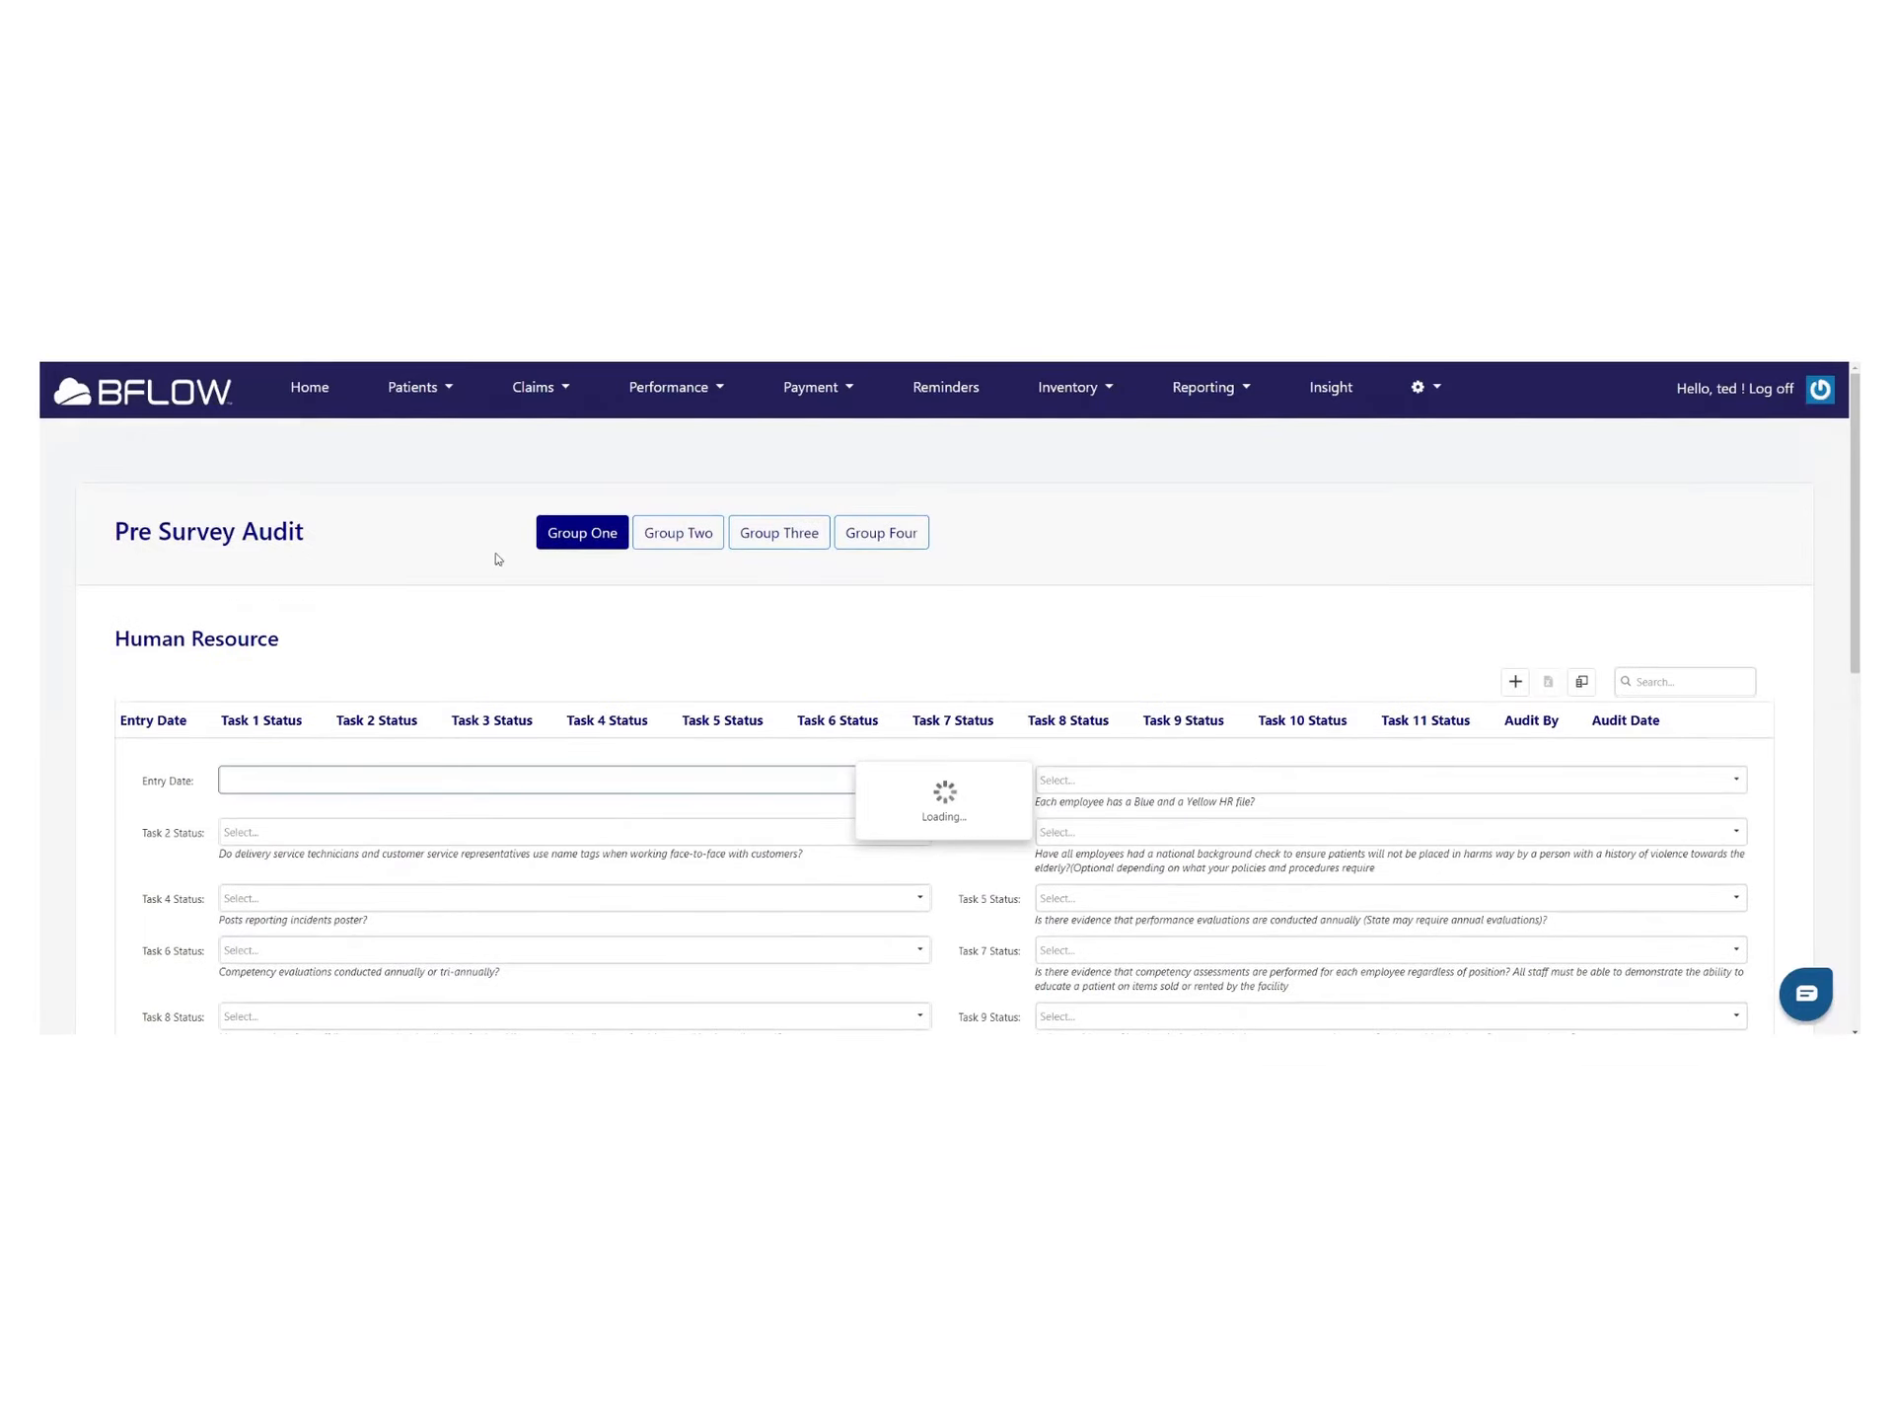
left_click(560, 548)
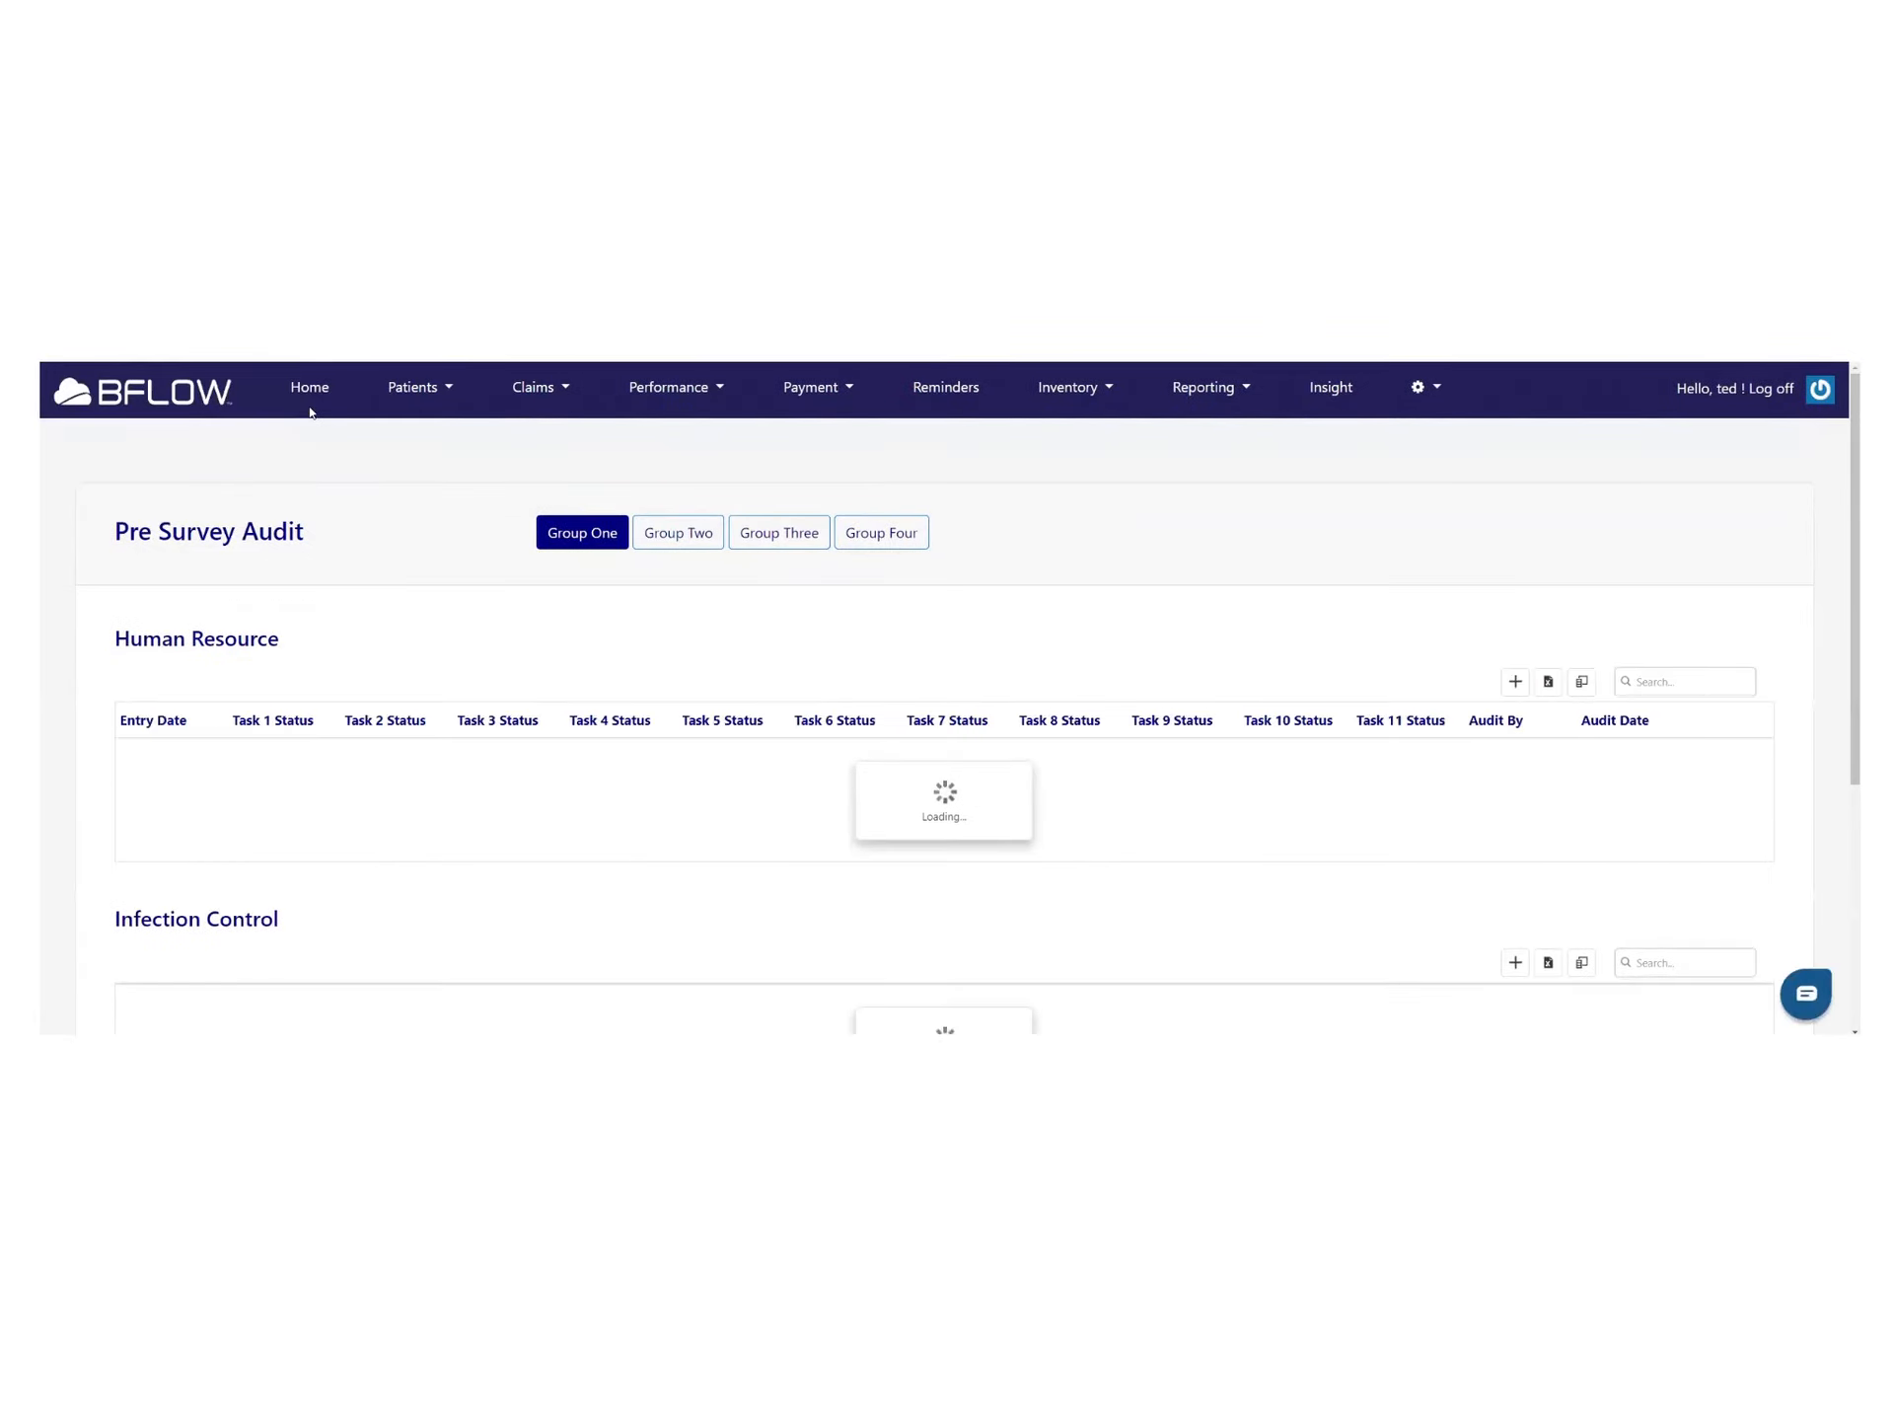
left_click(309, 395)
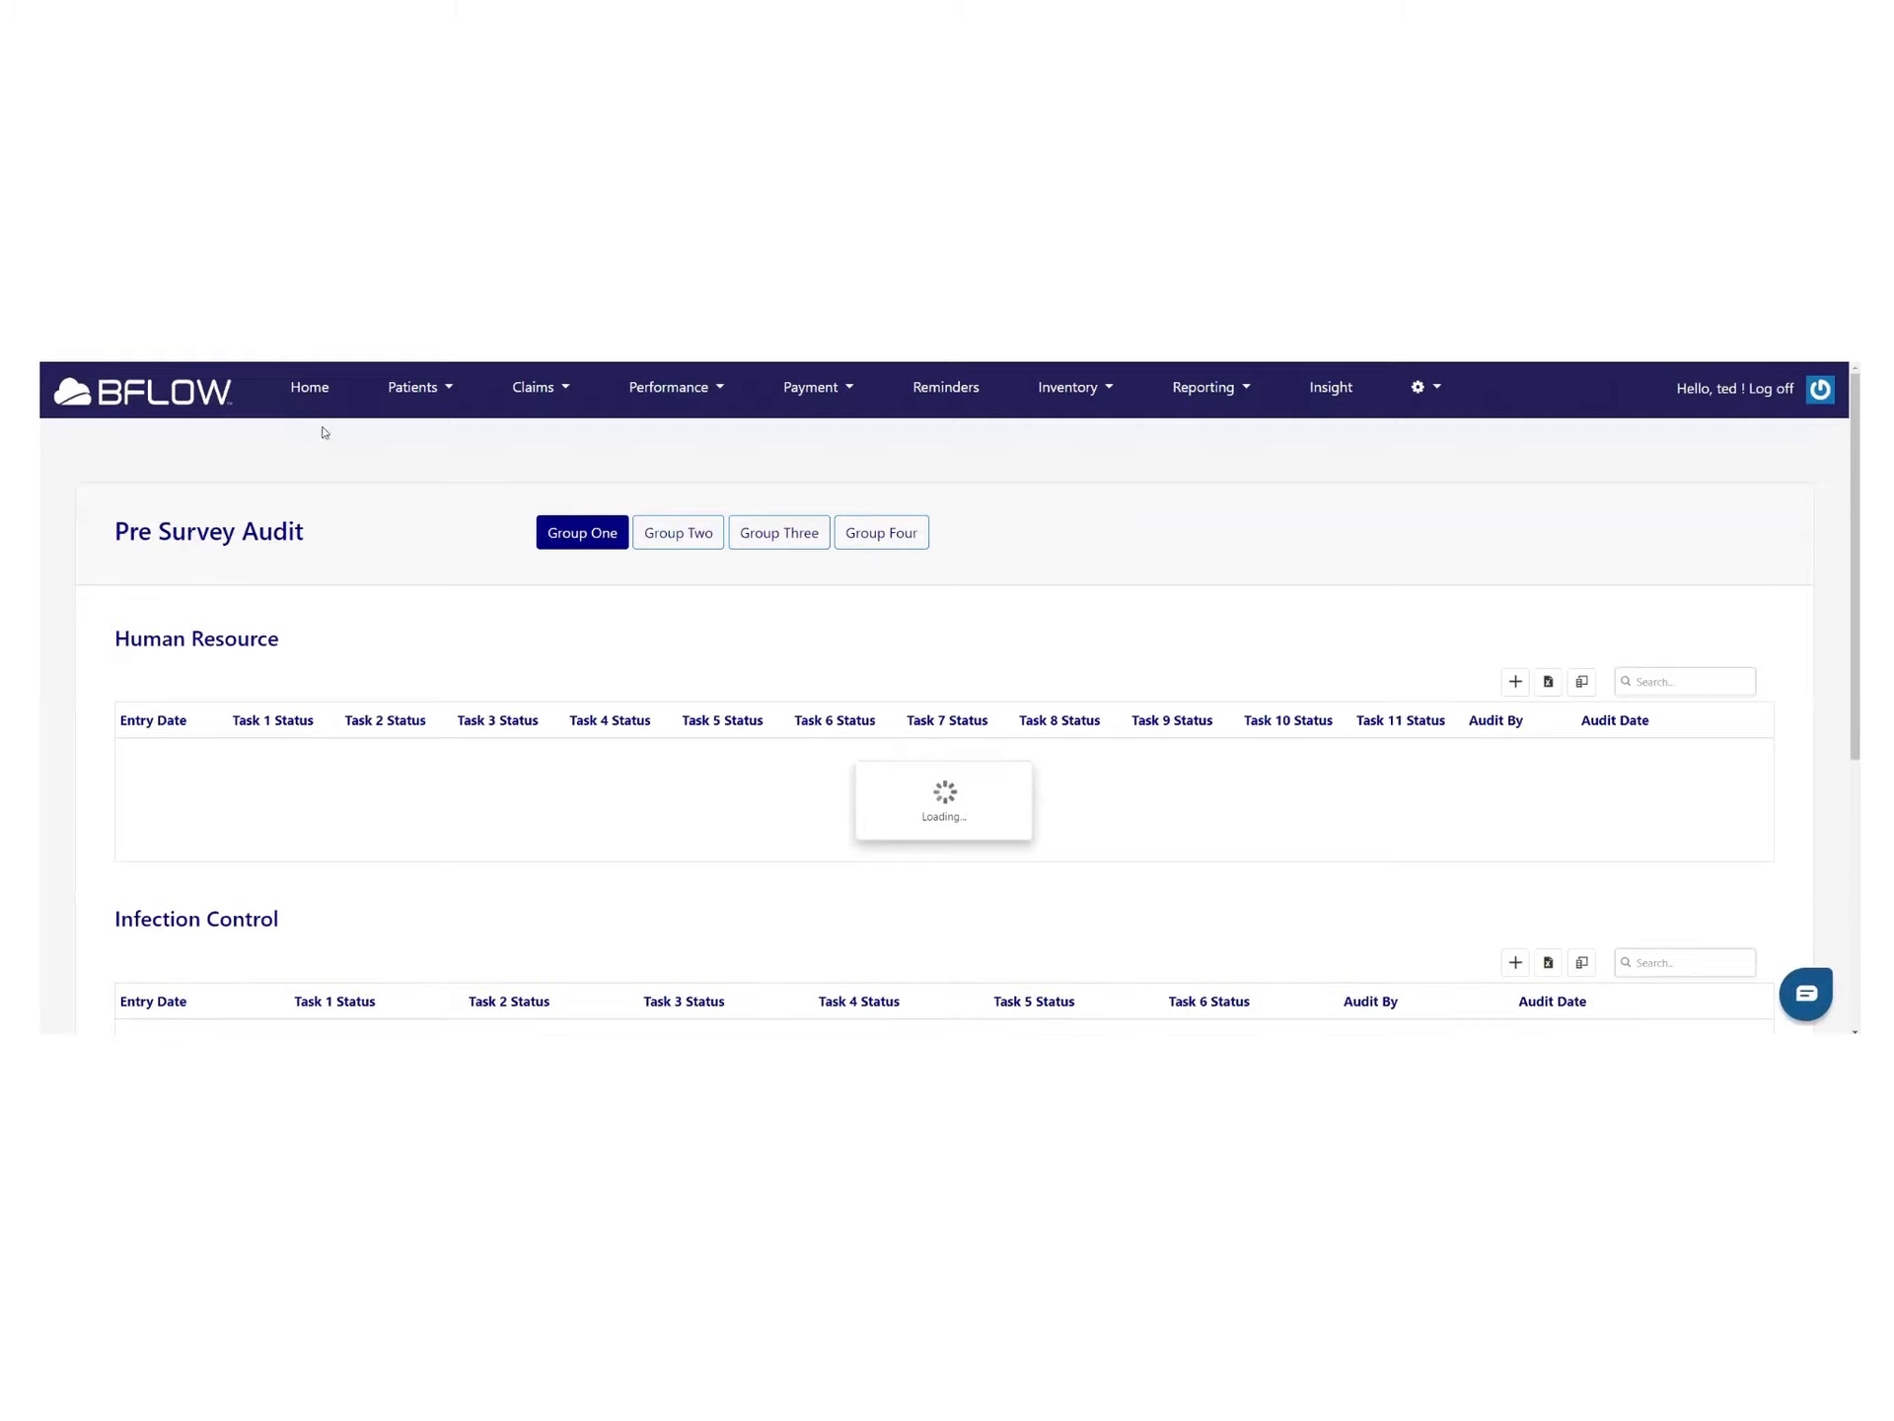
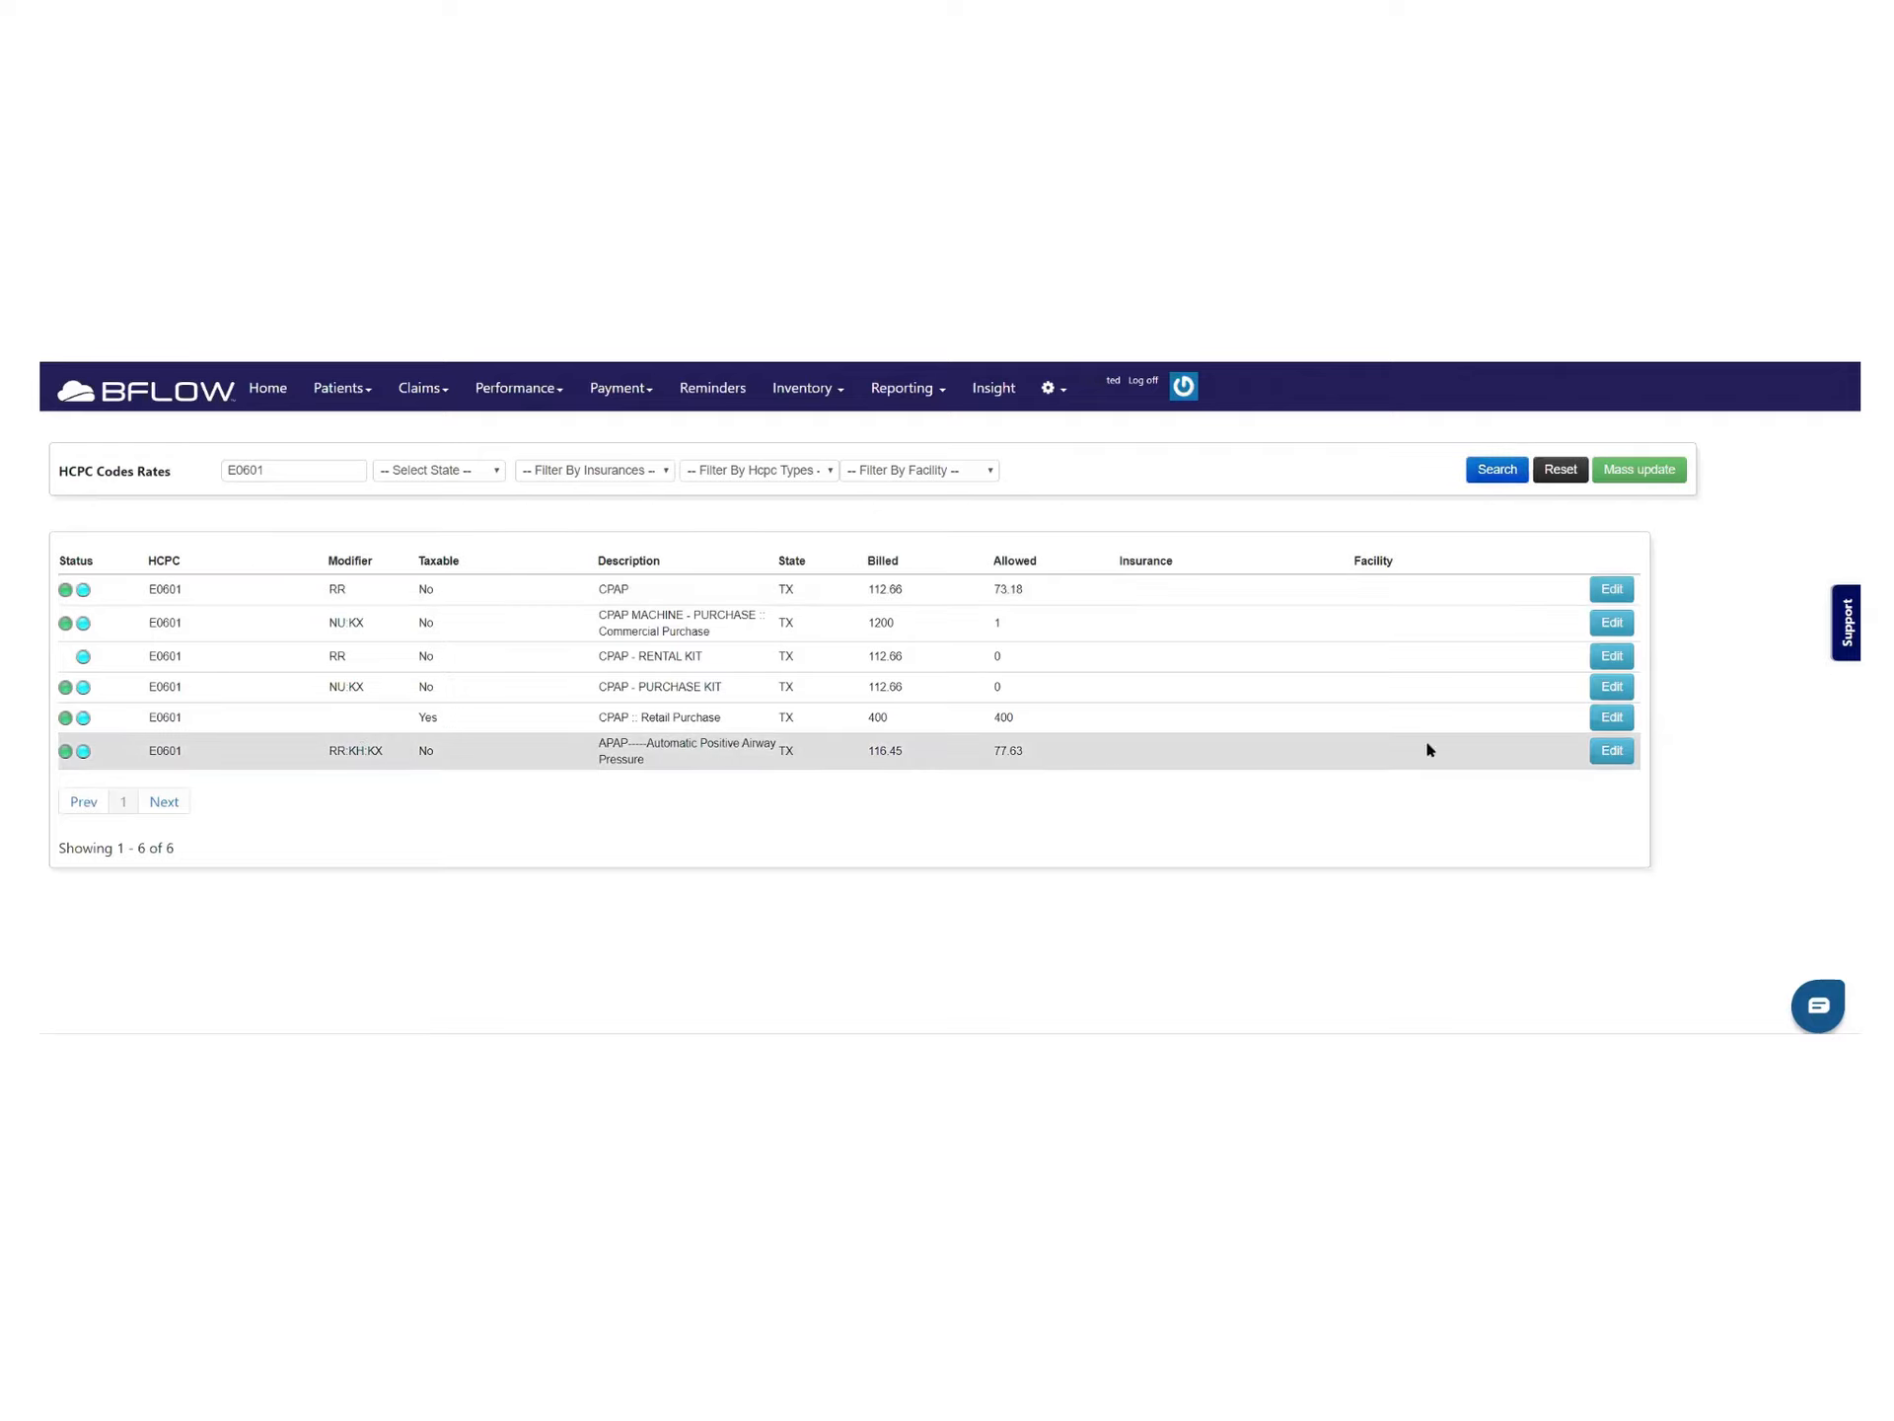
Edit the APAP E0601 rate and load its months 2–3 rental period (116.45) into the form
left_click(1608, 752)
scroll(728, 789, "down", 2)
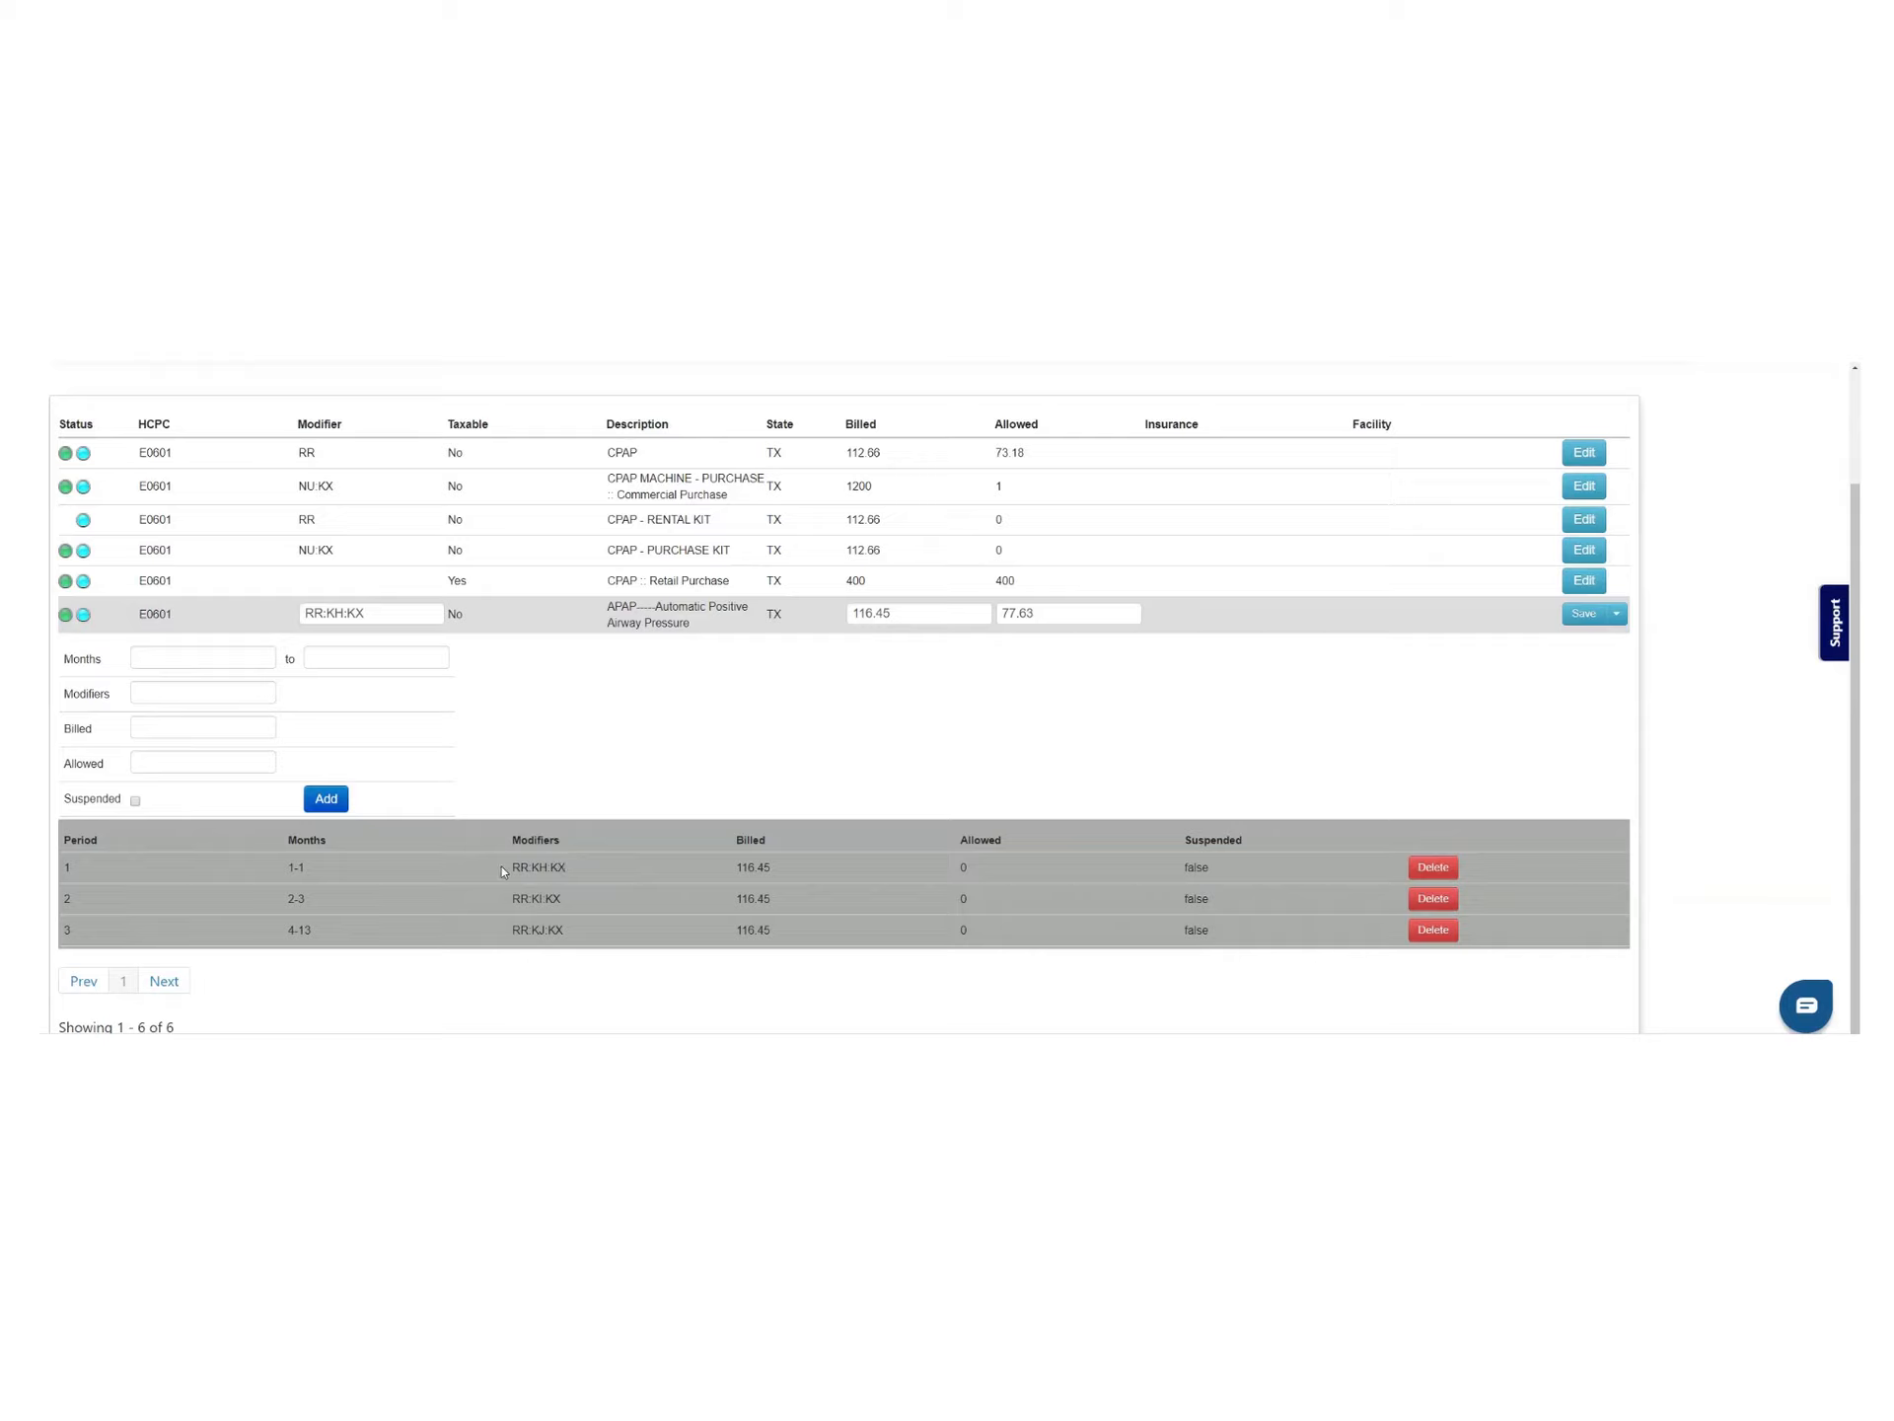
left_click_drag(501, 869, 585, 875)
left_click_drag(286, 867, 326, 909)
scroll(547, 962, "up", 2)
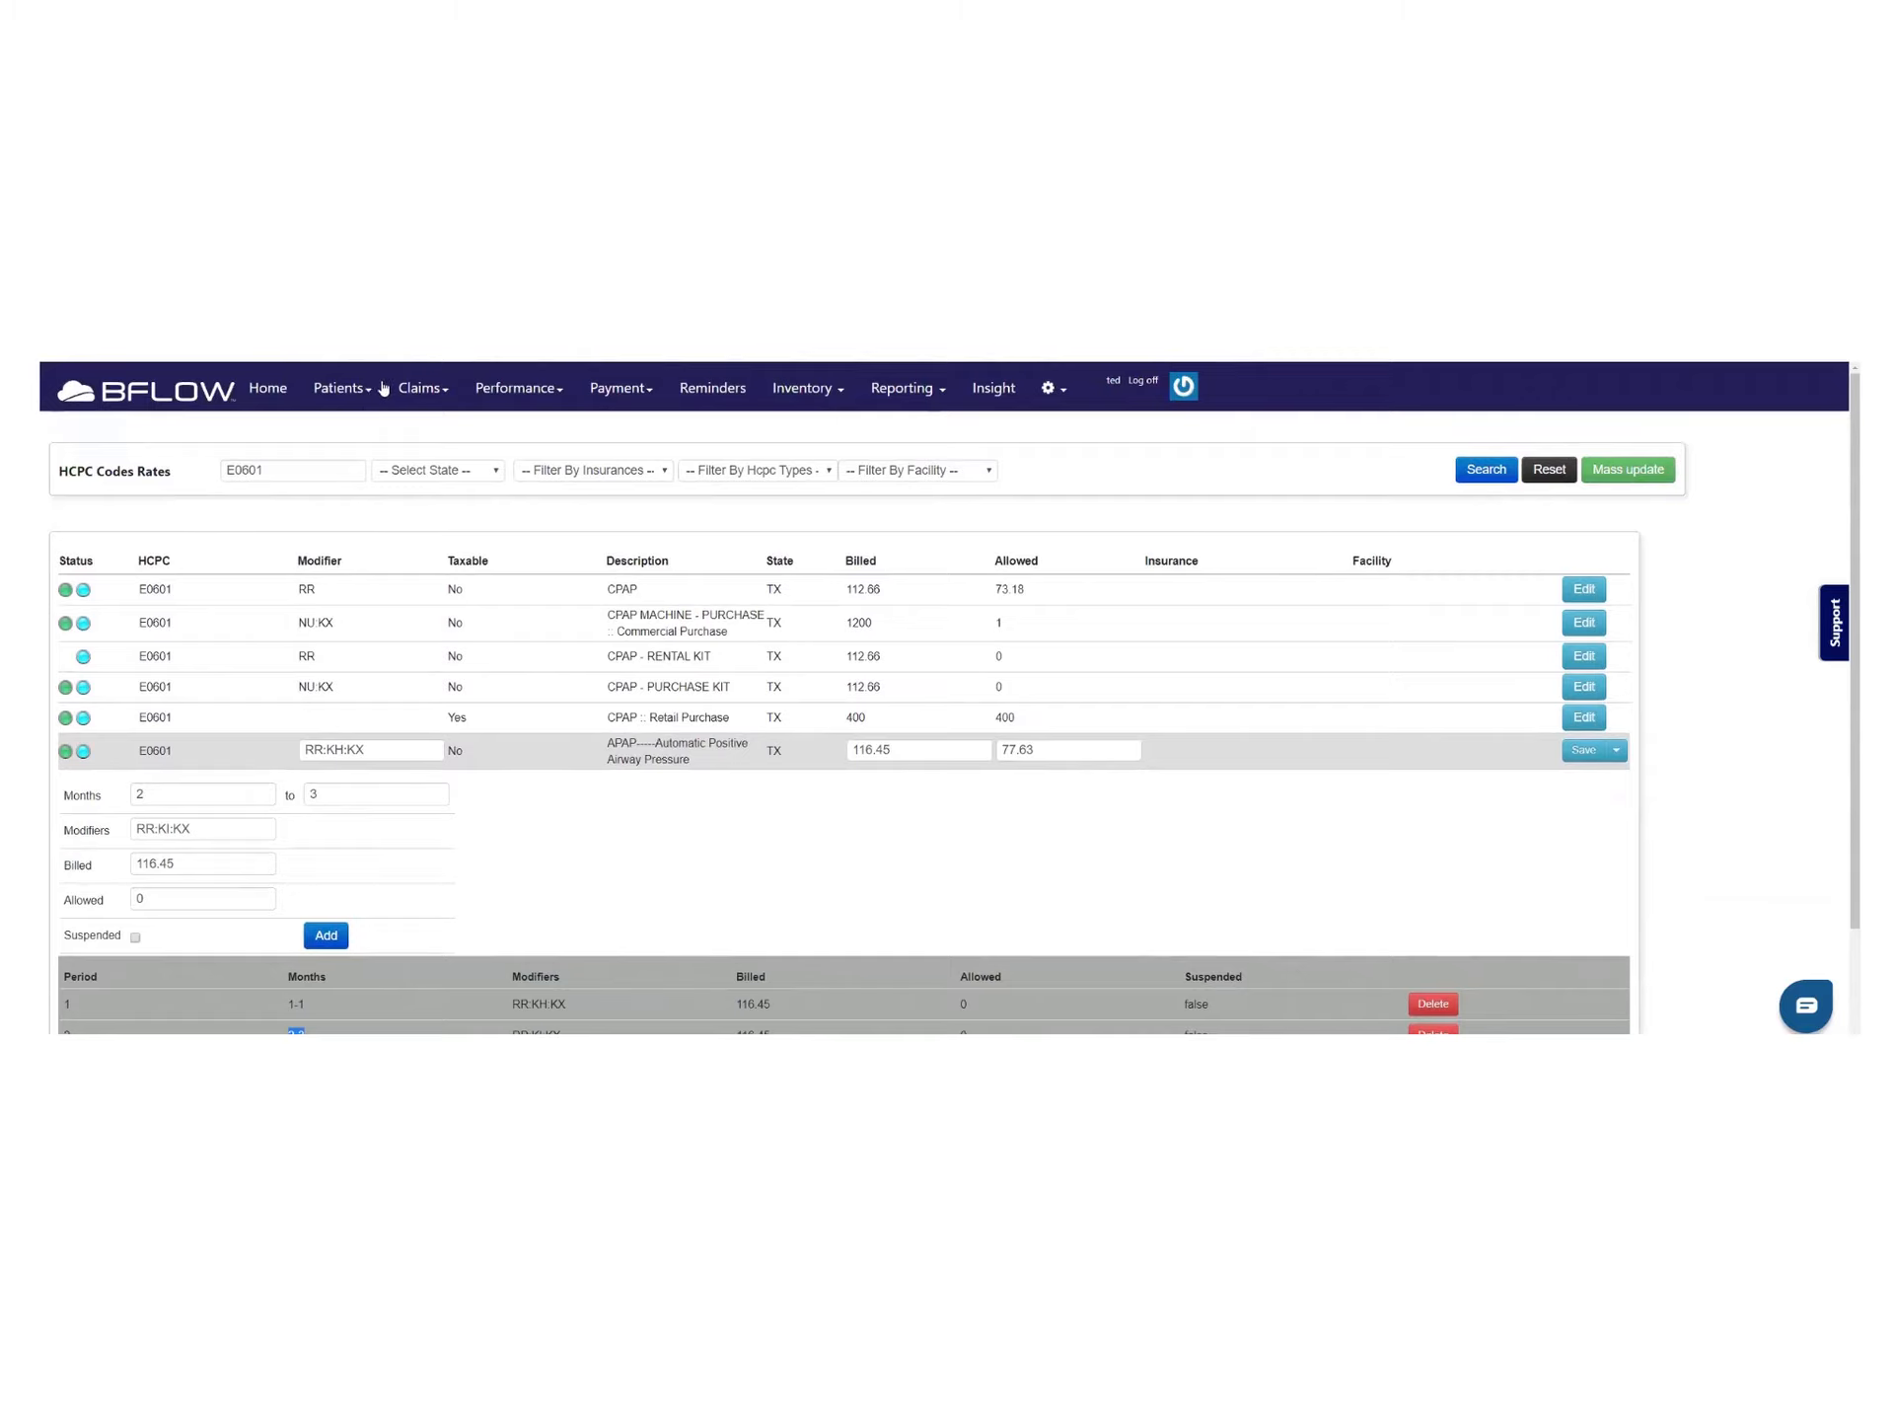
From Patients > Physicians, auto-fill a new referring doctor by NPI, then close it unsaved
left_click(361, 393)
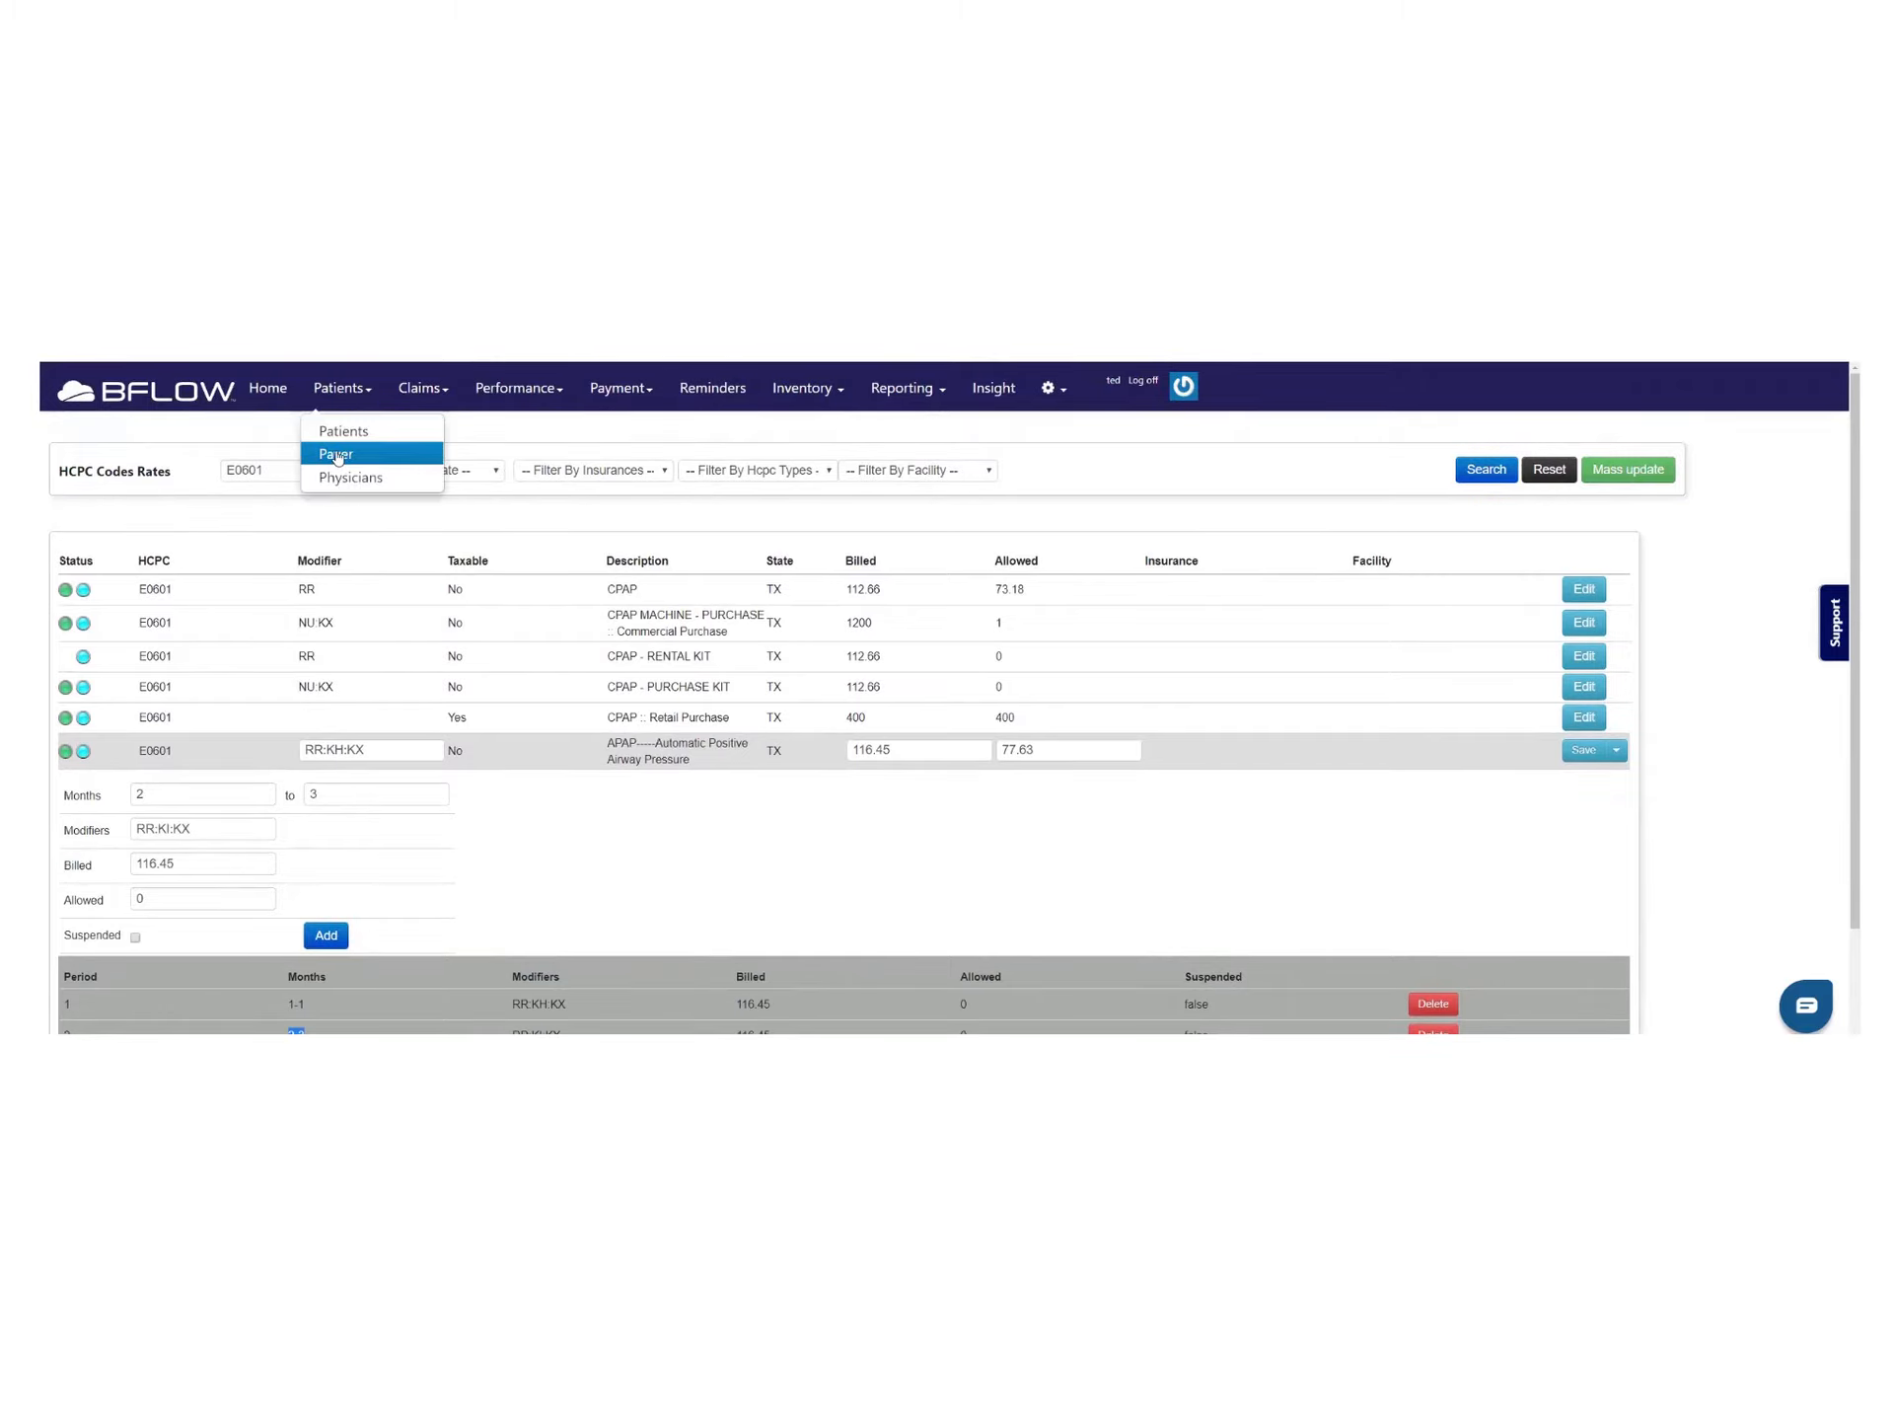
left_click(341, 478)
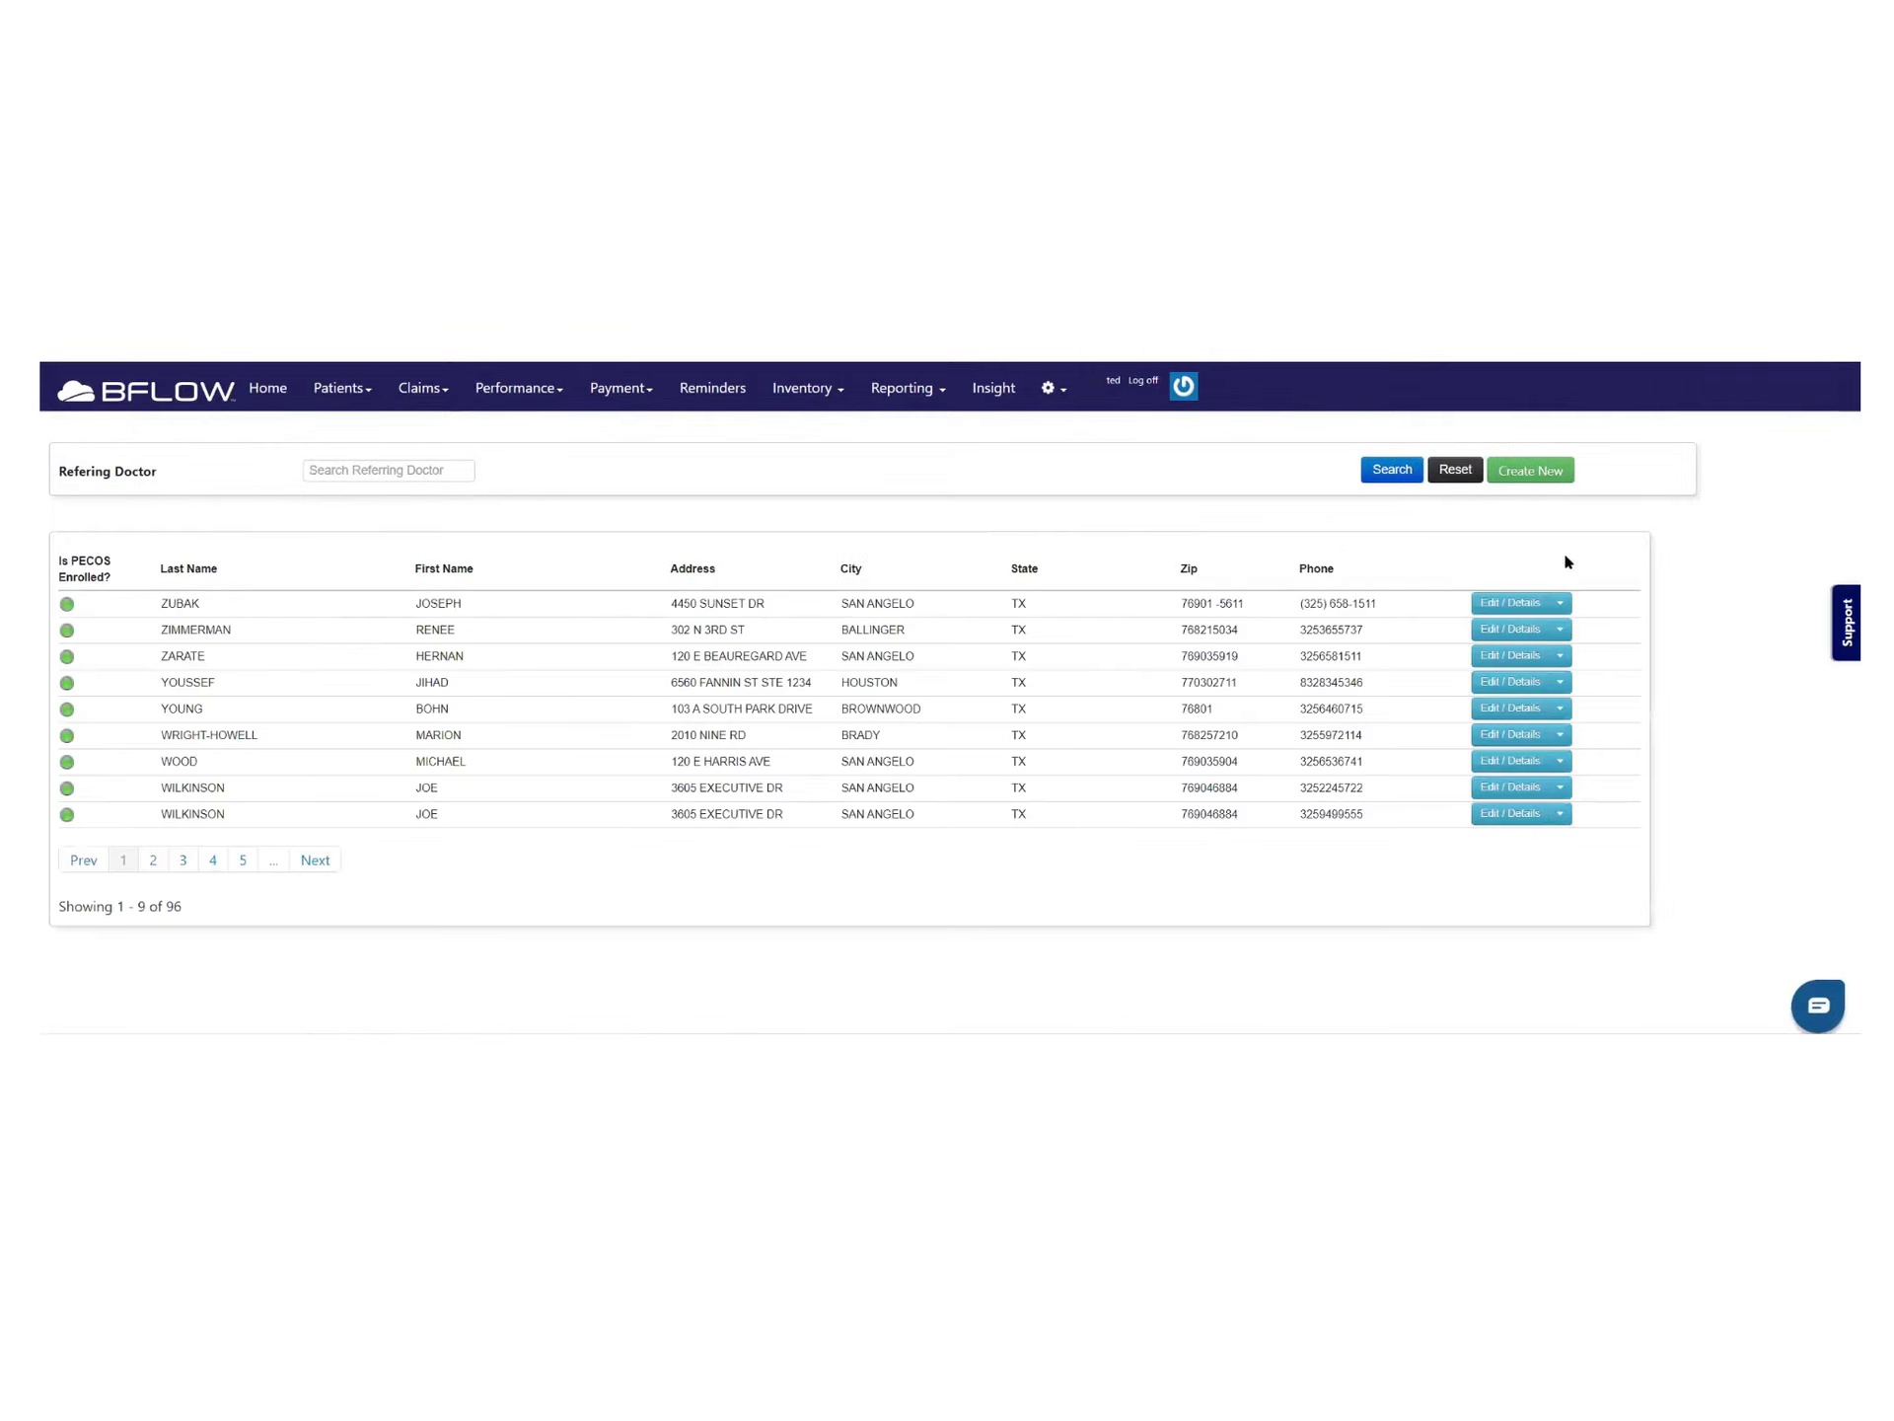
left_click(1527, 471)
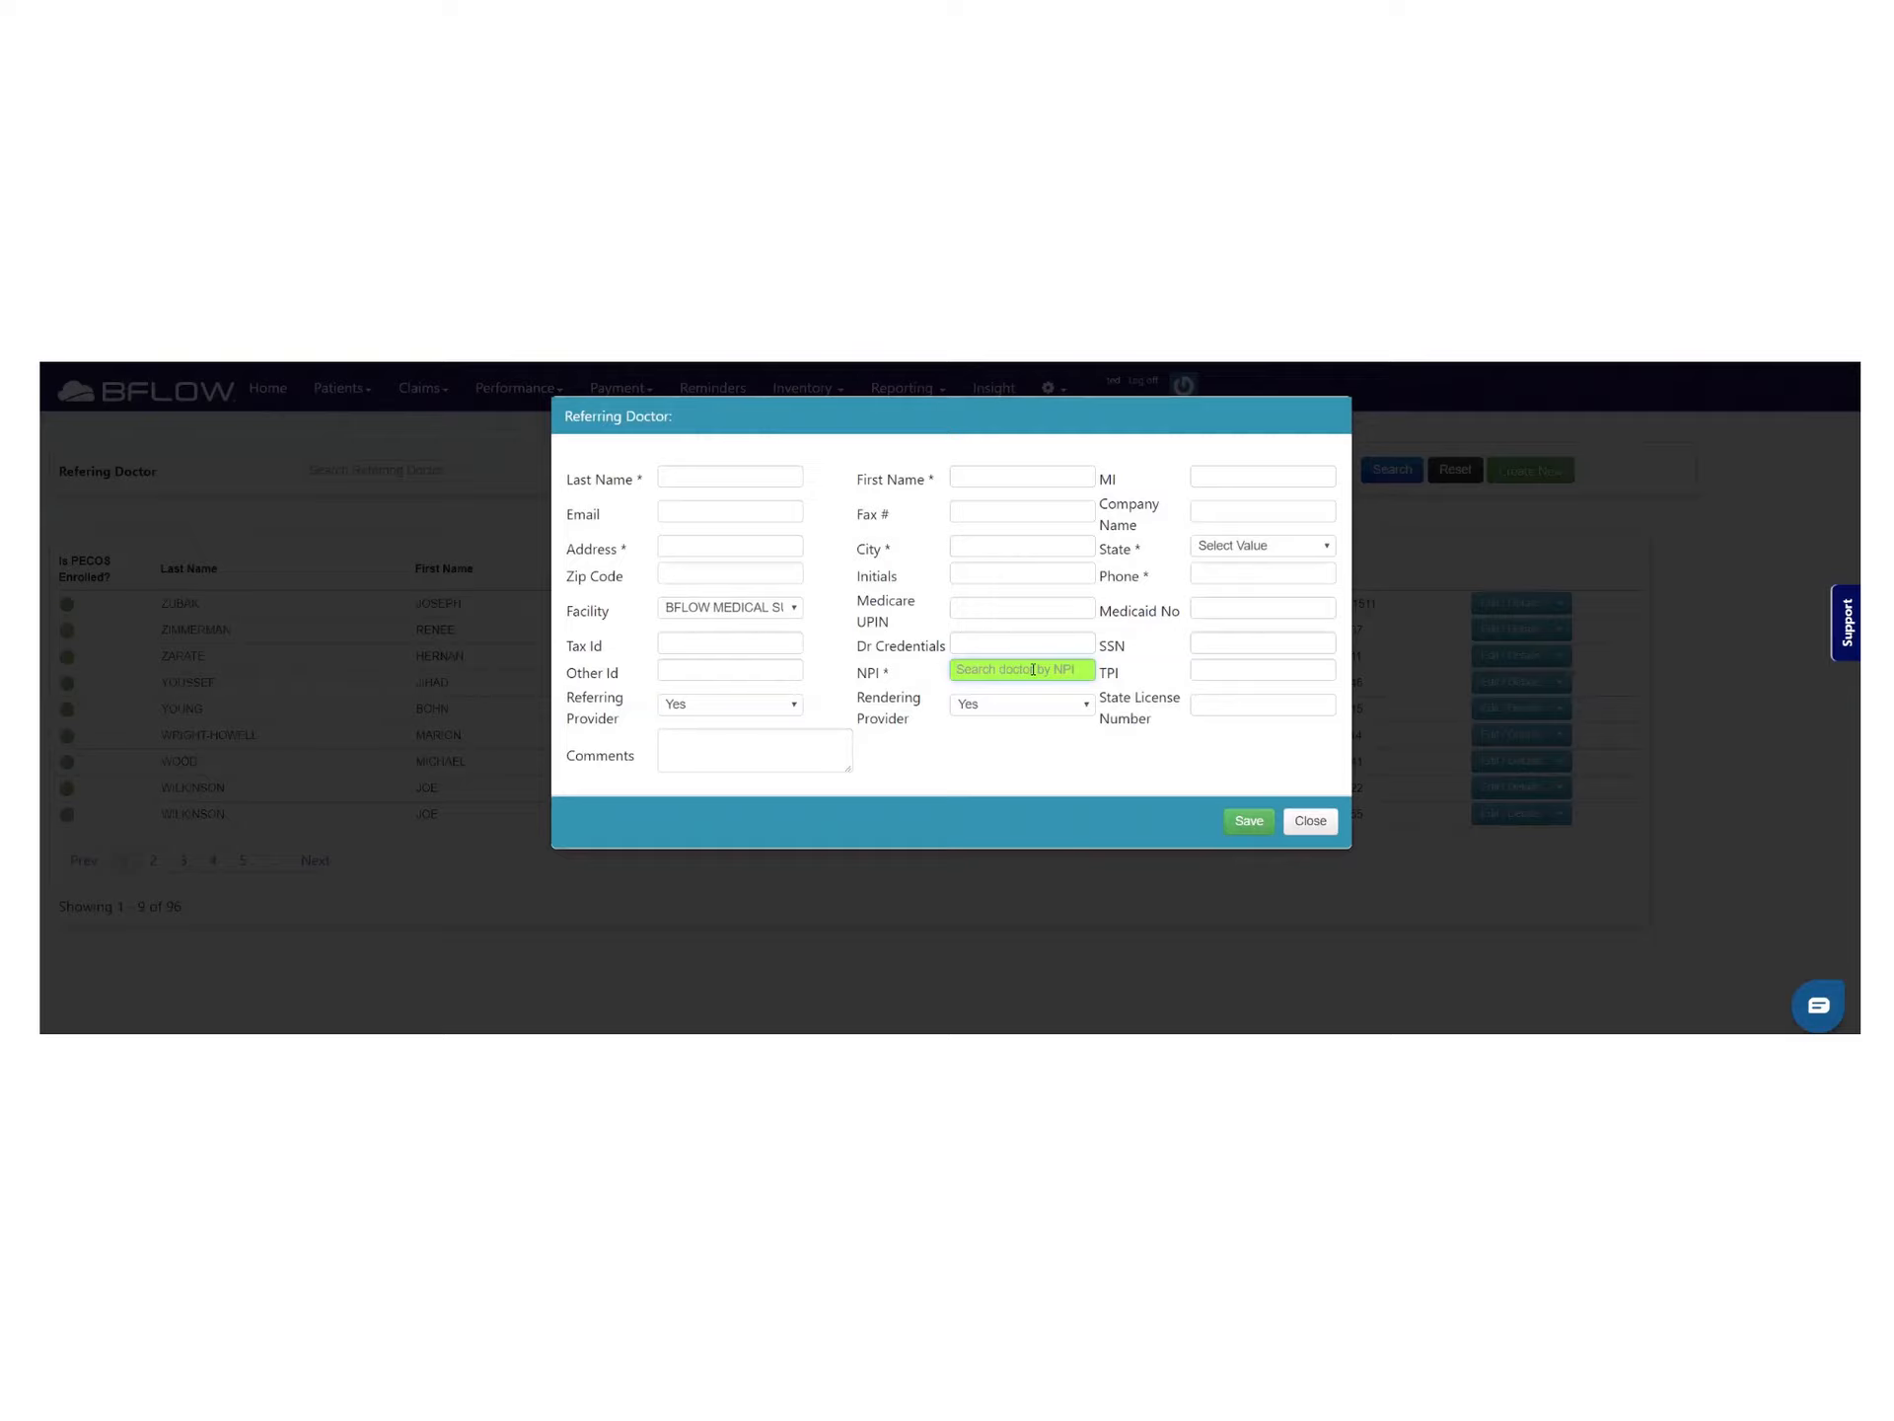
left_click(1033, 670)
key("Tab")
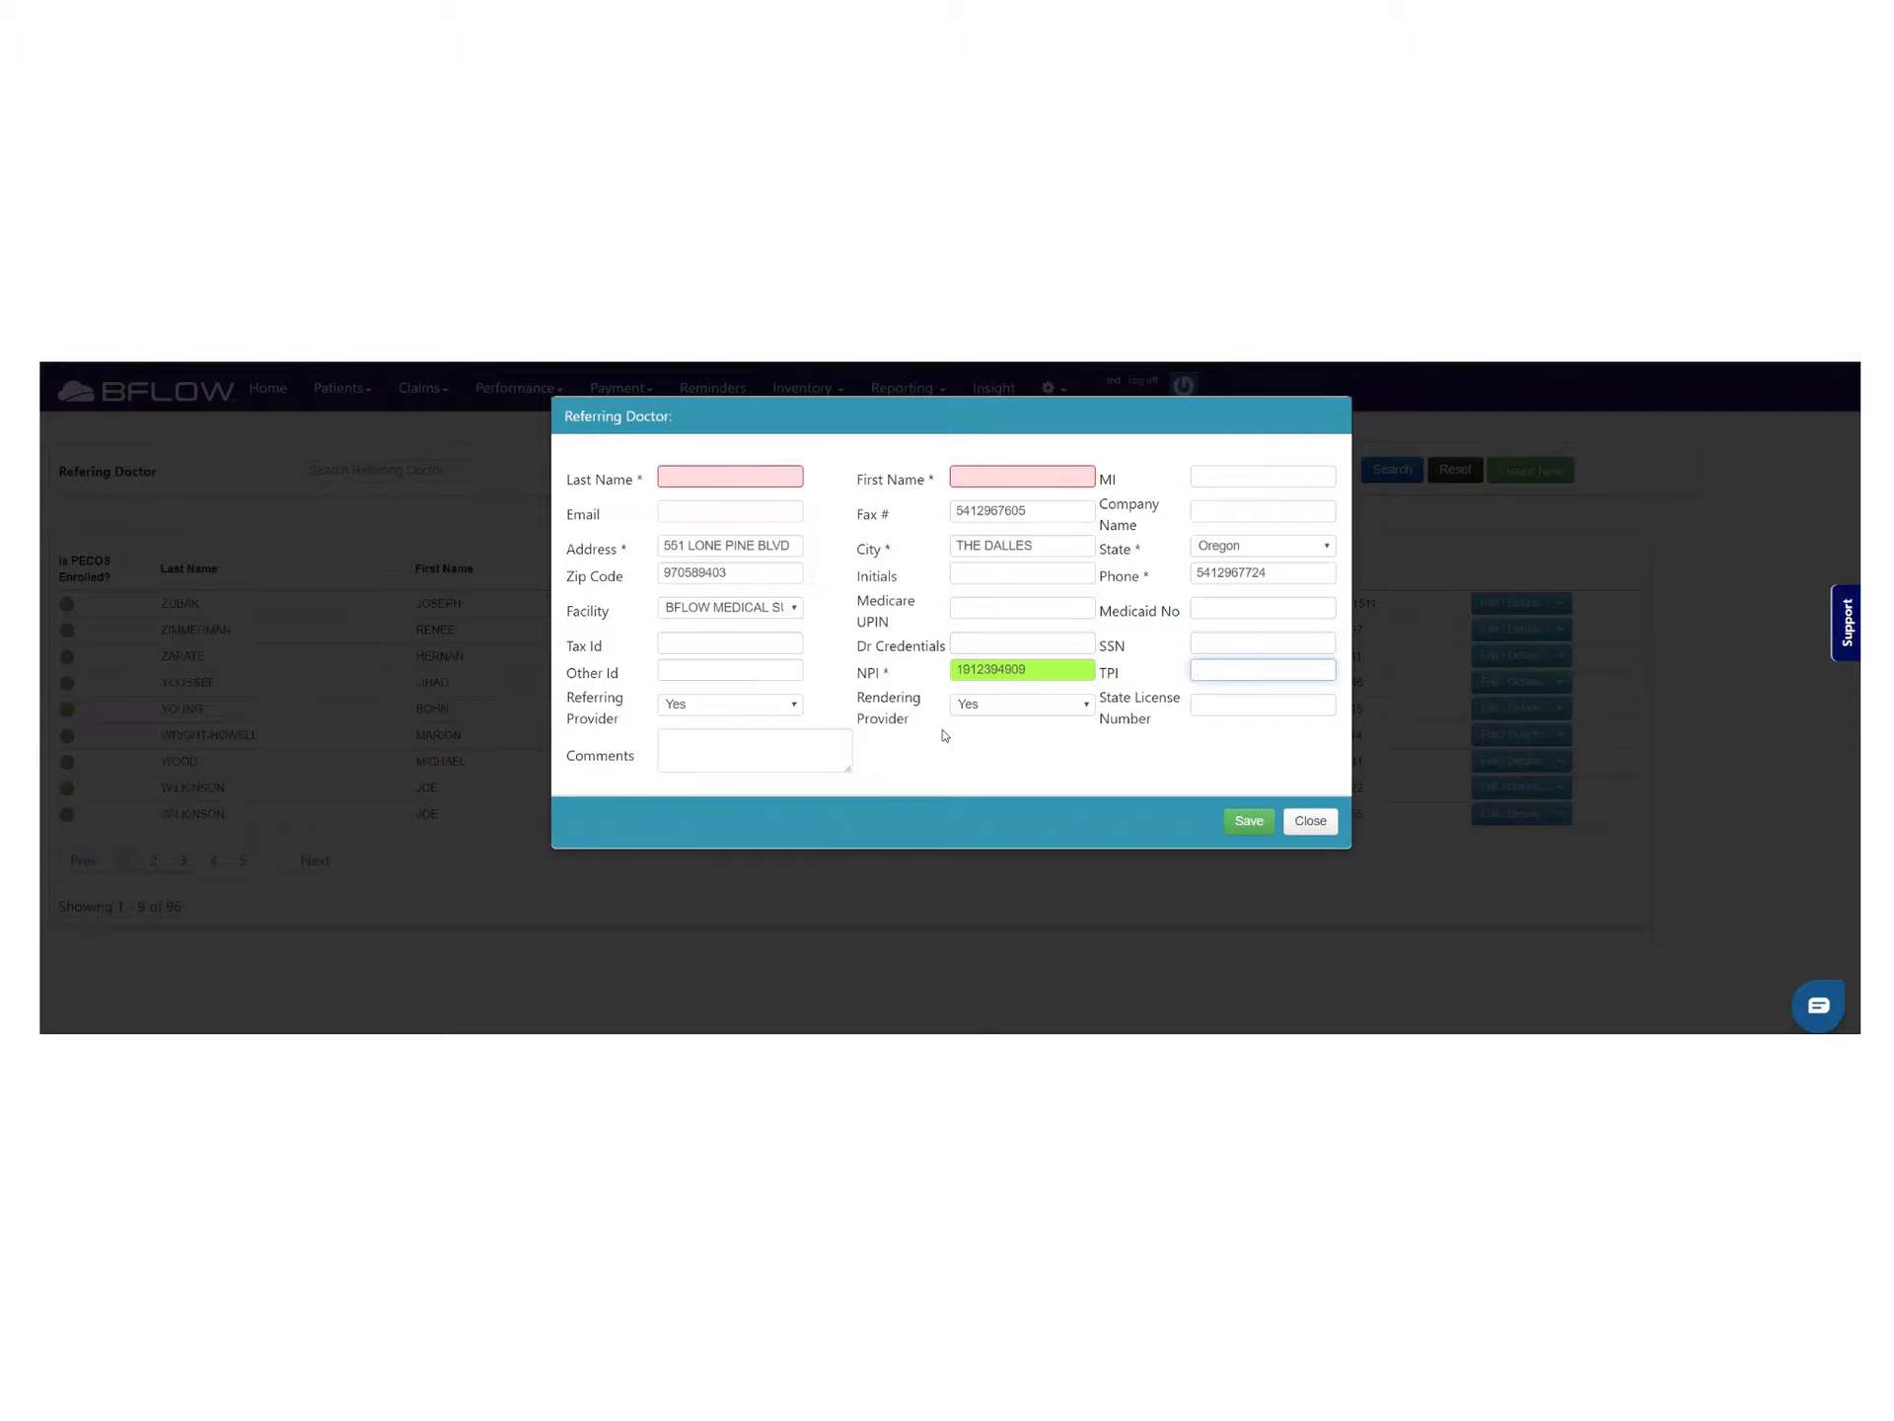
left_click(1310, 823)
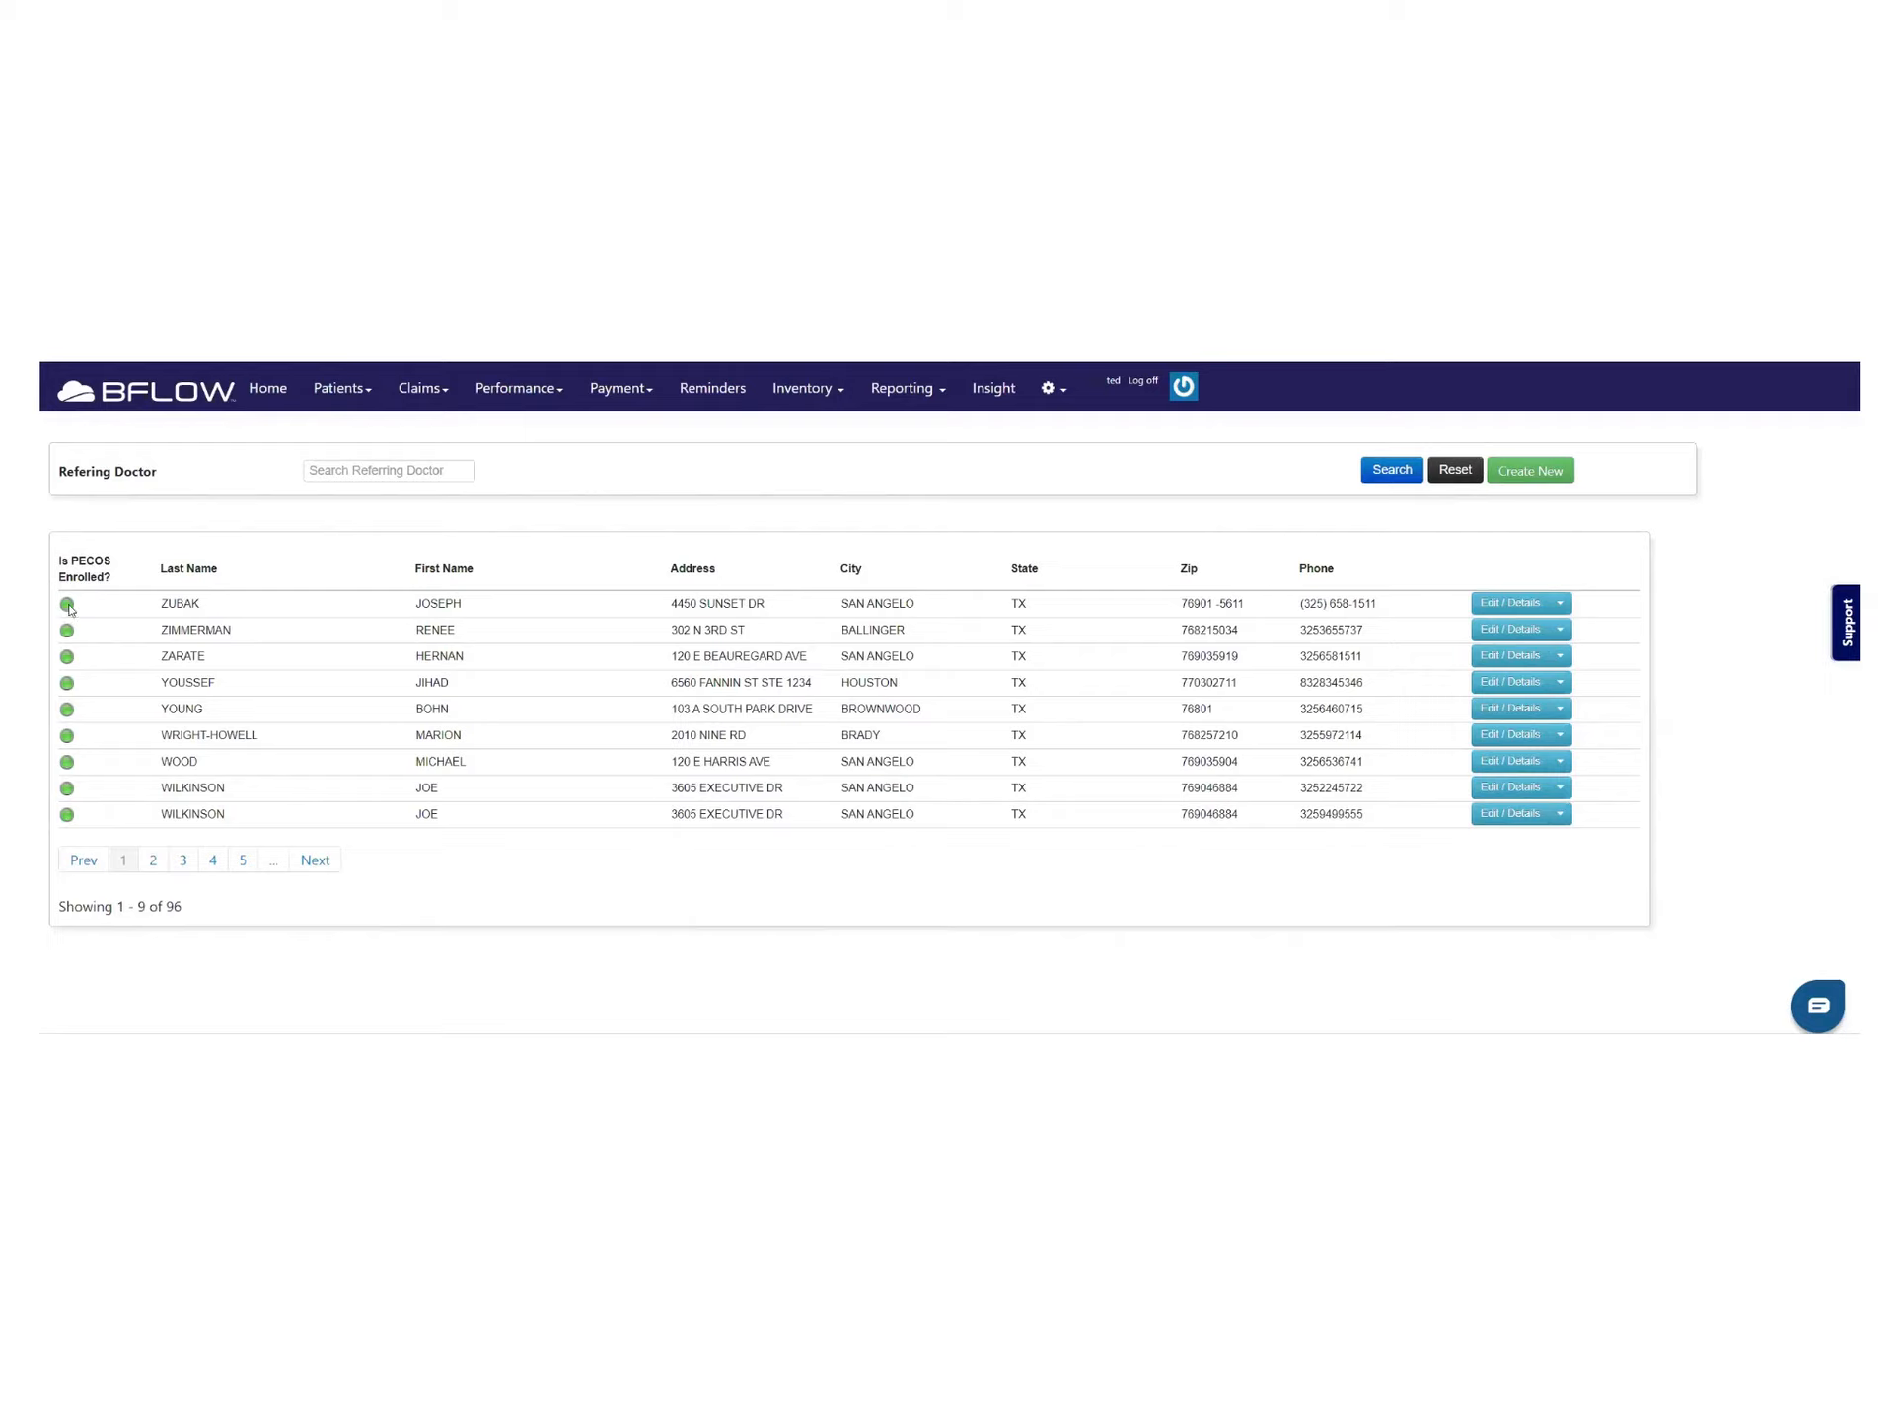
Open the Payer List from the Patients menu and set it to 100 per page
mouse_move(66, 659)
left_click(370, 397)
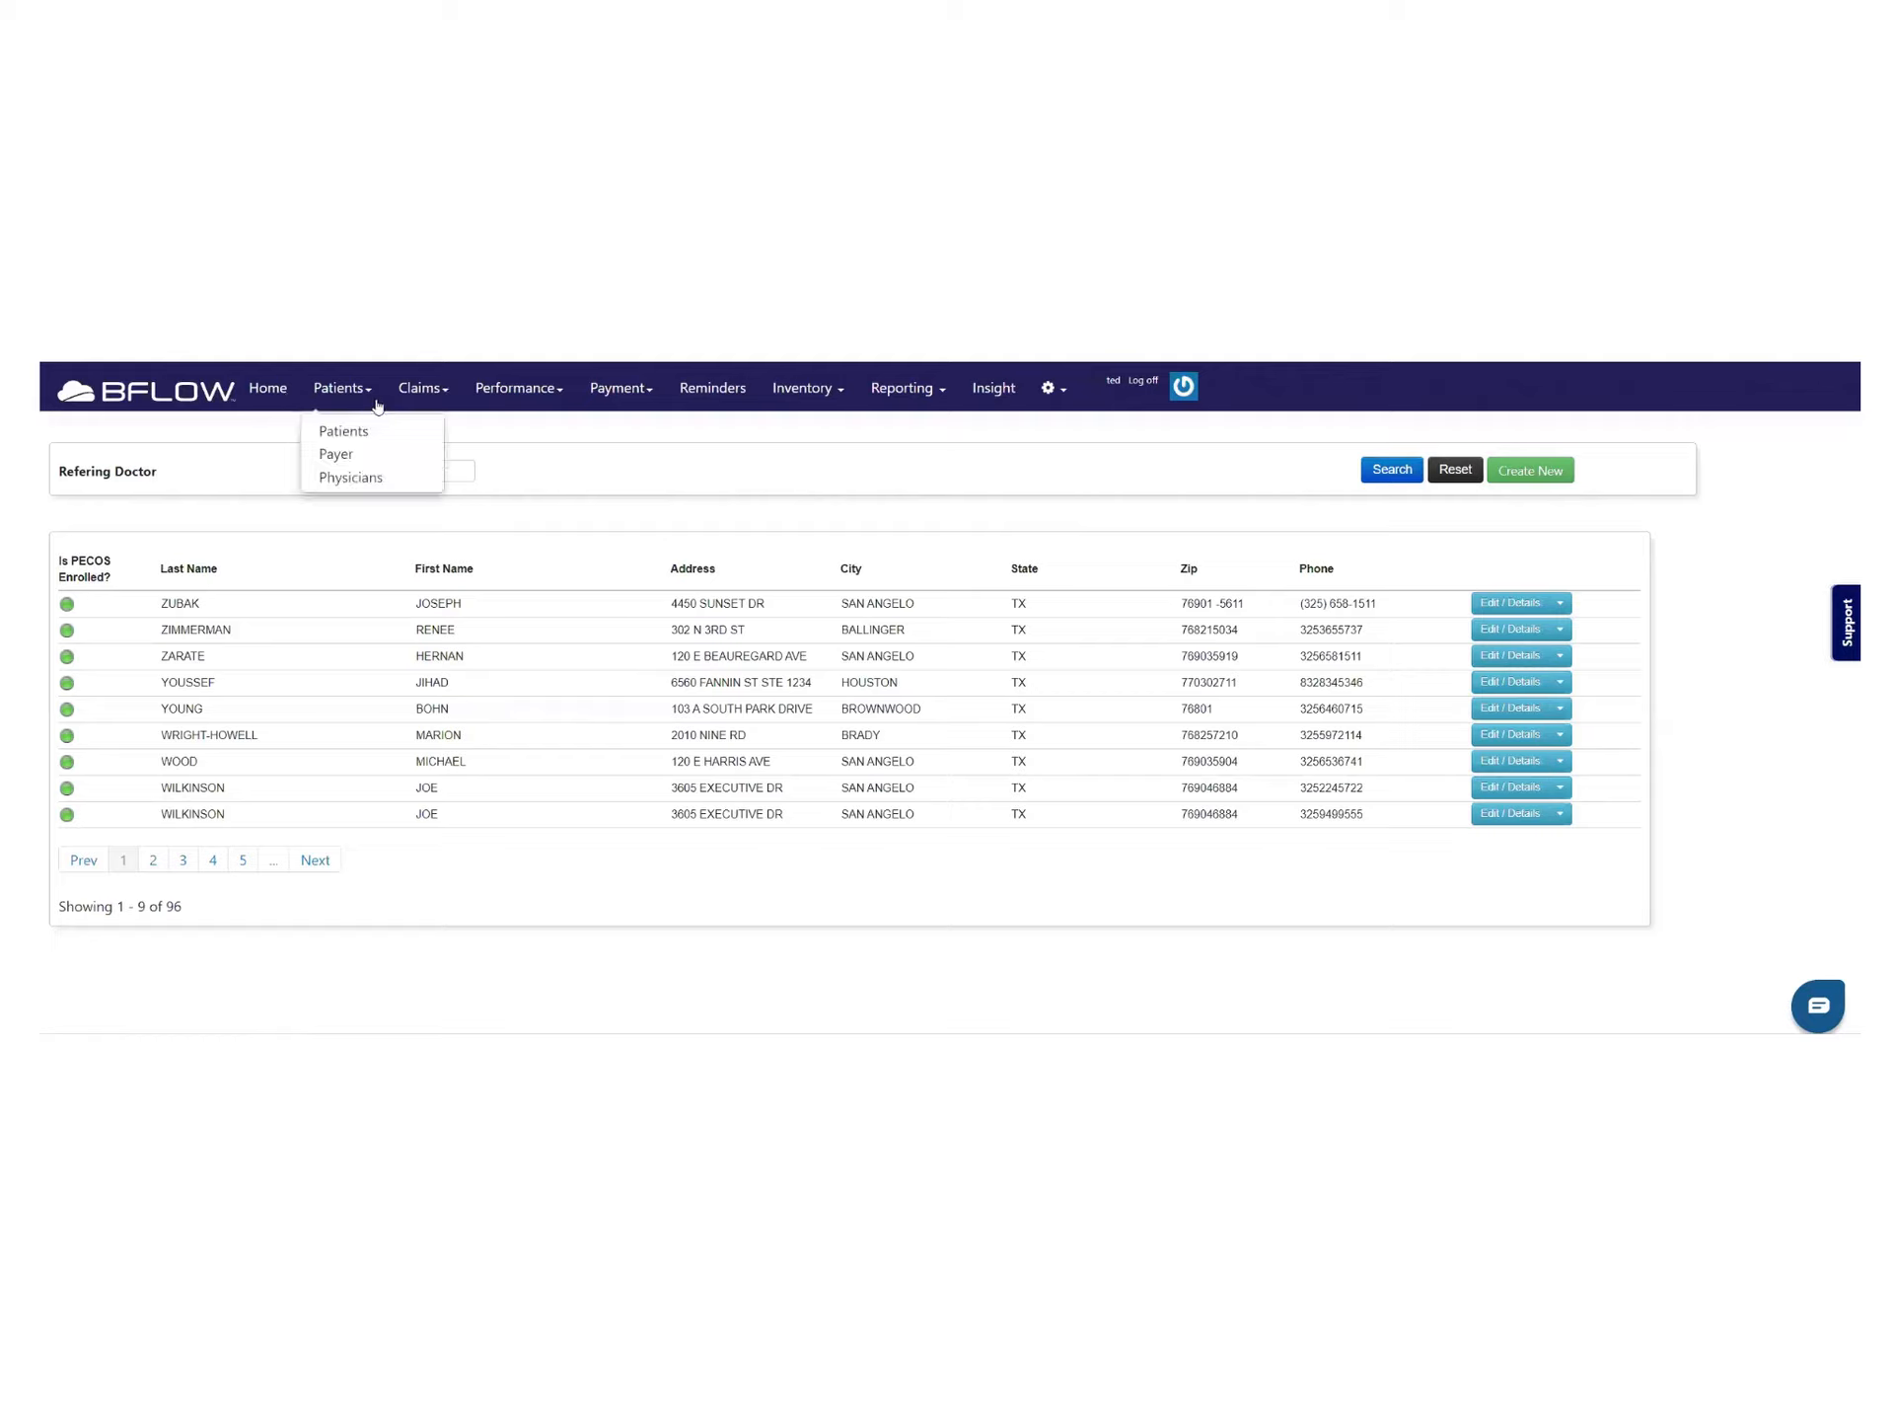
left_click(336, 453)
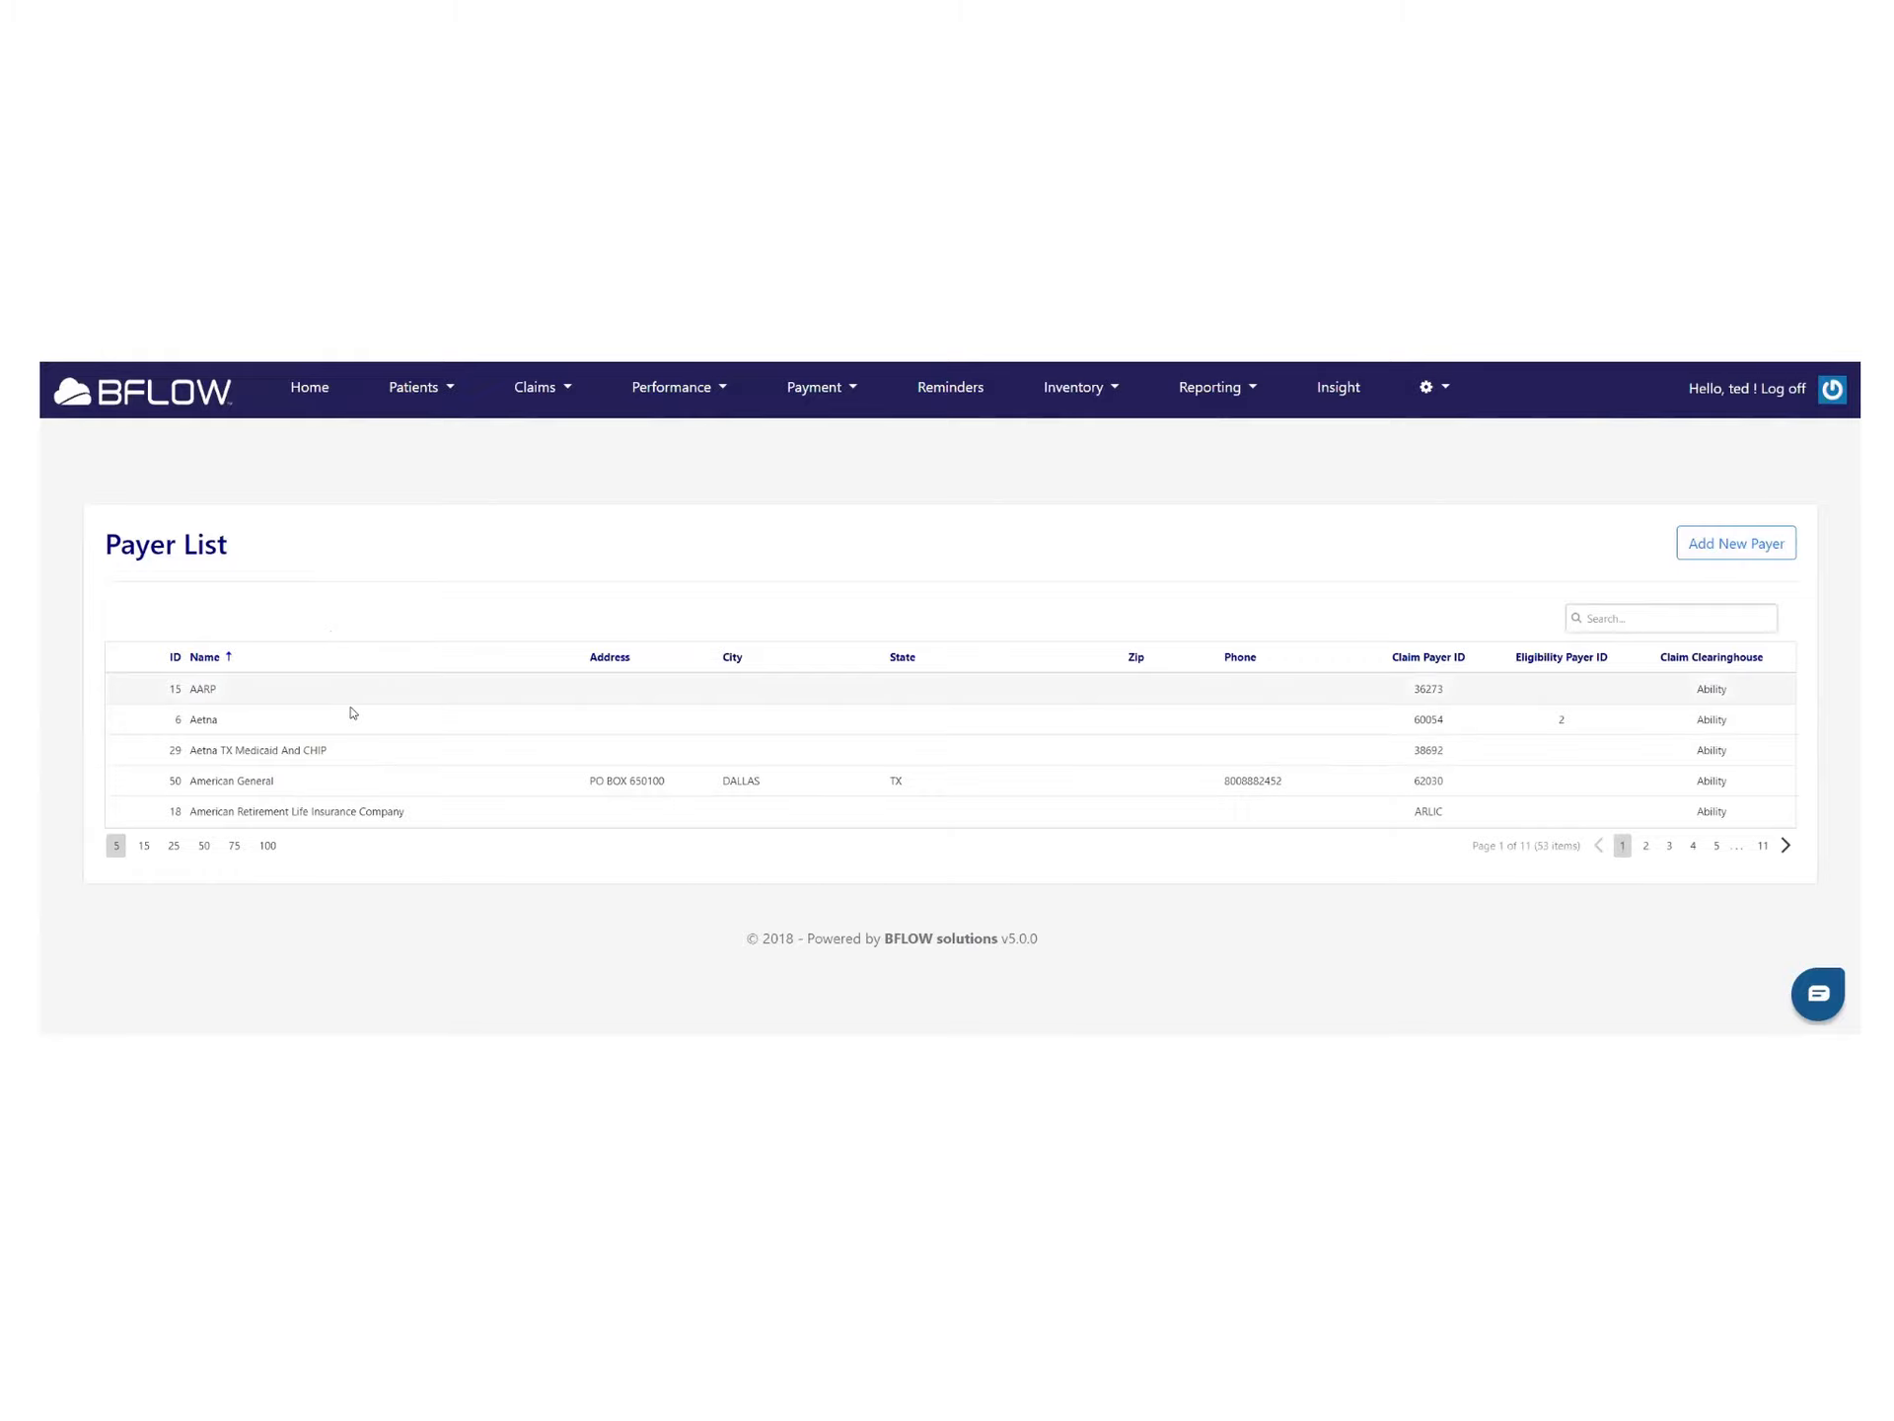
left_click(269, 847)
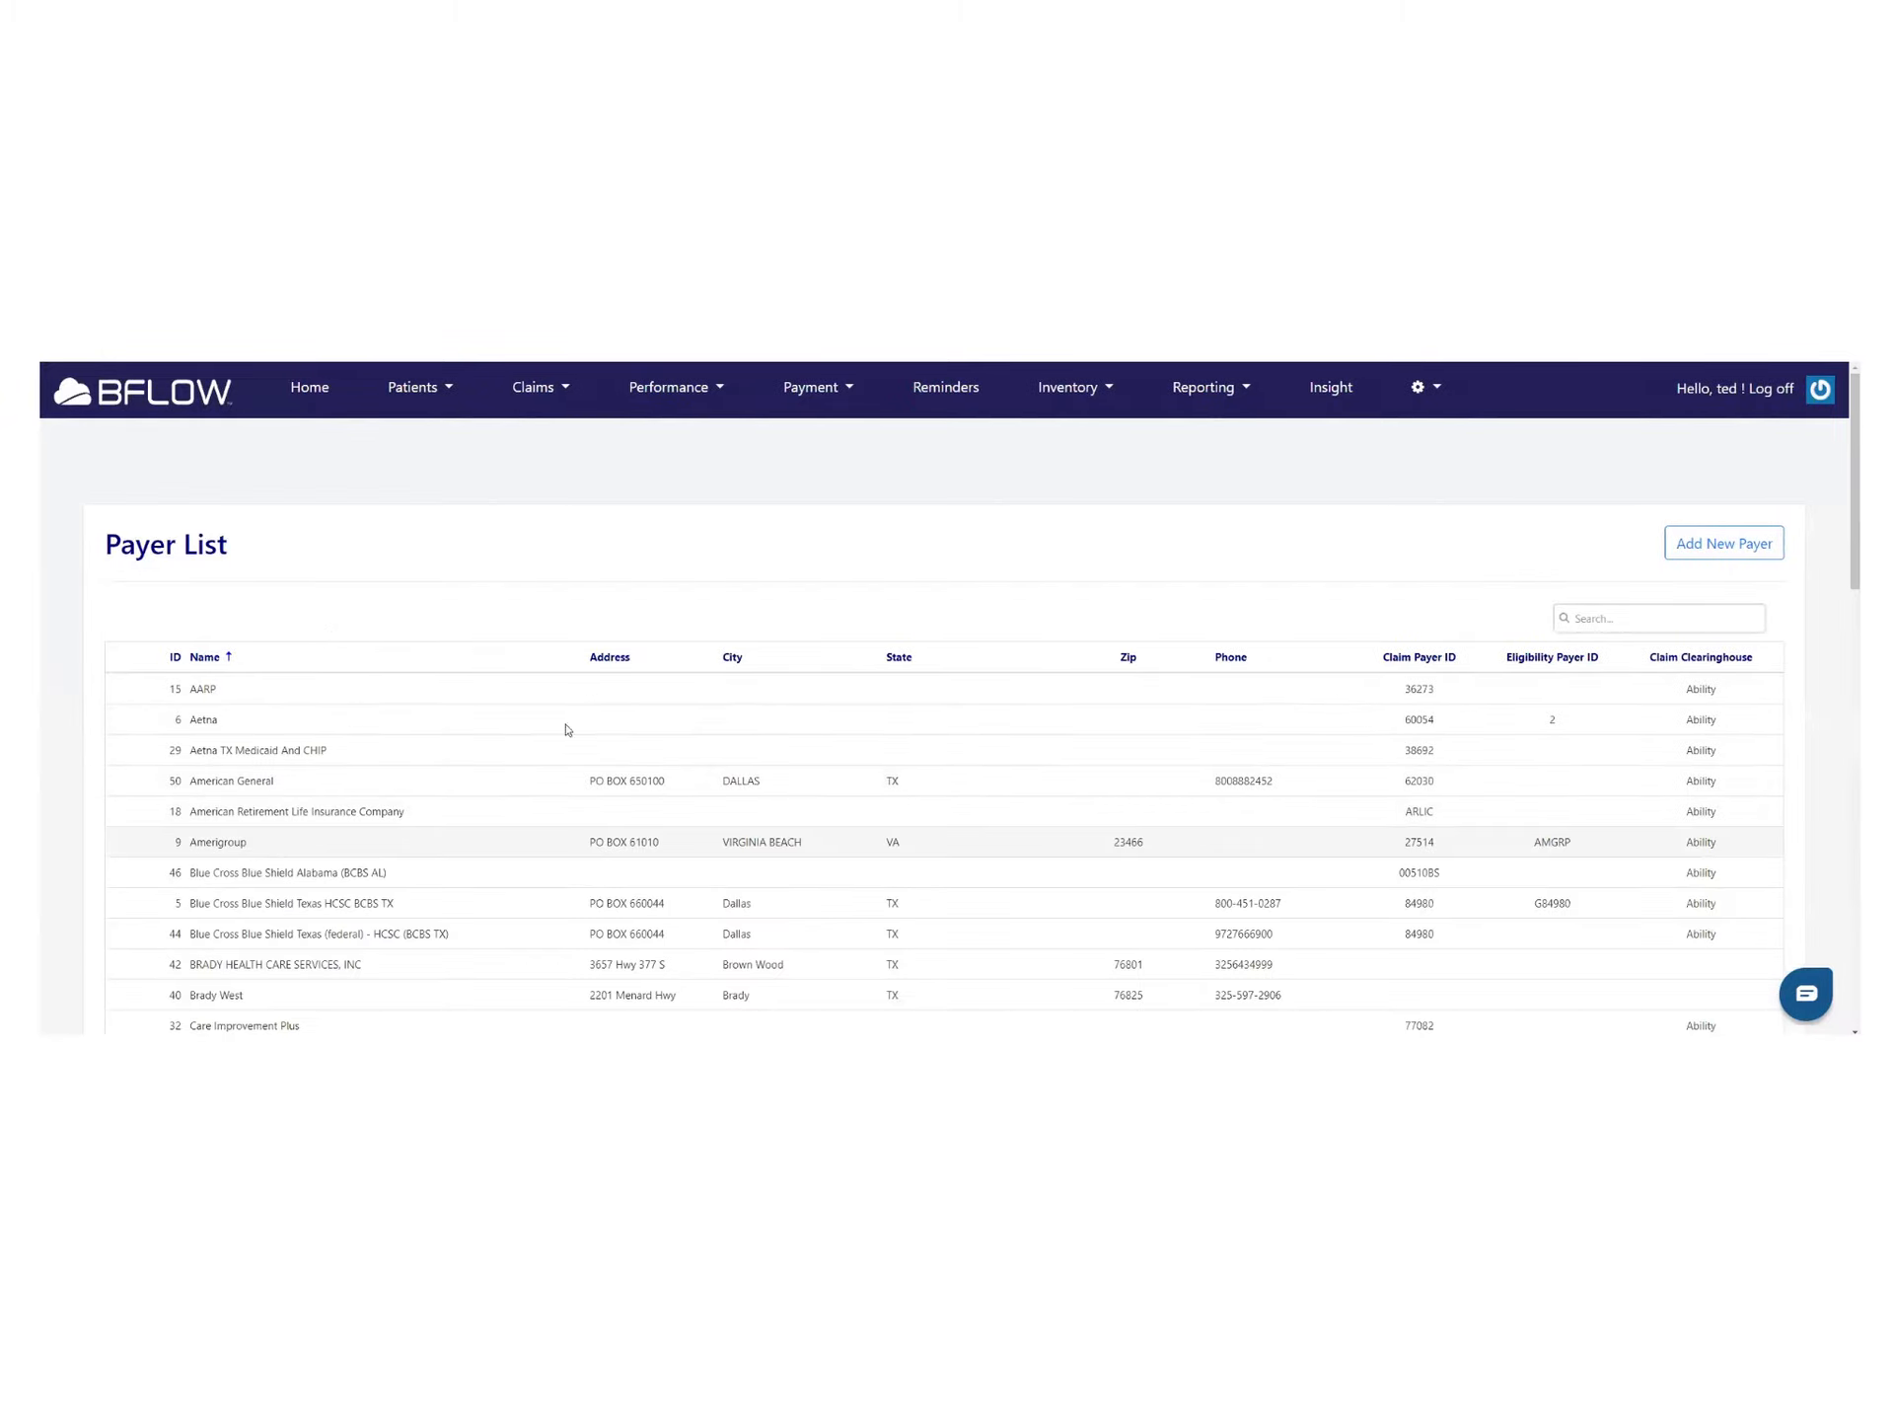
Scroll through the 53 listed payers, then start adding a new payer
scroll(605, 710, "down", 5)
scroll(605, 714, "down", 5)
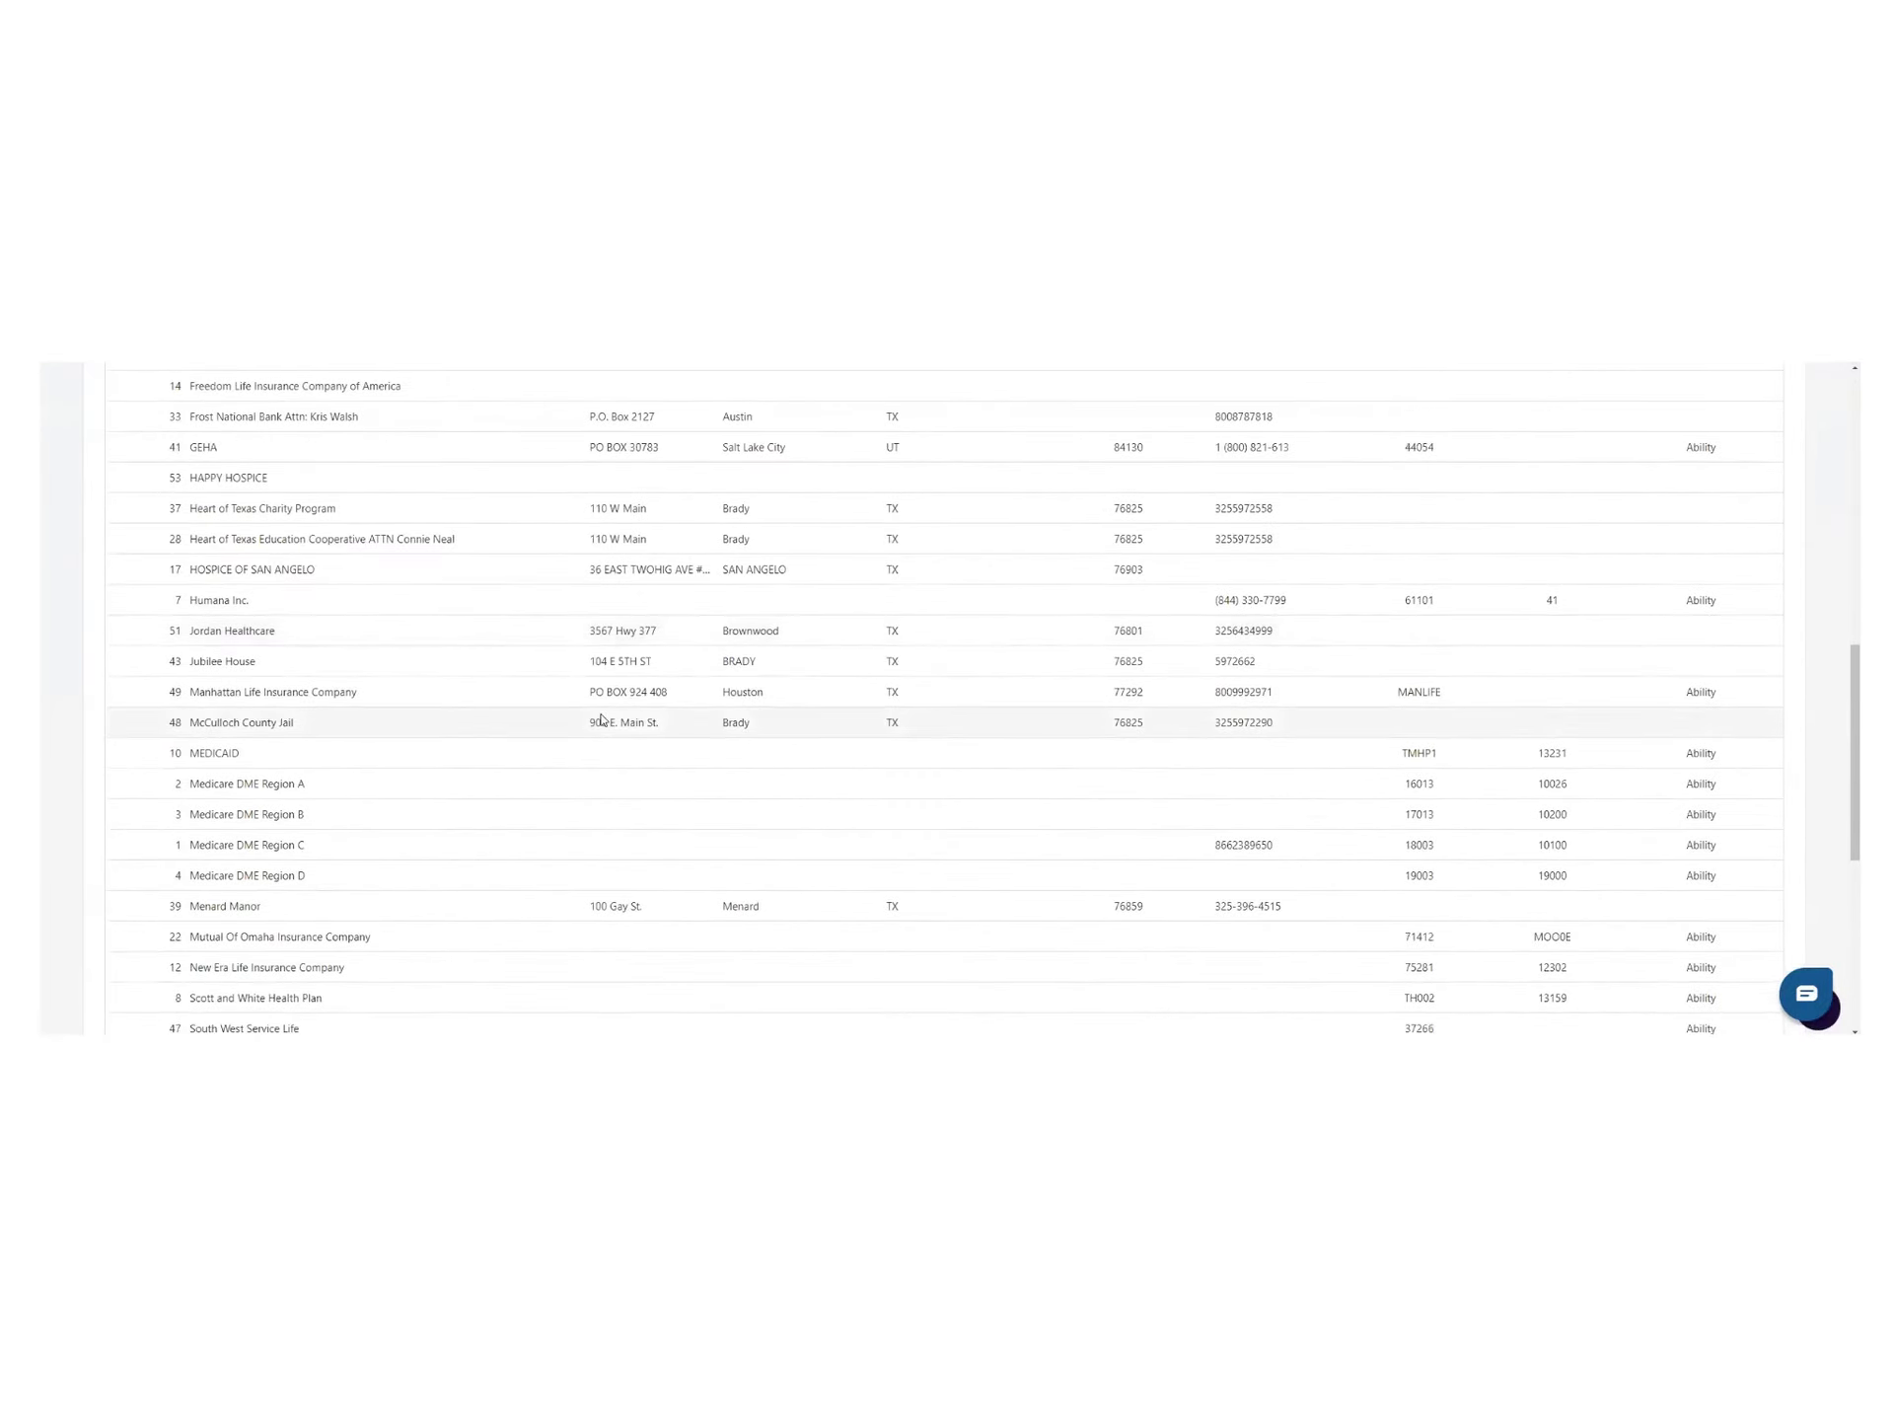
scroll(601, 721, "down", 5)
scroll(601, 721, "down", 2)
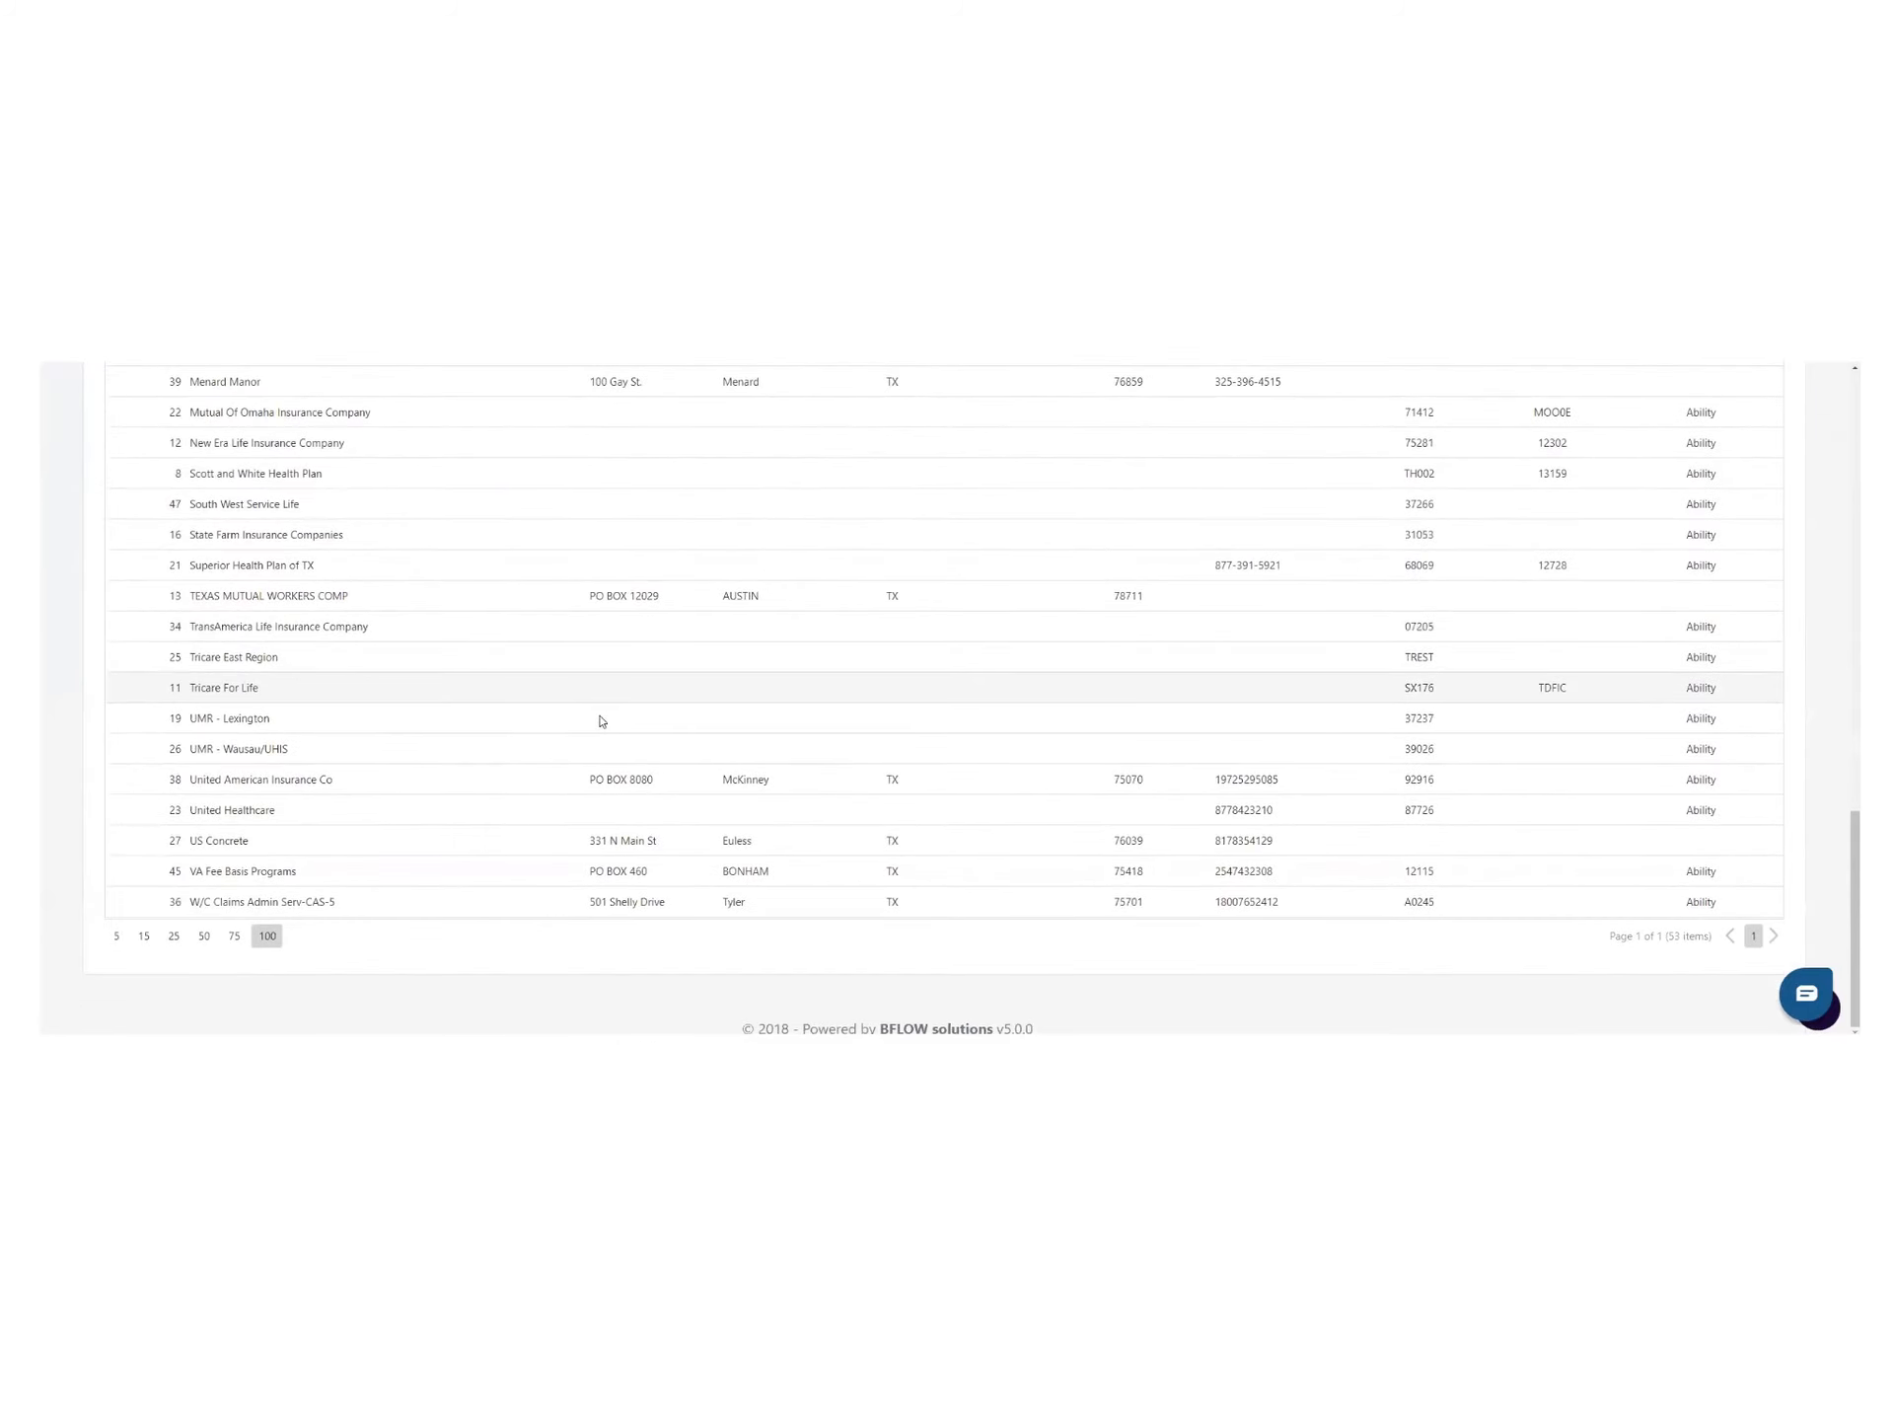
scroll(467, 876, "up", 2)
scroll(468, 876, "up", 20)
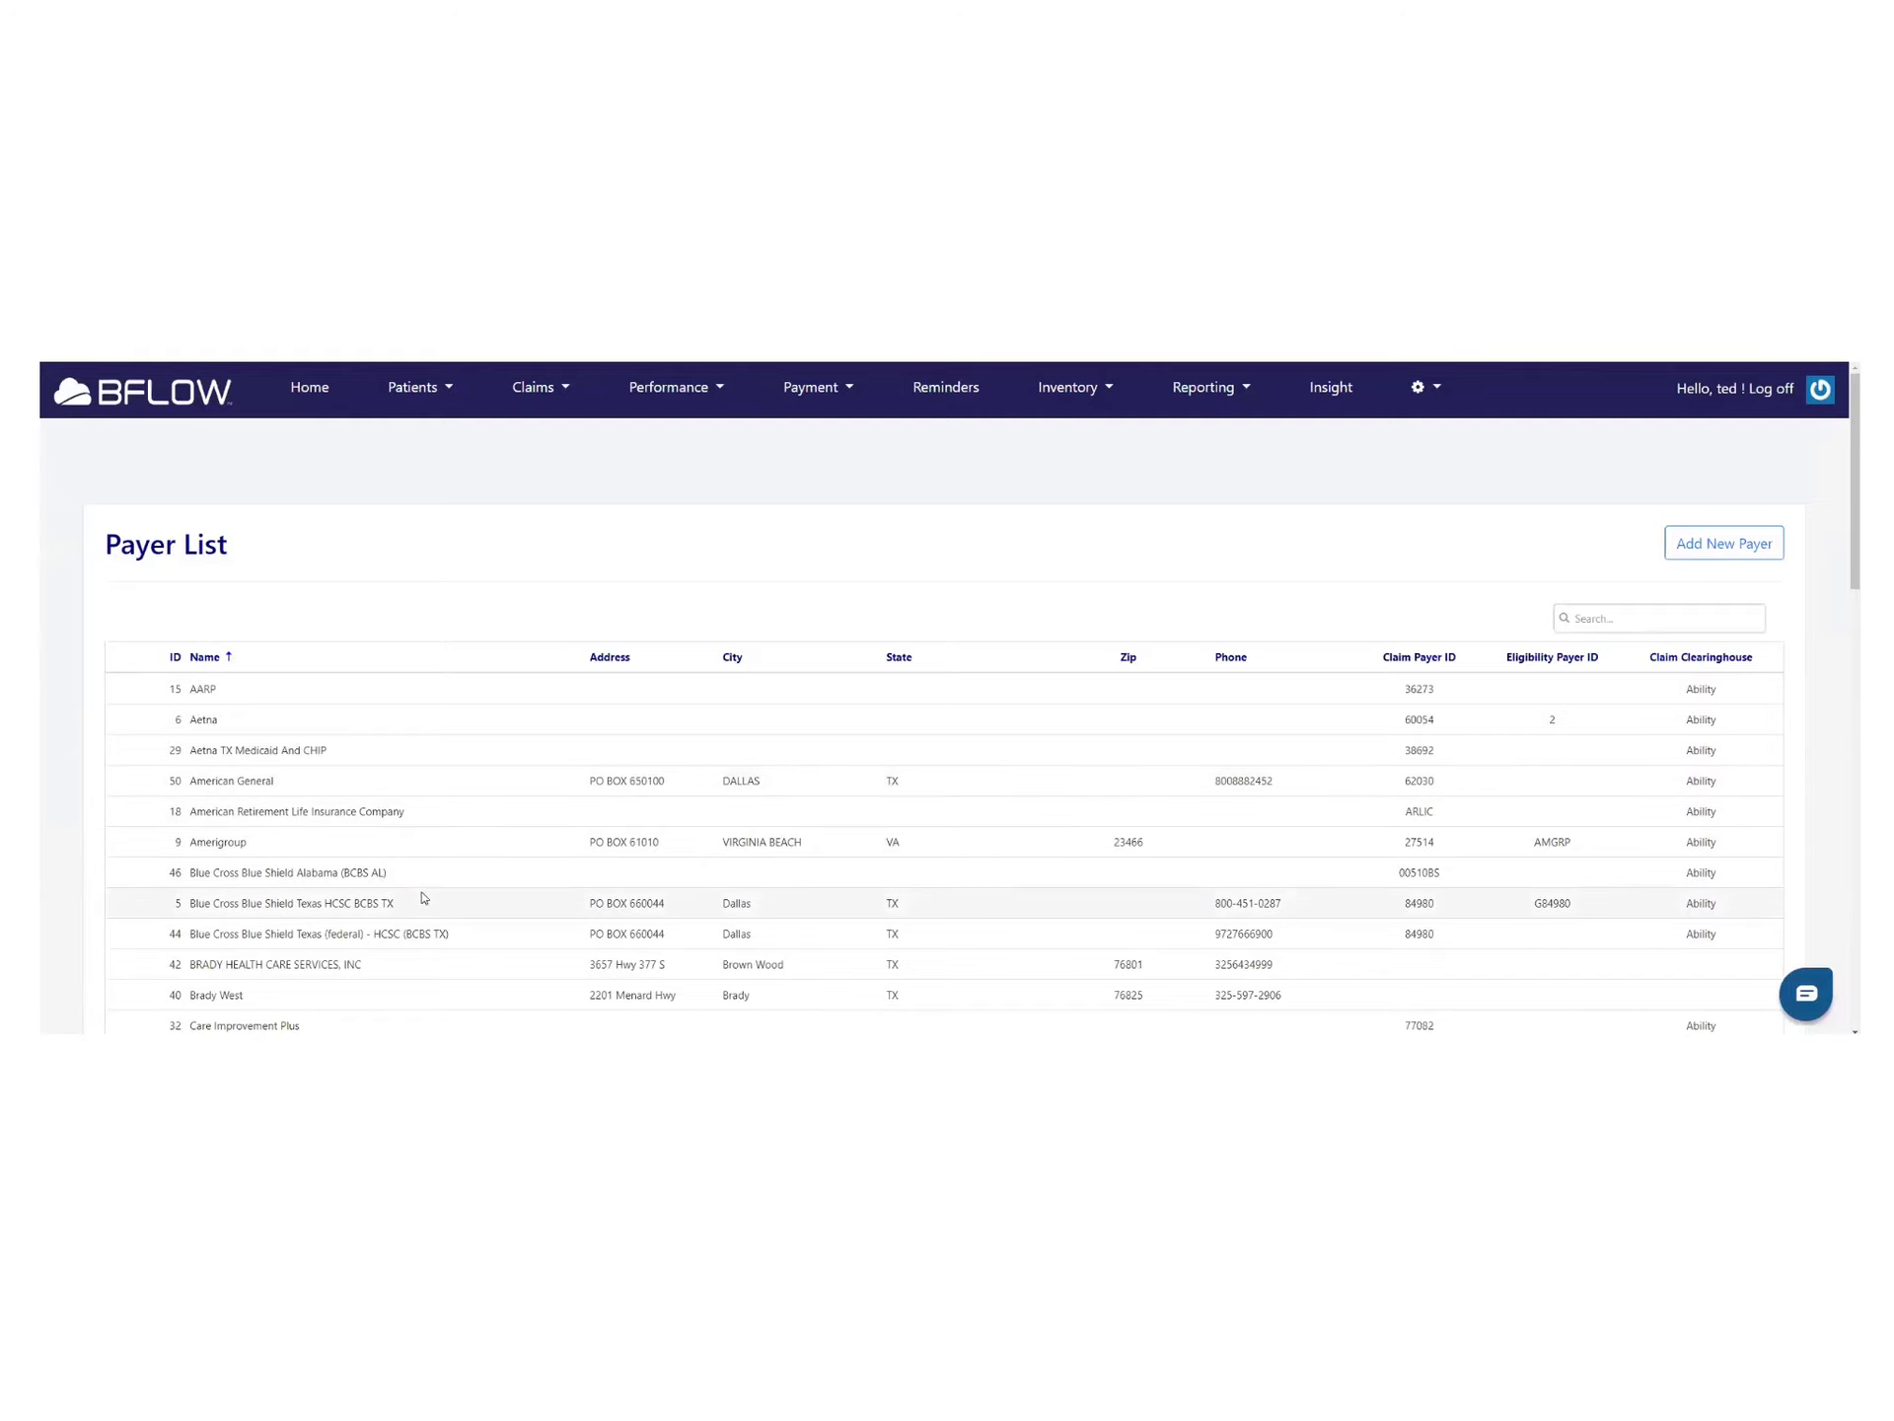
scroll(439, 923, "down", 3)
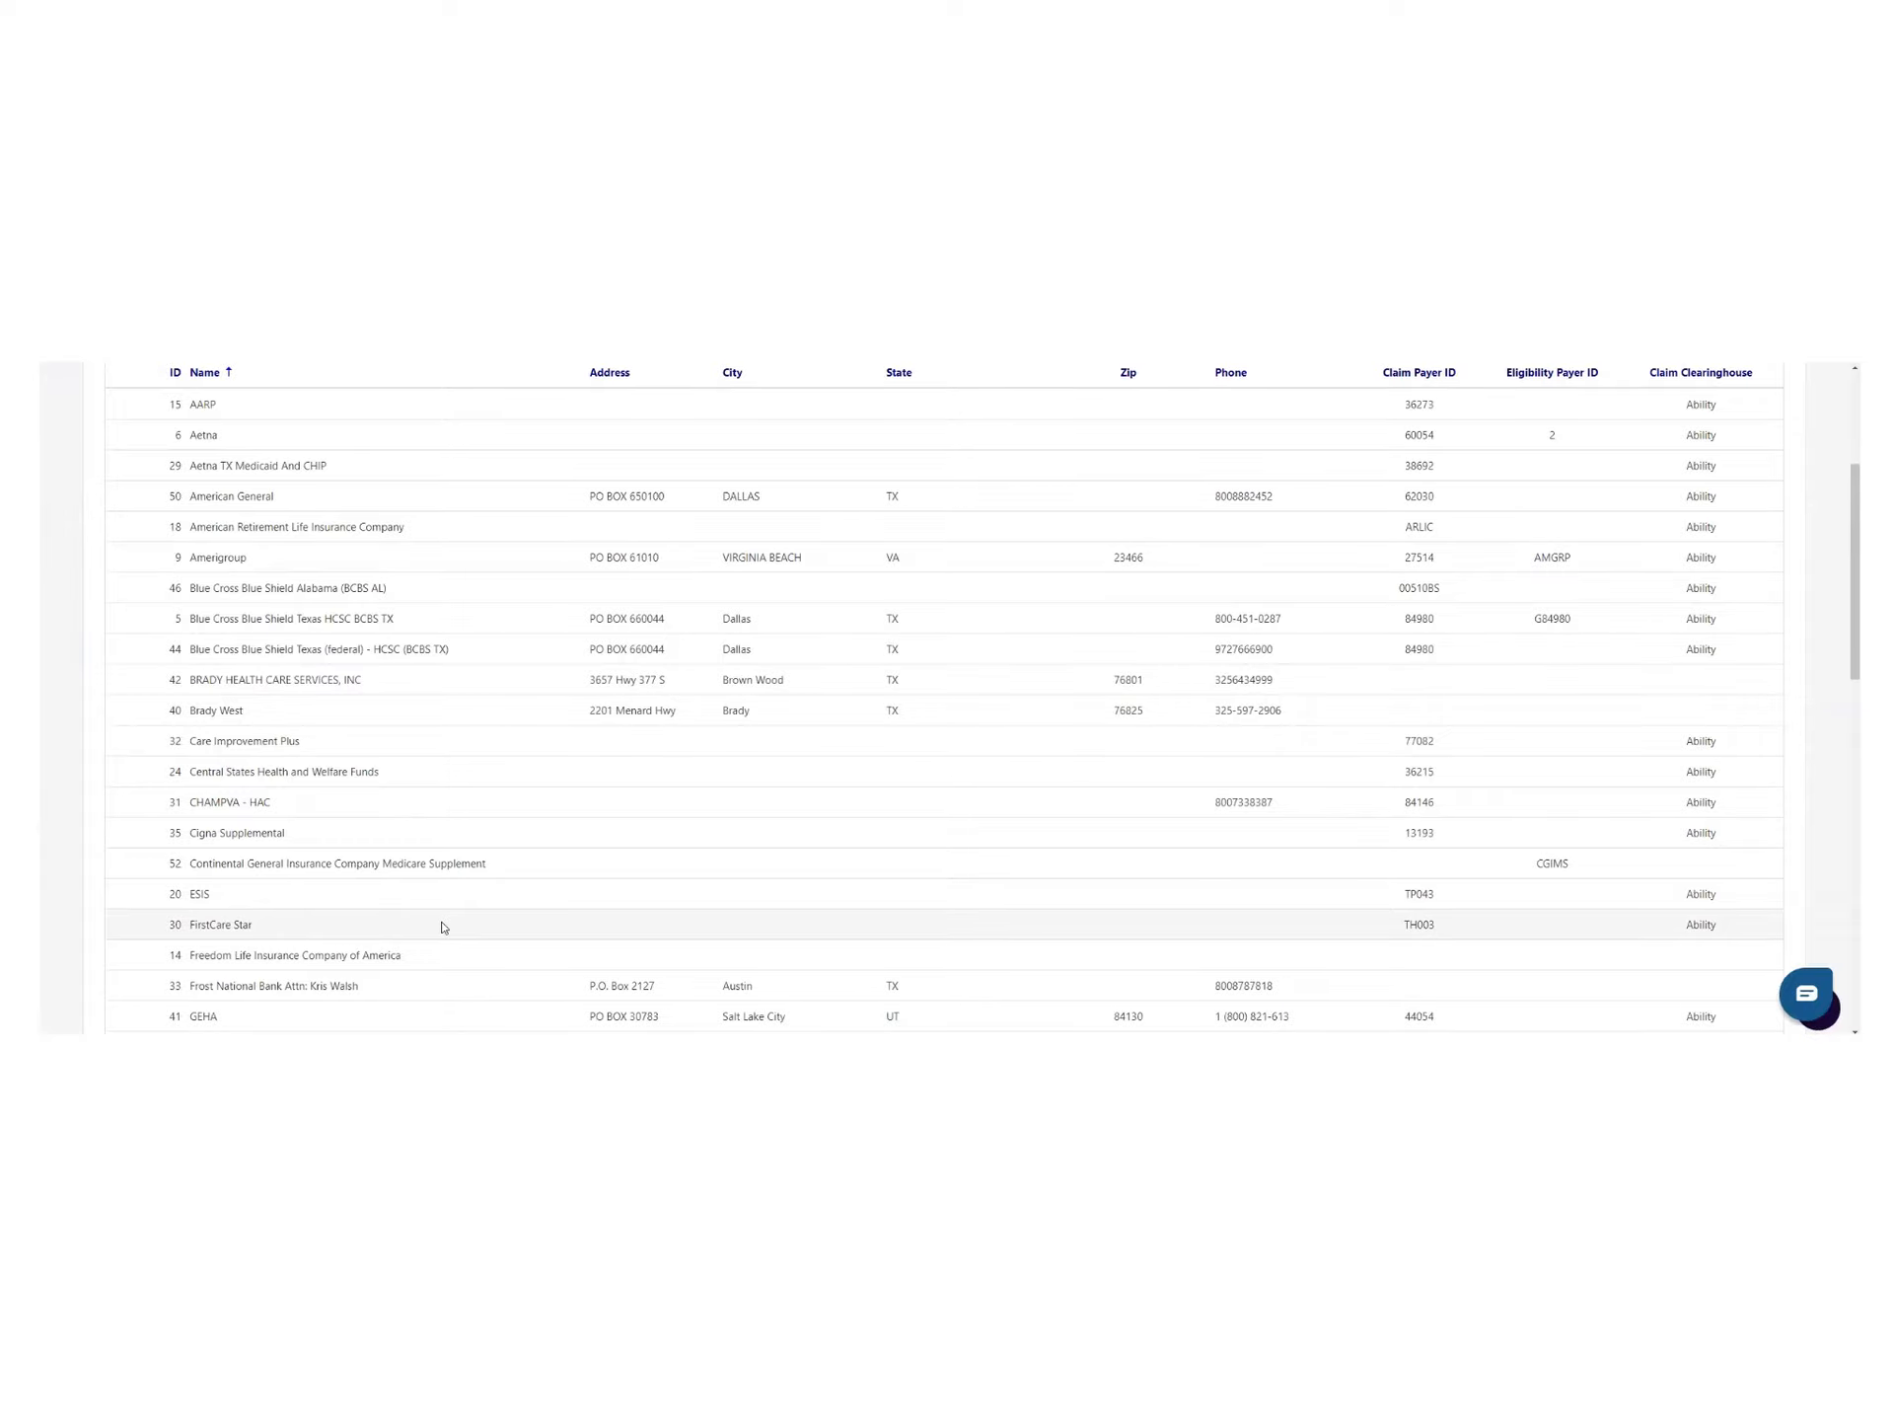
scroll(444, 923, "up", 3)
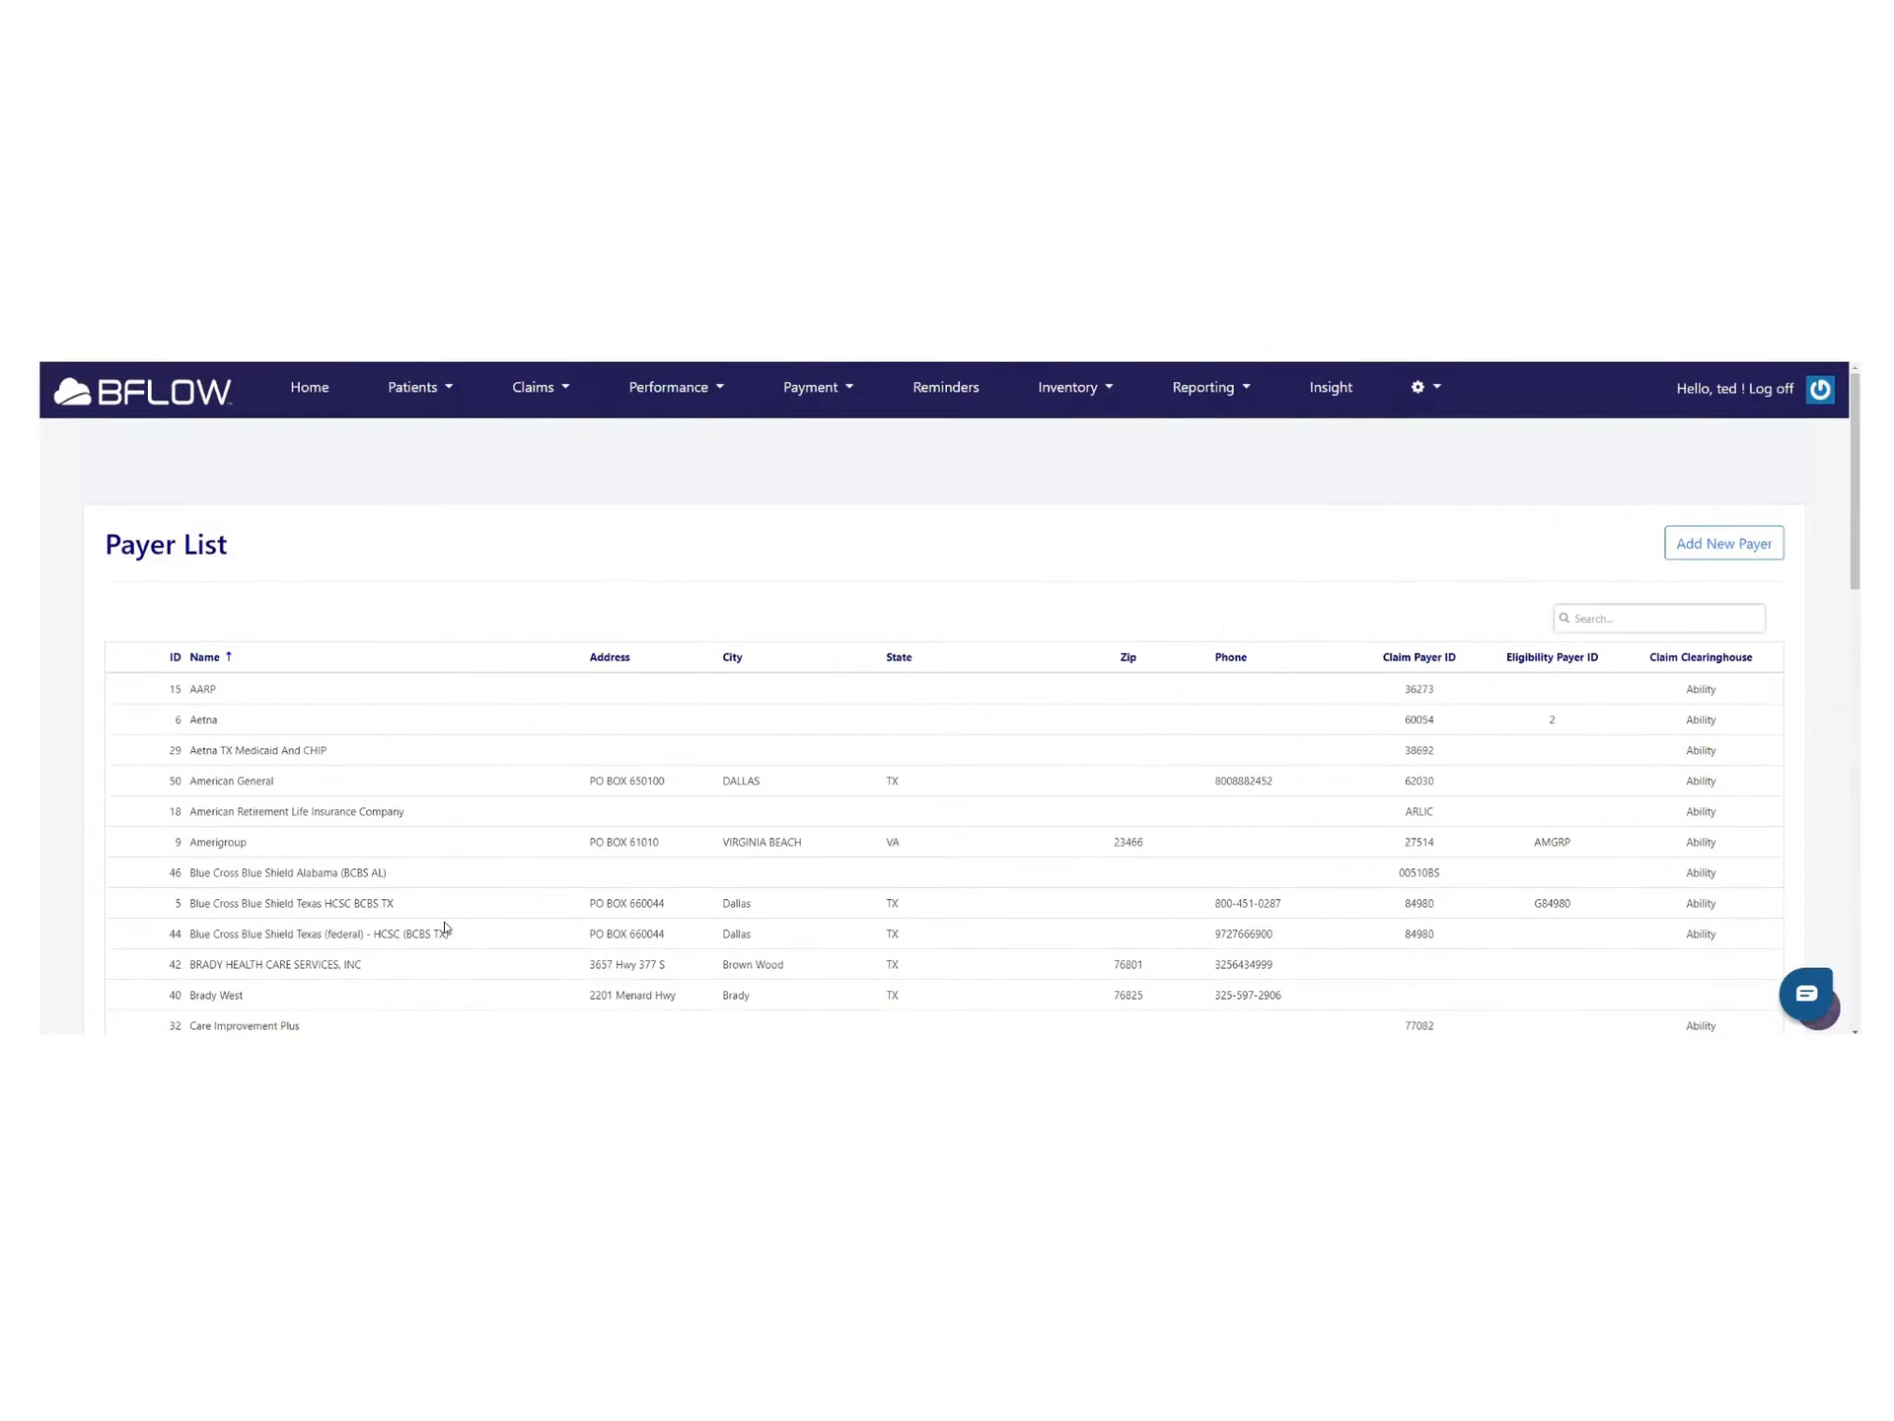
left_click(1742, 540)
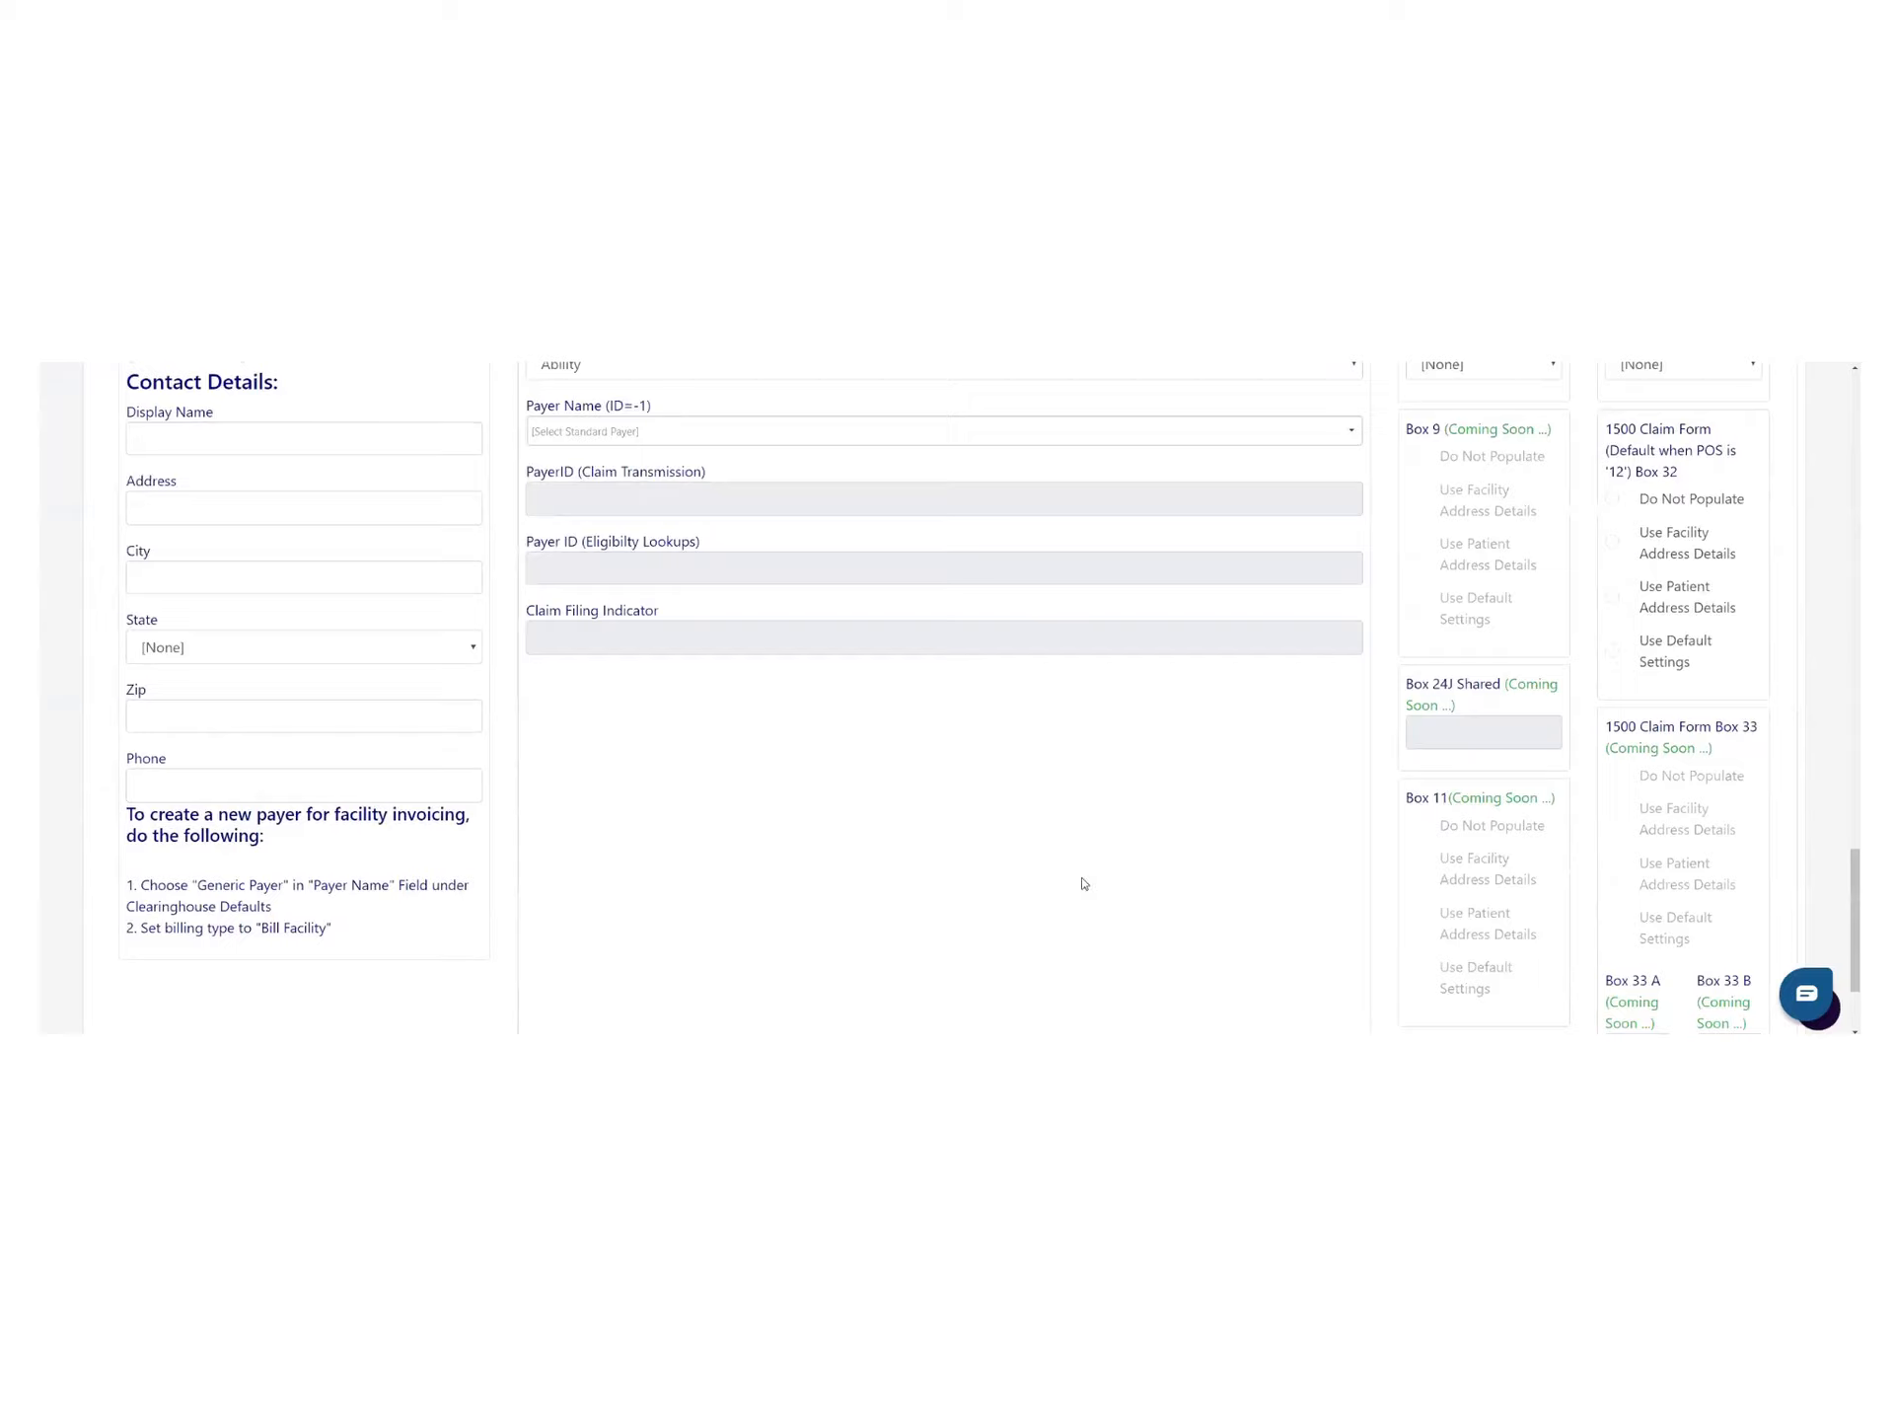
Choose Florida Heritage TPA as the standard payer name, auto-filling payer ID FLTPA
scroll(1084, 883, "up", 3)
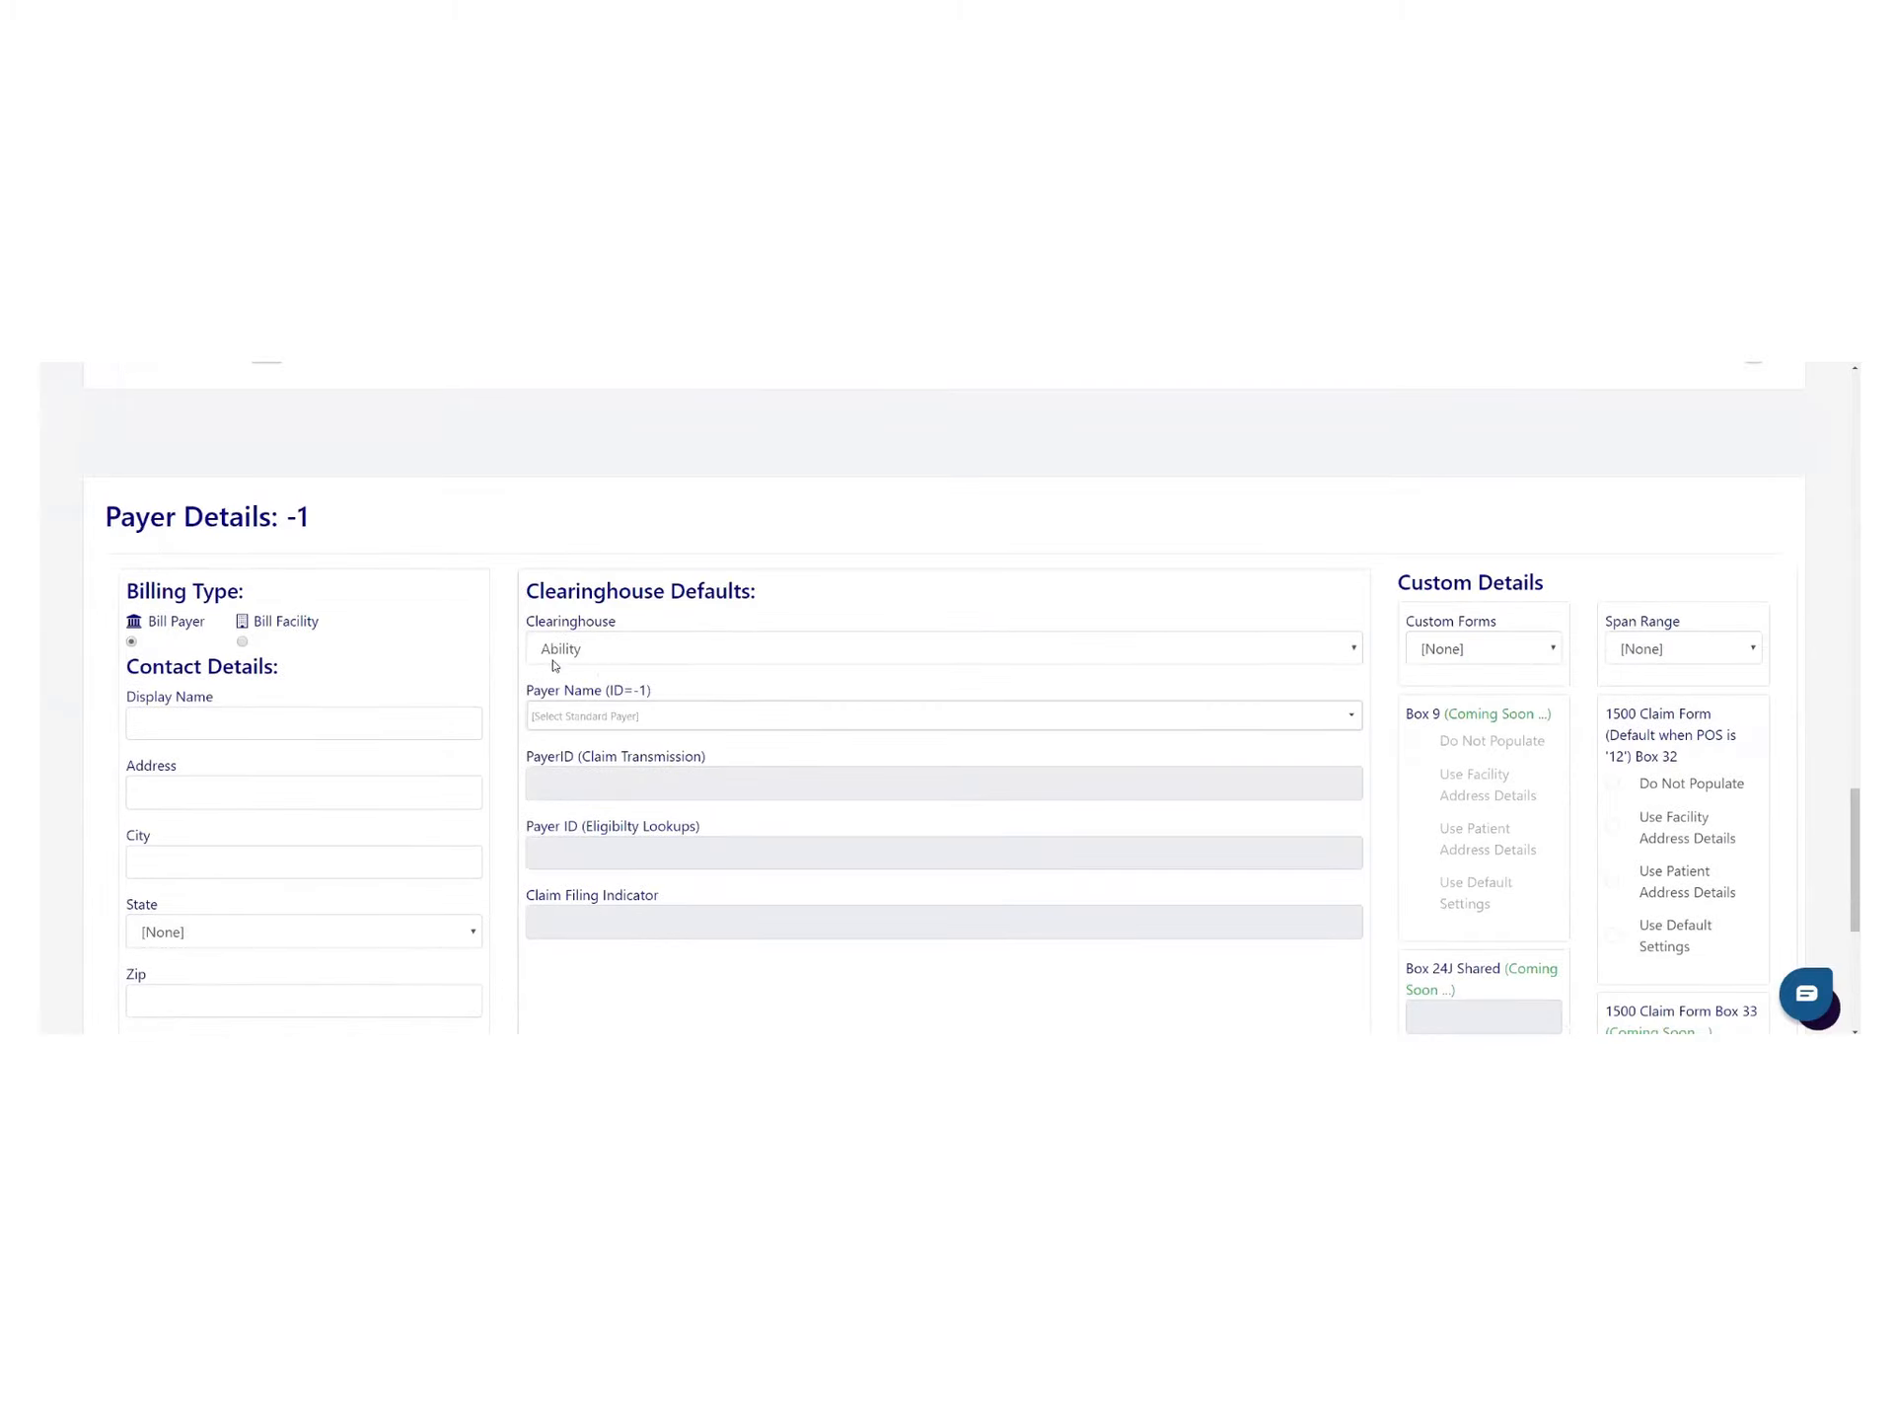
left_click(1350, 715)
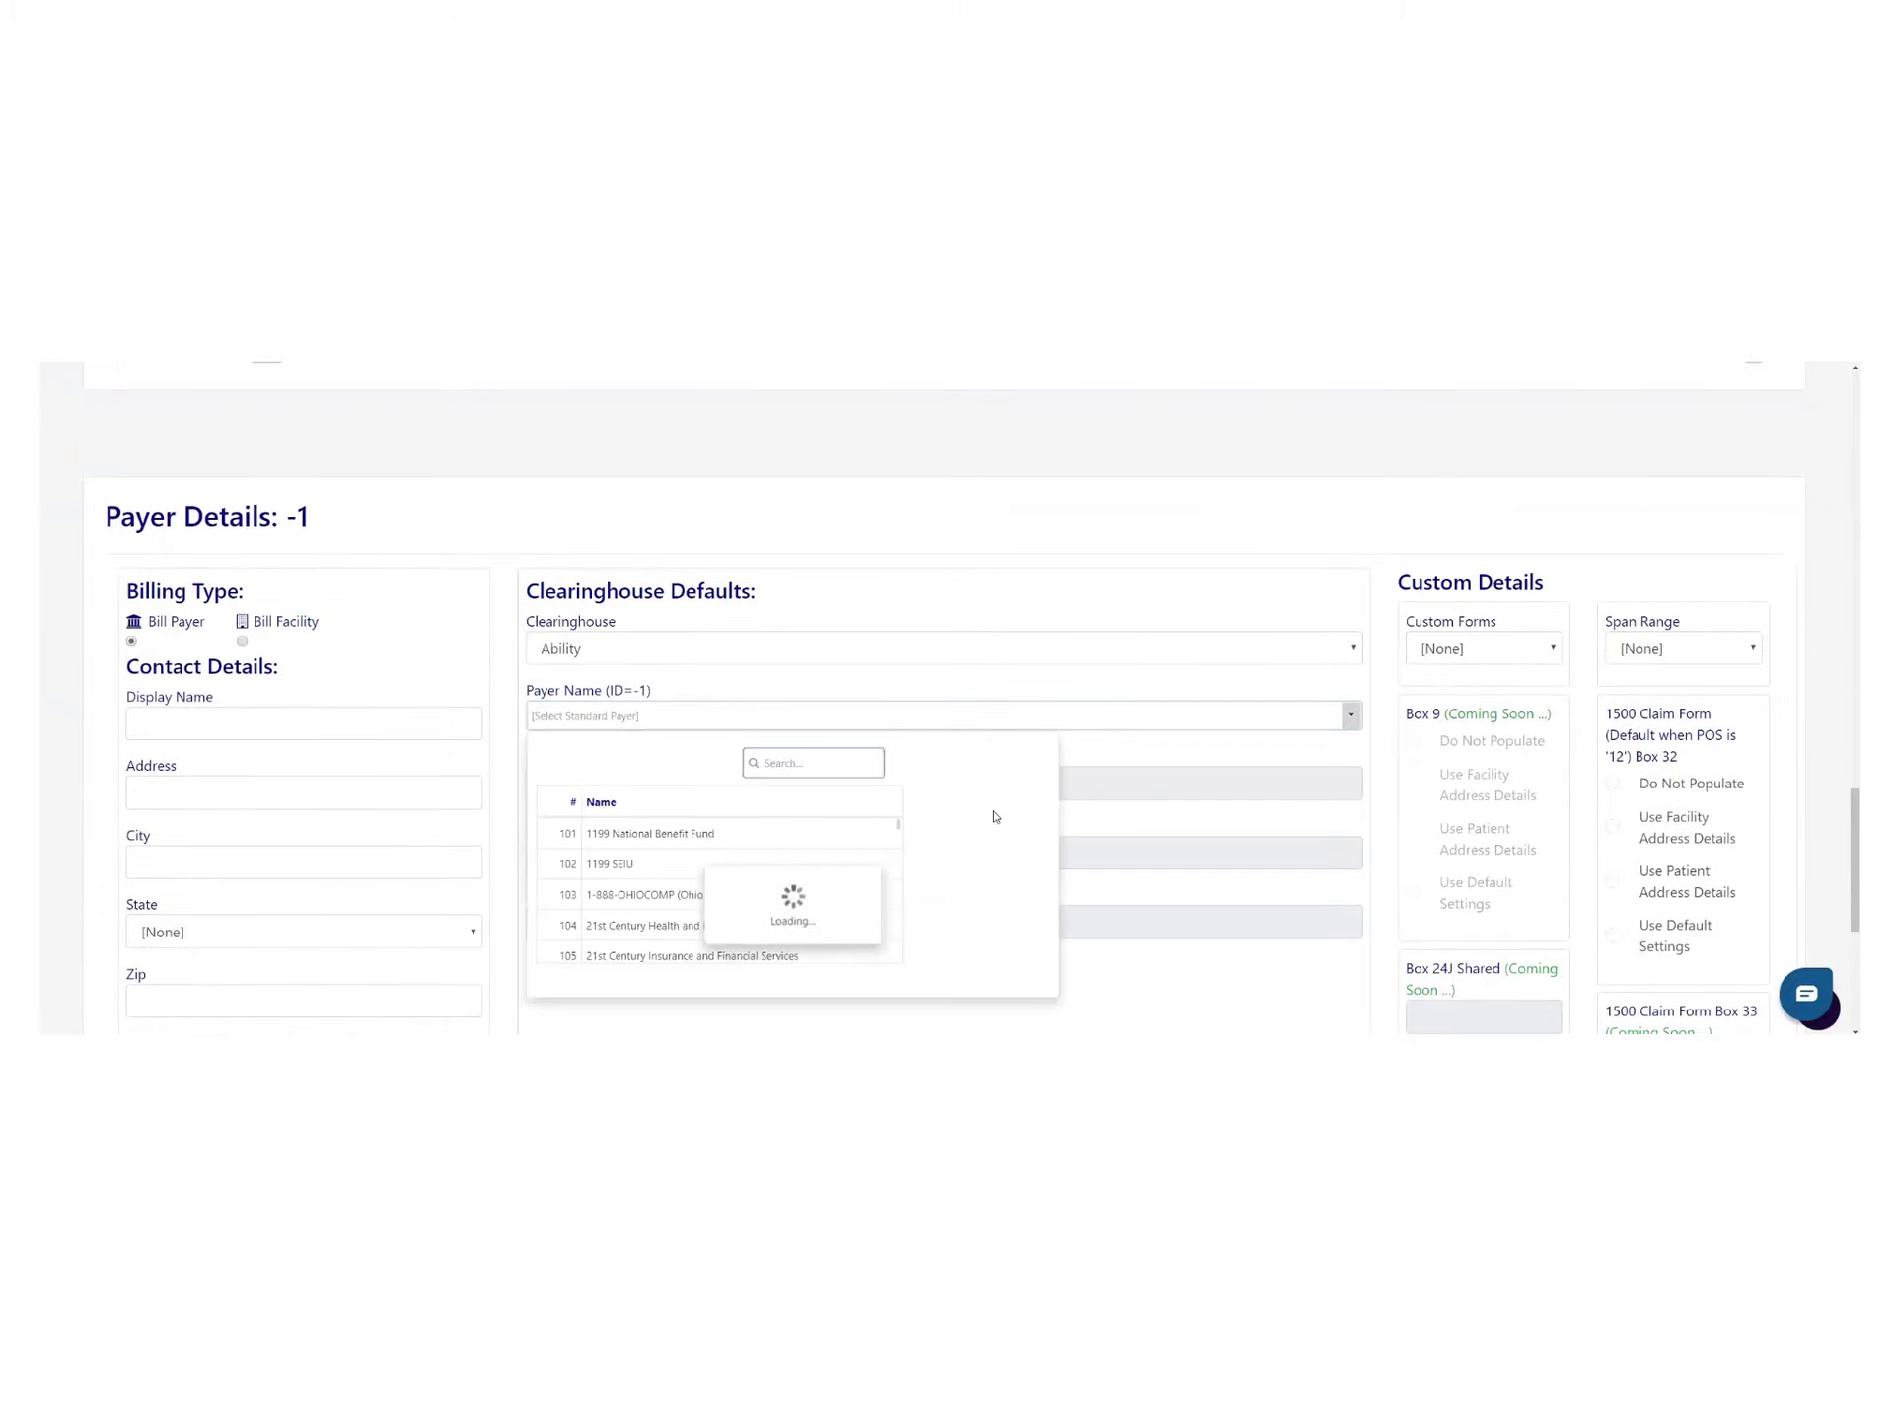
scroll(690, 859, "down", 5)
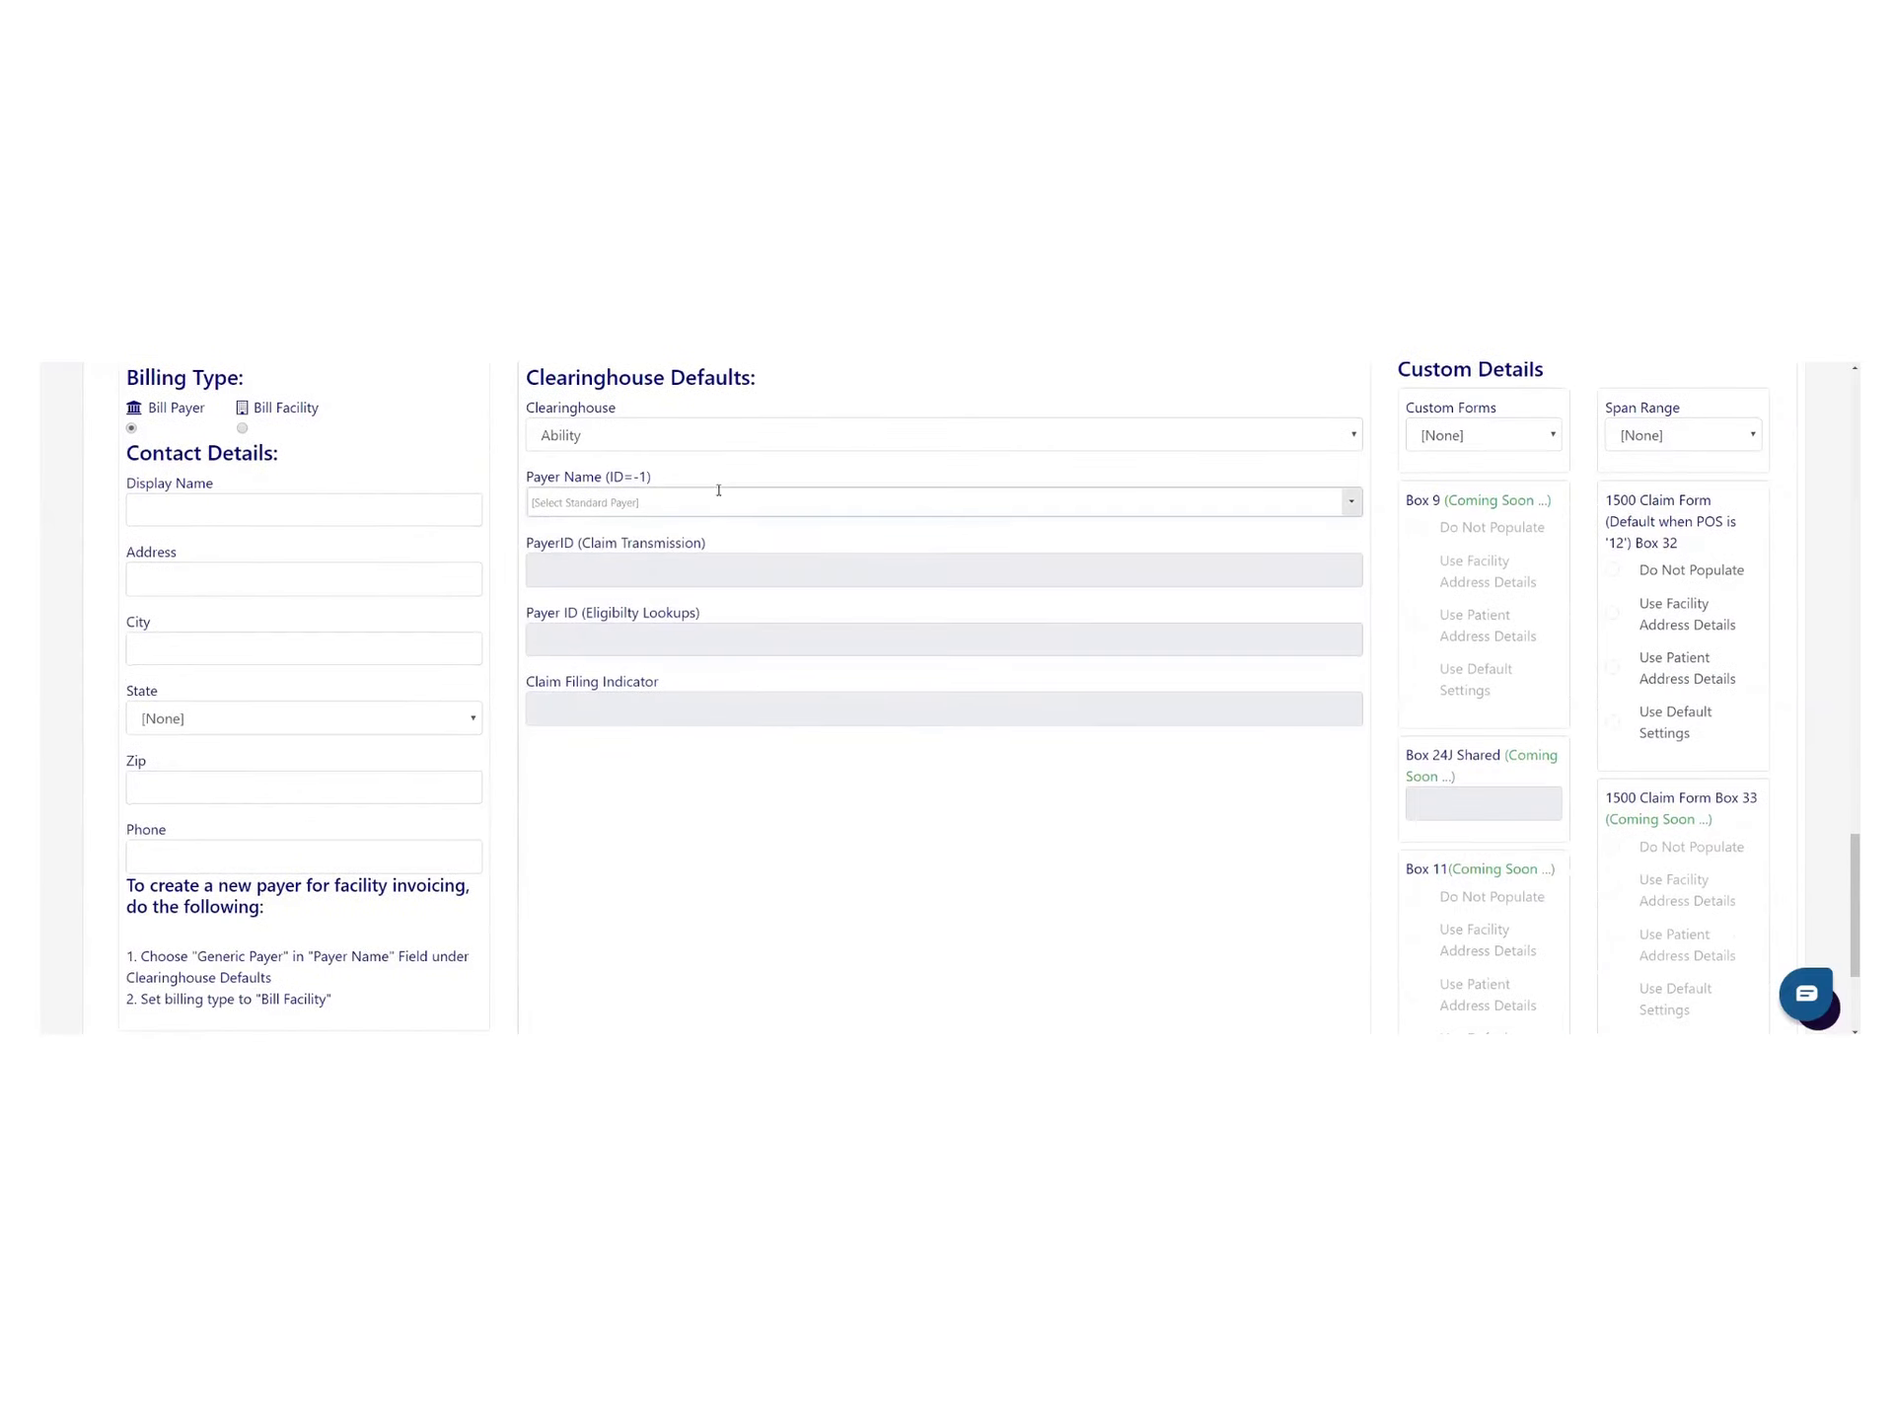
left_click(719, 489)
scroll(823, 688, "up", 1)
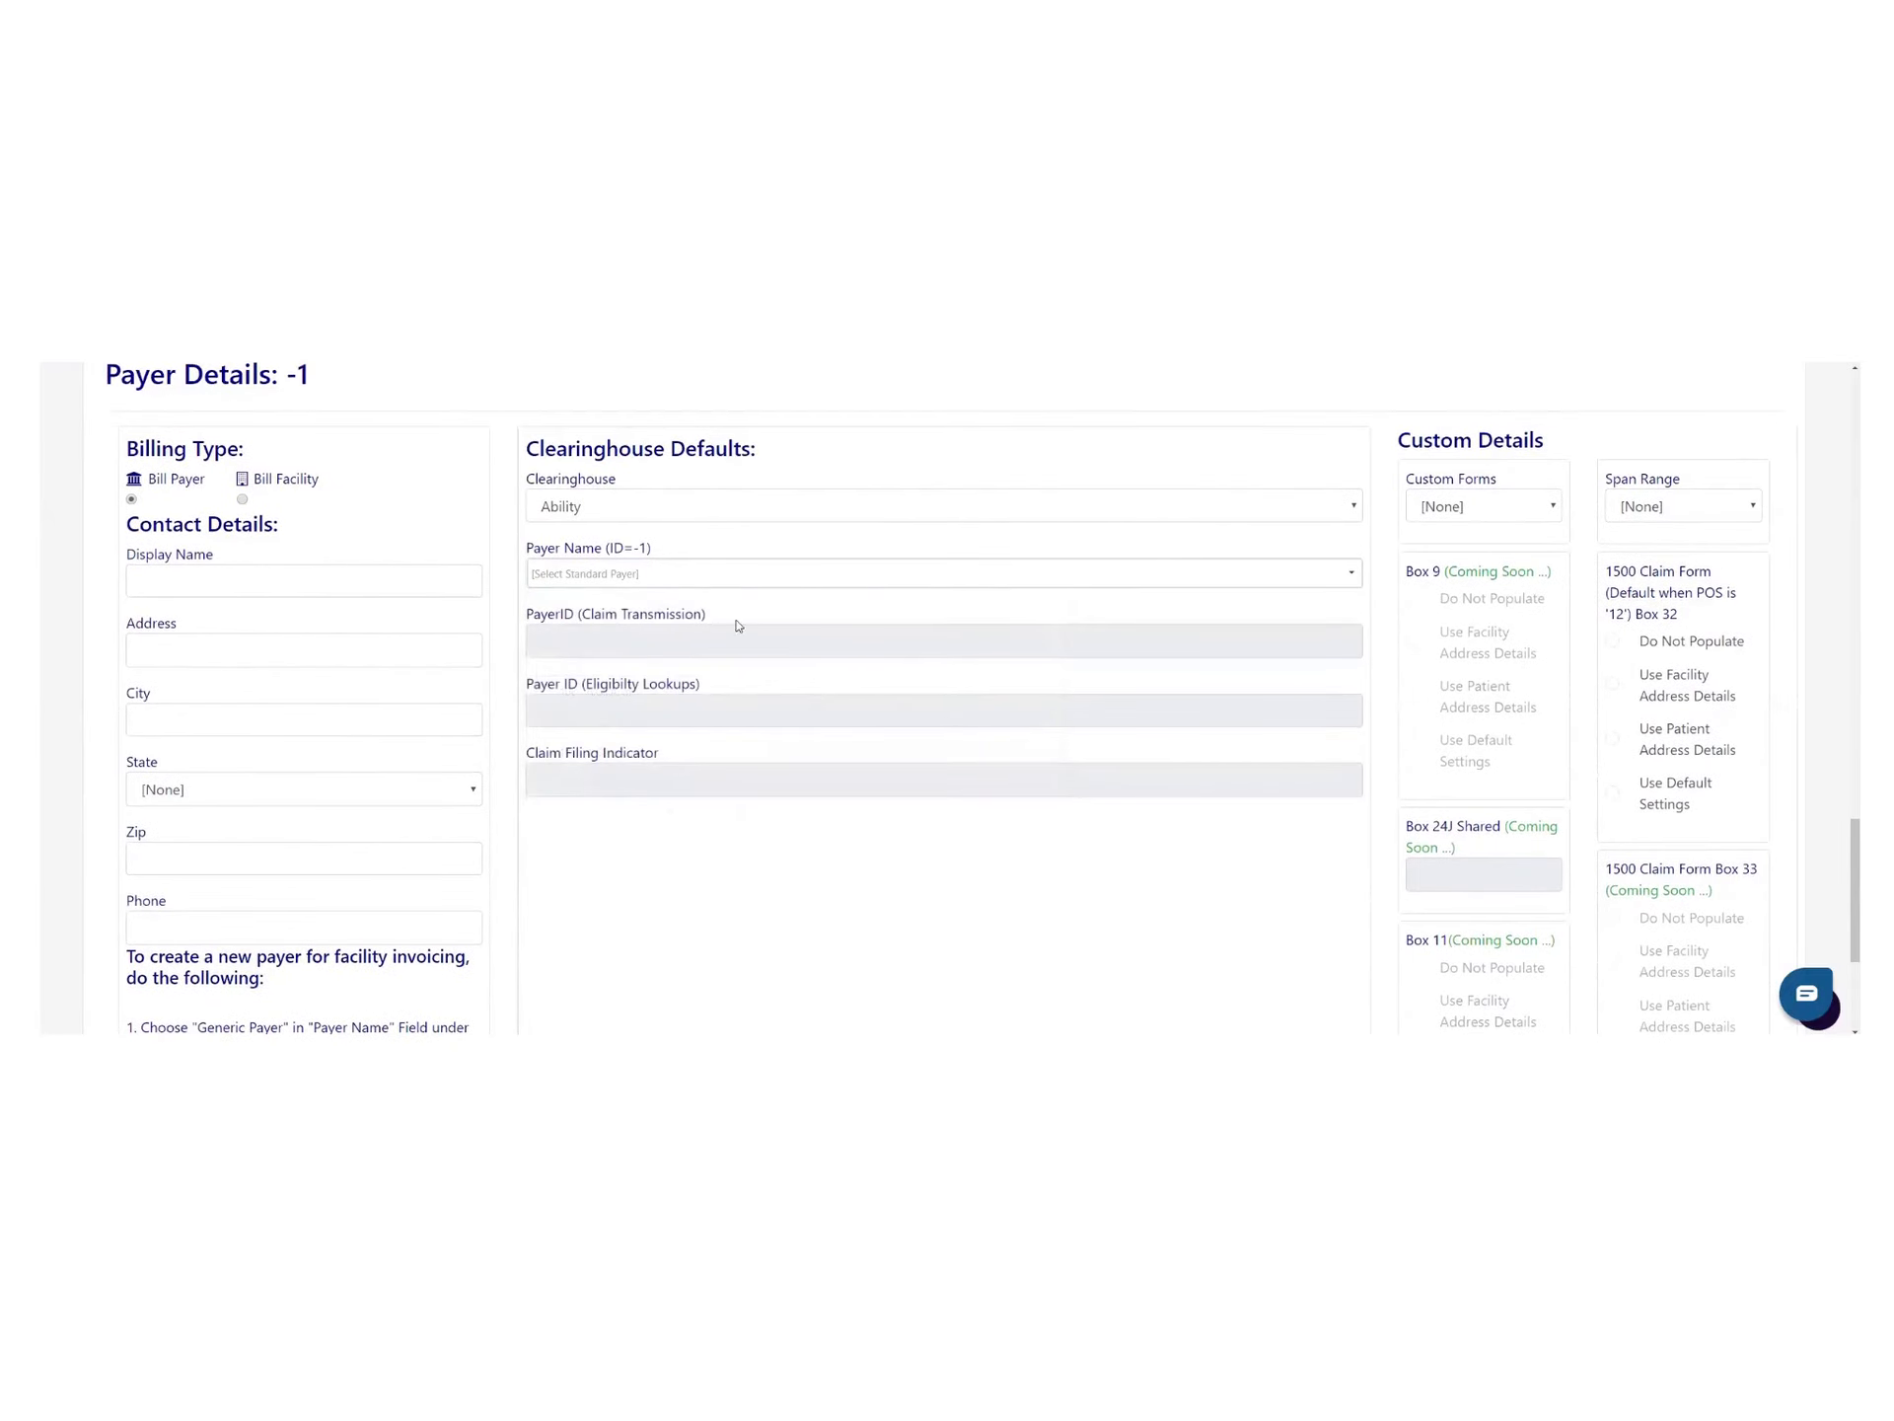
left_click(653, 576)
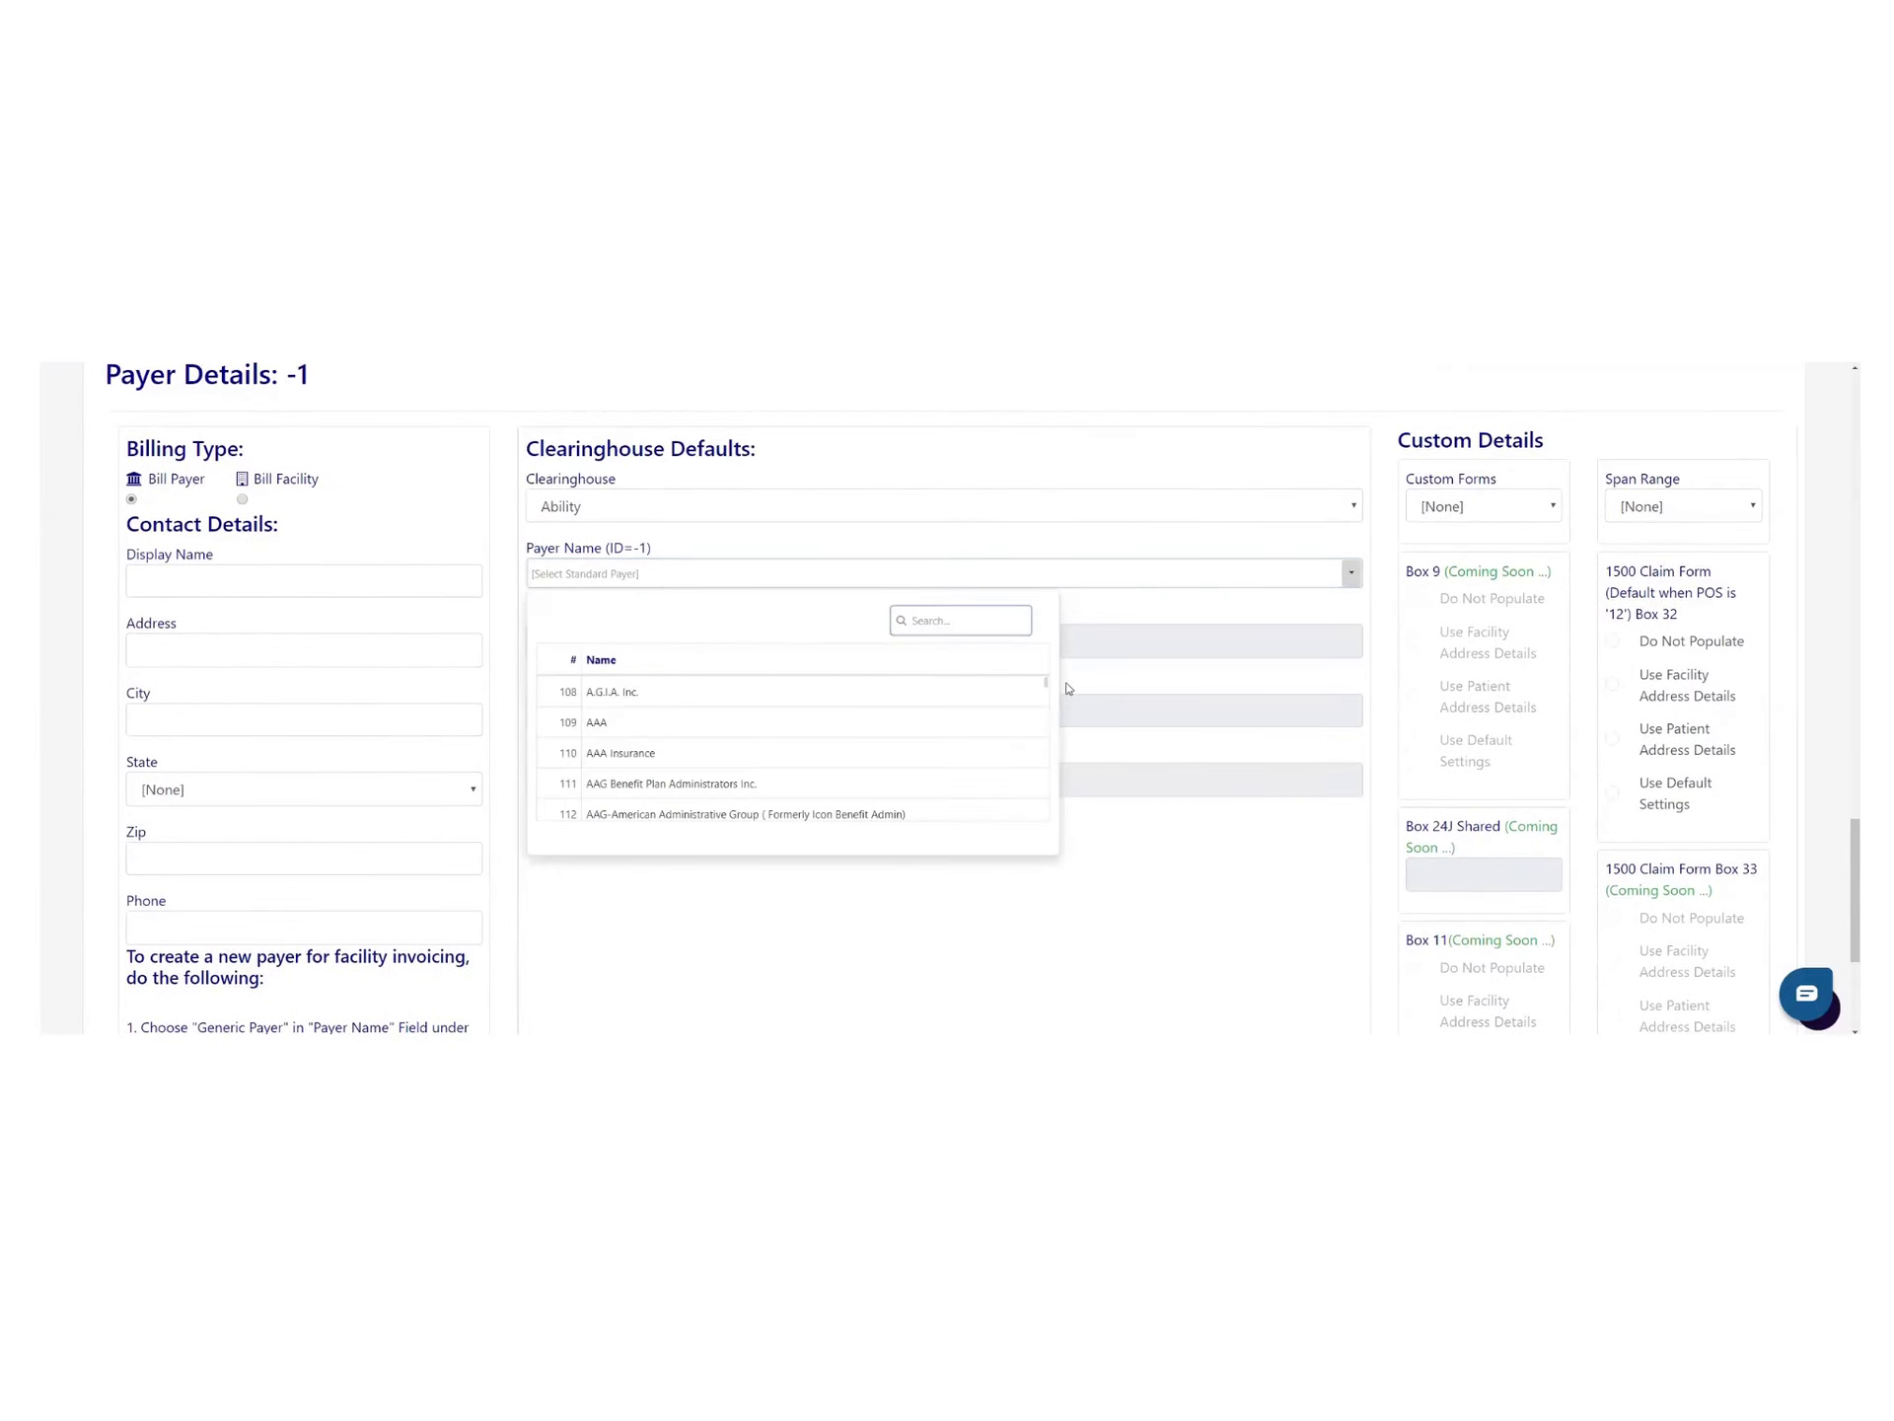
left_click_drag(1046, 684, 1045, 746)
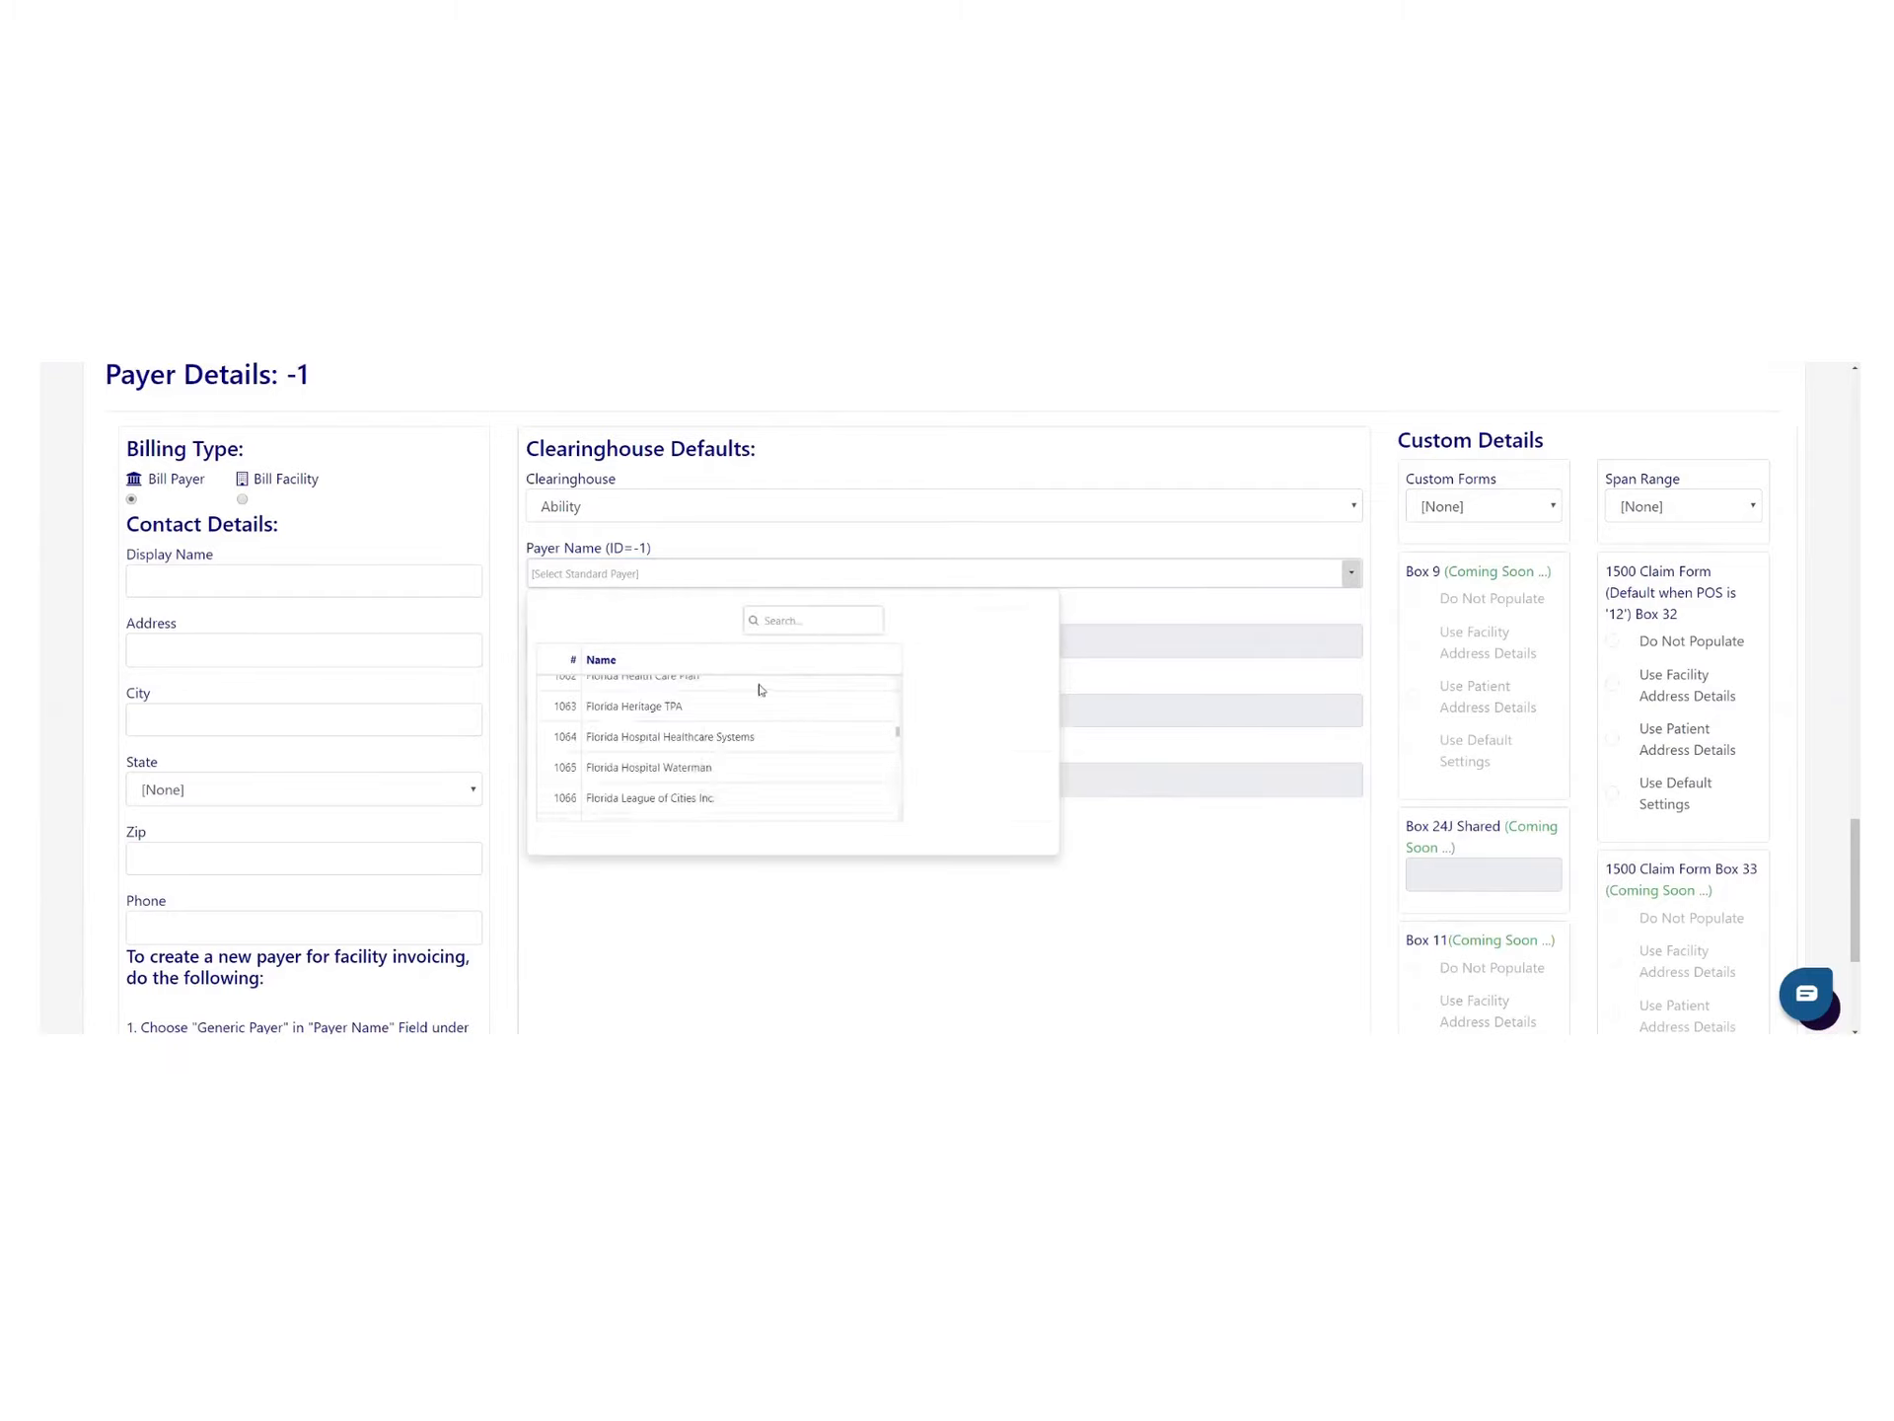
left_click(629, 707)
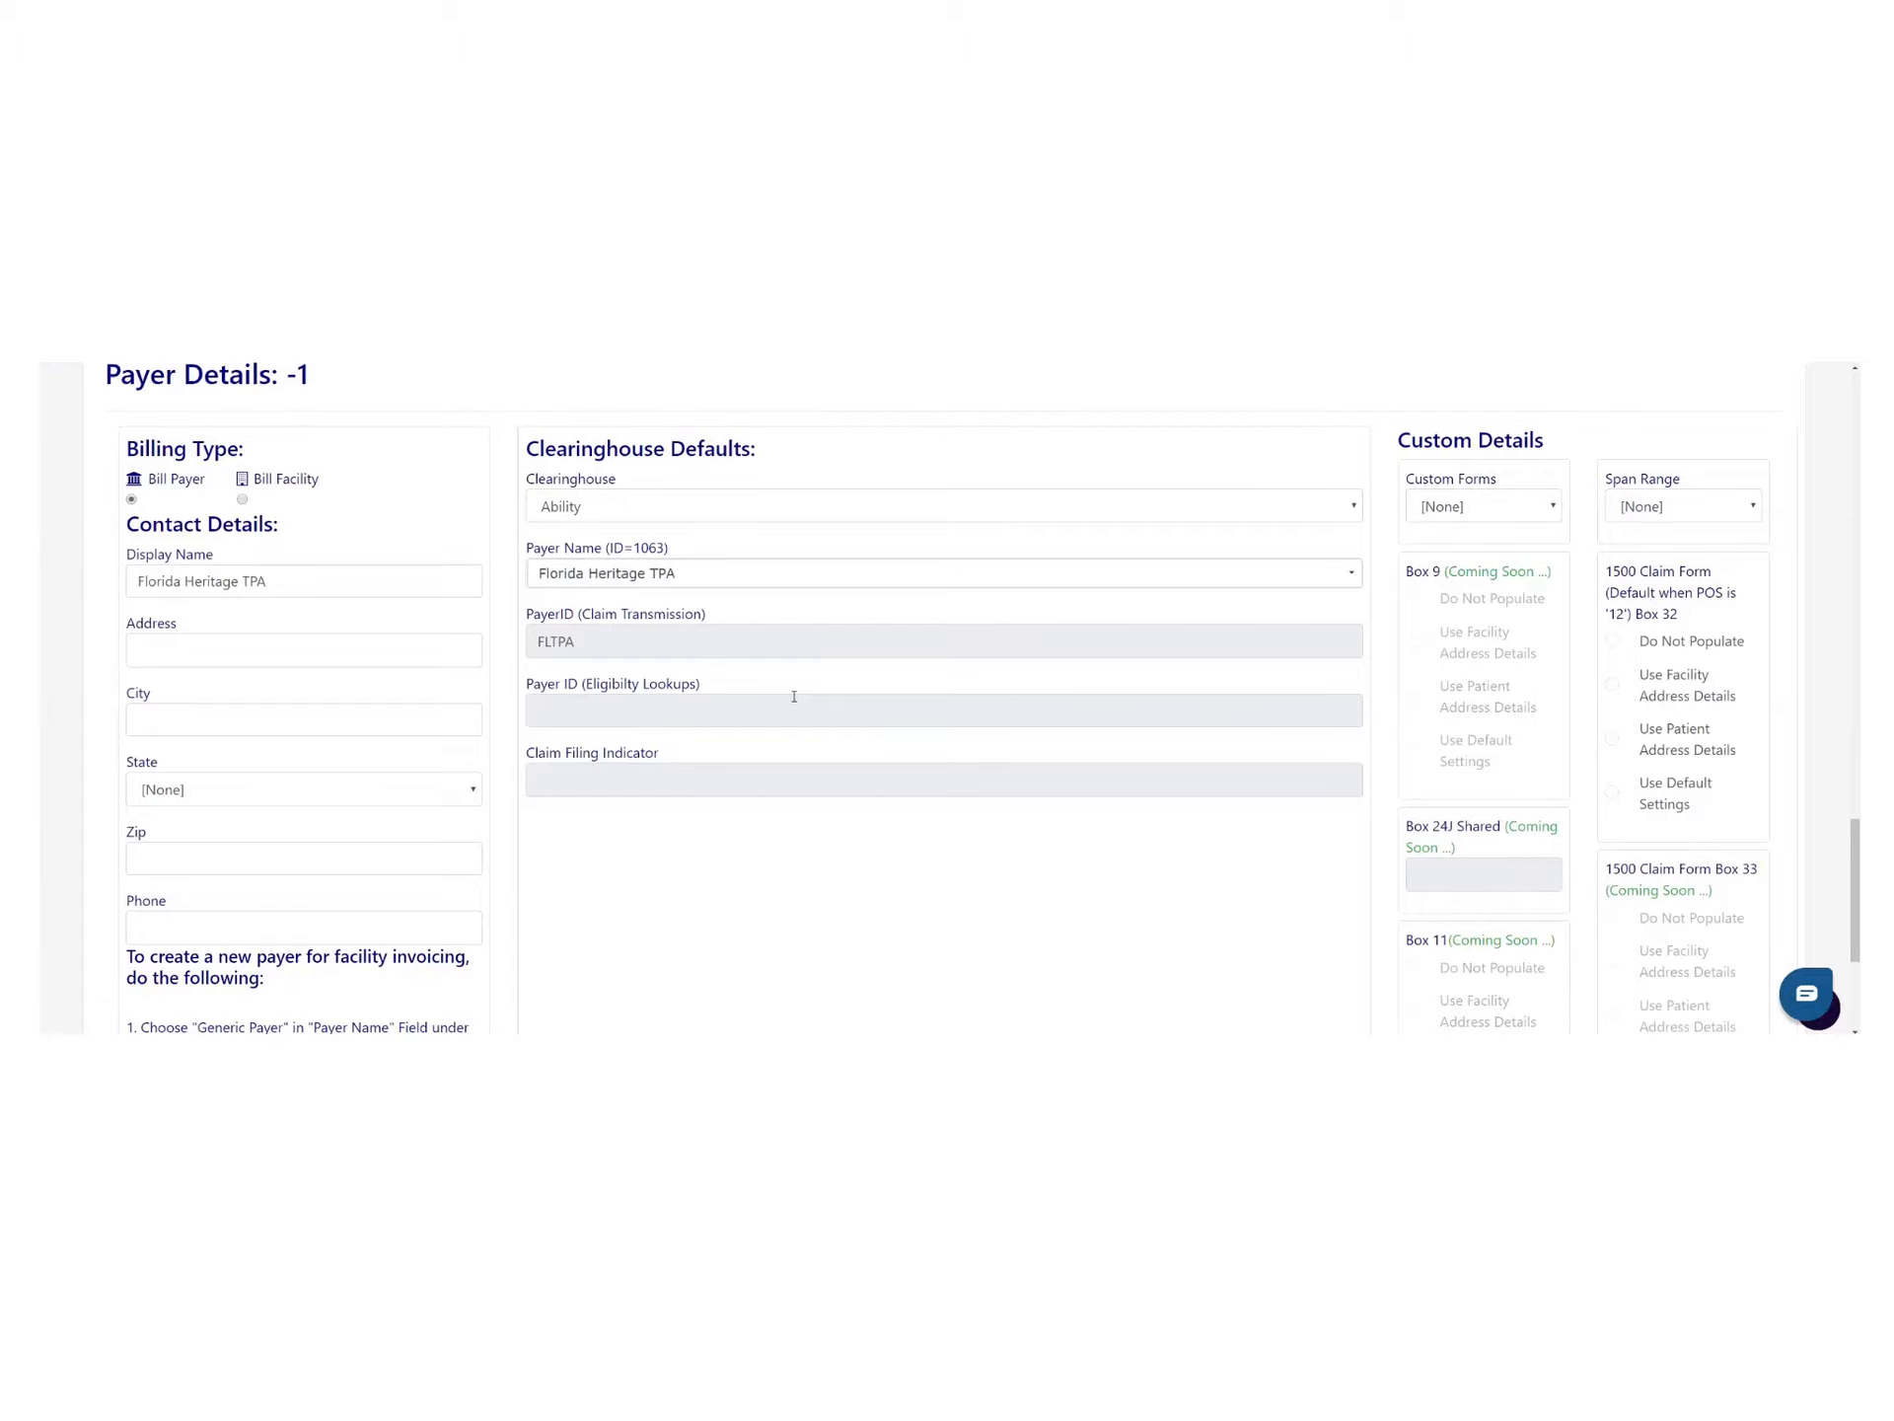
scroll(794, 697, "up", 20)
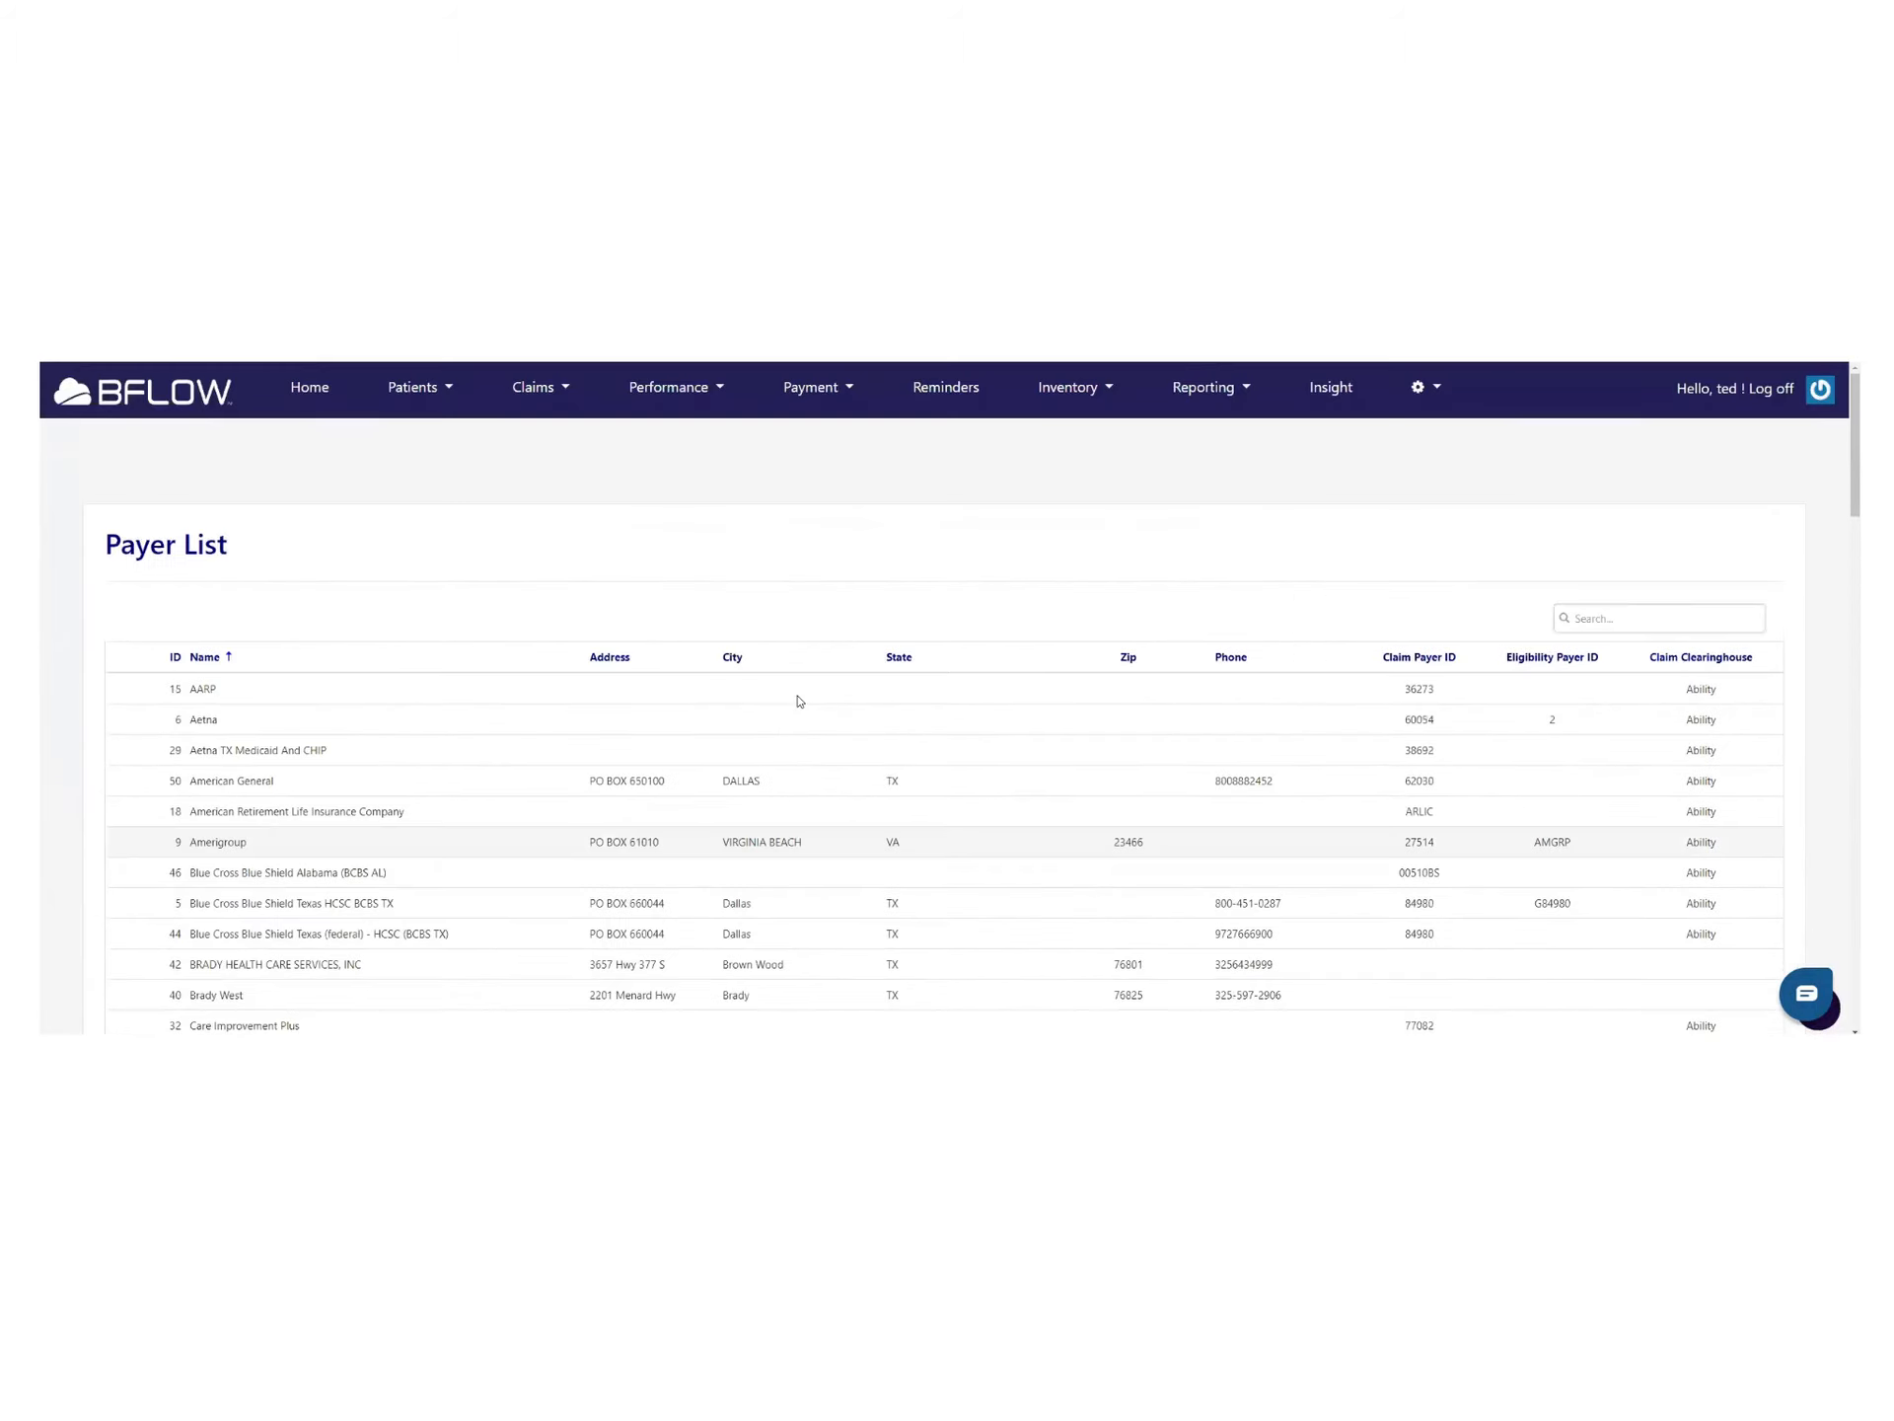
Return to the Home page and open the Message Us chat panel
left_click(327, 396)
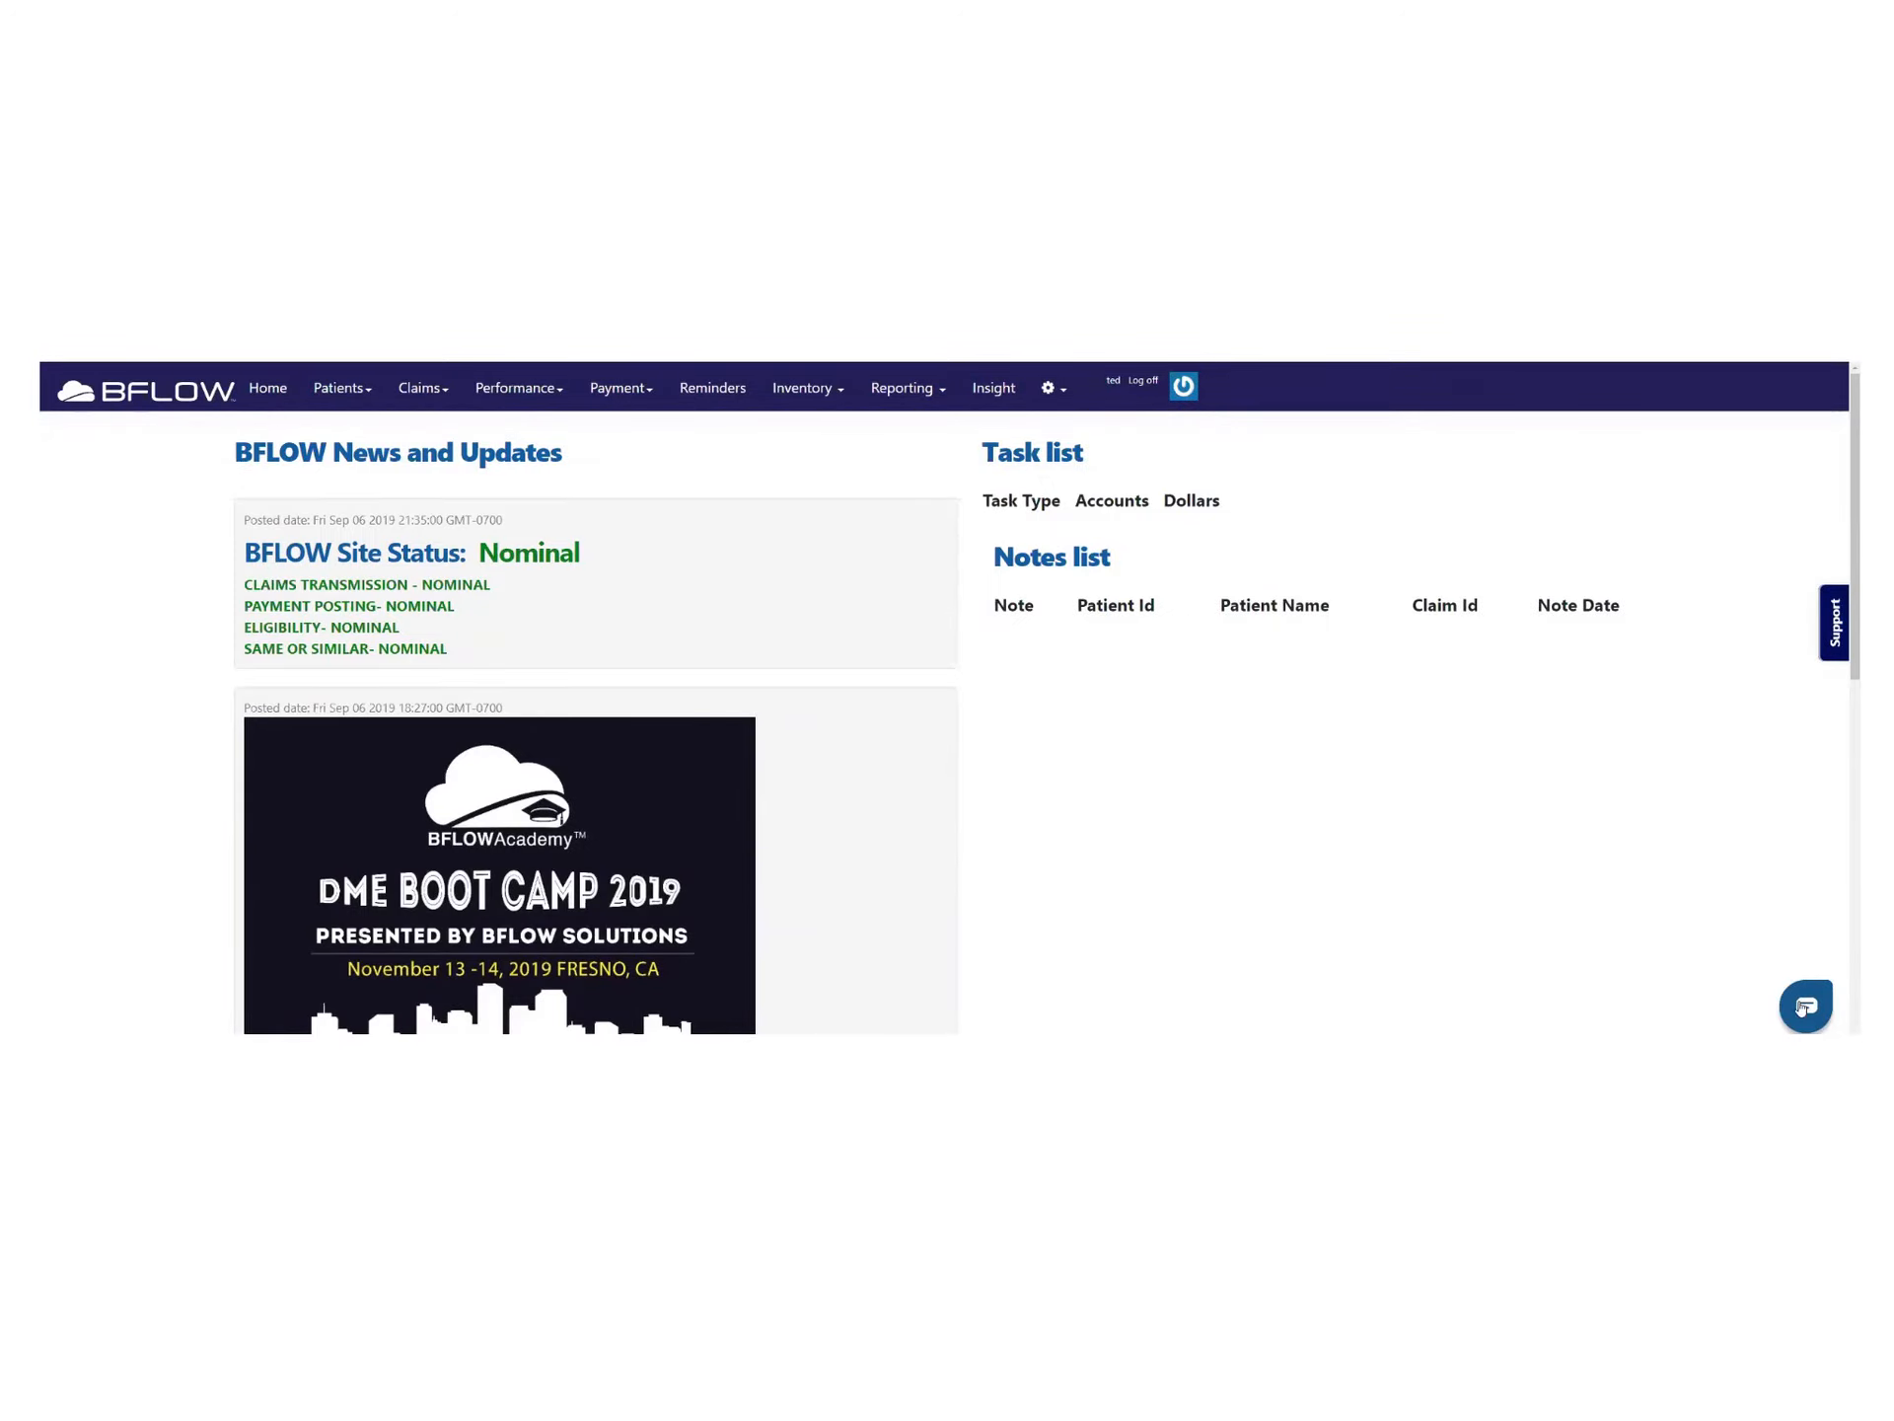
left_click(1801, 1008)
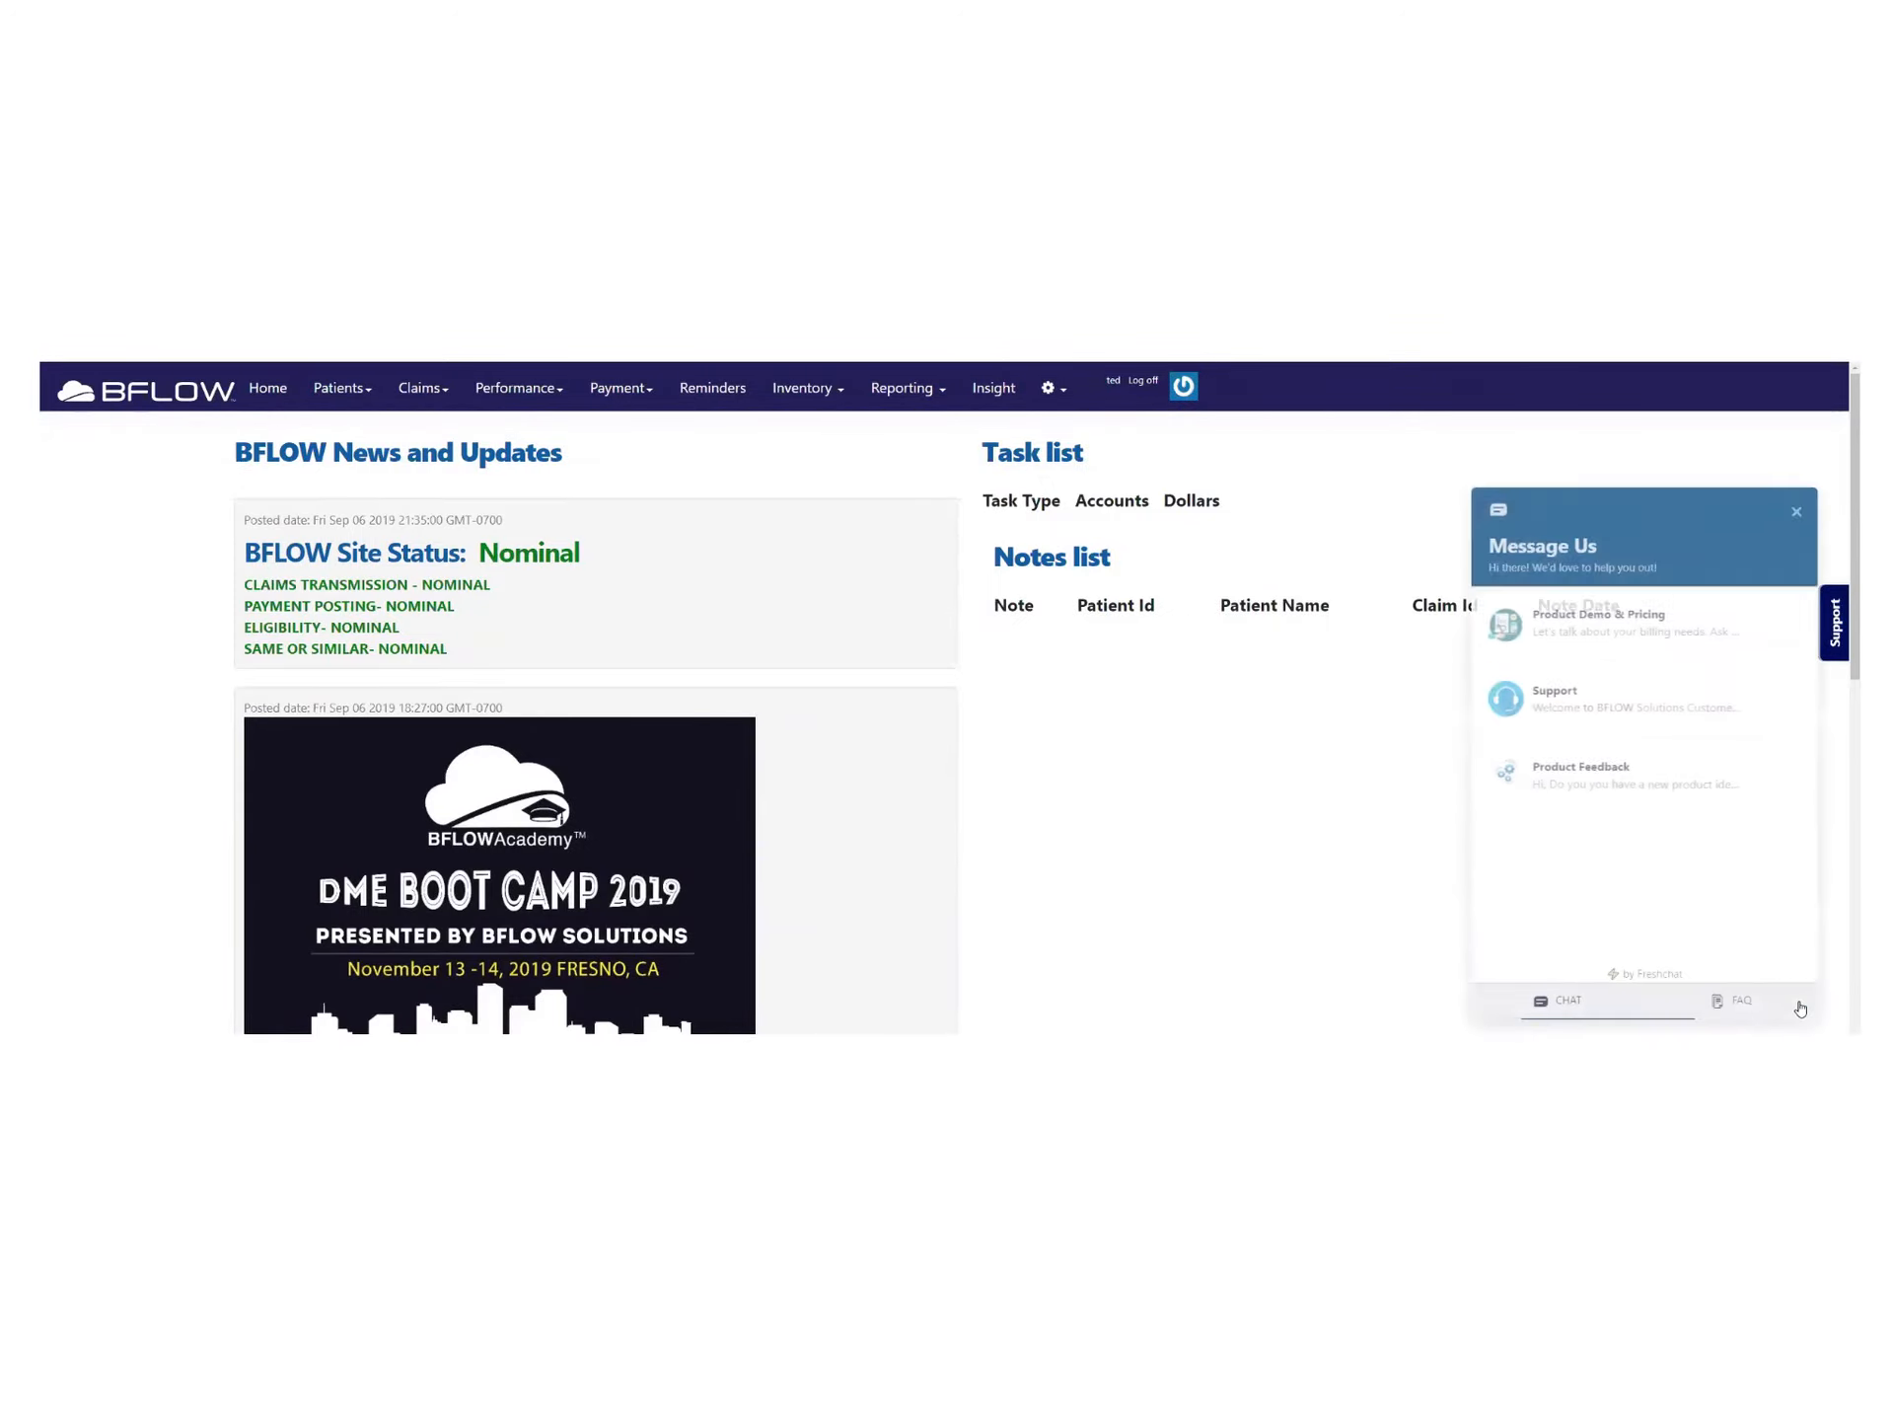
Send Support the chat message 'HEY HOW DO I ADD A CLAIM'
left_click(1572, 679)
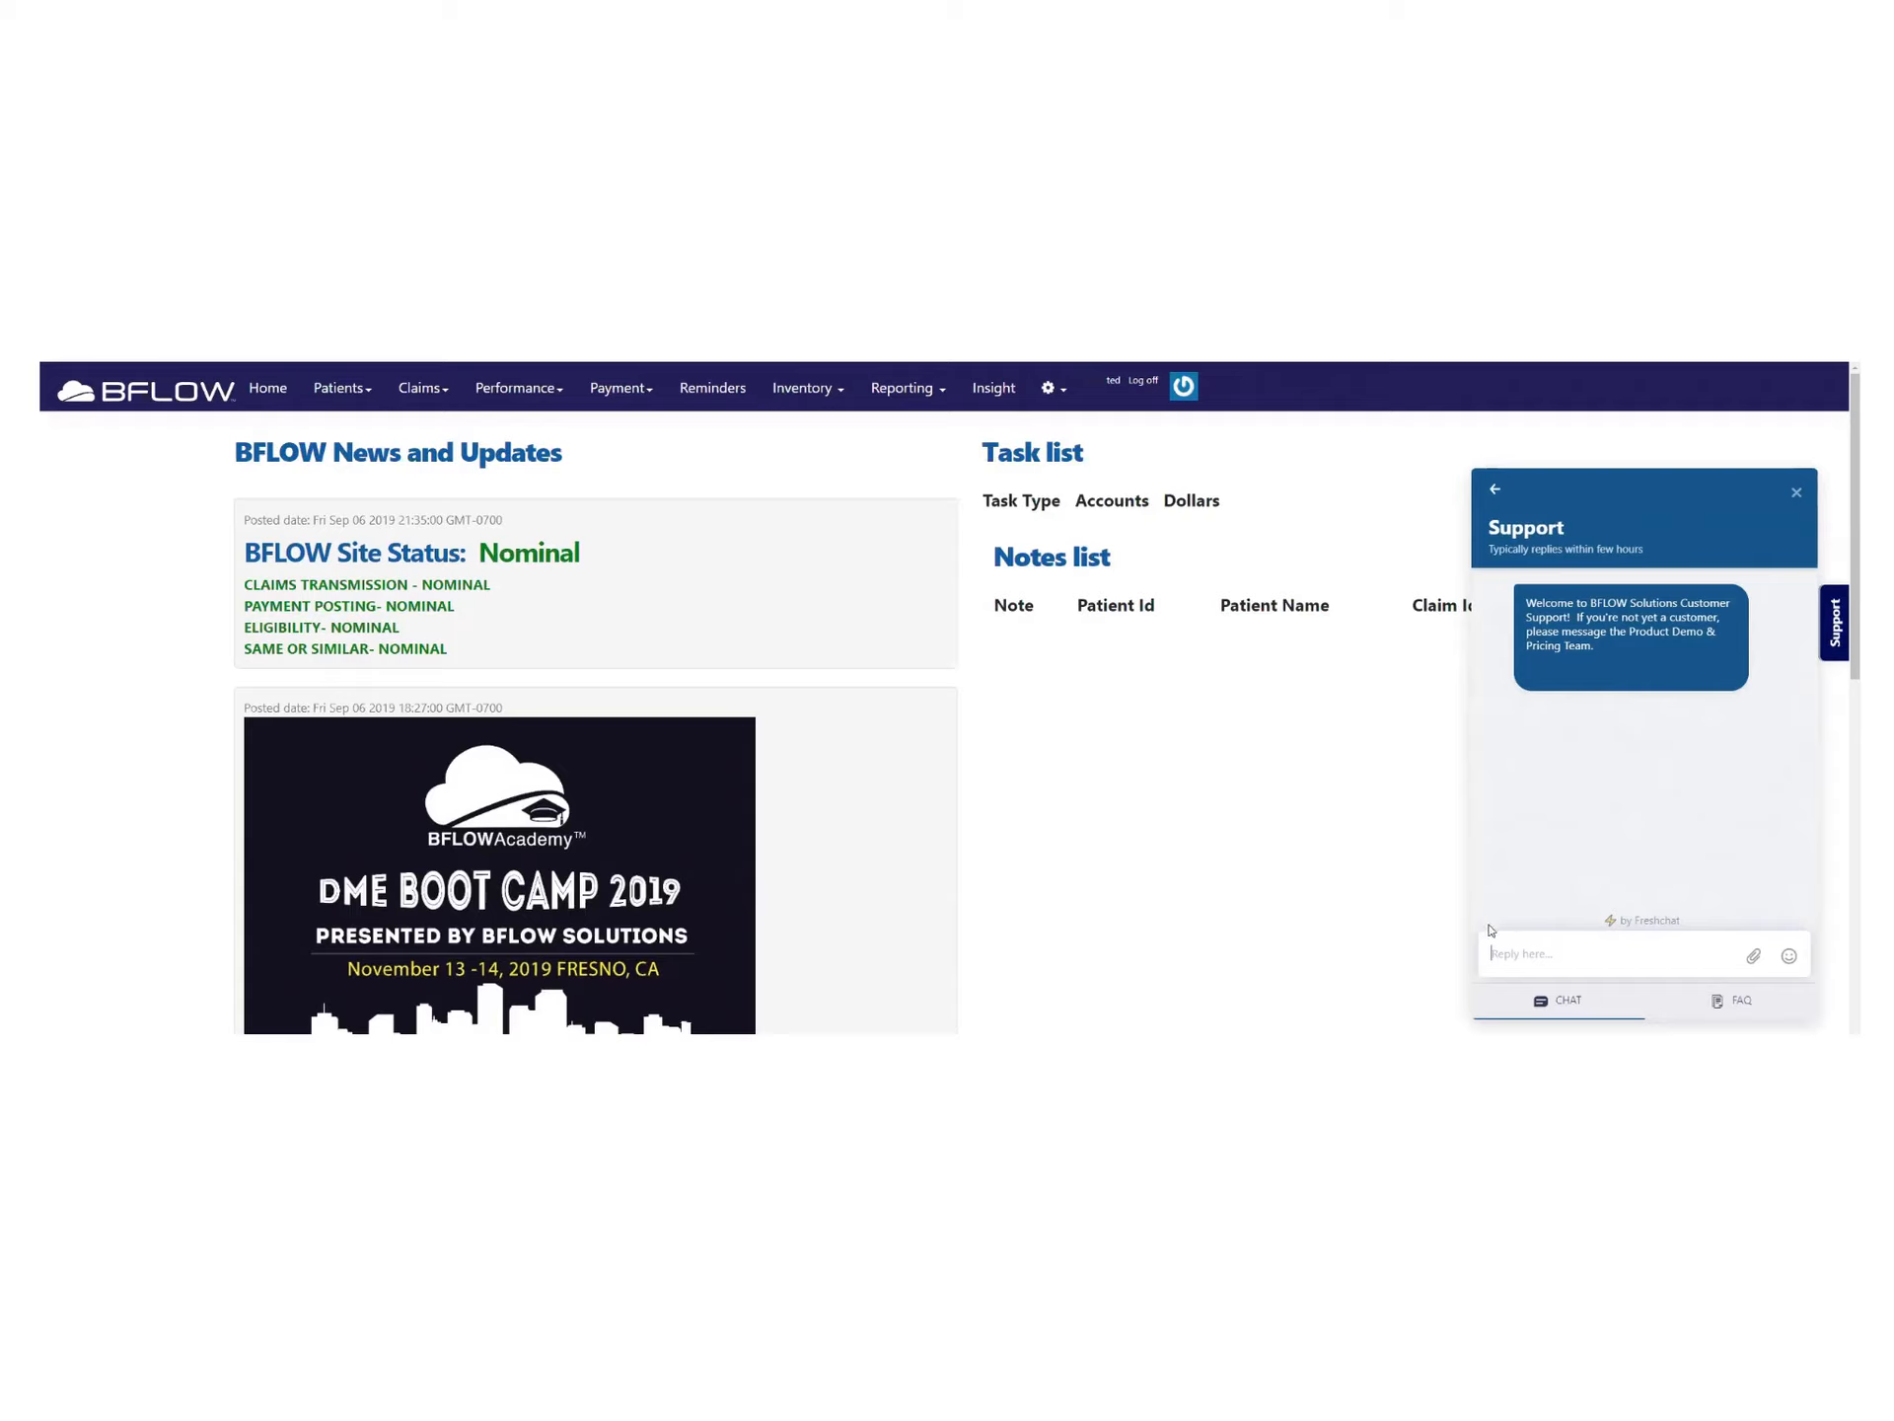
left_click(1519, 965)
type("hEY HOW DO I ADD A CLAIM")
key("Return")
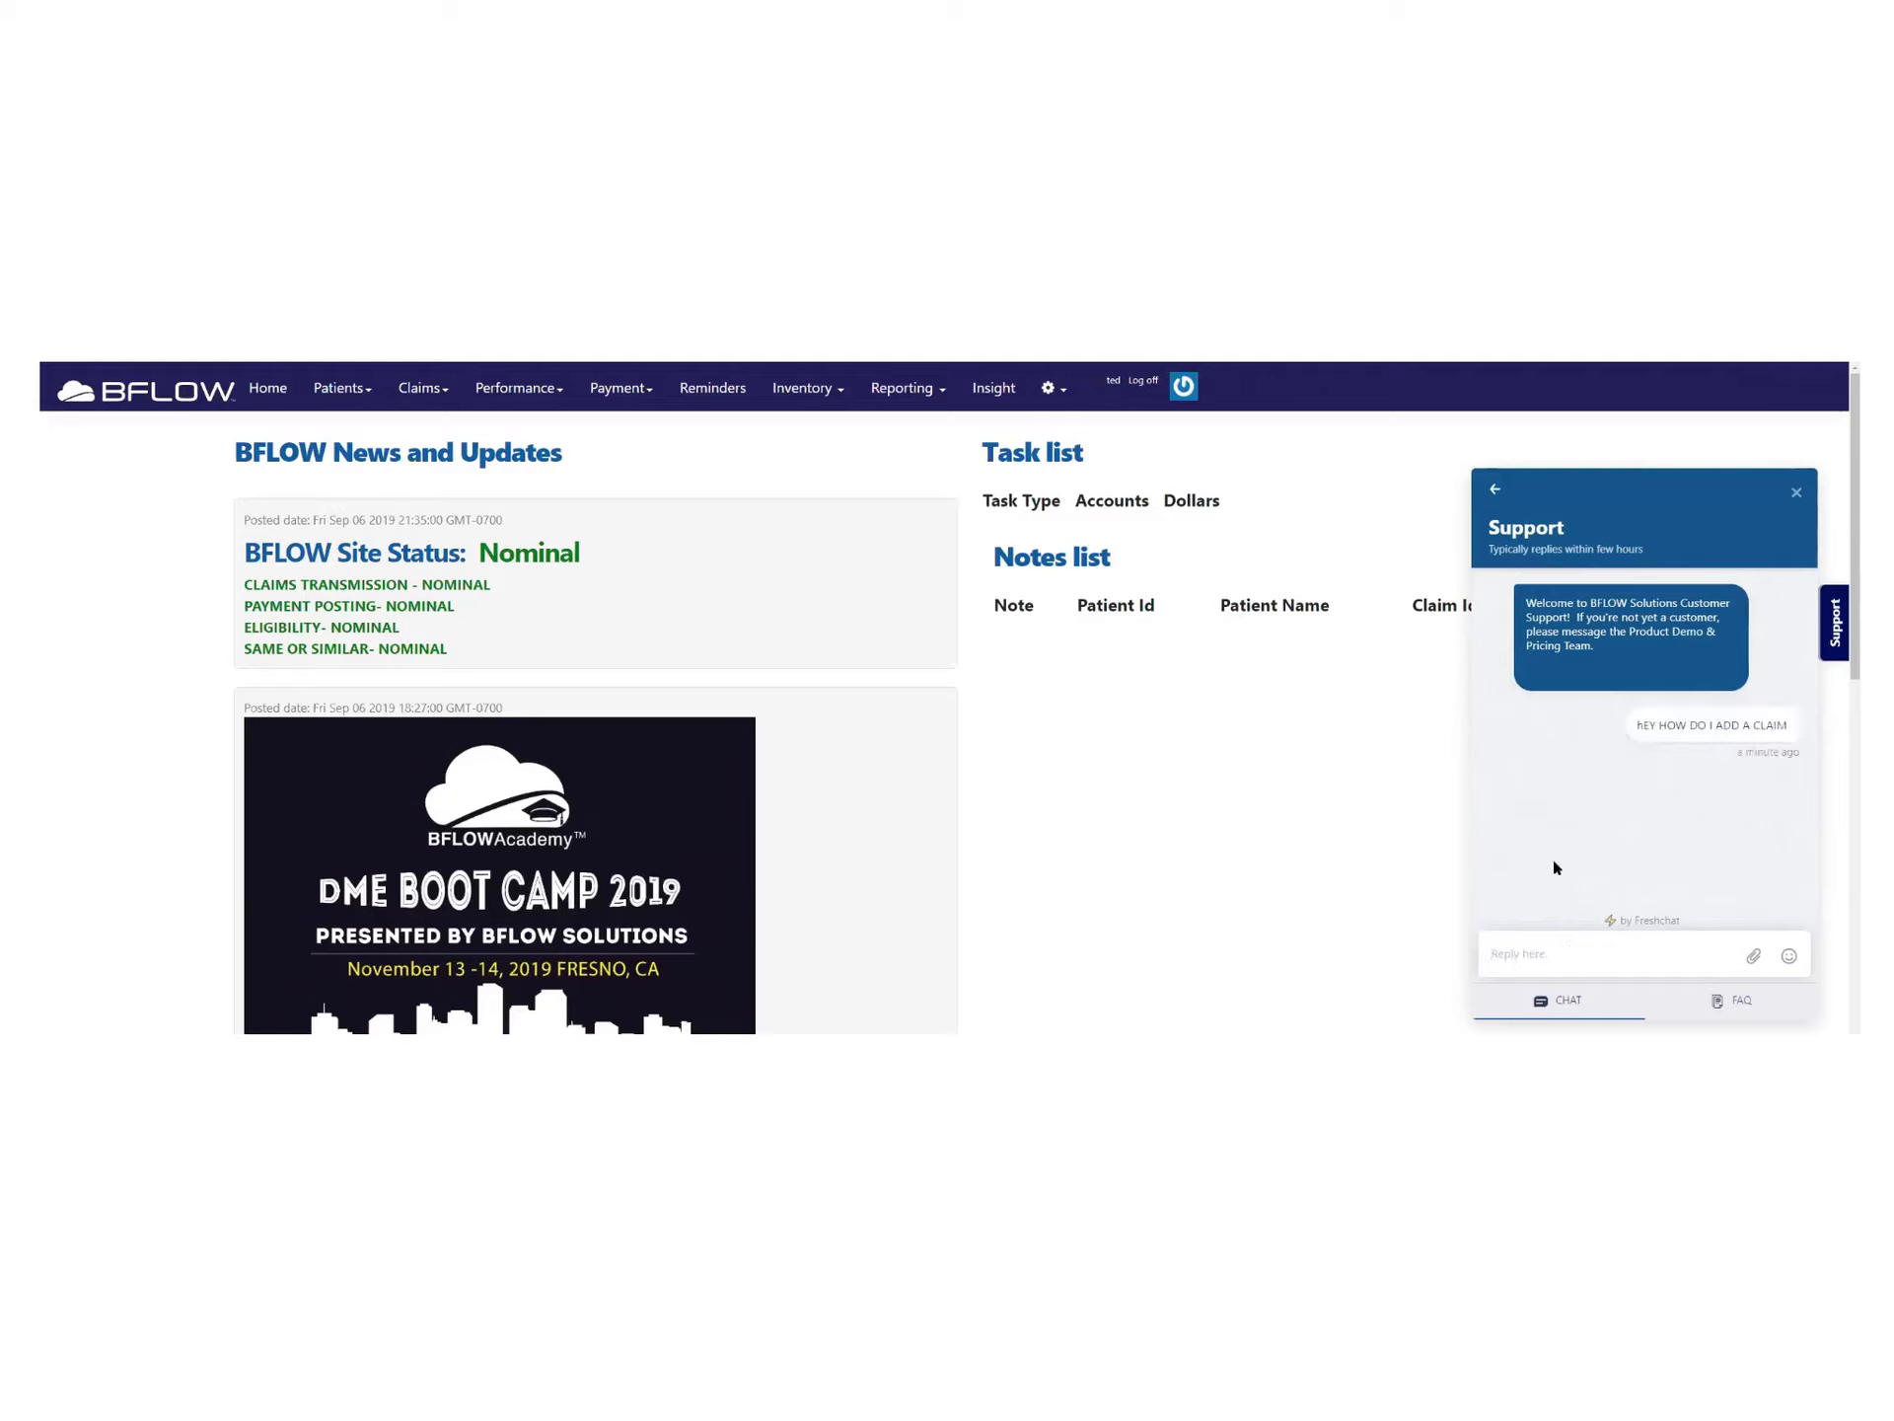